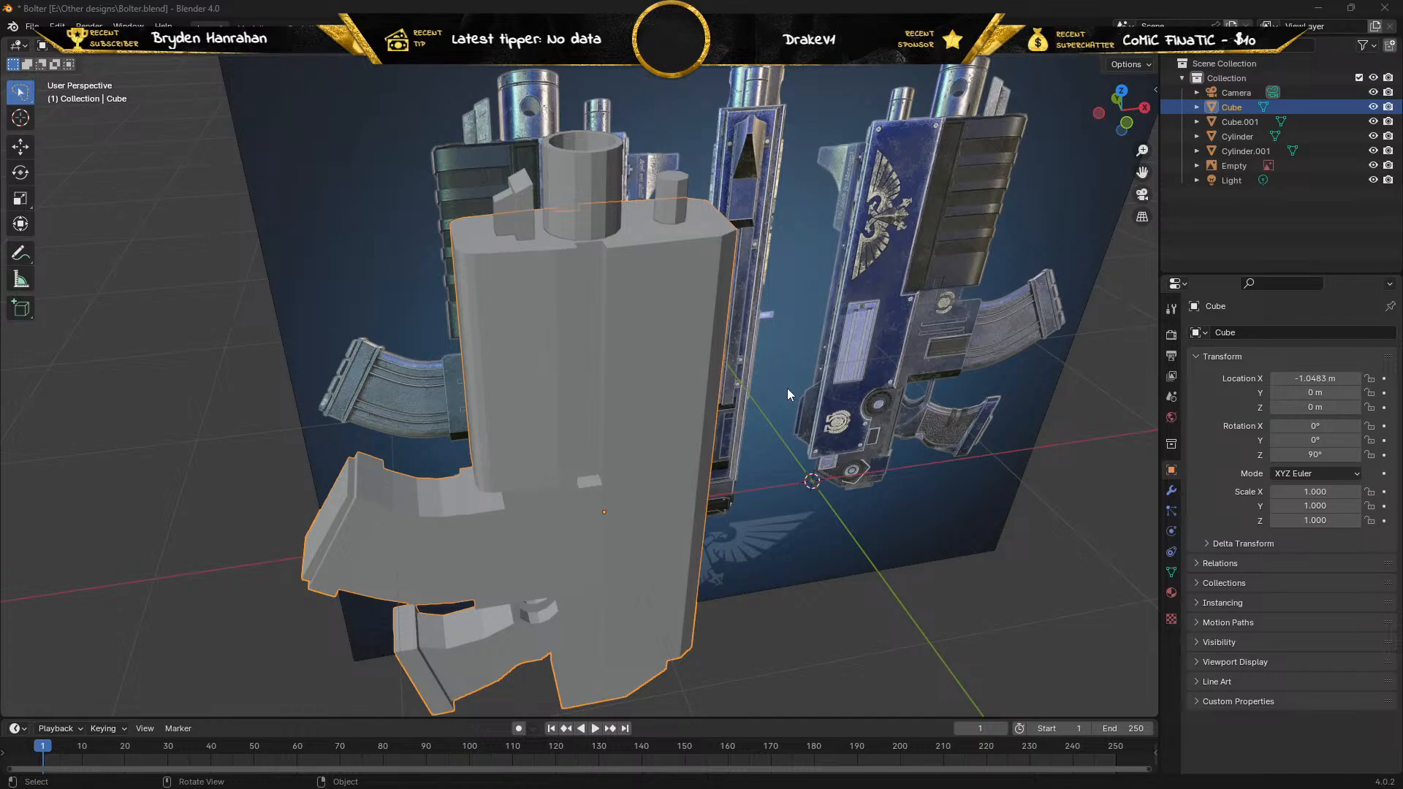
middle_drag(787, 388, 670, 358)
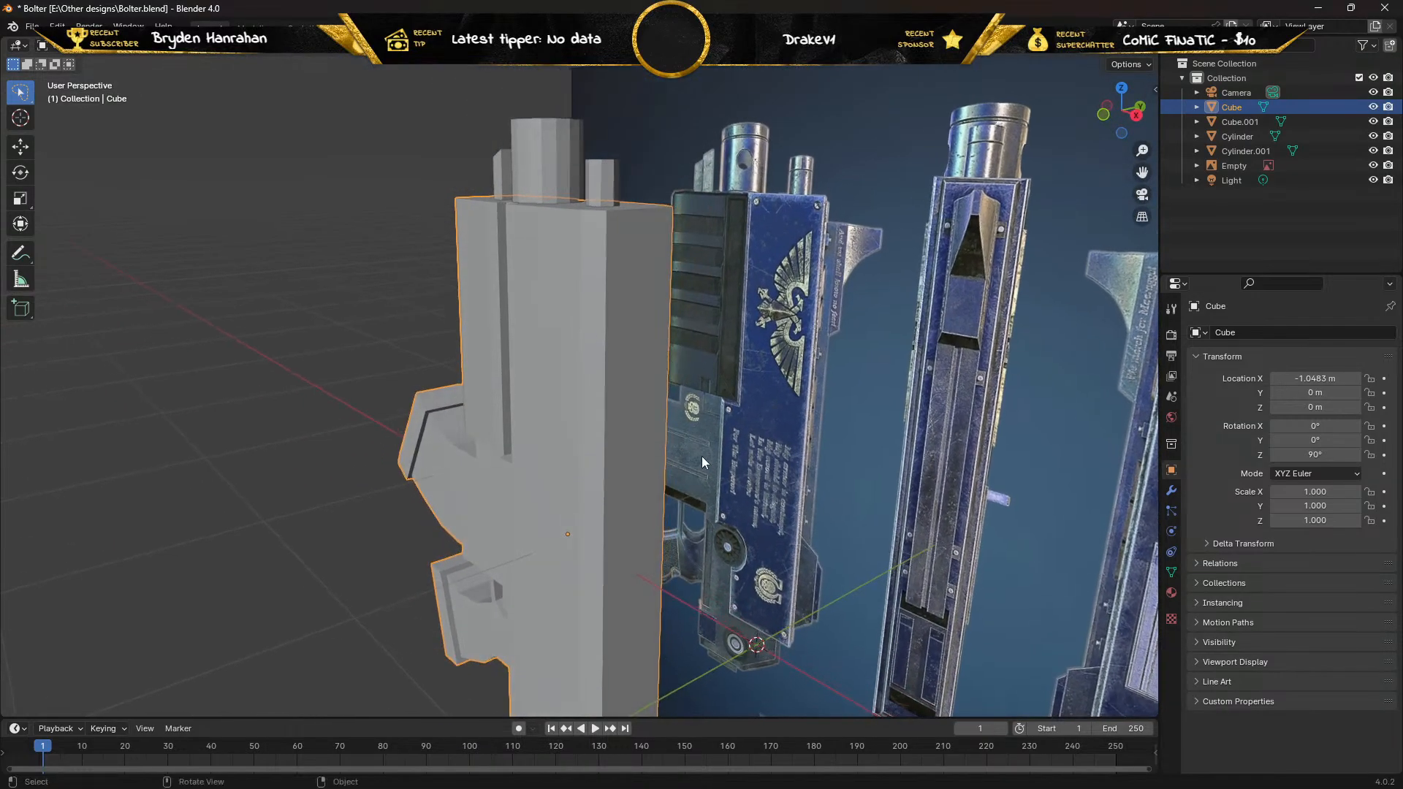
middle_drag(701, 462, 685, 411)
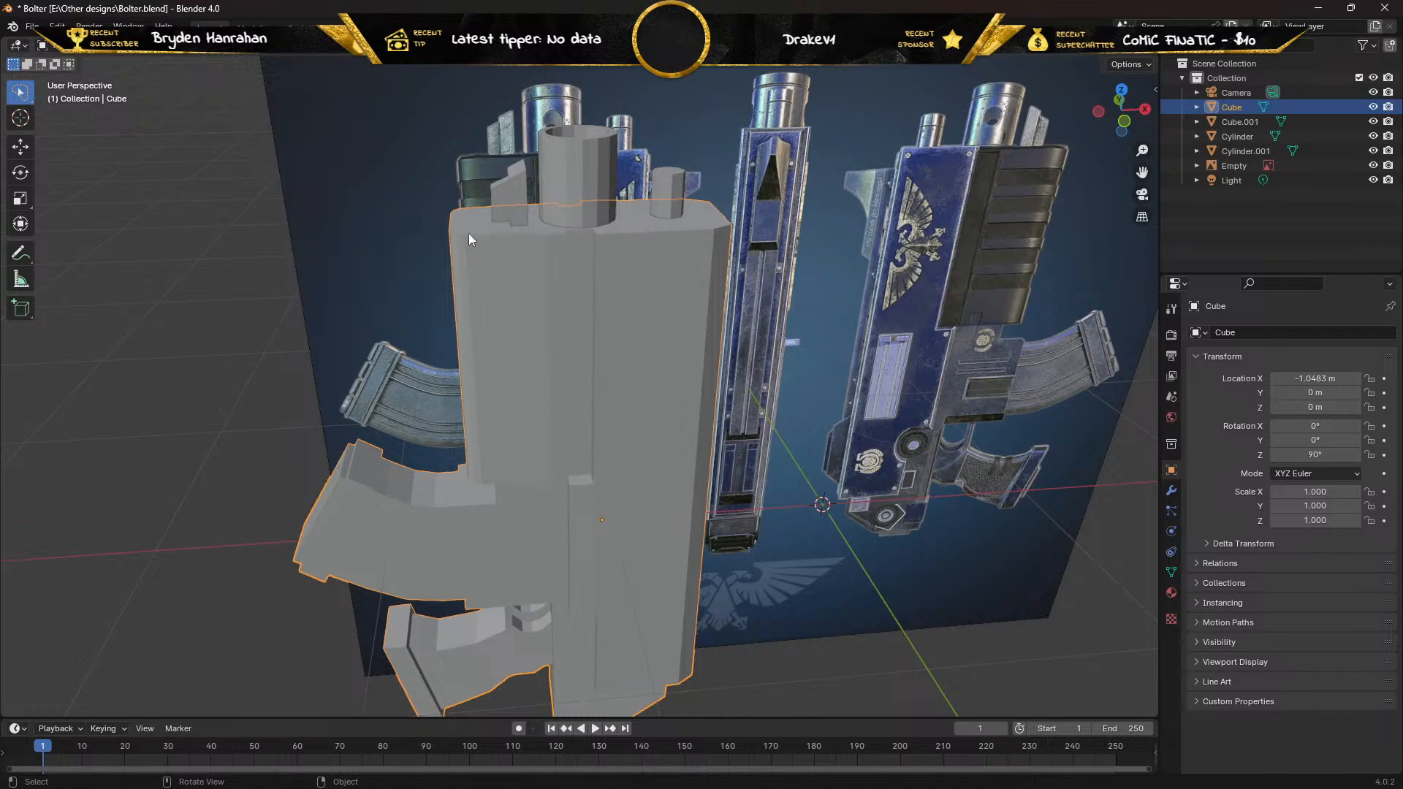
scroll(437, 330, up, 4)
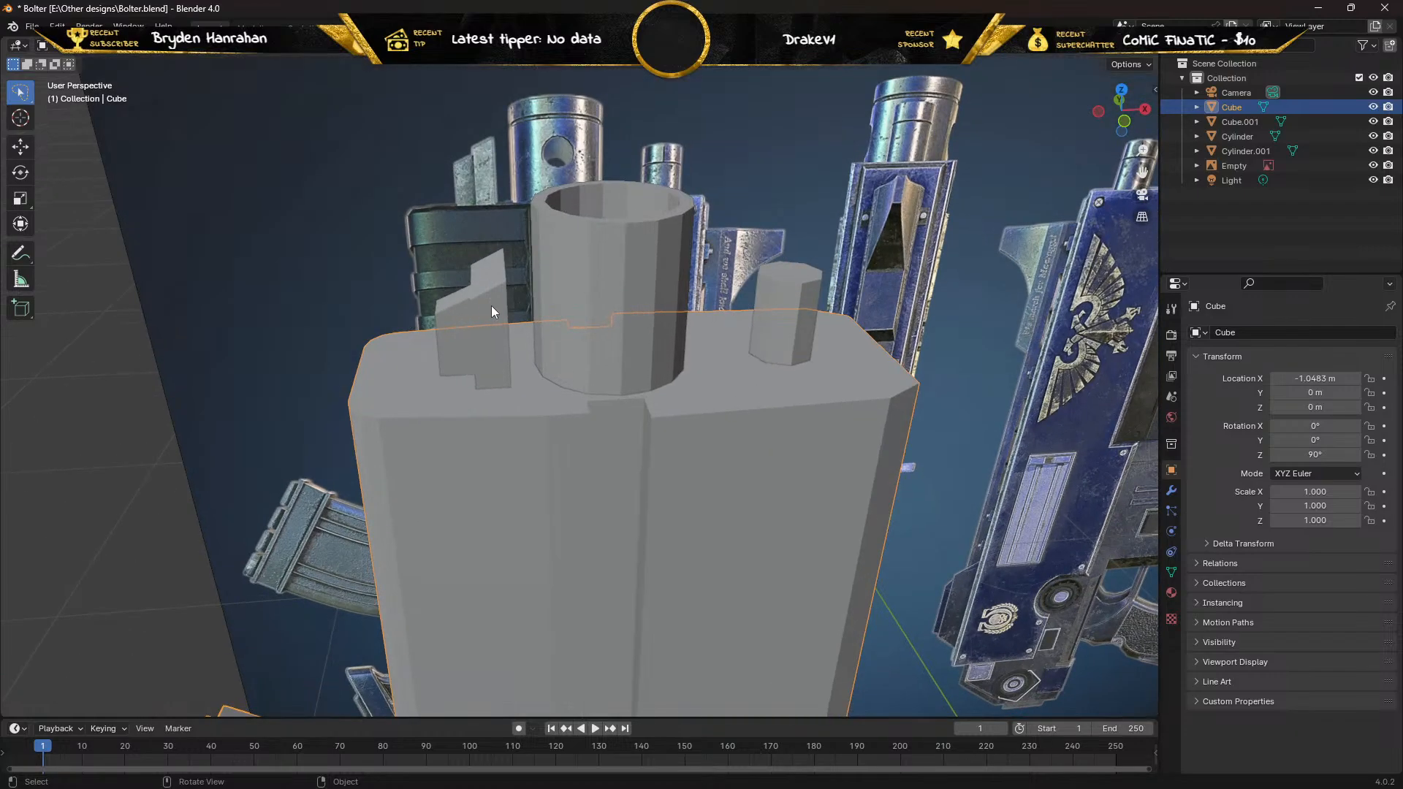
click(487, 307)
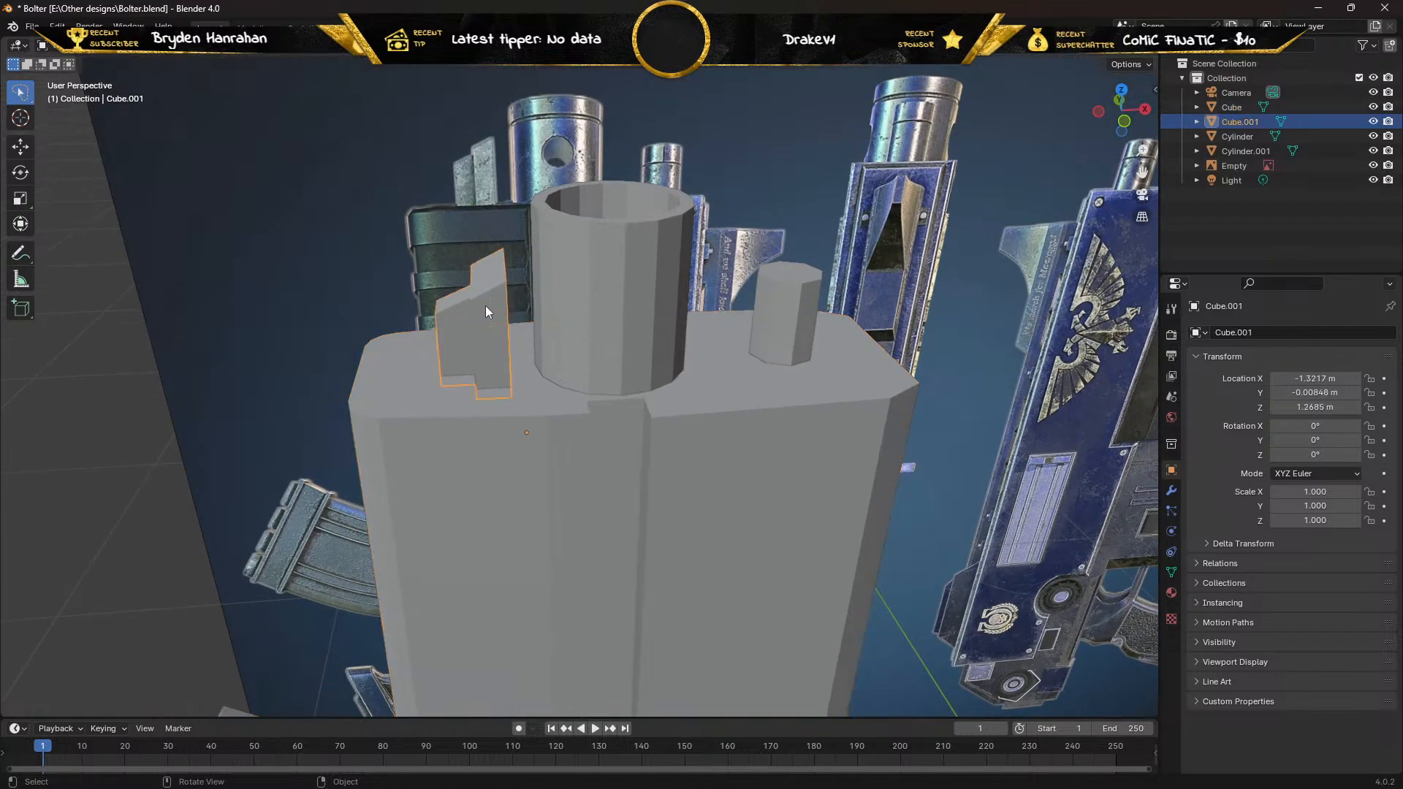
click(21, 148)
middle_drag(499, 370, 488, 356)
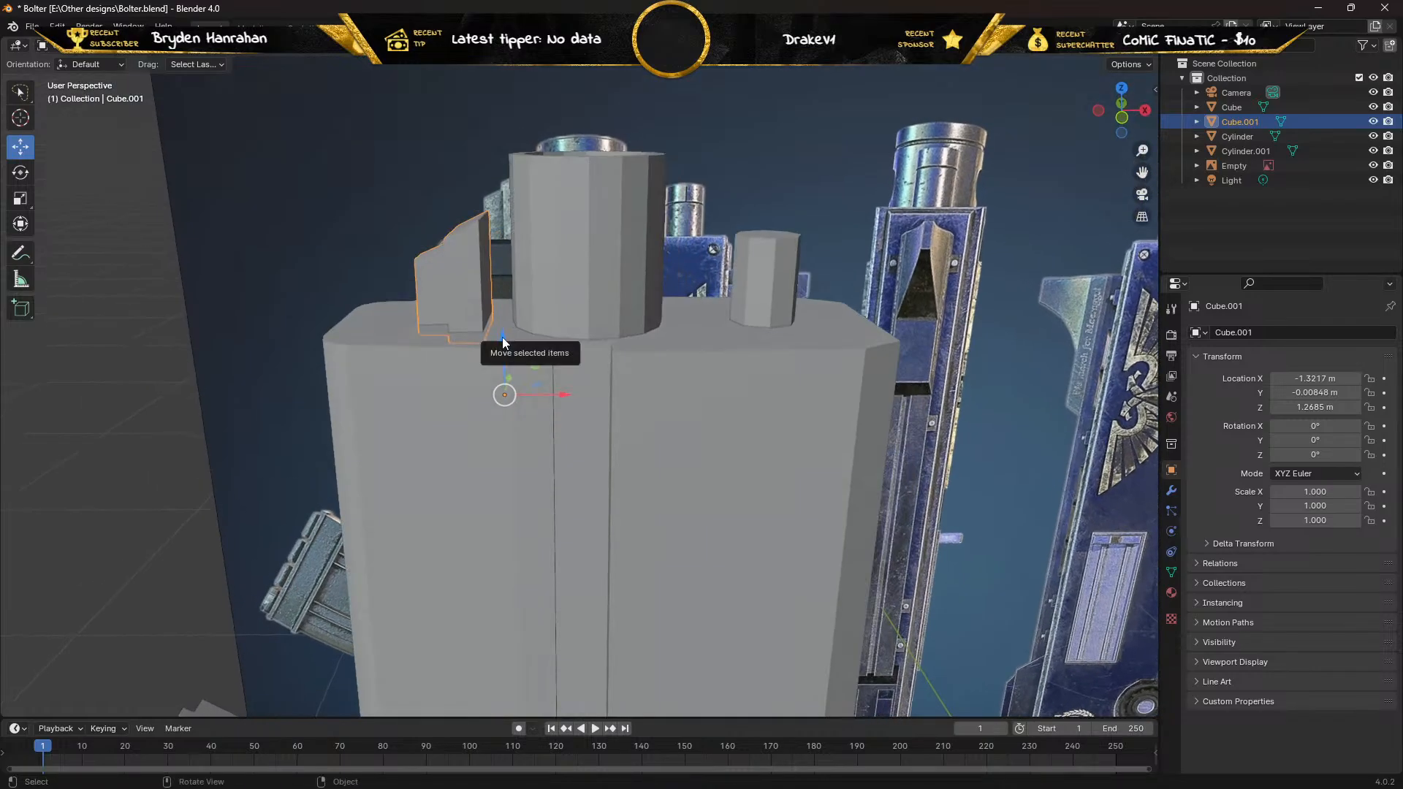
drag(504, 337, 438, 287)
middle_drag(438, 287, 457, 257)
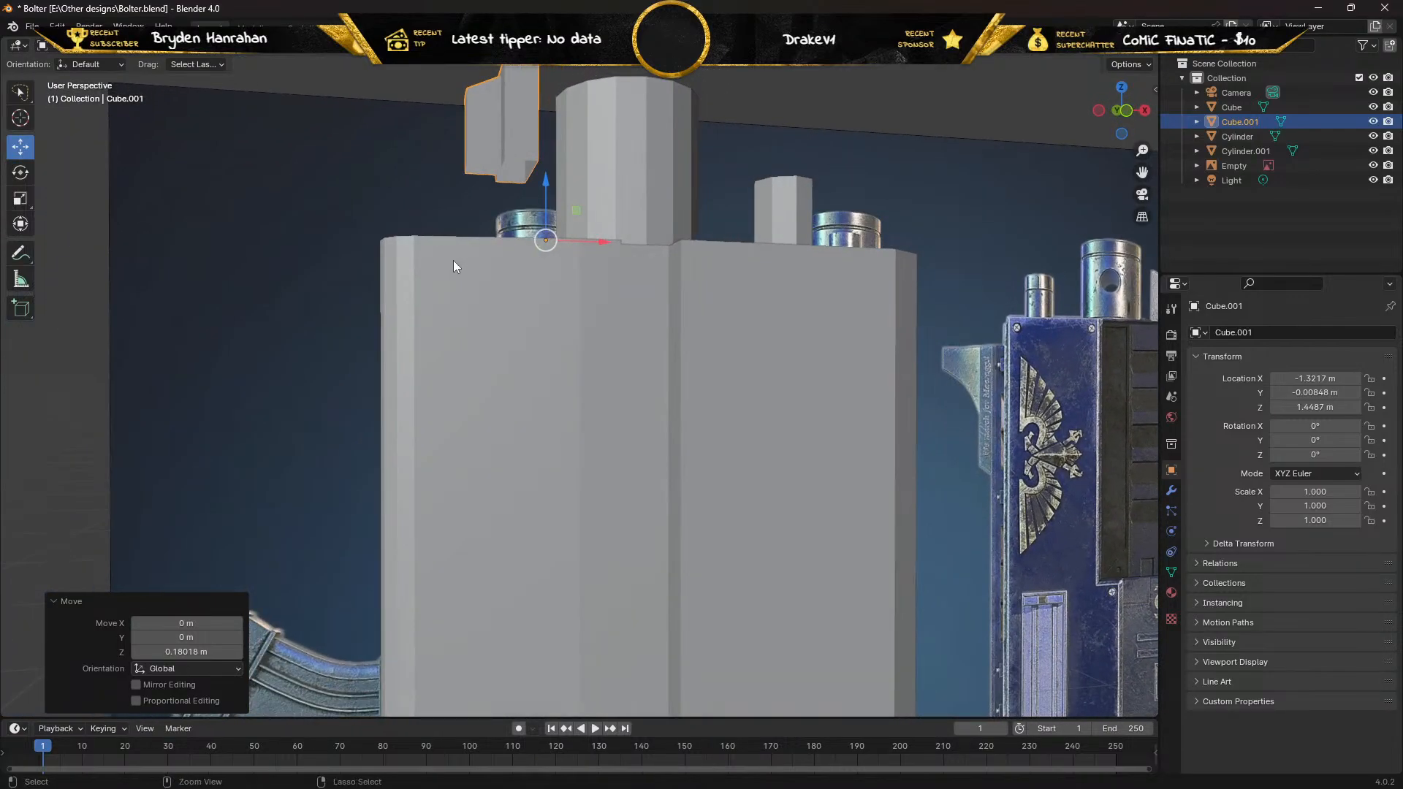
key(ctrl+z)
Raise the large barrel cylinder about 0.15 m along Z so its lower end clears the gun body.
click(606, 168)
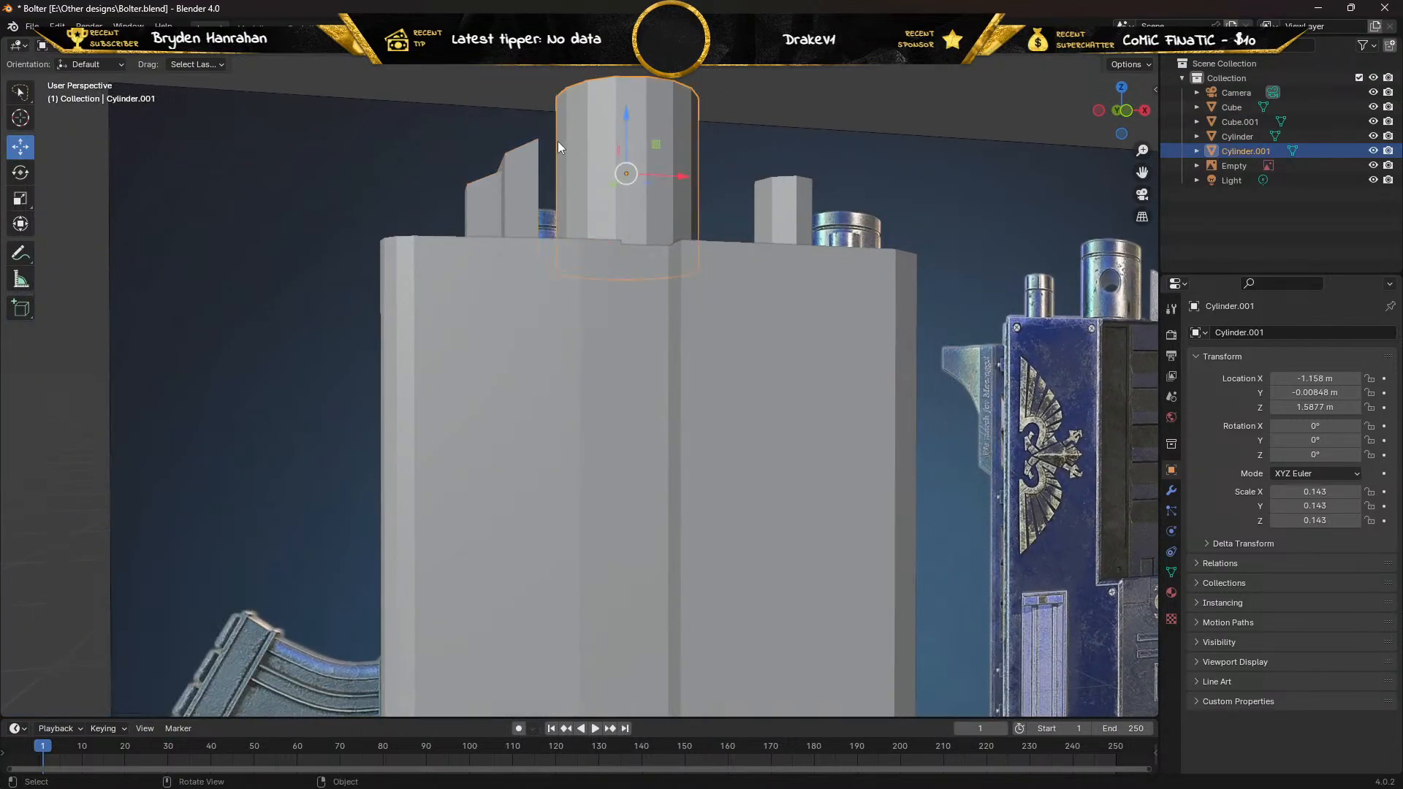
drag(631, 124, 632, 53)
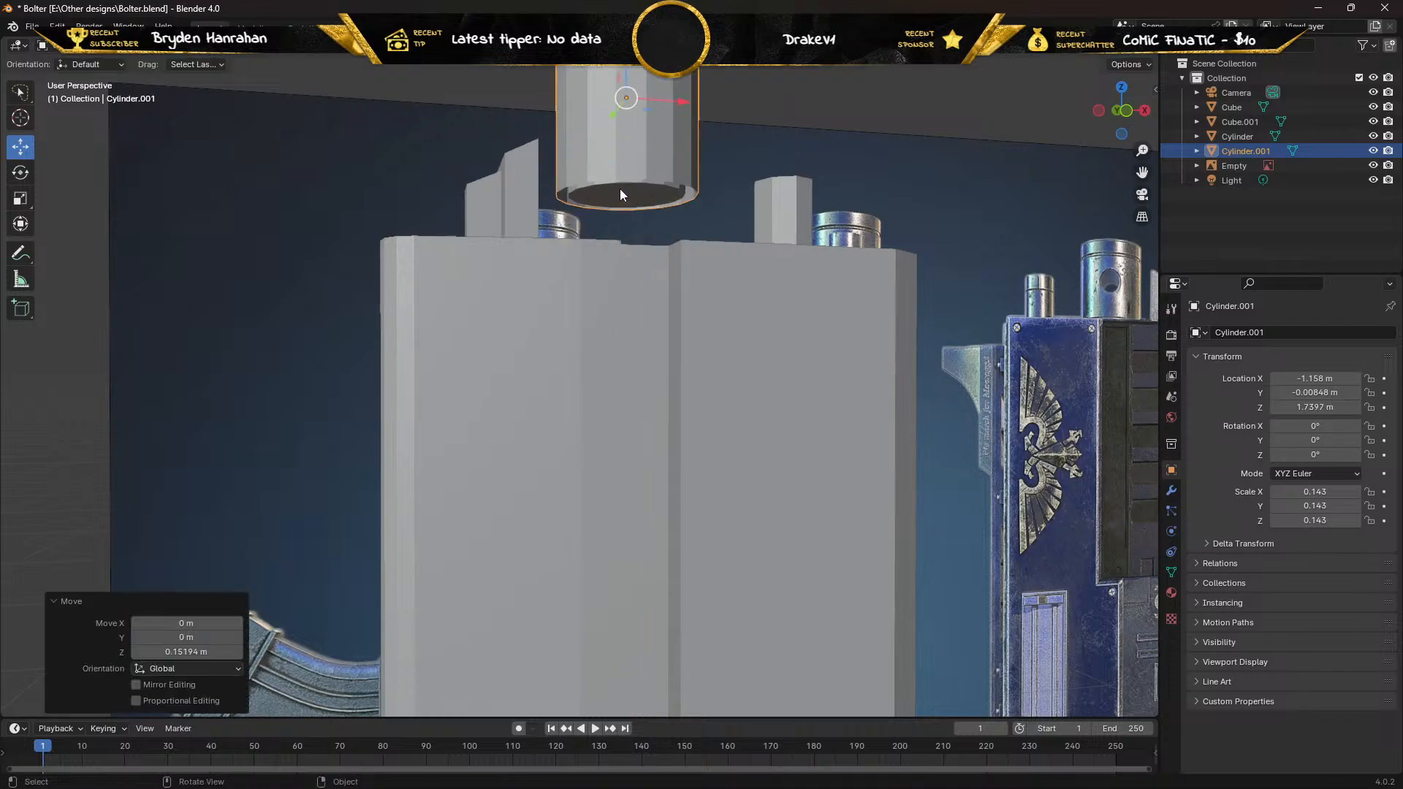
middle_drag(614, 191, 559, 220)
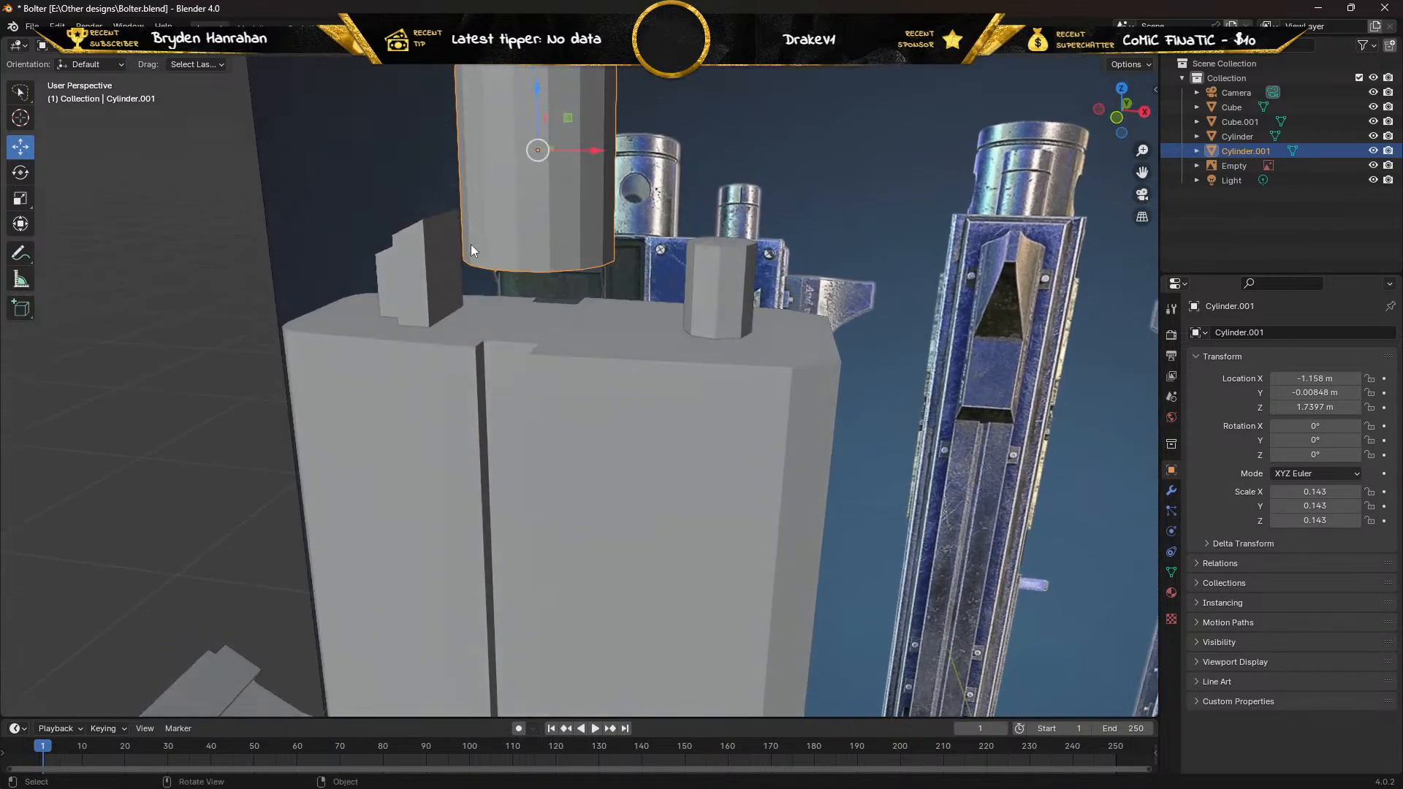
Delete the selected faces that close the lower end of the large barrel cylinder, and return to Object Mode.
key(Tab)
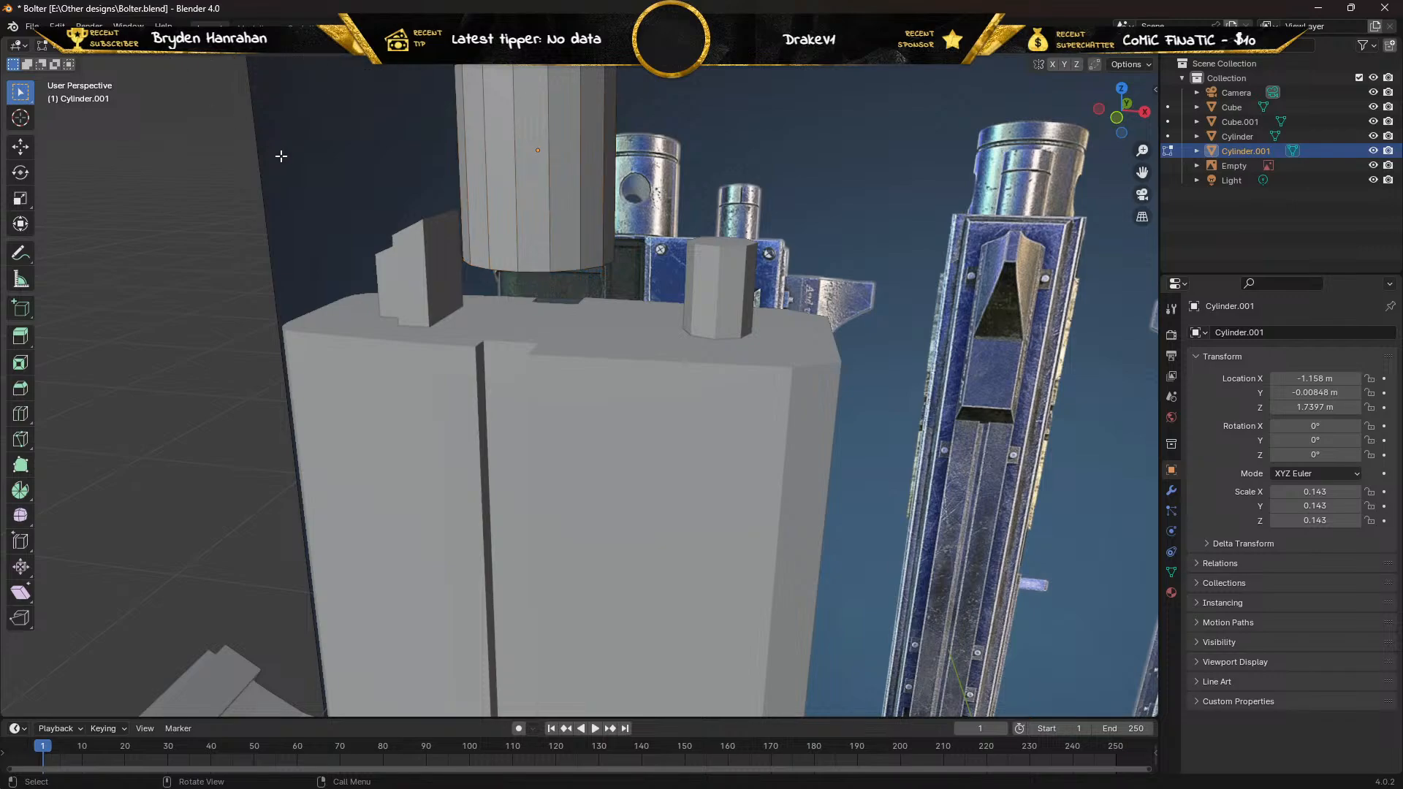
middle_drag(281, 155, 349, 155)
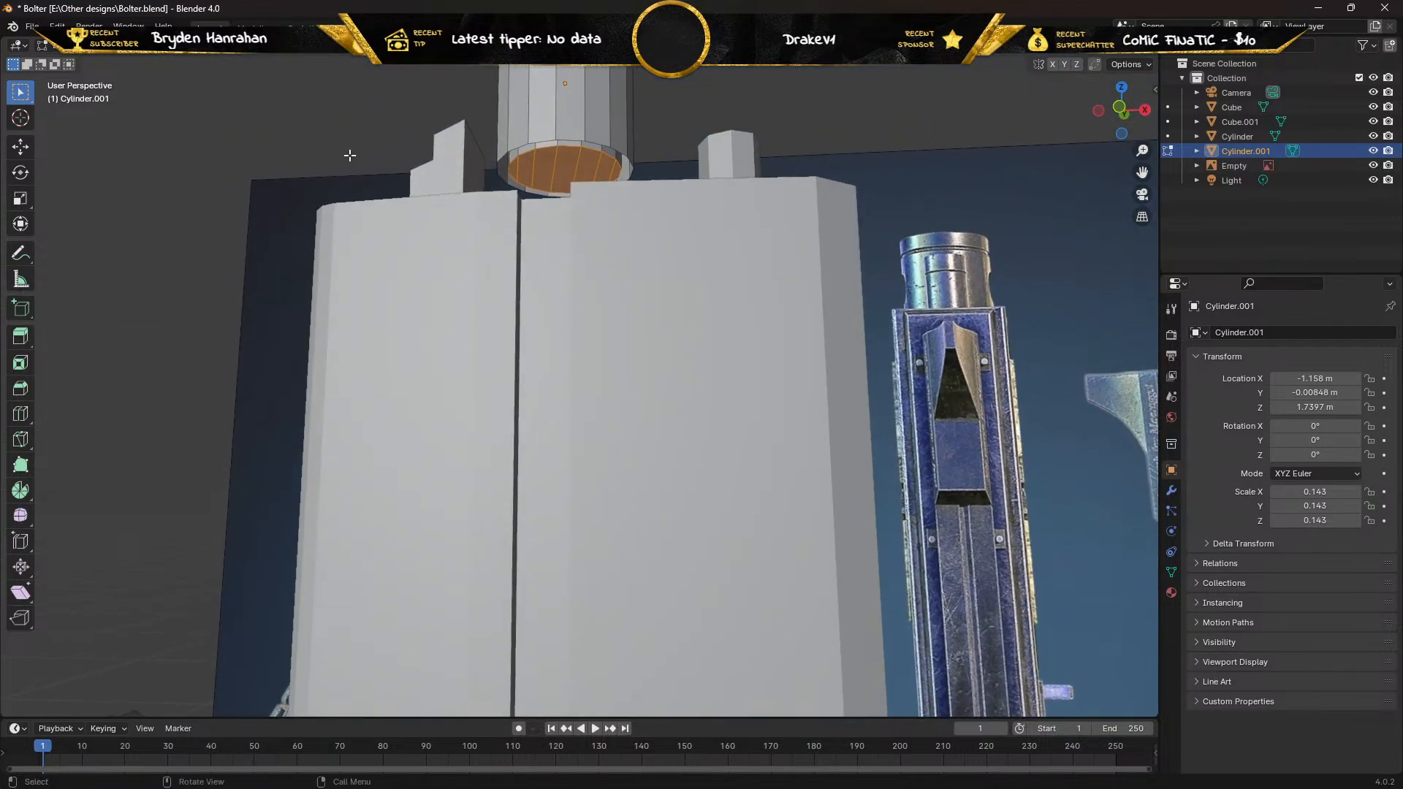
middle_drag(496, 162, 487, 282)
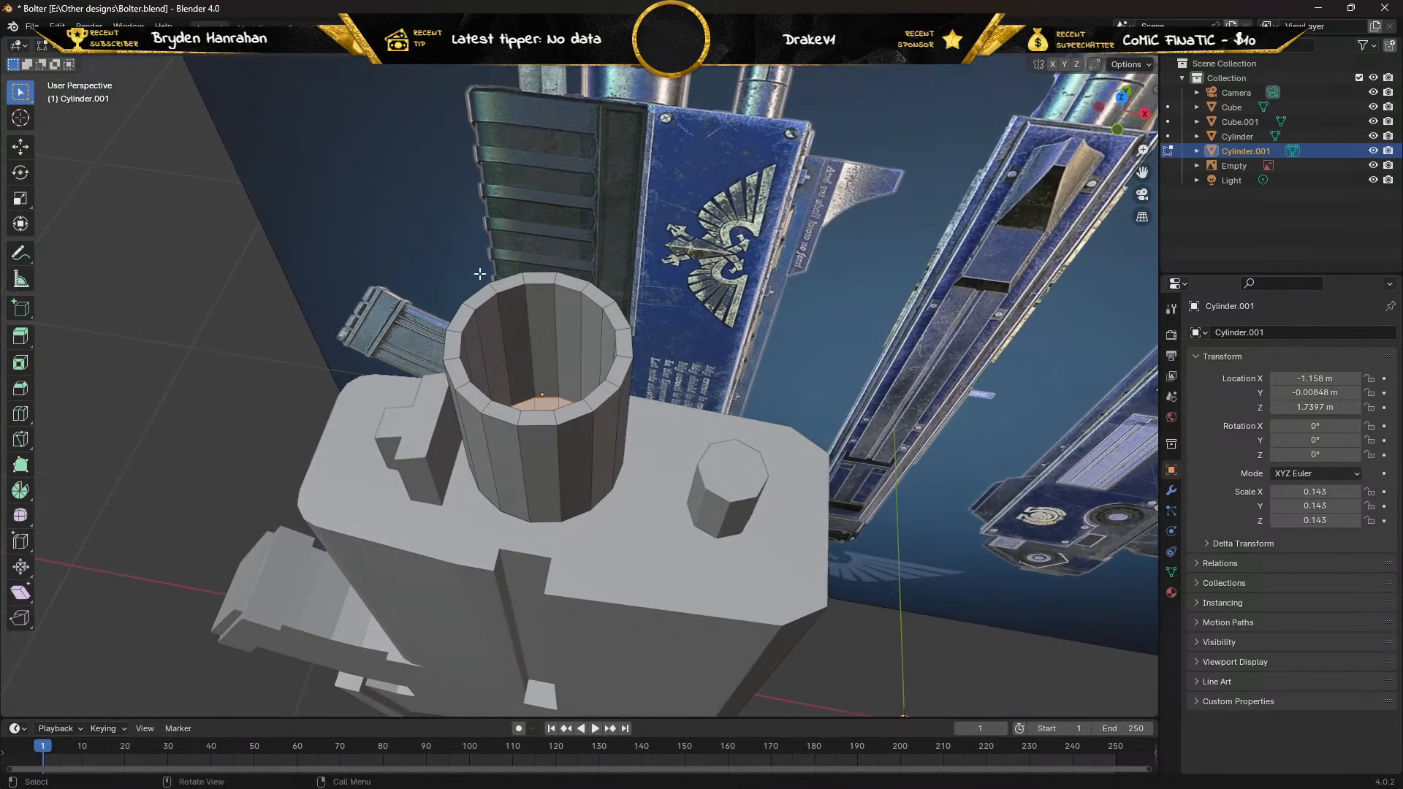
key(x)
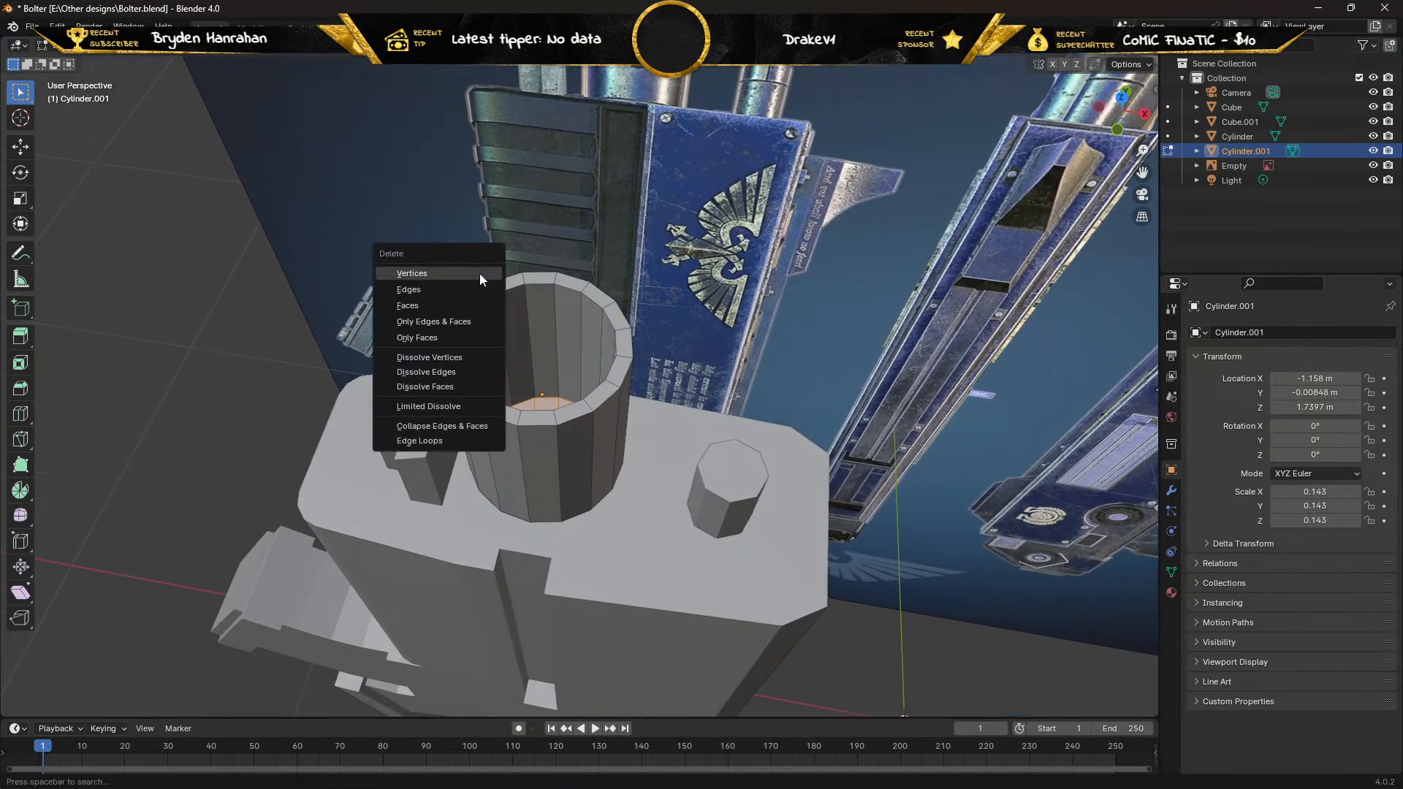
click(434, 305)
middle_drag(434, 307, 426, 236)
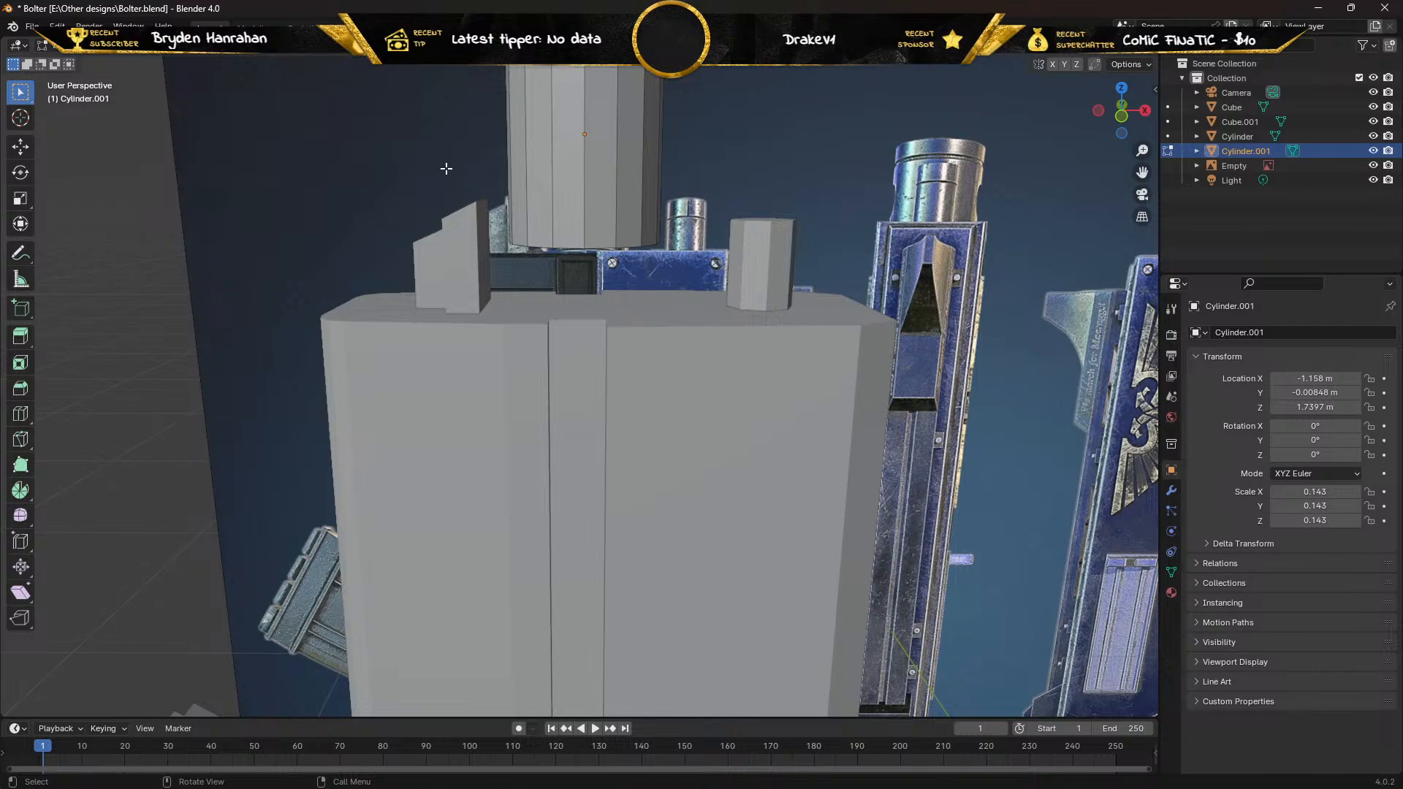
middle_drag(446, 169, 456, 176)
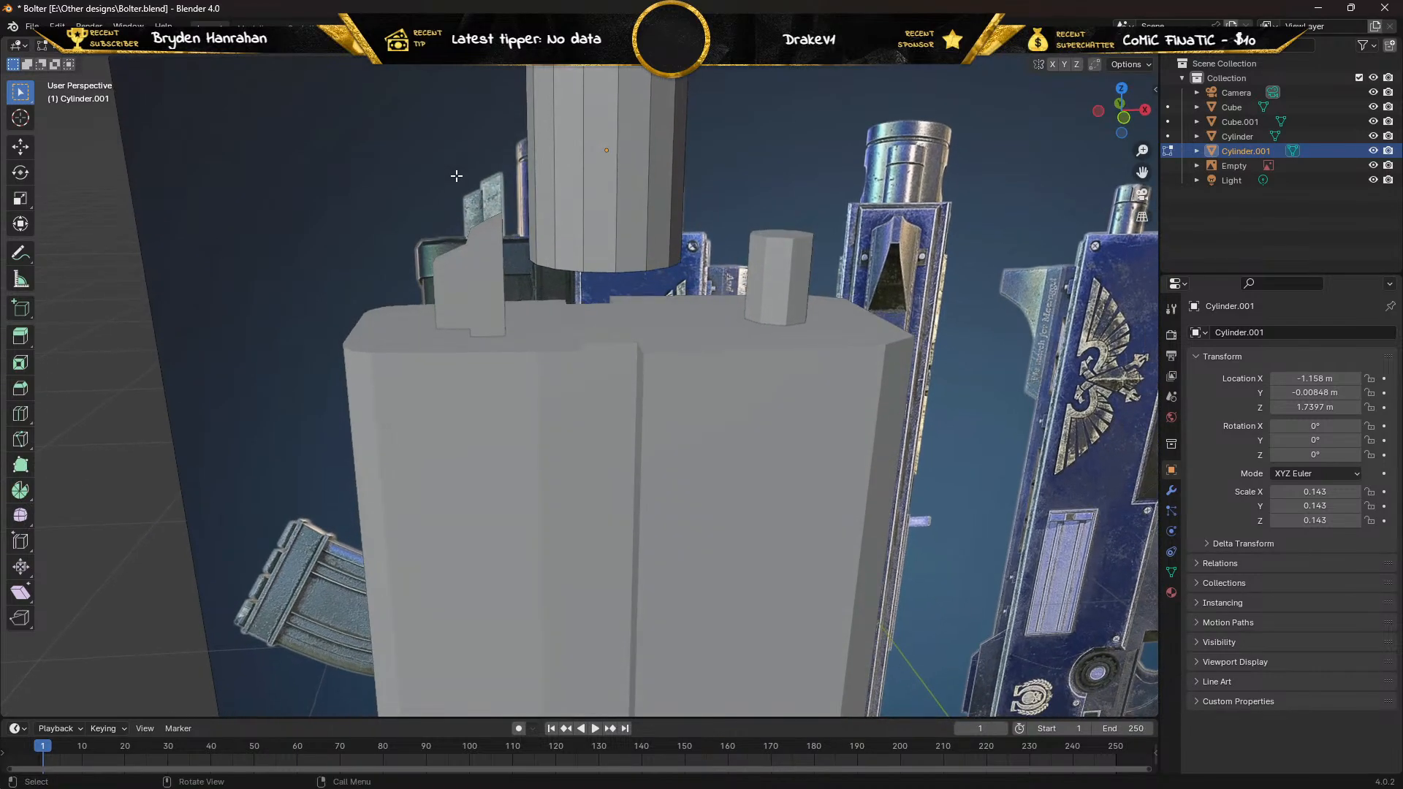
key(Tab)
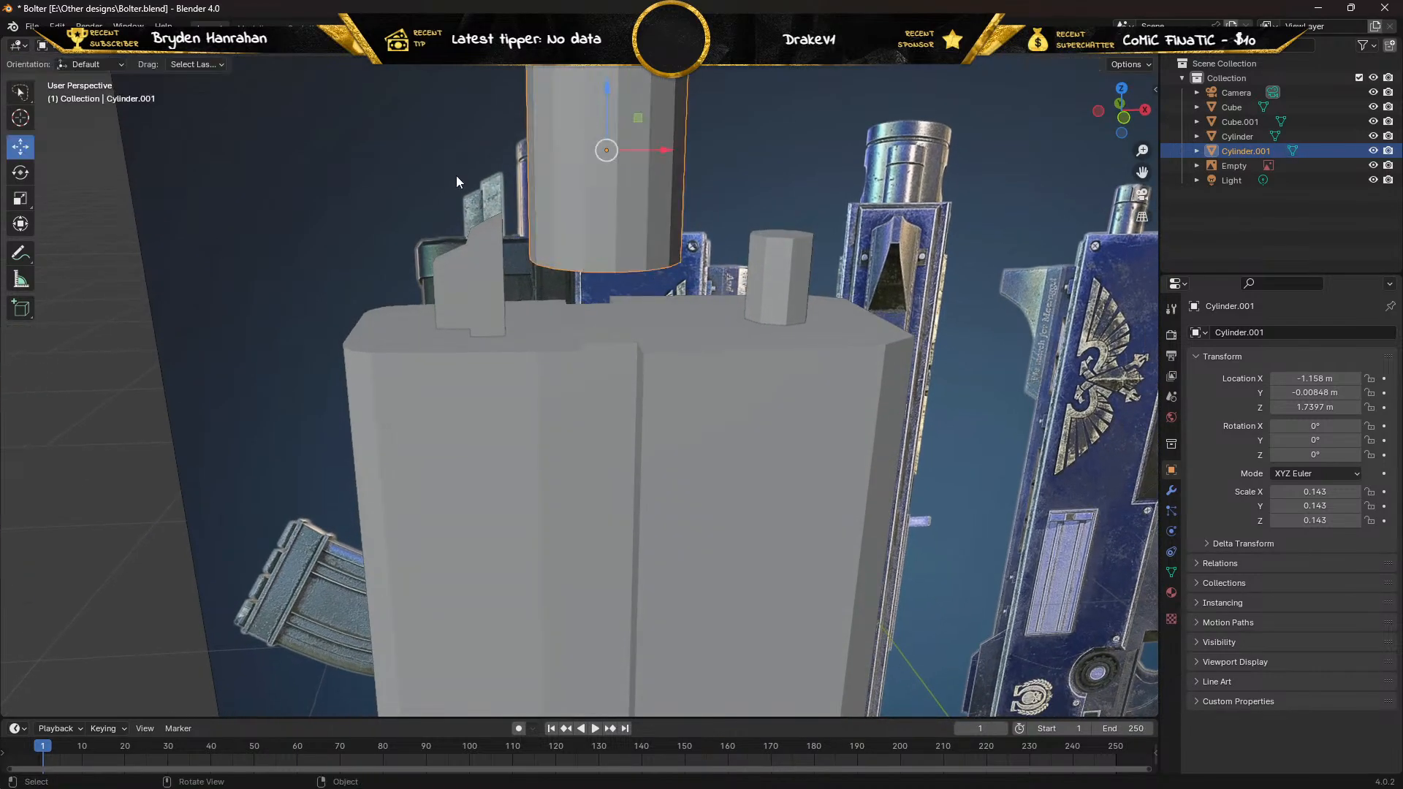
In front view, lower the large barrel cylinder about 0.136 m along Z so it sits on the gun body again.
middle_drag(471, 223, 457, 190)
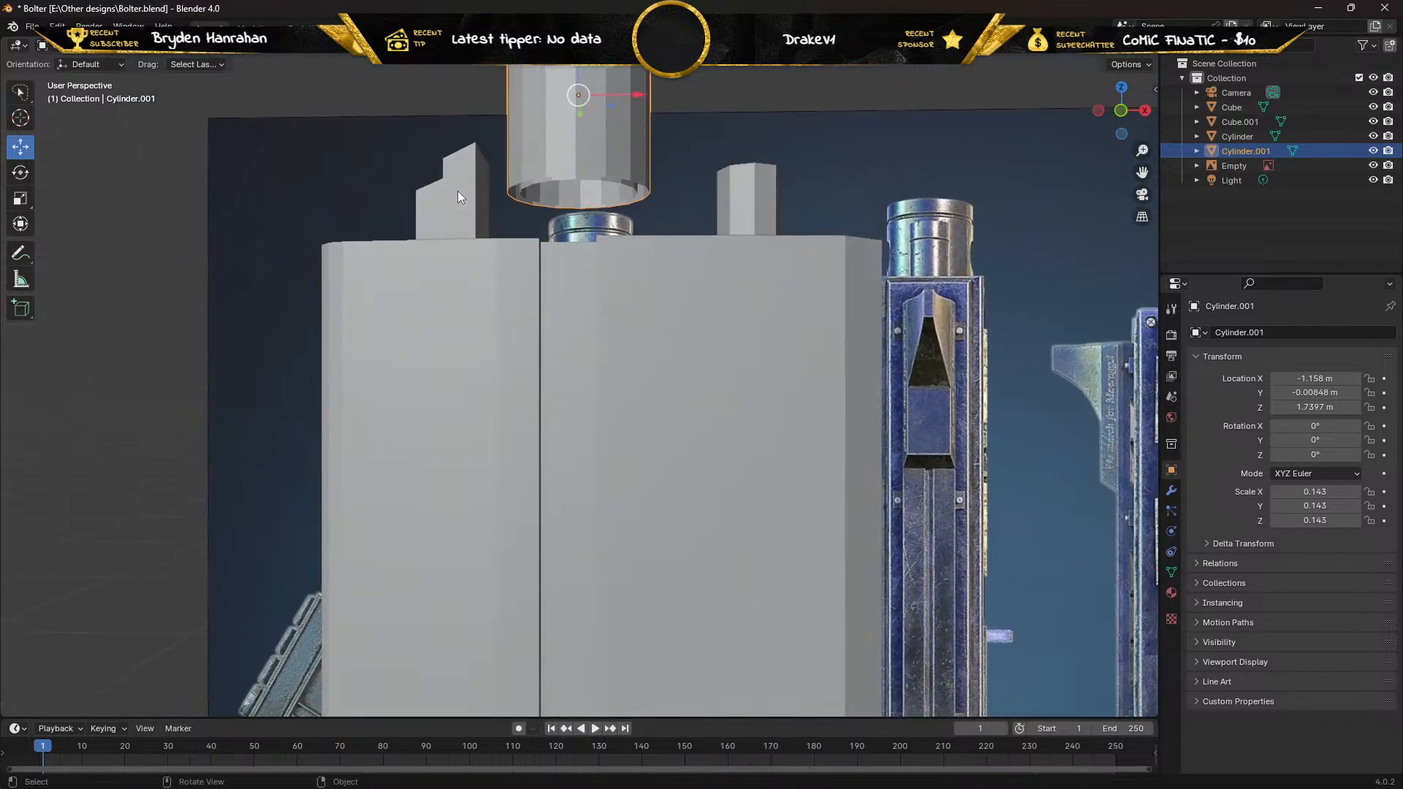
key(KP_1)
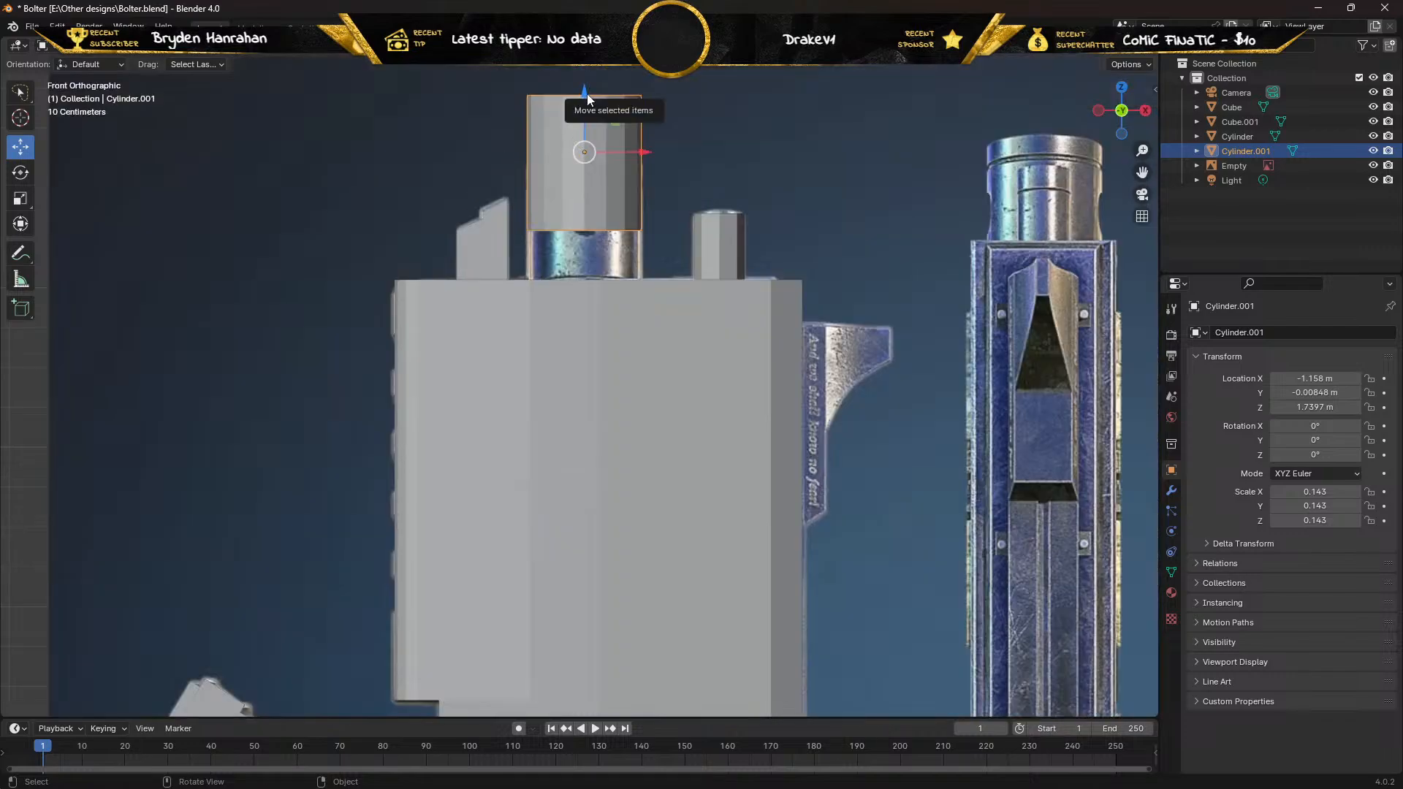
drag(586, 93, 583, 122)
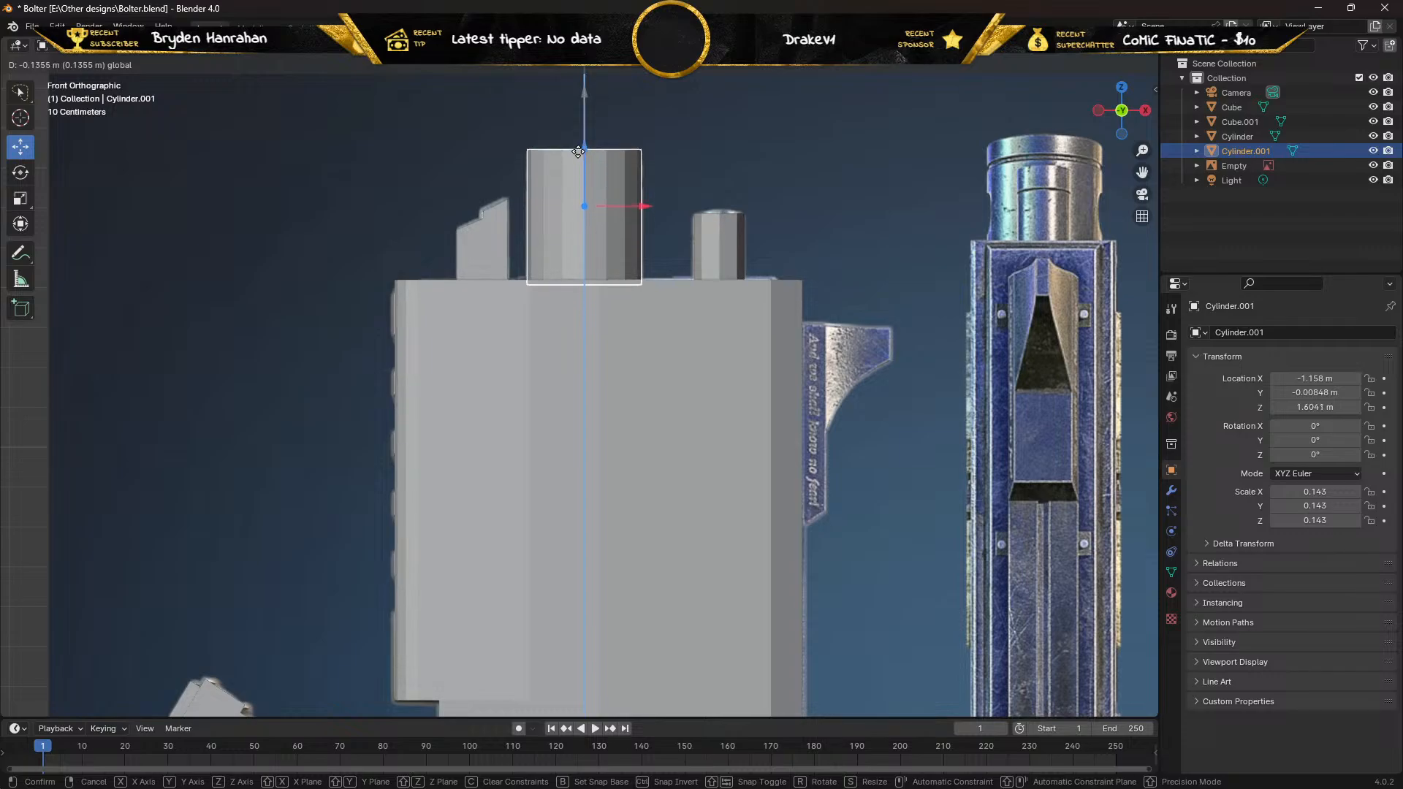
drag(578, 152, 578, 151)
middle_drag(517, 159, 483, 217)
middle_drag(506, 230, 463, 187)
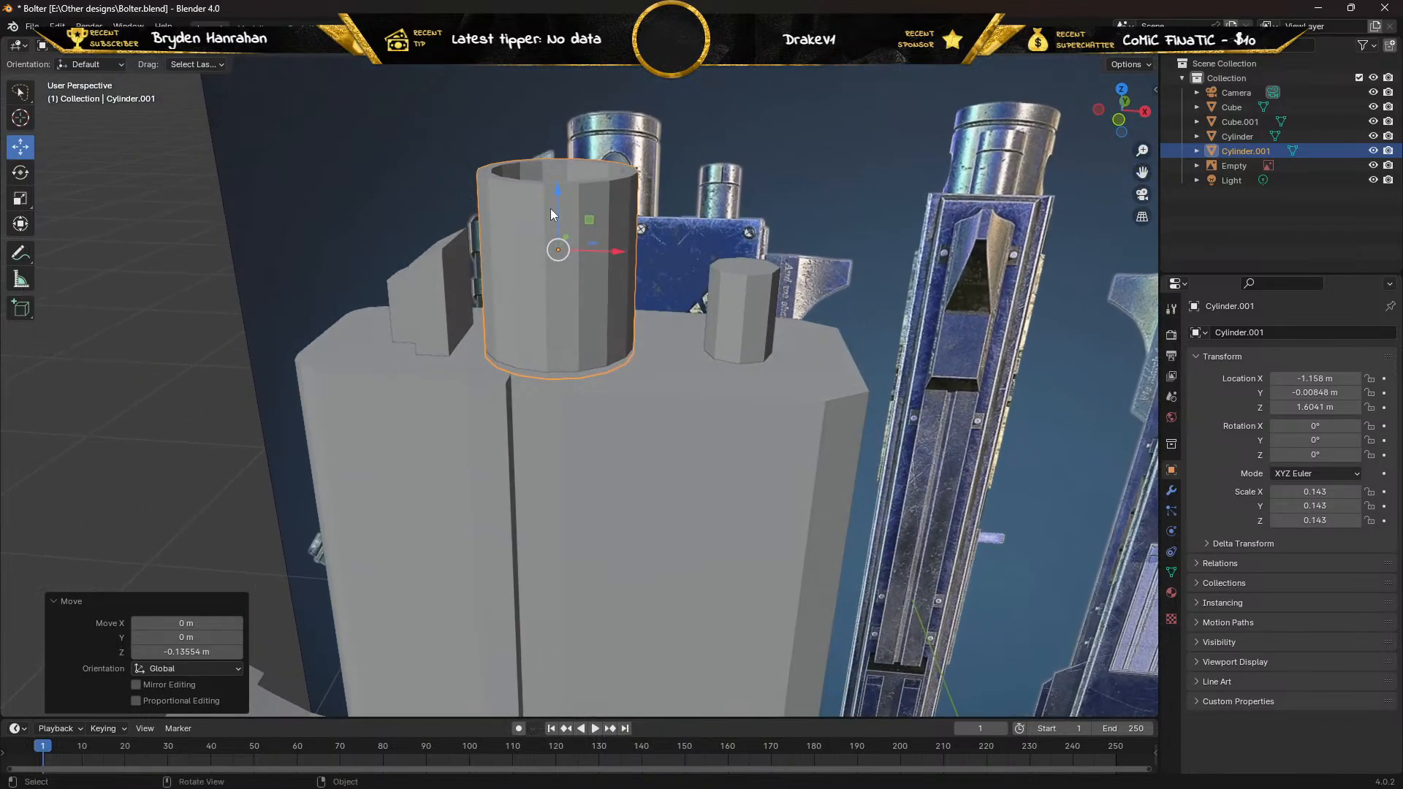
click(737, 301)
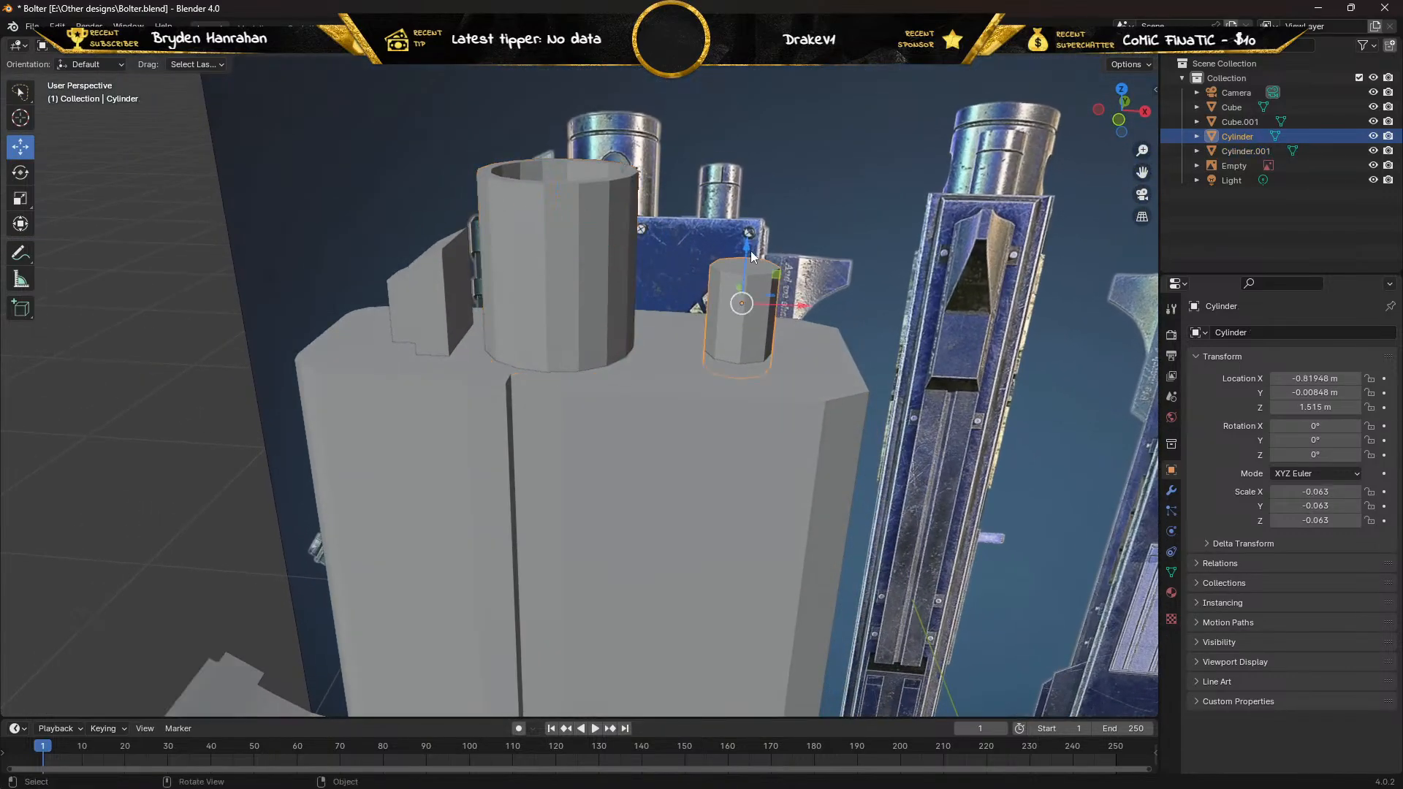
drag(744, 248, 753, 98)
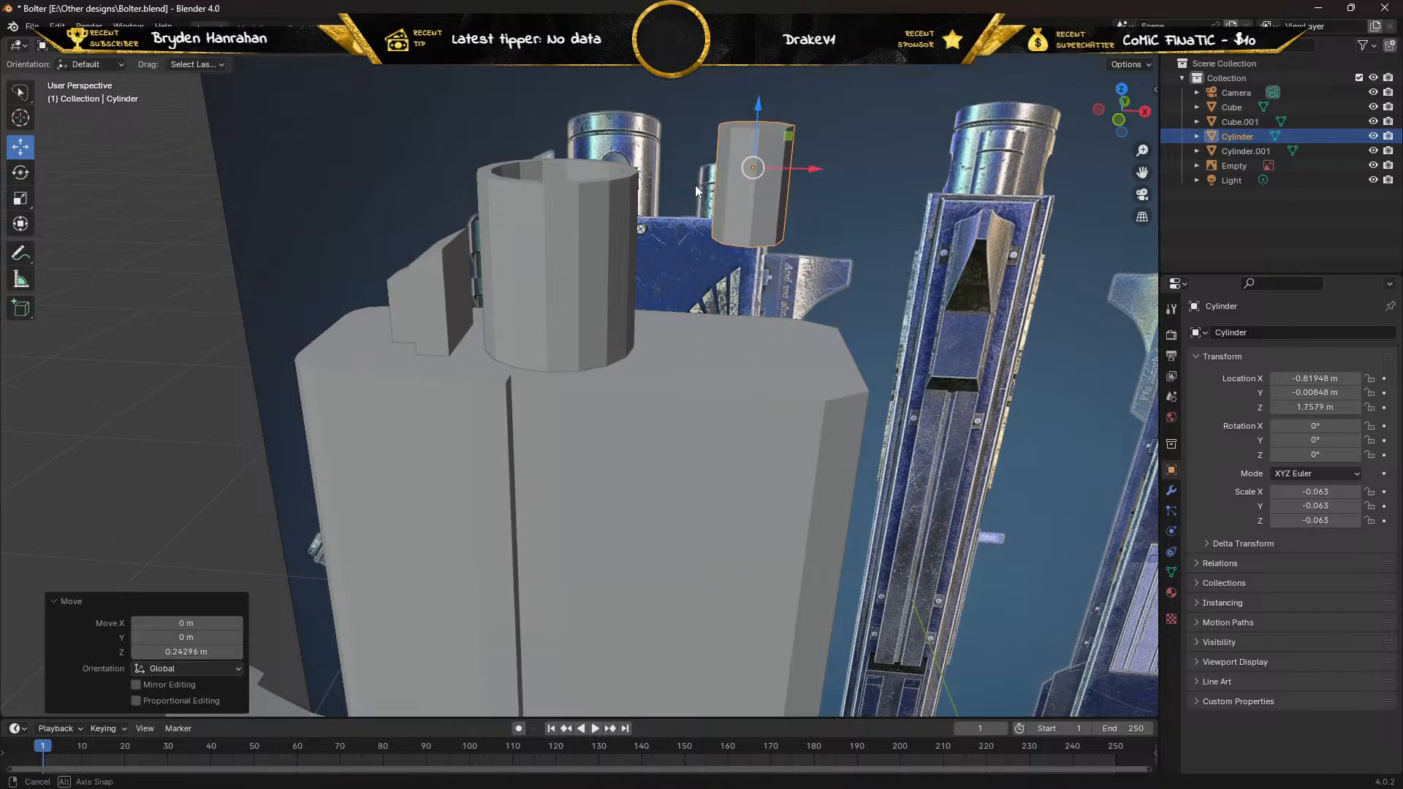
middle_drag(695, 185, 529, 180)
key(ctrl+z)
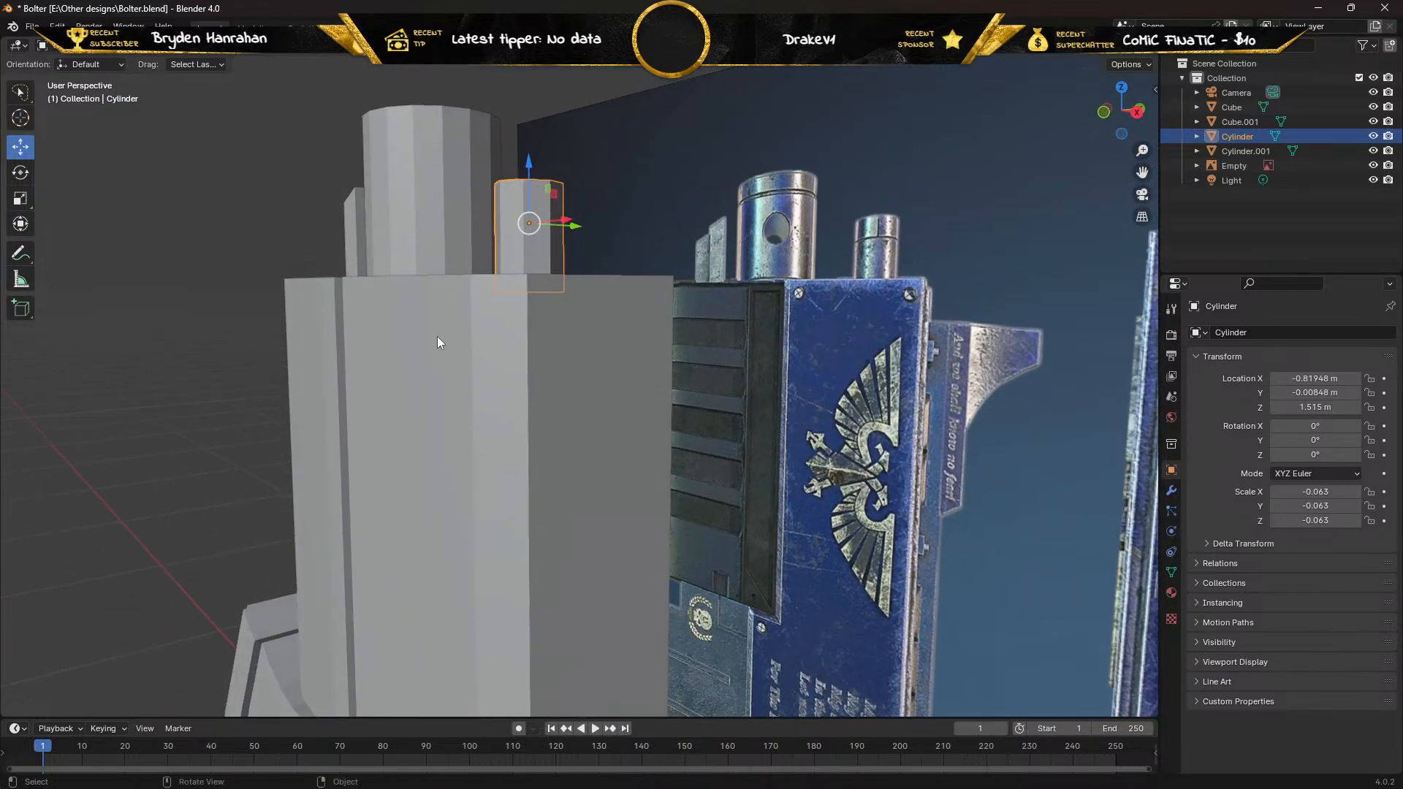
Inset the tall upper face on the narrow side of the gun body by about 0.03 m.
click(435, 341)
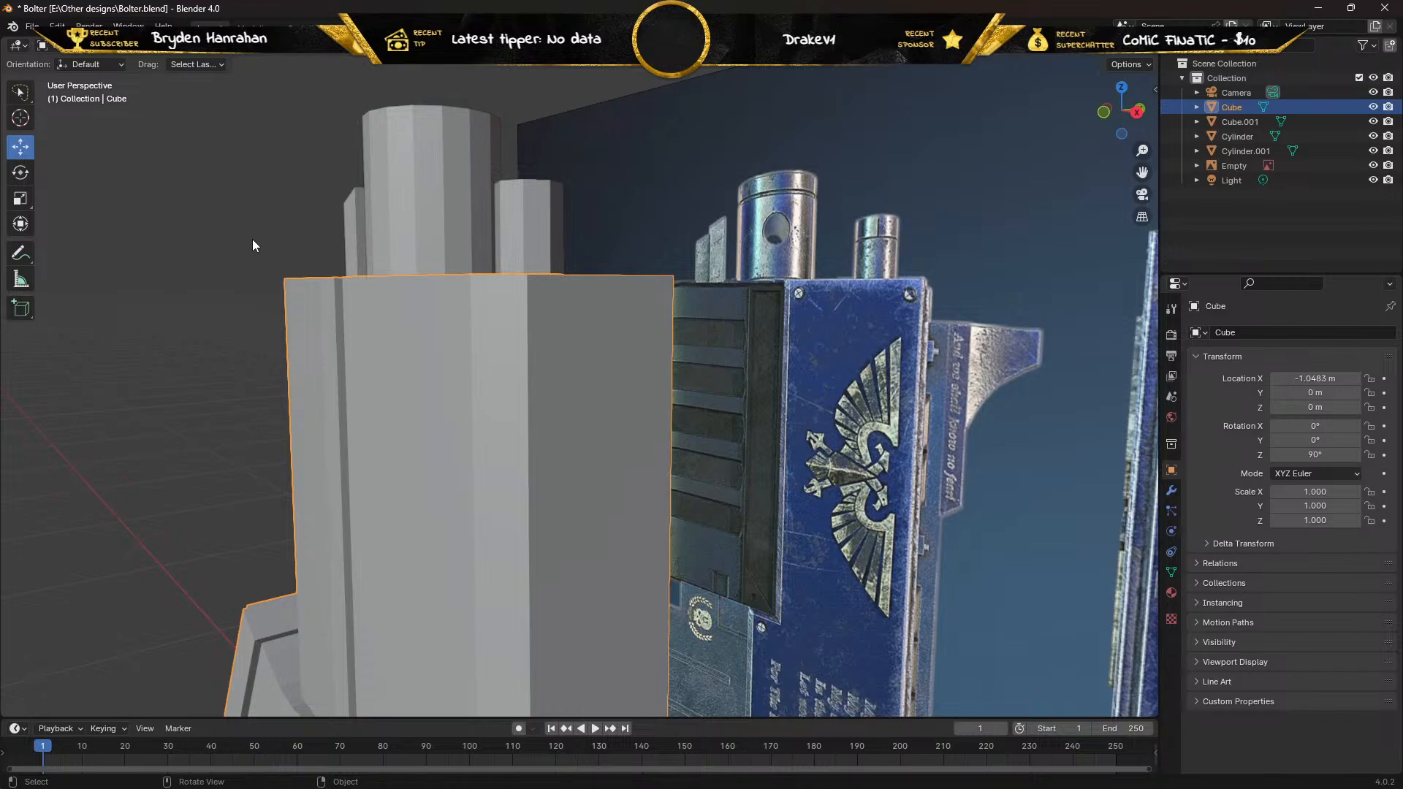
key(Tab)
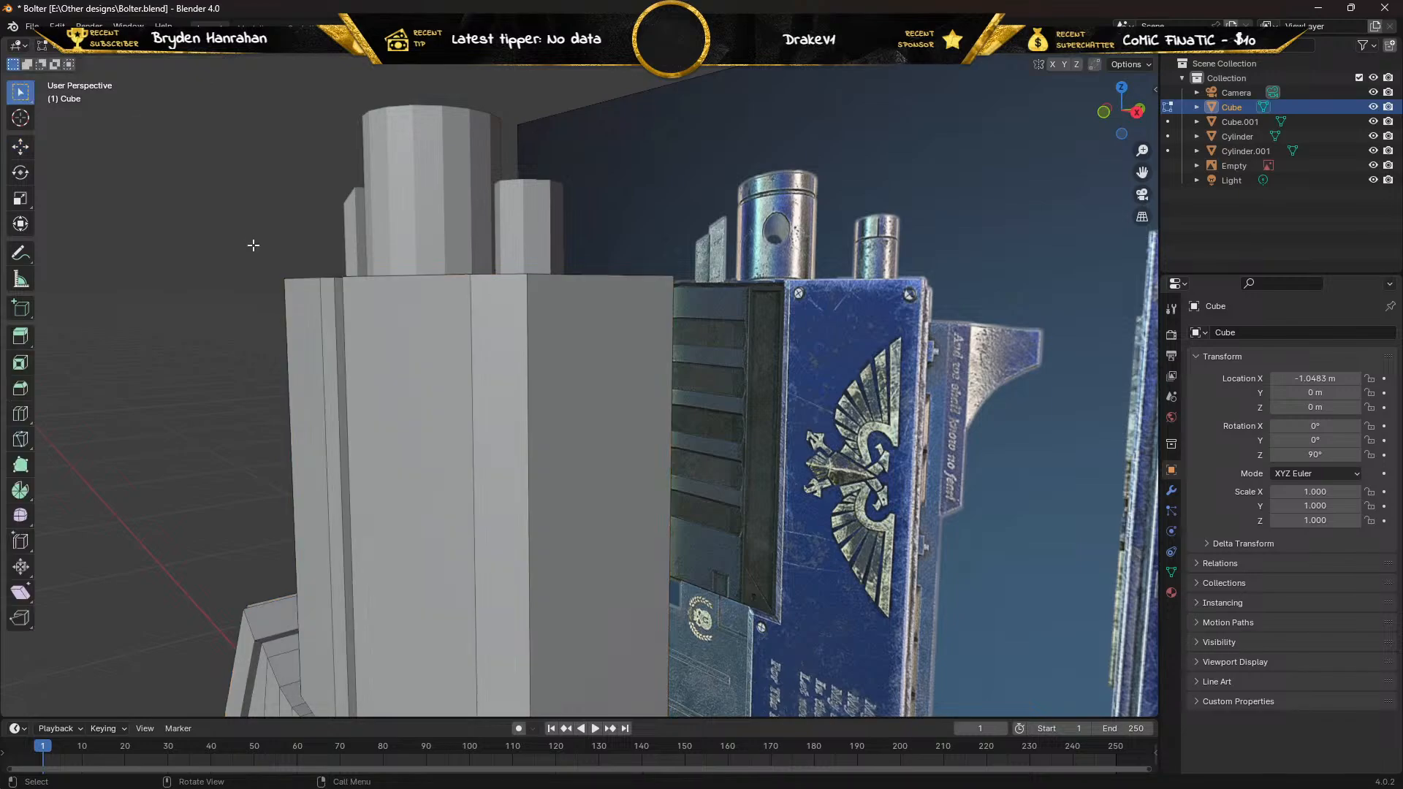
middle_drag(252, 245, 301, 286)
middle_drag(315, 337, 256, 326)
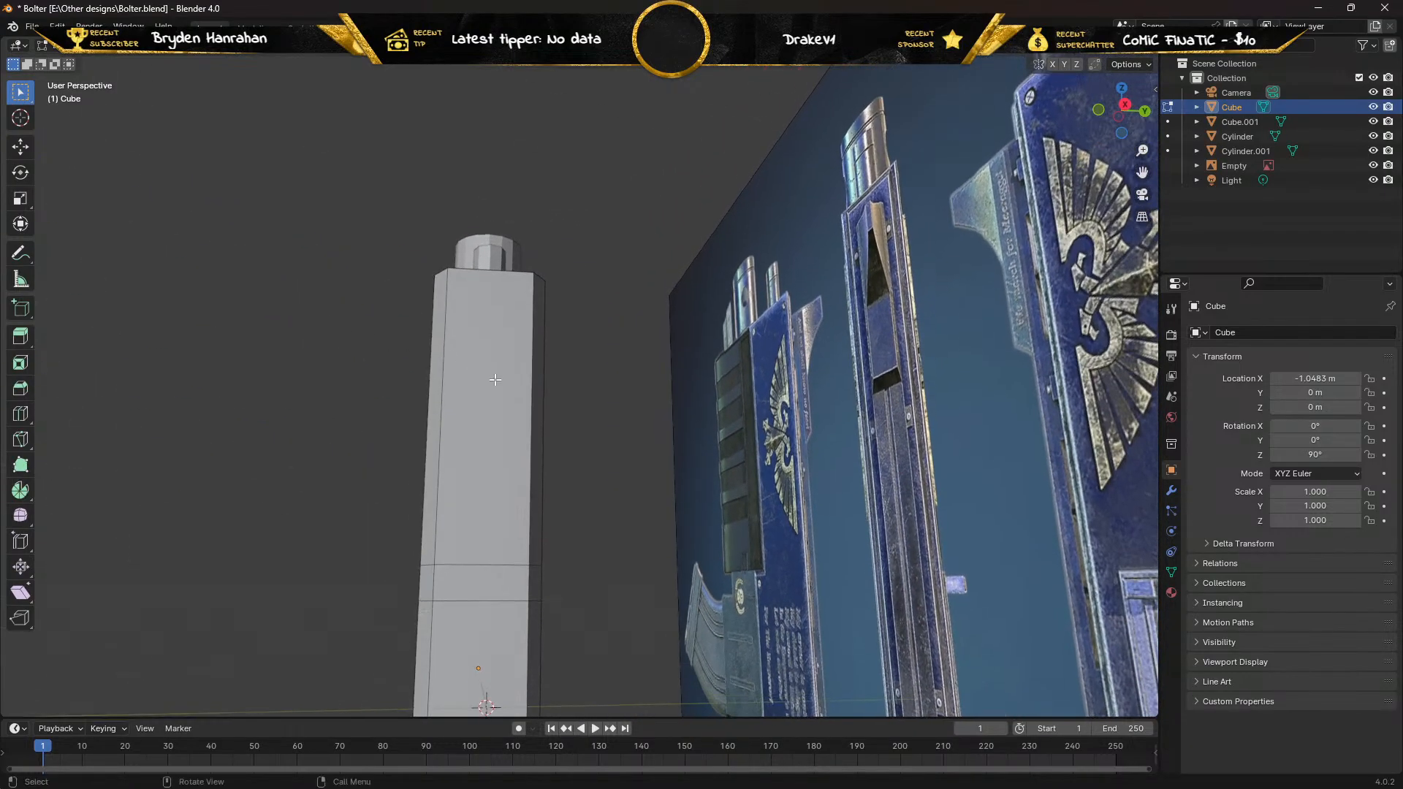
click(495, 379)
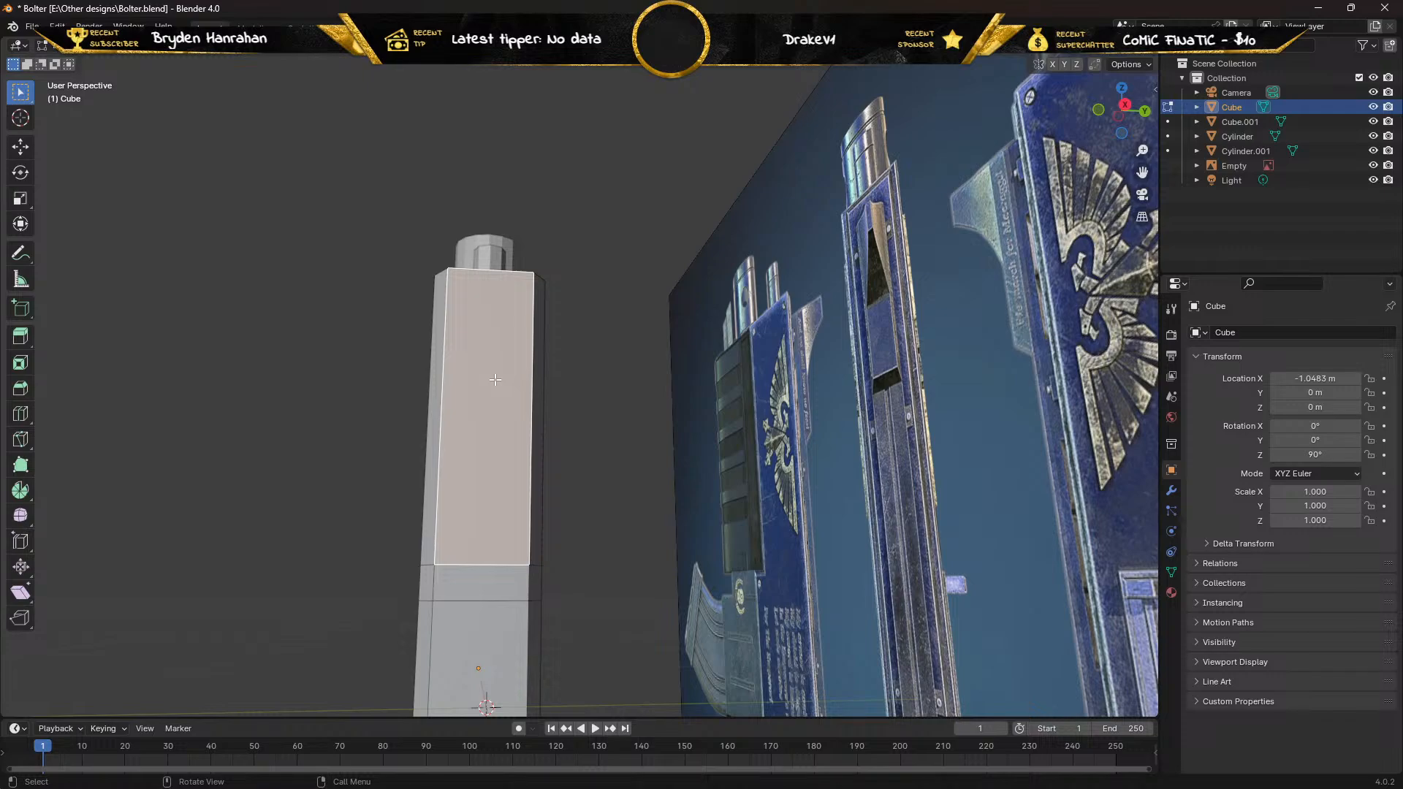
click(20, 366)
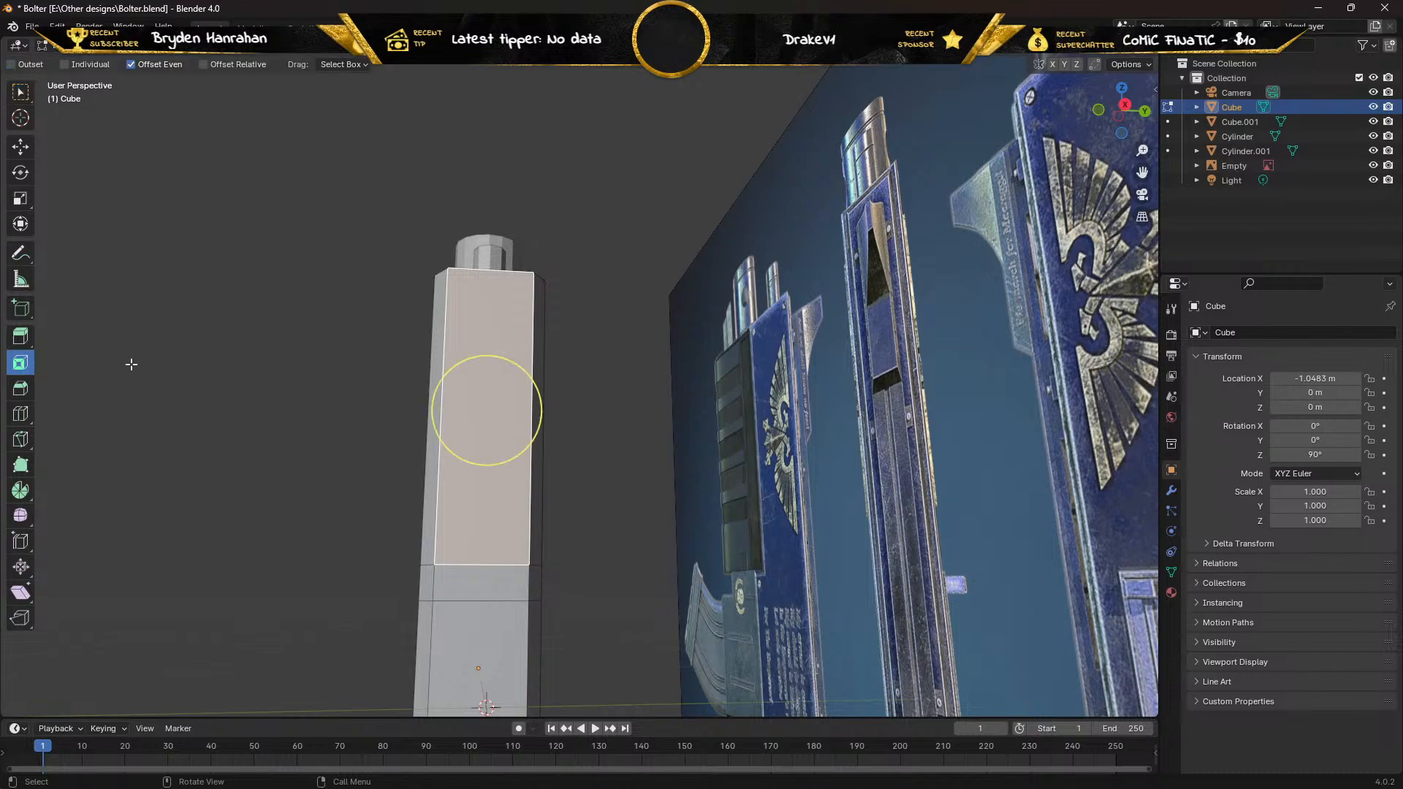
drag(446, 382, 459, 381)
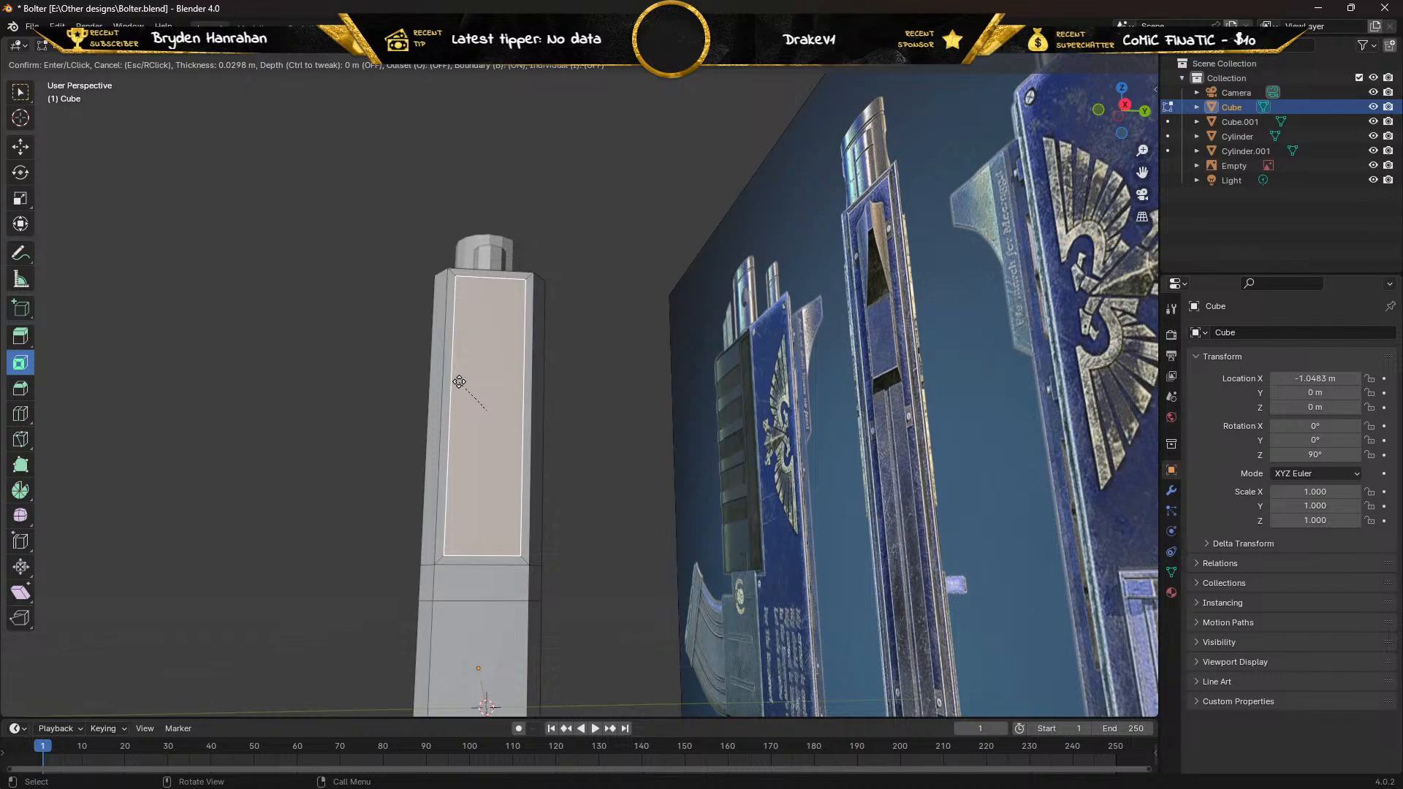
drag(458, 381, 459, 382)
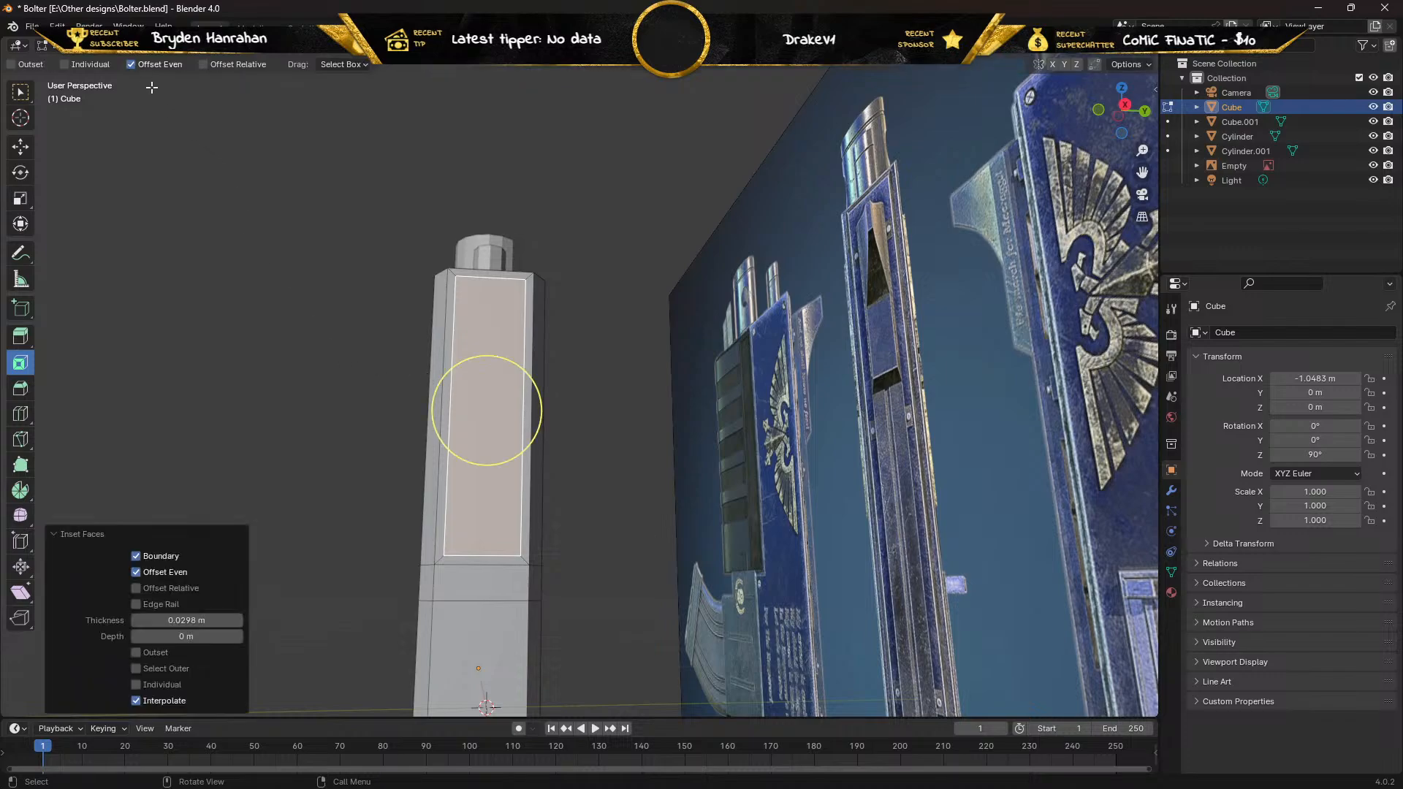
In front view, raise the two lower vertices of the inset face on the gun body's narrow side about 0.399 m along Z.
click(124, 46)
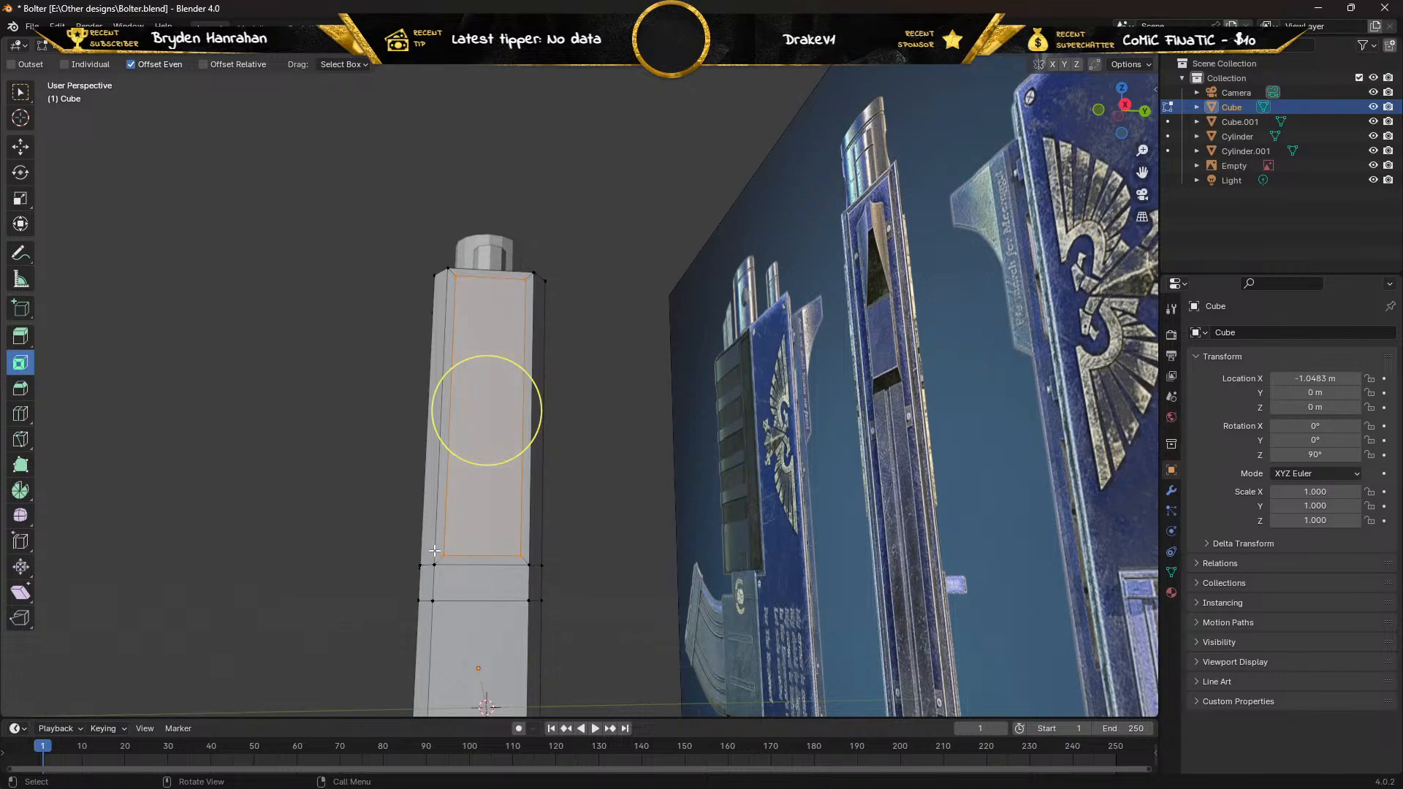
click(16, 149)
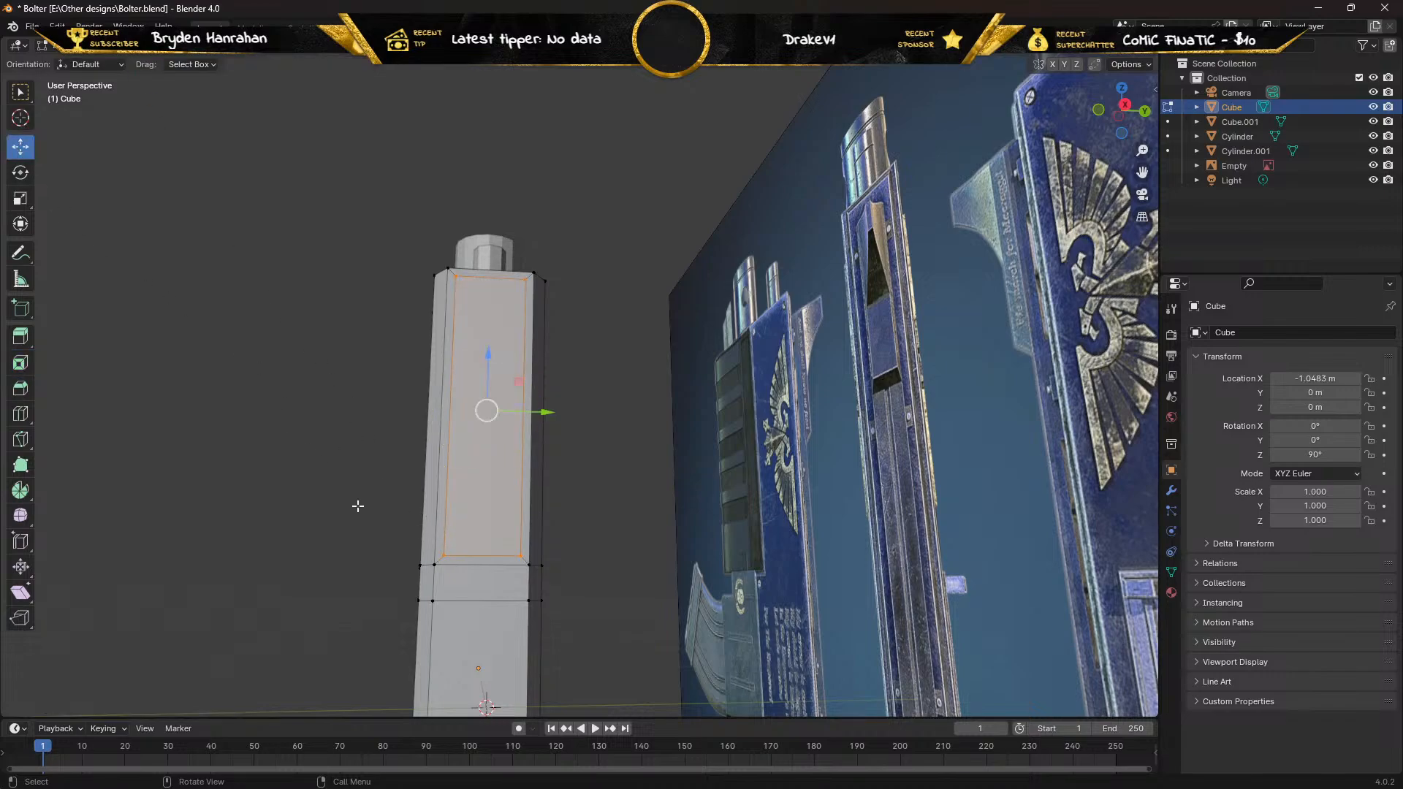
click(441, 556)
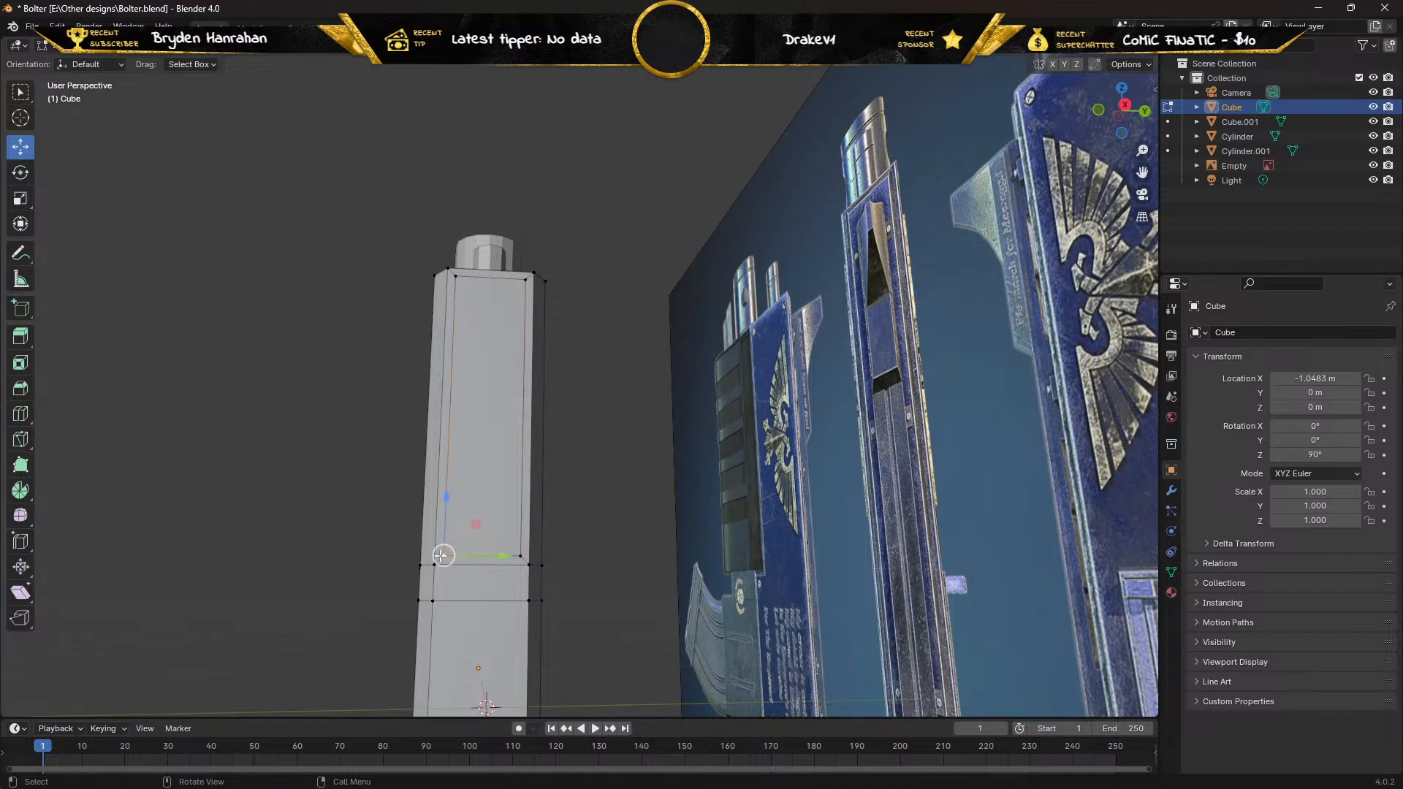
shift+click(517, 555)
middle_drag(410, 432, 498, 464)
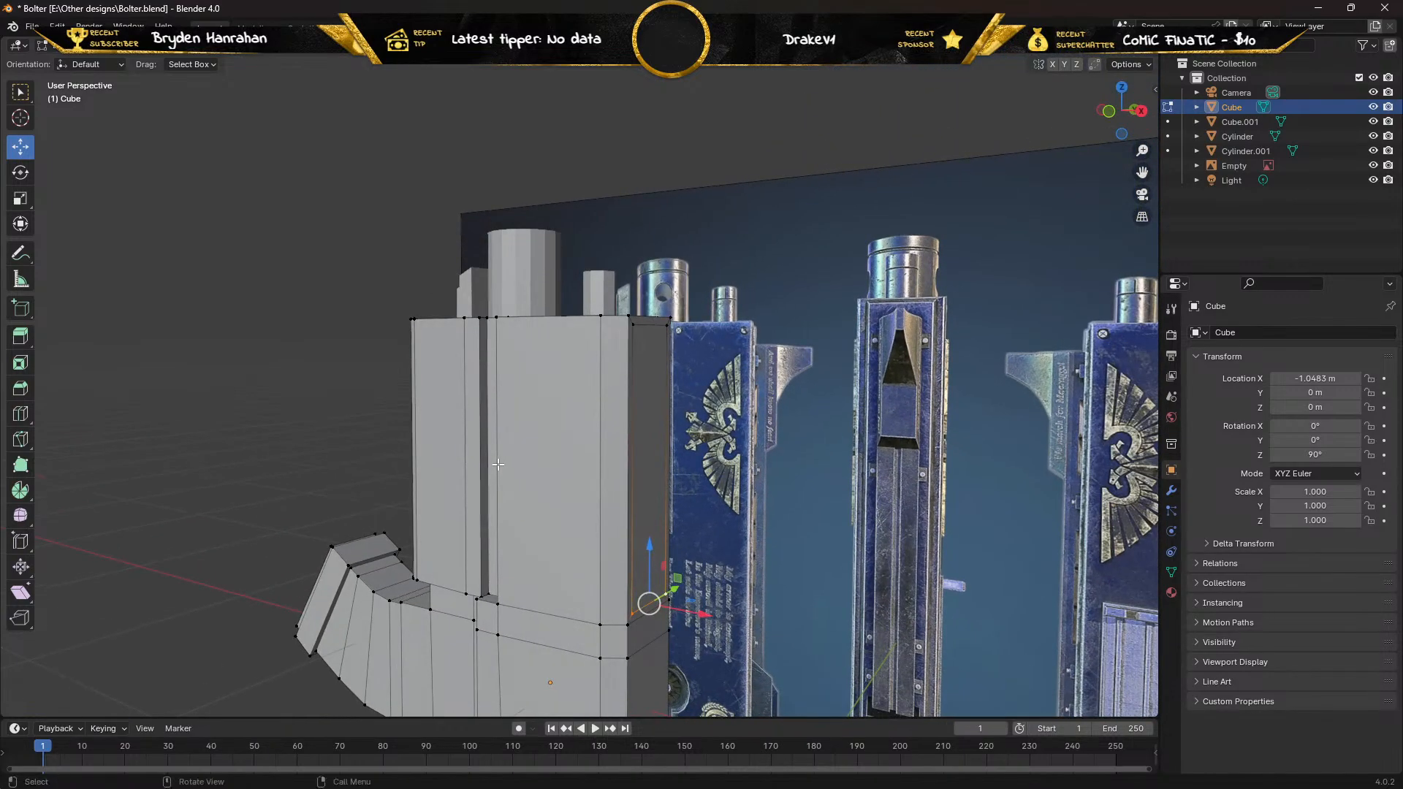
key(KP_1)
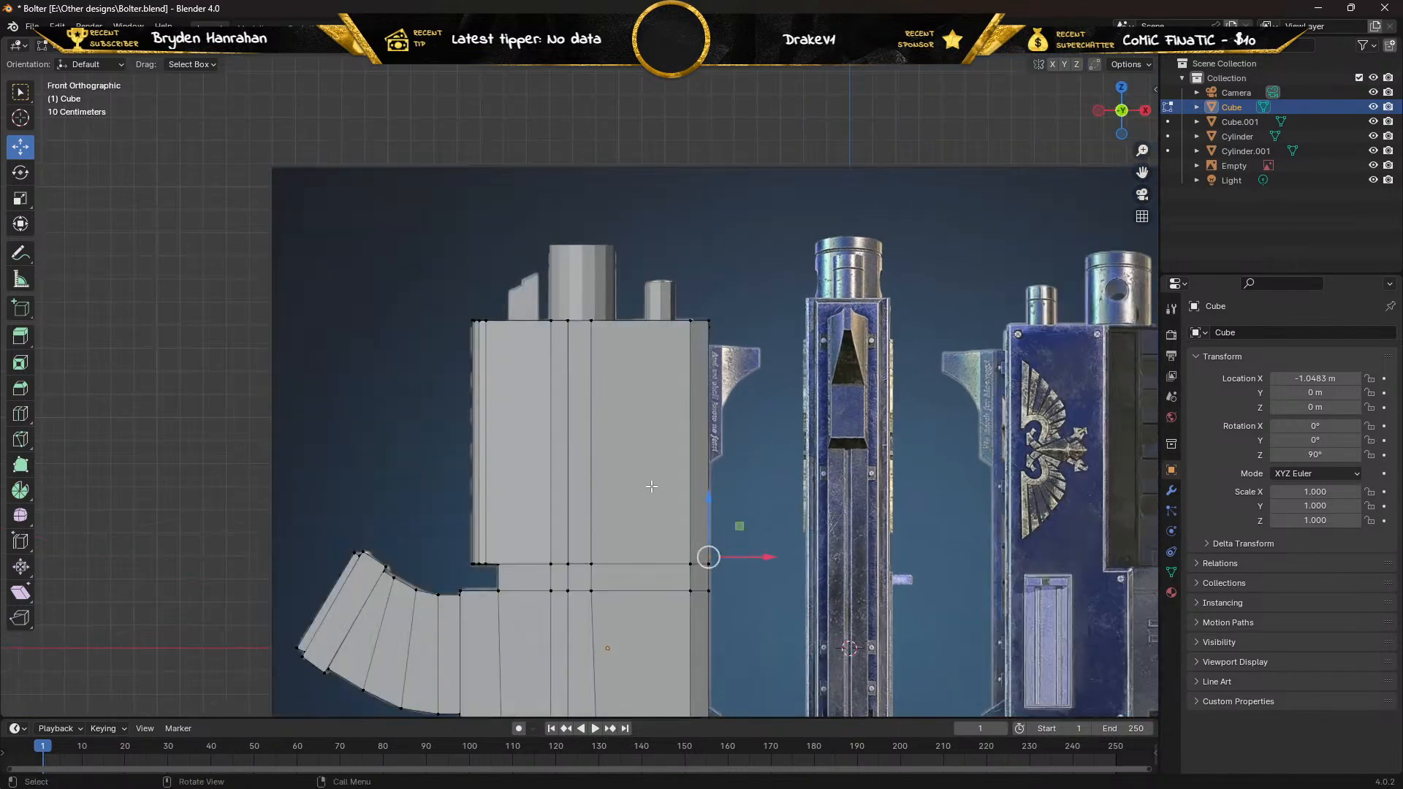
drag(708, 501, 698, 406)
Select the four corner vertices of the shortened inset face on the narrow side of the gun body.
scroll(687, 405, up, 3)
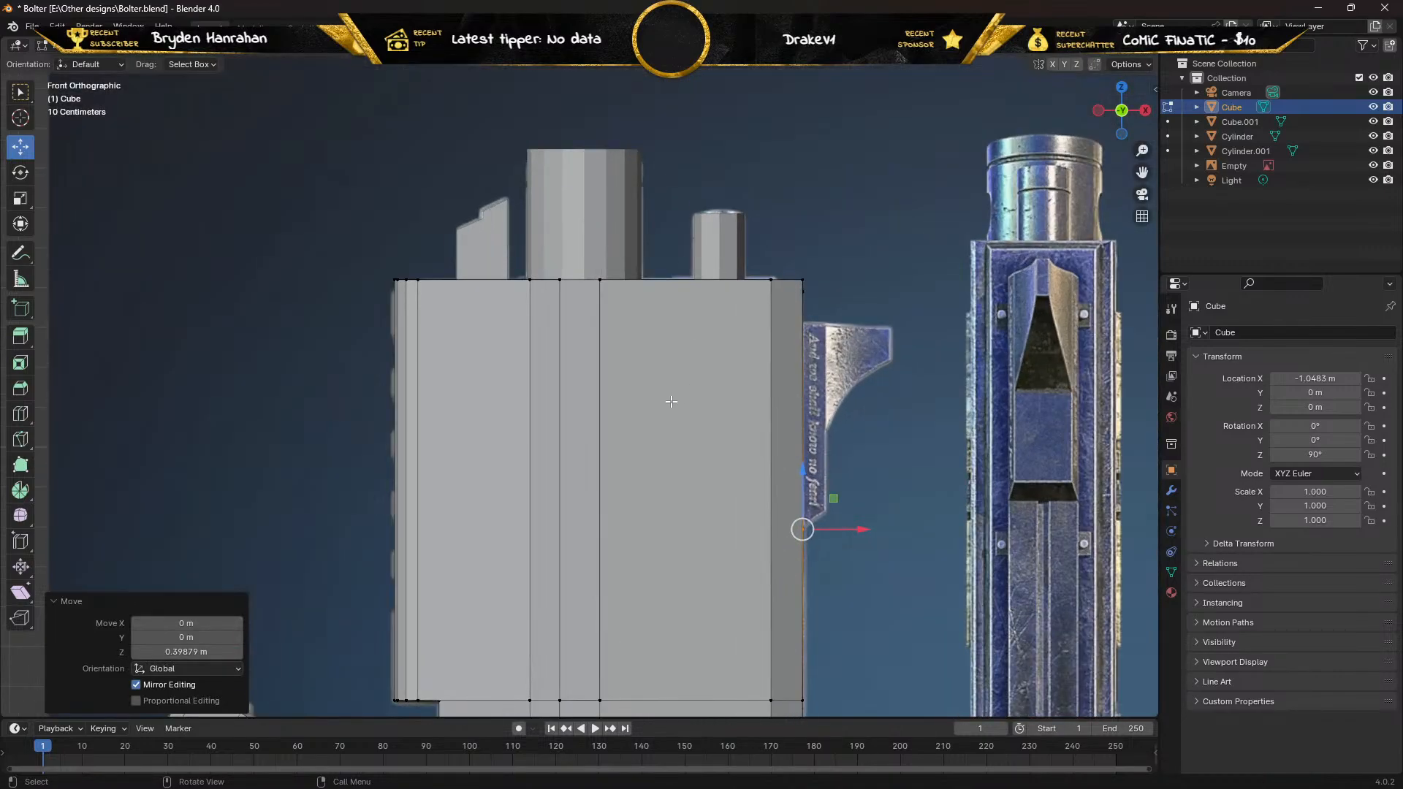
middle_drag(671, 401, 522, 391)
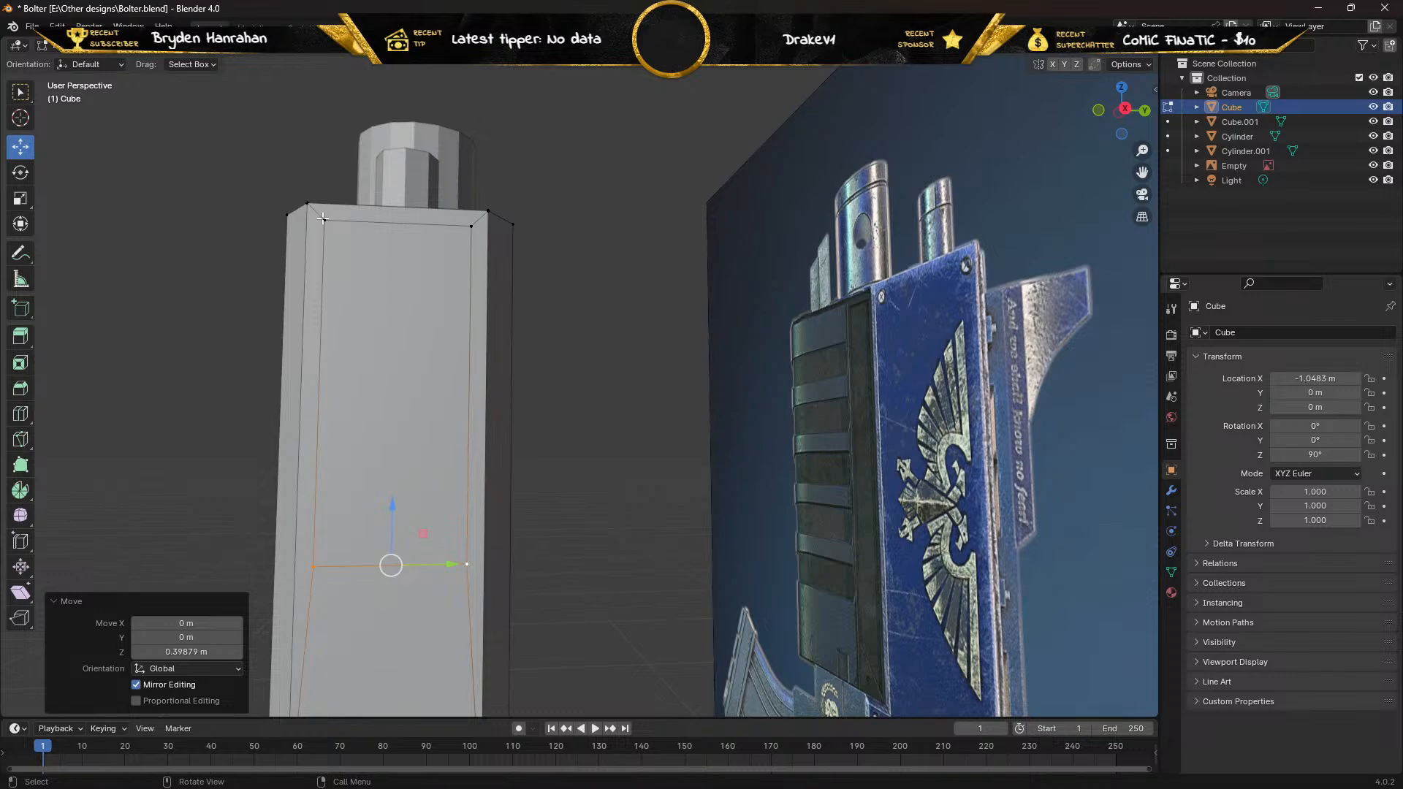
drag(320, 217, 380, 607)
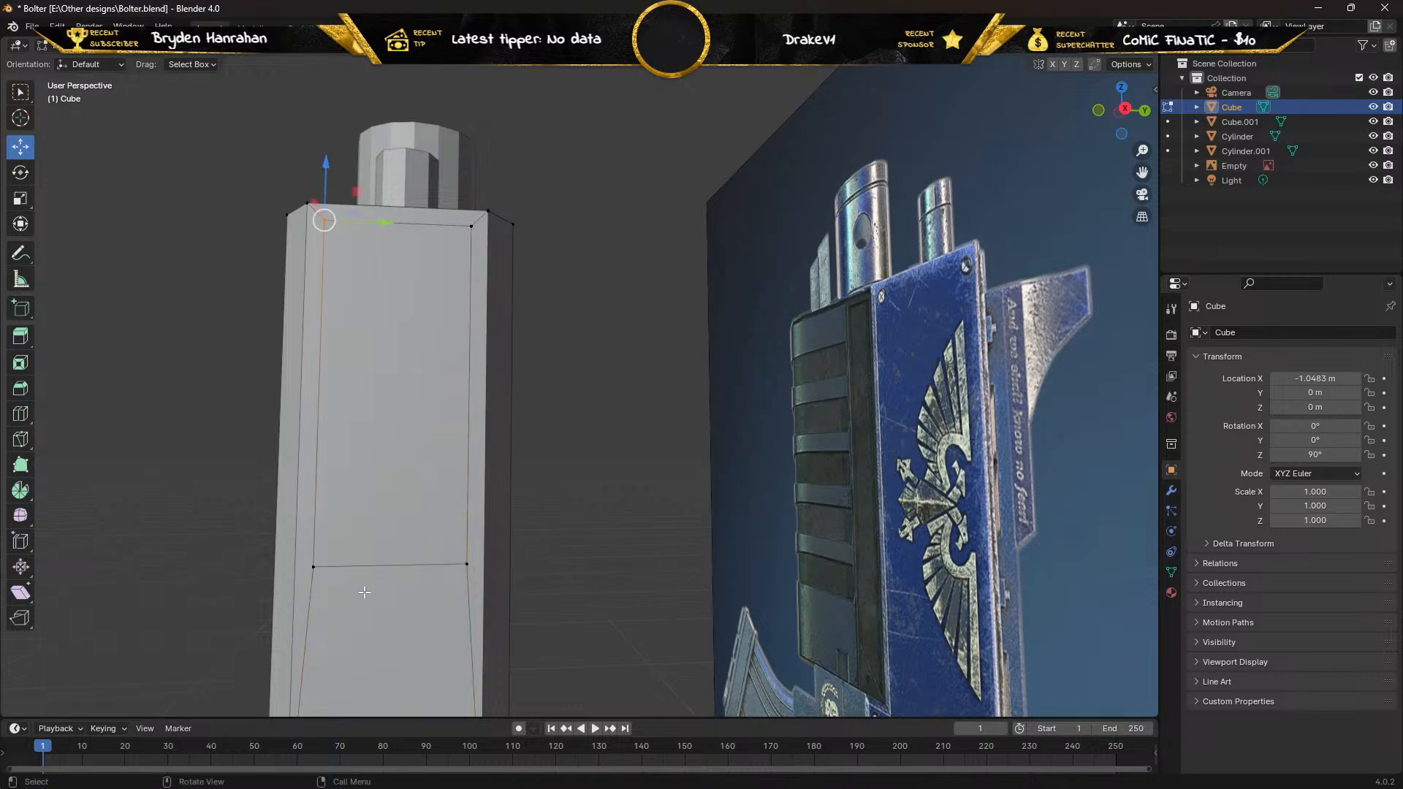
shift+click(315, 565)
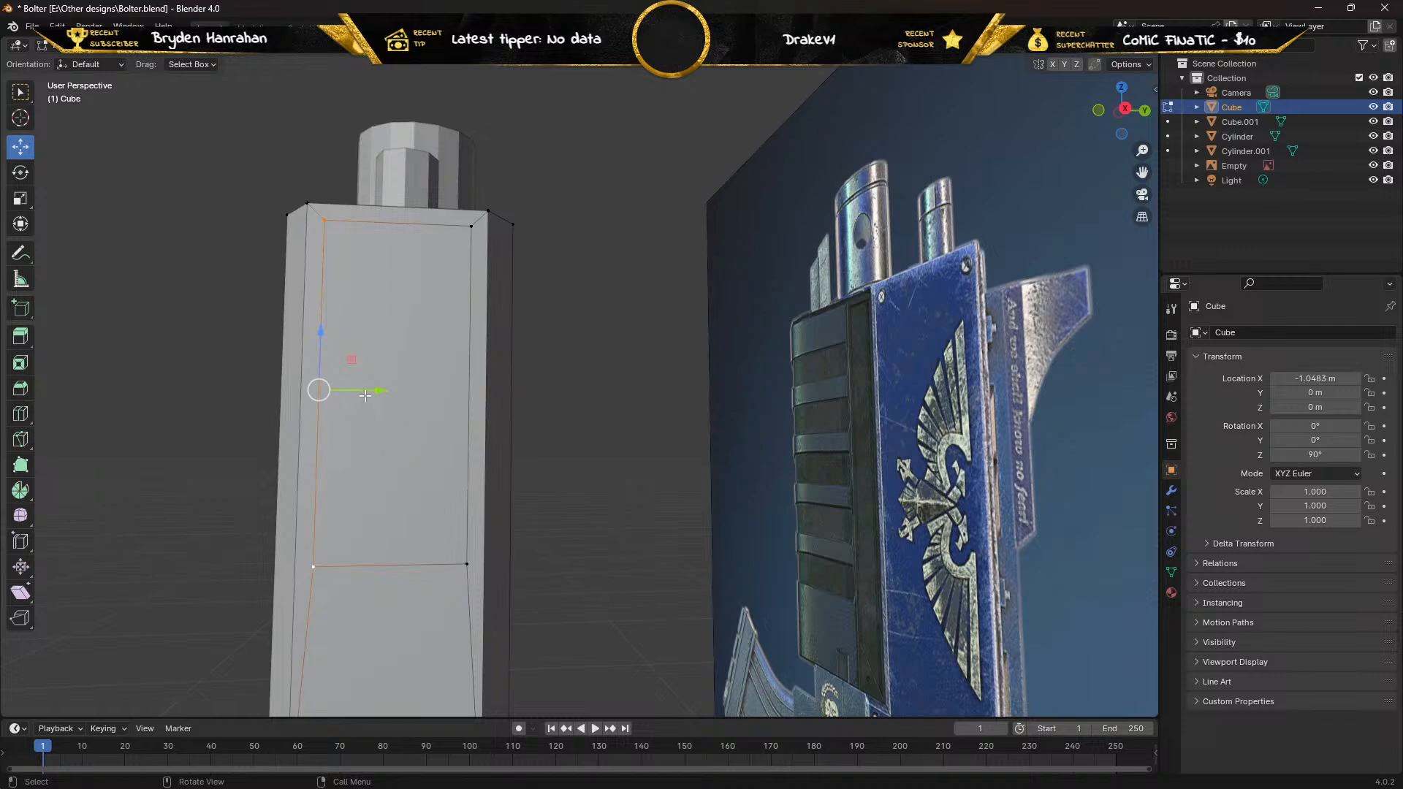
shift+click(471, 222)
shift+click(466, 563)
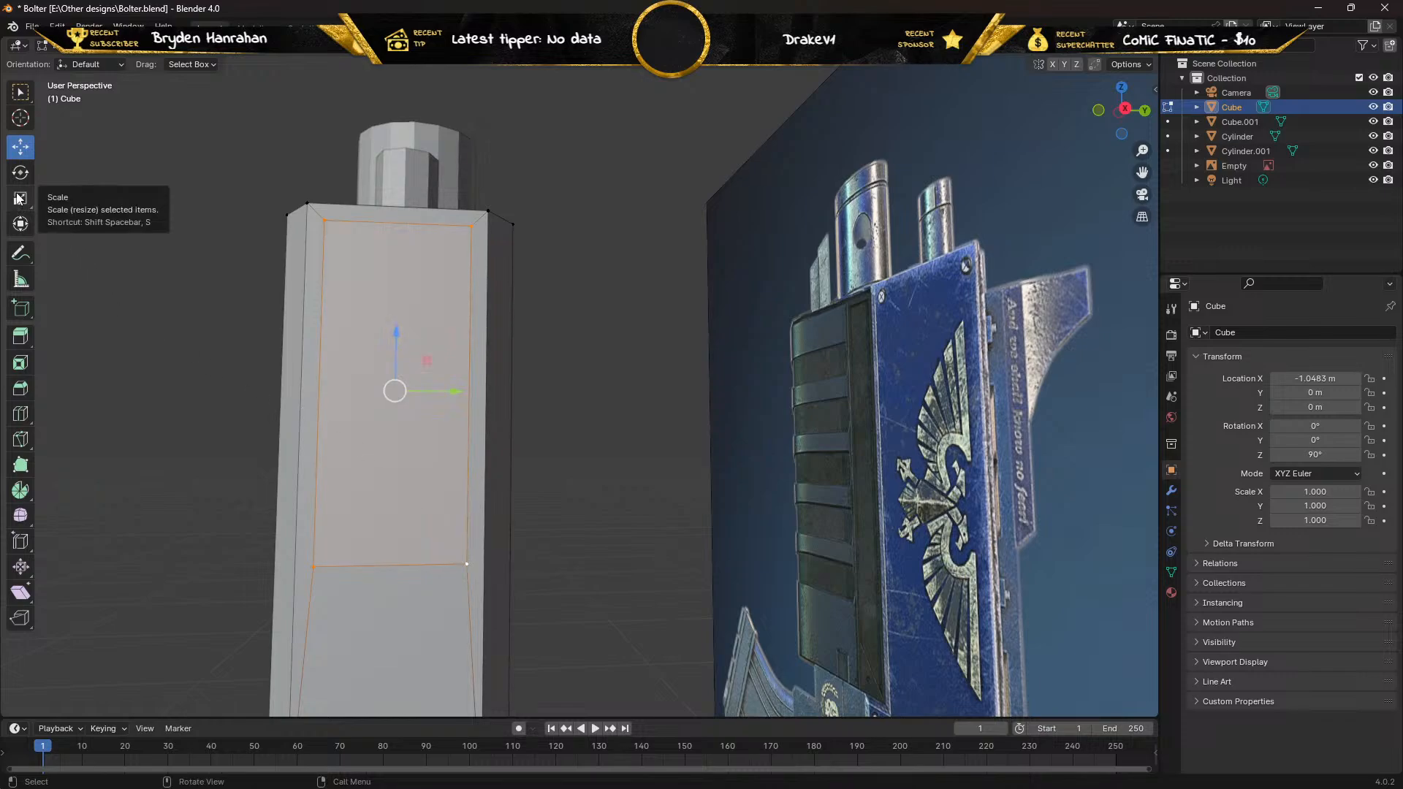
scroll(687, 327, down, 2)
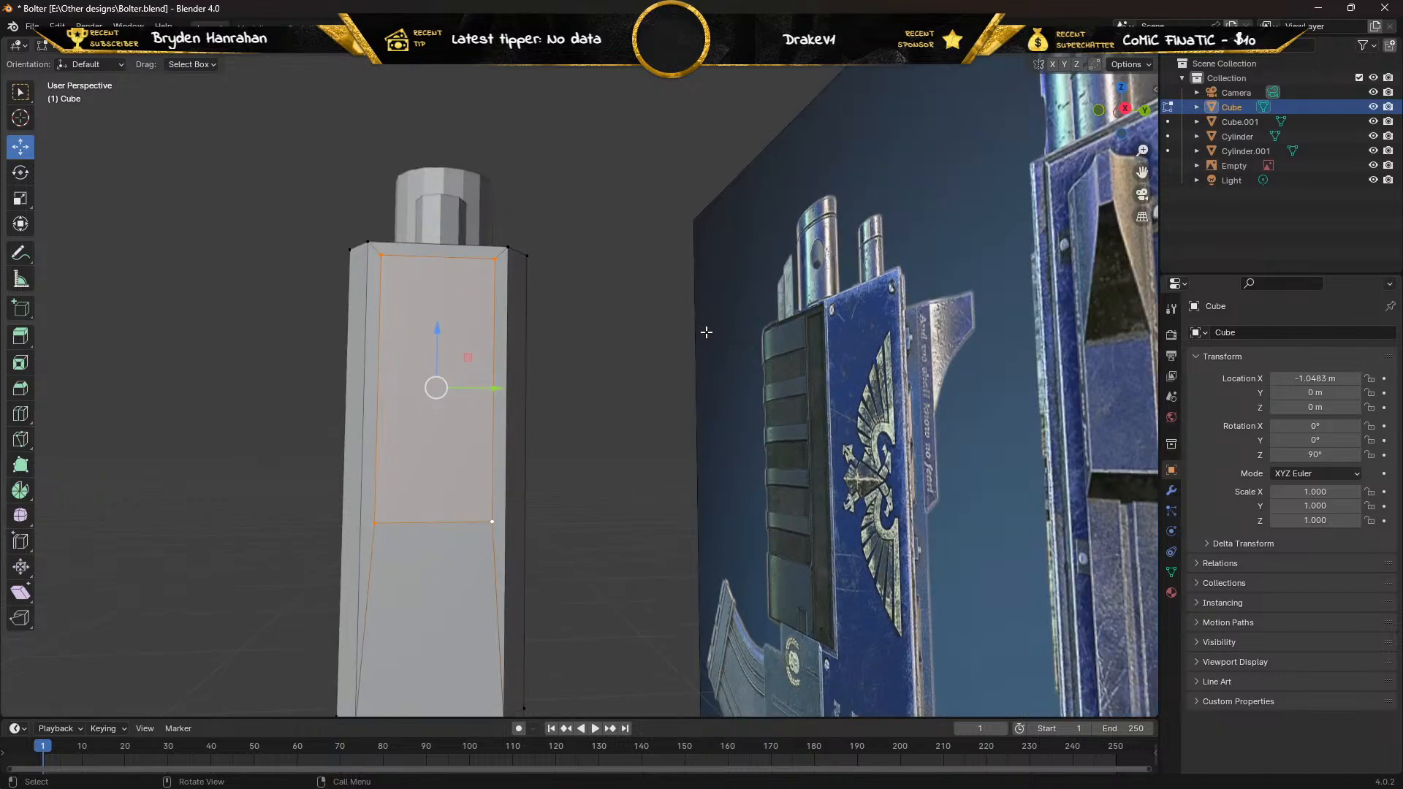
scroll(706, 332, down, 2)
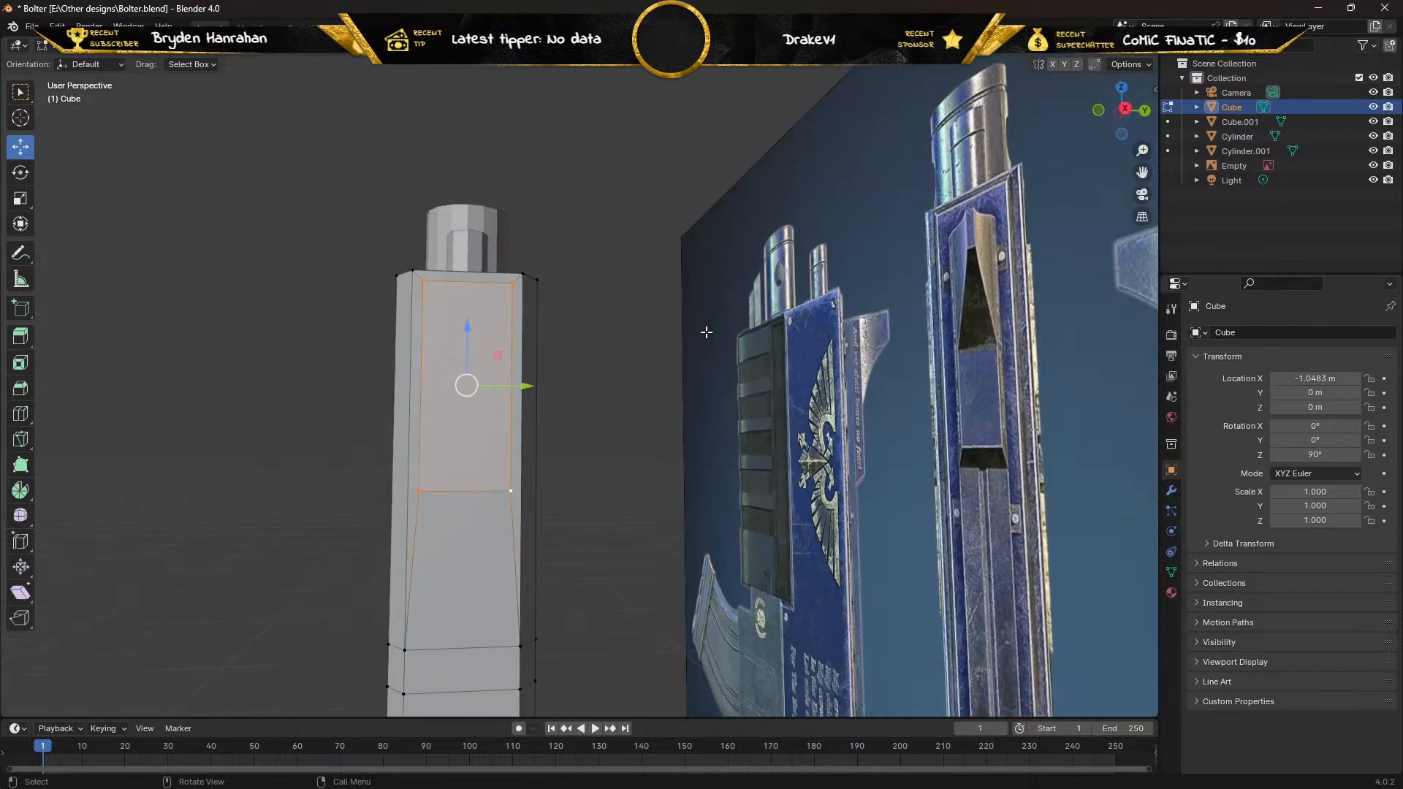
scroll(706, 332, up, 2)
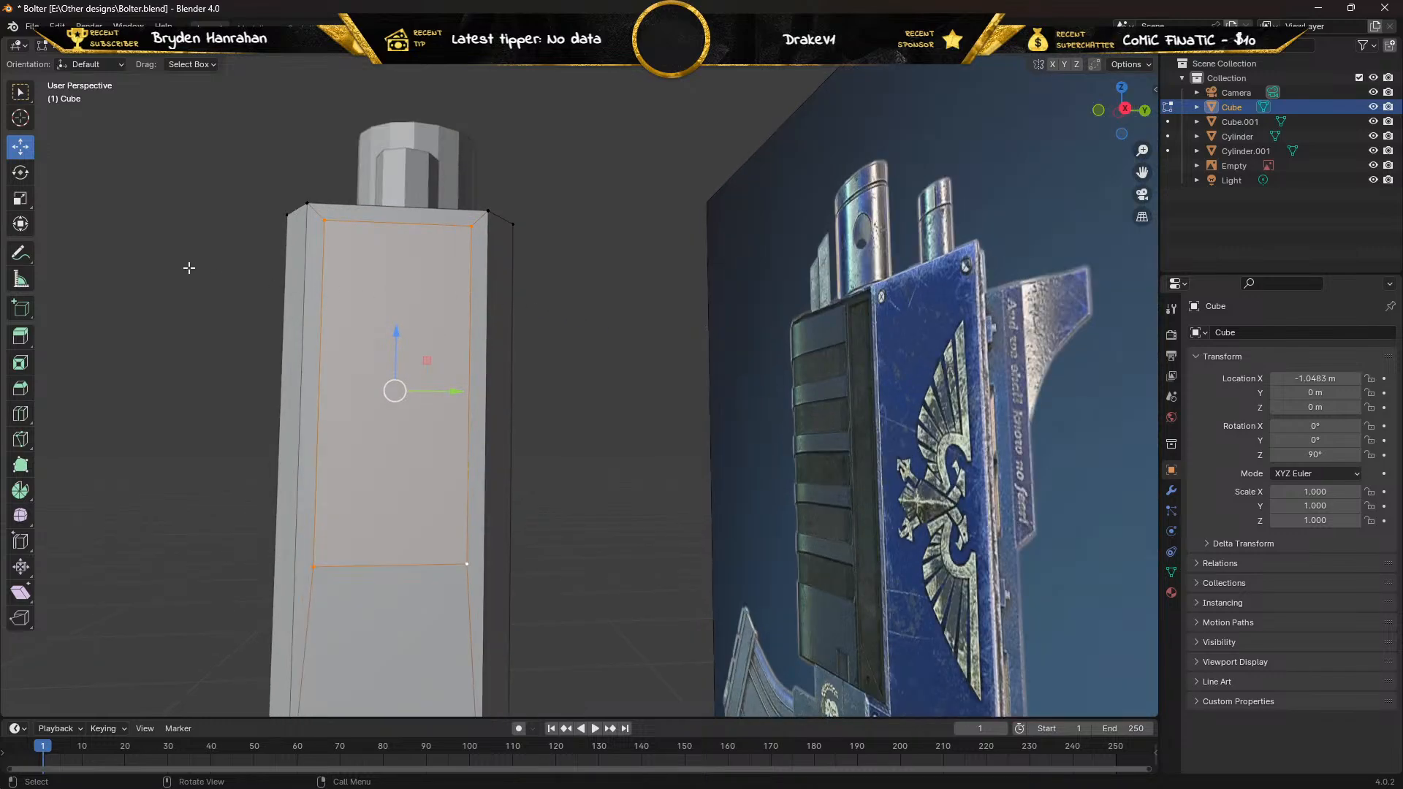
click(19, 203)
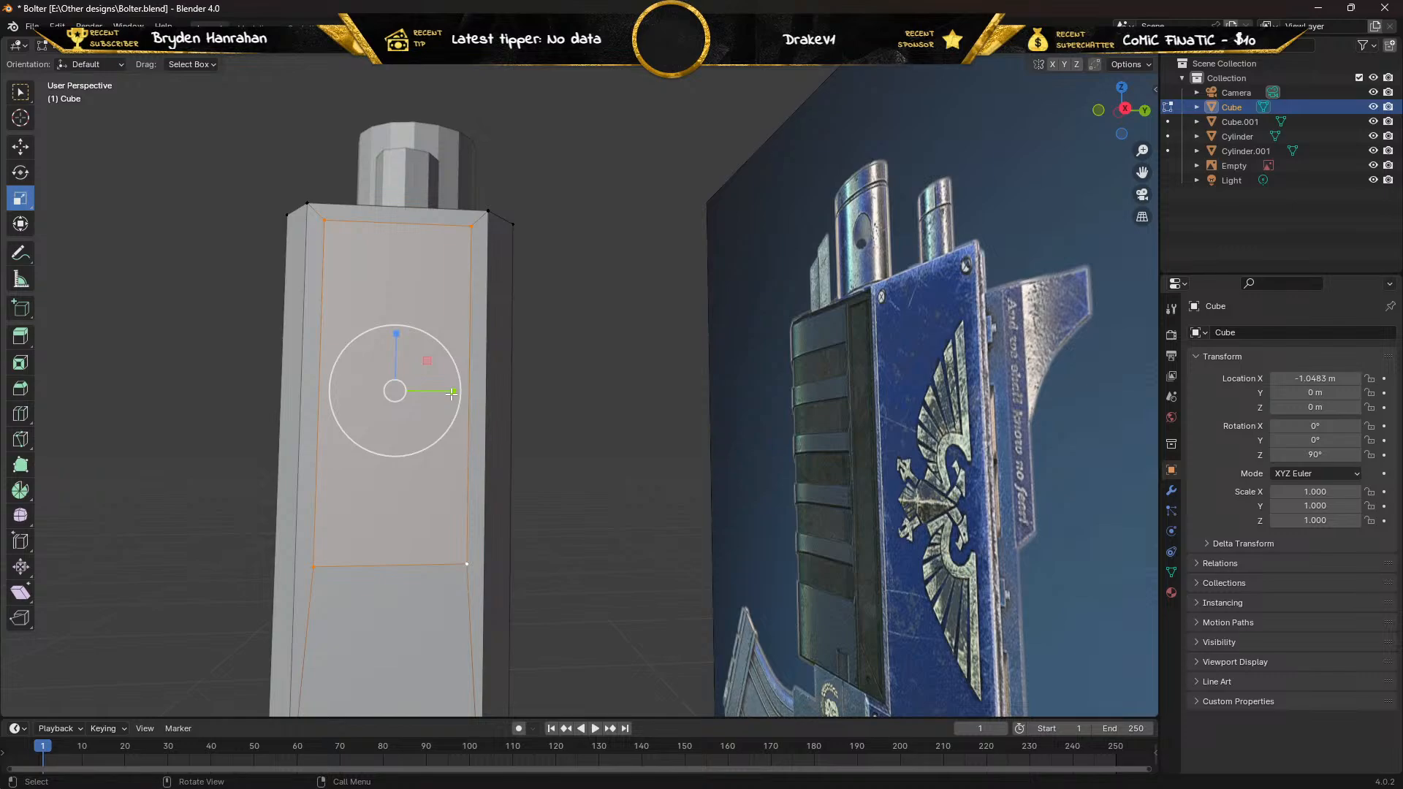
scroll(451, 393, down, 2)
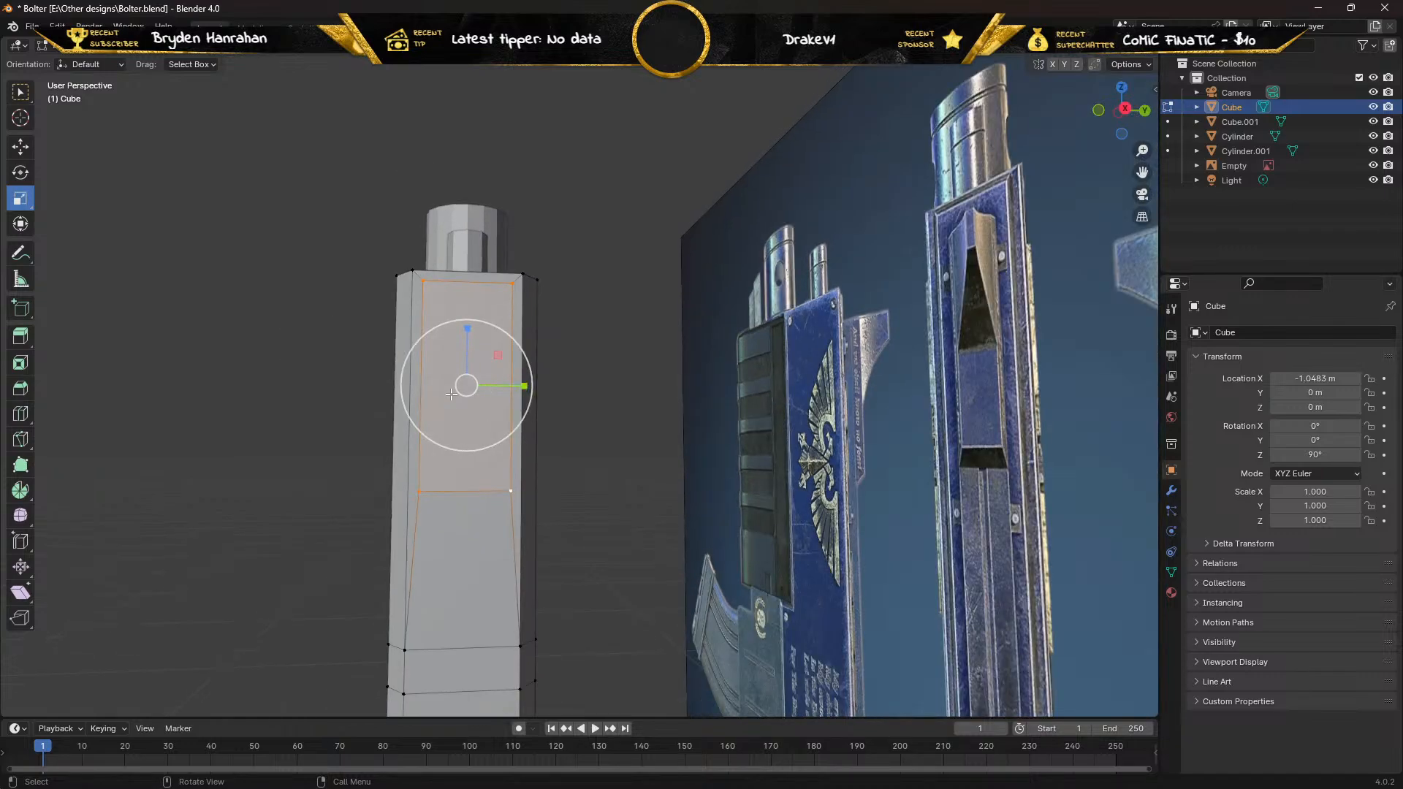
scroll(451, 393, up, 1)
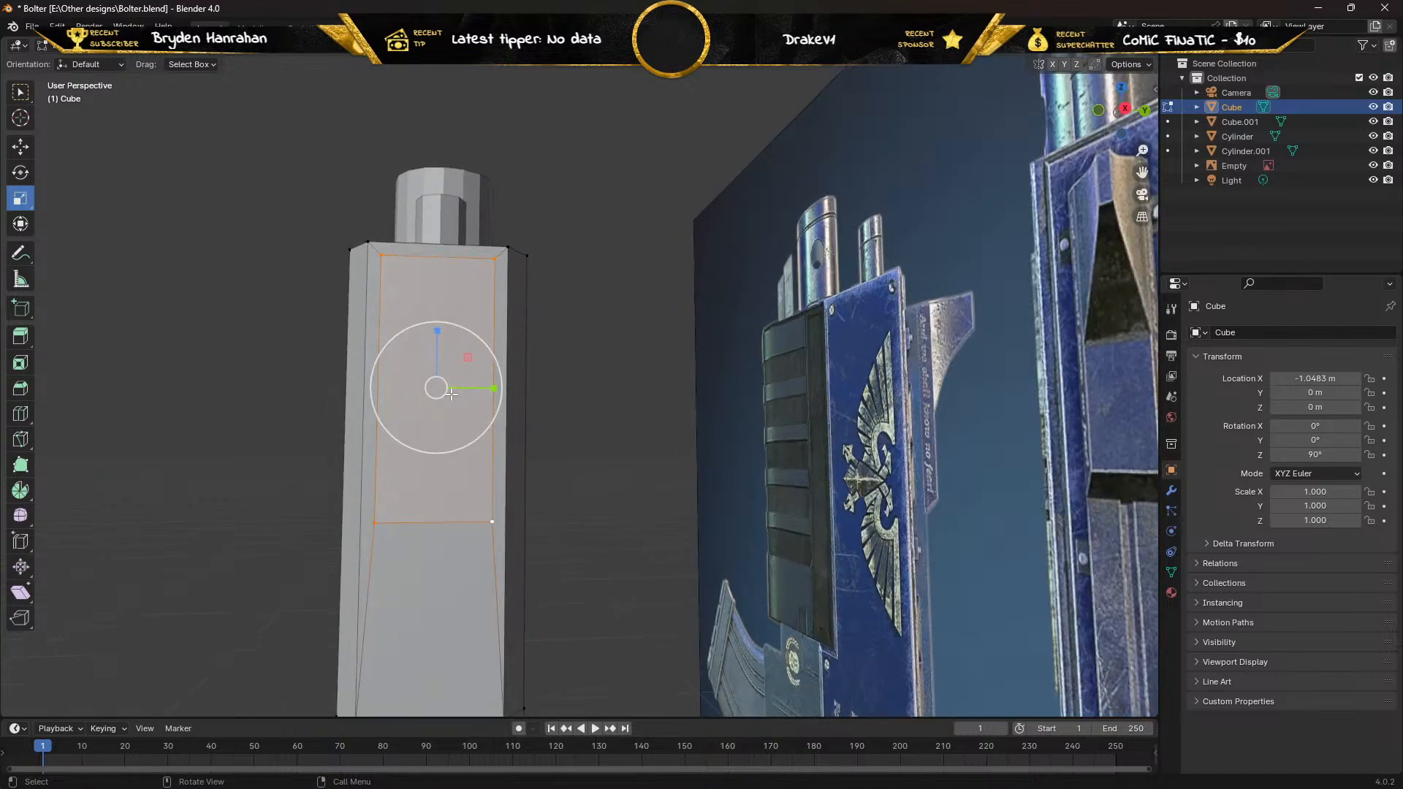
scroll(450, 393, down, 1)
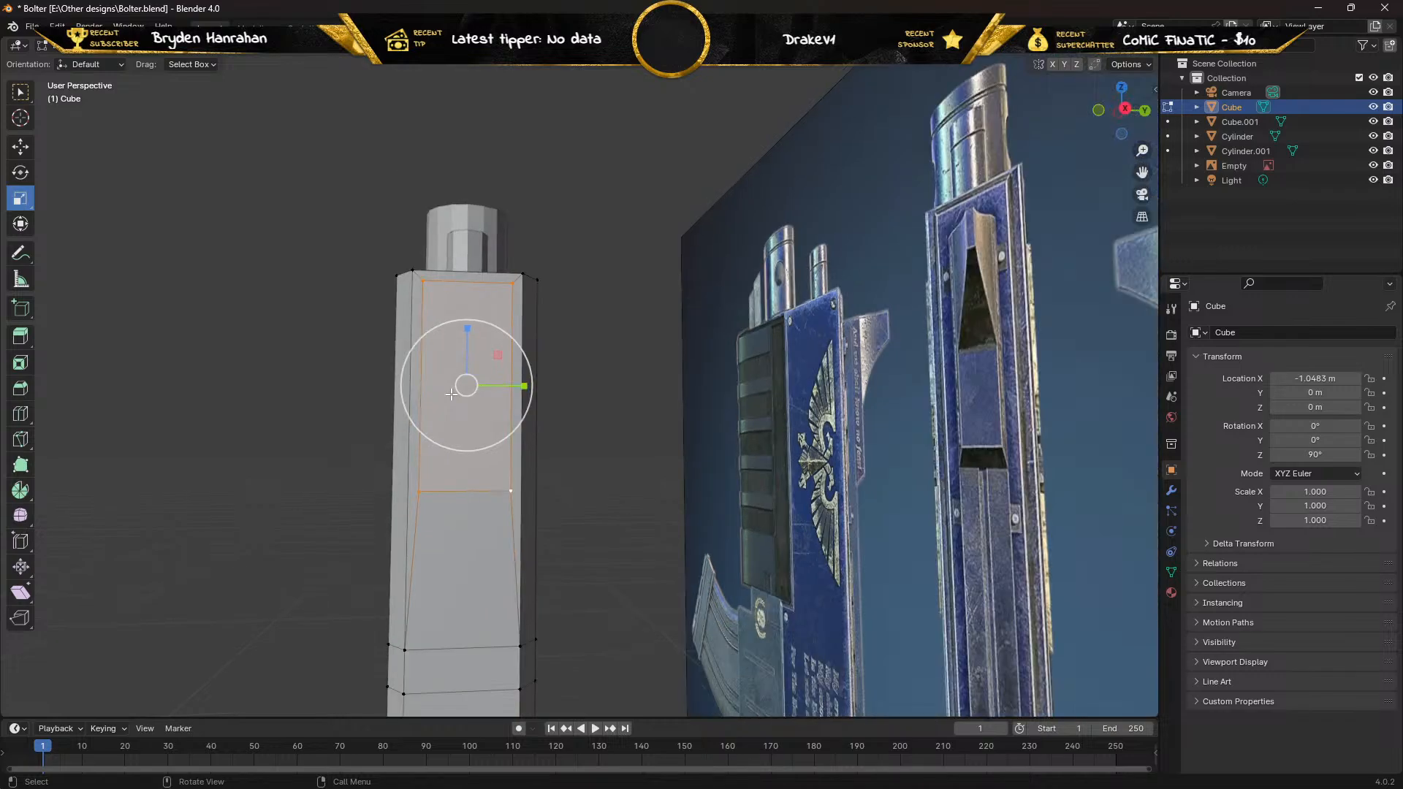
scroll(451, 393, up, 1)
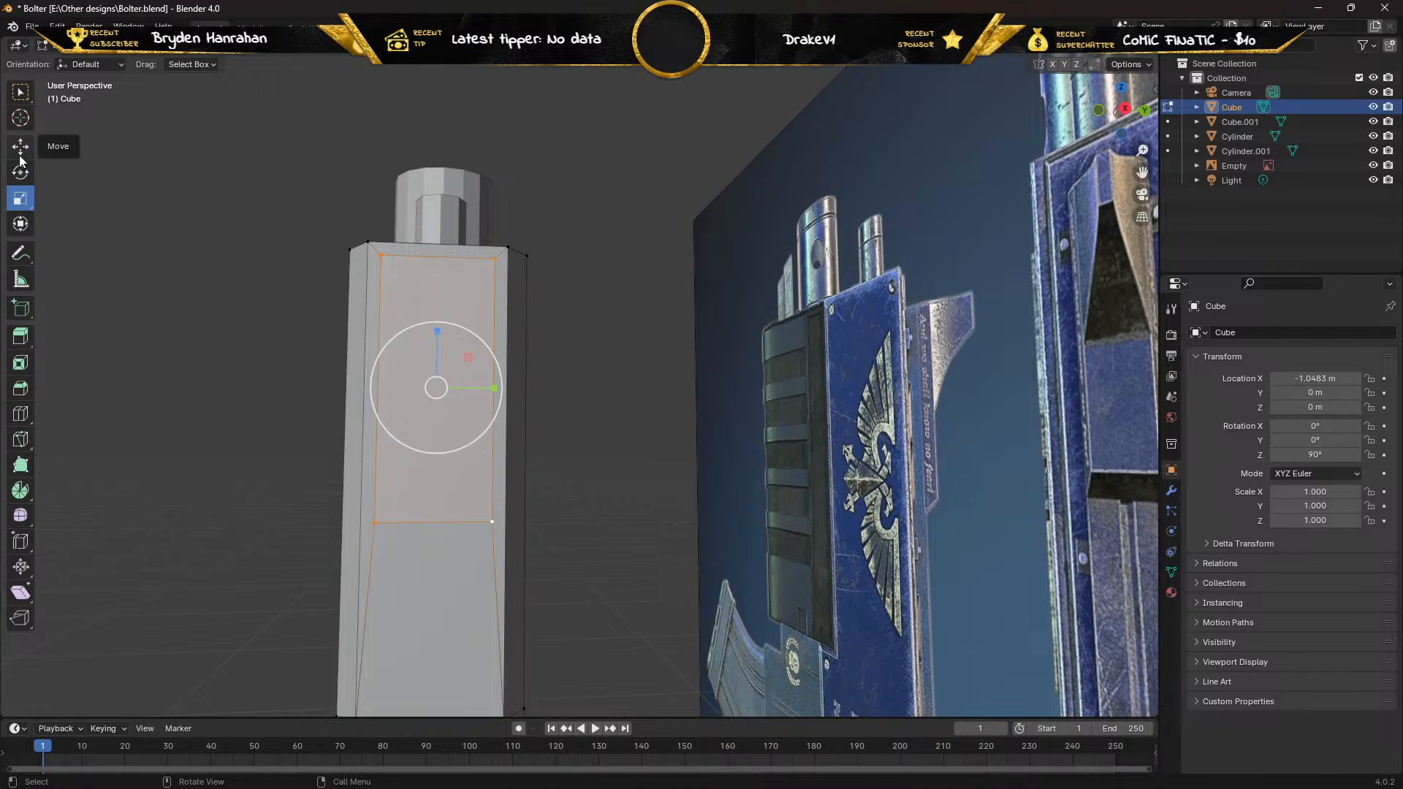
In front view, extrude the selected inset face outward about 0.059 m along its normal.
click(22, 342)
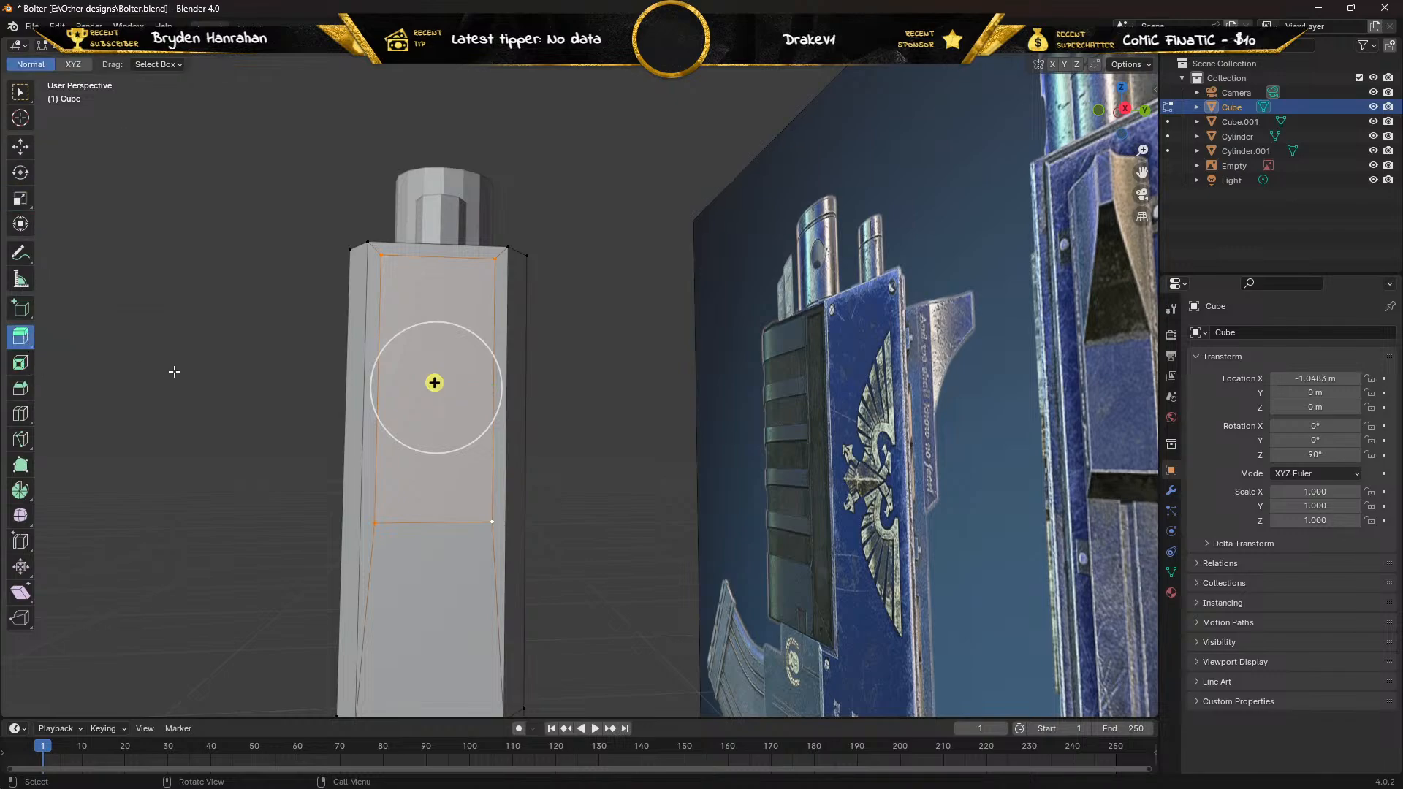
middle_drag(175, 372, 520, 393)
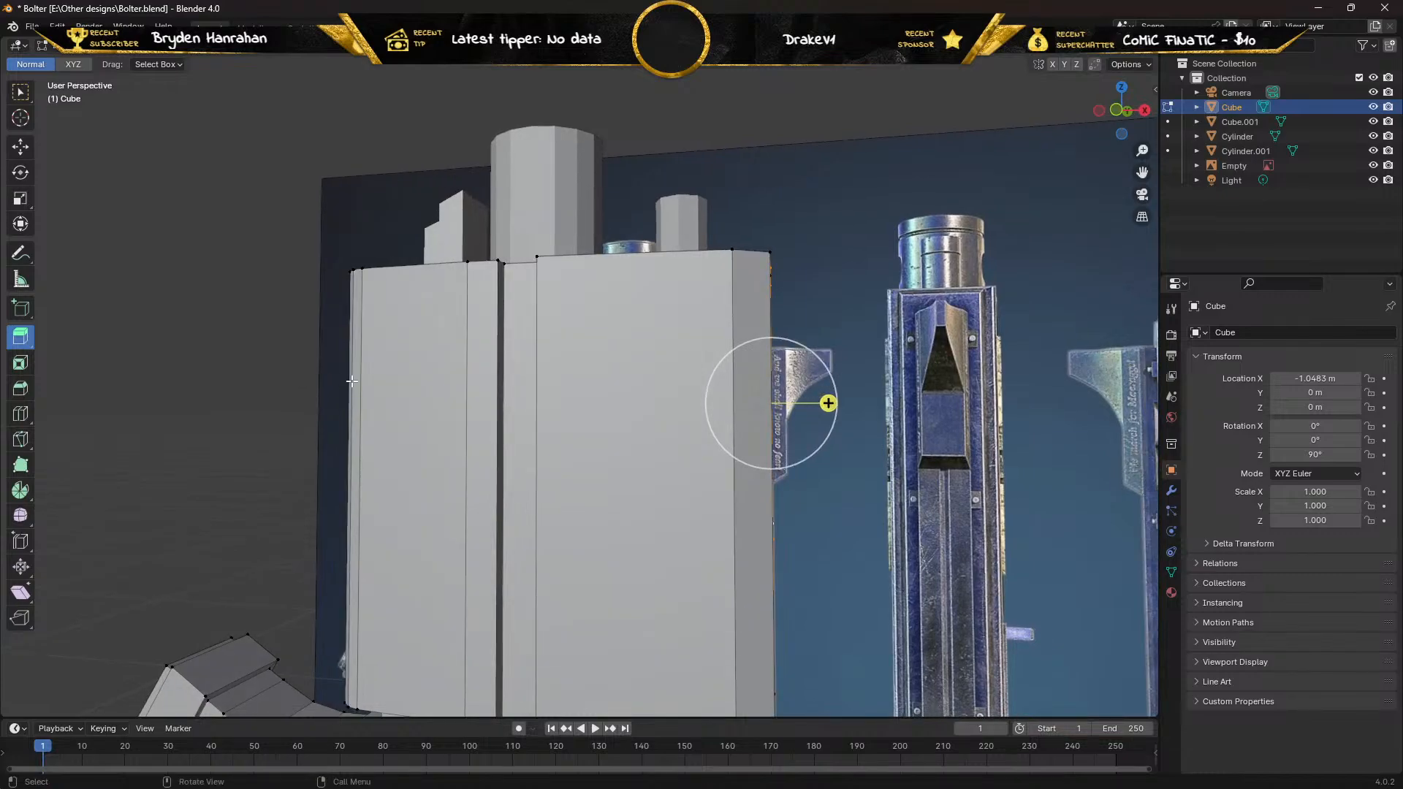
key(KP_1)
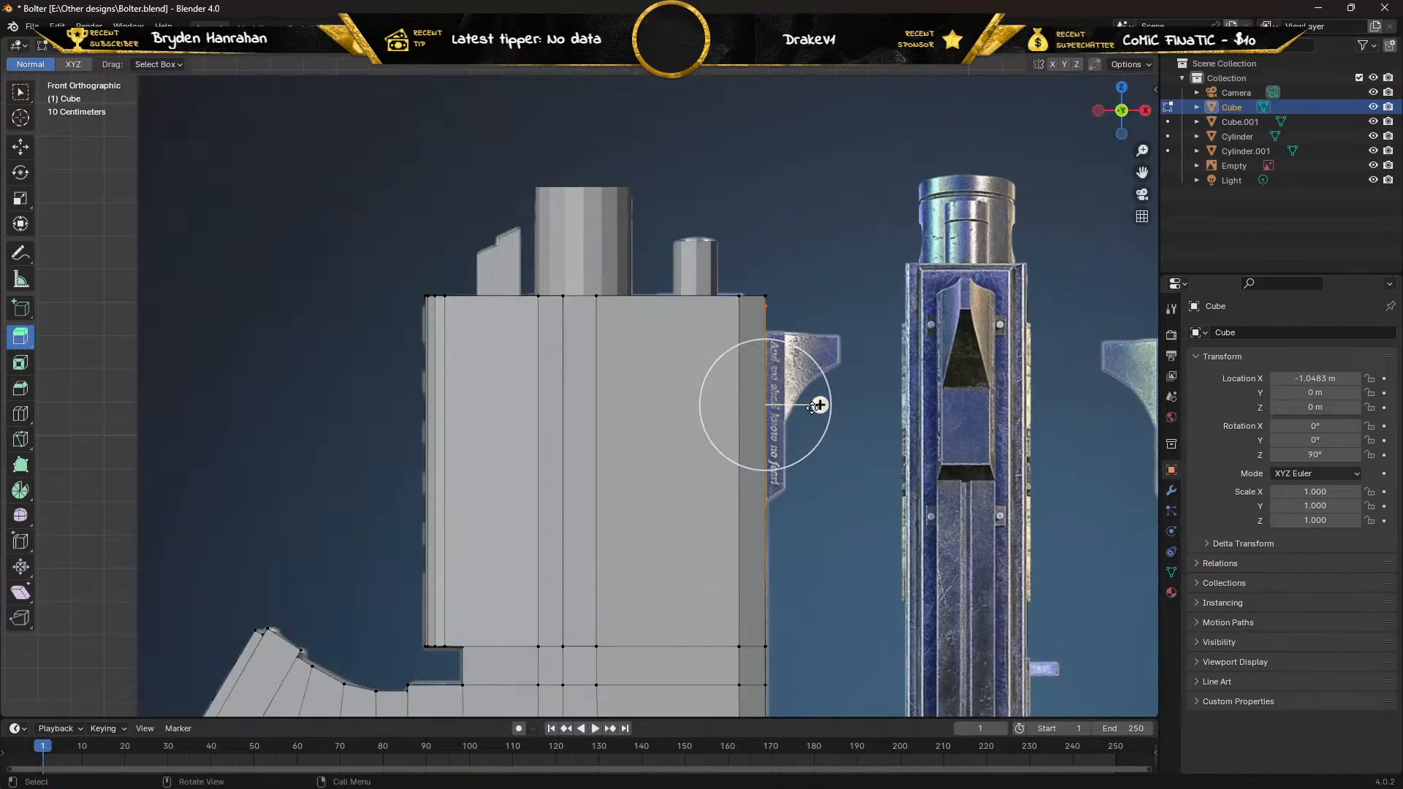
drag(819, 405, 839, 404)
Lower the upper edge vertices of the extruded block about 0.079 m along Z, matching the reference in front view.
middle_drag(839, 404, 722, 340)
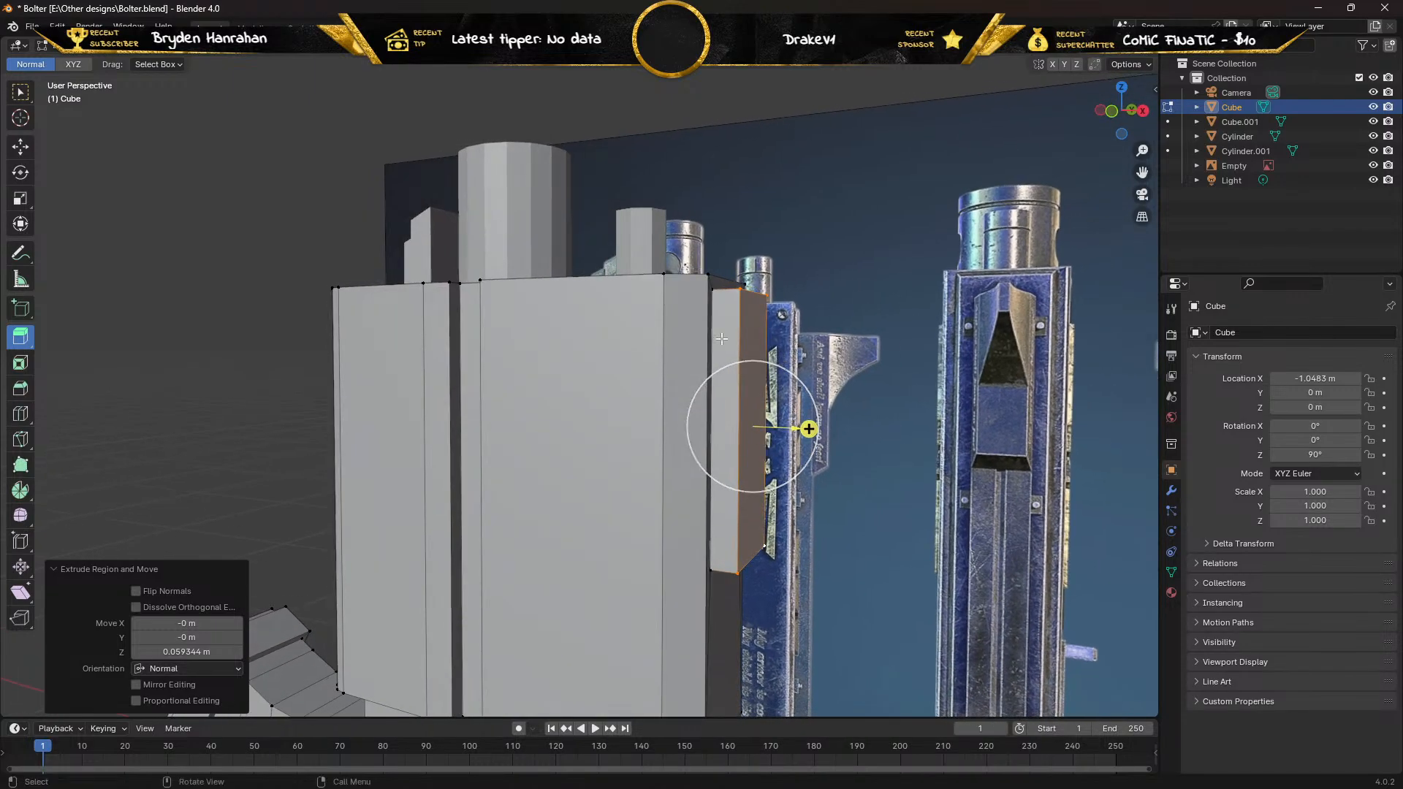
click(25, 150)
middle_drag(589, 226, 457, 257)
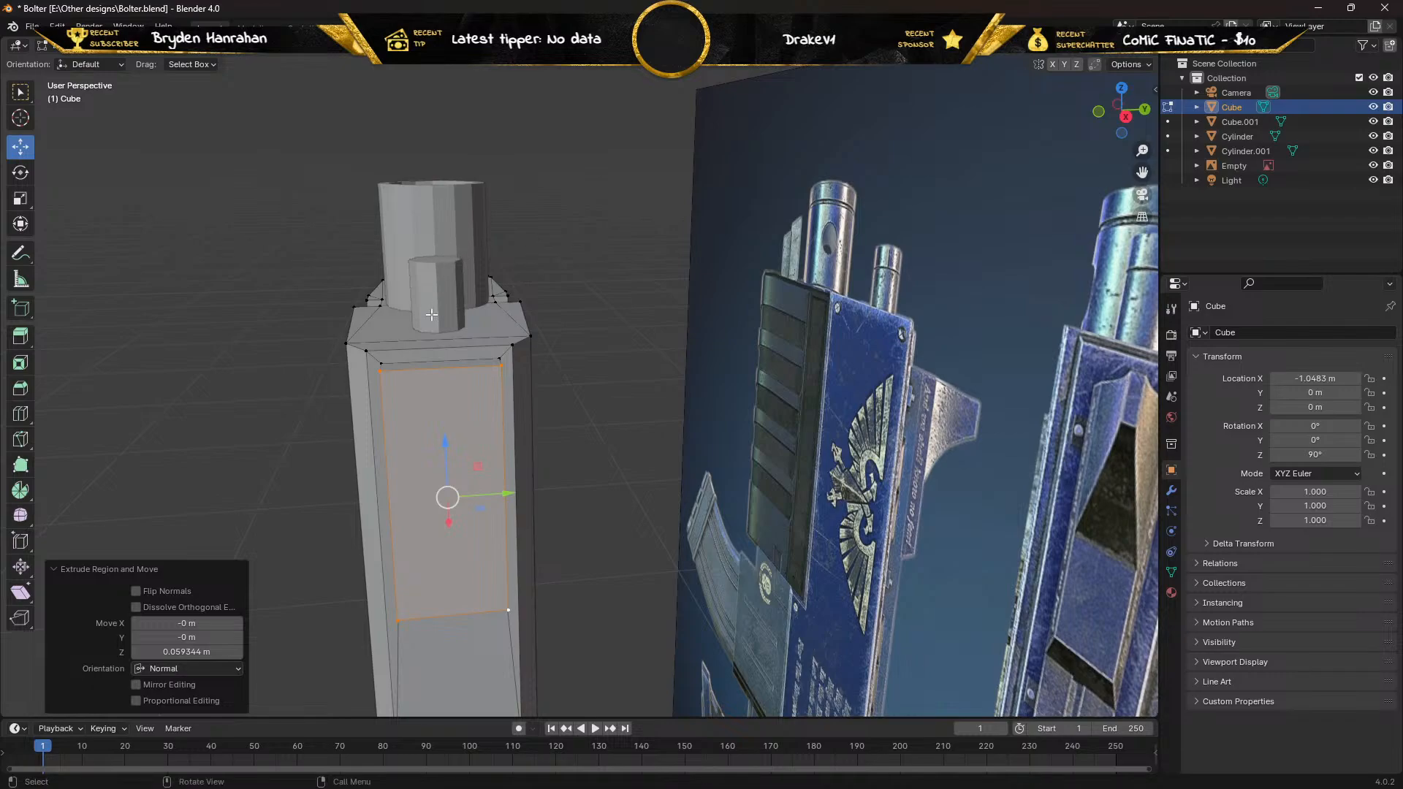
click(380, 362)
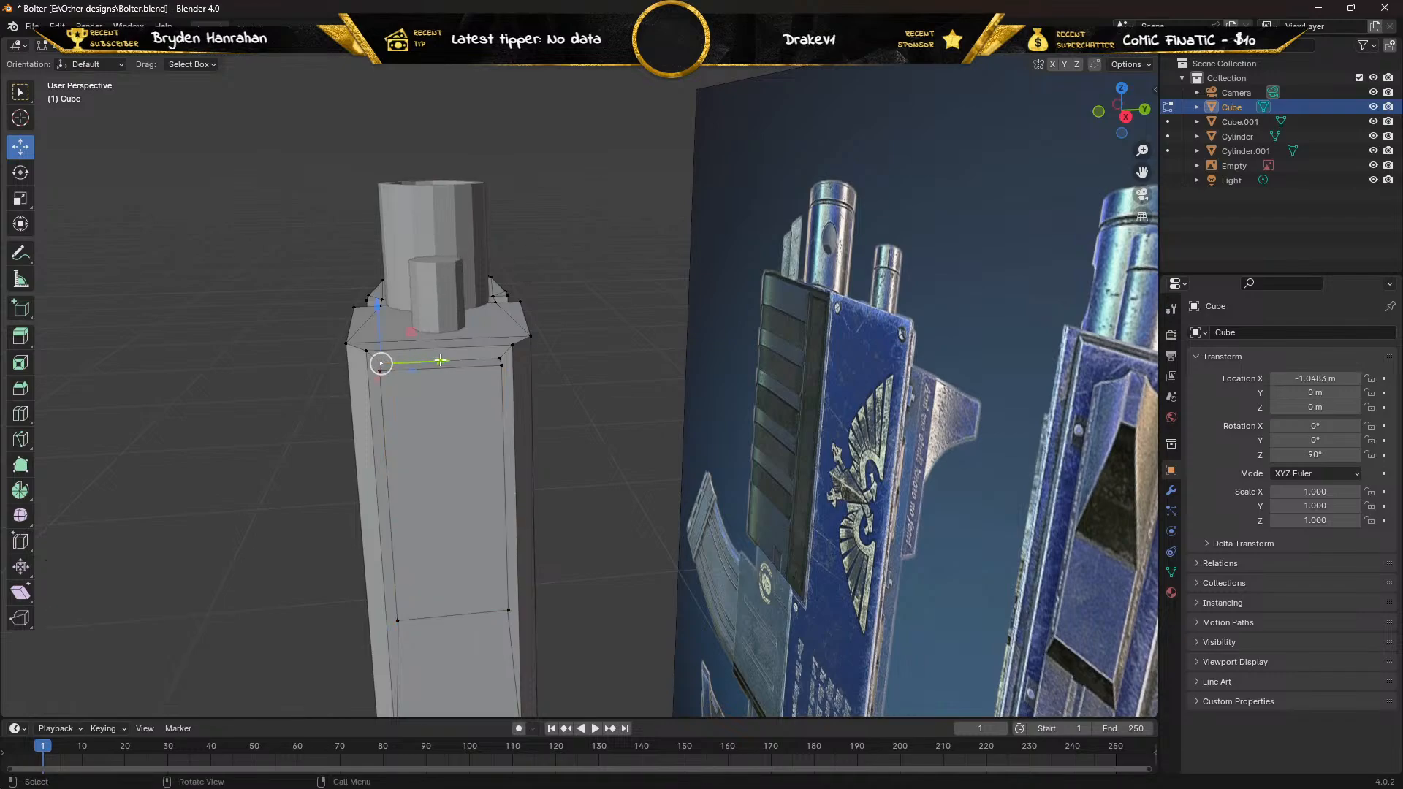
shift+click(499, 361)
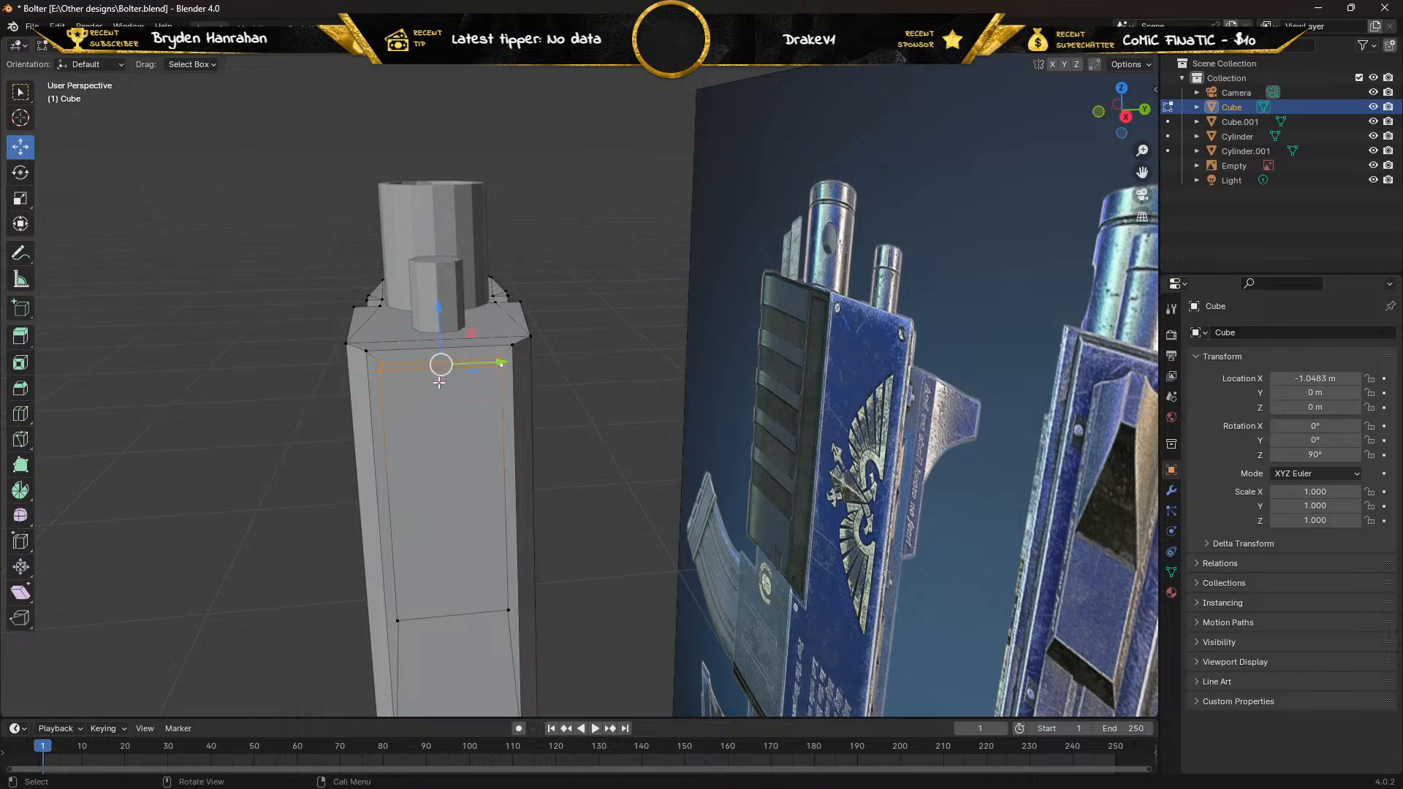
key(KP_1)
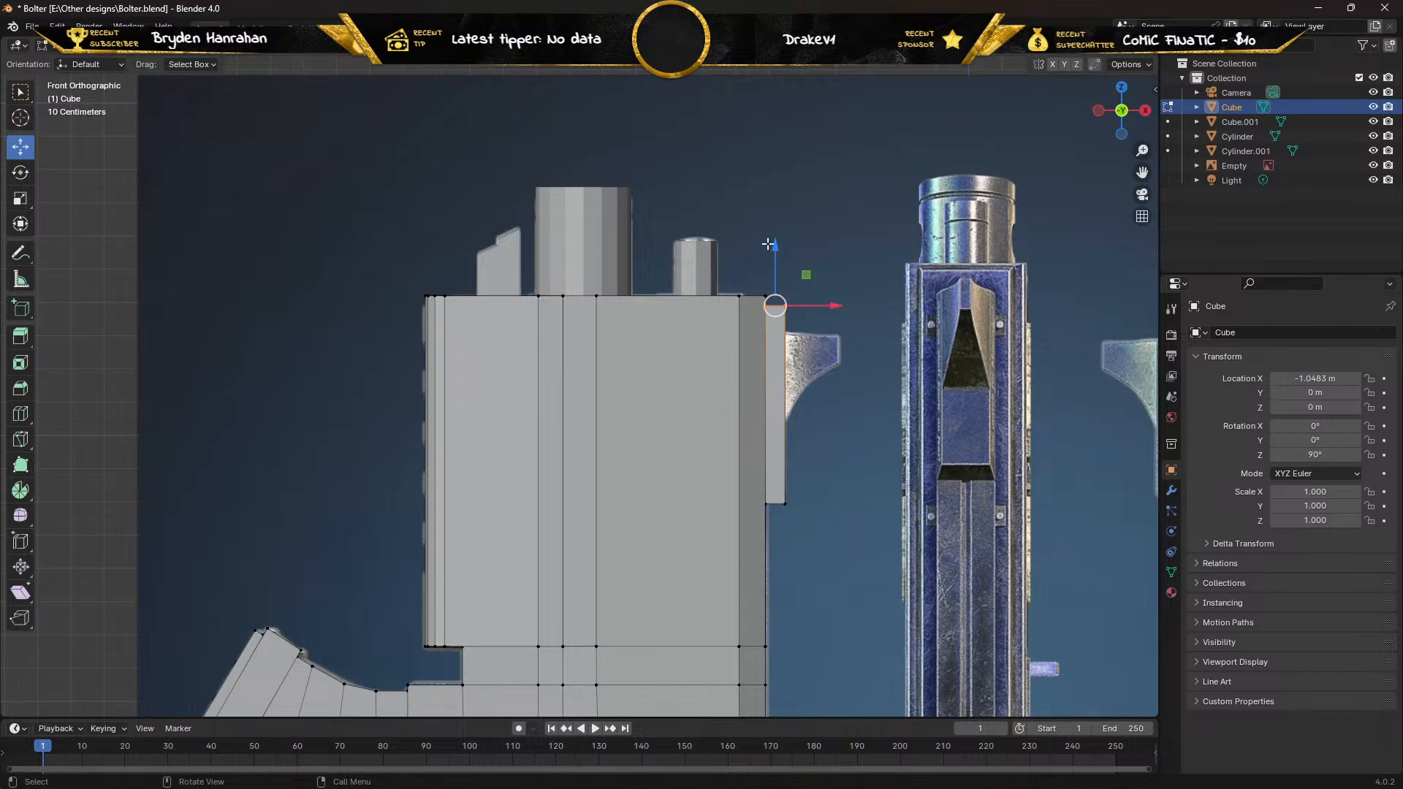
drag(775, 249, 768, 281)
Turn on X-ray and raise the block's two outer lower vertices about 0.051 m along Z to slant its lower end.
middle_drag(769, 281, 798, 254)
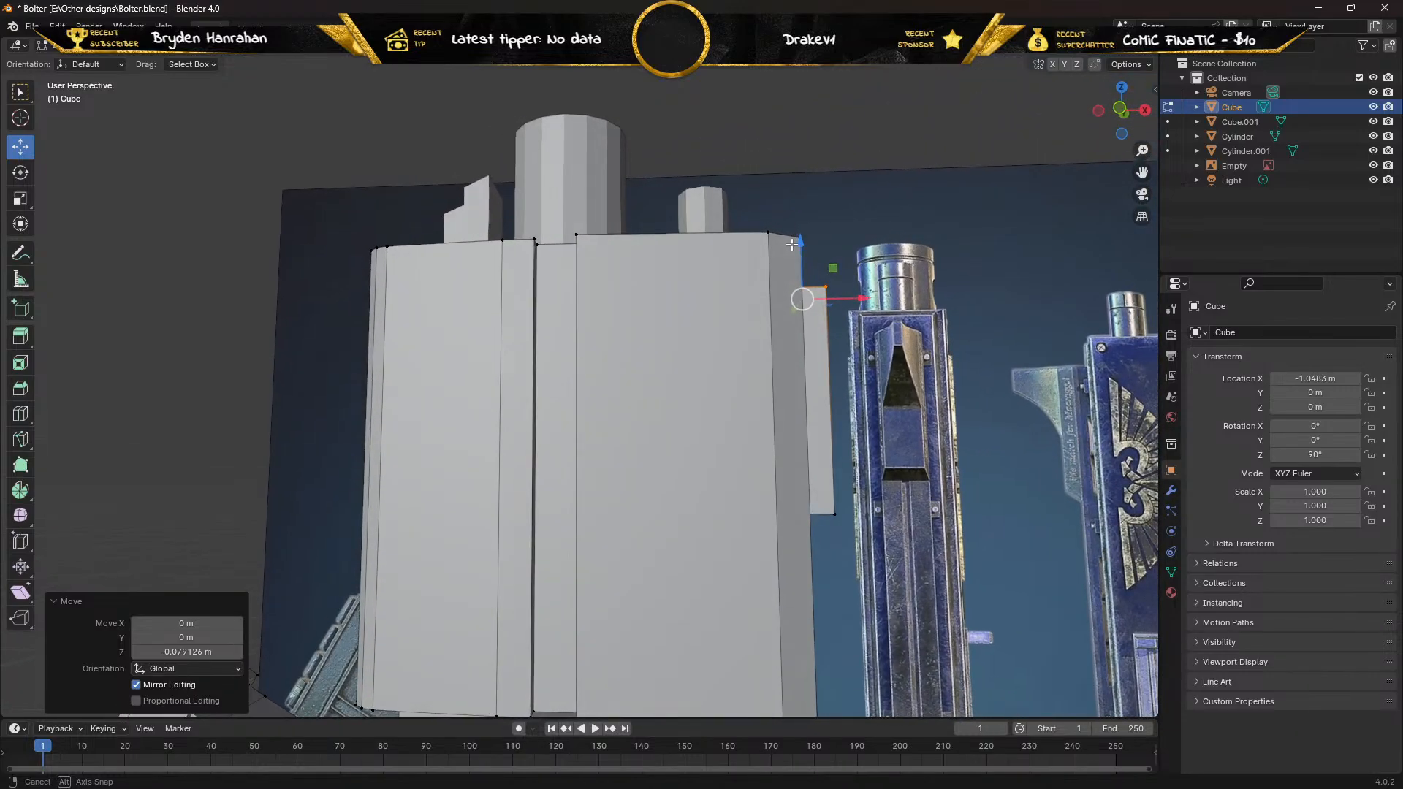
click(857, 482)
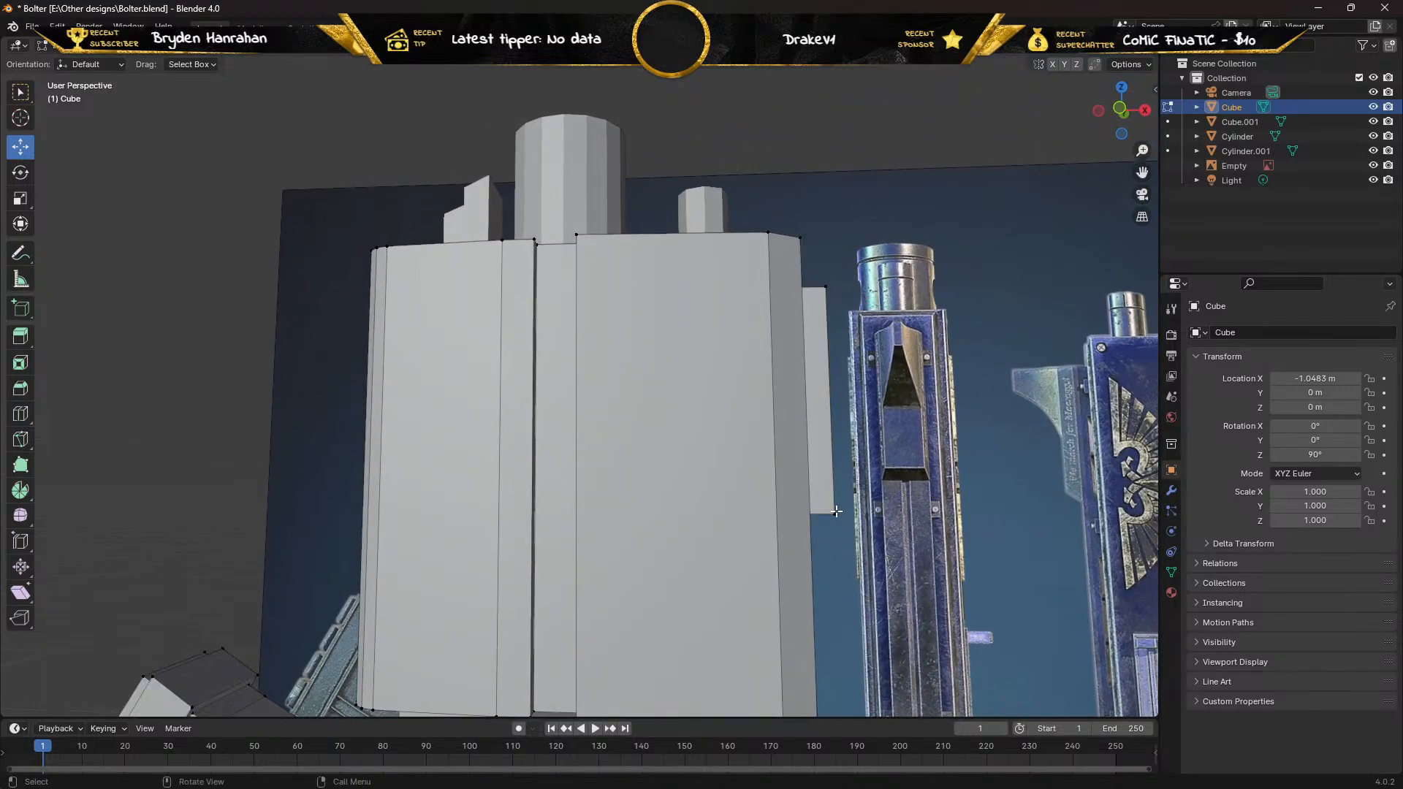
click(831, 511)
middle_drag(832, 512, 785, 471)
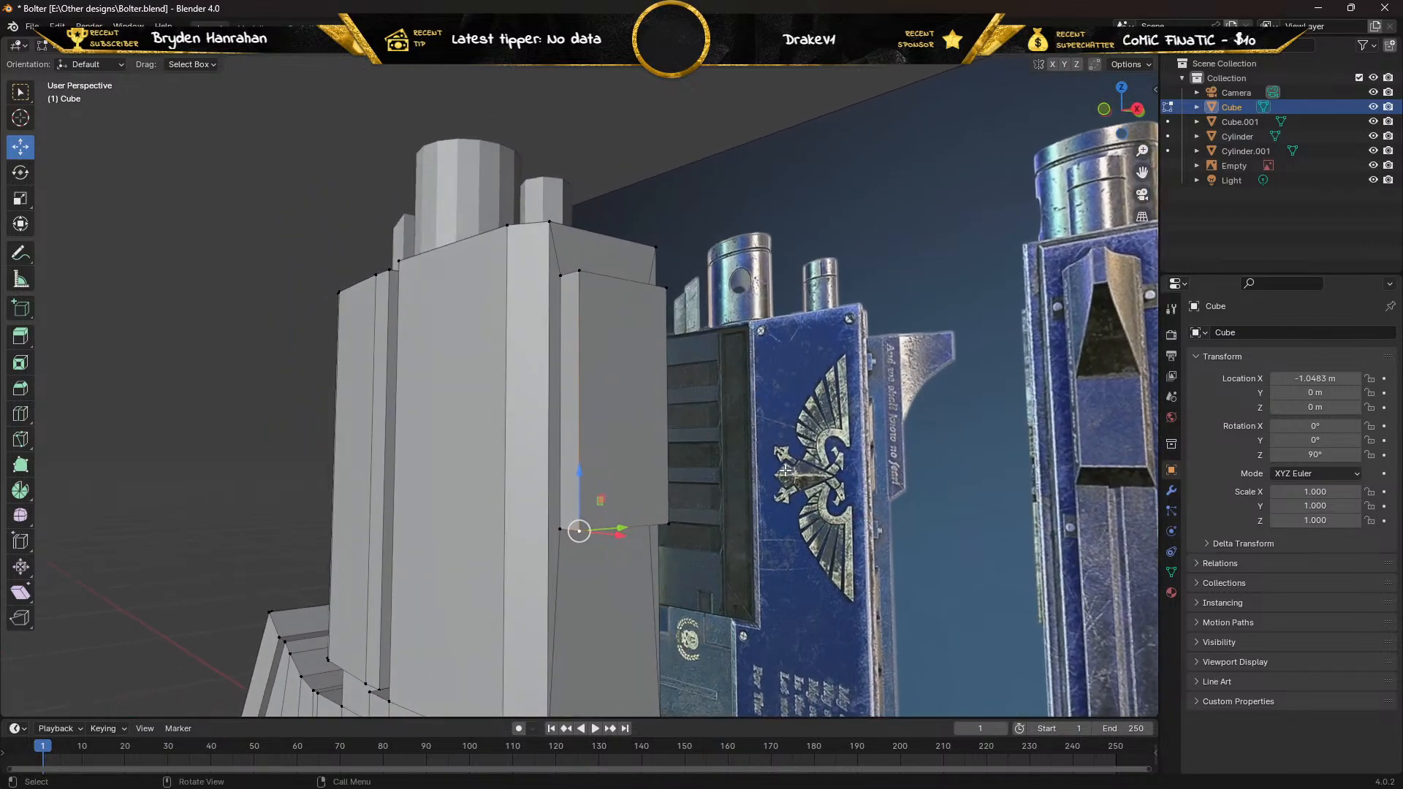
shift+click(668, 524)
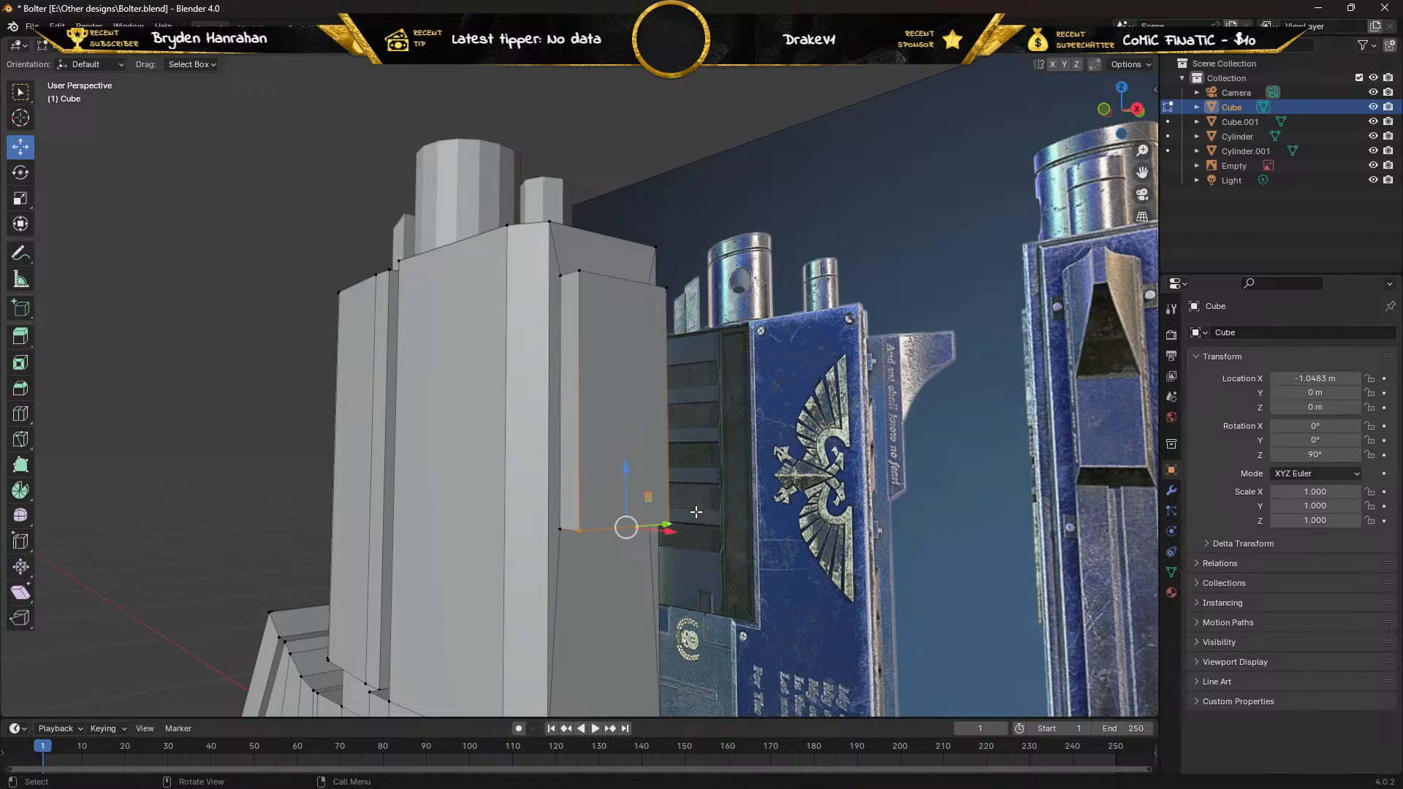
key(KP_1)
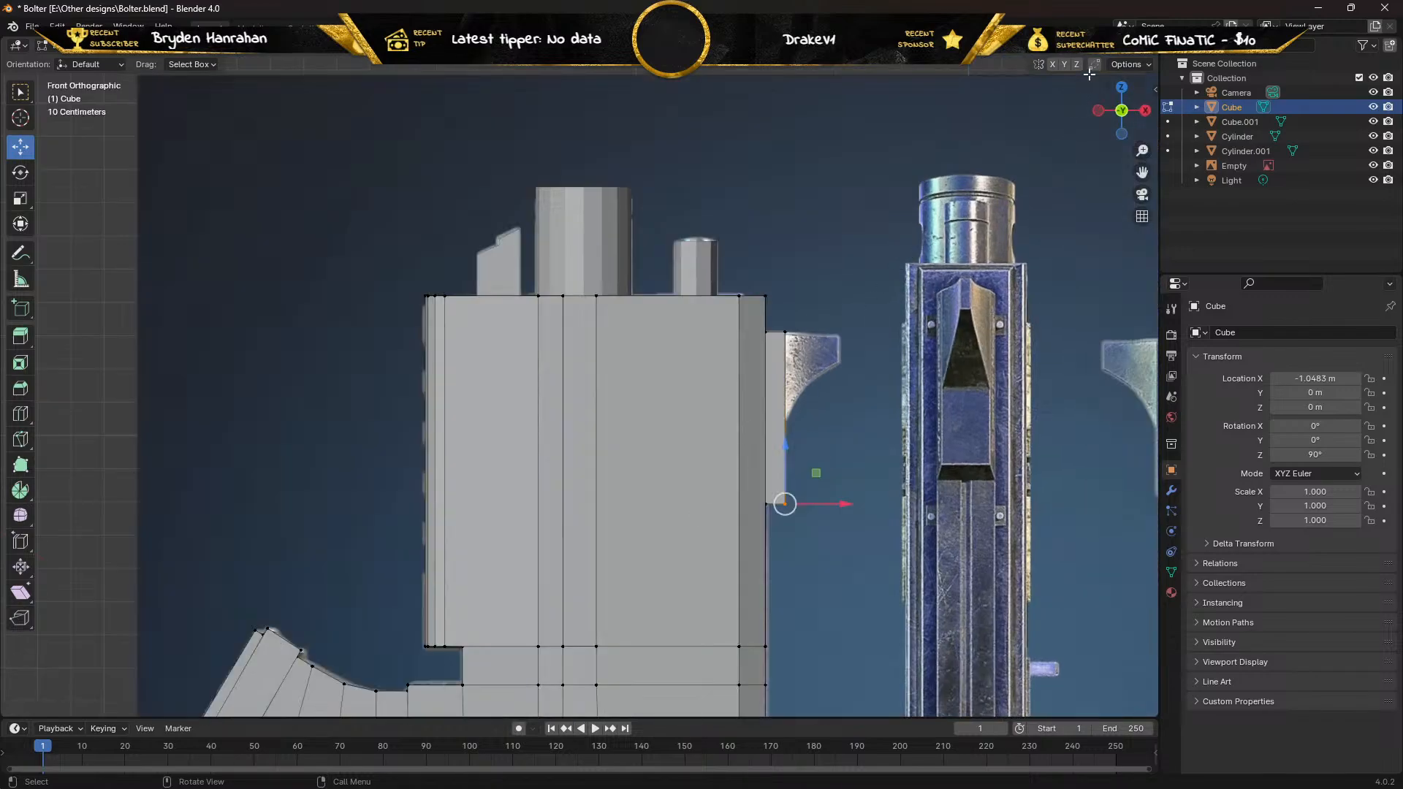
click(1070, 46)
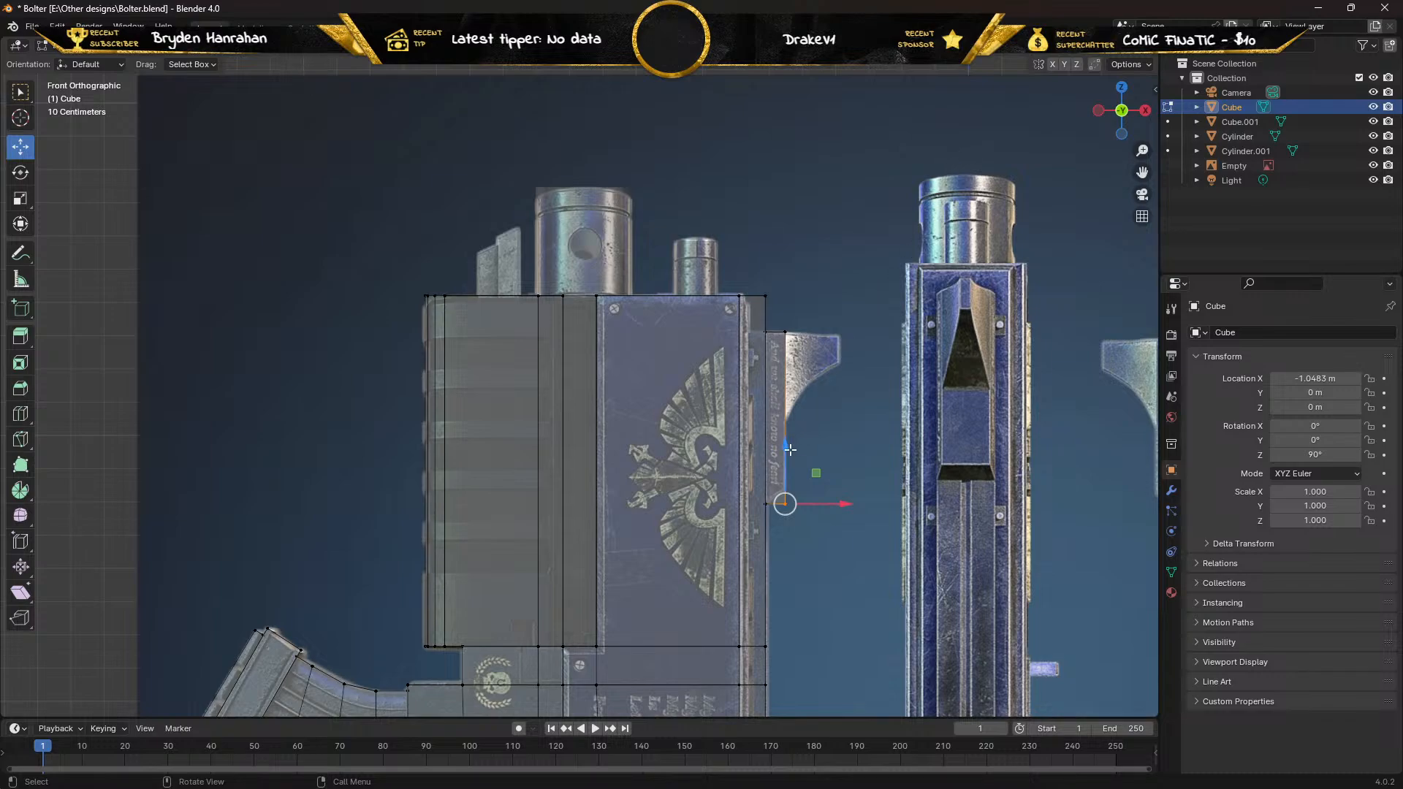
drag(786, 453, 785, 434)
Switch the viewport to Material Preview shading and examine the slanted block on the gun body's narrow side.
middle_drag(850, 326, 762, 331)
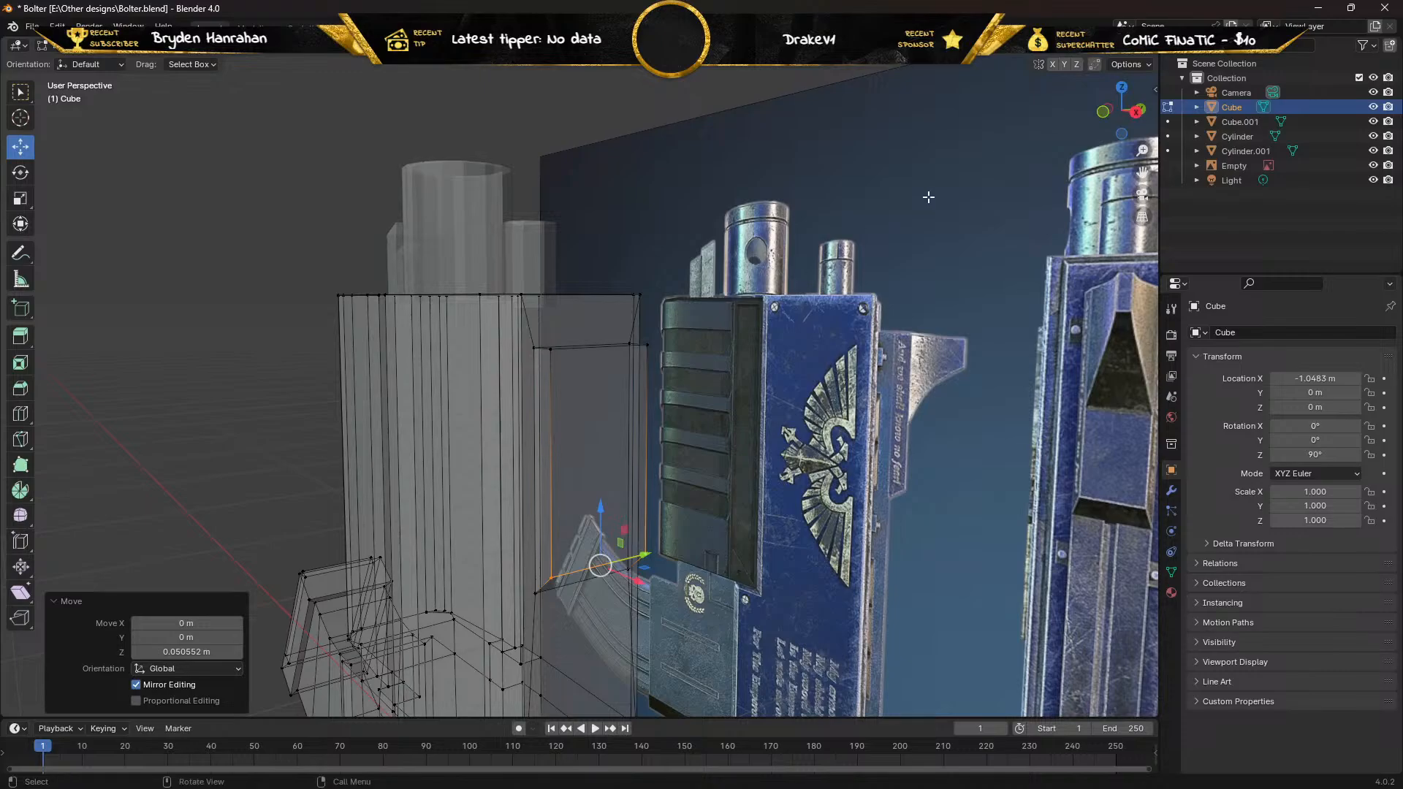
click(1121, 52)
mouse_move(848, 273)
middle_down()
mouse_move(820, 272)
mouse_move(885, 264)
mouse_move(834, 274)
mouse_move(860, 271)
middle_up()
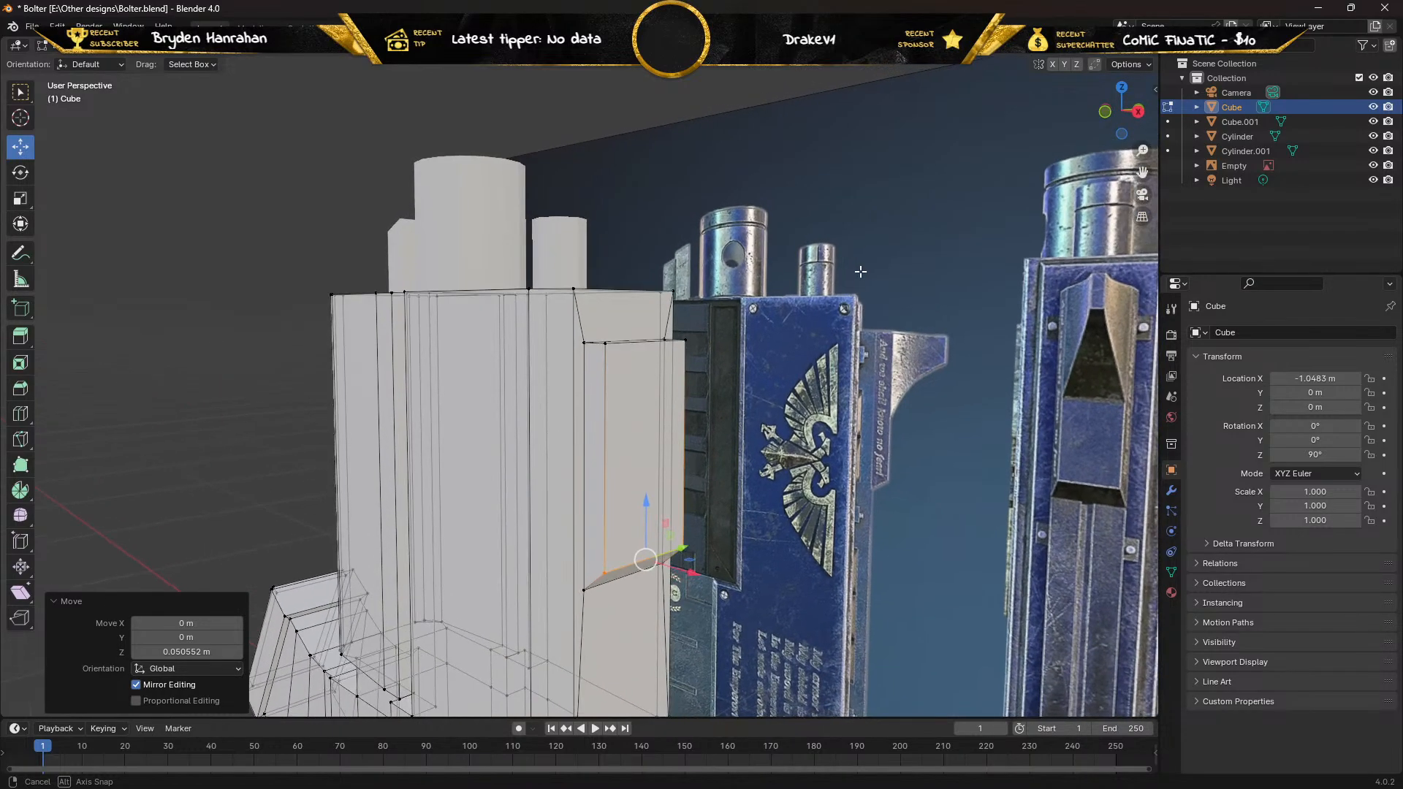
mouse_move(861, 271)
middle_down()
mouse_move(805, 290)
mouse_move(814, 273)
mouse_move(851, 277)
middle_up()
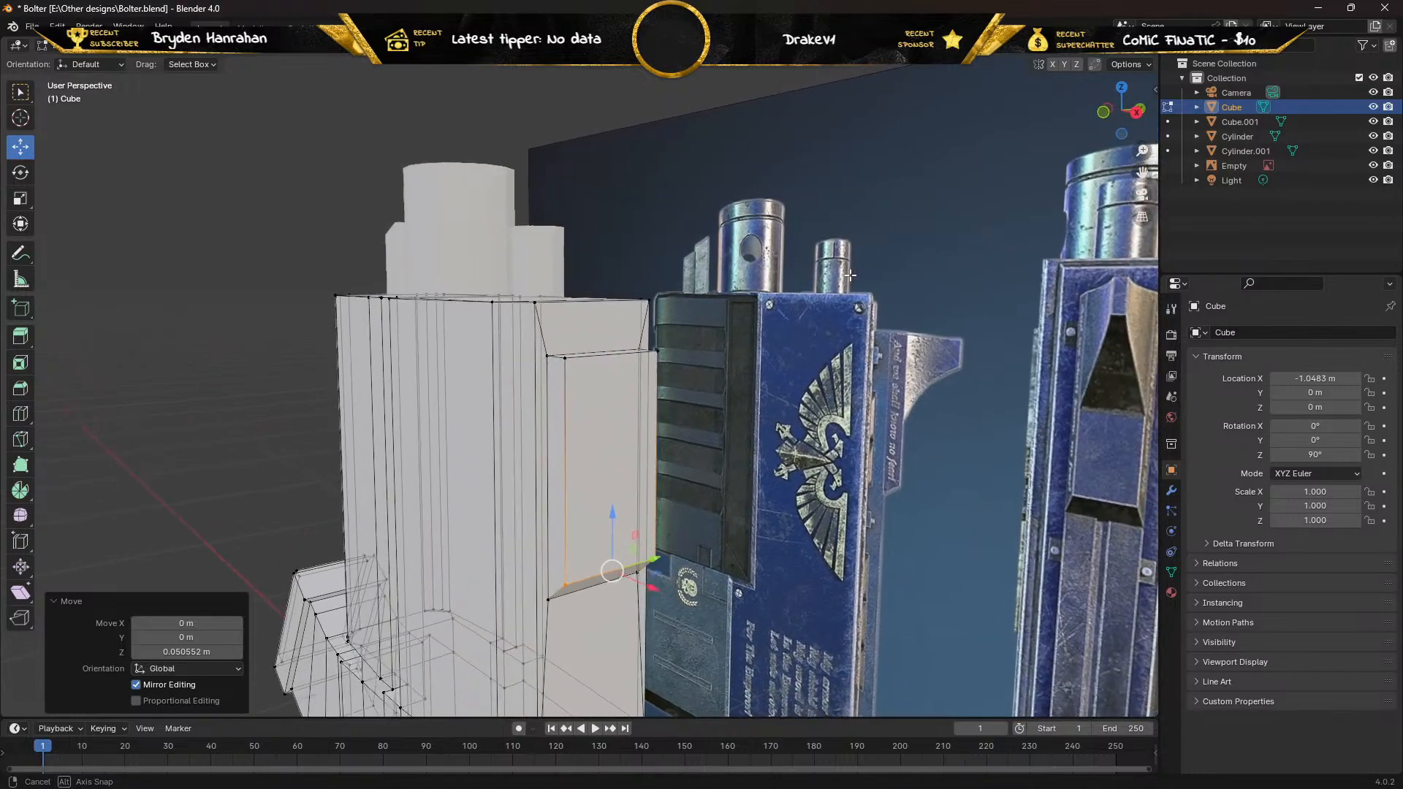
Add one loop cut around the upper gun body at mid-height, running across the slanted sight block.
middle_drag(799, 200, 774, 215)
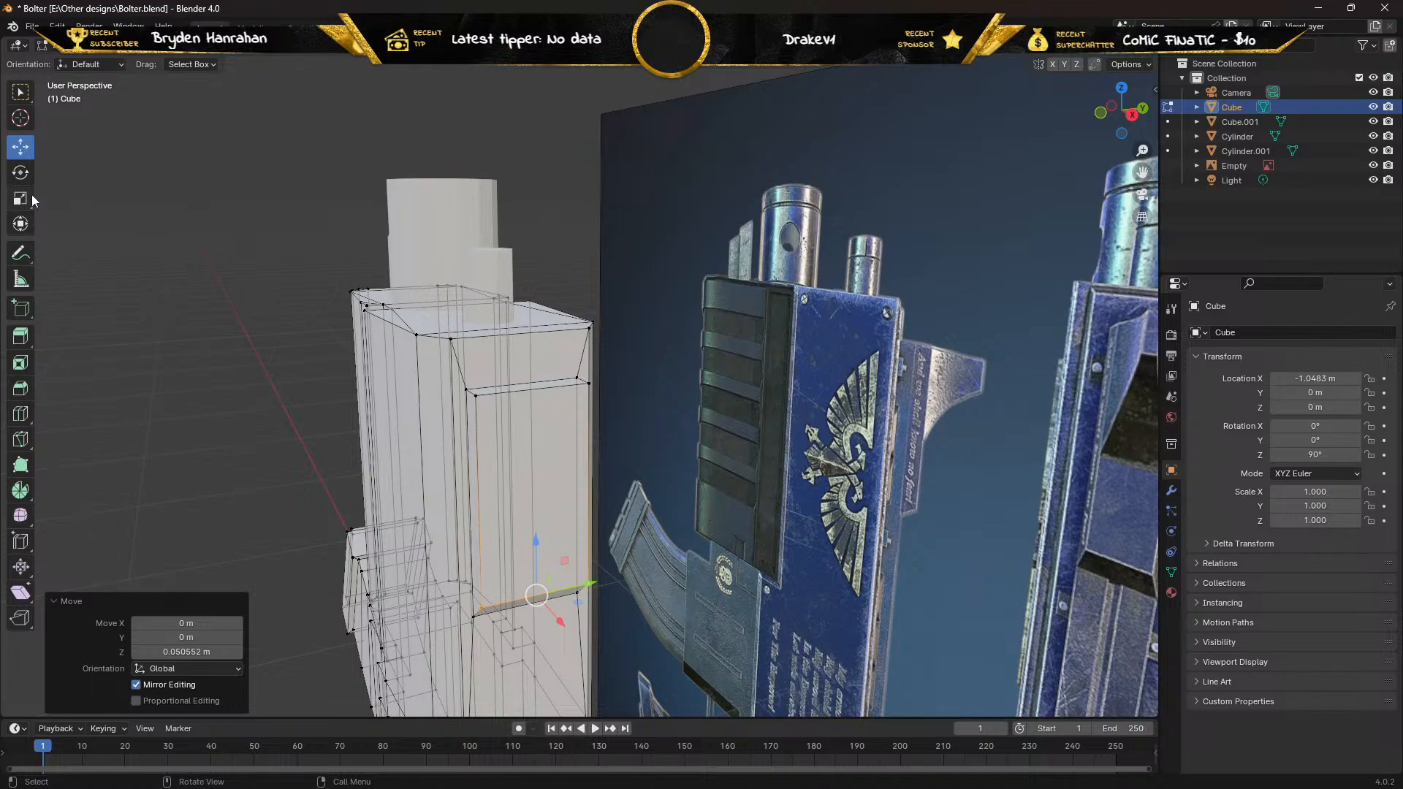
click(20, 414)
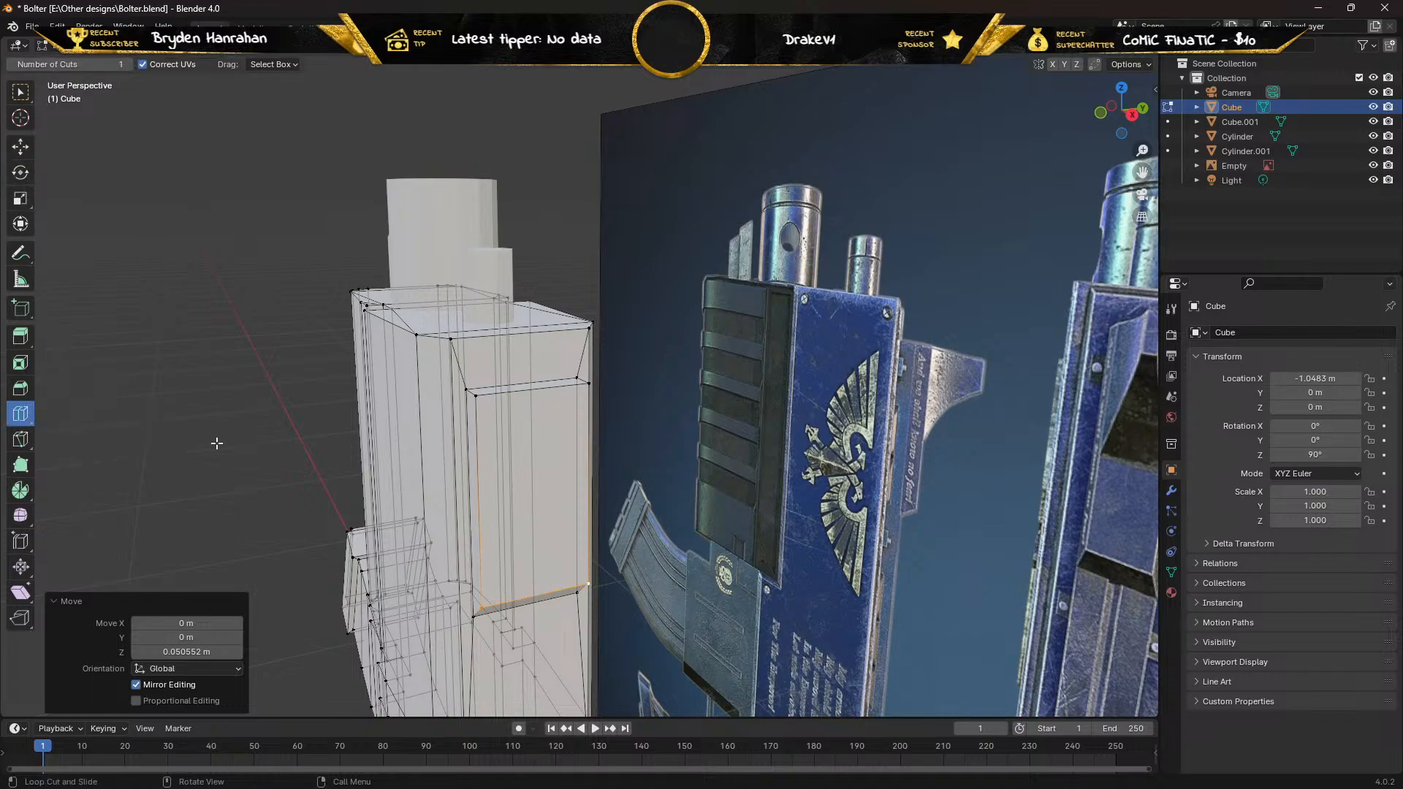
click(433, 487)
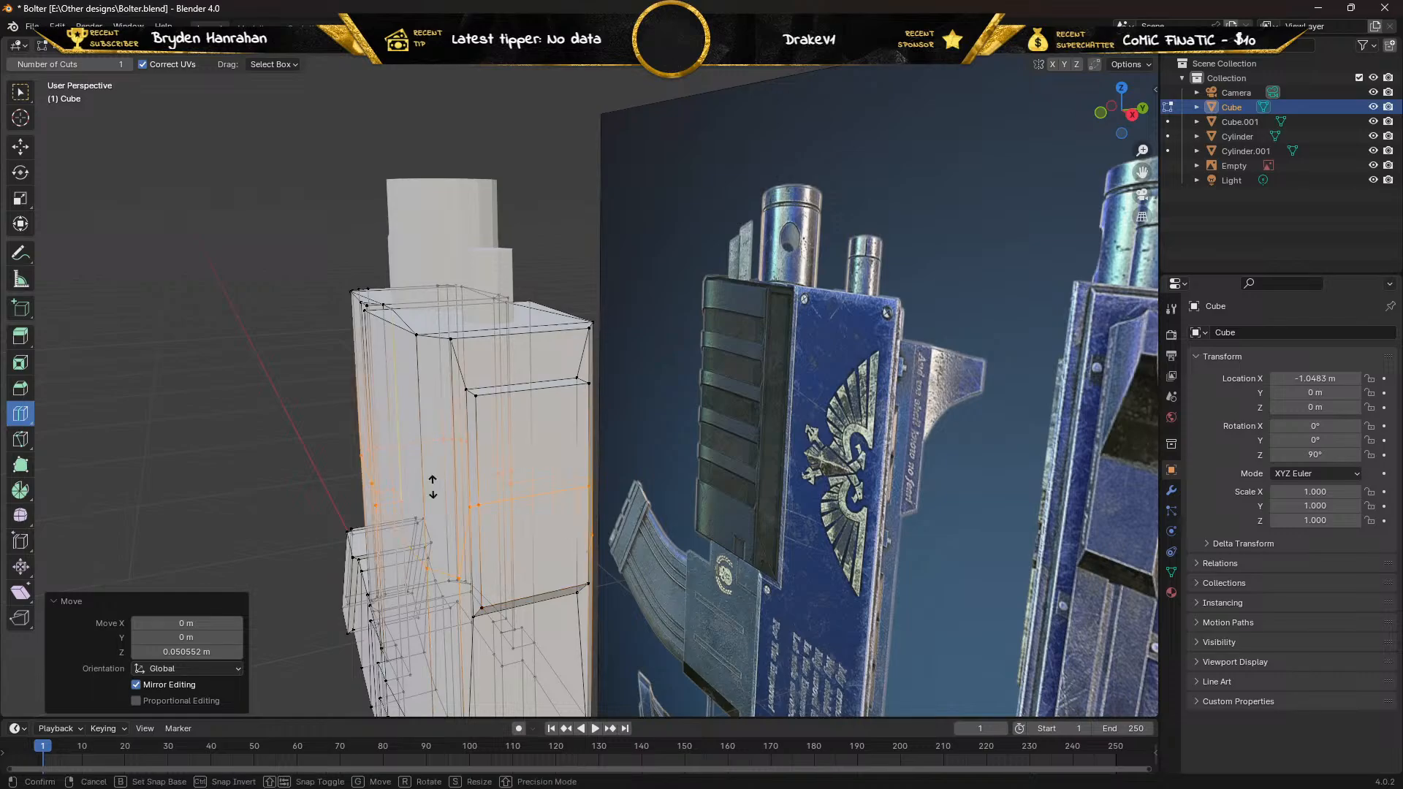
middle_drag(255, 333, 275, 313)
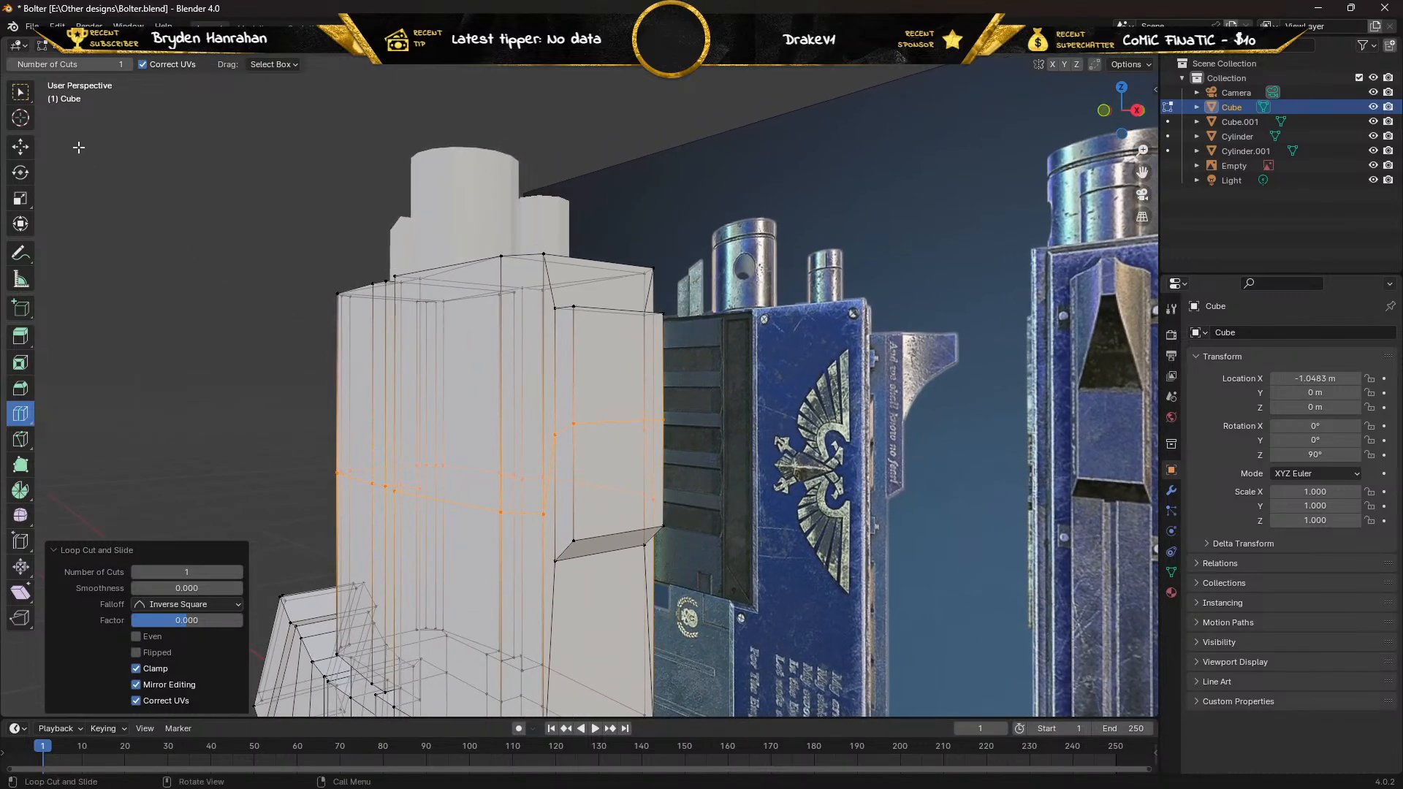
Turn off X-ray and lower the new loop's two vertices on the sight block's outer face about 0.029 m along Z in front view.
click(21, 148)
middle_drag(342, 251, 574, 210)
key(alt+z)
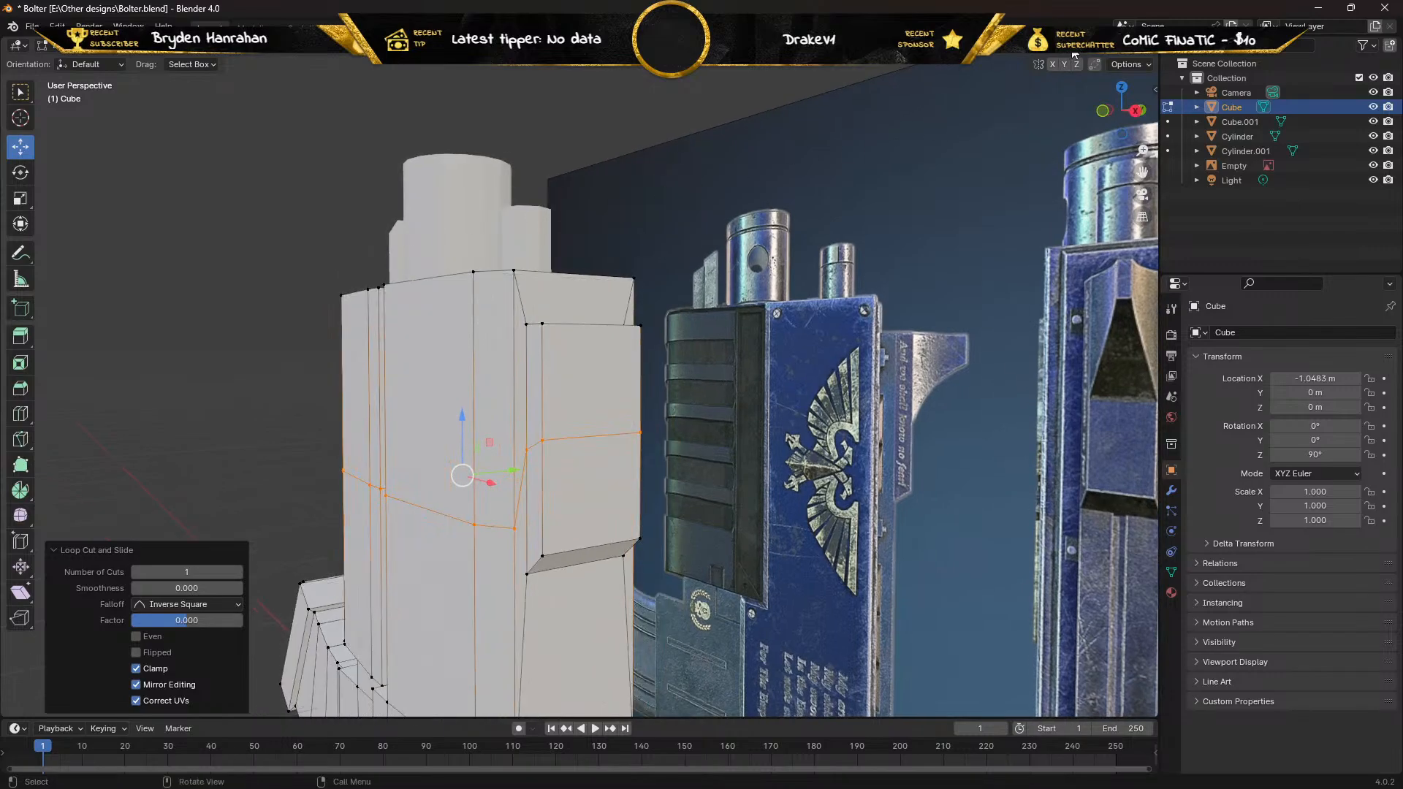
middle_drag(807, 309, 760, 348)
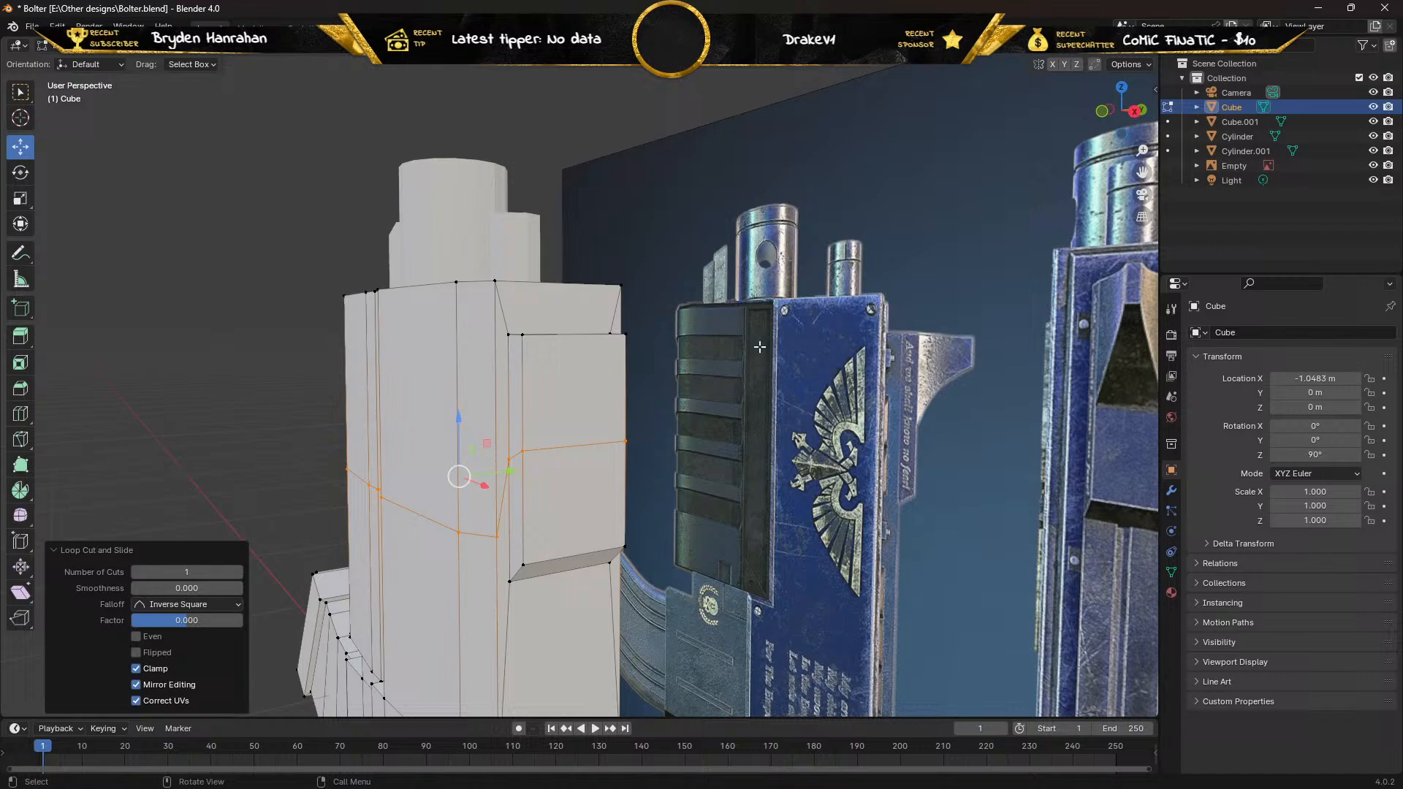
click(524, 452)
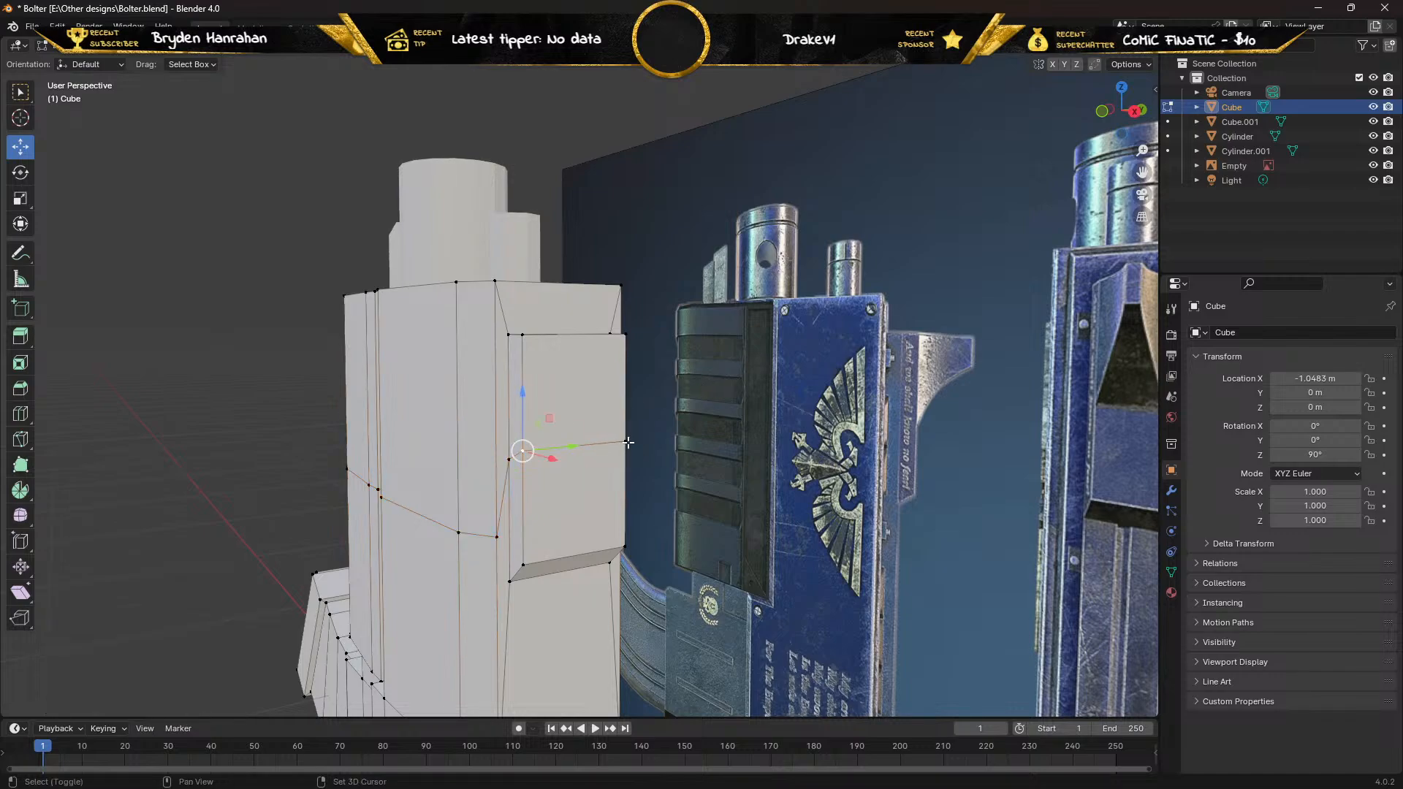
middle_drag(669, 436, 756, 431)
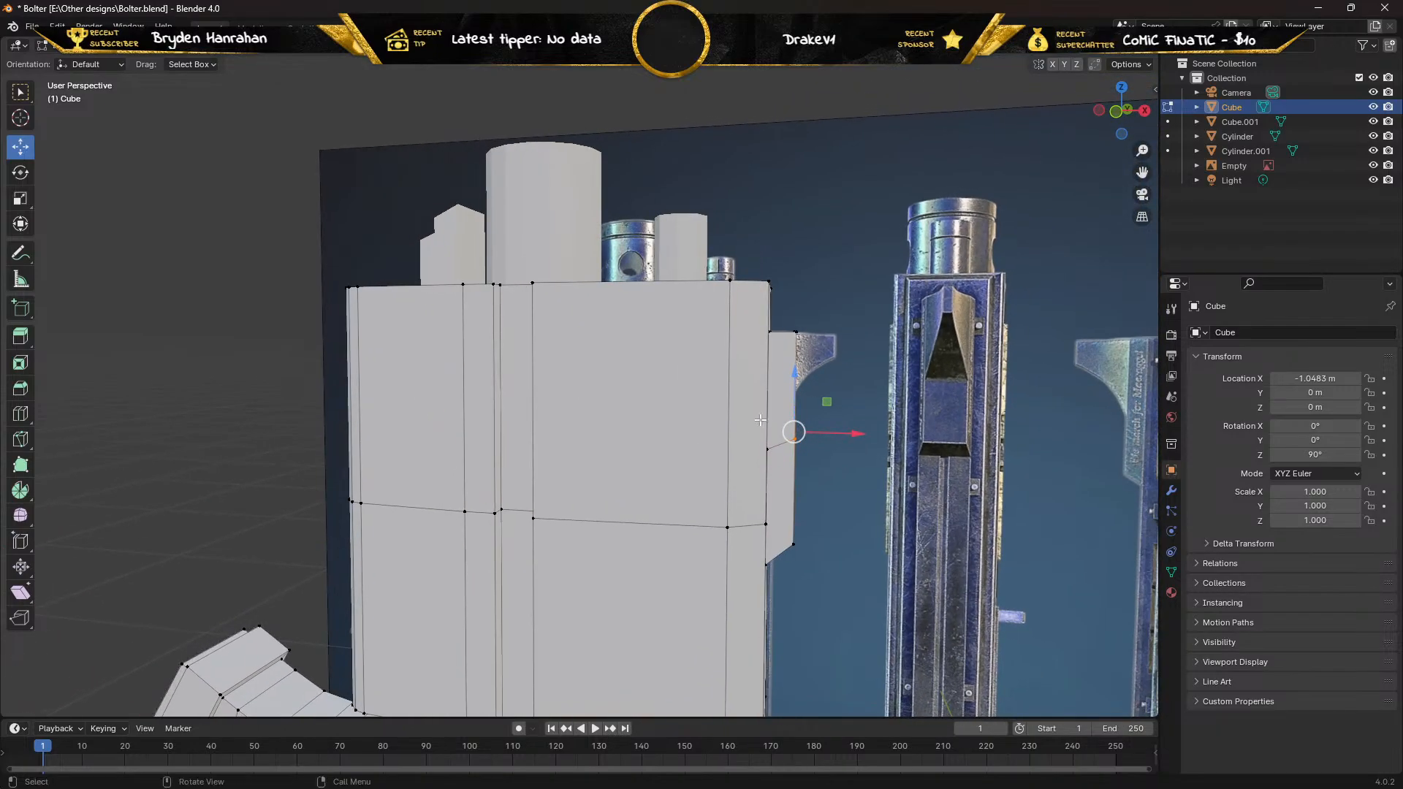
key(KP_1)
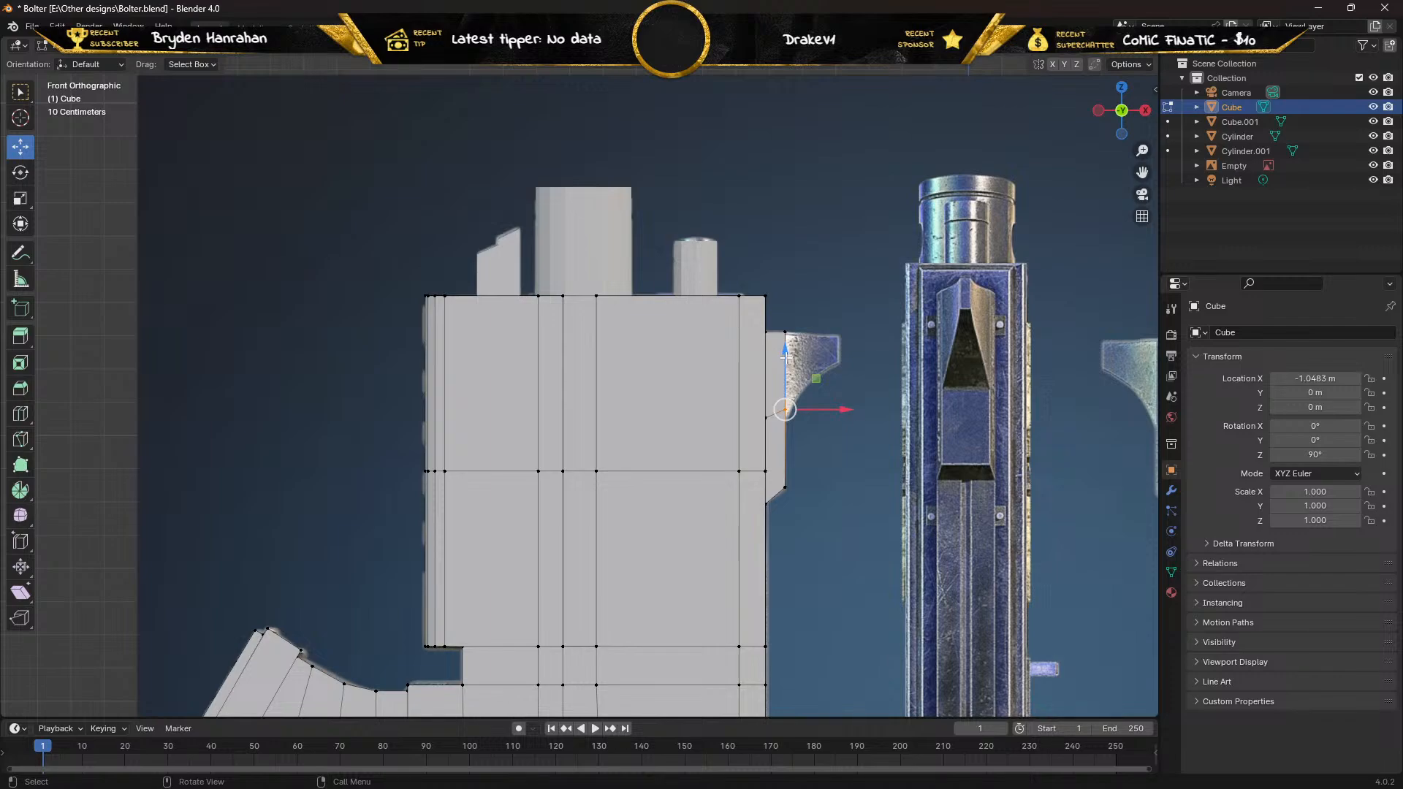
drag(786, 357, 781, 371)
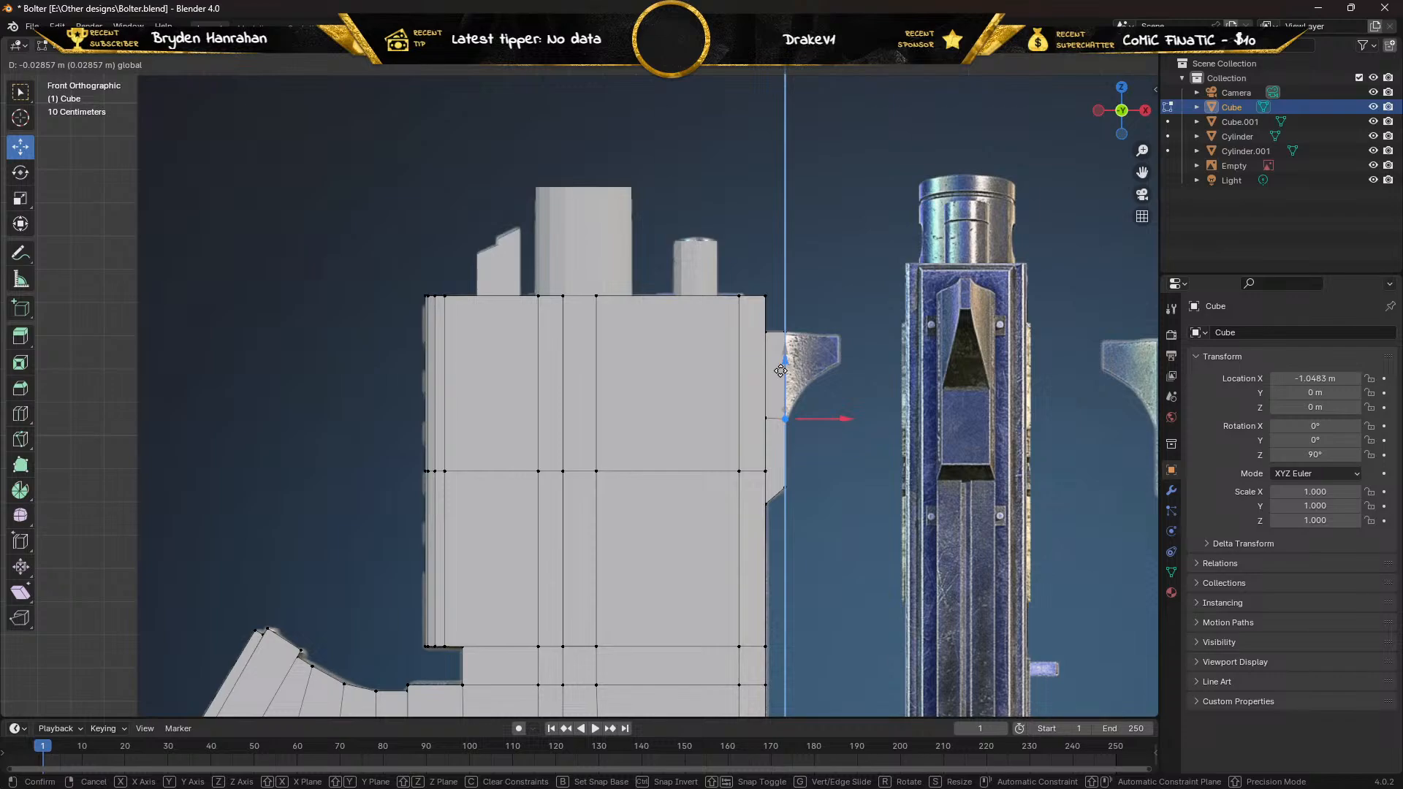
drag(781, 371, 781, 371)
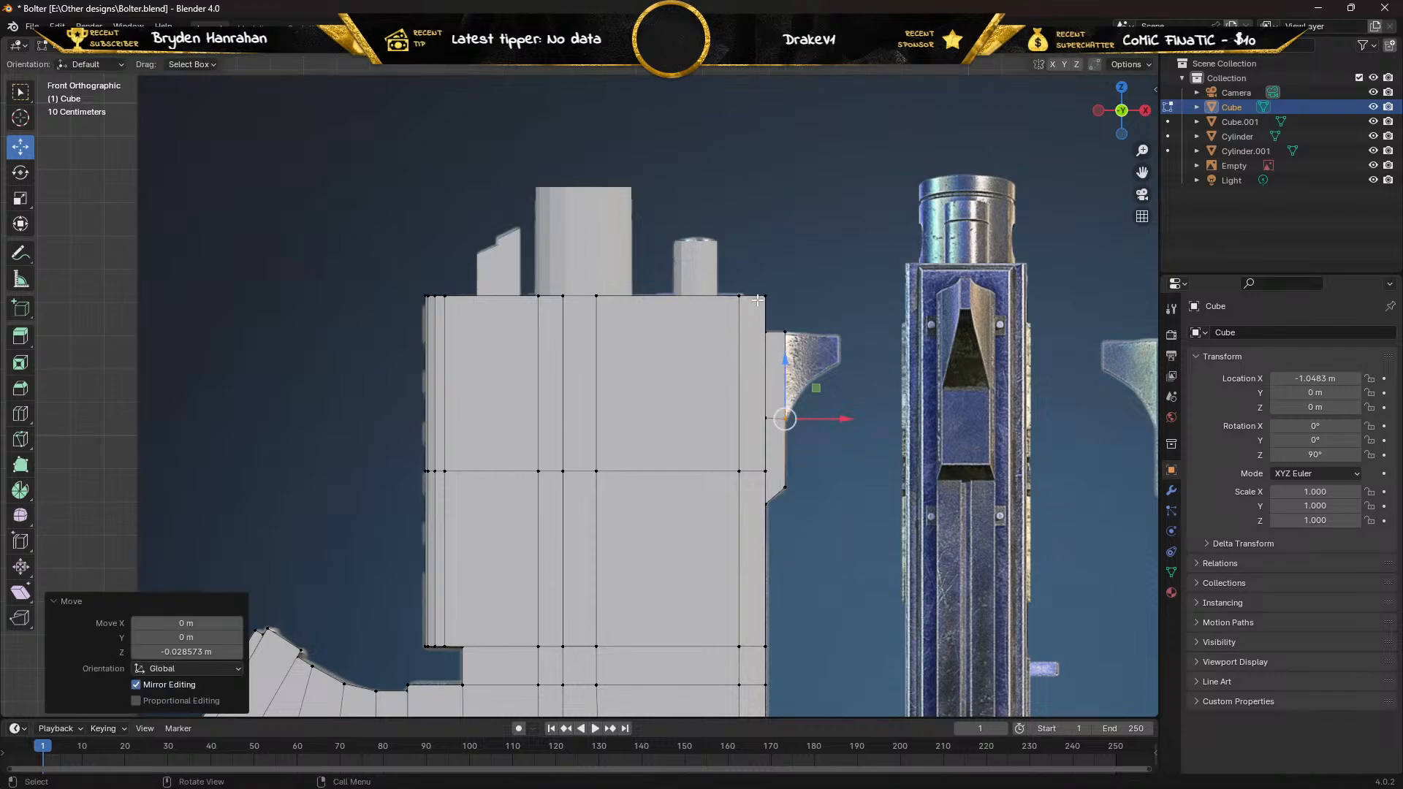
Merge the loop vertex at the sight block's base into the block's lower base corner, using At Last.
mouse_move(673, 315)
middle_down()
mouse_move(700, 258)
mouse_move(663, 298)
middle_up()
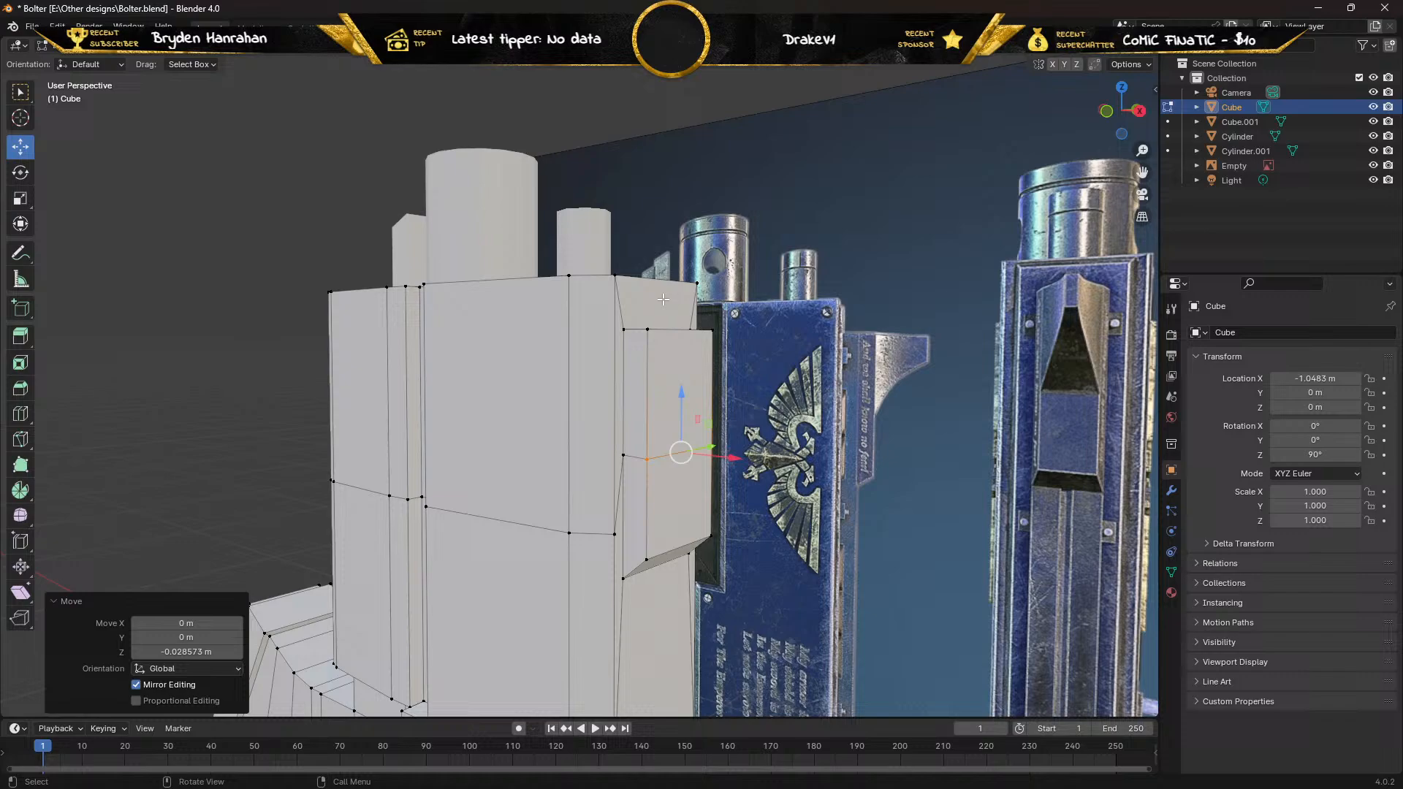
click(622, 452)
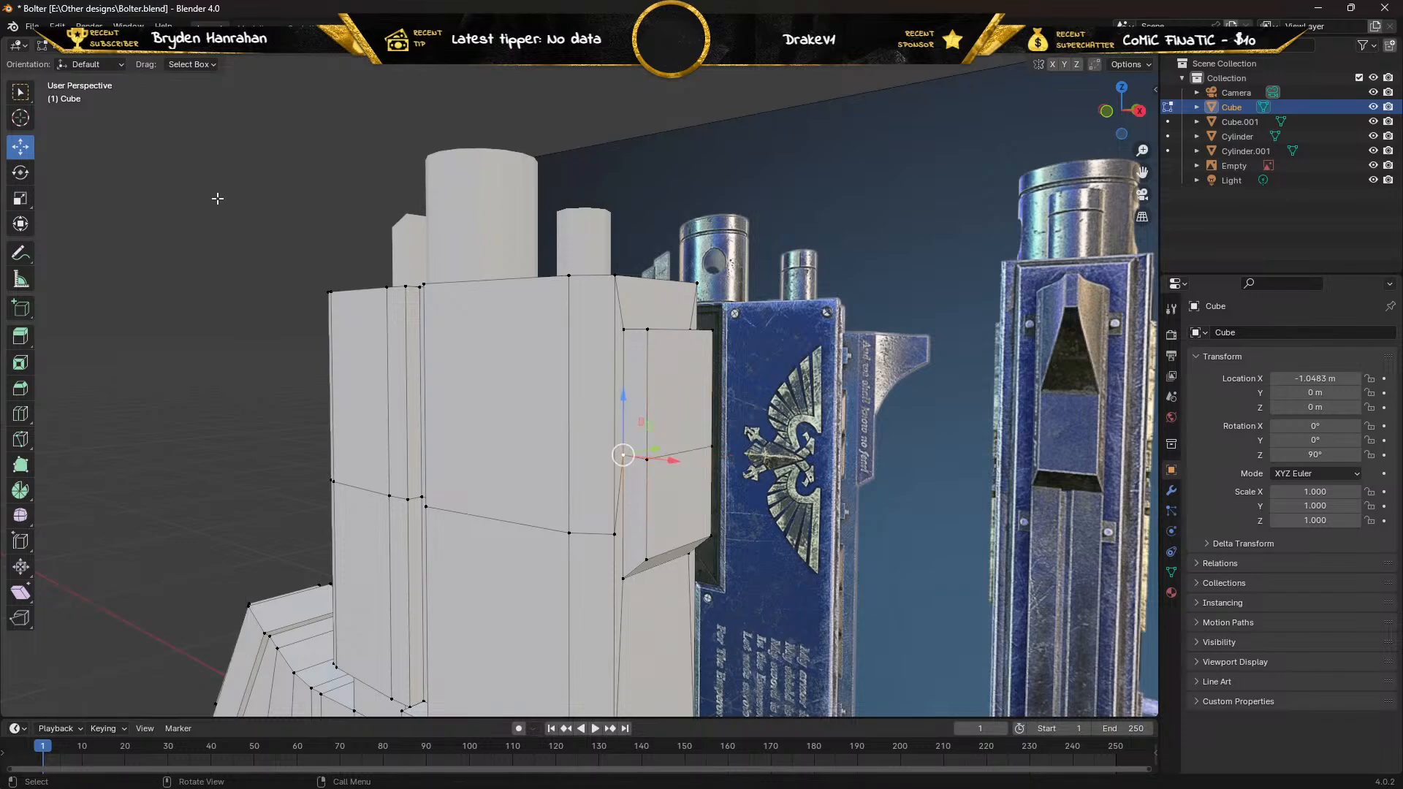
click(21, 91)
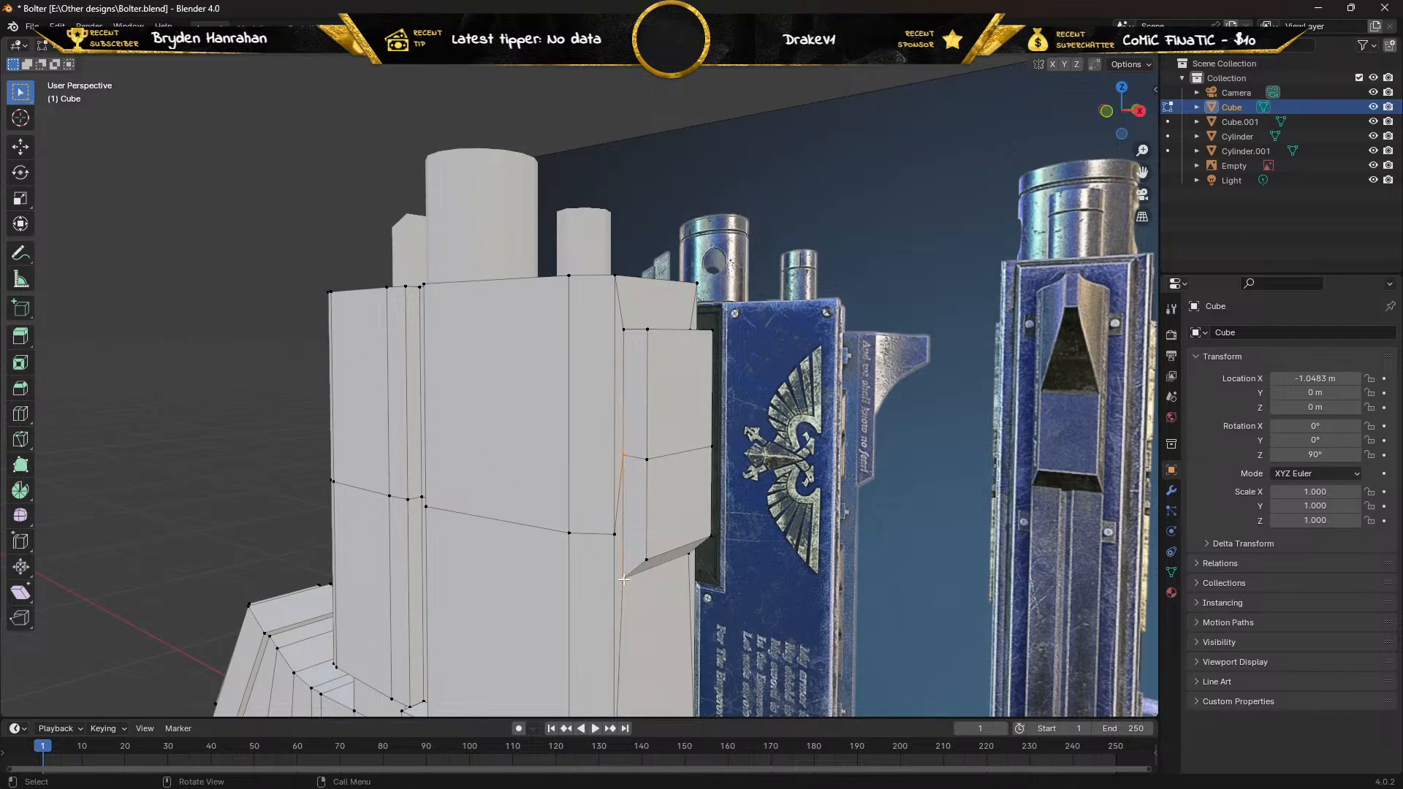
key(m)
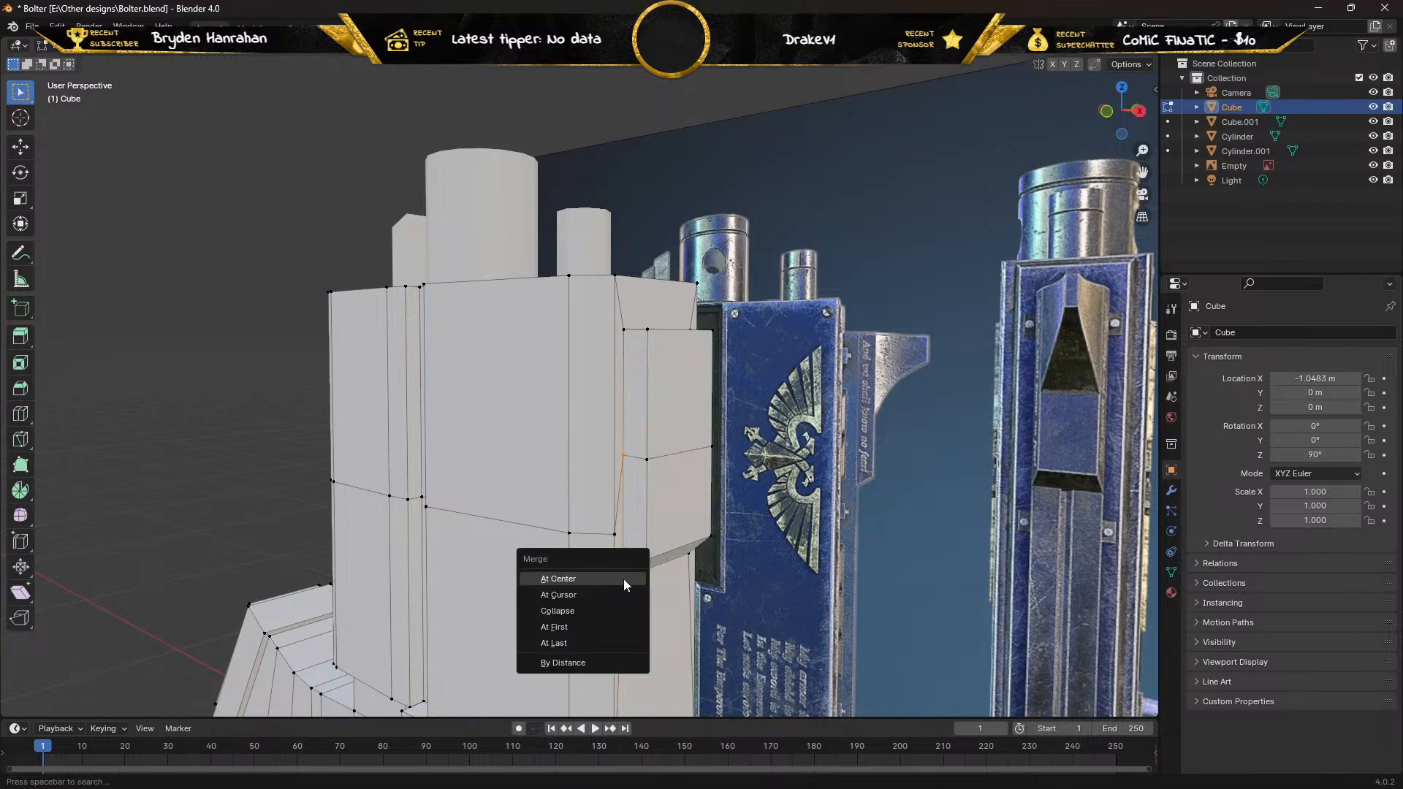
click(586, 643)
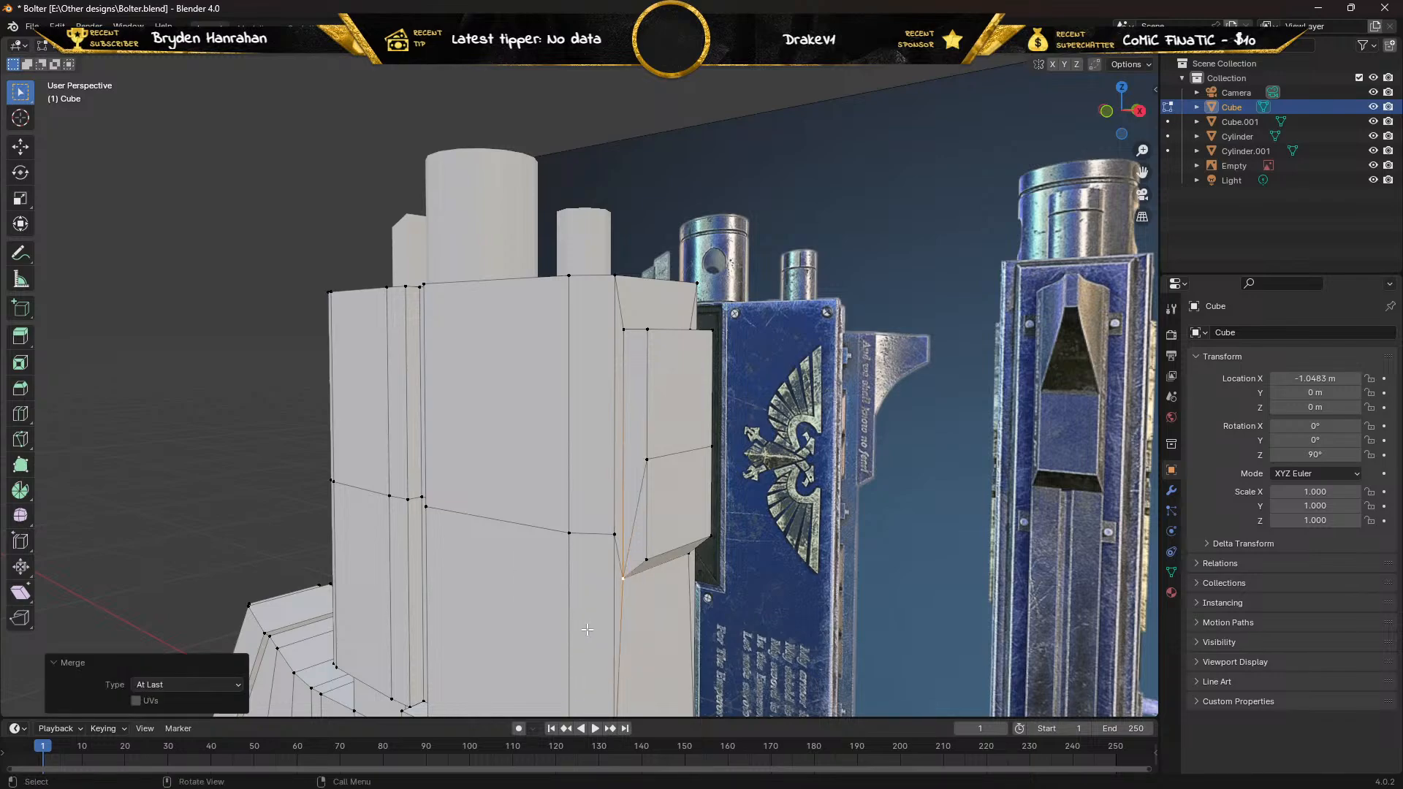
Merge the loop vertices on the body corner beside the sight block and on the adjacent vertical edge into those edges' lower ends, using At Last.
click(615, 532)
middle_drag(615, 532, 611, 538)
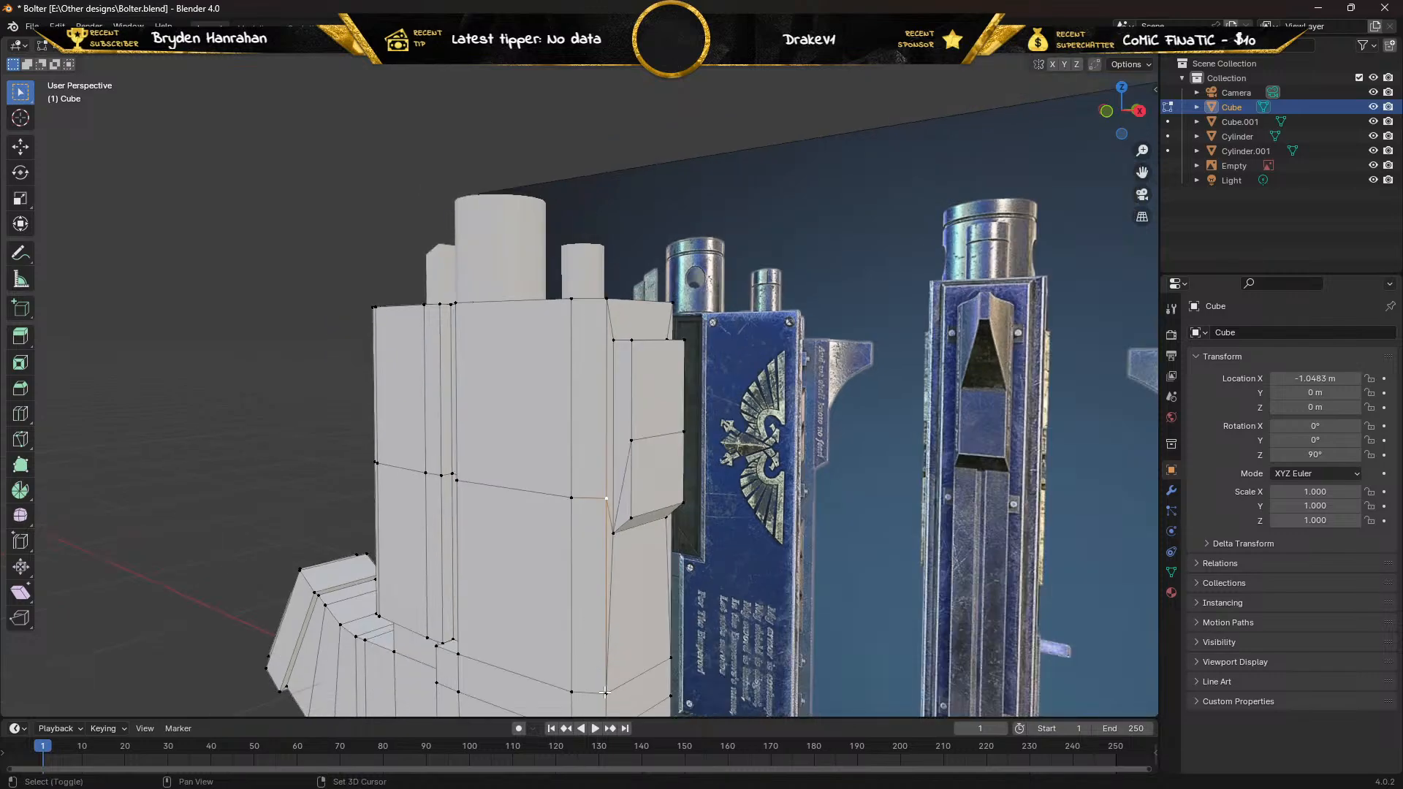
shift+click(607, 692)
key(m)
click(586, 659)
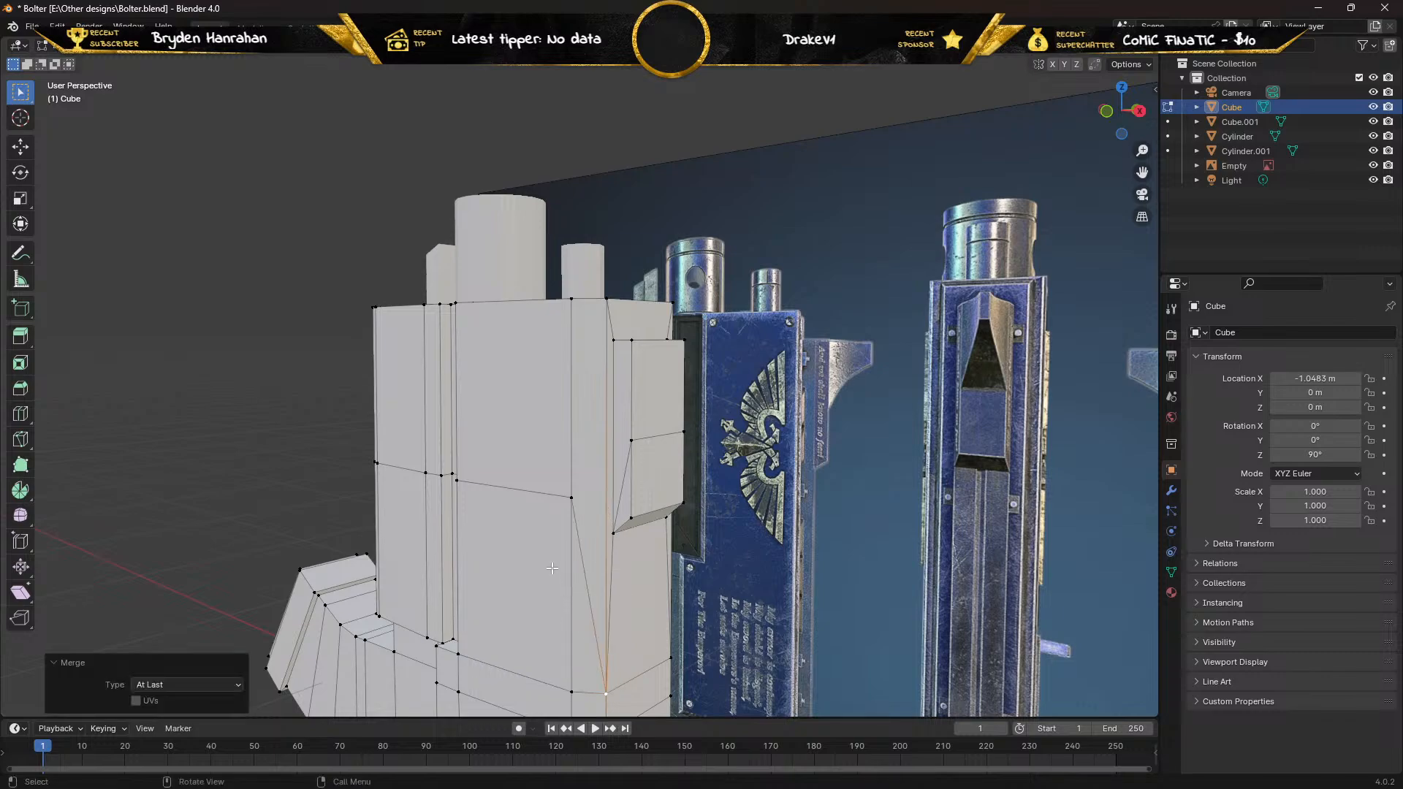
click(570, 498)
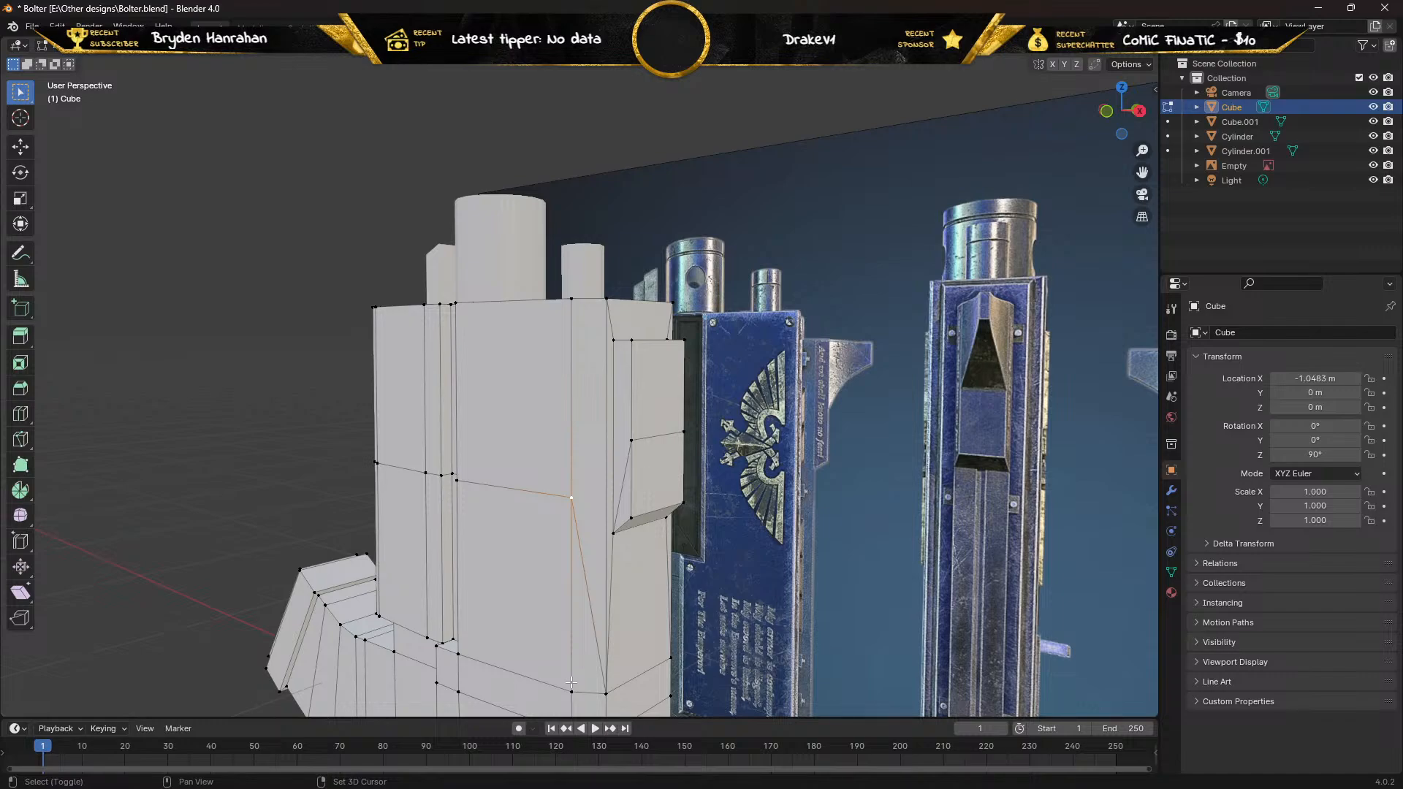
shift+click(570, 689)
key(m)
click(547, 642)
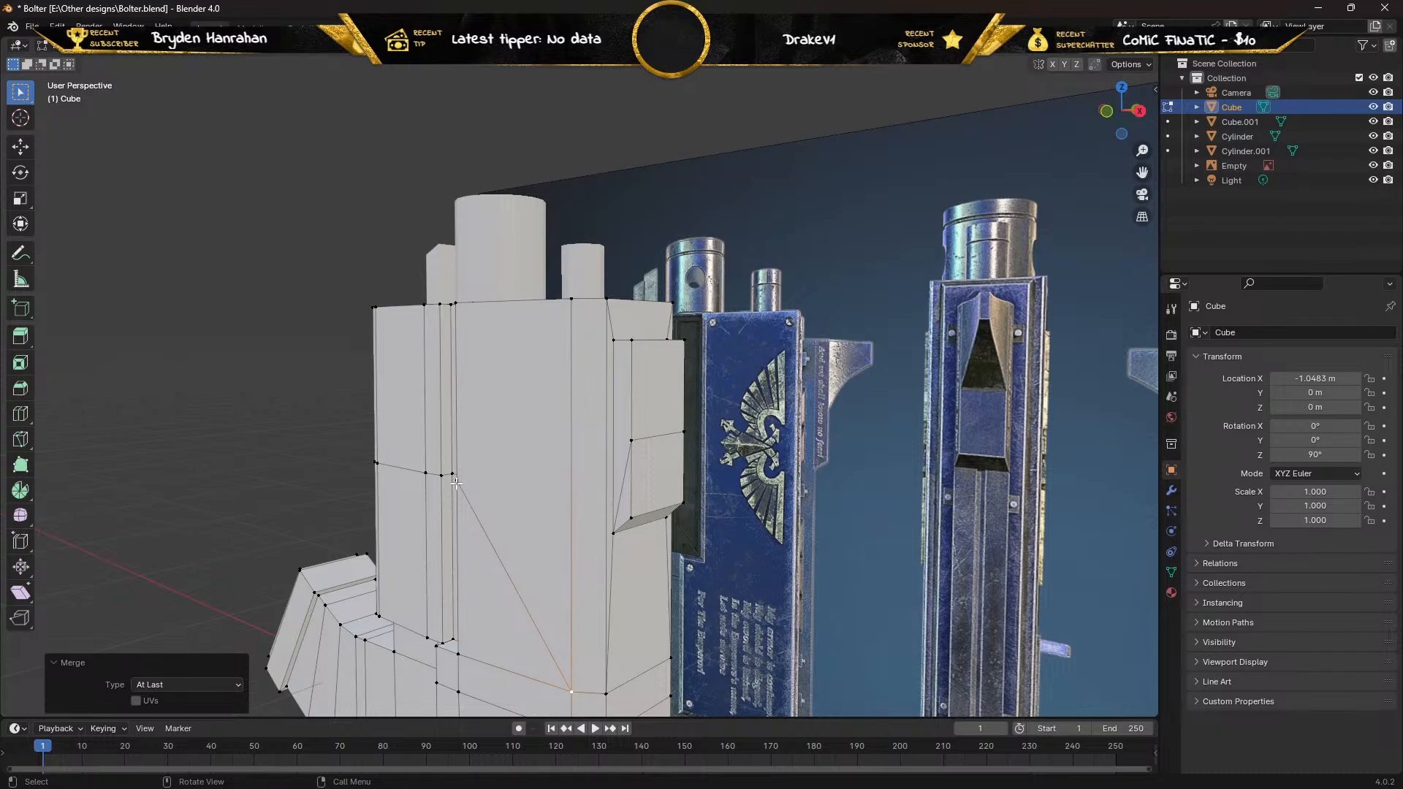
Merge the loop vertices on the outer and inner corner edges of the wide side's vertical step into their lower ends, using At Last.
middle_drag(455, 481, 559, 488)
shift+click(600, 478)
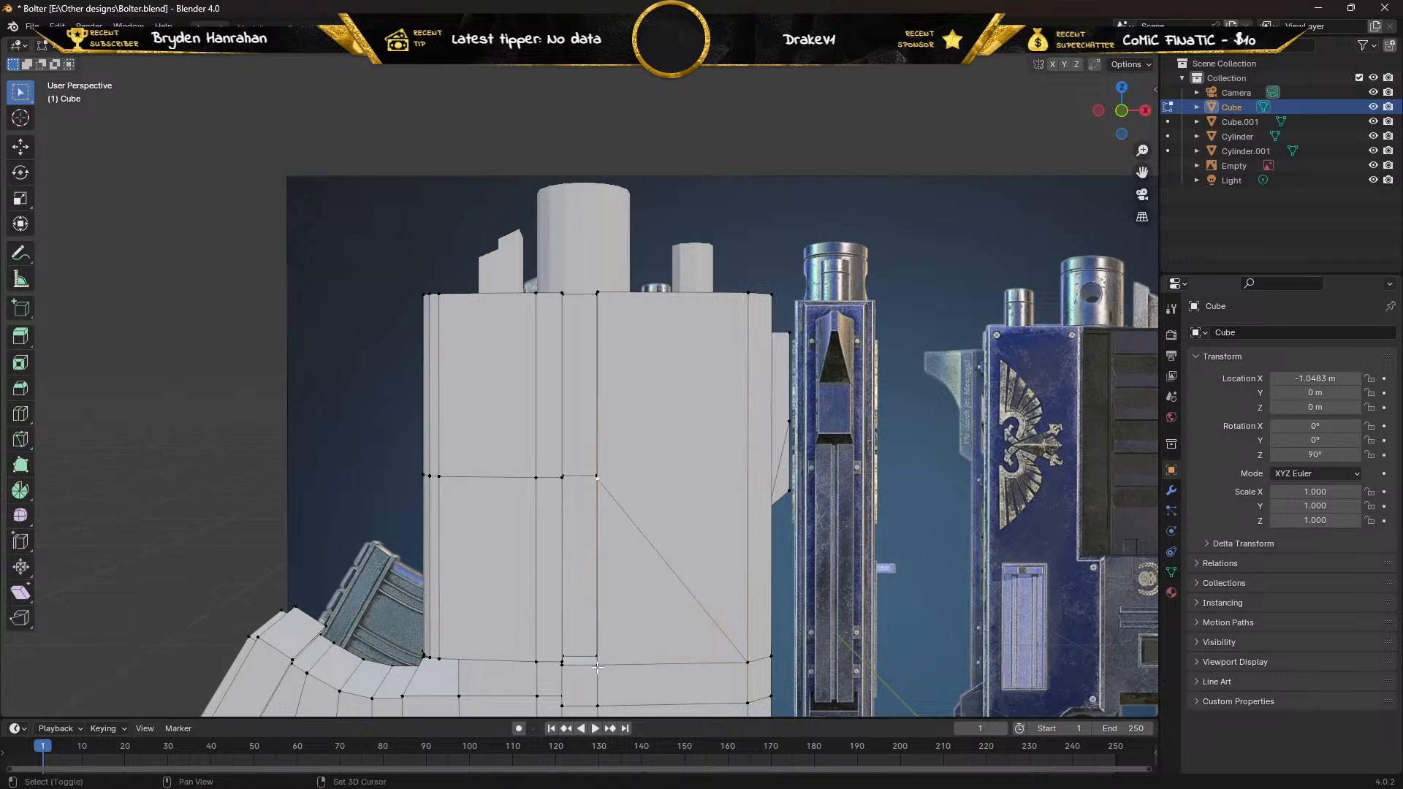
key(m)
click(554, 624)
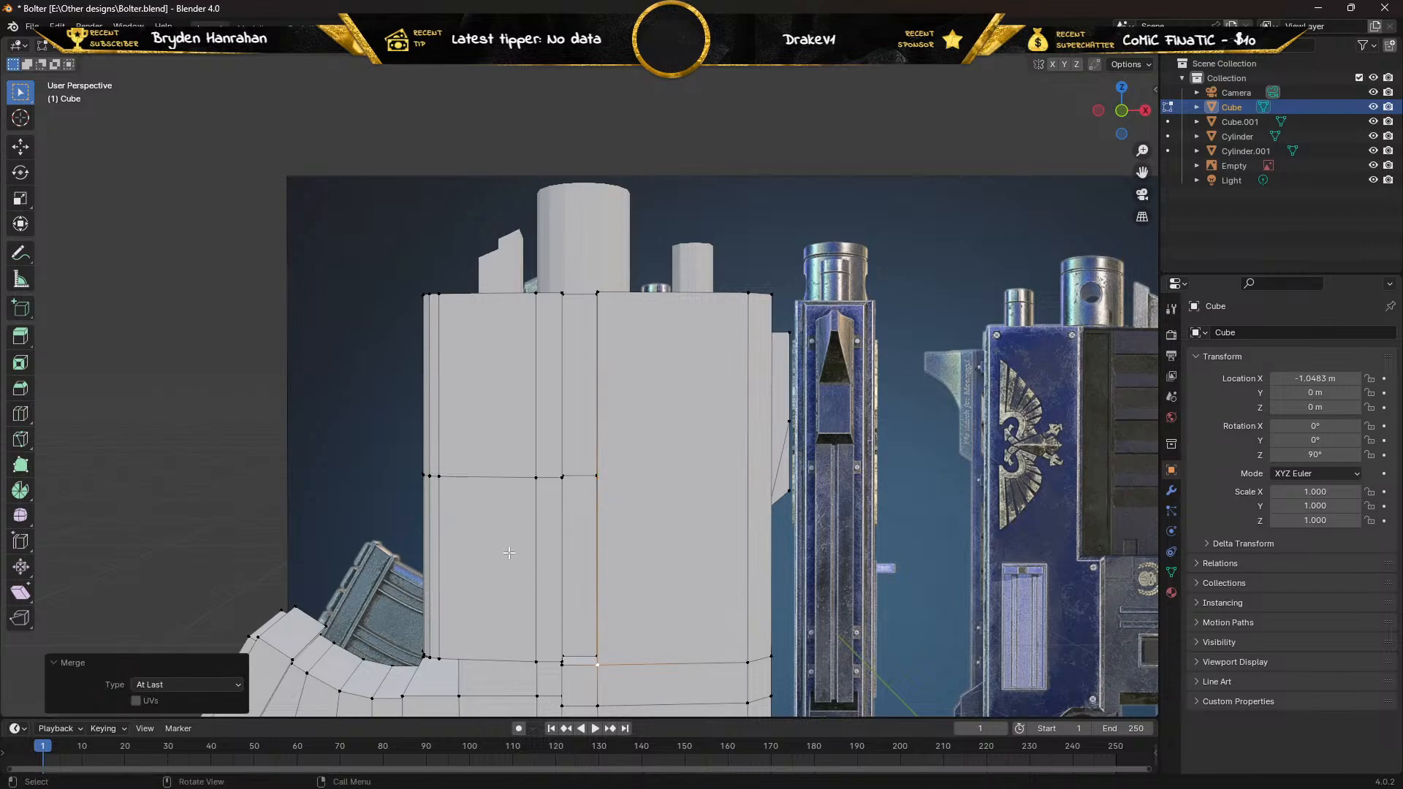
middle_drag(510, 553, 557, 557)
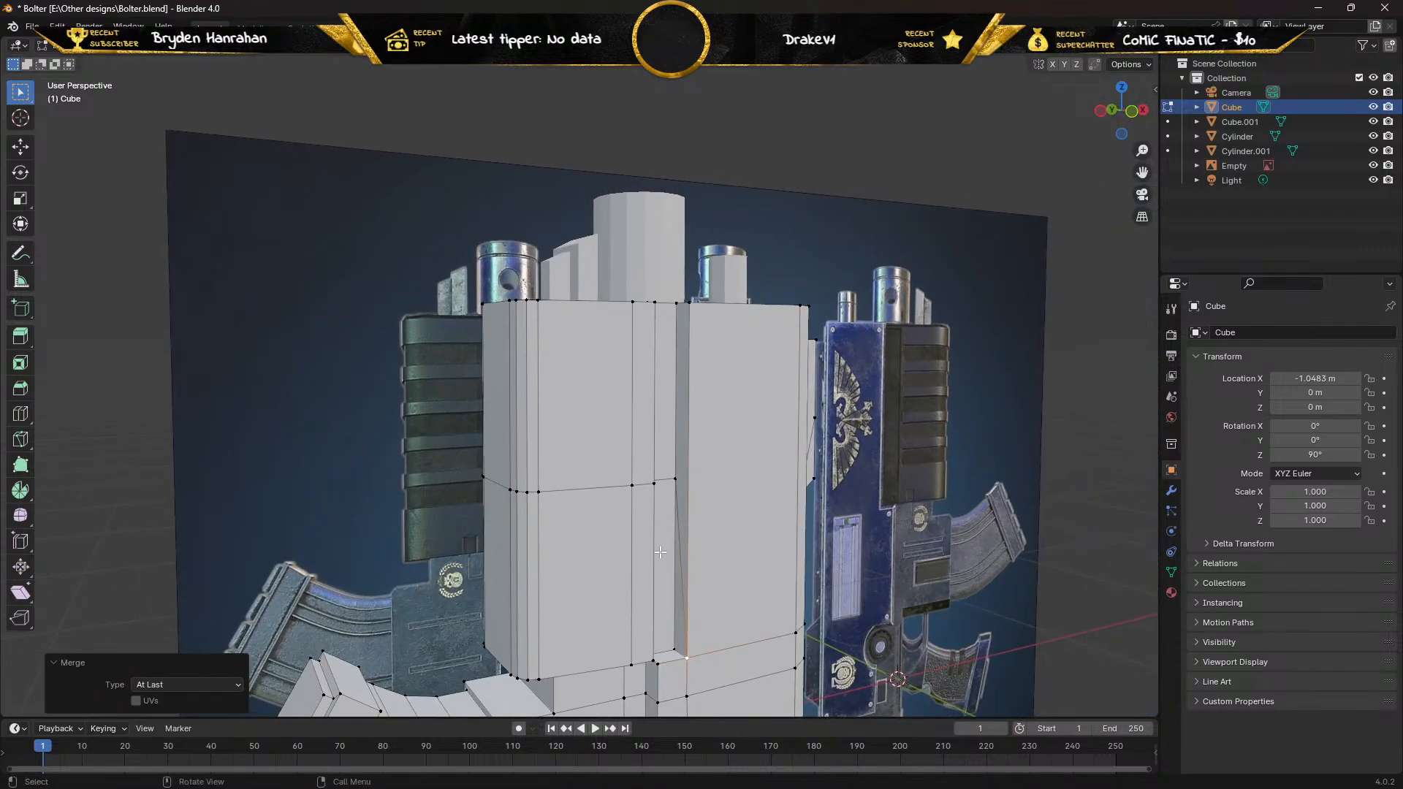
click(674, 479)
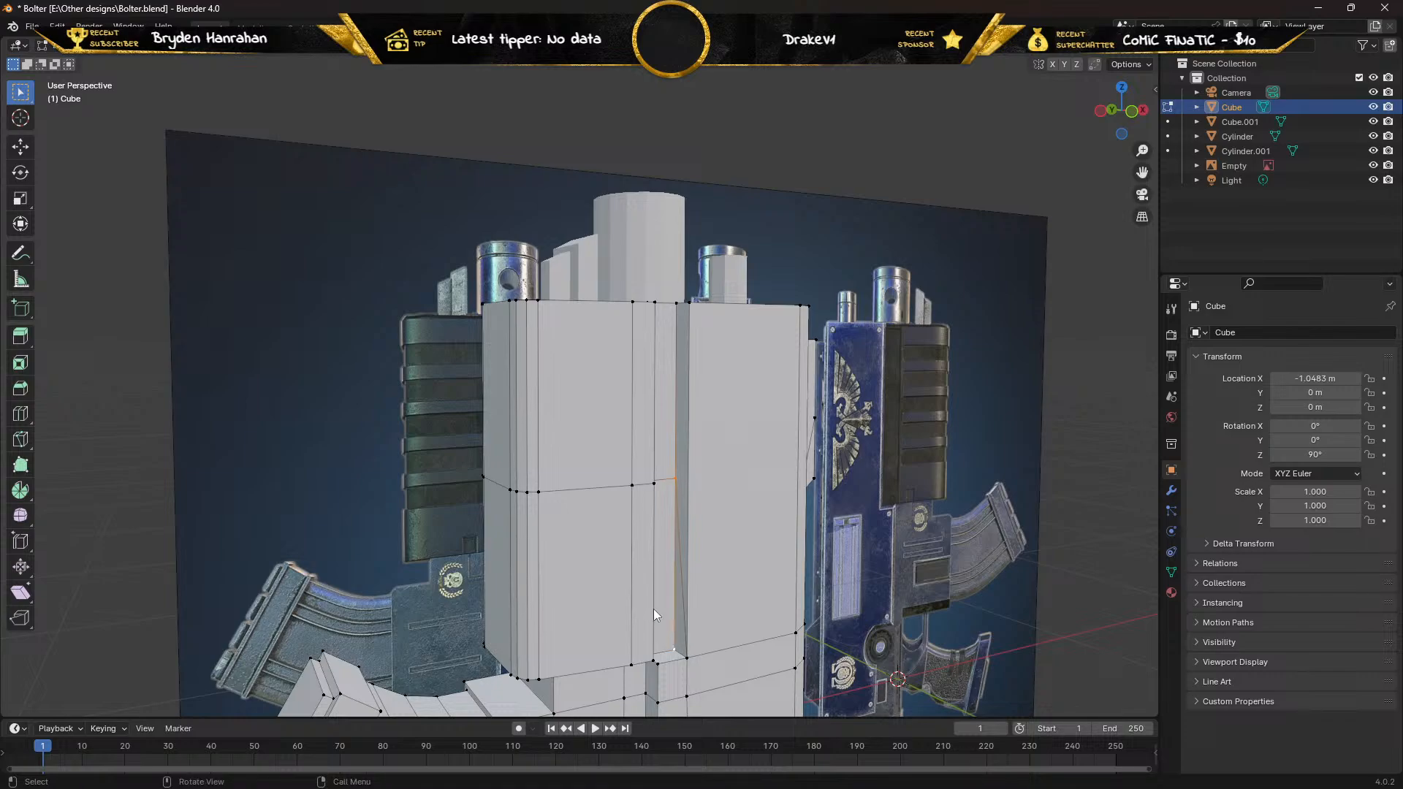
key(m)
click(612, 608)
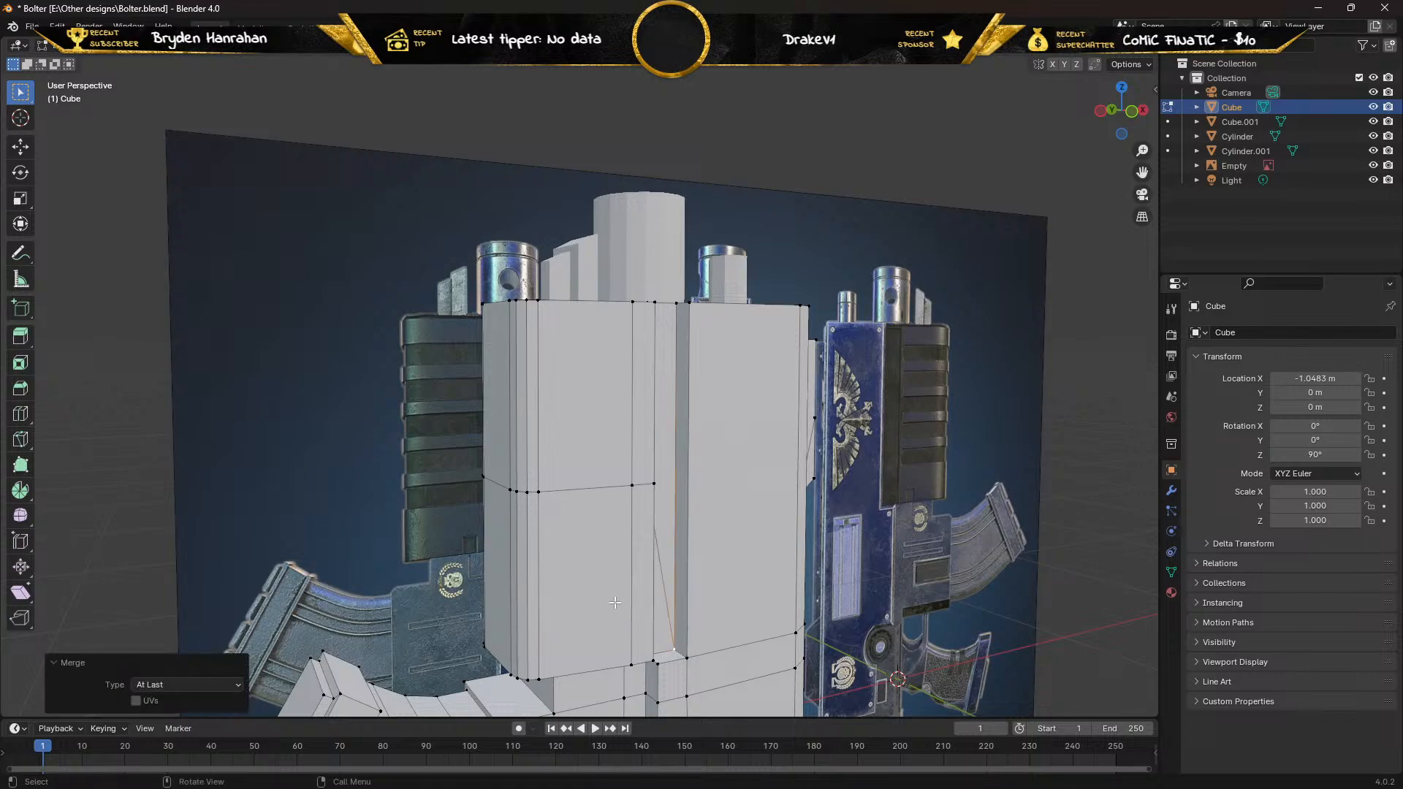
Merge the loop vertices on the two closely spaced vertical edges just past the wide side's step into their lower ends, using At Last.
middle_drag(585, 527, 548, 499)
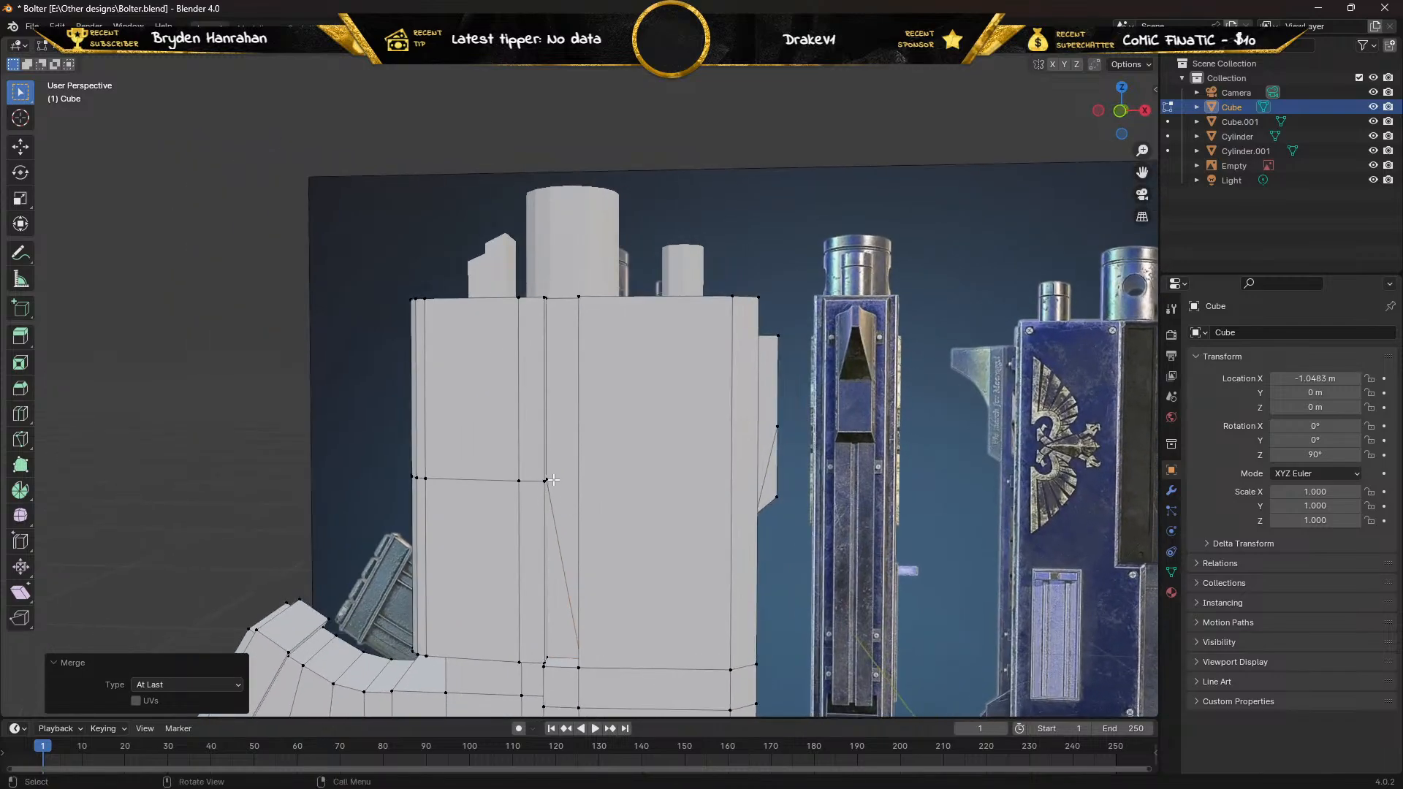
click(546, 480)
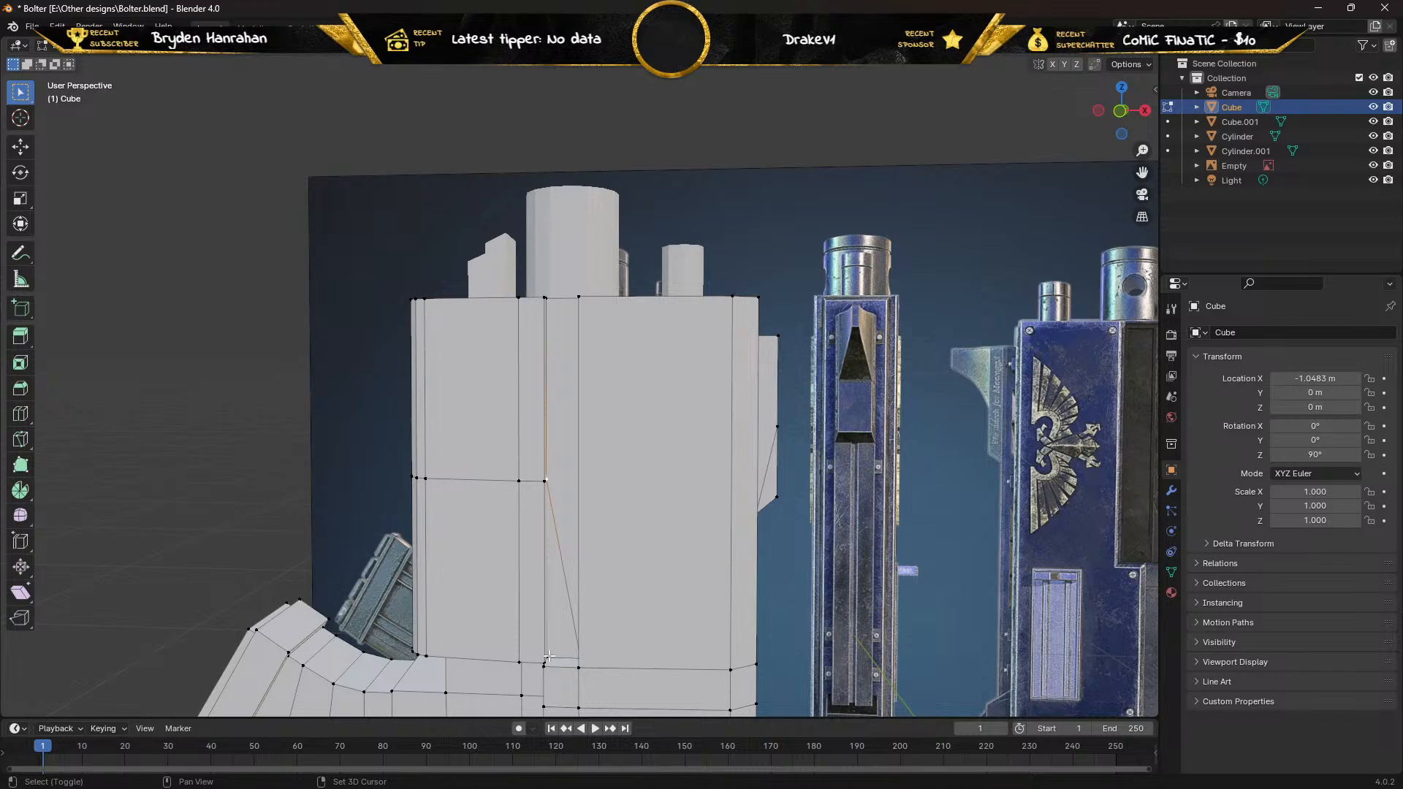
key(m)
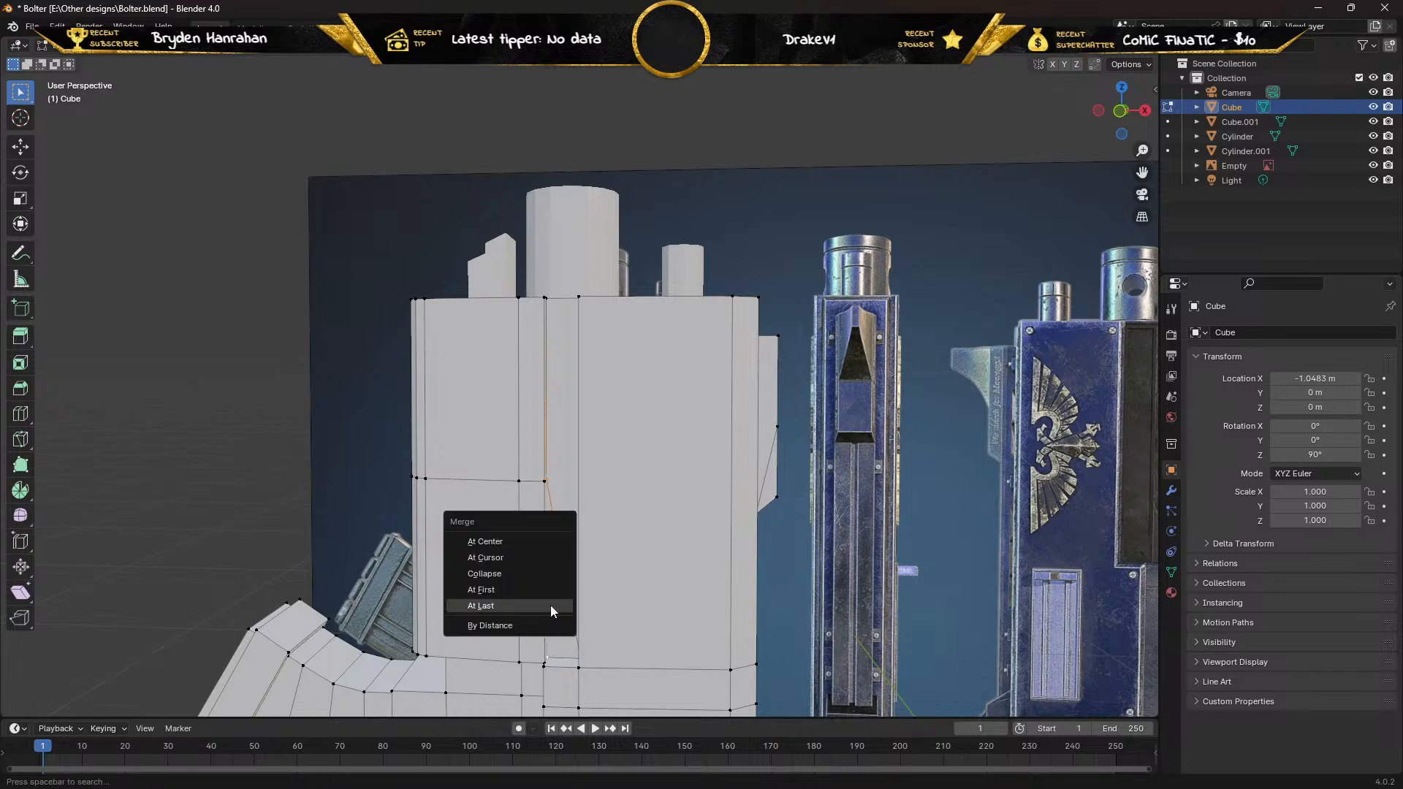
click(551, 605)
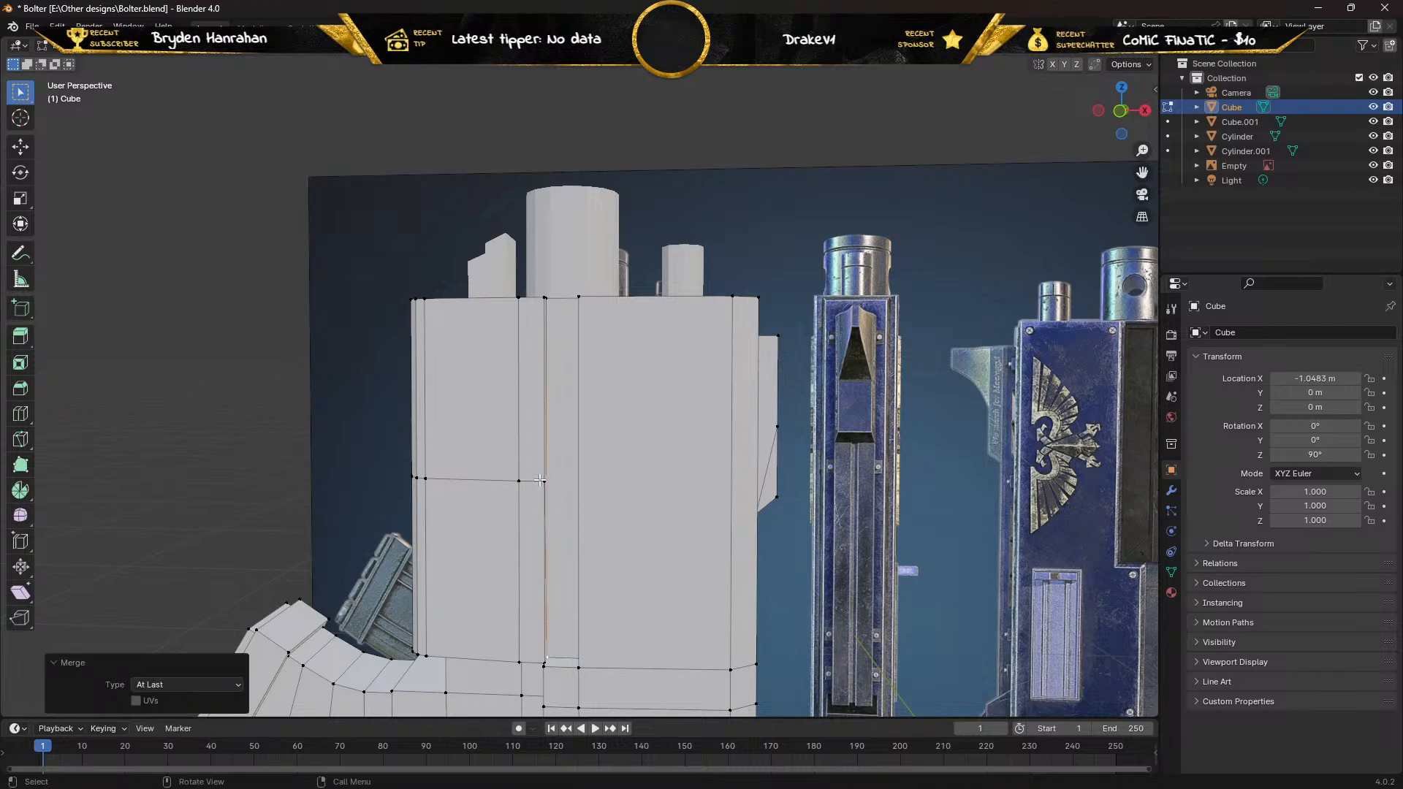
click(542, 481)
middle_drag(530, 656, 470, 649)
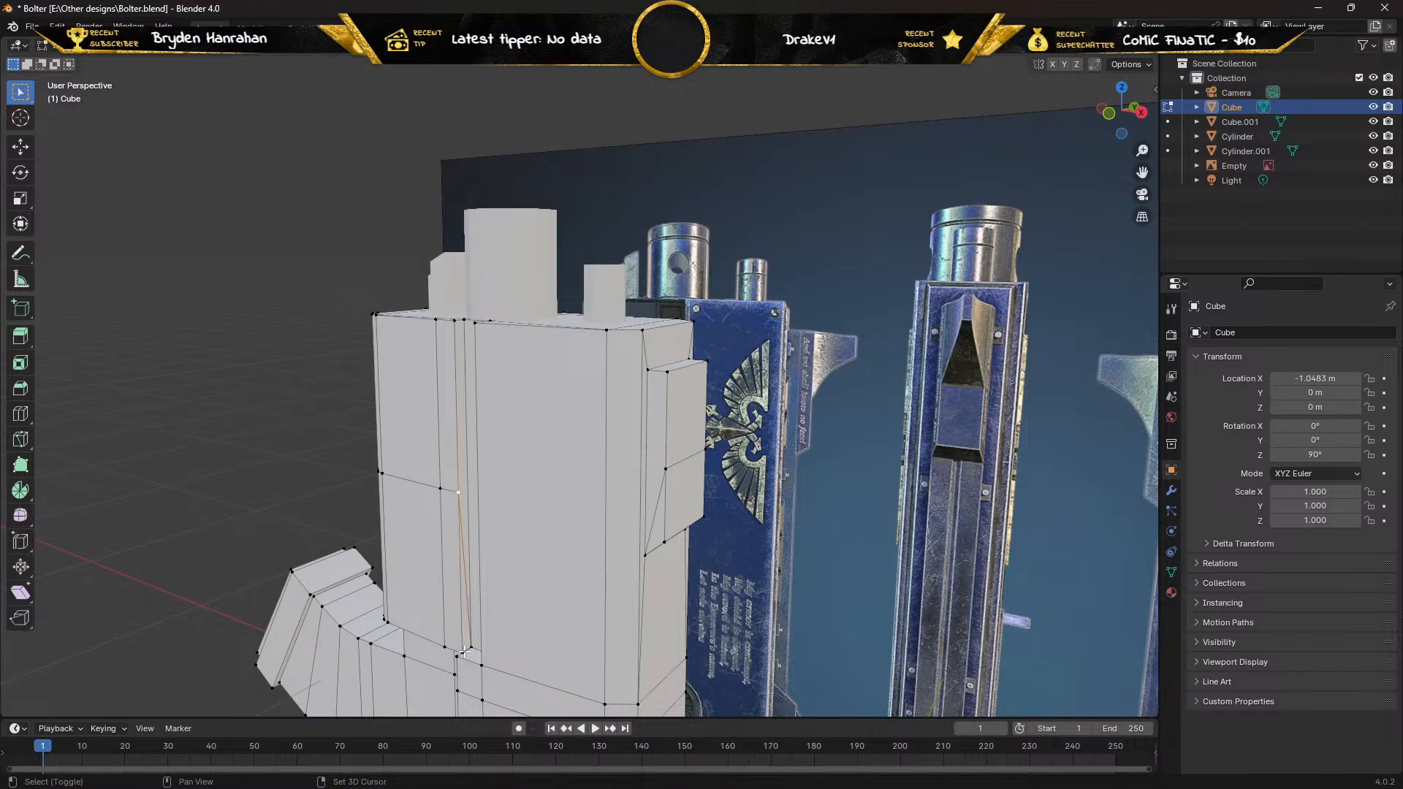
key(m)
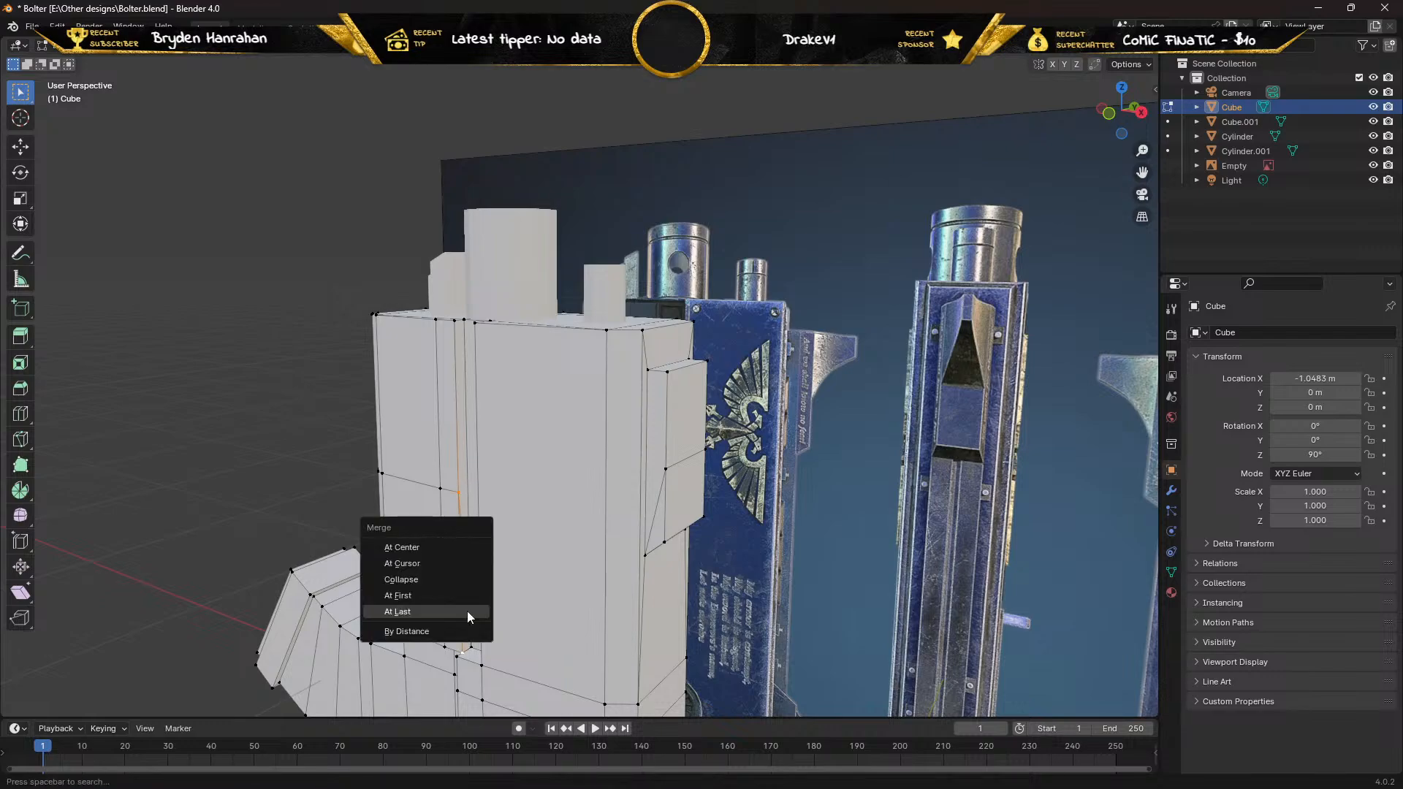
click(463, 611)
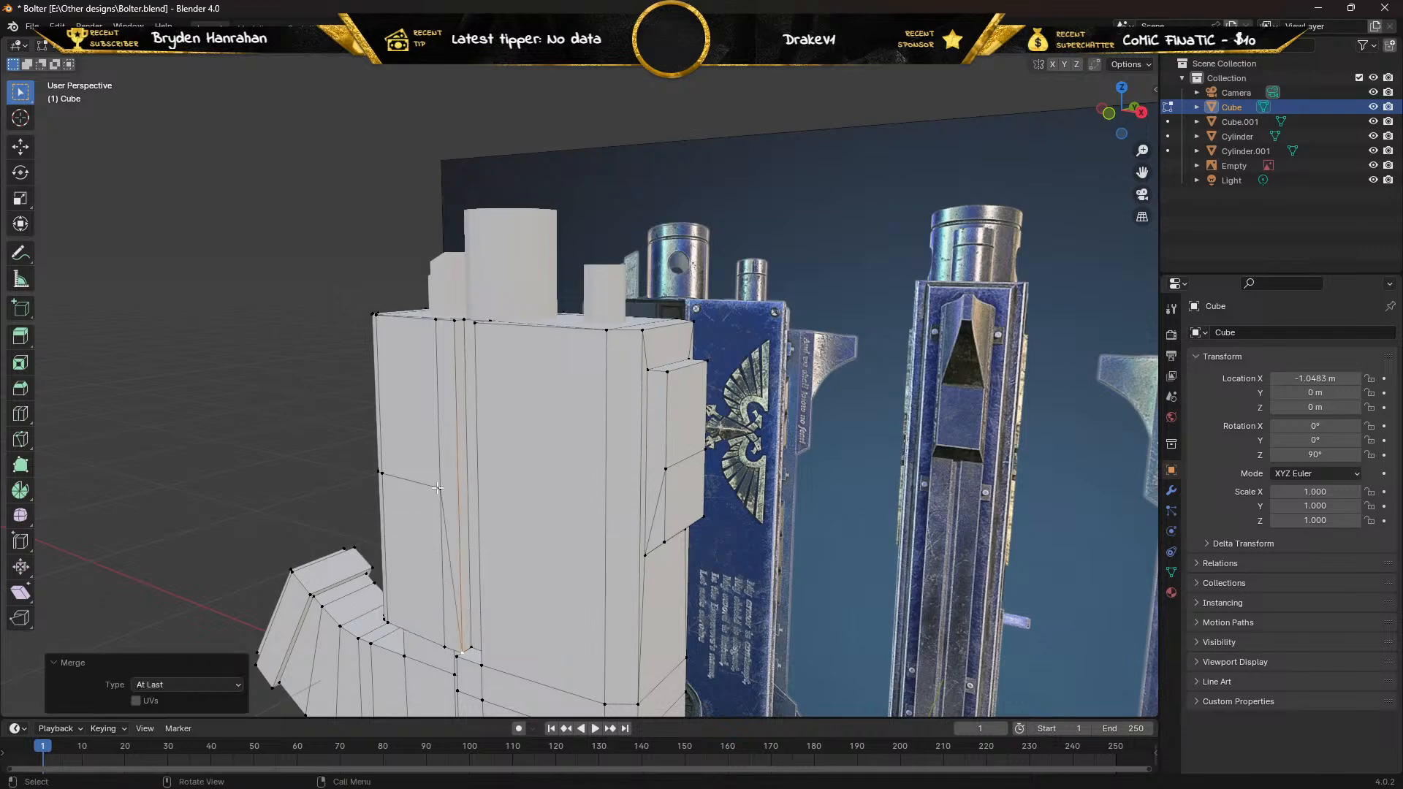
Merge the loop vertices on the wide side's next vertical edge and the bevelled corner's first edge into their lower ends, using At Last.
shift+click(441, 488)
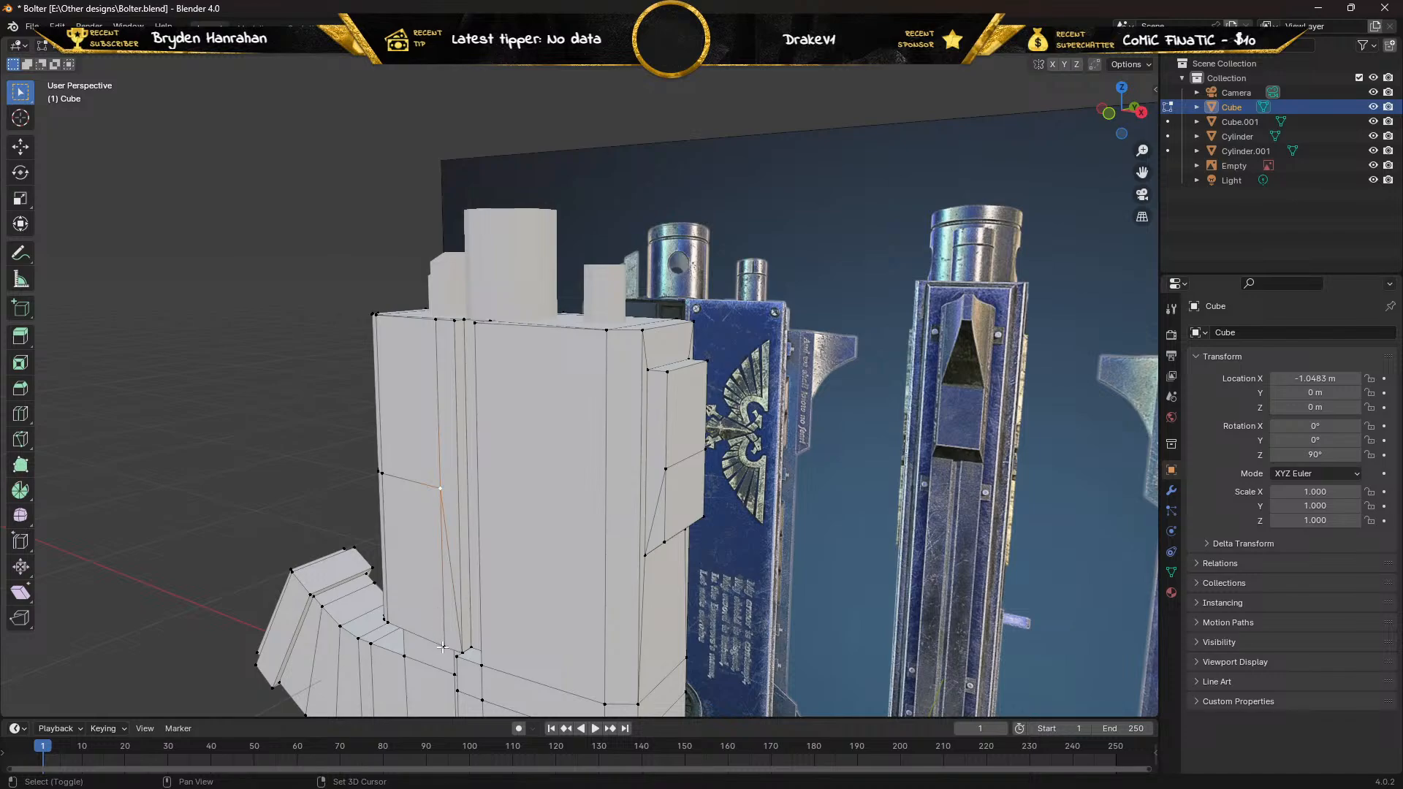
key(m)
click(427, 604)
middle_drag(428, 604, 495, 472)
shift+click(495, 471)
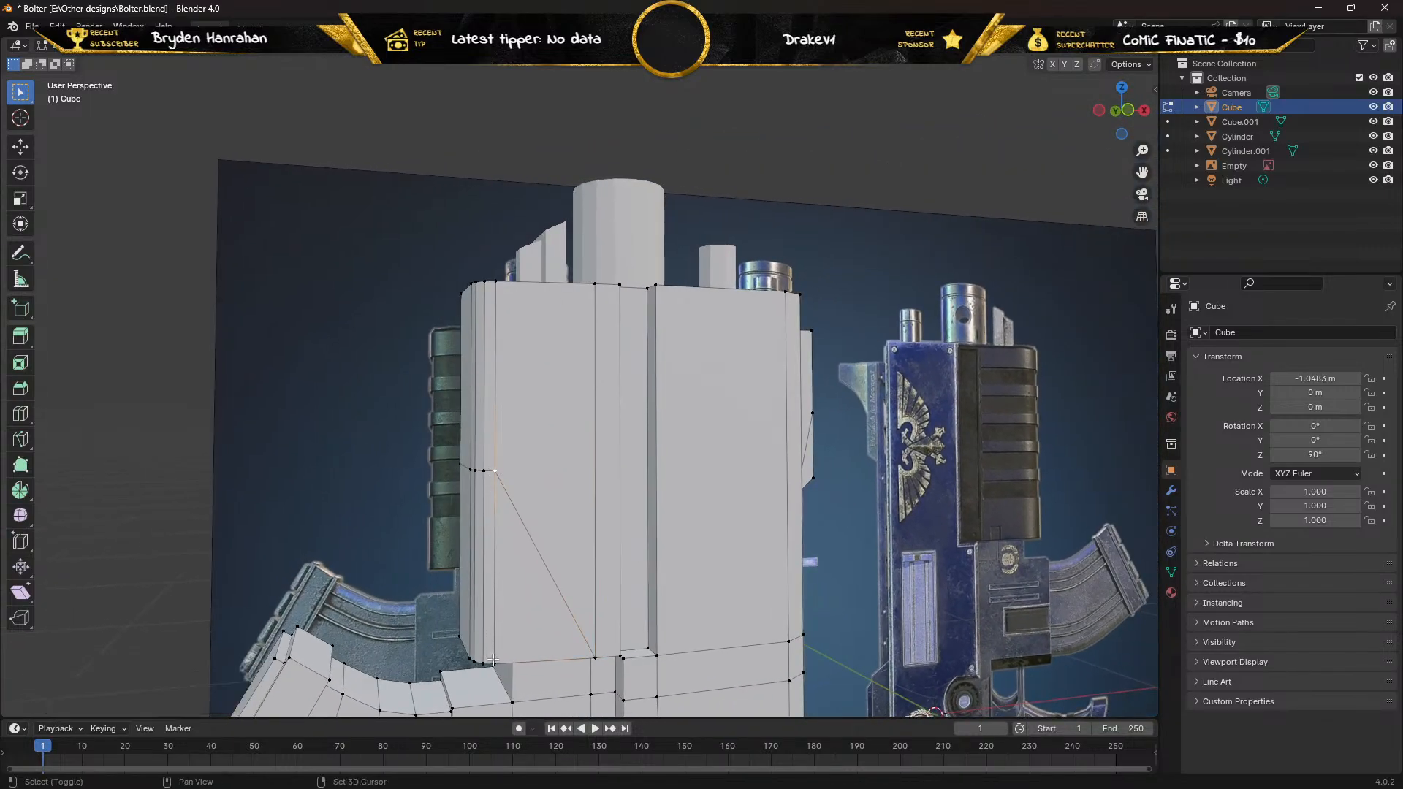
key(m)
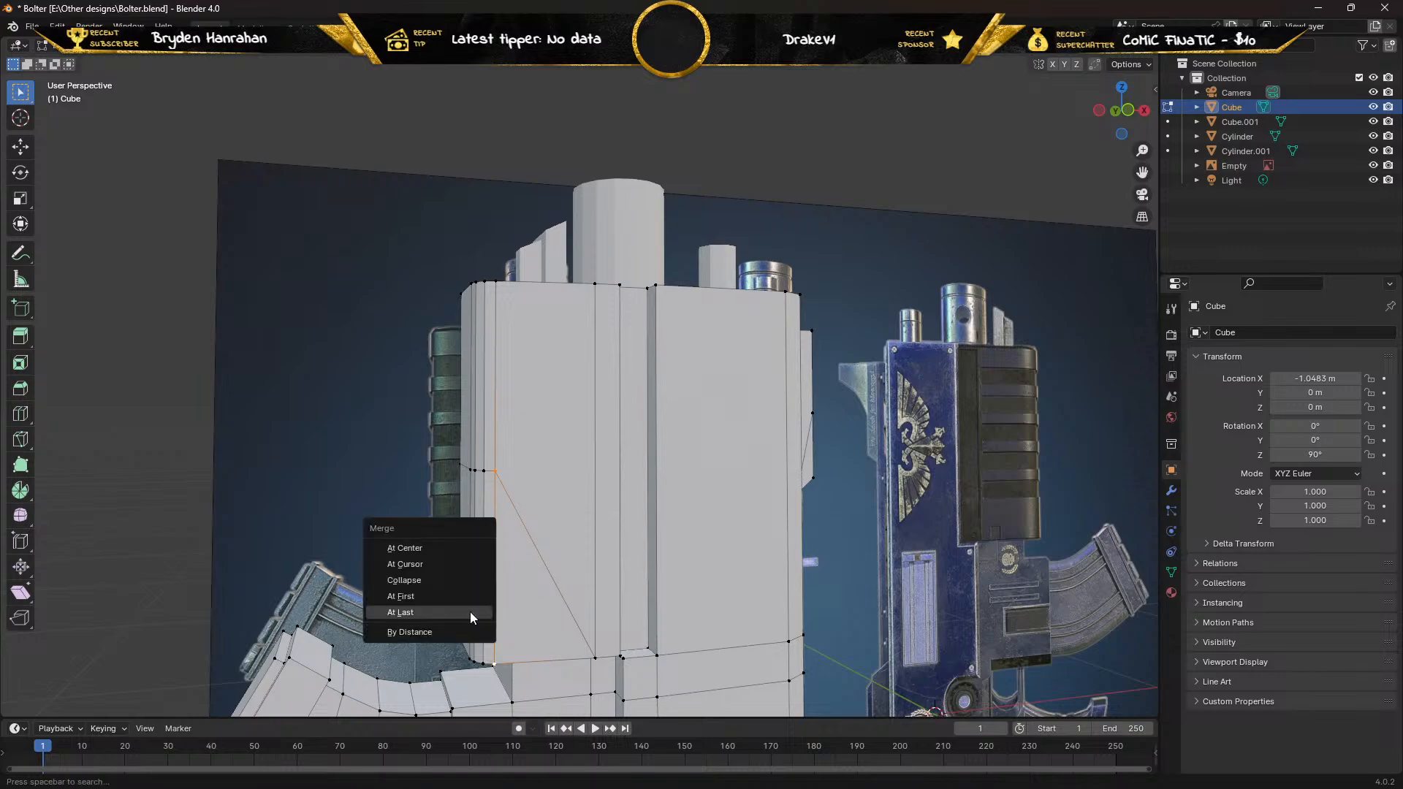
click(482, 633)
Merge the loop vertices on the second and third vertical edges of the bevelled corner into those edges' lower ends, using At Last.
middle_drag(475, 502, 498, 493)
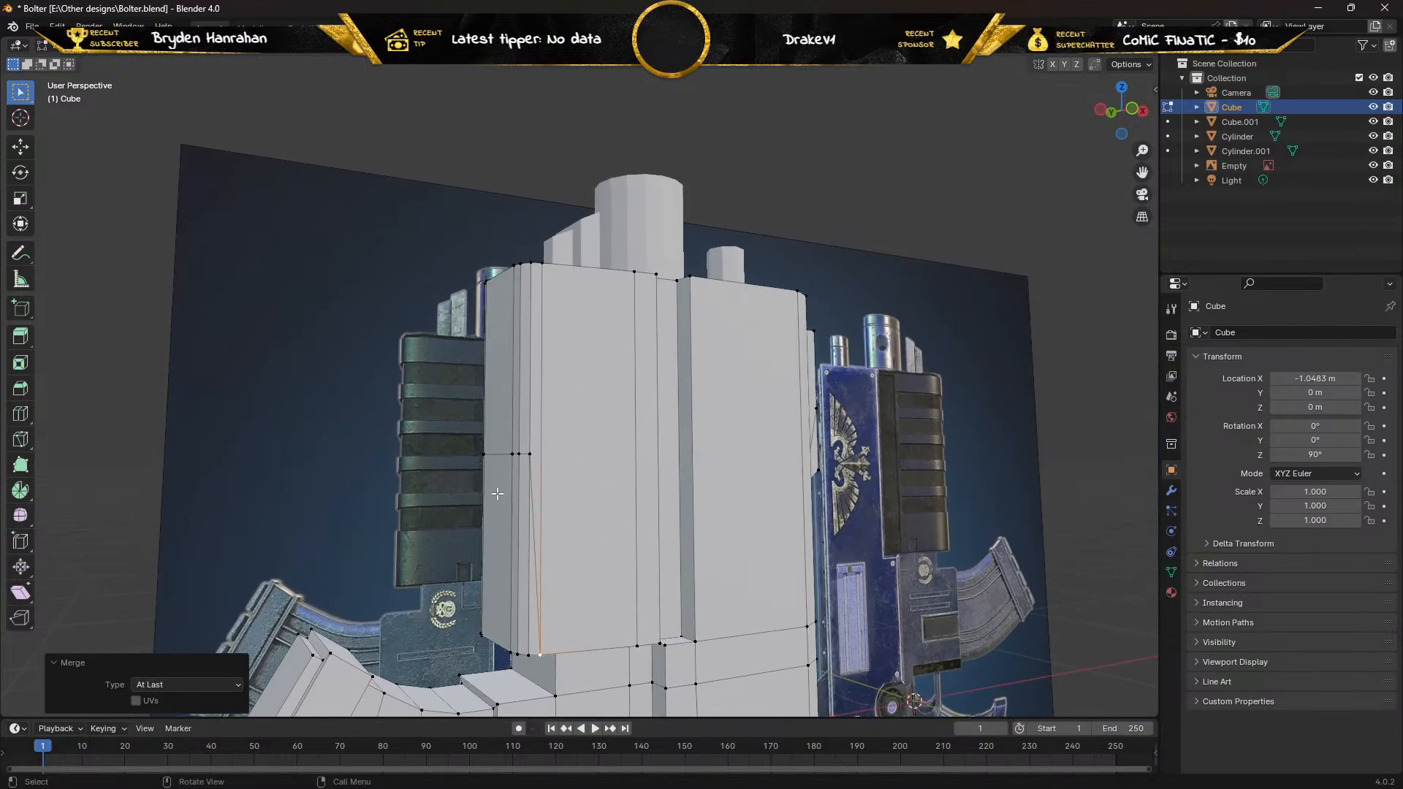
scroll(461, 410, up, 3)
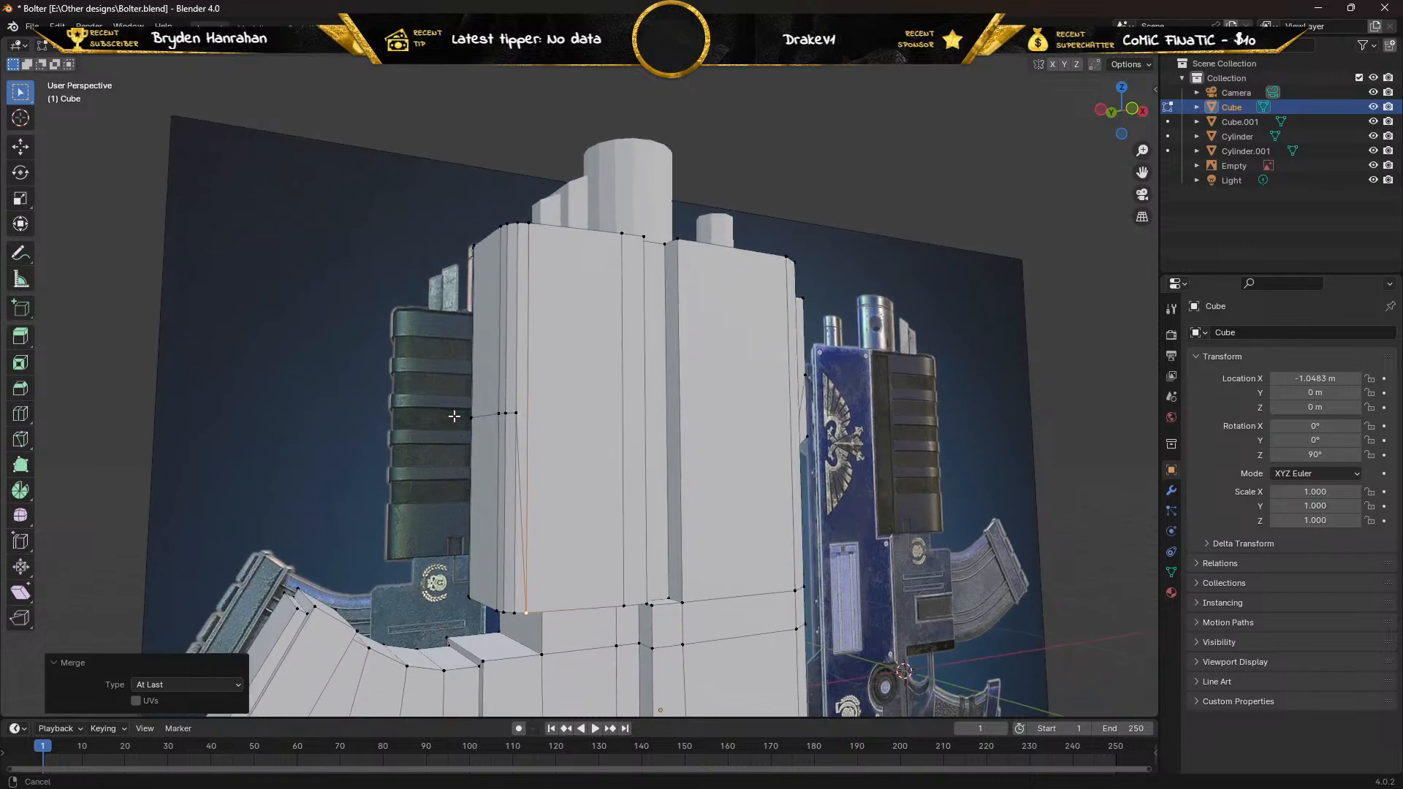
scroll(447, 378, up, 2)
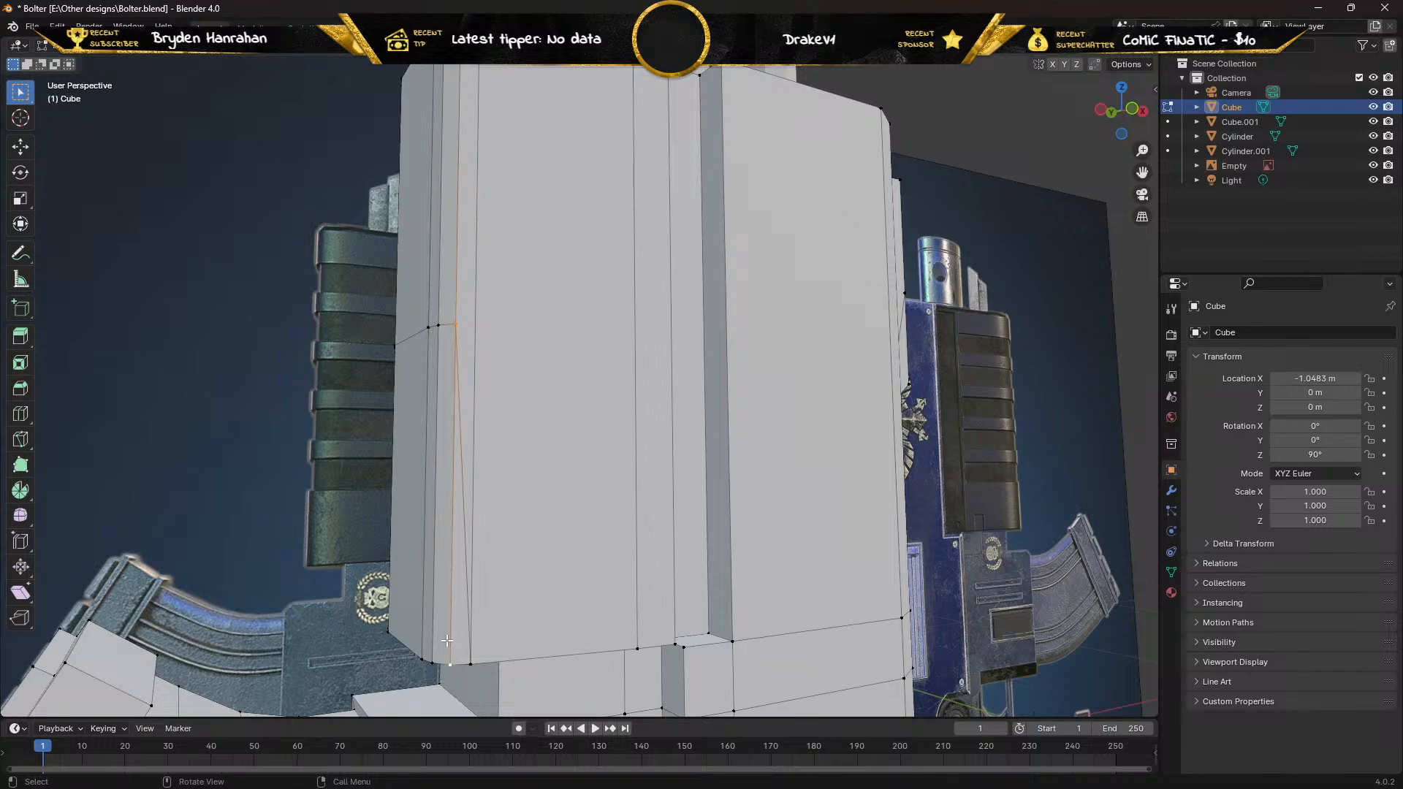
key(m)
click(446, 640)
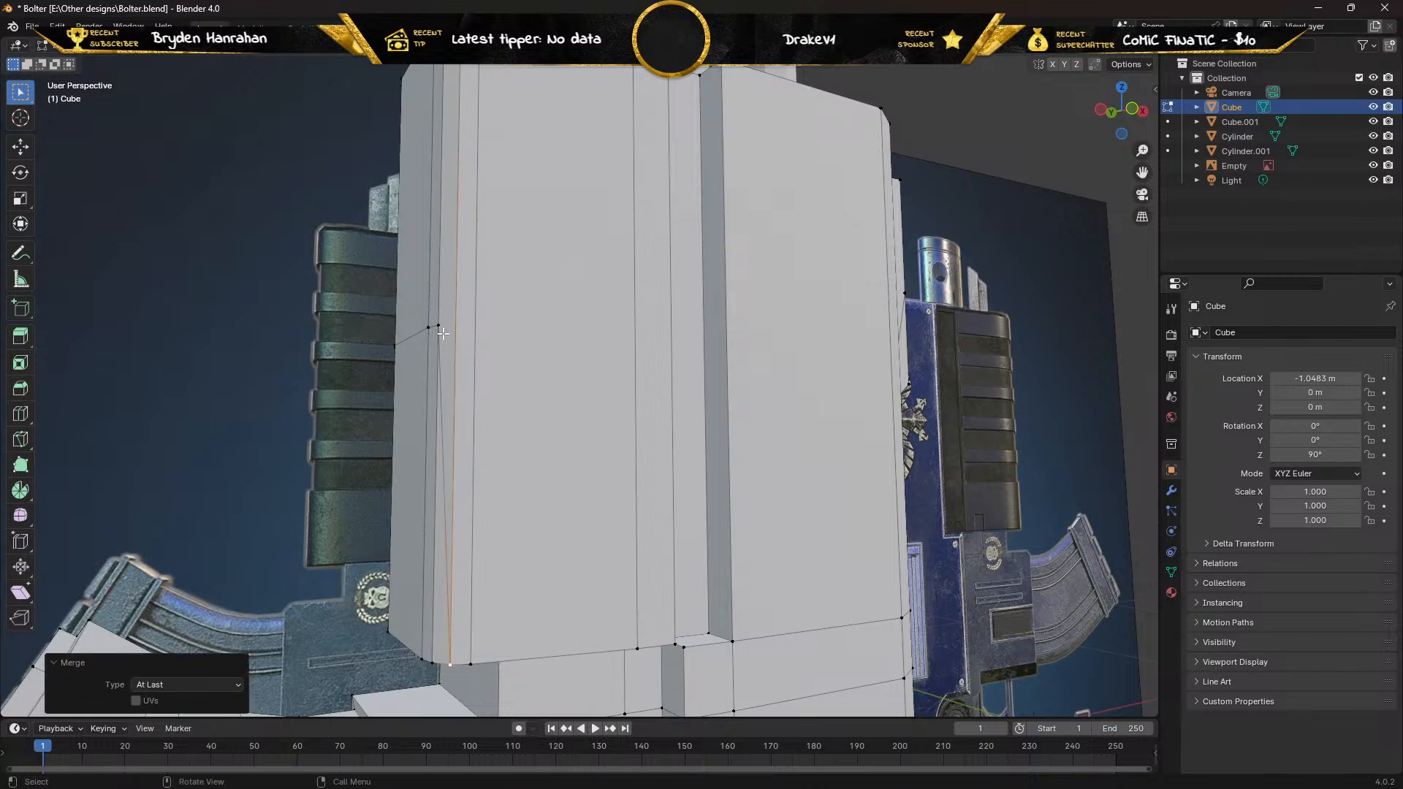
click(439, 326)
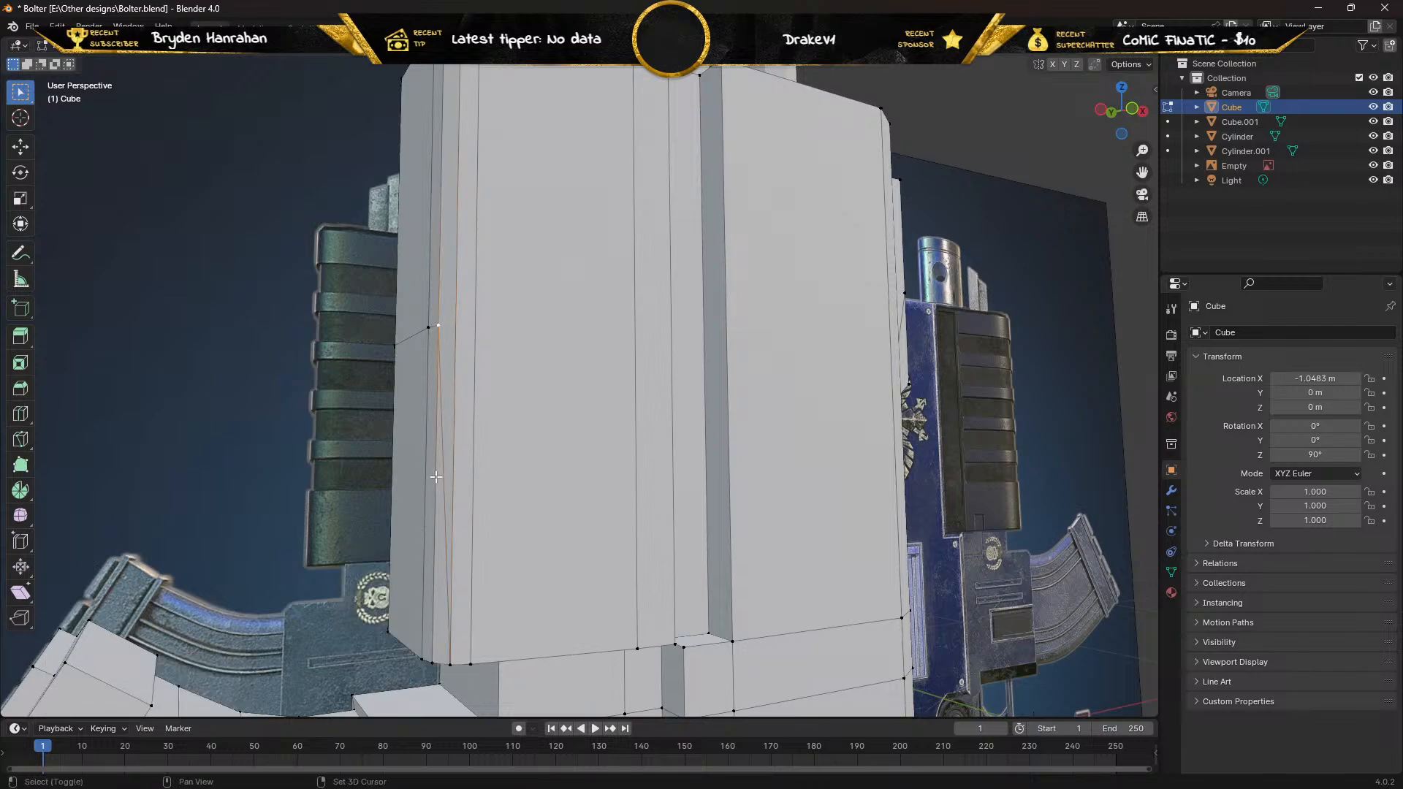
shift+click(433, 663)
key(m)
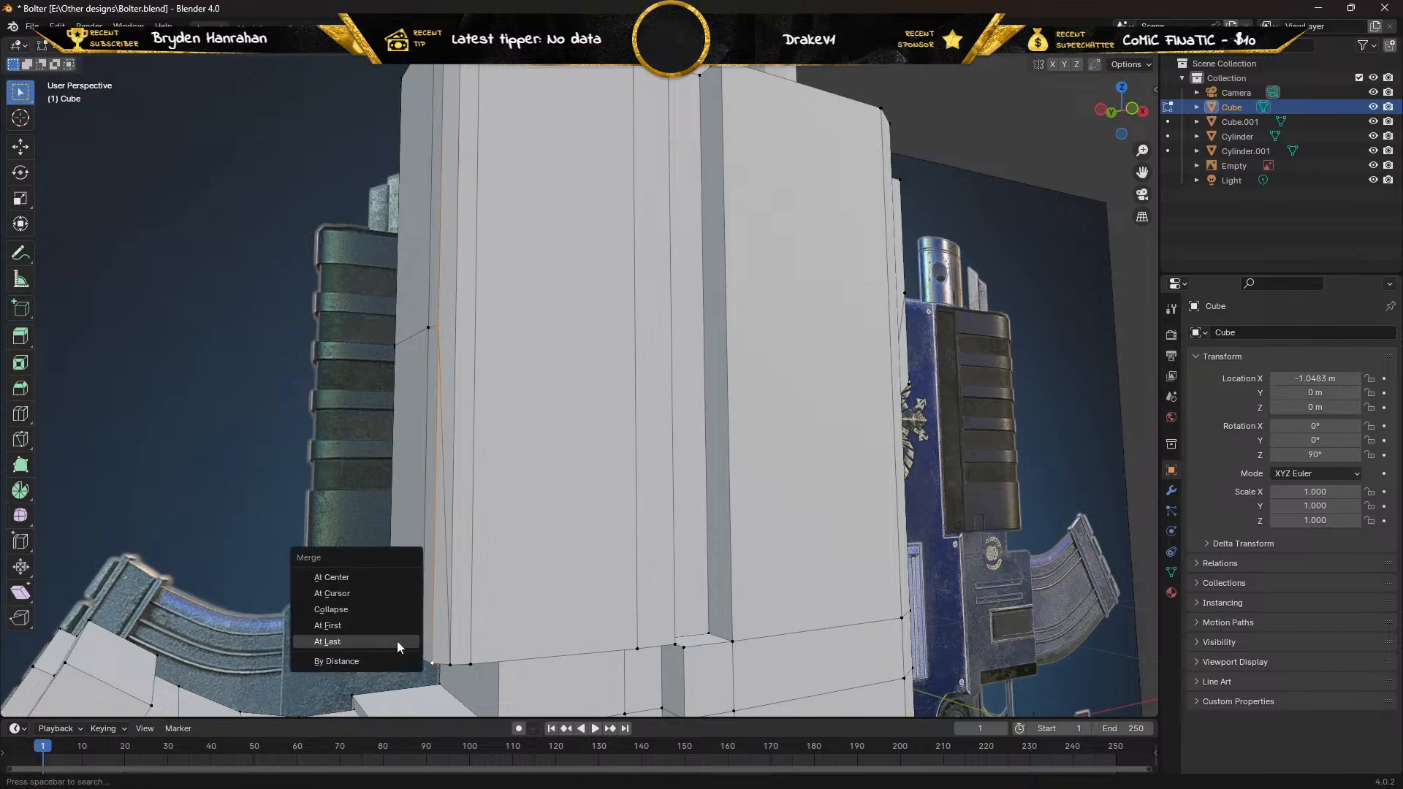
click(397, 642)
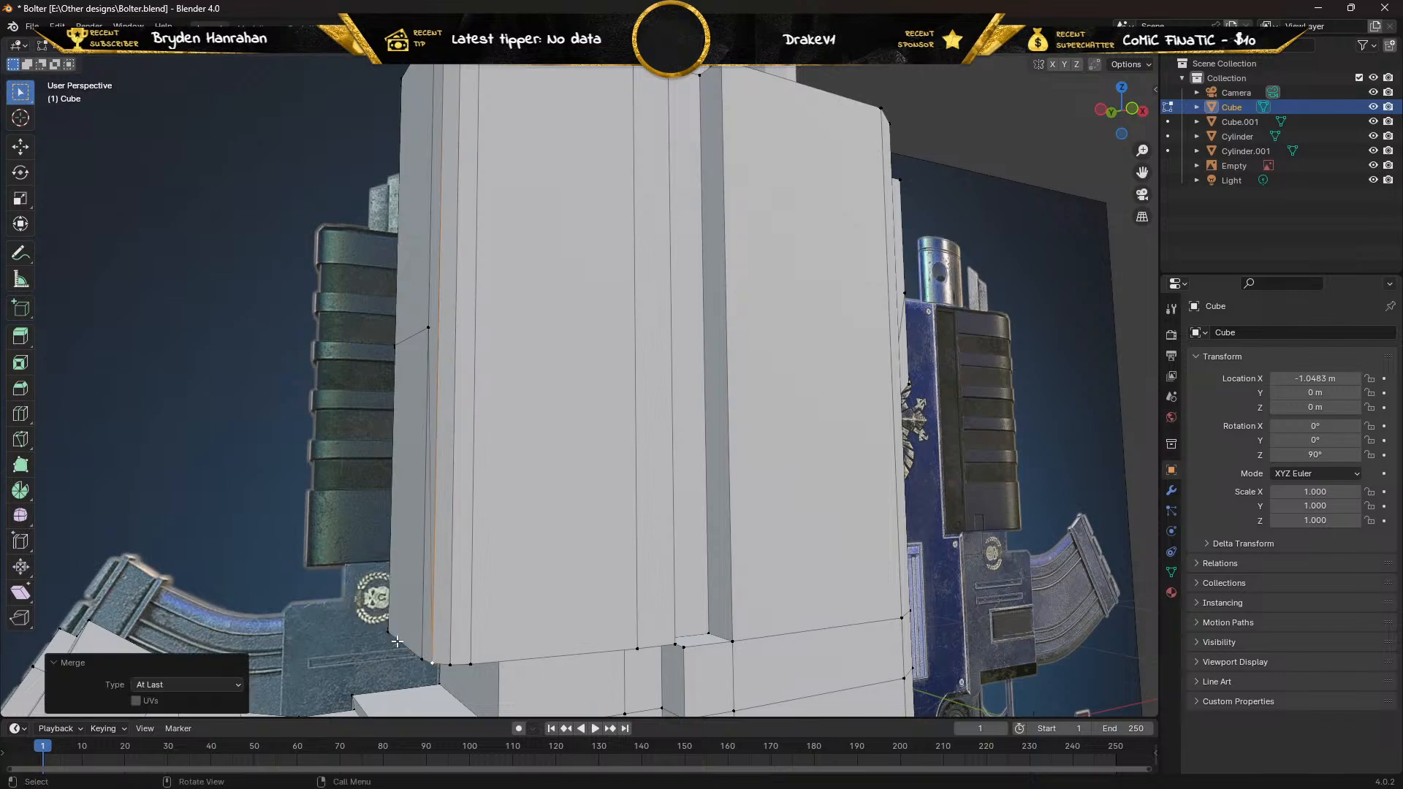
Merge the loop vertex on the bevelled corner's last edge, bordering the narrow end face, into its lower end, using At Last.
click(426, 327)
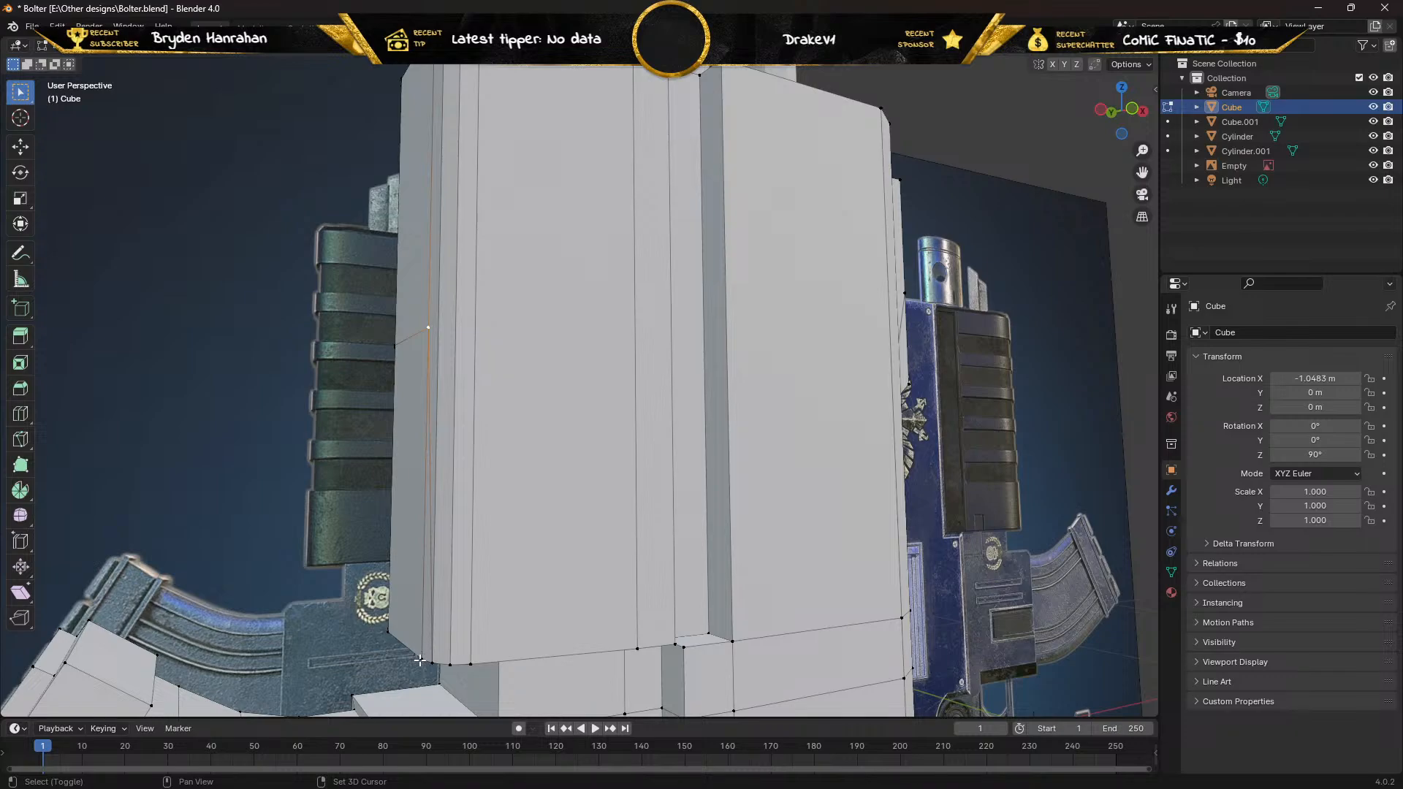
shift+click(420, 660)
key(m)
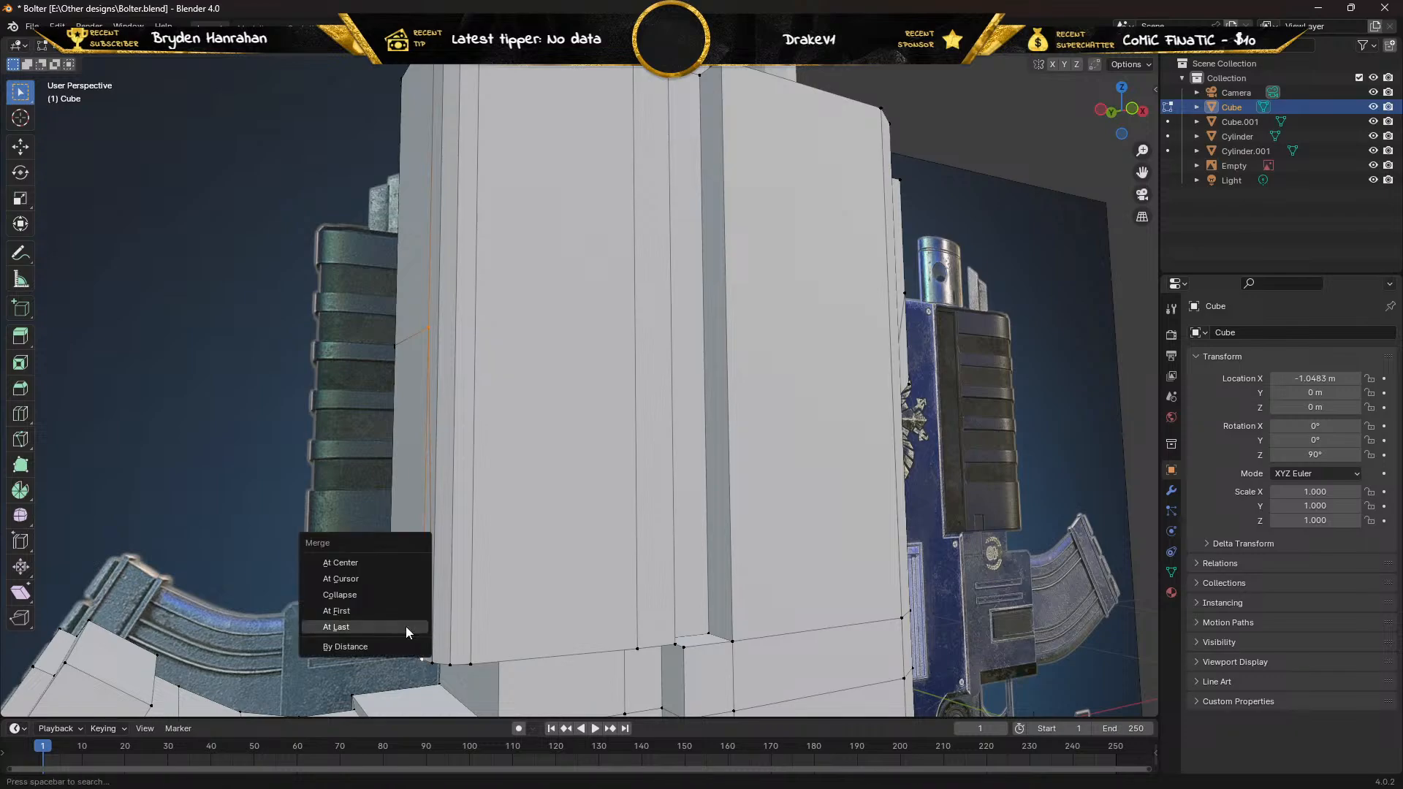
click(406, 629)
Merge the loop vertices on the first two vertical edges of the narrow end's opposite bevelled corner into their lower ends, using At Last.
middle_drag(366, 532, 473, 516)
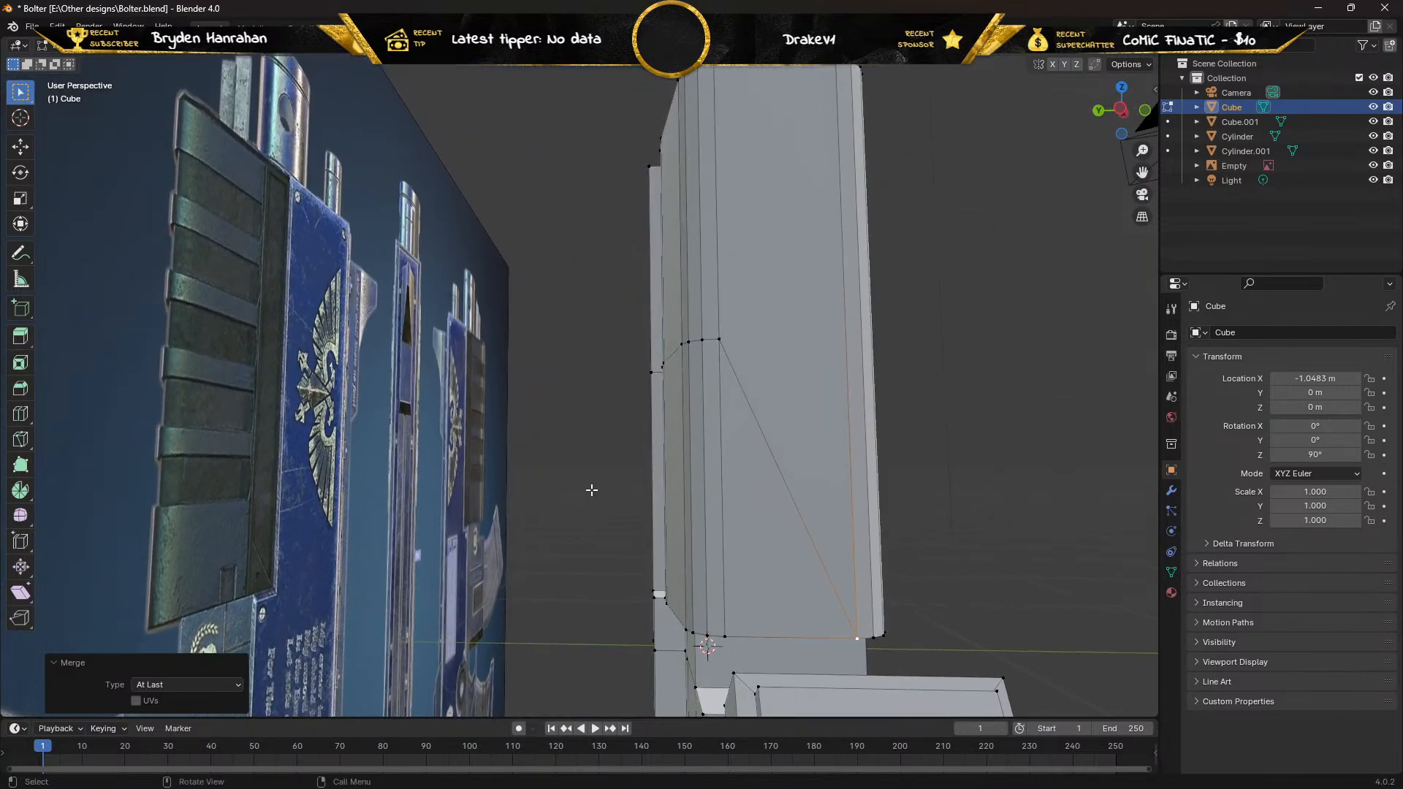
shift+click(719, 339)
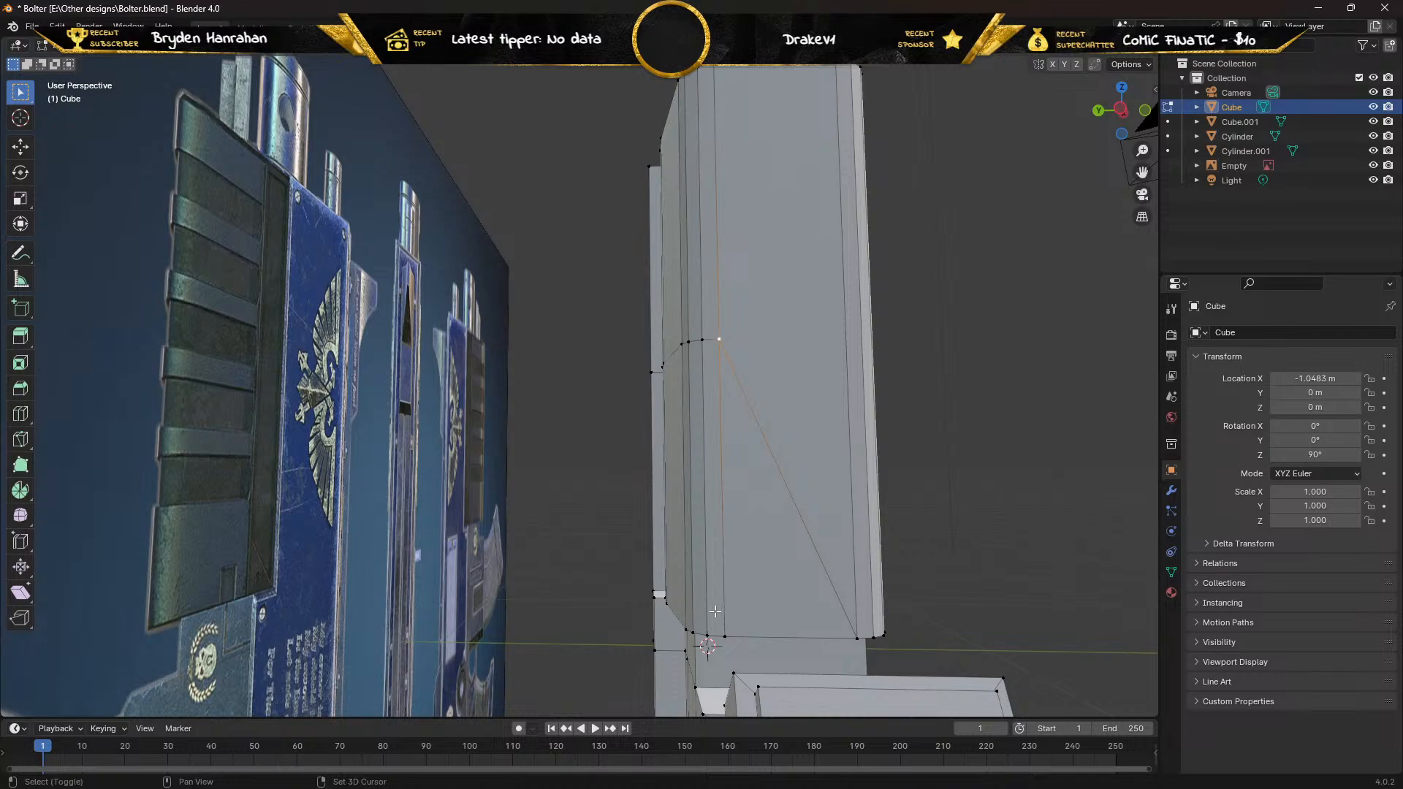
shift+click(727, 637)
key(m)
click(714, 628)
middle_drag(659, 443, 700, 449)
shift+click(785, 364)
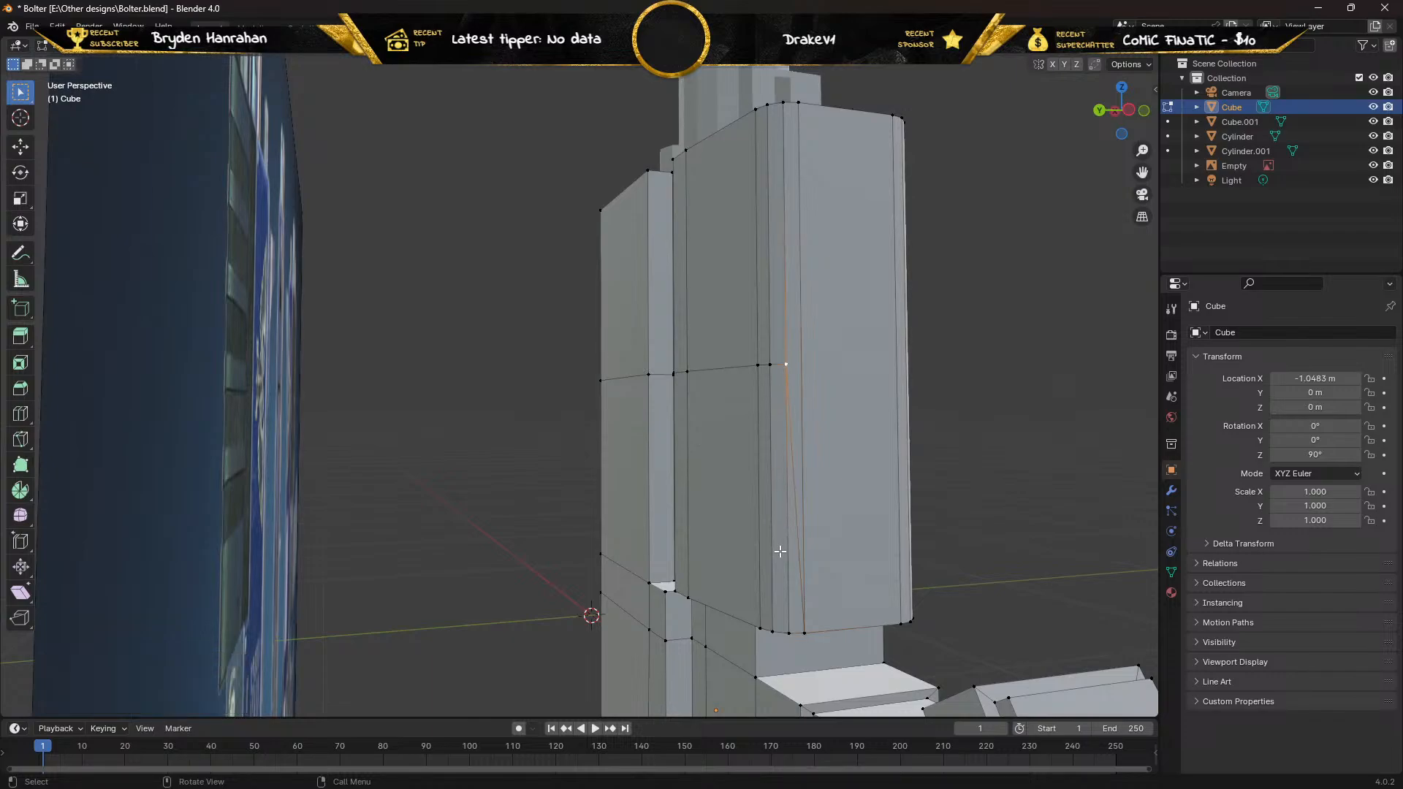
shift+click(789, 631)
key(m)
click(679, 572)
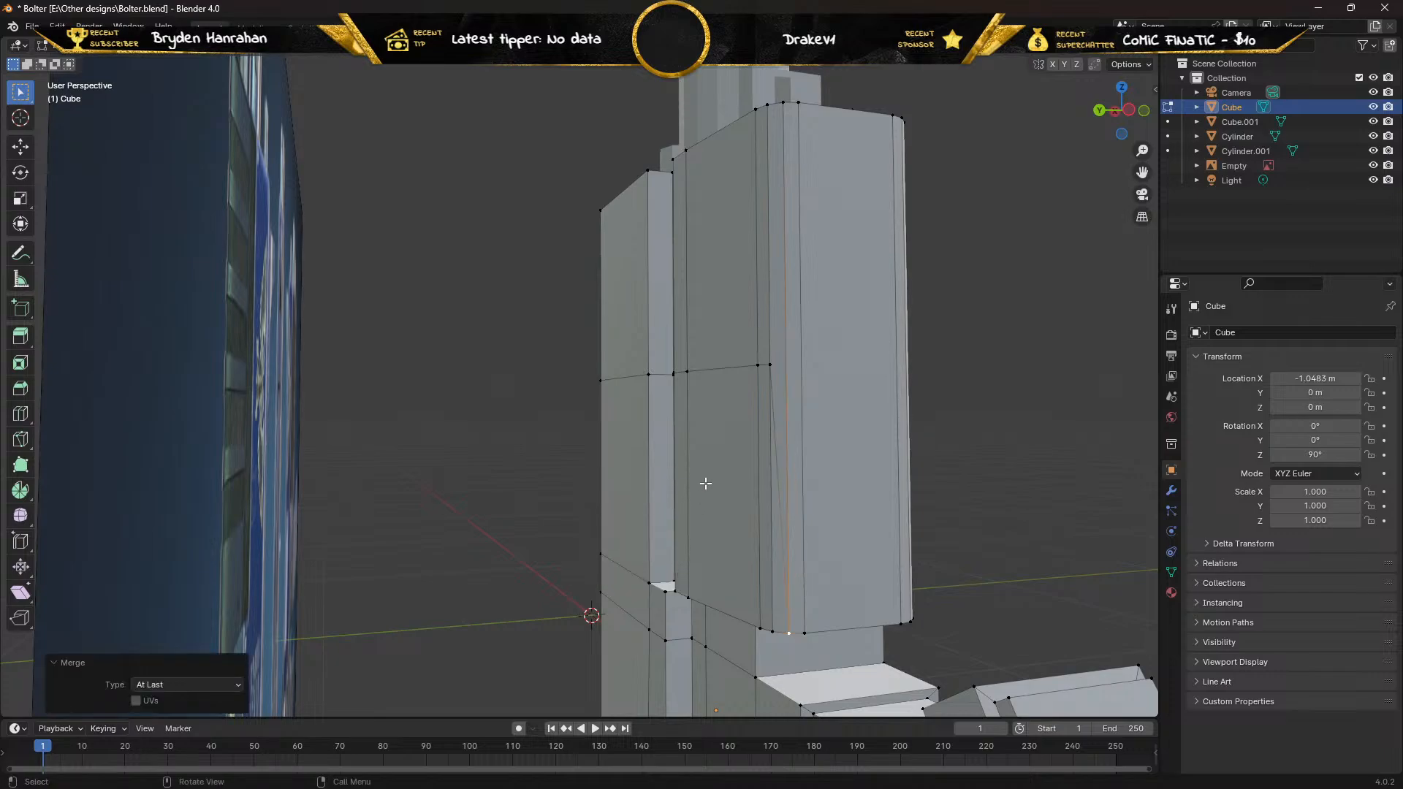
Merge the loop vertices on the last two vertical edges of the opposite bevelled corner into their lower ends, using At Last.
click(768, 366)
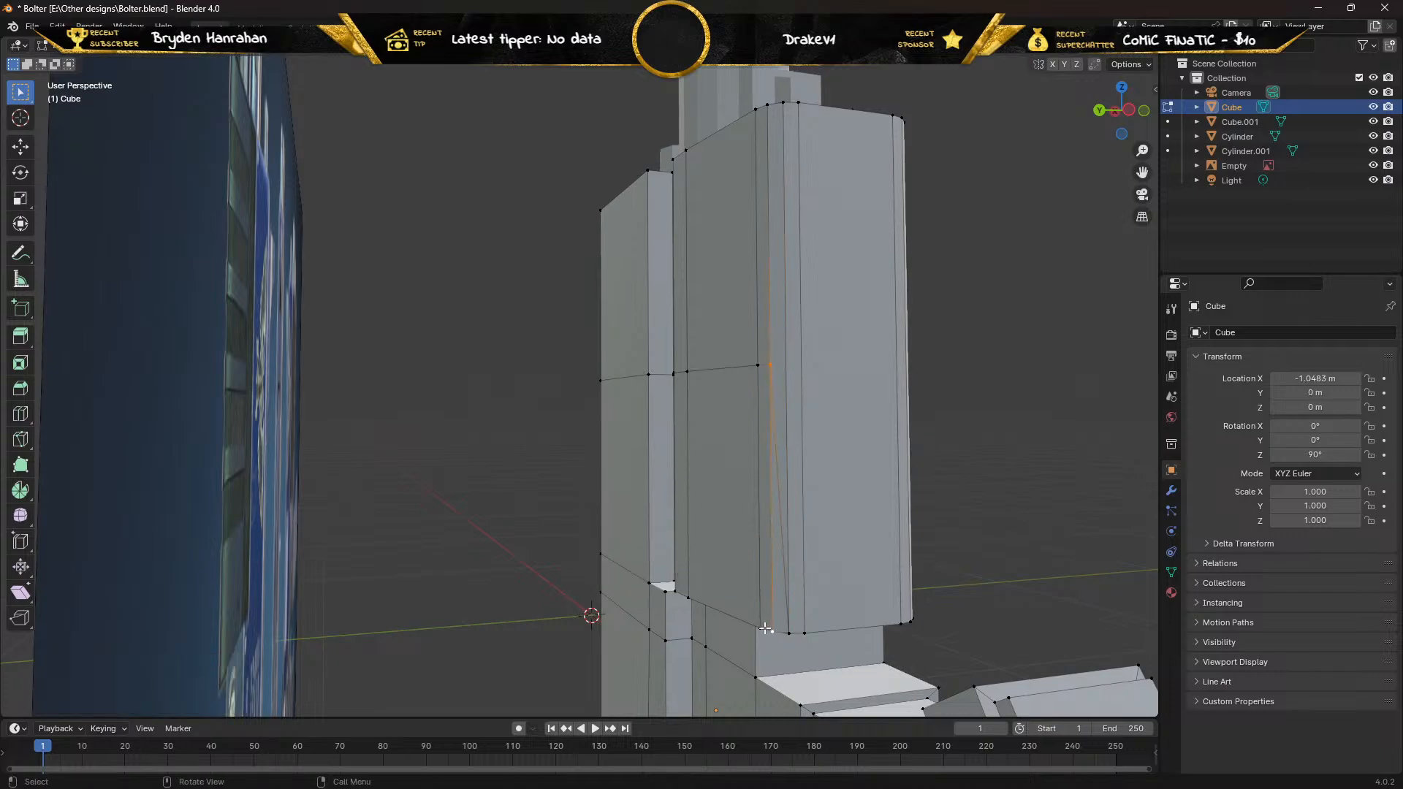
key(m)
click(759, 626)
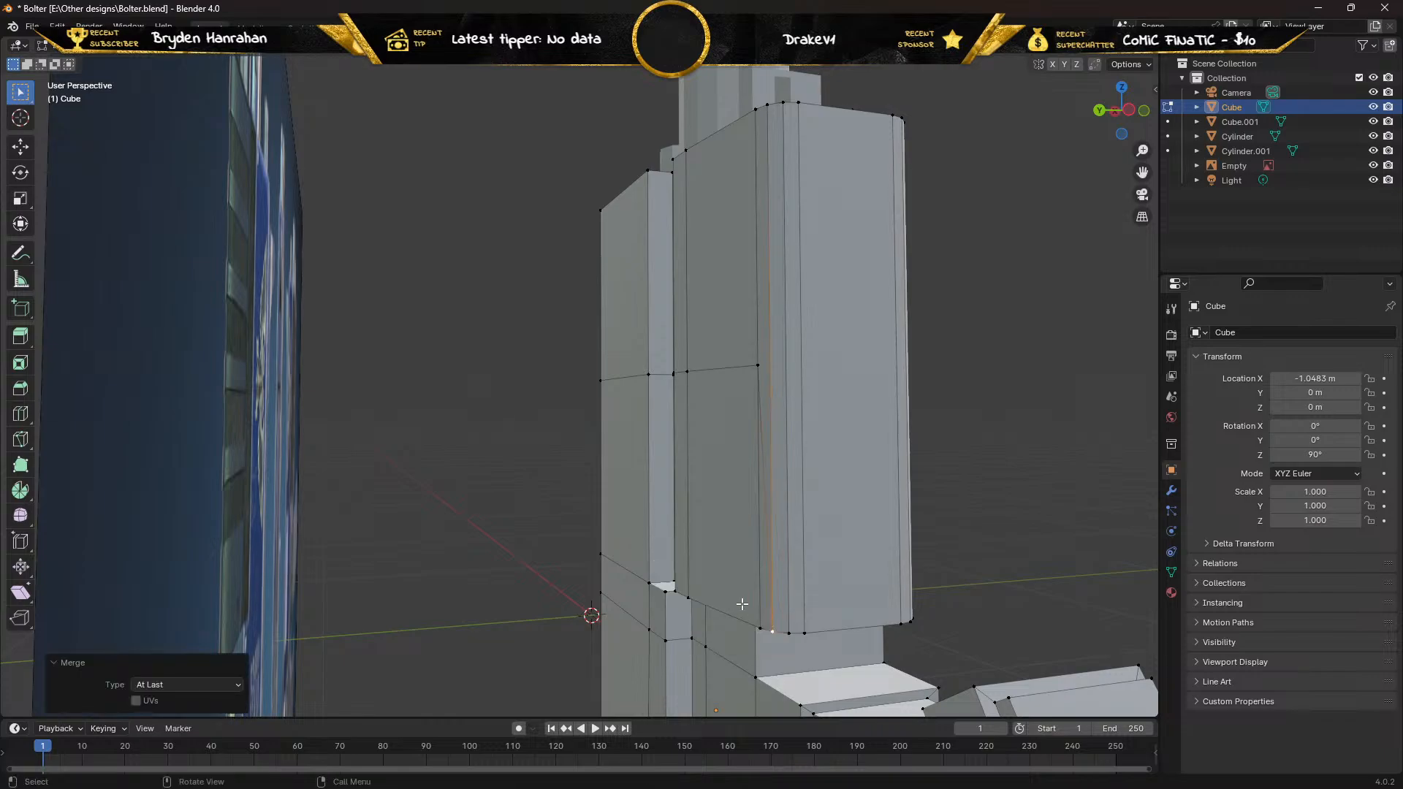
shift+click(756, 364)
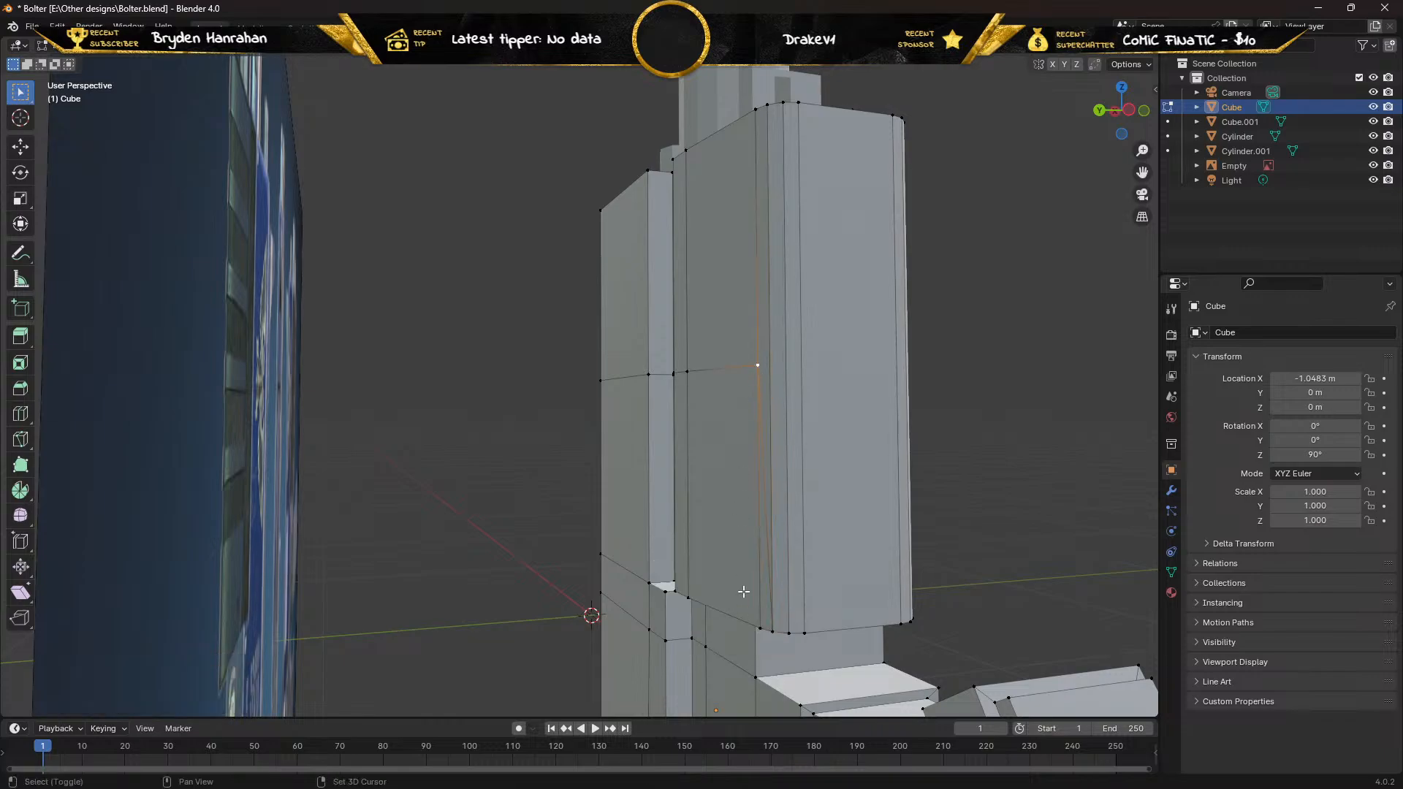
shift+click(760, 628)
key(m)
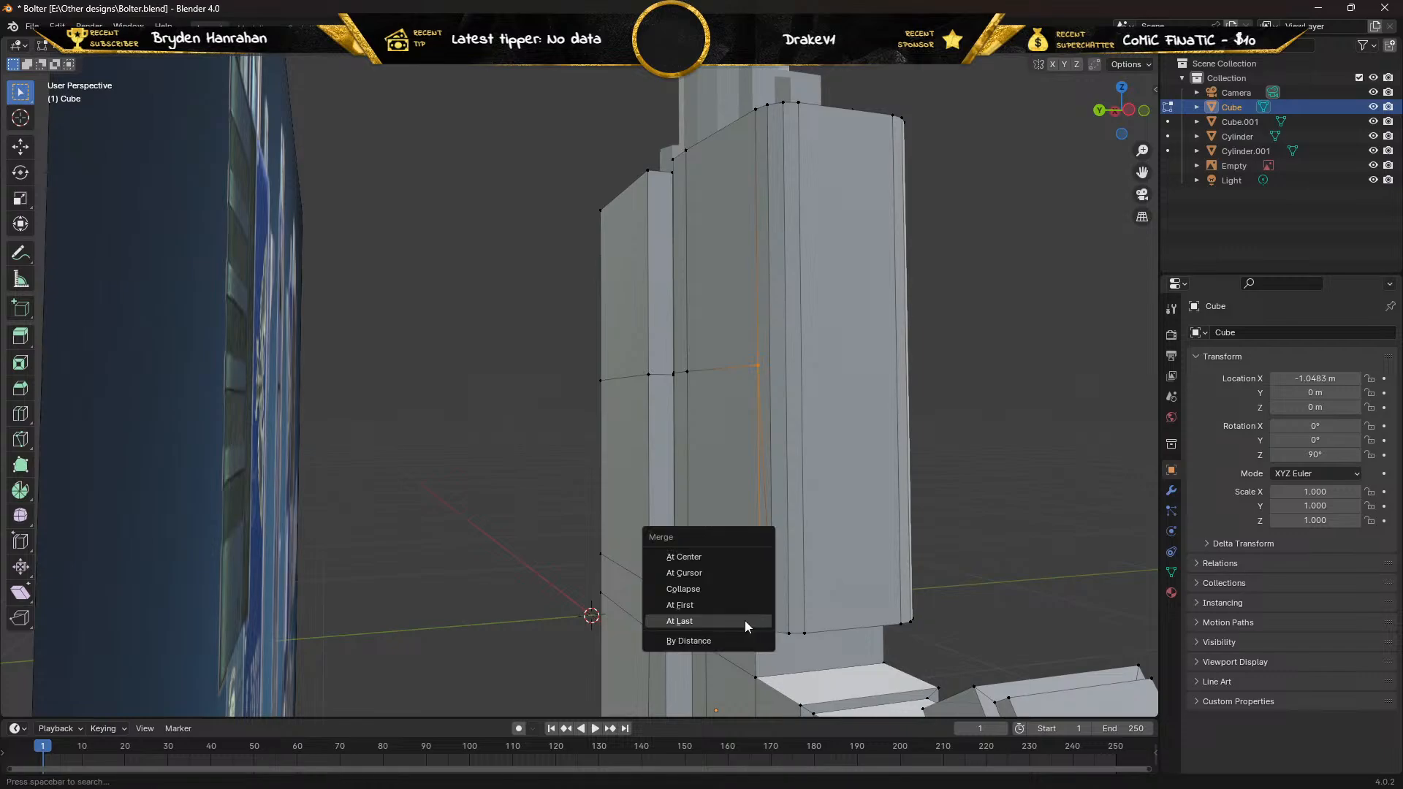
click(741, 620)
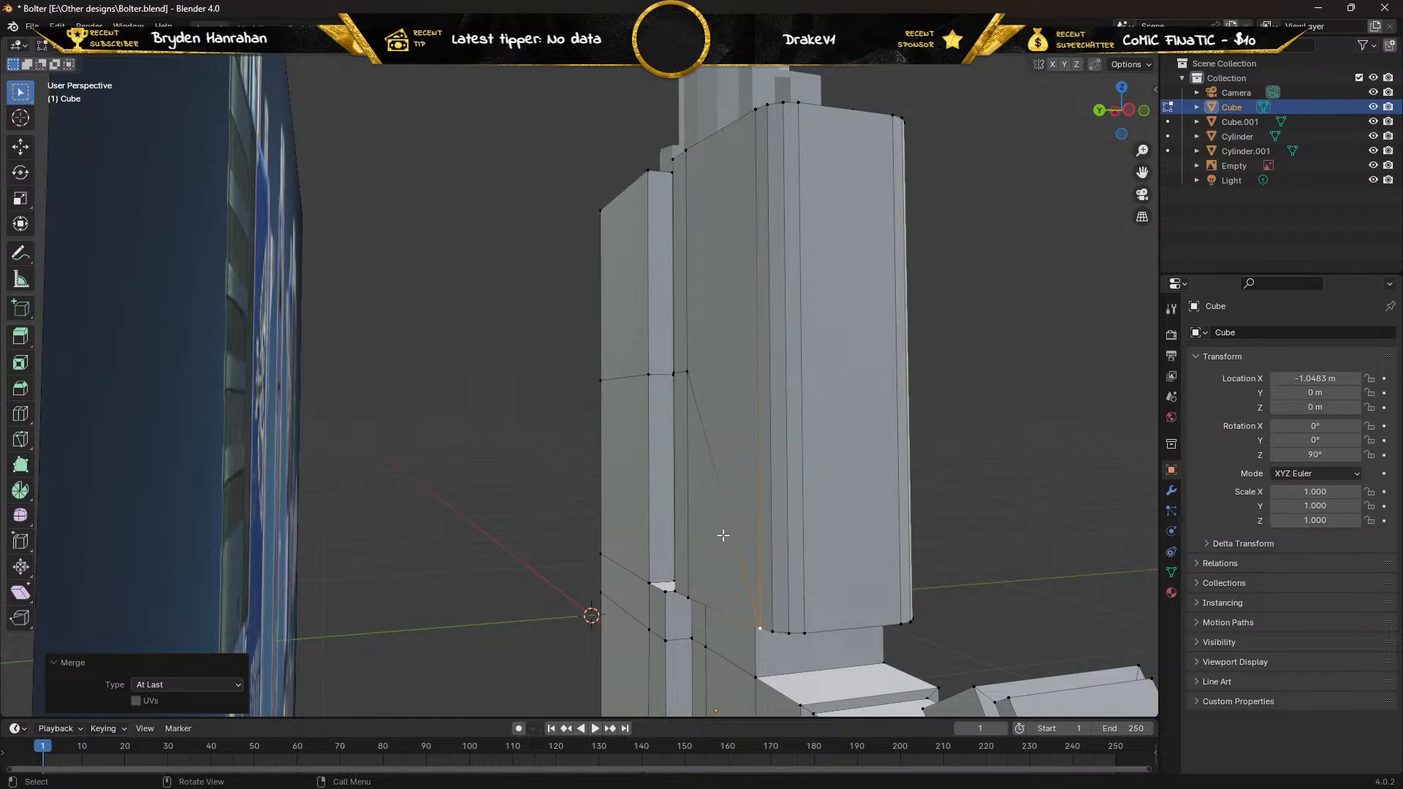
Hide the Empty reference image to clear the view of the body's opposite wide side.
mouse_move(592, 441)
middle_down()
mouse_move(630, 448)
mouse_move(605, 462)
mouse_move(605, 442)
middle_up()
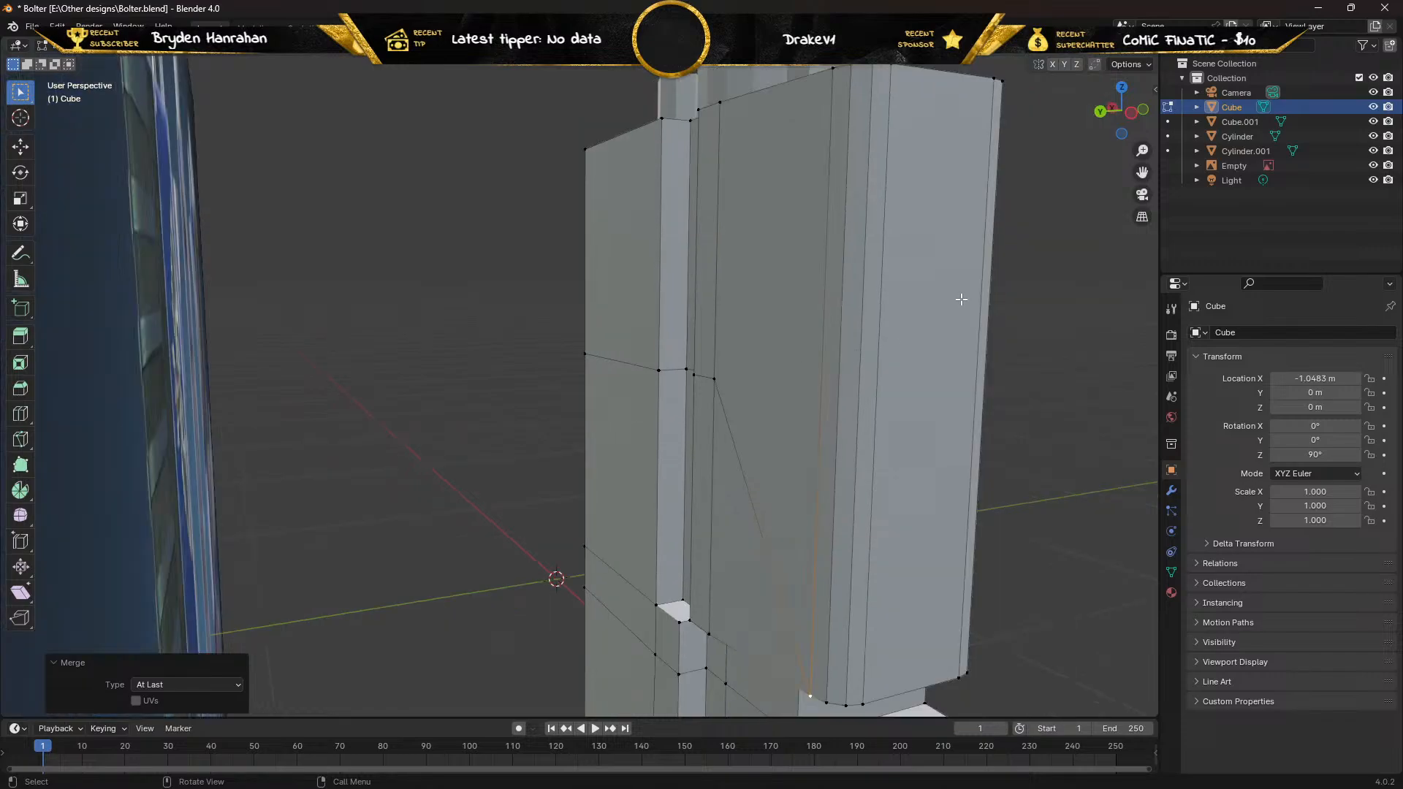
click(1373, 165)
middle_drag(739, 407, 809, 388)
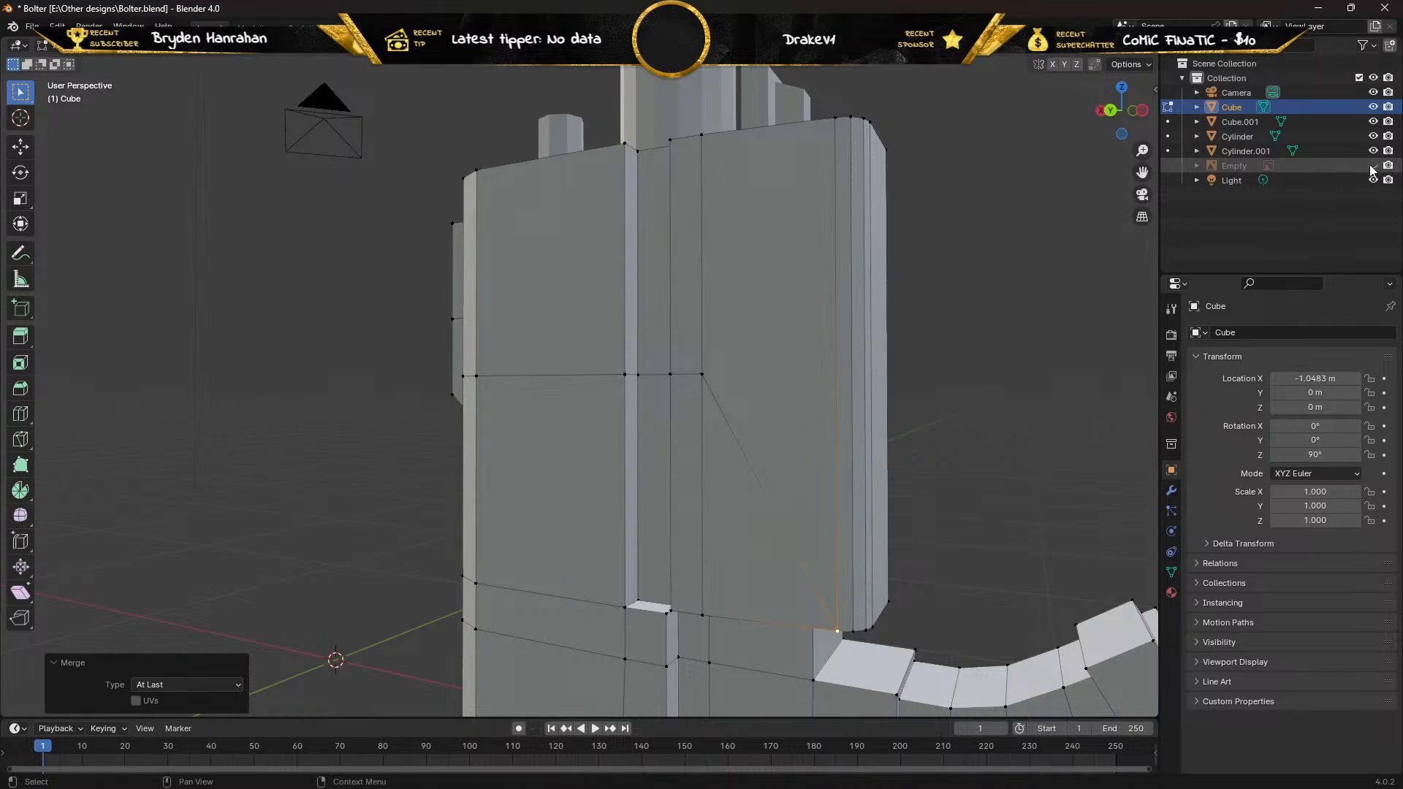
Merge the loop vertices on the opposite wide side's first vertical edge and the groove's adjacent outer edge into their lower ends, using At Last.
click(703, 374)
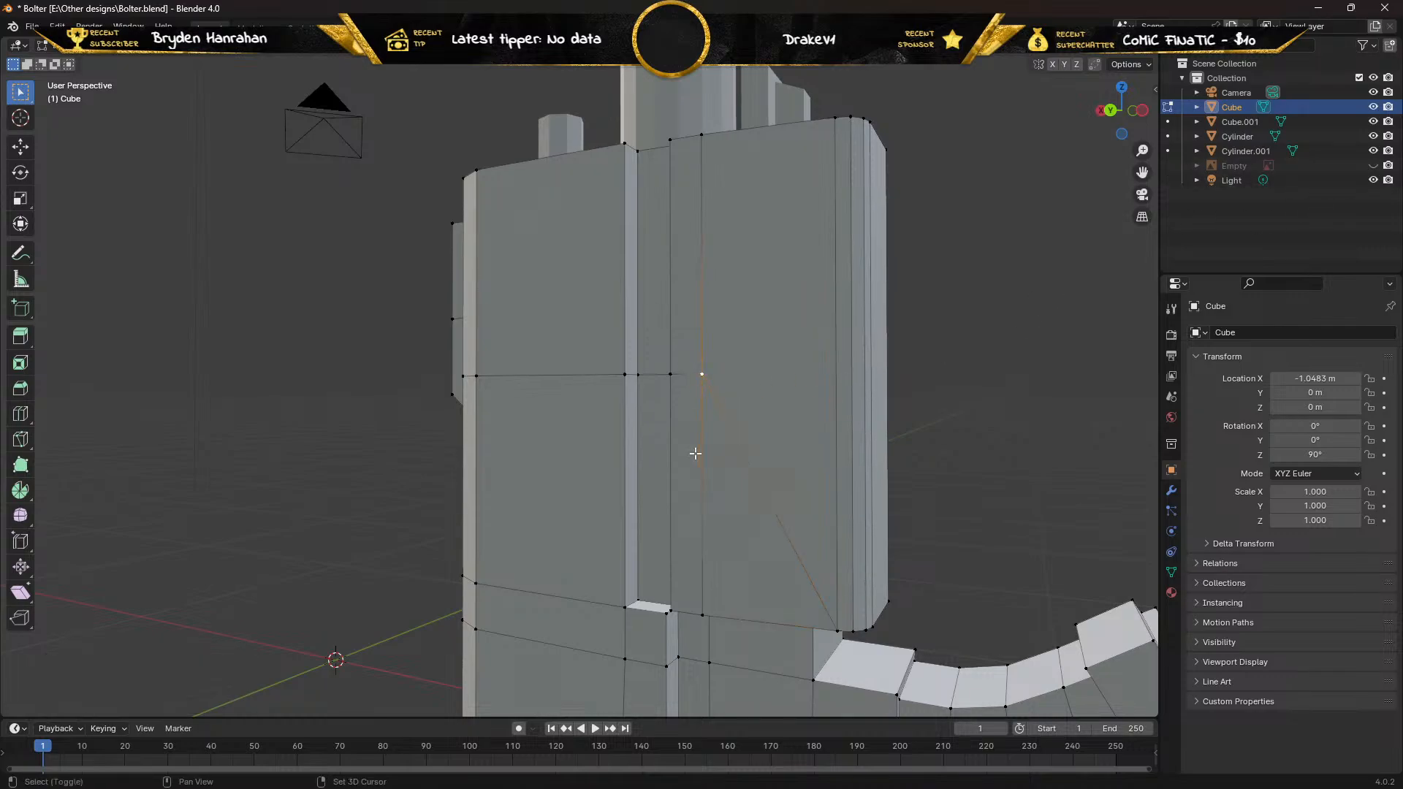
shift+click(702, 613)
key(m)
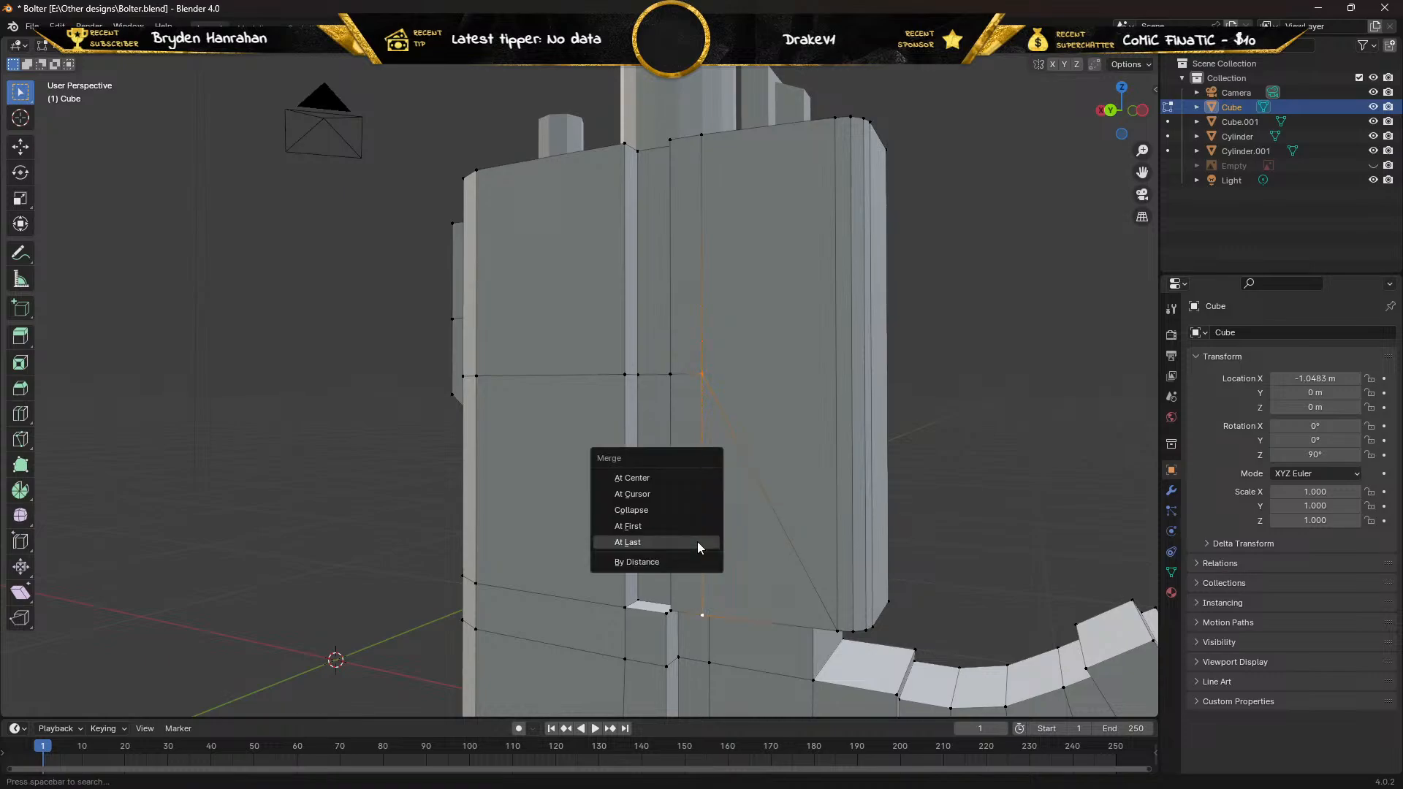
click(696, 541)
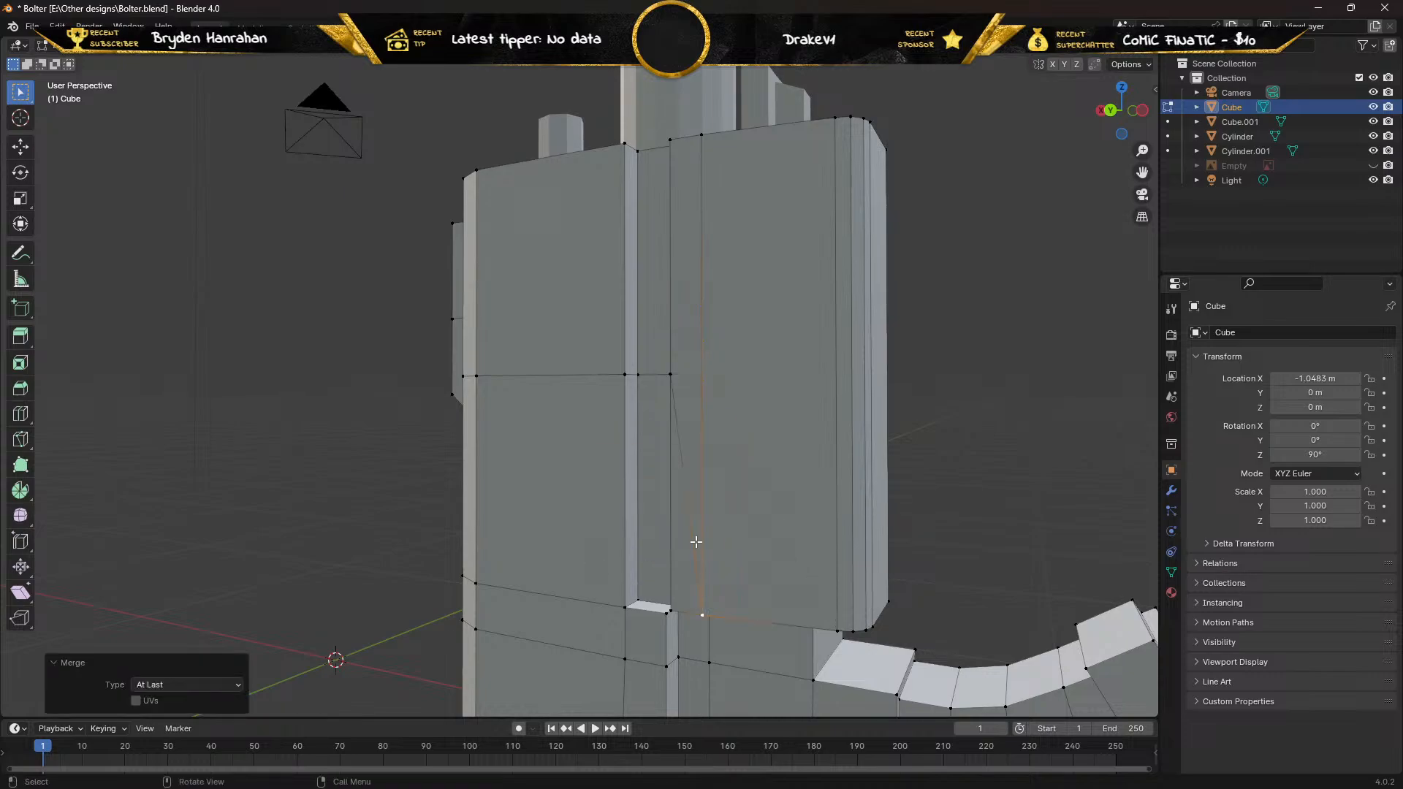
click(668, 374)
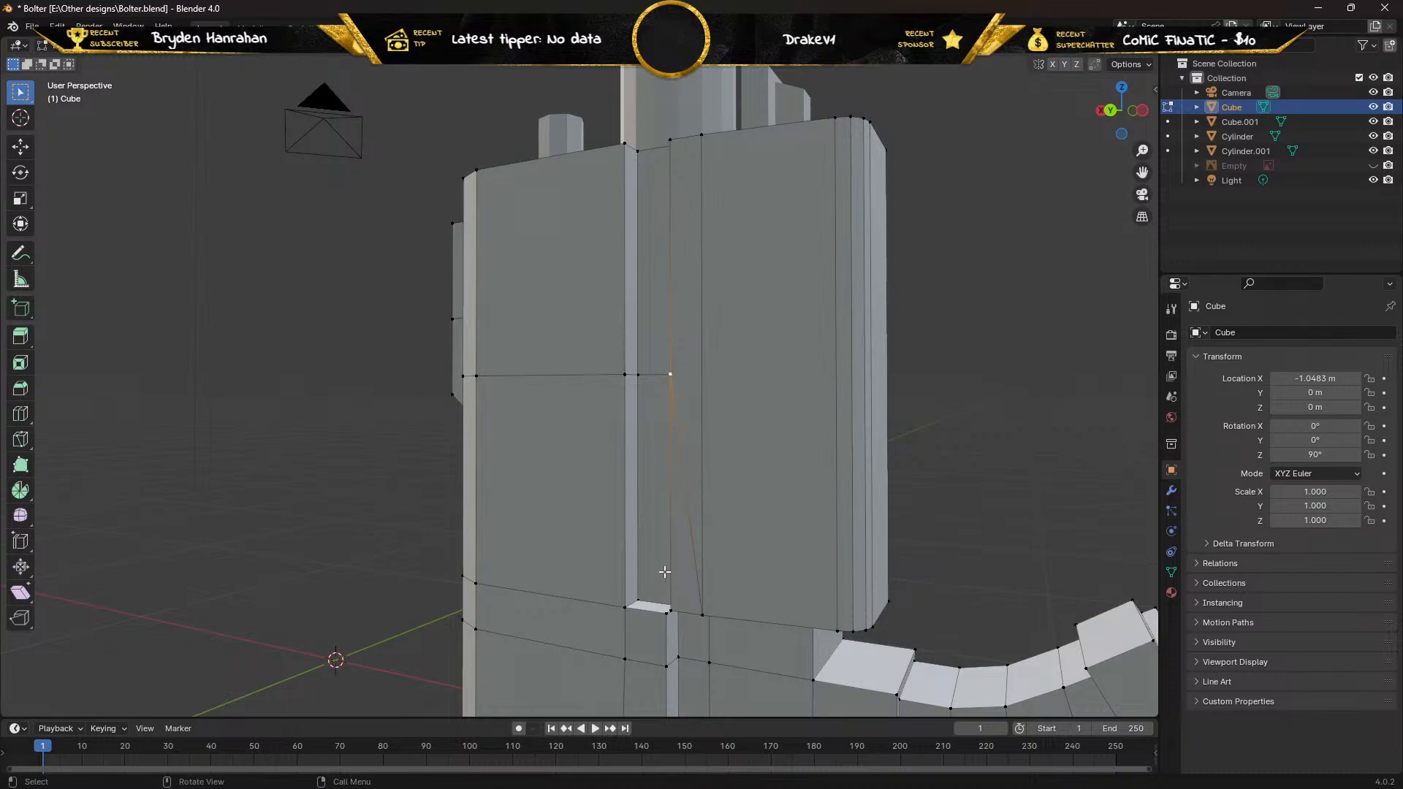
middle_drag(665, 572, 670, 573)
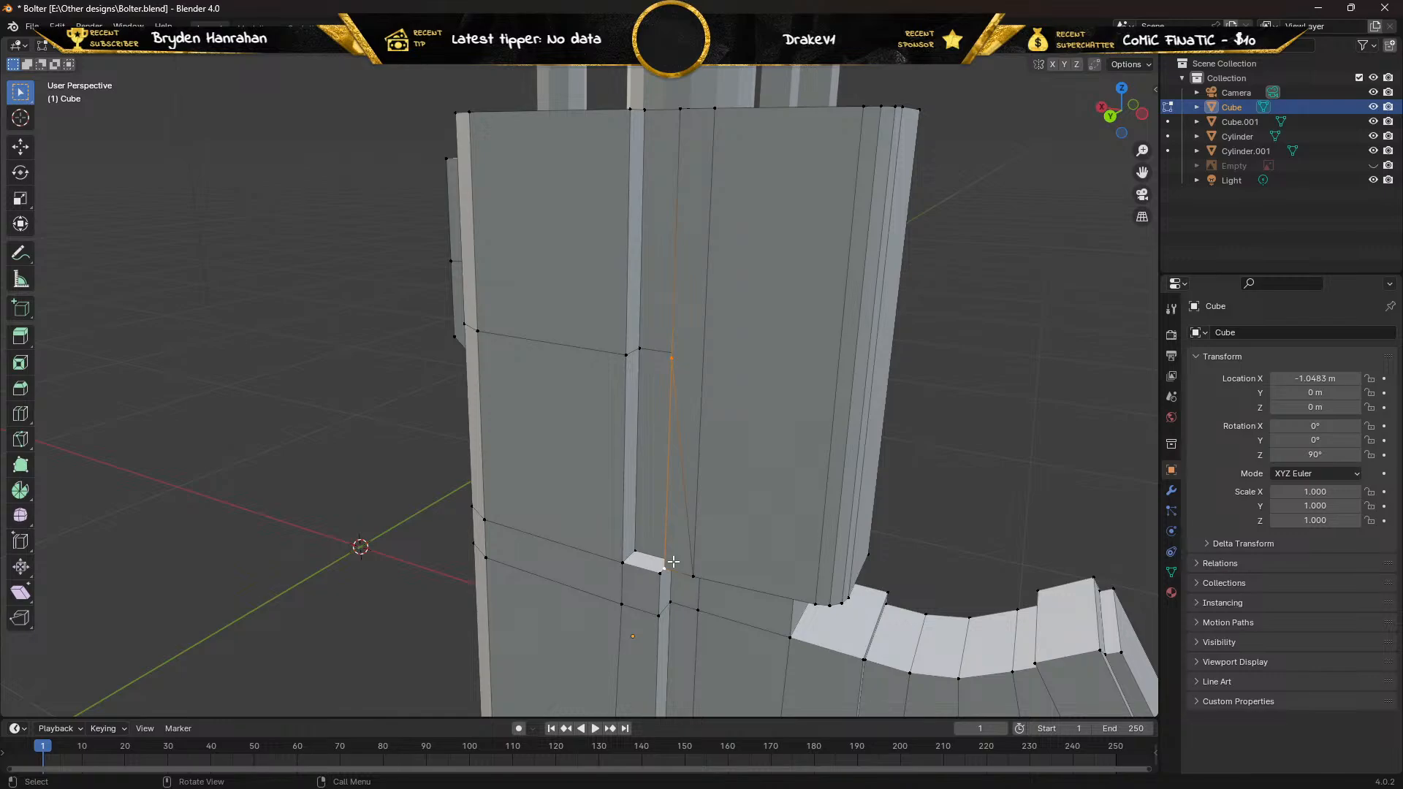
key(m)
click(673, 563)
Merge the loop vertices on the vertical groove's two inner corner edges into those edges' lower ends, using At Last.
middle_drag(670, 563, 761, 508)
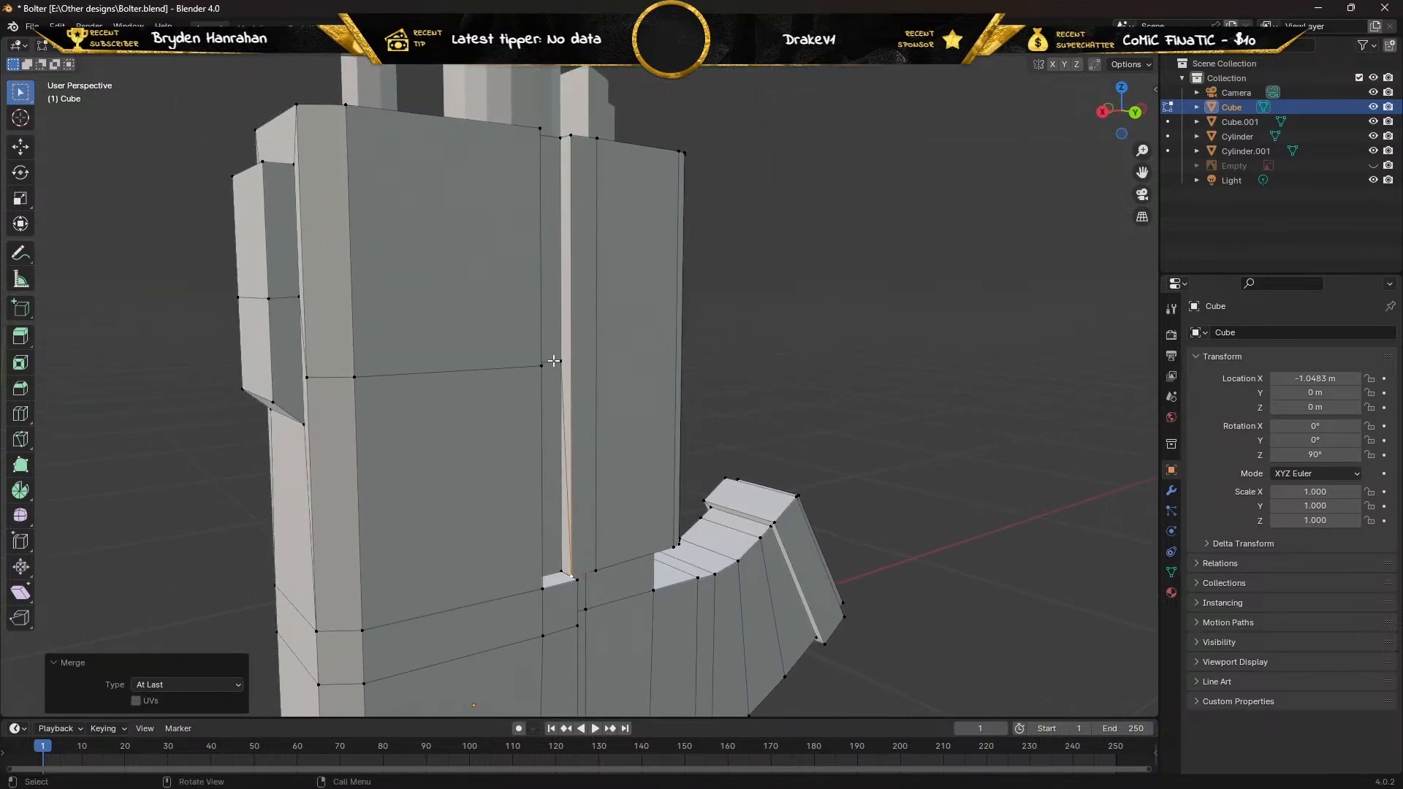
shift+click(557, 361)
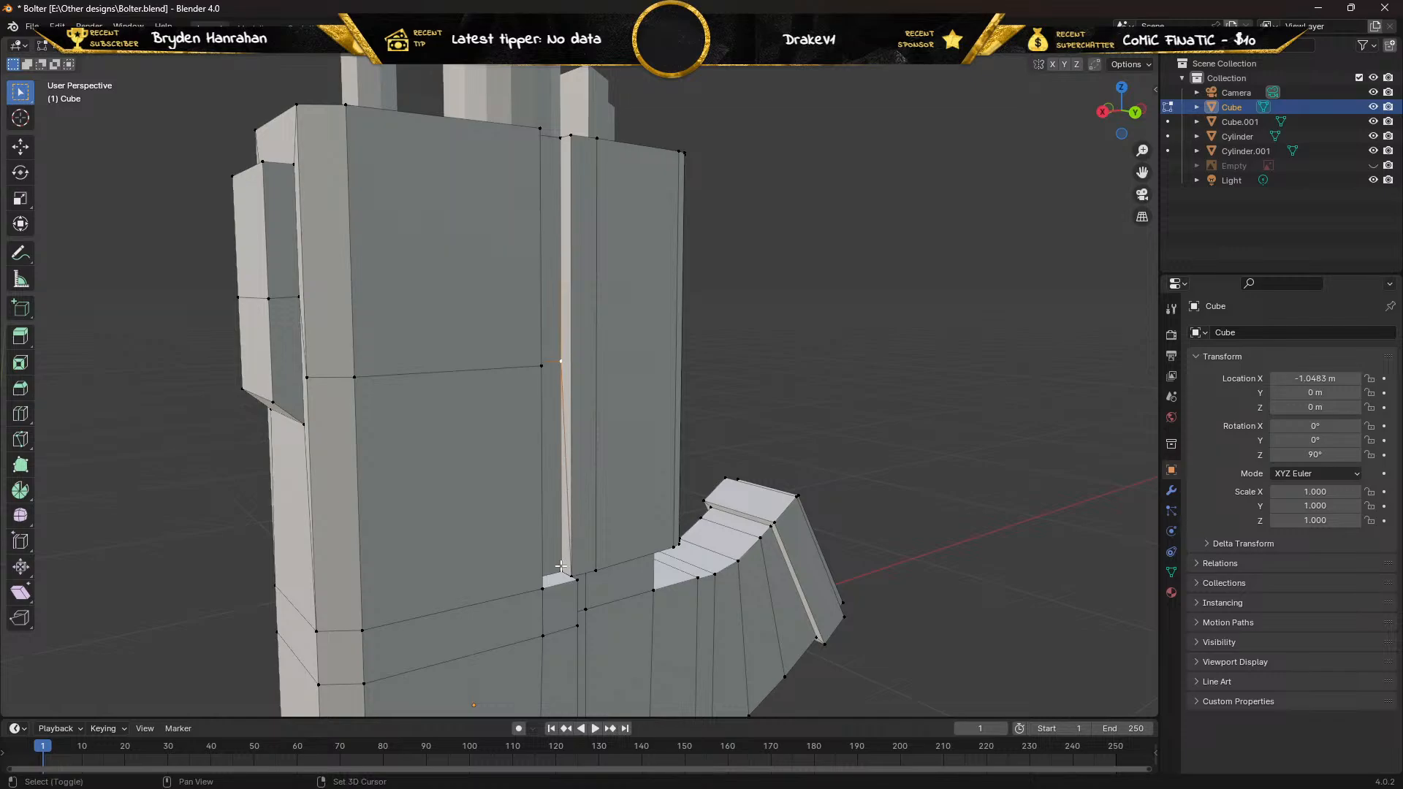
key(m)
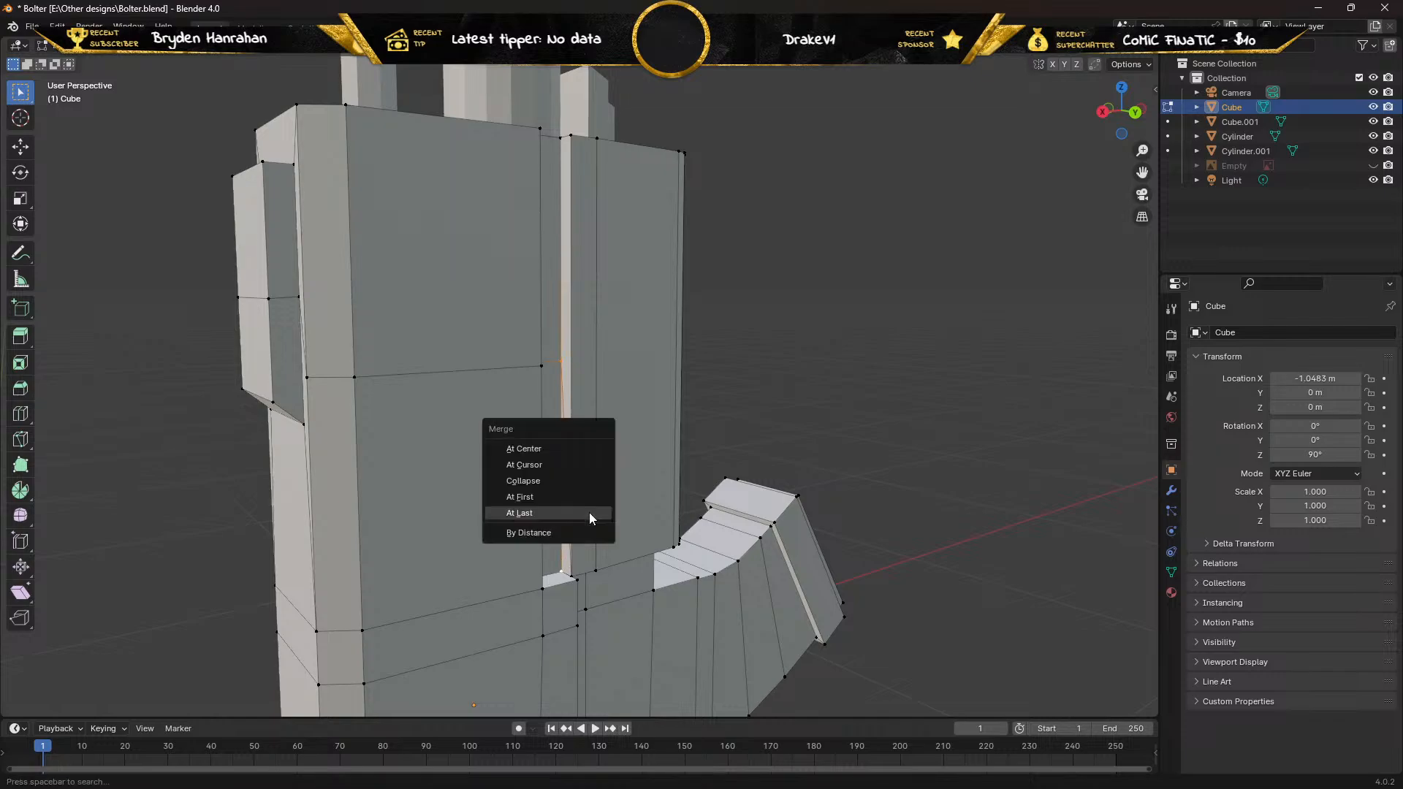
click(589, 511)
middle_drag(570, 408, 442, 401)
click(657, 360)
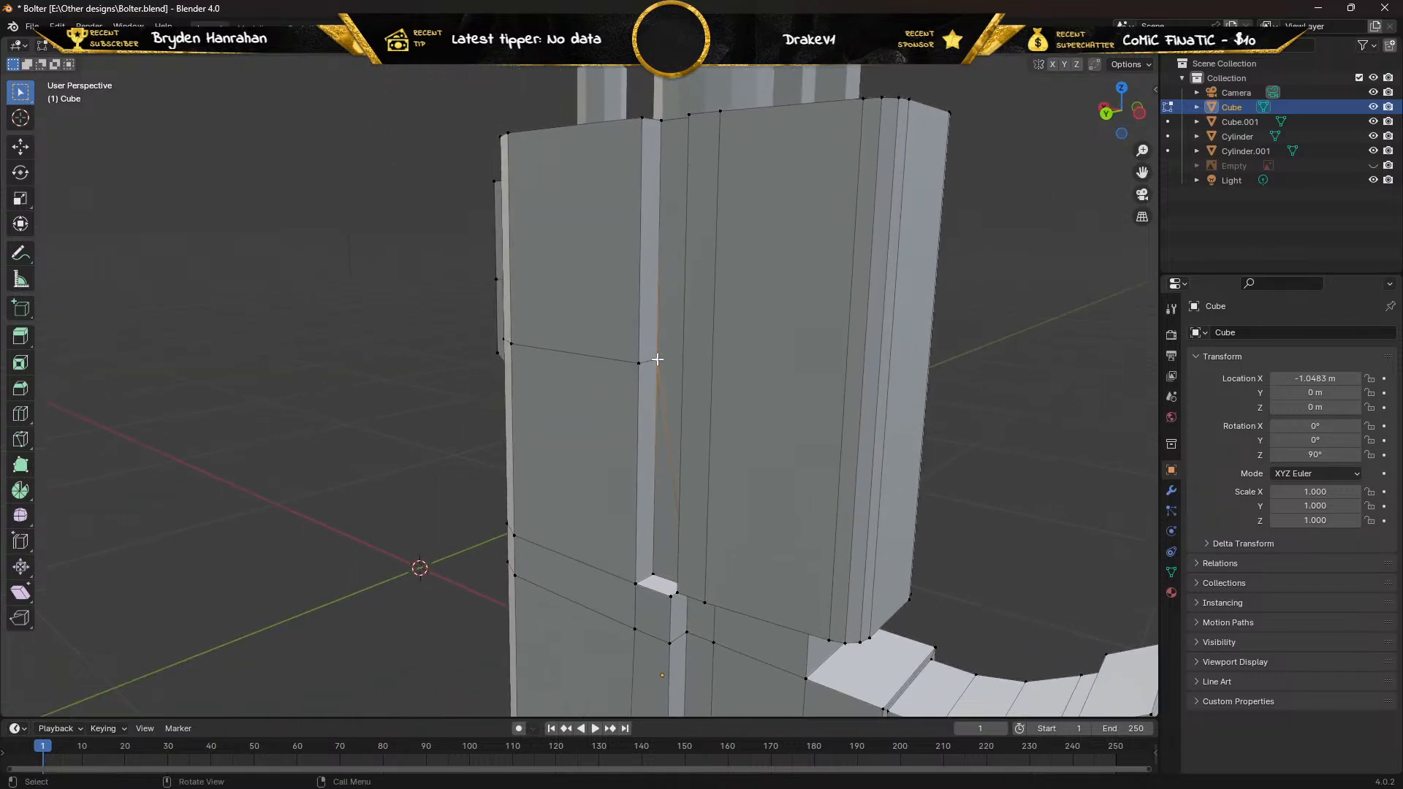
shift+click(654, 573)
key(m)
click(635, 547)
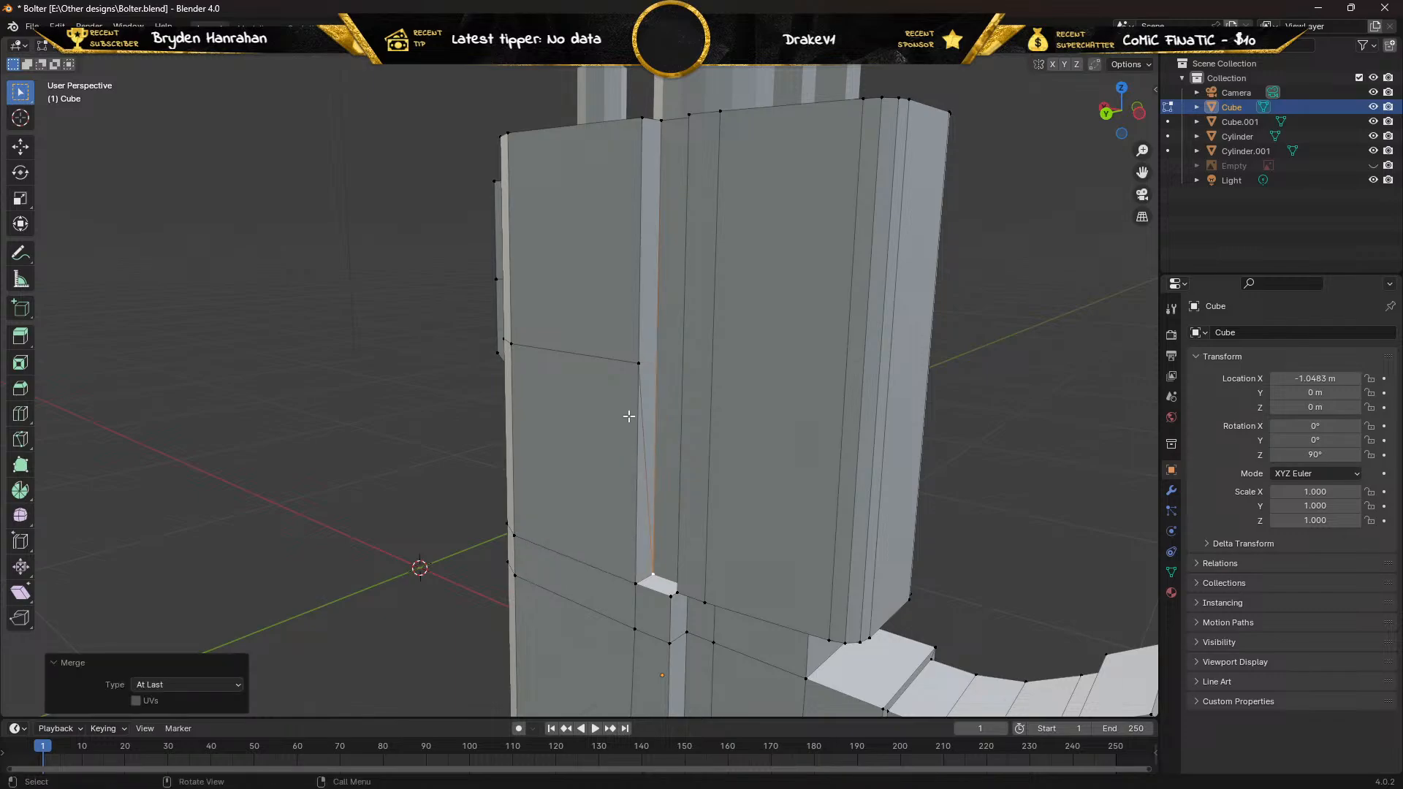
Merge the loop vertex on the vertical groove's remaining outer edge into that edge's lower end, using At Last.
click(640, 361)
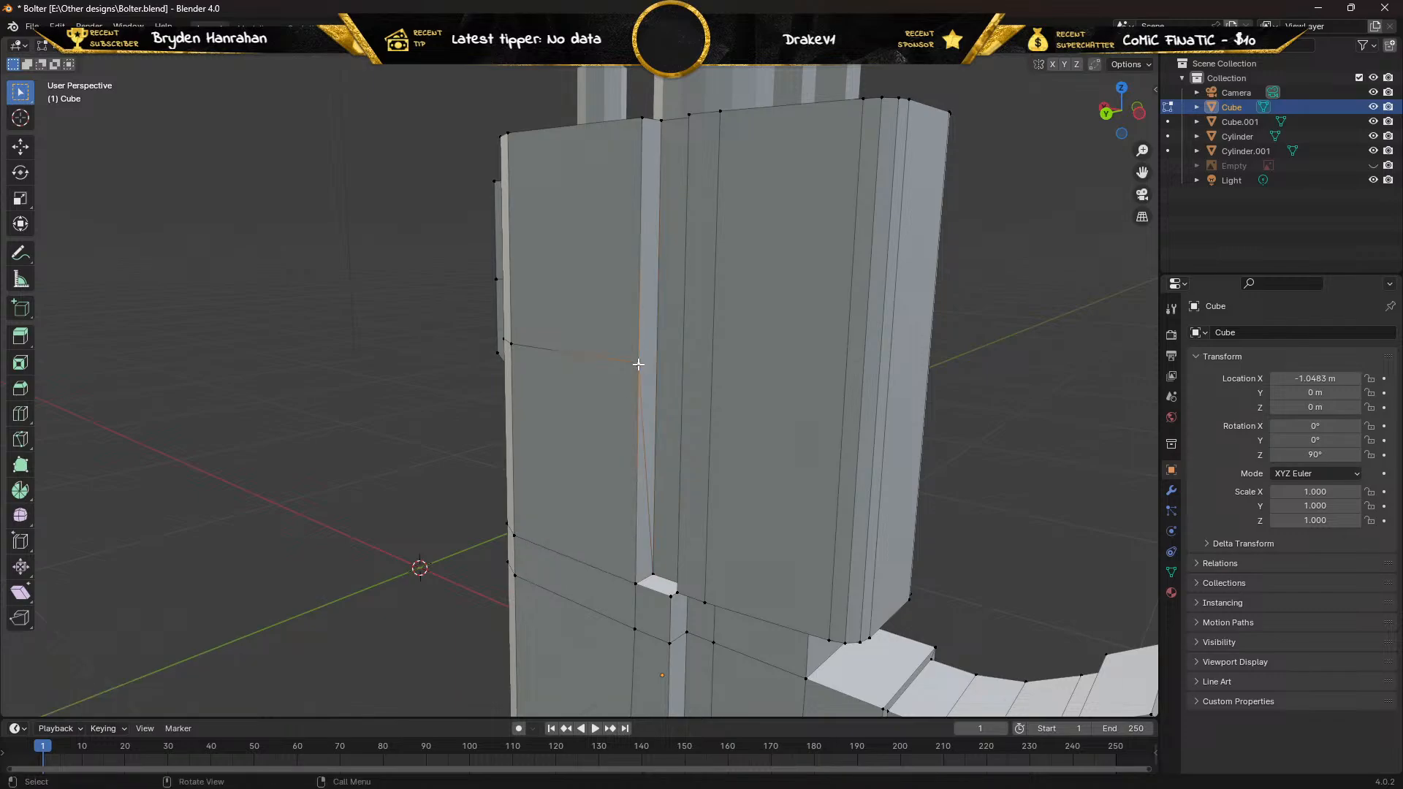
shift+click(634, 582)
key(m)
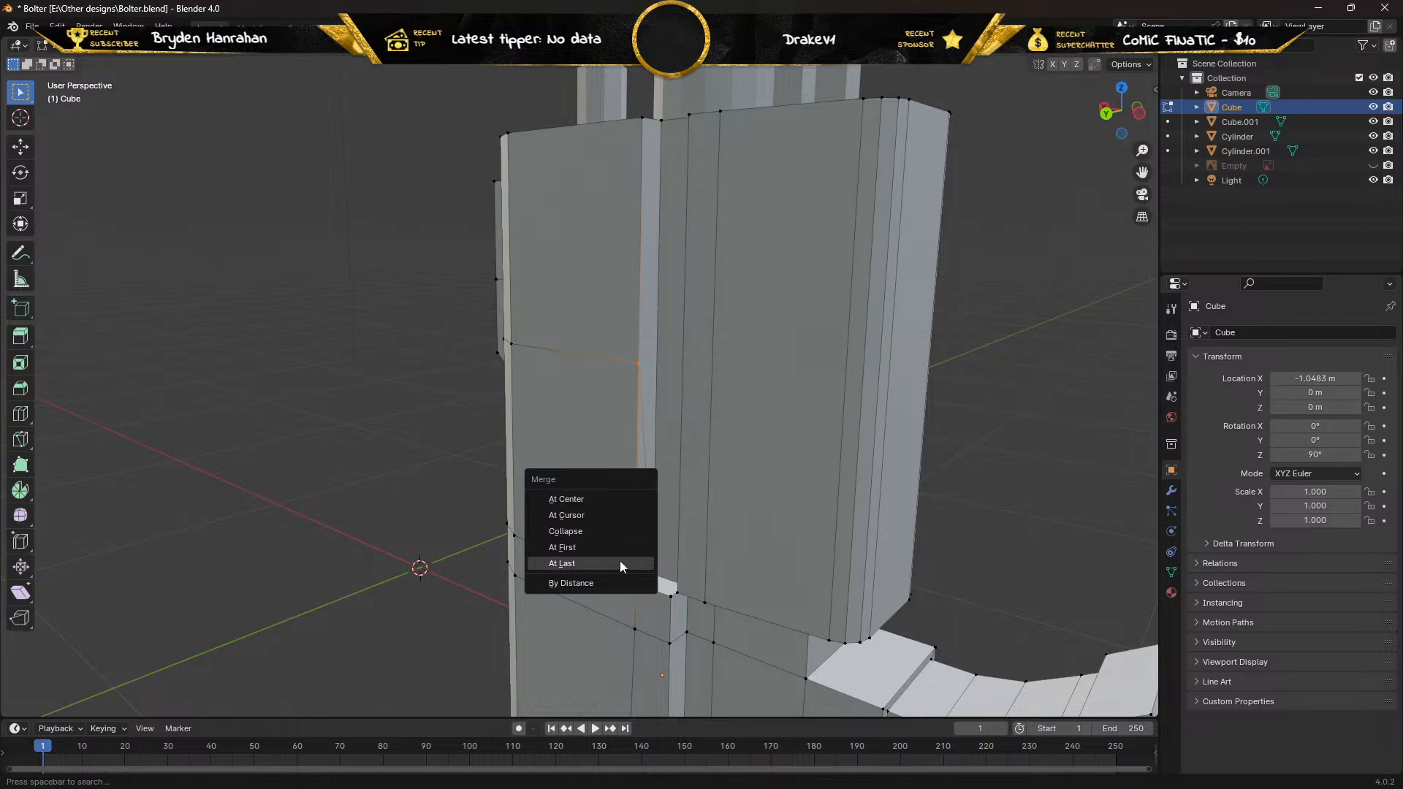
click(622, 567)
Merge the loop vertices on both vertical edges of the adjoining bevelled corner into their lower ends, using At Last.
middle_drag(533, 432, 694, 418)
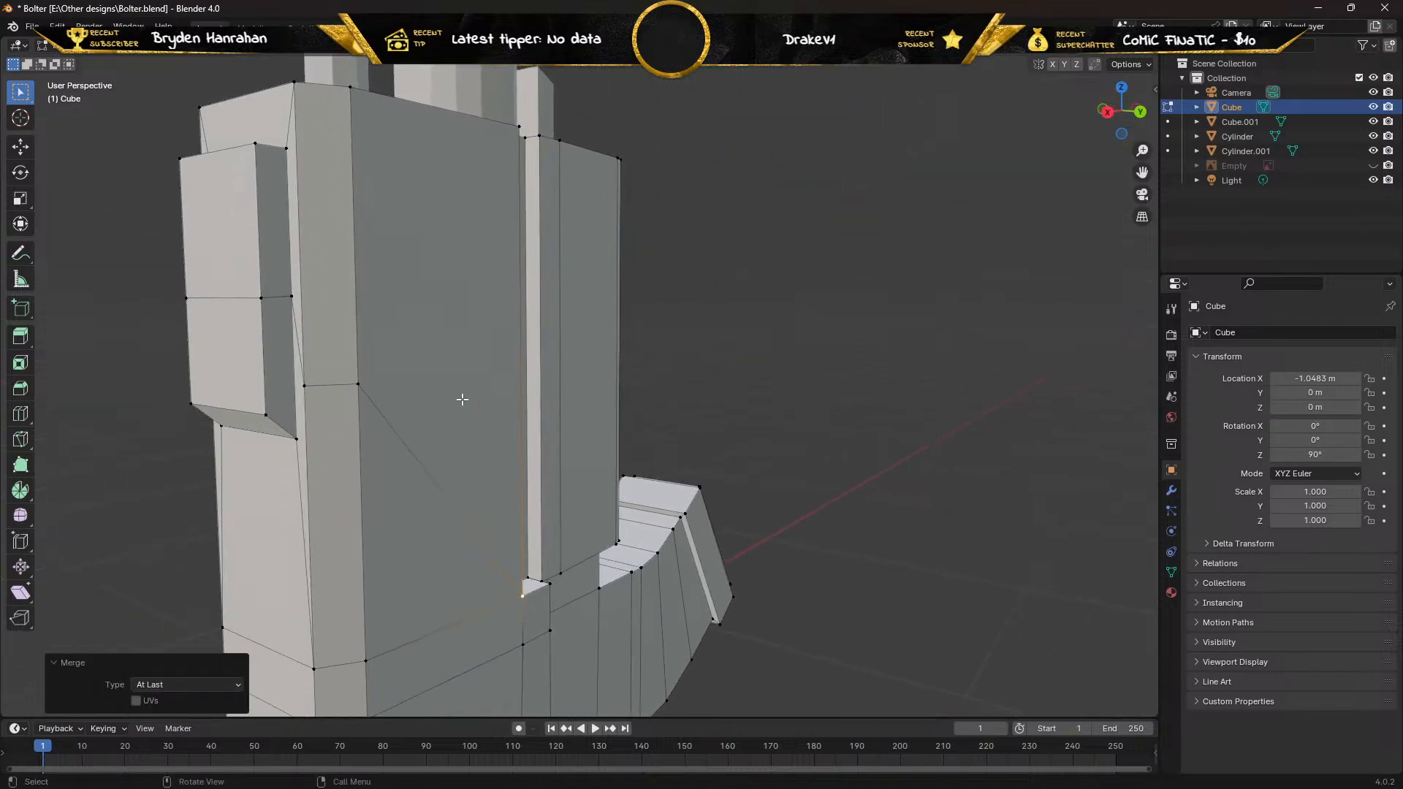
click(359, 384)
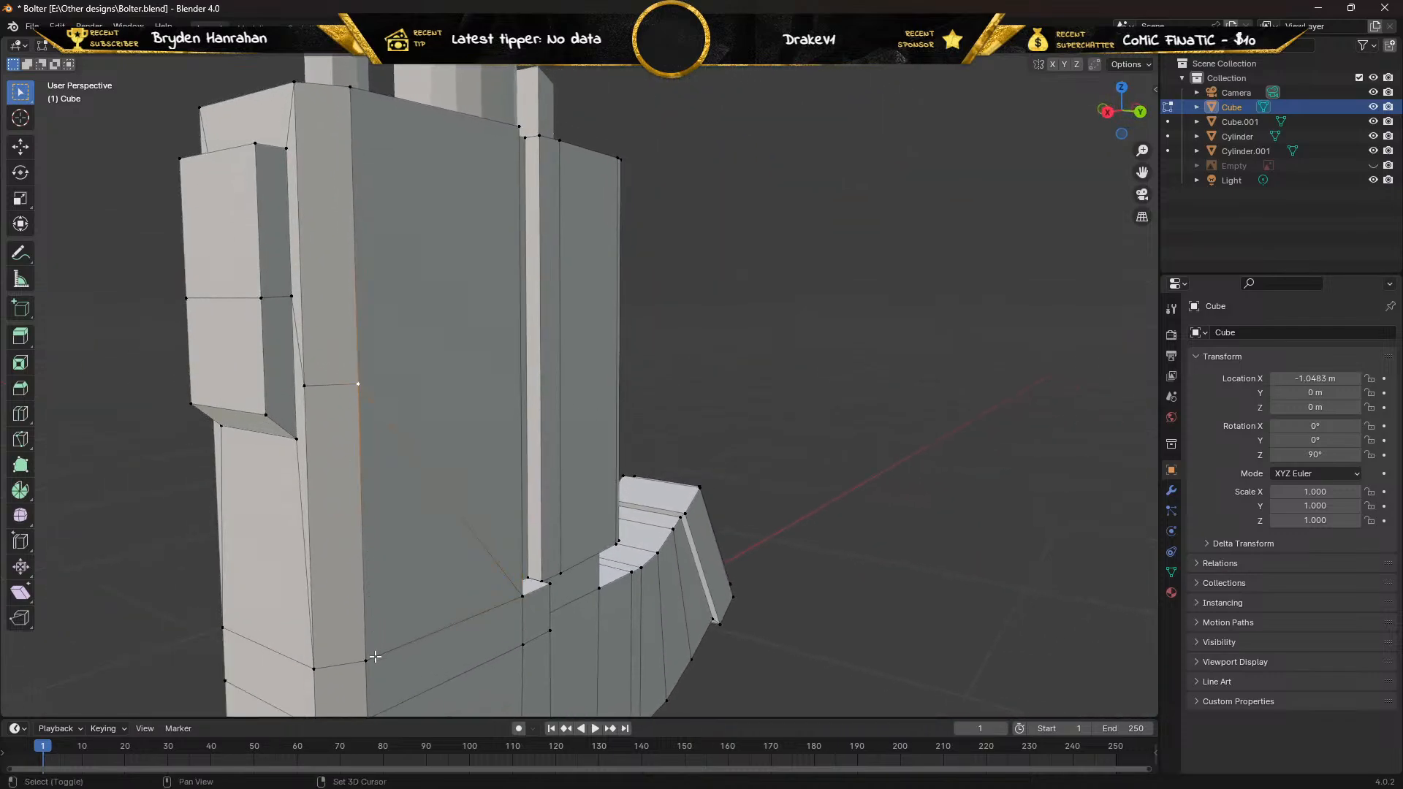
shift+click(362, 659)
key(m)
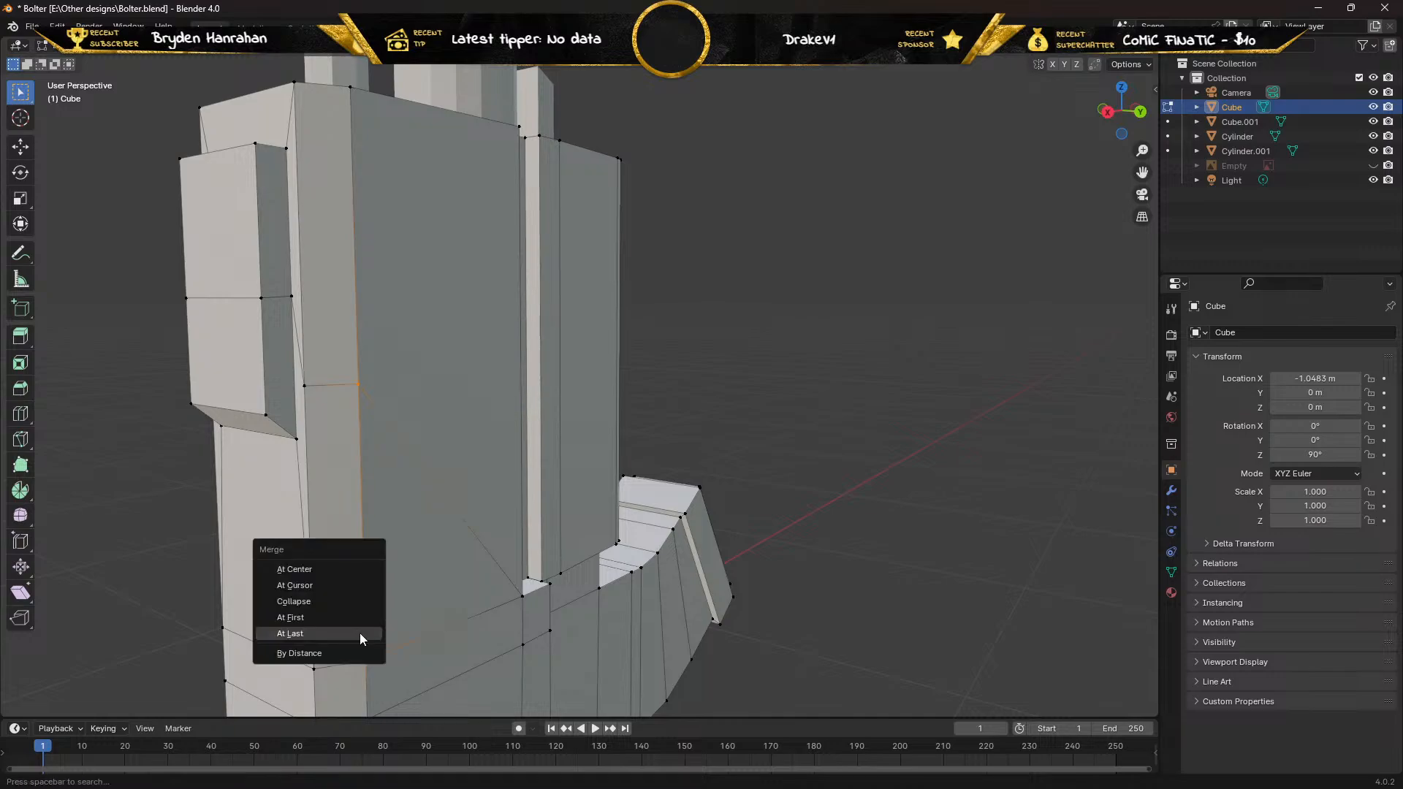
click(361, 633)
click(310, 388)
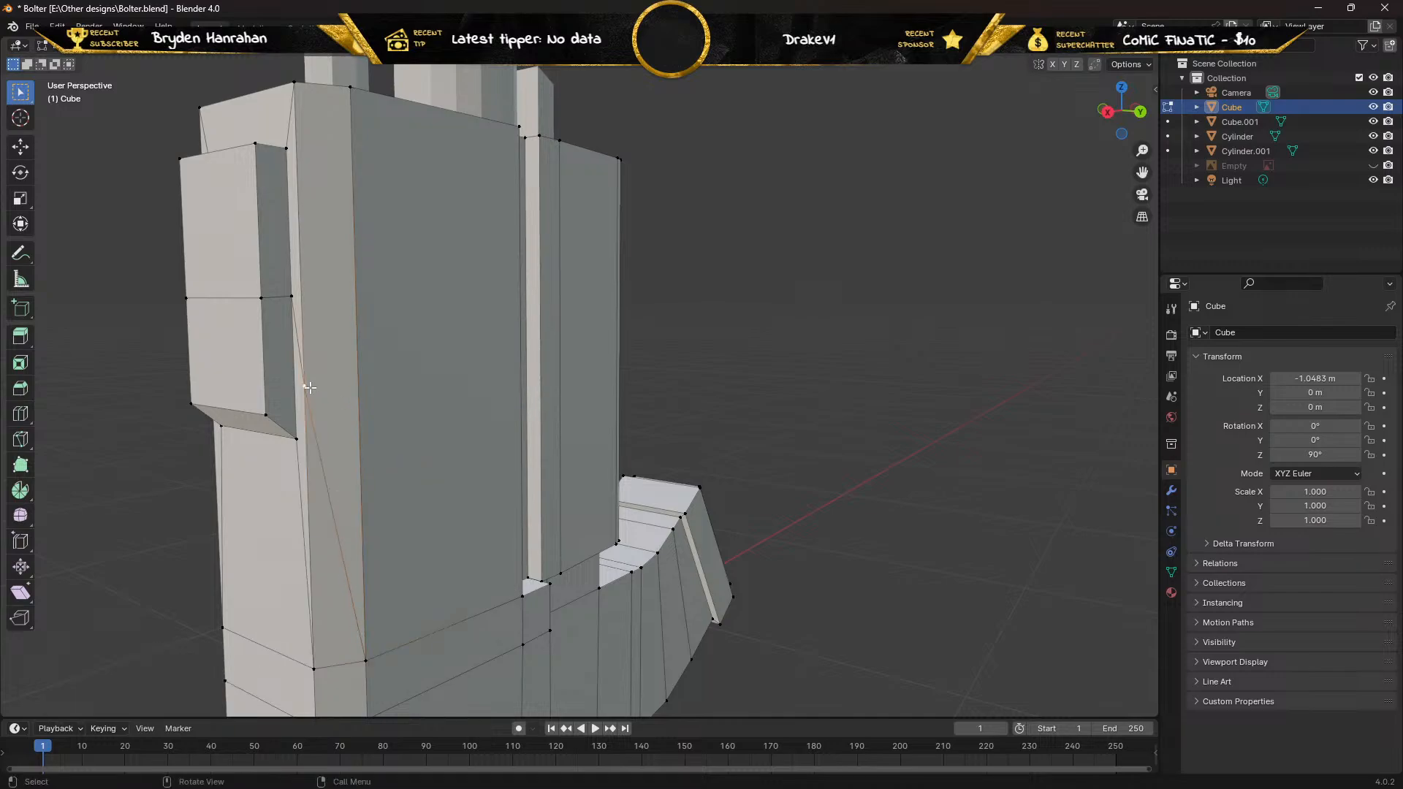
shift+click(309, 613)
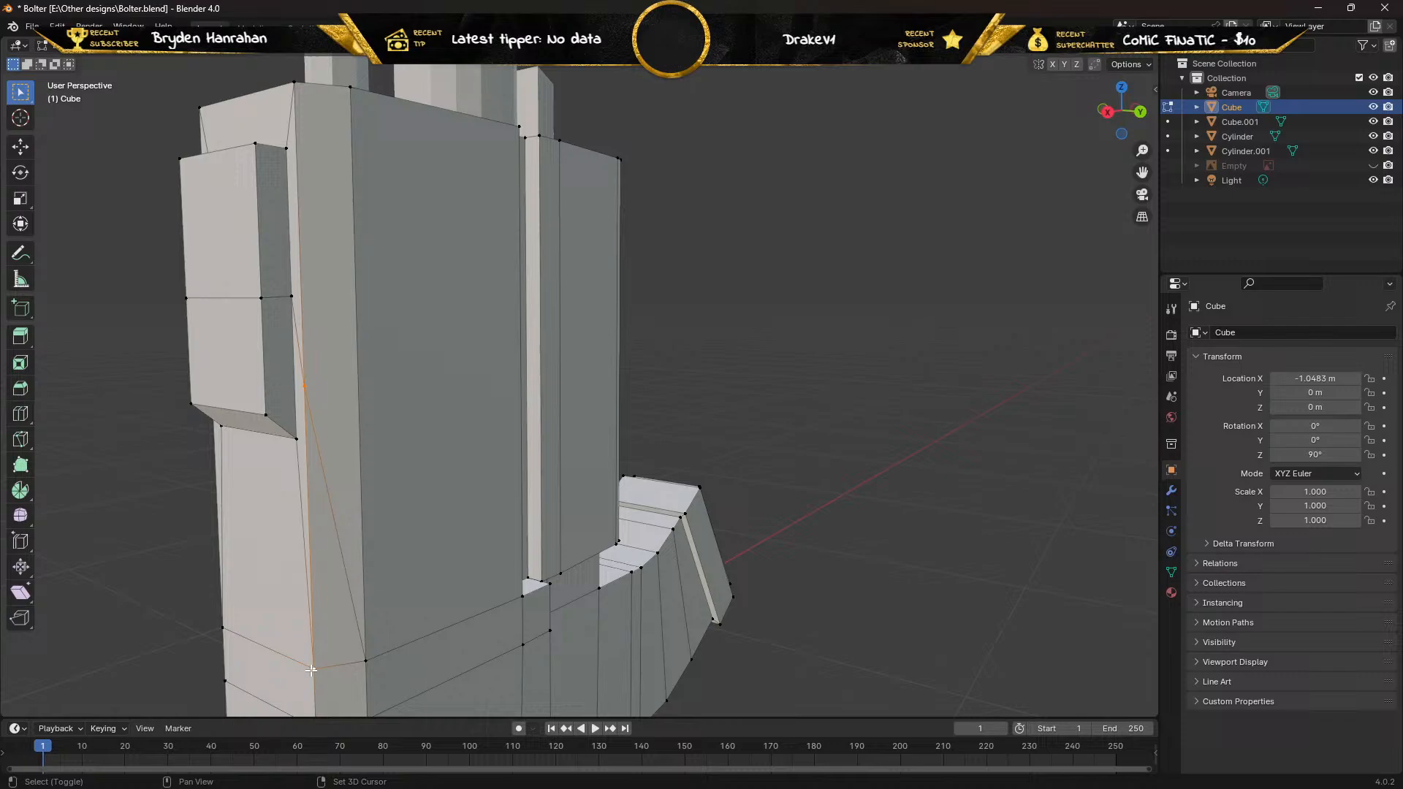
key(m)
click(310, 611)
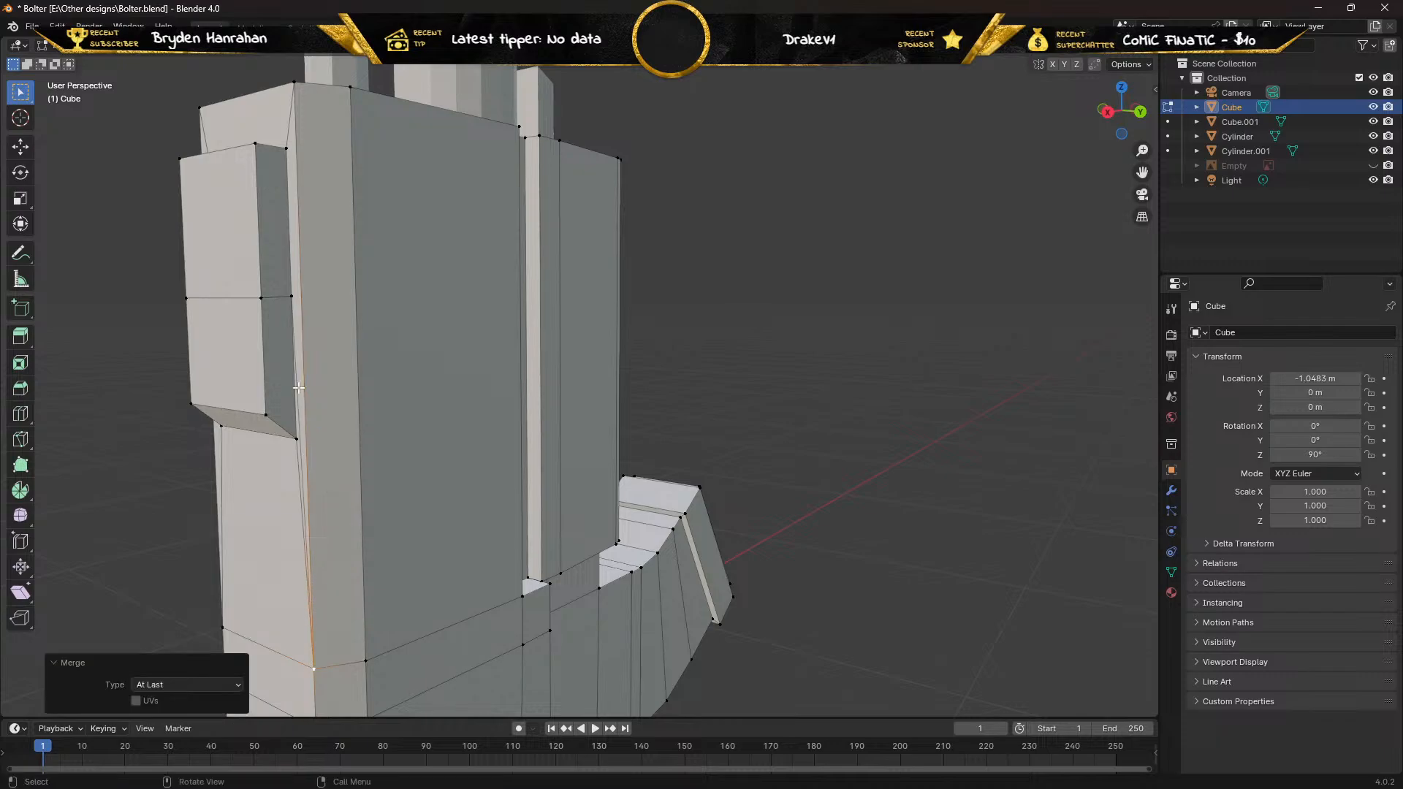
Merge the mid-height vertex on the sight block's near base edge into the block's lower base corner, using At Last.
shift+click(290, 296)
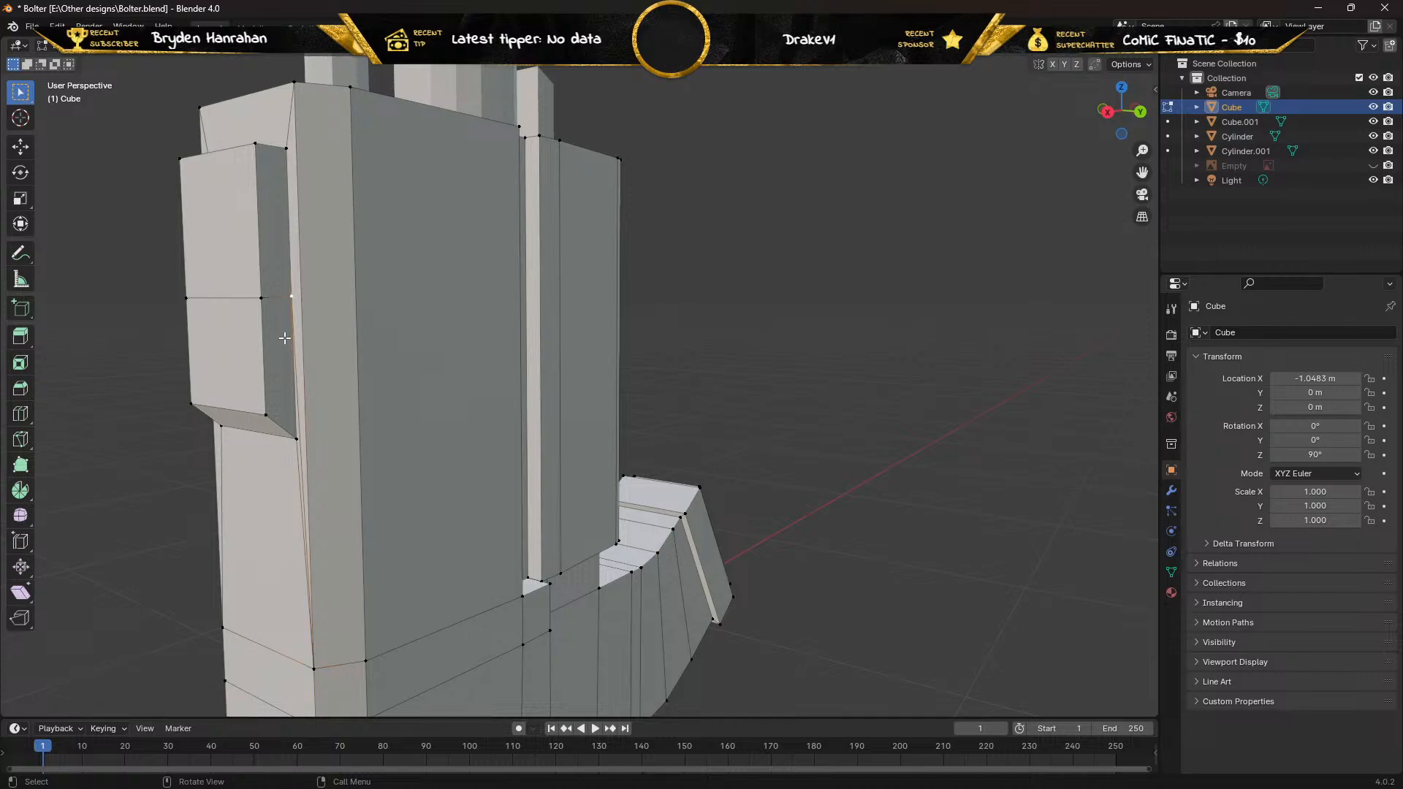
shift+click(293, 440)
key(m)
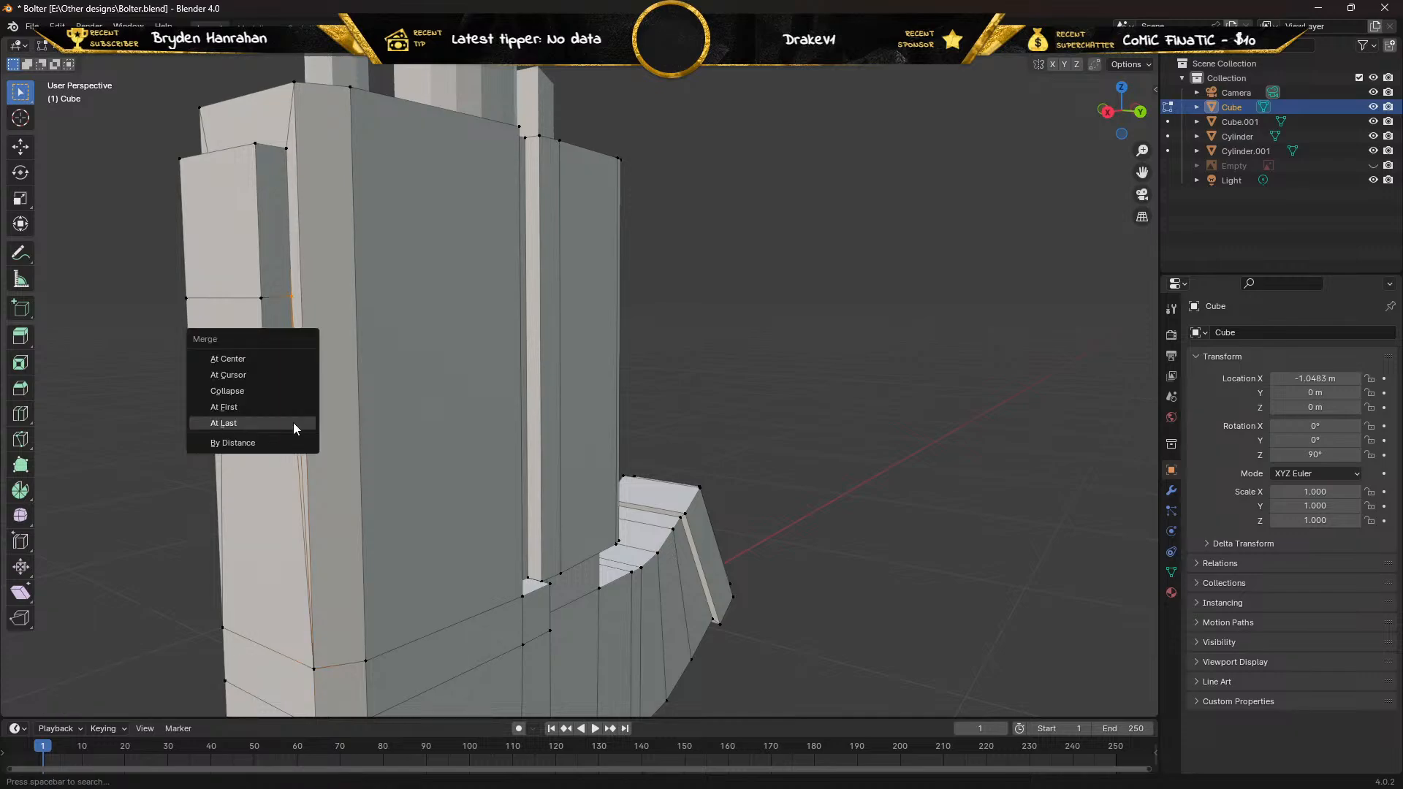
click(291, 422)
Show the Empty reference image again and compare the sight block with the reference gun's sight.
middle_drag(266, 382, 323, 434)
scroll(452, 376, down, 5)
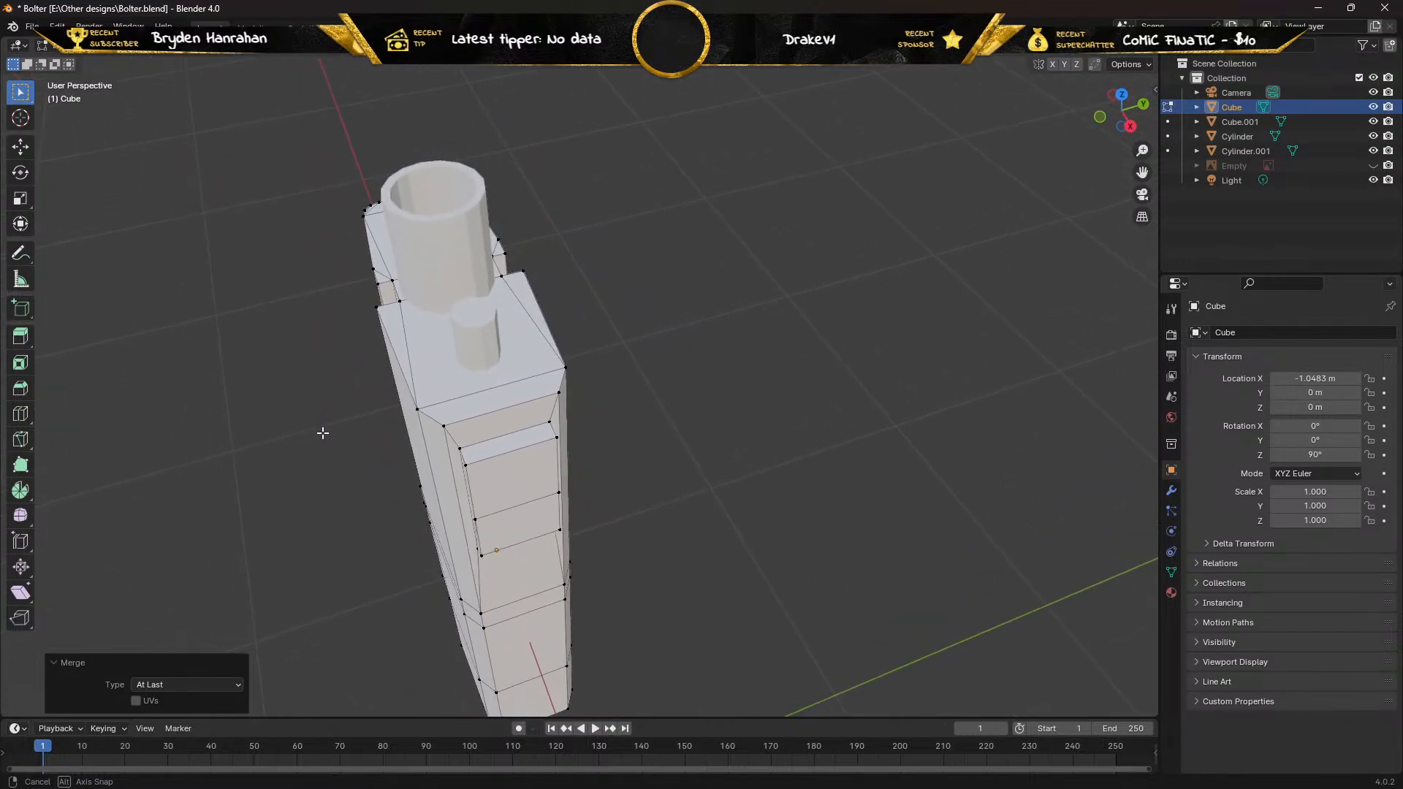
middle_drag(323, 434, 409, 374)
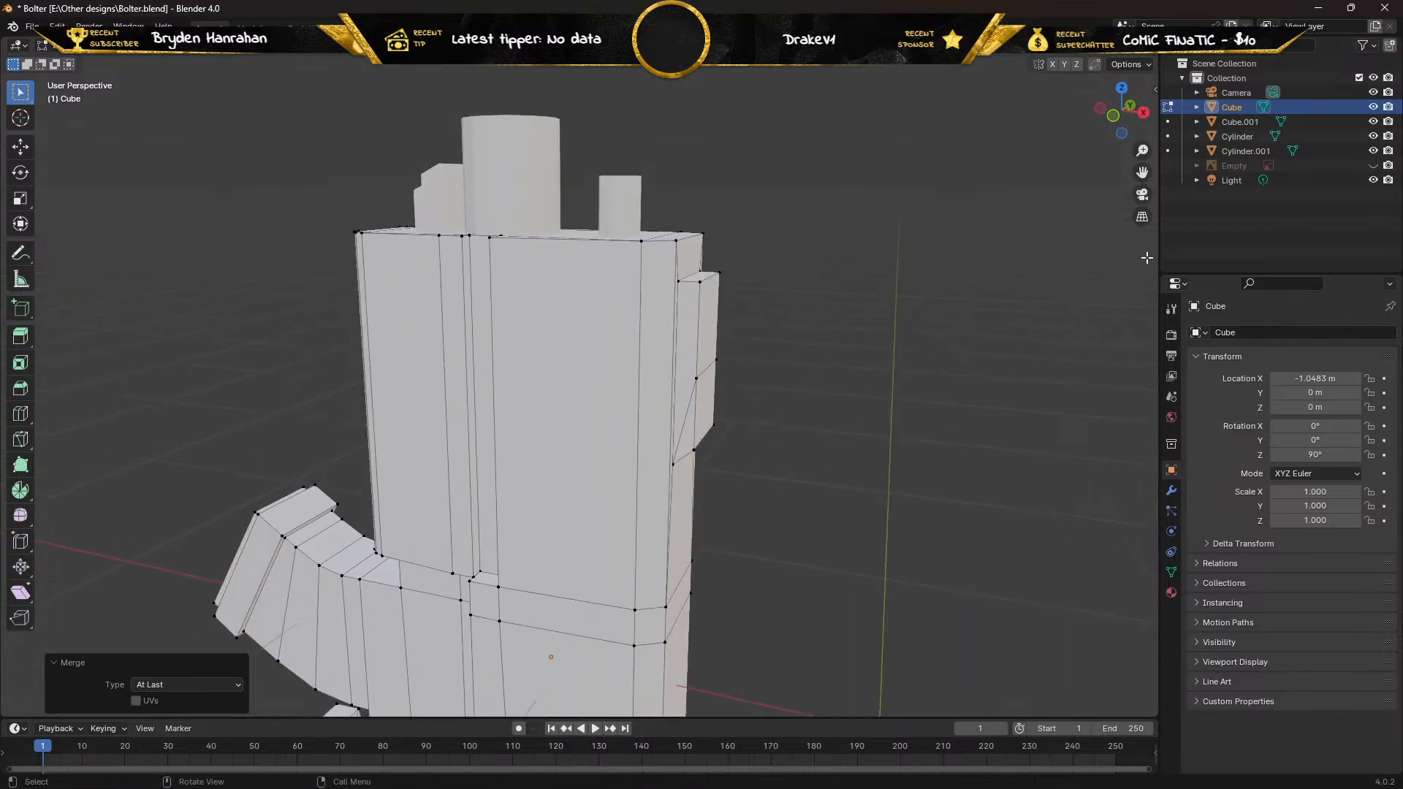
click(1373, 165)
middle_drag(769, 250, 833, 262)
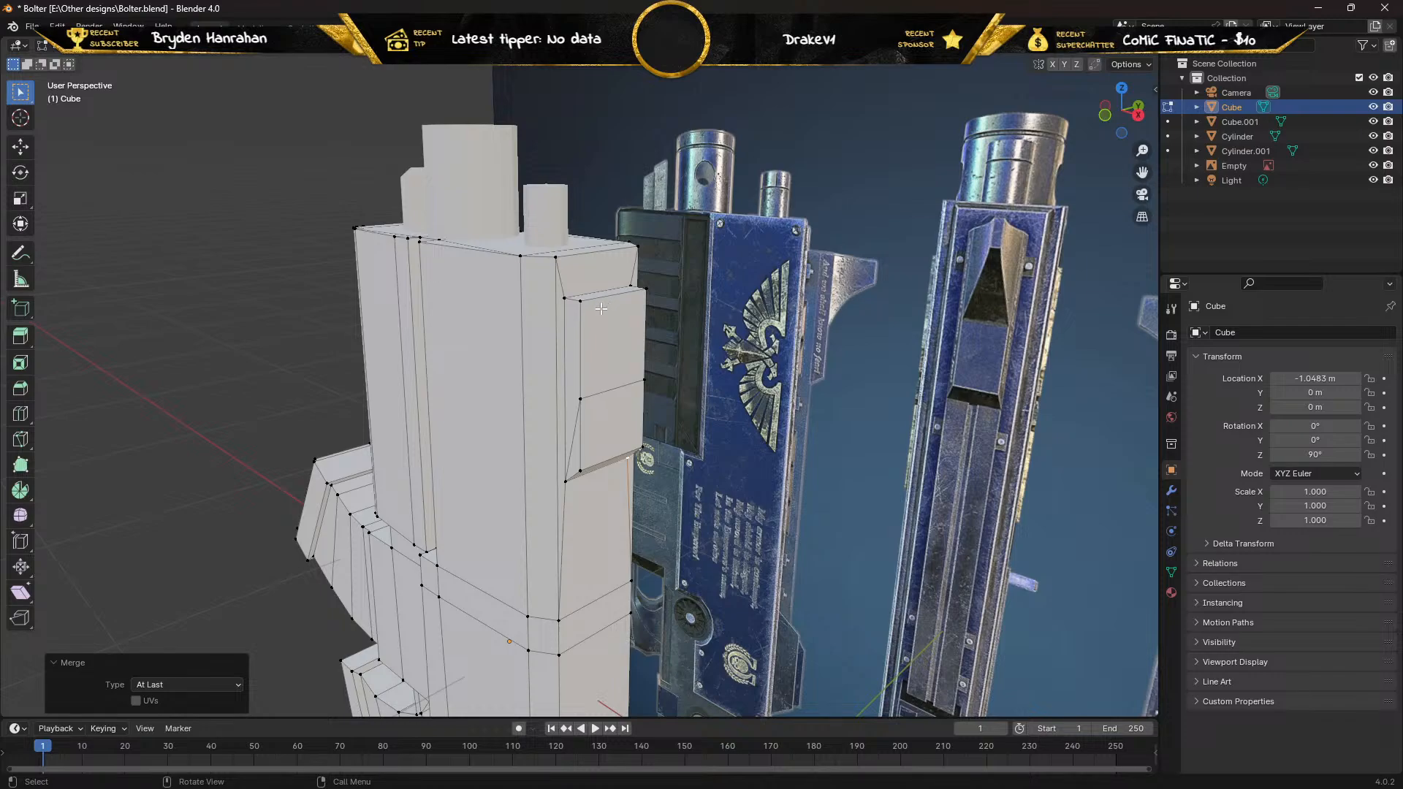
middle_drag(601, 310, 590, 355)
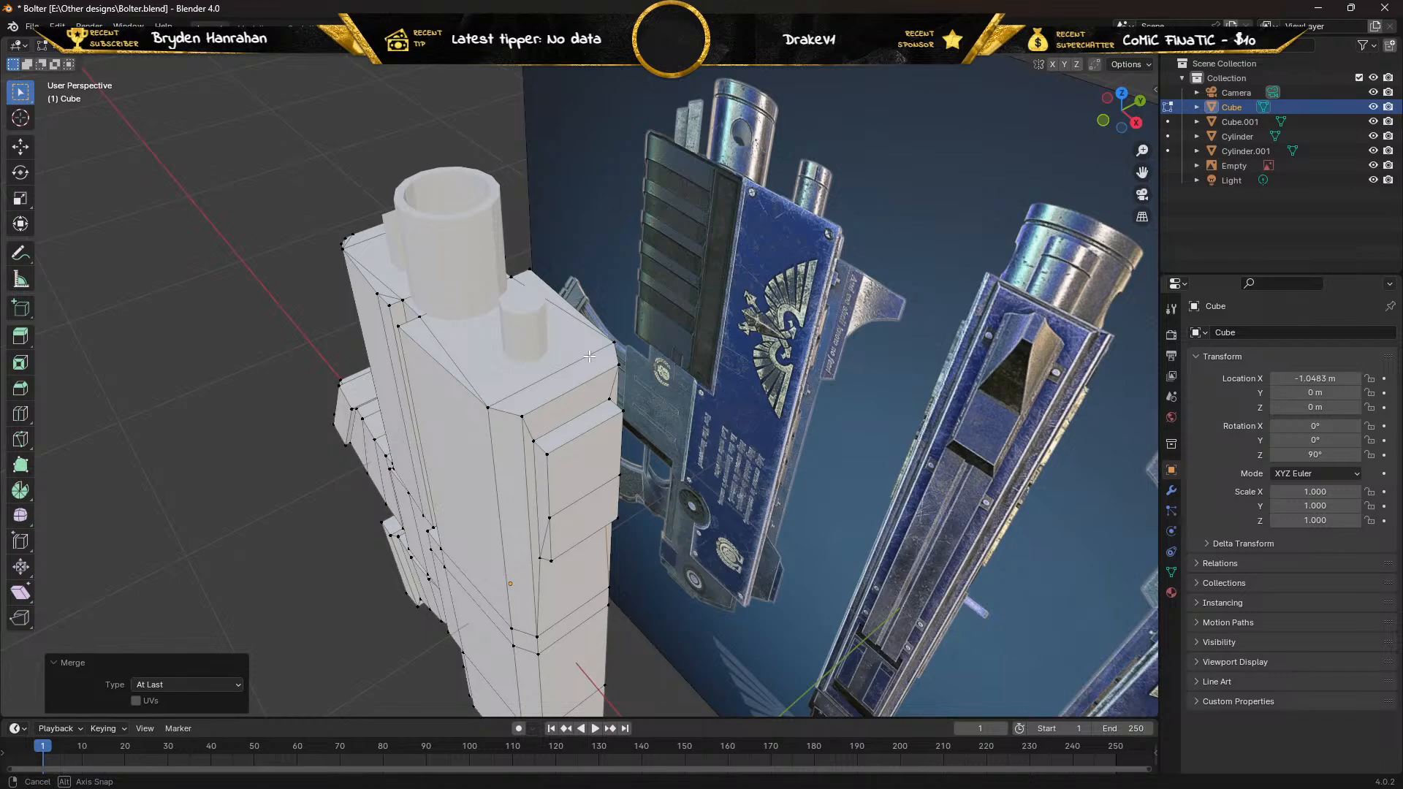
mouse_move(590, 355)
middle_down()
mouse_move(570, 342)
mouse_move(602, 381)
mouse_move(690, 383)
mouse_move(648, 376)
mouse_move(704, 228)
mouse_move(597, 347)
mouse_move(592, 380)
middle_up()
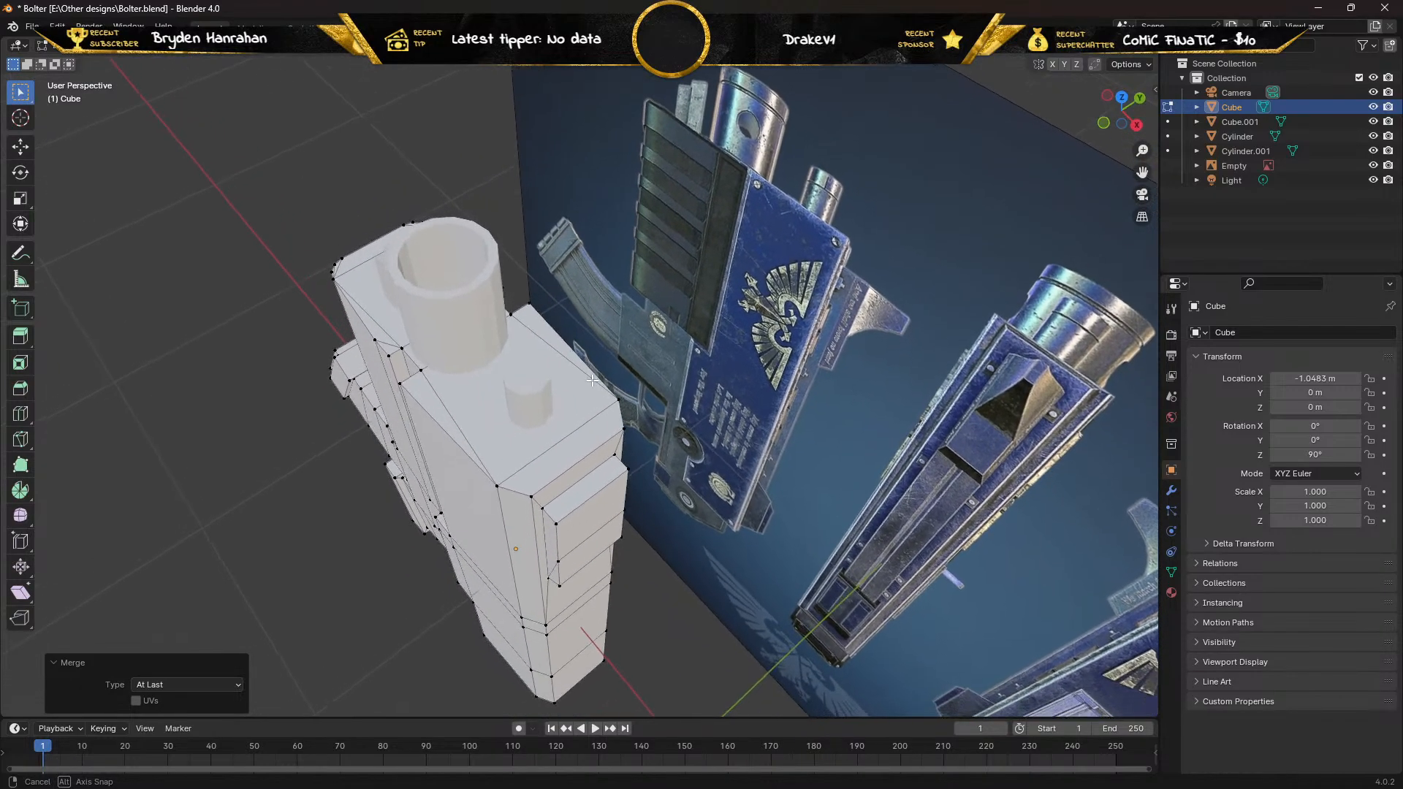
mouse_move(592, 380)
middle_down()
mouse_move(622, 359)
mouse_move(604, 362)
middle_up()
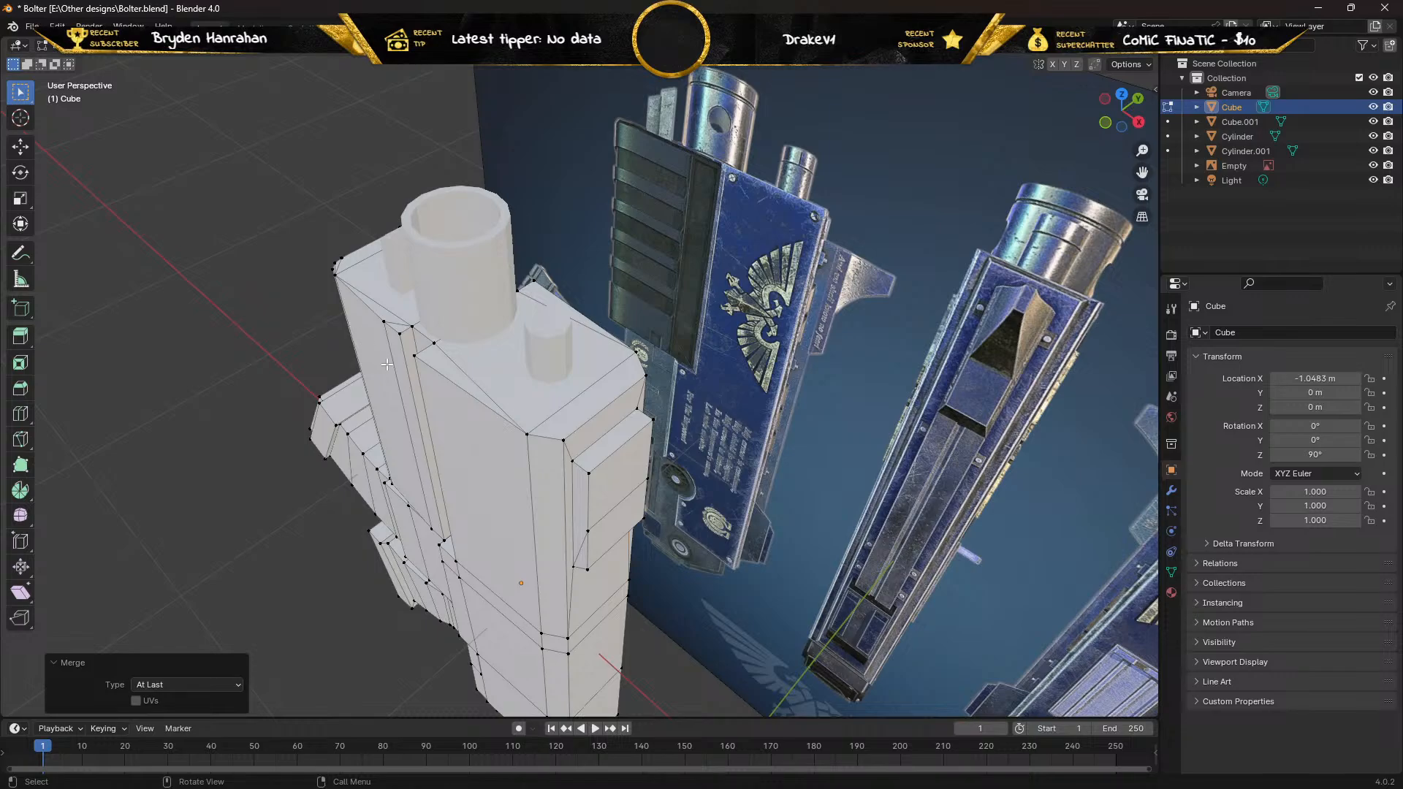
middle_drag(390, 367, 313, 349)
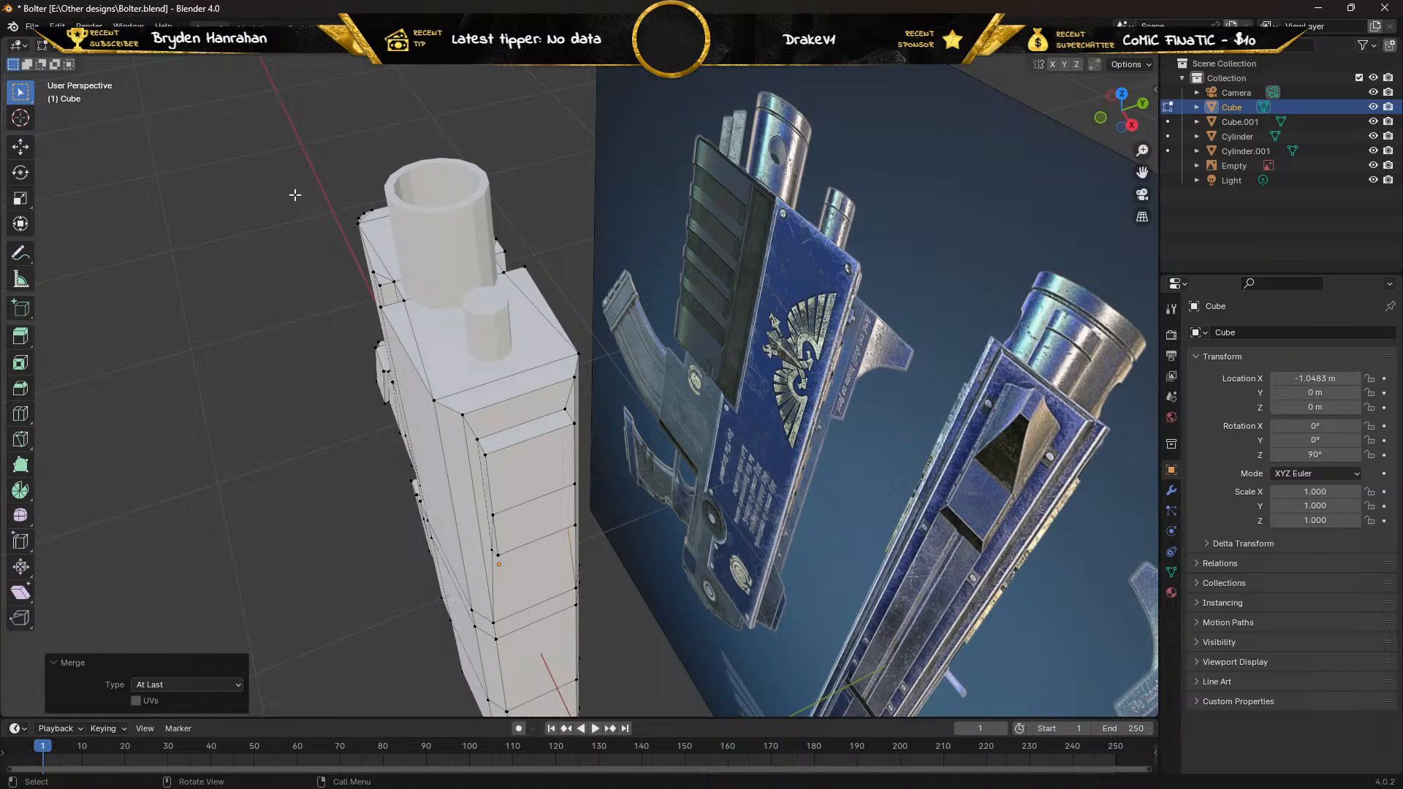
Try a lengthwise loop cut through the sight block with the number of cuts set to 2.
click(142, 52)
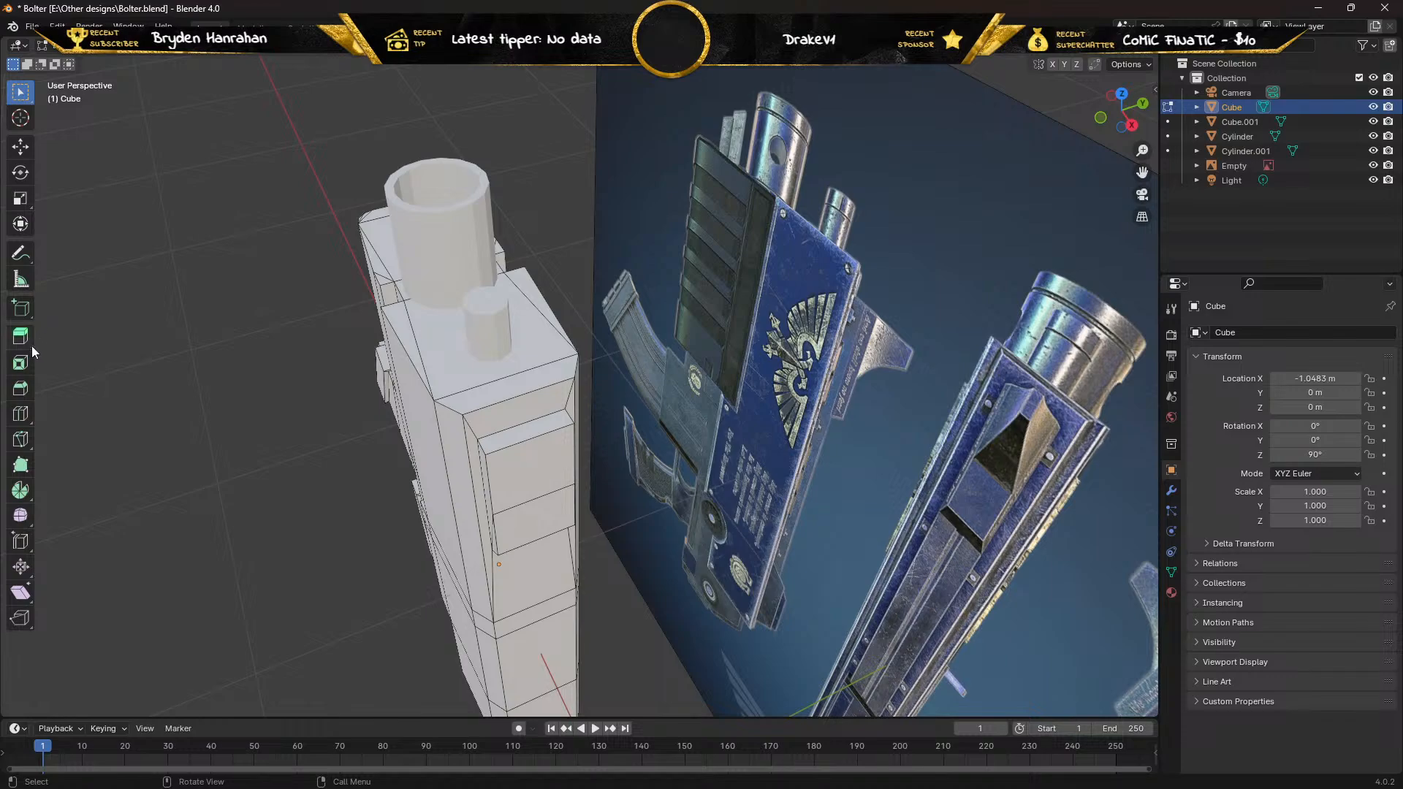
click(21, 415)
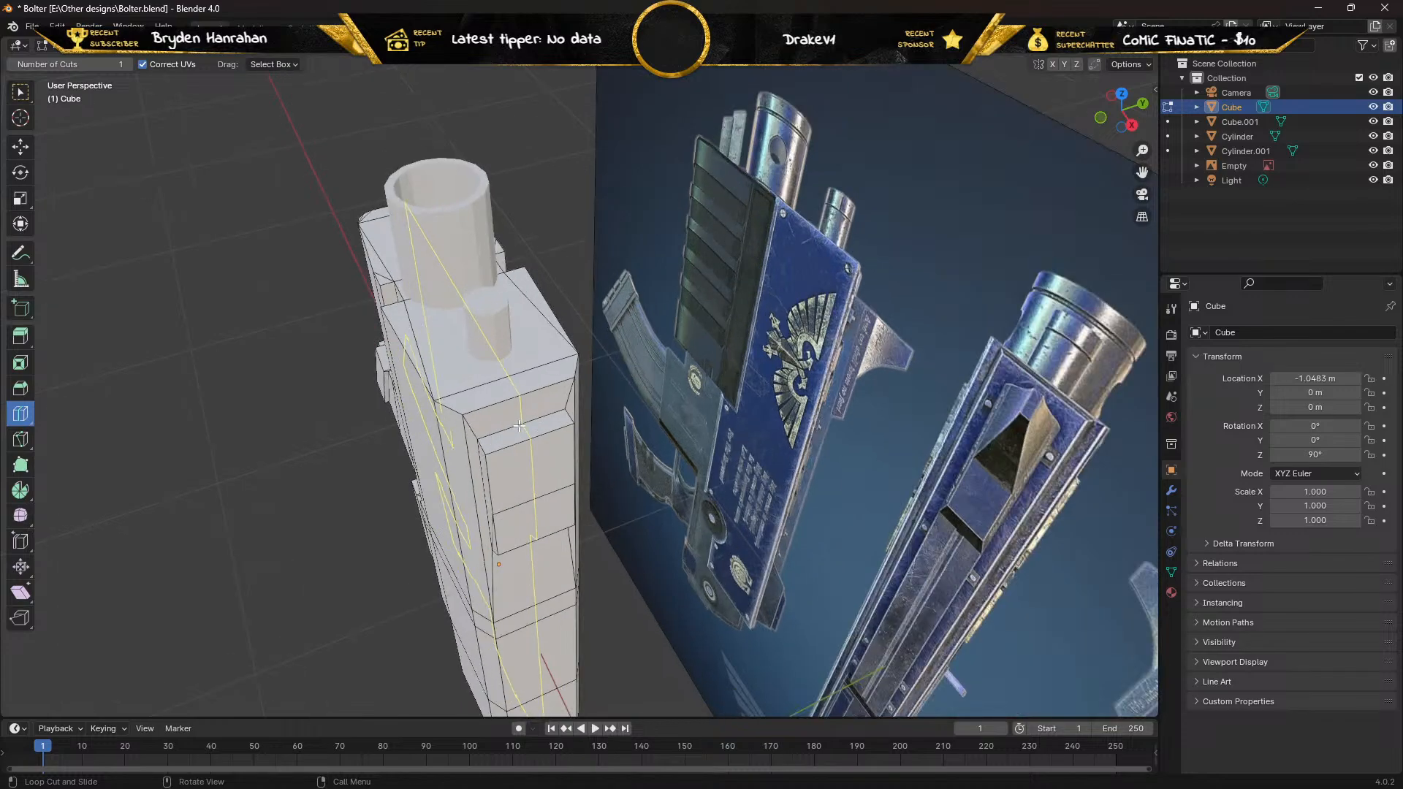
click(519, 426)
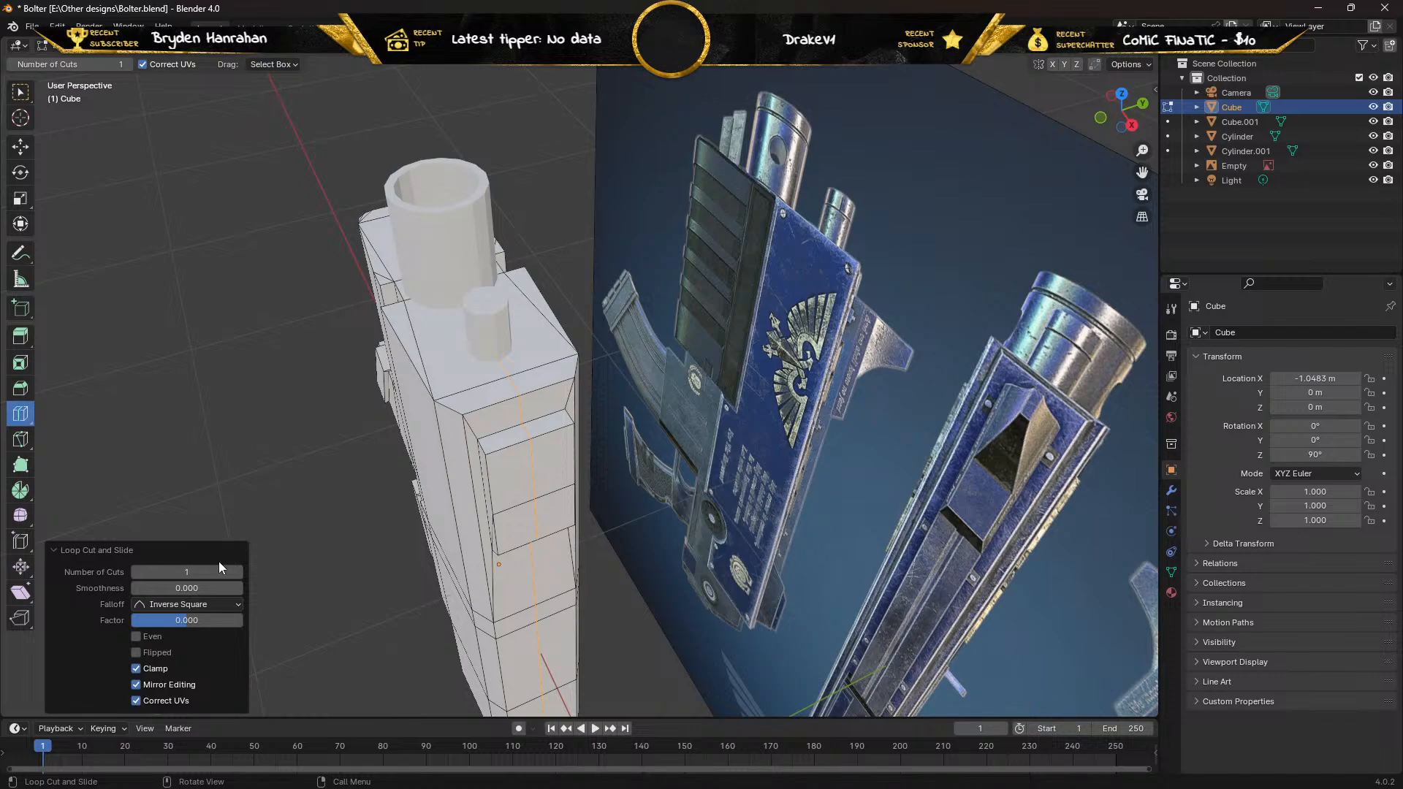
click(201, 574)
text(2)
key(Return)
key(ctrl+z)
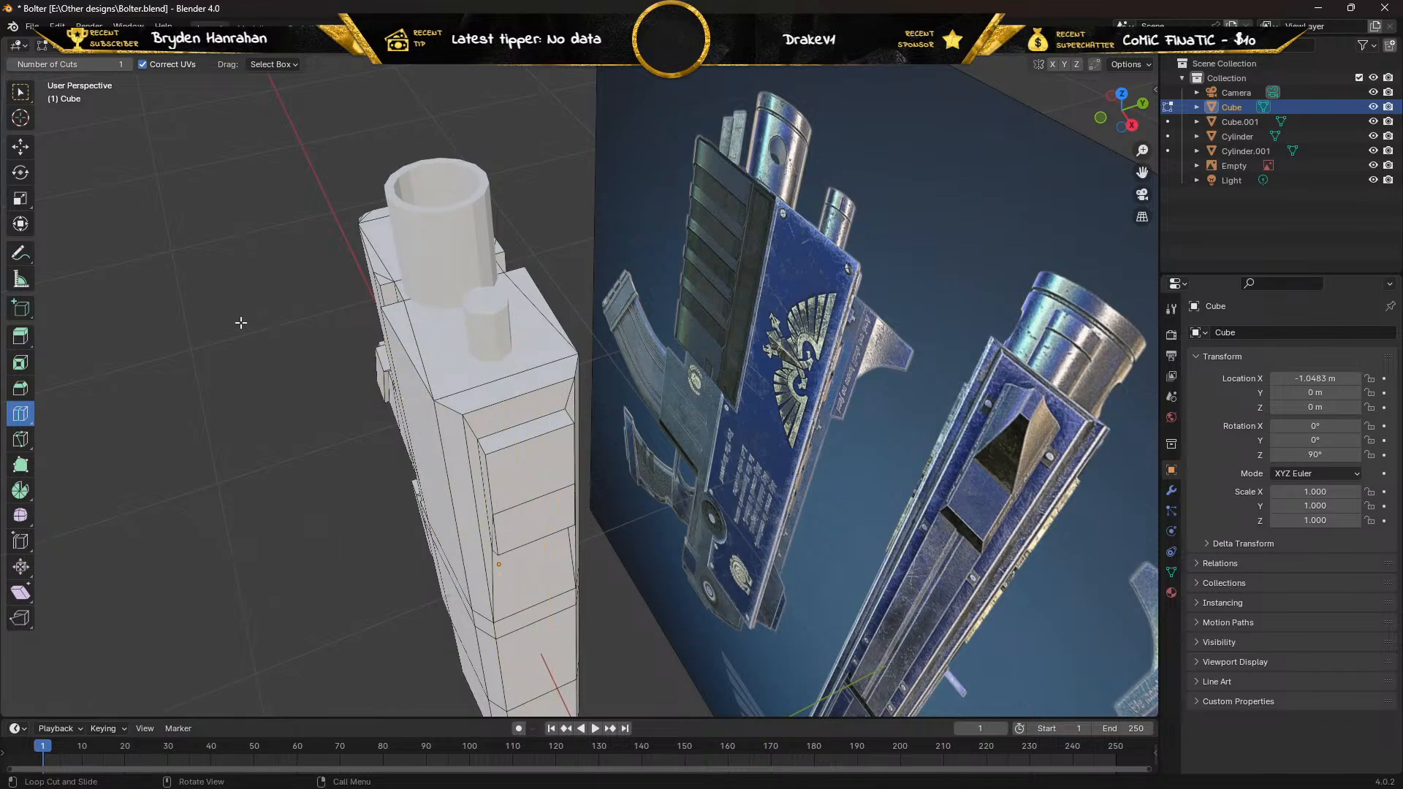
Extrude the sight block's upper outer face outward in front view in three segments of about 0.045, 0.05 and 0.061 m.
click(21, 335)
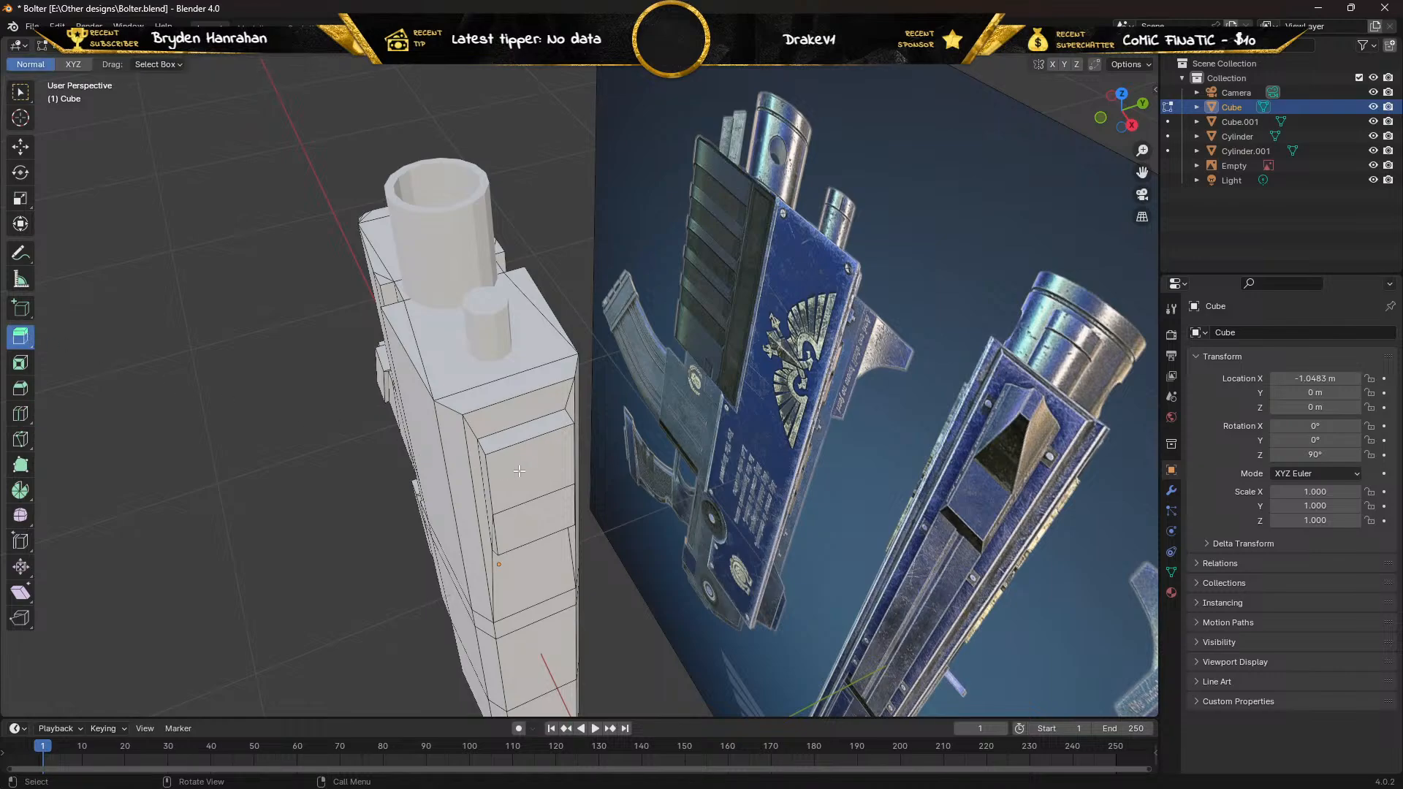
click(519, 471)
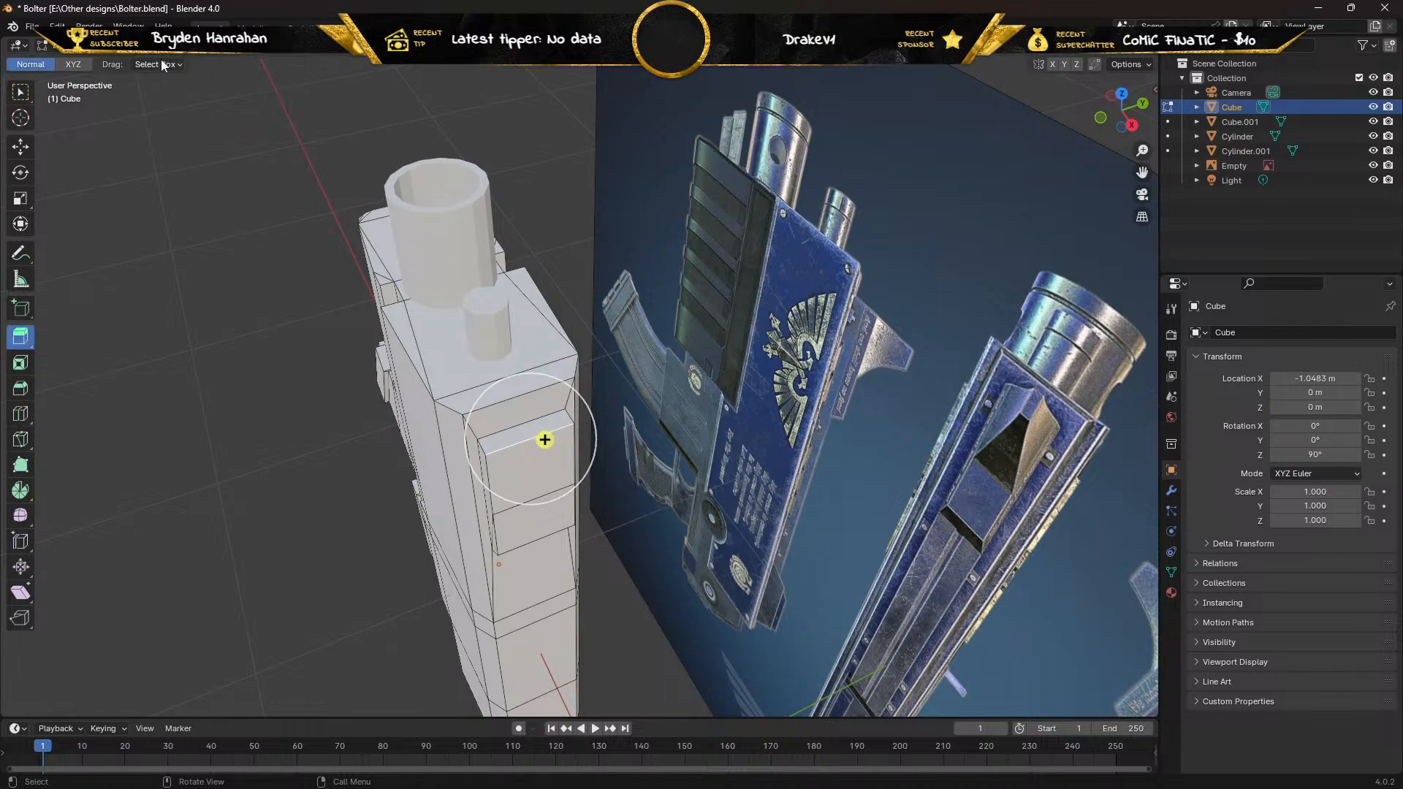
click(433, 453)
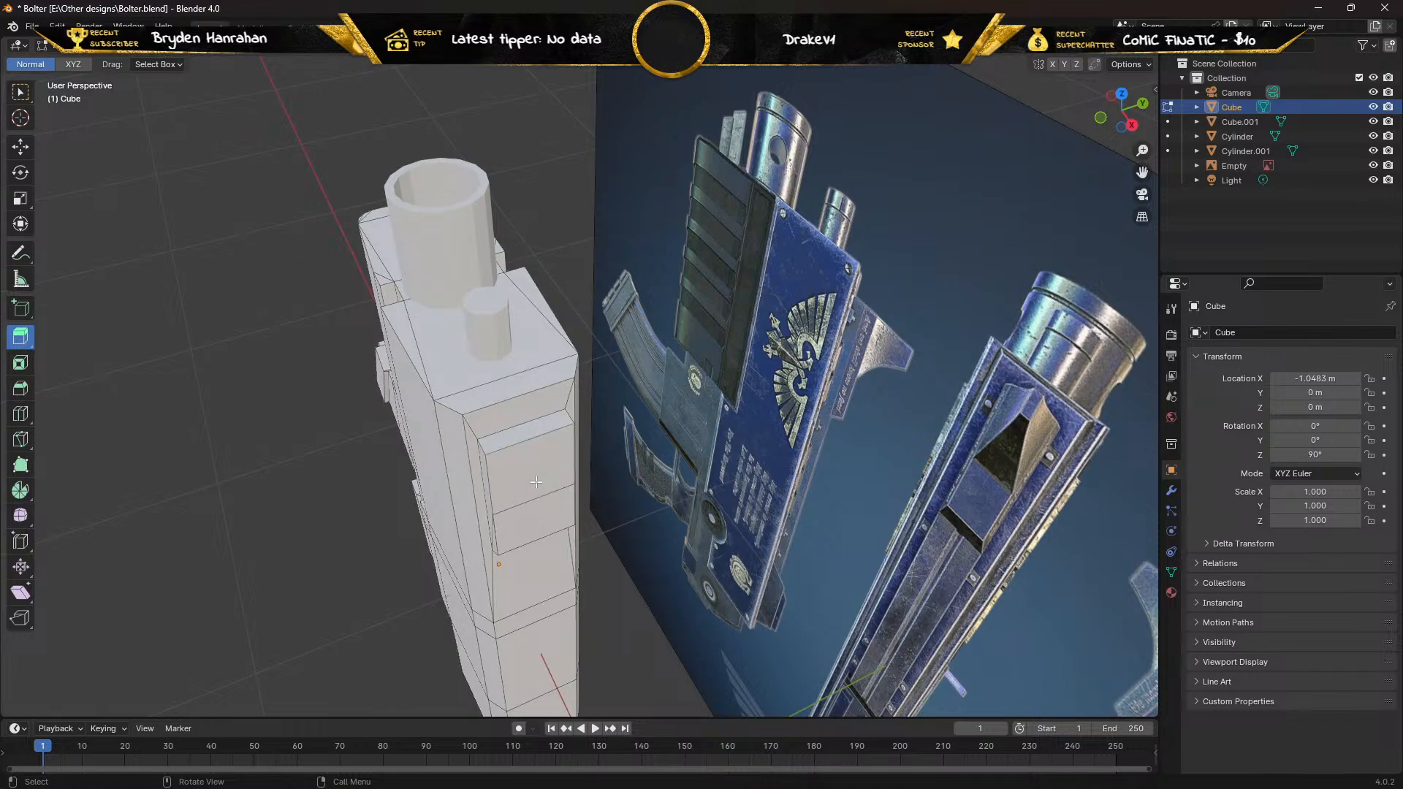
click(537, 475)
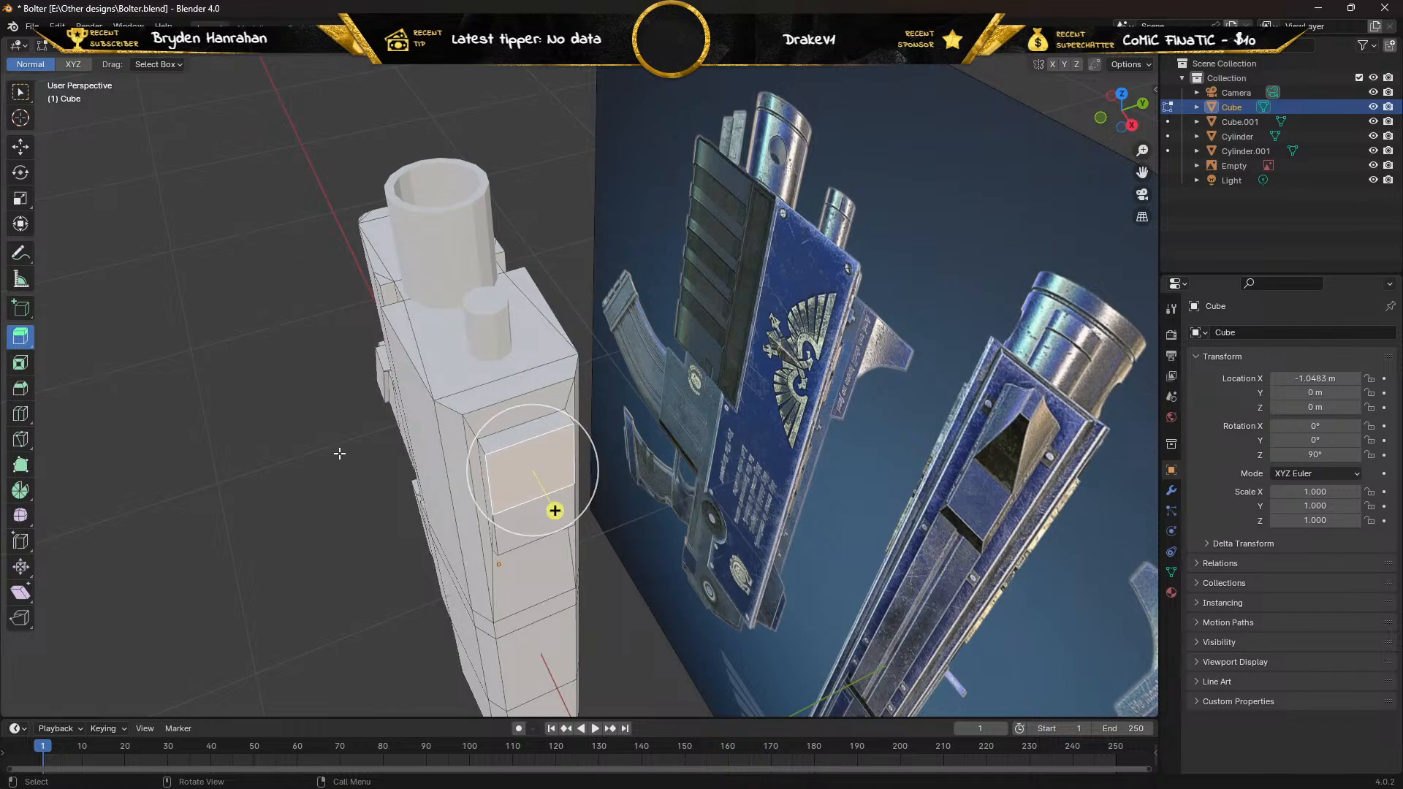
middle_drag(341, 453, 351, 446)
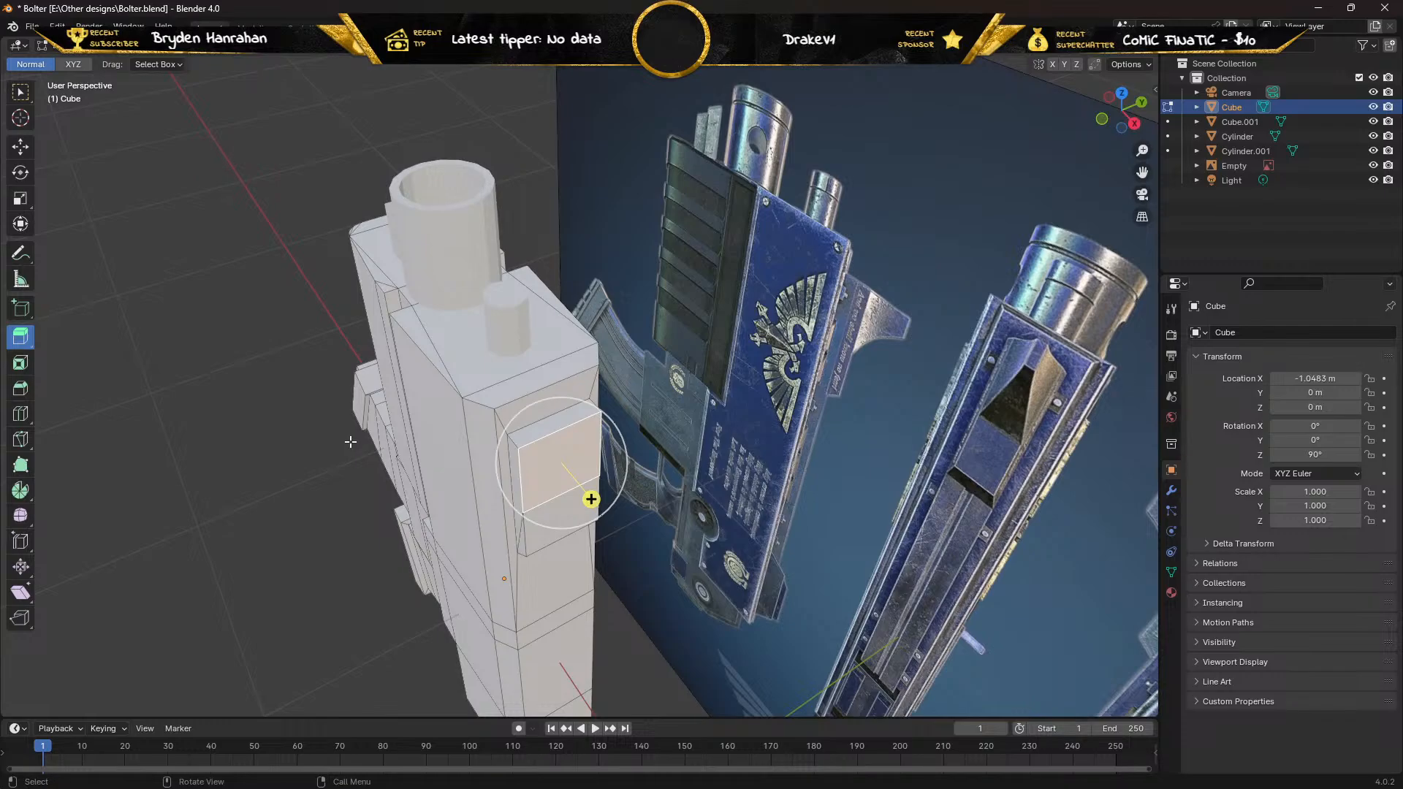
key(KP_1)
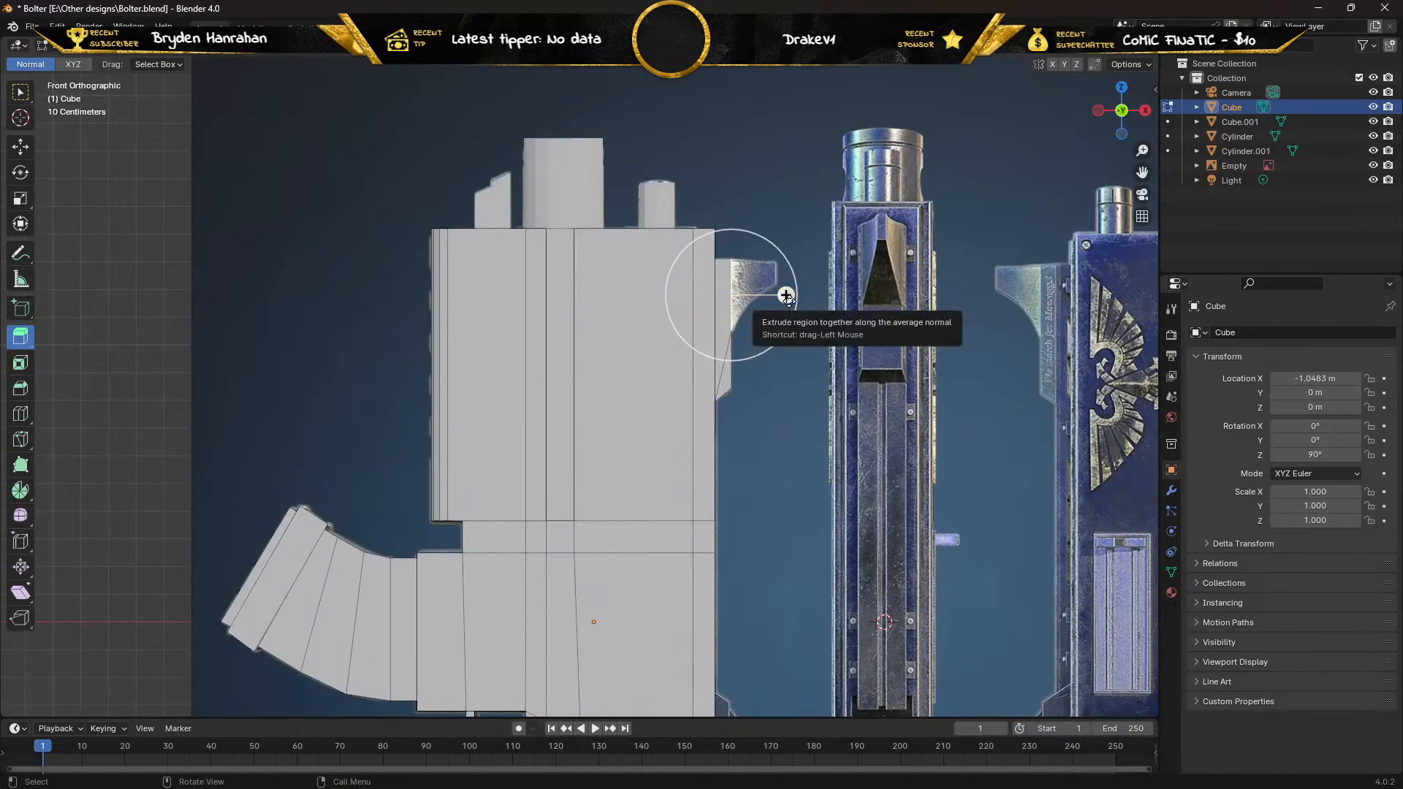
drag(786, 295, 804, 294)
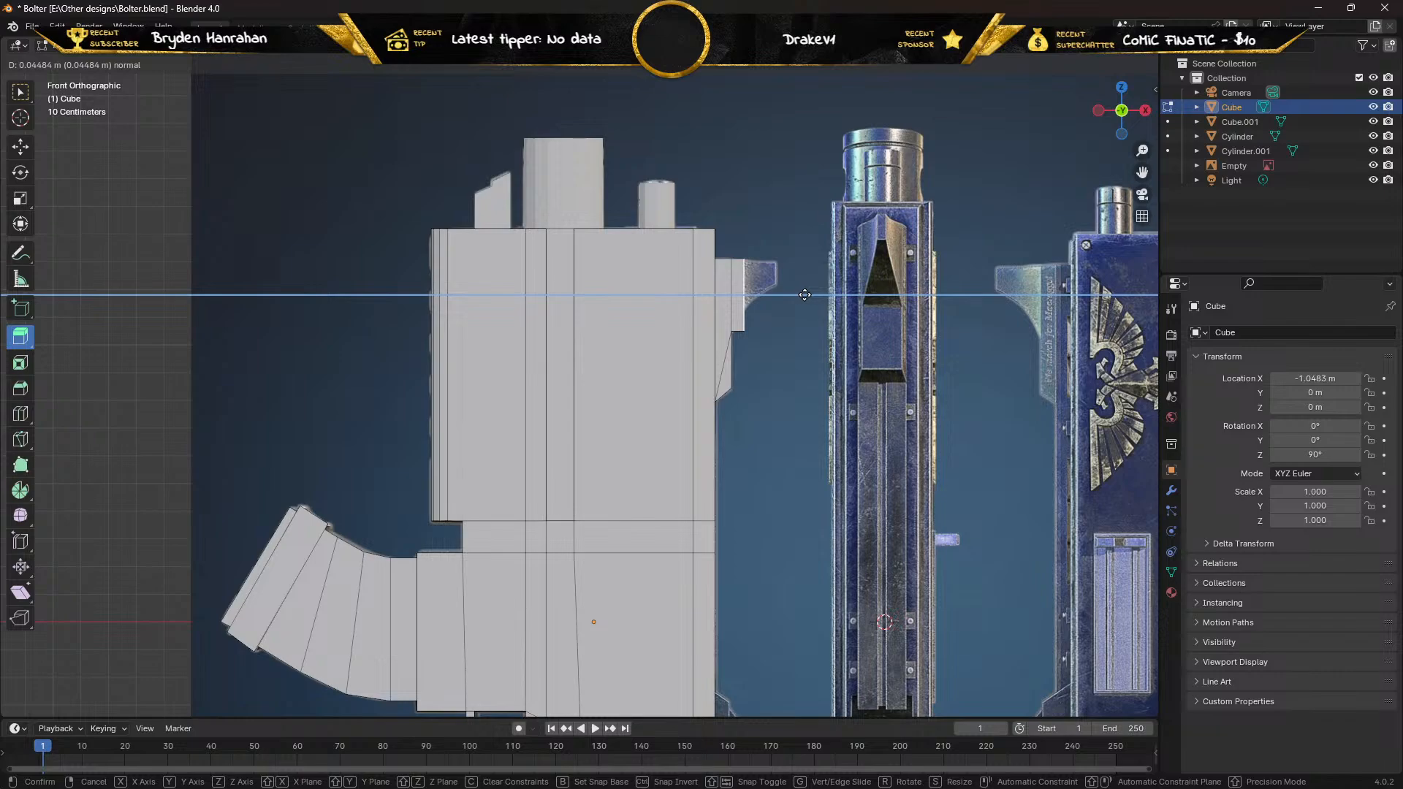
drag(805, 295, 821, 292)
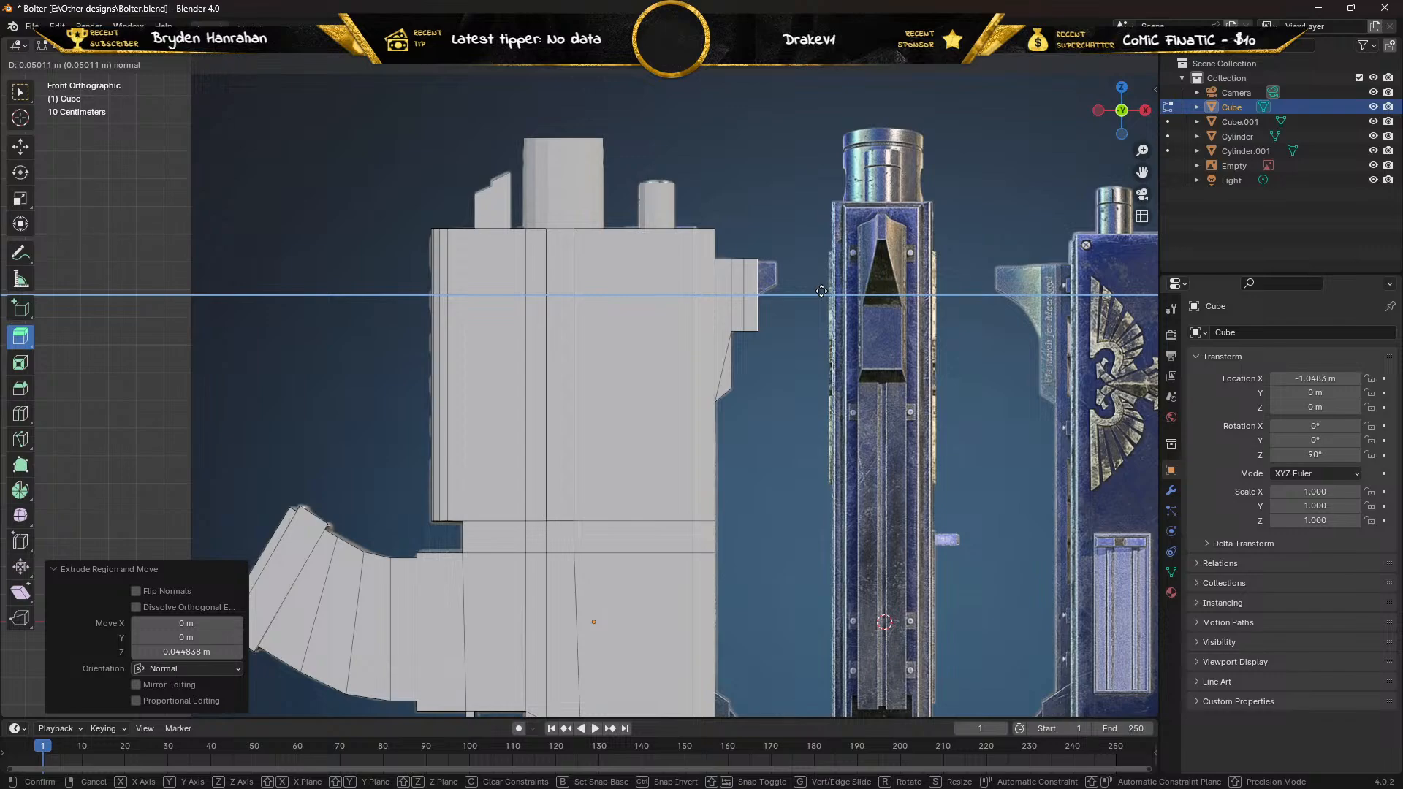
drag(821, 291, 837, 291)
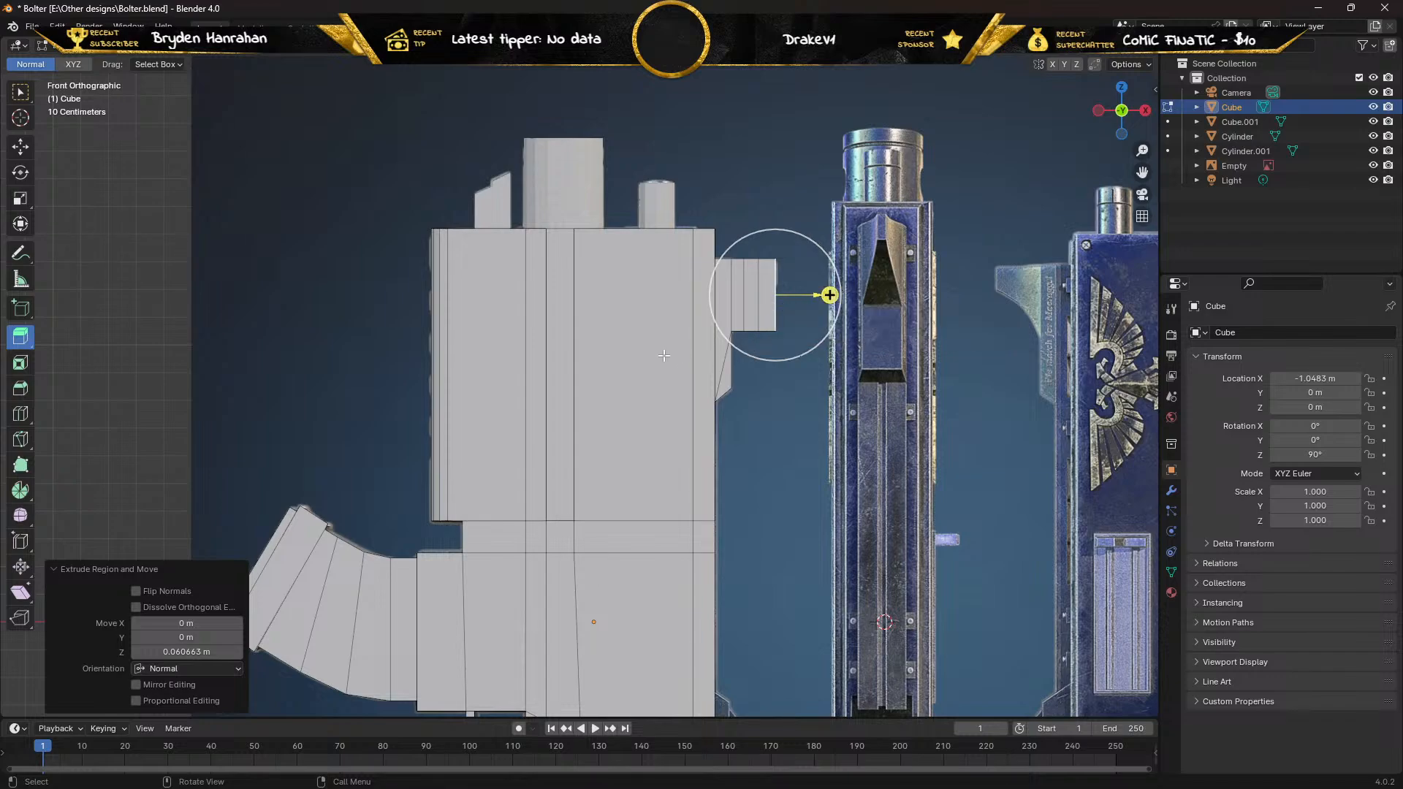
With X-ray on, raise the lower vertices at the sight's first two segment boundaries to the reference's curved underside, the second by about 0.137 m.
click(21, 147)
click(1091, 45)
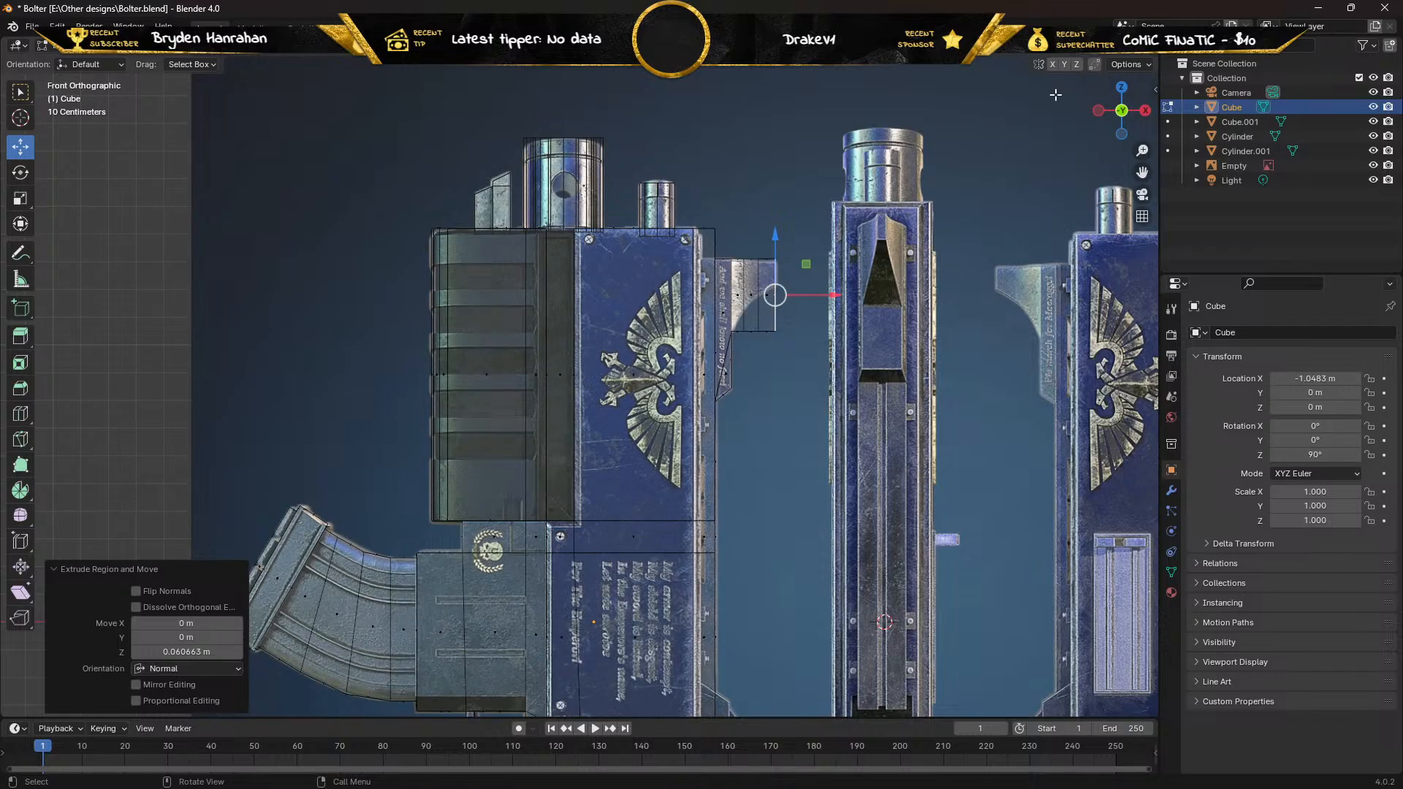
scroll(1056, 95, up, 3)
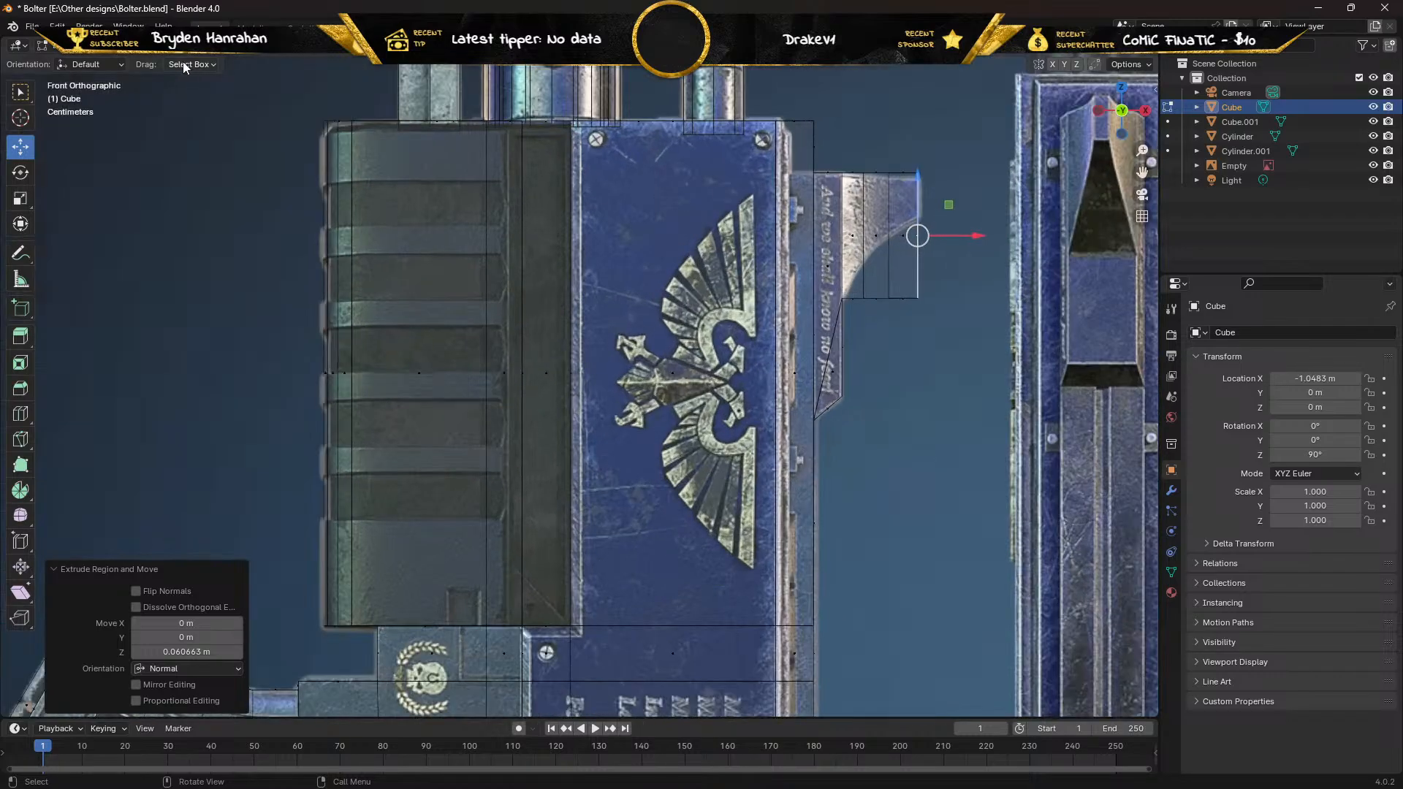
click(115, 46)
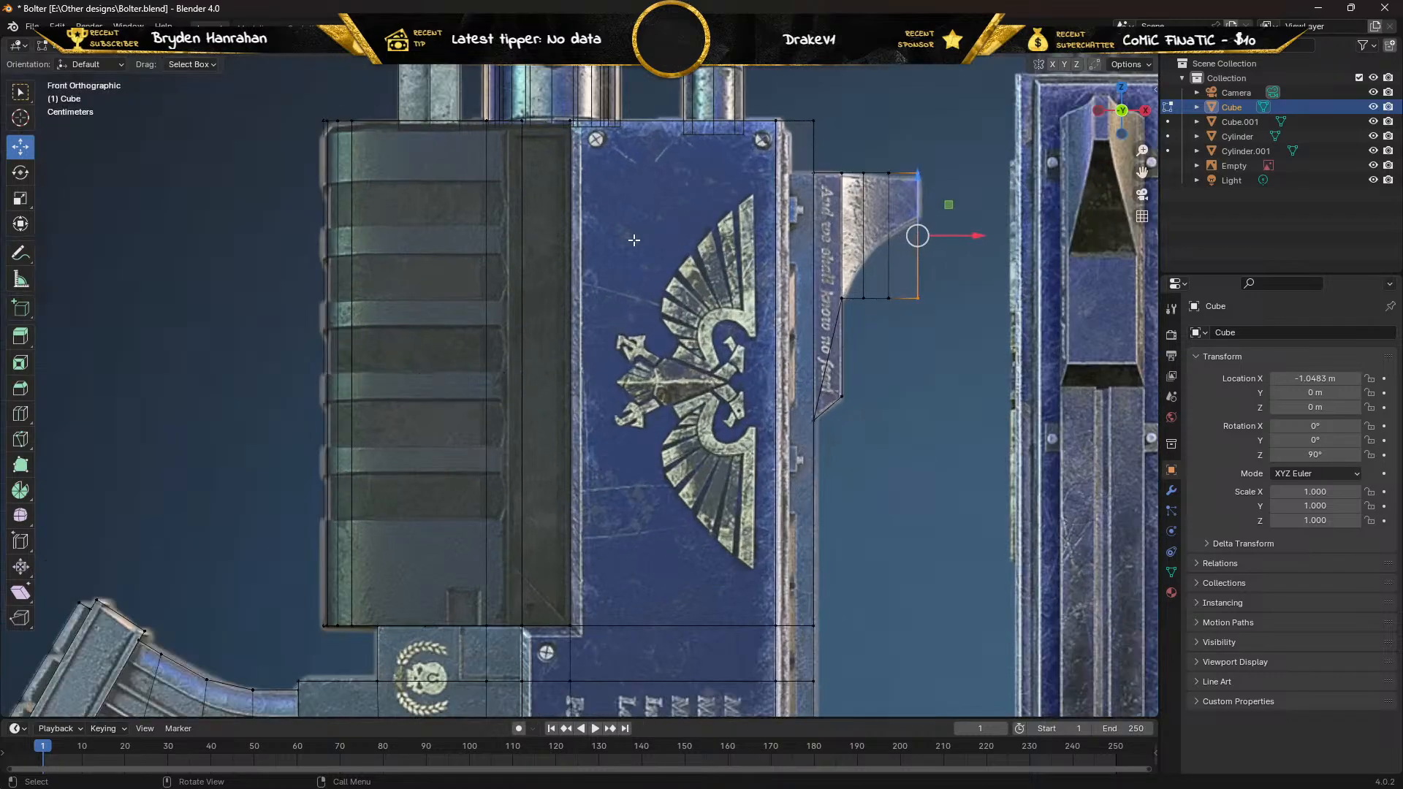
click(863, 296)
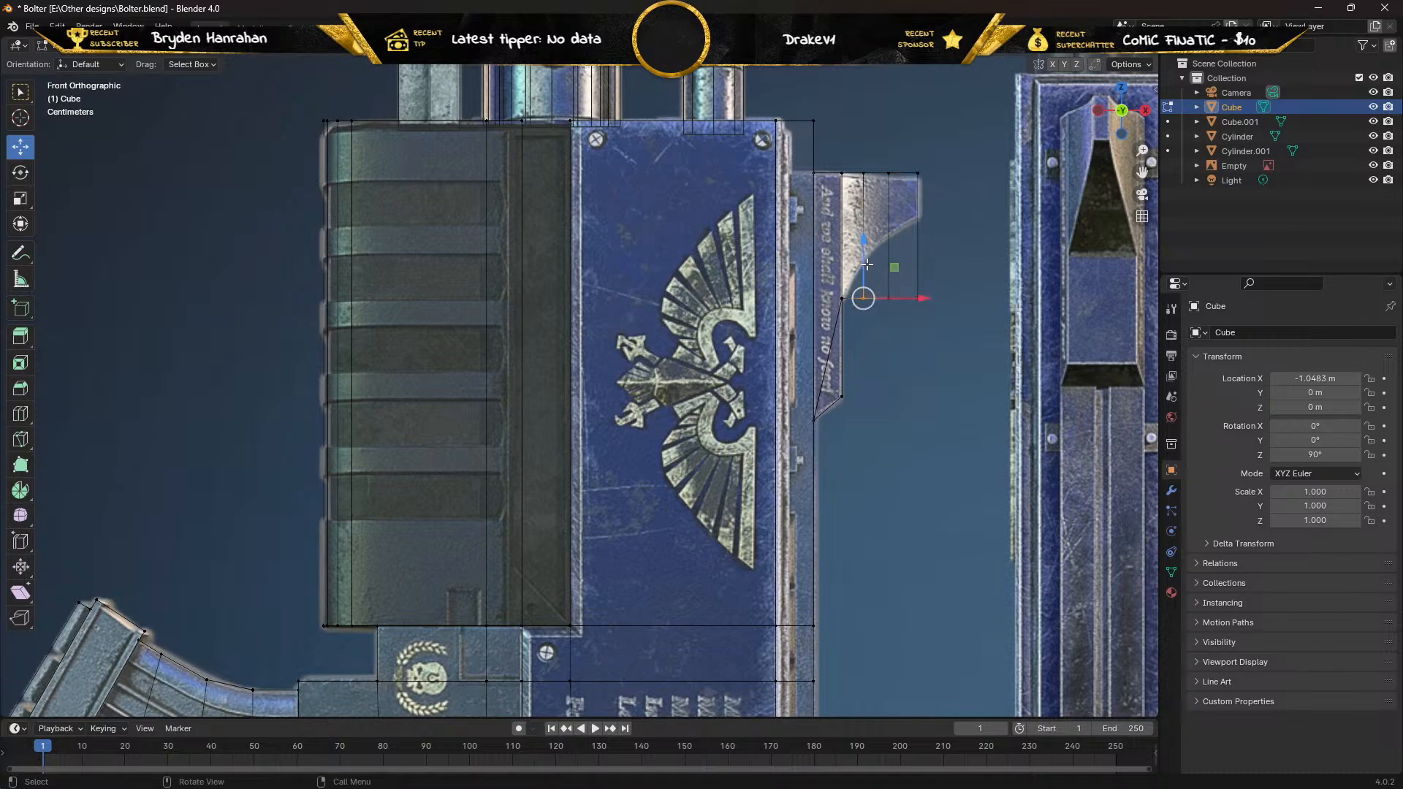
drag(863, 238, 887, 169)
click(888, 298)
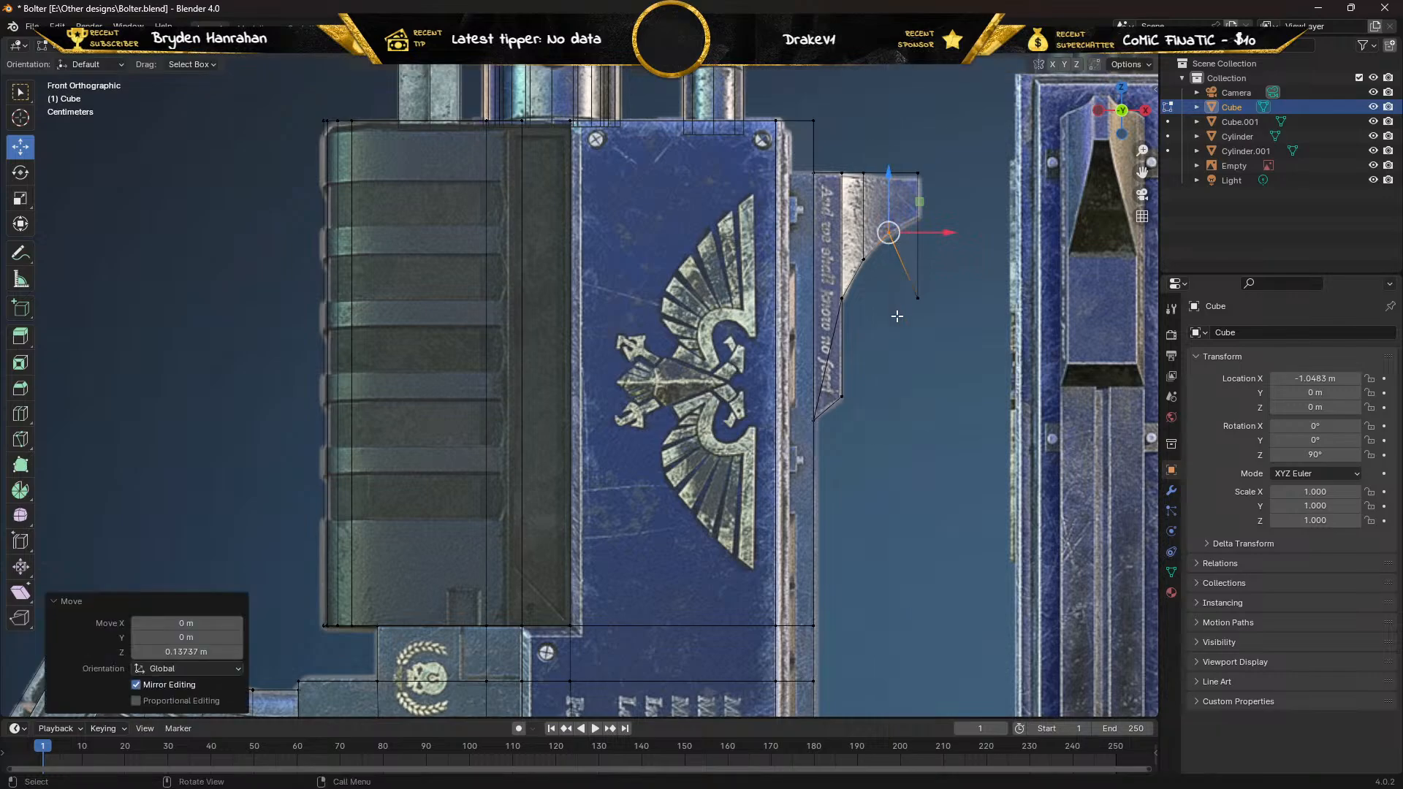
Raise the sight tip's lower vertices by about 0.168 m and lower its top-edge vertices to the reference's slope, the tip's by about 0.013 m.
drag(898, 315, 914, 152)
scroll(879, 130, up, 1)
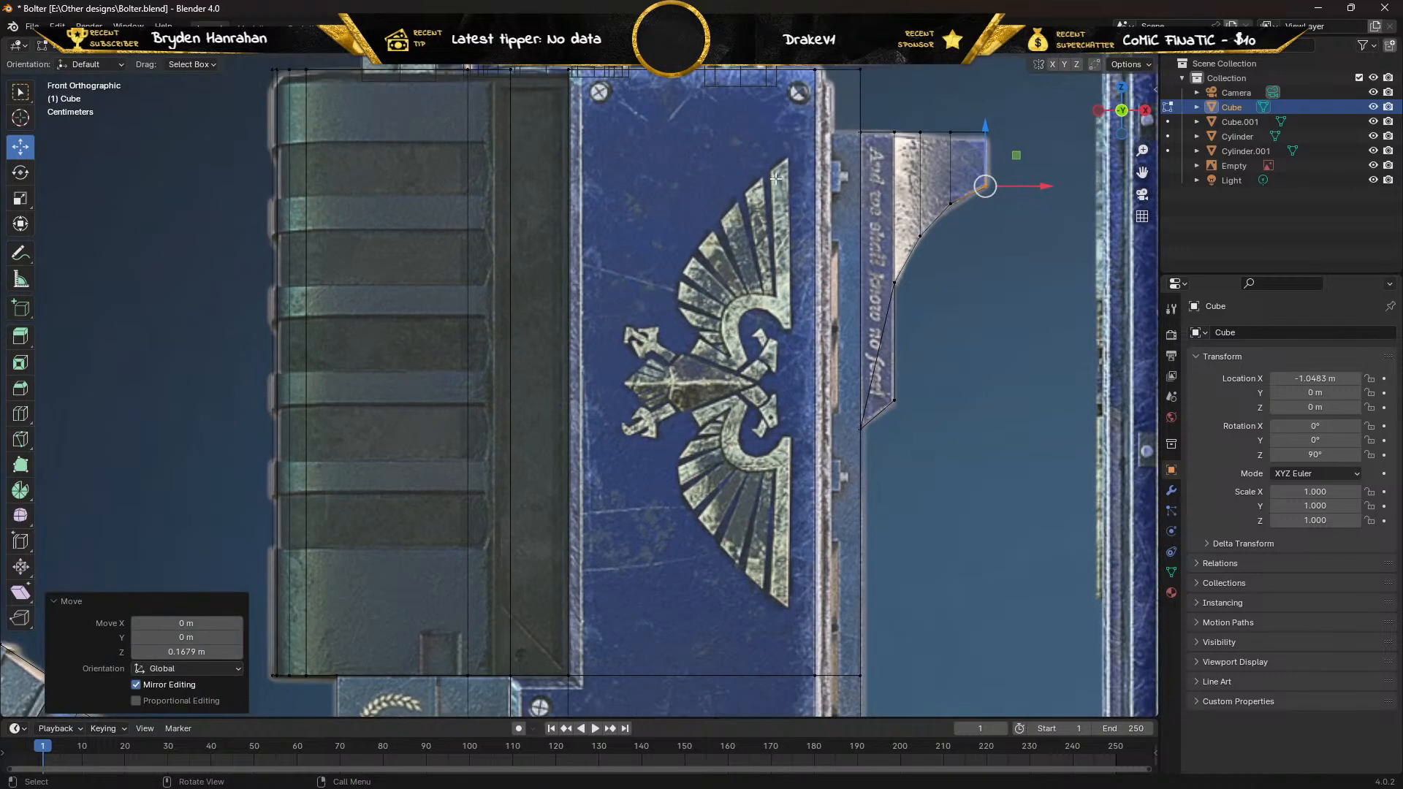
shift+middle_drag(776, 178, 438, 405)
scroll(603, 301, up, 1)
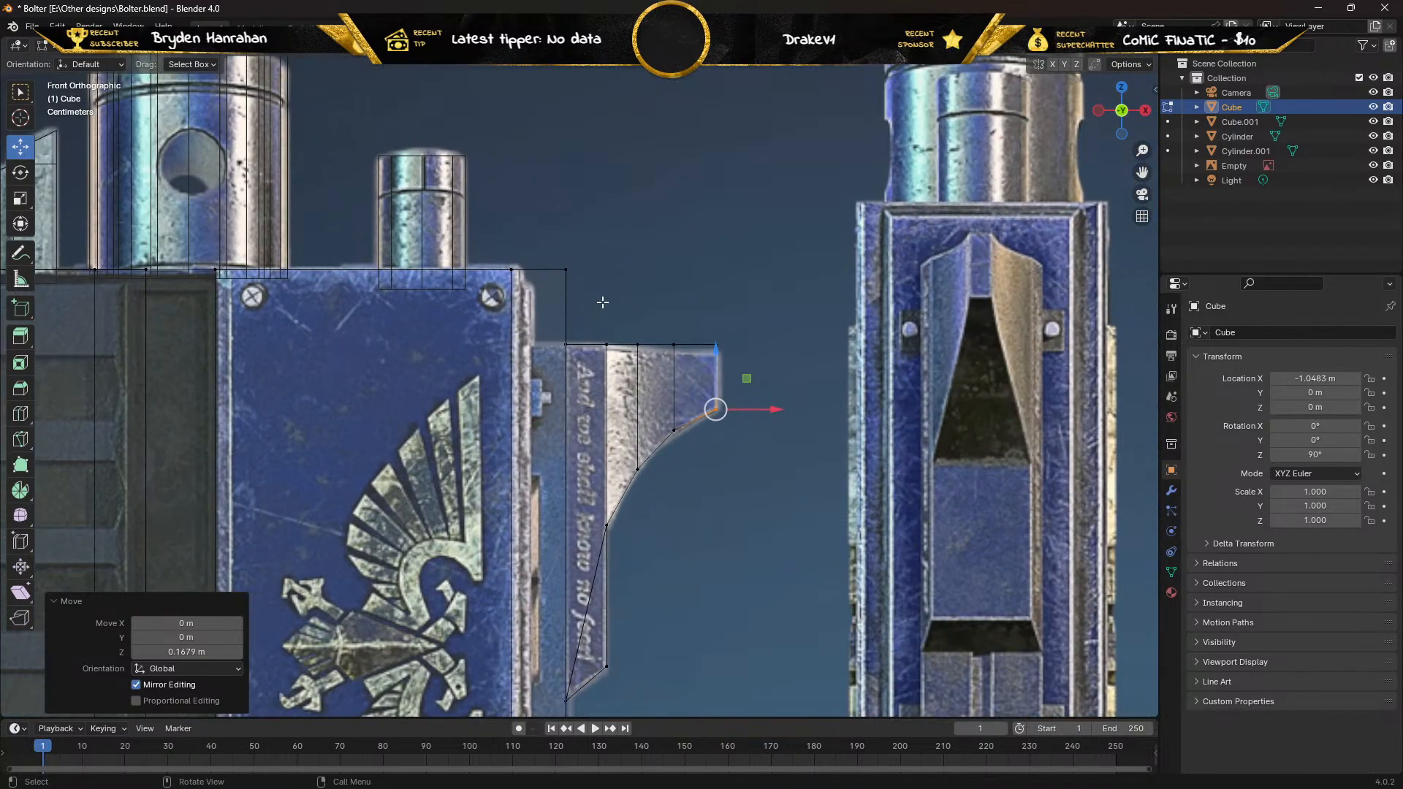
scroll(603, 302, up, 1)
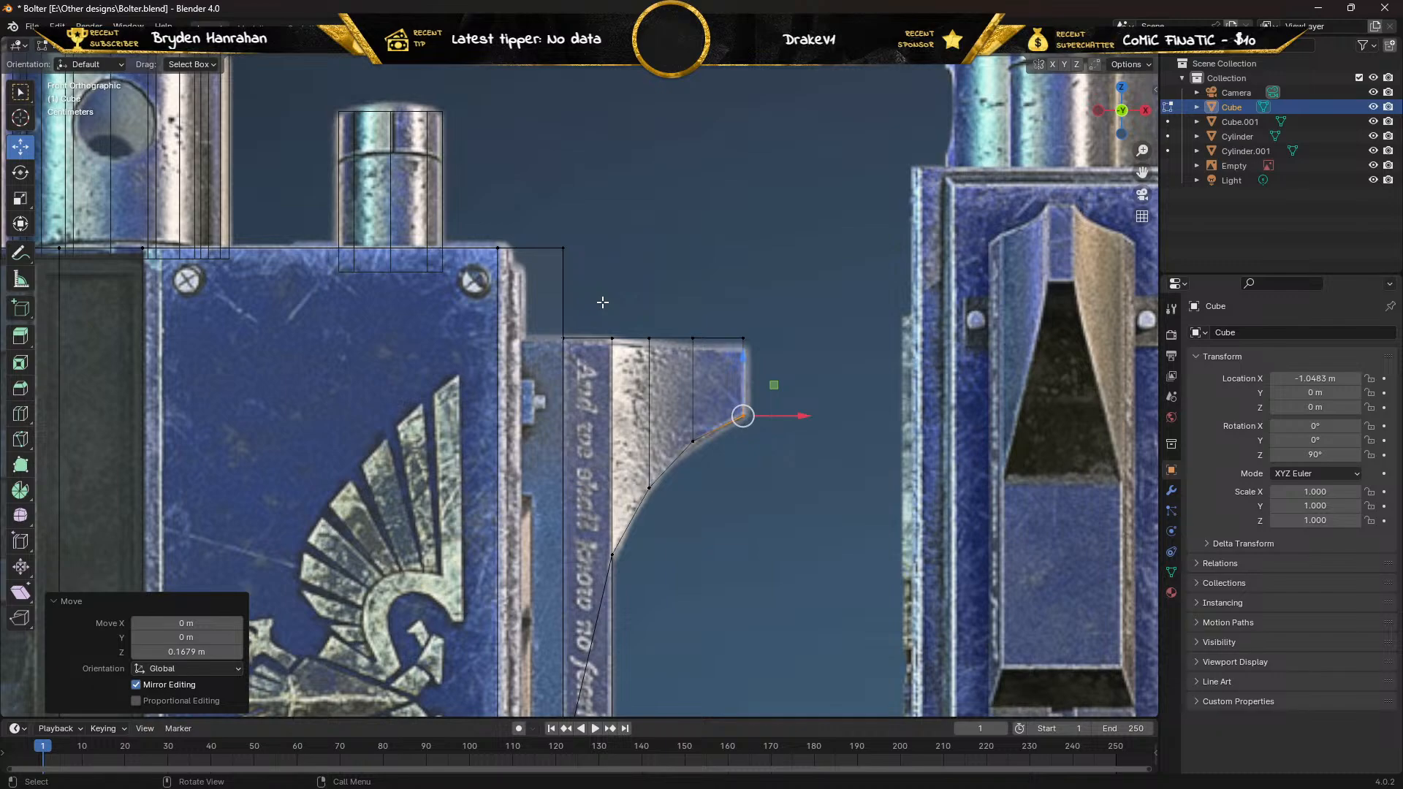
drag(682, 319, 702, 354)
drag(634, 321, 670, 352)
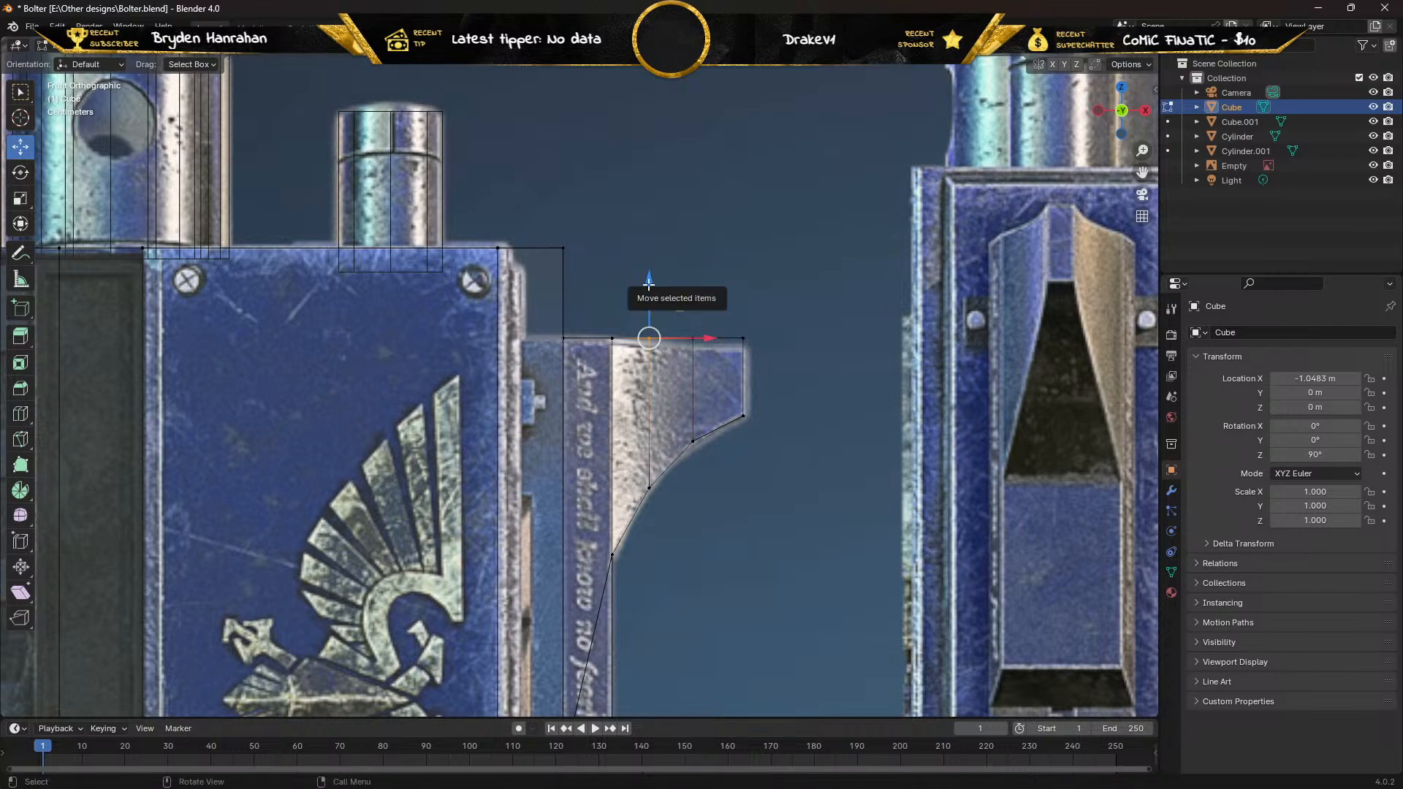
drag(647, 290, 684, 357)
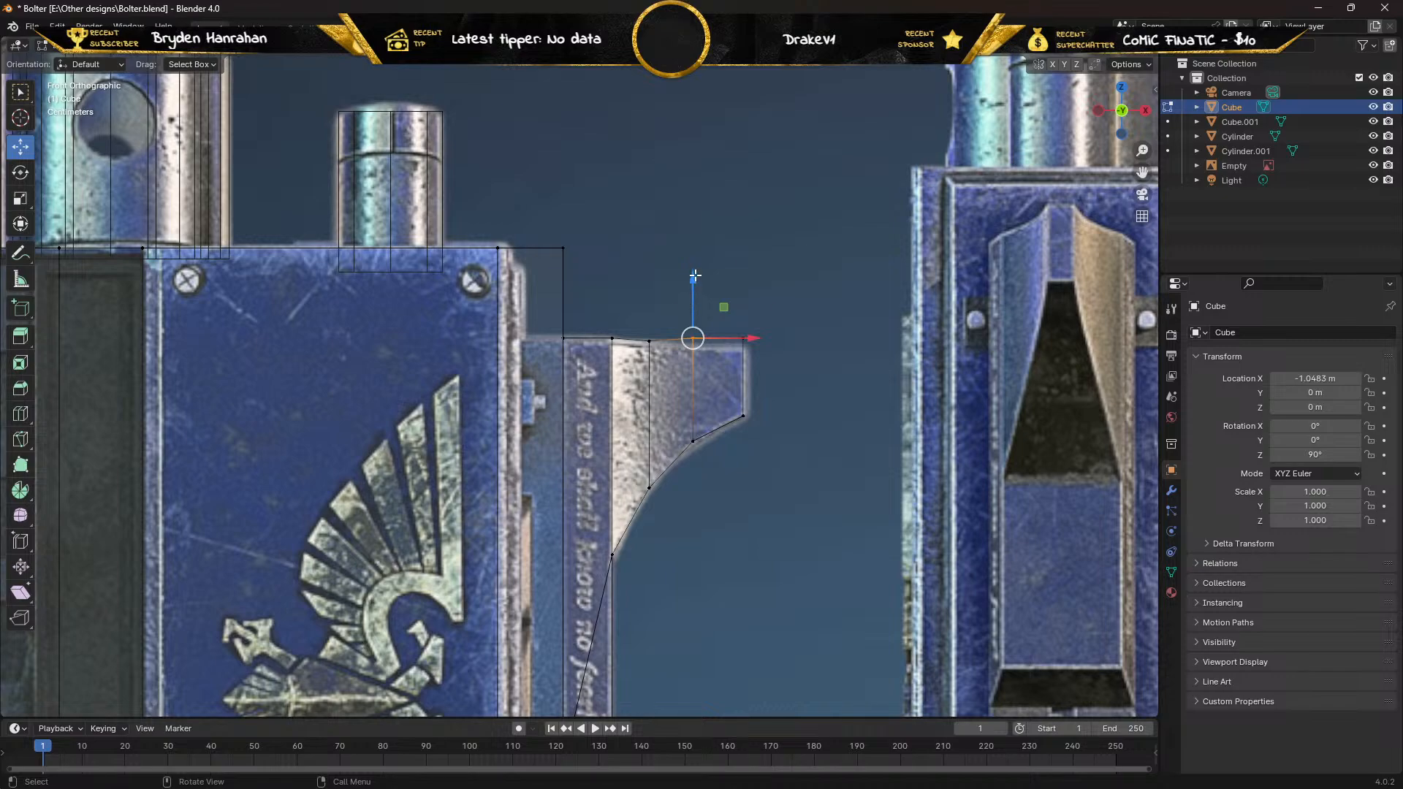
drag(693, 283, 753, 354)
drag(743, 278, 742, 292)
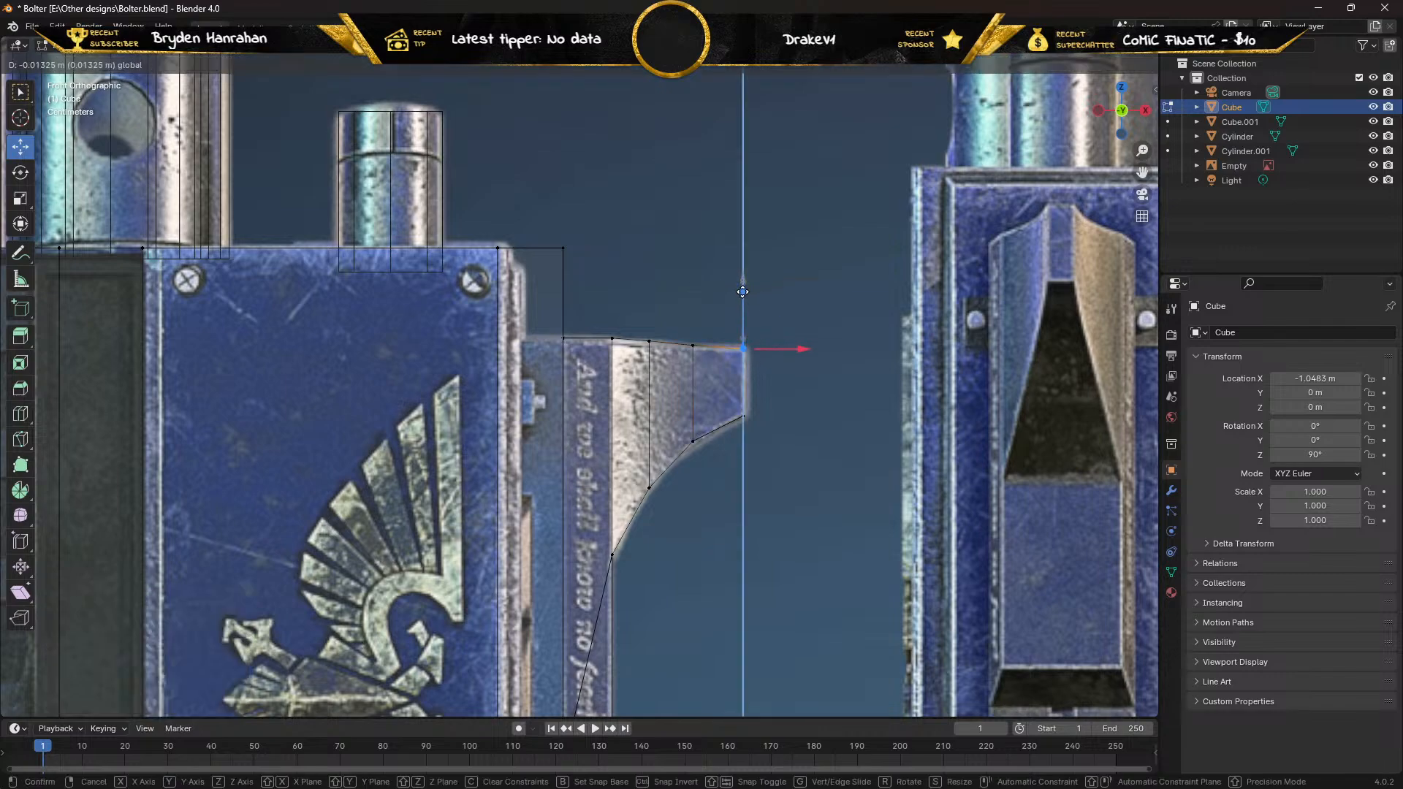
drag(742, 291, 743, 291)
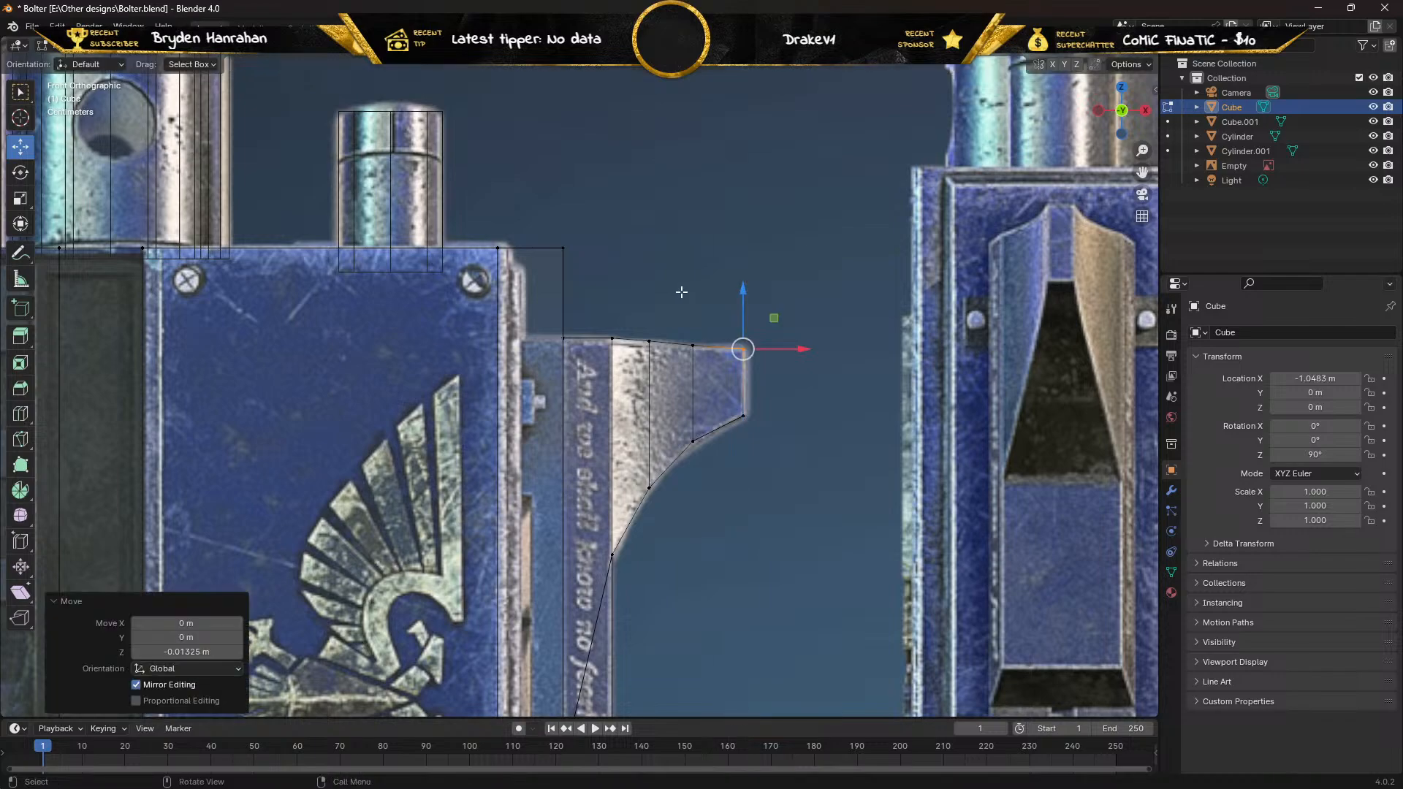
Compare the blocked-out gun body with the reference image in front view, from the sight down to the lower receiver and back.
scroll(683, 292, down, 1)
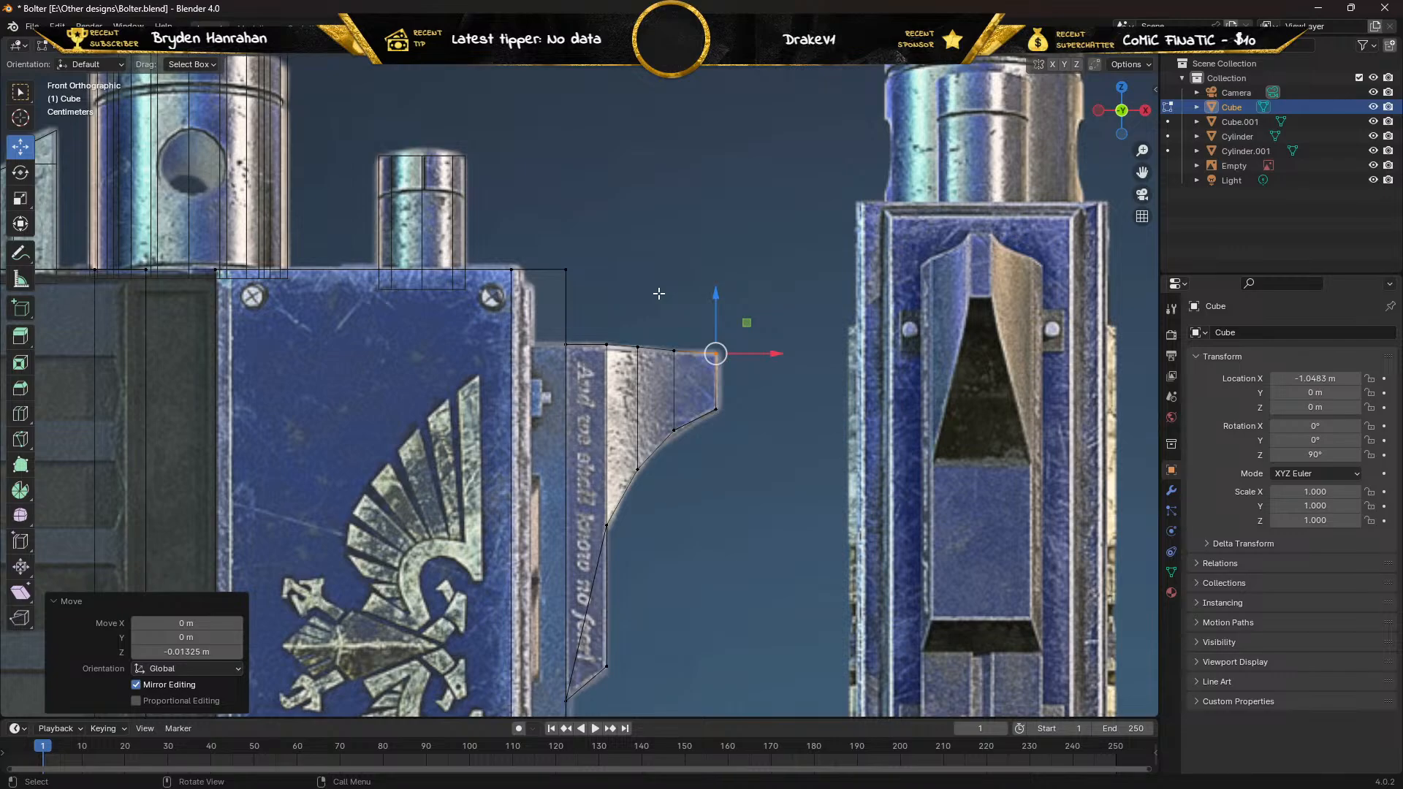
mouse_move(657, 285)
middle_down()
mouse_move(613, 287)
mouse_move(658, 276)
middle_up()
key(KP_1)
mouse_move(577, 239)
middle_down()
mouse_move(579, 264)
mouse_move(575, 248)
middle_up()
key(KP_1)
scroll(575, 248, down, 4)
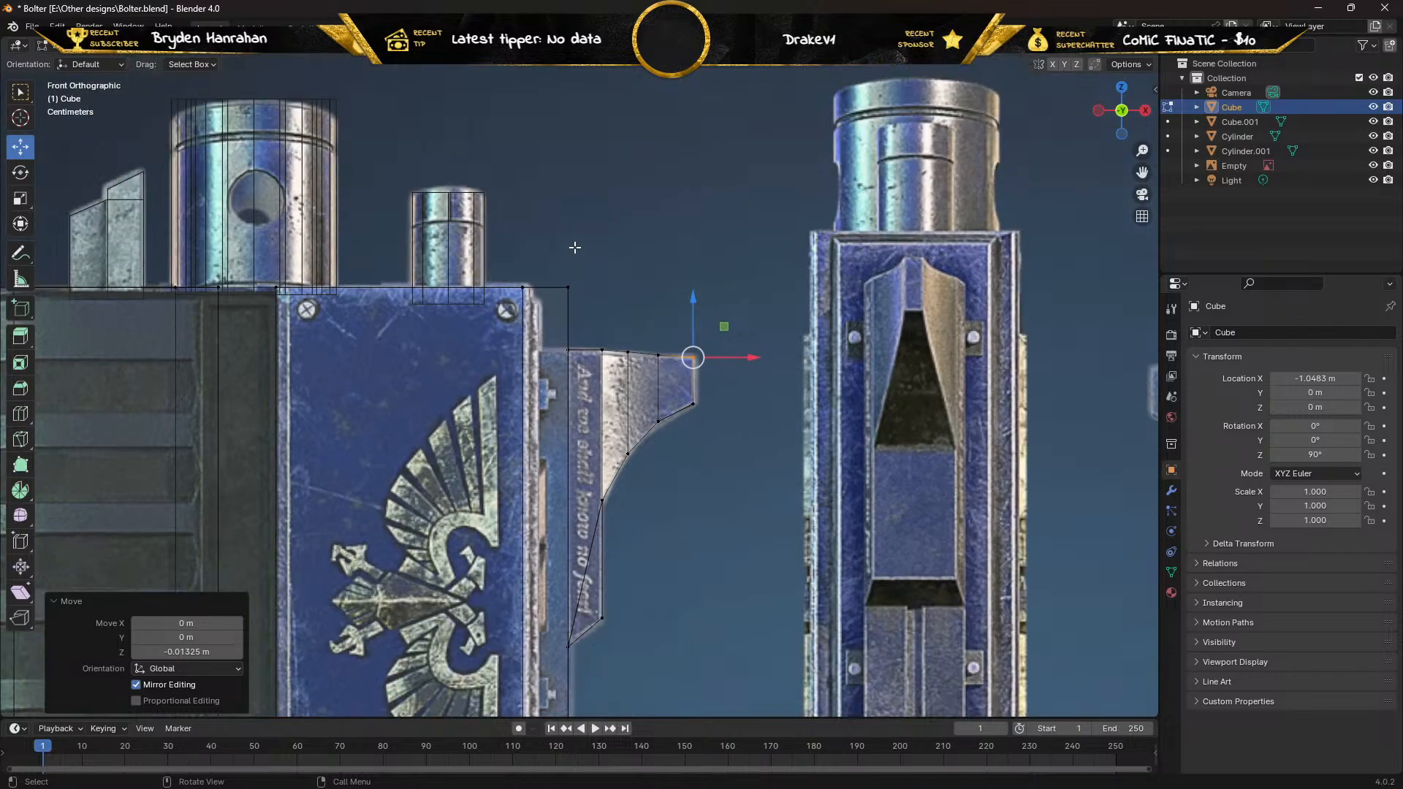
scroll(575, 248, down, 1)
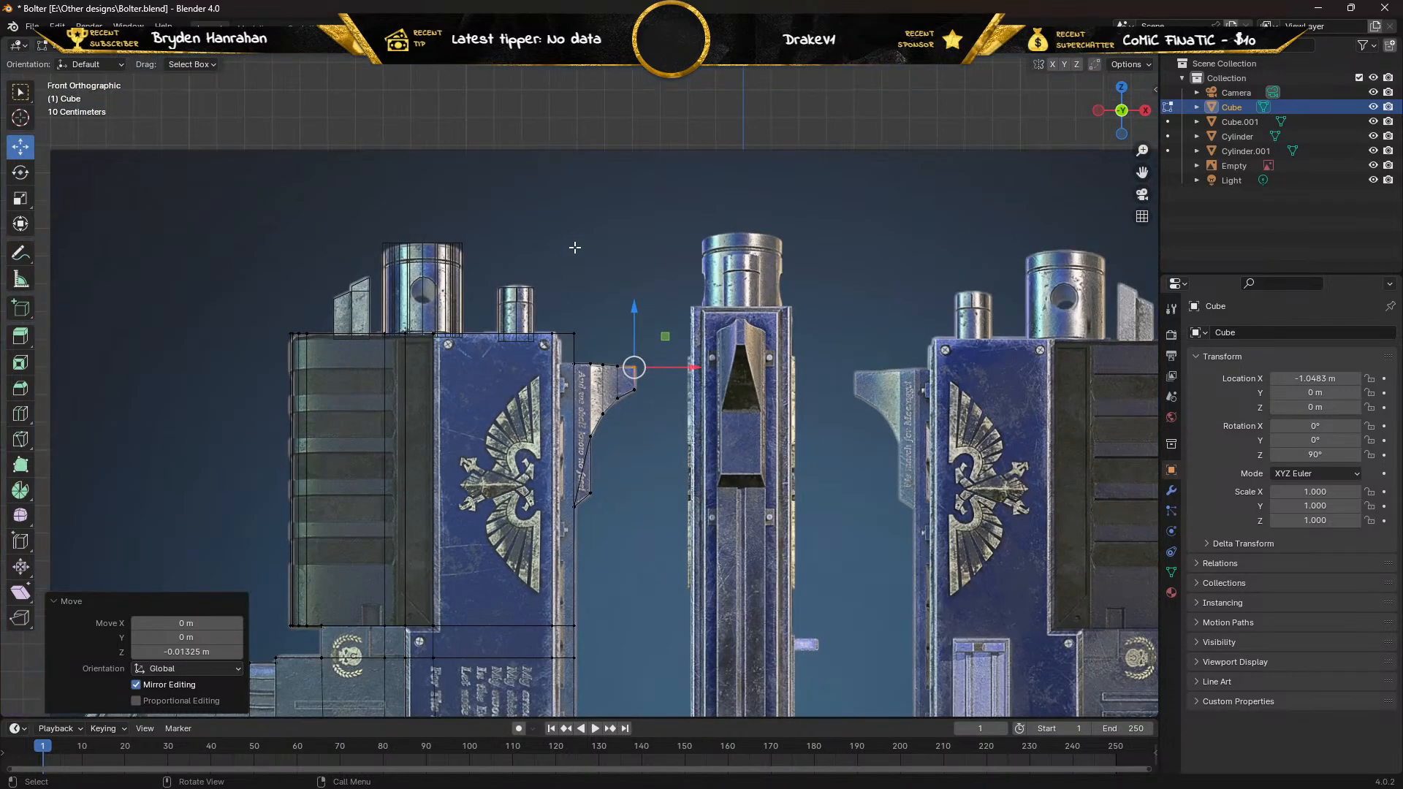
scroll(576, 248, down, 1)
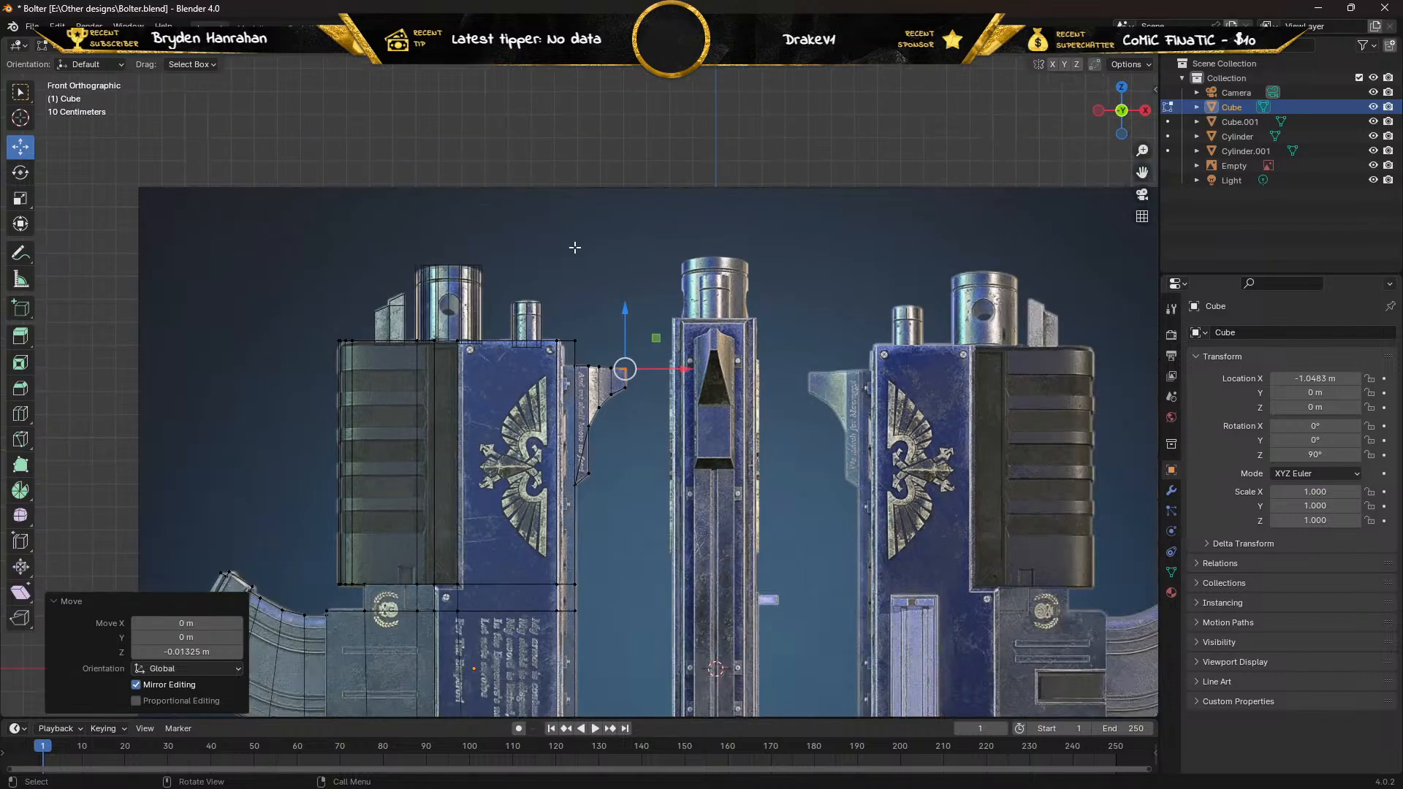
scroll(575, 248, down, 1)
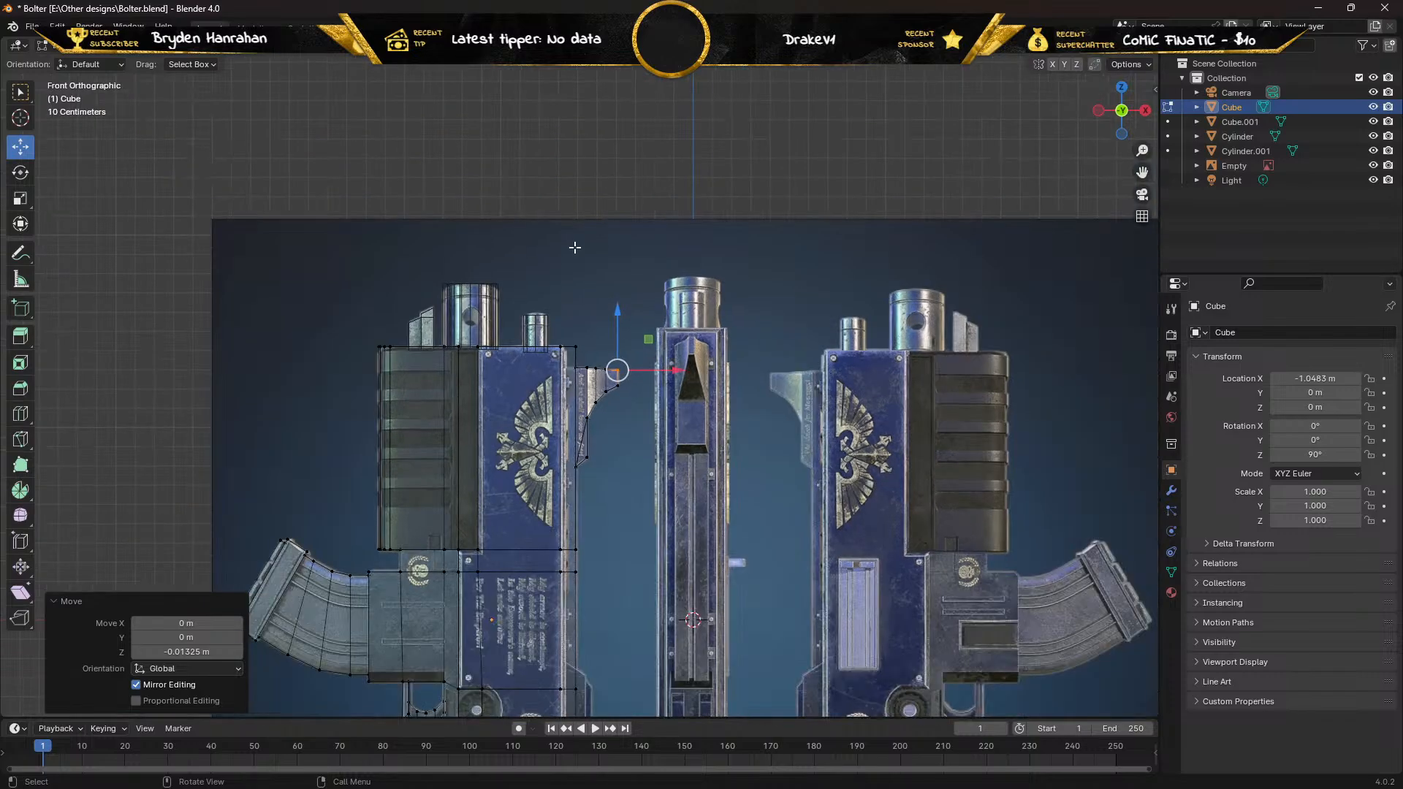
scroll(575, 248, down, 1)
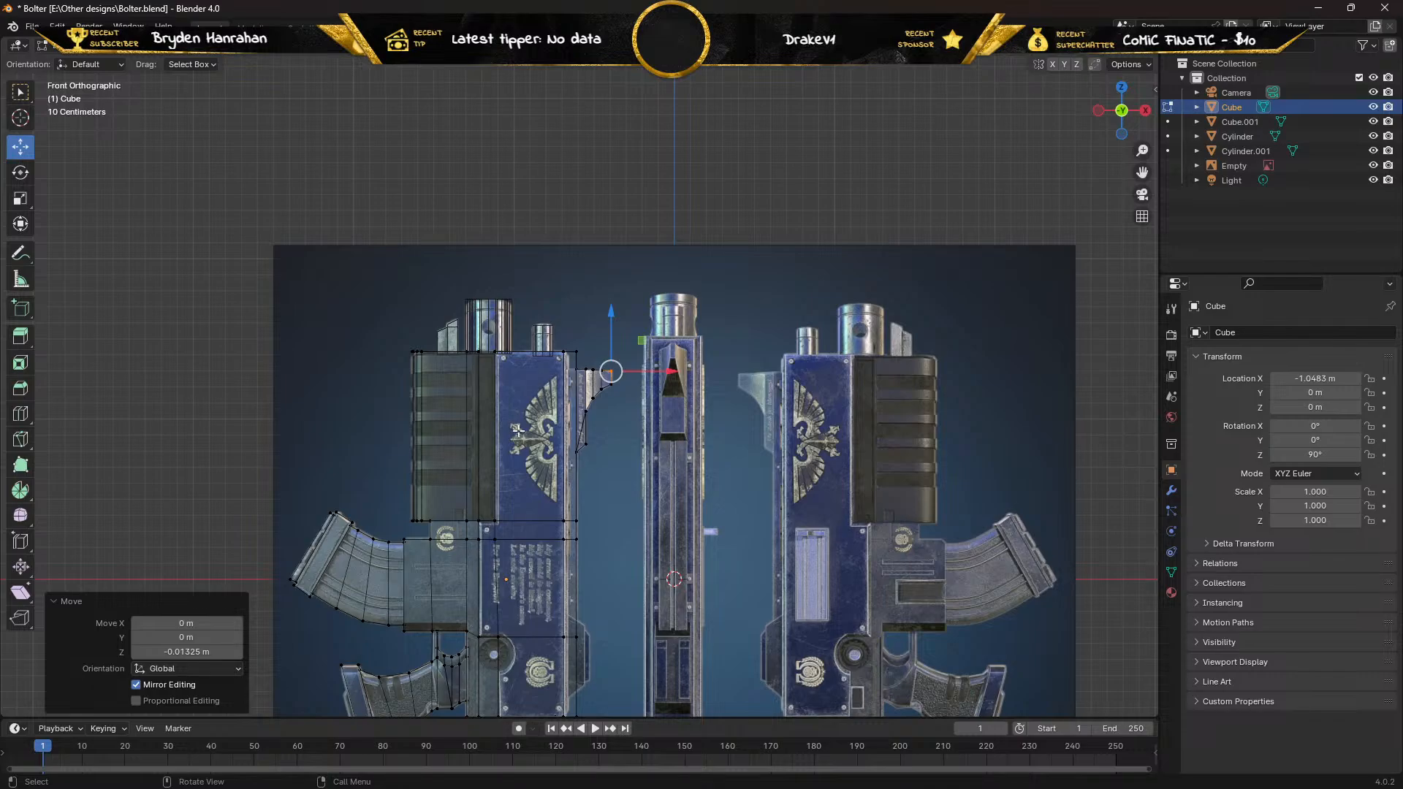
mouse_move(517, 431)
middle_down()
mouse_move(504, 421)
mouse_move(520, 398)
mouse_move(516, 425)
middle_up()
scroll(544, 427, up, 4)
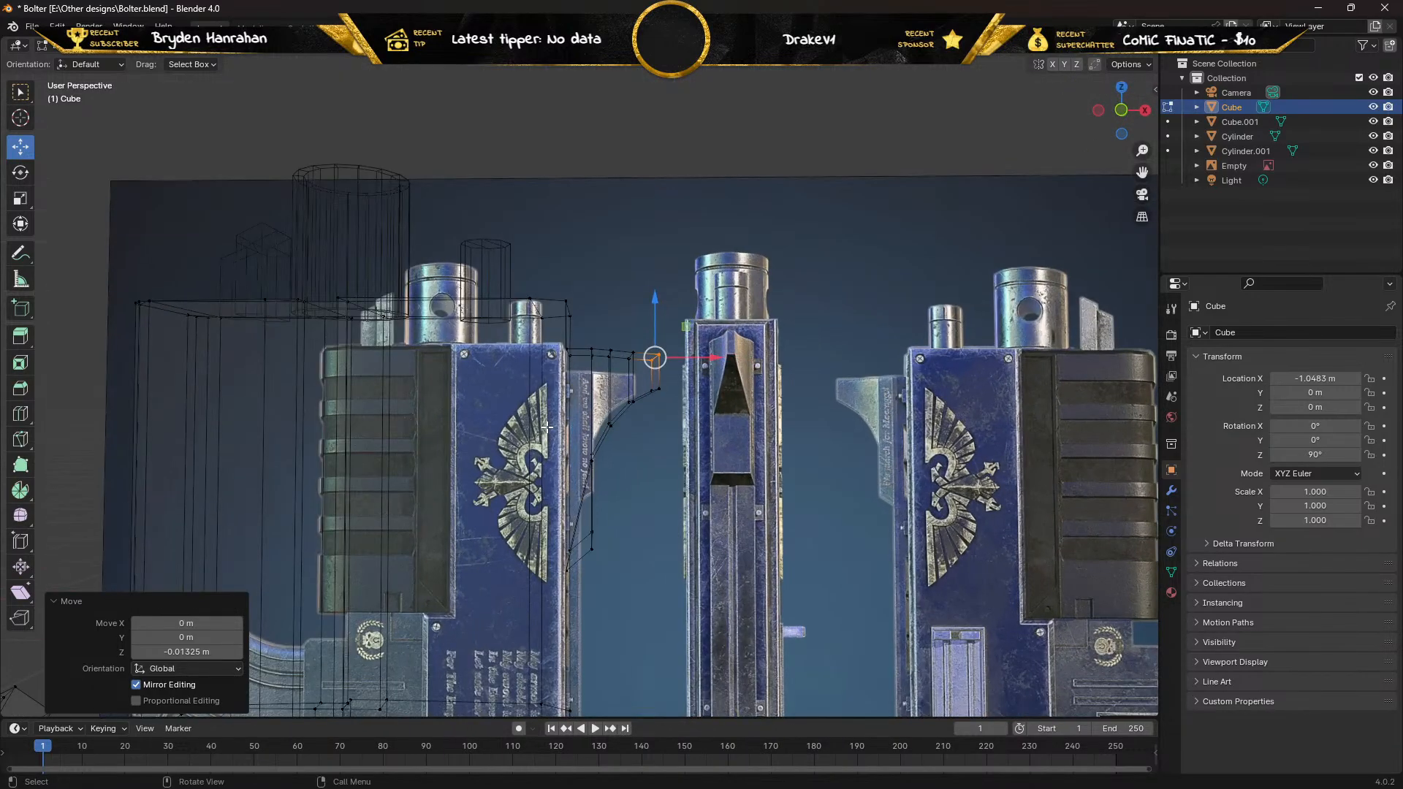
scroll(547, 426, down, 3)
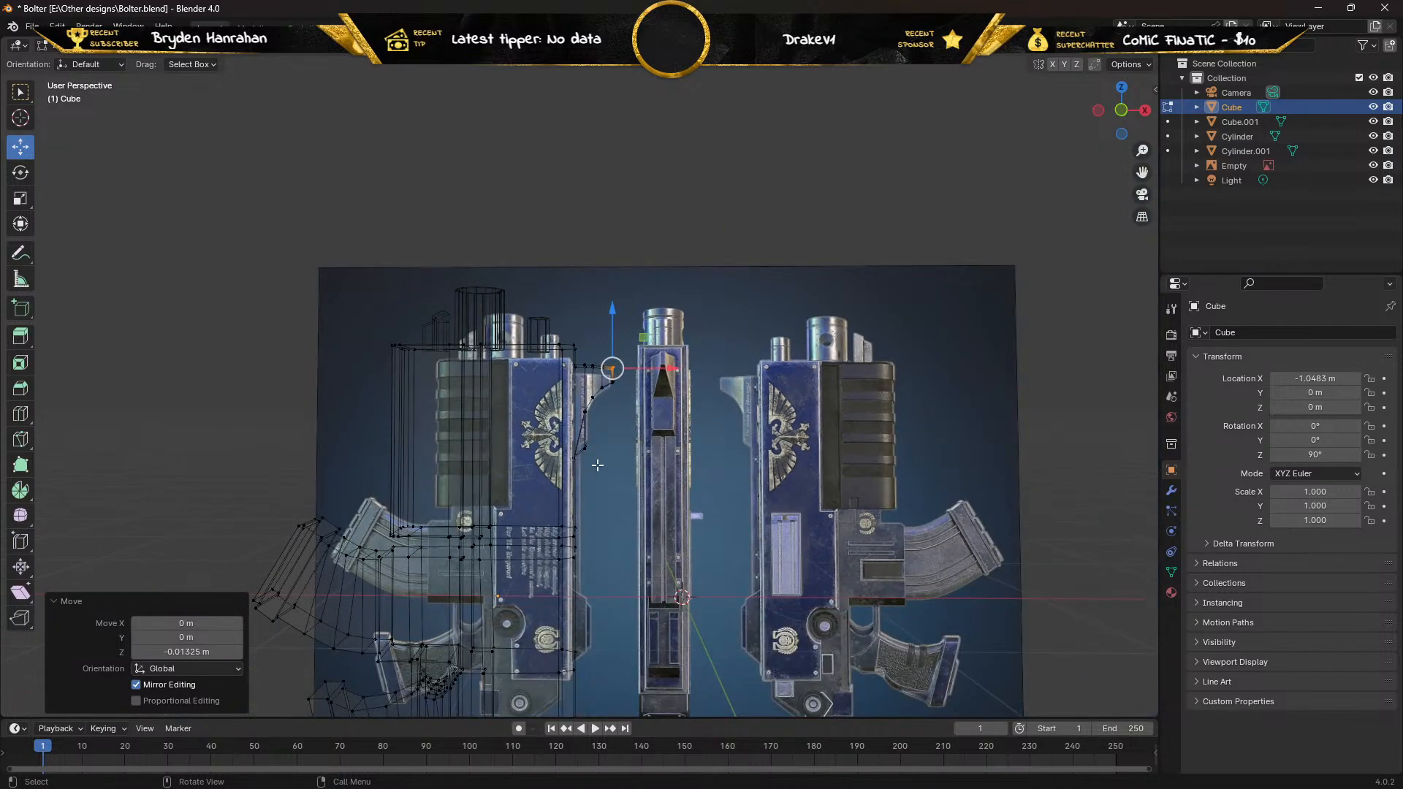
shift+middle_drag(598, 466, 631, 280)
key(KP_1)
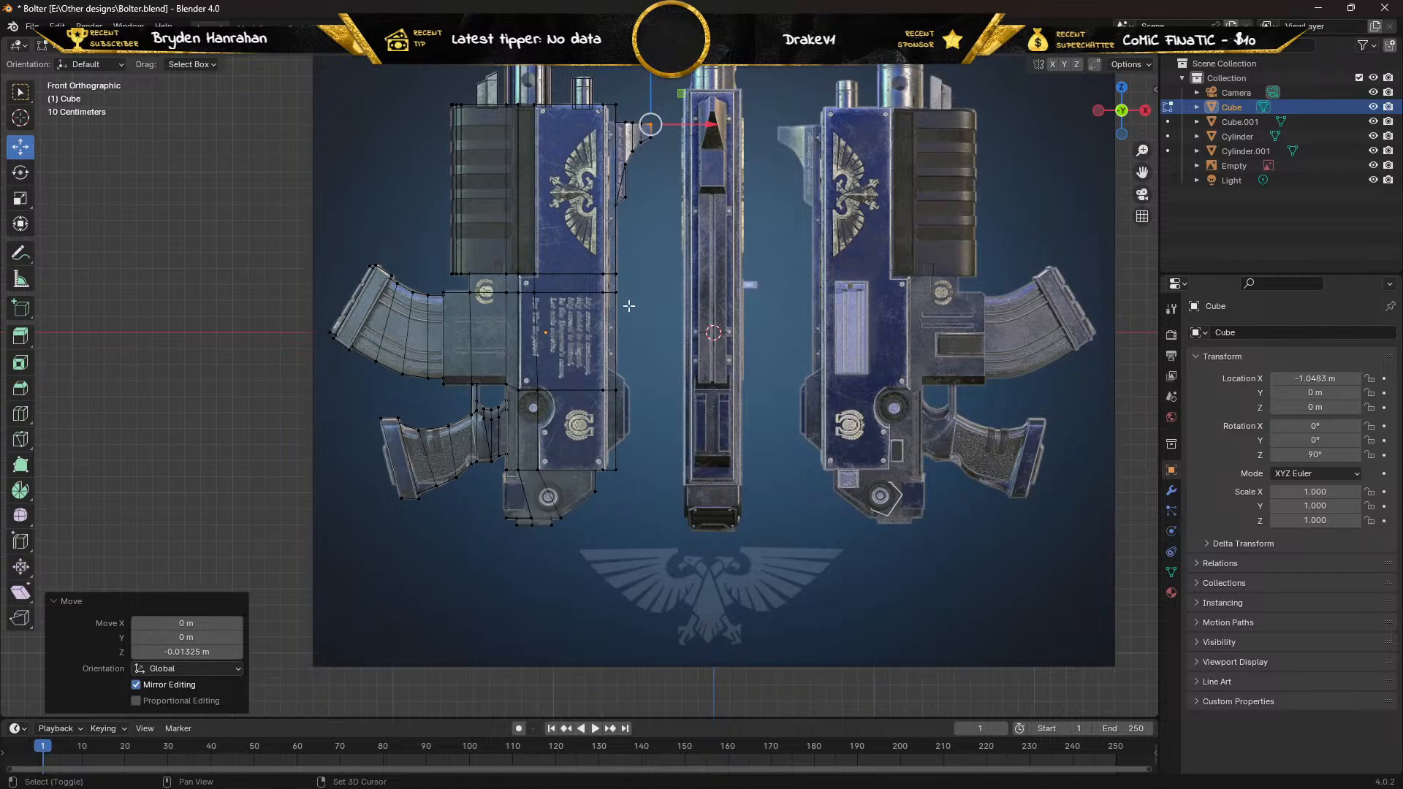
scroll(629, 307, up, 5)
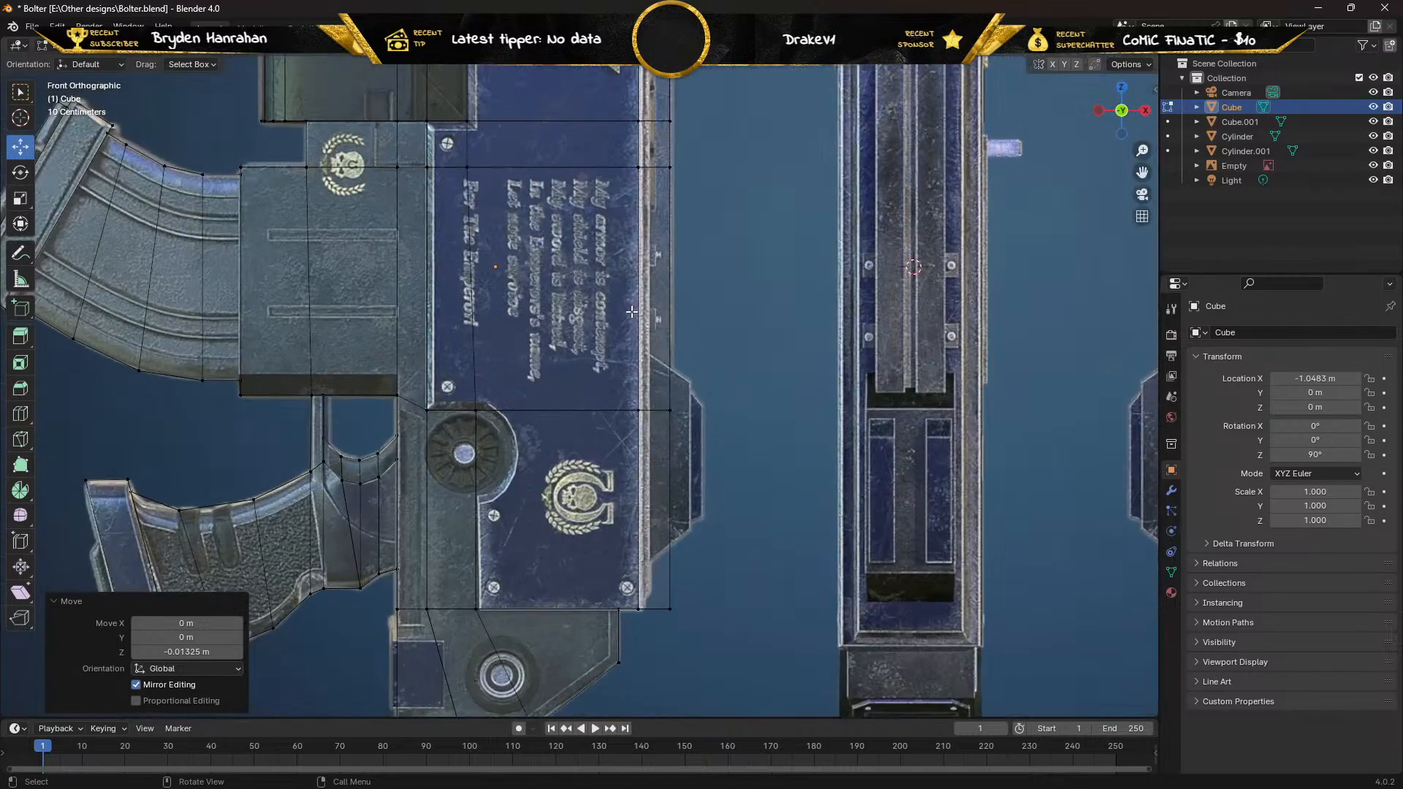
scroll(632, 312, up, 1)
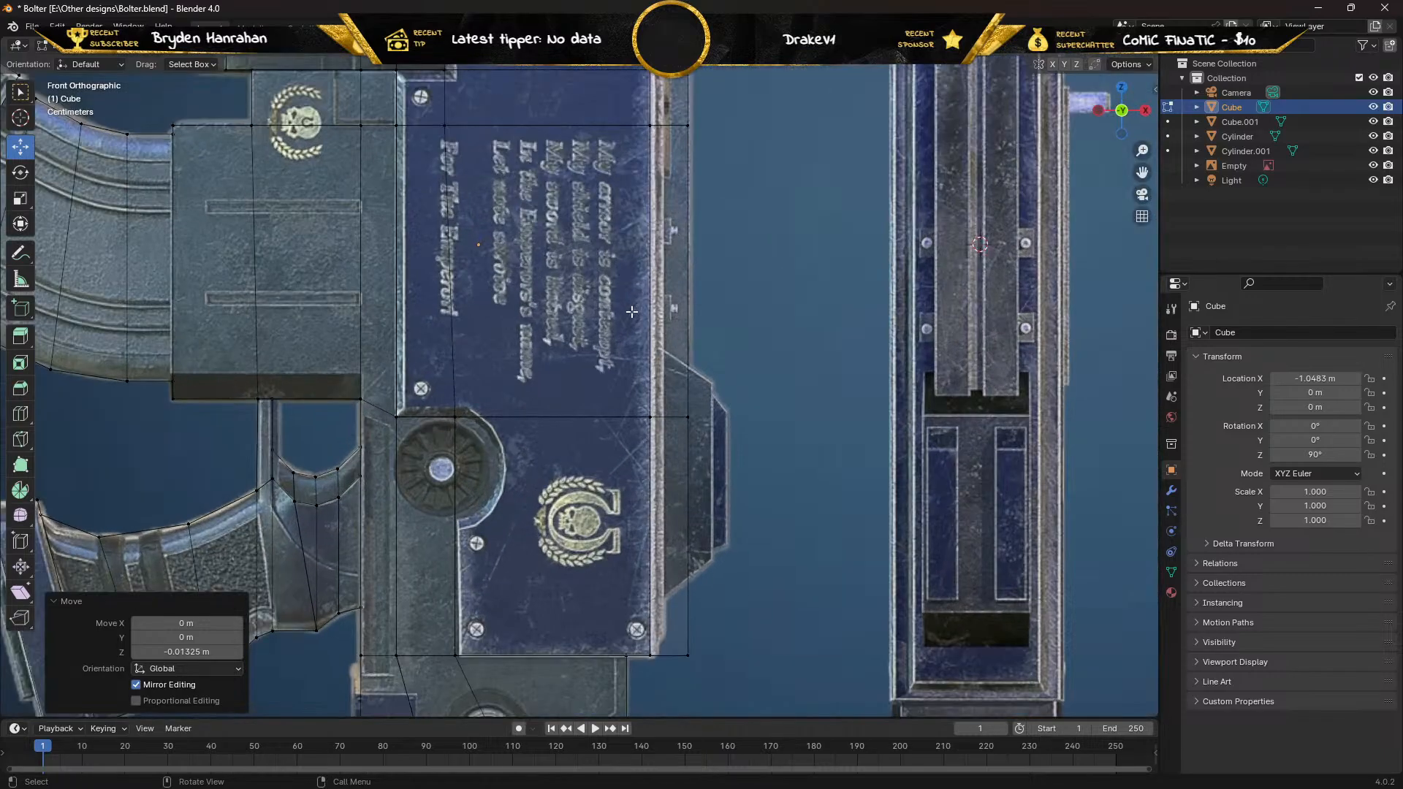
scroll(632, 312, down, 4)
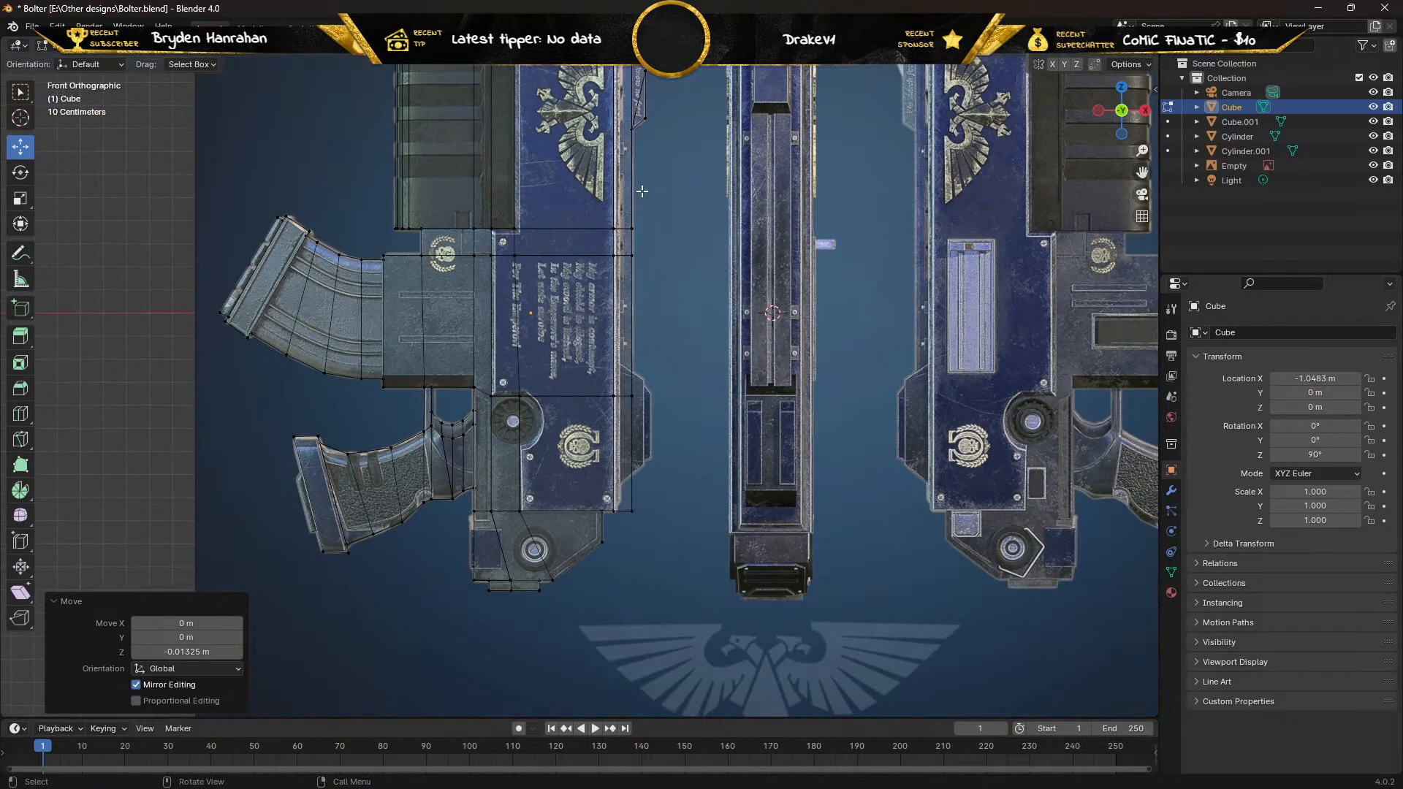
shift+middle_drag(643, 191, 626, 546)
scroll(627, 439, up, 4)
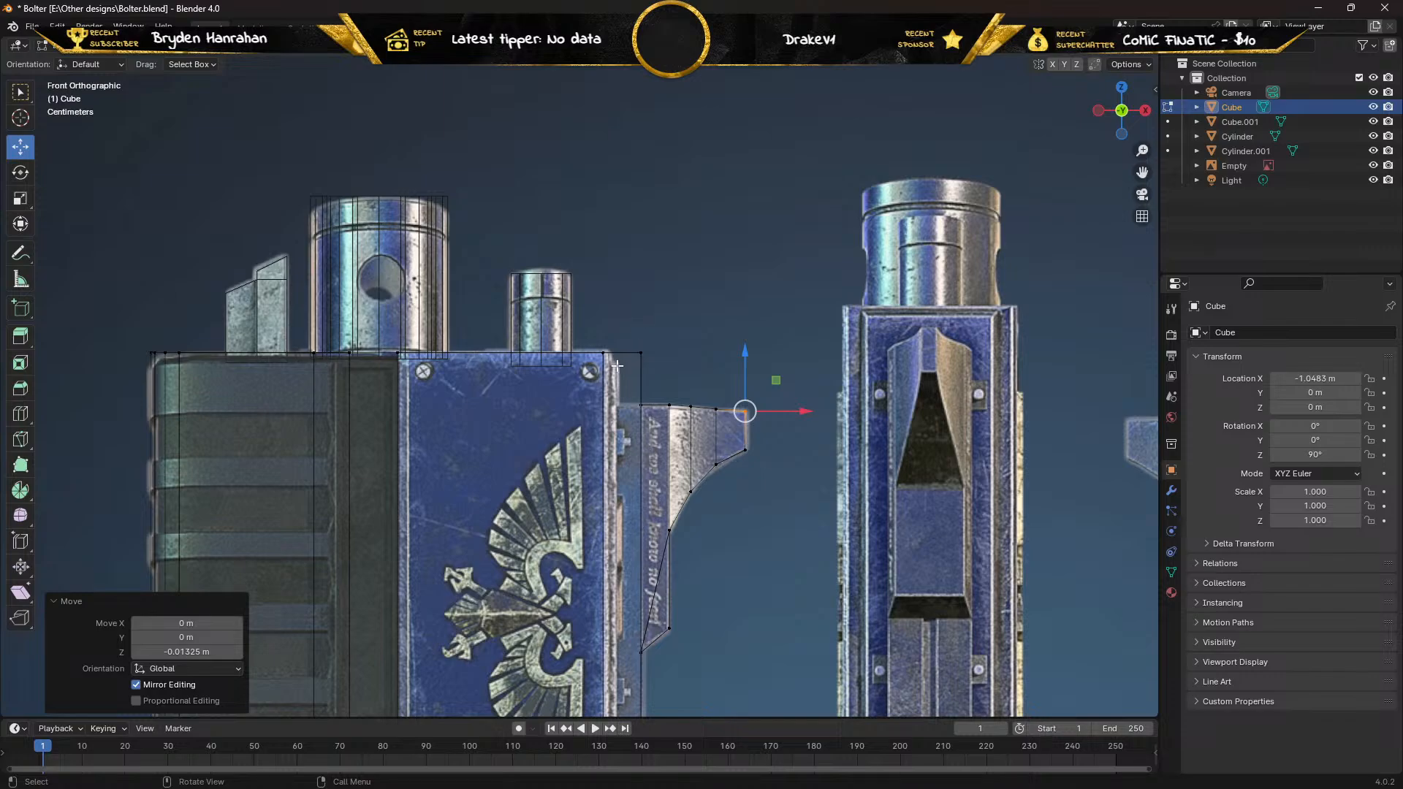
Turn off X-ray so the gun mesh is shown solid, viewed from the sight side.
middle_drag(627, 307, 491, 316)
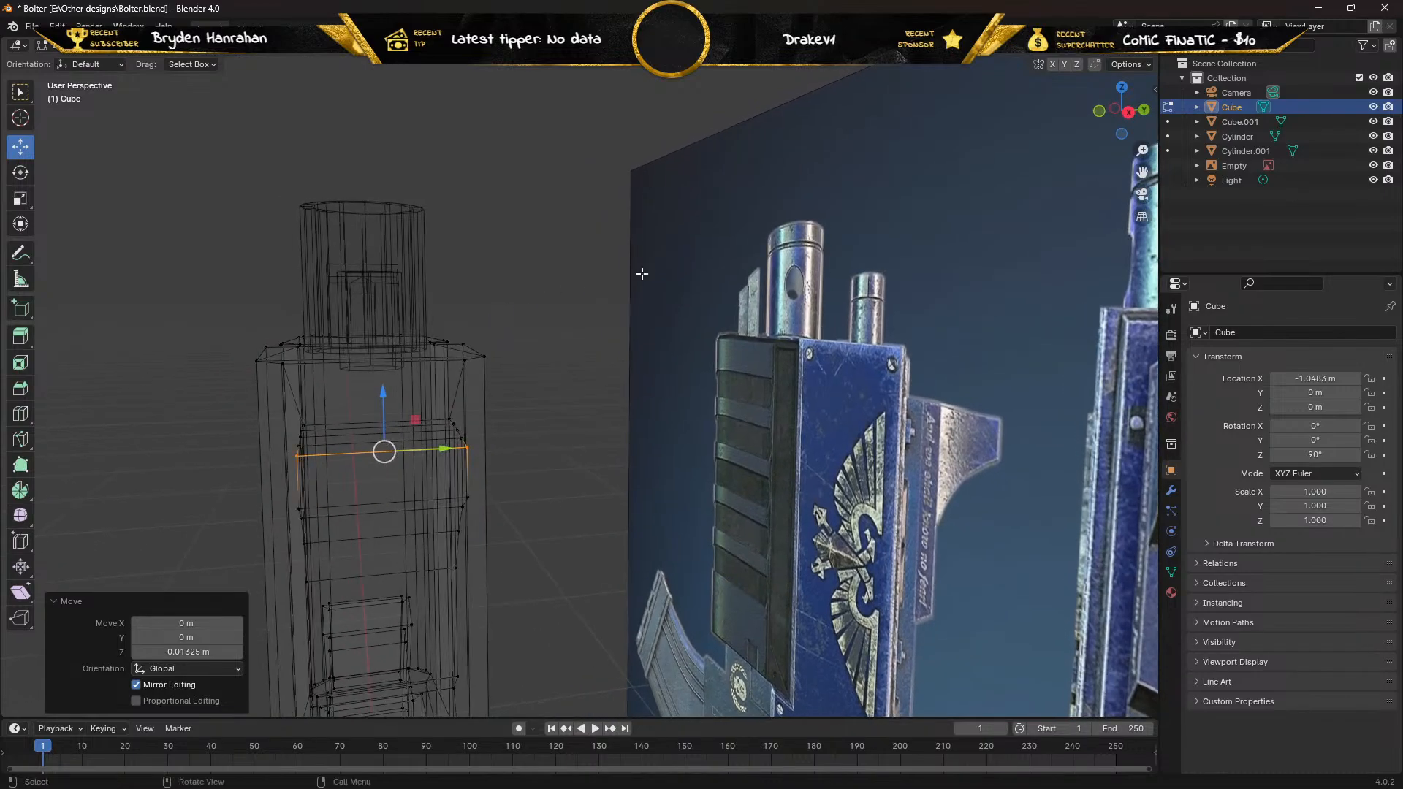
click(1105, 46)
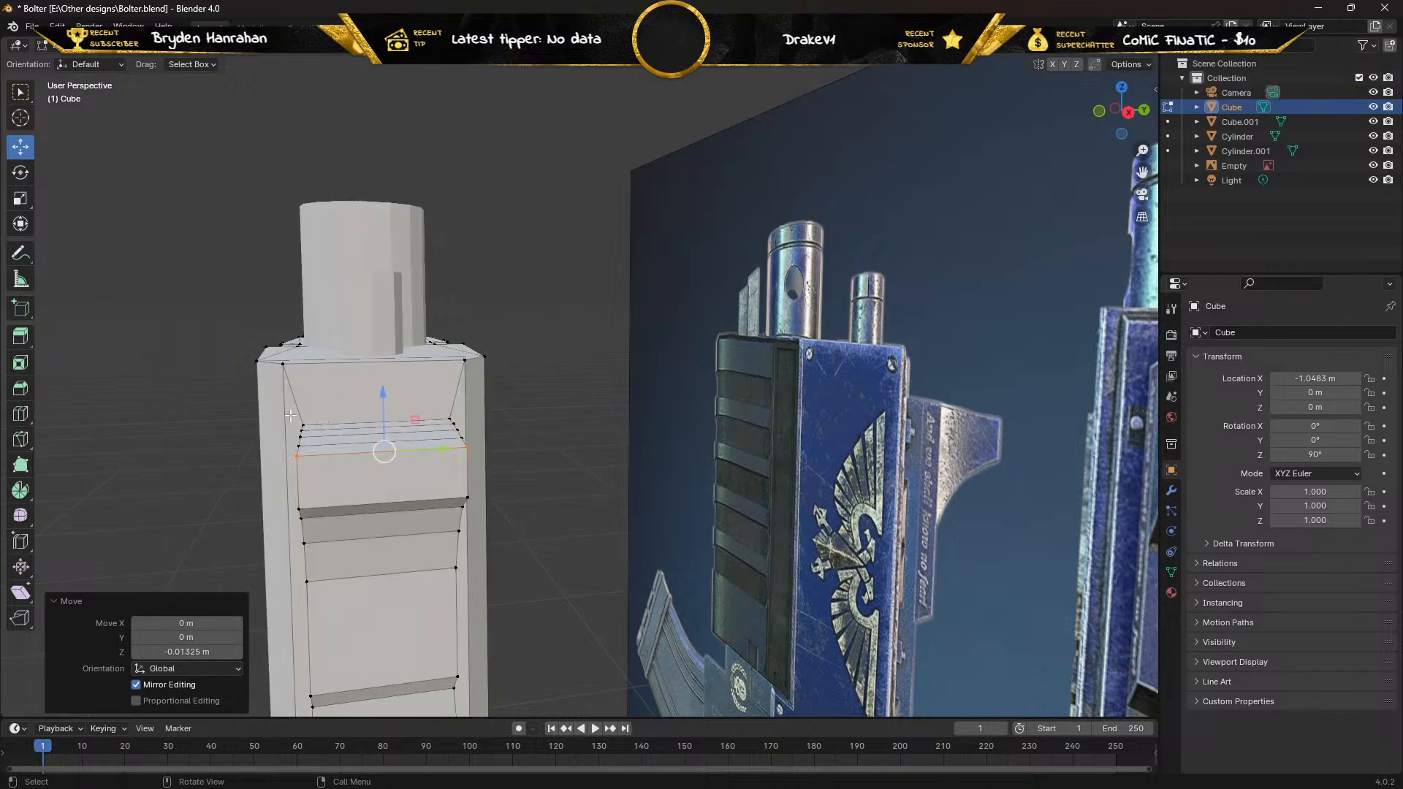
drag(290, 415, 341, 712)
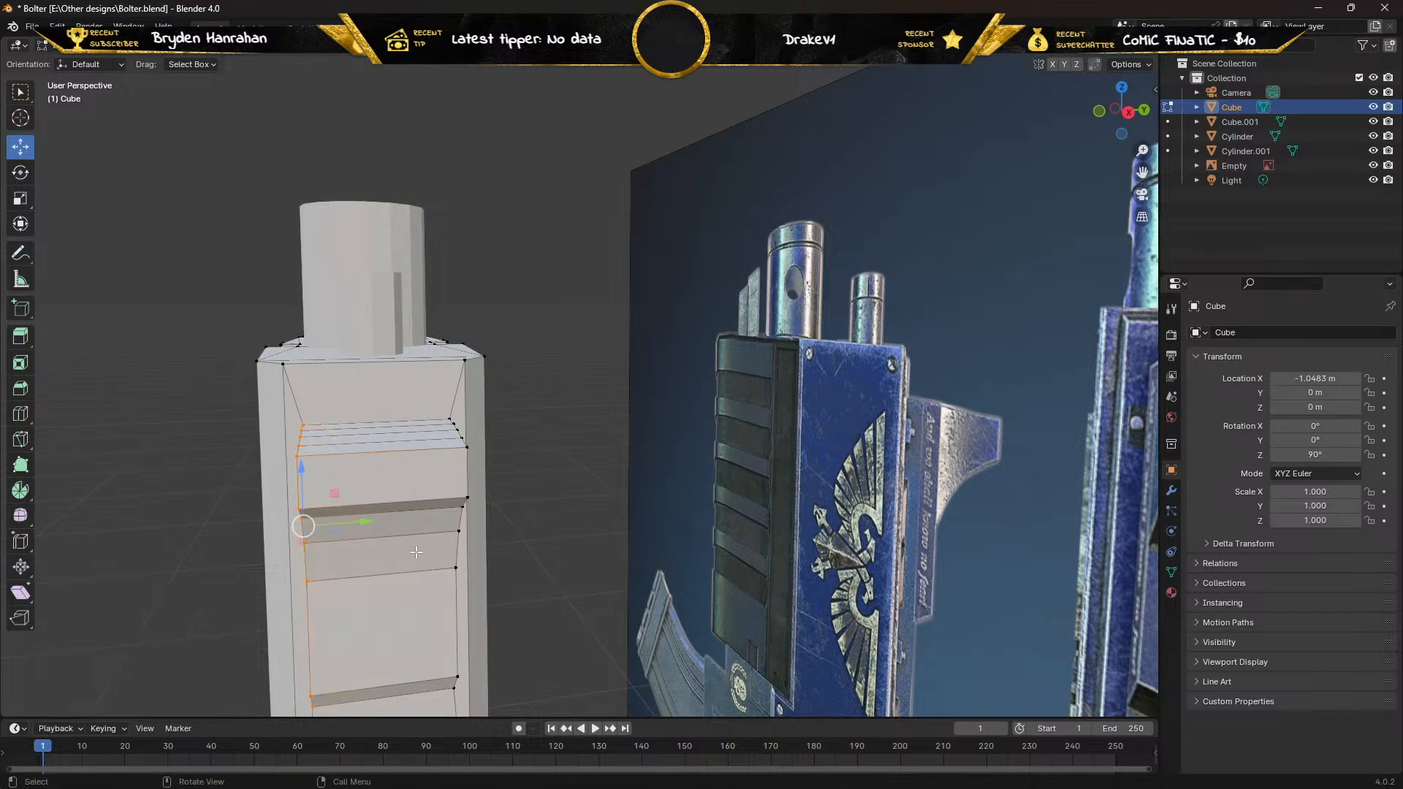
middle_drag(415, 413, 393, 413)
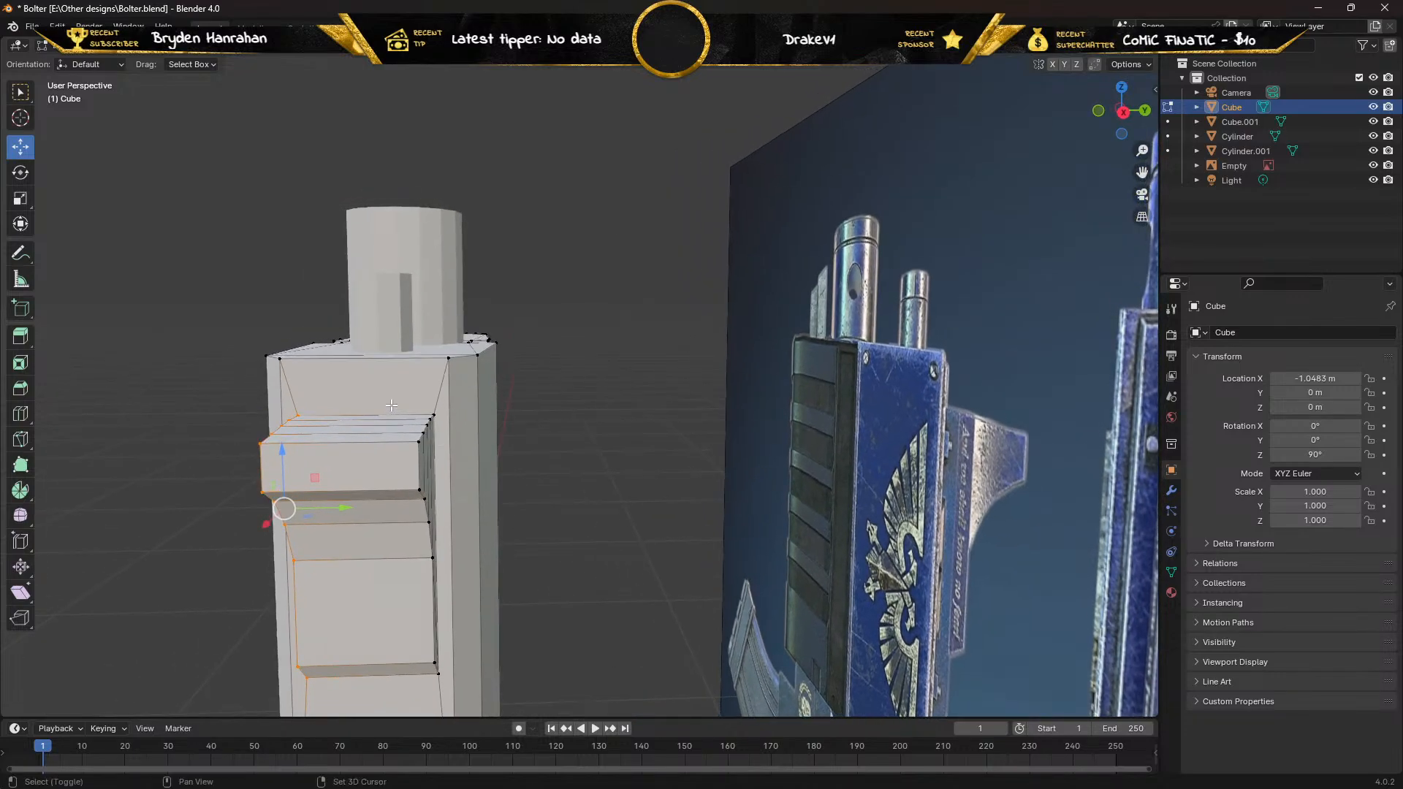
shift+drag(385, 405, 455, 690)
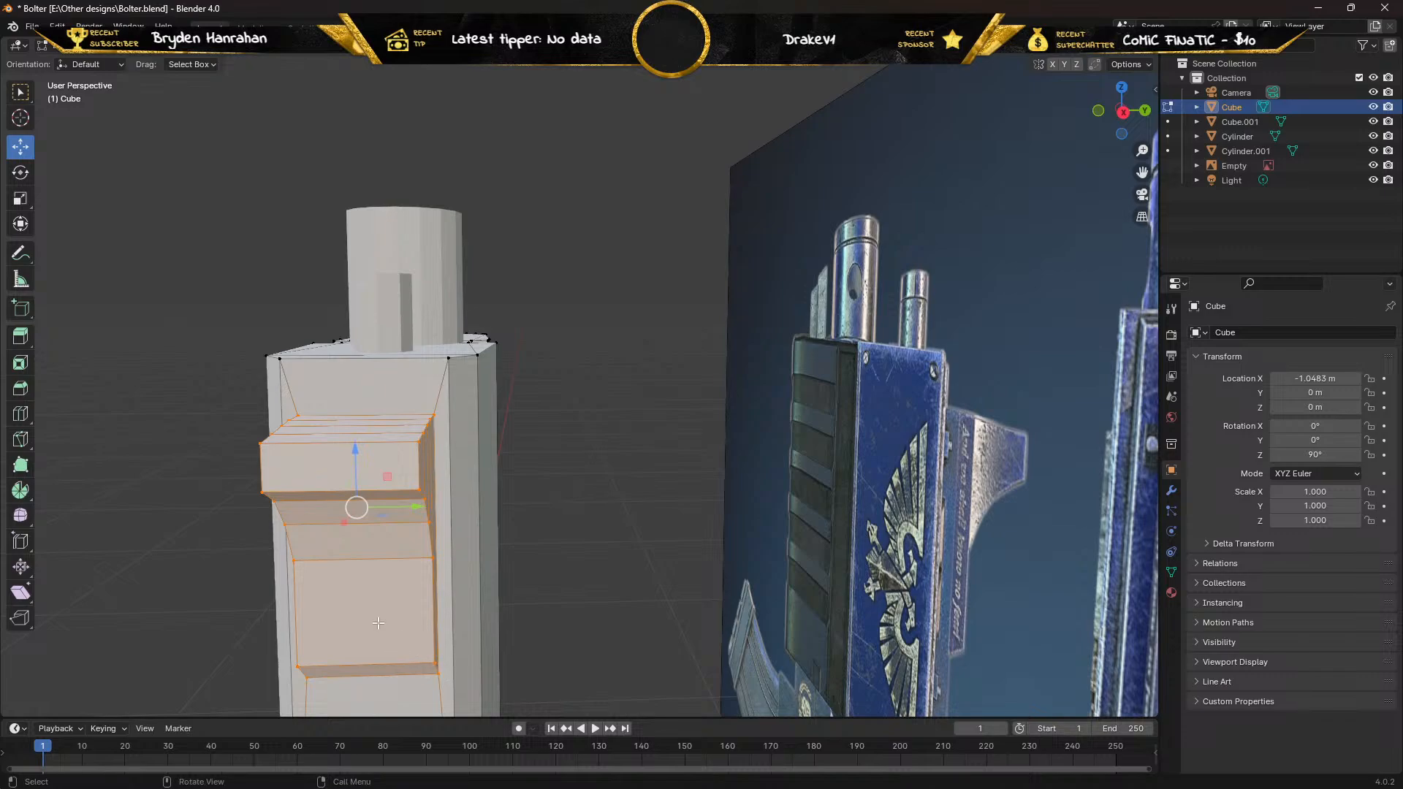
middle_drag(379, 623, 377, 607)
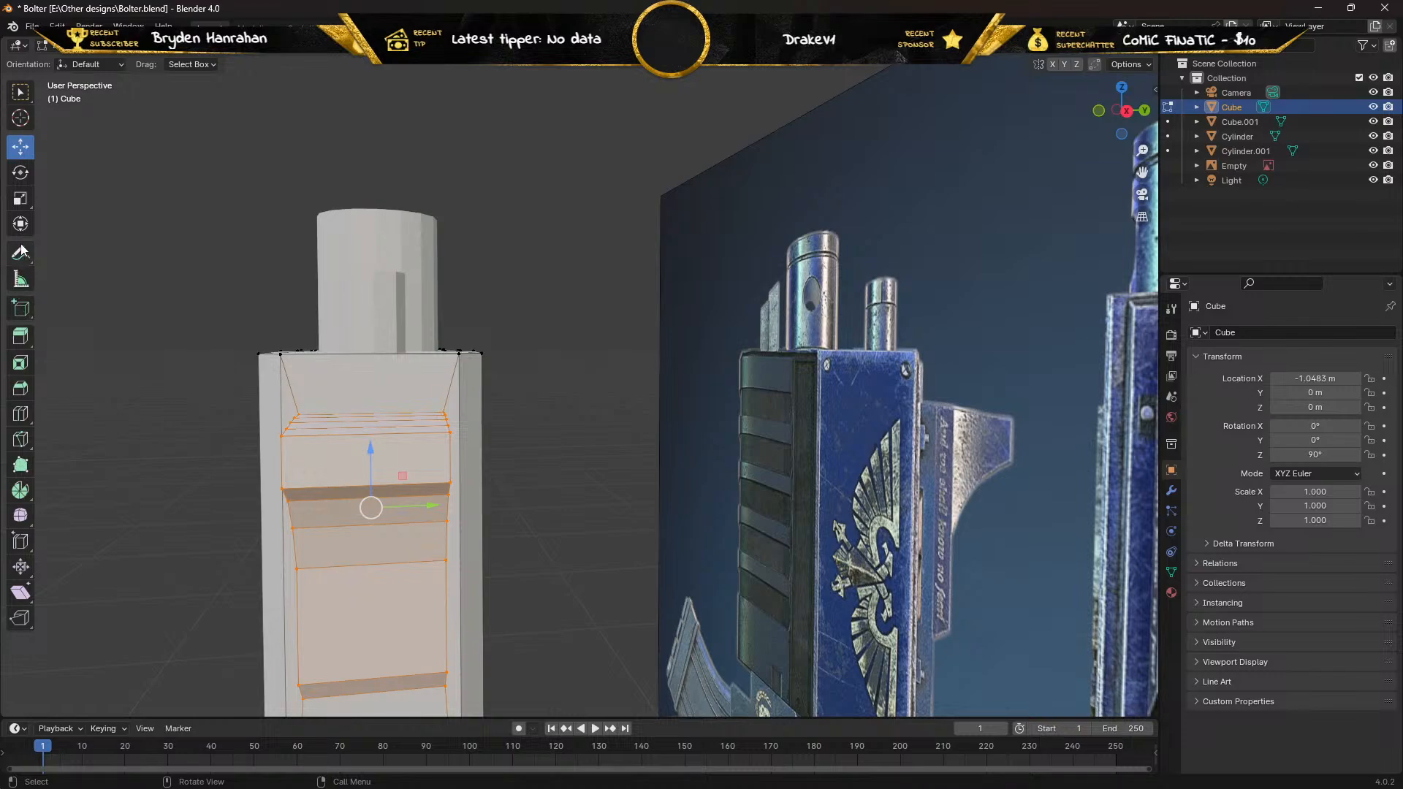
click(22, 194)
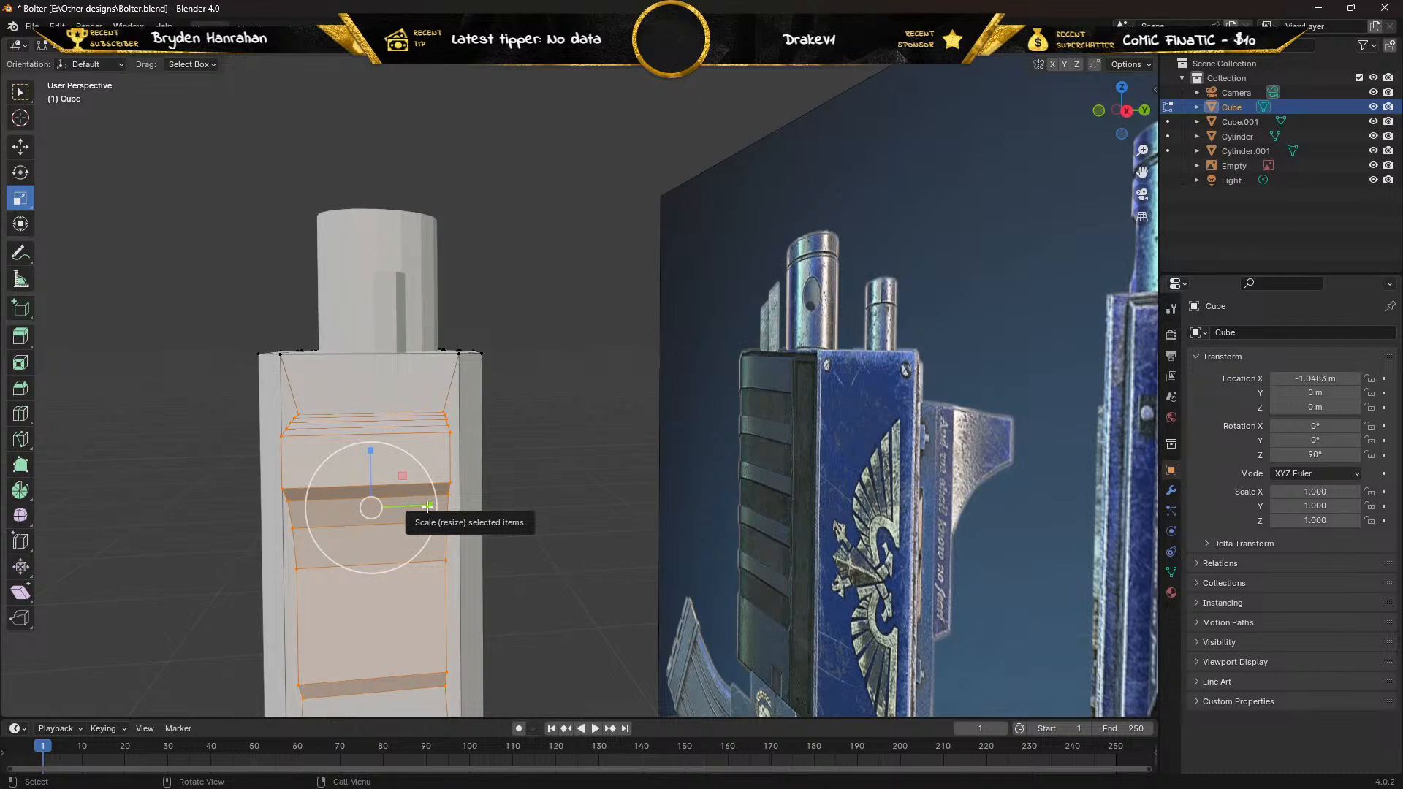
middle_drag(257, 445, 417, 444)
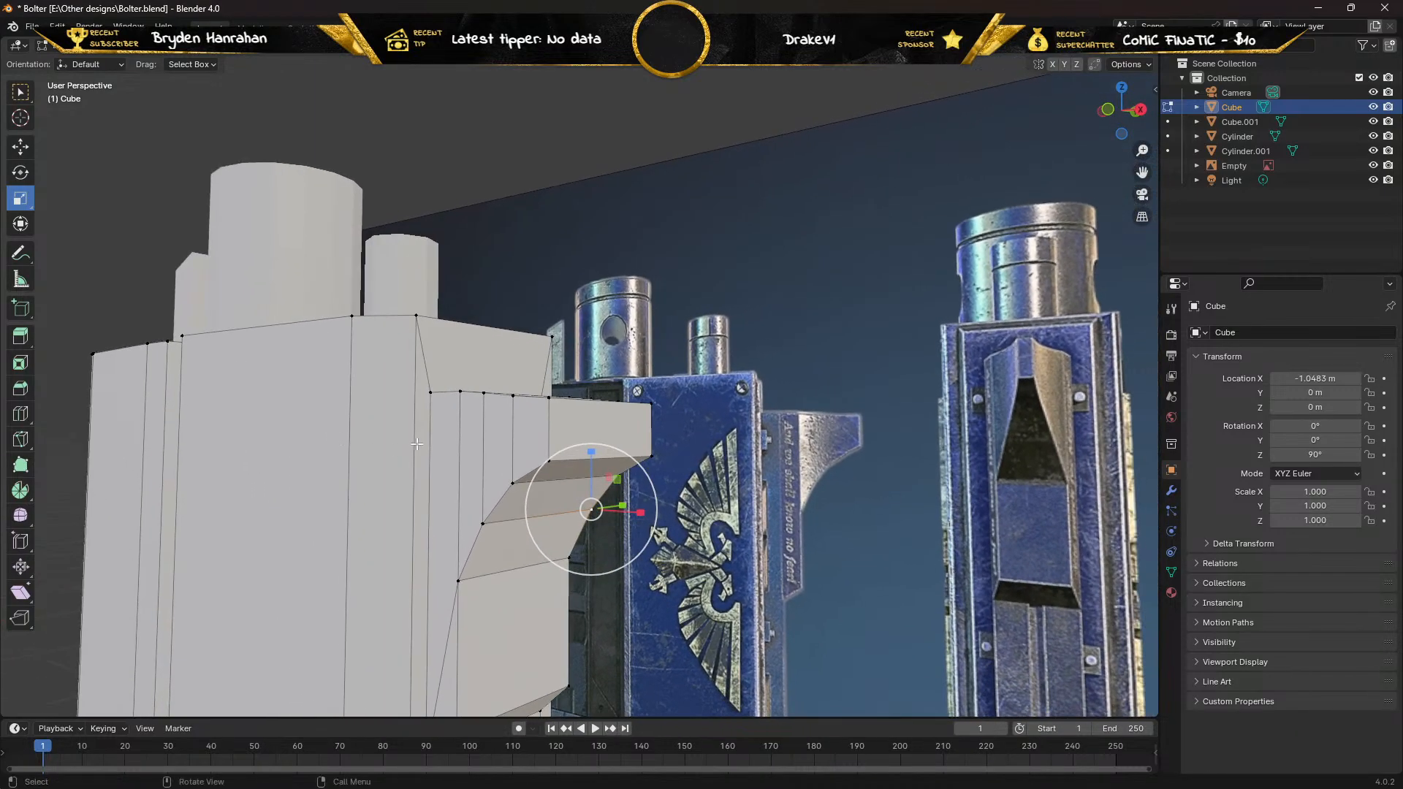
Select the sight's three outer vertex loops on both sides and scale them along Y by 0.838.
click(19, 91)
drag(447, 359, 558, 589)
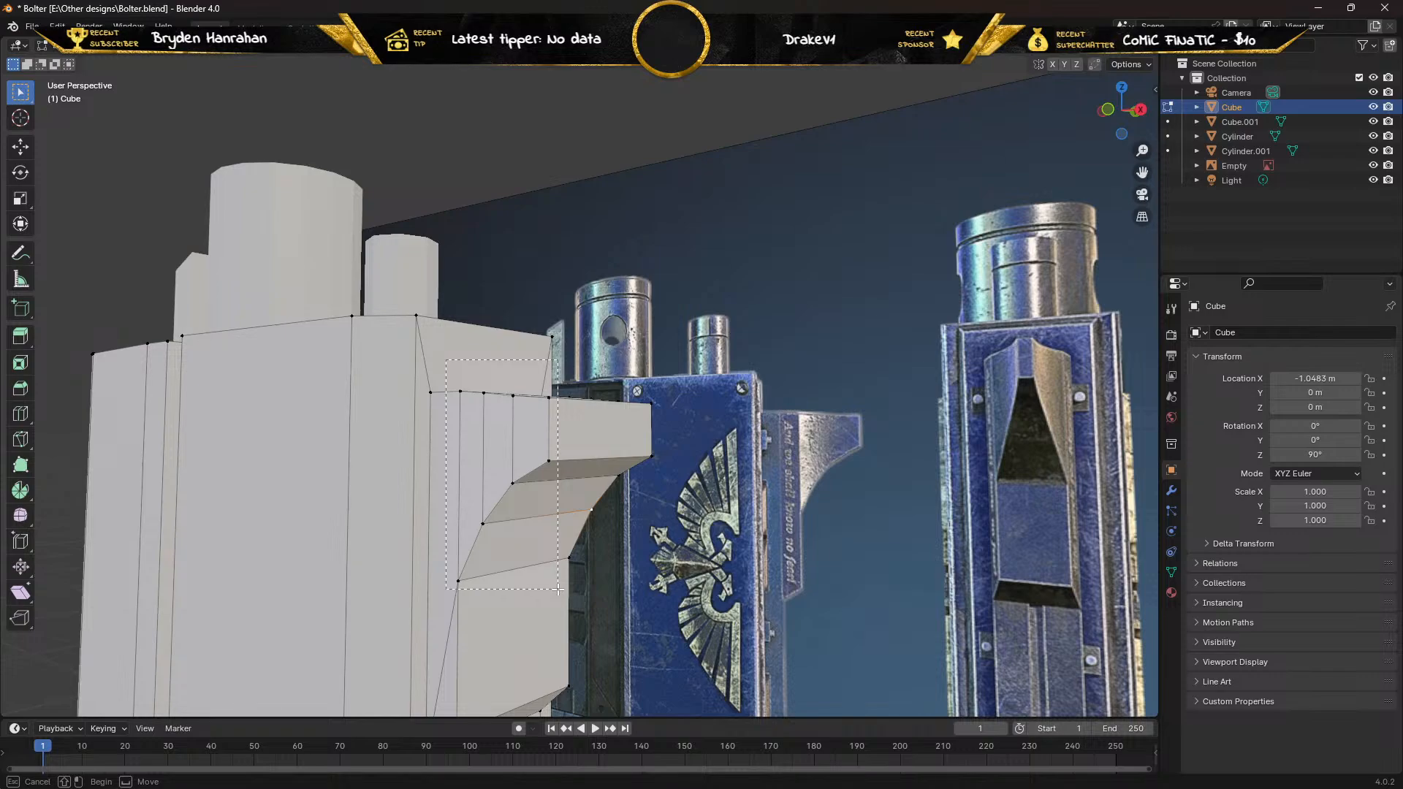
drag(557, 589, 557, 588)
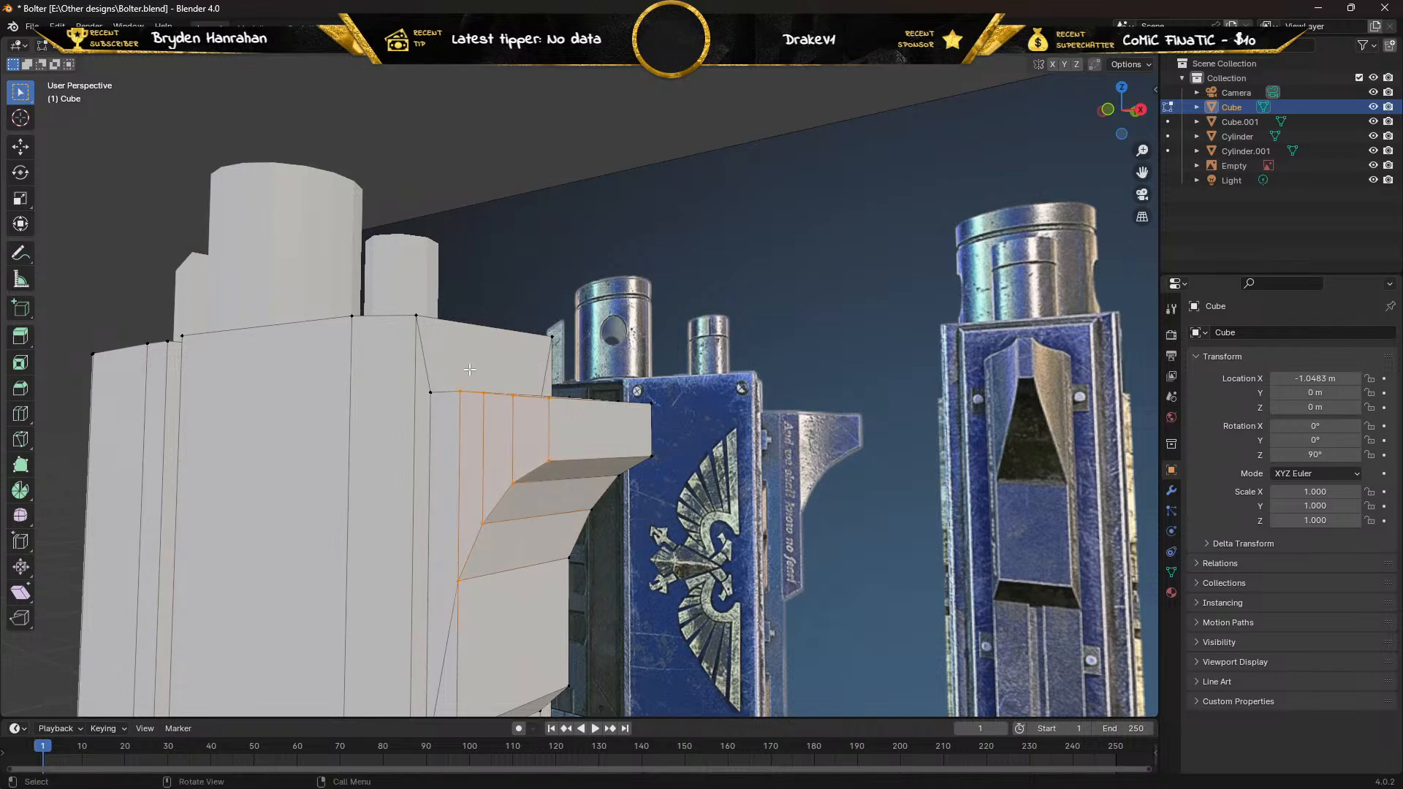
drag(468, 370, 564, 530)
middle_drag(517, 368, 374, 378)
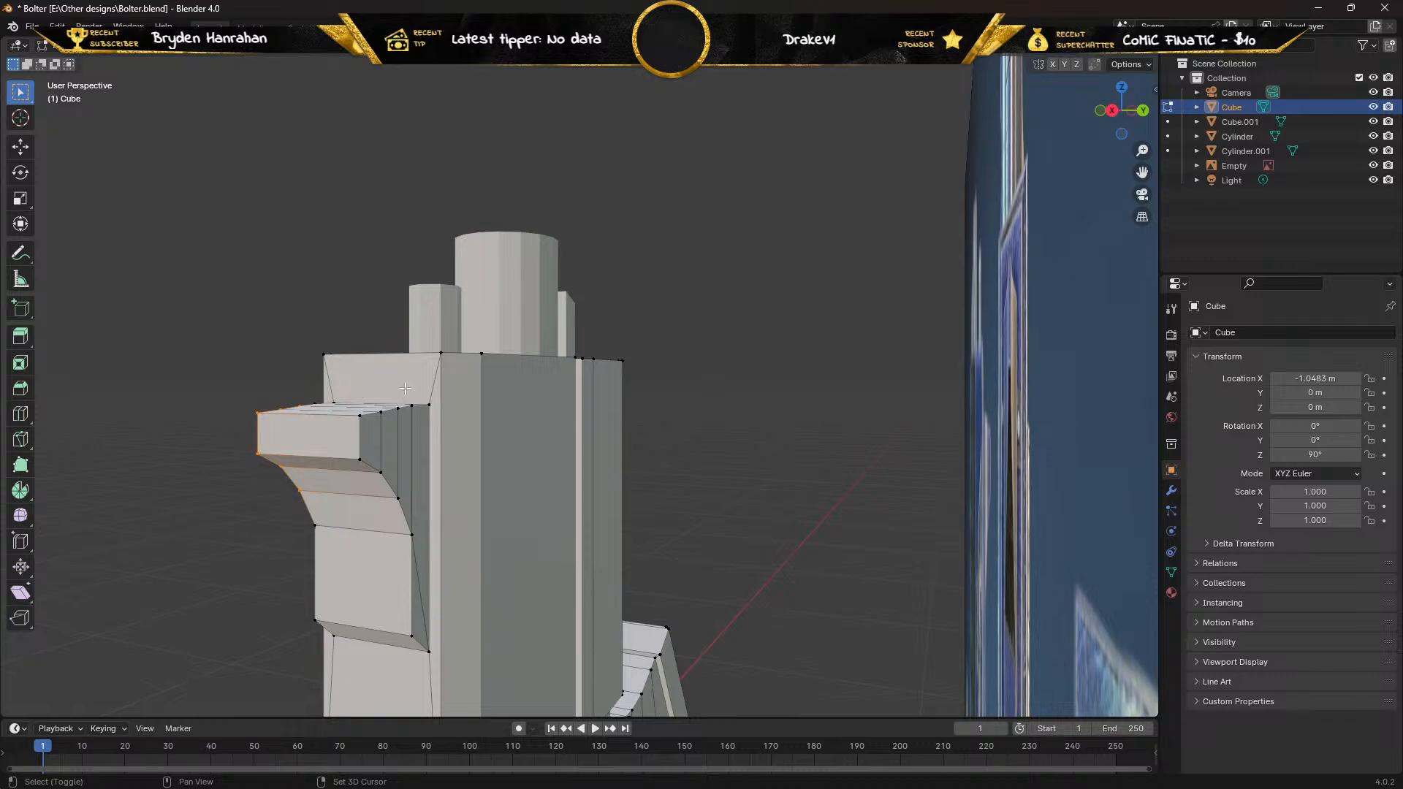
drag(347, 408, 404, 503)
middle_drag(404, 503, 423, 511)
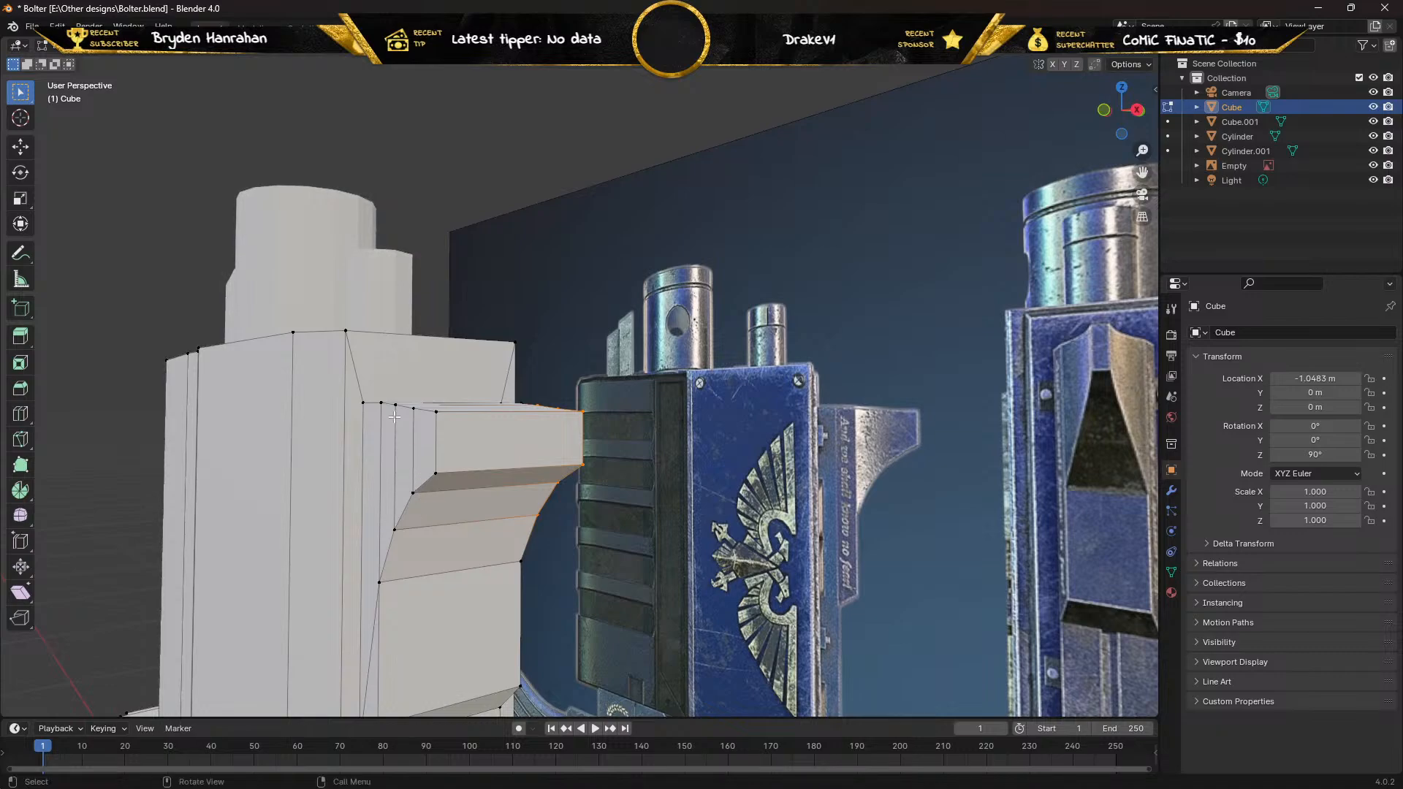
drag(386, 388, 469, 542)
click(20, 198)
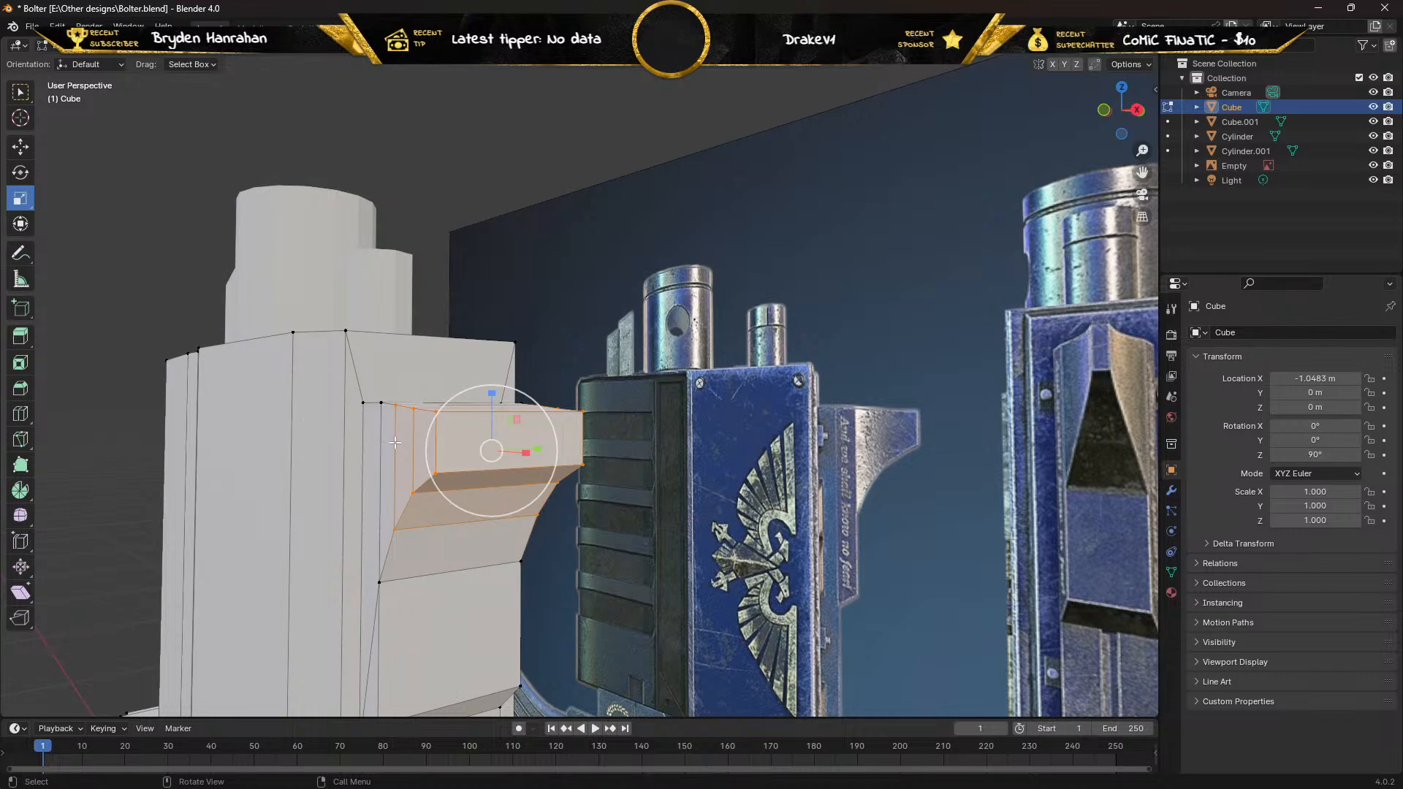
middle_drag(395, 442, 420, 426)
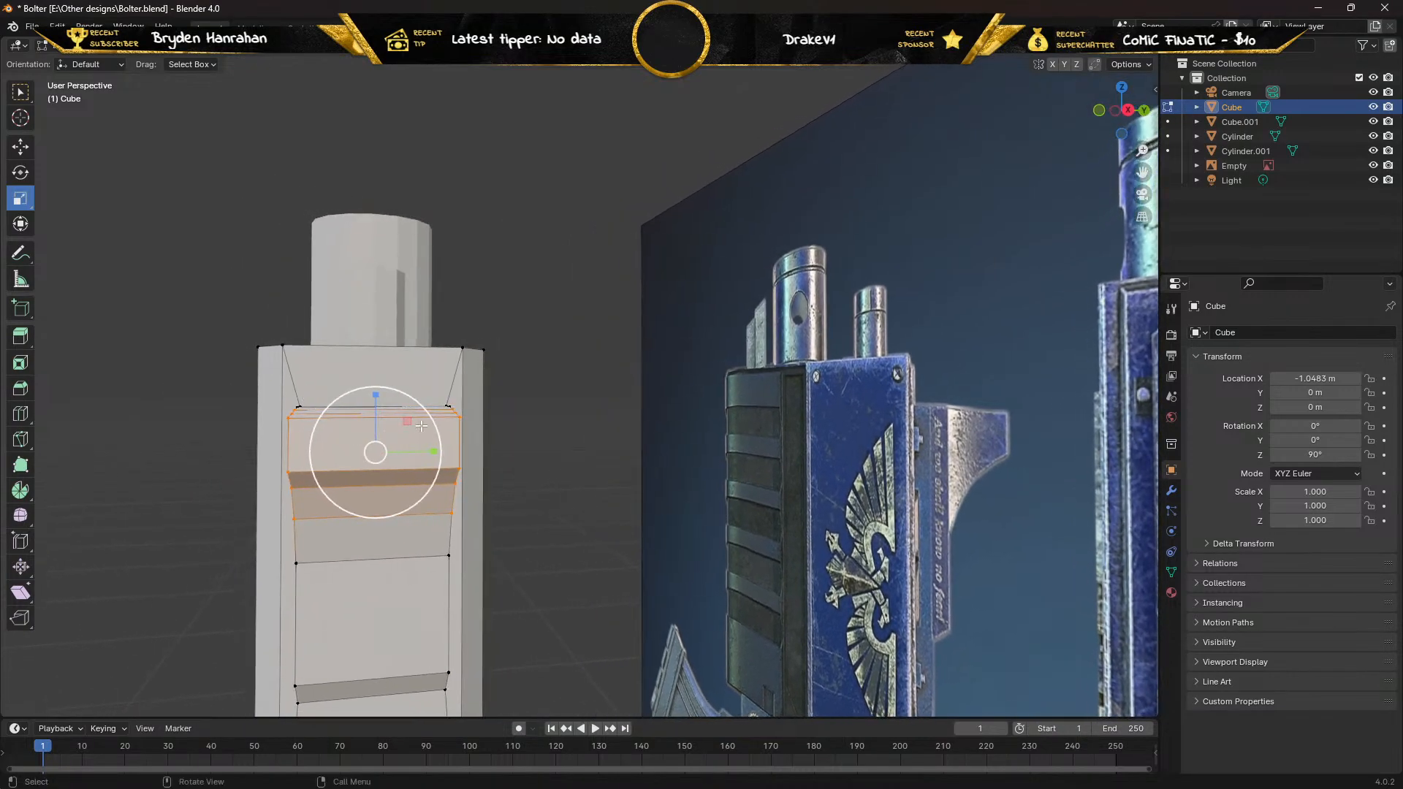
drag(434, 450, 424, 451)
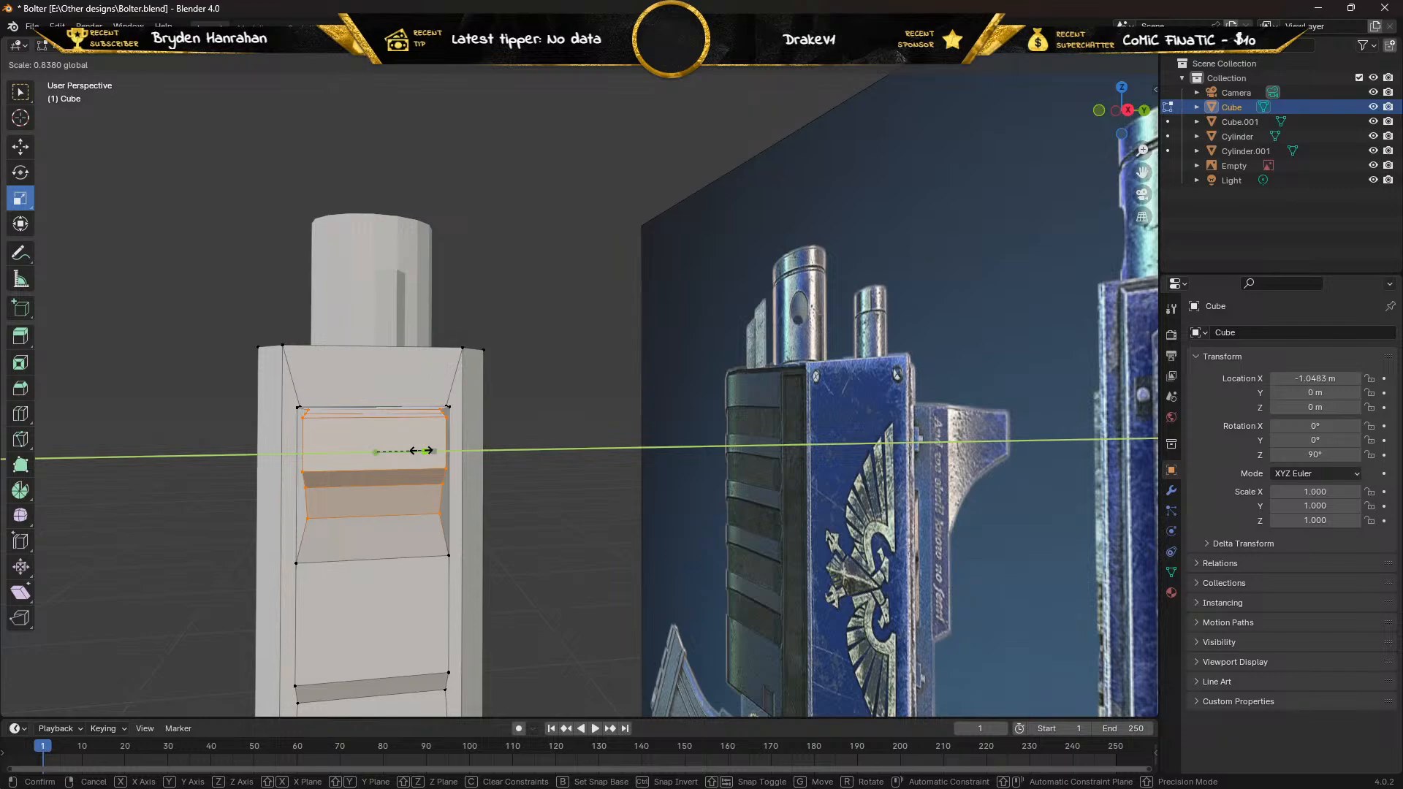
drag(424, 451, 424, 451)
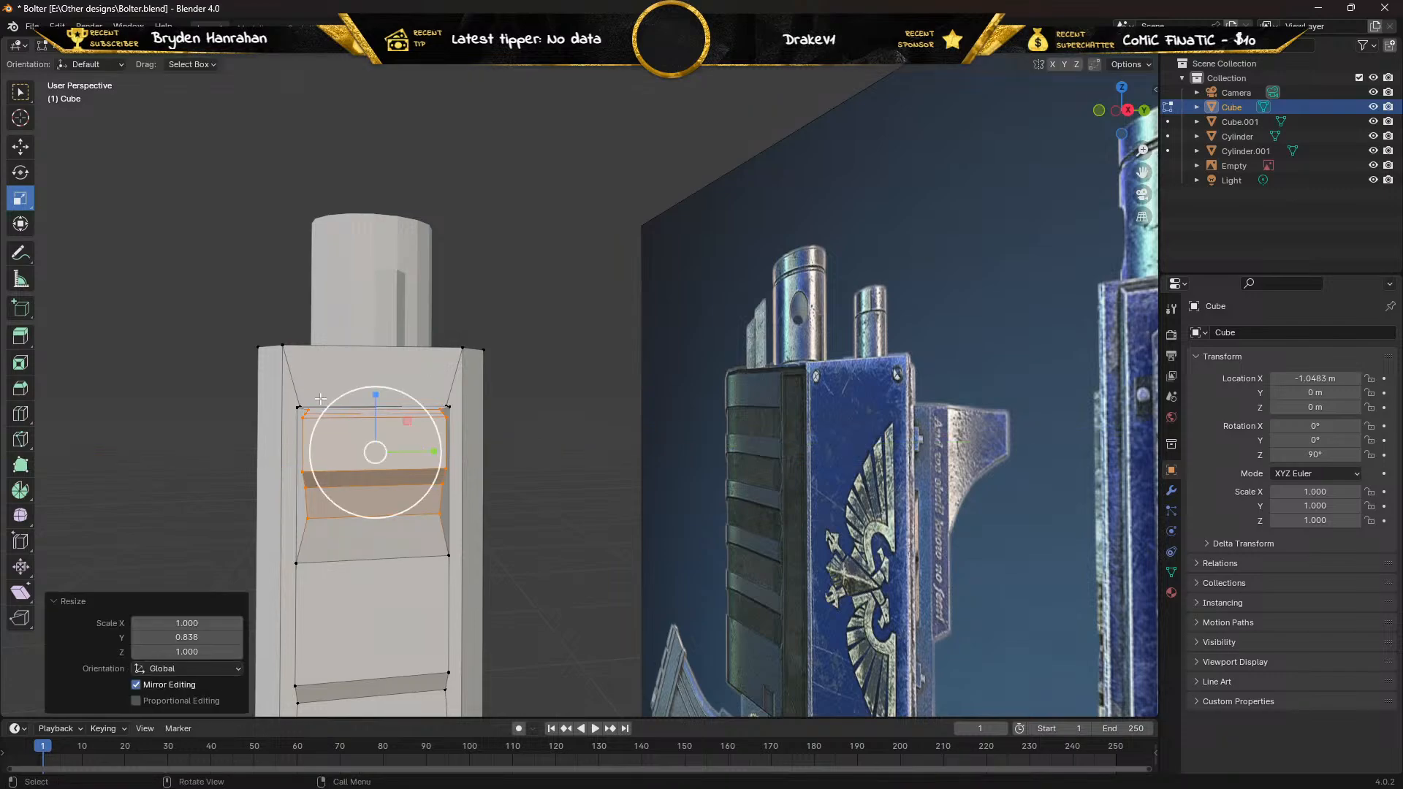
Select only the sight's two outermost vertex loops on both sides and scale them along Y by 0.697.
middle_drag(314, 384, 358, 381)
click(21, 92)
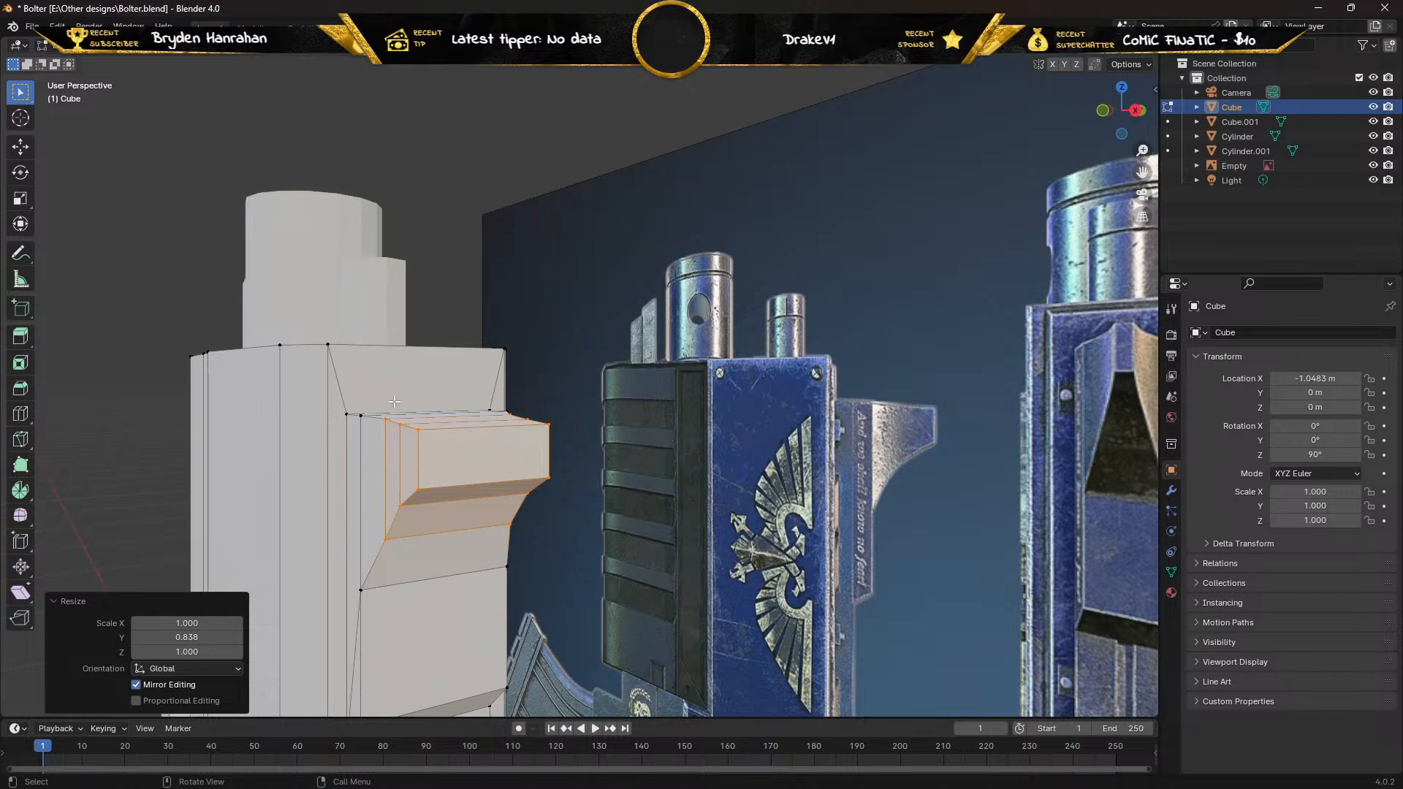
drag(394, 402, 452, 520)
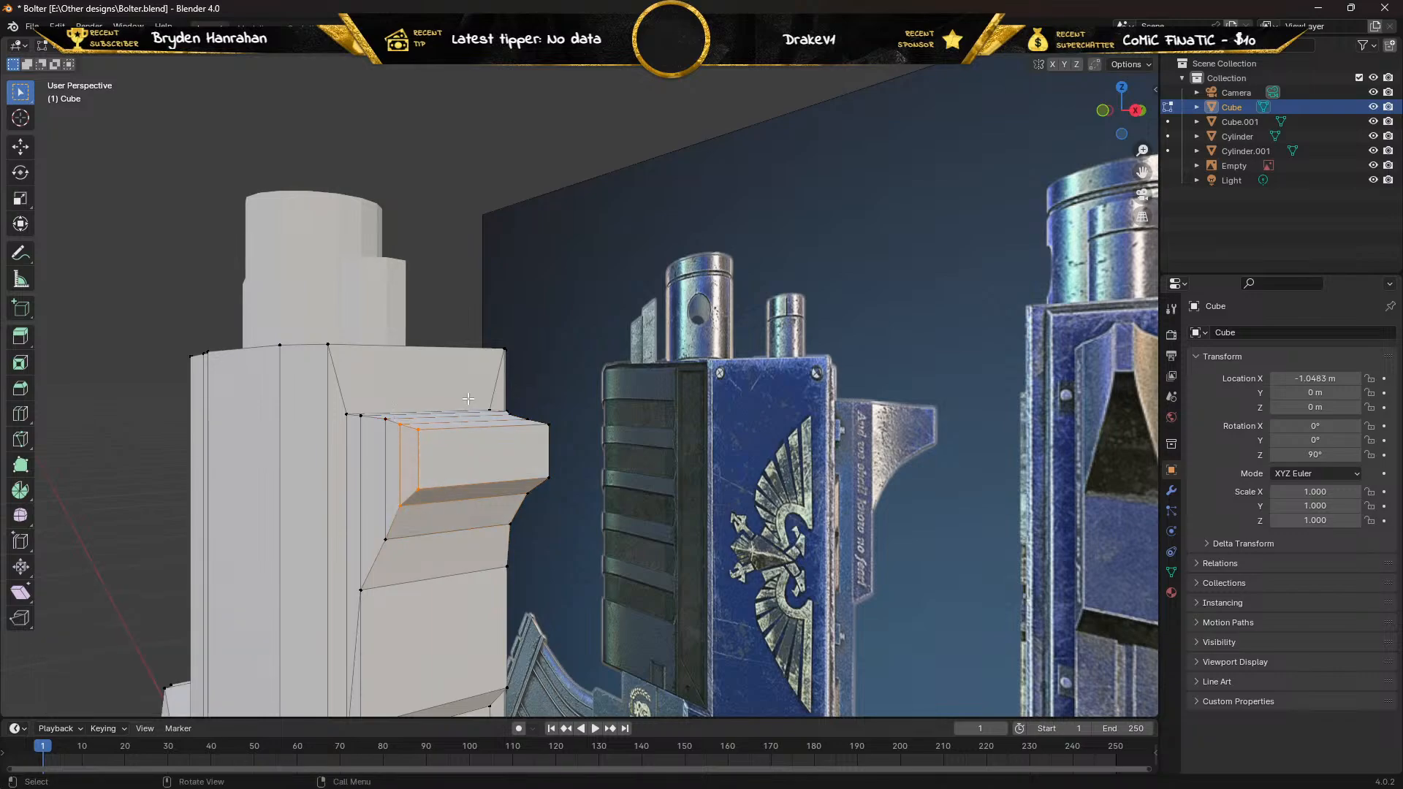
middle_drag(468, 398, 318, 413)
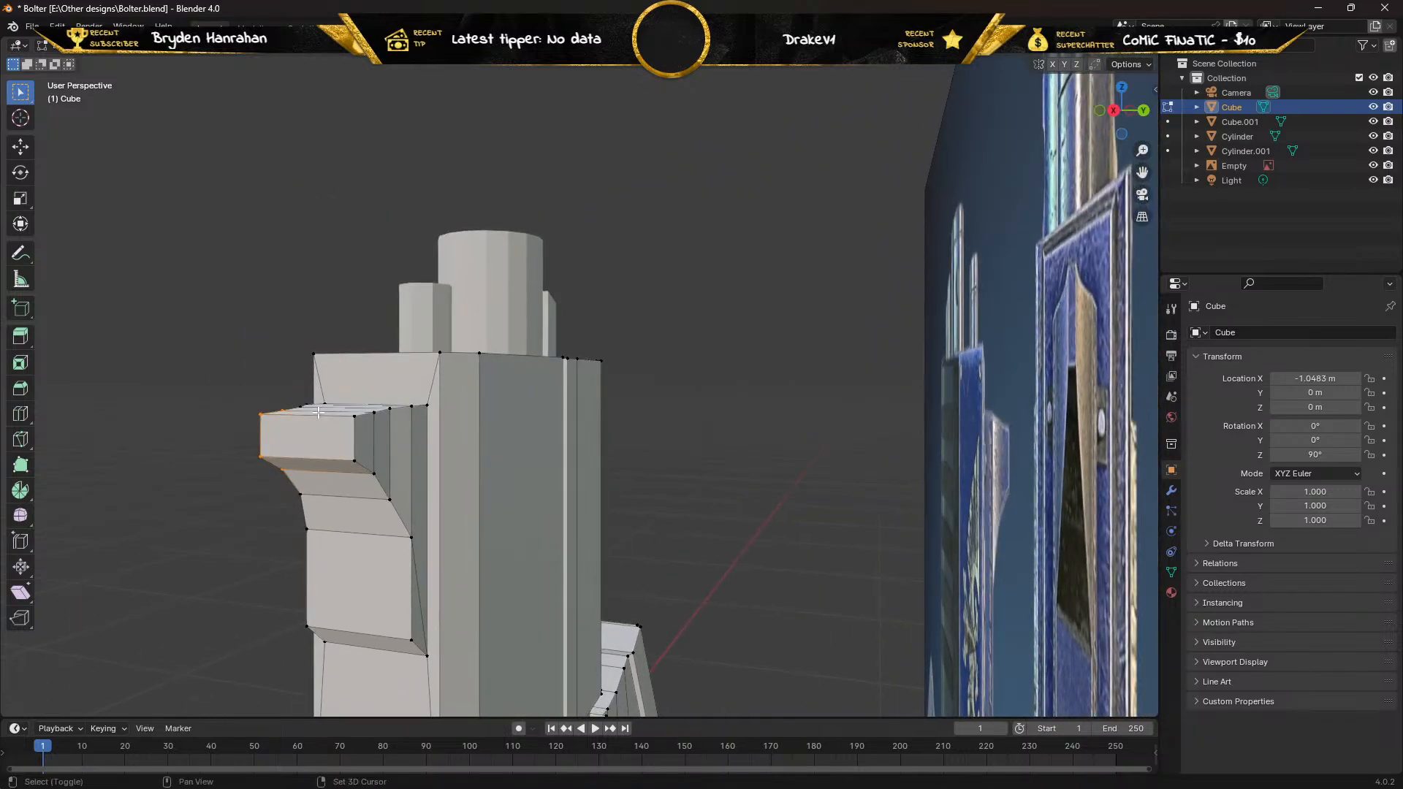
shift+drag(336, 407, 390, 485)
middle_drag(292, 420, 338, 388)
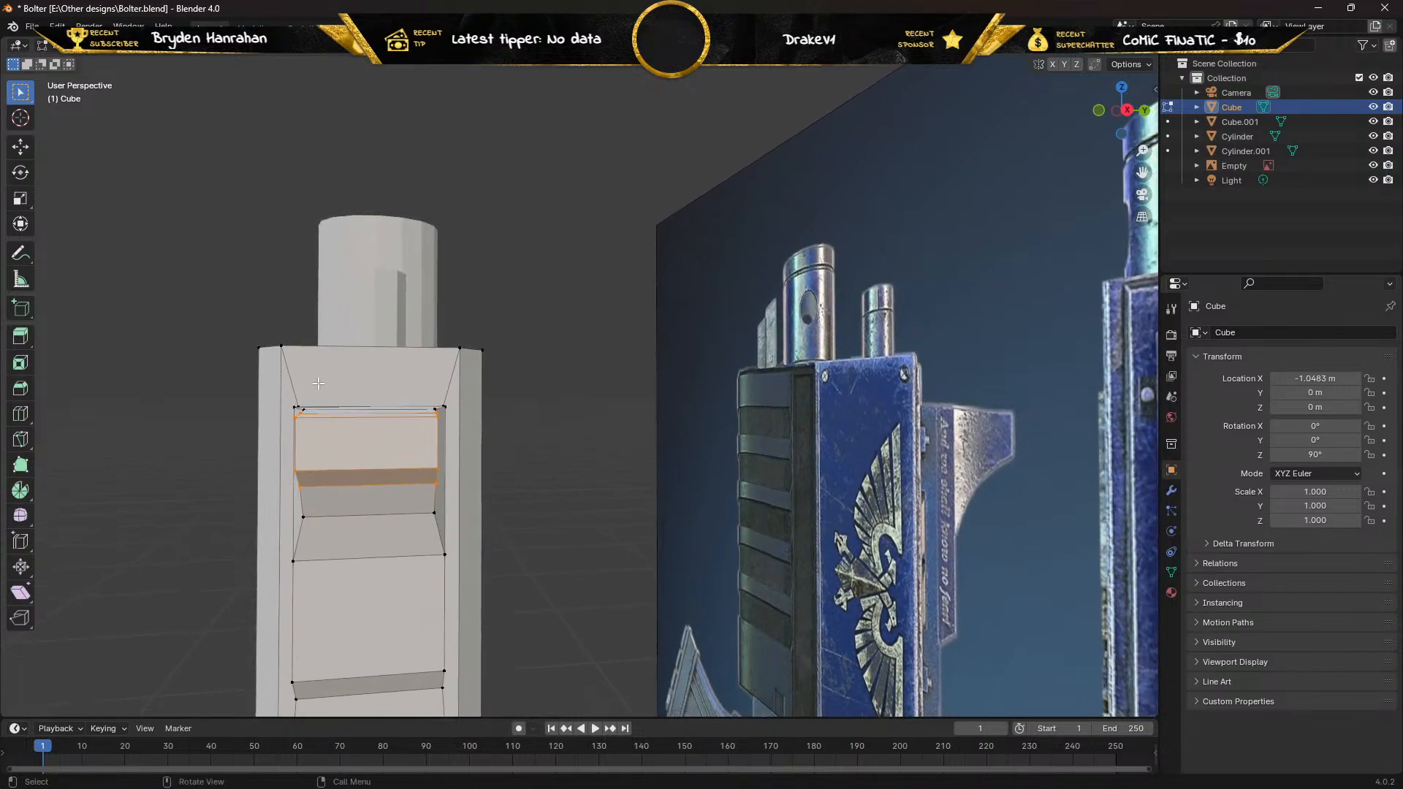
click(21, 208)
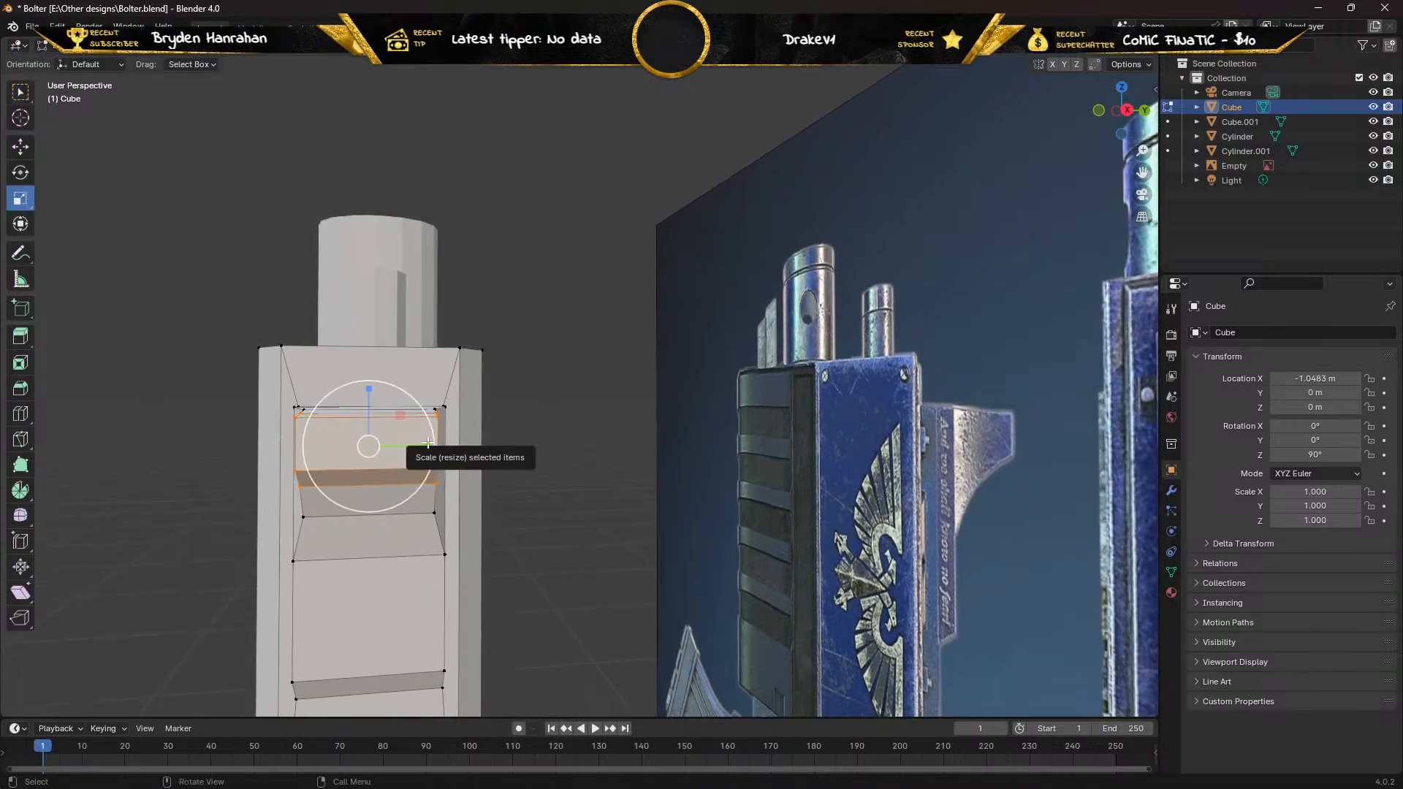
drag(425, 446, 405, 447)
middle_drag(406, 447, 209, 409)
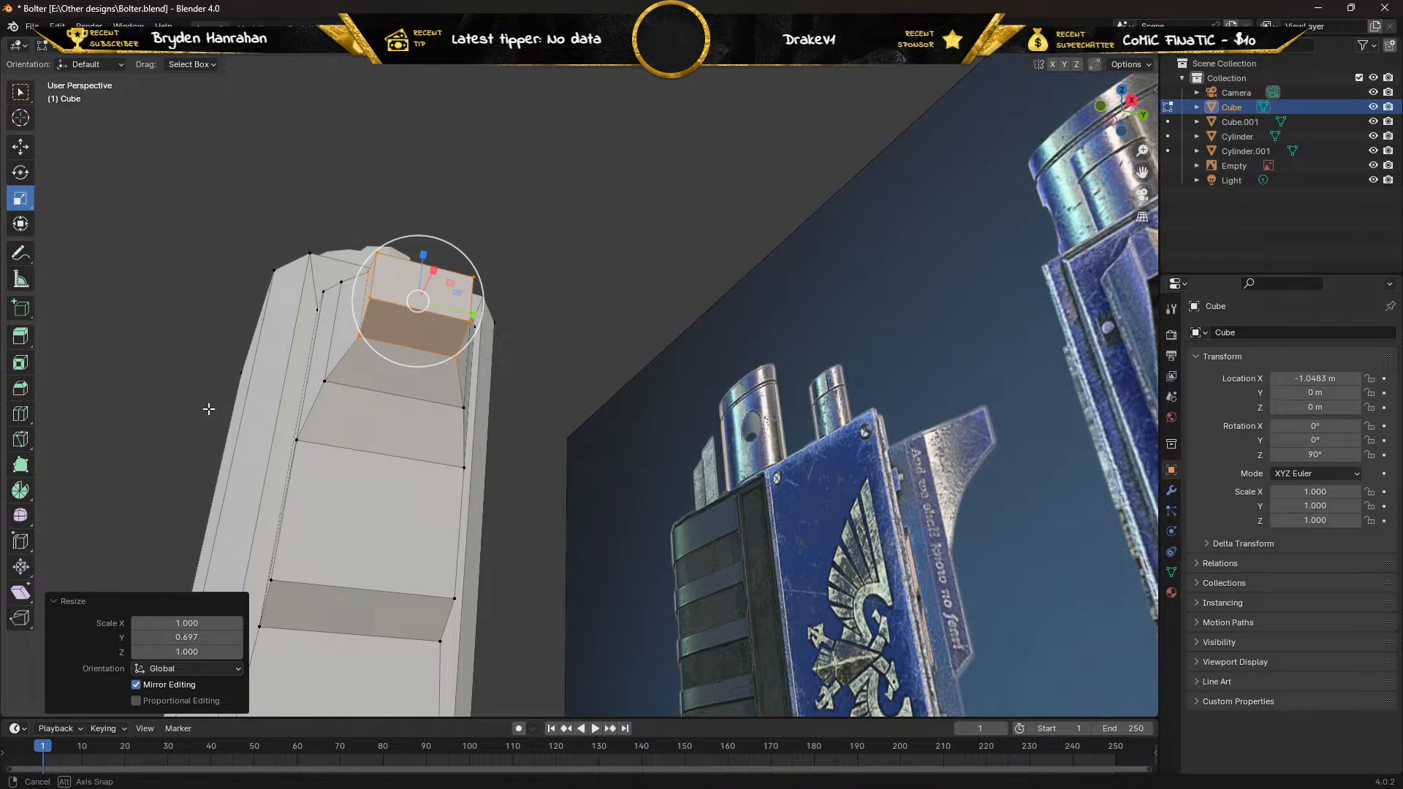
middle_drag(209, 409, 222, 473)
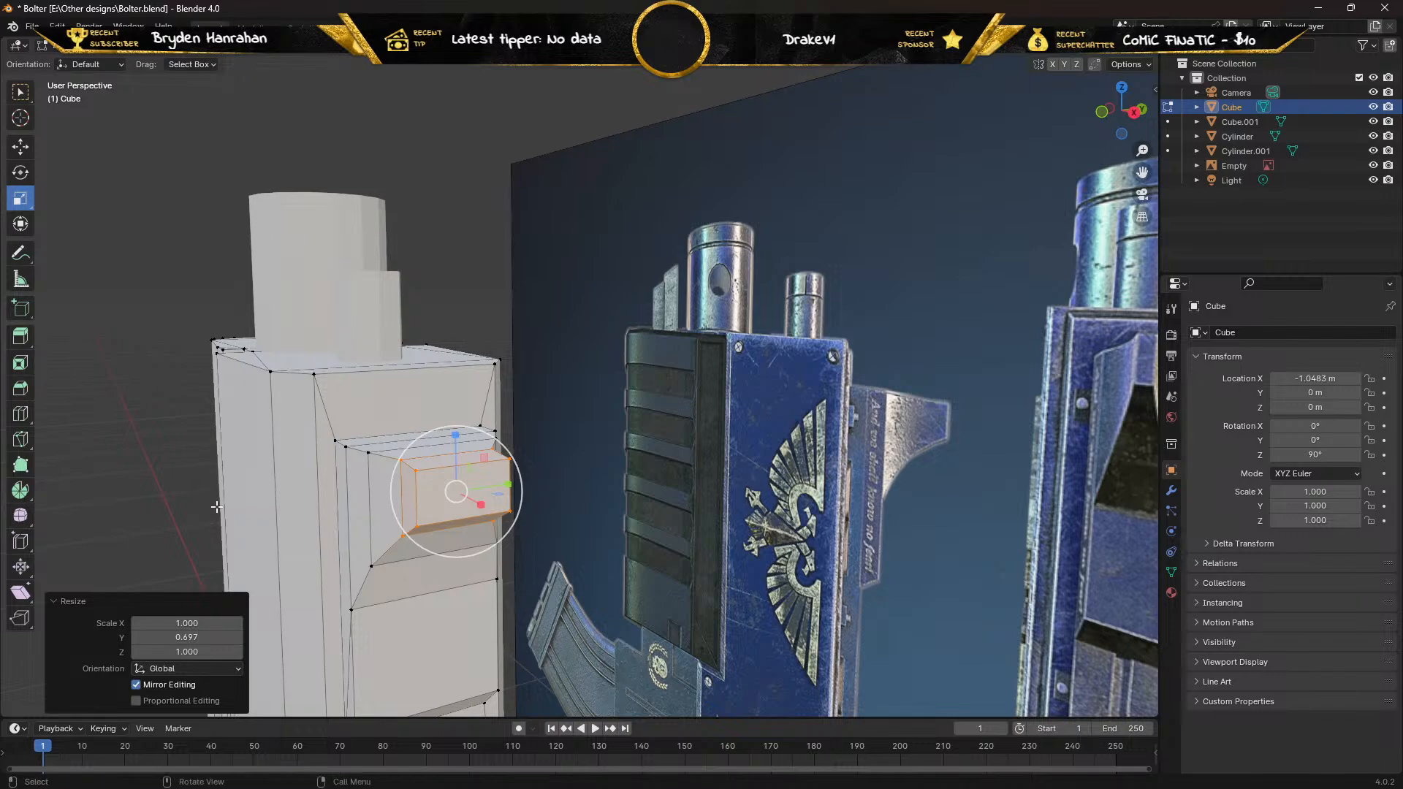
Select the four corner vertices of the sight's tip face and scale them along Y by 0.208.
click(20, 91)
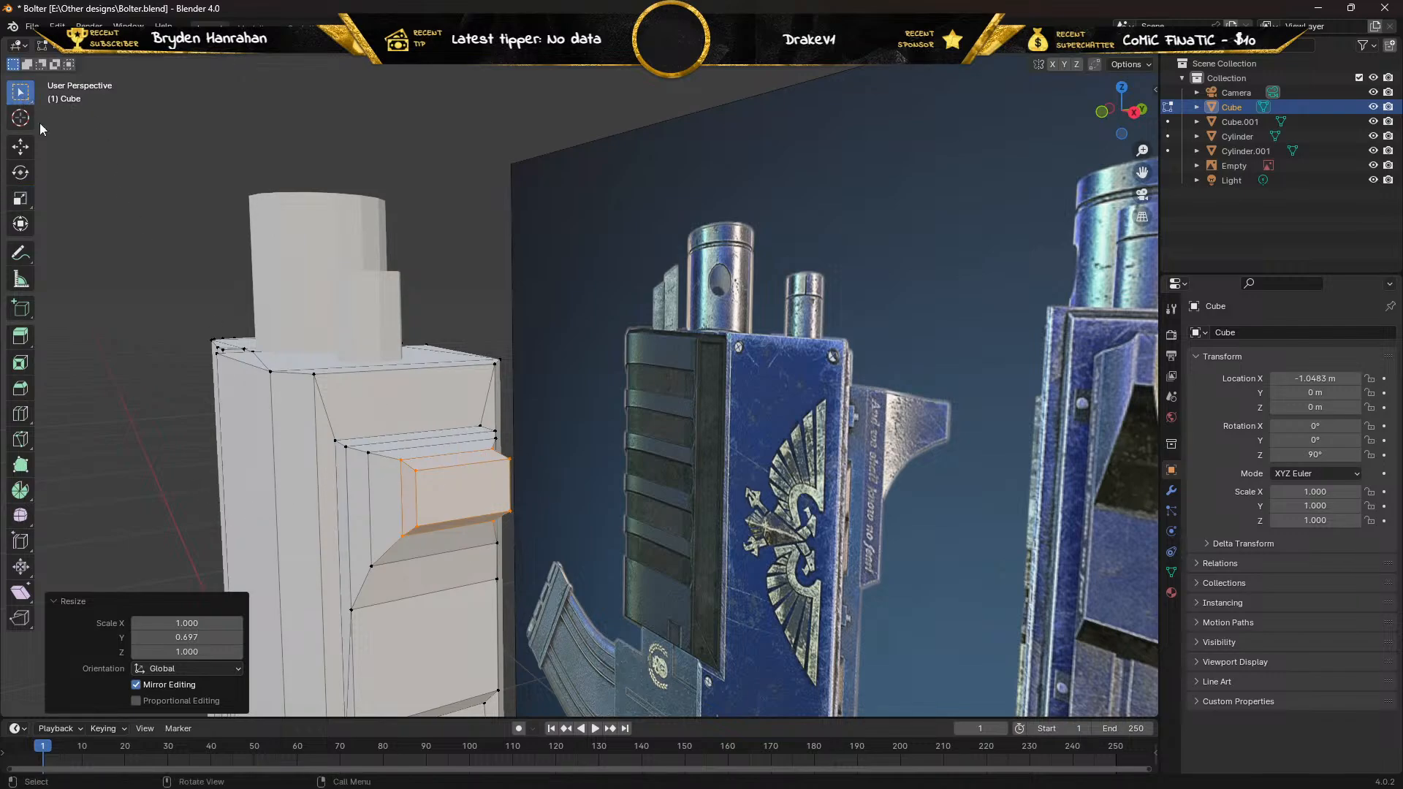
click(416, 468)
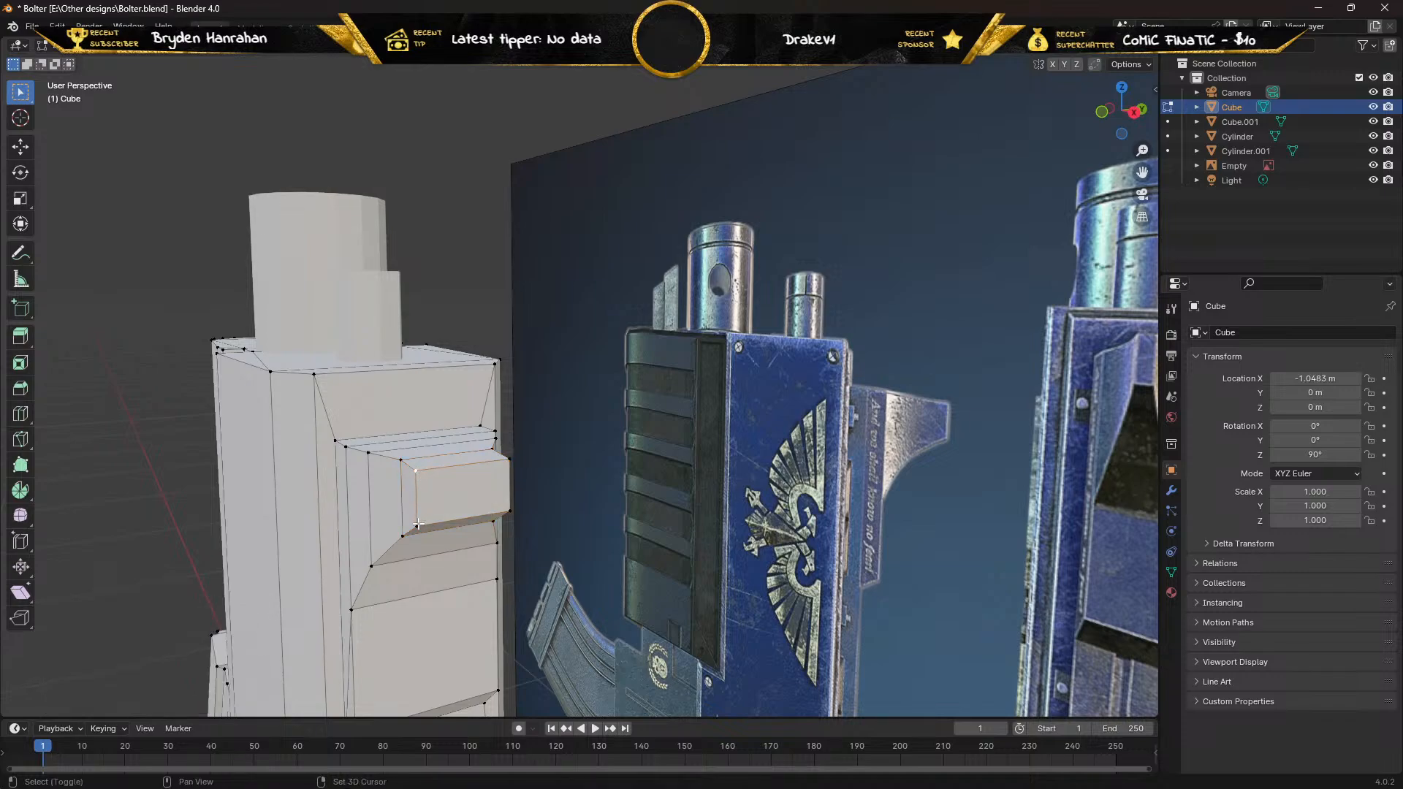
shift+click(509, 513)
middle_drag(420, 454, 376, 441)
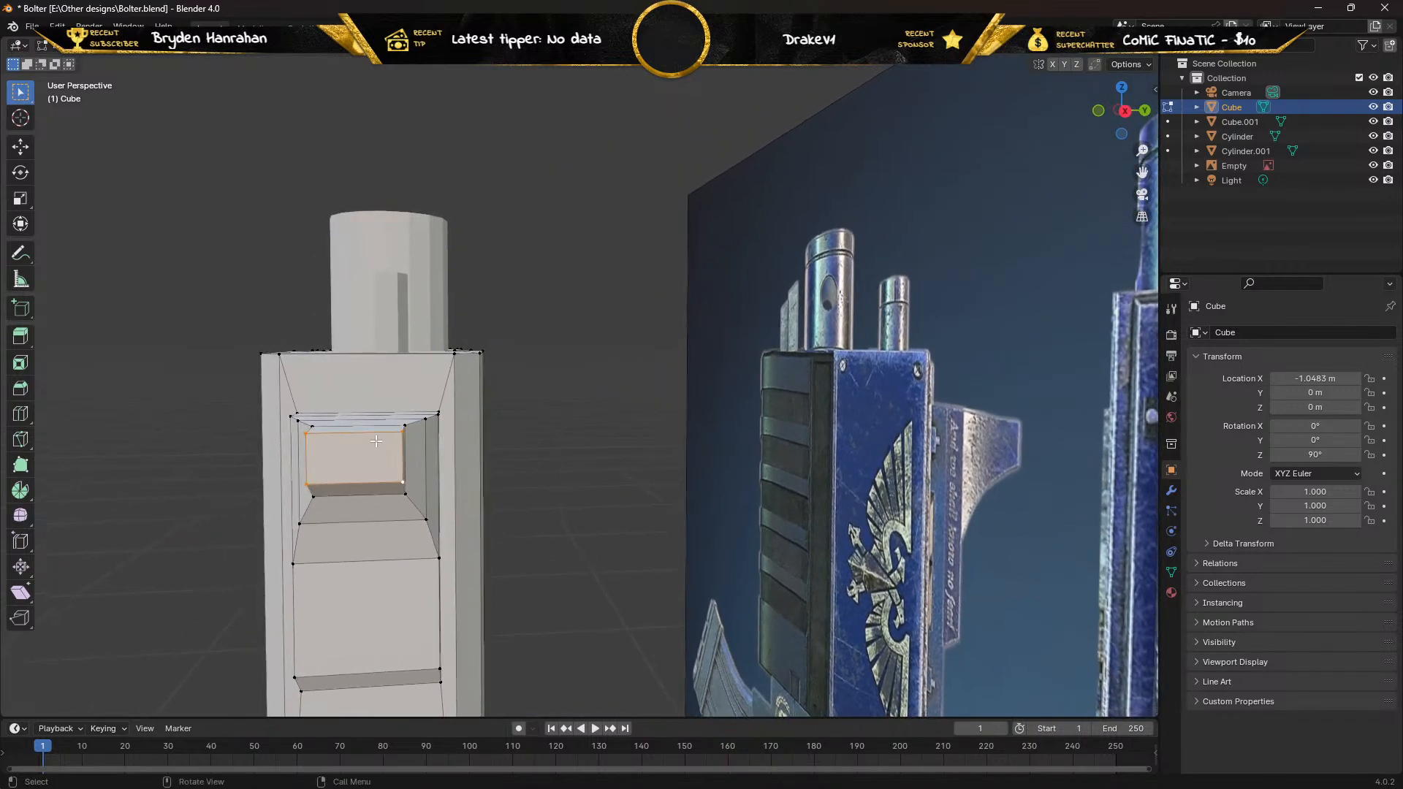
click(20, 198)
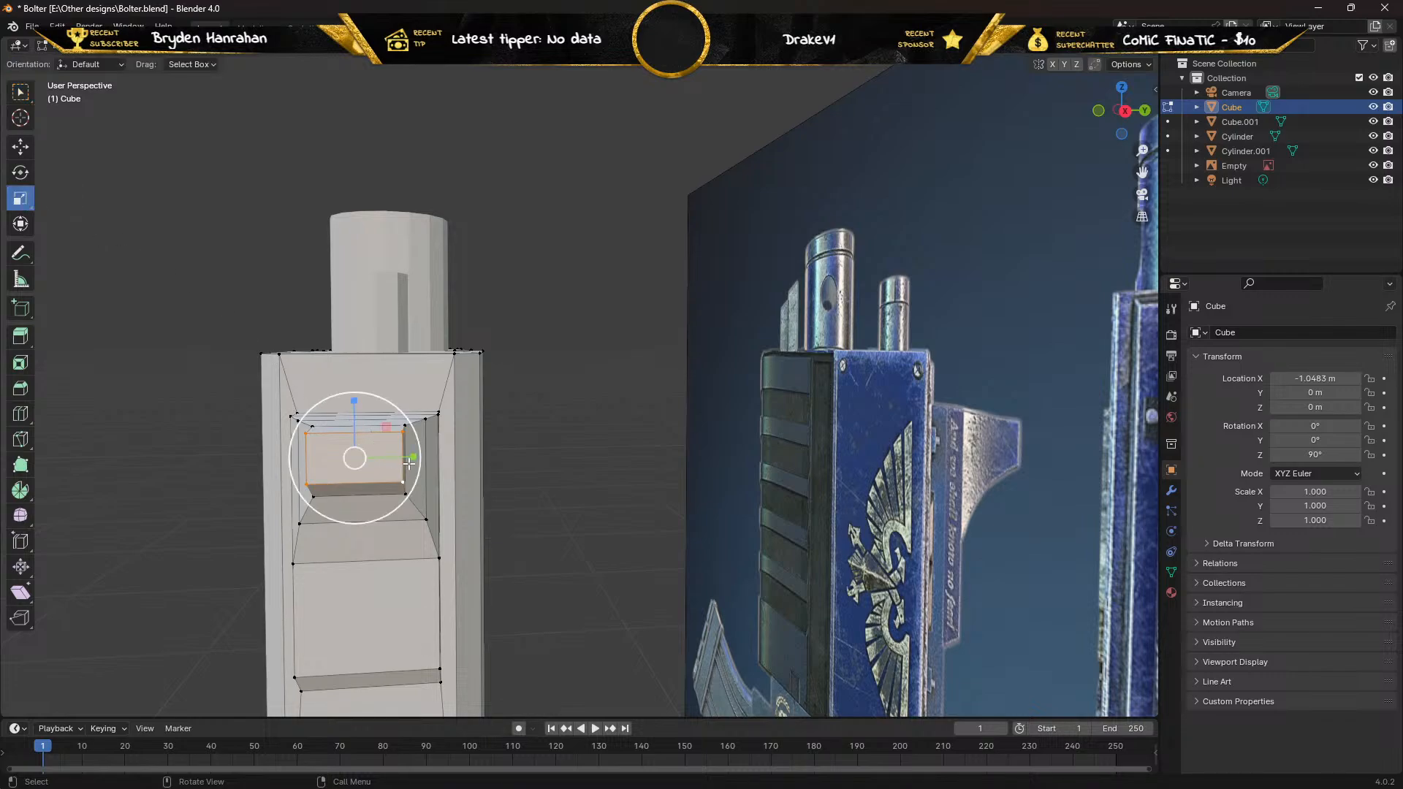
drag(409, 463, 363, 461)
middle_drag(363, 461, 351, 520)
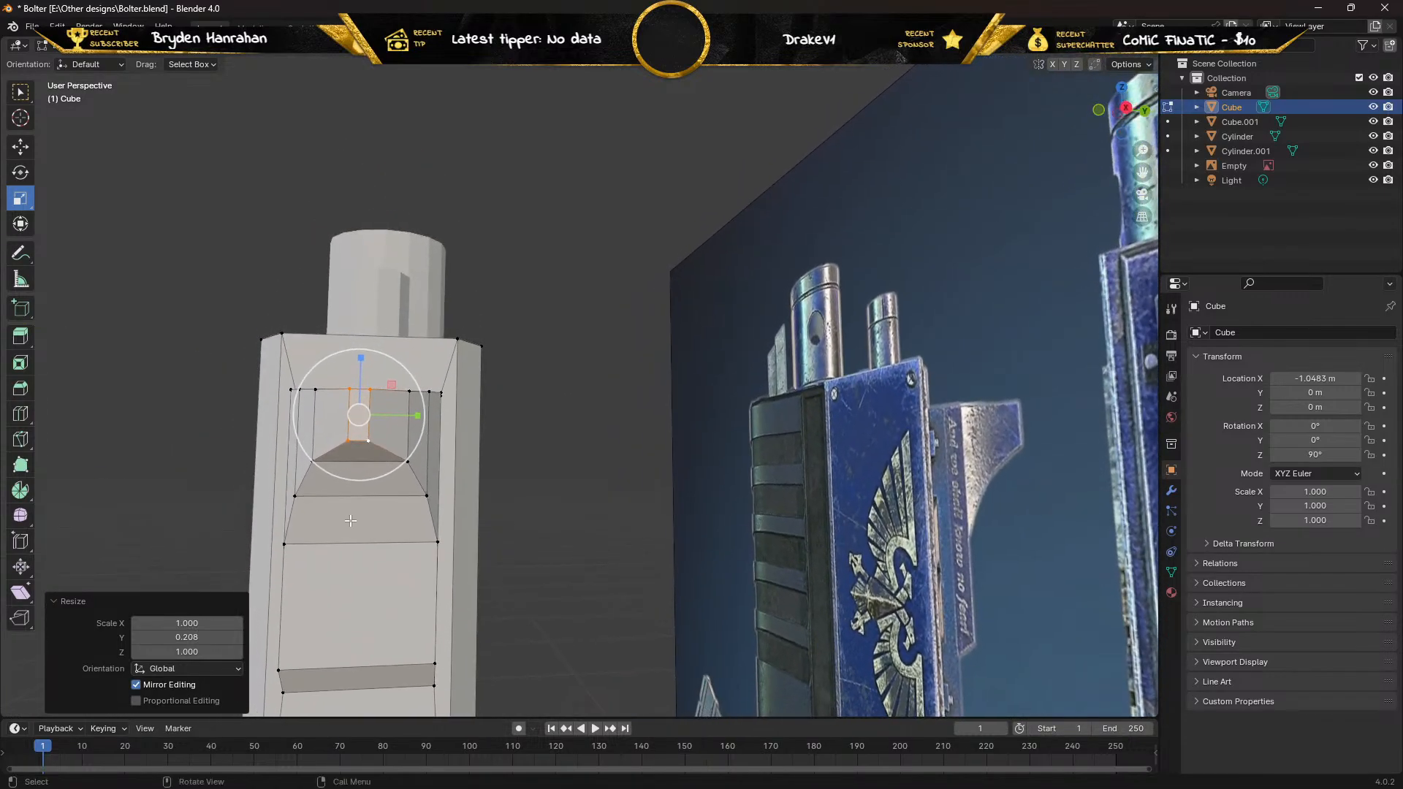
Narrow the four vertices of the first loop behind the sight tip along Y in two passes, the second by 0.918.
click(314, 389)
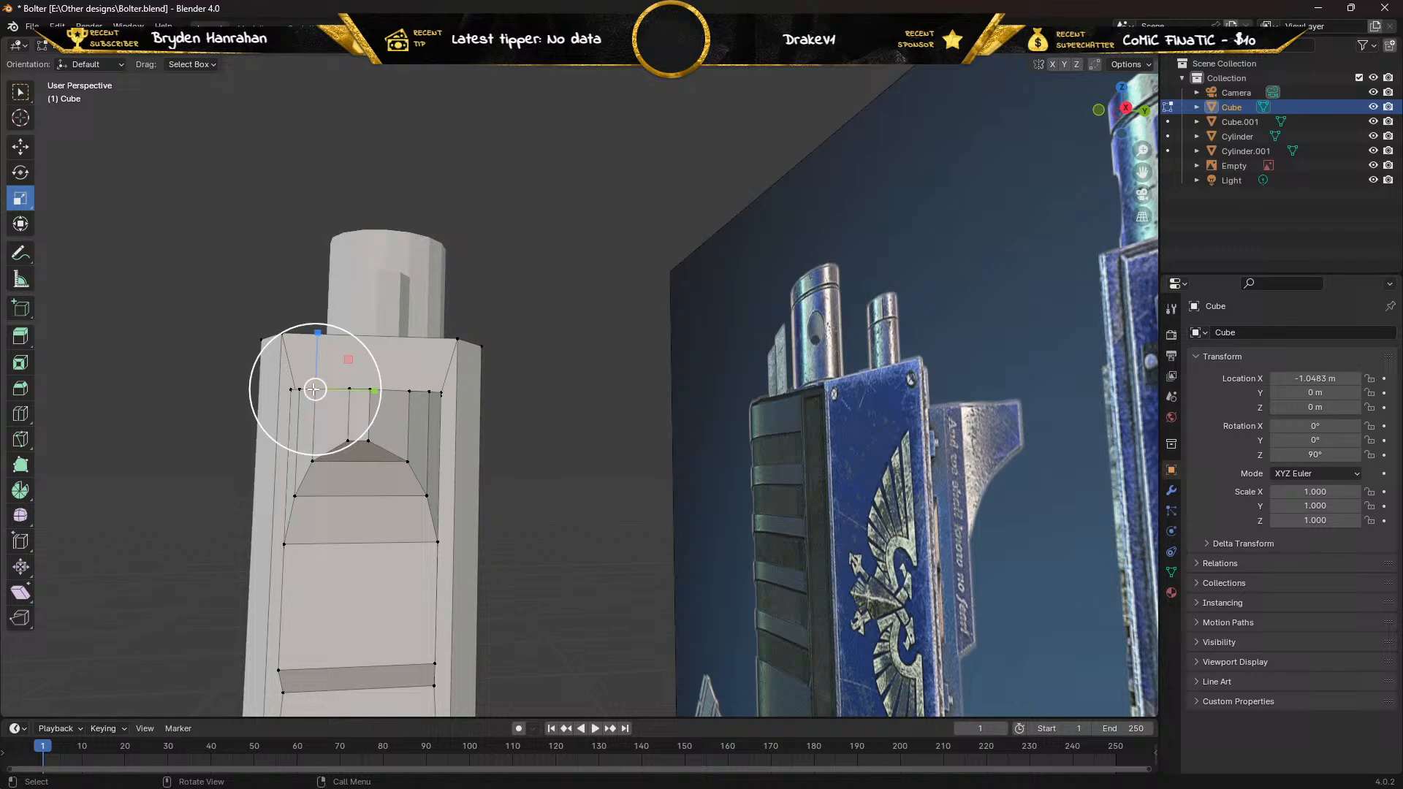
shift+click(312, 461)
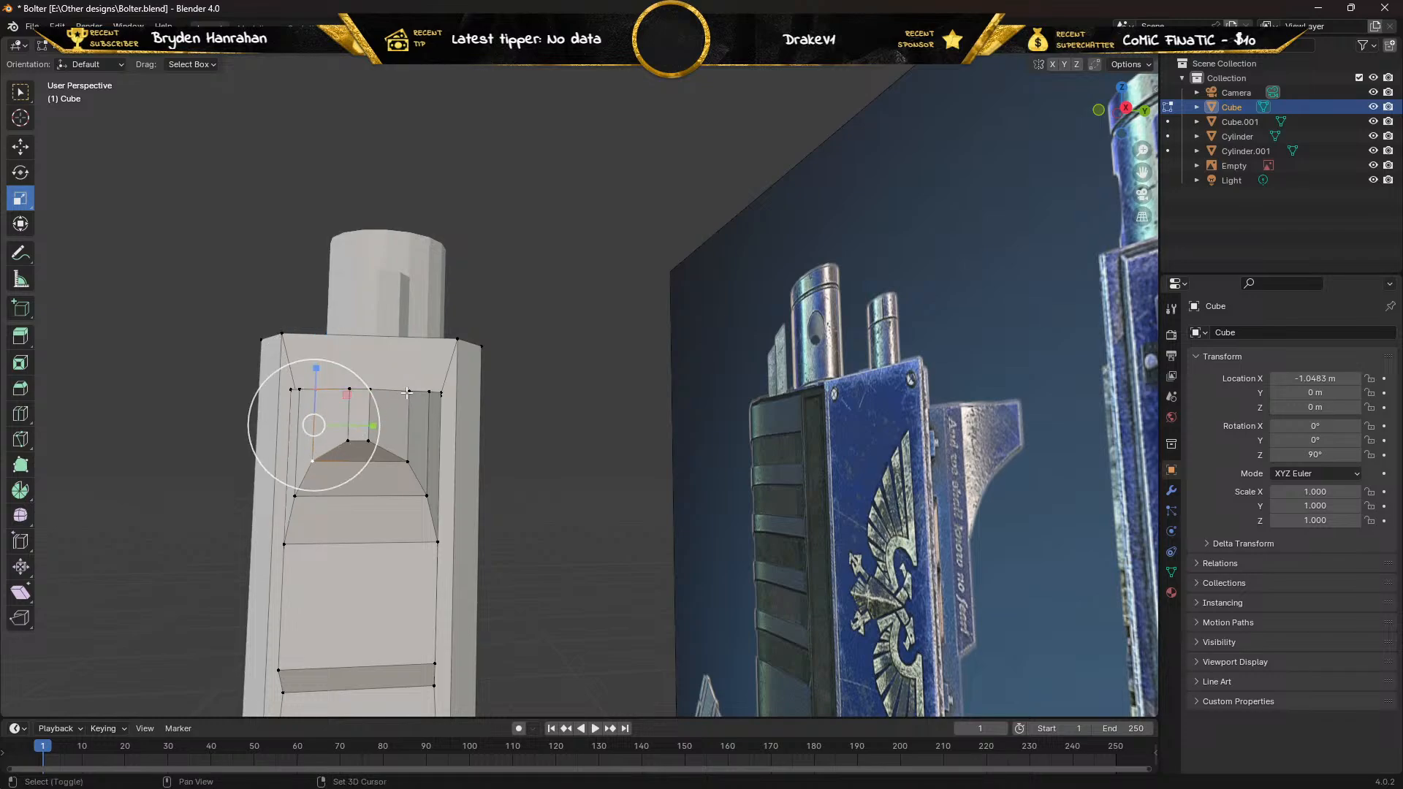
shift+click(407, 392)
shift+click(407, 458)
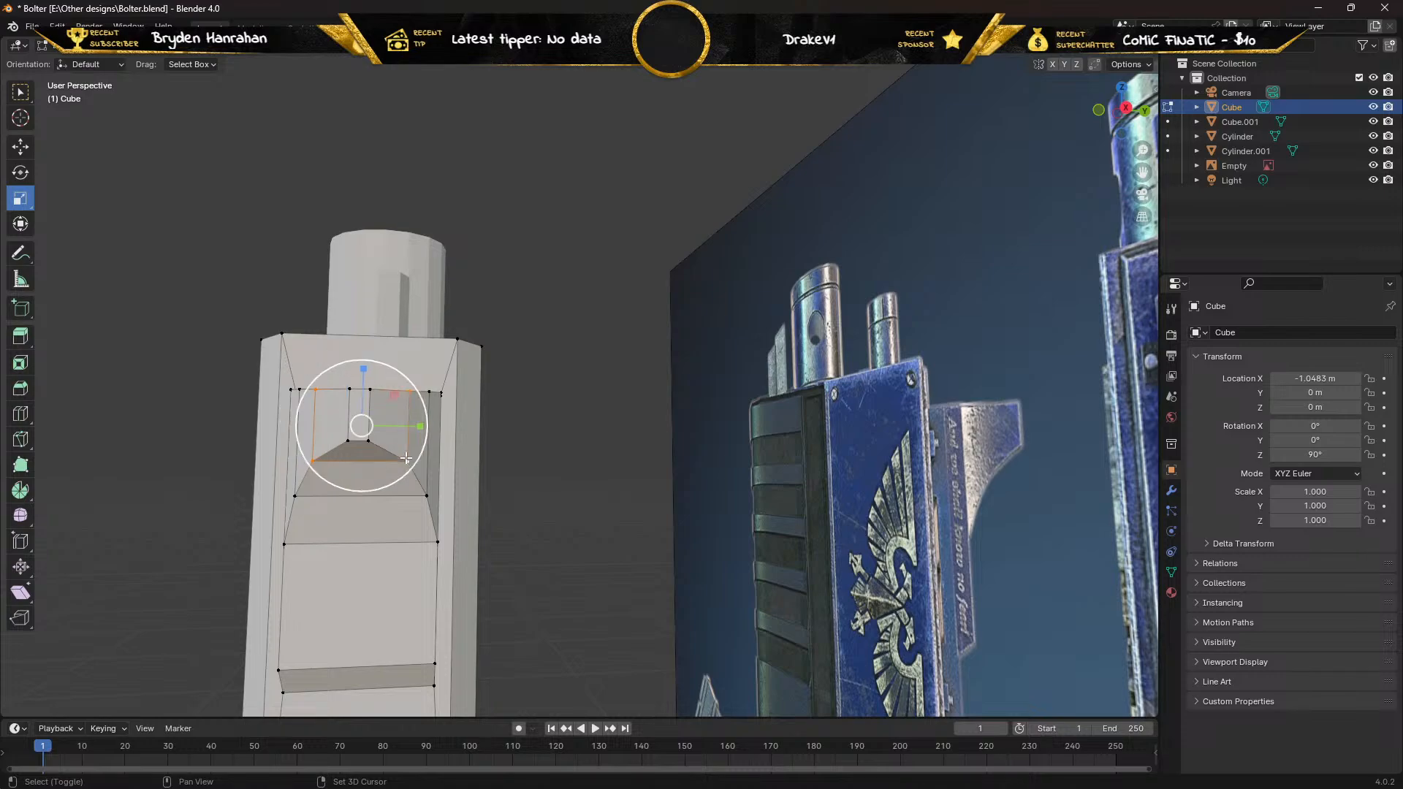
drag(420, 426, 397, 427)
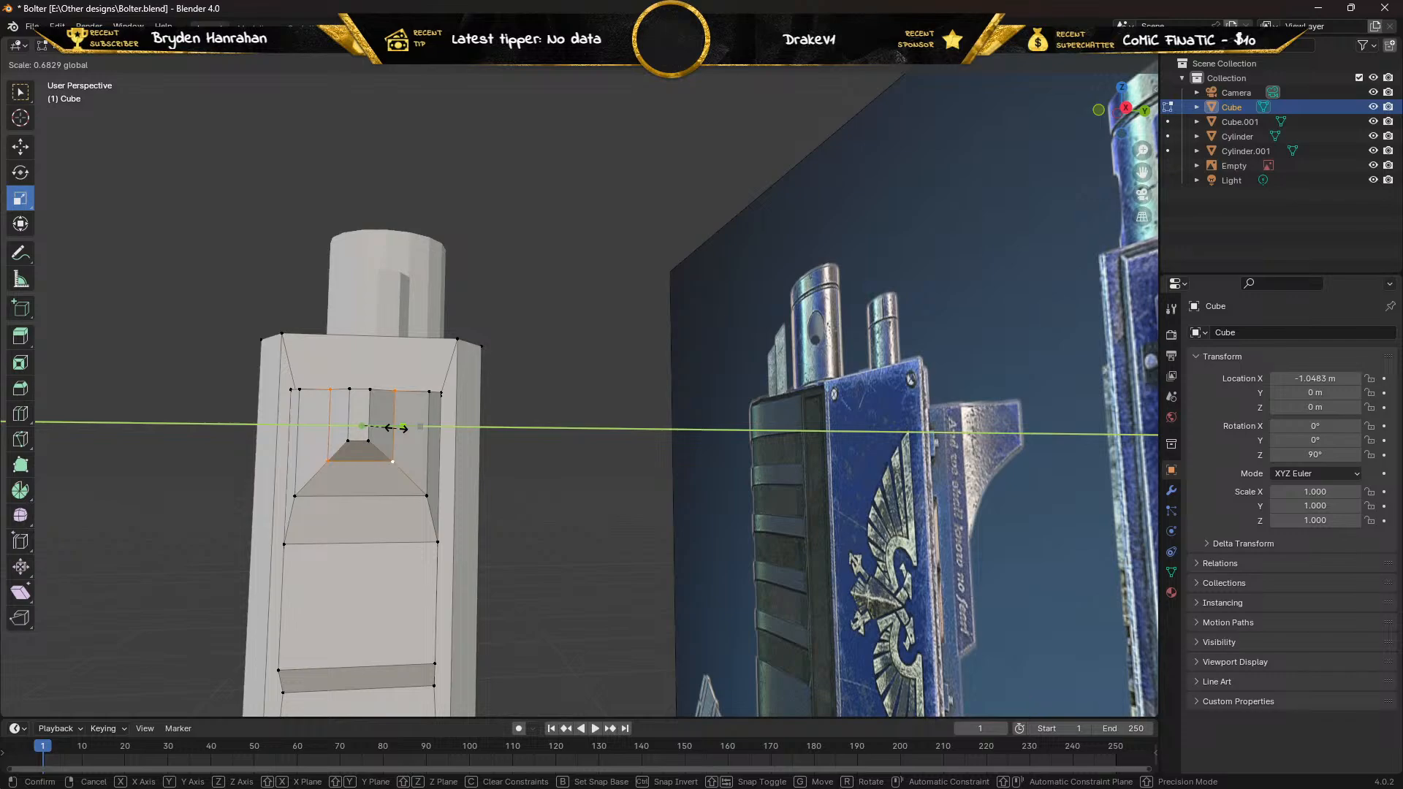
drag(403, 428, 406, 426)
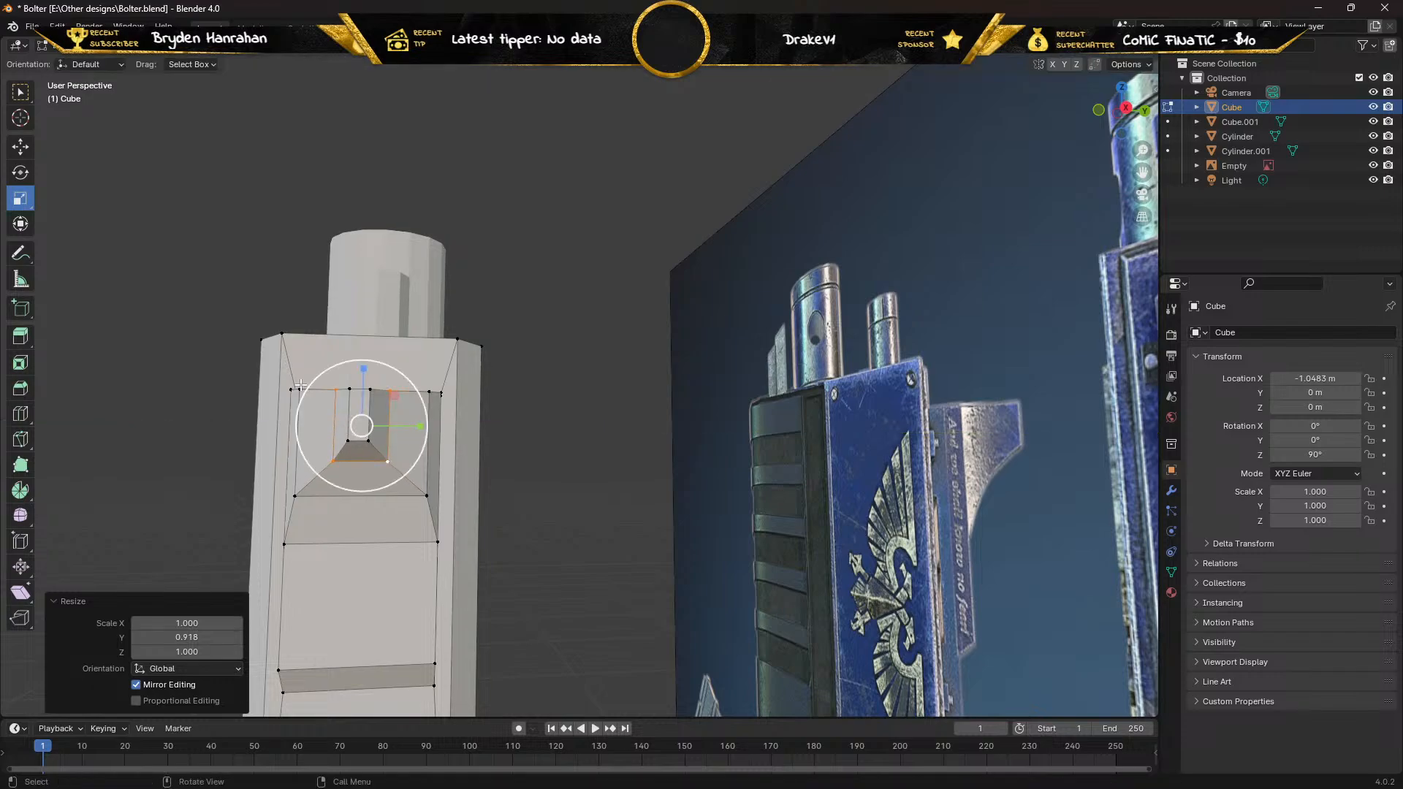
Select the four vertices of the second loop behind the sight tip and scale them along Y by 0.758.
click(300, 389)
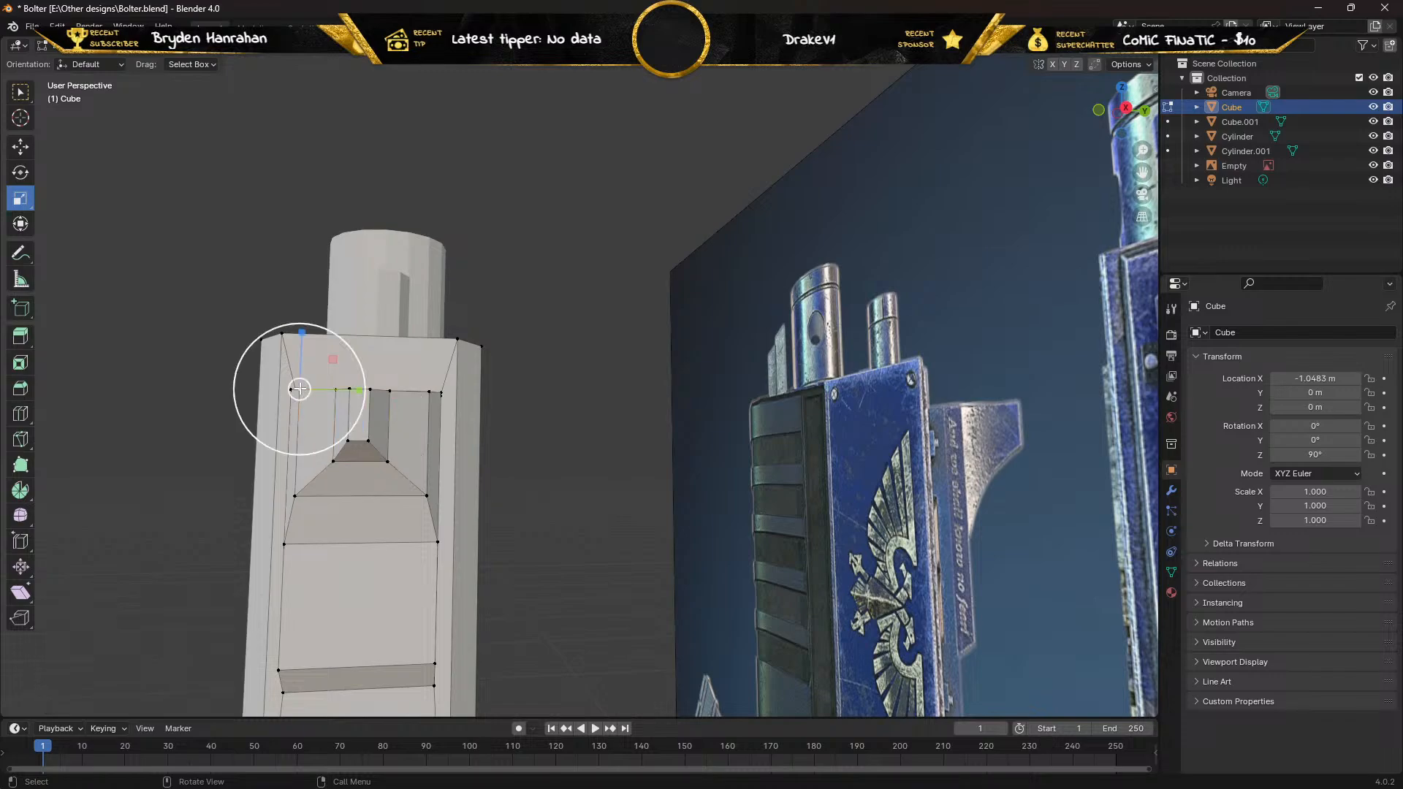
shift+click(298, 495)
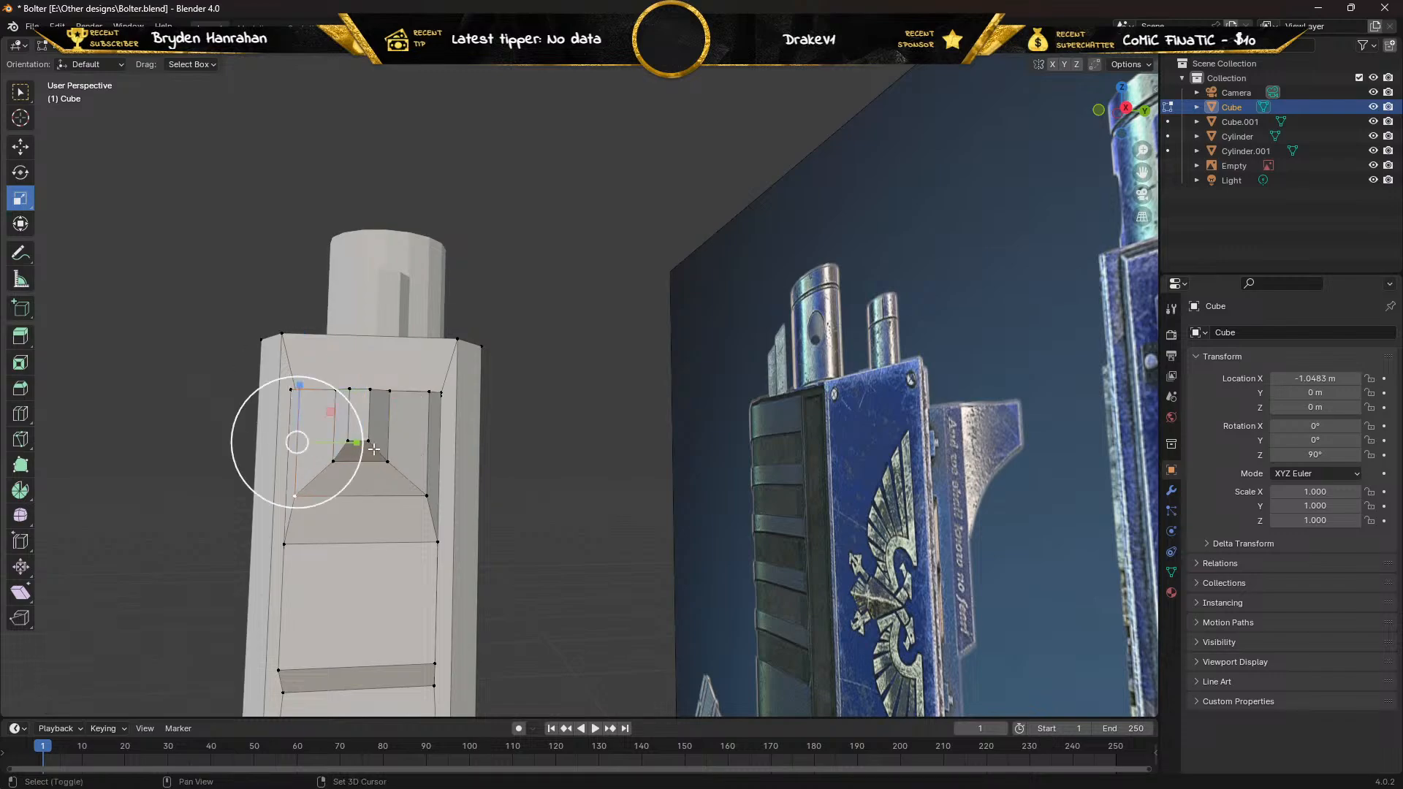
shift+click(428, 392)
shift+click(425, 495)
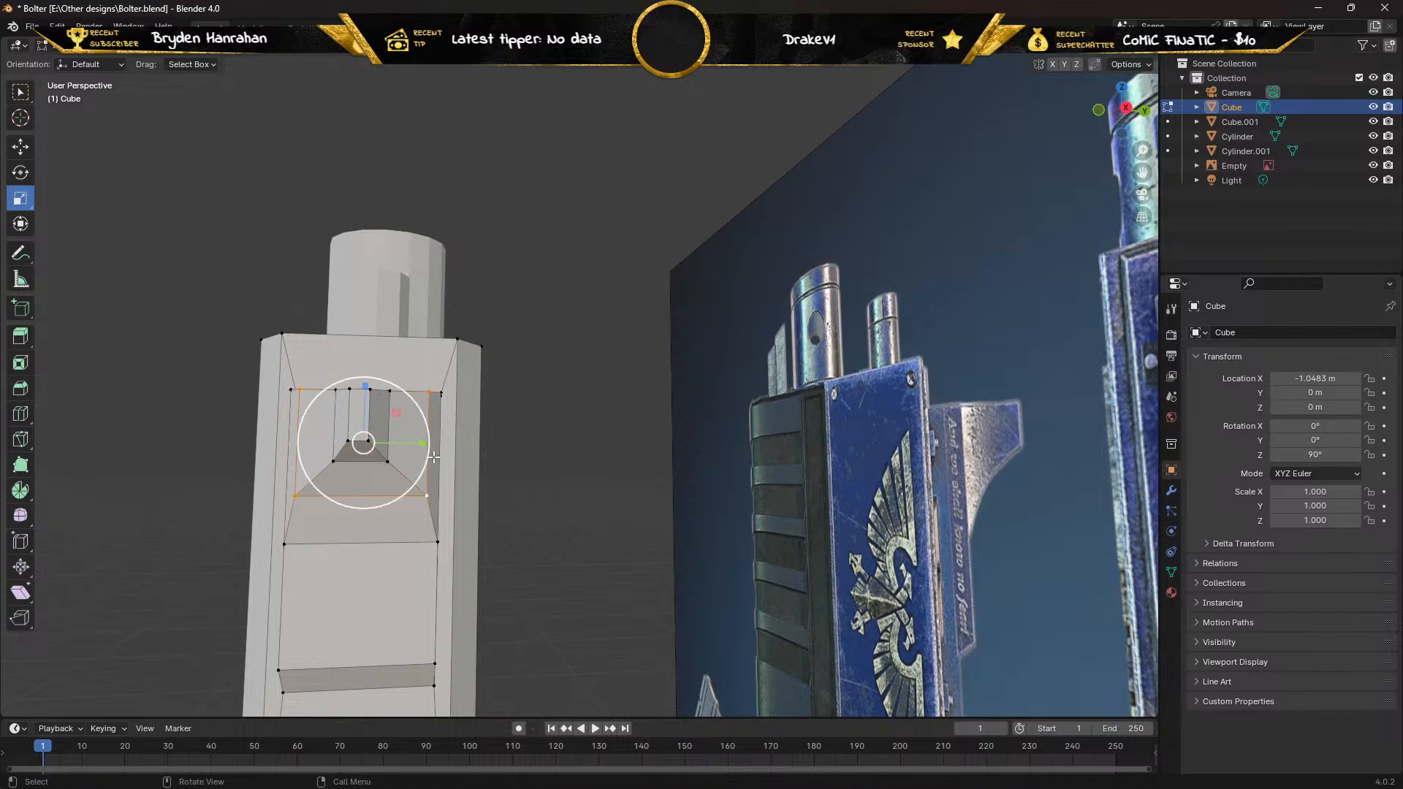
drag(421, 446, 405, 442)
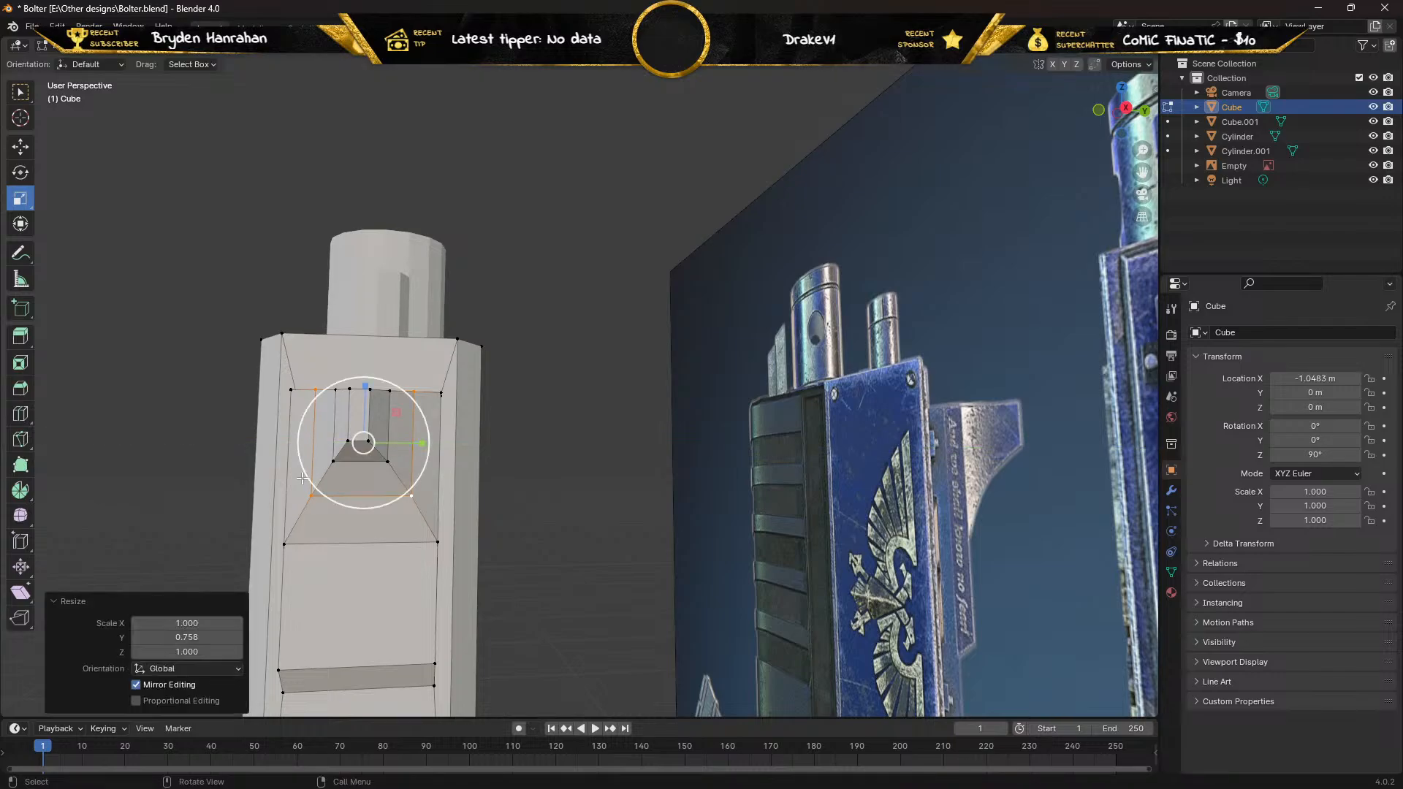
Compare the tapered sight with the reference, then examine the lower receiver's front edge against the reference's protruding block.
middle_drag(405, 442, 559, 559)
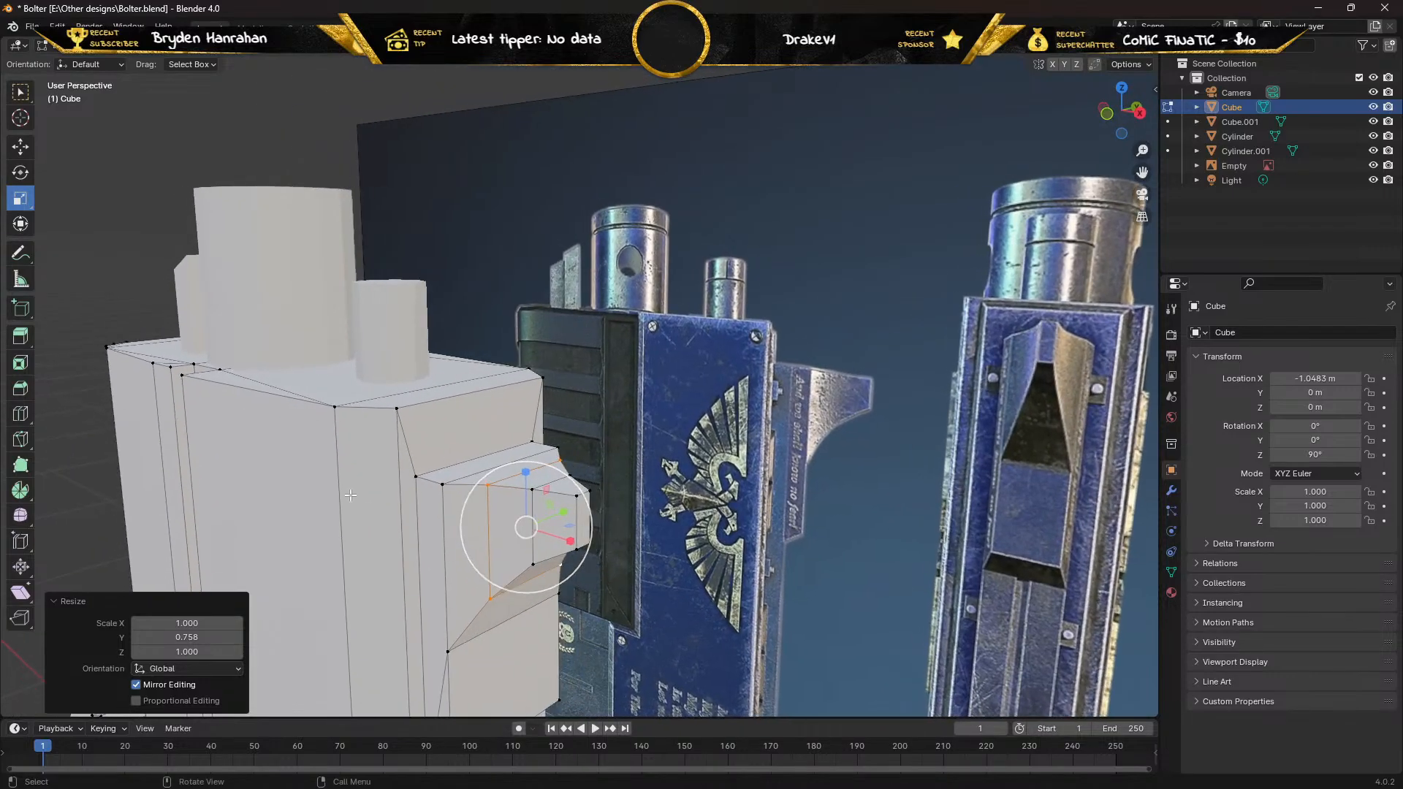
click(21, 91)
middle_drag(207, 365, 273, 363)
scroll(274, 362, down, 5)
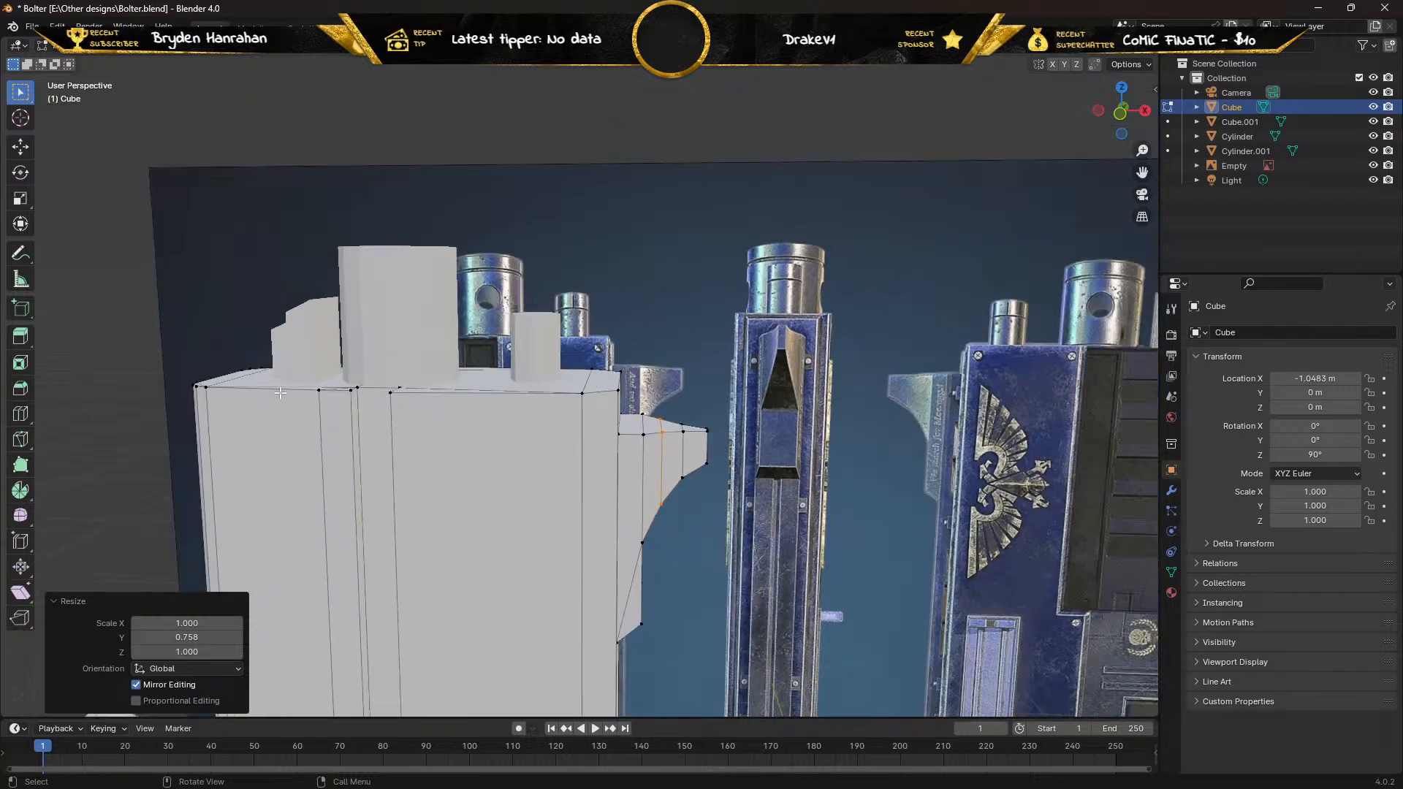
key(KP_1)
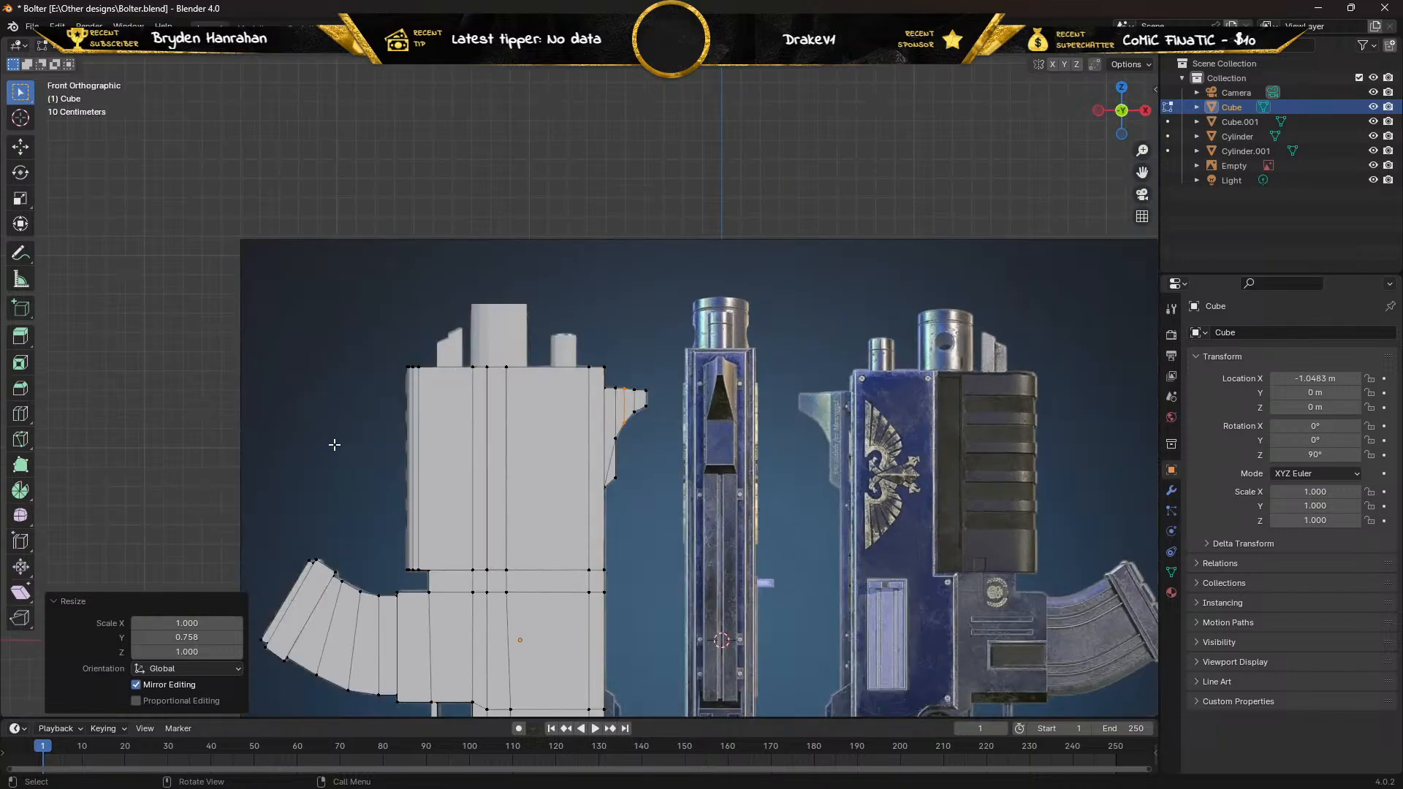
ctrl+middle_drag(331, 459, 320, 73)
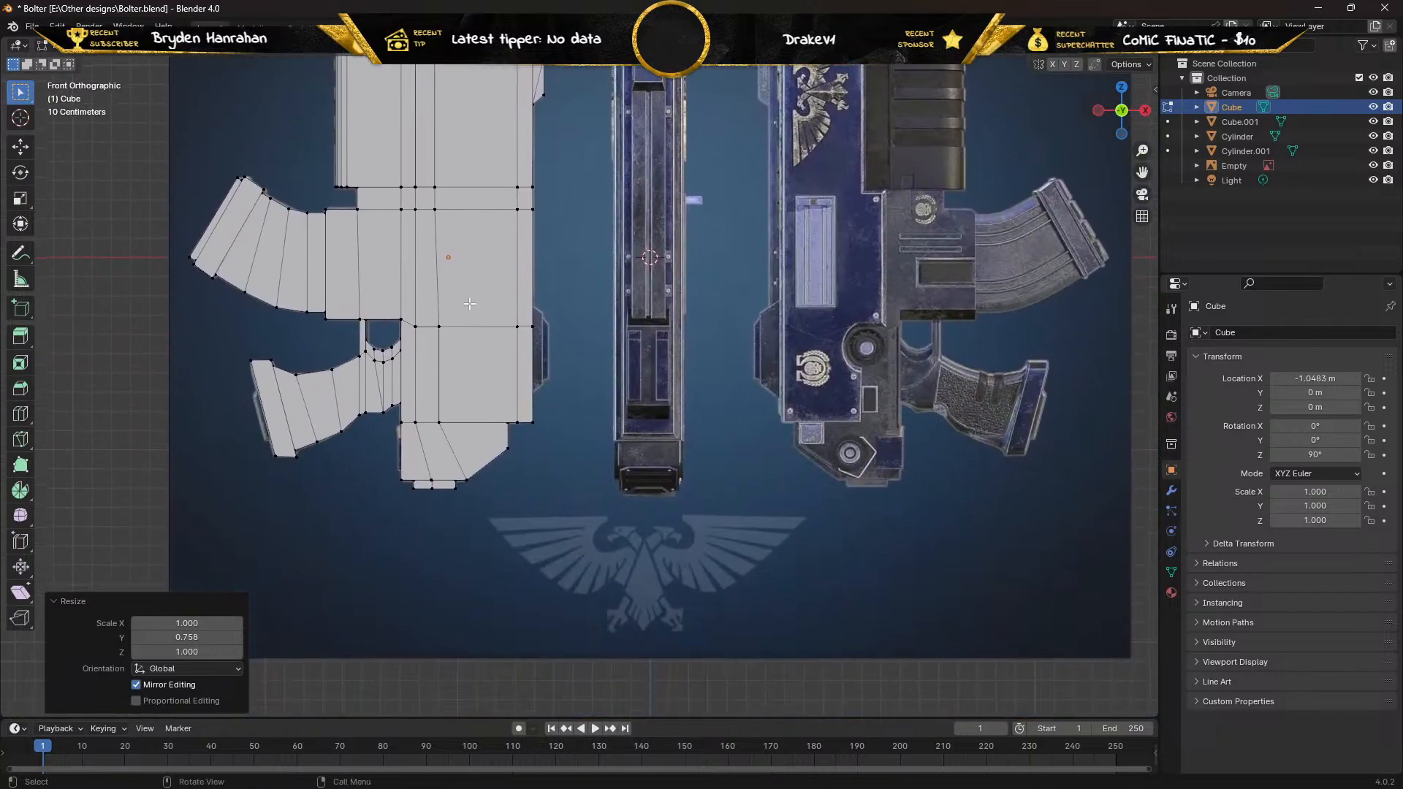
scroll(540, 345, up, 5)
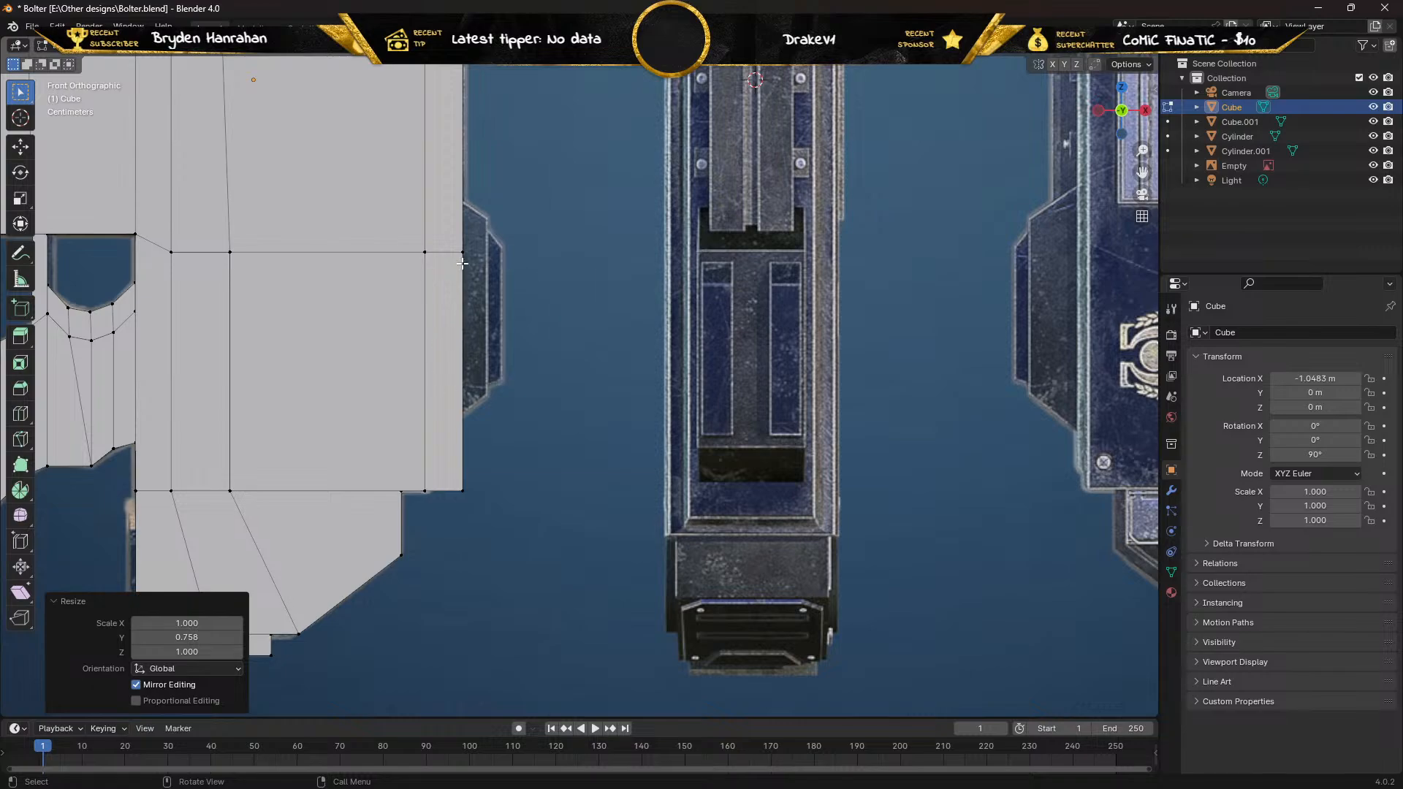
mouse_move(418, 191)
middle_down()
mouse_move(394, 205)
mouse_move(431, 203)
middle_up()
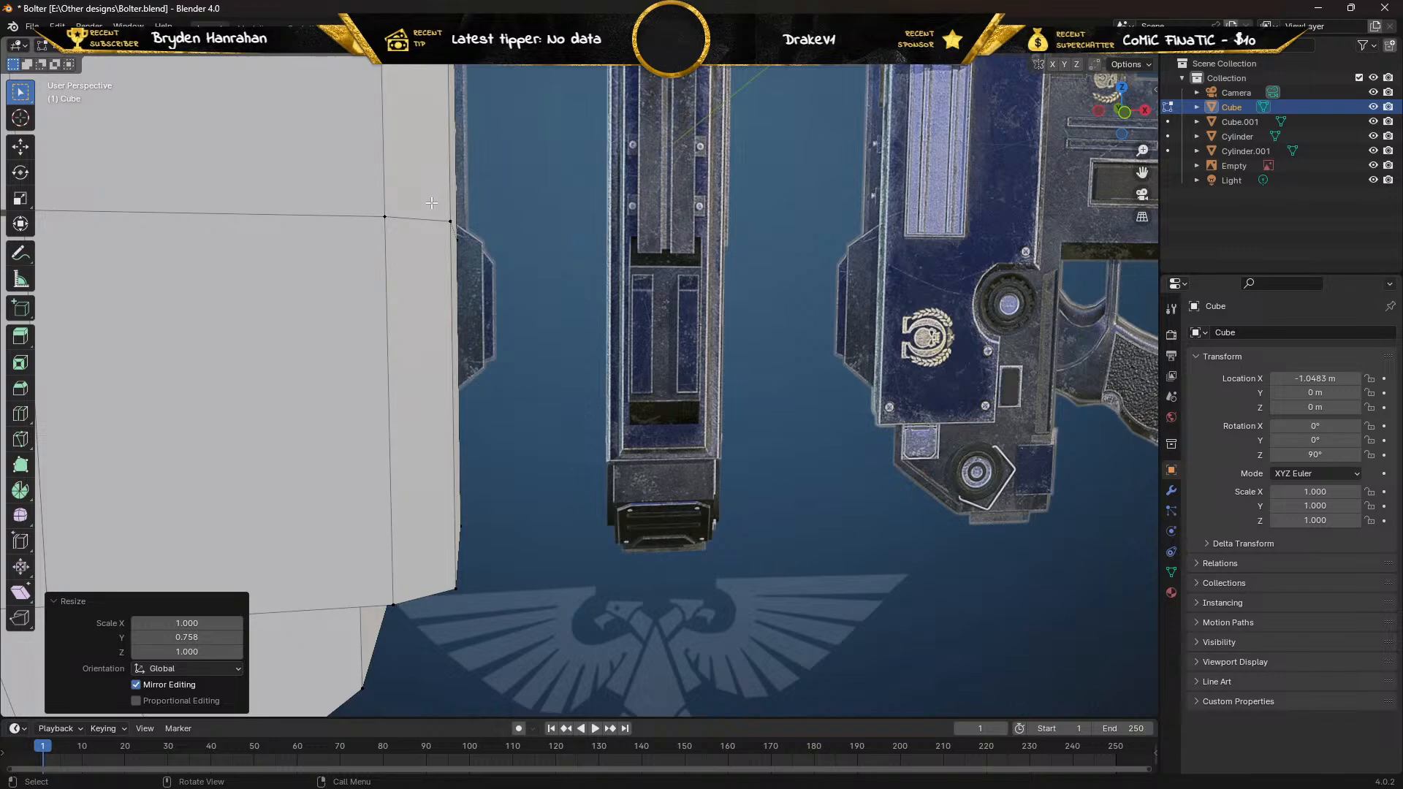
Try to raise the horizontal loop's front-edge vertex on the lower receiver by about 0.18 m along Z.
key(KP_1)
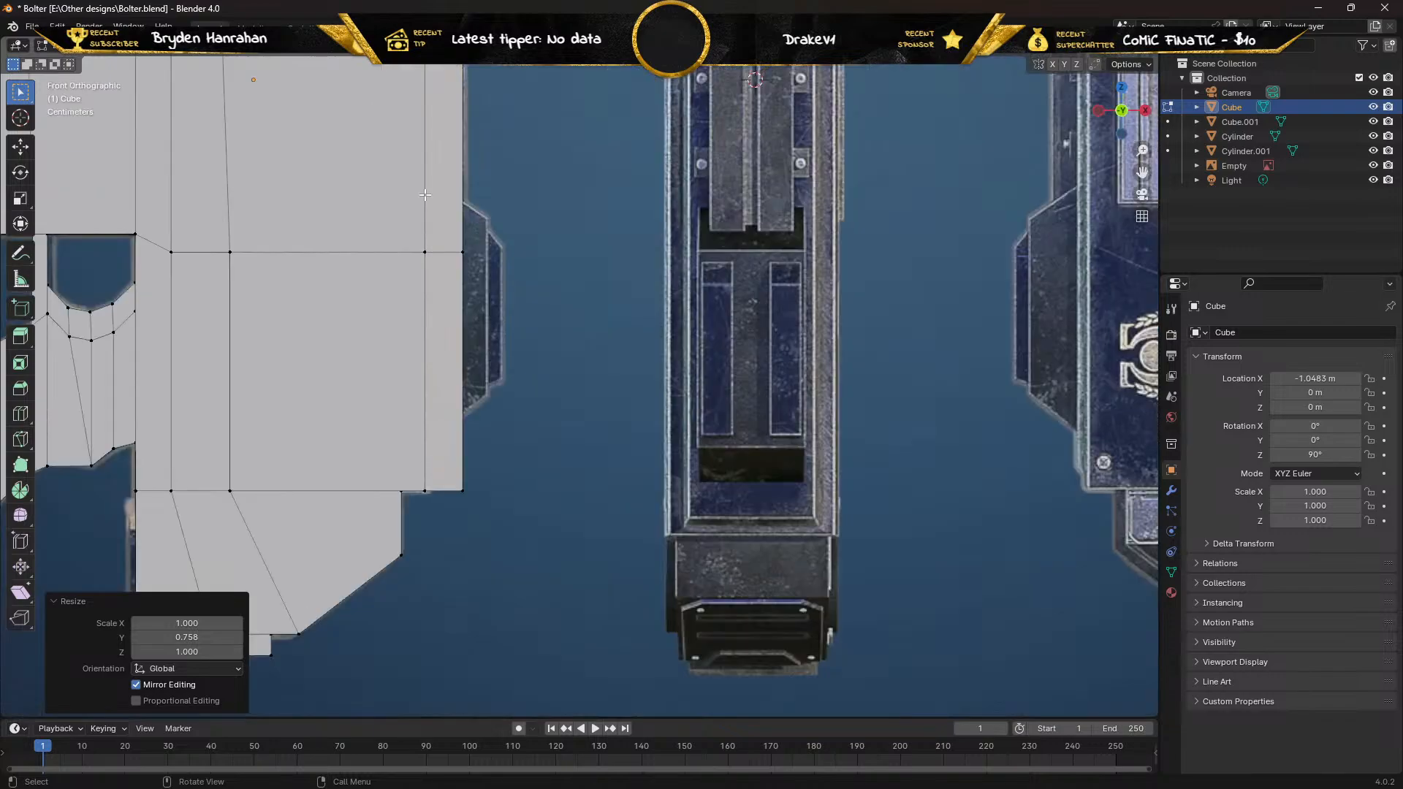
middle_drag(425, 194, 417, 201)
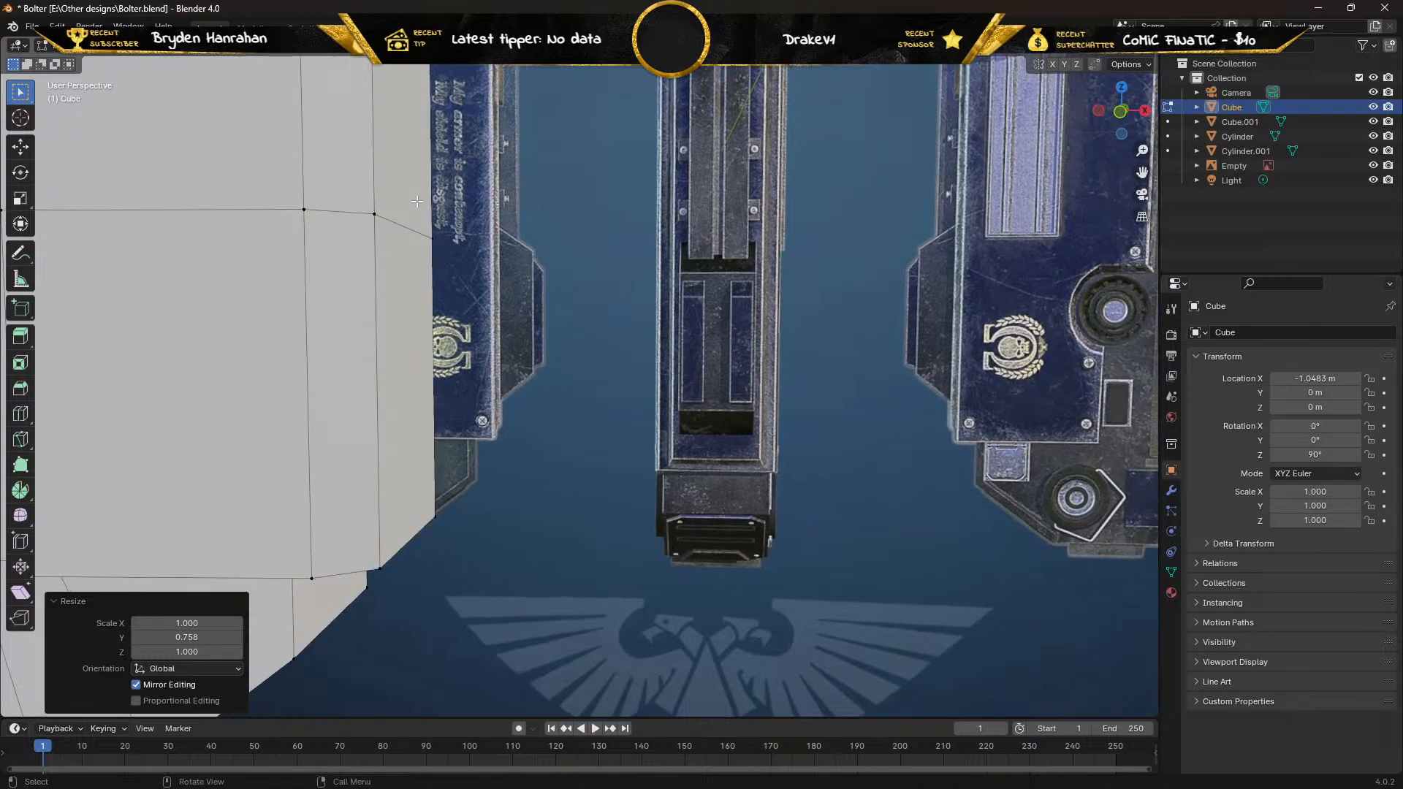
key(KP_1)
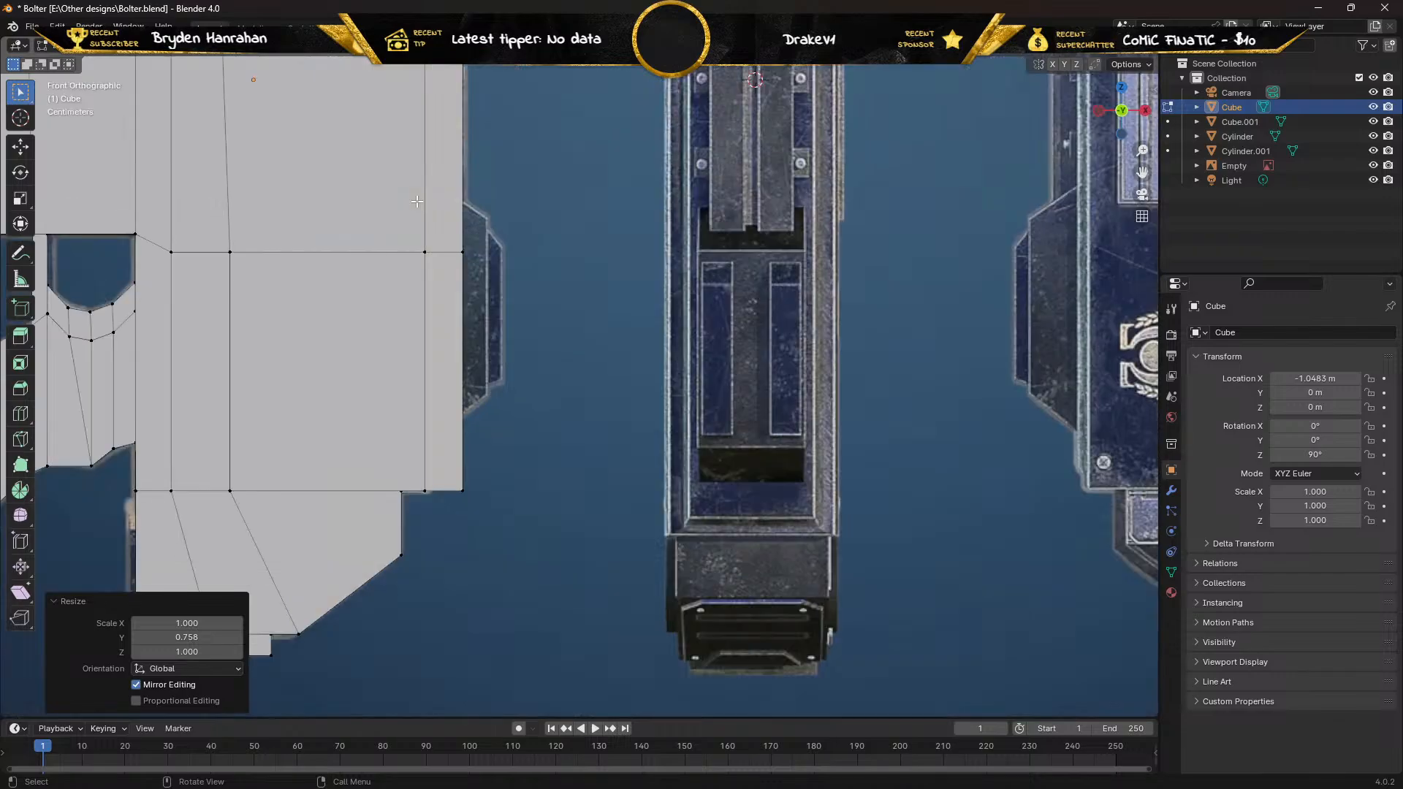
middle_drag(417, 201, 312, 233)
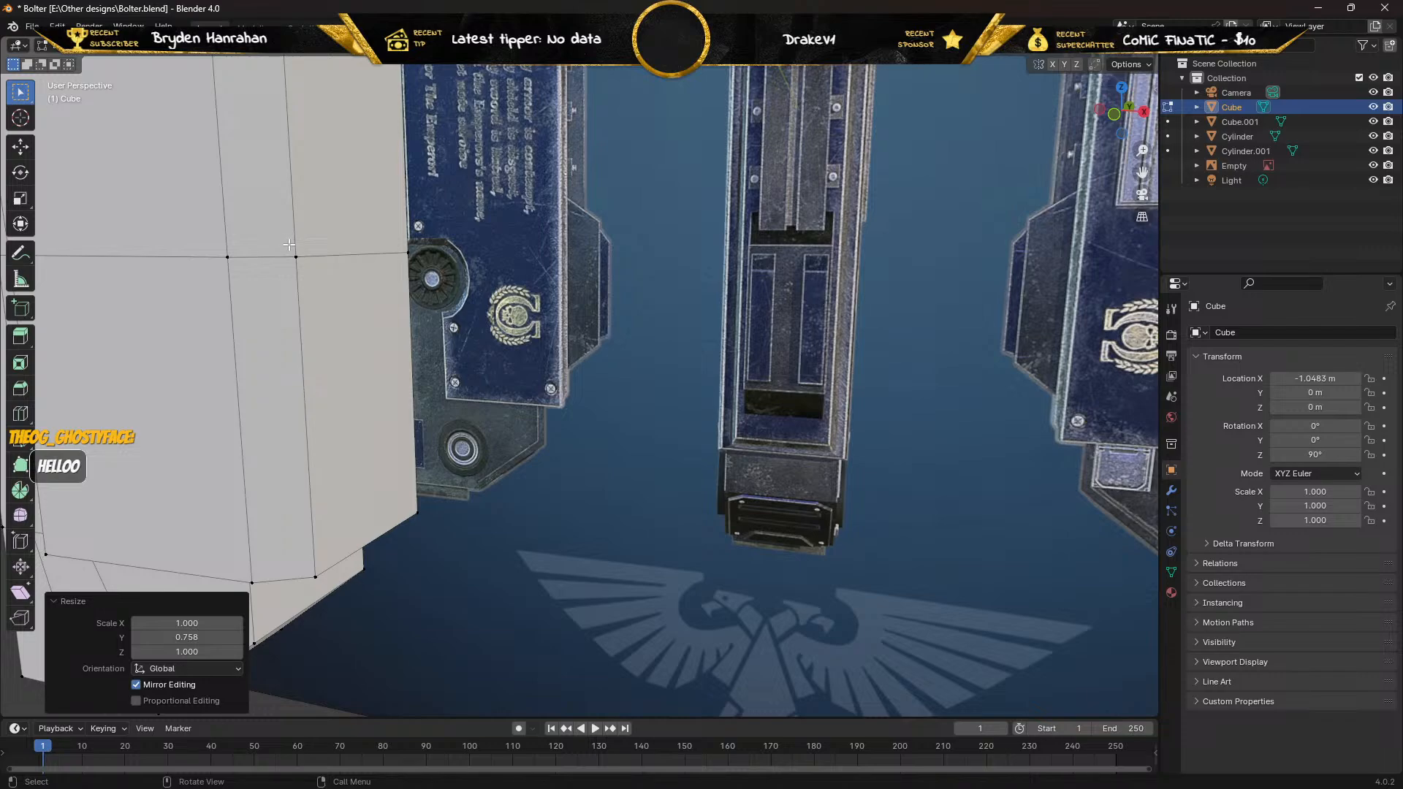
click(382, 282)
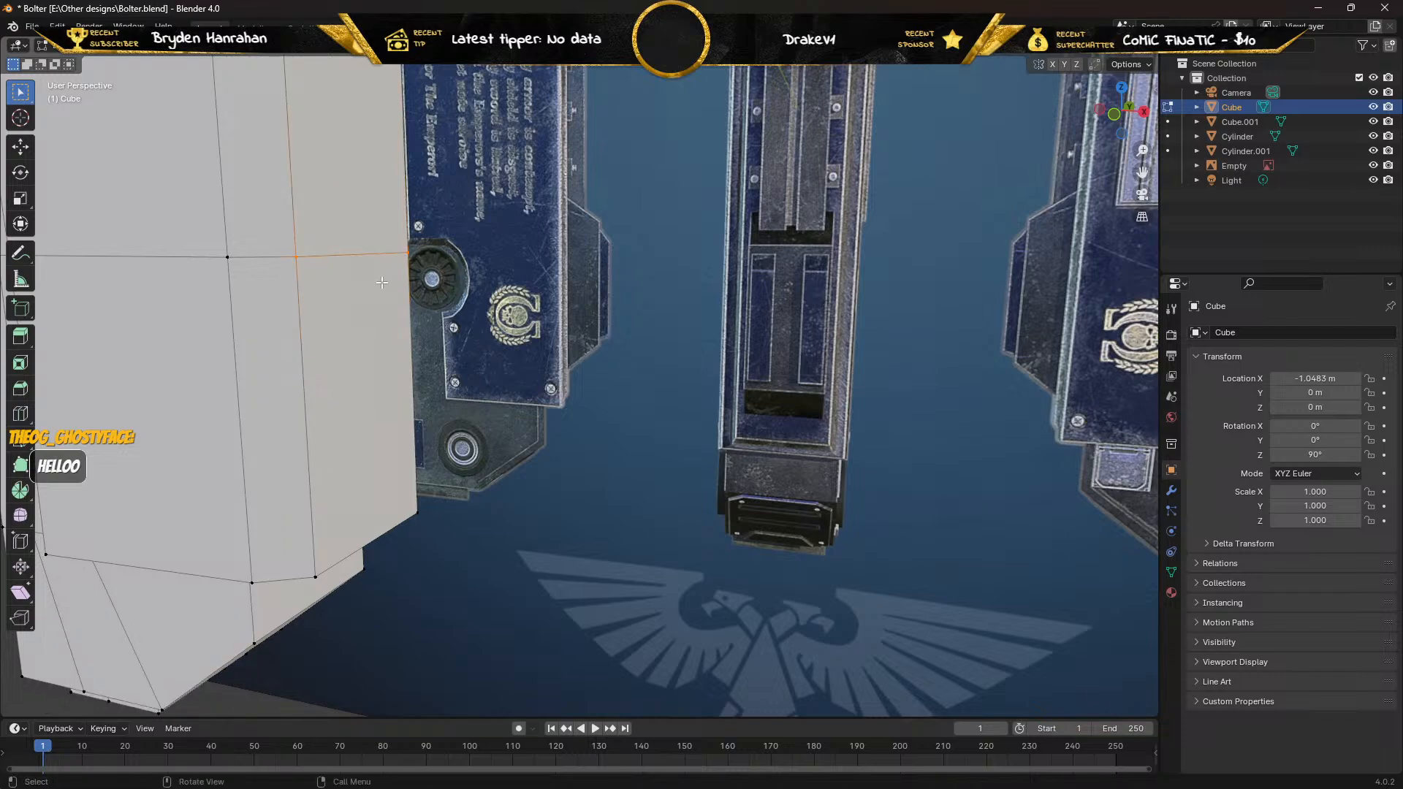
key(KP_1)
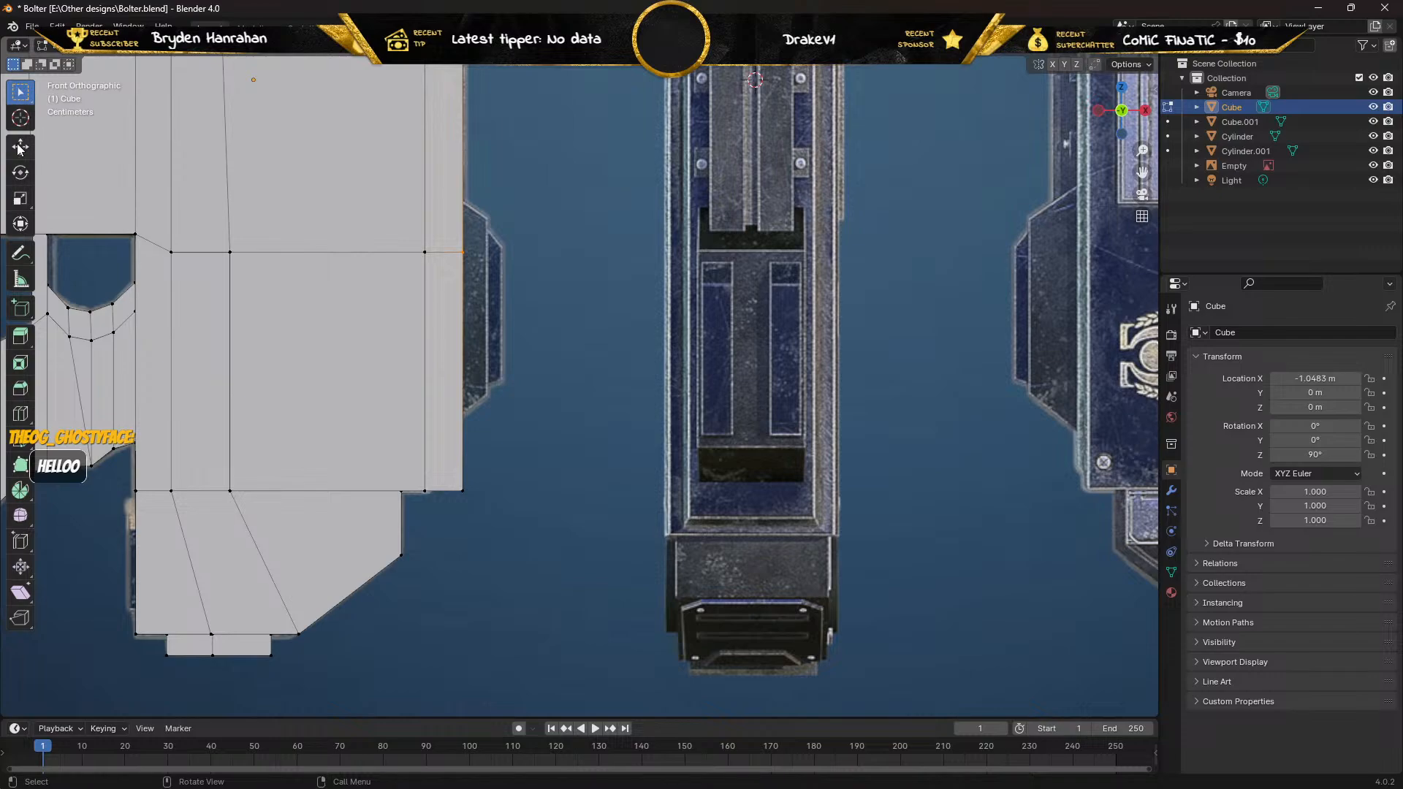
click(28, 148)
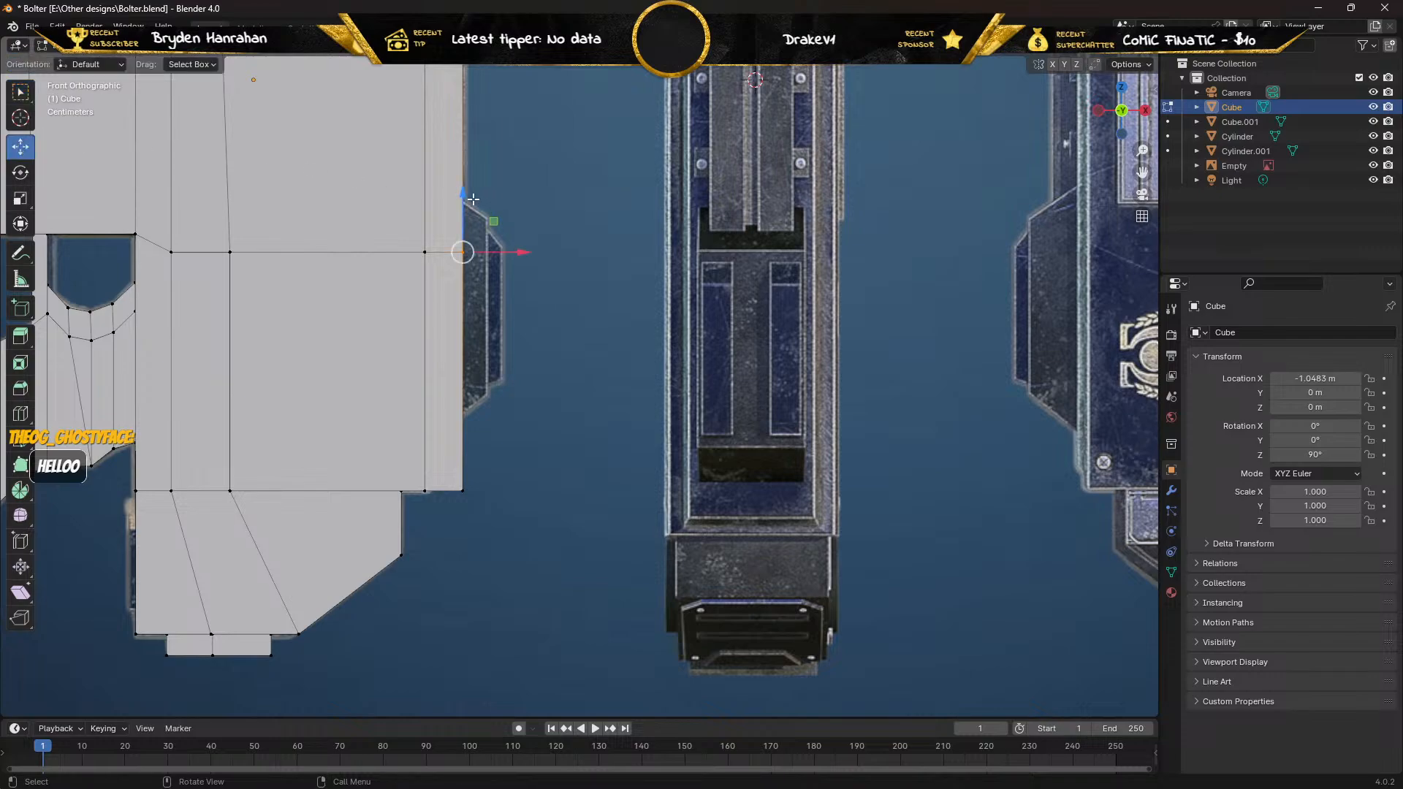
drag(460, 199, 448, 109)
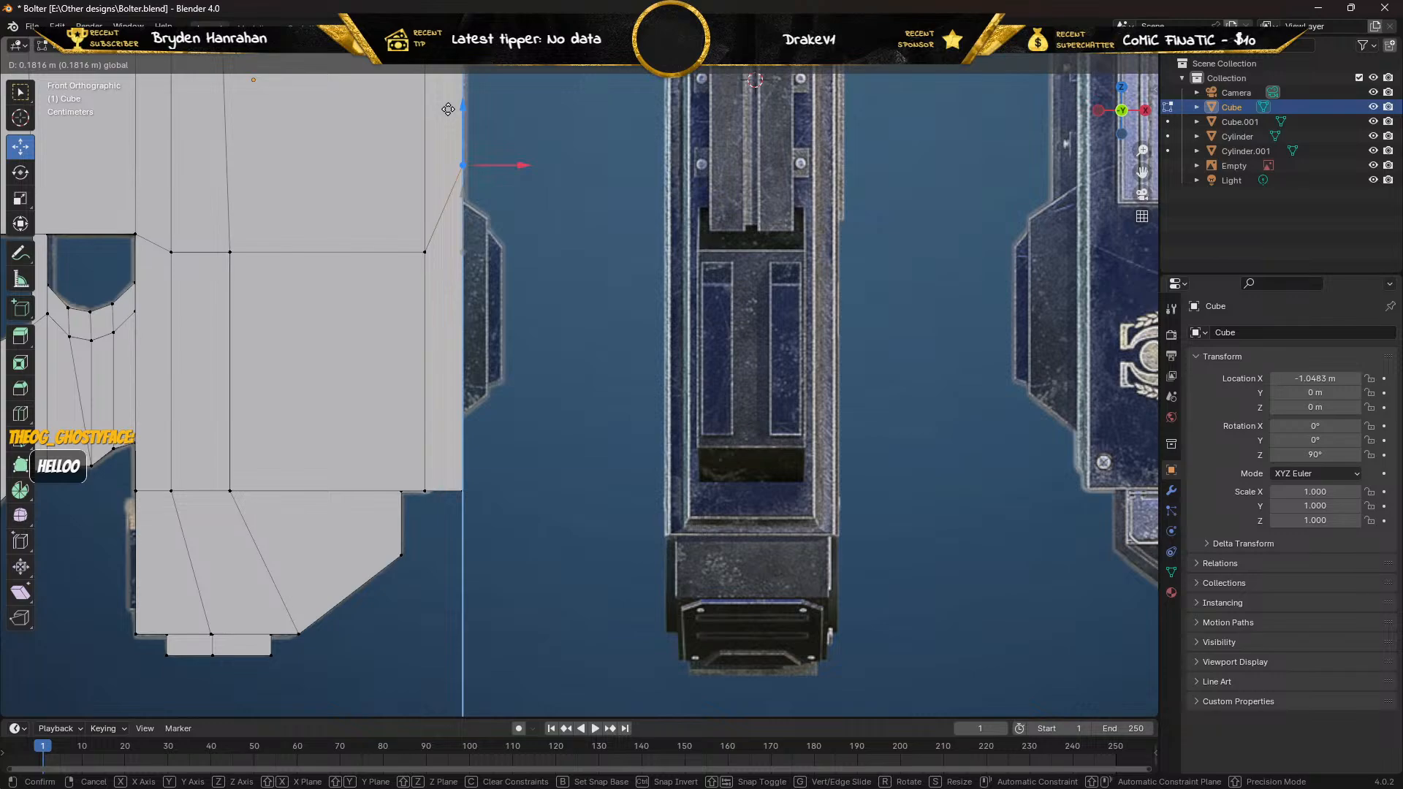
click(448, 109)
key(ctrl+z)
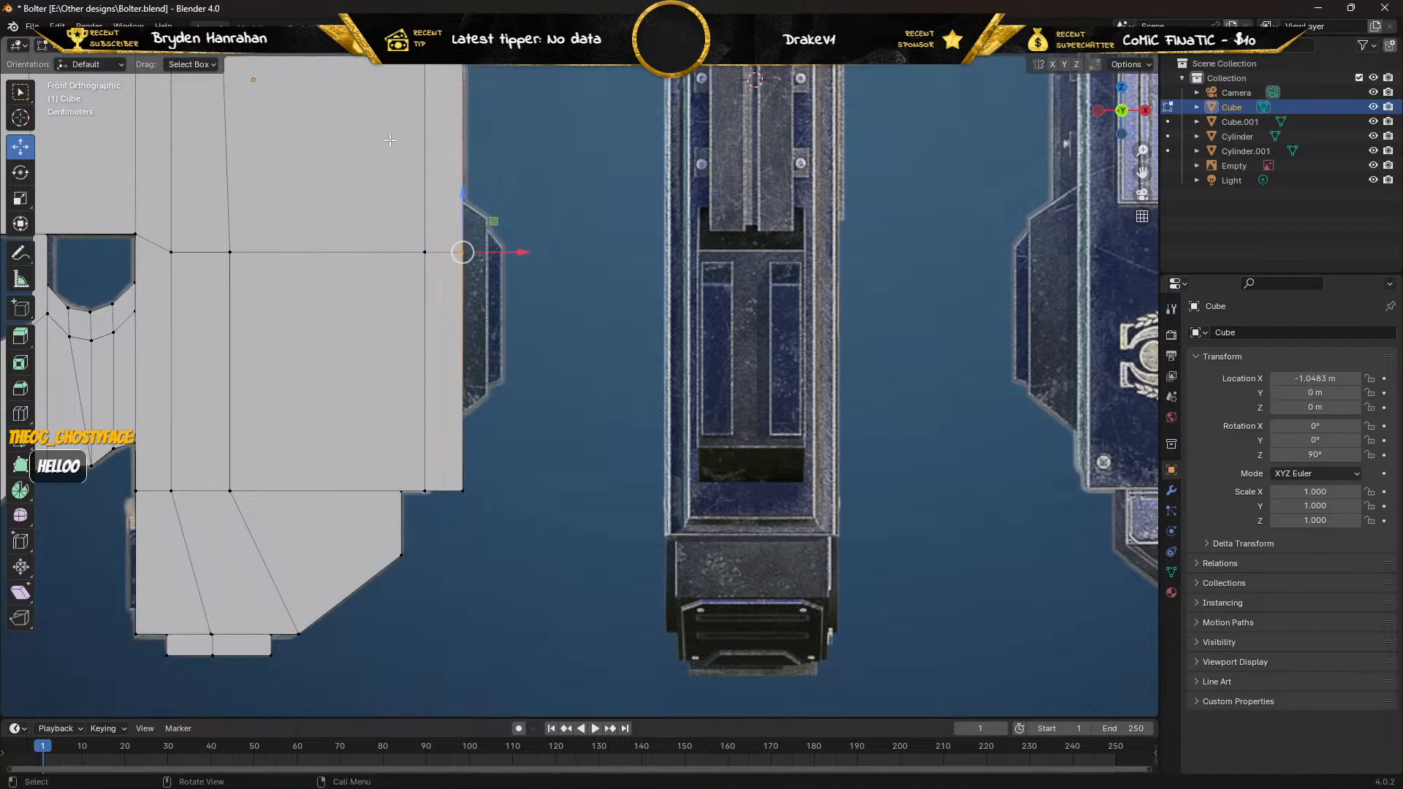
Select the lower receiver's whole horizontal vertex row through the mesh and move it up about 0.198 m along Z, above the reference's protruding block.
shift+click(171, 252)
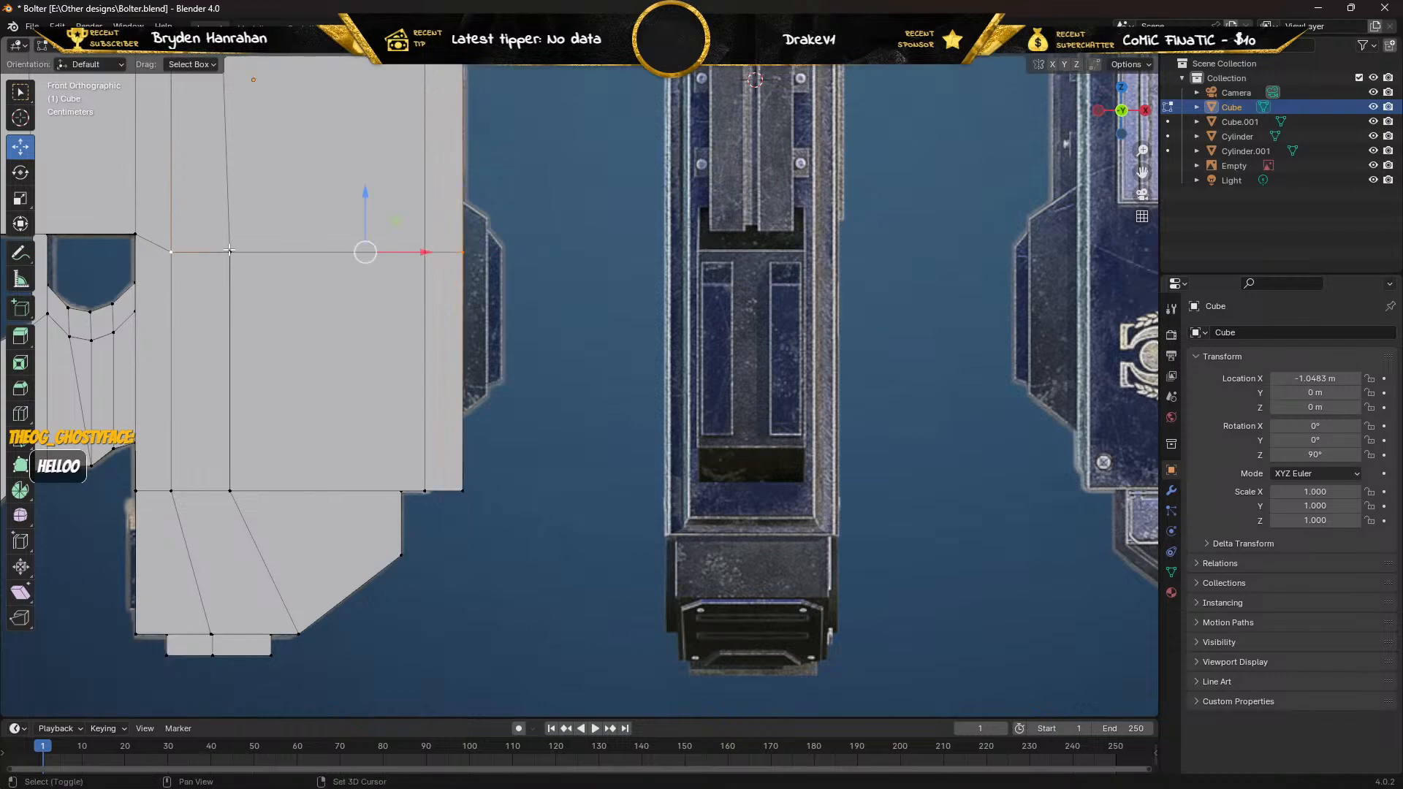
shift+click(232, 252)
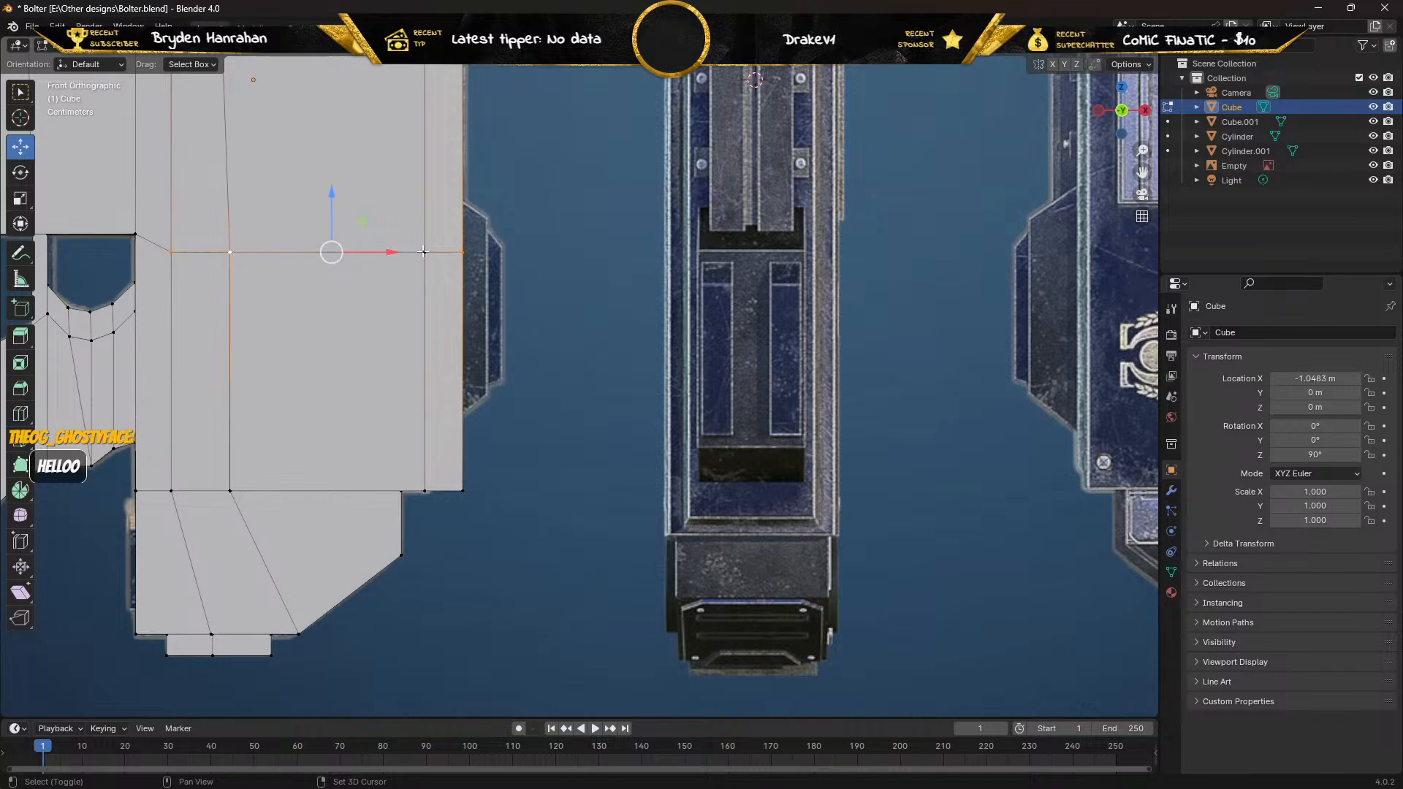
middle_drag(414, 251, 499, 238)
key(KP_1)
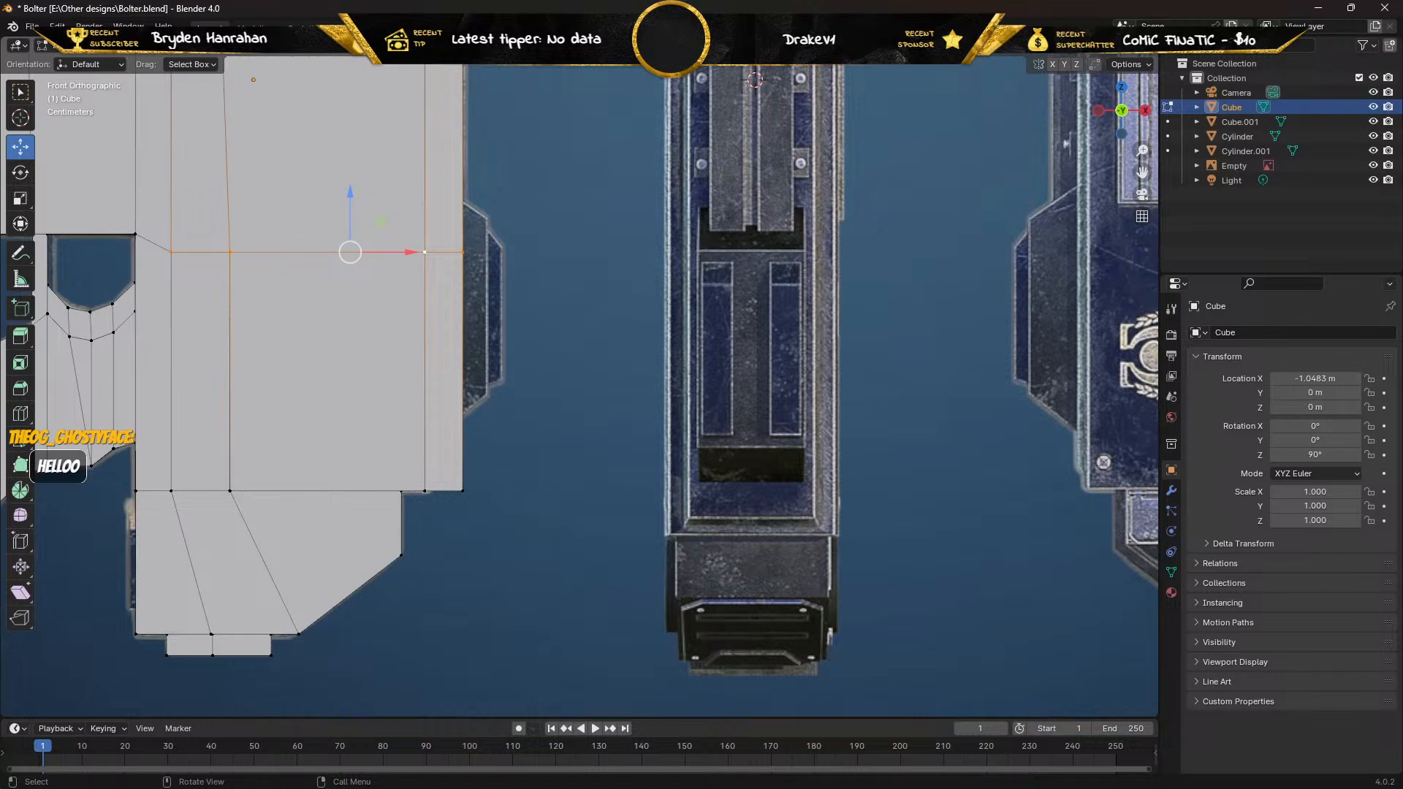
click(1089, 54)
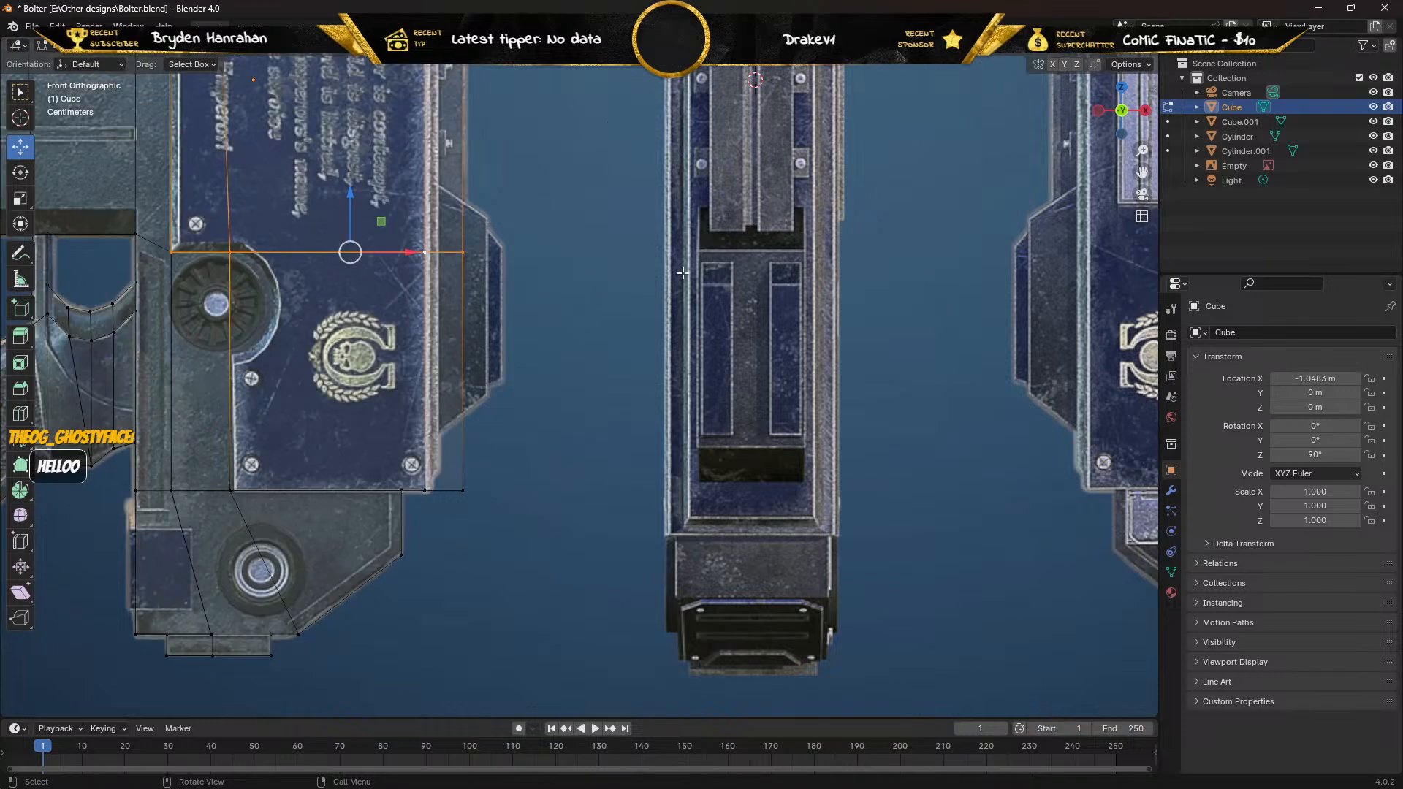
drag(603, 192, 160, 278)
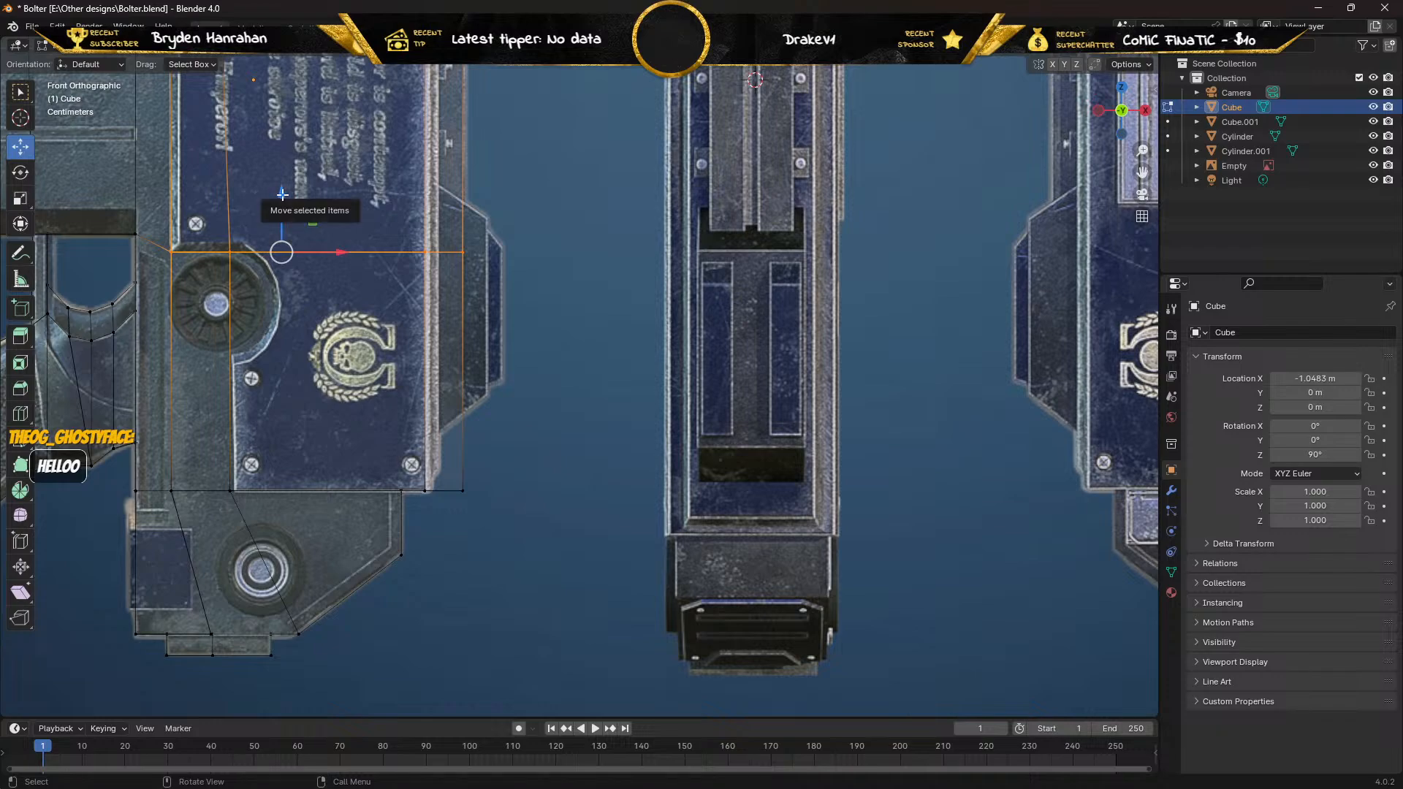
drag(282, 194, 298, 97)
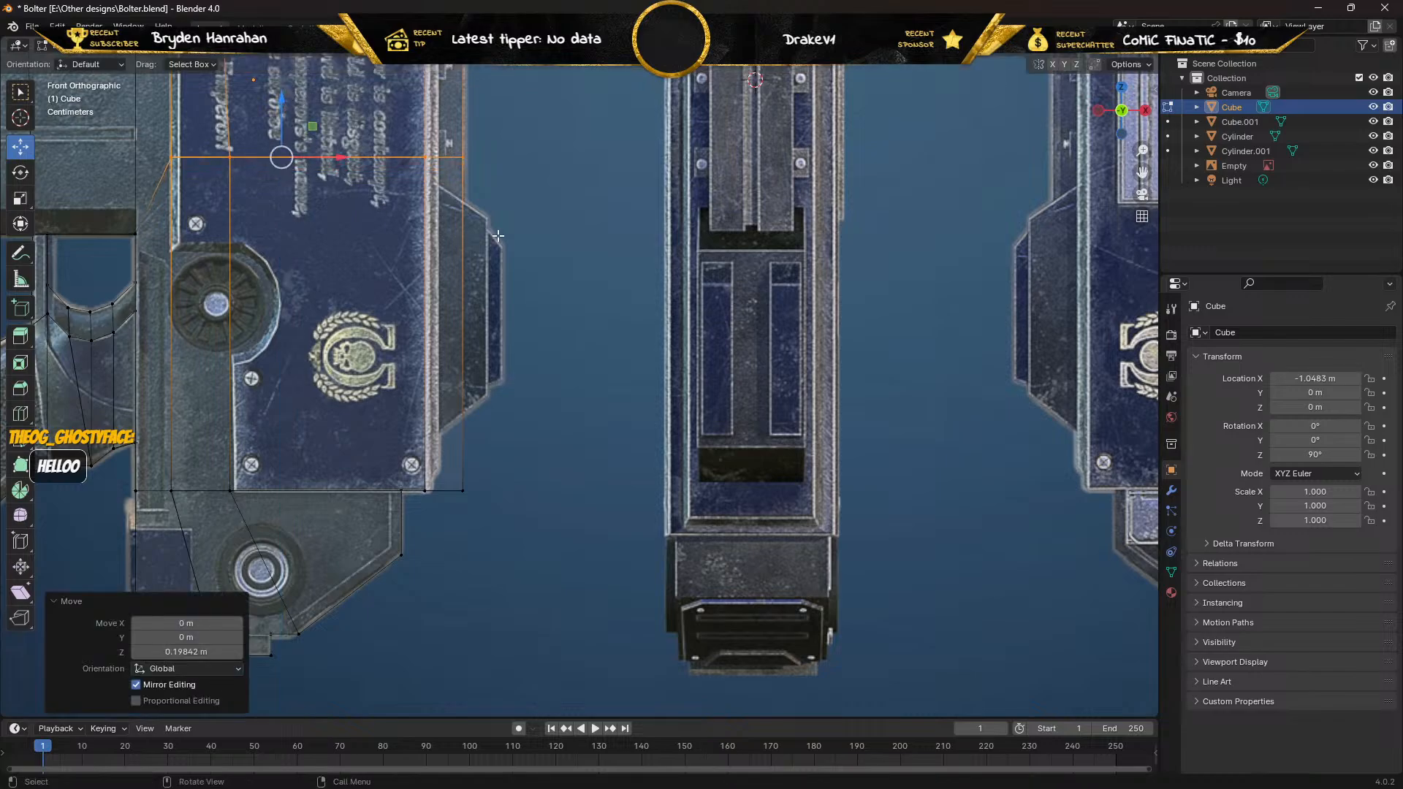
Return to solid display and inset the lower receiver's front face with a thickness of about 0.041 m.
middle_drag(524, 229, 416, 144)
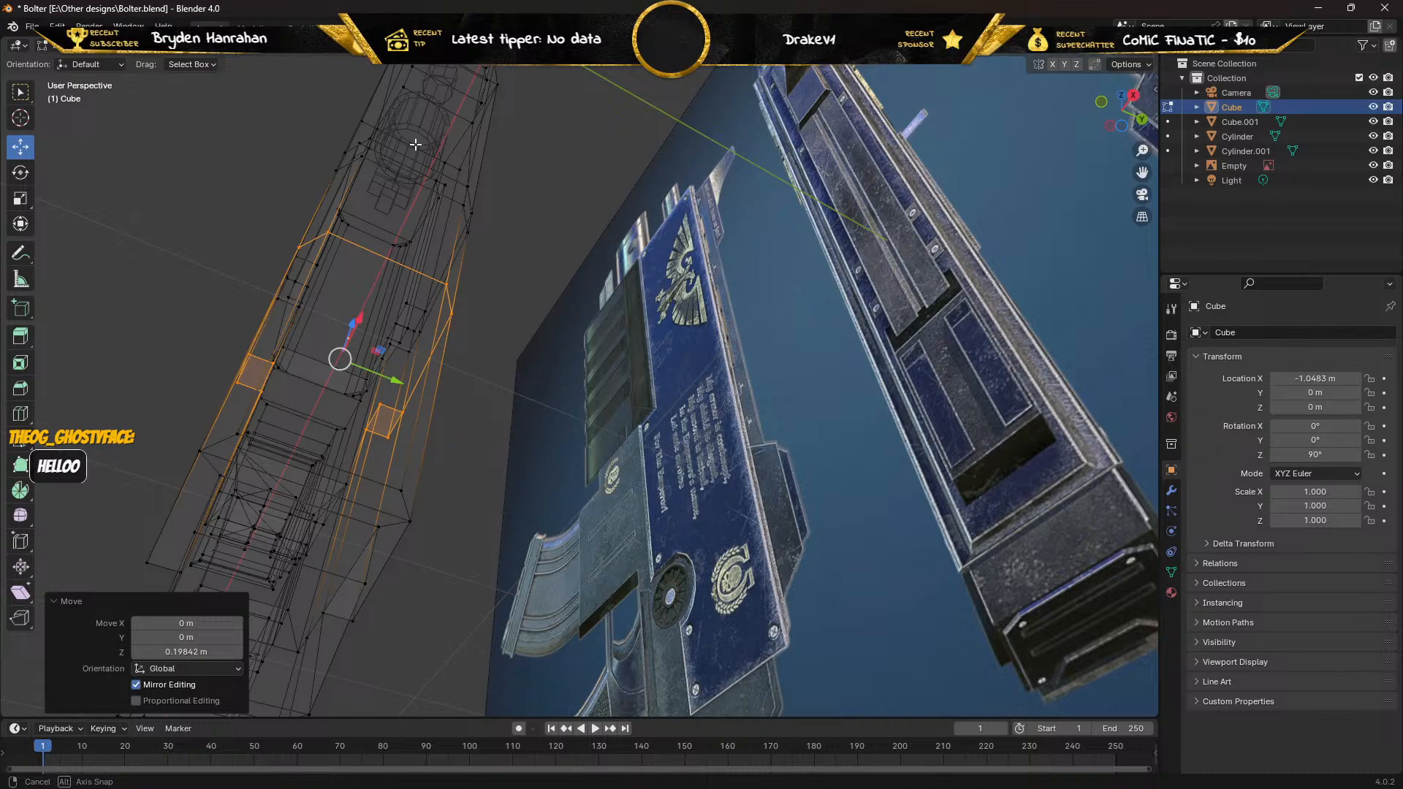
middle_drag(415, 144, 840, 26)
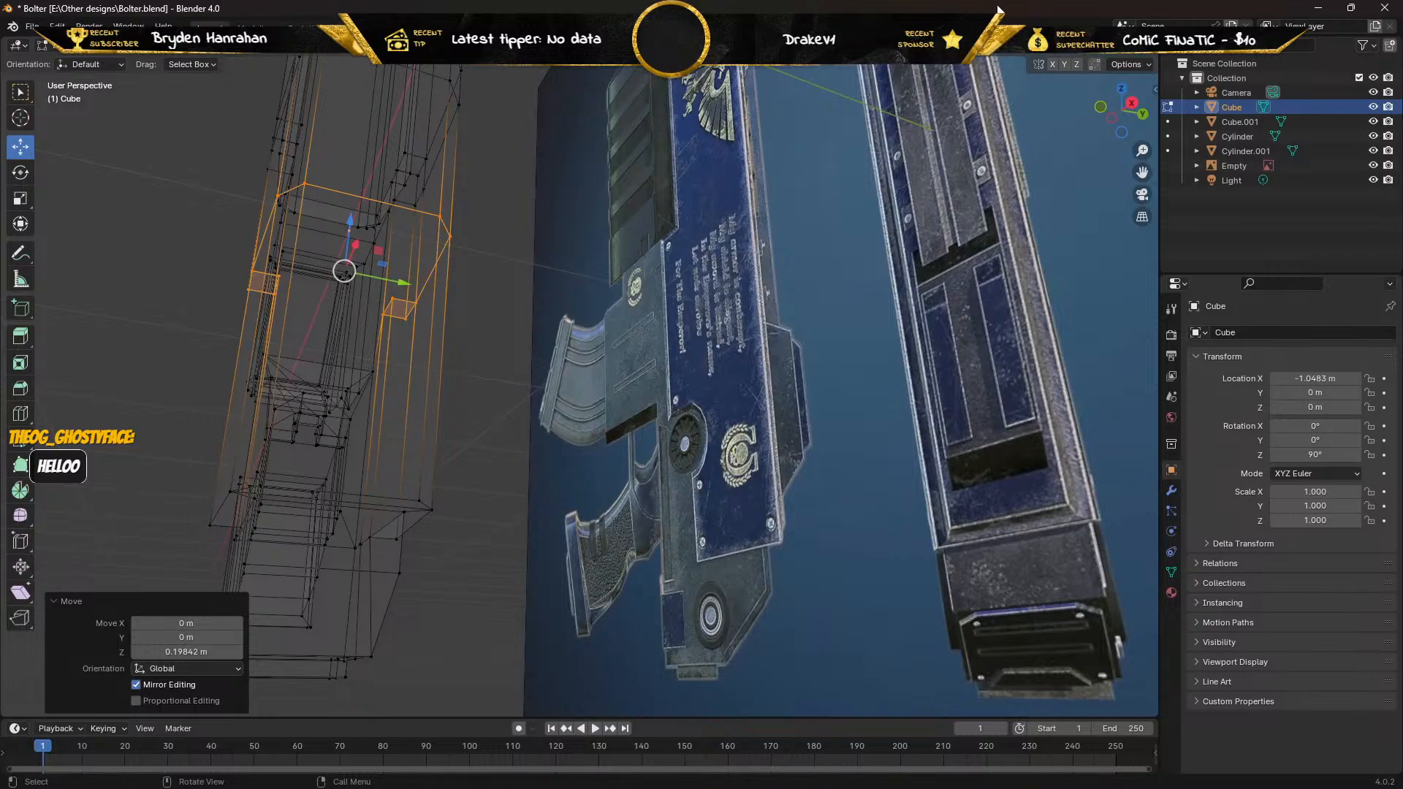
key(shift+z)
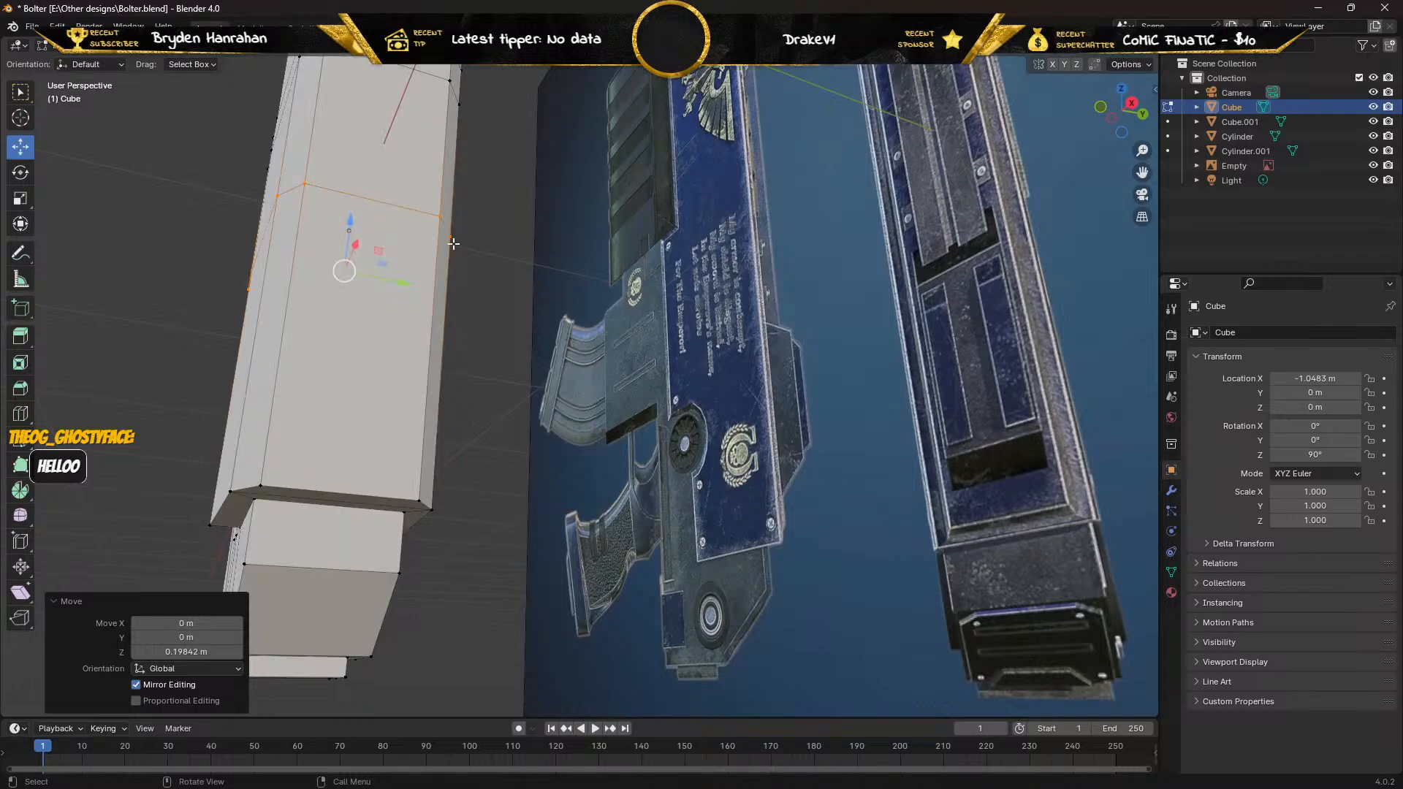
key(Tab)
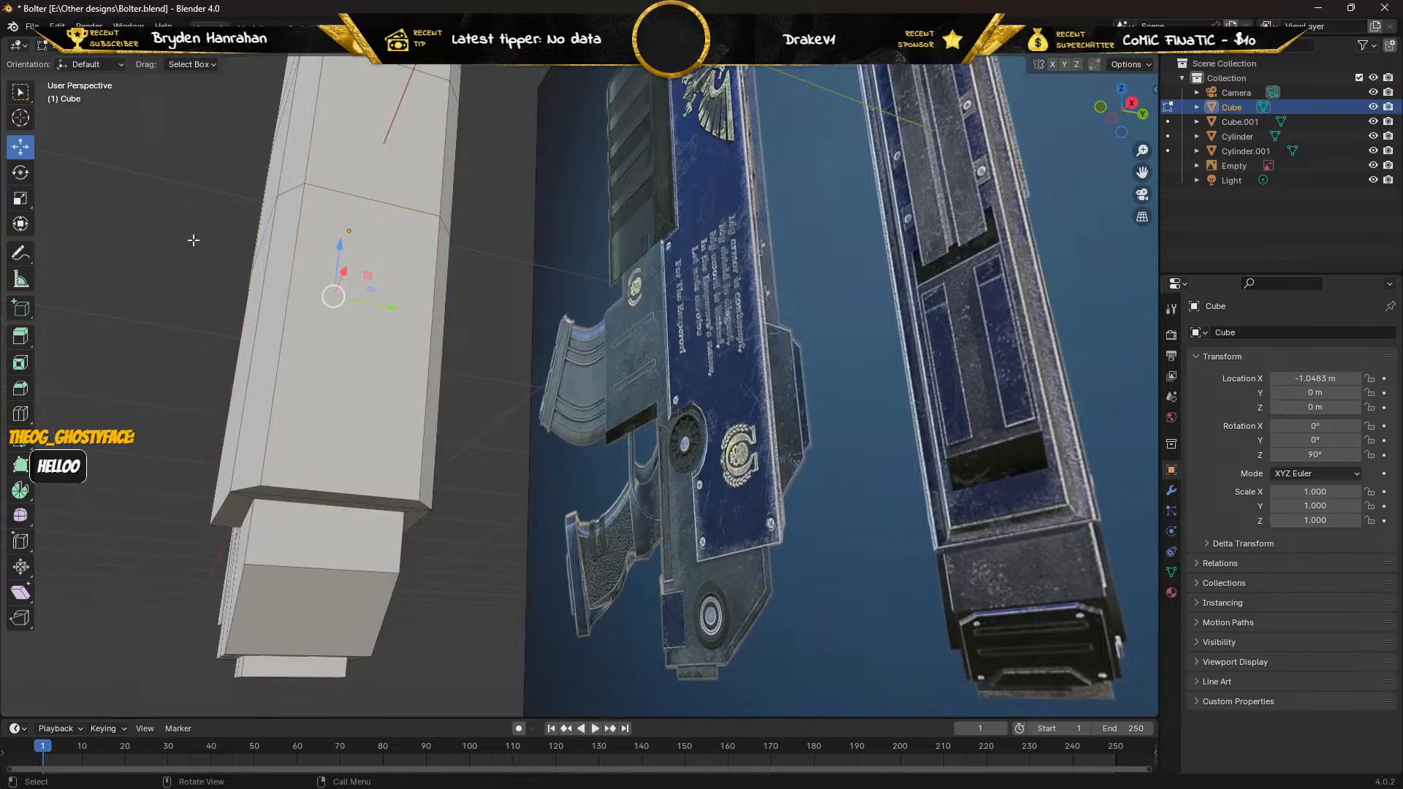
click(20, 91)
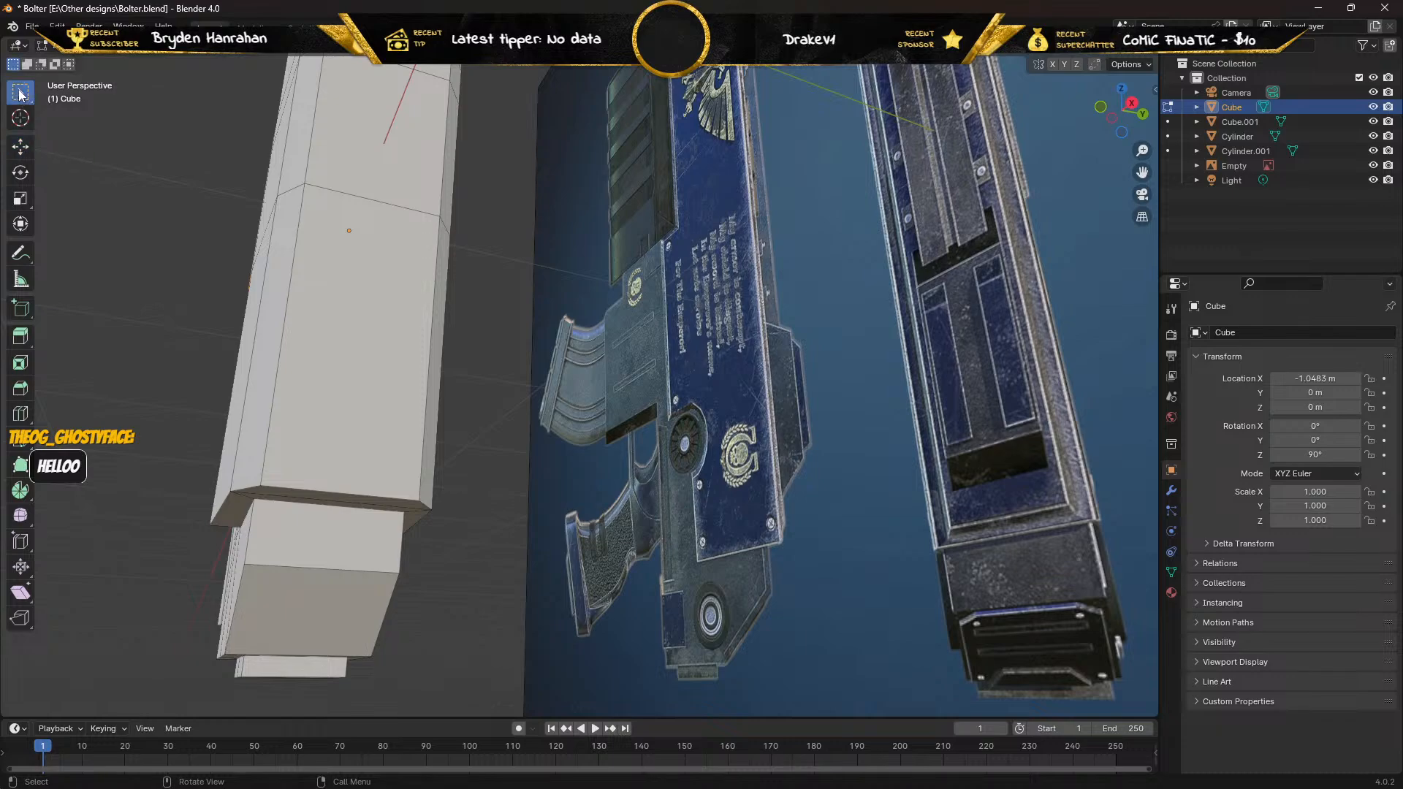
click(355, 329)
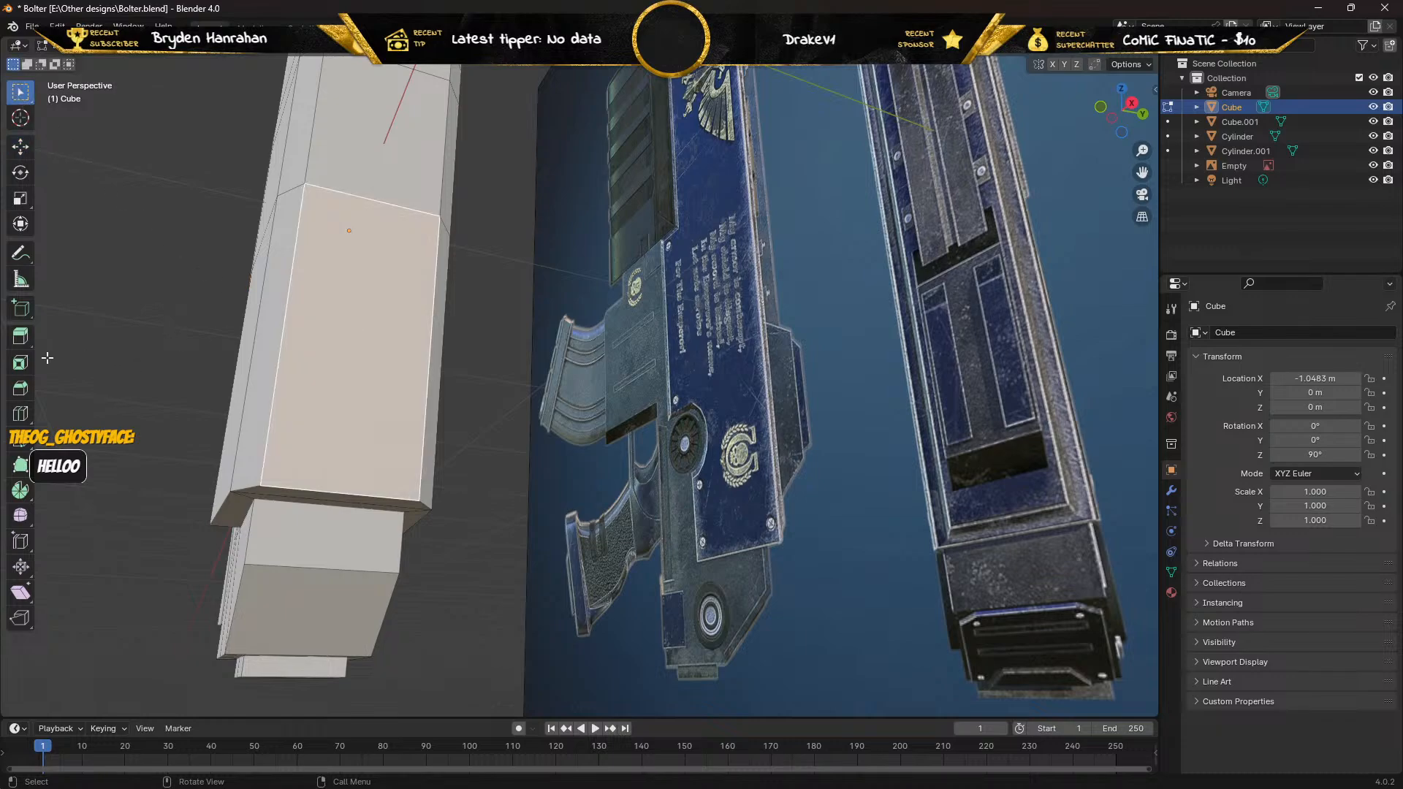
click(21, 362)
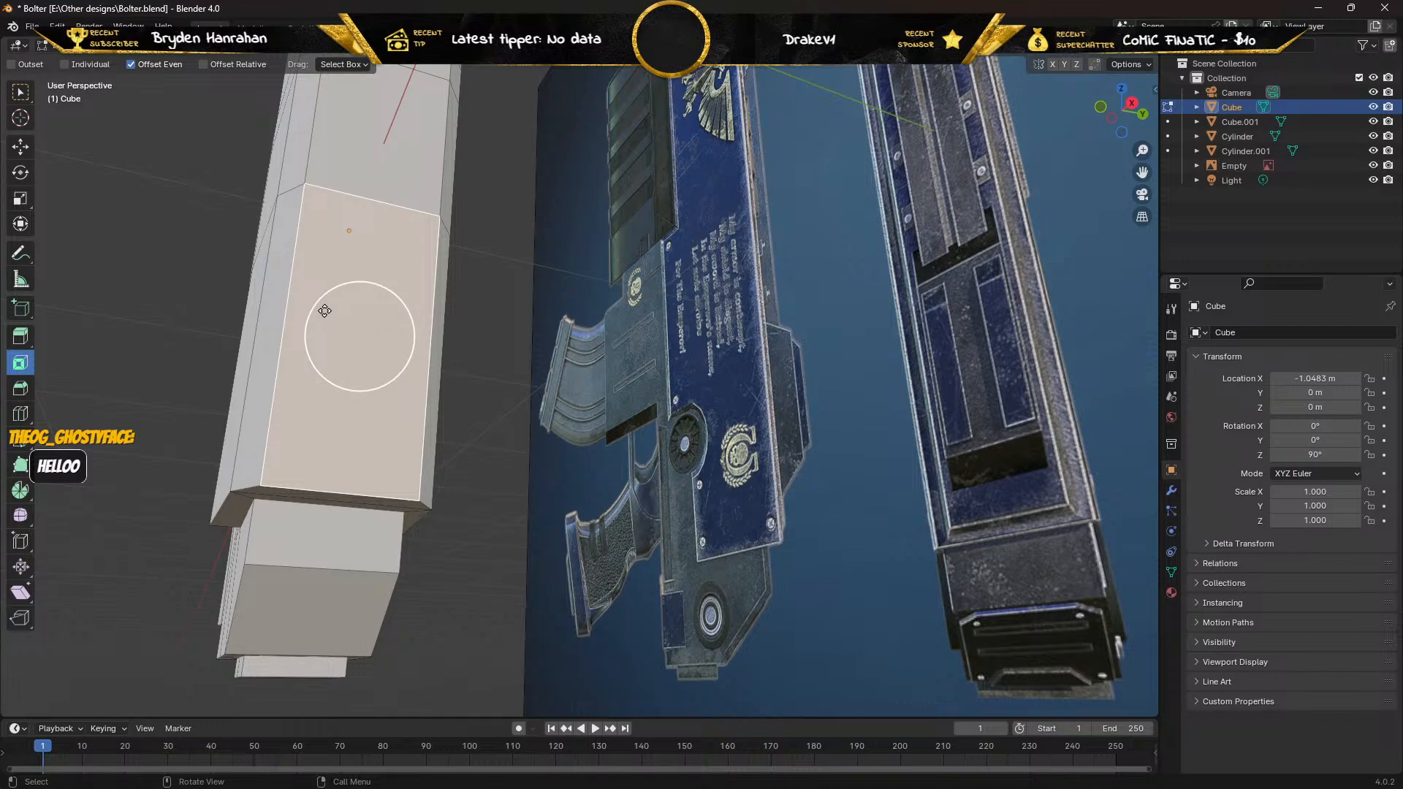
drag(324, 311, 359, 314)
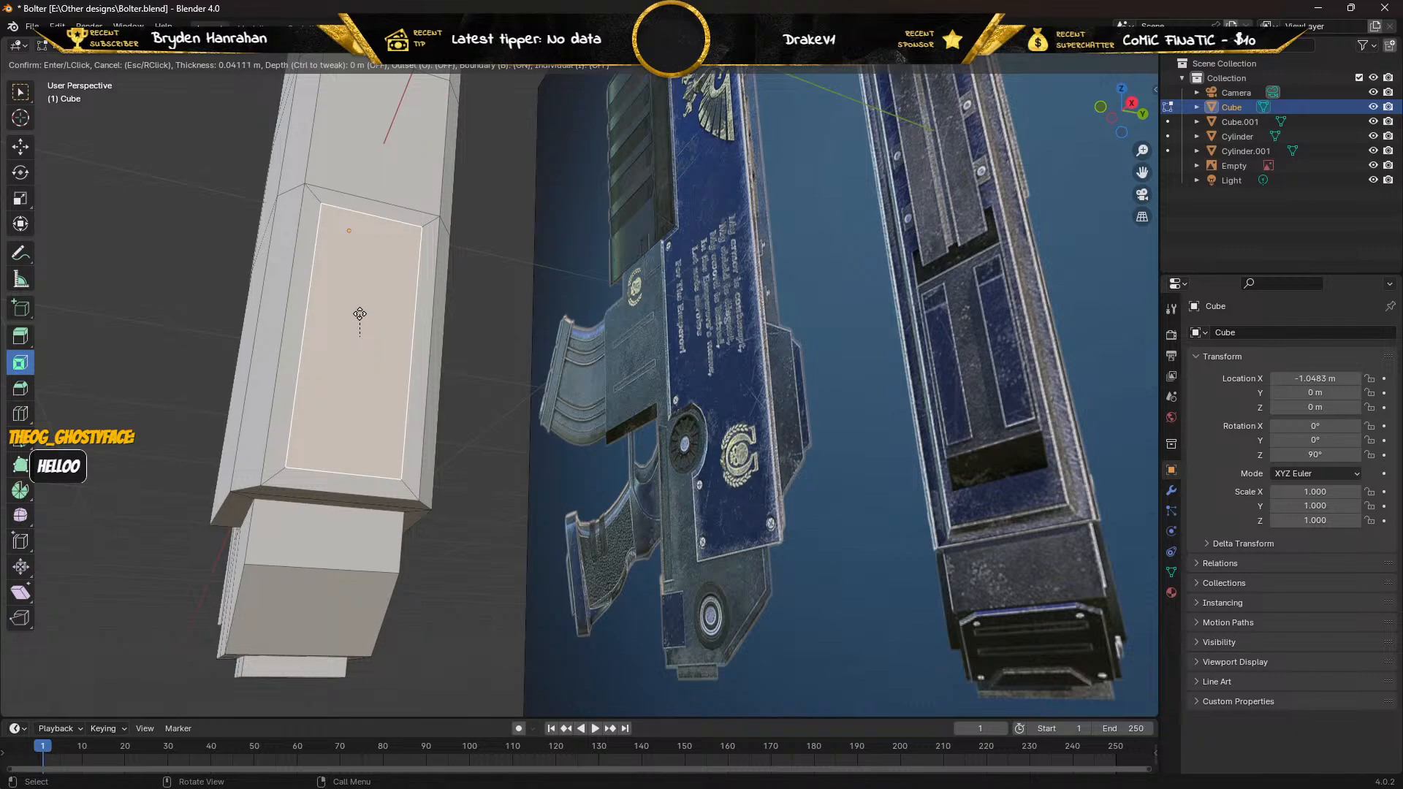
drag(359, 314, 360, 315)
Select the two upper vertices of the inset front face and lower them about 0.053 m along Z.
middle_drag(359, 314, 462, 680)
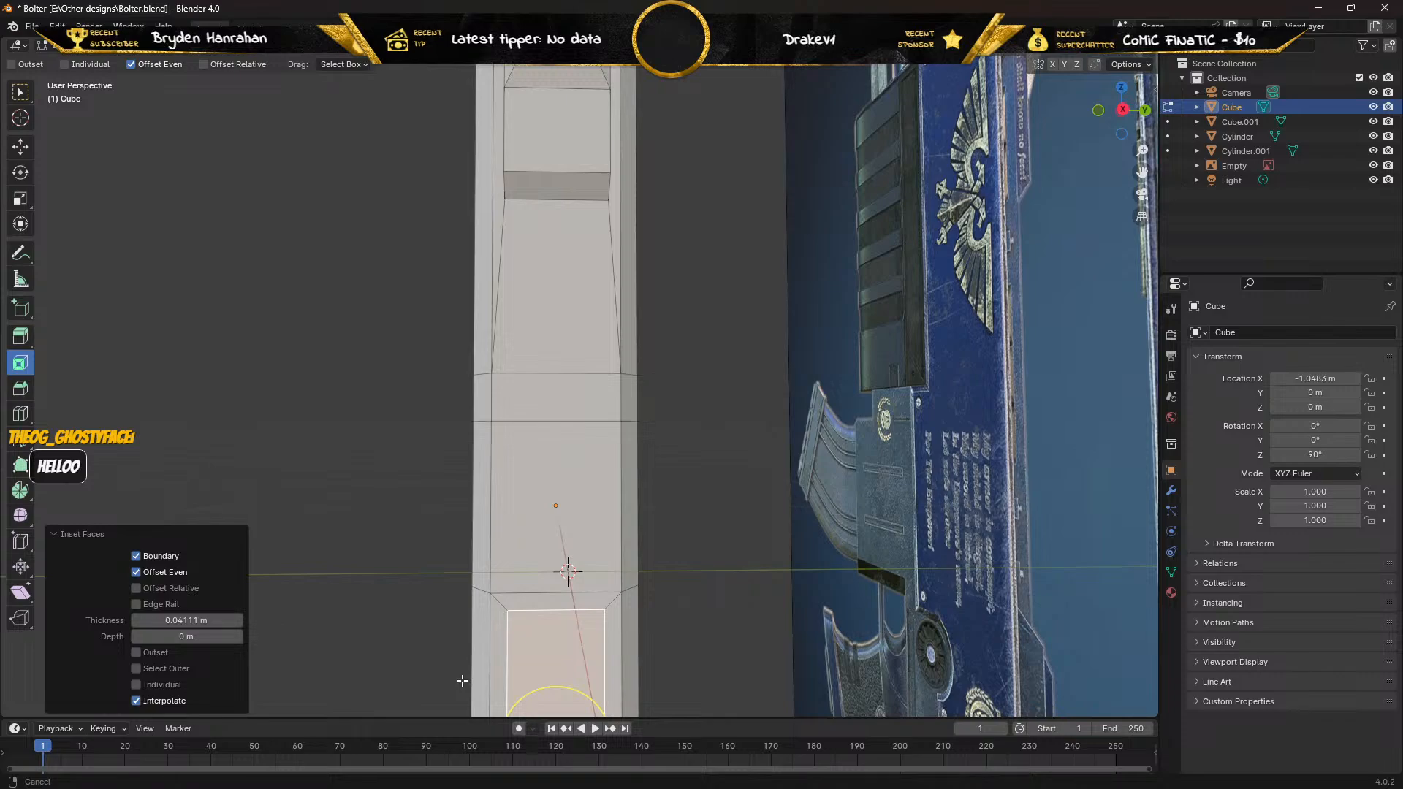
middle_drag(462, 680, 462, 681)
click(22, 97)
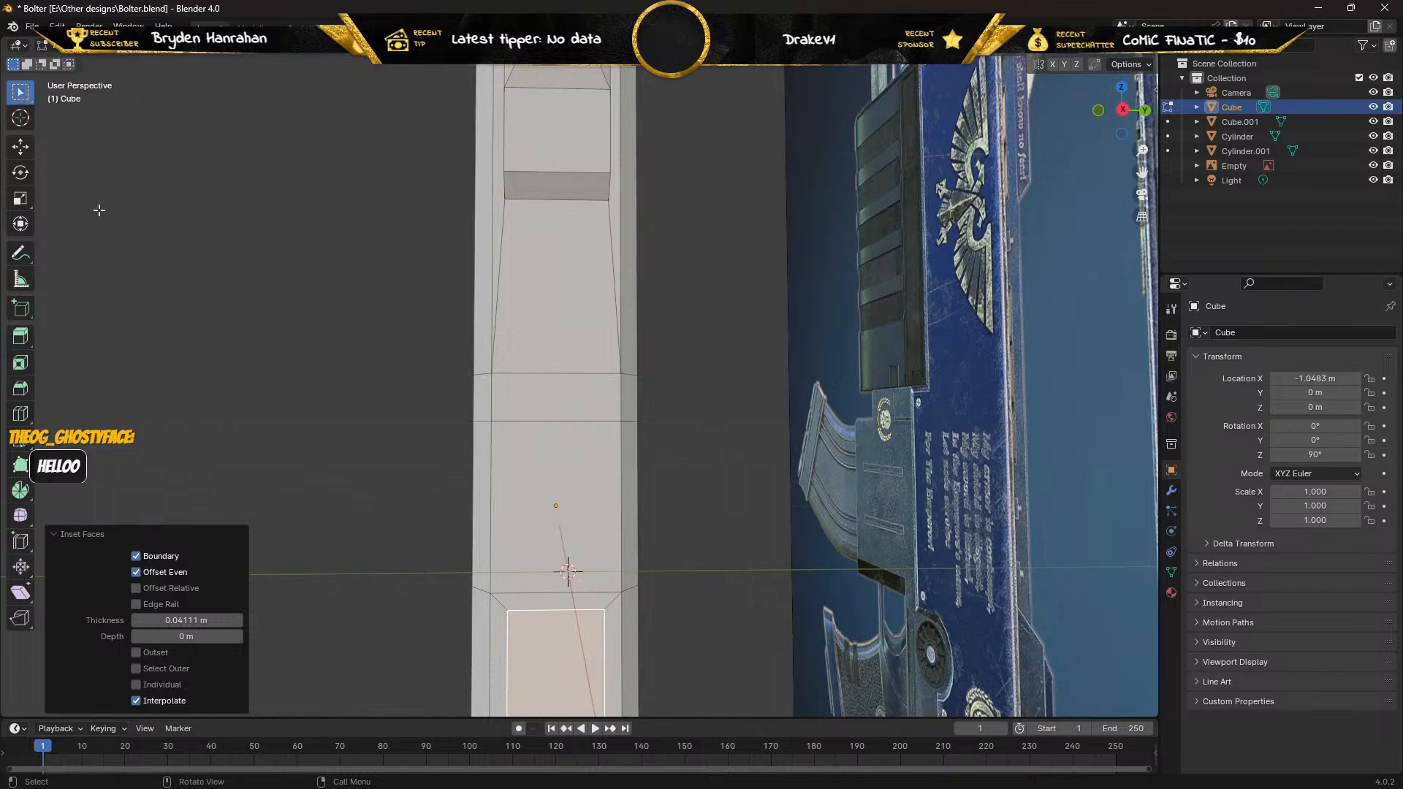
shift+middle_drag(288, 419, 326, 146)
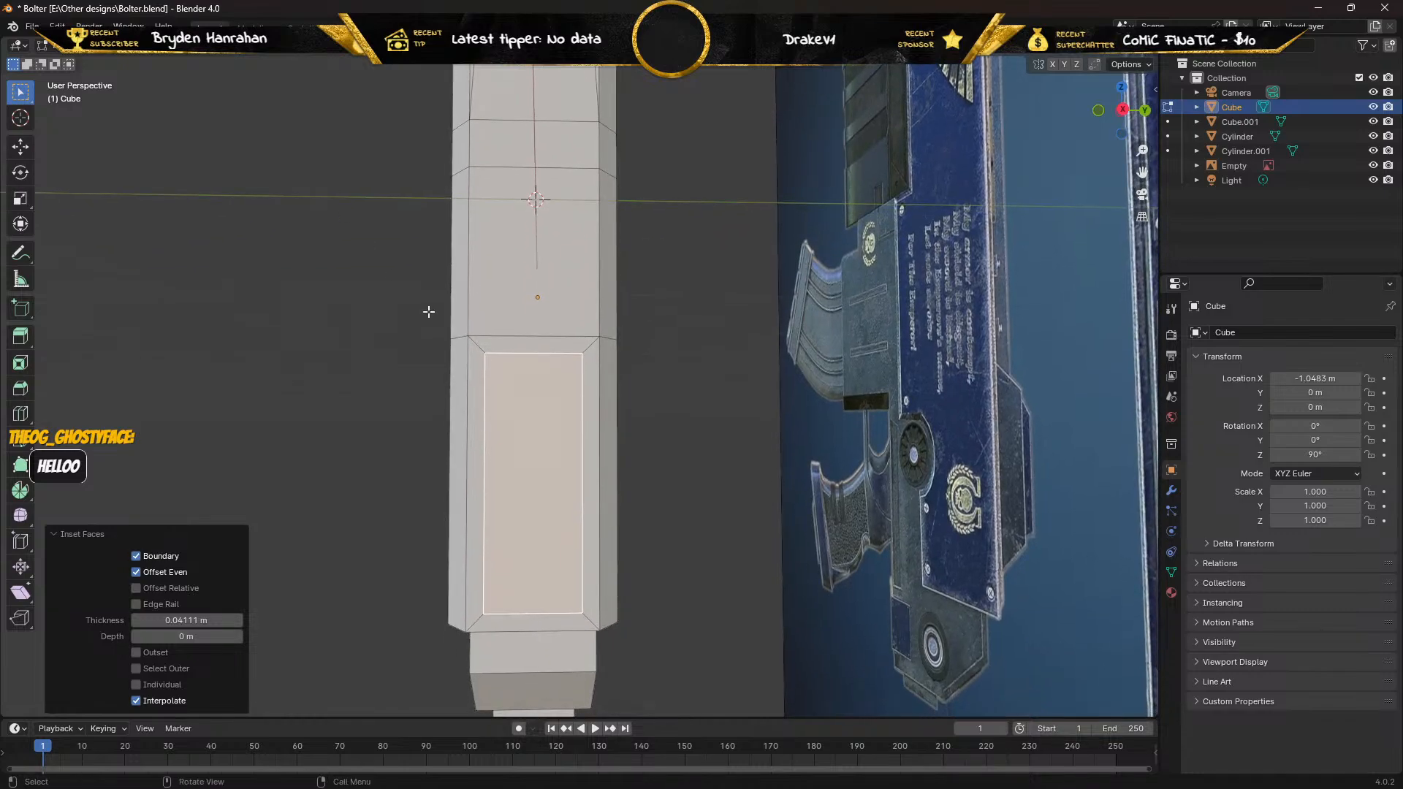
drag(481, 348, 547, 381)
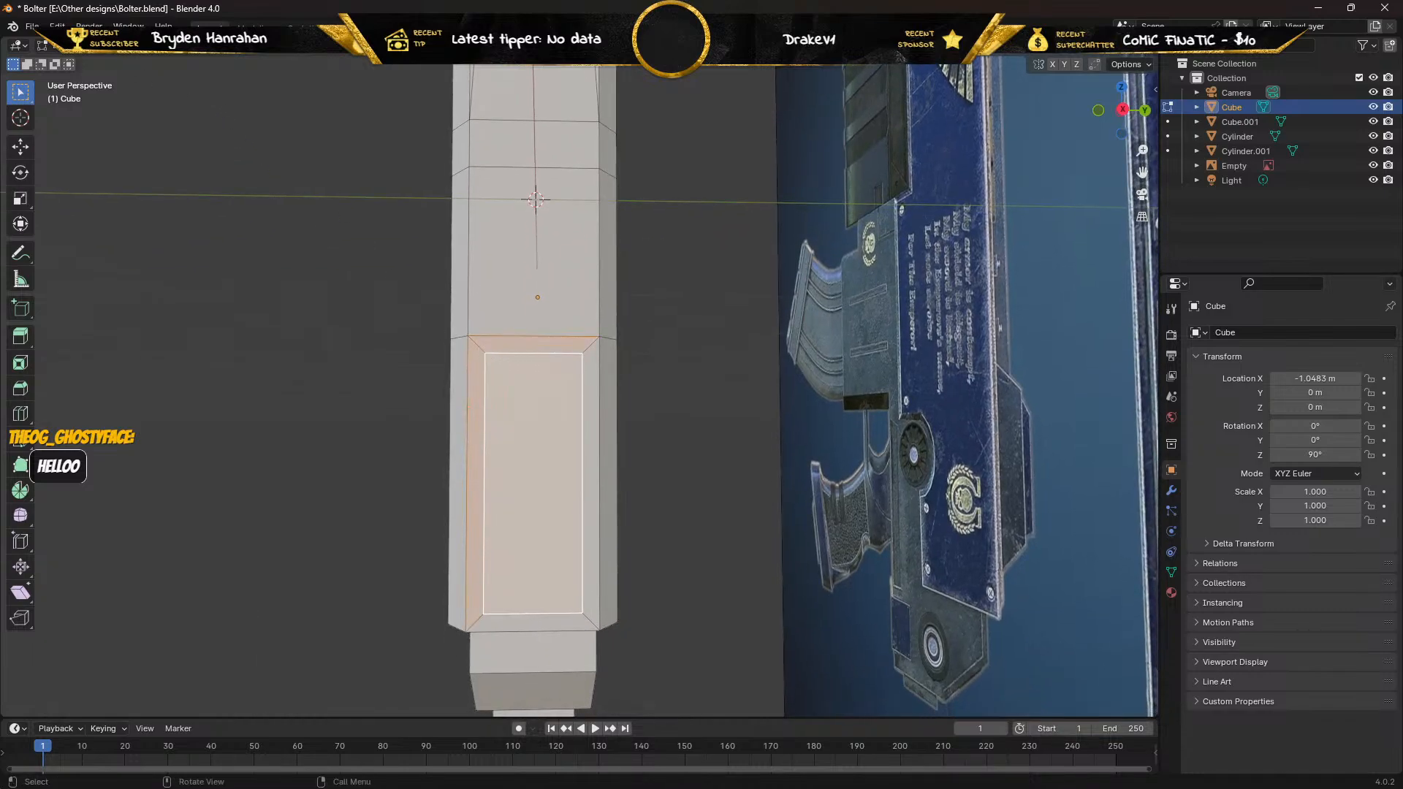
key(1)
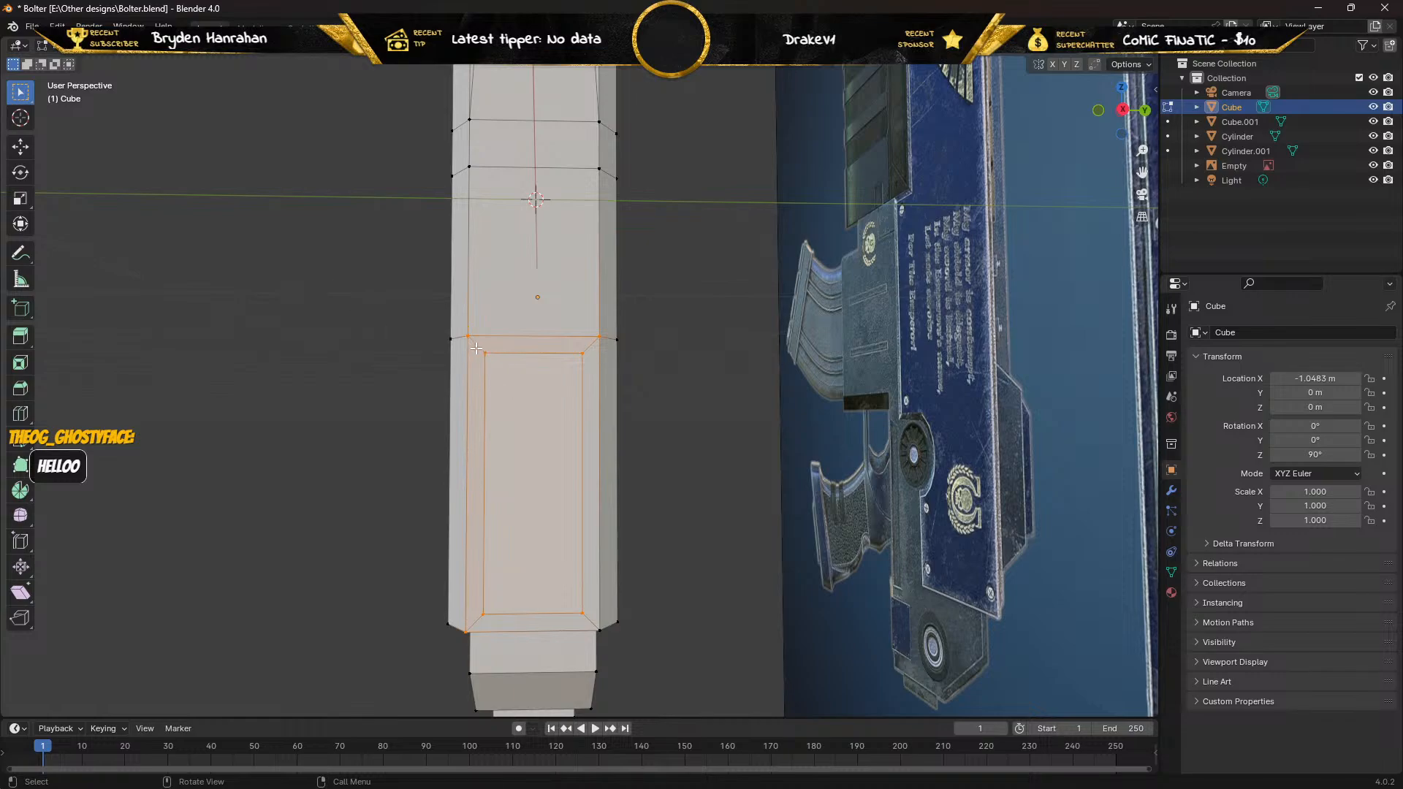
drag(476, 349, 584, 395)
key(KP_1)
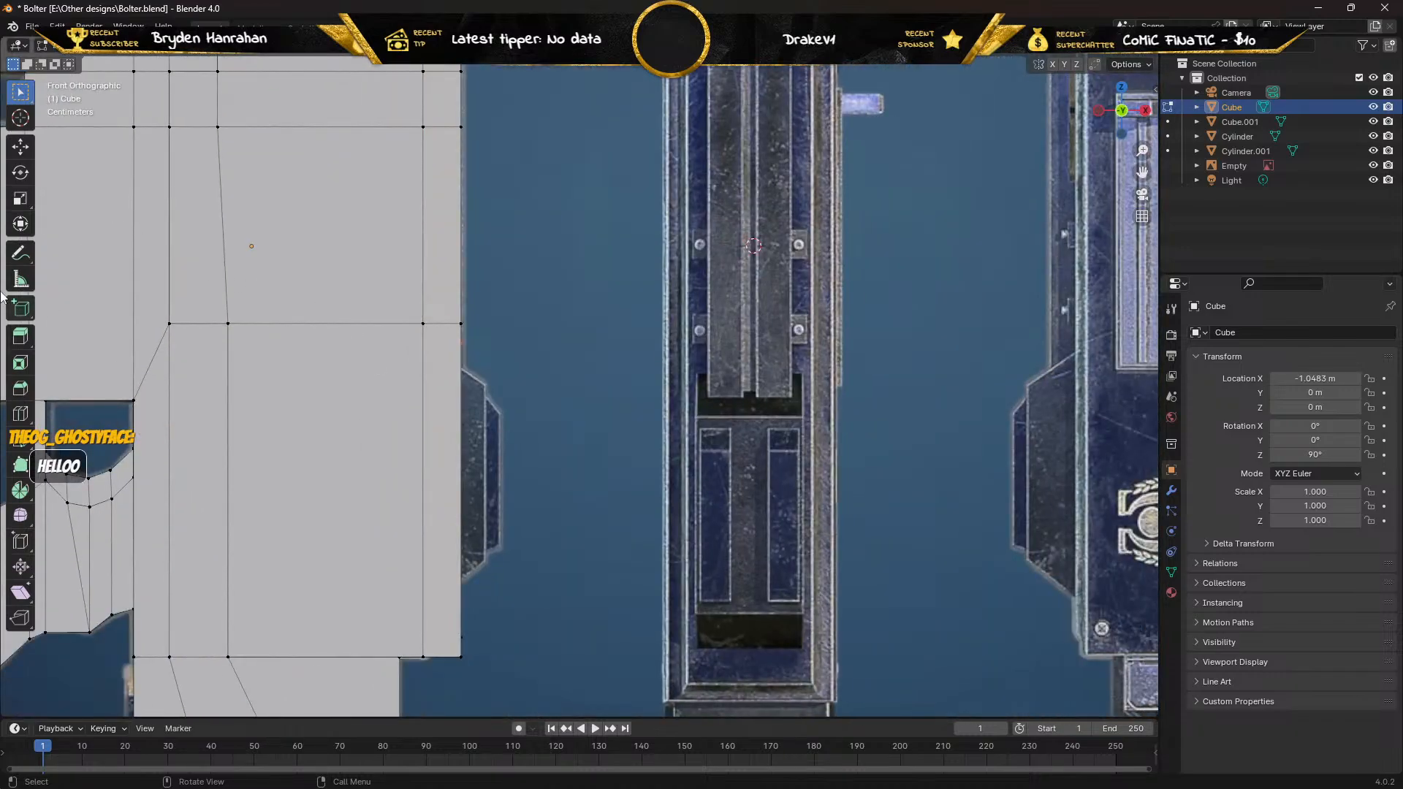
click(20, 147)
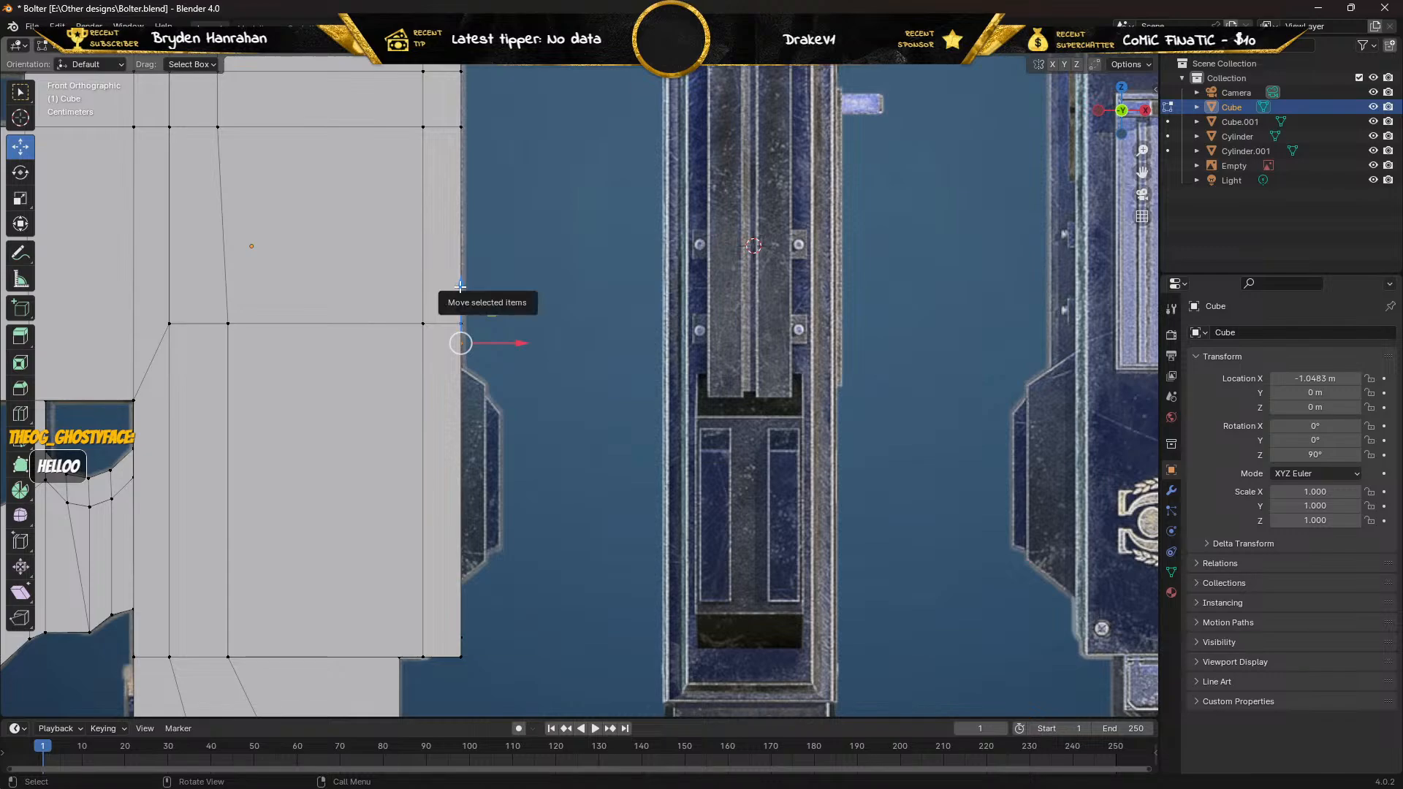
drag(460, 287, 454, 317)
middle_drag(454, 317, 429, 458)
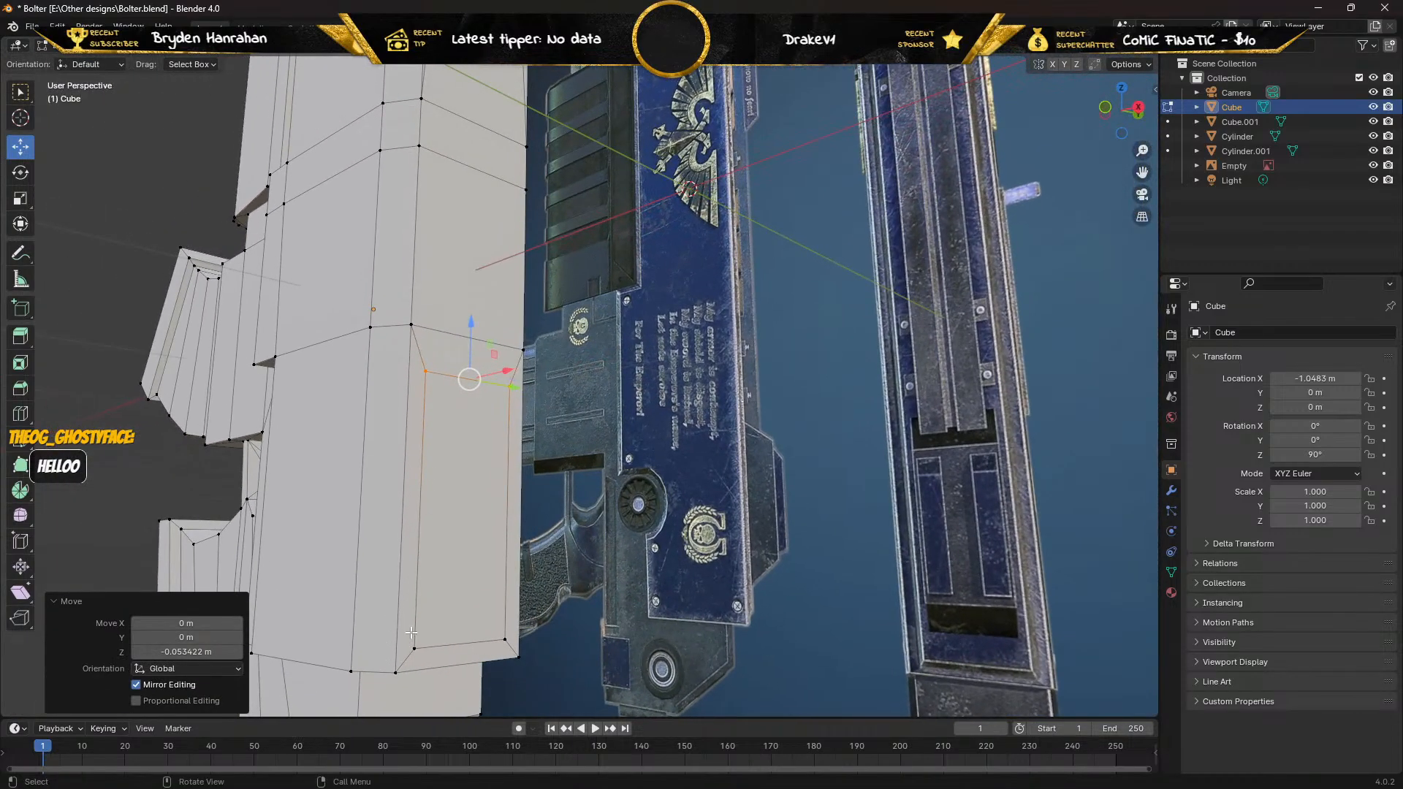
Raise the inset front face's two lower vertices about 0.122 m along Z, and switch to face selection.
drag(411, 633, 521, 651)
key(KP_1)
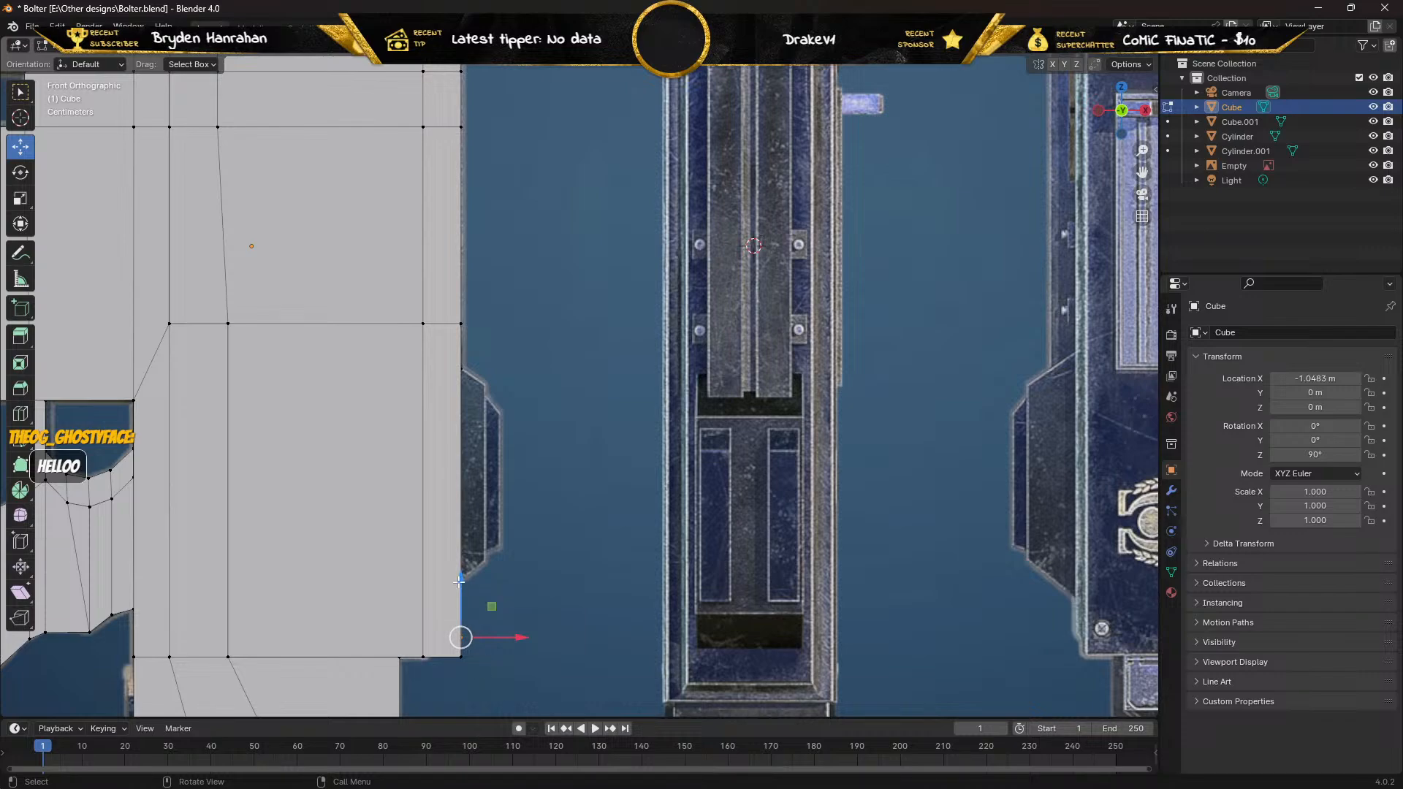
drag(459, 581, 451, 521)
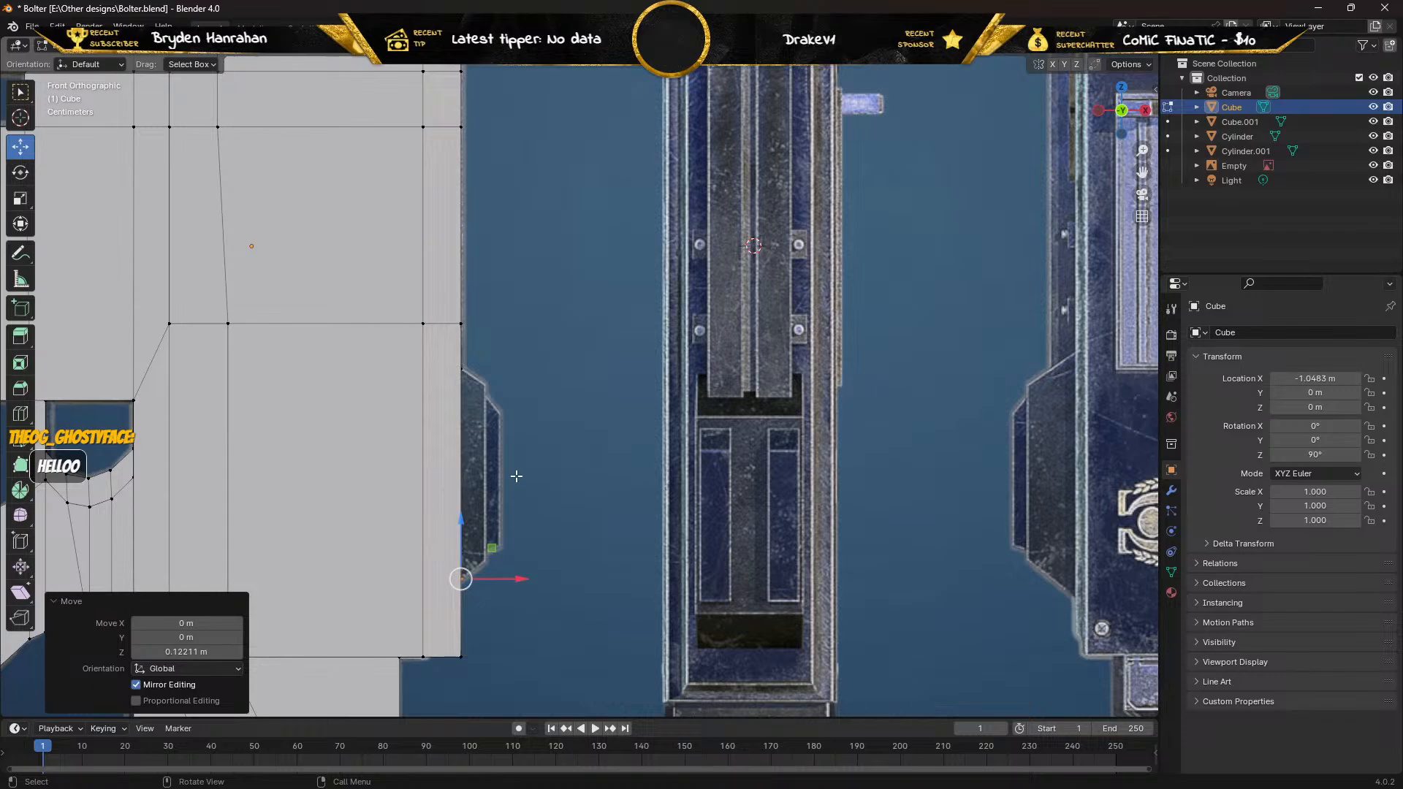
click(146, 46)
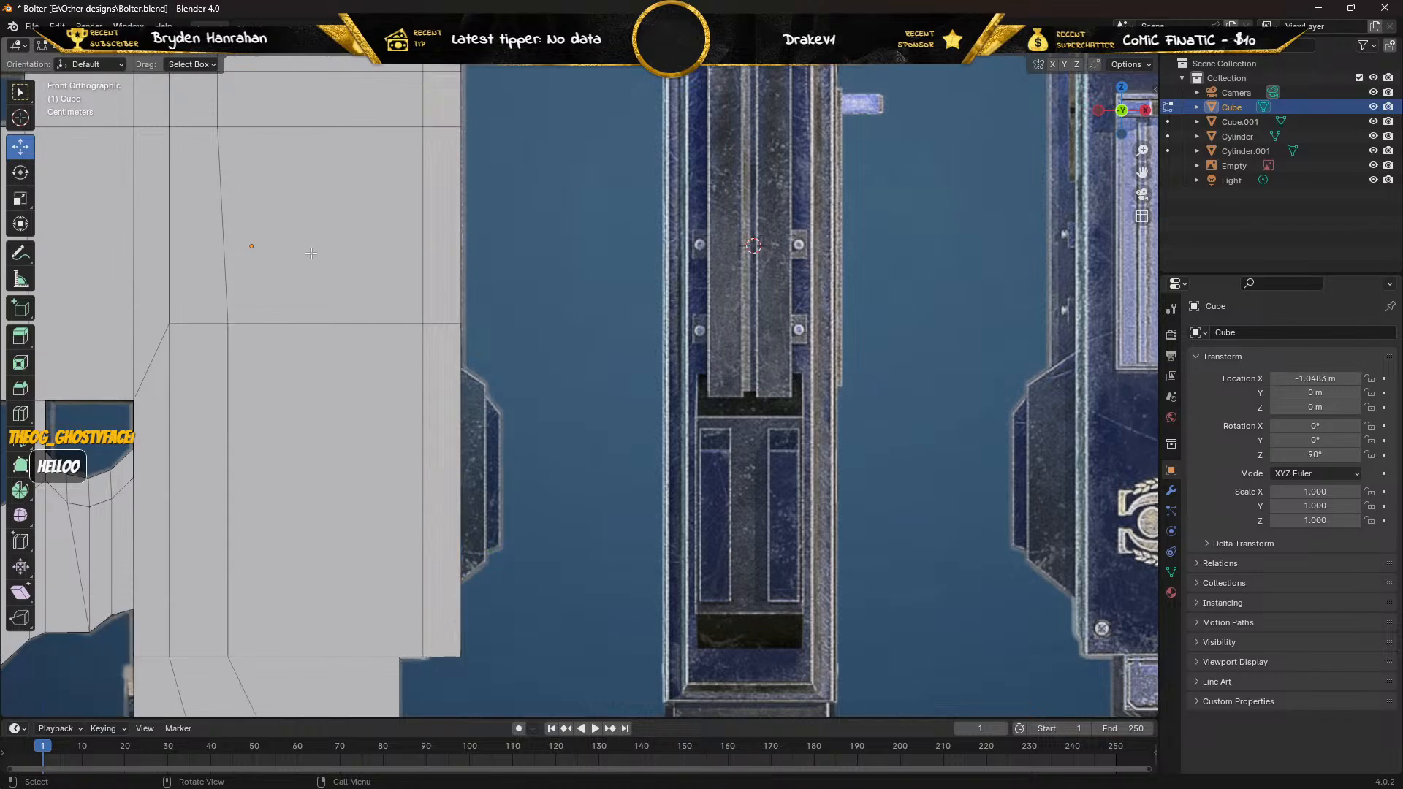
middle_drag(463, 362, 439, 419)
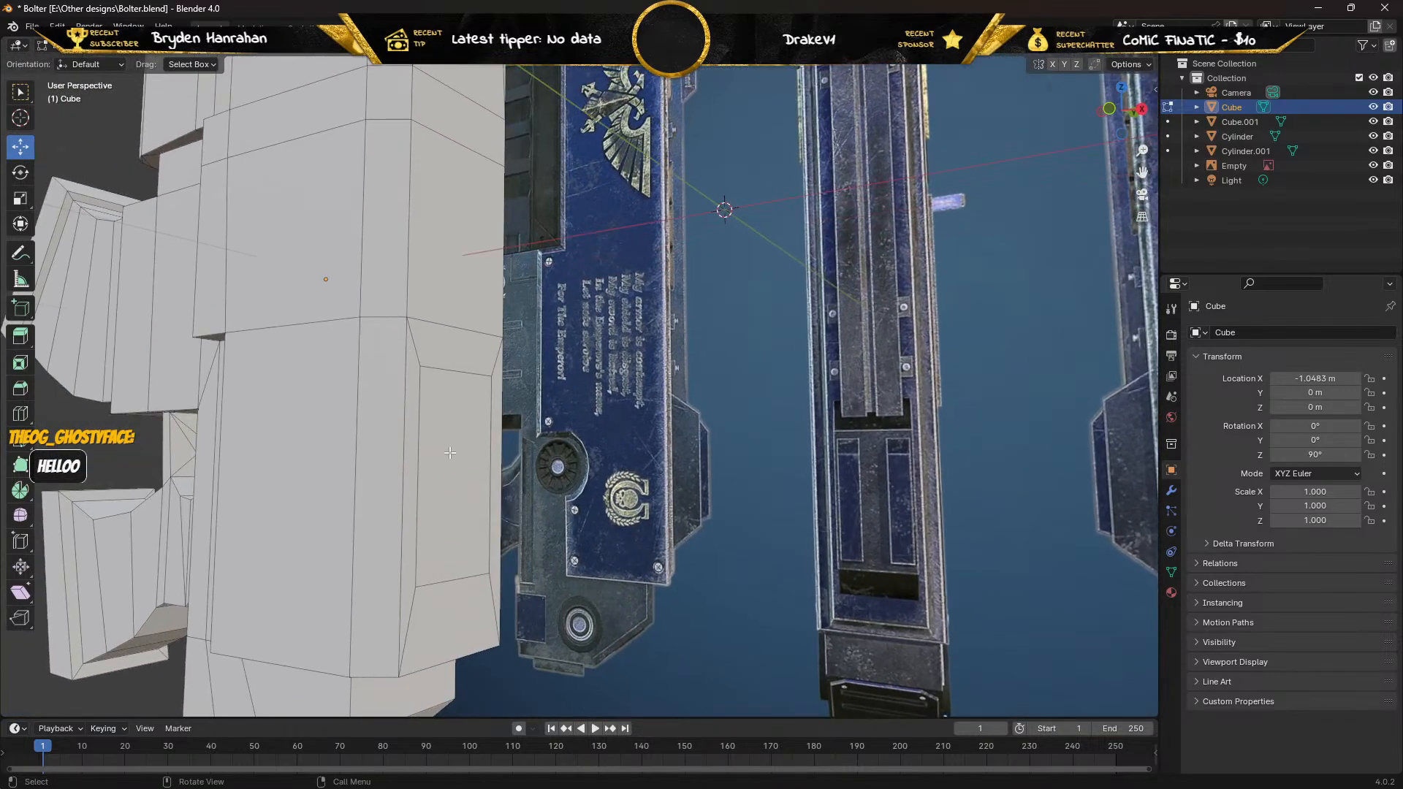
Extrude the lower receiver's inset front face outward about 0.05 m along its normal, checking against the reference in front view.
click(450, 452)
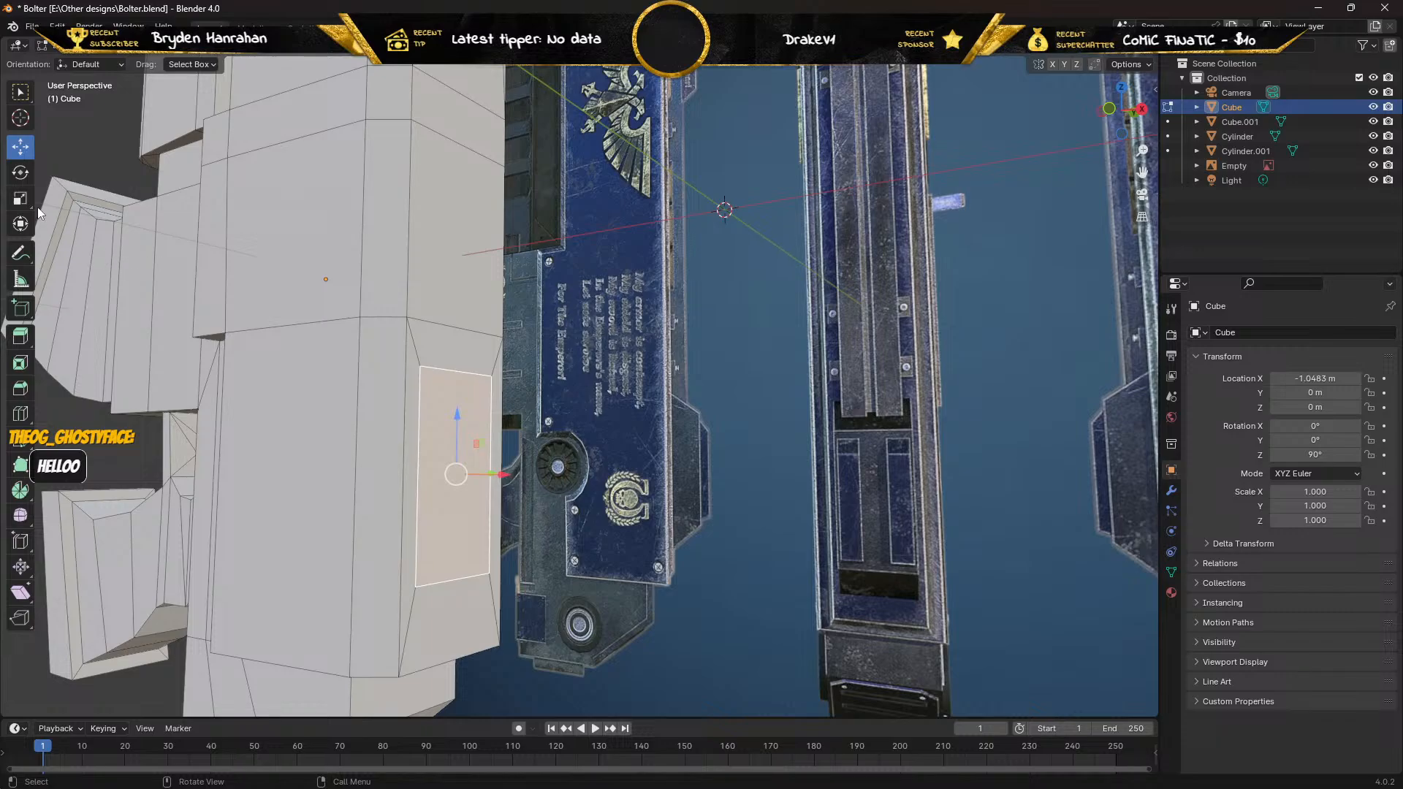
click(19, 339)
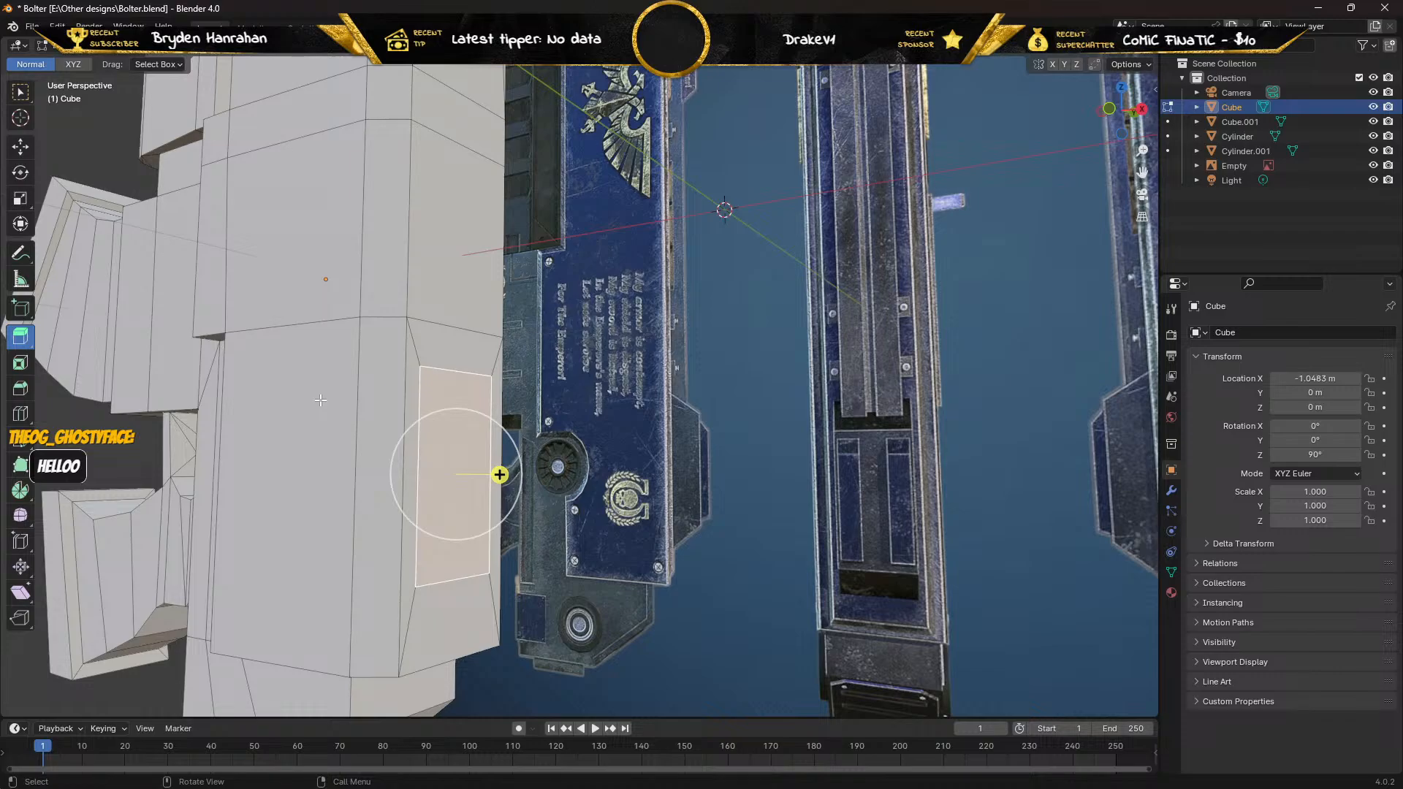
key(KP_1)
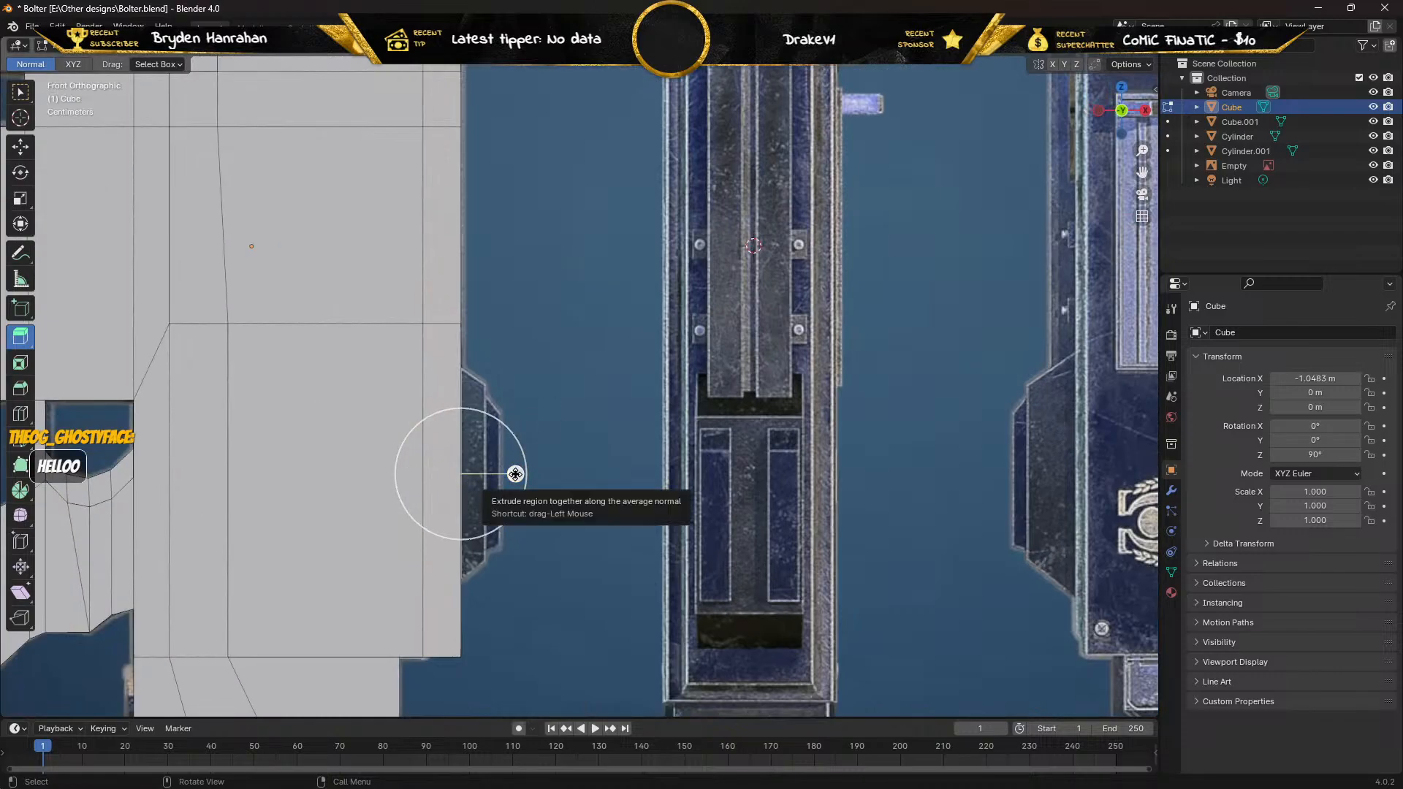
drag(516, 474, 542, 469)
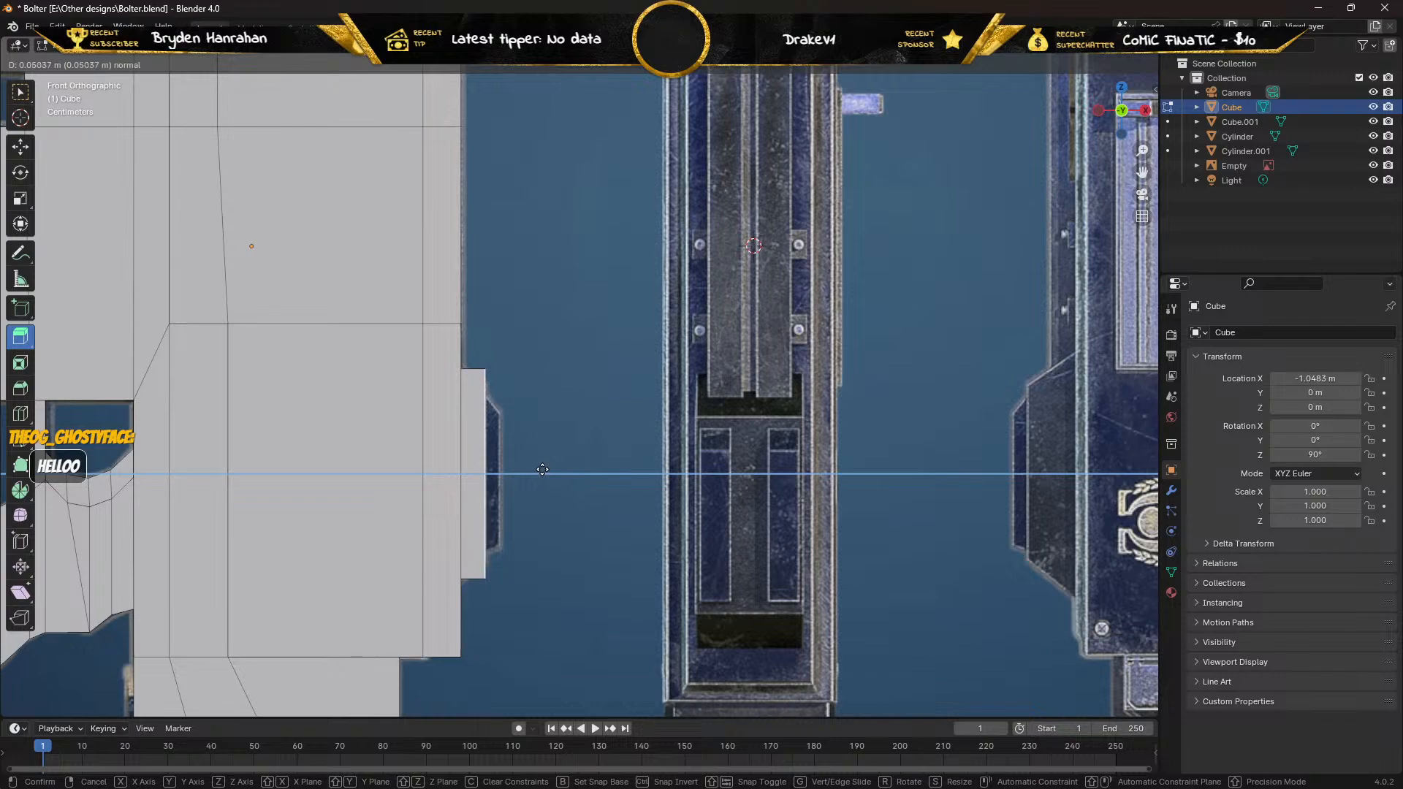
drag(542, 470, 539, 473)
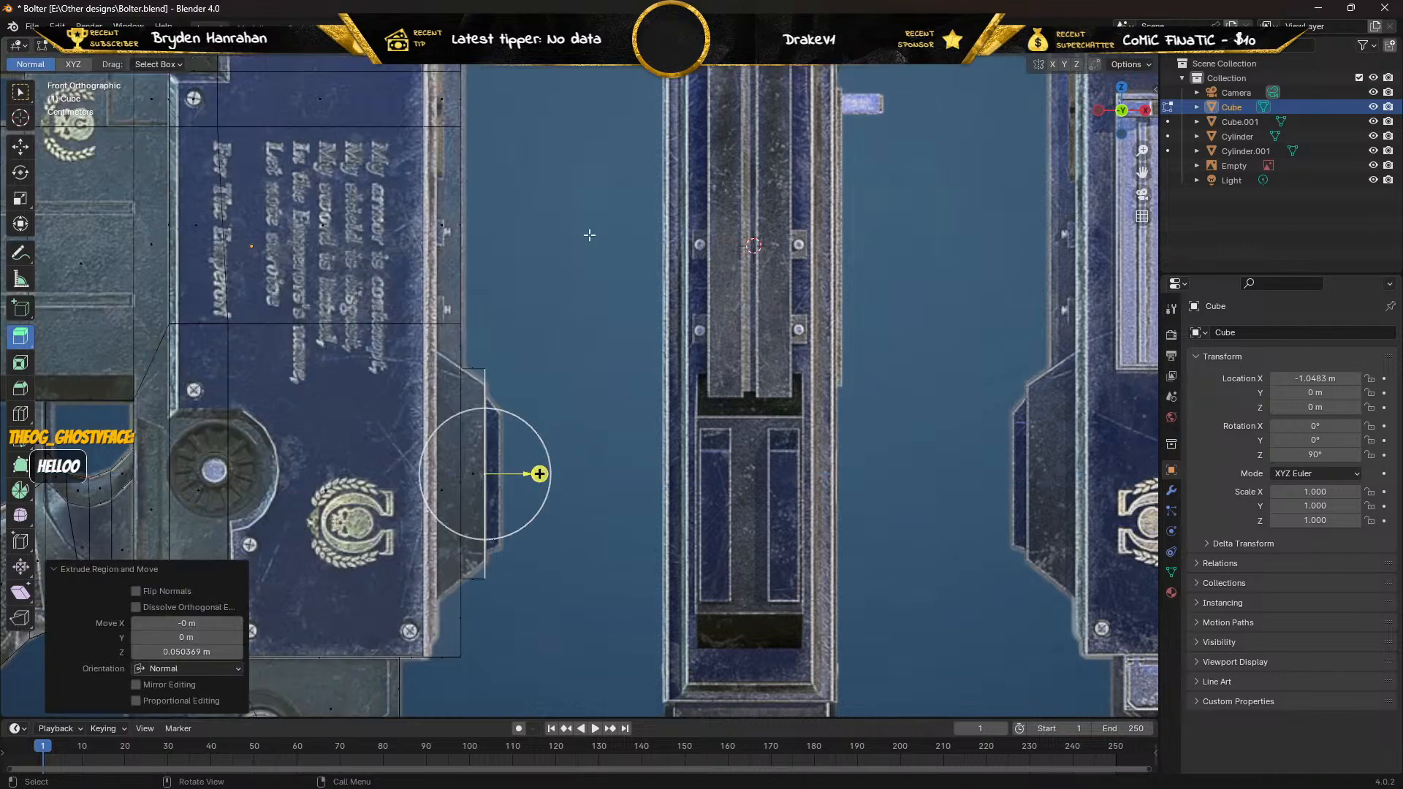
Select the extruded block's two upper outer vertices and lower them about 0.035 m along Z to follow the reference's slope.
click(20, 149)
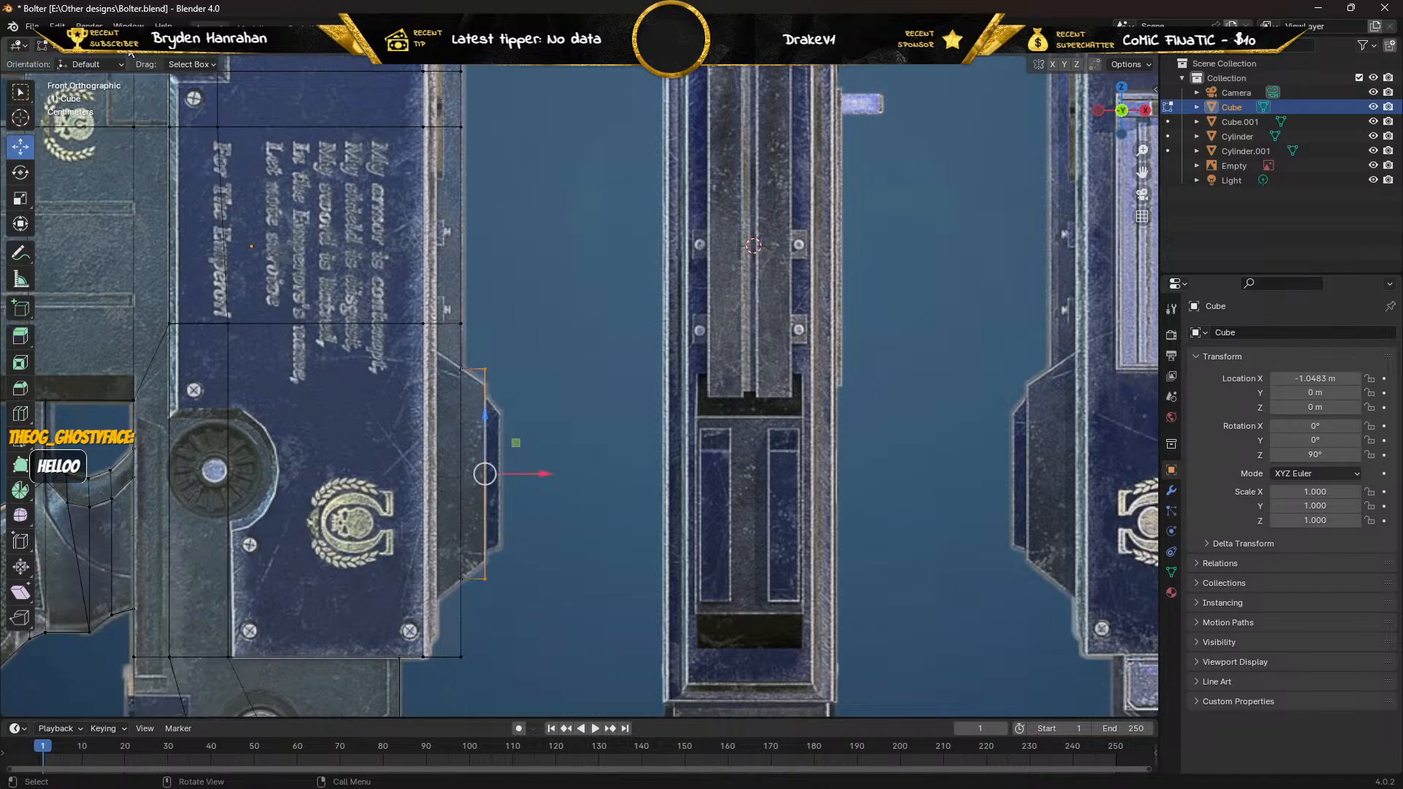
click(484, 370)
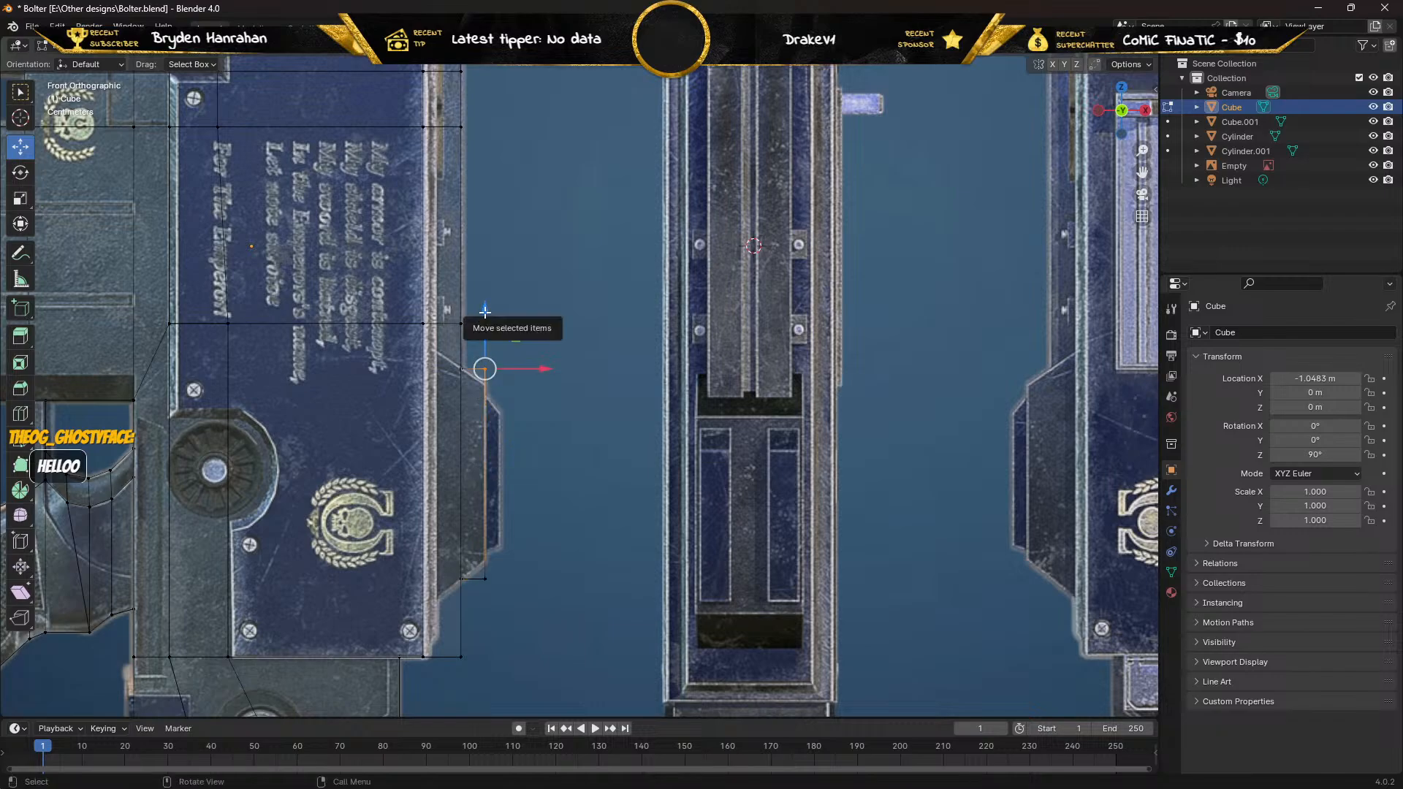
drag(484, 312, 477, 332)
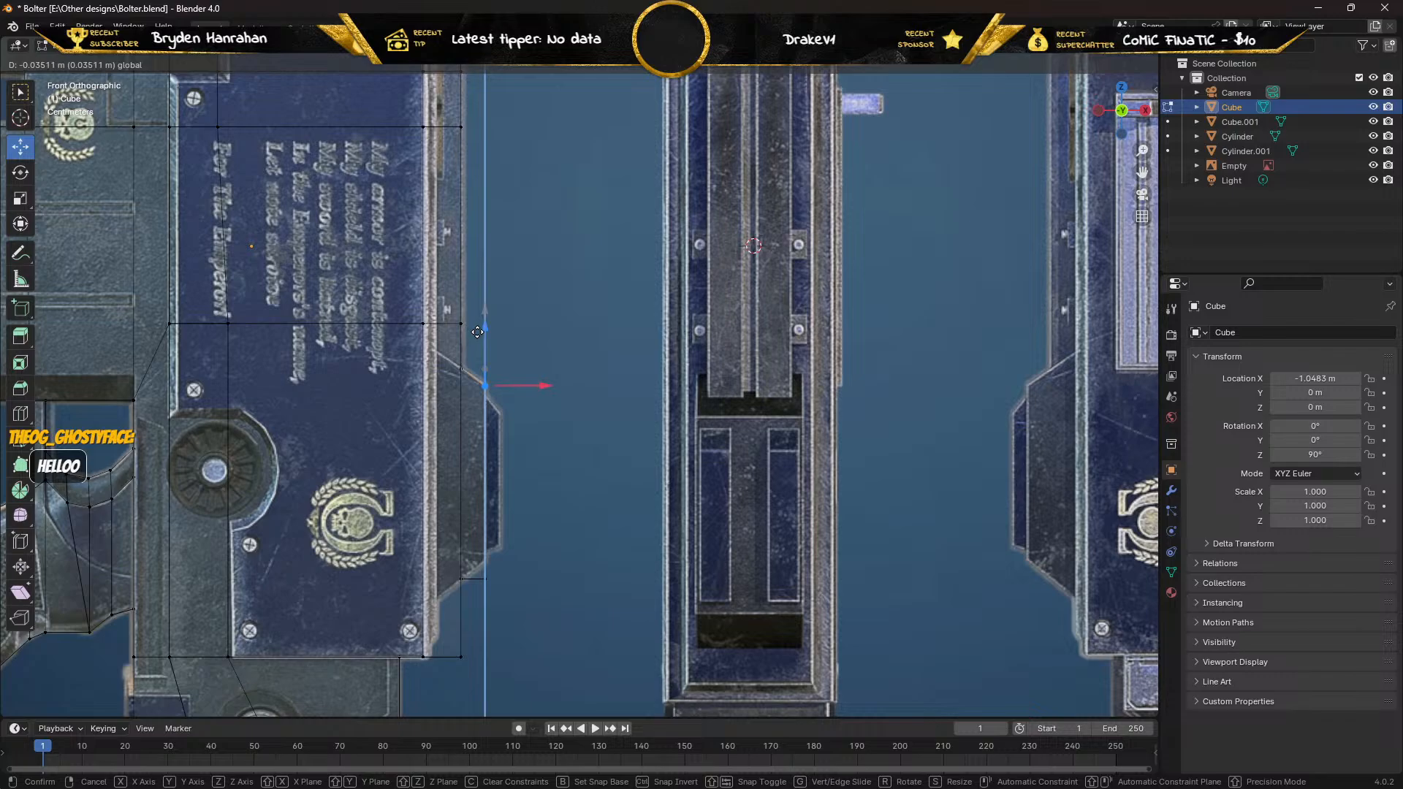
drag(477, 332, 477, 331)
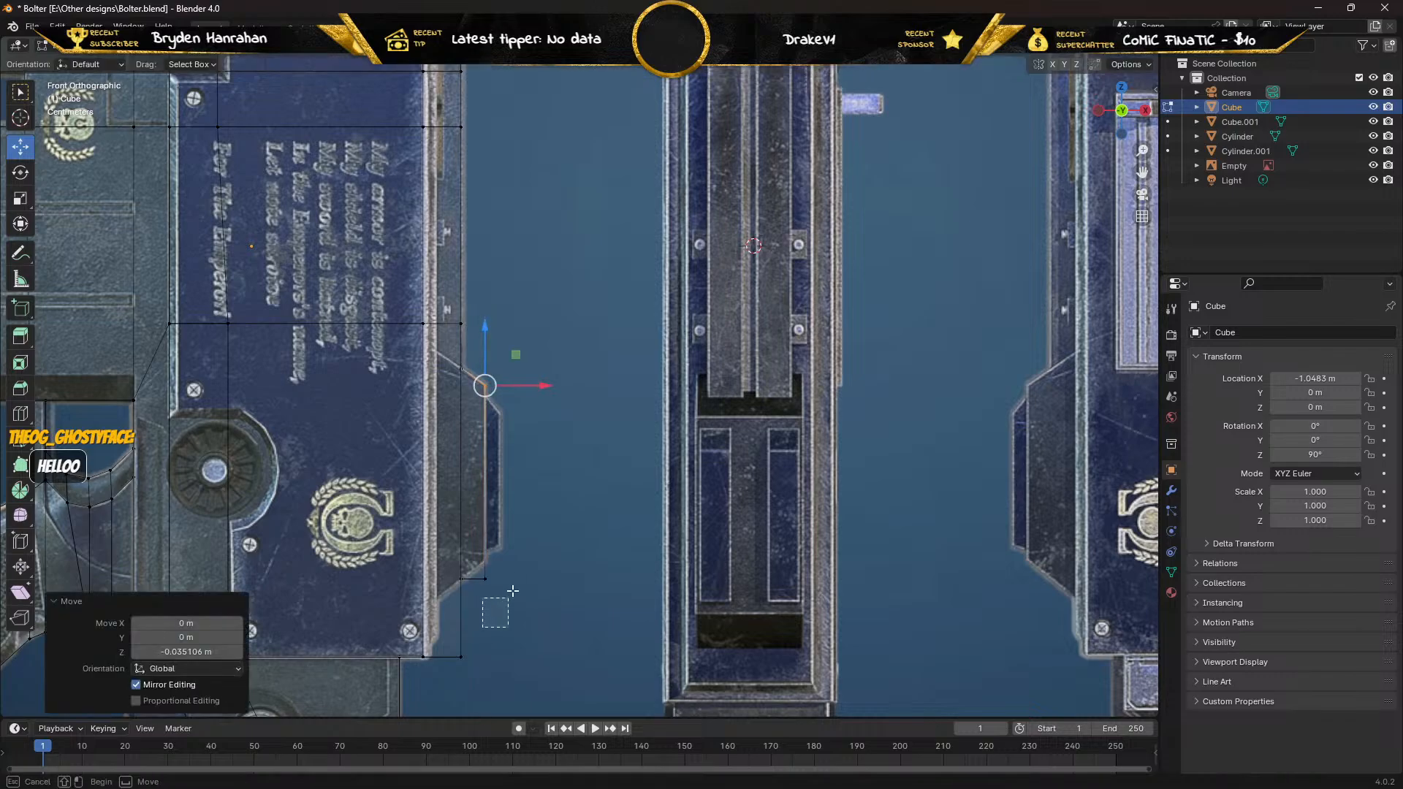
Raise the extruded block's two lower outer vertices about 0.034 m along Z, and return to solid display.
click(484, 579)
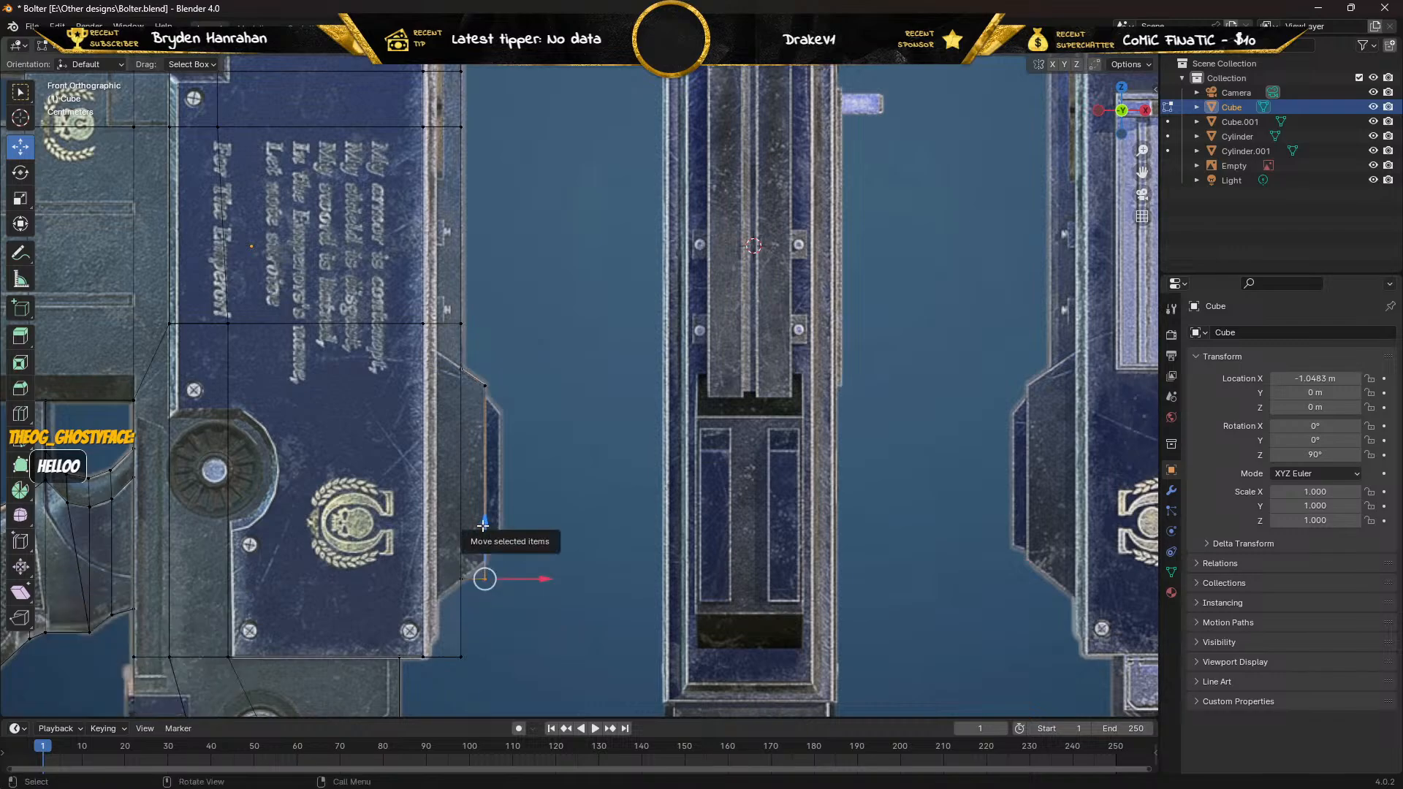
drag(484, 524, 484, 507)
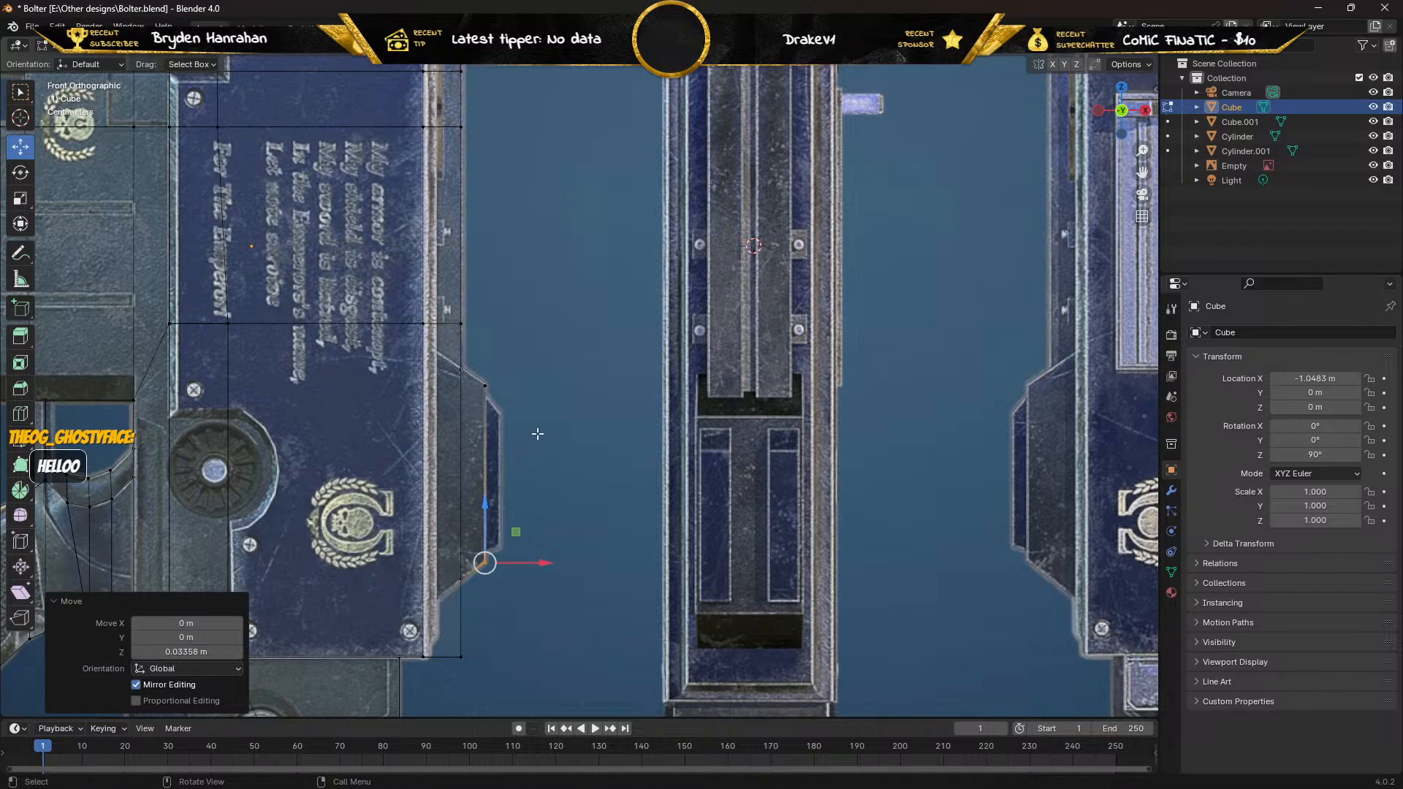
middle_drag(537, 434, 428, 427)
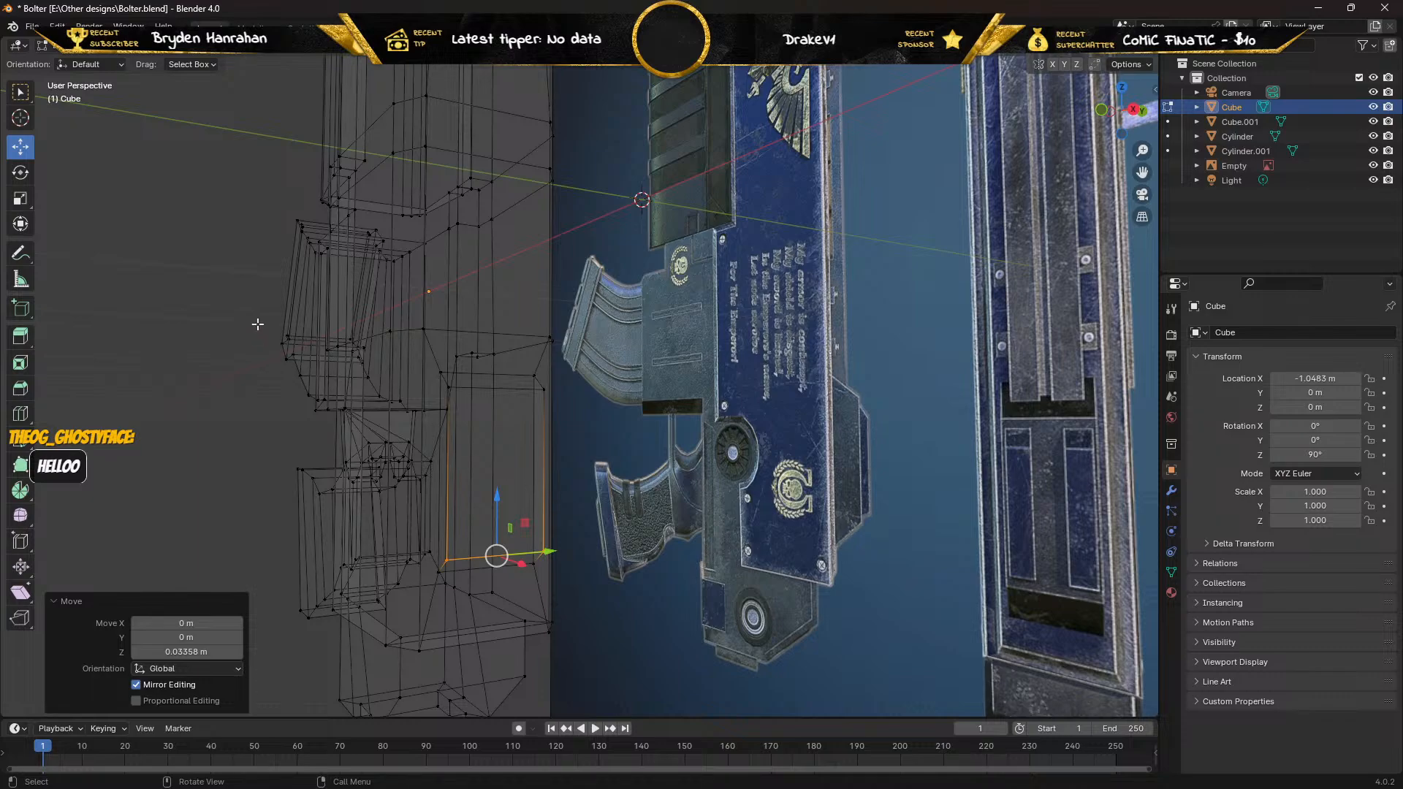
click(1114, 51)
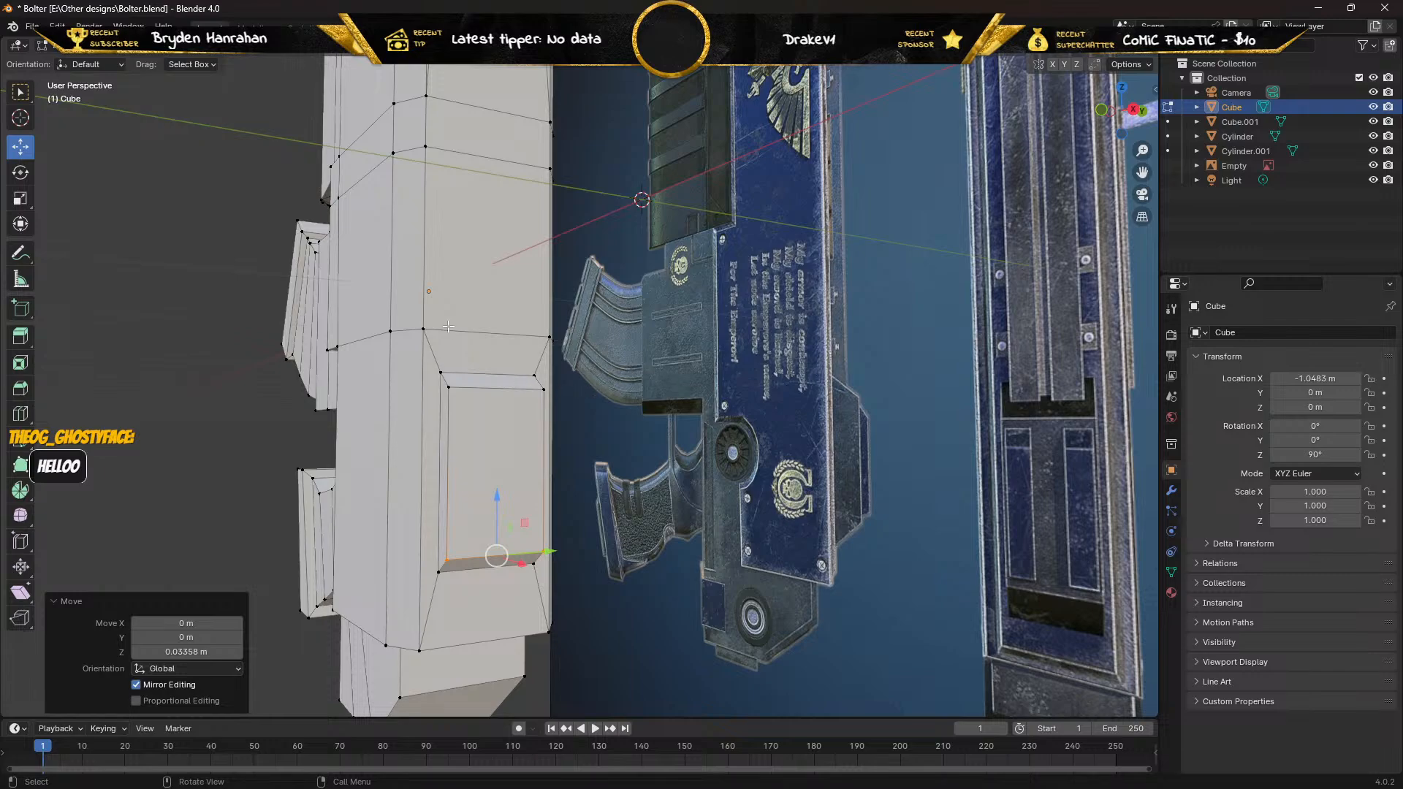
click(137, 53)
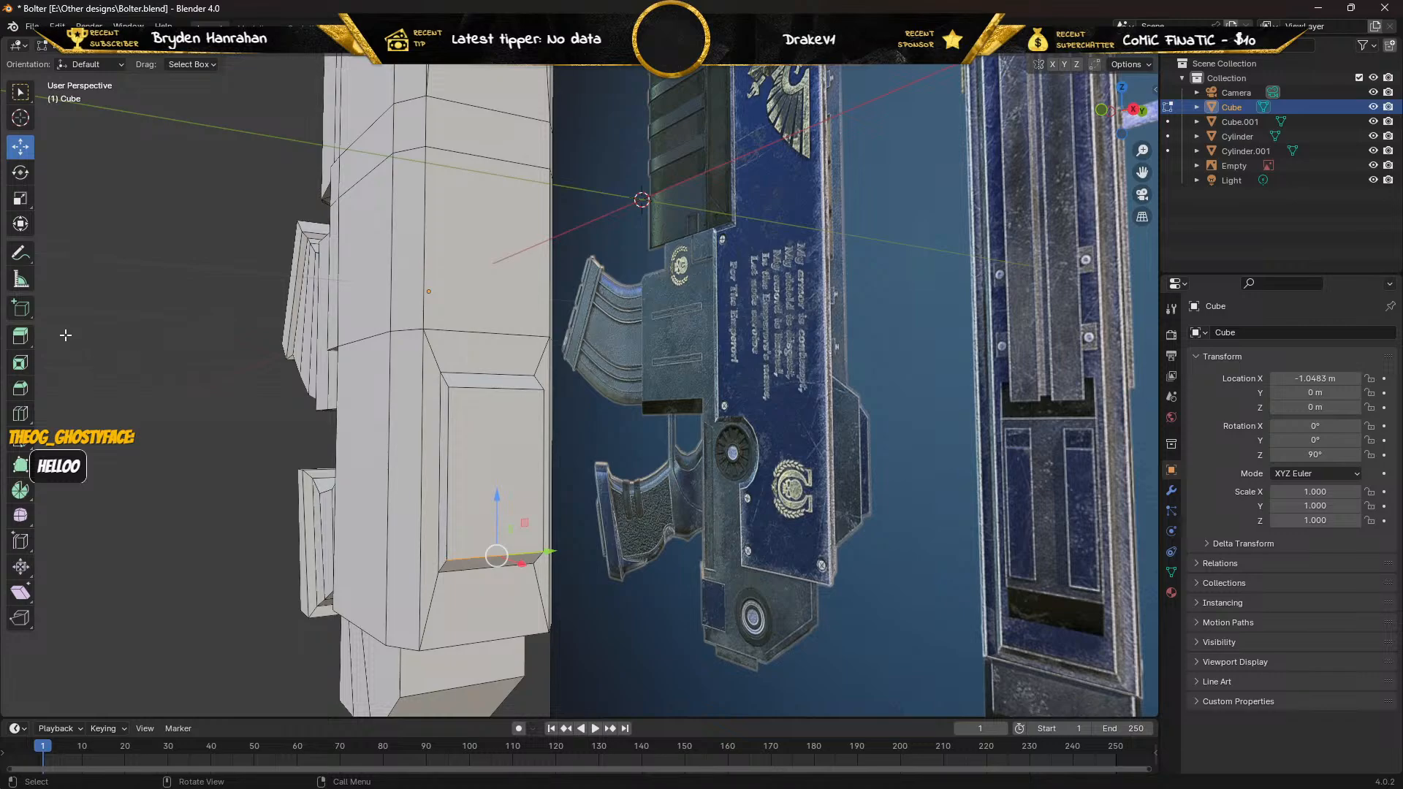
click(20, 414)
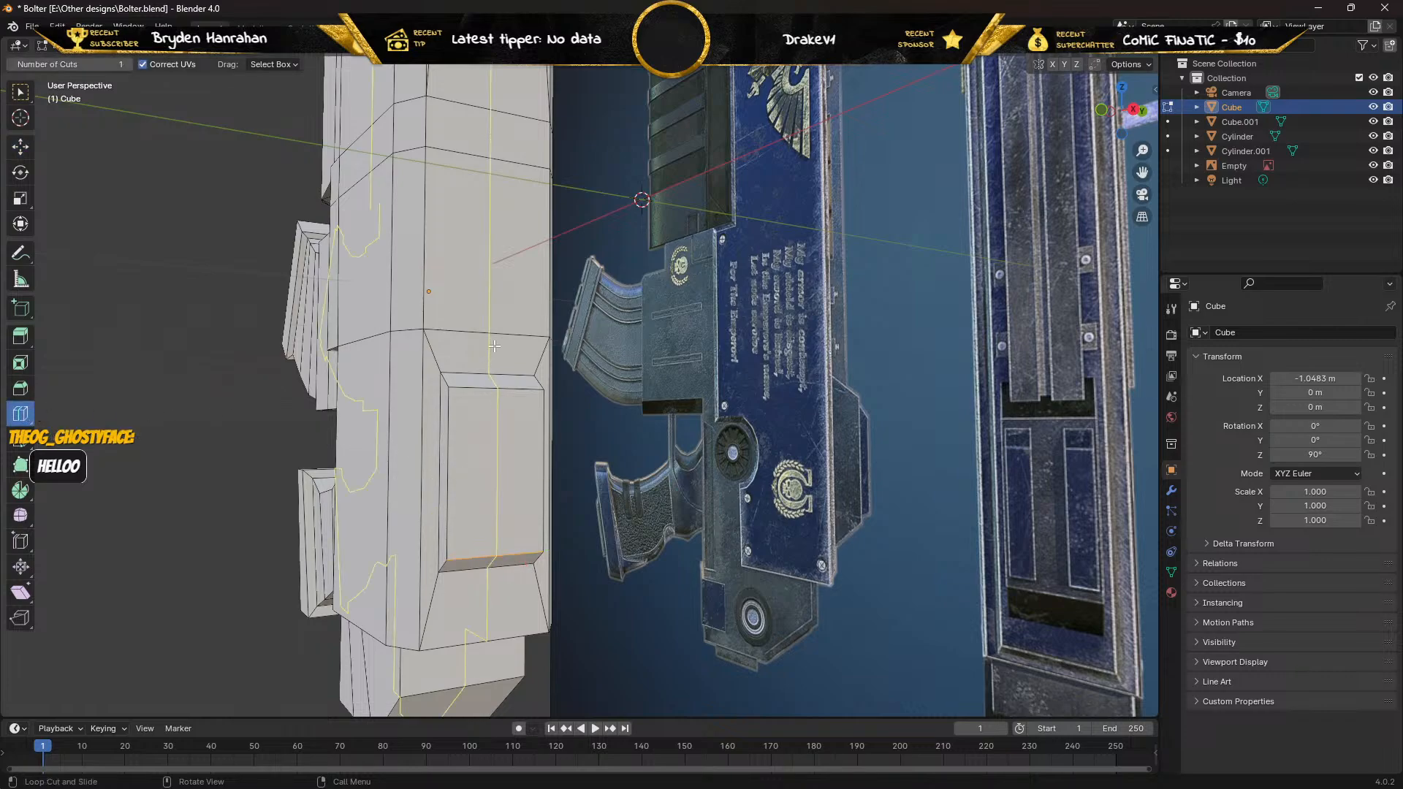
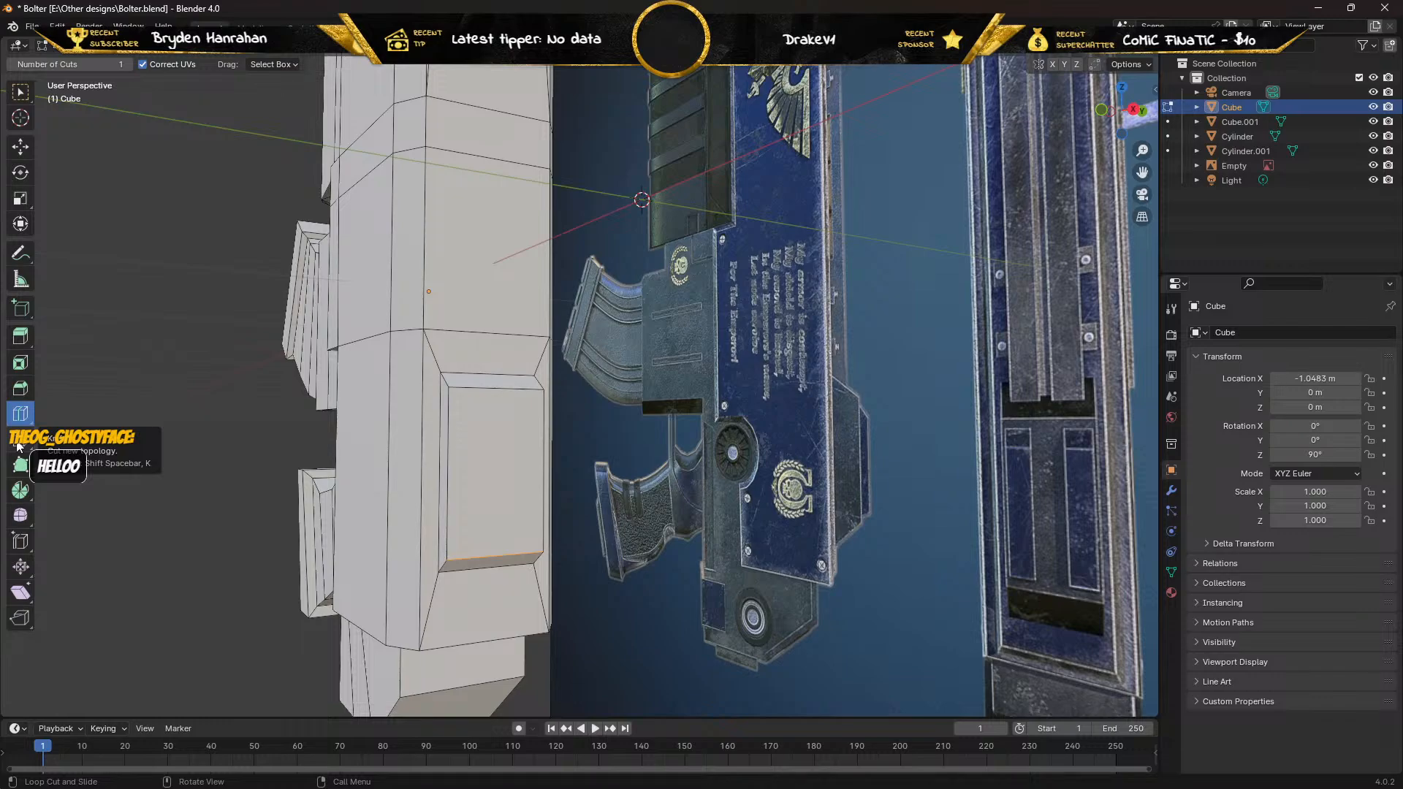
click(17, 446)
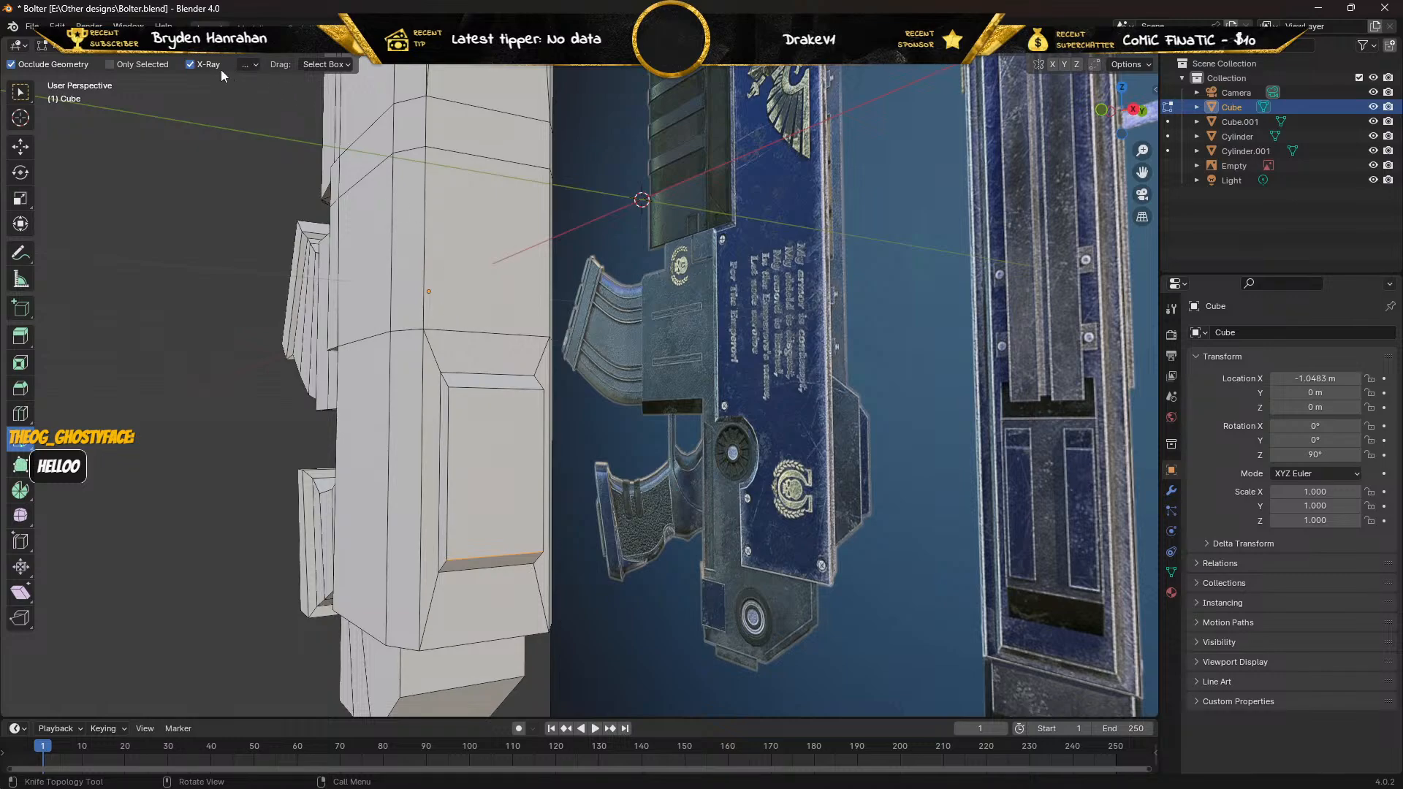
click(124, 46)
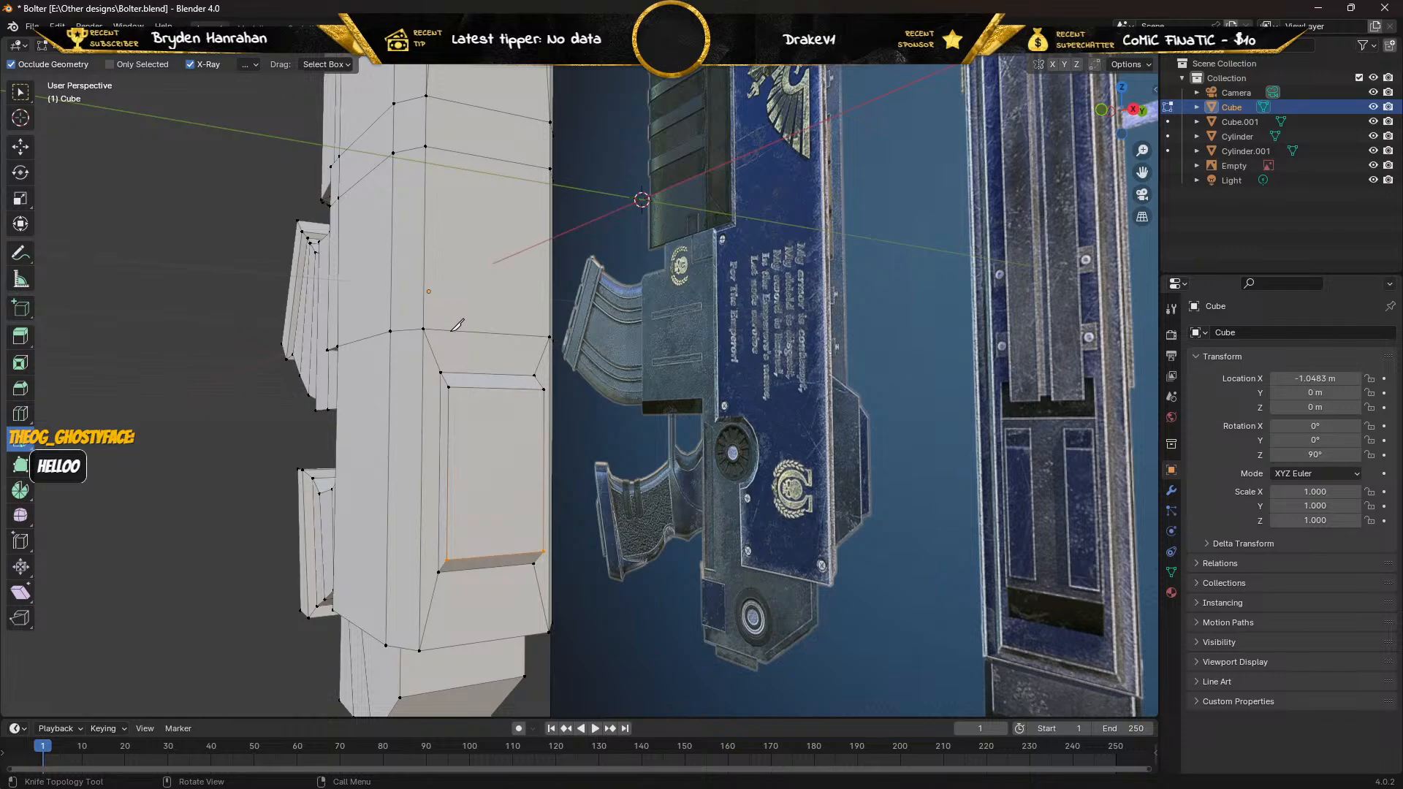
click(451, 331)
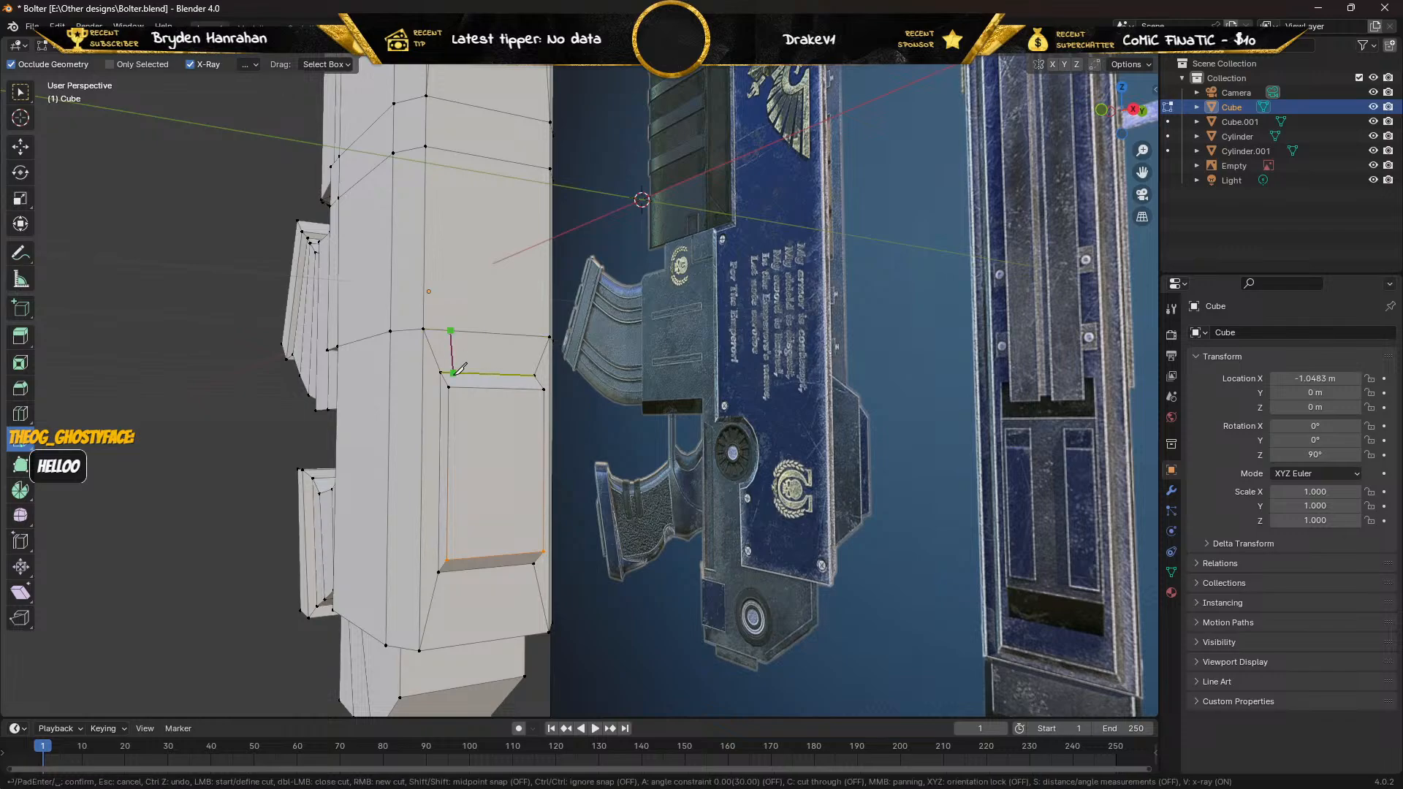
click(453, 373)
click(459, 387)
click(460, 559)
click(456, 569)
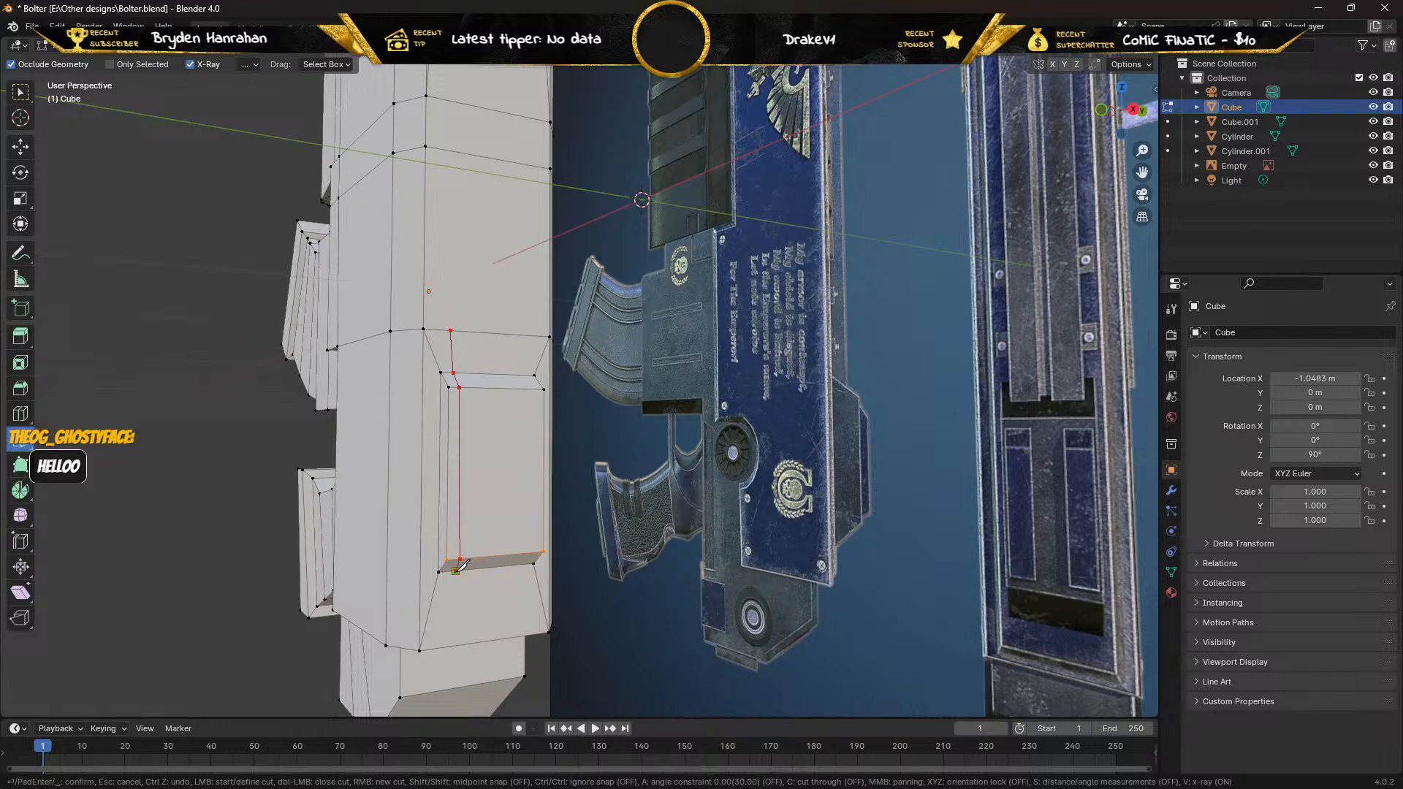
click(420, 649)
key(ctrl)
key(Escape)
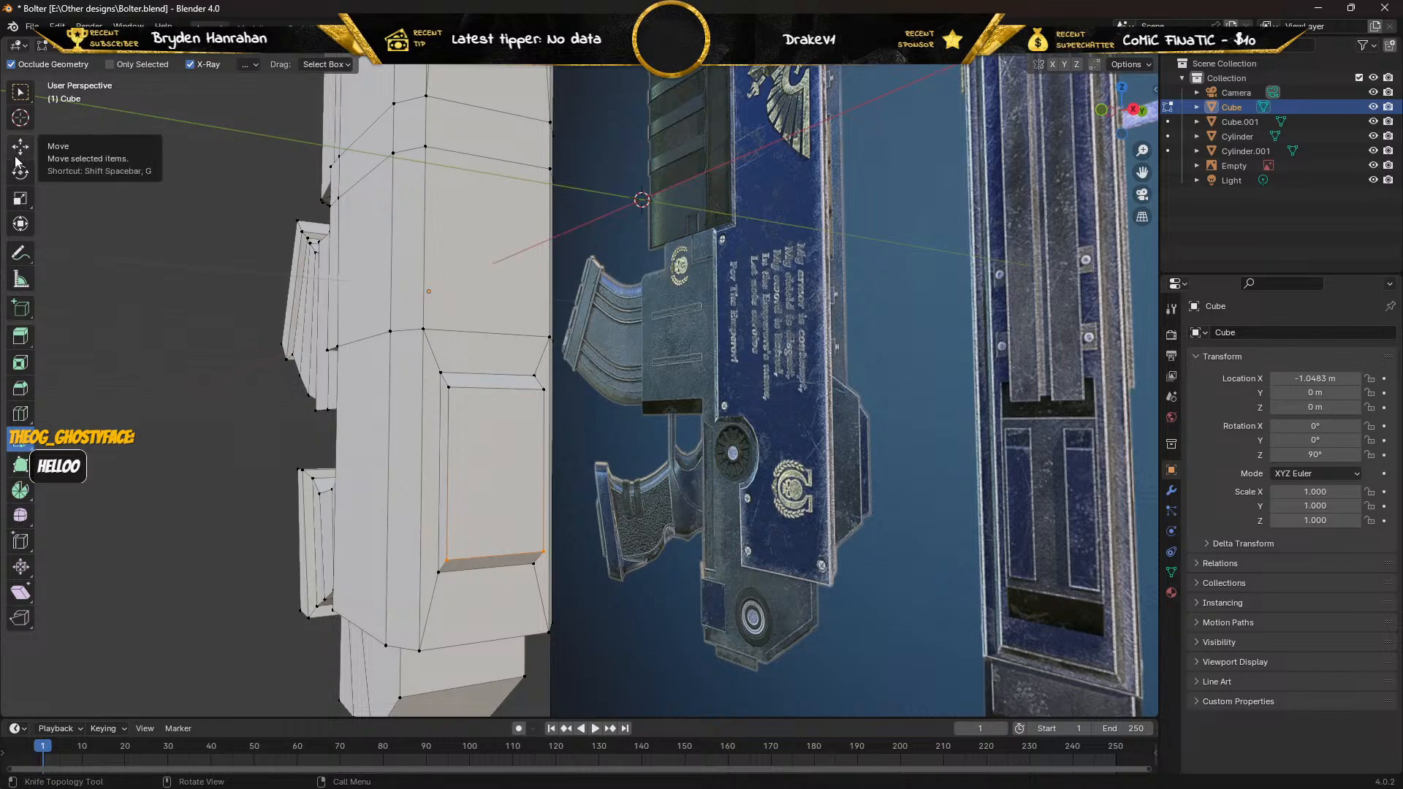
Add four evenly spaced vertical loop cuts across the receiver's front face and protruding block.
click(20, 414)
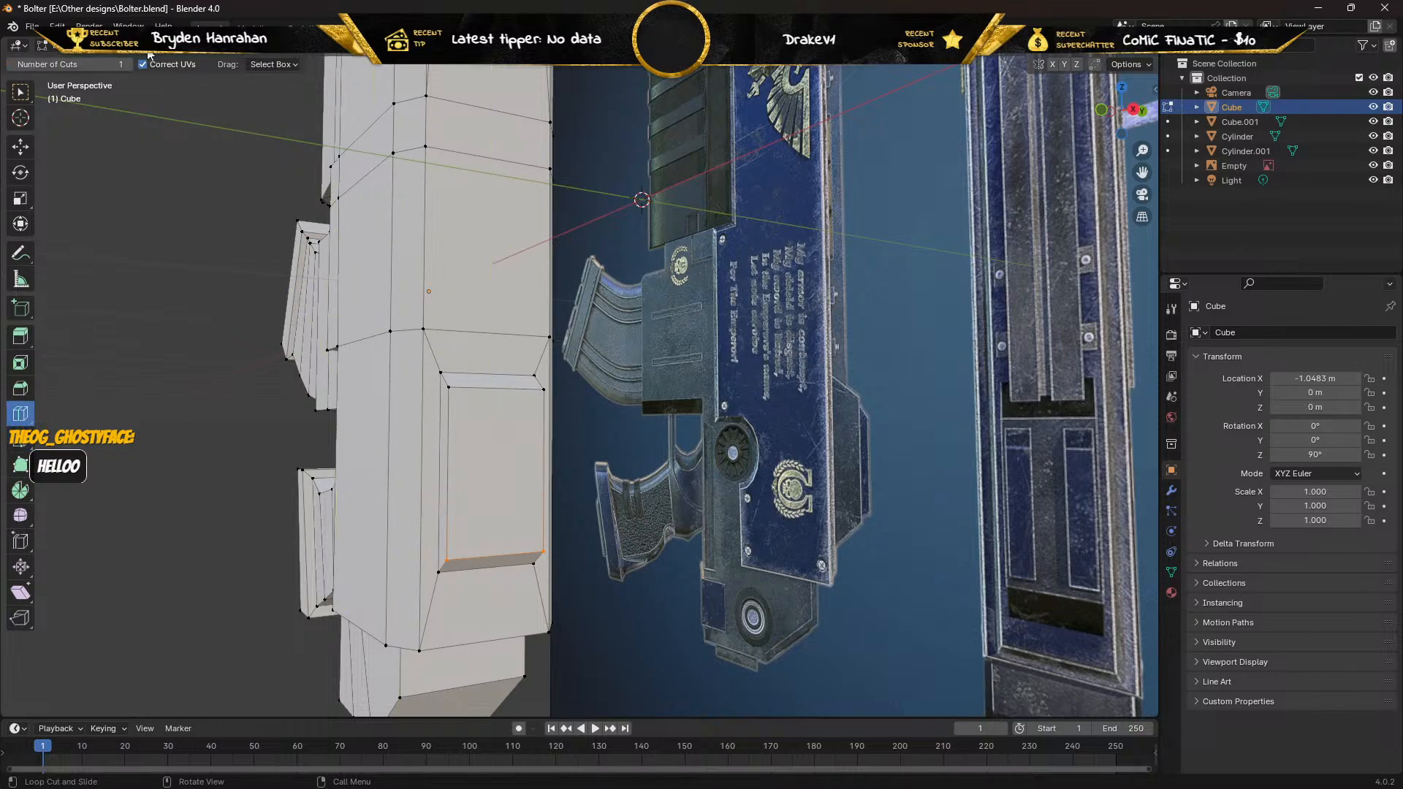
click(493, 337)
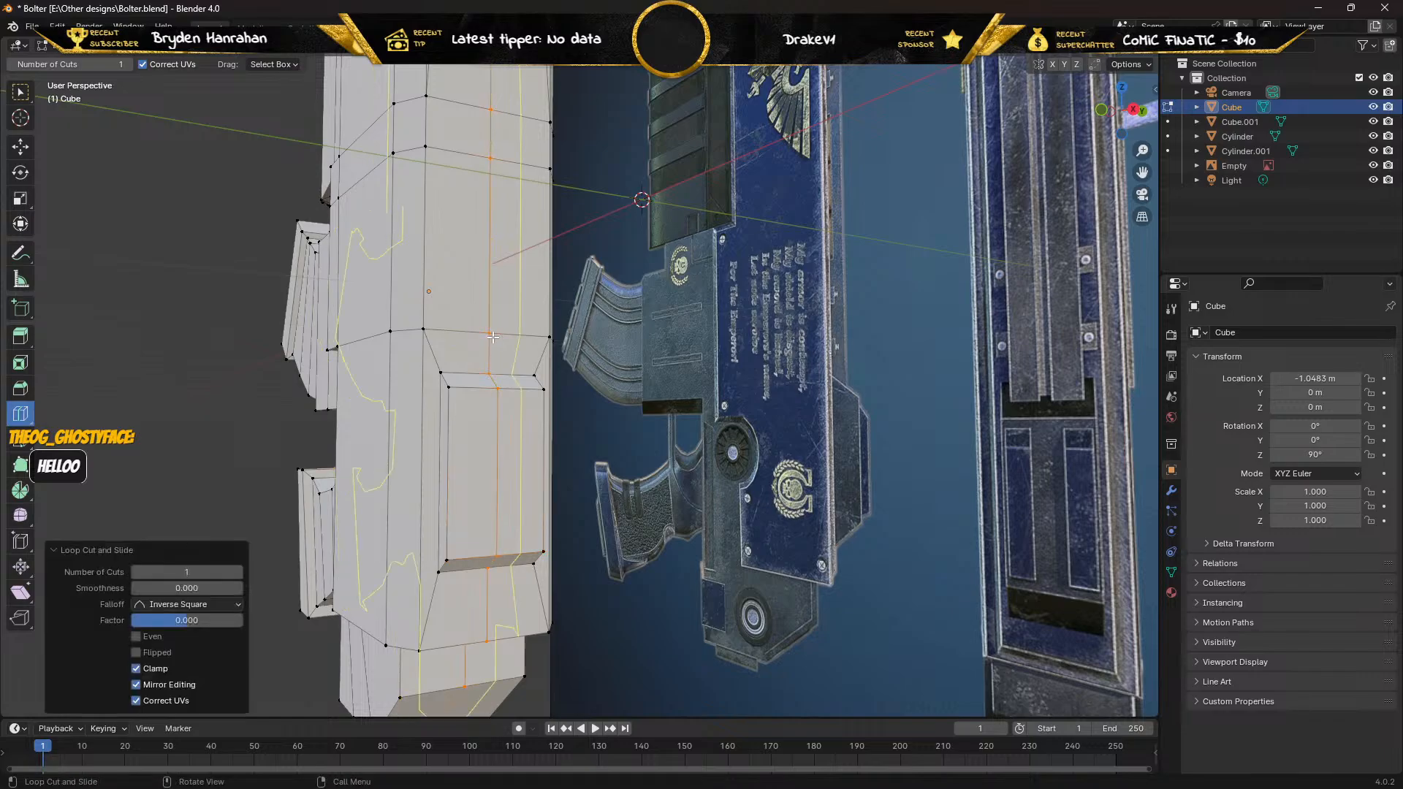
click(203, 570)
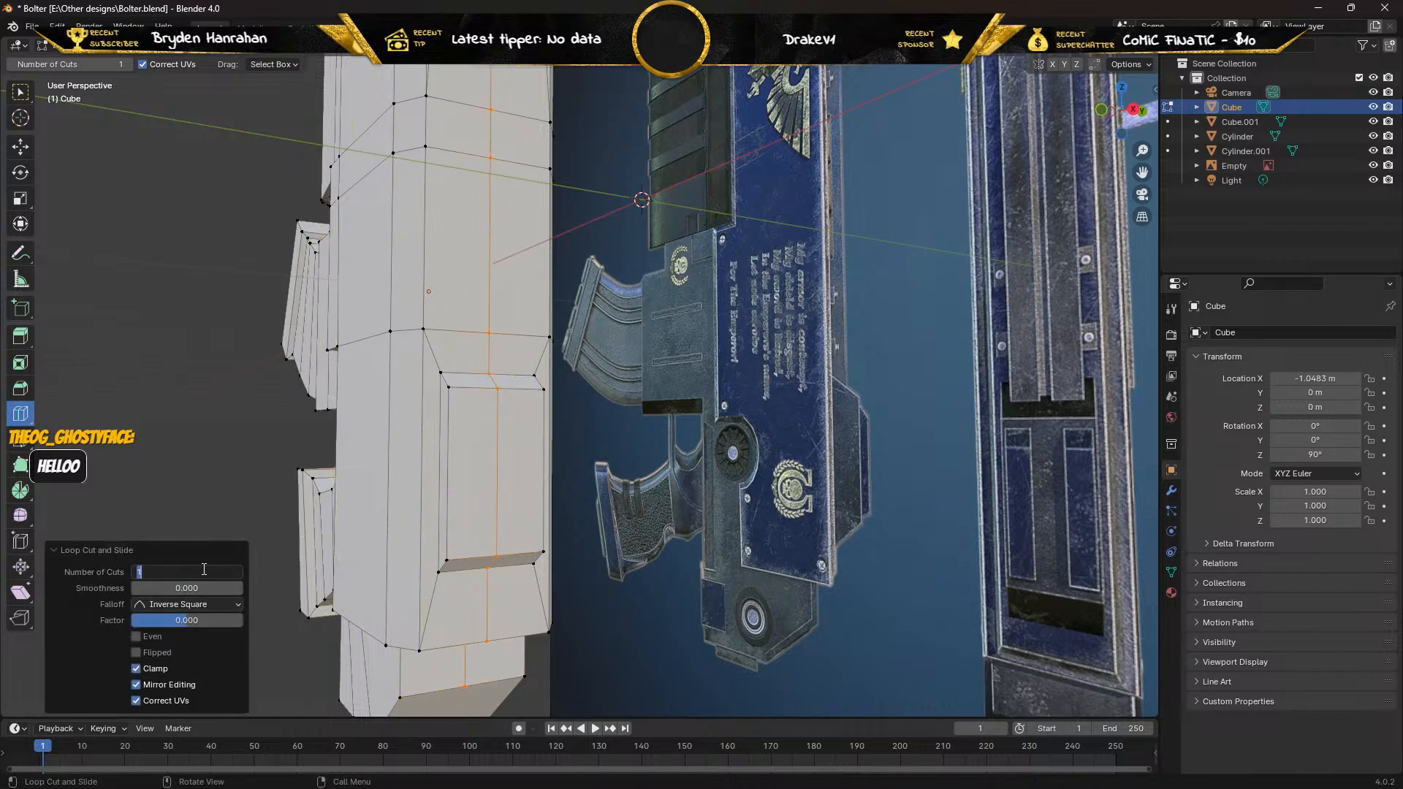
text(4)
key(Return)
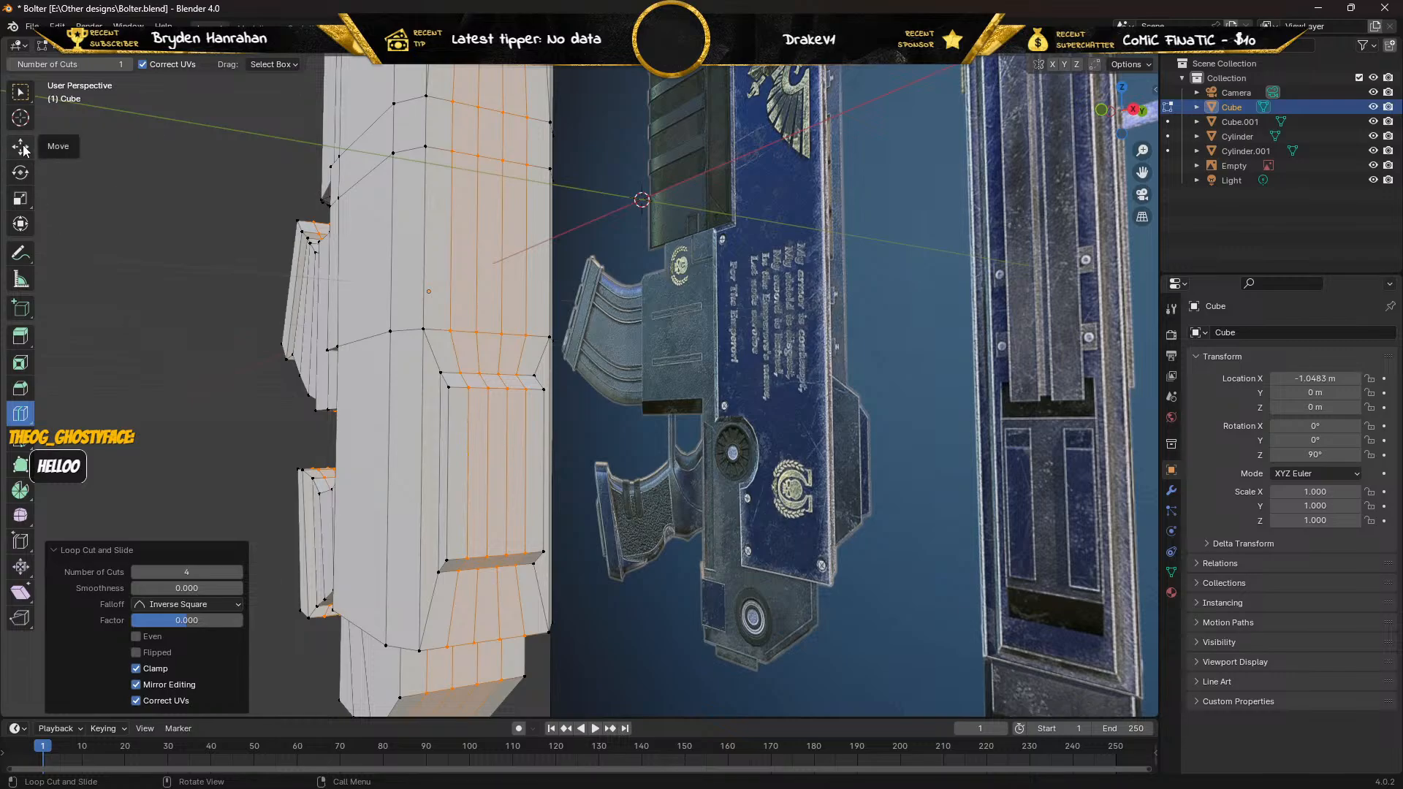
Merge the two left loop-cut vertices on the protruding block's lower base edge into its left corner vertex.
click(20, 92)
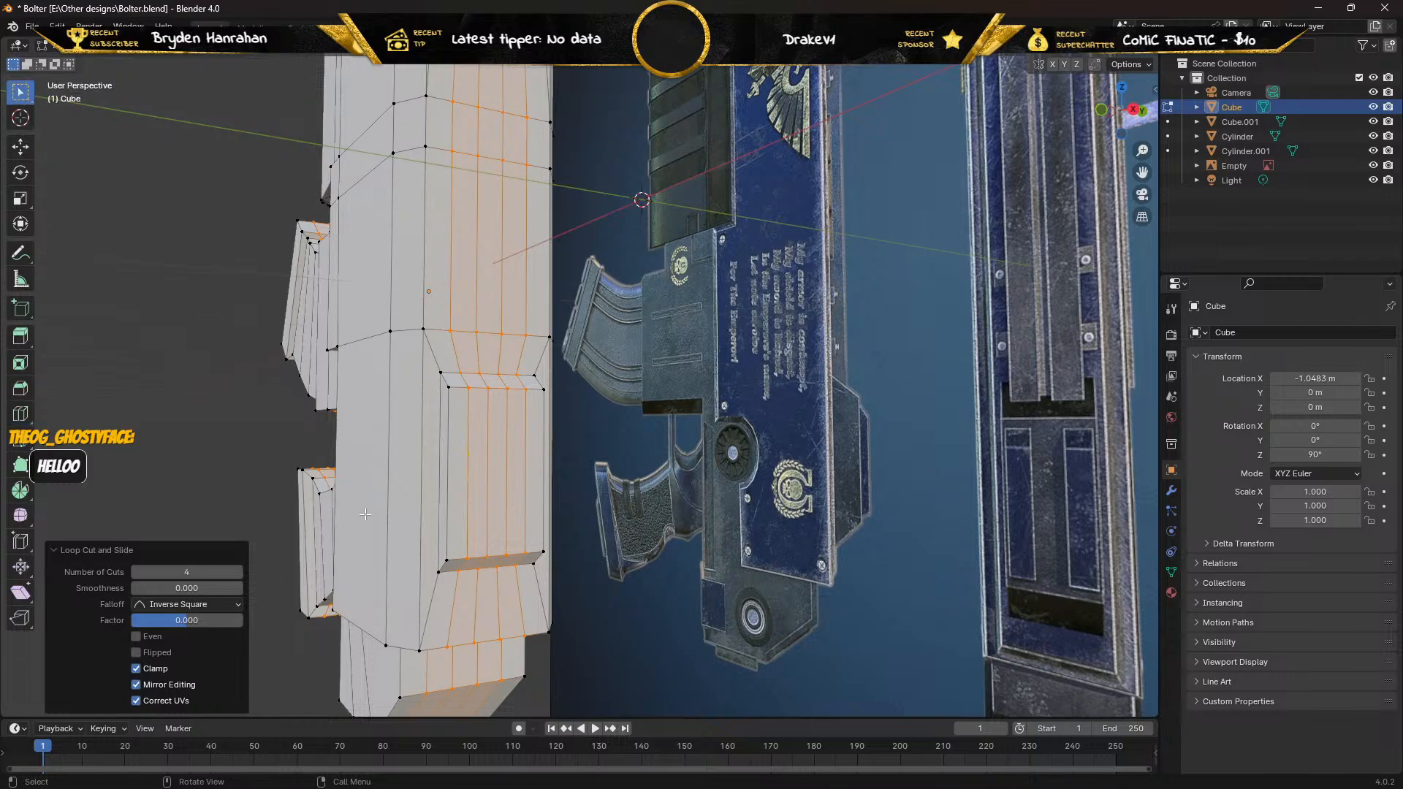
middle_drag(281, 519, 272, 413)
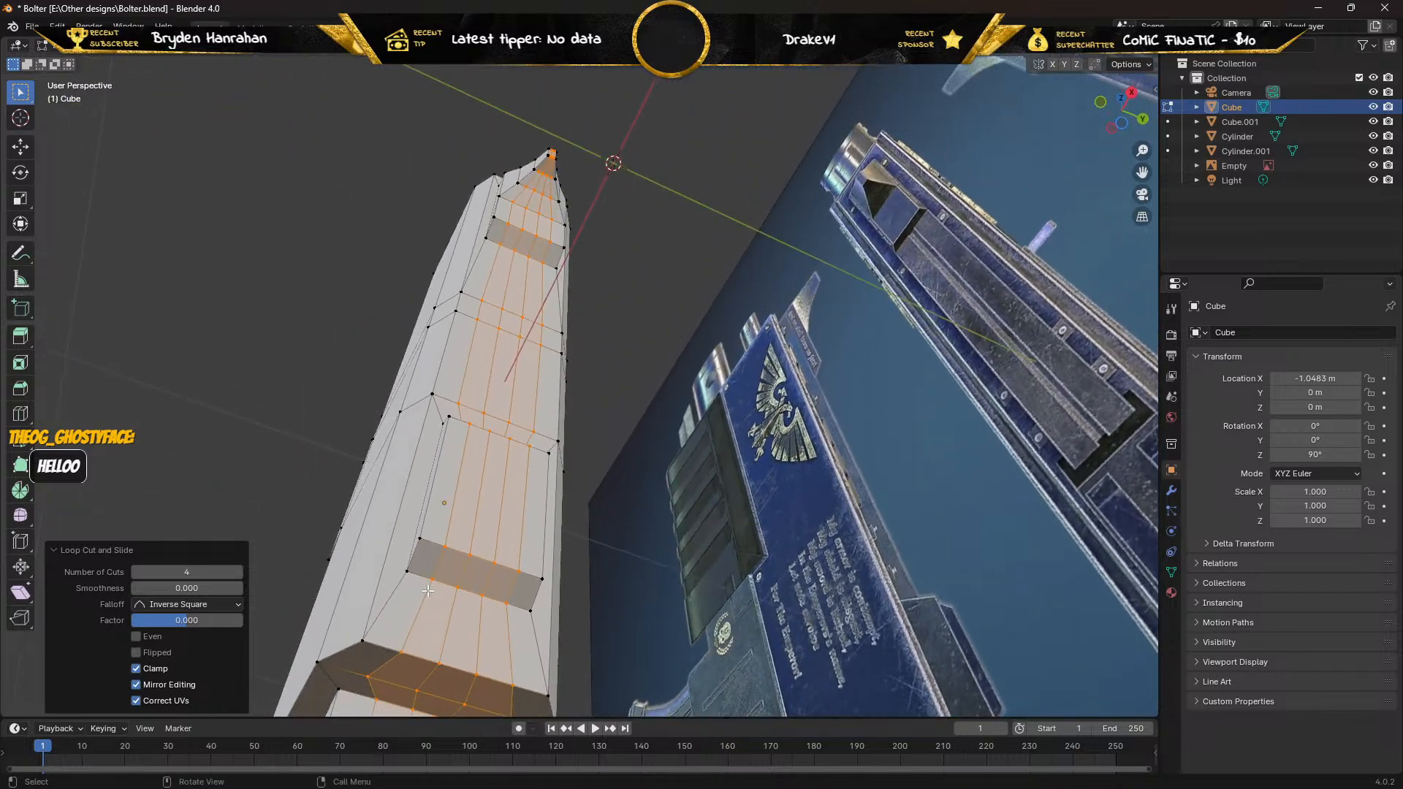
click(457, 584)
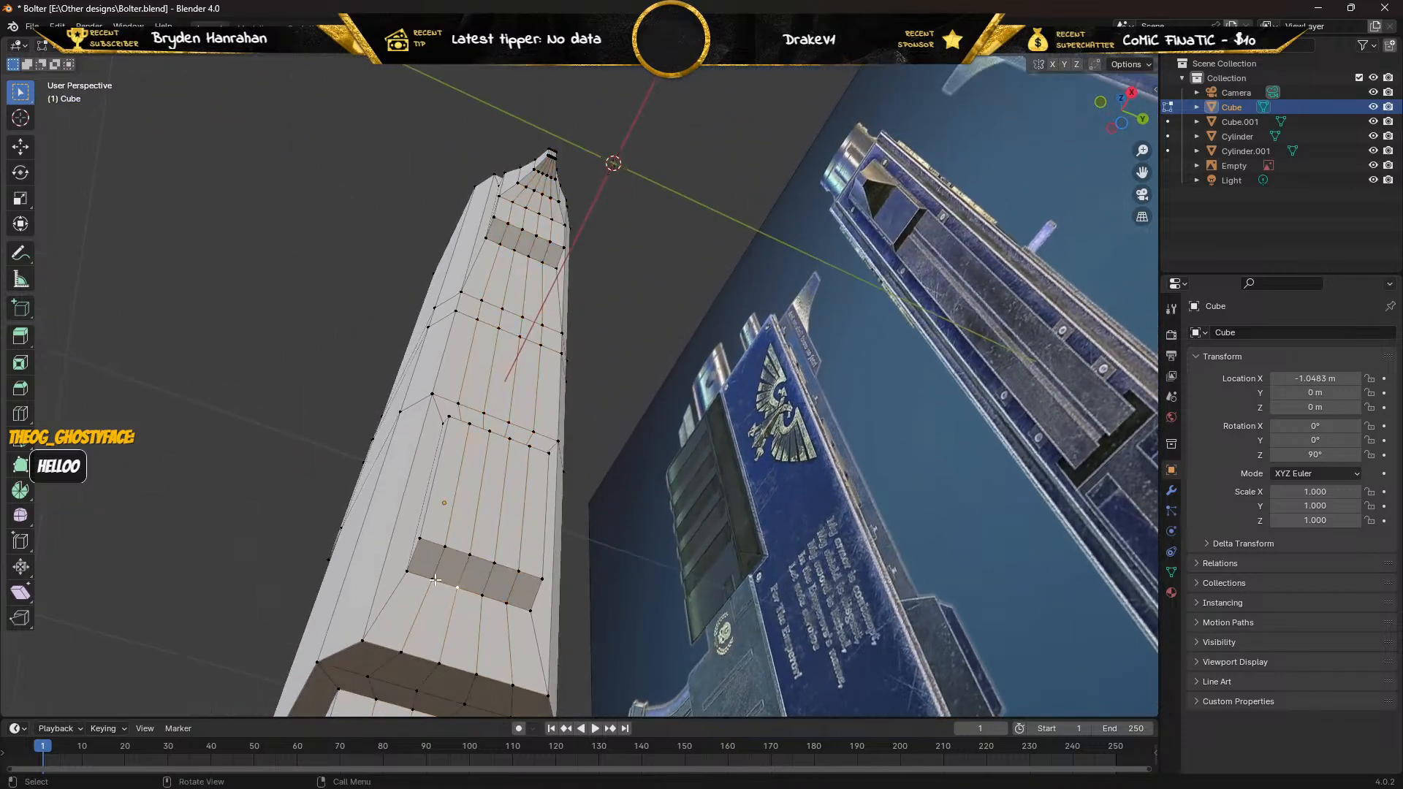
shift+click(432, 580)
key(m)
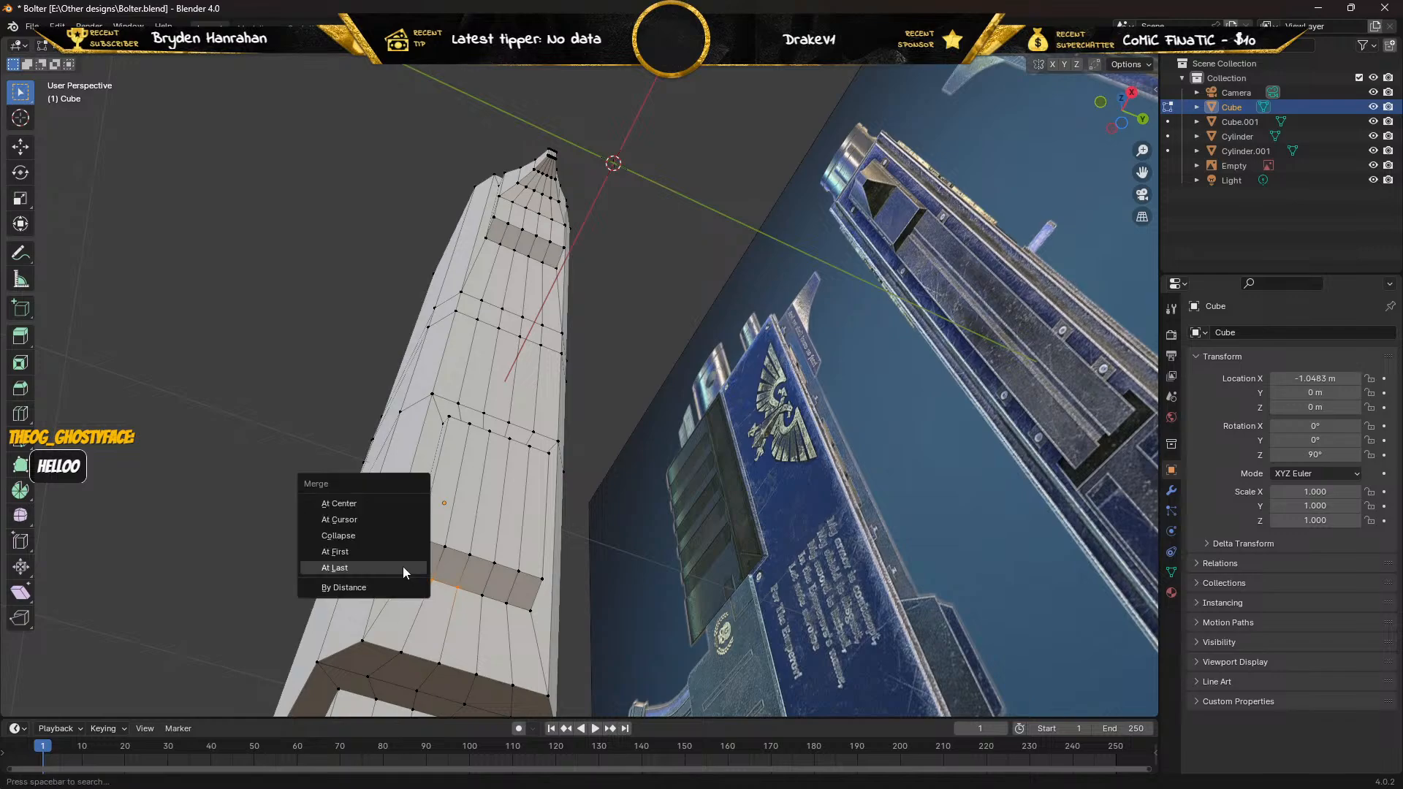
click(399, 567)
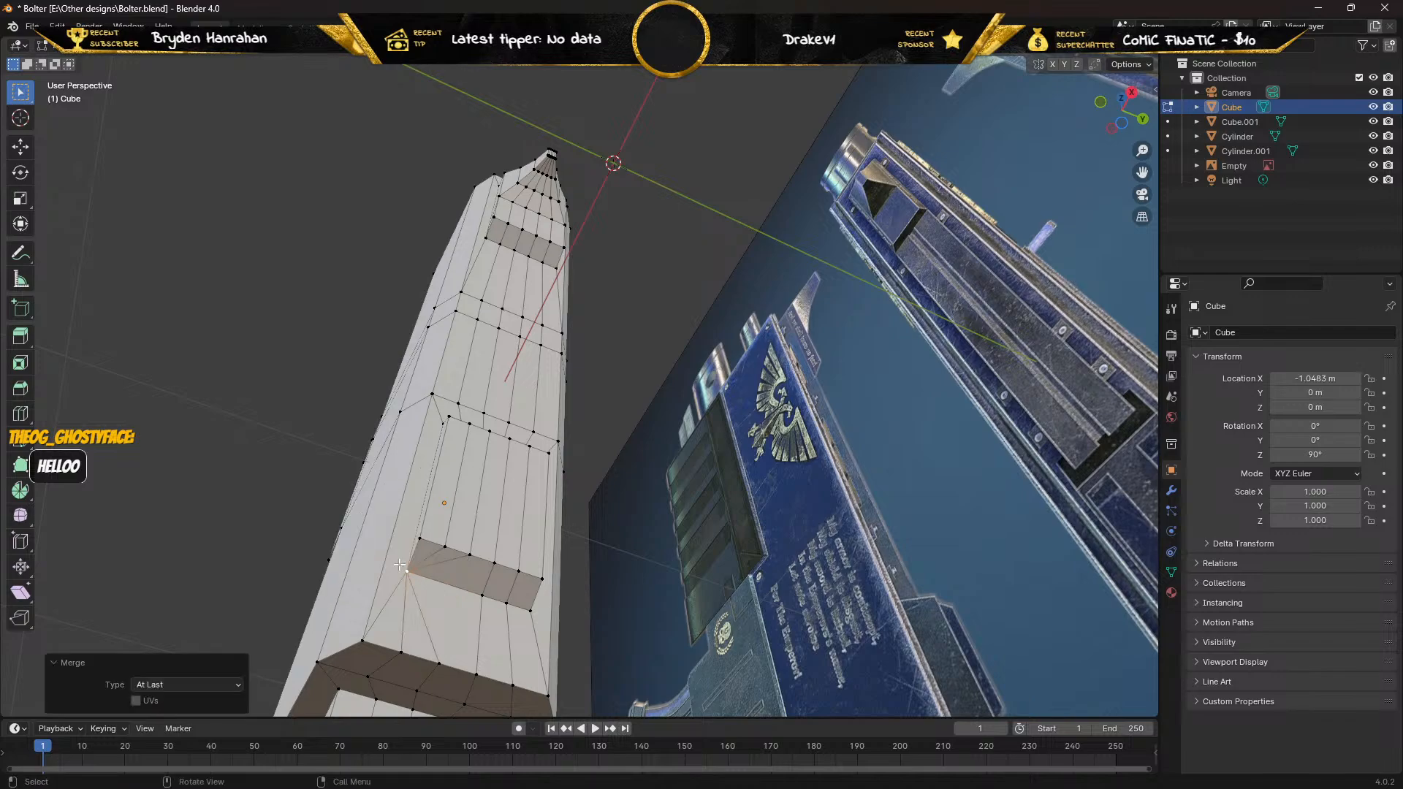
Merge the two right loop-cut vertices on the block's lower base edge into its right corner vertex.
click(481, 595)
shift+click(506, 602)
shift+click(528, 608)
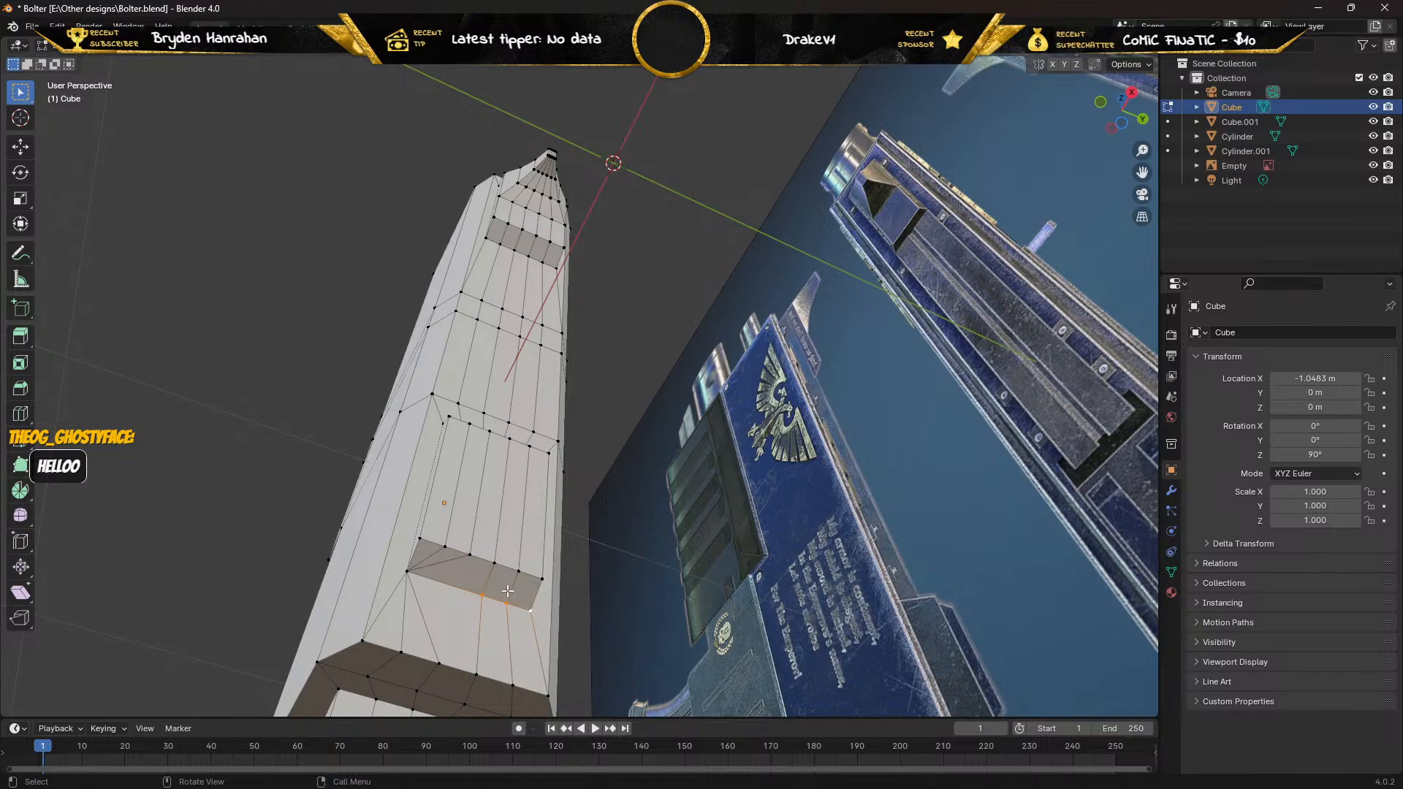
key(m)
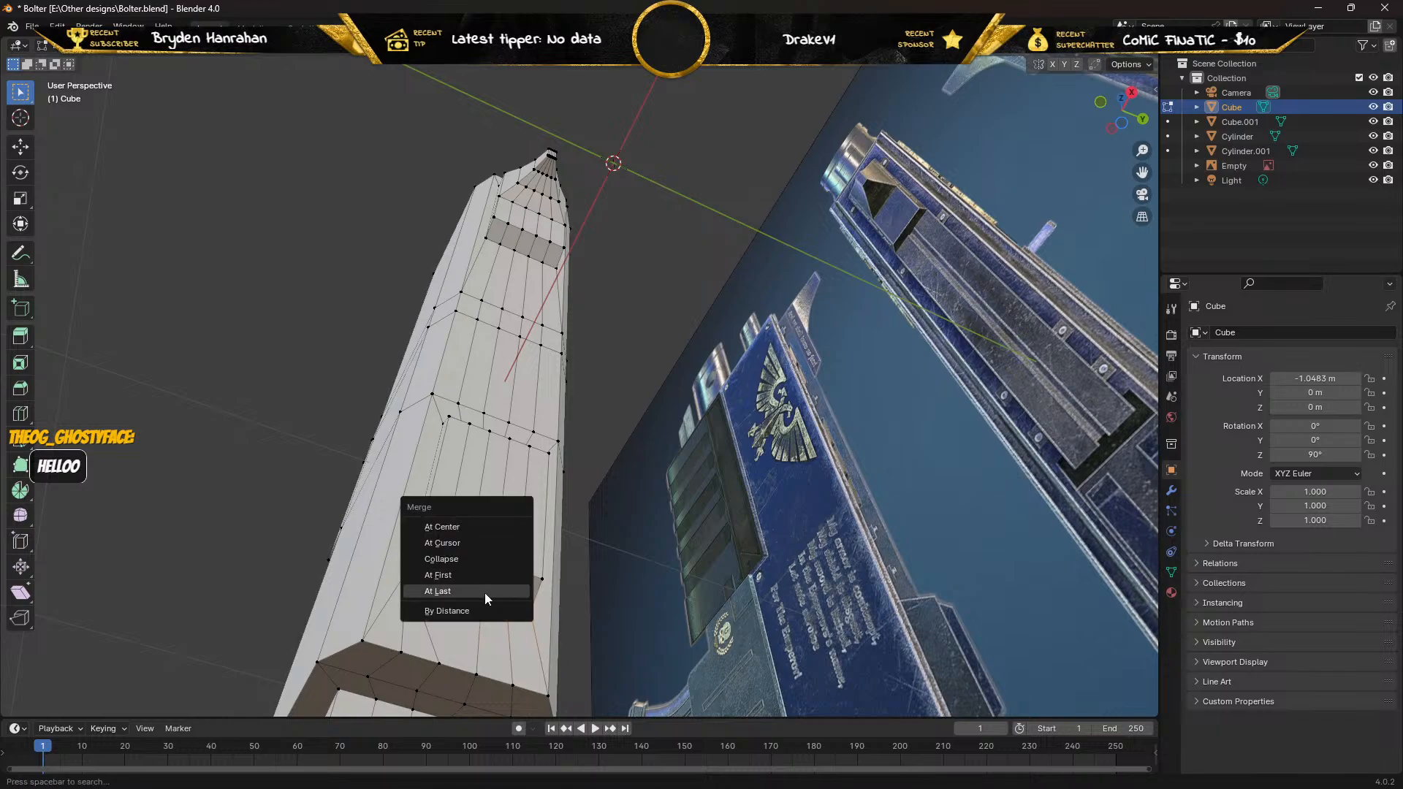
click(484, 593)
Merge the two left loop-cut vertices on the receiver's bottom front edge into that edge's left corner vertex.
click(437, 663)
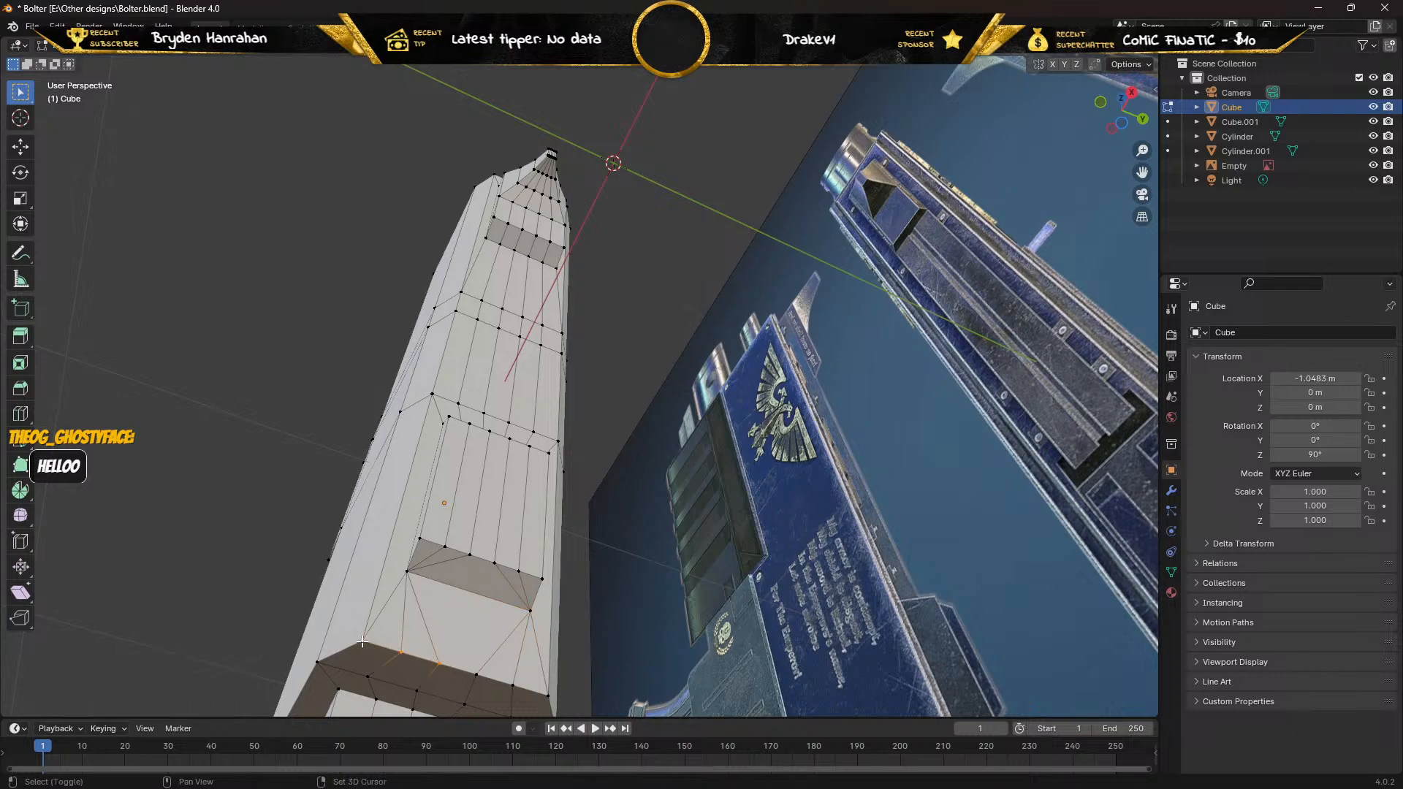
key(m)
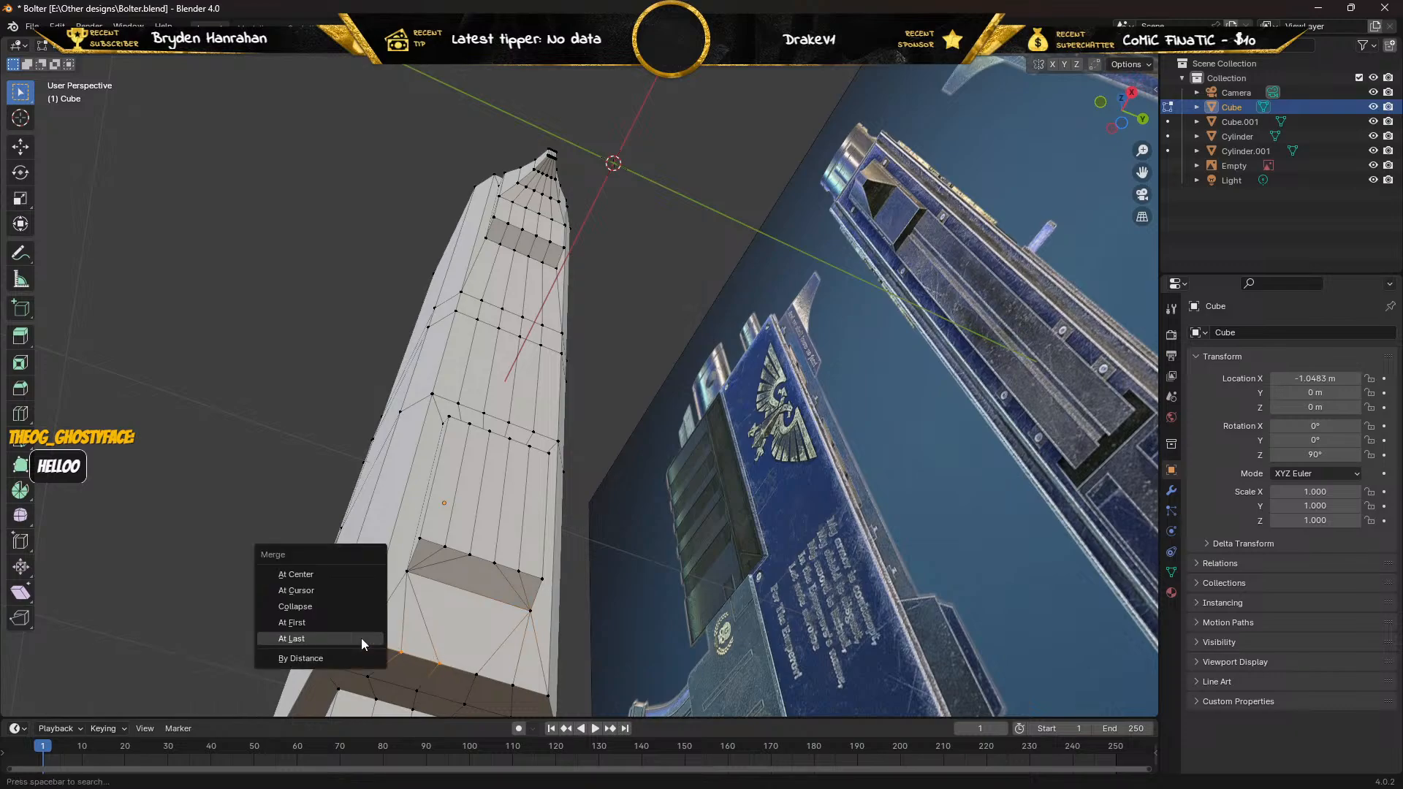
click(361, 638)
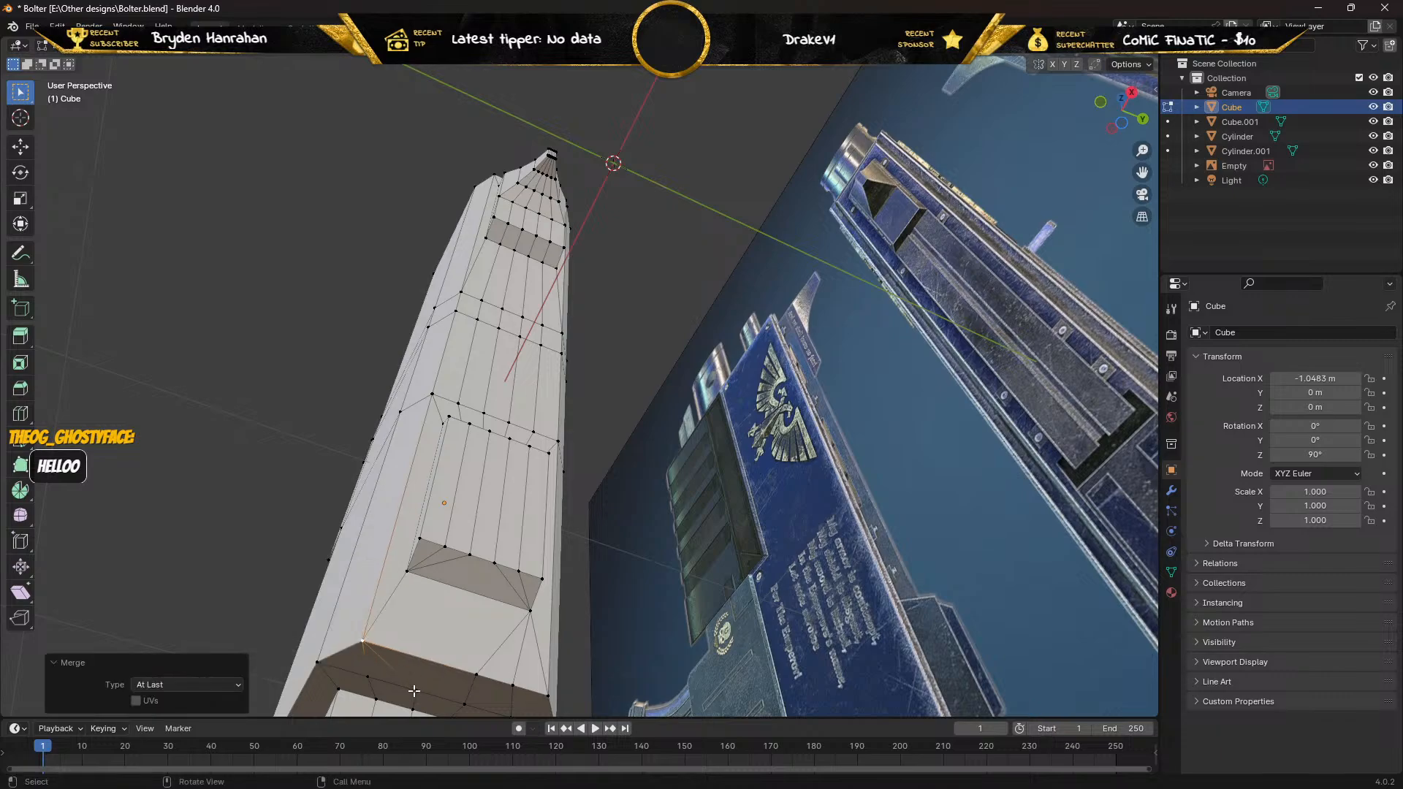
Merge the two right loop-cut vertices on the receiver's bottom front edge into that edge's right corner vertex.
click(475, 675)
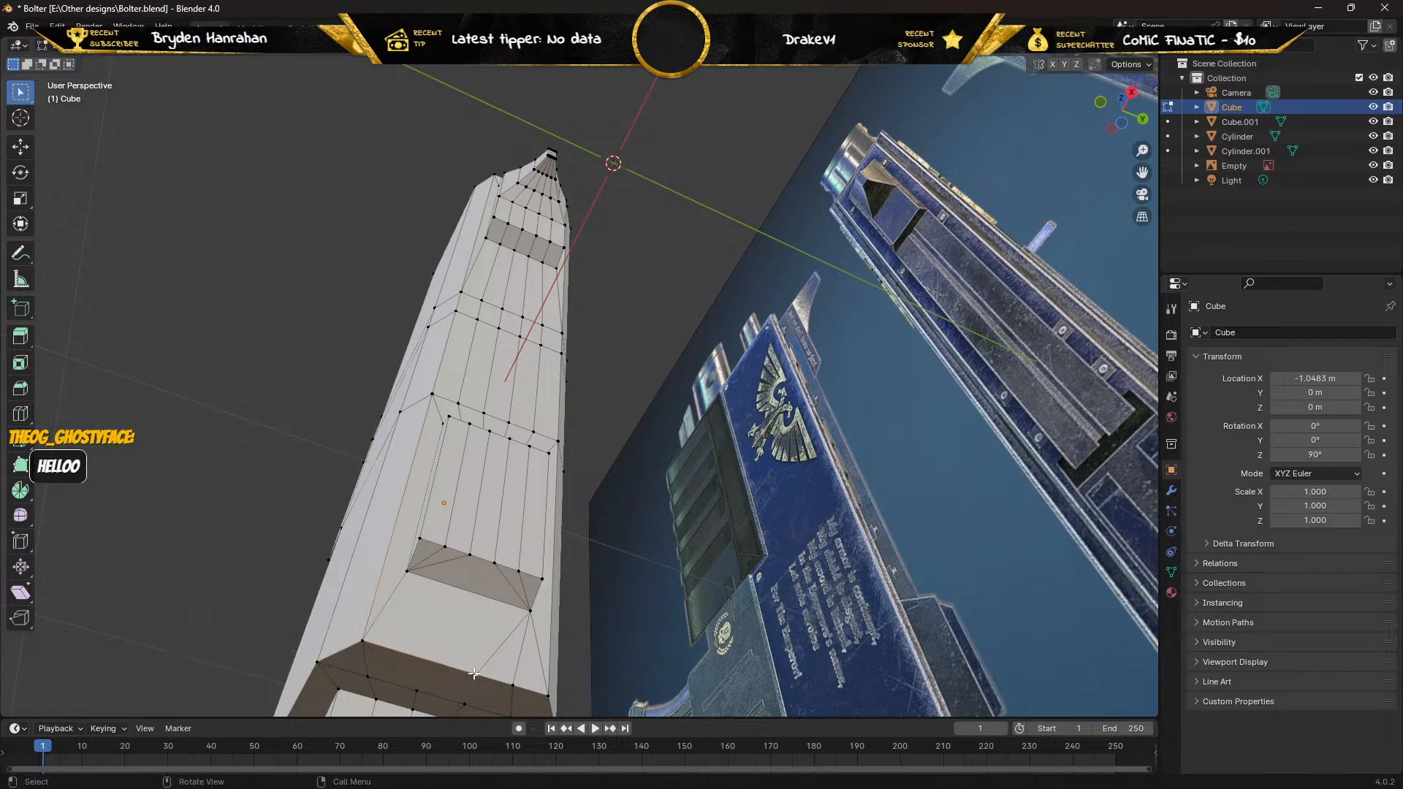
shift+click(512, 687)
shift+click(546, 693)
key(m)
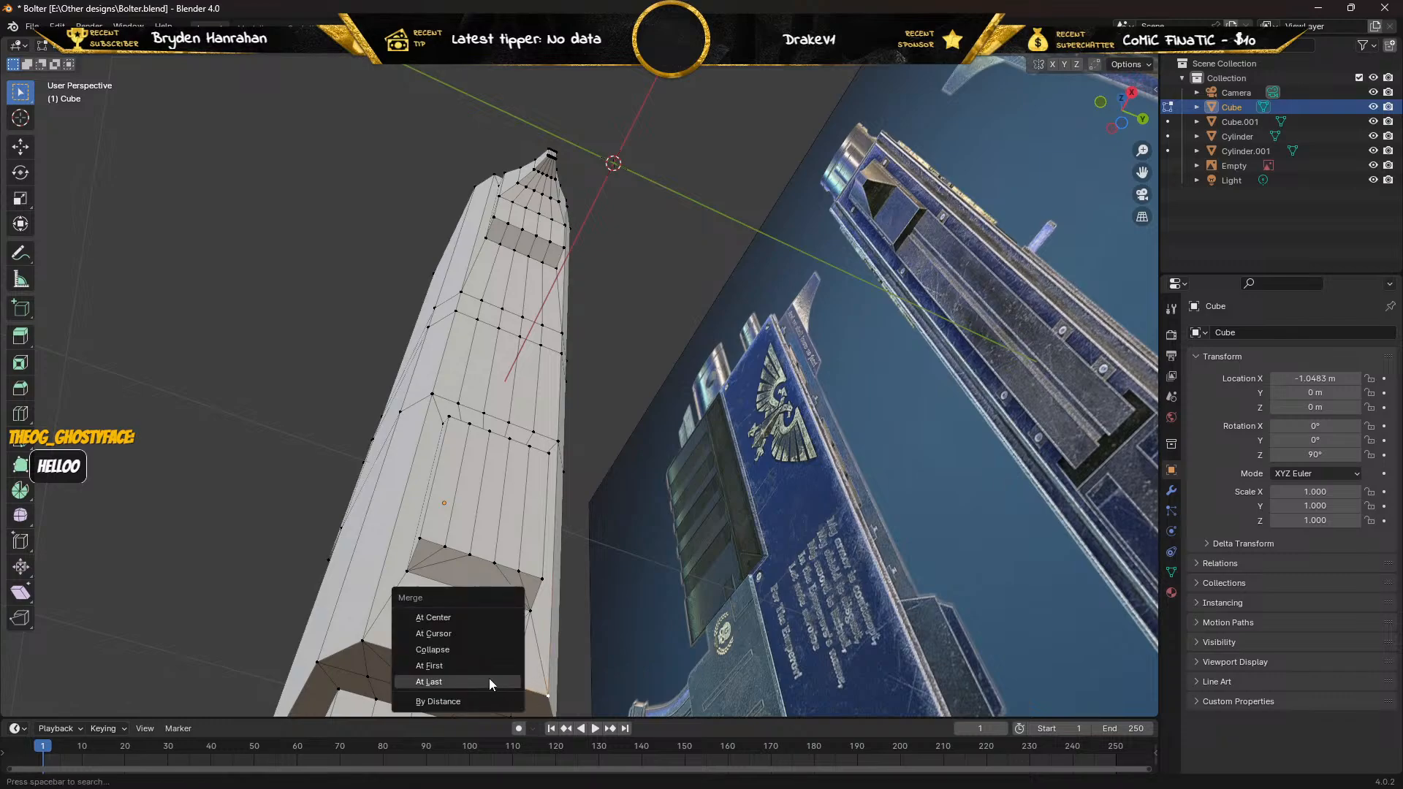
click(489, 678)
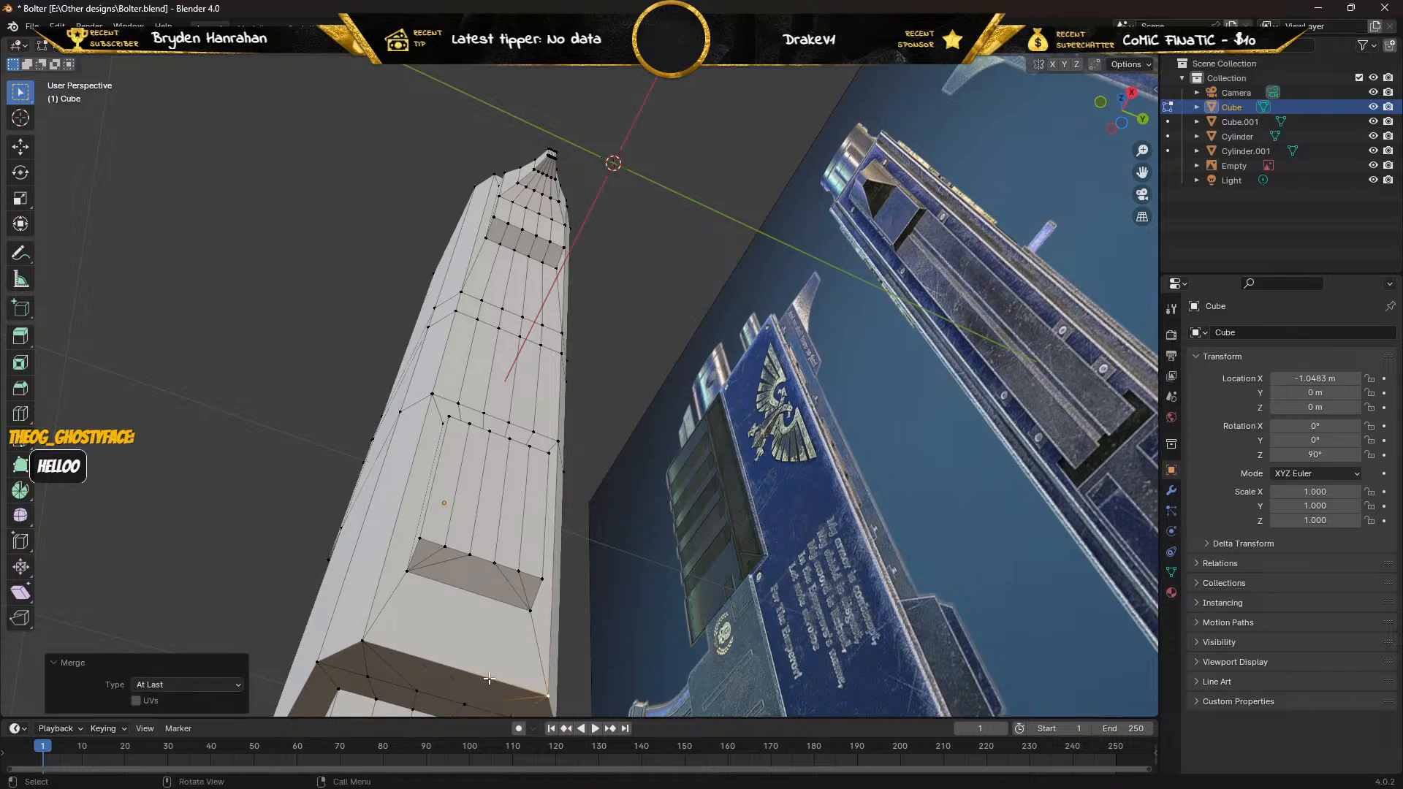
Merge the two left loop-cut vertices on the receiver's next lower edge, below the bottom front edge, into its left corner vertex.
click(416, 688)
shift+click(368, 677)
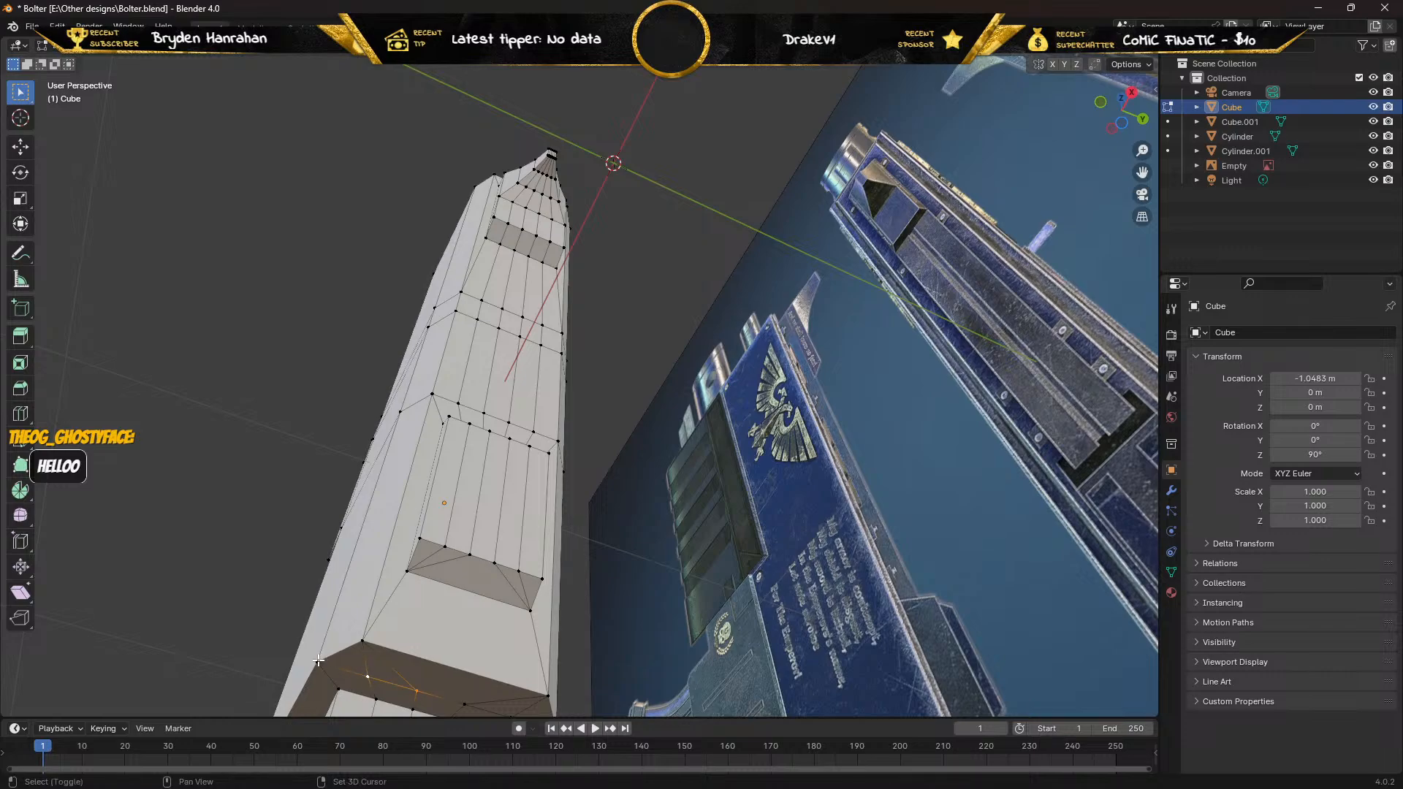
key(m)
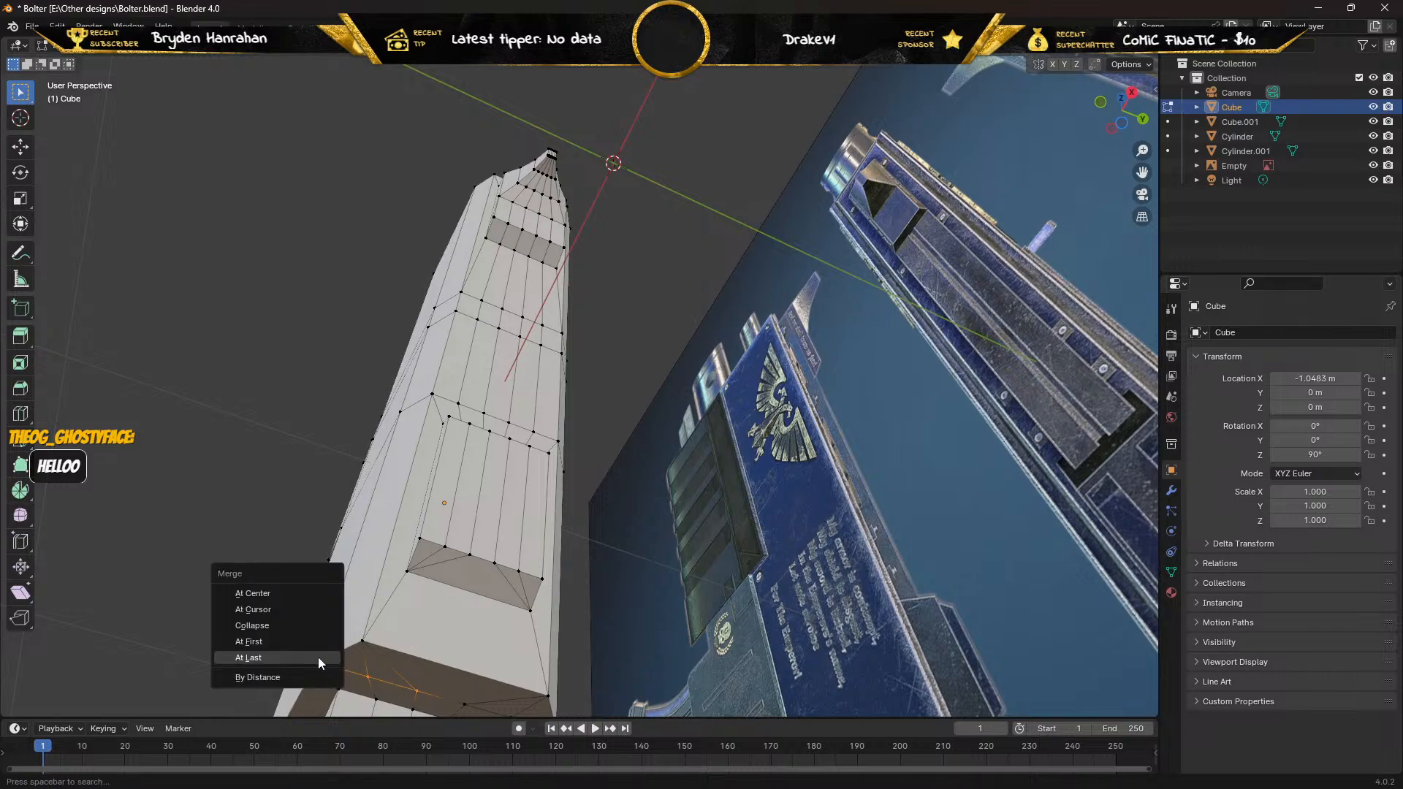
click(318, 657)
Merge the two right loop-cut vertices on the edge below the bottom front edge into its right corner vertex.
middle_drag(427, 644, 402, 591)
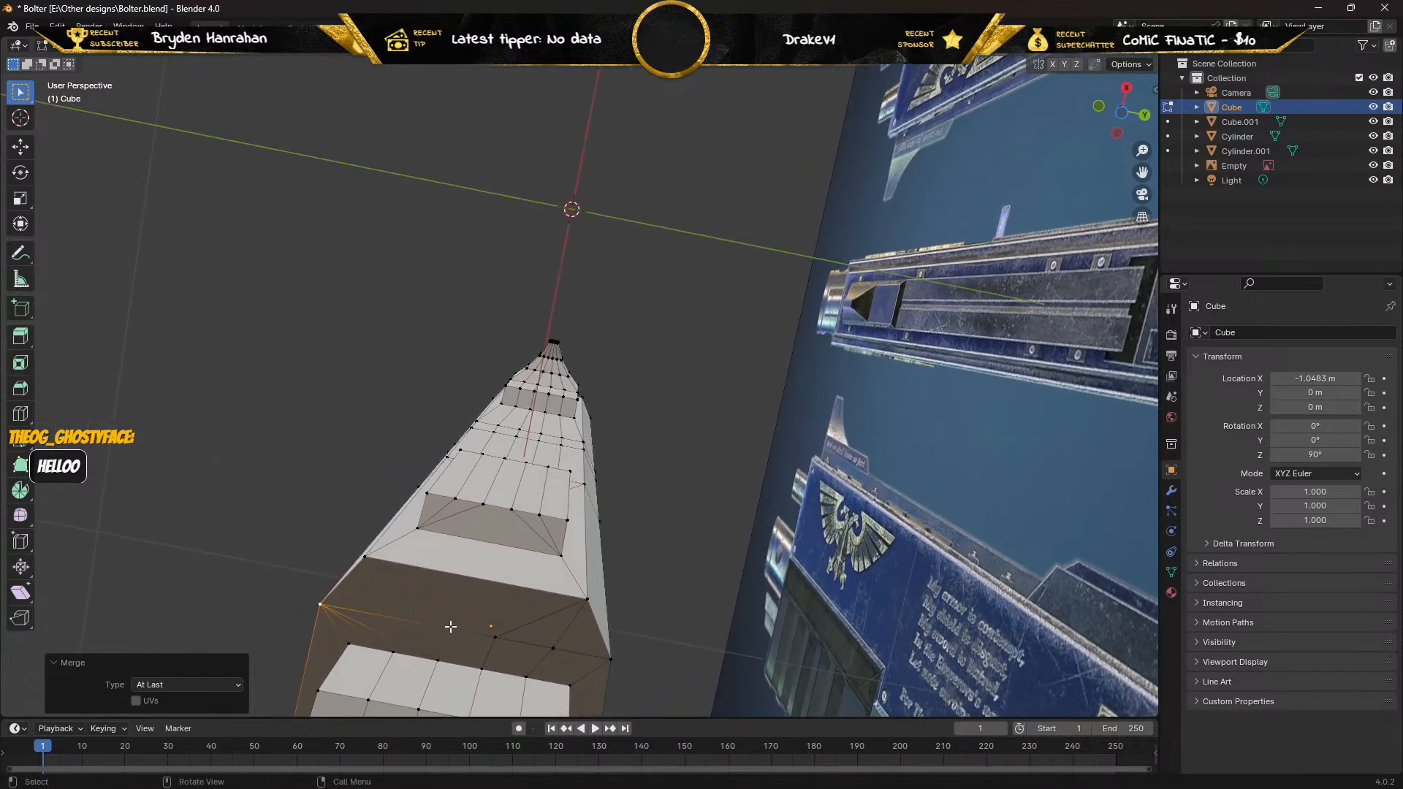
click(494, 638)
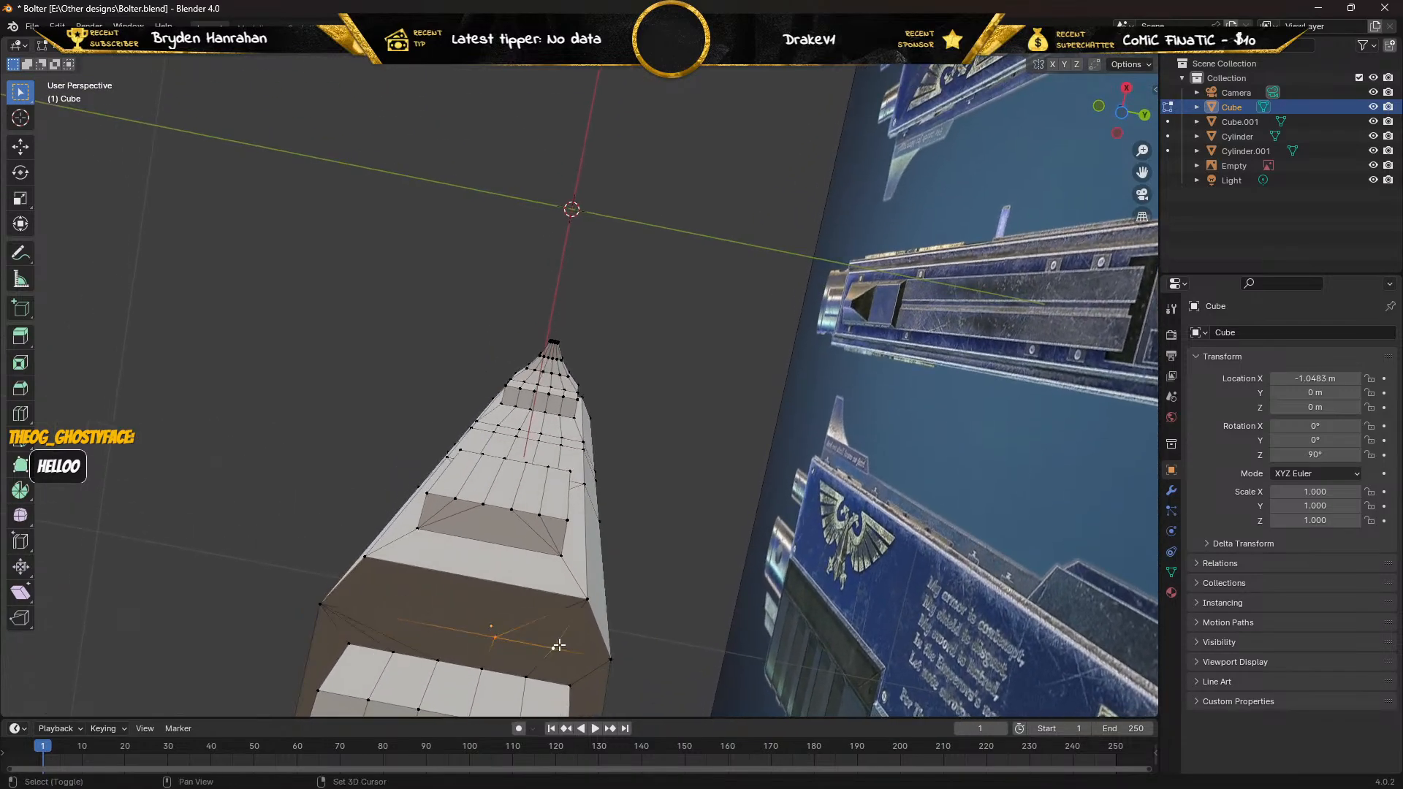
ctrl+click(611, 659)
key(m)
click(542, 643)
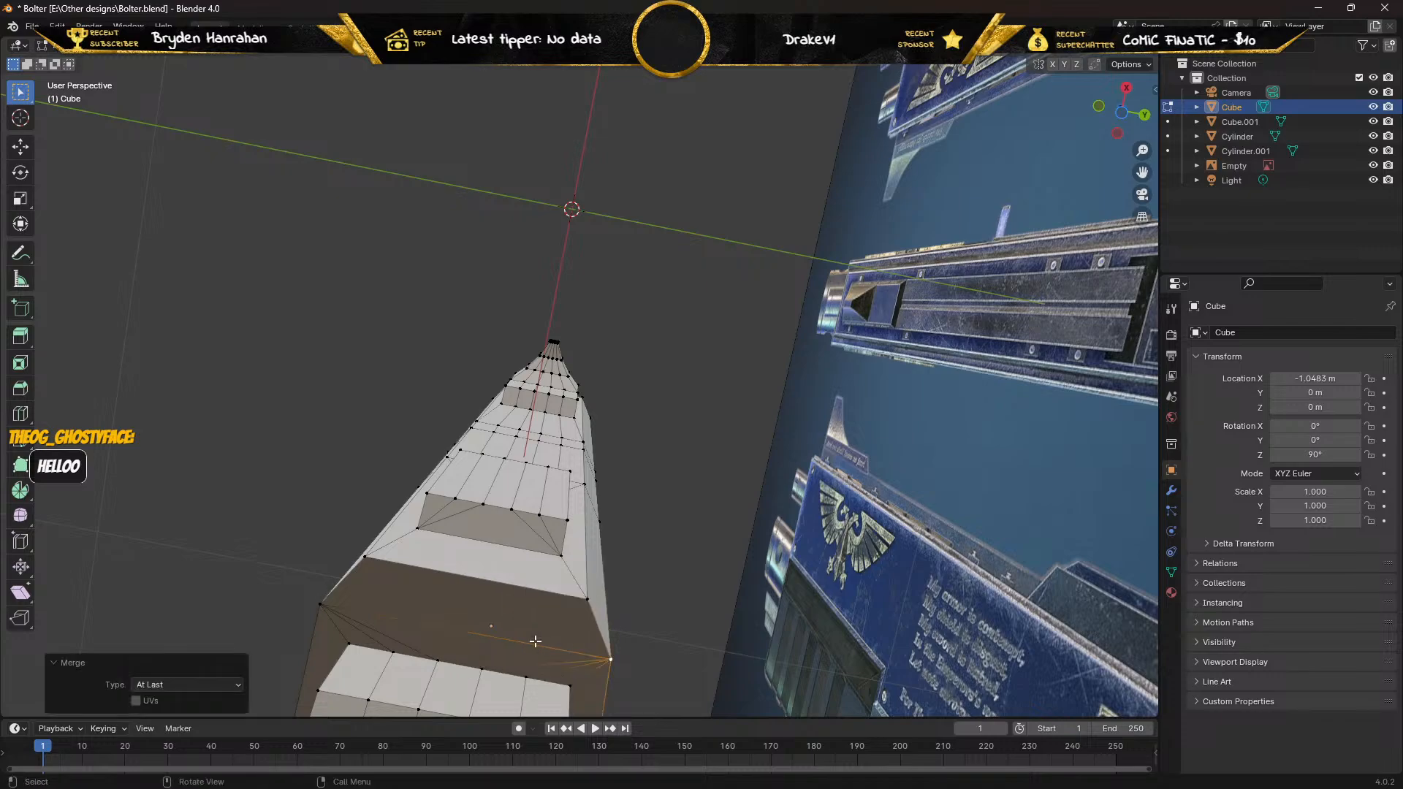
Merge the left and right pairs of loop-cut vertices on the underside block's base front edge into their nearest corner vertices.
click(393, 651)
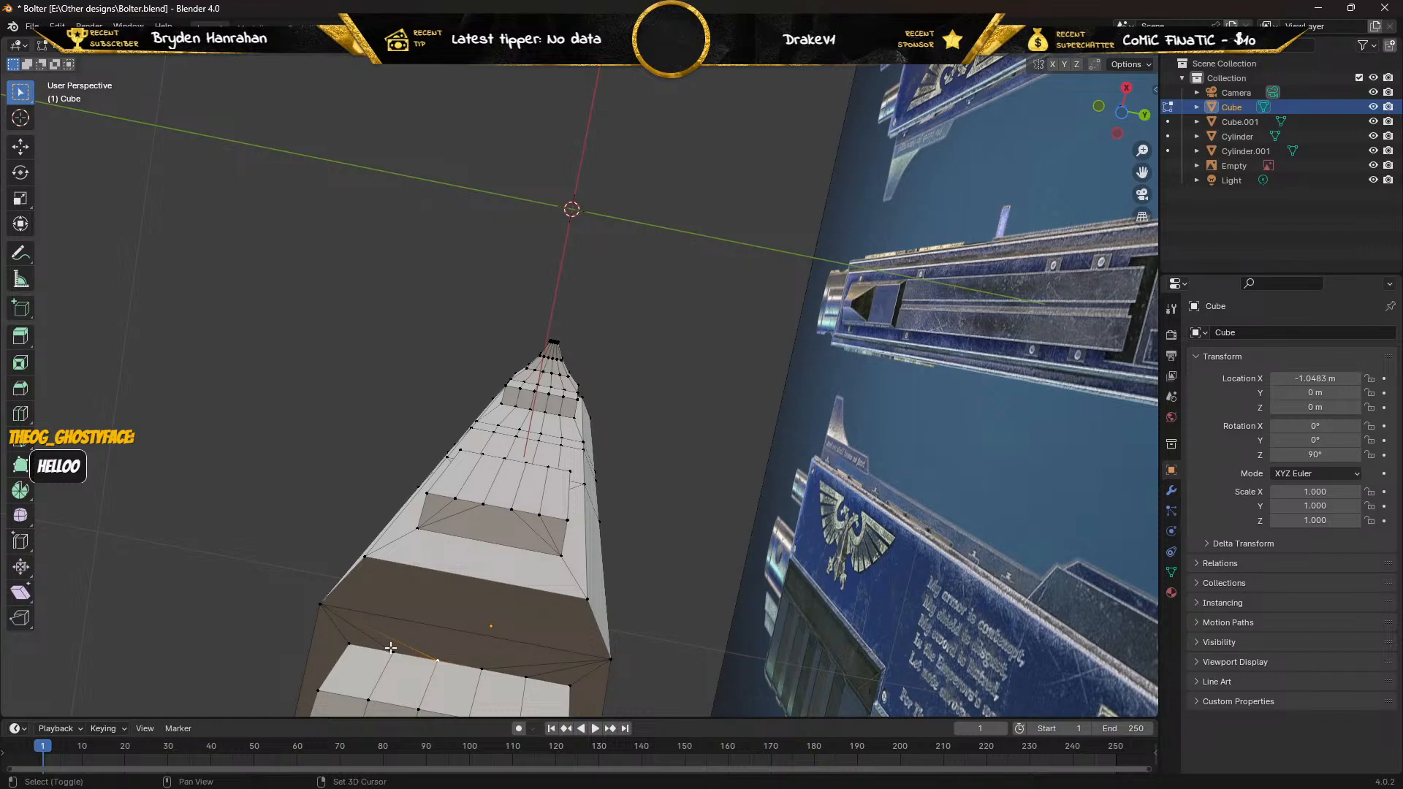
key(m)
click(346, 640)
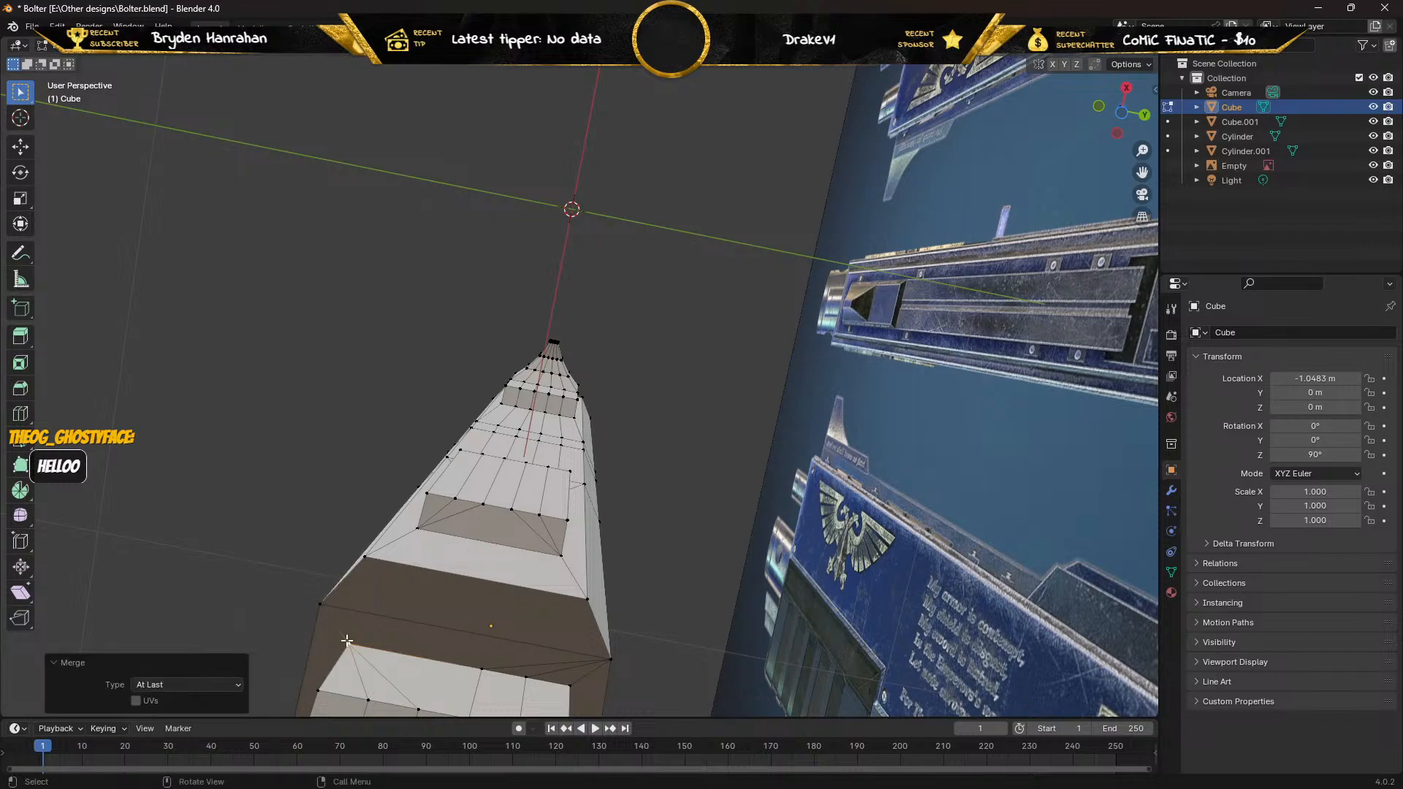
shift+click(484, 669)
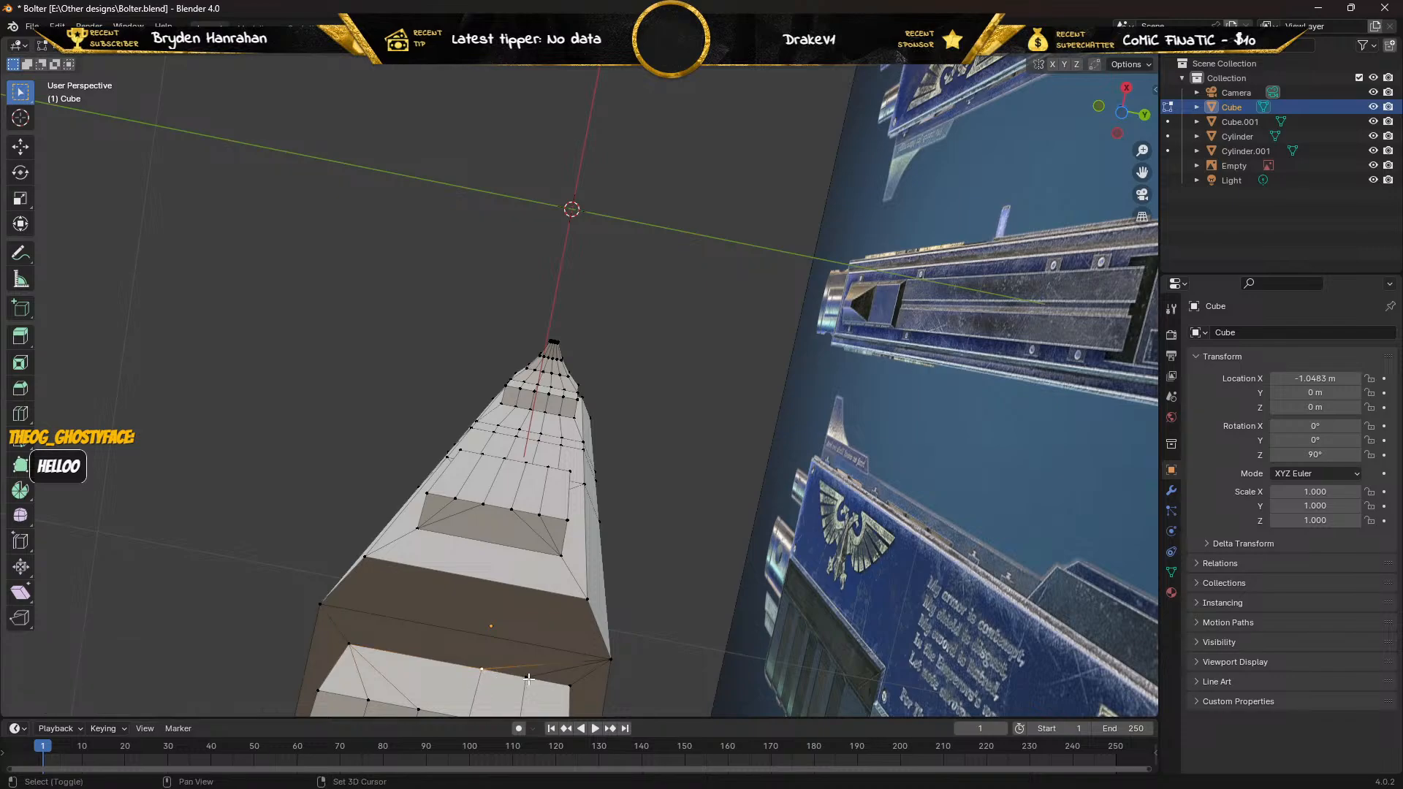
shift+click(567, 686)
key(m)
click(509, 675)
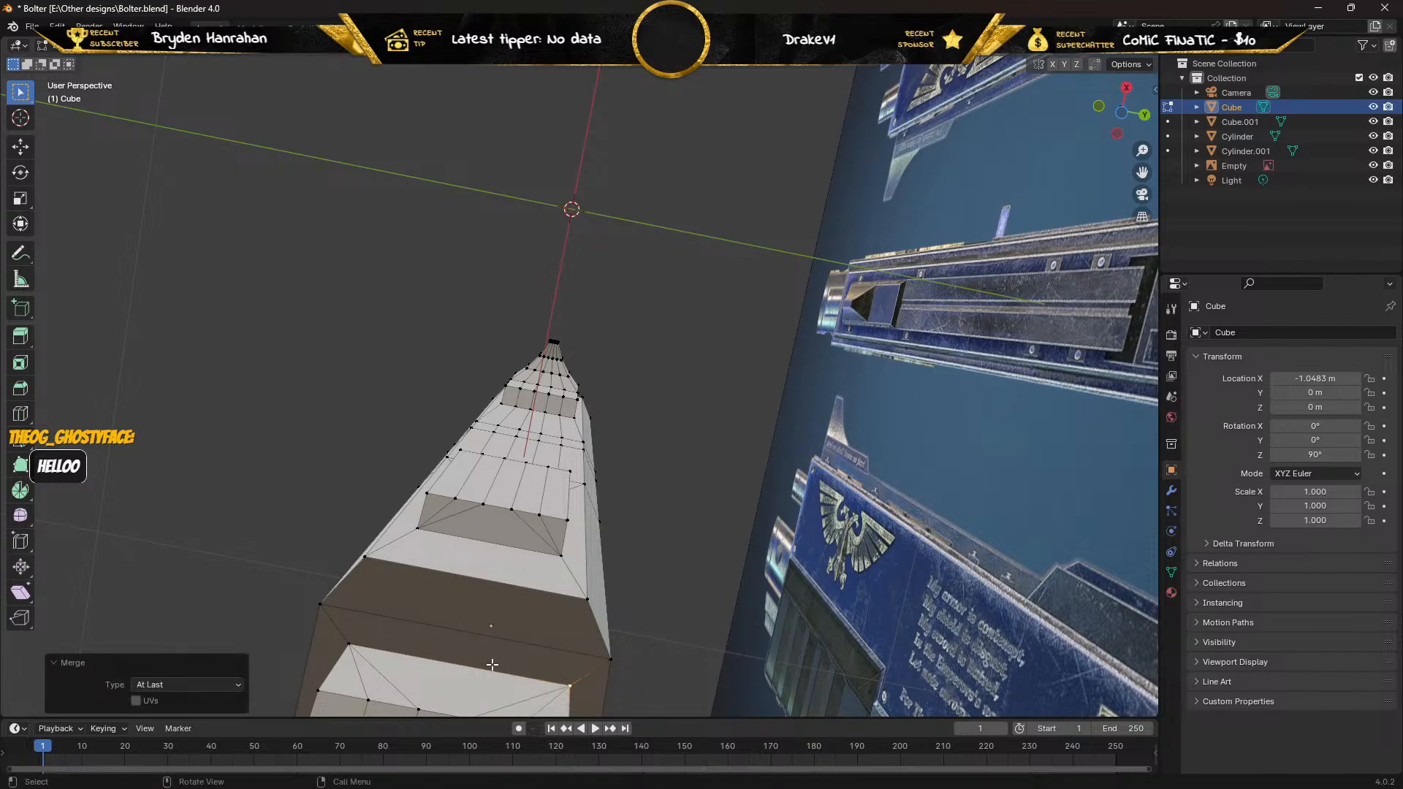
Merge the two left loop-cut vertices on the front edge of the underside block's large face into its left corner vertex.
middle_drag(509, 675, 419, 568)
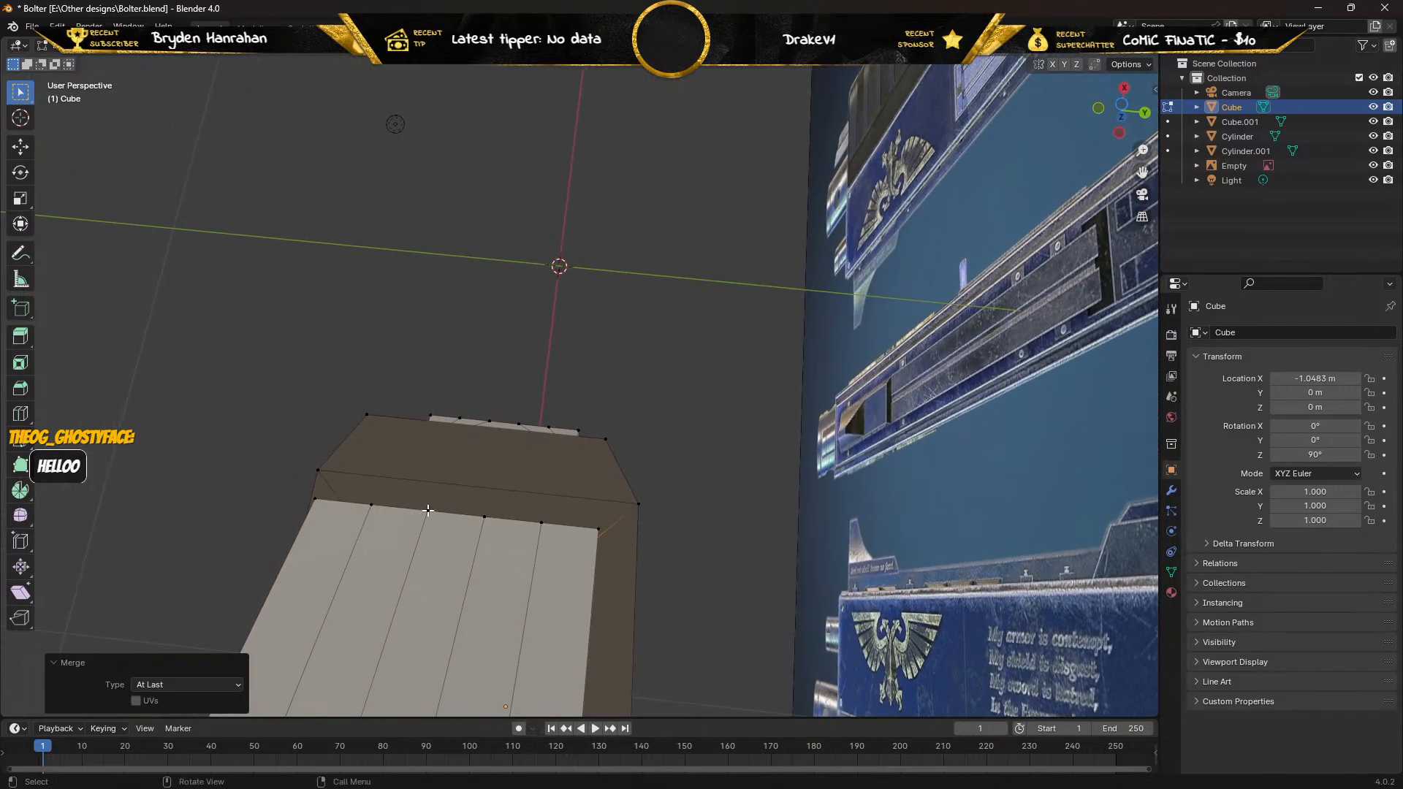
click(427, 511)
shift+click(371, 505)
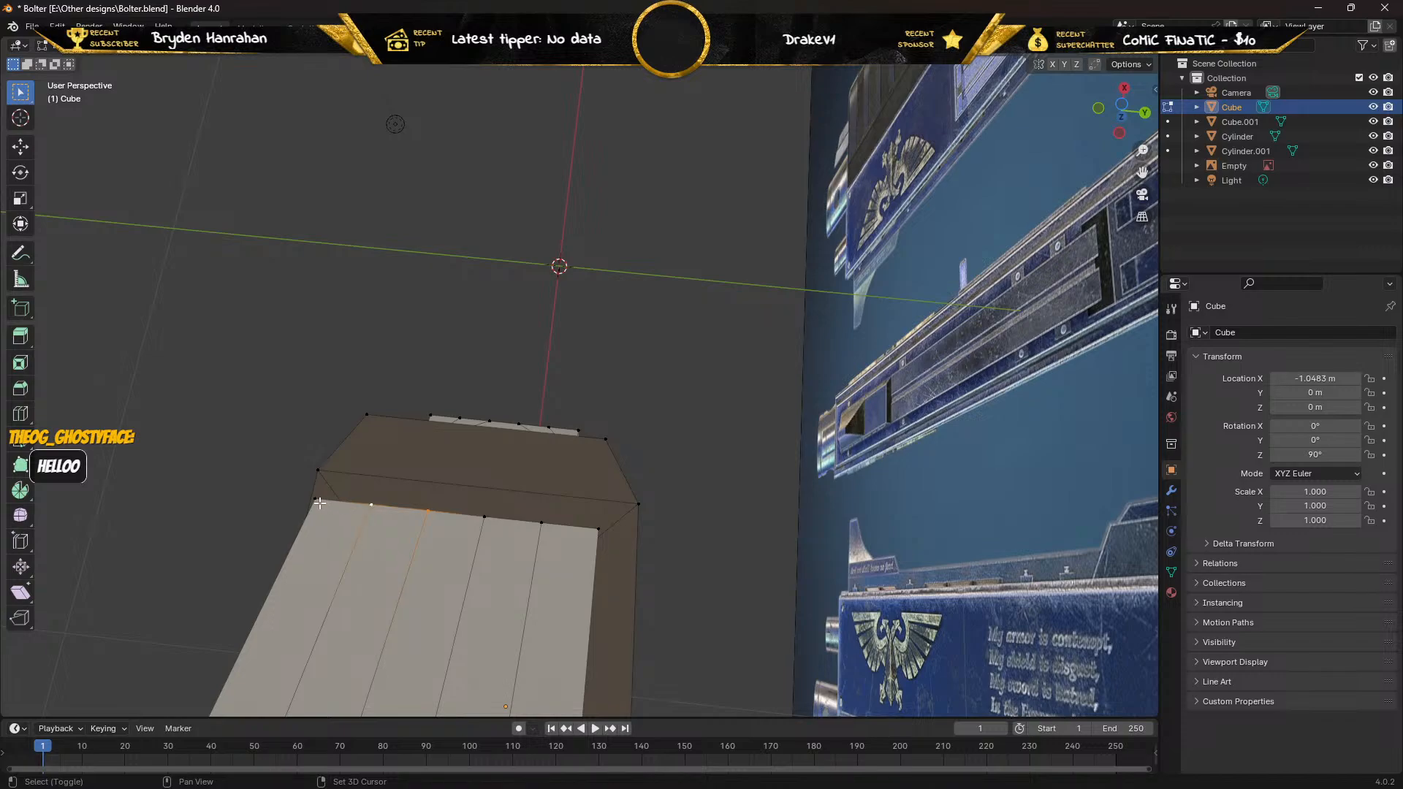
shift+click(316, 501)
key(m)
click(318, 501)
Merge the two right loop-cut vertices on the front edge of the underside block's large face into its right corner vertex.
middle_drag(364, 474, 360, 496)
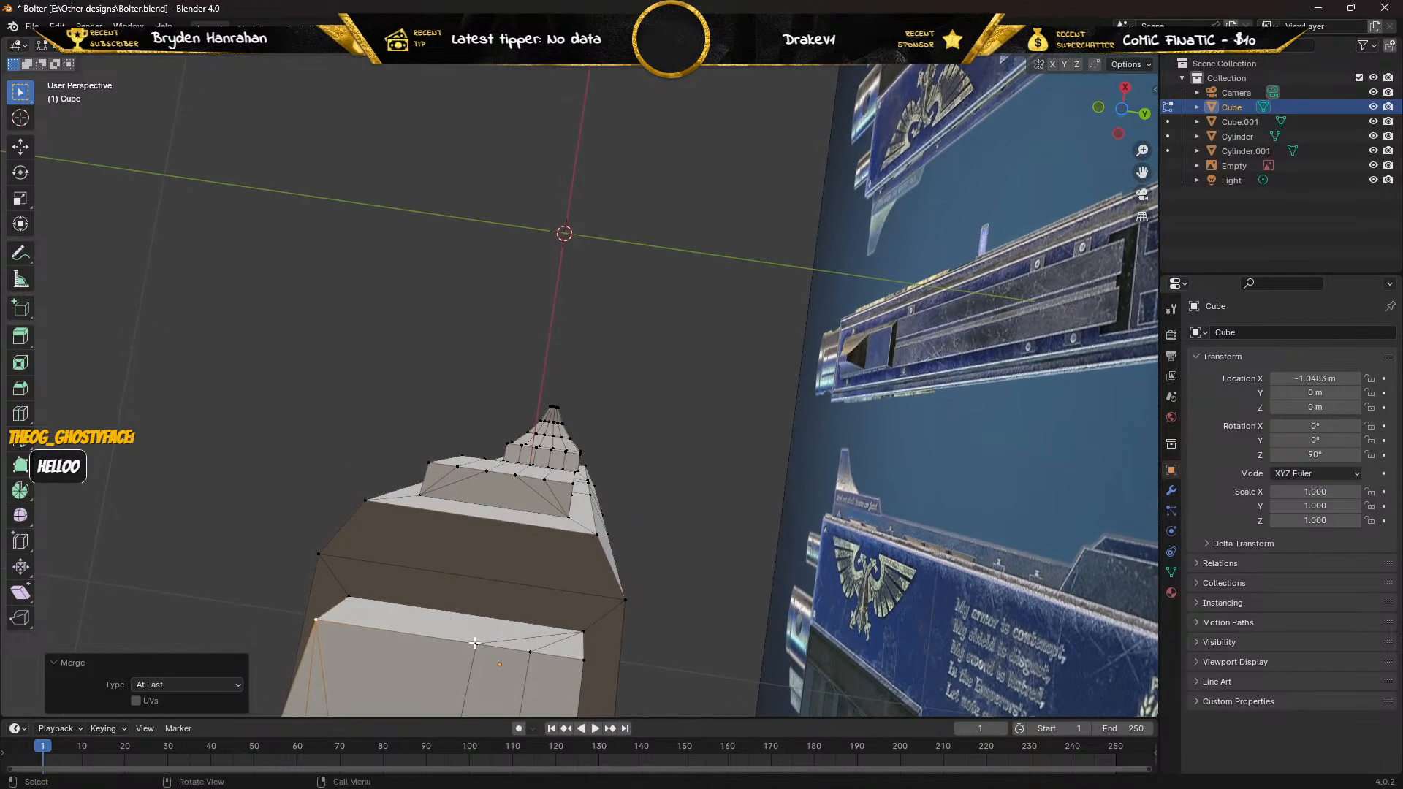
click(475, 642)
shift+click(530, 651)
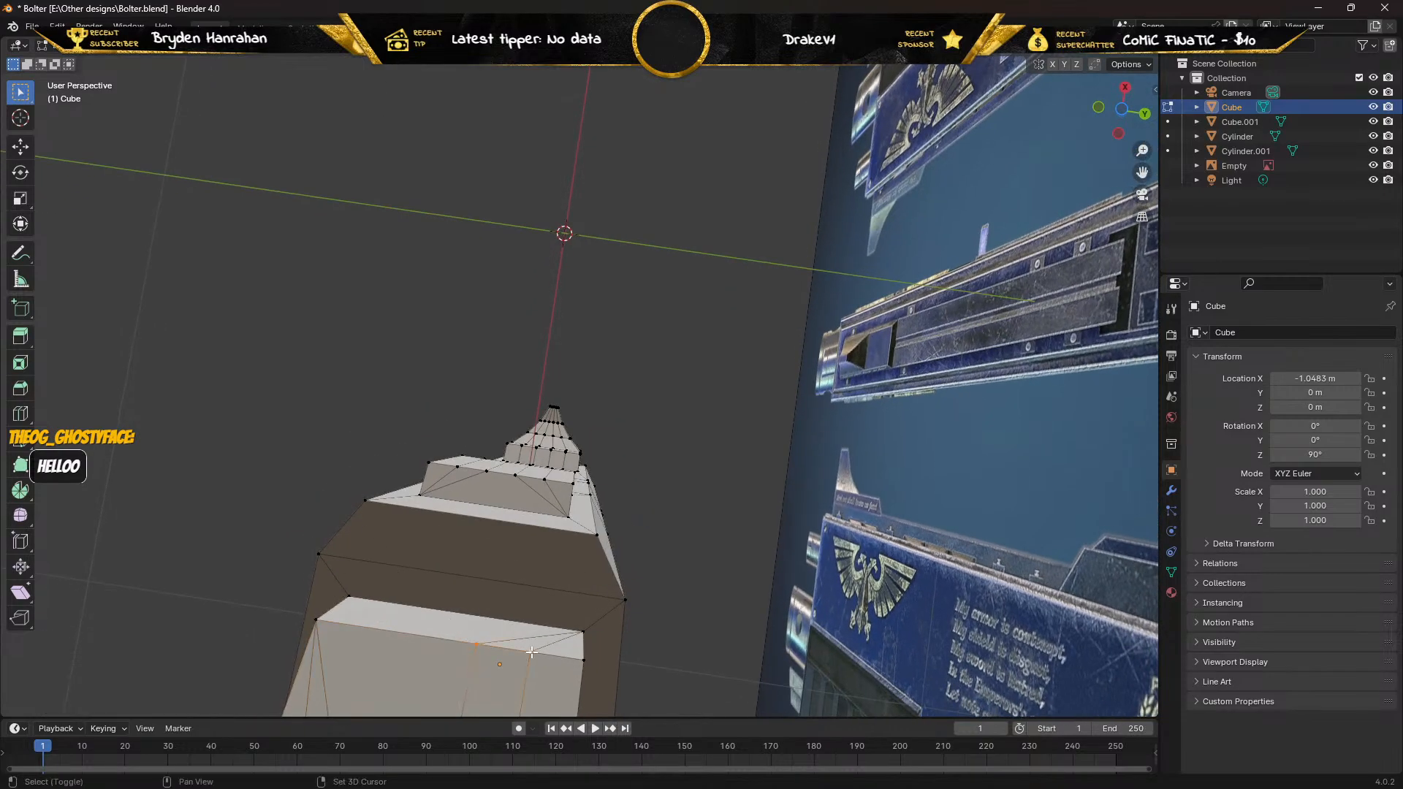
shift+click(582, 660)
key(m)
click(507, 643)
Merge the two left loop-cut vertices on the rear edge of the underside block's large face into its left corner vertex.
middle_drag(468, 630, 489, 573)
click(478, 553)
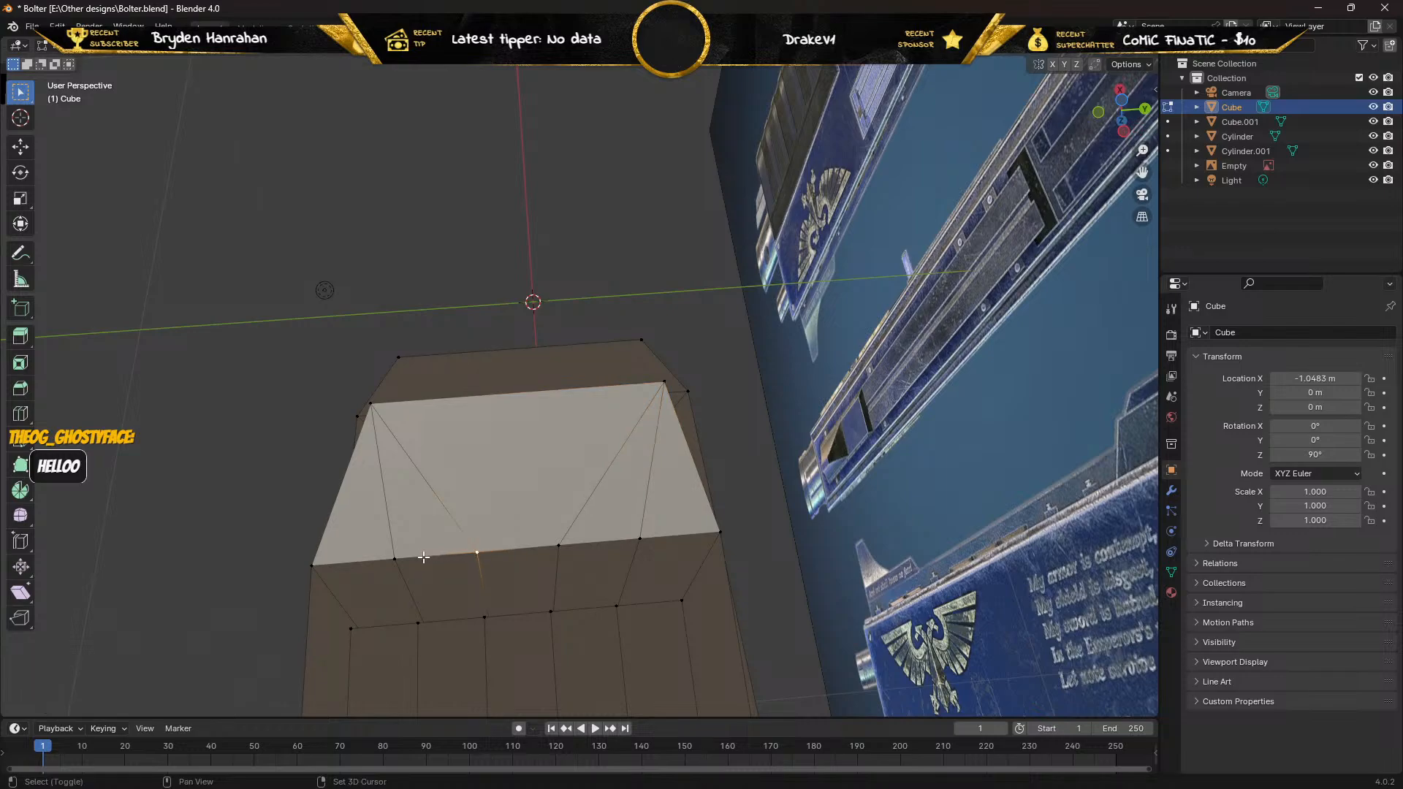
shift+click(395, 558)
shift+click(312, 566)
key(m)
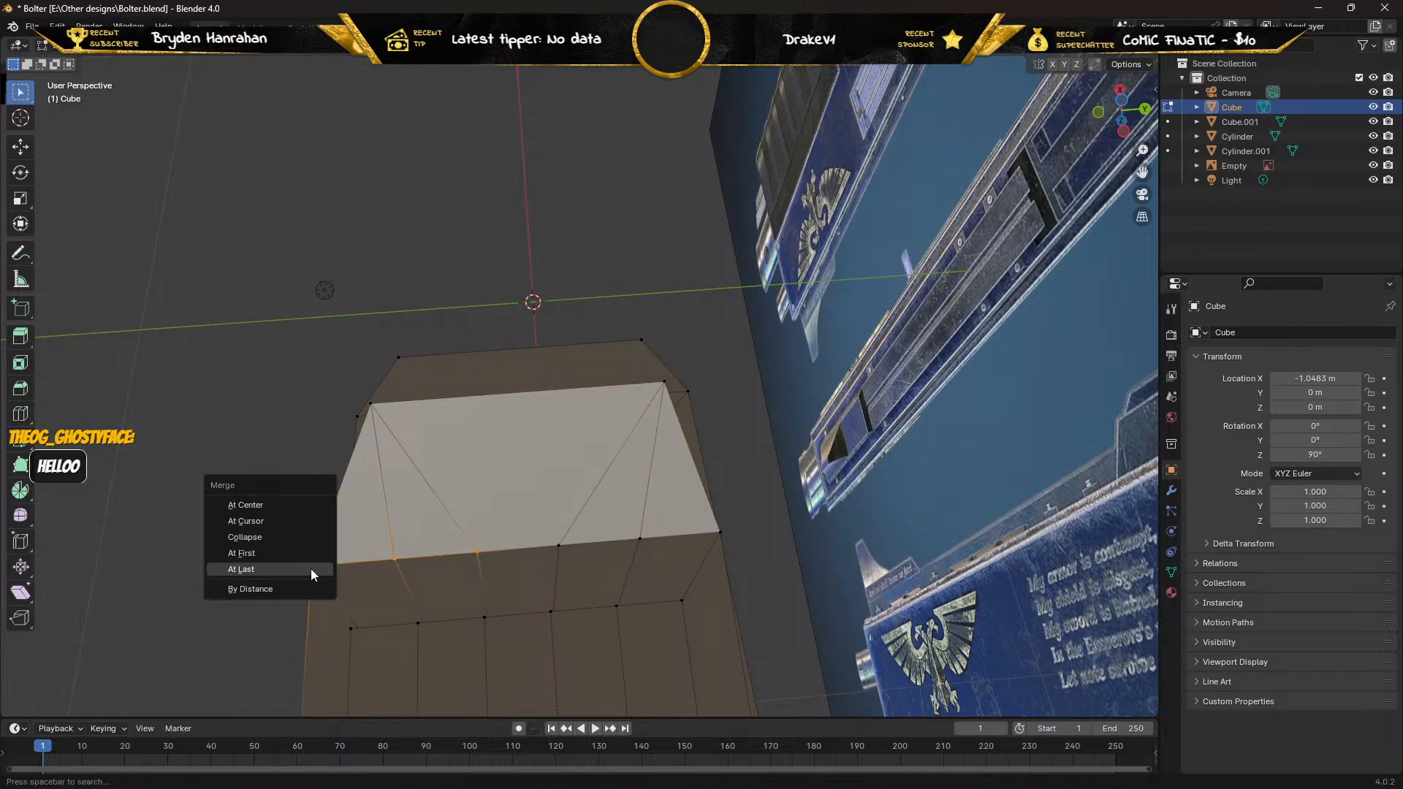
click(311, 570)
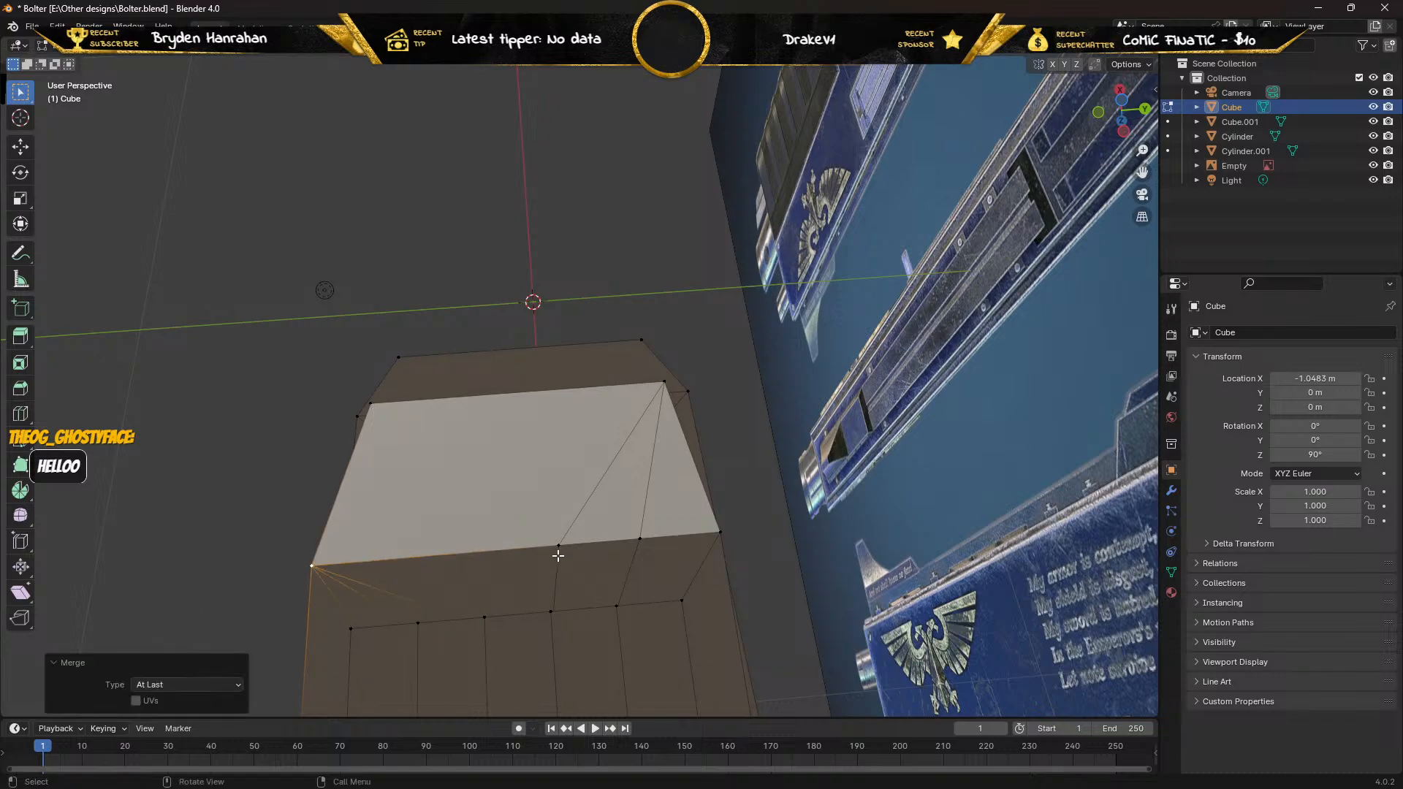
Merge the two right loop-cut vertices on the rear edge of the underside block's large face into its right corner vertex.
shift+click(557, 548)
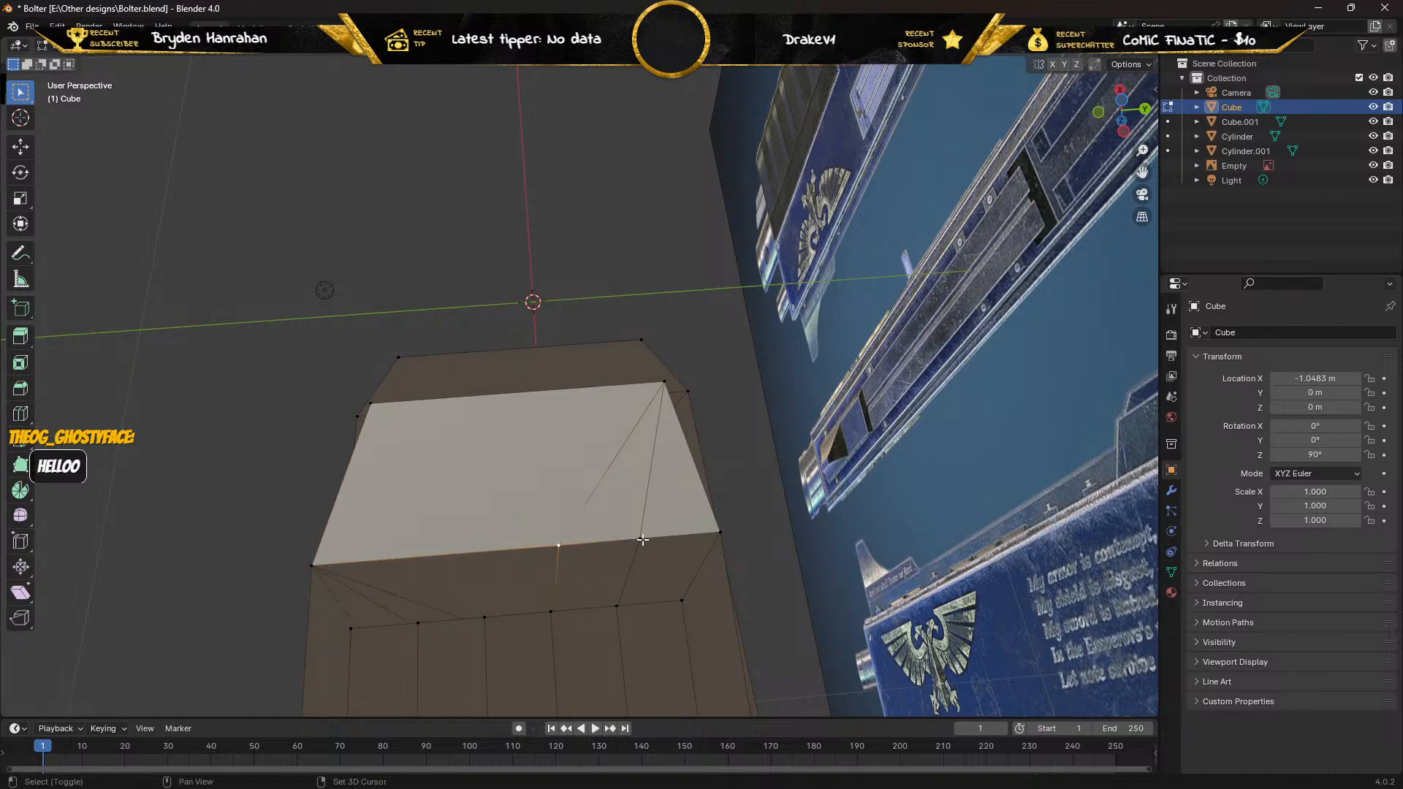
shift+click(640, 539)
shift+click(717, 535)
key(m)
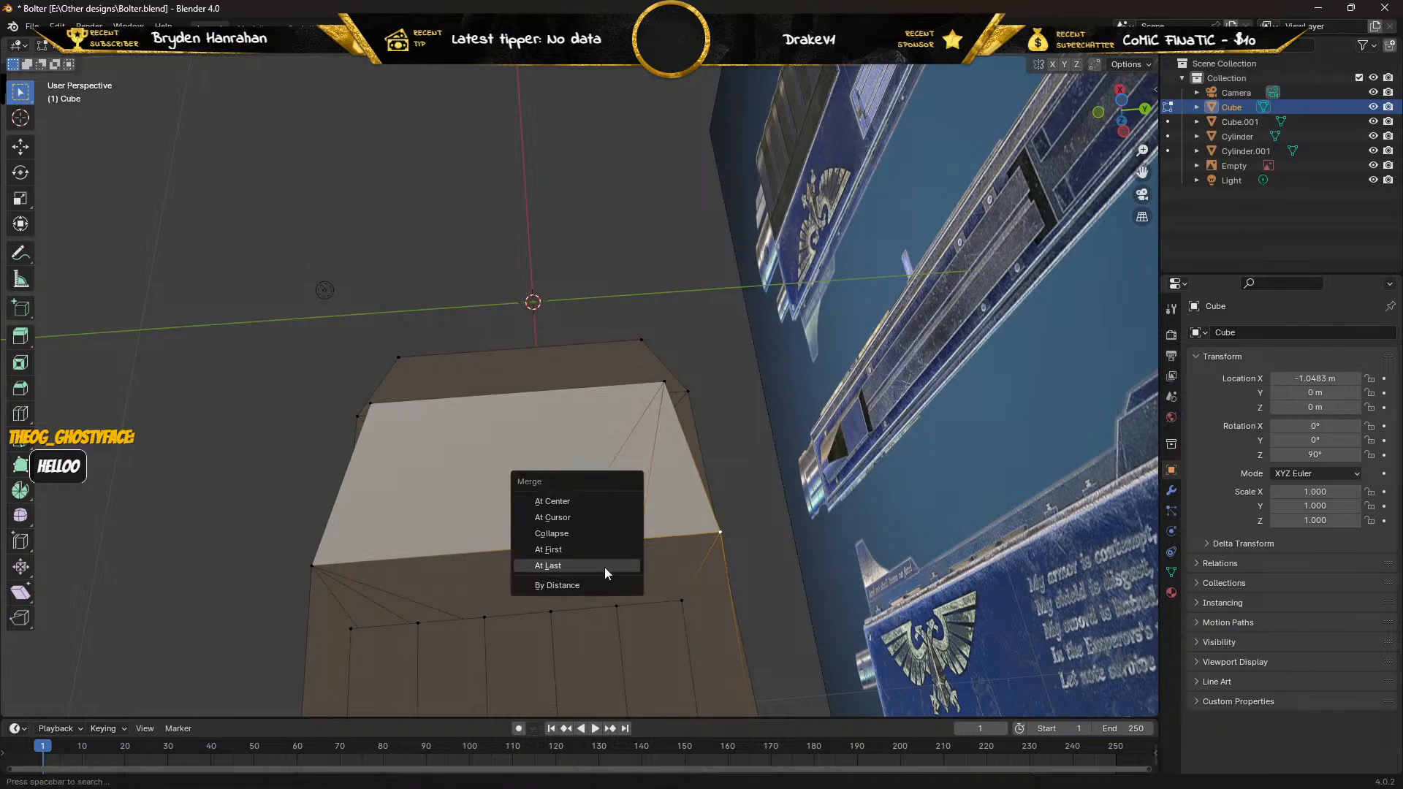
click(551, 576)
Merge the two left loop-cut vertices on the upper edge of the narrow strip behind the large face into its left corner vertex.
middle_drag(470, 567, 499, 555)
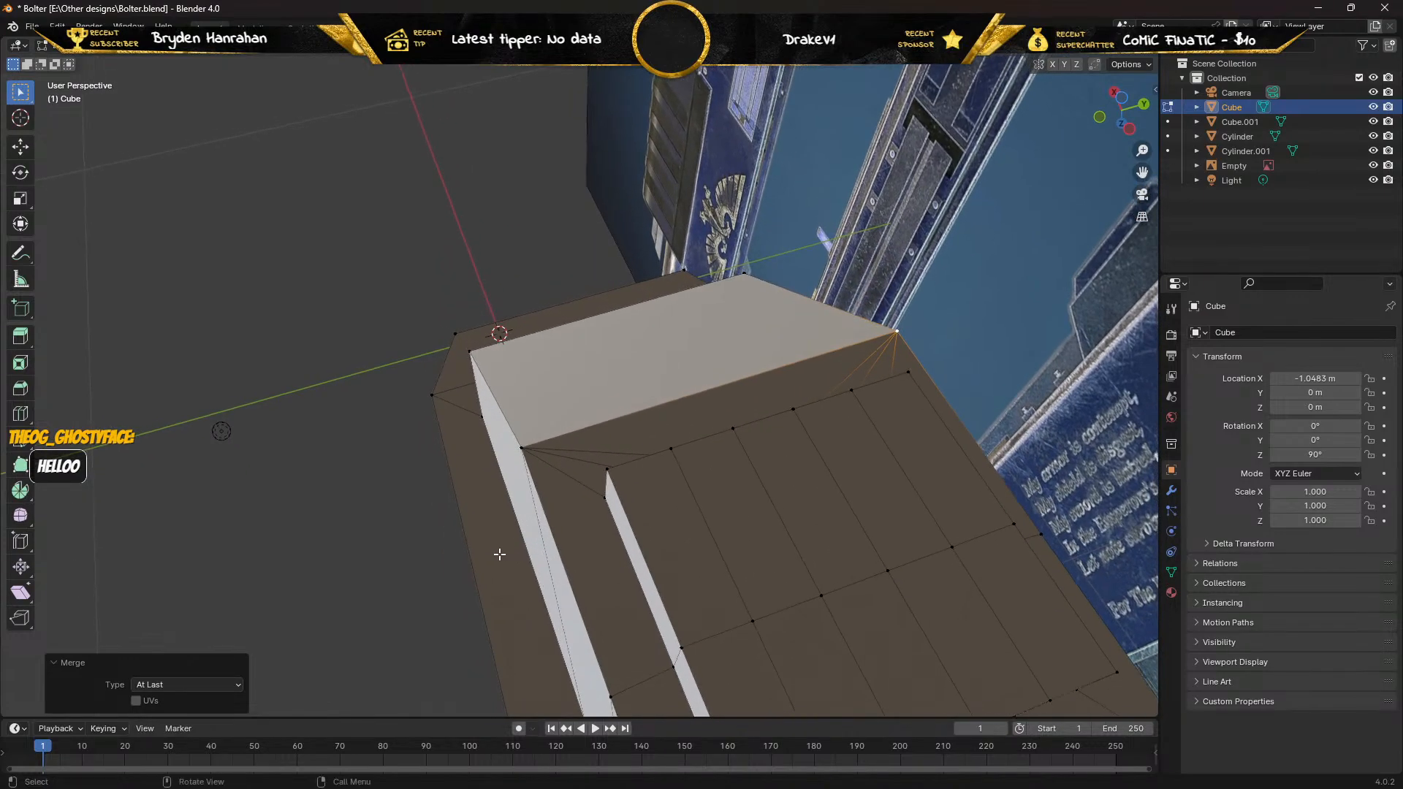
middle_drag(705, 432, 574, 436)
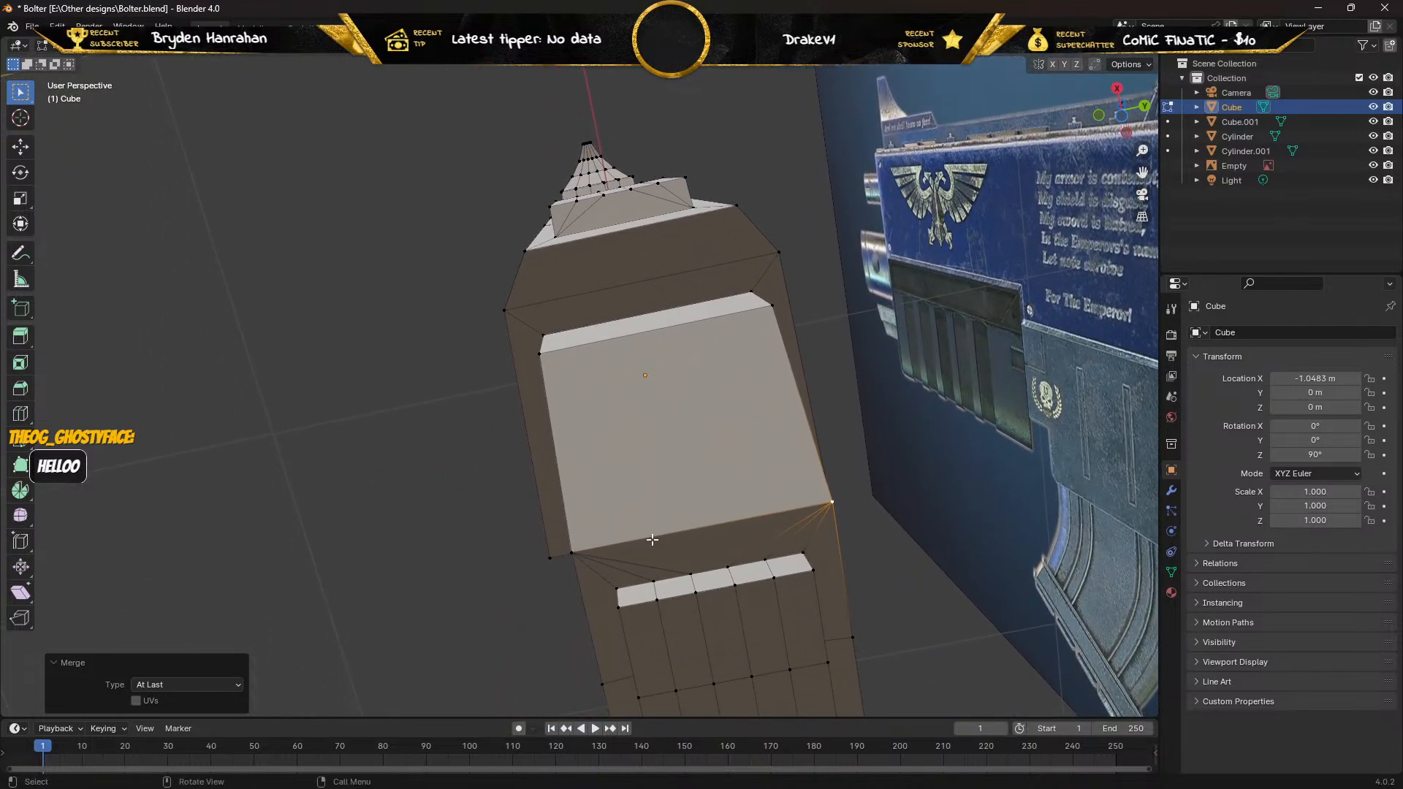
click(692, 576)
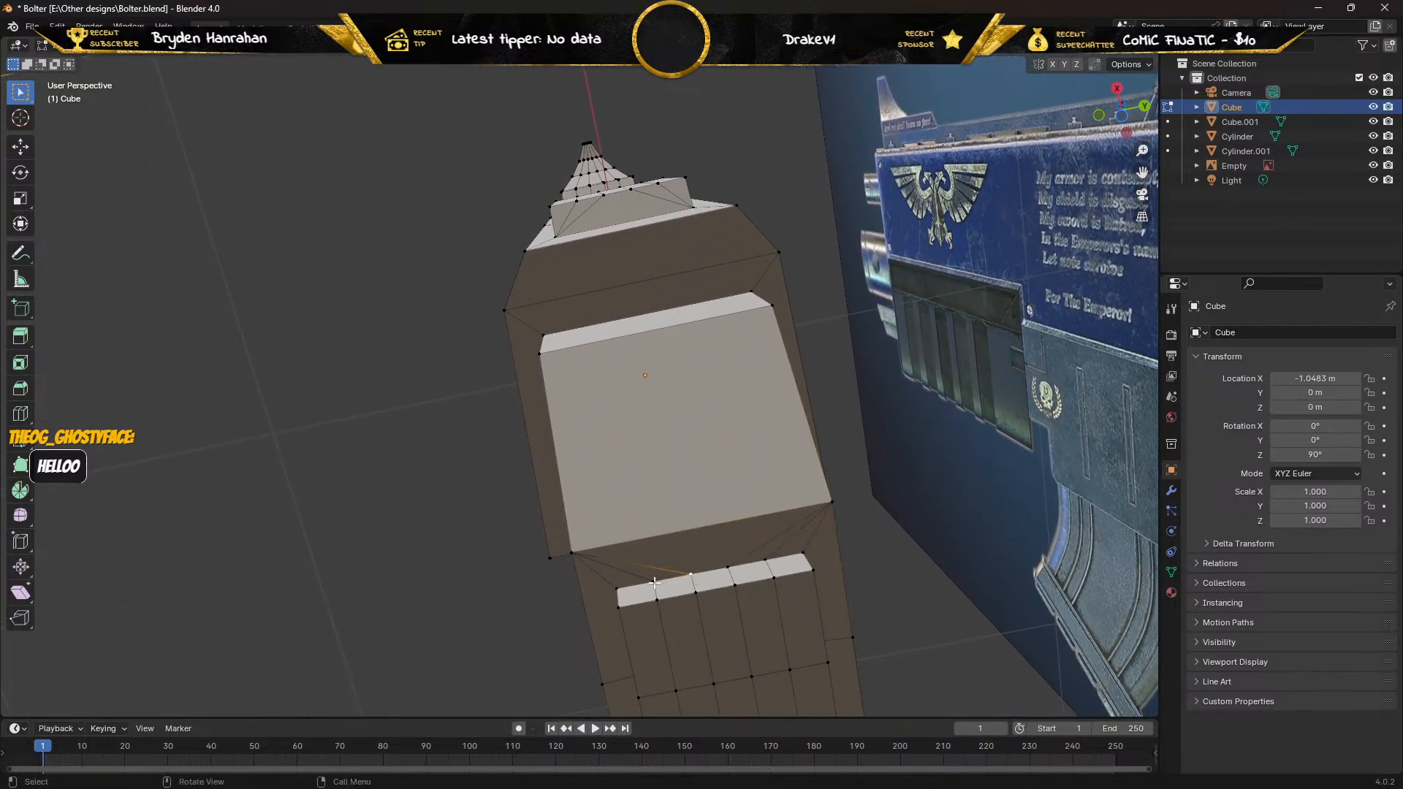
shift+click(655, 582)
shift+click(619, 587)
key(m)
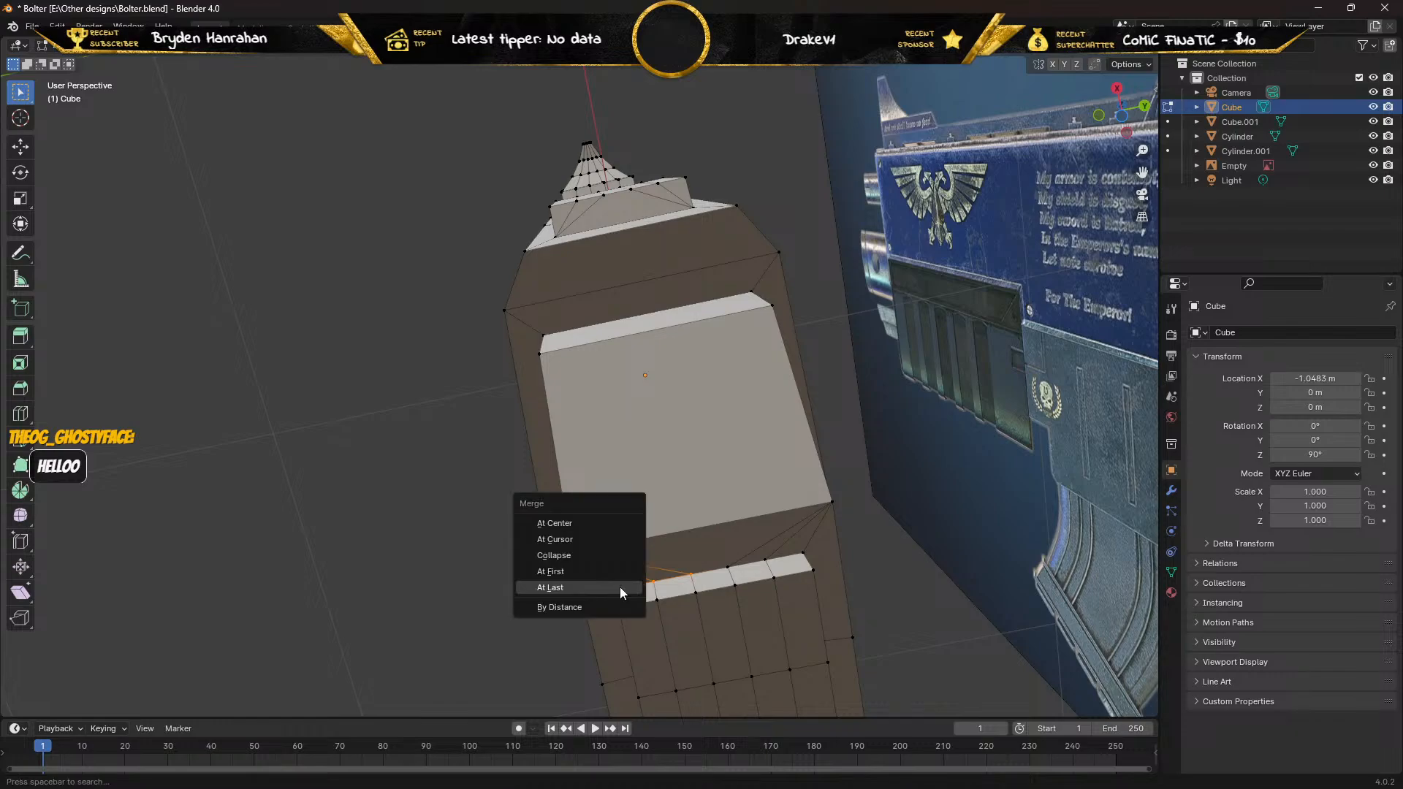
click(620, 586)
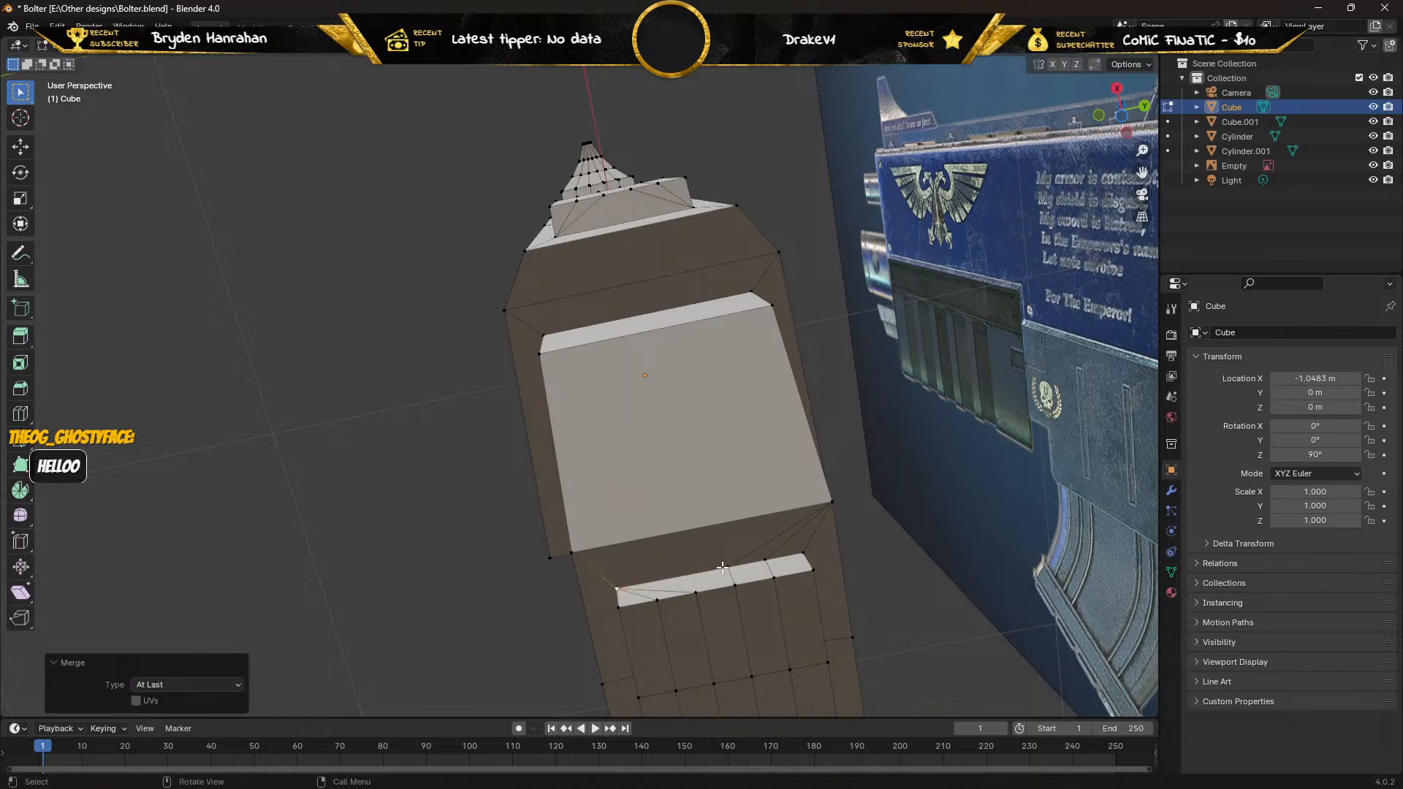
Merge the two right loop-cut vertices on the narrow strip's upper edge into its right corner vertex.
click(724, 567)
shift+click(770, 562)
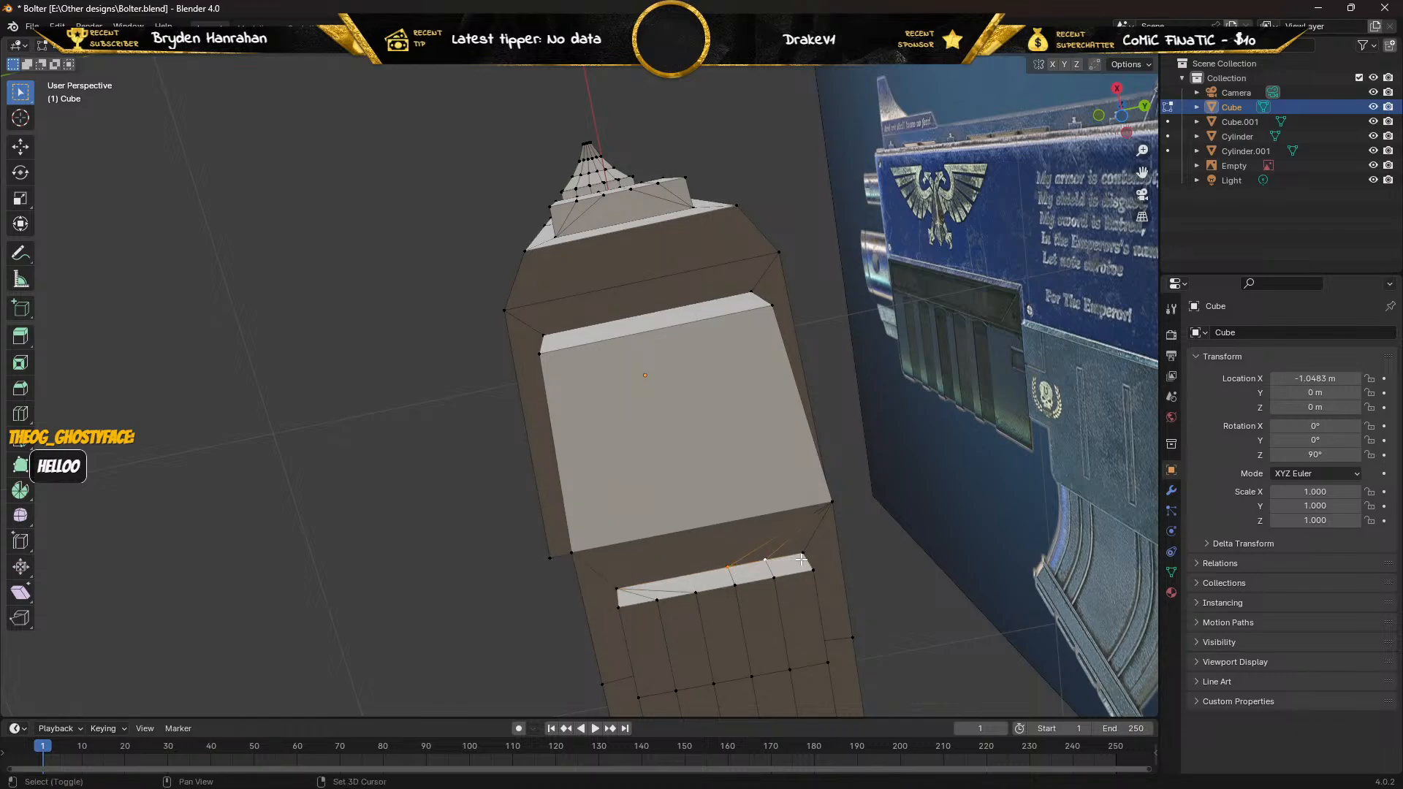
shift+click(801, 558)
key(m)
click(783, 559)
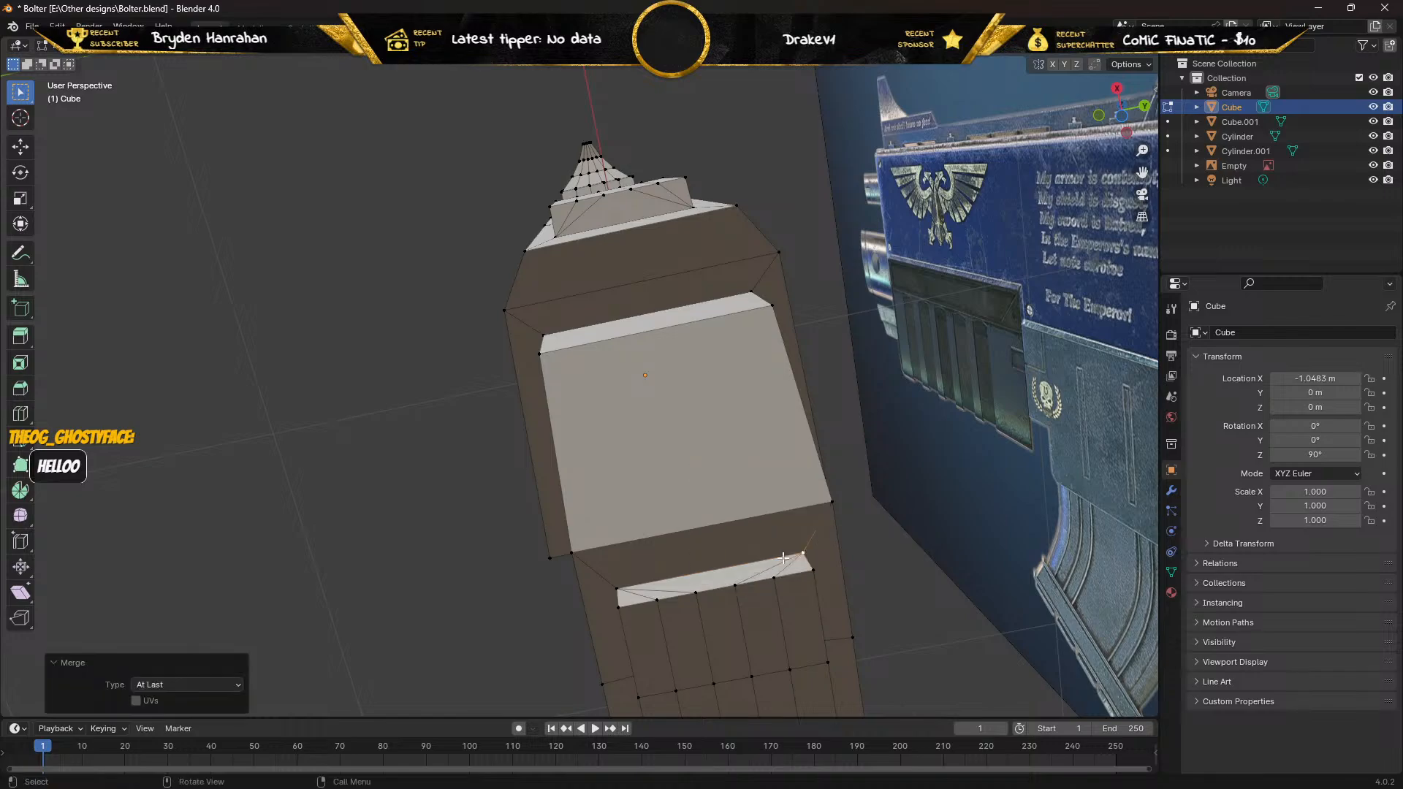
Merge the two left loop-cut vertices on the narrow strip's lower edge into its left corner vertex.
click(698, 593)
shift+click(657, 600)
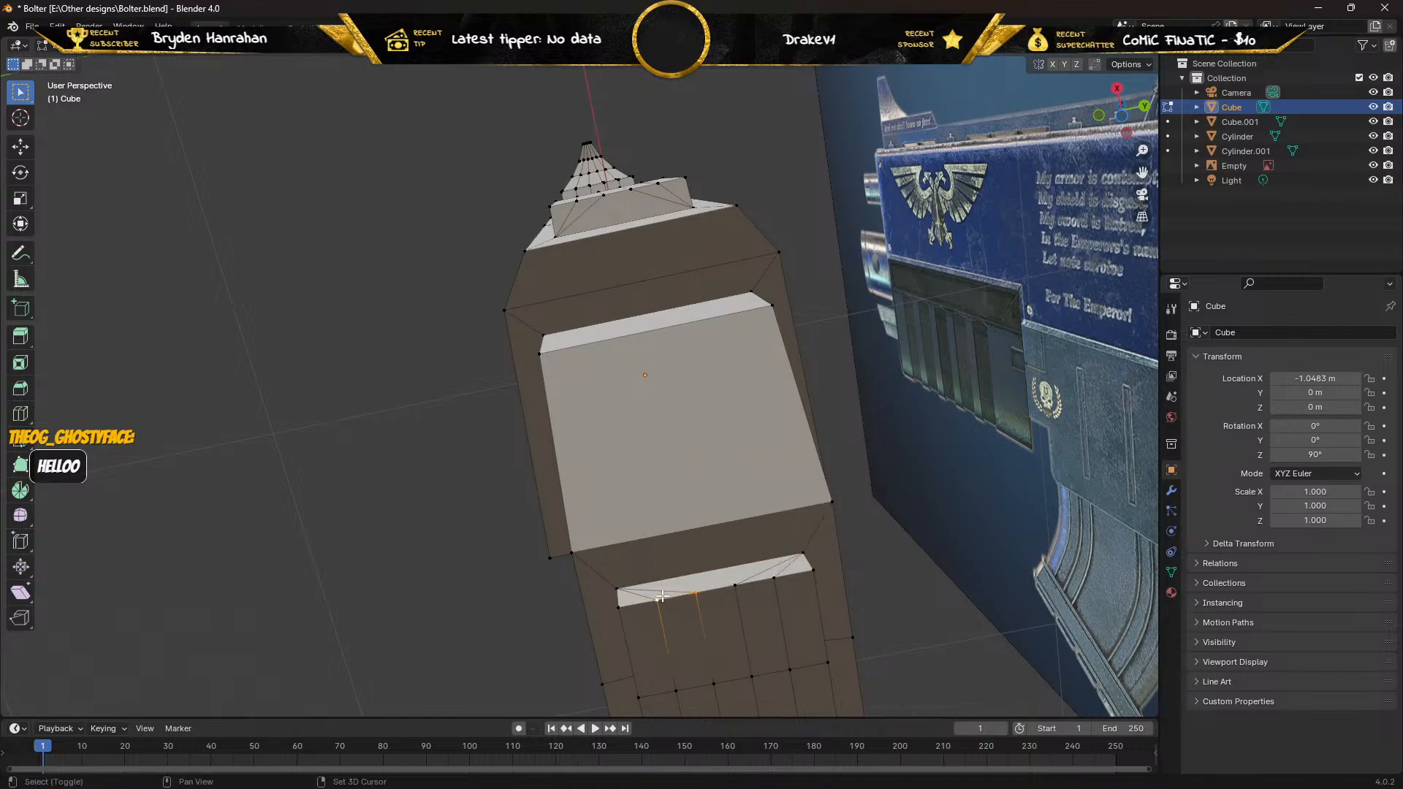
shift+click(616, 605)
key(m)
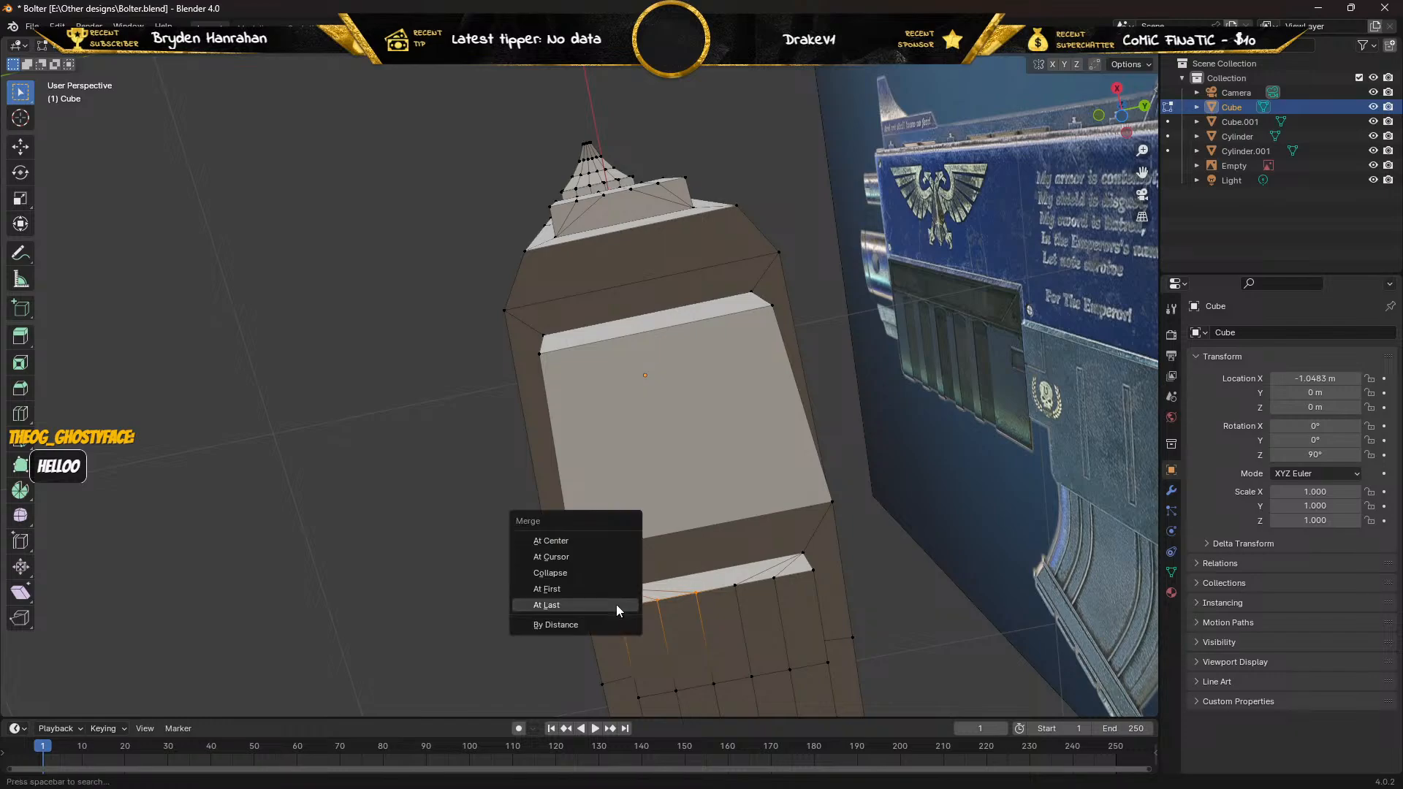
click(616, 604)
Merge the two right loop-cut vertices on the narrow strip's lower edge into its right corner vertex.
click(734, 585)
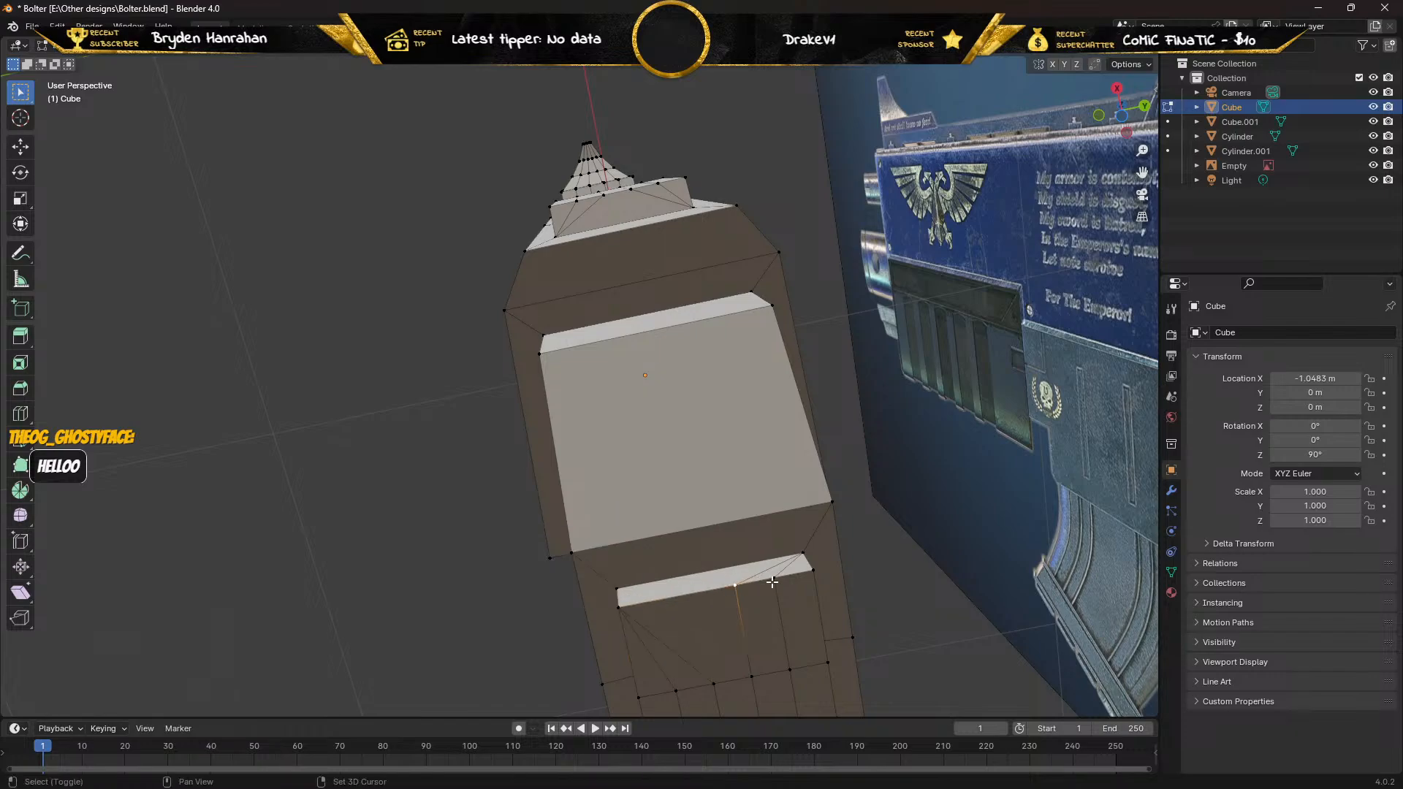
shift+click(774, 578)
shift+click(813, 570)
key(m)
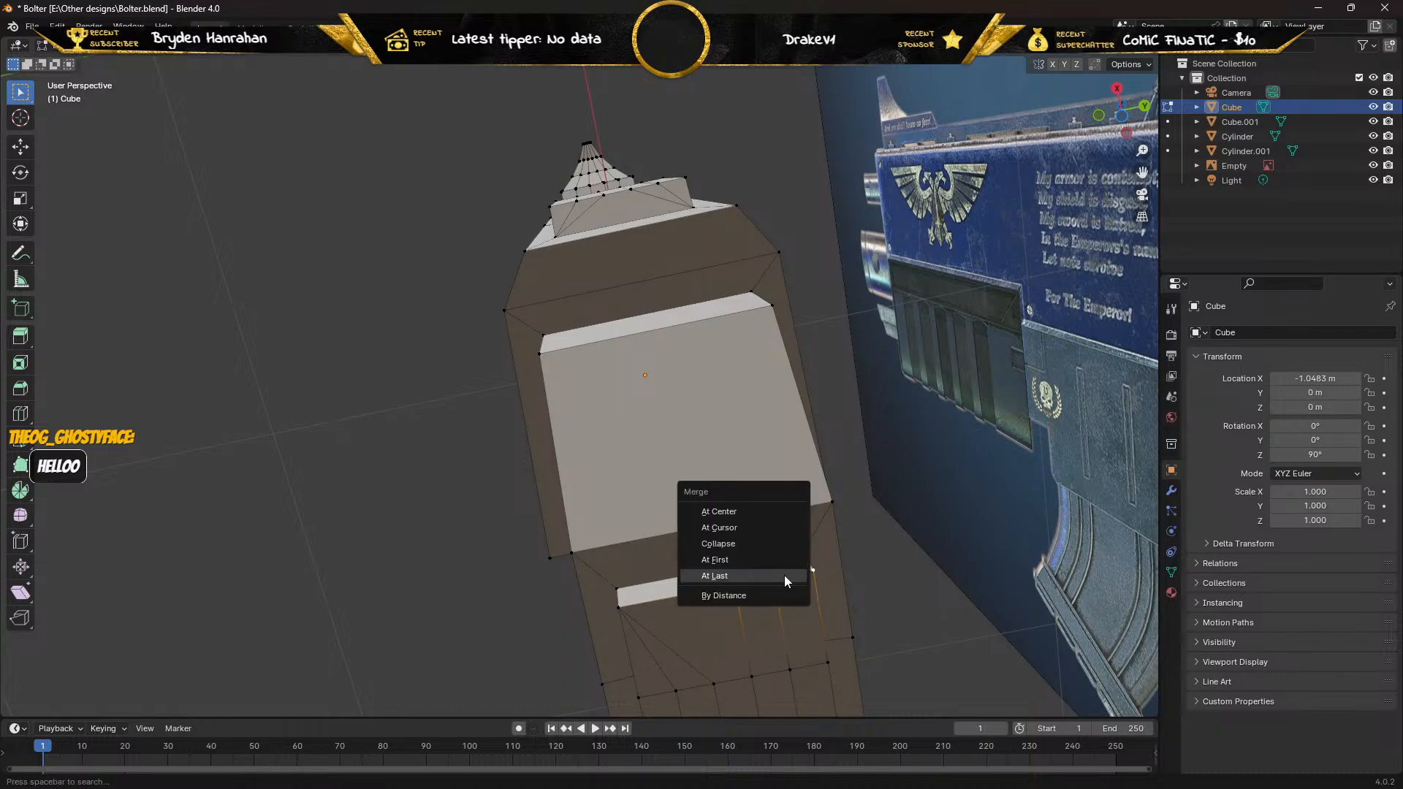
click(718, 578)
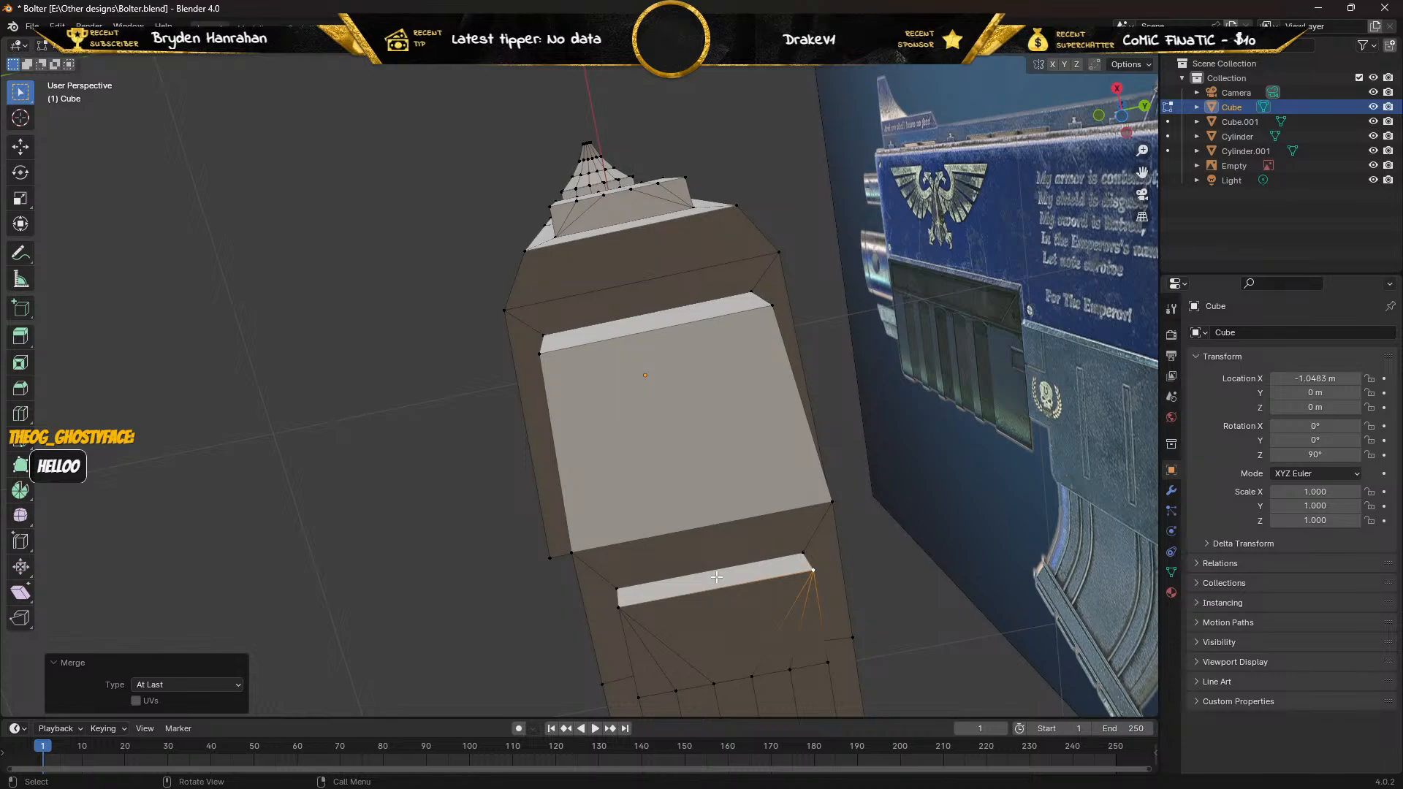
Merge the two left loop-cut vertices on the middle cross edge of the underside panel into its left end vertex.
middle_drag(671, 555, 686, 513)
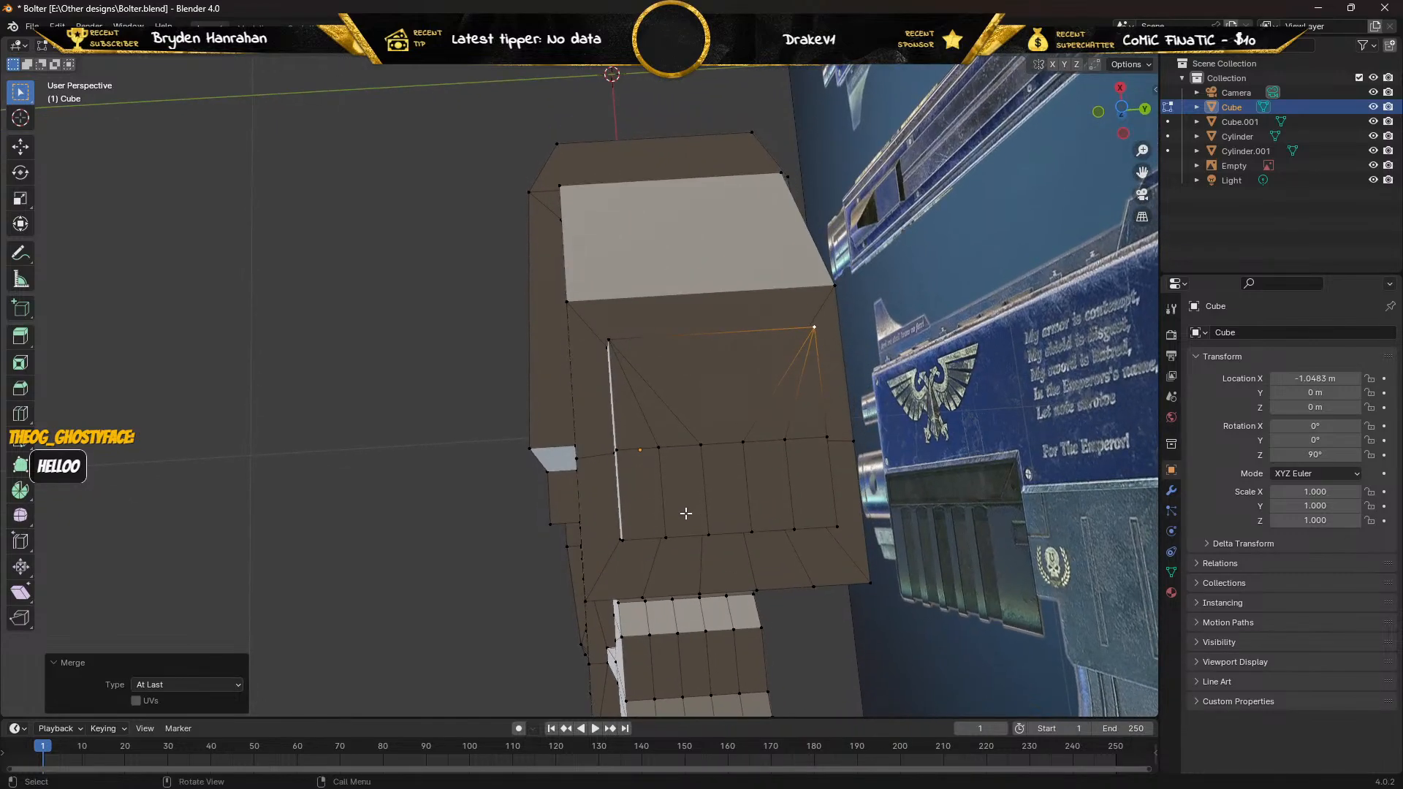
click(701, 445)
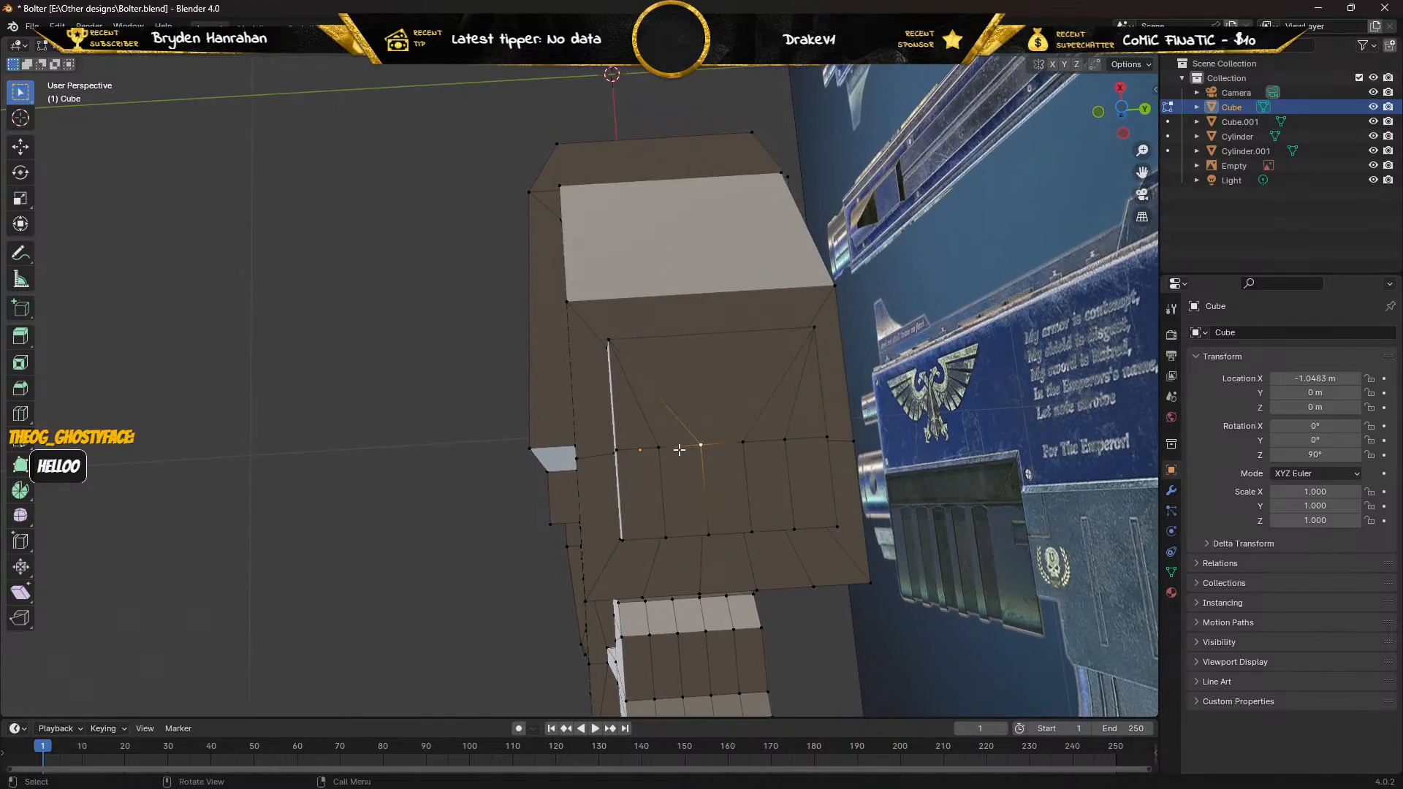
shift+click(660, 447)
key(m)
click(621, 455)
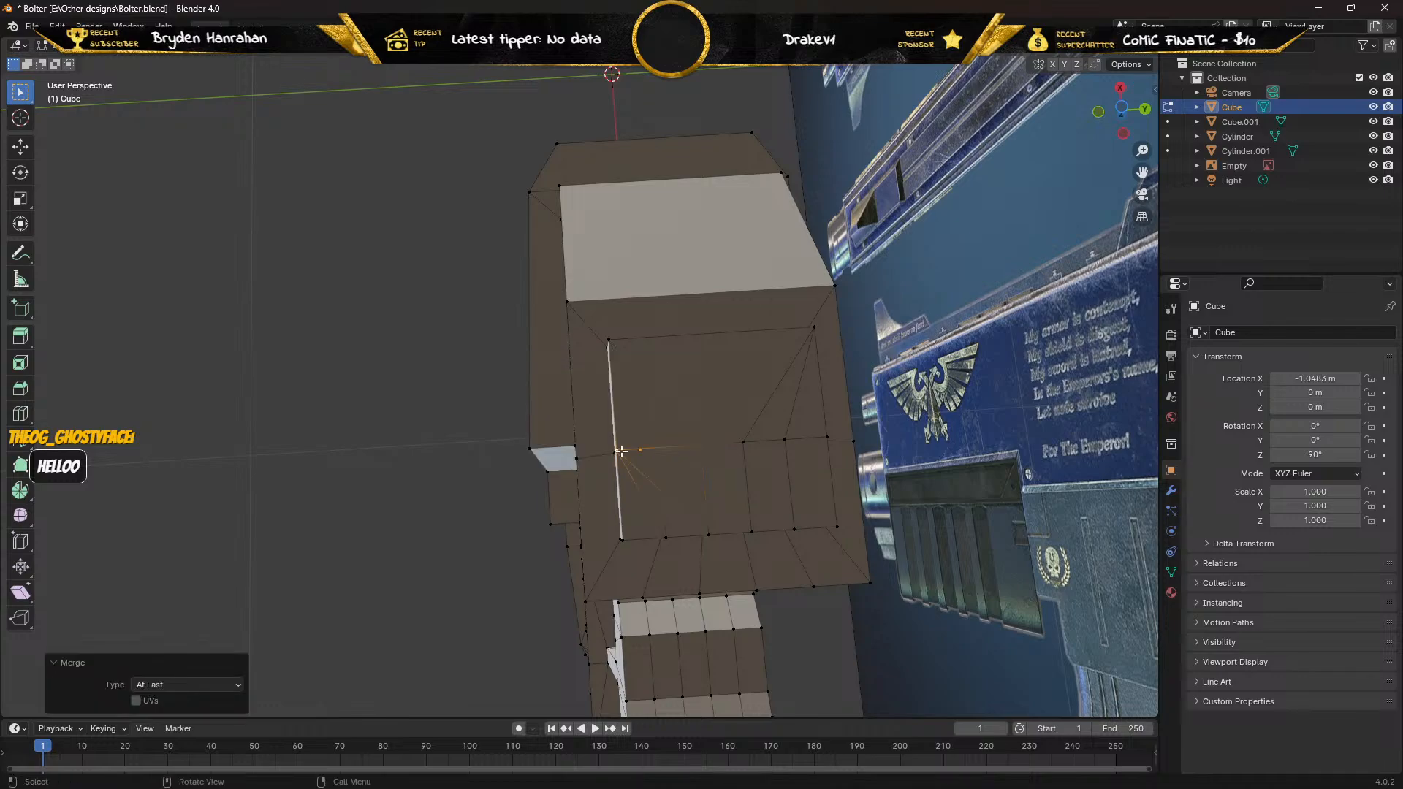
Merge the two right loop-cut vertices on the underside panel's middle cross edge into its right end vertex.
shift+click(784, 439)
shift+click(826, 437)
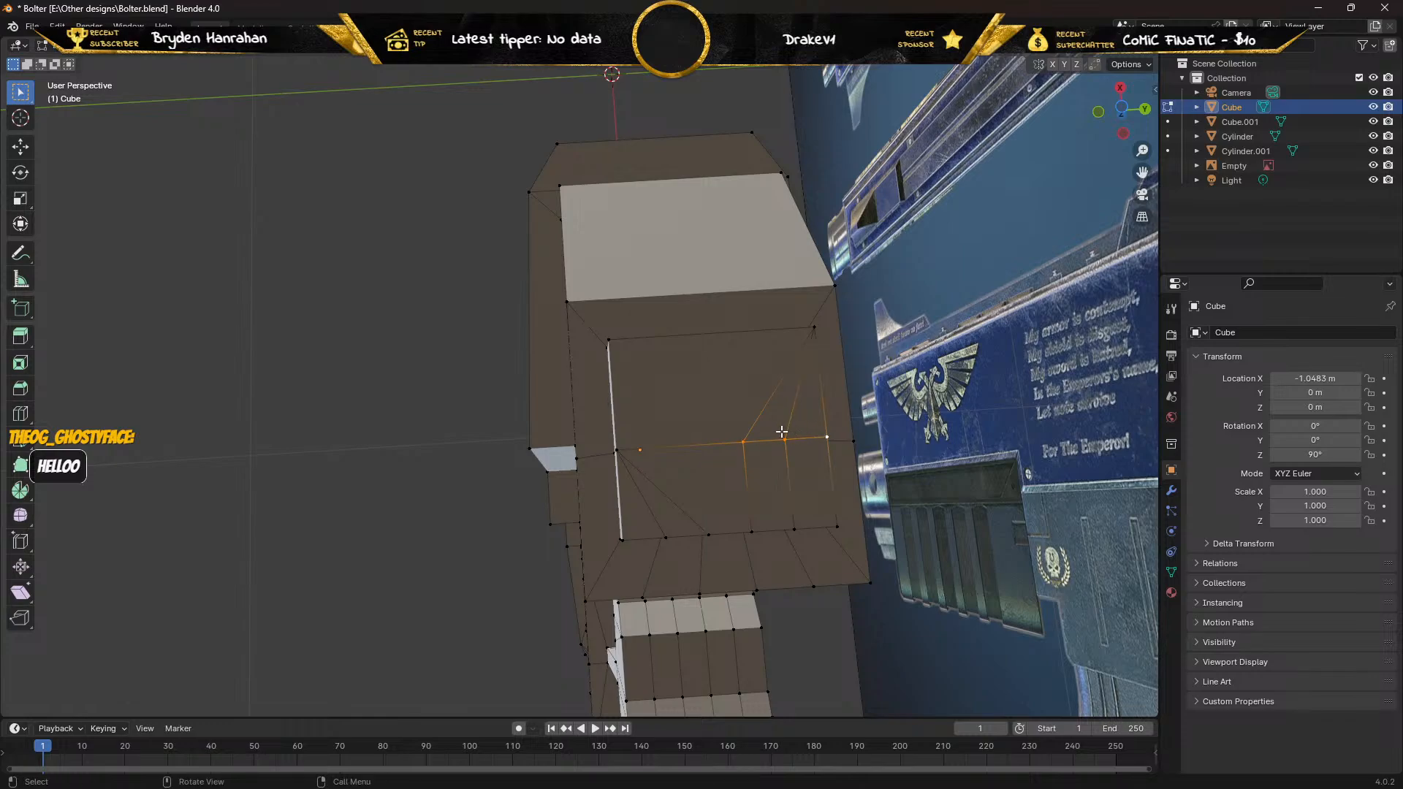
key(m)
click(748, 434)
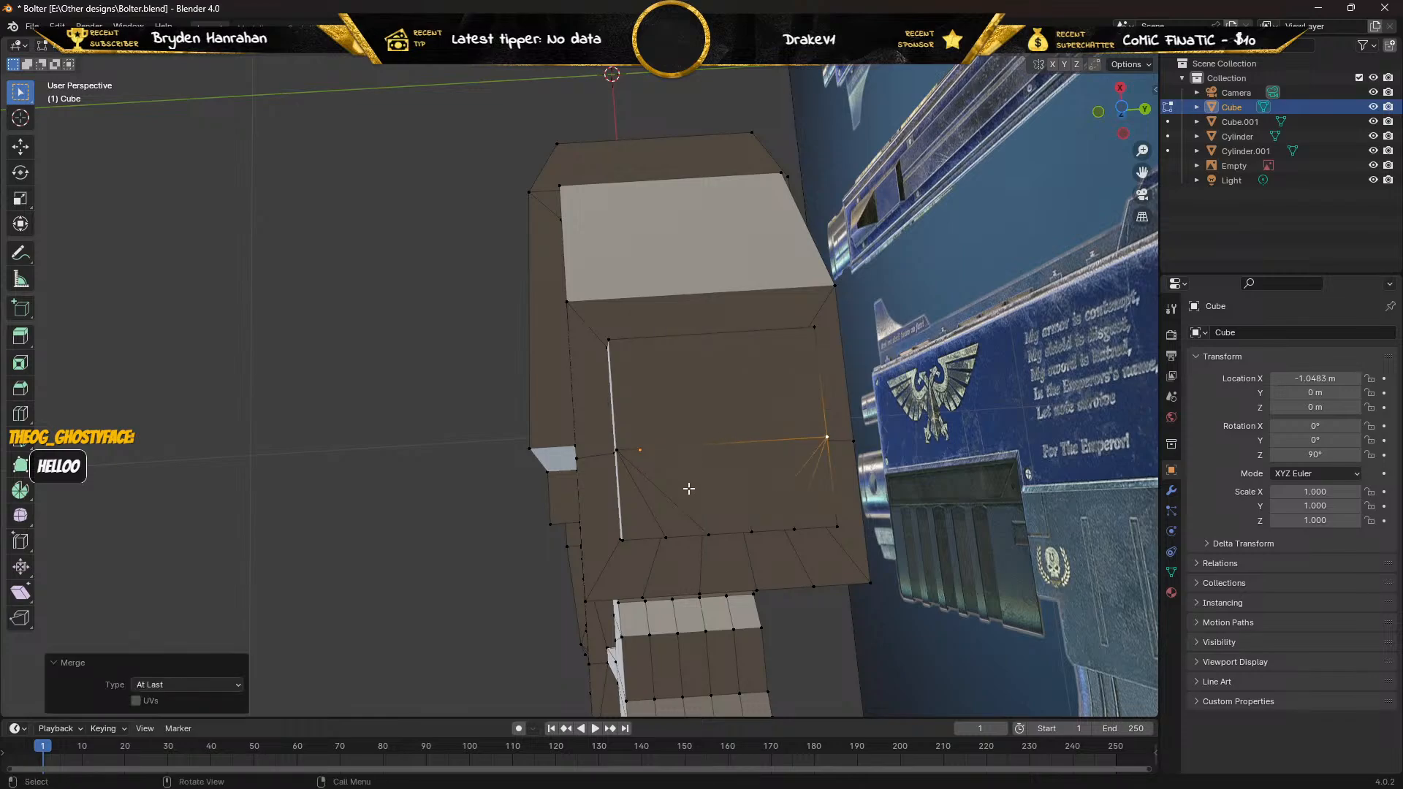
Merge the two left loop-cut vertices on the underside panel's lower edge into its left corner vertex.
click(706, 536)
shift+click(666, 537)
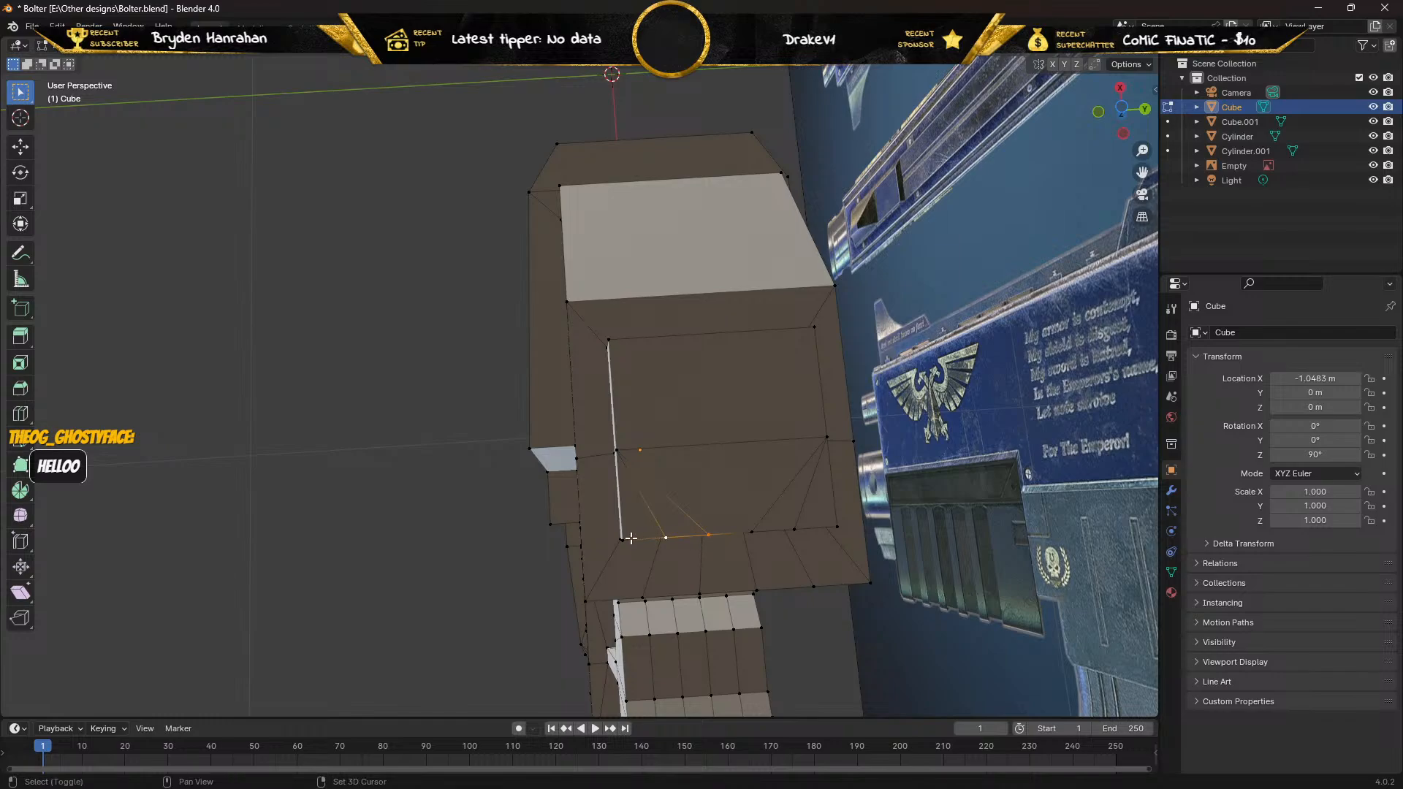
key(m)
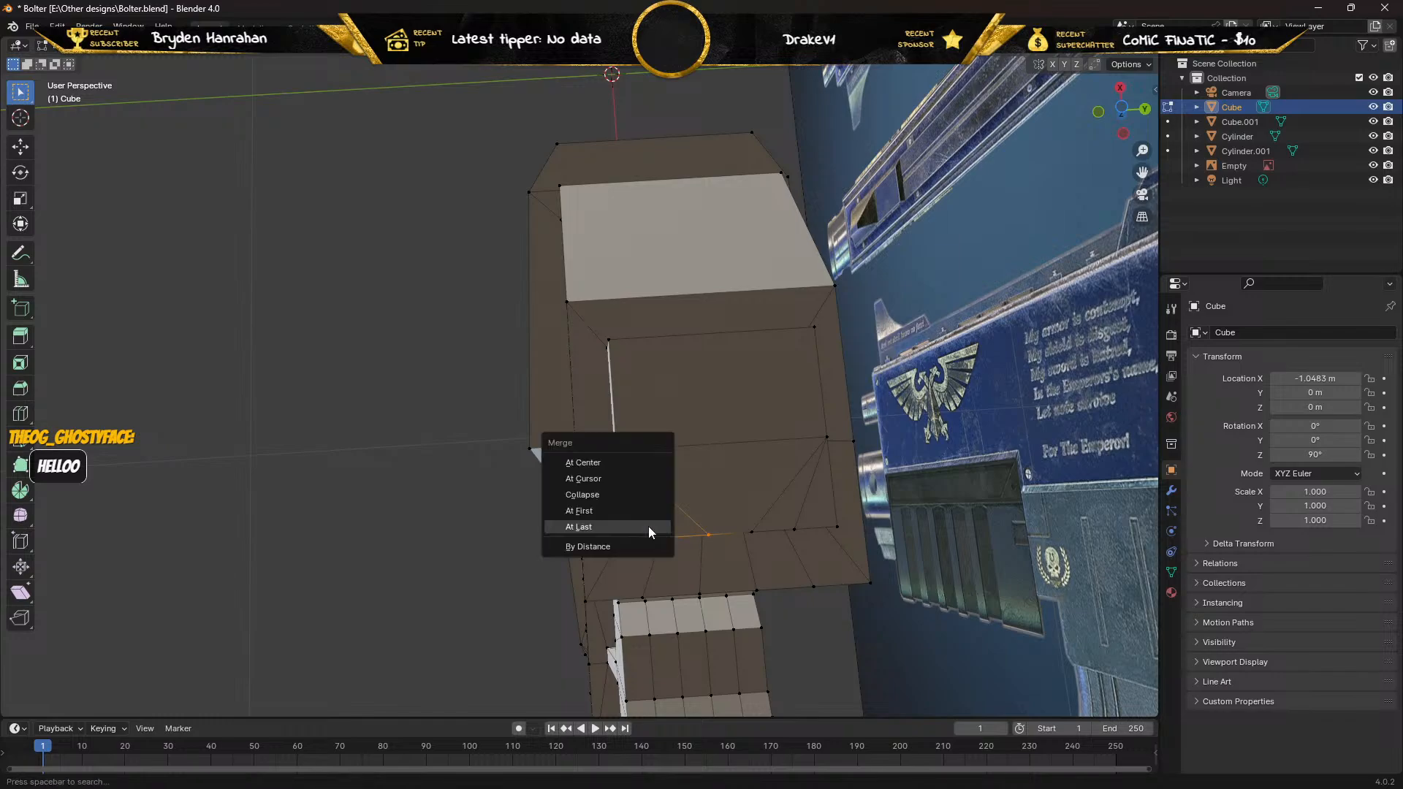
click(648, 526)
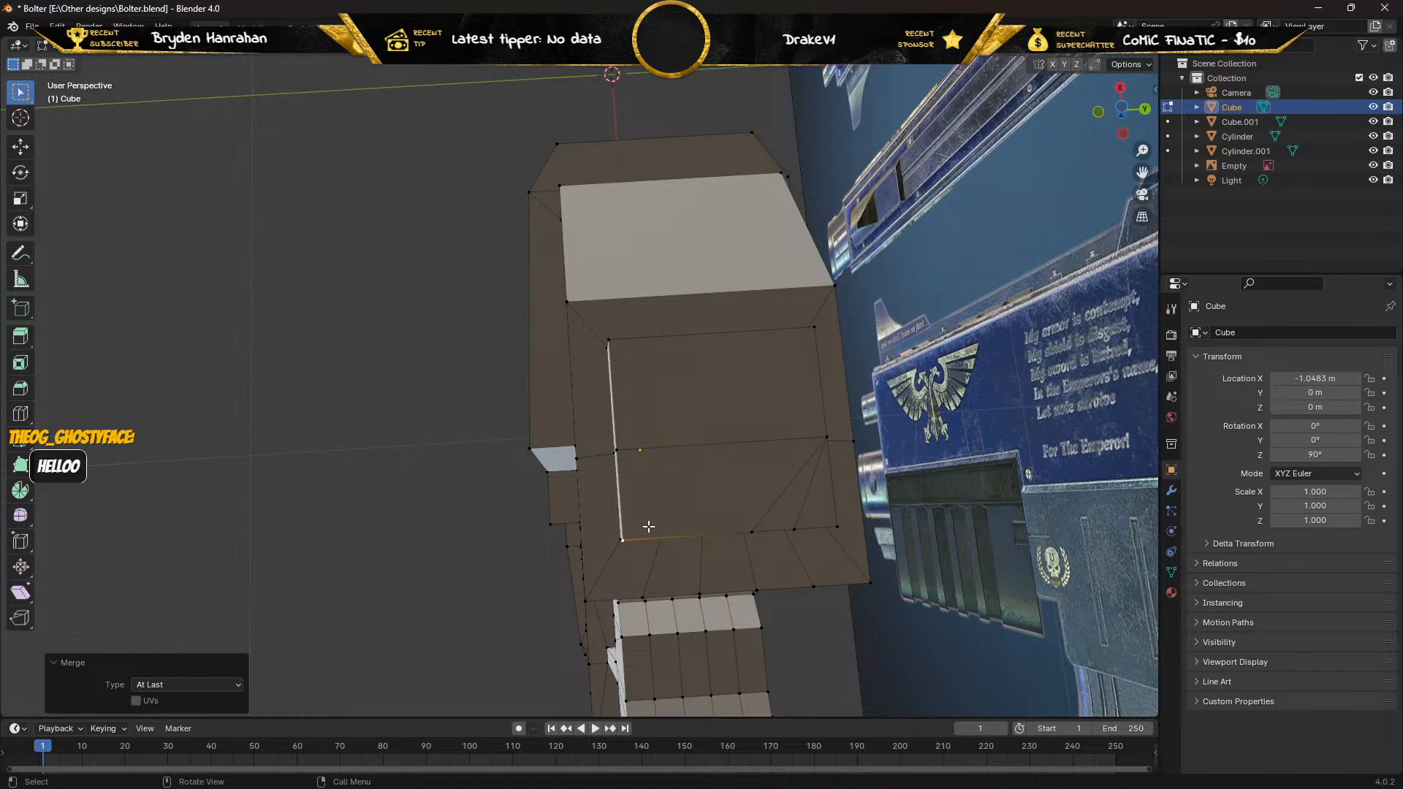
Merge the two right loop-cut vertices on the underside panel's lower edge into its right corner vertex.
shift+click(751, 527)
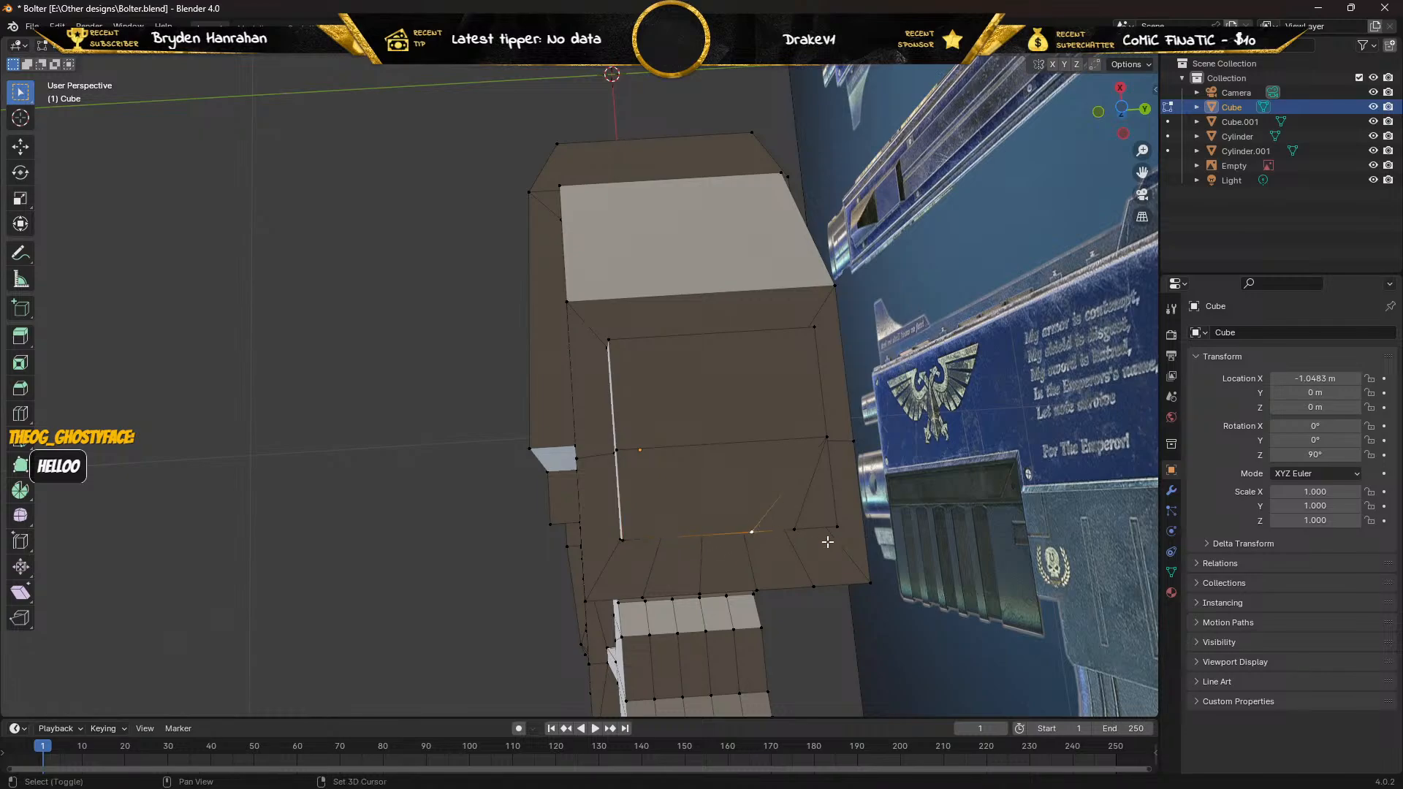
shift+click(795, 529)
shift+click(838, 527)
key(m)
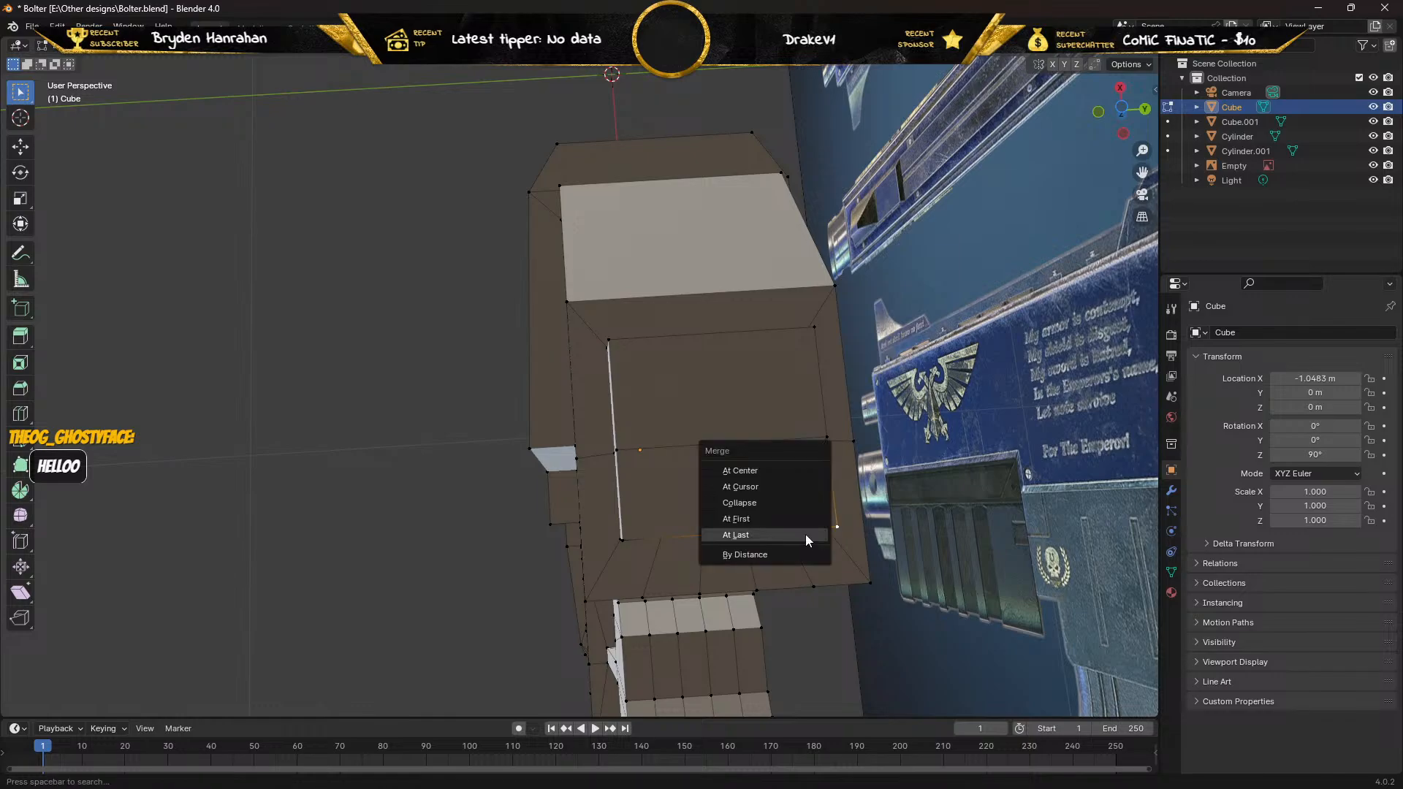
Merge the selected vertices on the recessed panel's inner lower edge into the last-selected corner vertex.
click(805, 534)
middle_drag(754, 535, 726, 515)
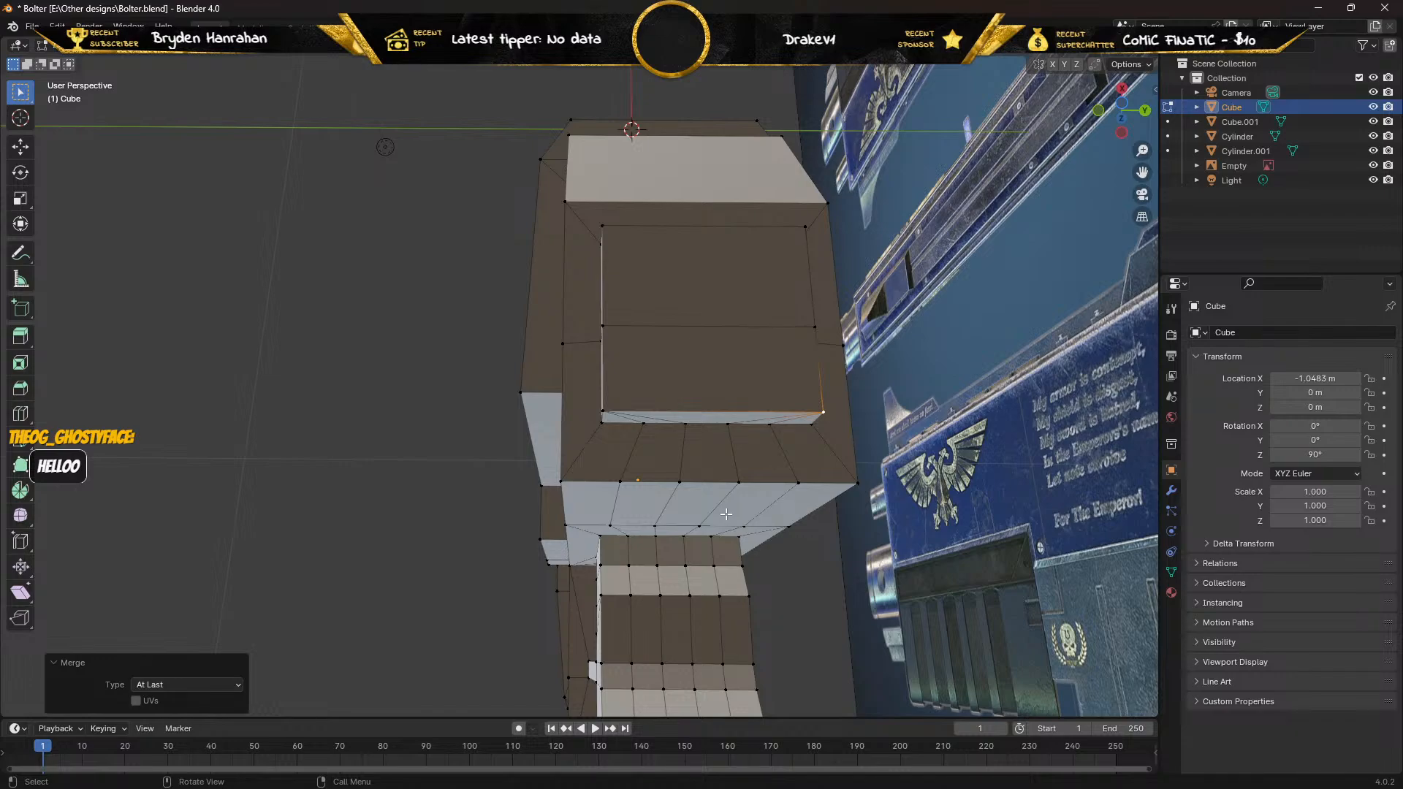
Merge the extra vertices along the recess's outer lower edge into its left and right corner vertices with At Last.
click(679, 481)
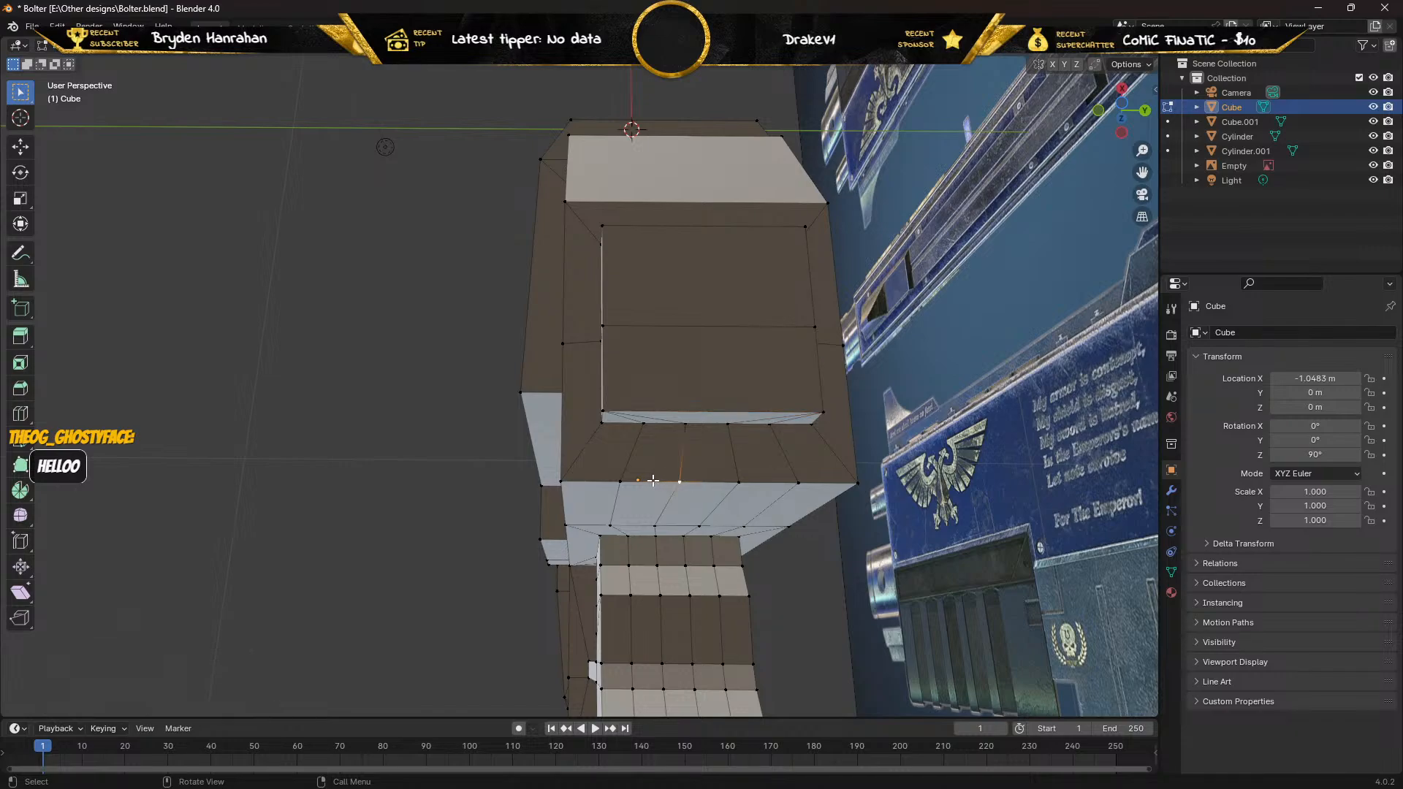
click(685, 423)
shift+click(643, 424)
key(m)
click(601, 425)
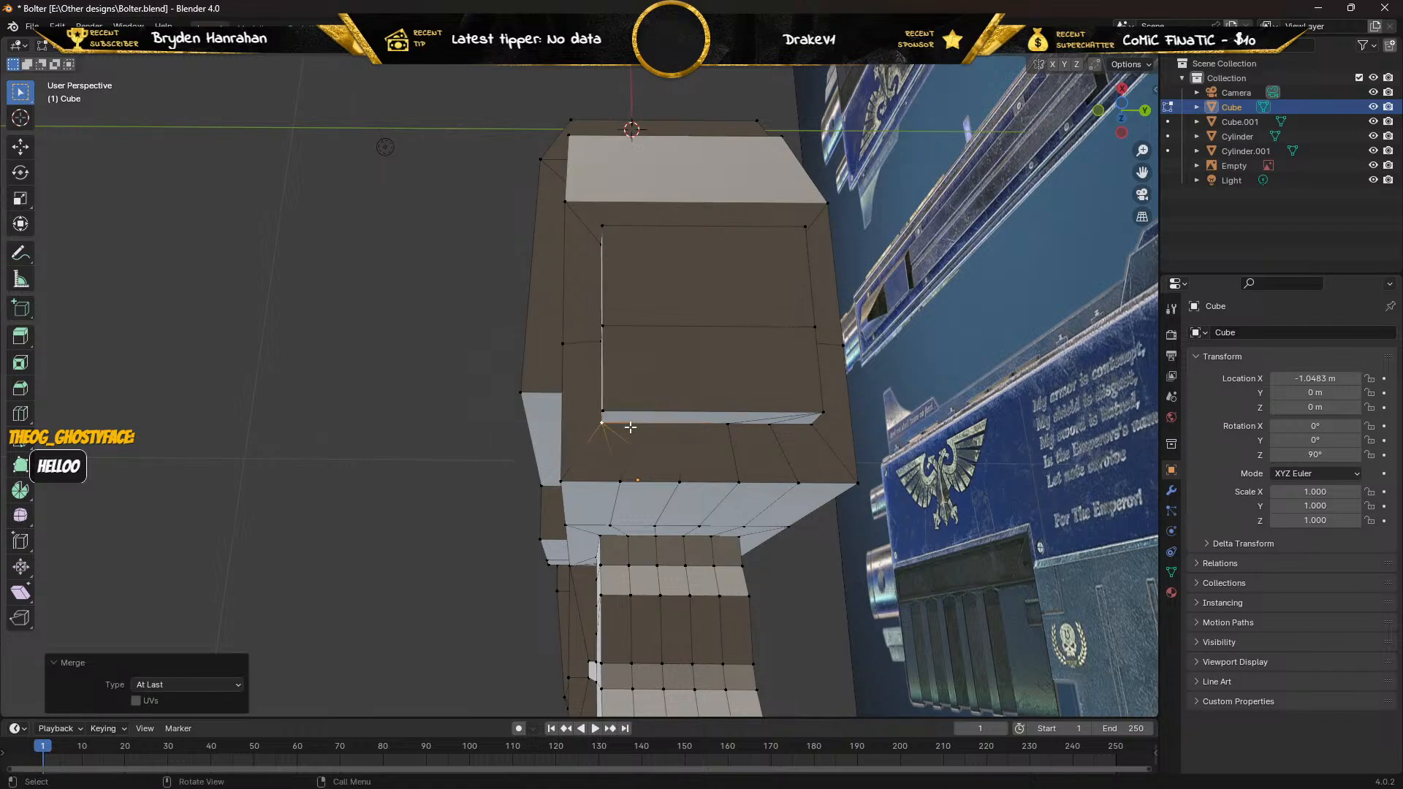
click(727, 424)
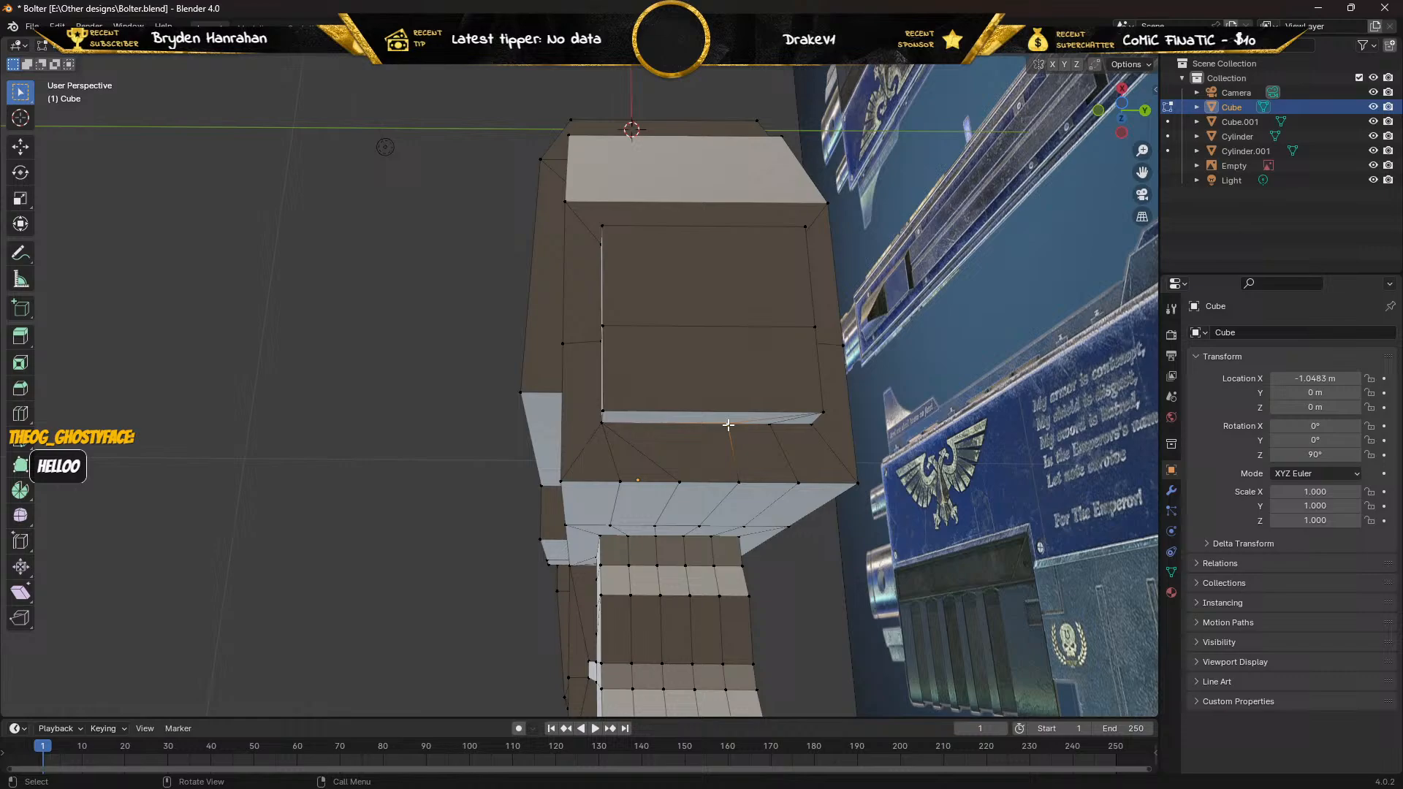
shift+click(771, 425)
key(m)
click(782, 427)
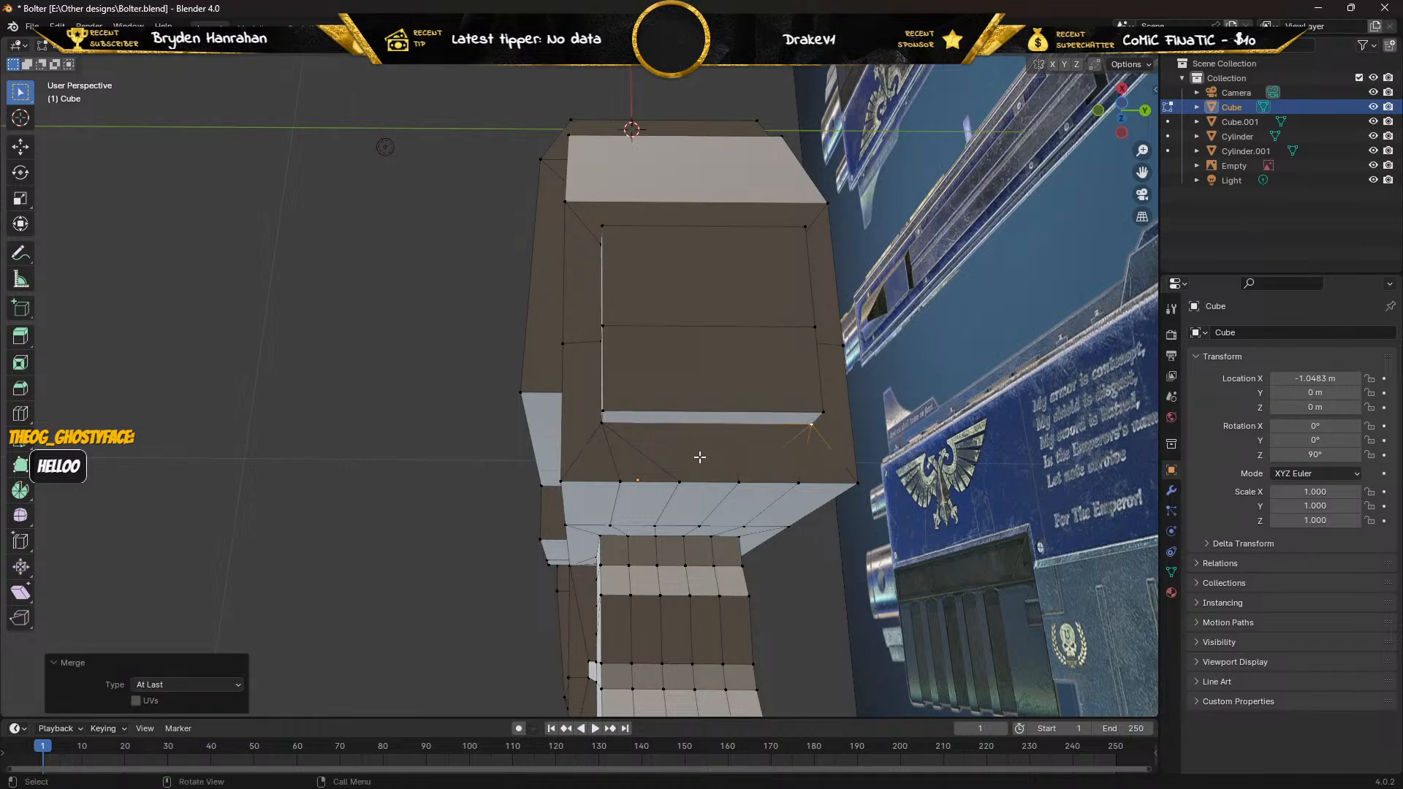
Merge the intermediate vertices along the large block's lower edge, below the recess, into its two end corners with At Last.
click(680, 483)
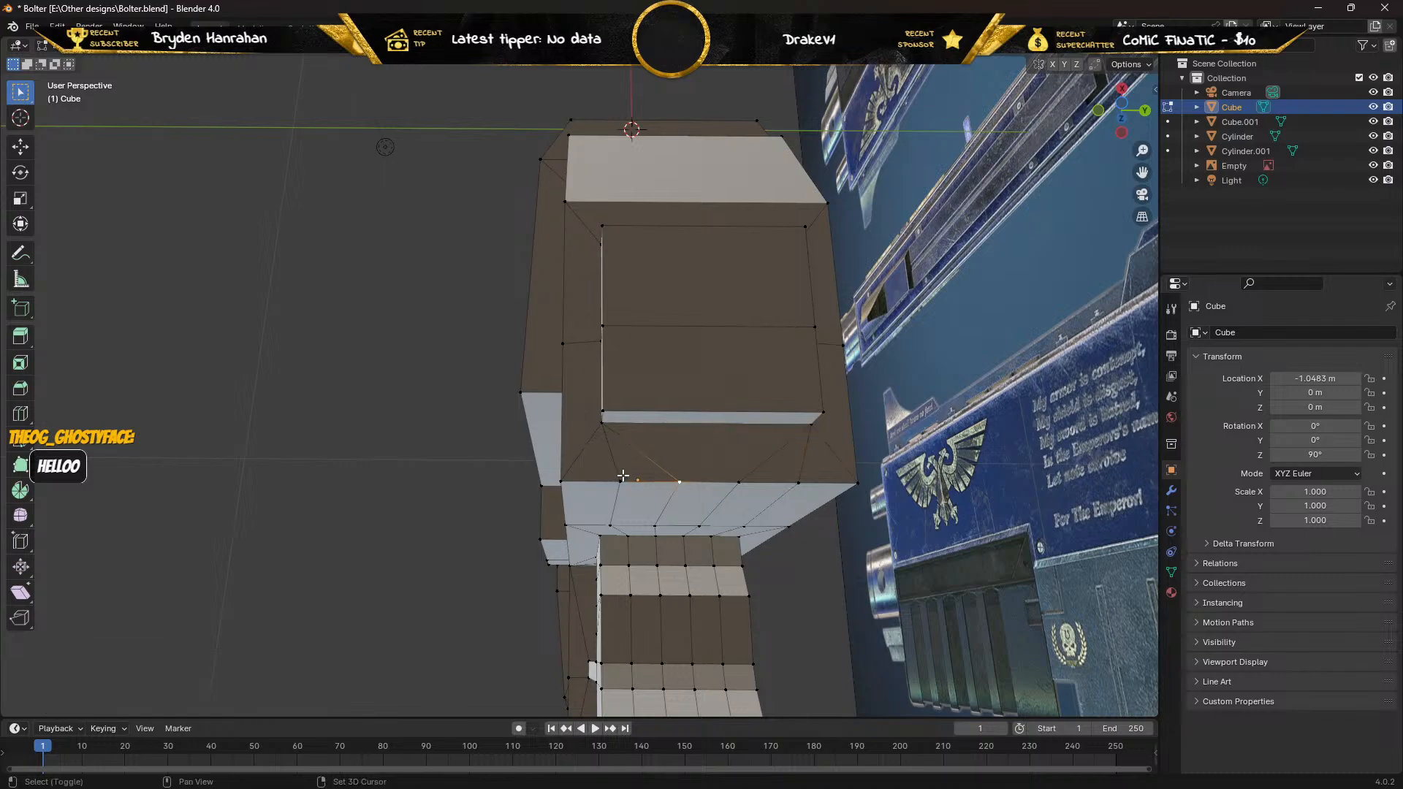
shift+click(618, 480)
shift+click(561, 481)
key(m)
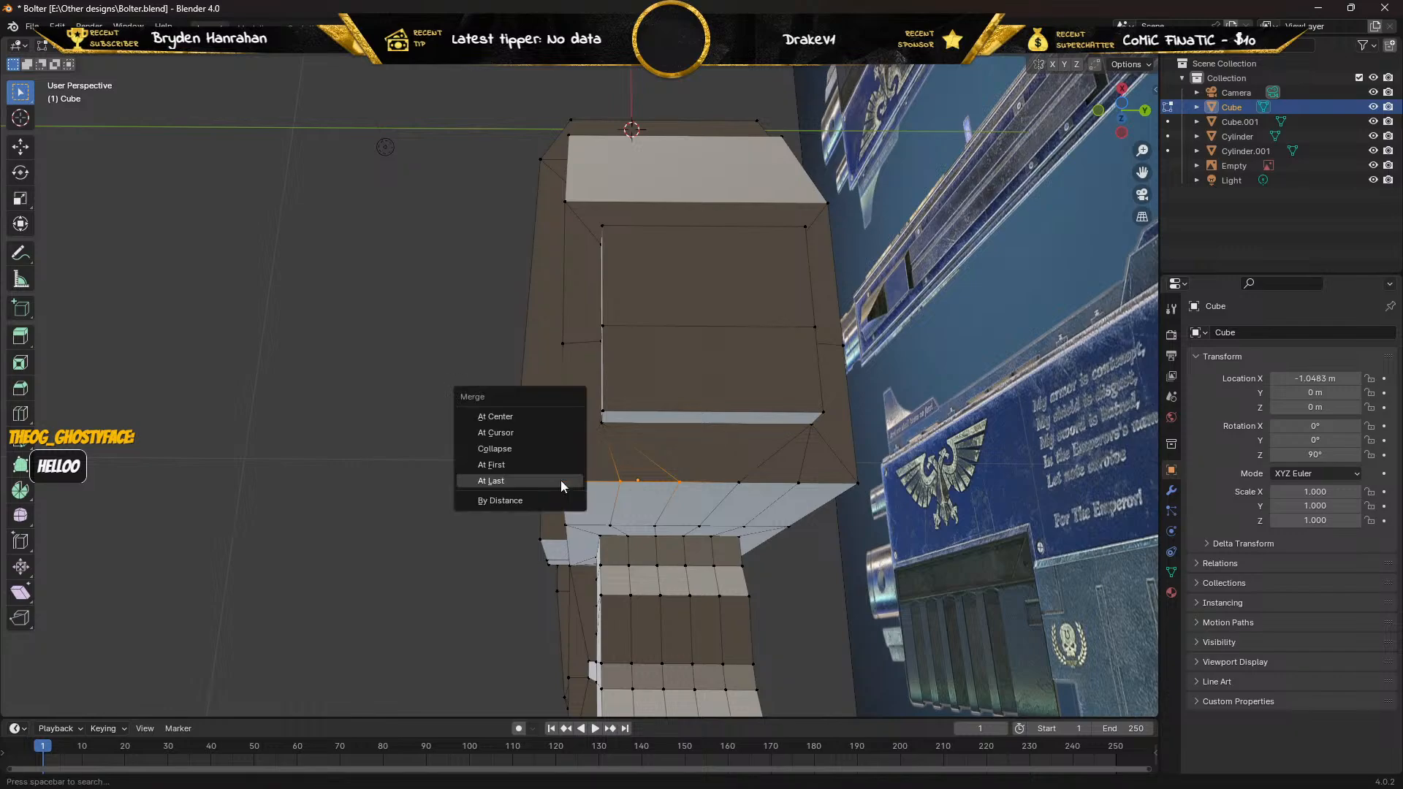
click(563, 482)
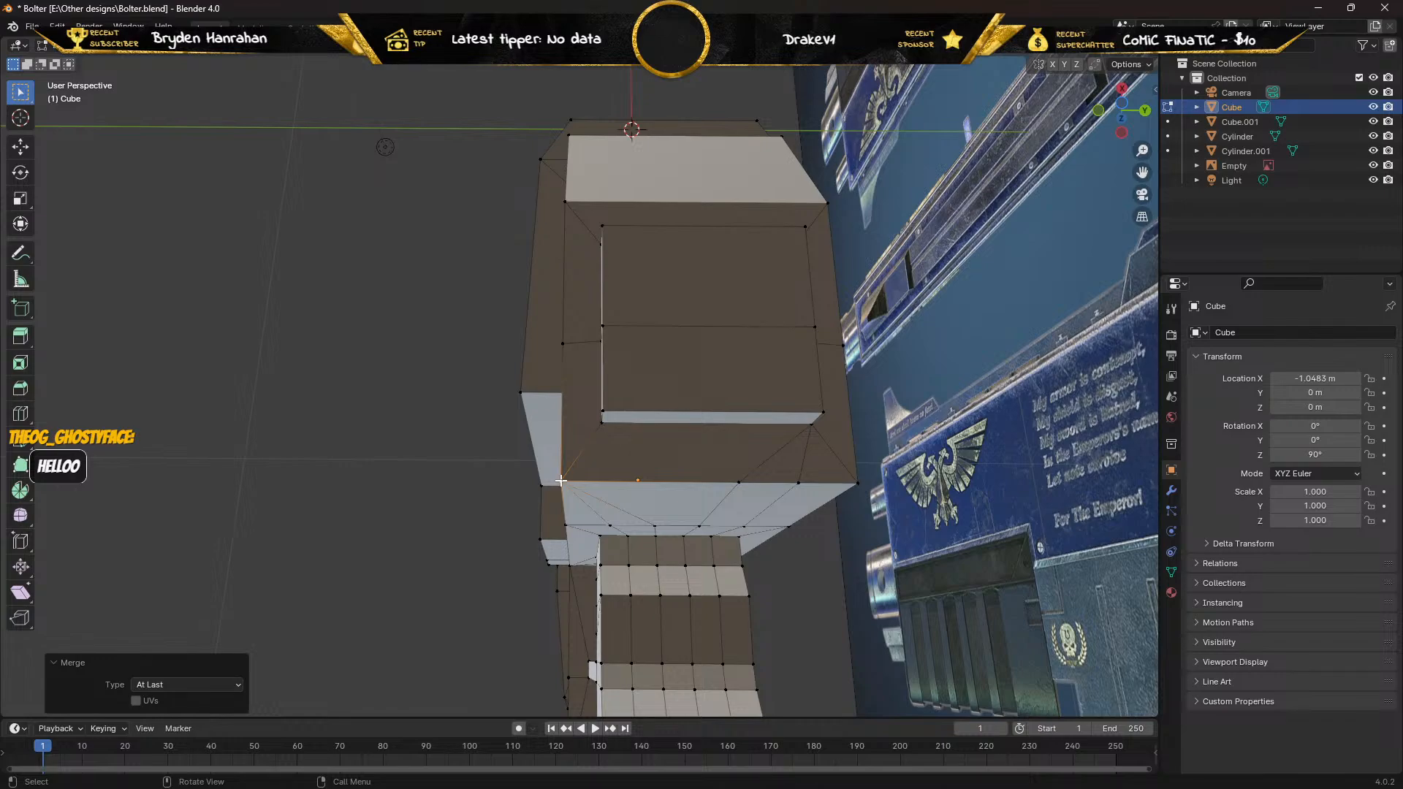
shift+click(738, 482)
shift+click(798, 483)
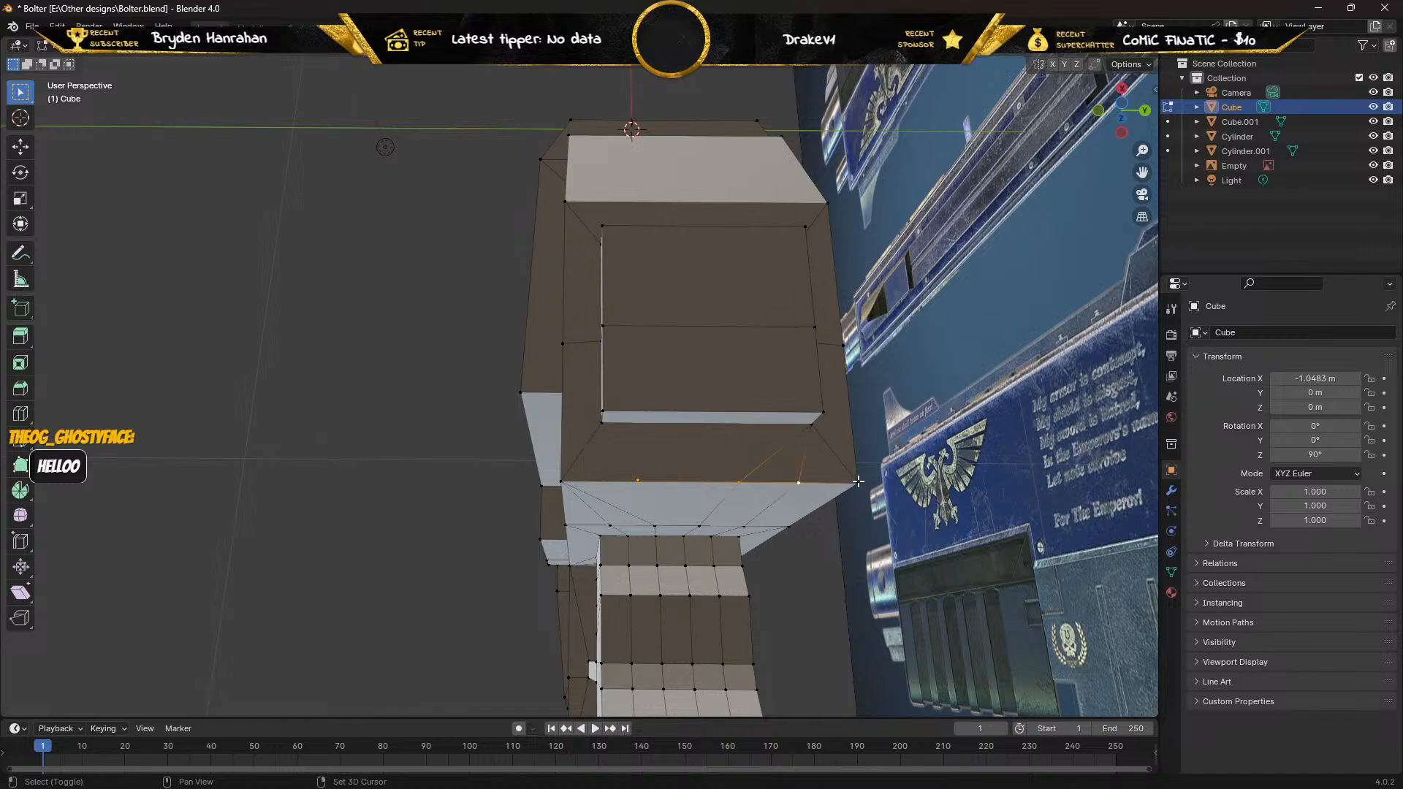
shift+click(857, 483)
key(m)
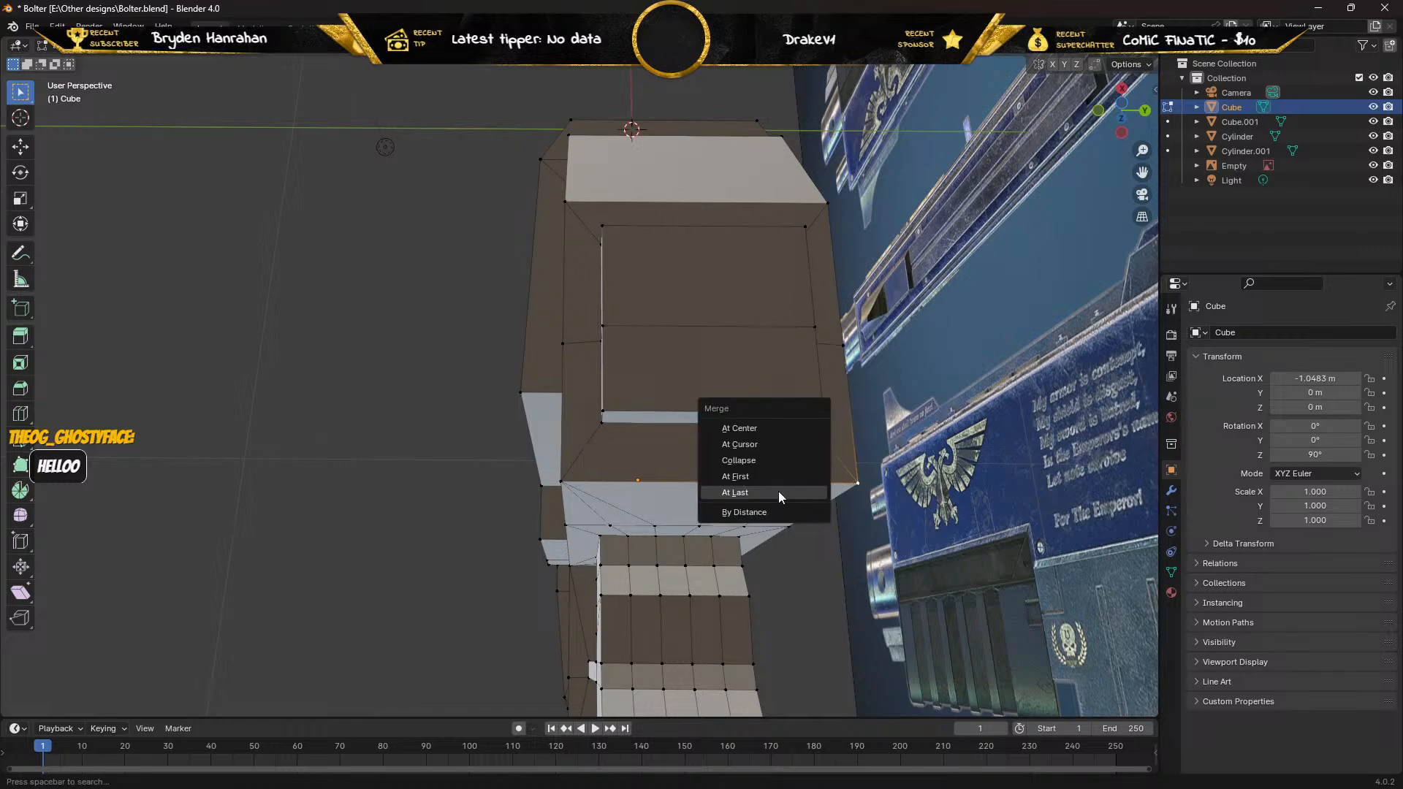
click(779, 493)
Merge the extra vertices along the far edge of the light face beneath the block into its left and right end vertices with At Last.
middle_drag(674, 523, 662, 484)
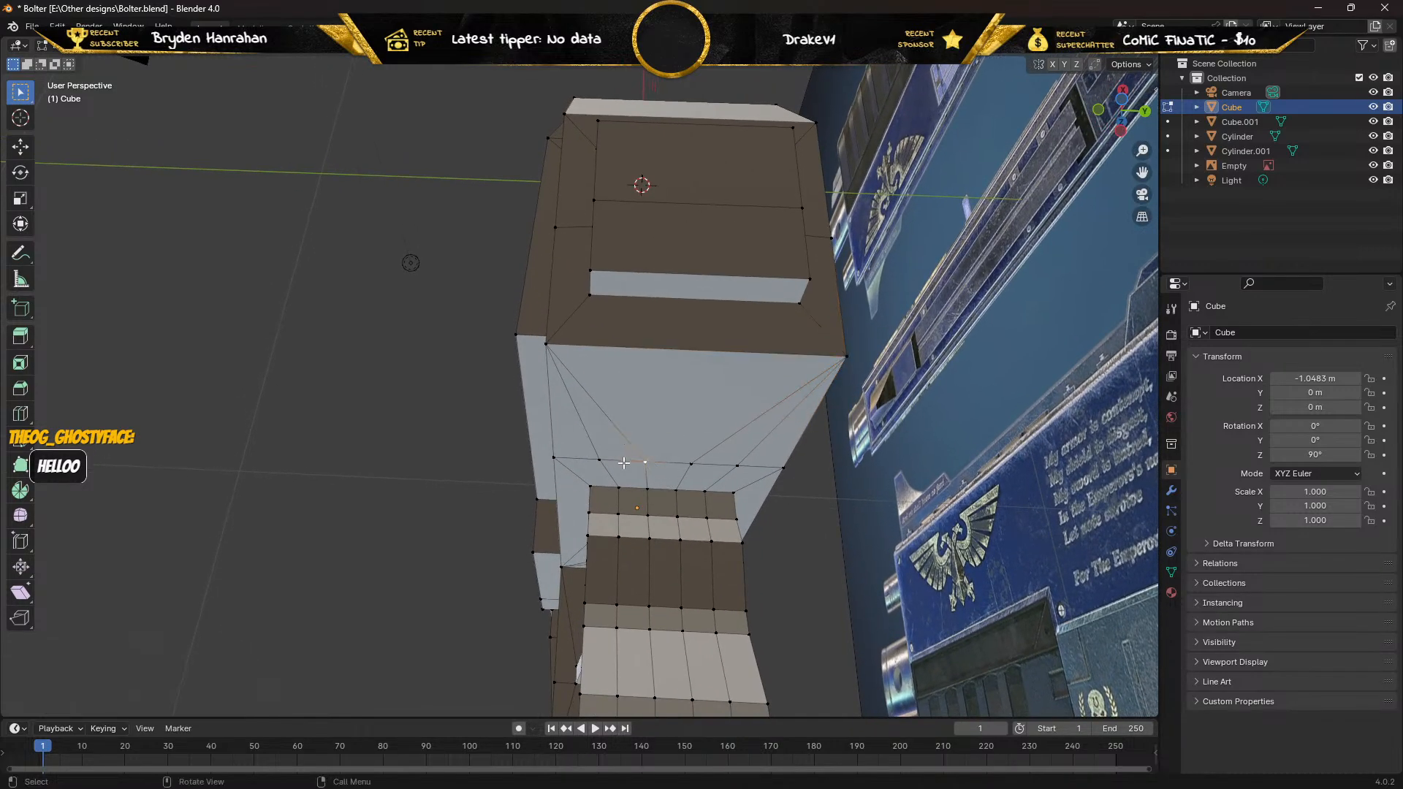
shift+click(599, 460)
shift+click(554, 456)
key(m)
click(555, 453)
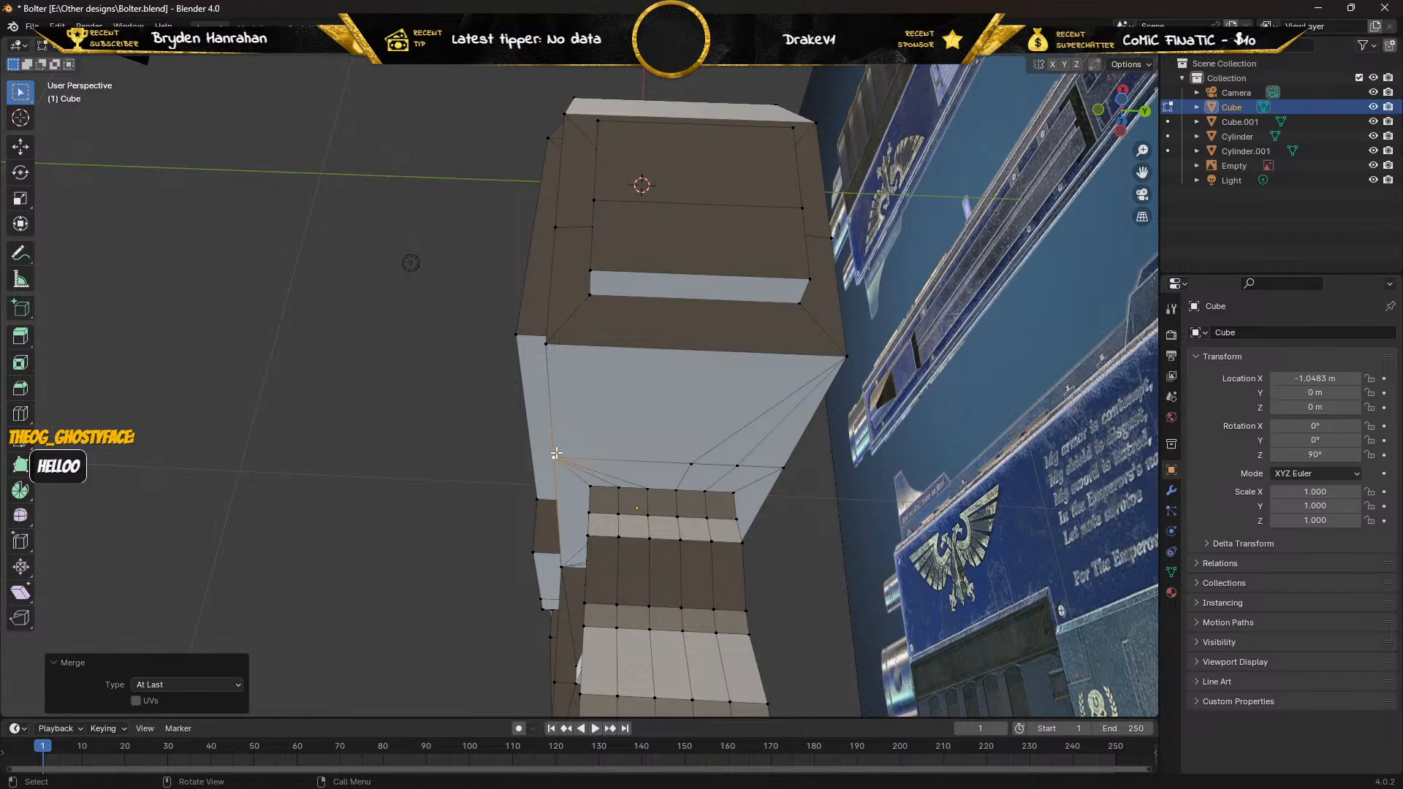
shift+click(691, 463)
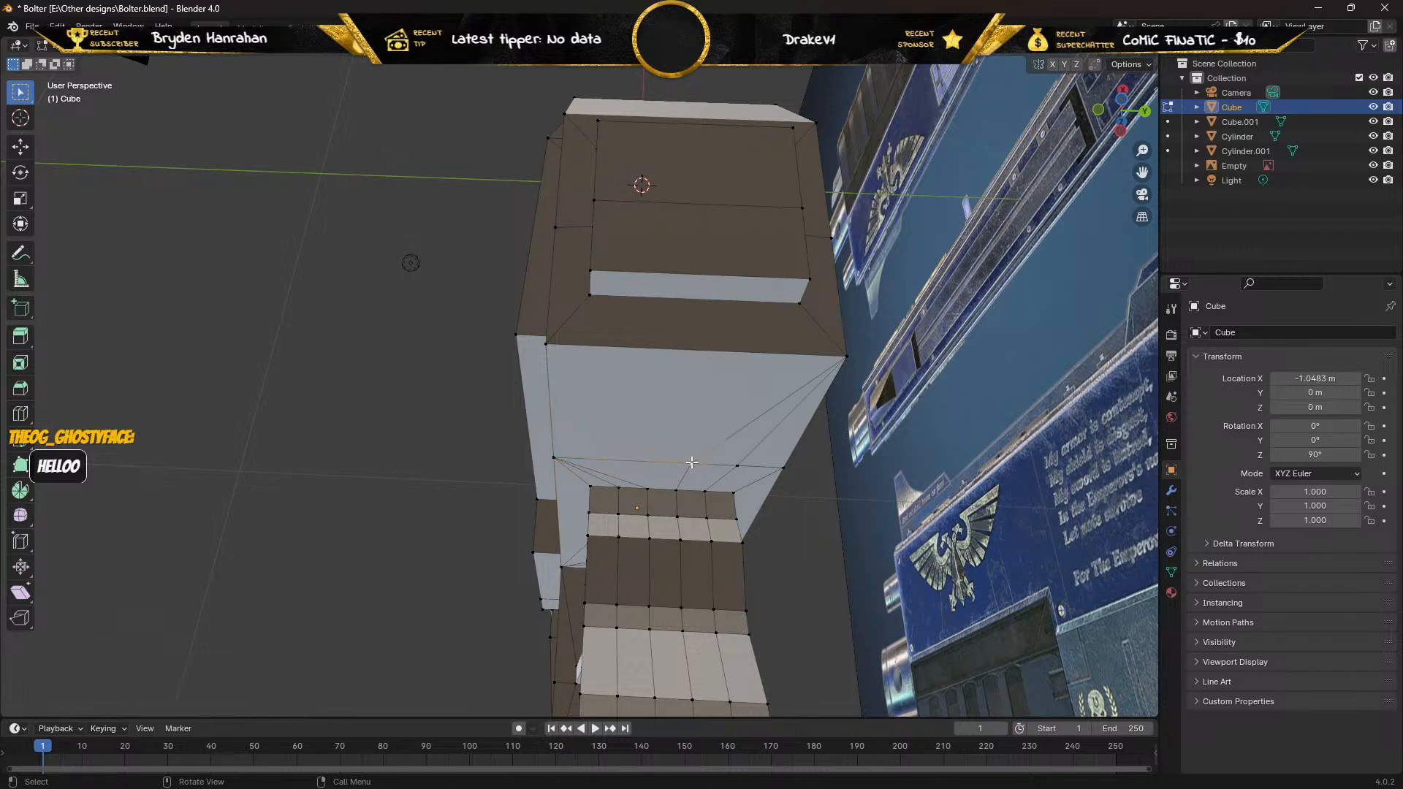
shift+click(736, 465)
shift+click(784, 468)
key(m)
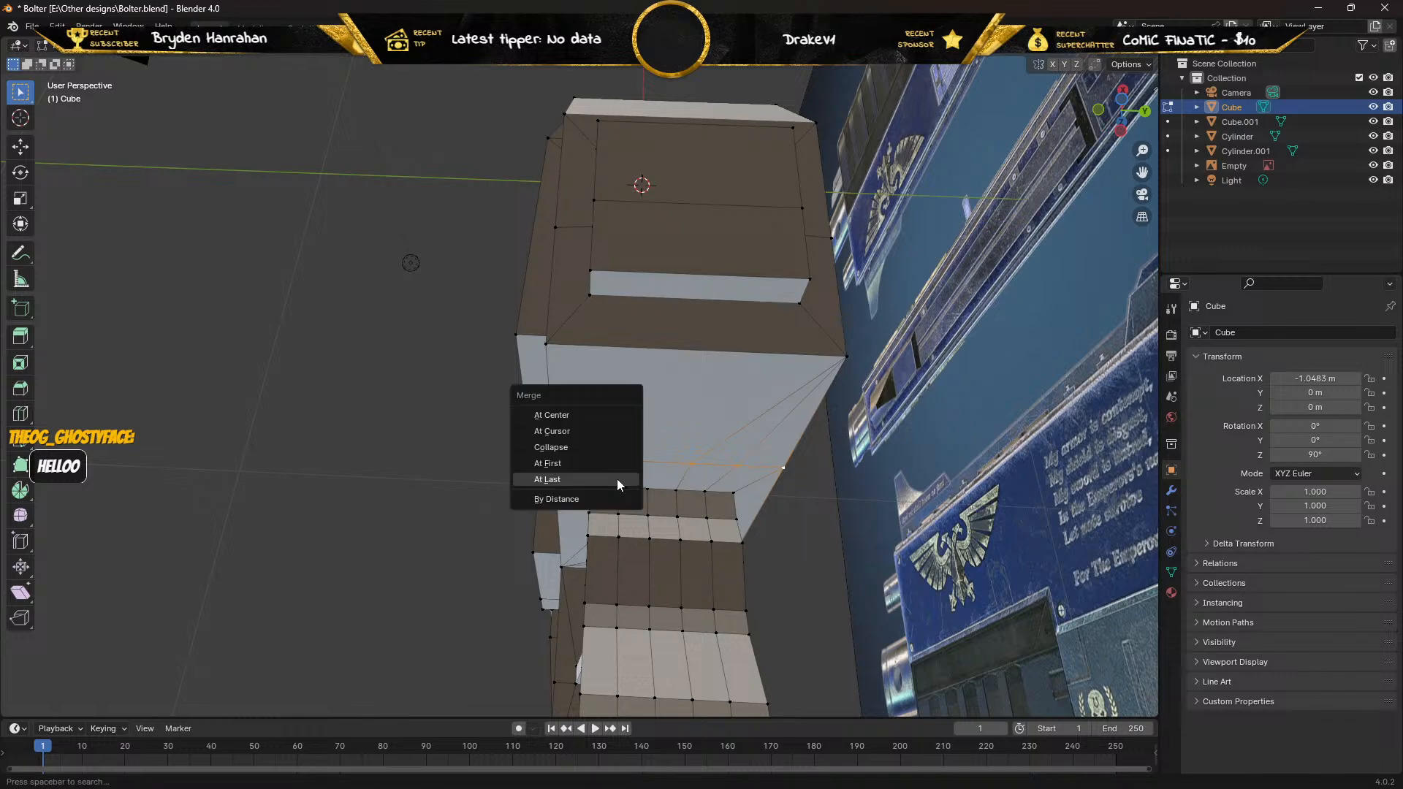
click(617, 479)
Merge the middle vertices on the narrow section's first edge, next to the block, into its two corner vertices with At Last.
click(647, 489)
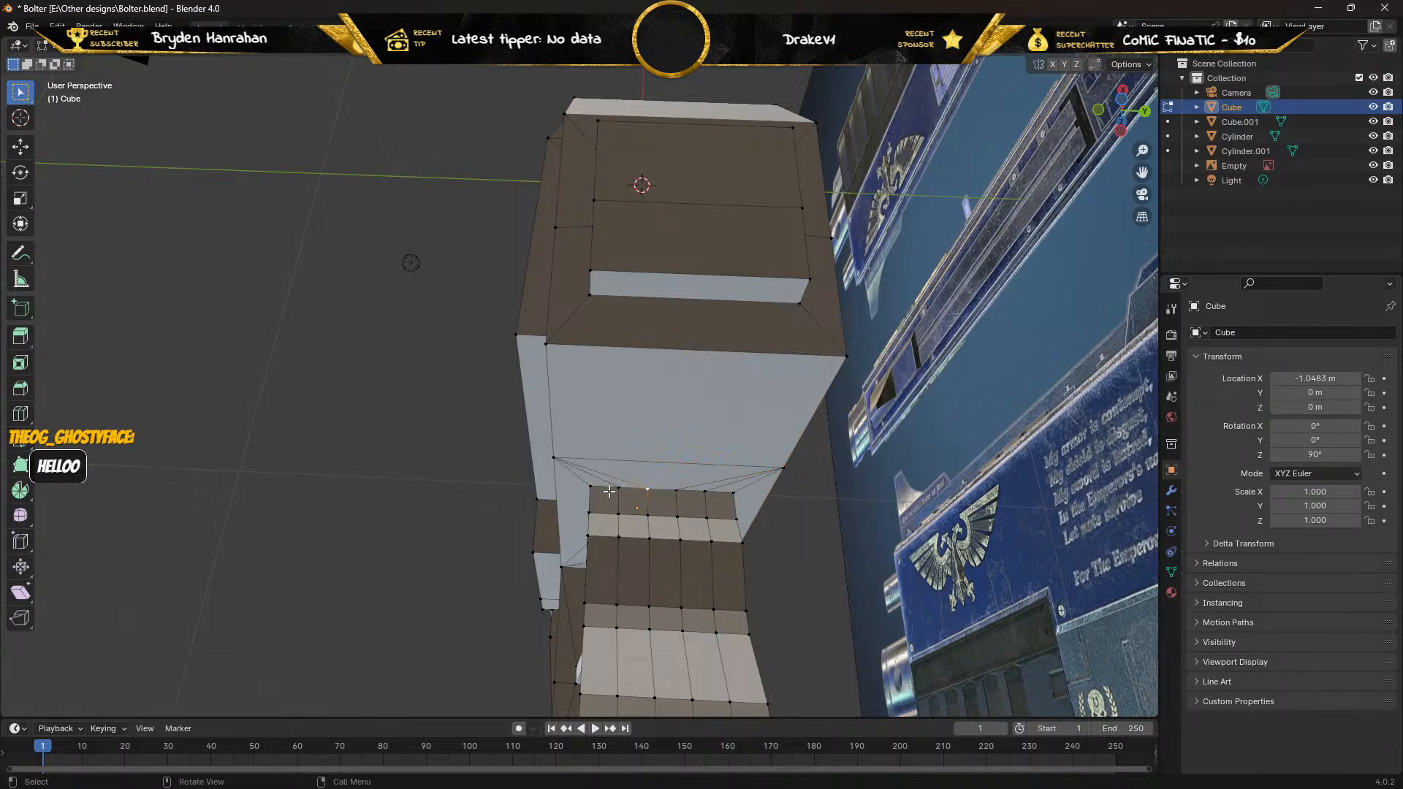
shift+click(619, 488)
key(m)
click(591, 485)
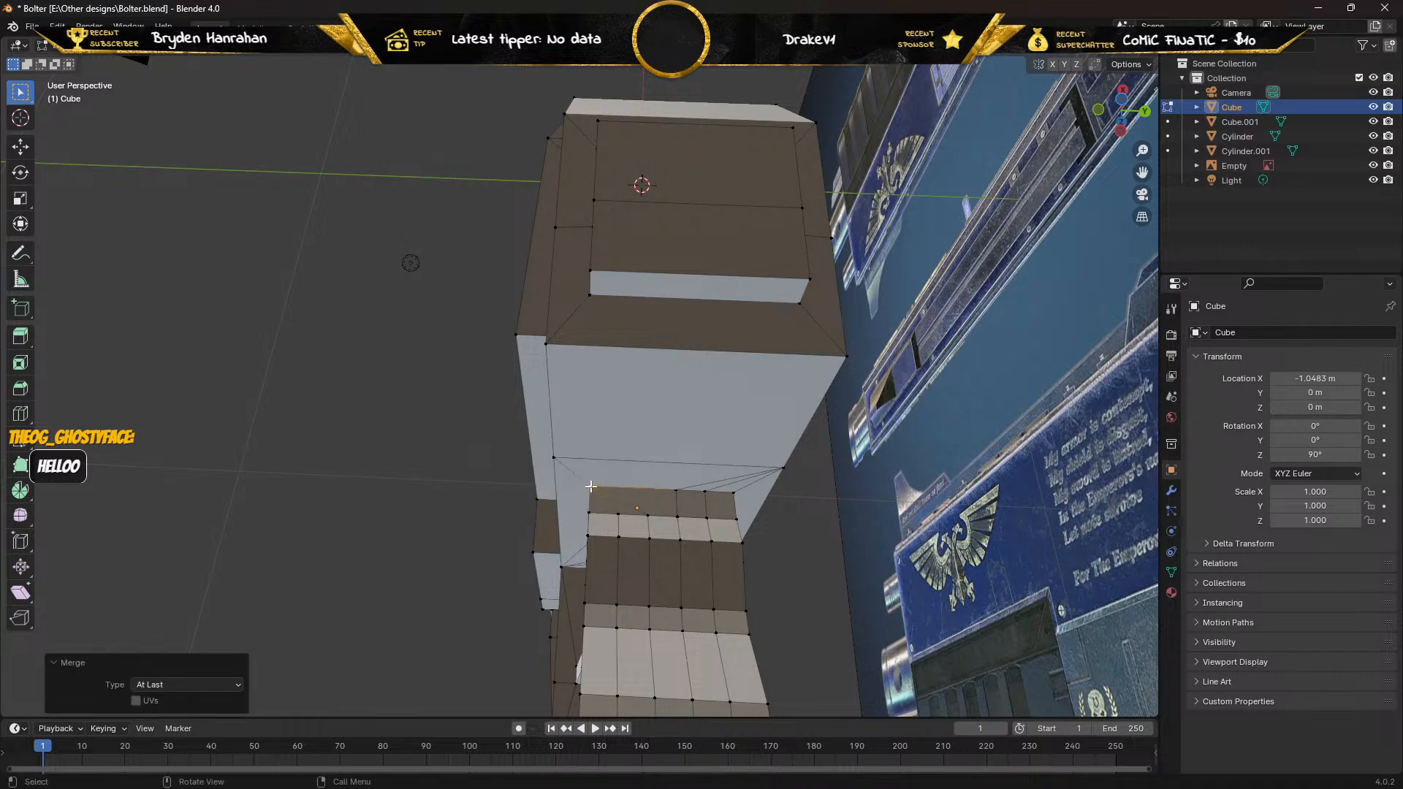
click(678, 489)
shift+click(733, 492)
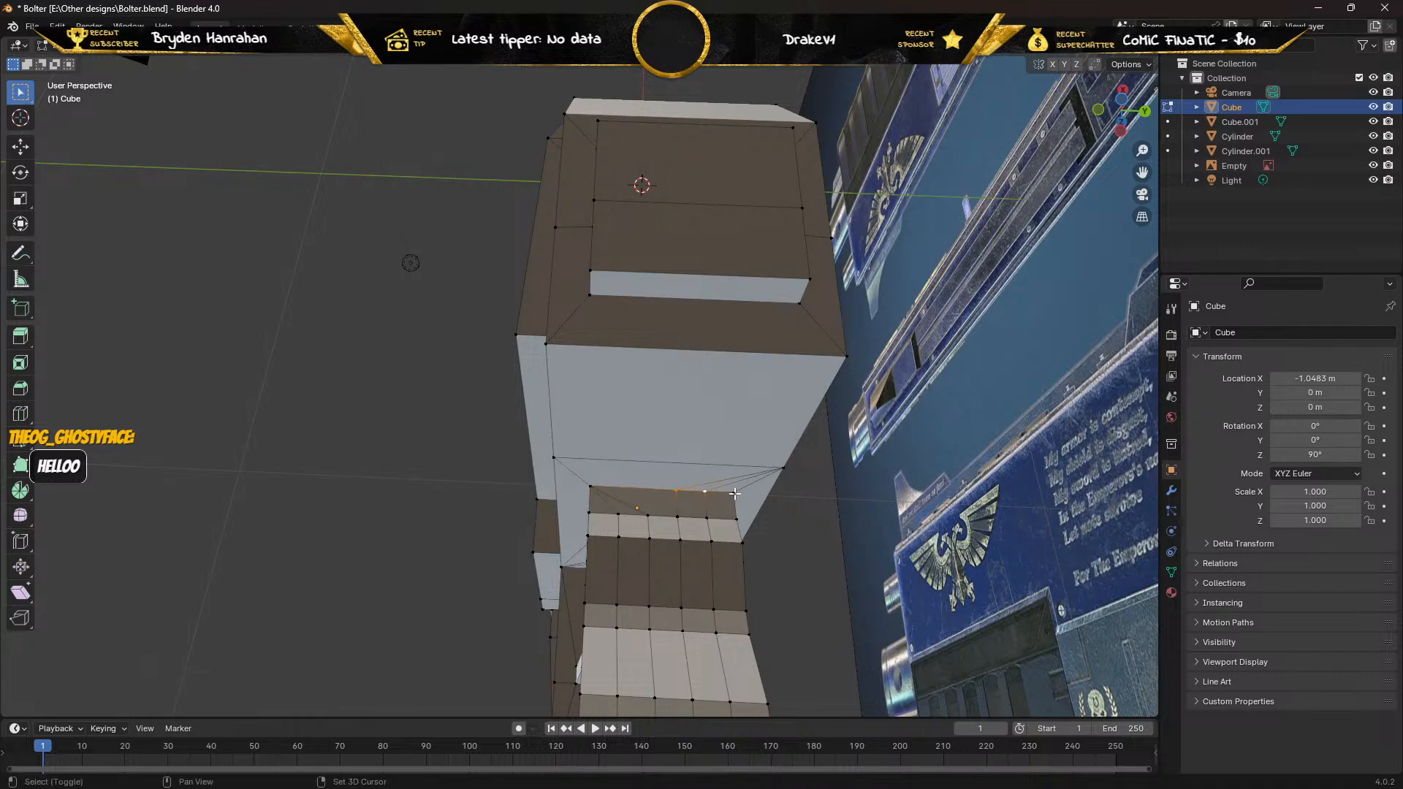
key(m)
click(657, 491)
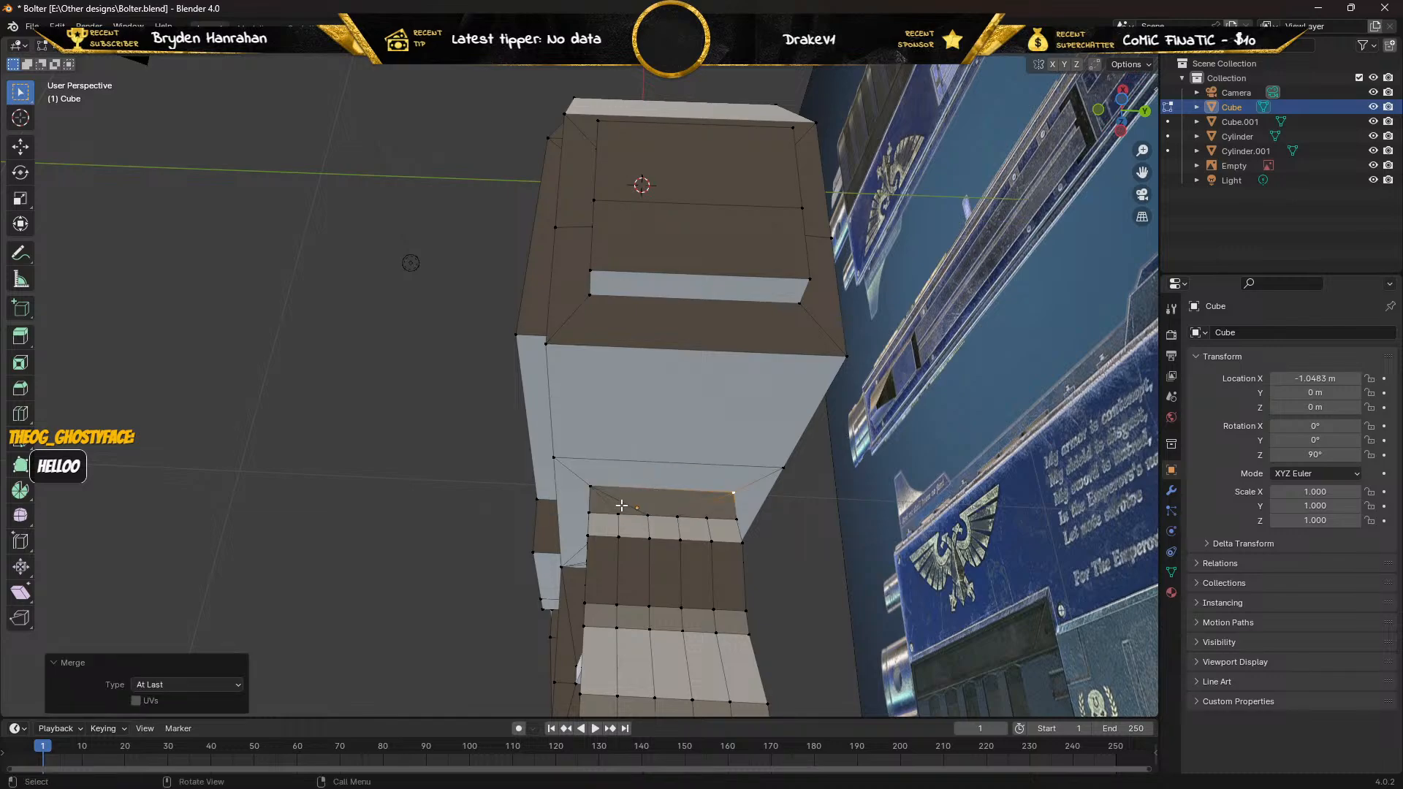
Merge the middle vertices on the narrow section's second edge, between the brown and light strips, into its two ends with At Last.
click(650, 515)
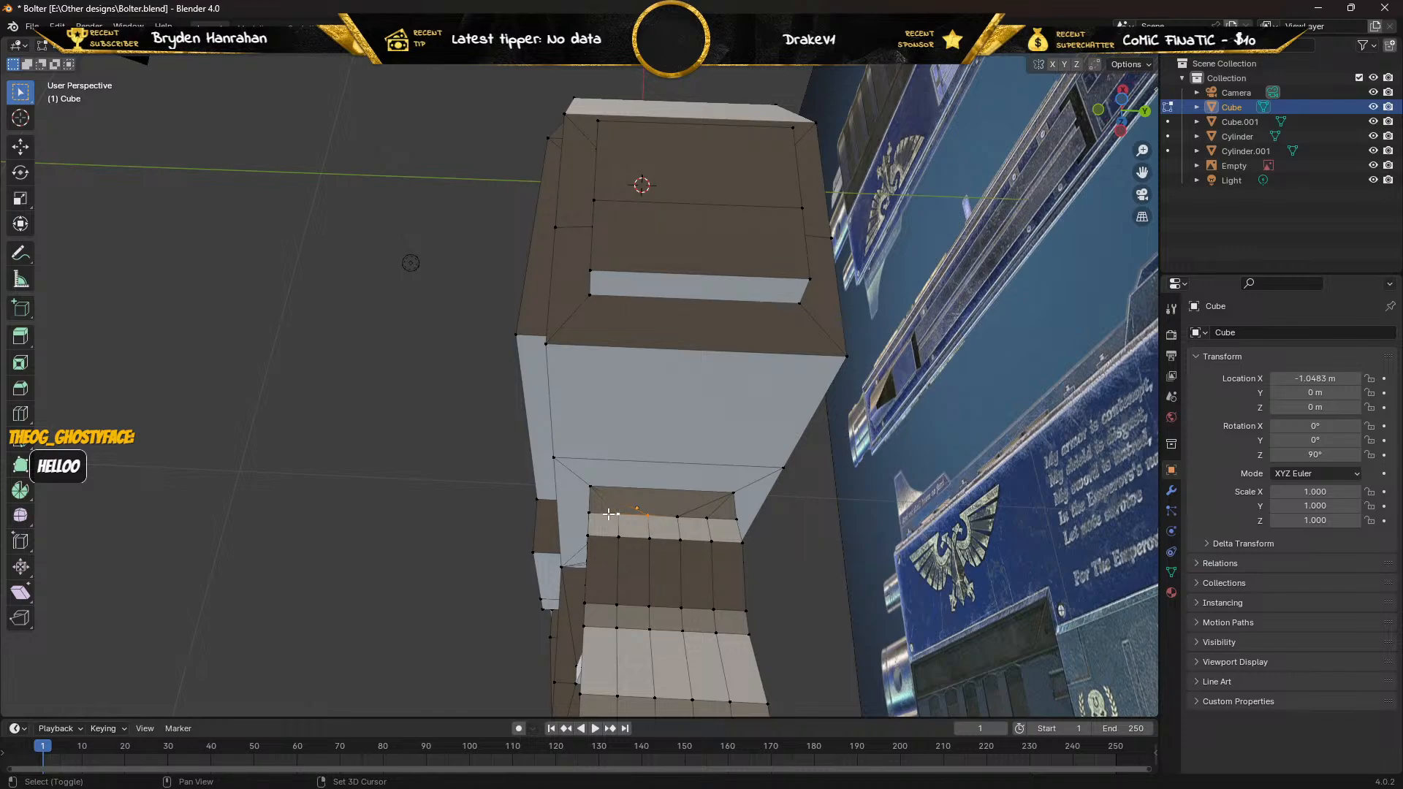
key(m)
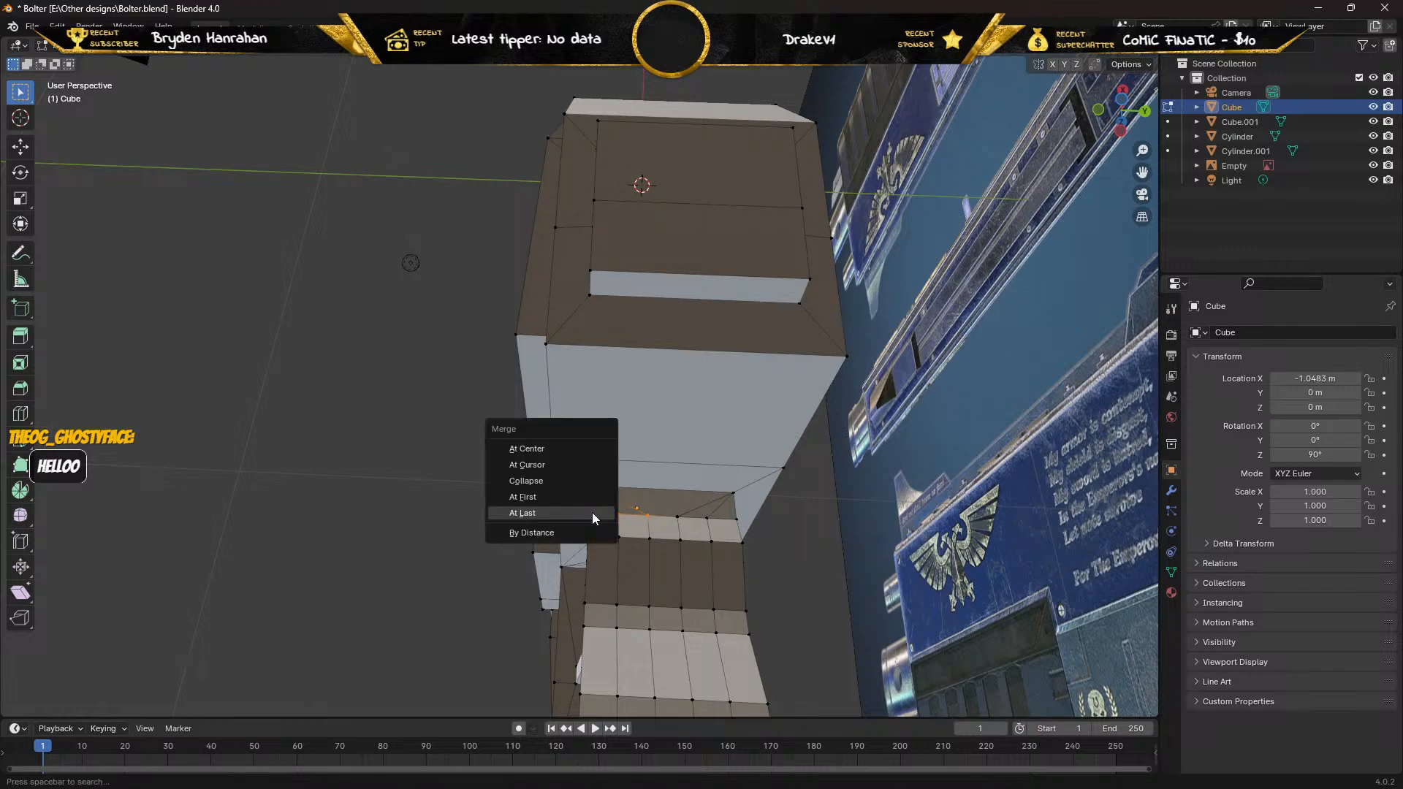
click(589, 512)
click(678, 517)
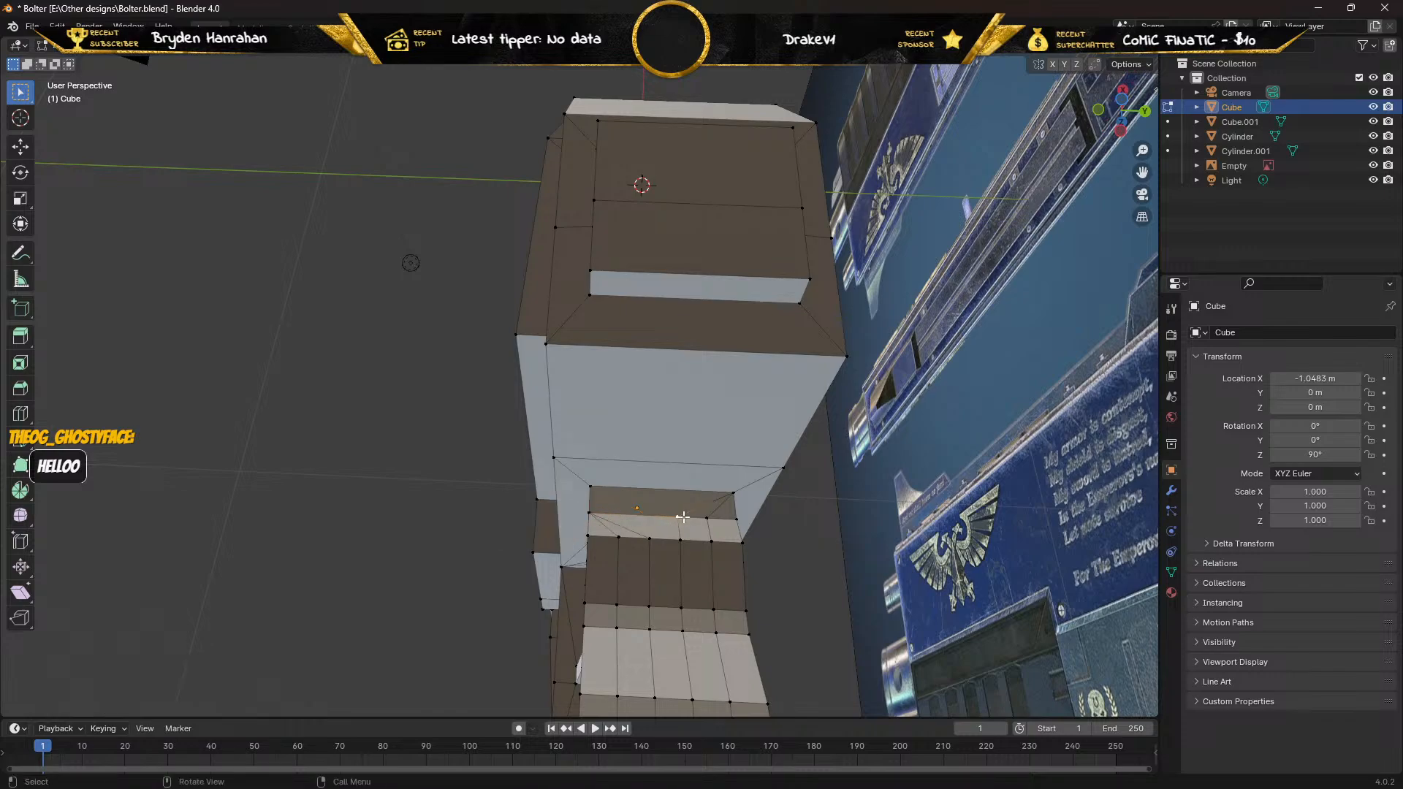
shift+click(736, 519)
key(m)
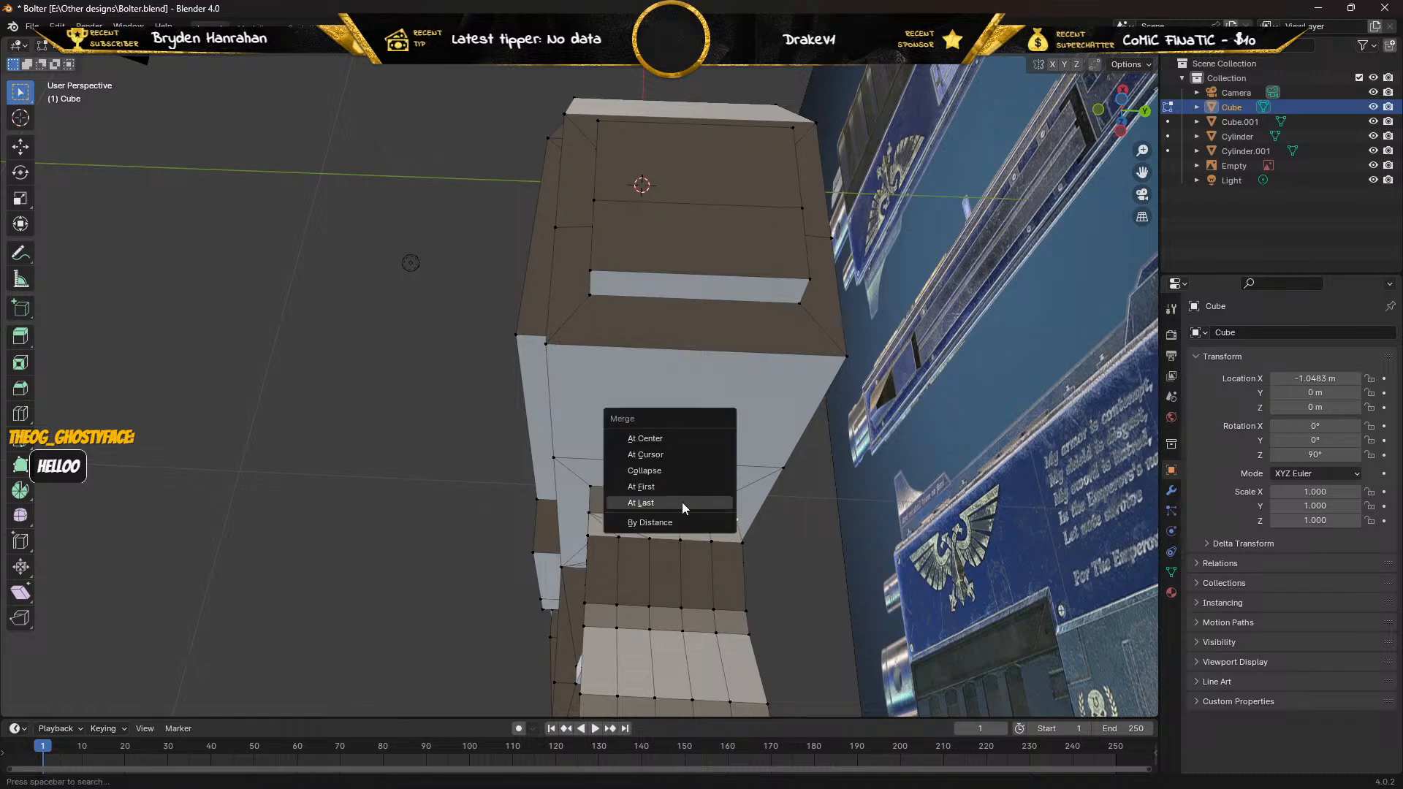
click(682, 504)
Merge the middle vertices between the narrow section's light strip and wide brown band into the edge's two corners with At Last.
click(649, 539)
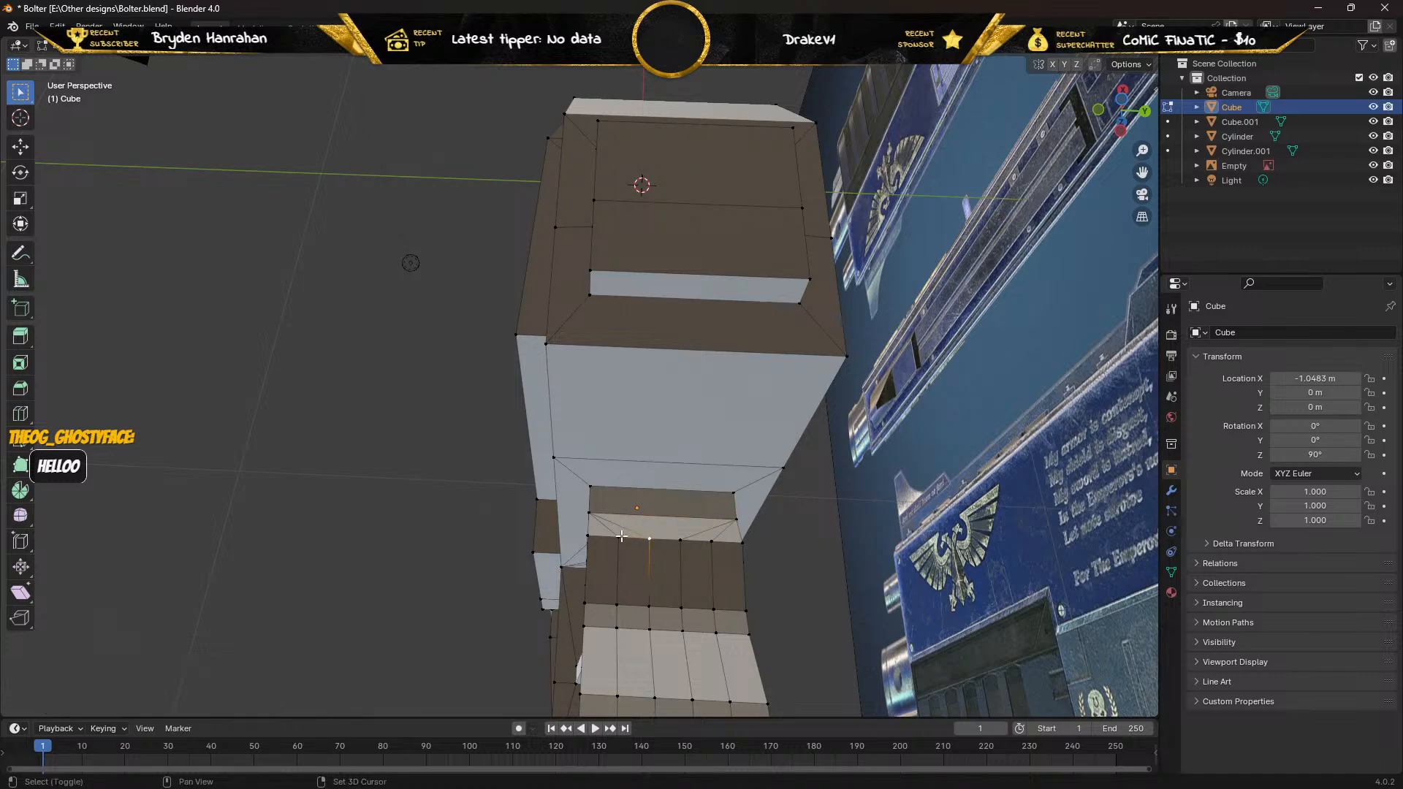
shift+click(618, 537)
key(m)
click(590, 532)
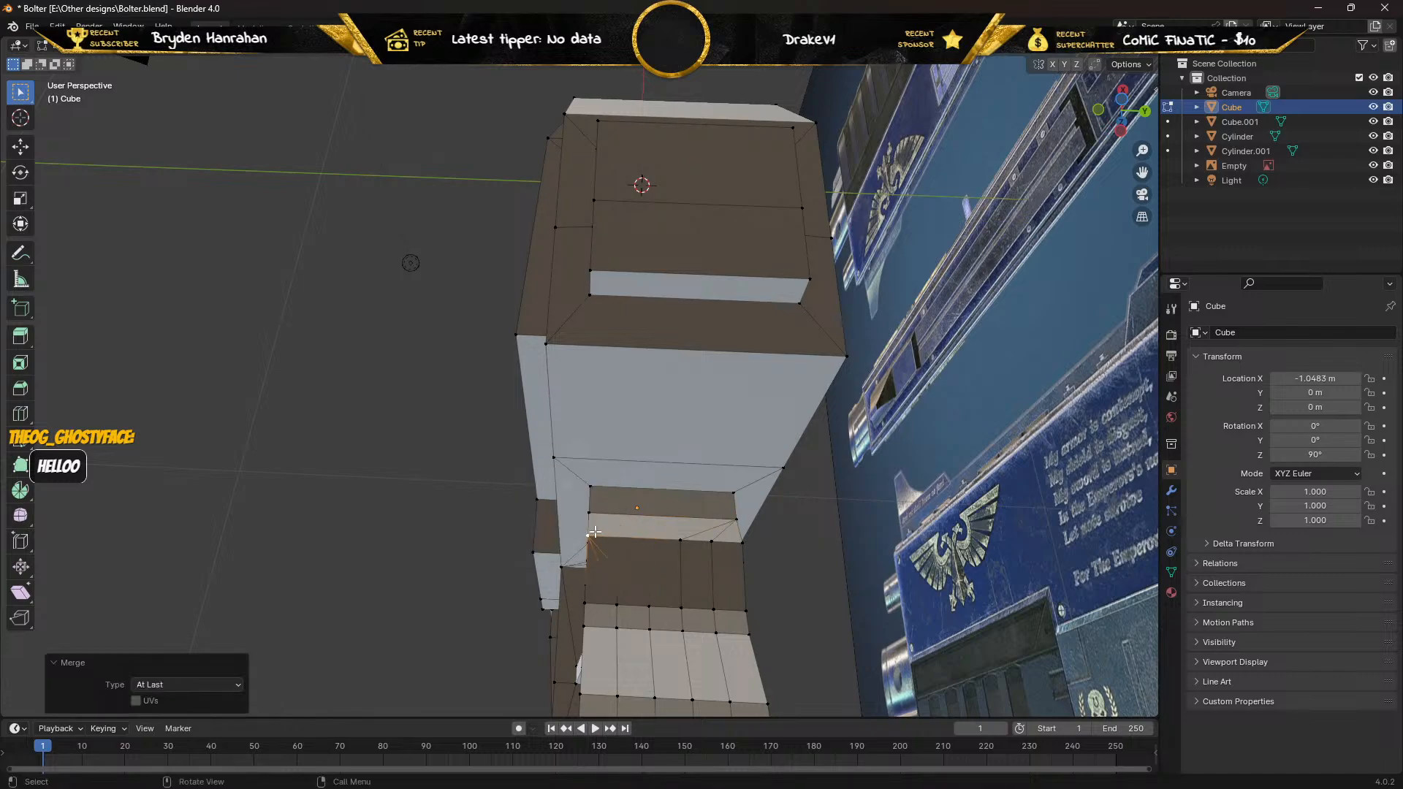
click(679, 541)
shift+click(712, 540)
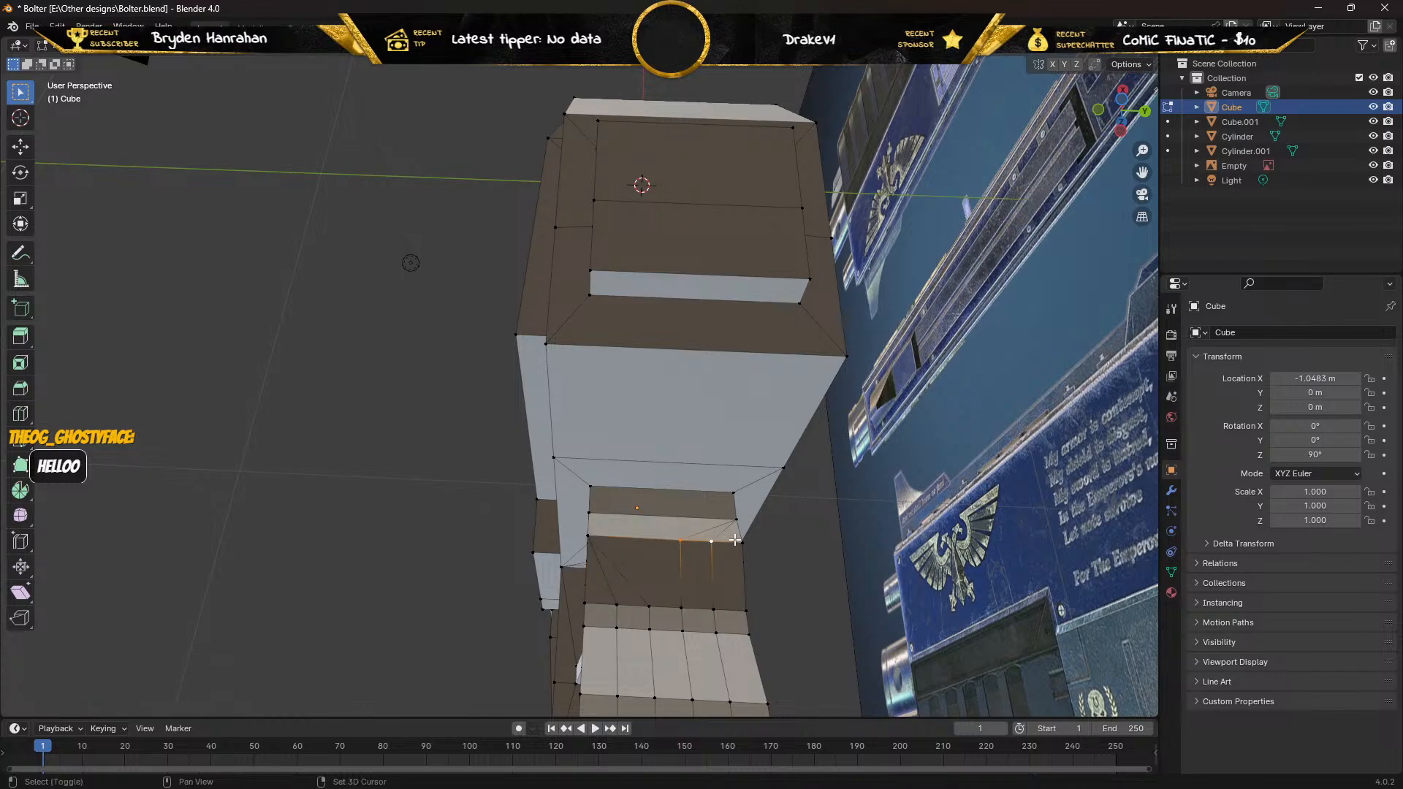
shift+click(742, 543)
key(m)
click(694, 535)
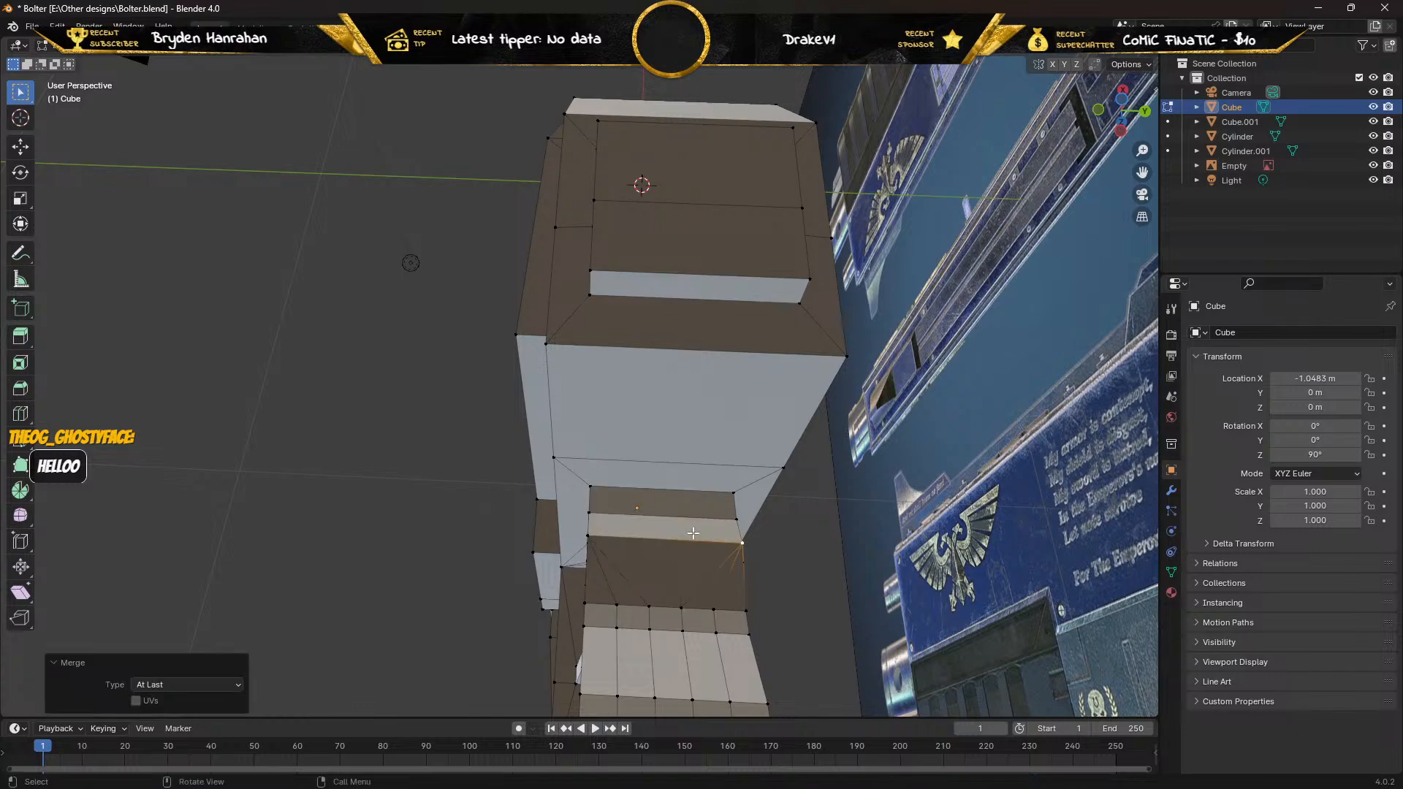
Merge the middle vertices along the lower edge of the narrow section's wide brown band into its two end vertices with At Last.
click(646, 604)
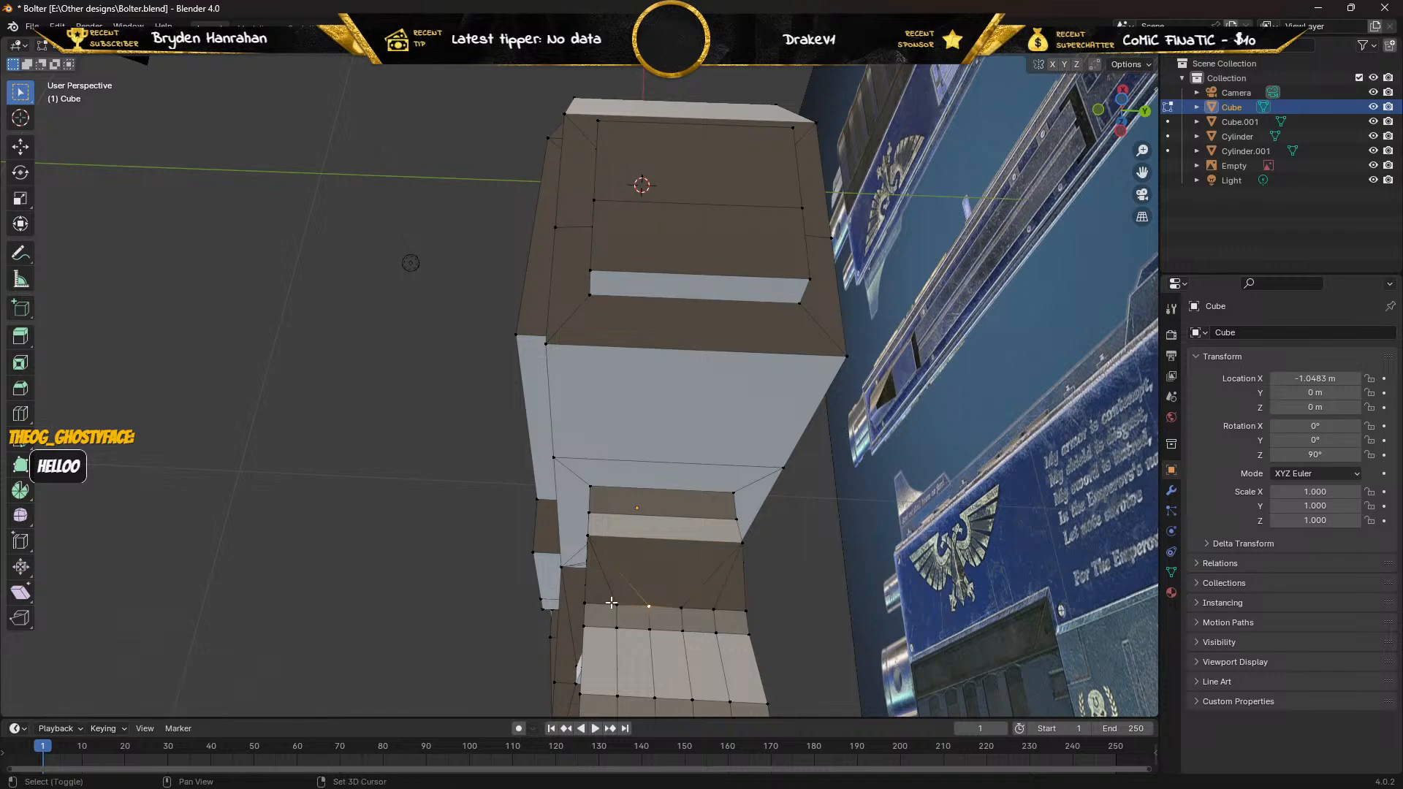
shift+click(617, 603)
shift+click(585, 602)
key(m)
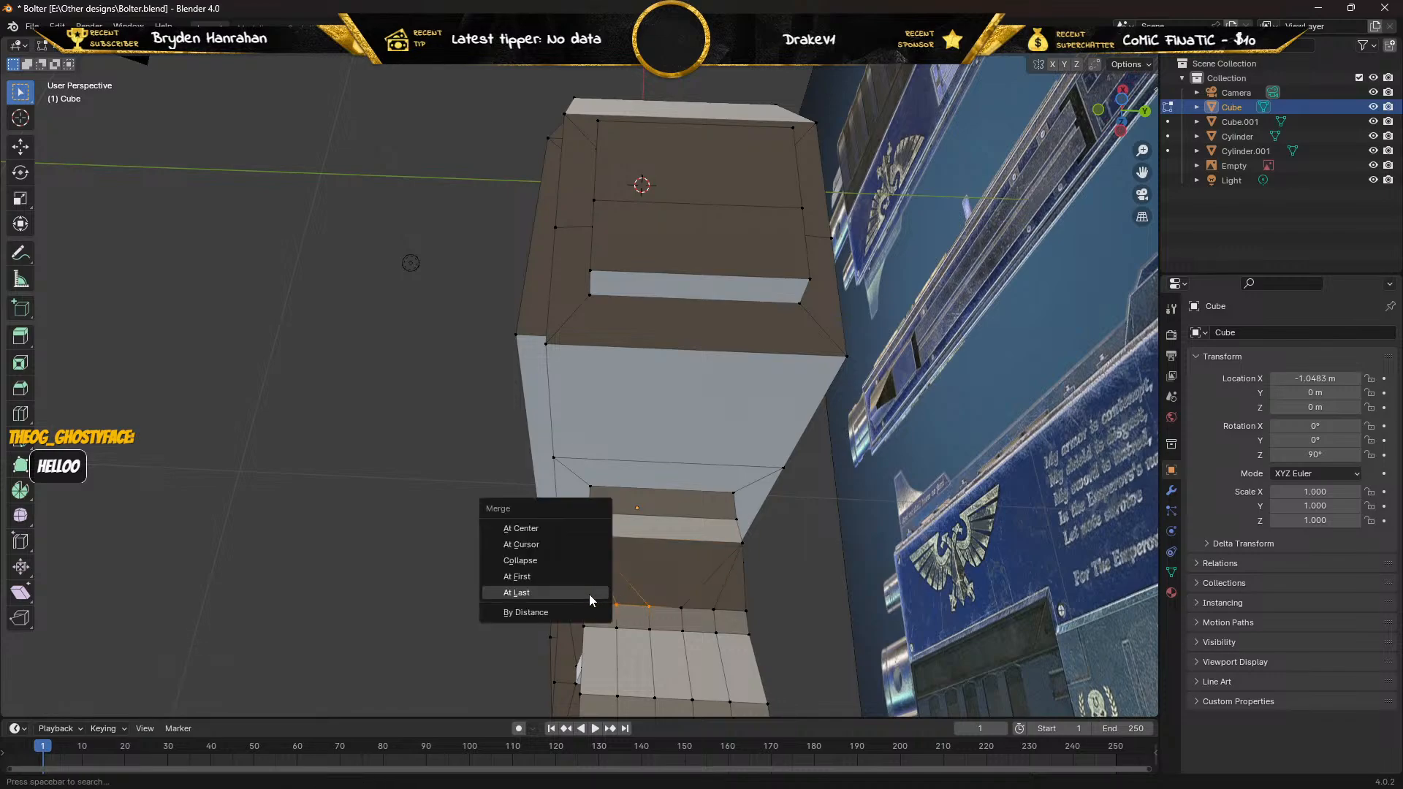
click(589, 594)
shift+click(680, 606)
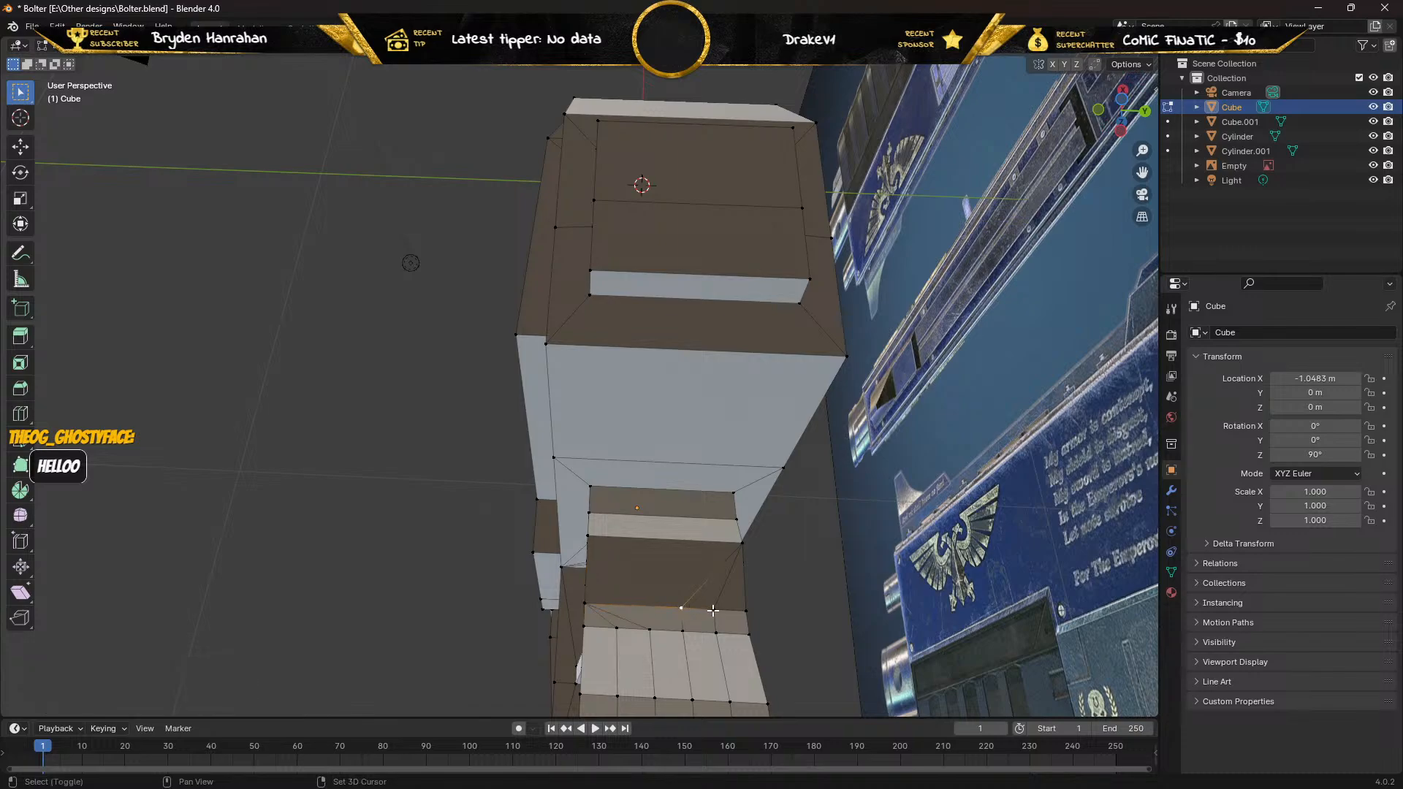
shift+click(713, 610)
shift+click(745, 610)
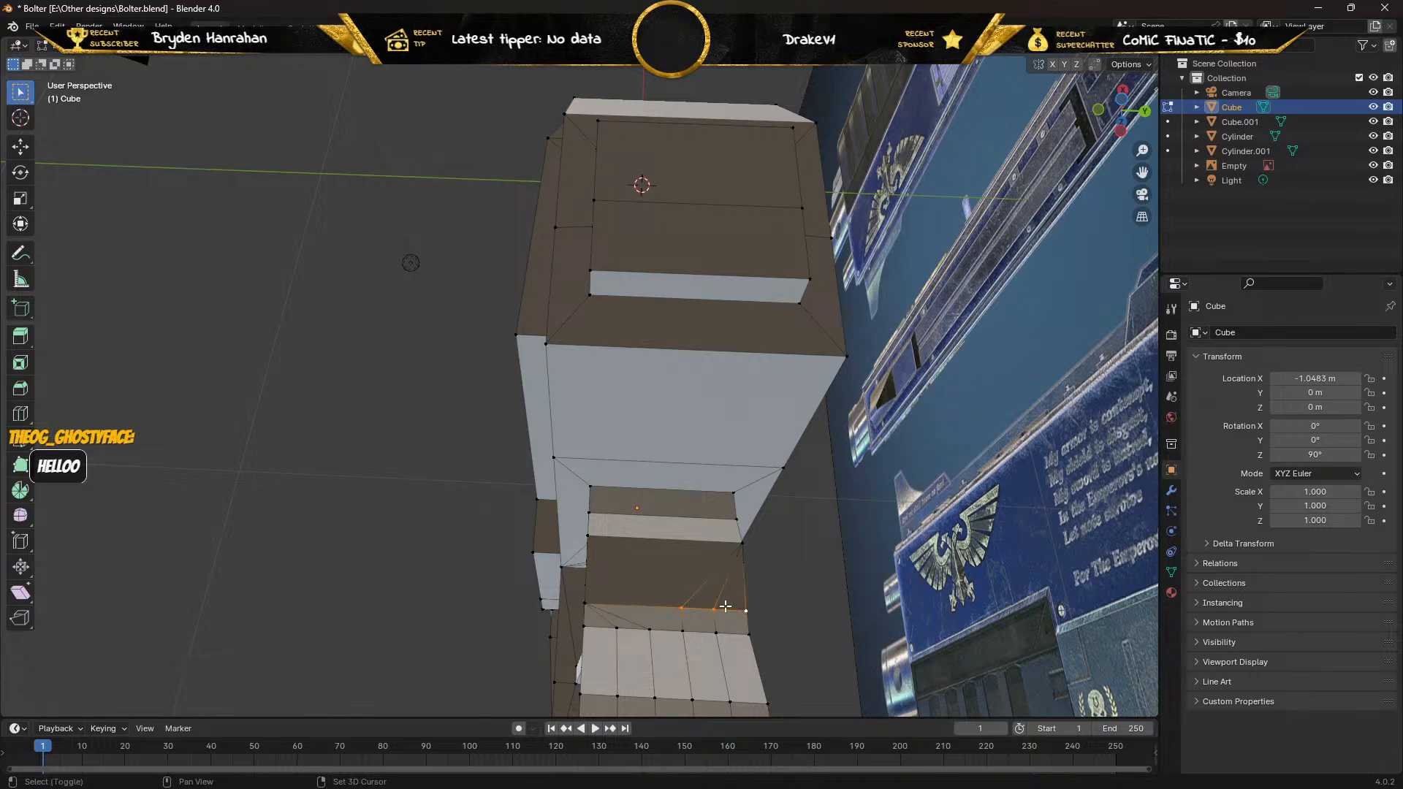
key(m)
click(642, 594)
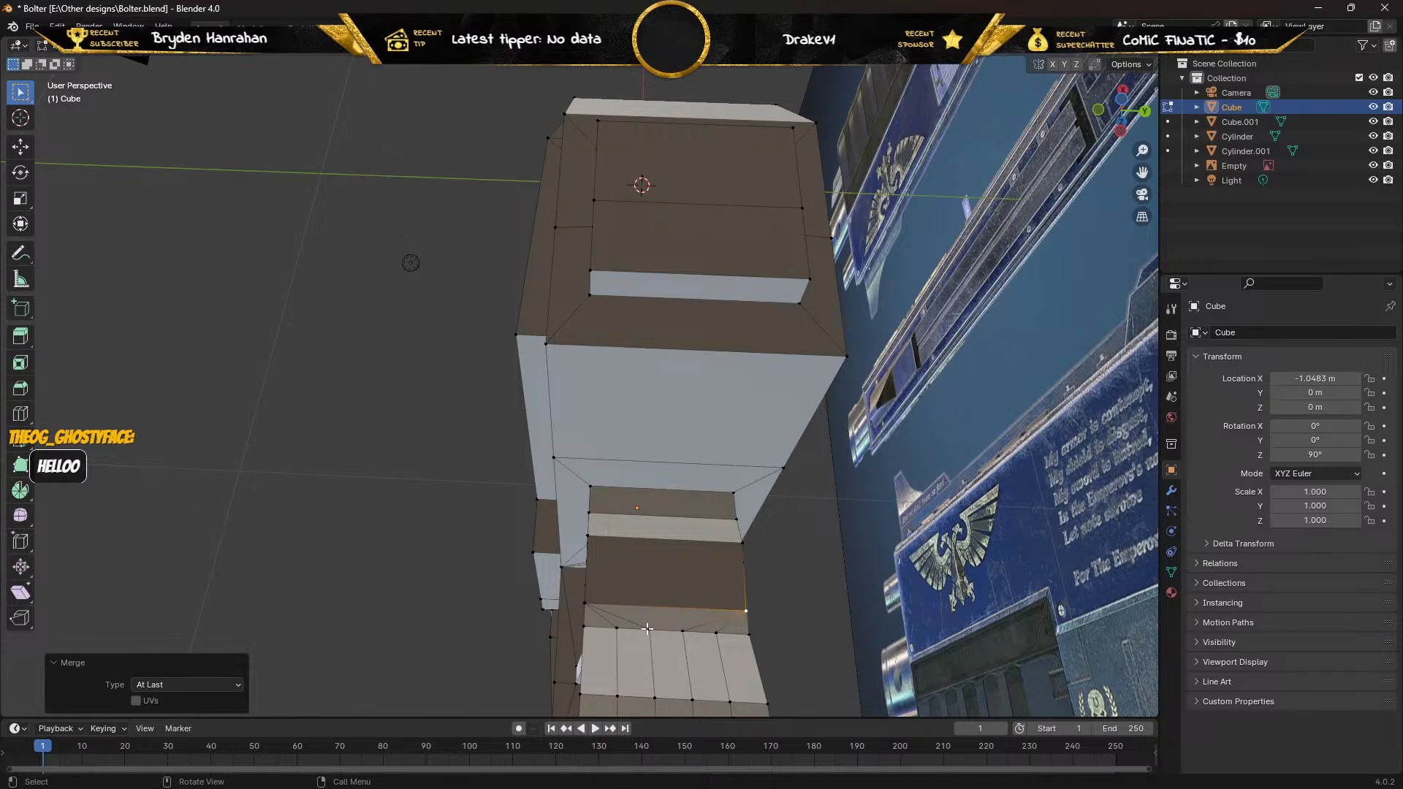
Merge the middle vertices between the narrow section's thin tan strip and light panel into the edge's two corners with At Last.
click(649, 628)
shift+click(616, 629)
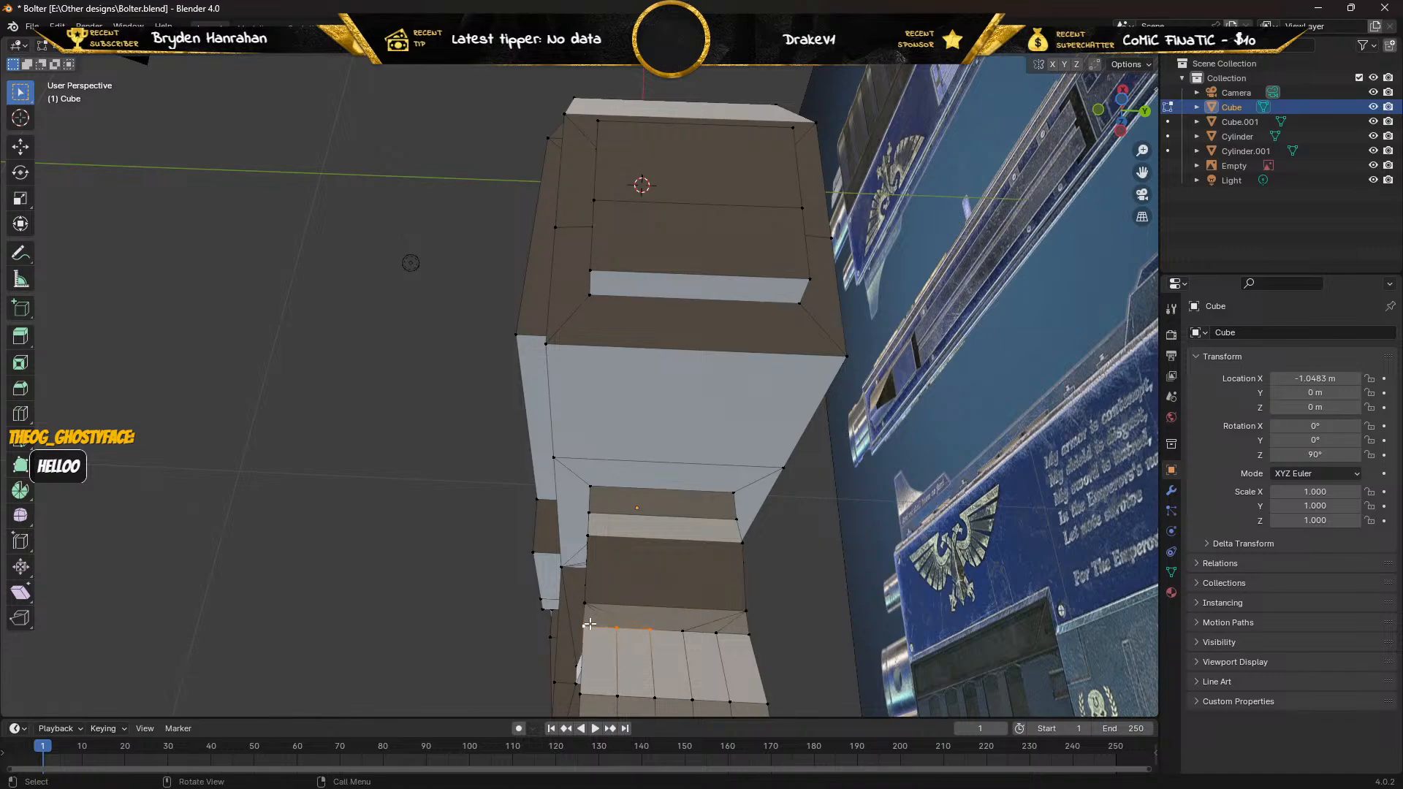
key(m)
click(590, 623)
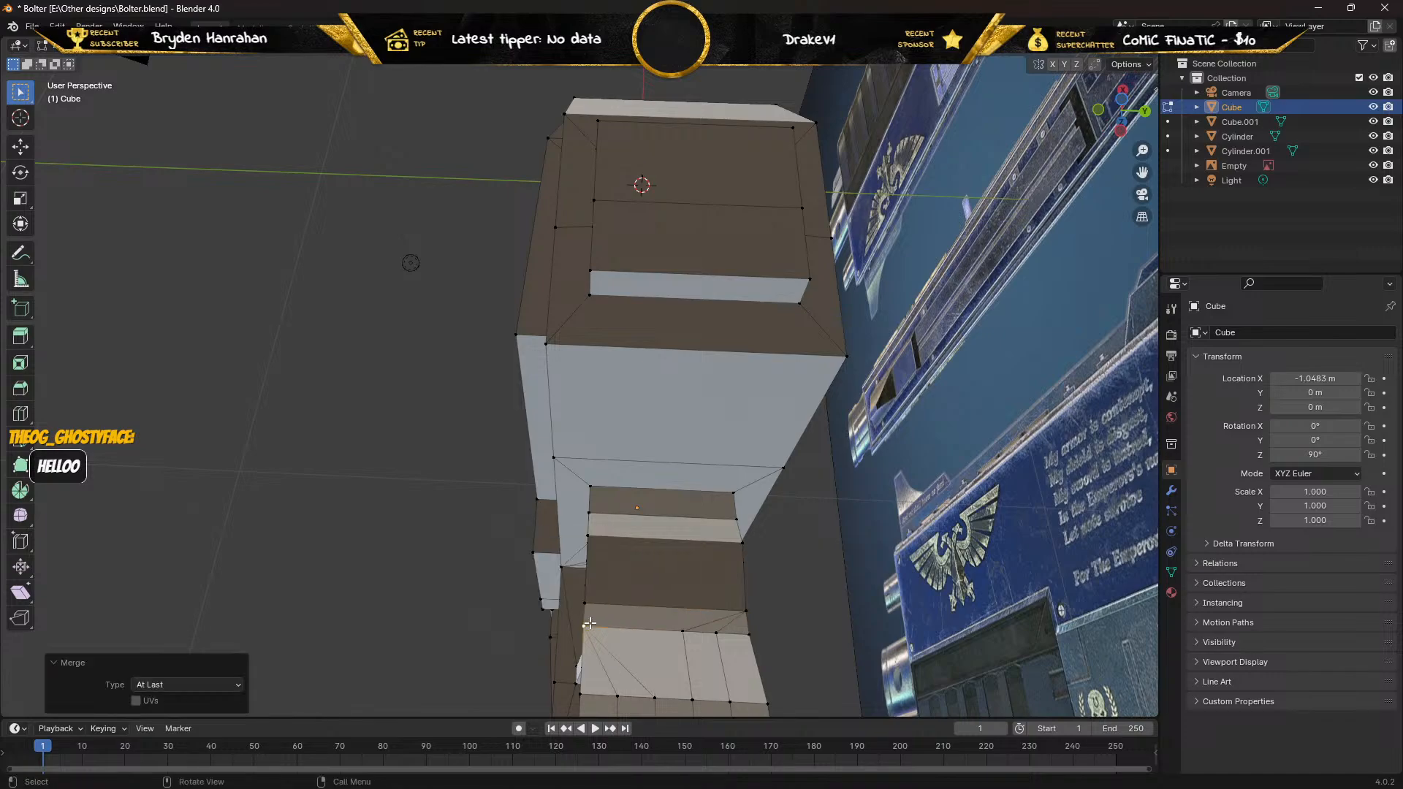
shift+click(682, 630)
shift+click(716, 632)
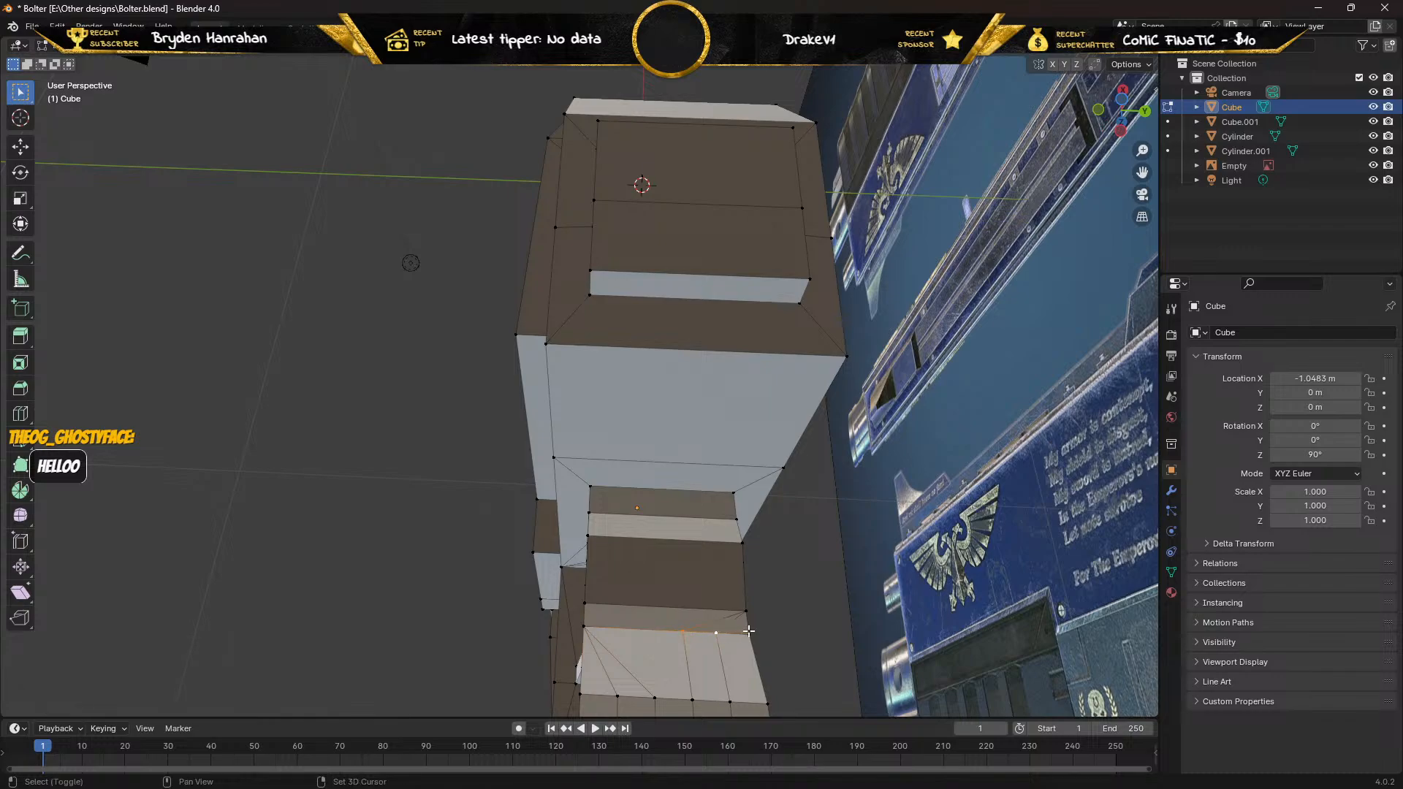
shift+click(748, 632)
key(m)
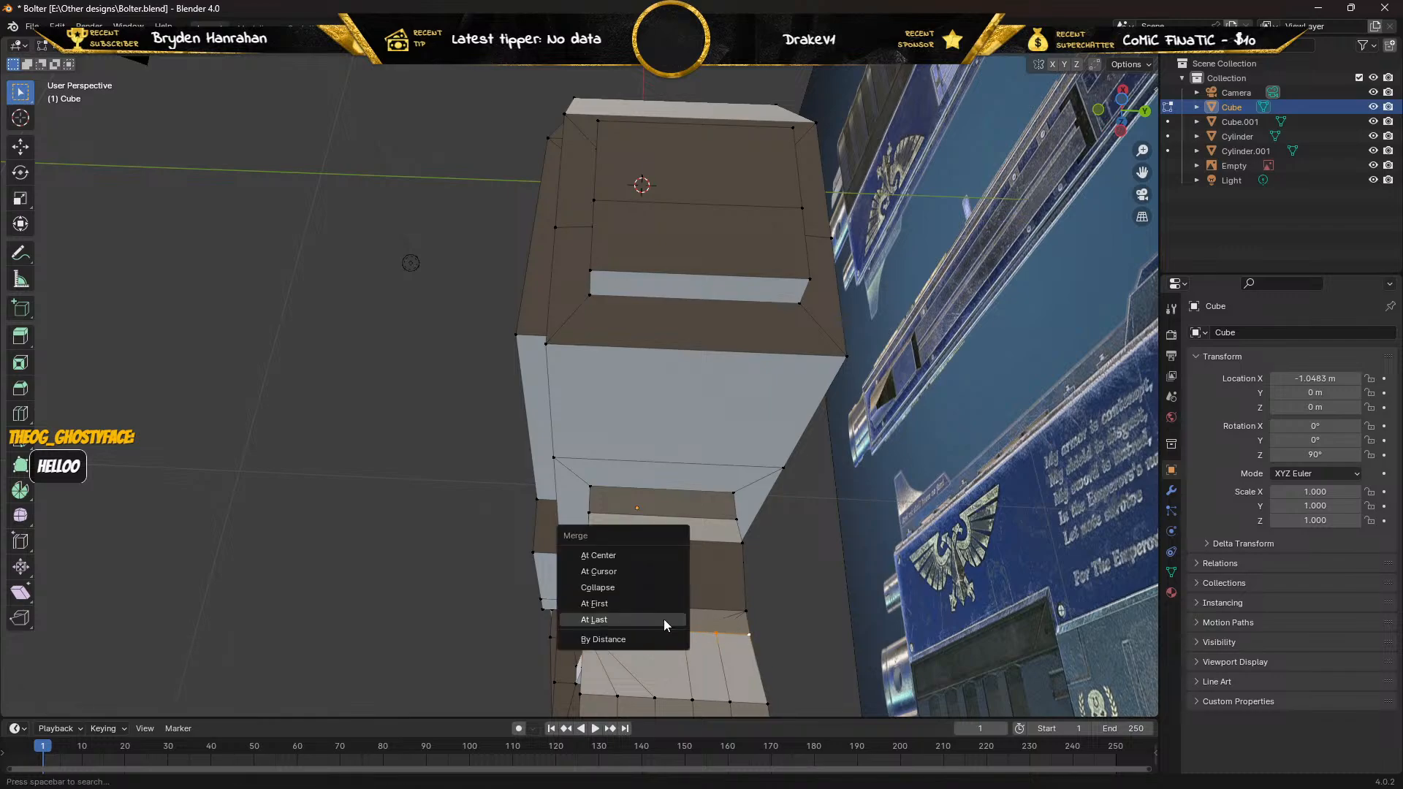
click(659, 620)
Merge the middle vertices along the lower edge of the narrow section's light panel into its two end vertices with At Last.
click(655, 698)
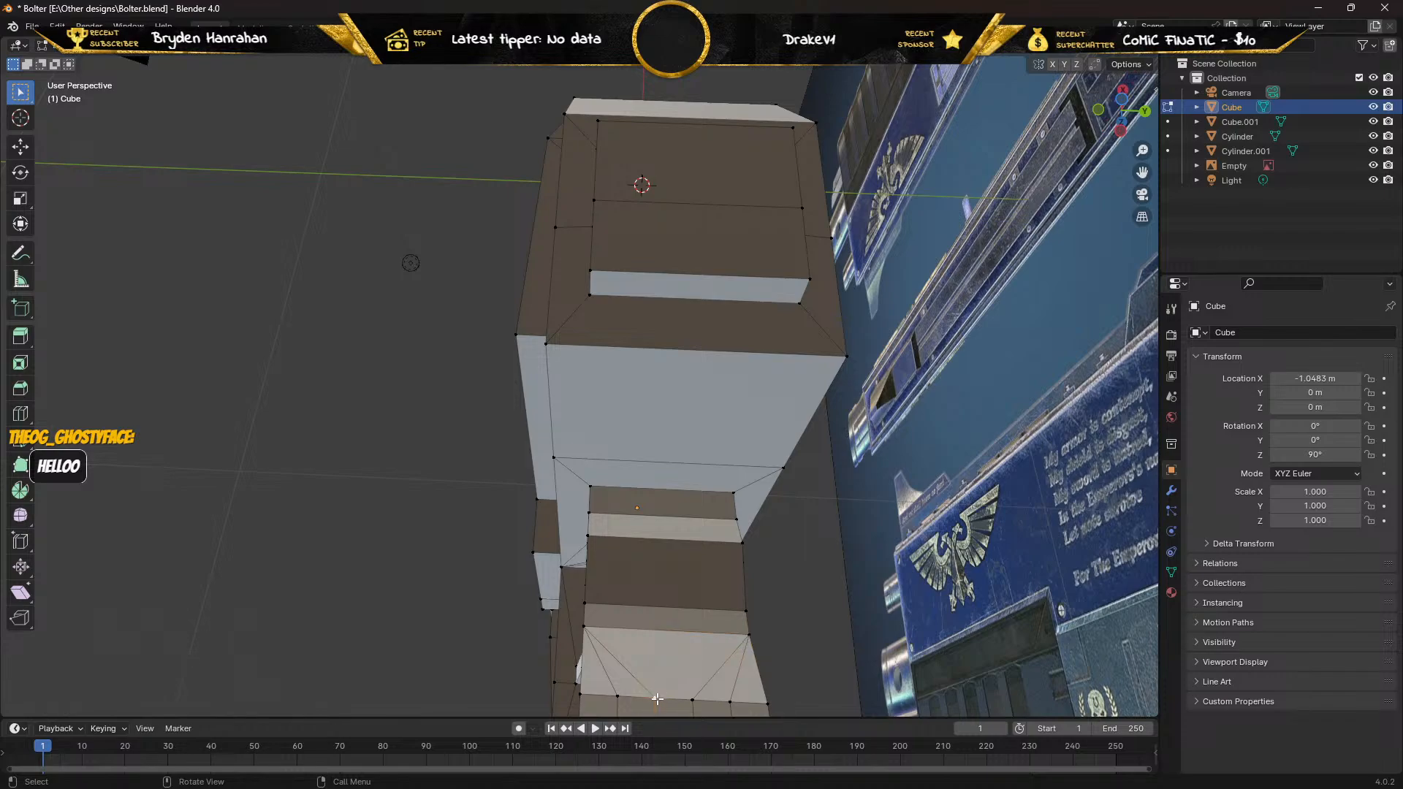
shift+click(619, 696)
shift+click(581, 695)
key(m)
click(584, 687)
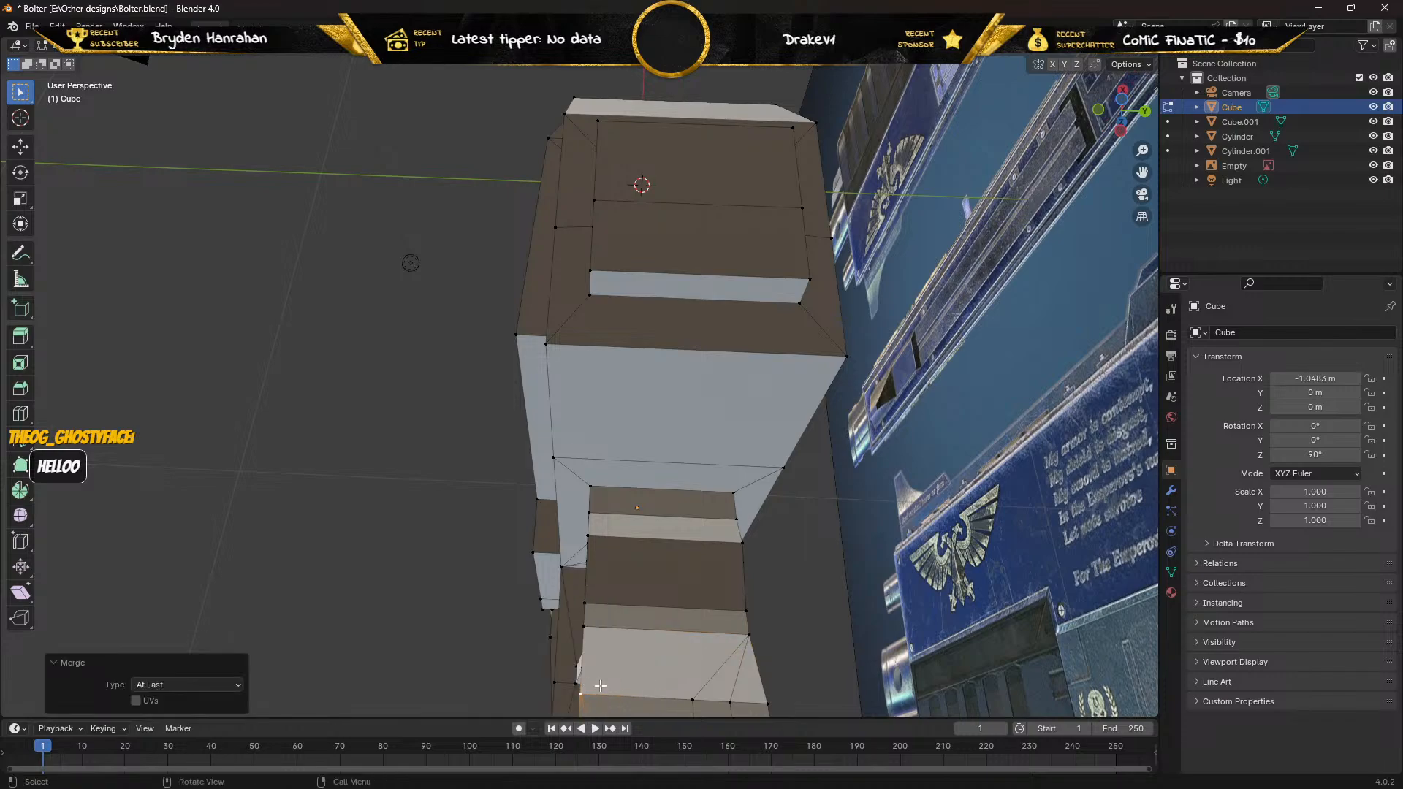
shift+click(692, 699)
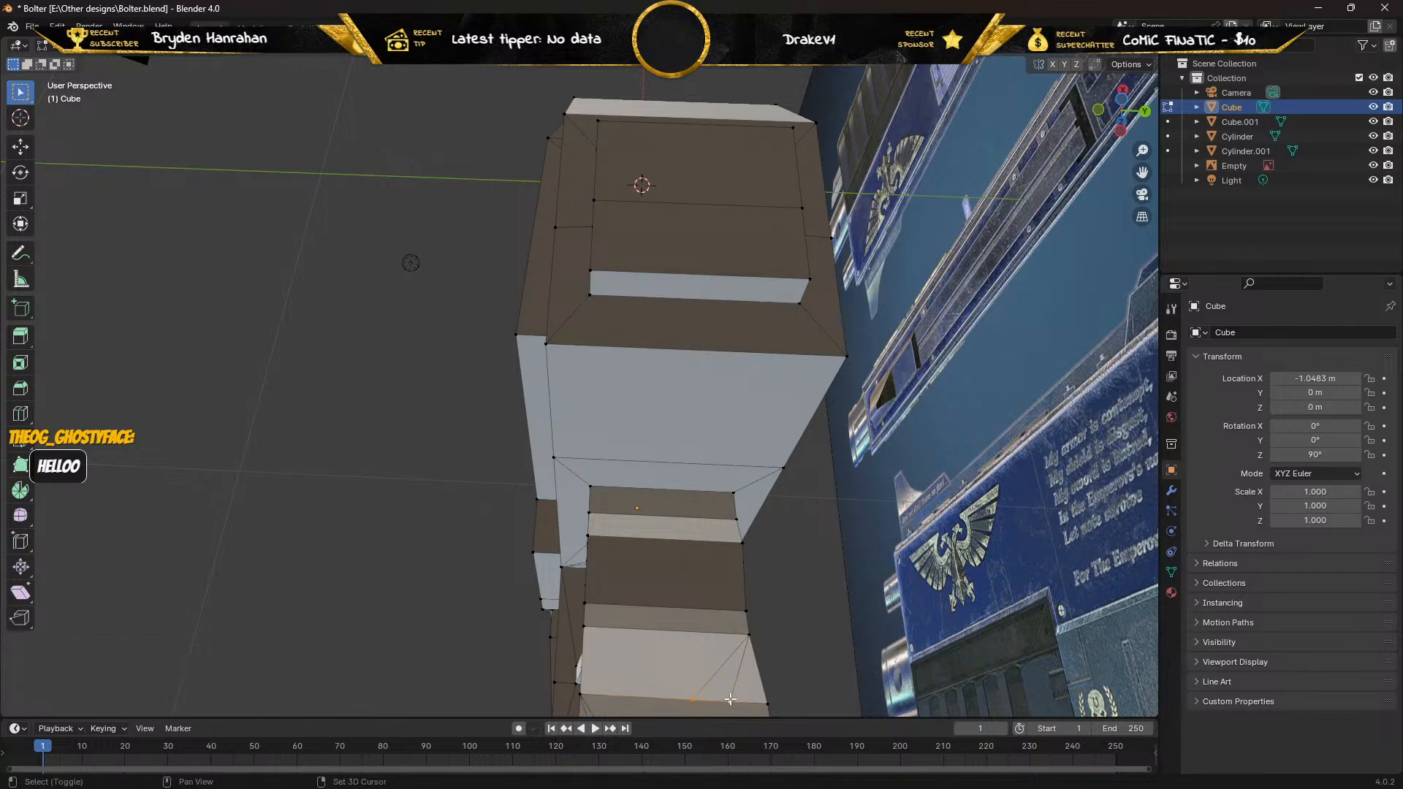
shift+click(767, 704)
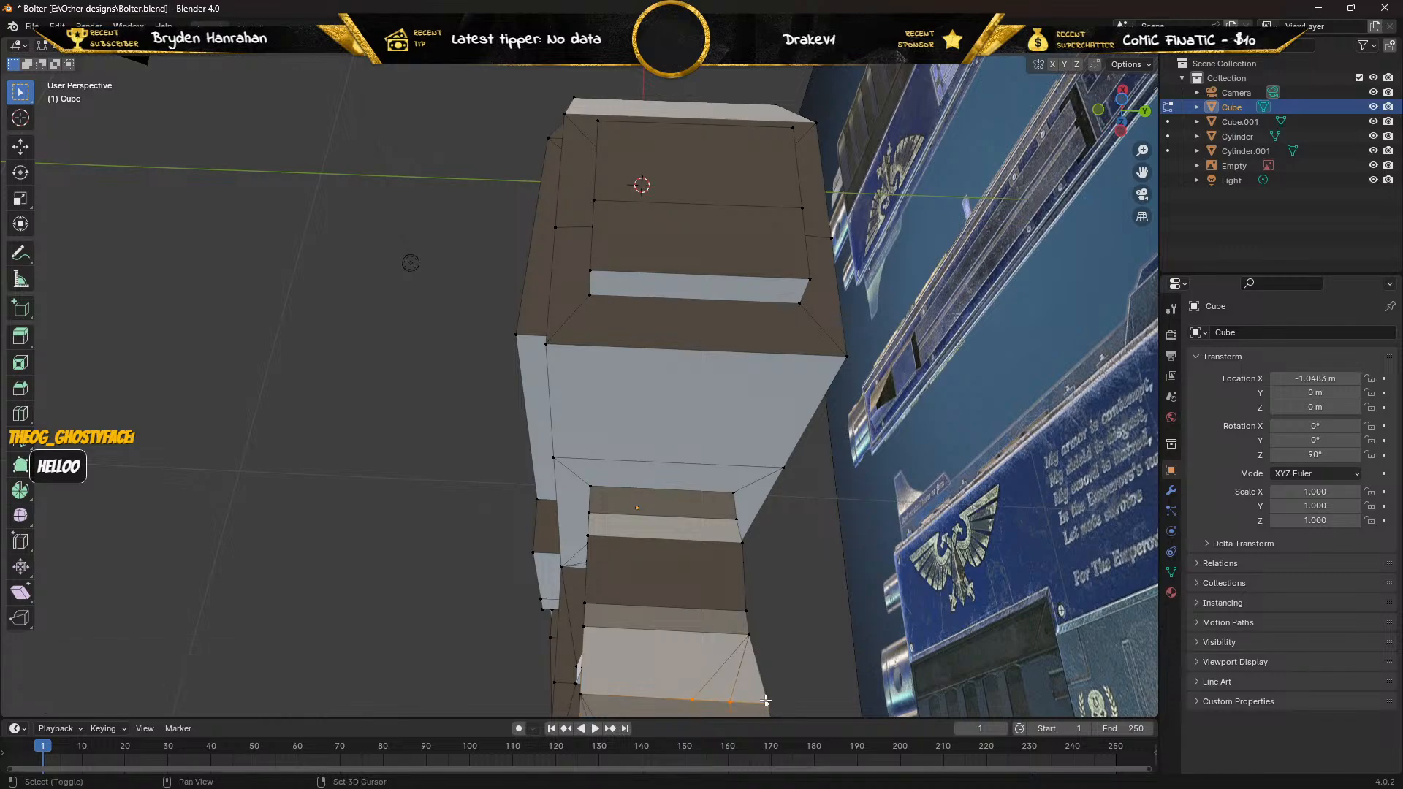
key(m)
click(646, 670)
Merge the middle vertices on the edge dividing the two tan faces below the light panel into its two ends with At Last.
middle_drag(646, 669, 640, 641)
click(631, 618)
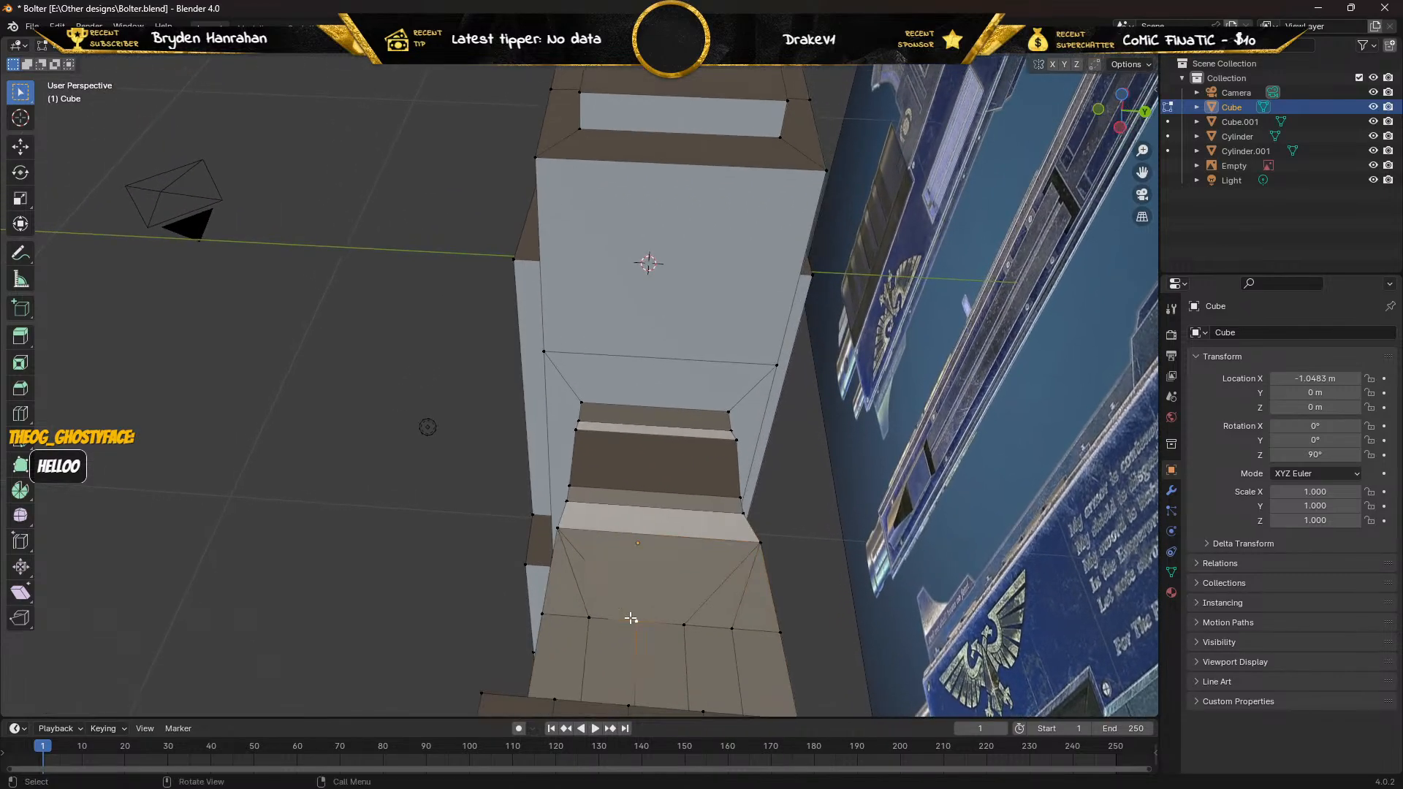
shift+click(589, 617)
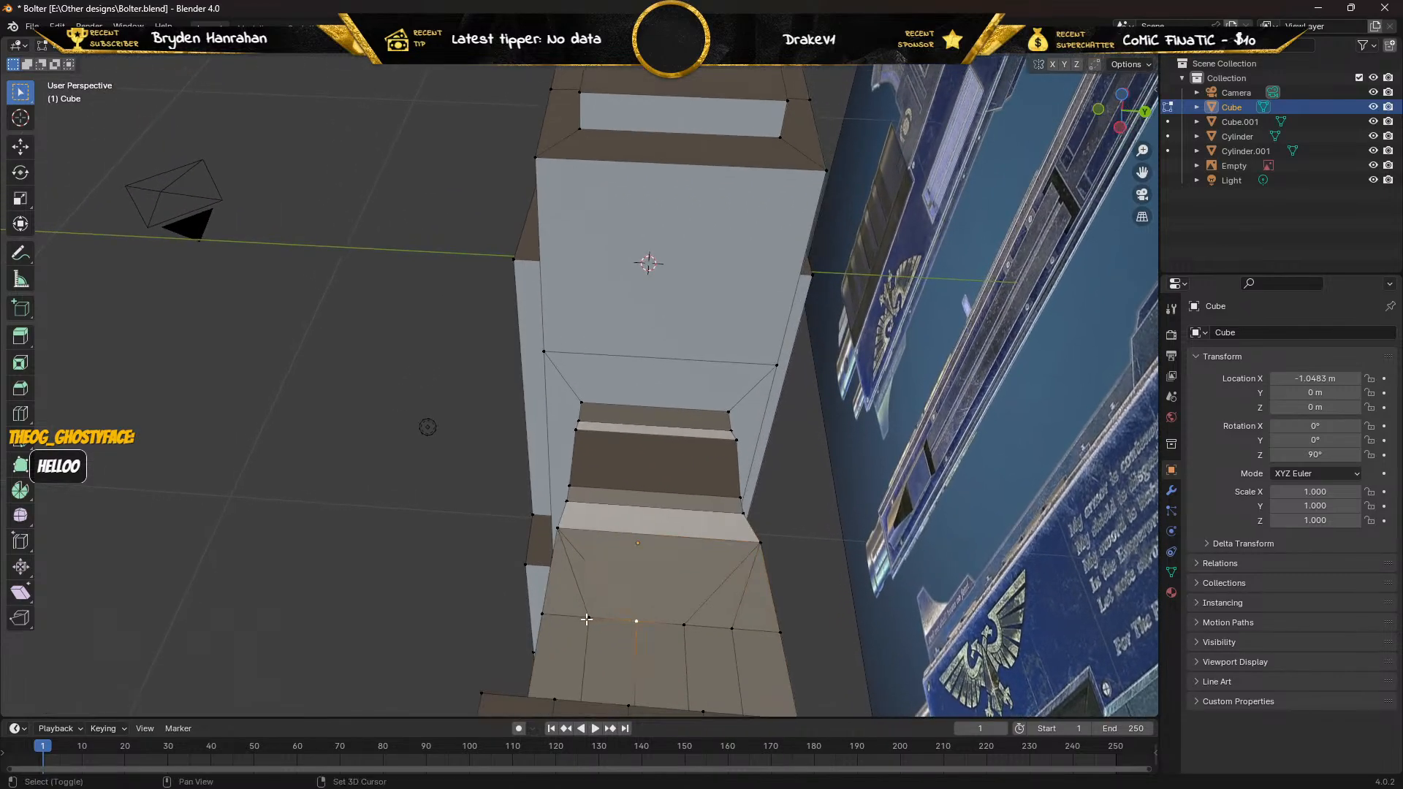
key(m)
click(548, 615)
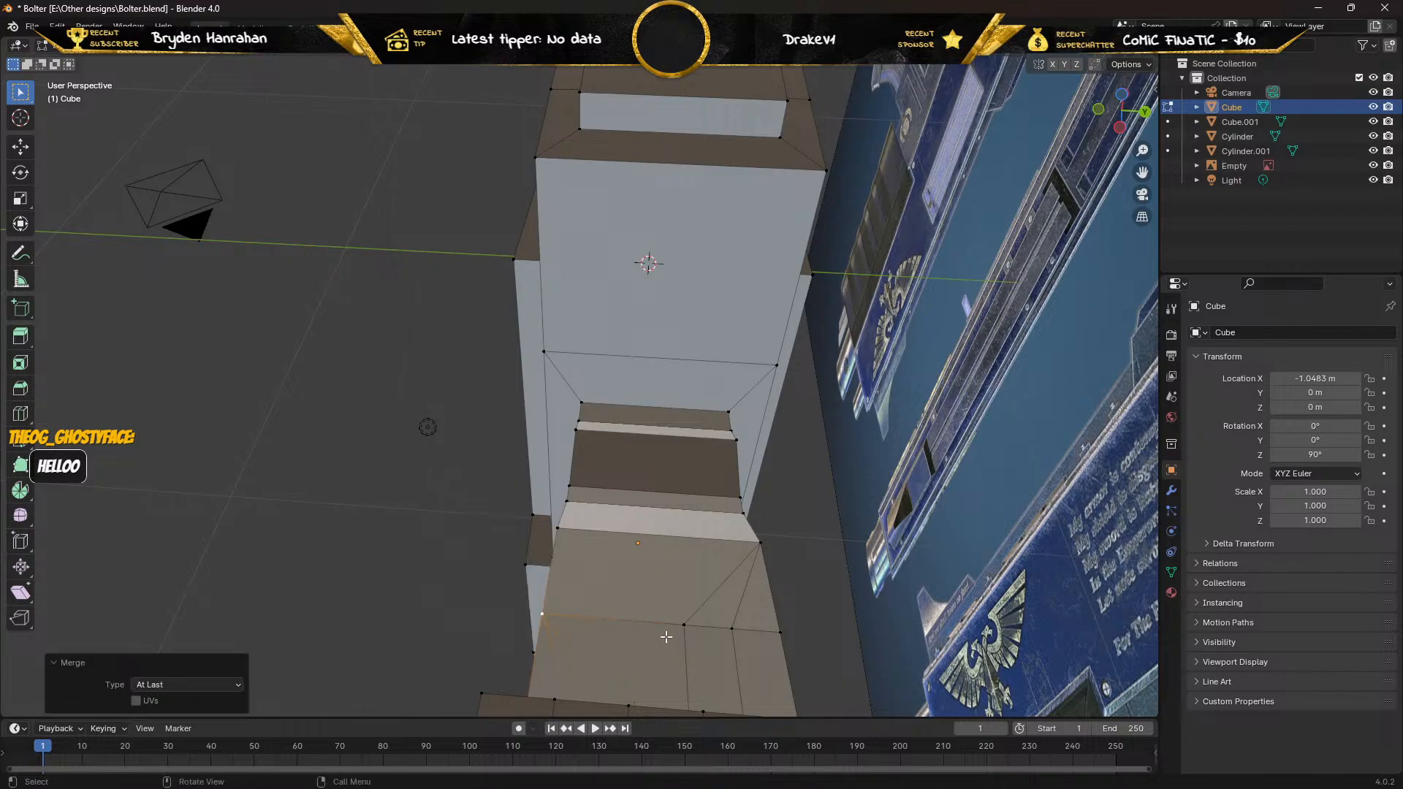
shift+click(684, 626)
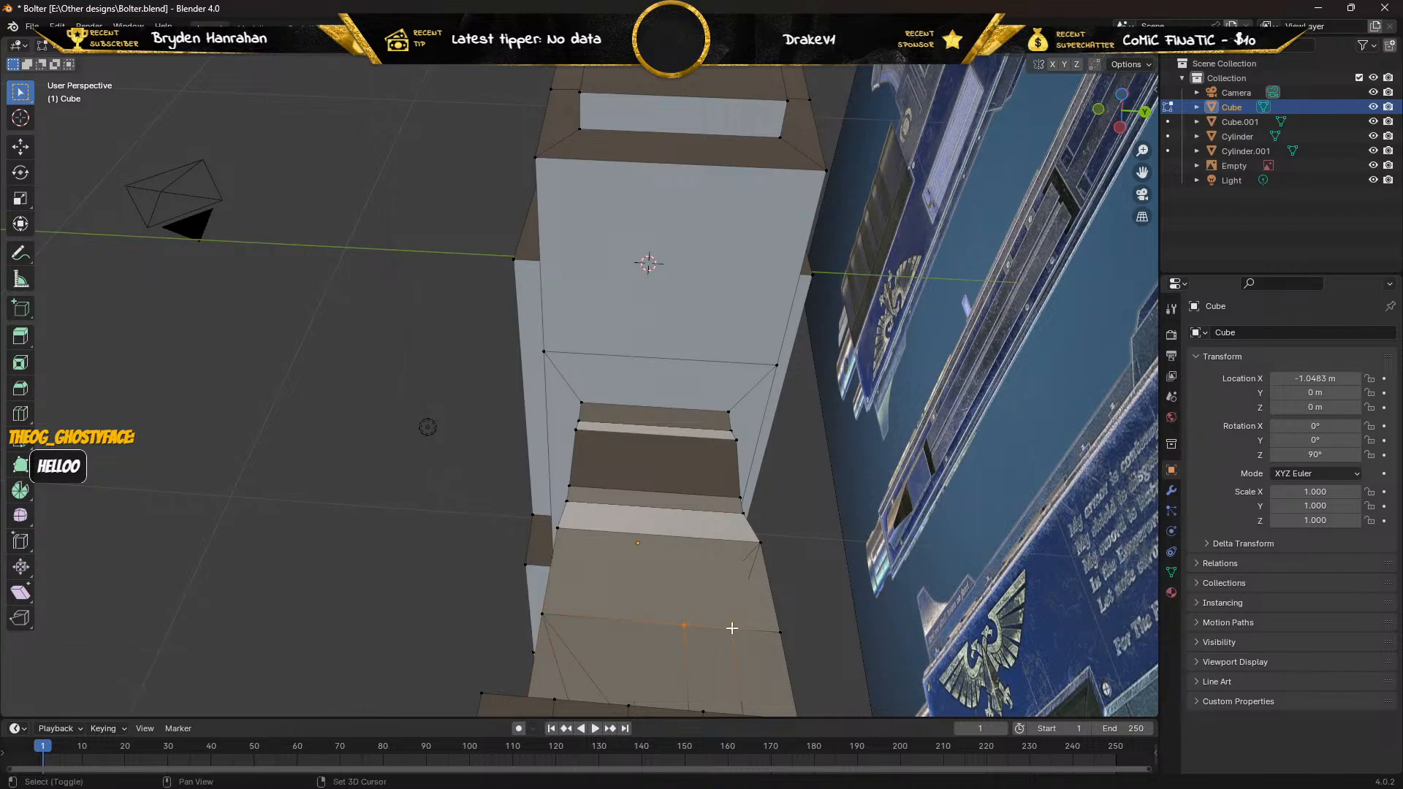
shift+click(780, 632)
key(m)
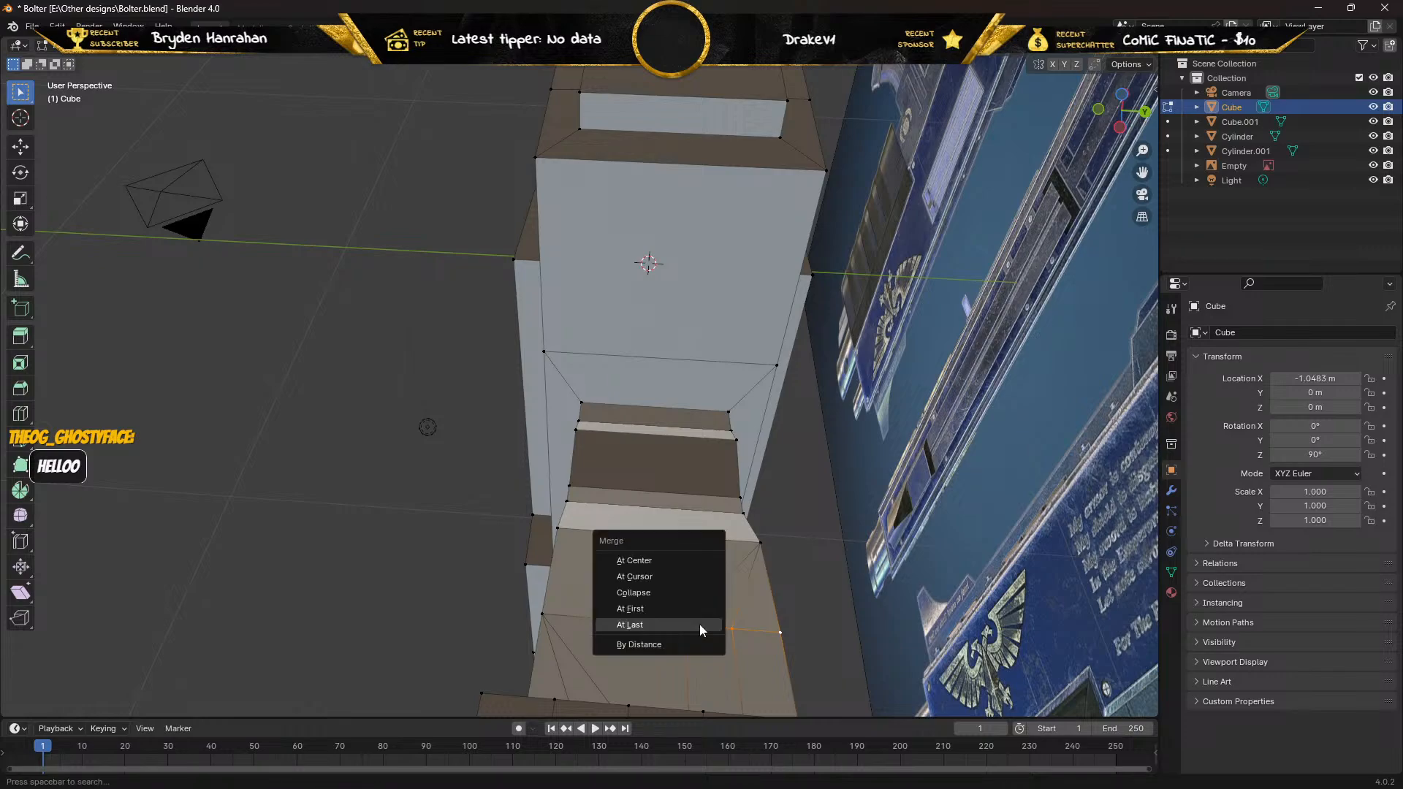
click(685, 624)
Merge the middle vertices on the narrow section's last edge, where it meets the wider block, into its two corners with At Last.
middle_drag(652, 639, 576, 520)
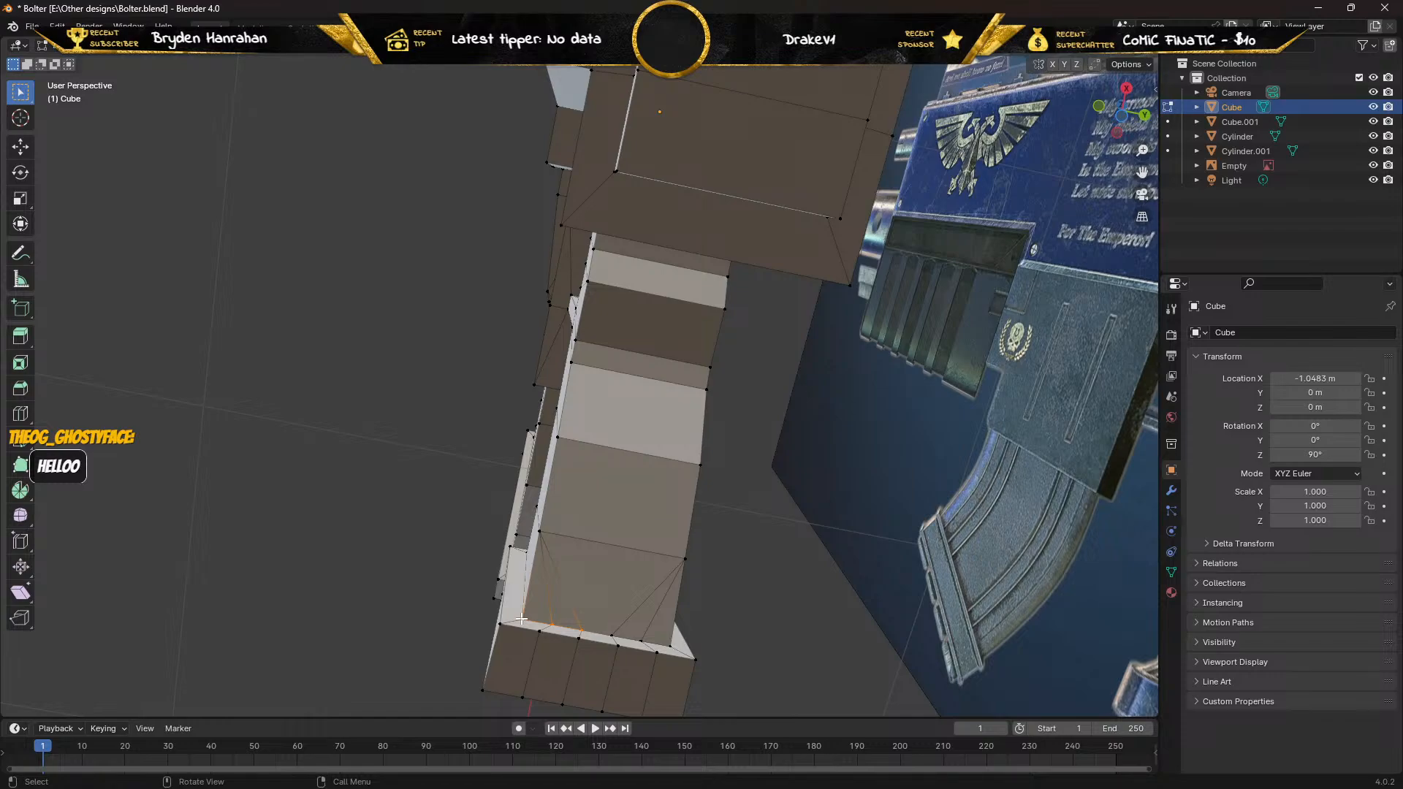
key(m)
click(521, 619)
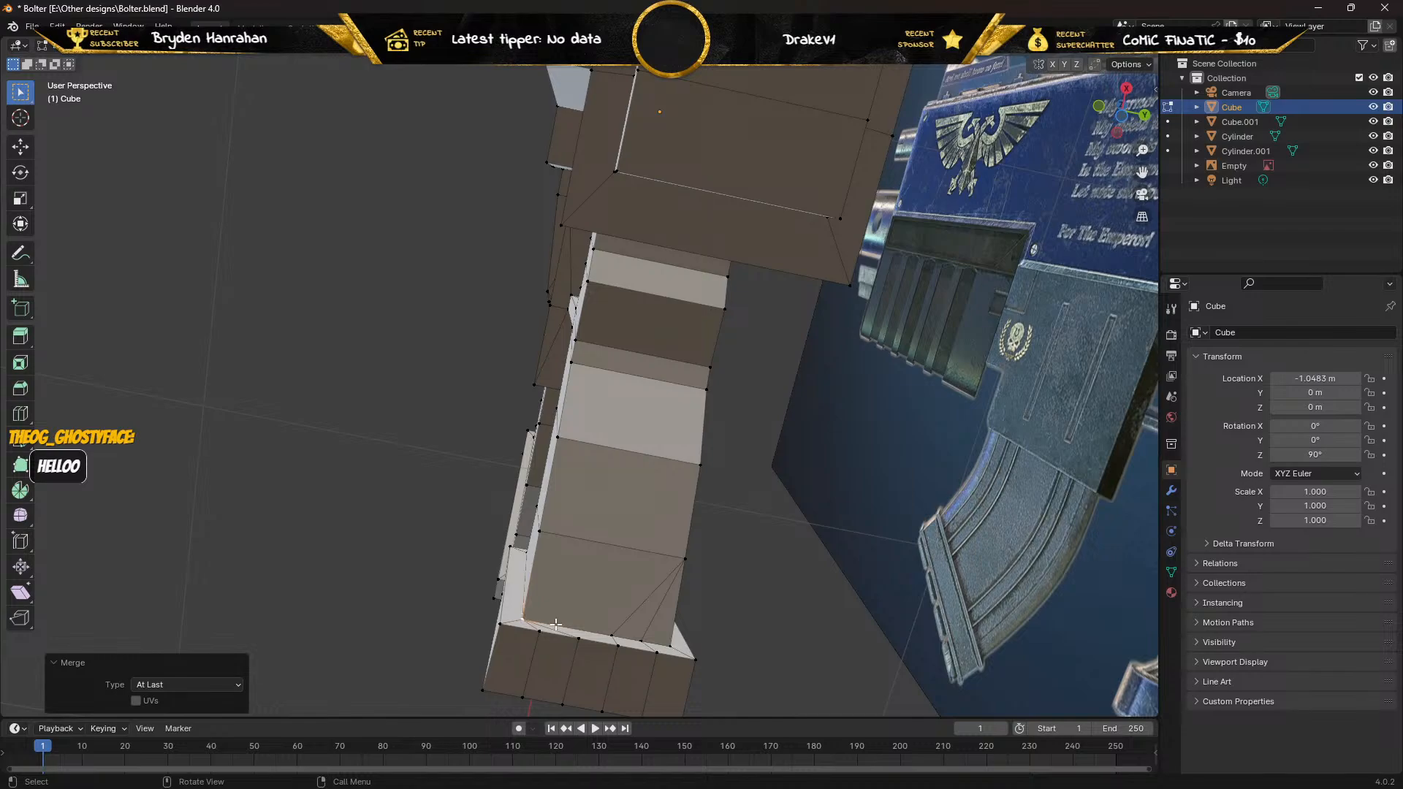
shift+click(614, 634)
shift+click(642, 640)
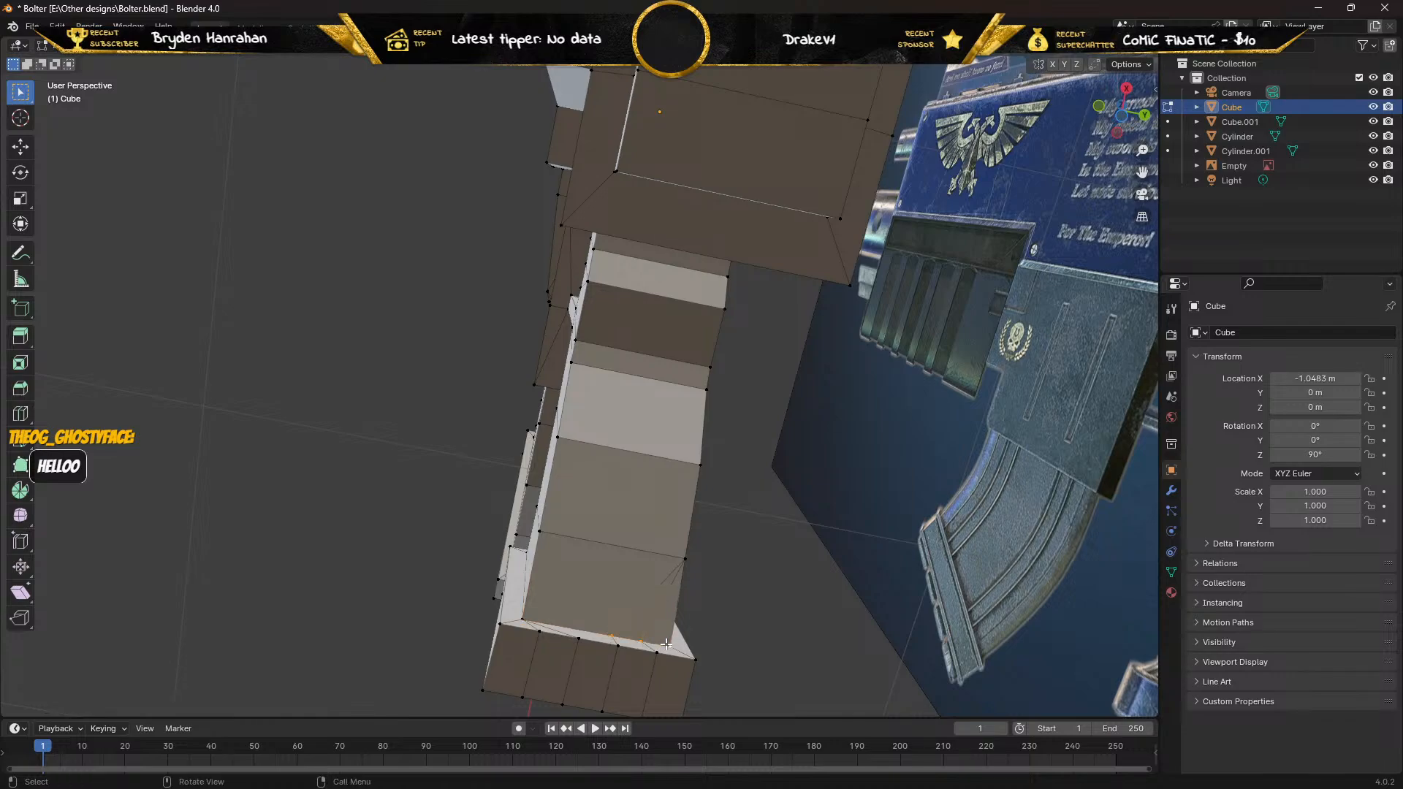
key(m)
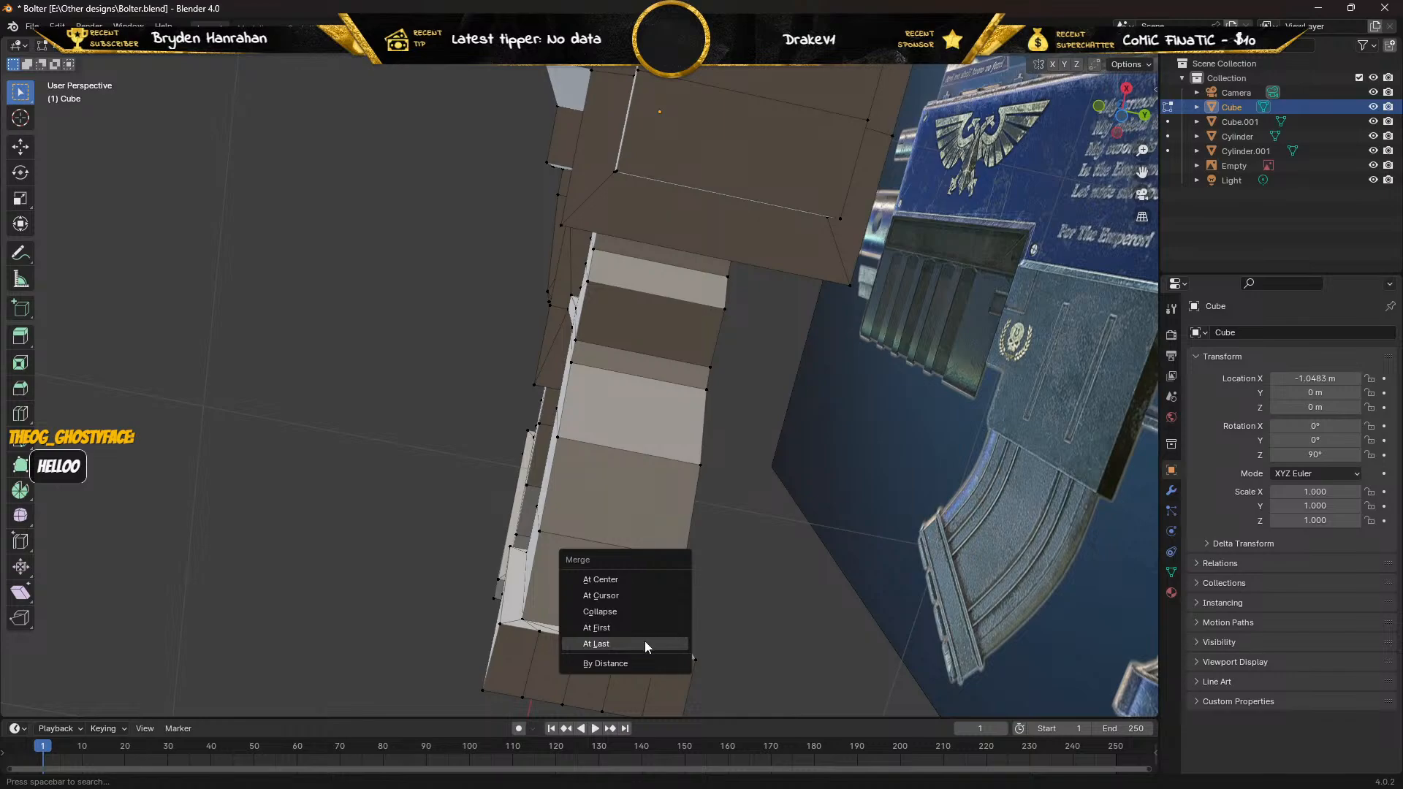
click(644, 642)
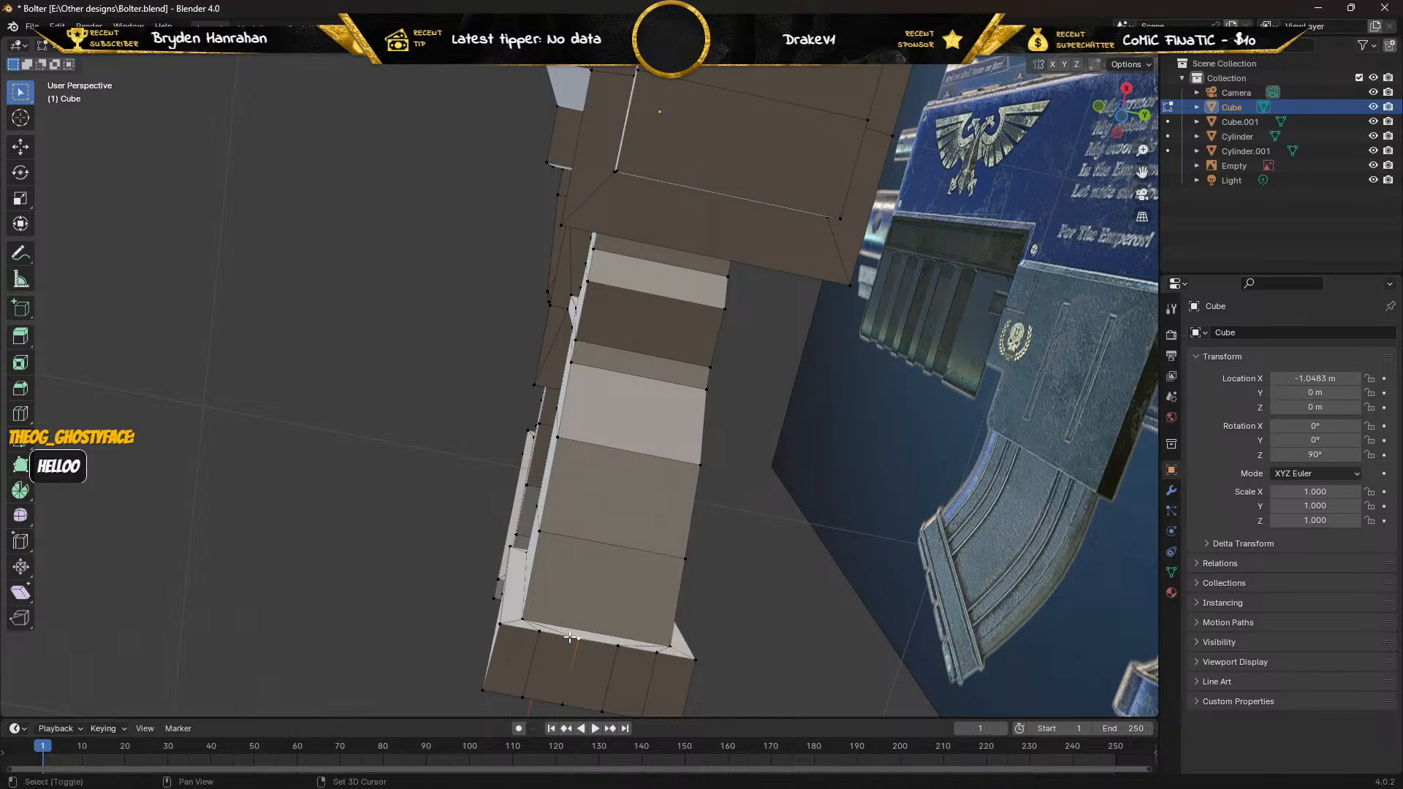
Merge the middle vertices on the wider block's first brown edge, beside the narrow section, into the block's two corners with At Last.
shift+click(539, 631)
key(m)
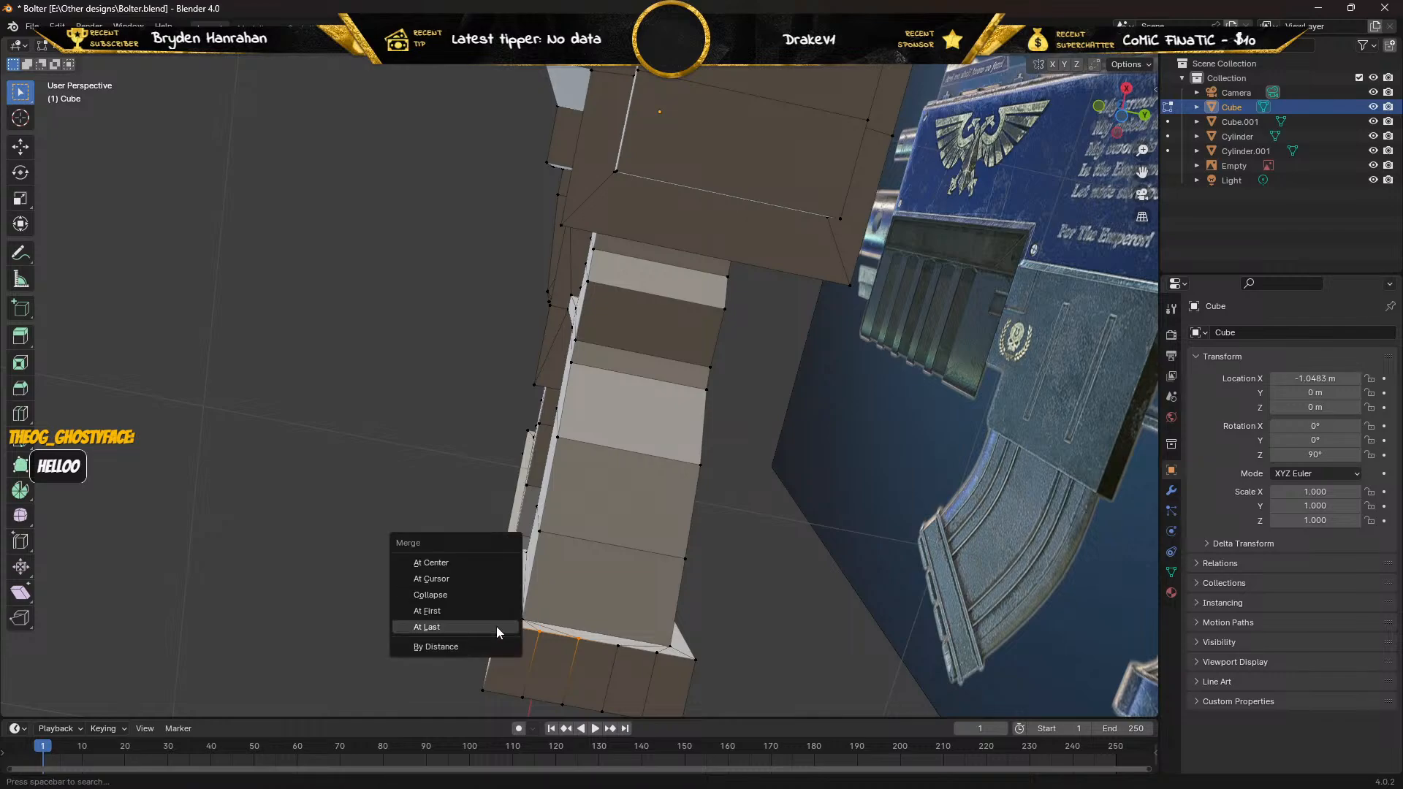
click(497, 626)
click(616, 646)
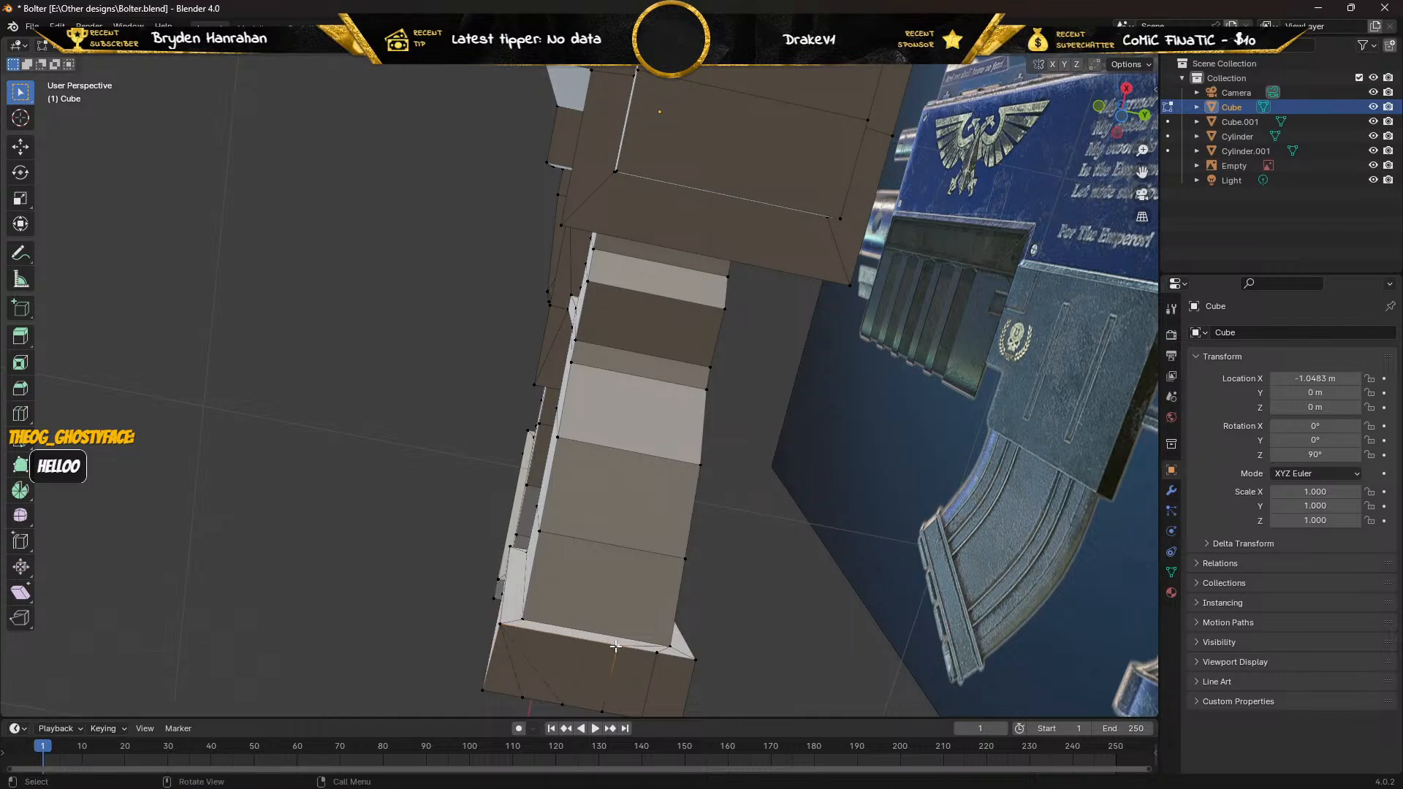
shift+click(656, 651)
shift+click(694, 659)
key(m)
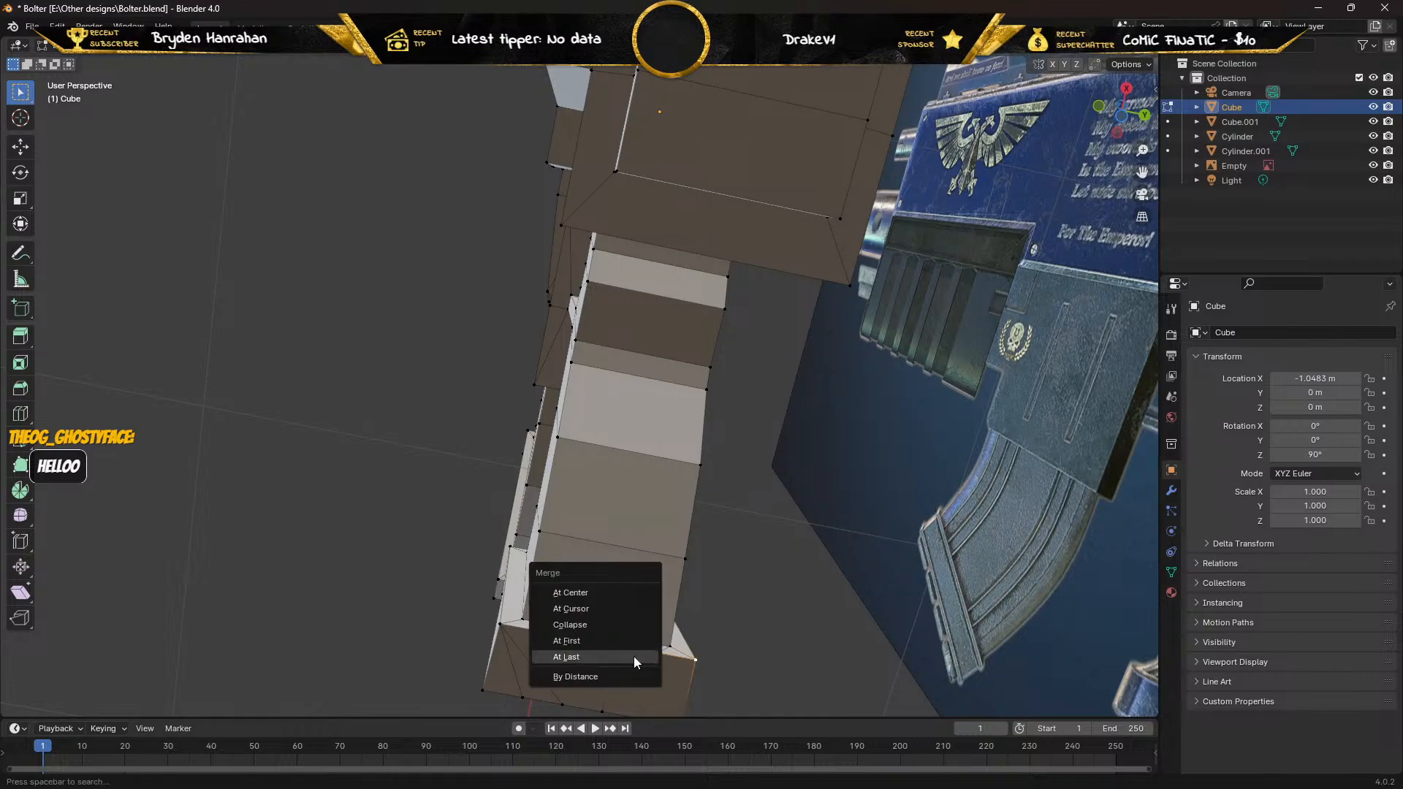
click(634, 657)
Merge the middle vertices between the wider block's brown face and large light face into the edge's two corners with At Last.
middle_drag(586, 670, 575, 611)
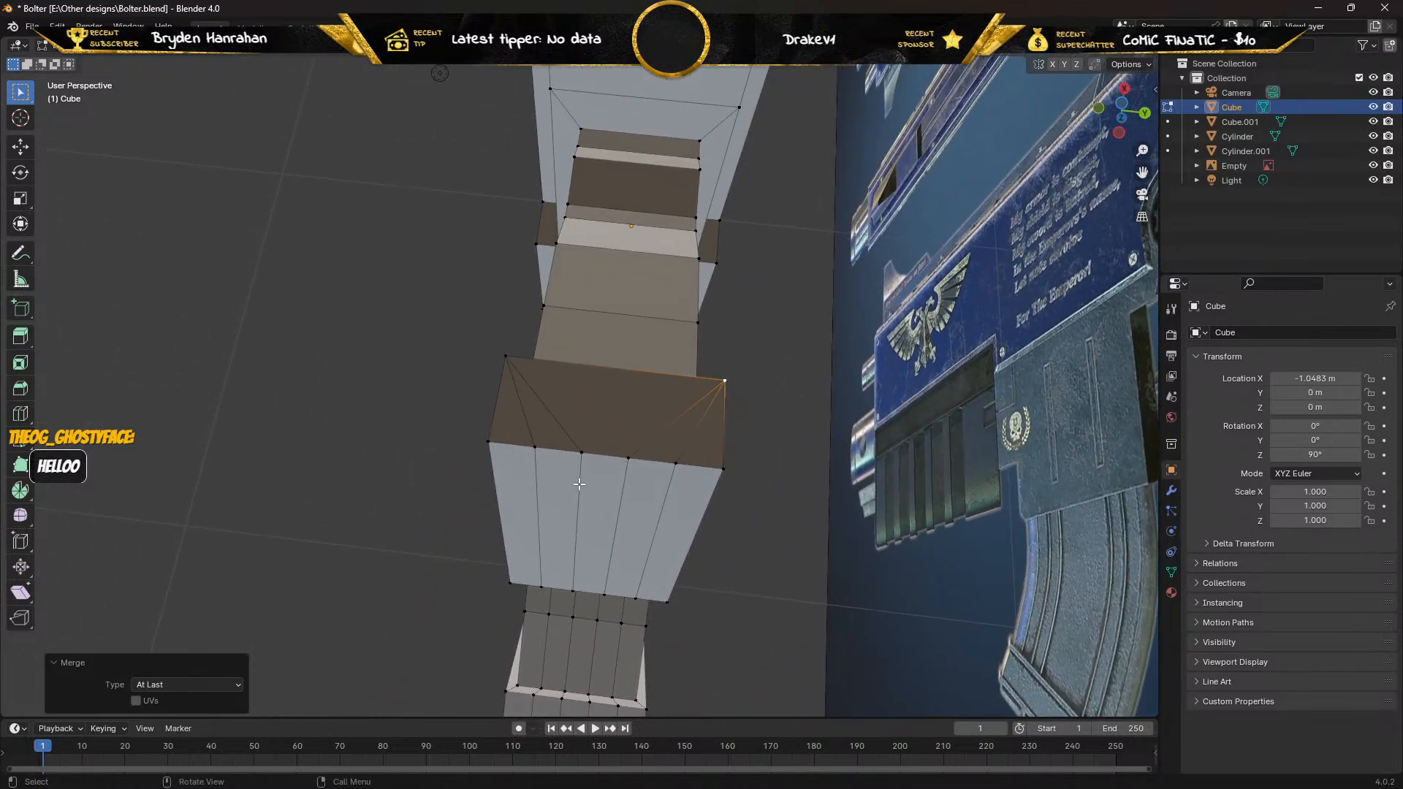
click(582, 452)
shift+click(536, 446)
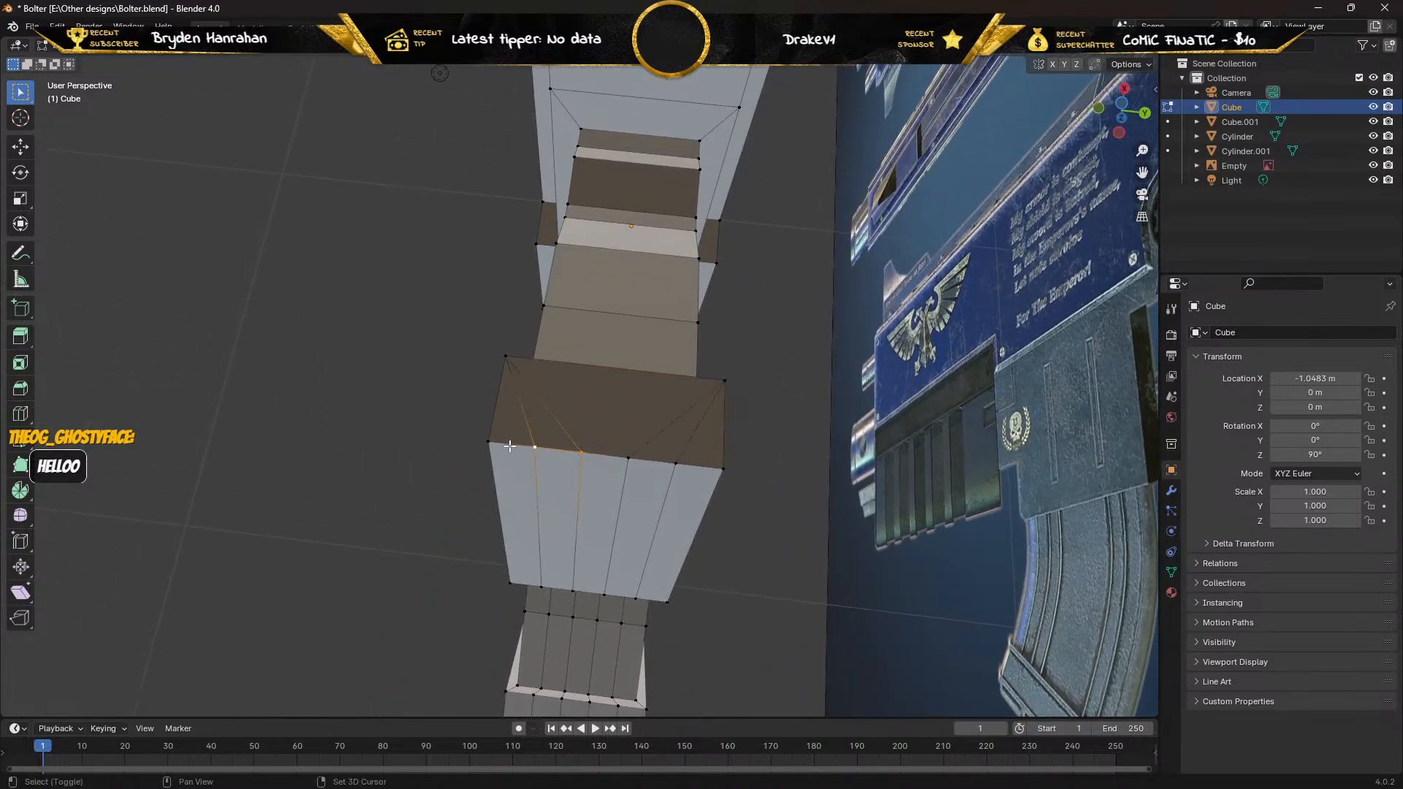
shift+click(490, 444)
key(m)
click(490, 445)
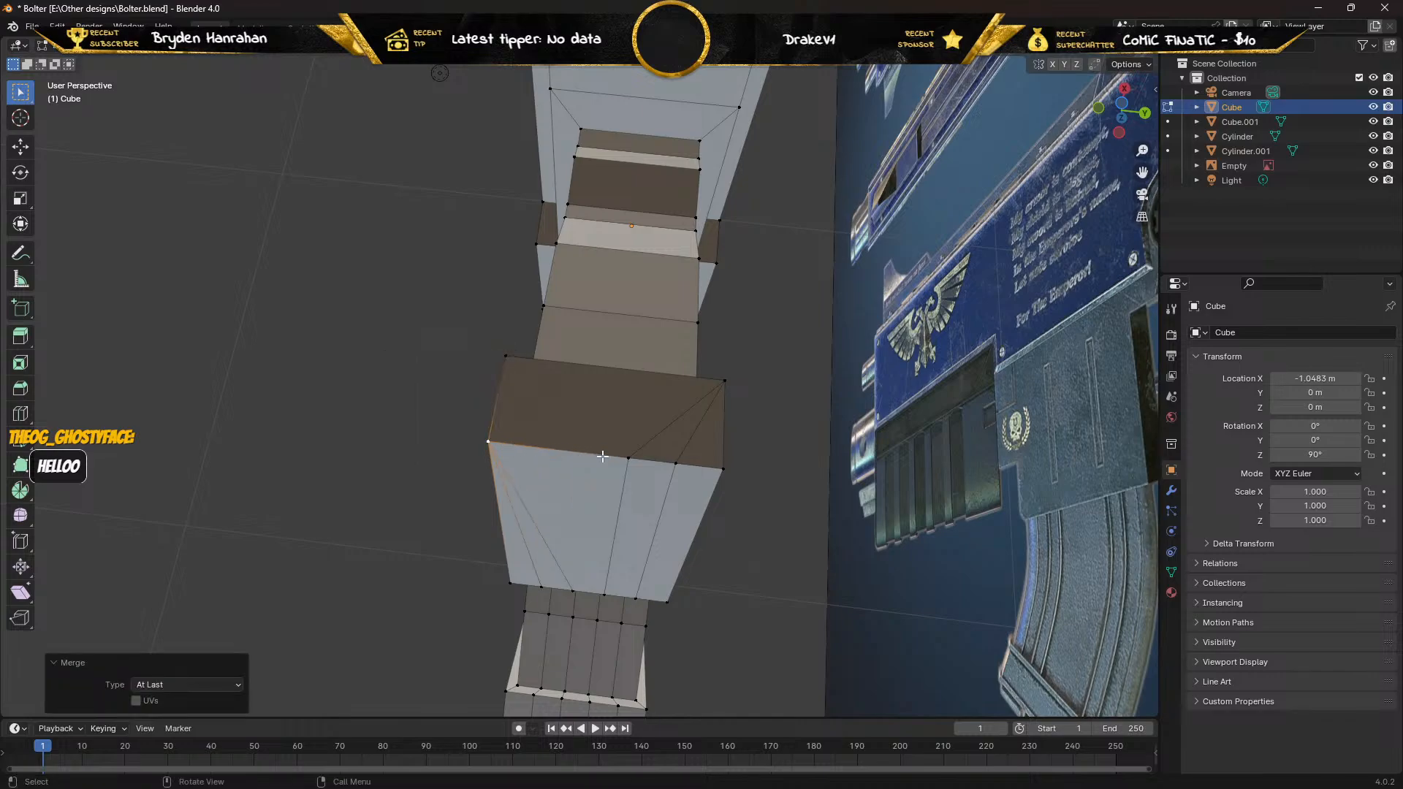
click(627, 458)
shift+click(676, 463)
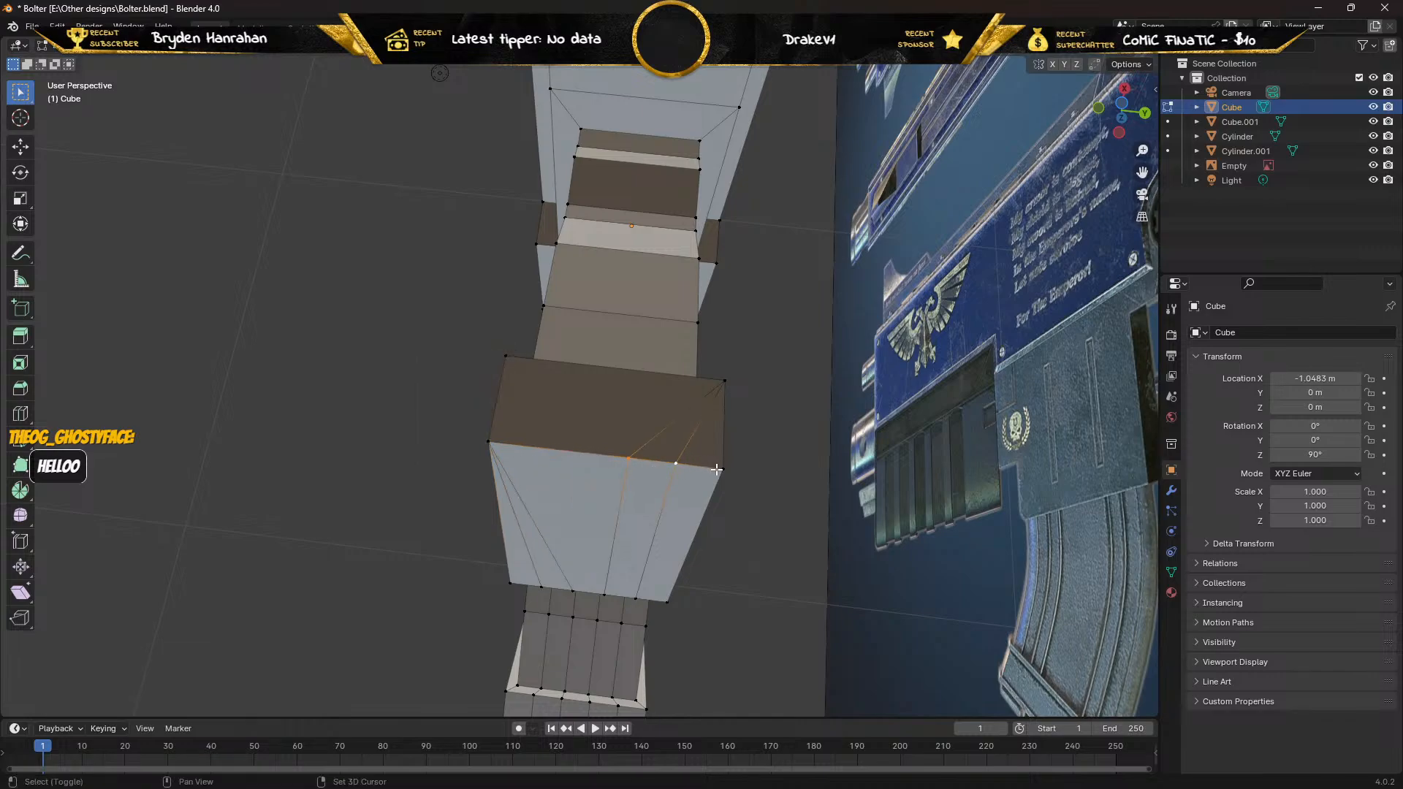
shift+click(719, 468)
key(m)
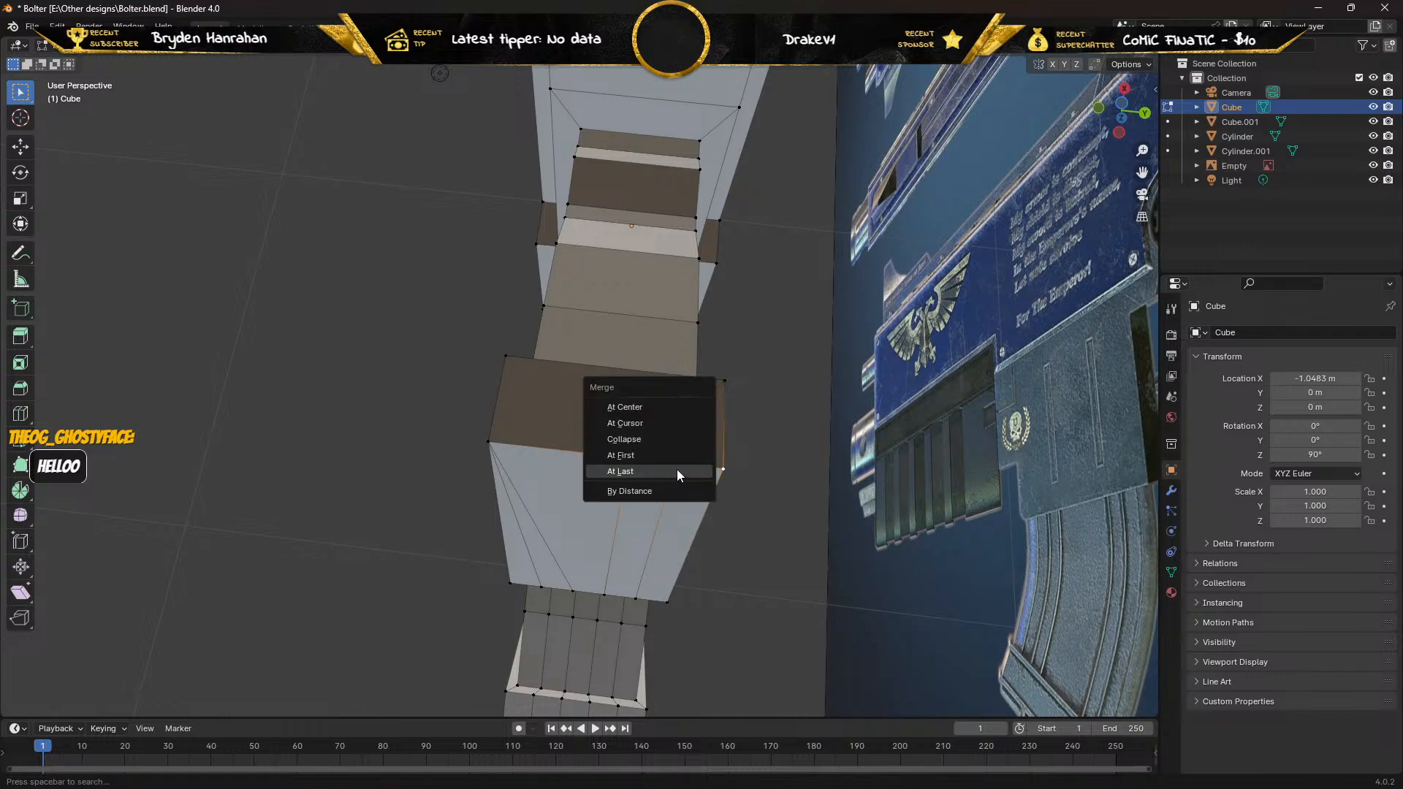
click(672, 469)
Merge the middle vertices along the far edge of the wider block's large light face into its two corners with At Last.
middle_drag(567, 585, 577, 488)
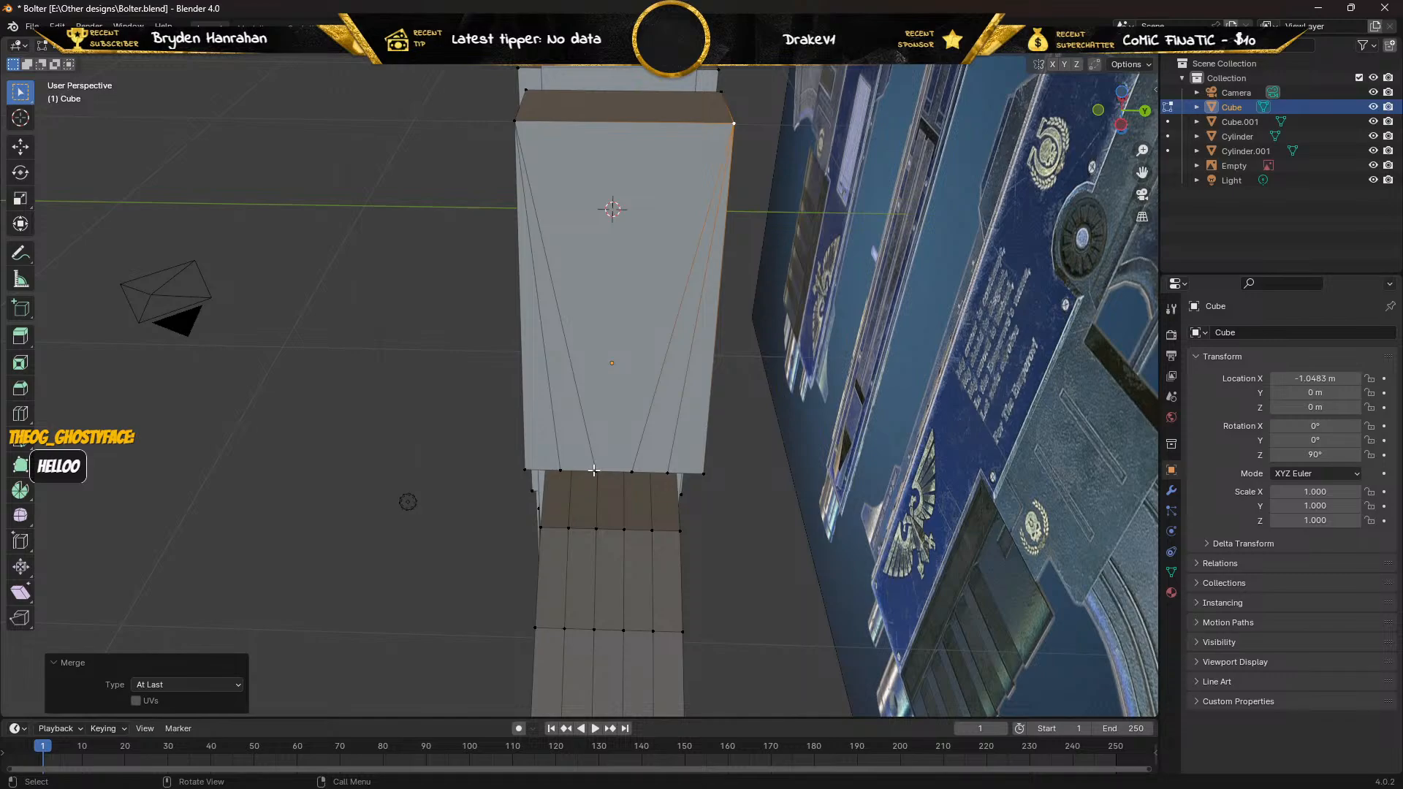
click(595, 469)
shift+click(560, 470)
shift+click(525, 470)
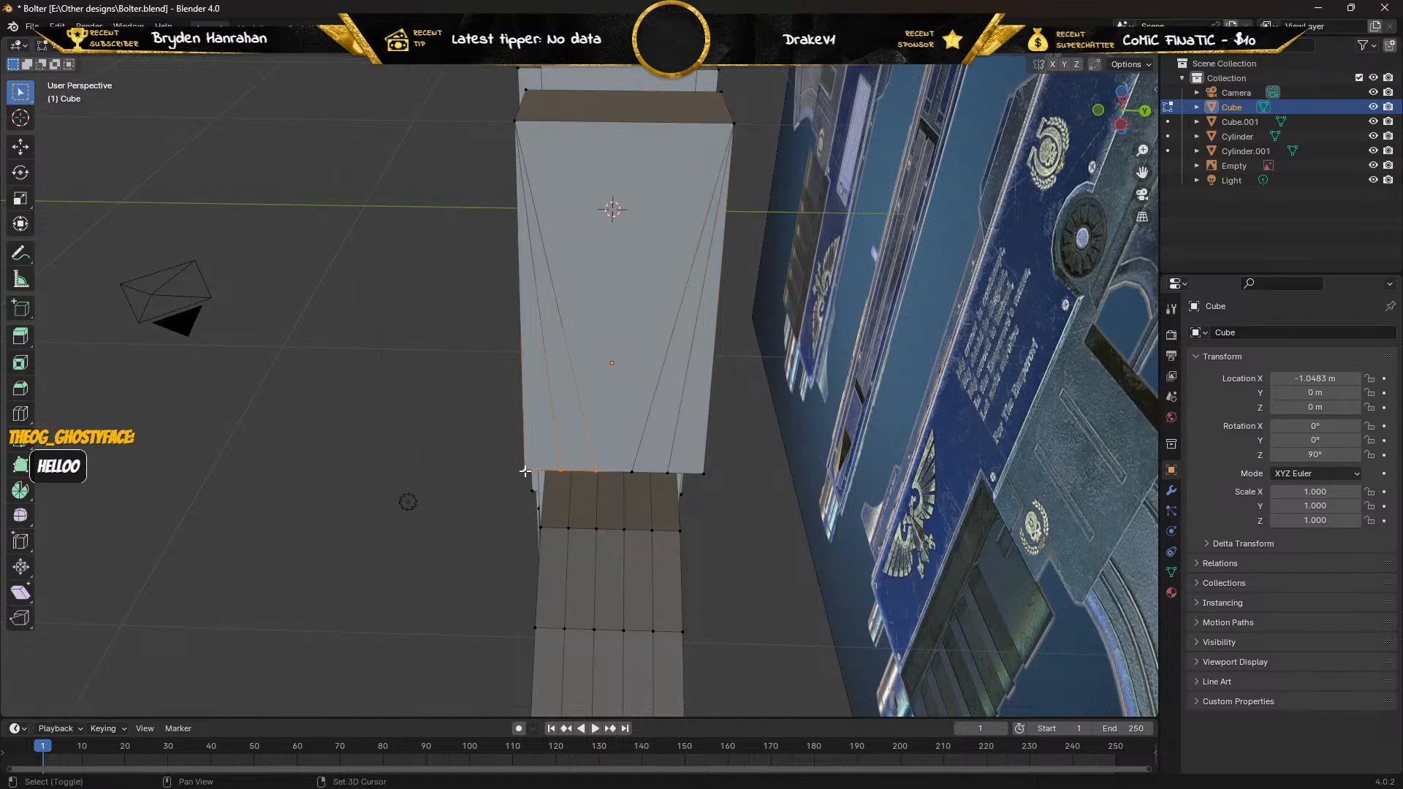
key(m)
click(525, 471)
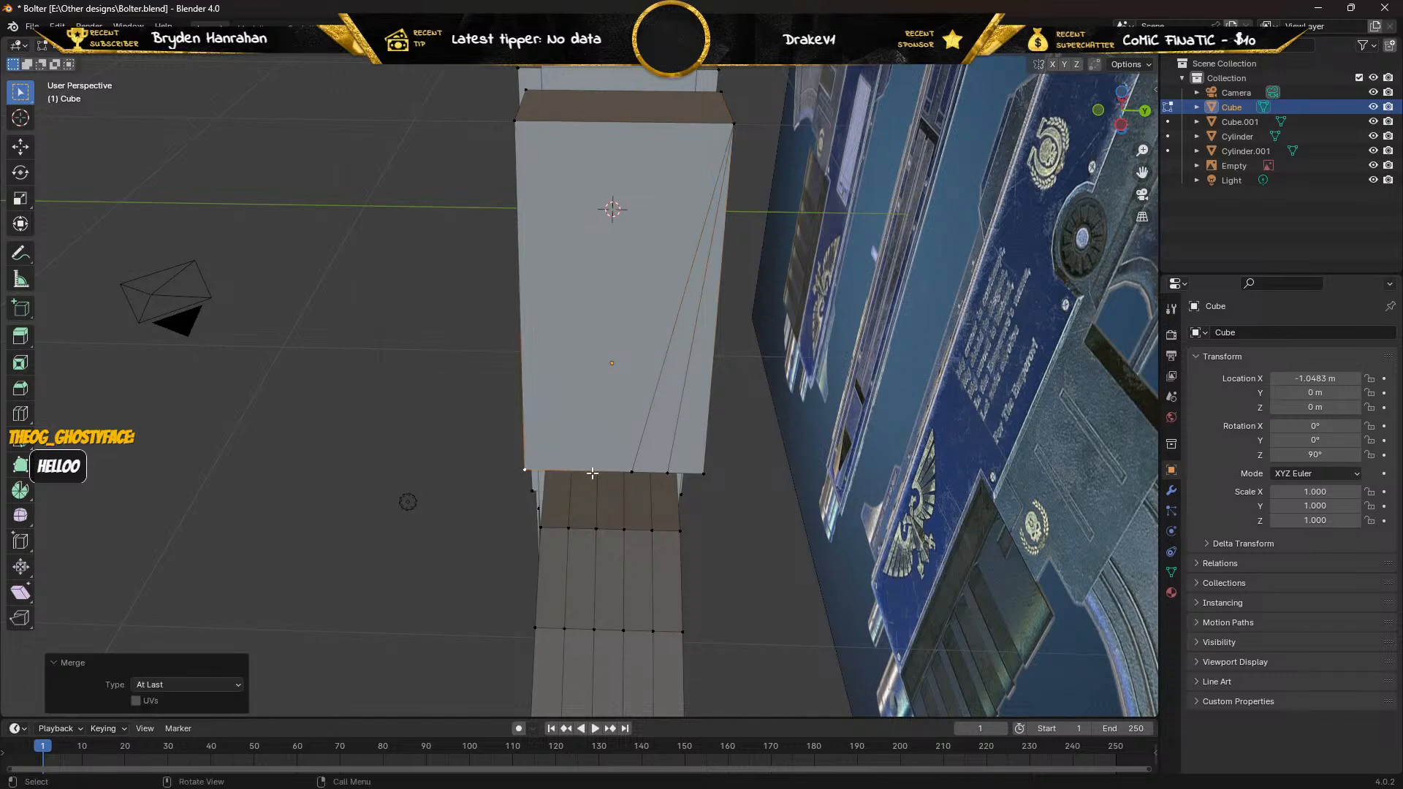
shift+click(640, 475)
shift+click(667, 474)
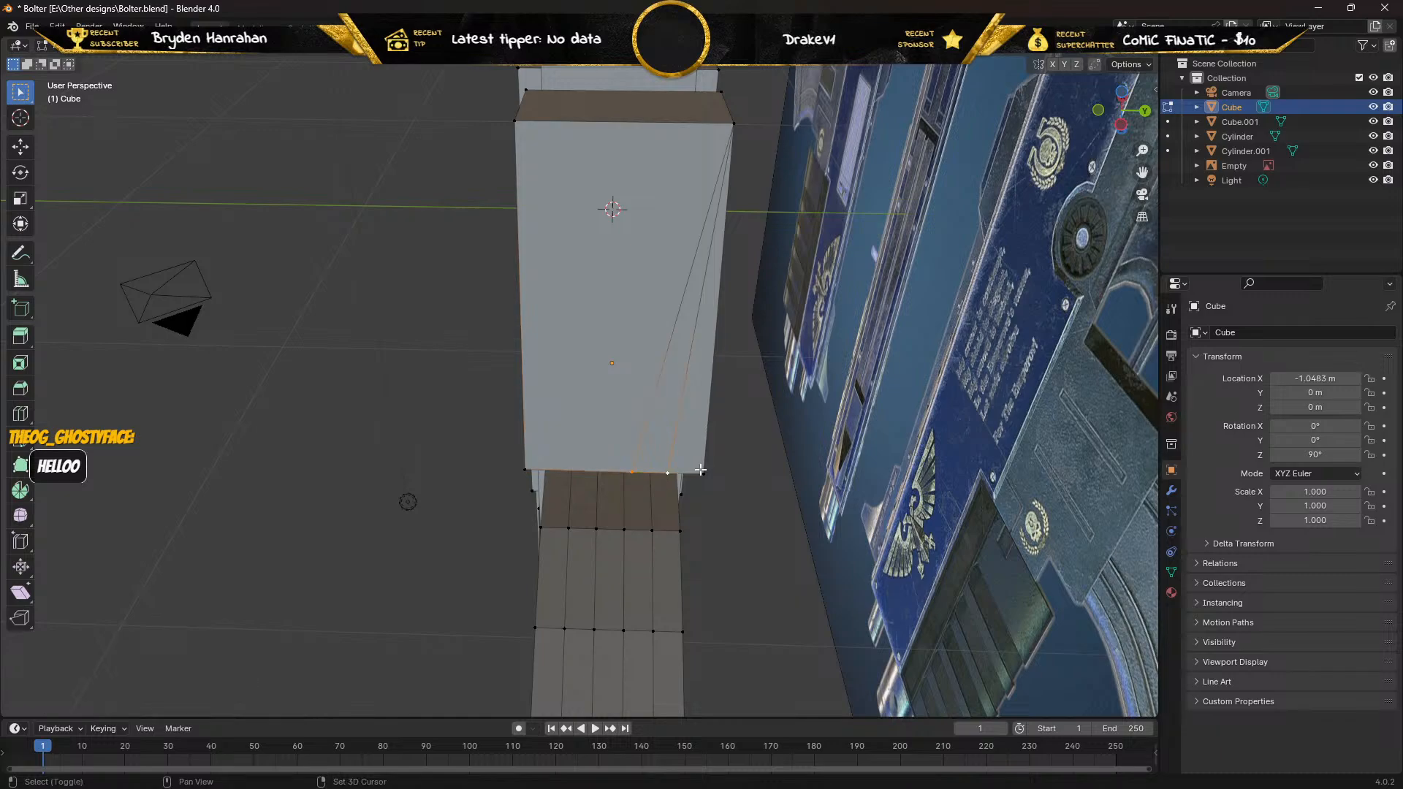
shift+click(700, 474)
key(m)
click(585, 463)
Merge the middle vertices on the lower edge of the block's thin end face, next to the ribbed neck, into its corners with At Last.
middle_drag(586, 462, 583, 241)
click(589, 232)
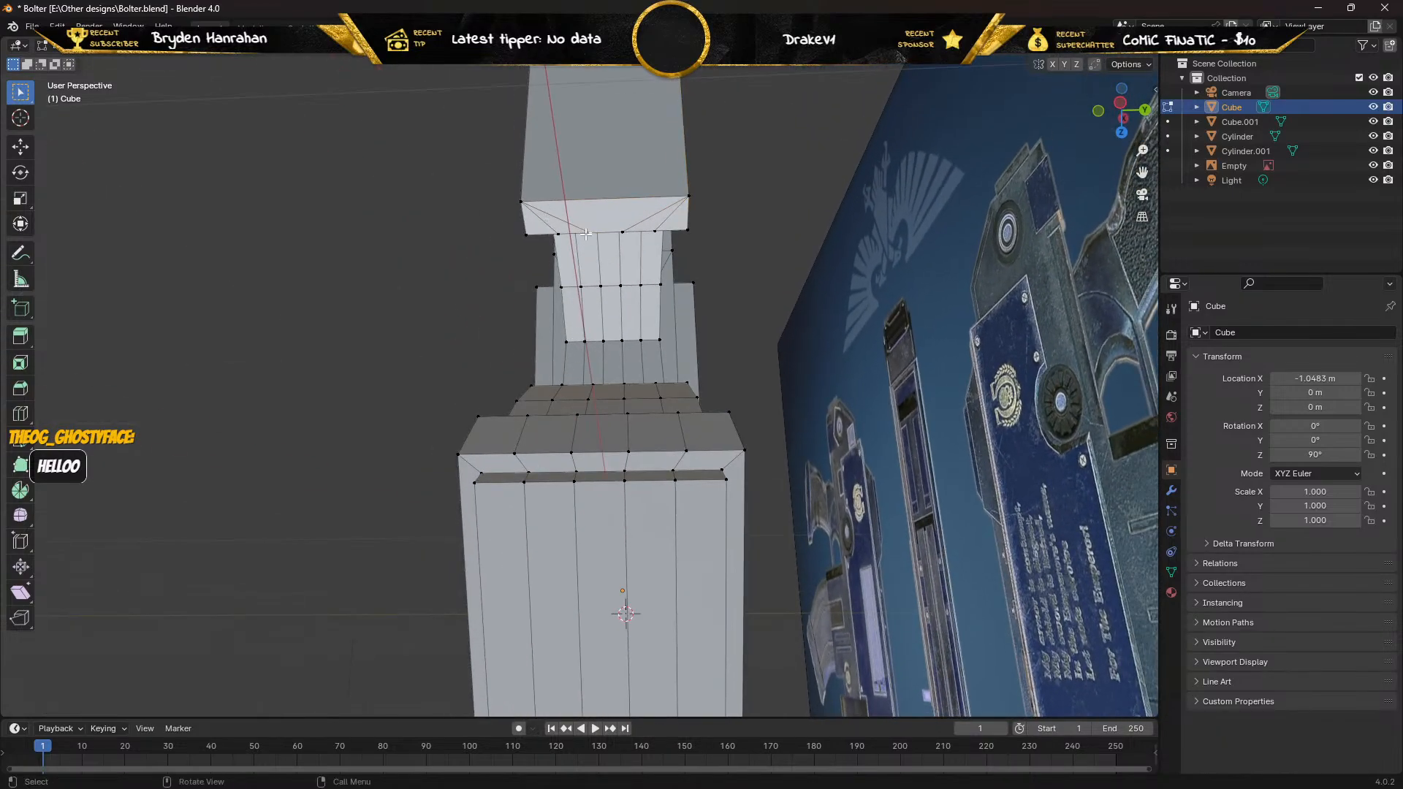
shift+click(527, 234)
key(m)
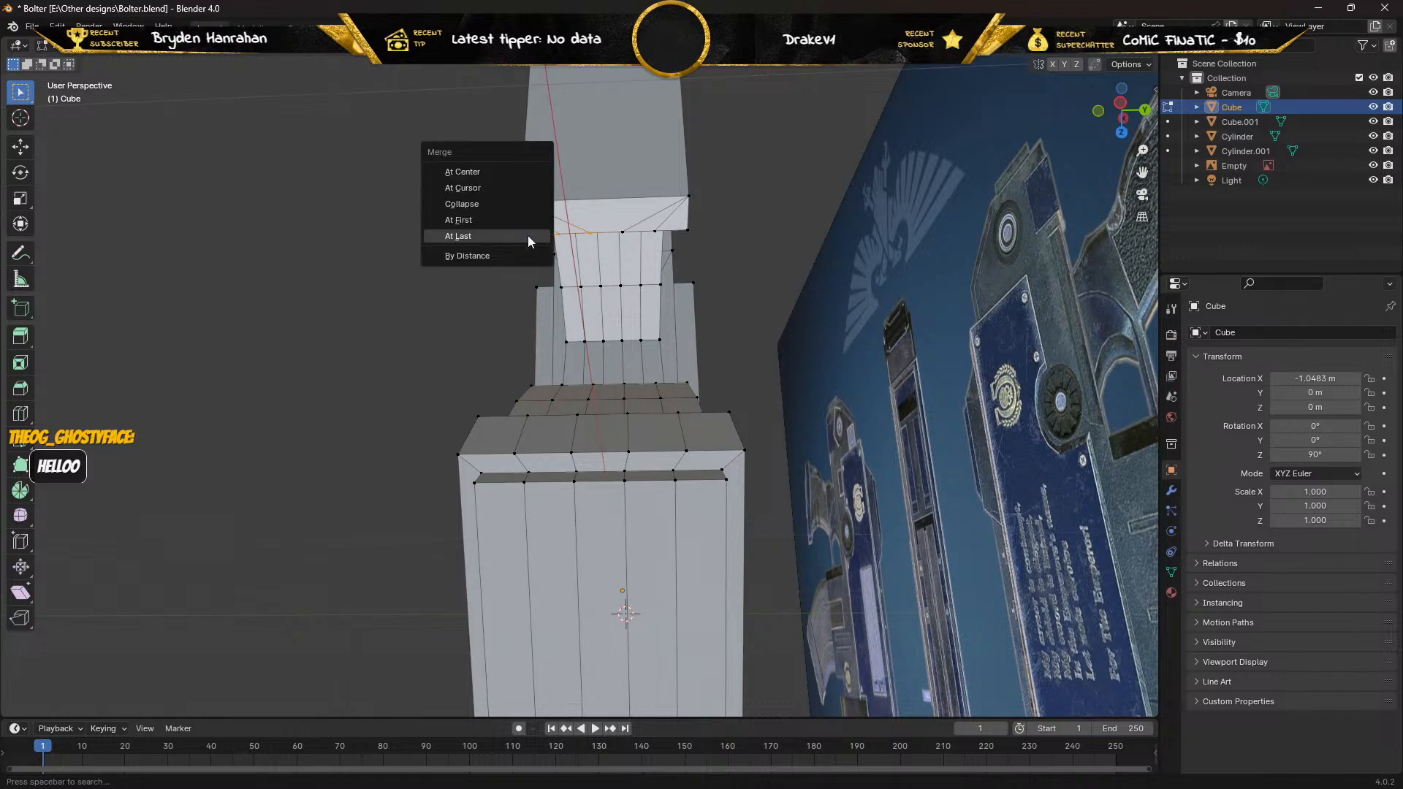
click(529, 236)
click(621, 231)
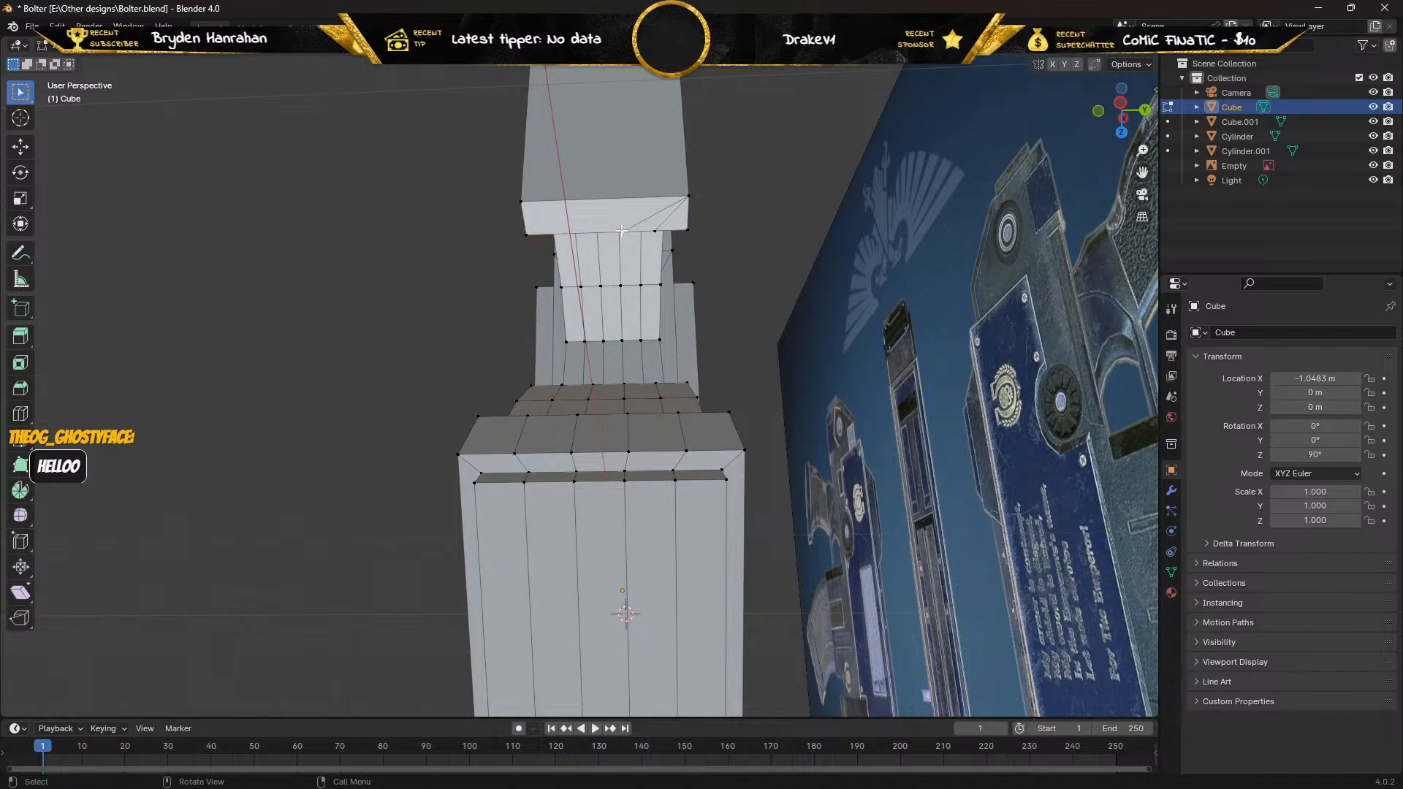
shift+click(655, 231)
key(m)
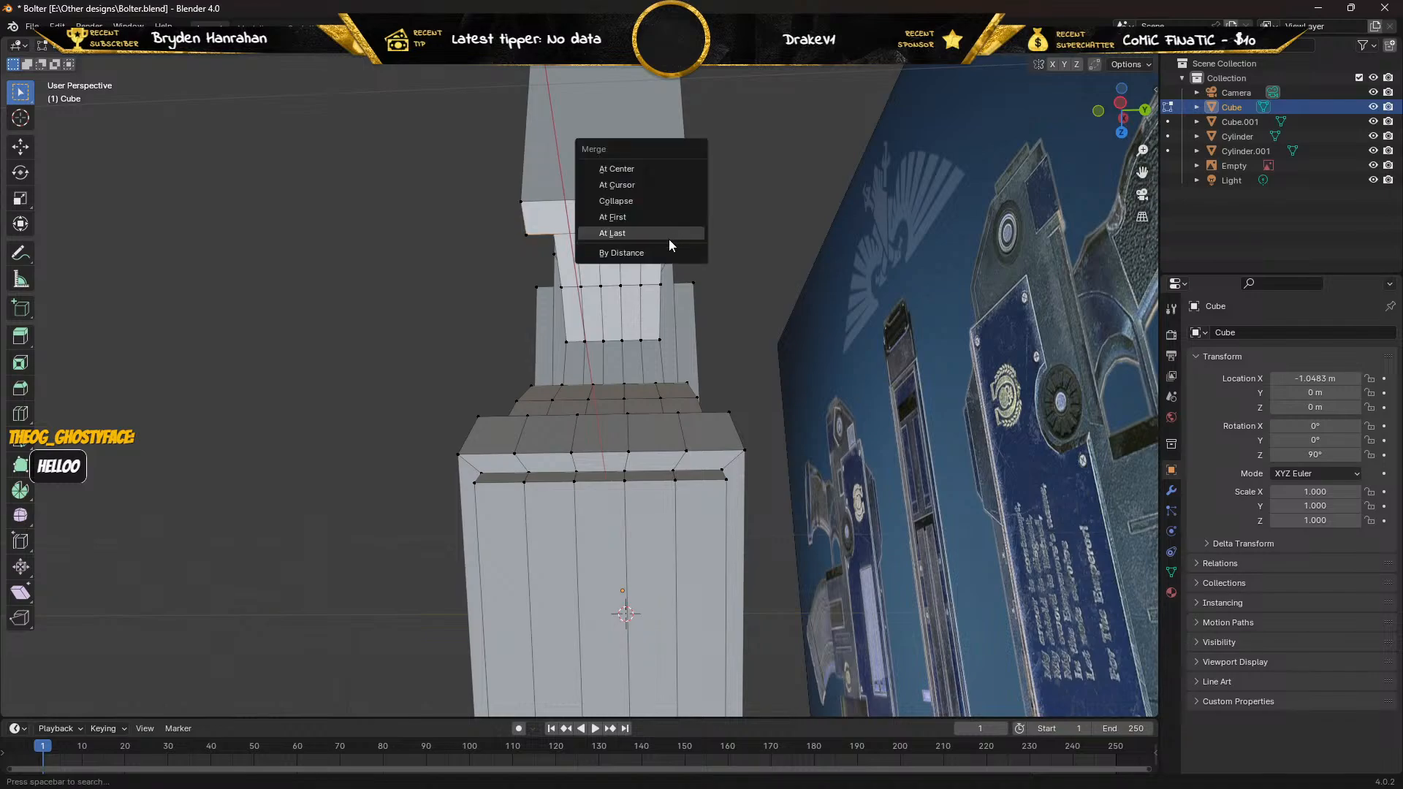
click(651, 235)
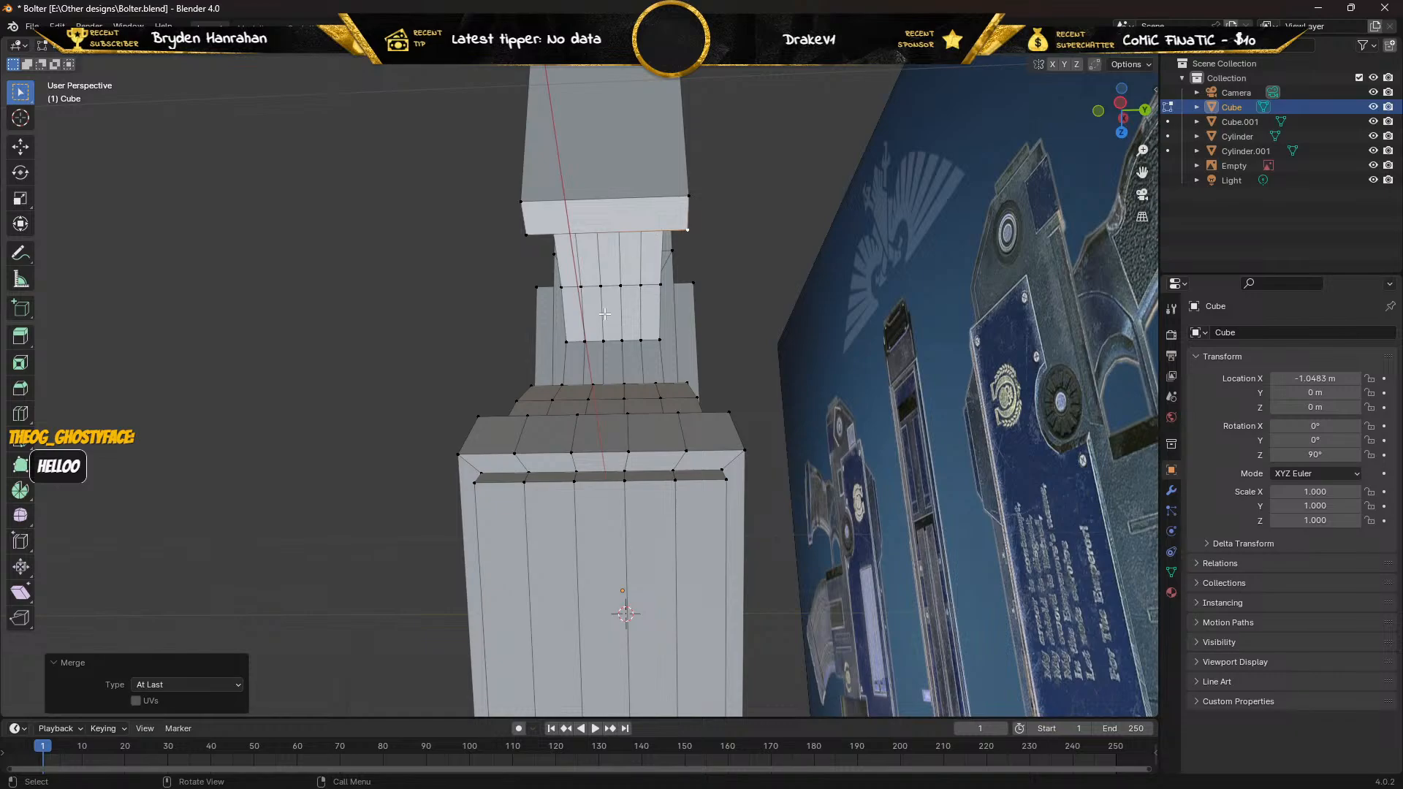
Merge the middle vertices on the ribbed strip's outer end edge, beside the thin brown face, into its two corners with At Last.
middle_drag(514, 213, 758, 188)
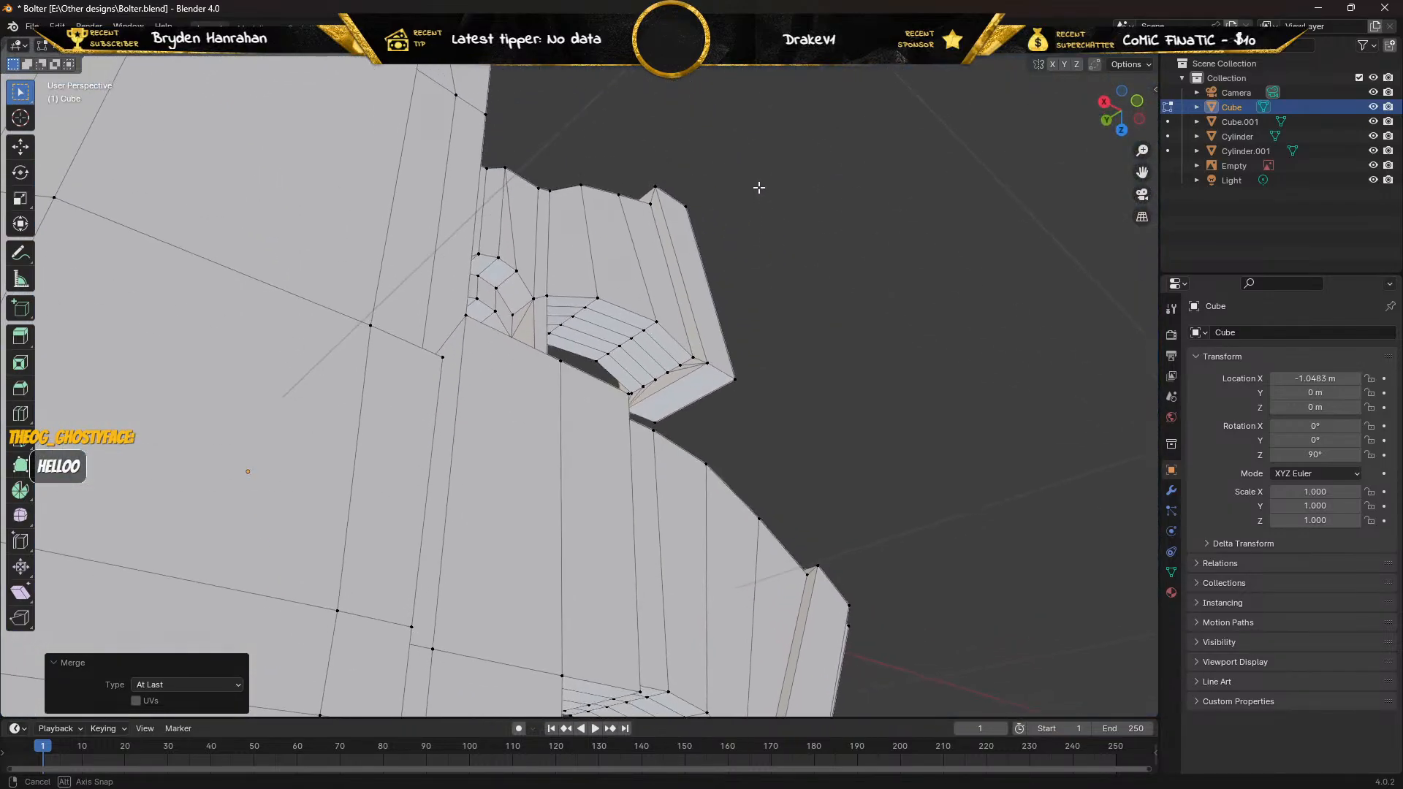
scroll(680, 374, up, 4)
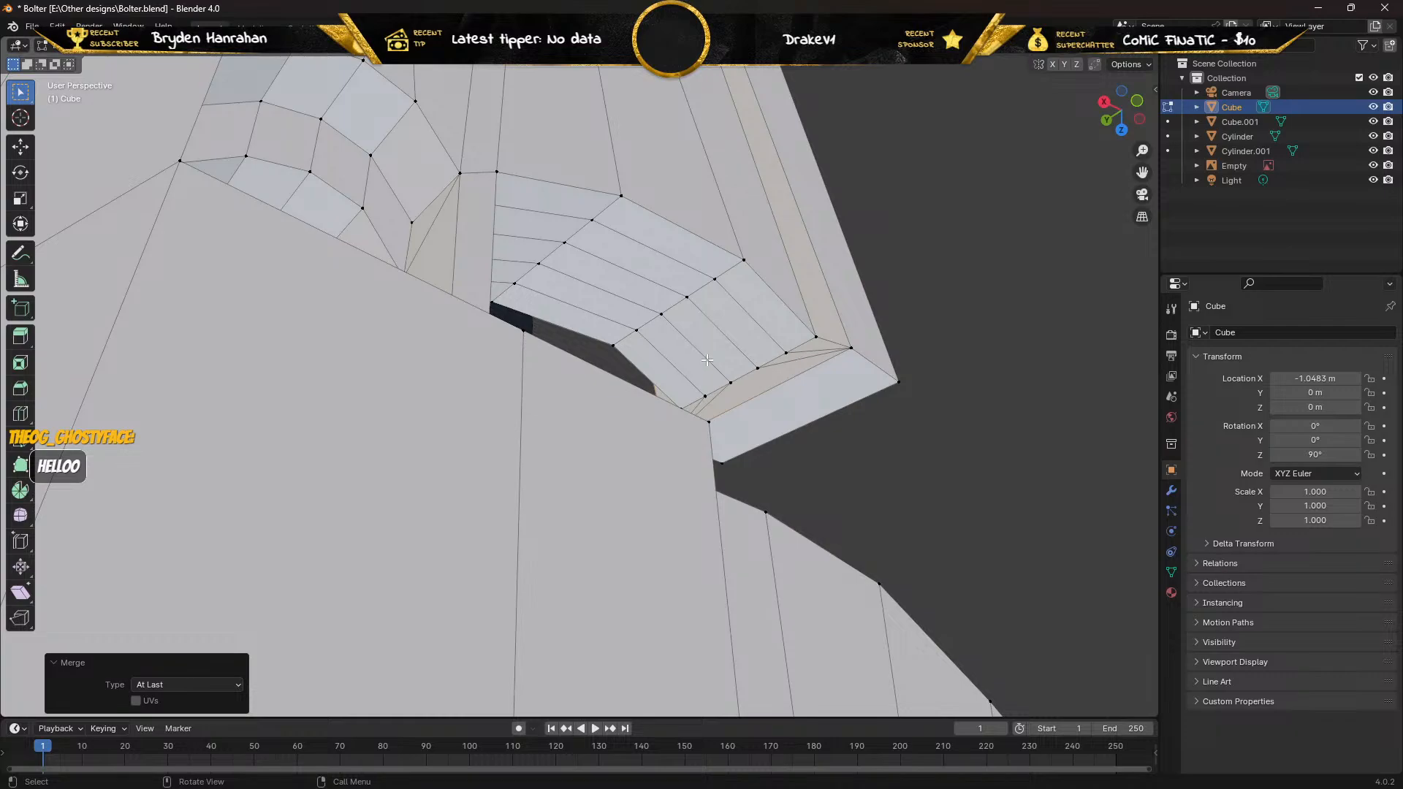
middle_drag(705, 362, 772, 340)
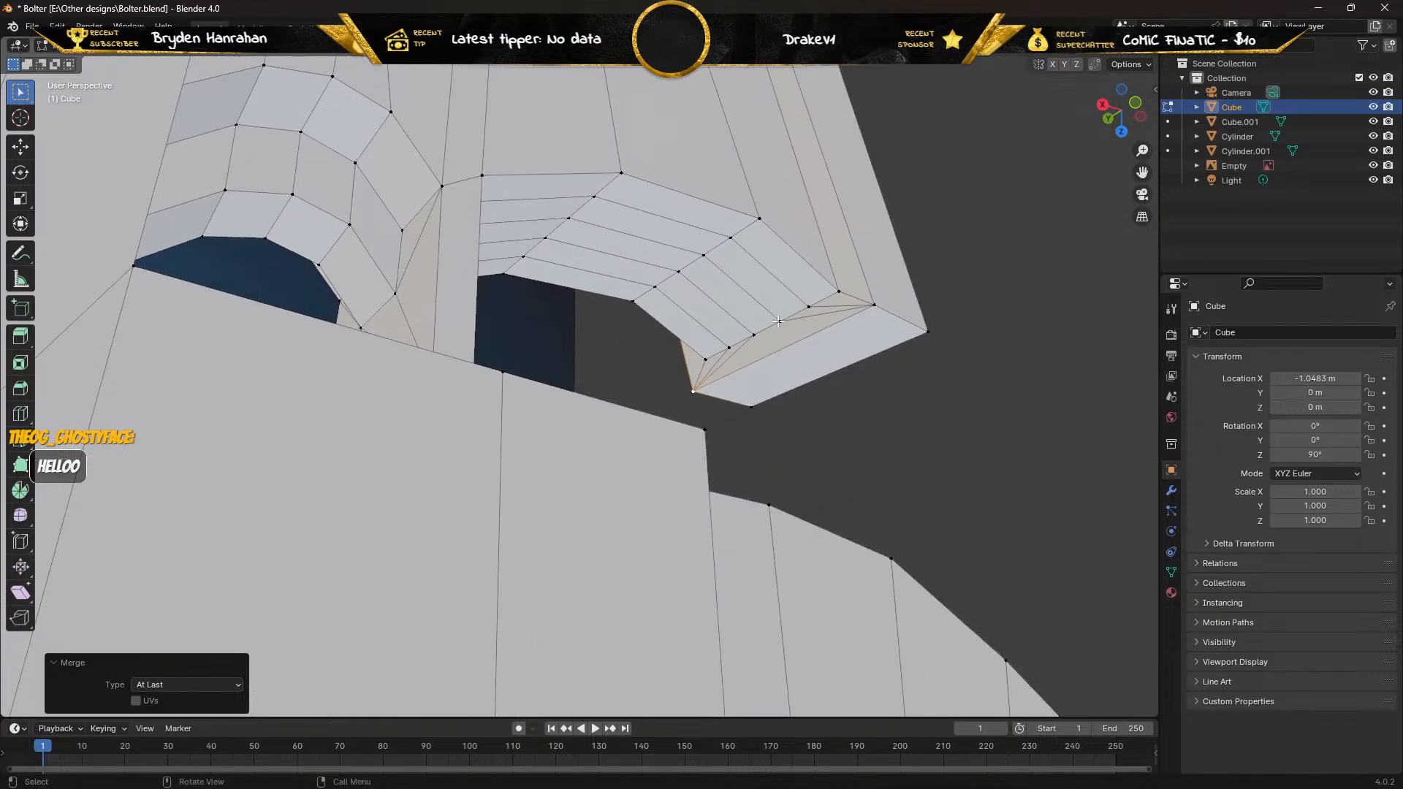
key(m)
click(834, 292)
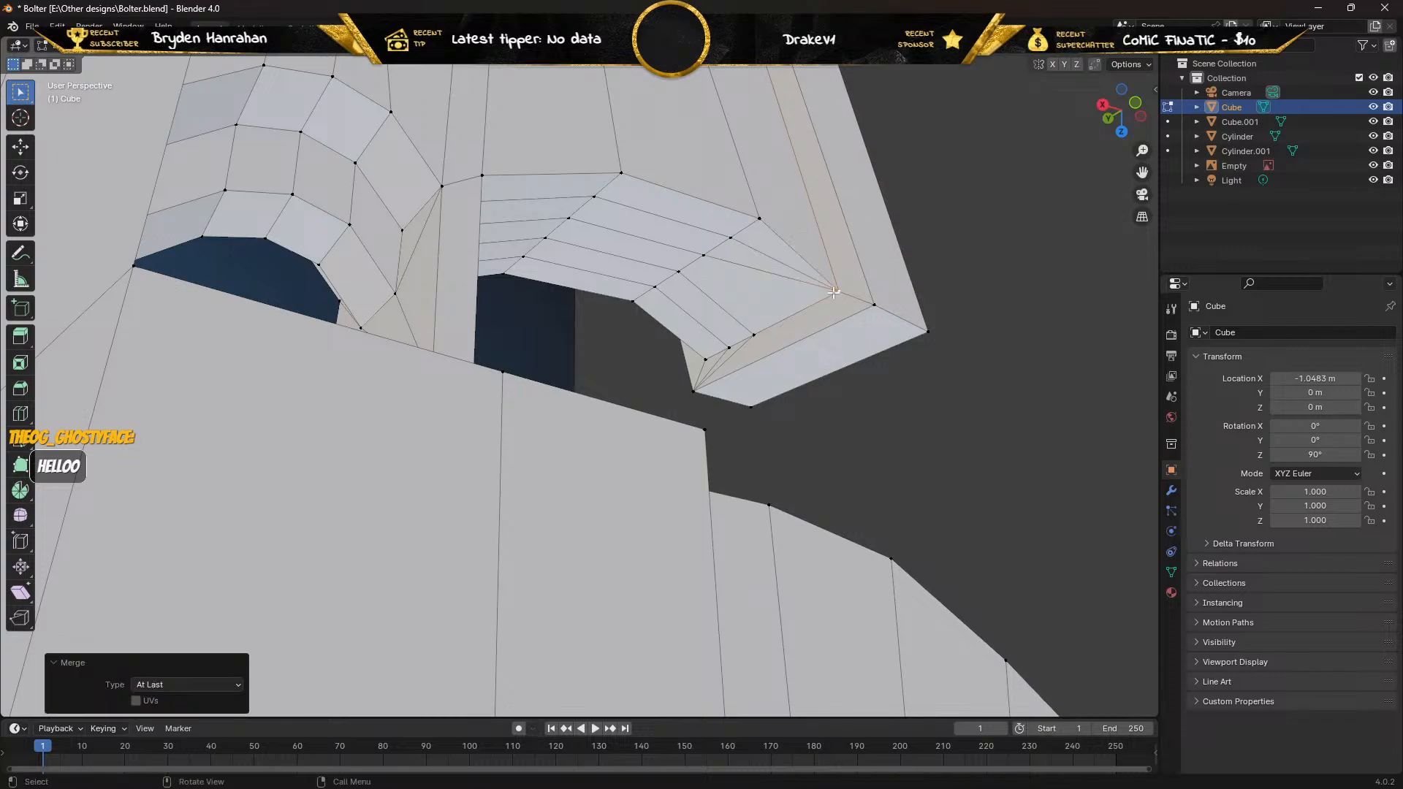
shift+click(752, 334)
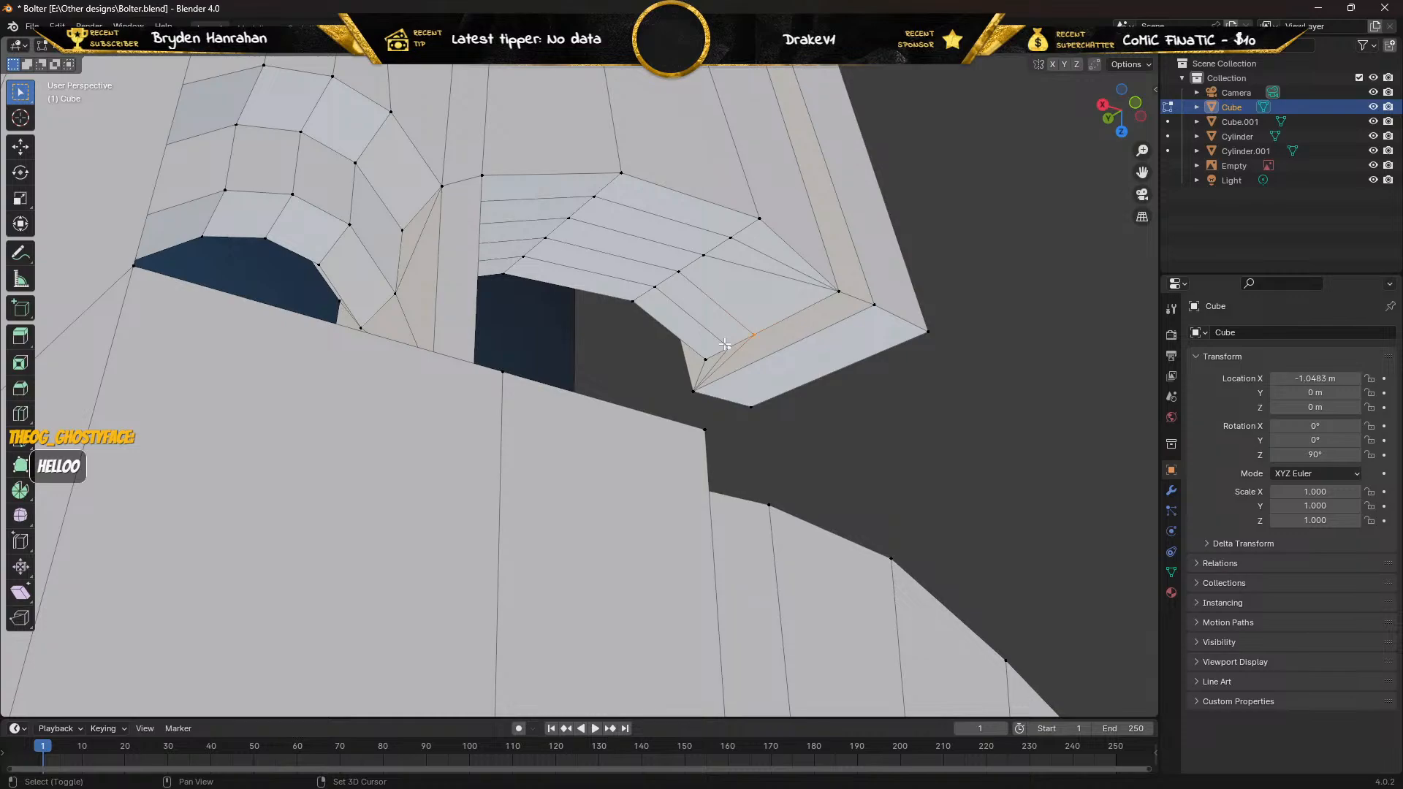
shift+click(728, 347)
key(m)
click(703, 361)
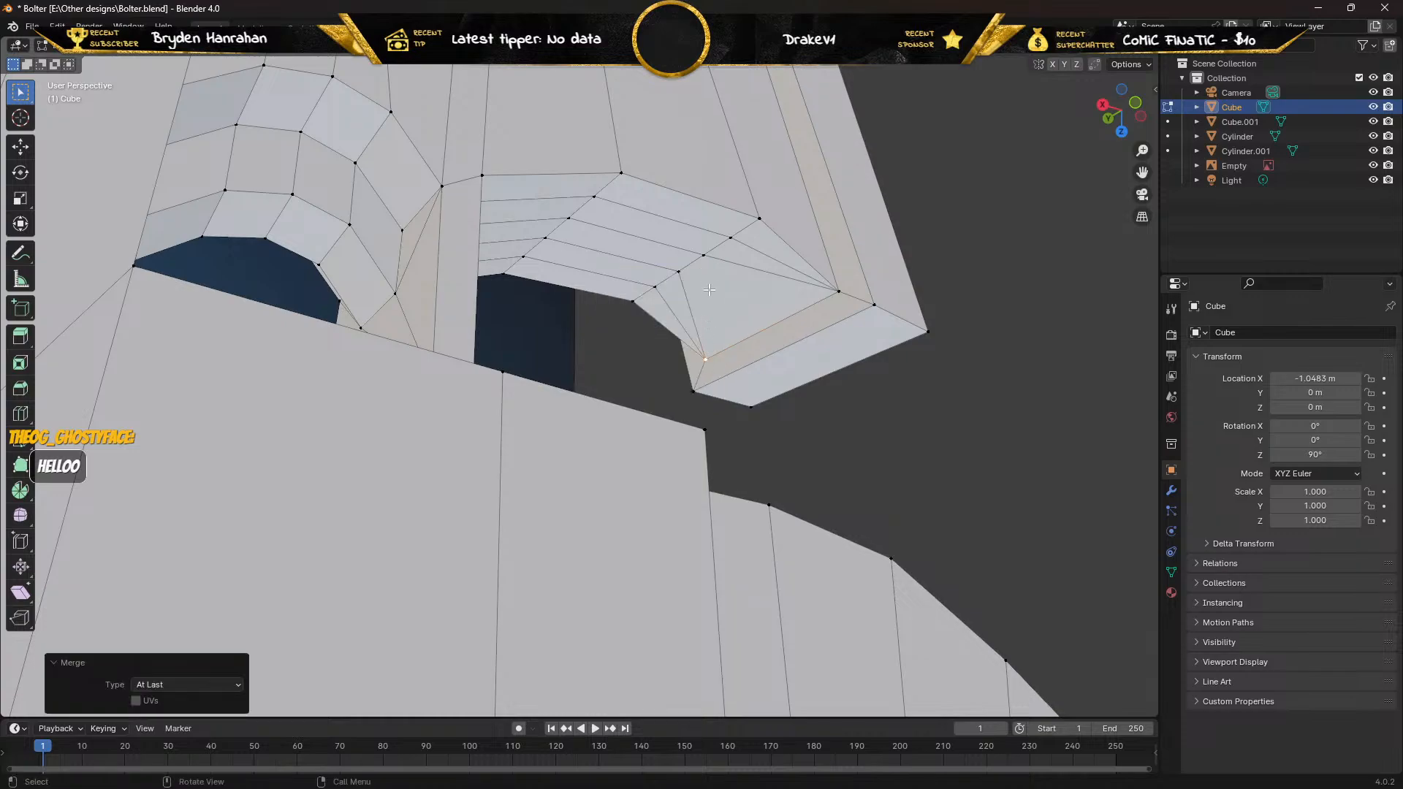
Merge the middle vertices on the ribbed strip's first bend in from the outer end into that edge's two corners with At Last.
click(706, 254)
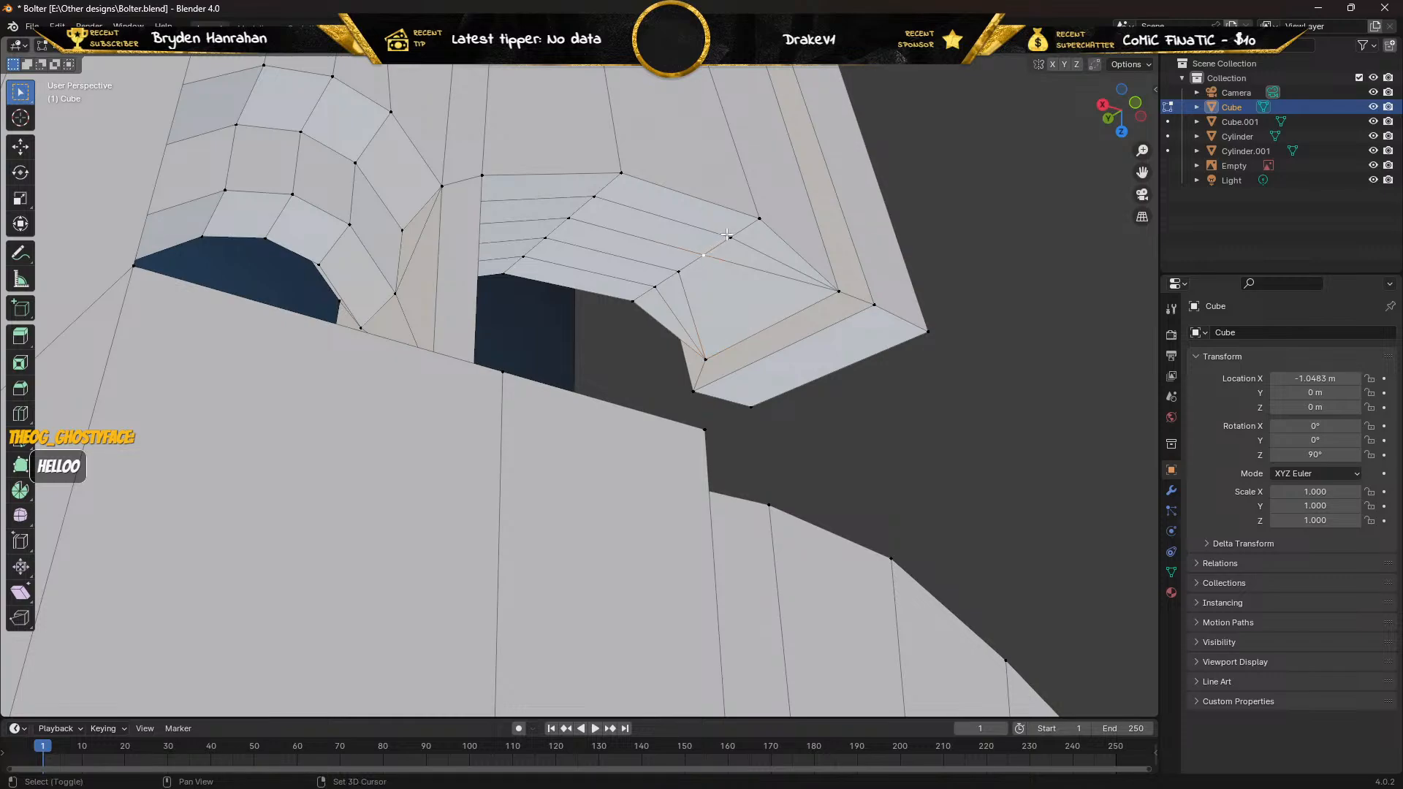
shift+click(730, 238)
key(m)
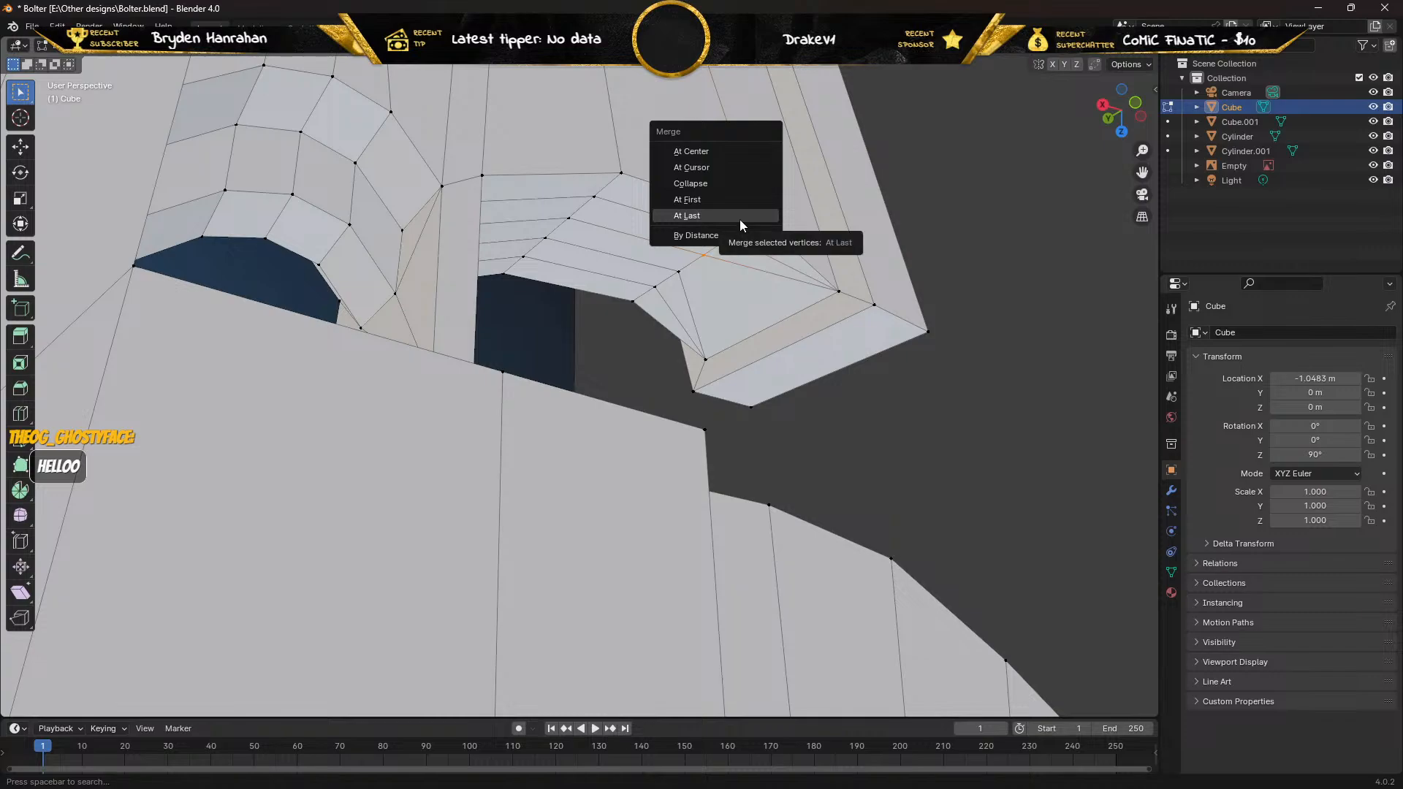
click(739, 218)
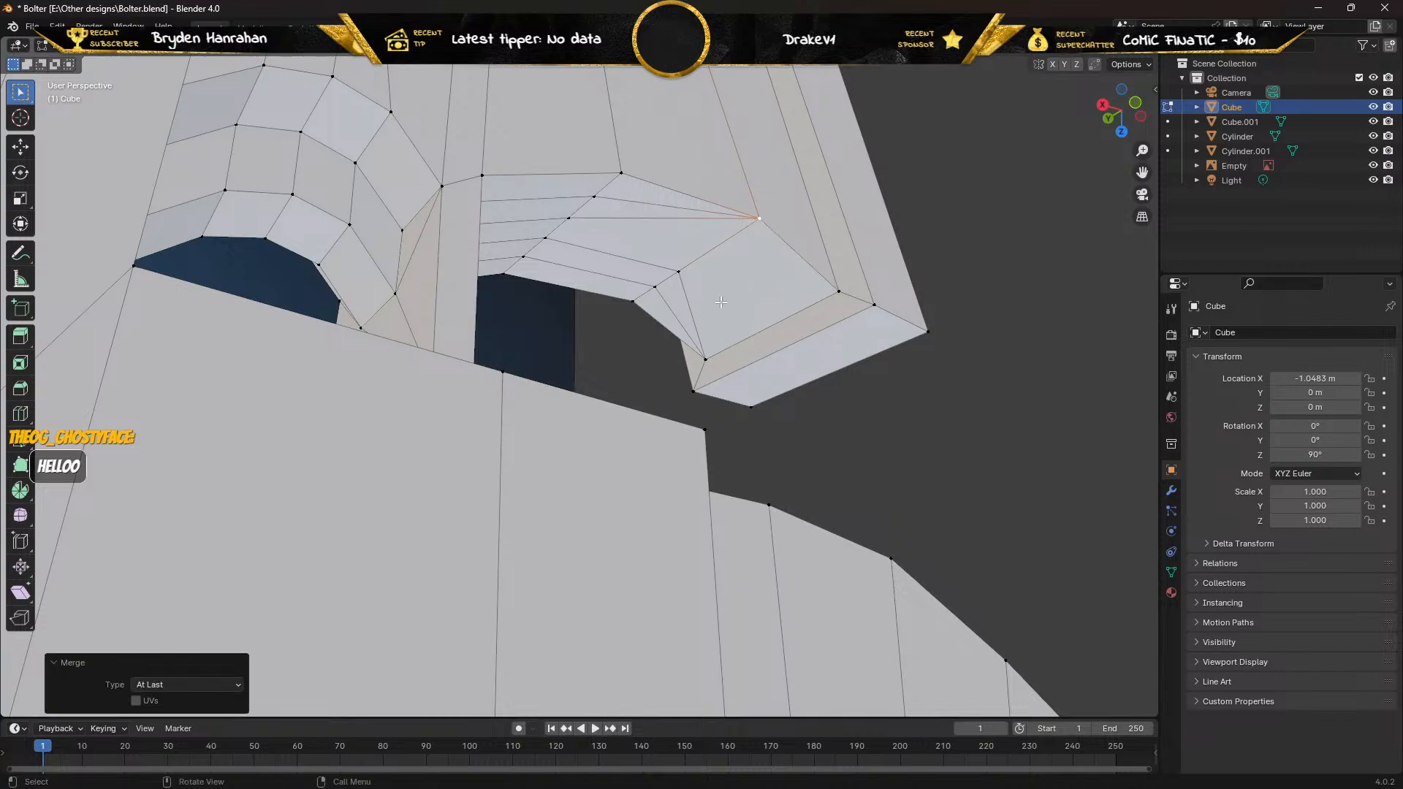
click(680, 272)
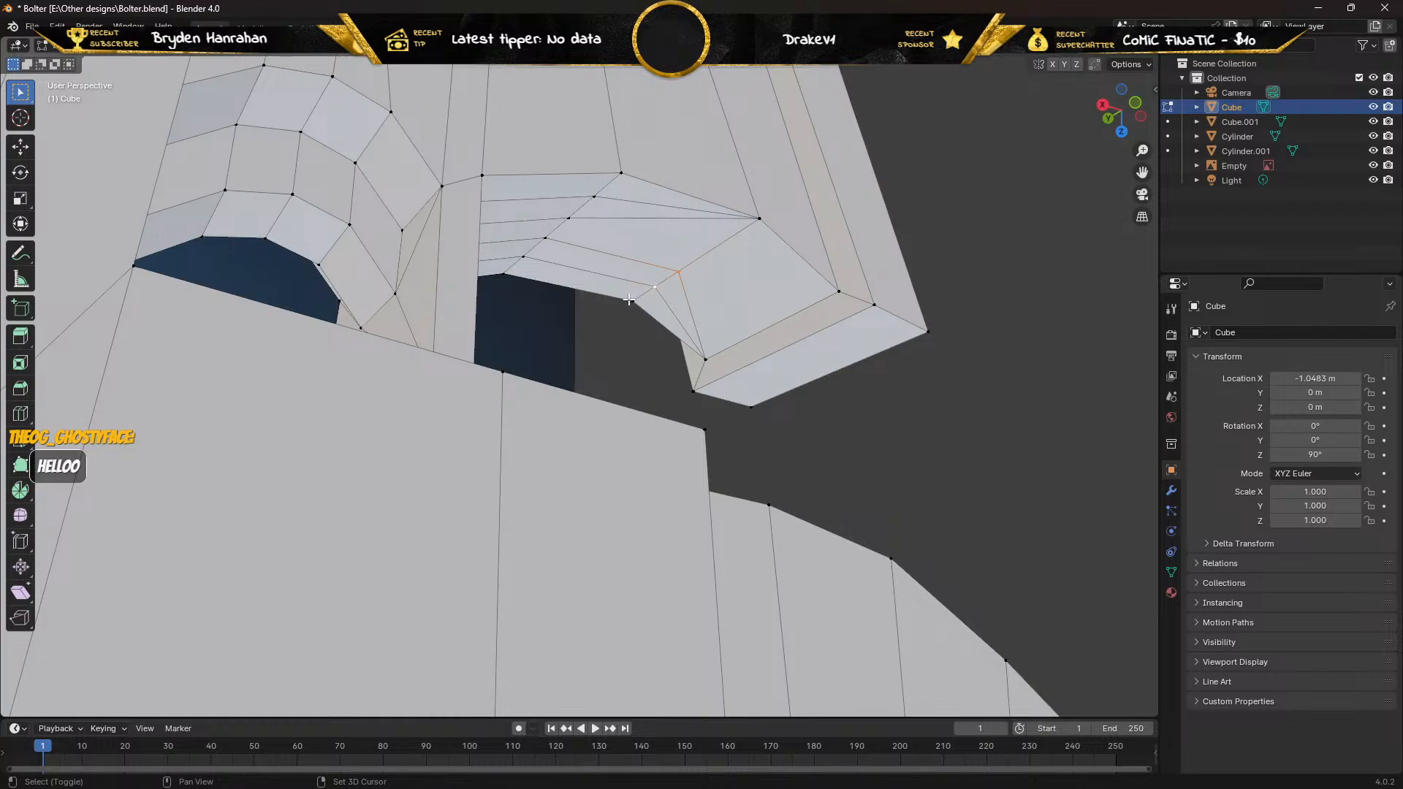
key(m)
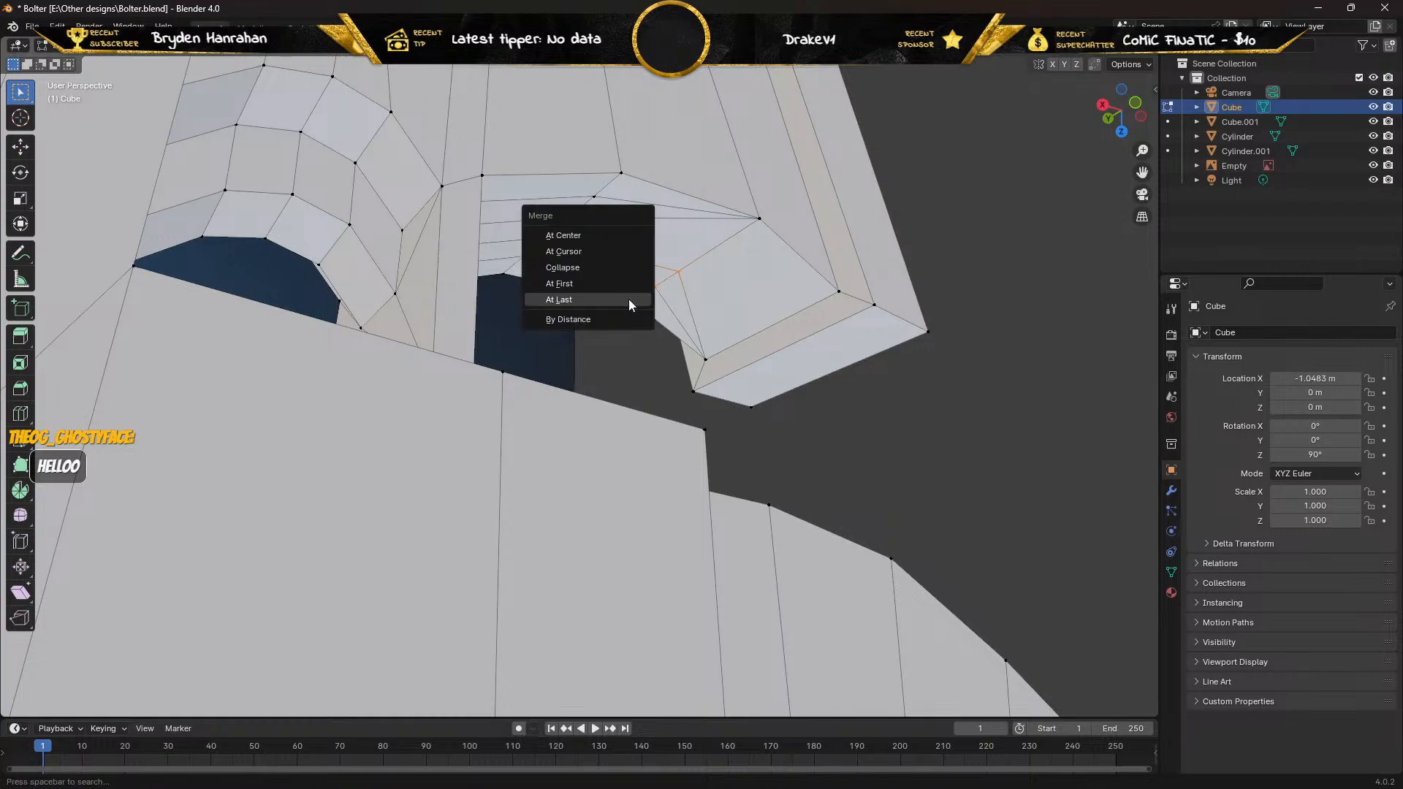
click(628, 300)
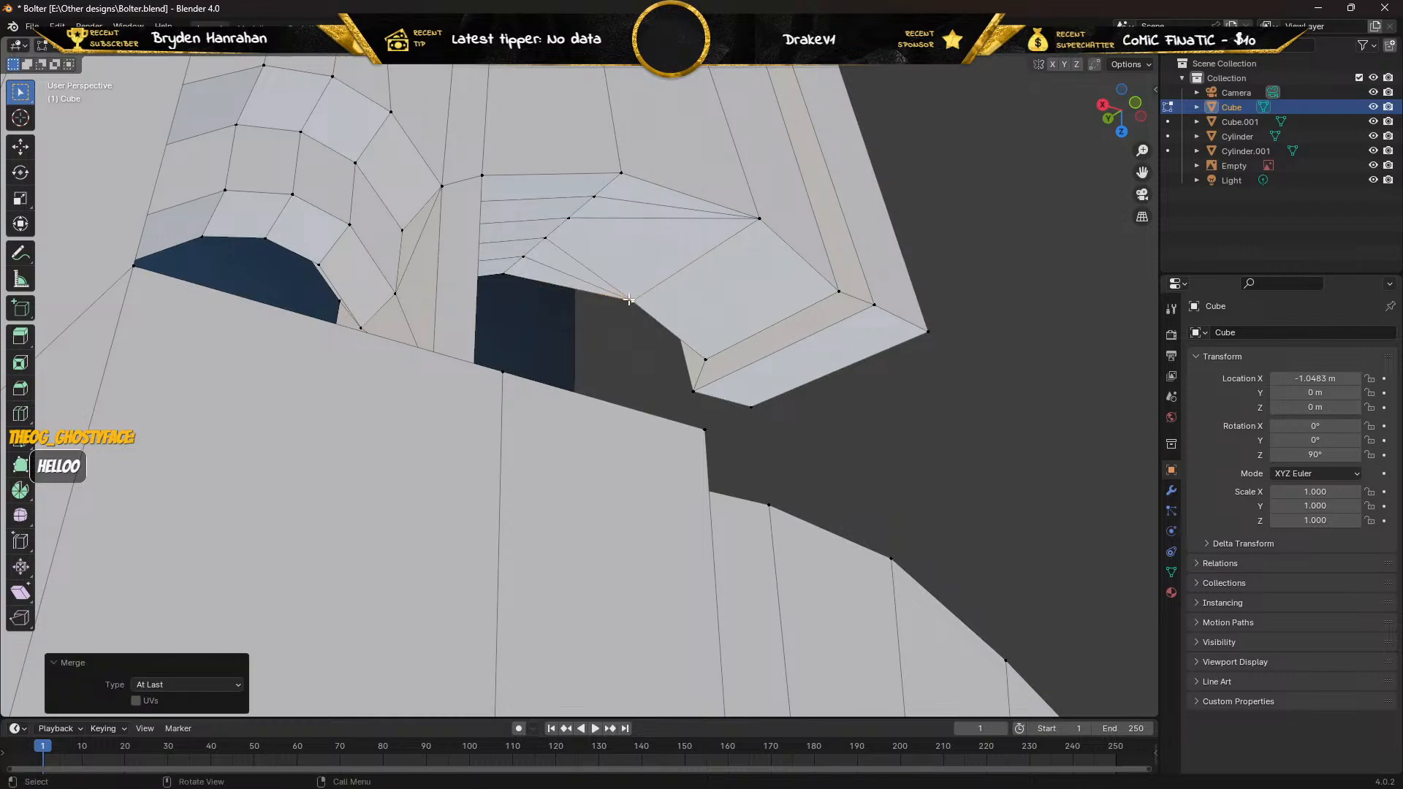
Merge the middle vertices on the ribbed strip's second bend, nearer the main body, into that edge's two corners with At Last.
shift+click(567, 219)
shift+click(595, 196)
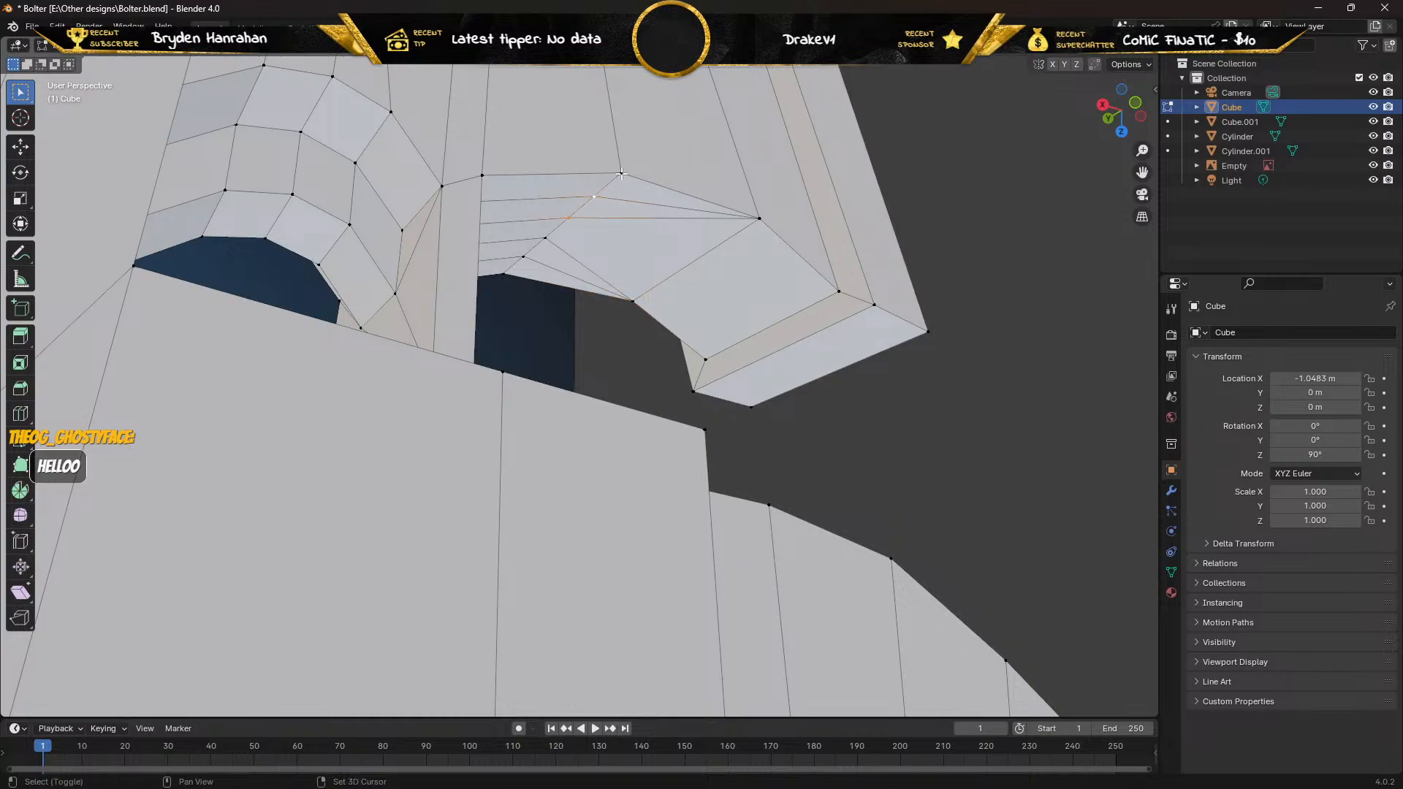
shift+click(622, 172)
key(m)
click(623, 173)
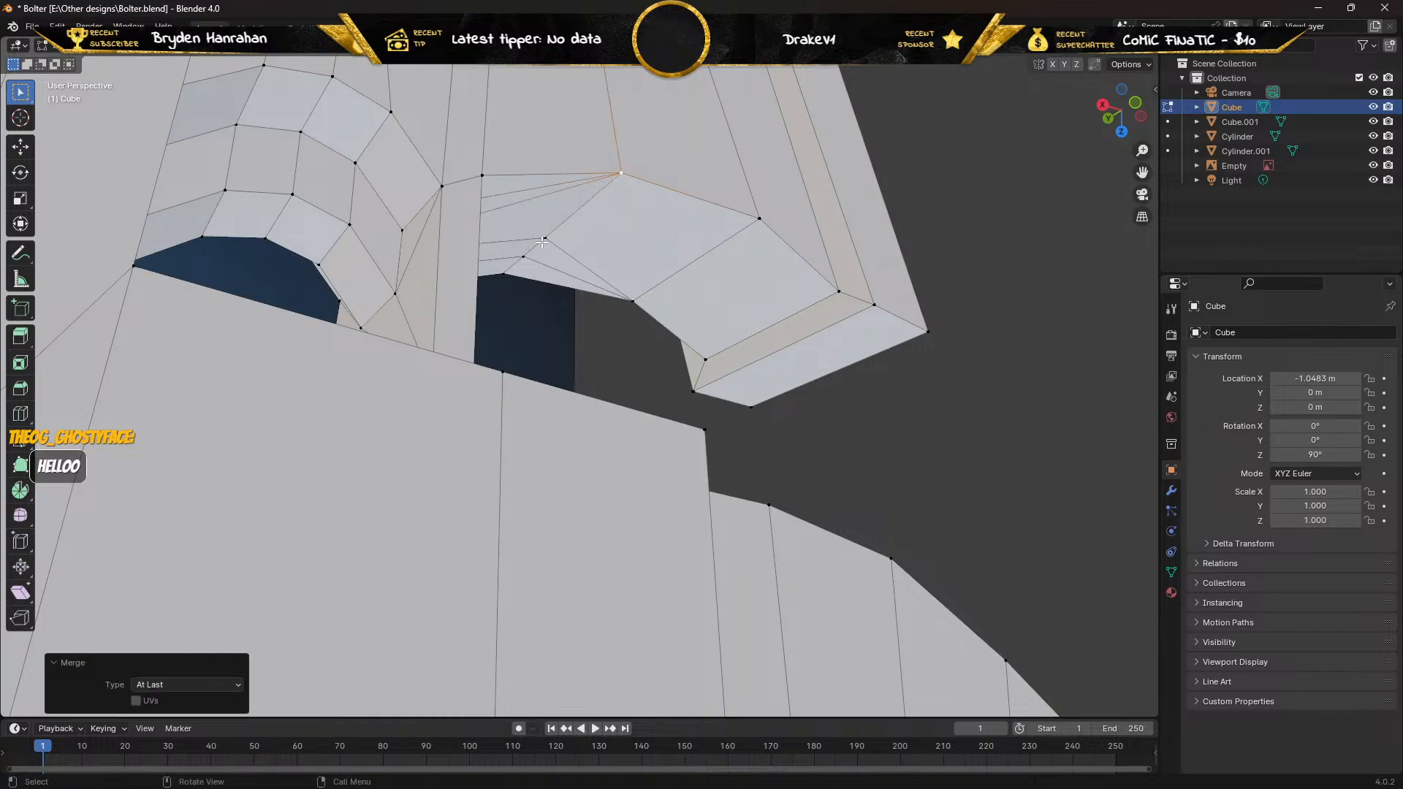
shift+click(545, 239)
shift+click(523, 256)
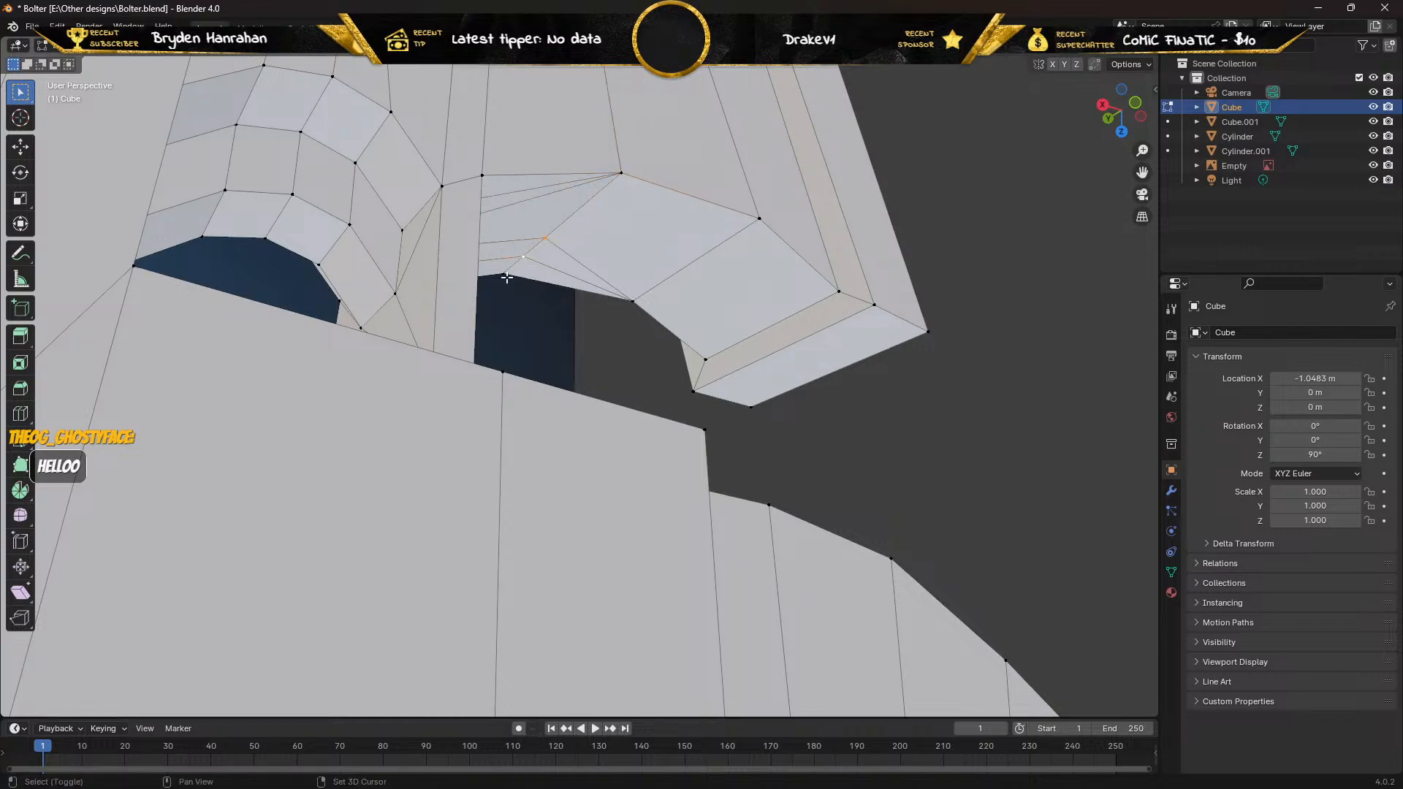
shift+click(505, 277)
key(m)
click(503, 278)
Merge the middle vertices between the light sloped face and the grey upright face into the edge's two corners with At Last.
middle_drag(502, 278, 343, 310)
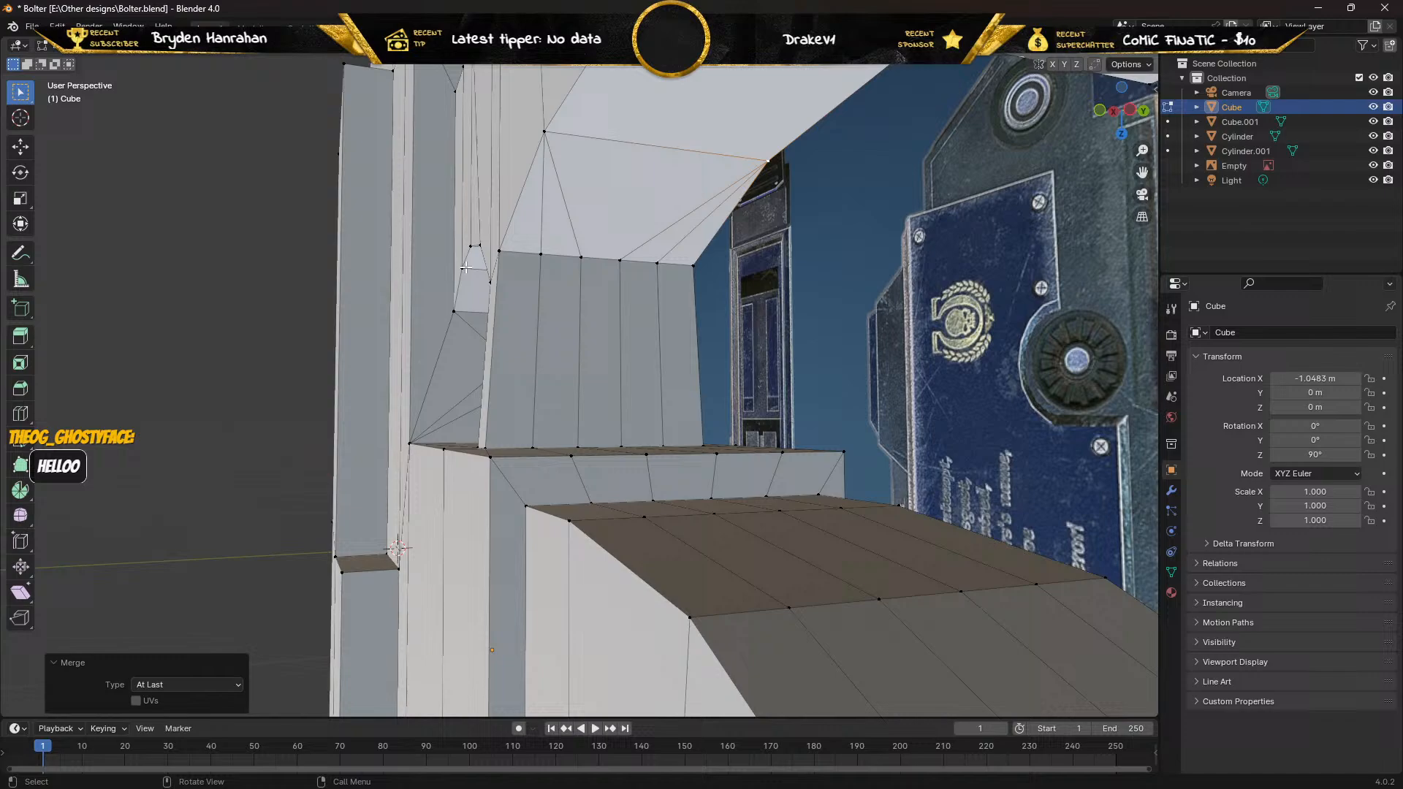
click(582, 257)
shift+click(540, 253)
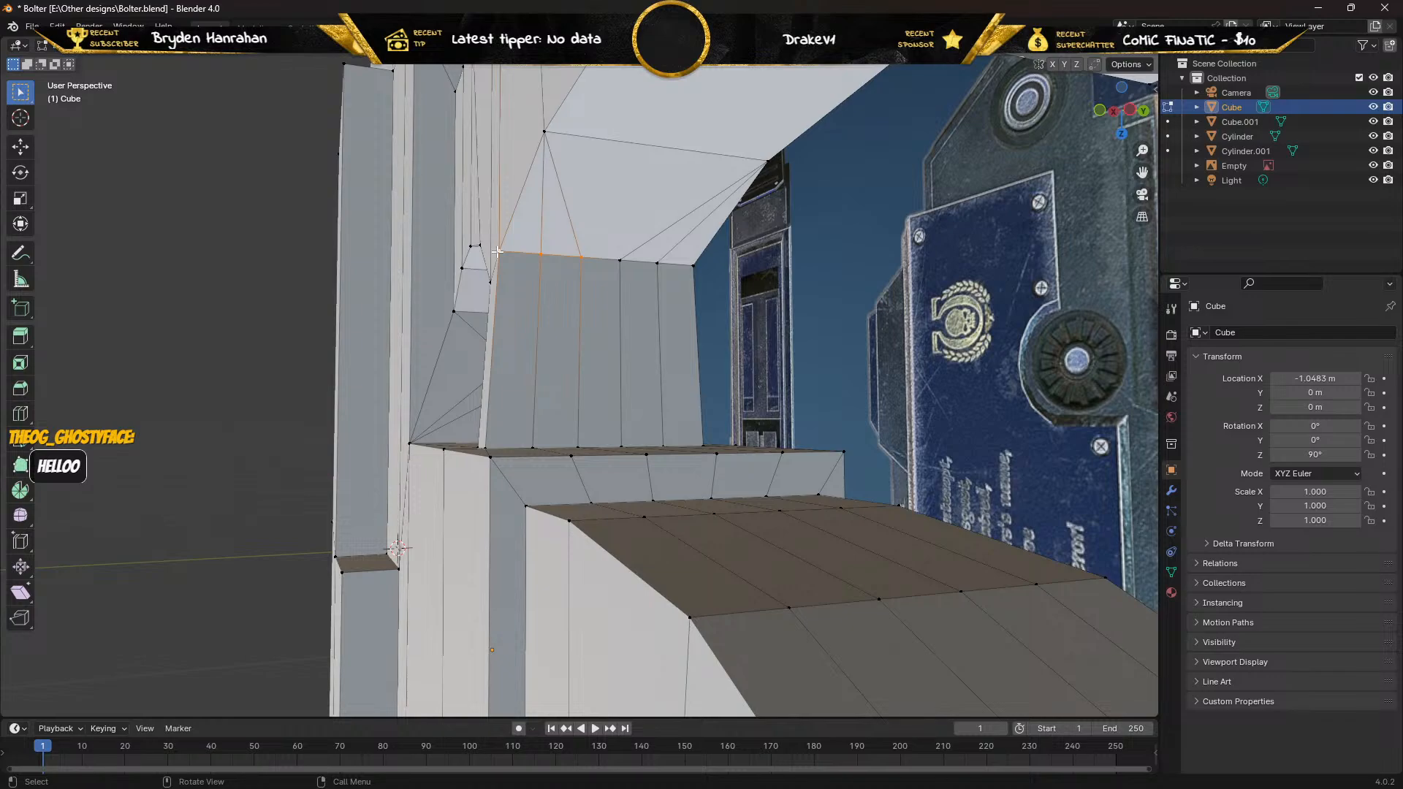
key(m)
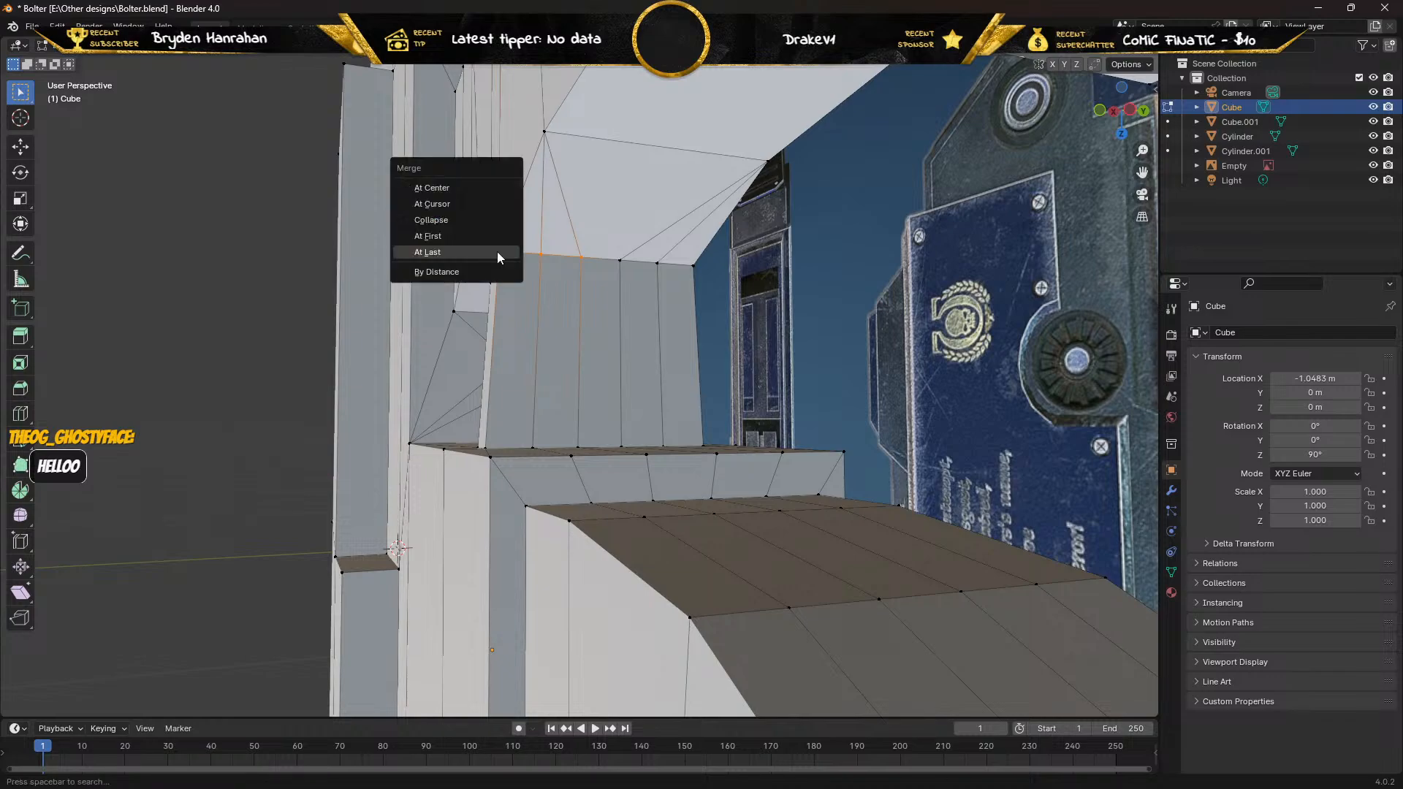
click(500, 252)
click(621, 259)
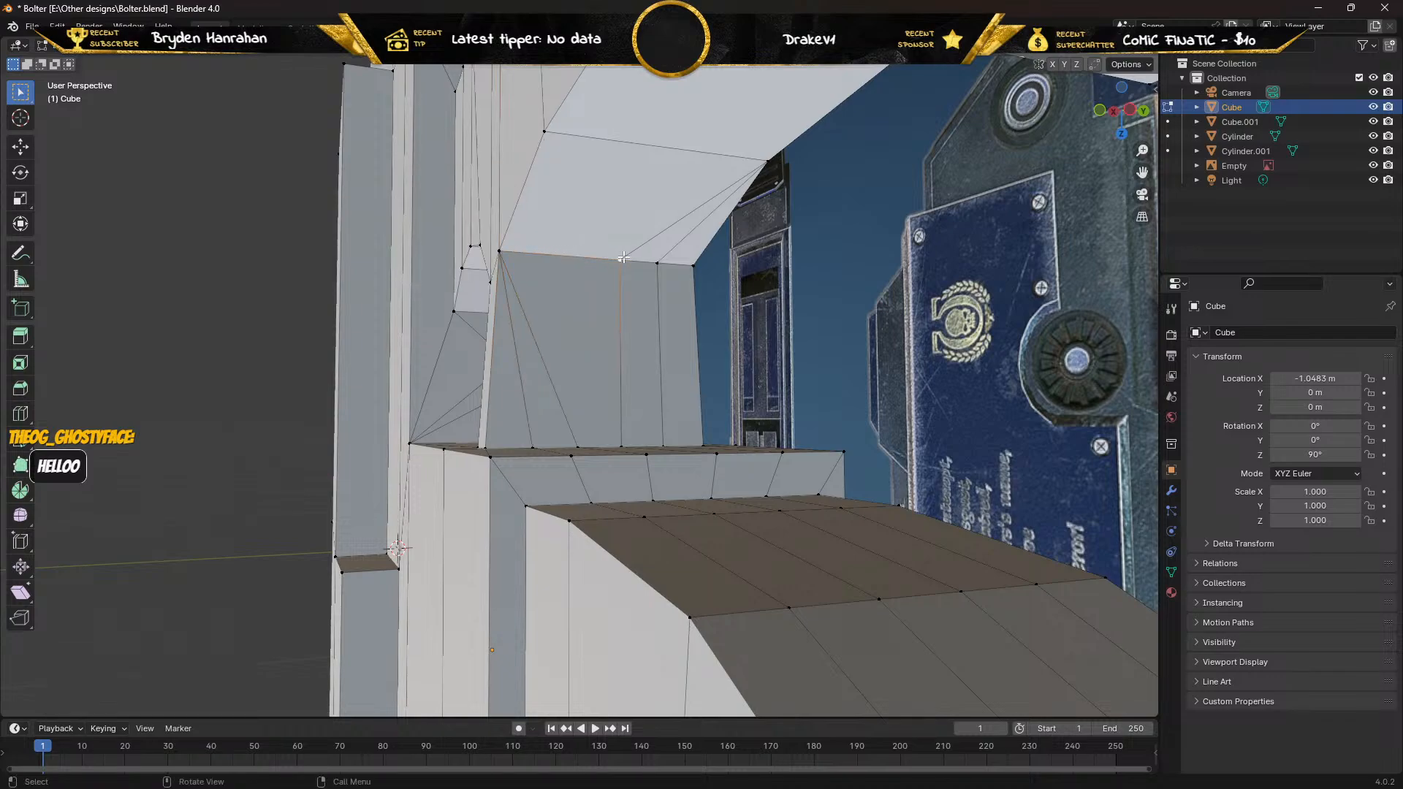
shift+click(658, 262)
shift+click(690, 267)
key(m)
click(690, 266)
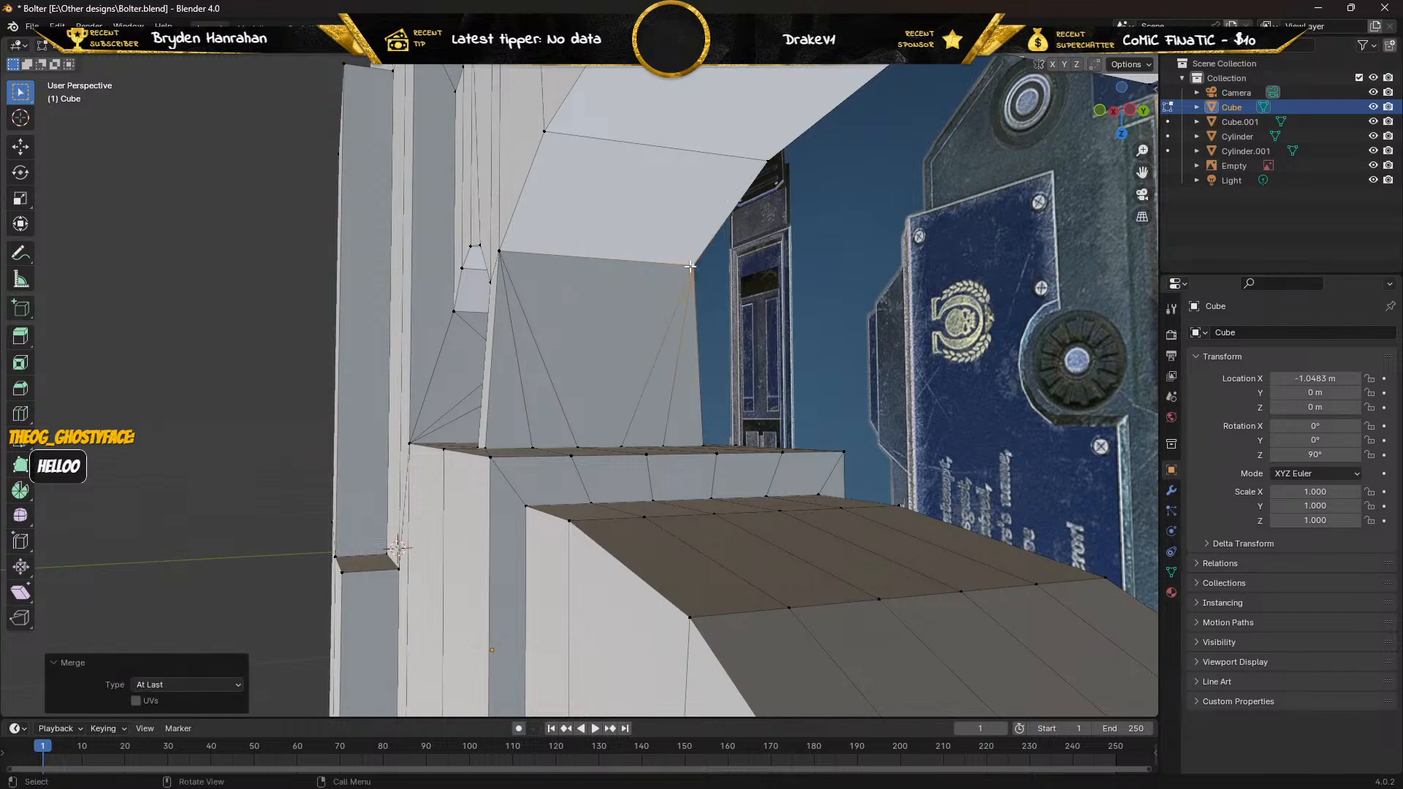
Merge the middle vertices where the grey upright face meets the brown ledge into that edge's two corners with At Last.
middle_drag(625, 333, 616, 362)
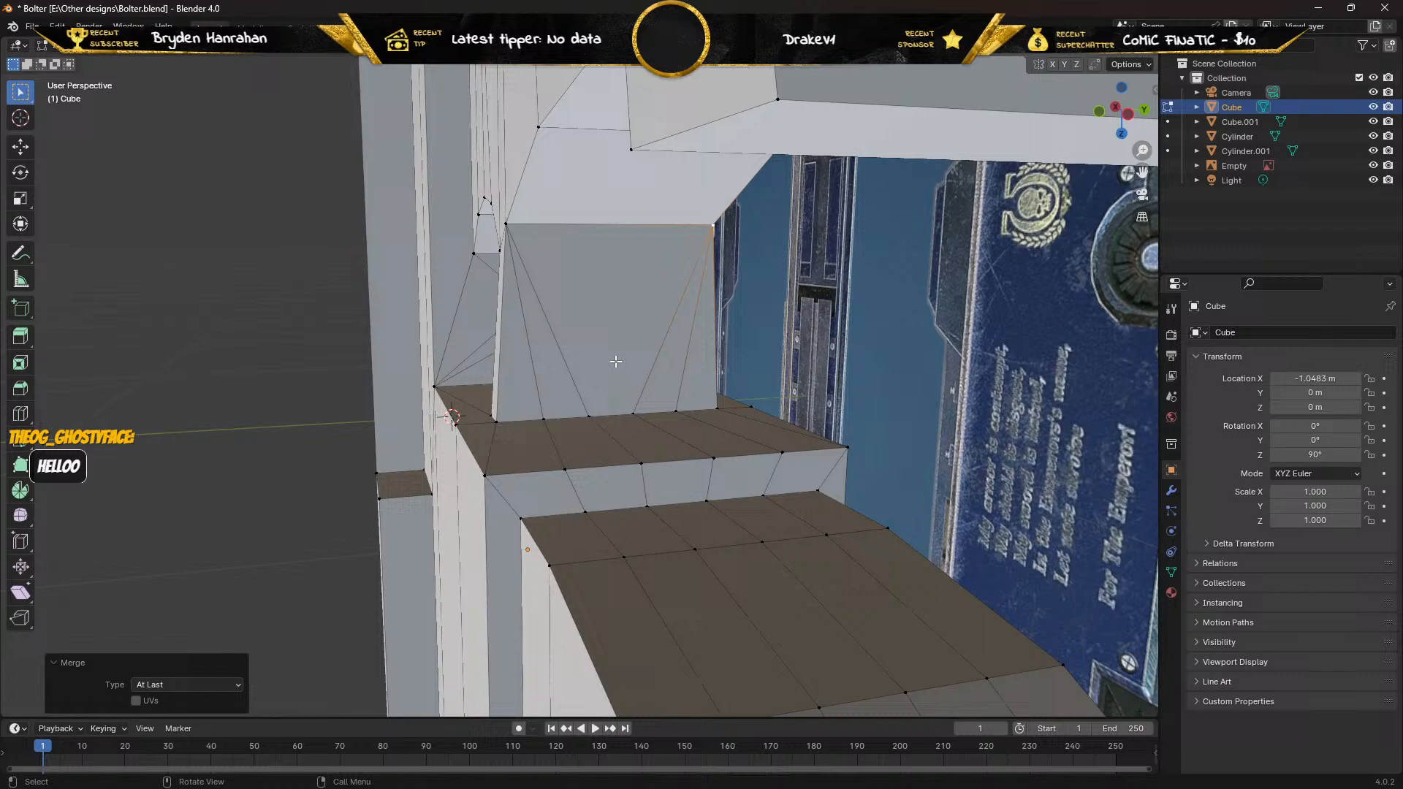
click(591, 418)
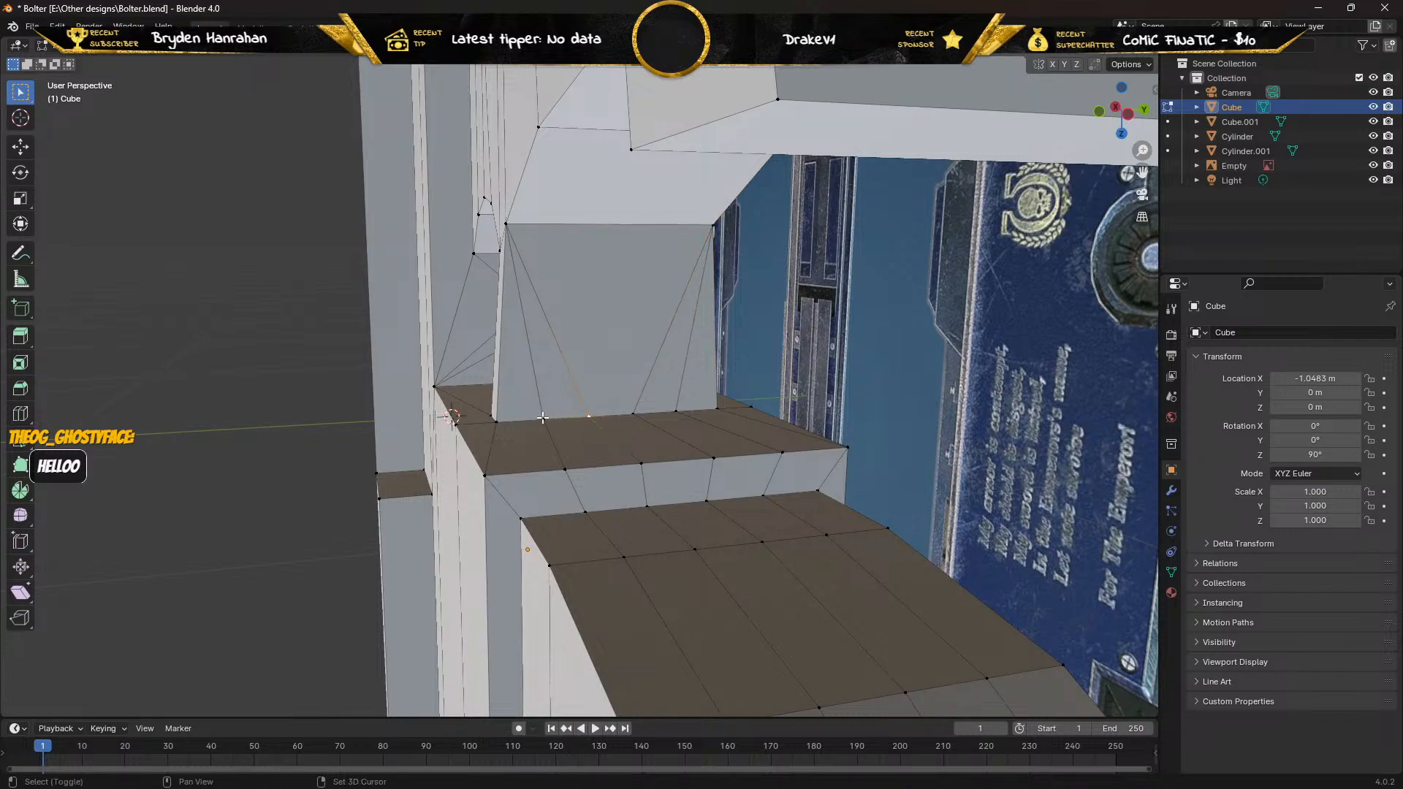
shift+click(497, 418)
key(m)
click(497, 418)
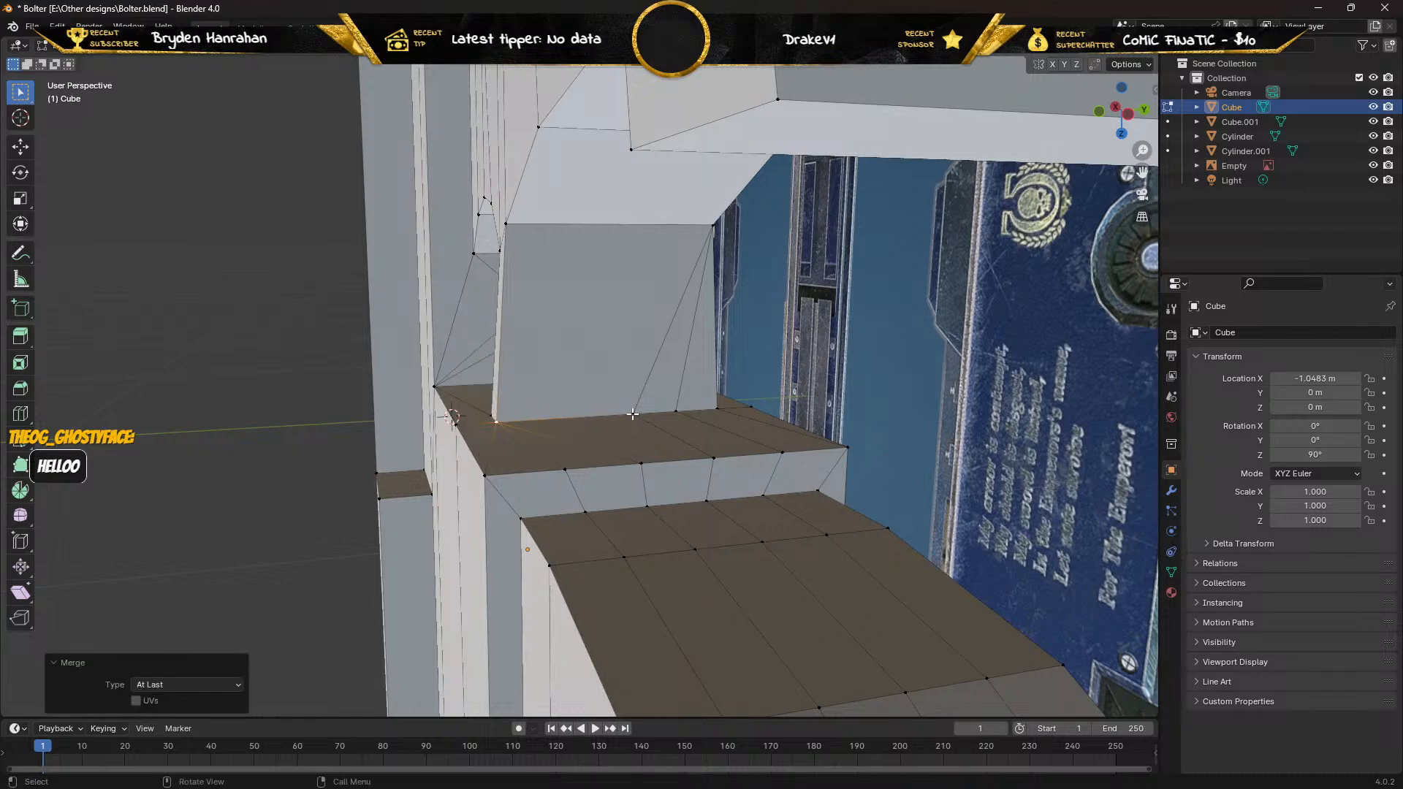
click(633, 414)
click(676, 411)
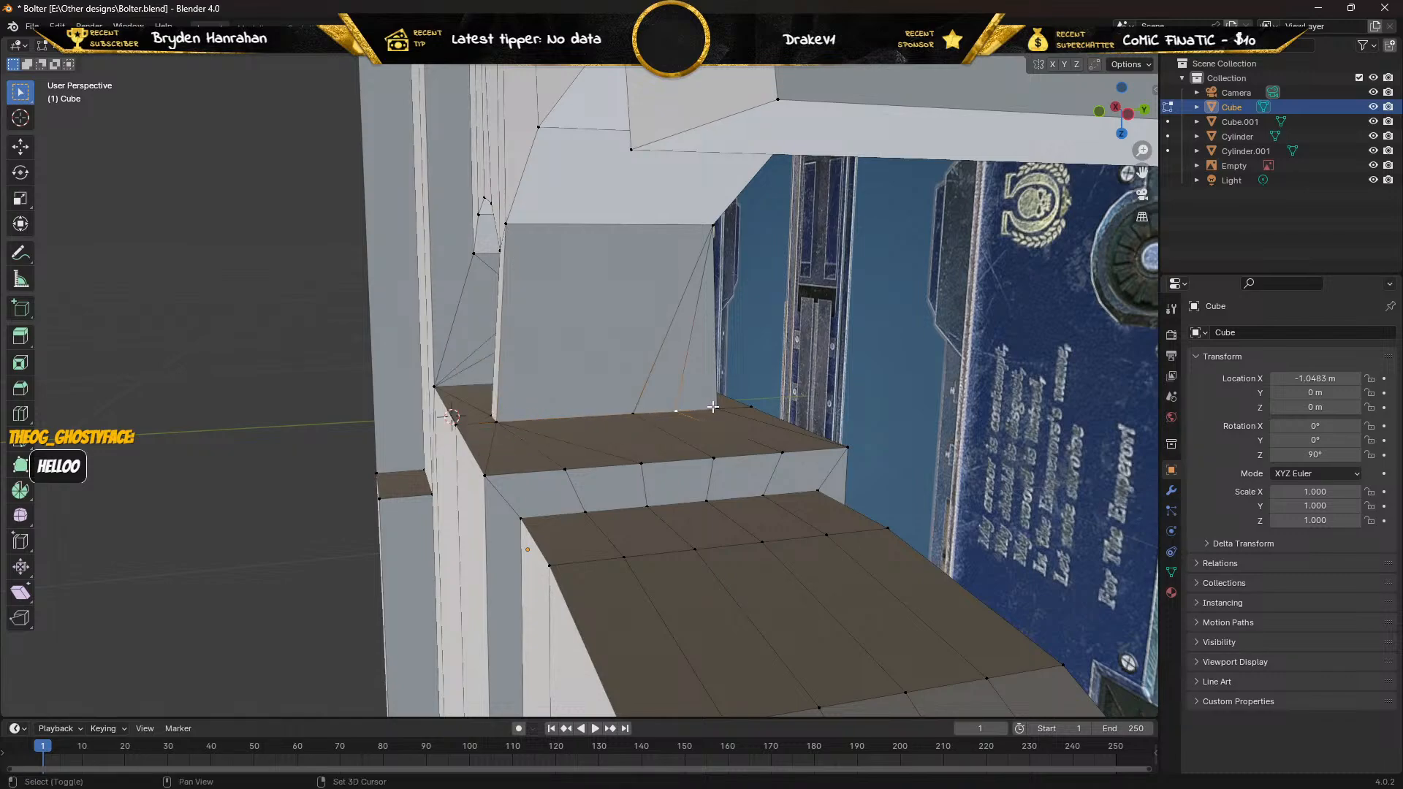
click(633, 414)
shift+click(676, 412)
shift+click(713, 409)
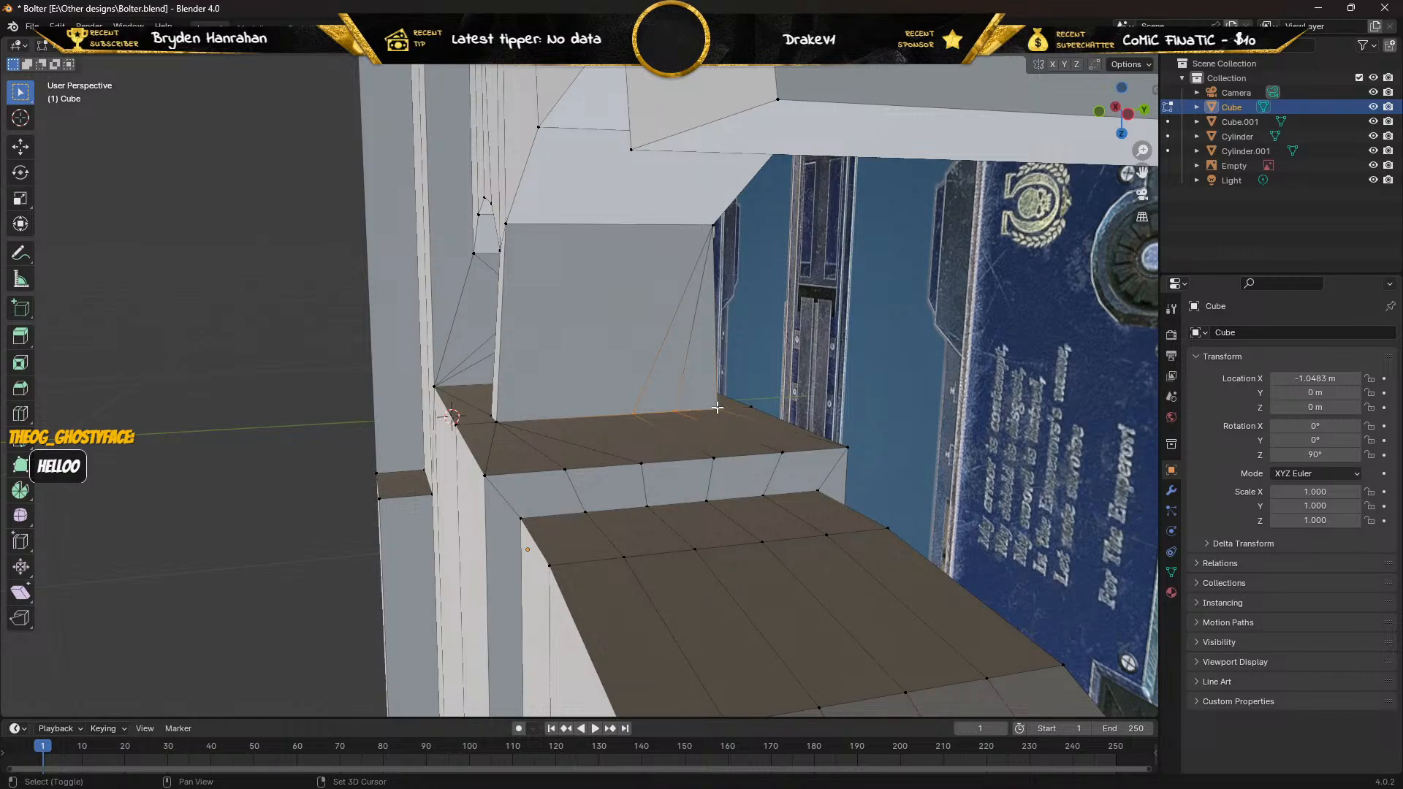
key(m)
click(674, 409)
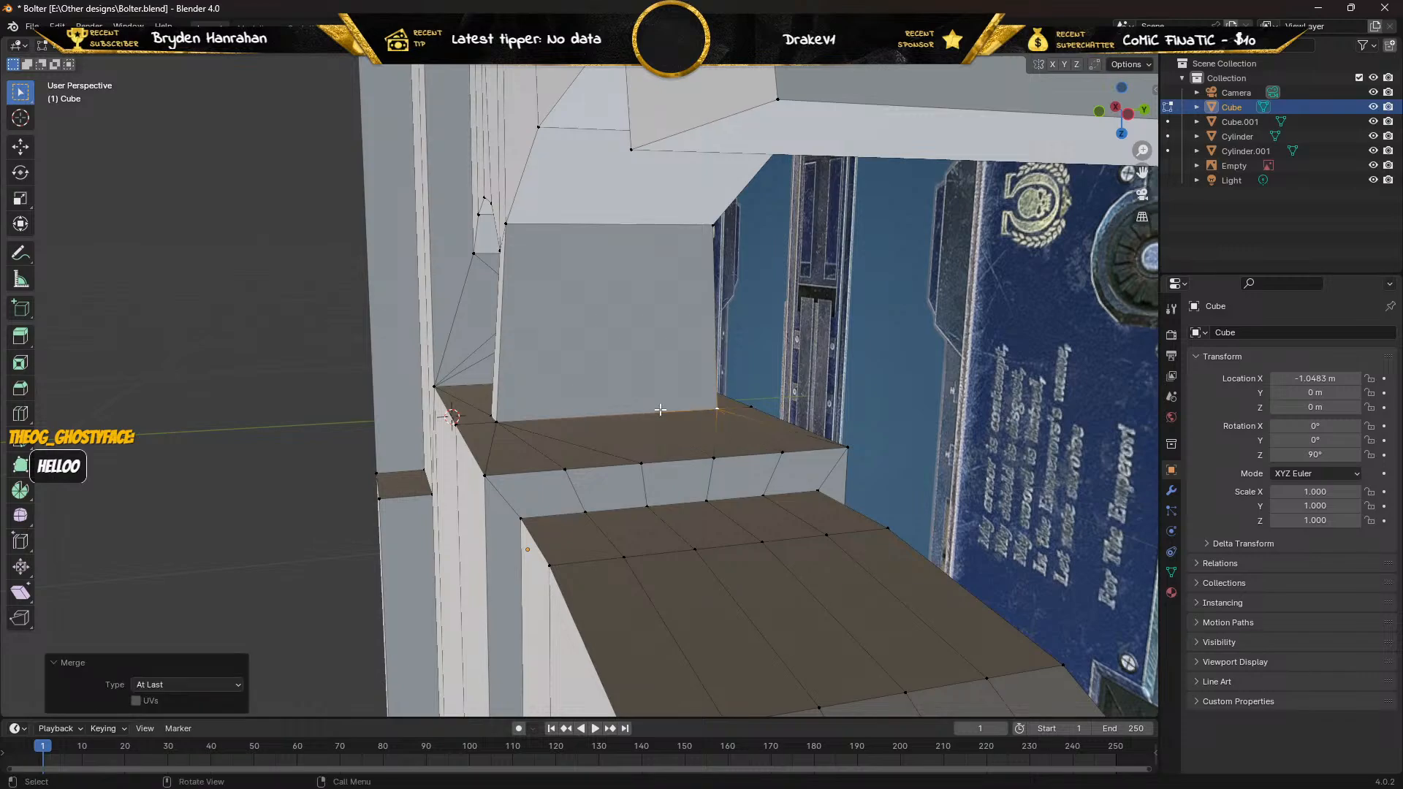
Merge the middle vertices along the brown ledge's front edge into its two corners with At Last.
click(641, 463)
shift+click(565, 468)
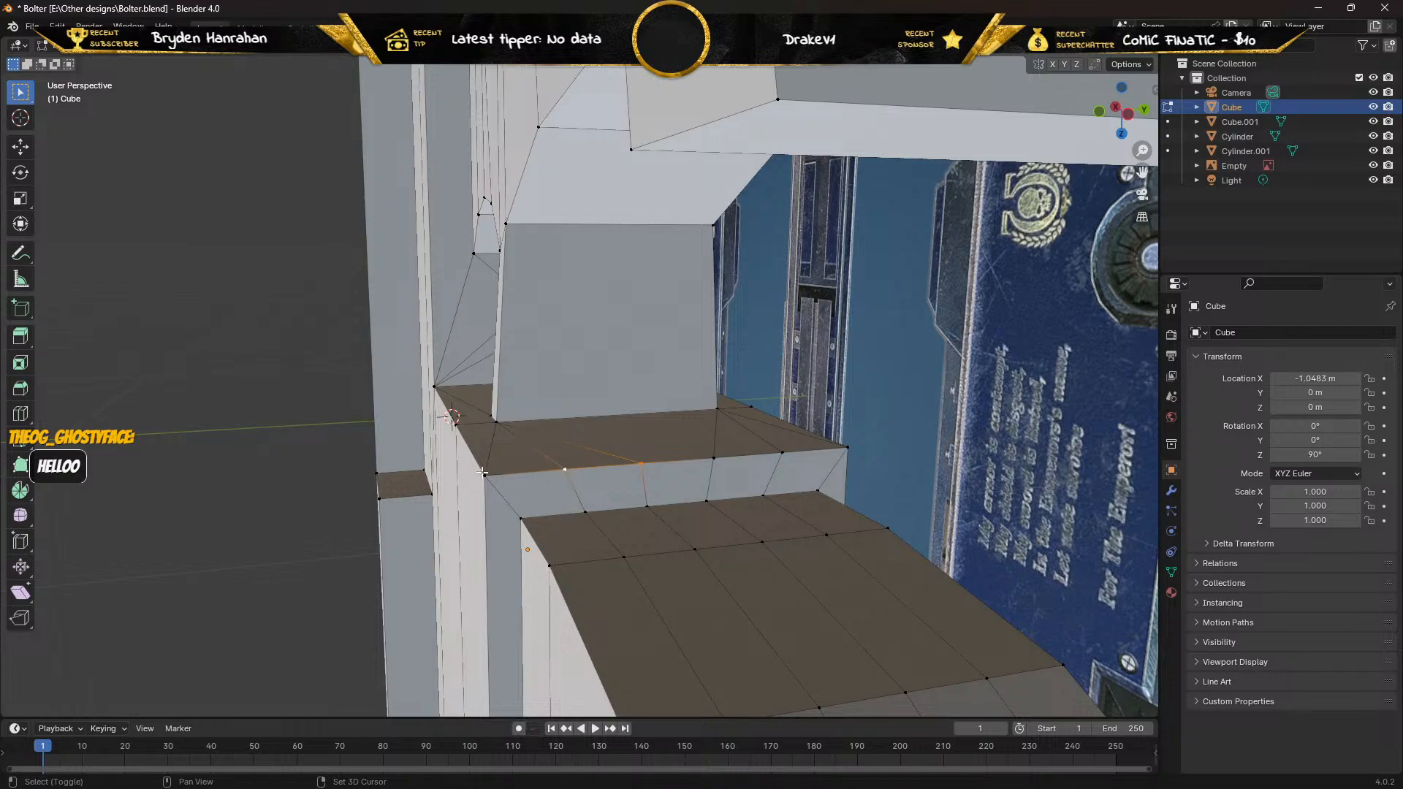
shift+click(484, 472)
key(m)
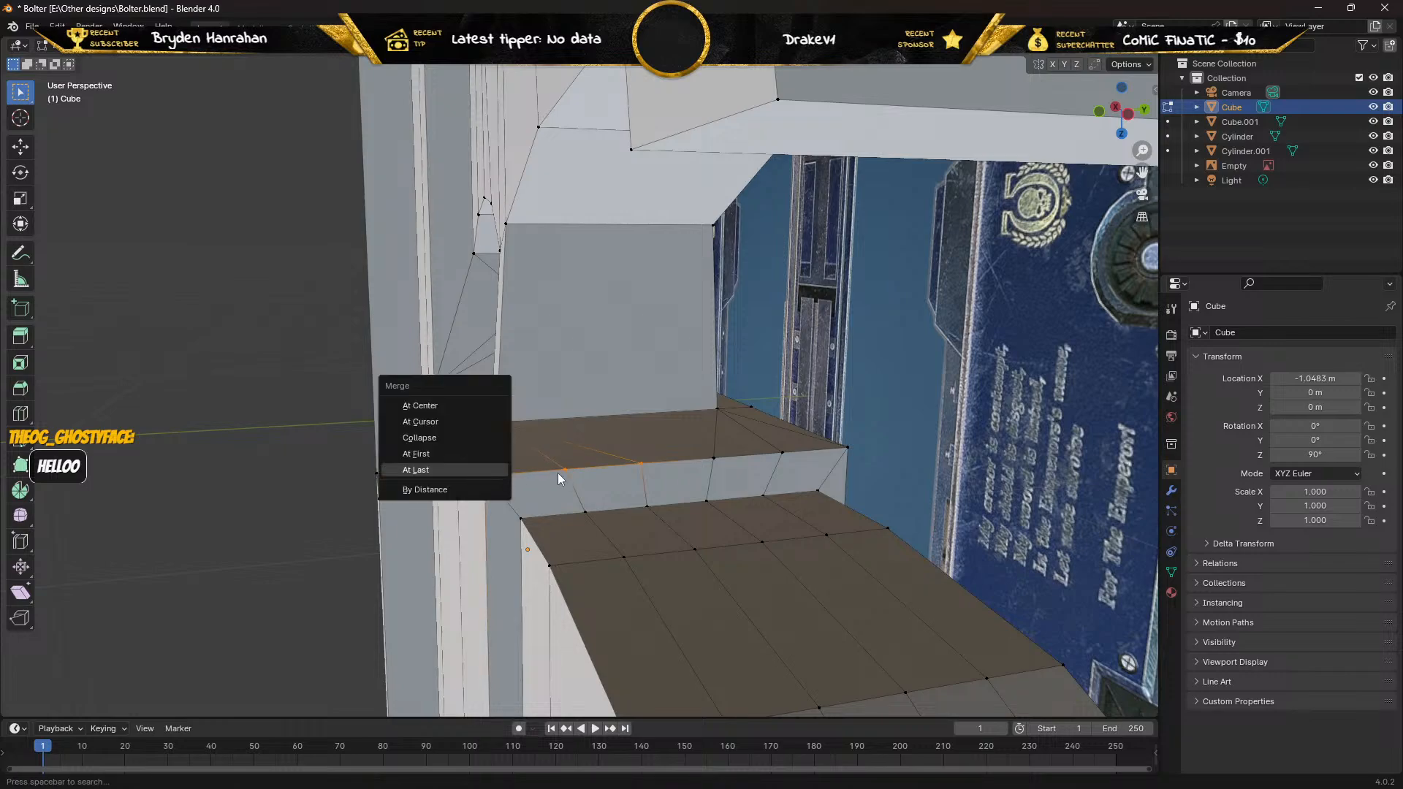
click(480, 470)
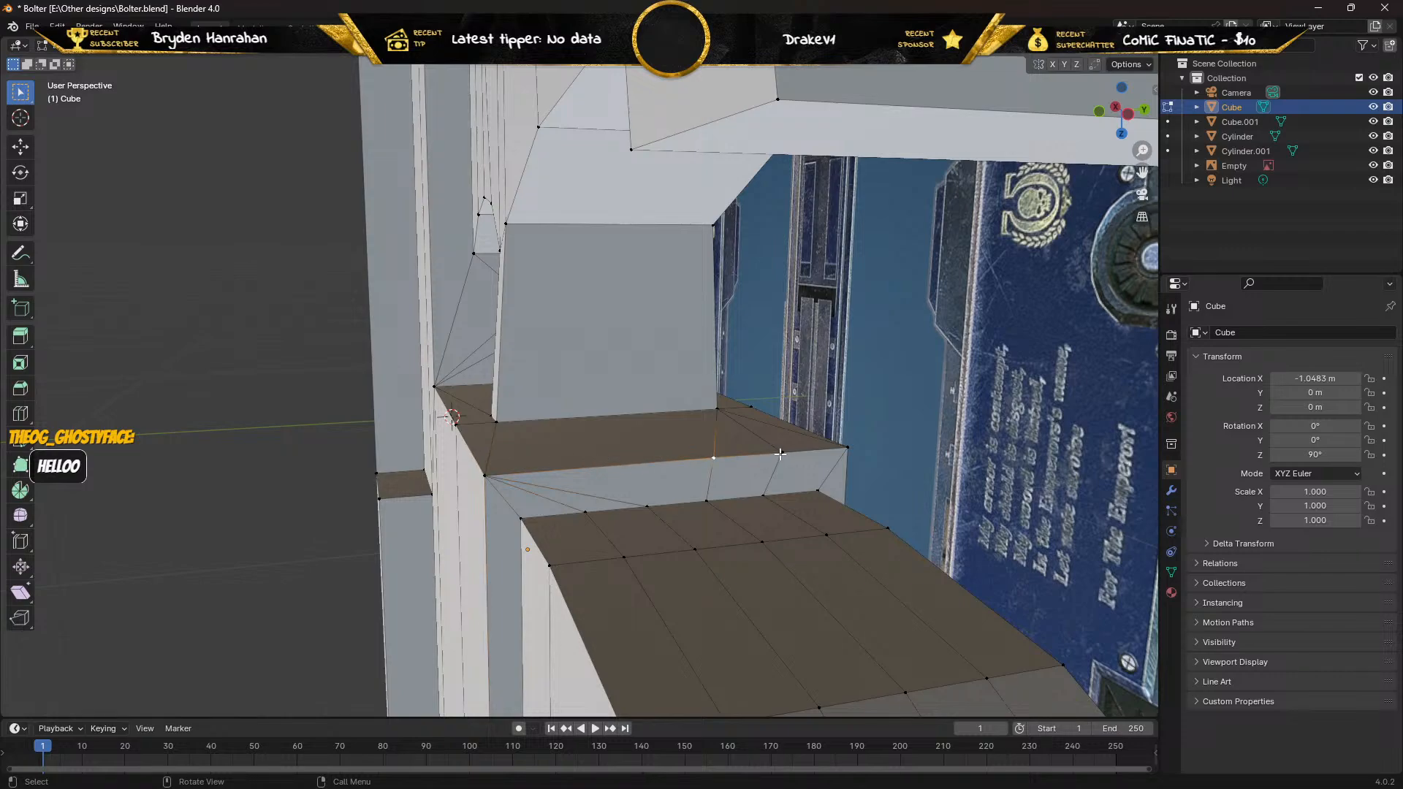
ctrl+click(847, 447)
key(m)
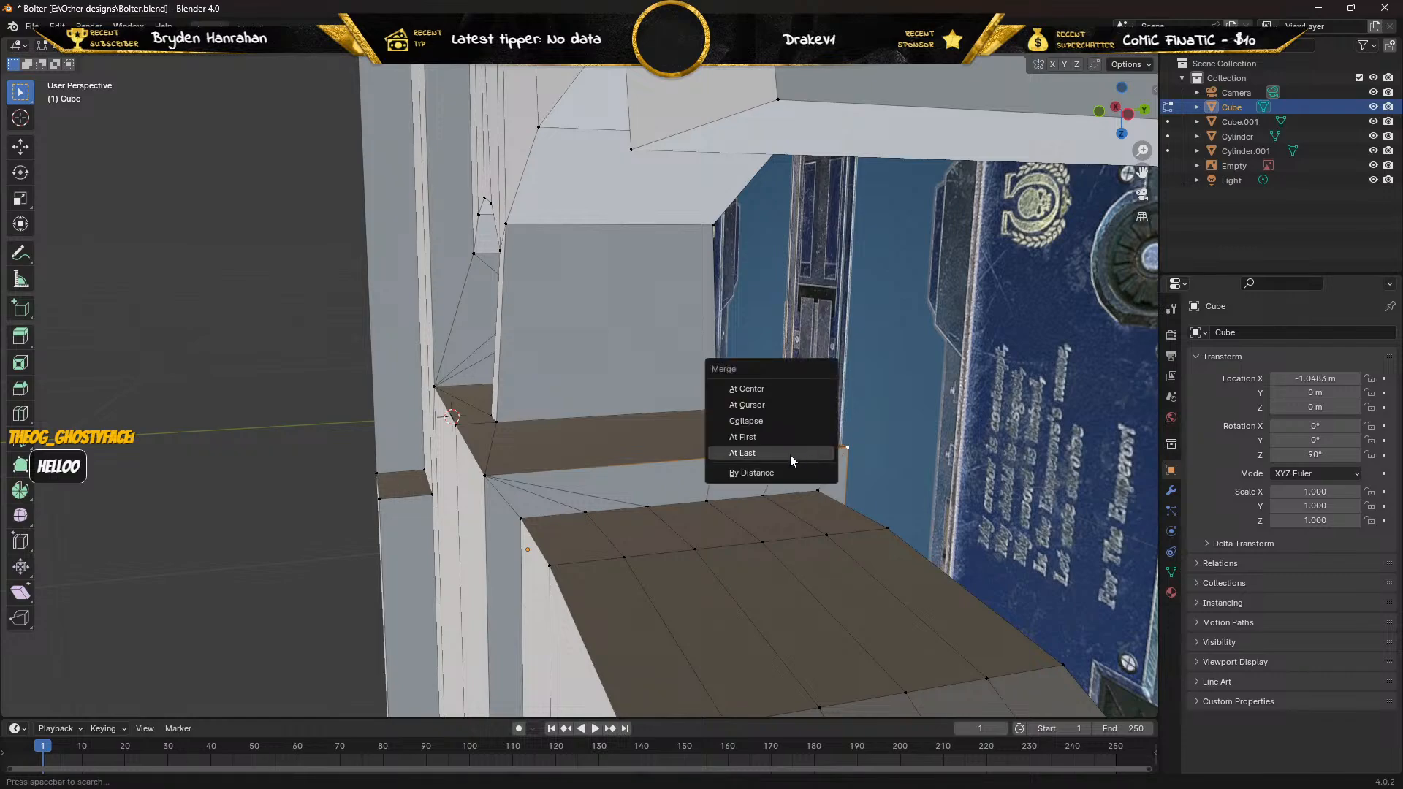
click(791, 455)
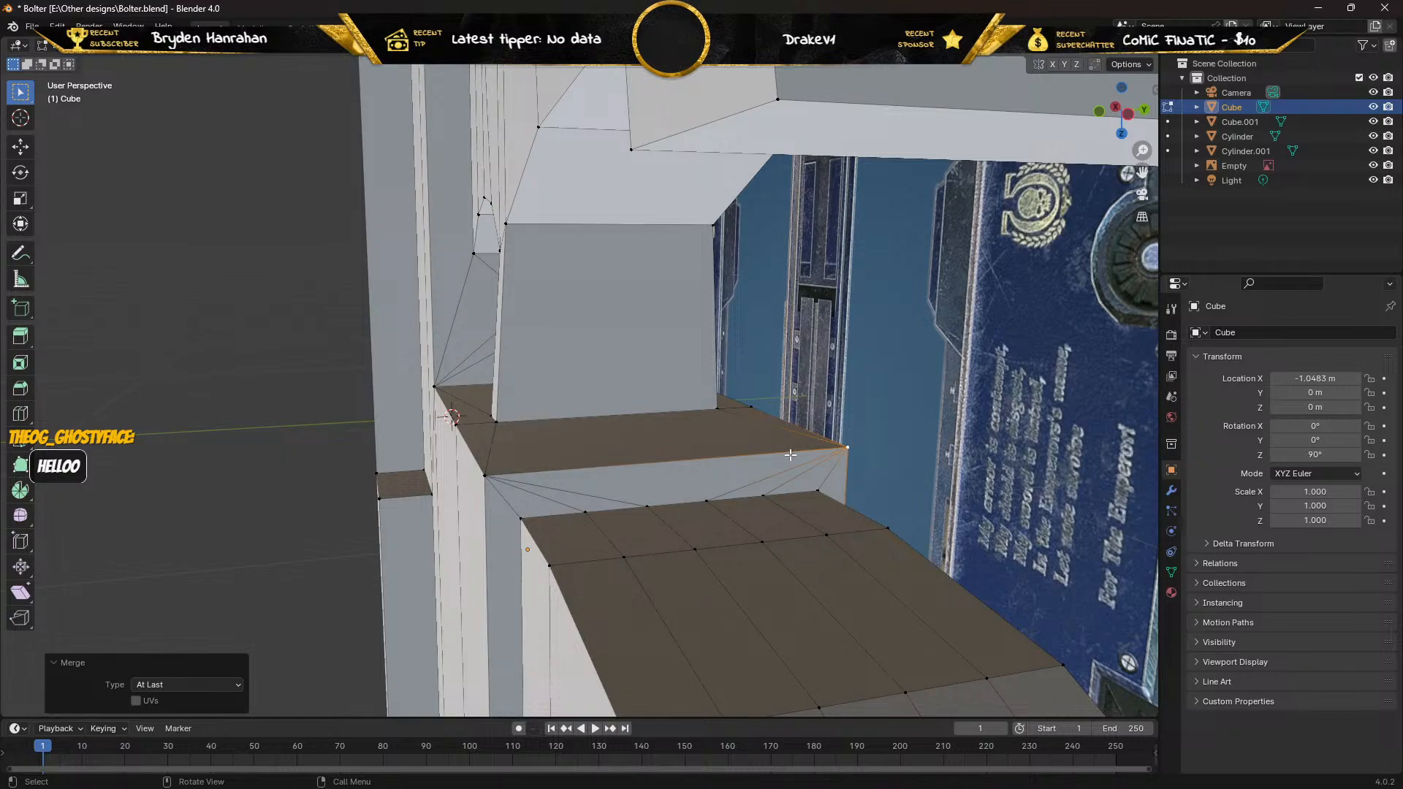
Merge the middle vertices where the light riser below the ledge meets the brown slope into that edge's two corners with At Last.
scroll(789, 454, up, 1)
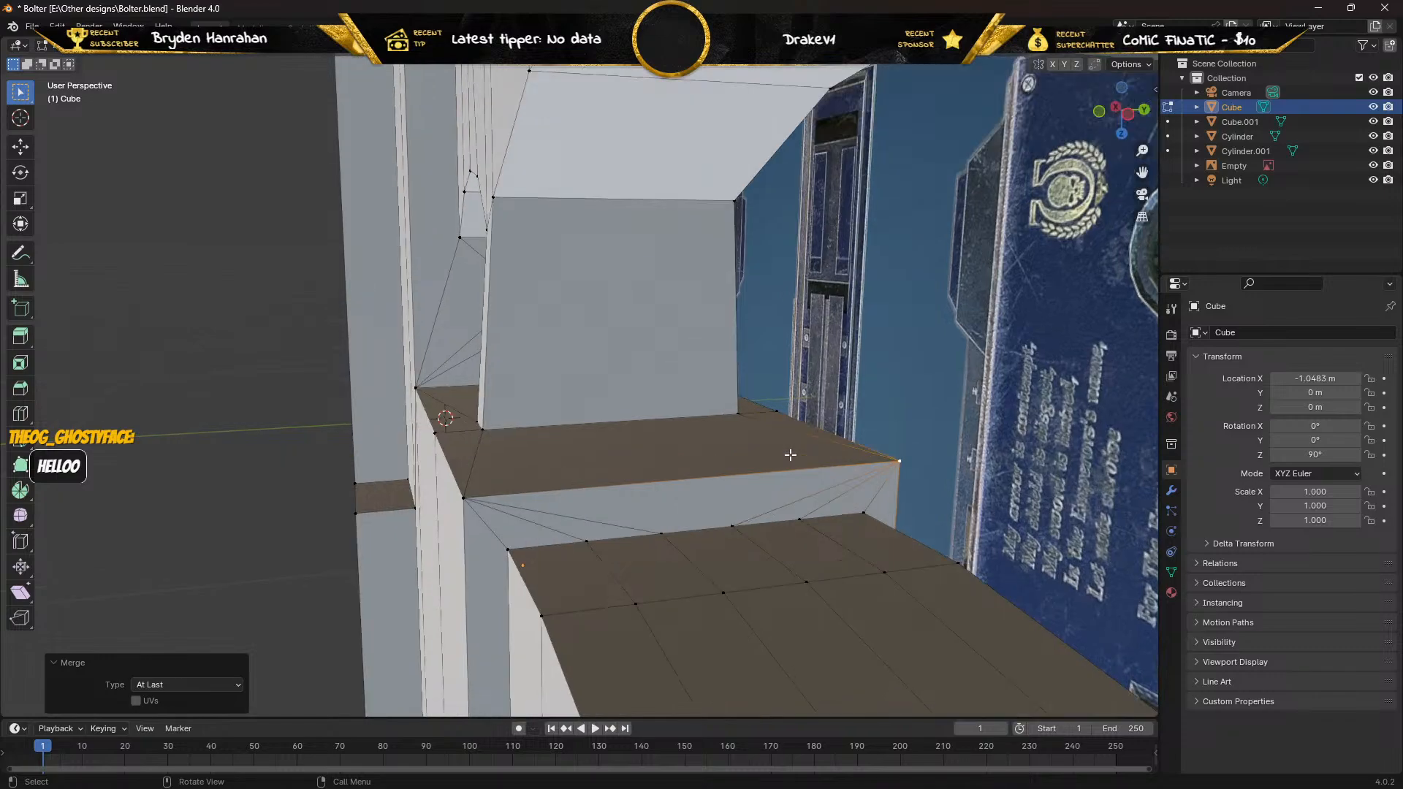
scroll(790, 454, down, 1)
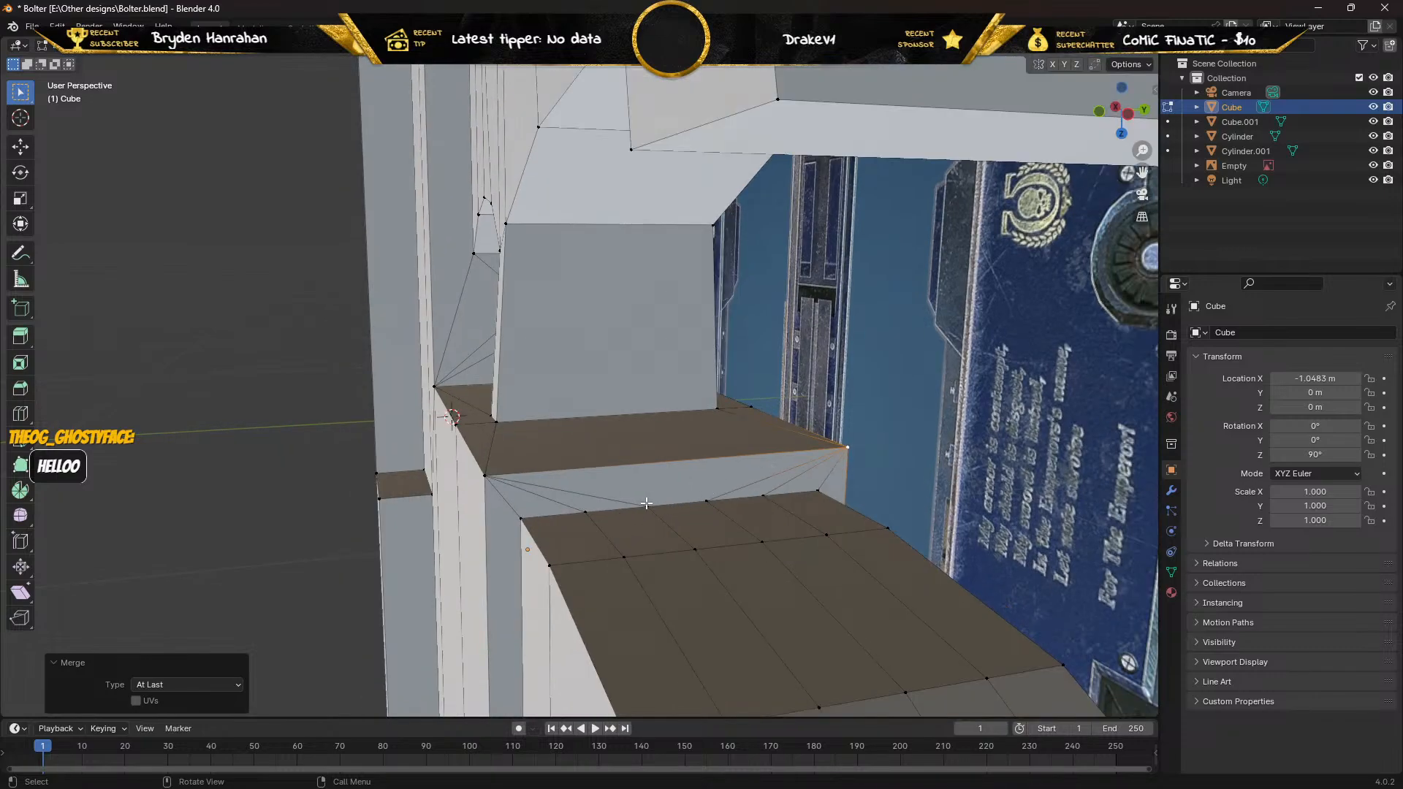
click(606, 511)
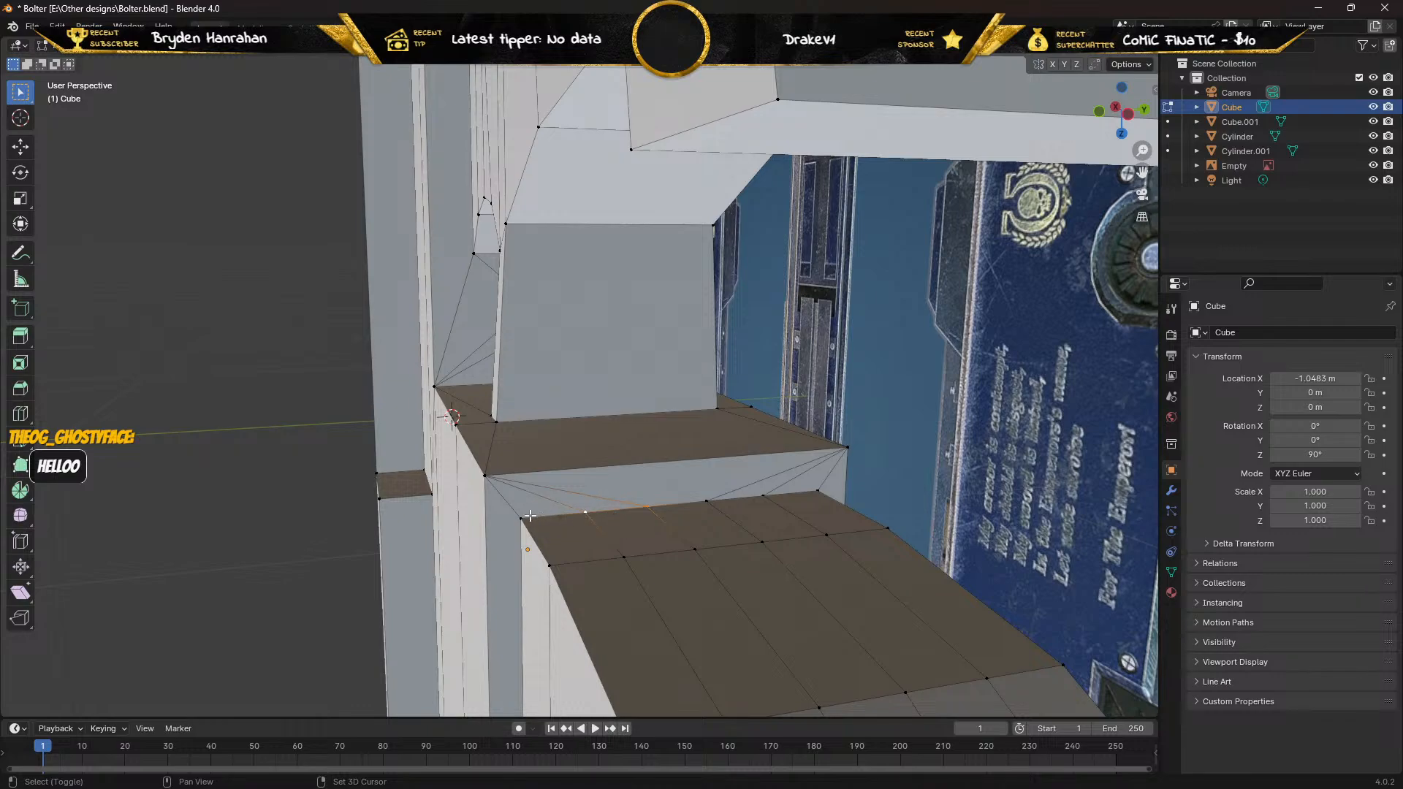
shift+click(523, 518)
key(m)
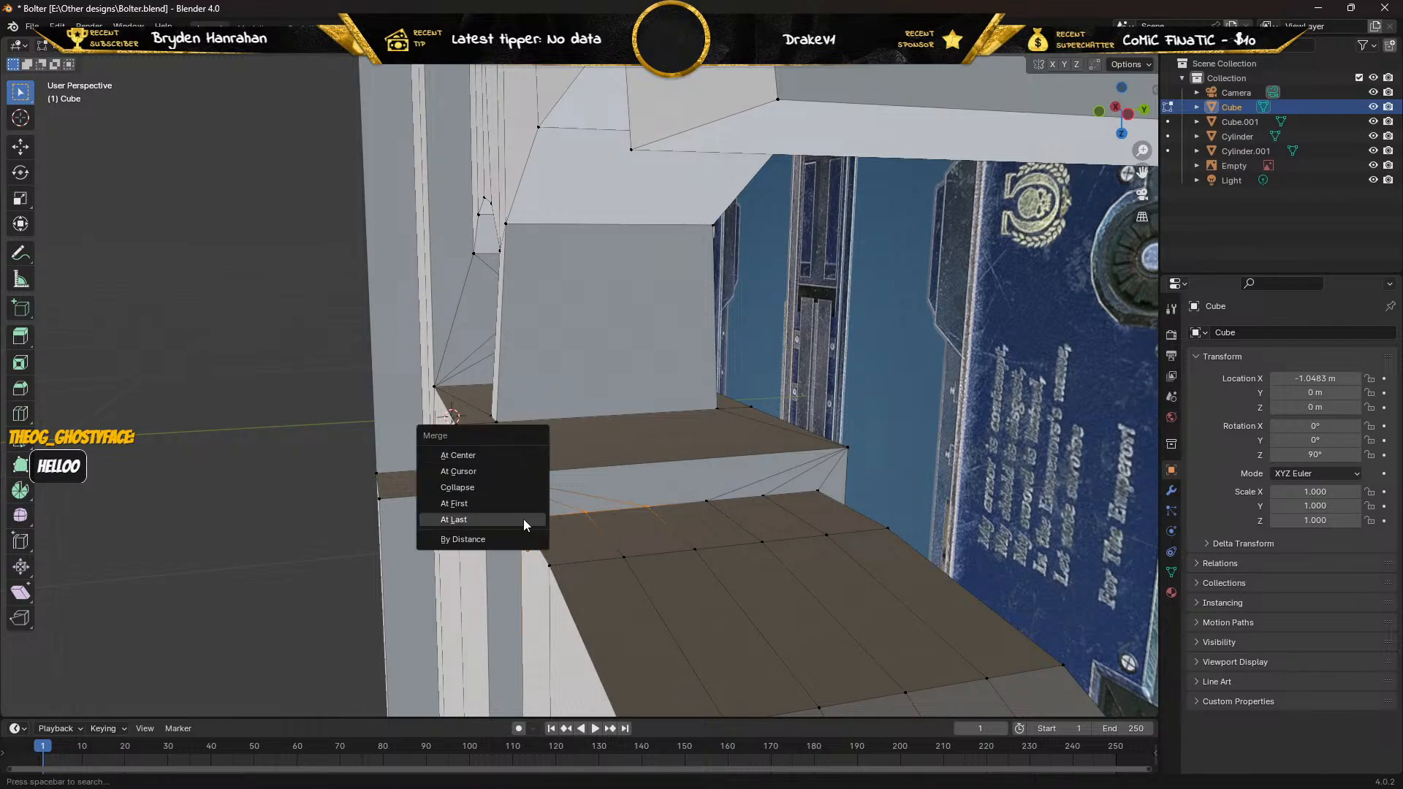
click(523, 519)
click(714, 500)
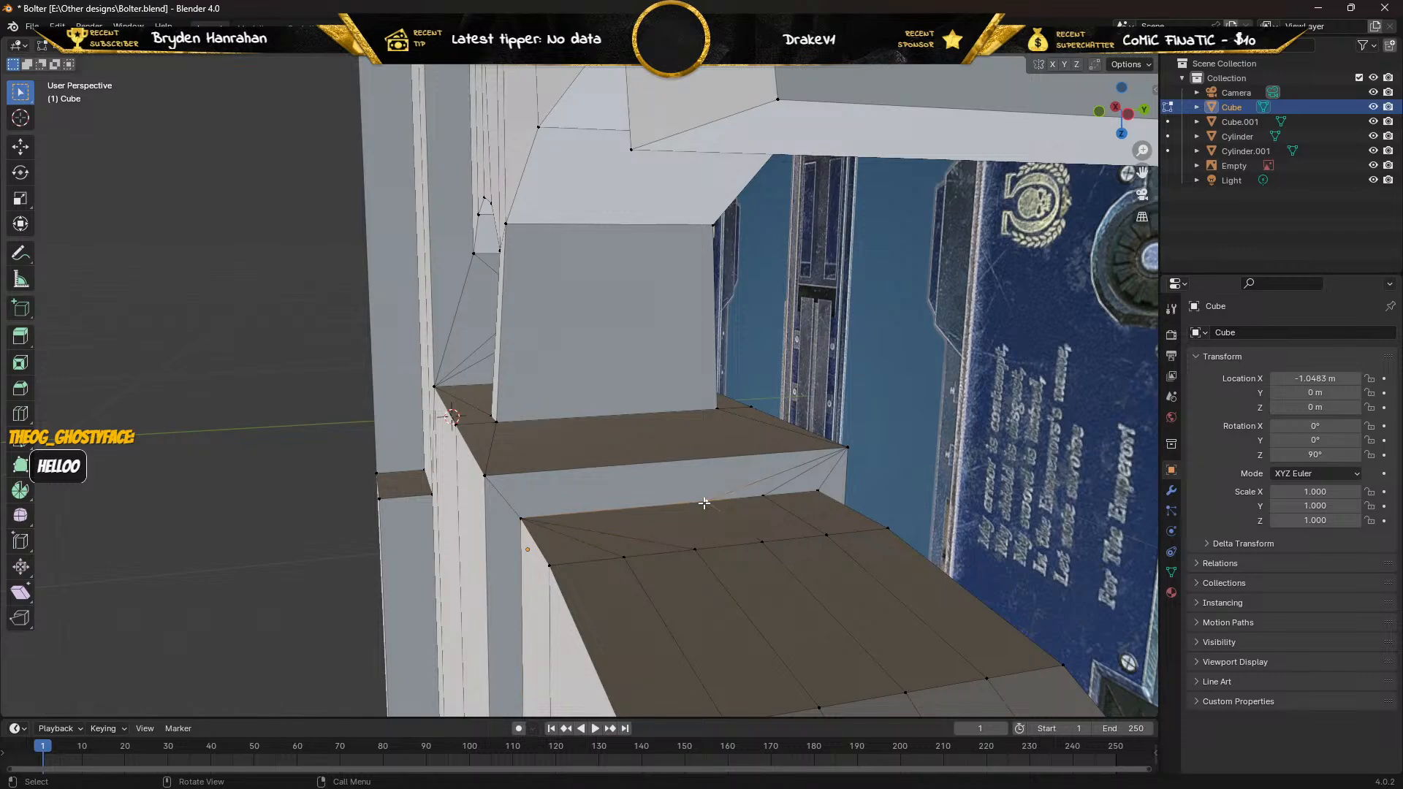
shift+click(819, 491)
key(m)
click(819, 491)
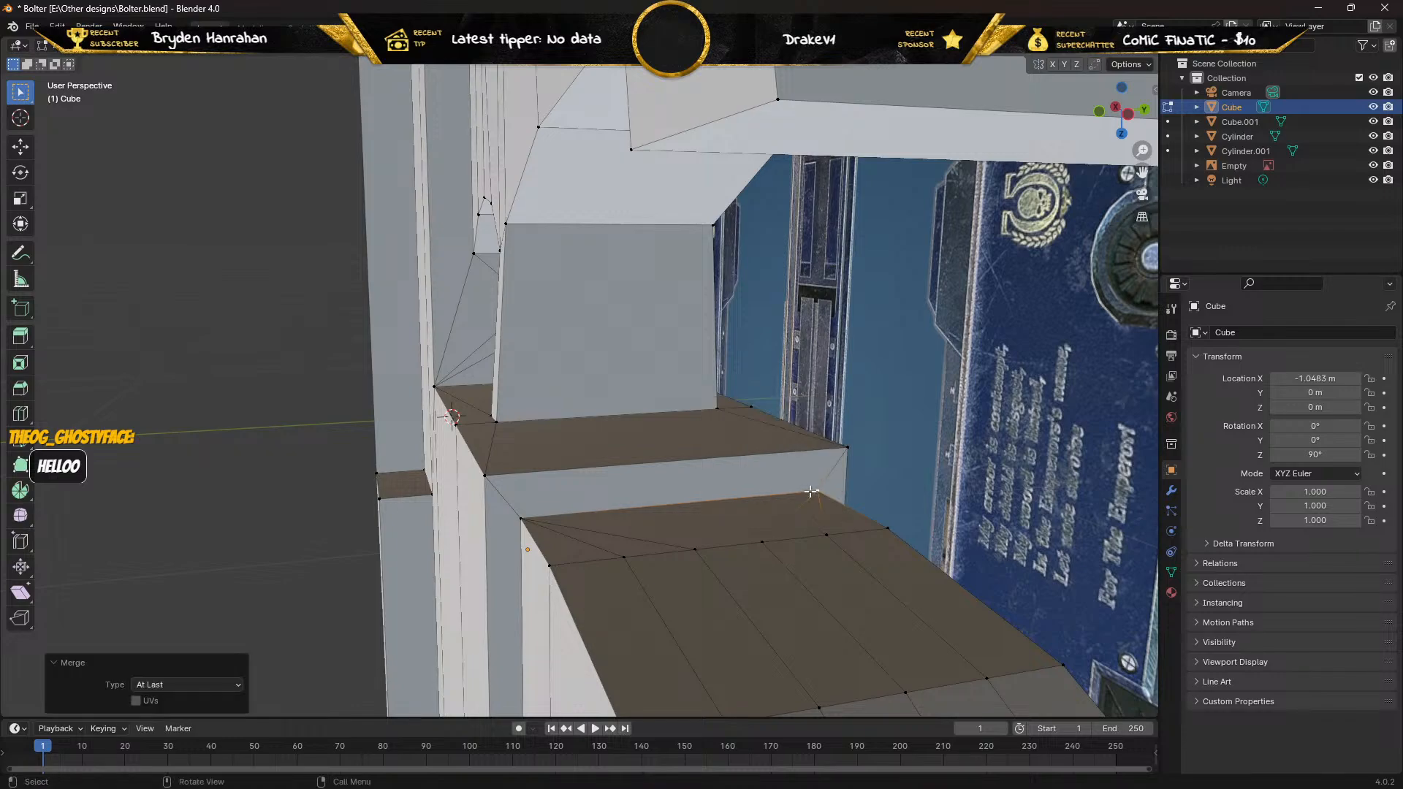
Merge the middle vertices along the brown slope's first bend below the riser into that edge's two corners with At Last.
click(695, 551)
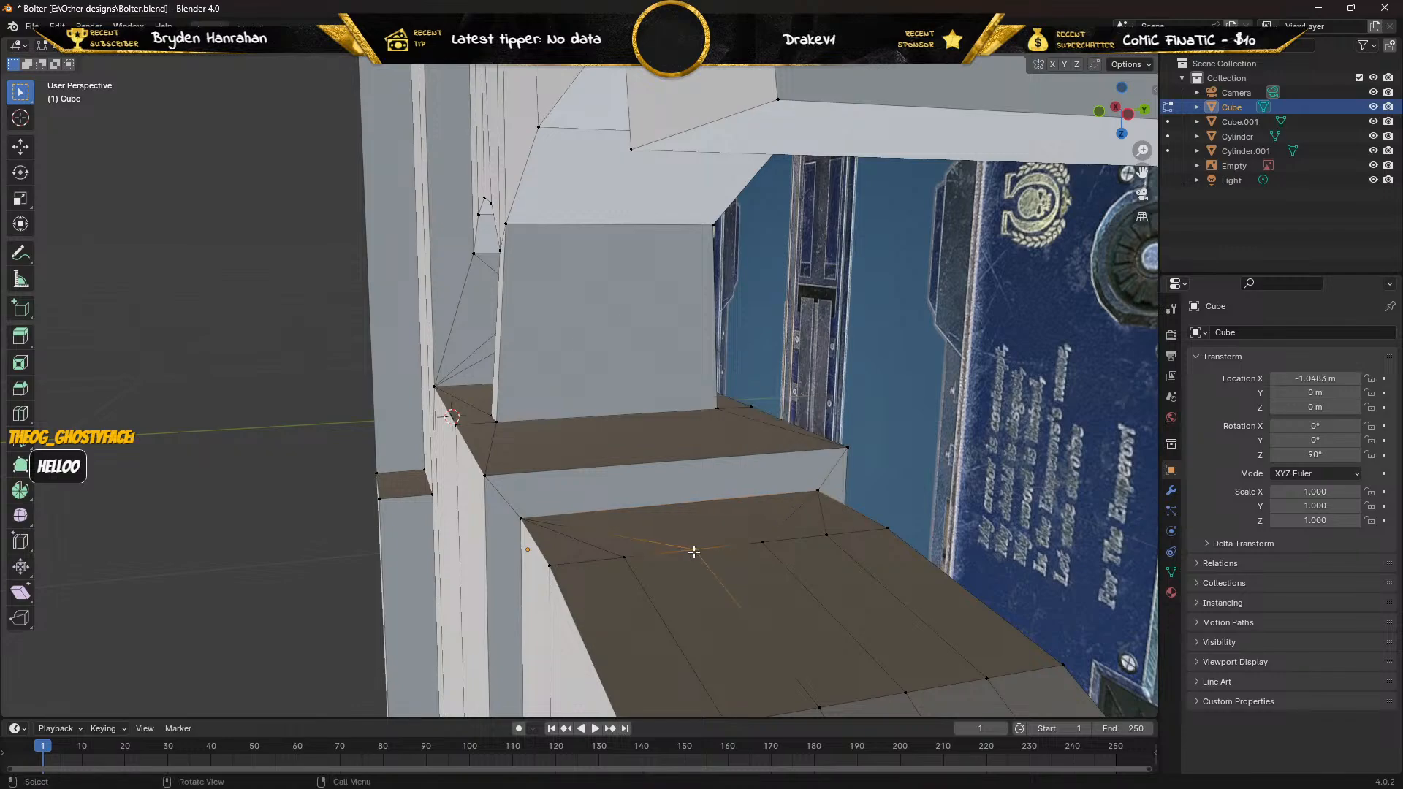
shift+click(625, 558)
shift+click(548, 566)
key(m)
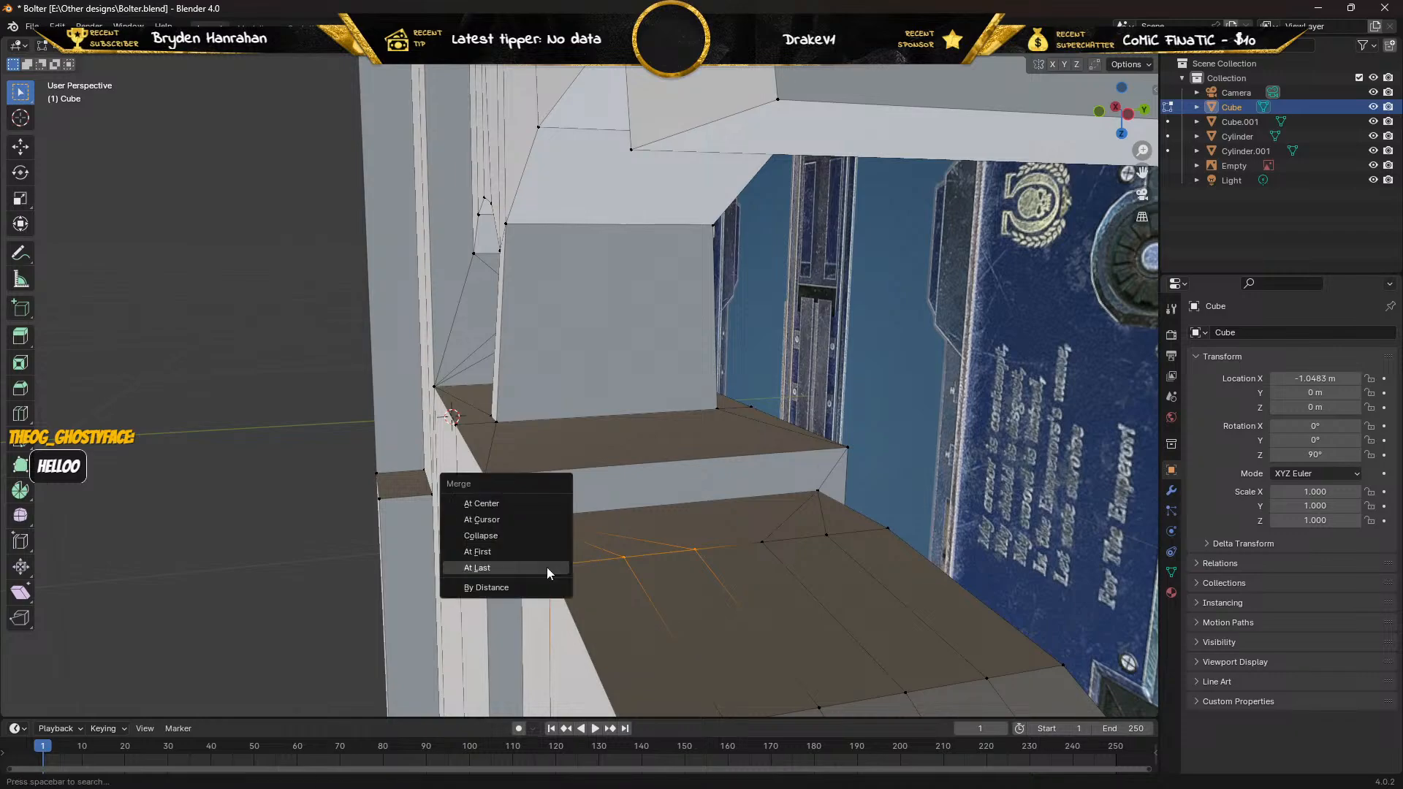
click(546, 567)
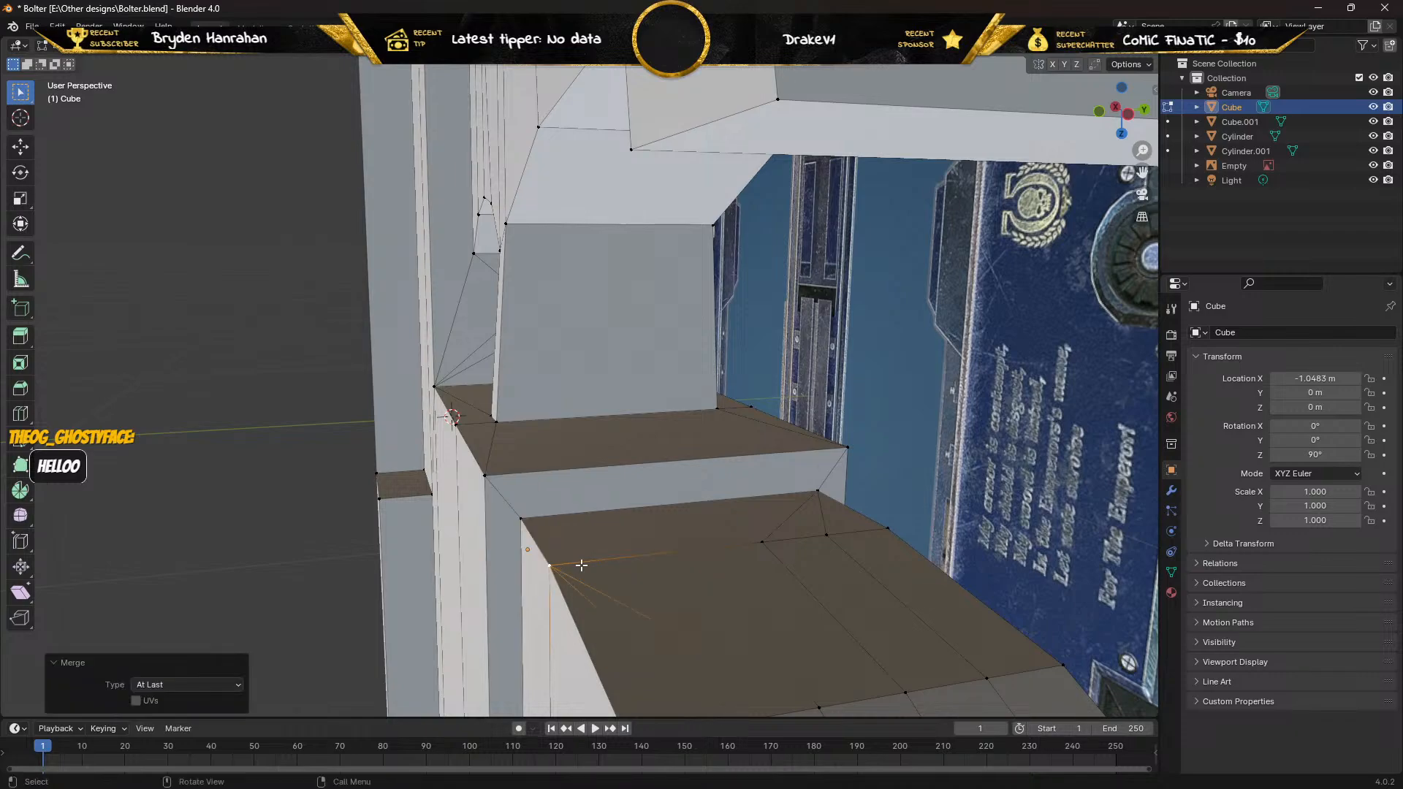
click(762, 543)
shift+click(827, 534)
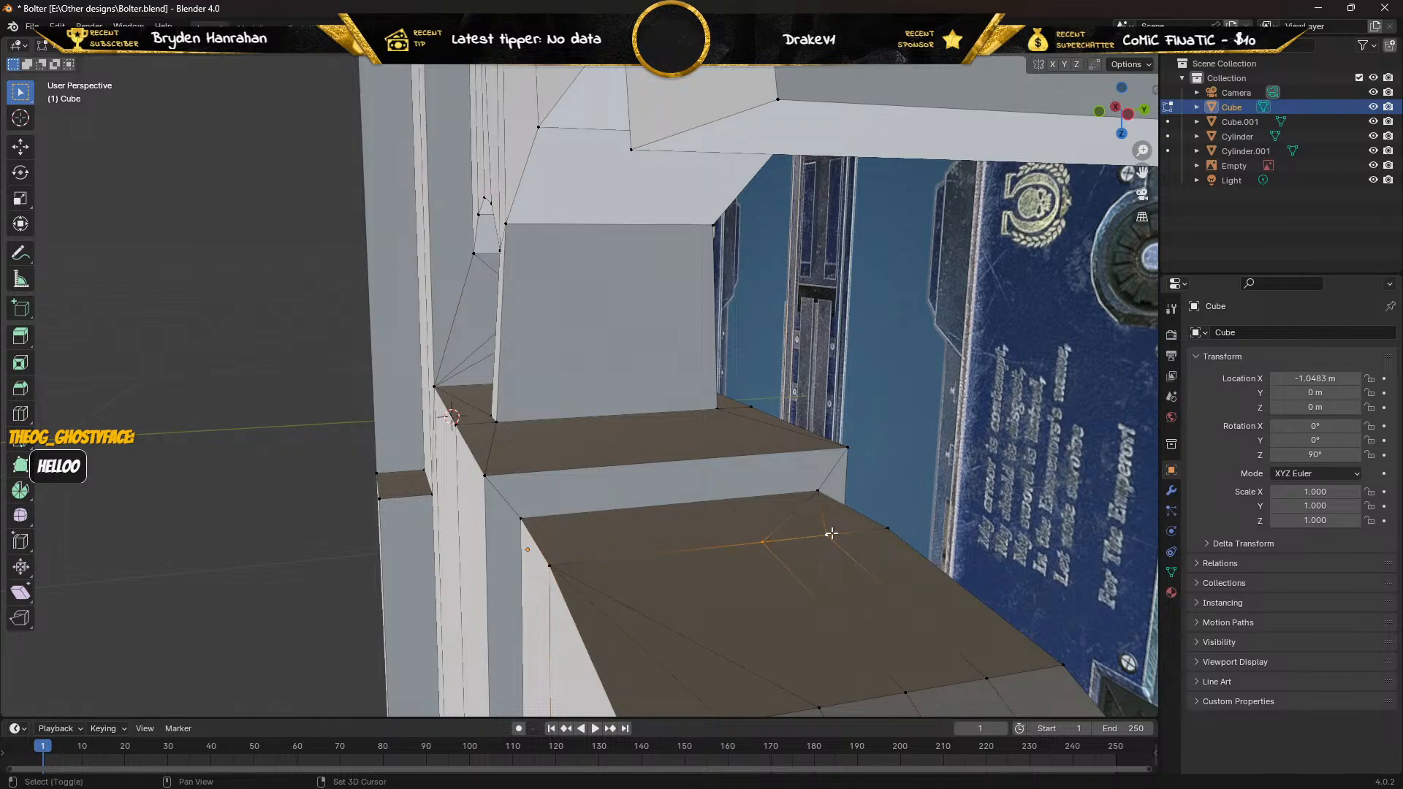
key(m)
click(880, 526)
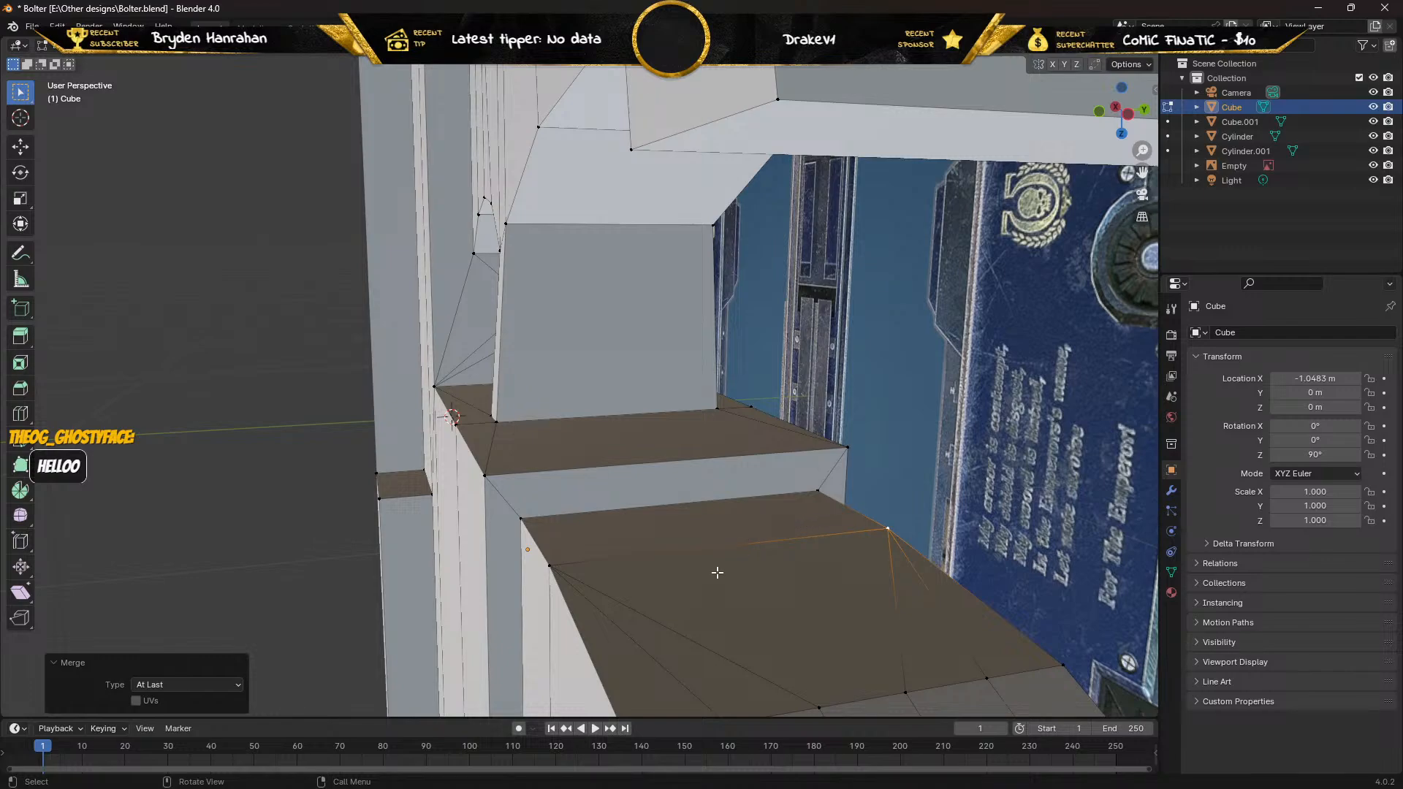
Merge the middle vertices where the brown slope meets the steeper grey face into that edge's two corners with At Last.
scroll(716, 573, down, 2)
click(721, 569)
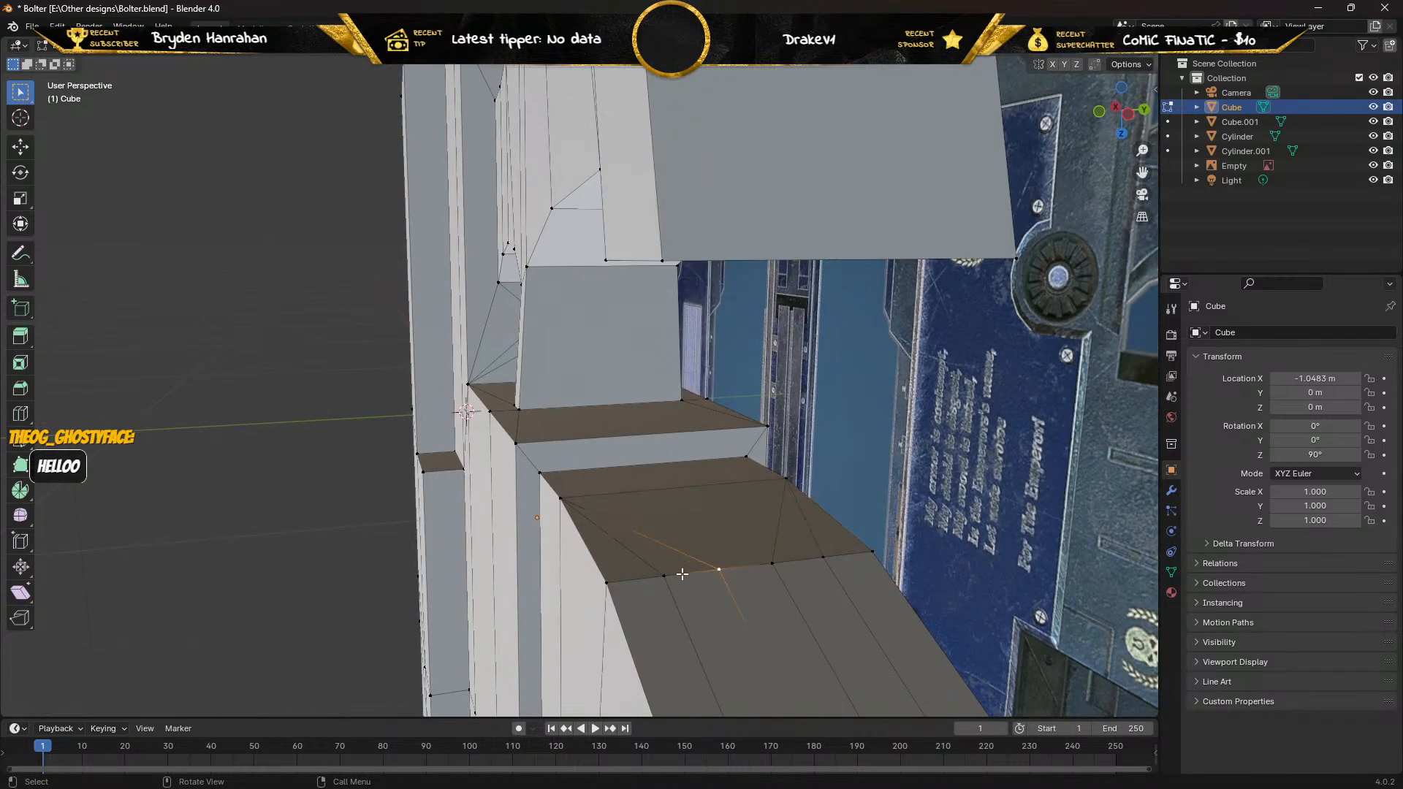
shift+click(604, 582)
key(m)
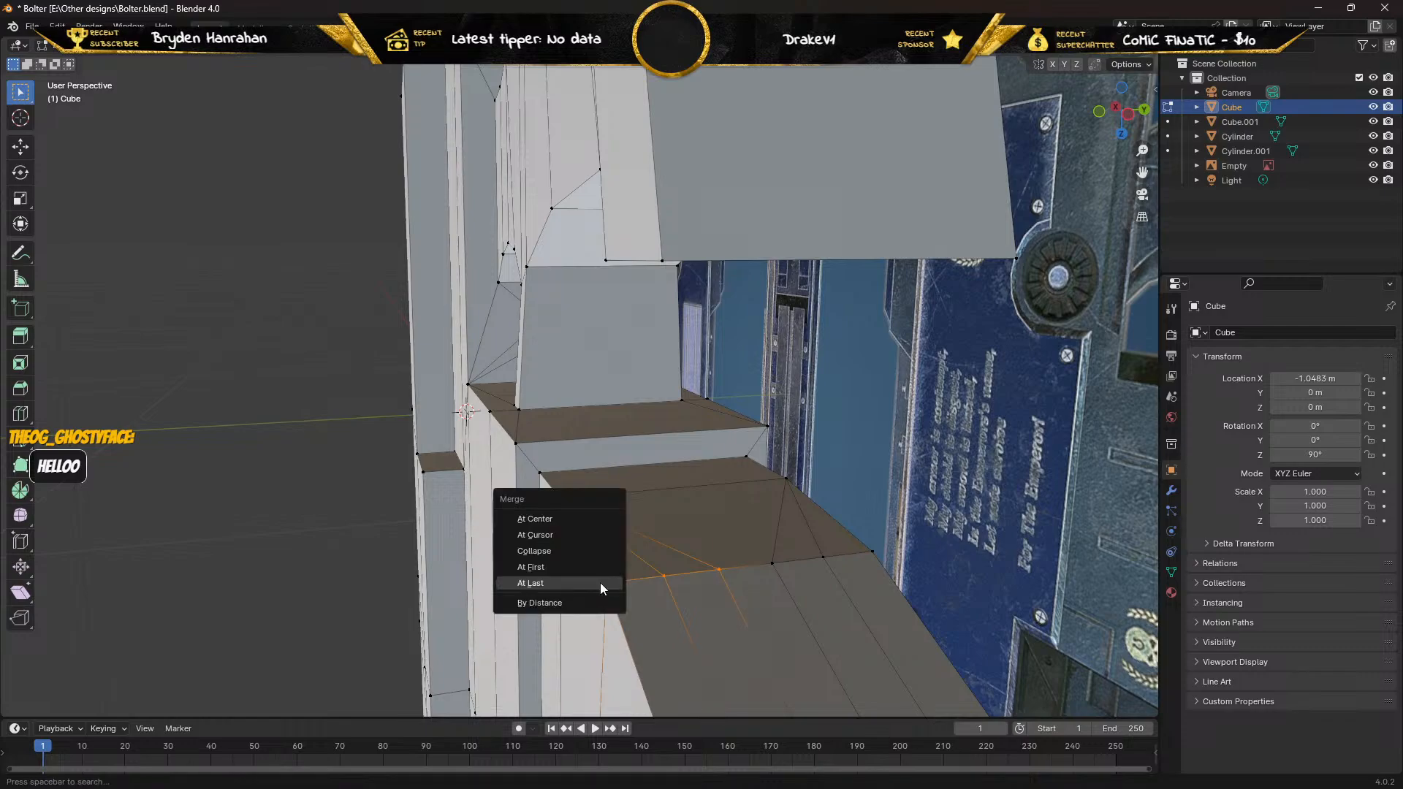
click(600, 582)
click(773, 564)
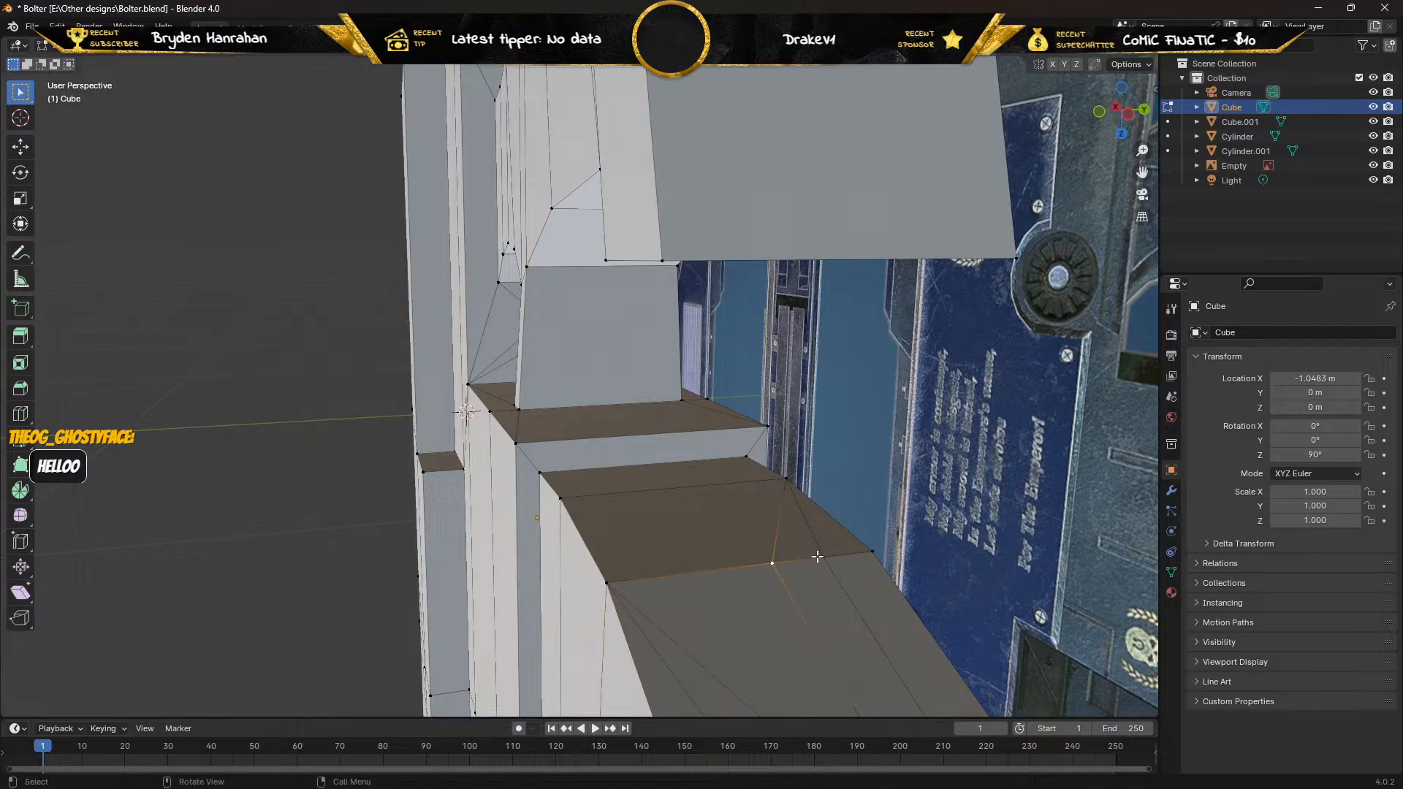
click(822, 557)
shift+click(771, 564)
shift+click(823, 558)
shift+click(869, 552)
key(m)
click(786, 563)
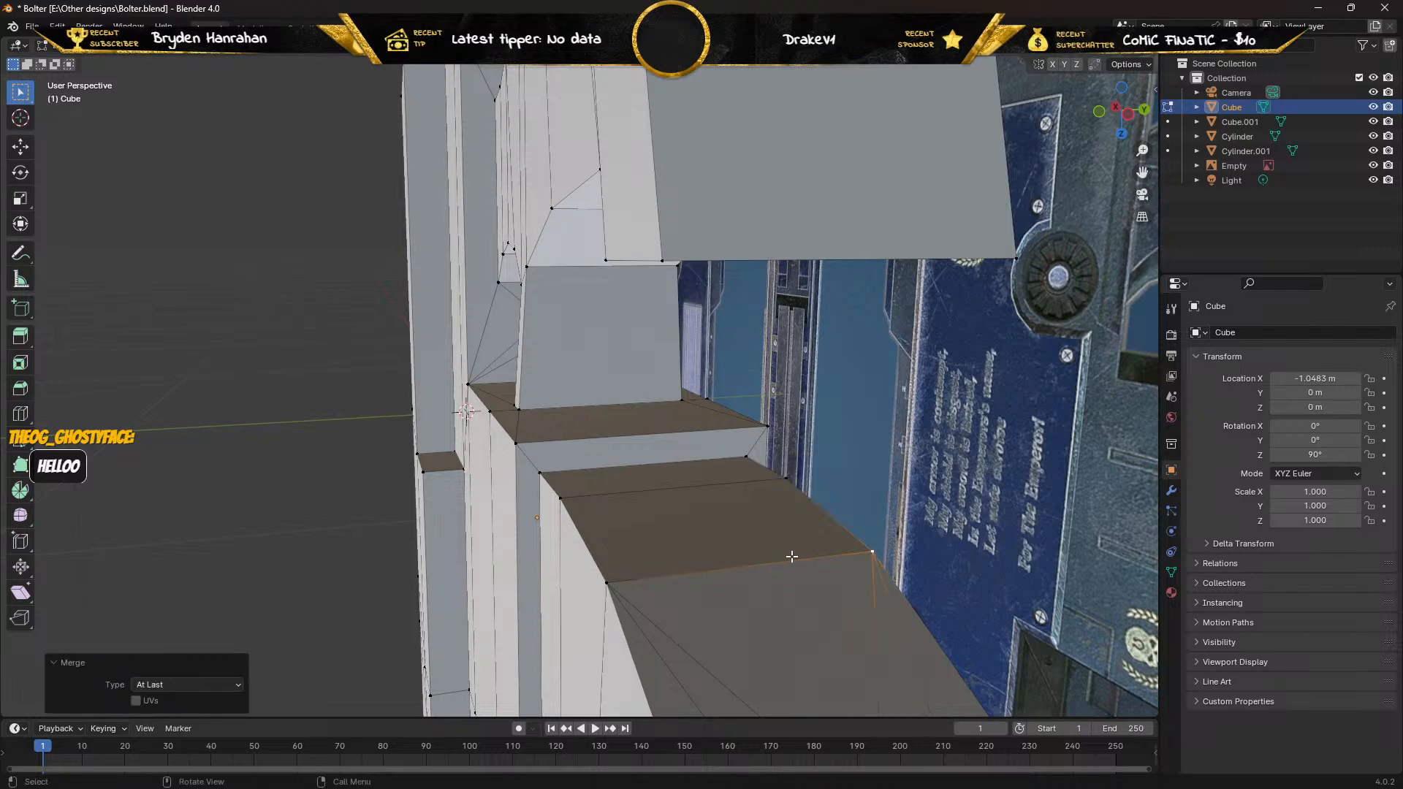
Merge the middle vertices along the lower edge of the steeper grey face into its two corners with At Last.
middle_drag(702, 564, 704, 579)
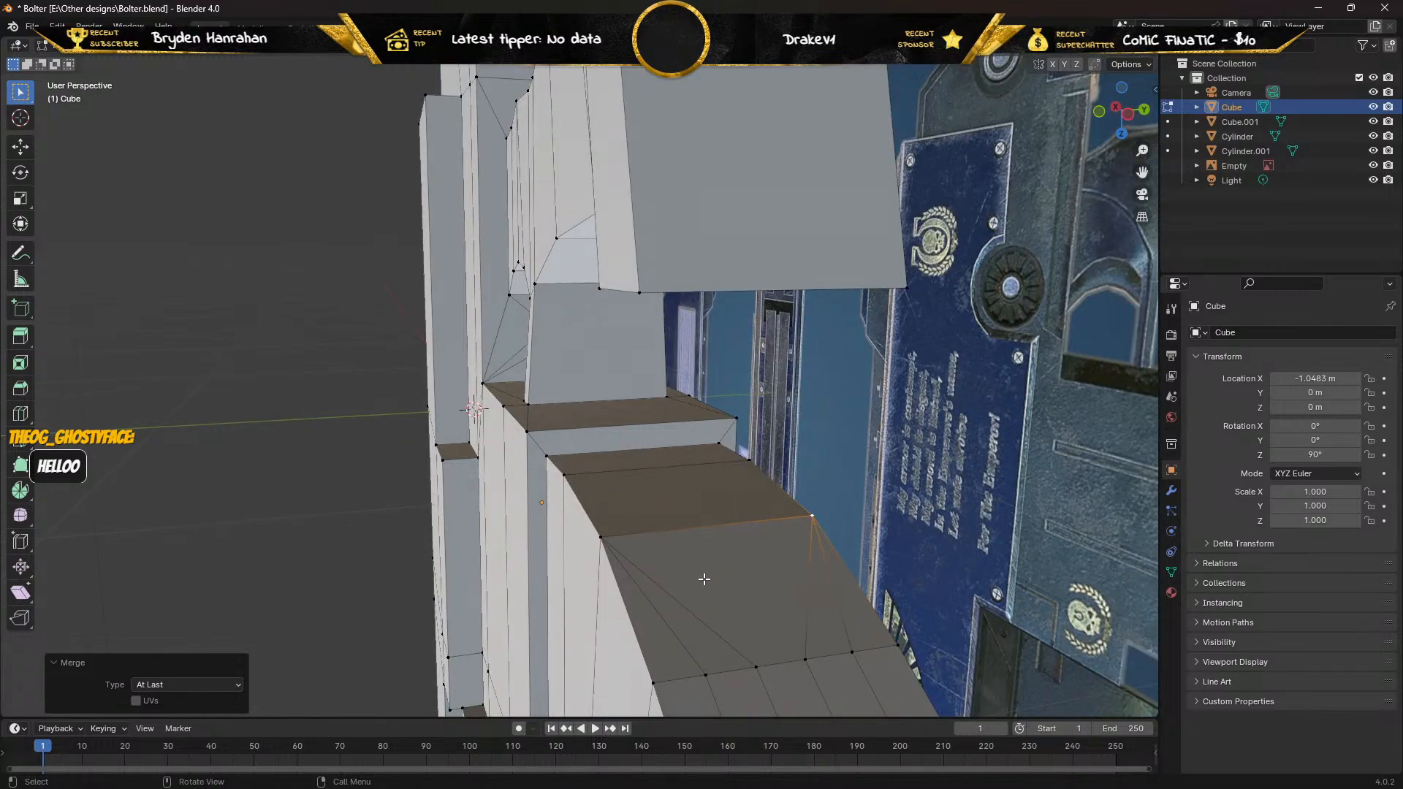
click(756, 671)
shift+click(705, 674)
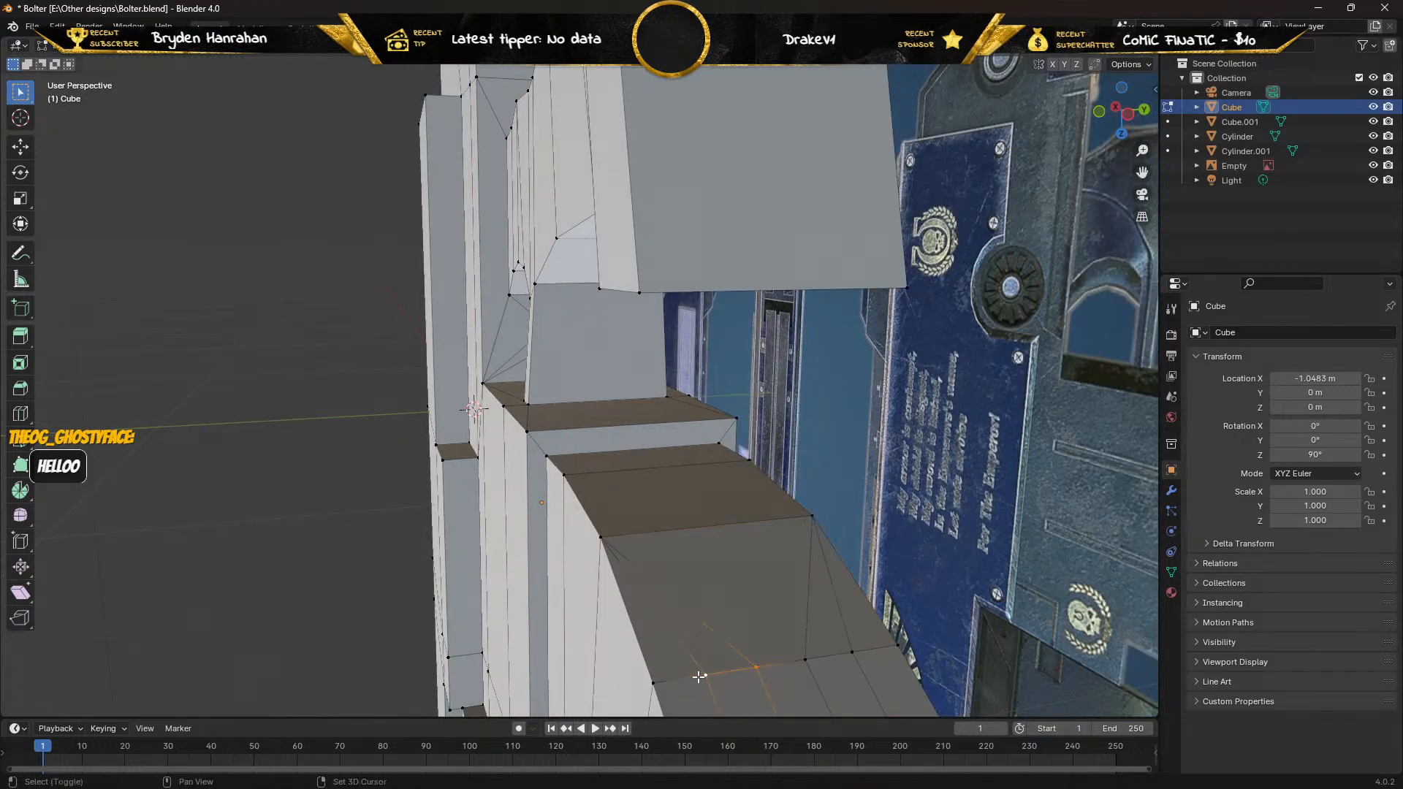
shift+click(652, 681)
key(m)
click(652, 681)
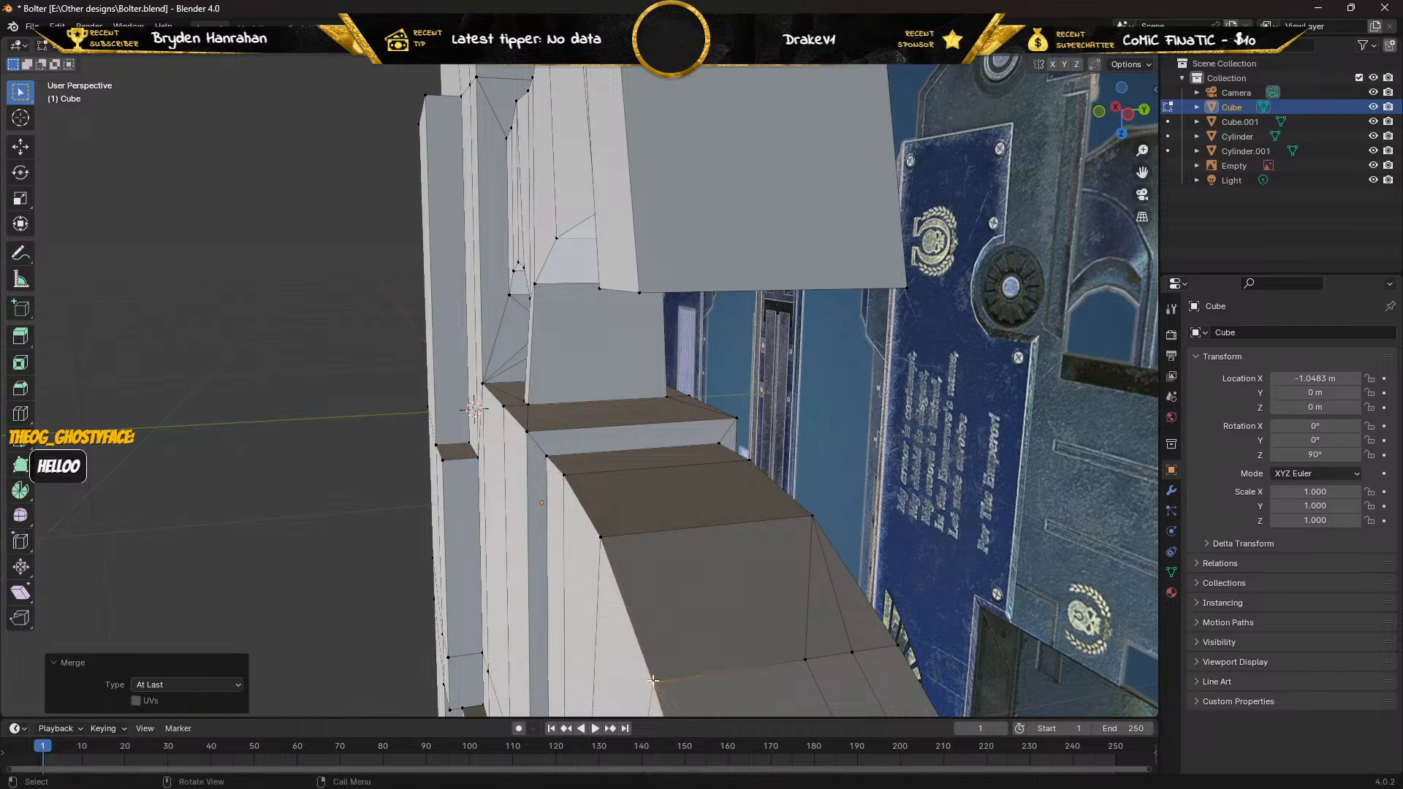
click(803, 658)
shift+click(852, 652)
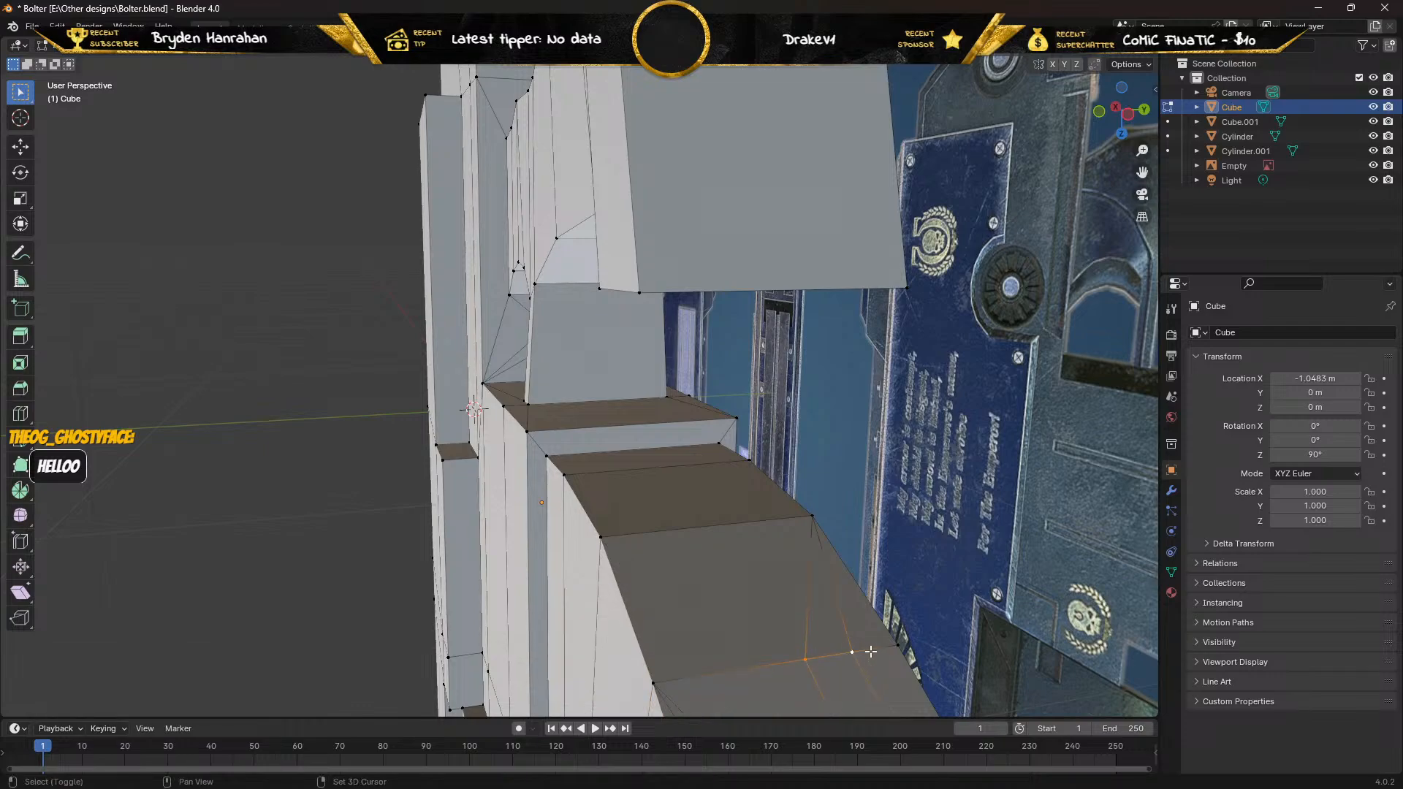
key(m)
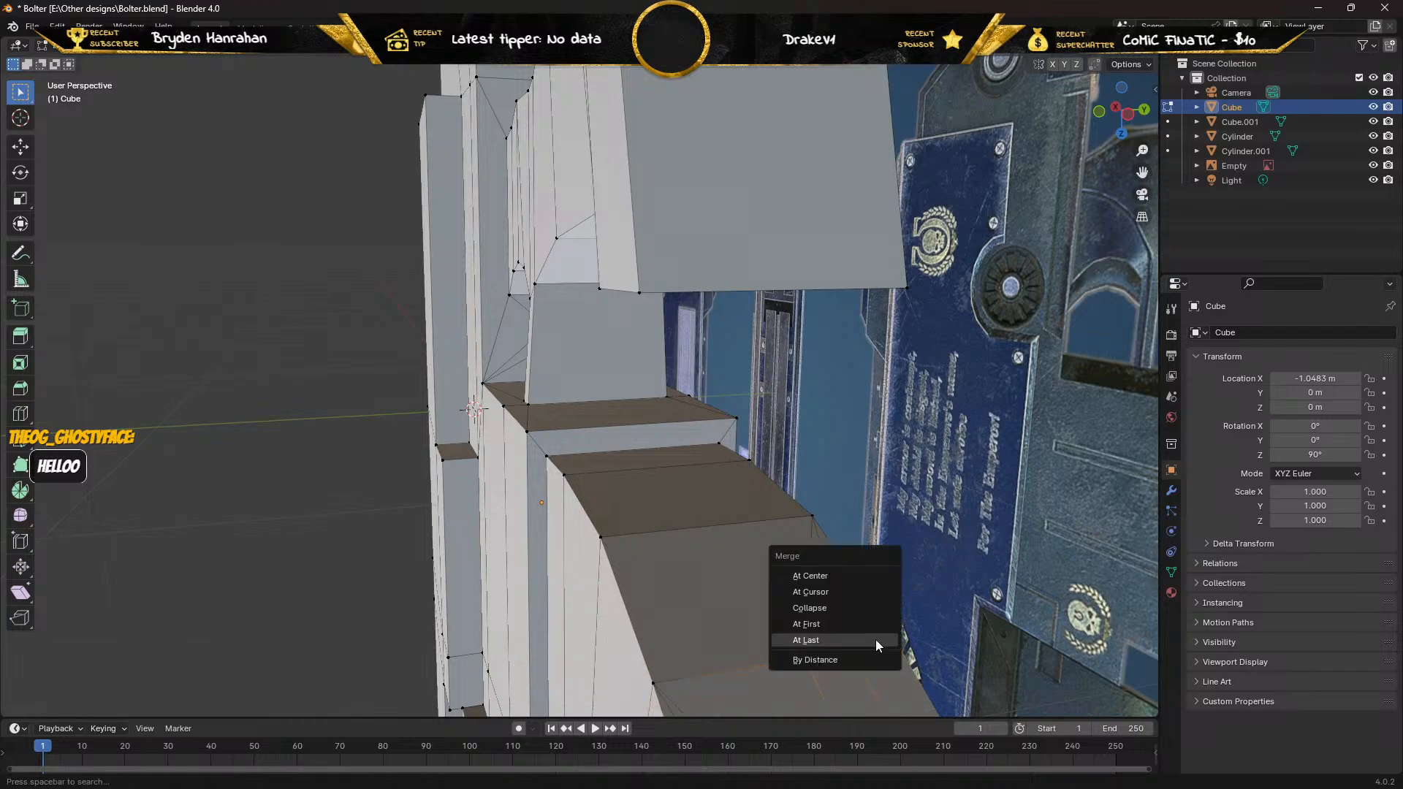
click(858, 641)
Merge the middle vertices where the next grey face meets the light rim into that edge's two corners with At Last.
scroll(763, 641, down, 1)
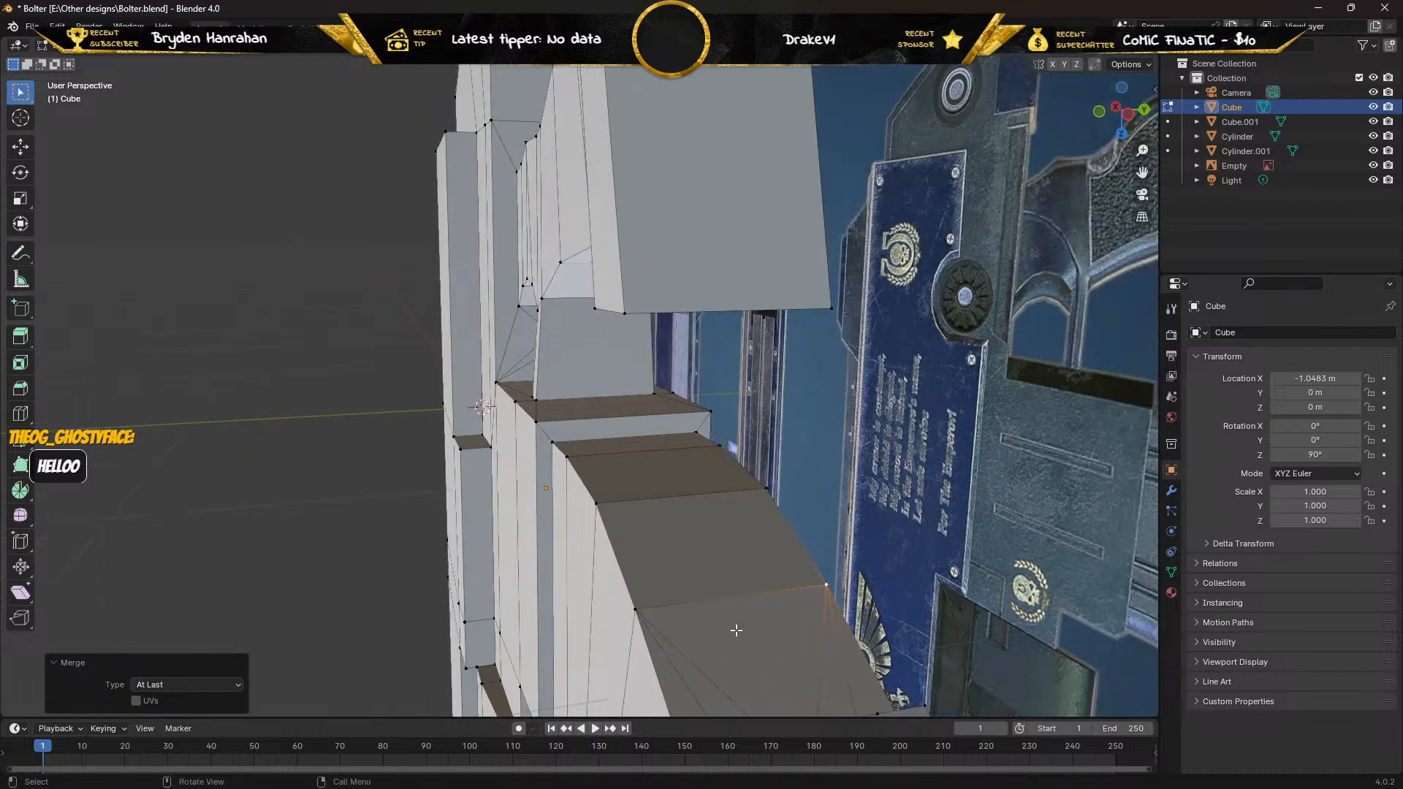
middle_drag(736, 630, 627, 635)
key(alt+a)
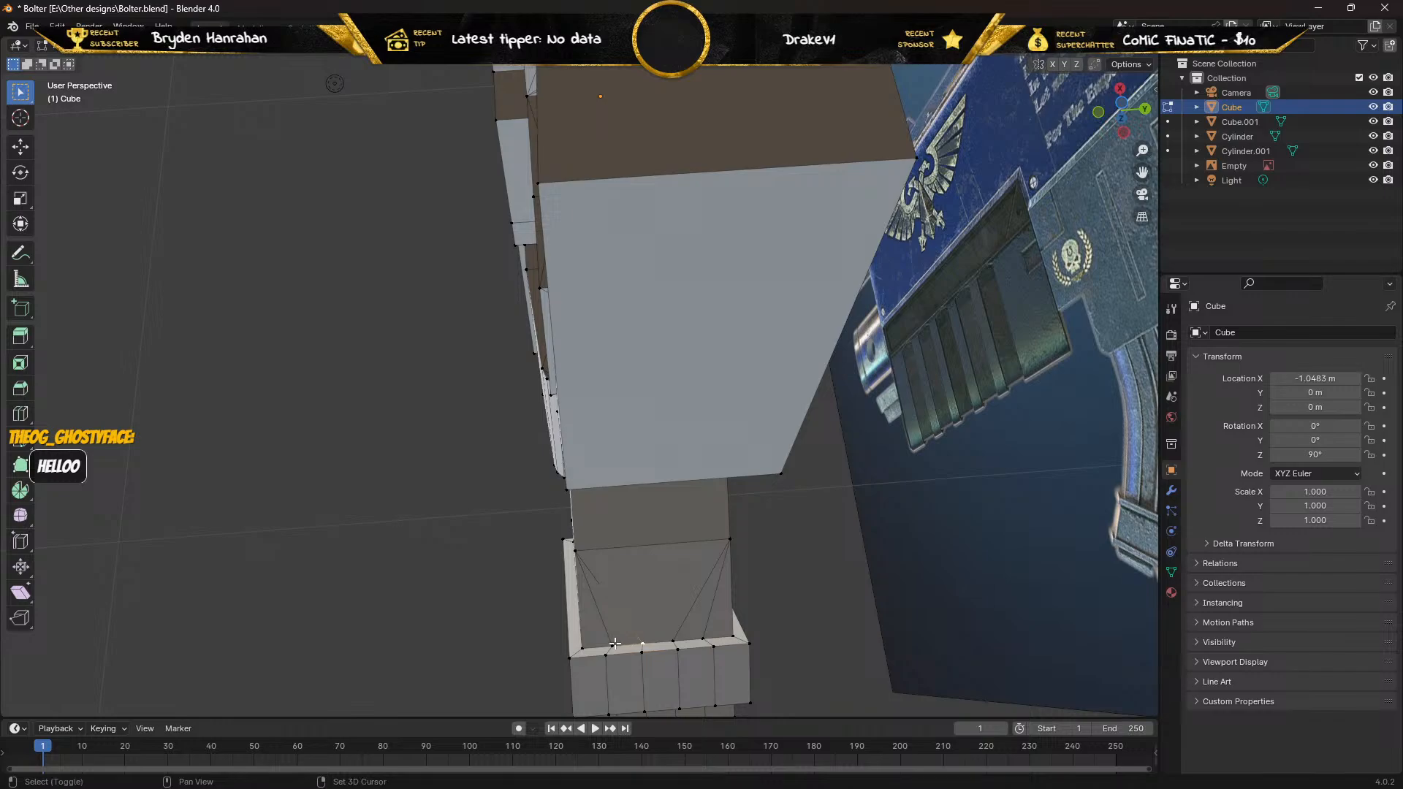
shift+click(615, 645)
shift+click(586, 648)
key(m)
click(586, 647)
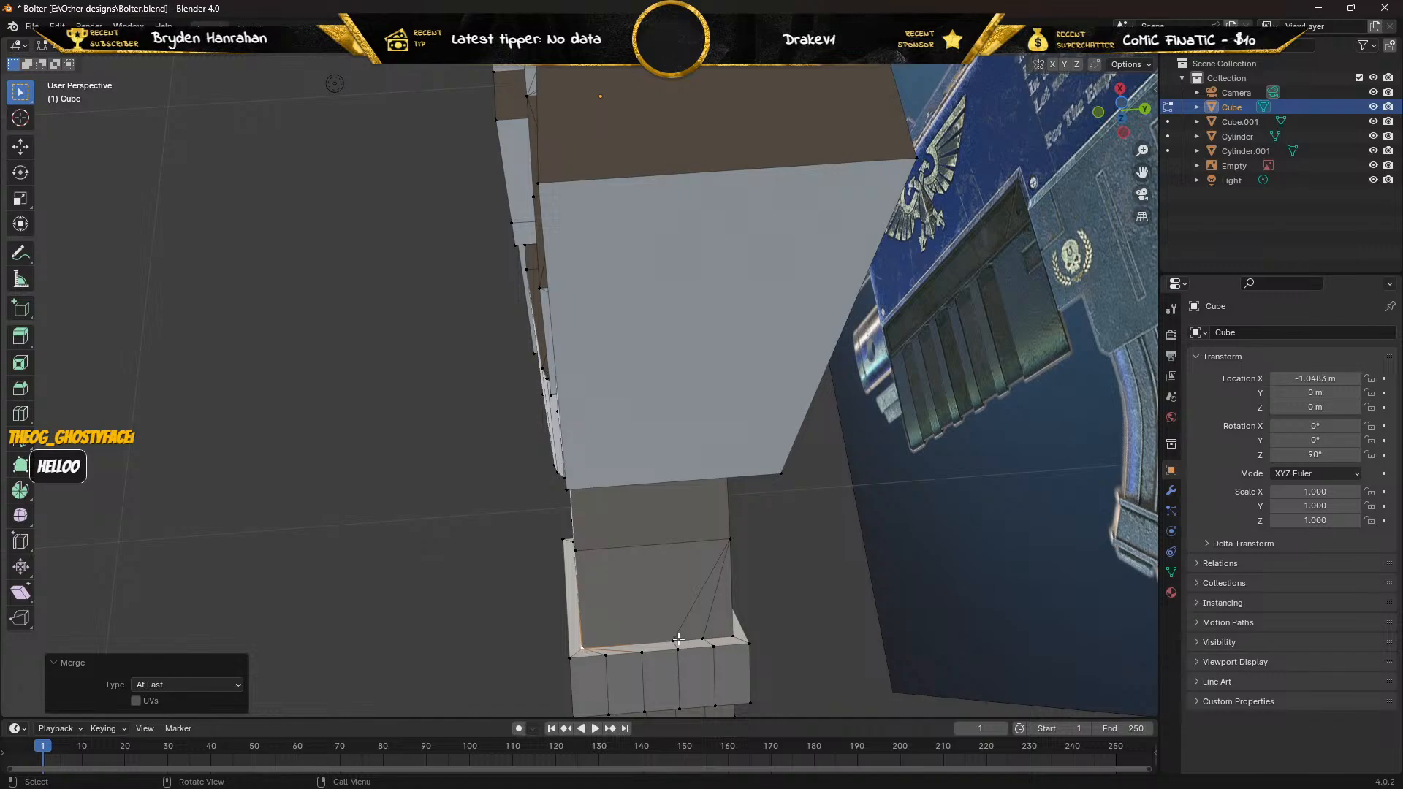
click(676, 640)
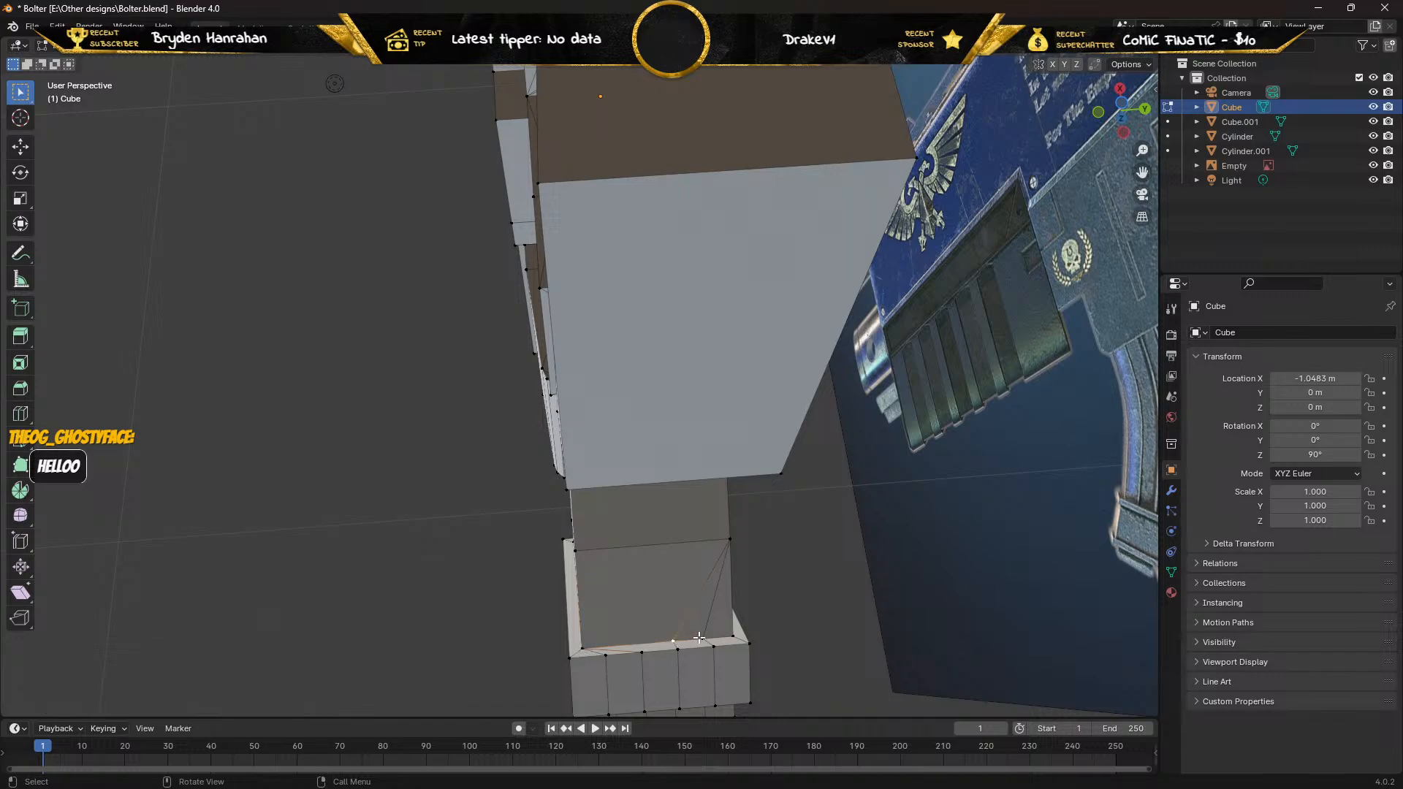
shift+click(708, 637)
key(m)
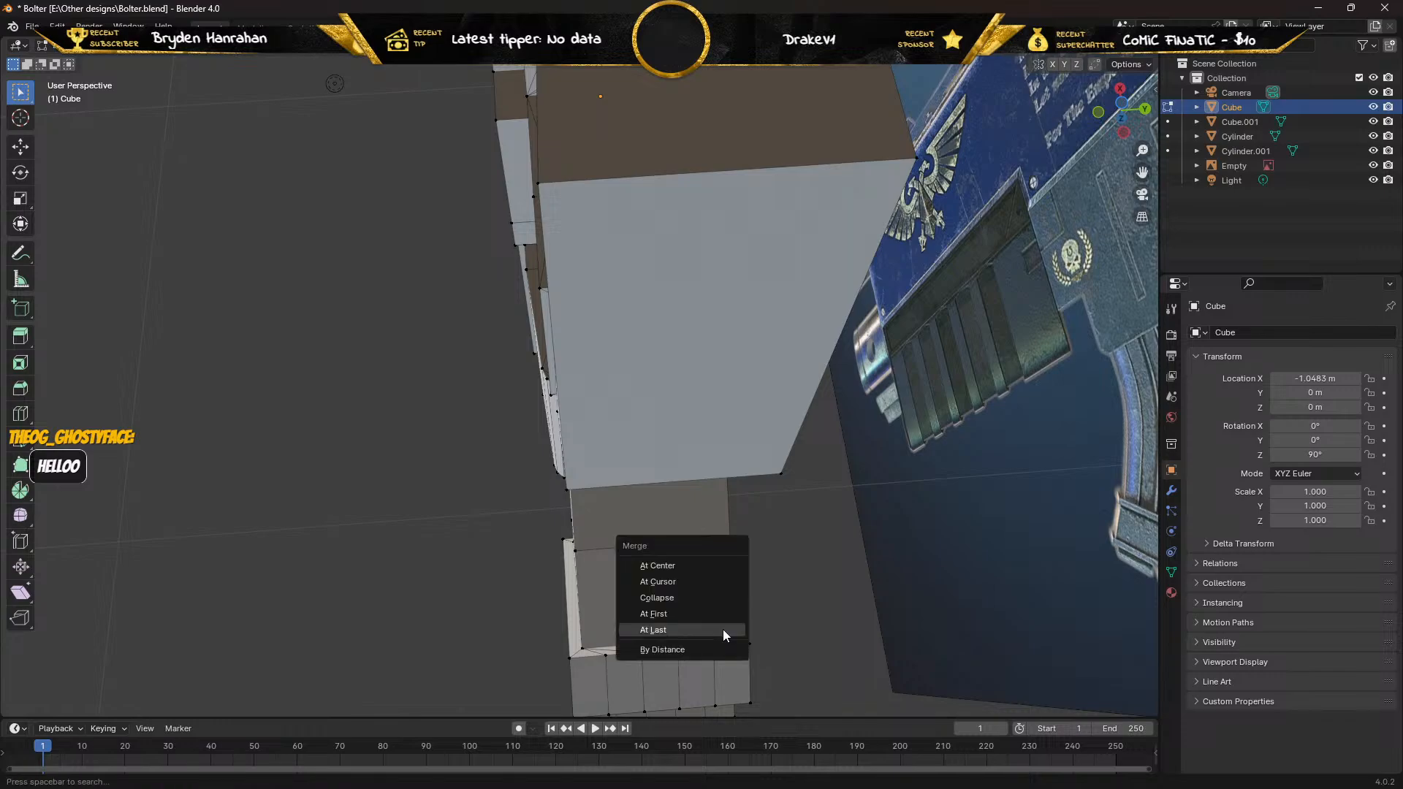
click(722, 629)
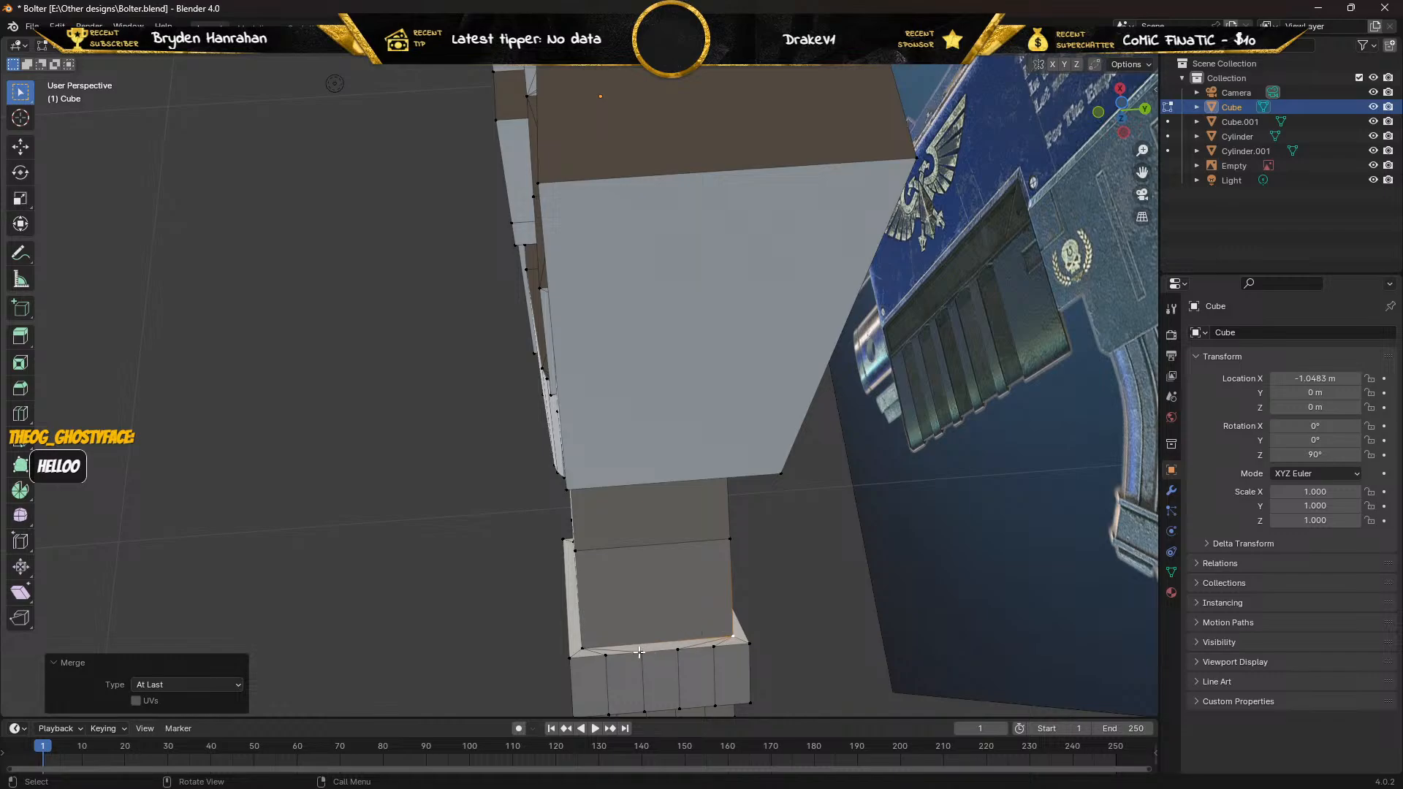
Merge the middle vertices along the light rim's outer edge into its two corners with At Last.
shift+click(638, 652)
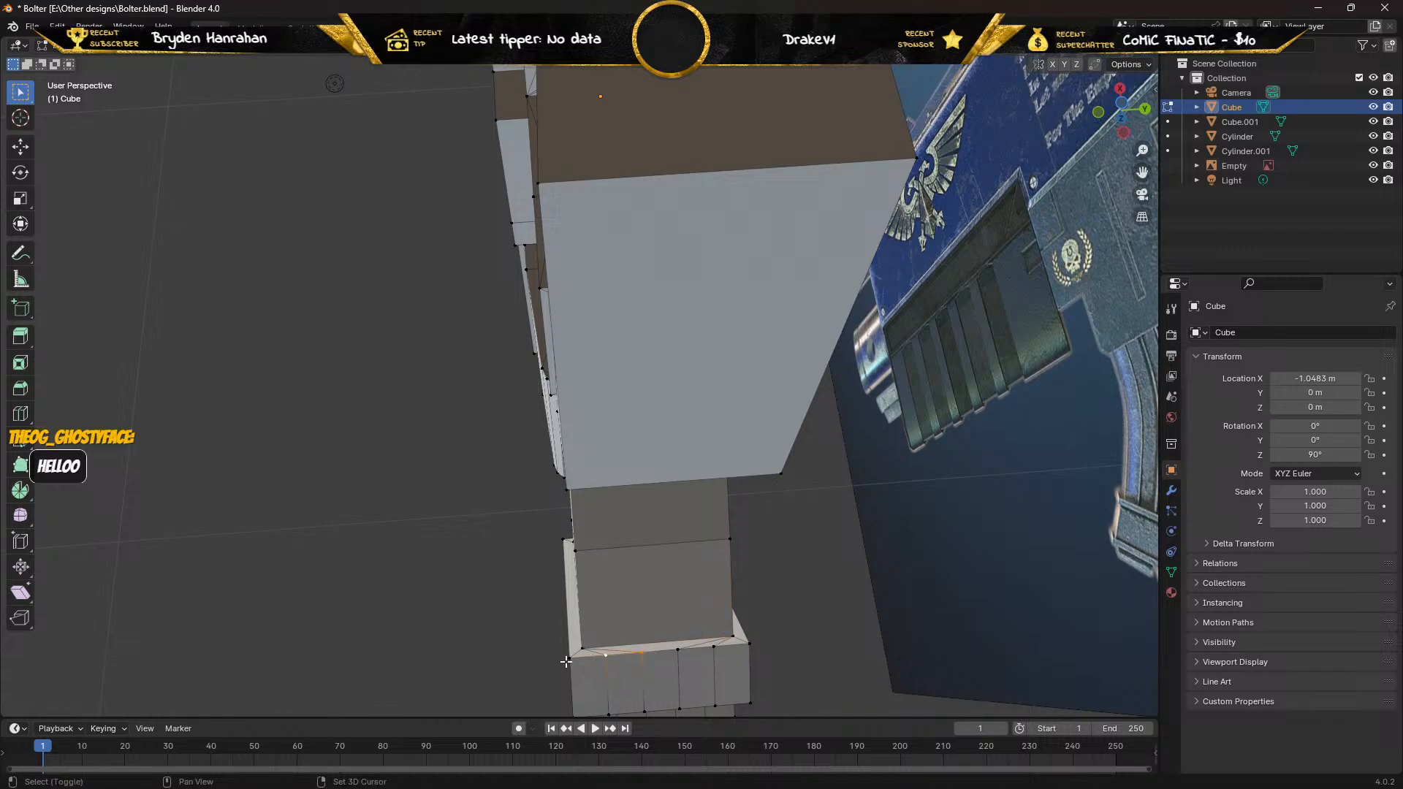
shift+click(568, 661)
key(m)
click(569, 660)
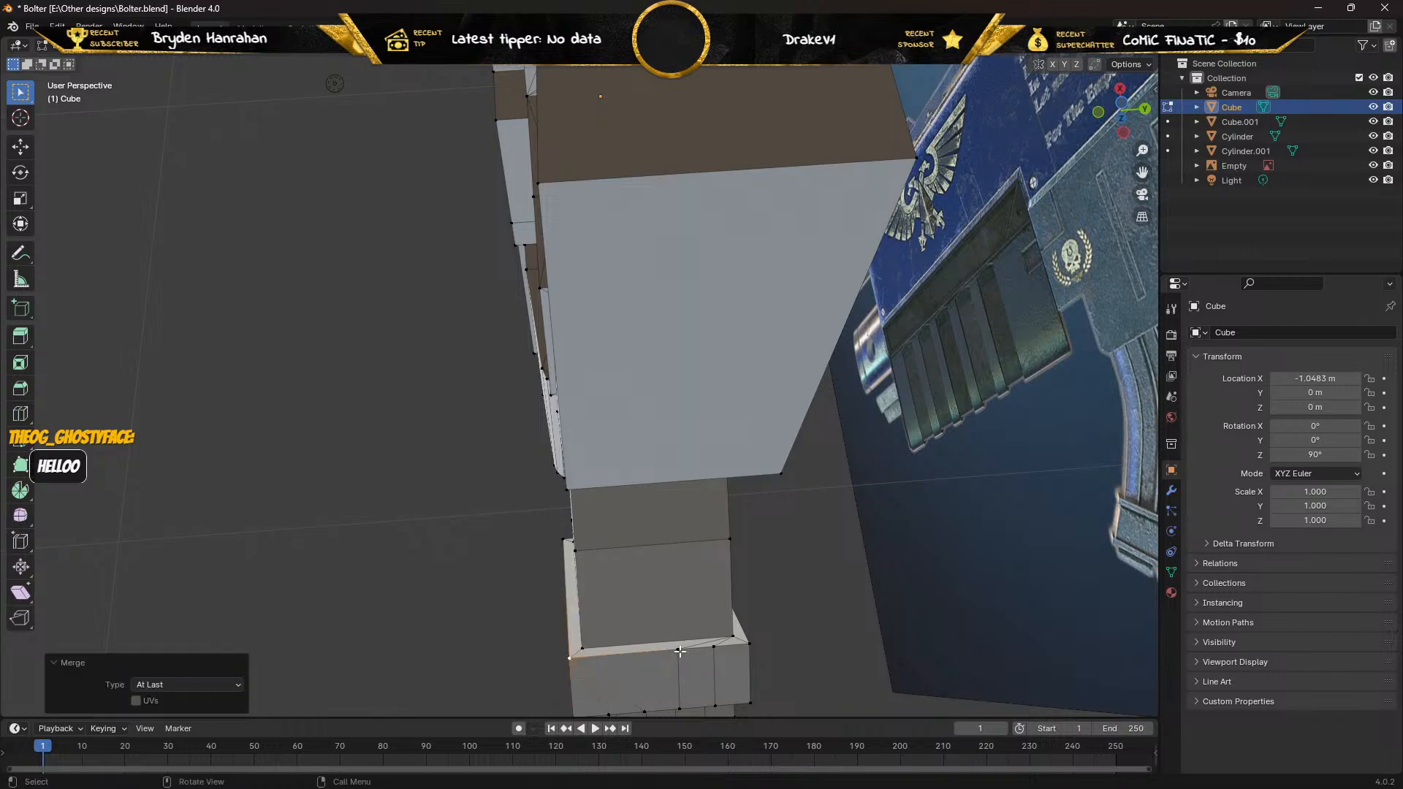
click(679, 652)
shift+click(714, 646)
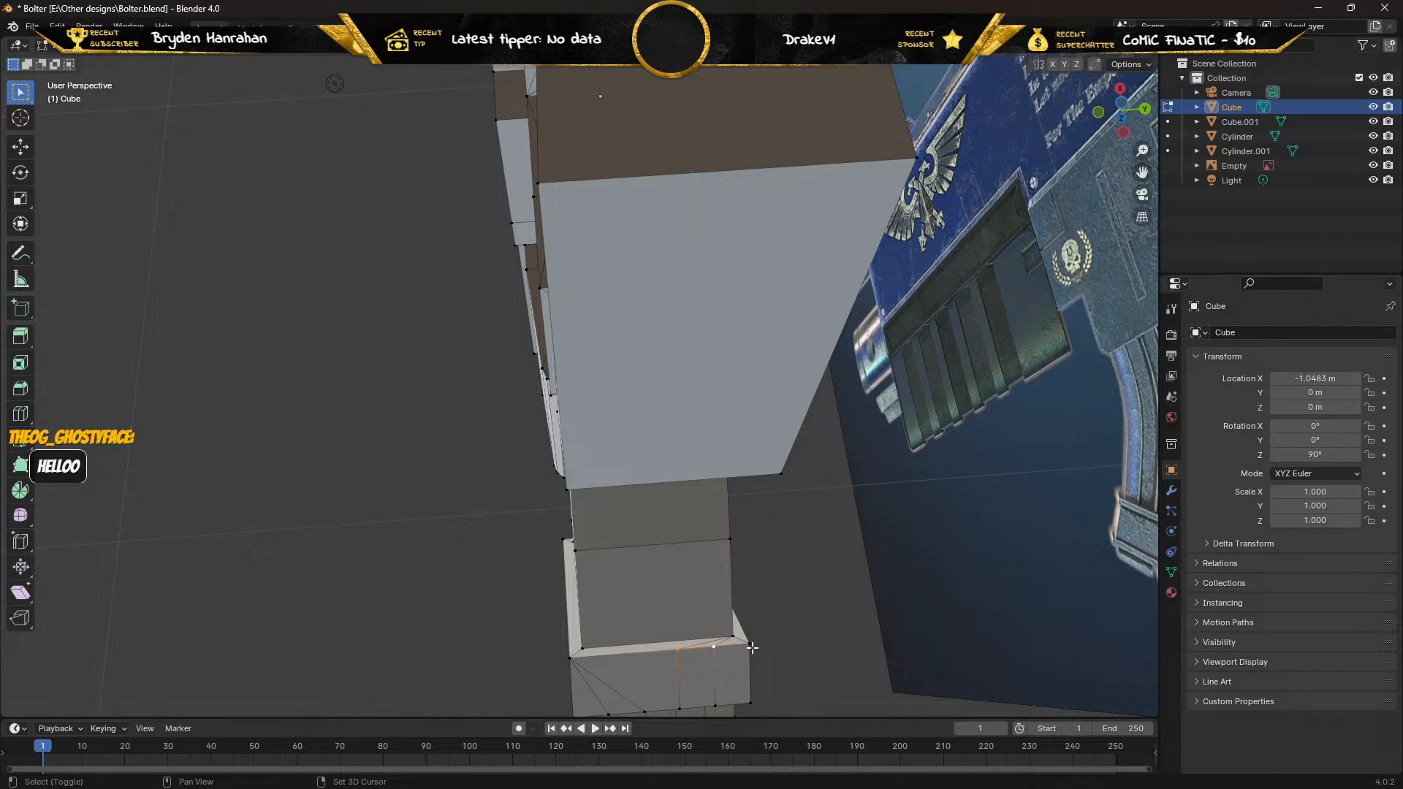
key(m)
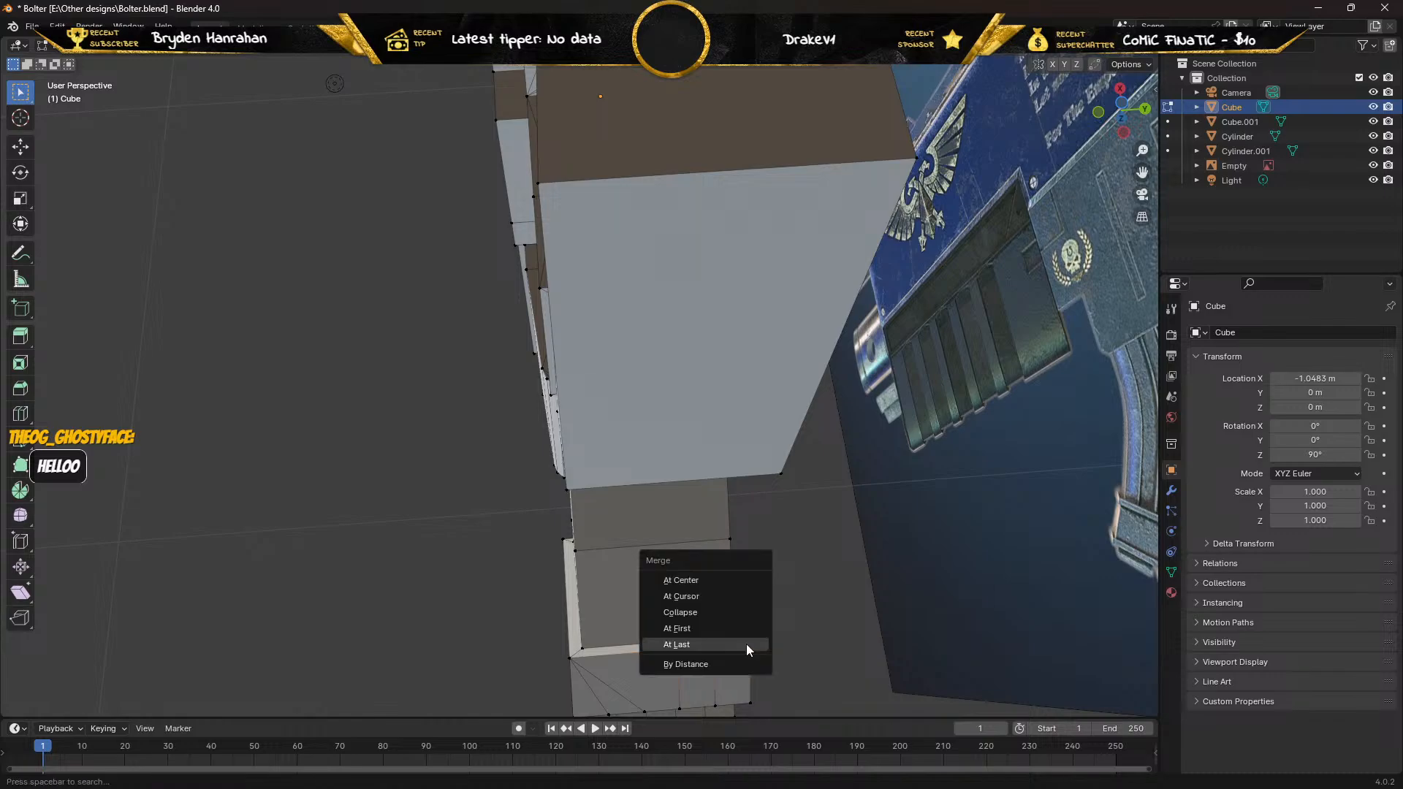
click(724, 647)
Merge the middle vertices where the wide grey face meets the light rim above the dark strip into that edge's two corners with At Last.
middle_drag(657, 650, 657, 526)
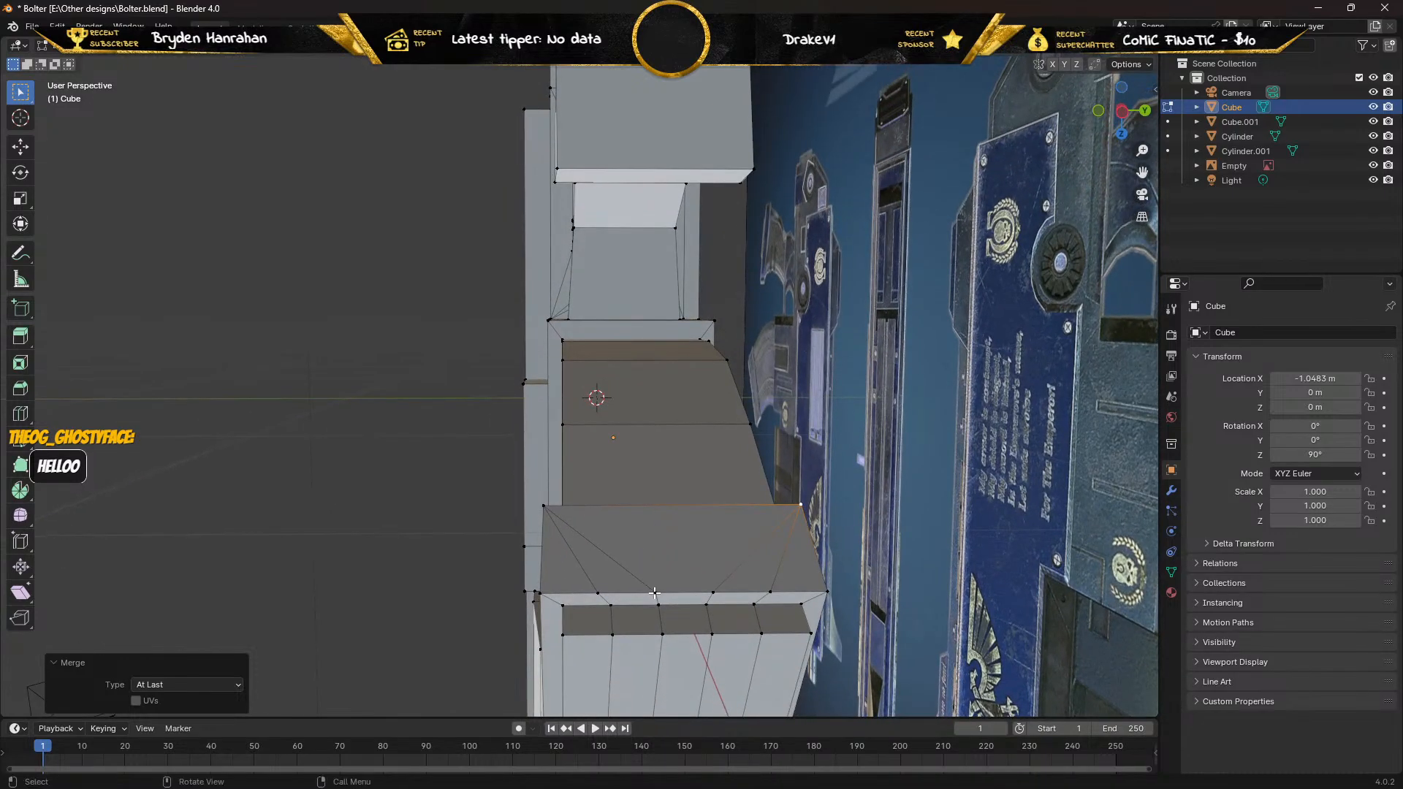
click(654, 592)
shift+click(598, 592)
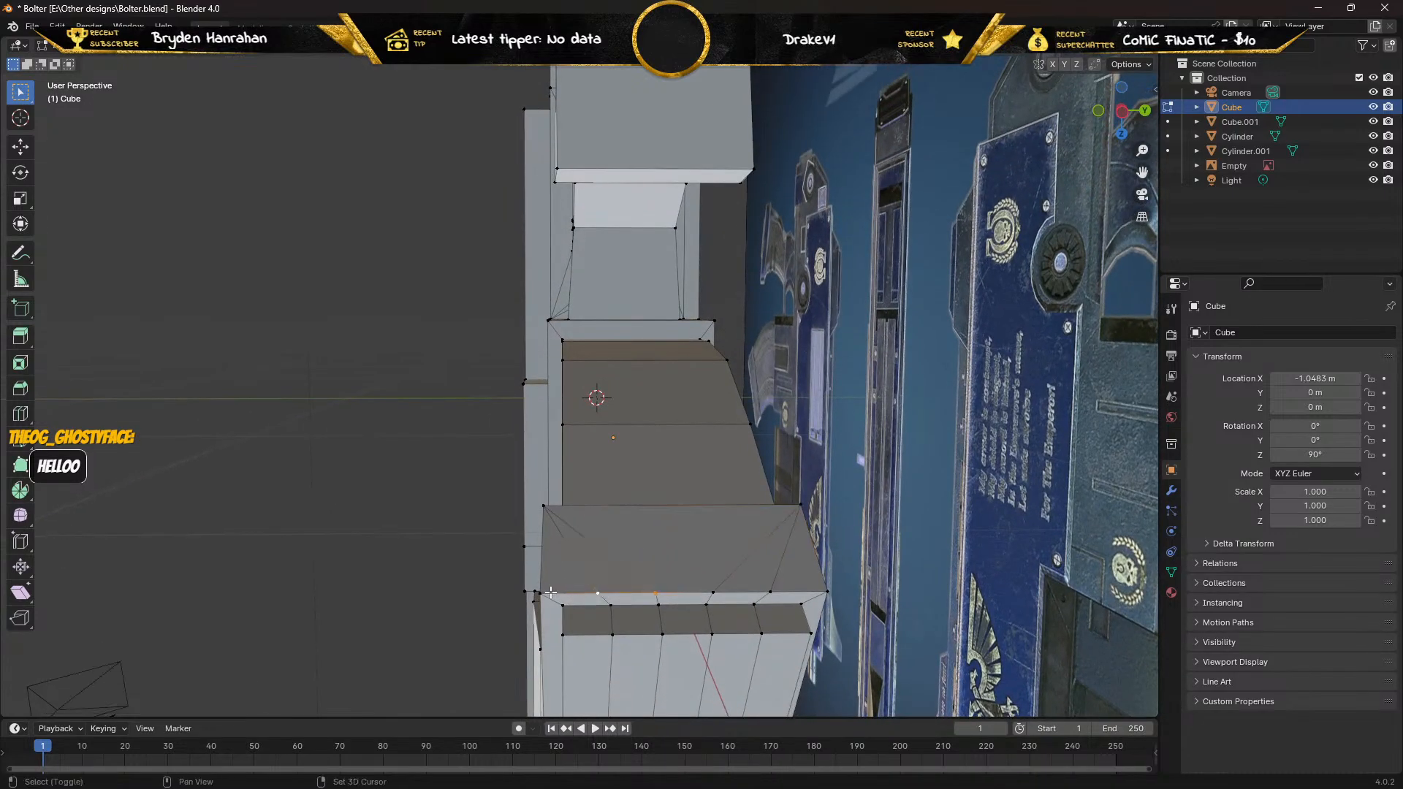
shift+click(543, 592)
key(m)
click(543, 592)
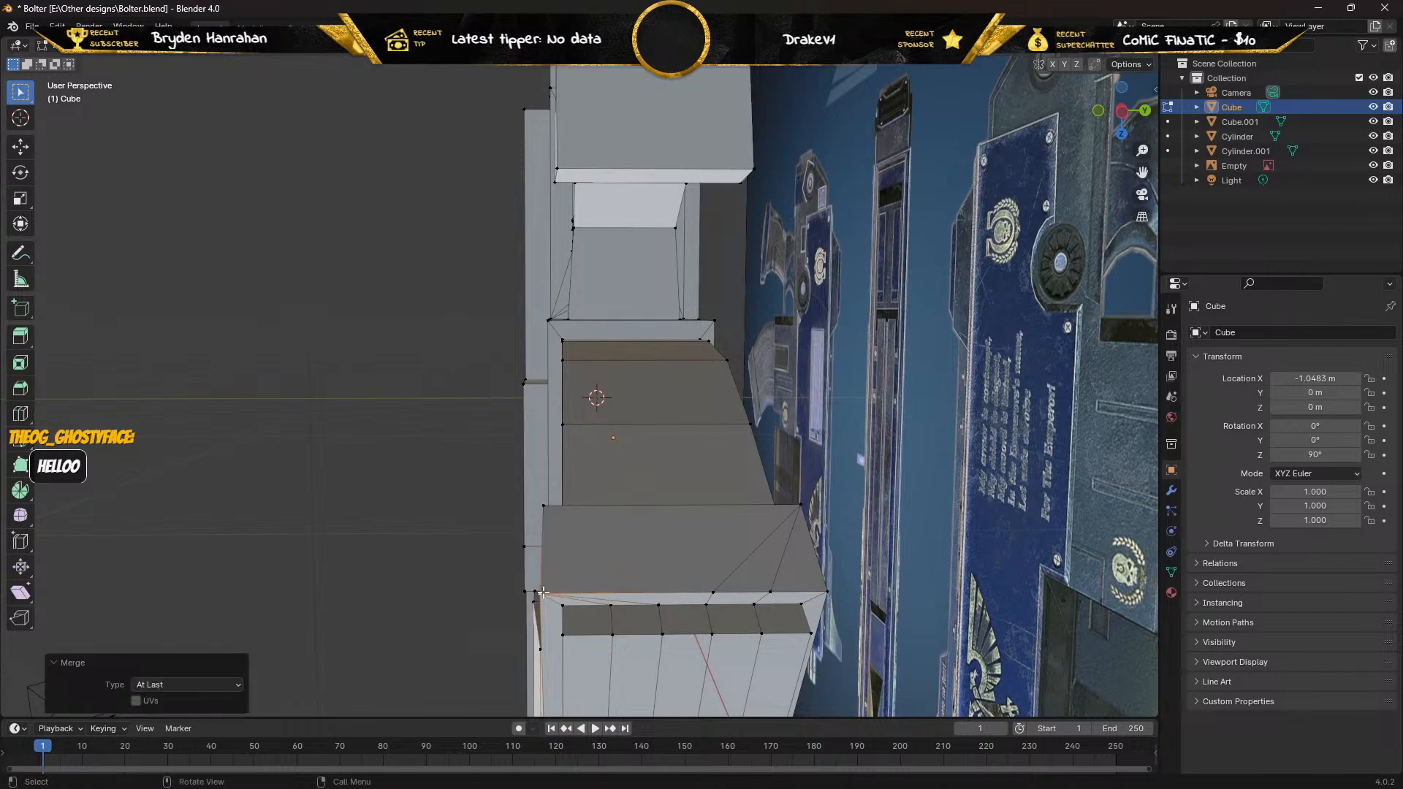
click(713, 592)
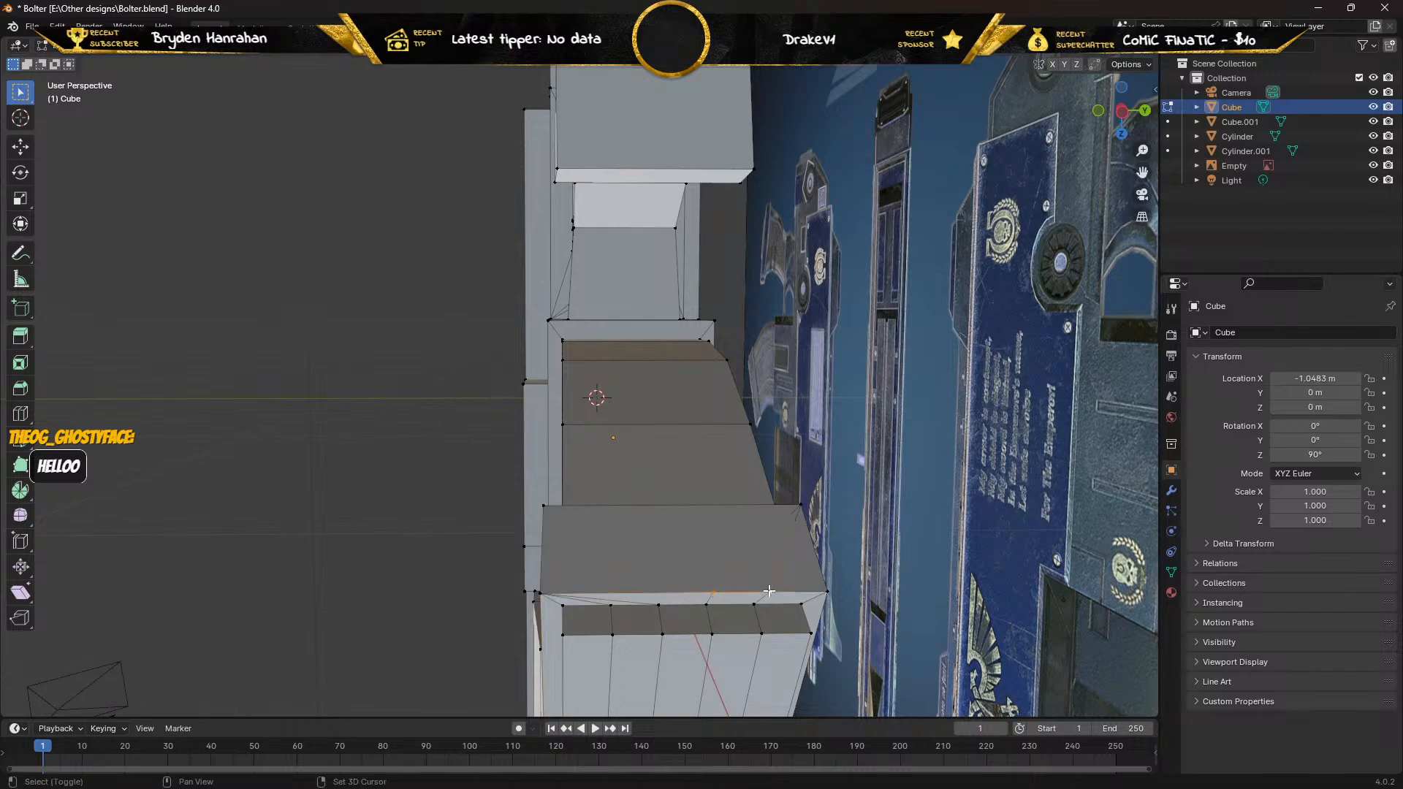
shift+click(827, 590)
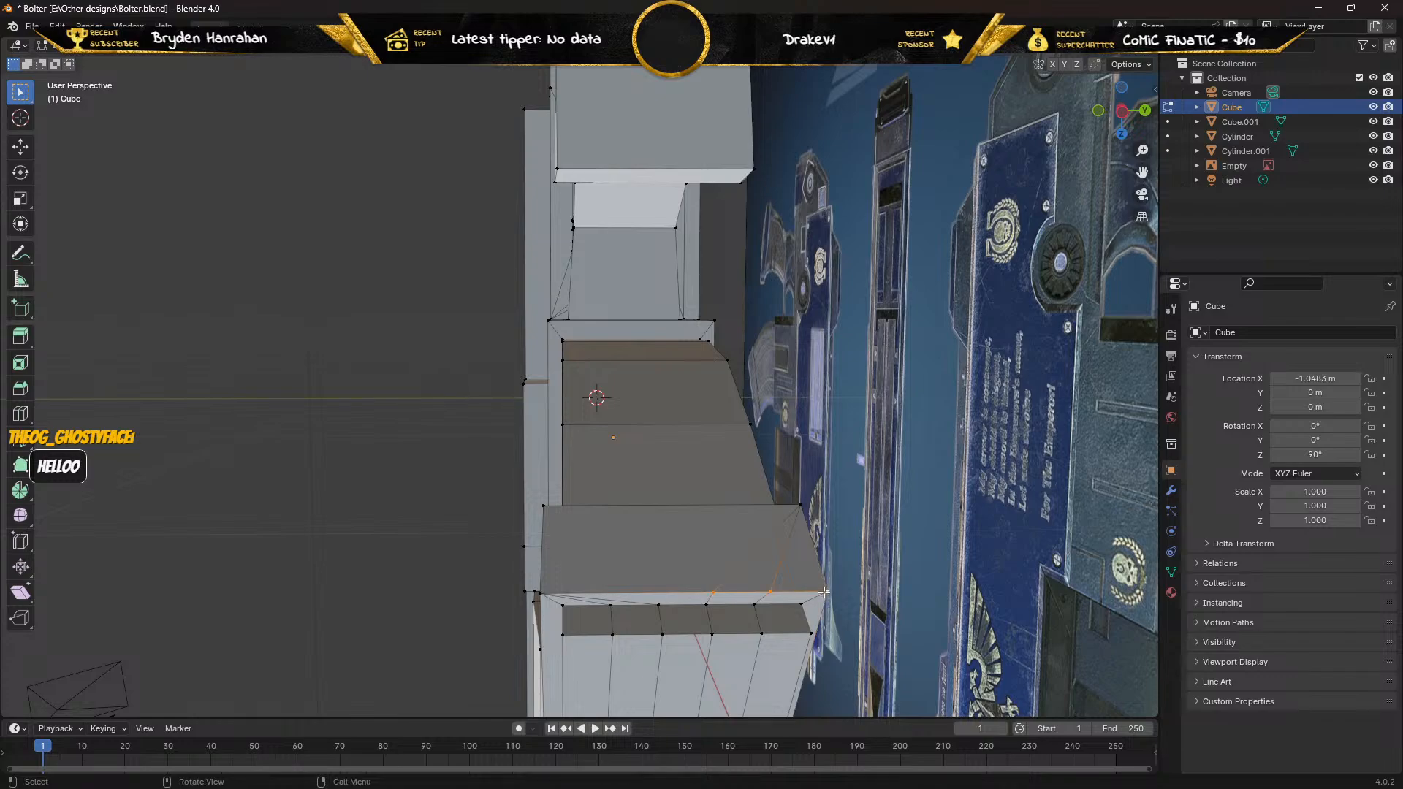
key(m)
click(731, 589)
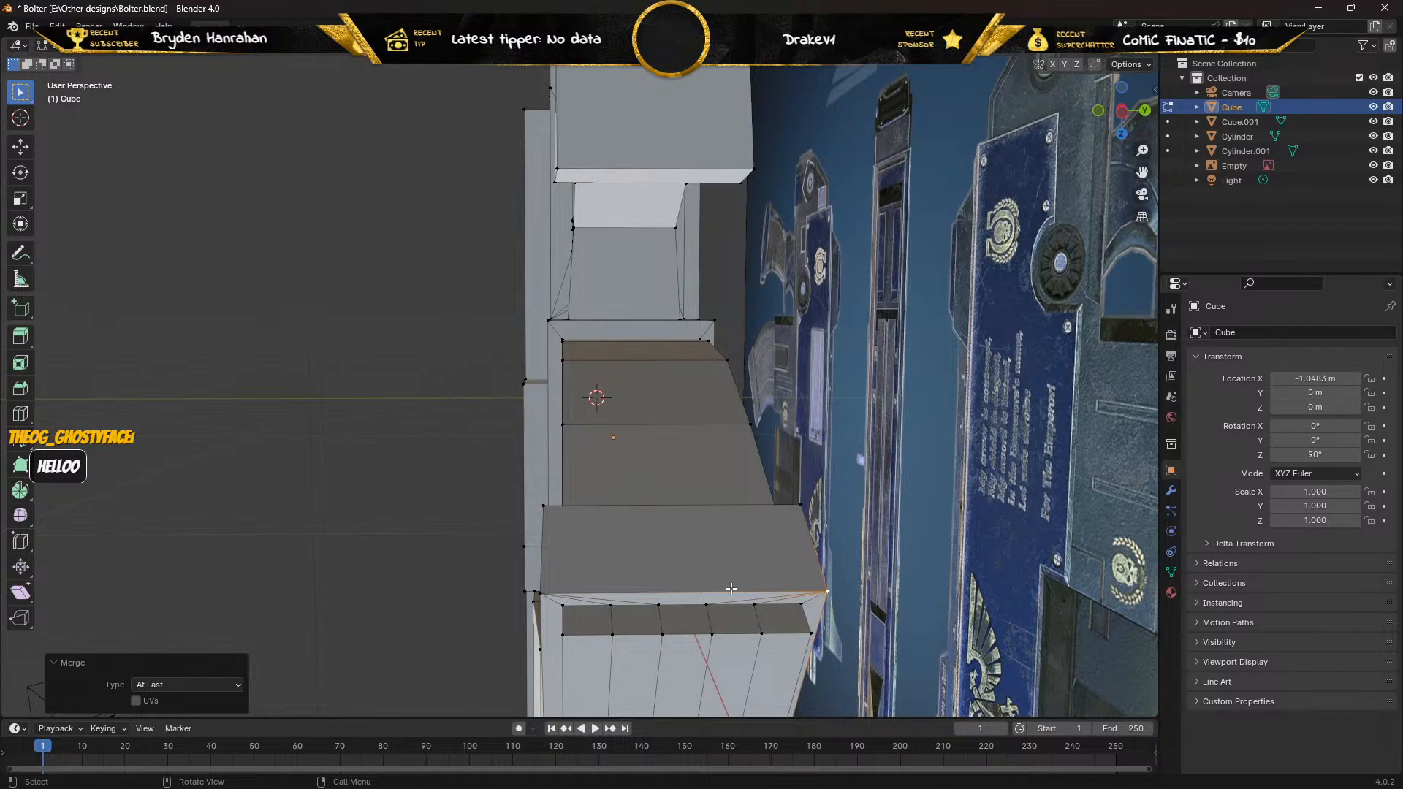
Merge the middle vertices along the upper edge of the dark recessed strip into its two corners with At Last.
click(660, 605)
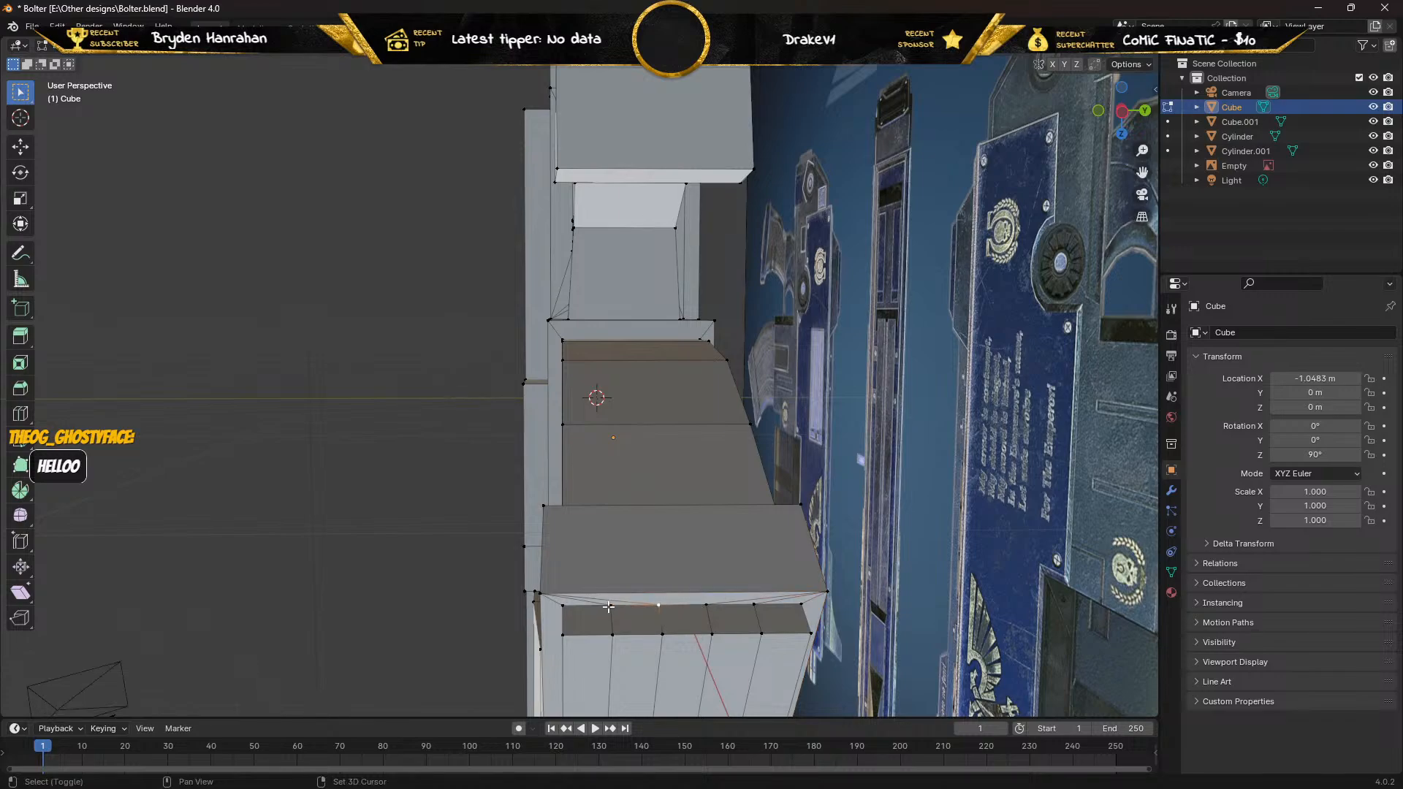
shift+click(611, 605)
key(m)
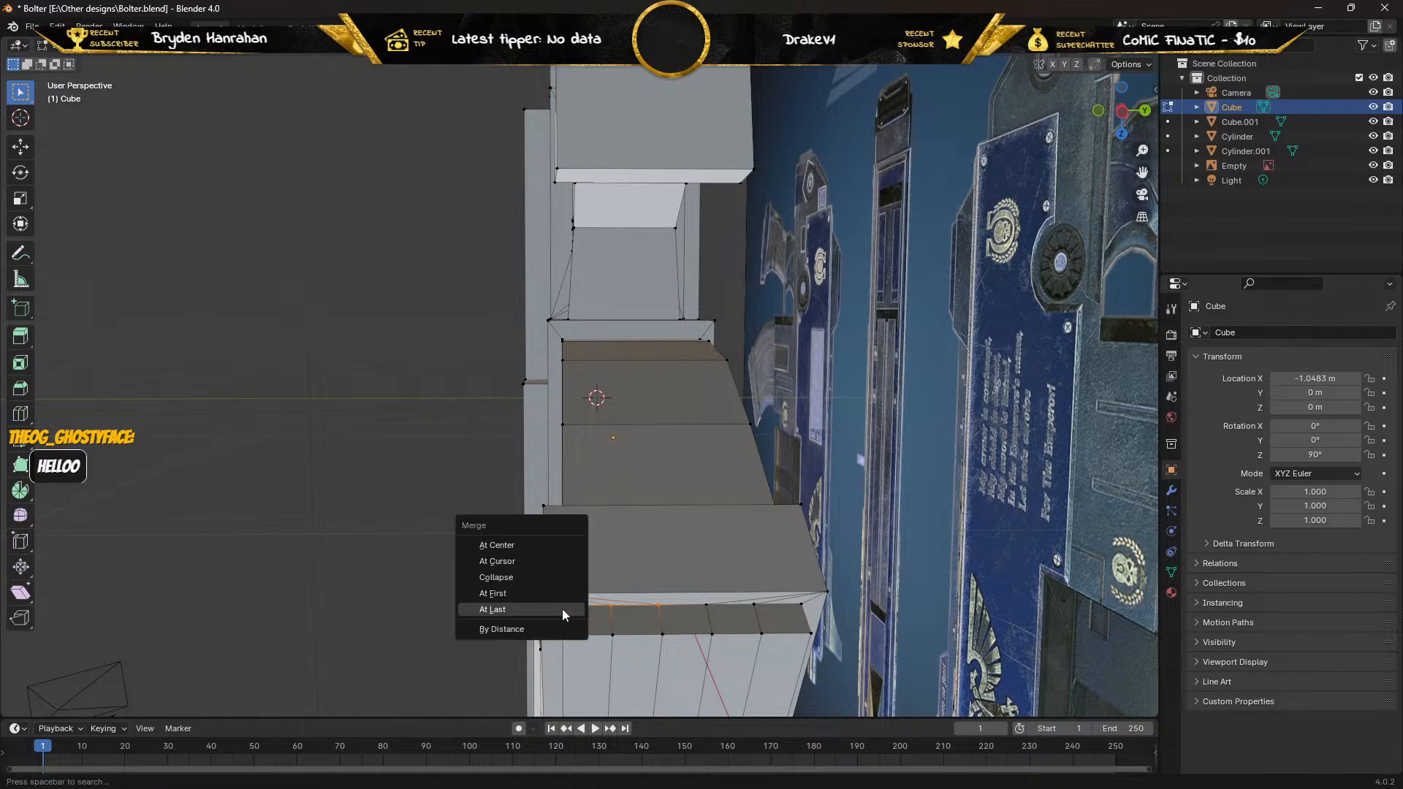
click(562, 608)
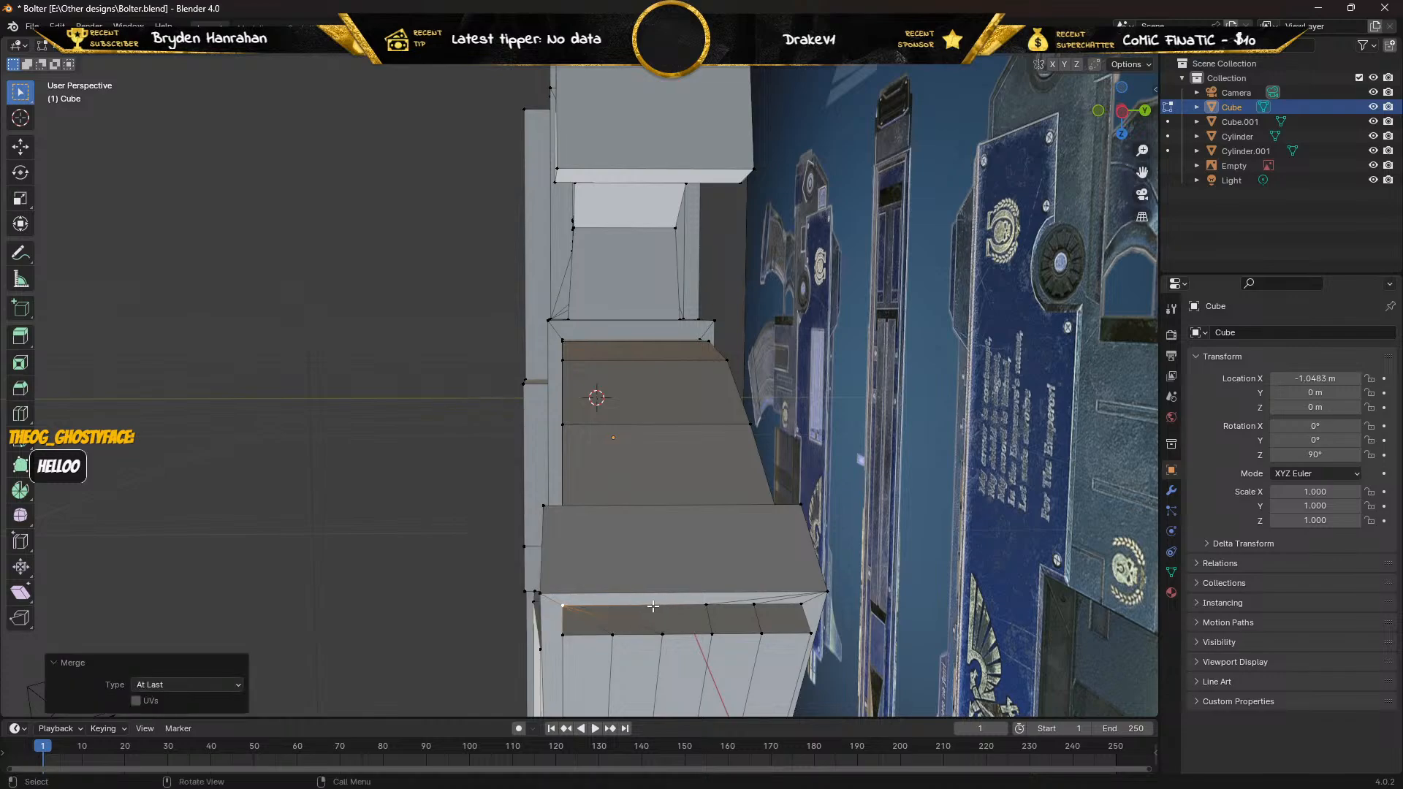
click(706, 605)
shift+click(754, 605)
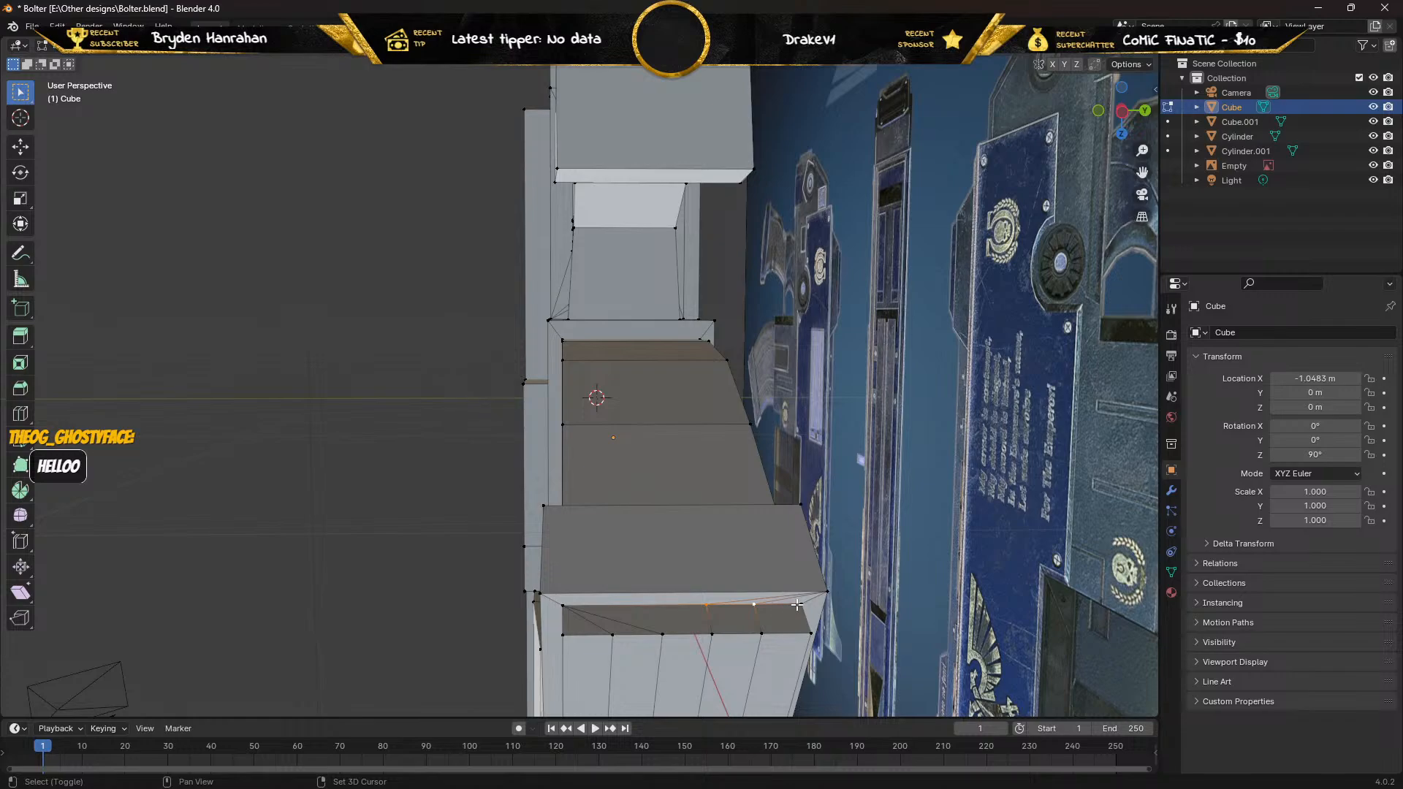
key(m)
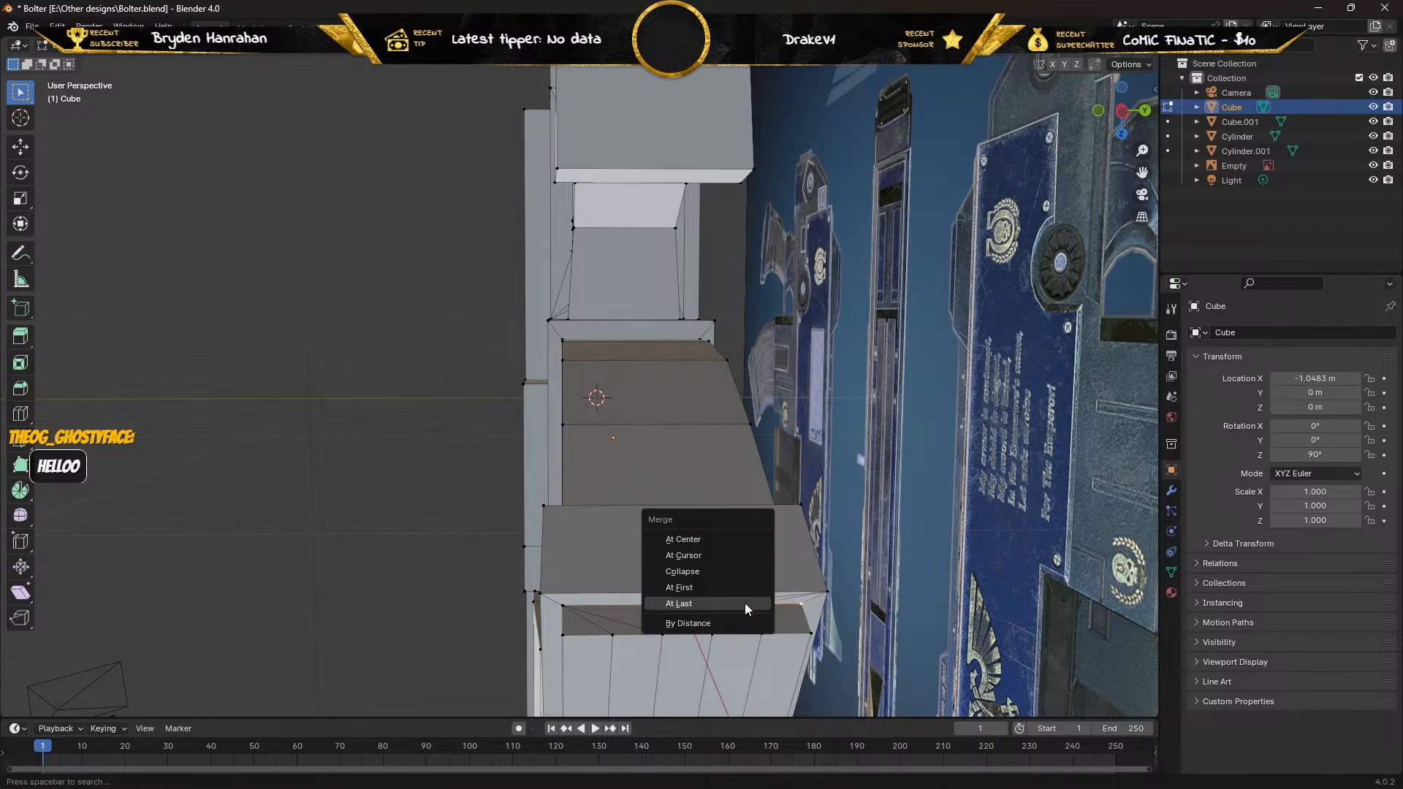
click(744, 603)
Merge the middle vertices where the dark strip meets the long light panel into that edge's two corners with At Last.
click(663, 633)
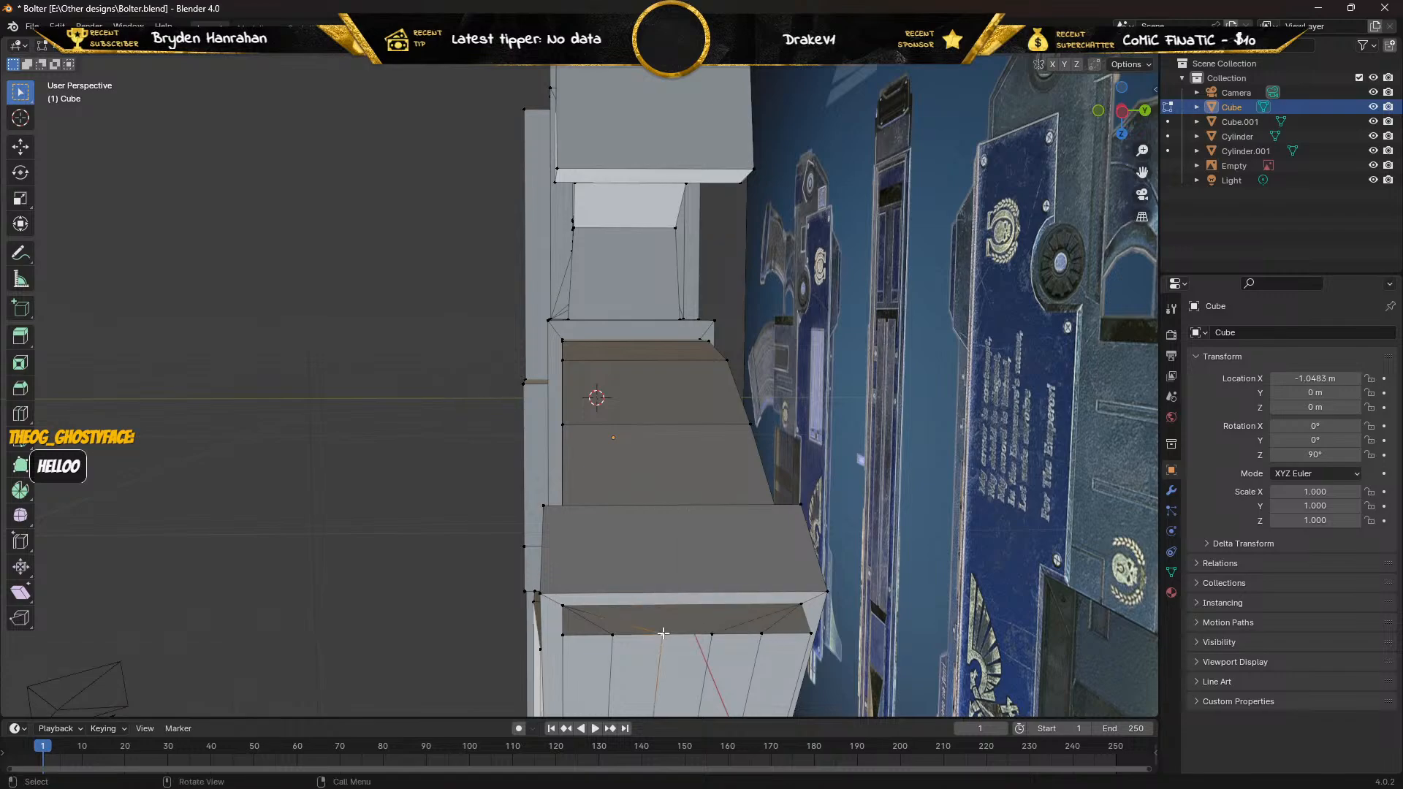
shift+click(612, 635)
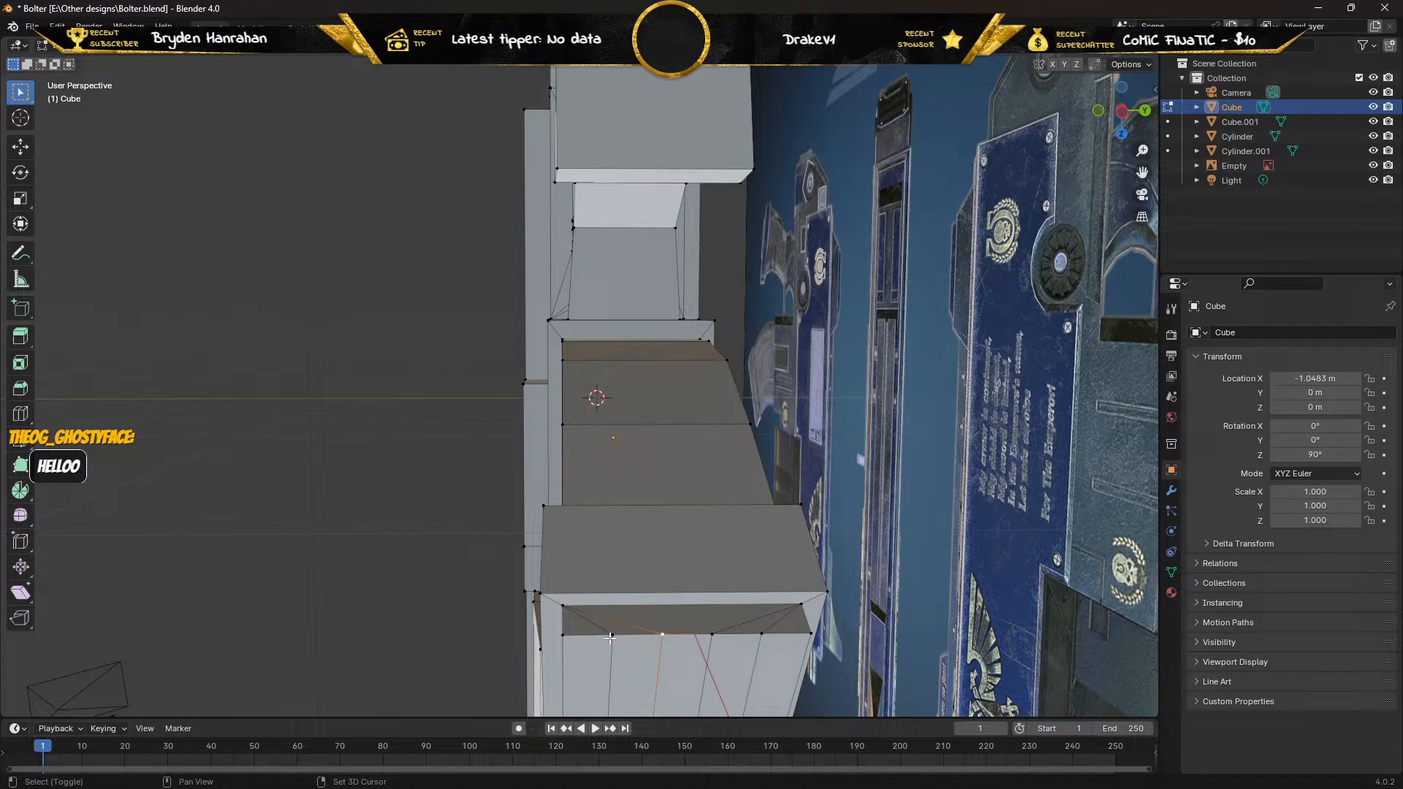
key(m)
click(567, 637)
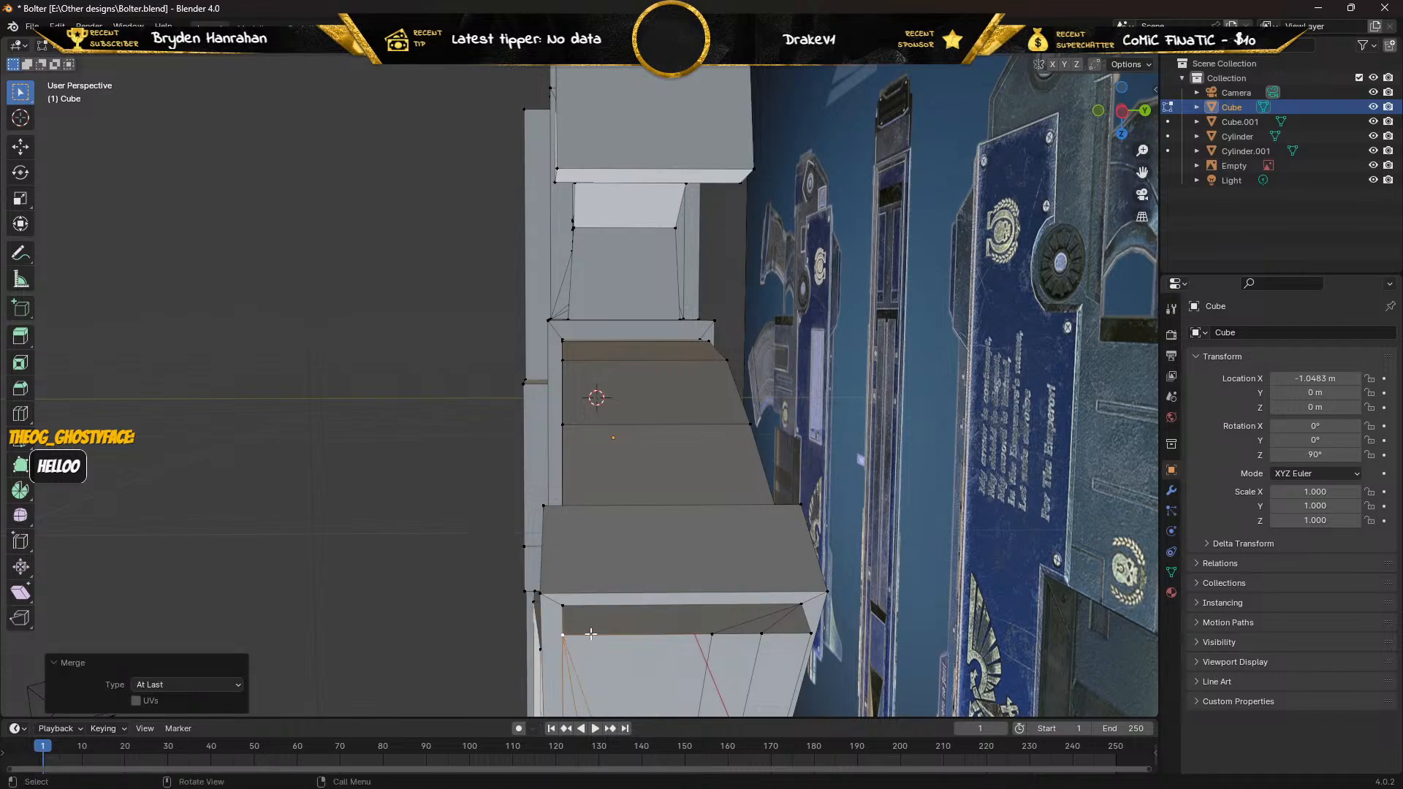
click(714, 636)
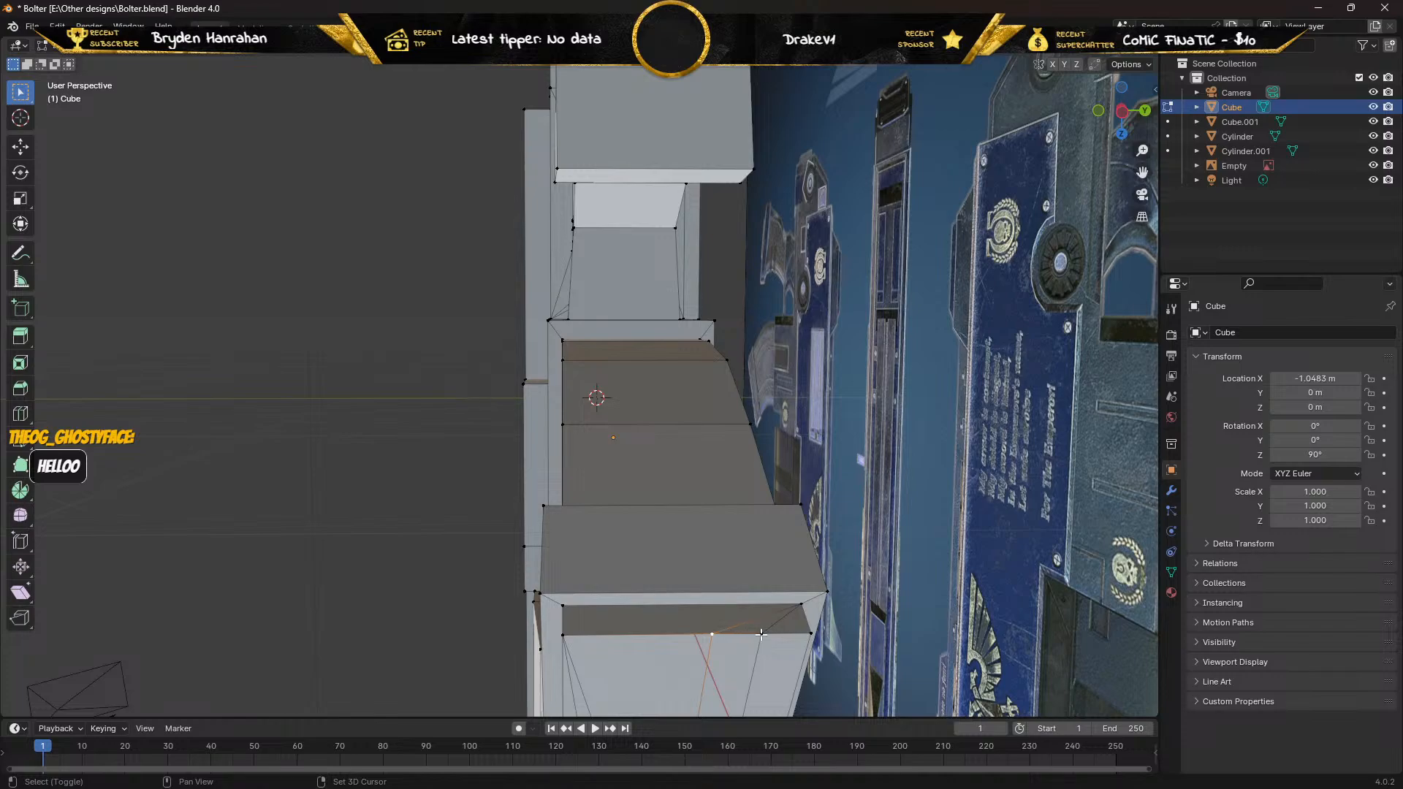
shift+click(762, 634)
shift+click(808, 633)
key(m)
click(682, 633)
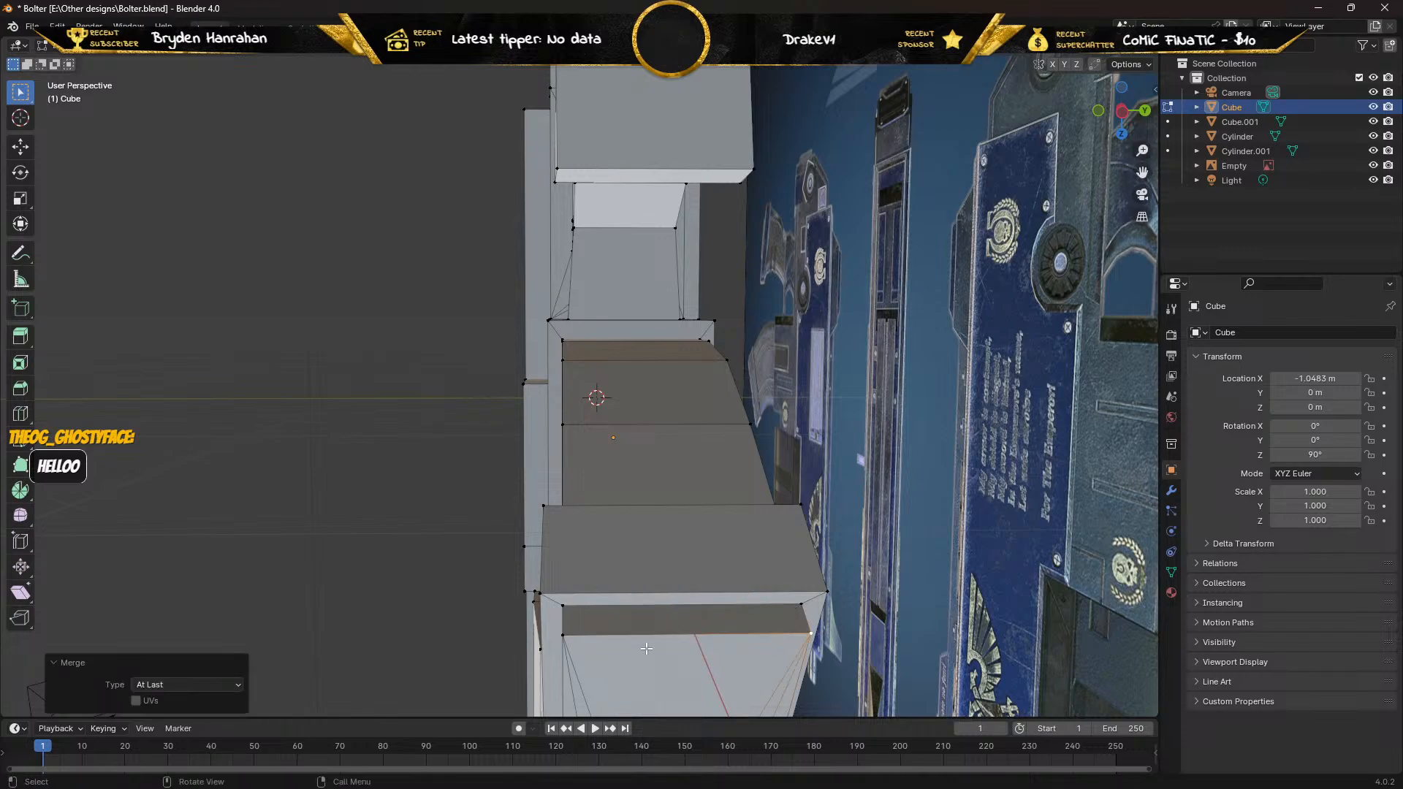
Merge the middle vertices along the far end edge of the long light panel into its two corners with At Last.
middle_drag(649, 647, 659, 485)
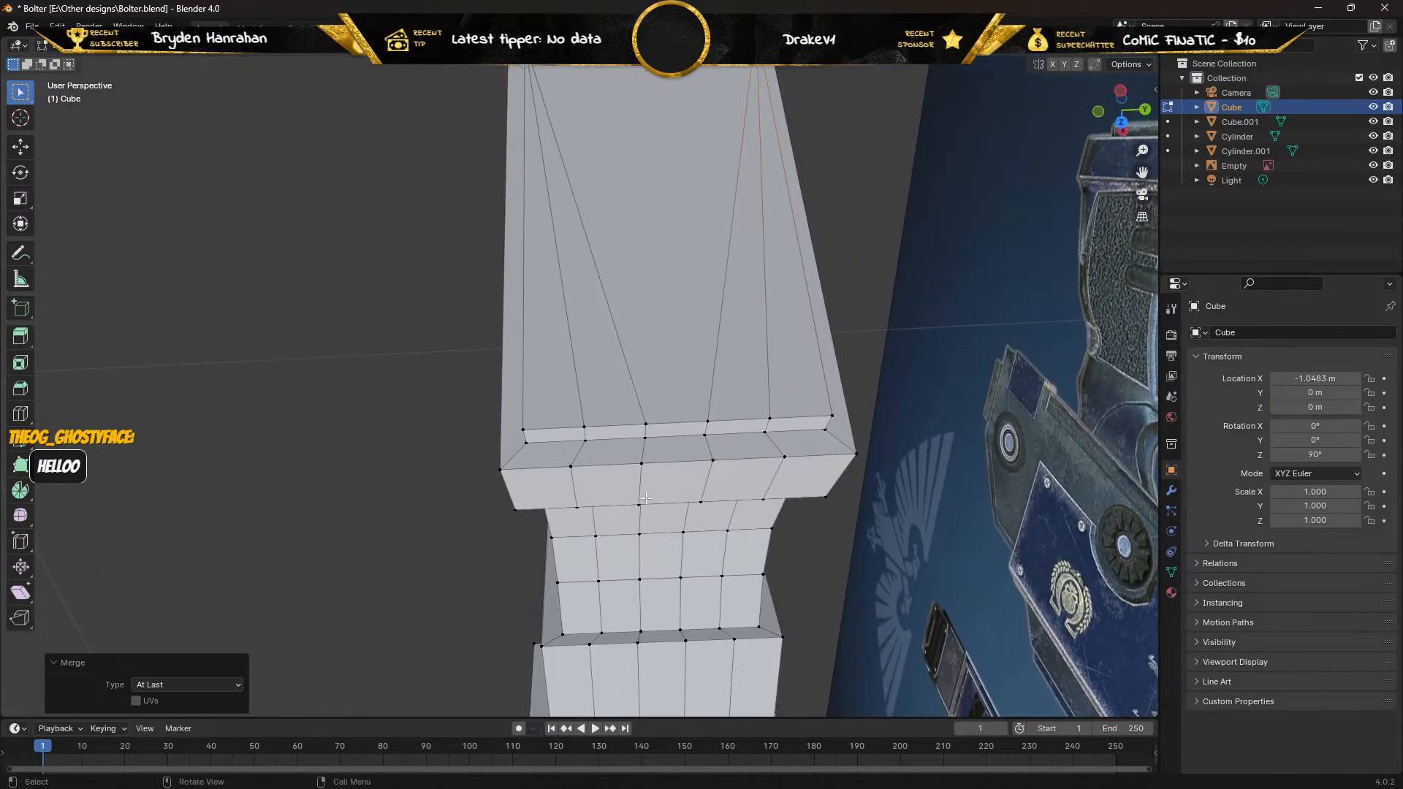
shift+click(645, 424)
shift+click(584, 427)
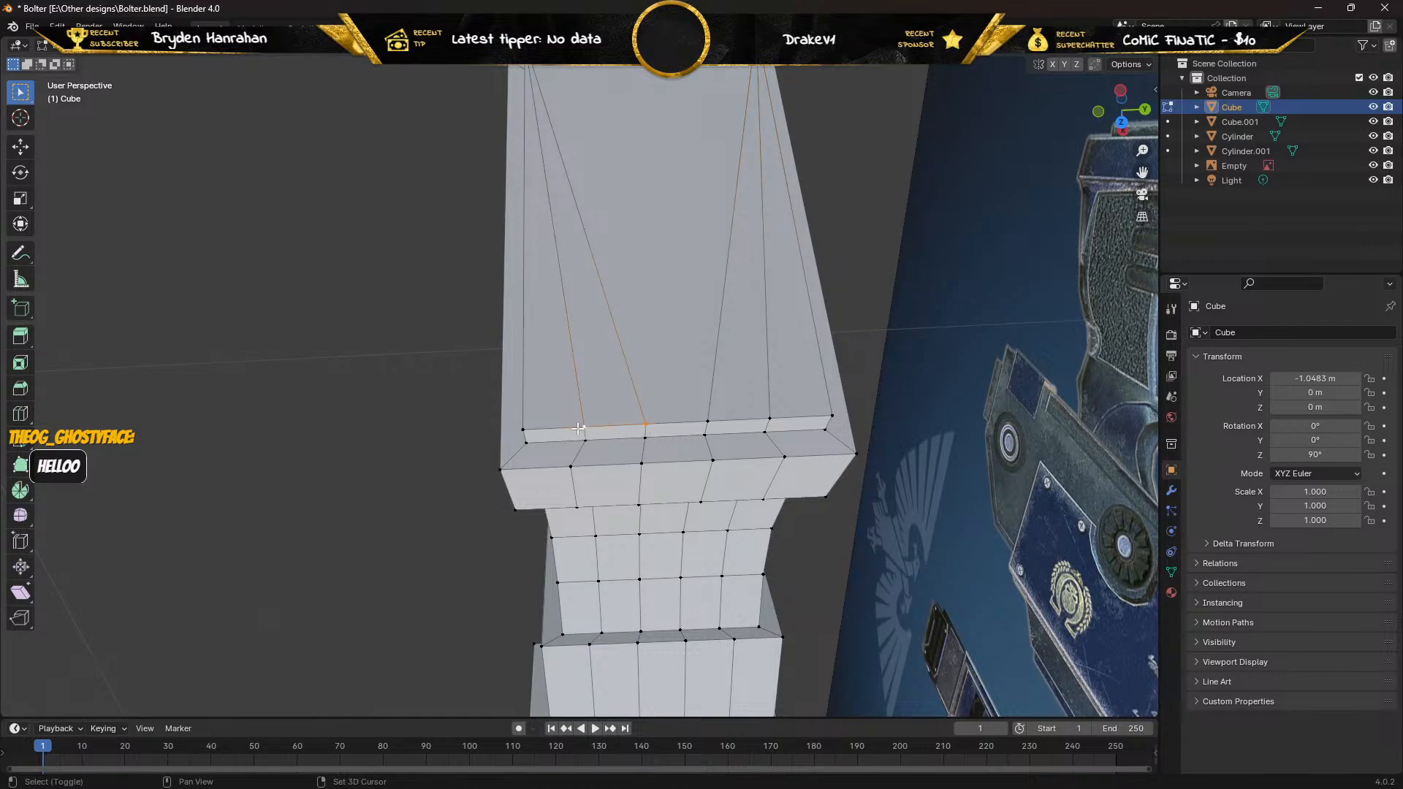
shift+click(524, 429)
key(m)
click(525, 432)
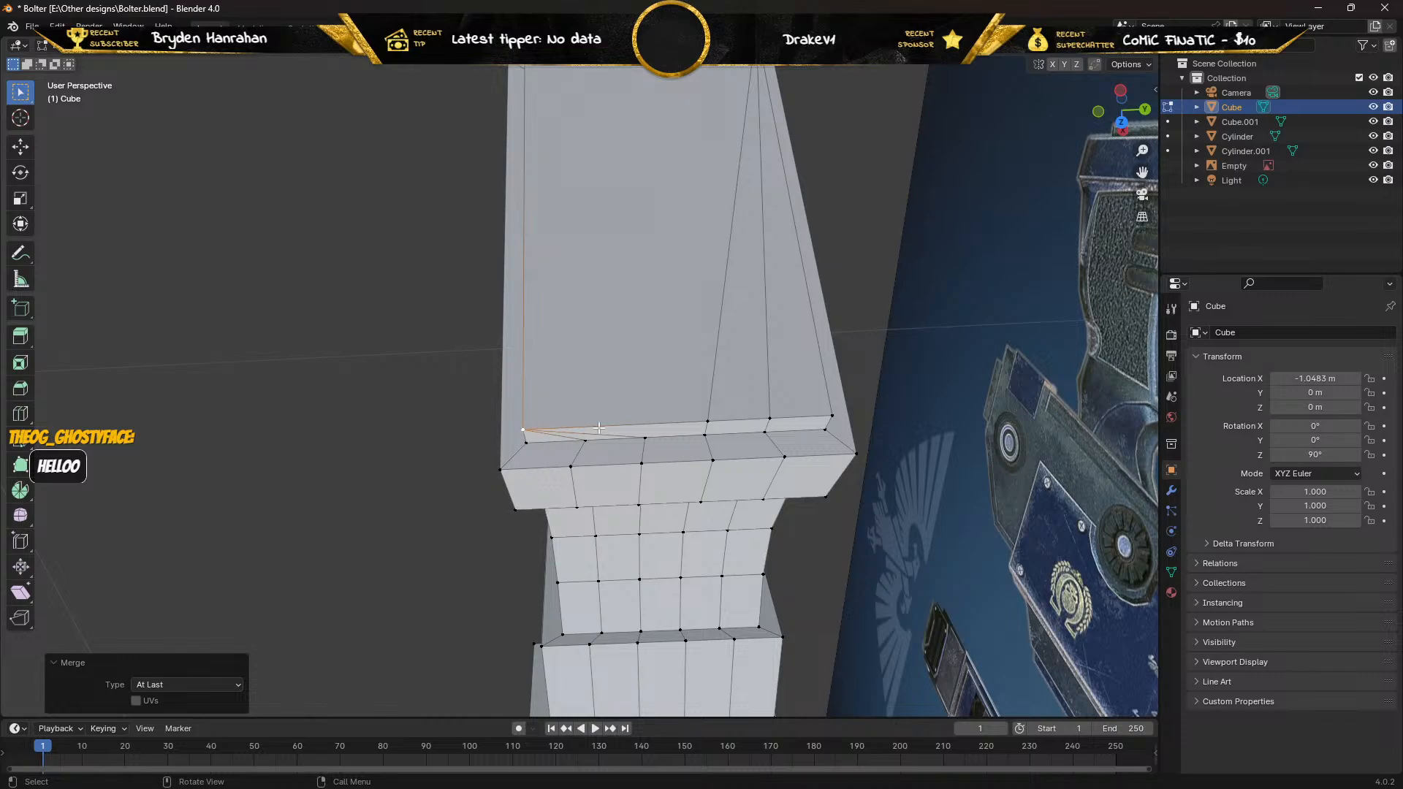
shift+click(707, 421)
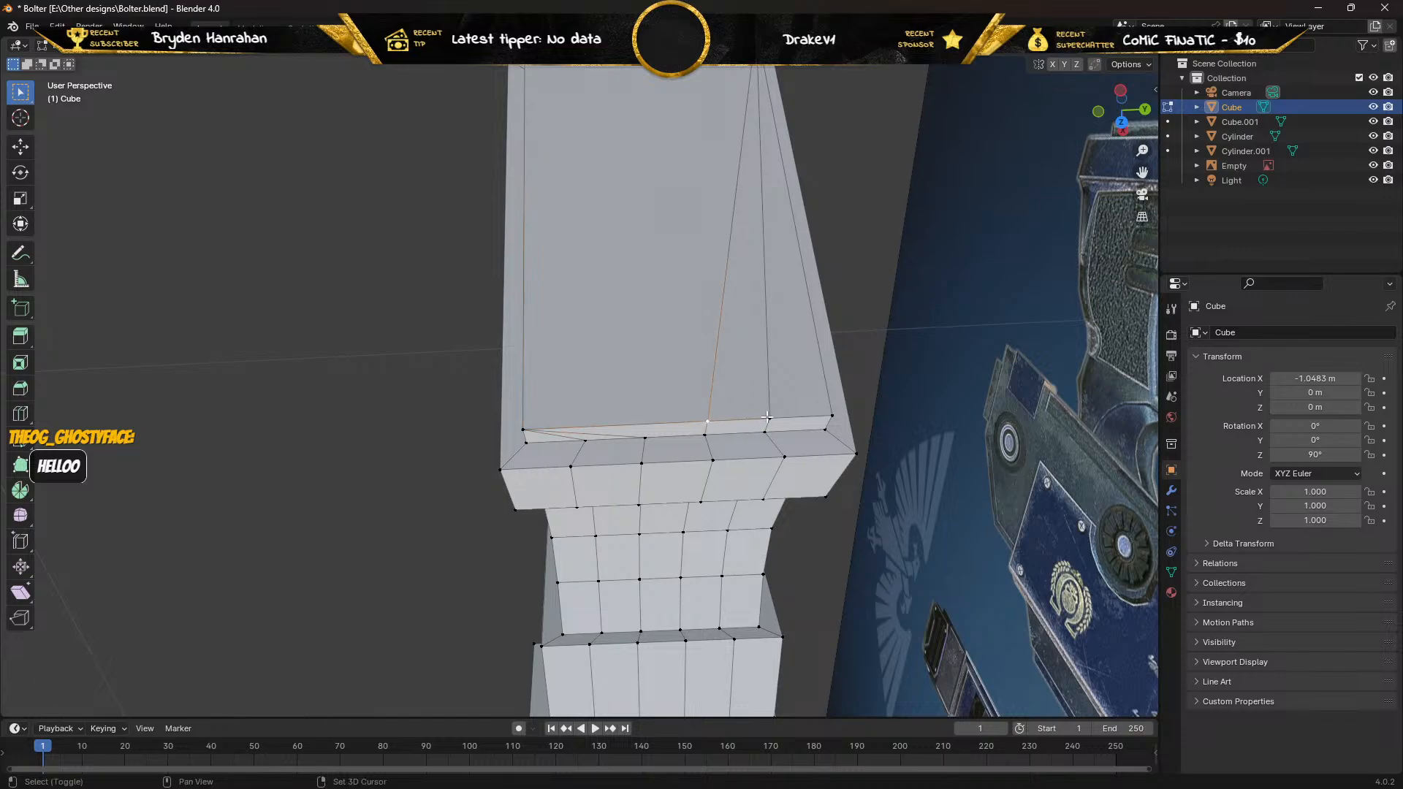
shift+click(769, 418)
shift+click(832, 415)
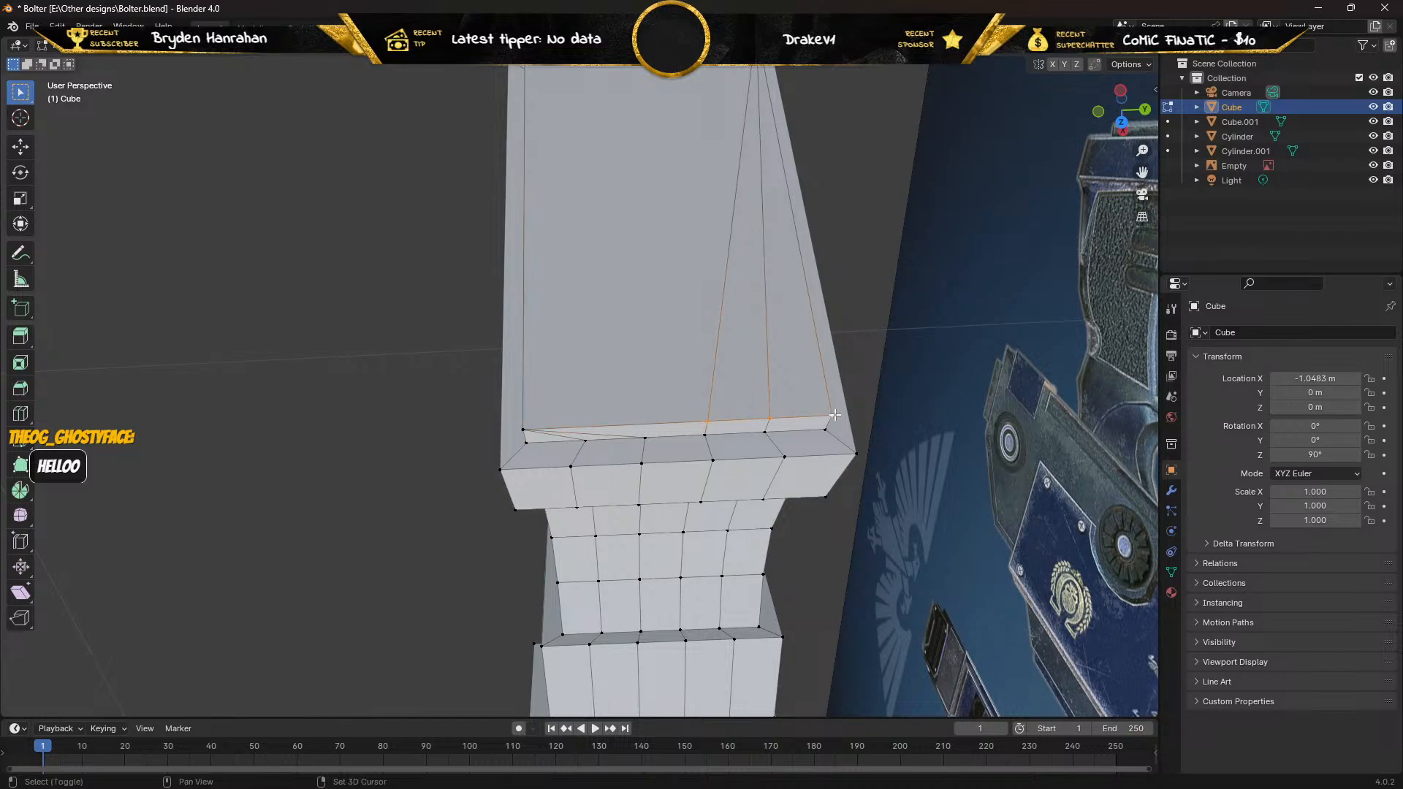
key(m)
click(772, 411)
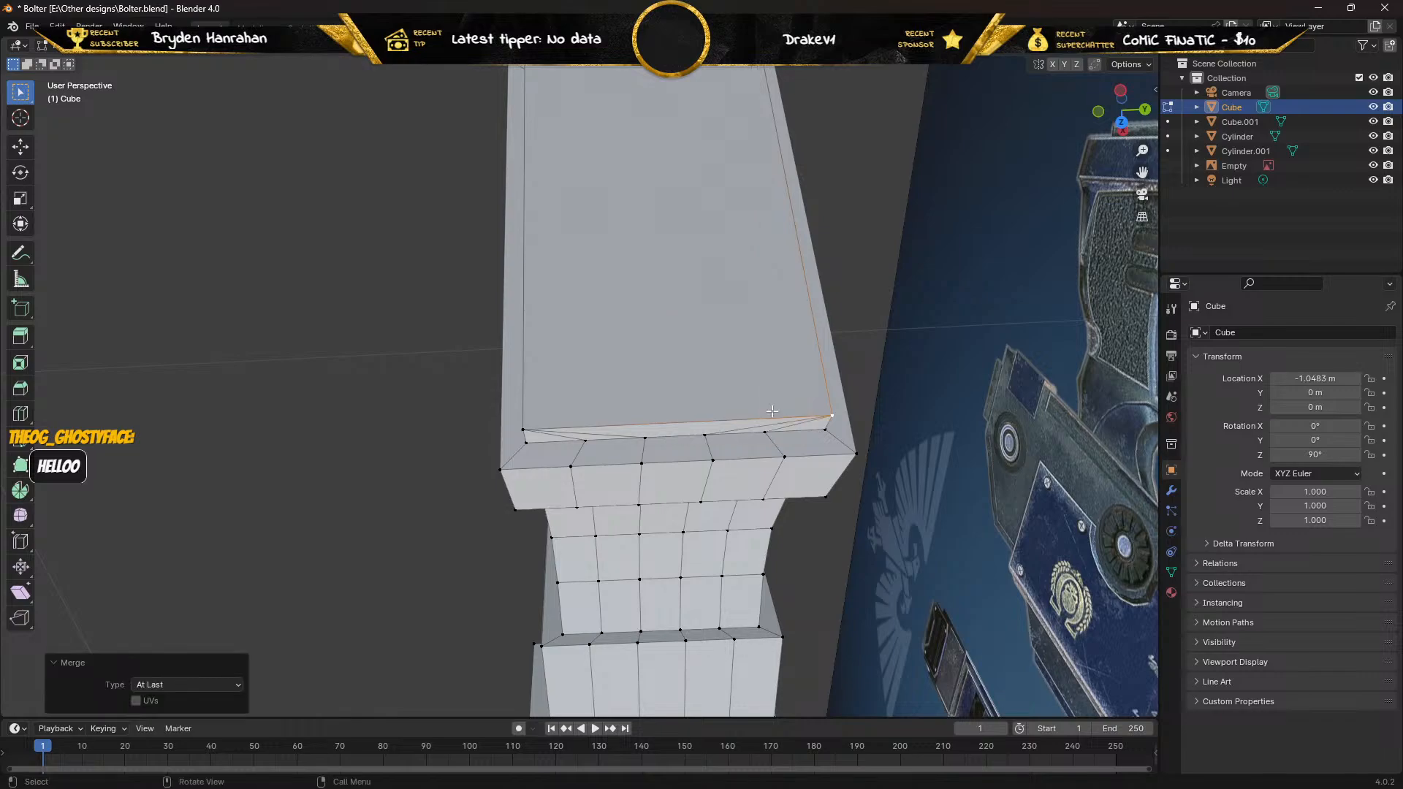
Merge the middle vertices along the base of the small step at the long panel's far end into its two corners with At Last.
shift+click(644, 437)
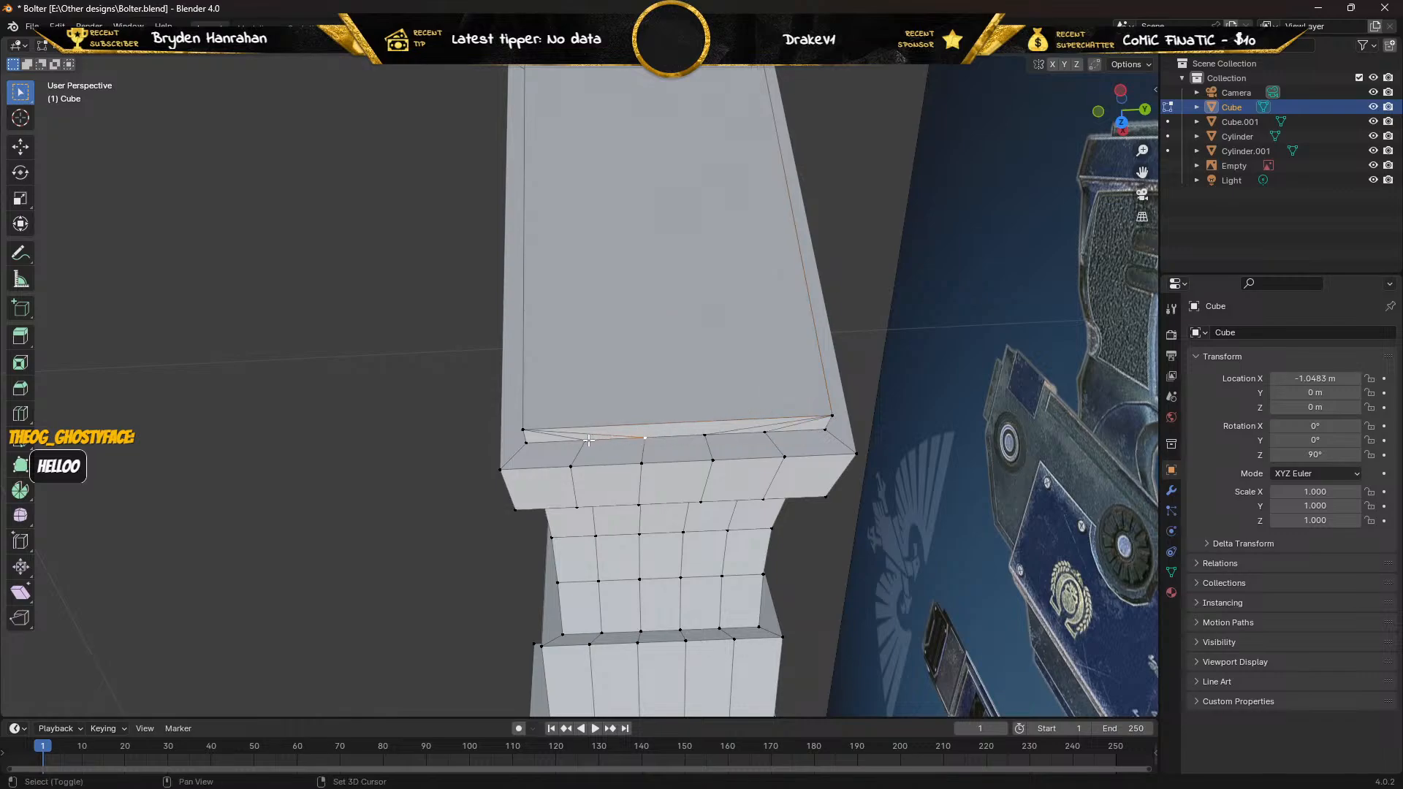
shift+click(526, 442)
key(m)
click(526, 443)
shift+click(802, 430)
key(m)
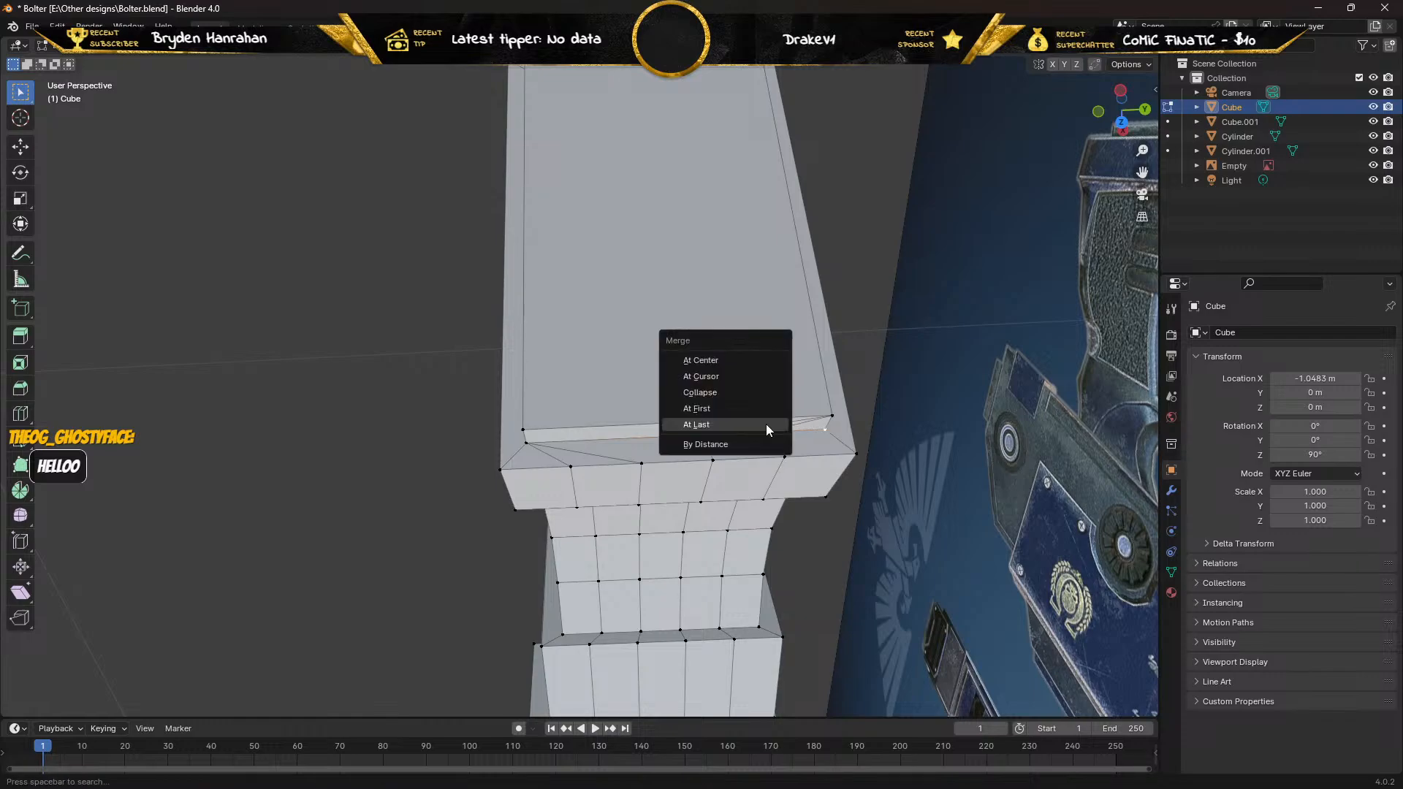
click(766, 424)
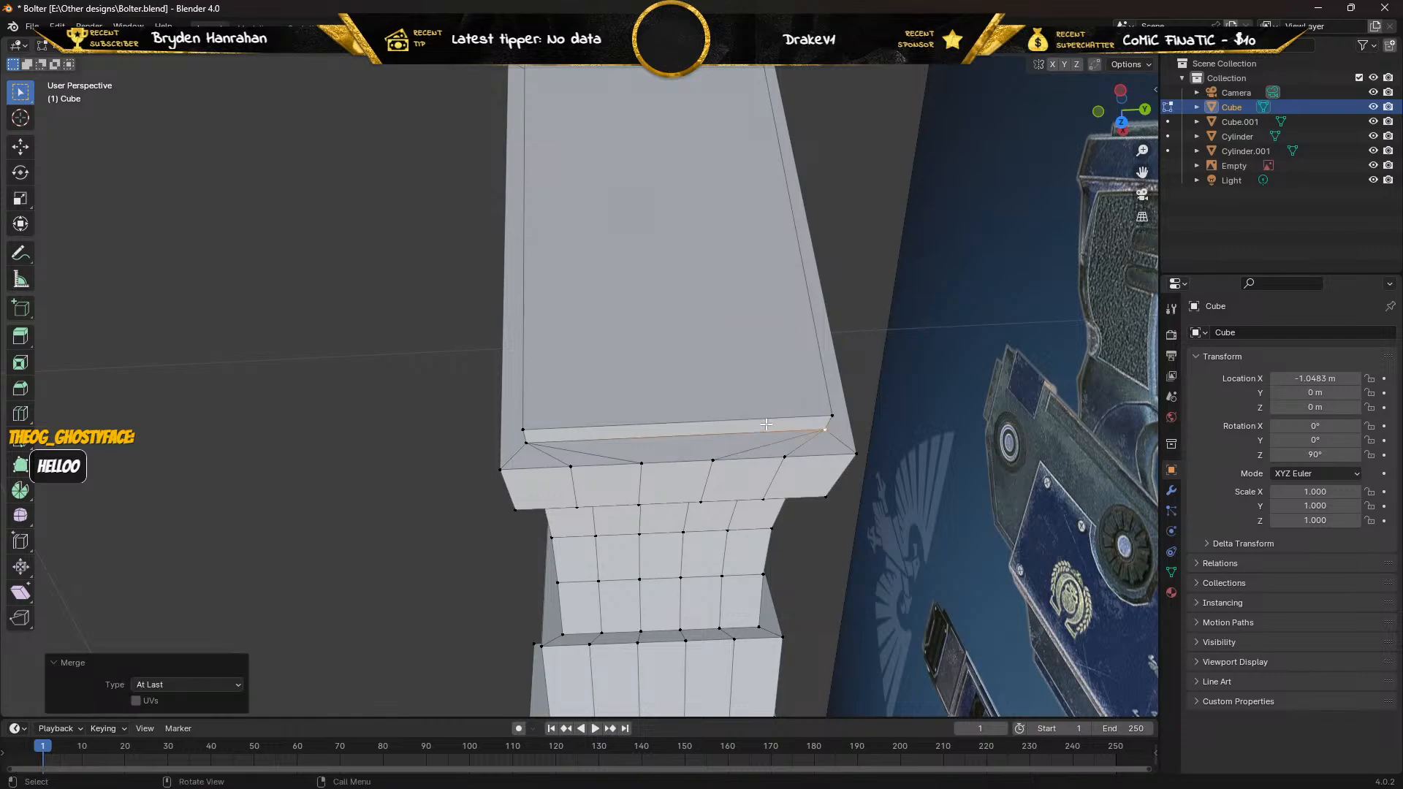
Merge the middle vertices along the outer edge of the rim beyond the long panel's end step into its two corners with At Last.
click(643, 464)
shift+click(550, 466)
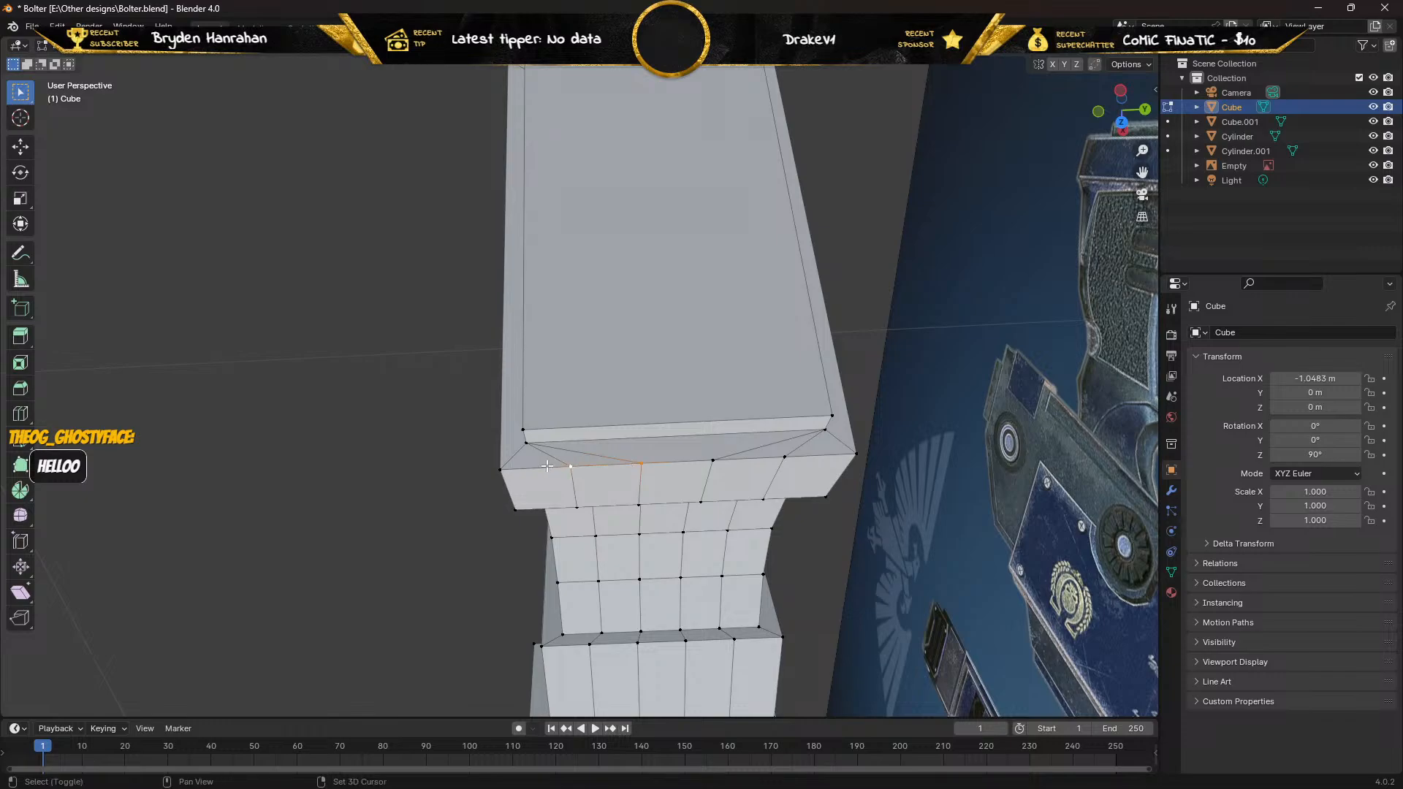
shift+click(499, 469)
key(m)
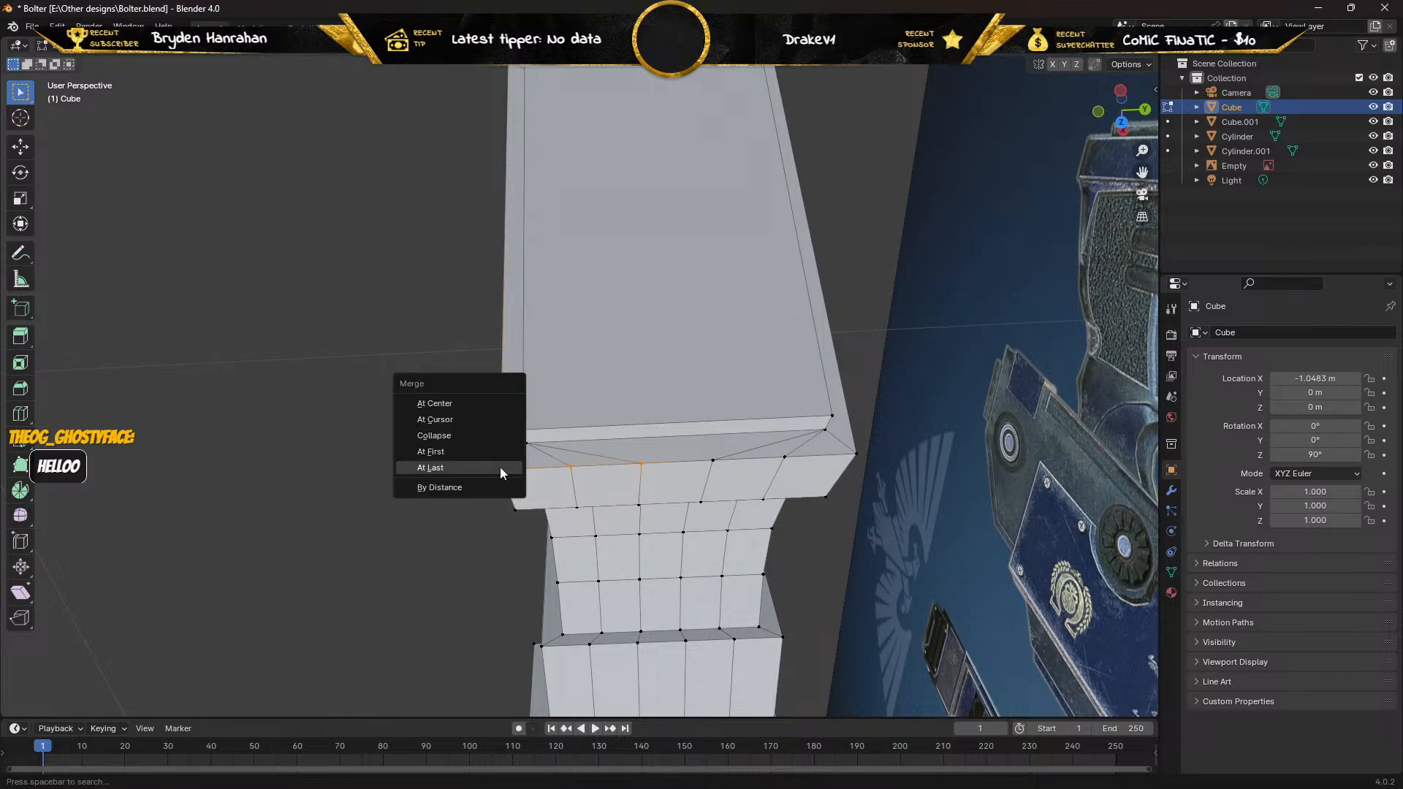
click(502, 471)
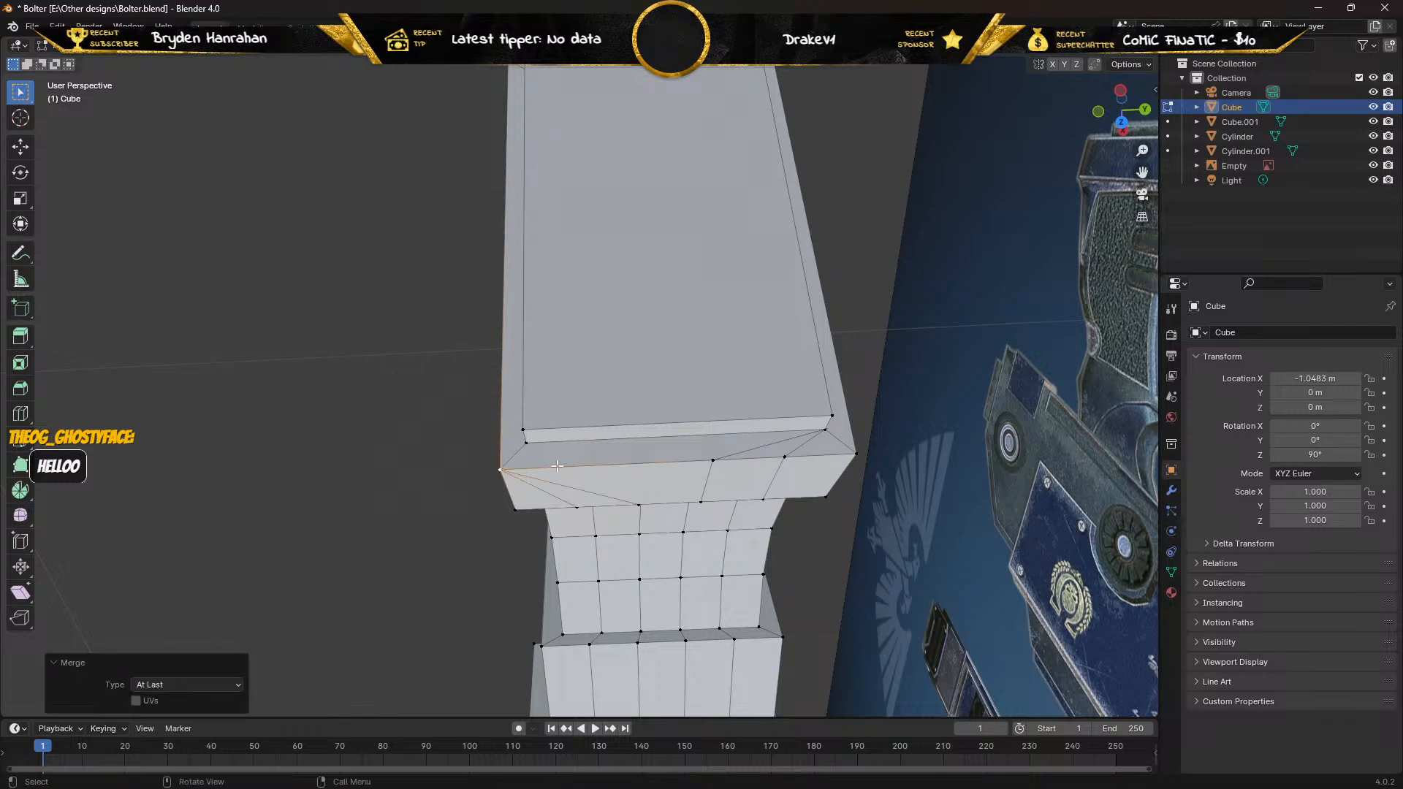
click(715, 458)
shift+click(784, 456)
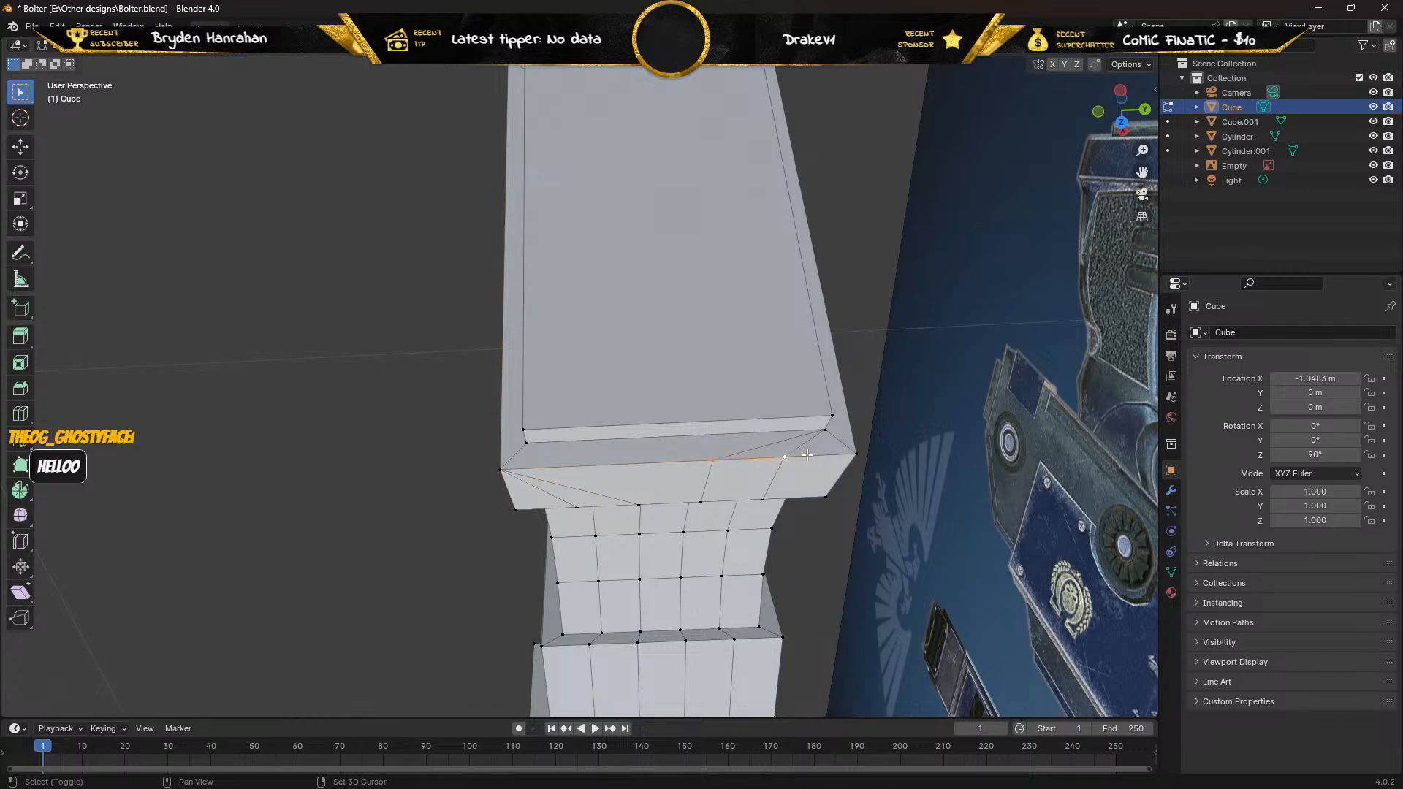
shift+click(848, 453)
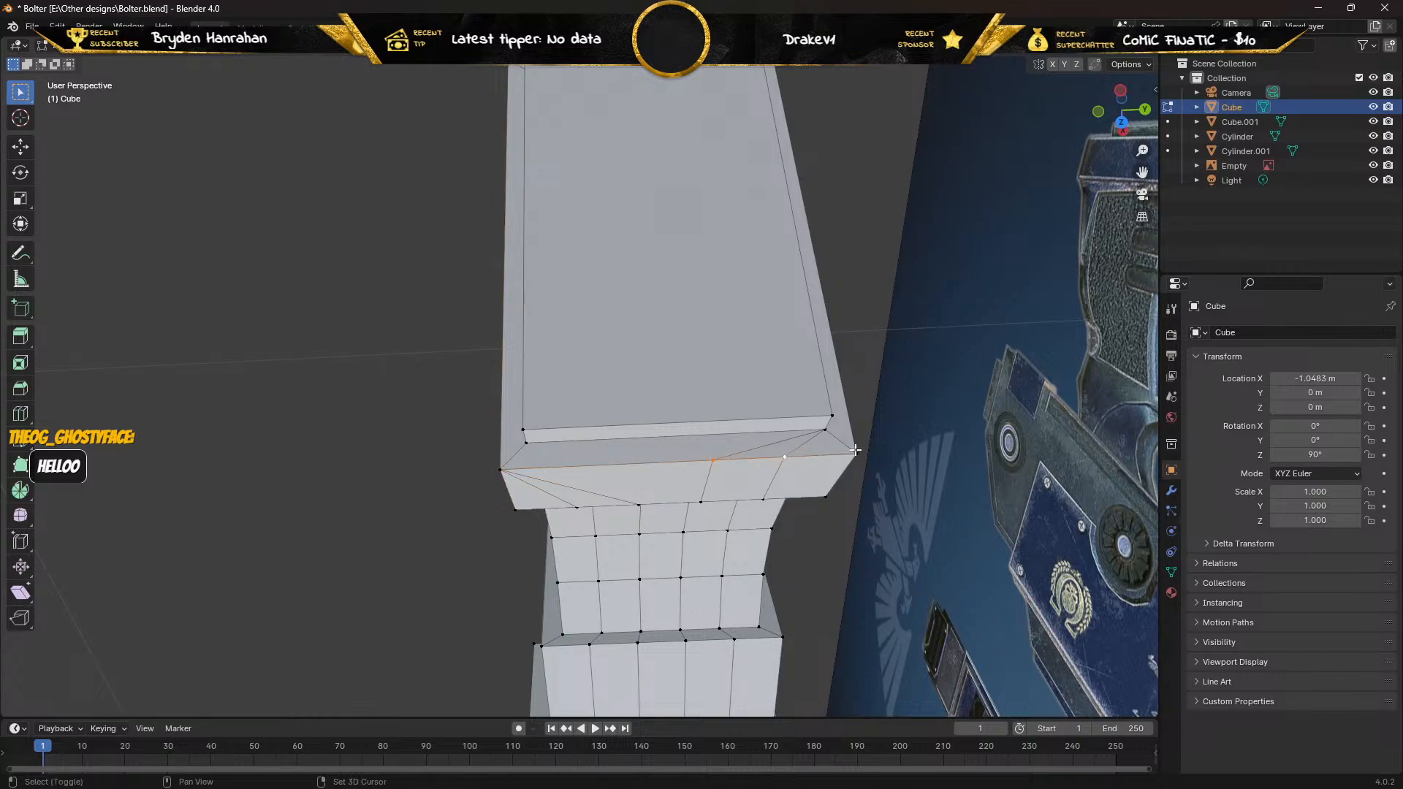
key(m)
click(782, 454)
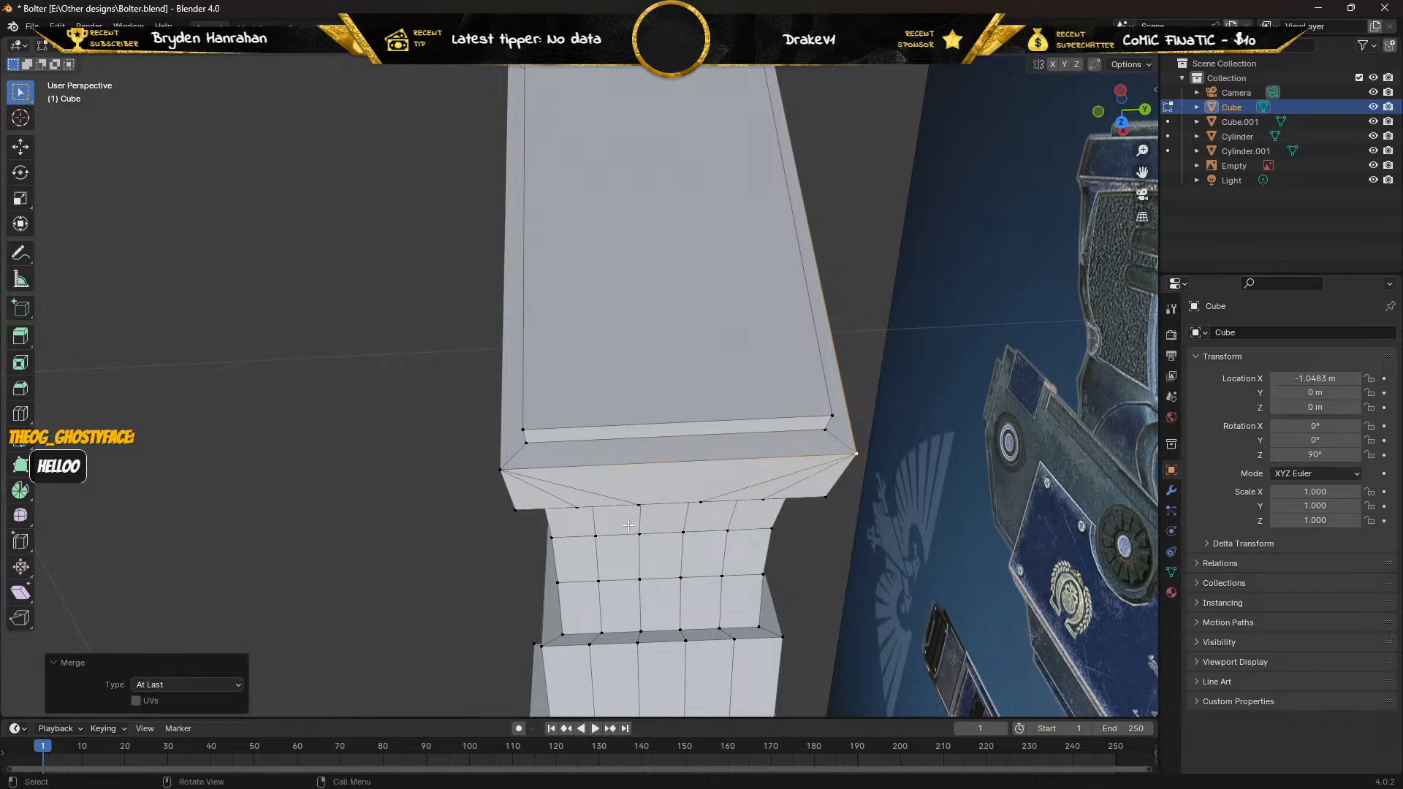
Merge the two left middle vertices along the lower edge of the tapered face above the narrow neck into its left corner with At Last.
middle_drag(643, 510, 646, 498)
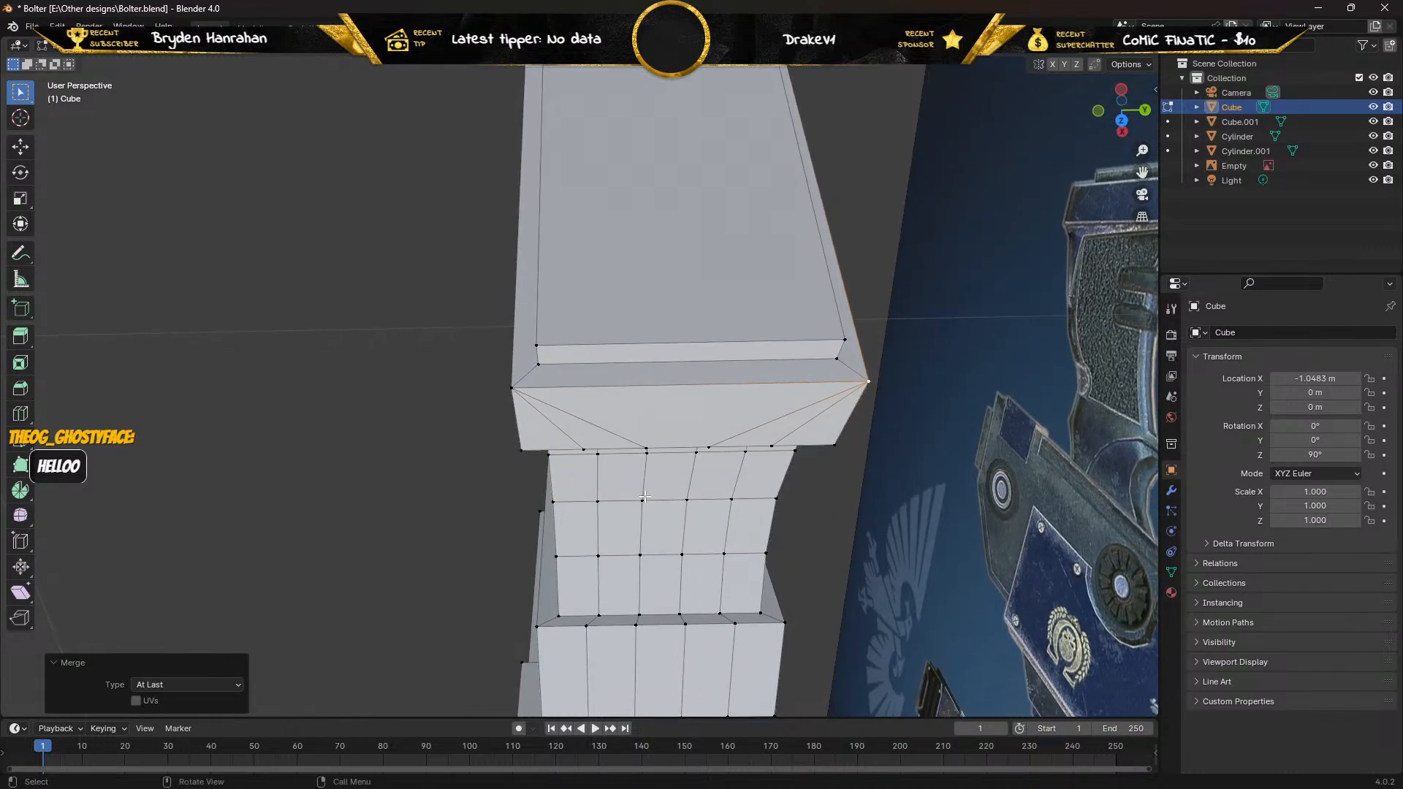
click(646, 451)
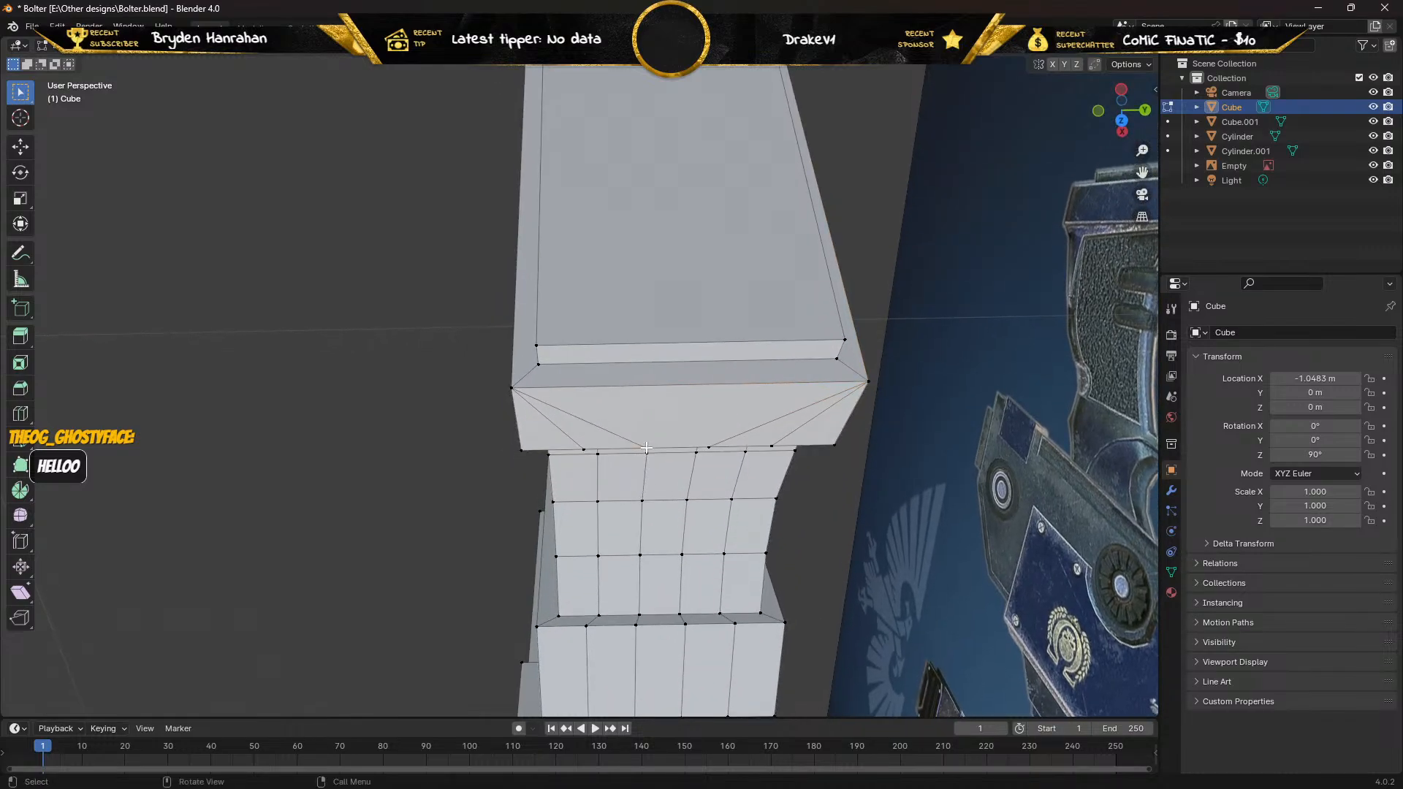
shift+click(583, 448)
key(m)
key(m)
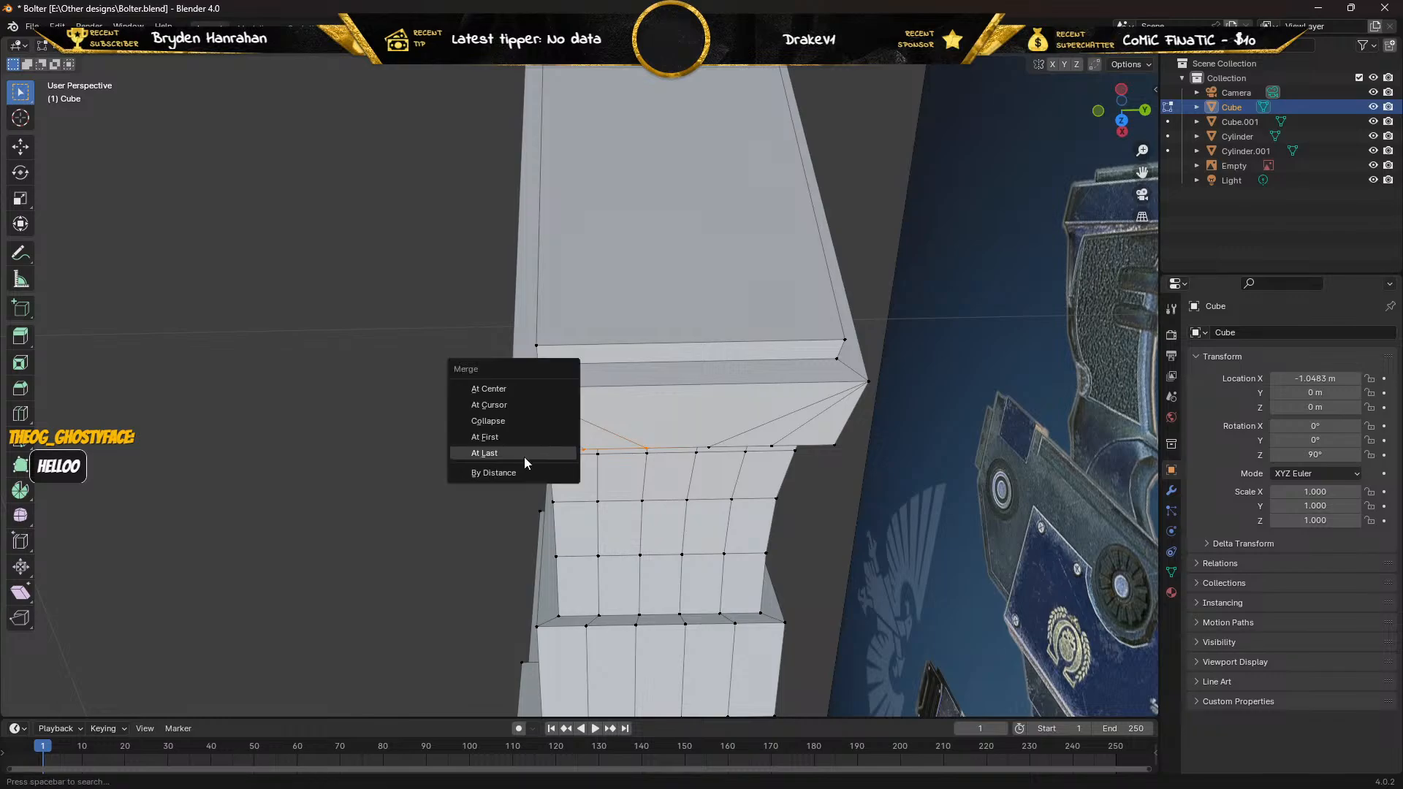
click(524, 457)
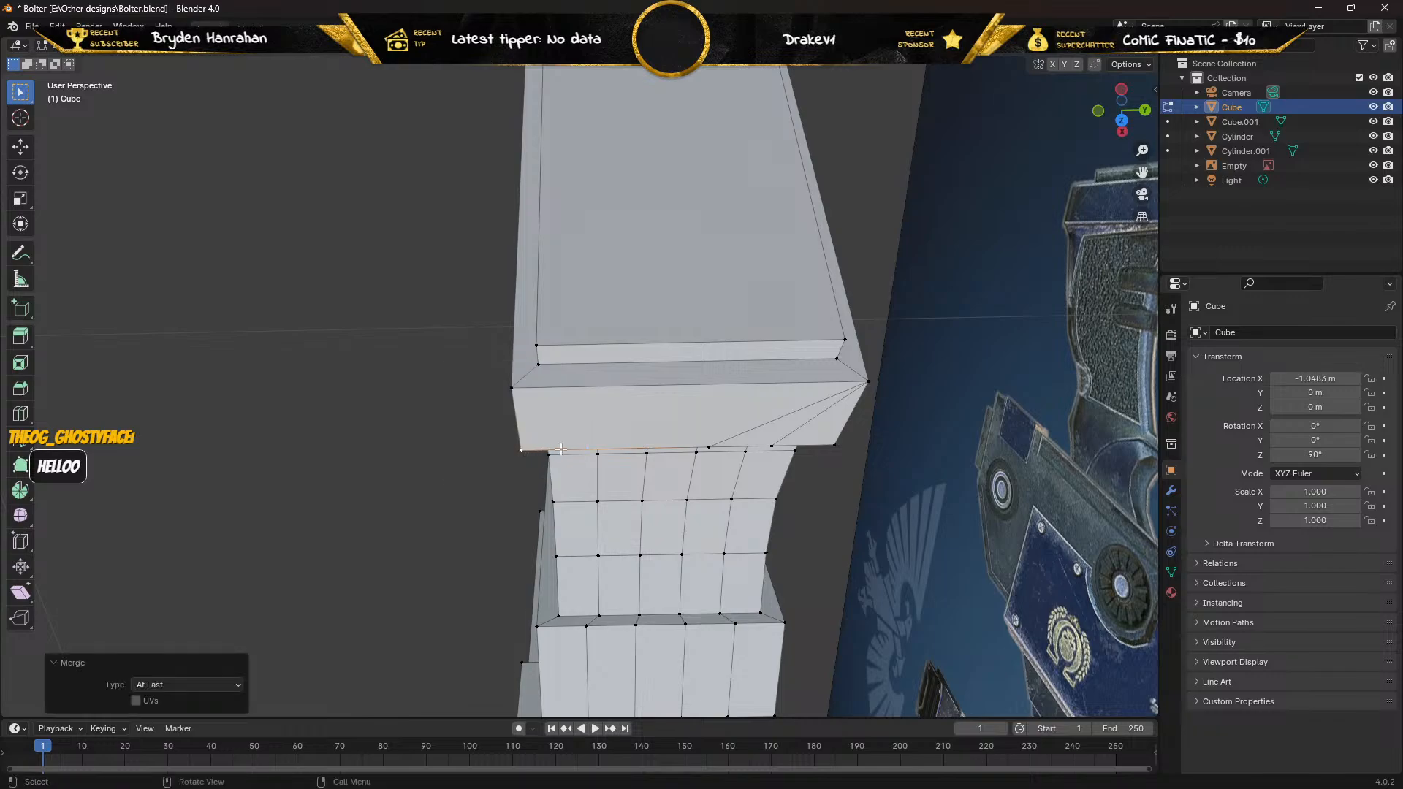
Merge the two right middle vertices along the lower edge of the tapered face above the narrow neck into its right corner with At Last.
shift+click(707, 446)
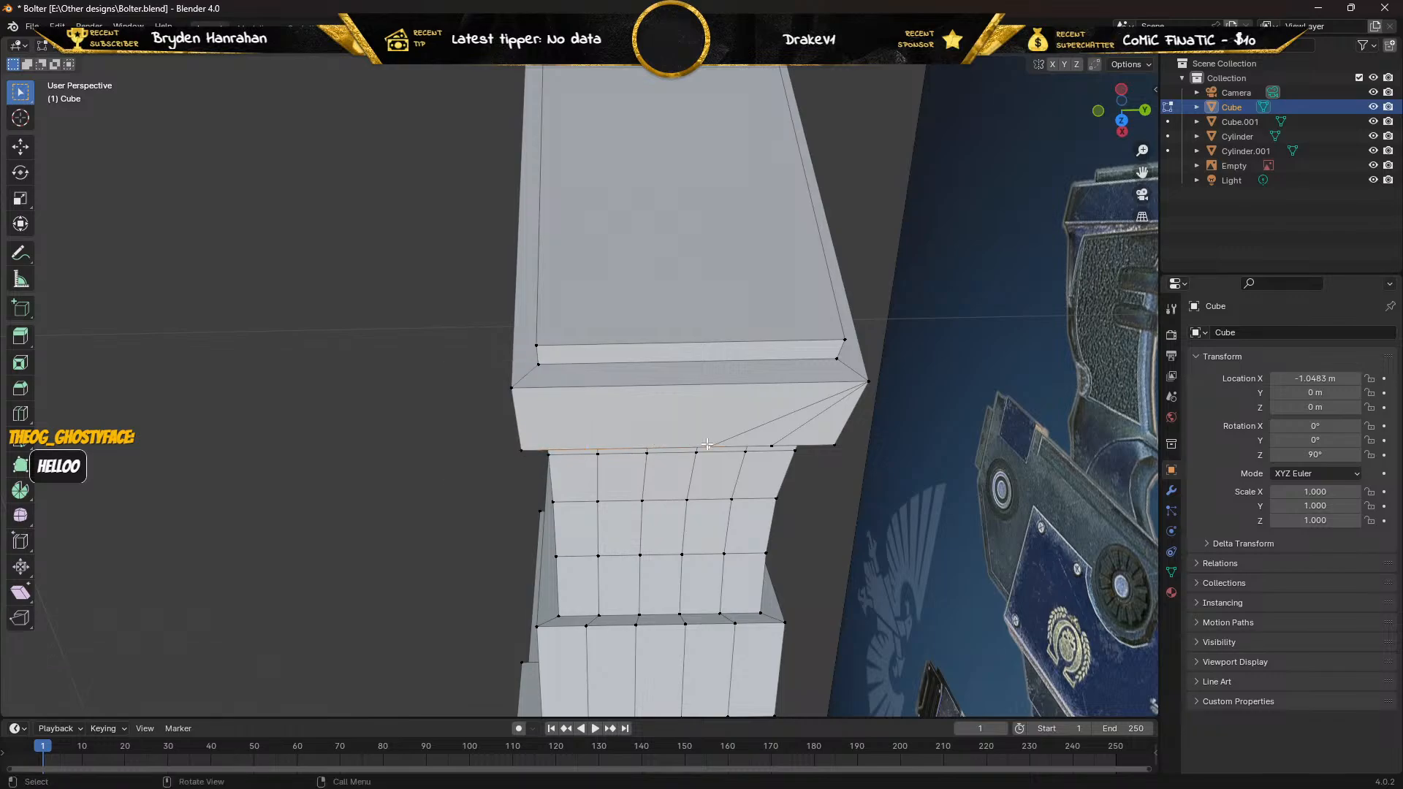
shift+click(771, 446)
shift+click(834, 446)
key(m)
click(804, 444)
Merge the middle vertices along the neck's edge where it meets the tapered end block into its two corners with At Last.
middle_drag(679, 475, 483, 480)
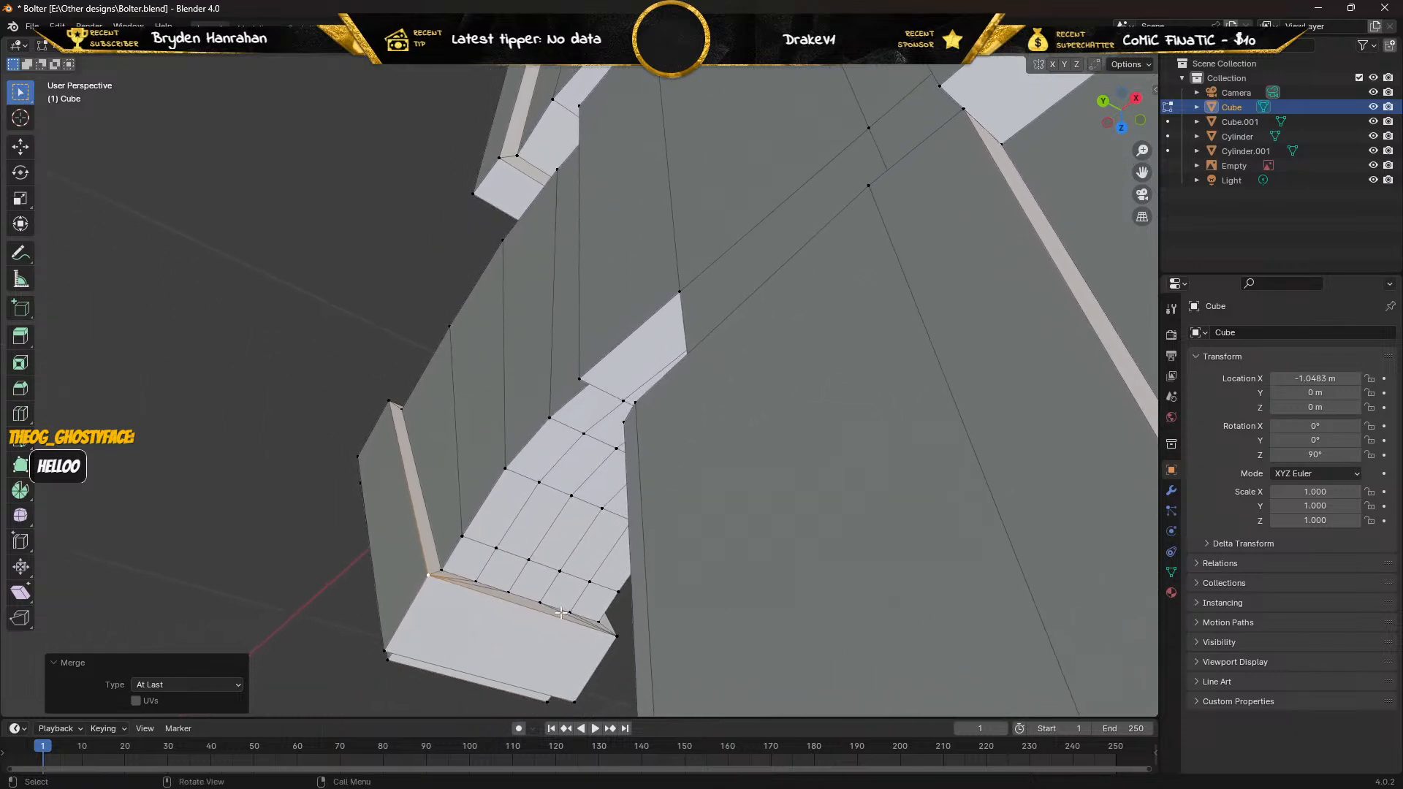
click(510, 592)
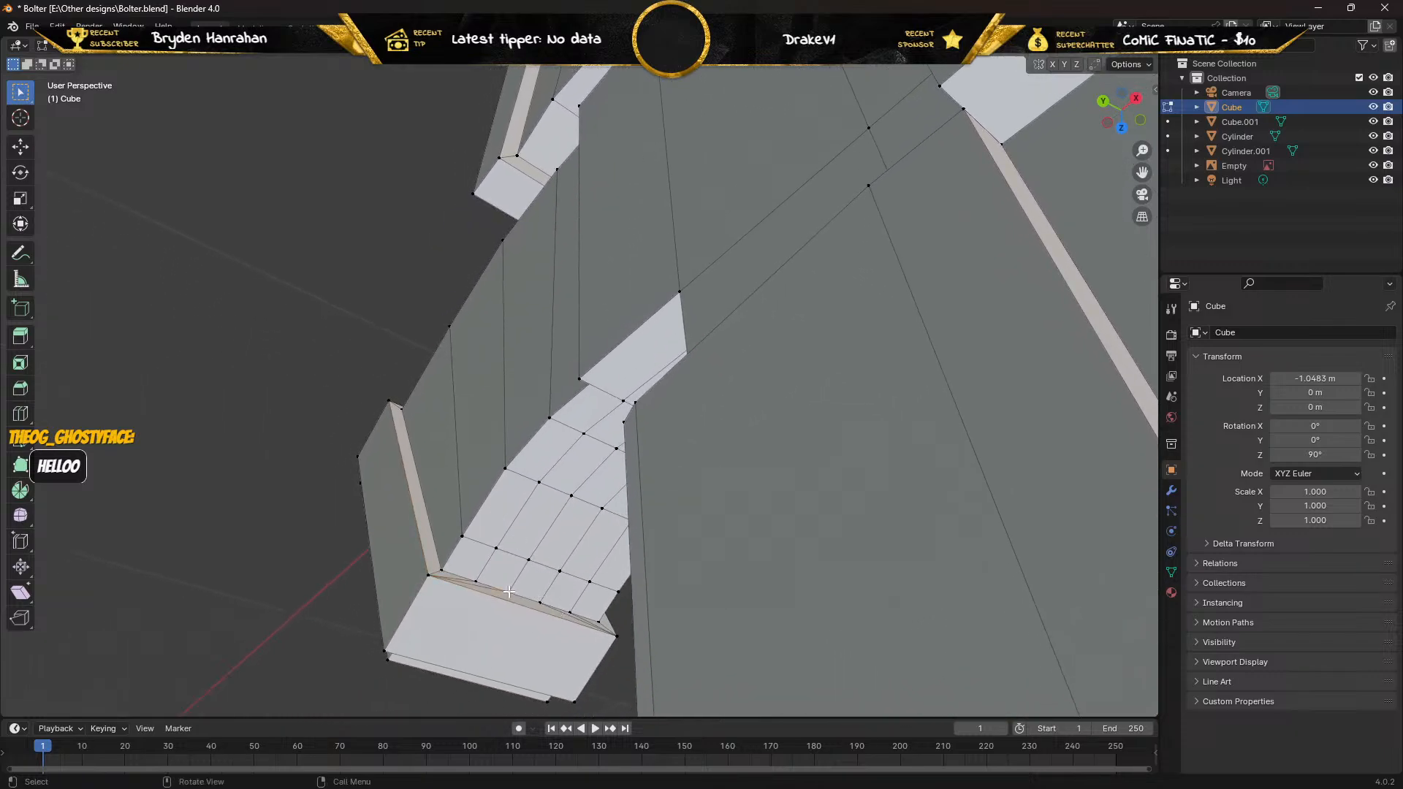
shift+click(443, 569)
key(m)
click(445, 569)
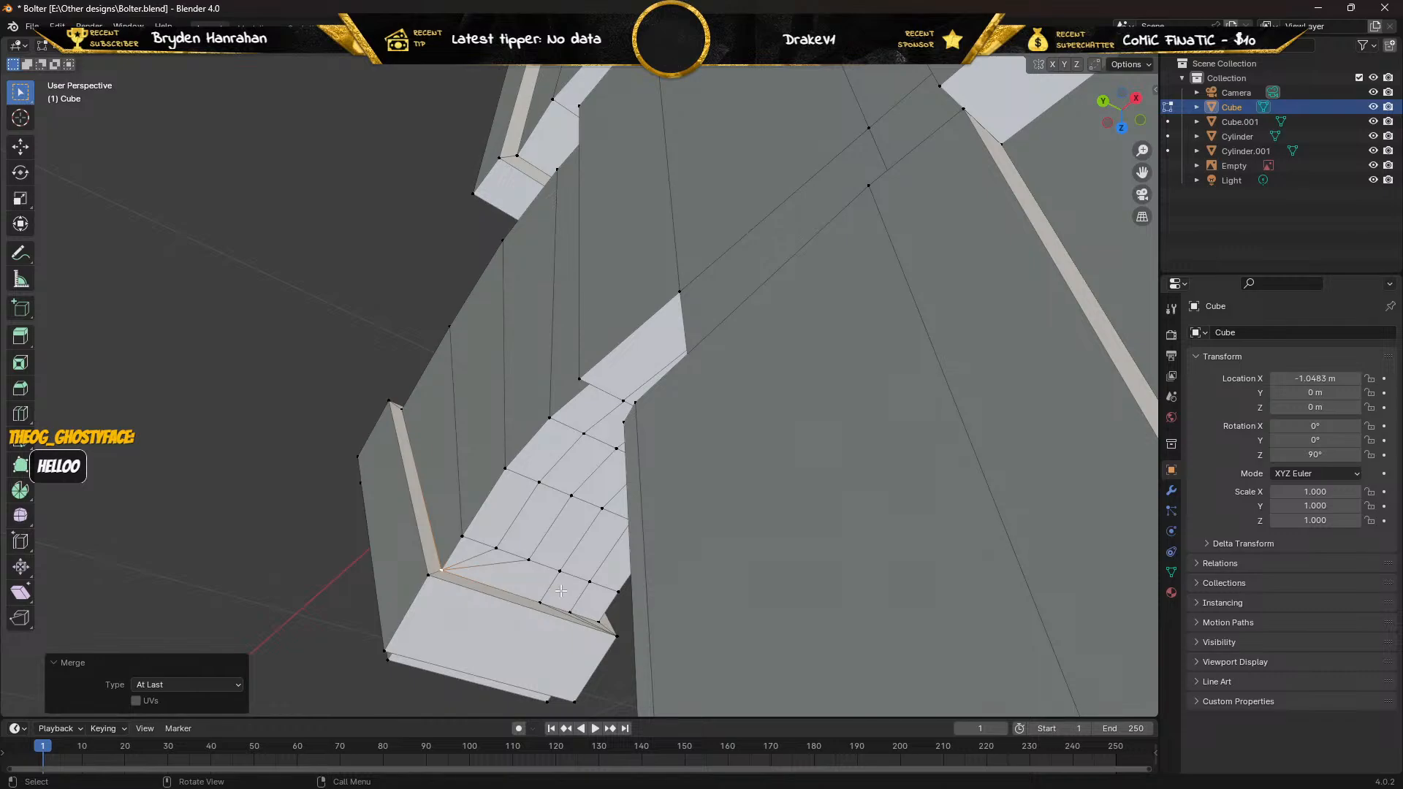
click(541, 602)
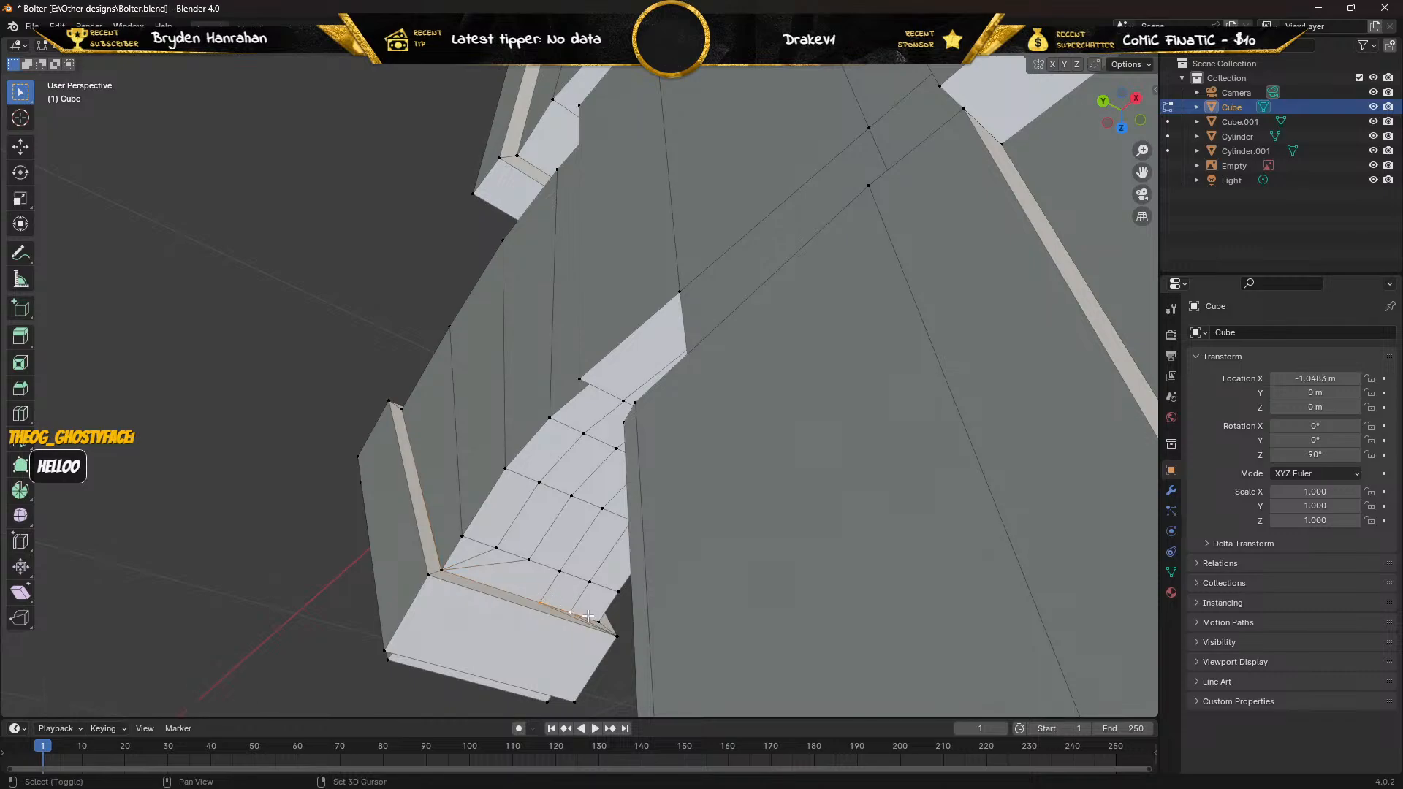
key(m)
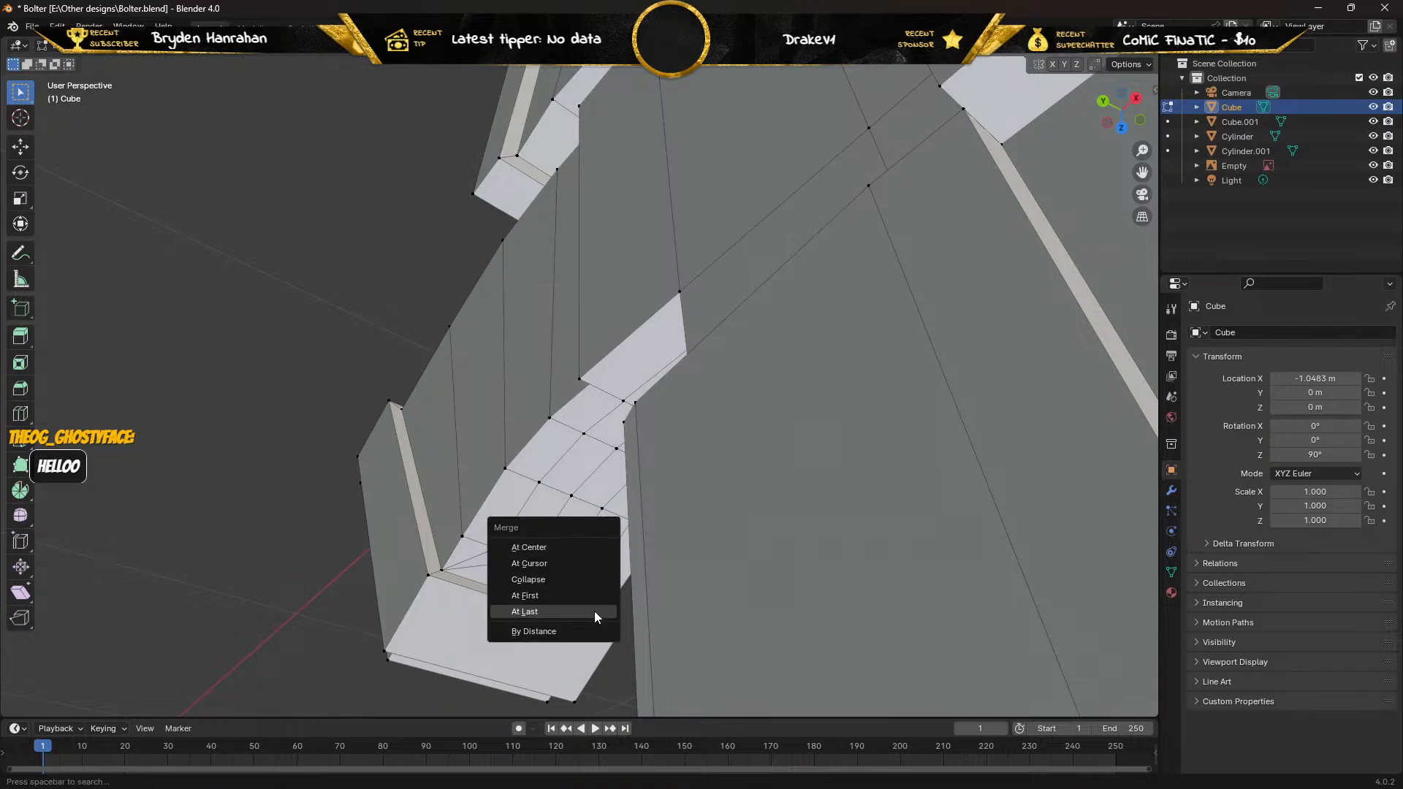
click(594, 611)
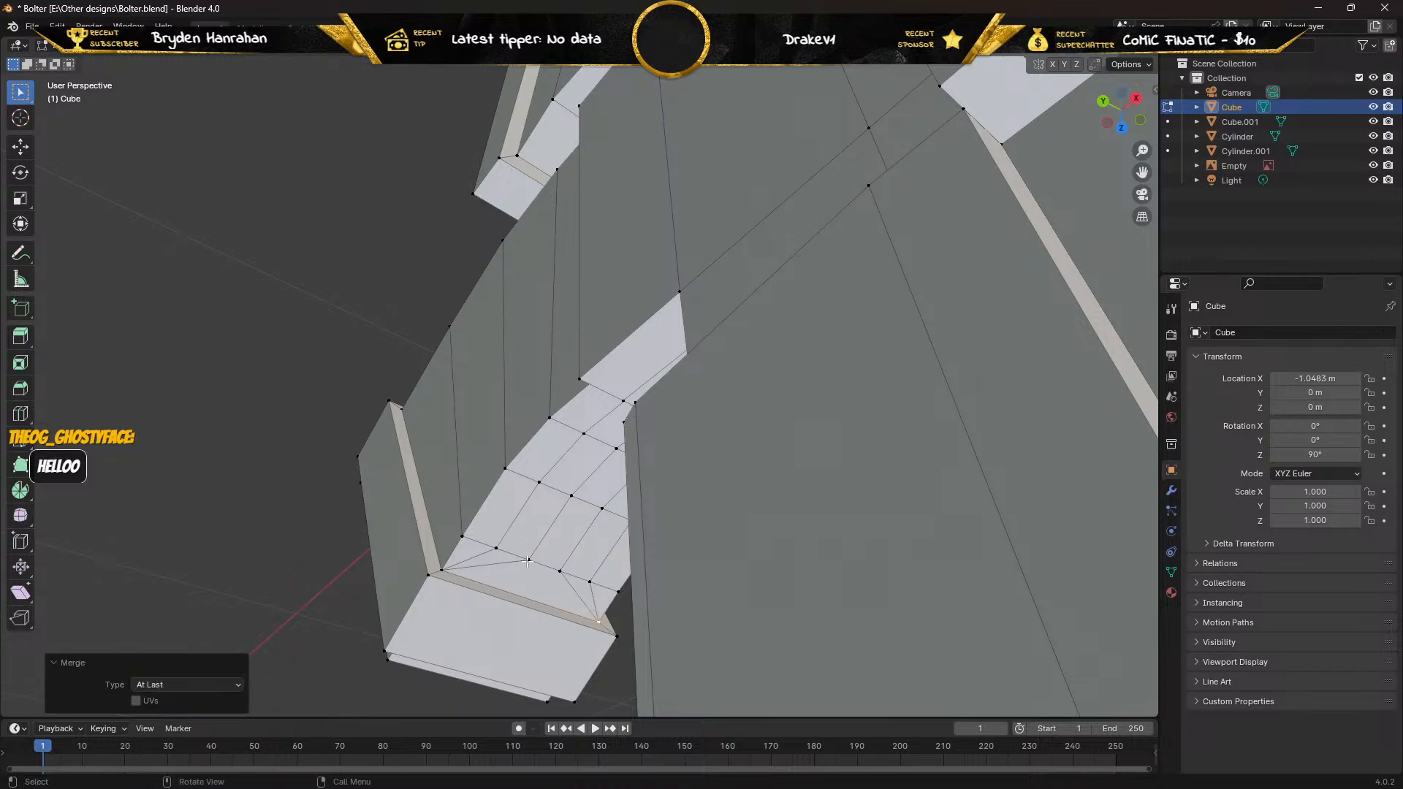
Merge the middle vertices of the neck's first cross row beyond the tapered end block into the row's two end vertices with At Last.
click(528, 560)
shift+click(494, 548)
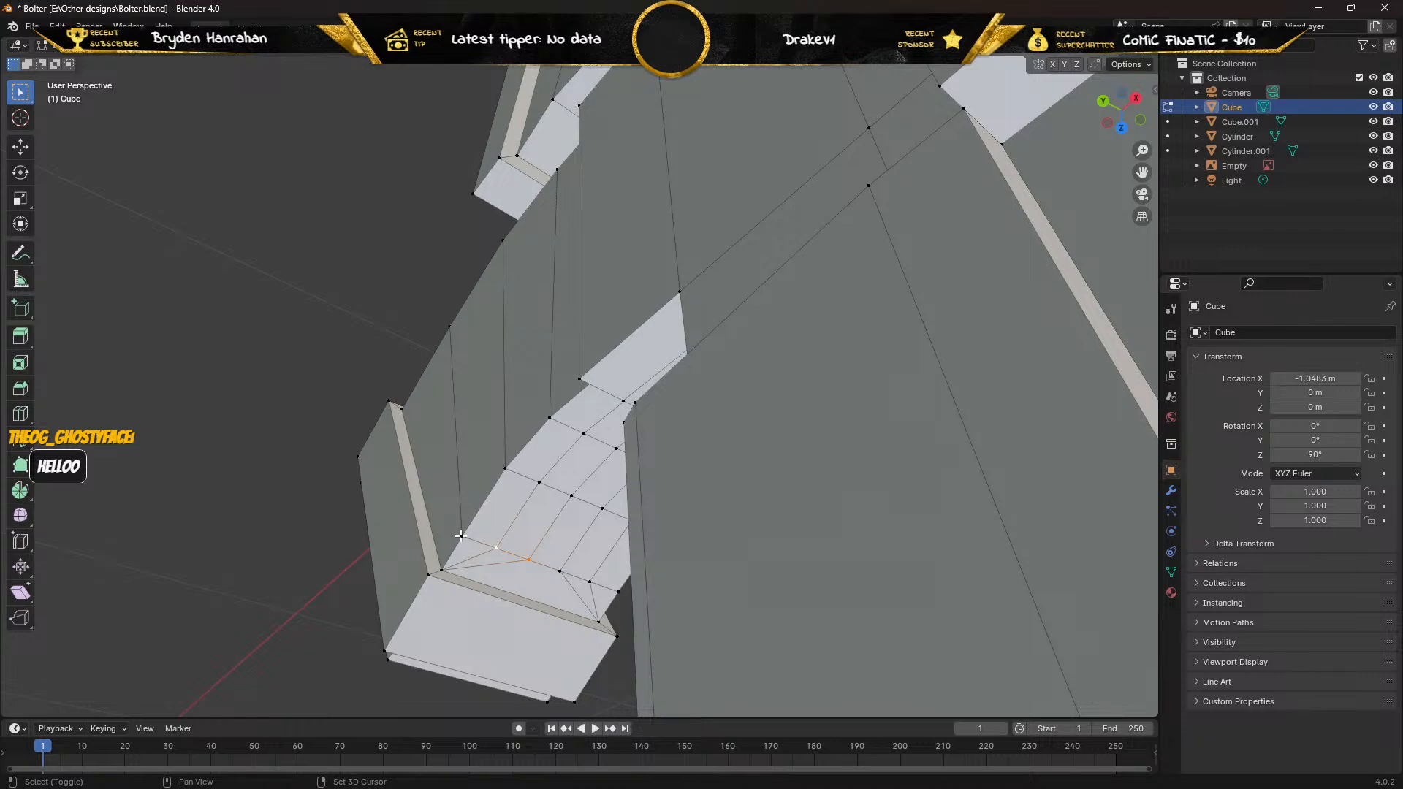
shift+click(460, 537)
key(m)
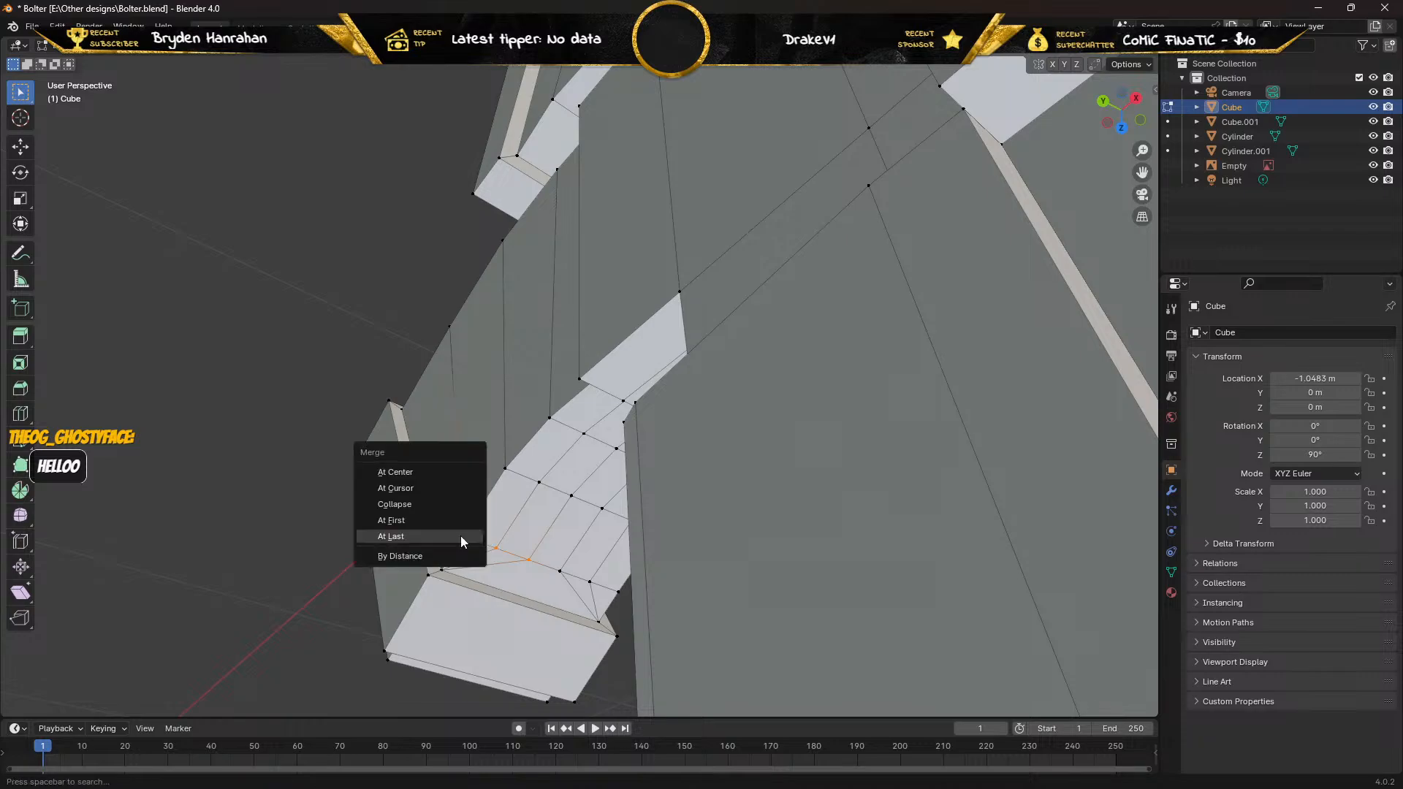
click(460, 536)
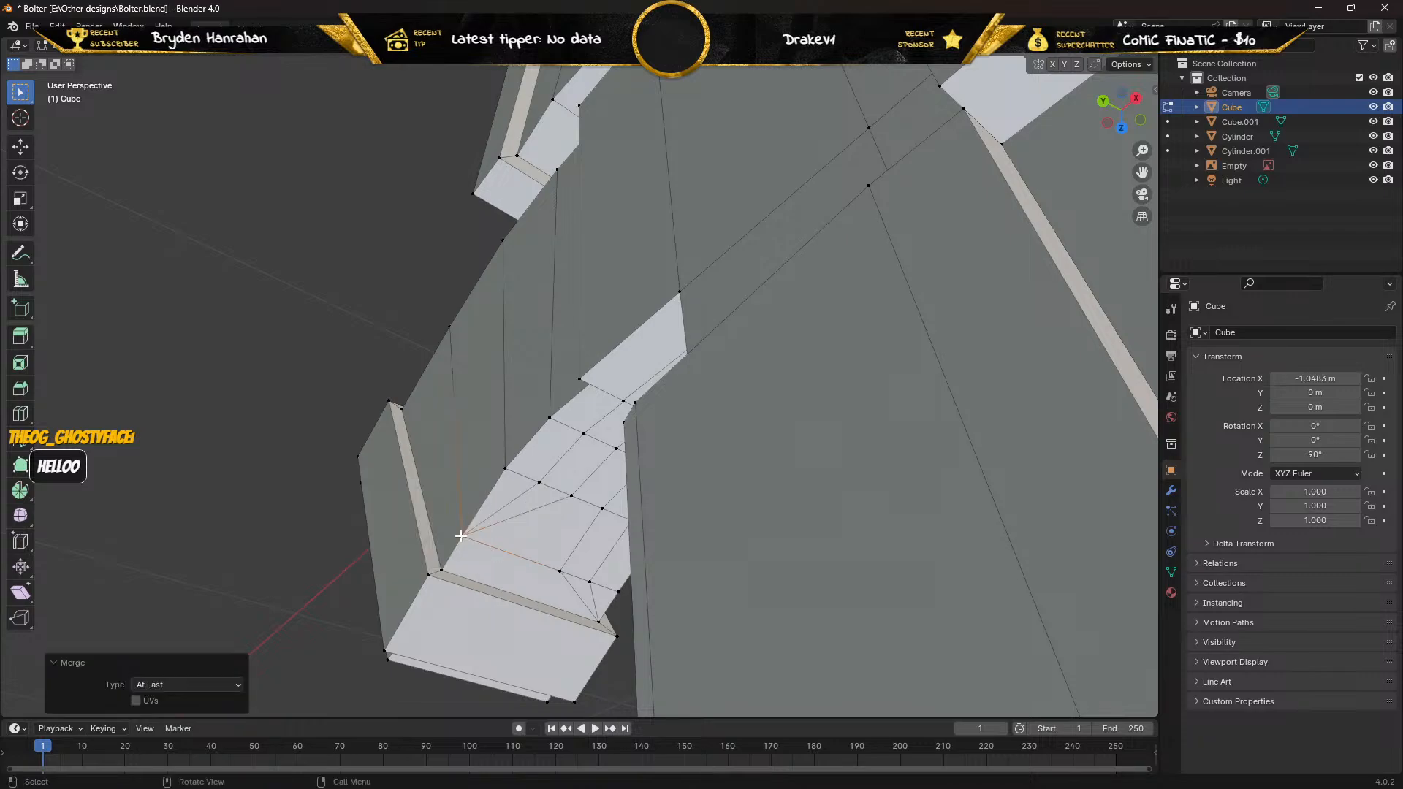
click(561, 570)
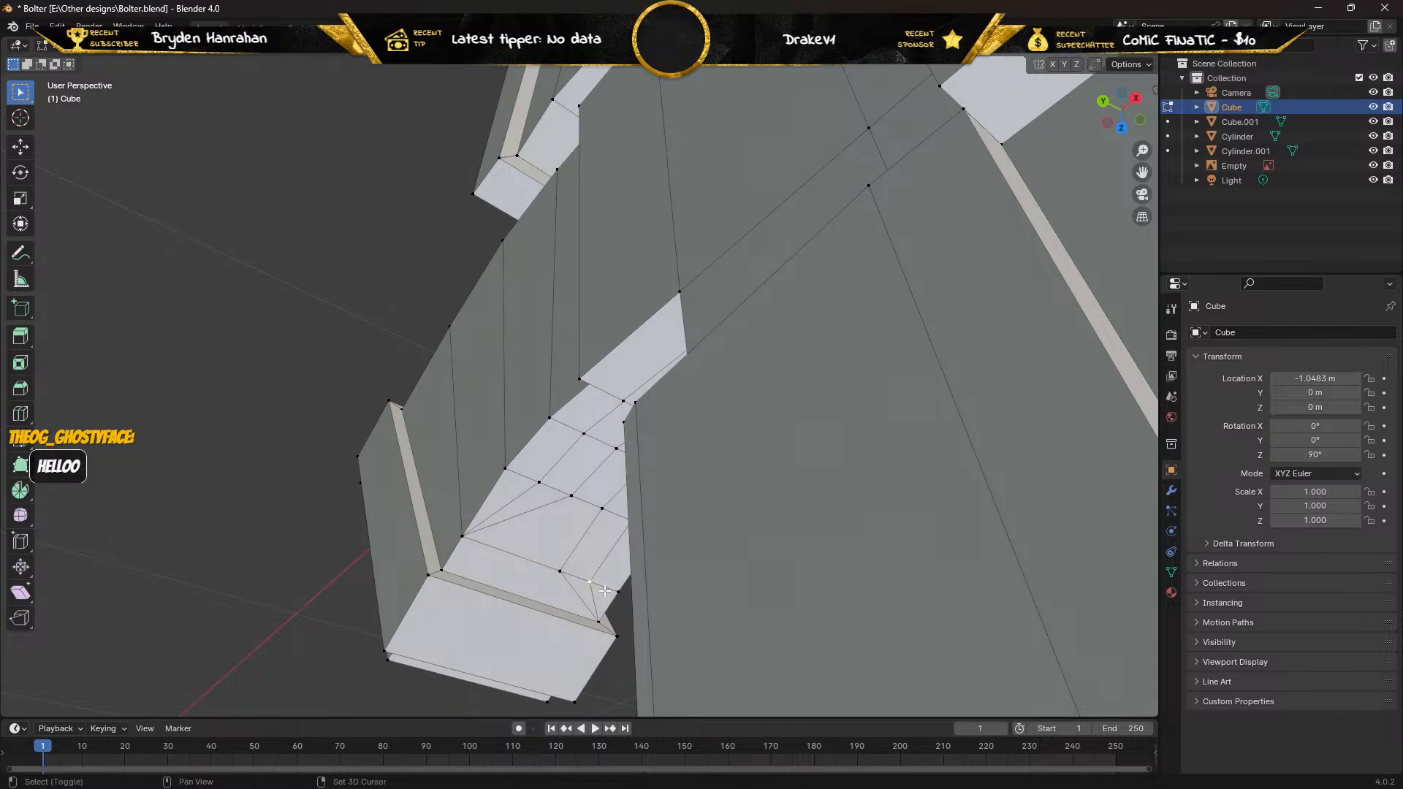
shift+click(589, 580)
shift+click(560, 570)
key(m)
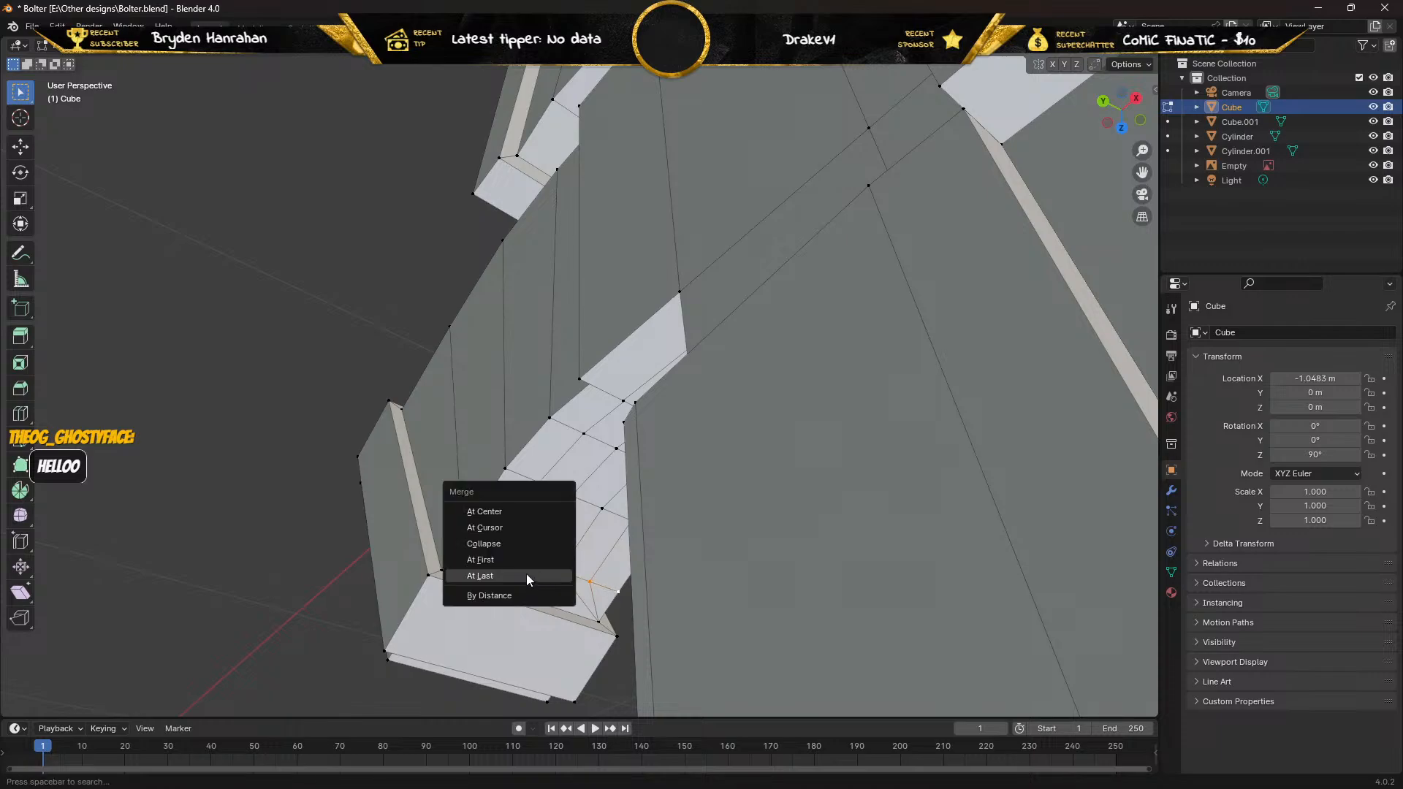
click(525, 573)
Merge the middle vertices of the neck's second cross row from the end block into the row's two end vertices with At Last.
middle_drag(521, 570, 534, 361)
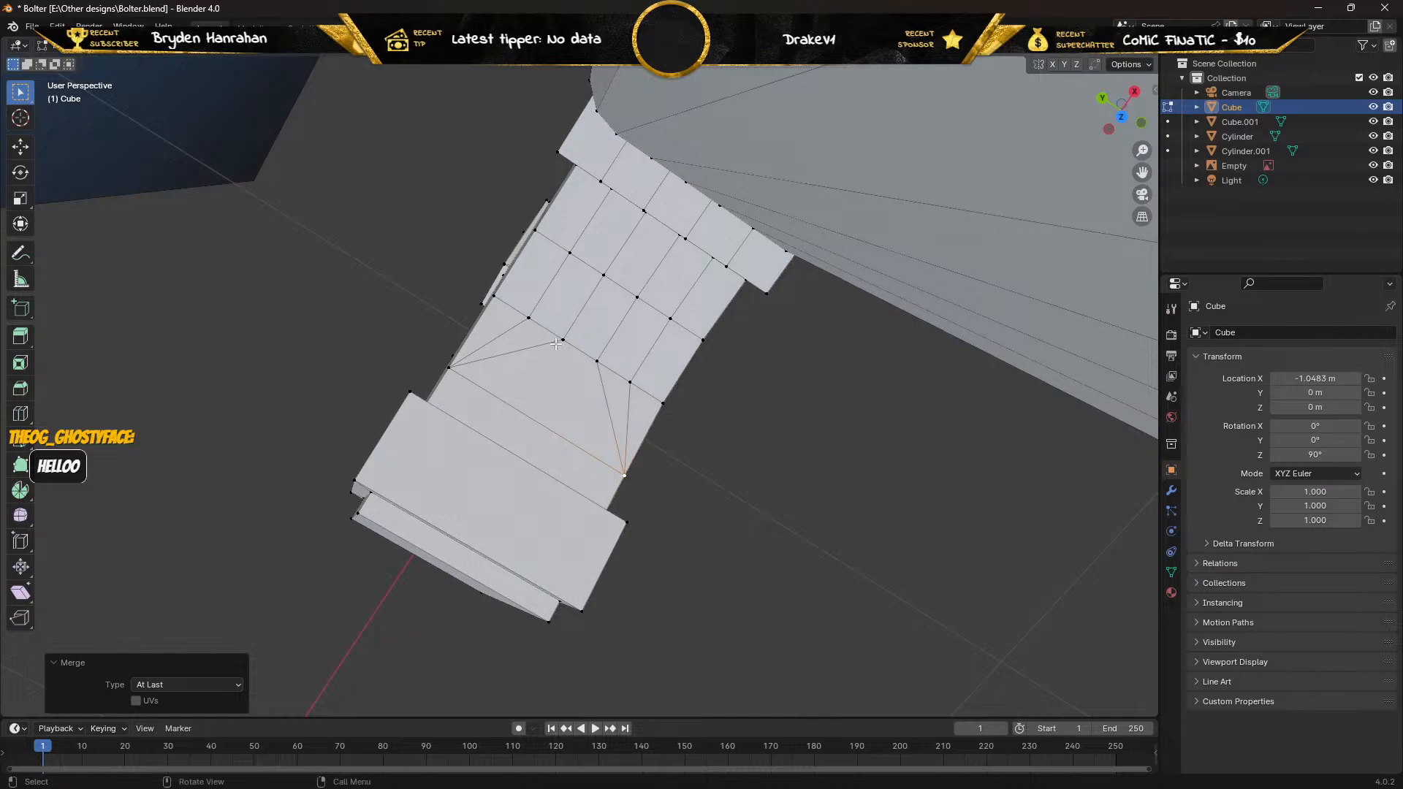
click(562, 341)
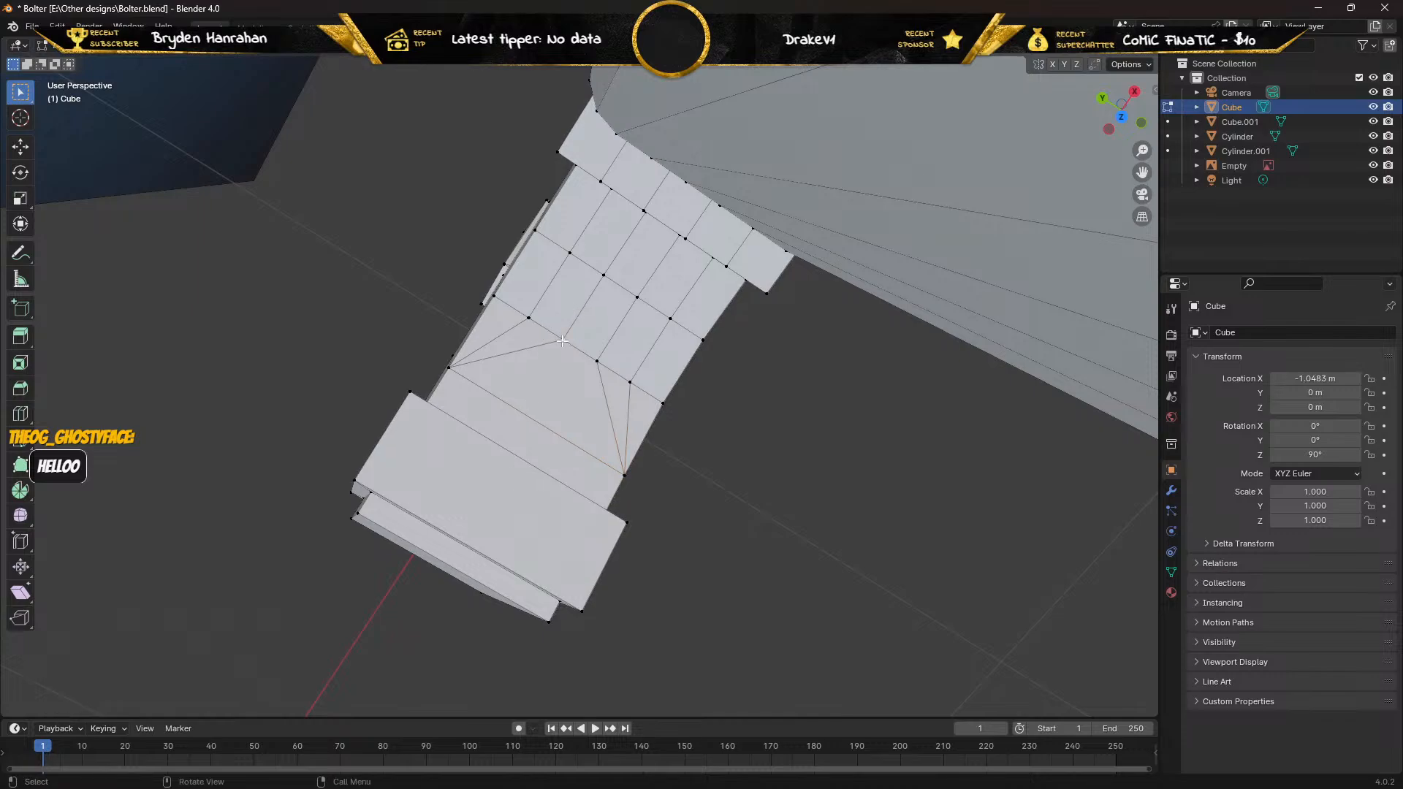
shift+click(527, 318)
key(m)
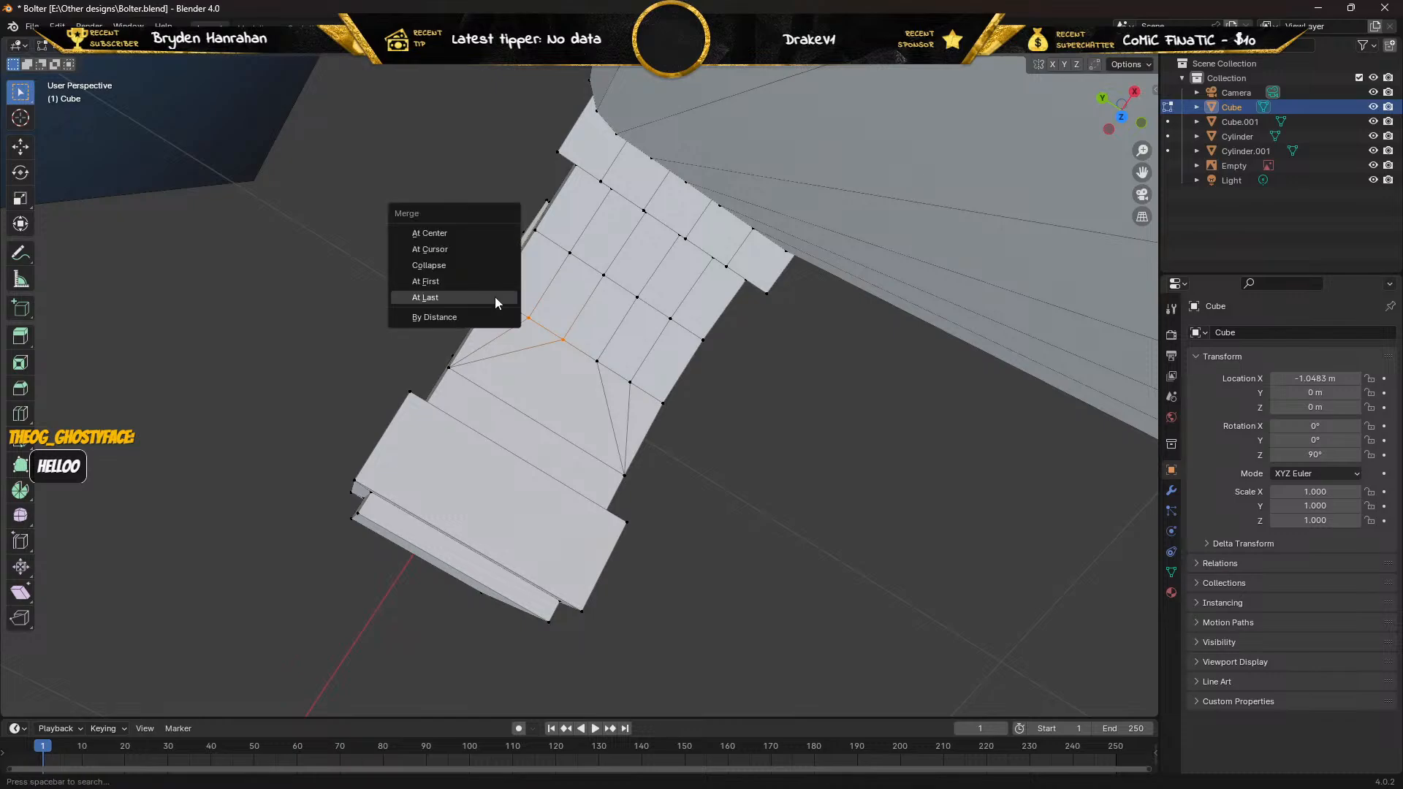
click(494, 297)
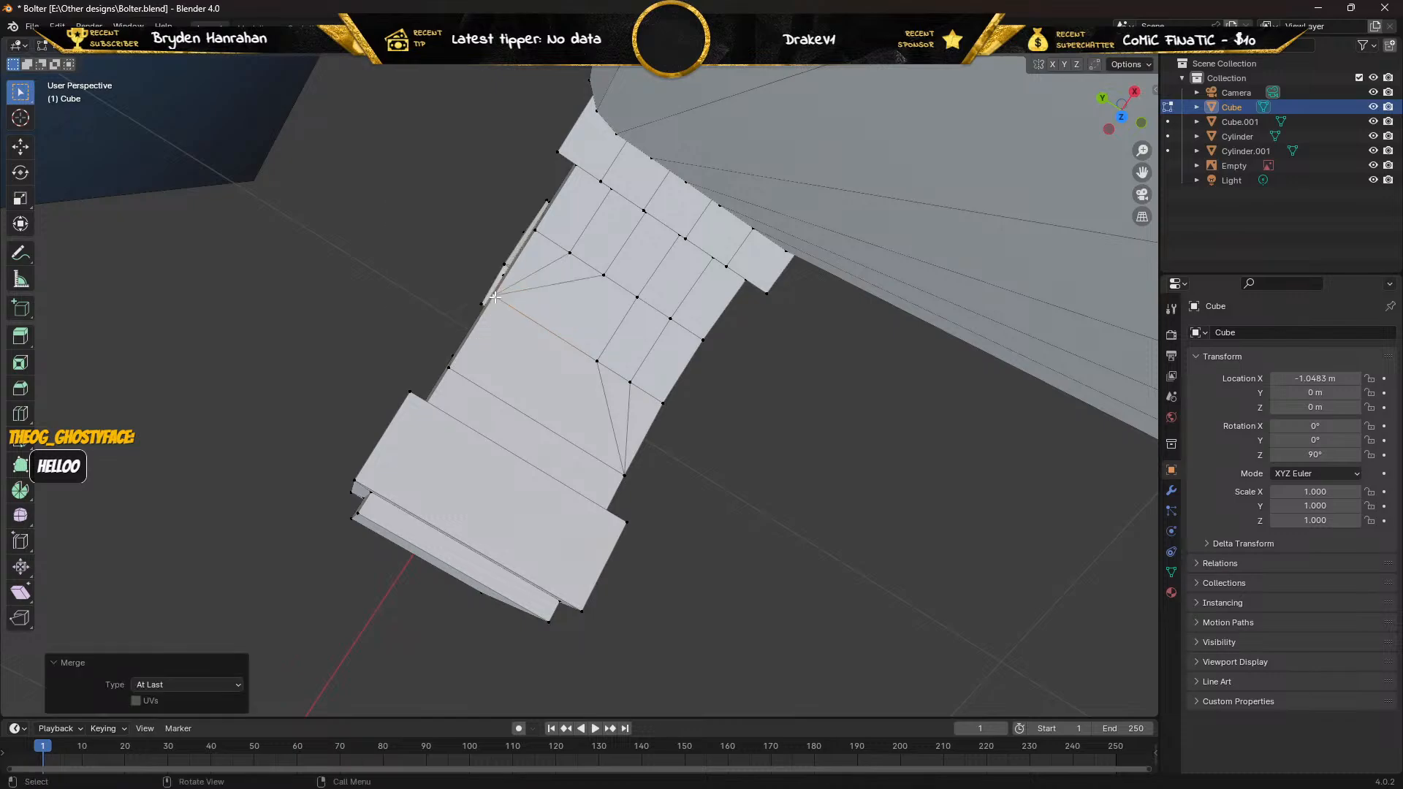
click(597, 362)
shift+click(631, 380)
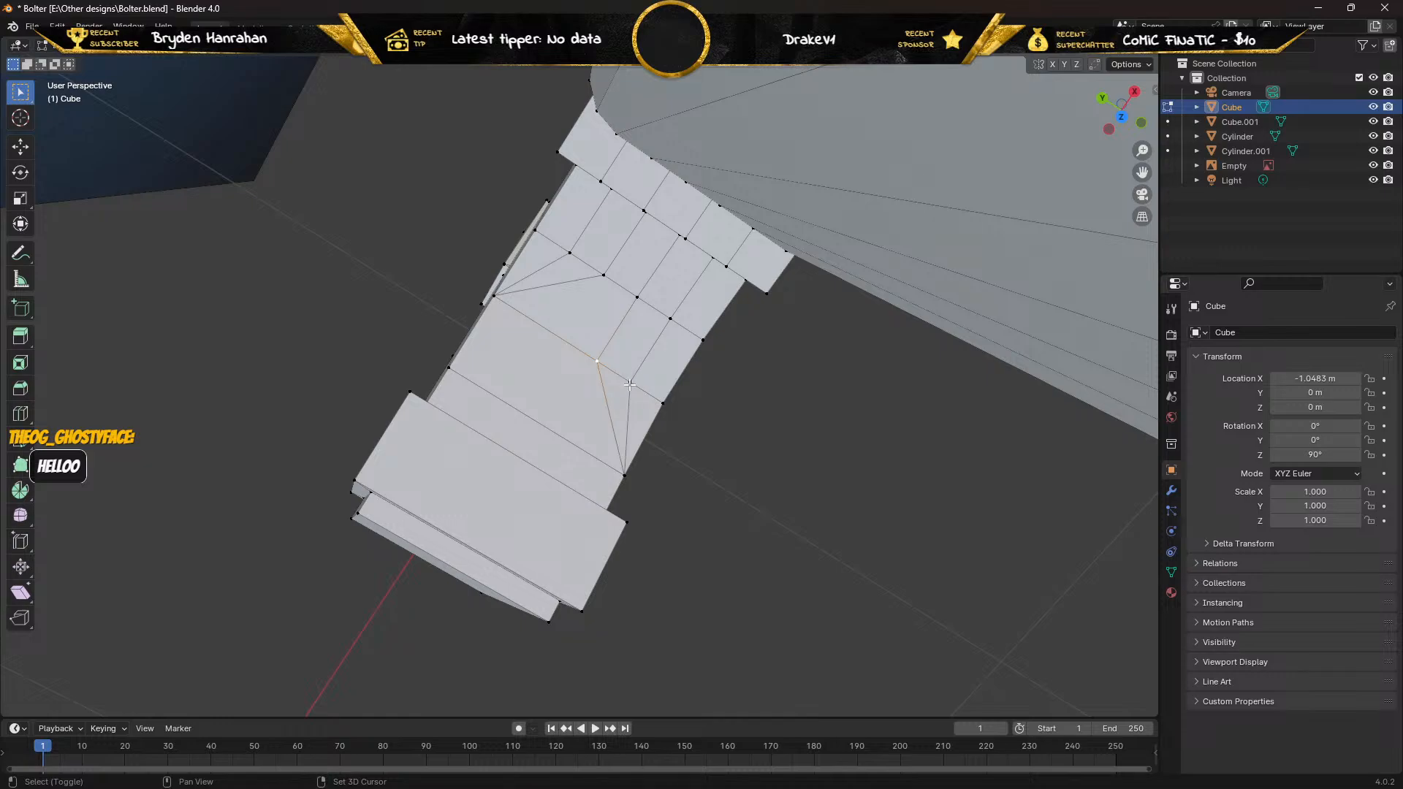
key(m)
click(659, 406)
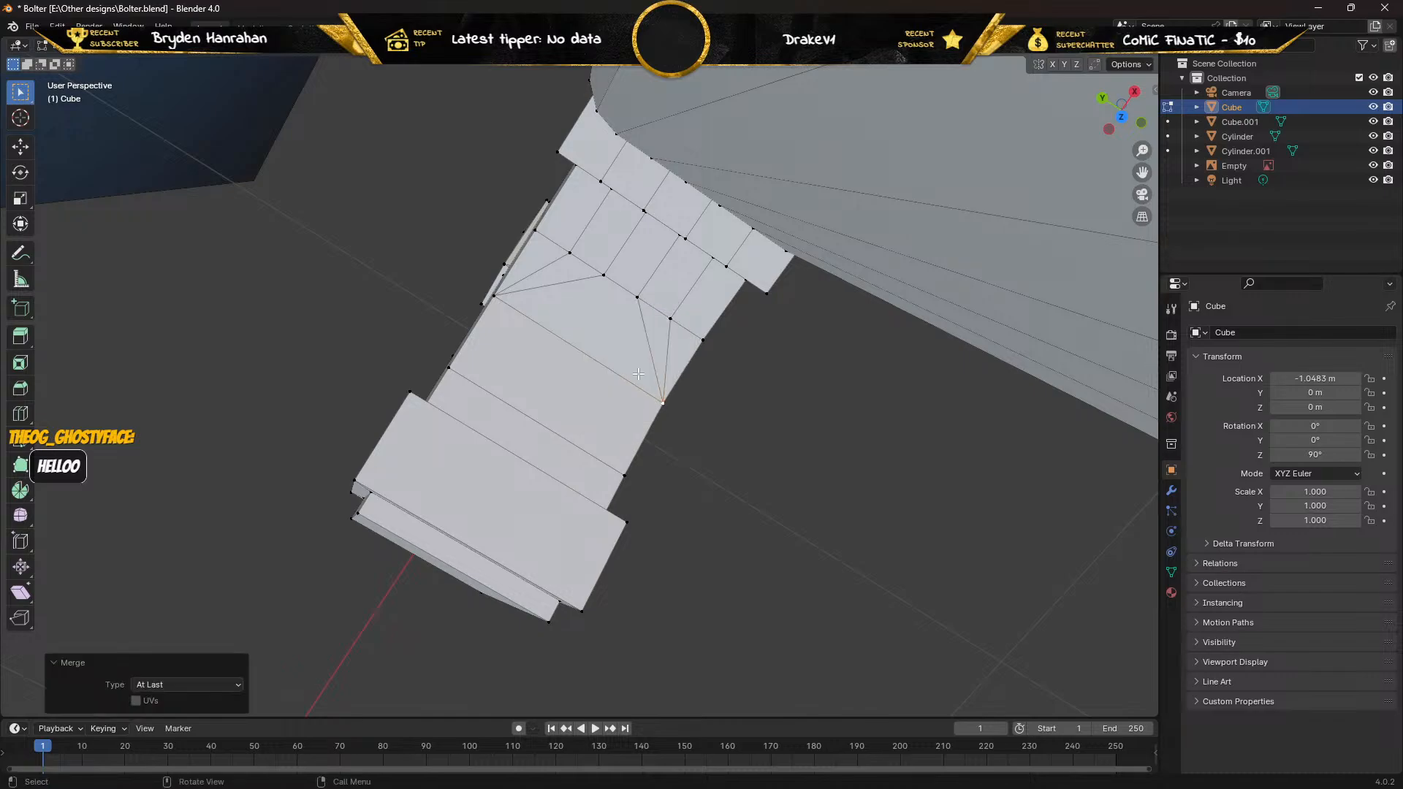
Merge the middle vertices of the neck's third cross row from the end block into the row's two end vertices with At Last.
click(603, 274)
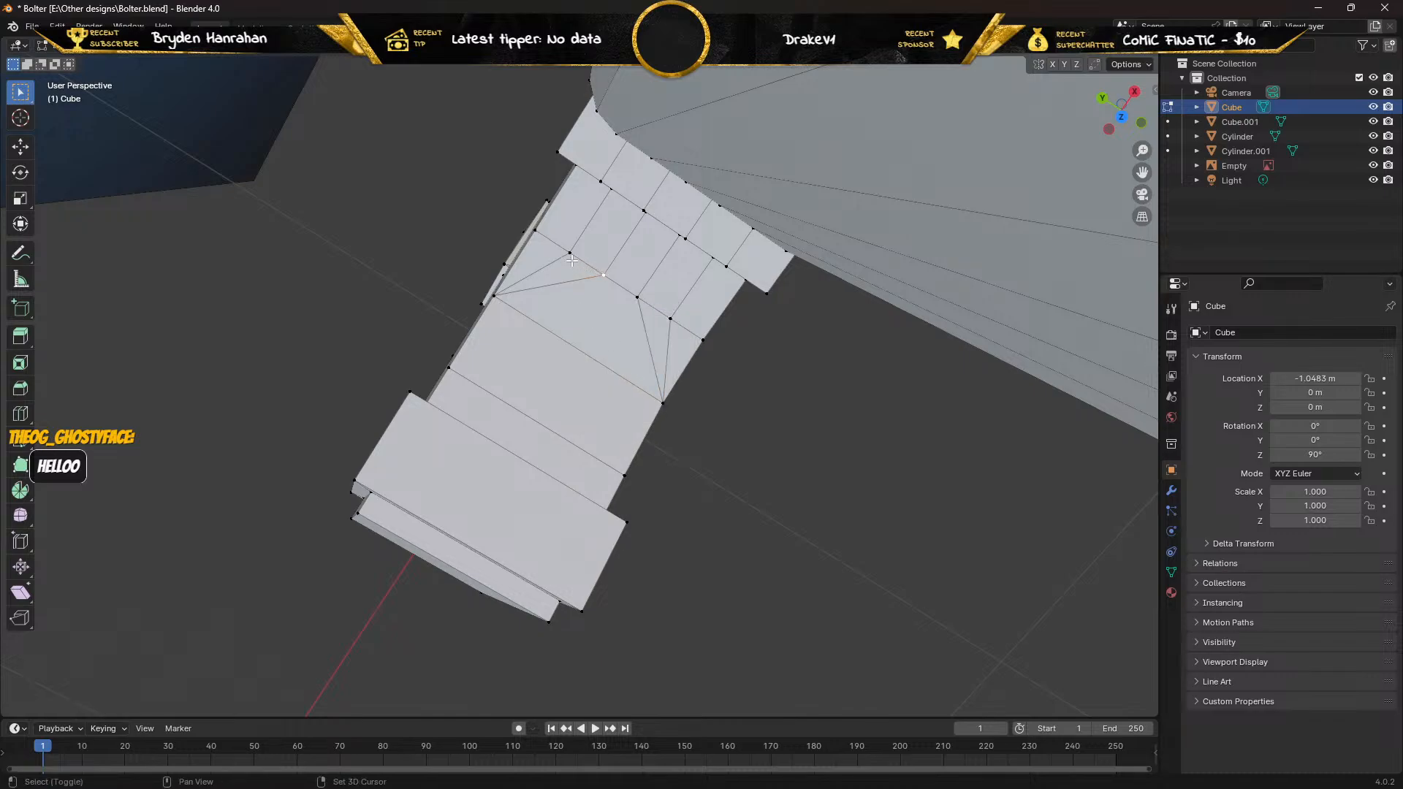
shift+click(534, 232)
key(m)
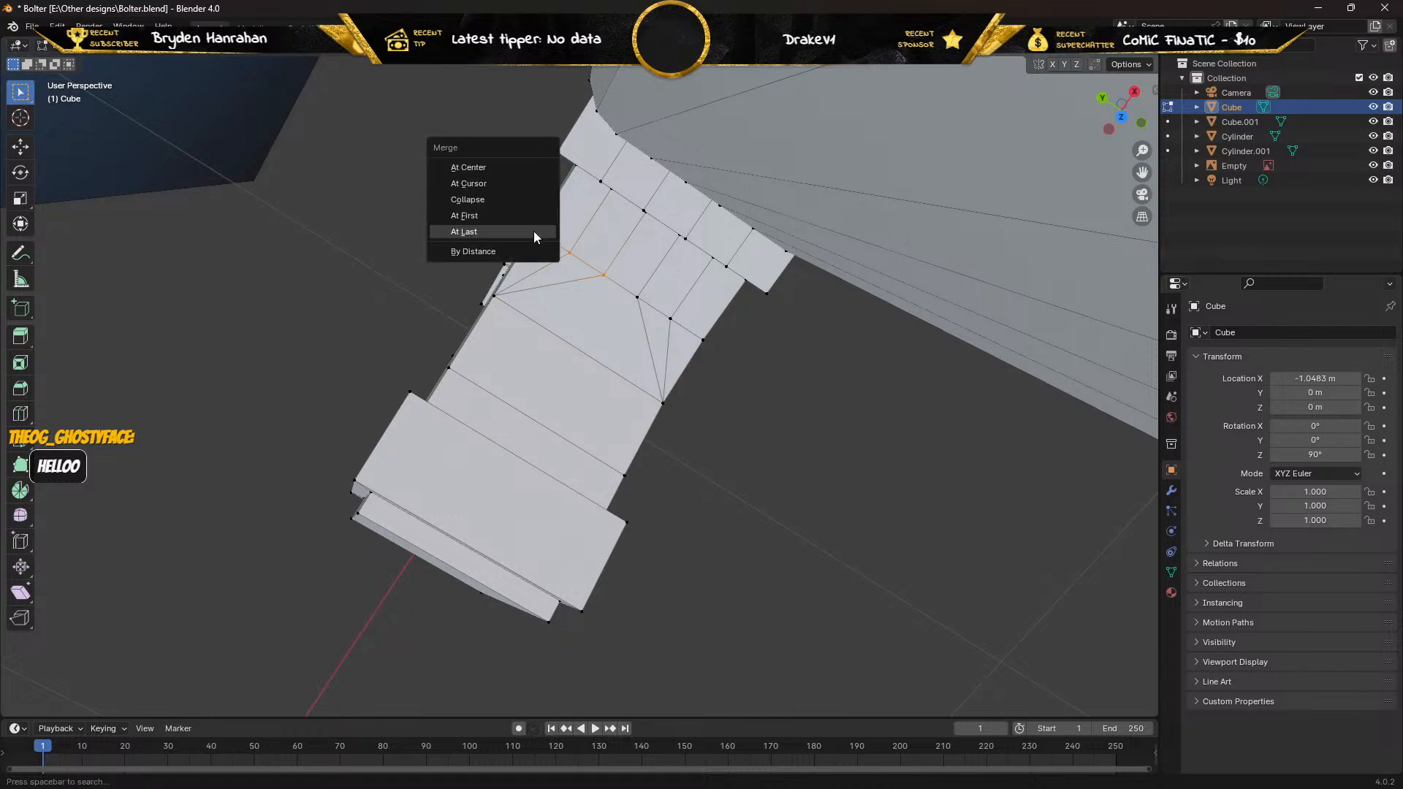
click(534, 231)
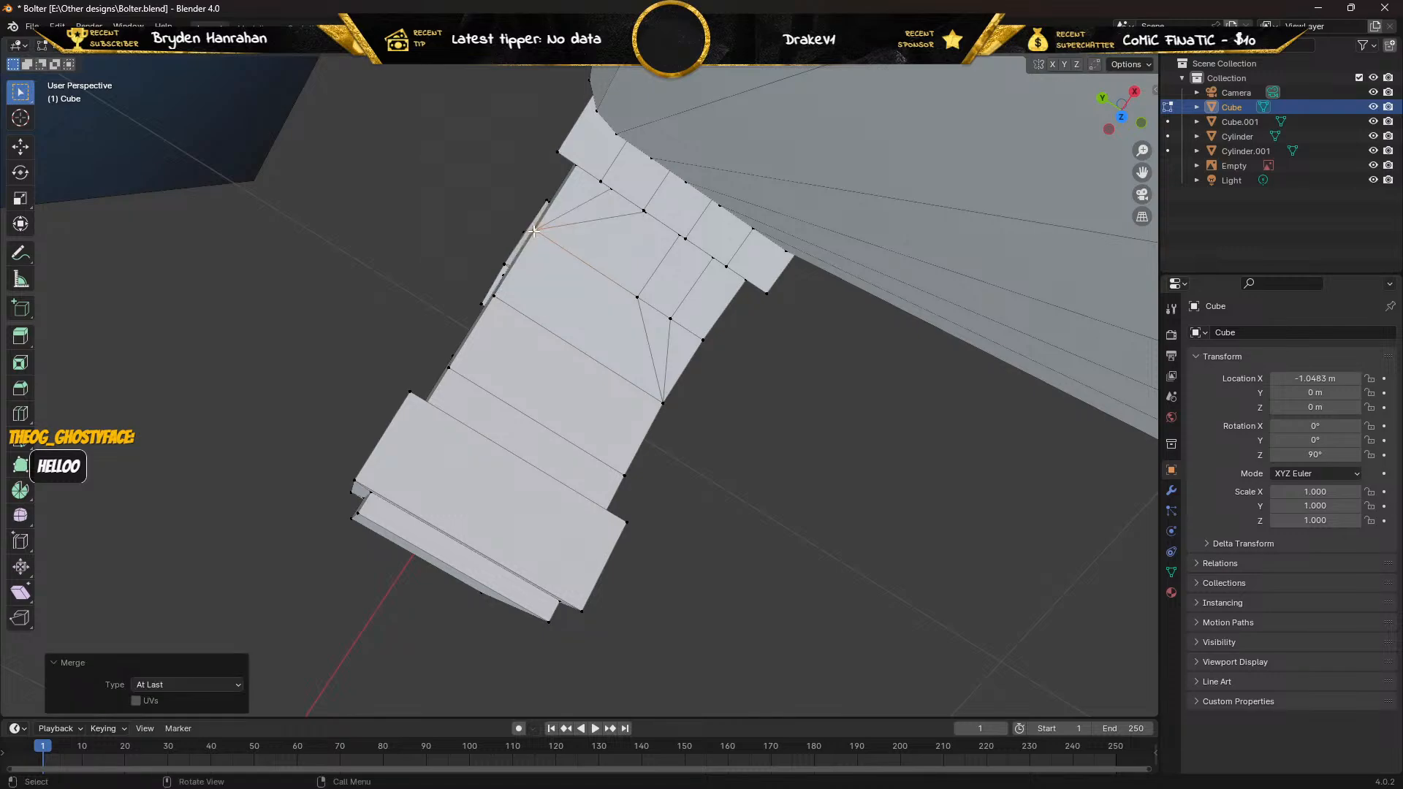
click(639, 298)
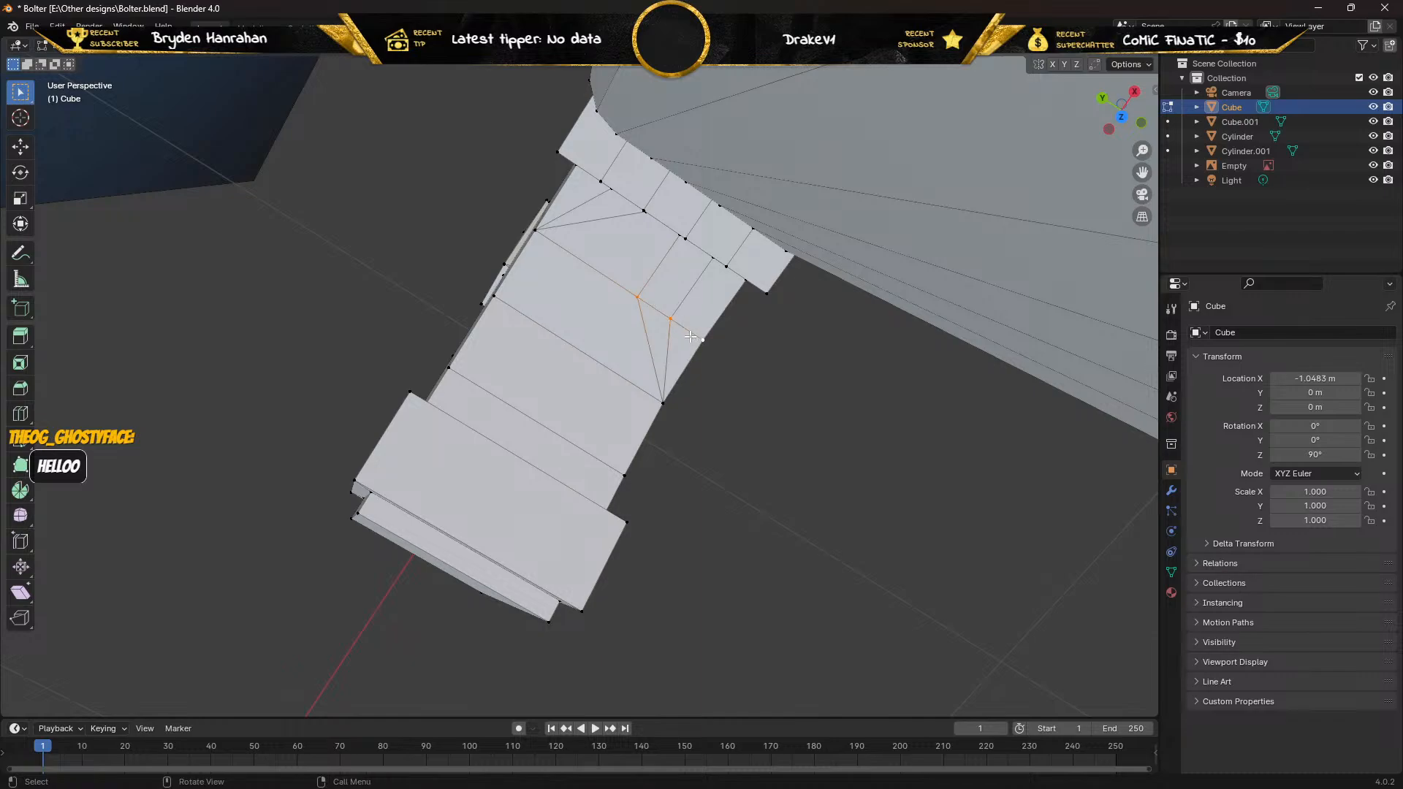
key(m)
click(690, 336)
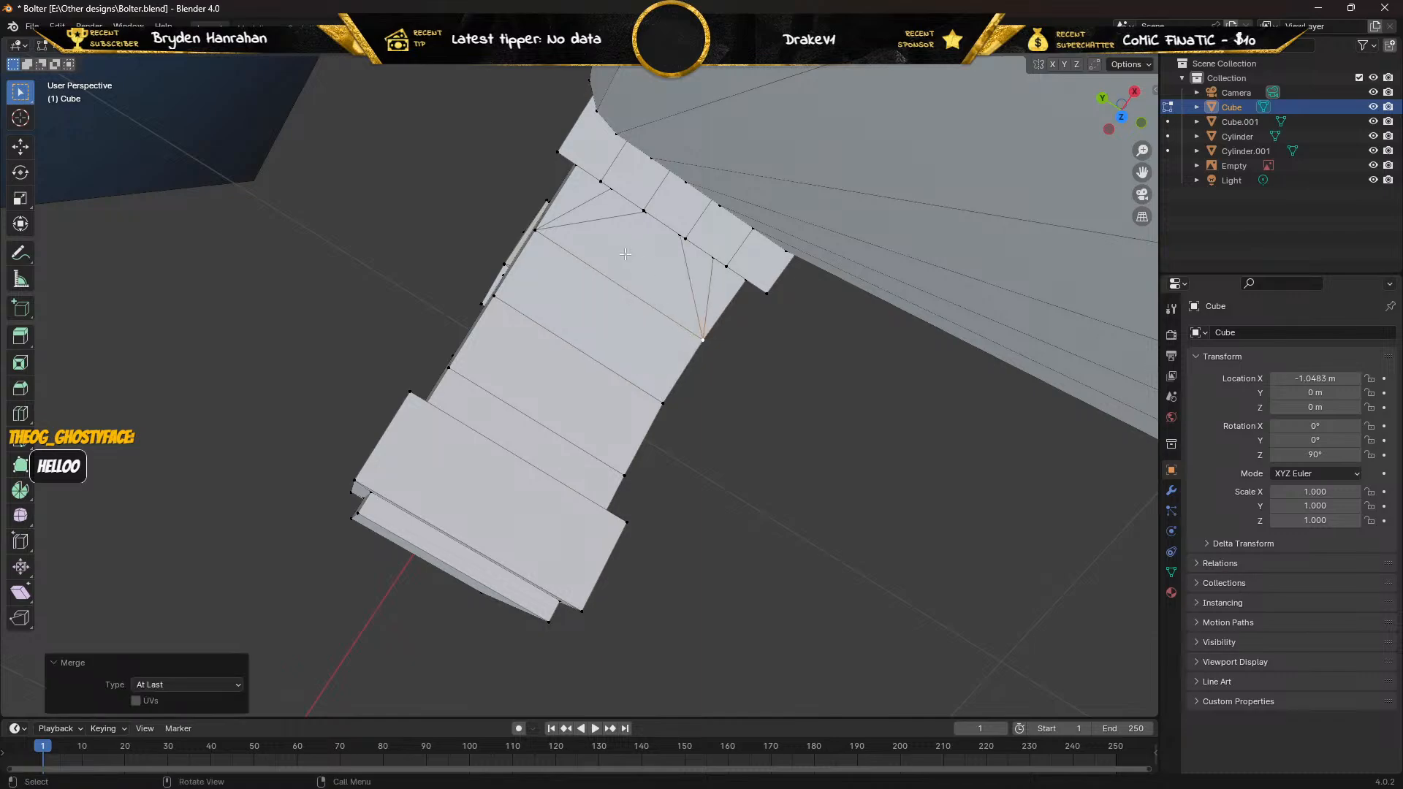
Merge the middle vertices along the neck's far edge, at the base of the raised step, into its two corners with At Last.
middle_drag(632, 252, 640, 114)
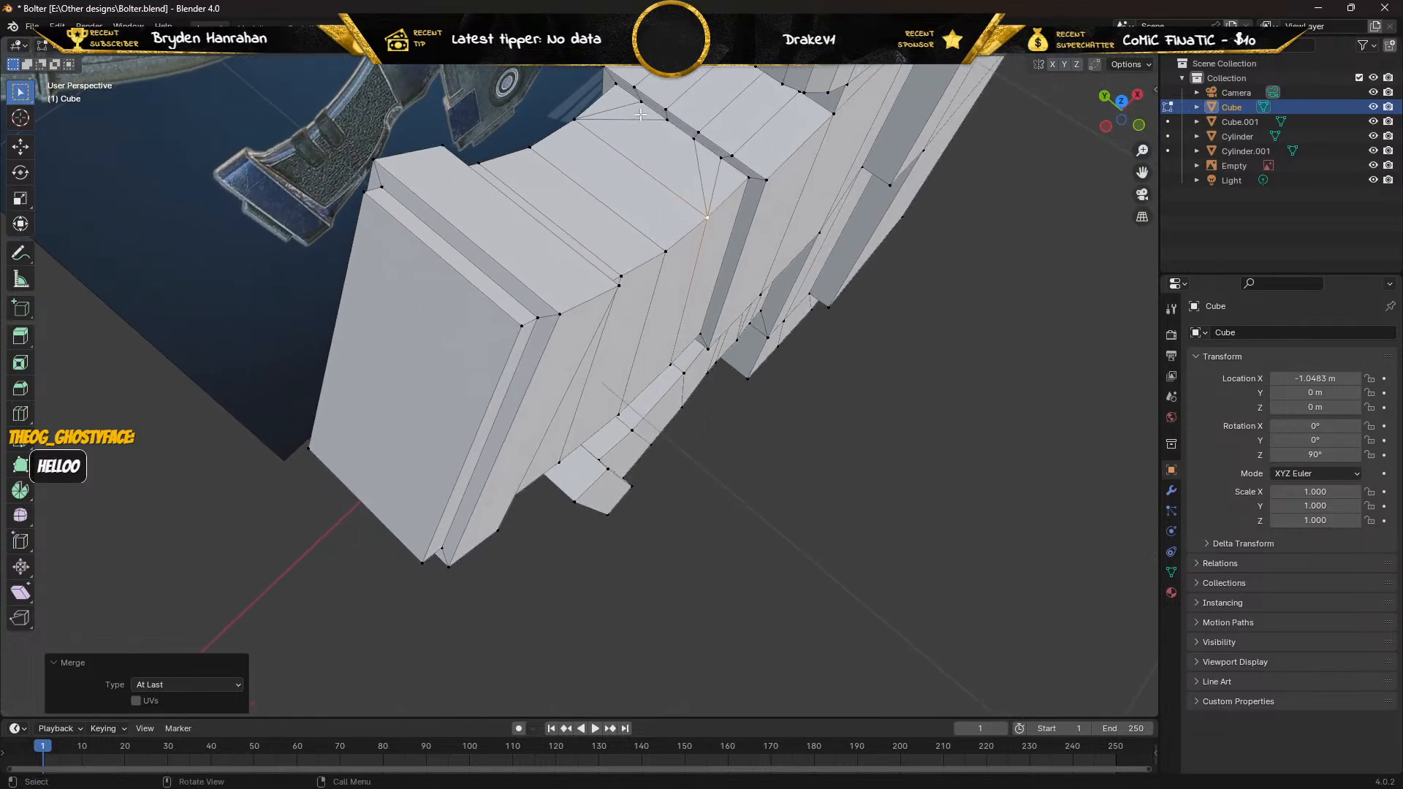
click(666, 120)
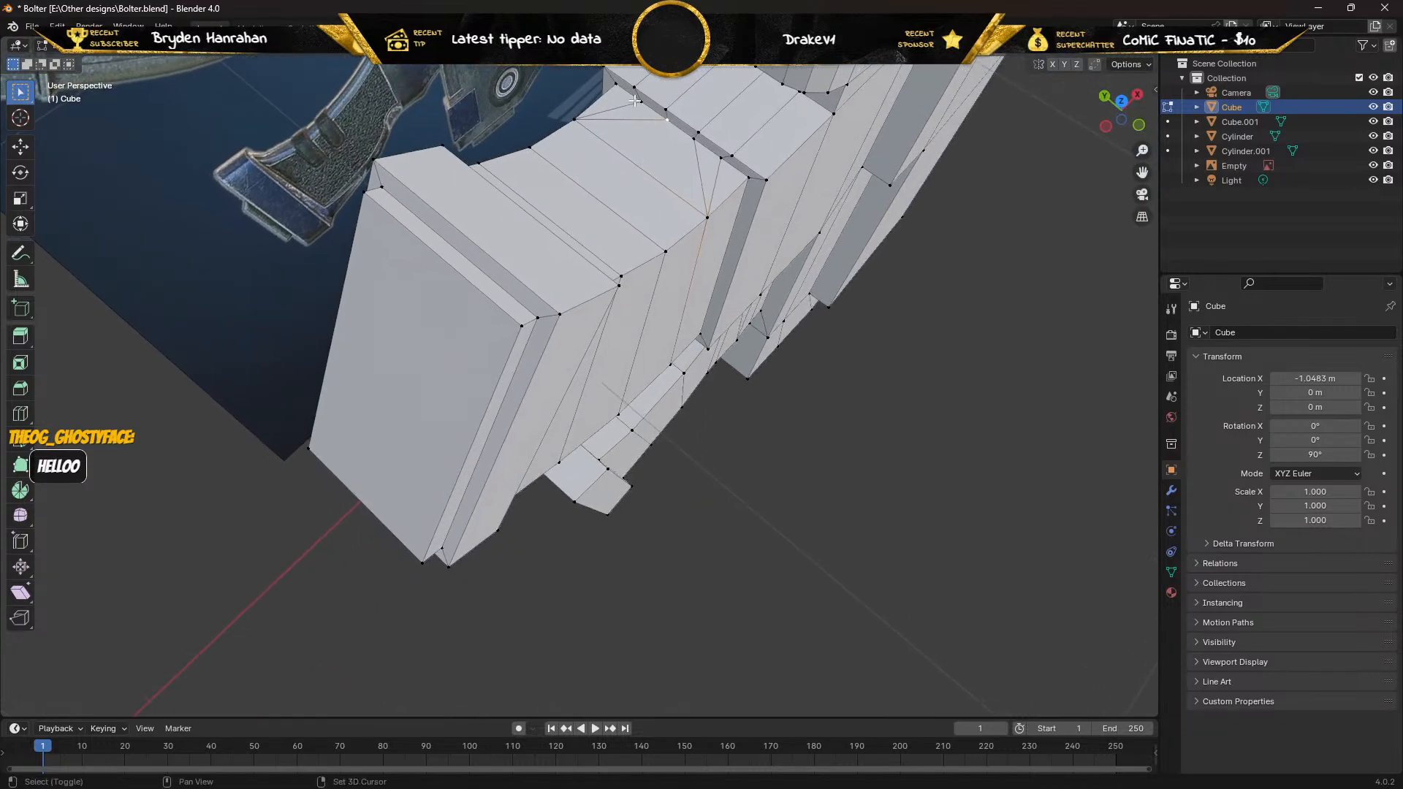
shift+click(638, 101)
key(m)
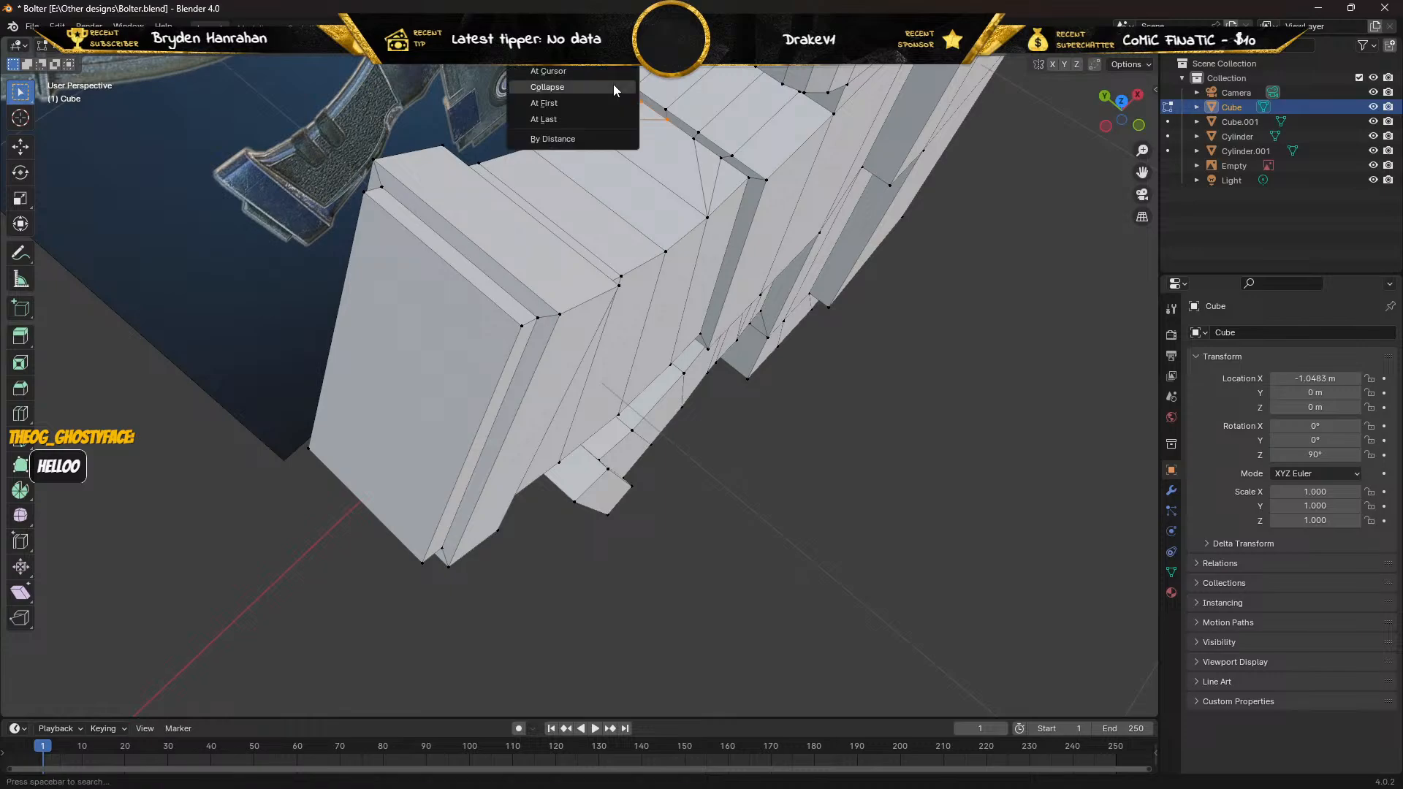
click(594, 117)
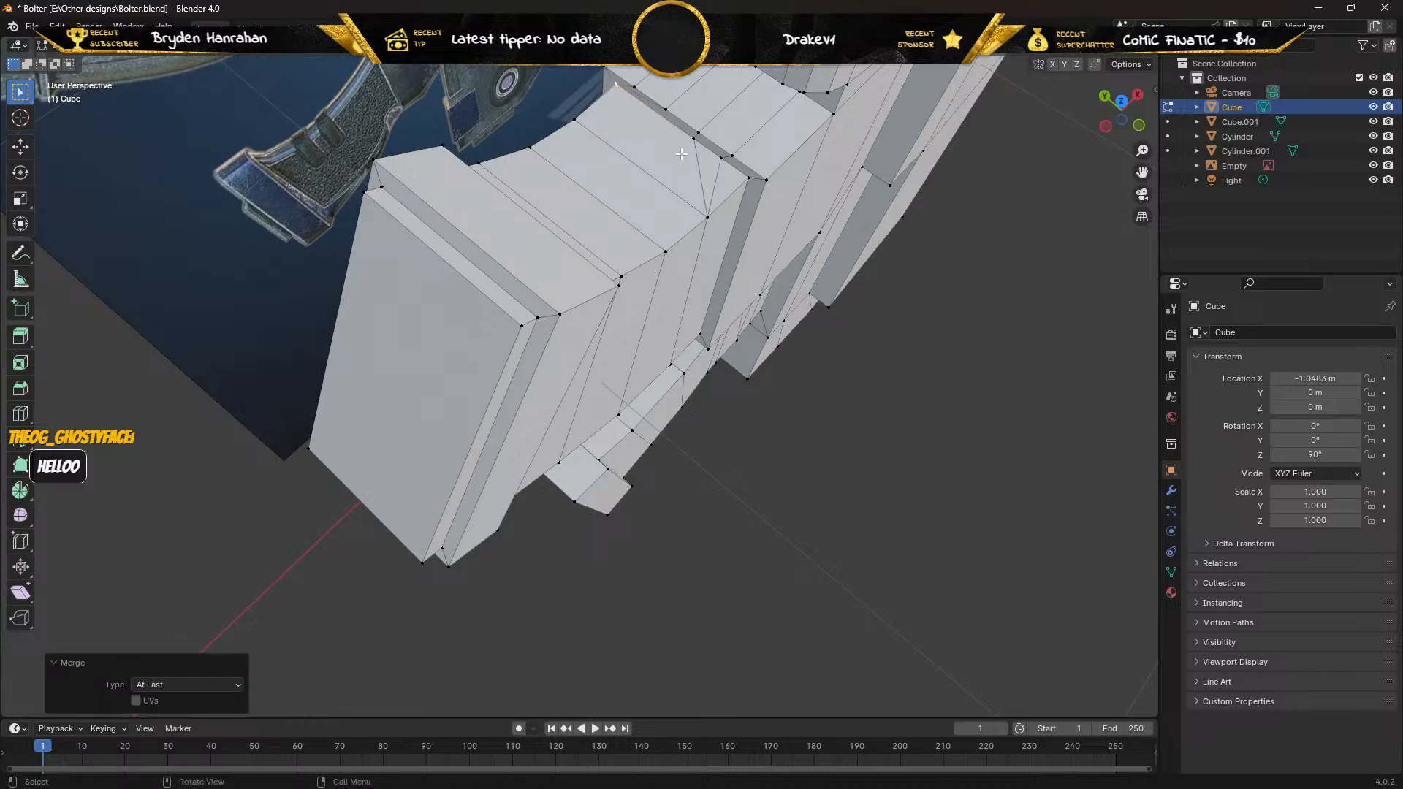
click(694, 137)
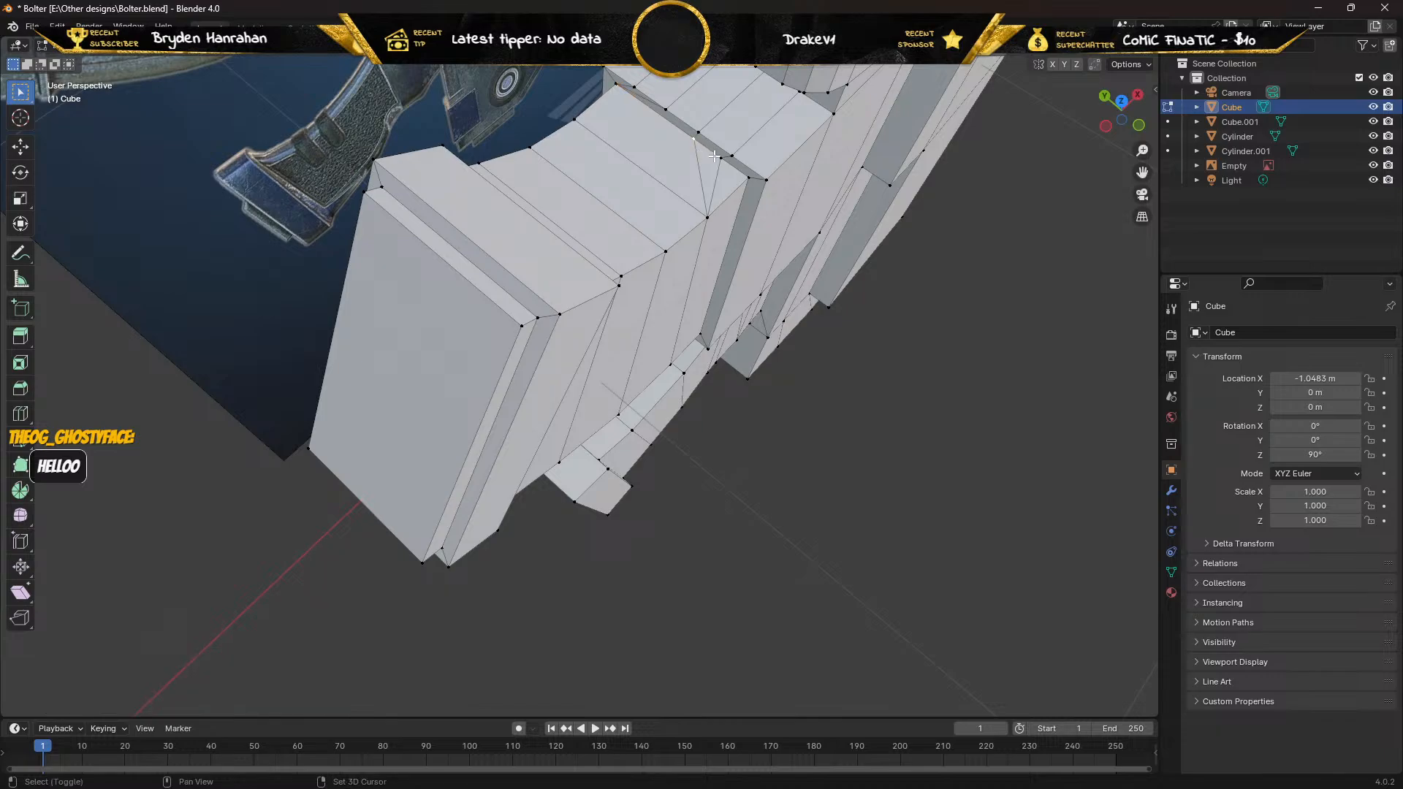
key(m)
click(747, 177)
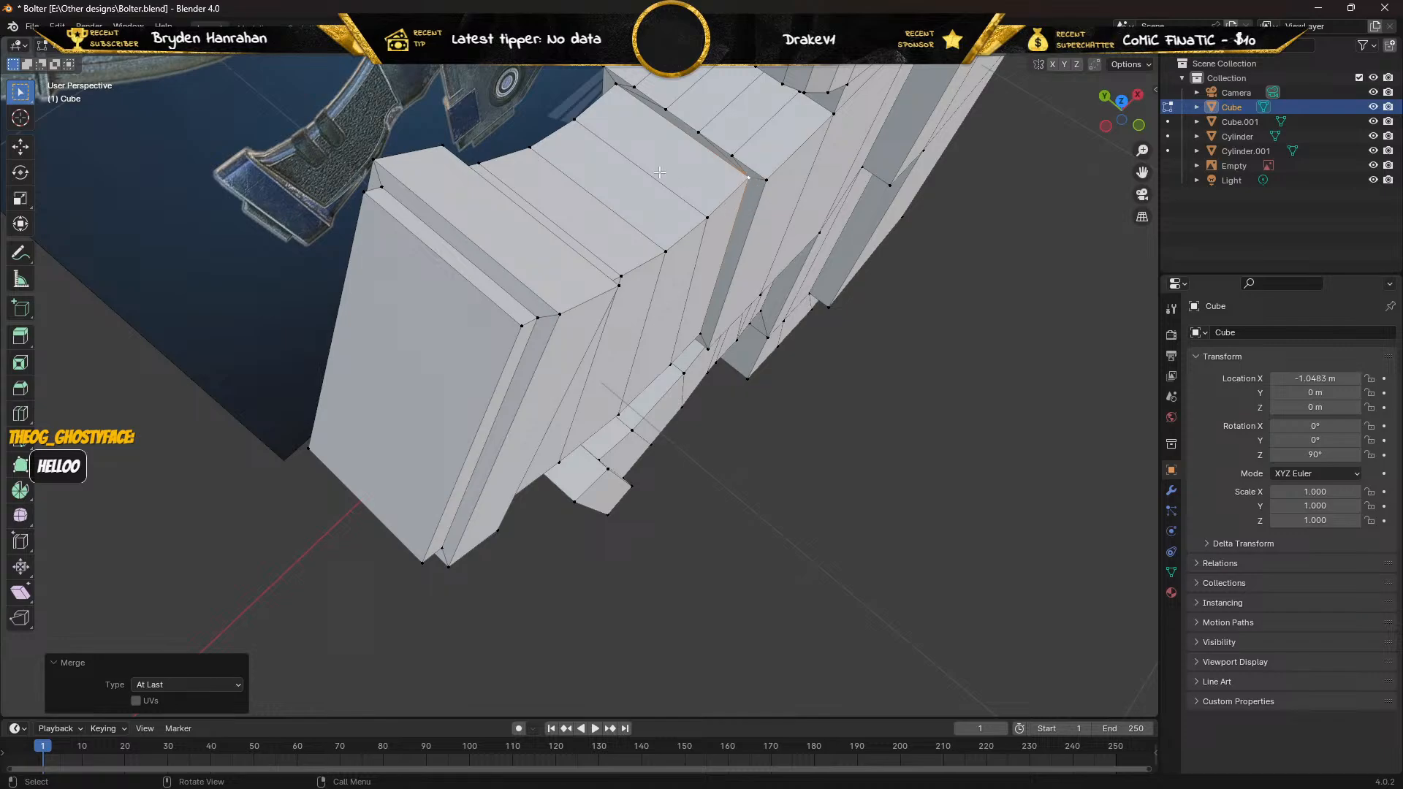
Merge the middle vertices along the raised step's outer edge above the neck into its two corners with At Last.
middle_drag(517, 117, 510, 337)
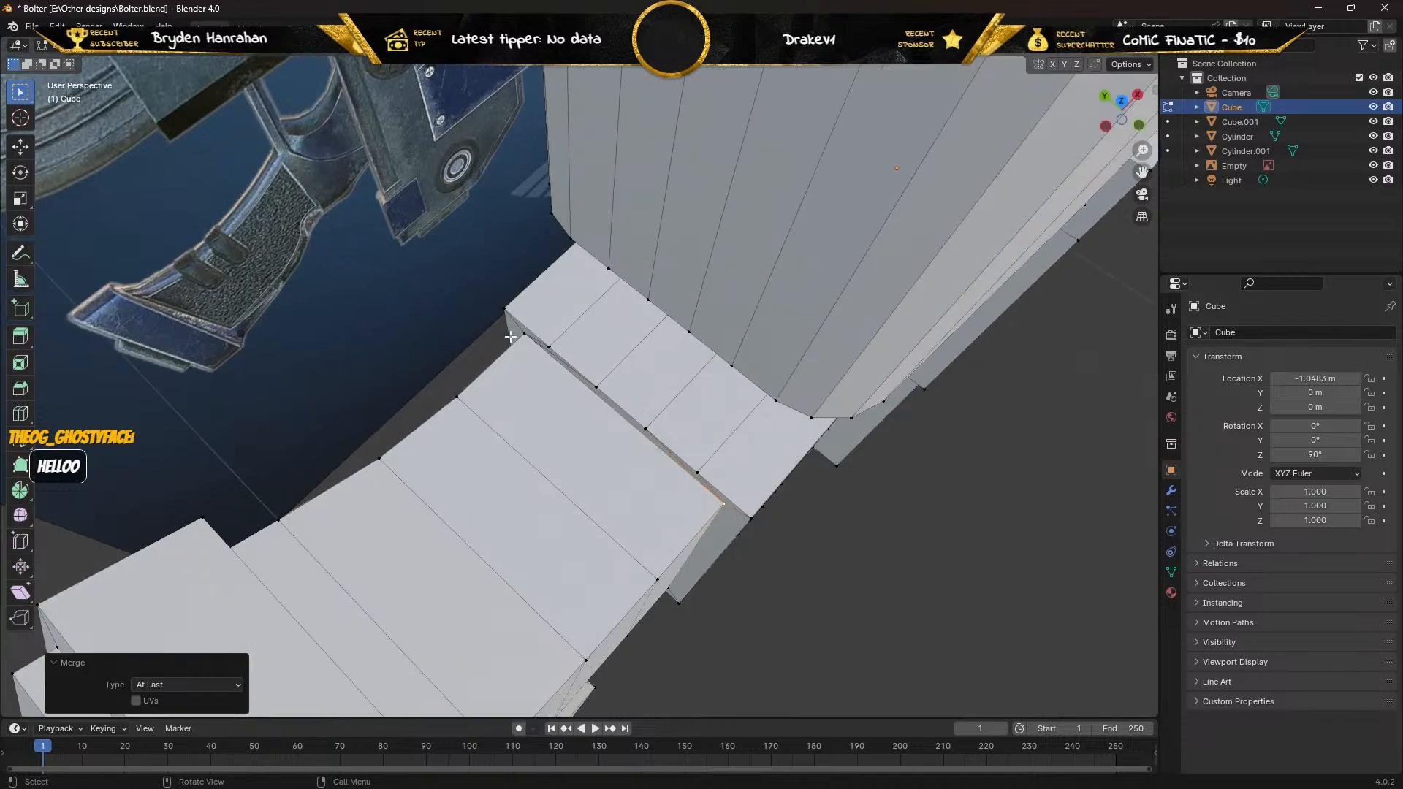
click(596, 387)
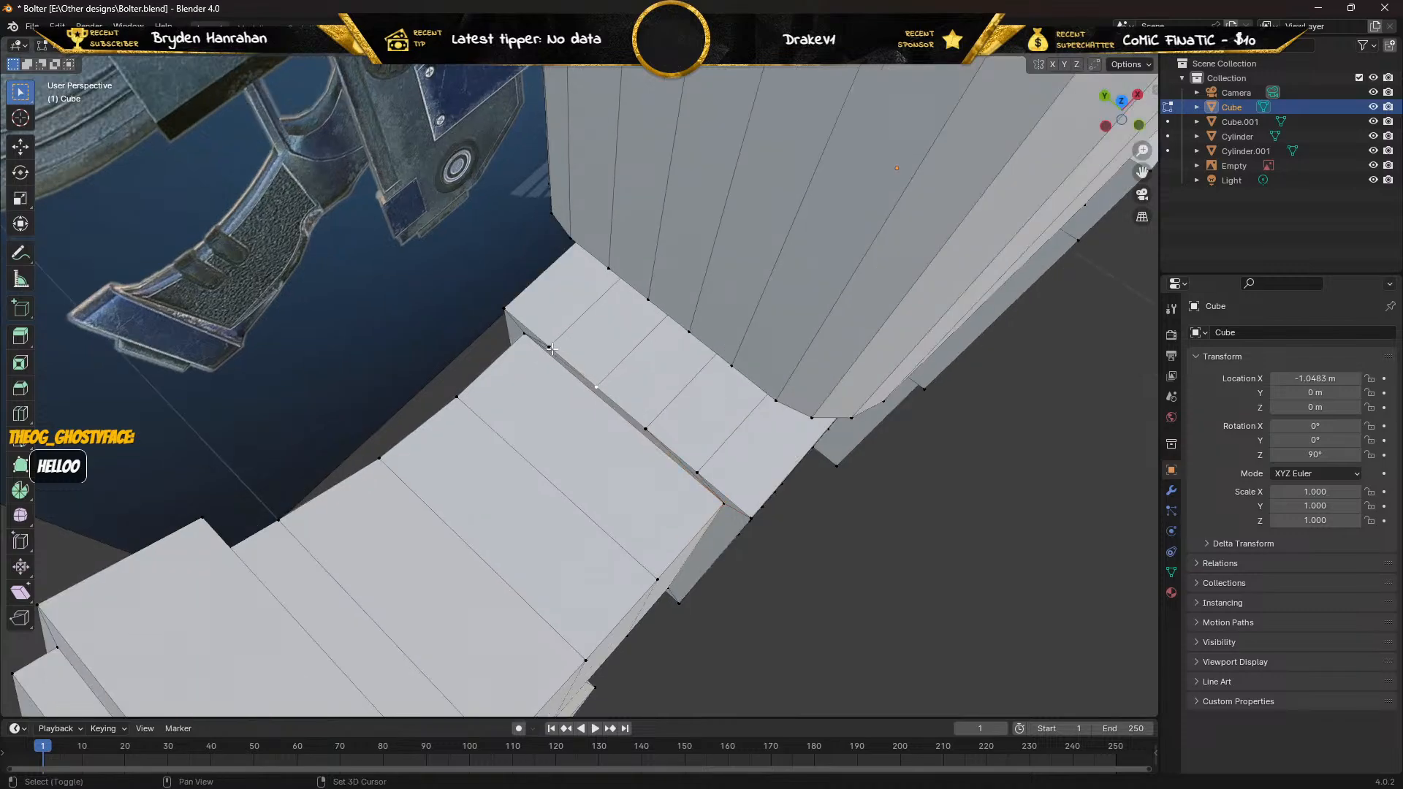
shift+click(549, 346)
key(m)
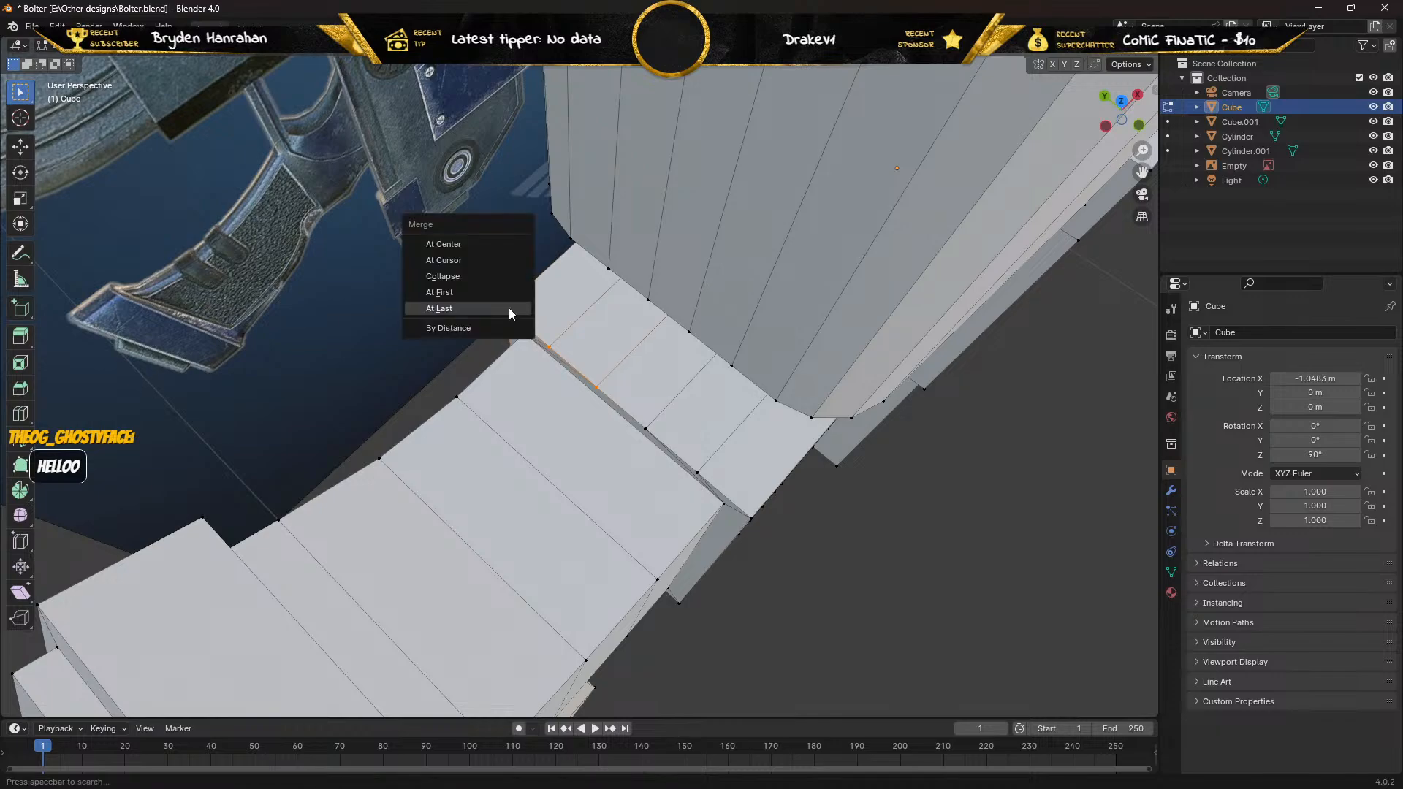
click(508, 308)
click(646, 429)
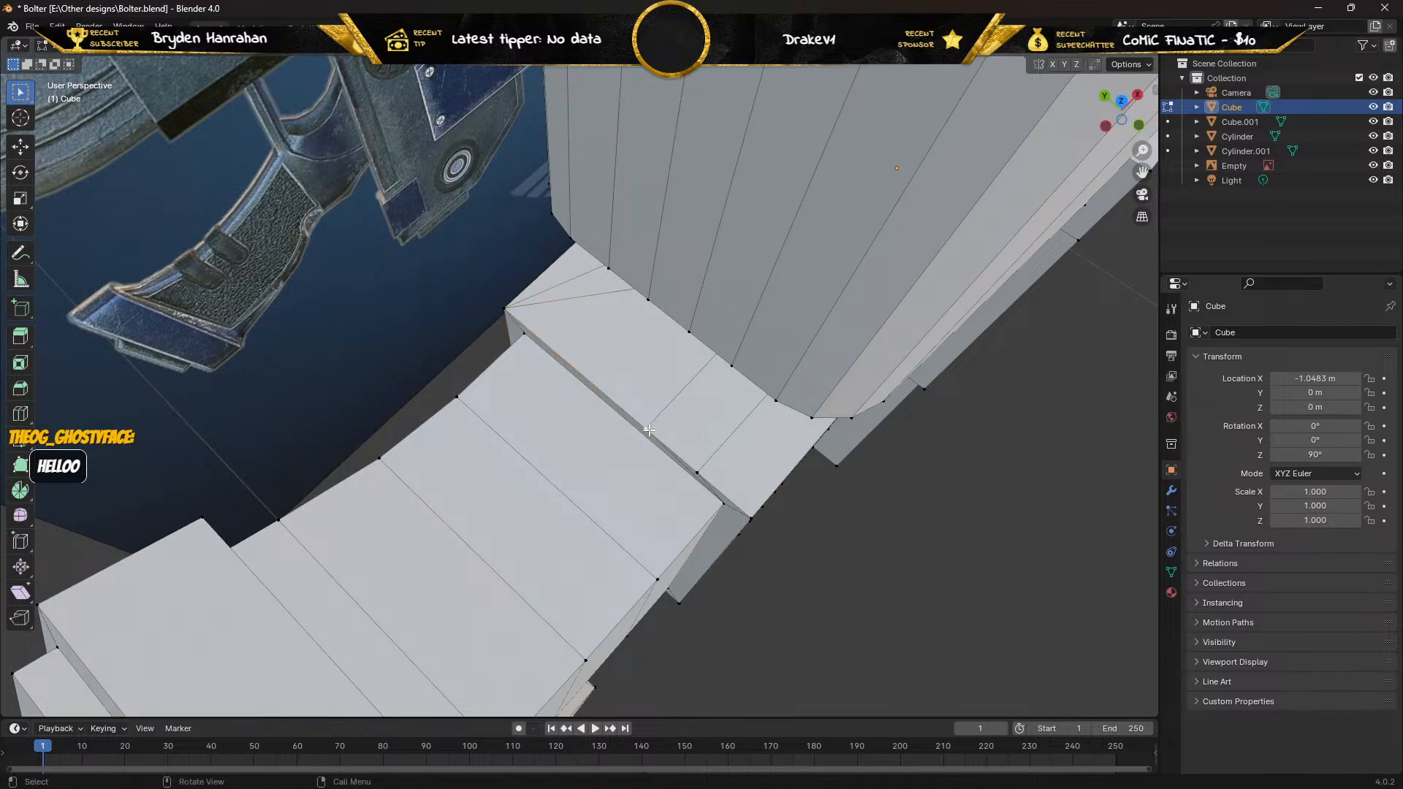
shift+click(706, 472)
shift+click(752, 519)
key(m)
click(646, 483)
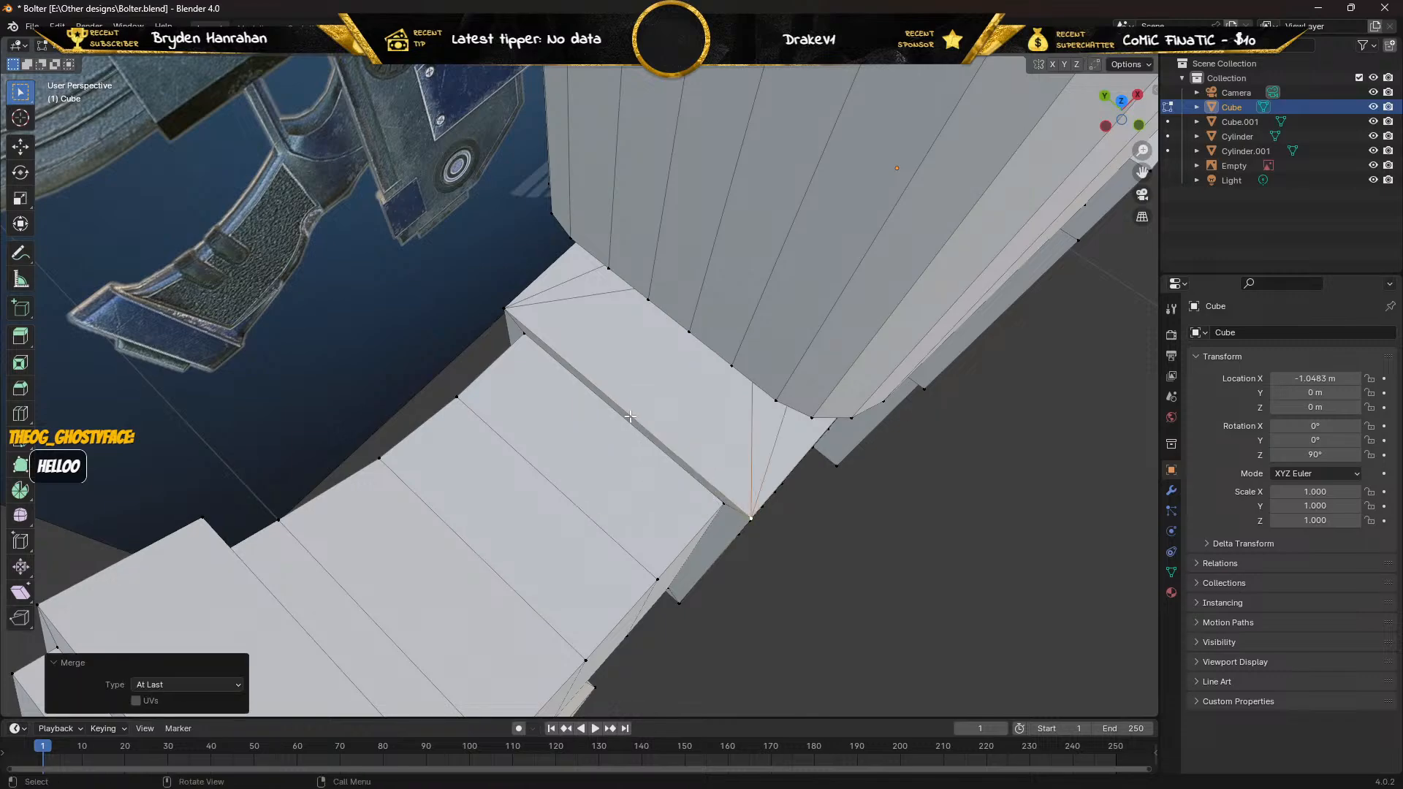
Merge the middle vertices along the raised step's inner edge, at the base of the recessed wall, into its two corners with At Last.
middle_drag(646, 484, 627, 294)
click(700, 234)
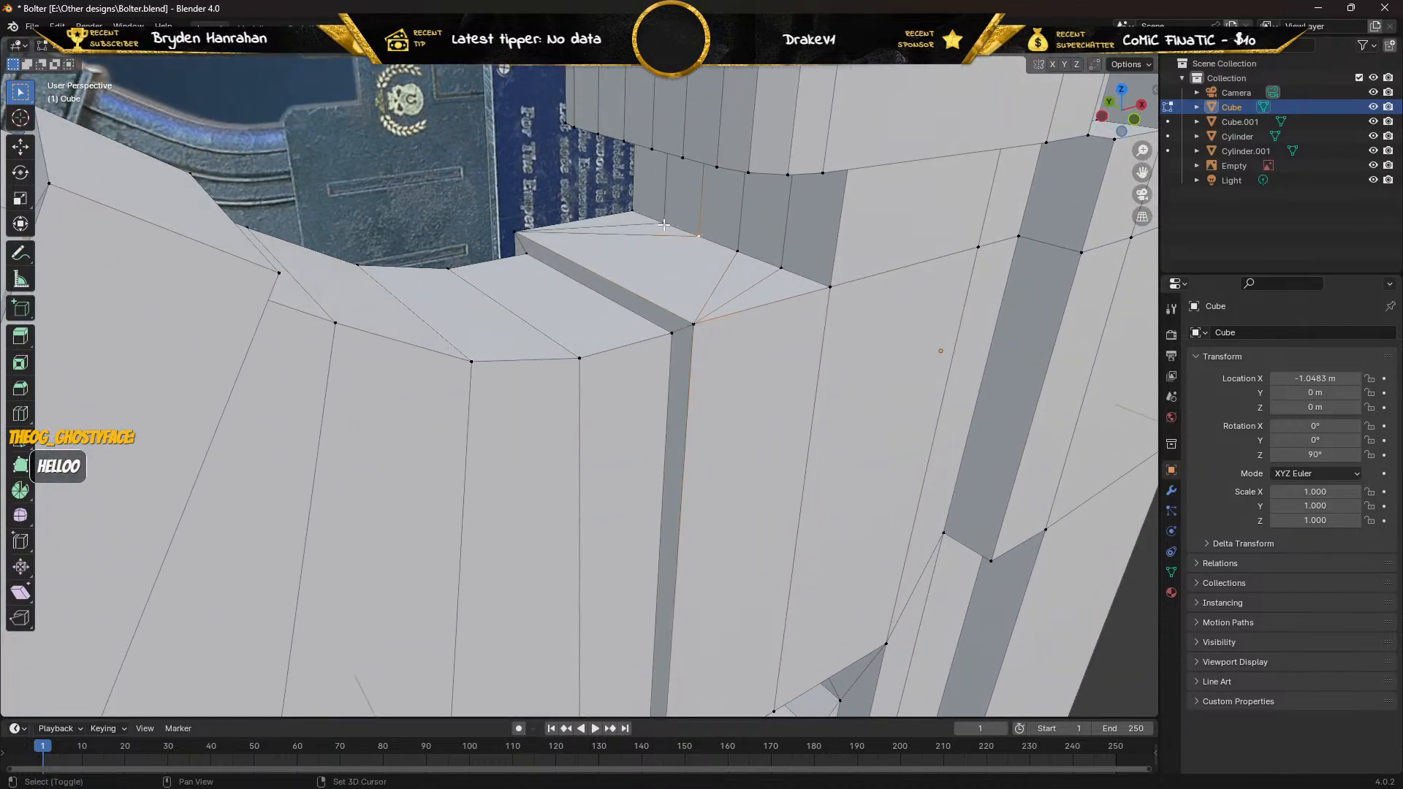
shift+click(630, 212)
key(m)
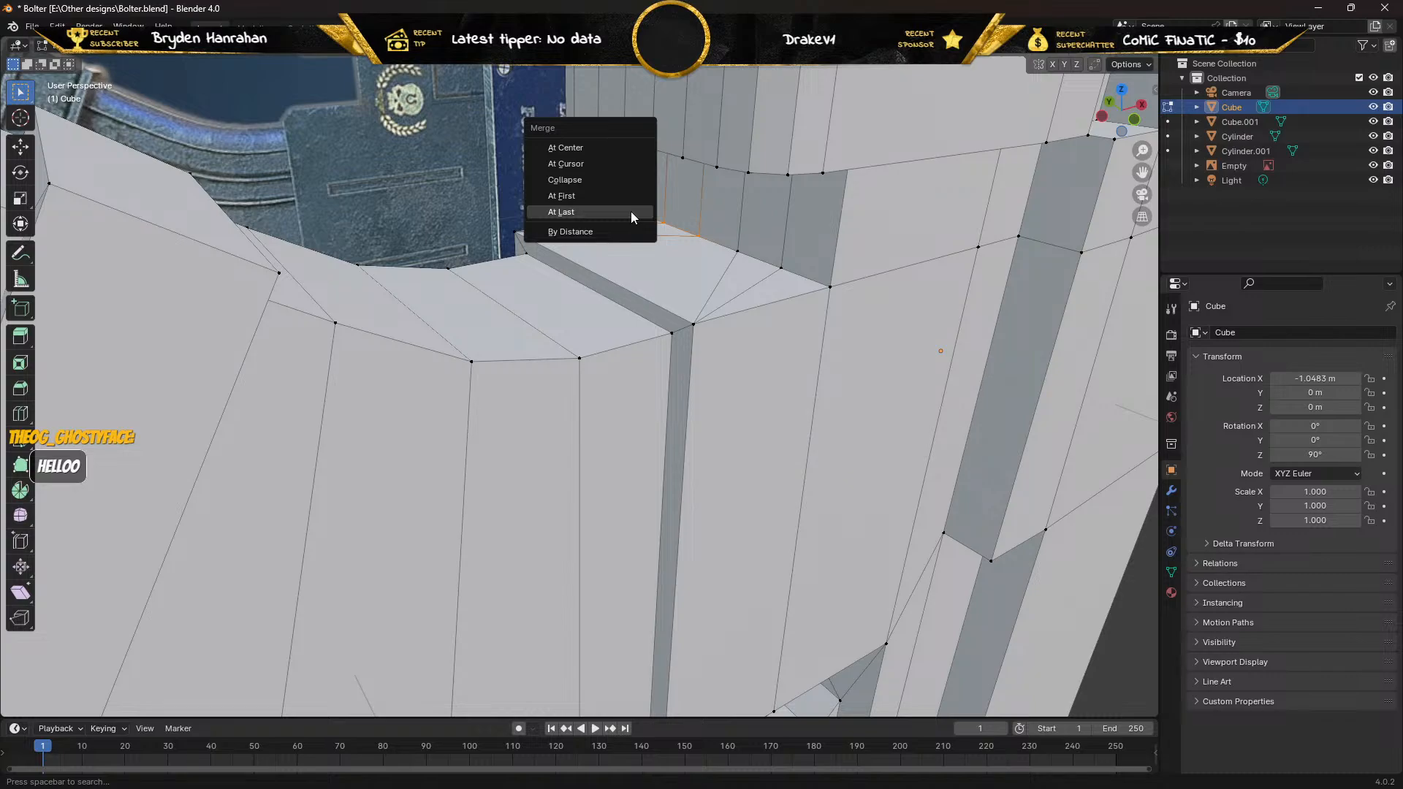
click(630, 212)
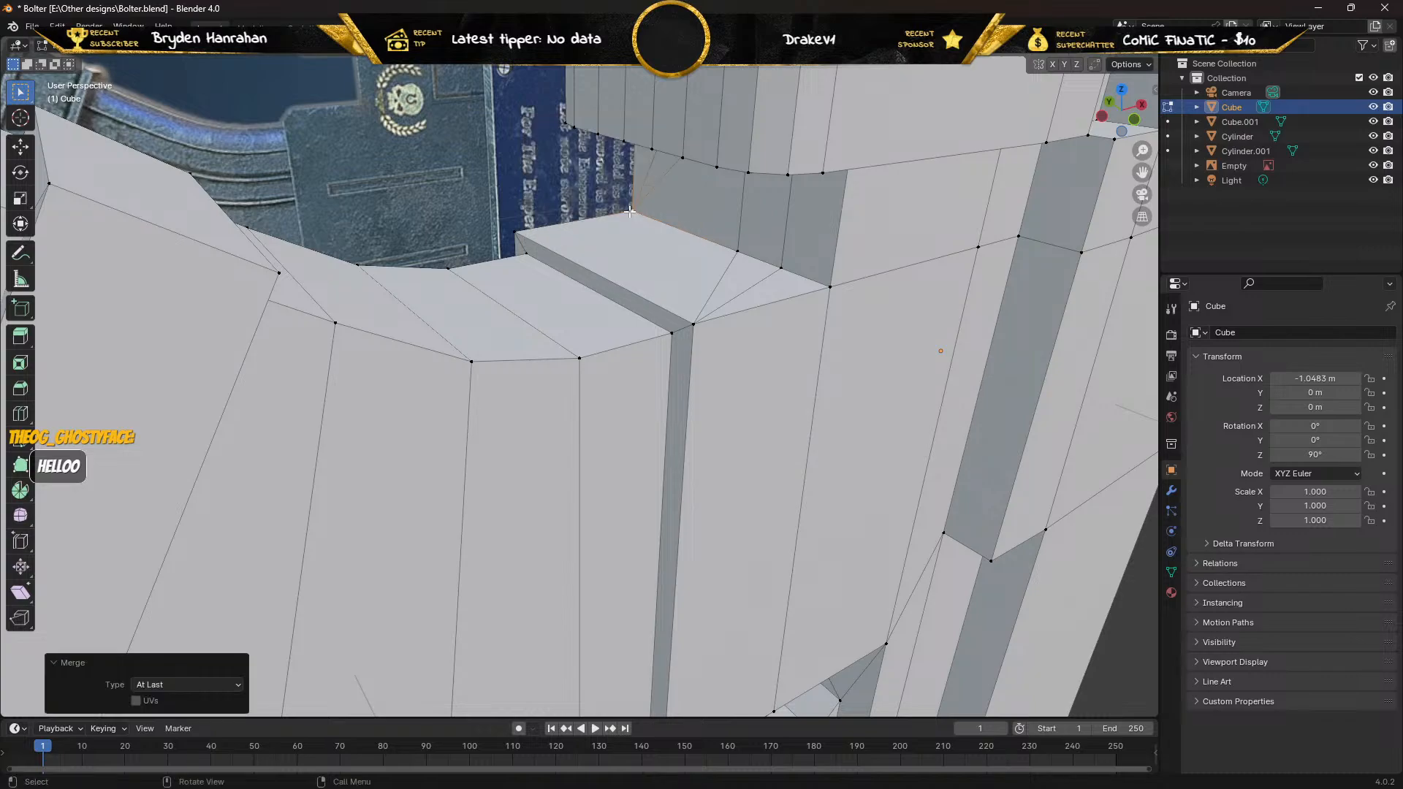
click(740, 251)
shift+click(781, 269)
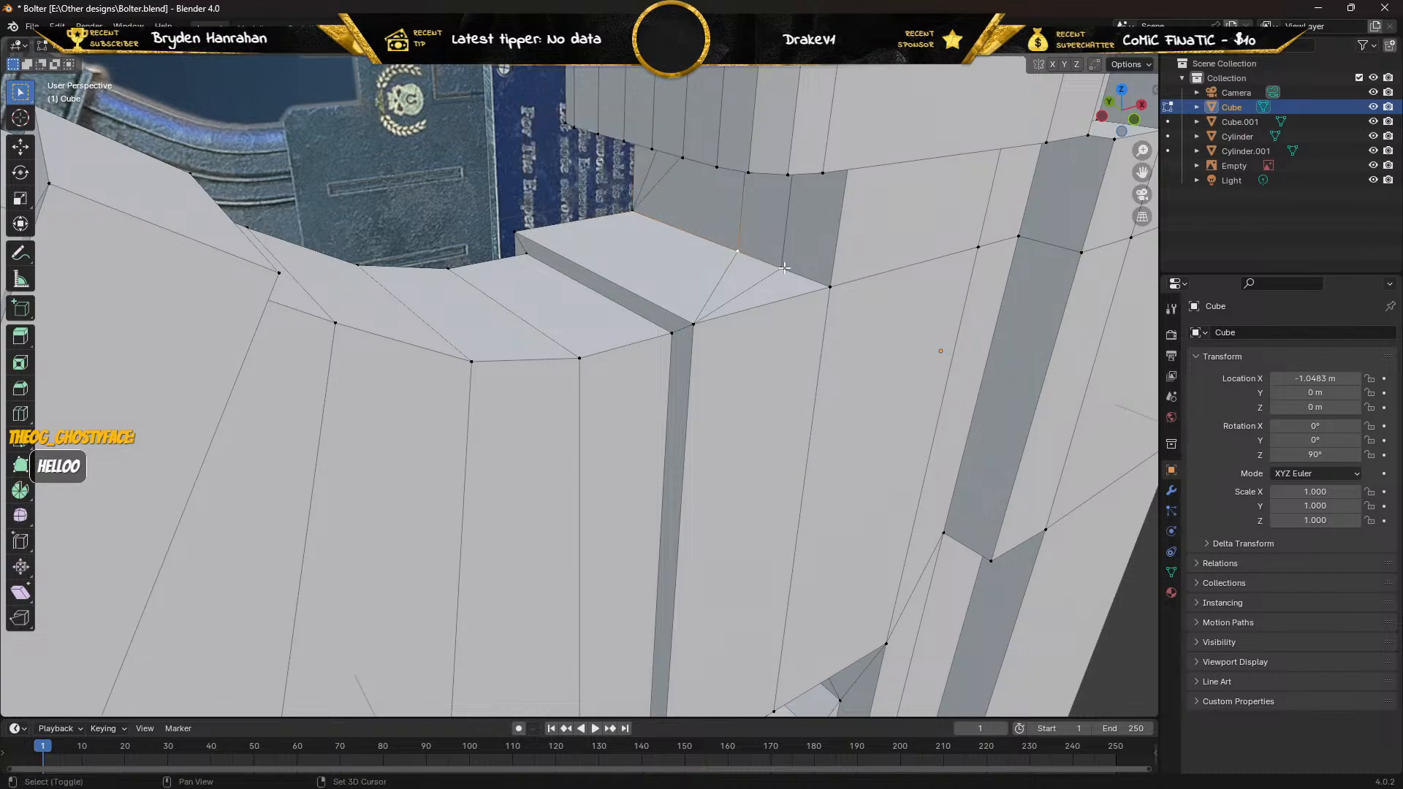
shift+click(825, 287)
key(m)
click(795, 274)
Merge the middle vertices along the recessed wall's upper edge, beneath the overhang, into its two corners with At Last.
middle_drag(795, 273, 690, 156)
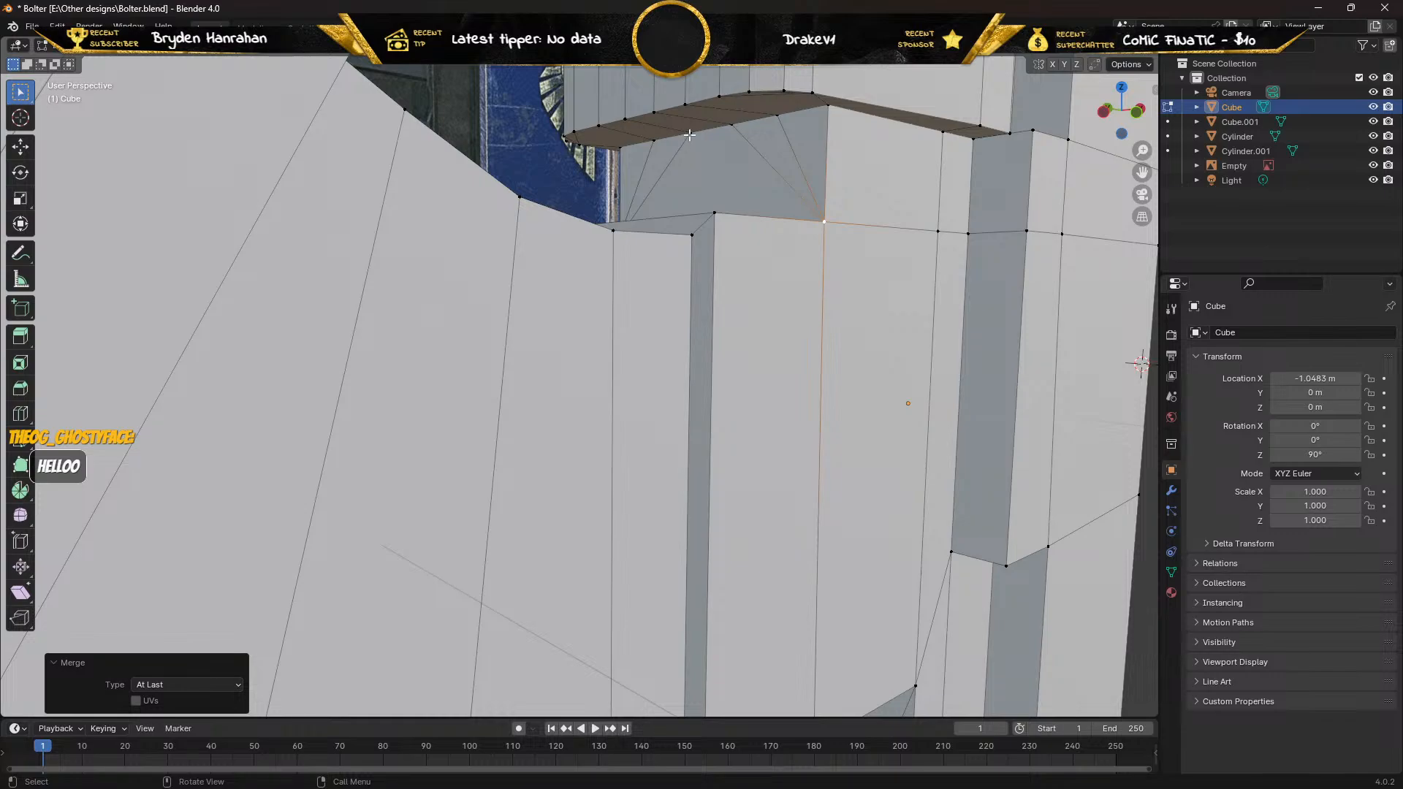
key(m)
click(620, 148)
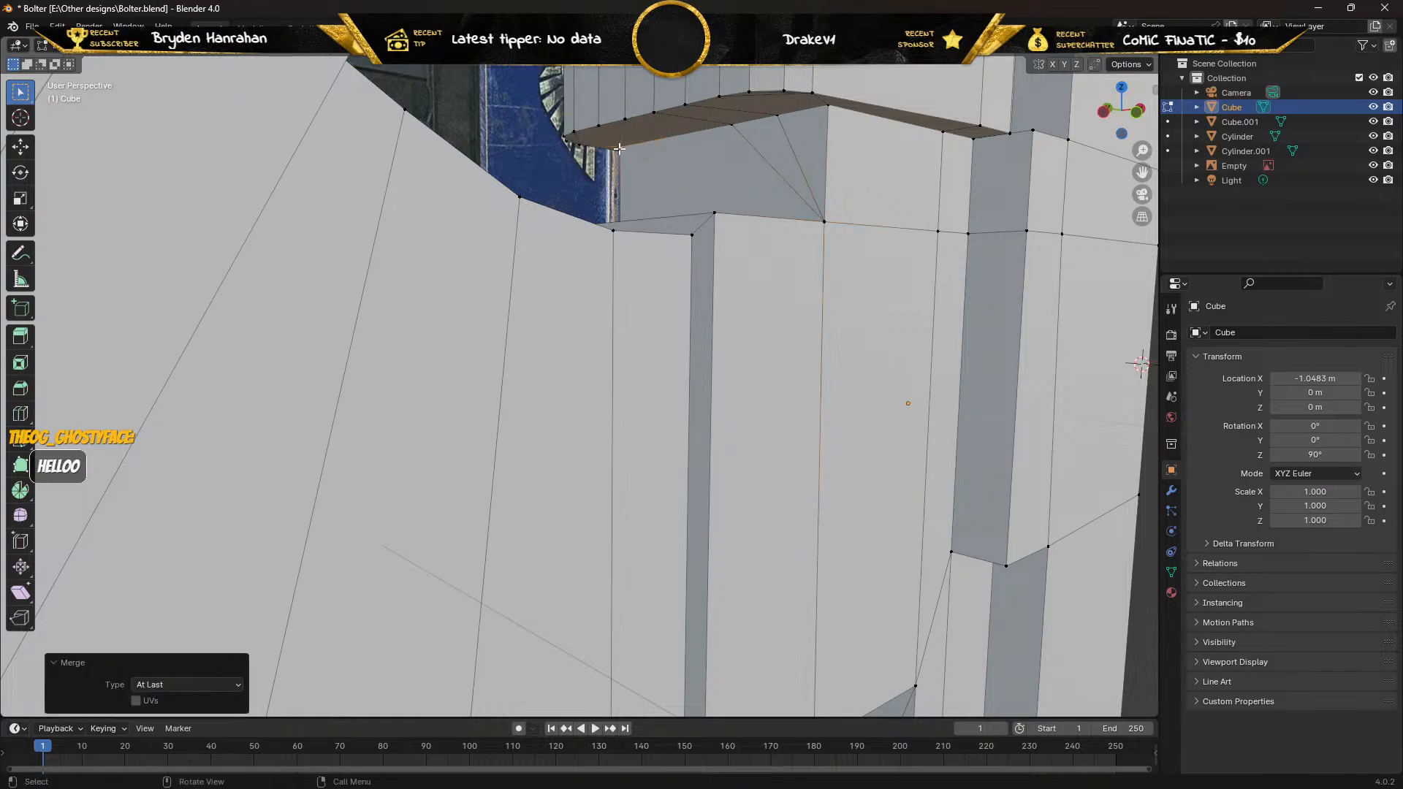
click(730, 121)
shift+click(774, 119)
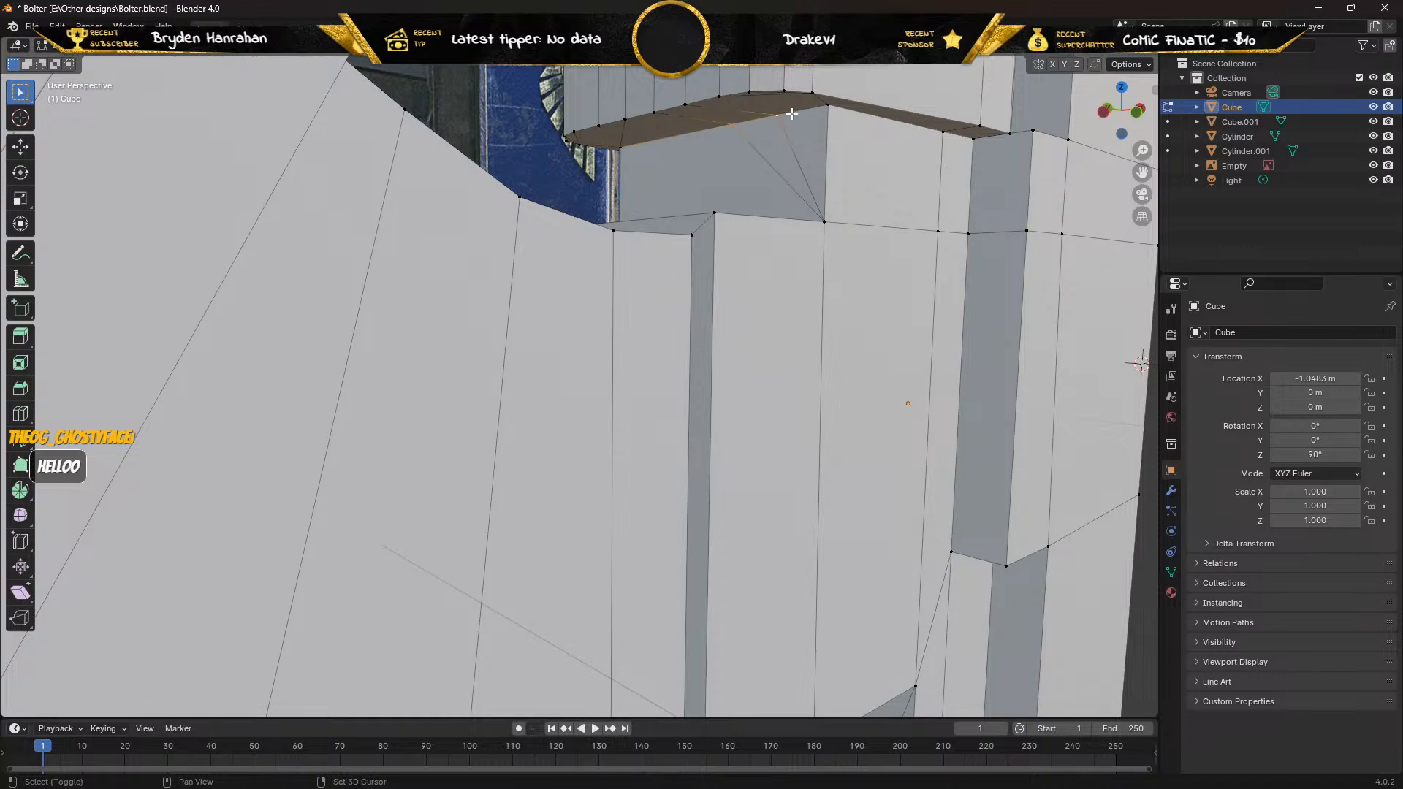
shift+click(823, 107)
key(m)
click(699, 139)
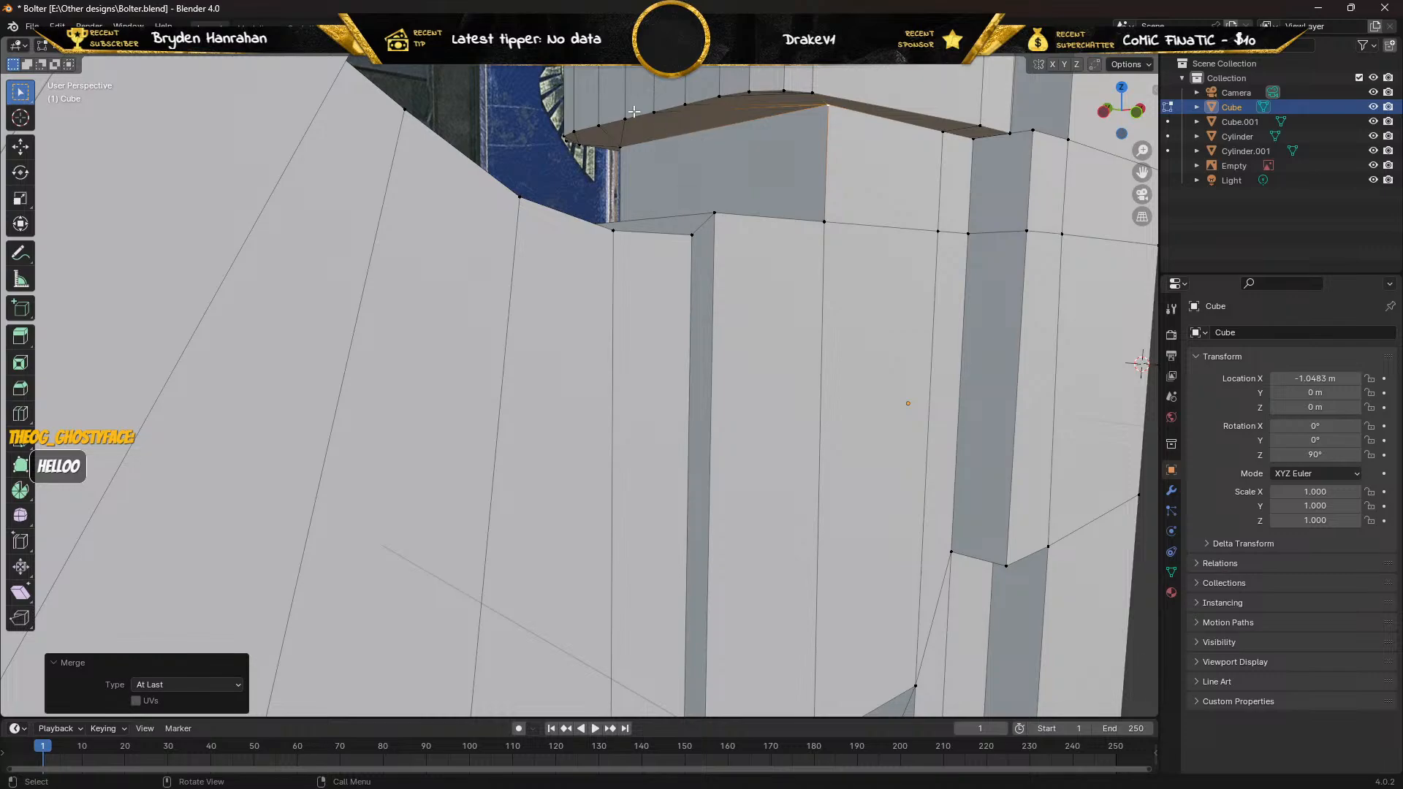
Merge the middle vertices along the overhang's outer edge, at the base of the tapered end face, into its two corners with At Last.
middle_drag(698, 139, 640, 112)
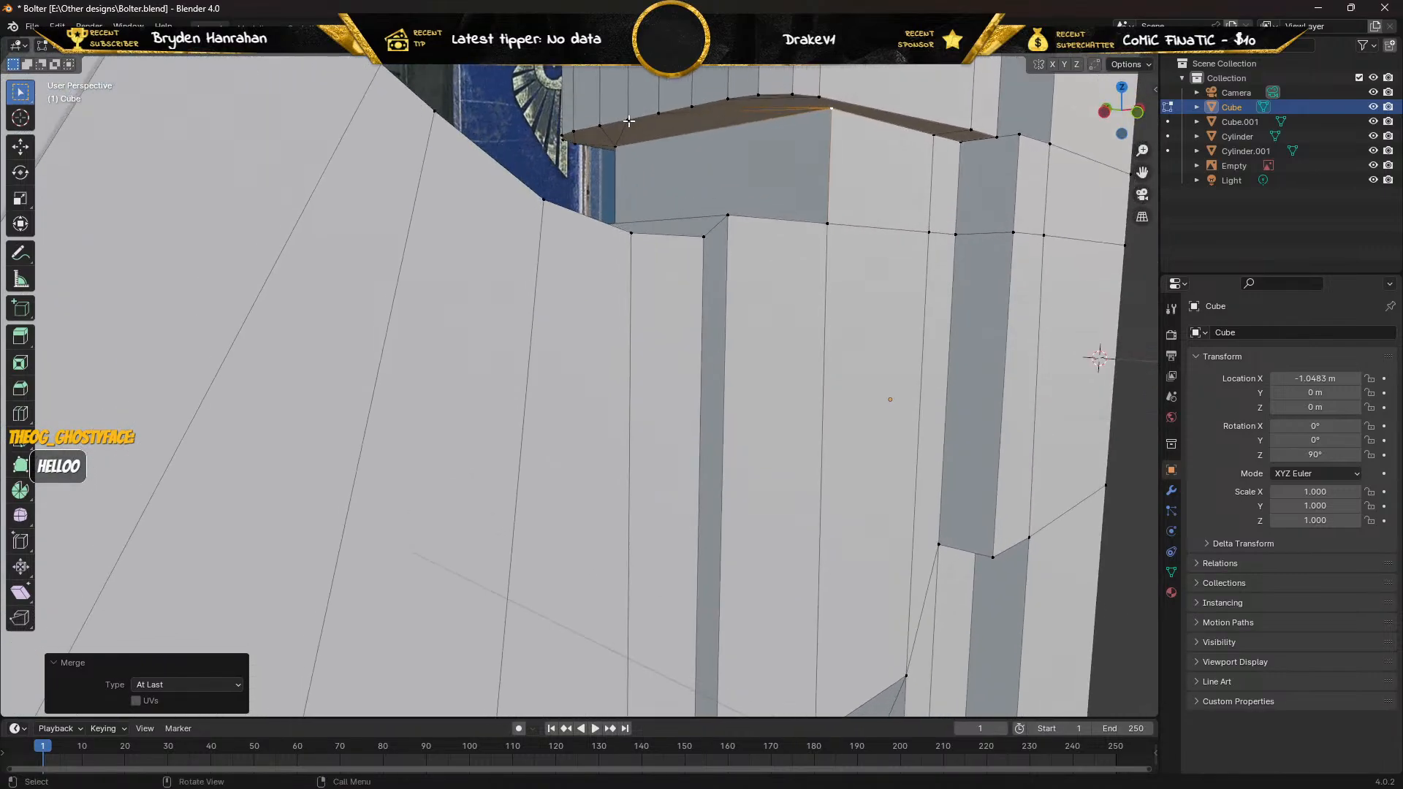
click(627, 119)
shift+click(600, 125)
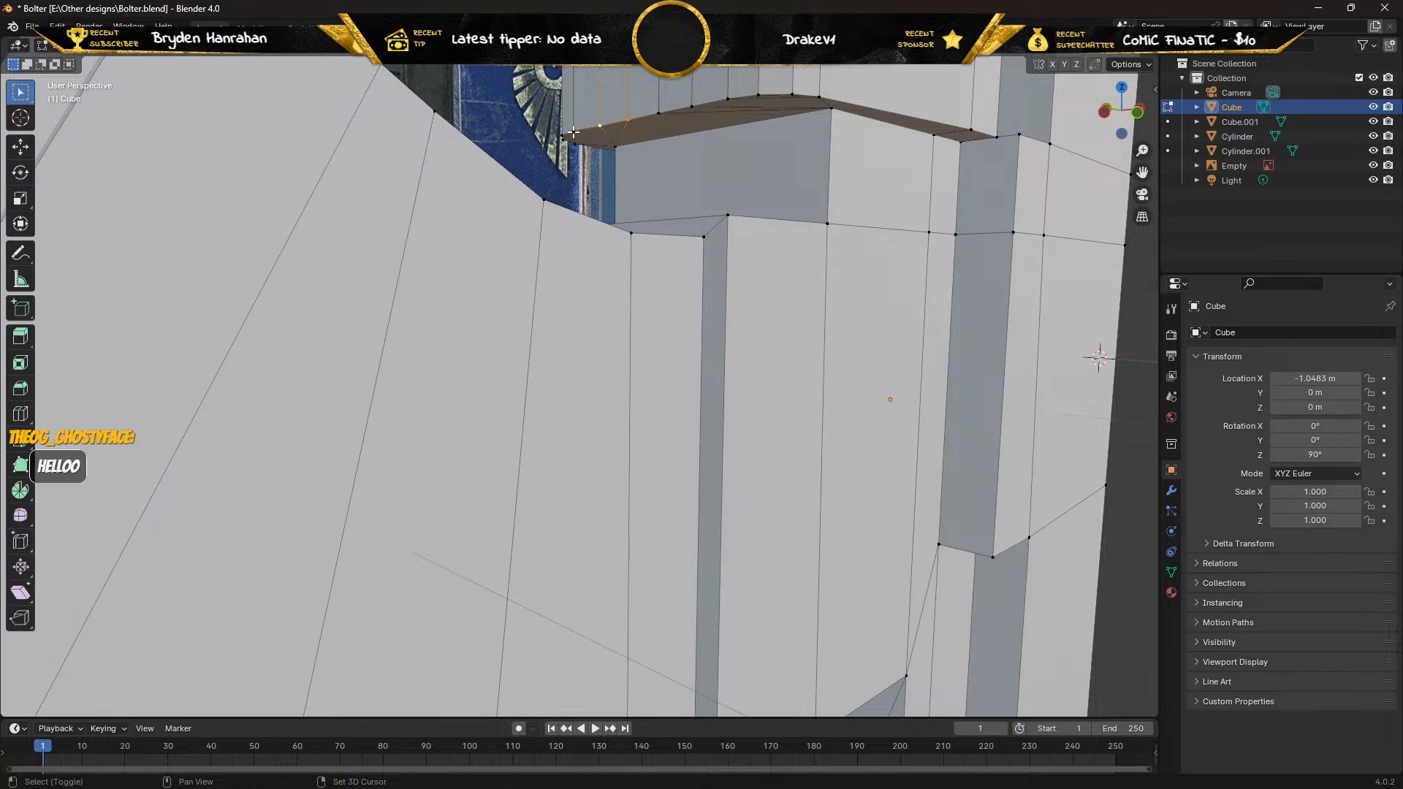
shift+click(573, 132)
key(m)
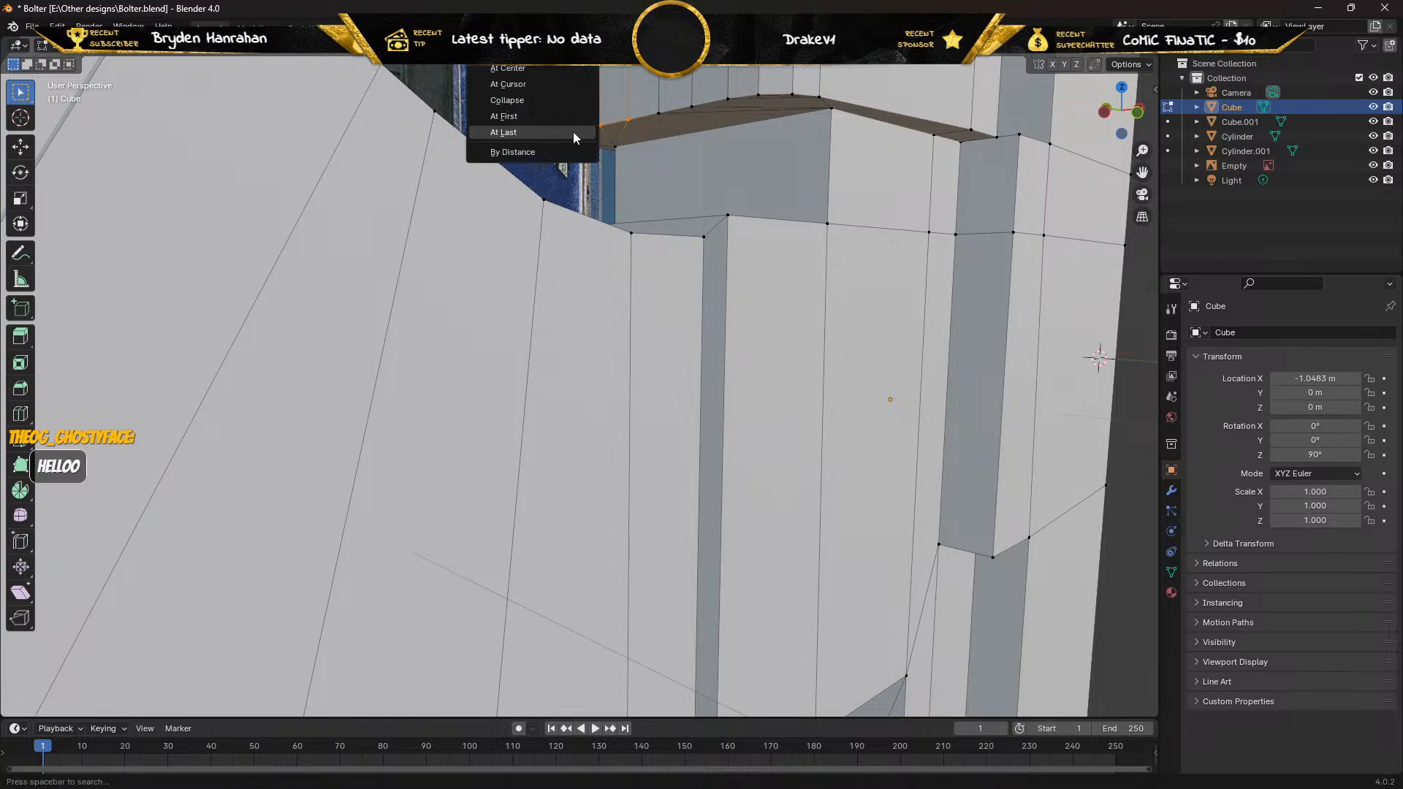
click(573, 131)
click(658, 110)
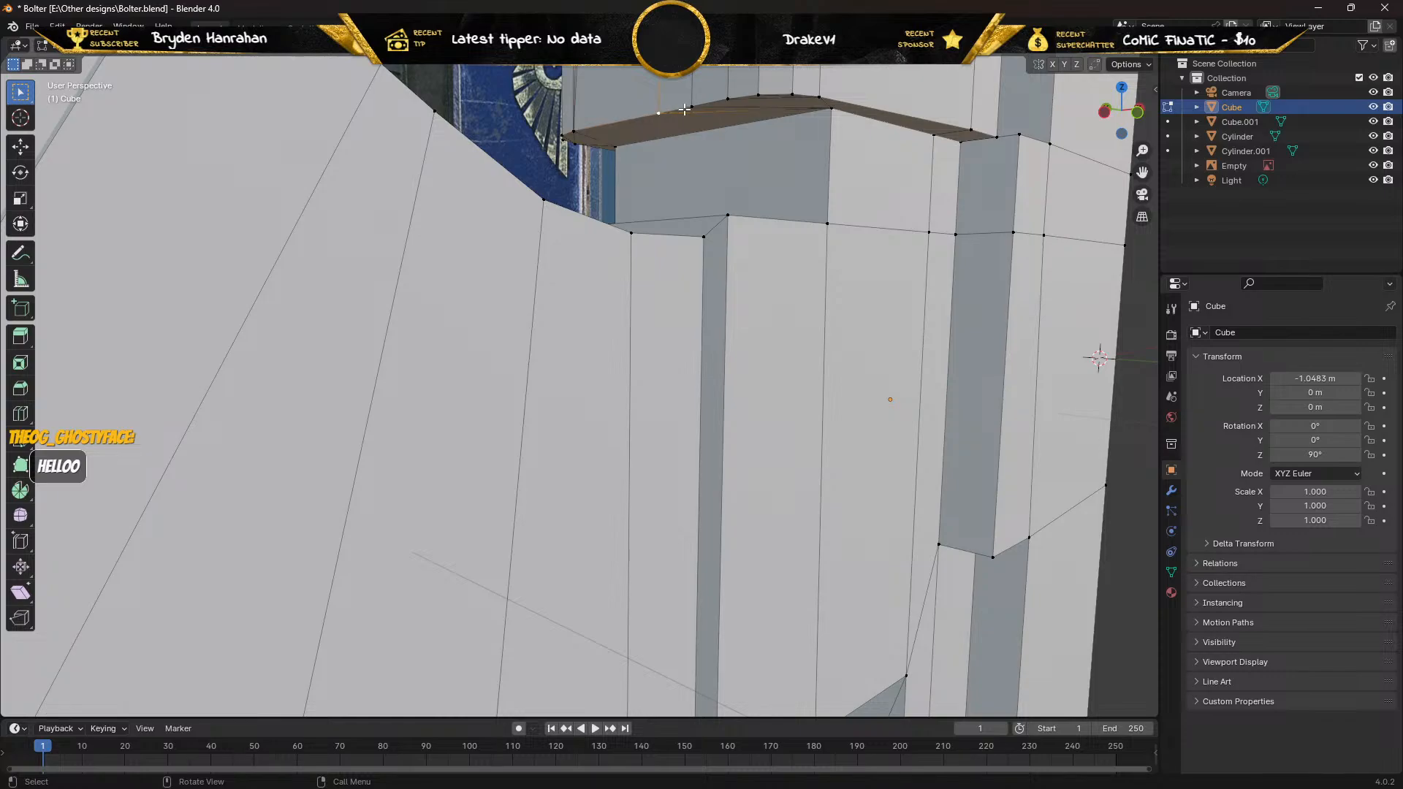
shift+click(692, 106)
shift+click(724, 100)
key(m)
click(681, 116)
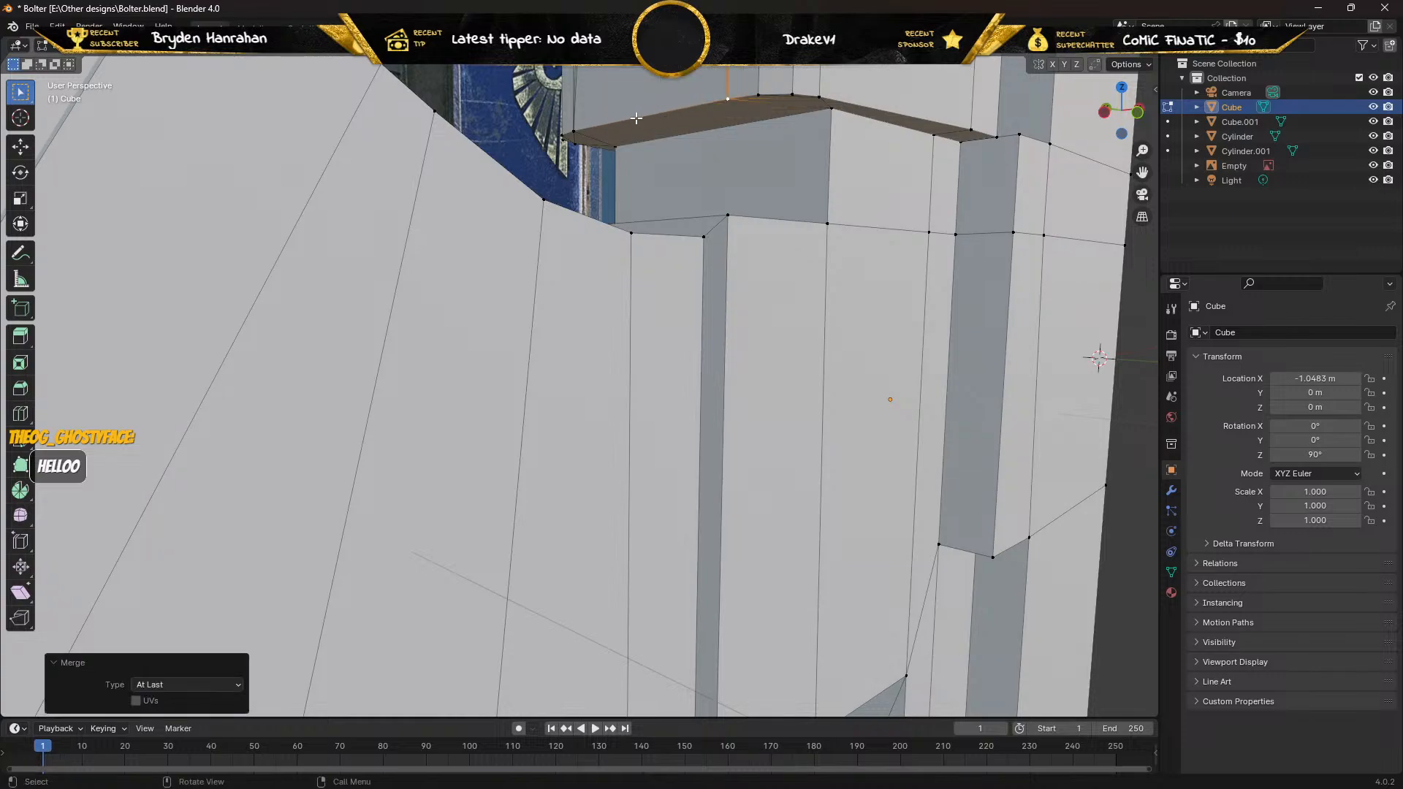
Merge the middle vertices along the tapered end face's upper edge into its two corners with At Last.
middle_drag(636, 113, 600, 373)
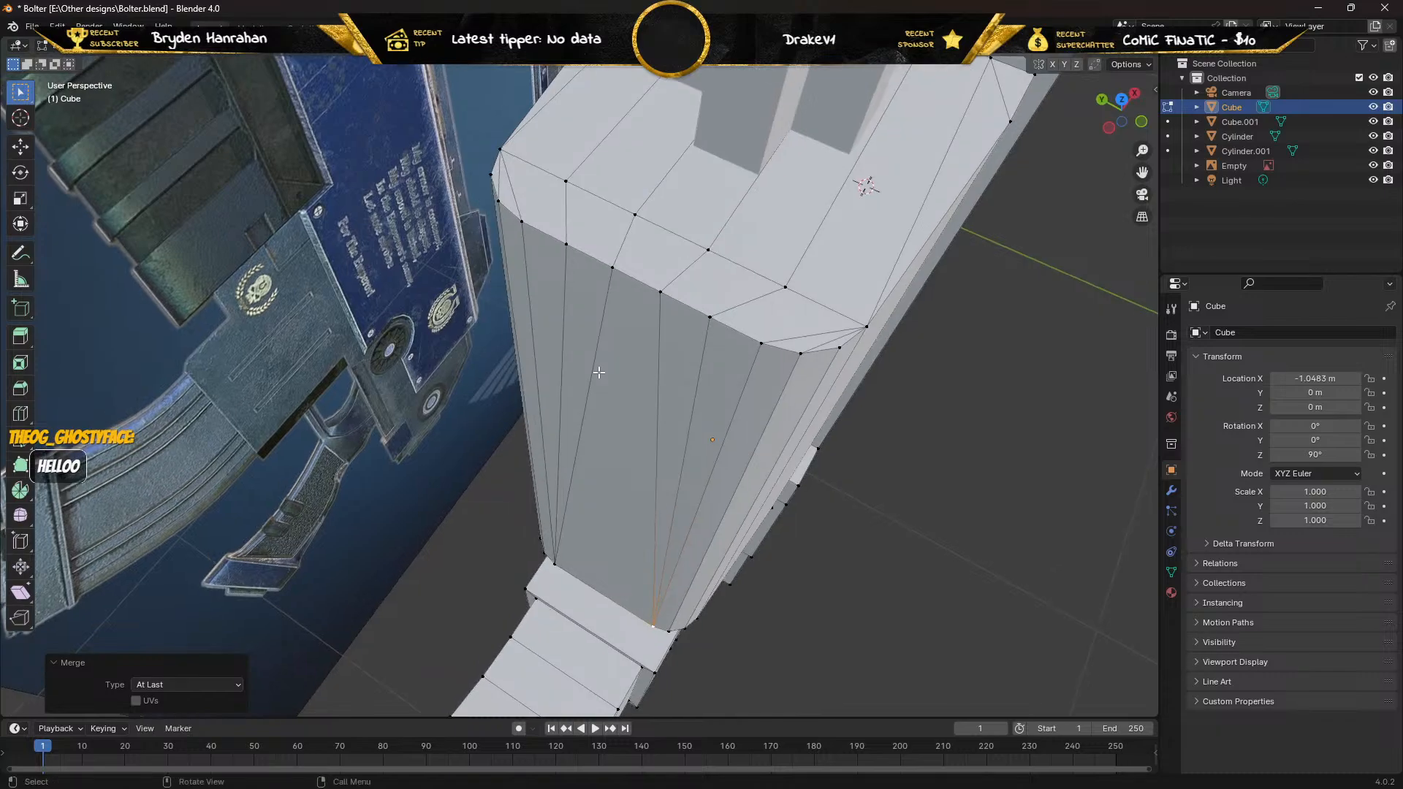
click(613, 269)
shift+click(566, 243)
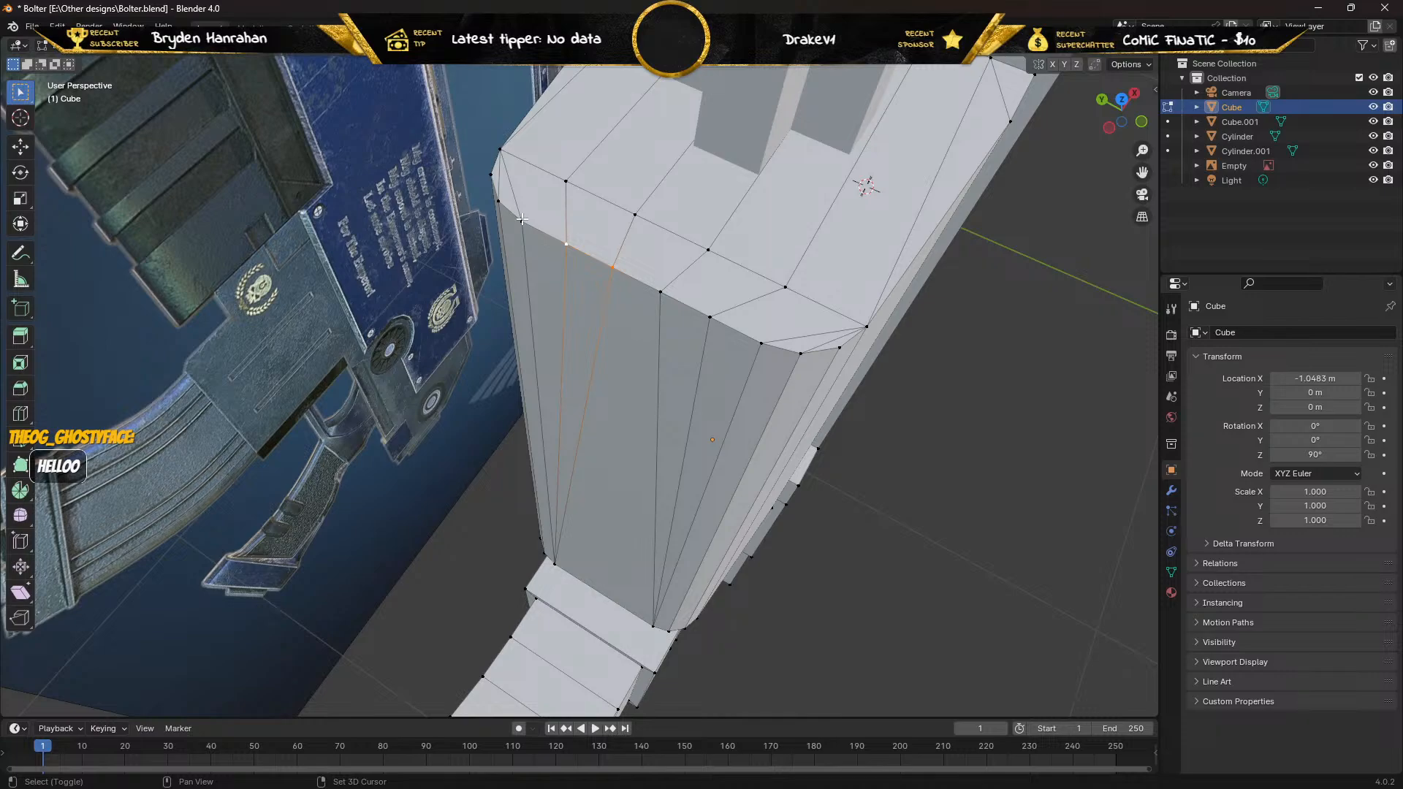
shift+click(521, 219)
key(m)
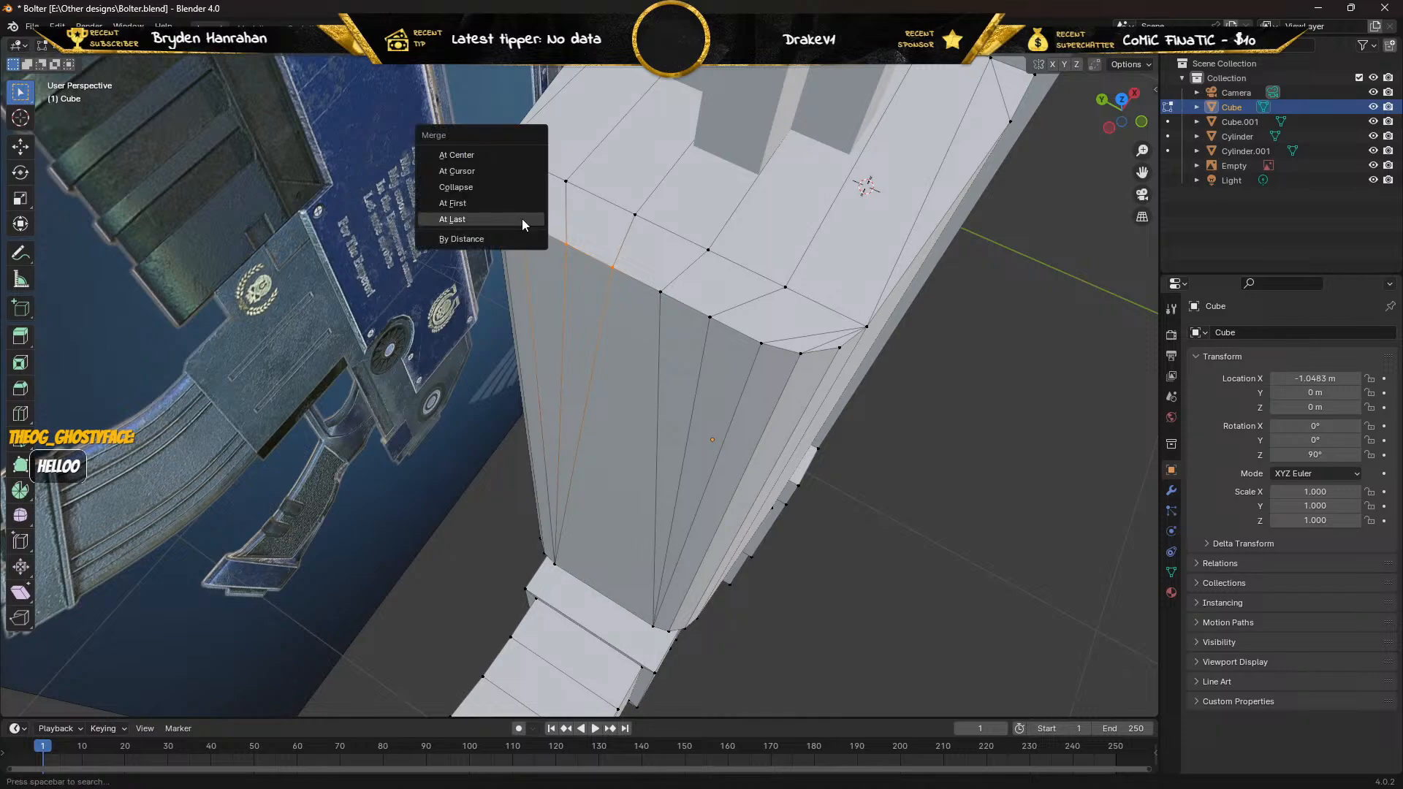
click(521, 218)
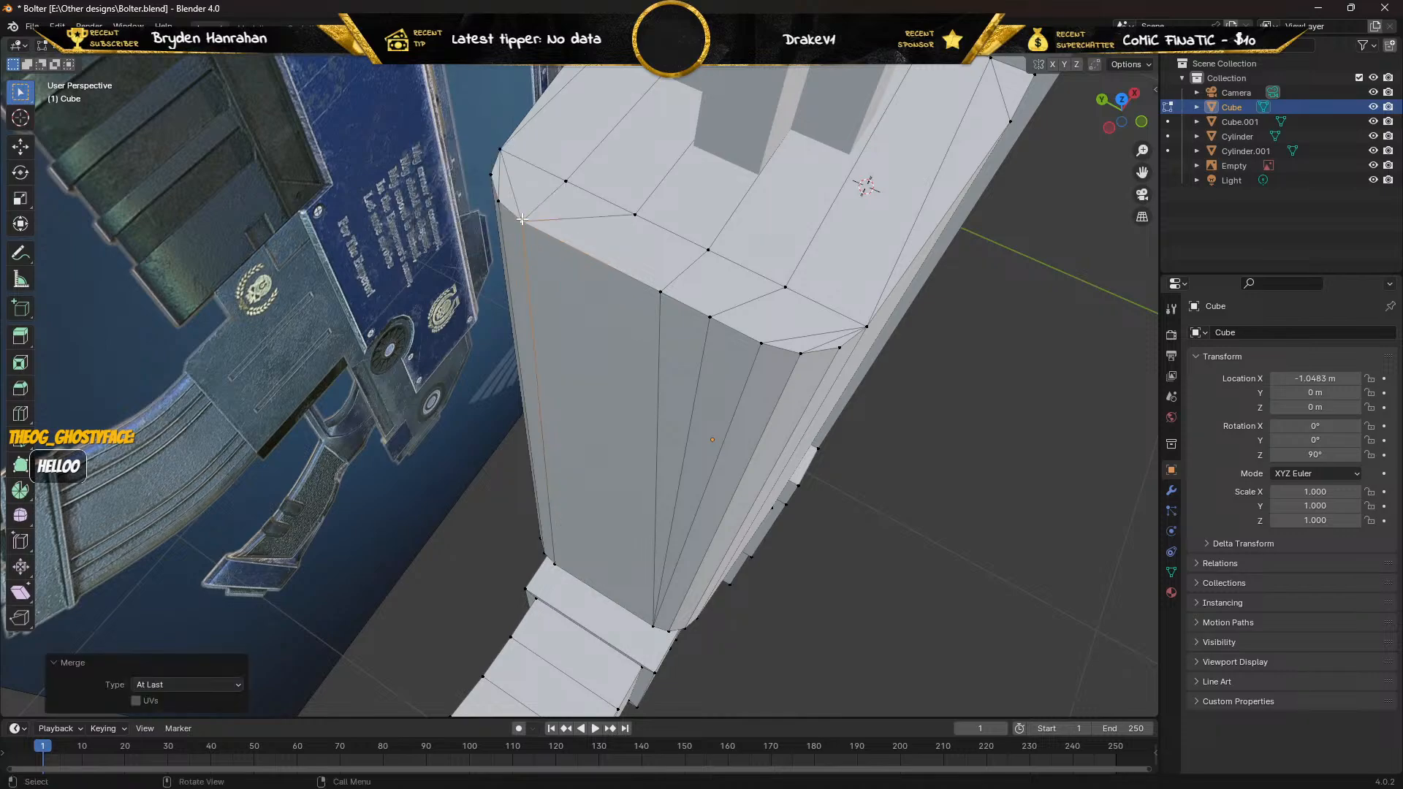
click(660, 291)
shift+click(710, 317)
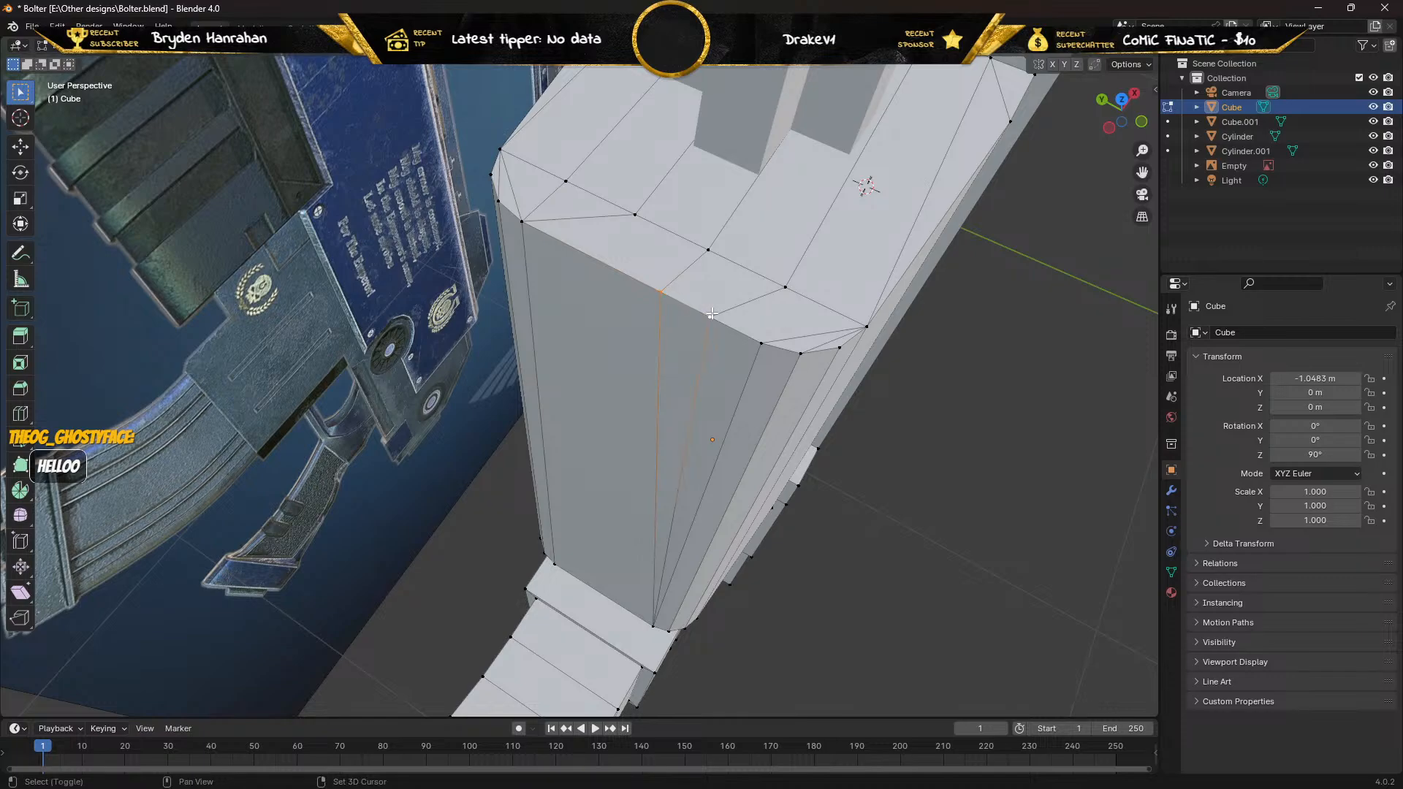
shift+click(761, 342)
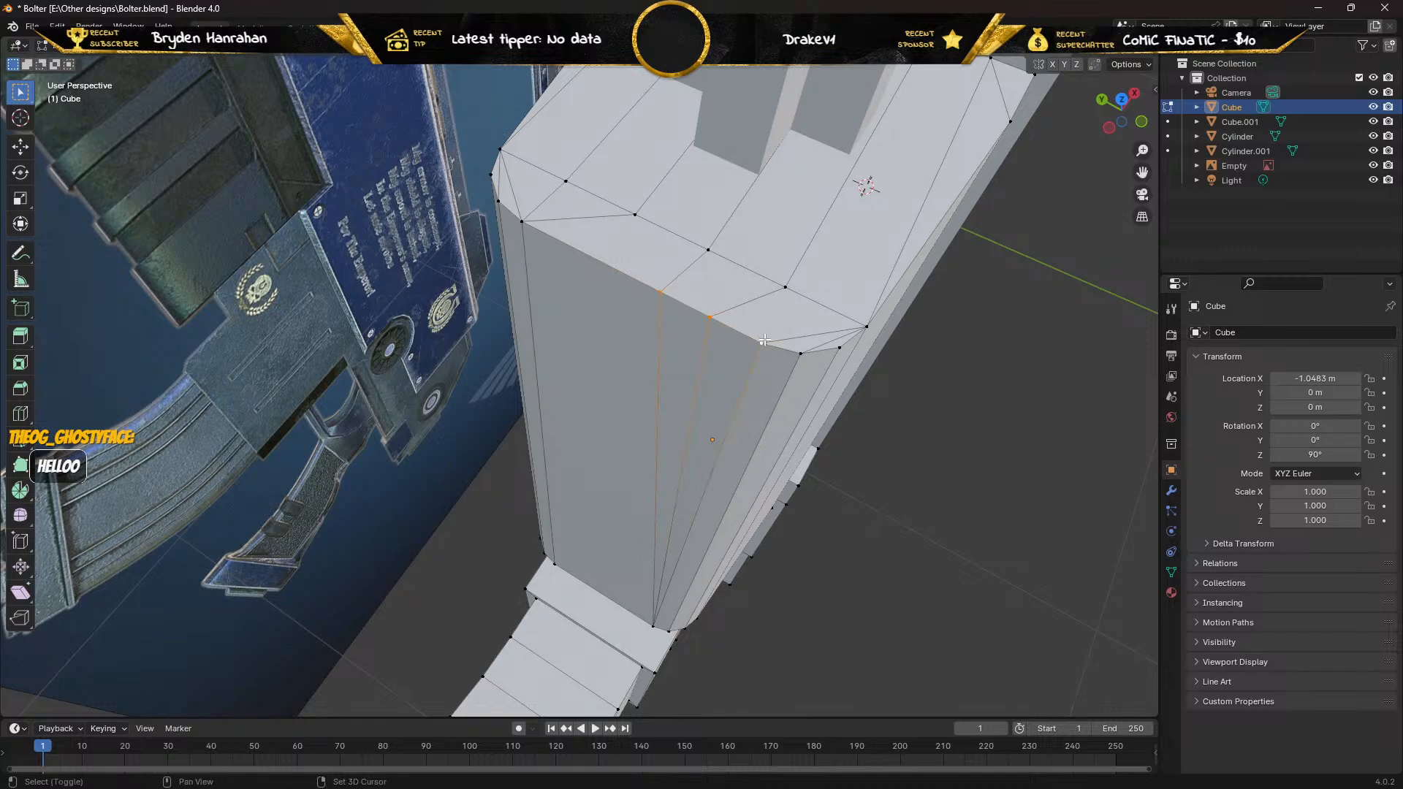
key(m)
click(708, 341)
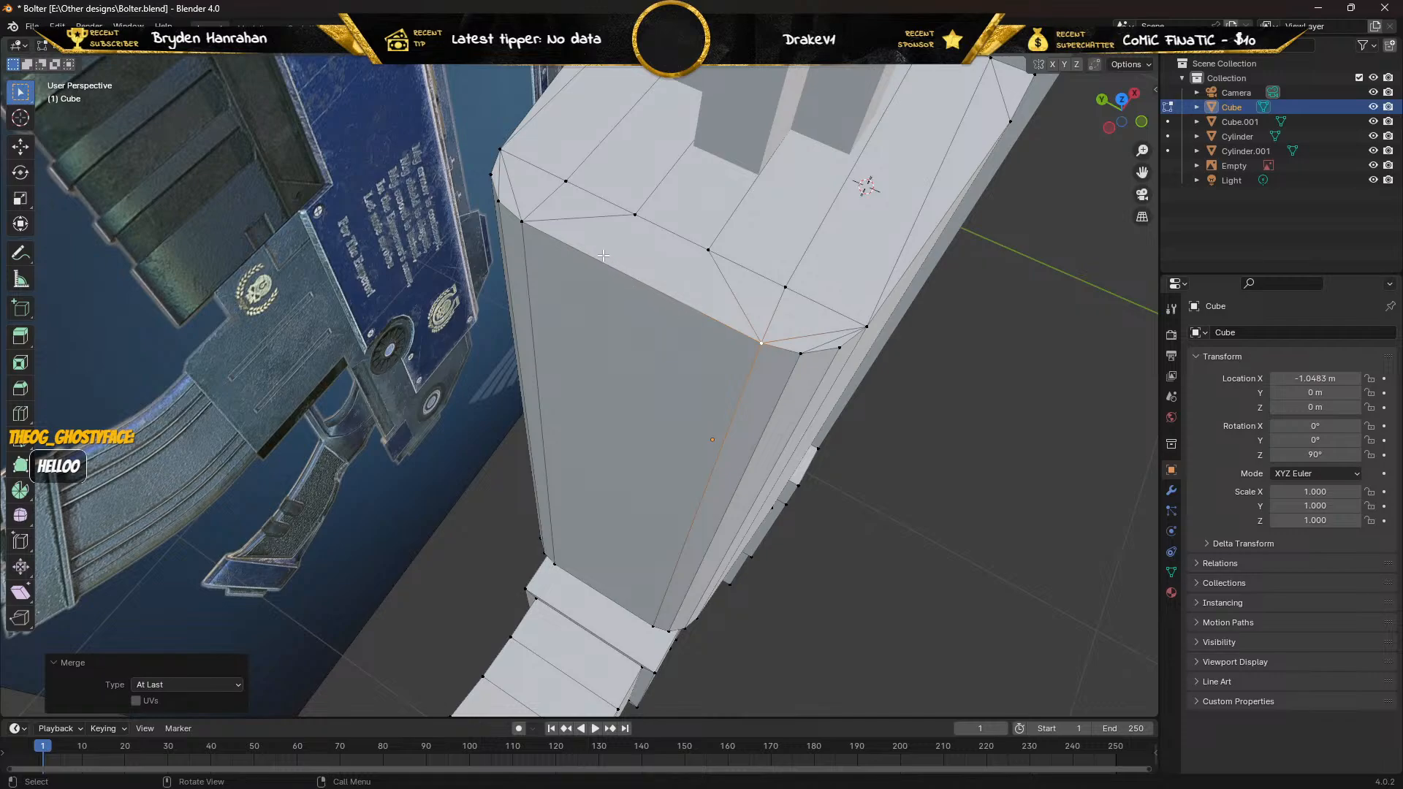
Merge the middle vertices along the body's top face edge, above the sloped strip of the tapered end, into its two corners with At Last.
shift+click(636, 211)
shift+click(565, 181)
shift+click(502, 149)
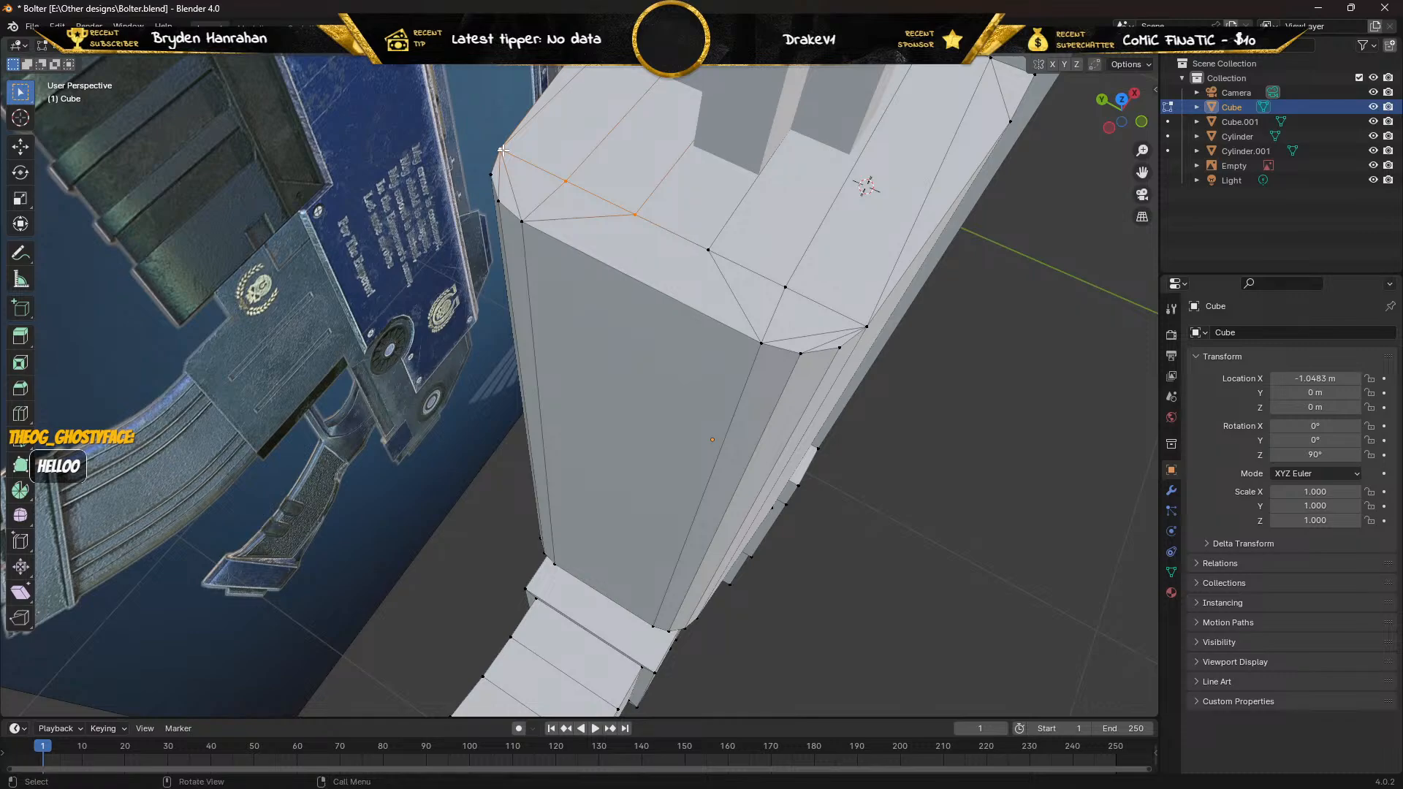
key(m)
click(502, 150)
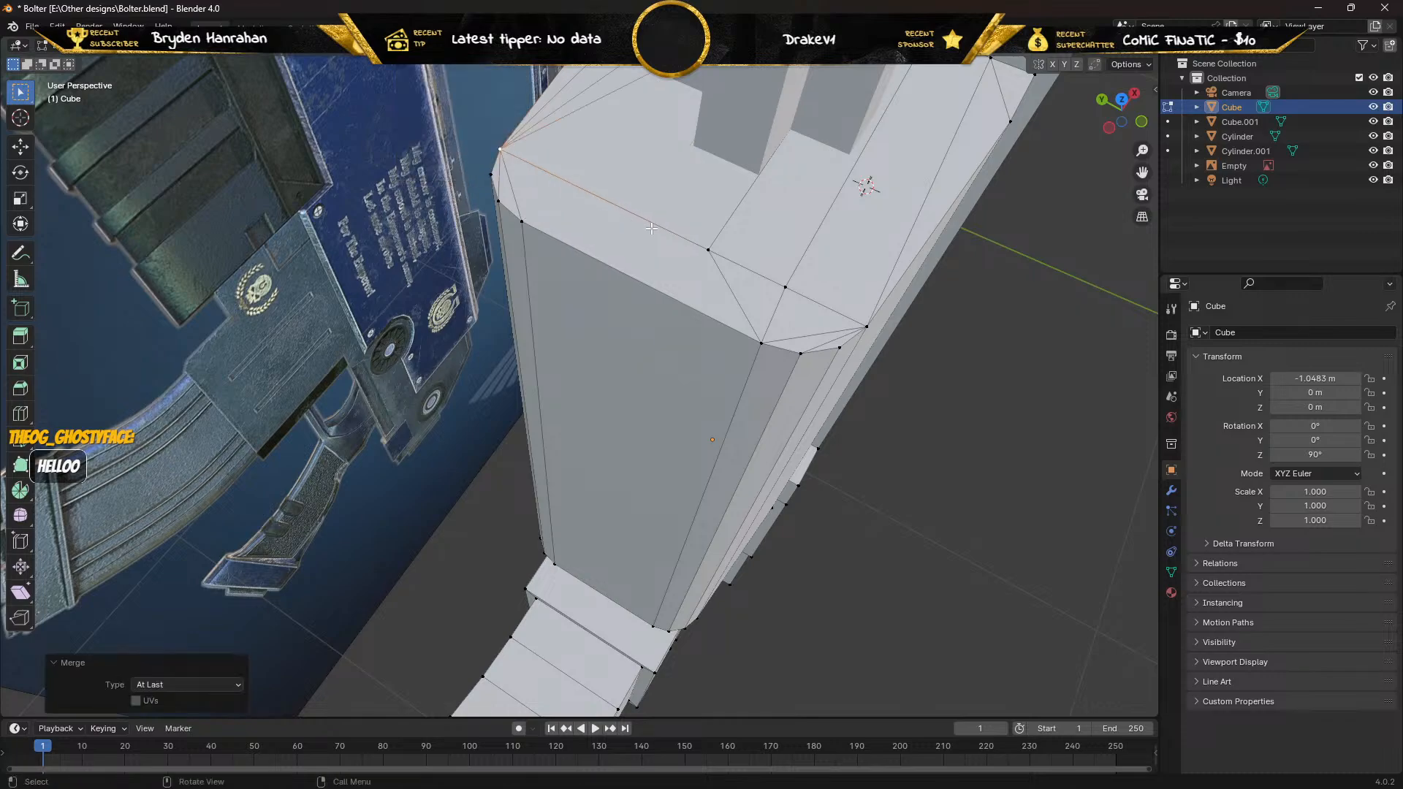
shift+click(708, 250)
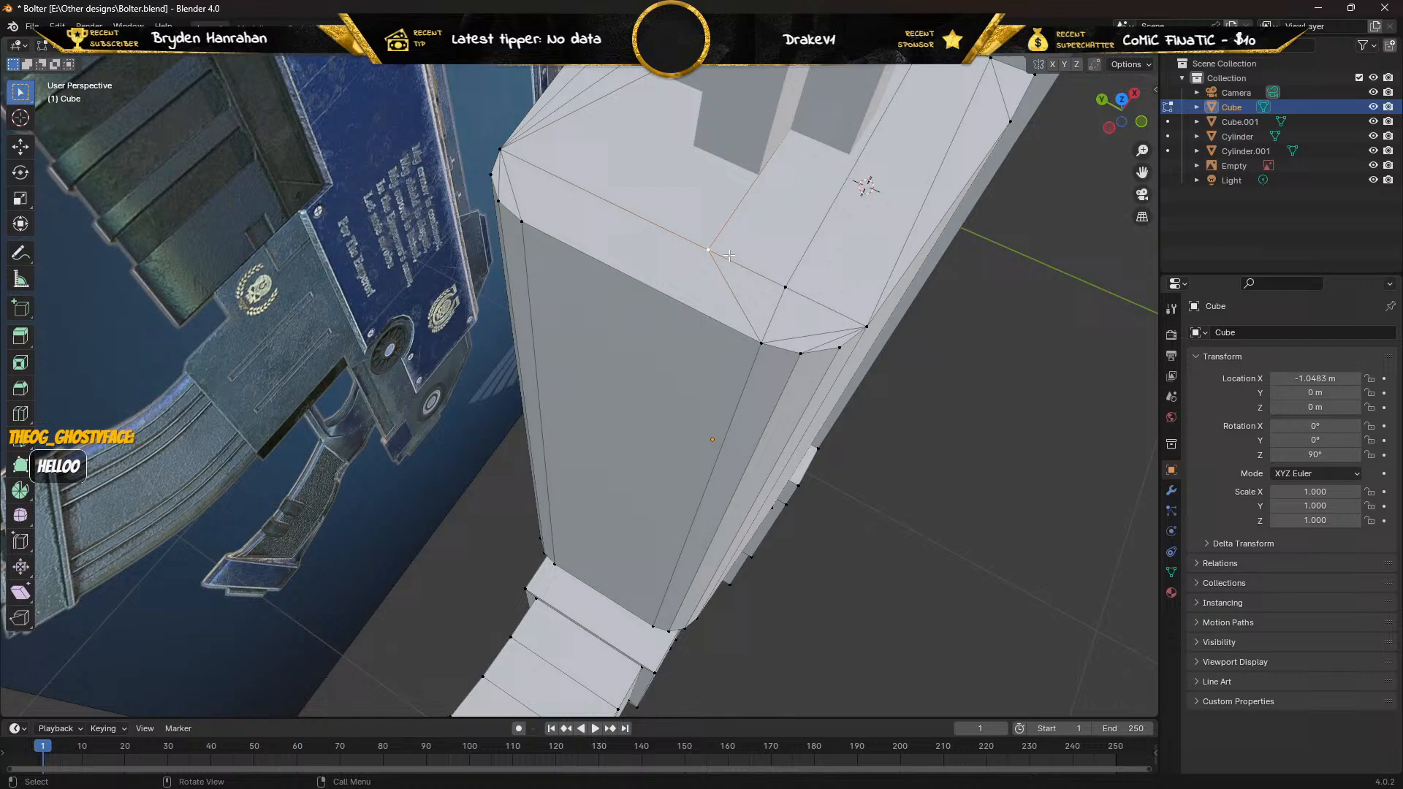
shift+click(784, 286)
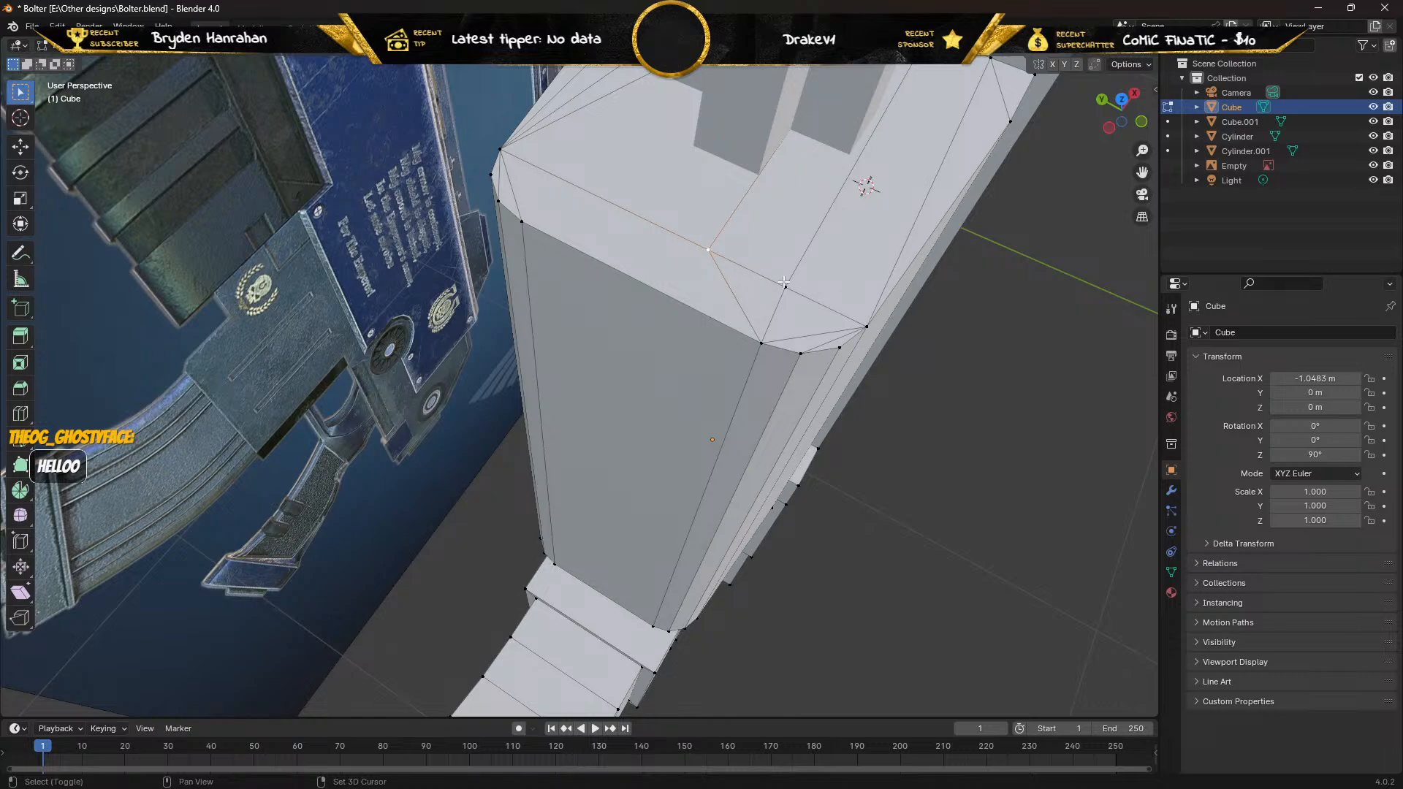
shift+click(864, 325)
key(m)
click(722, 288)
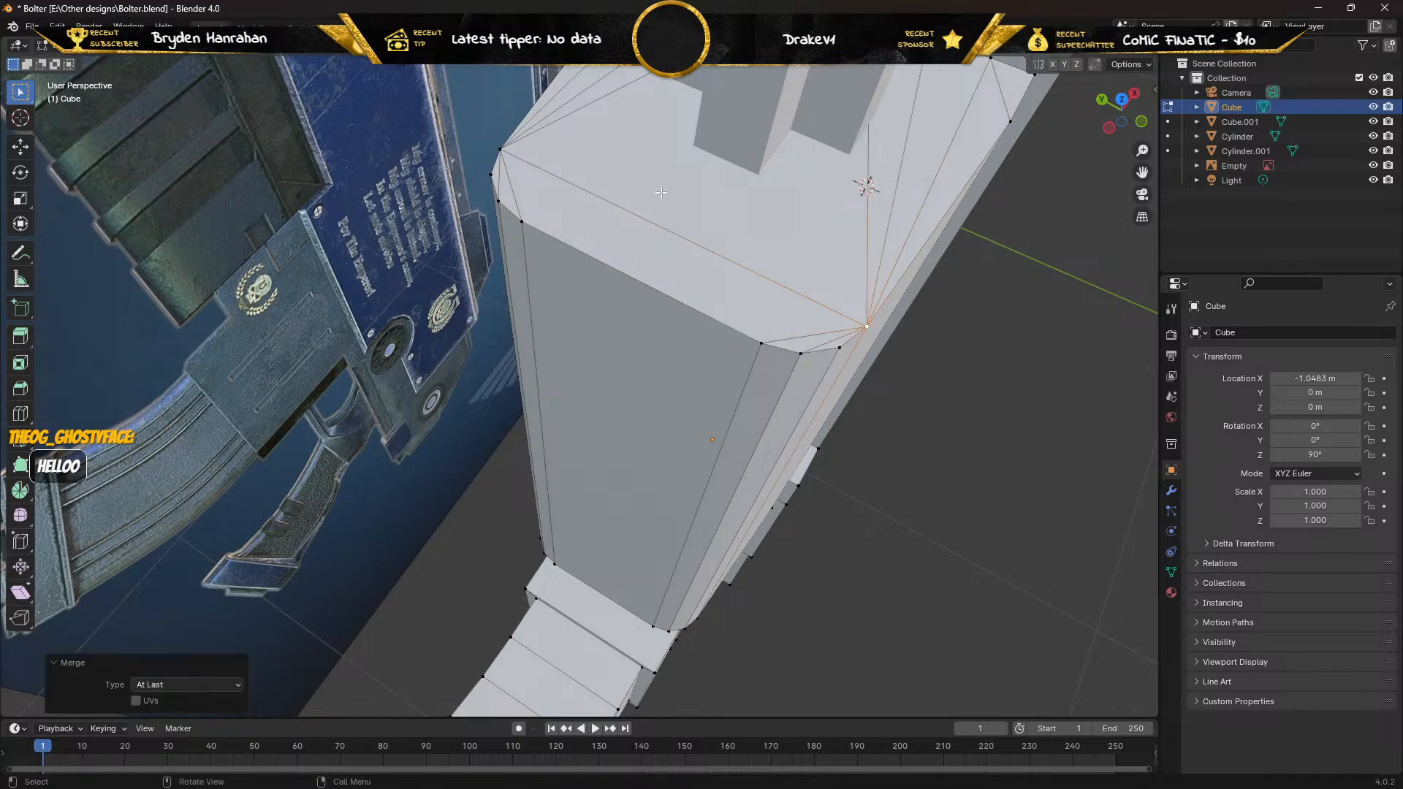
Hide the Cylinder.001 object in the viewport to uncover the vertices on the body's top face.
middle_drag(661, 192, 484, 201)
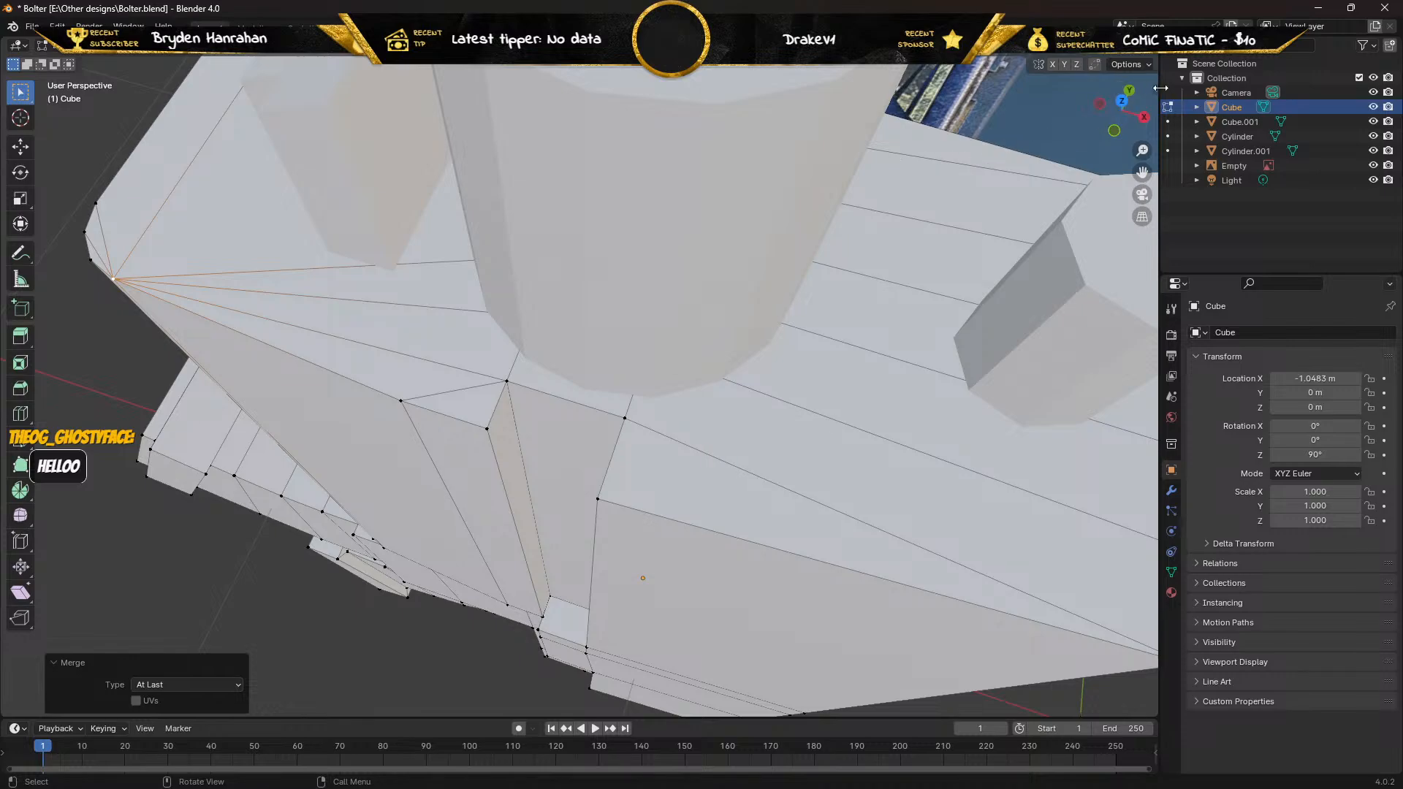
click(1371, 136)
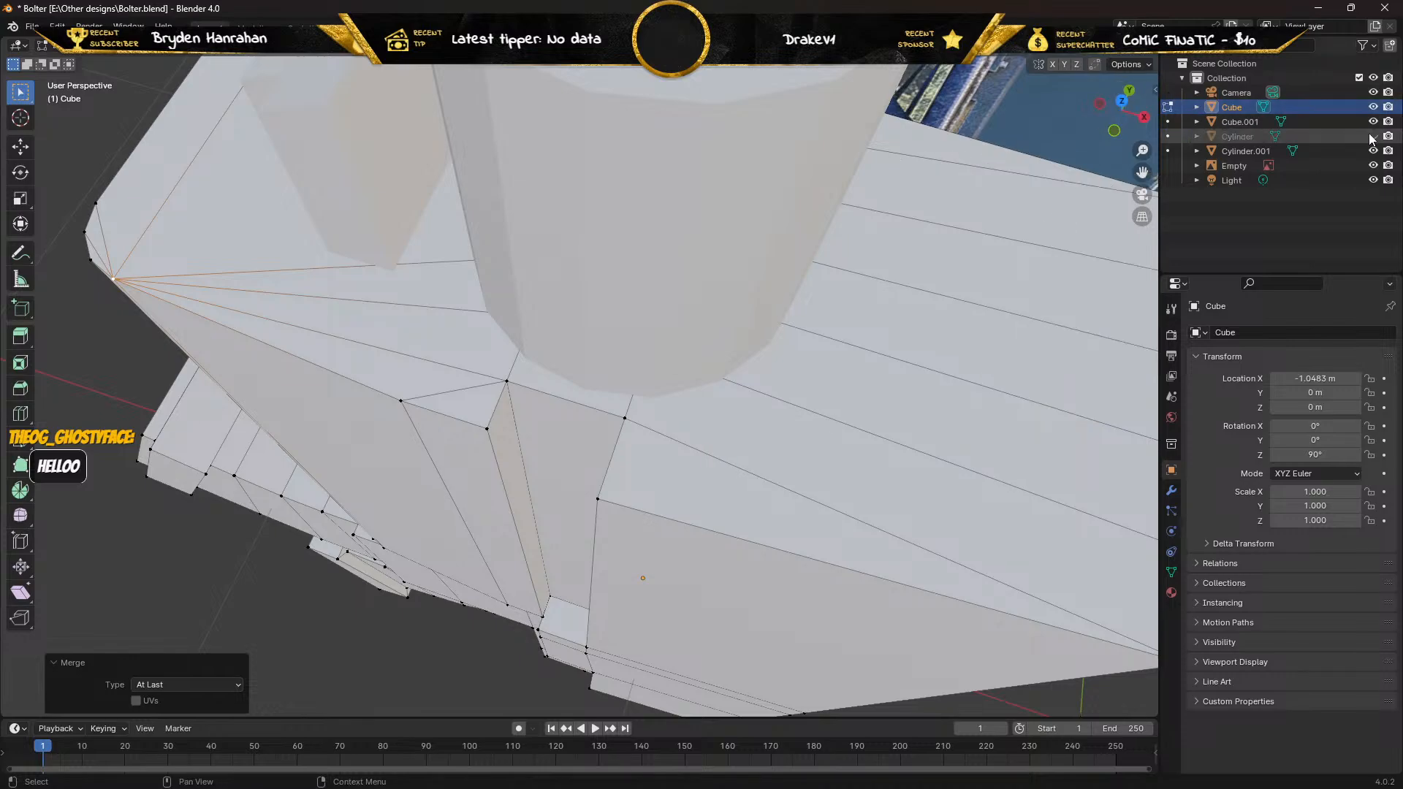
click(1370, 135)
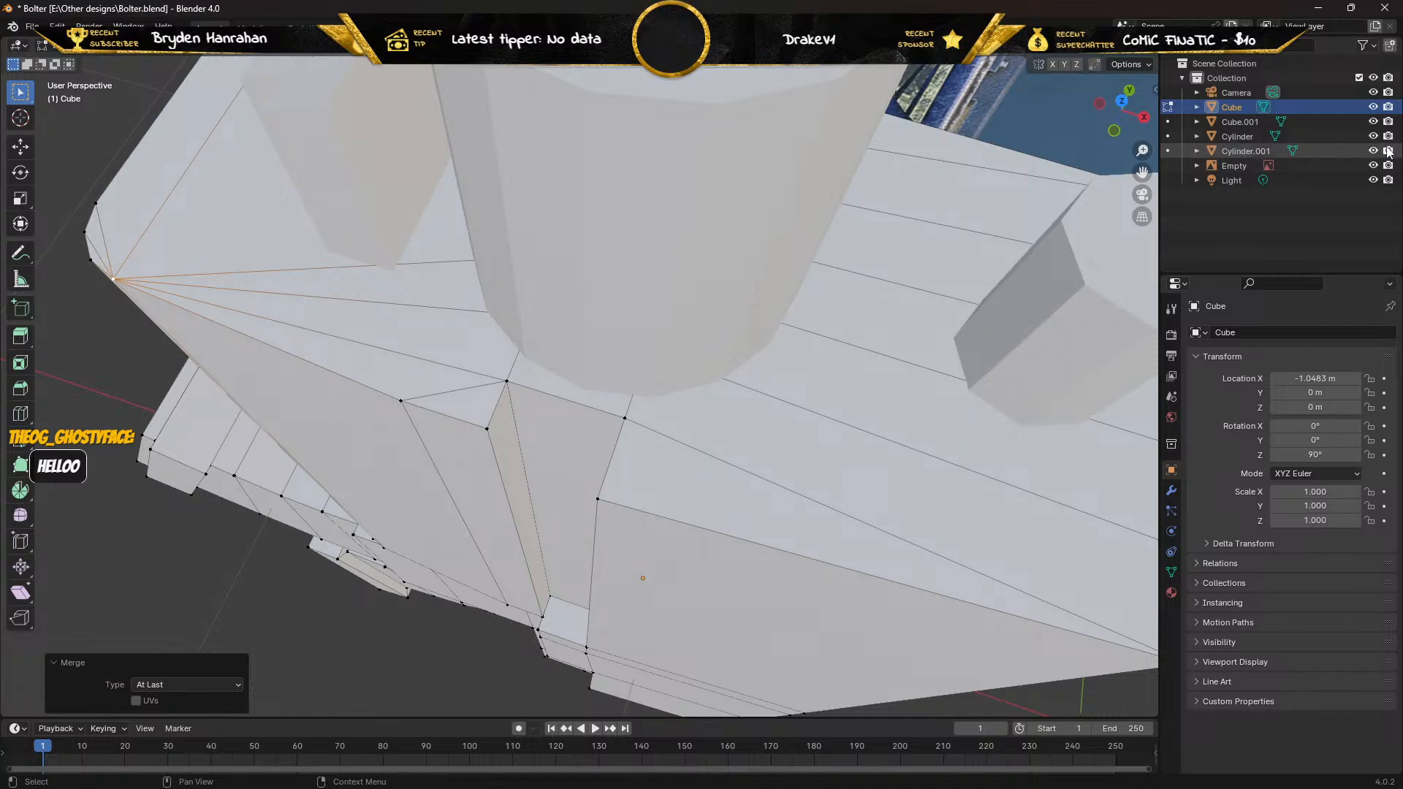
click(1373, 151)
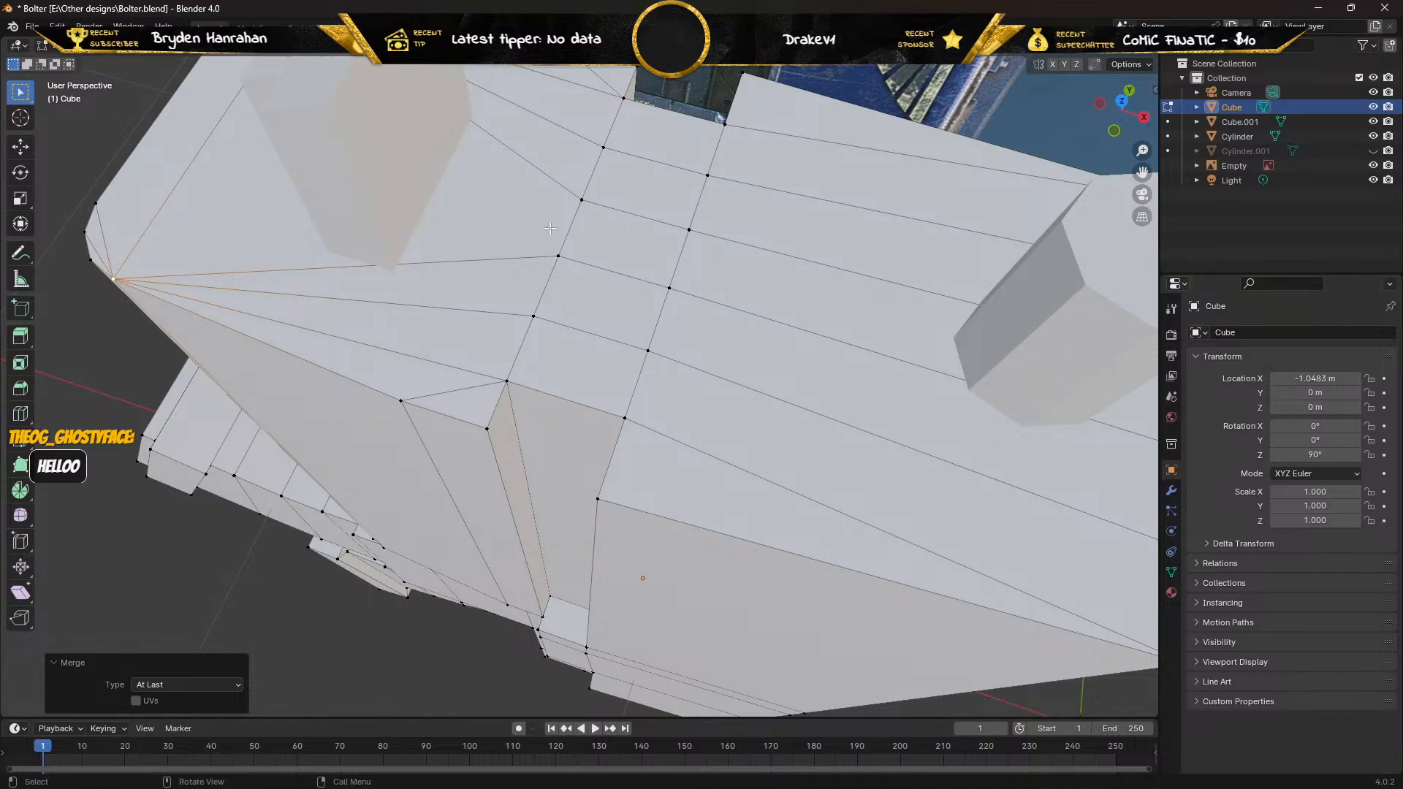
Merge the middle vertices along the crosswise top-face edge nearer the tapered end, beneath Cylinder.001, into its two corners with At Last.
shift+click(581, 199)
shift+click(604, 148)
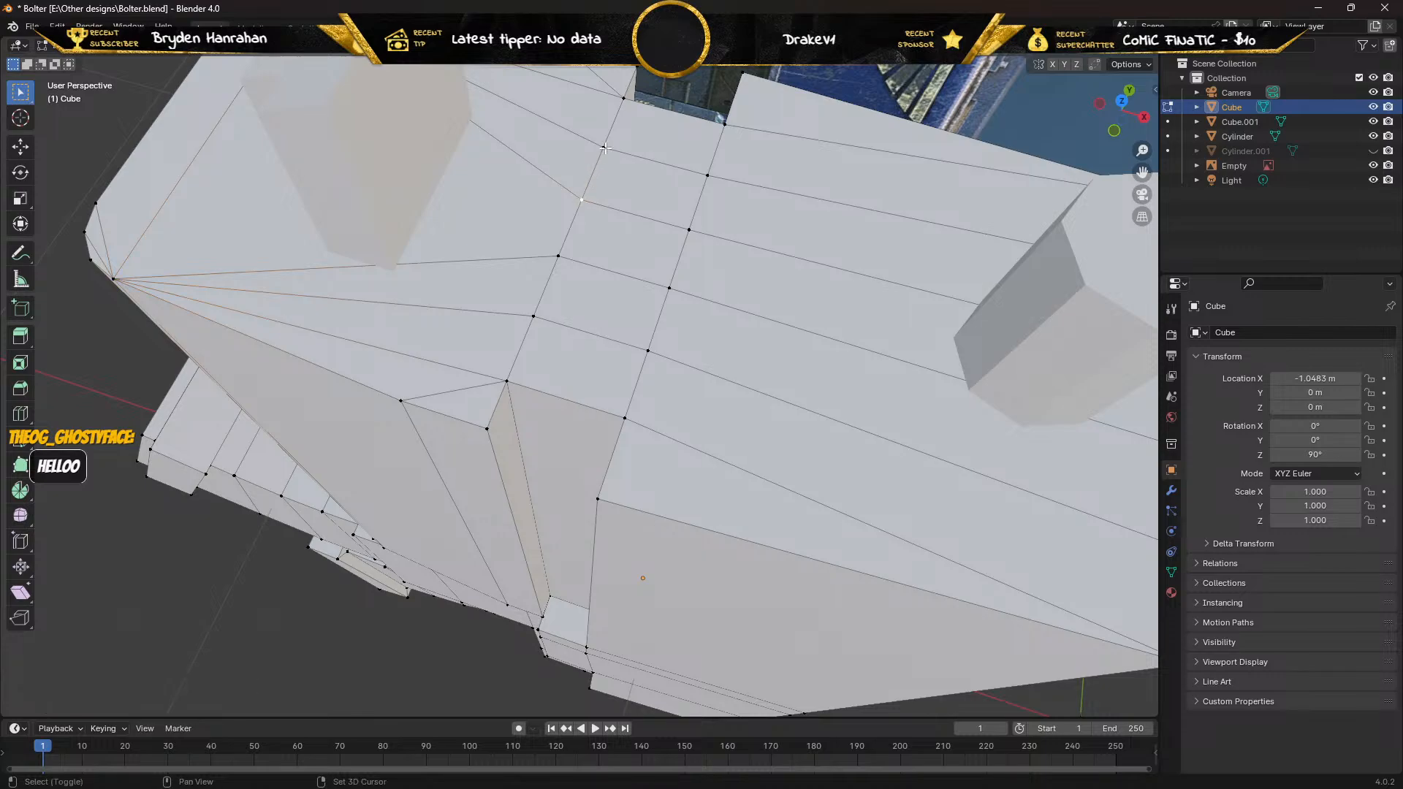
key(m)
click(624, 98)
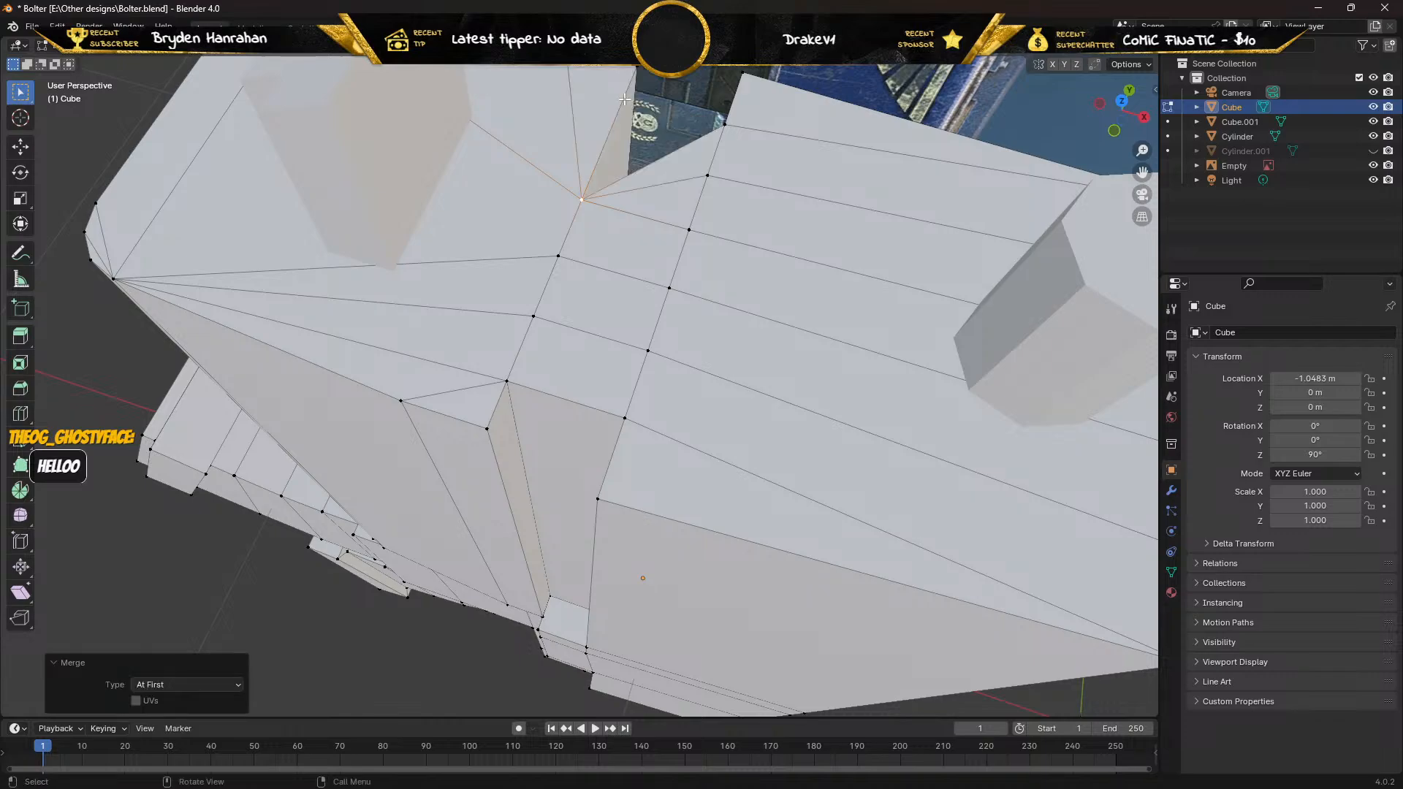
key(ctrl+z)
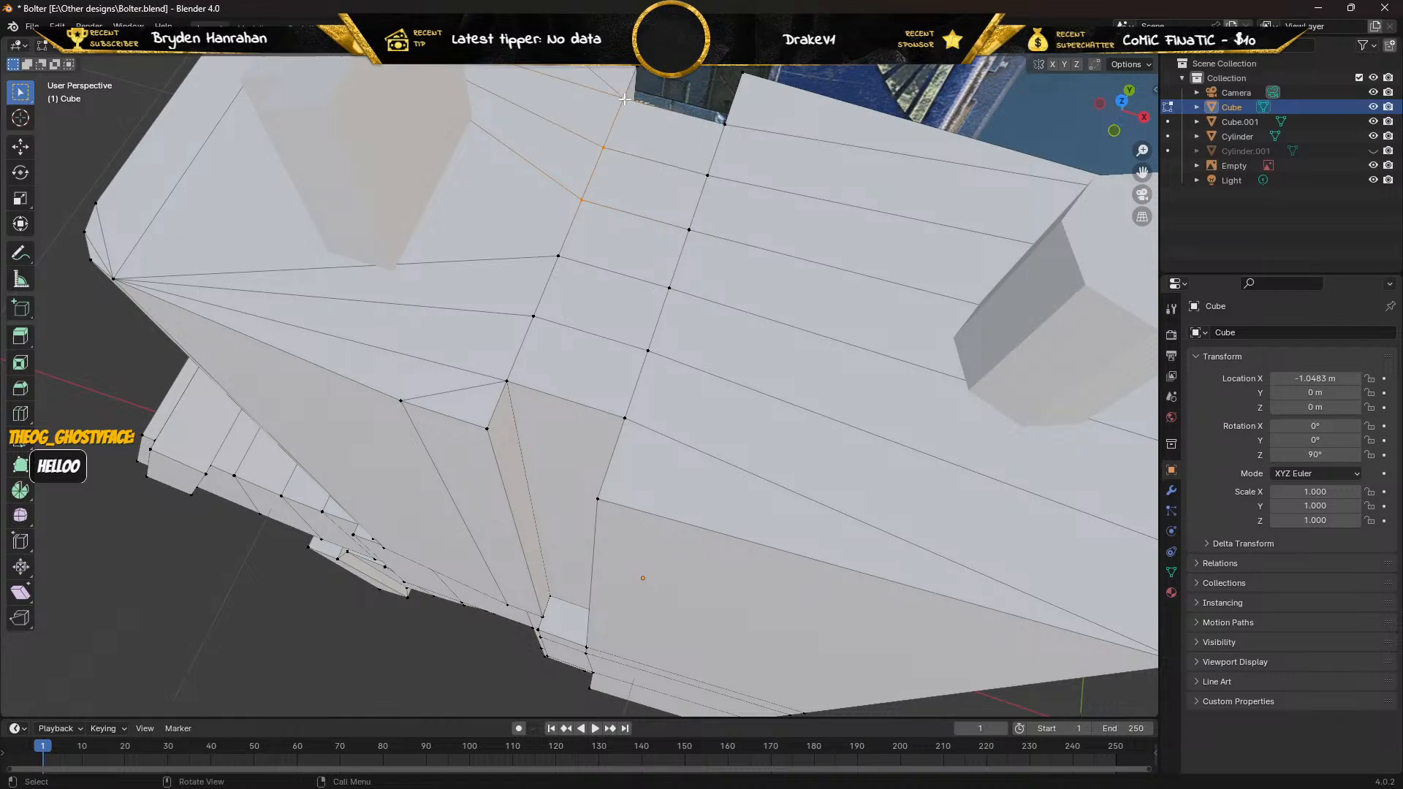
key(m)
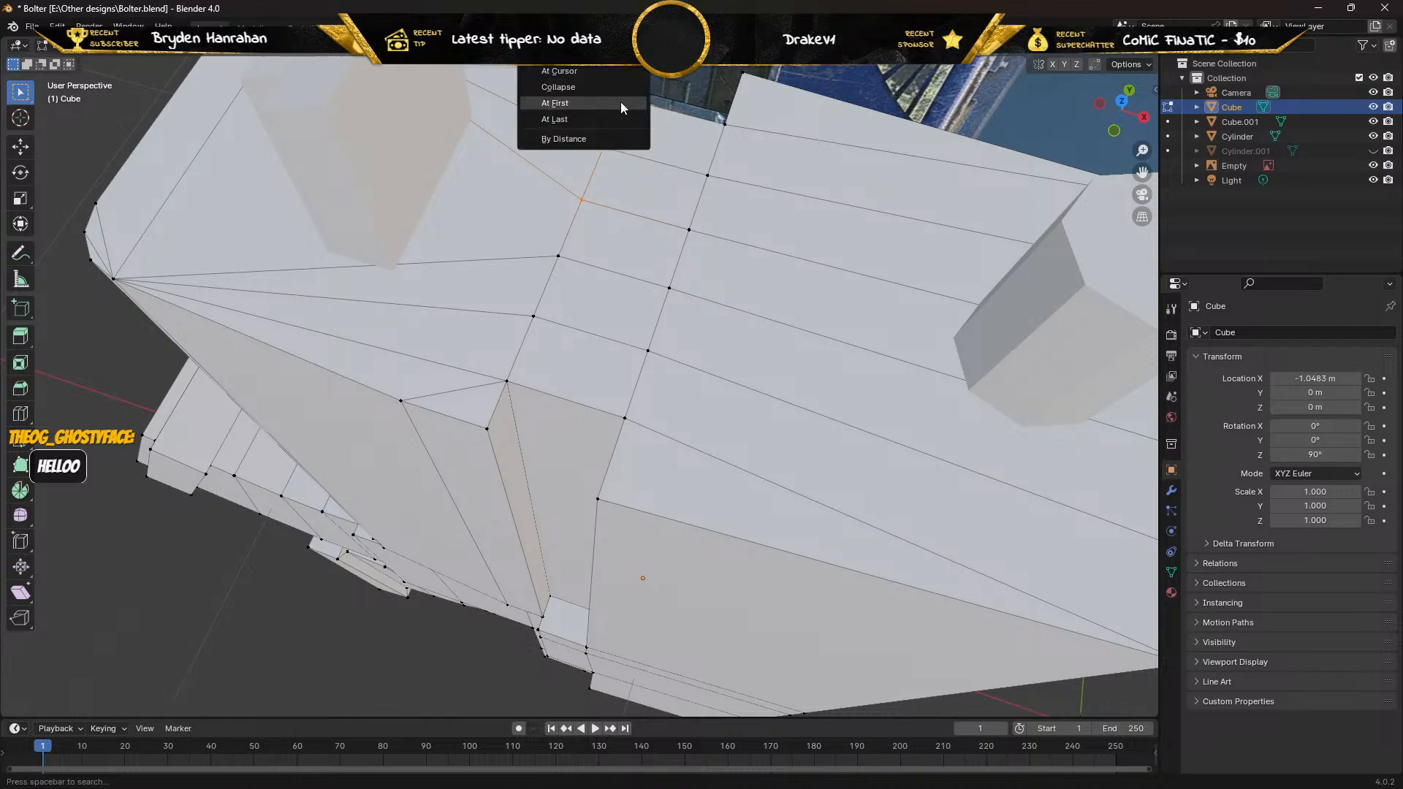
click(606, 114)
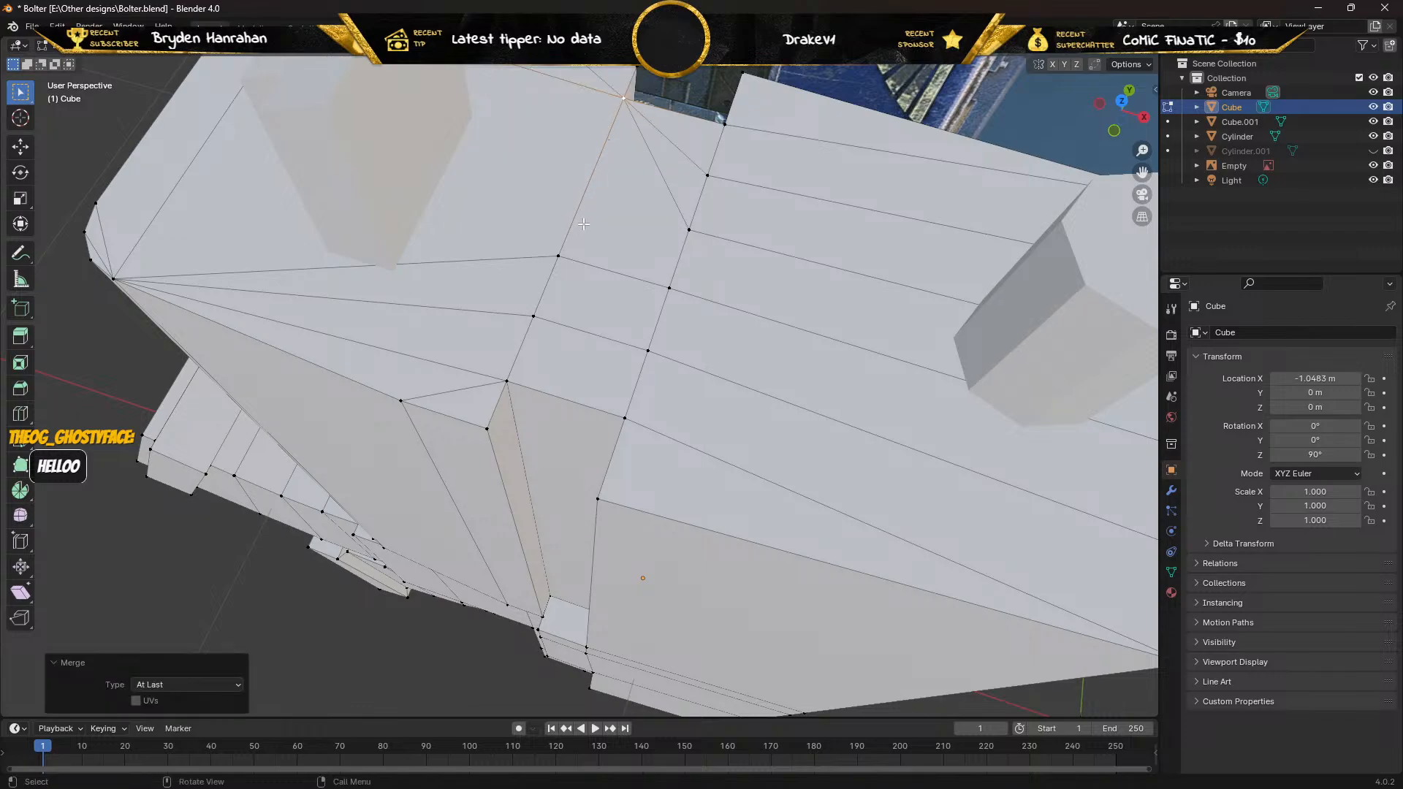
click(558, 257)
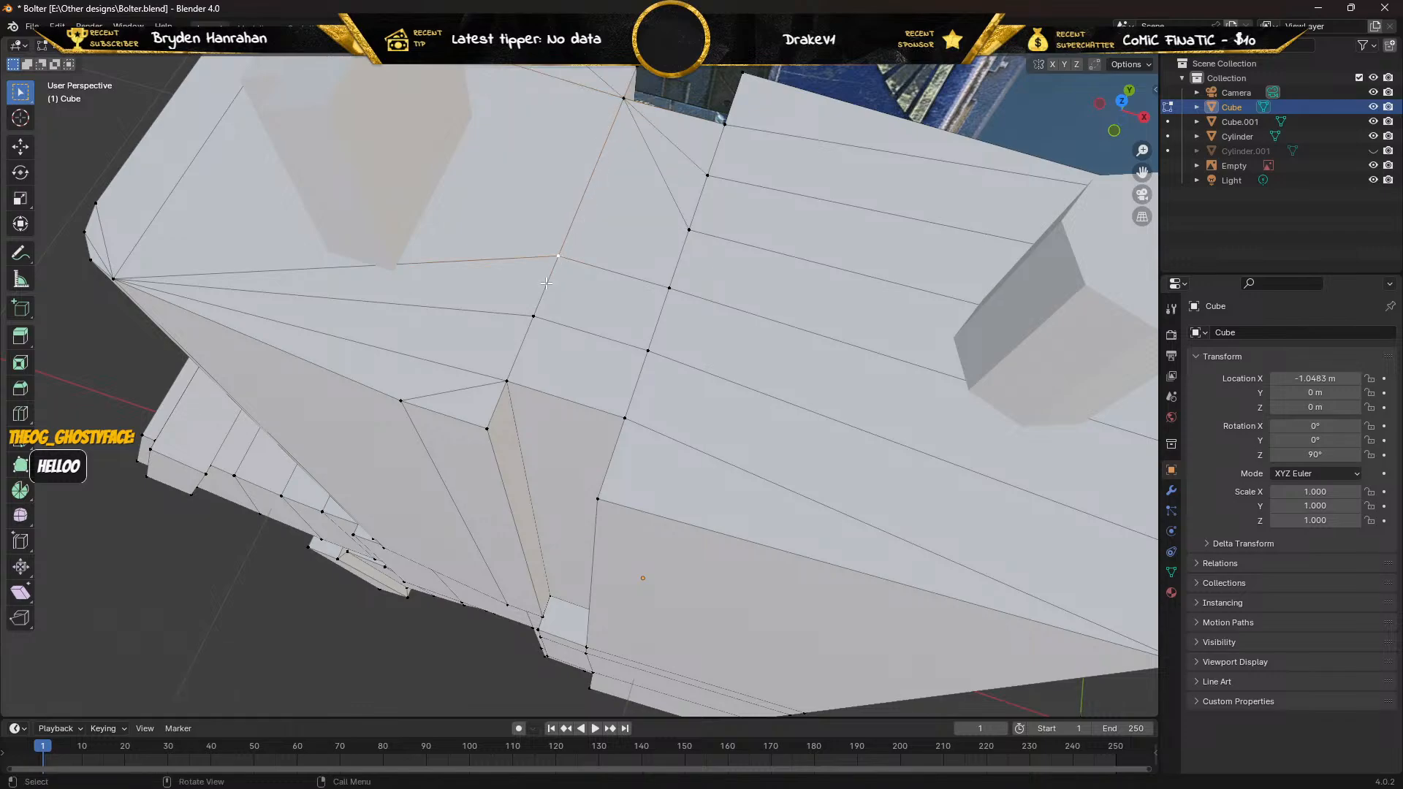
shift+click(534, 316)
key(m)
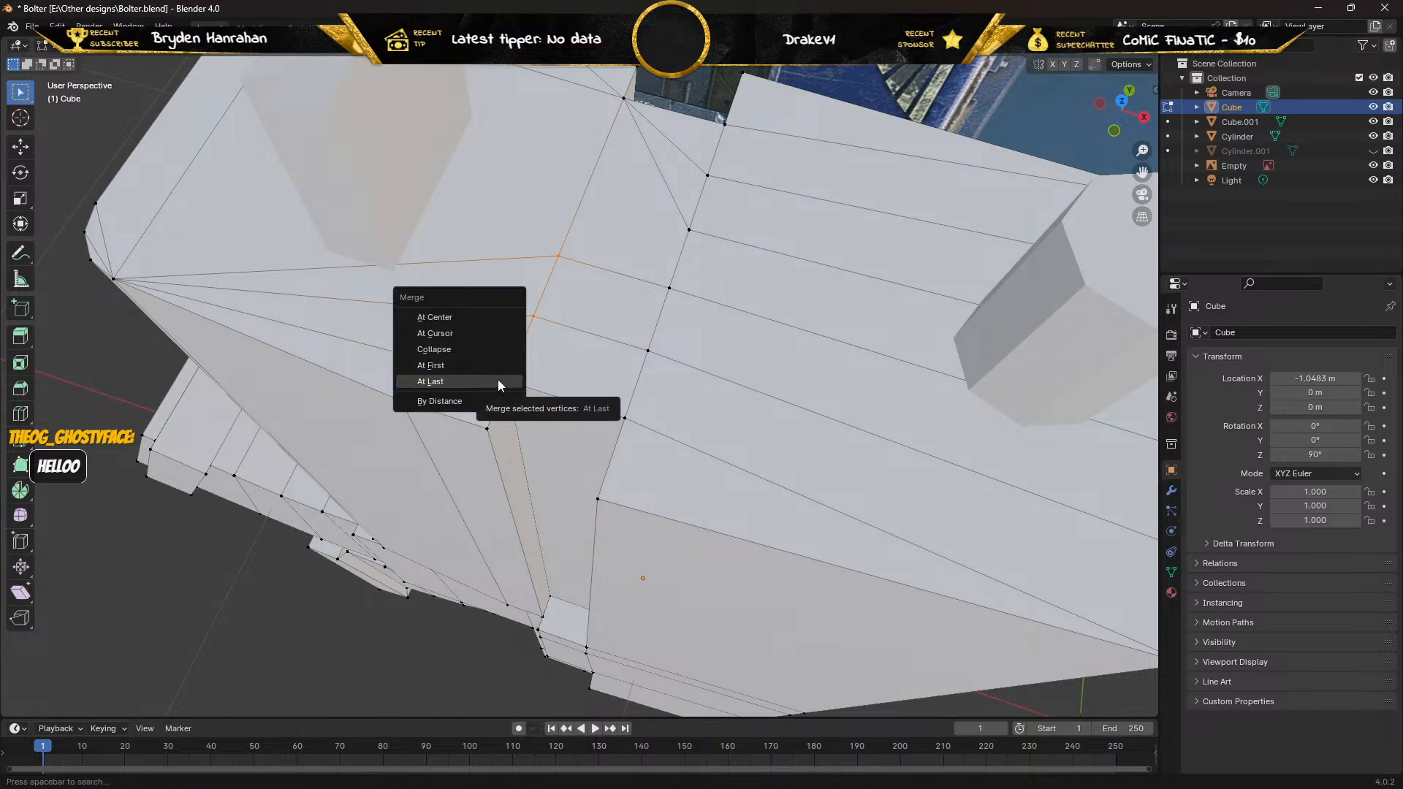
click(498, 379)
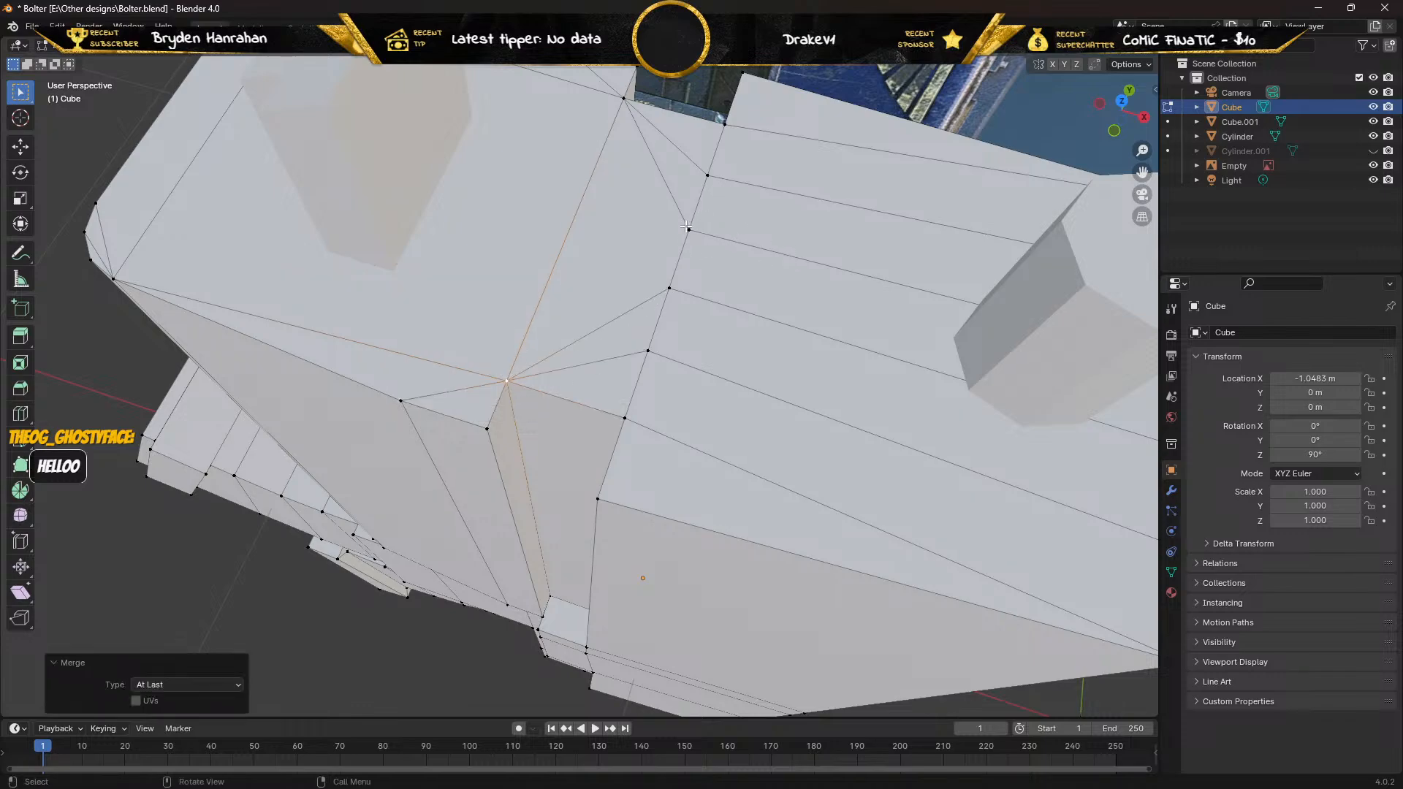
Merge the middle vertices along the neighbouring crosswise top-face edge into its two corners with At Last, and show Cylinder.001 again.
click(688, 228)
shift+click(708, 176)
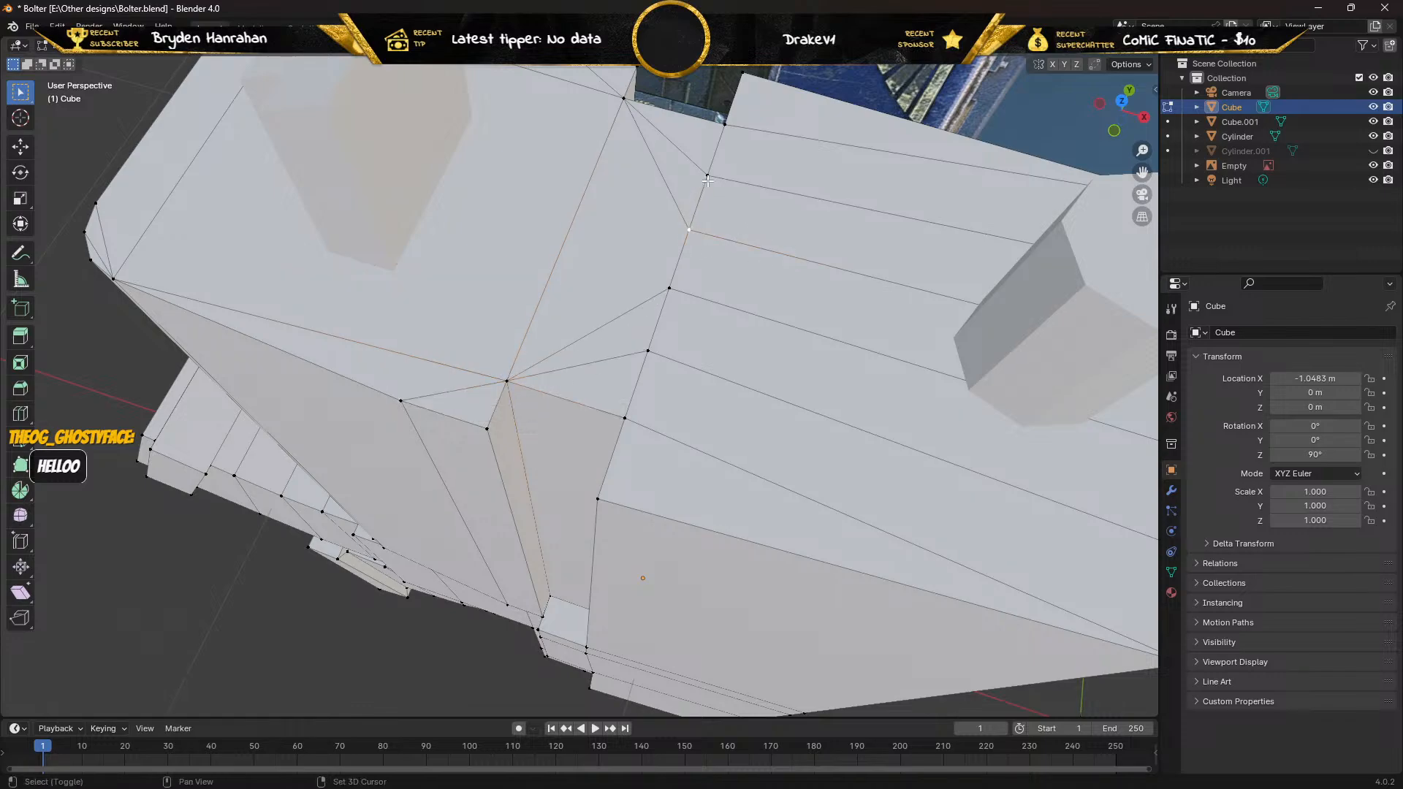
shift+click(722, 127)
key(m)
click(726, 126)
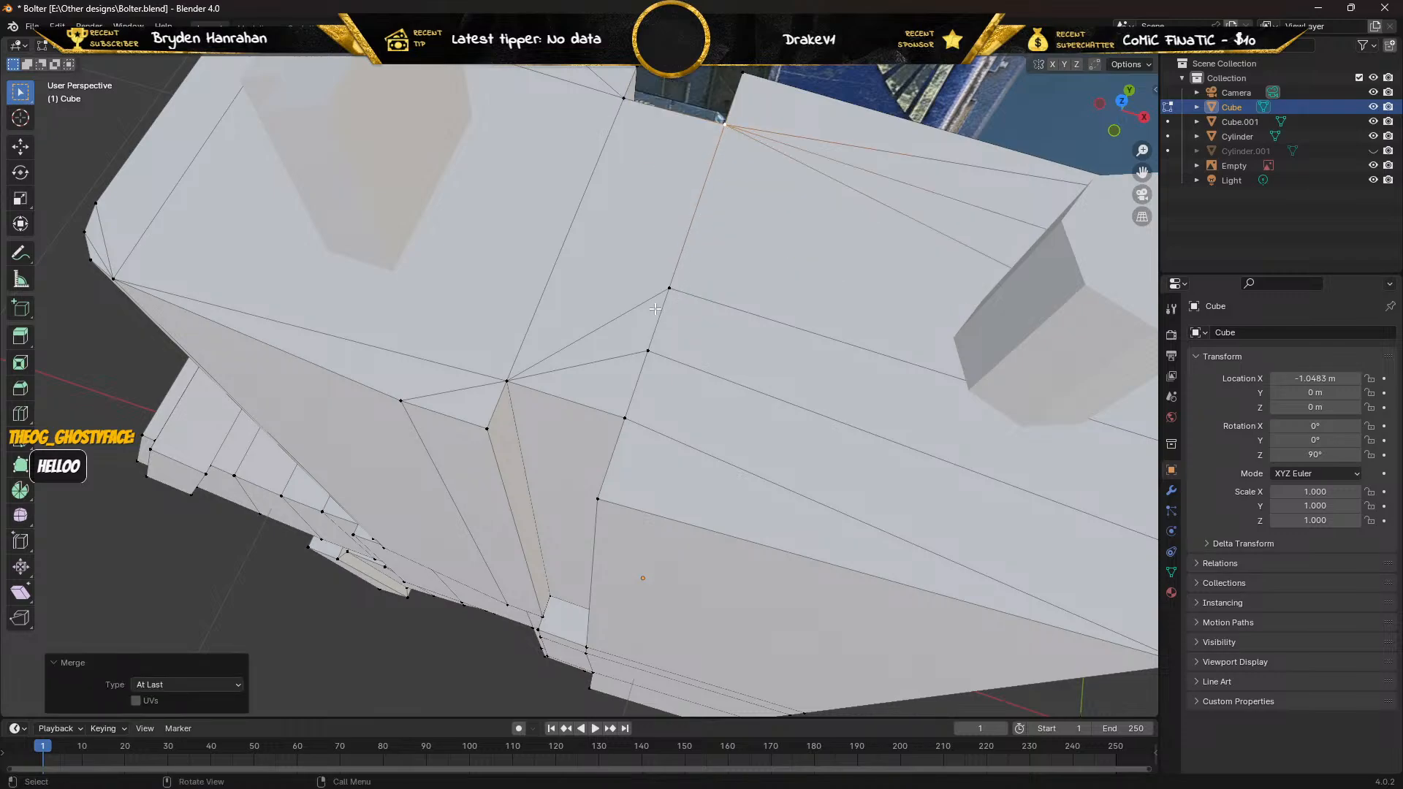
shift+click(668, 289)
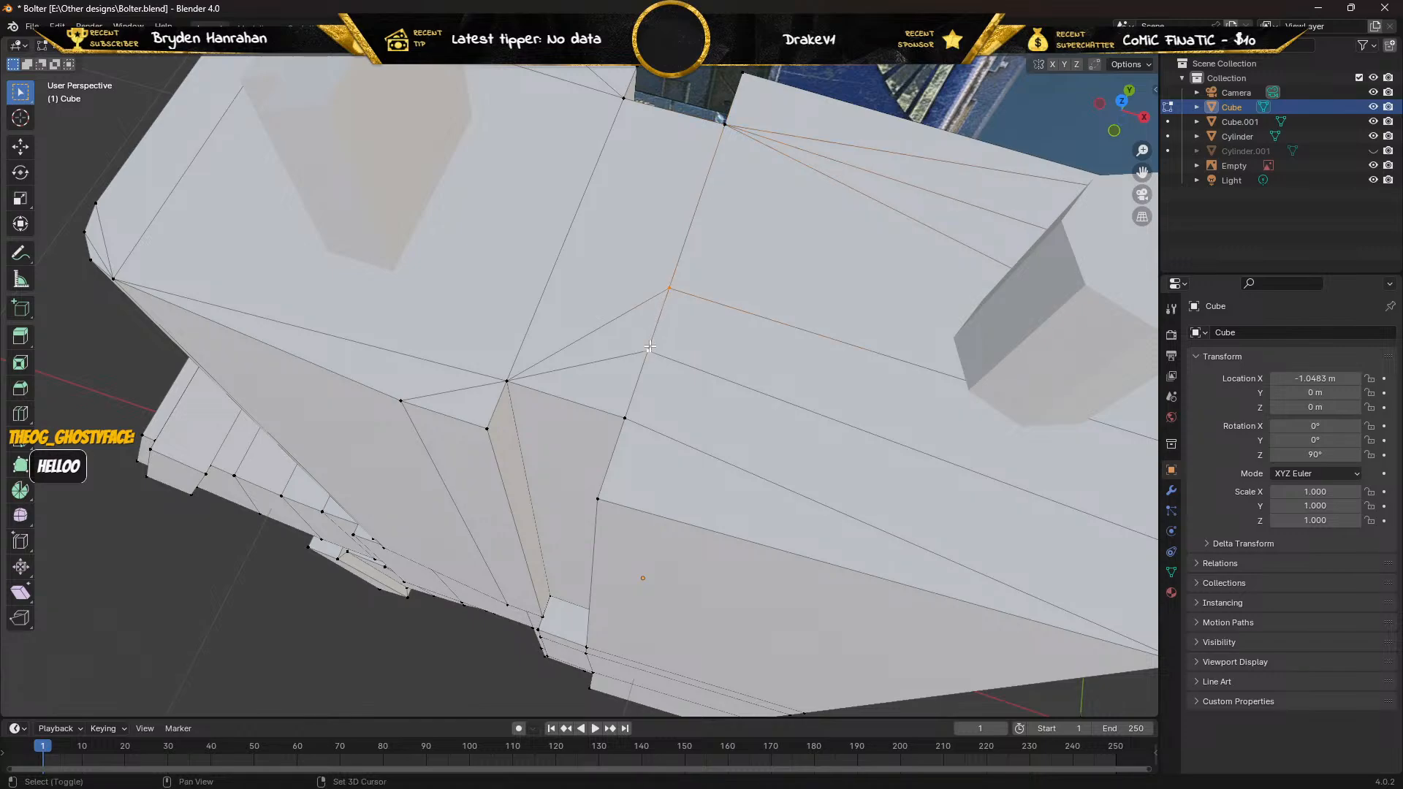
shift+click(624, 418)
key(m)
click(625, 418)
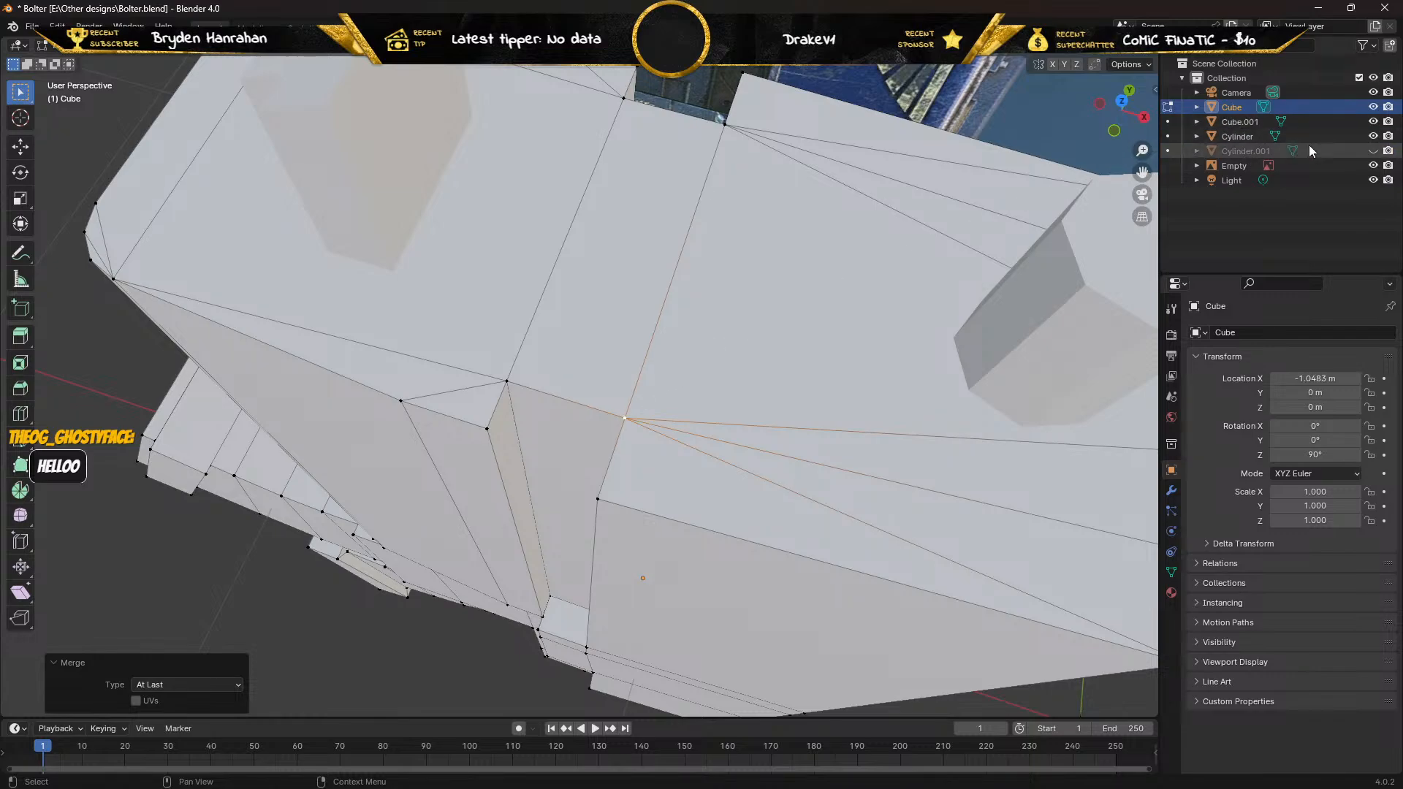
click(1372, 150)
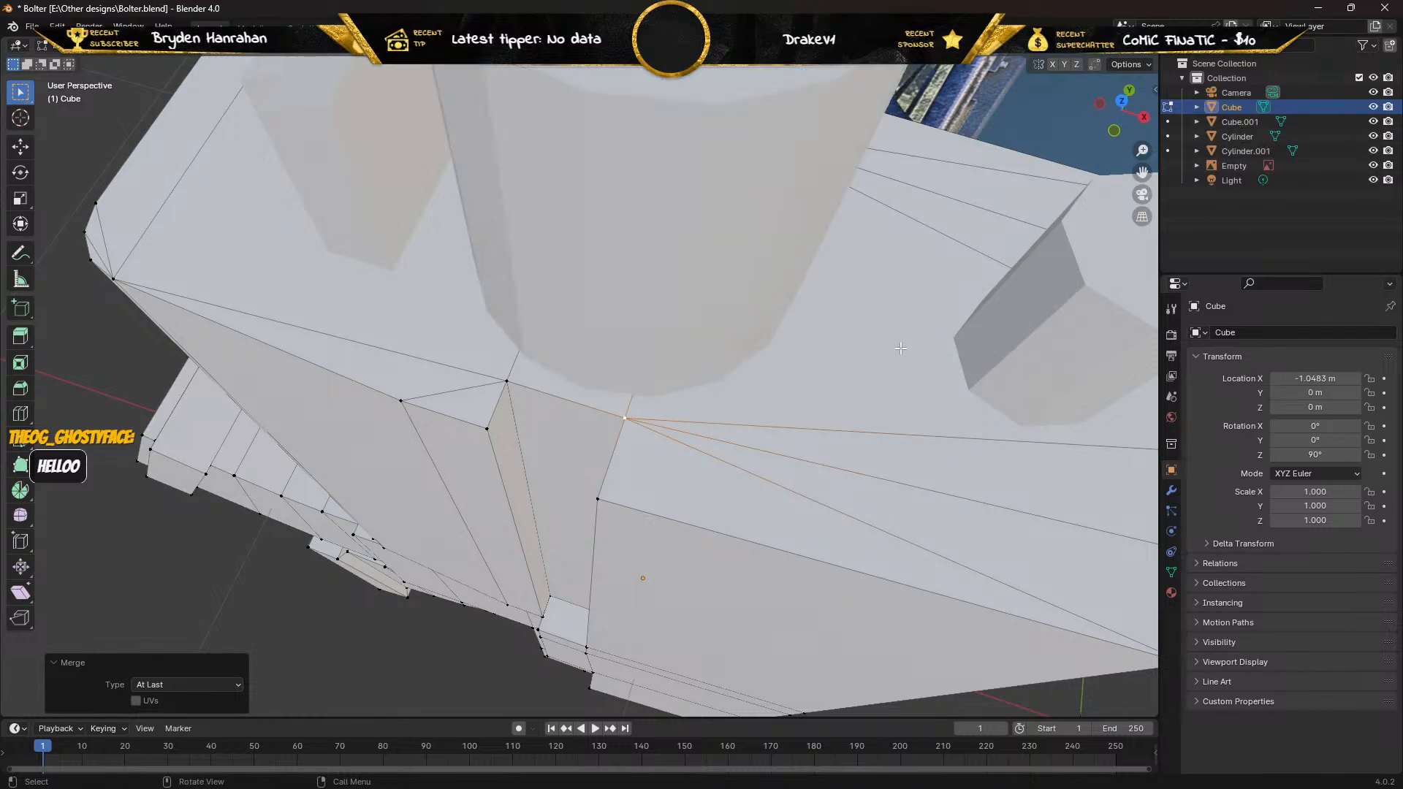
Try to merge two middle vertices of the top face's edge at the stepped end into its nearest corner with At Last.
middle_drag(836, 356, 677, 379)
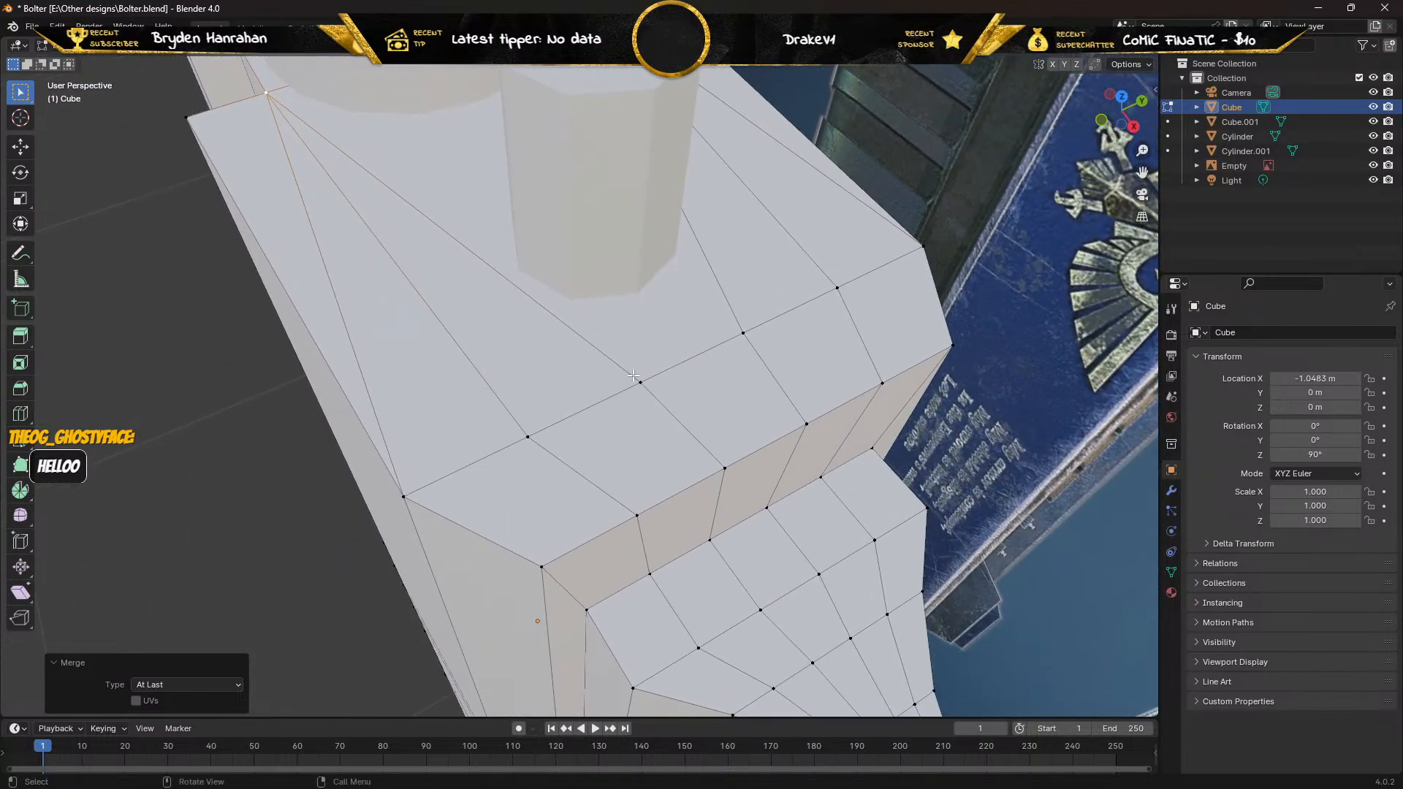
click(643, 381)
shift+click(528, 436)
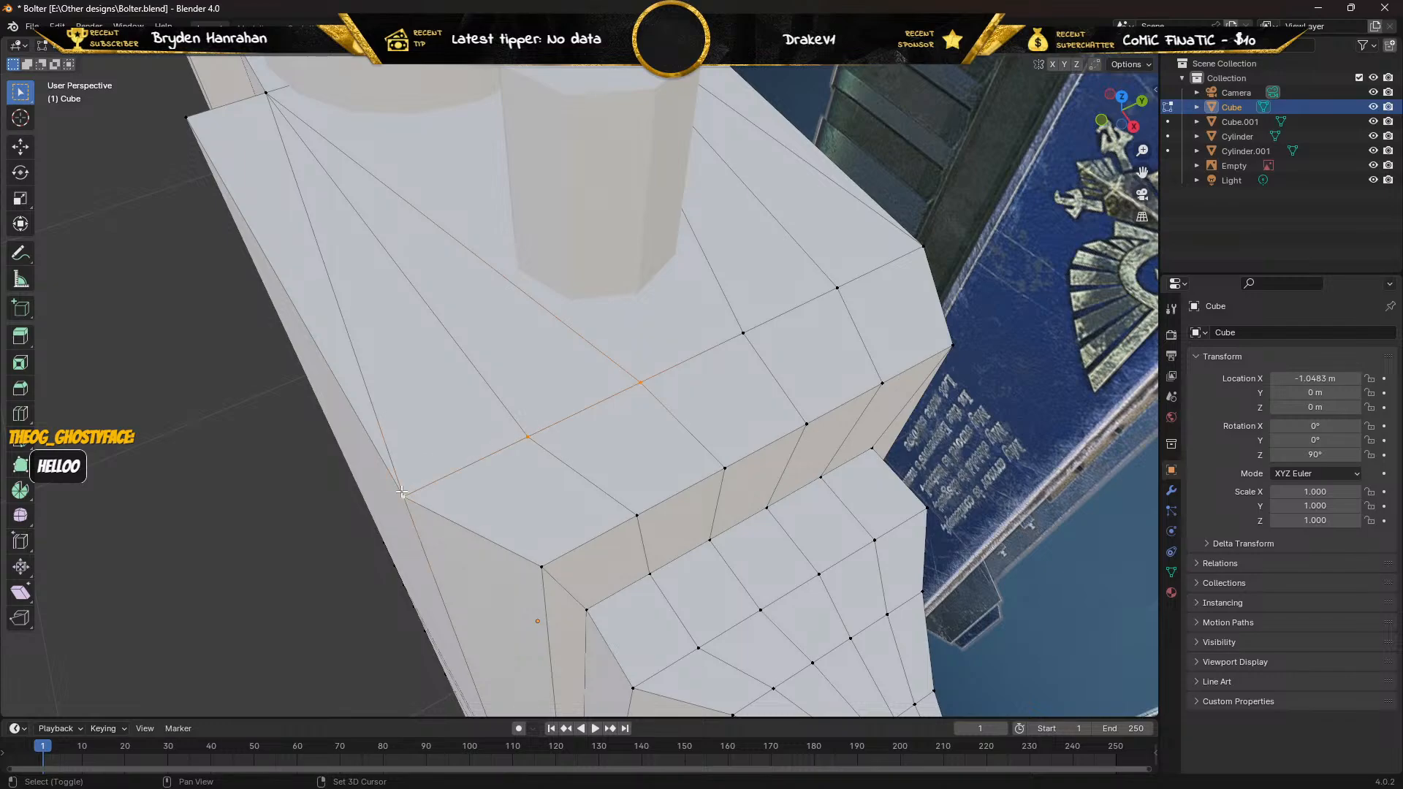
key(m)
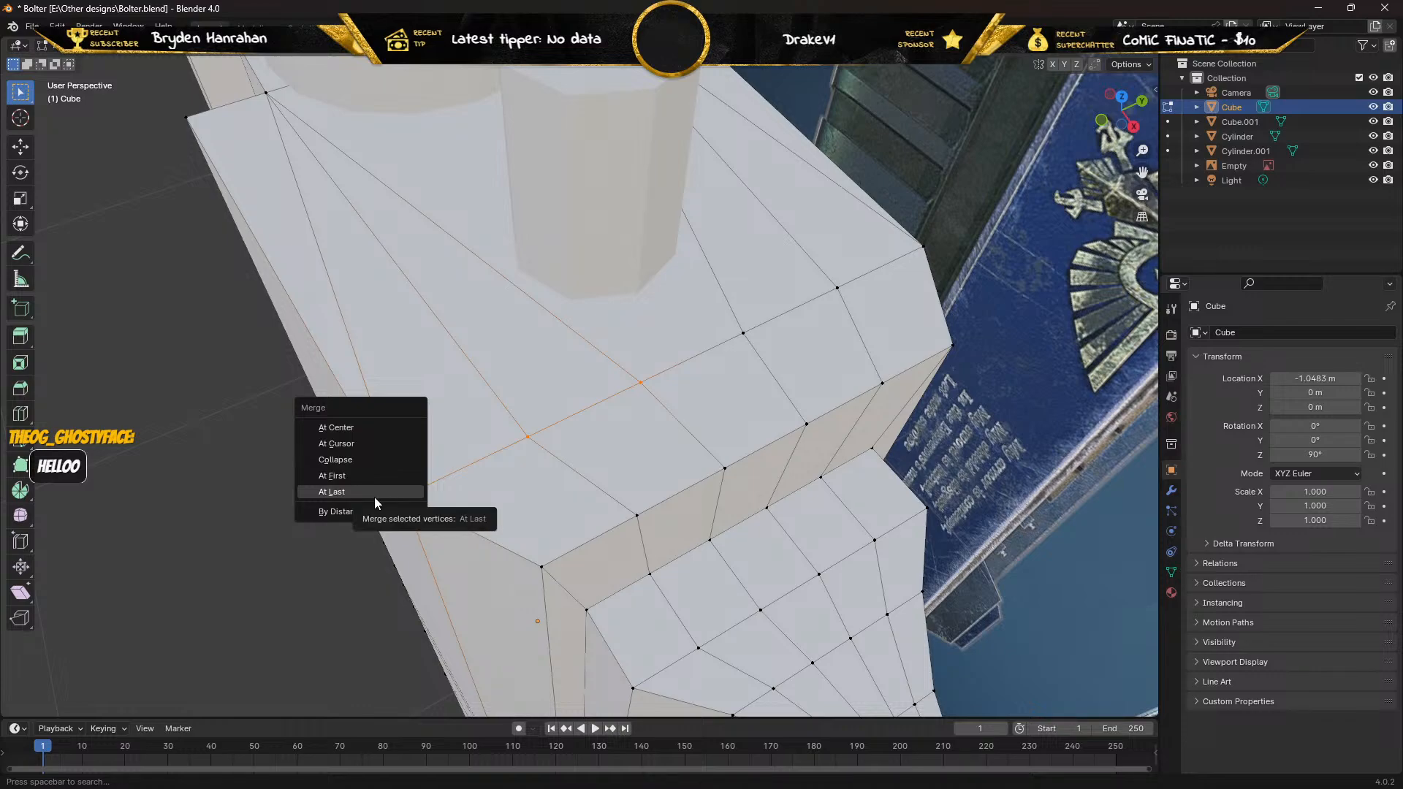
click(374, 492)
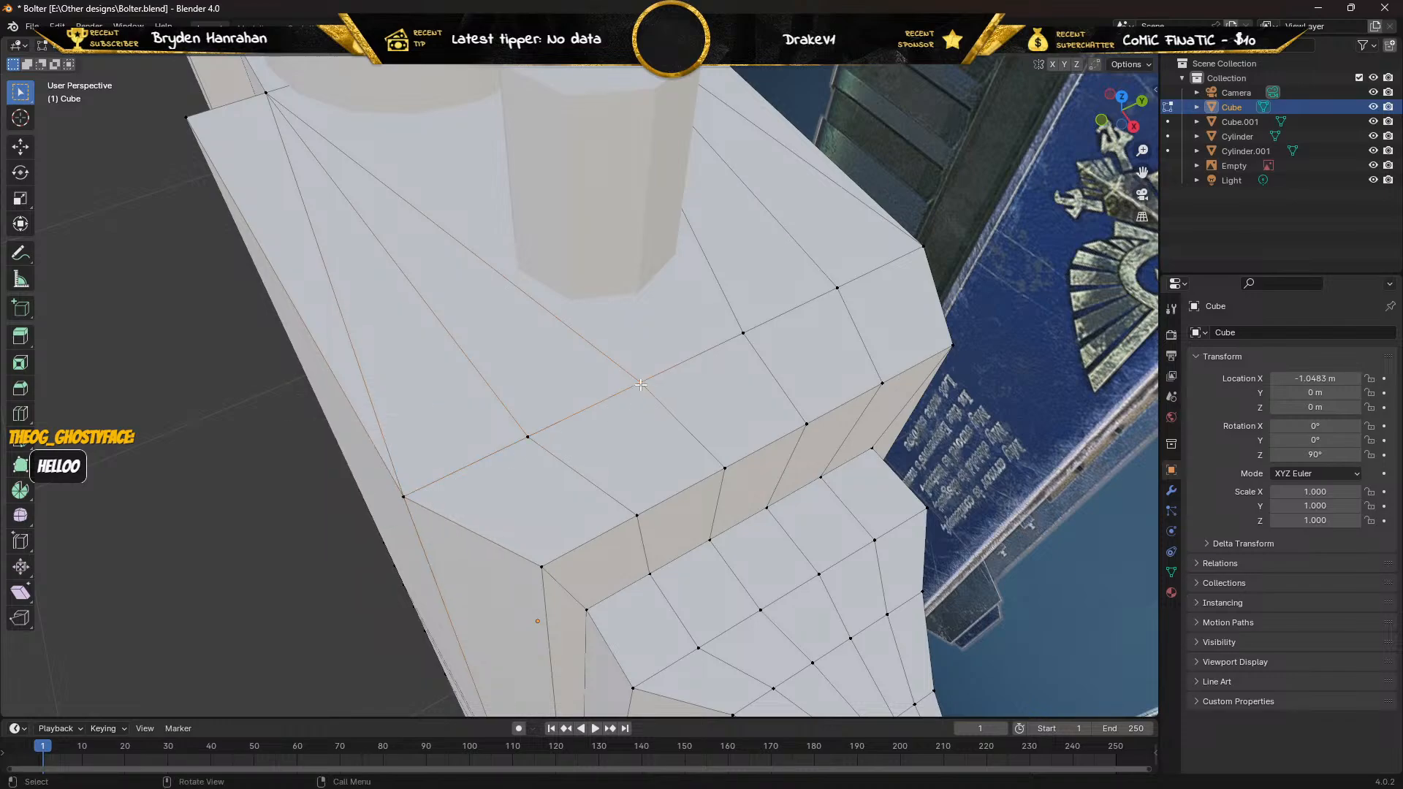
Merge the two innermost vertices of the top face's edge at the stepped end into their outer neighbouring vertices with At Last.
shift+click(641, 383)
key(m)
click(527, 433)
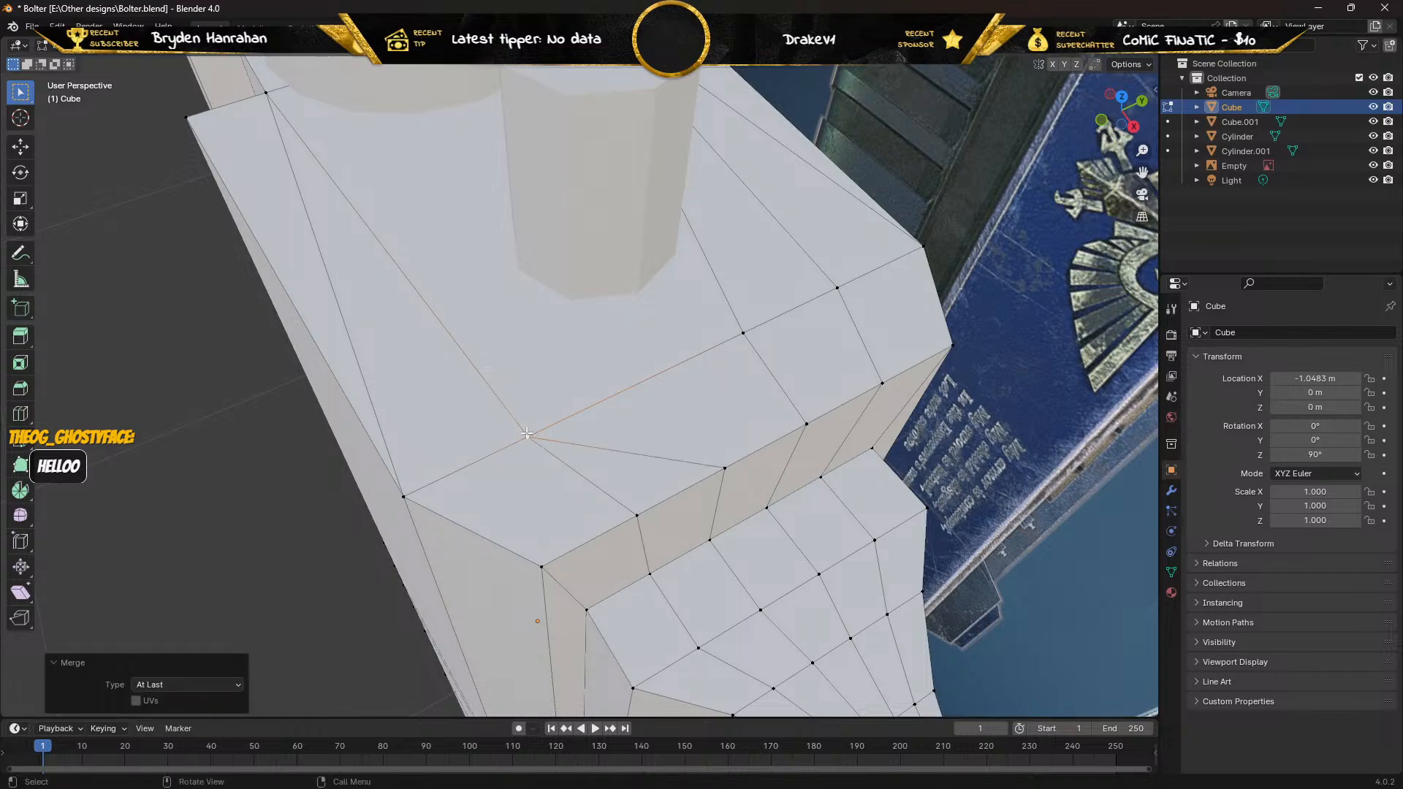
shift+click(743, 334)
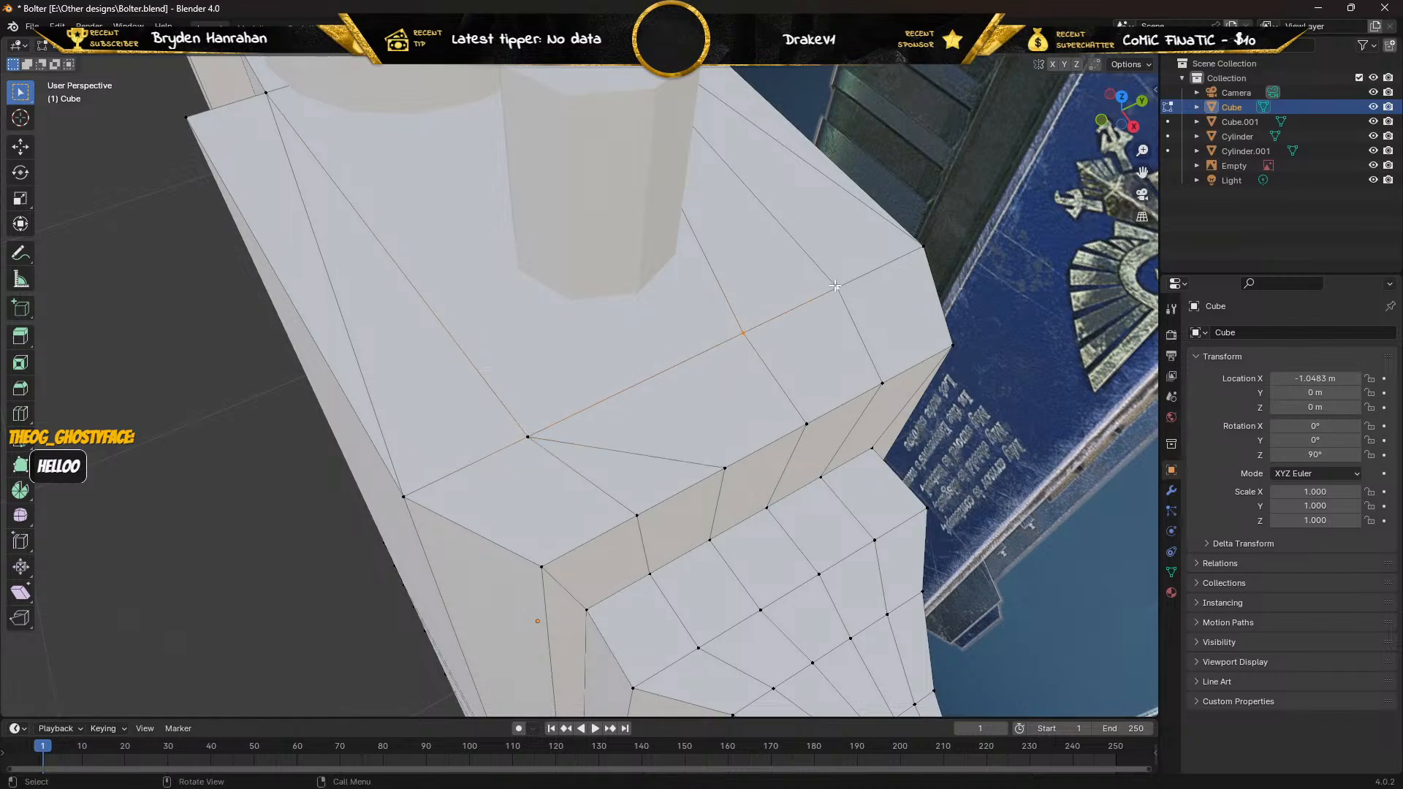
key(m)
click(813, 290)
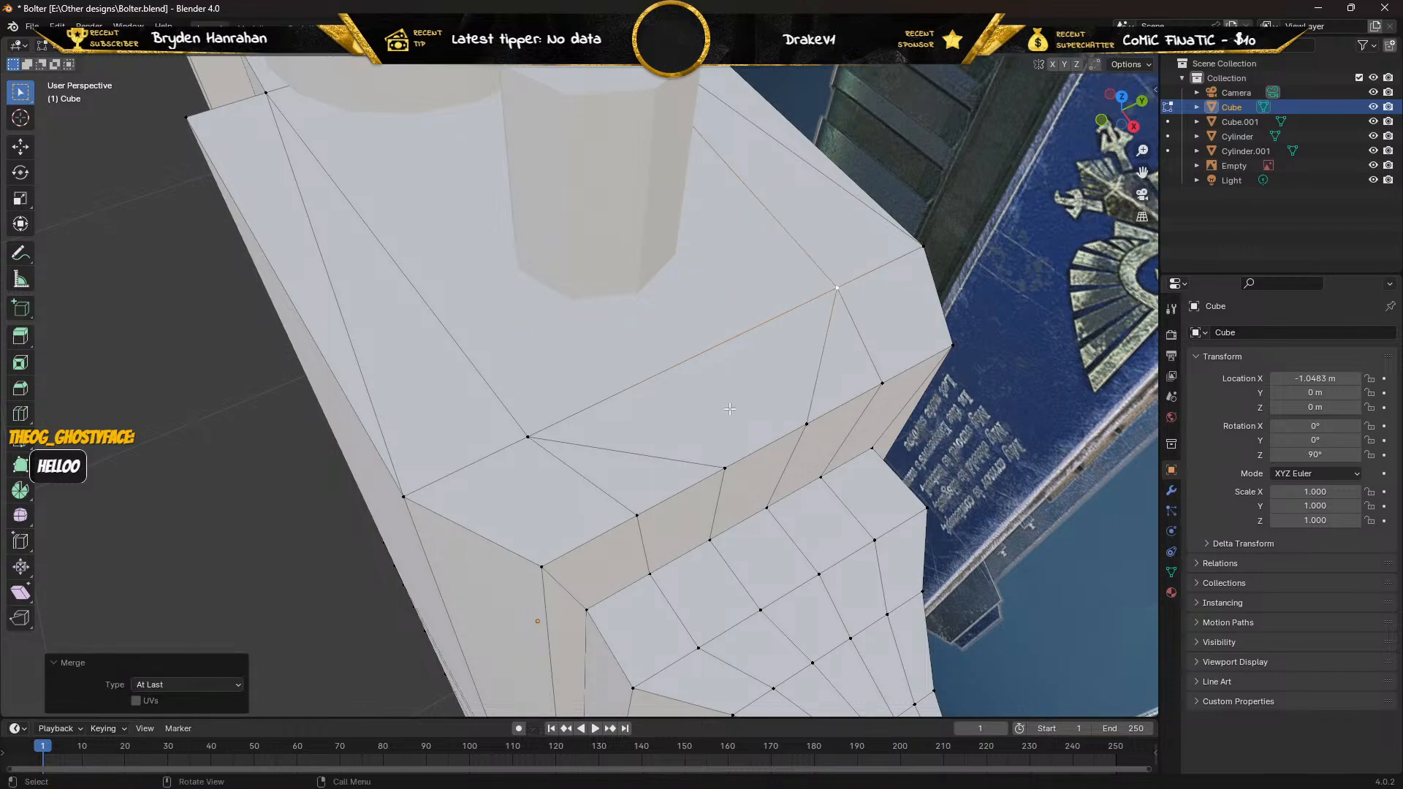
Merge the middle vertices along the sloped strip's lower edge, at the stepped end of the body, into its two corners with At Last.
click(725, 469)
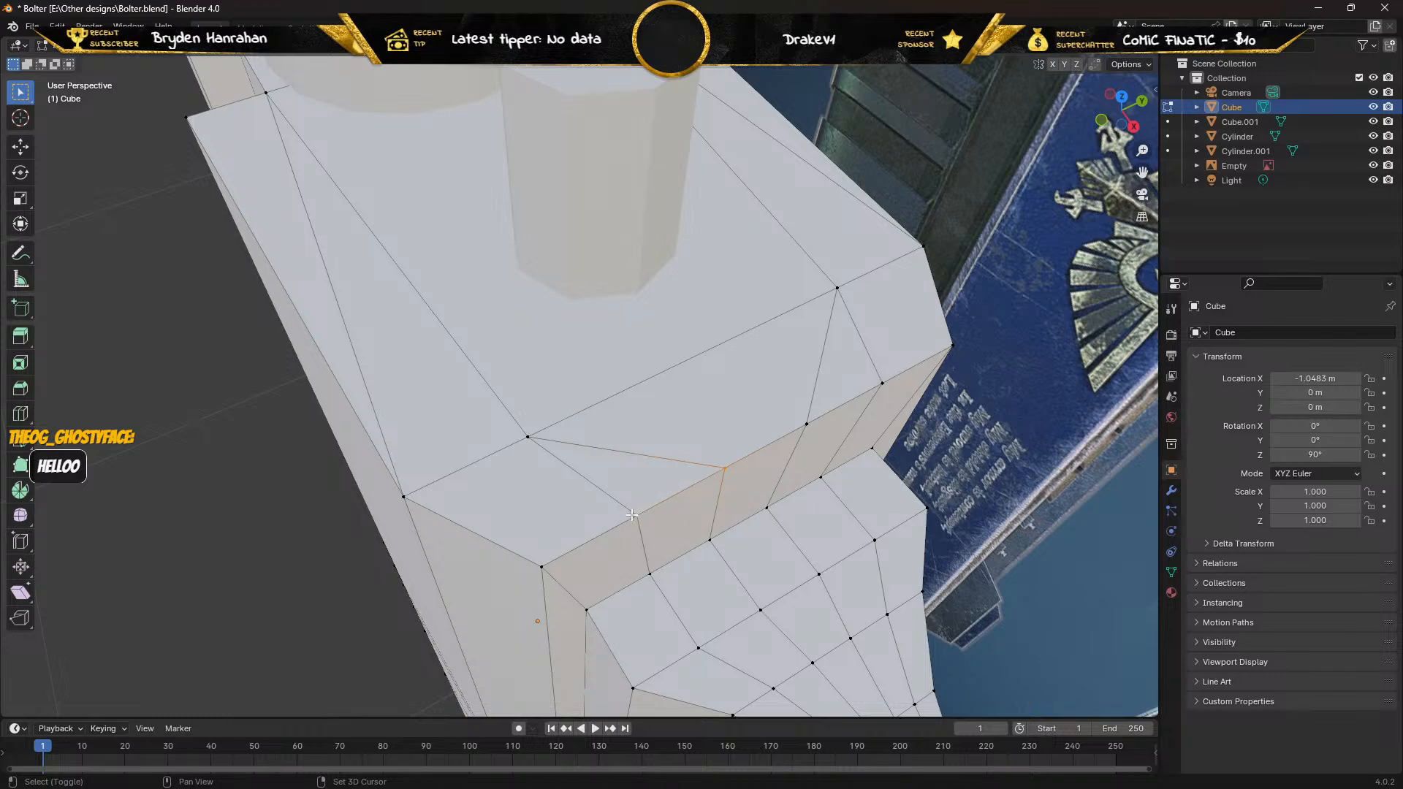
shift+click(538, 568)
key(m)
click(540, 540)
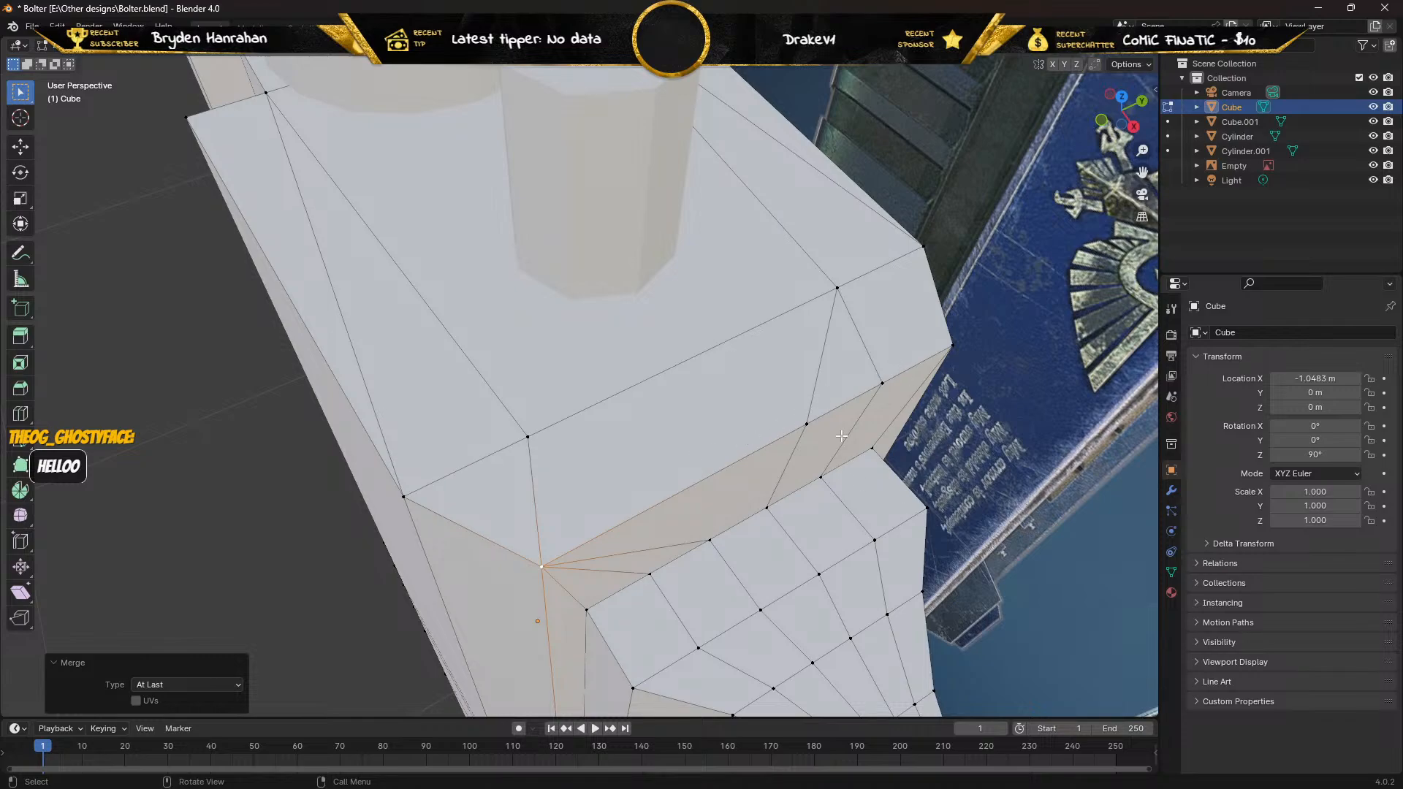
click(807, 423)
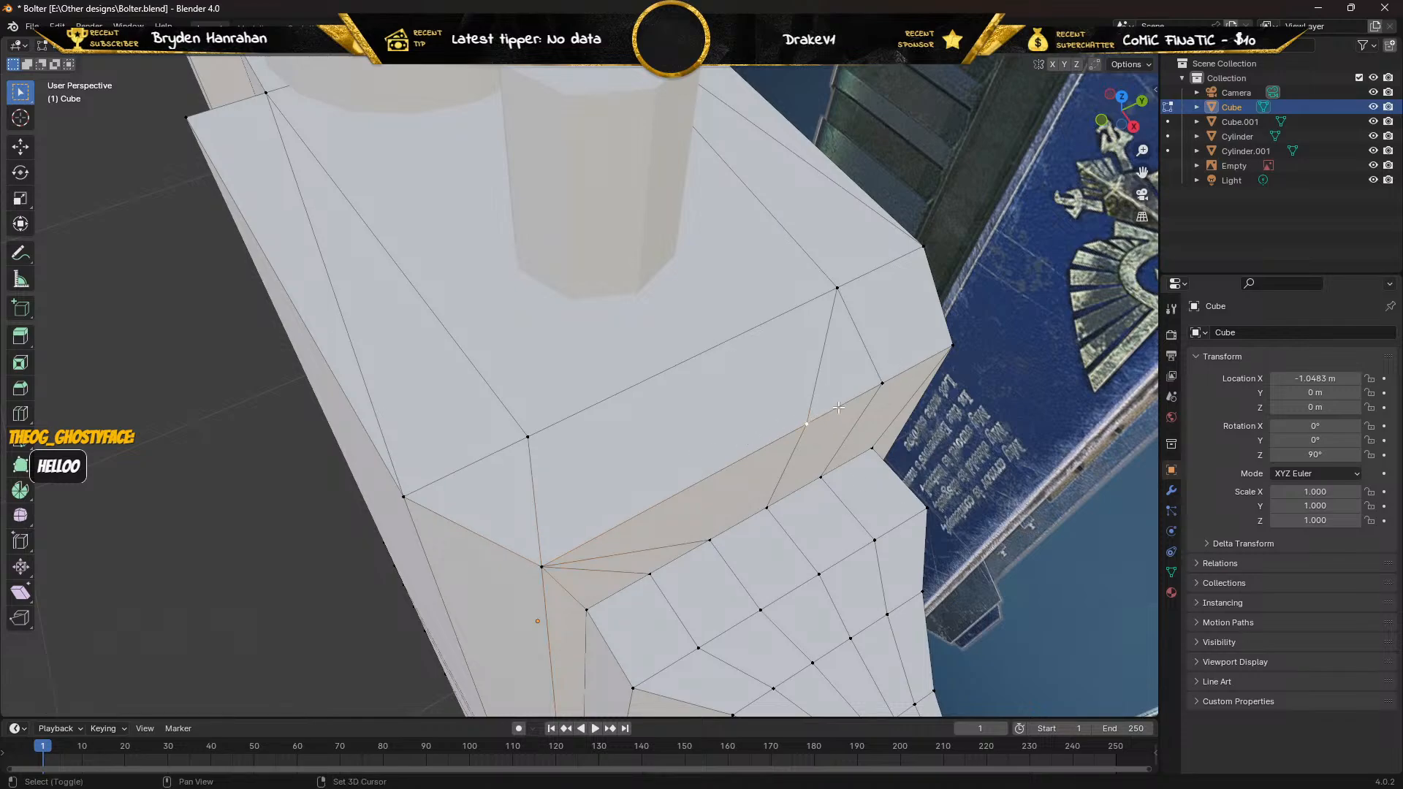
shift+click(954, 342)
key(m)
click(913, 354)
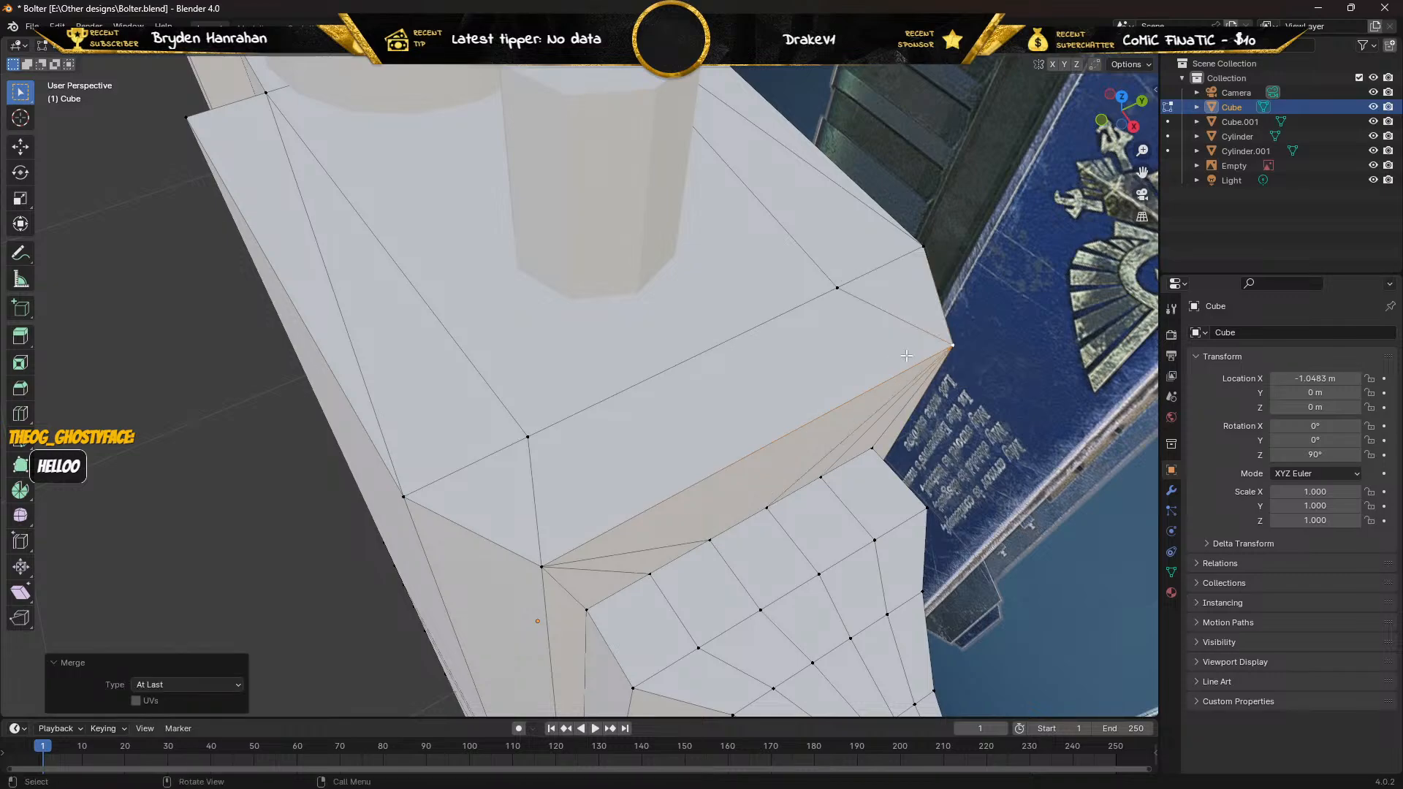
Merge the middle vertices along the edge where the end wall meets the protruding nose into its two corners with At Last.
middle_drag(708, 422, 707, 509)
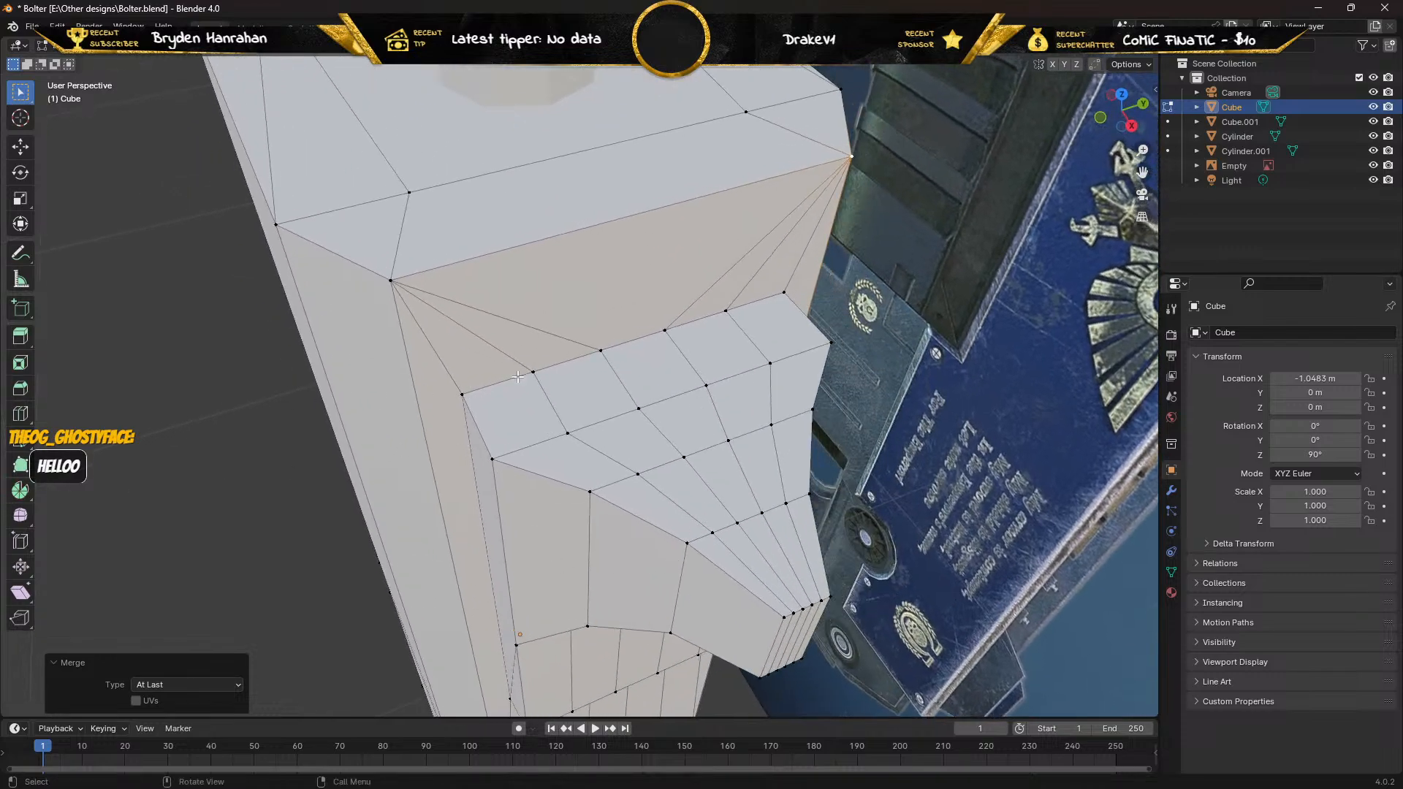
shift+click(600, 350)
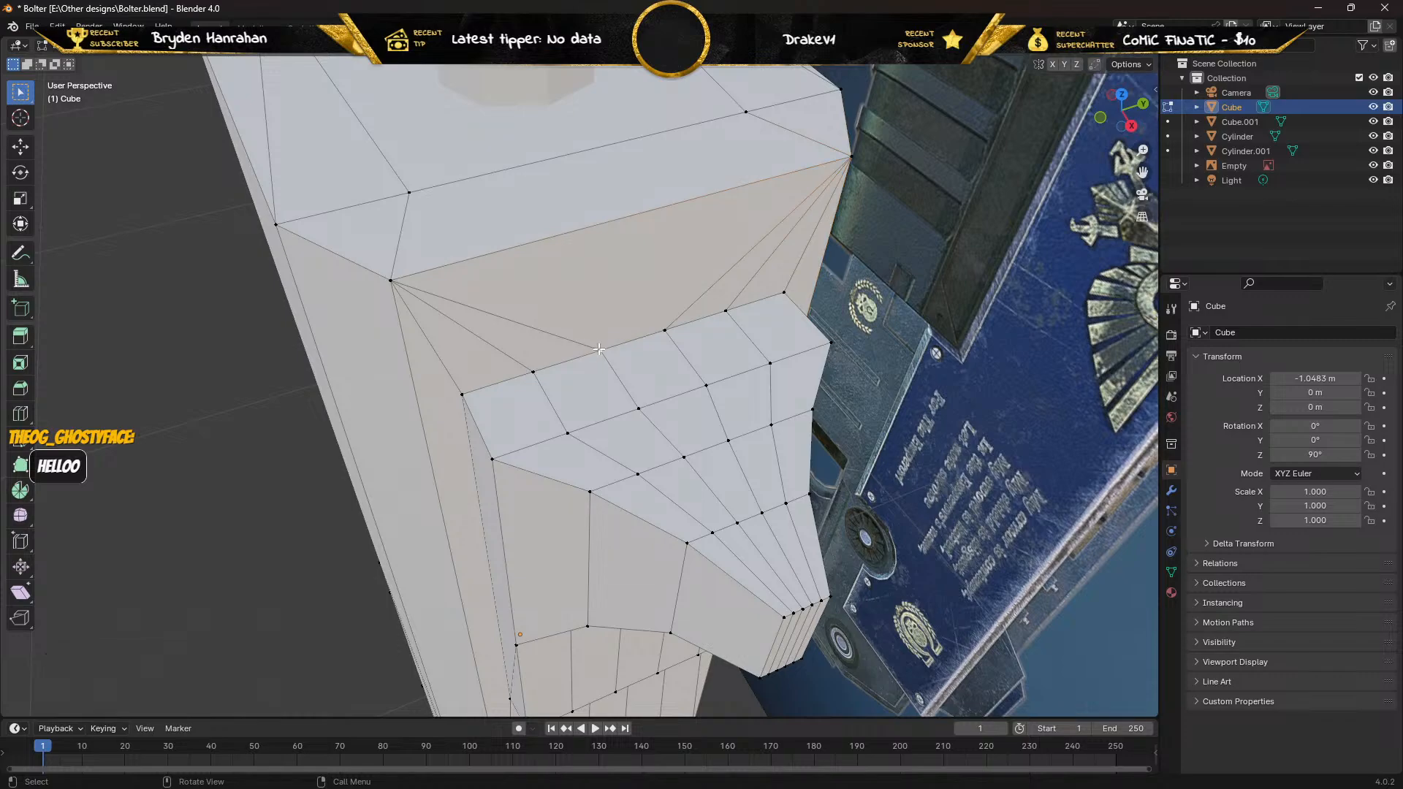
shift+click(533, 371)
shift+click(463, 394)
key(m)
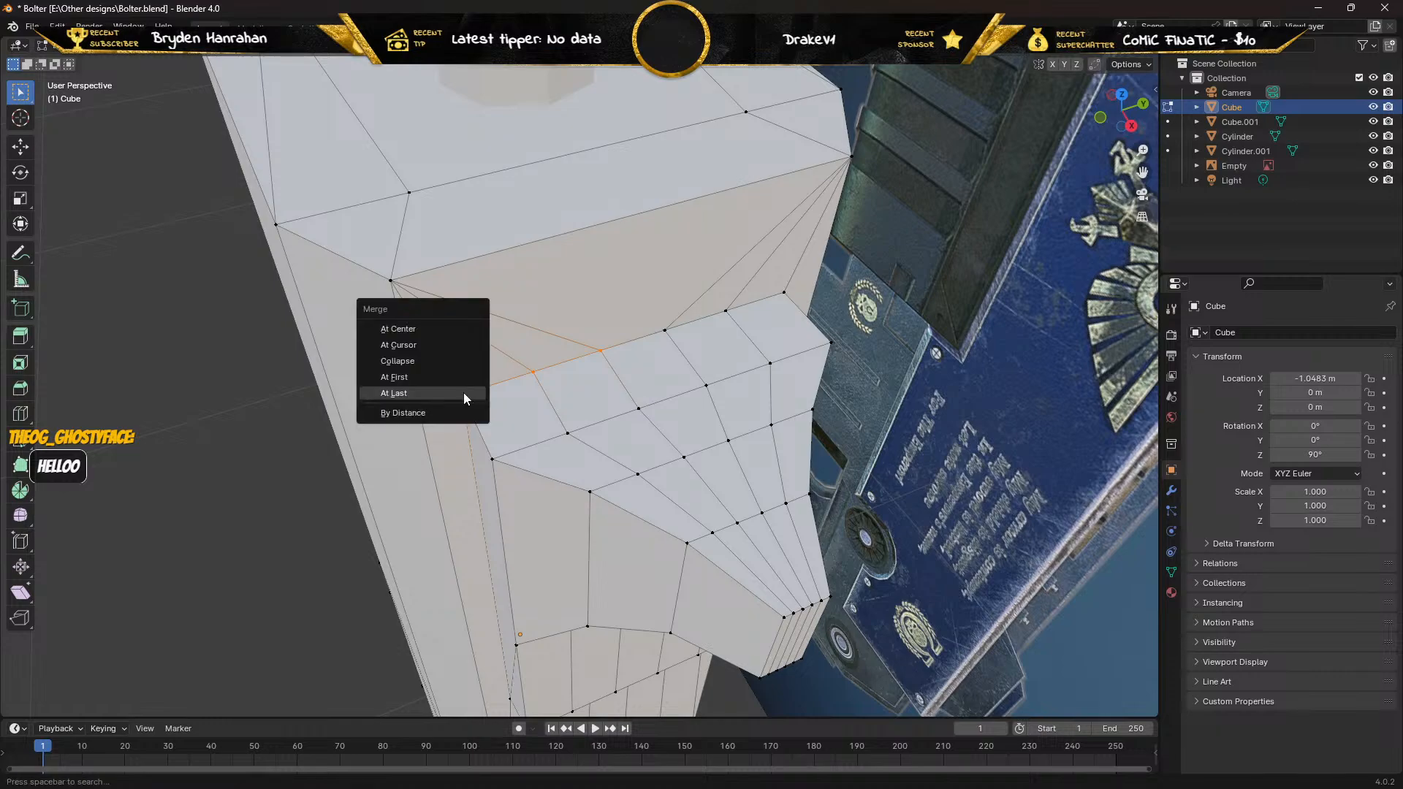
click(464, 395)
shift+click(664, 330)
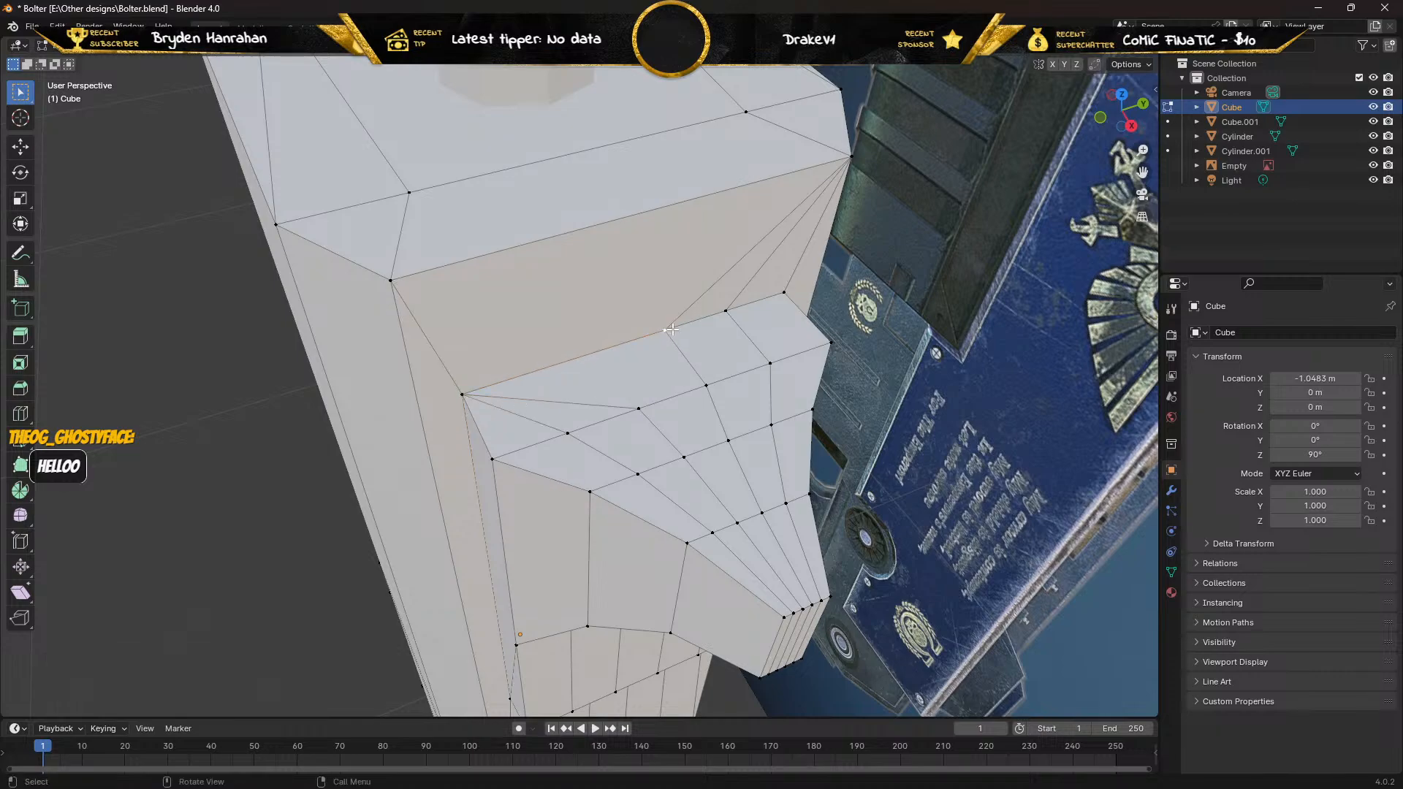
key(m)
click(783, 292)
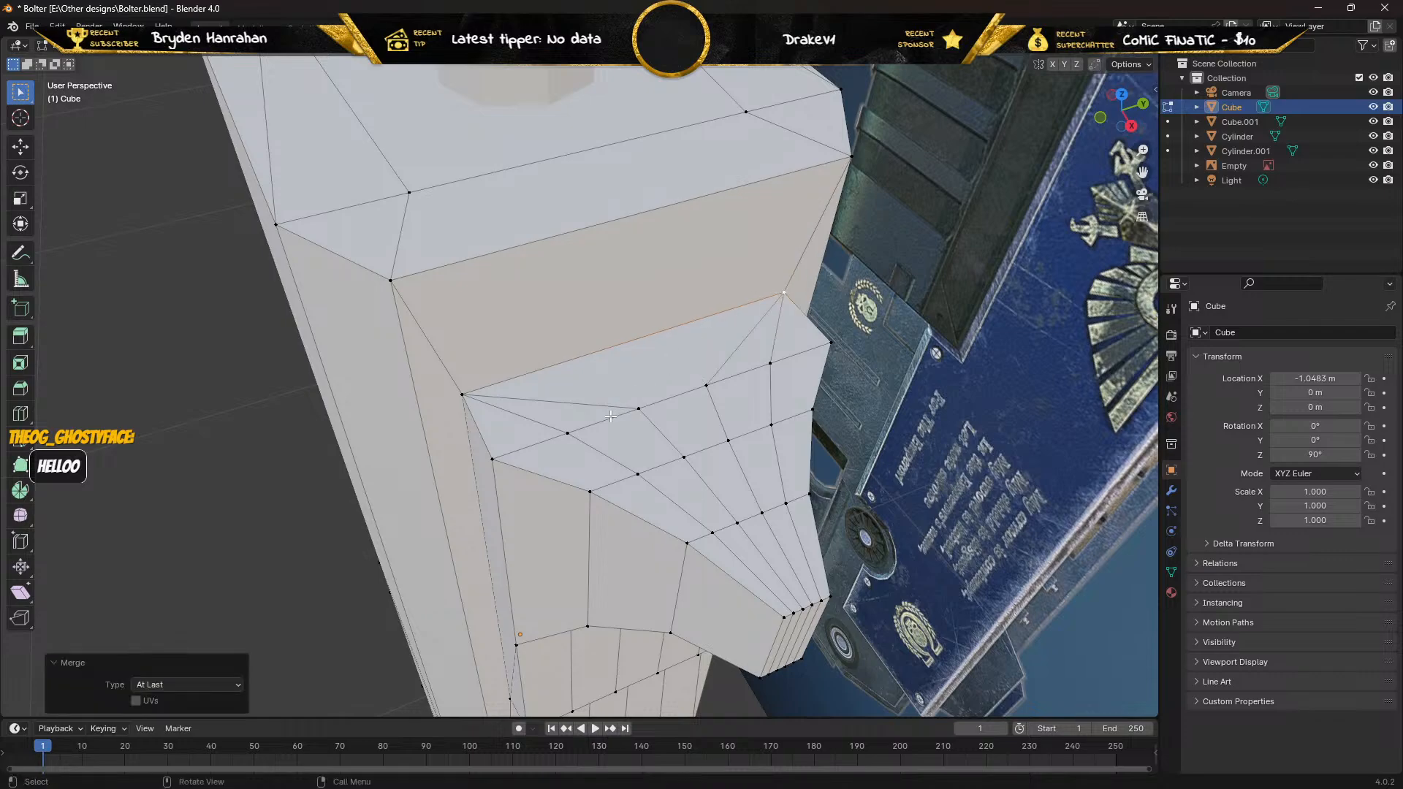
Merge the middle vertices along the second crosswise edge of the protruding nose's upper surface into its two corners with At Last.
shift+click(639, 408)
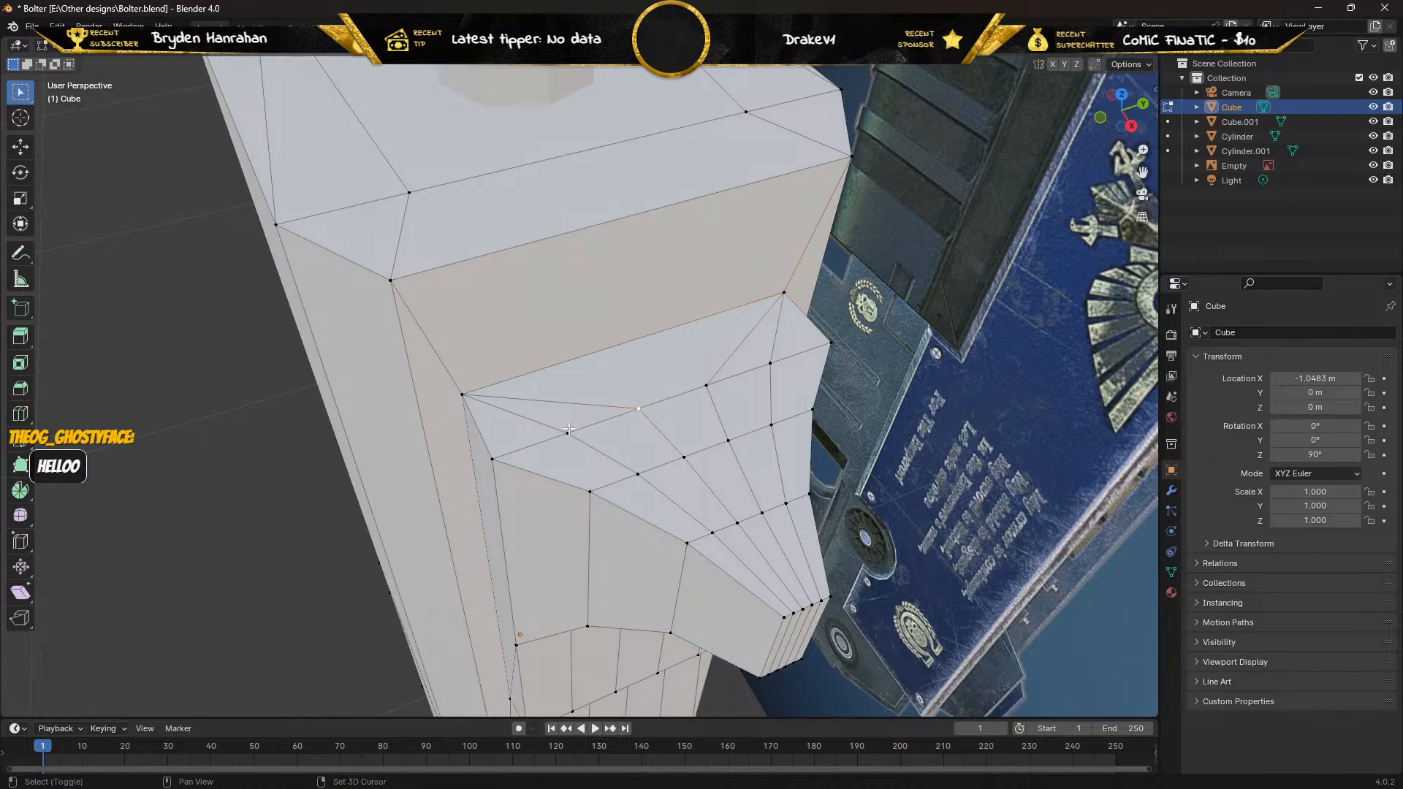
shift+click(568, 432)
shift+click(491, 461)
key(m)
click(489, 462)
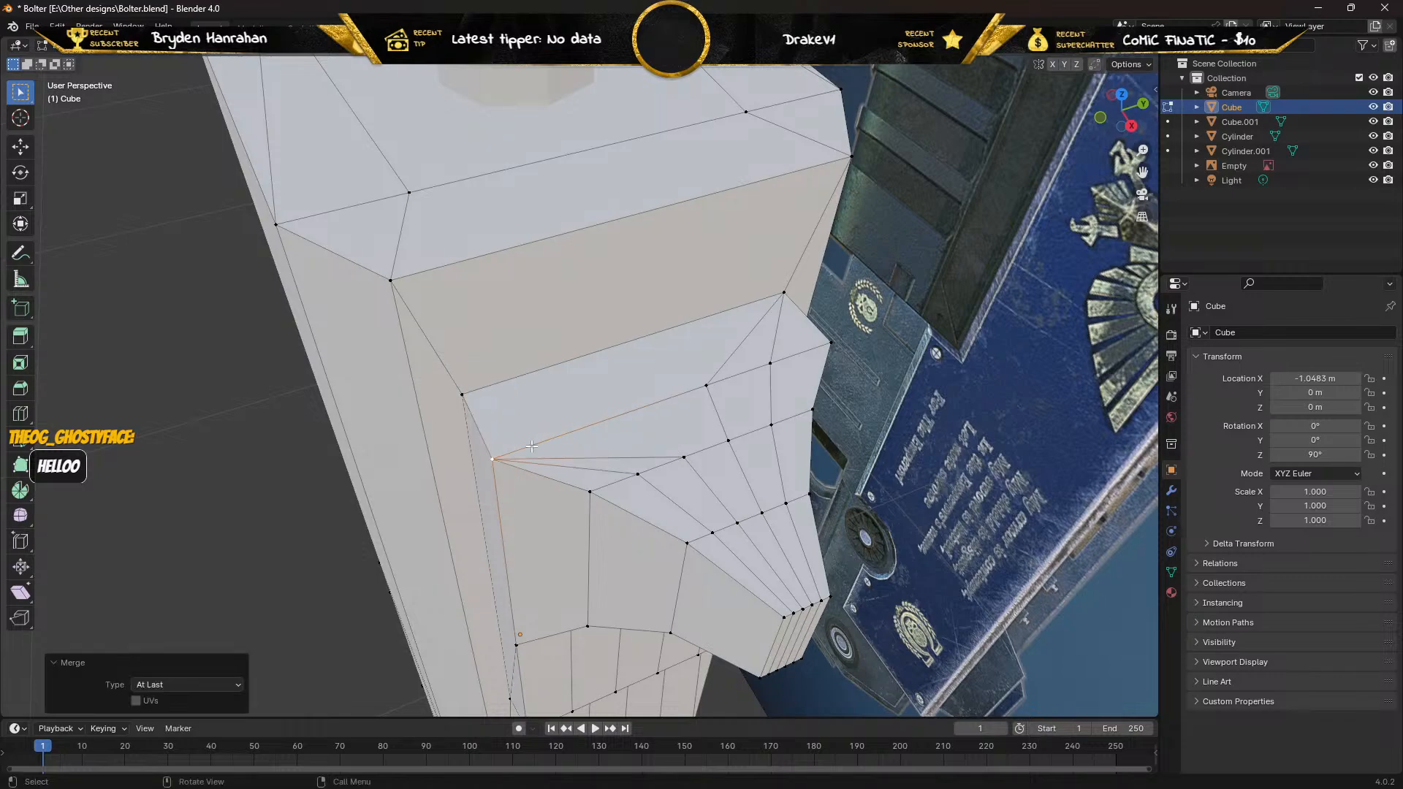
shift+click(770, 363)
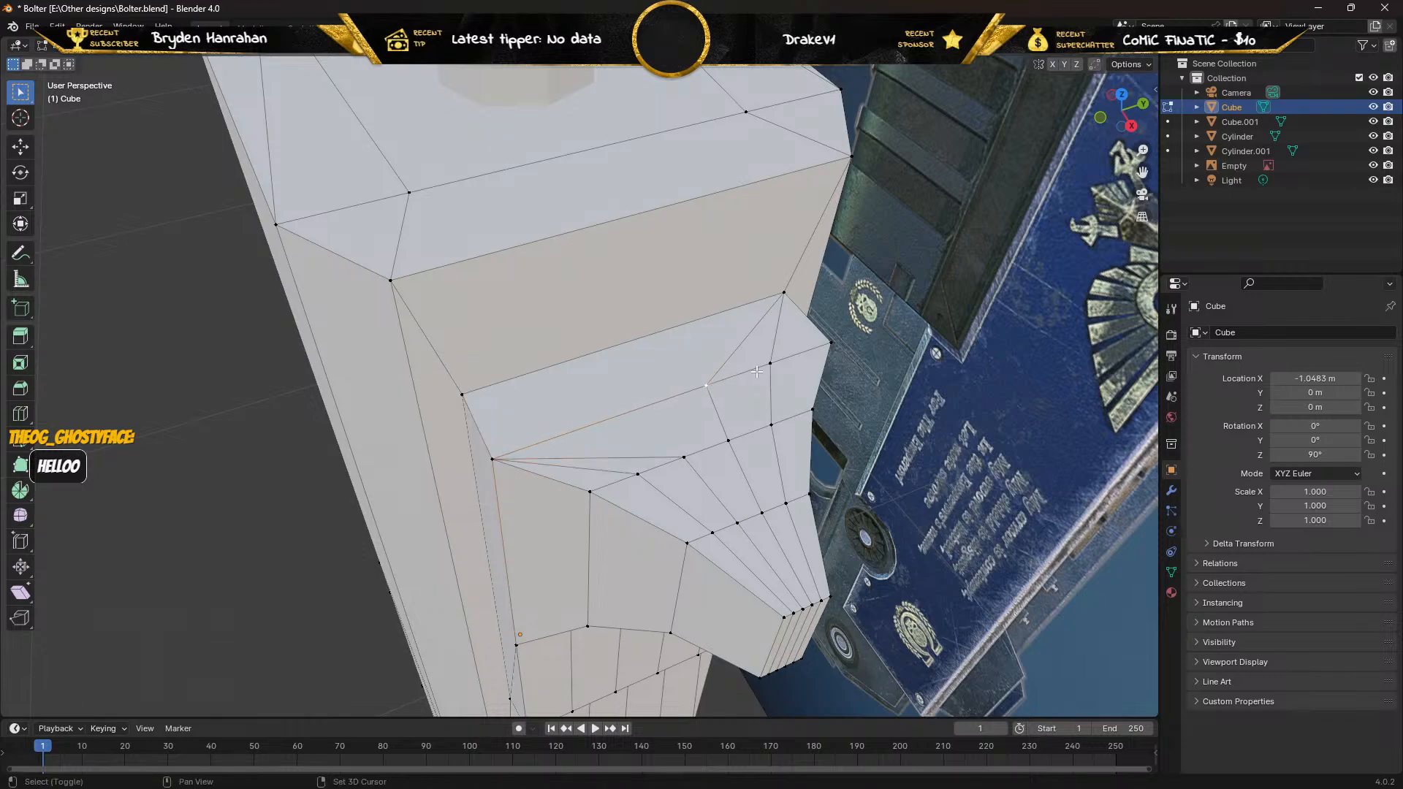
shift+click(833, 343)
key(m)
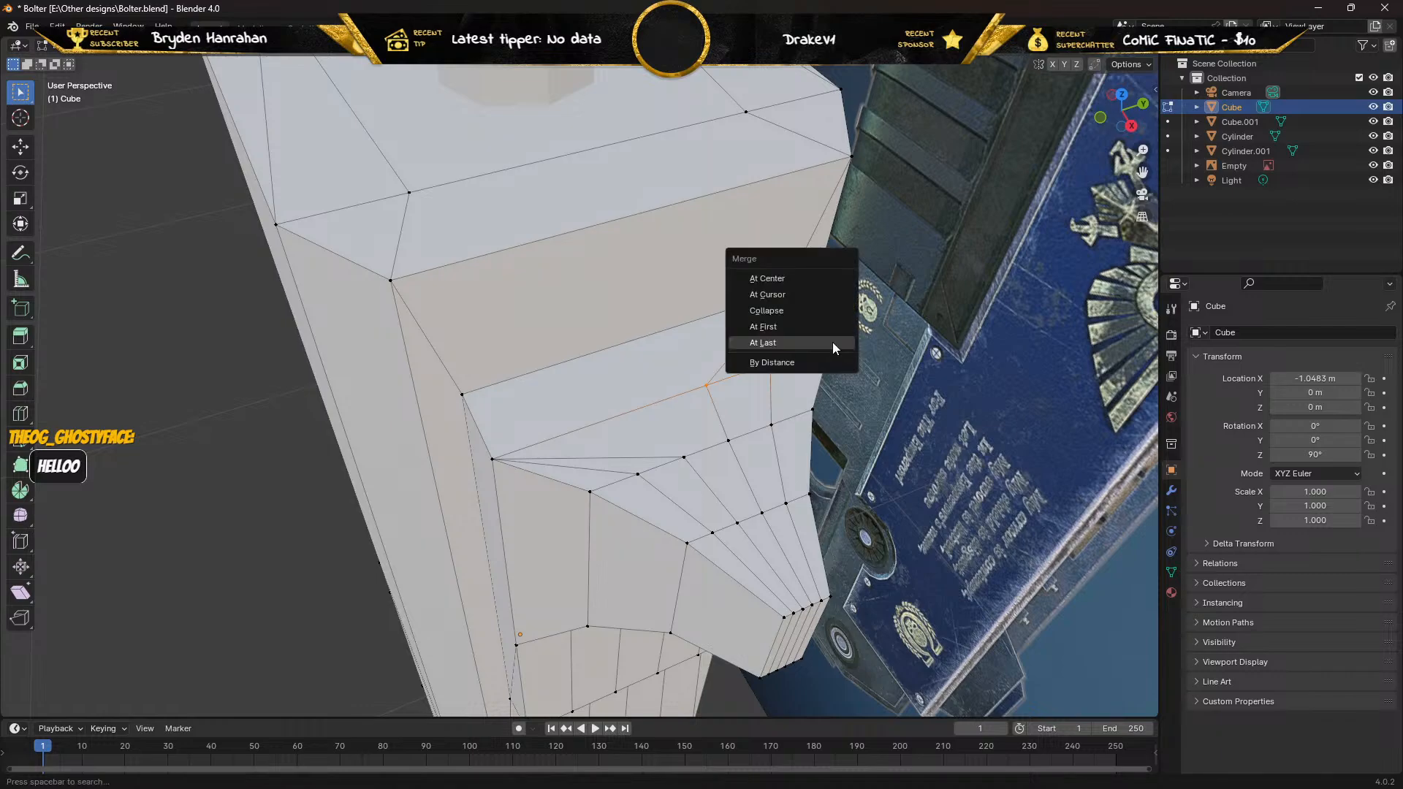
click(831, 342)
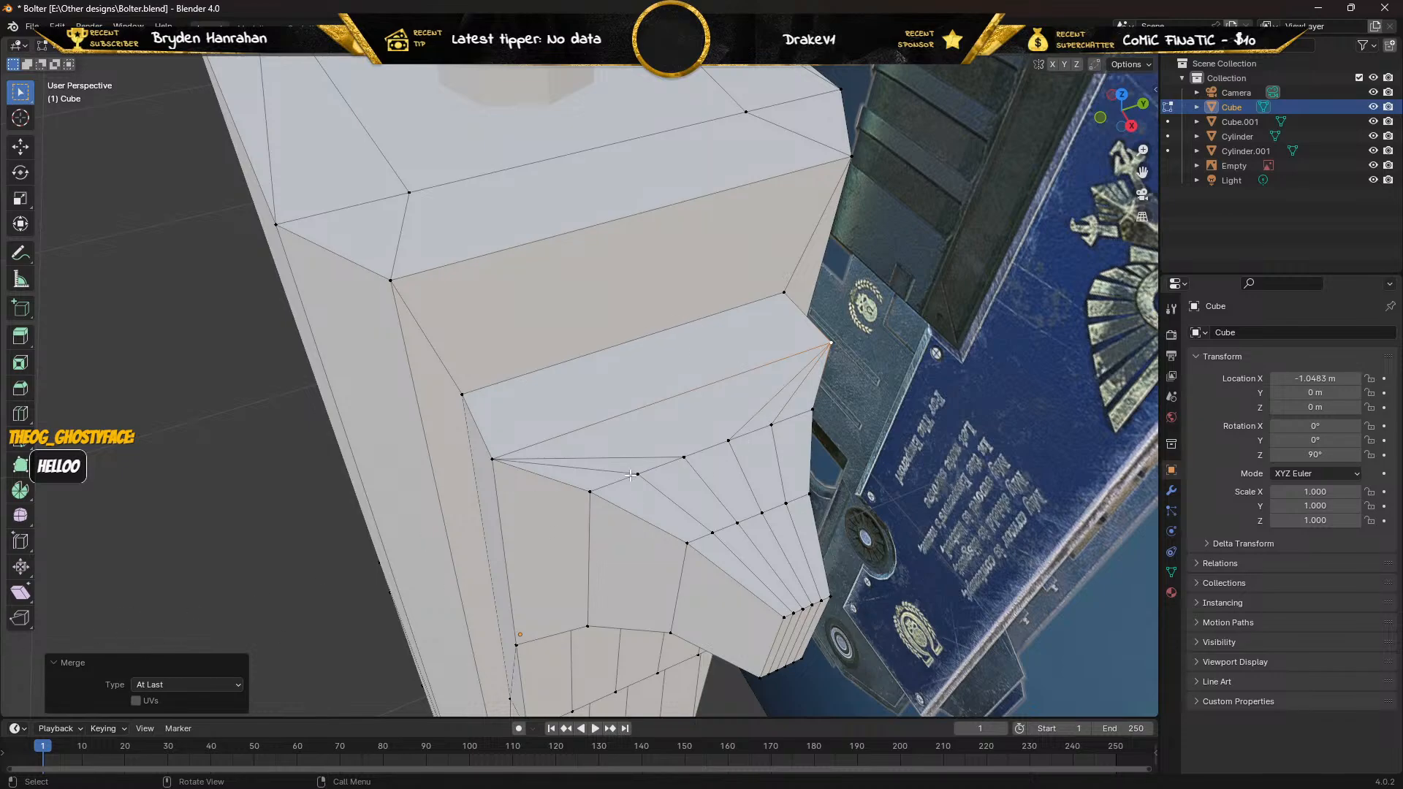
Merge the middle vertices along the third crosswise edge of the protruding nose's upper surface into its two corners with At Last.
shift+click(684, 458)
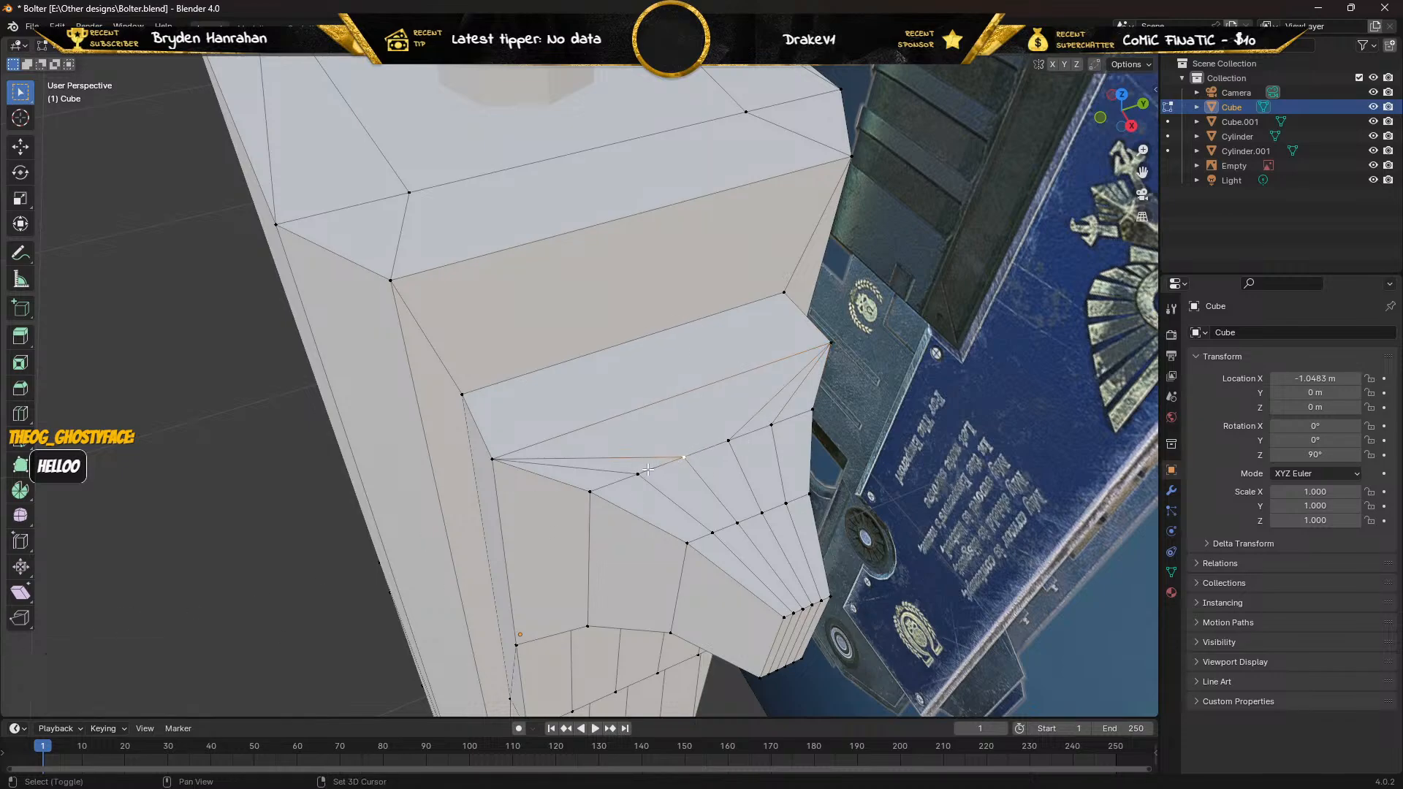
shift+click(591, 489)
key(m)
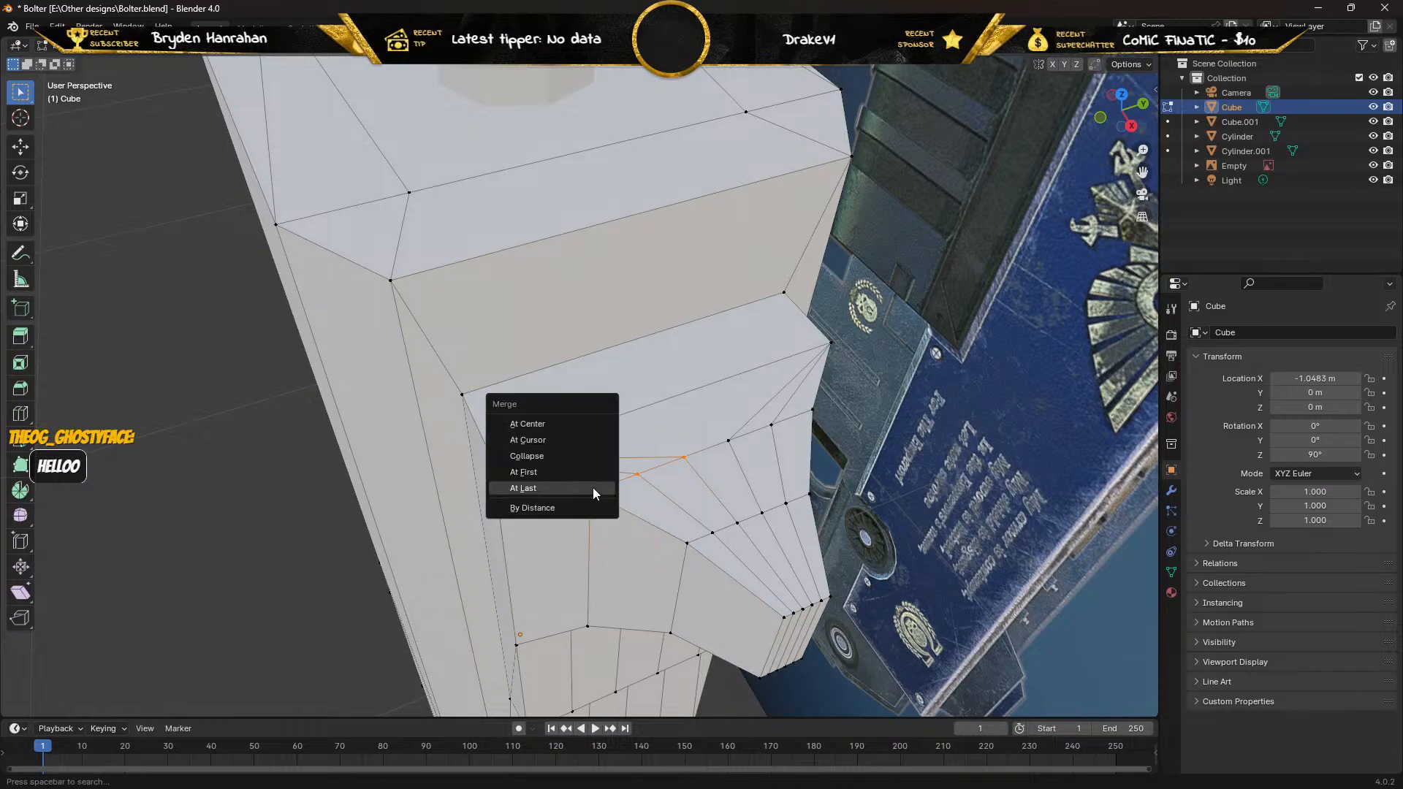
click(593, 488)
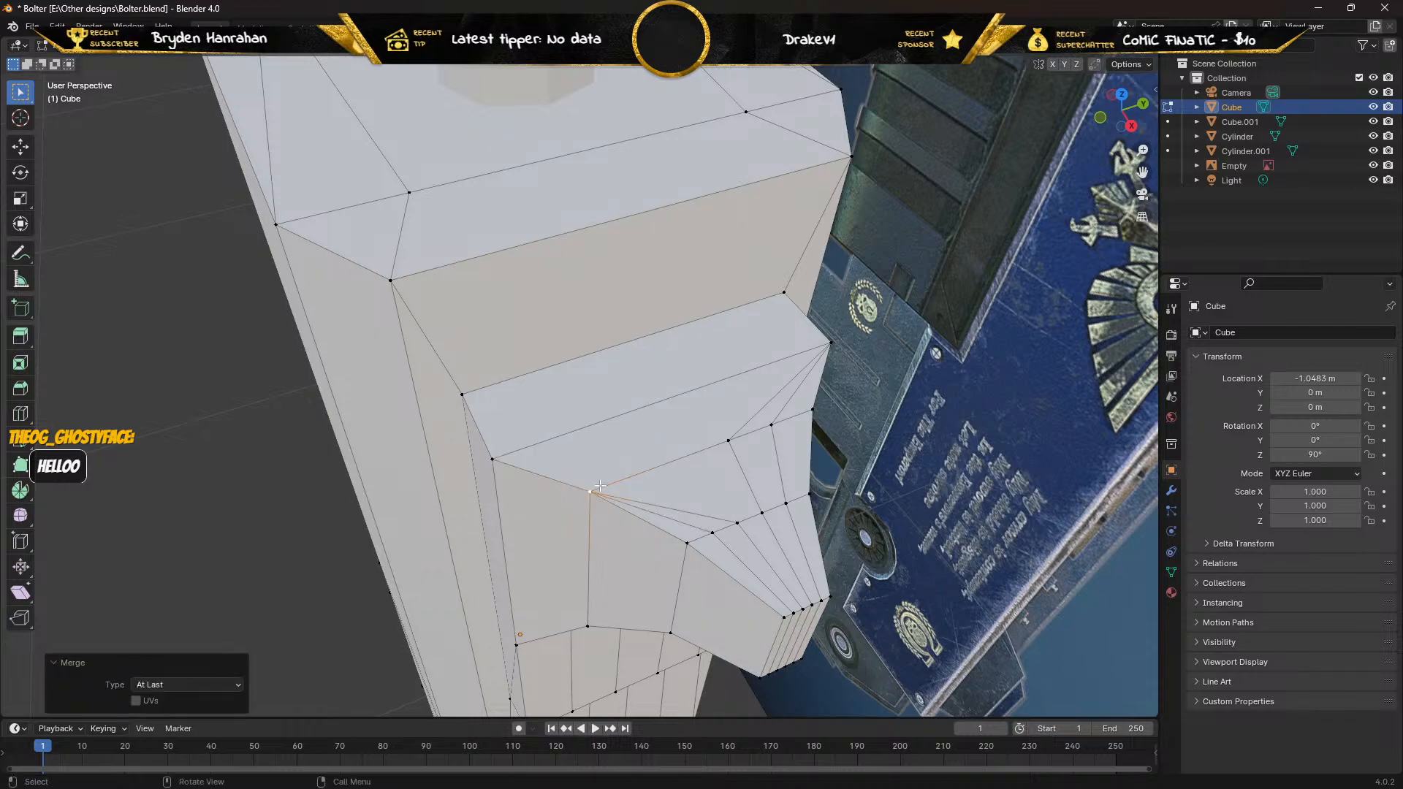
click(729, 440)
shift+click(771, 425)
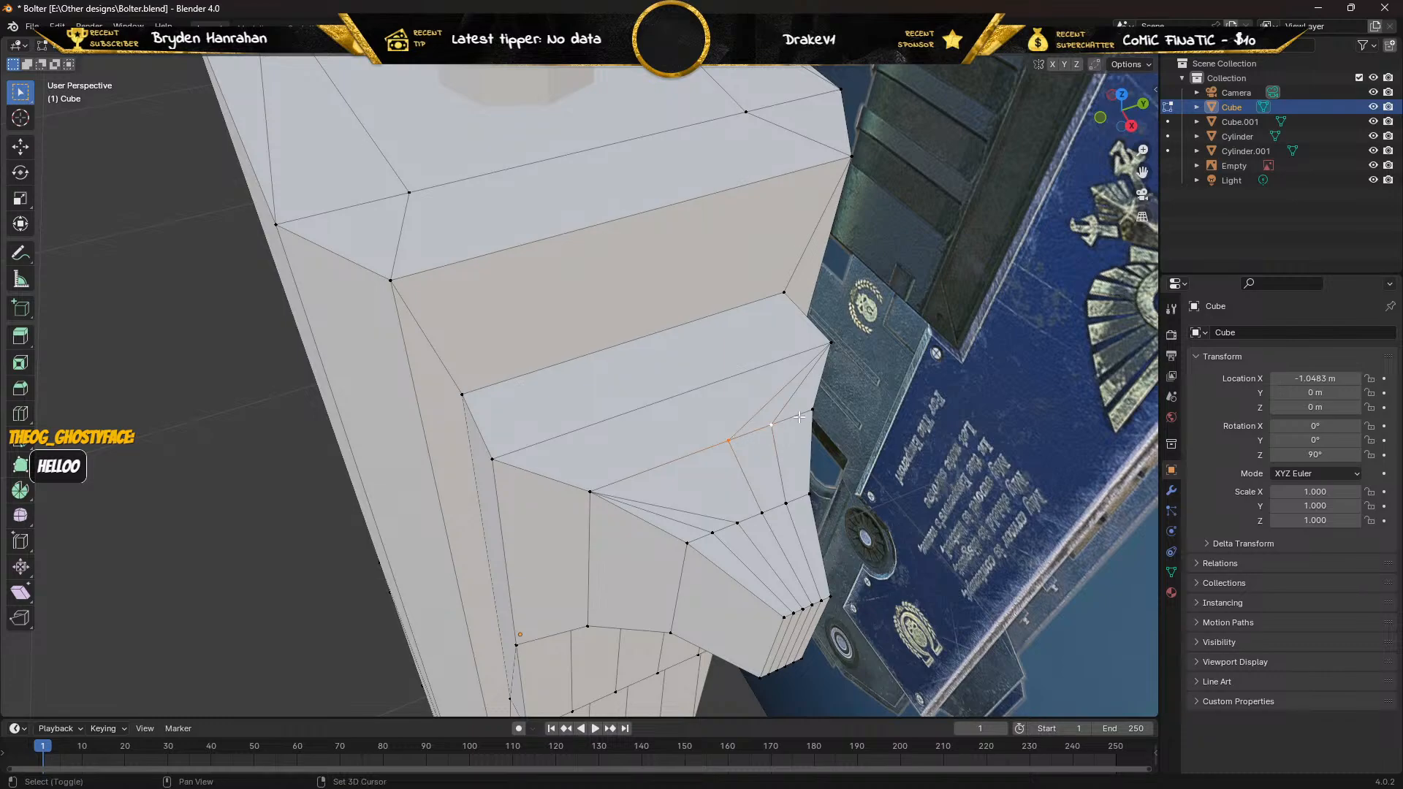
shift+click(800, 417)
key(m)
click(782, 416)
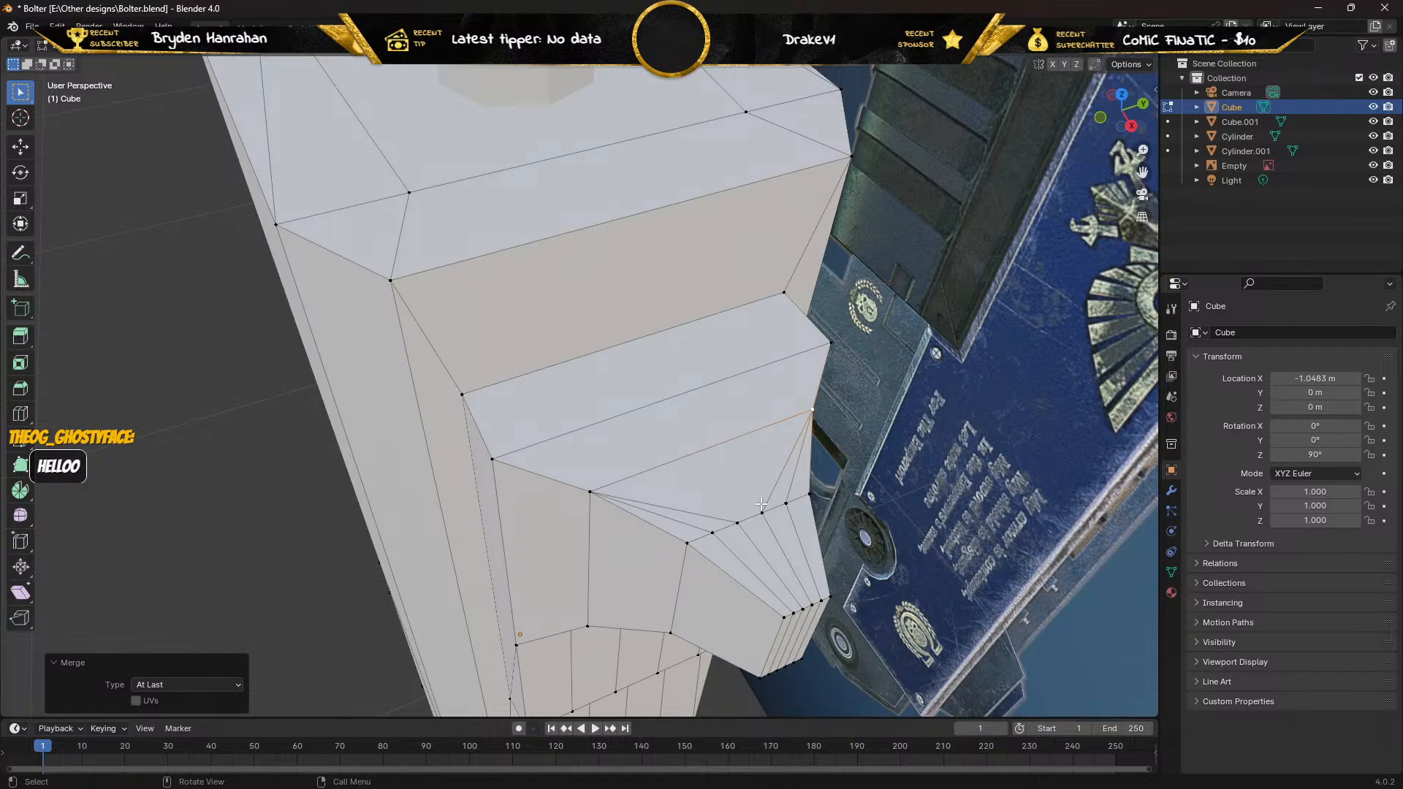
Merge the middle vertices along the fourth crosswise edge, nearest the nose's tip on its upper surface, into its two corners with At Last.
shift+click(738, 522)
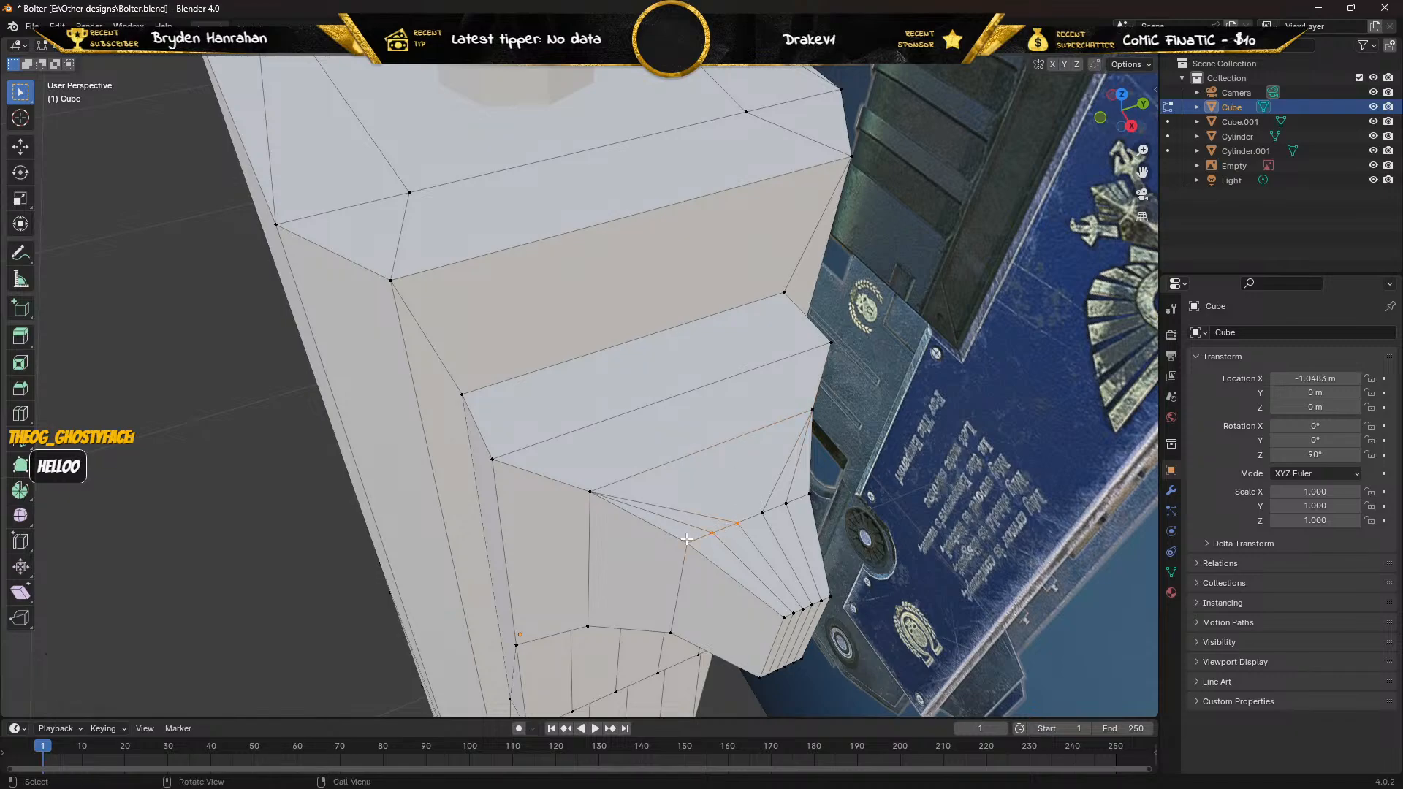
key(m)
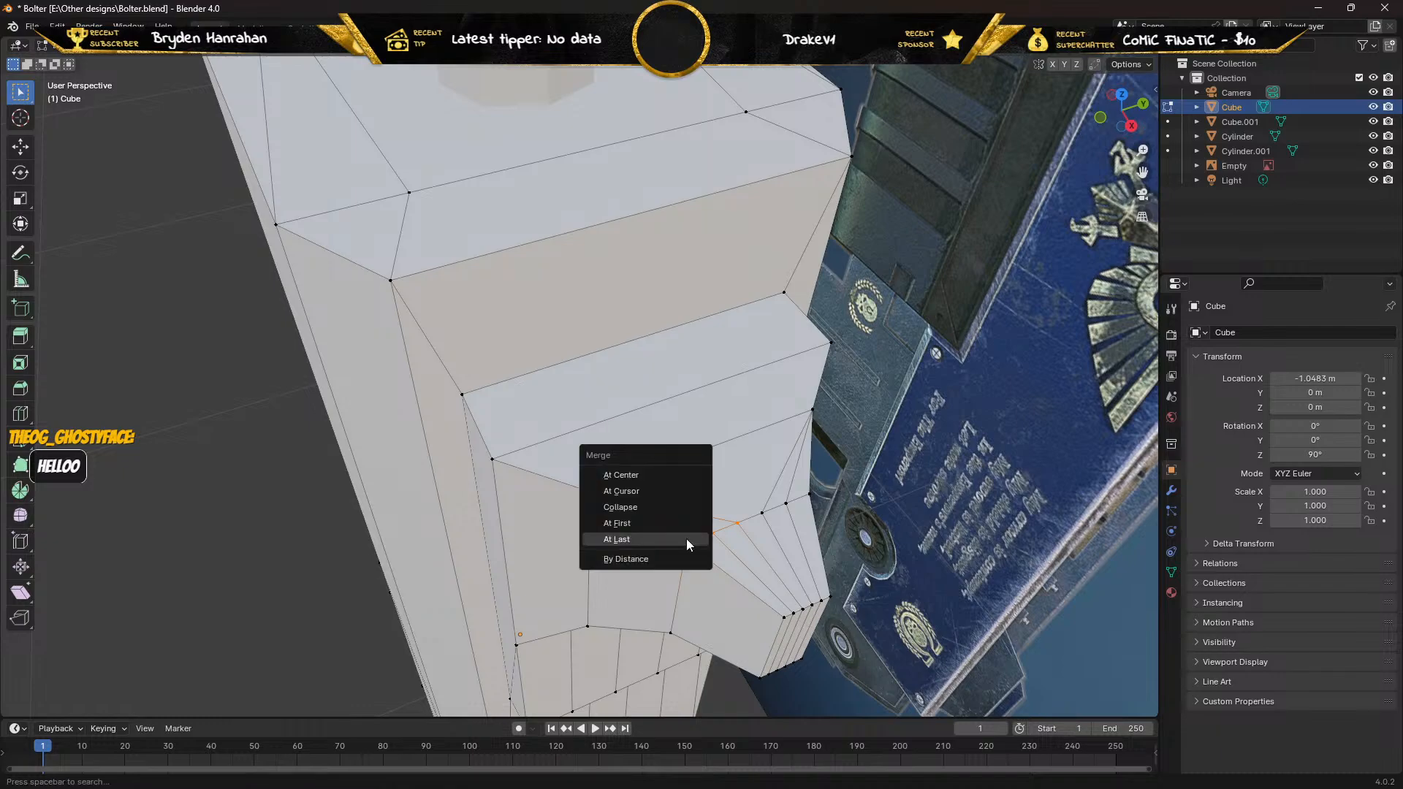
click(686, 538)
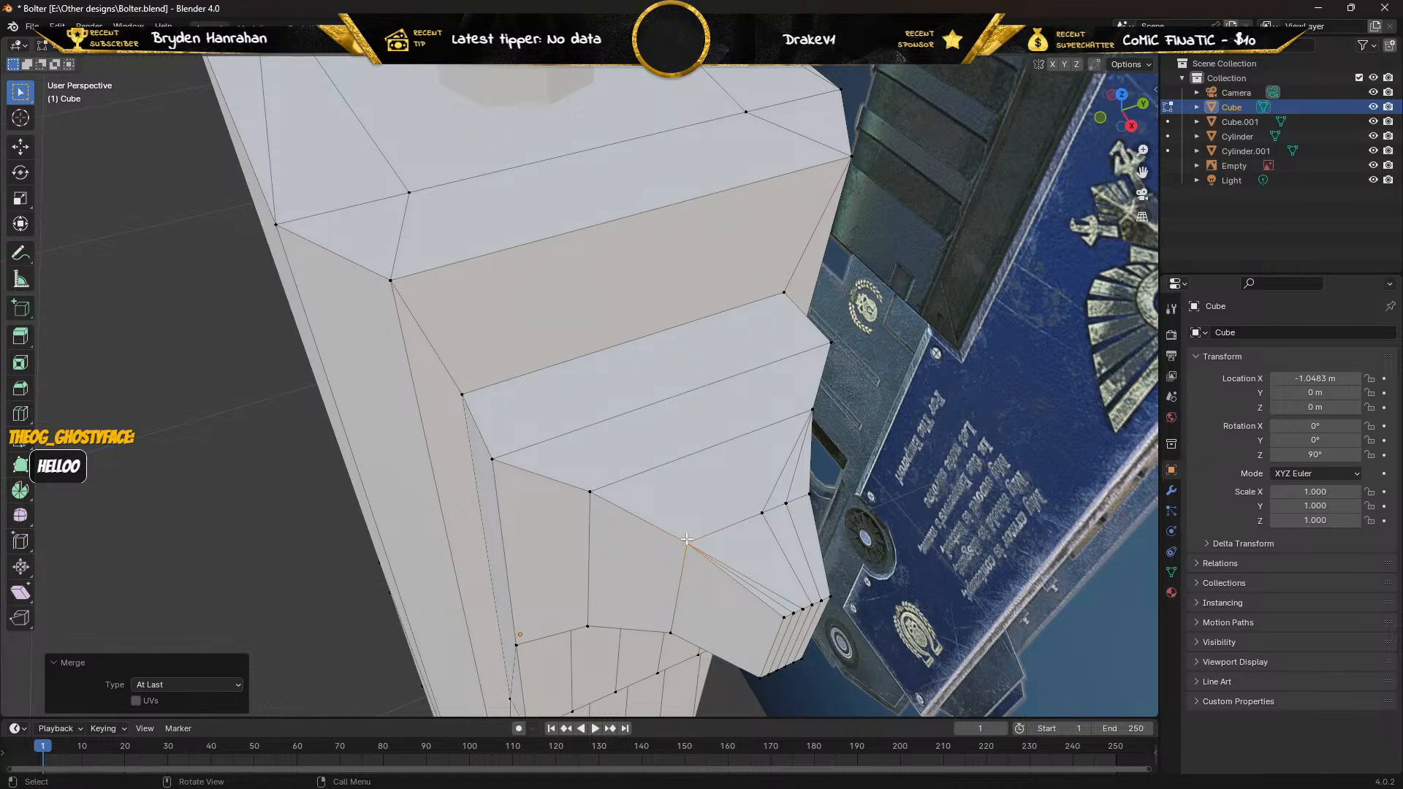
shift+click(763, 514)
shift+click(787, 504)
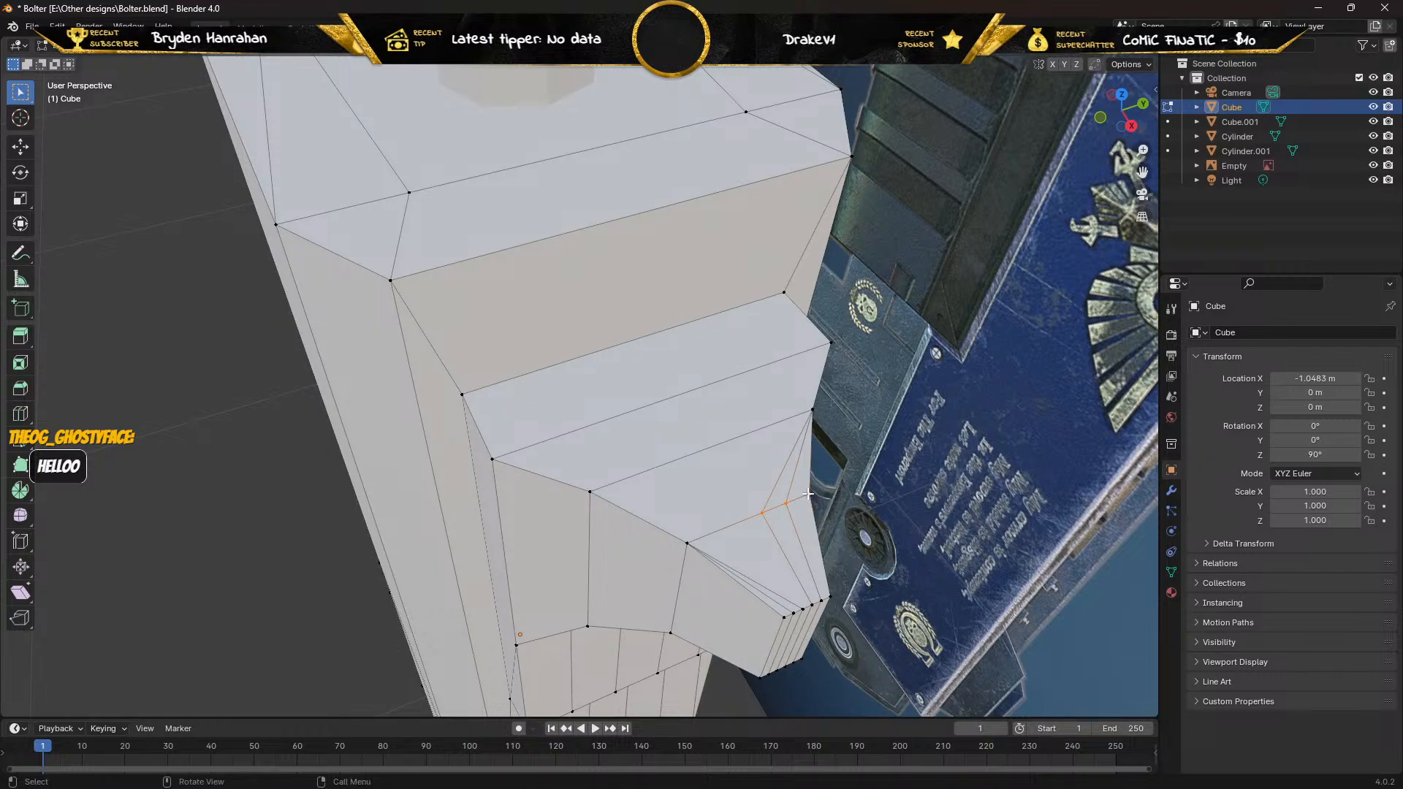
key(m)
click(808, 493)
Merge the middle vertices along the upper edge of the nose's narrow tip face into its two corners with At Last.
middle_drag(808, 494, 601, 494)
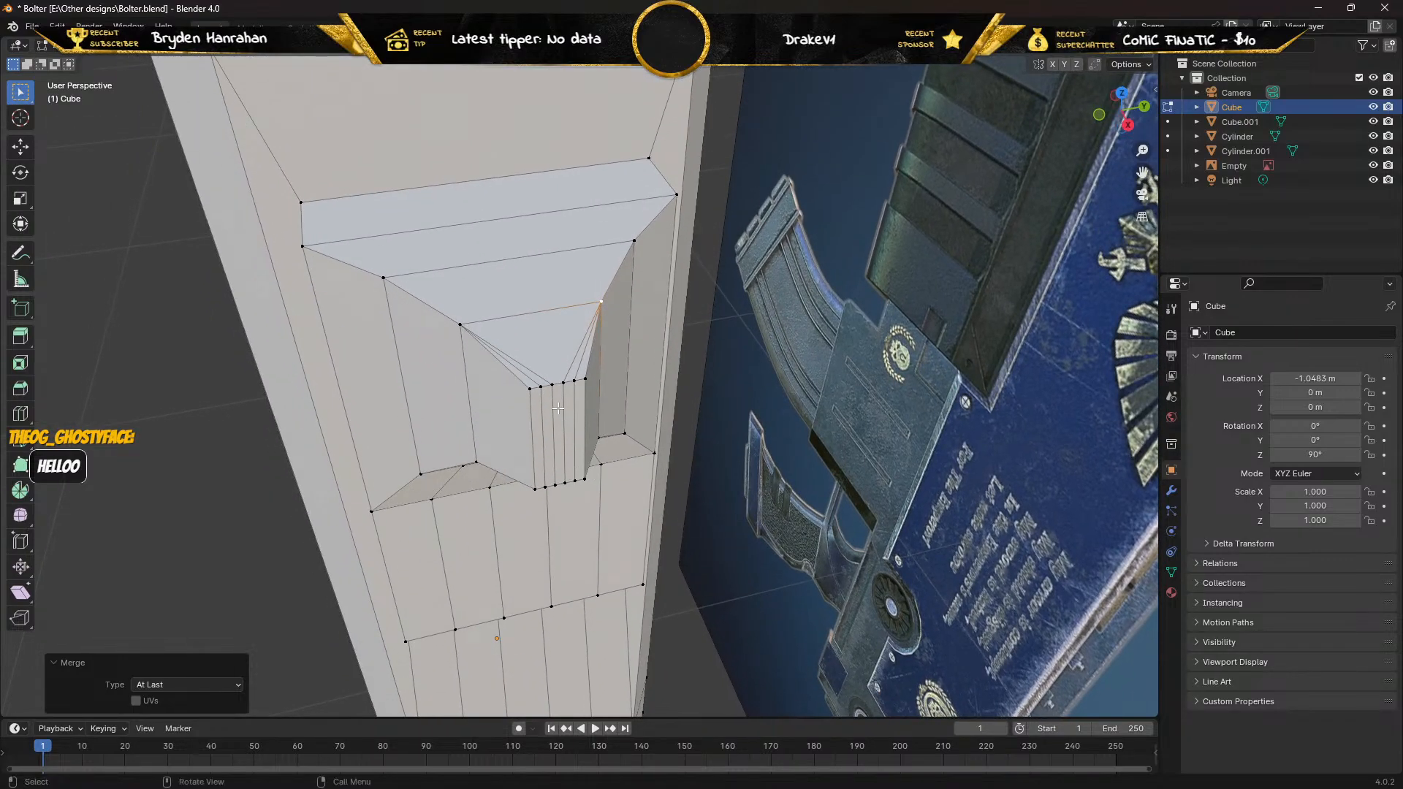
click(552, 384)
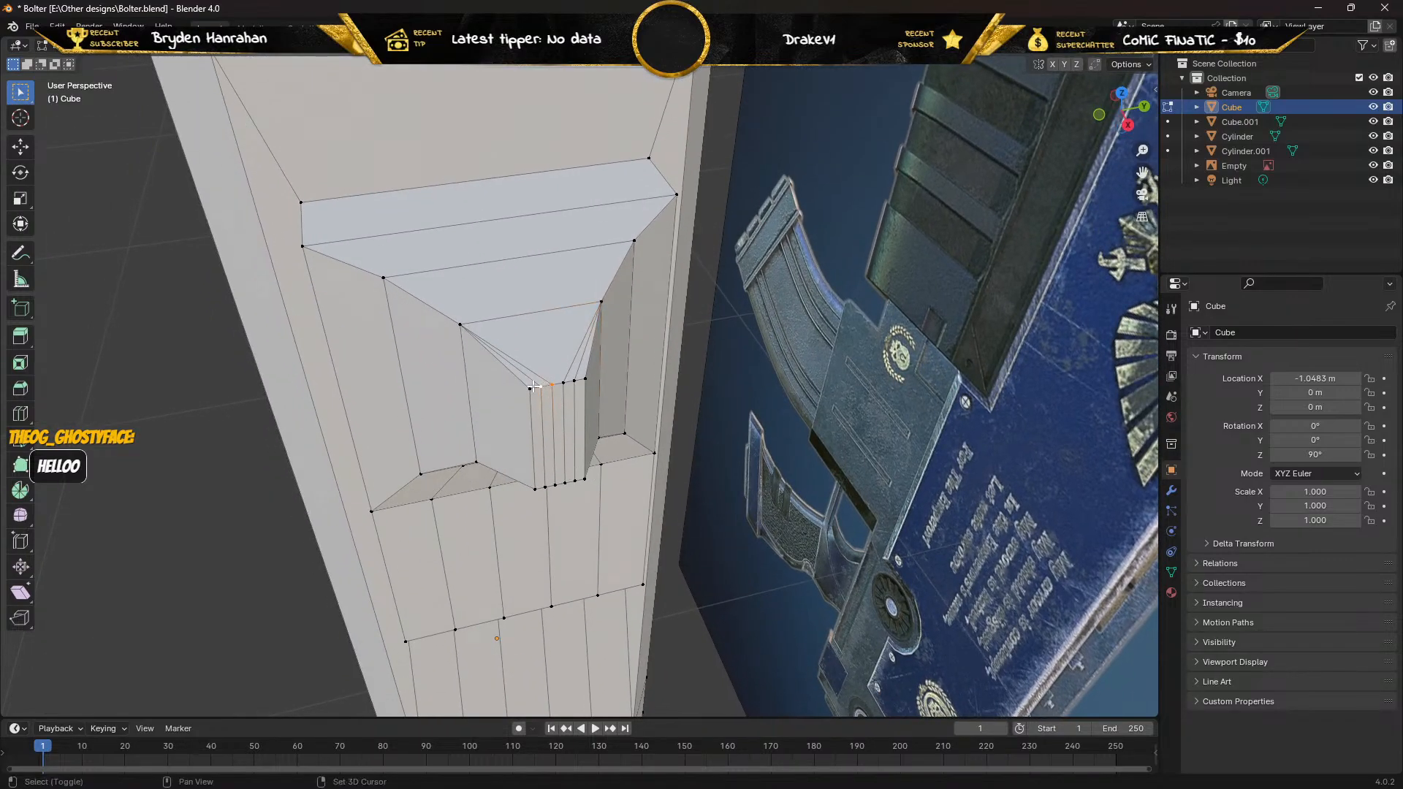
shift+click(529, 386)
key(m)
click(527, 388)
click(559, 380)
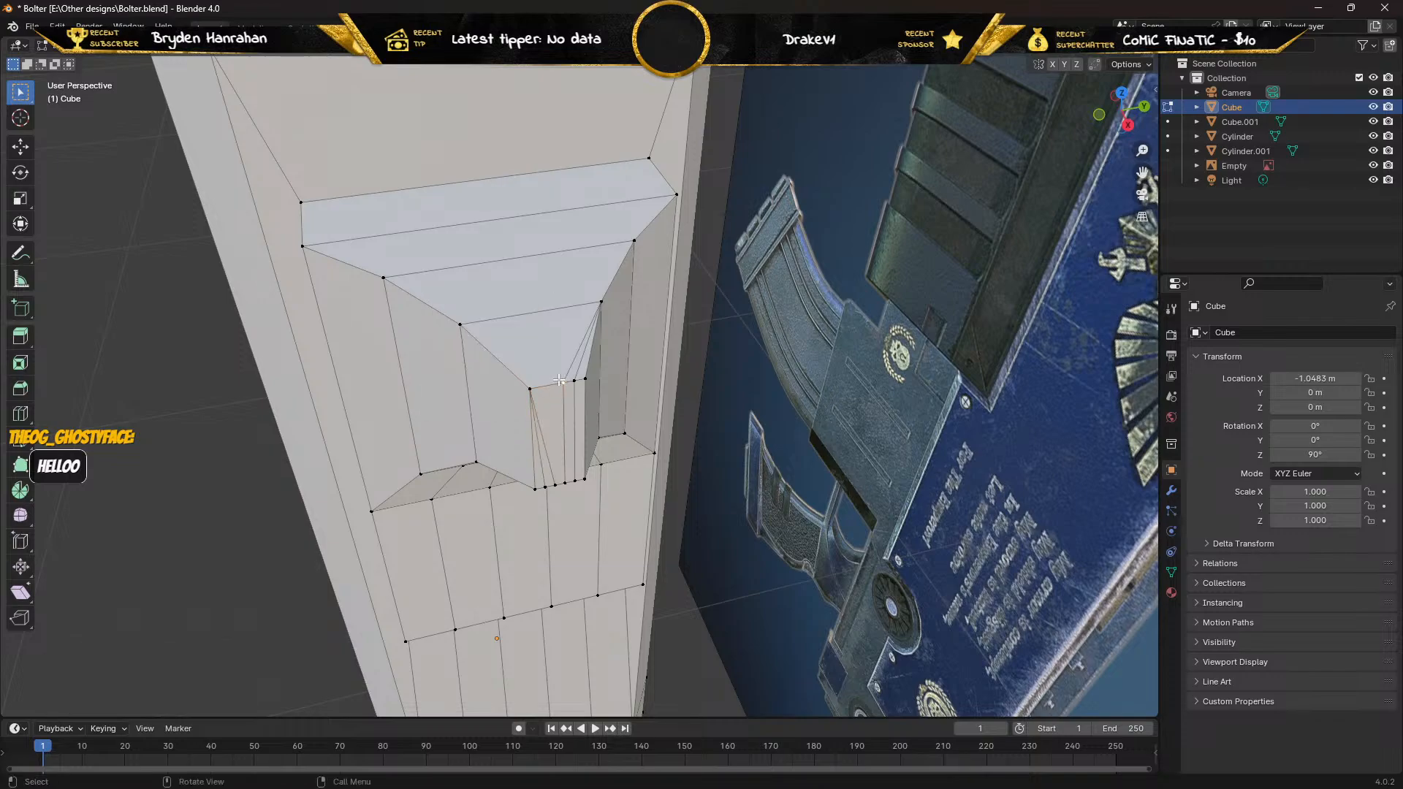
click(563, 381)
key(m)
click(585, 378)
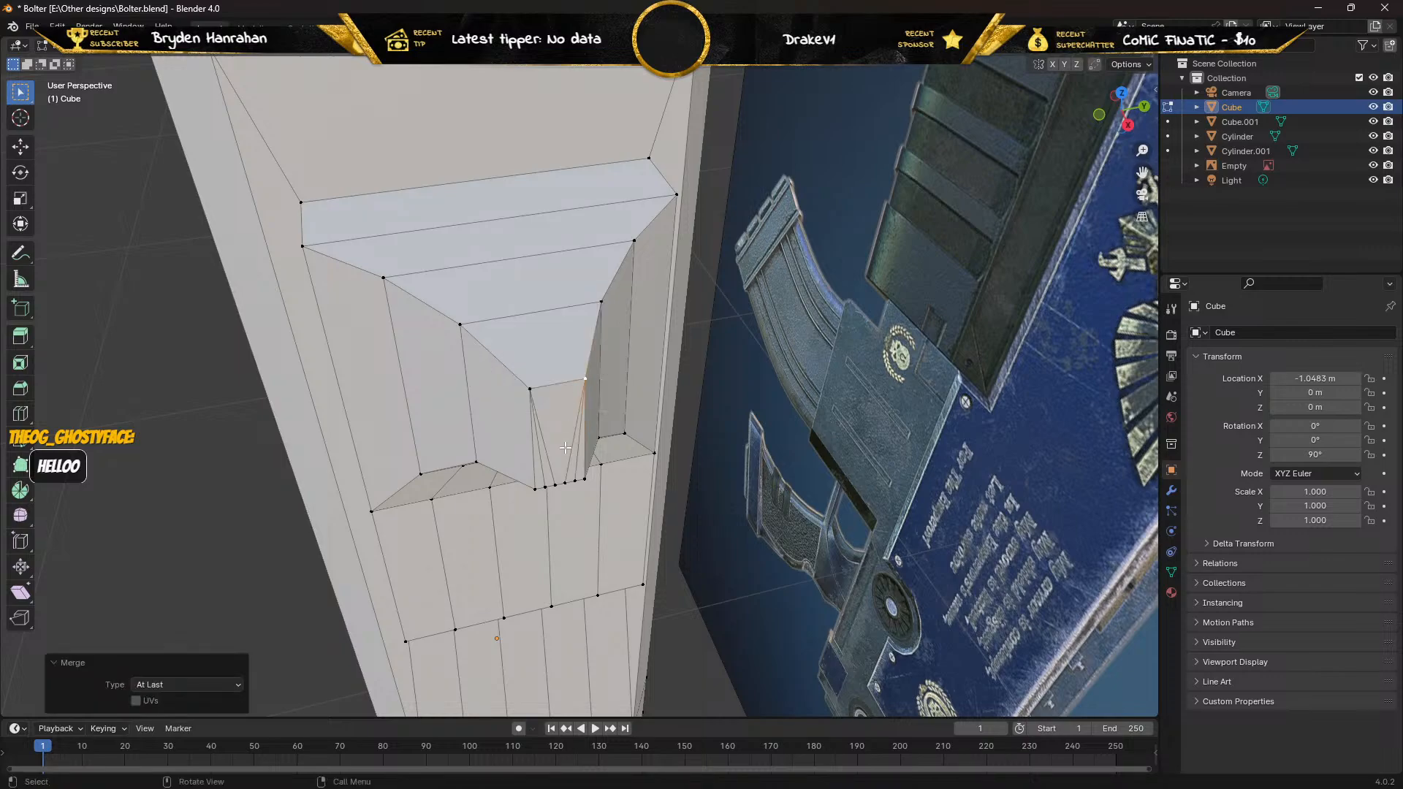
Merge the middle vertices along the lower edge of the nose's narrow tip face into its two corners with At Last.
click(554, 485)
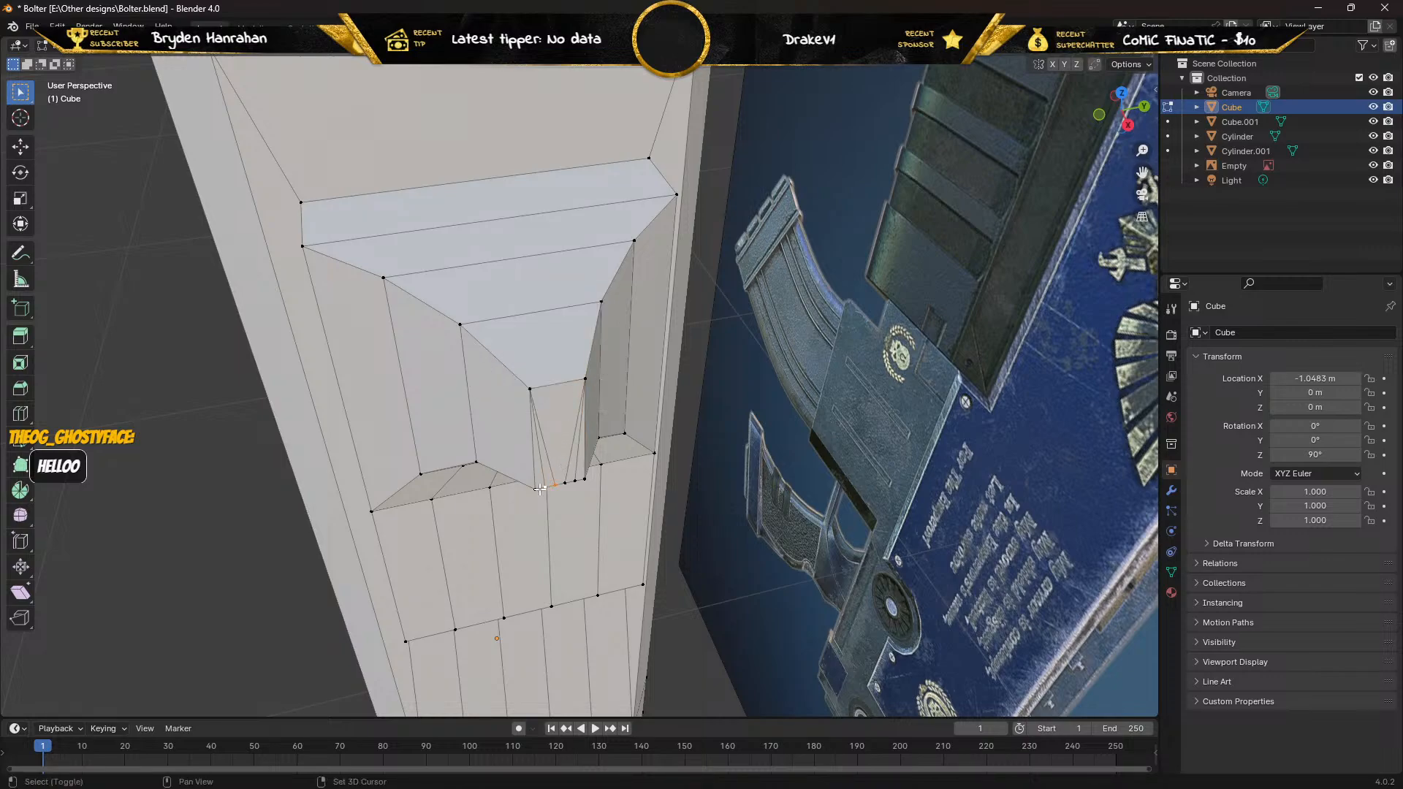
key(m)
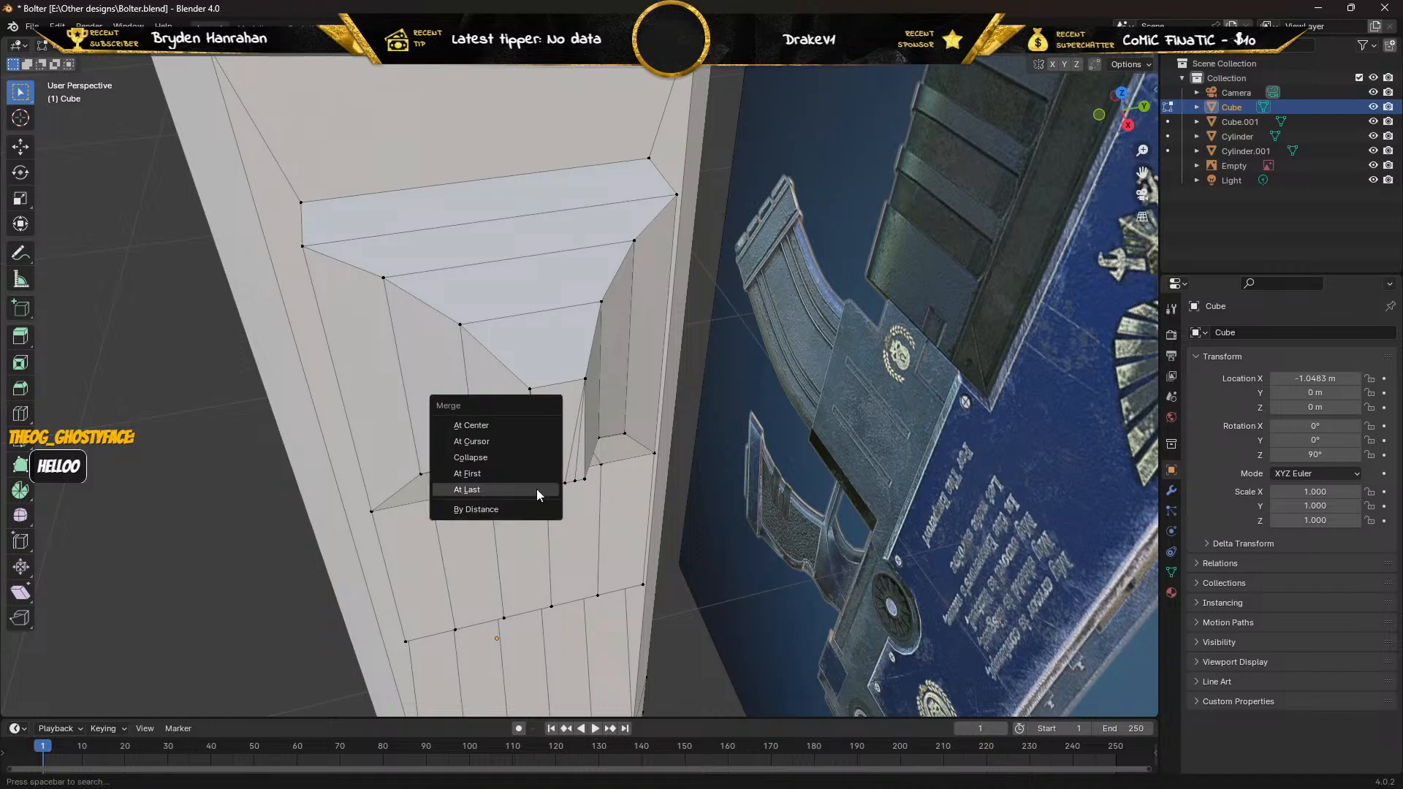
click(536, 489)
click(565, 481)
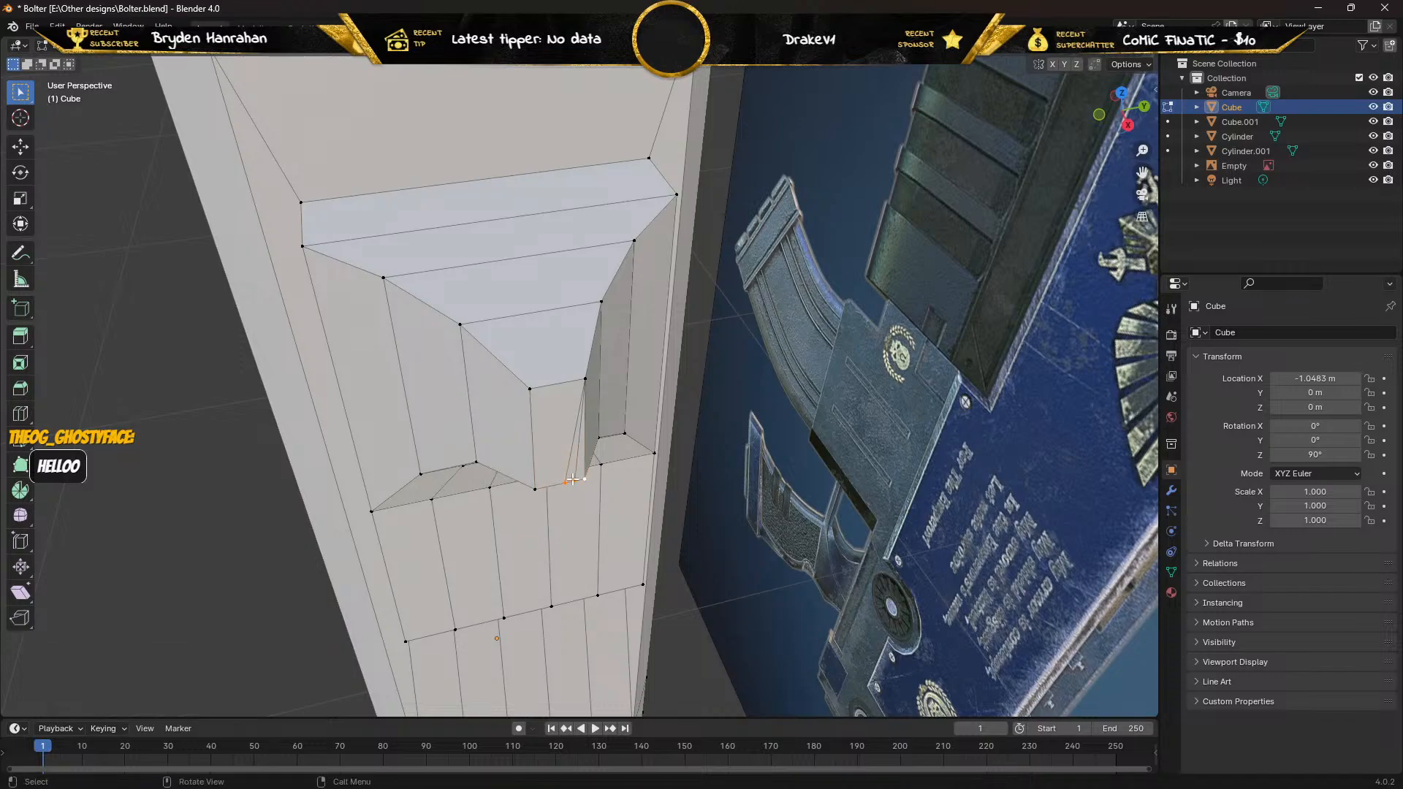
key(m)
click(572, 480)
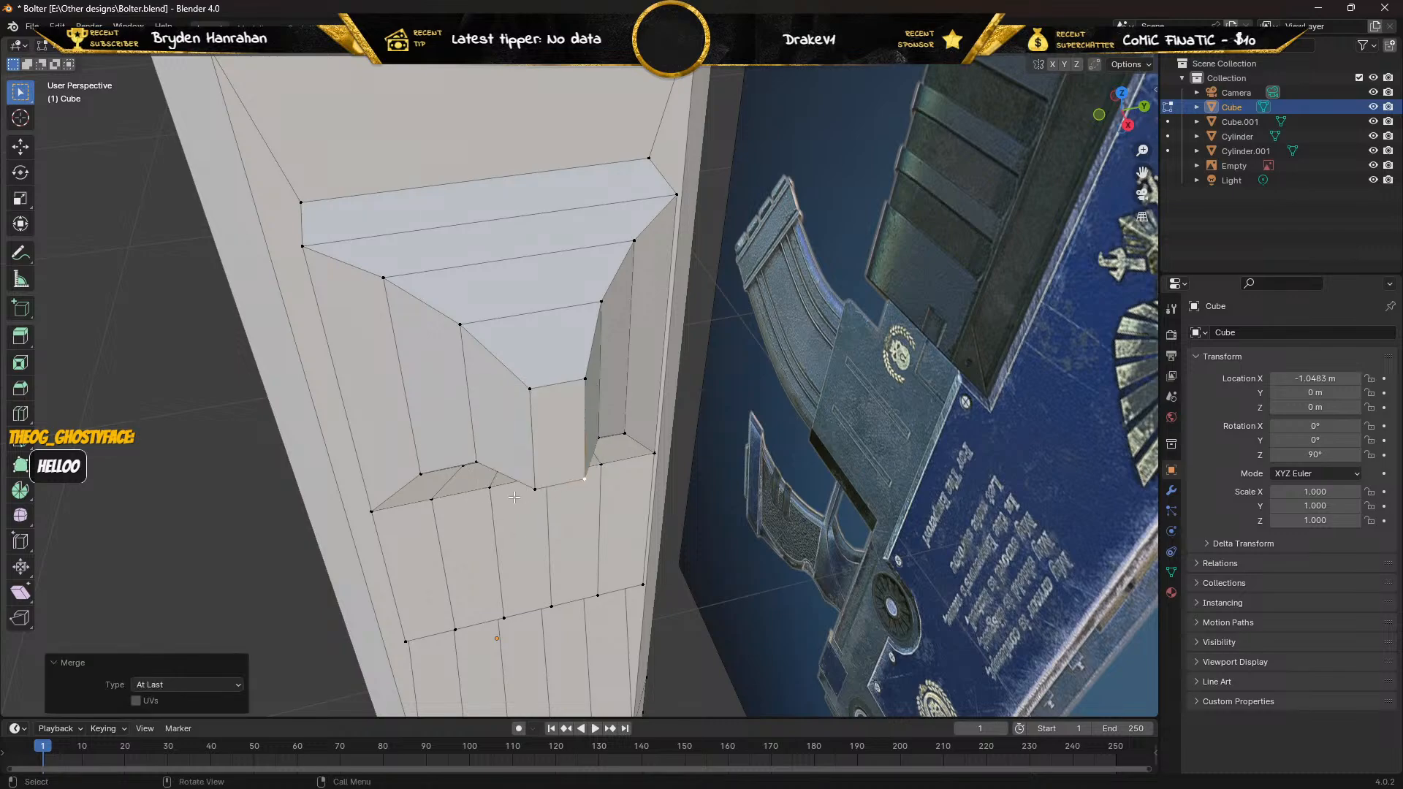
Merge the middle vertices along the first crosswise edge behind the tip, on the nose's underside, into its two corners with At Last.
middle_drag(534, 475, 508, 470)
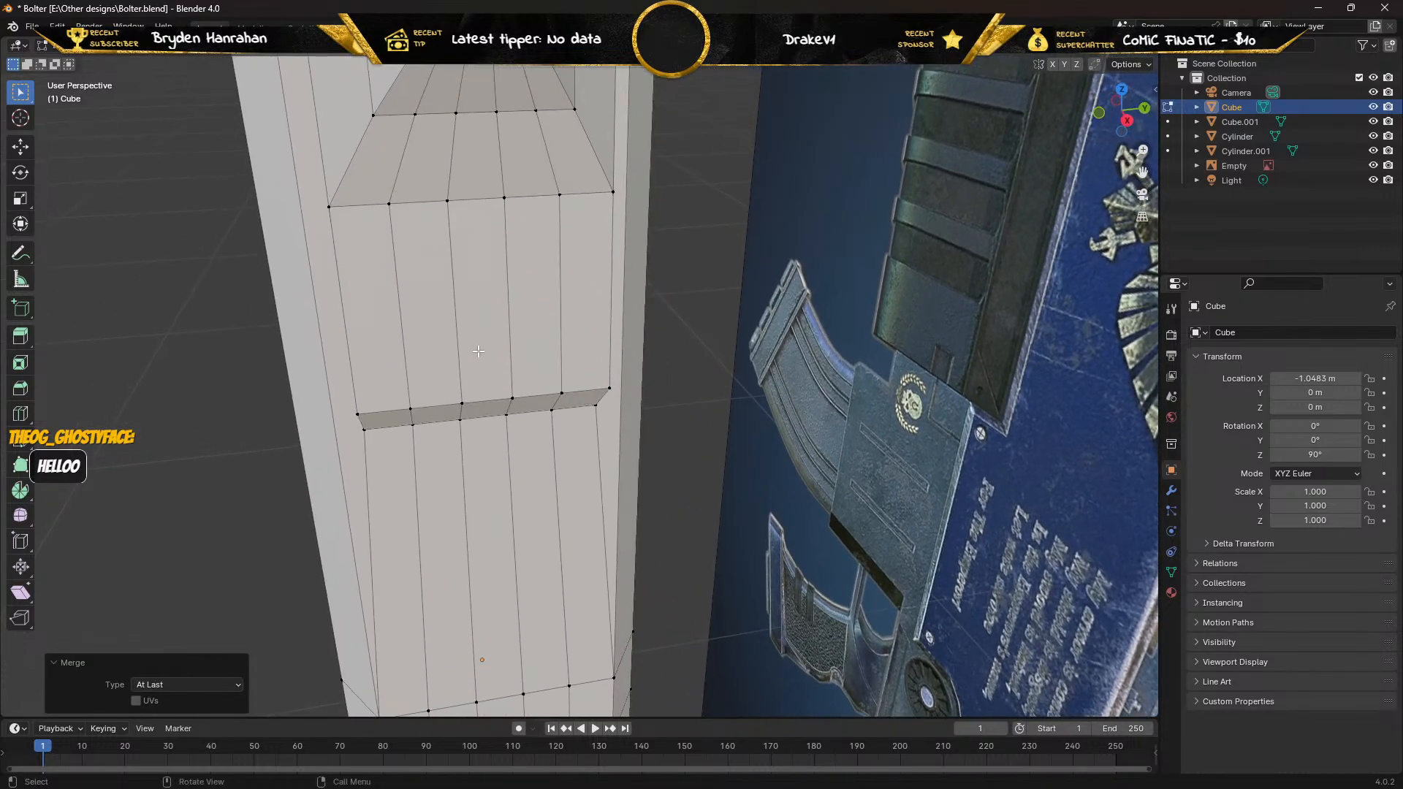
middle_drag(478, 353, 476, 362)
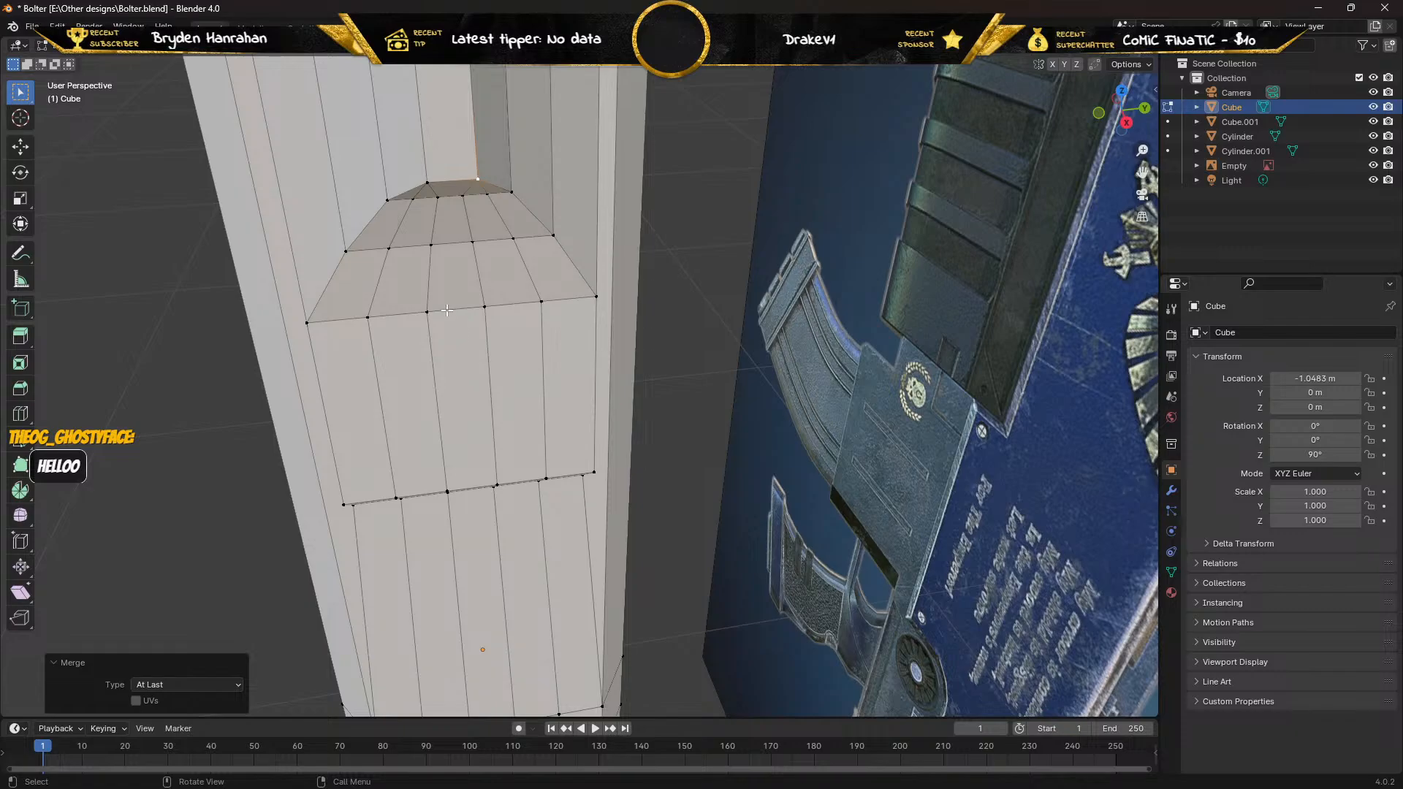
middle_drag(448, 315, 462, 581)
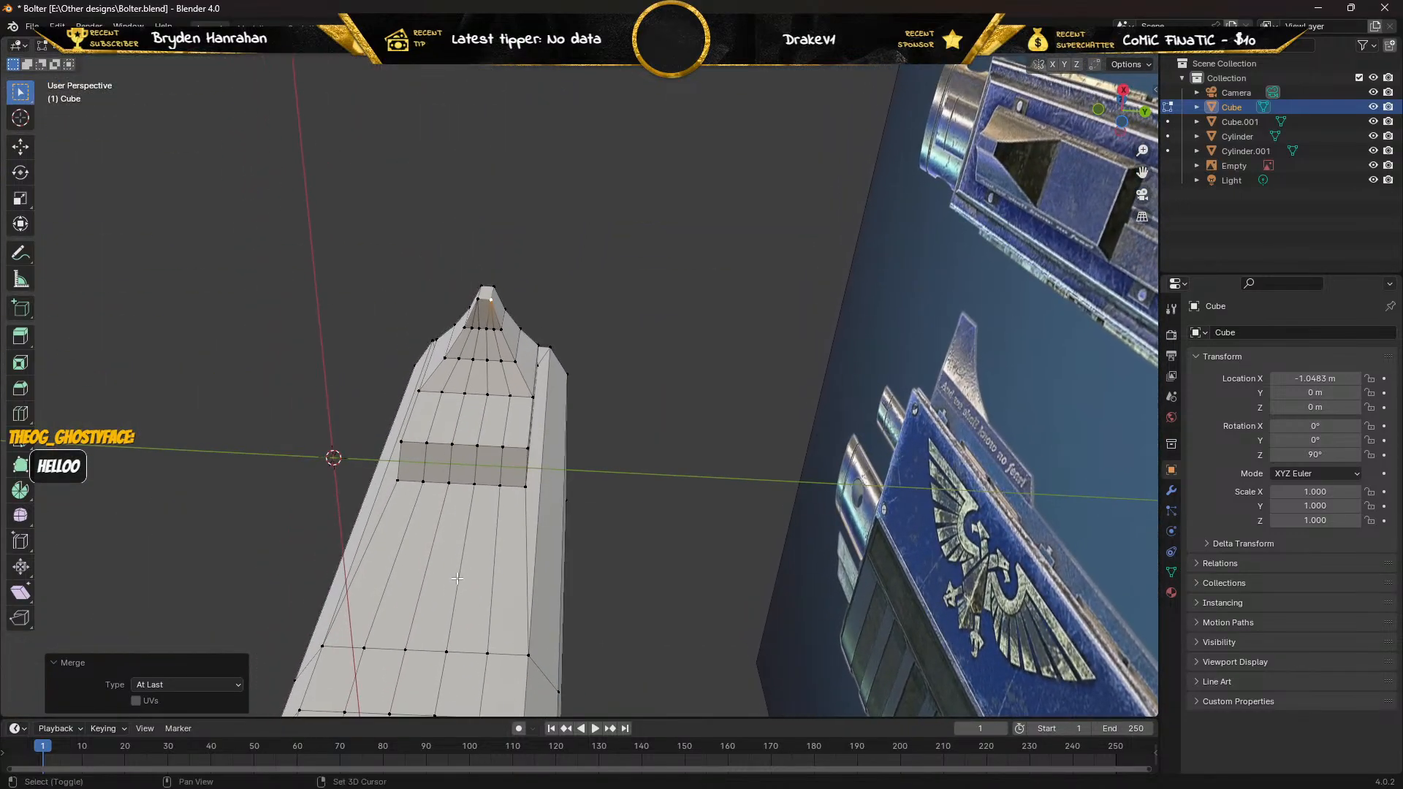
scroll(438, 427, up, 5)
shift+middle_drag(349, 366, 601, 341)
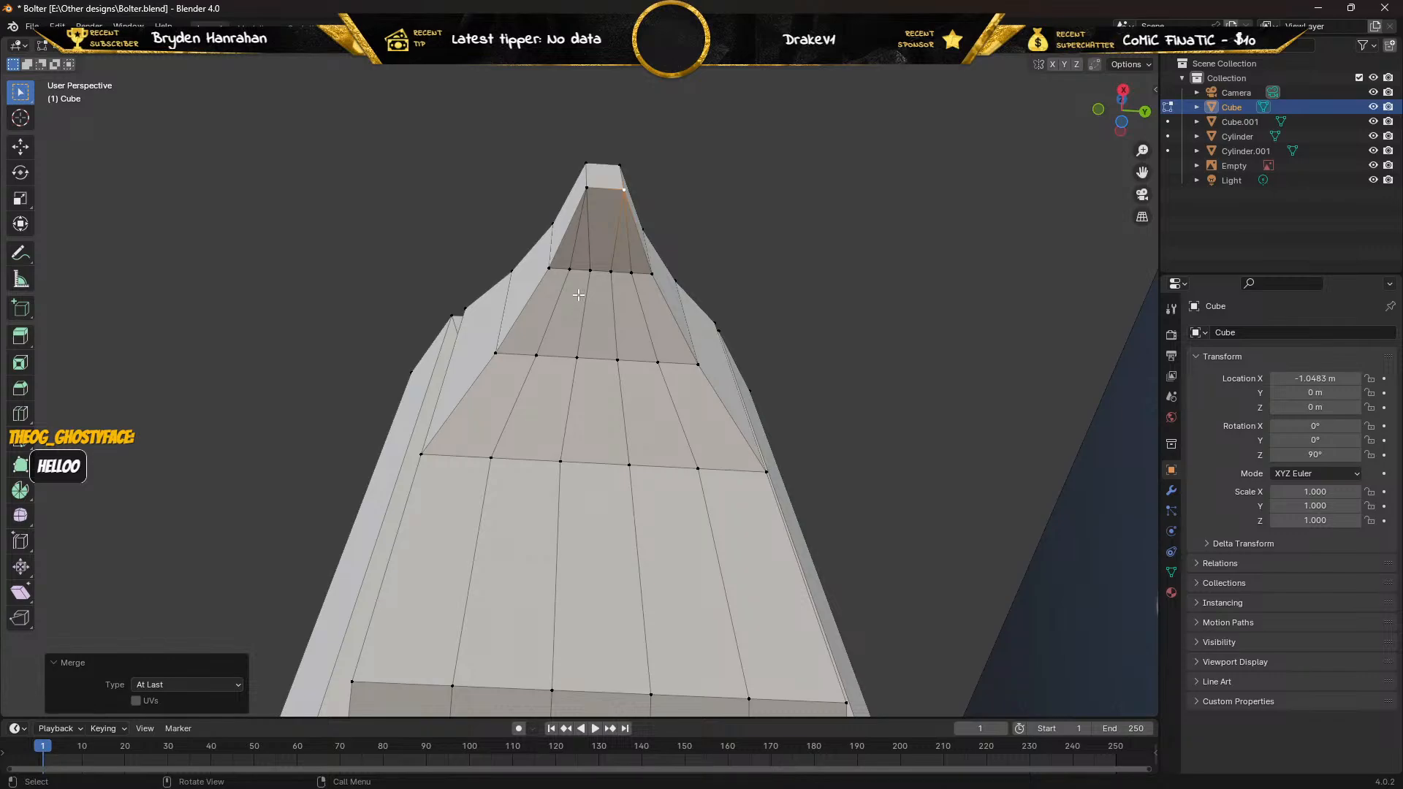
click(590, 270)
shift+click(569, 269)
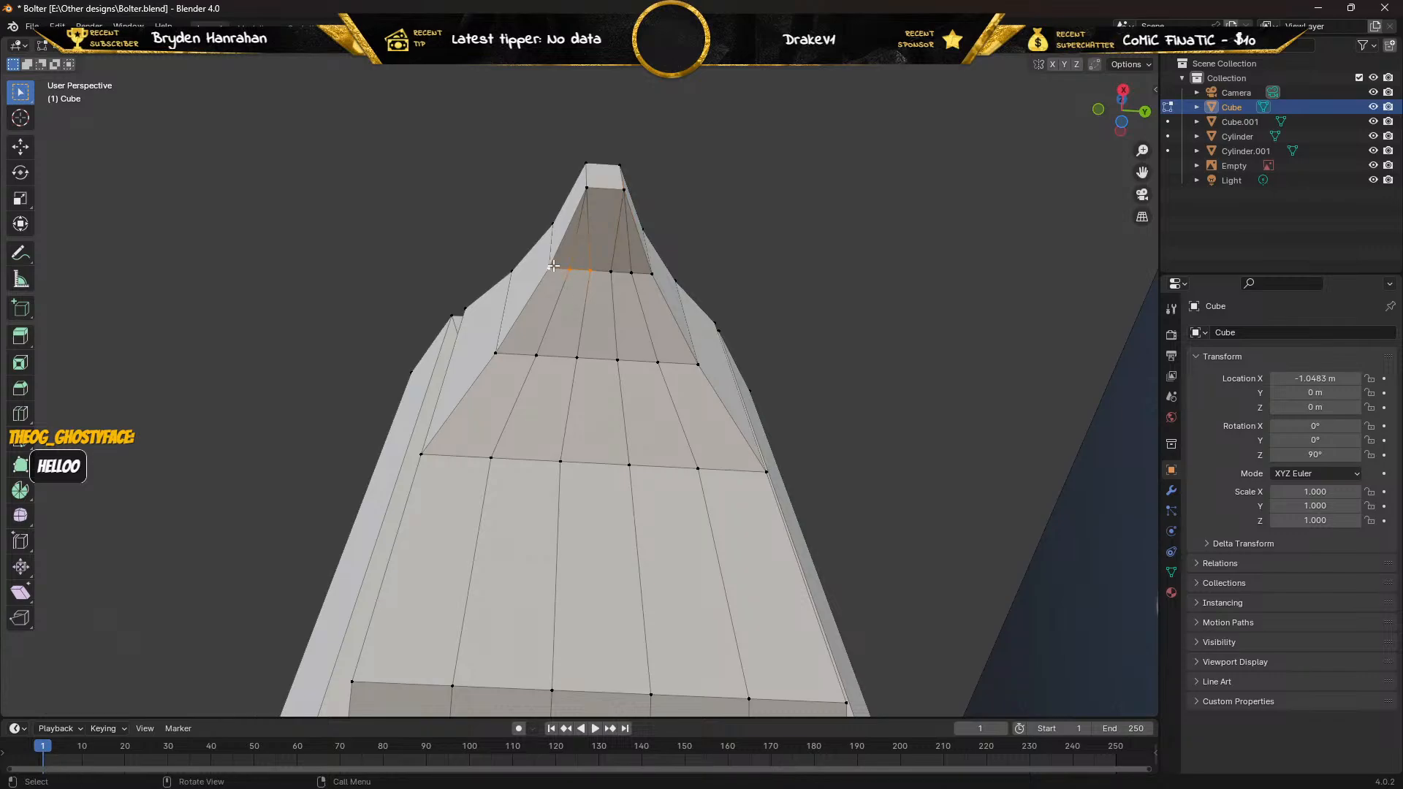
key(m)
click(484, 266)
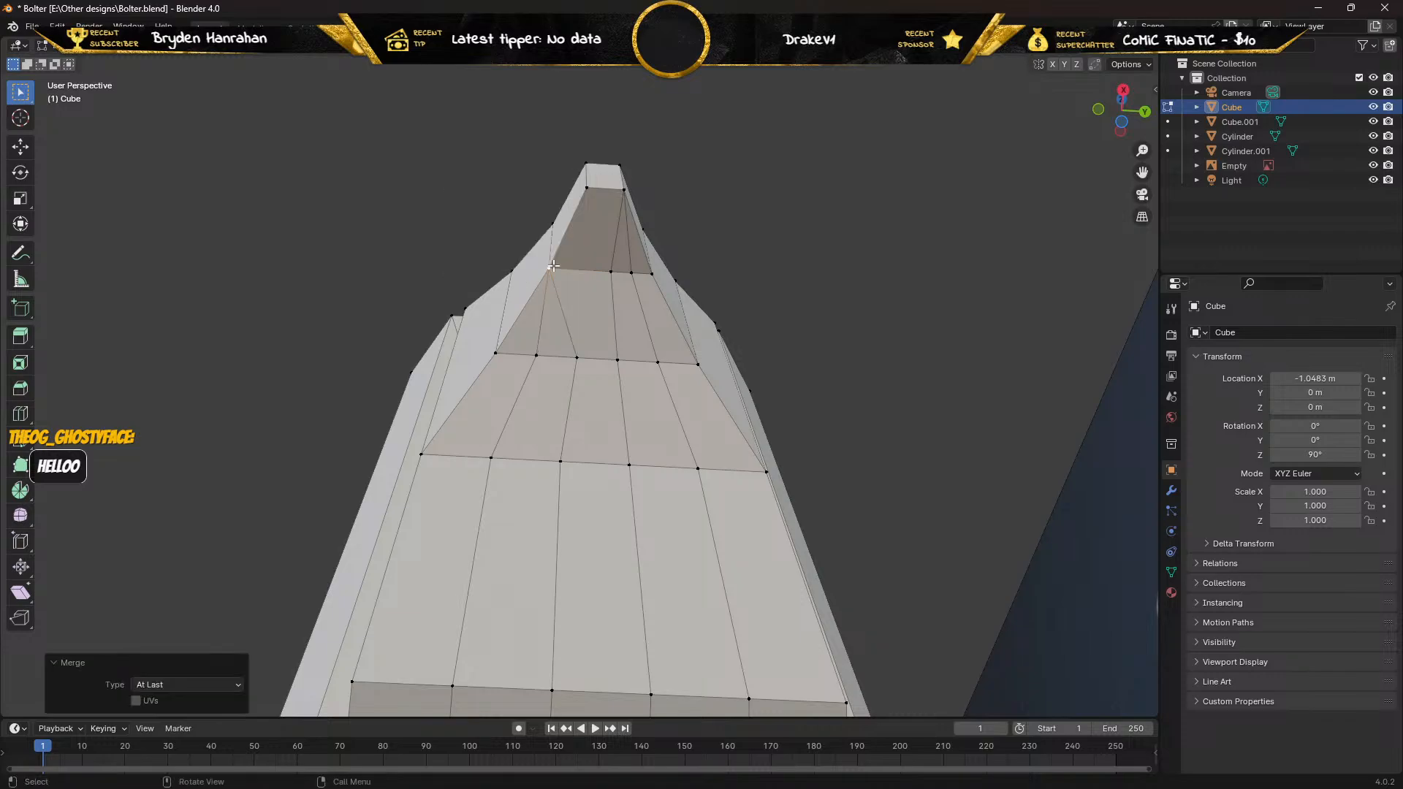
shift+click(613, 272)
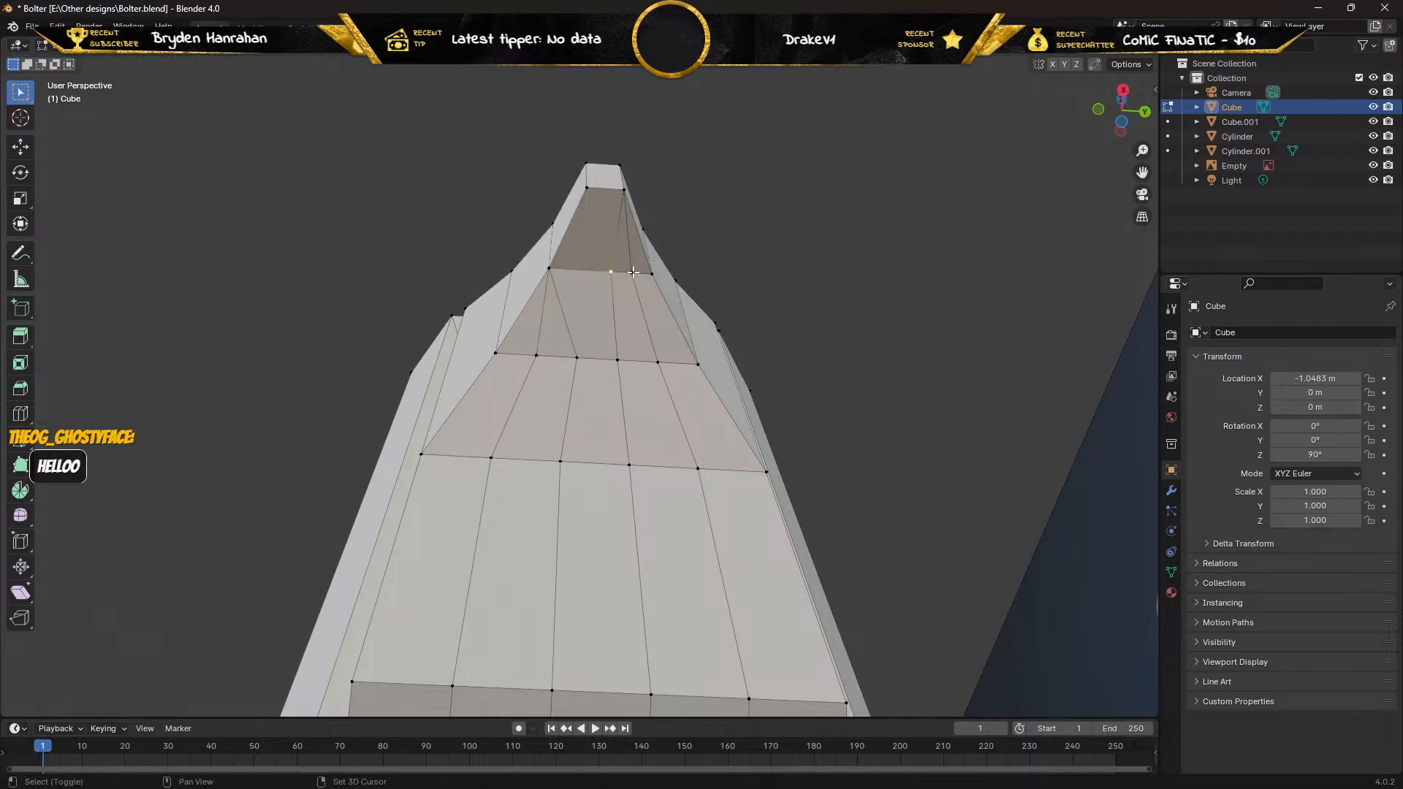
shift+click(632, 272)
key(m)
click(640, 271)
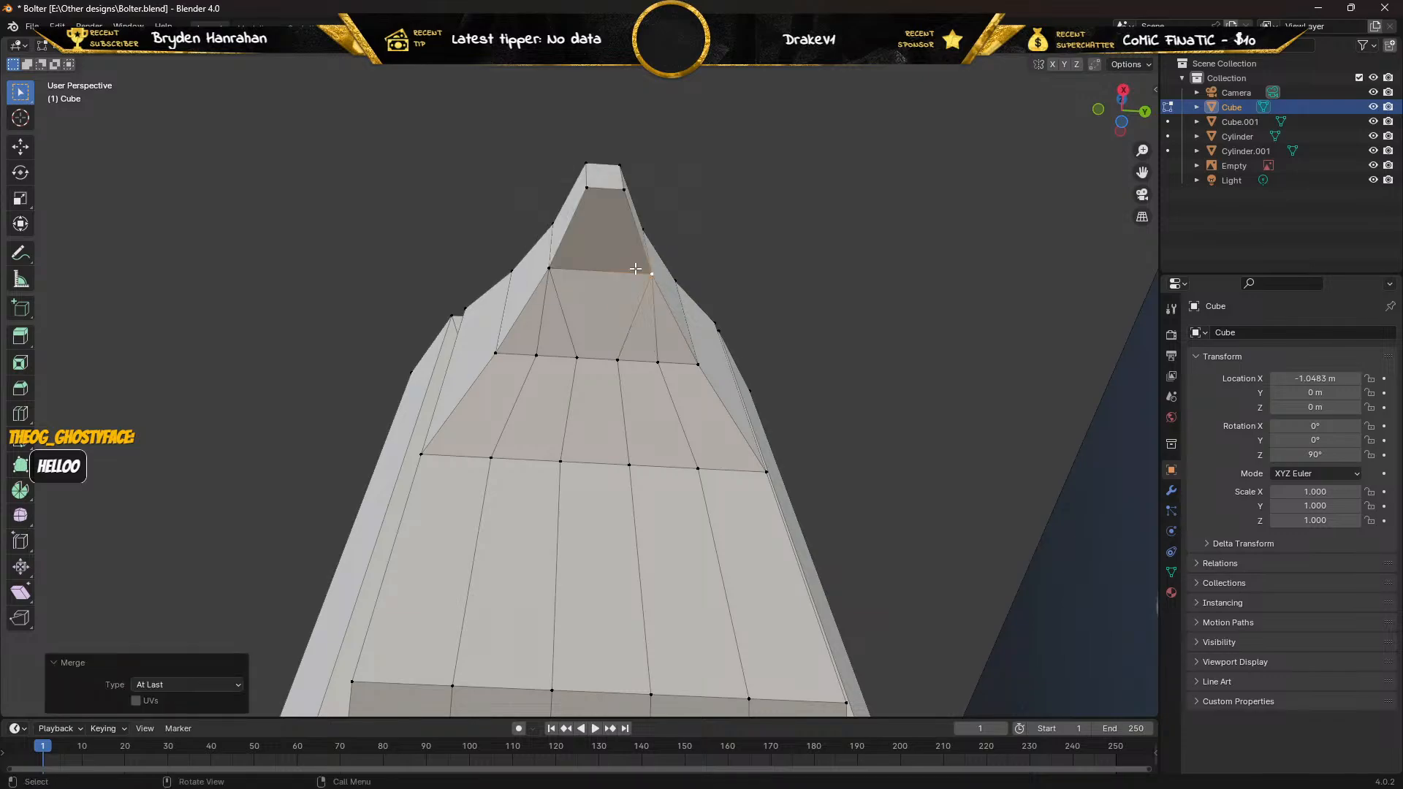
Merge the middle vertices along the second crosswise edge behind the tip, on the nose's underside, into its two corners with At Last.
click(576, 359)
shift+click(536, 356)
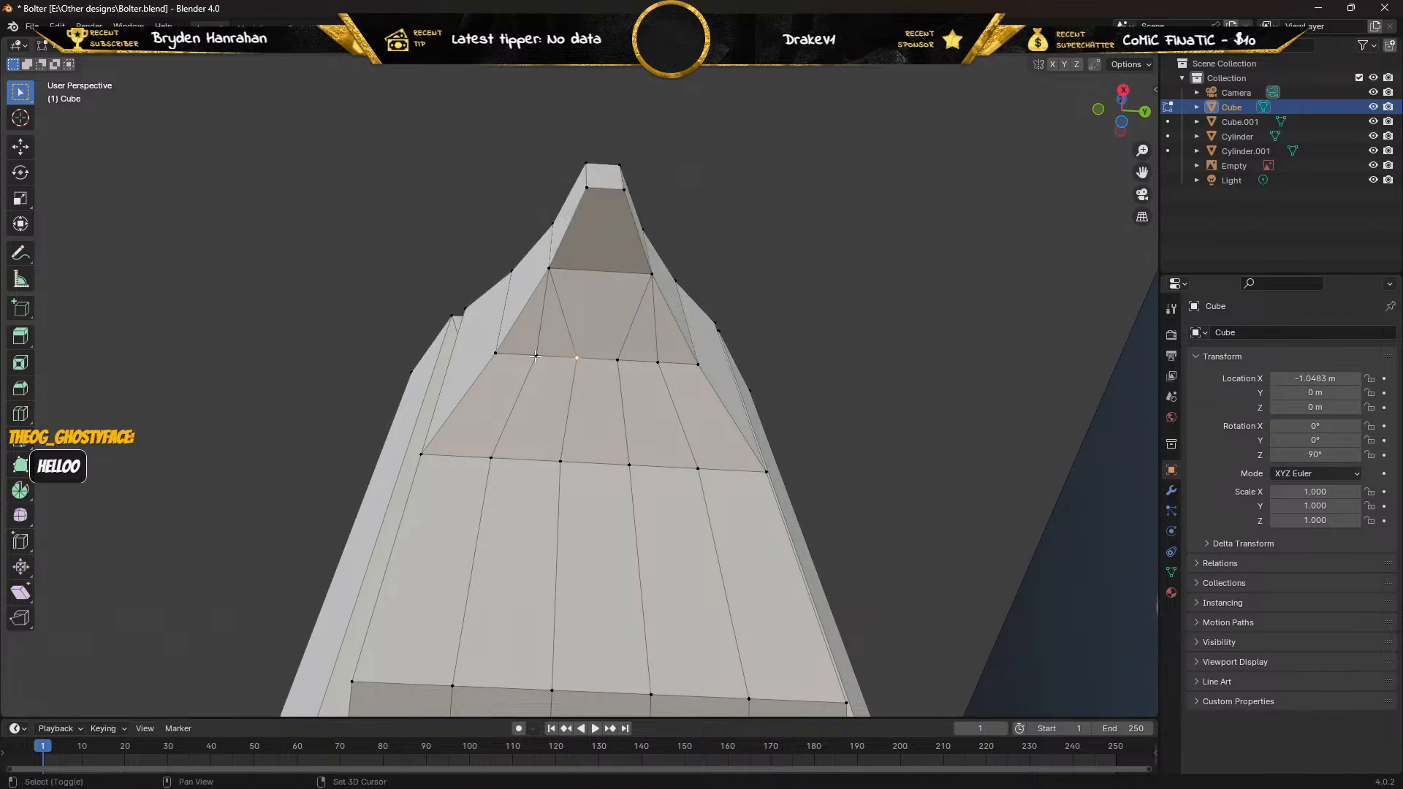
shift+click(495, 353)
key(m)
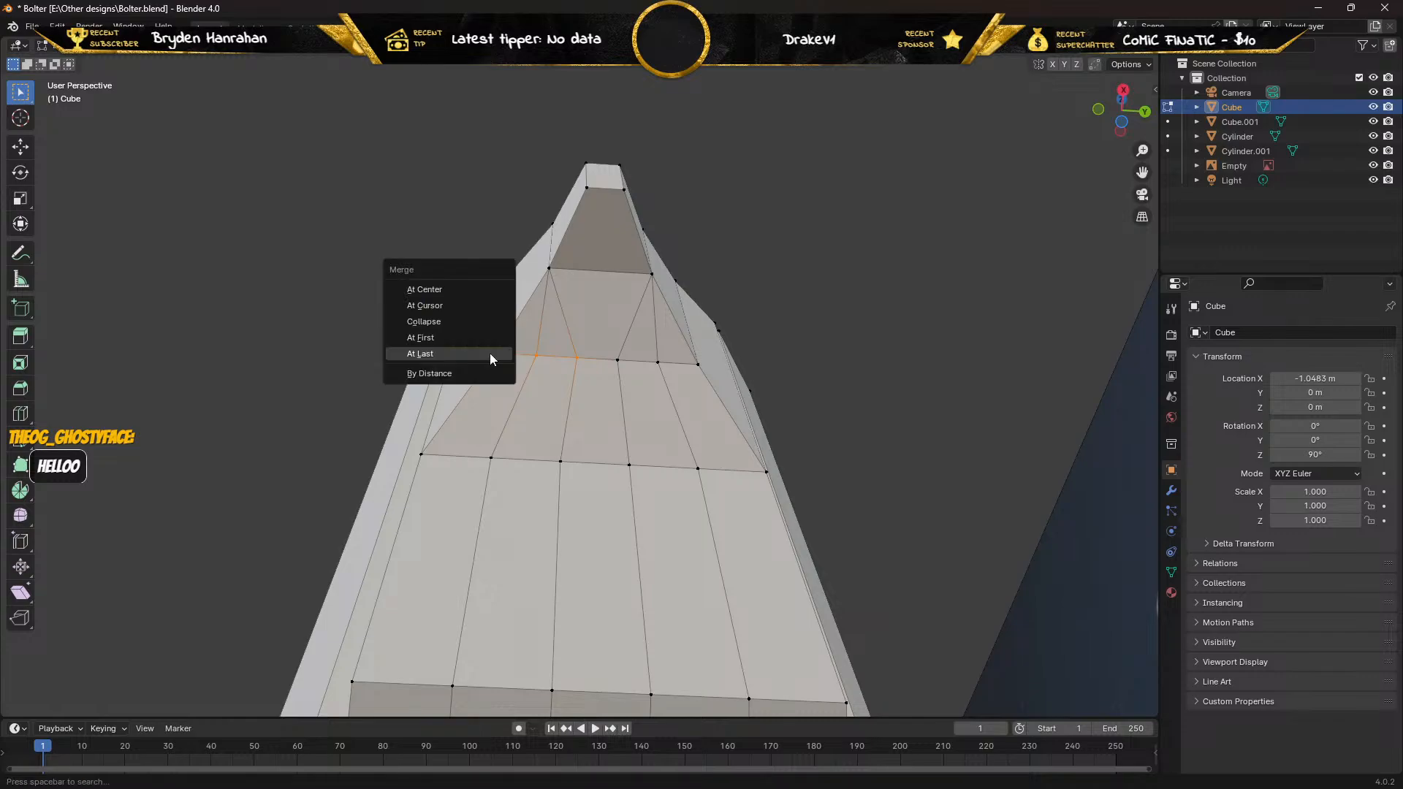
click(489, 353)
shift+click(618, 360)
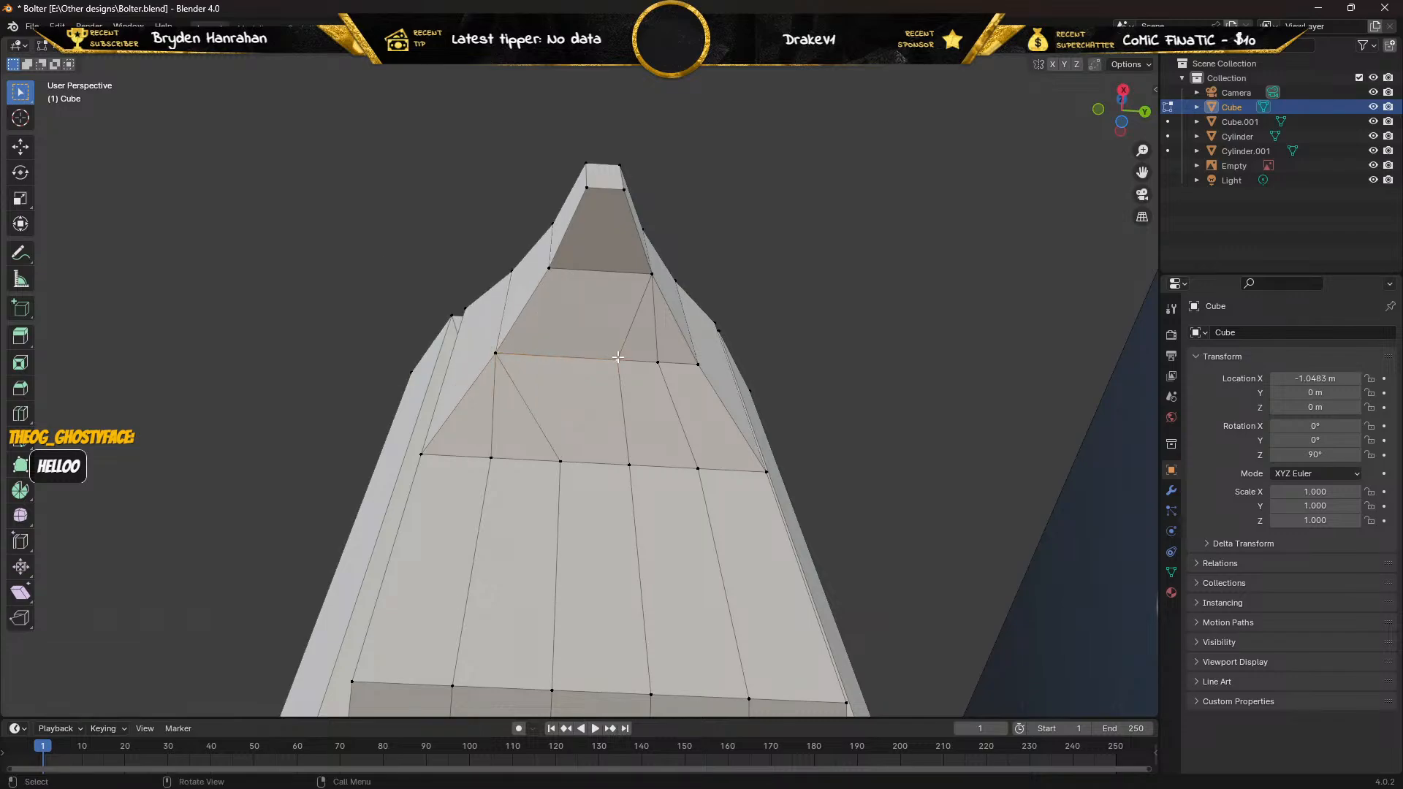
shift+click(658, 361)
shift+click(696, 363)
key(m)
click(687, 366)
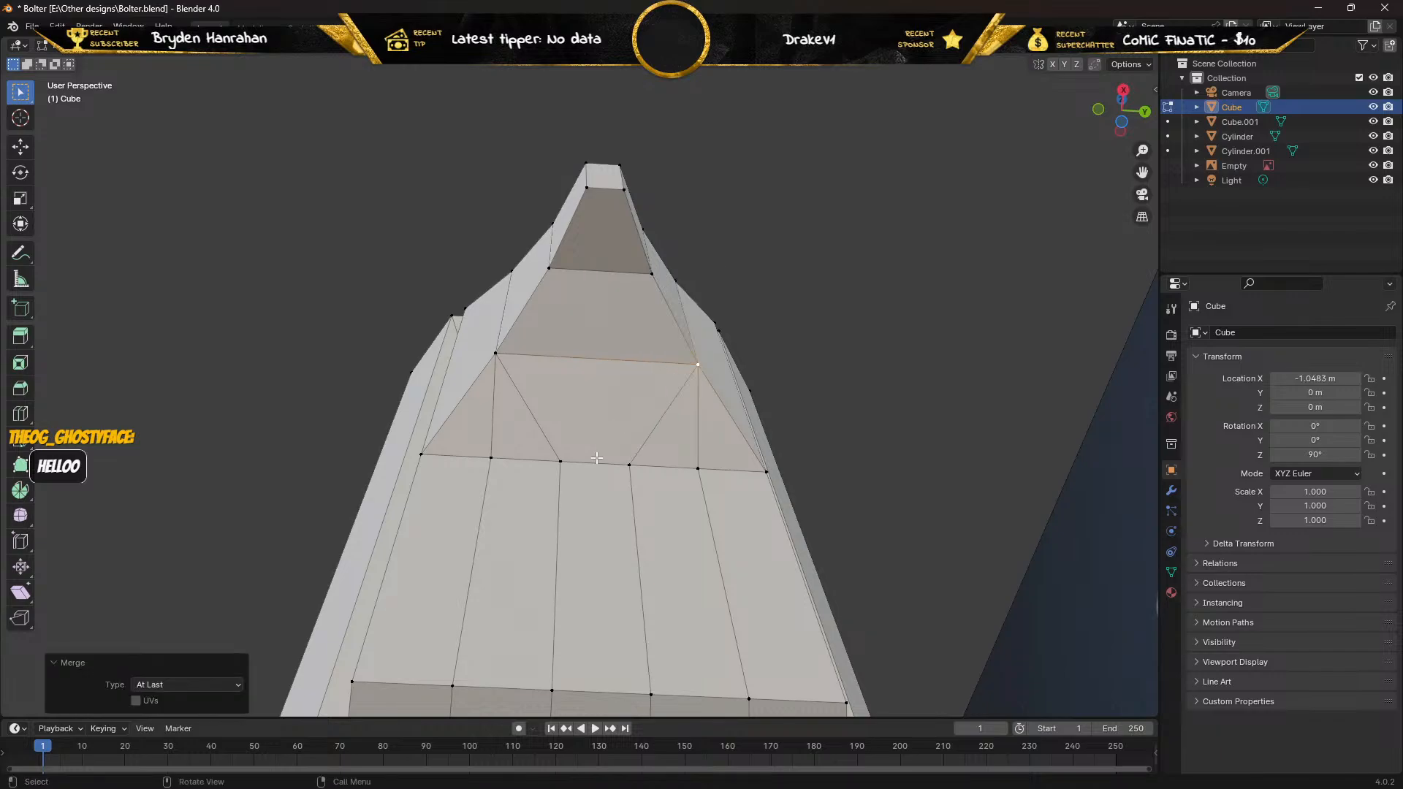
Merge the middle vertices along the third crosswise edge, where the nose's underside widens to the body, into its two corners with At Last.
click(561, 461)
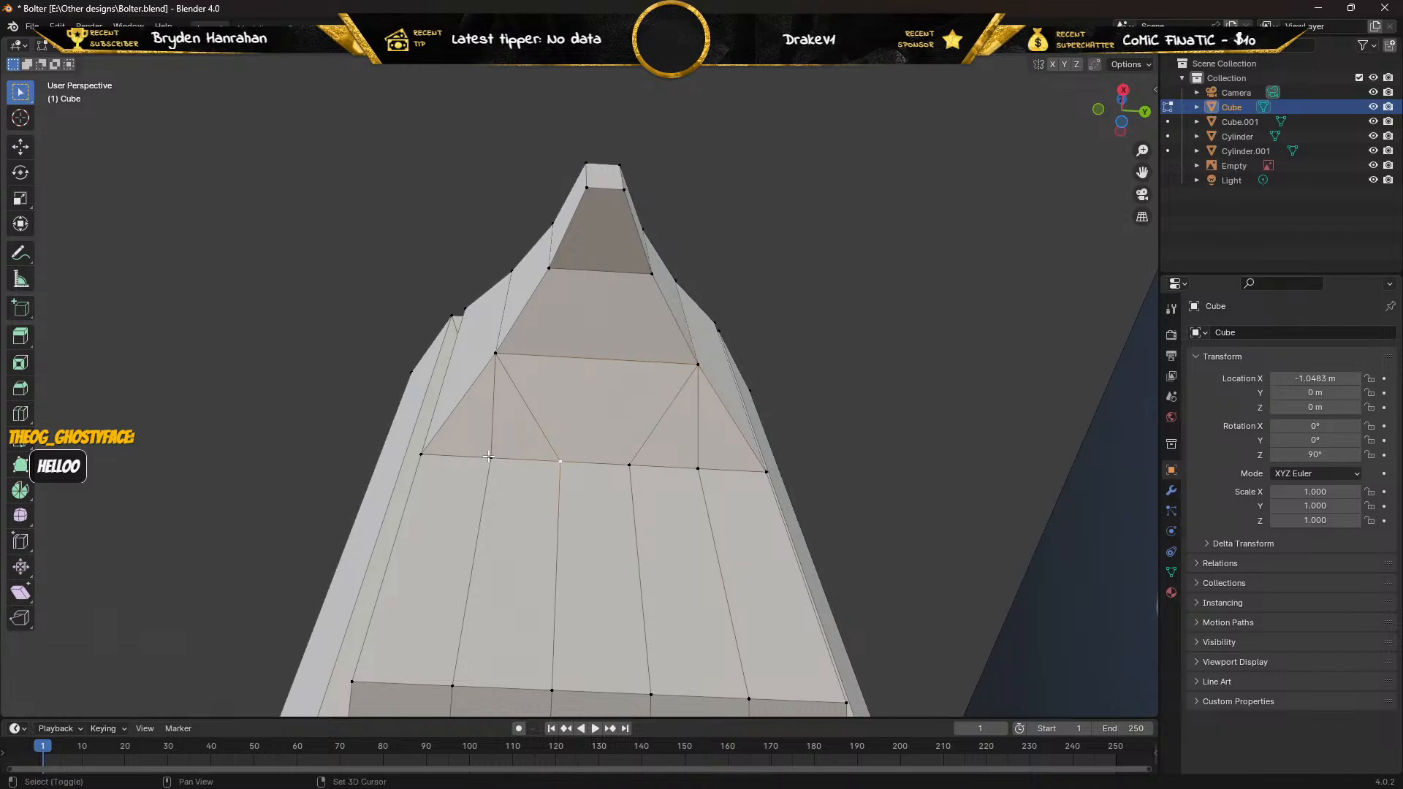
key(m)
click(420, 460)
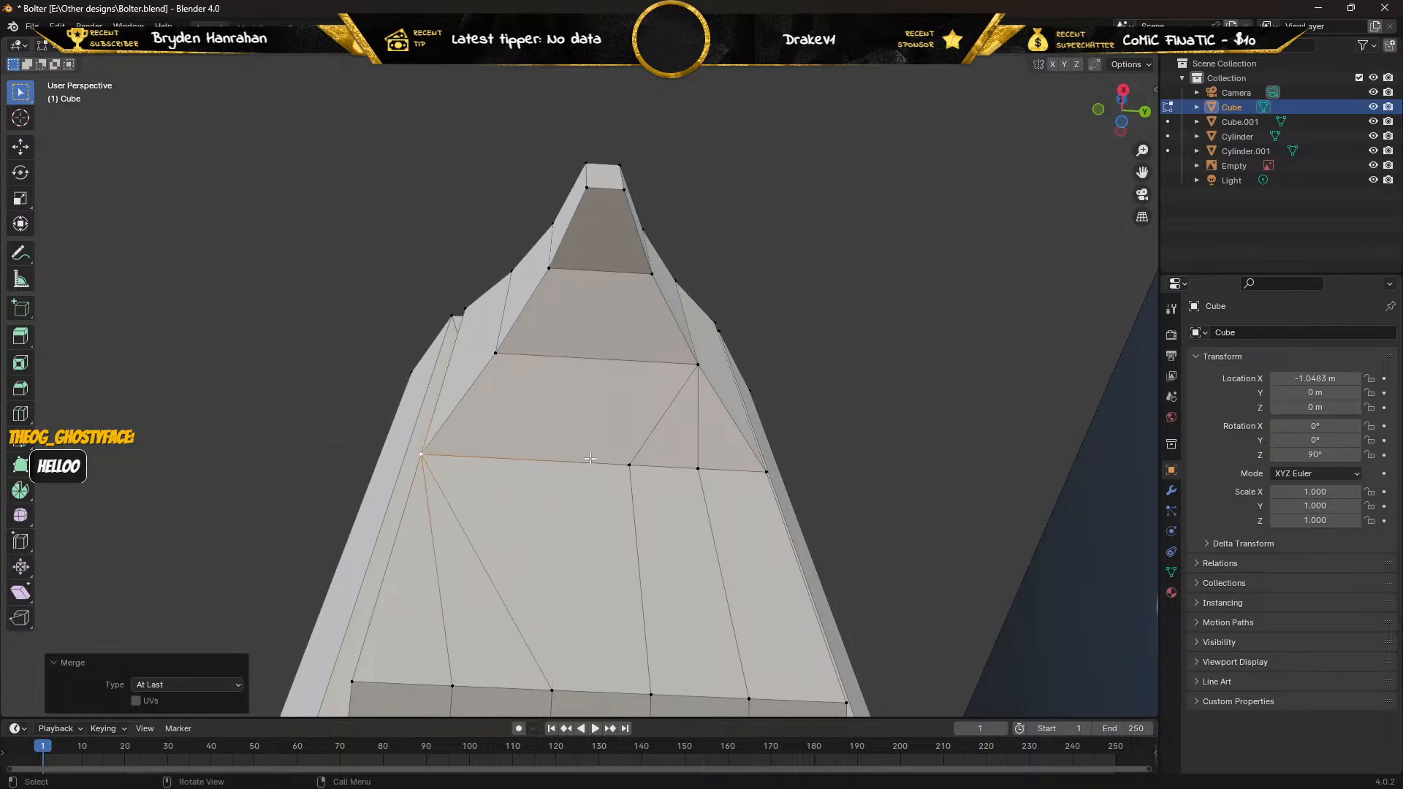
shift+click(629, 465)
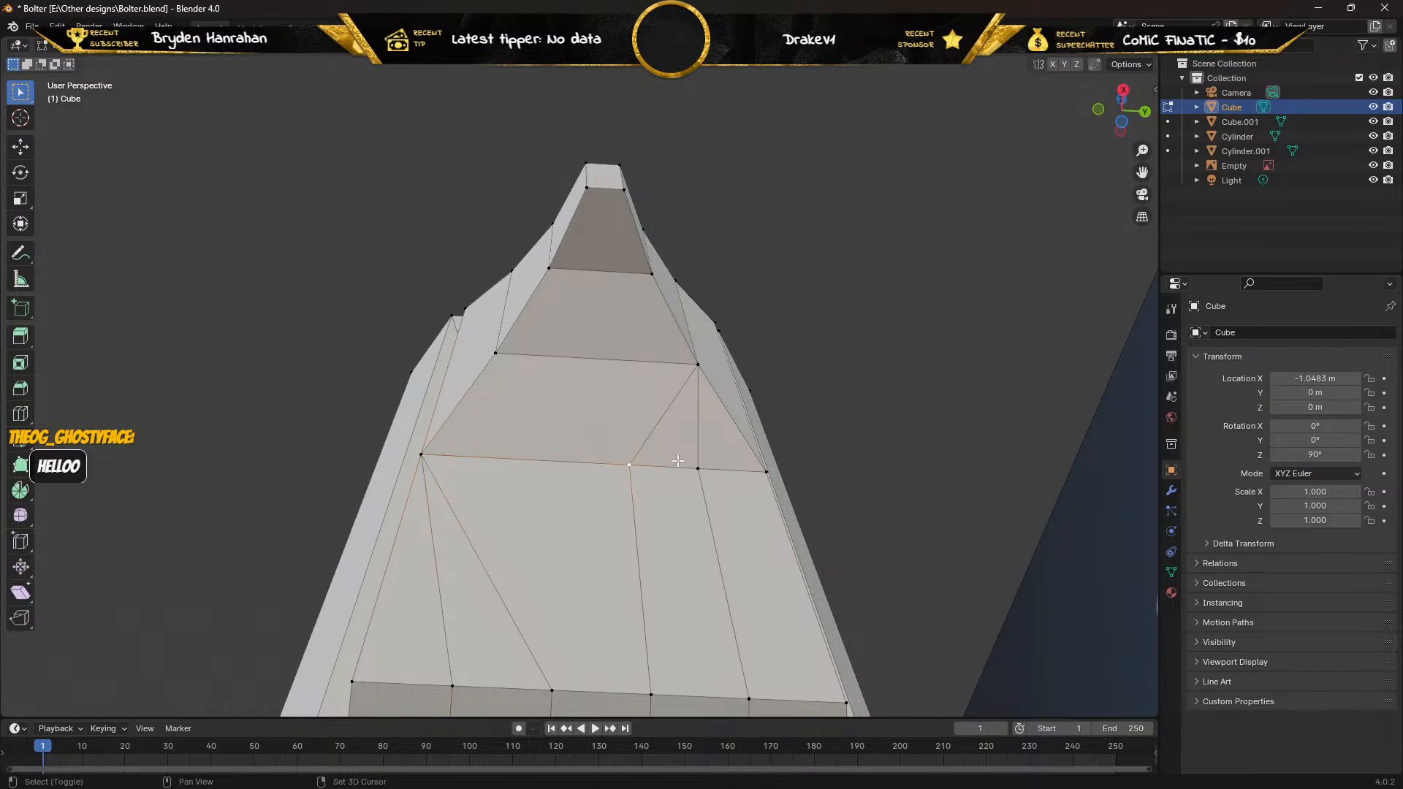
shift+click(766, 472)
key(m)
click(675, 466)
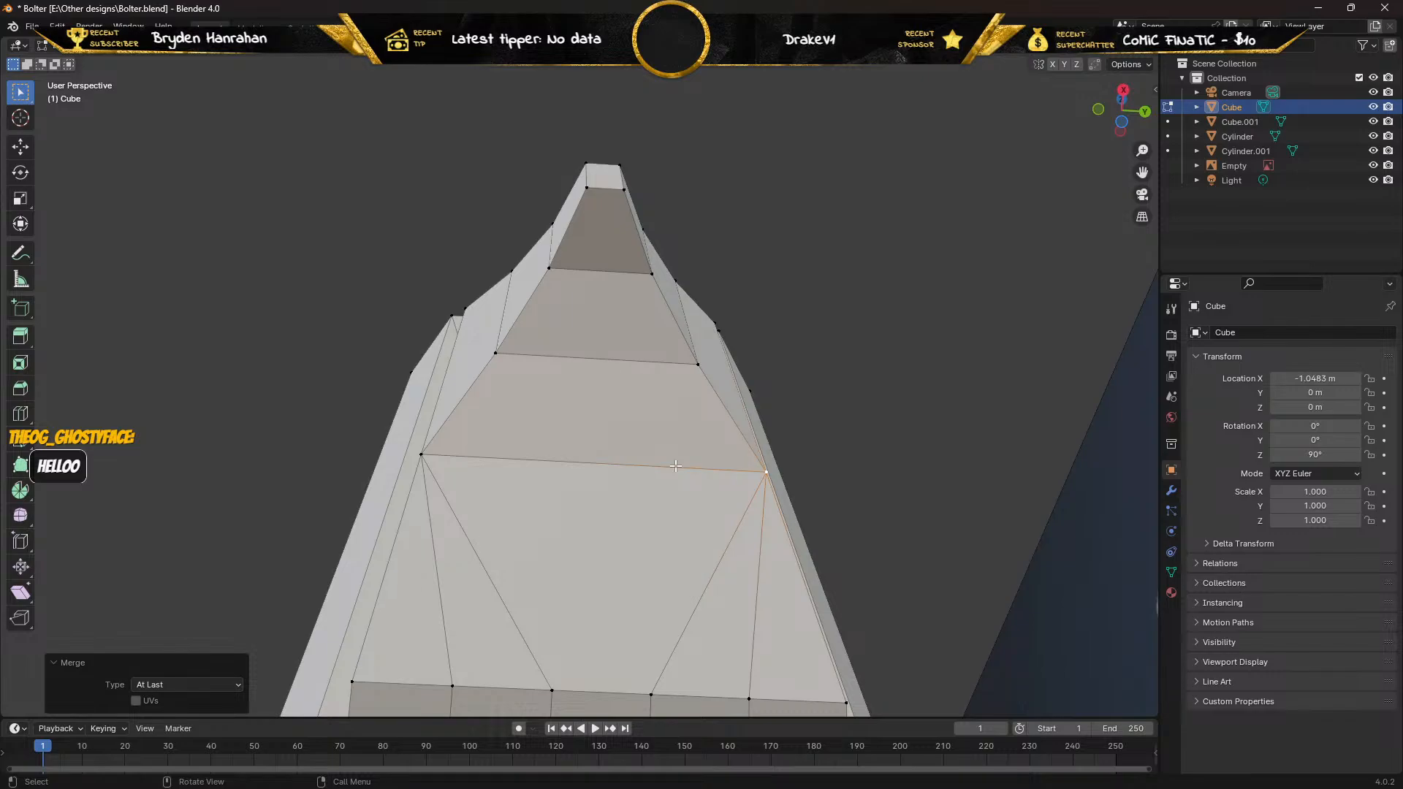
Merge the middle vertices along the tip-side edge of the dark step face on the underside into its two corners with At Last.
shift+middle_drag(552, 534, 585, 285)
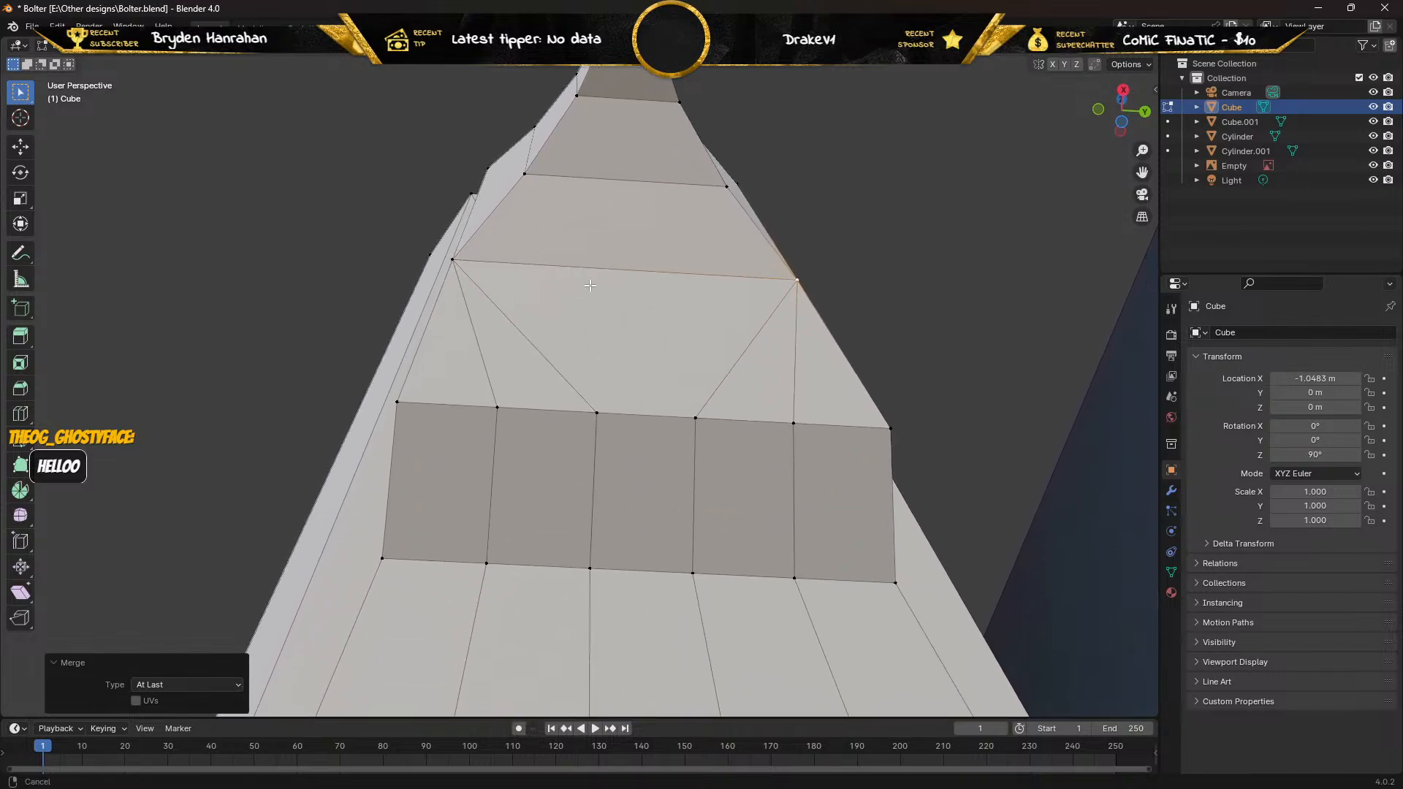
shift+click(597, 413)
shift+click(497, 407)
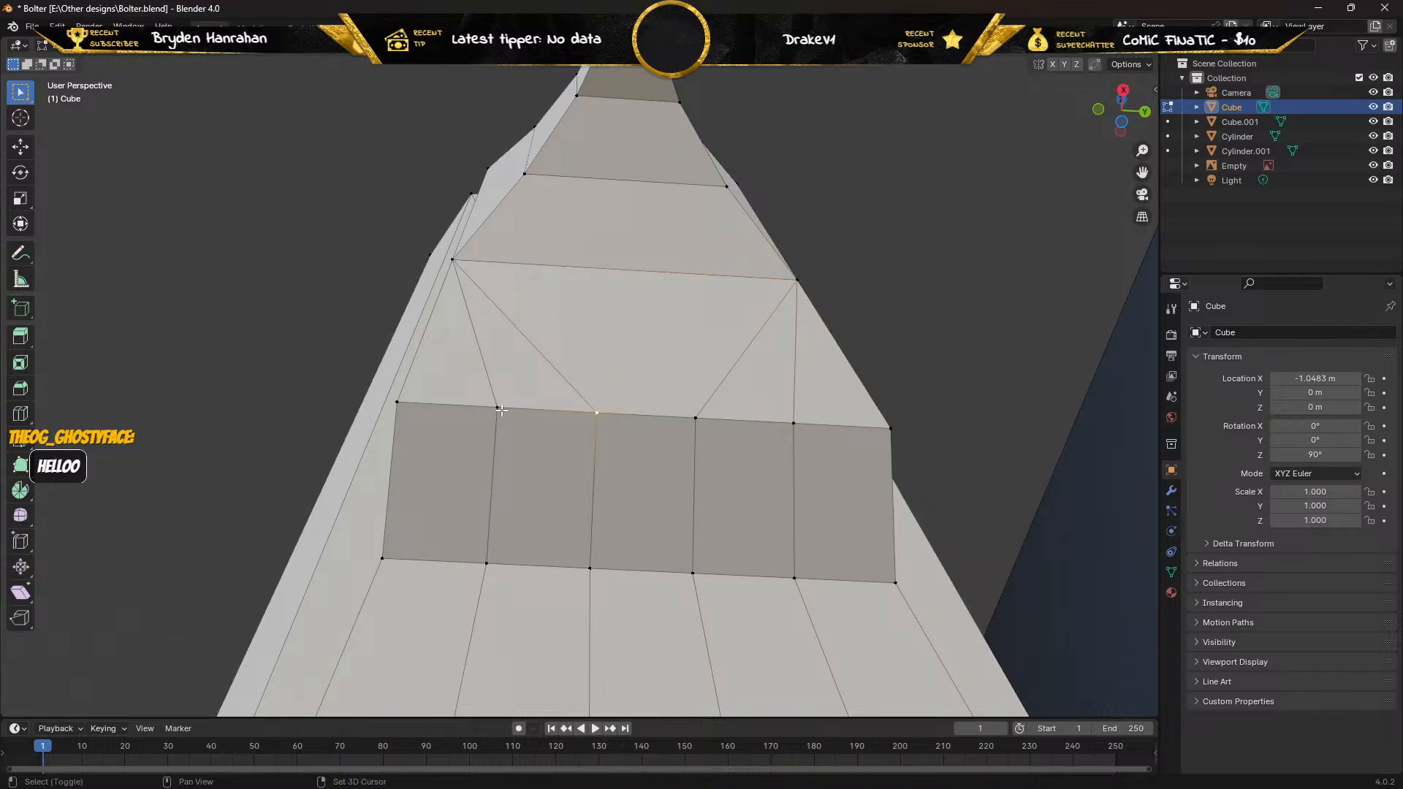
shift+click(398, 402)
key(m)
click(402, 401)
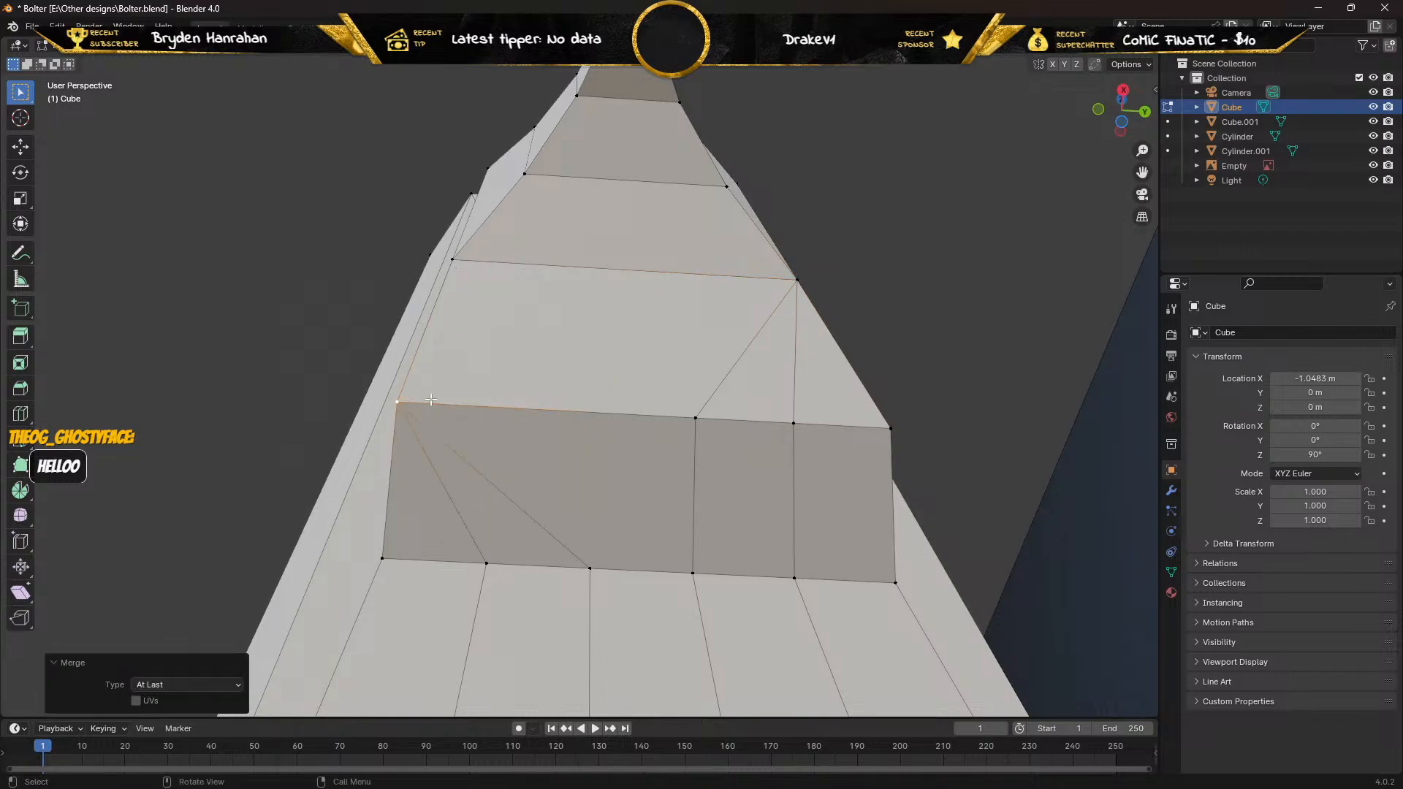
shift+click(696, 418)
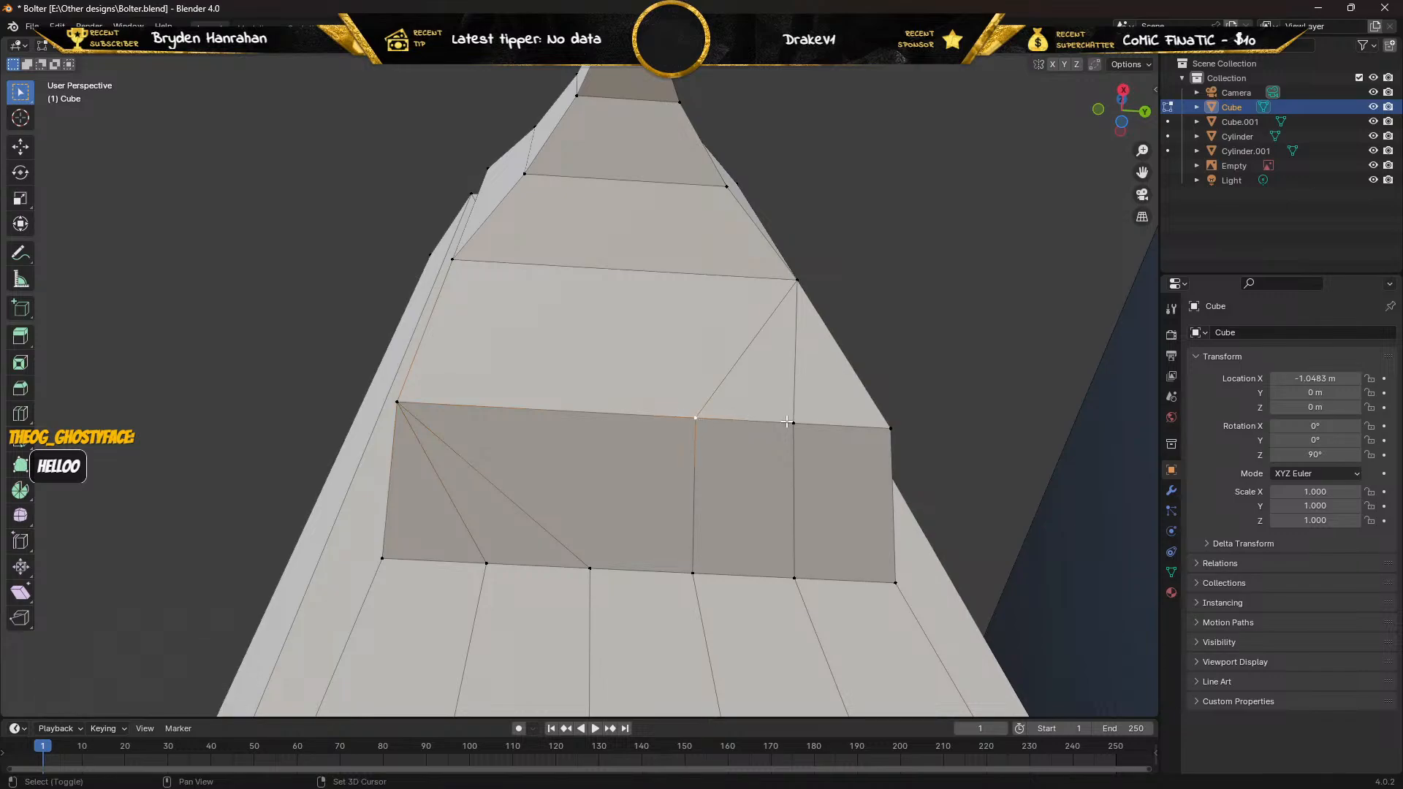
shift+click(890, 428)
key(m)
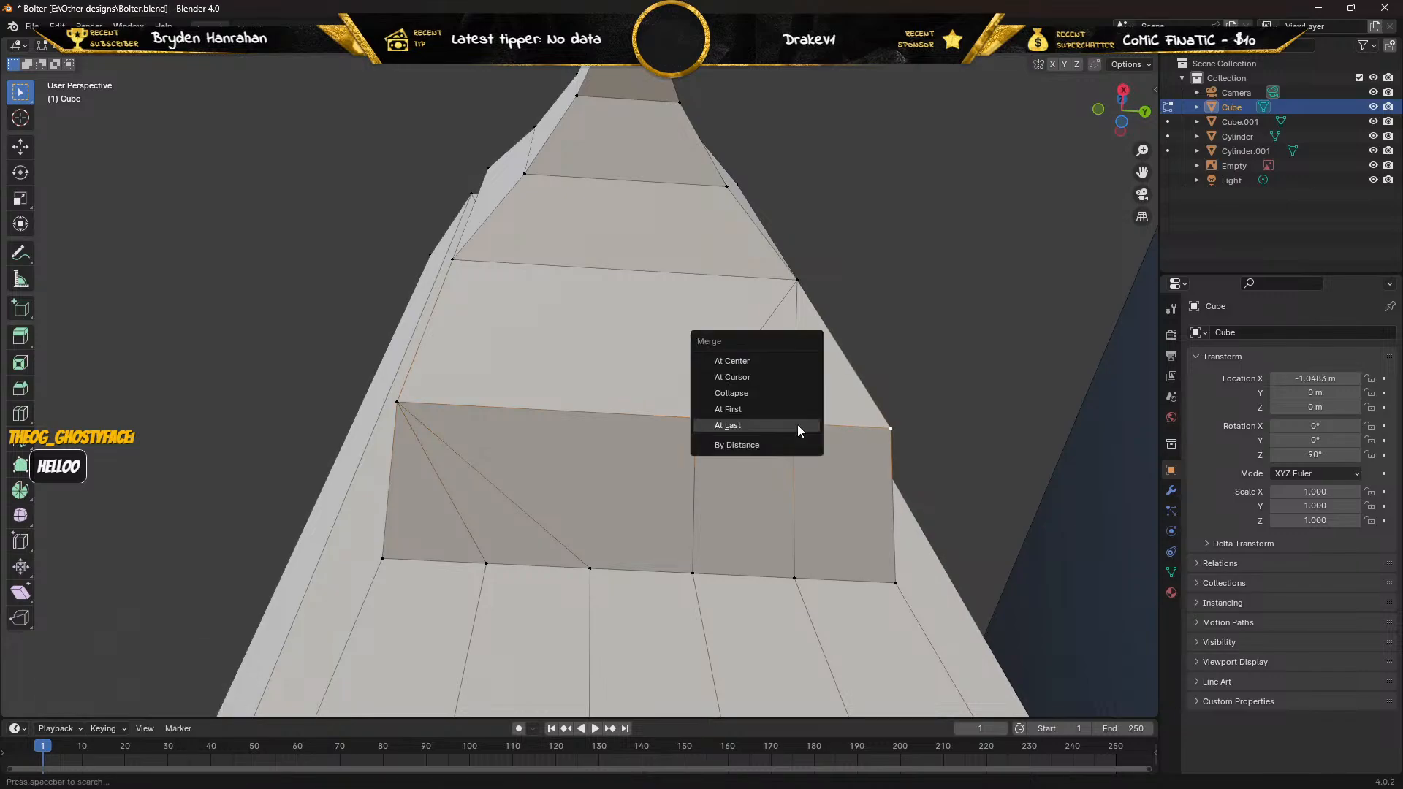
click(751, 426)
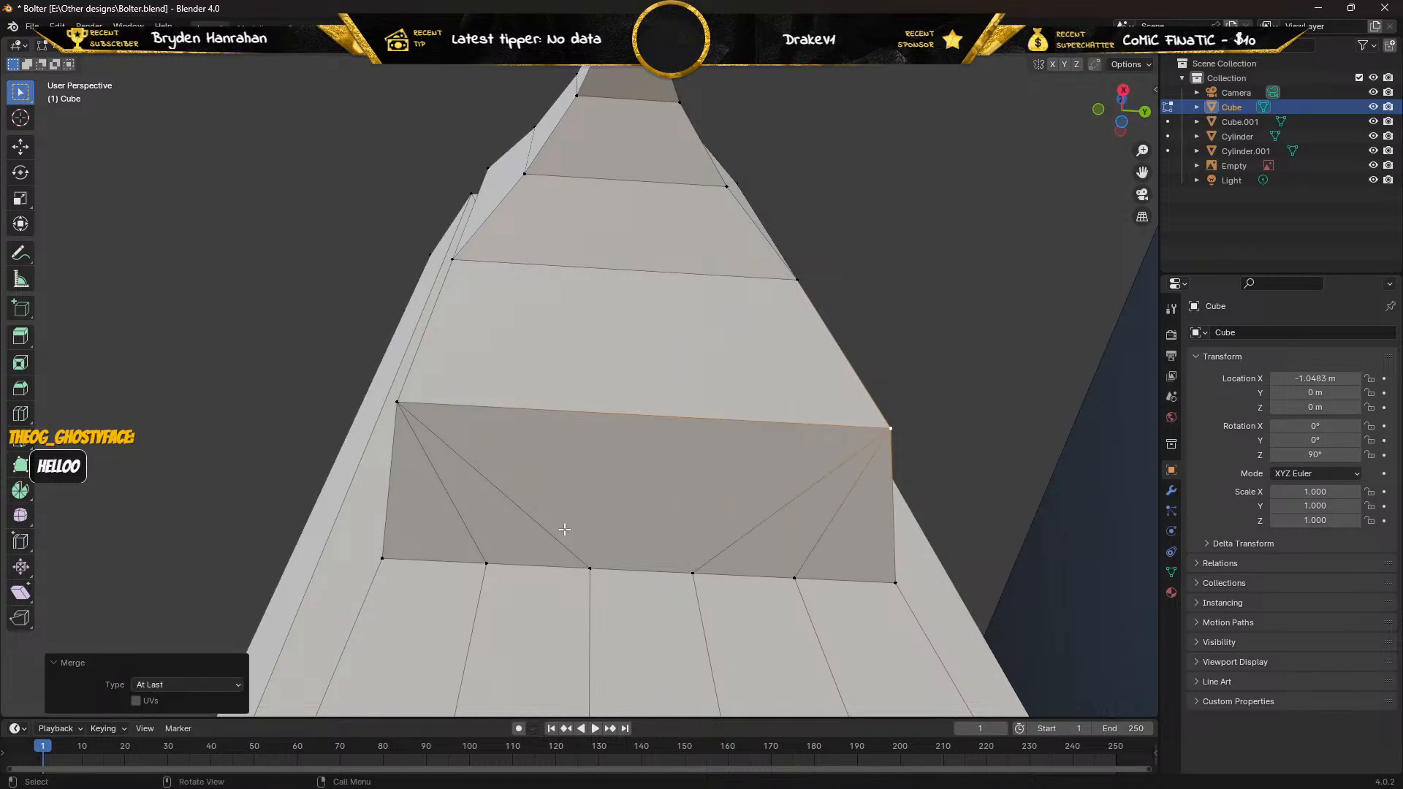
Merge the middle vertices along the body-side edge of the dark step face on the underside into its two corners with At Last.
click(588, 564)
shift+click(486, 563)
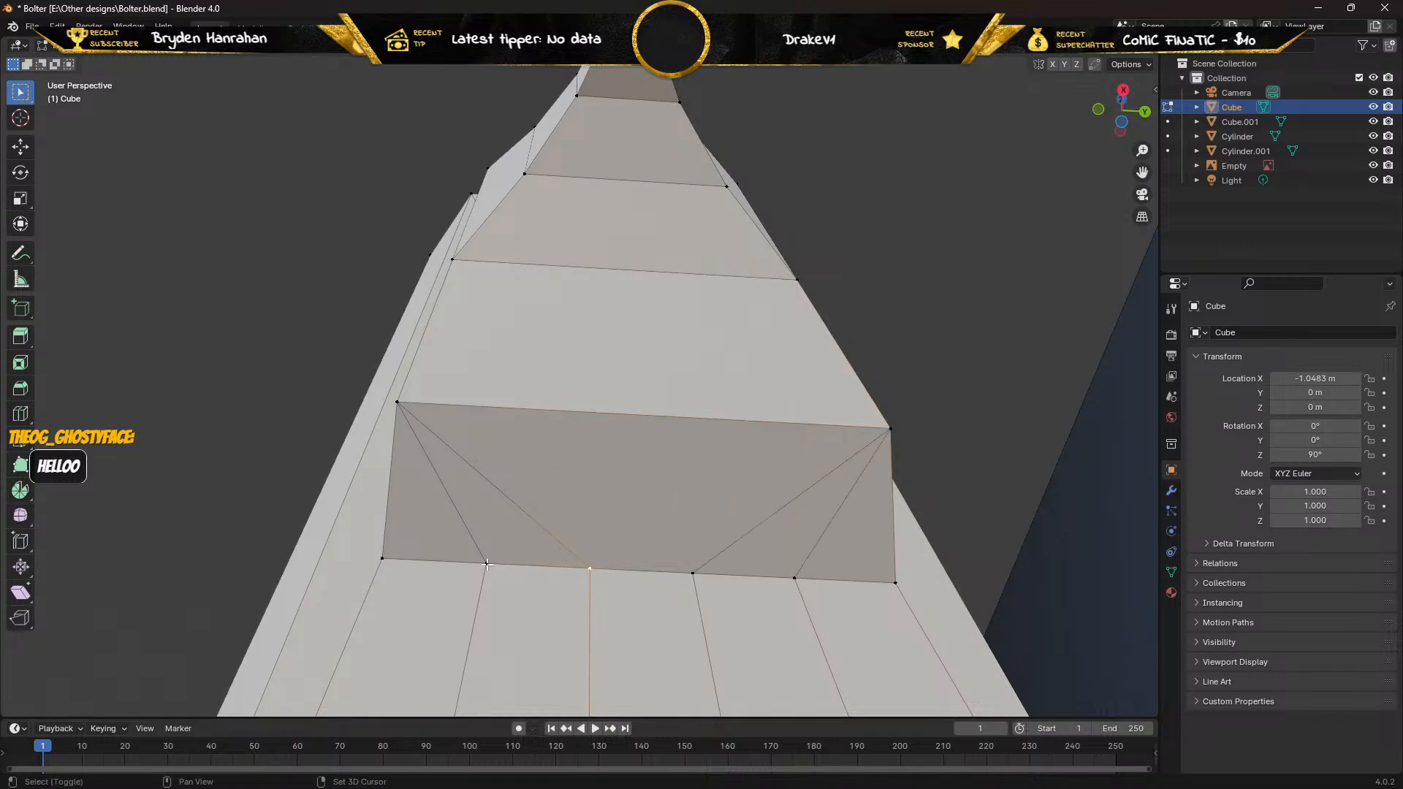
key(m)
click(385, 558)
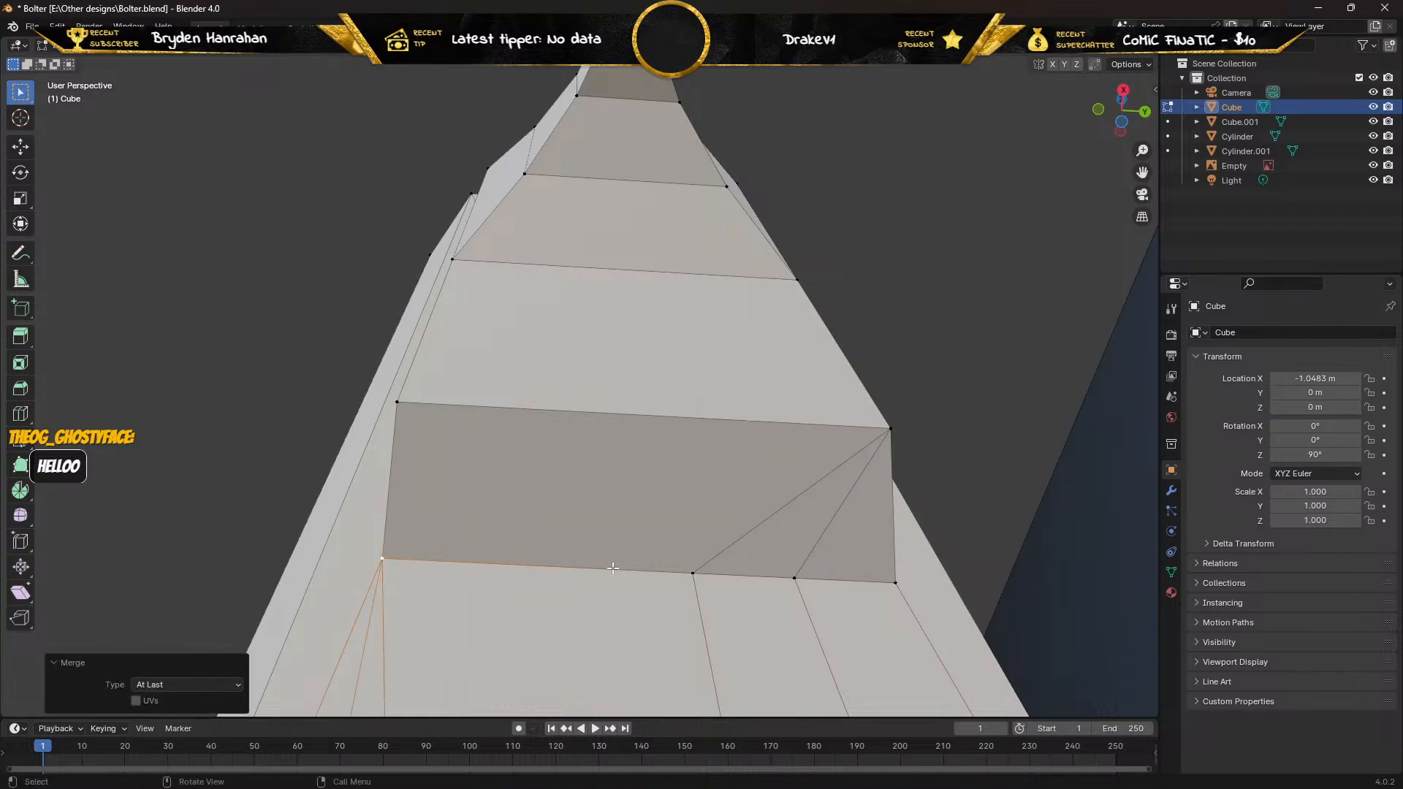
shift+click(693, 574)
shift+click(795, 578)
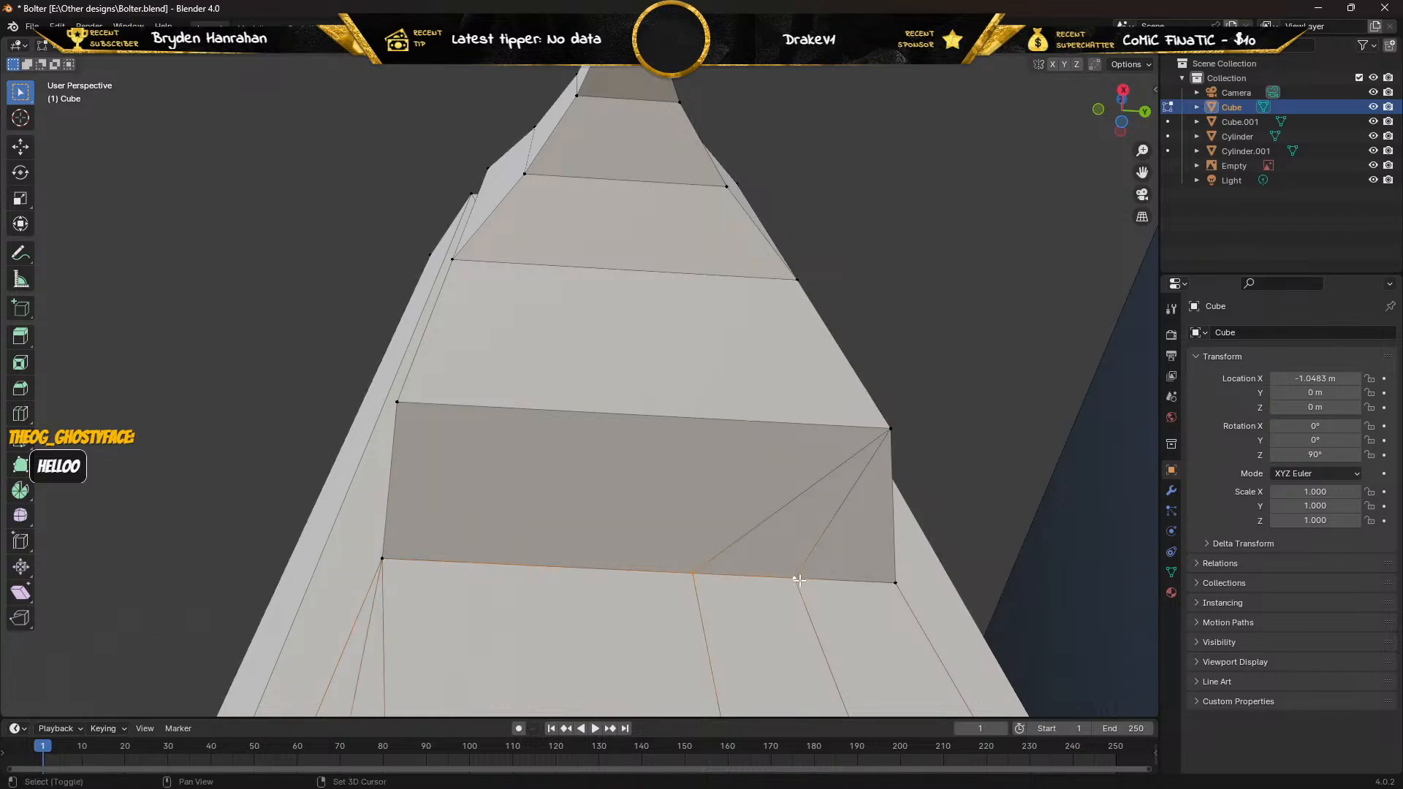
shift+click(893, 579)
key(m)
click(834, 575)
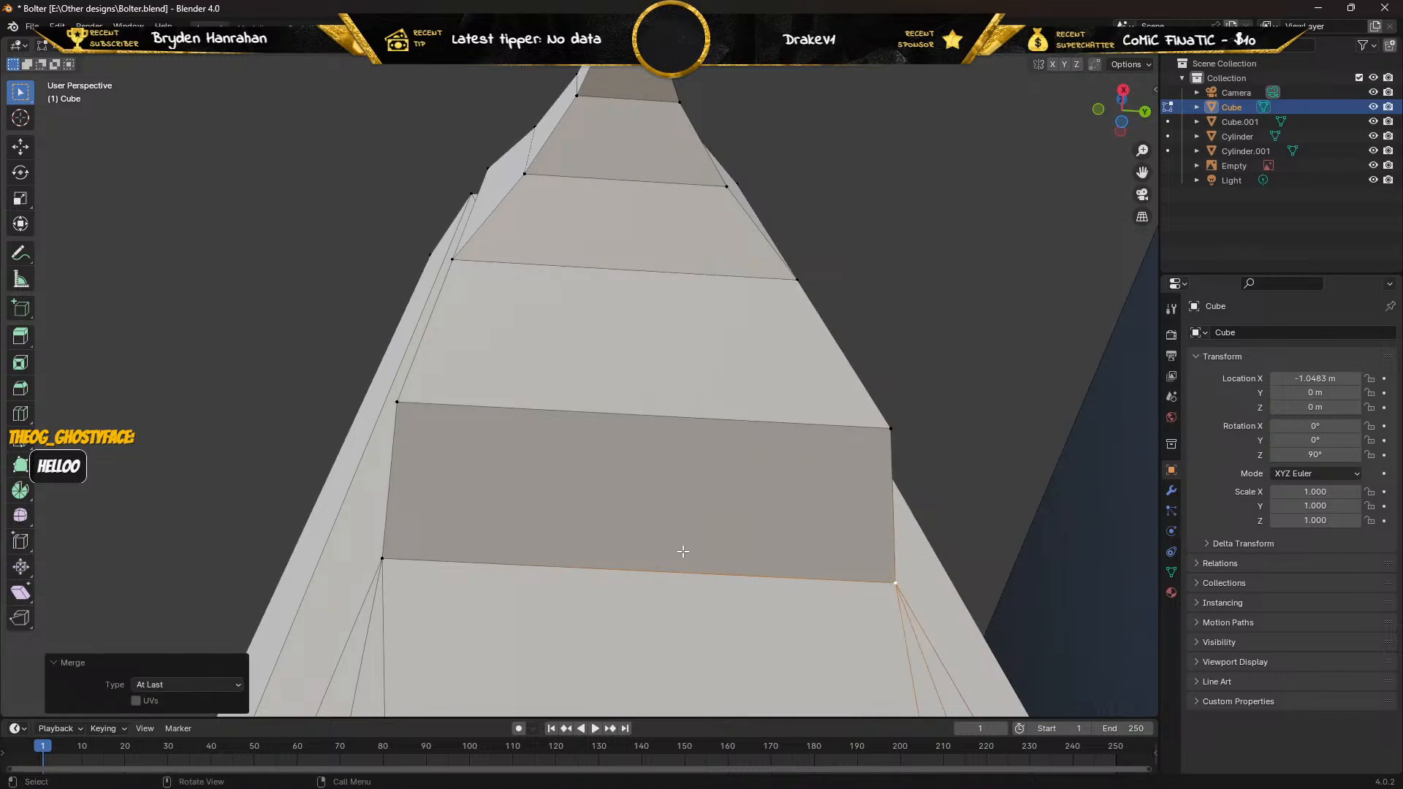
Merge the middle vertices along the first crosswise edge behind the dark step face into its two corners with At Last.
scroll(589, 559, down, 7)
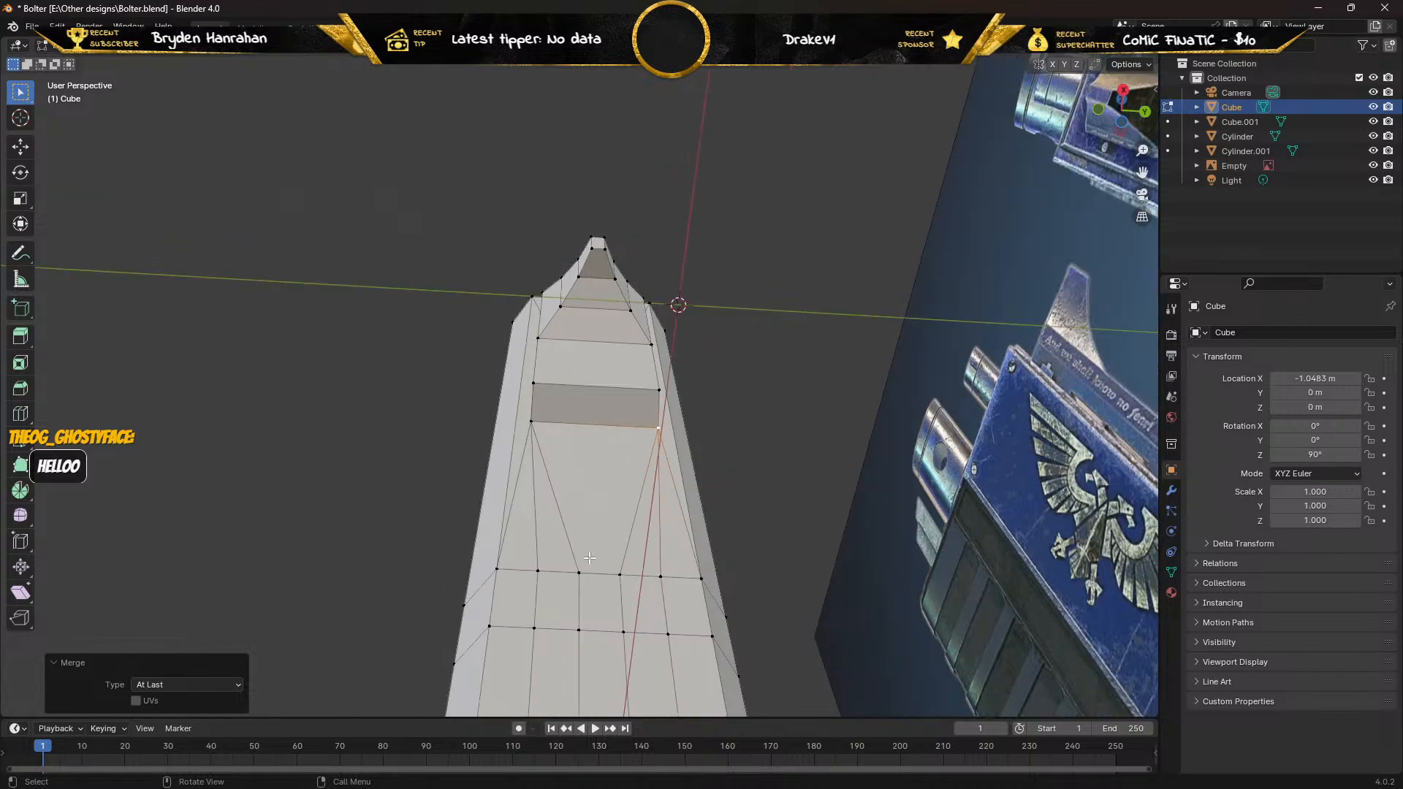
scroll(589, 559, up, 1)
shift+middle_drag(590, 558, 574, 453)
scroll(573, 461, up, 2)
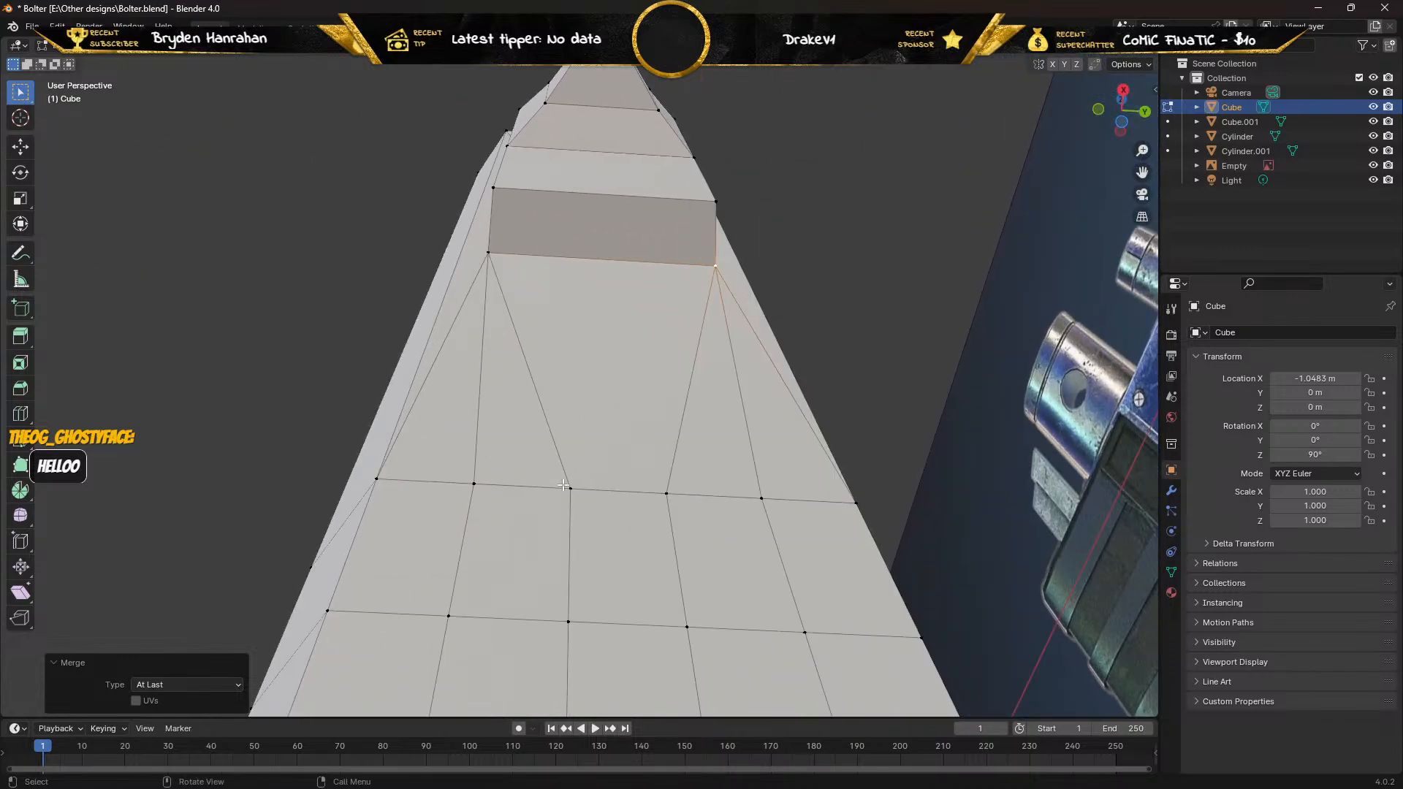
click(569, 488)
shift+click(475, 484)
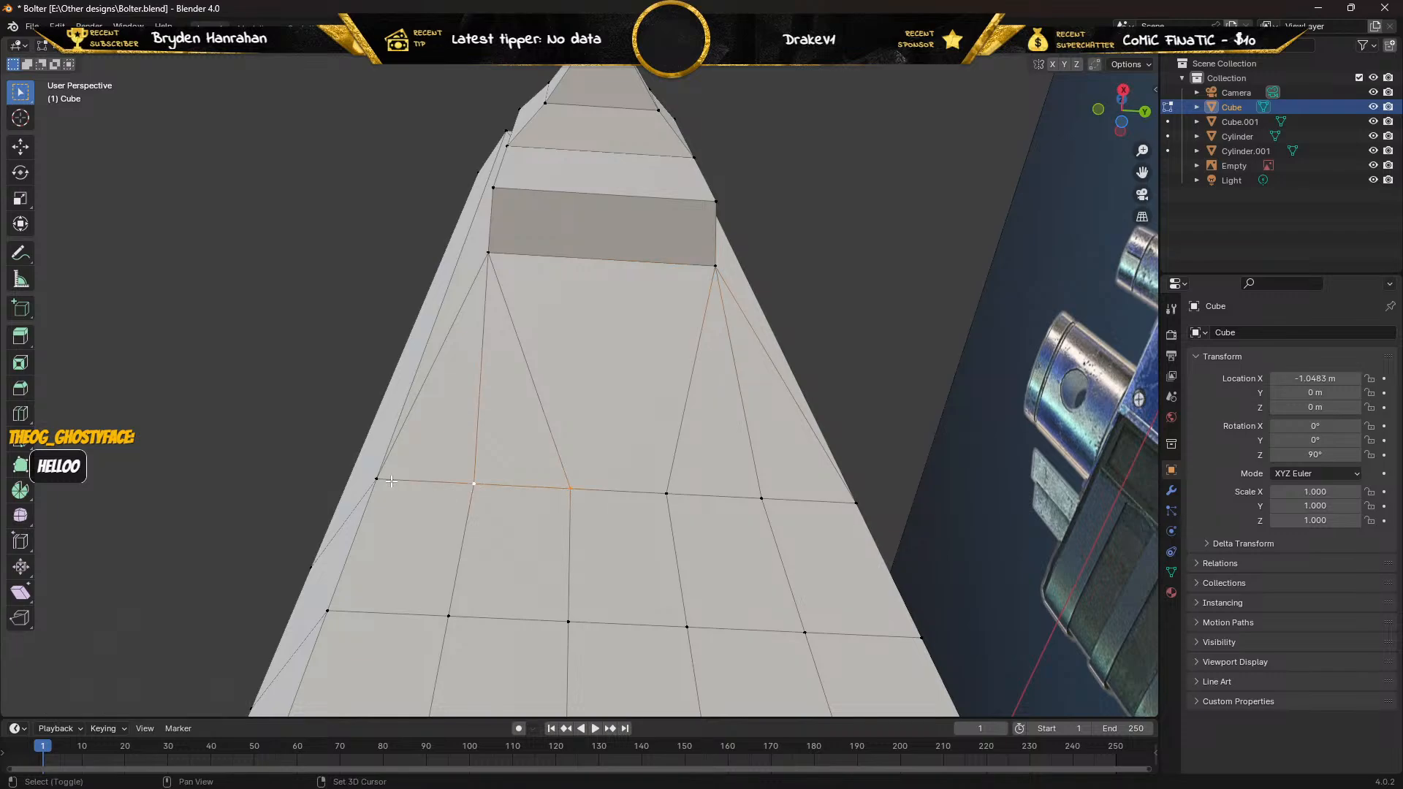
shift+click(375, 478)
key(m)
click(376, 479)
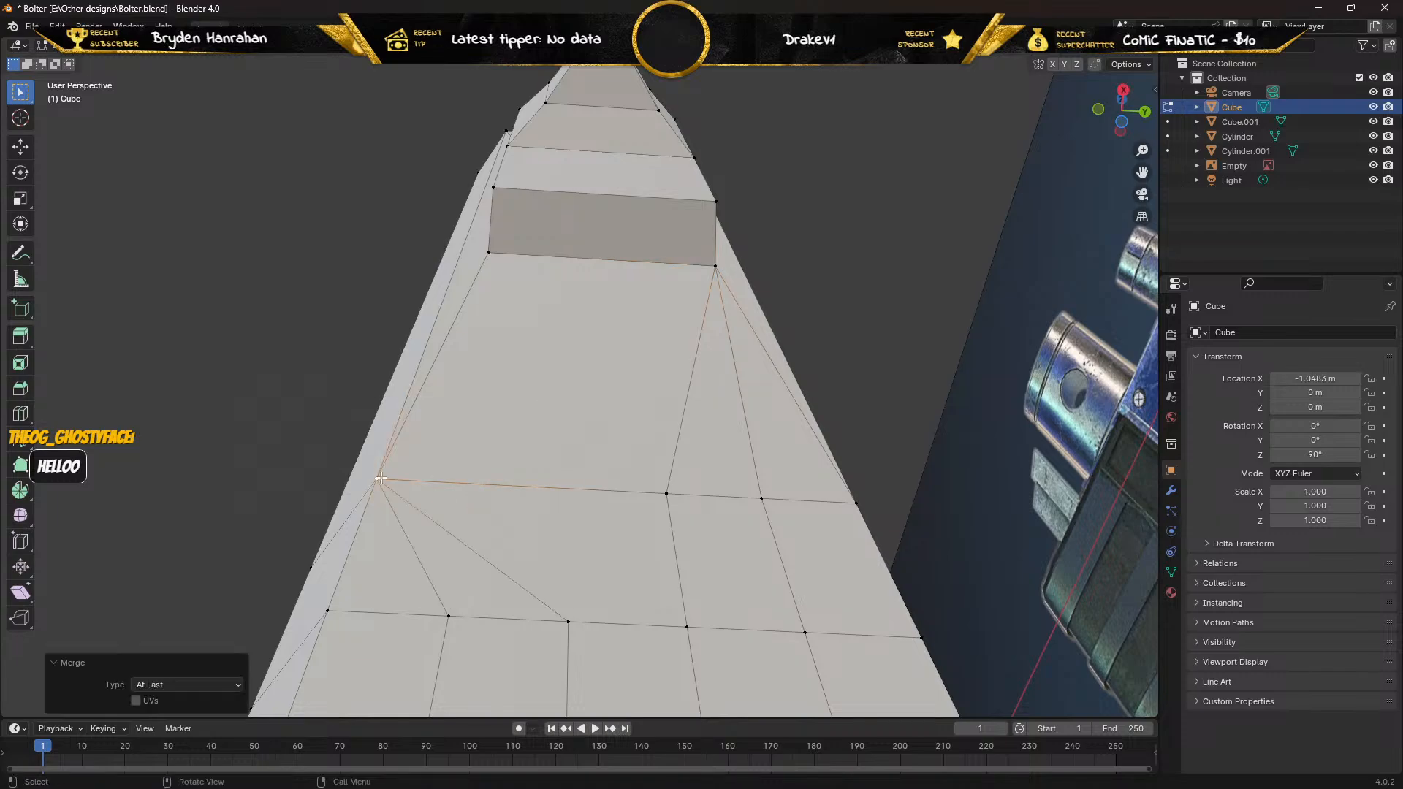
shift+click(667, 494)
shift+click(762, 499)
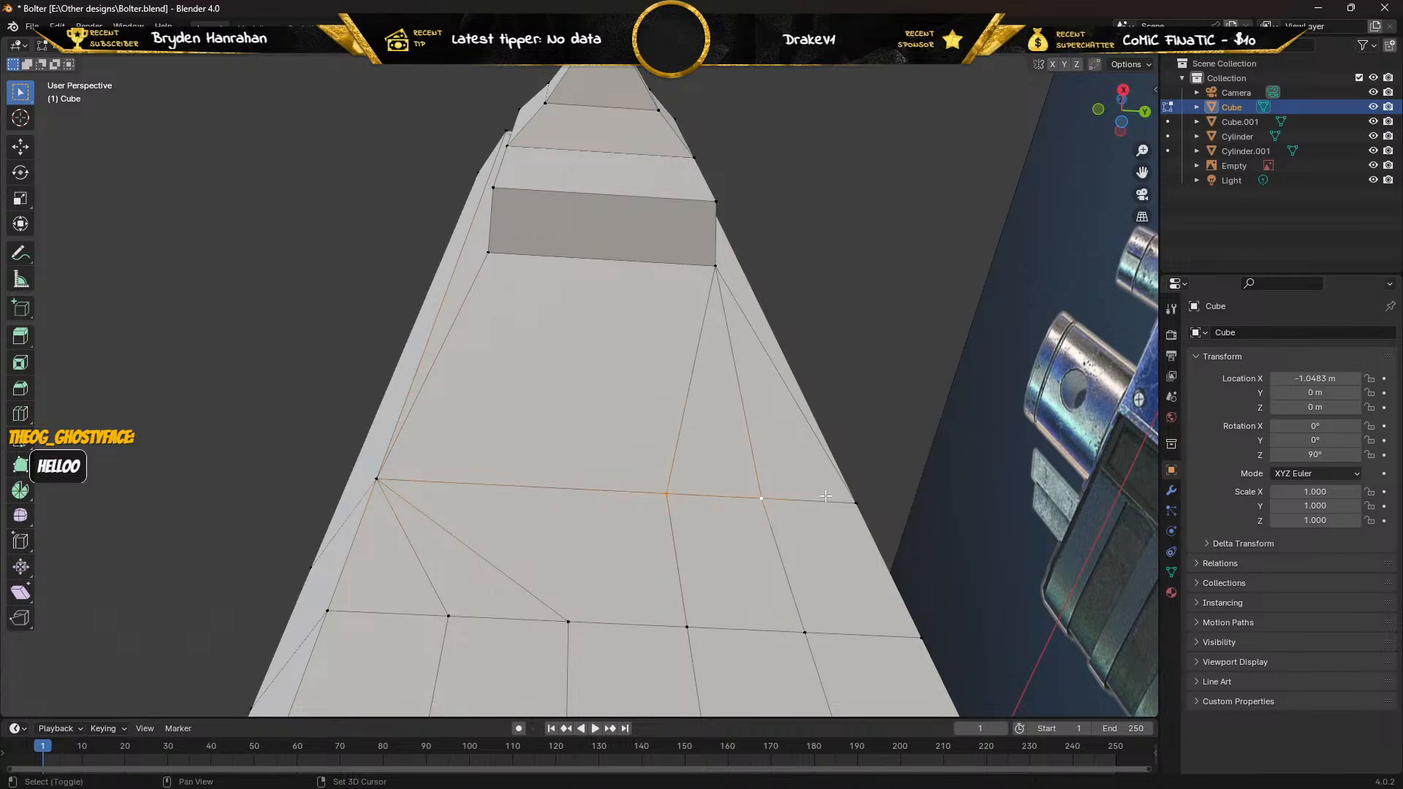
shift+click(848, 504)
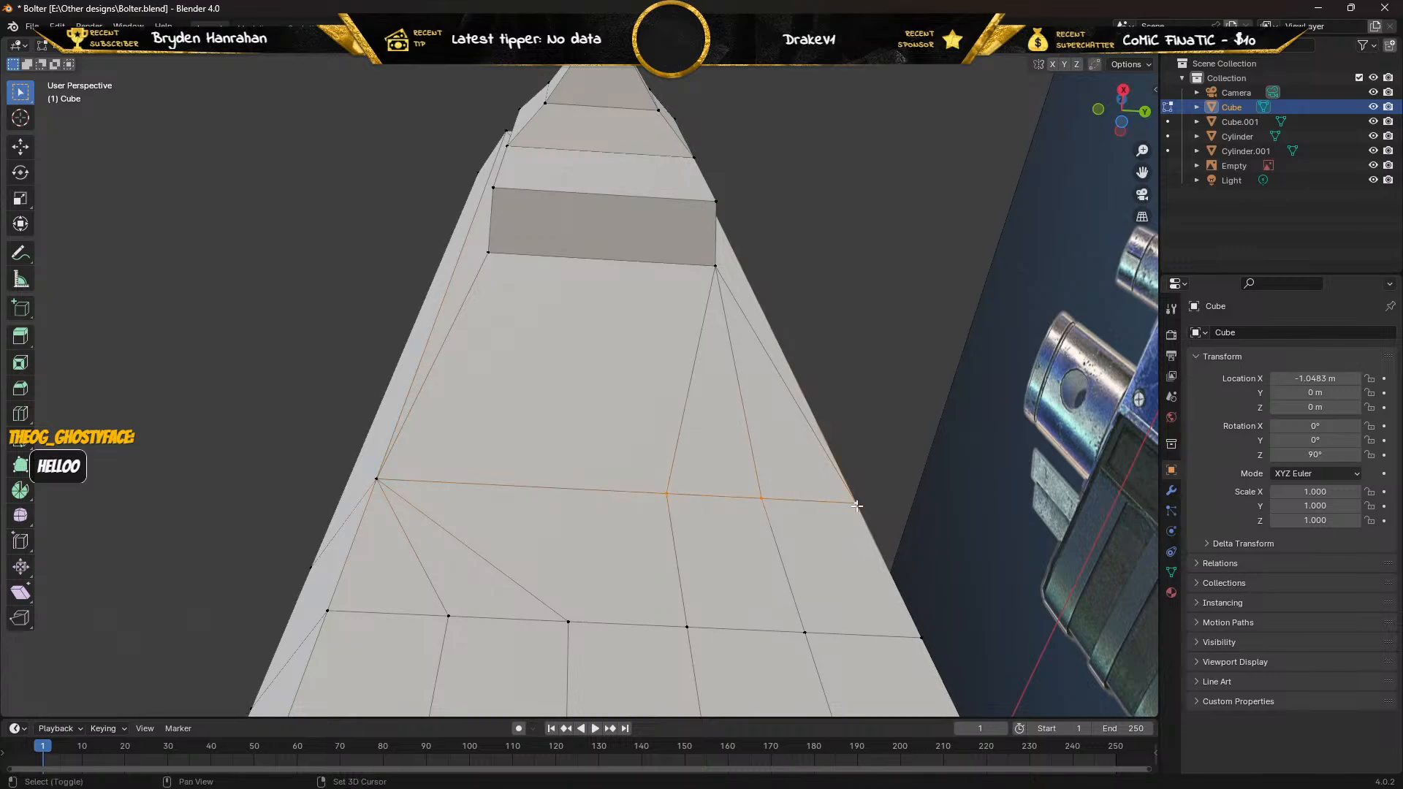
key(m)
click(818, 505)
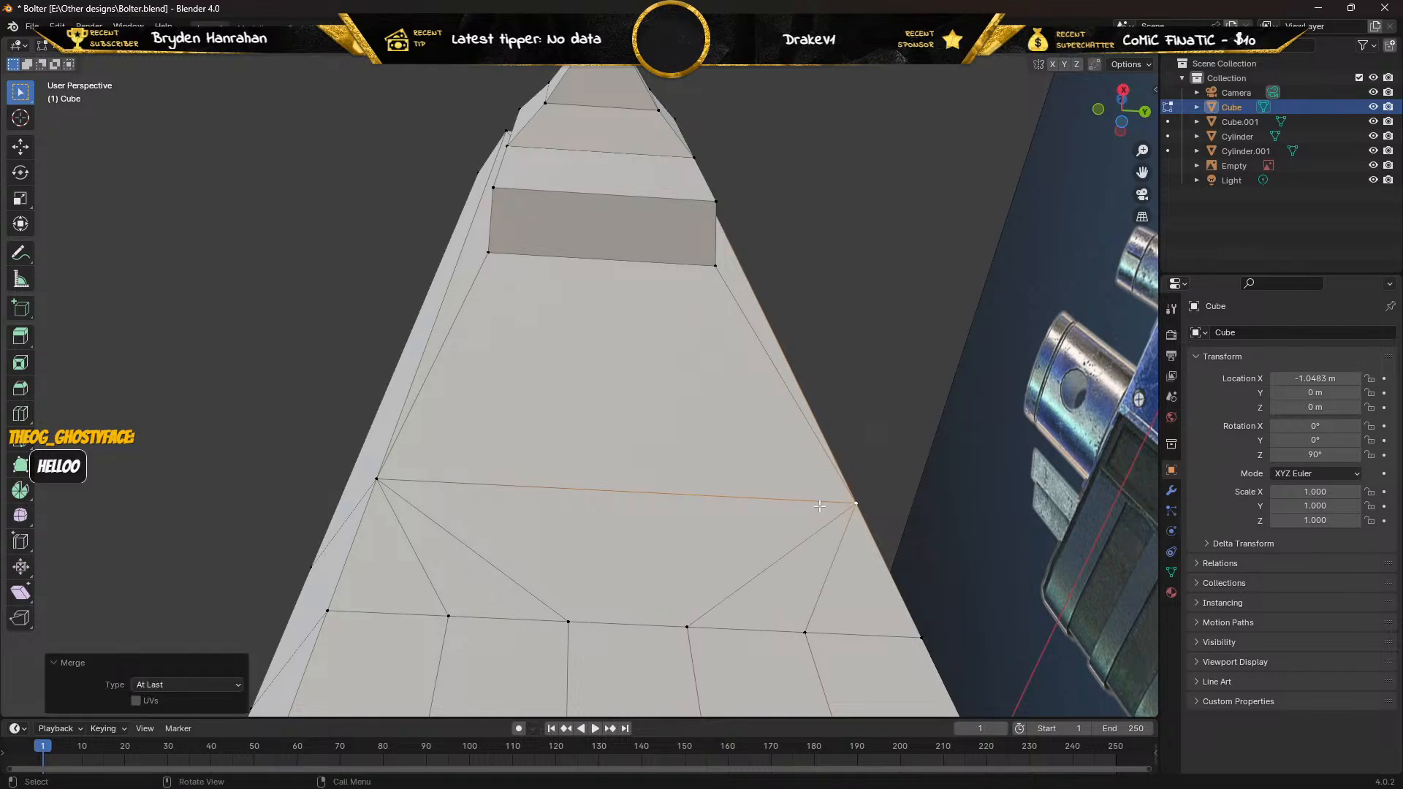
Merge the middle vertices along the second crosswise edge behind the dark step face into its two corners with At Last.
shift+click(567, 620)
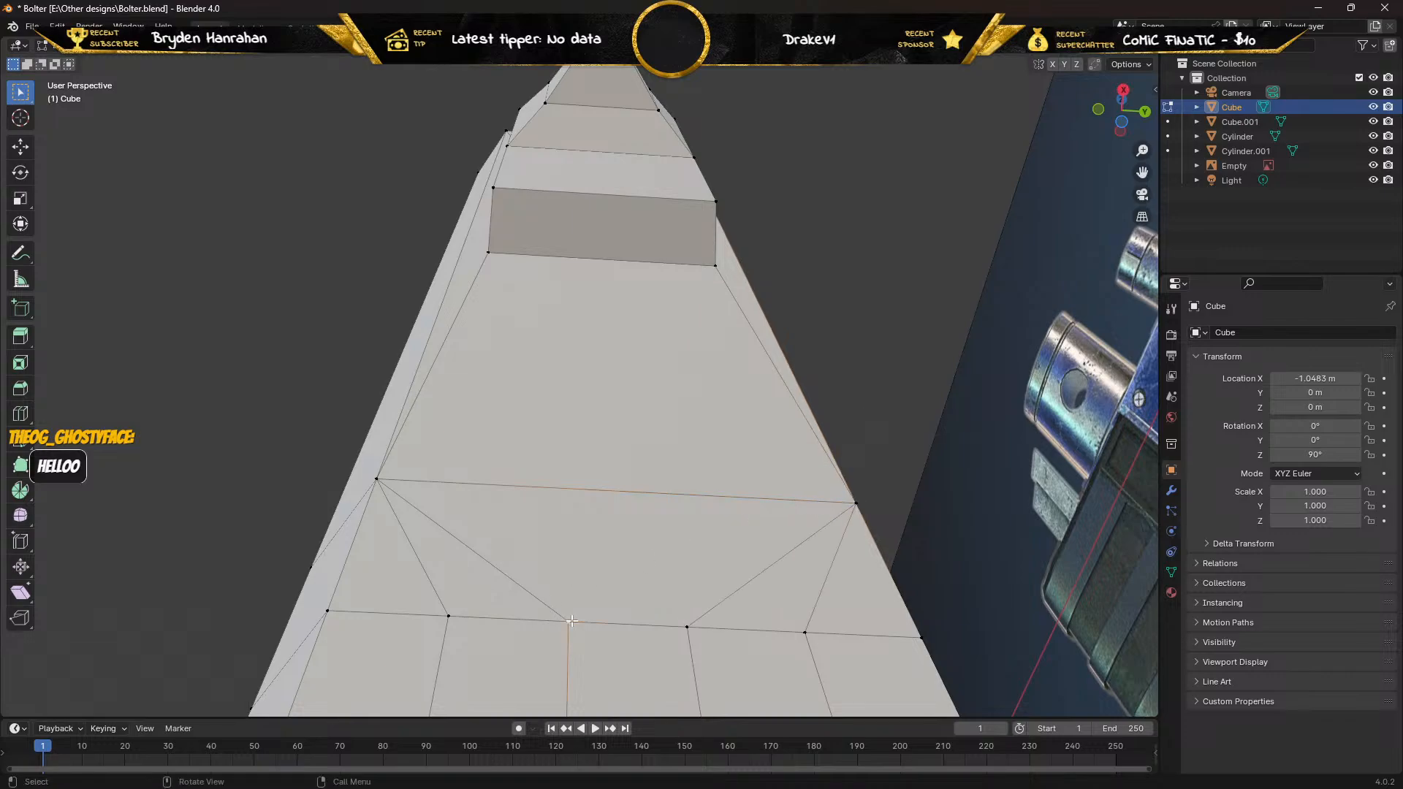
shift+click(449, 616)
shift+click(326, 609)
key(m)
click(323, 605)
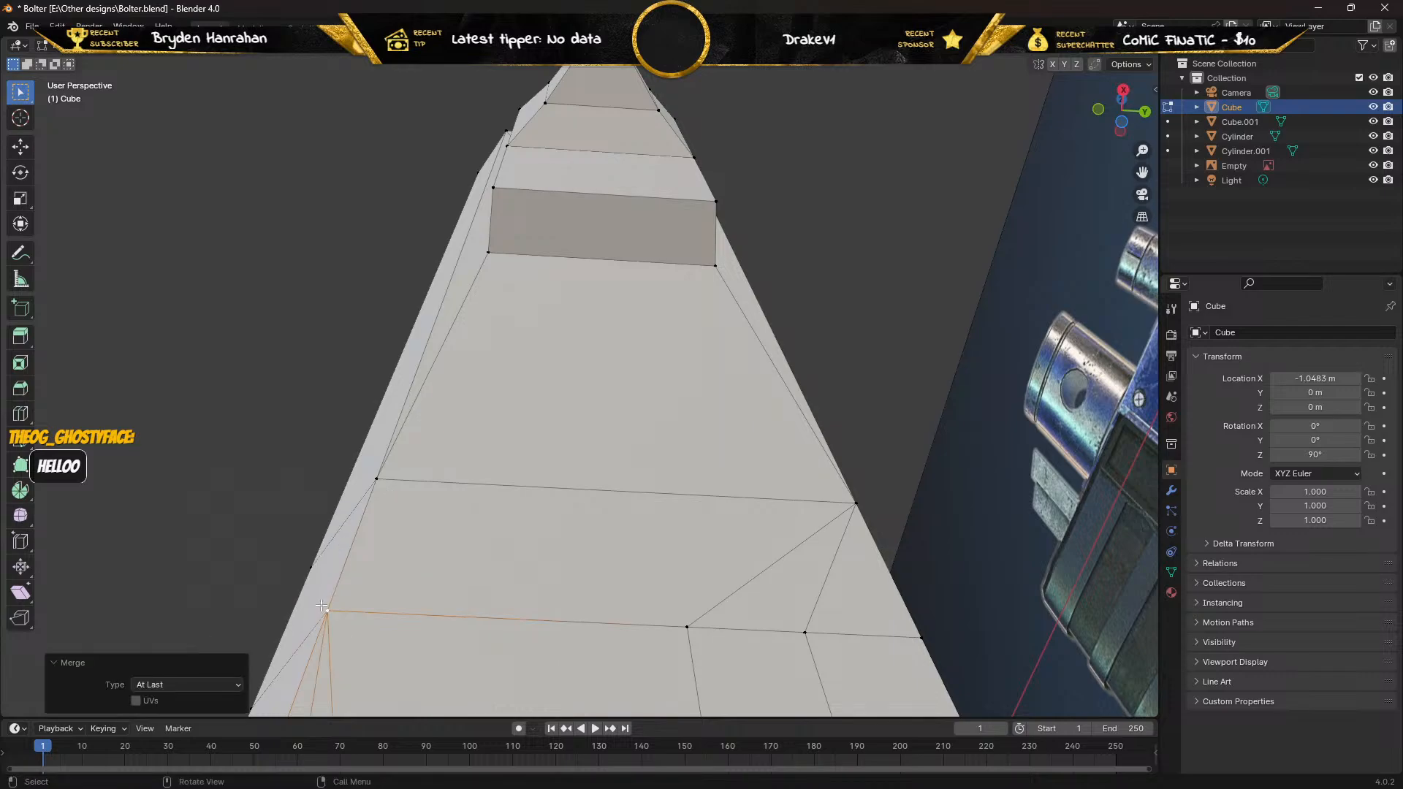
shift+click(687, 626)
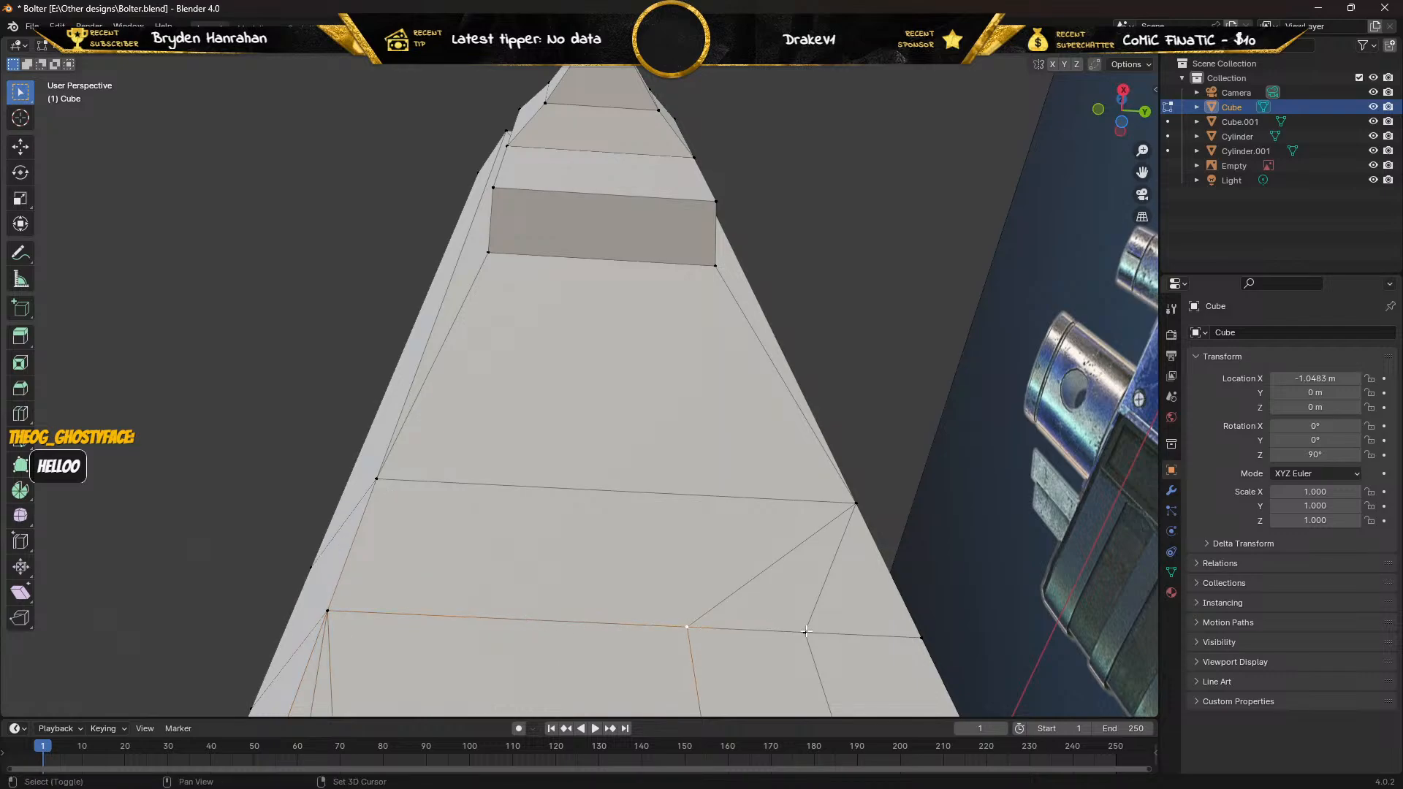
shift+click(921, 637)
key(m)
click(729, 619)
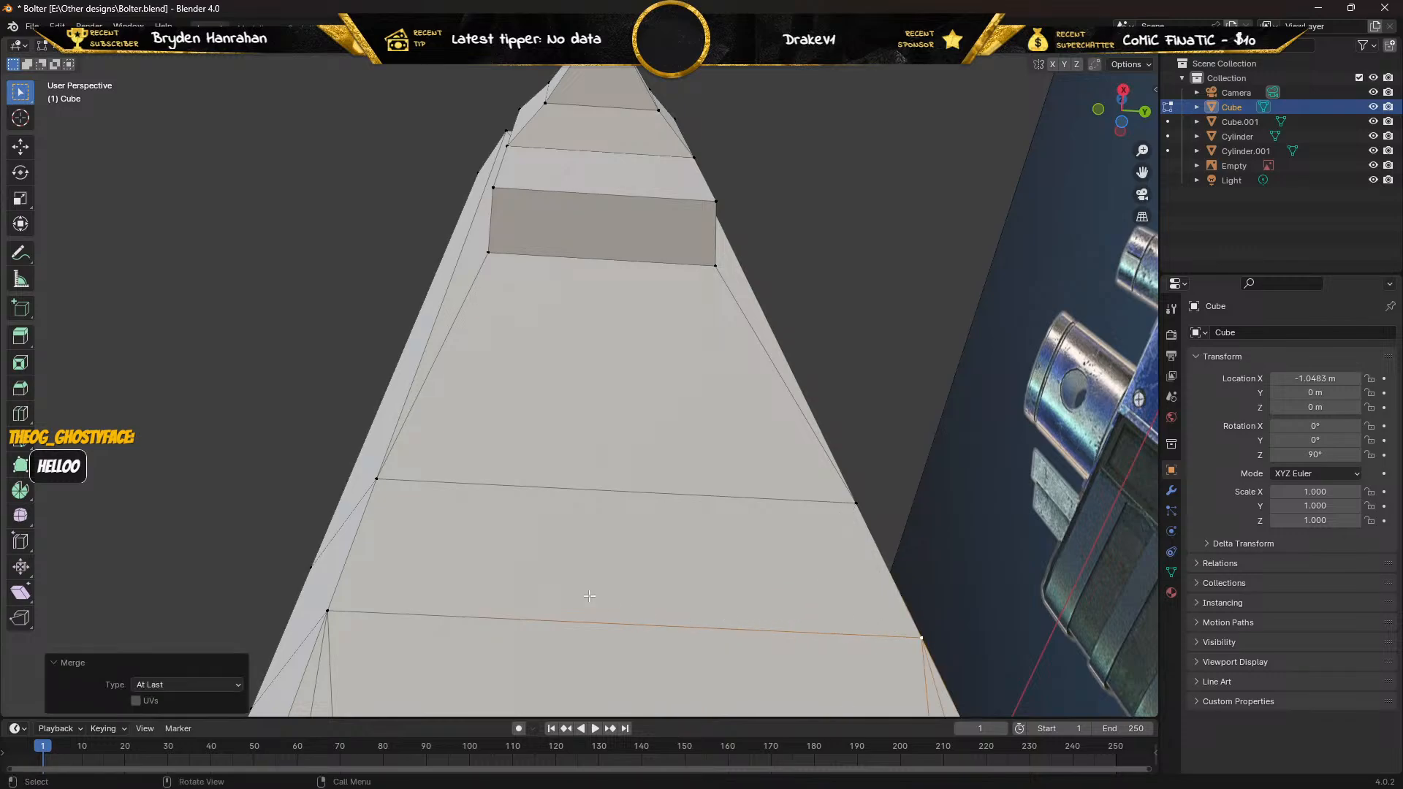
Merge the middle vertices along the crosswise edge at the far end of the long underside face into its two corners with At Last.
middle_drag(729, 620, 569, 605)
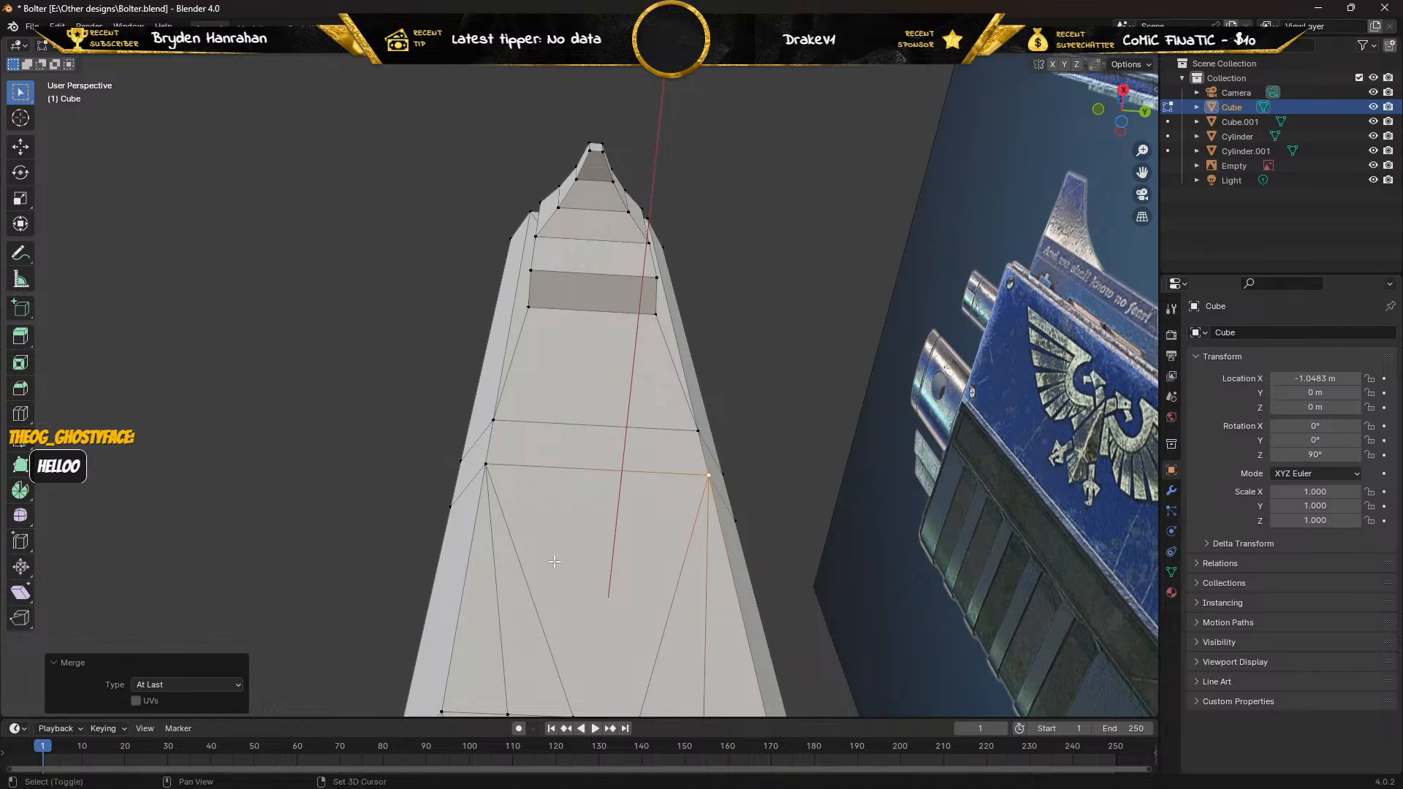
shift+middle_drag(598, 540, 664, 222)
shift+middle_drag(548, 150, 528, 428)
scroll(486, 280, up, 1)
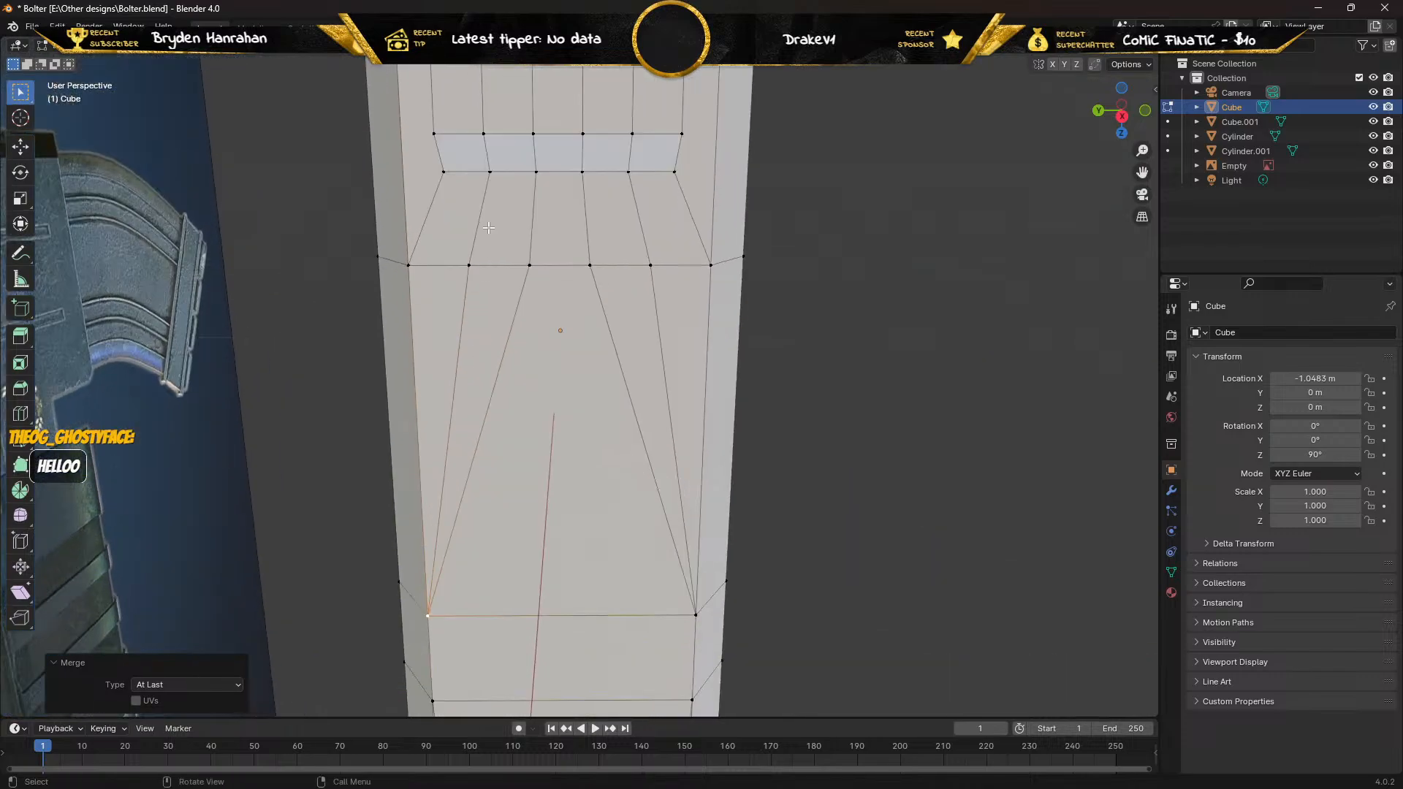
click(530, 263)
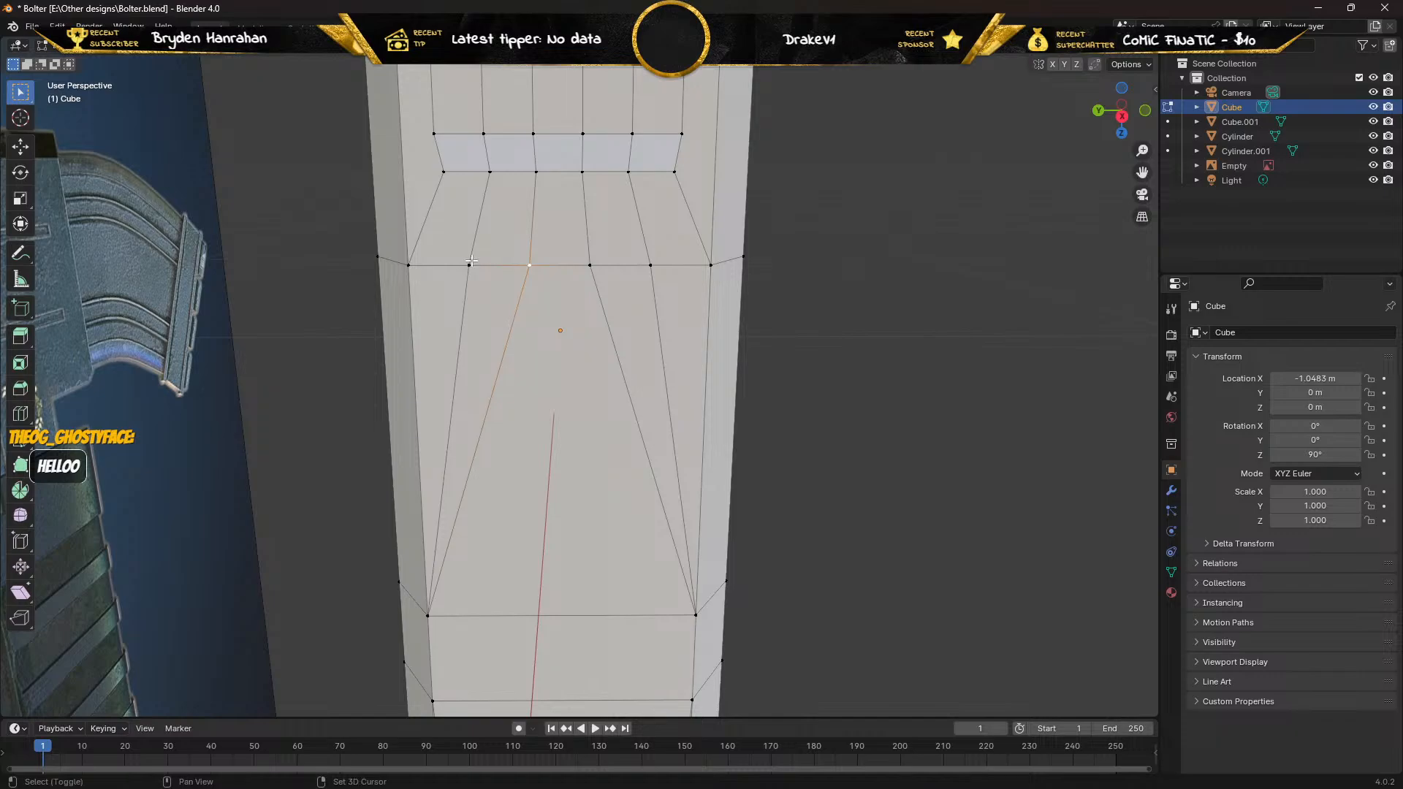
shift+click(468, 263)
key(m)
click(406, 265)
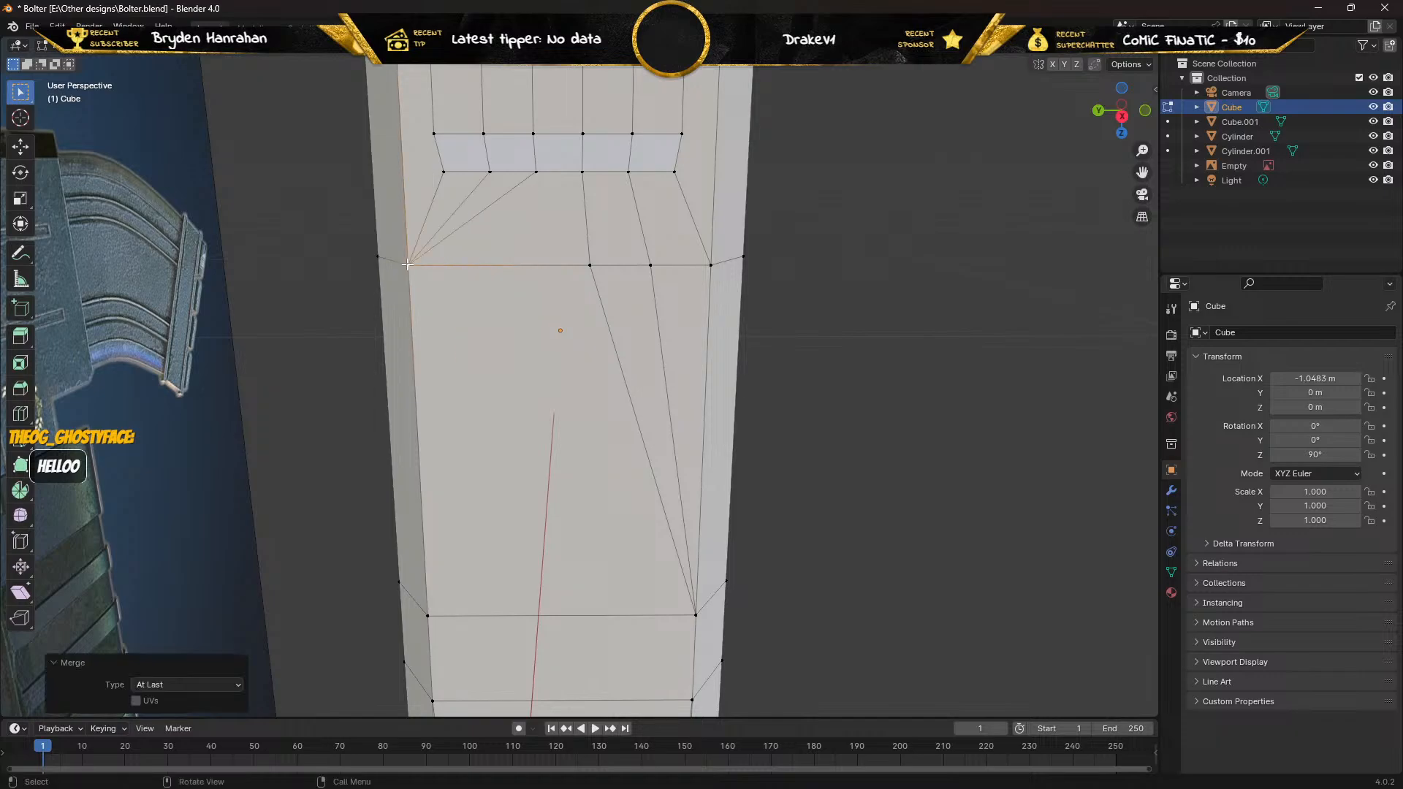
shift+click(596, 265)
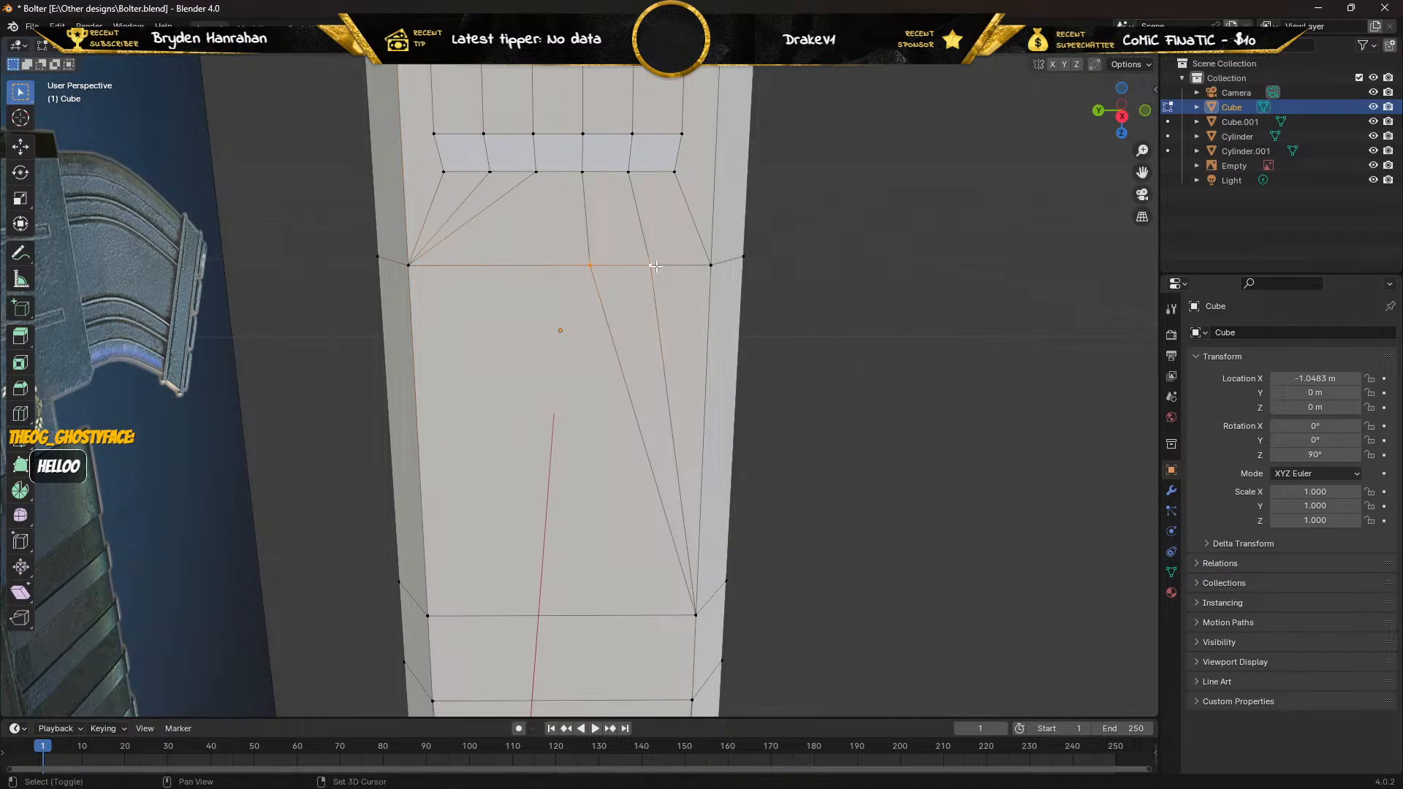
shift+click(708, 266)
key(m)
click(694, 268)
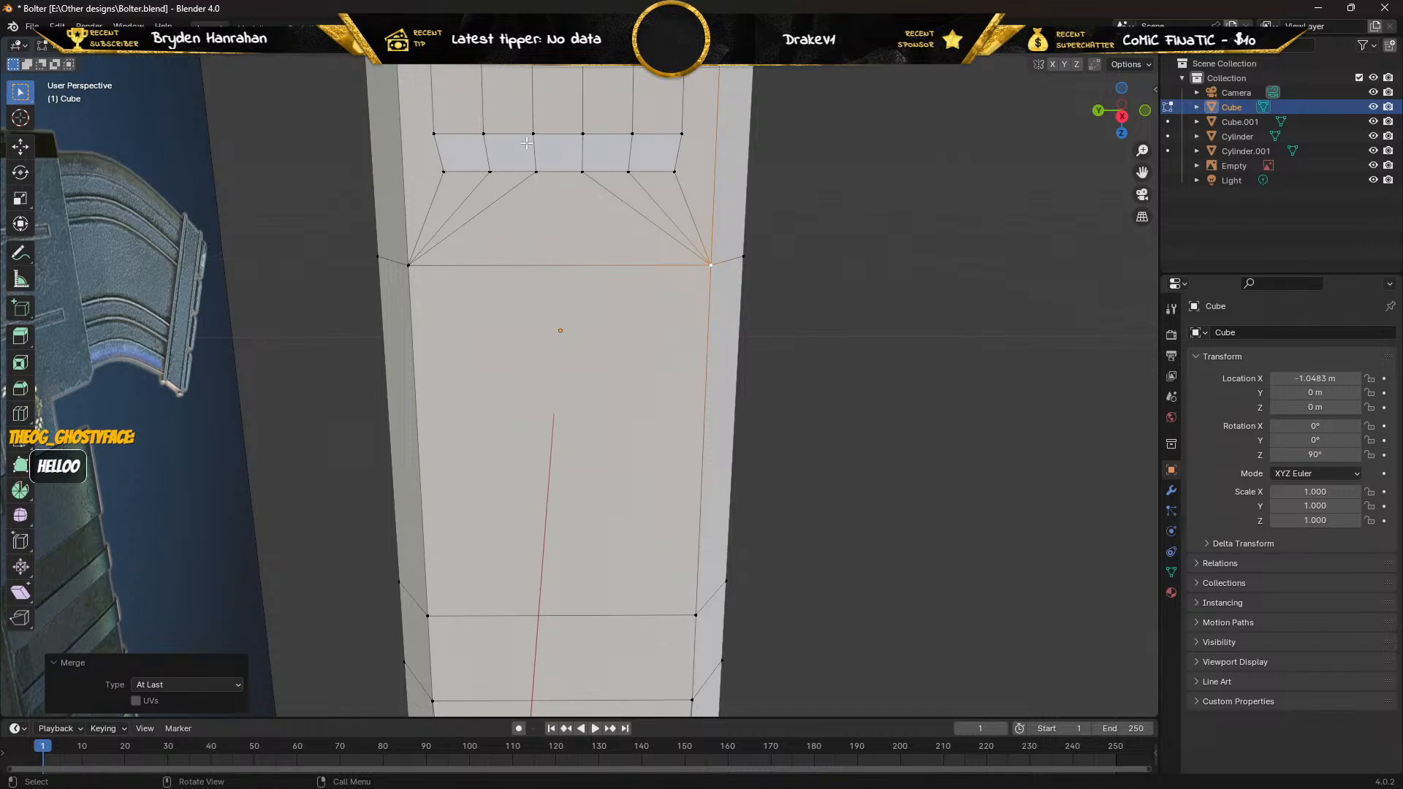
Merge the middle vertices along the near edge of the narrow bluish sloped face on the underside into its two corners with At Last.
shift+click(536, 170)
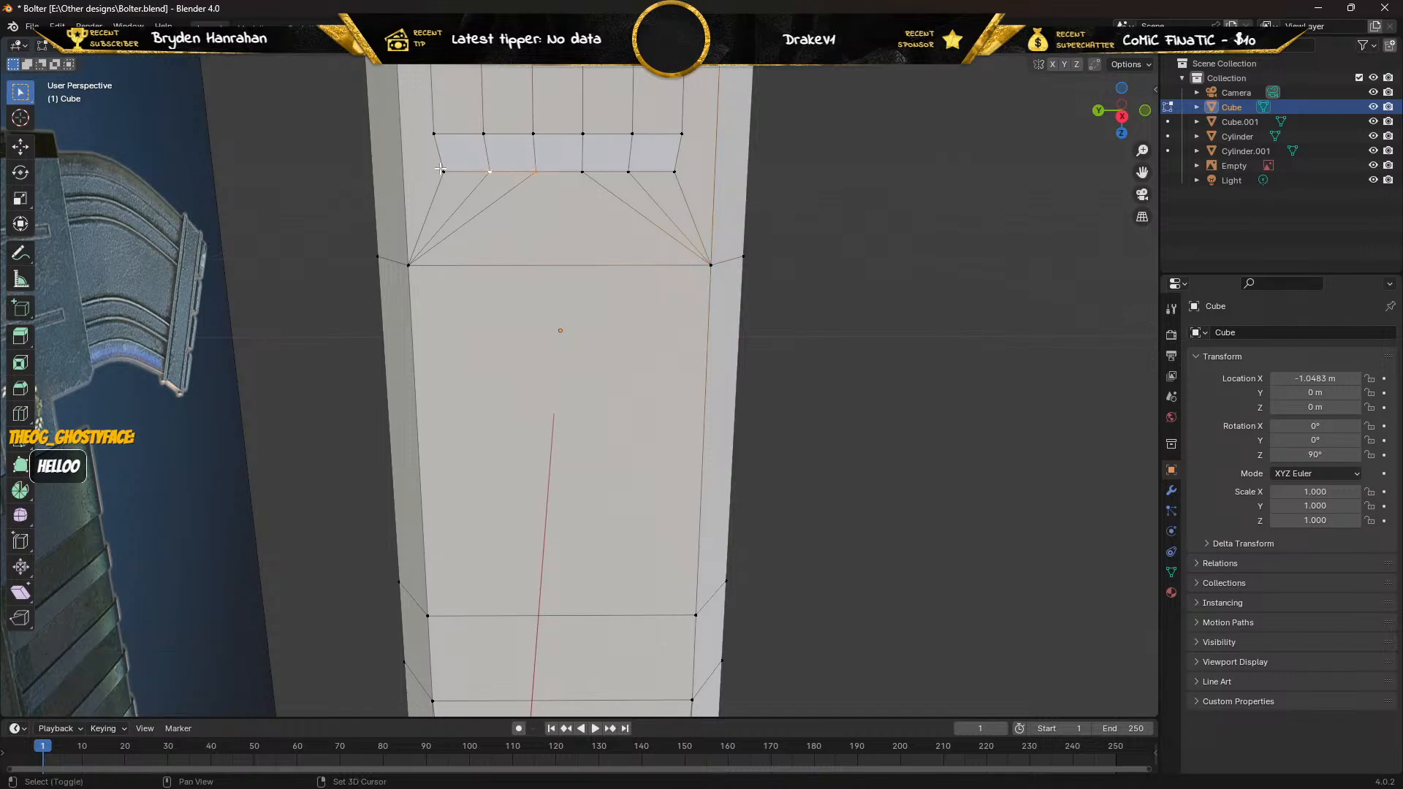
key(m)
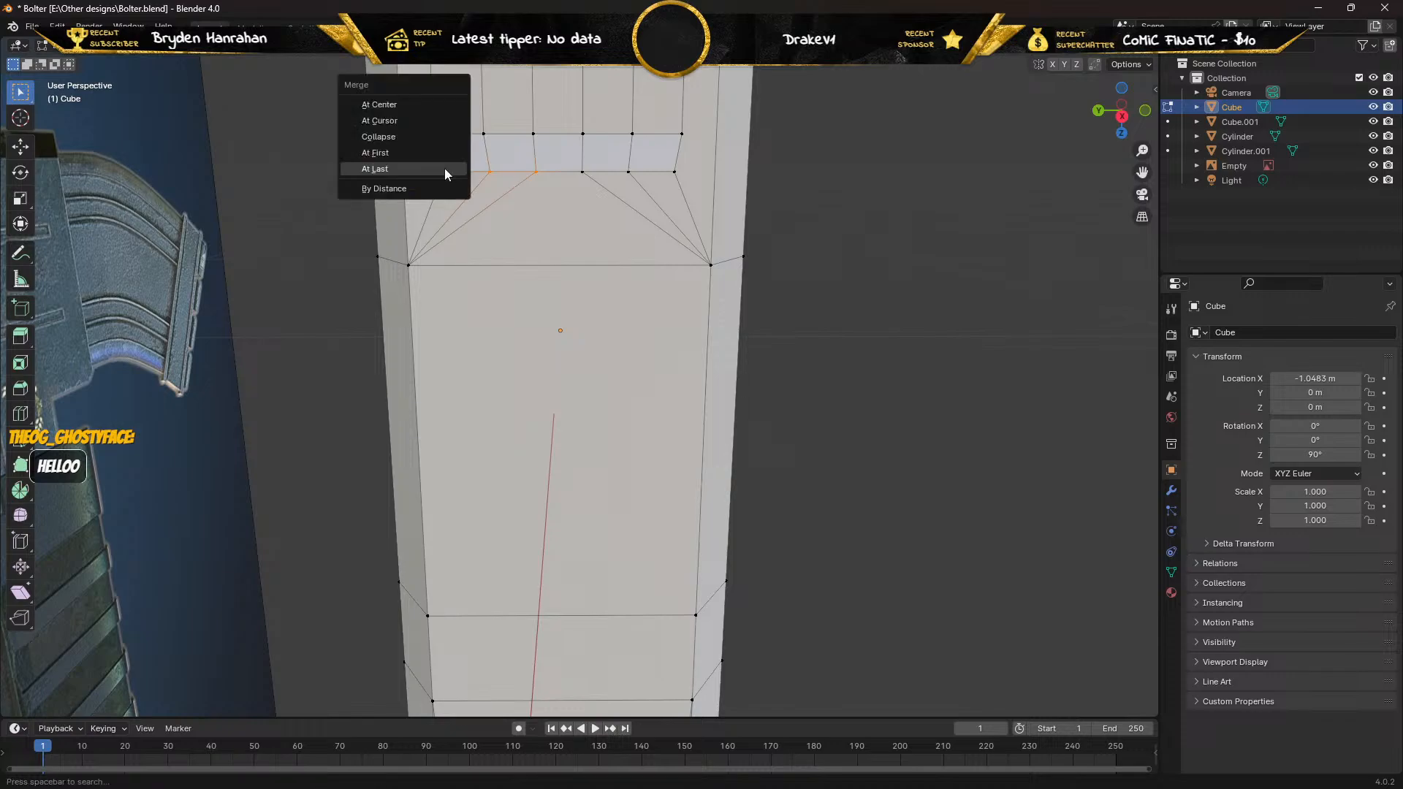
click(445, 170)
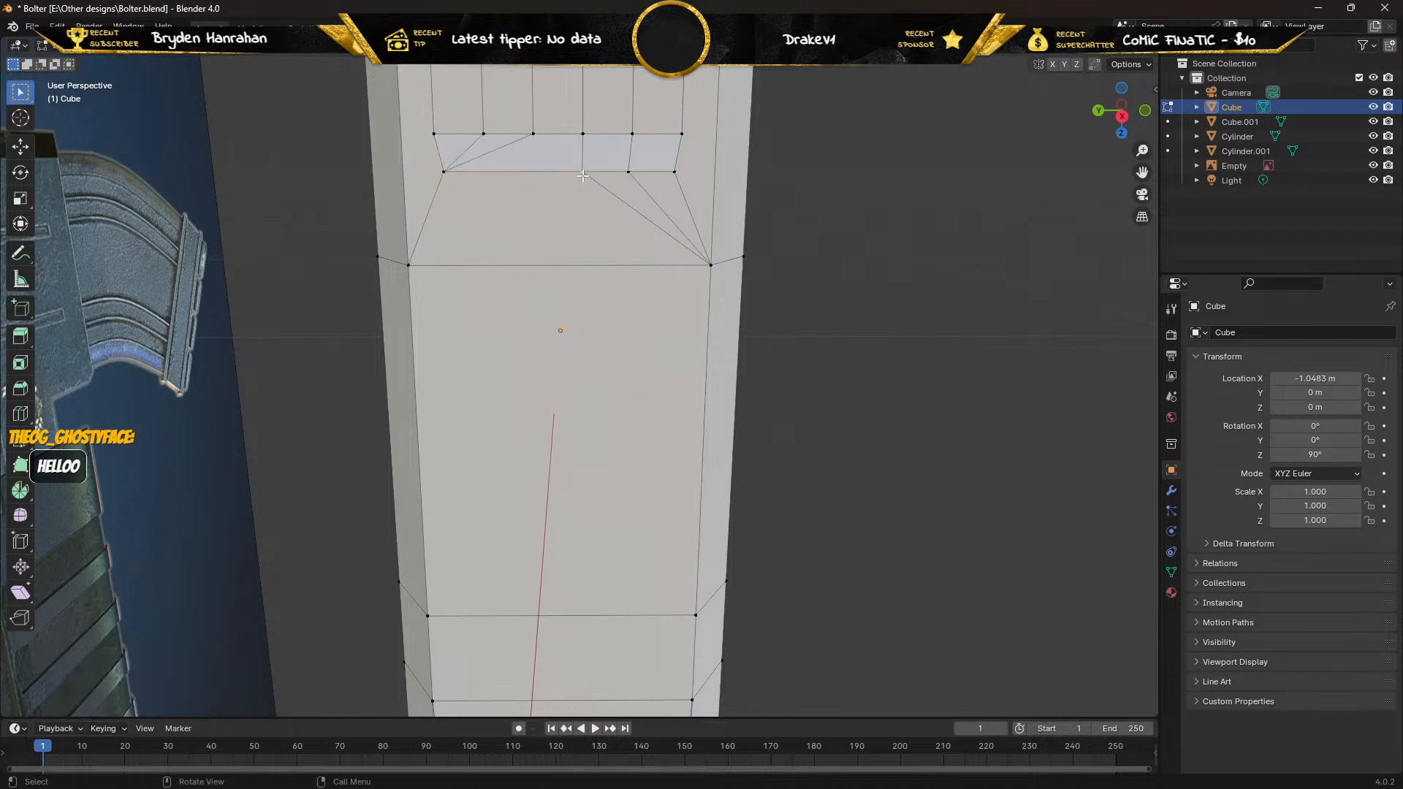
shift+click(628, 172)
key(m)
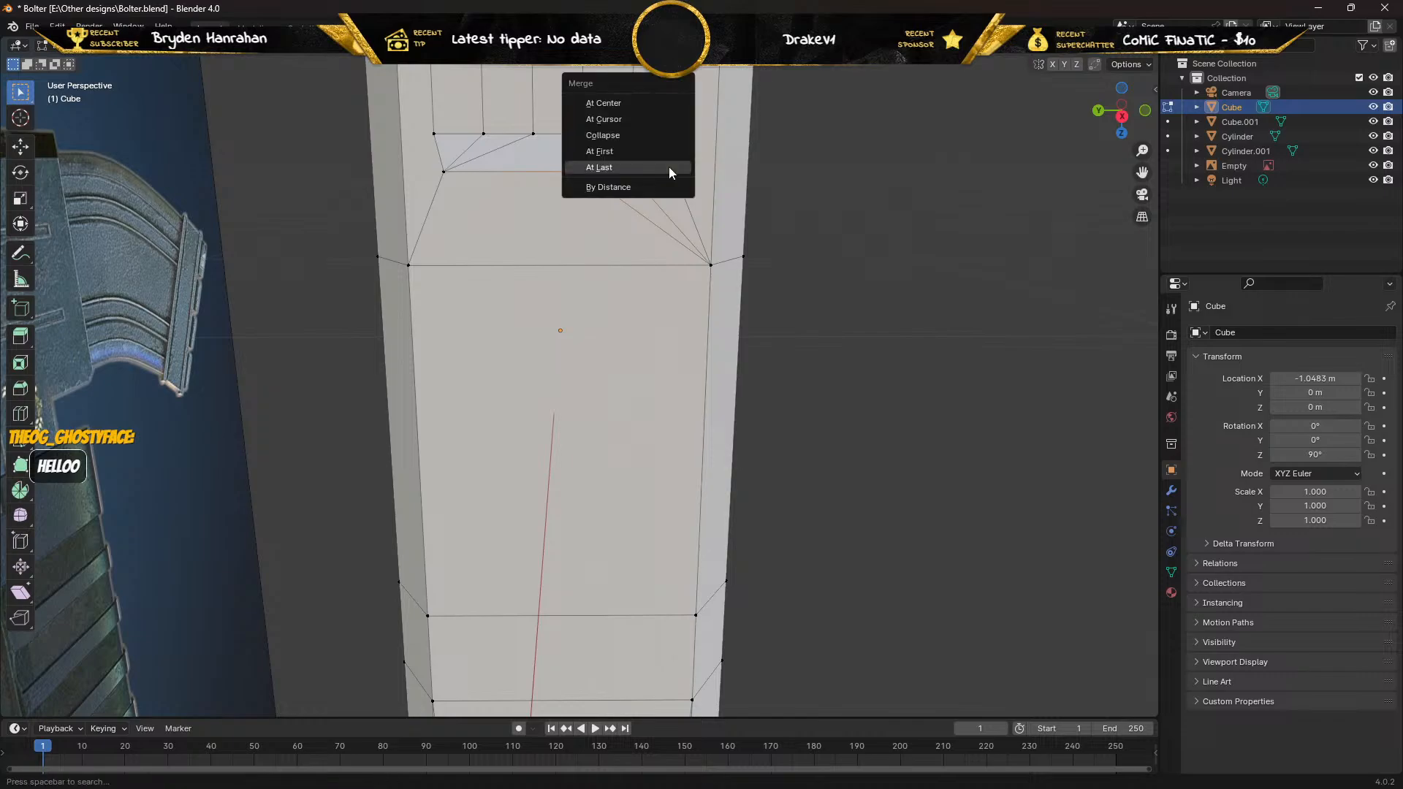
click(668, 166)
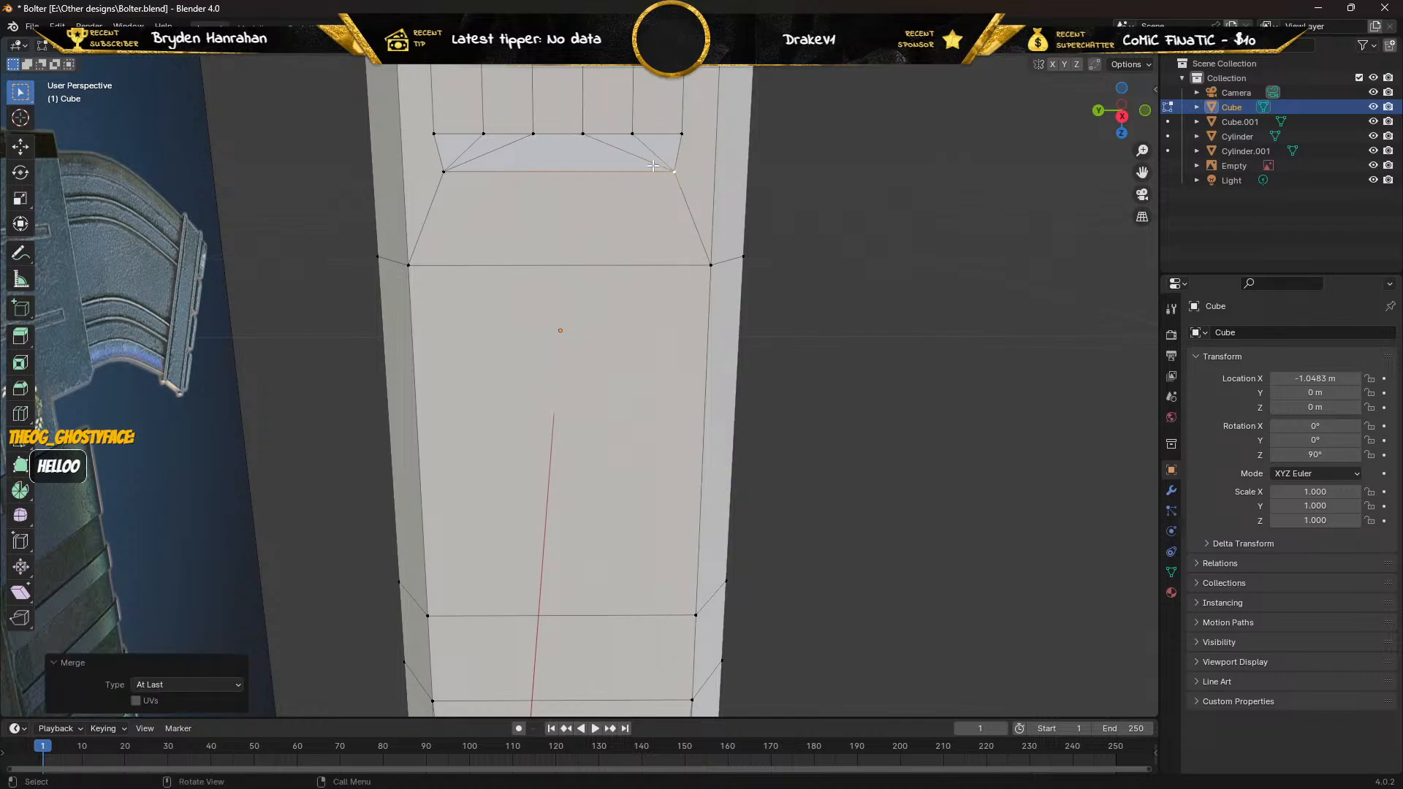
Try merging the middle vertices along the far edge of the narrow bluish sloped face into its two corners with At Last.
click(532, 132)
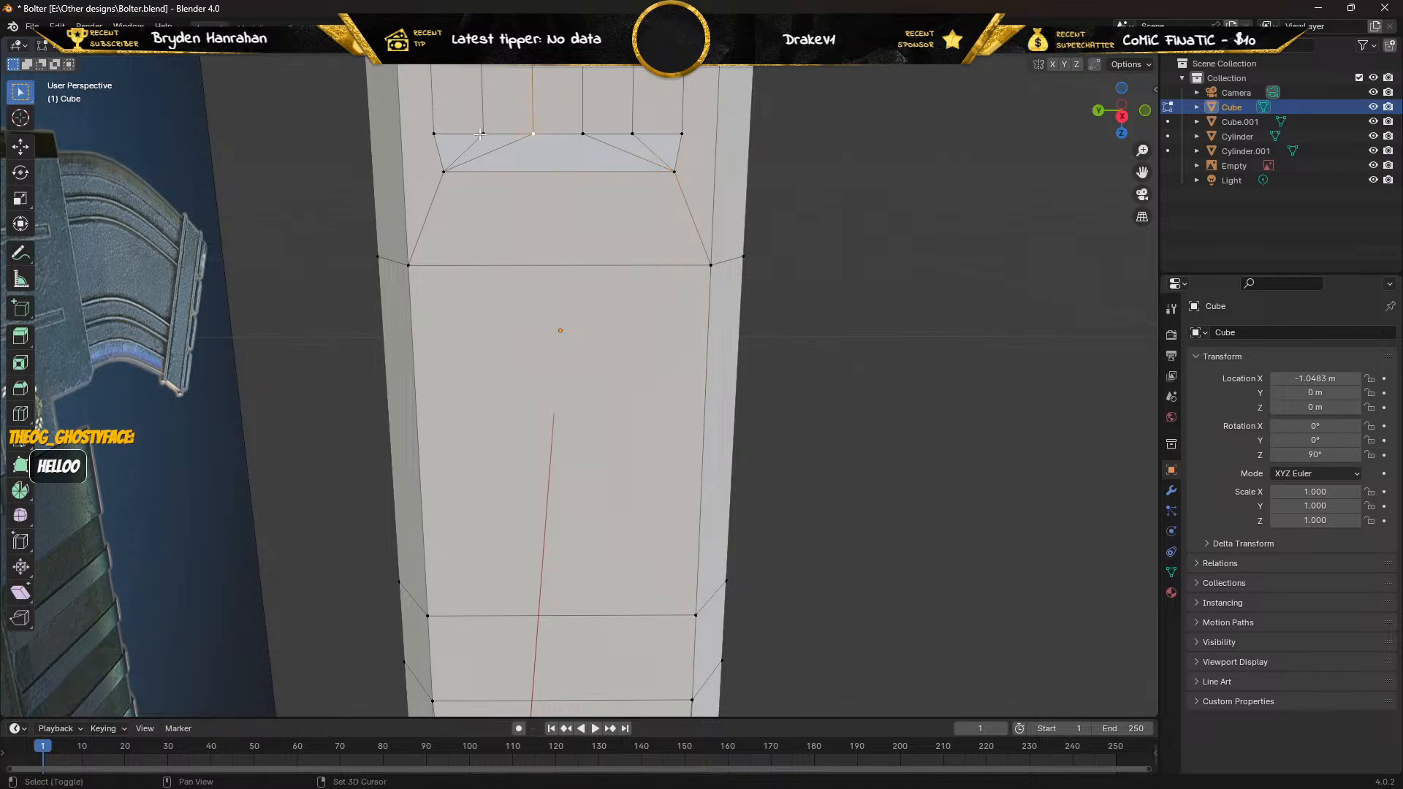
shift+click(478, 134)
key(m)
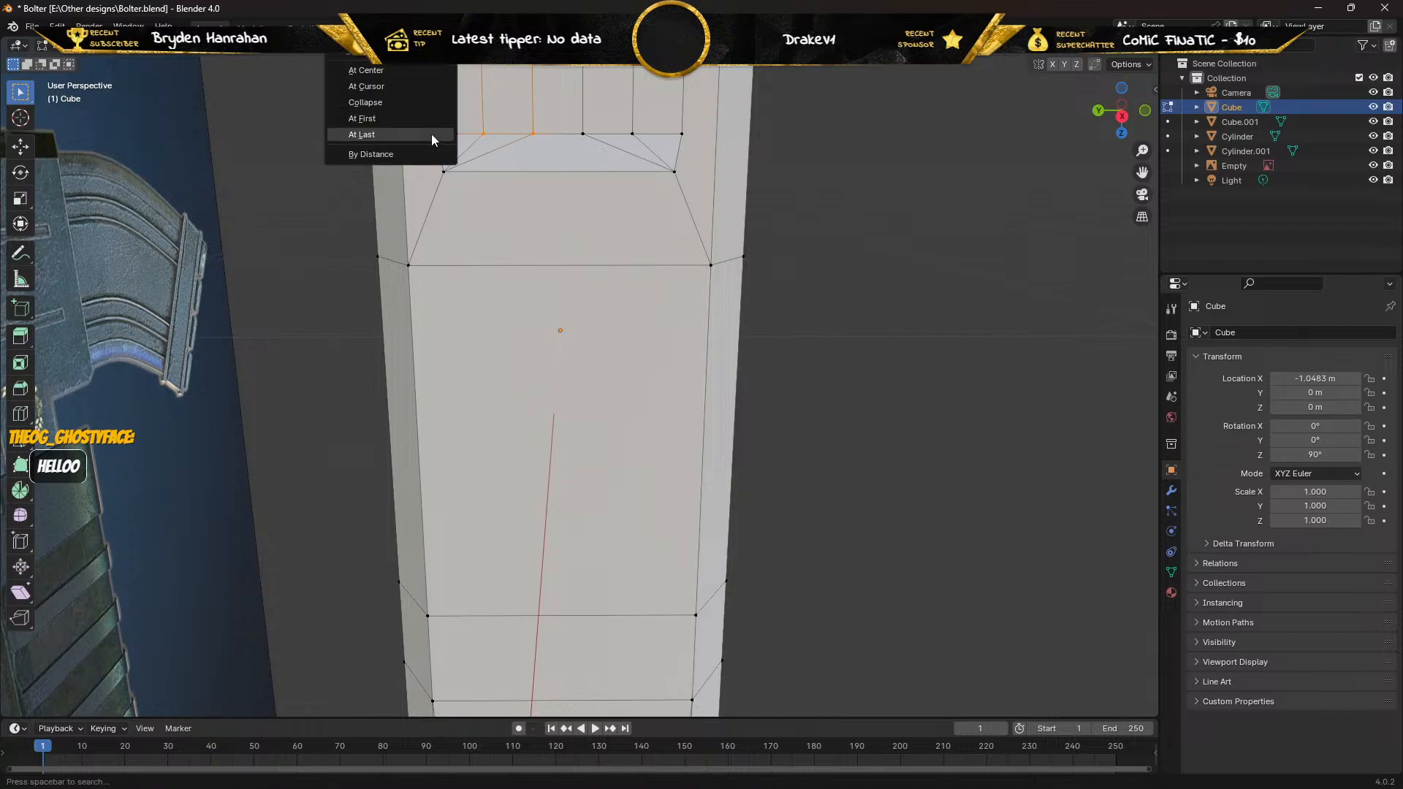
click(431, 134)
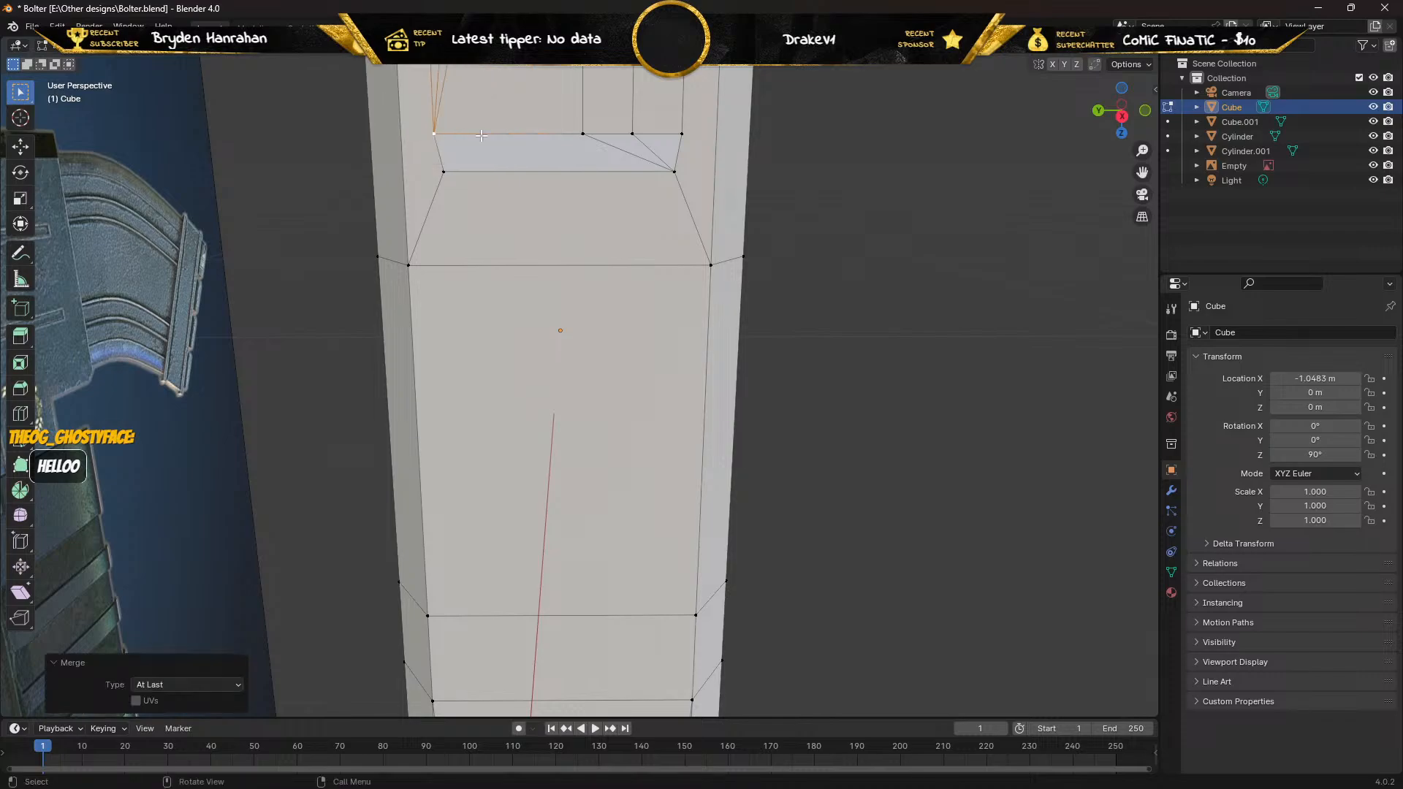
click(583, 134)
shift+click(632, 134)
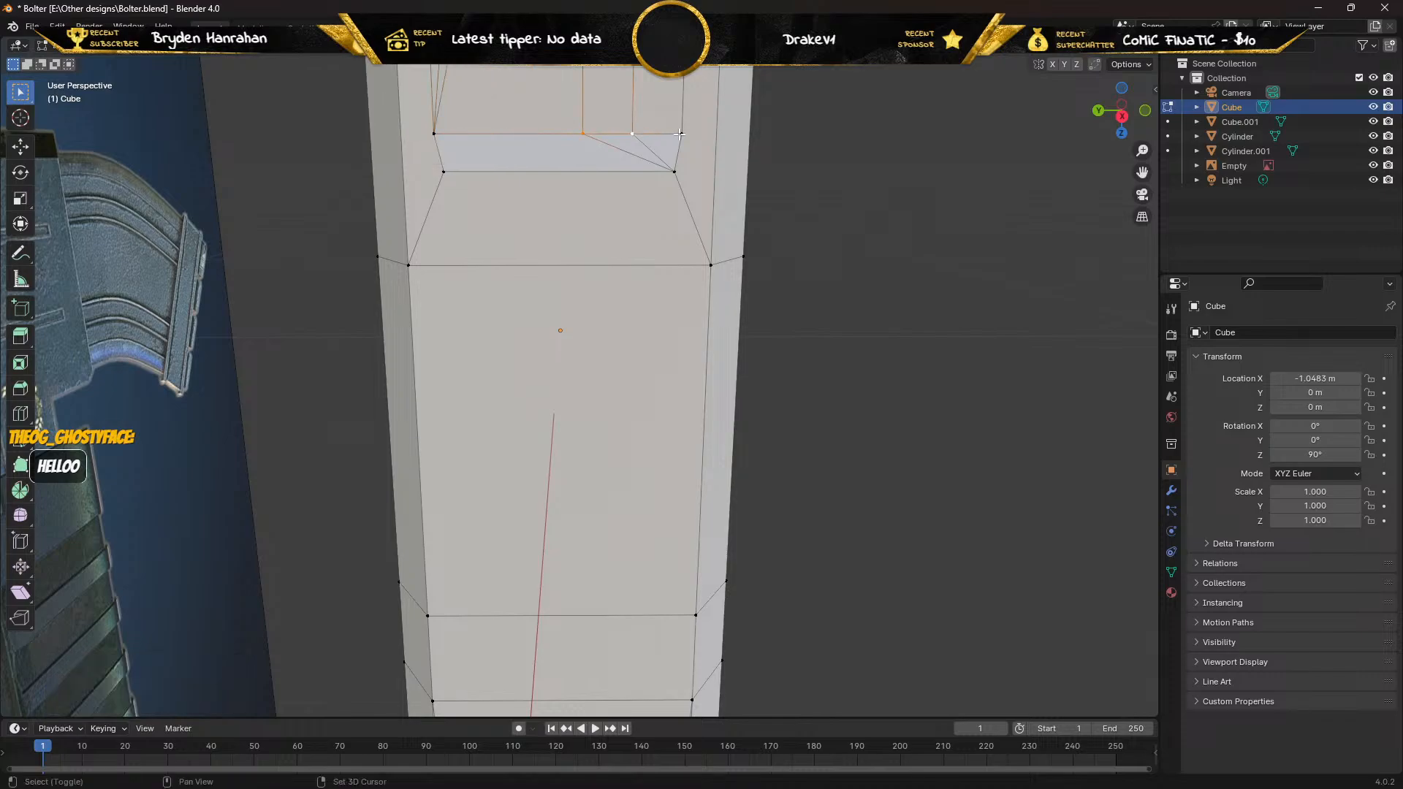
key(m)
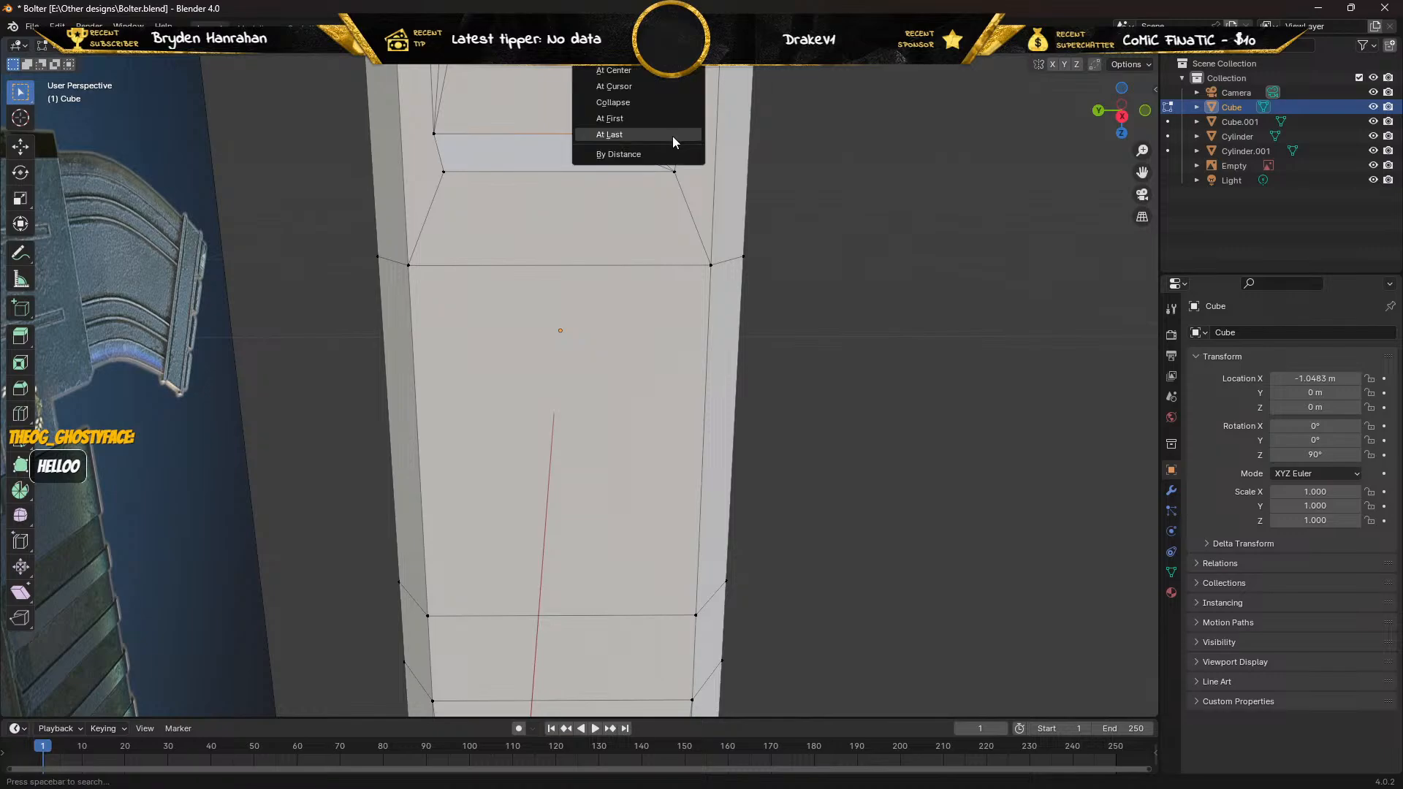
click(672, 136)
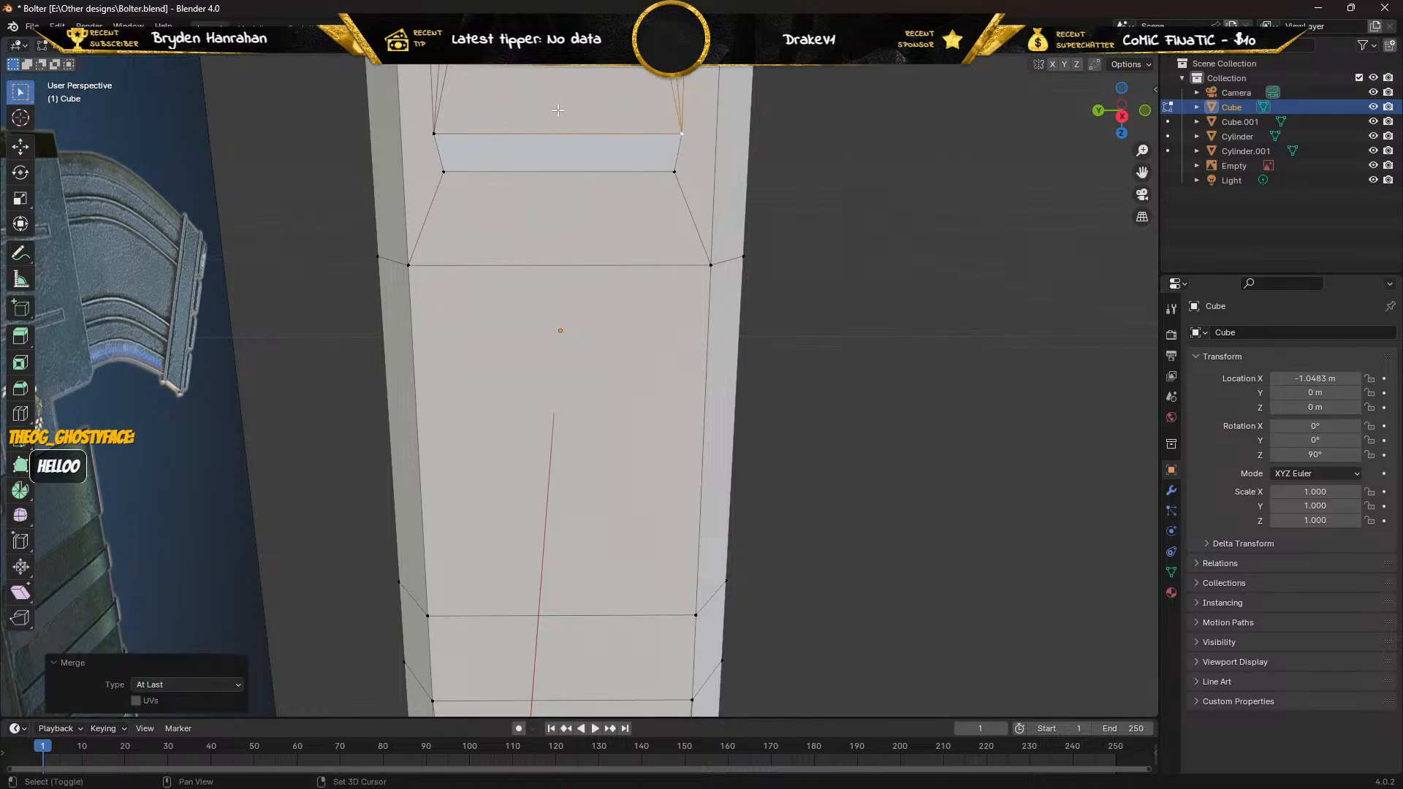
Undo both merges along the edge between the bluish sloped face and the long striped panel.
middle_drag(567, 111, 548, 417)
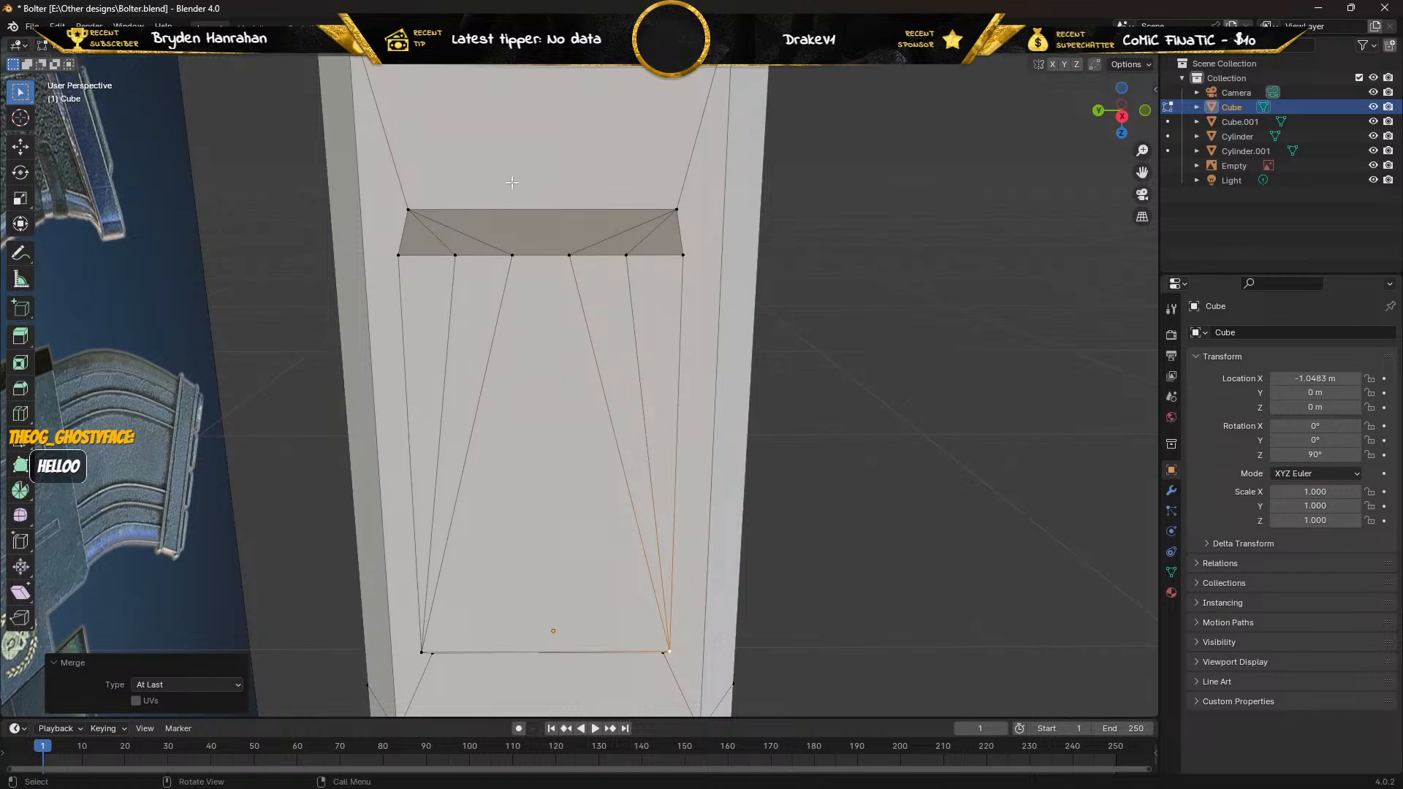
shift+click(511, 254)
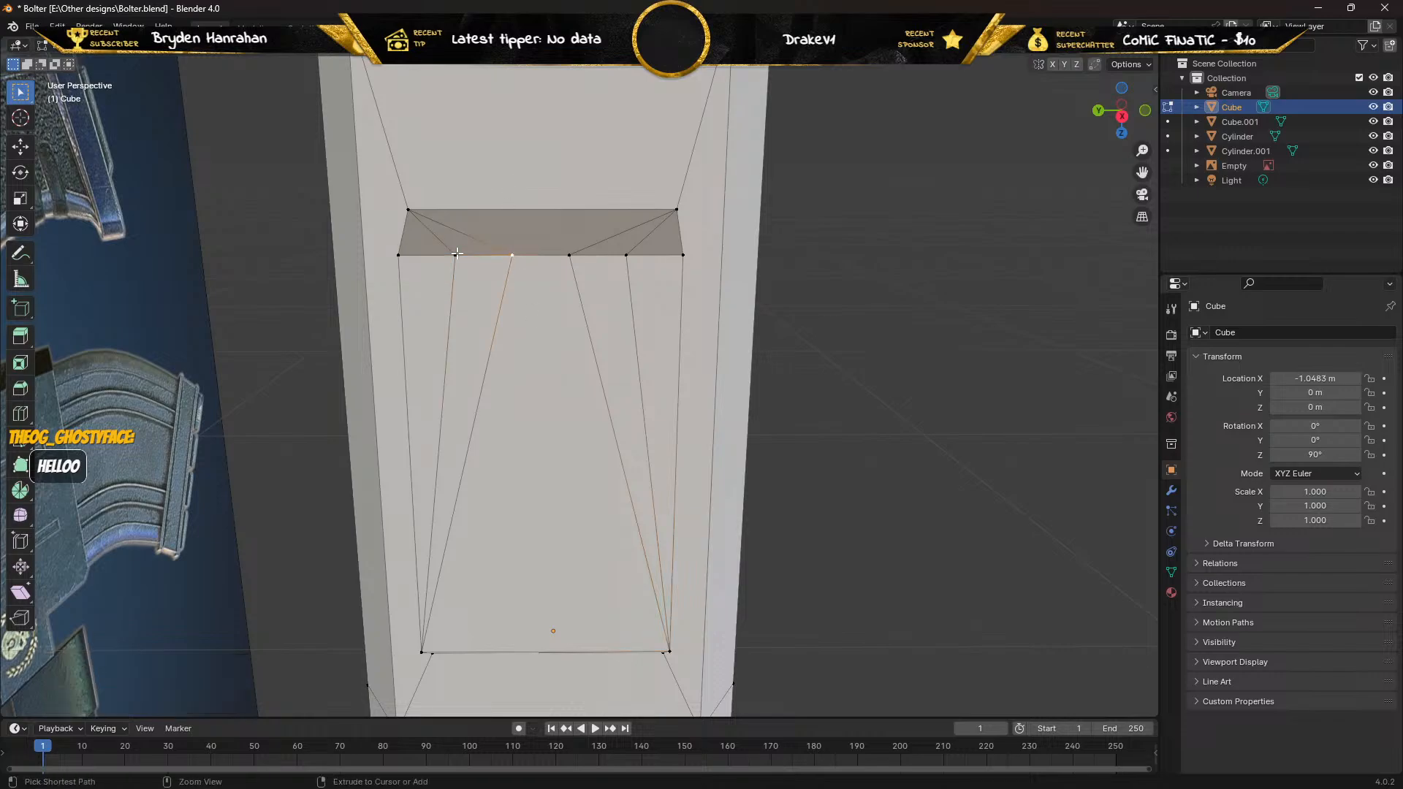
key(ctrl+z)
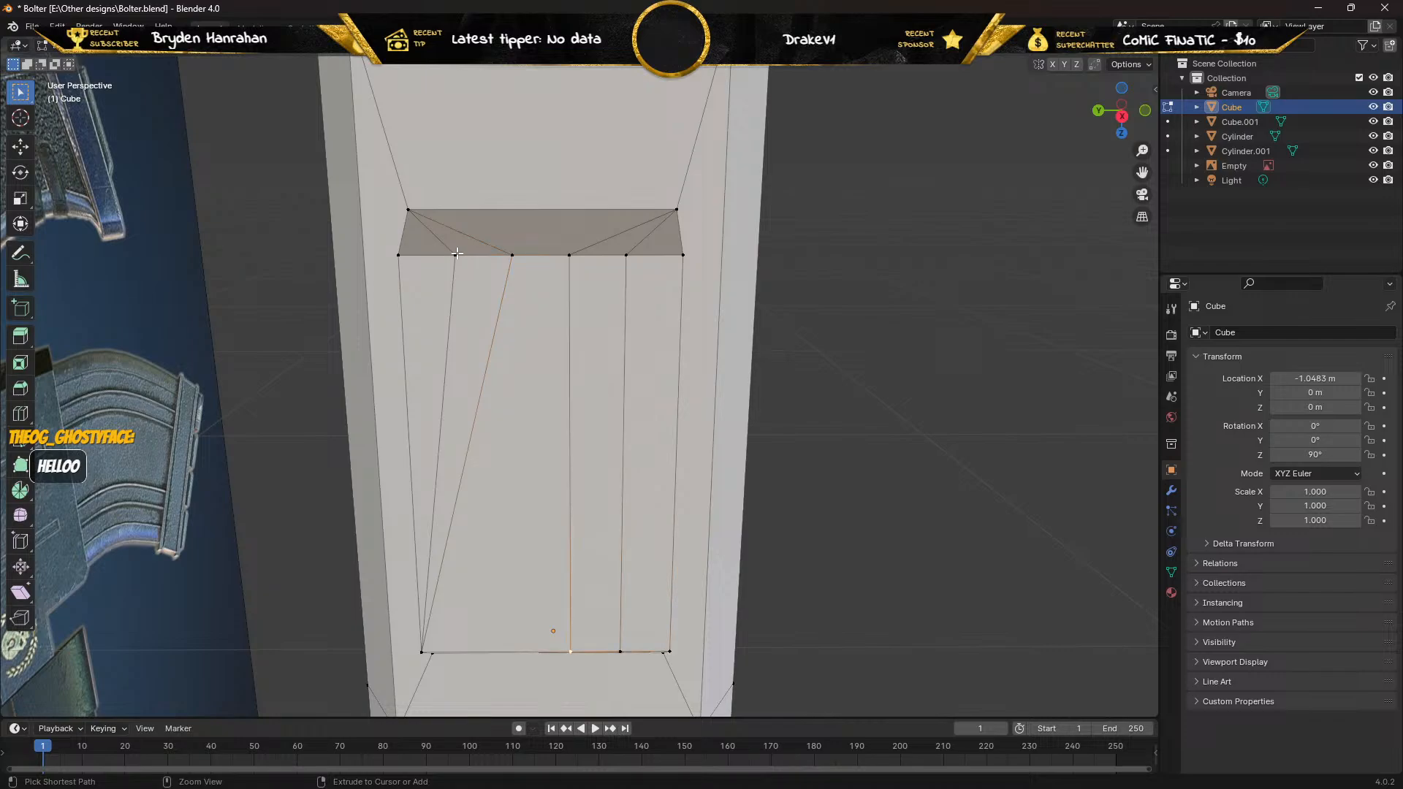
key(ctrl+z)
key(ctrl+z)
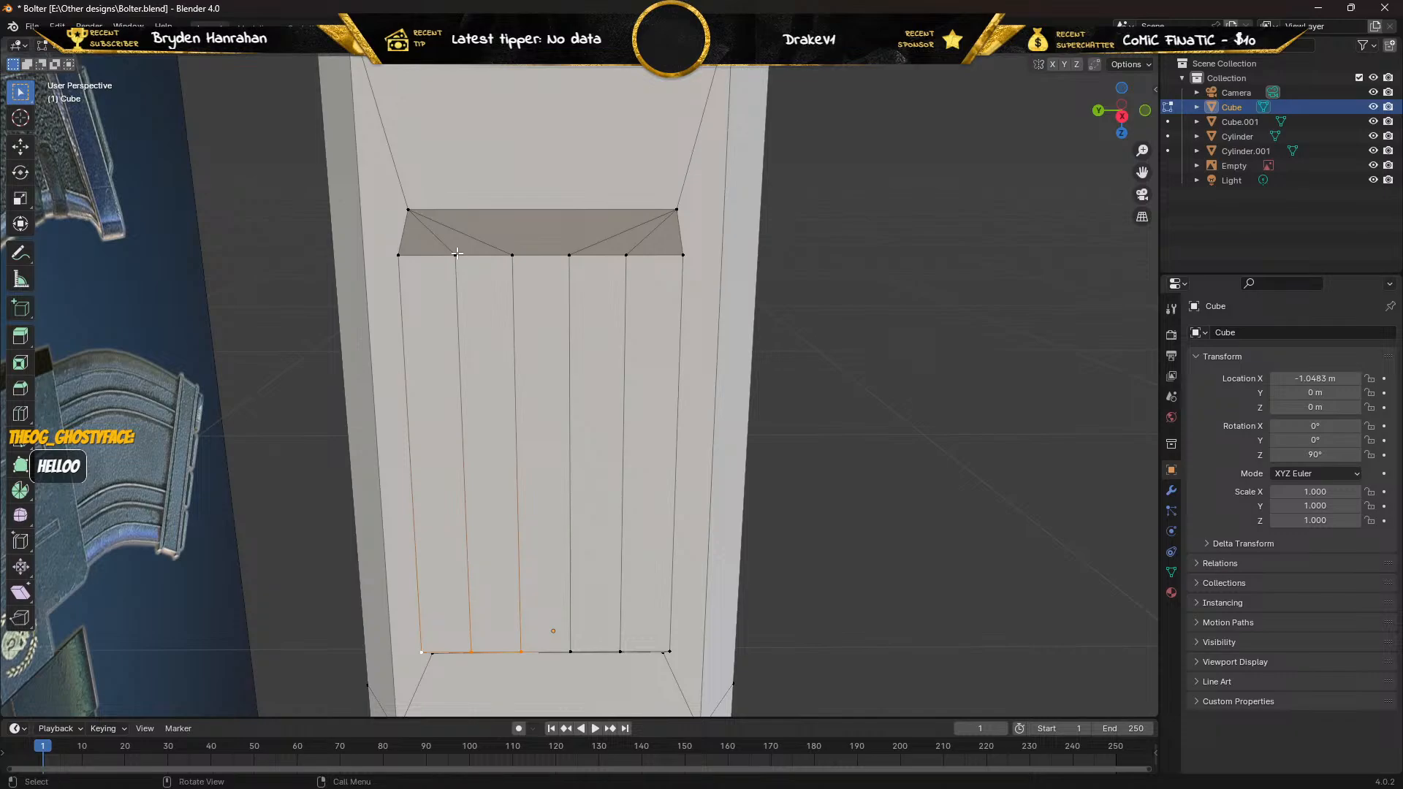
Extrude the second and fourth lengthwise strips of the raised panel outward about 0.034 m along their normal, matching the reference outline in front view.
mouse_move(457, 253)
middle_down()
mouse_move(455, 218)
mouse_move(450, 251)
middle_up()
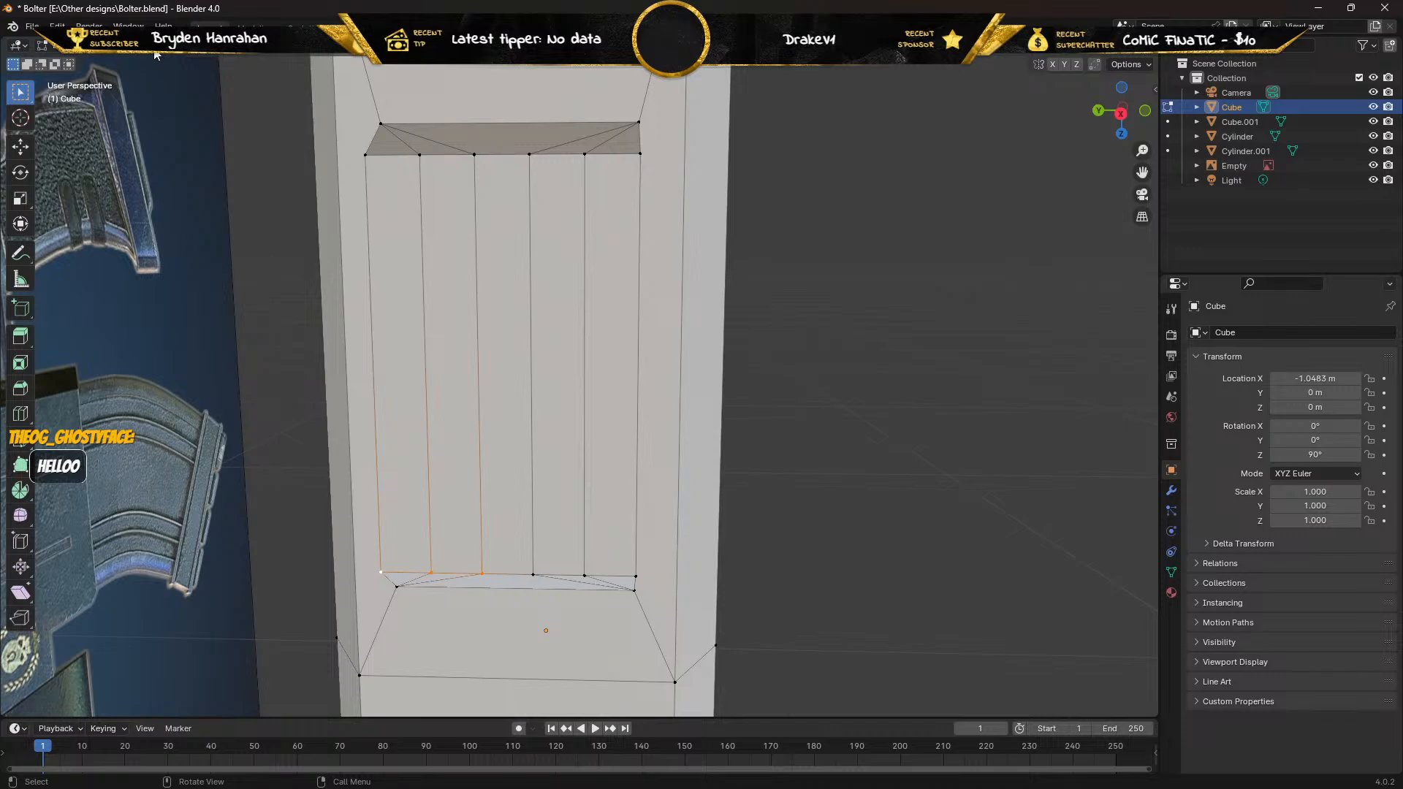
click(439, 267)
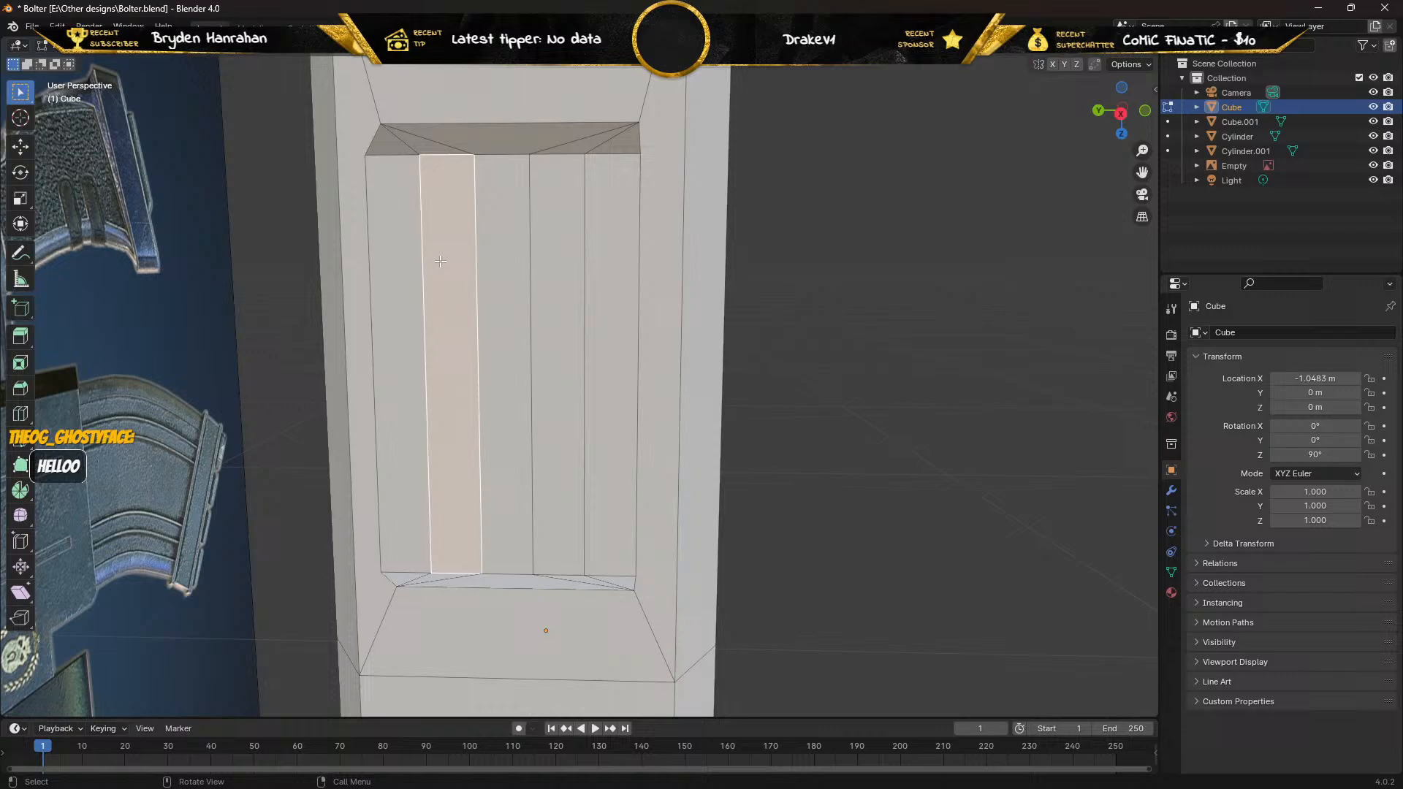
shift+click(555, 284)
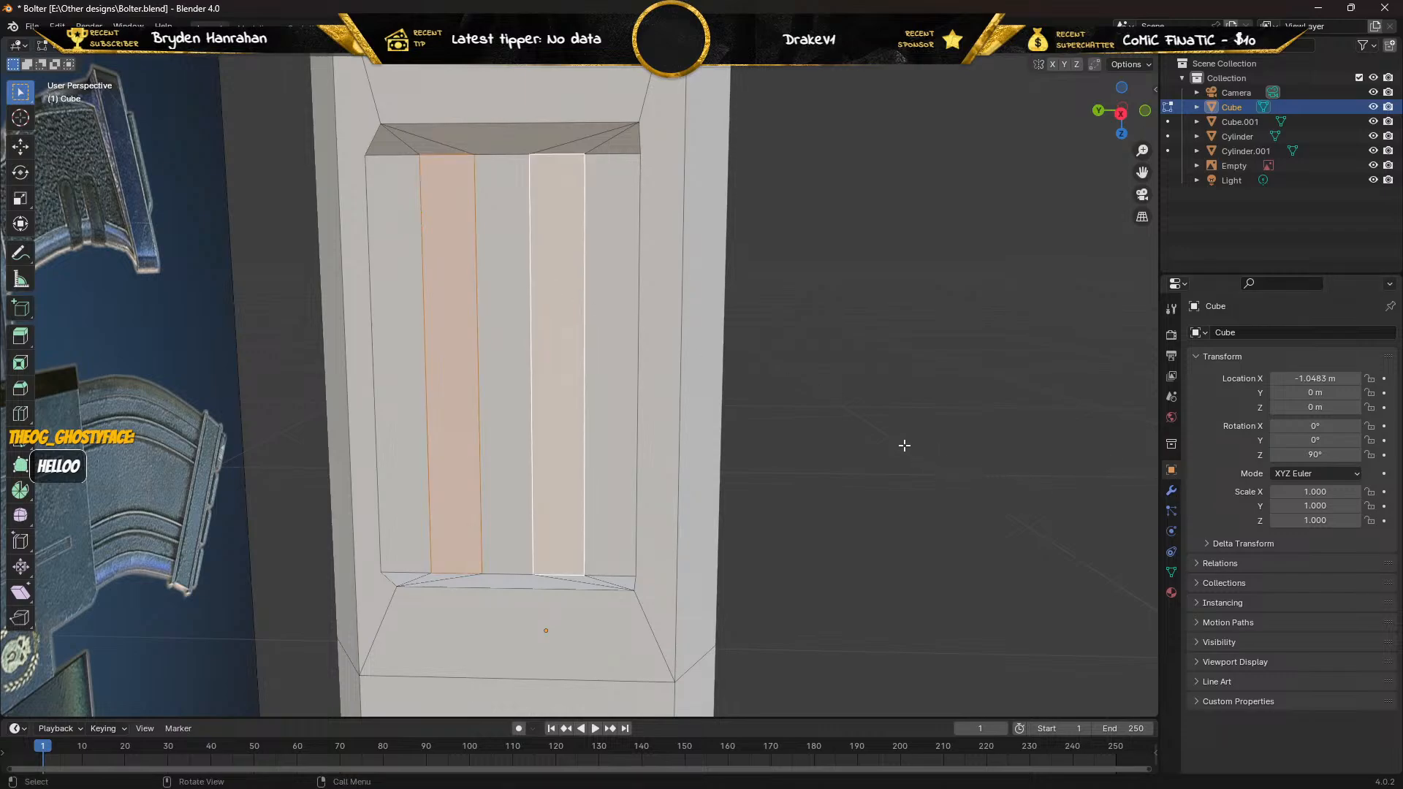
key(KP_1)
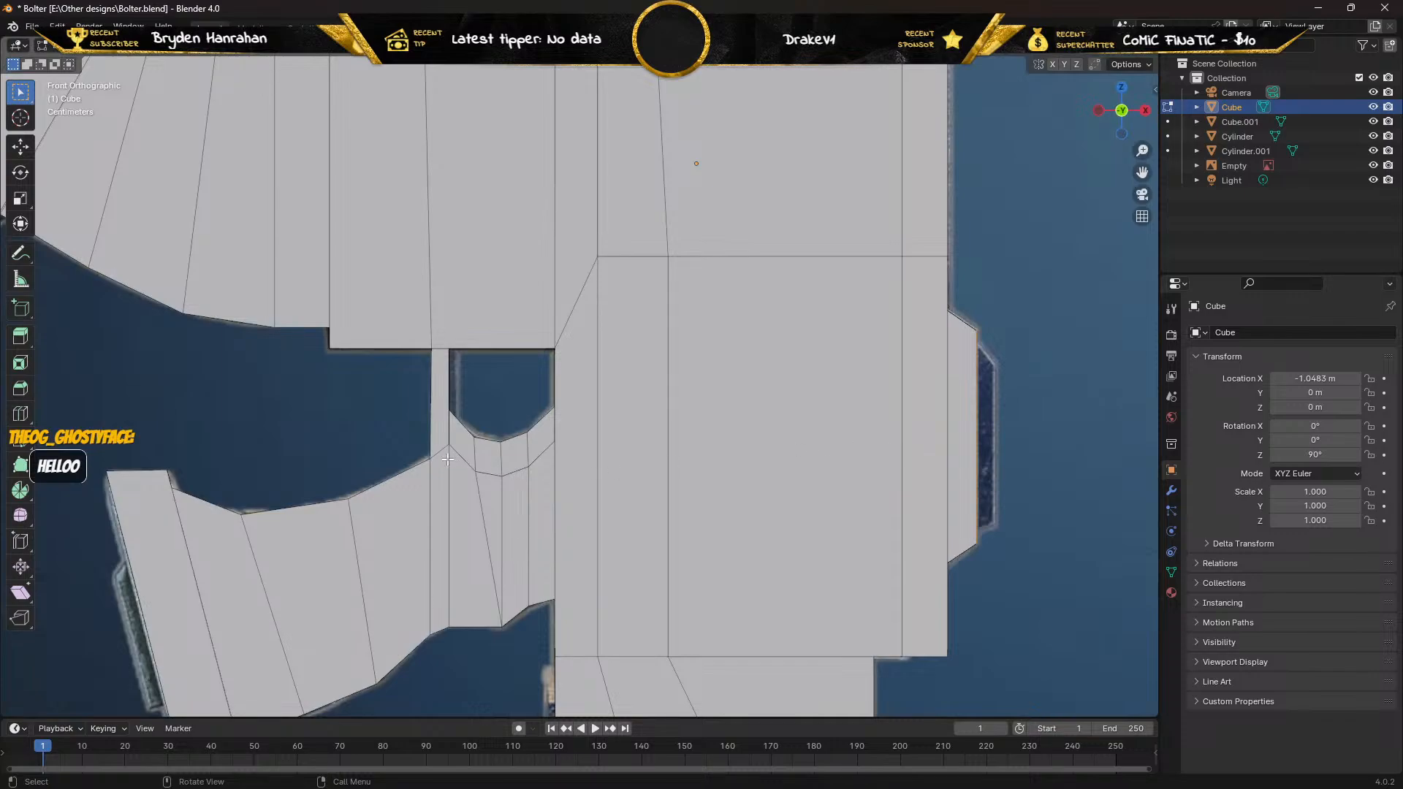
click(19, 336)
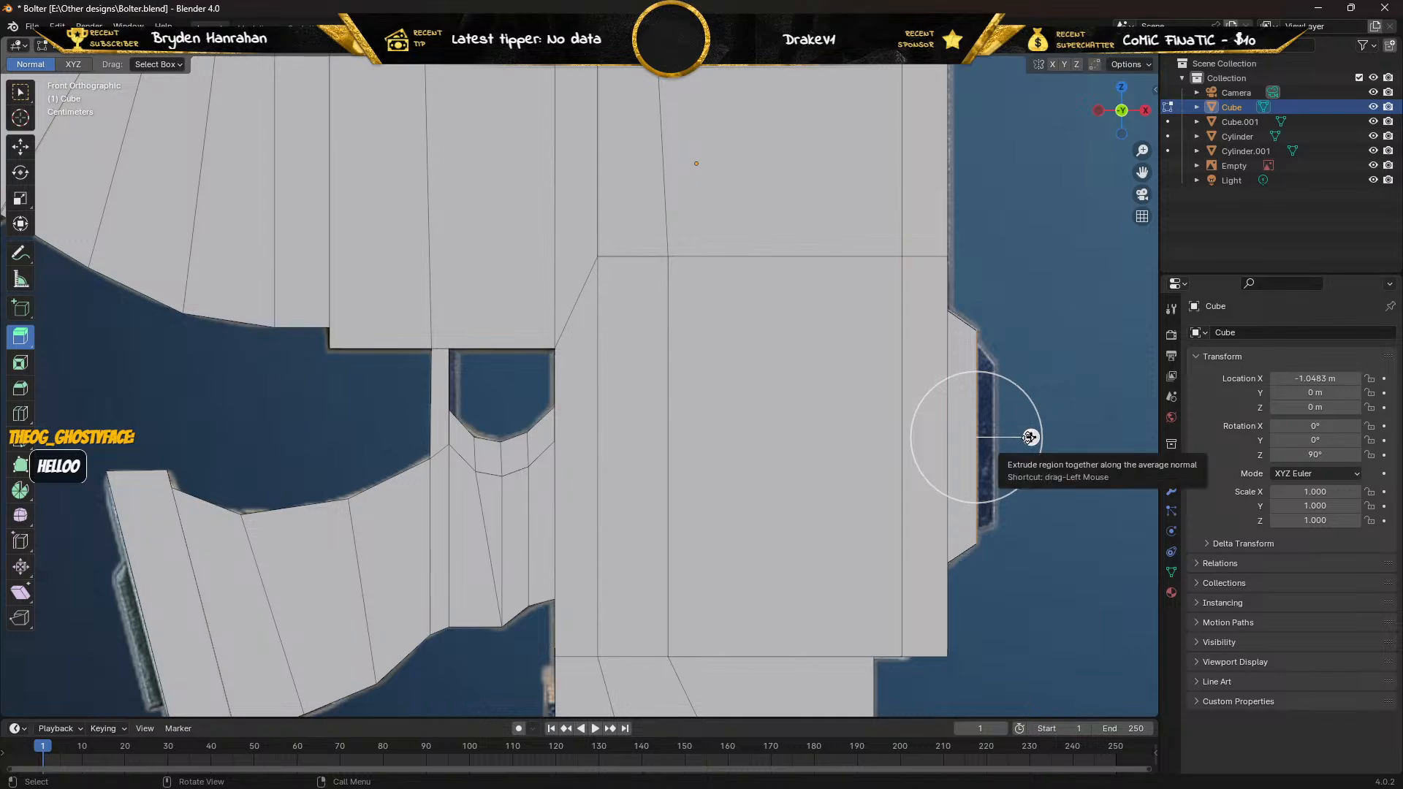
drag(1029, 437, 1049, 434)
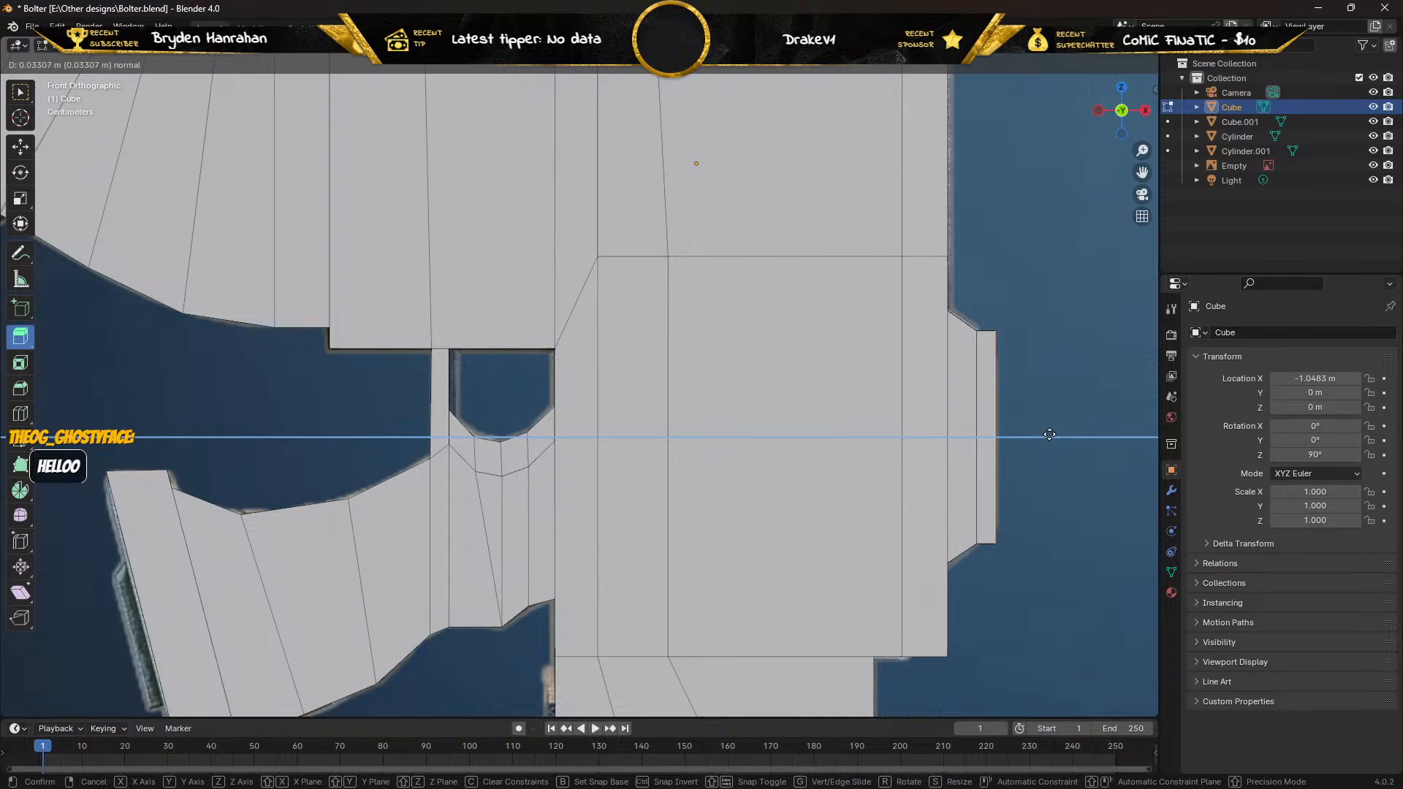
drag(1050, 435, 1050, 435)
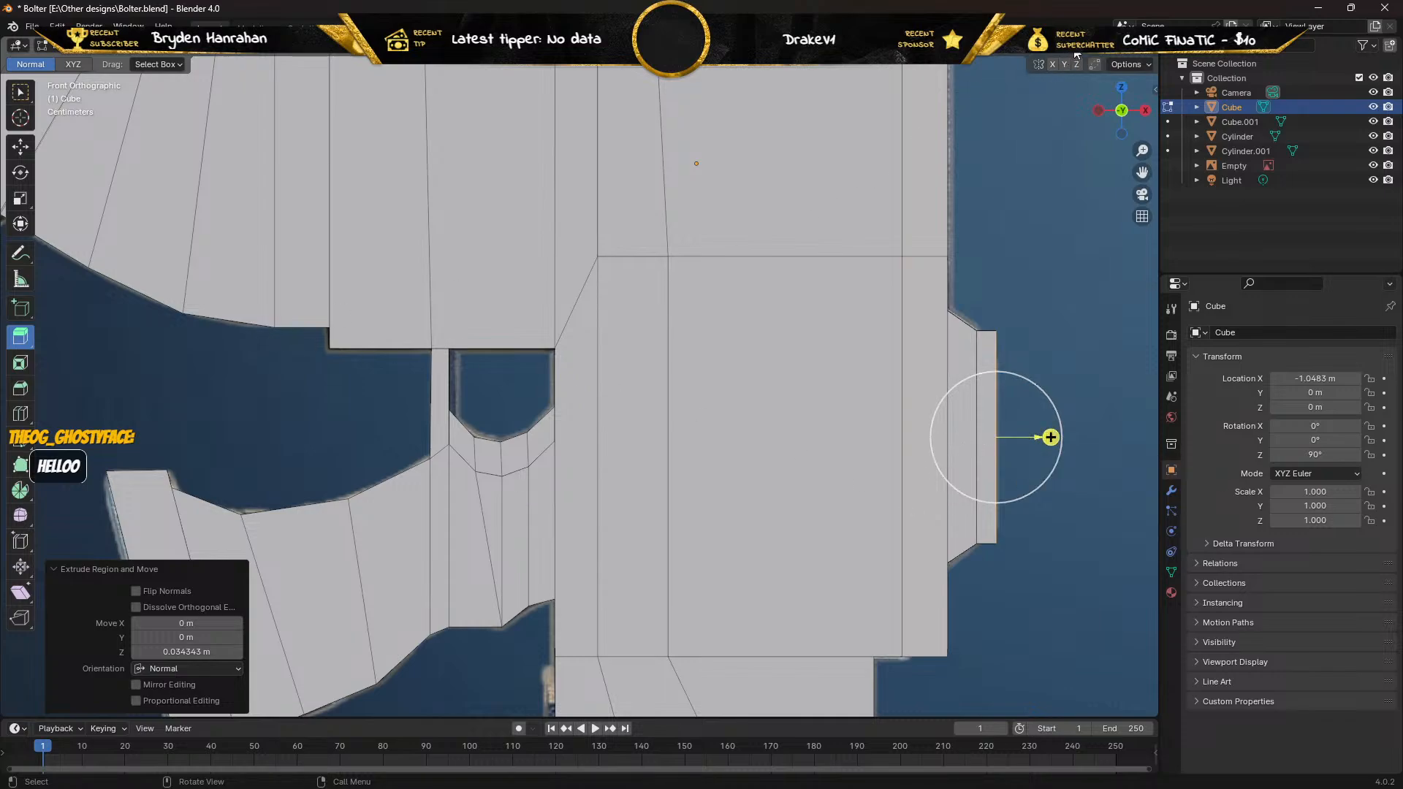
Select the vertices at the lower base corner of the body's side protrusion and move them slightly down to match the reference outline.
key(alt+z)
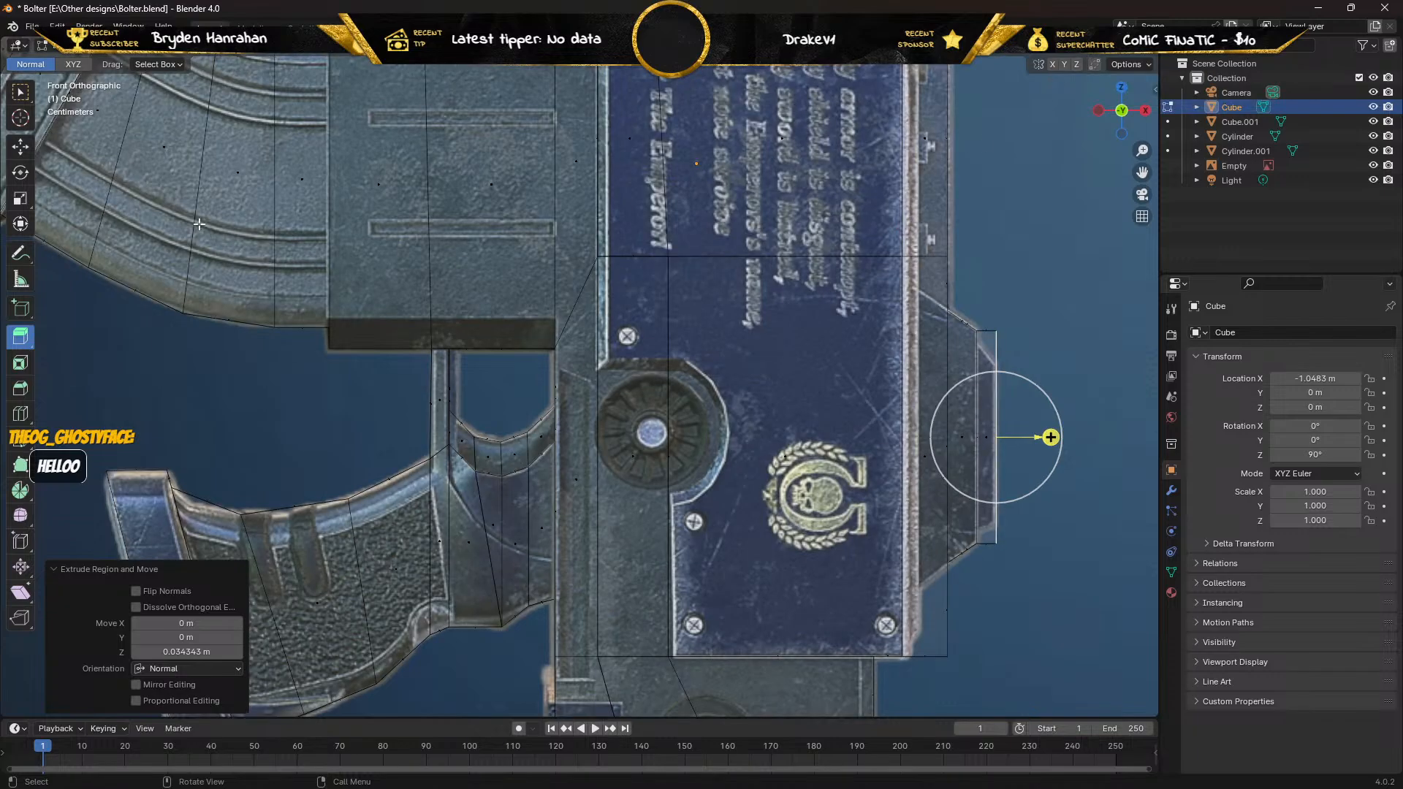
key(1)
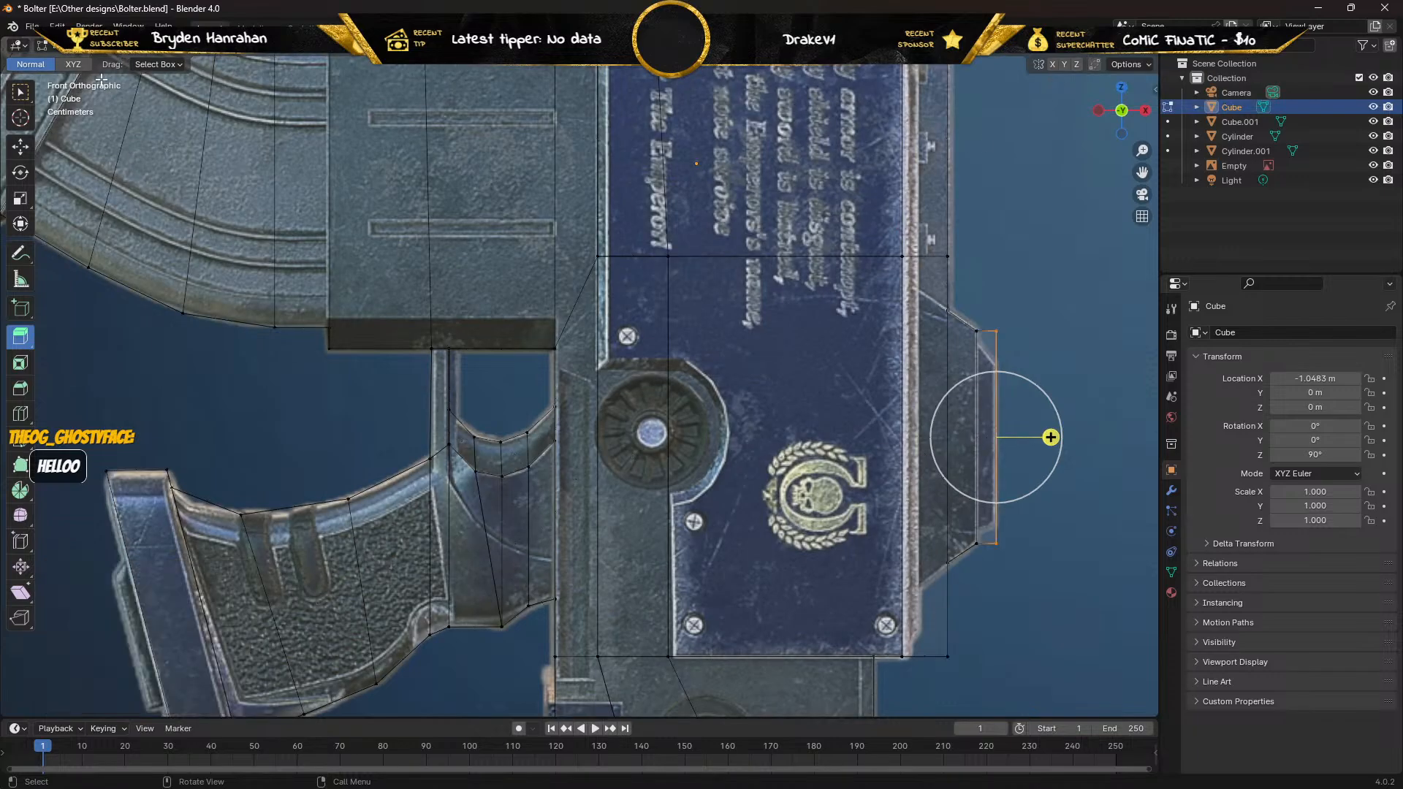
click(28, 146)
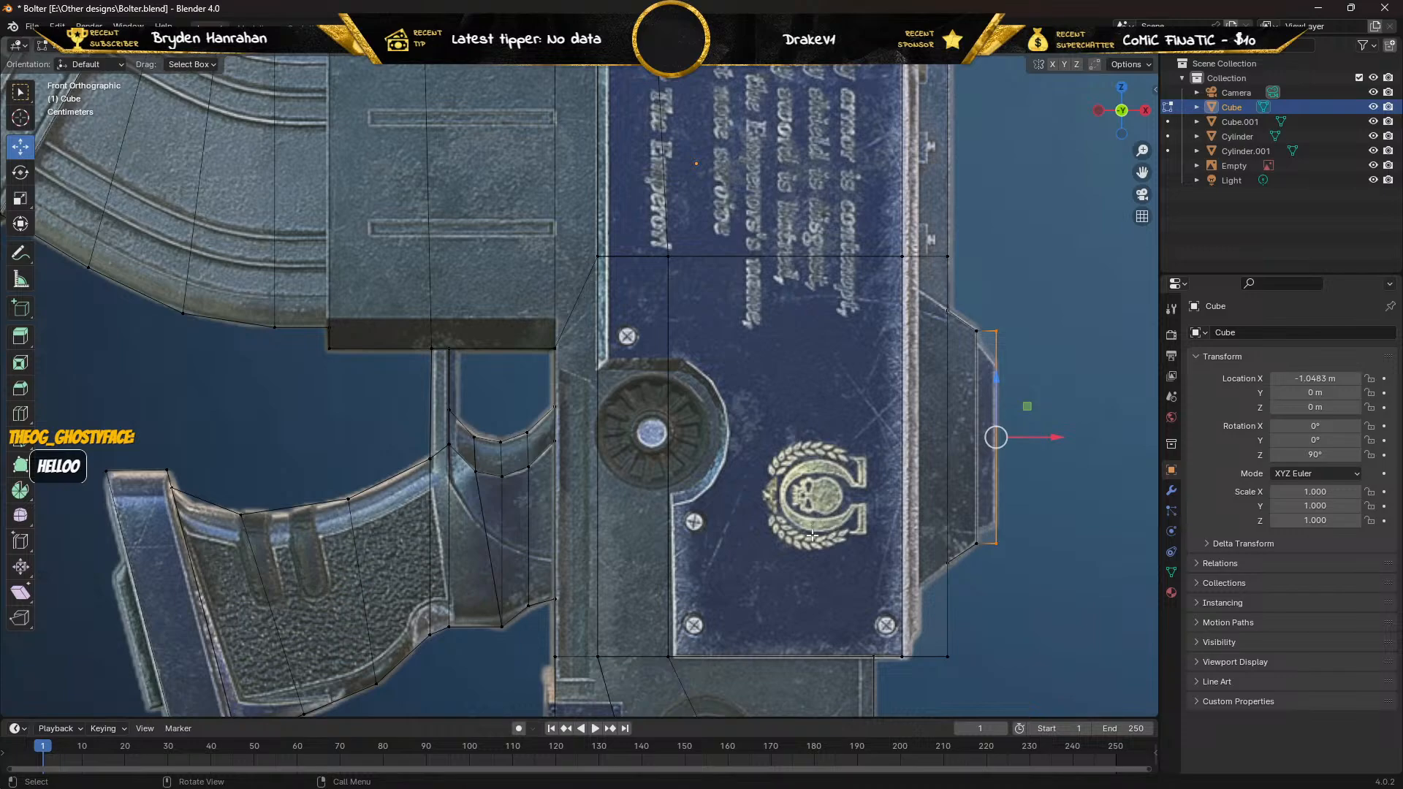
shift+middle_drag(807, 480, 517, 407)
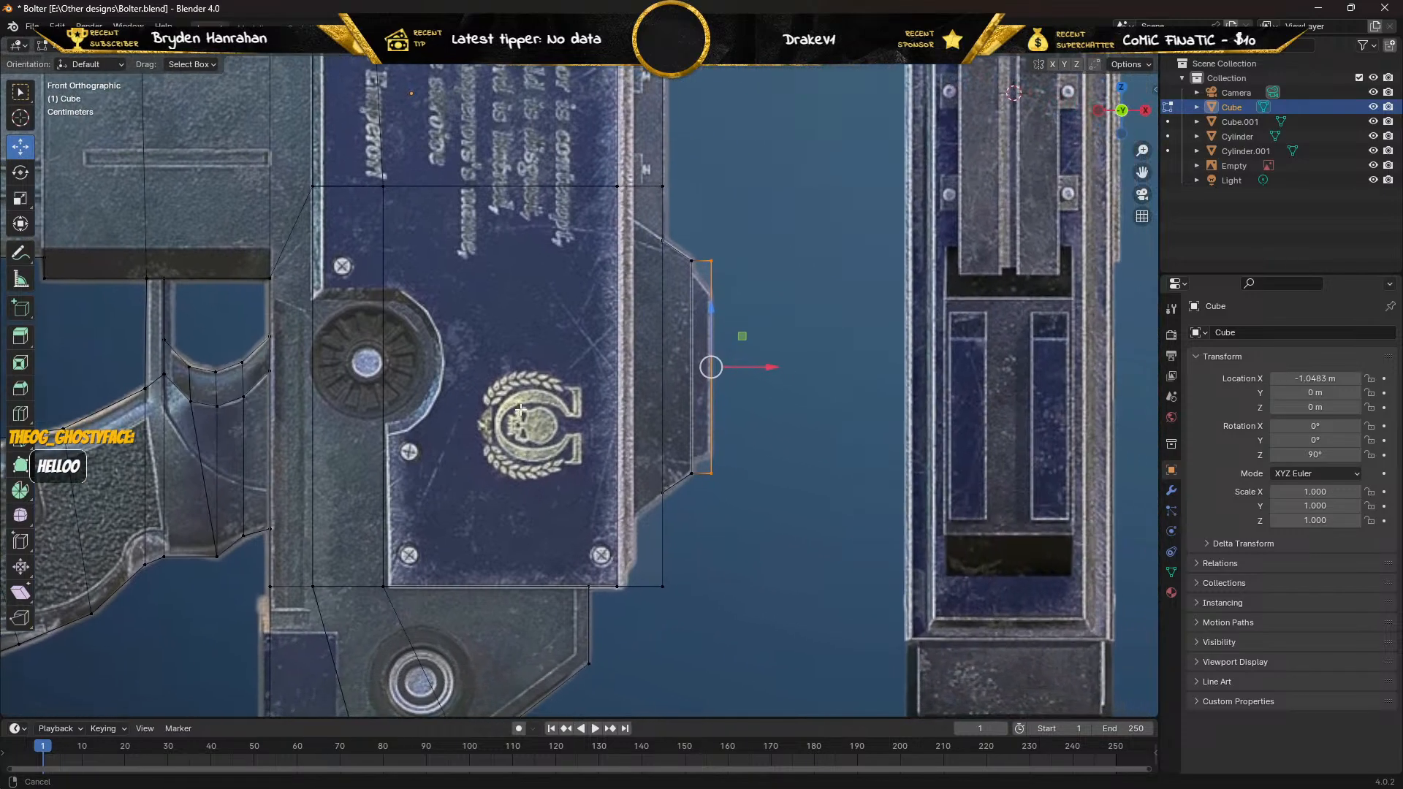
scroll(559, 456, up, 2)
scroll(559, 456, up, 1)
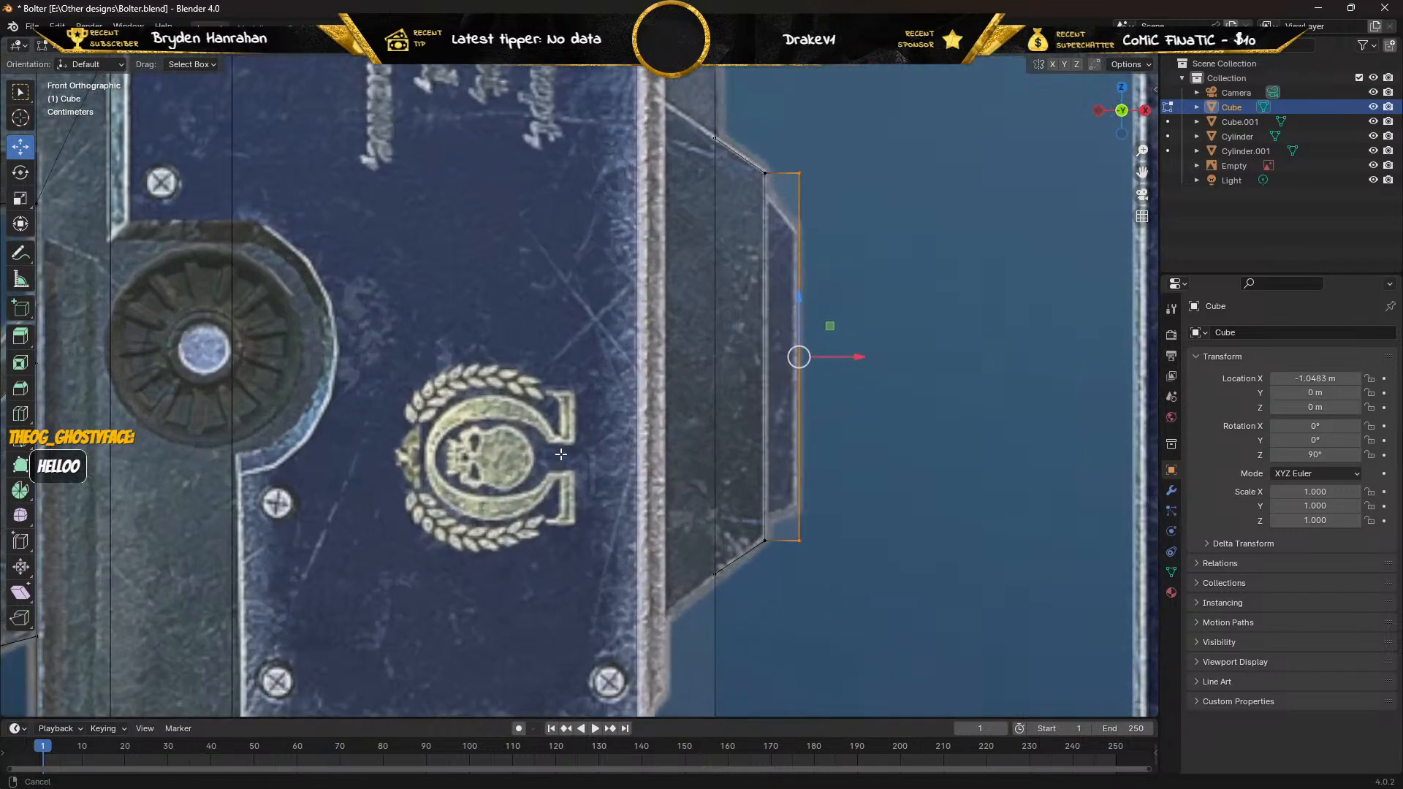
shift+middle_drag(559, 456, 544, 400)
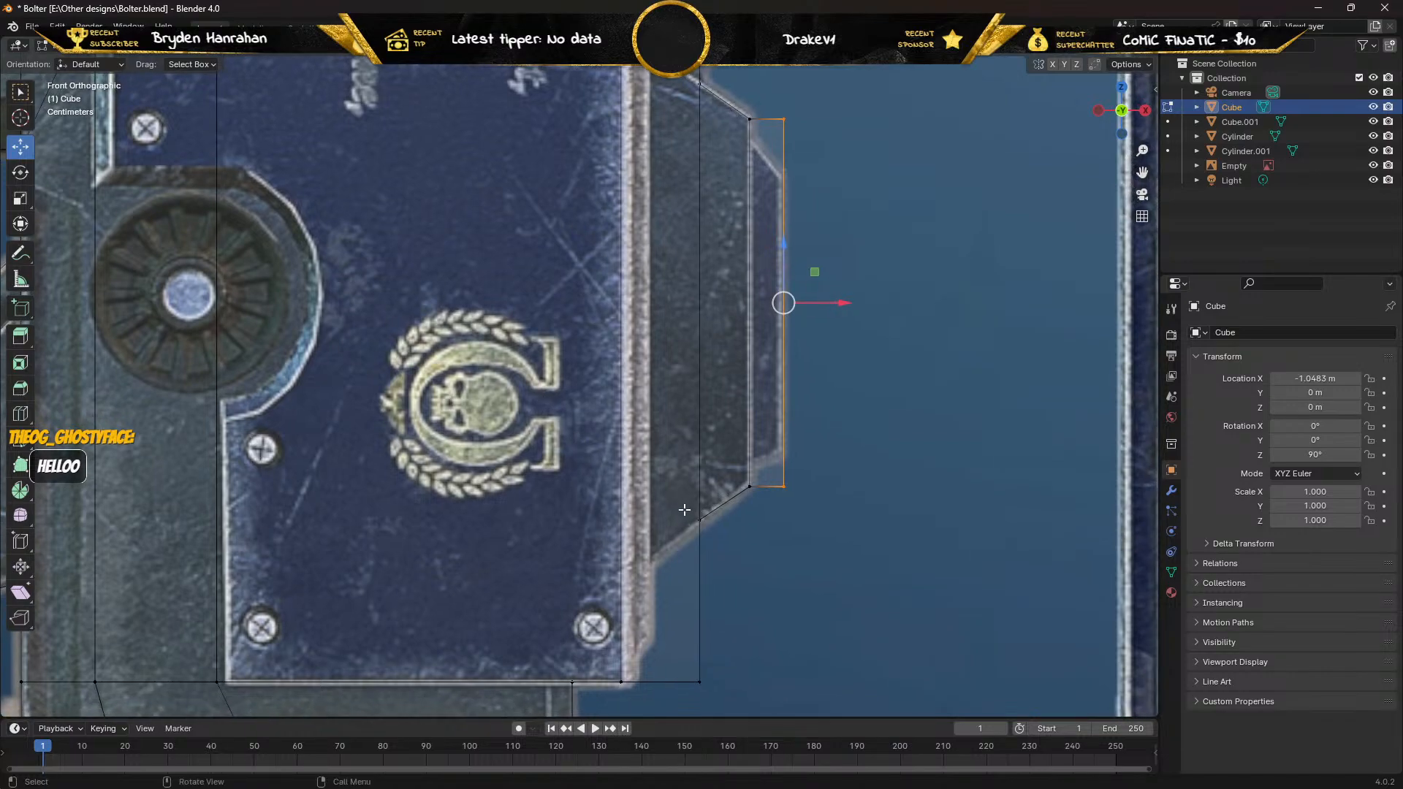
drag(684, 510, 722, 541)
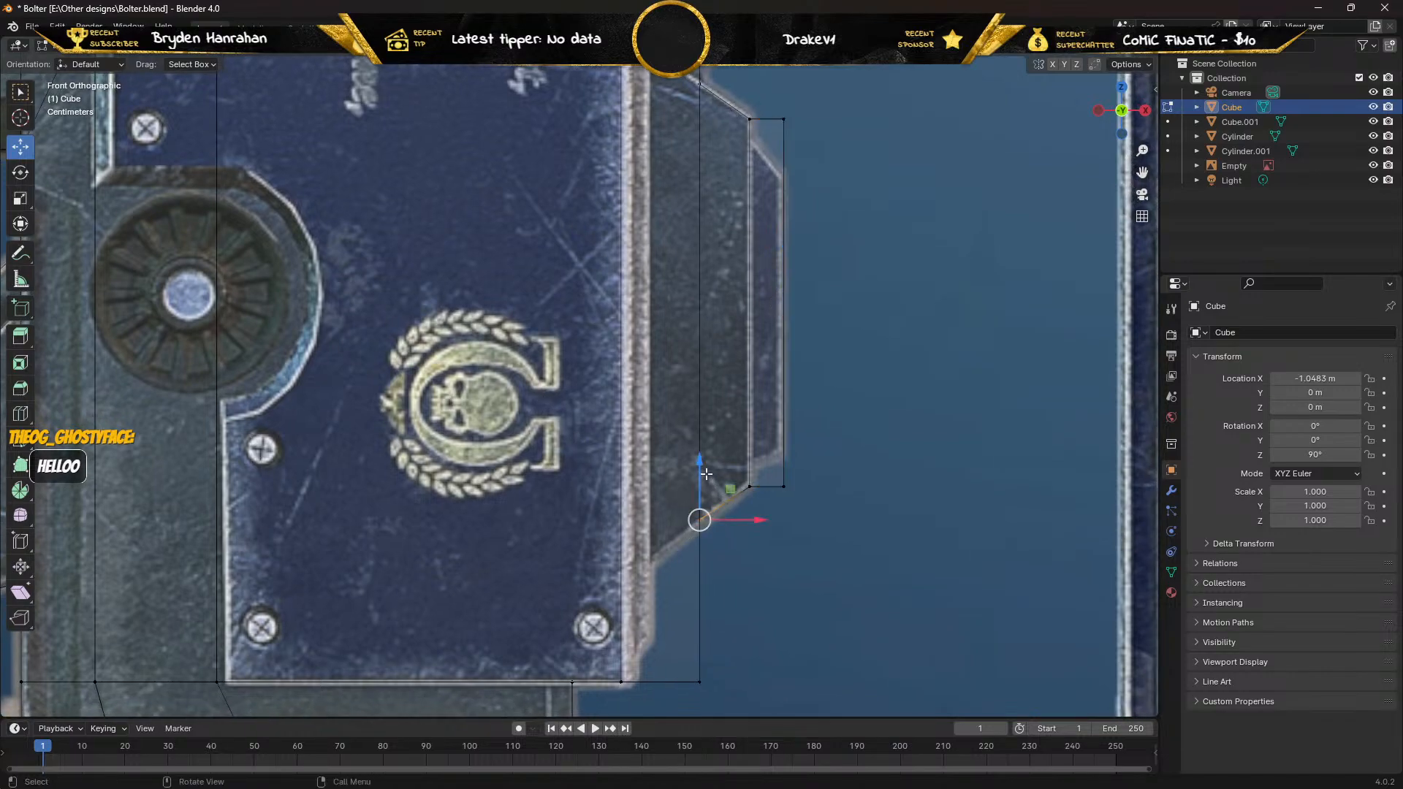
drag(700, 462, 692, 470)
Taper the side protrusion by moving its upper outer corner vertices down about 0.03 m and its lower outer ones up about 0.025 m.
drag(773, 105, 804, 167)
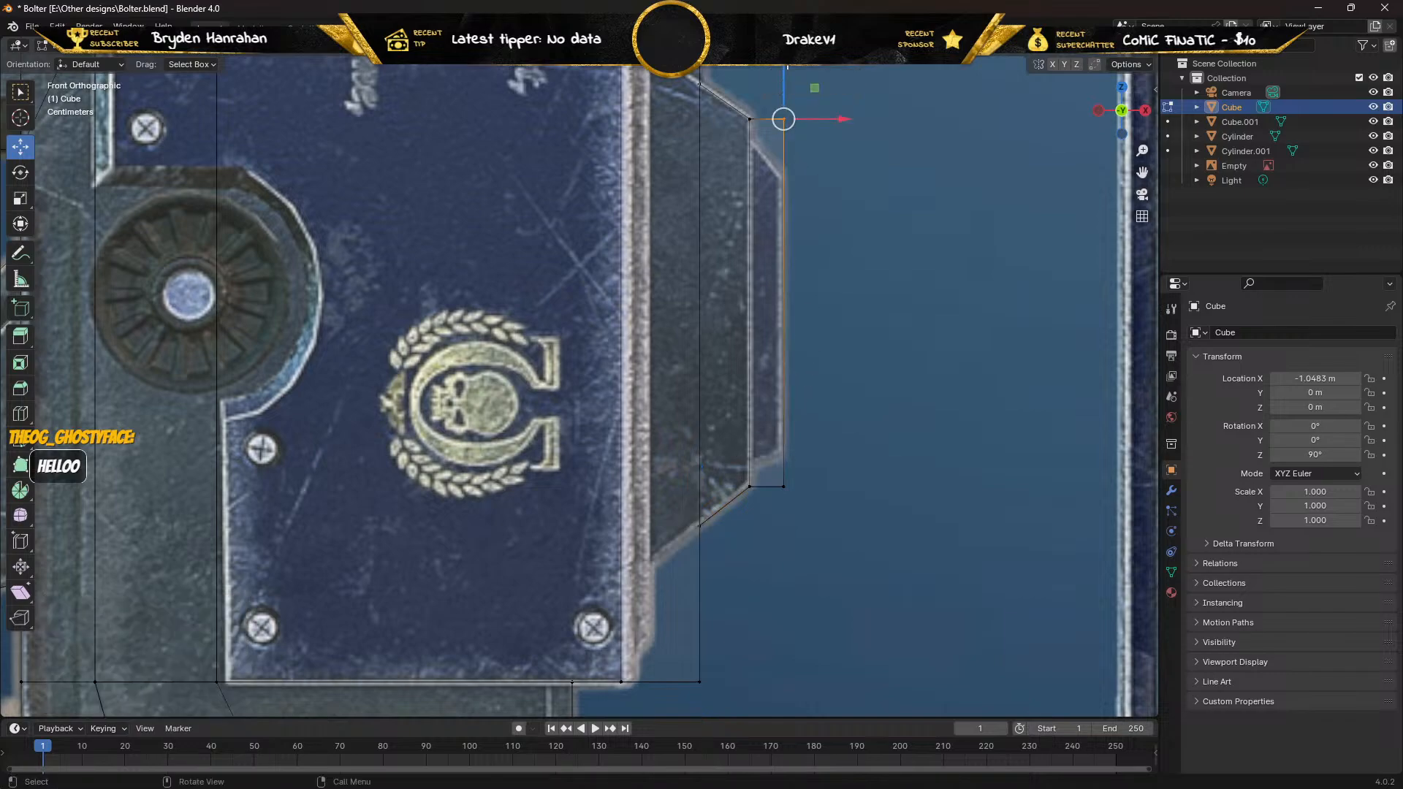
drag(784, 67, 783, 98)
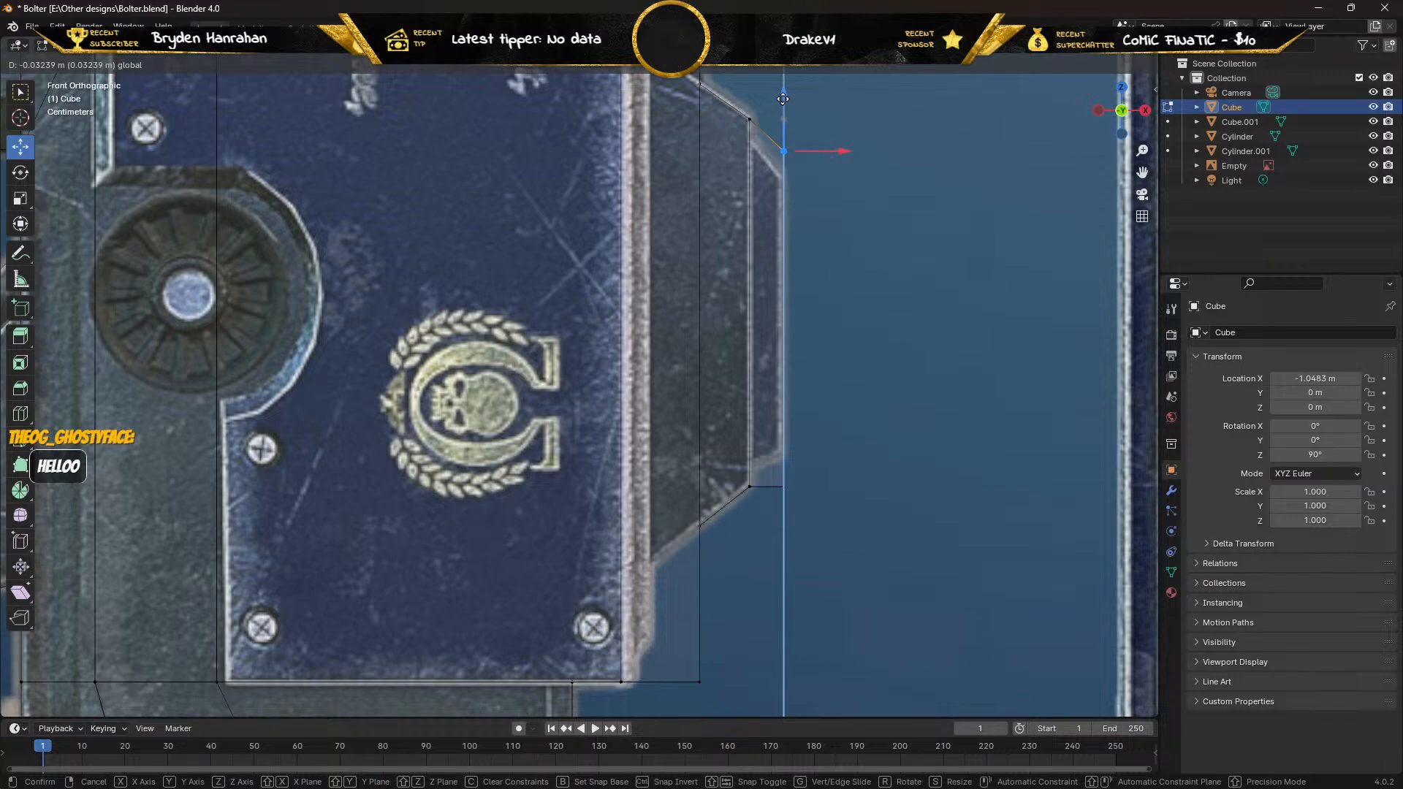
drag(783, 98, 782, 96)
drag(773, 520, 785, 405)
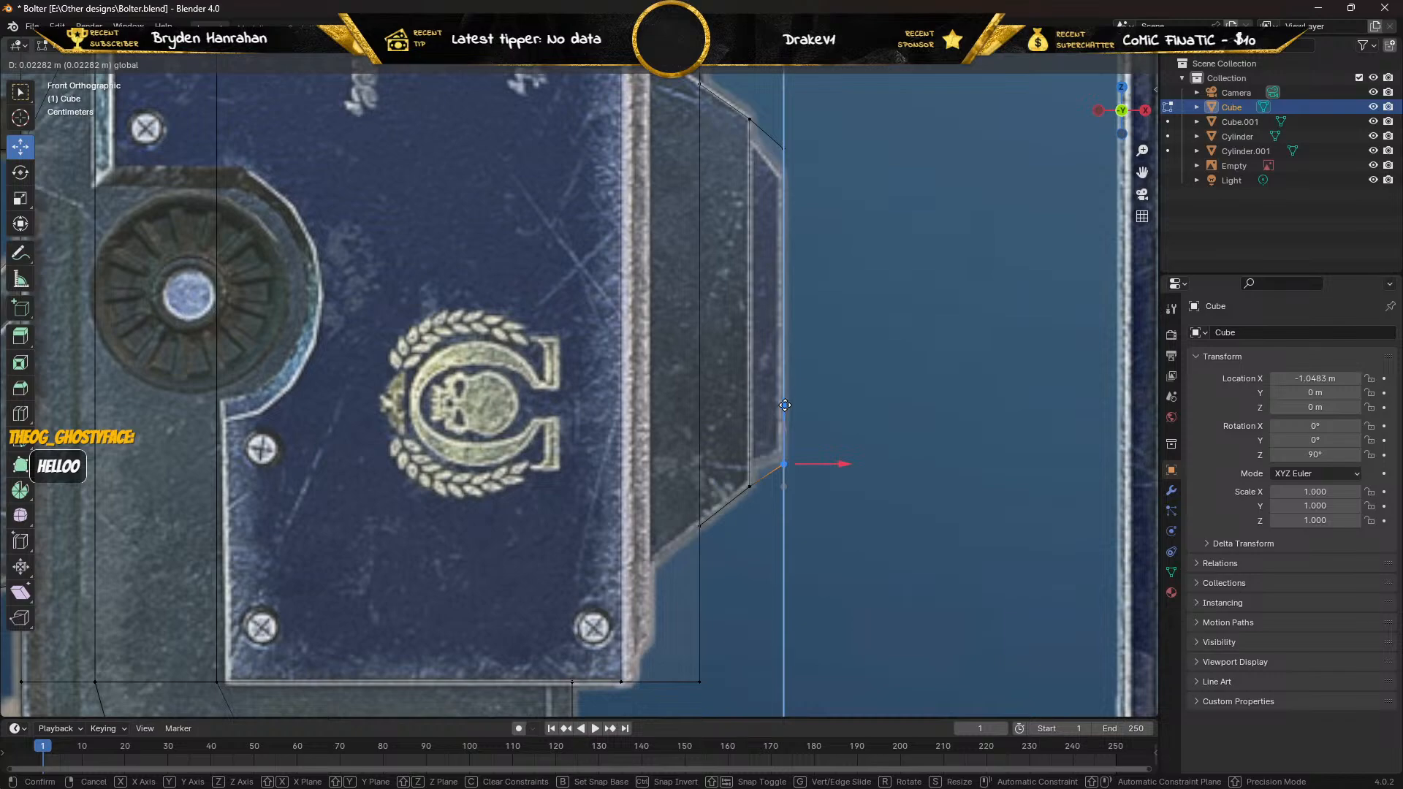
drag(785, 404, 787, 402)
Turn off the see-through display and delete the diagonal edges on both sloped long sides of the body's barrel end.
middle_drag(839, 310, 694, 206)
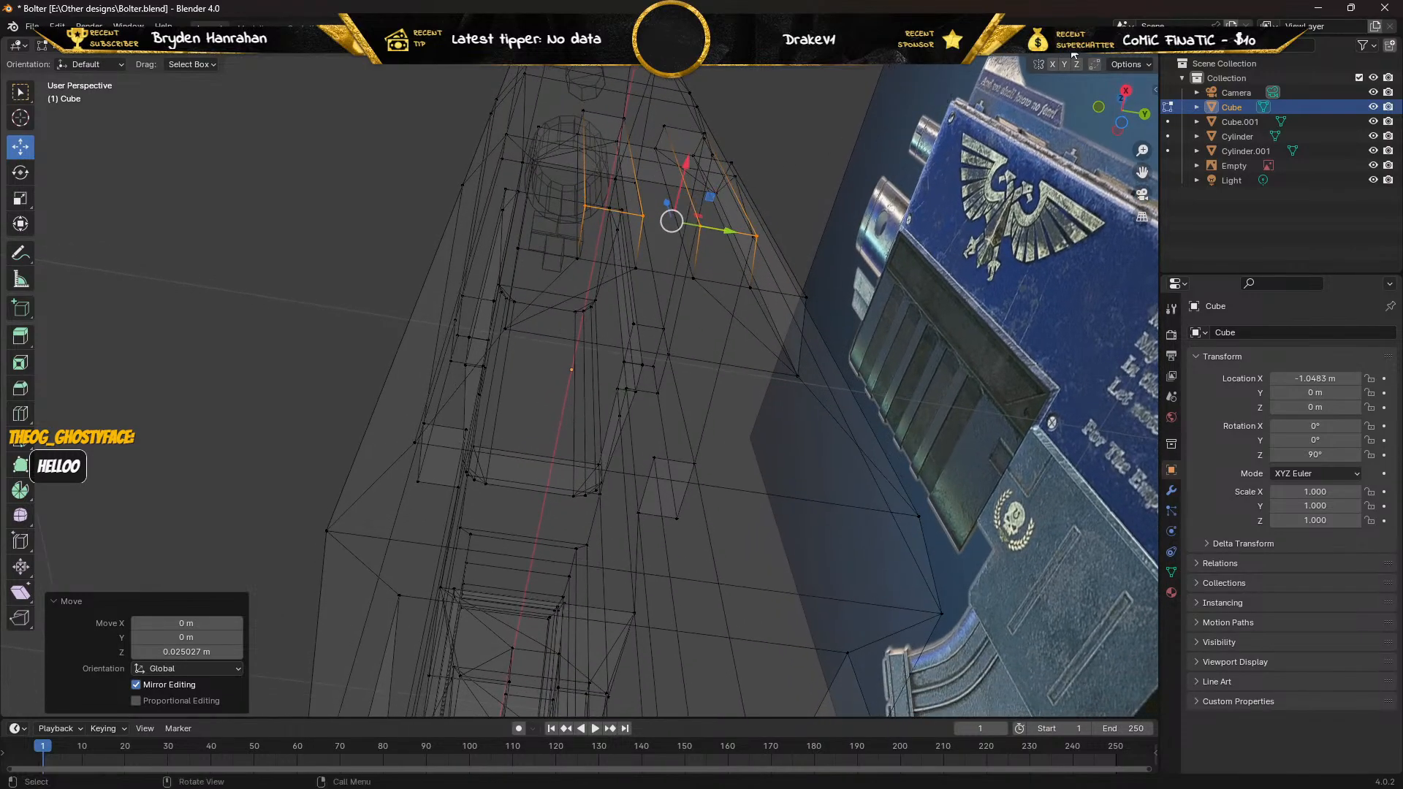
click(1107, 51)
scroll(872, 219, down, 7)
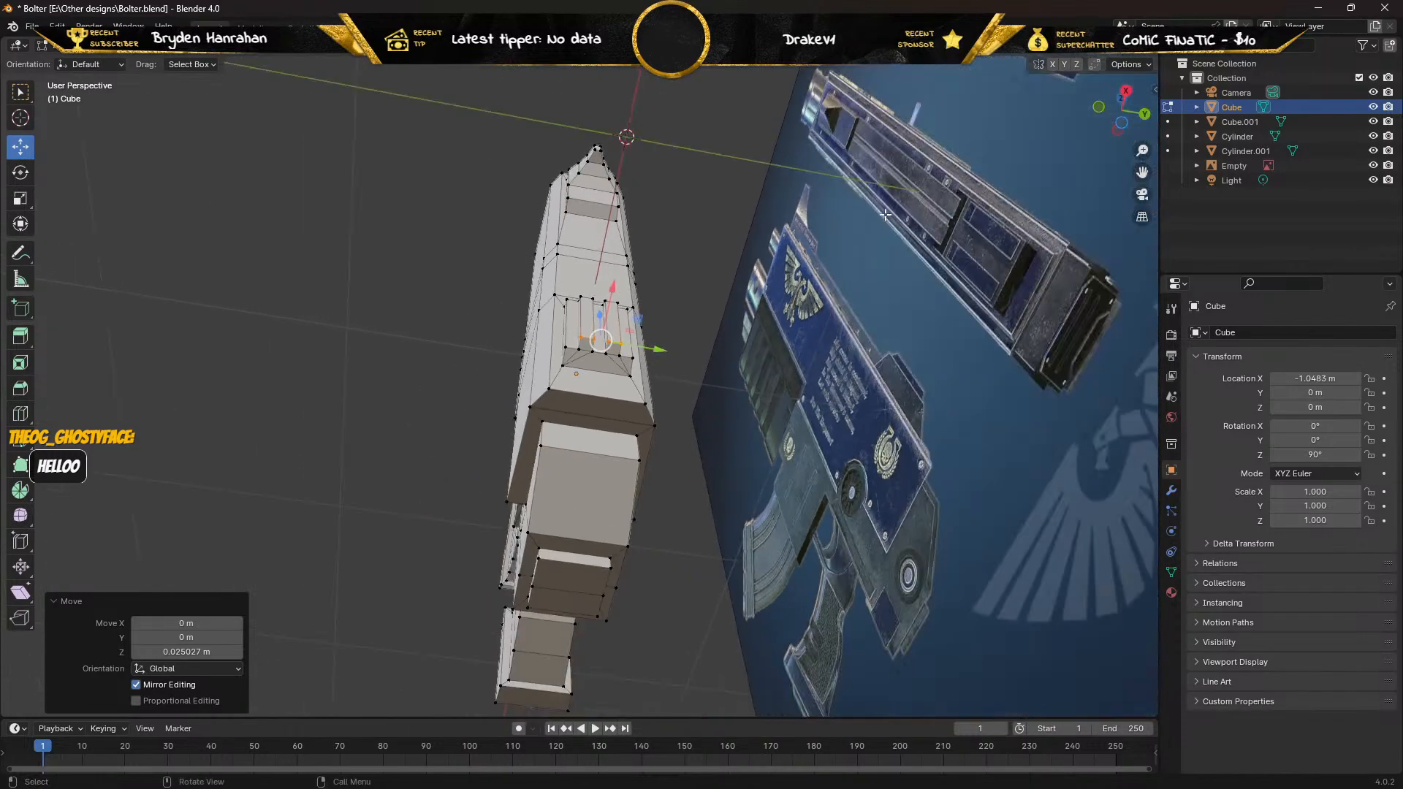
mouse_move(873, 219)
middle_down()
mouse_move(893, 304)
mouse_move(924, 355)
mouse_move(1024, 324)
mouse_move(879, 310)
mouse_move(885, 218)
mouse_move(896, 228)
mouse_move(898, 195)
mouse_move(915, 198)
middle_up()
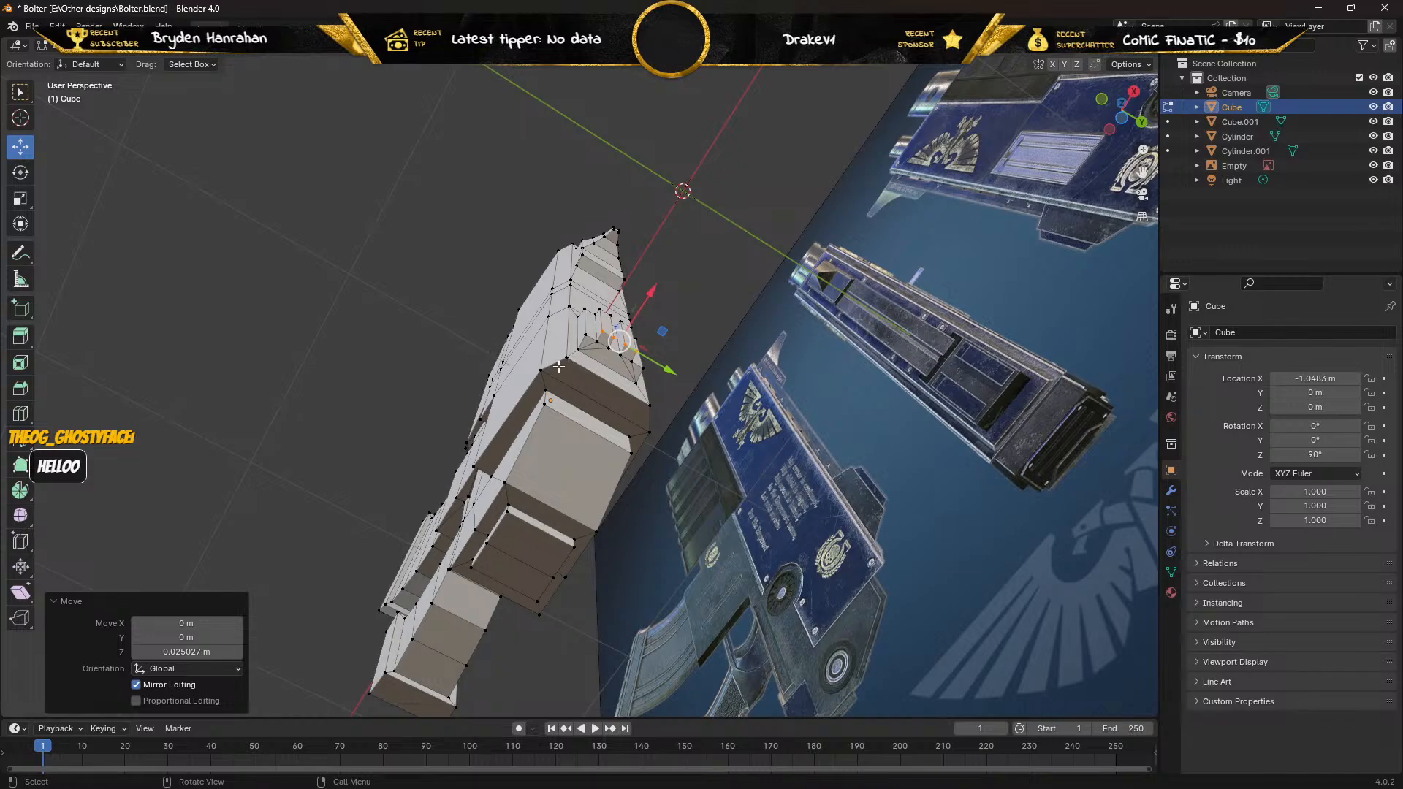
middle_drag(511, 348, 239, 94)
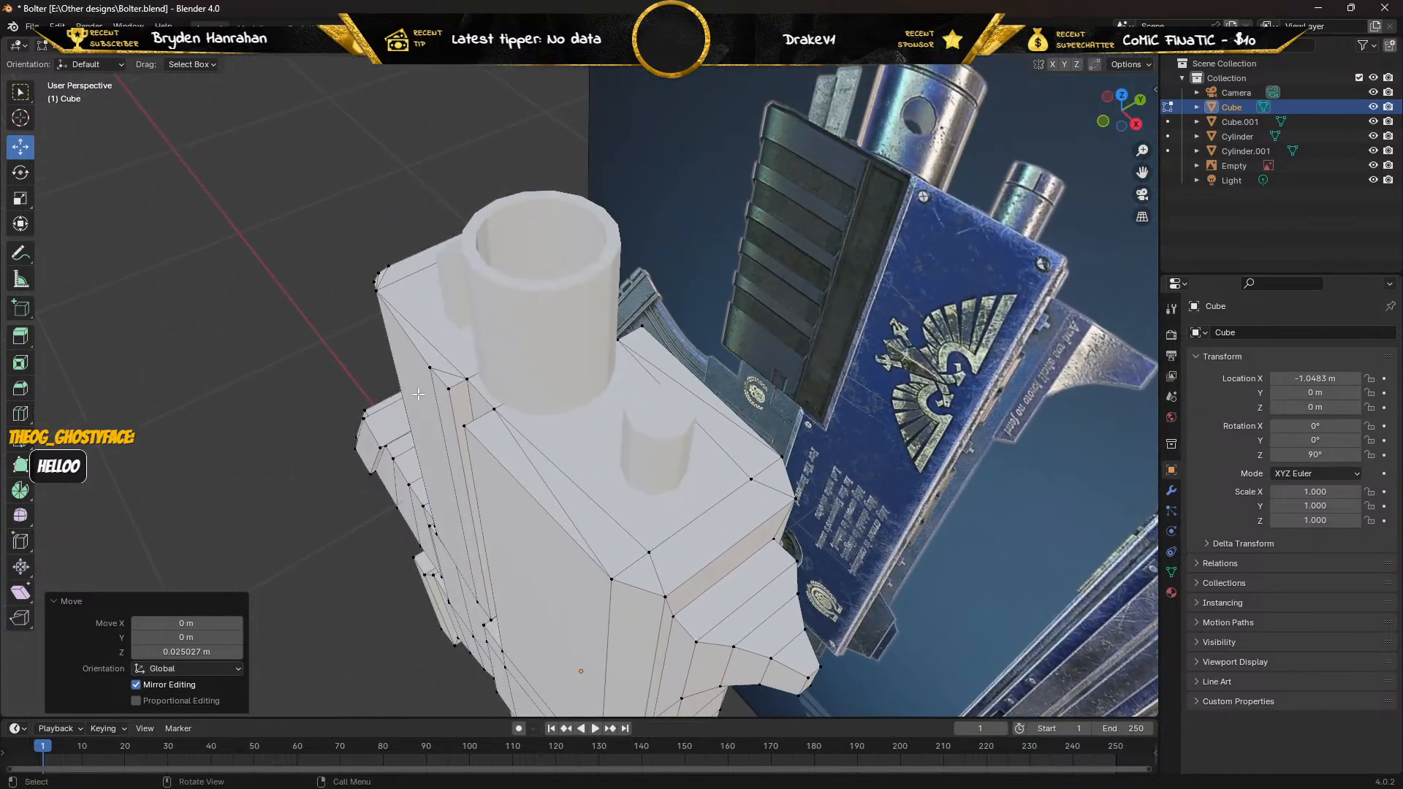
click(151, 54)
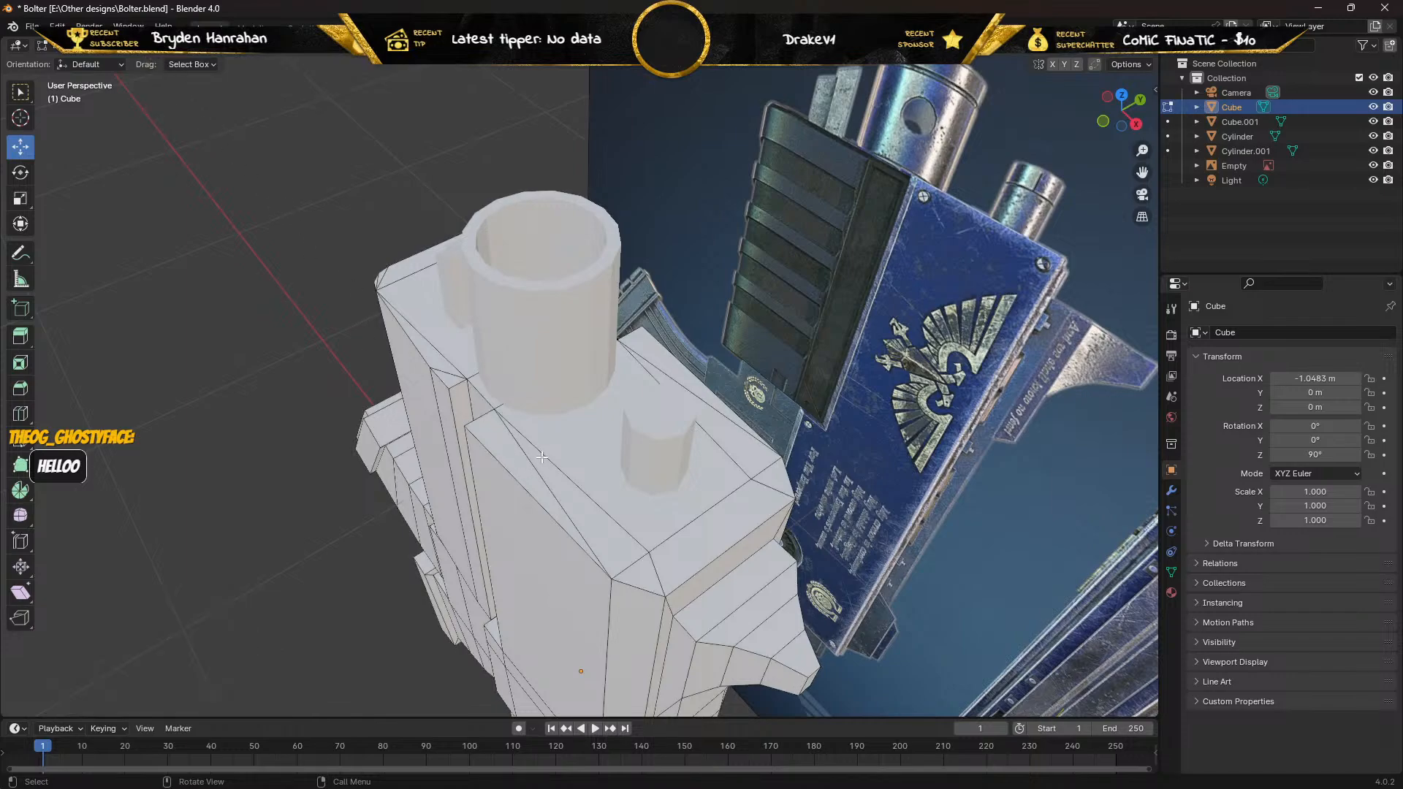
click(545, 483)
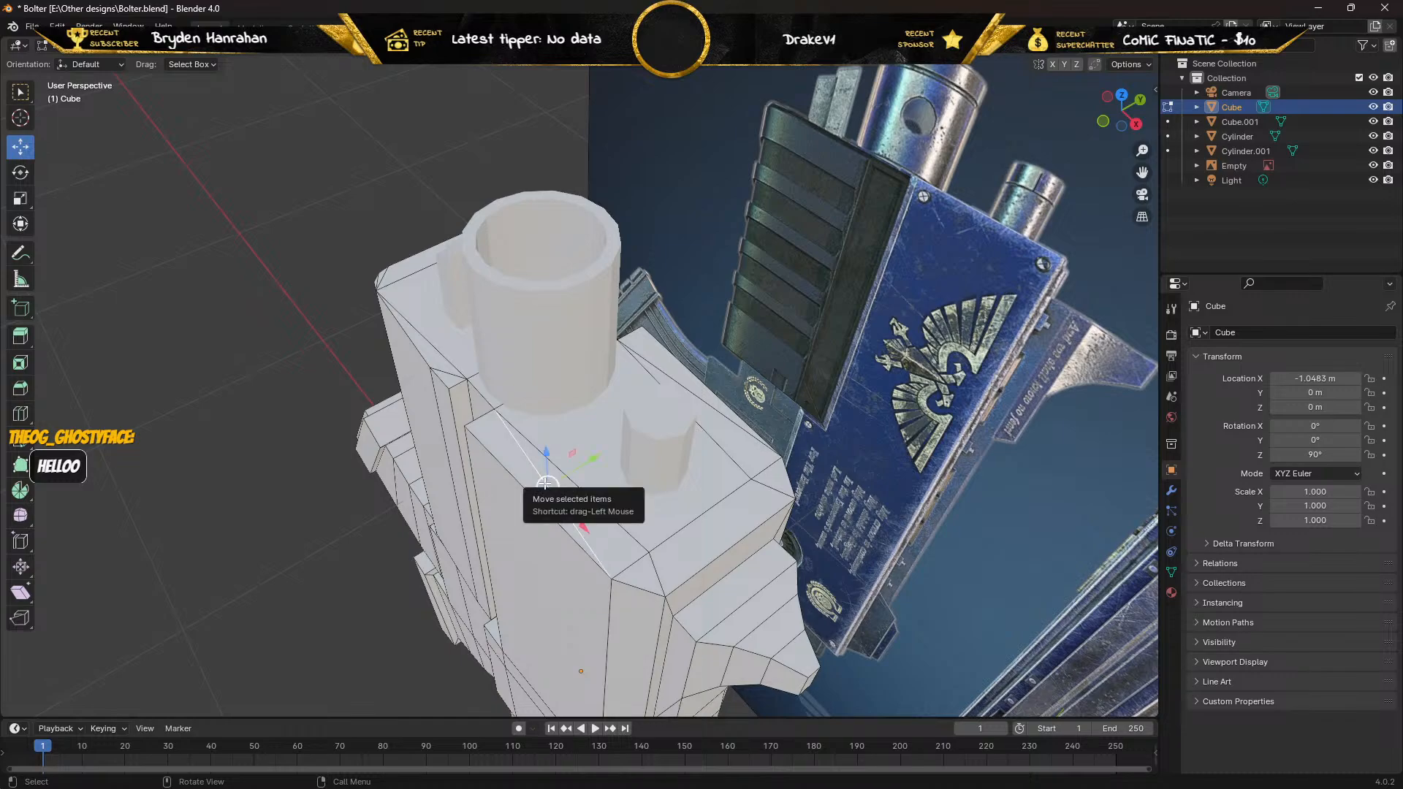
click(29, 98)
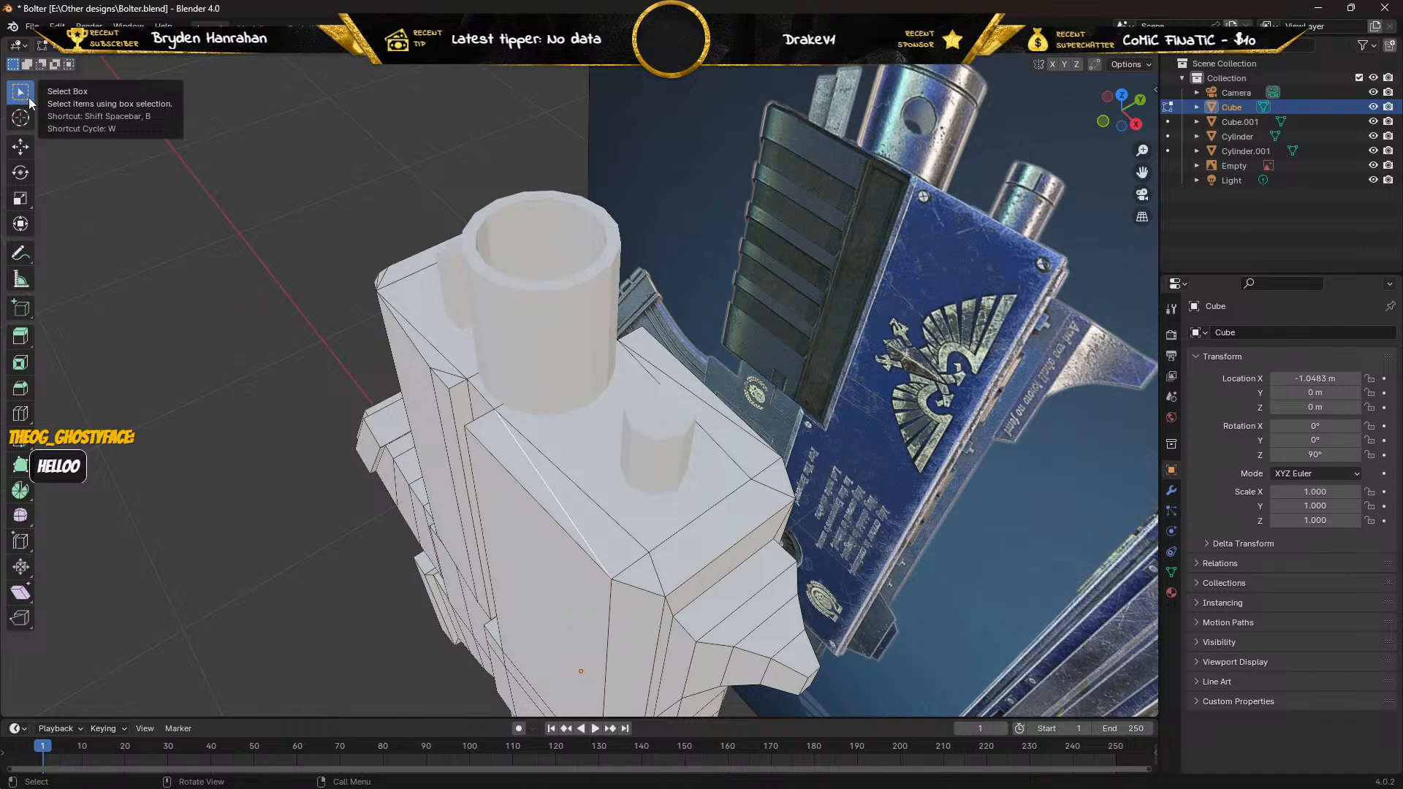
key(x)
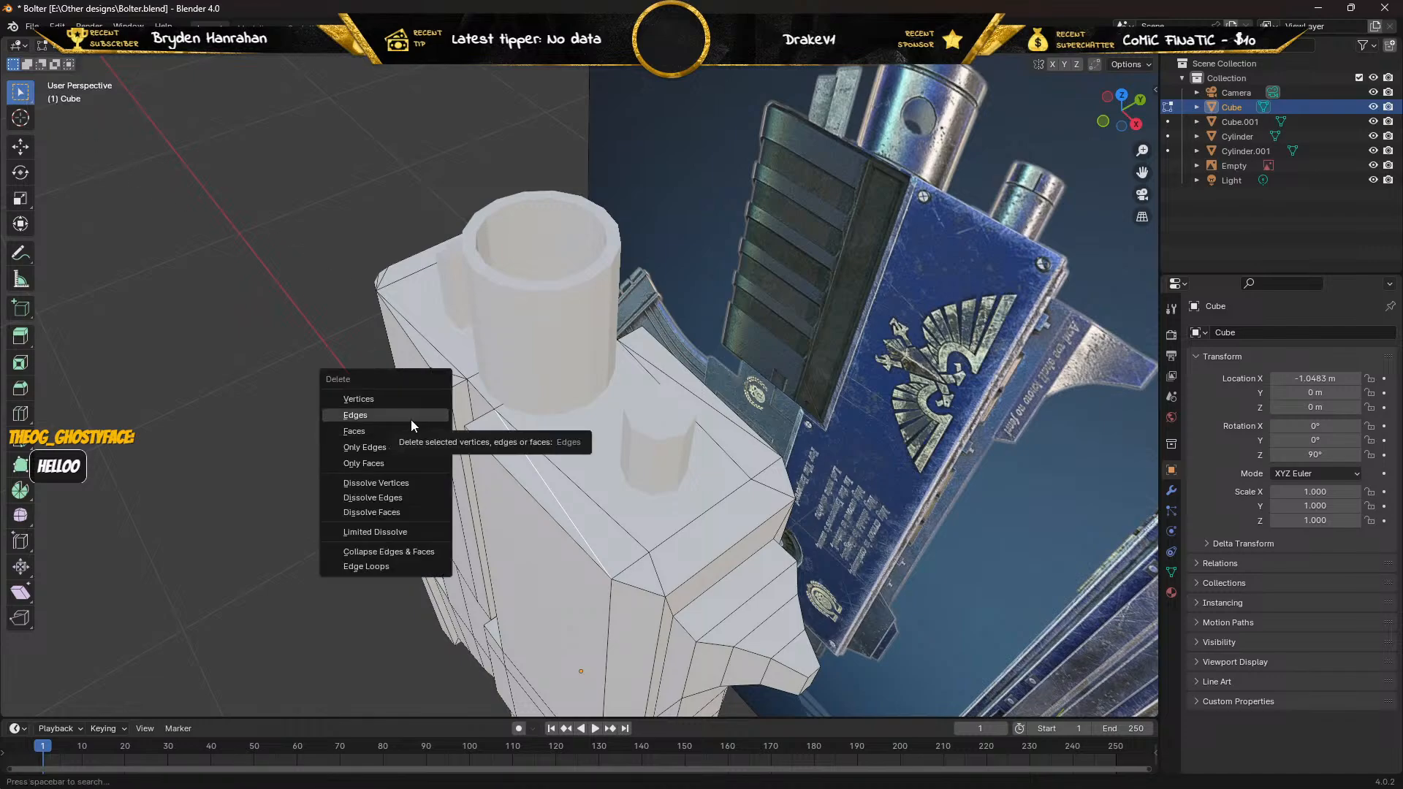
click(411, 420)
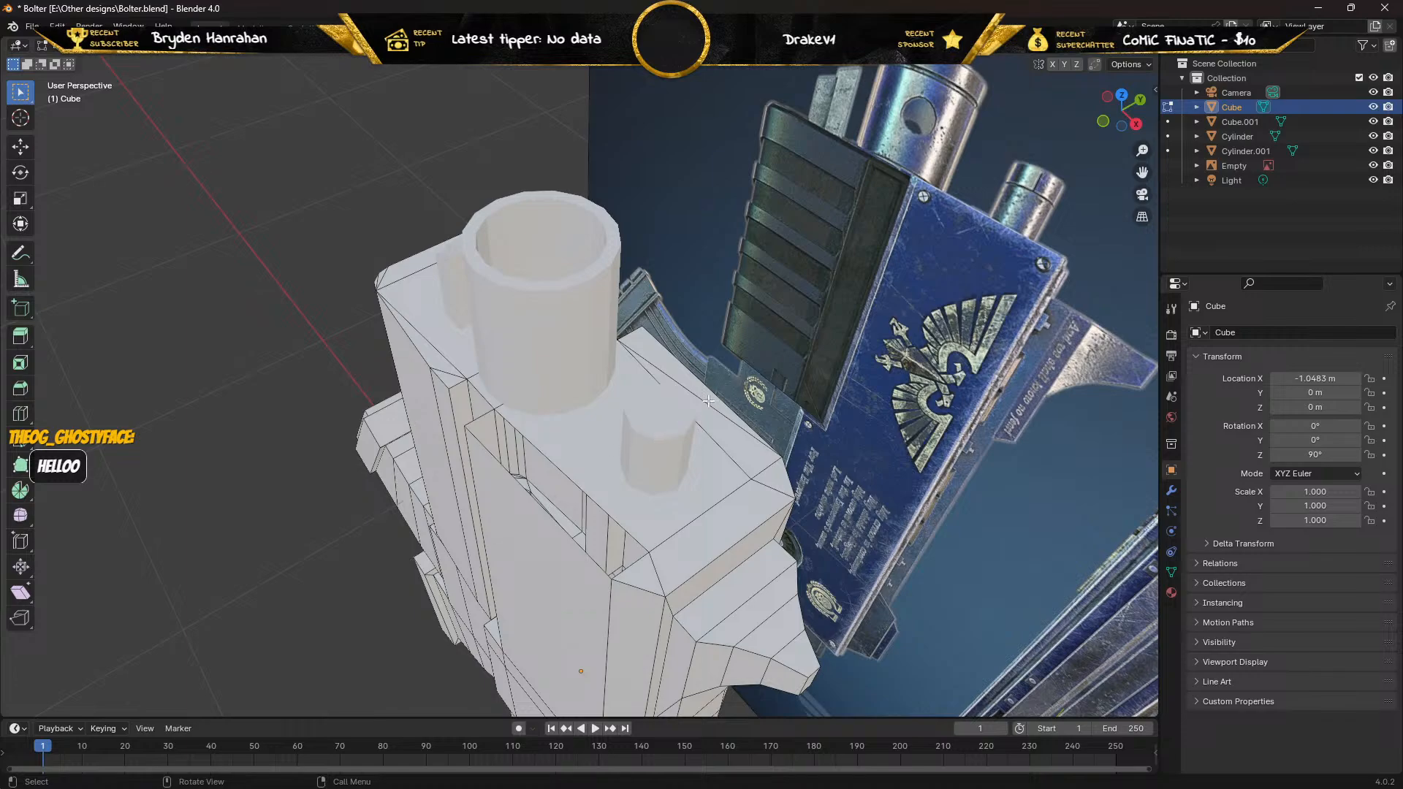
key(x)
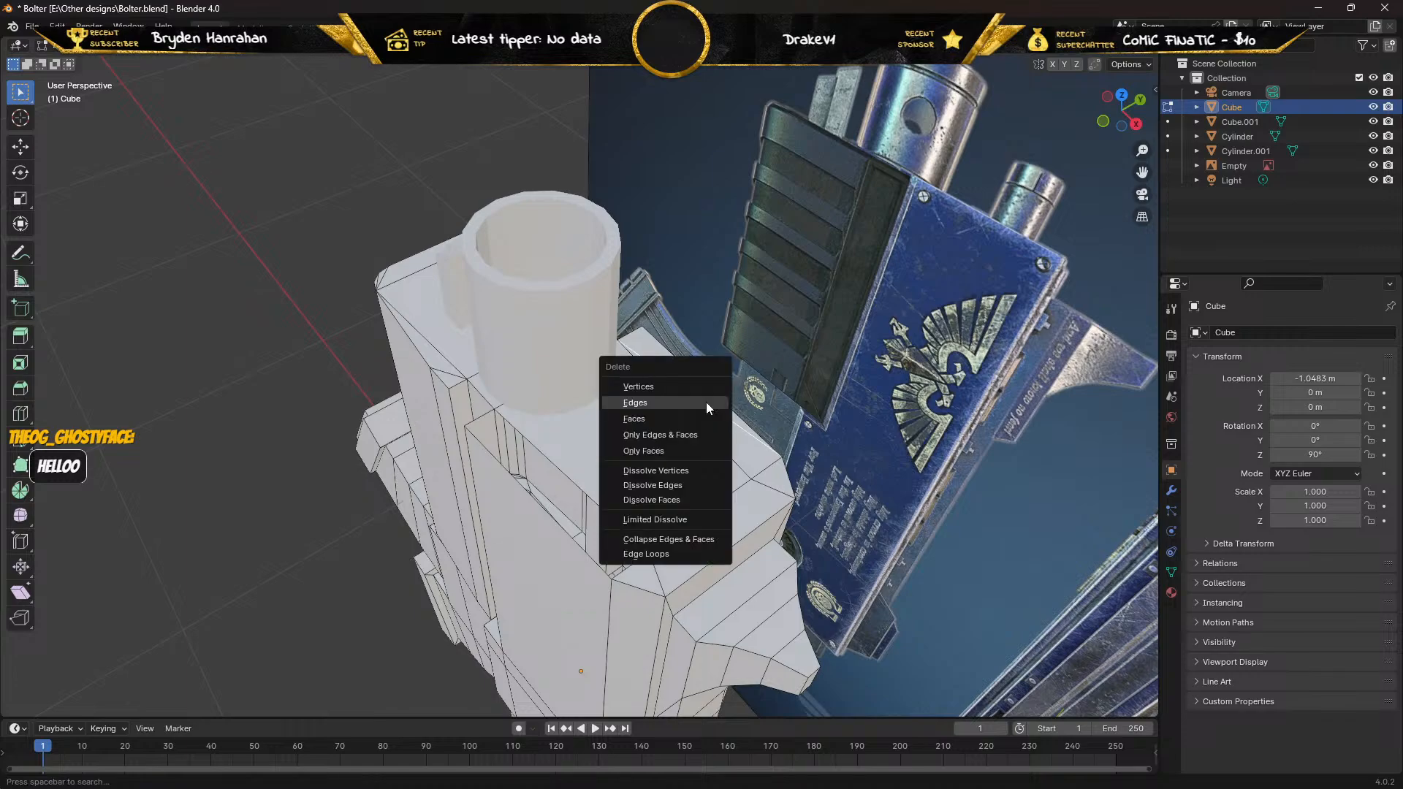
click(706, 402)
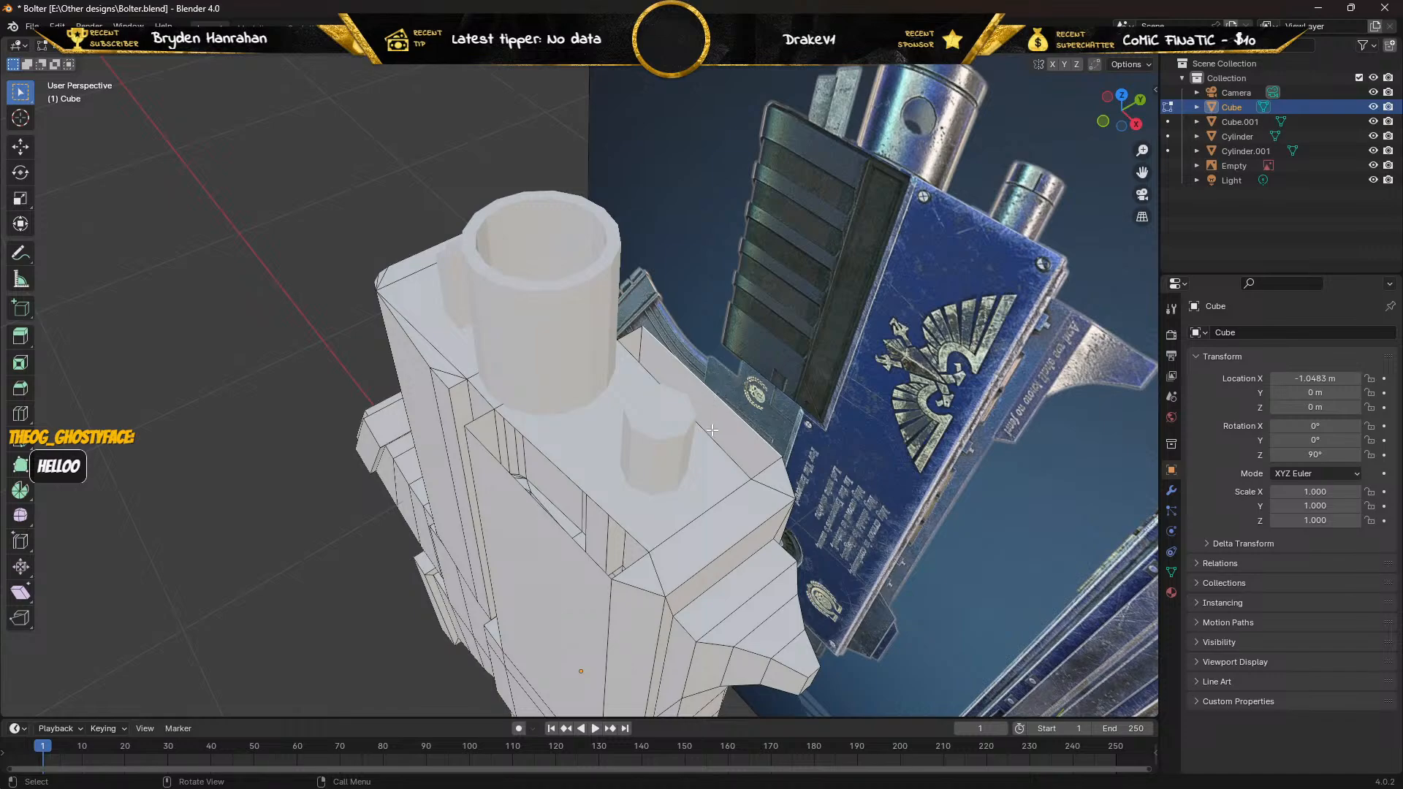
Fill each of the two open gaps beside the barrels with a single face between its long edges.
shift+click(721, 452)
key(f)
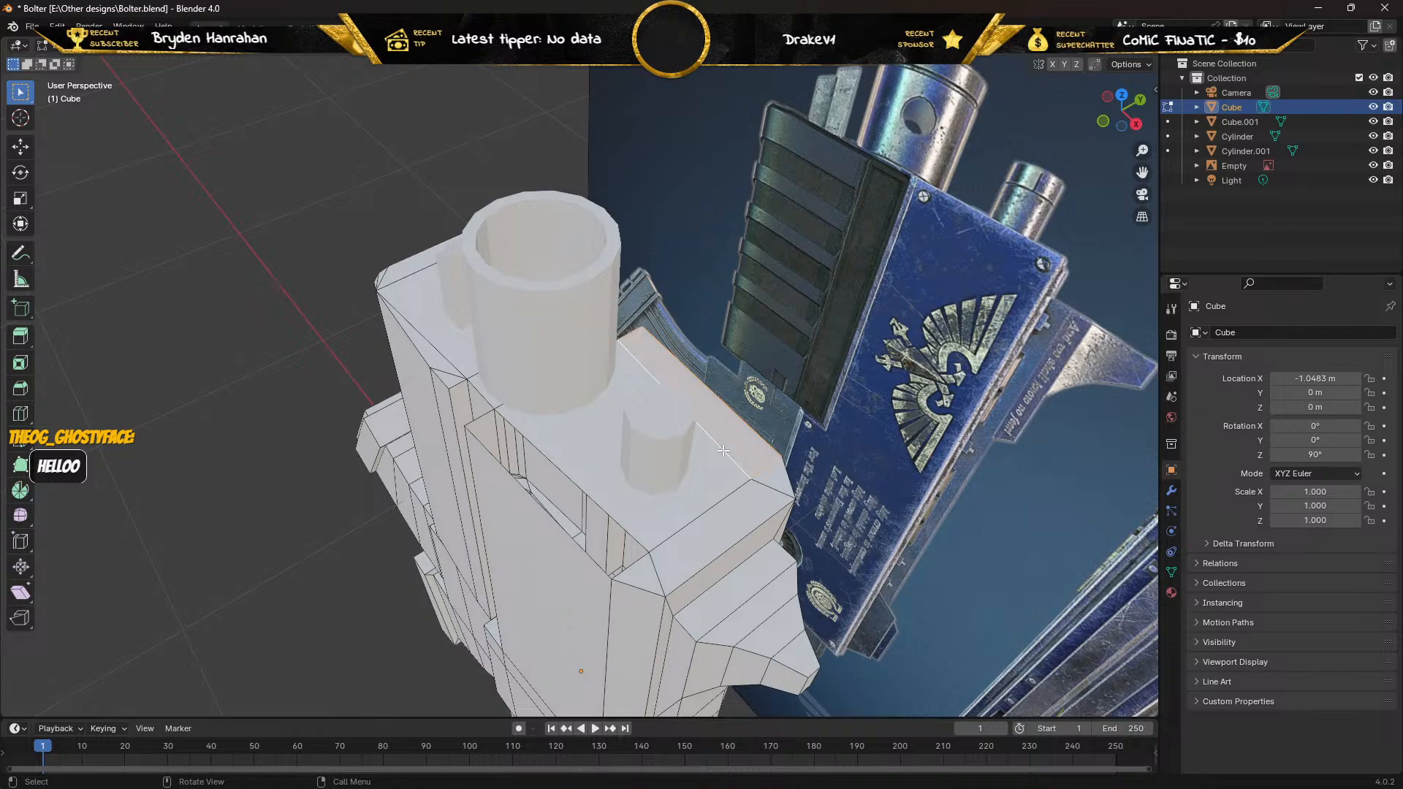
shift+click(568, 475)
shift+click(535, 506)
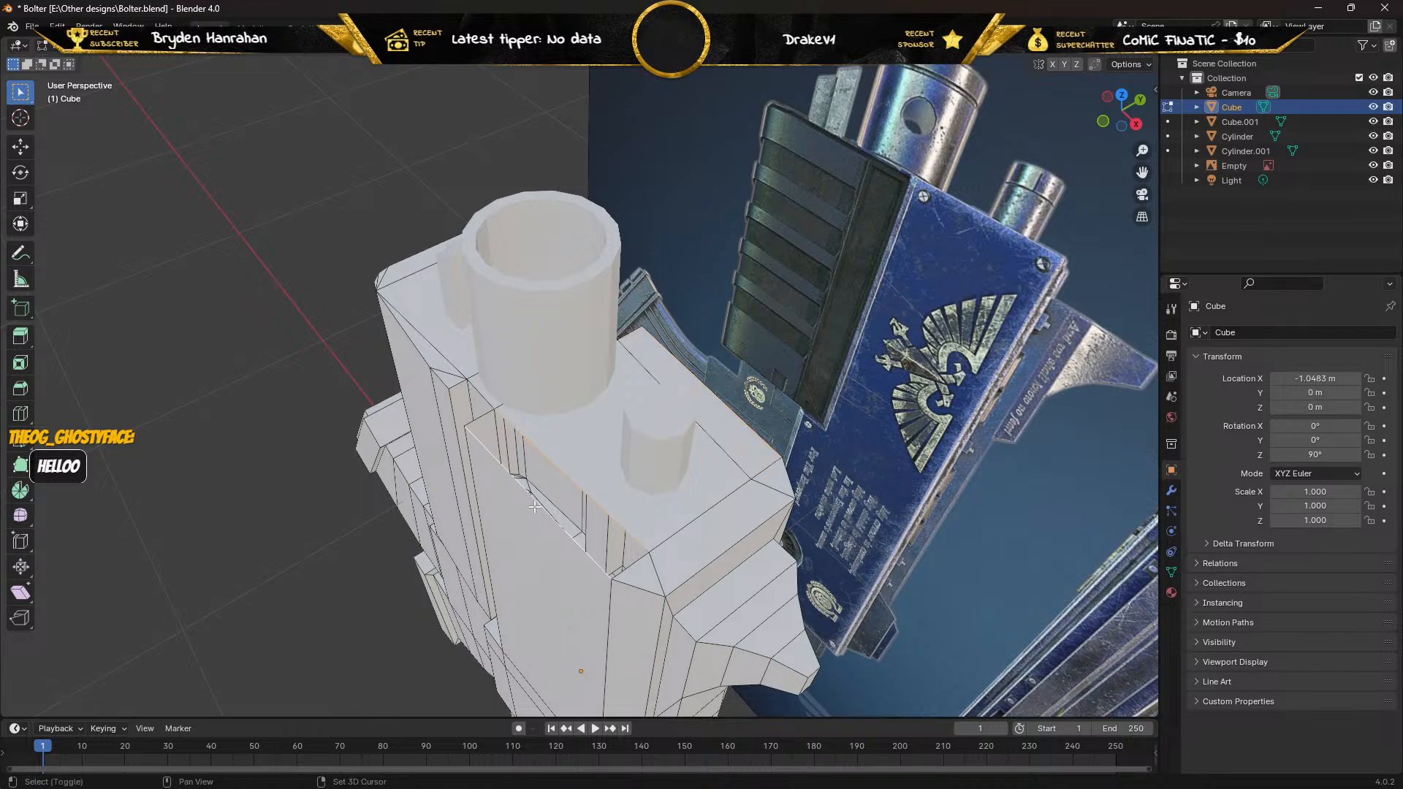
key(f)
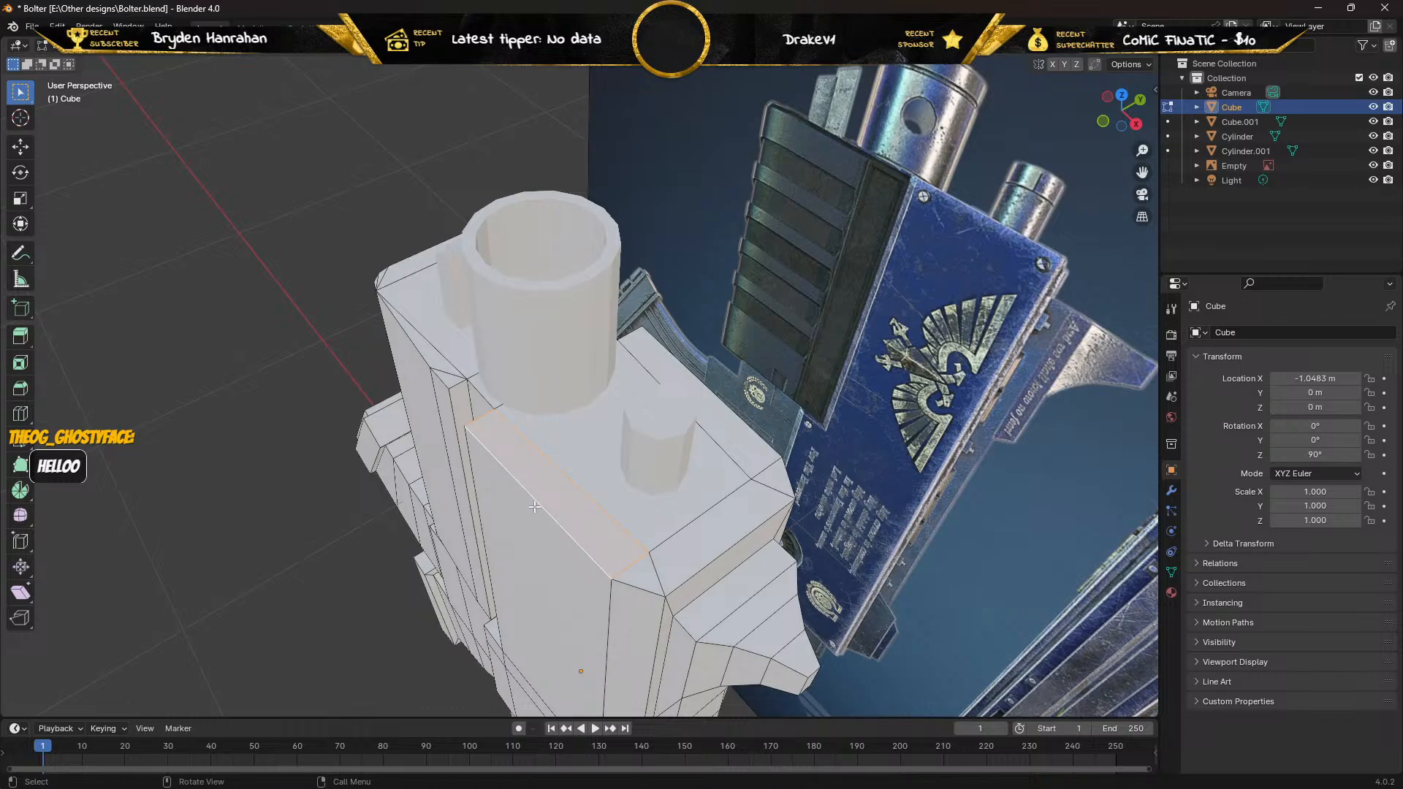
Leave Edit Mode on the bolter body and add a new cube mesh as a separate object.
mouse_move(535, 507)
middle_down()
mouse_move(602, 519)
mouse_move(531, 536)
mouse_move(525, 518)
mouse_move(633, 473)
mouse_move(586, 497)
mouse_move(515, 494)
middle_up()
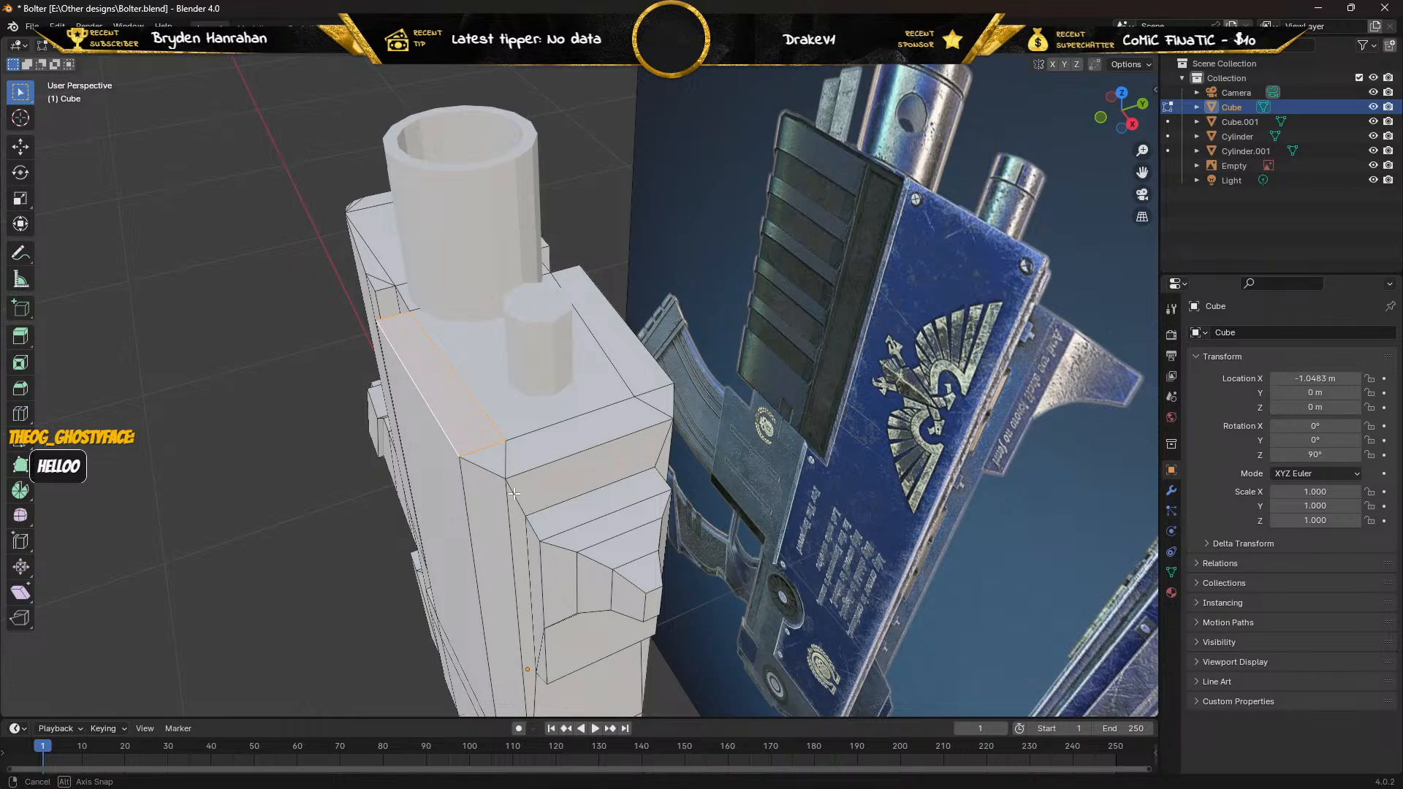
middle_drag(513, 494, 603, 487)
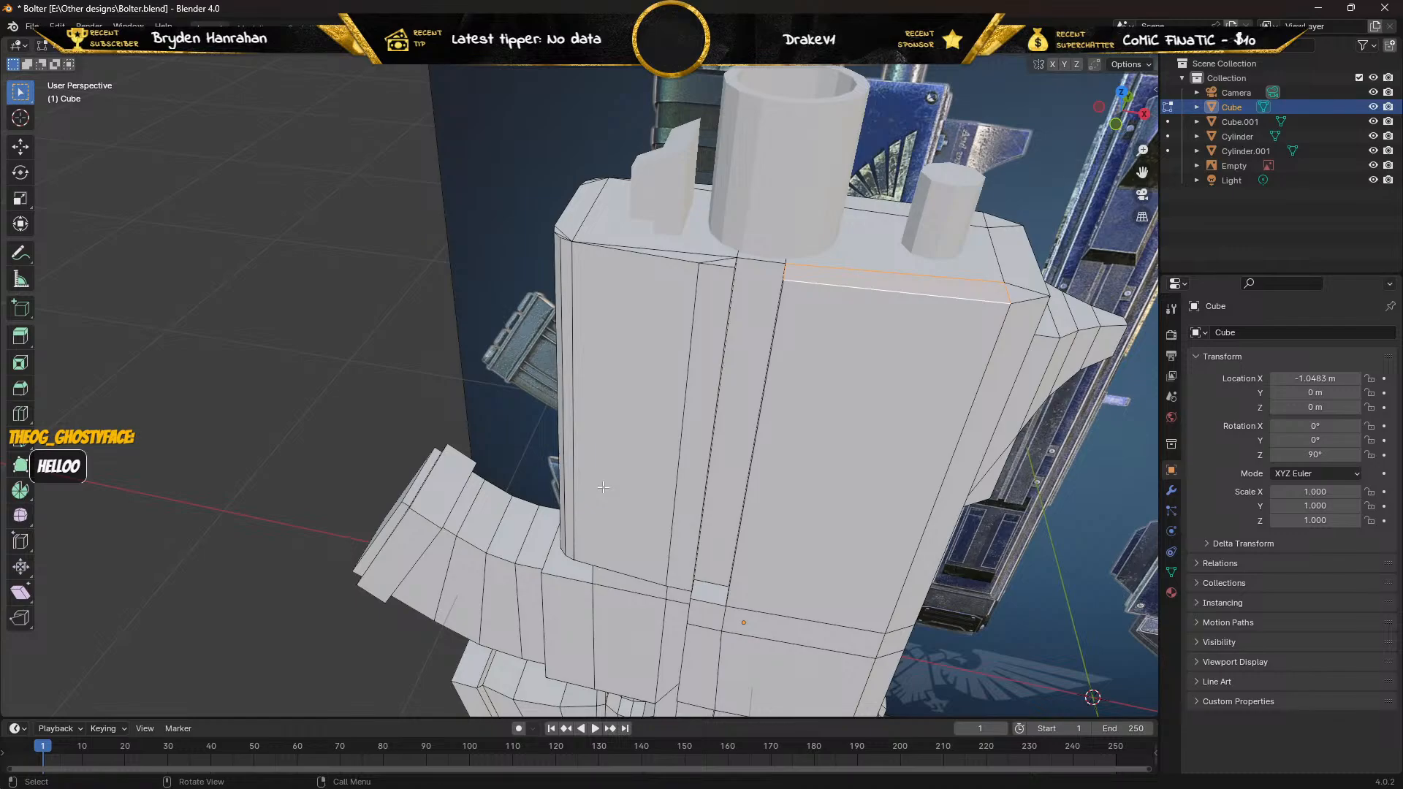
middle_drag(485, 447, 524, 395)
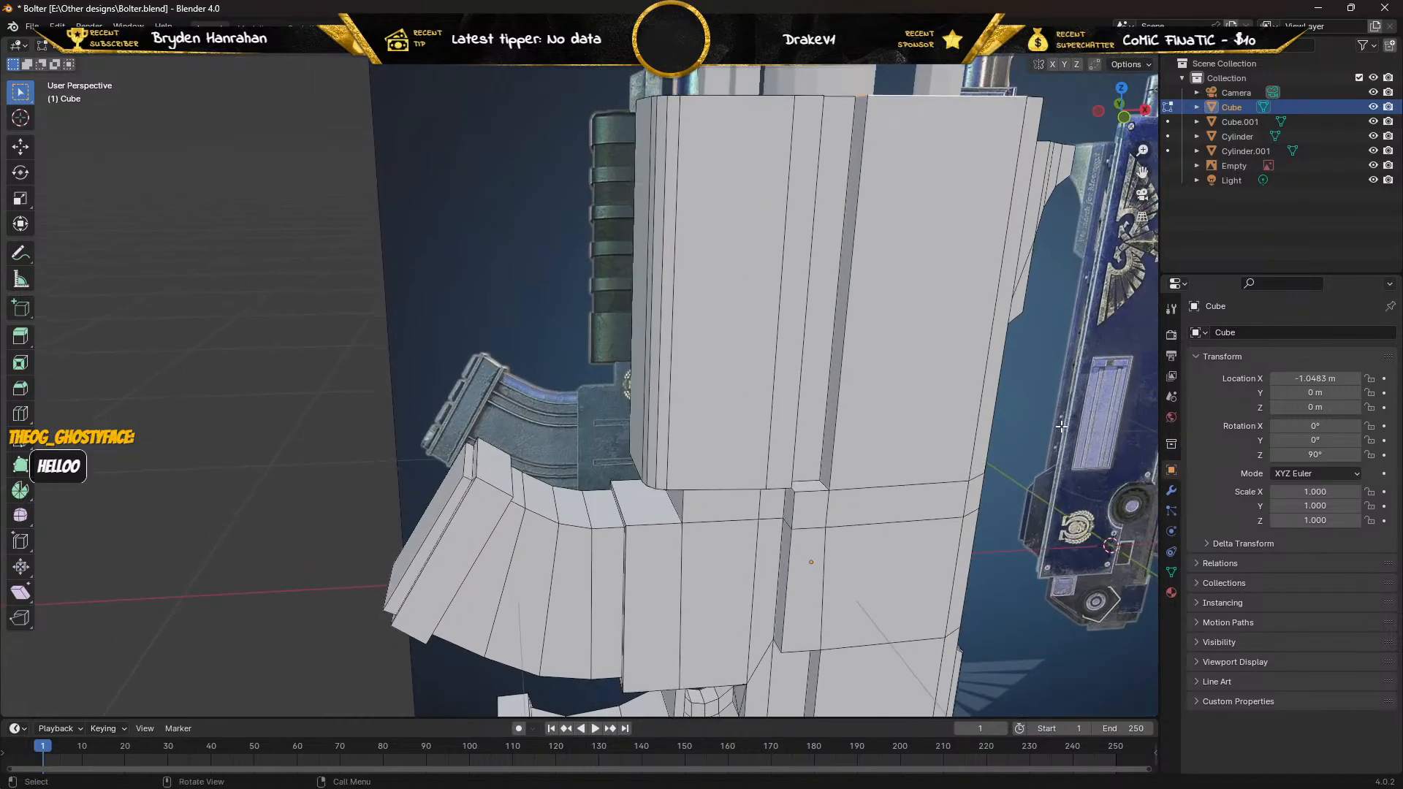
middle_drag(1063, 428, 844, 441)
scroll(1043, 420, down, 5)
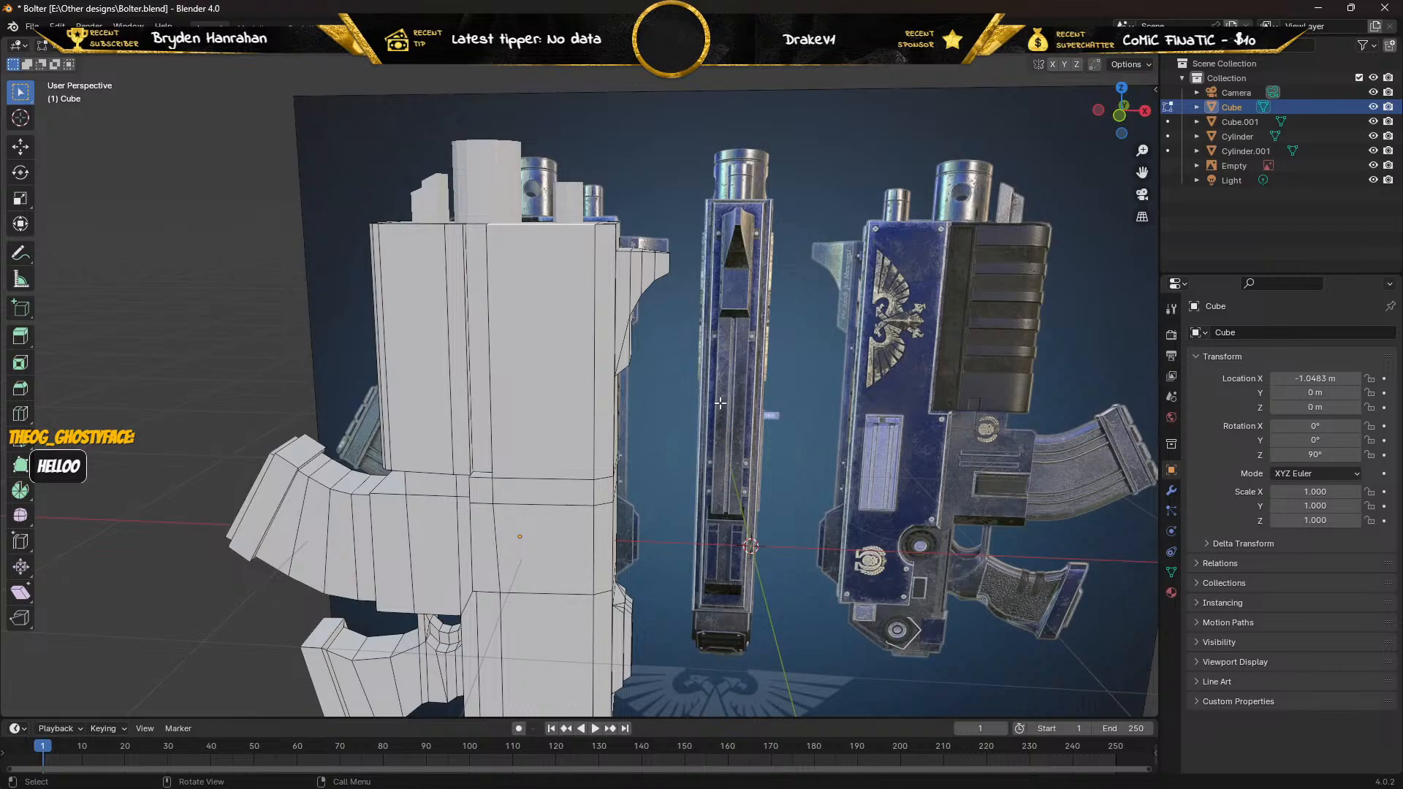
middle_drag(650, 393, 652, 396)
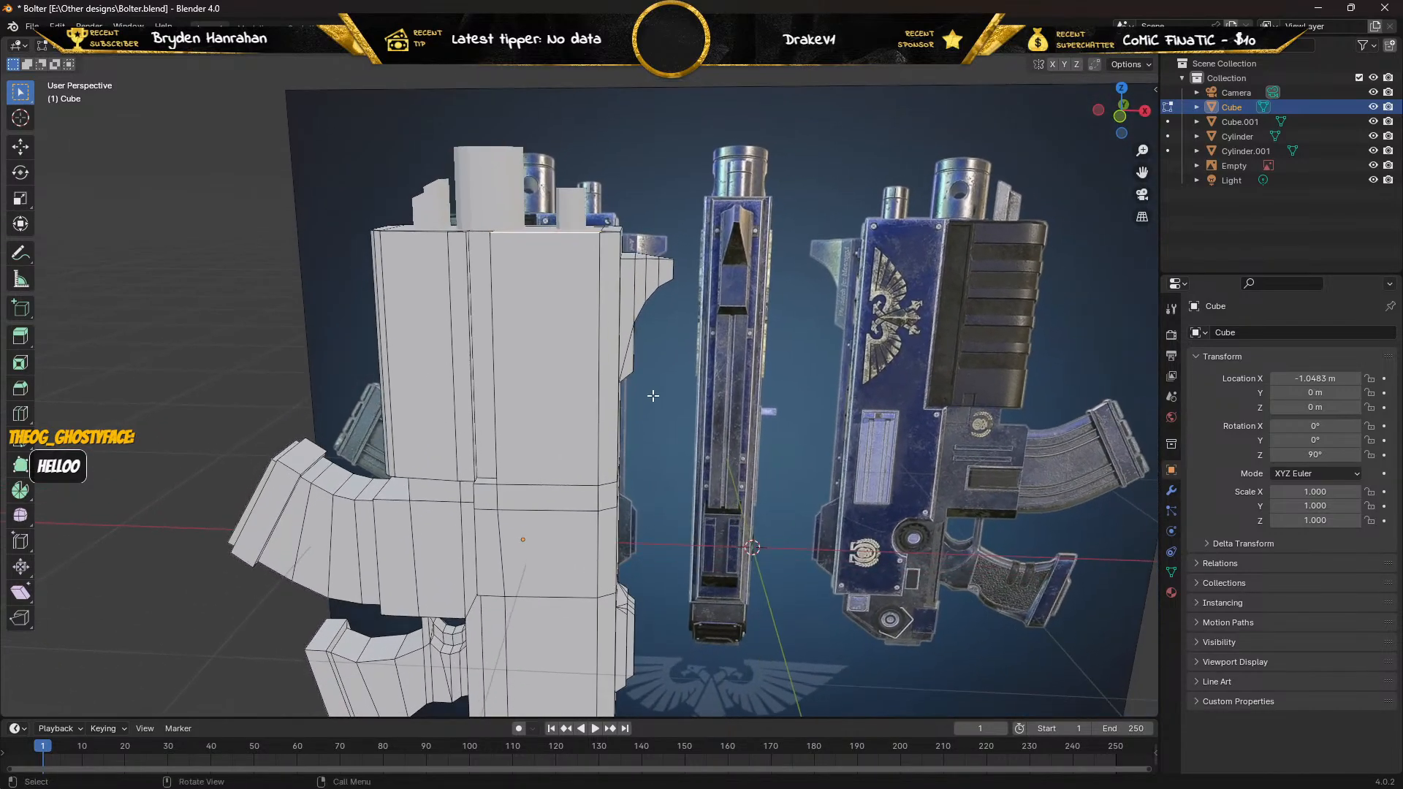
key(Tab)
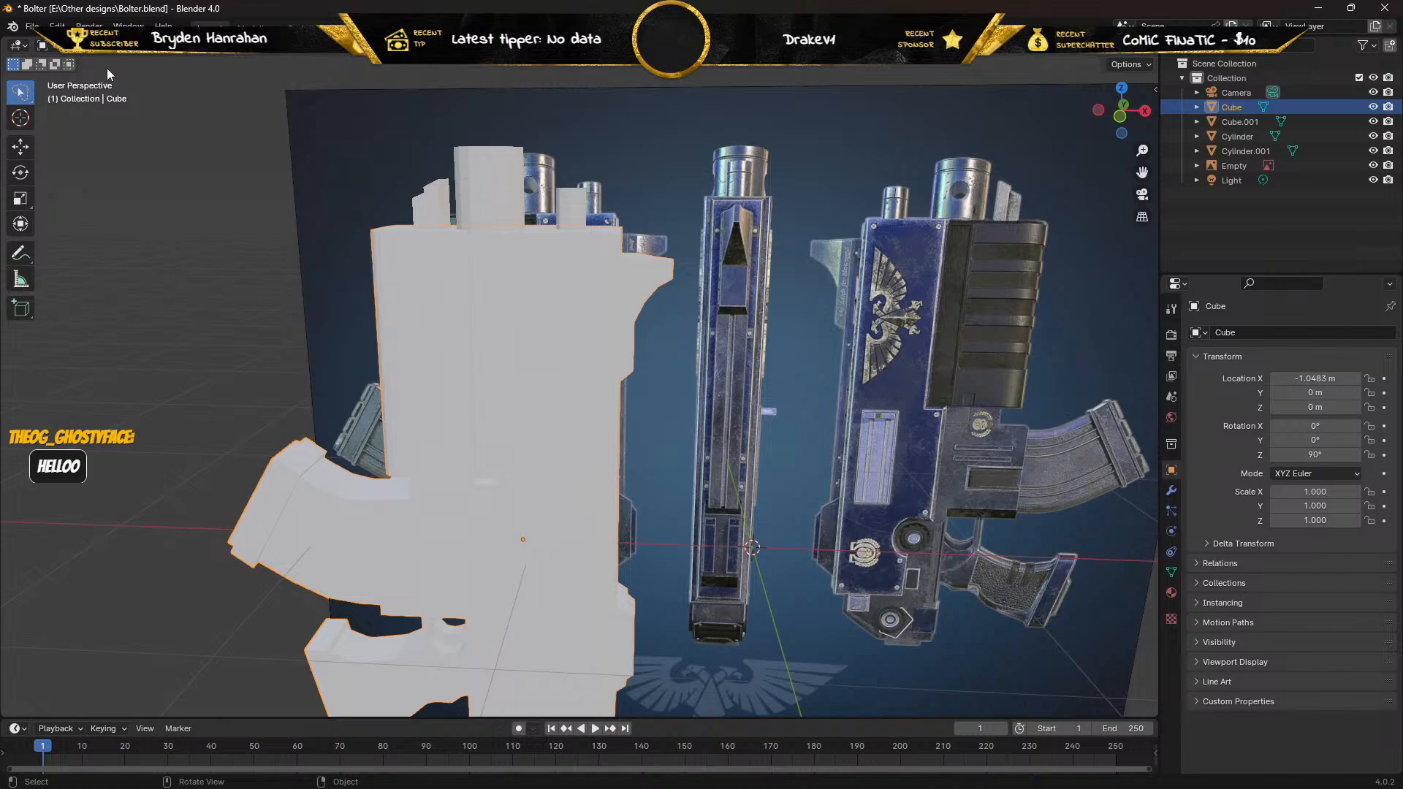
click(193, 52)
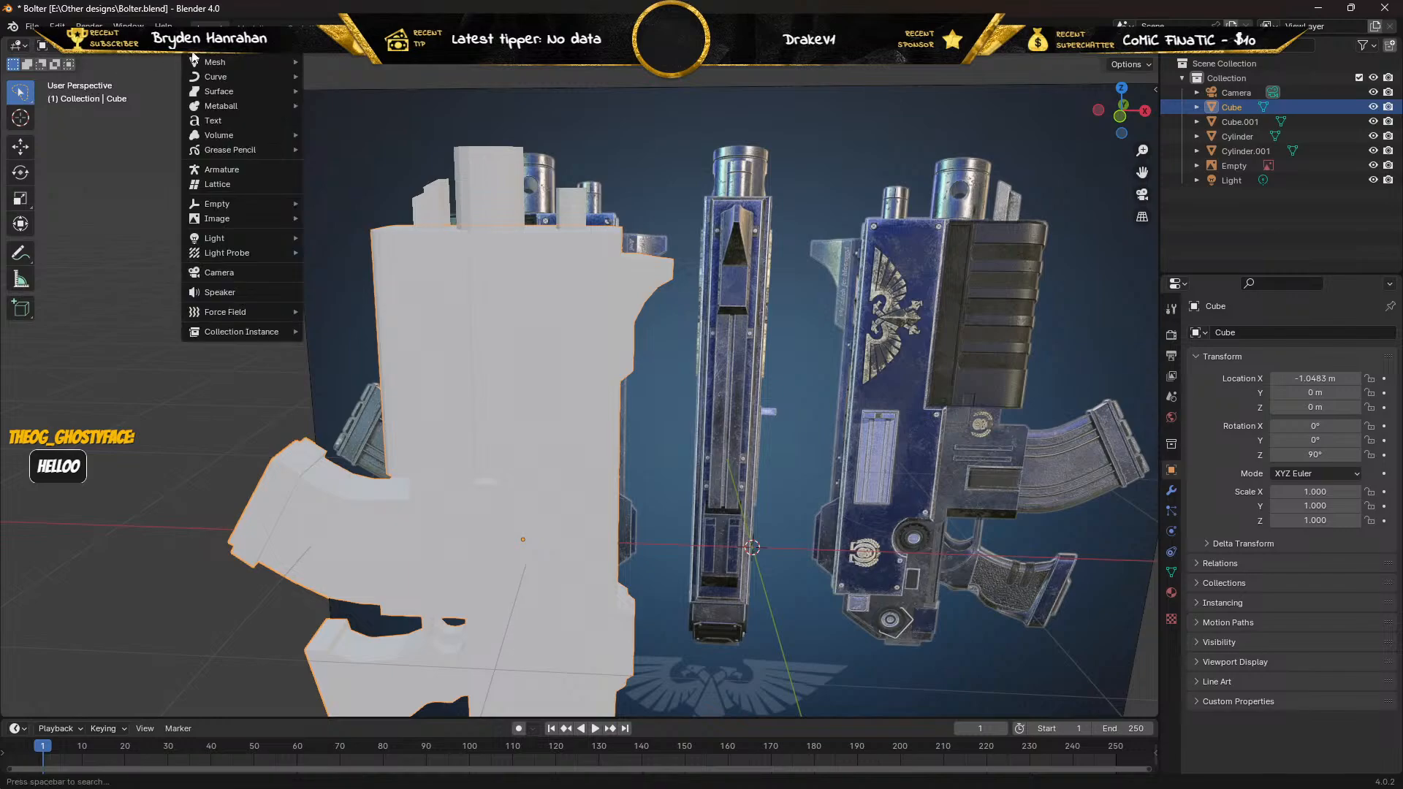
mouse_move(216, 64)
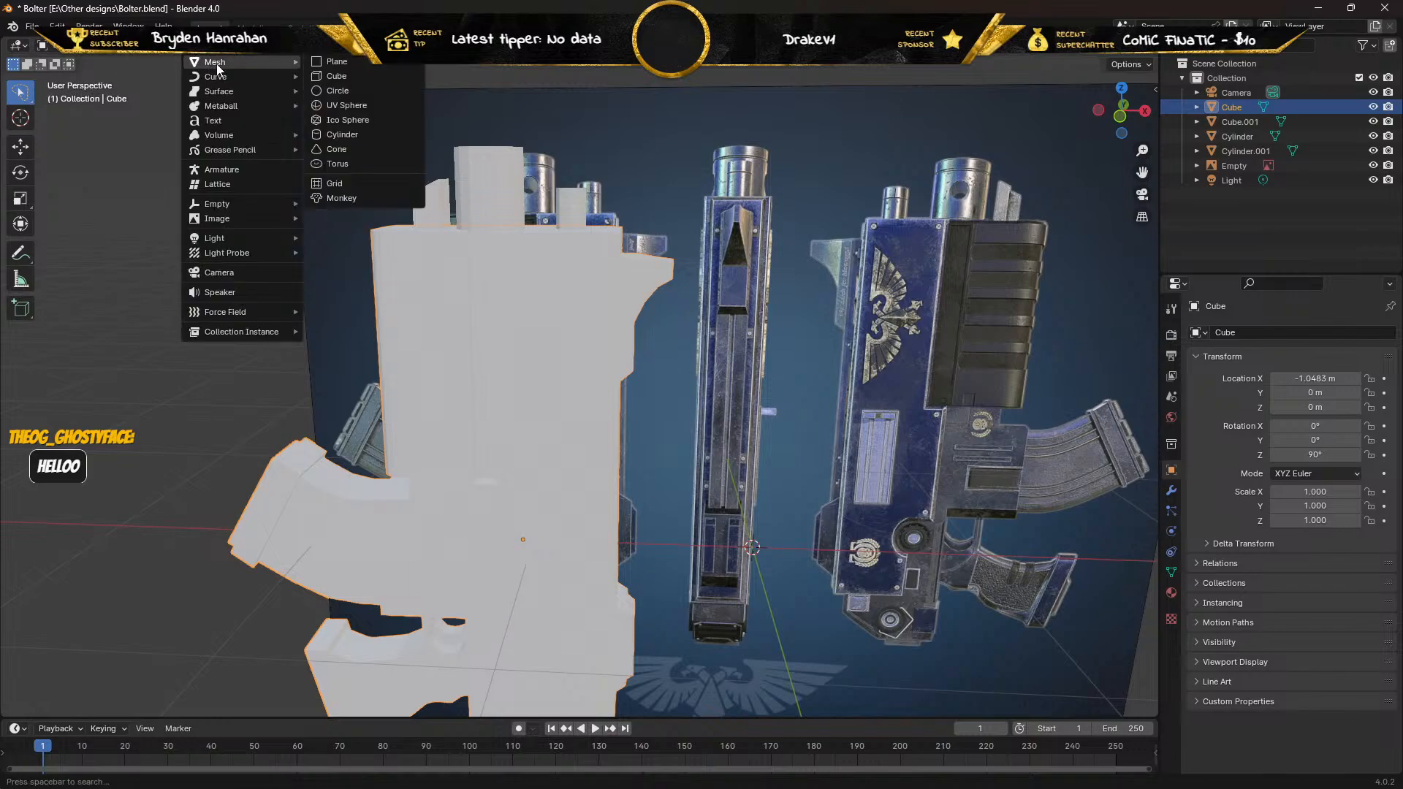
click(332, 75)
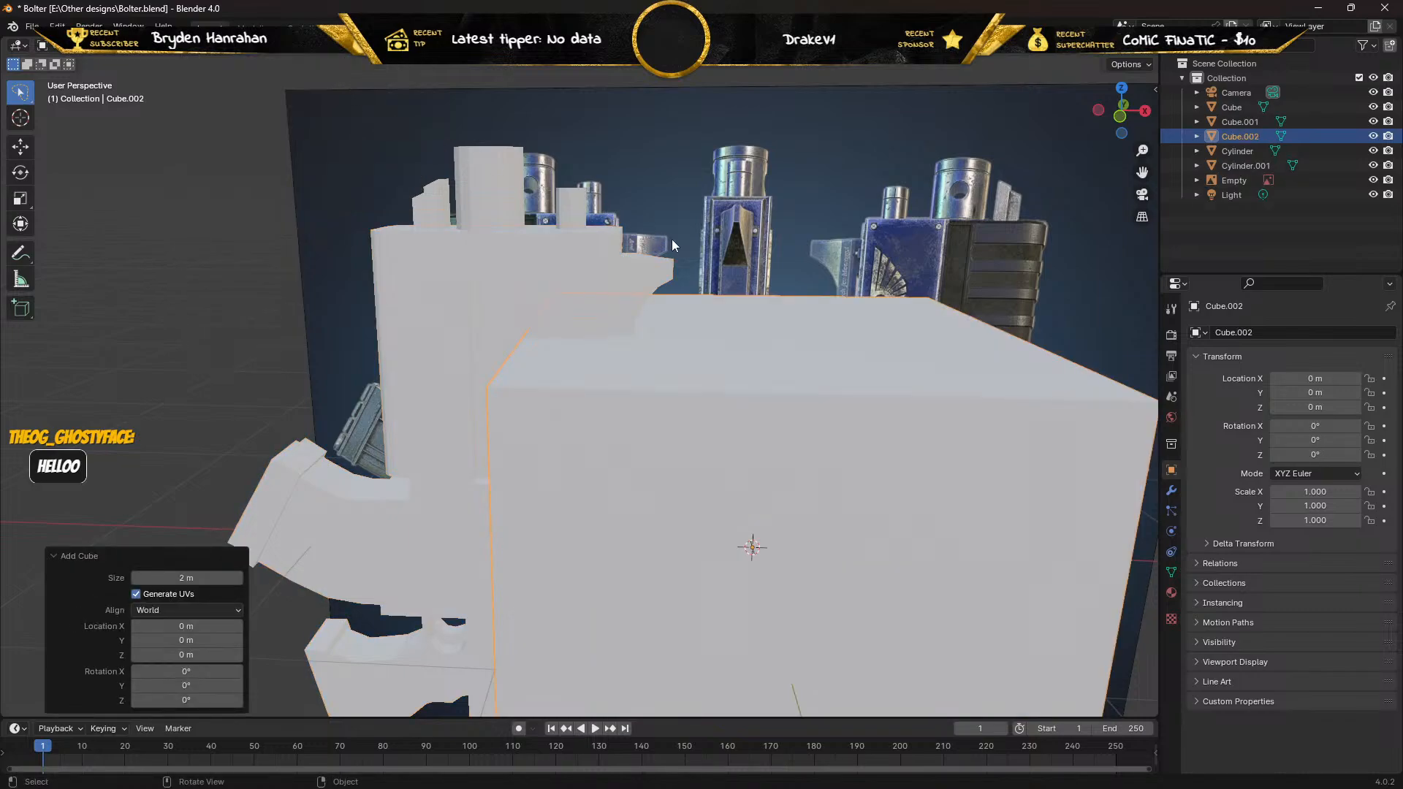
Set the new cube's size to 0.5 m.
scroll(673, 241, down, 4)
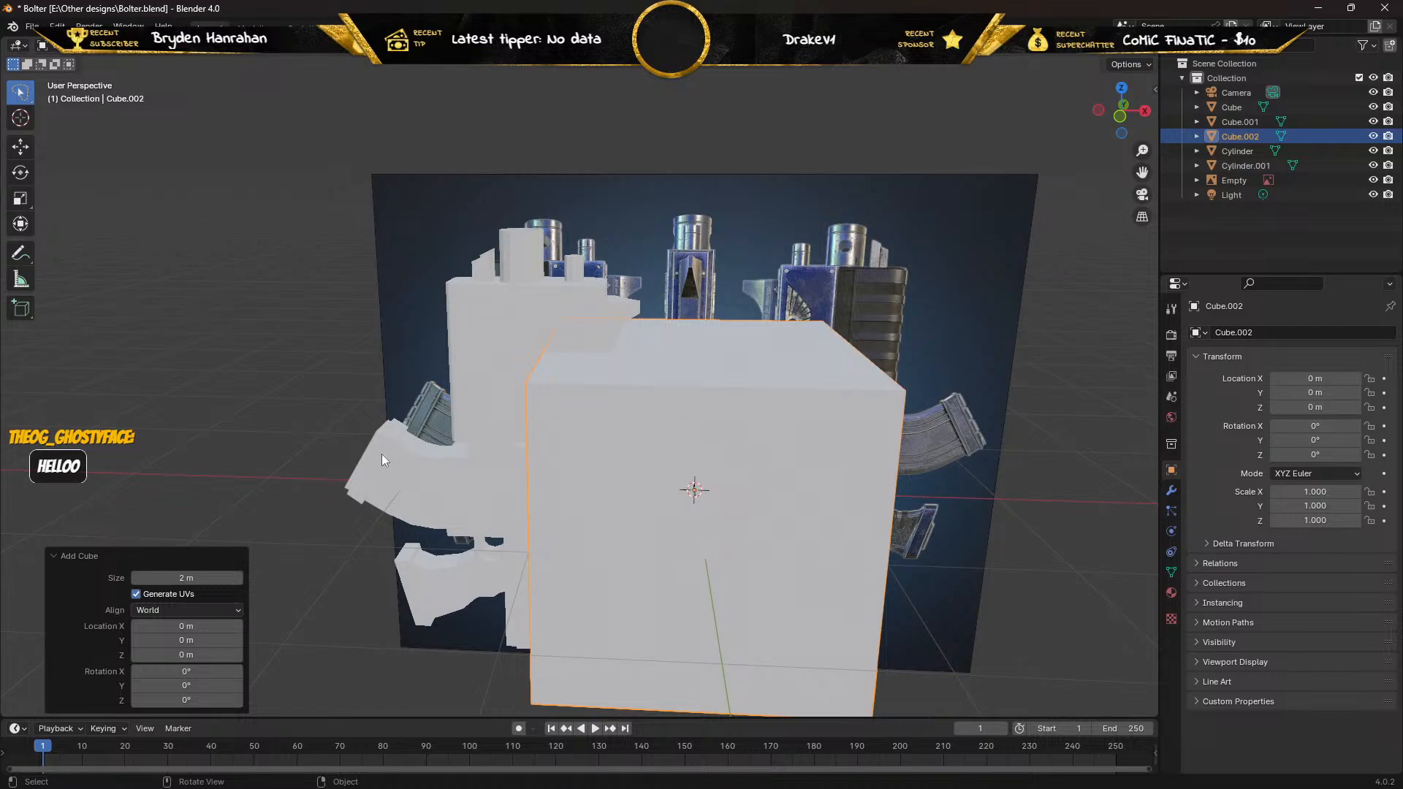
click(208, 580)
text(0.5)
key(Return)
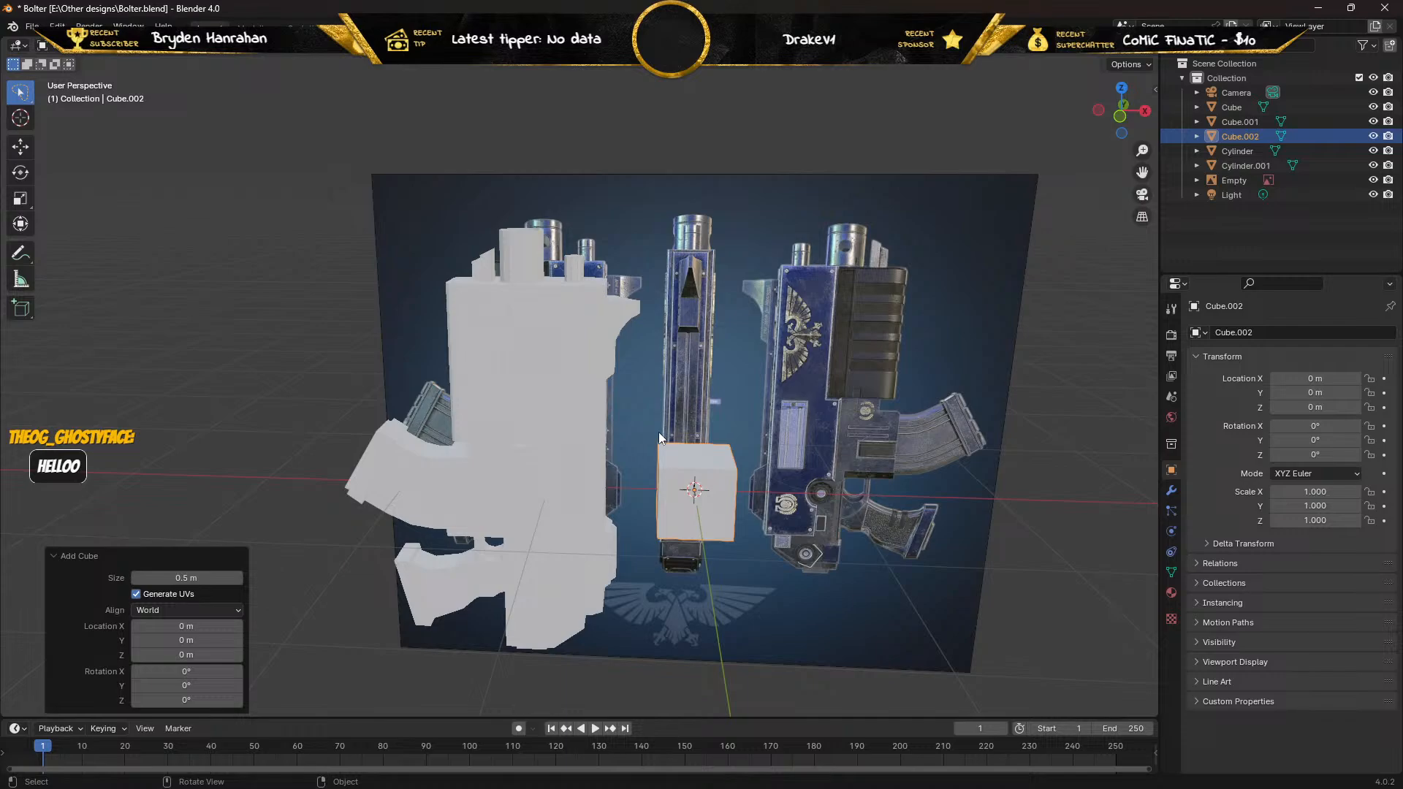
Enter Edit Mode on the new cube and, in front view with see-through display, move its mesh about 0.26 m in X and 0.22 m in Z.
key(Tab)
scroll(683, 436, up, 5)
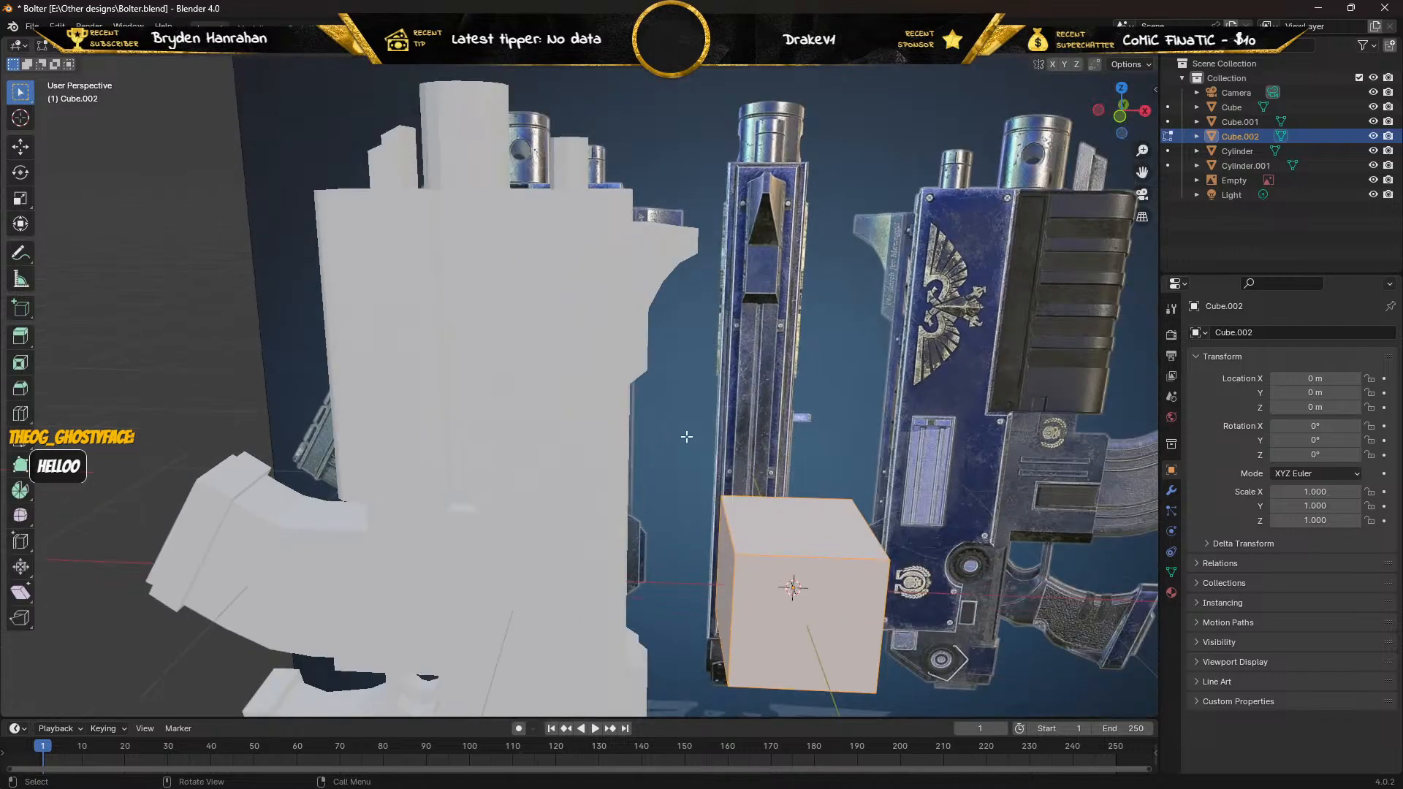
key(KP_1)
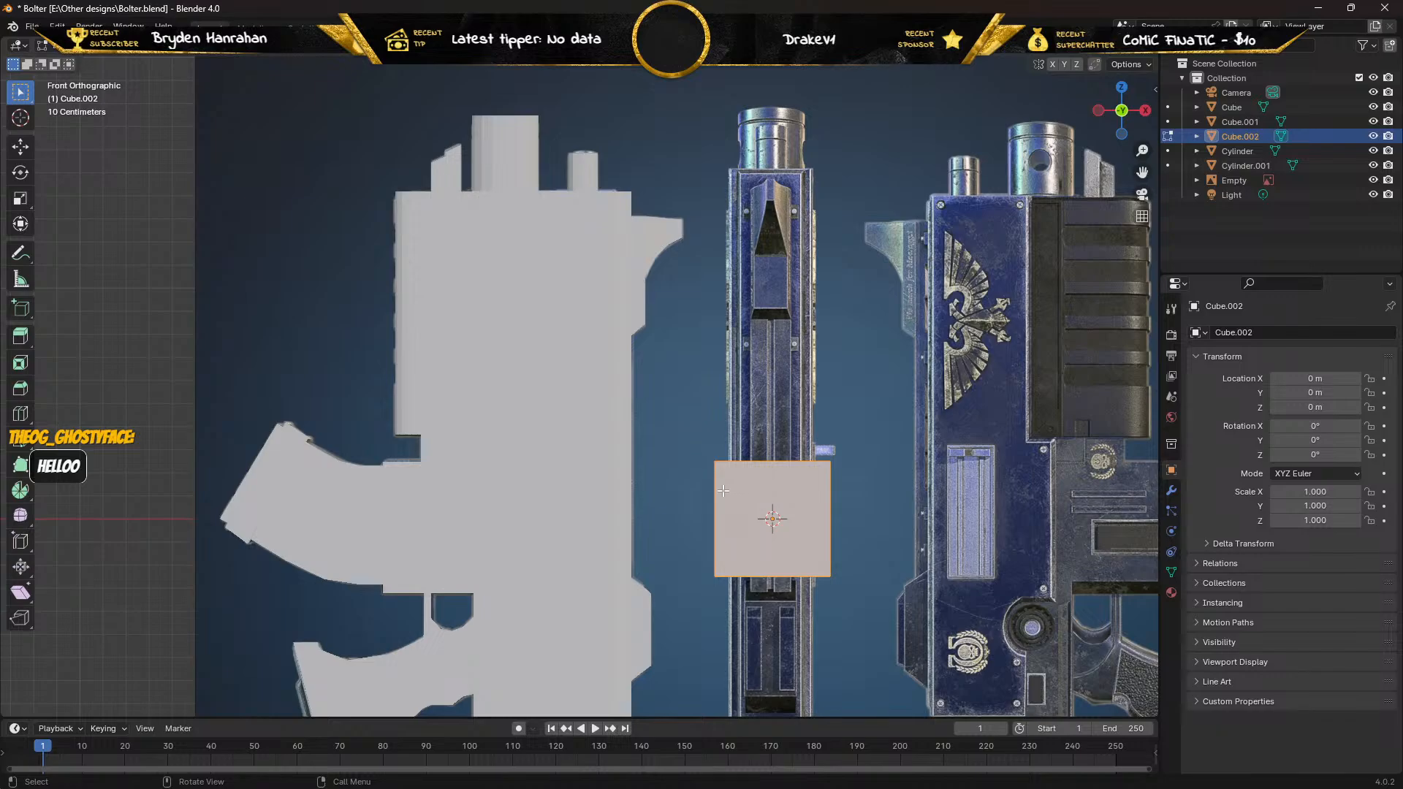
click(27, 147)
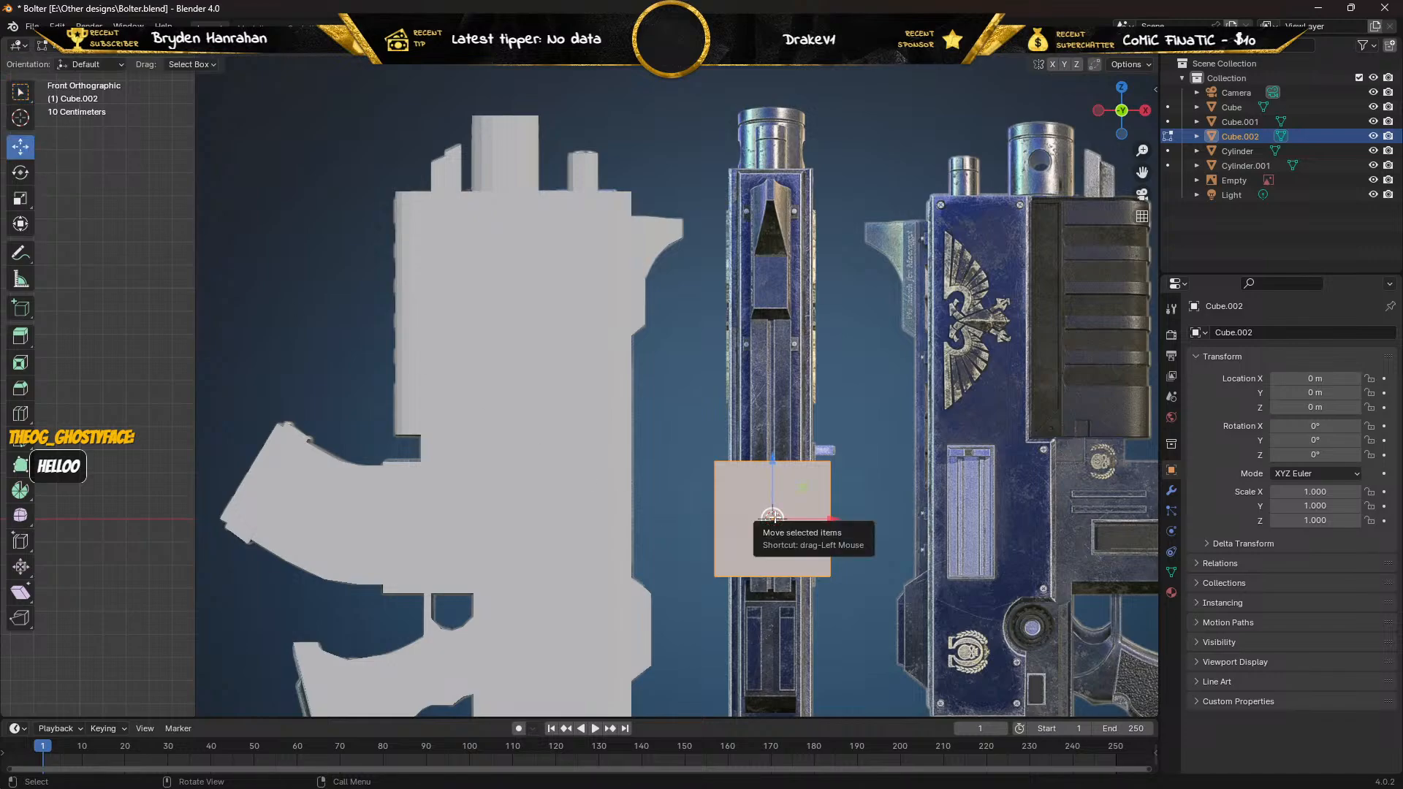
drag(772, 516, 837, 467)
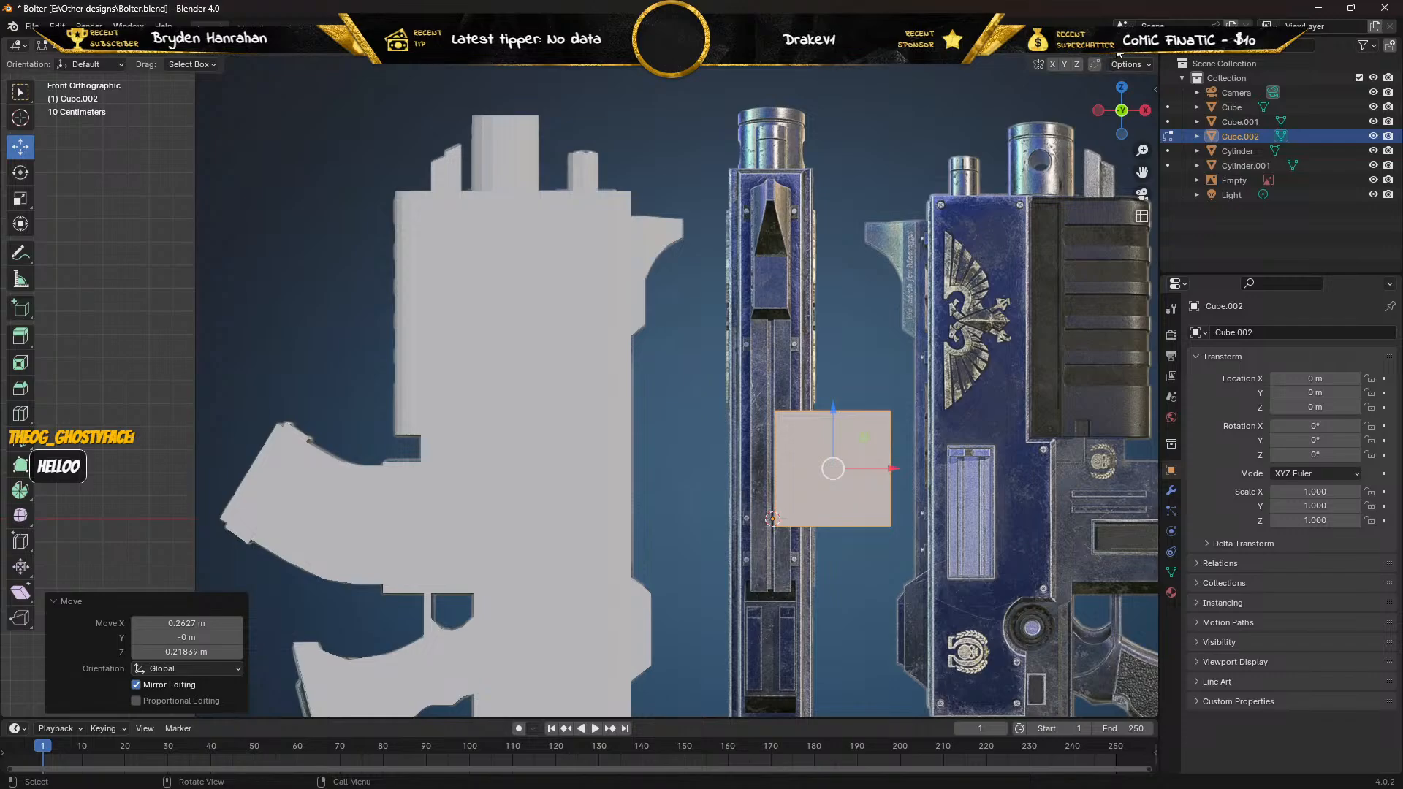
scroll(893, 311, up, 2)
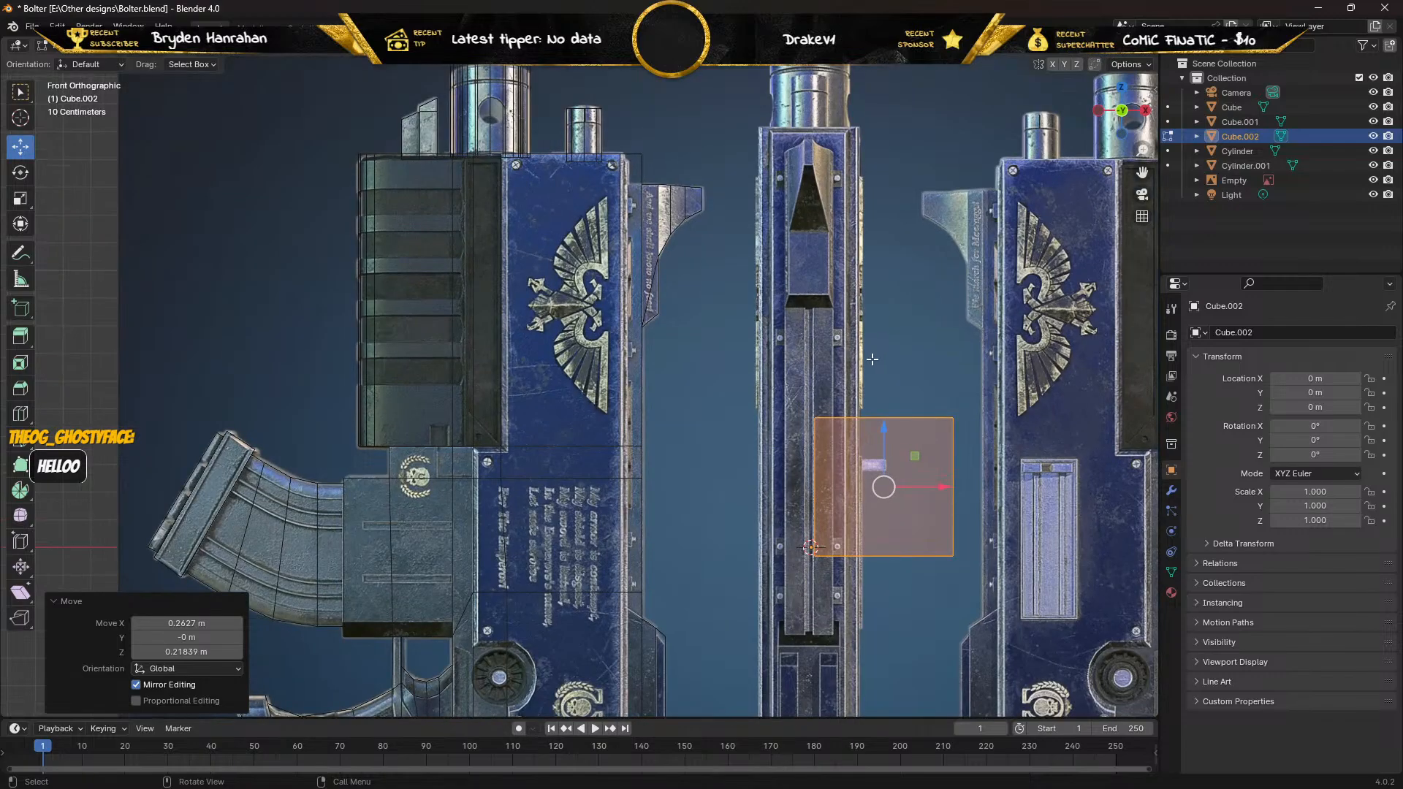
Move the cube's two vertical sides along X to fit the width of the small tab beside the reference's middle view.
click(124, 45)
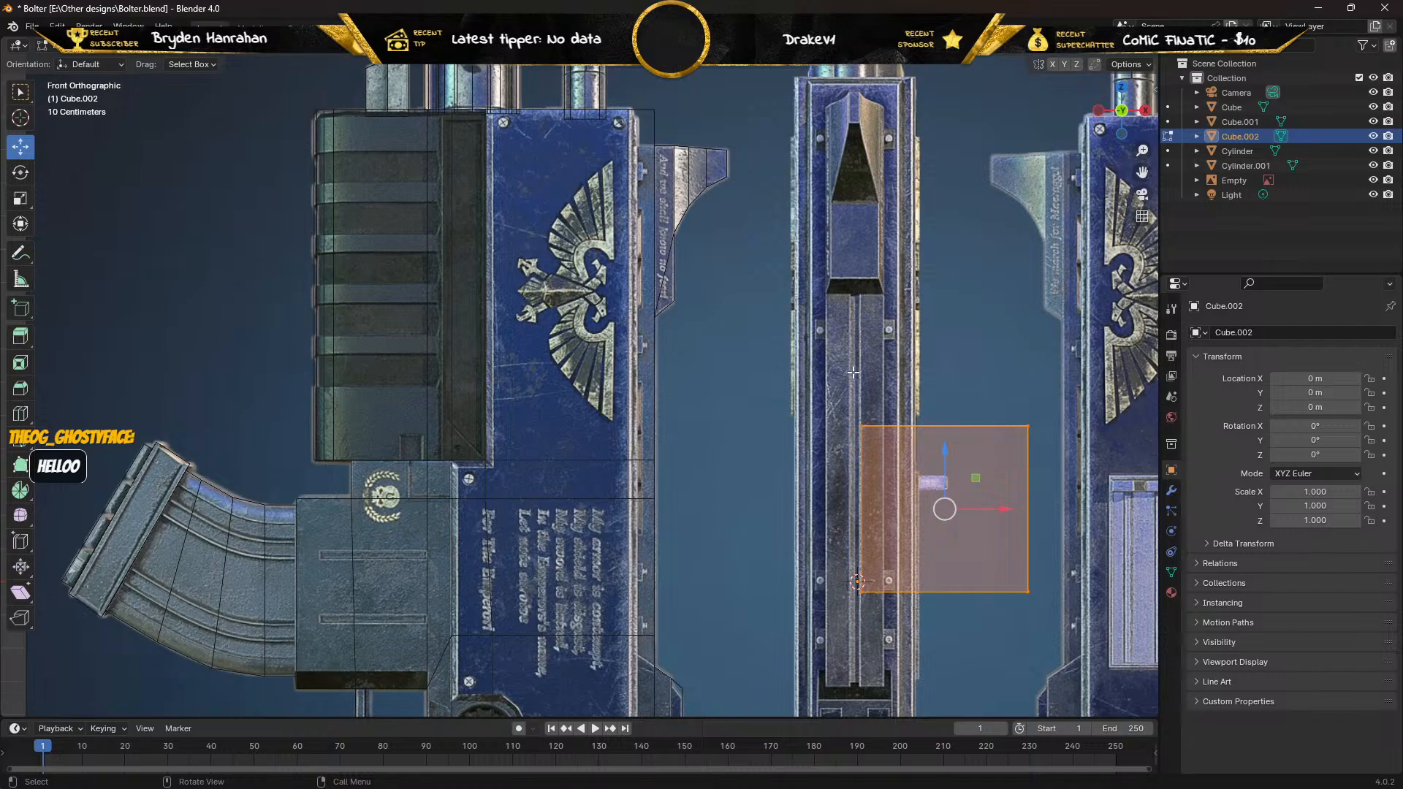
shift+middle_drag(853, 372, 578, 280)
scroll(598, 329, up, 3)
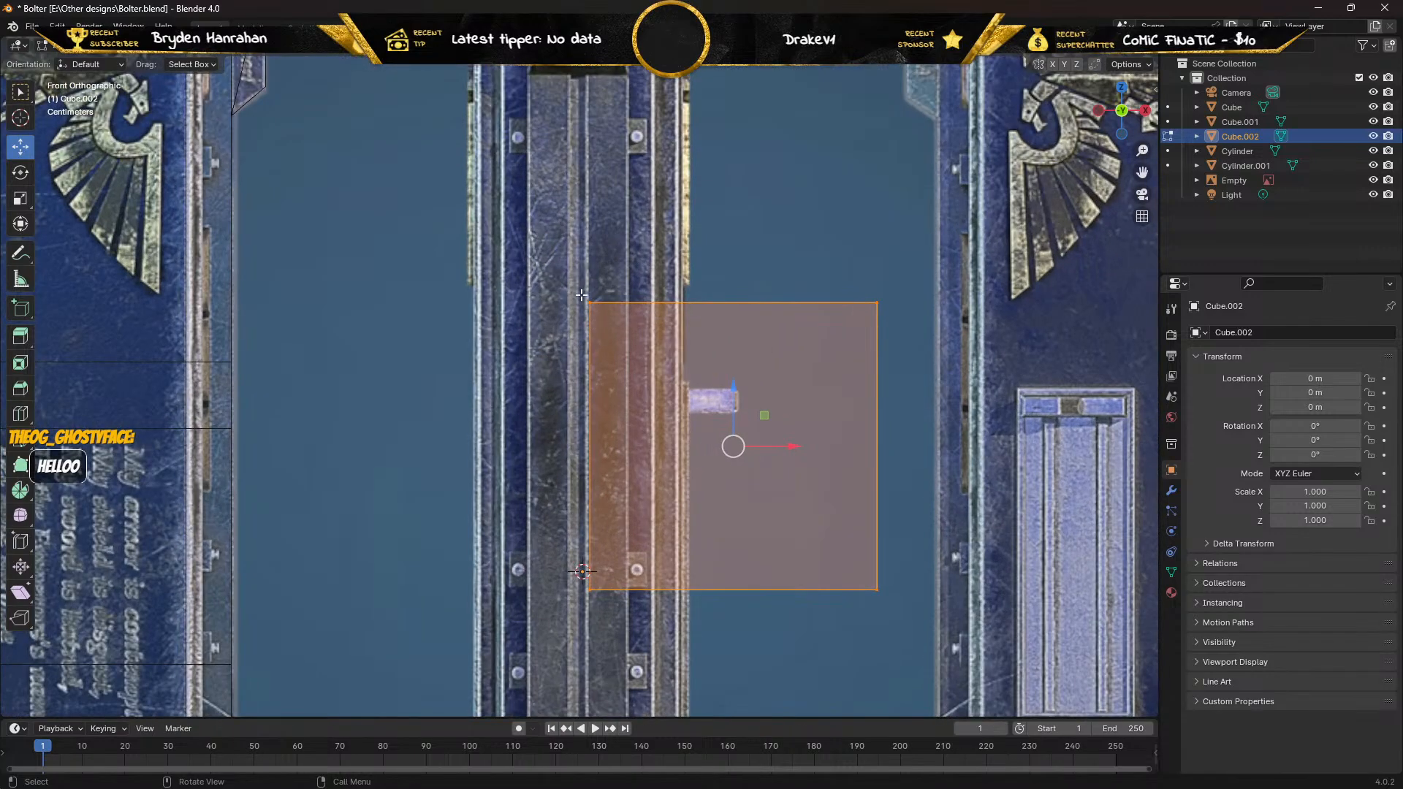
drag(577, 297, 633, 643)
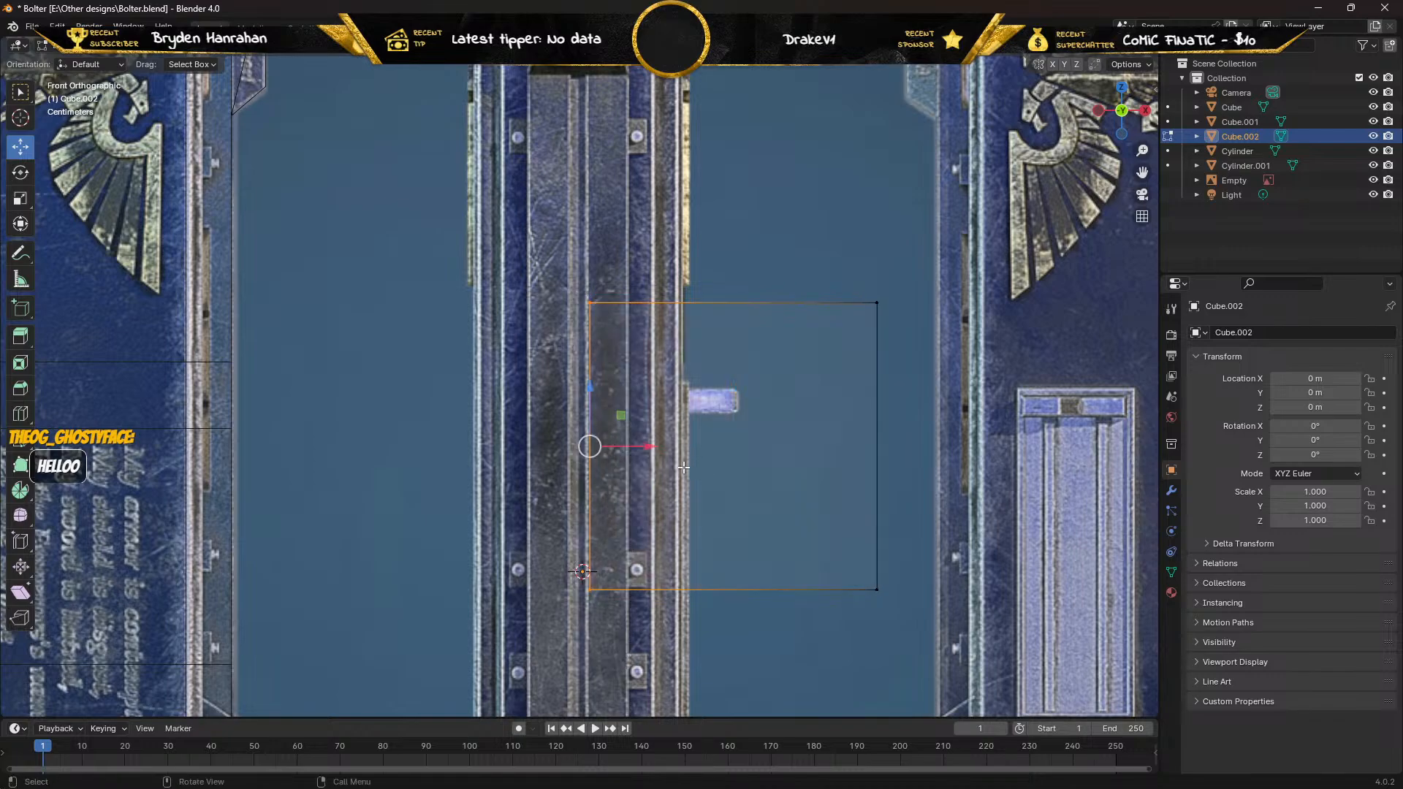
drag(645, 447, 724, 429)
drag(827, 284, 908, 605)
drag(934, 448, 795, 434)
Move the cube's lower and upper vertices along Z to match the height of the small reference tab.
drag(652, 556, 775, 619)
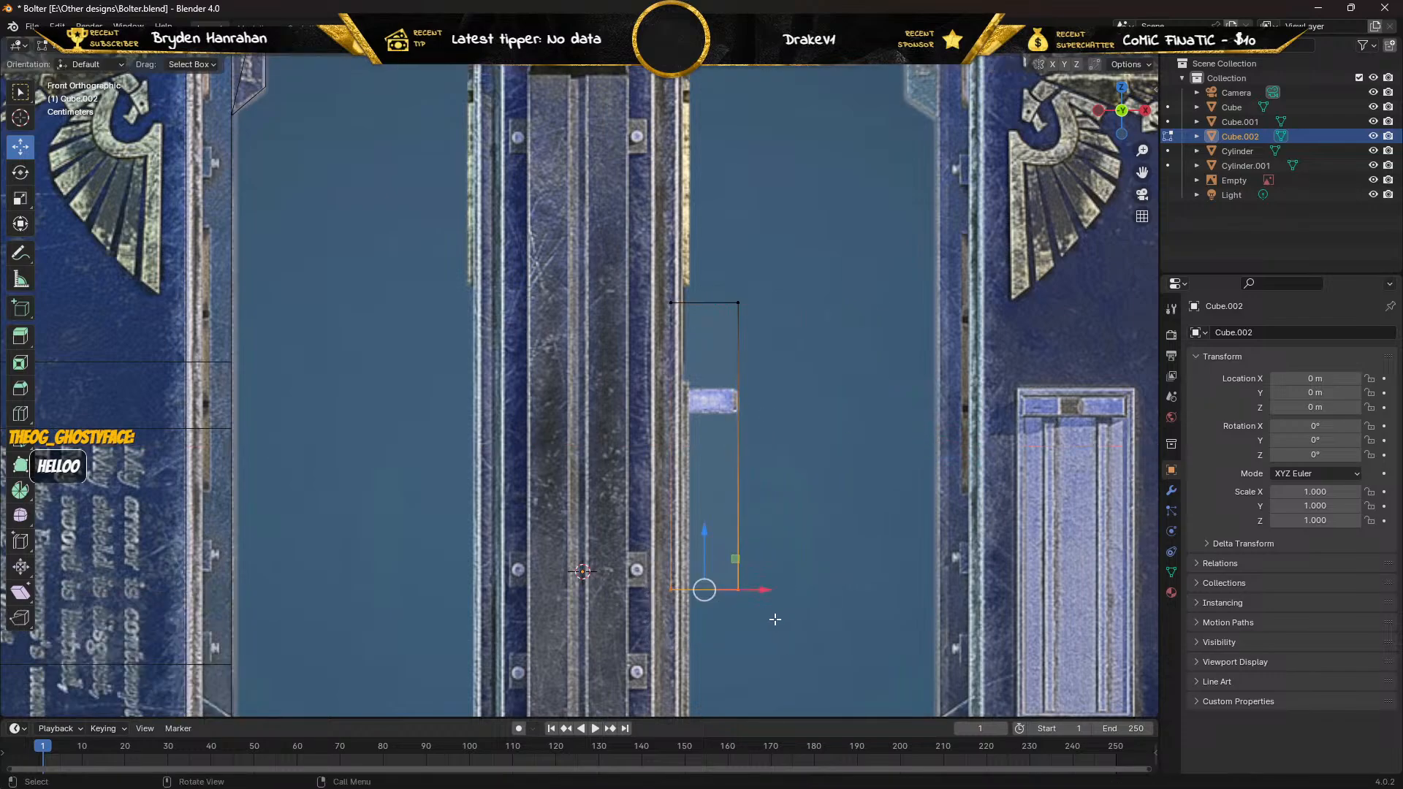
drag(706, 533, 708, 353)
drag(654, 286, 788, 331)
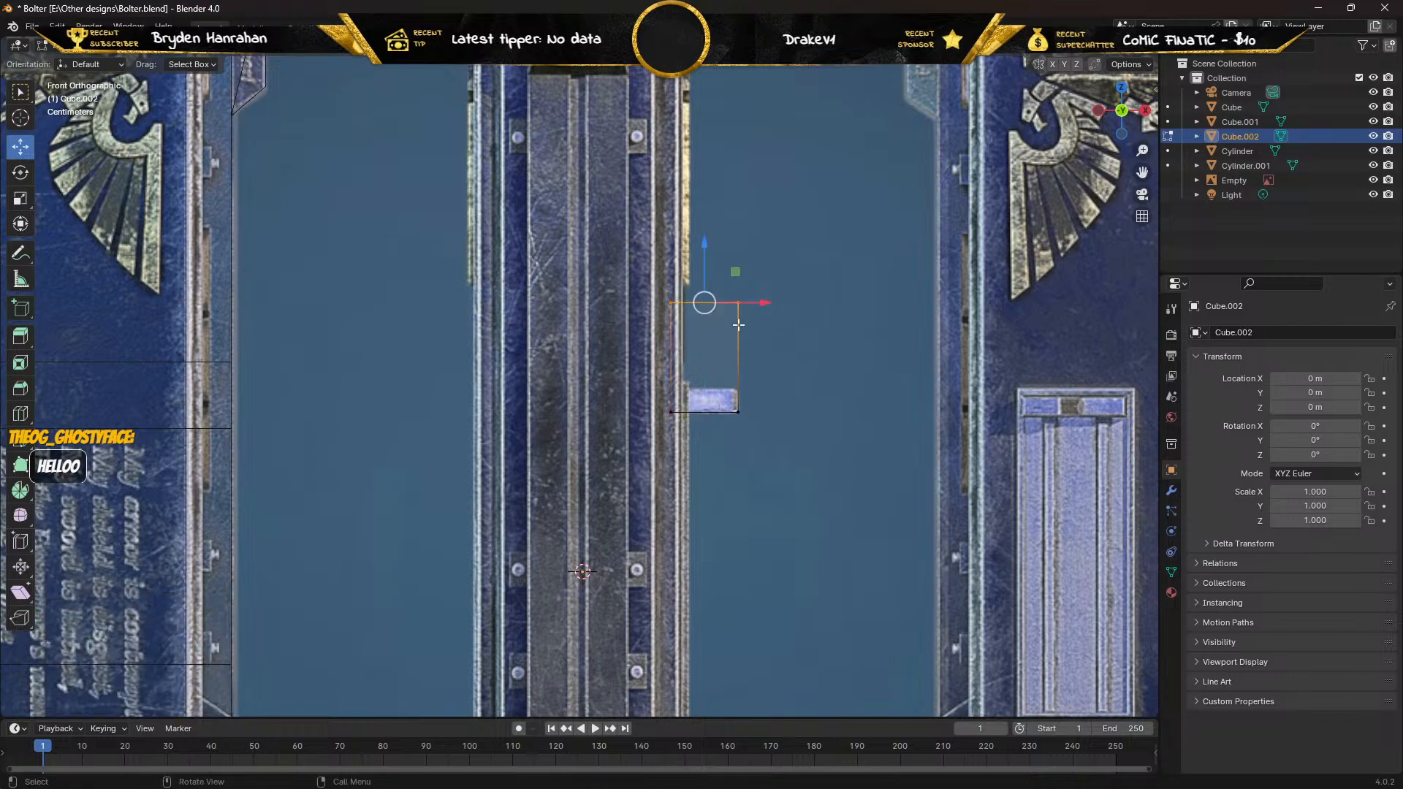
drag(704, 245, 695, 329)
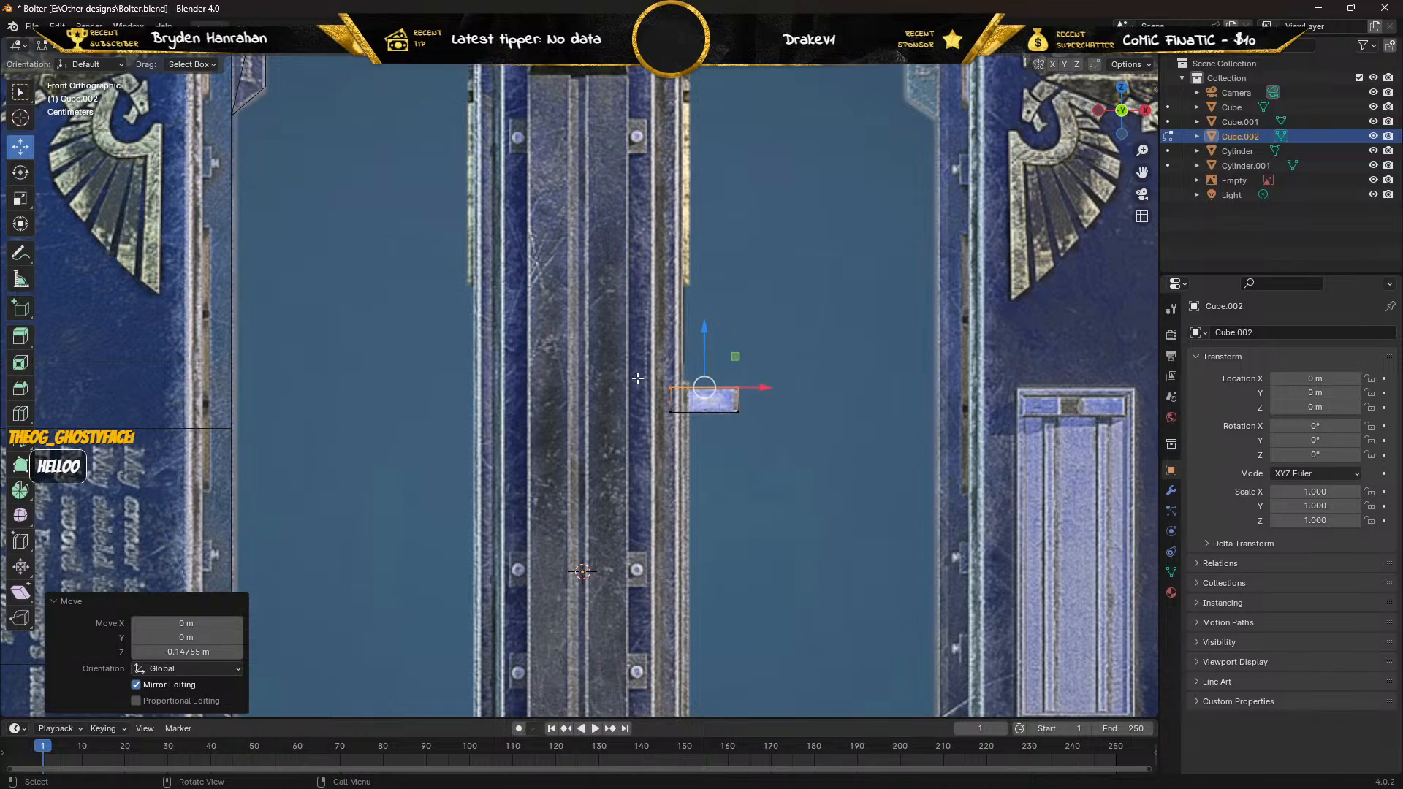
Select the whole tab block and scale its depth along Y to about 0.252.
mouse_move(638, 378)
middle_down()
mouse_move(638, 360)
mouse_move(627, 382)
middle_up()
scroll(571, 371, down, 5)
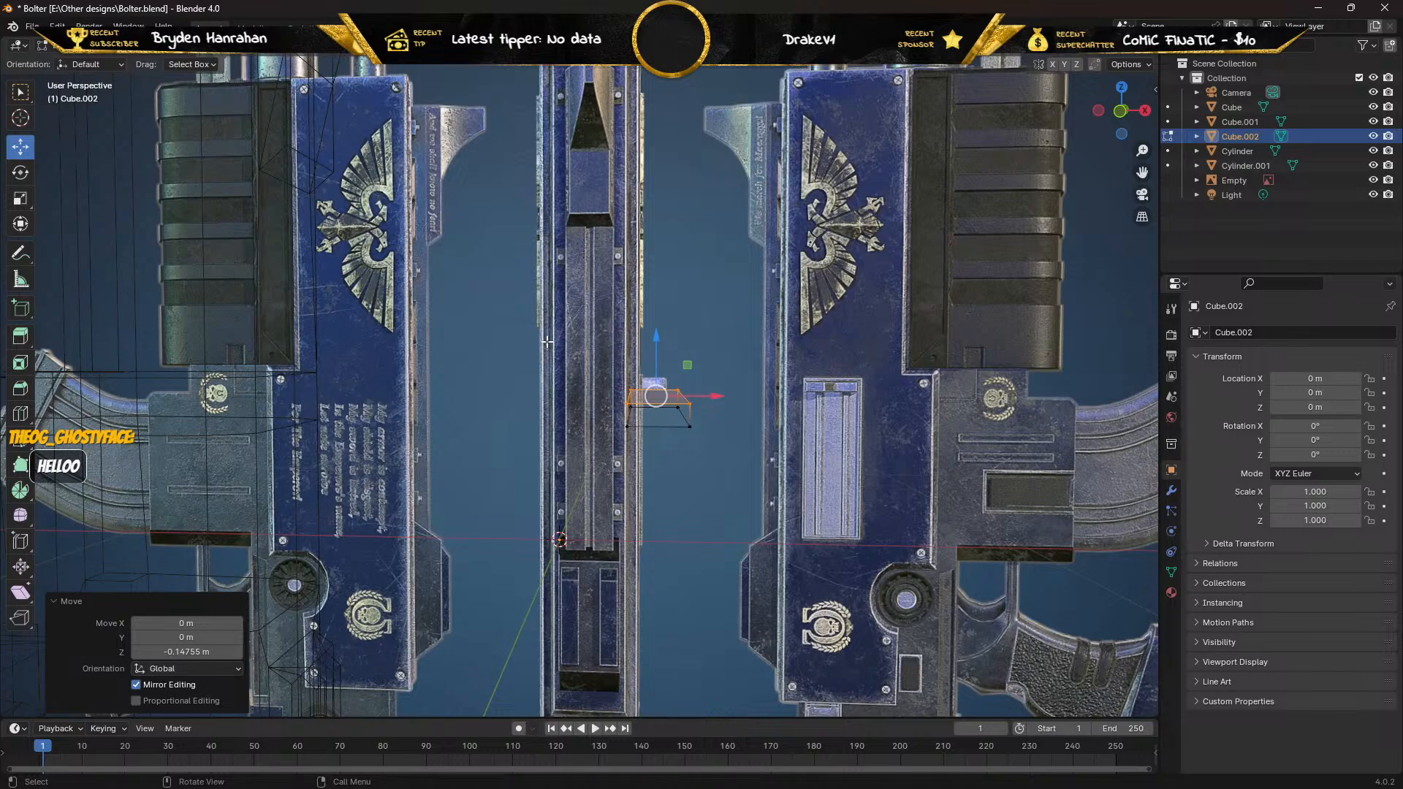
scroll(547, 342, up, 4)
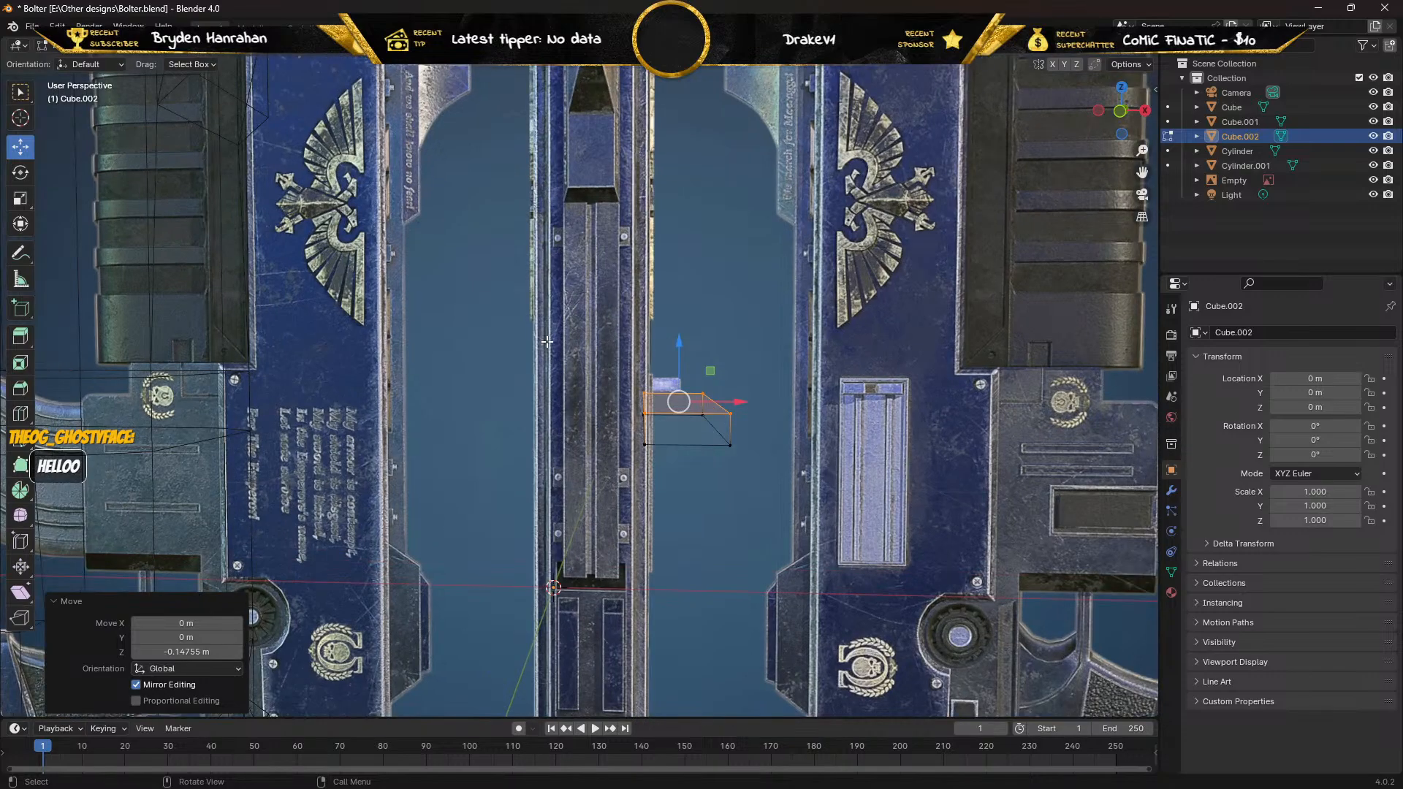
middle_drag(586, 399, 689, 401)
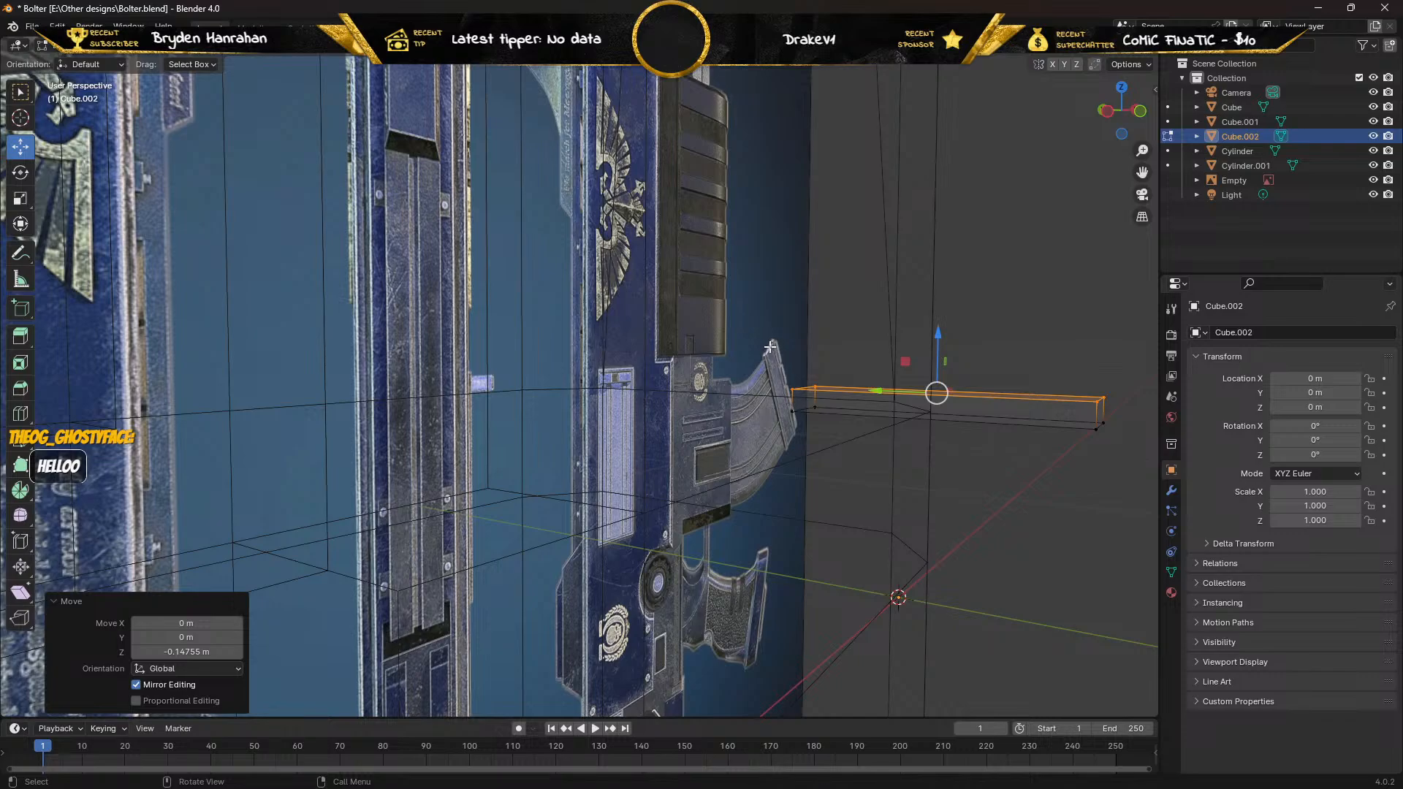
drag(770, 347, 1124, 521)
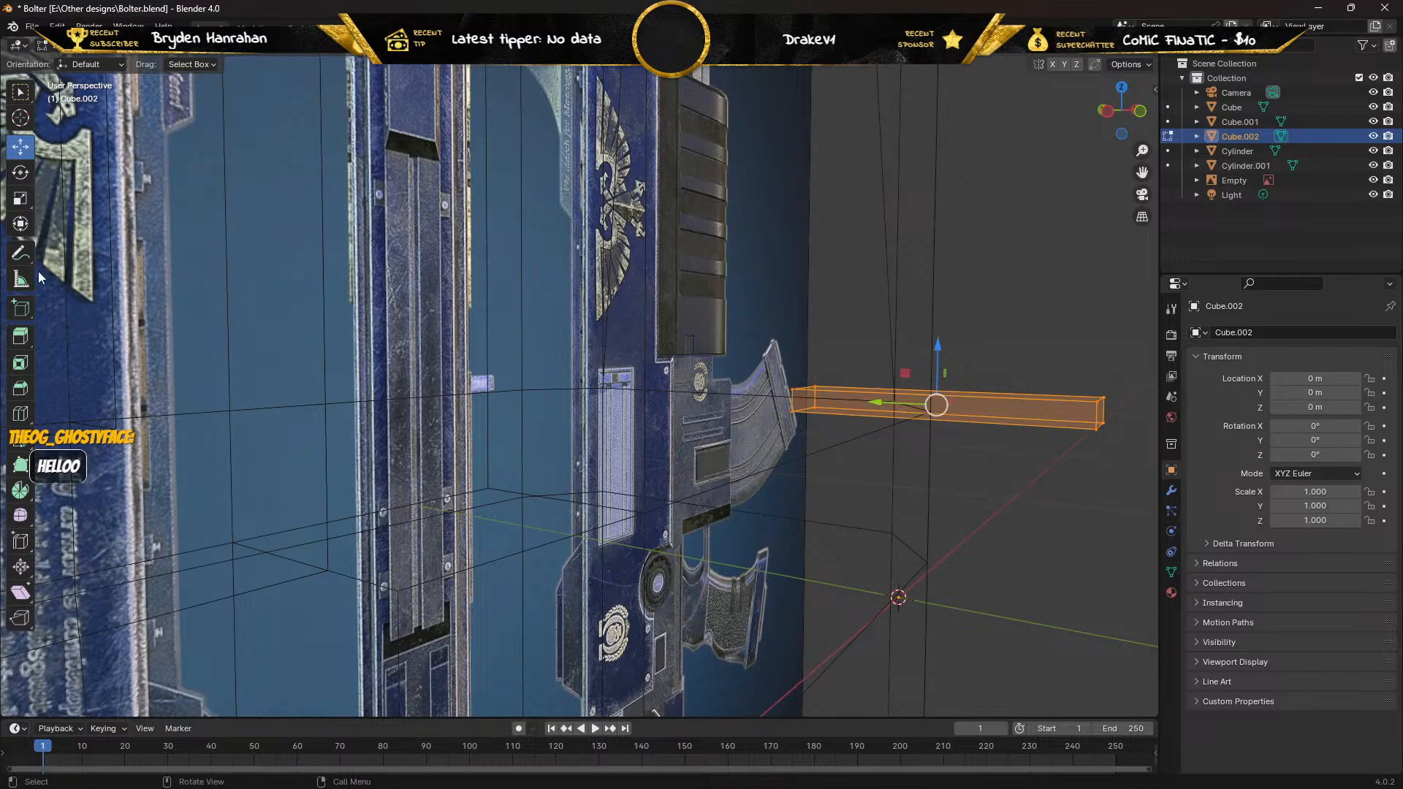
click(21, 198)
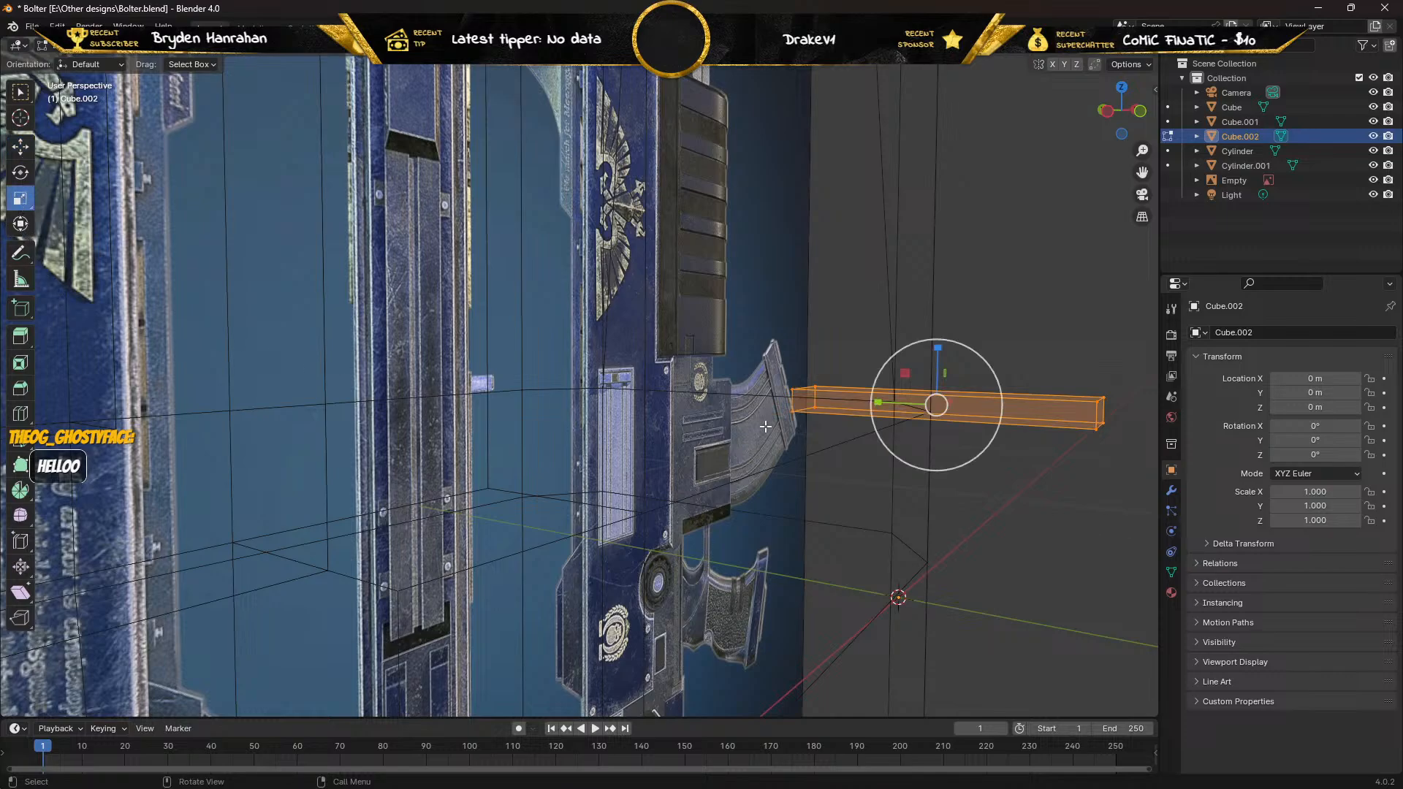
drag(879, 403, 925, 402)
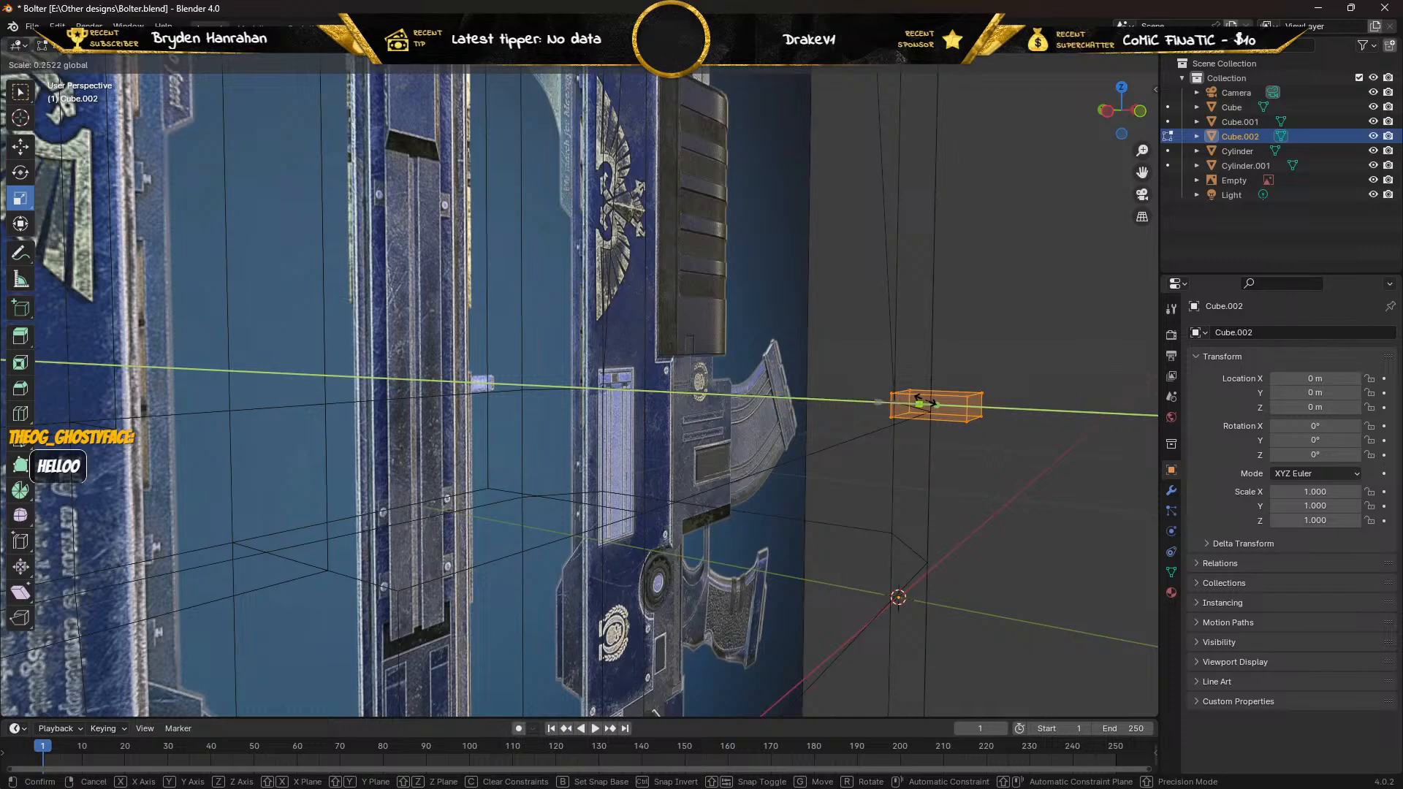
drag(926, 401, 925, 401)
middle_drag(849, 350, 776, 366)
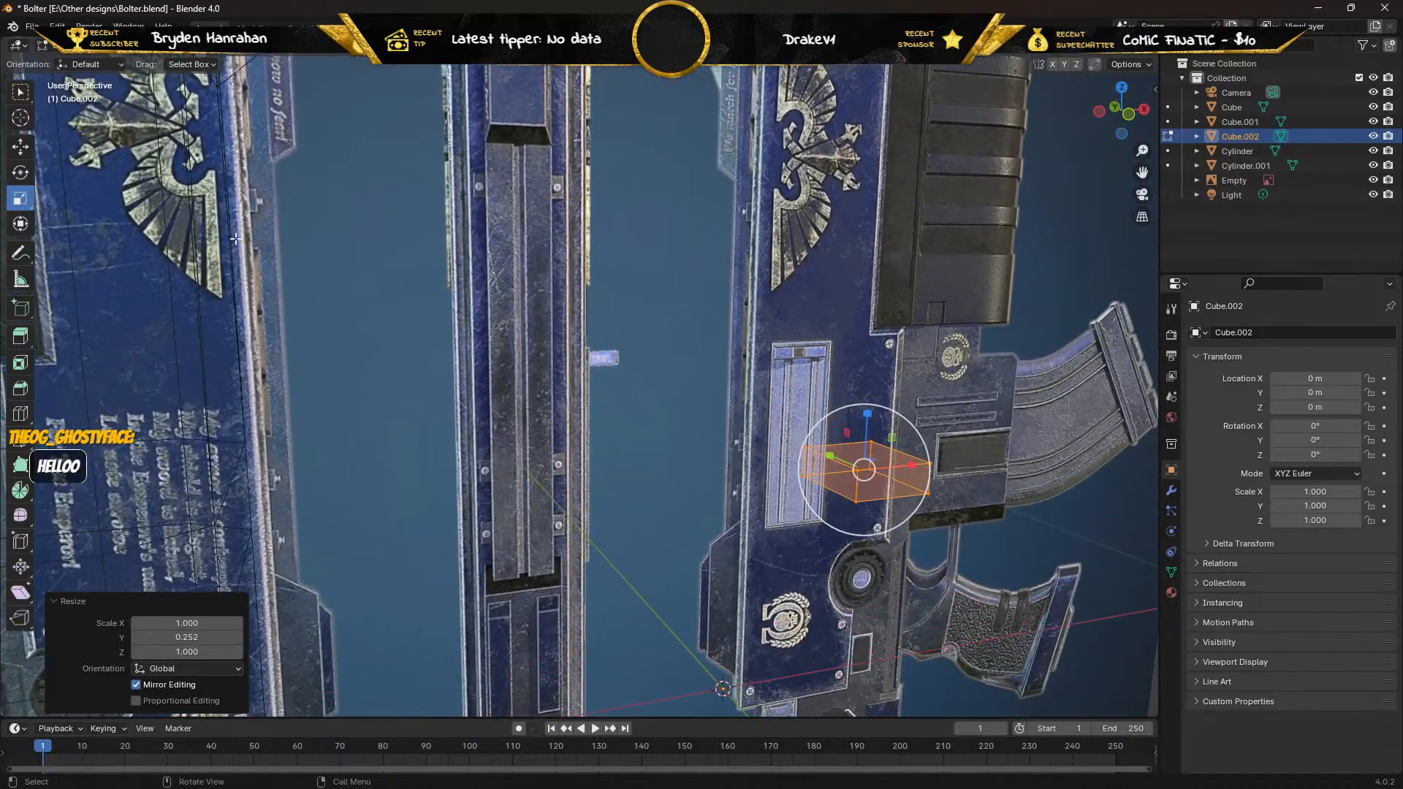
Add a loop cut with 2 cuts across the tab block, dividing its depth into three sections.
click(21, 93)
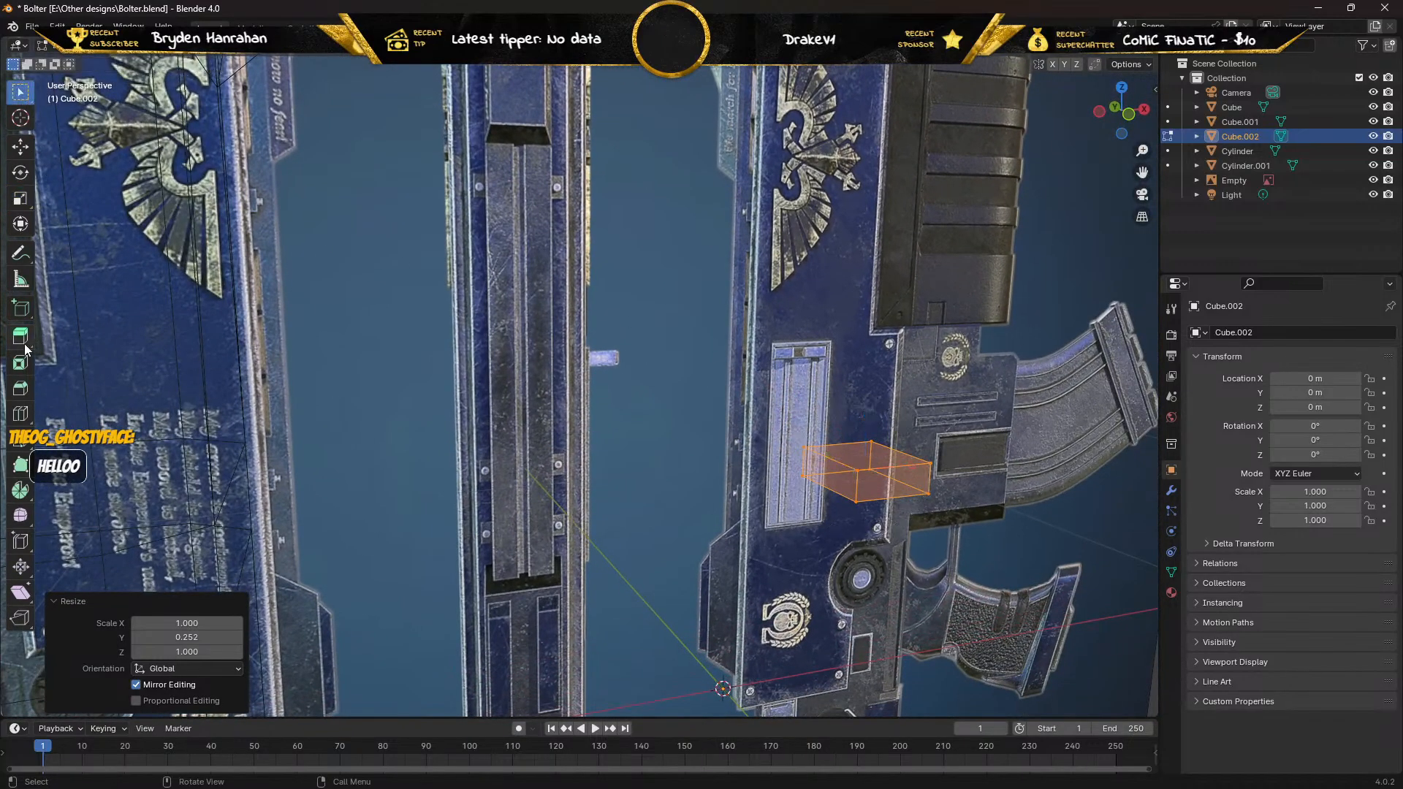
click(23, 416)
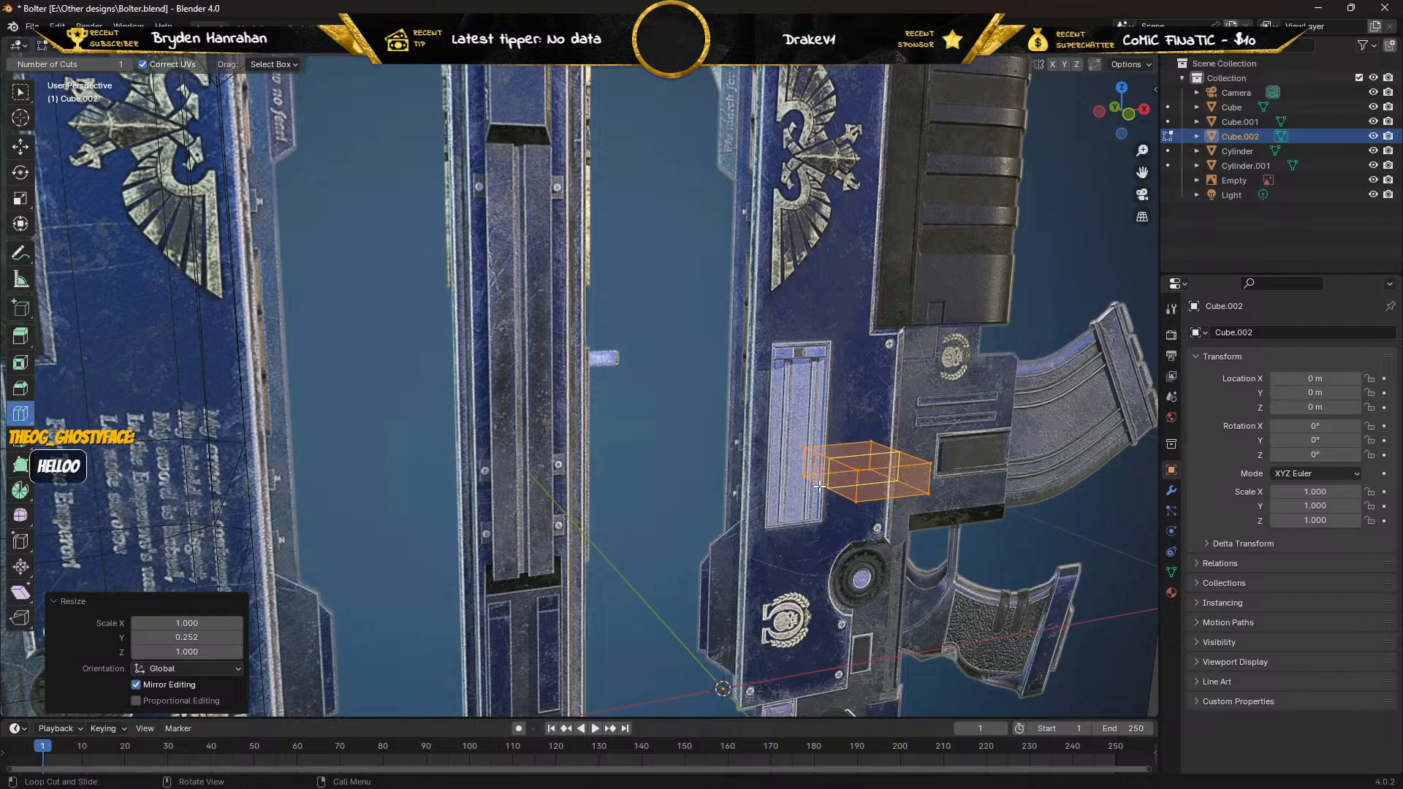
click(819, 487)
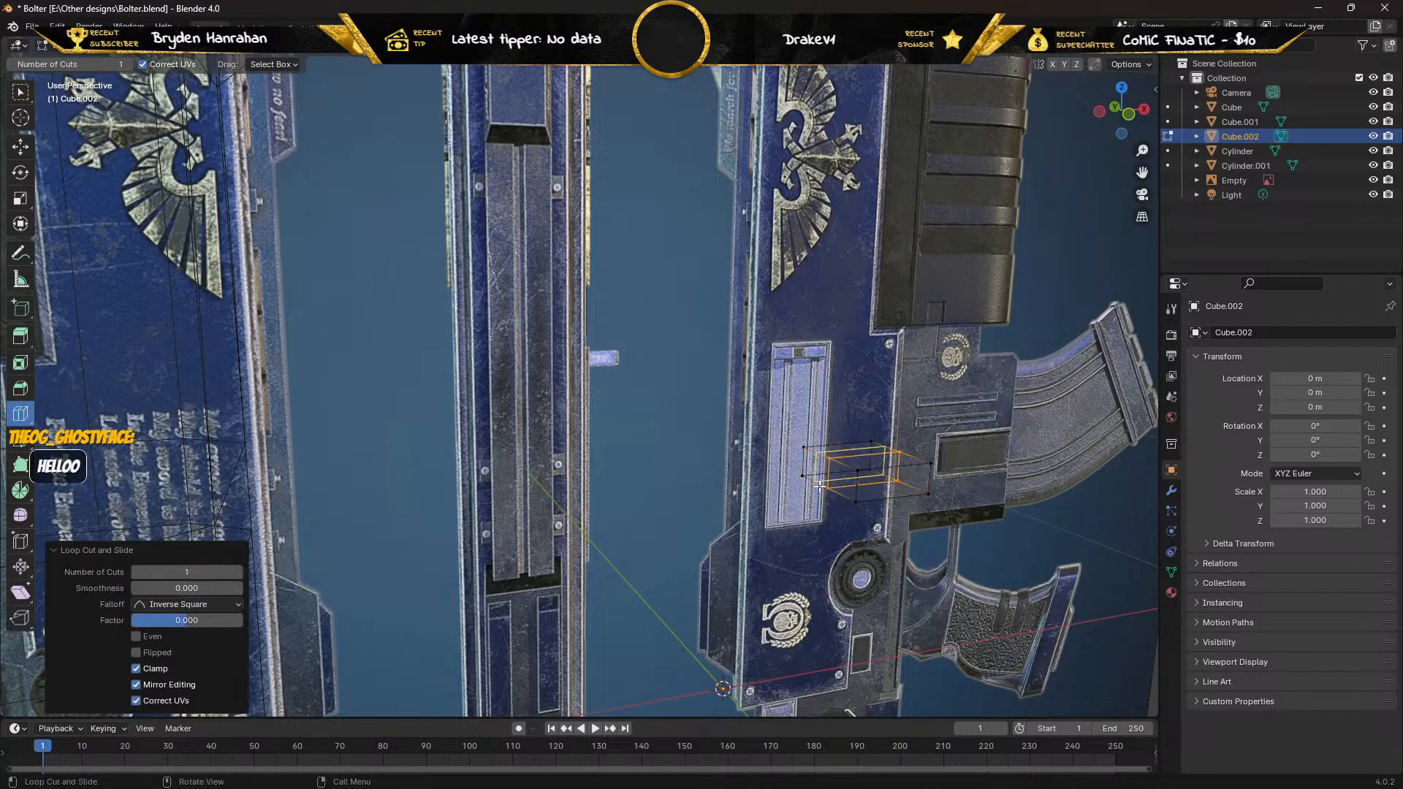
click(194, 571)
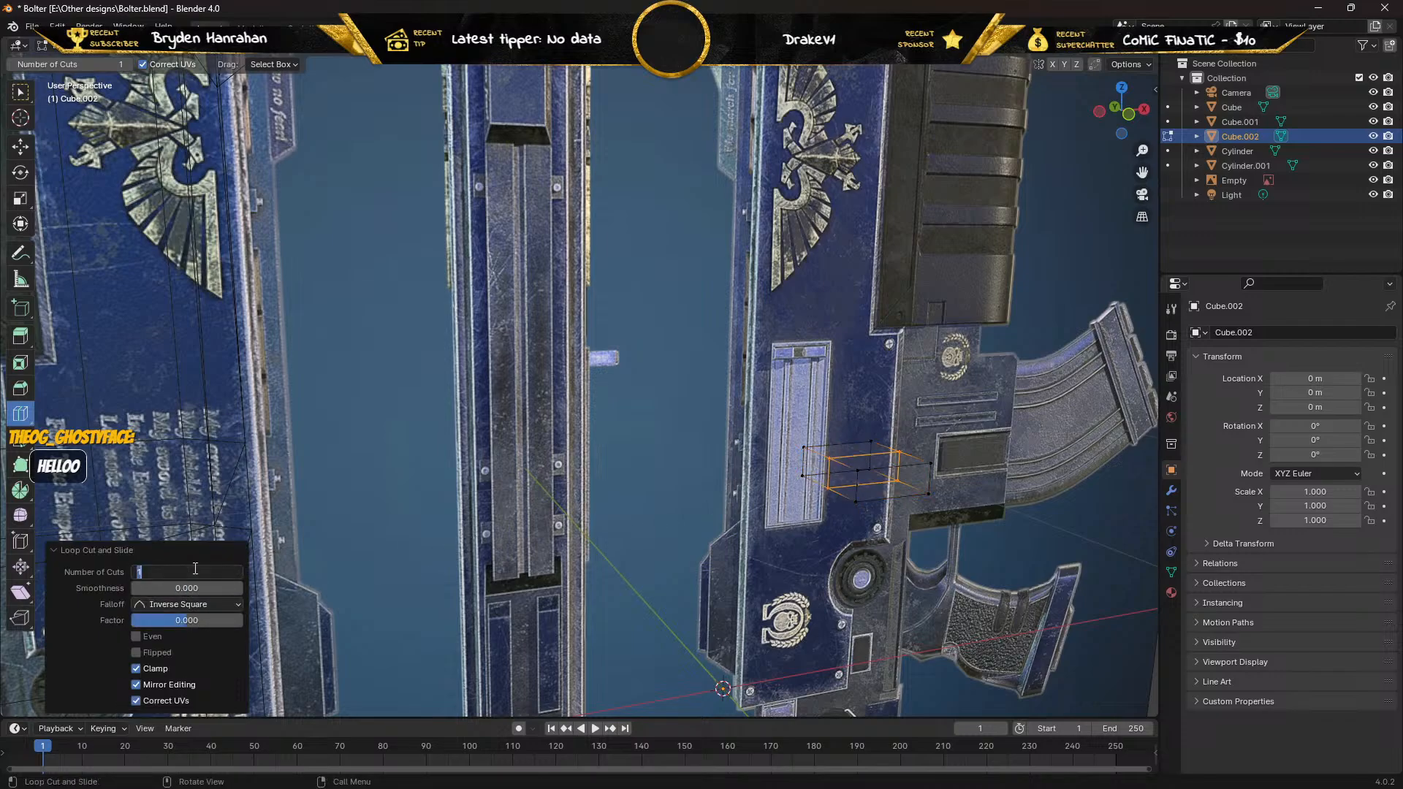
text(2)
key(Return)
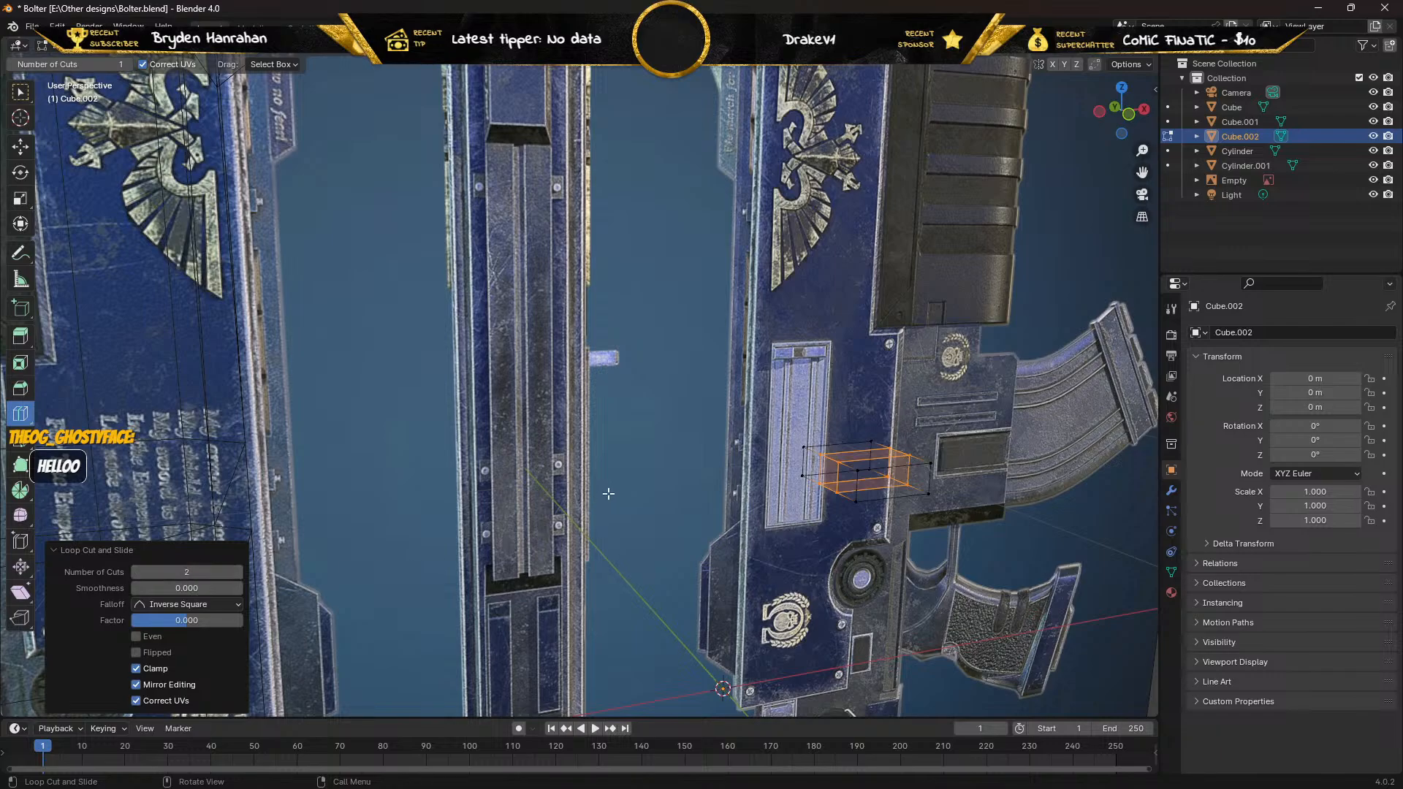
Turn off the see-through display and merge the two upper loop-cut vertices on the block's outer side into their nearest corners, using At Last.
middle_drag(612, 492, 490, 499)
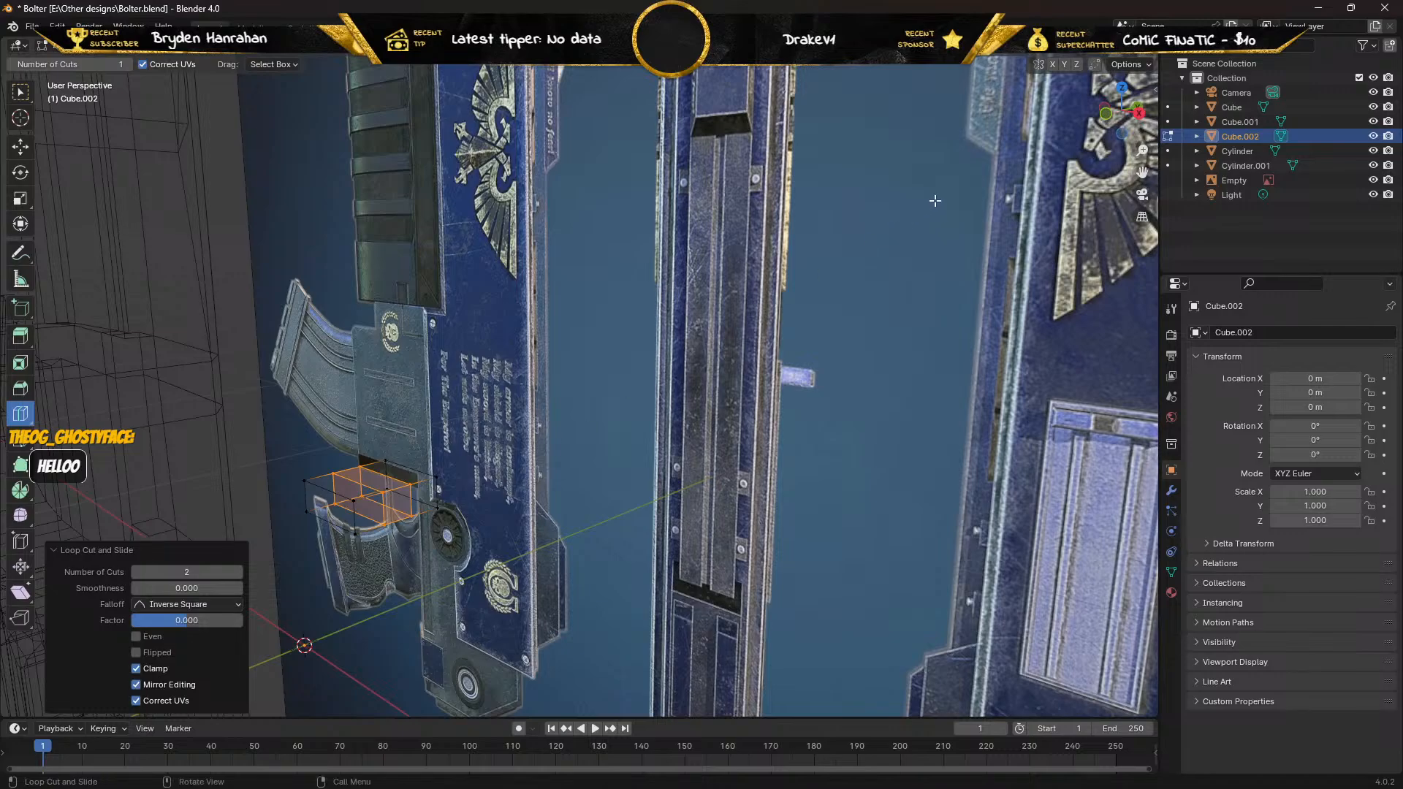
click(1115, 51)
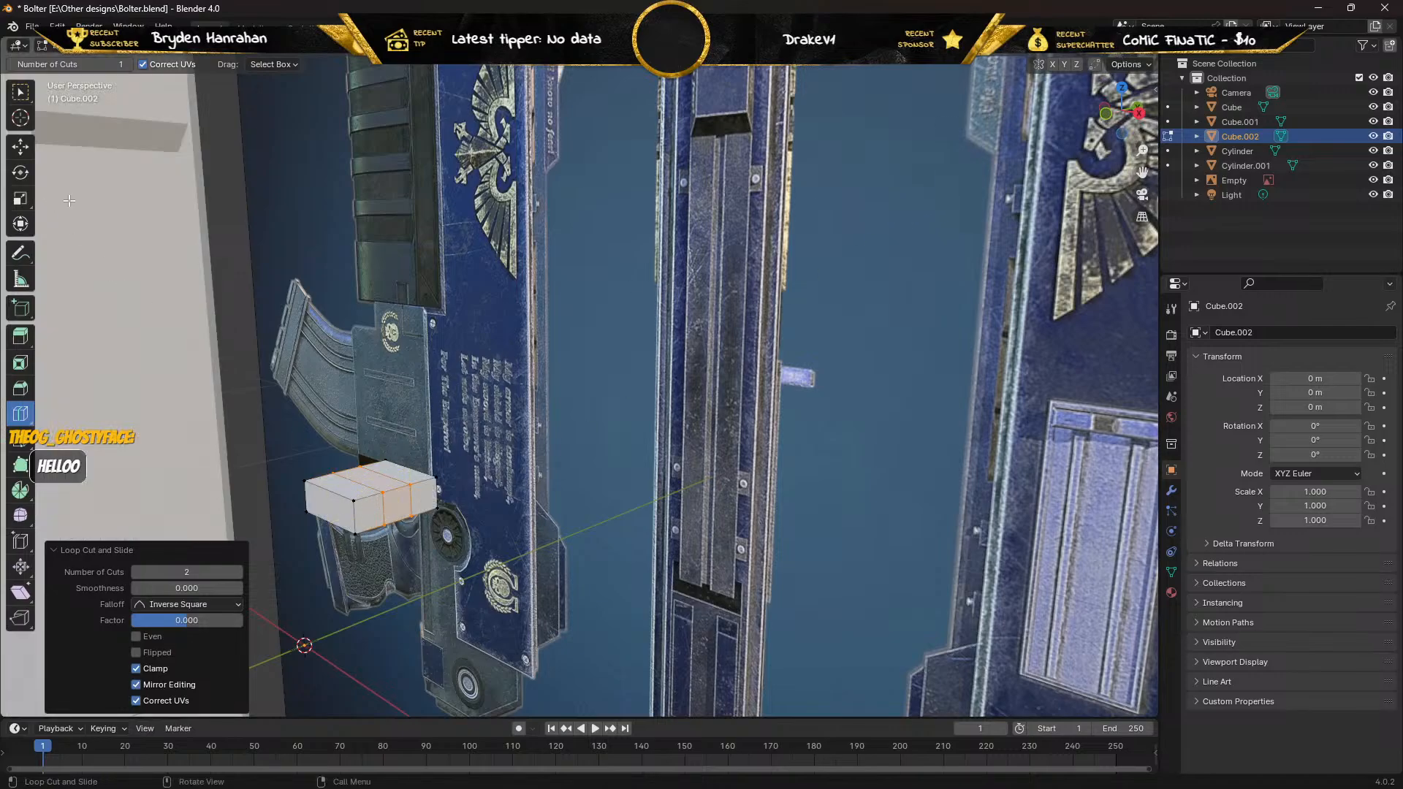
key(w)
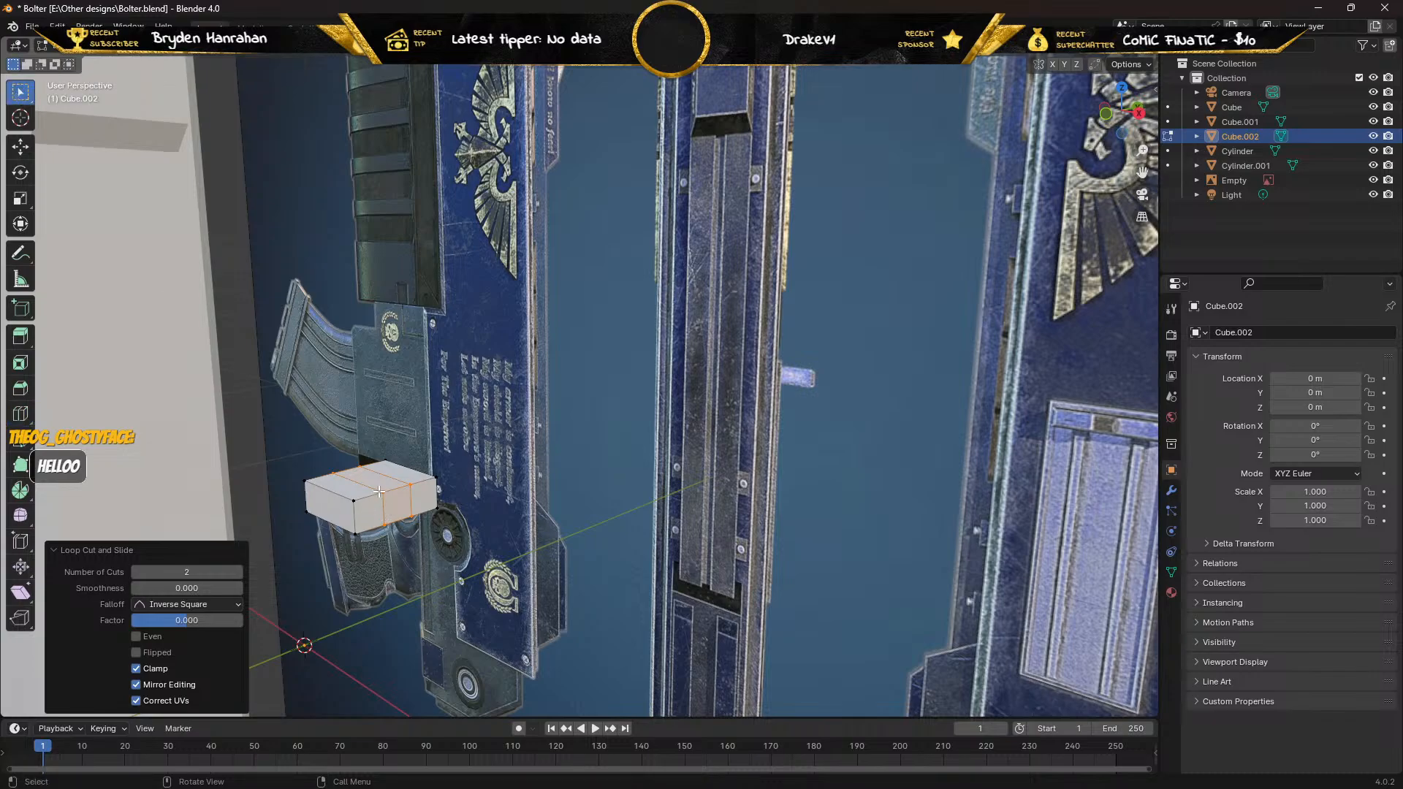
click(381, 492)
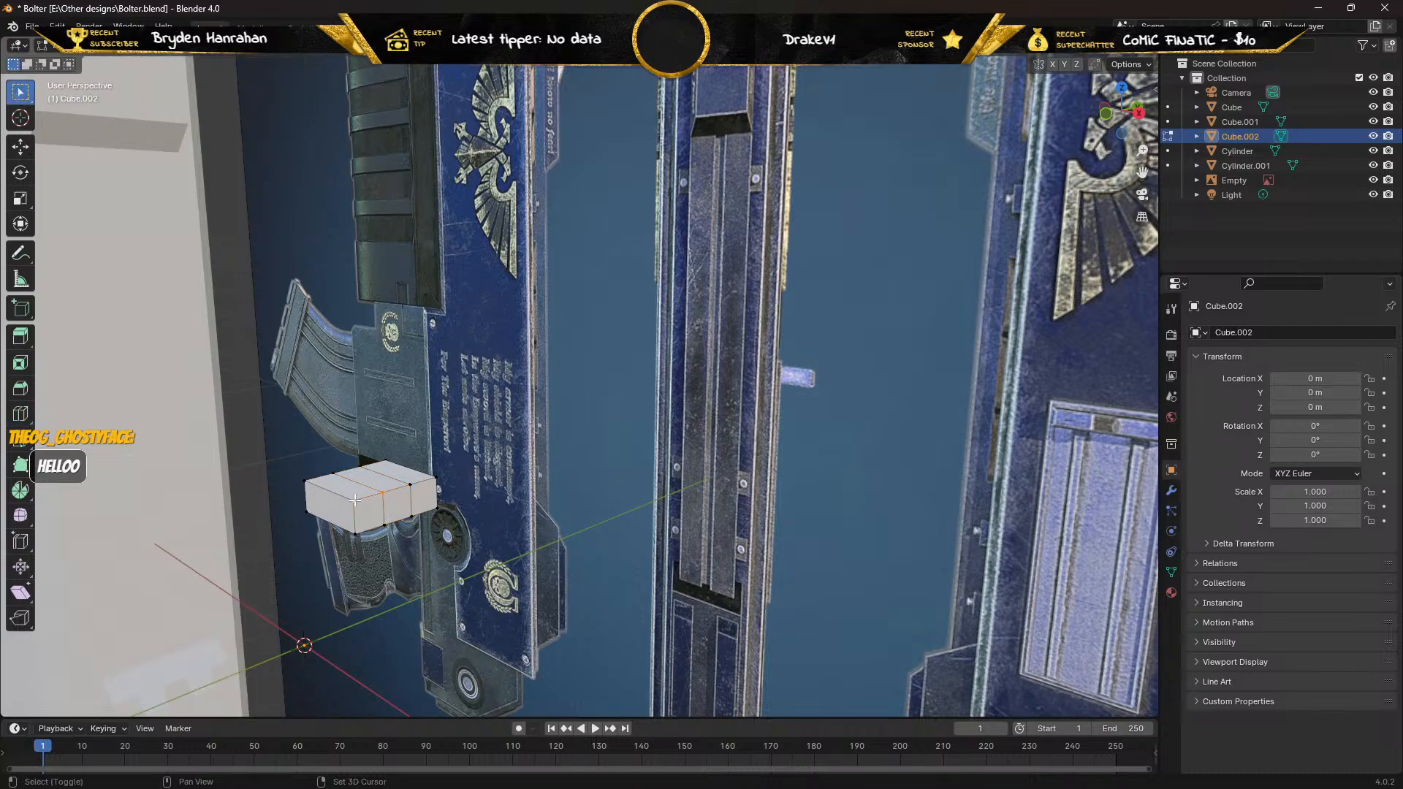
key(m)
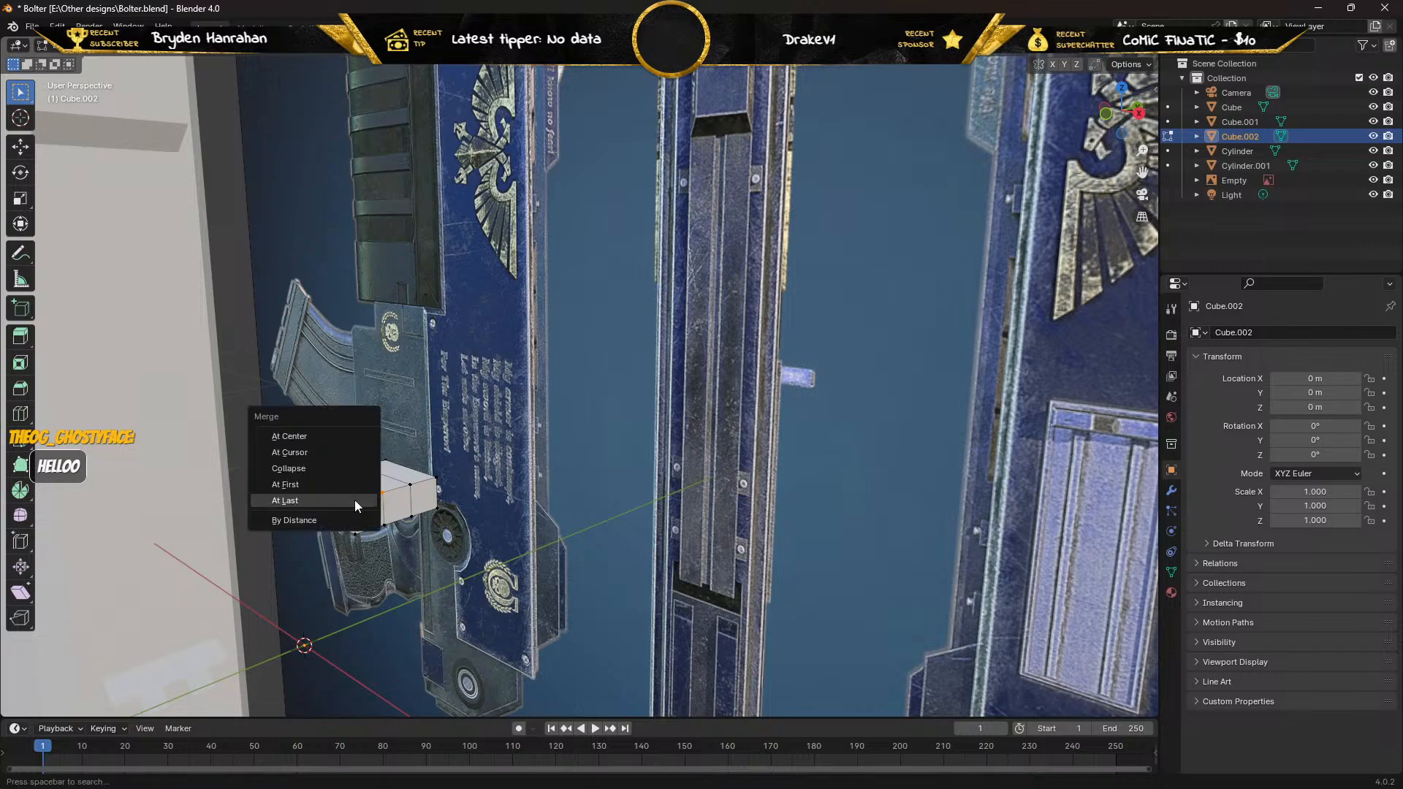
click(354, 500)
click(410, 484)
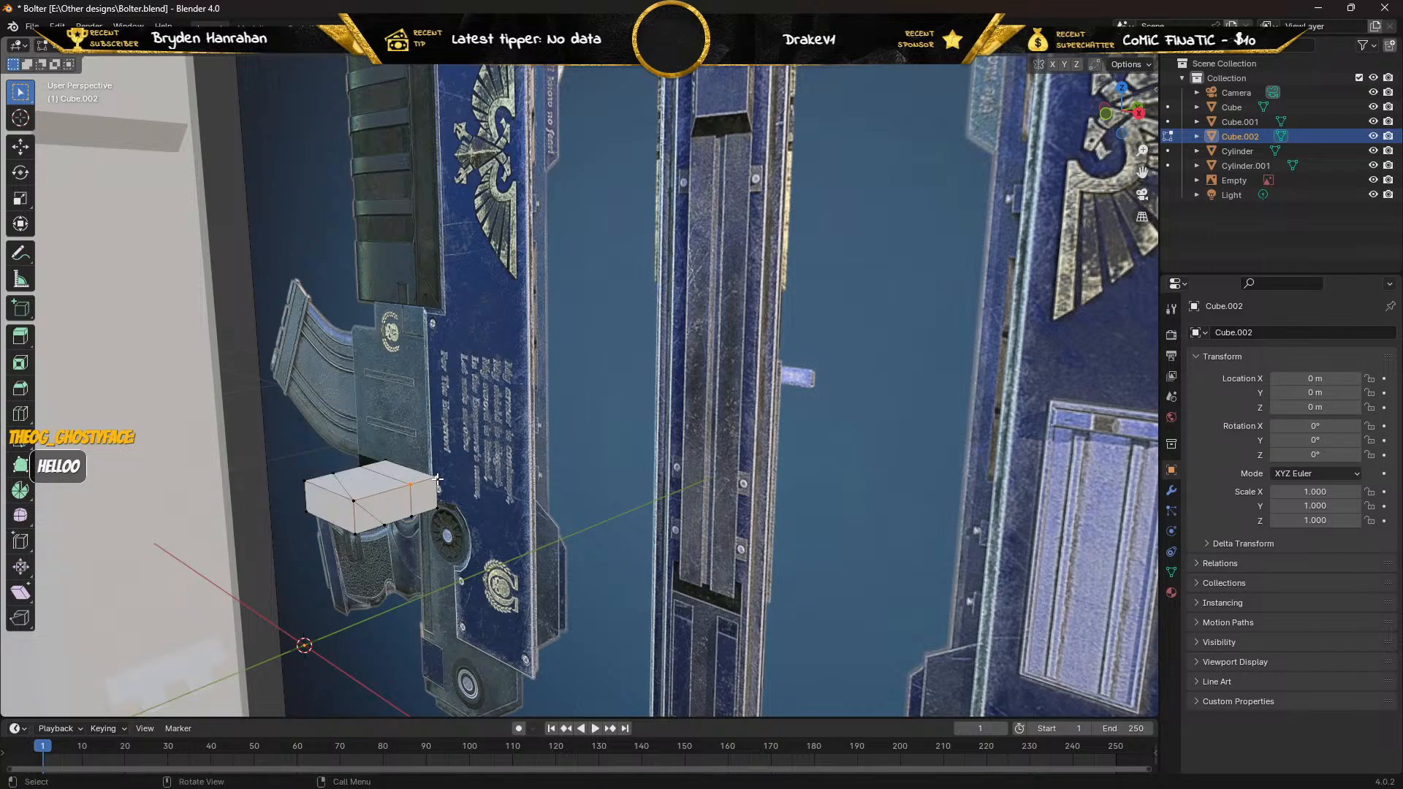
key(m)
click(437, 479)
Merge the two lower loop-cut vertices on the block's outer side into their adjacent bottom corners, using At Last.
key(m)
click(350, 532)
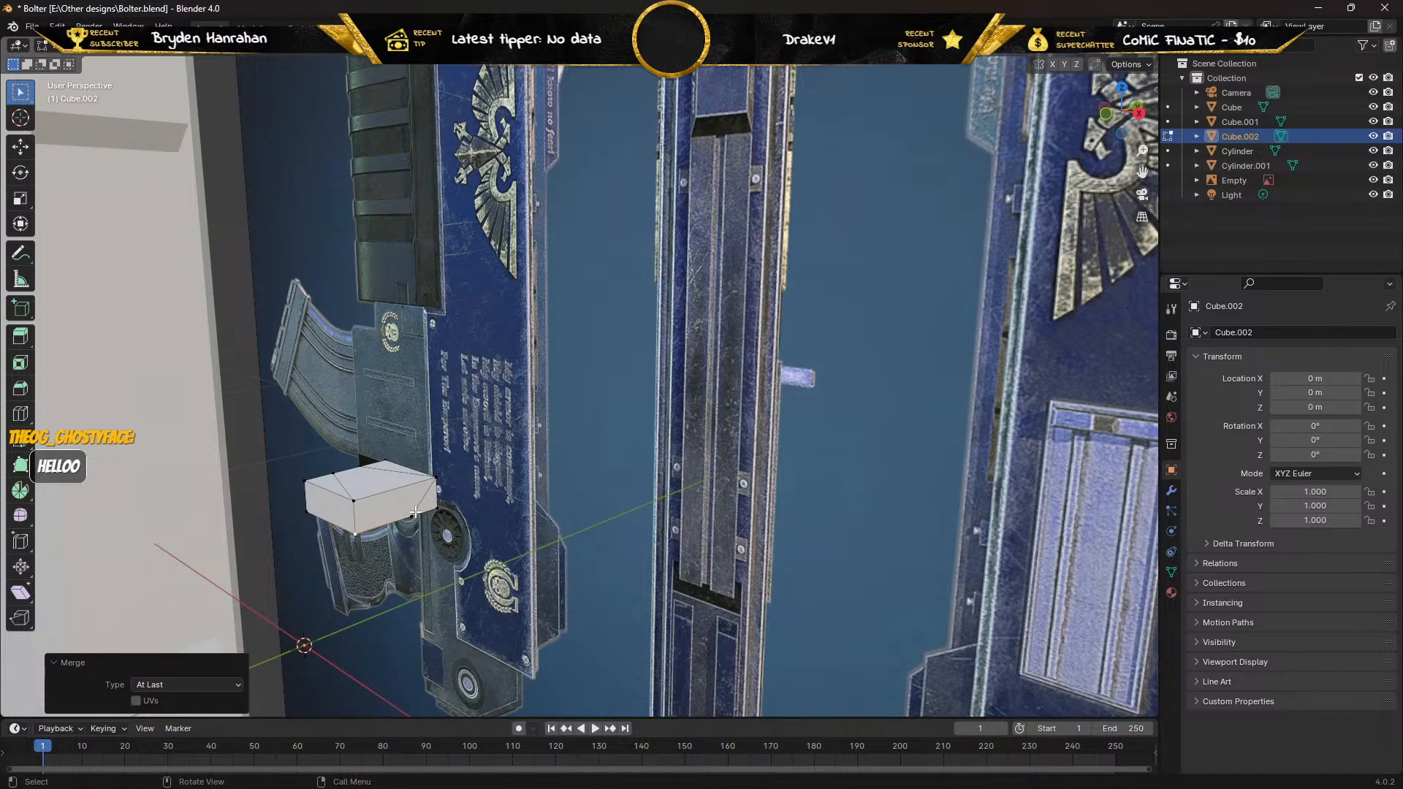
click(414, 514)
shift+click(435, 510)
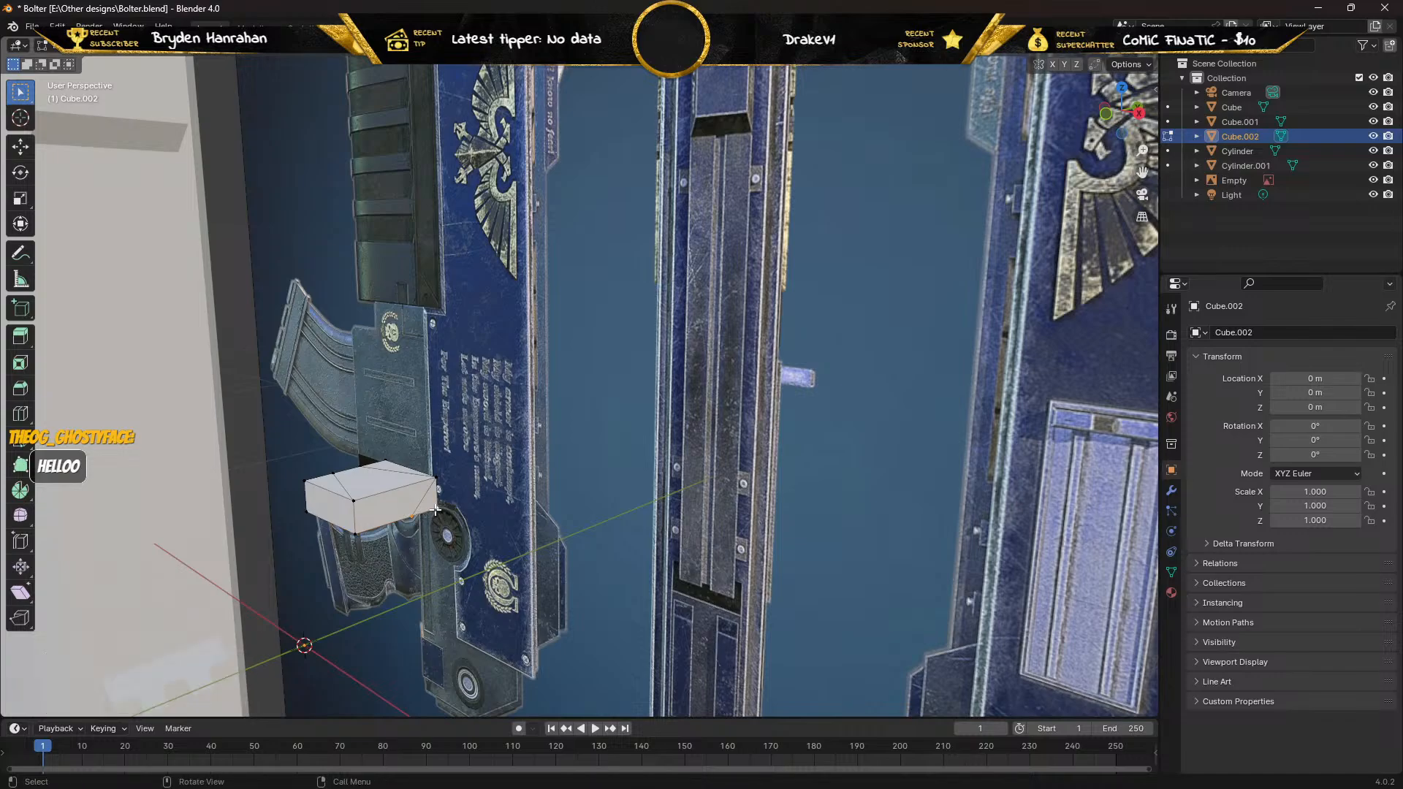
key(m)
click(433, 510)
middle_drag(433, 510, 445, 375)
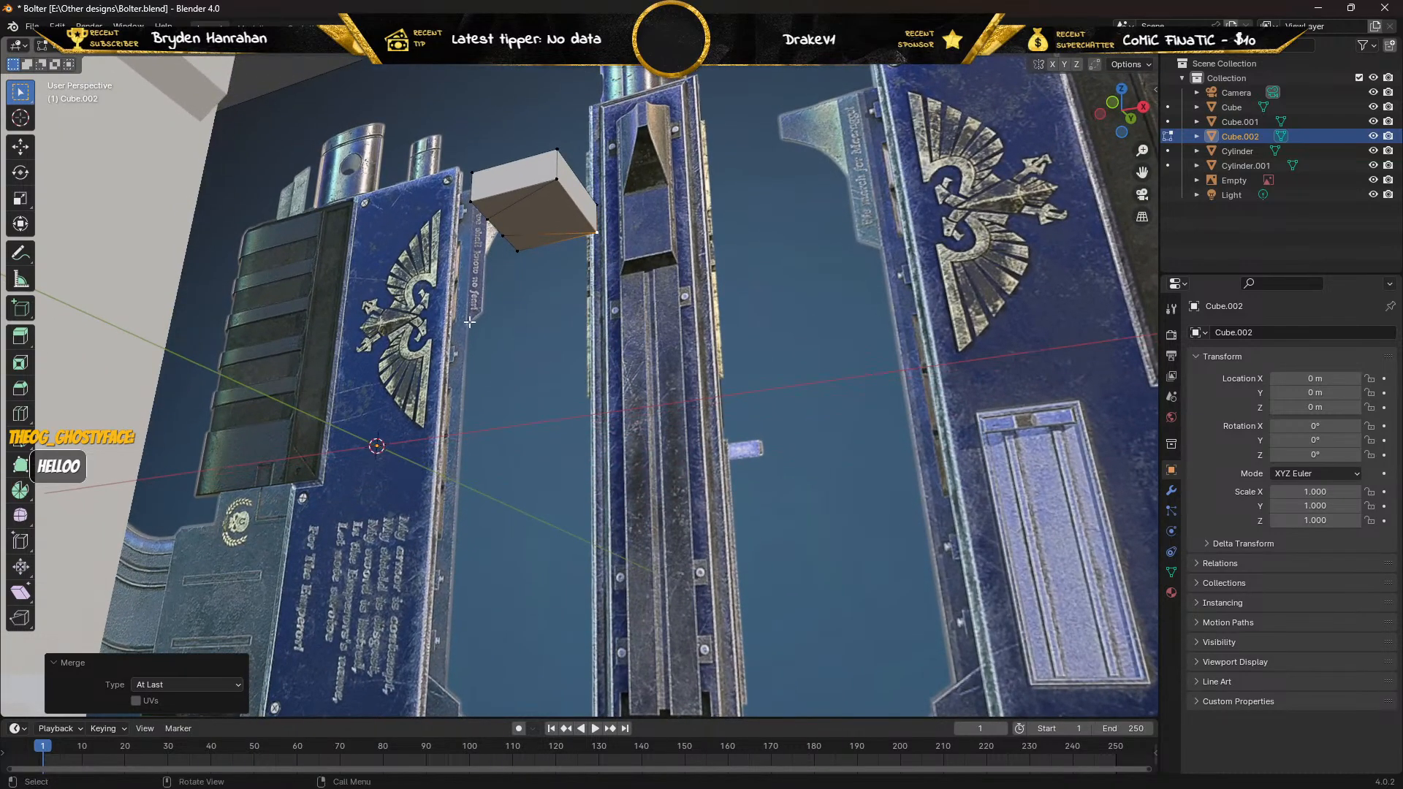
middle_drag(461, 304, 535, 362)
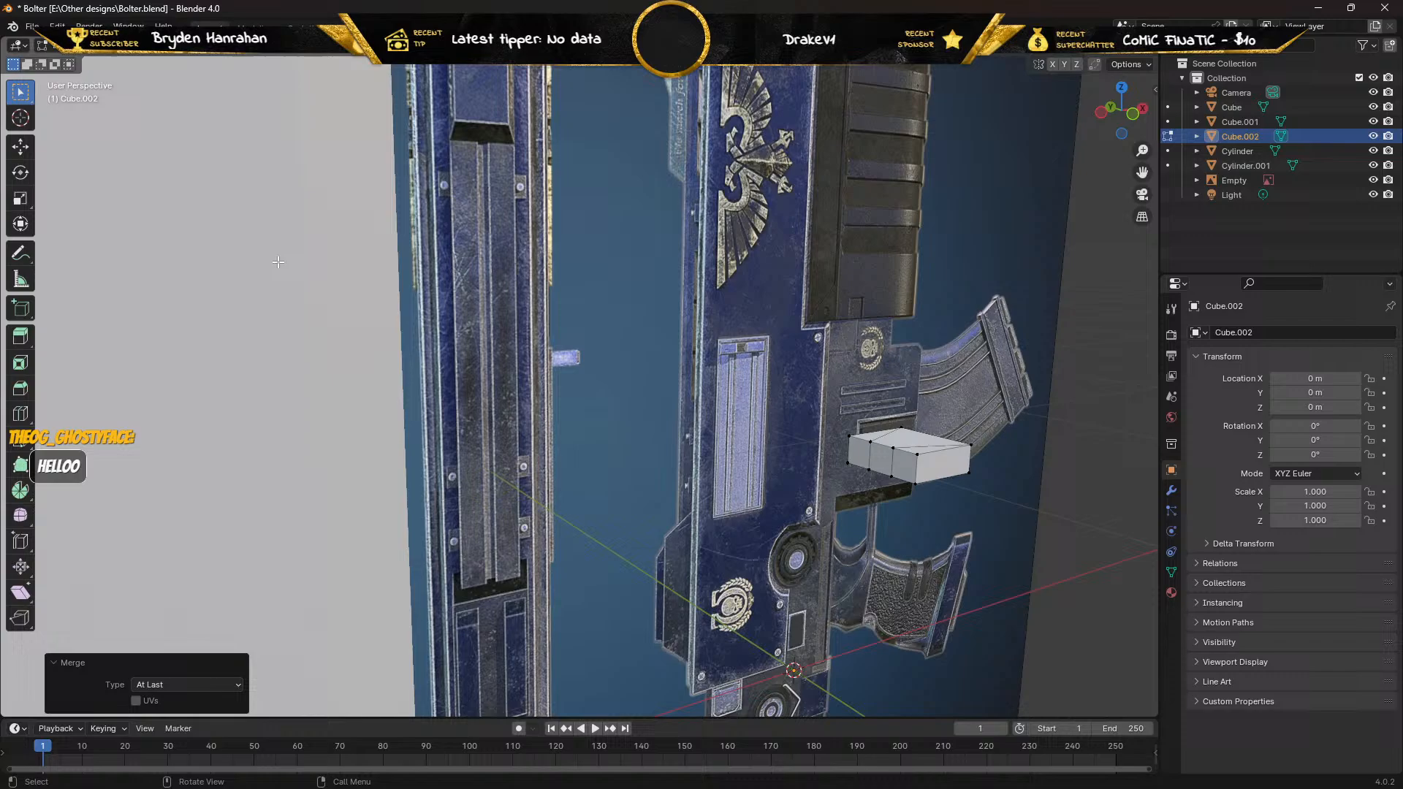
Extrude the middle face on the tab block's merged side by about 0.084 m and delete the extrusion's end face.
click(150, 48)
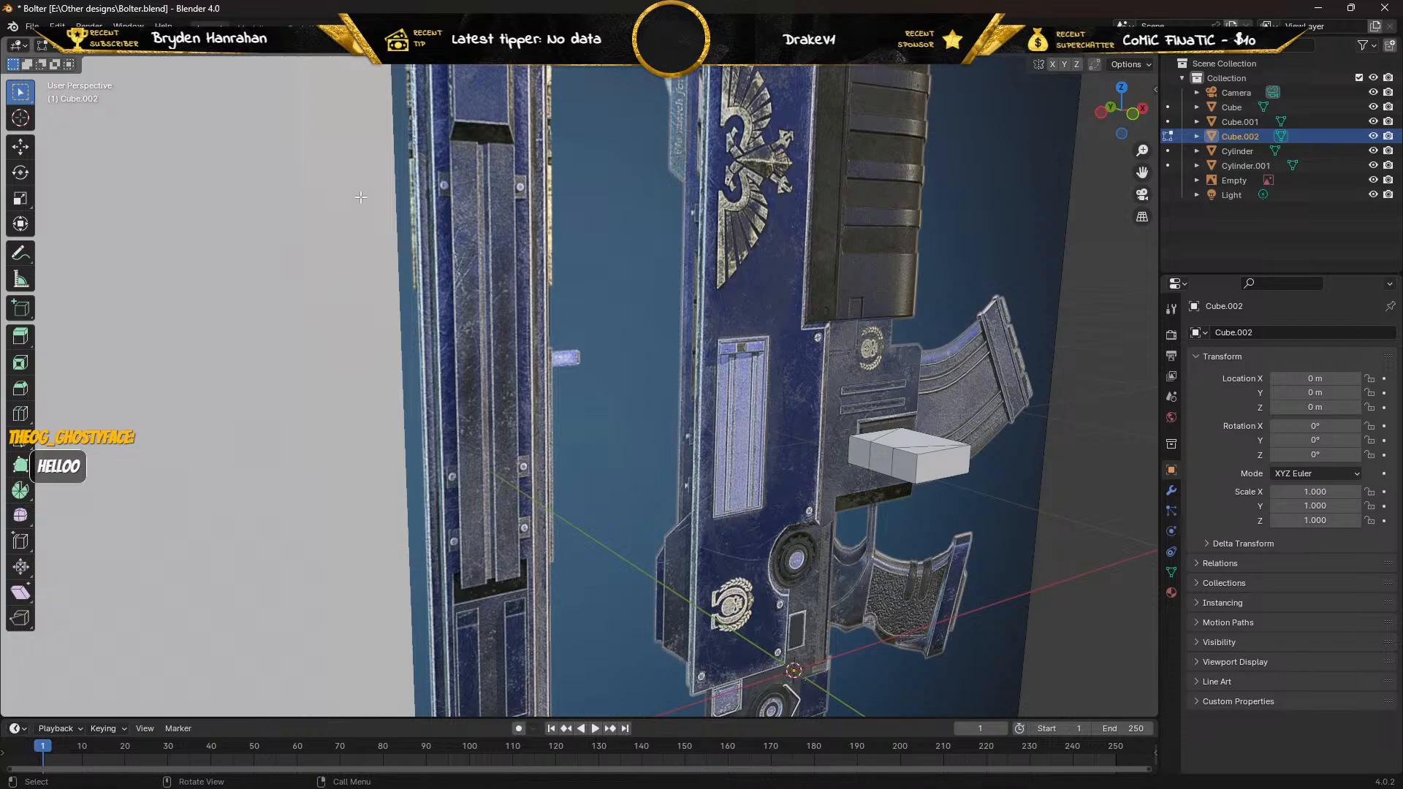
click(880, 456)
click(20, 338)
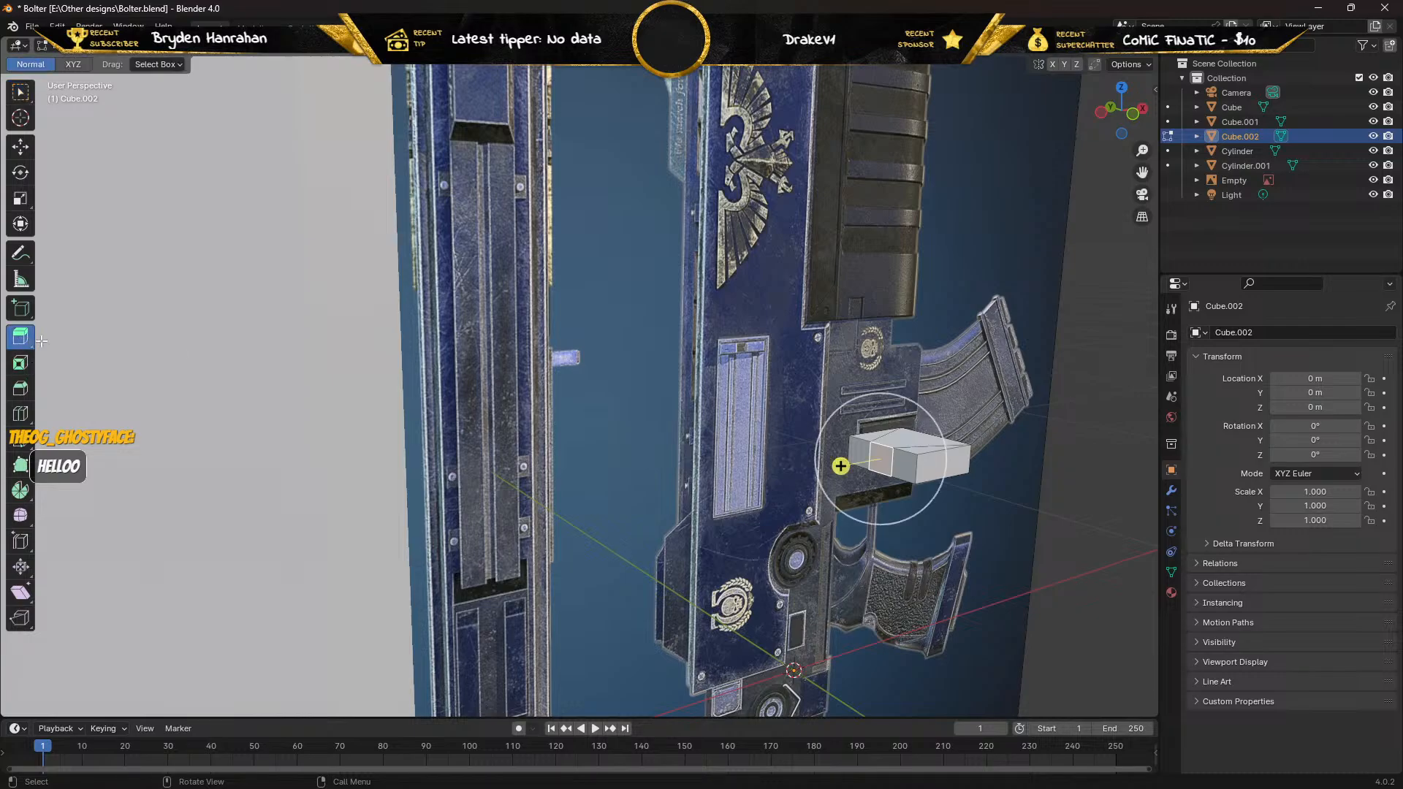
drag(841, 466, 798, 475)
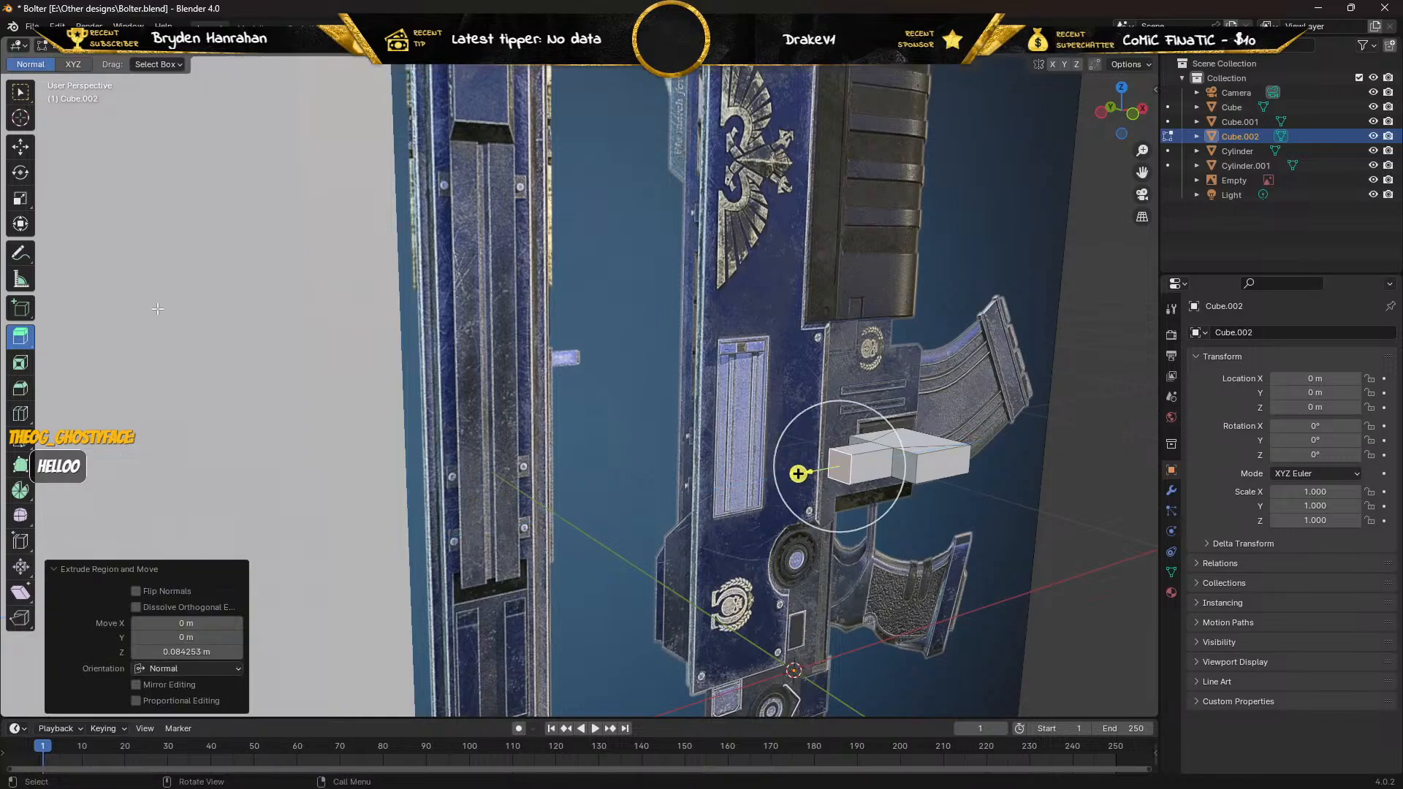
click(20, 93)
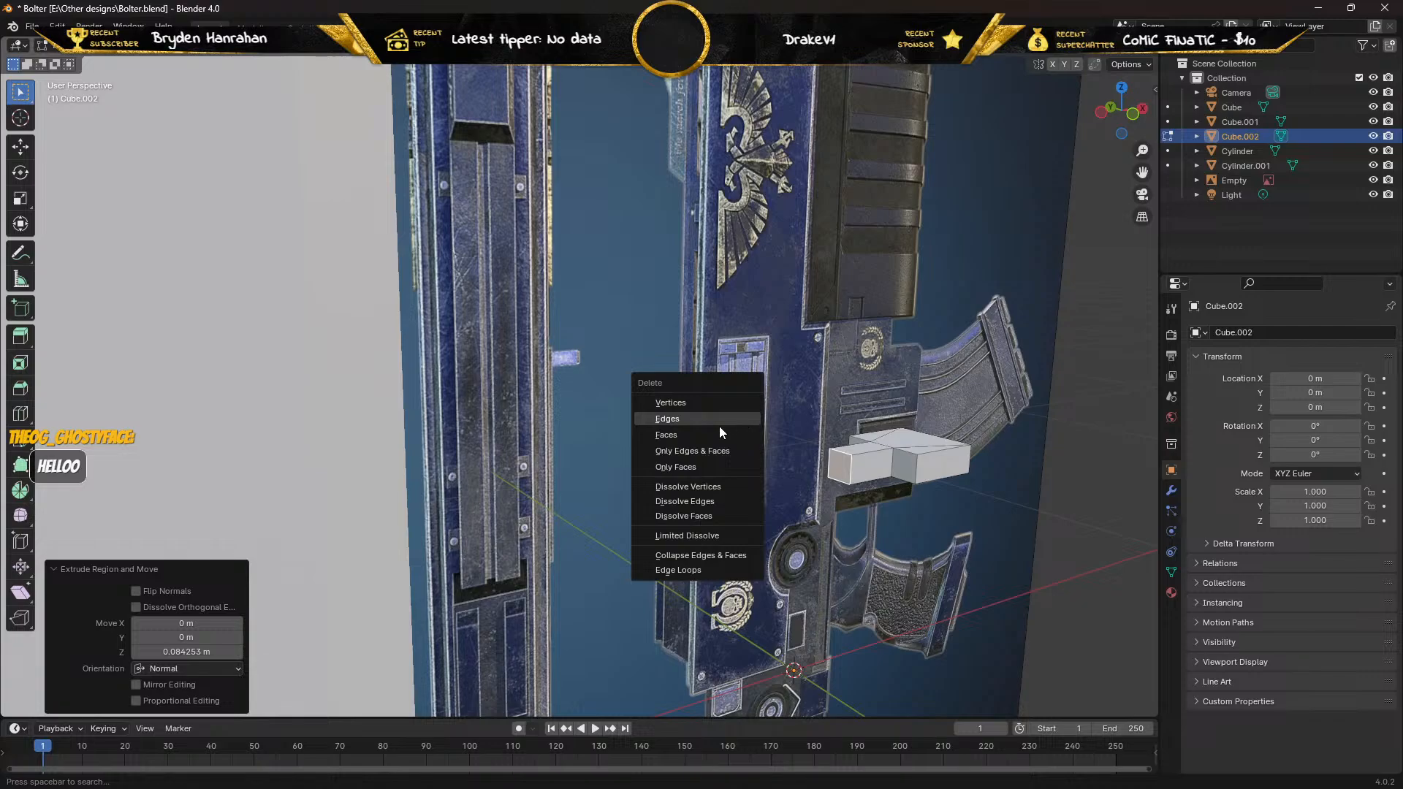
click(695, 433)
Turn on see-through display and taper the end opposite the extruded stem, scaling it to 0.671 in X and Z, then 0.717 uniformly.
middle_drag(695, 432, 625, 425)
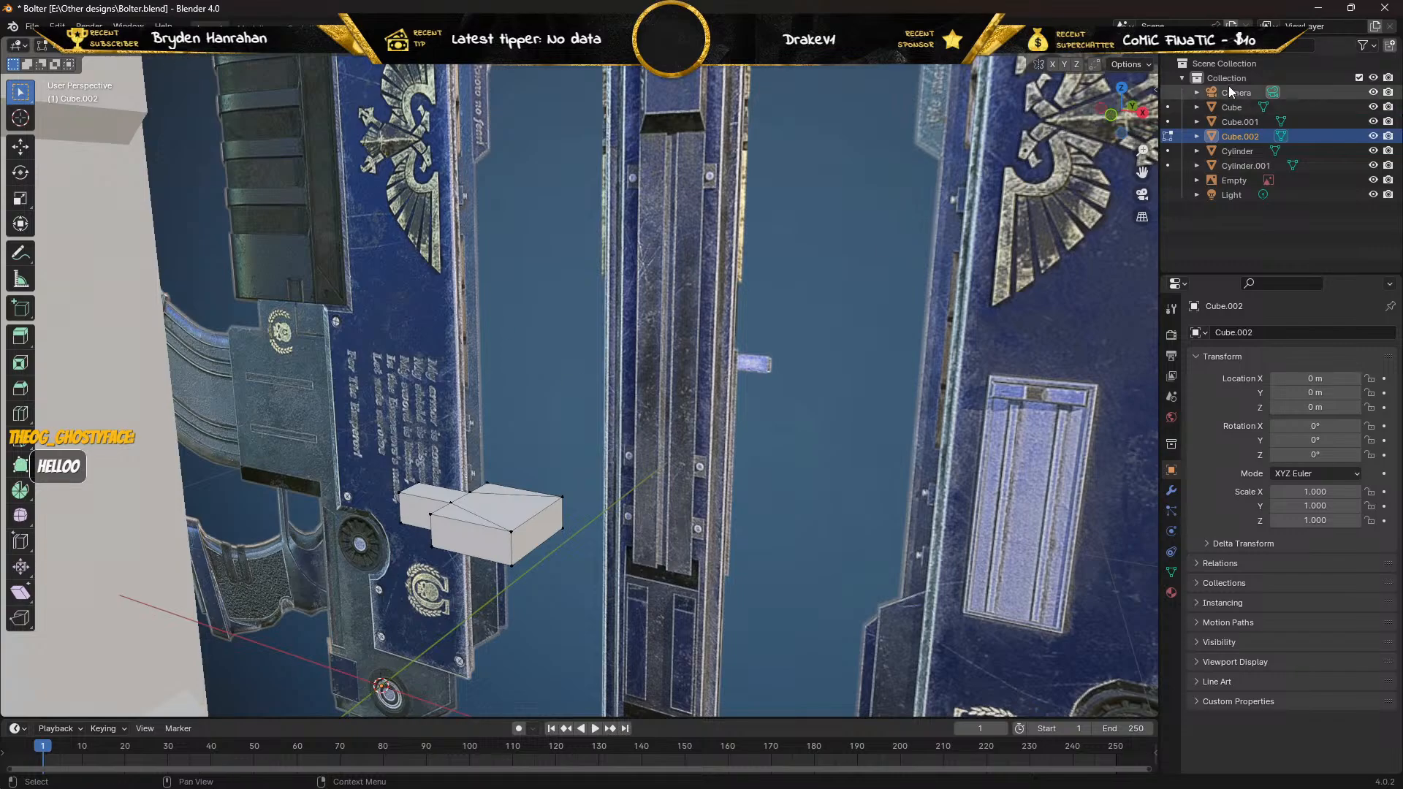
key(alt+z)
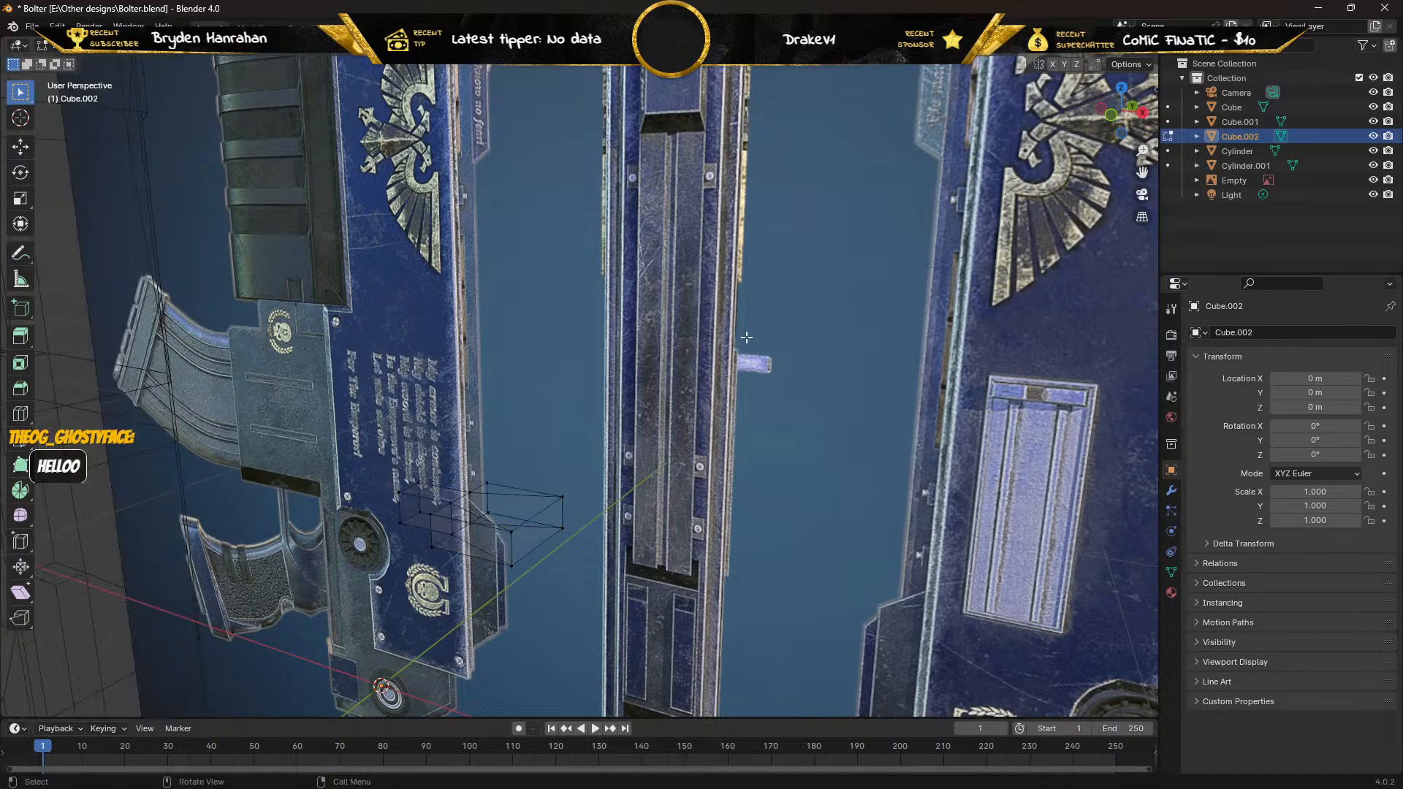
drag(580, 452, 471, 636)
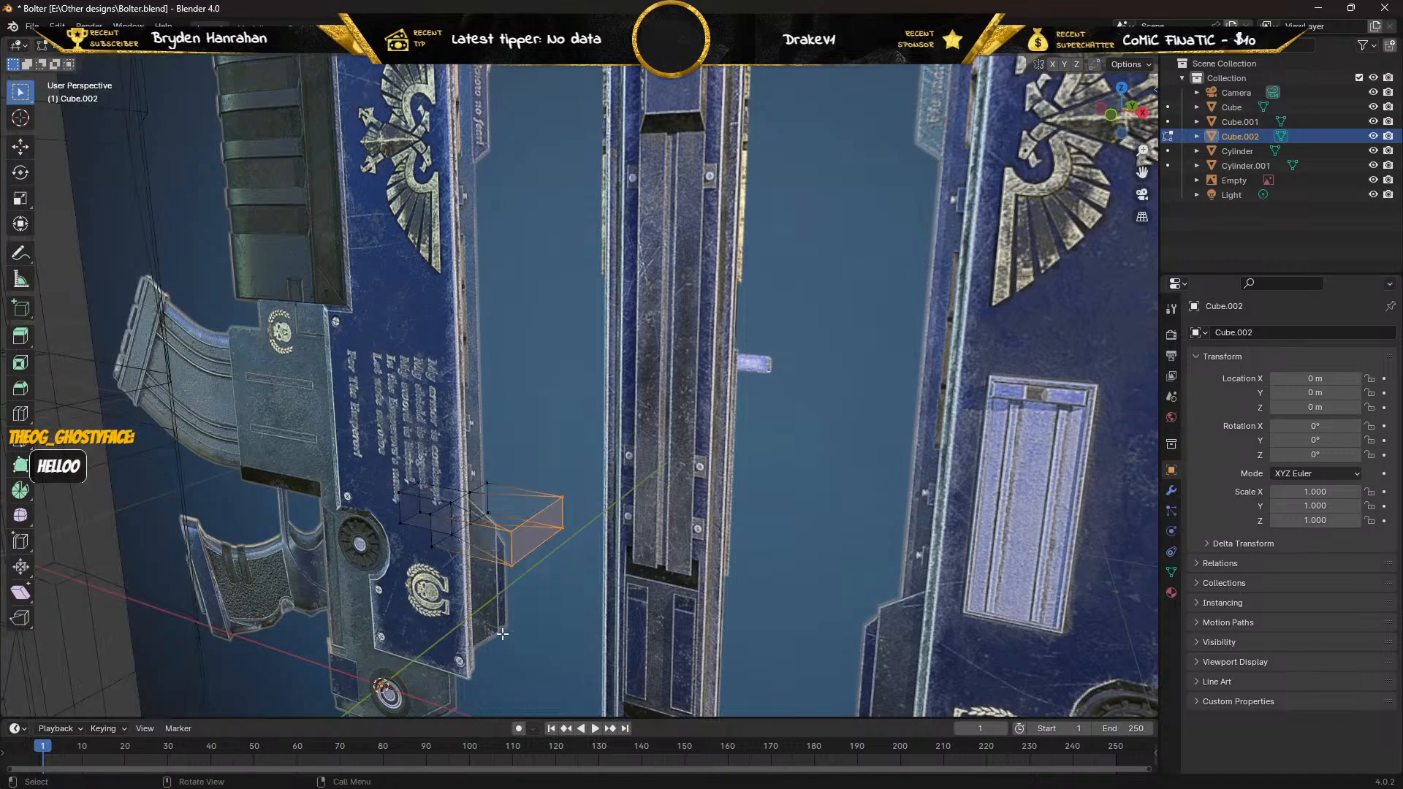
click(19, 203)
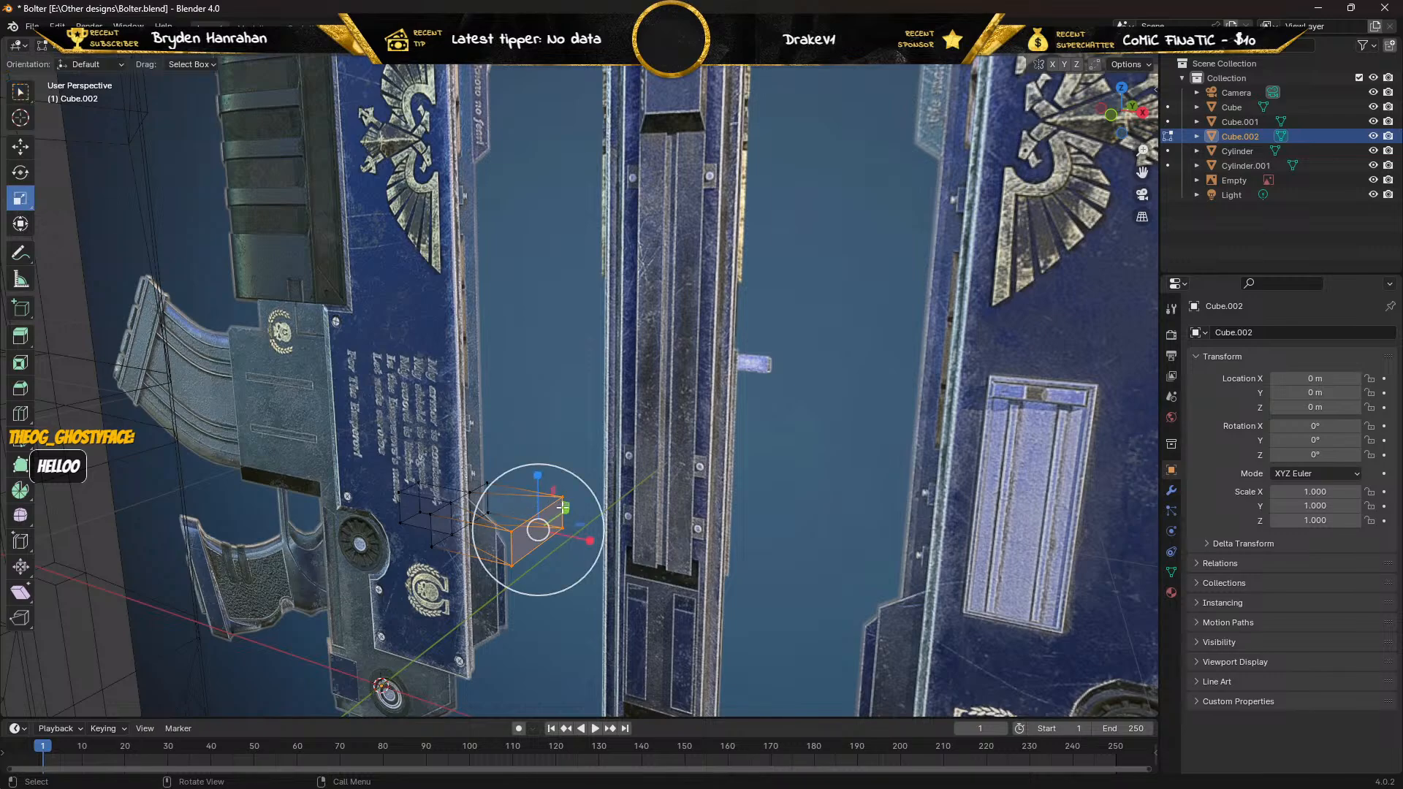
drag(564, 509, 553, 509)
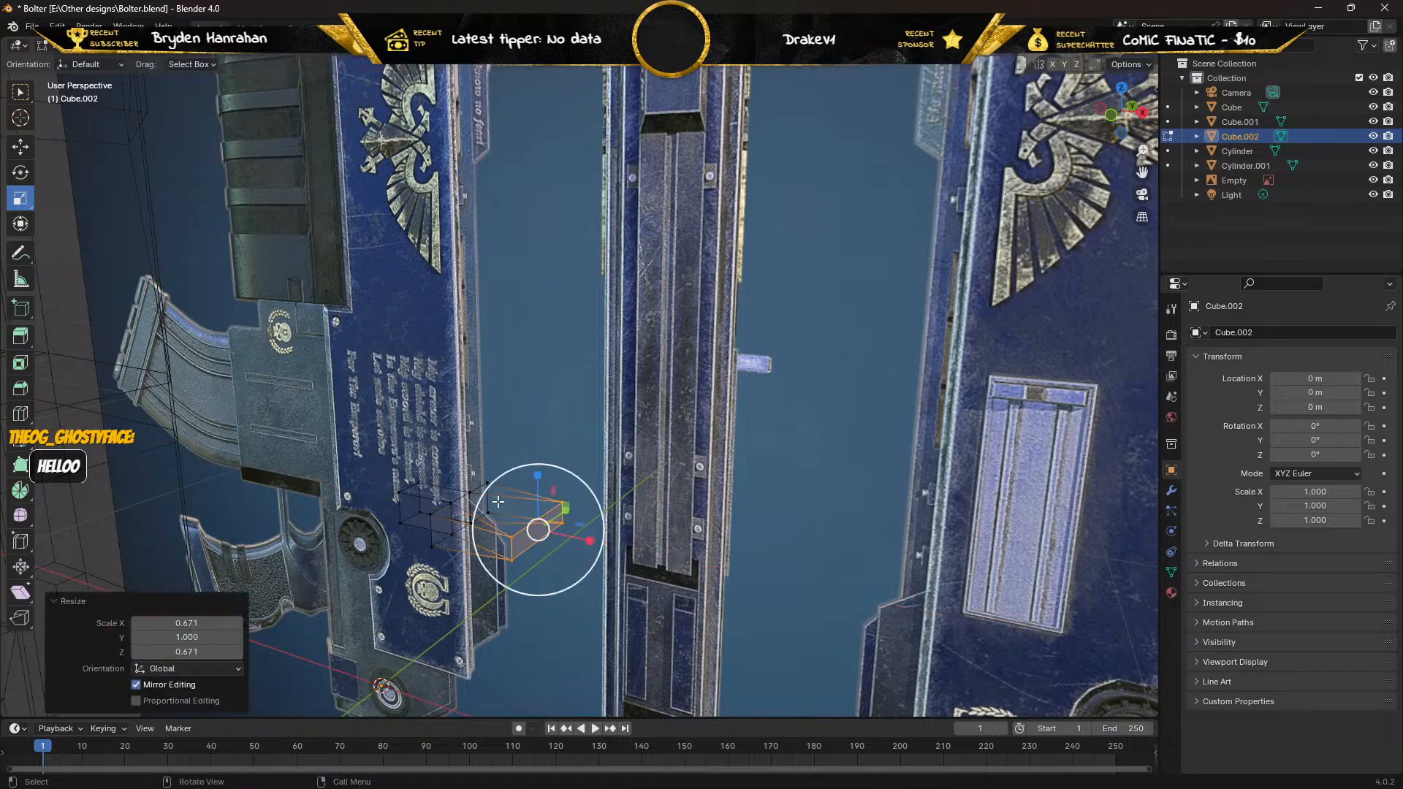
middle_drag(476, 565, 381, 563)
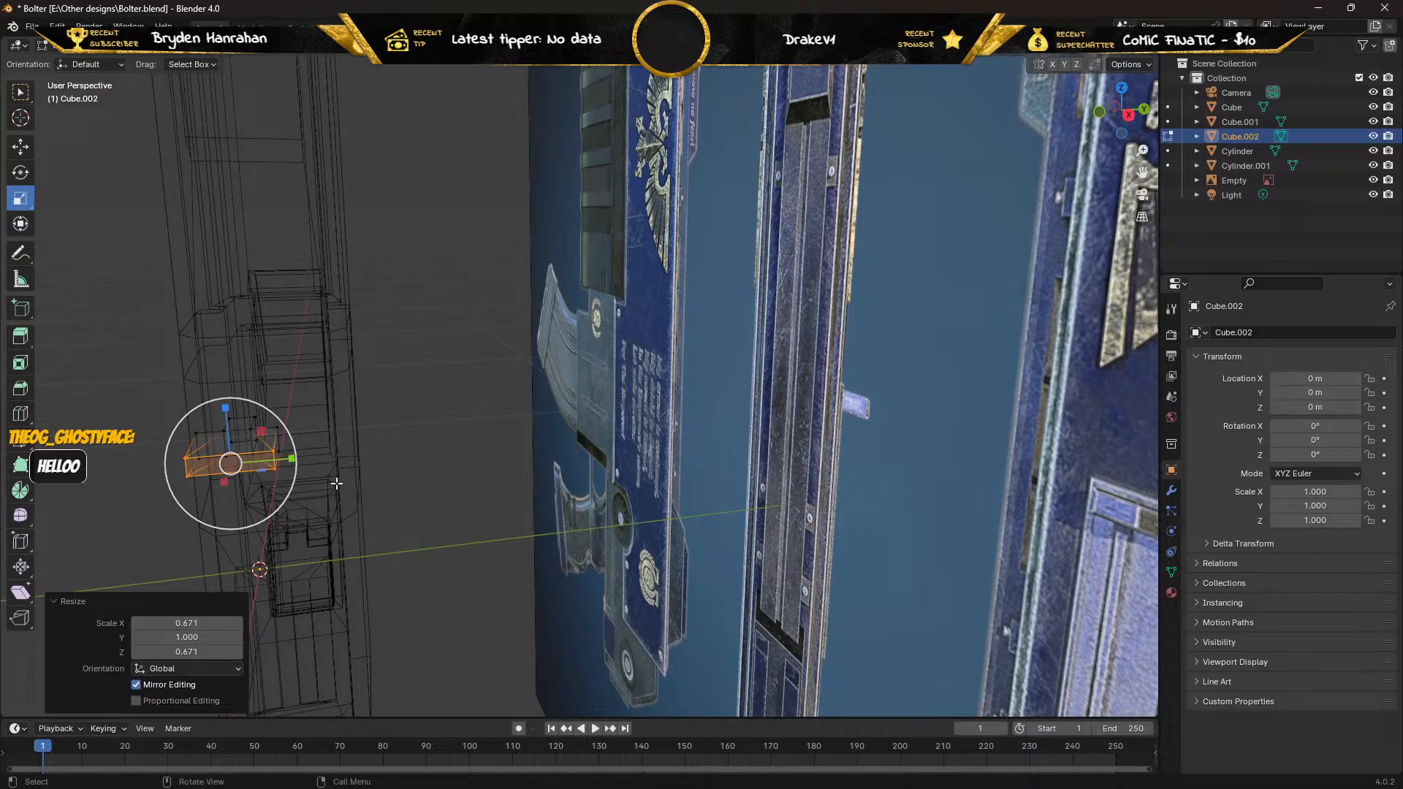
drag(295, 464, 276, 466)
middle_drag(276, 466, 309, 479)
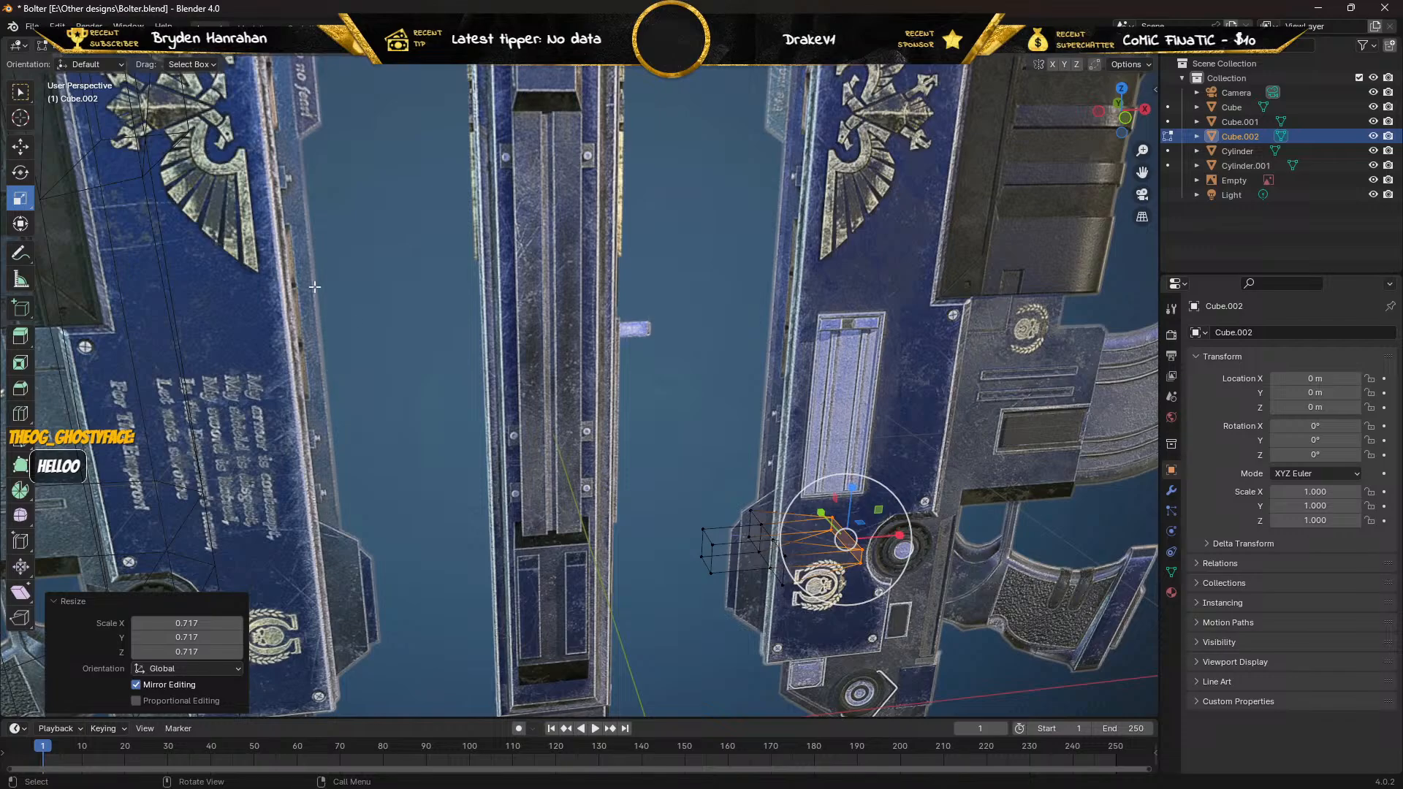
Select all vertices of the extruded stem, including where it joins the block, and move them about 0.0128 m along Y.
click(30, 95)
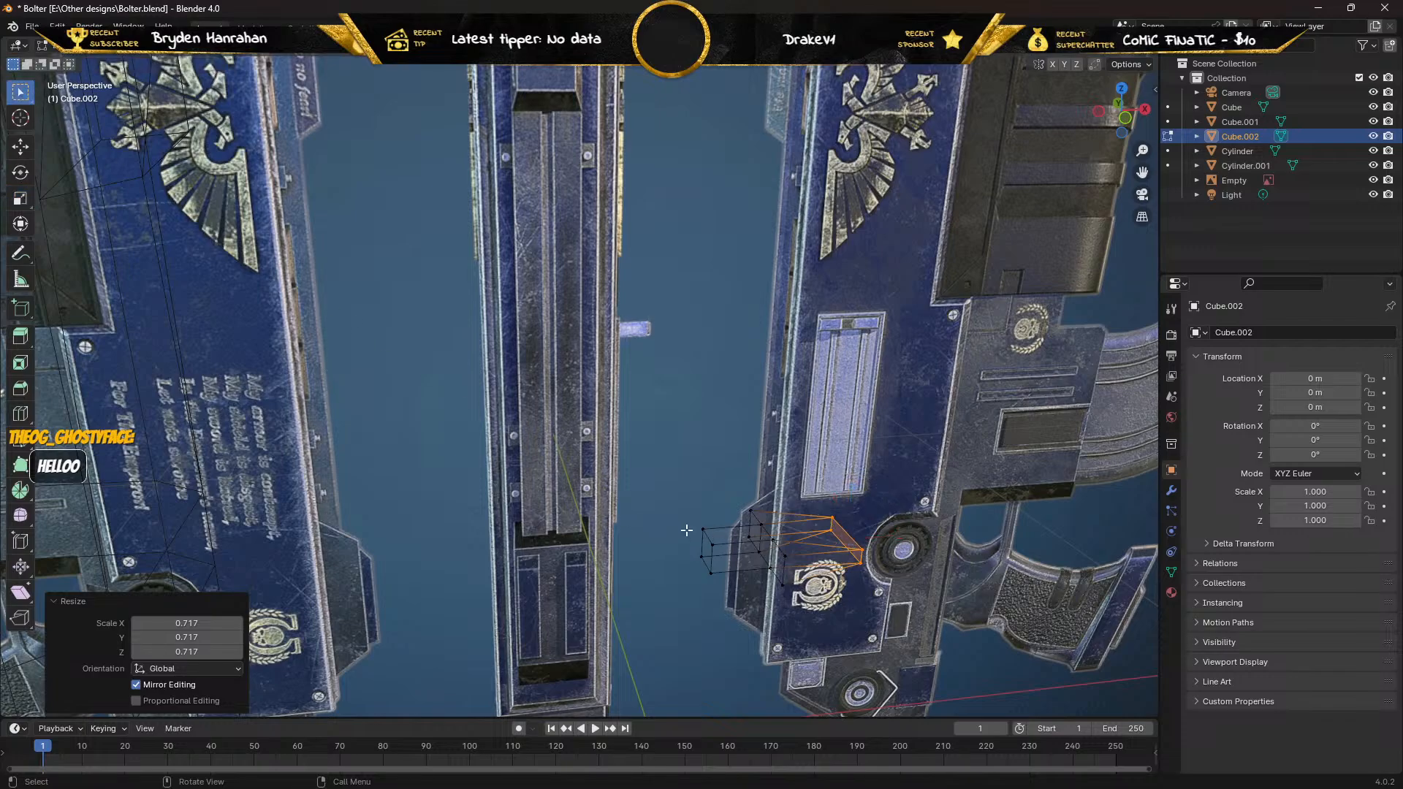
drag(687, 530, 729, 578)
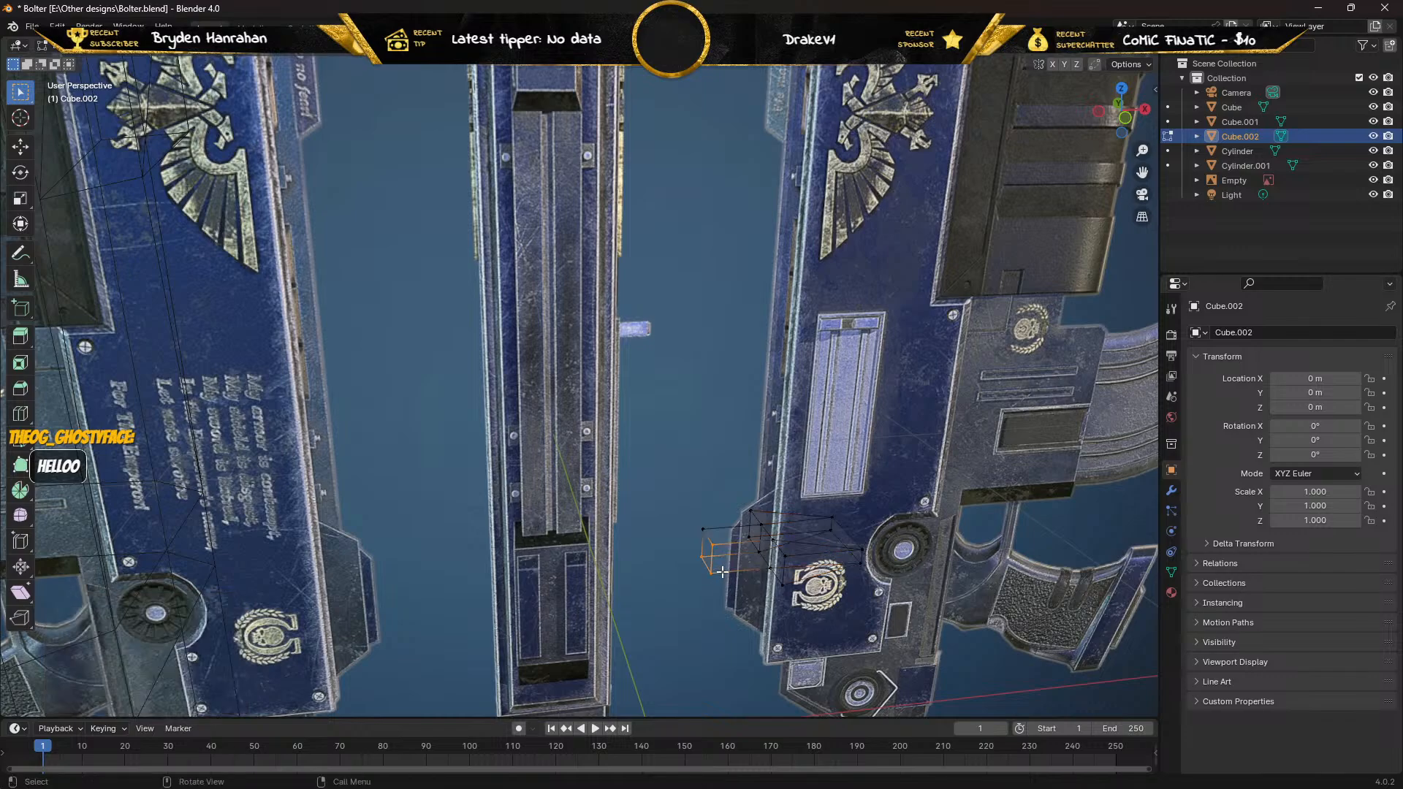
shift+click(765, 524)
shift+click(760, 554)
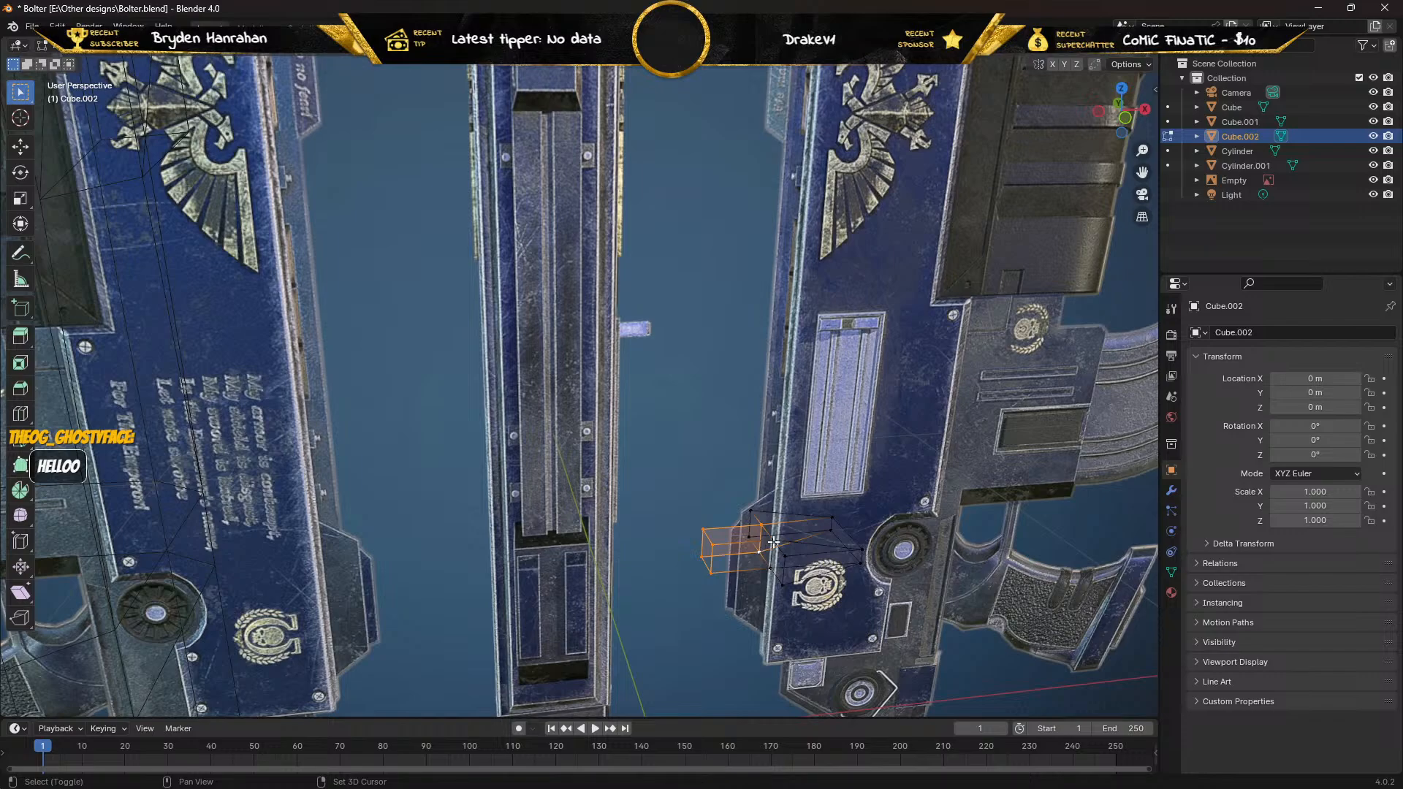
shift+click(773, 543)
shift+click(766, 570)
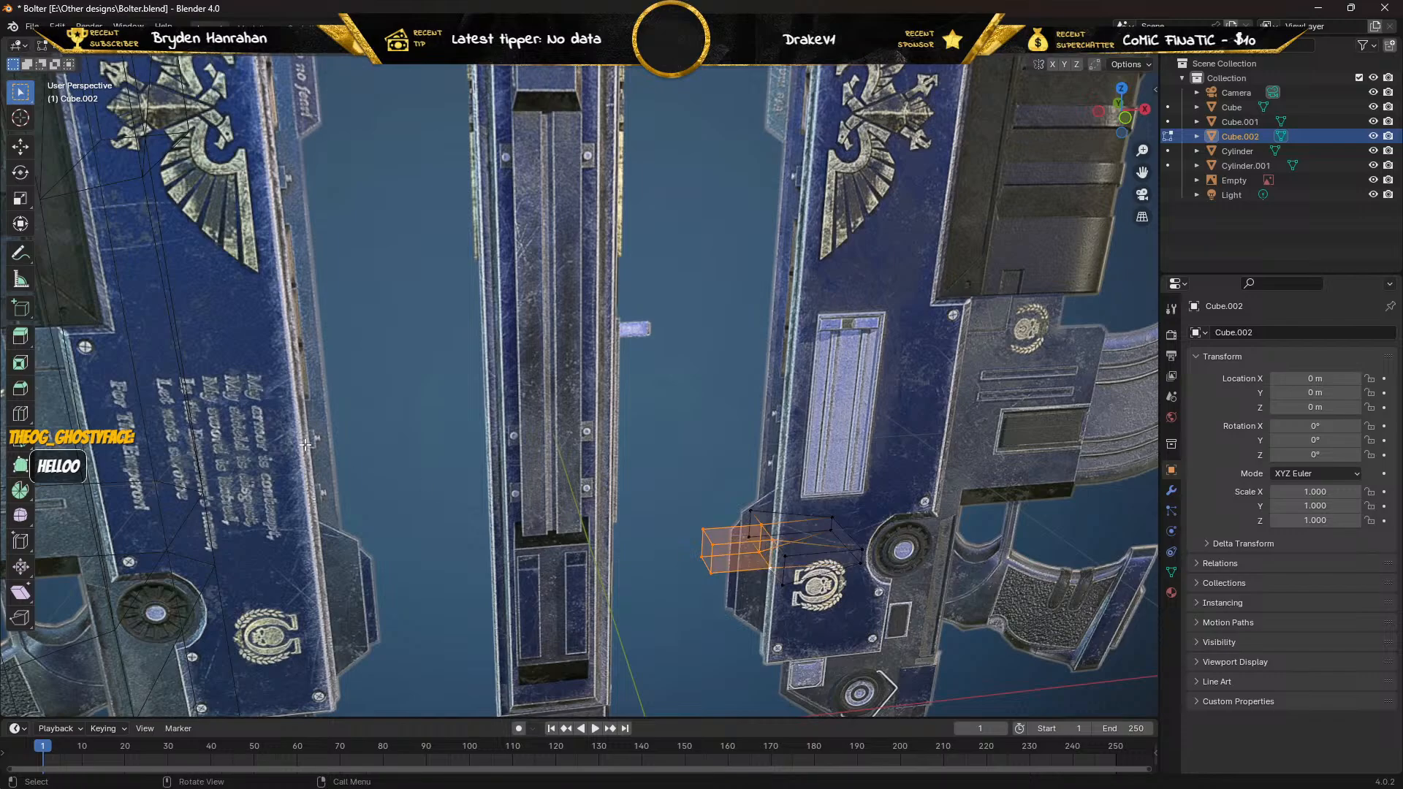
click(19, 147)
middle_drag(640, 522, 722, 524)
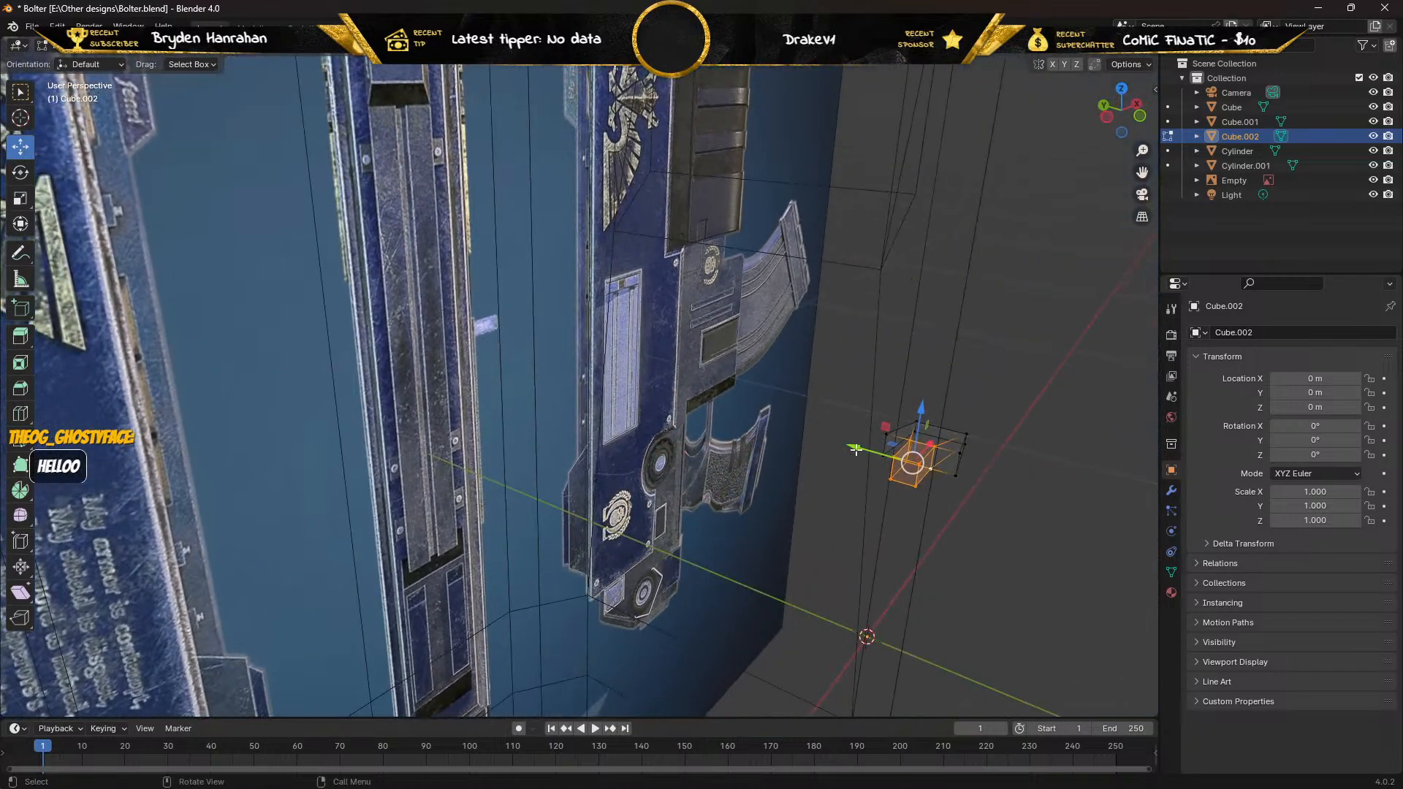
drag(855, 449, 874, 450)
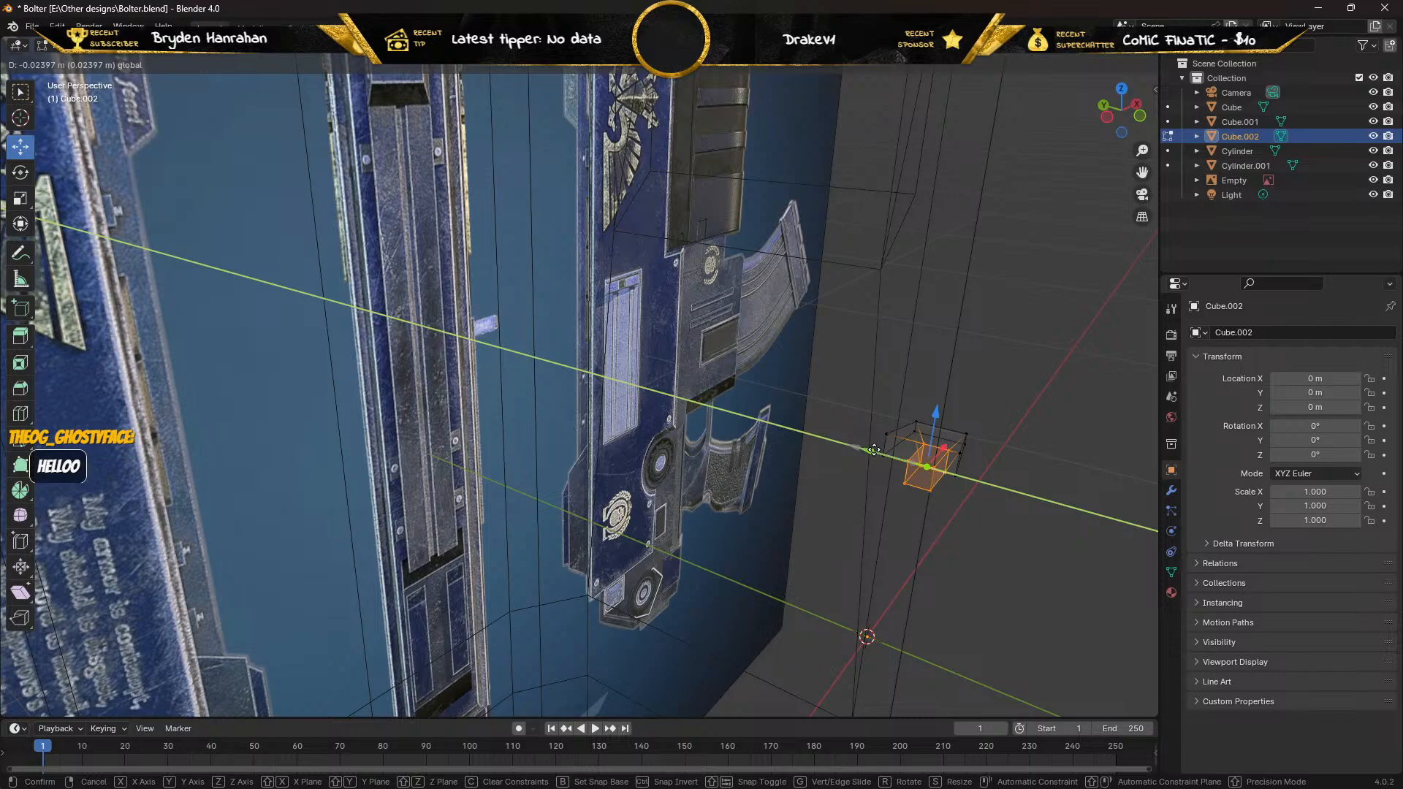
drag(874, 449, 851, 449)
middle_drag(851, 449, 699, 426)
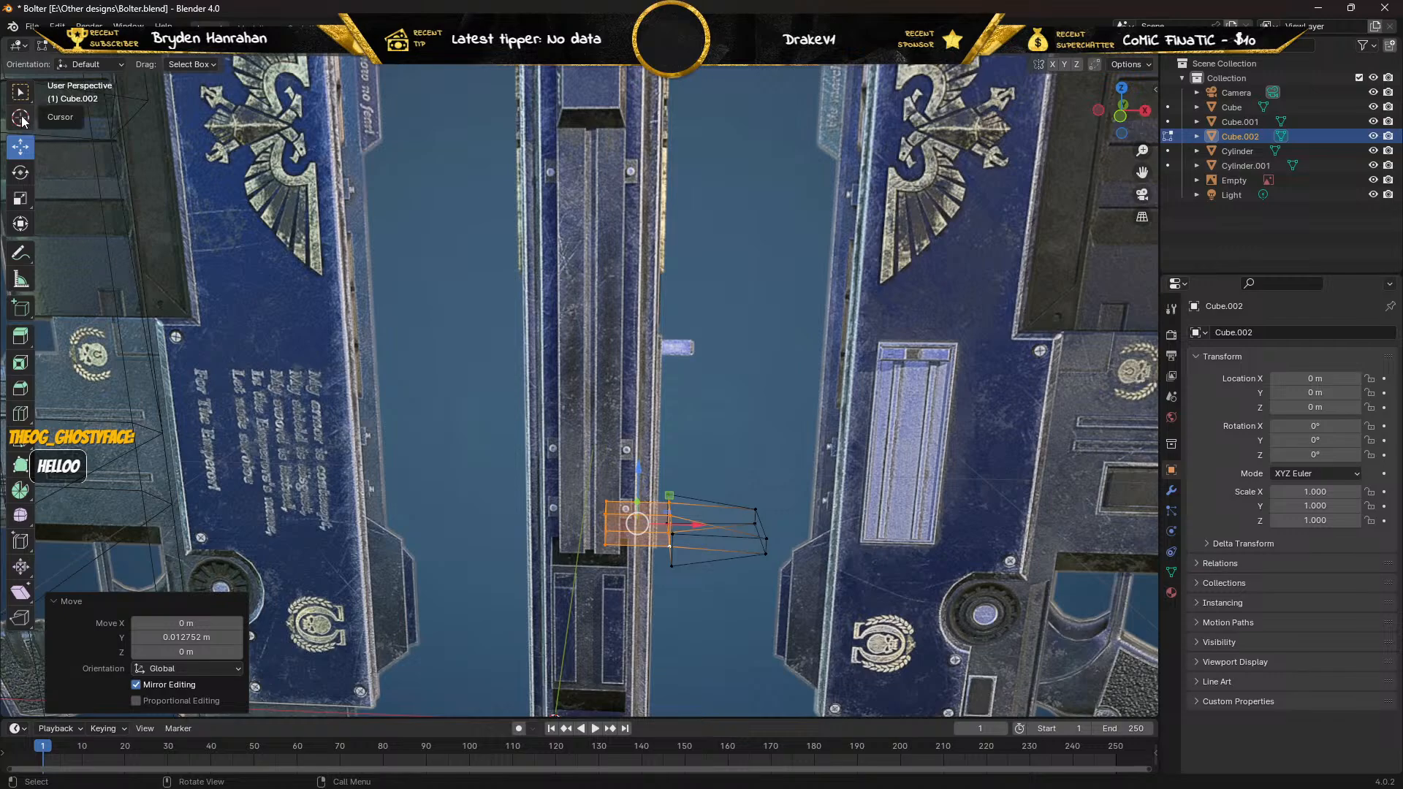
Turn off the see-through display, leave Edit Mode and set the tab block's Z rotation to 90°.
click(20, 92)
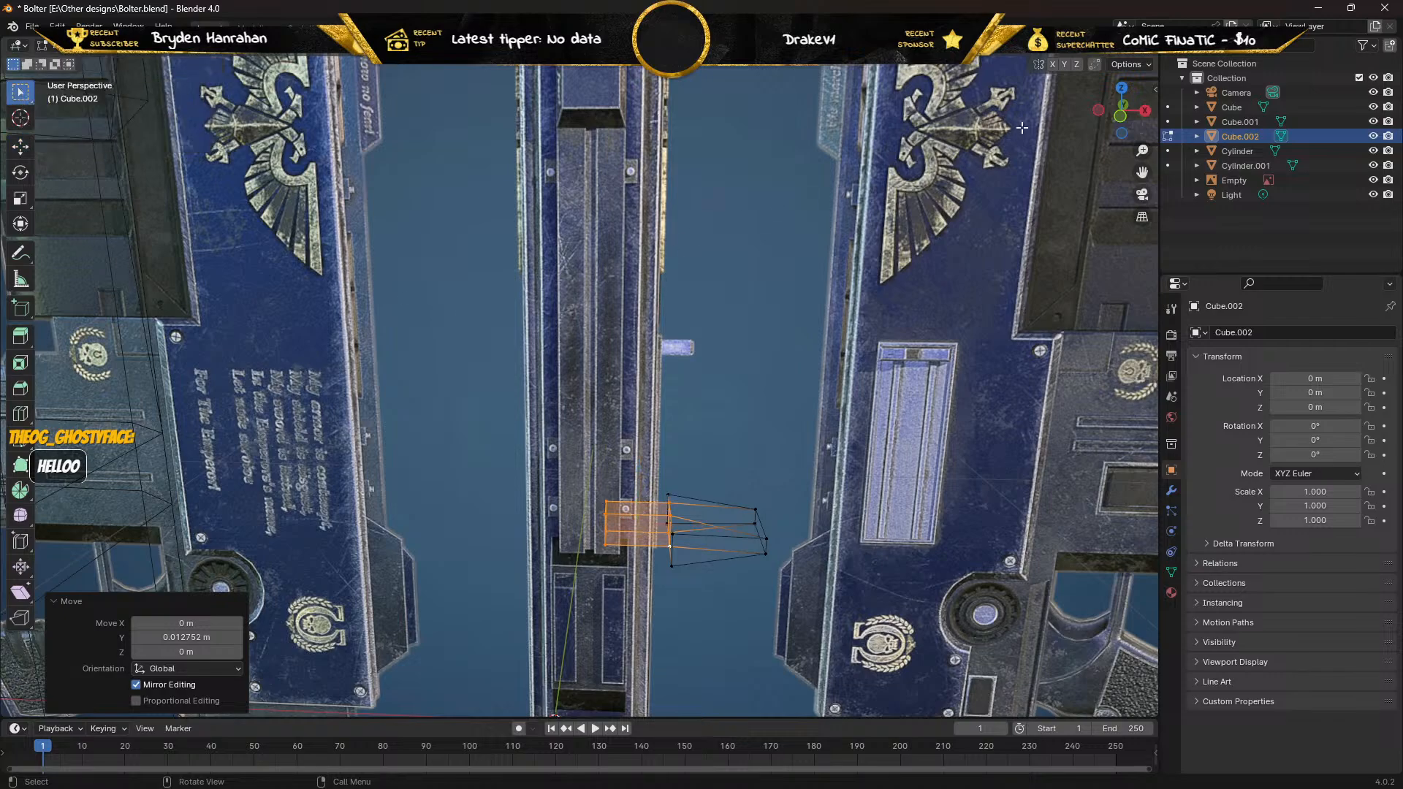
key(alt+z)
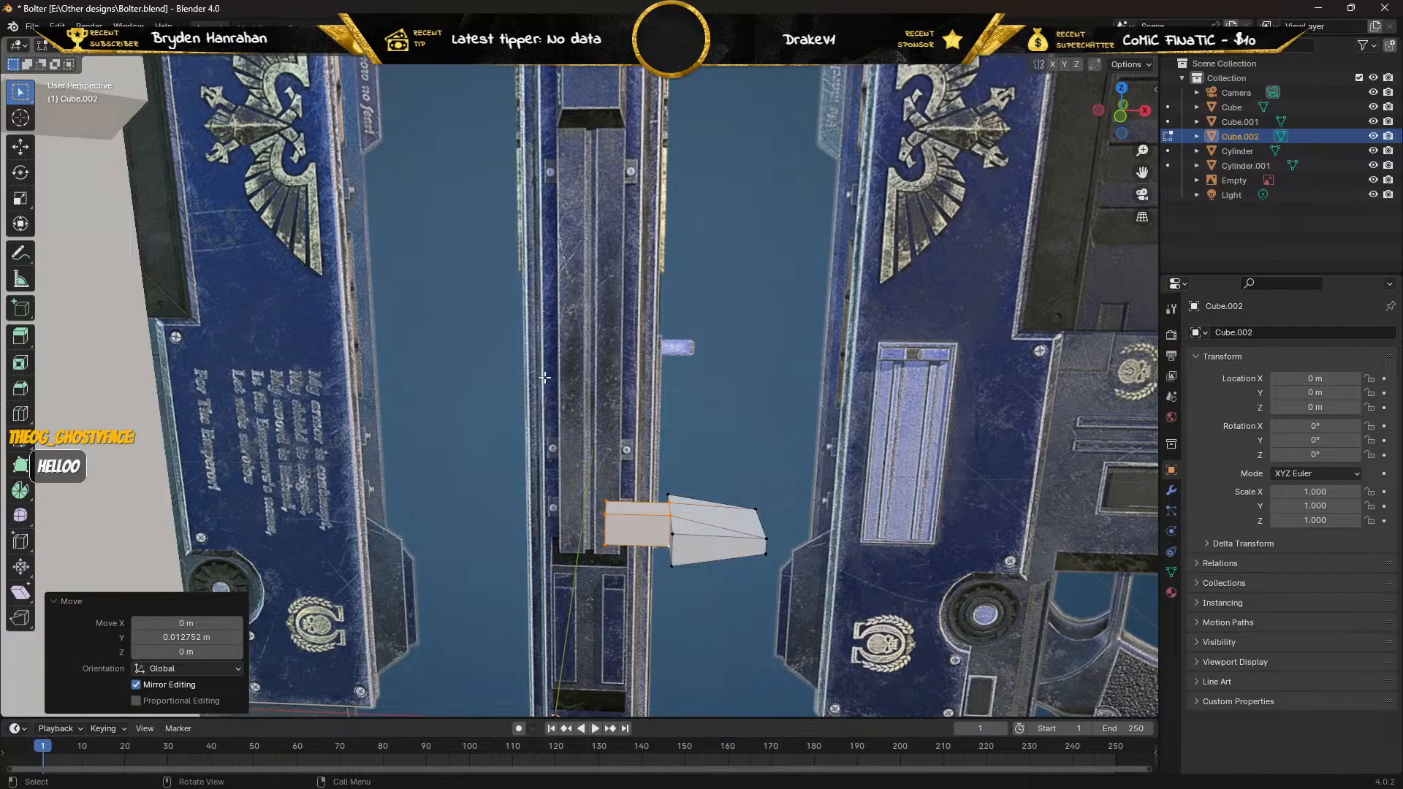
middle_drag(325, 323, 281, 327)
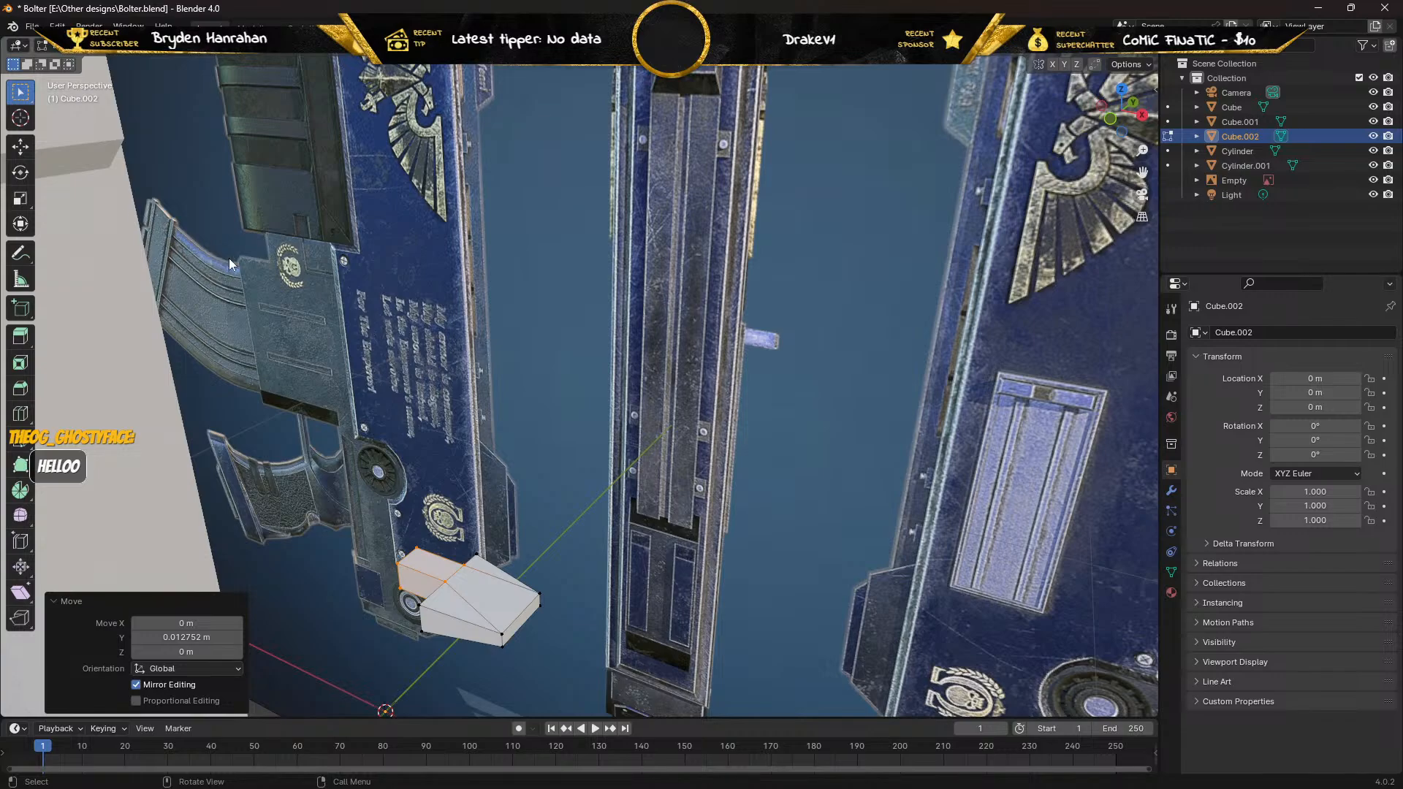
key(Tab)
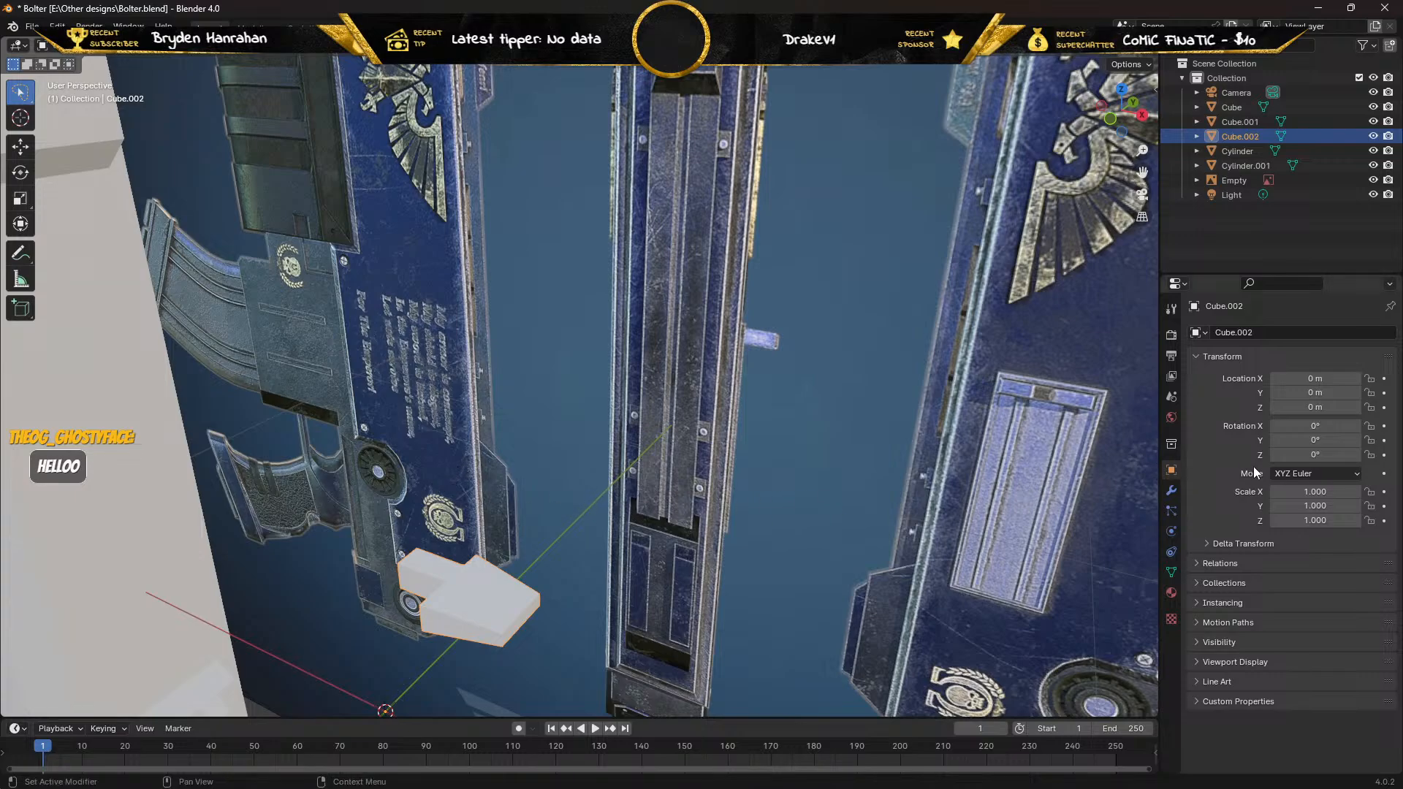
click(1321, 455)
text(90)
key(Return)
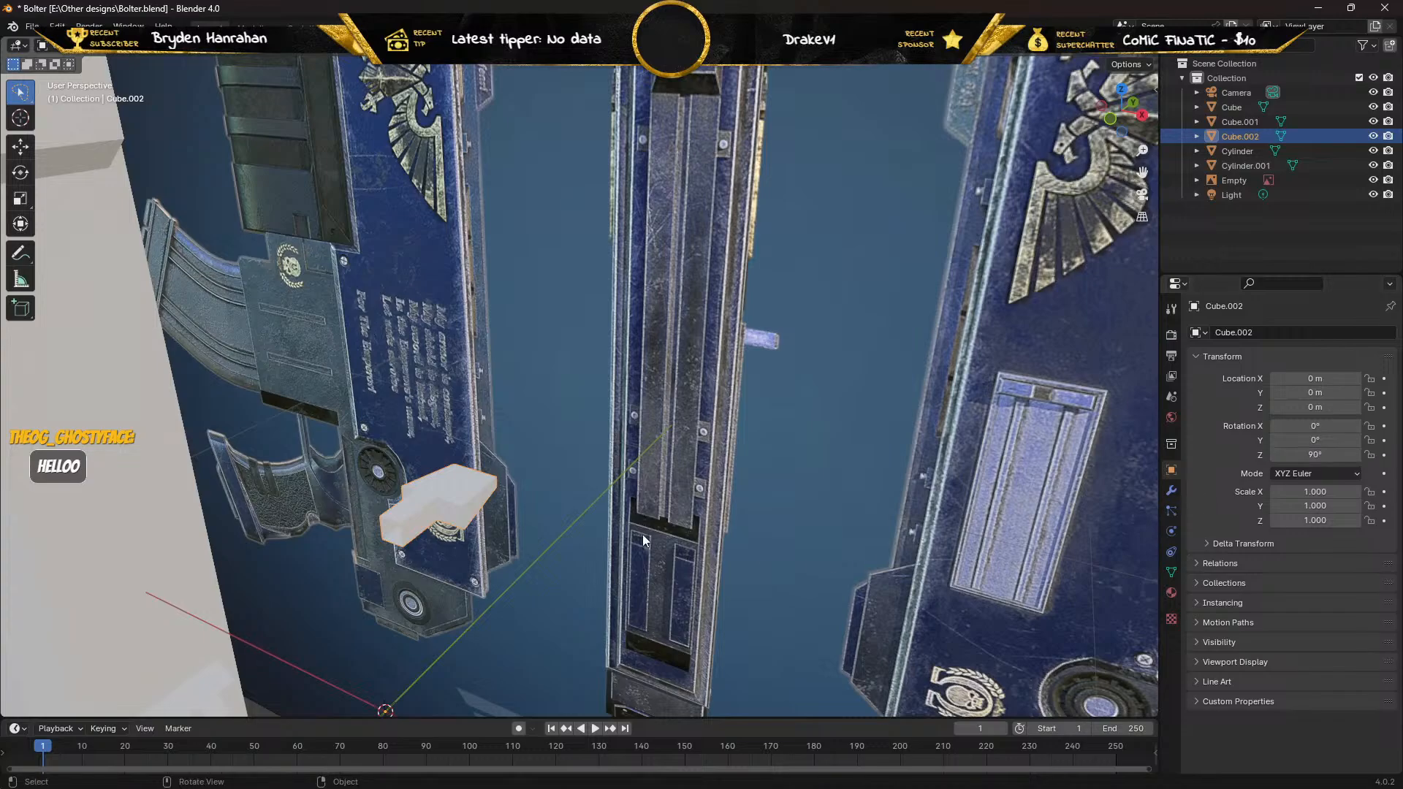
Try a Y rotation of 180° on the tab block and undo it.
mouse_move(643, 534)
middle_down()
mouse_move(678, 511)
mouse_move(617, 525)
middle_up()
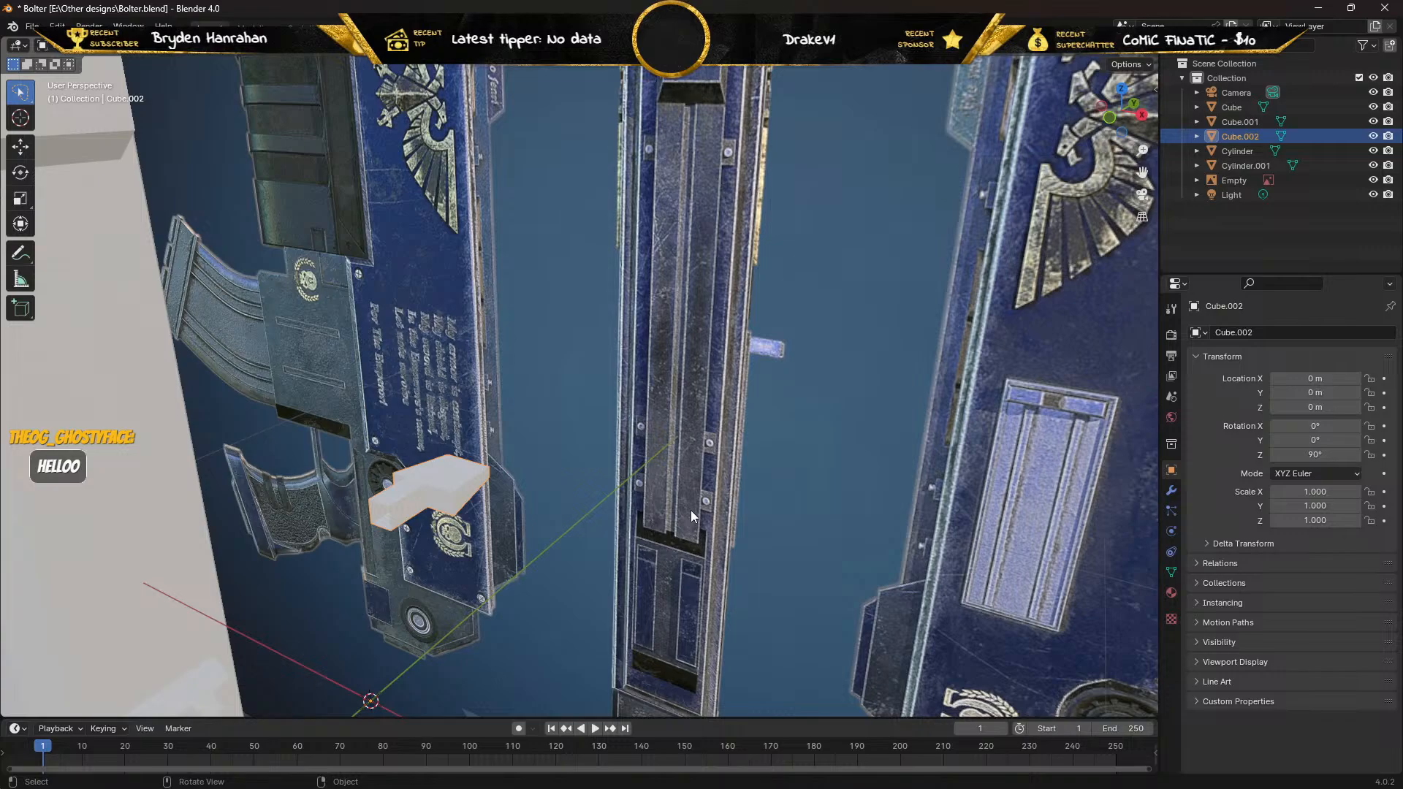
click(1322, 442)
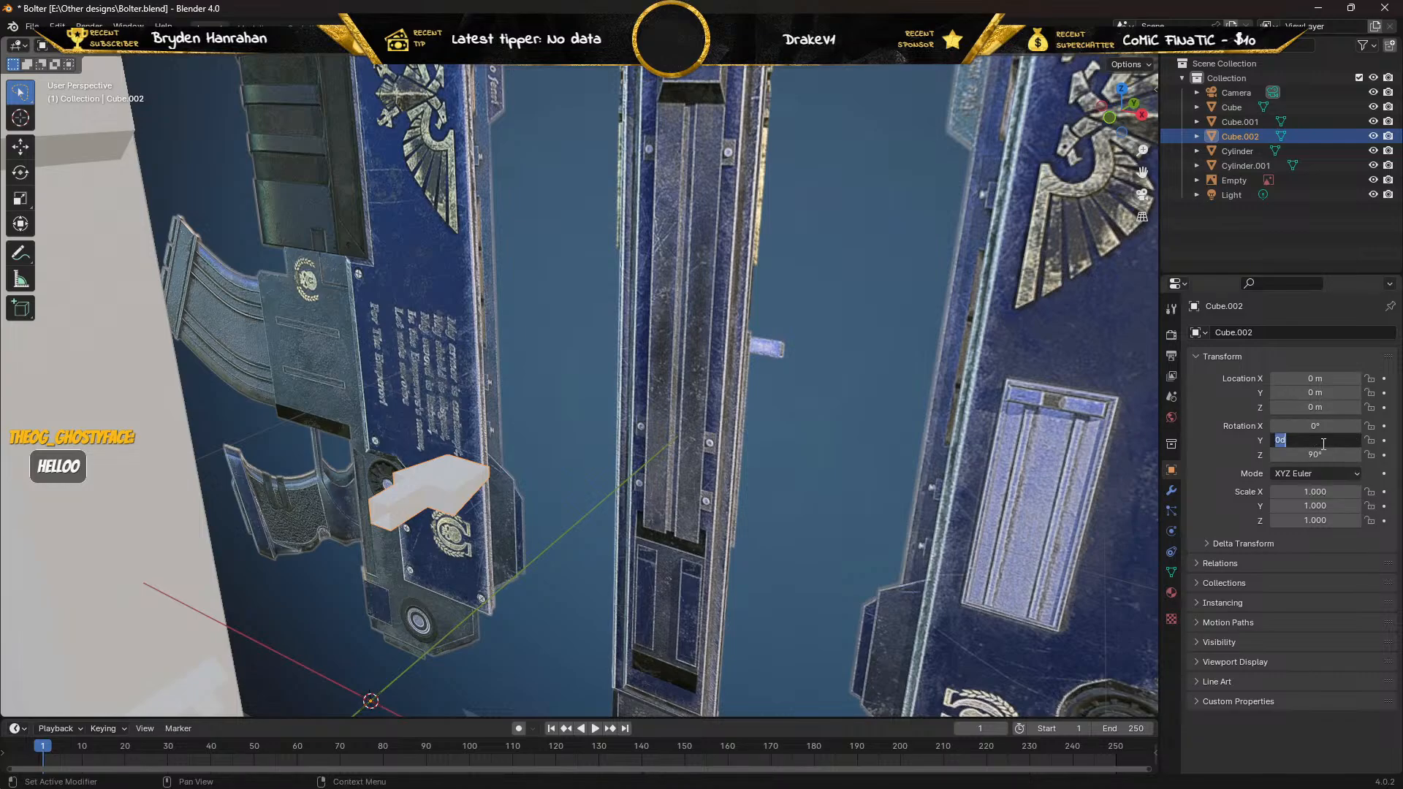
text(180)
key(Return)
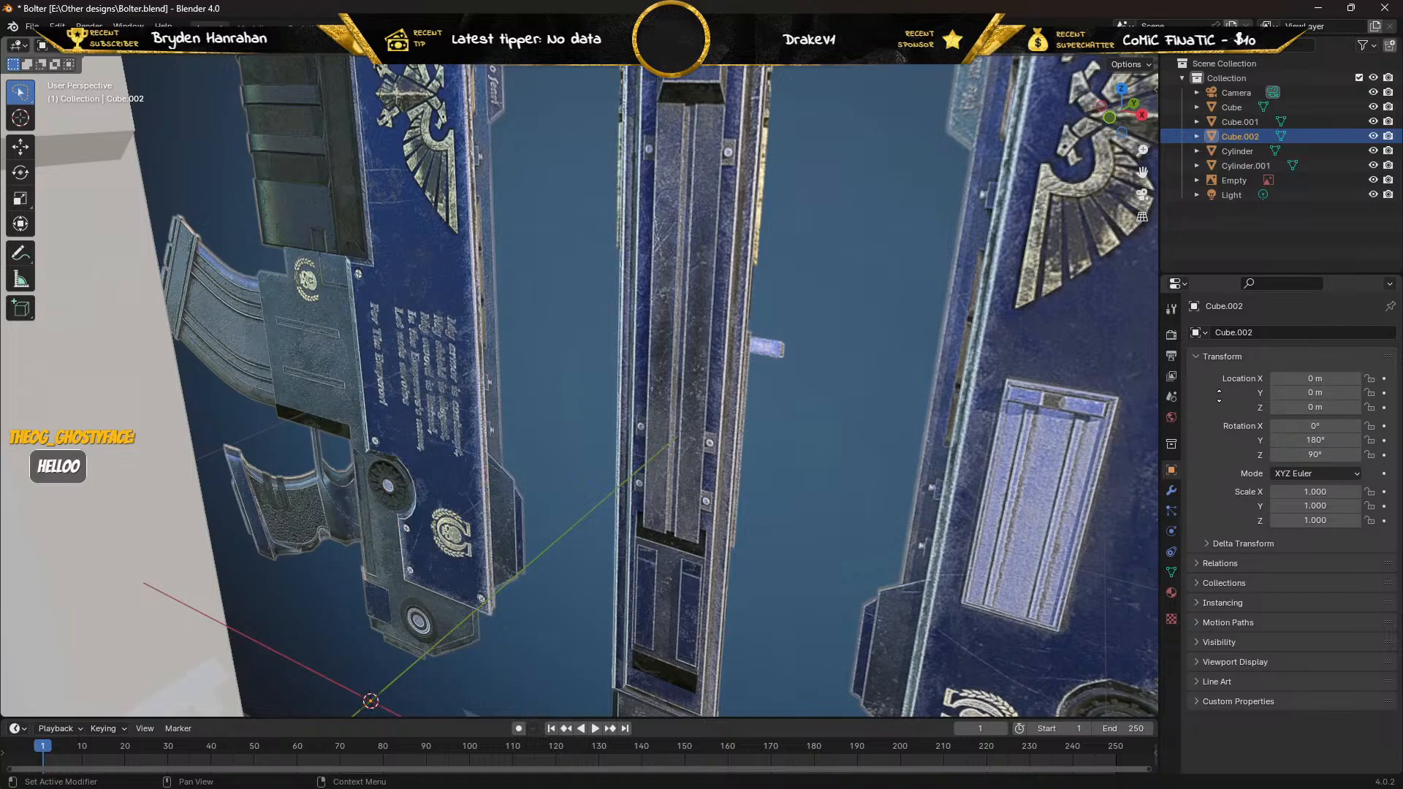
middle_drag(521, 419, 529, 384)
key(ctrl+z)
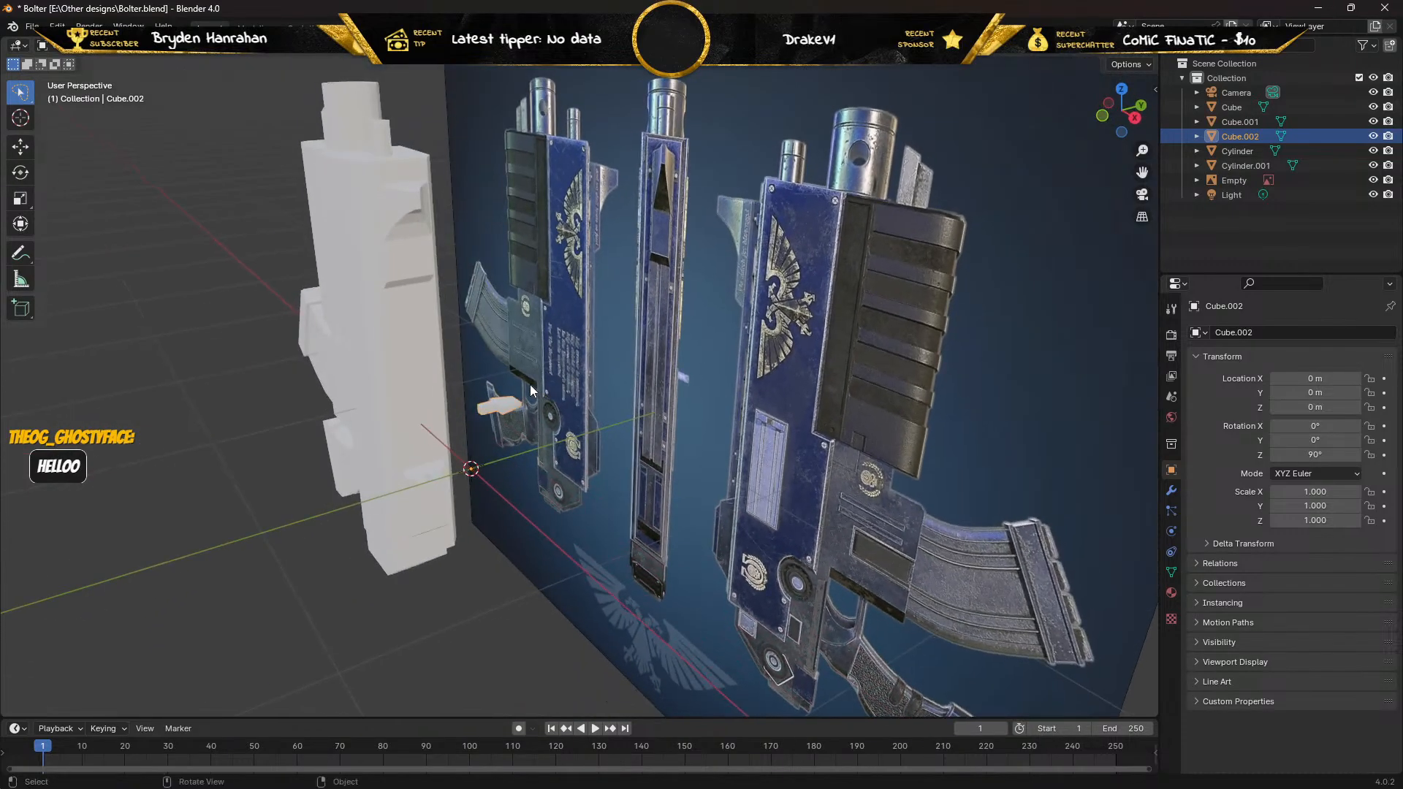
Set the tab block's X rotation to 180°.
click(1315, 425)
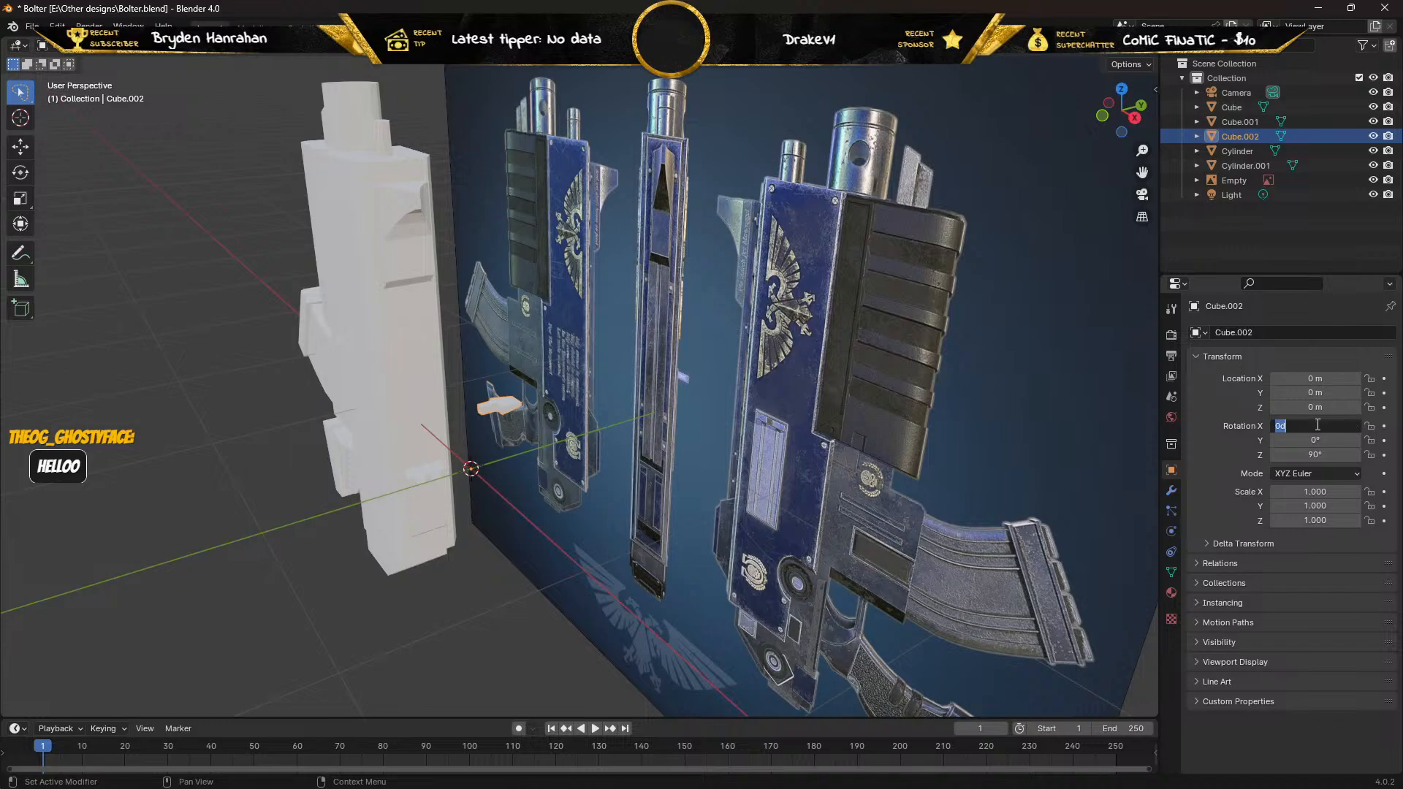
text(18)
key(Return)
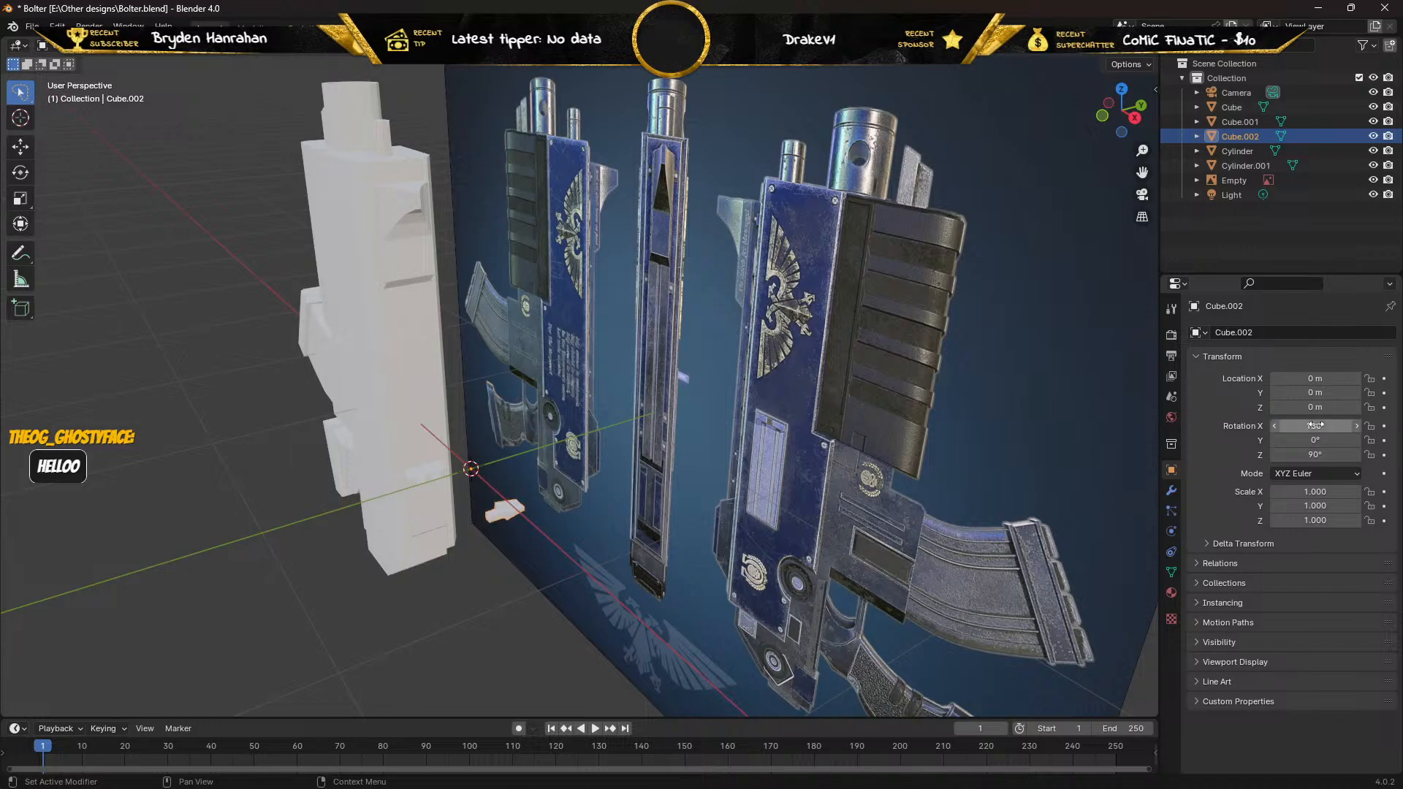
Move the tab block to about 0.593 m in Z and about -0.852 m in X, bringing it onto the gun body.
middle_drag(688, 457, 809, 415)
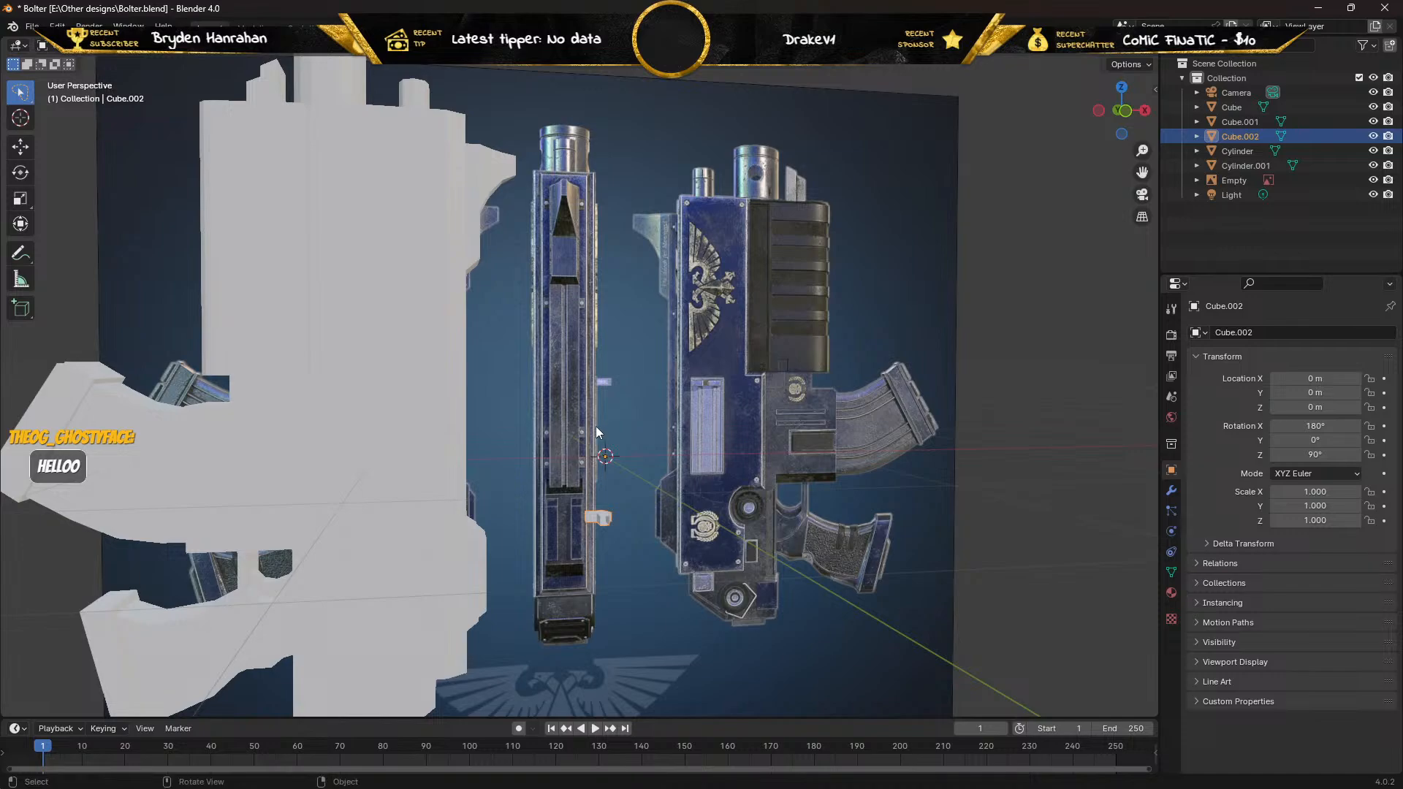
key(KP_1)
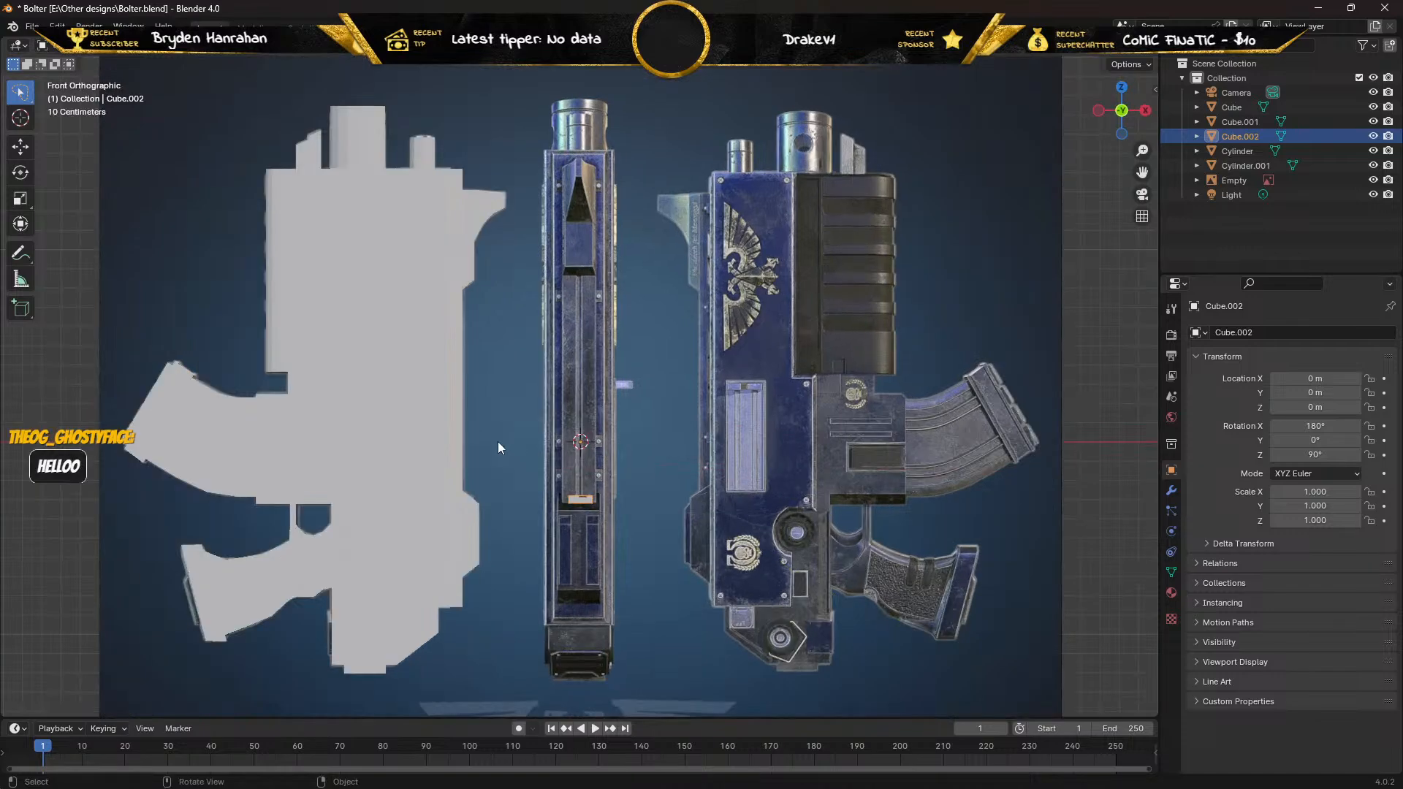
click(21, 146)
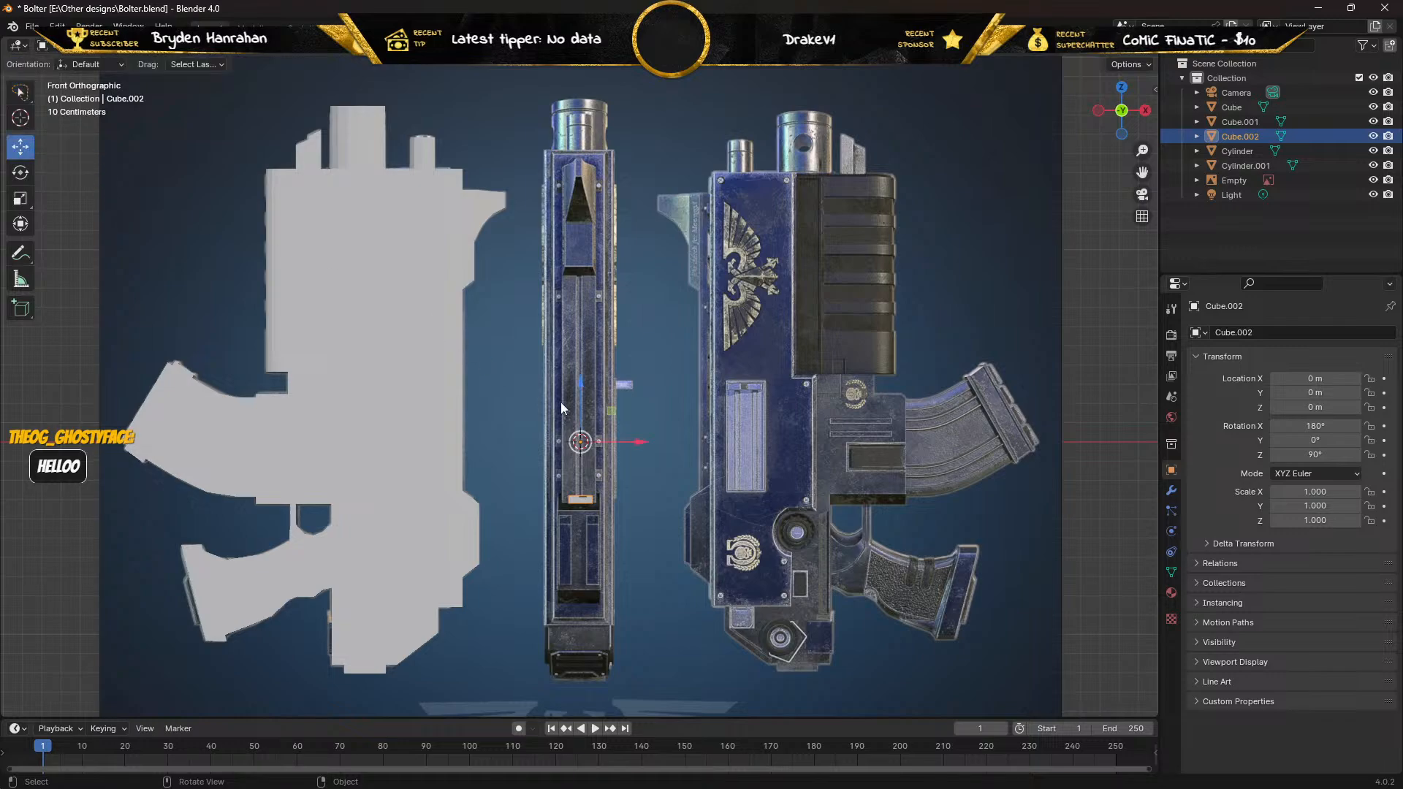
drag(582, 387, 610, 268)
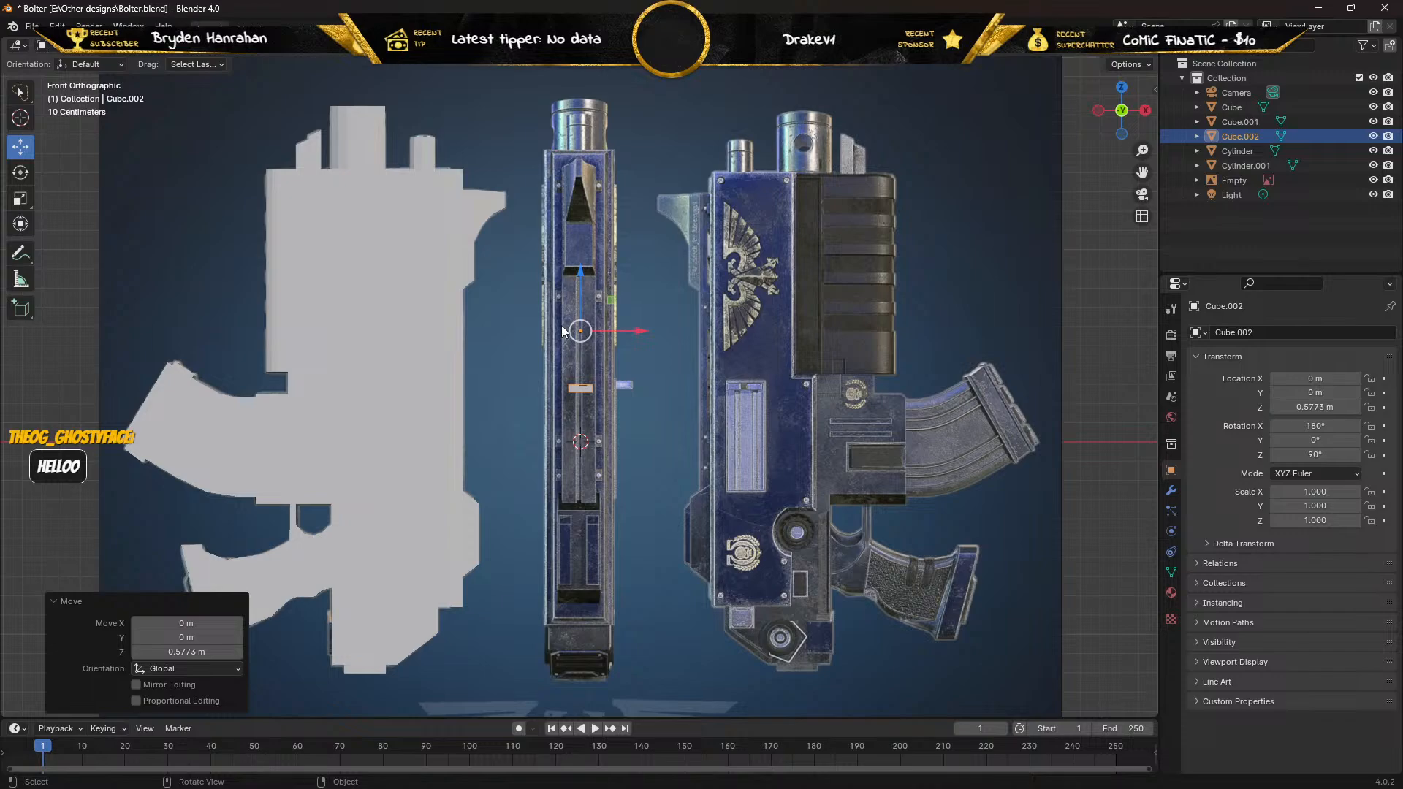
scroll(563, 330, up, 2)
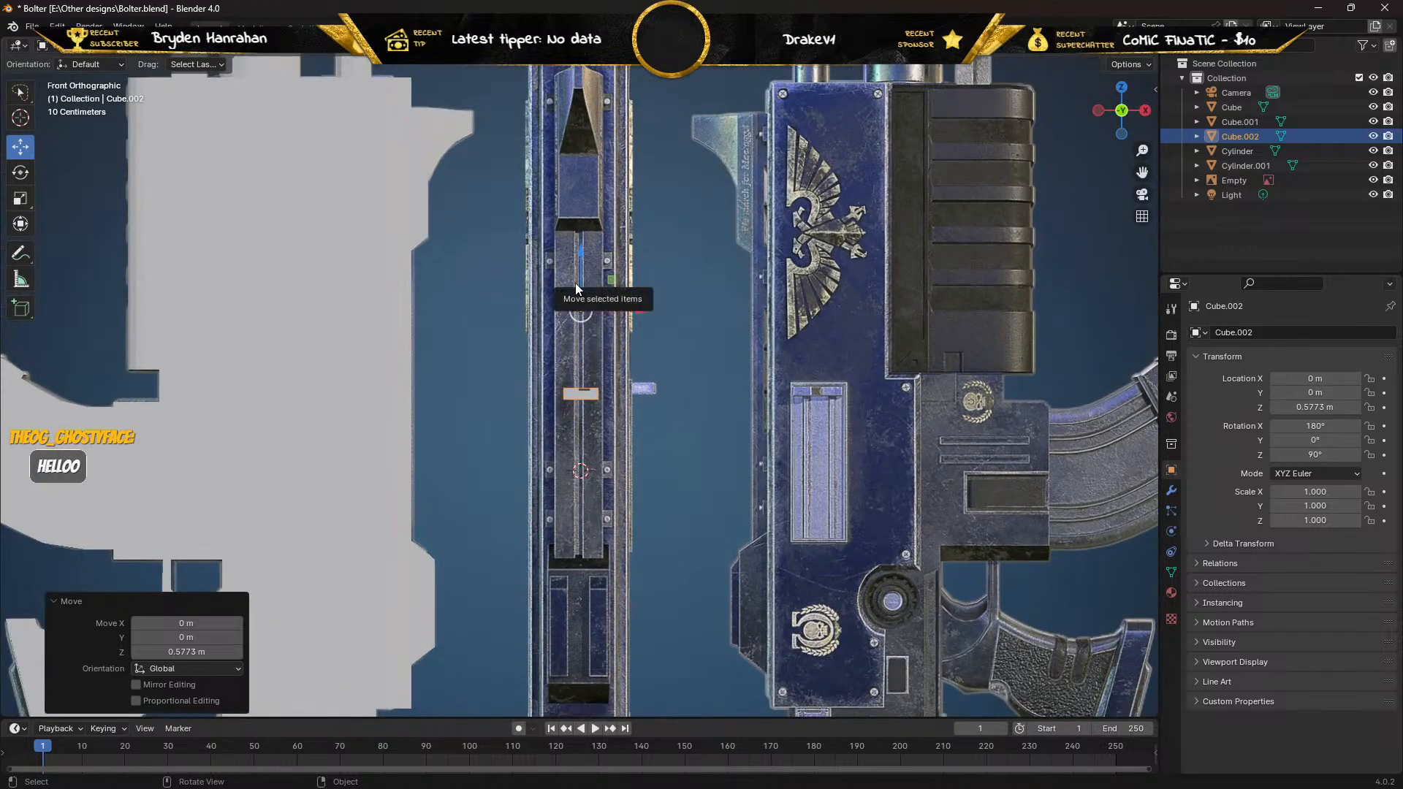
drag(583, 253, 585, 246)
drag(637, 305, 395, 282)
middle_drag(395, 282, 432, 314)
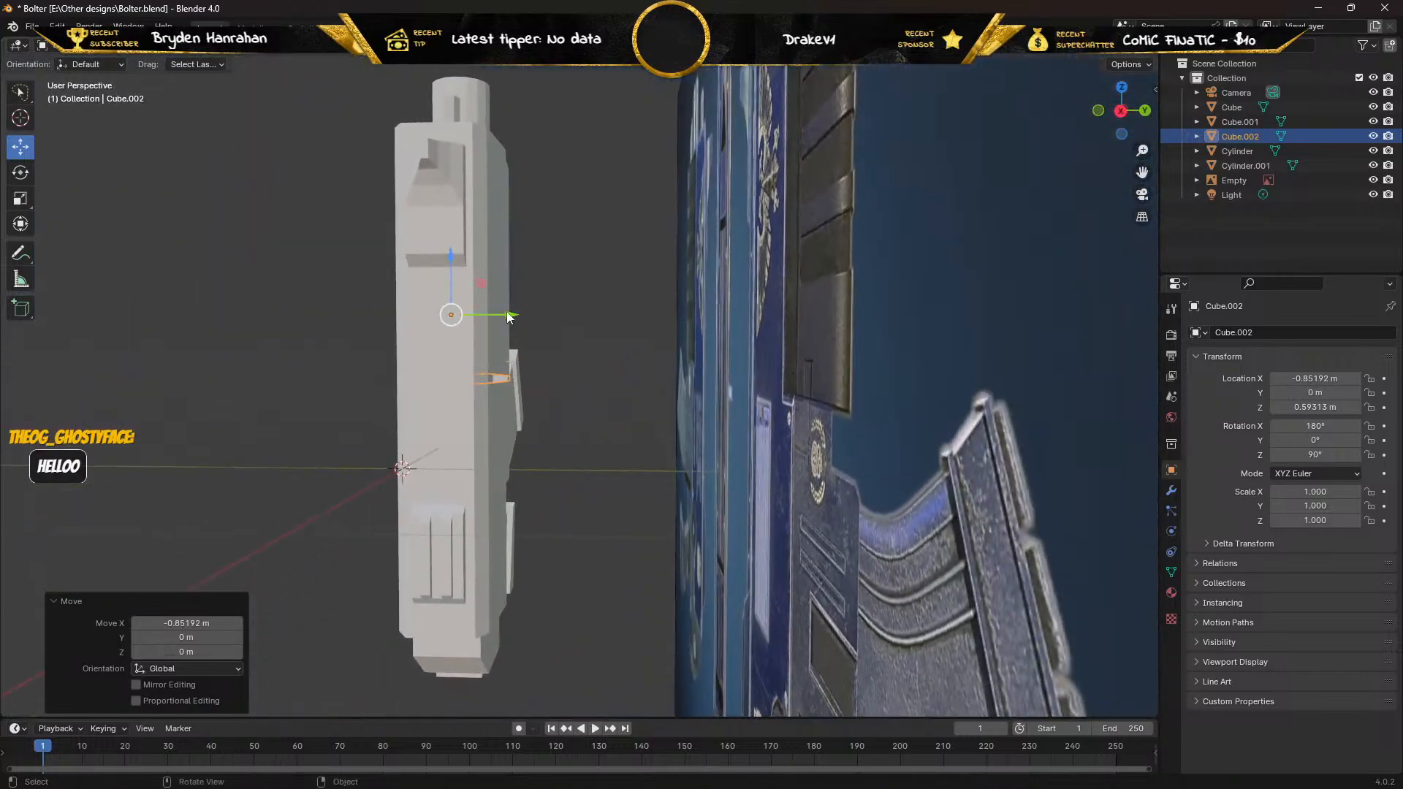
Move the tab block along Y to about 0.082 m so its inner end sinks slightly into the gun body's side.
drag(511, 315, 542, 306)
scroll(417, 355, up, 5)
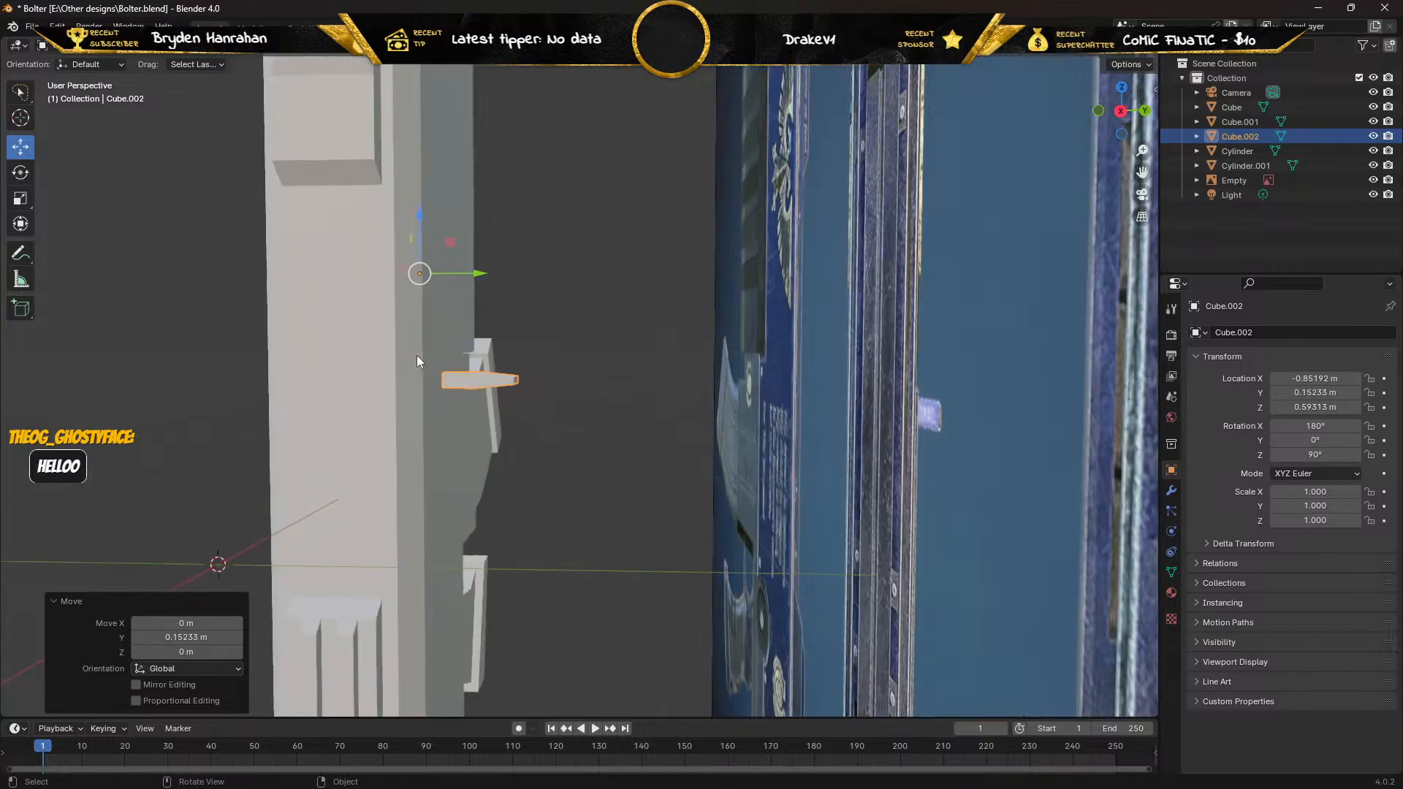
middle_drag(302, 342, 594, 410)
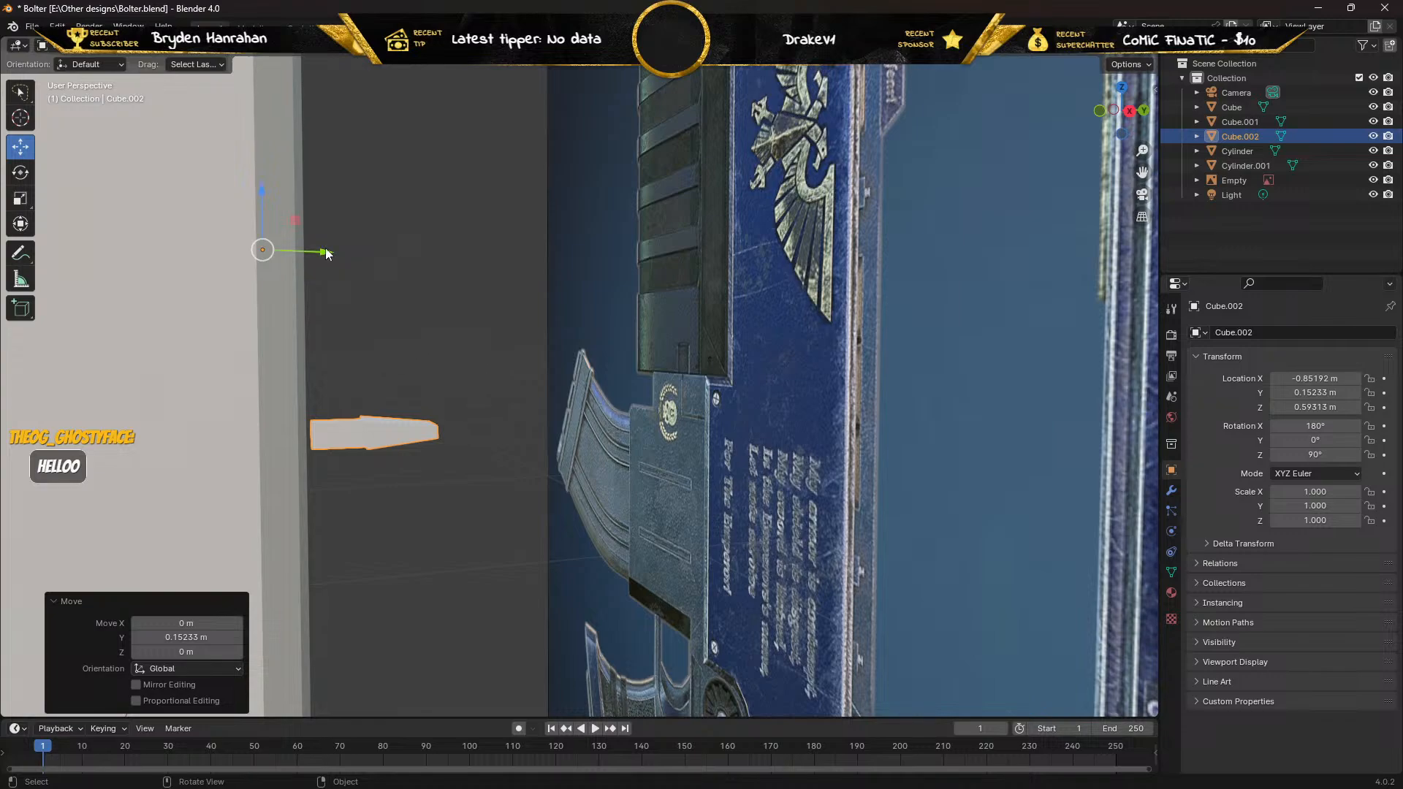
drag(325, 257, 278, 256)
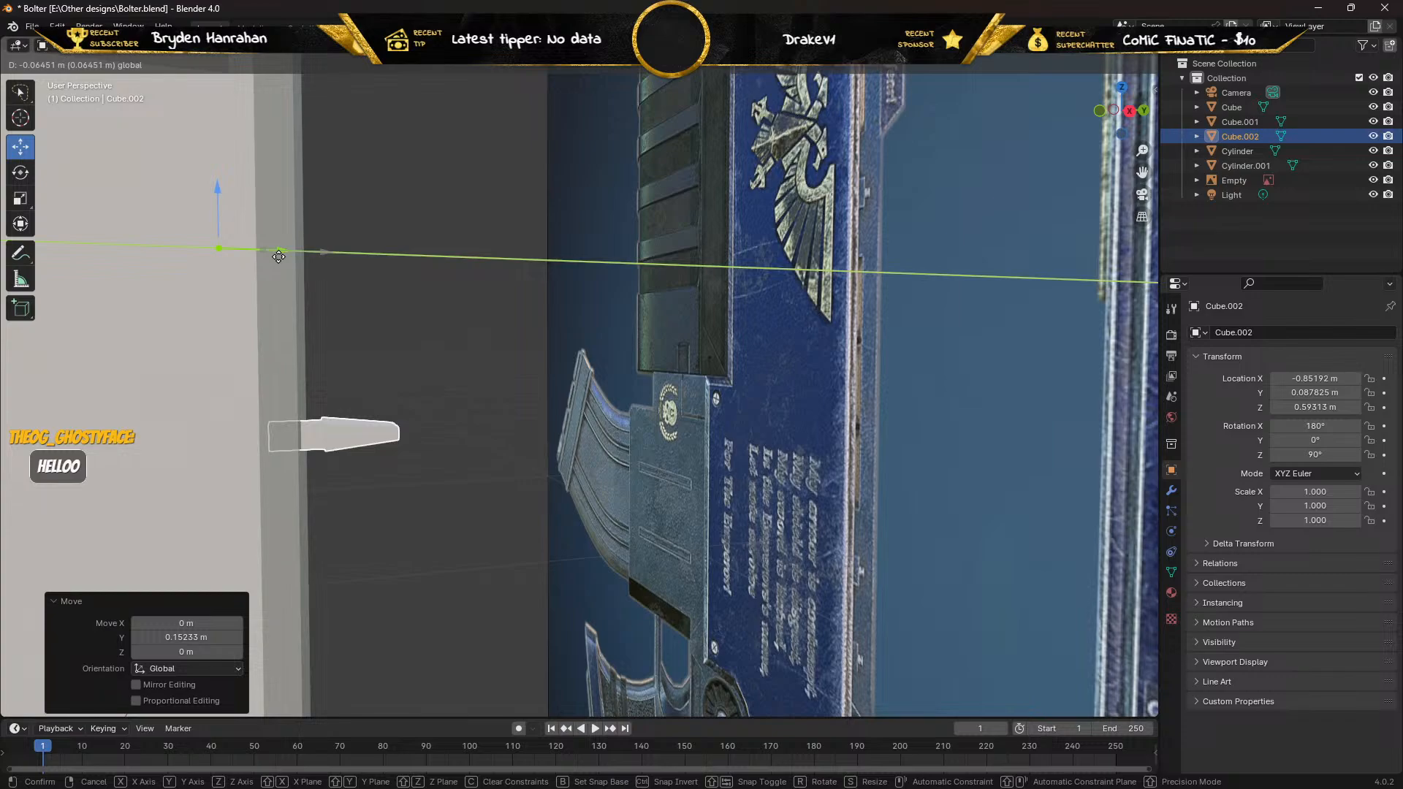
drag(278, 256, 275, 256)
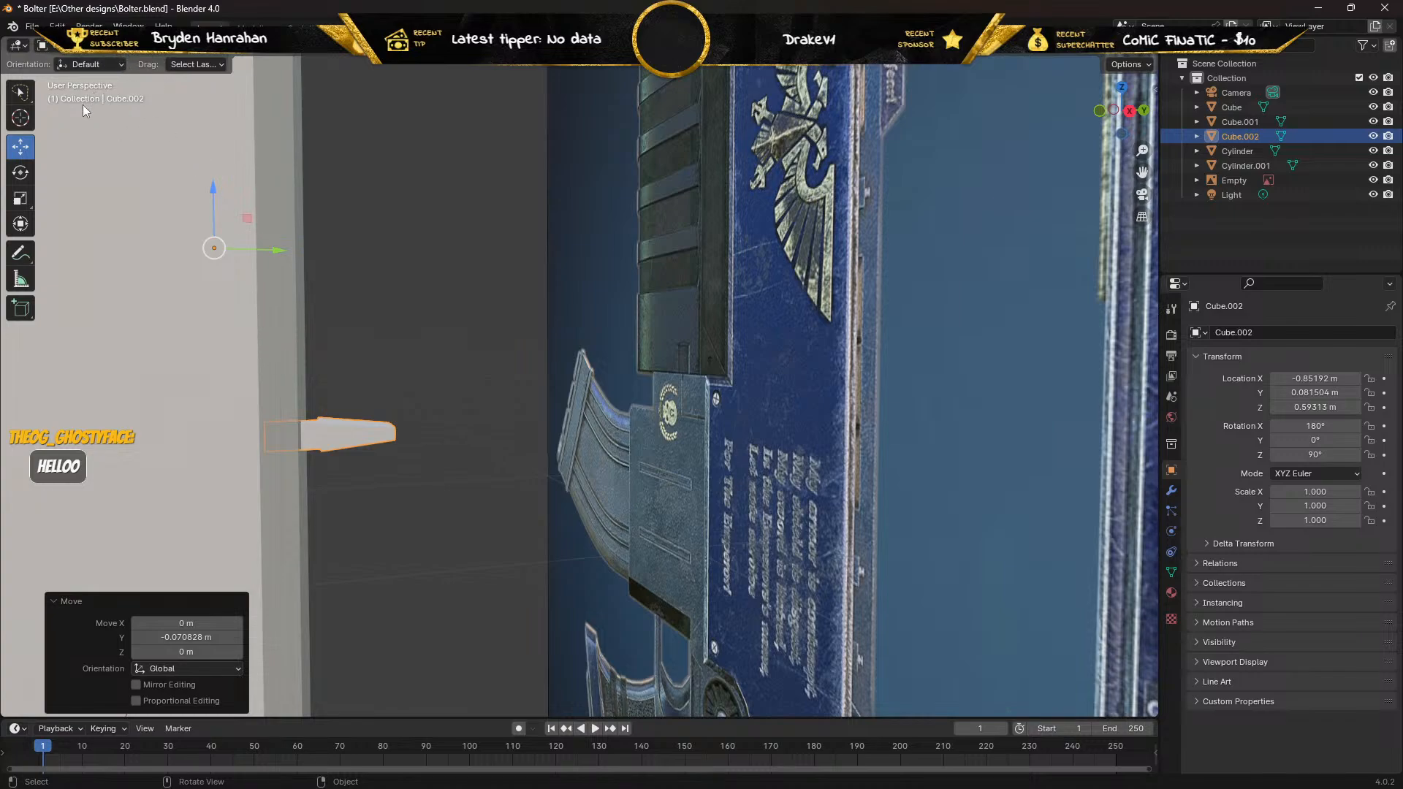
In Edit Mode, shorten the tab block by moving its inner end vertices about 0.038 m along Y, then return to Object Mode.
key(Tab)
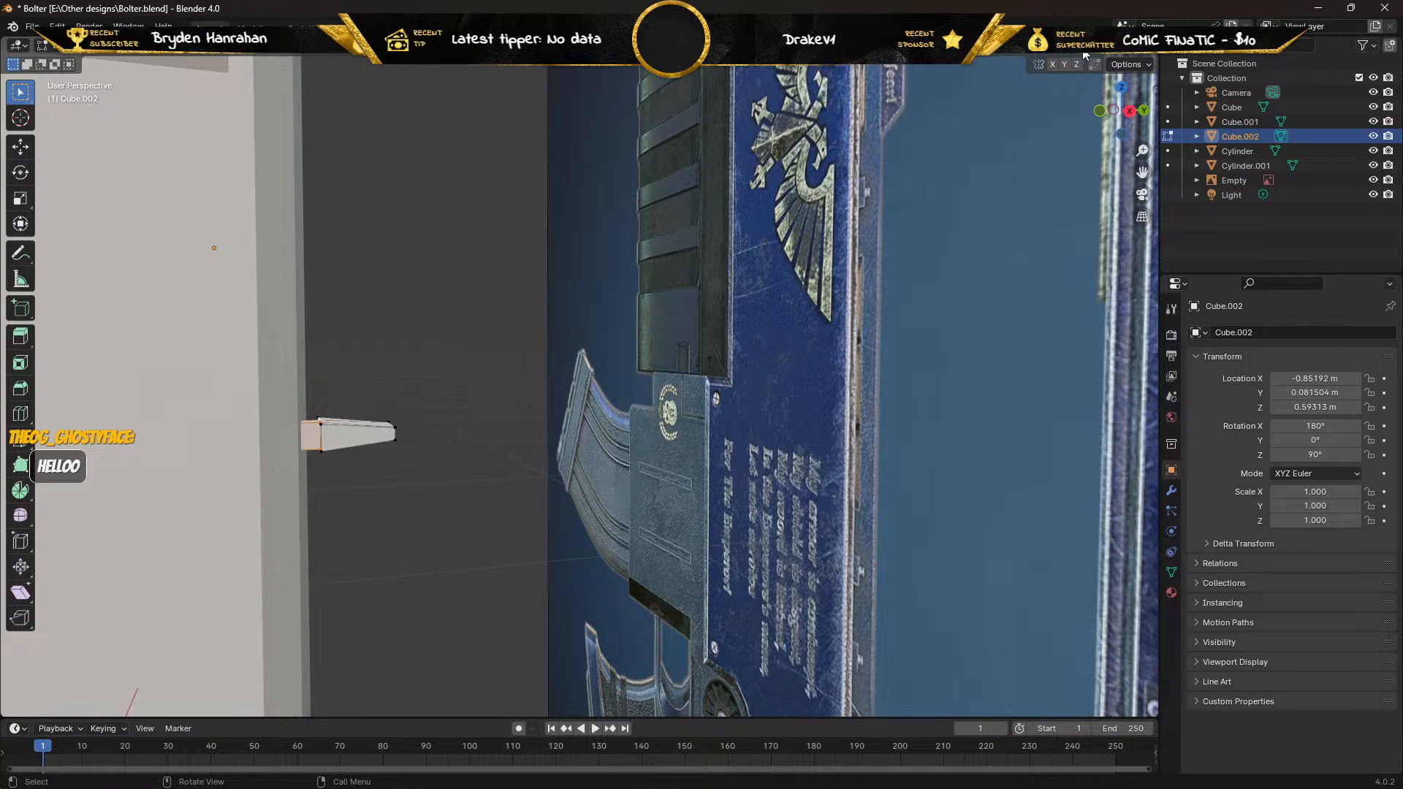
click(1085, 54)
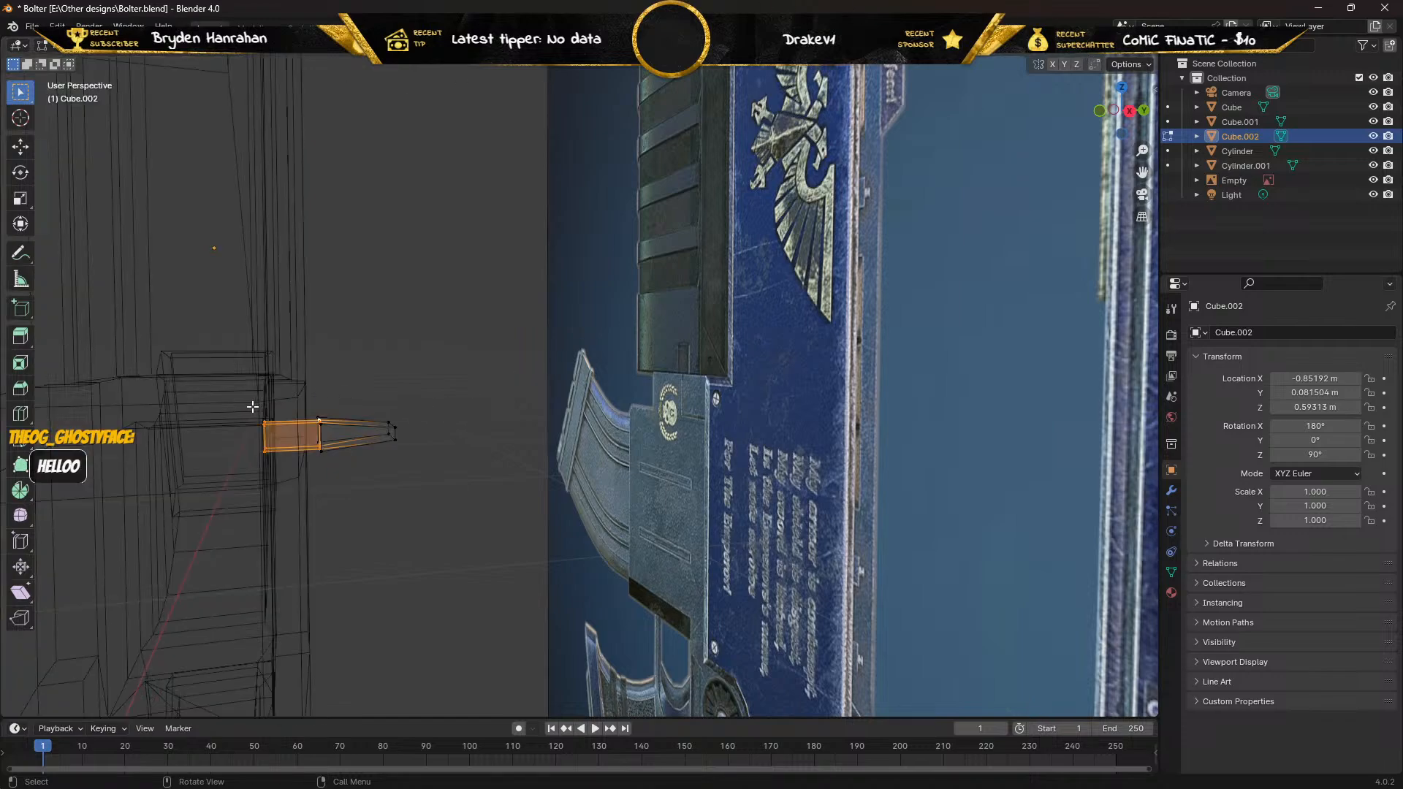
click(290, 481)
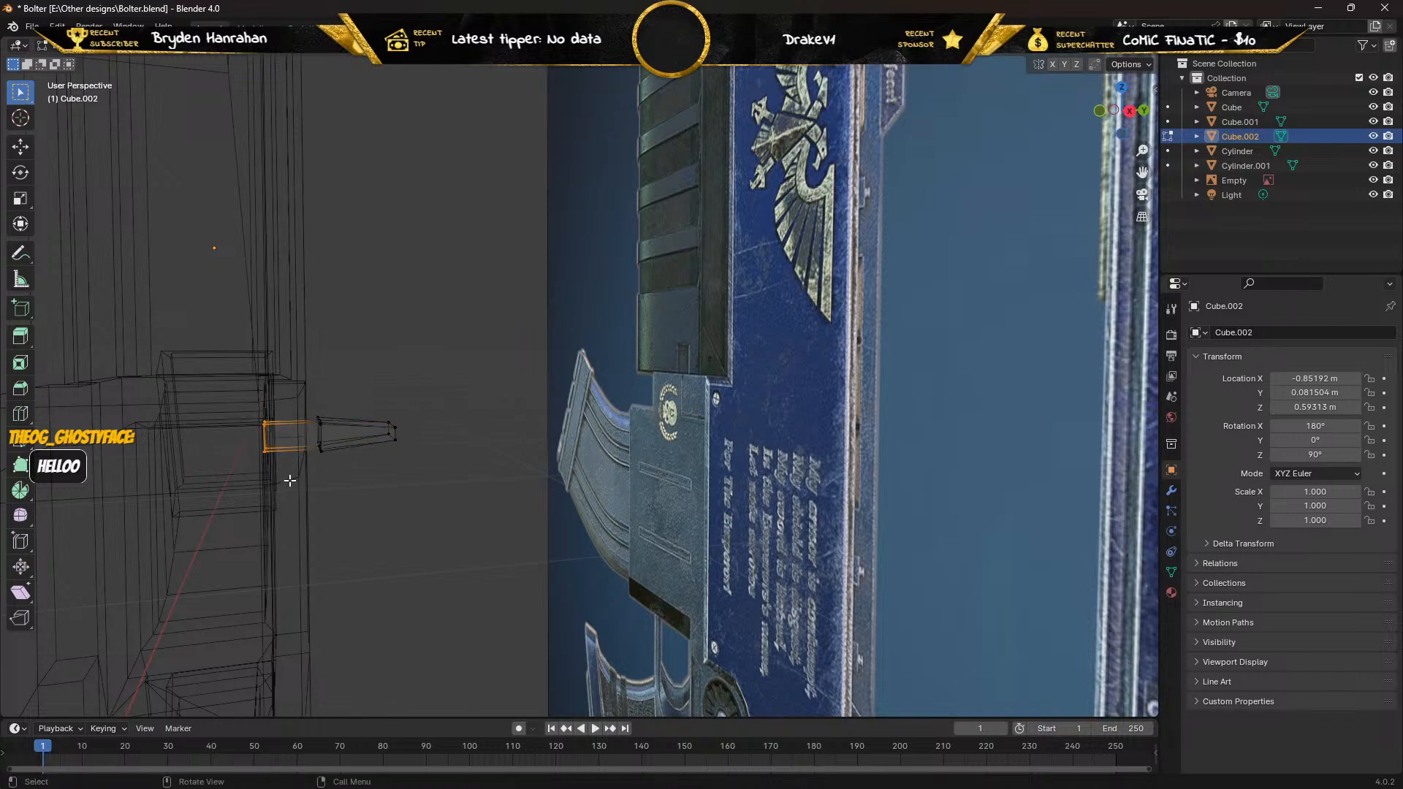
click(22, 150)
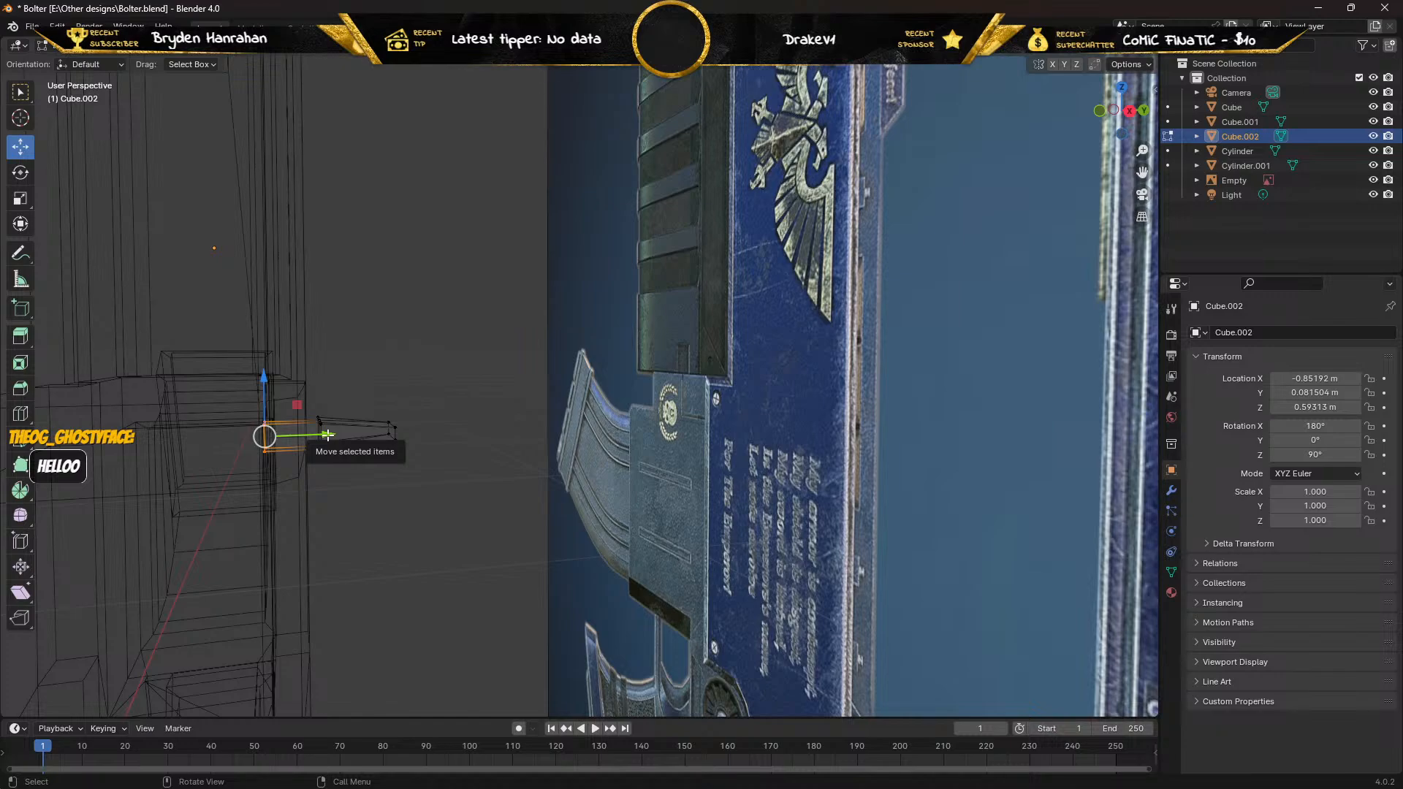
drag(327, 435, 353, 425)
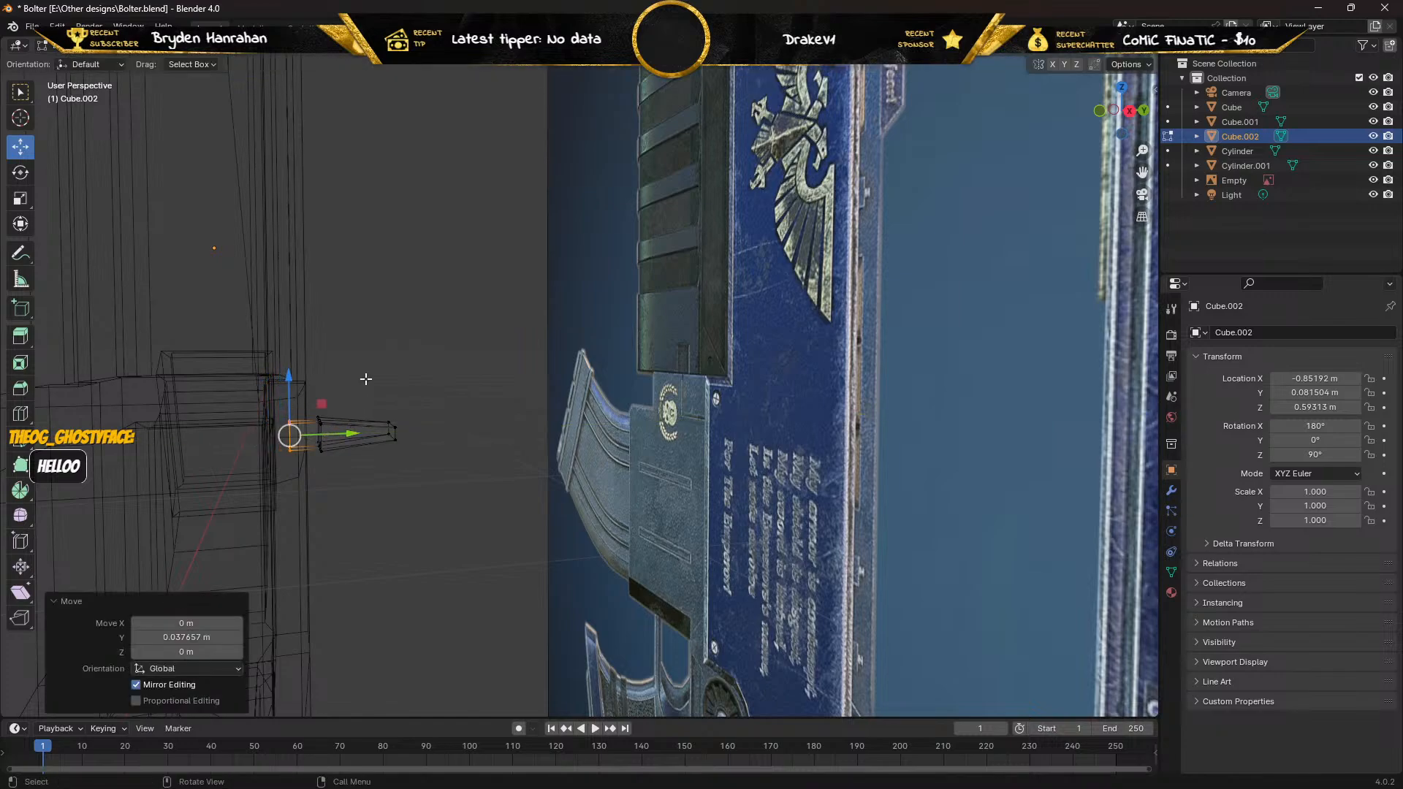
middle_drag(354, 425, 395, 363)
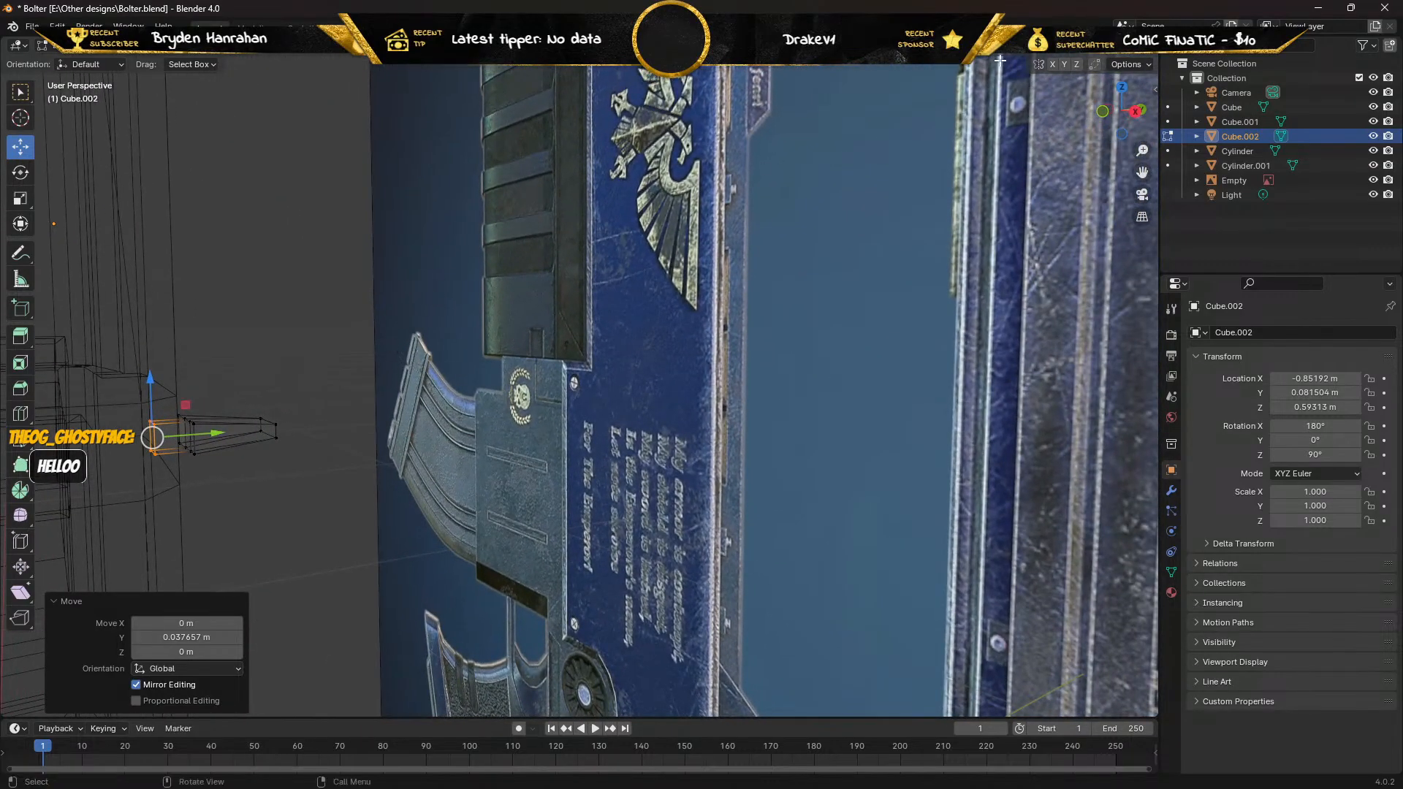
click(1113, 52)
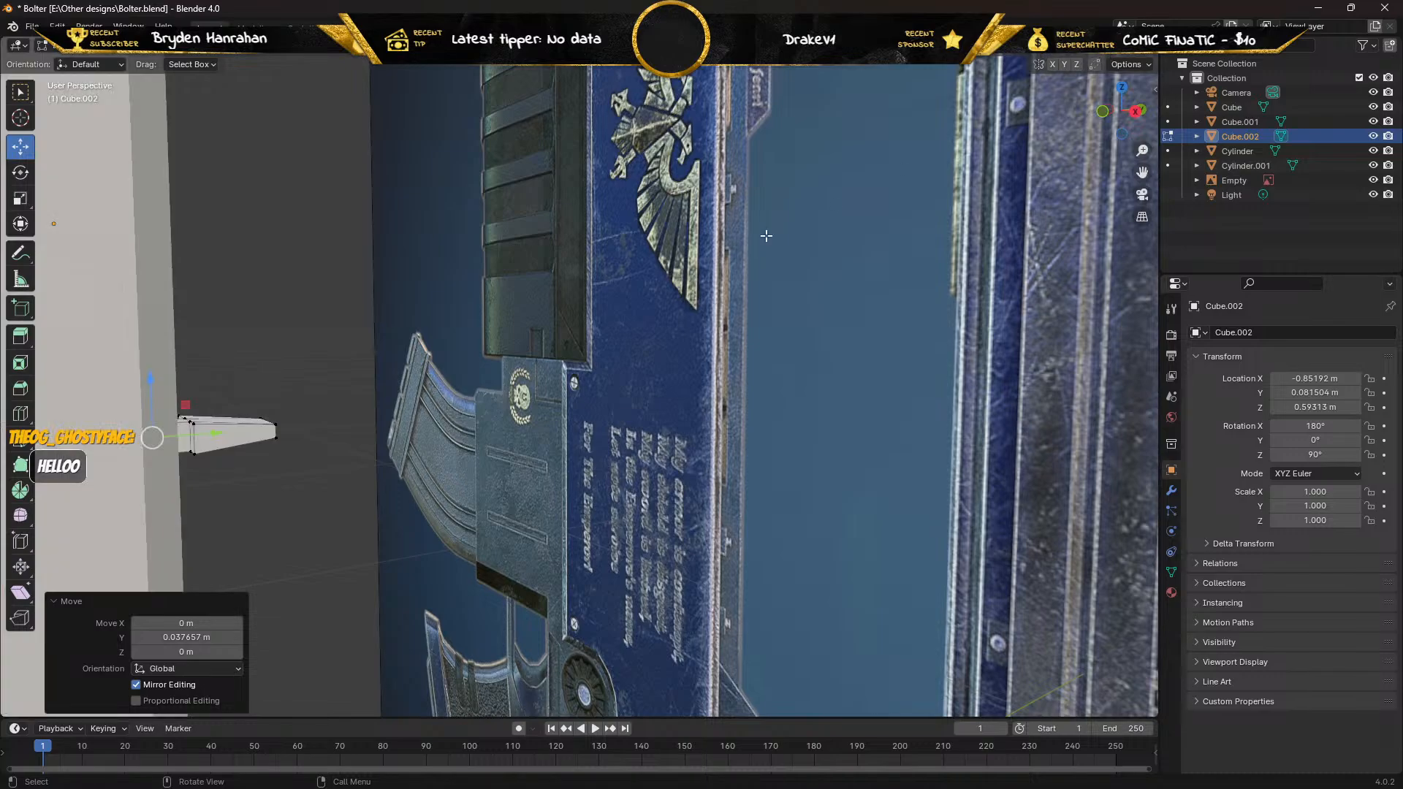
middle_drag(766, 236, 282, 371)
key(Tab)
Examine the whole gun model against the reference image from angled and front views.
scroll(282, 372, down, 3)
middle_drag(274, 320, 389, 314)
scroll(297, 242, up, 2)
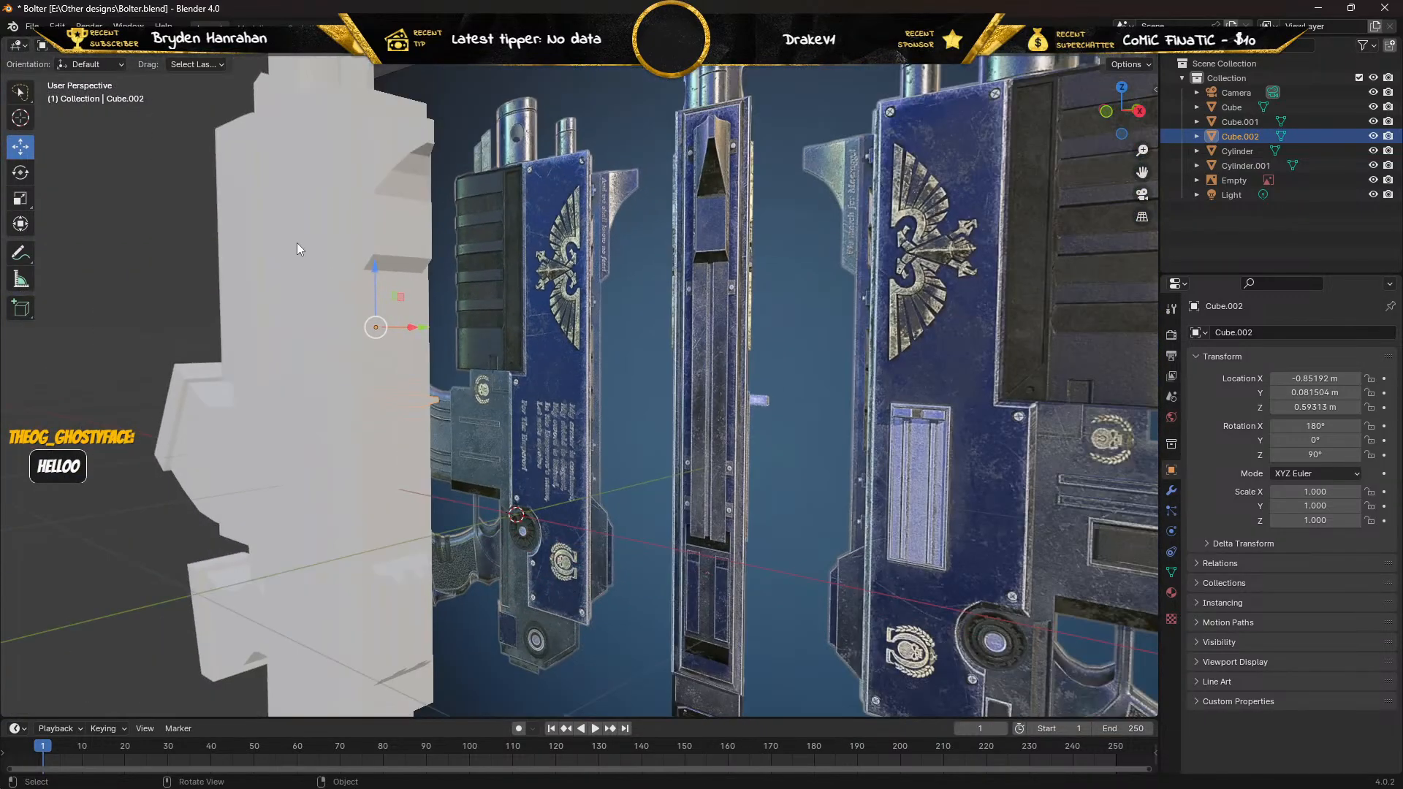
scroll(293, 243, down, 3)
middle_drag(288, 243, 387, 269)
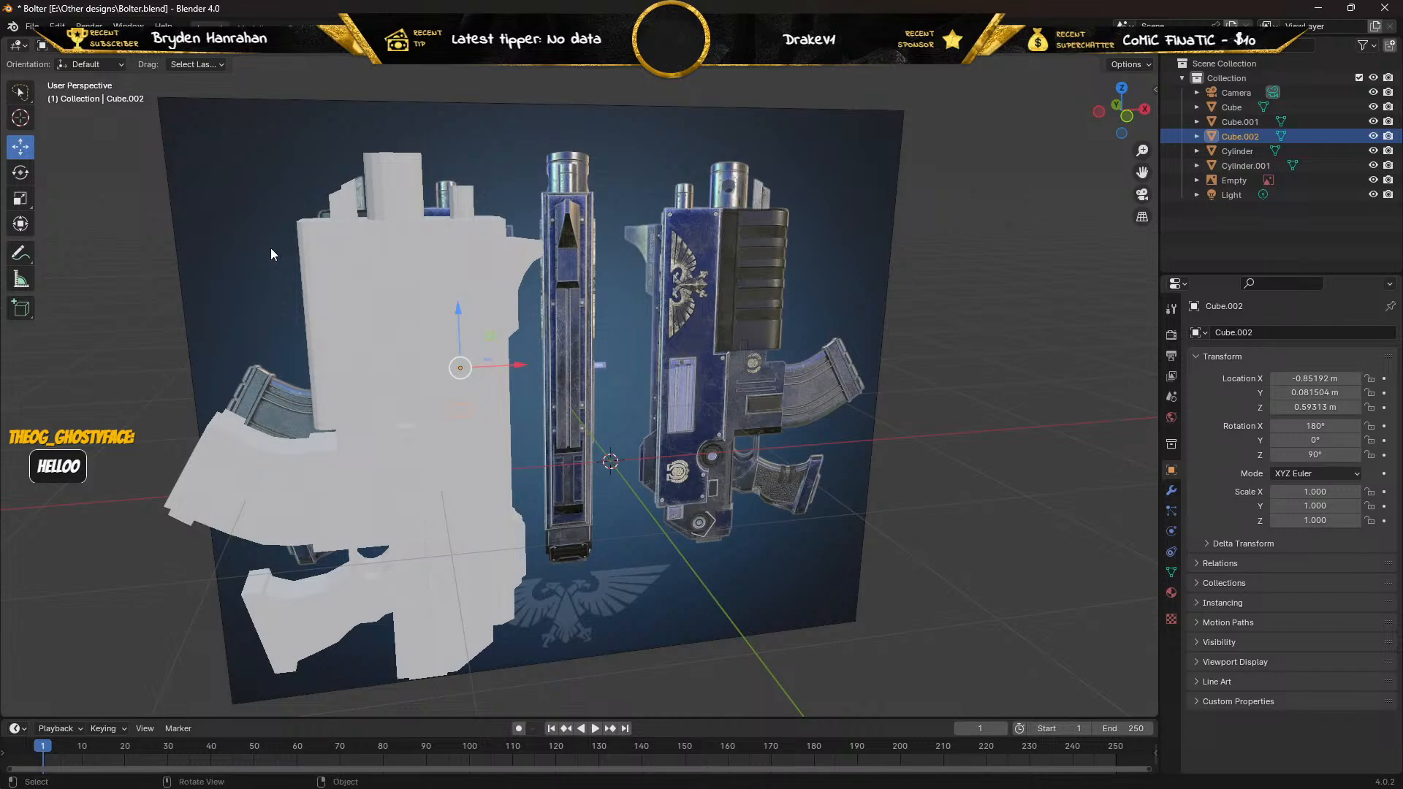
key(KP_1)
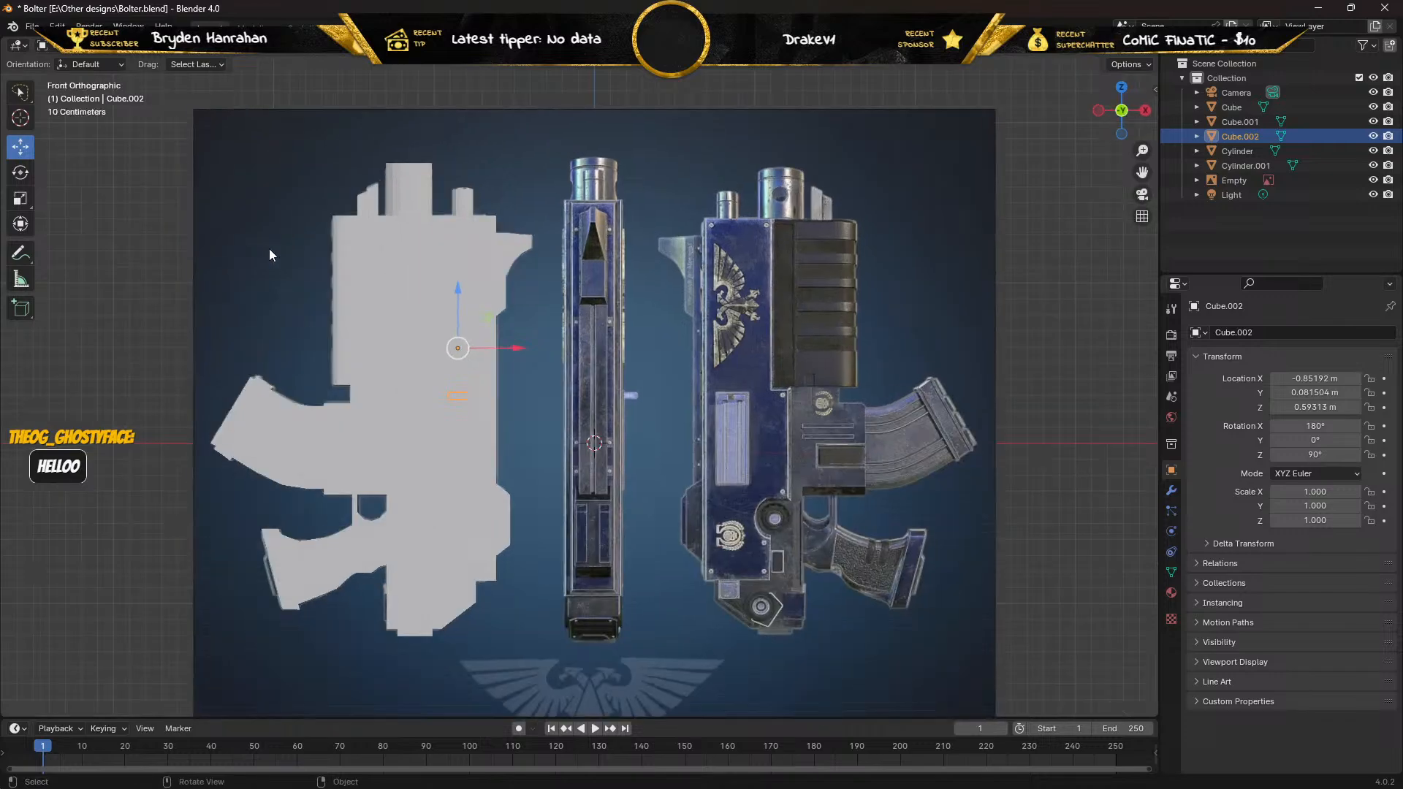
mouse_move(269, 249)
middle_down()
mouse_move(247, 214)
mouse_move(254, 240)
mouse_move(254, 229)
mouse_move(283, 249)
mouse_move(254, 248)
middle_up()
key(KP_1)
key(KP_1)
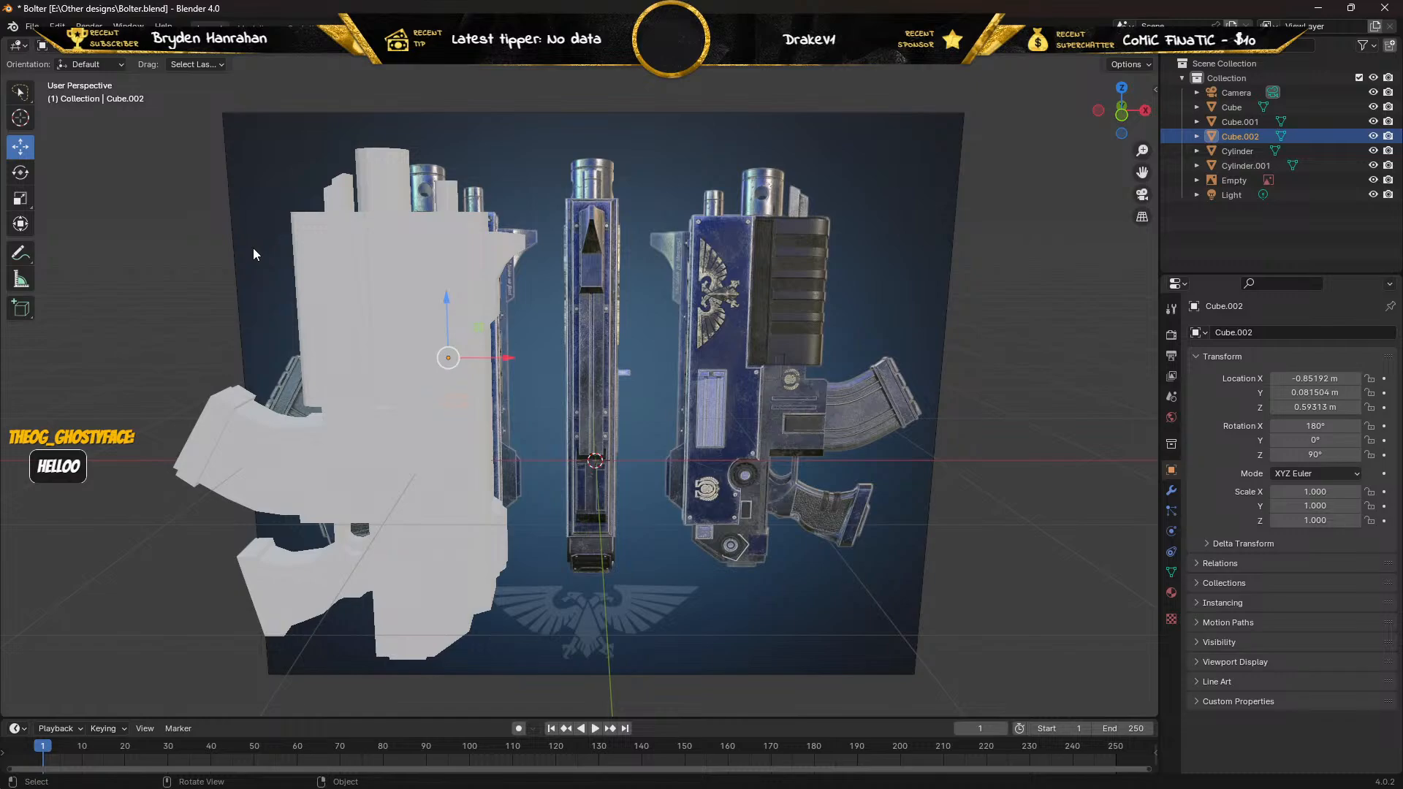
In front view, add a cylinder mesh with 16 vertices.
key(KP_1)
shift+middle_drag(253, 247, 472, 442)
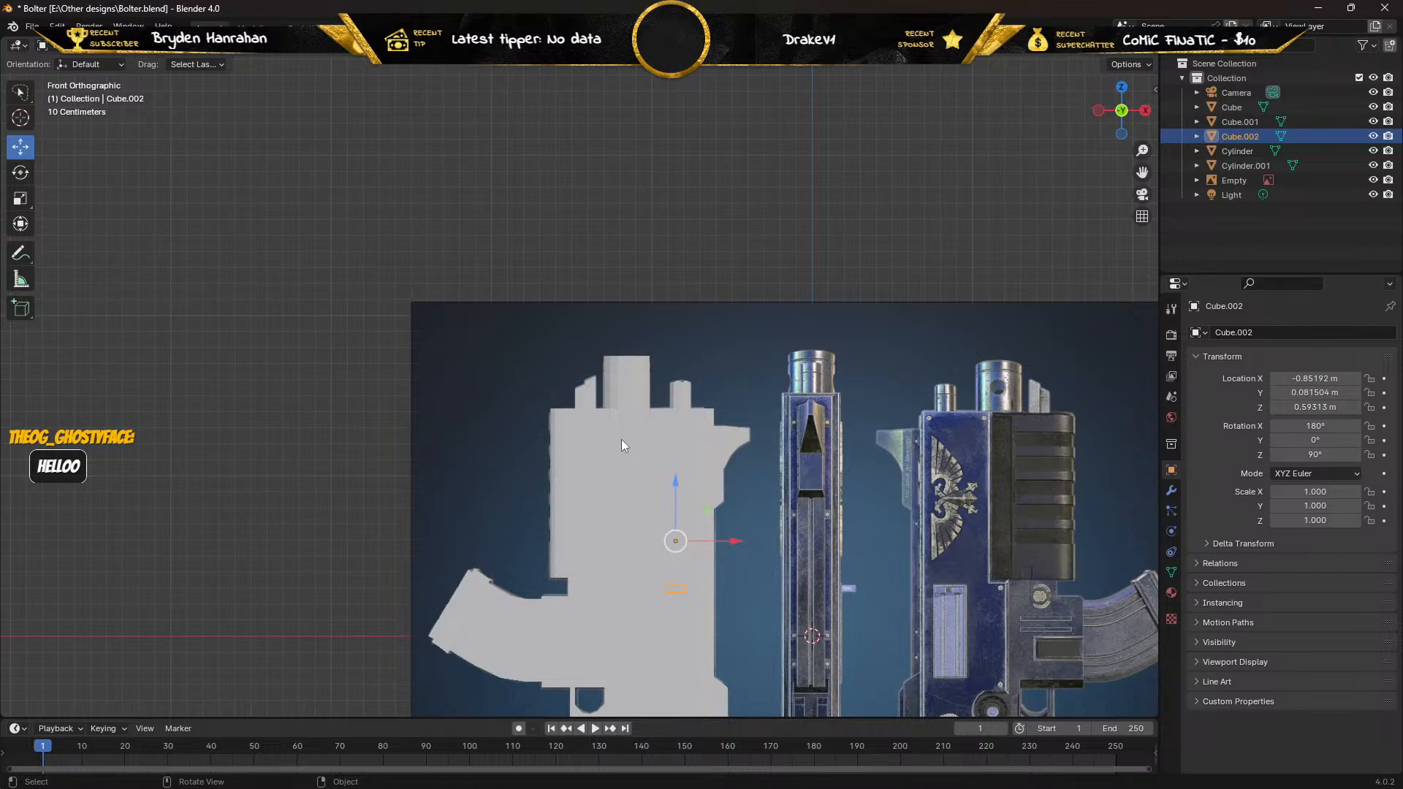
click(198, 45)
mouse_move(212, 64)
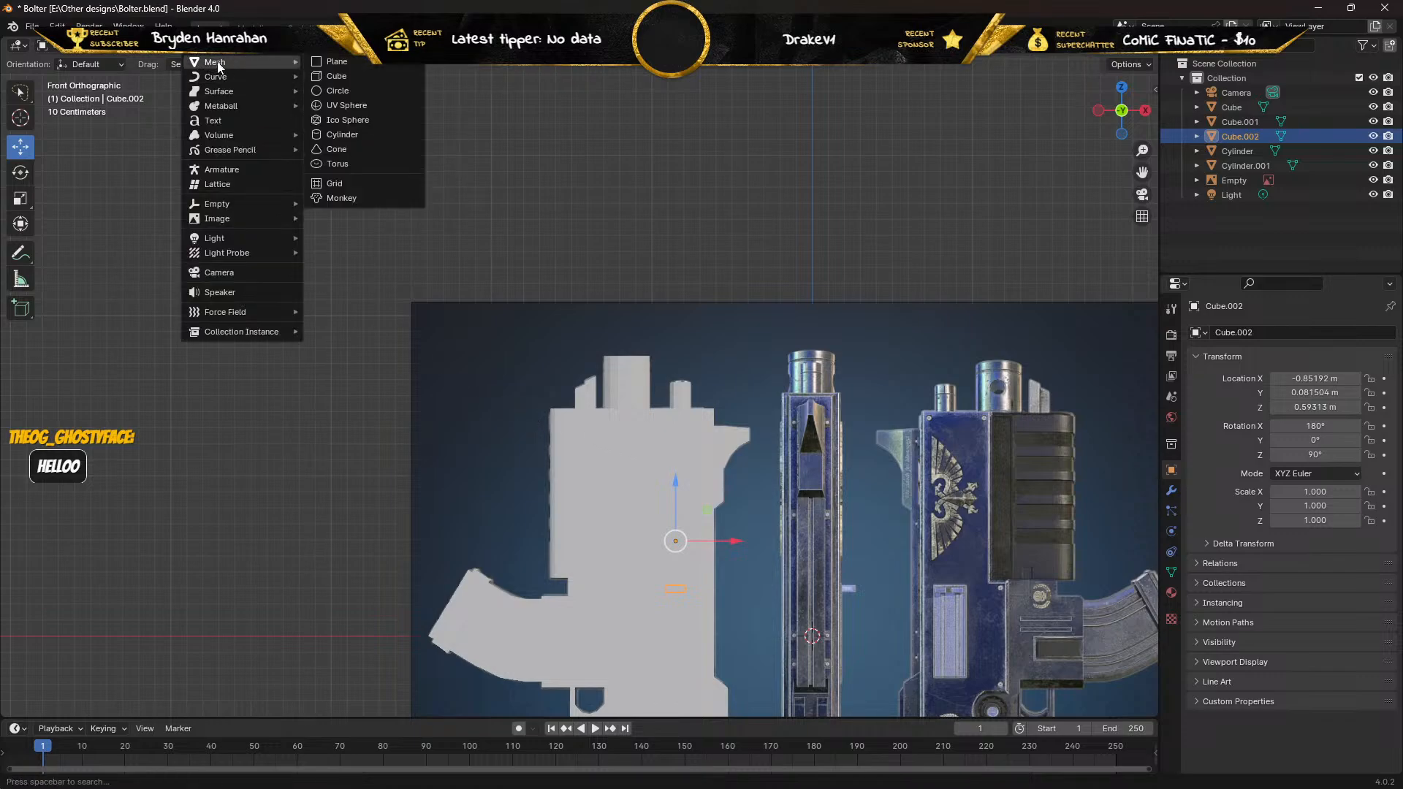
click(353, 137)
scroll(471, 232, down, 1)
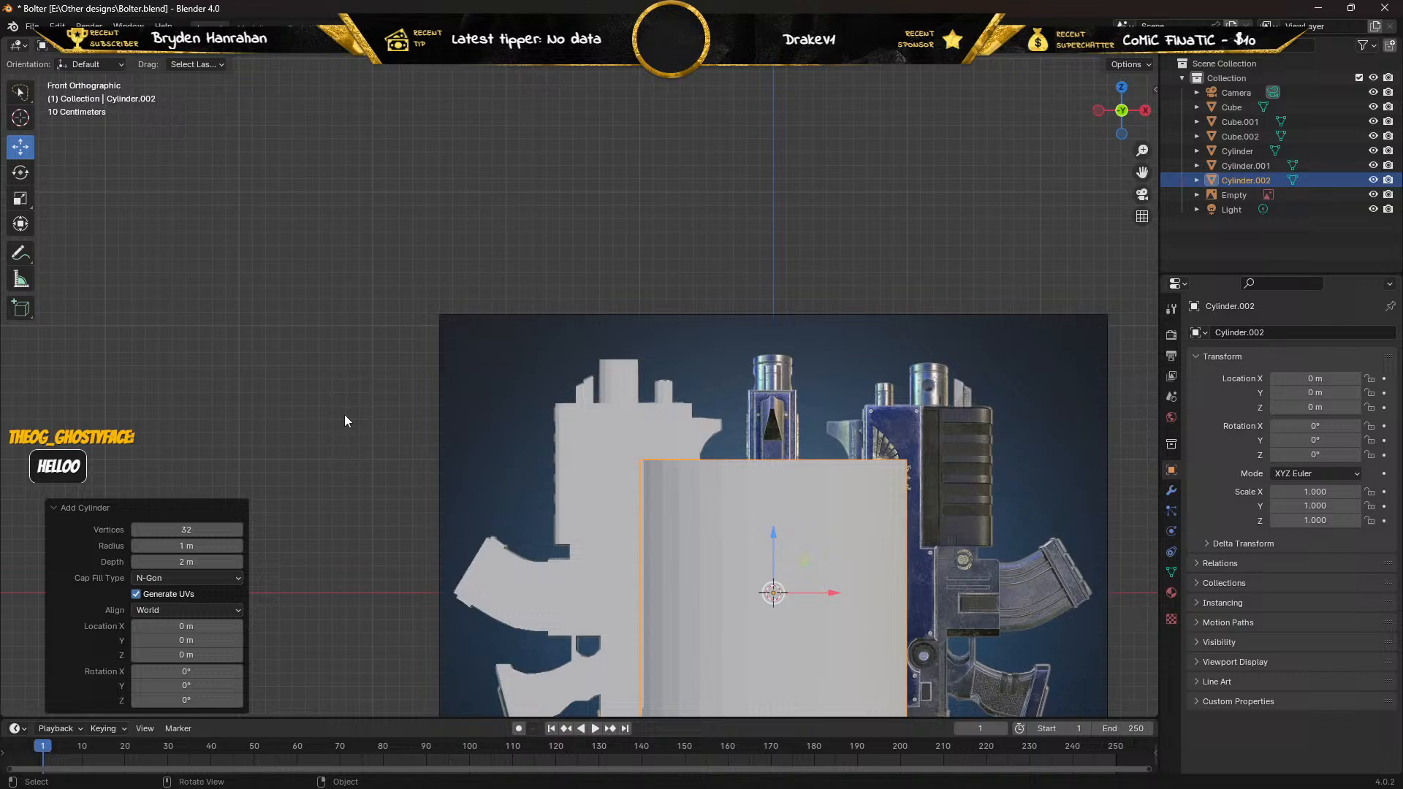
click(212, 530)
text(16)
key(Return)
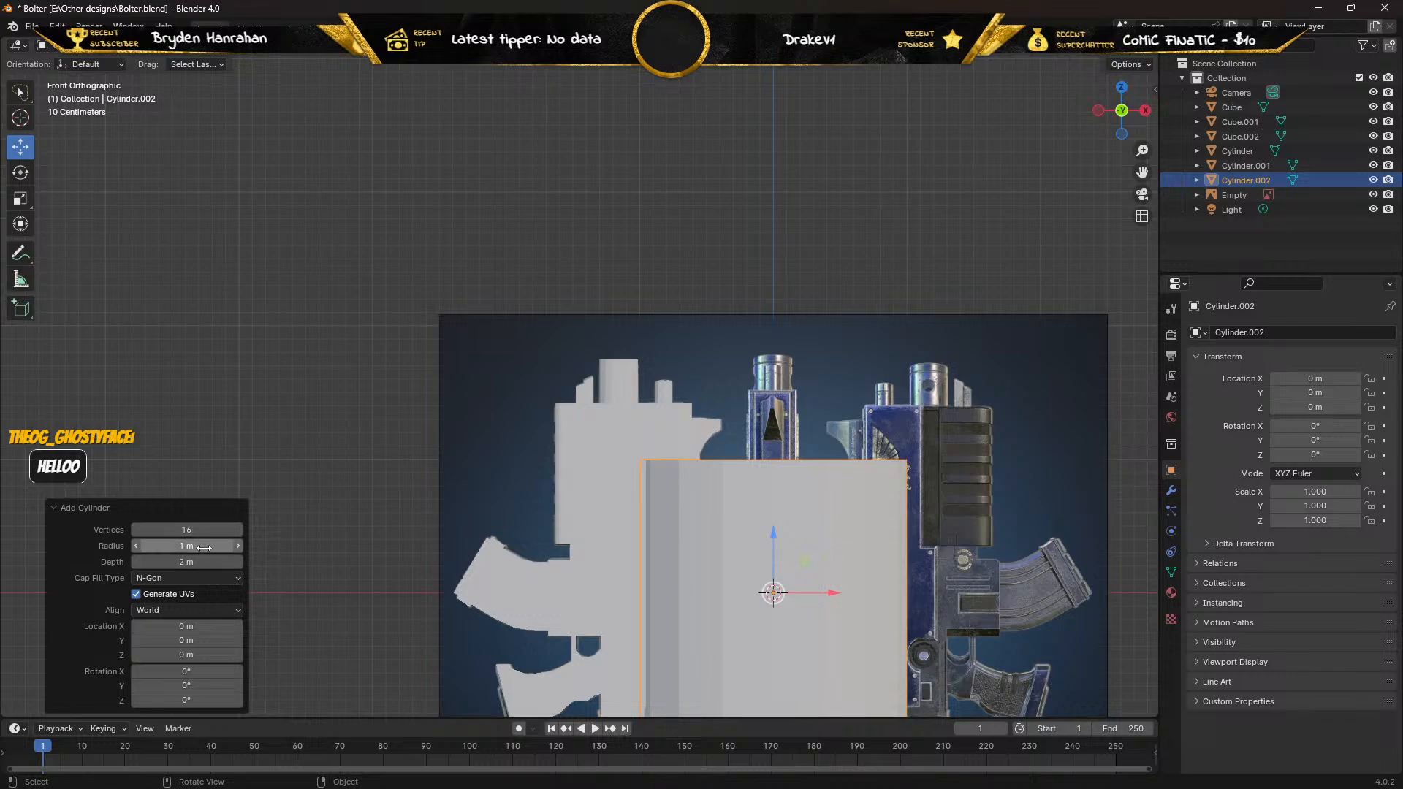
click(205, 545)
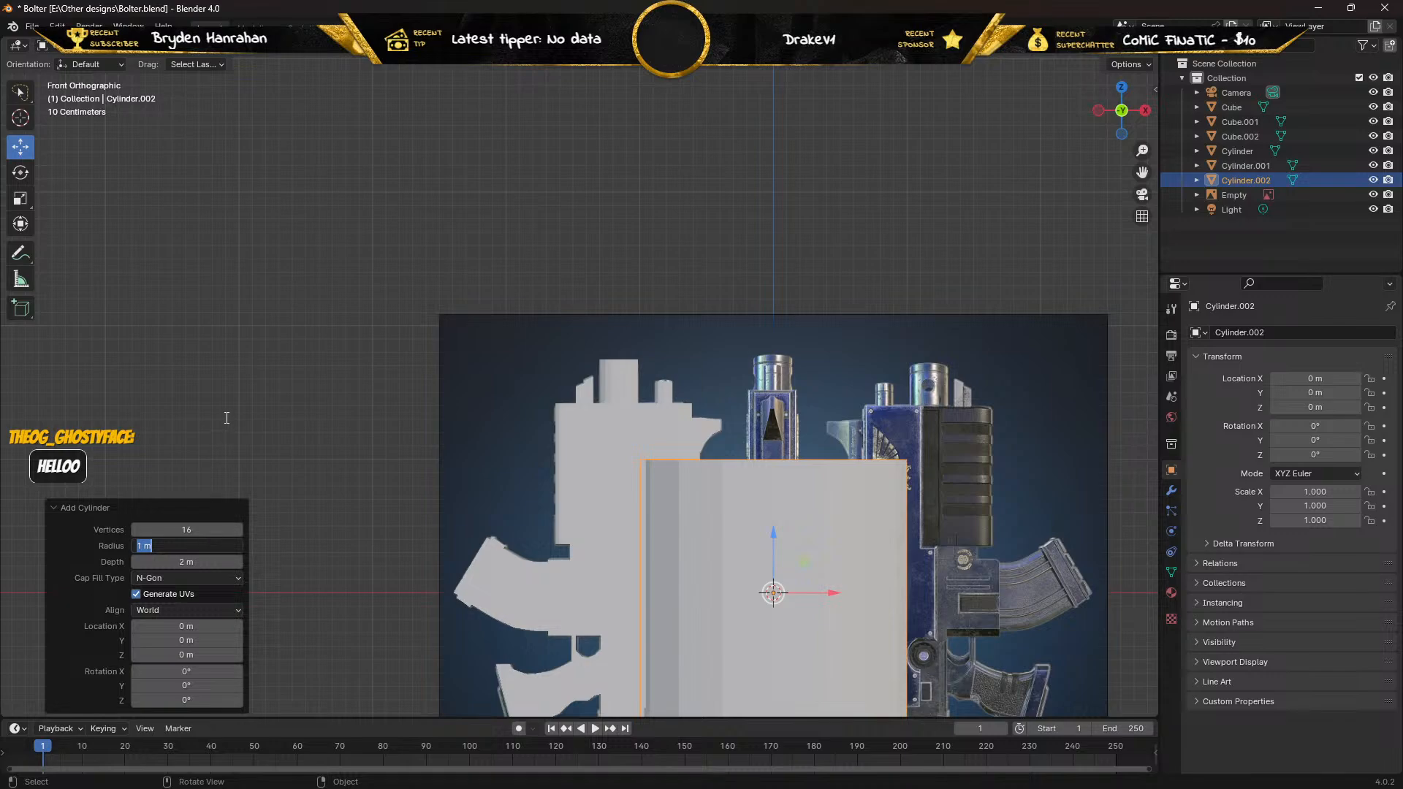
click(163, 328)
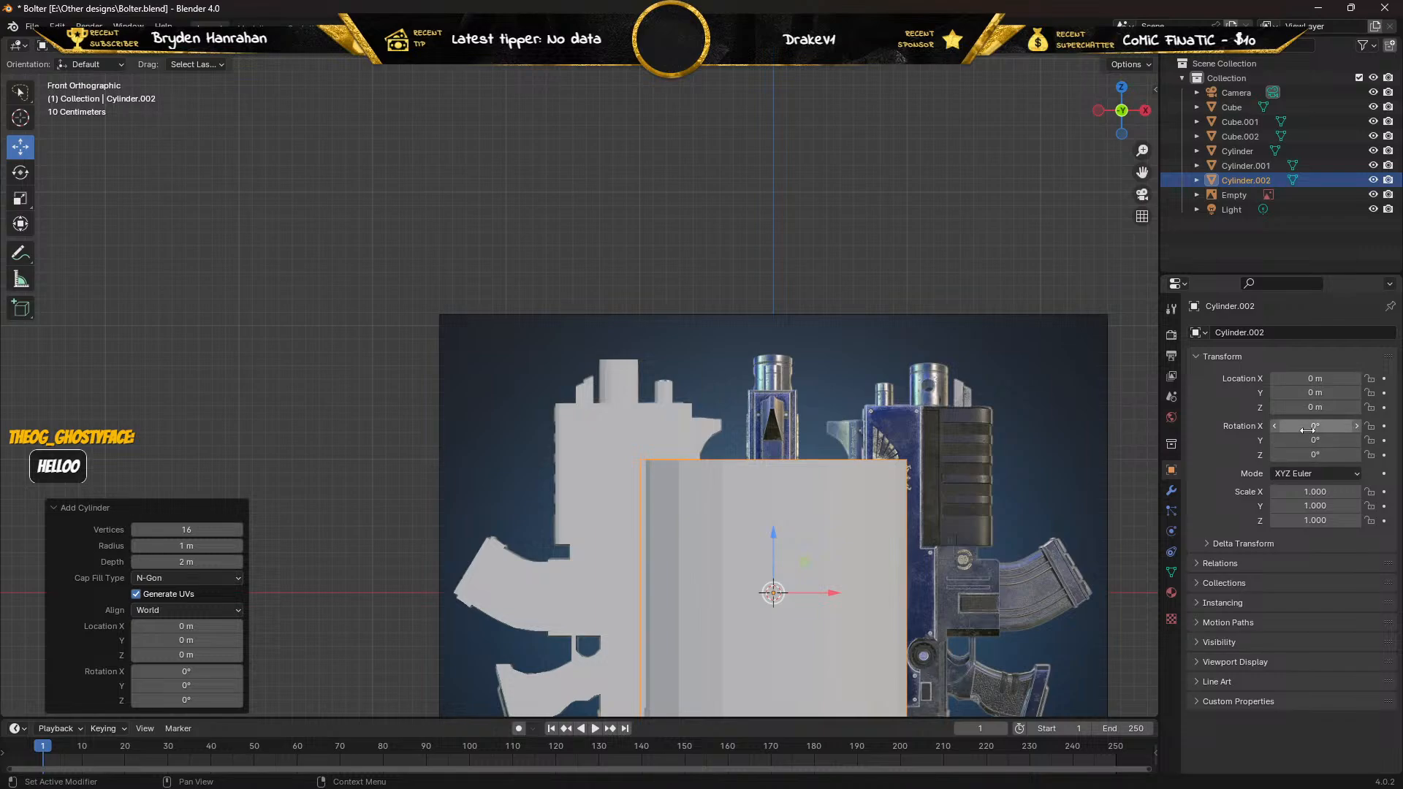
Try a Z rotation of 90° on the new cylinder and undo it.
click(1306, 456)
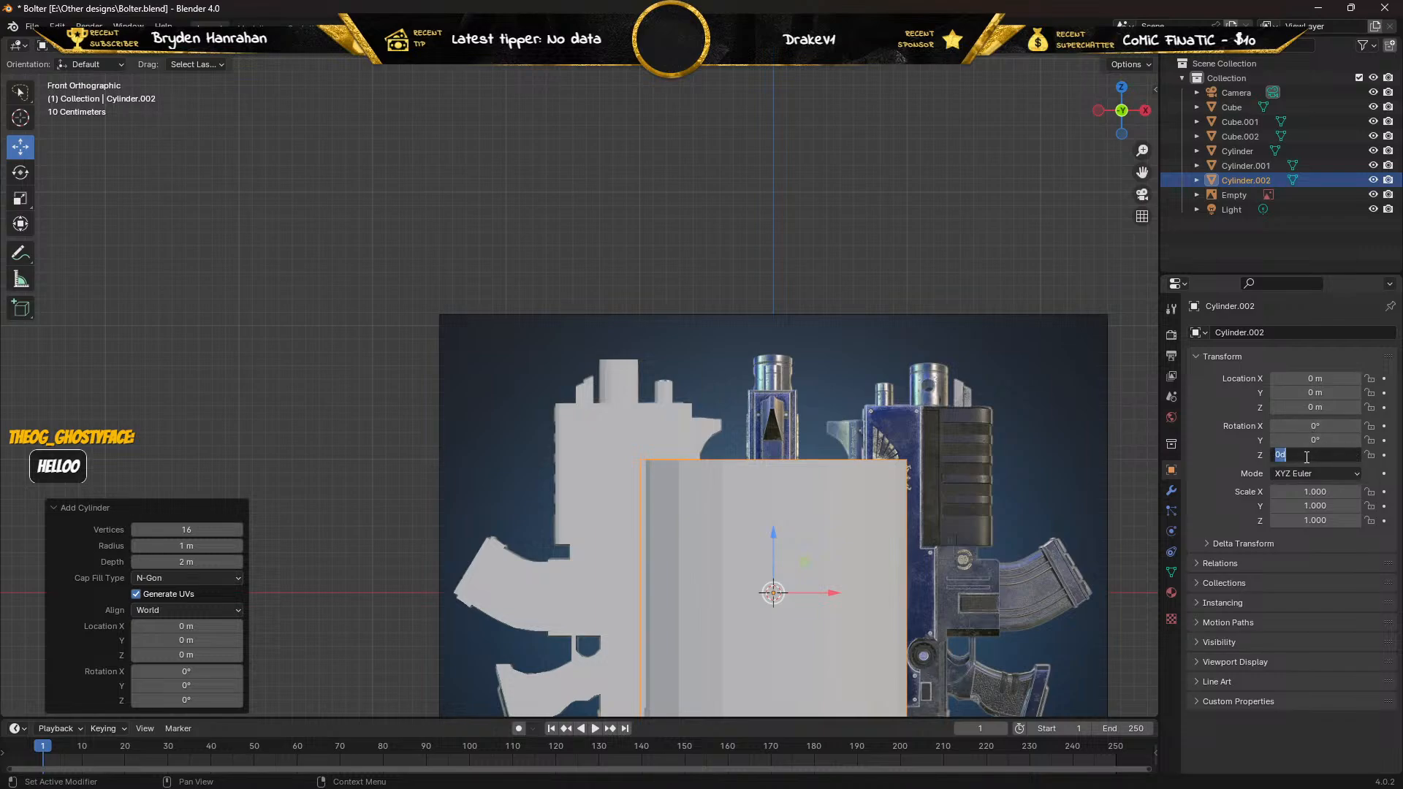
text(90)
key(Return)
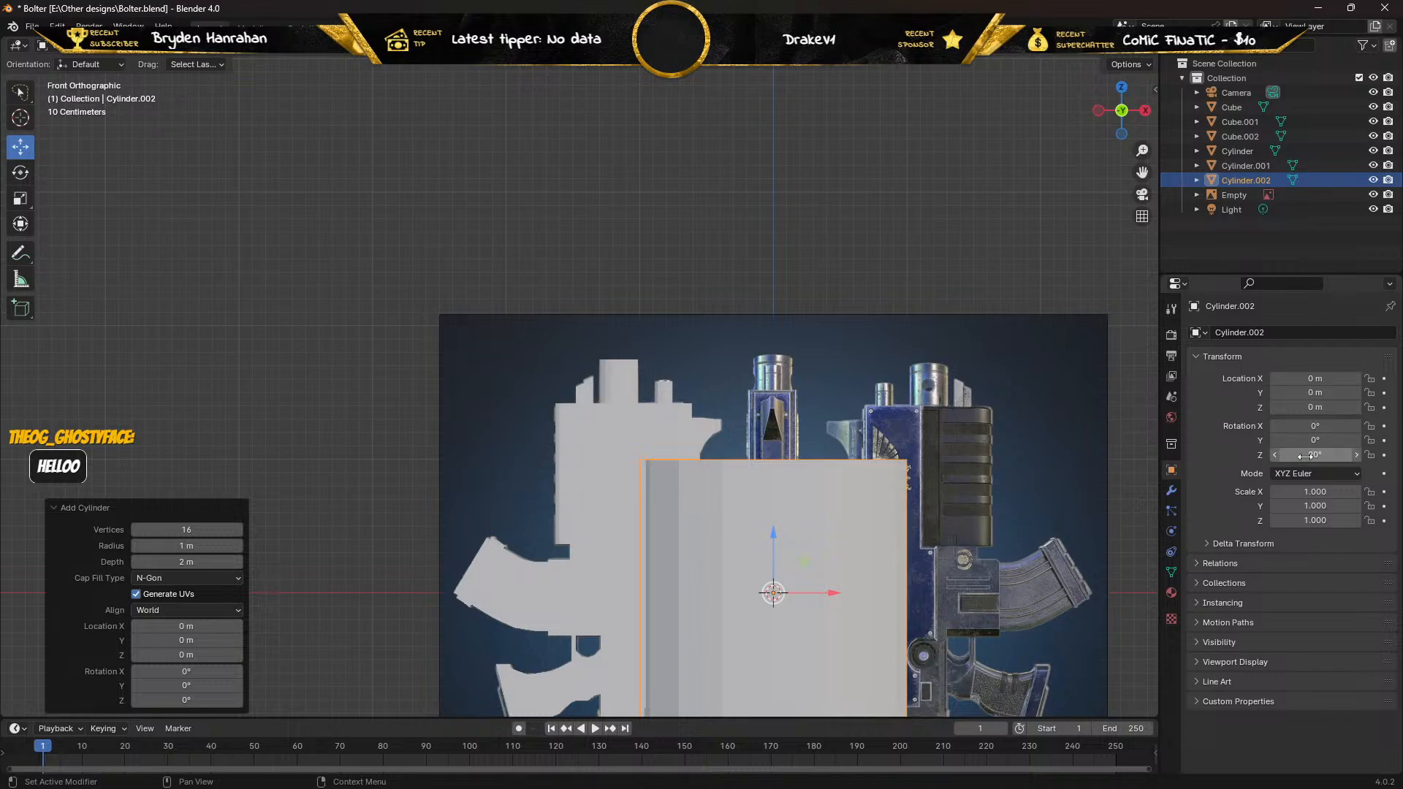
key(ctrl+z)
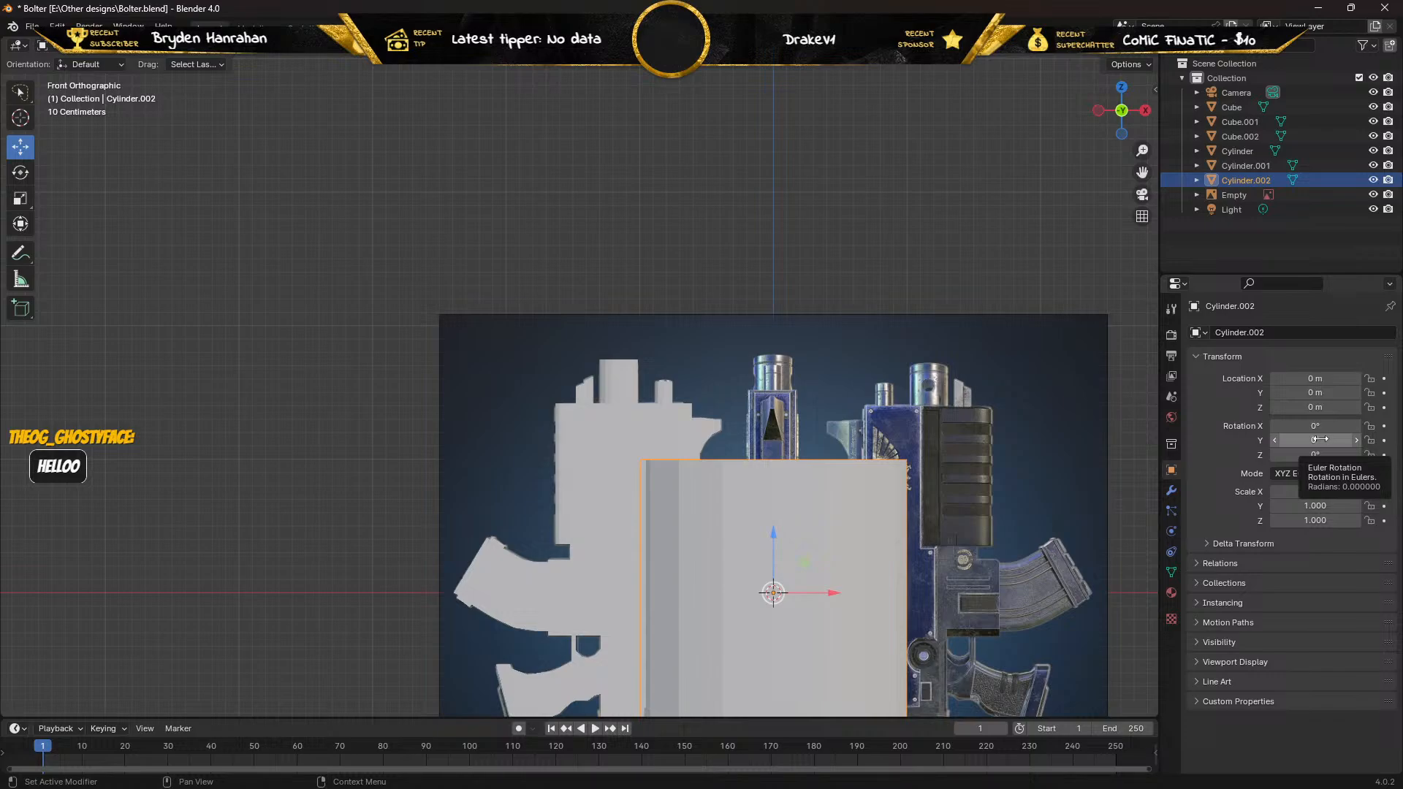
Set the new cylinder's X rotation to 90°.
click(1320, 426)
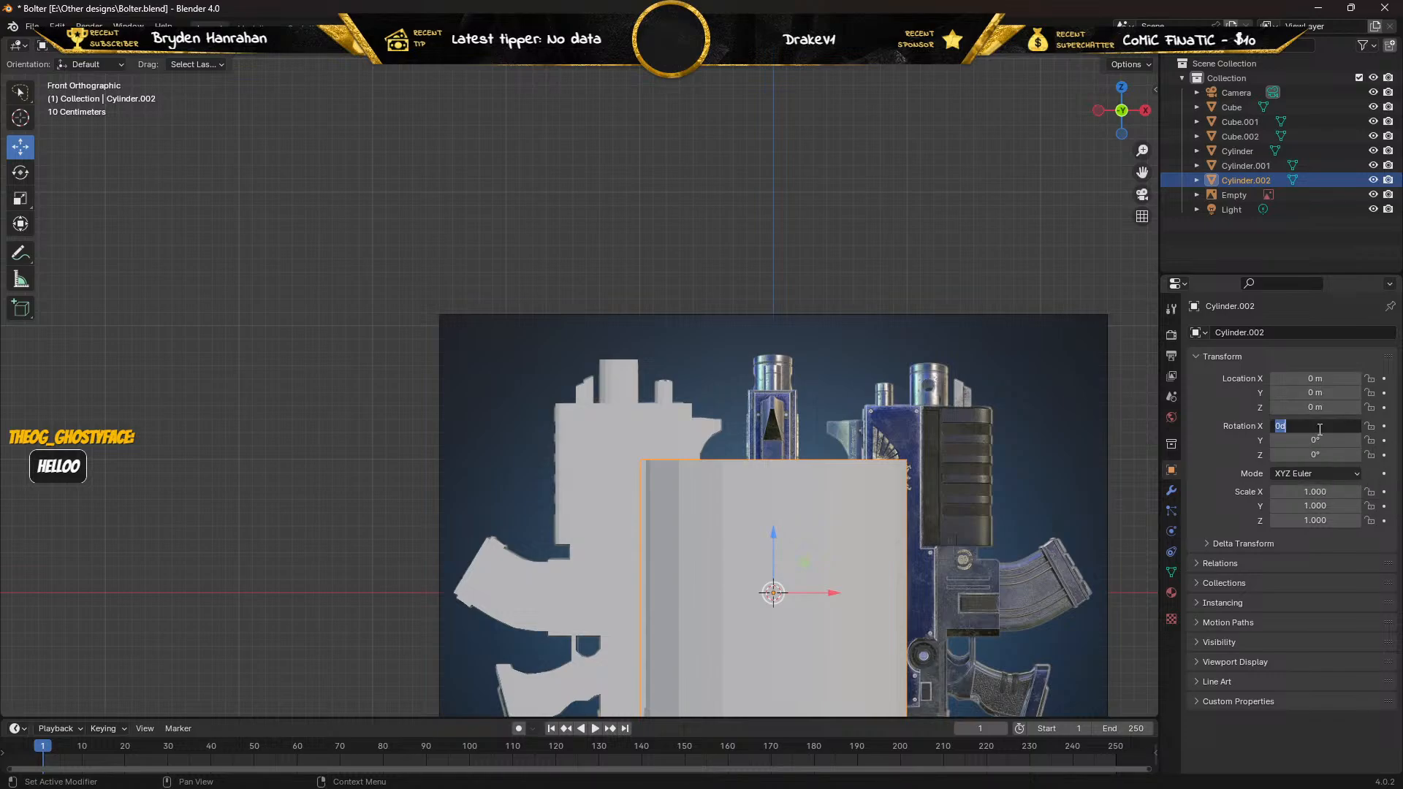
text(90)
key(Return)
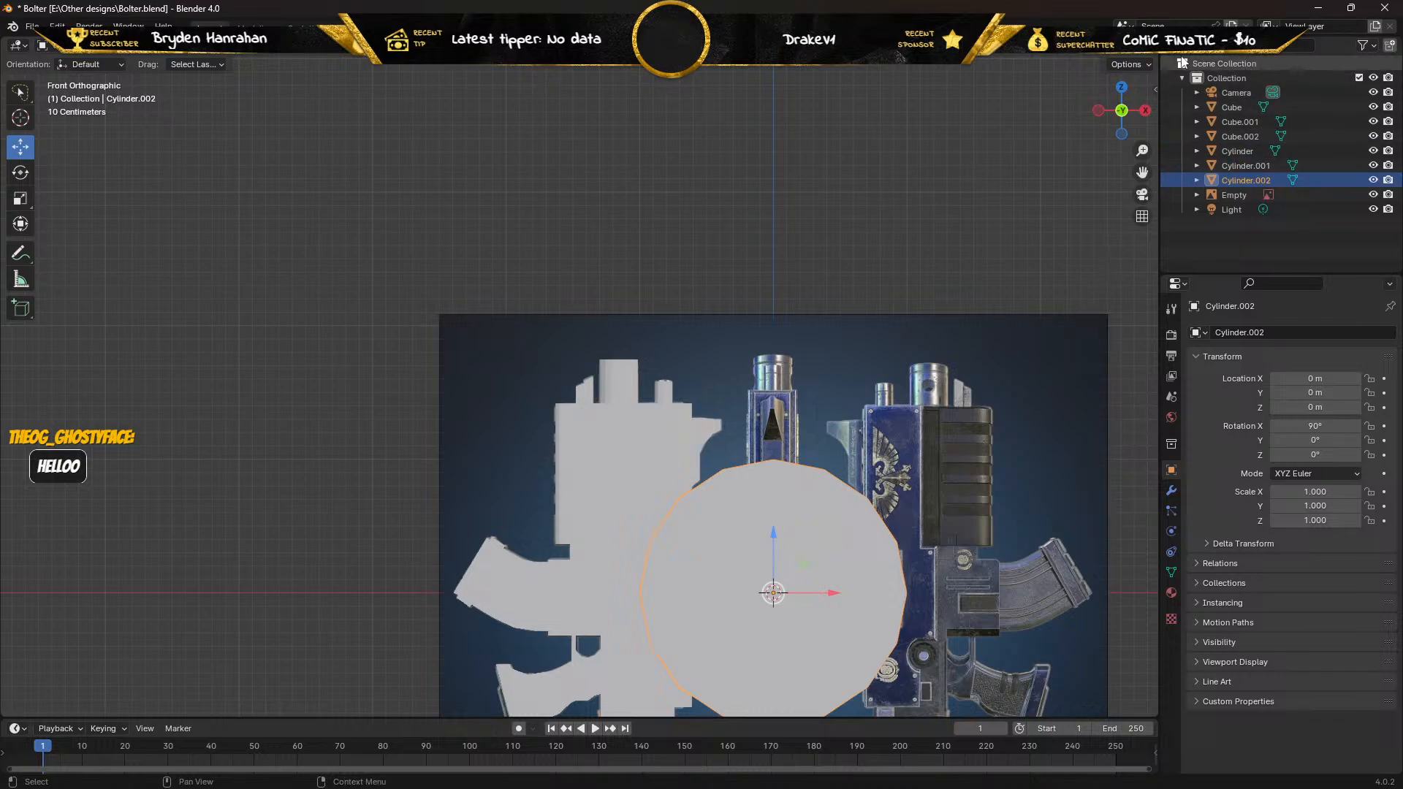
Switch to the see-through display and scale the new cylinder down to about 0.163 in global X and Z.
key(shift+z)
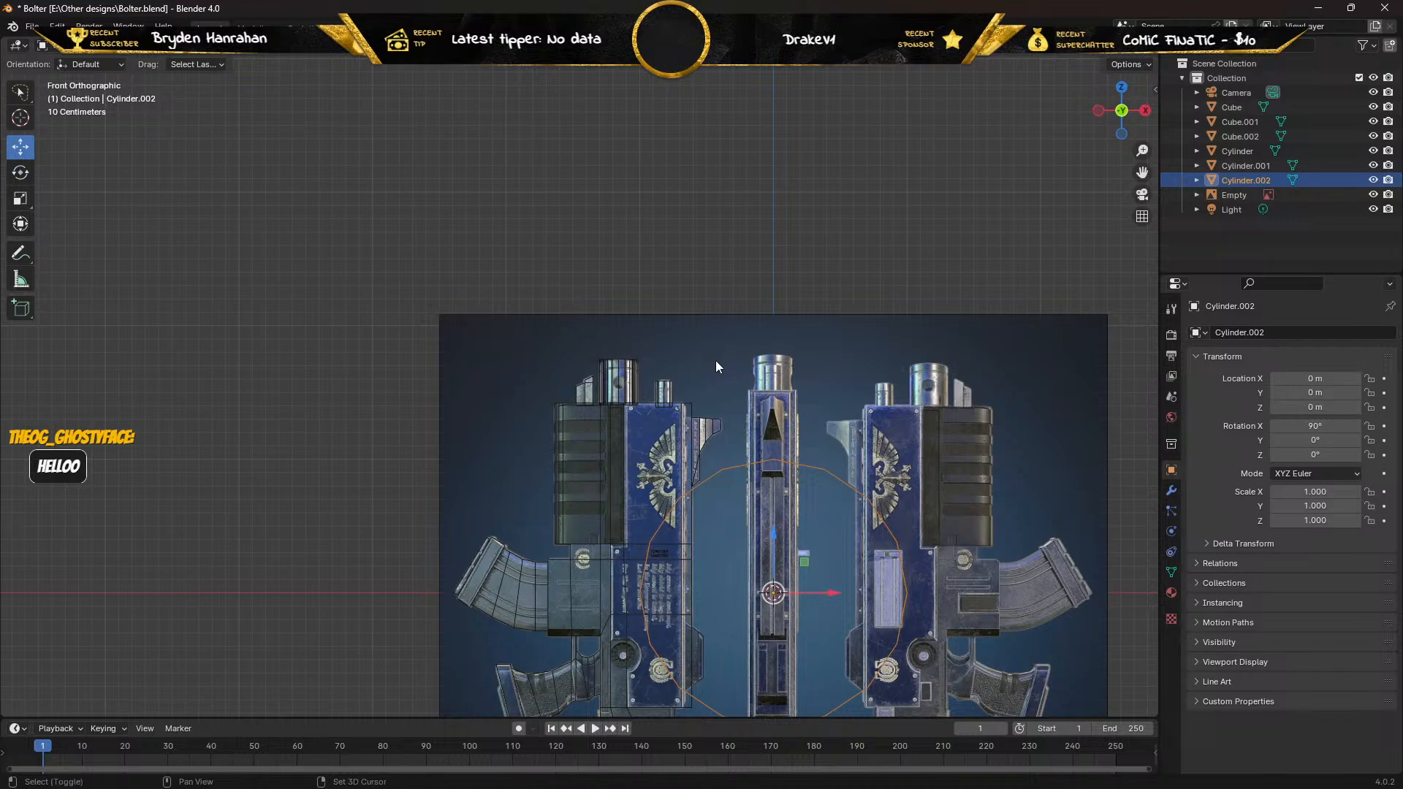
shift+middle_drag(716, 361, 659, 308)
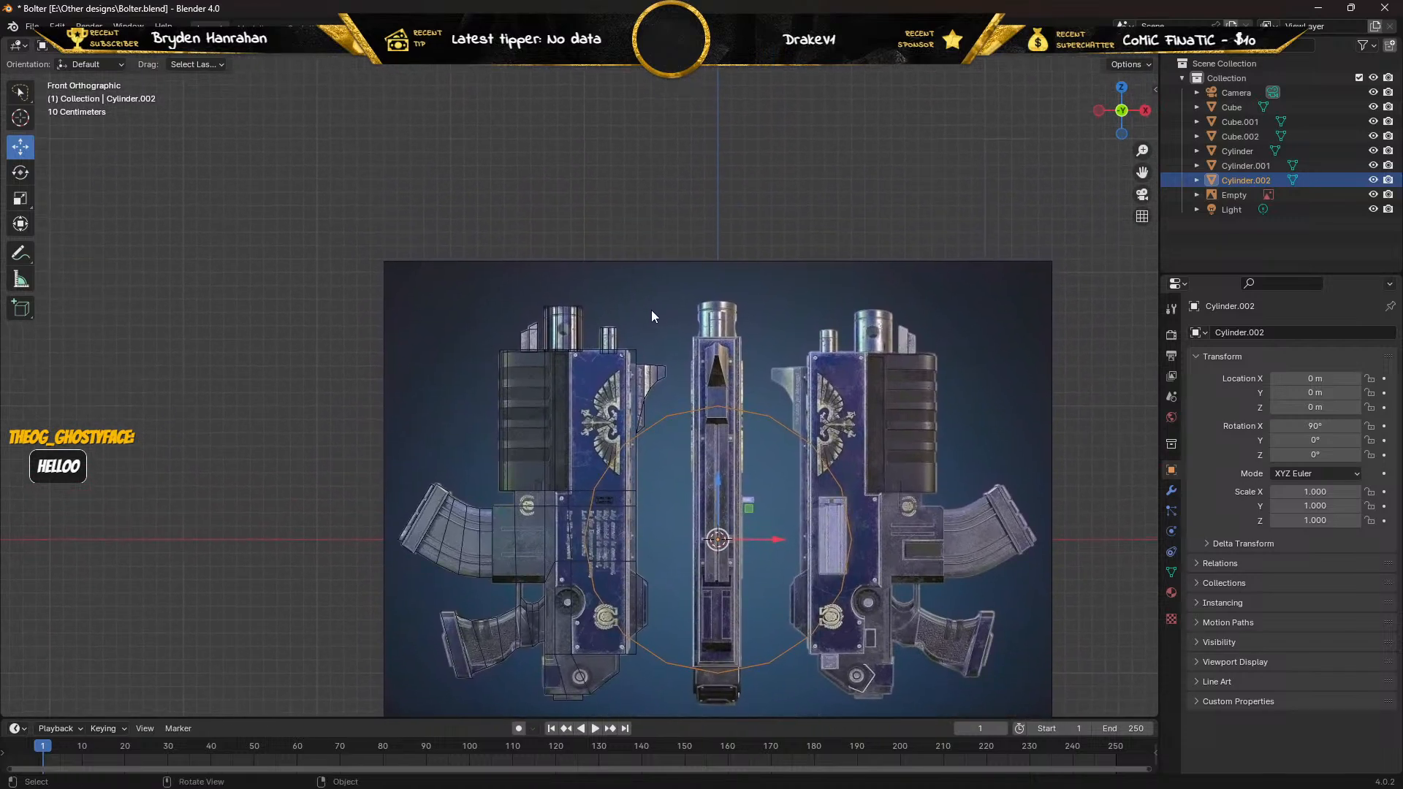
click(22, 174)
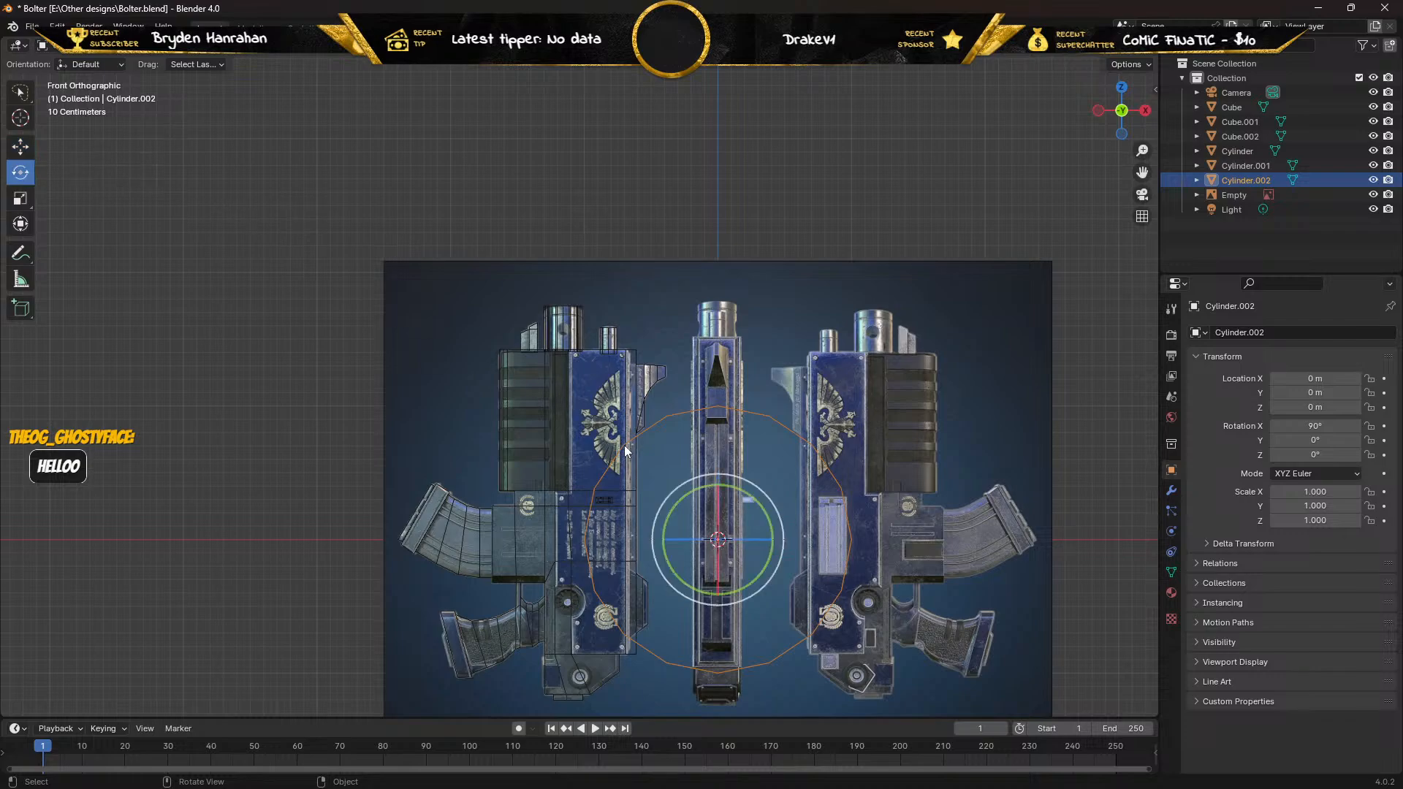
click(23, 199)
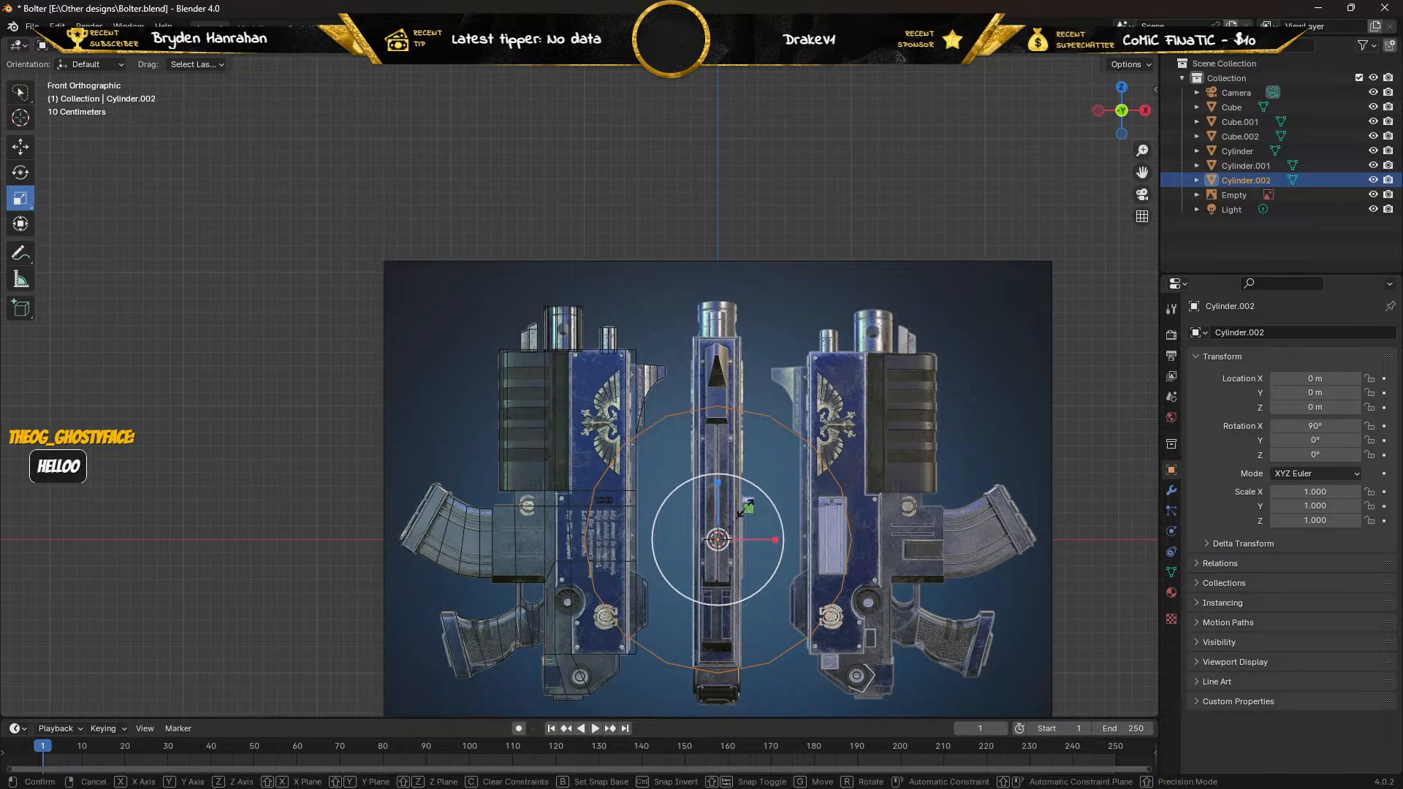
drag(749, 511, 710, 528)
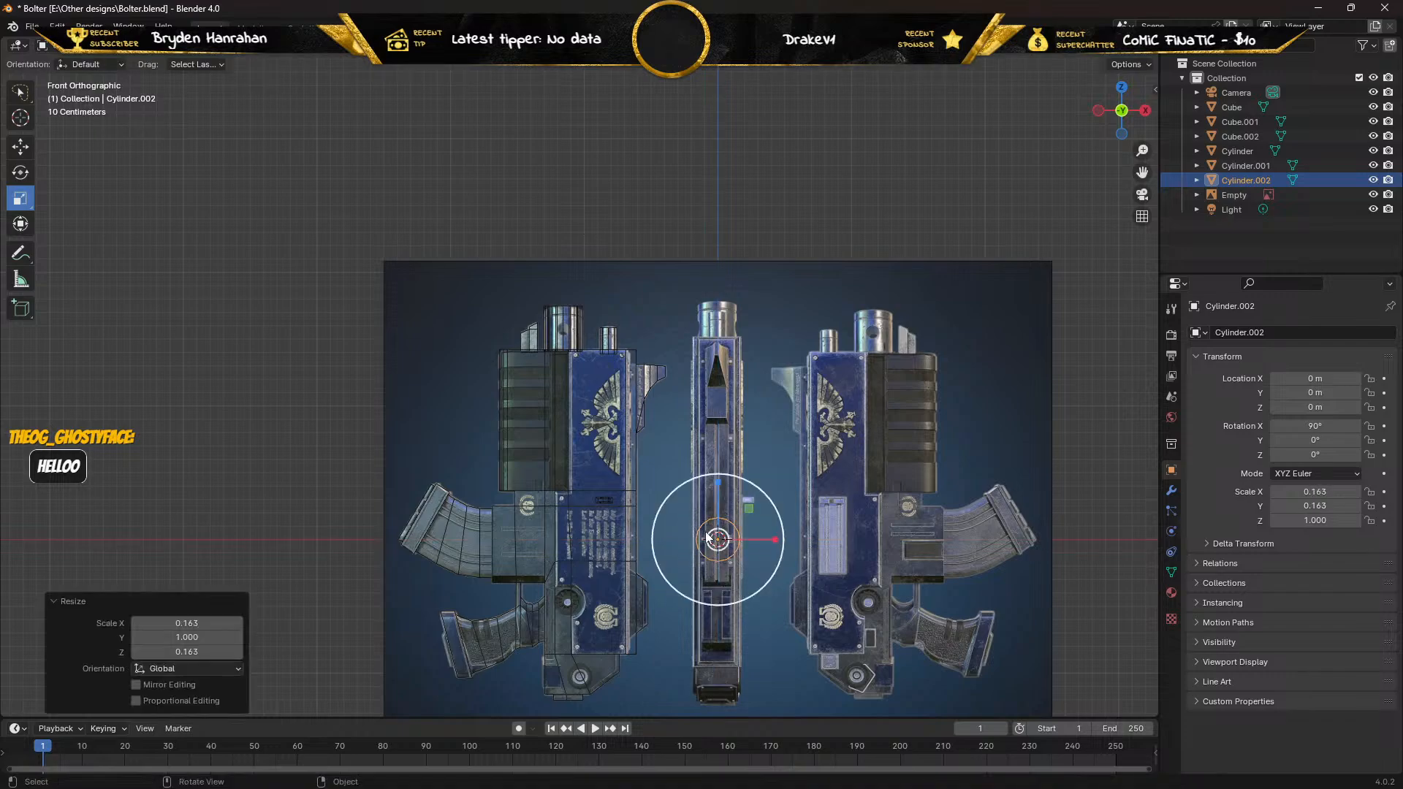
Move the new cylinder over the barrel hole of the left reference gun, at about -1.160 m in X and 1.579 m in Z.
click(20, 147)
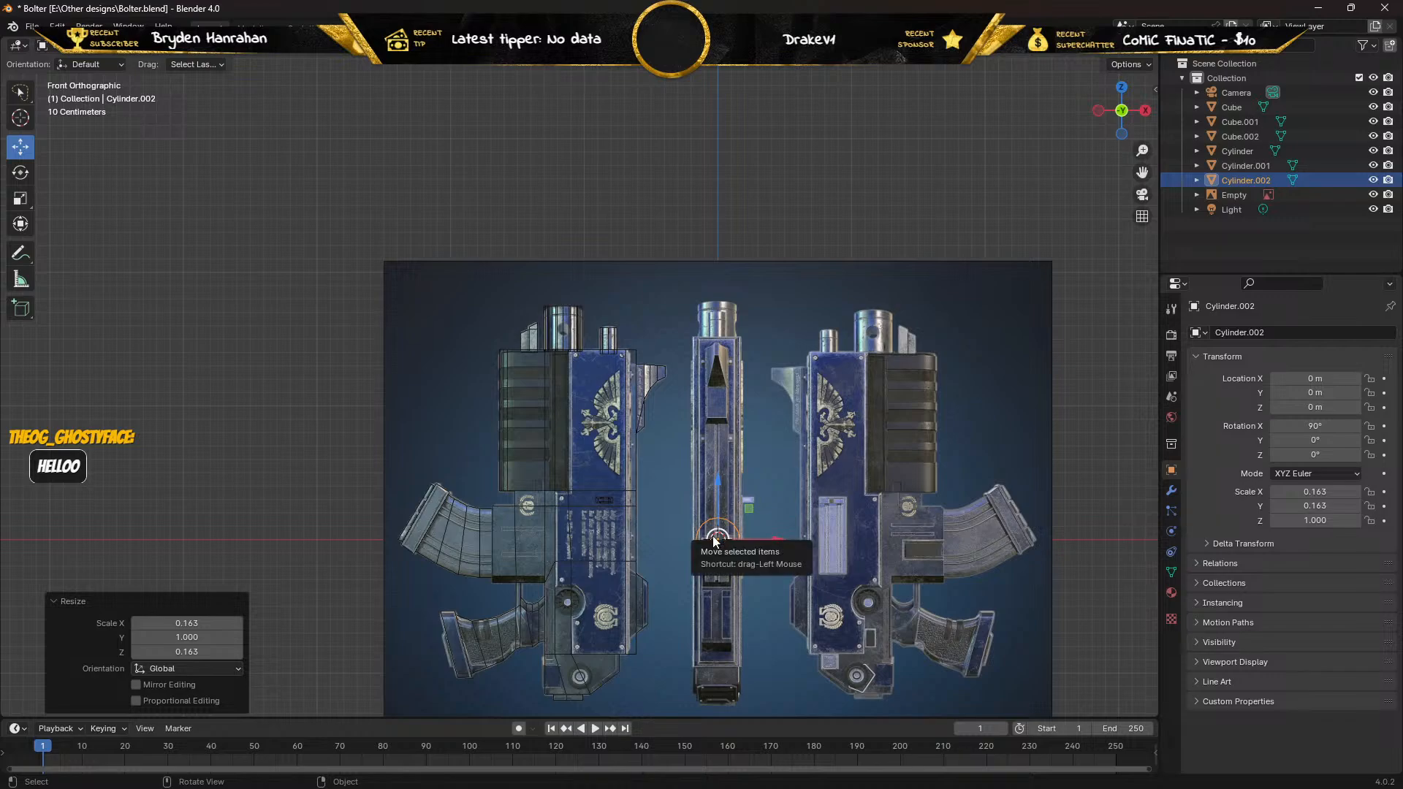
drag(709, 541, 550, 321)
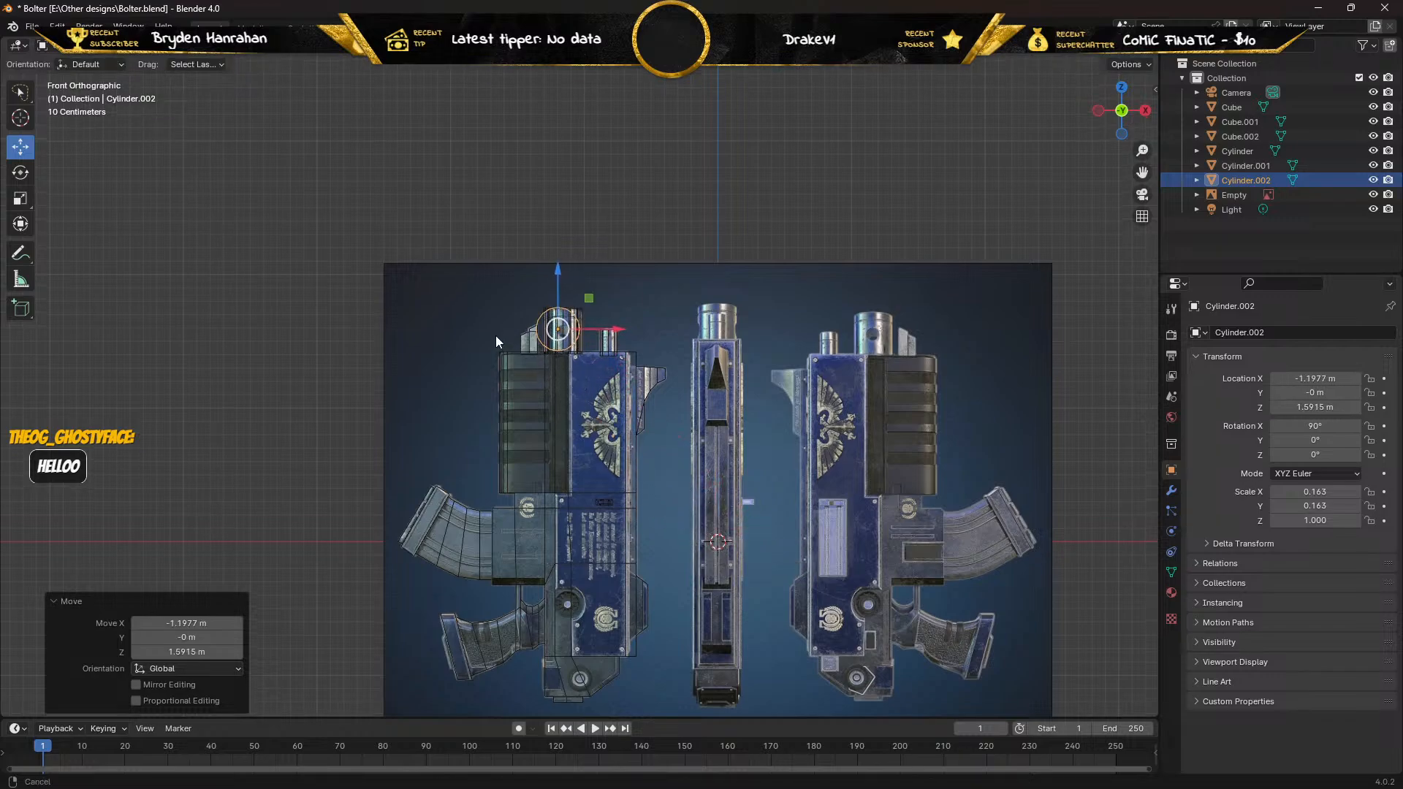
shift+middle_drag(495, 336, 508, 392)
scroll(507, 391, up, 7)
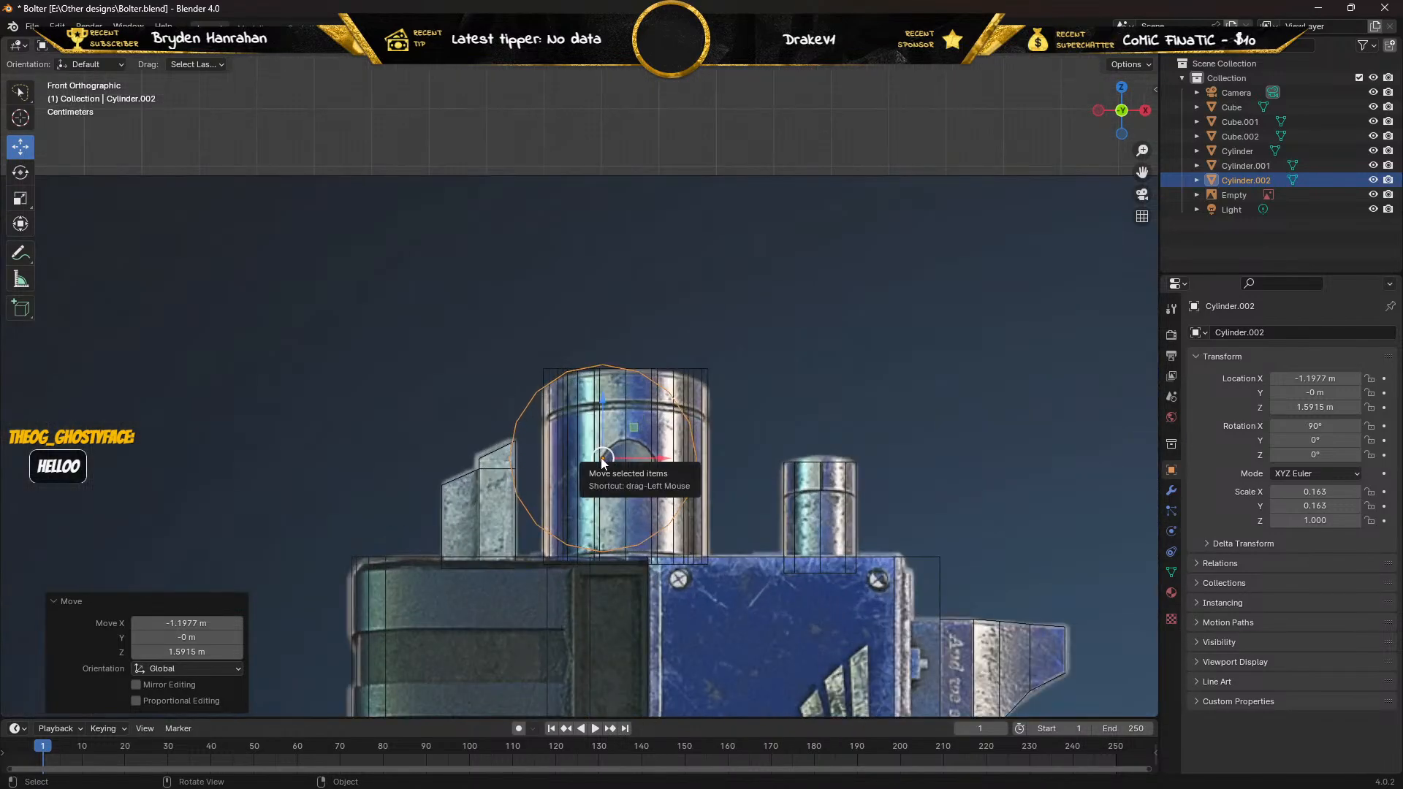
drag(604, 462, 625, 465)
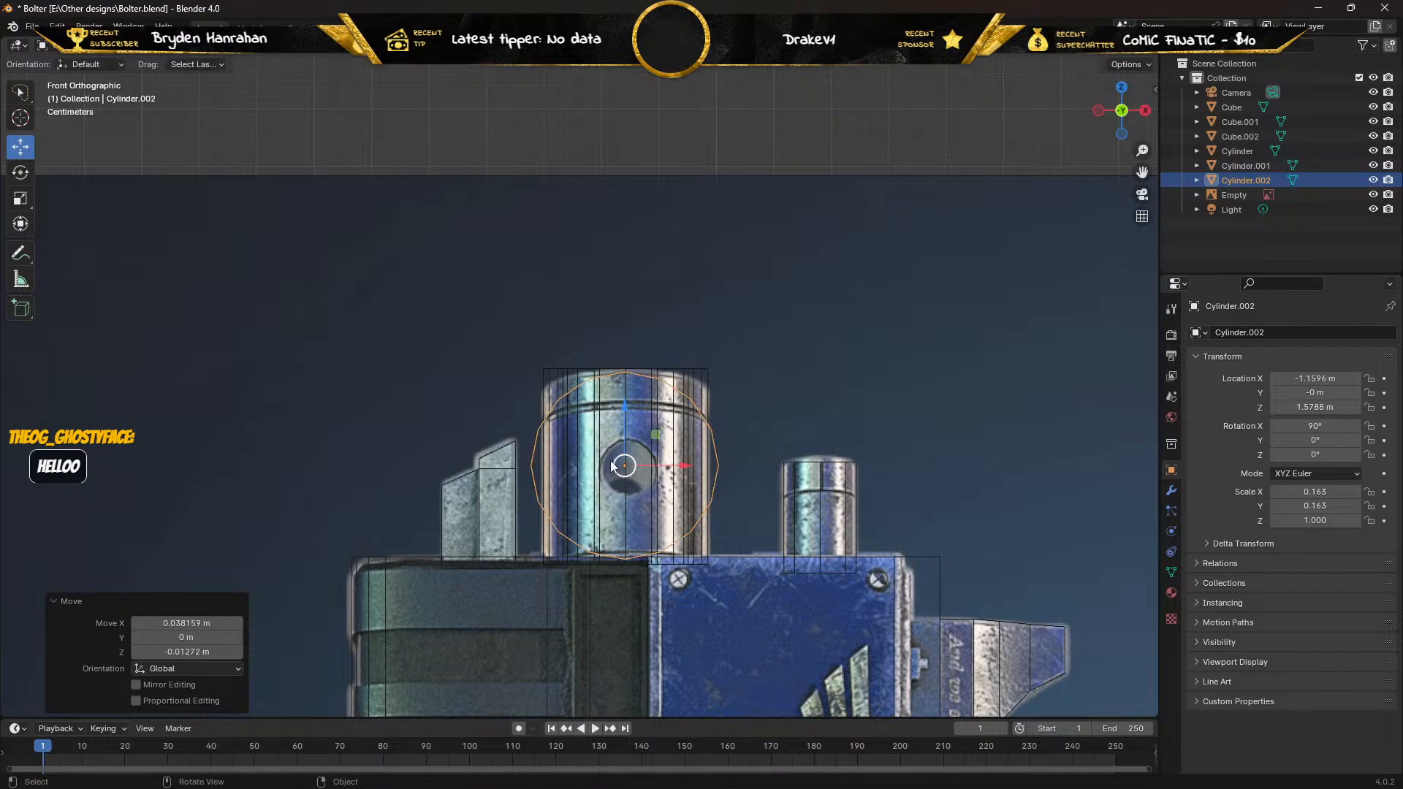
Scale the hole cylinder down to about 0.047 in global X and Z, matching the barrel hole in the reference.
click(19, 177)
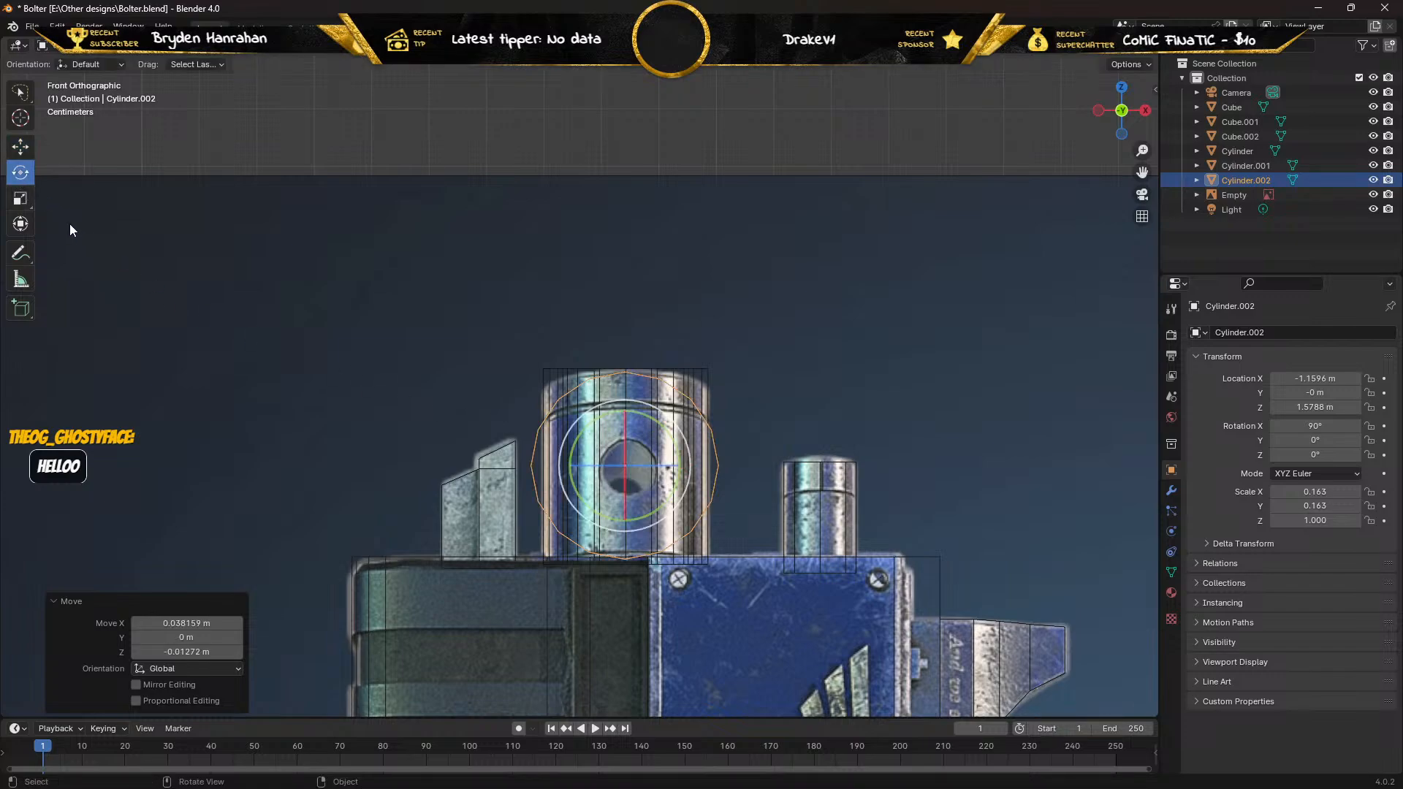
click(20, 198)
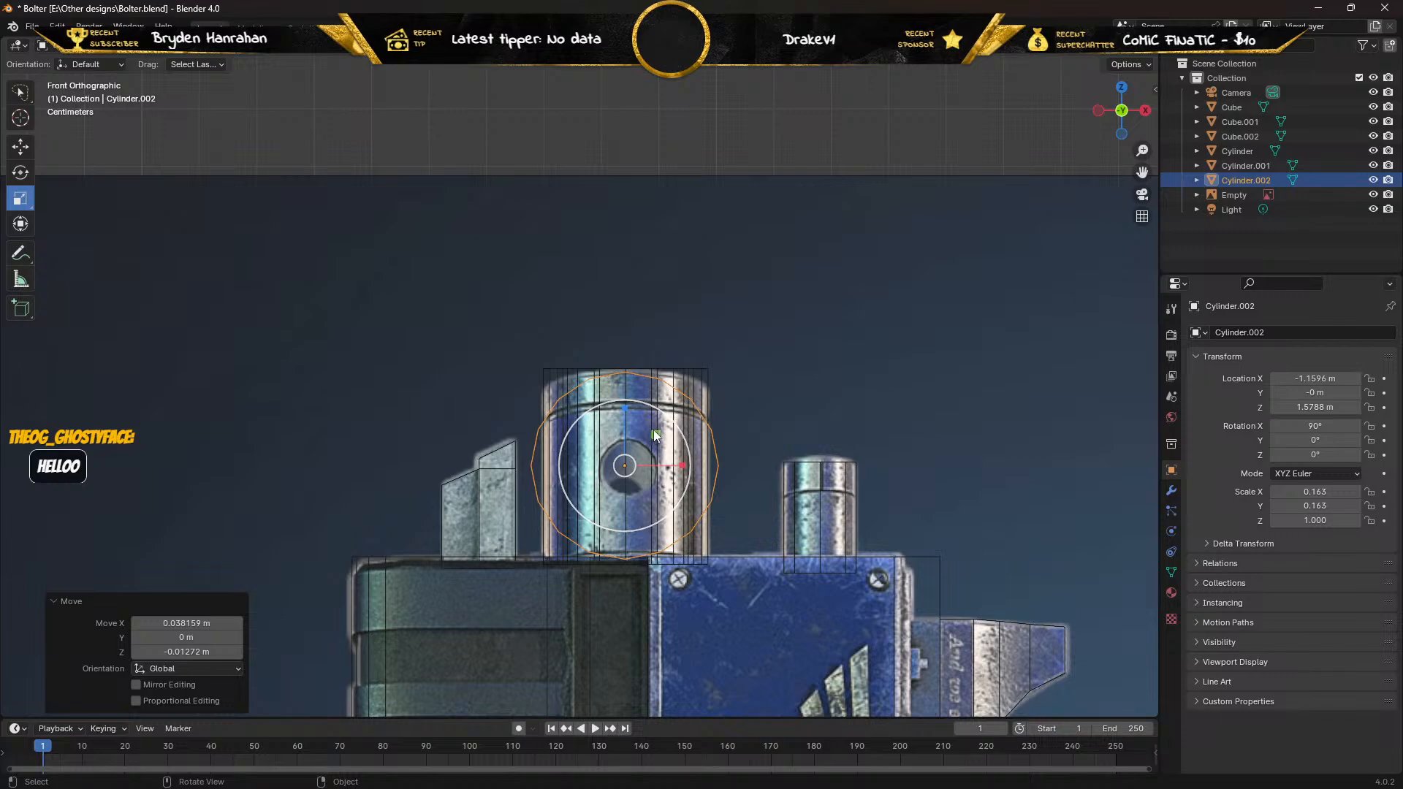
drag(654, 435, 624, 454)
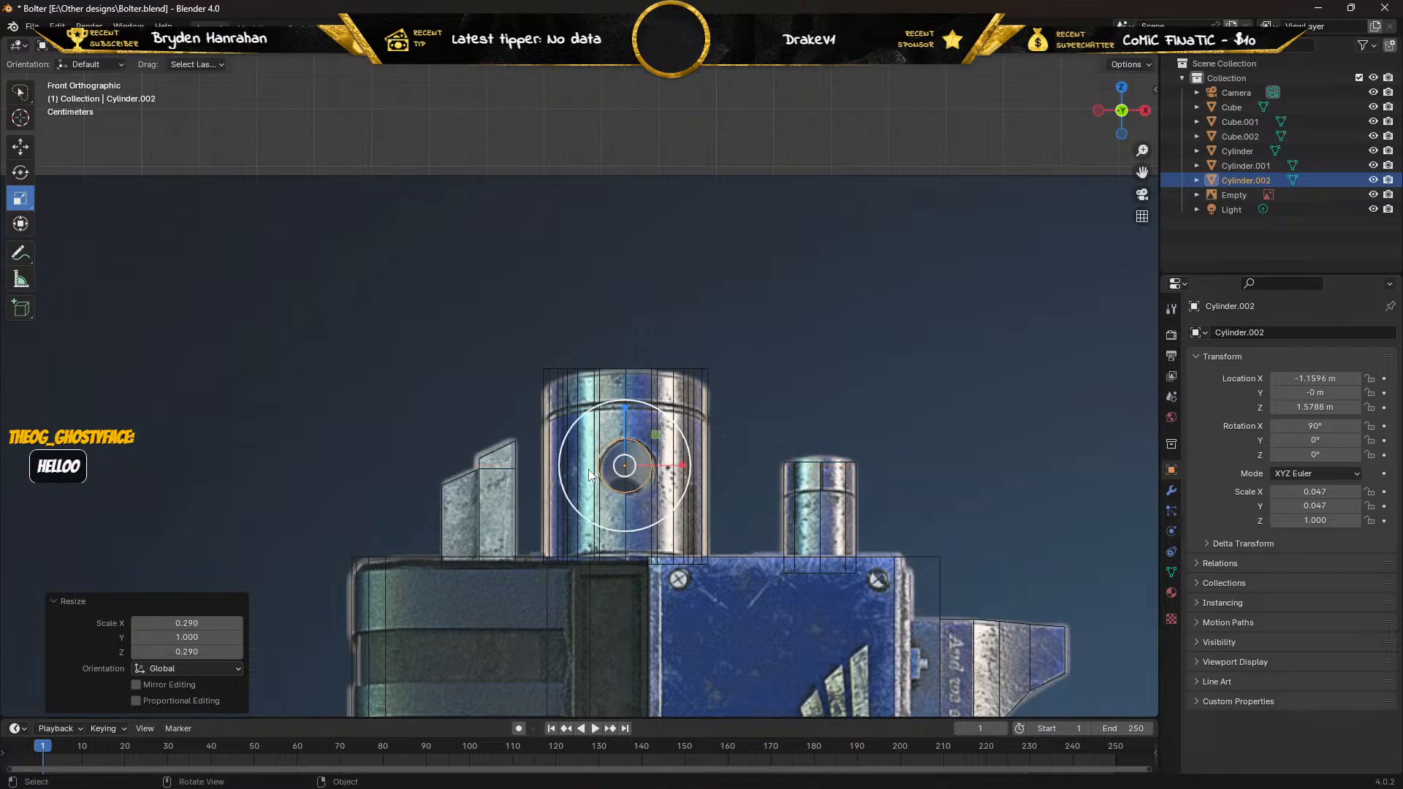
Move the hole cylinder onto the reference hole, at about -1.154 m in X and 1.574 m in Z.
scroll(592, 468, up, 3)
shift+middle_drag(592, 468, 520, 371)
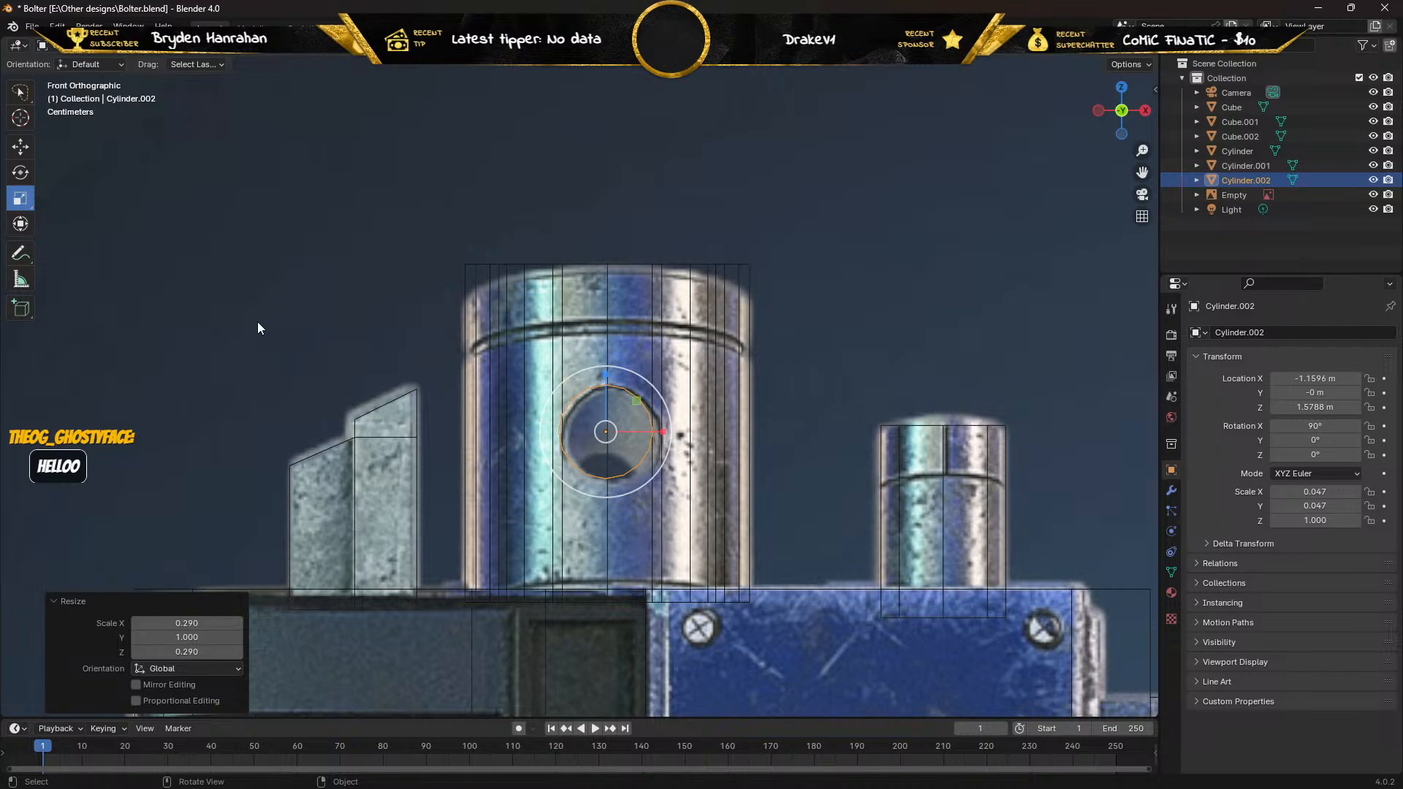
click(23, 147)
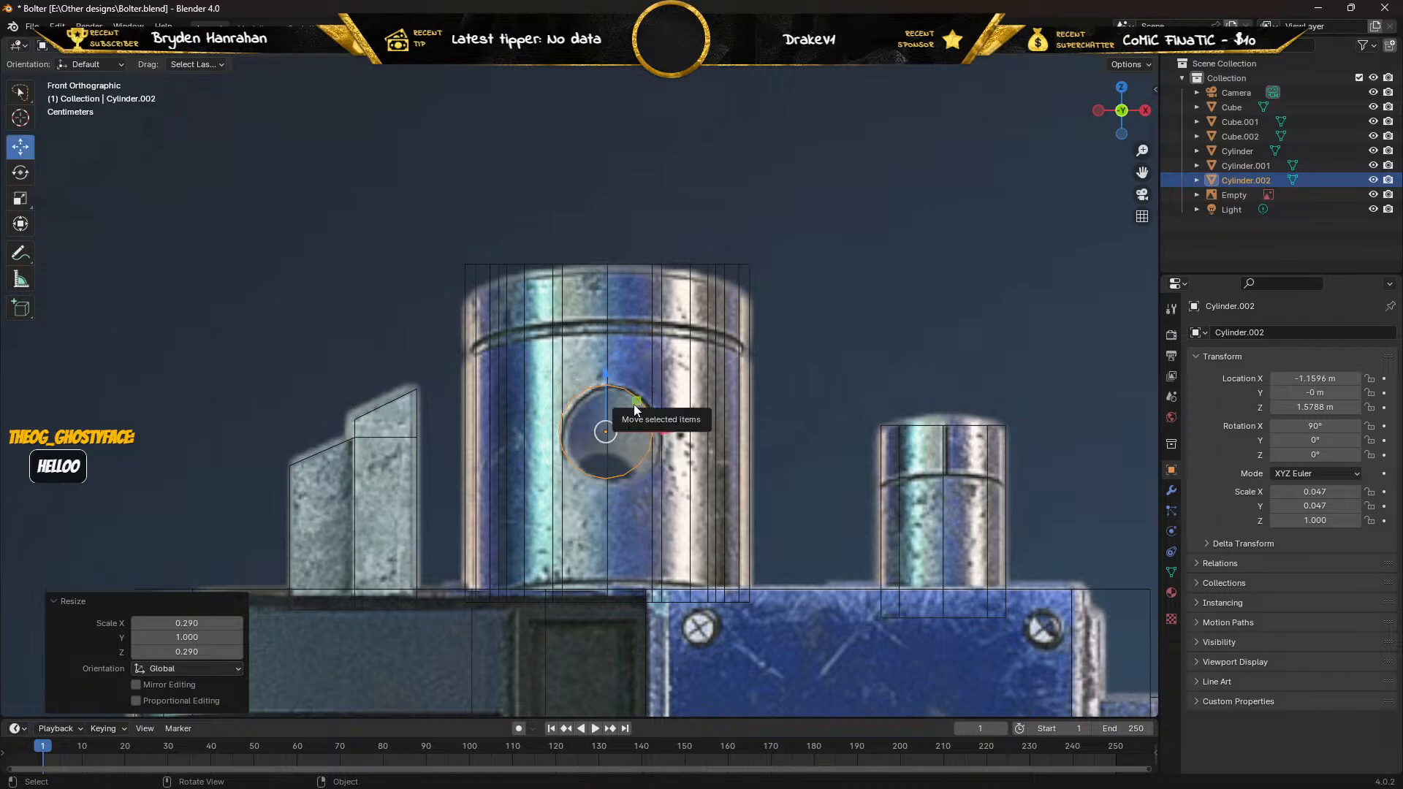
drag(636, 403, 643, 414)
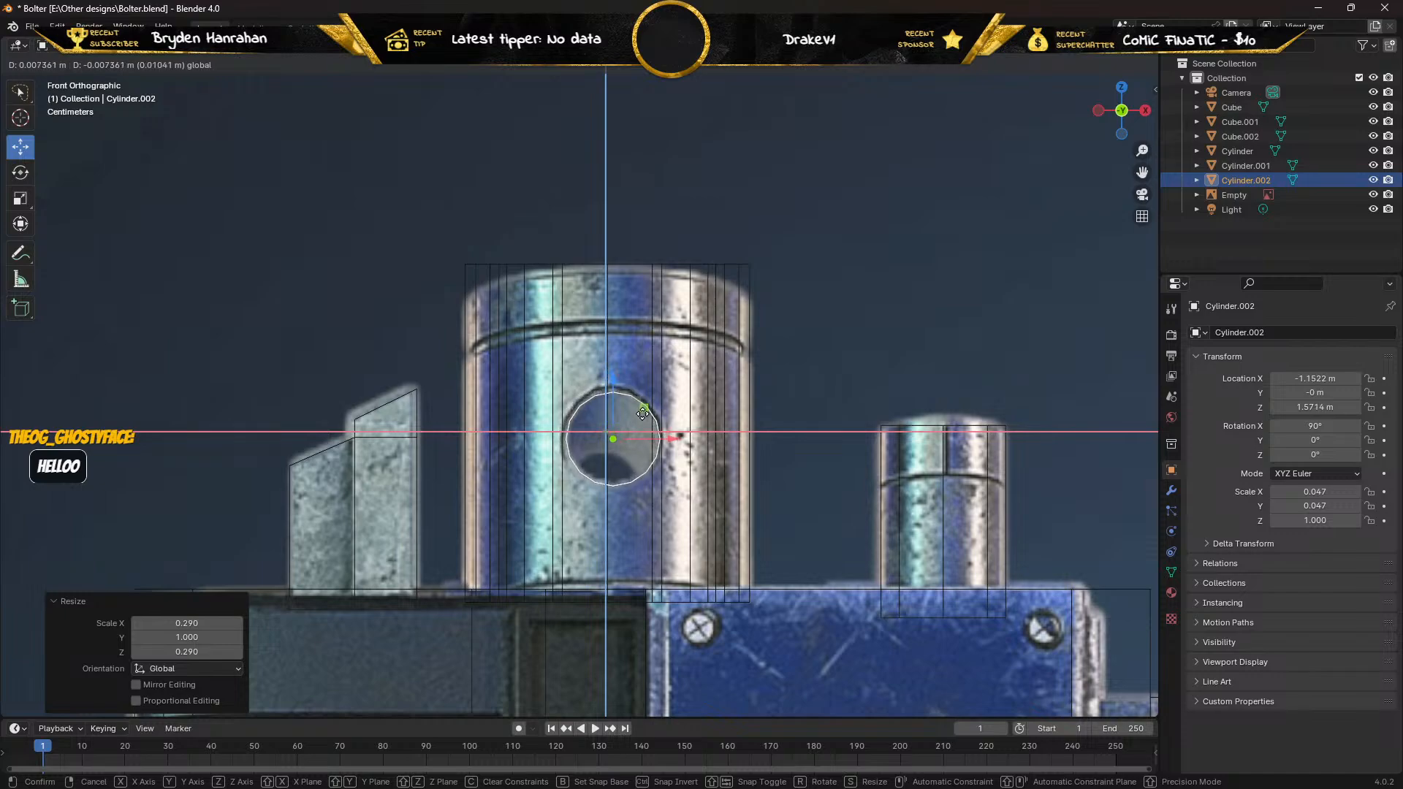
drag(643, 413, 640, 411)
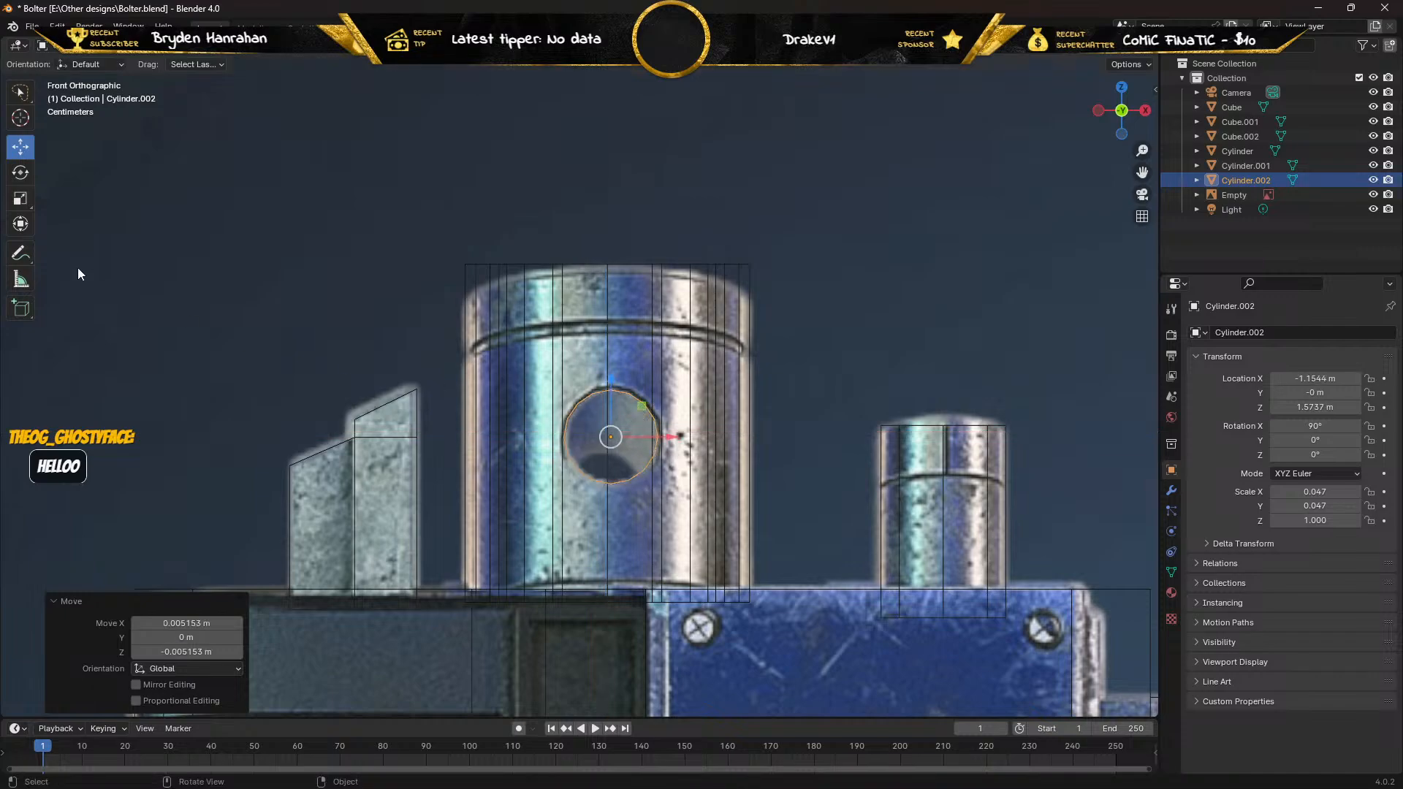
Enlarge the hole cylinder slightly in global X and Z, to a scale of about 0.049.
click(22, 175)
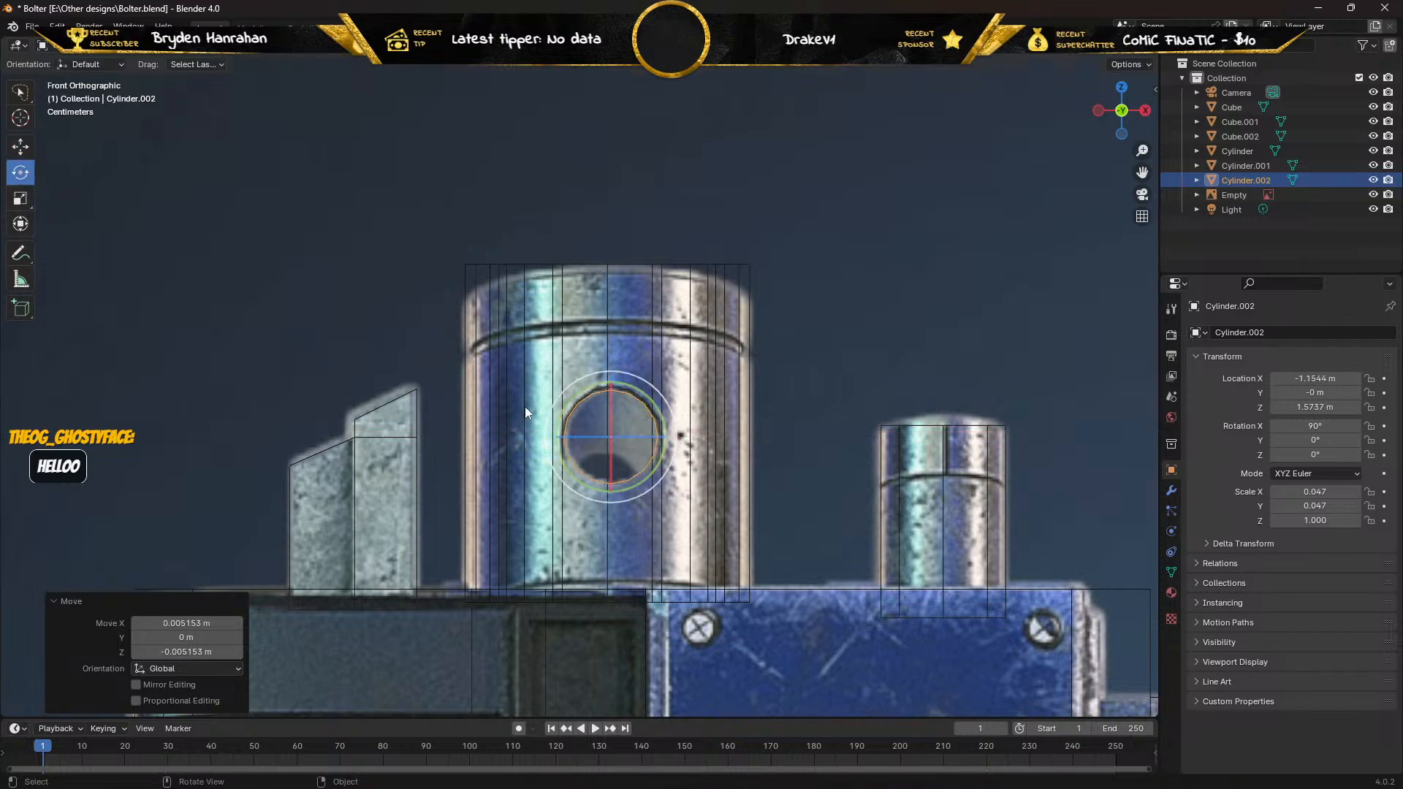
click(22, 204)
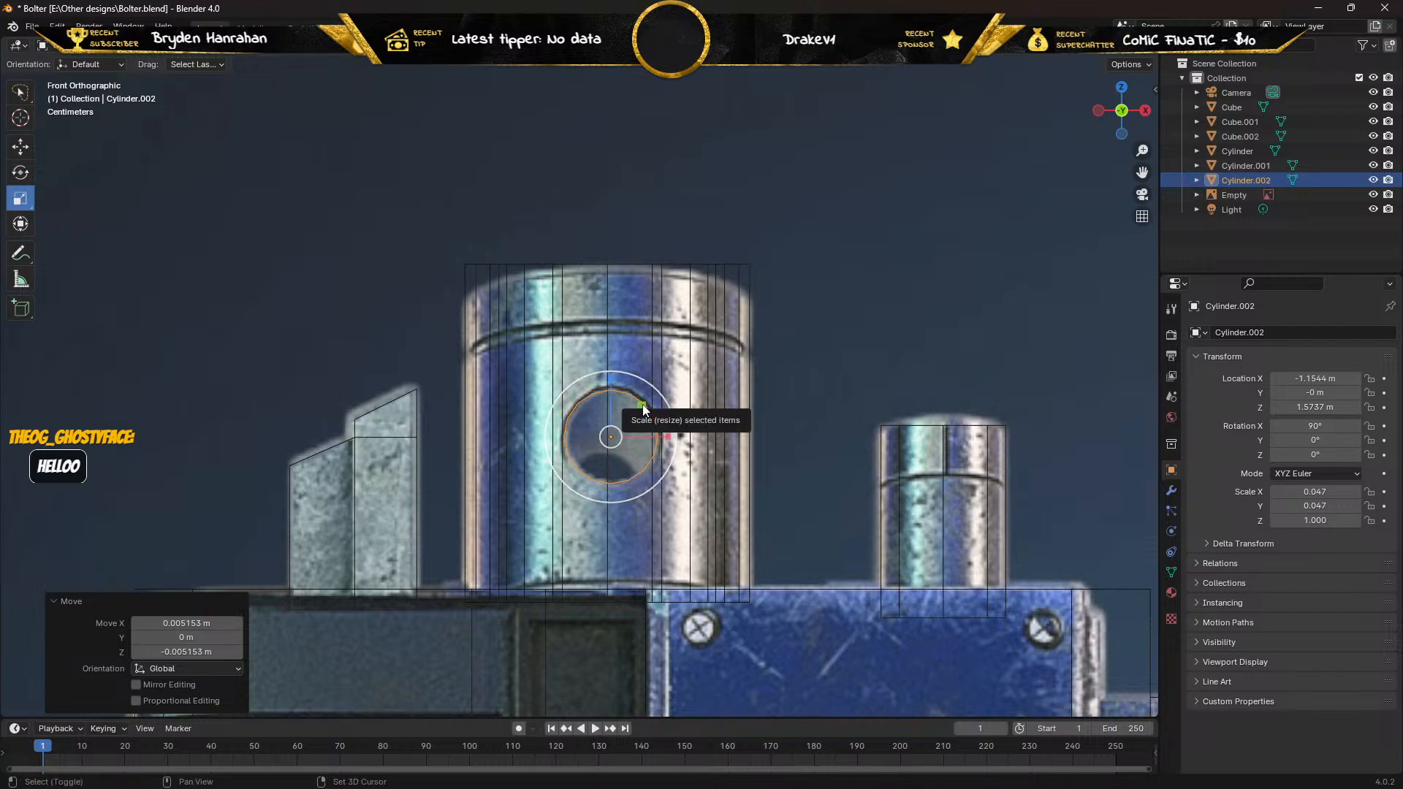
drag(643, 409, 642, 404)
Return to the solid display and select the hollow barrel cylinder on the gun model.
middle_drag(464, 401, 323, 357)
scroll(532, 416, down, 4)
click(18, 99)
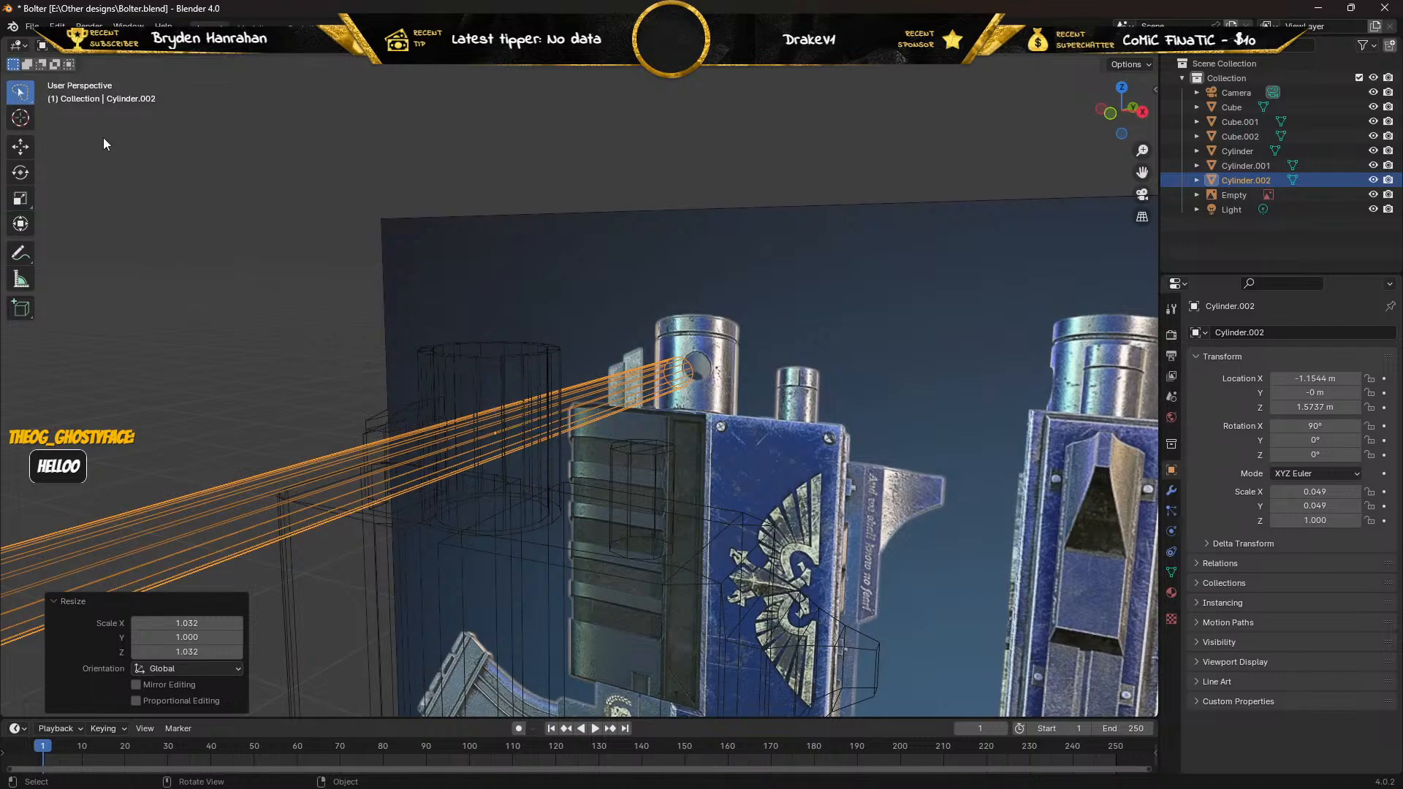
click(451, 372)
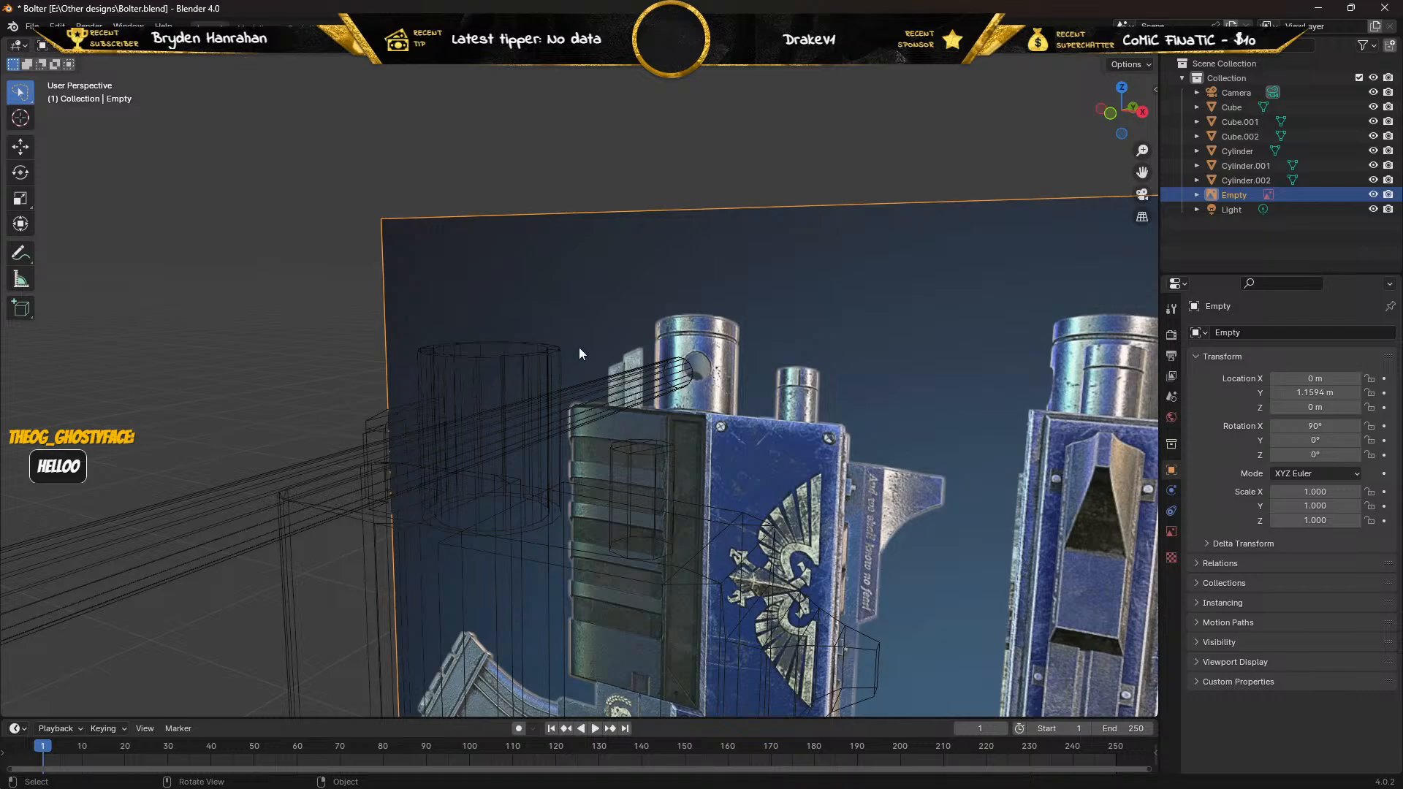
middle_drag(579, 348, 659, 257)
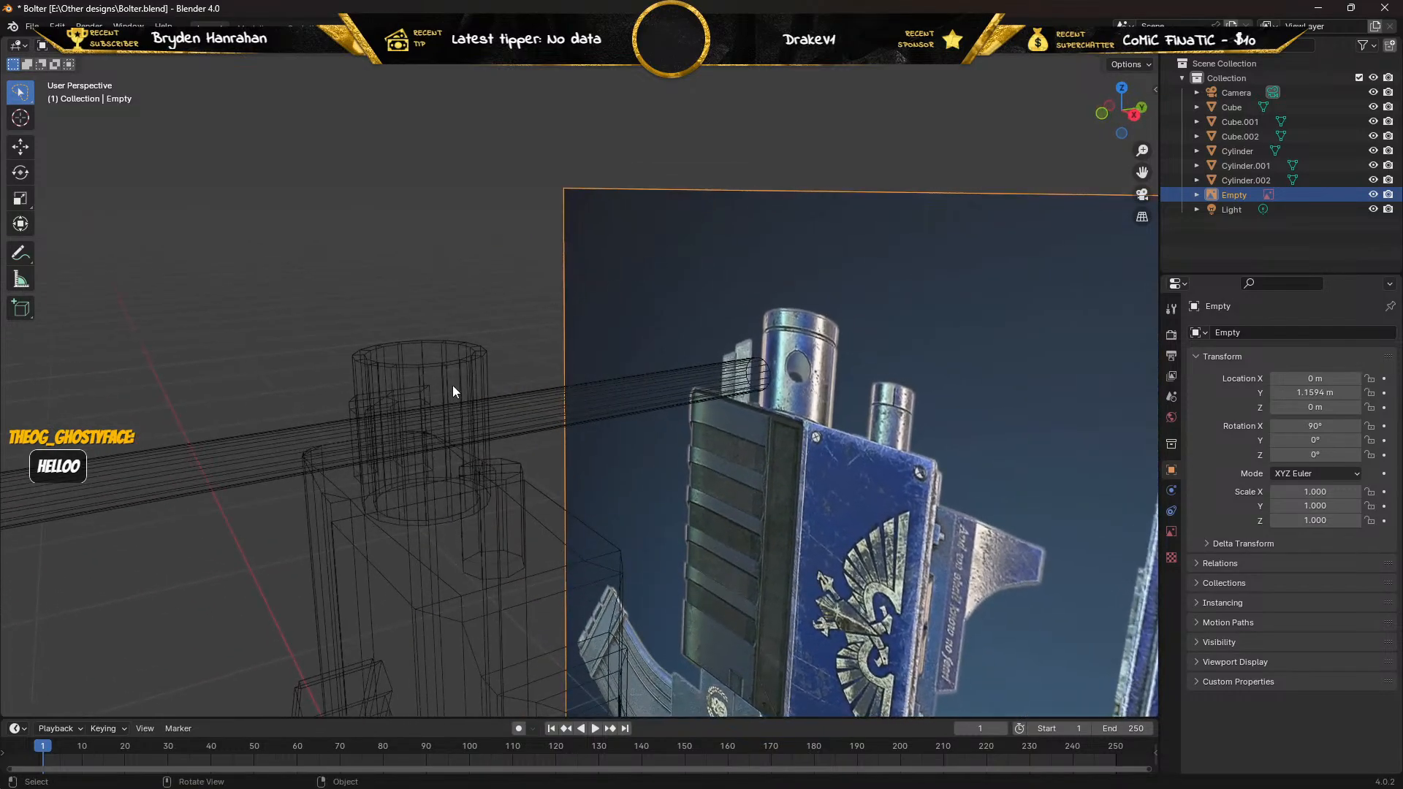
key(shift+z)
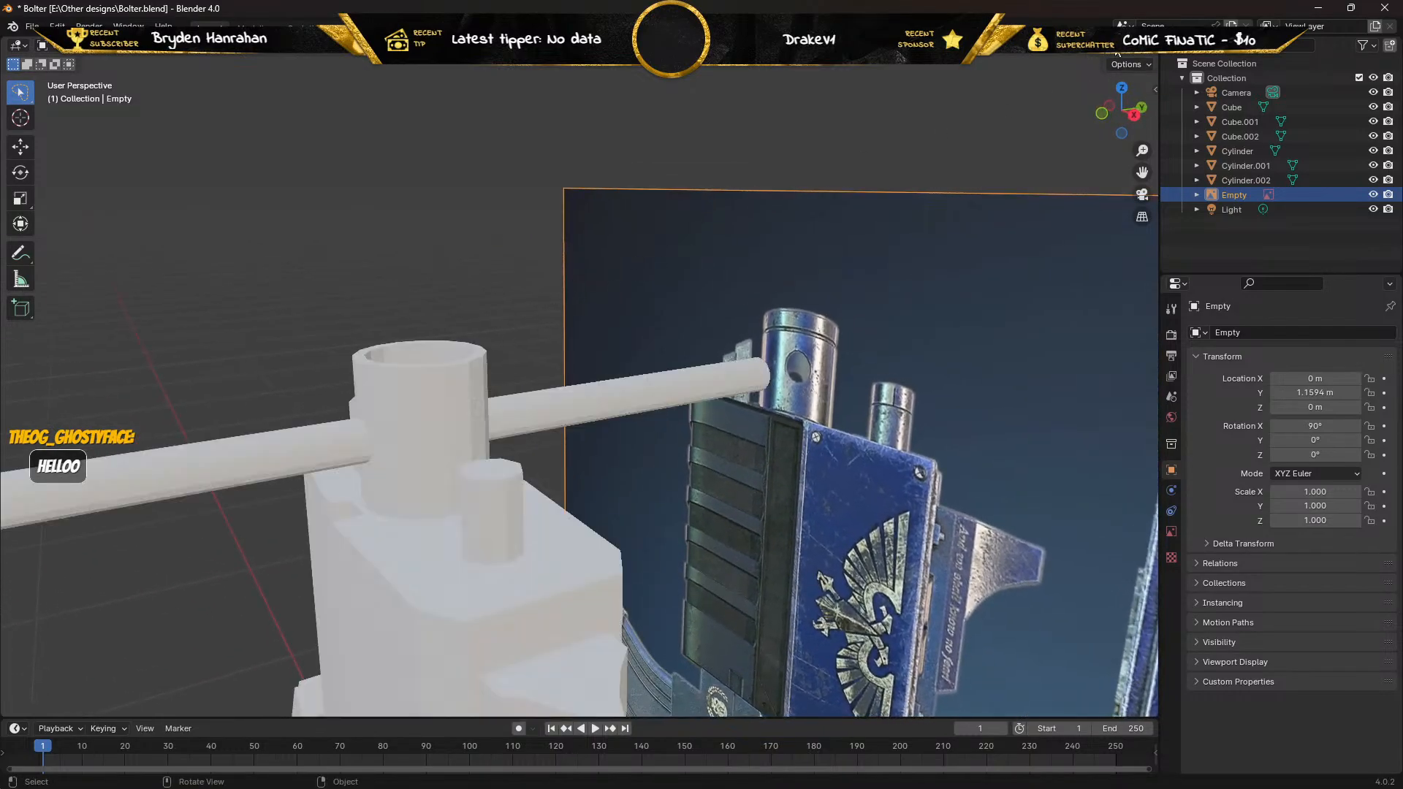
click(401, 393)
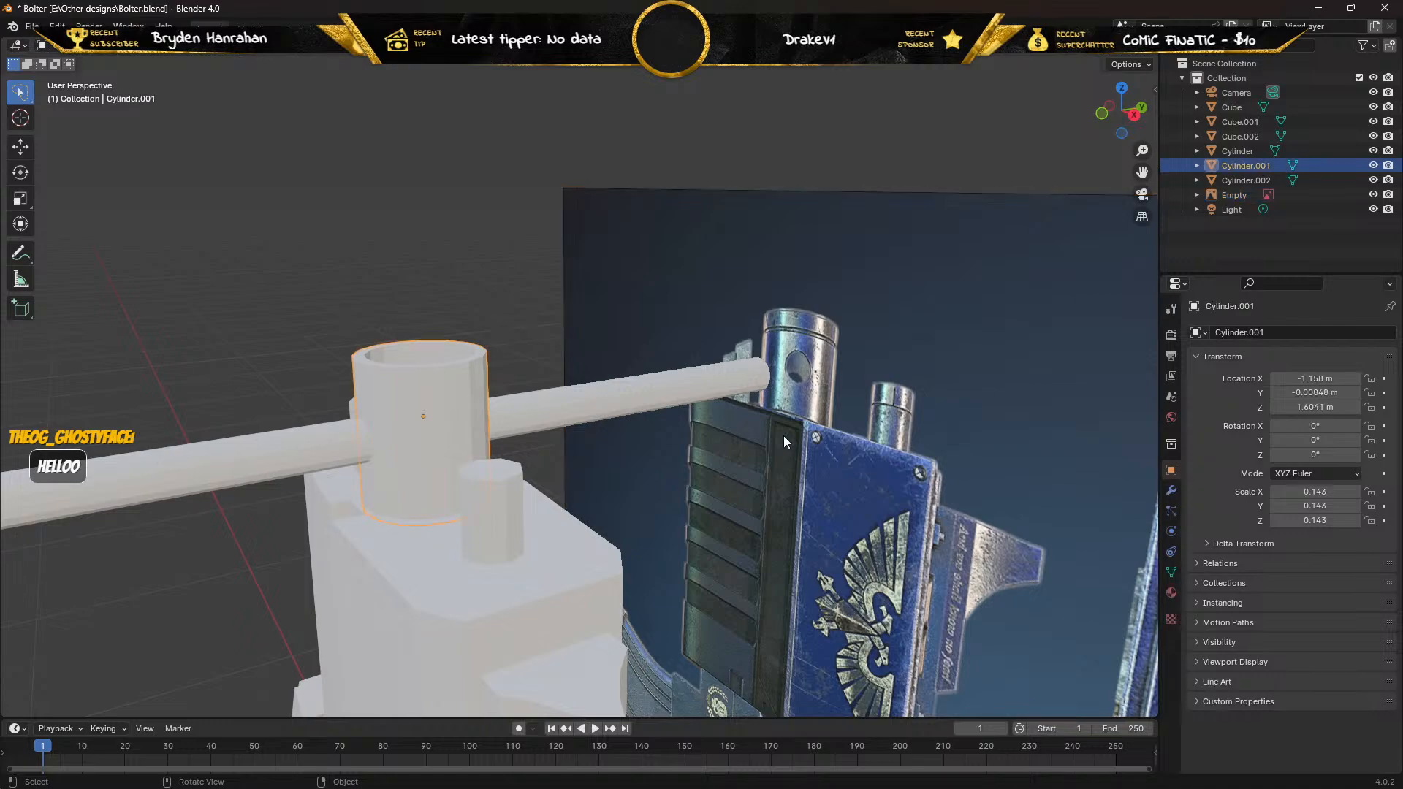
Add a Boolean modifier set to Difference to the barrel, with the long hole cylinder as its object.
click(1171, 491)
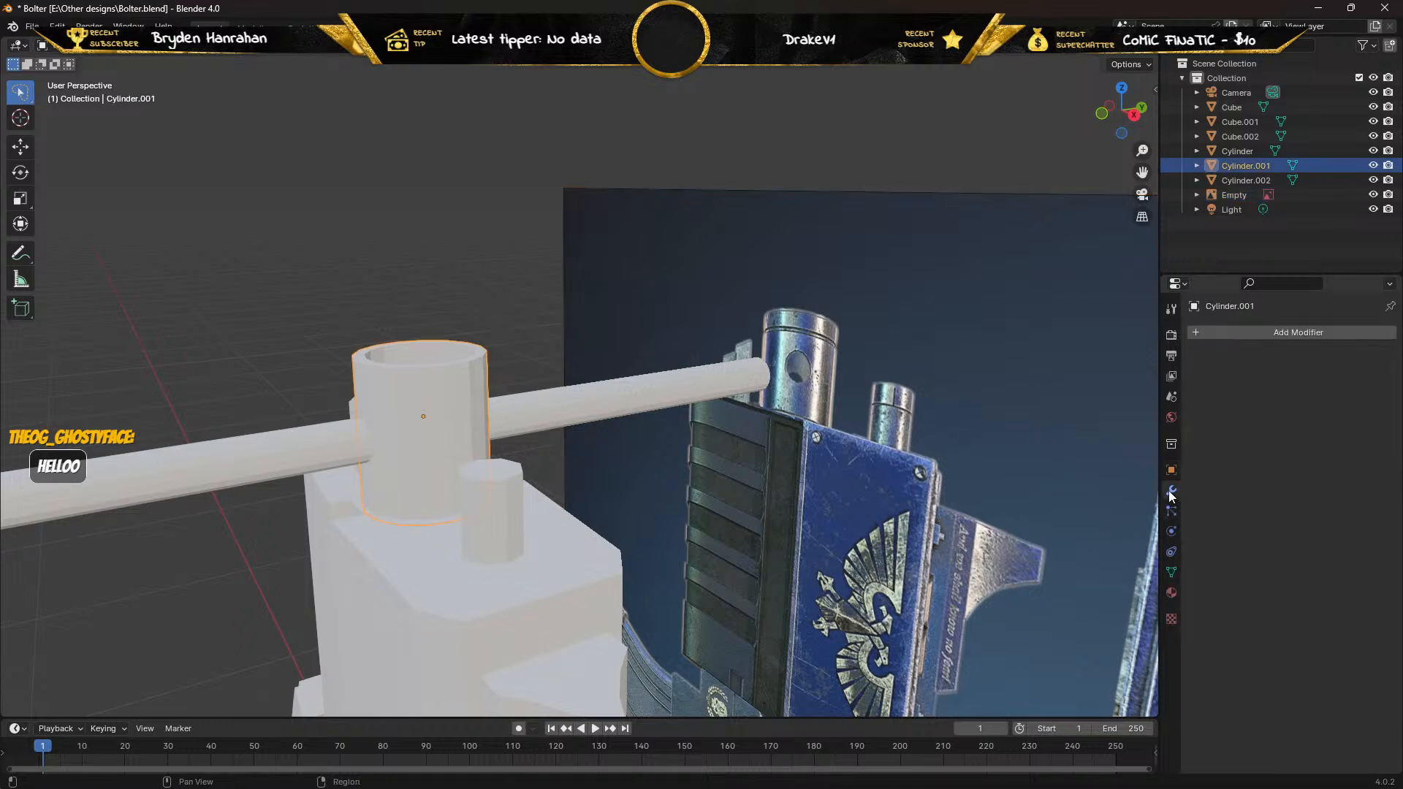
click(1195, 327)
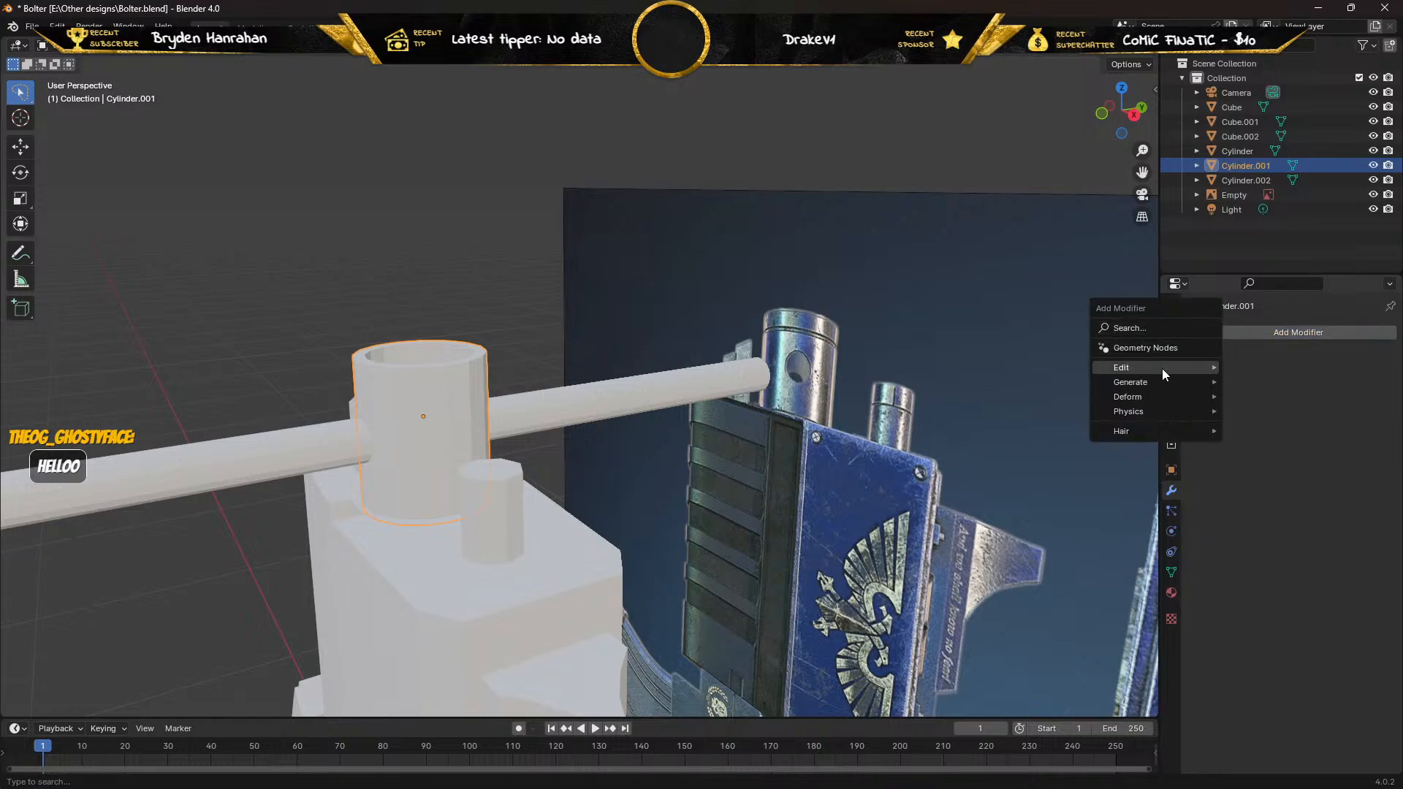
mouse_move(1161, 370)
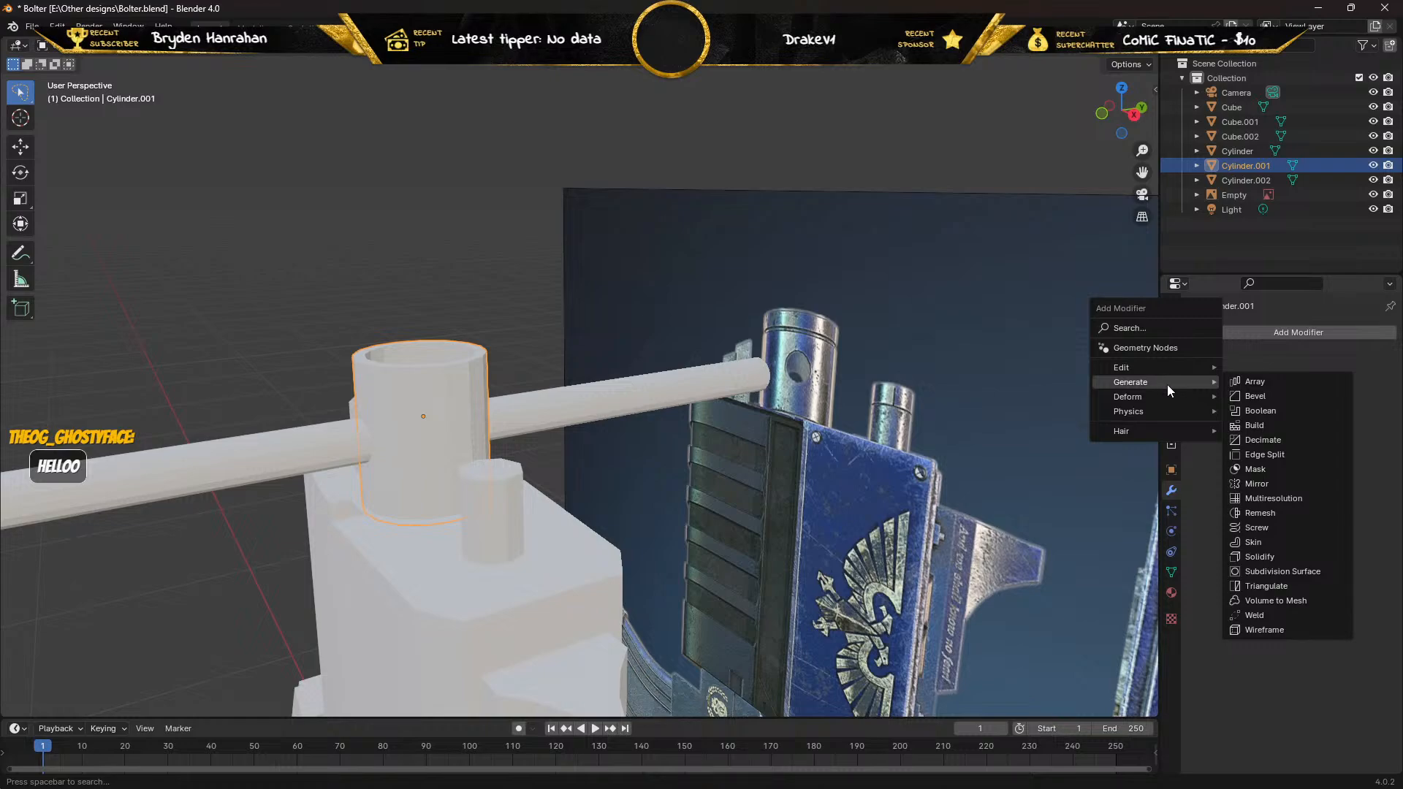
click(1258, 411)
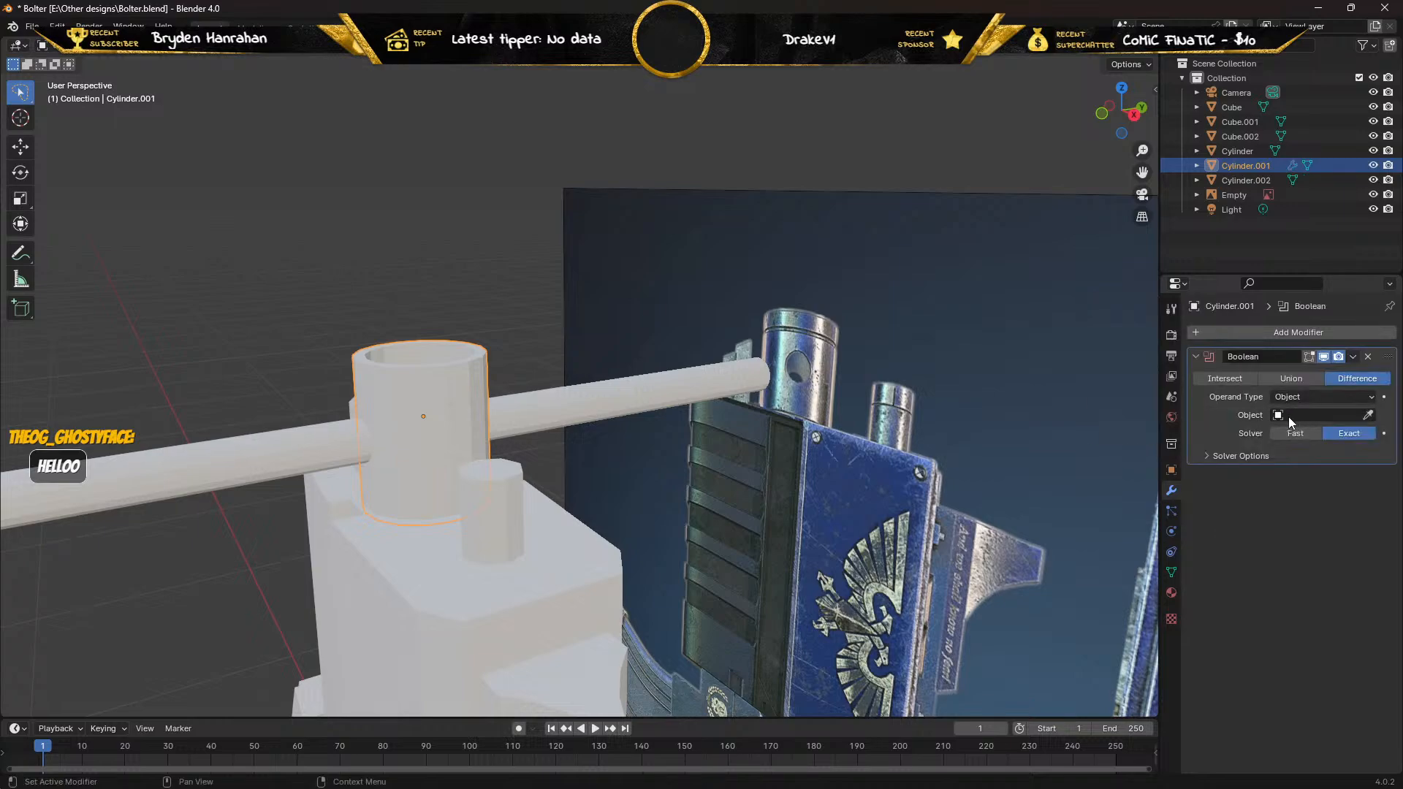
click(1368, 415)
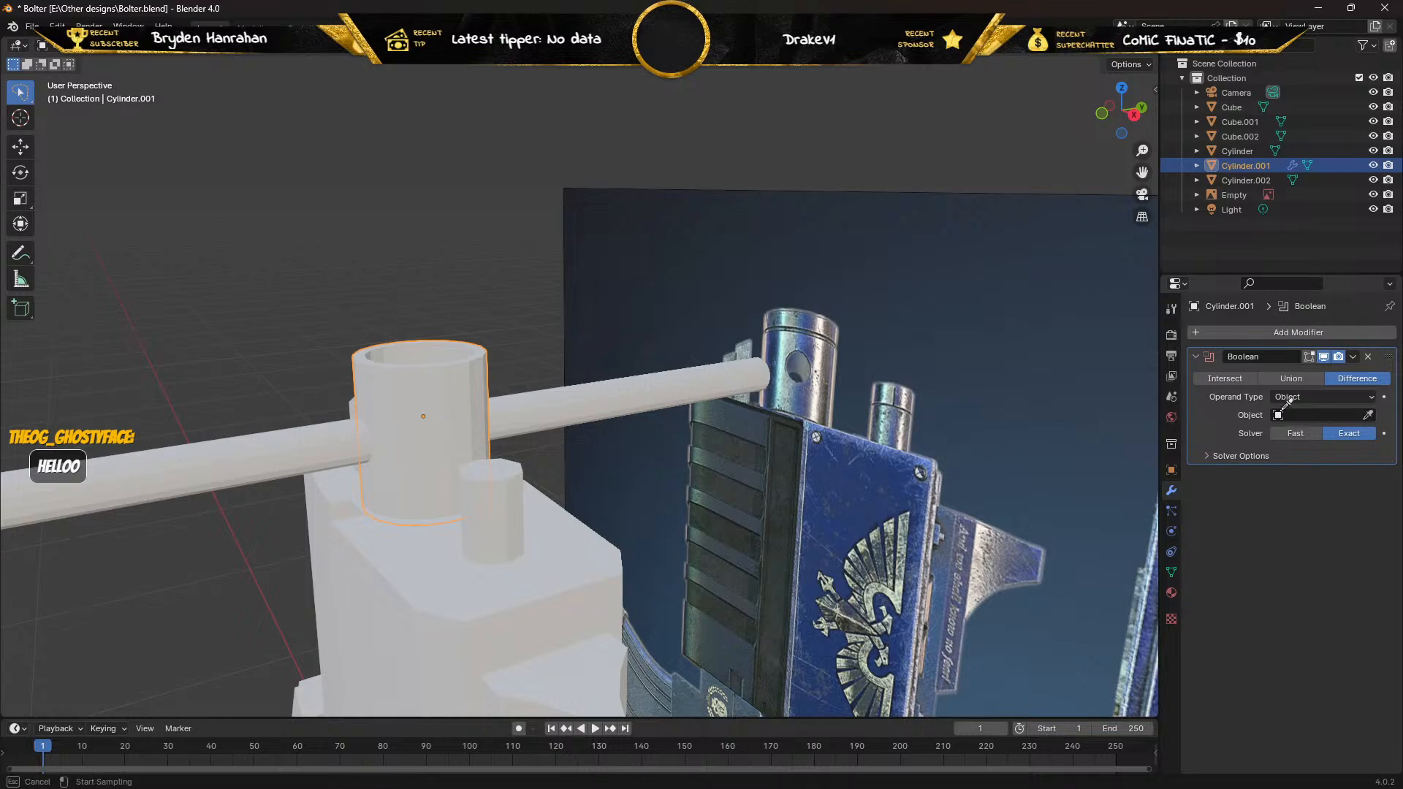
click(217, 447)
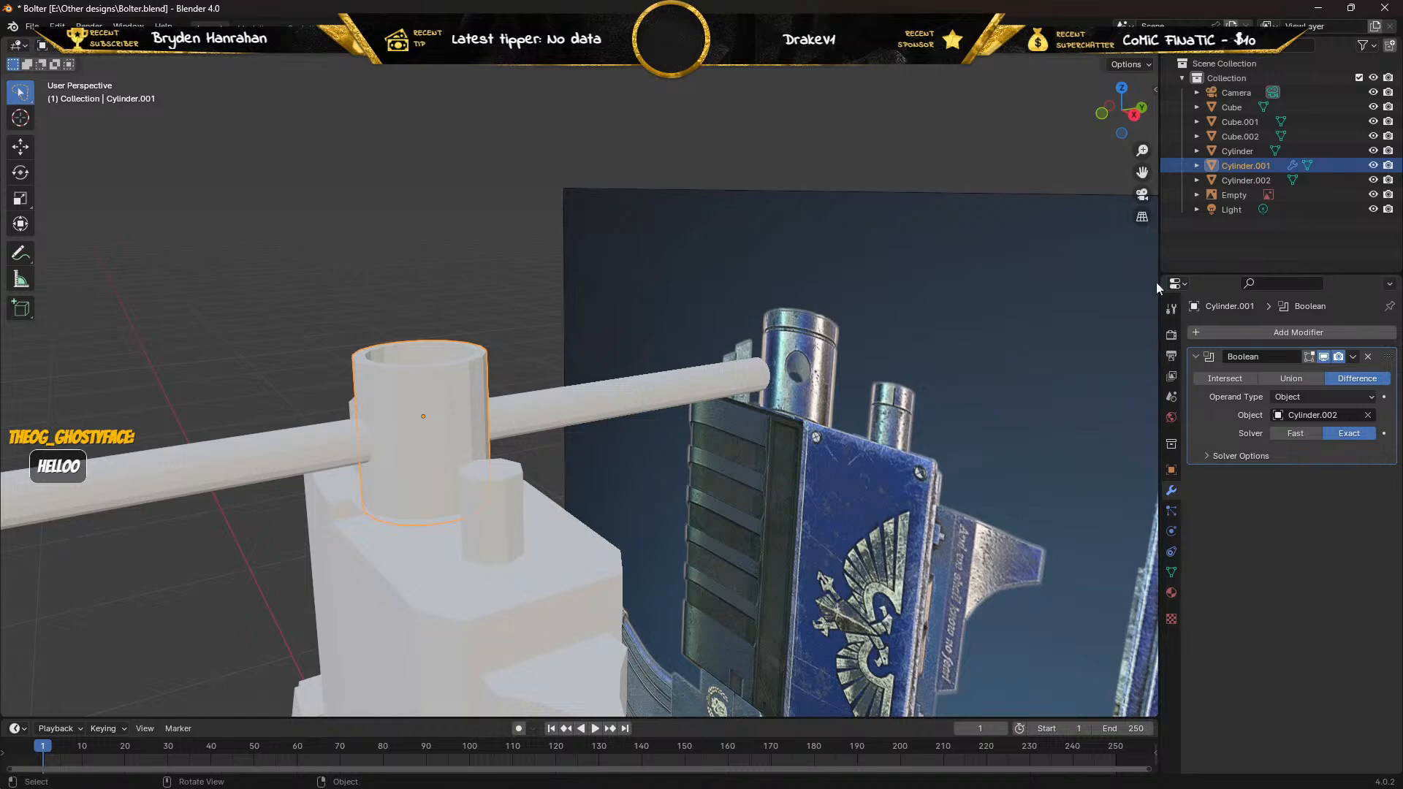
Hide the cutting cylinder Cylinder.002 and apply the Boolean modifier on the barrel.
click(1372, 165)
click(1373, 165)
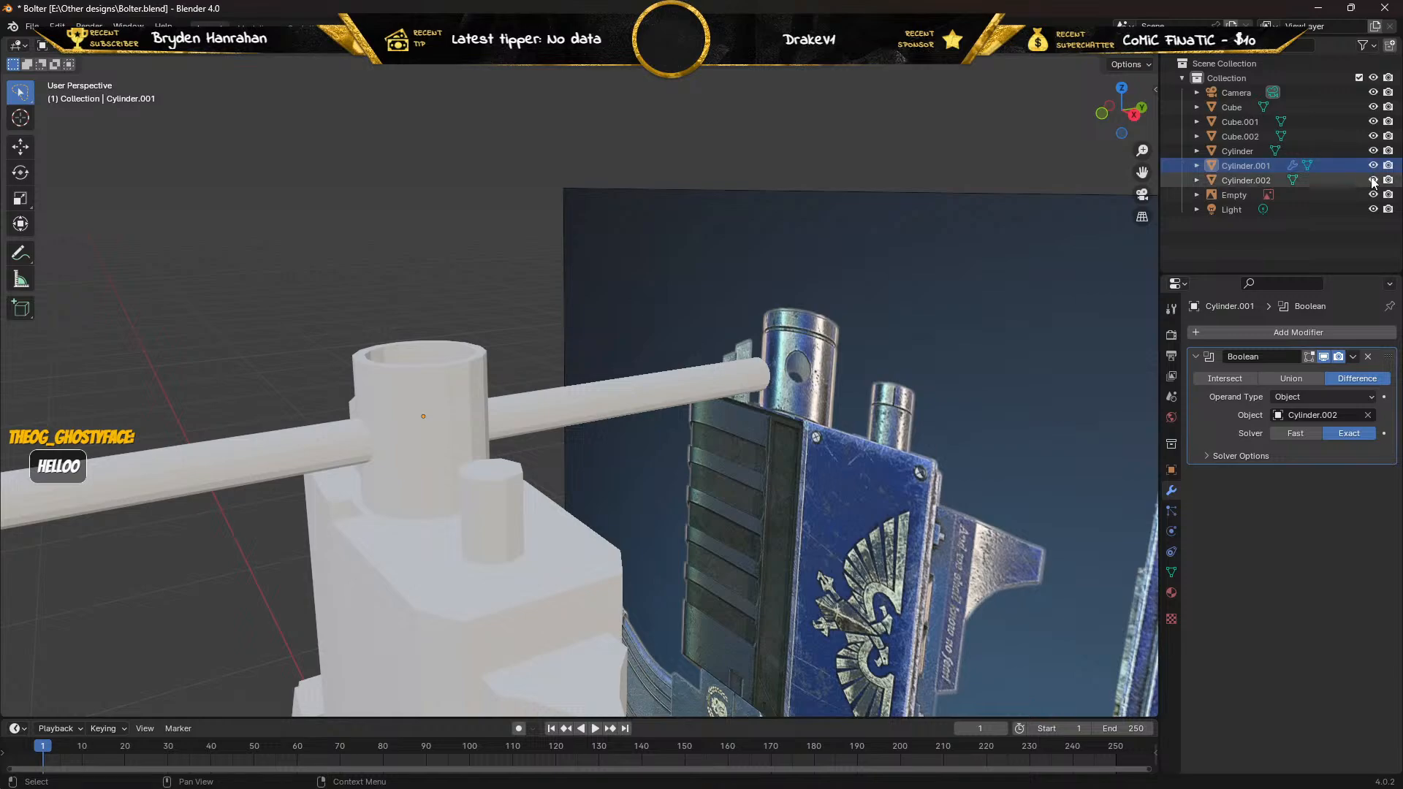
click(1372, 180)
middle_drag(497, 304, 472, 330)
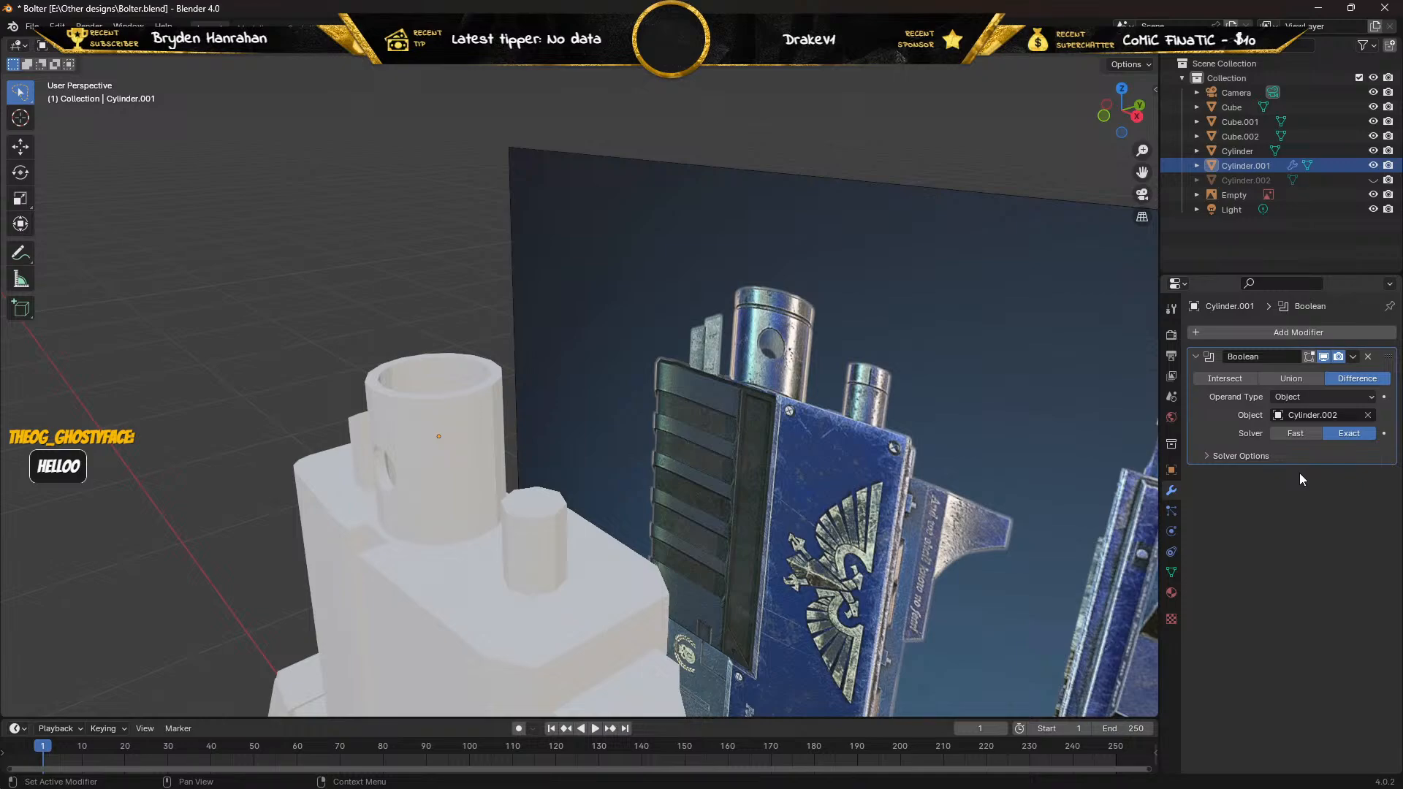
click(1195, 355)
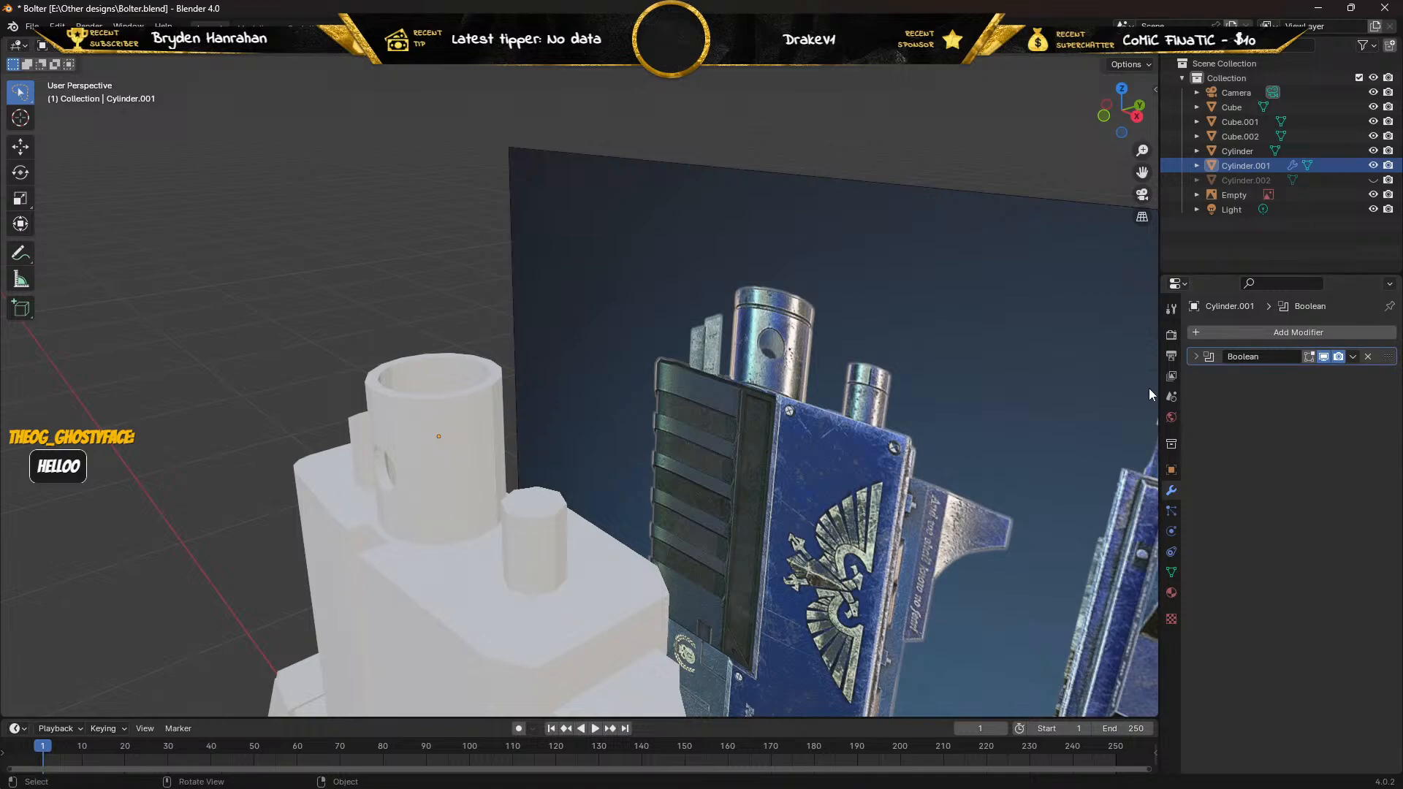
click(1352, 358)
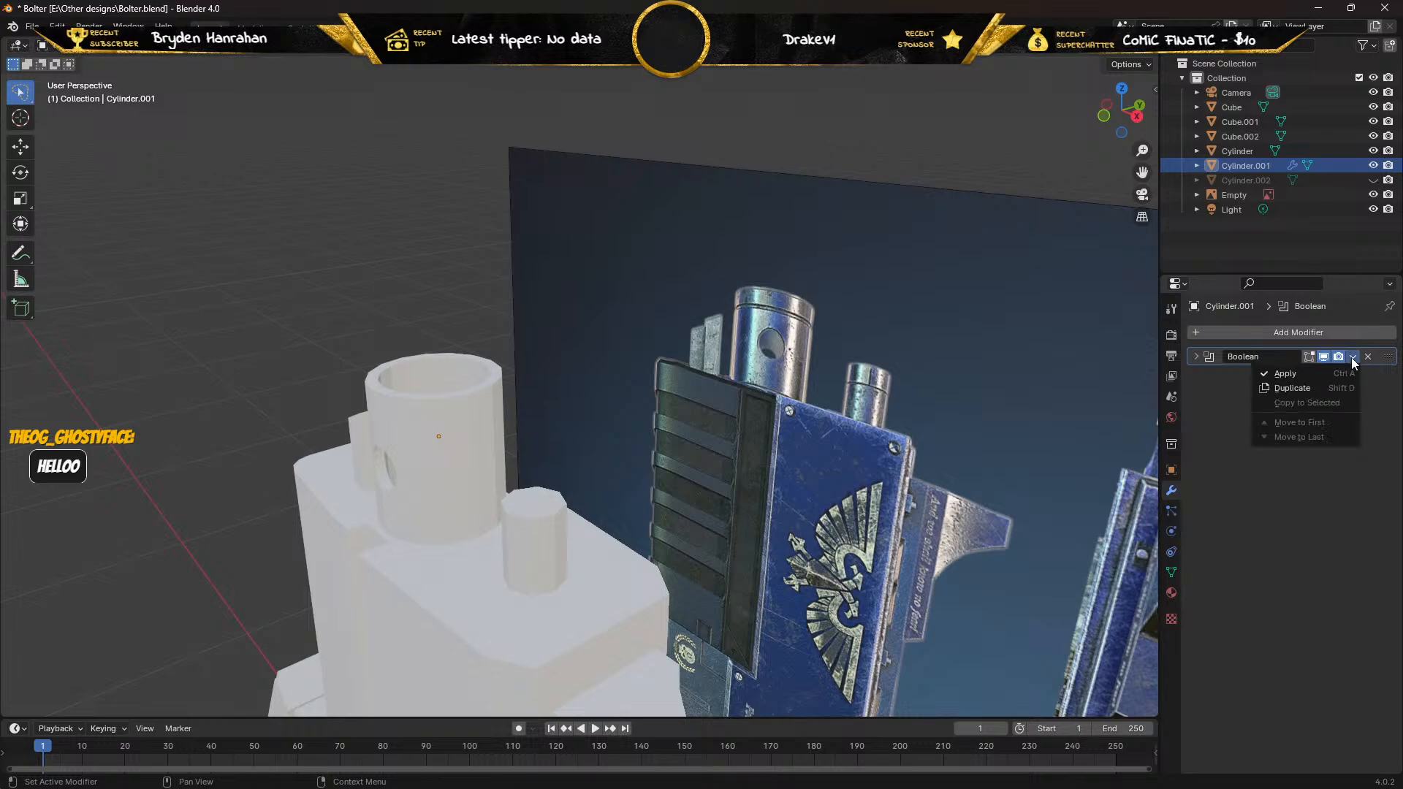
click(1288, 374)
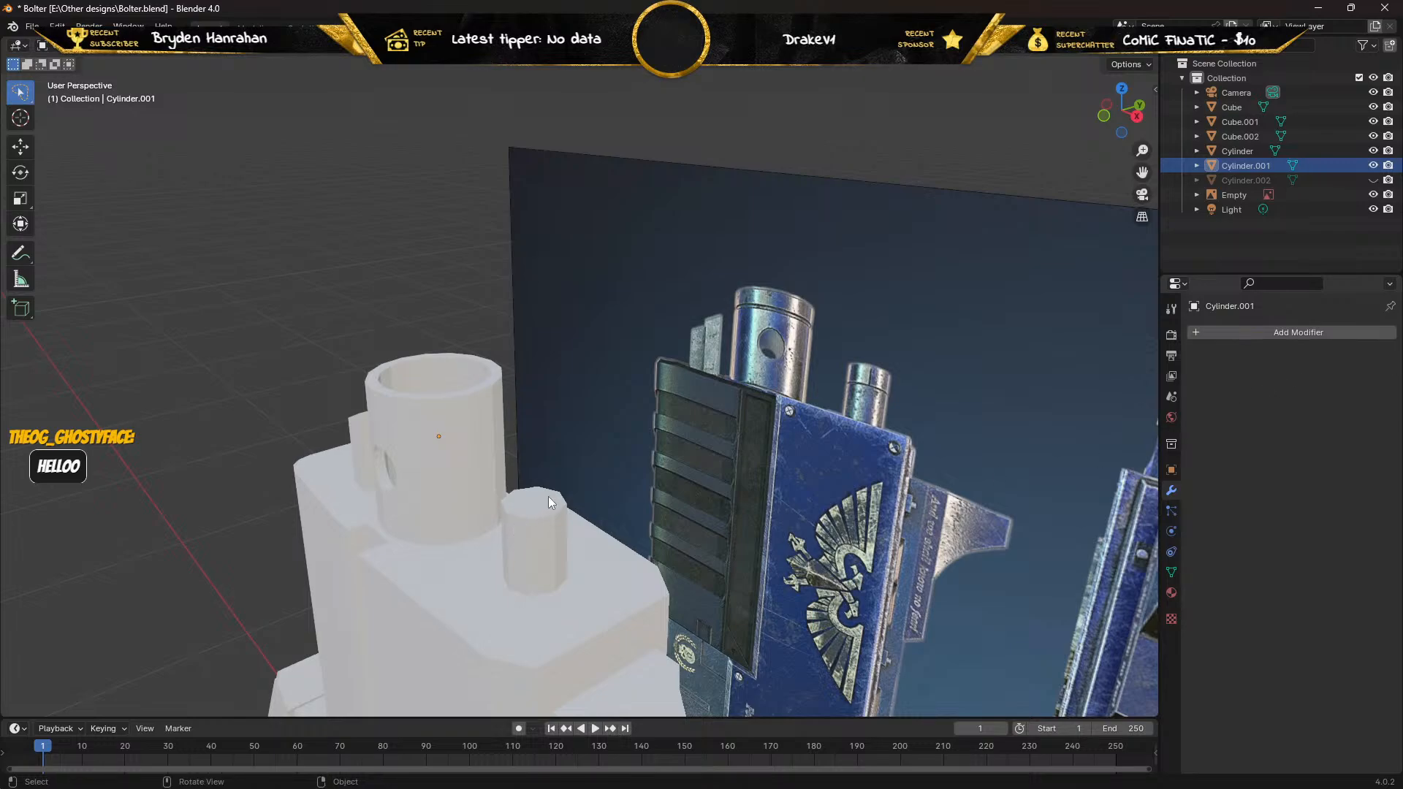
Unhide the cutting cylinder Cylinder.002 and delete it.
click(1226, 181)
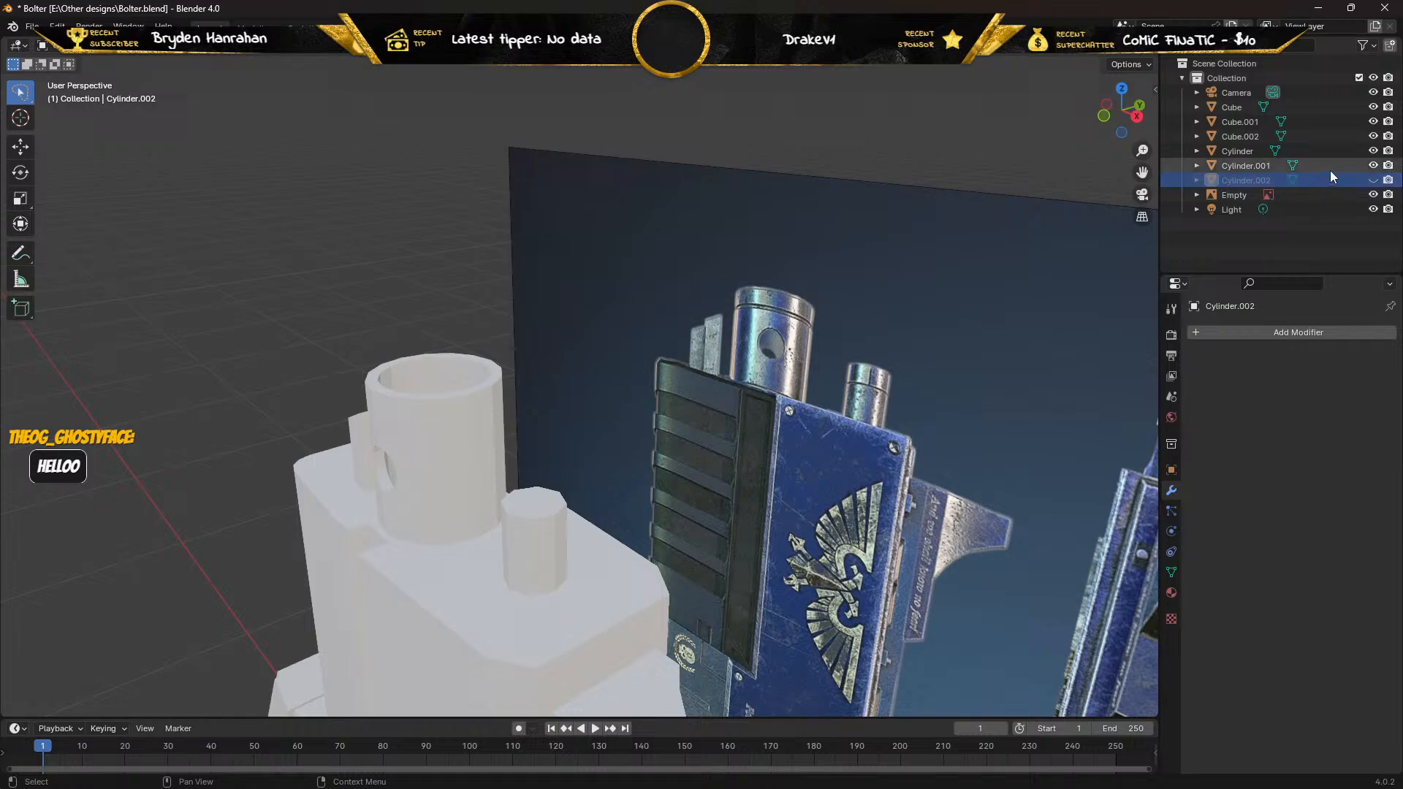
click(1372, 180)
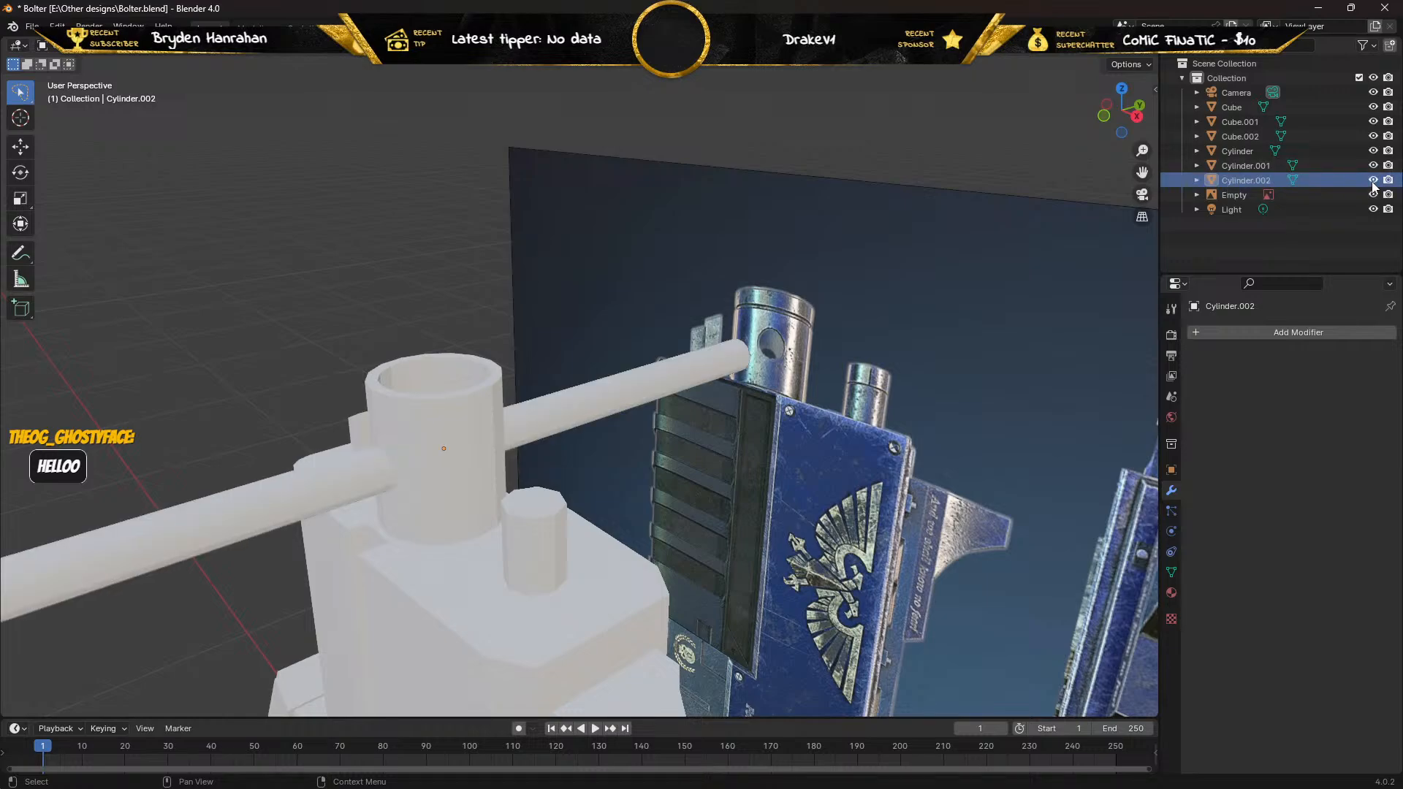
key(x)
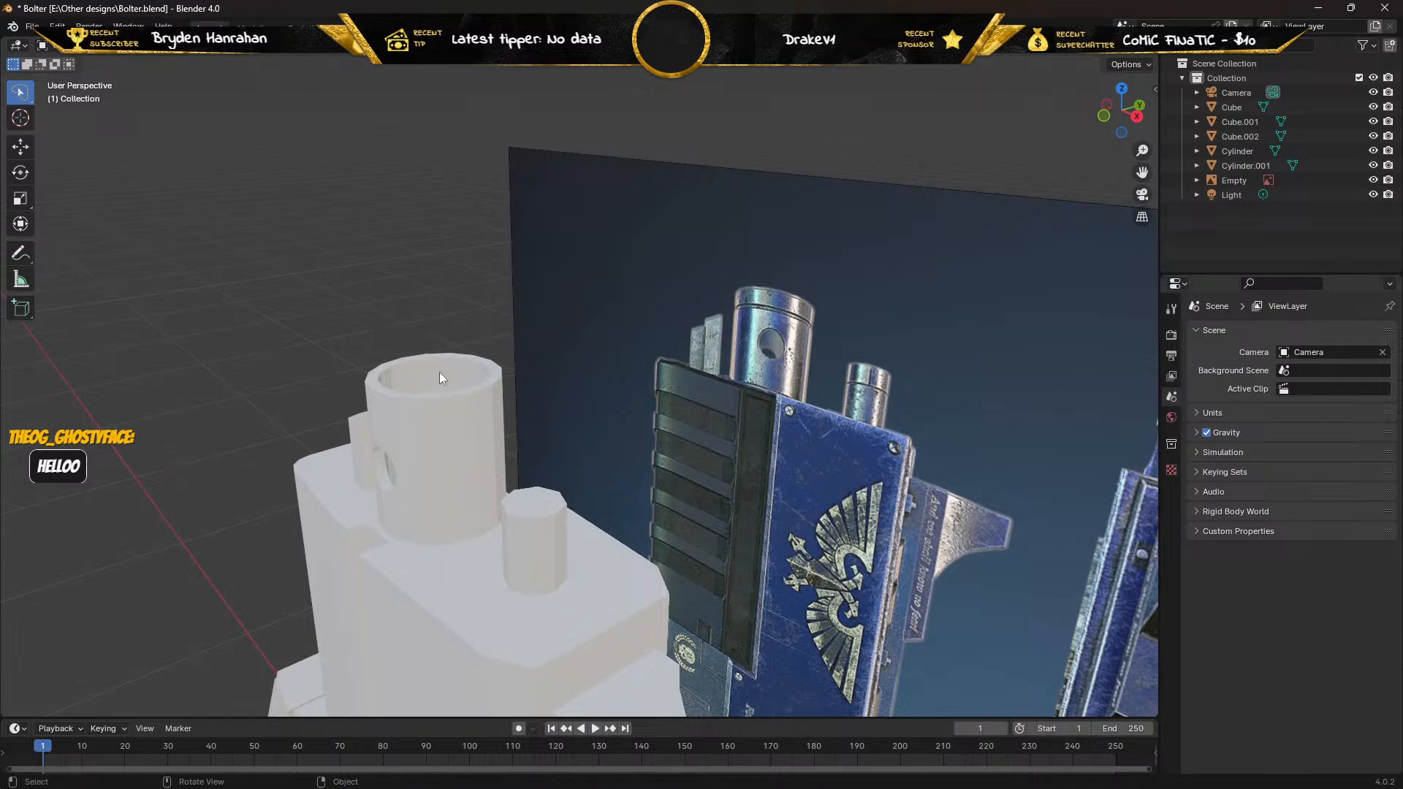
Open the barrel's mesh for editing and inspect the edges around the side hole from several angles.
middle_drag(440, 371, 475, 337)
scroll(786, 463, up, 3)
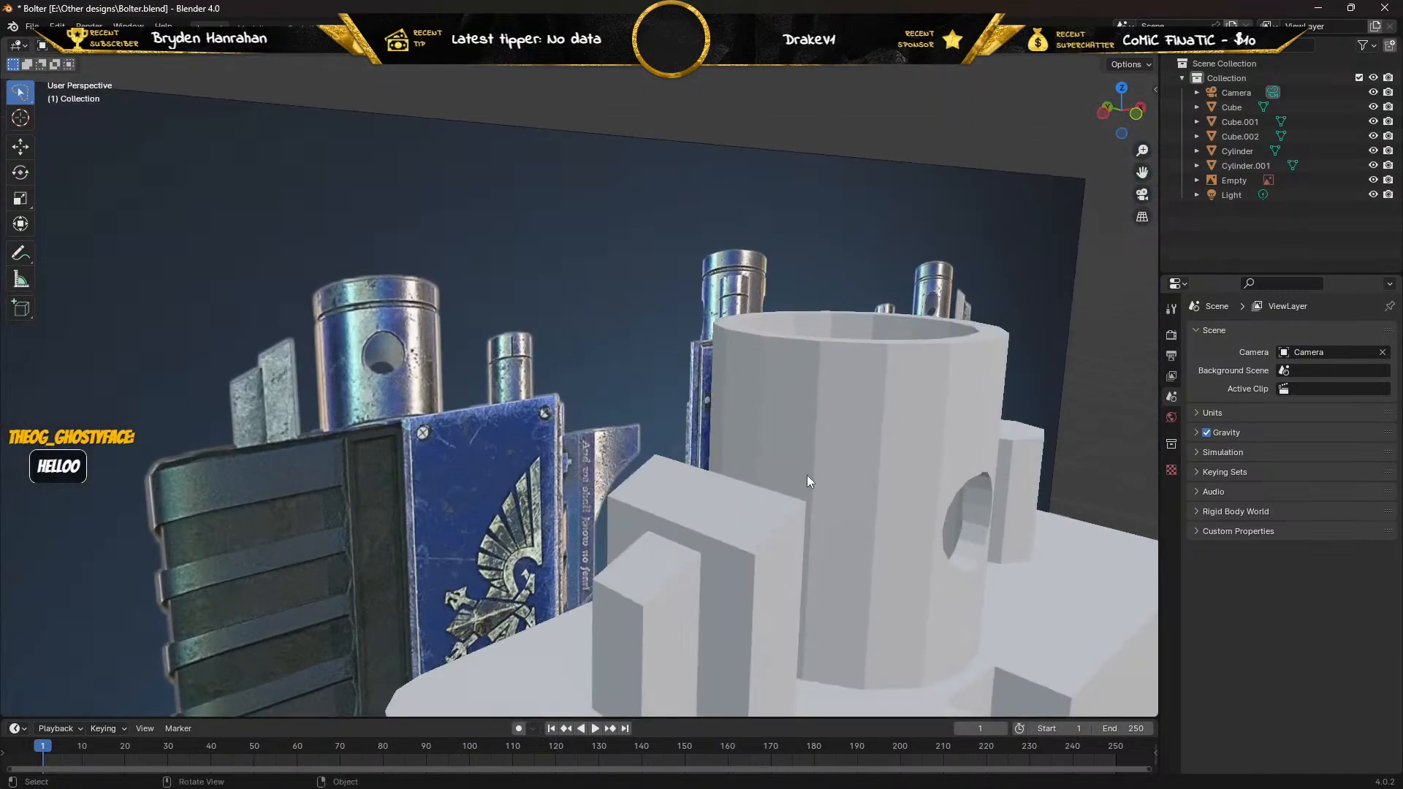
middle_drag(807, 475, 503, 464)
scroll(489, 473, up, 3)
scroll(449, 492, down, 1)
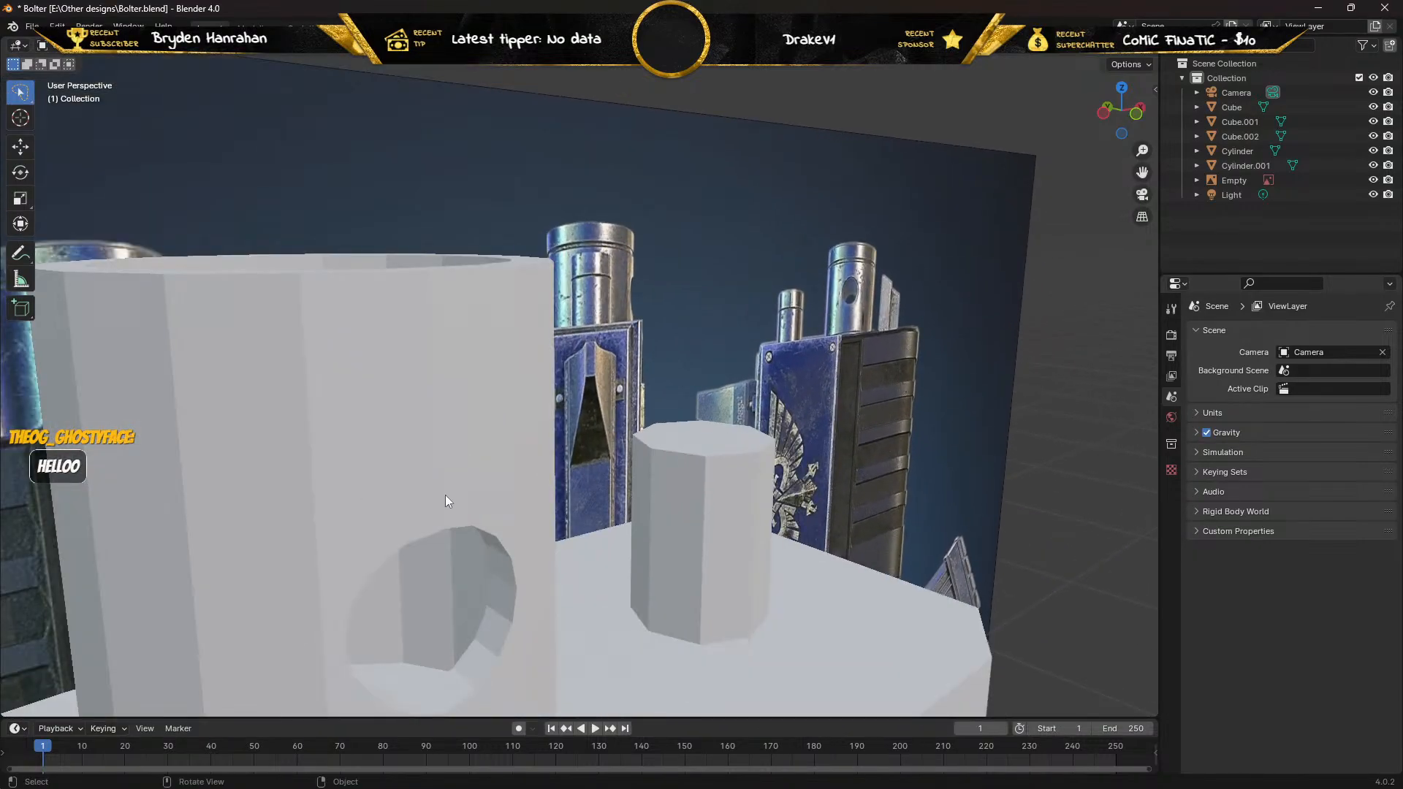
click(378, 403)
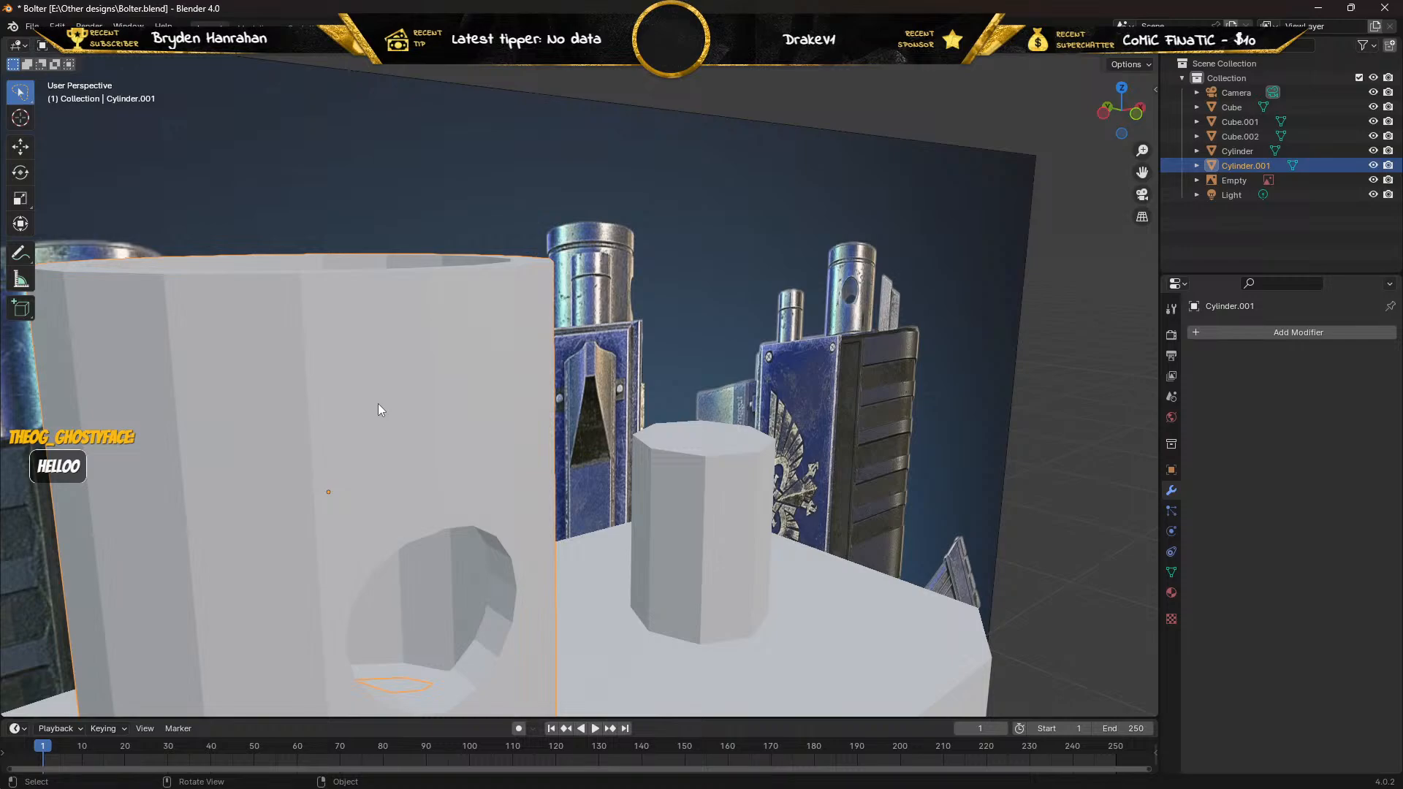
key(Tab)
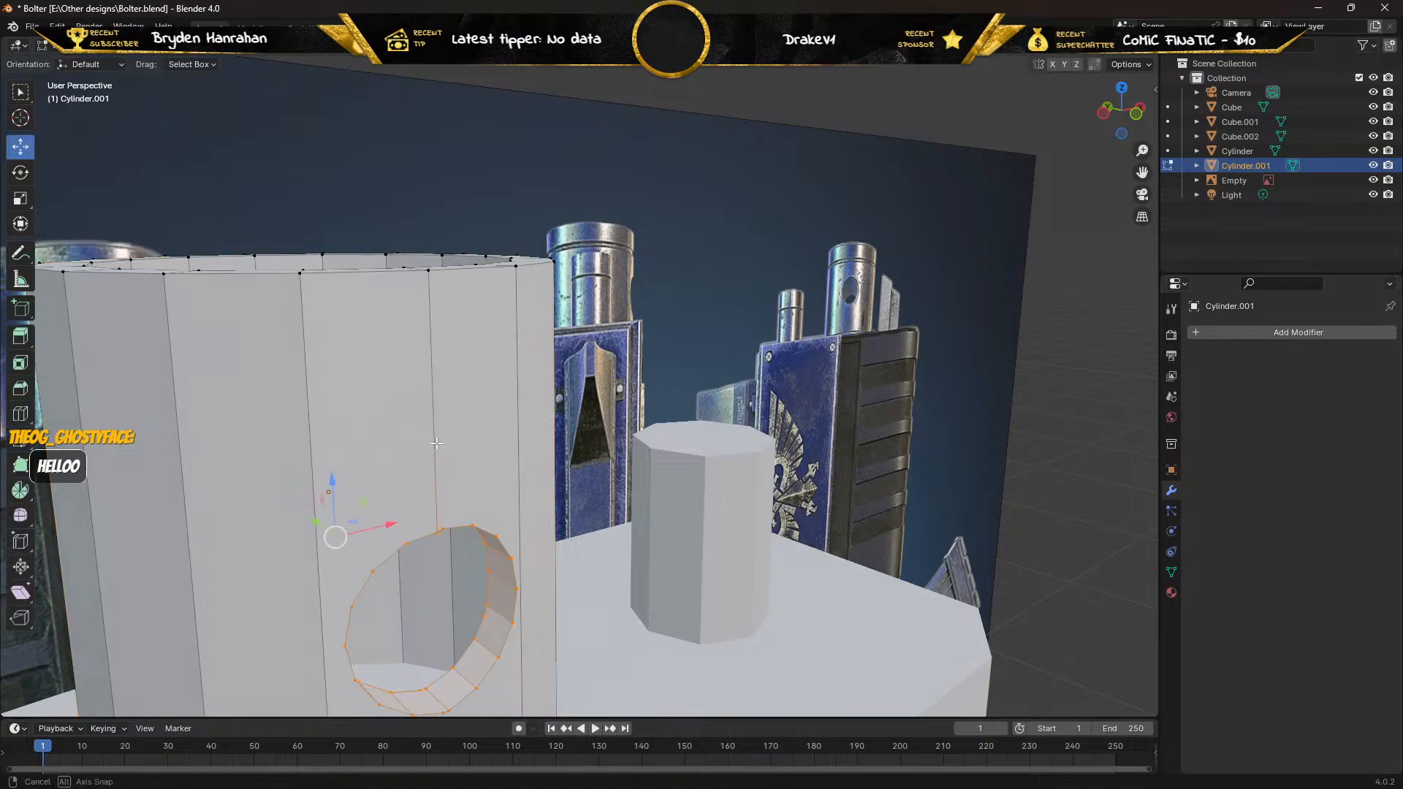
middle_drag(436, 443, 422, 432)
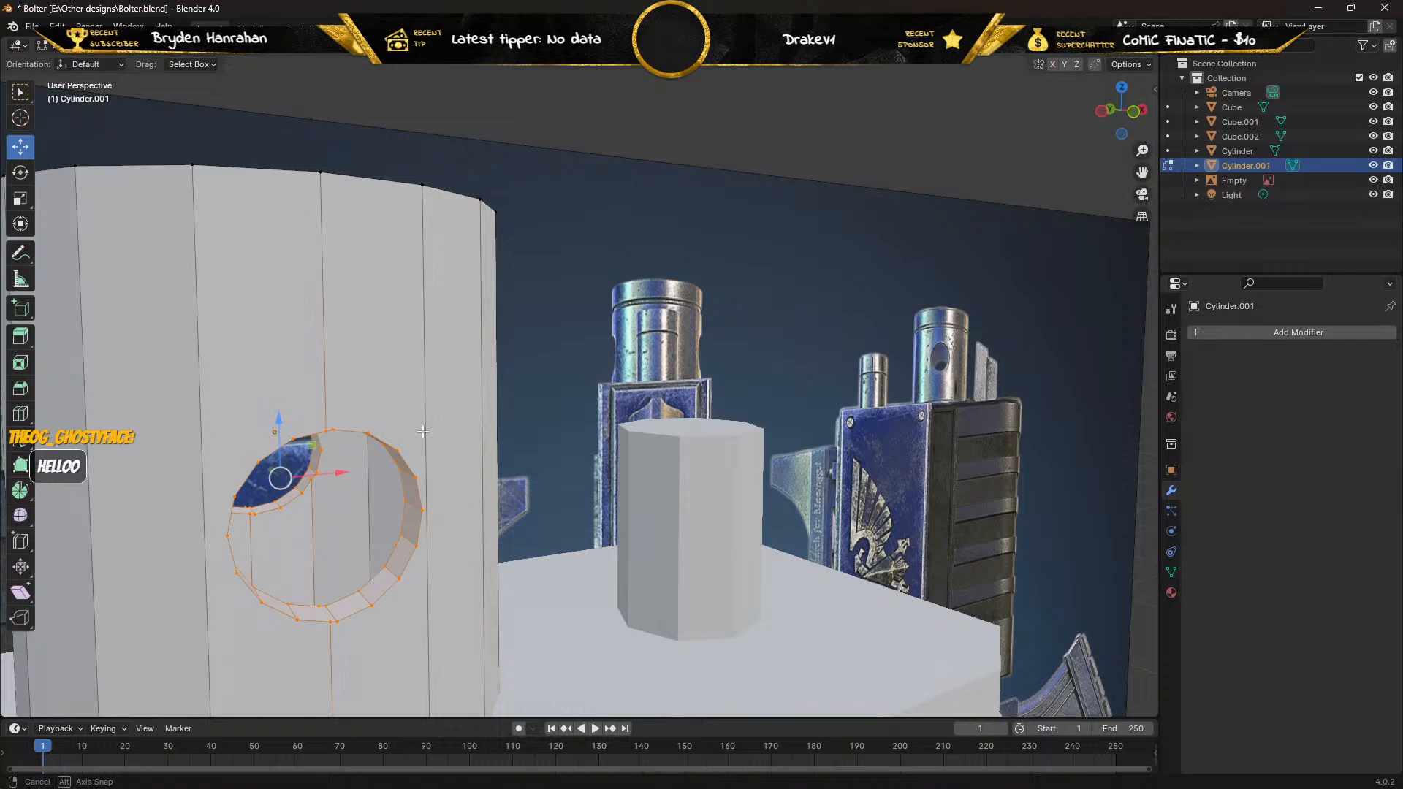
middle_drag(423, 432, 422, 432)
Compare the side hole's outline with the reference image in see-through front view, and leave mesh editing with nothing selected.
key(KP_1)
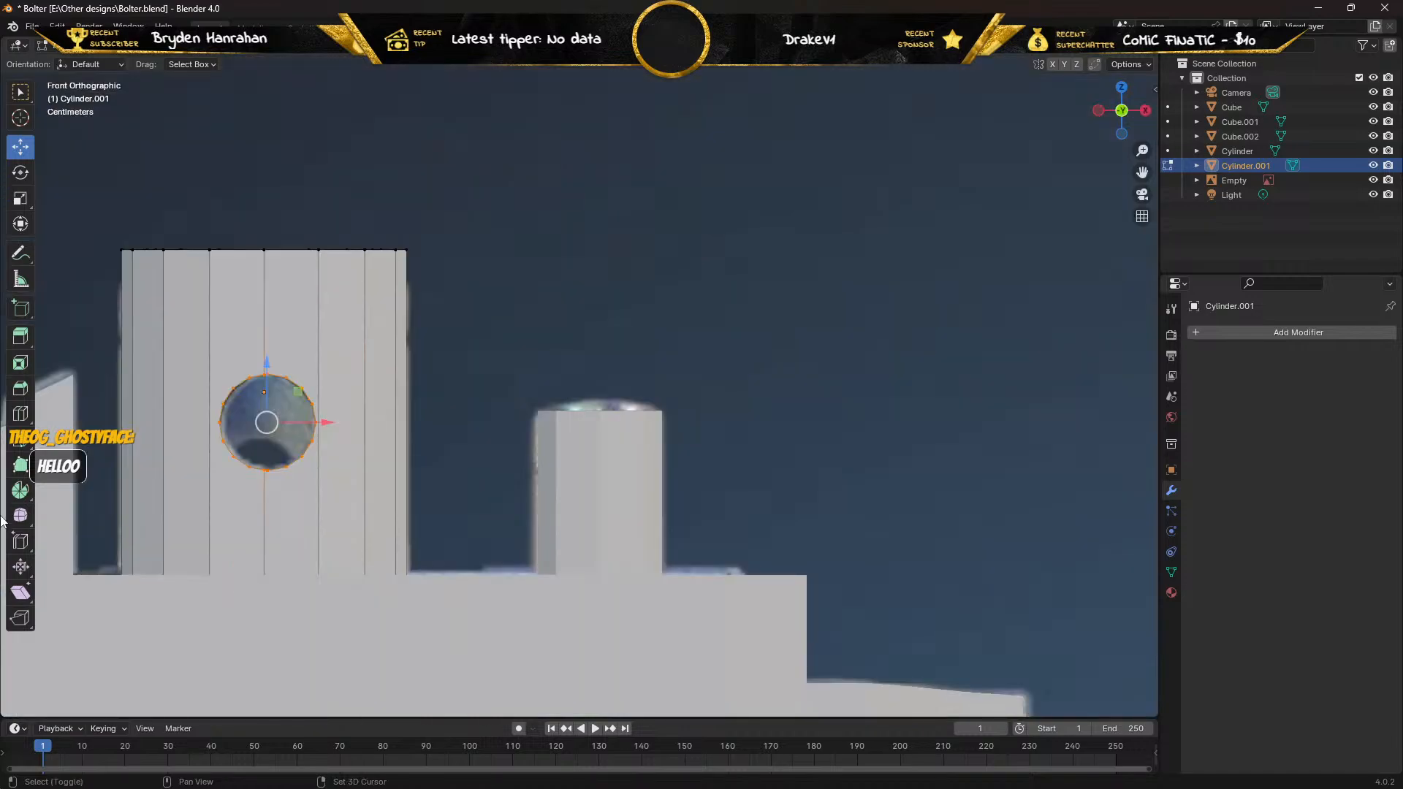
shift+middle_drag(185, 391, 479, 423)
scroll(478, 423, up, 4)
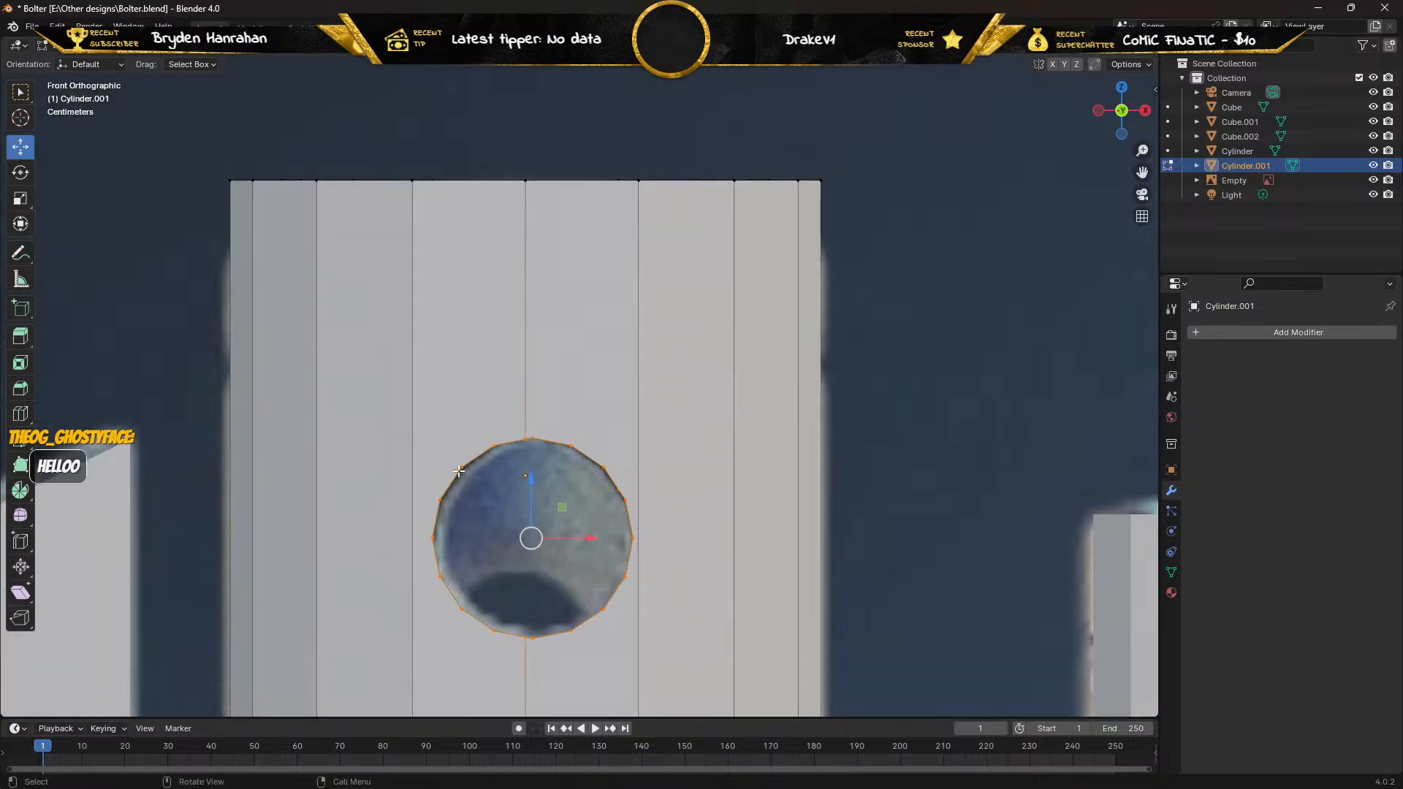
click(1089, 52)
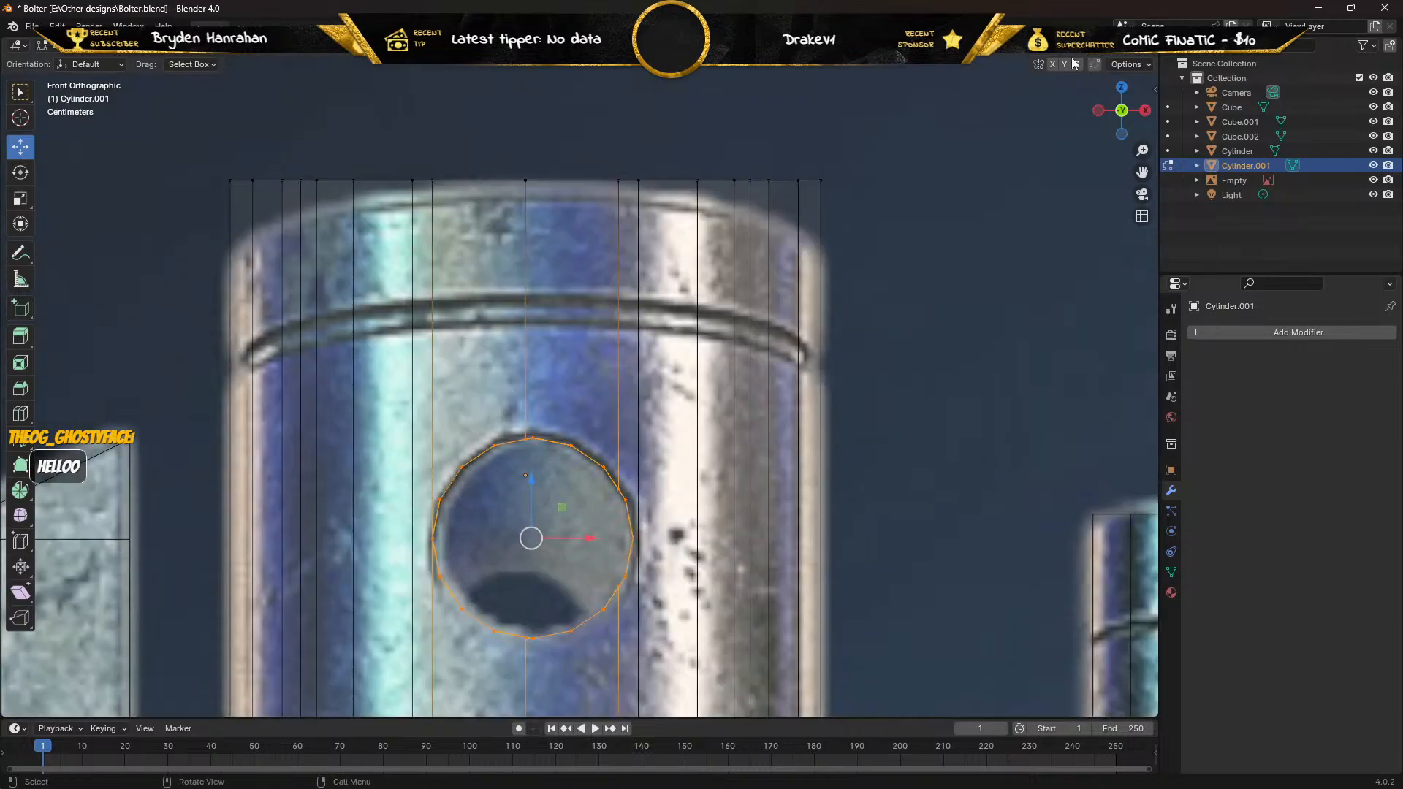
scroll(475, 442, up, 3)
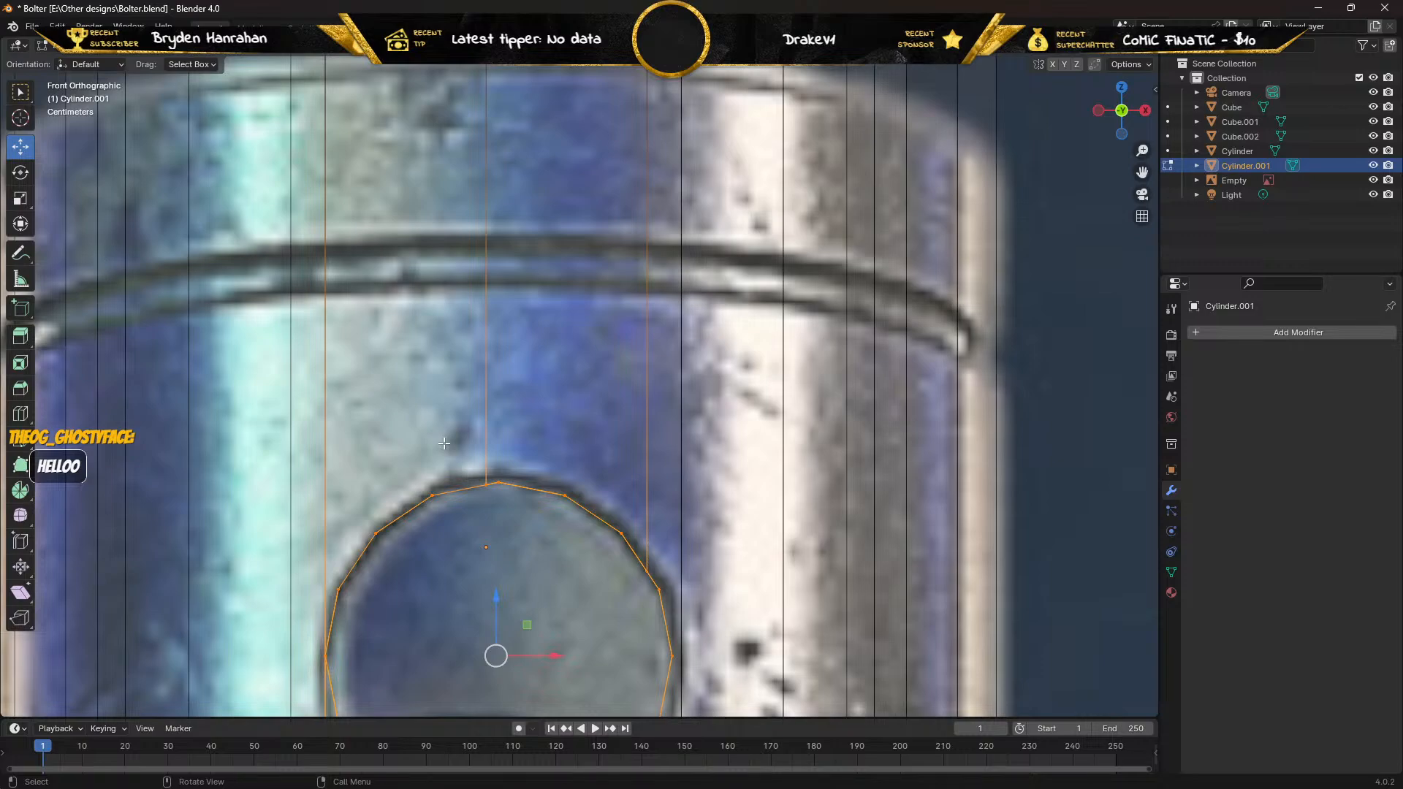
scroll(444, 443, down, 1)
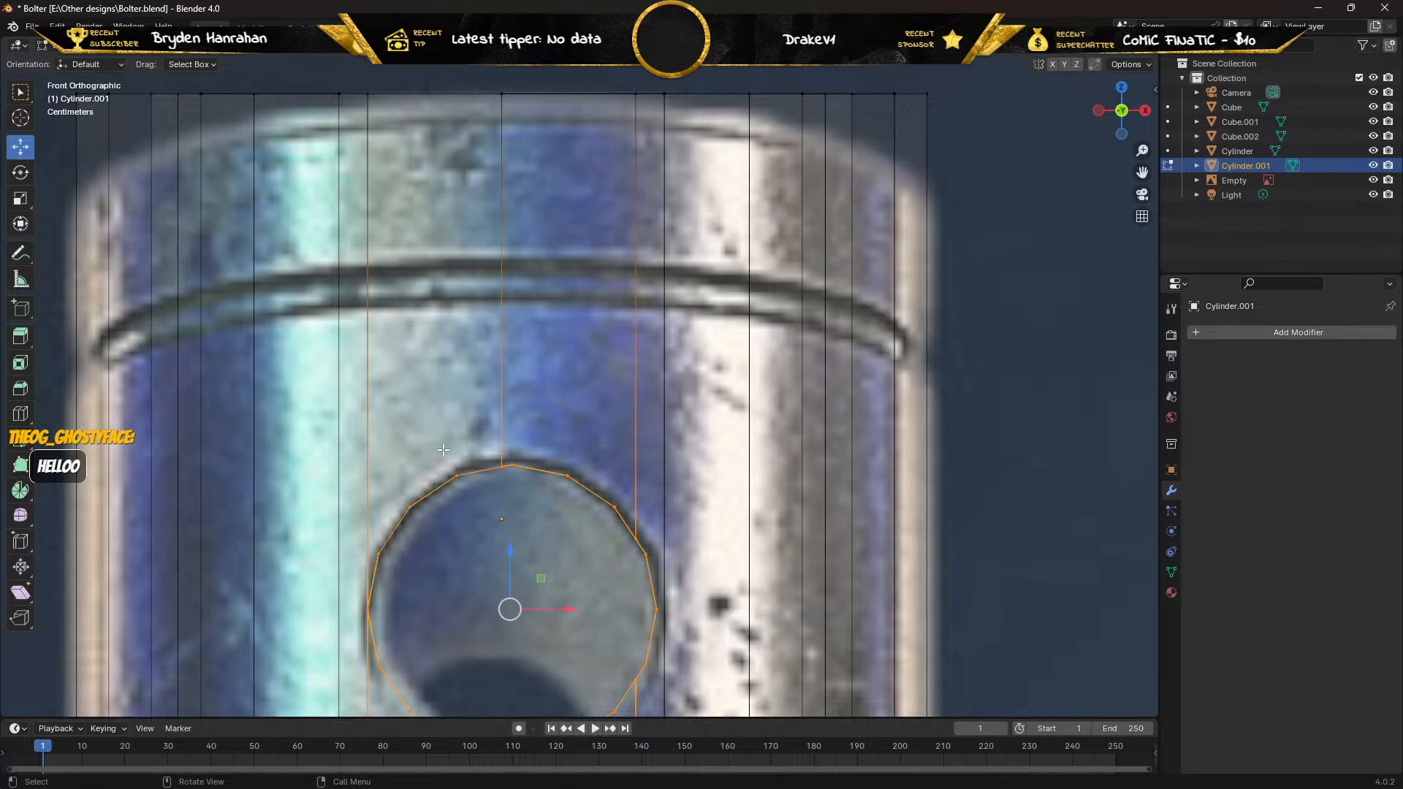
shift+middle_drag(443, 450, 542, 191)
scroll(544, 254, up, 1)
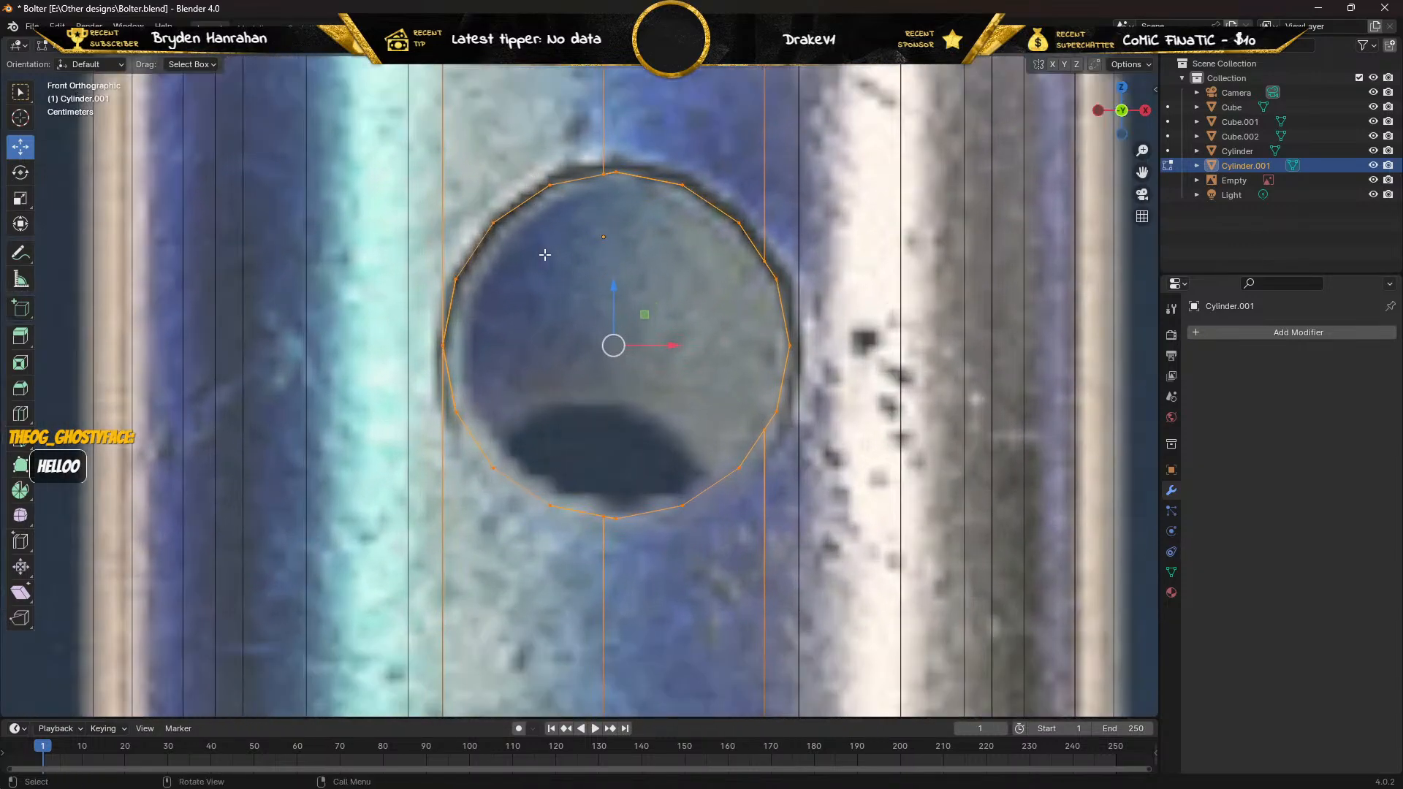
scroll(544, 254, up, 1)
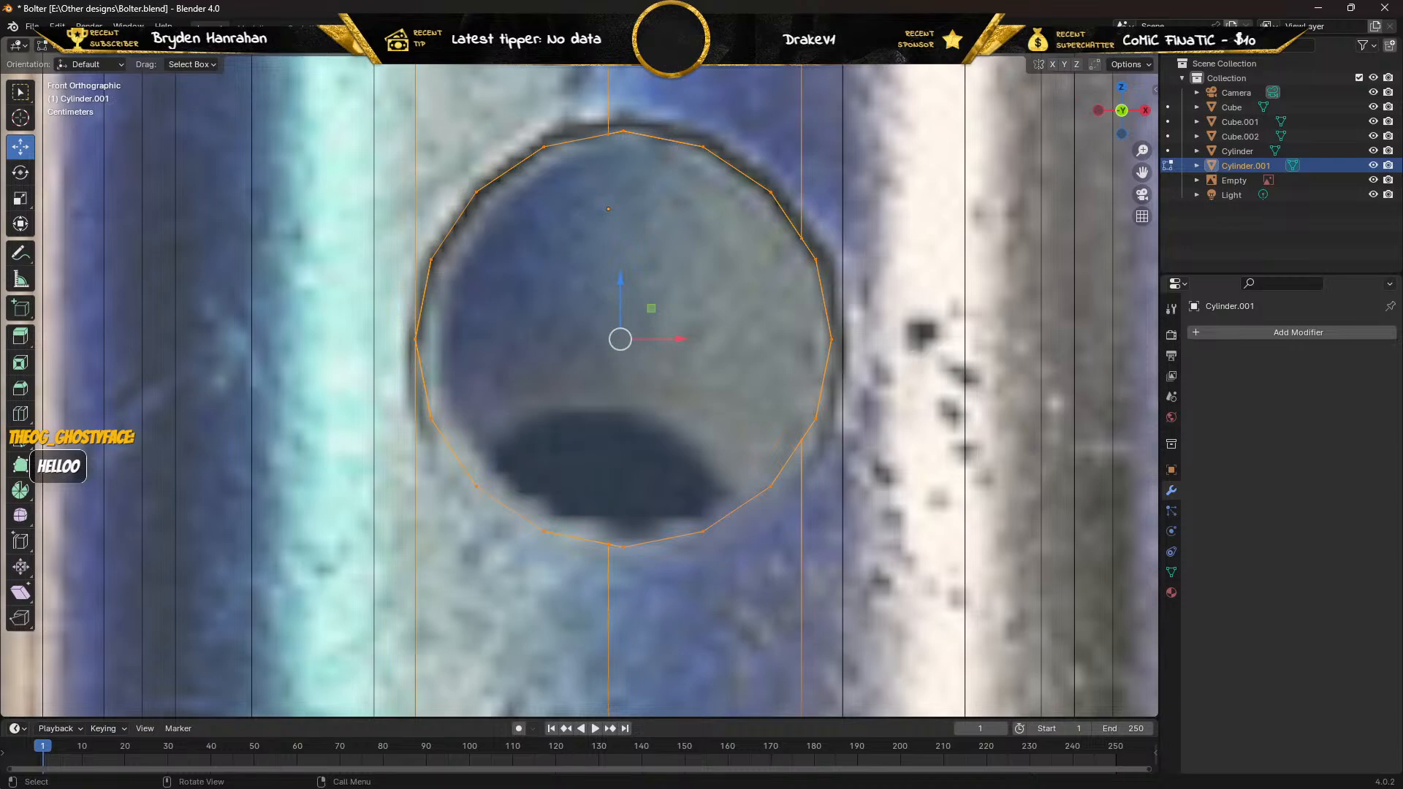
key(Tab)
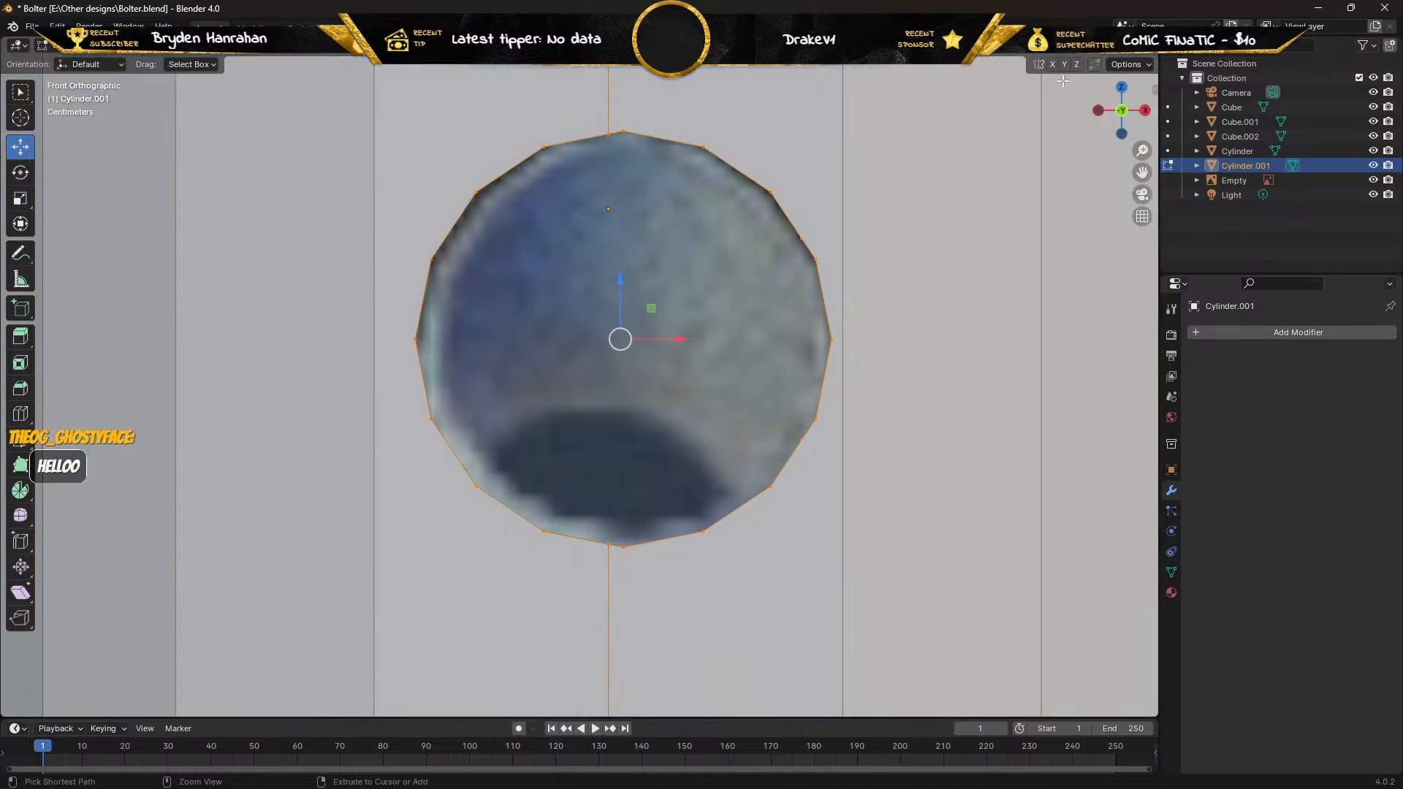
click(960, 155)
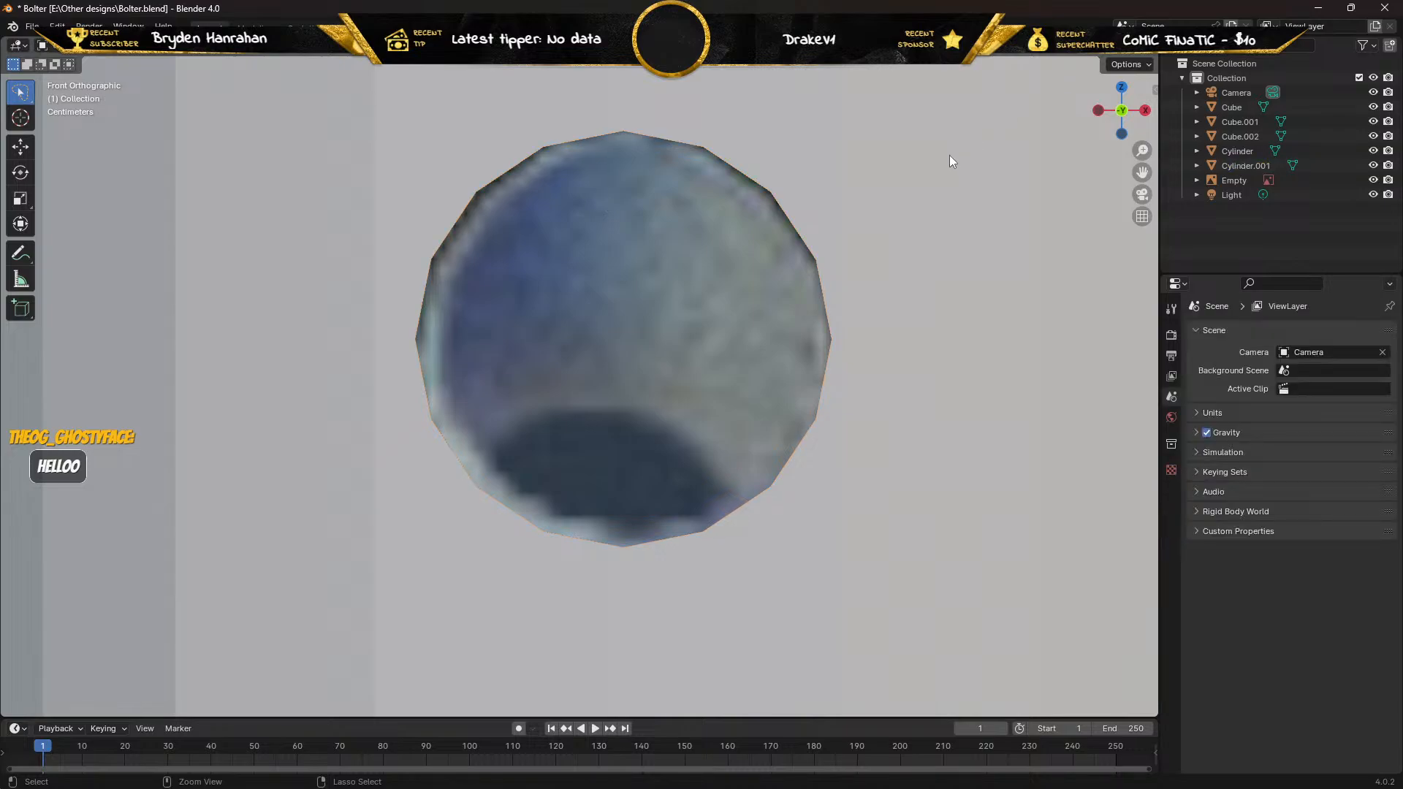
Undo the deletion of the cutting cylinder Cylinder.002 and check its outline against the reference hole in wireframe front view.
key(ctrl+z)
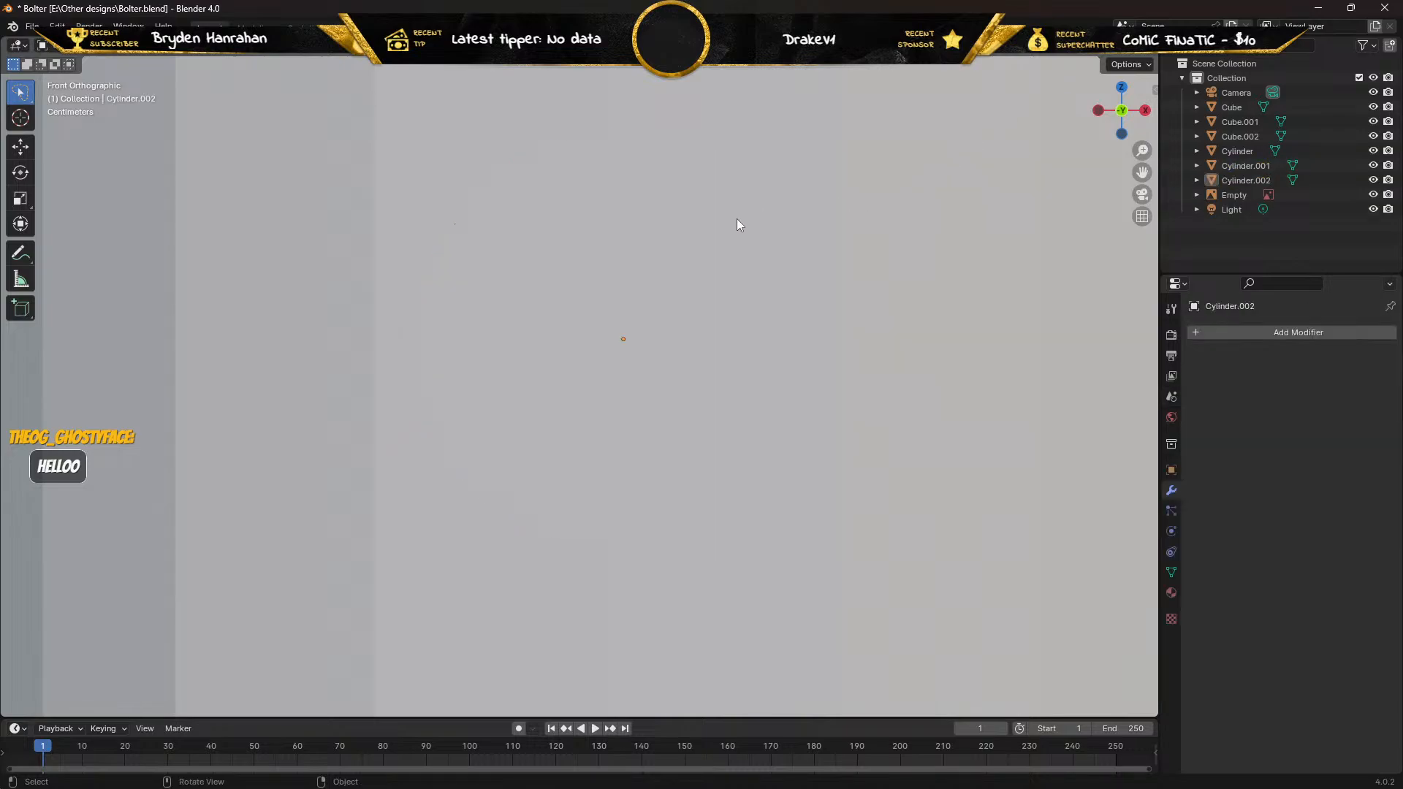
scroll(730, 220, down, 3)
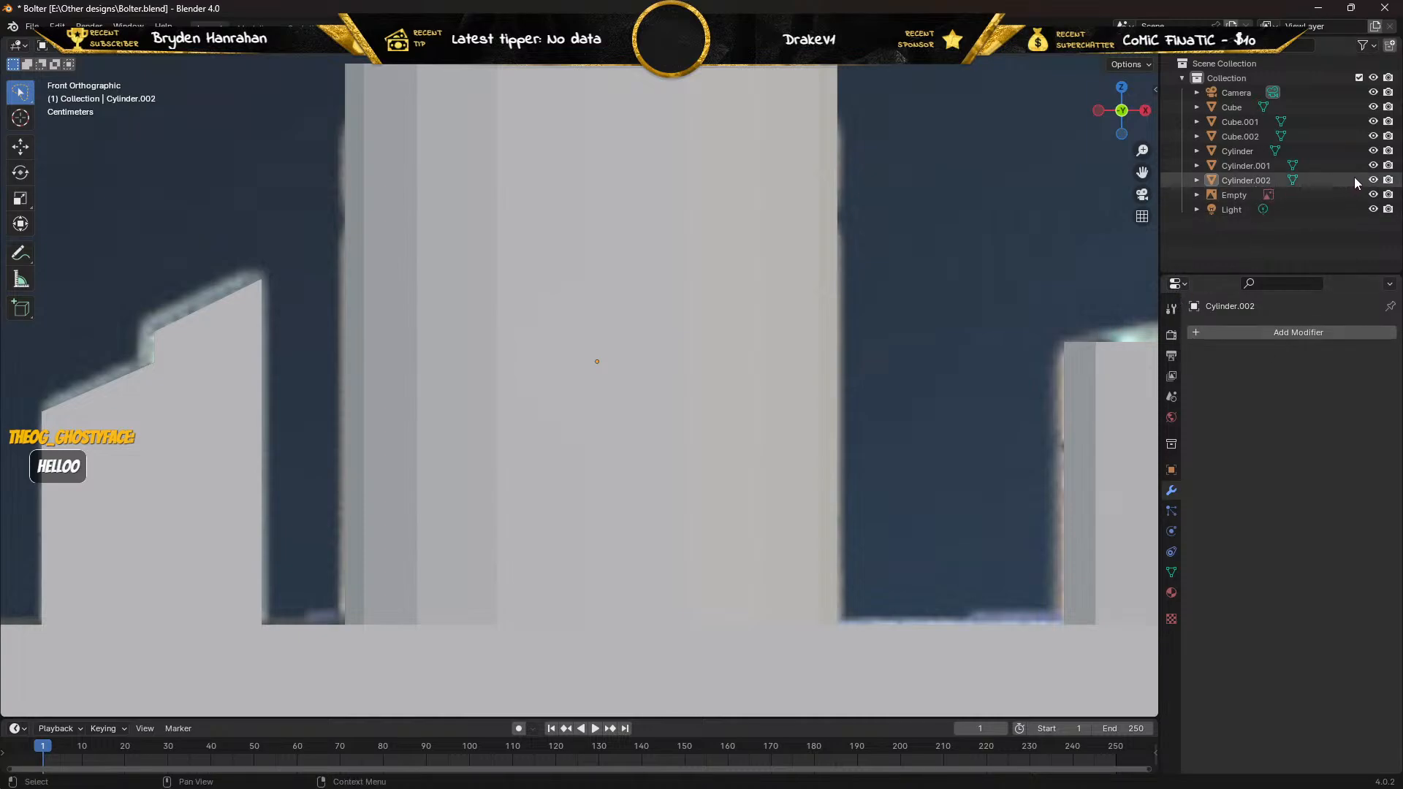
click(1238, 182)
scroll(872, 262, down, 1)
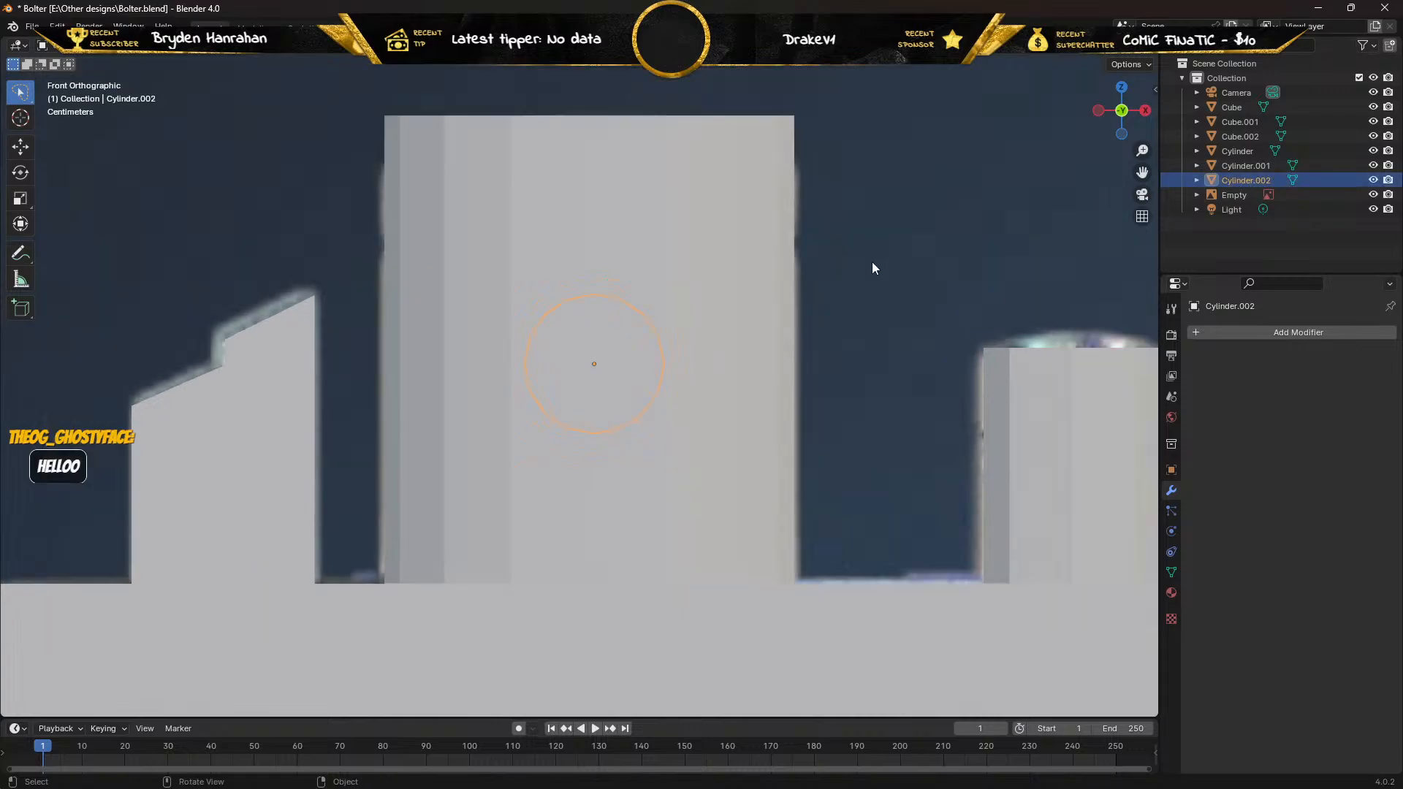
middle_drag(871, 262, 319, 352)
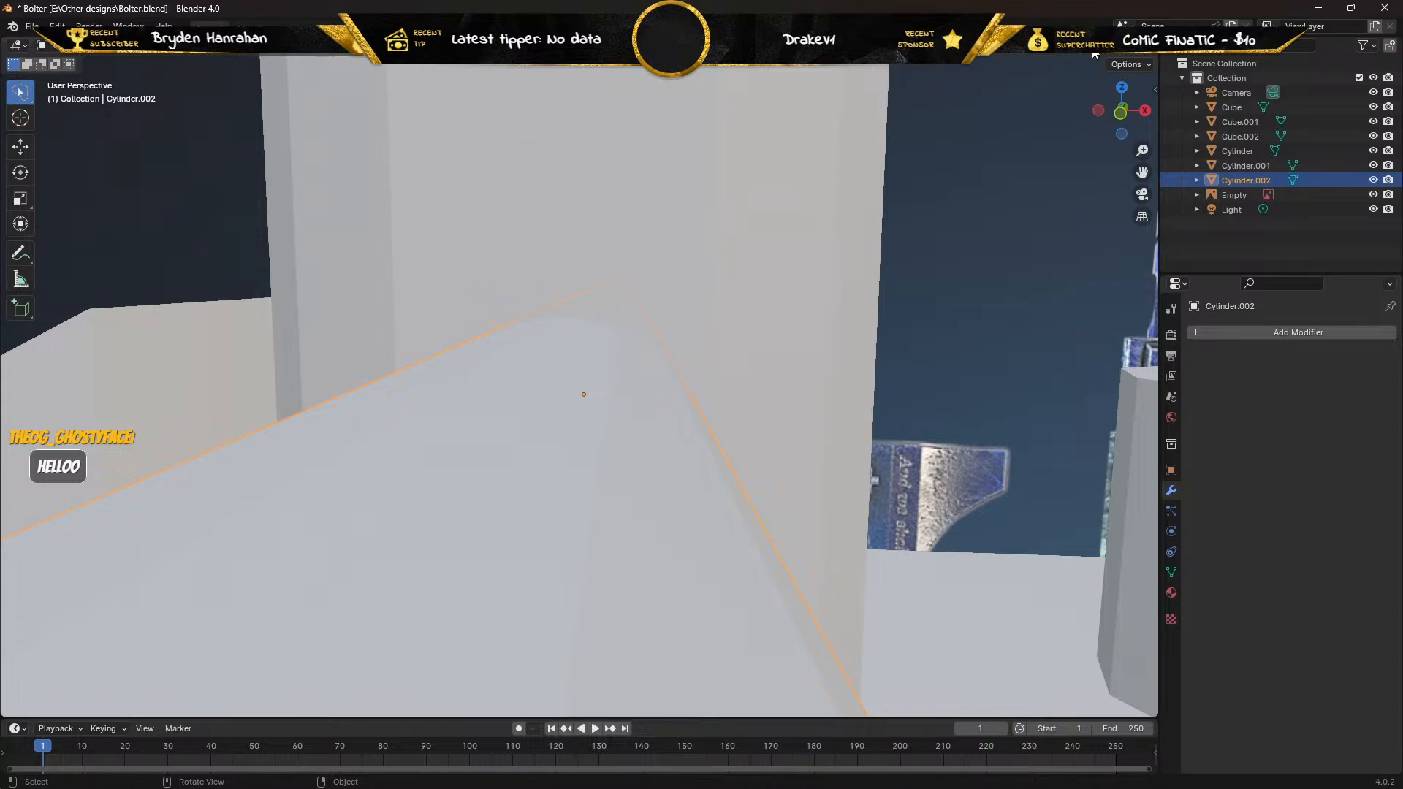
key(shift+z)
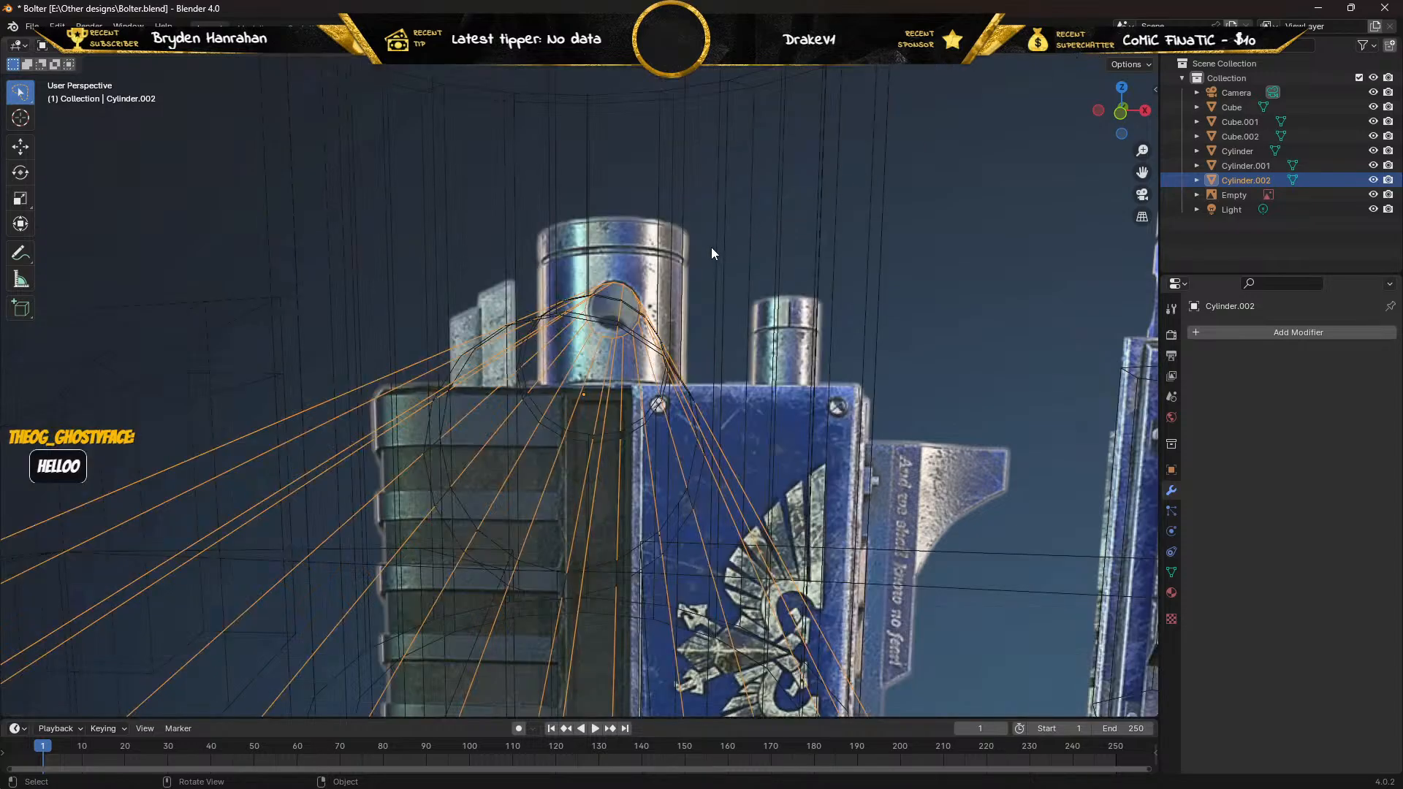
key(KP_1)
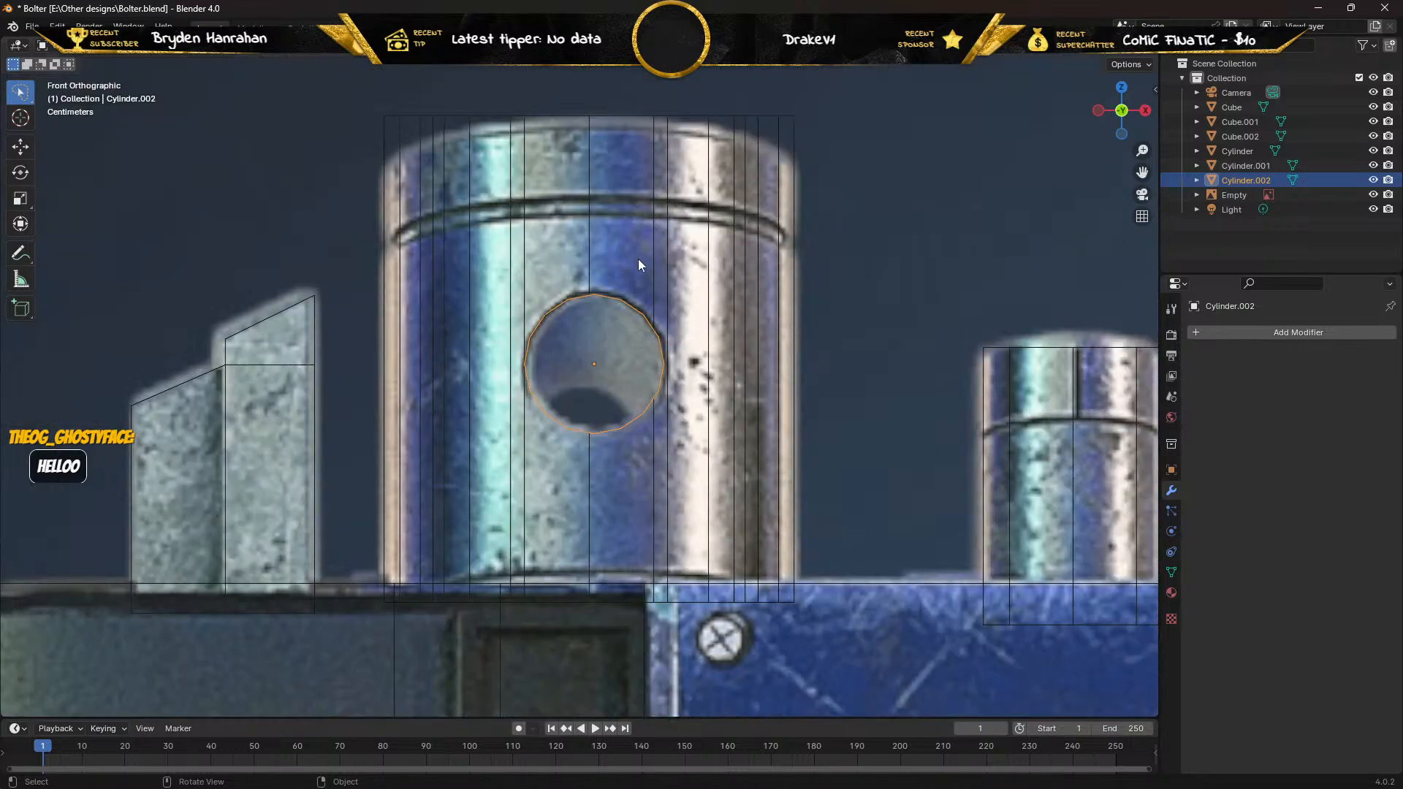
click(715, 304)
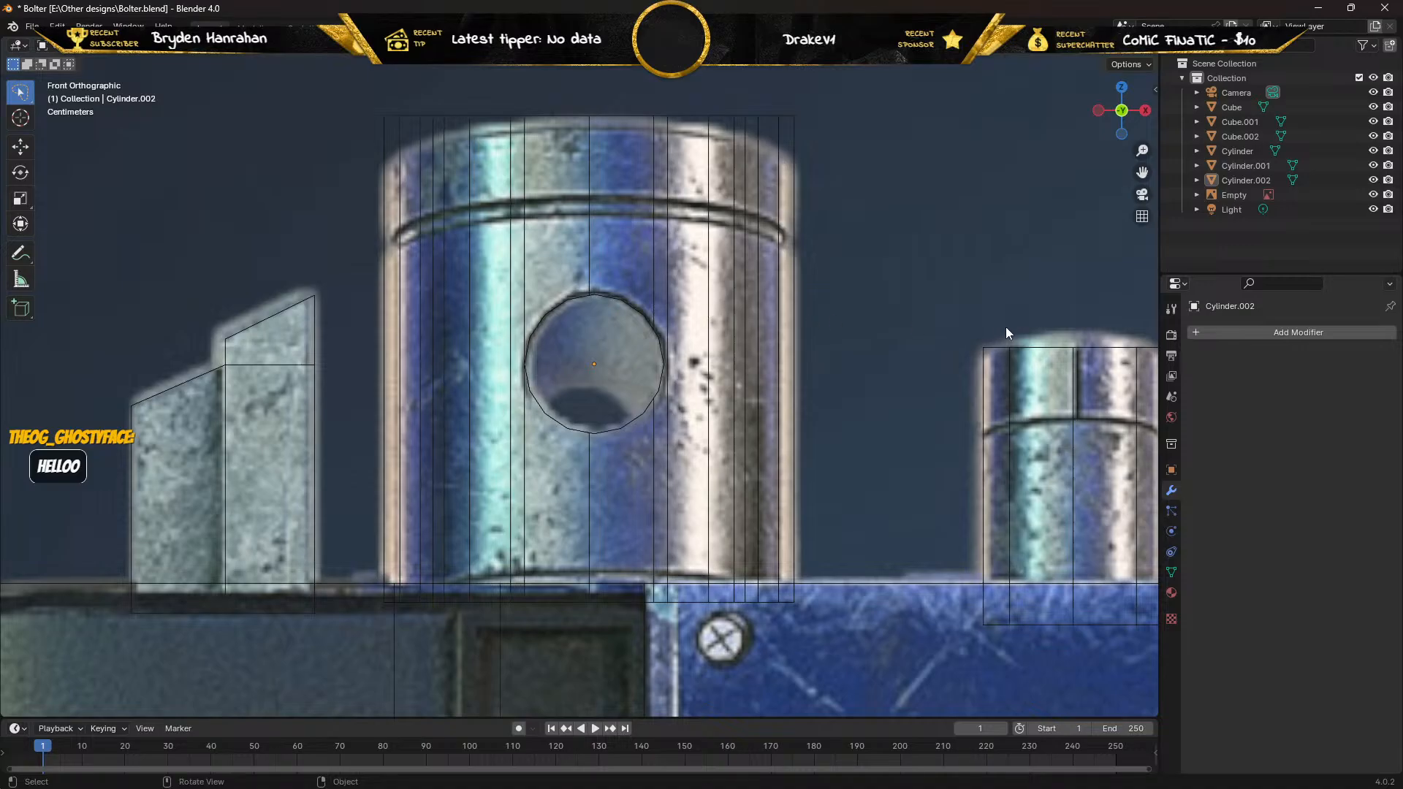
mouse_move(685, 375)
middle_down()
mouse_move(691, 353)
mouse_move(739, 371)
middle_up()
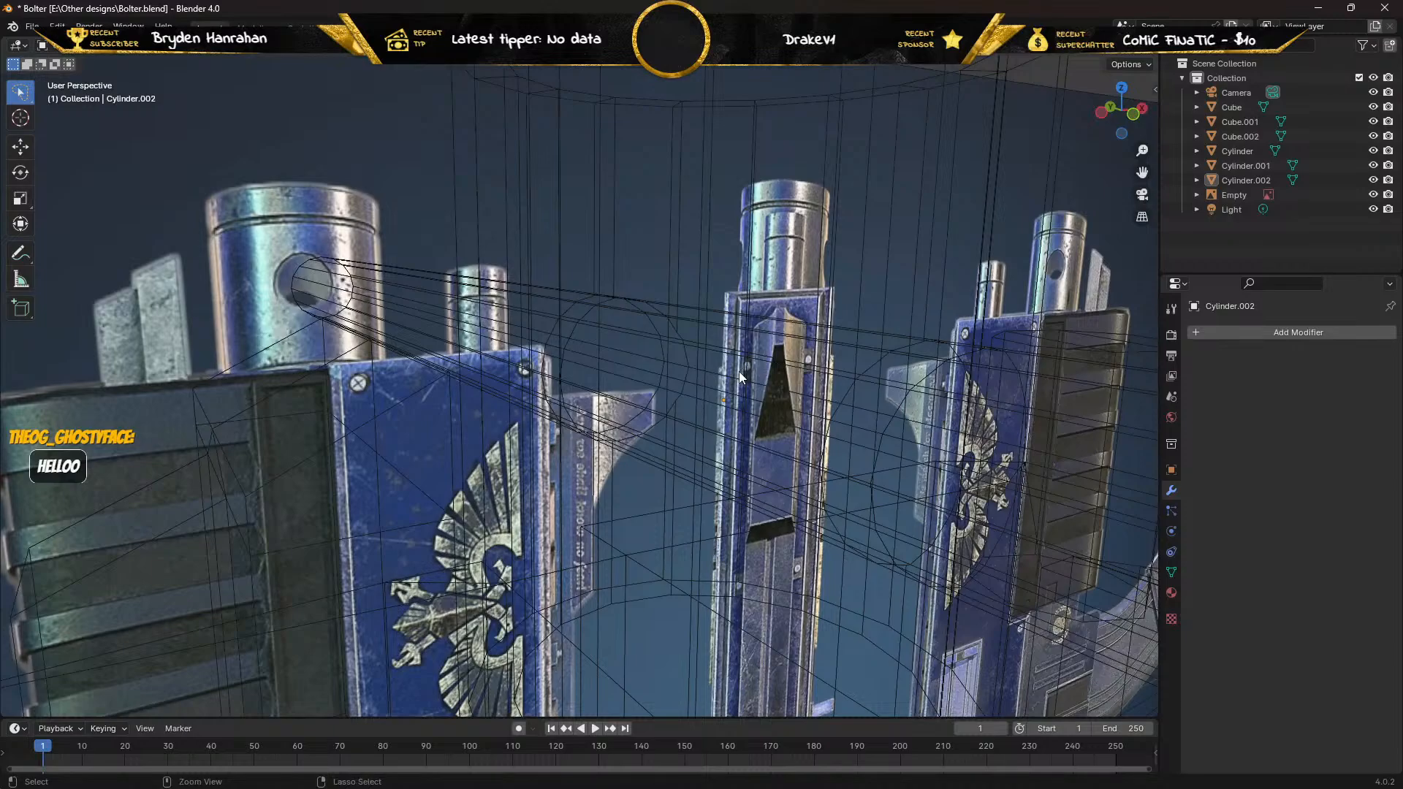
Undo the applied Boolean on the barrel, back to before Cylinder.002 was assigned as the modifier's cutting object.
key(h)
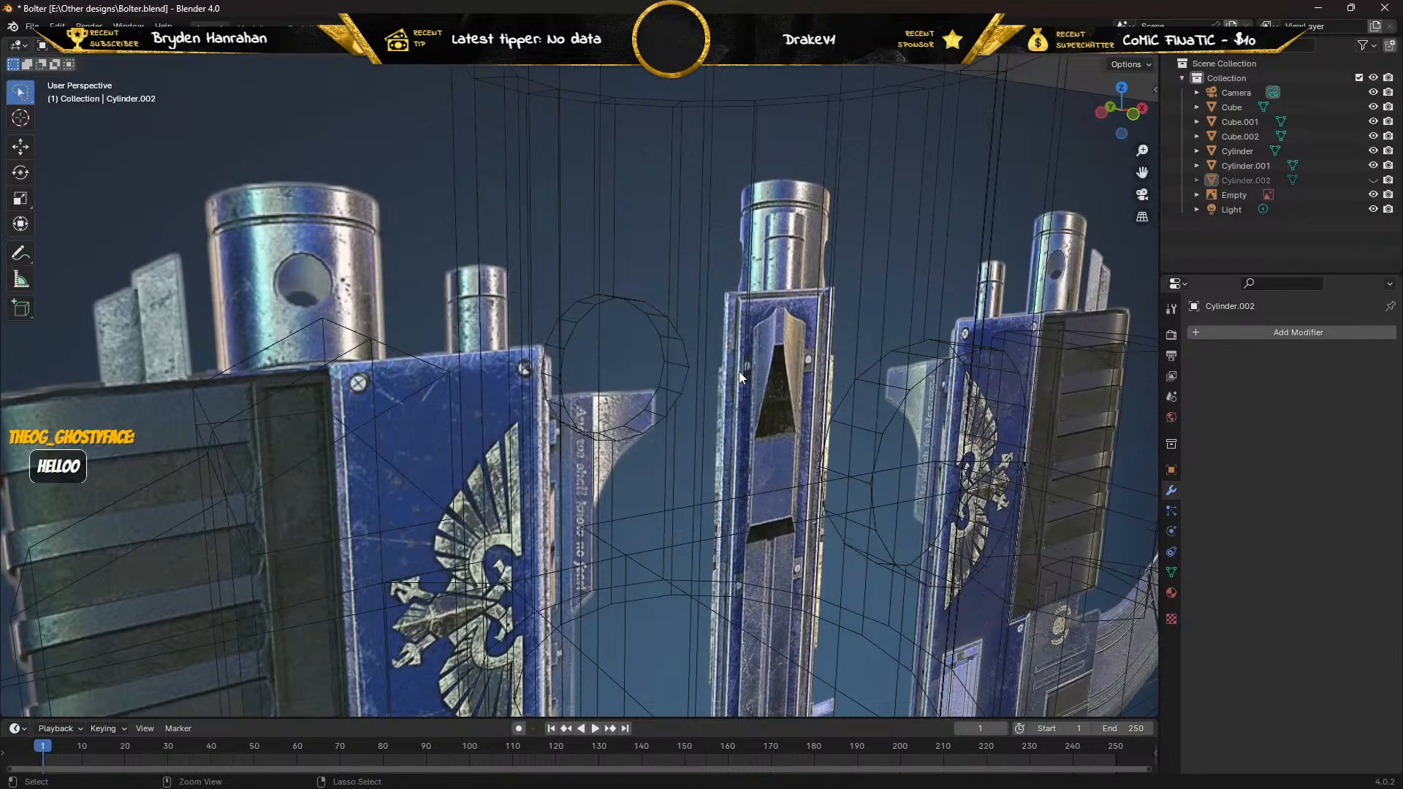
key(ctrl+z)
key(ctrl+z)
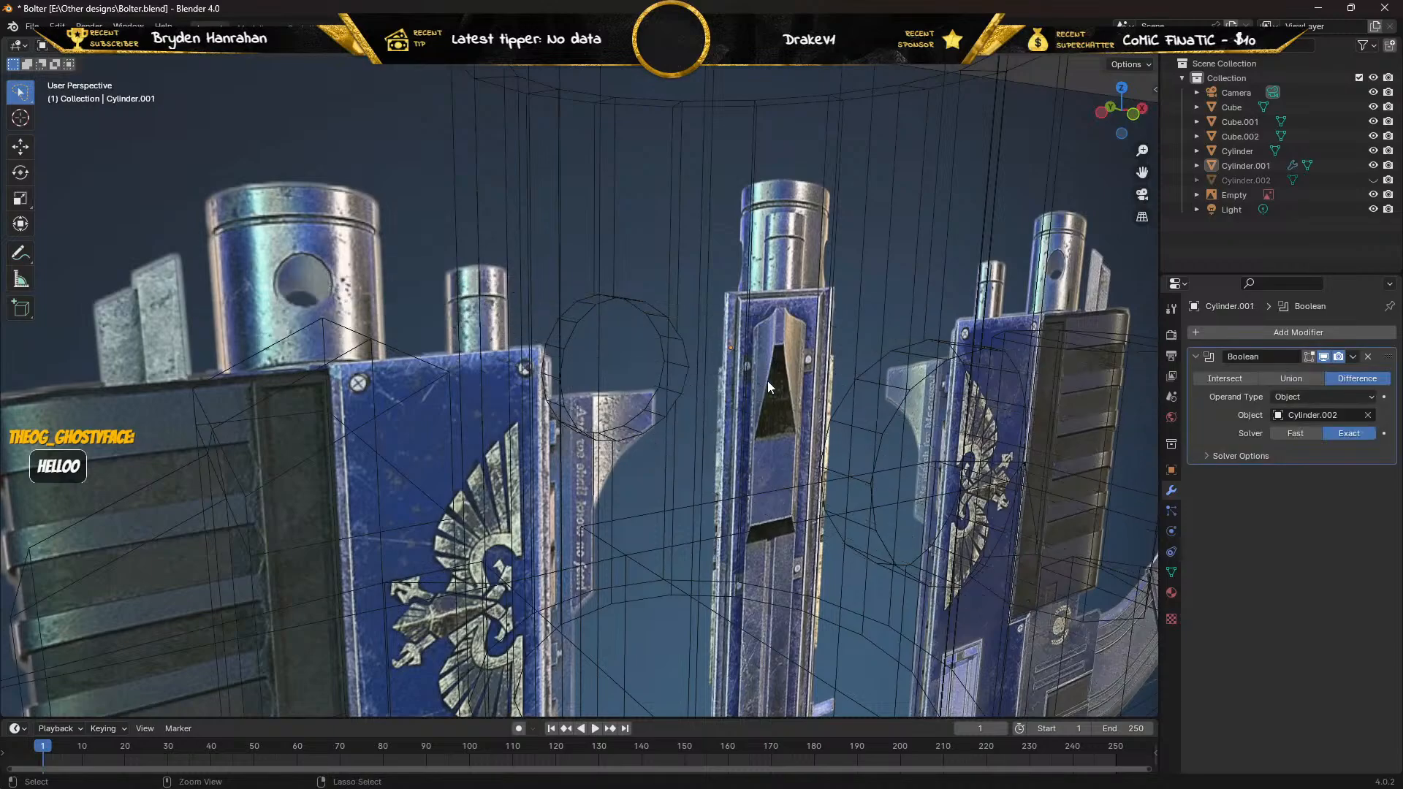
key(ctrl+z)
key(h)
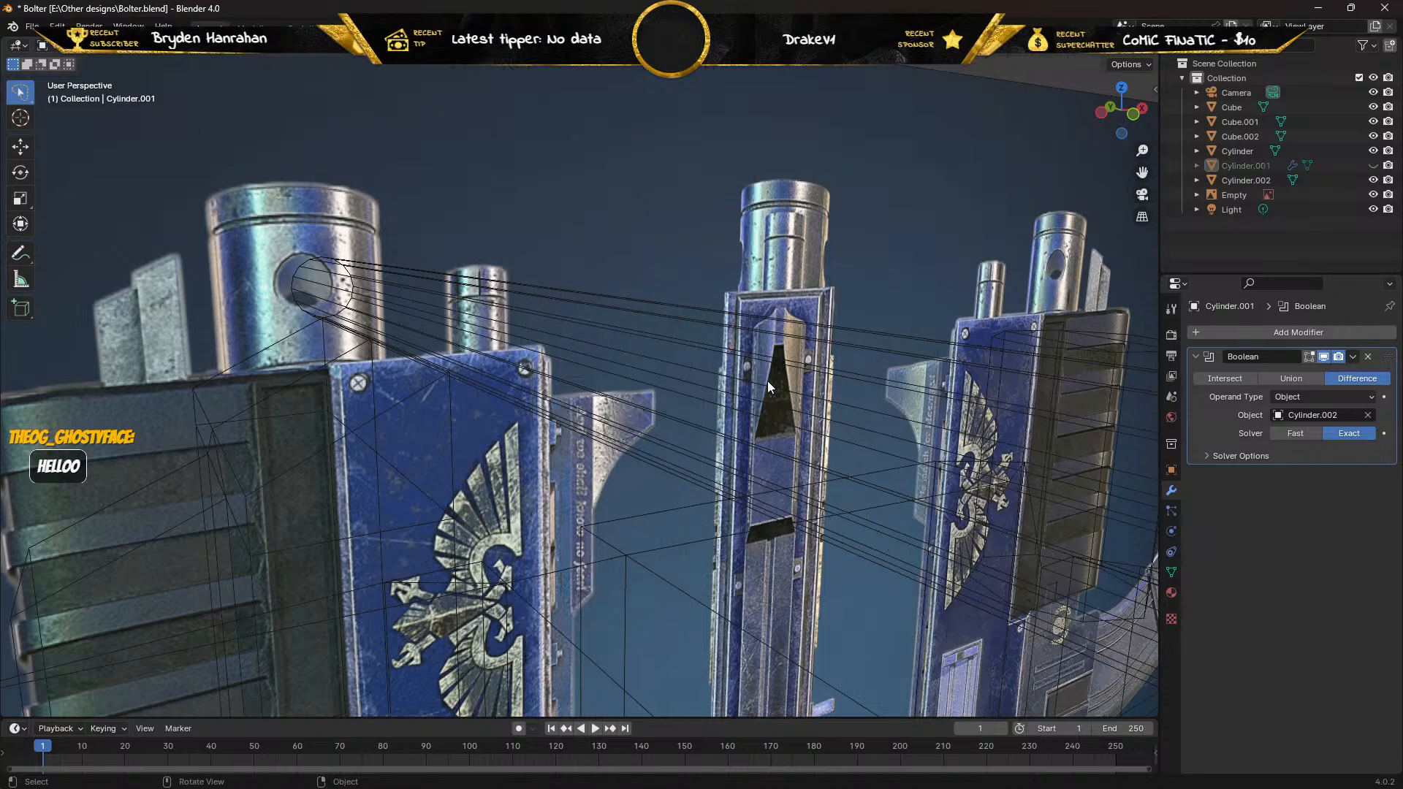
key(ctrl+z)
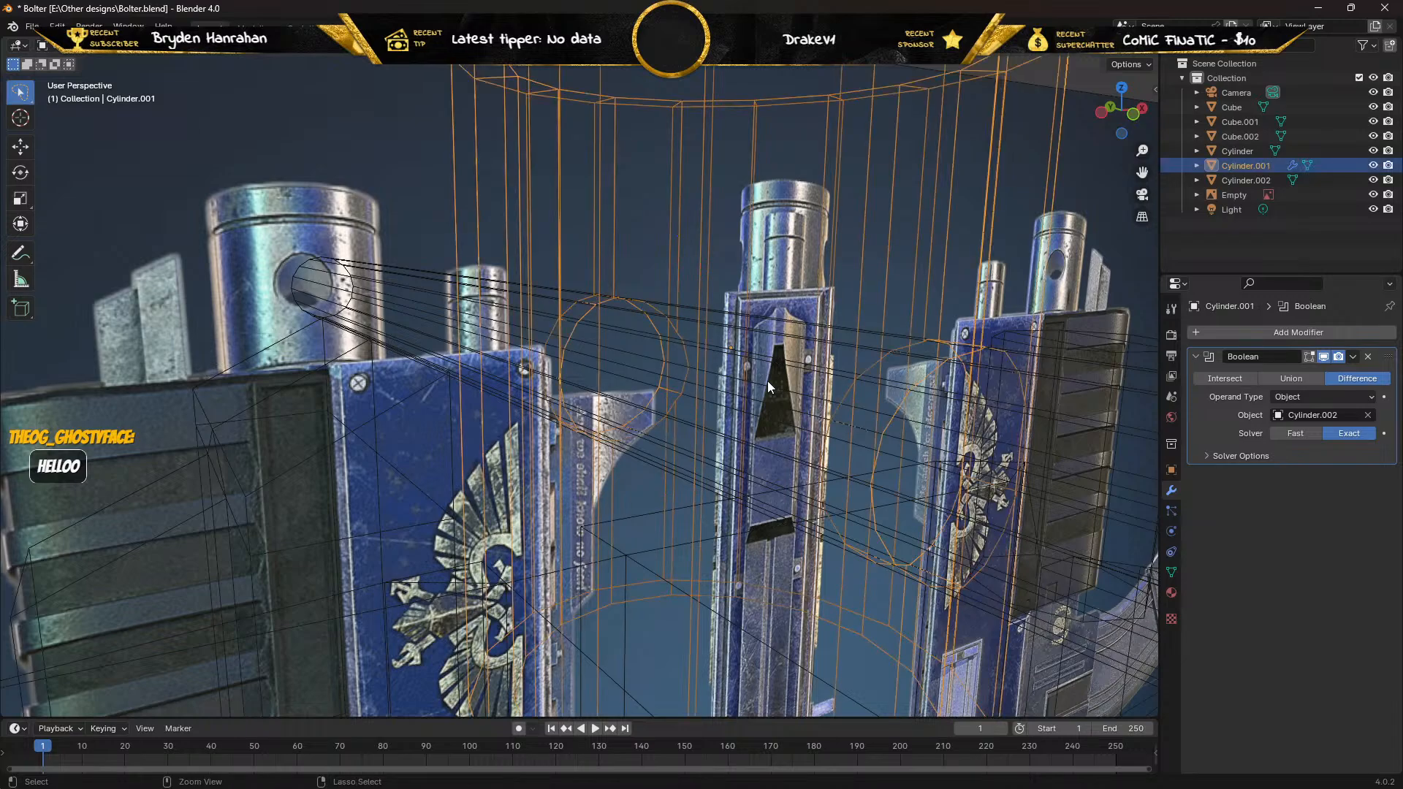
key(ctrl+z)
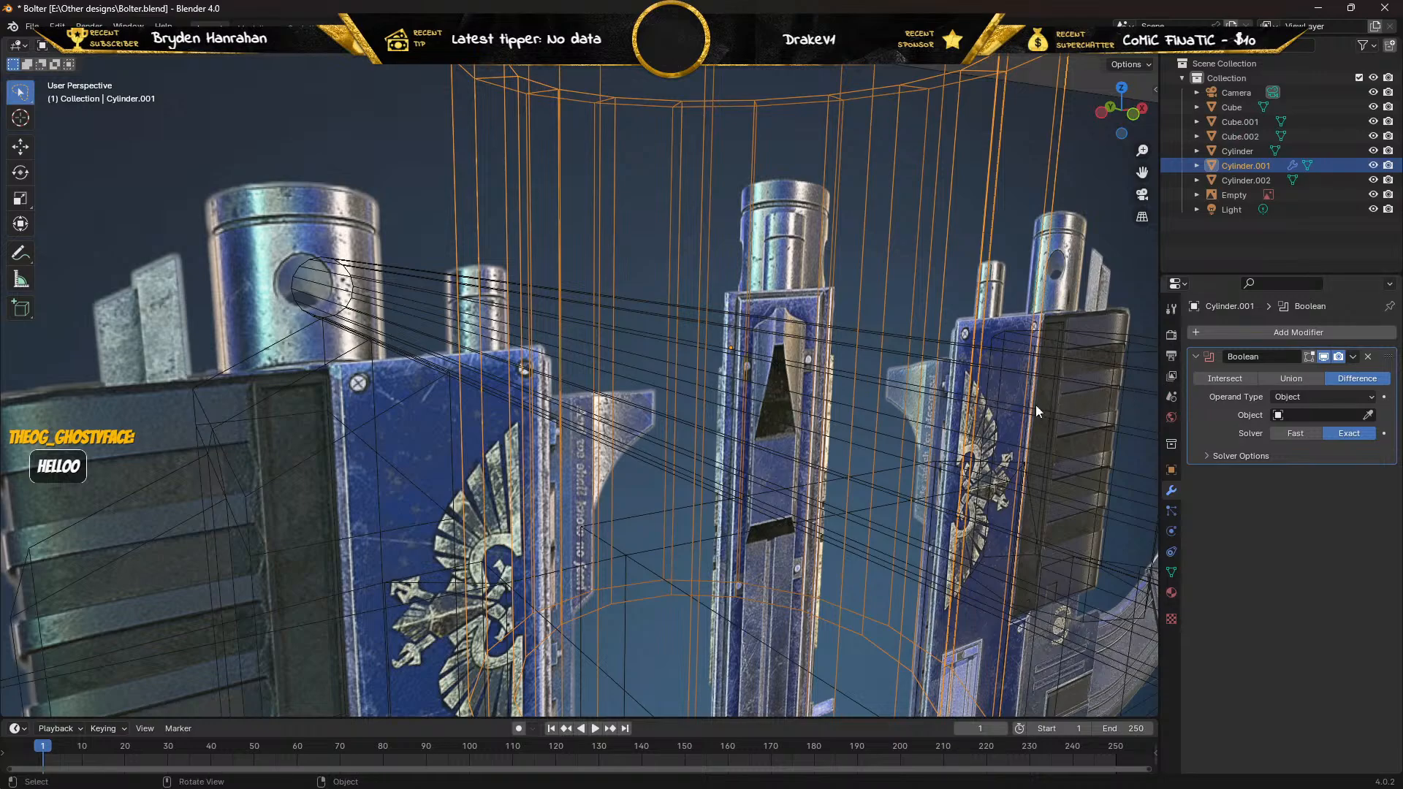
Select the cutting cylinder Cylinder.002 that passes through the barrel's side hole.
middle_drag(1036, 405, 885, 393)
key(KP_1)
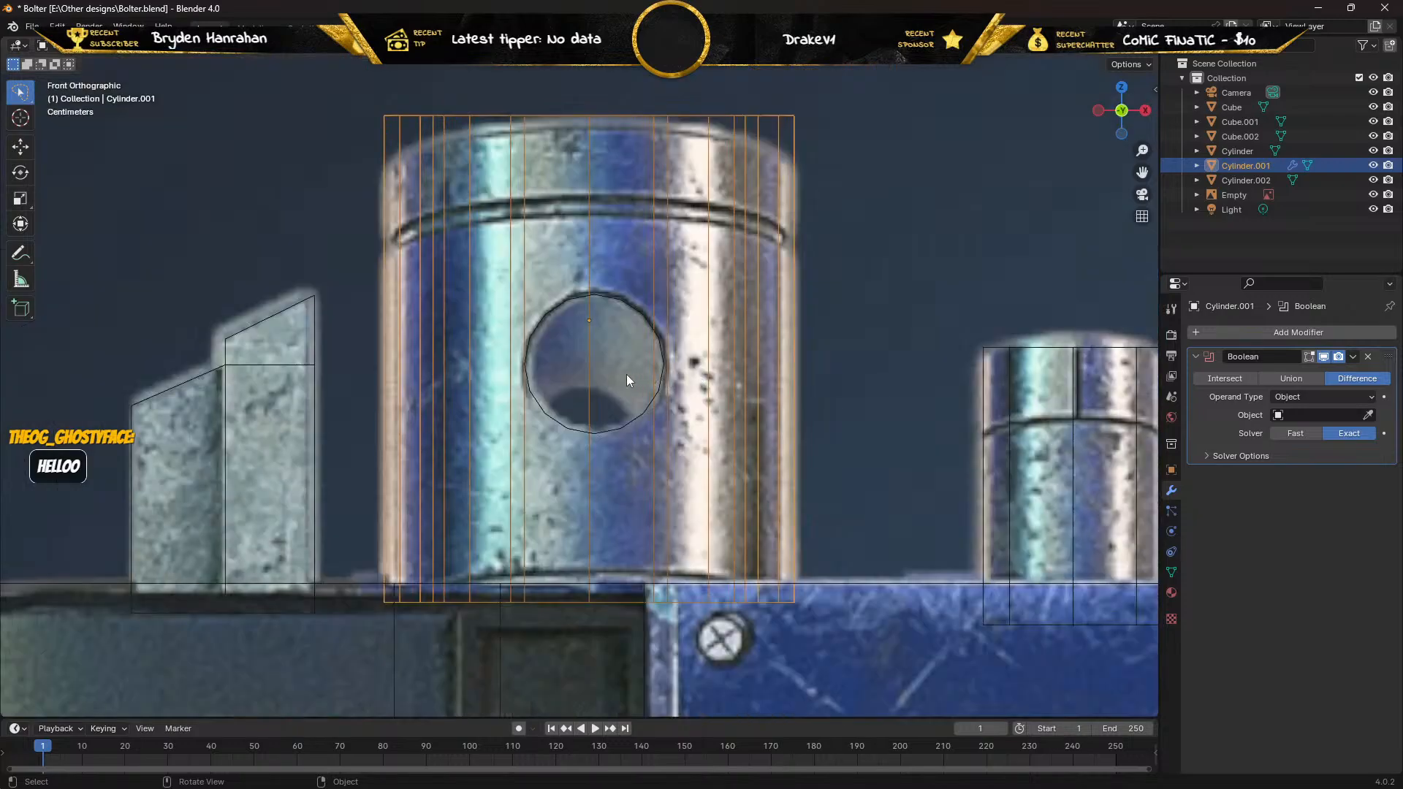
scroll(625, 374, up, 2)
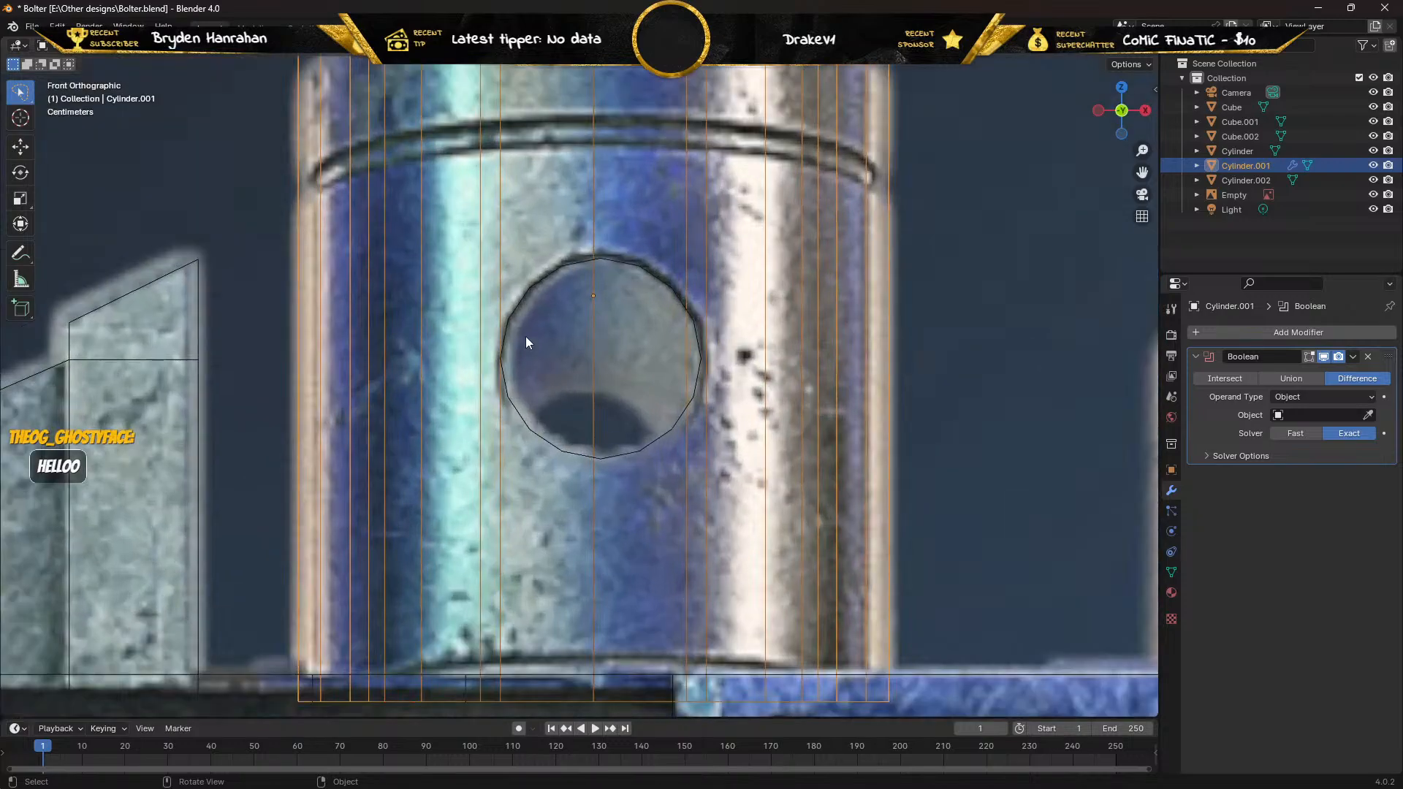
click(516, 349)
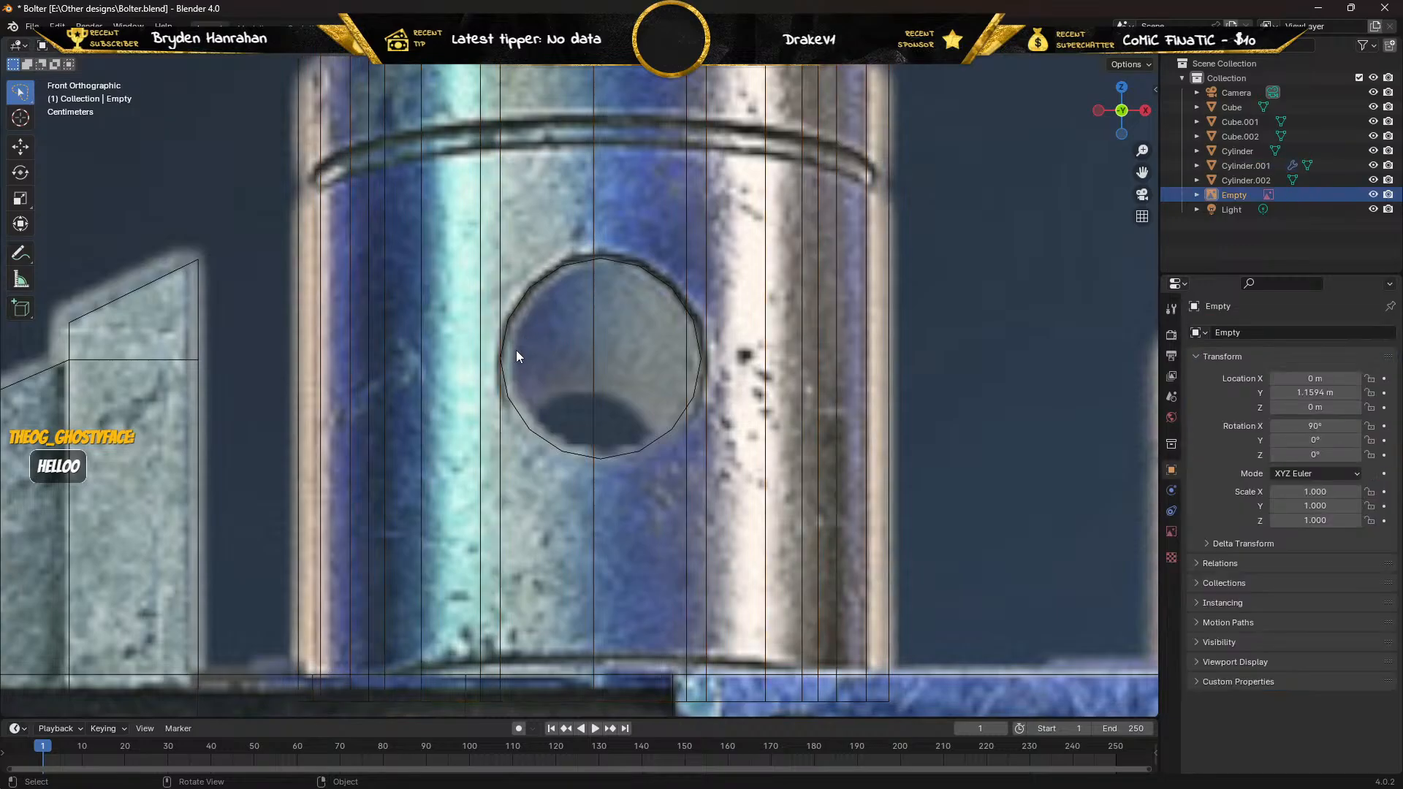
middle_drag(520, 361, 976, 331)
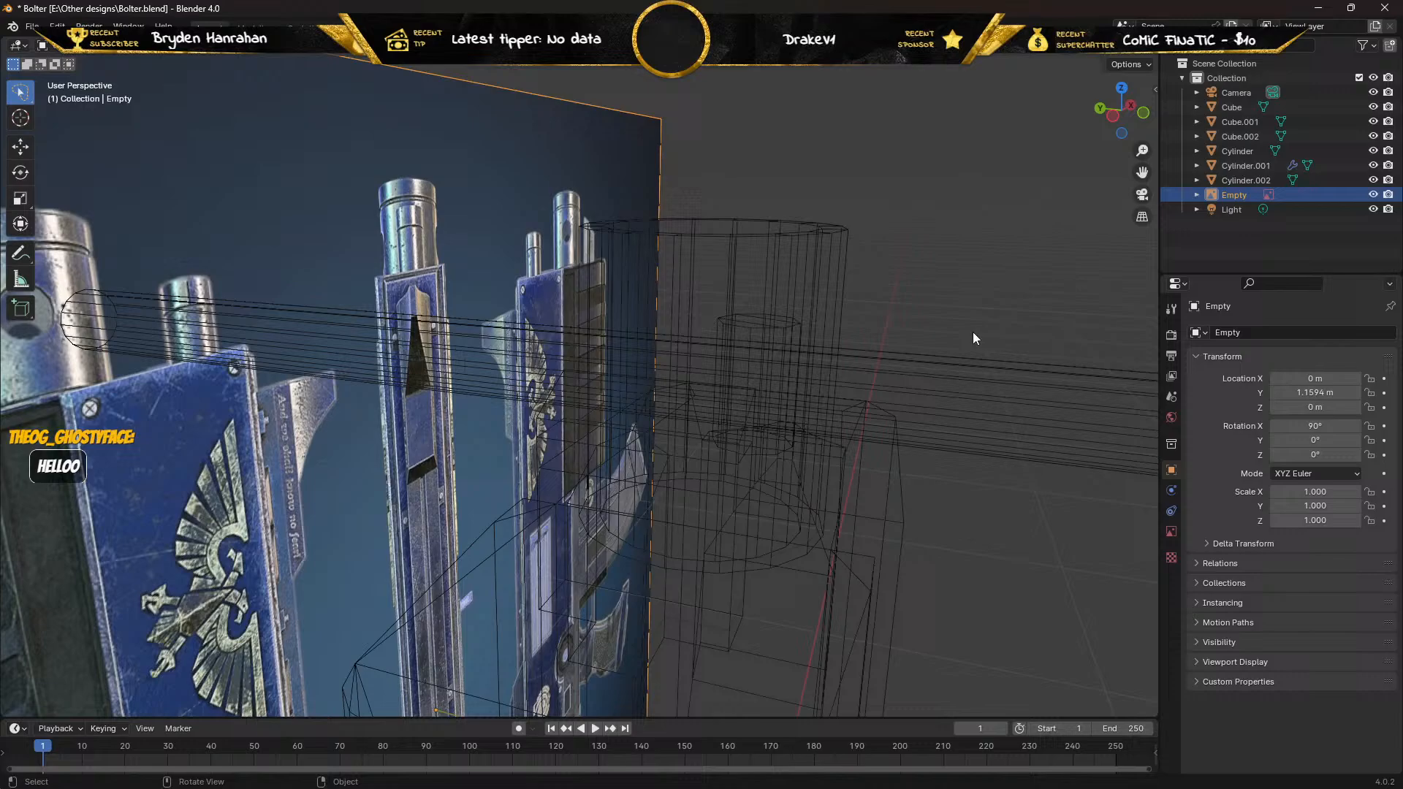
click(973, 403)
middle_drag(909, 368, 840, 360)
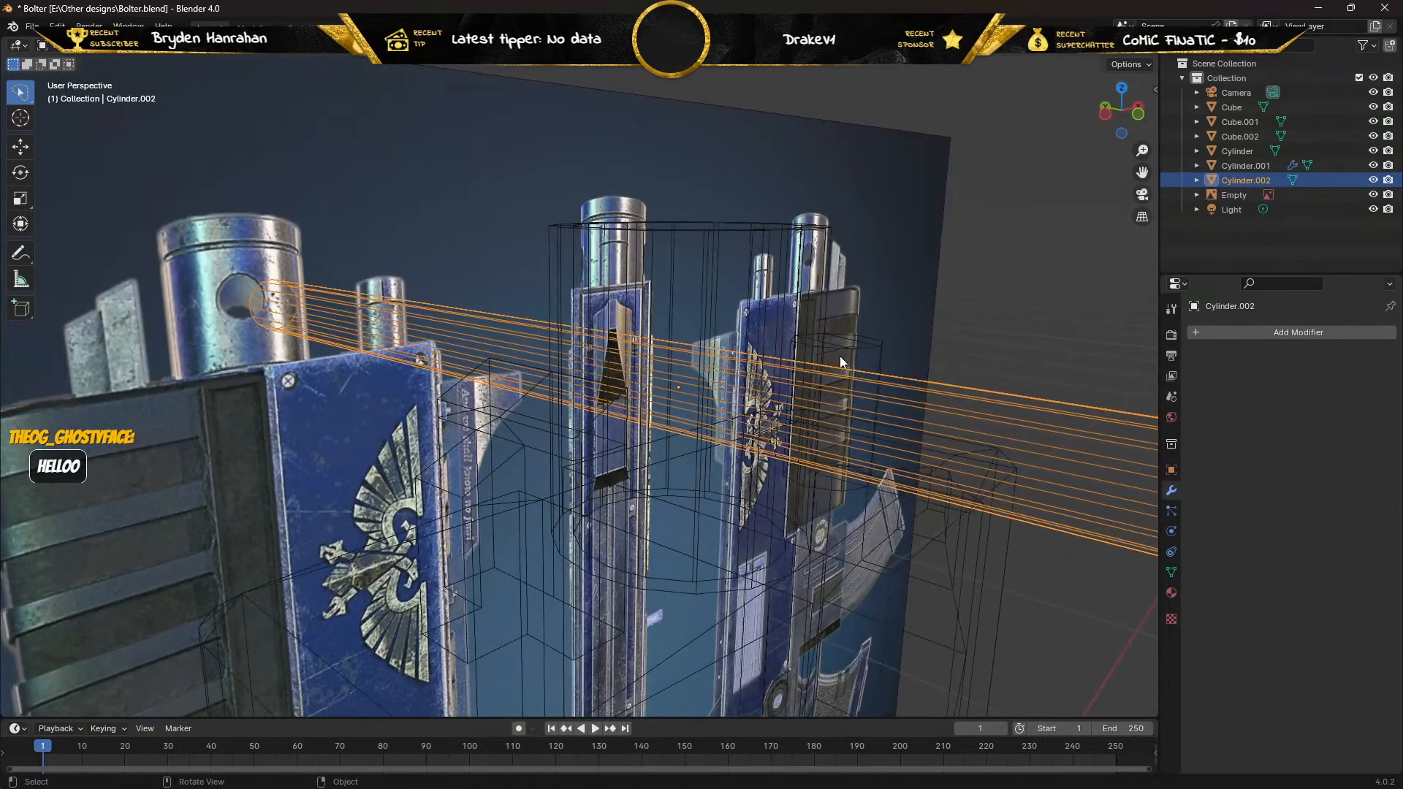
Compare the outline of Cylinder.002 and the barrel's centre line with the reference hole, in front view and from an angle.
key(KP_1)
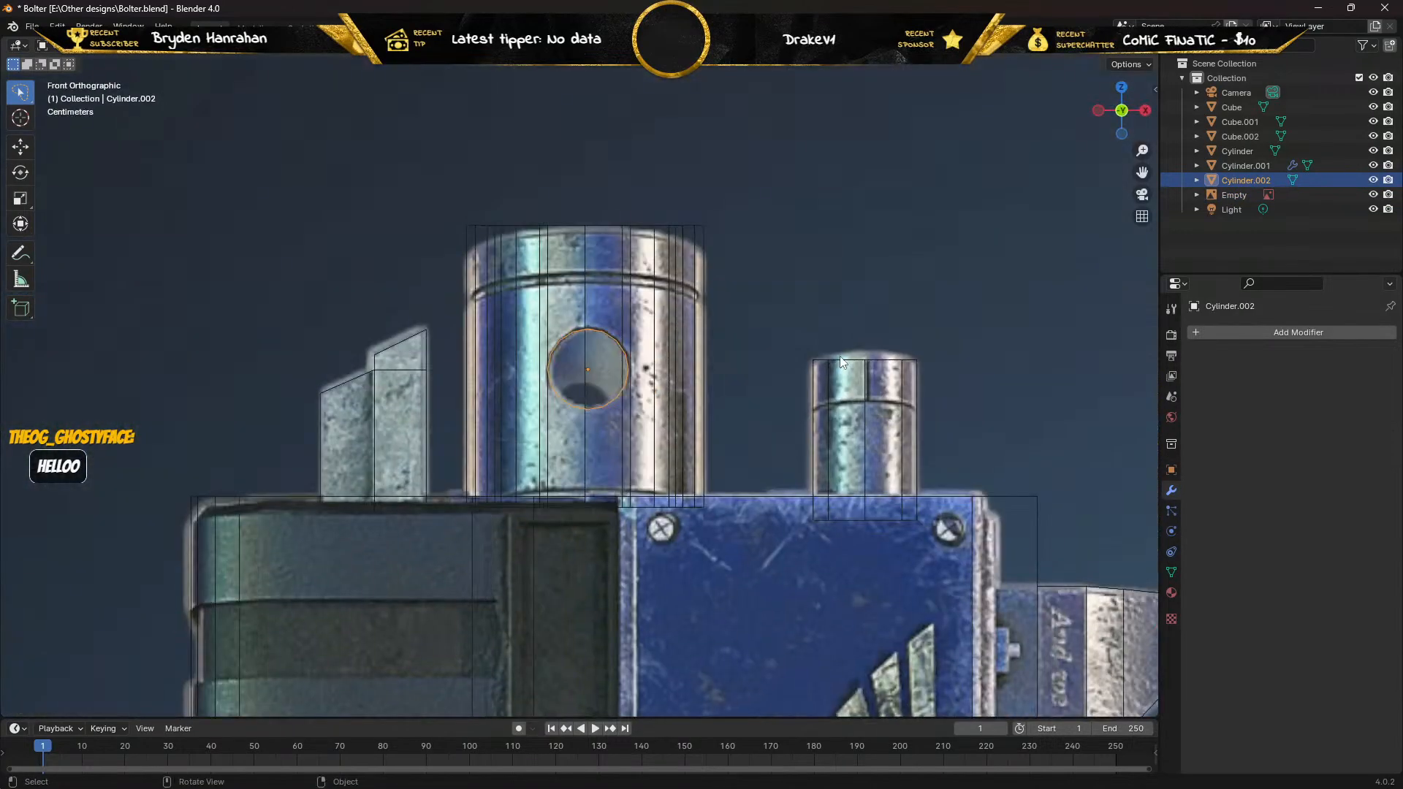
scroll(717, 355, up, 6)
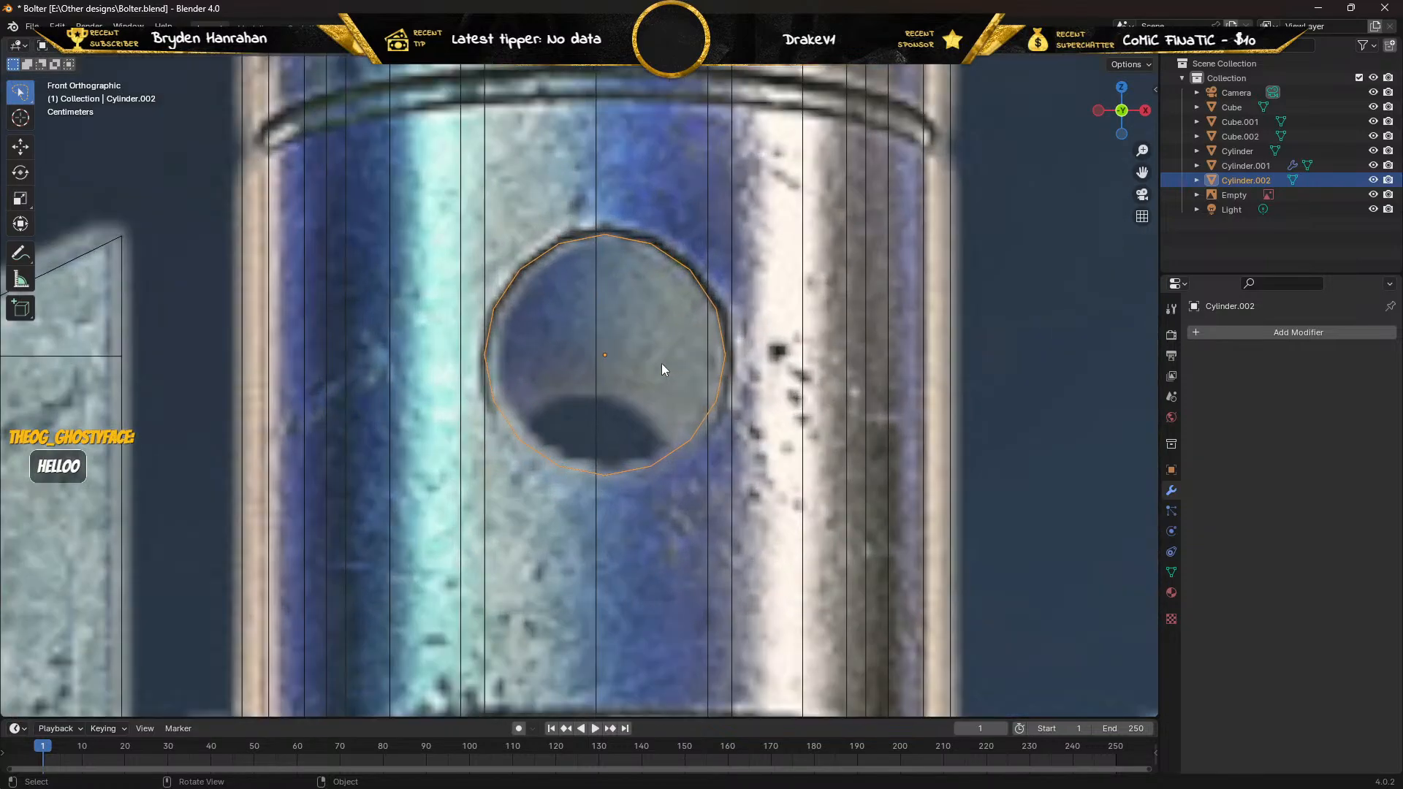
scroll(663, 369, up, 1)
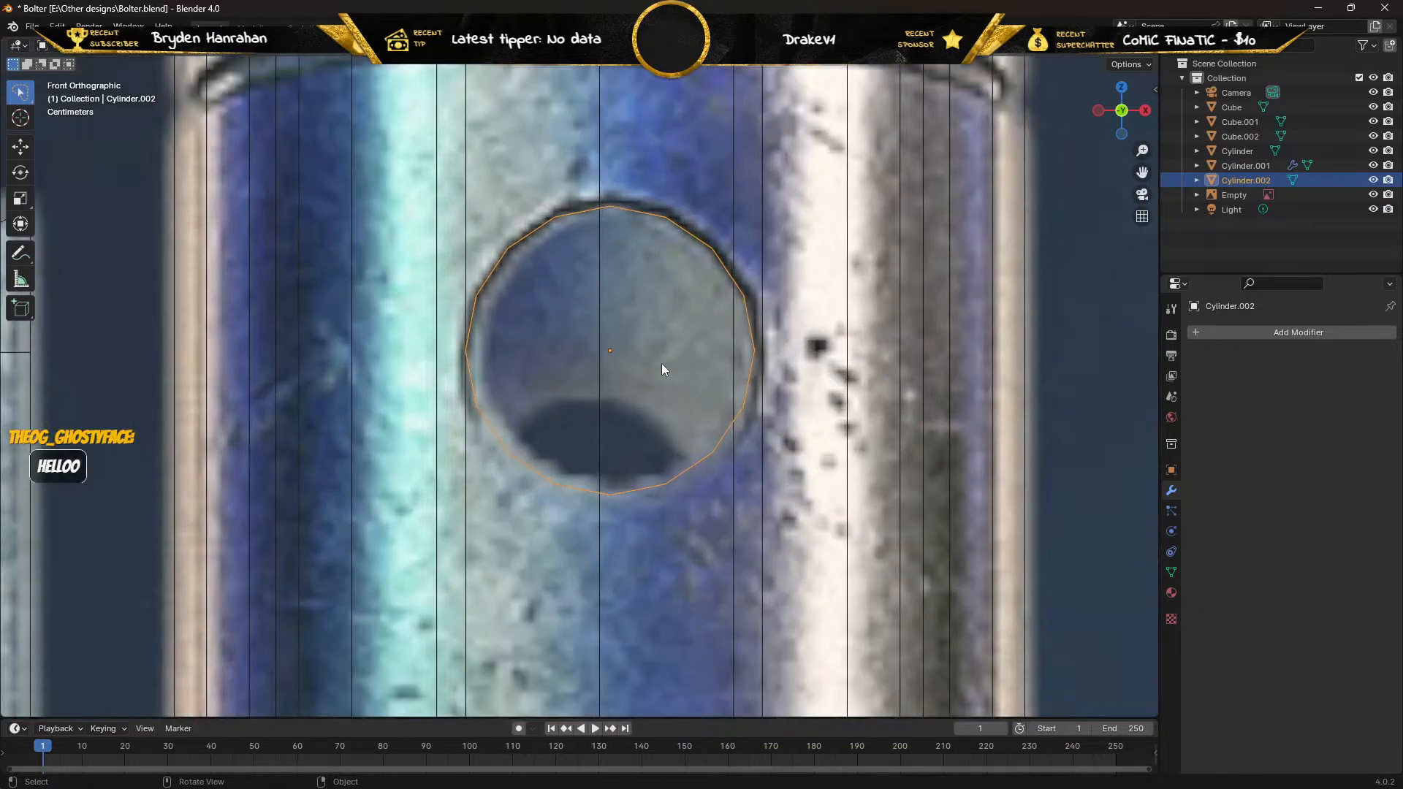
middle_drag(662, 363, 662, 372)
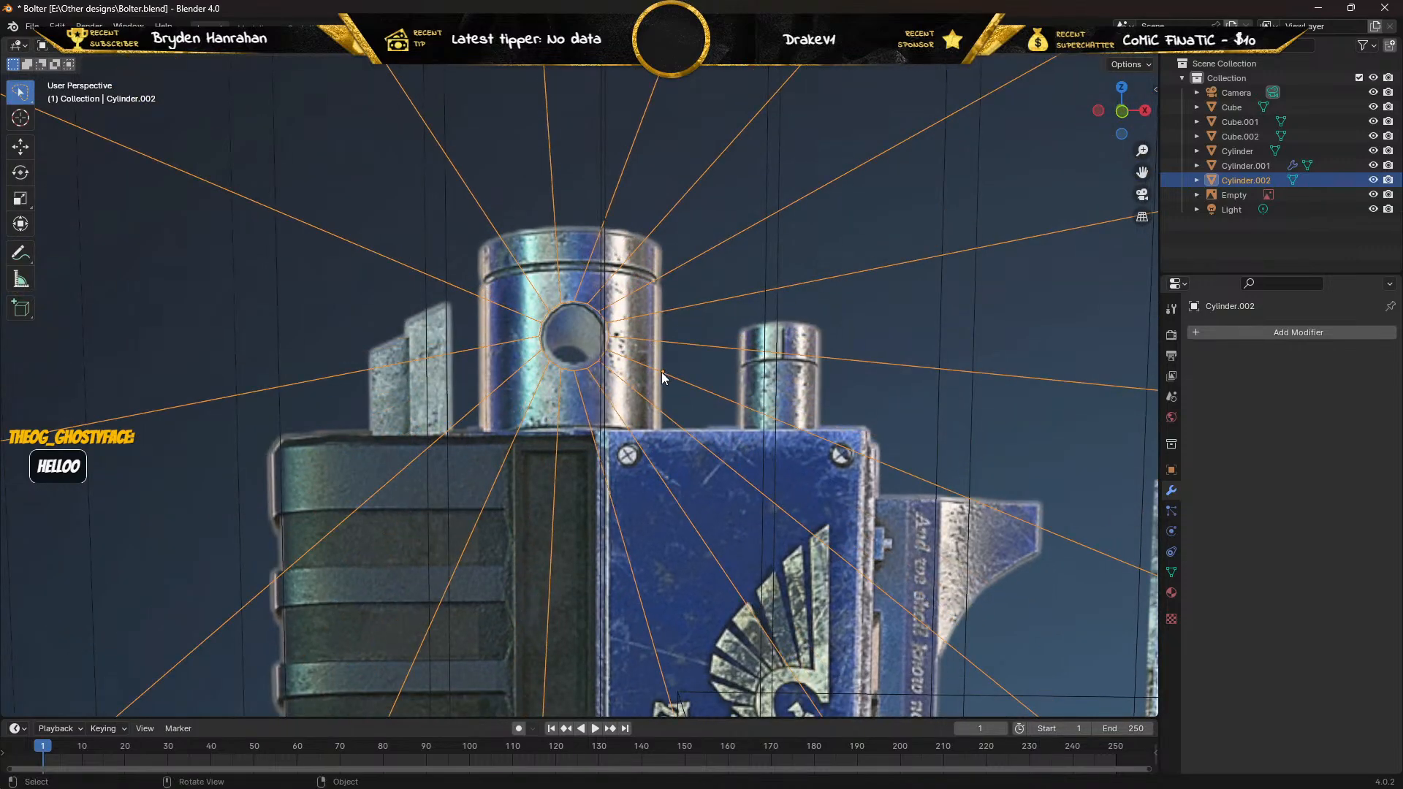
scroll(656, 367, down, 6)
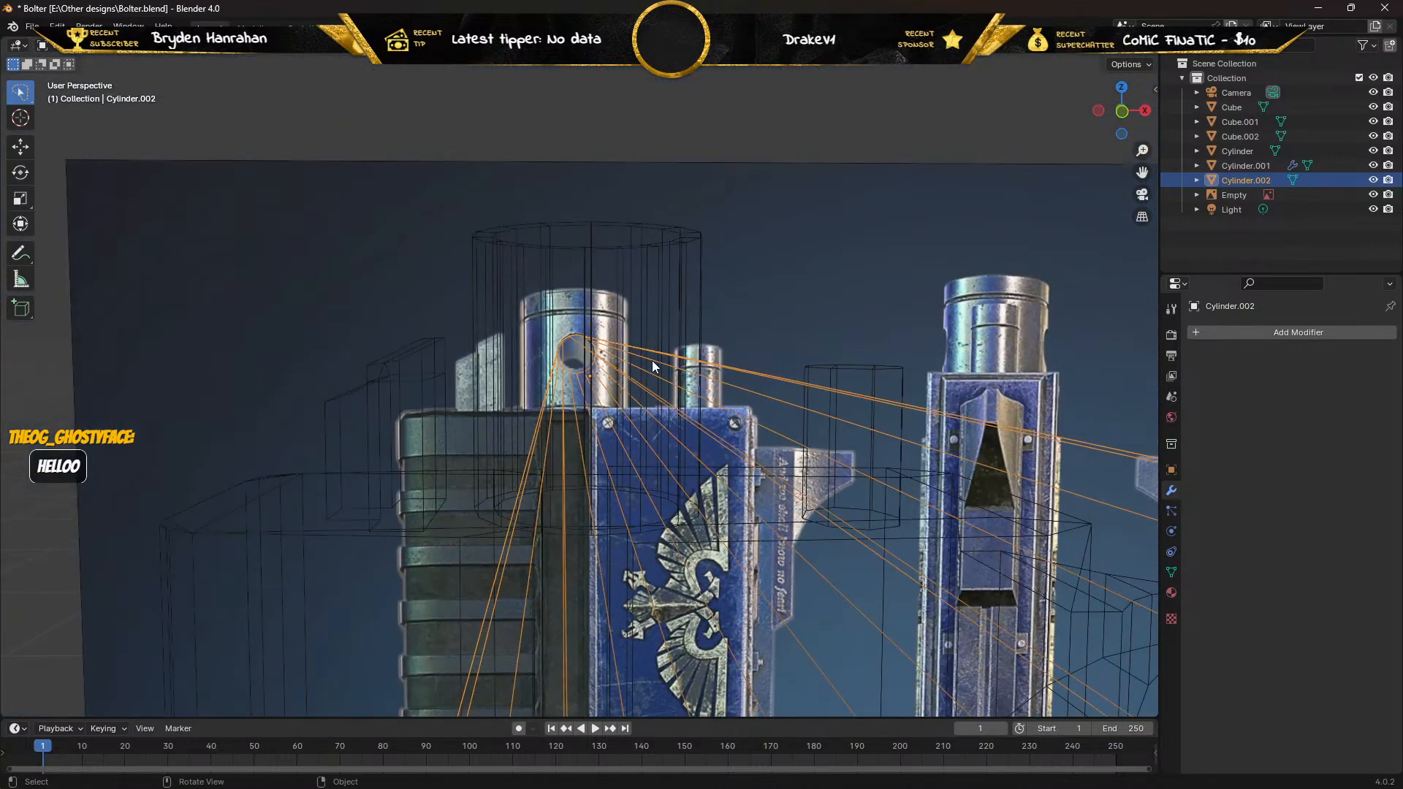
key(KP_1)
scroll(591, 358, up, 4)
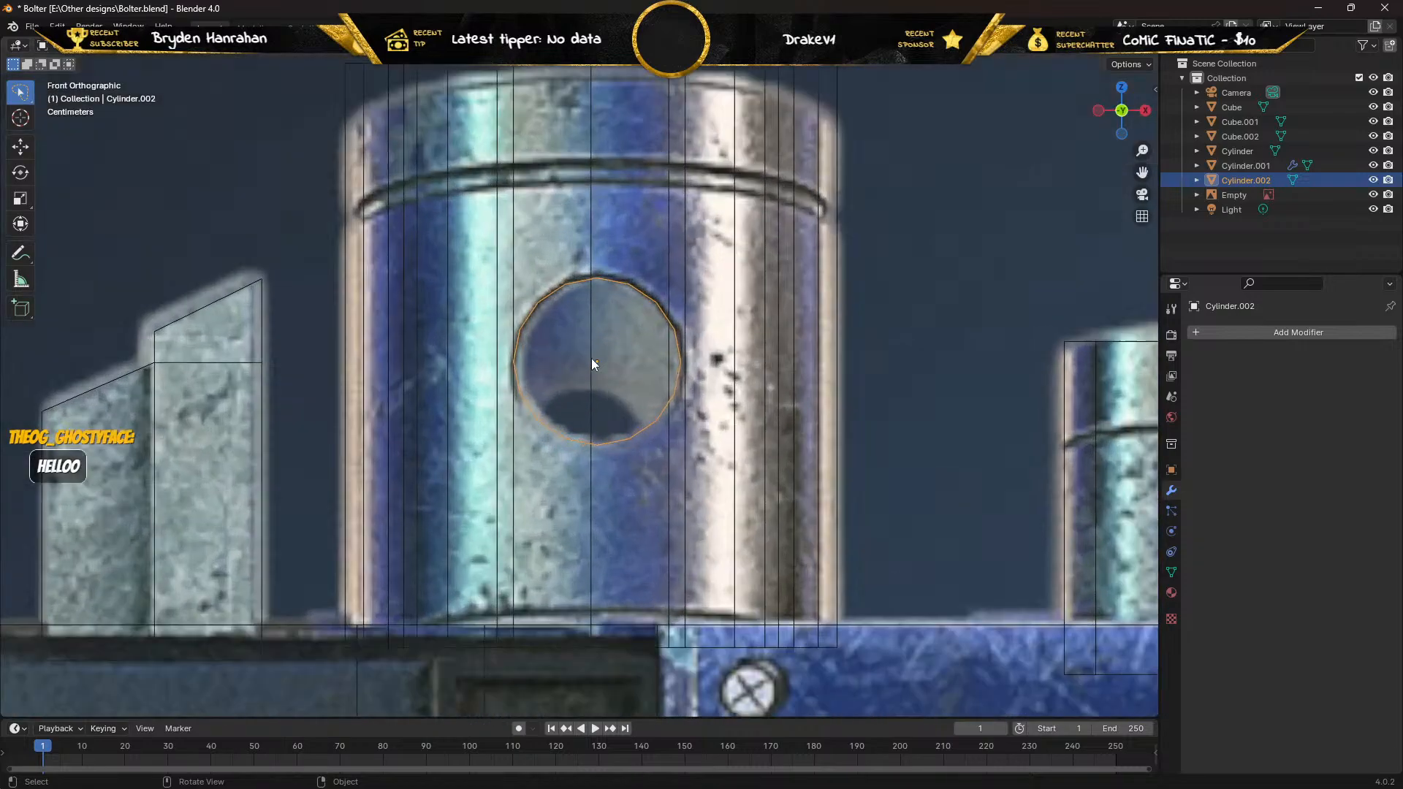
scroll(583, 366, up, 2)
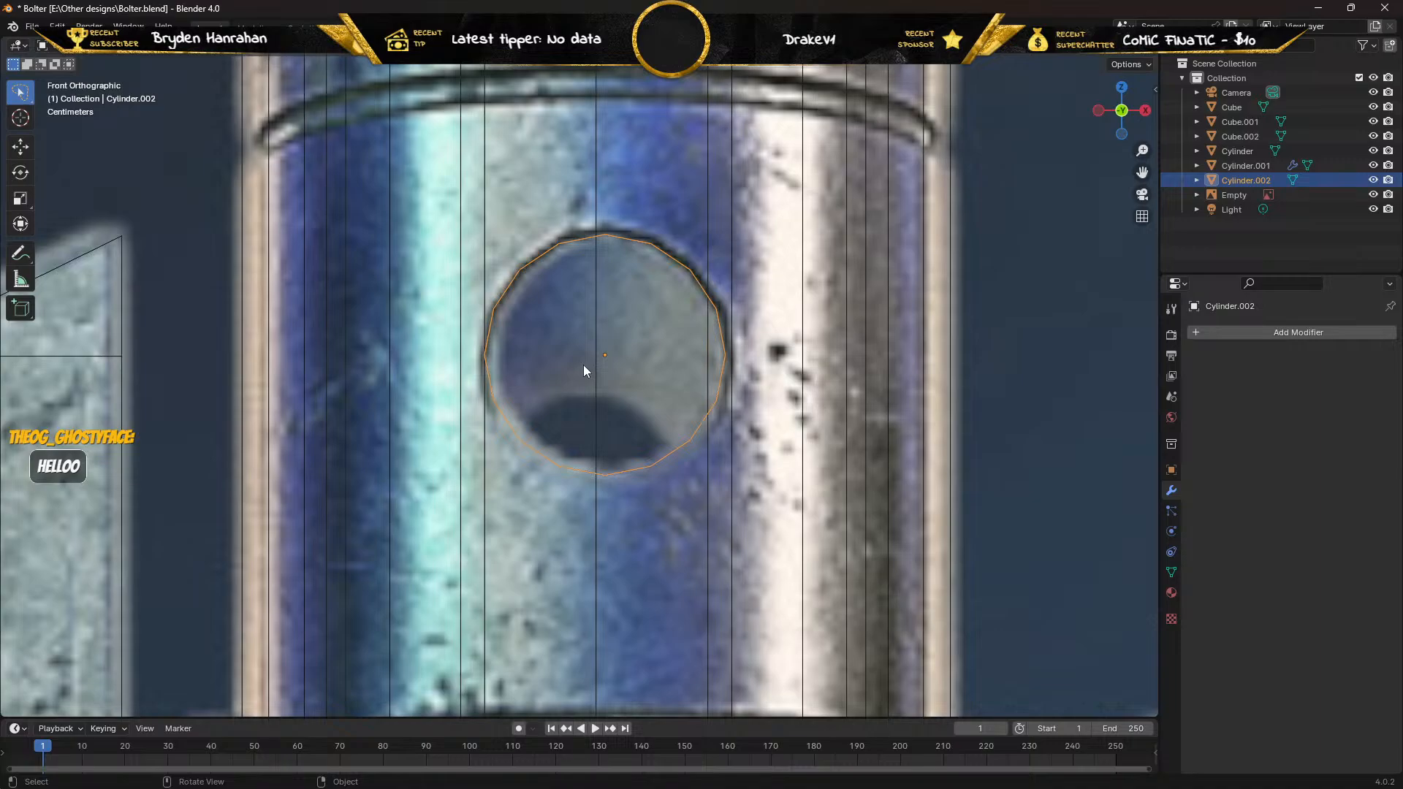
middle_drag(580, 365, 607, 401)
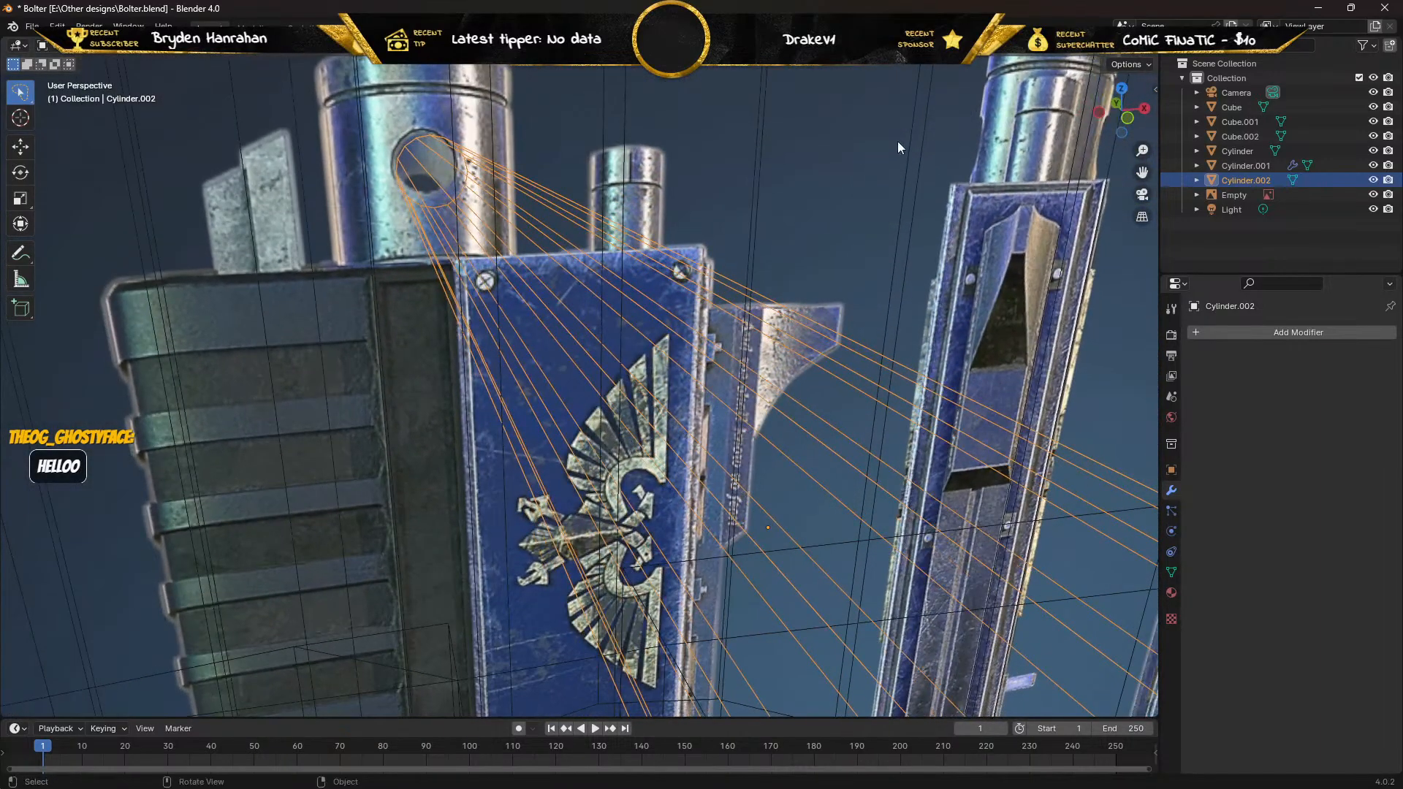
Examine how the cutting cylinder passes through the barrel in solid shading, and recheck its outline up close in wireframe front view.
click(1116, 52)
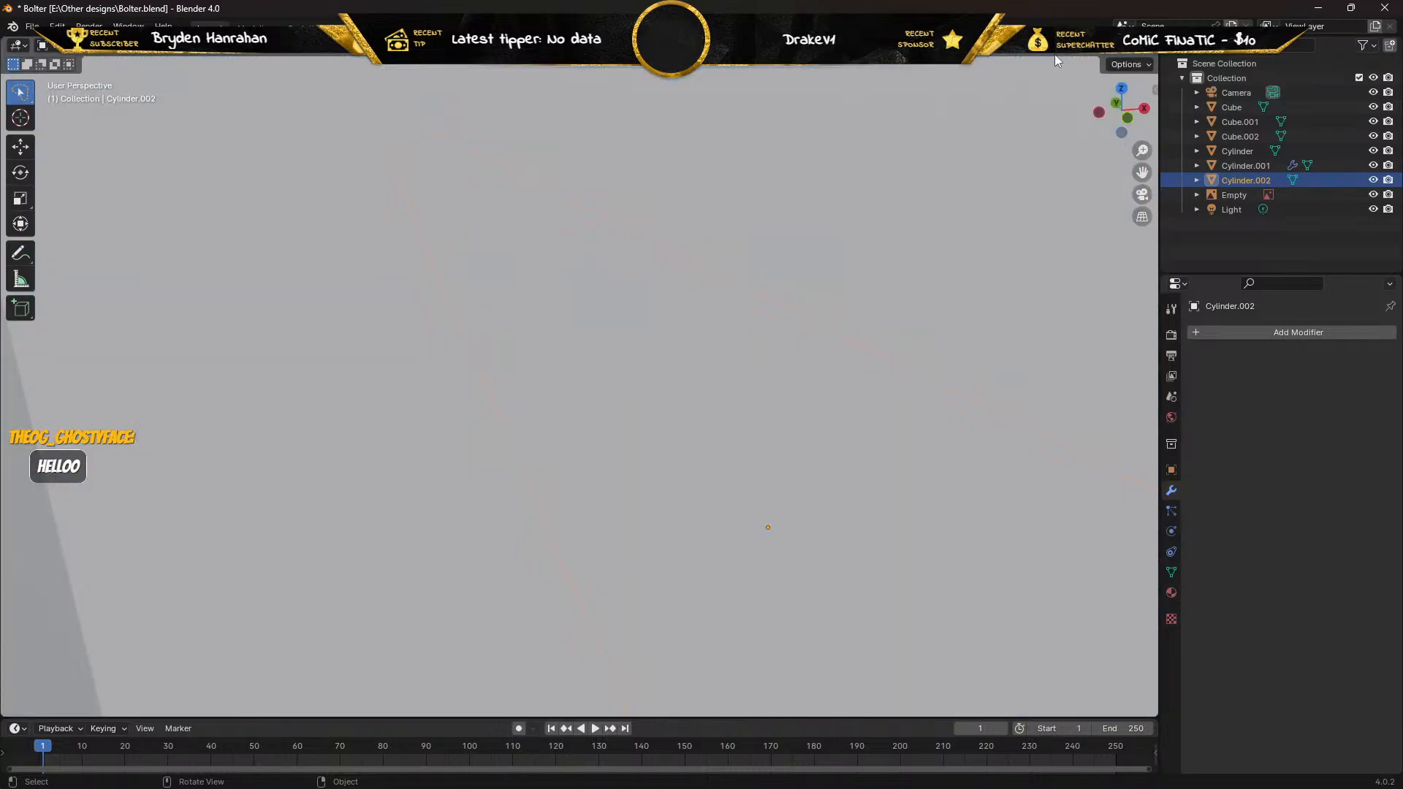
scroll(923, 136, down, 5)
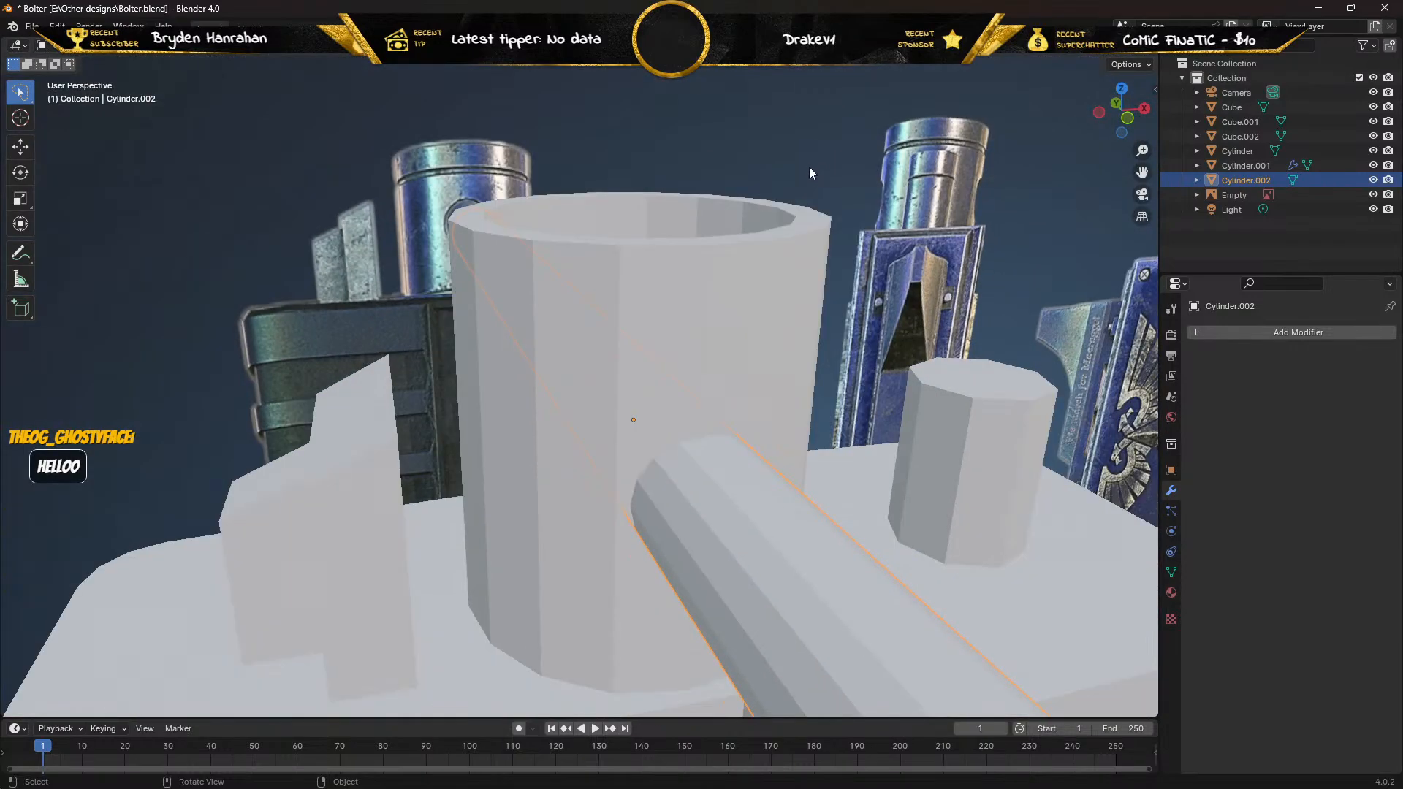
middle_drag(777, 238, 742, 214)
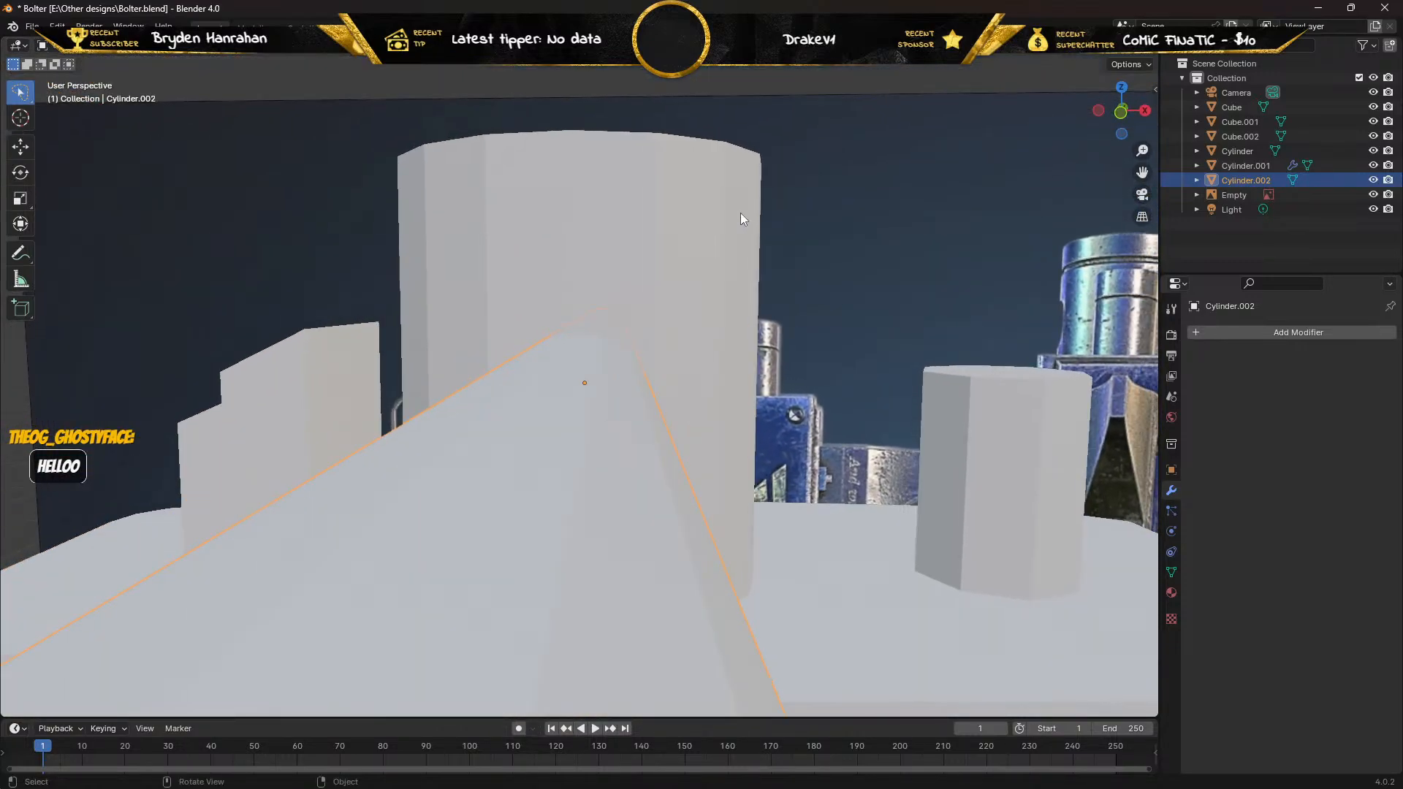
key(KP_1)
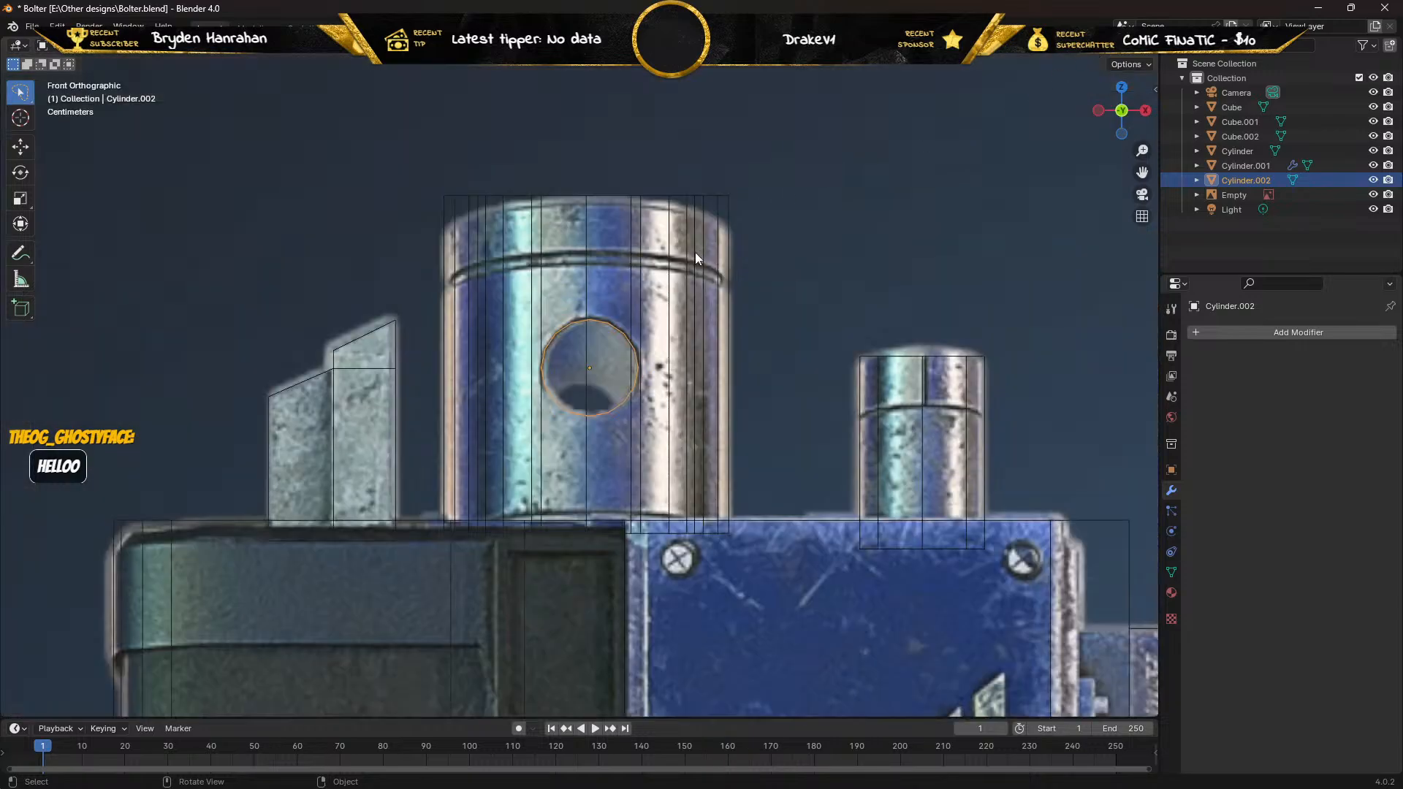
scroll(615, 300, up, 5)
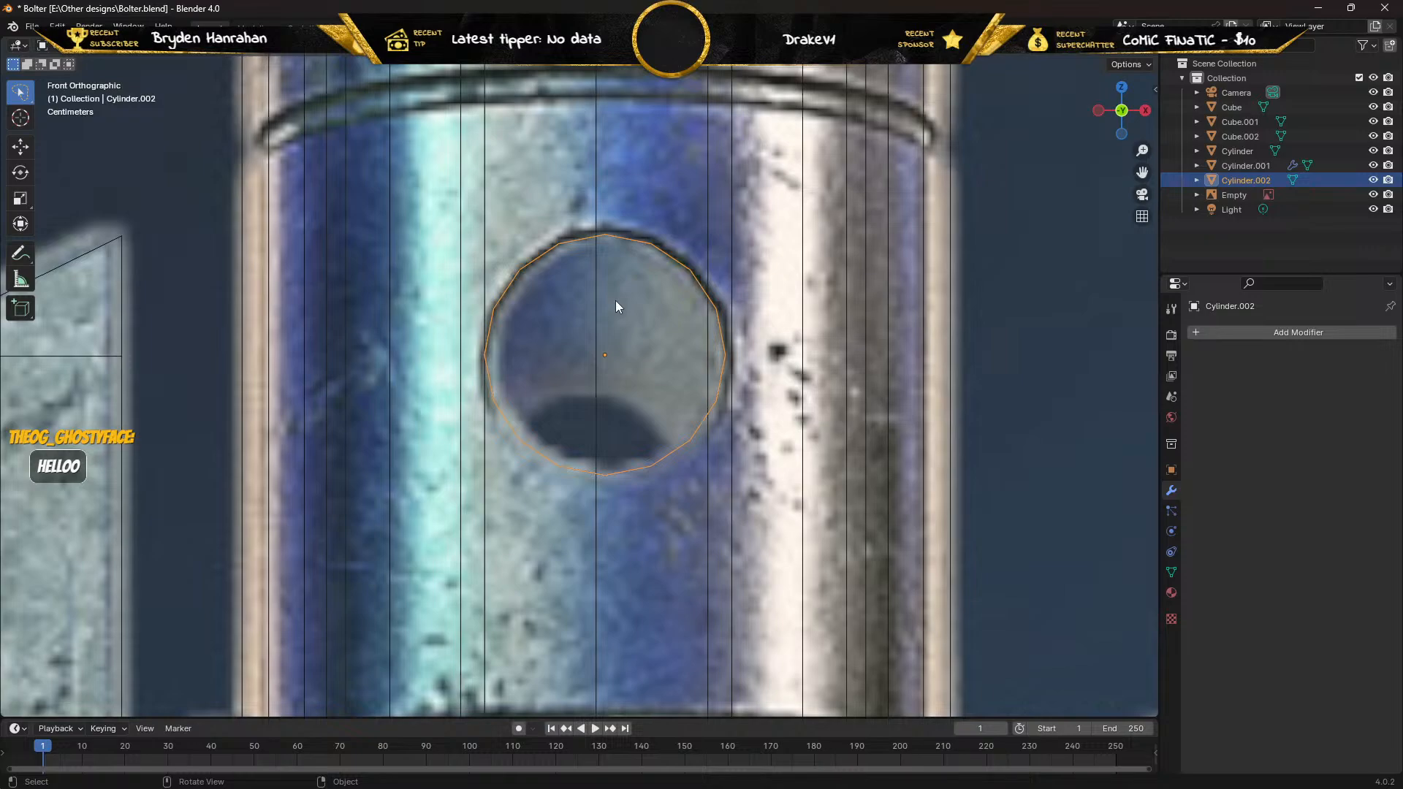
scroll(617, 305, up, 1)
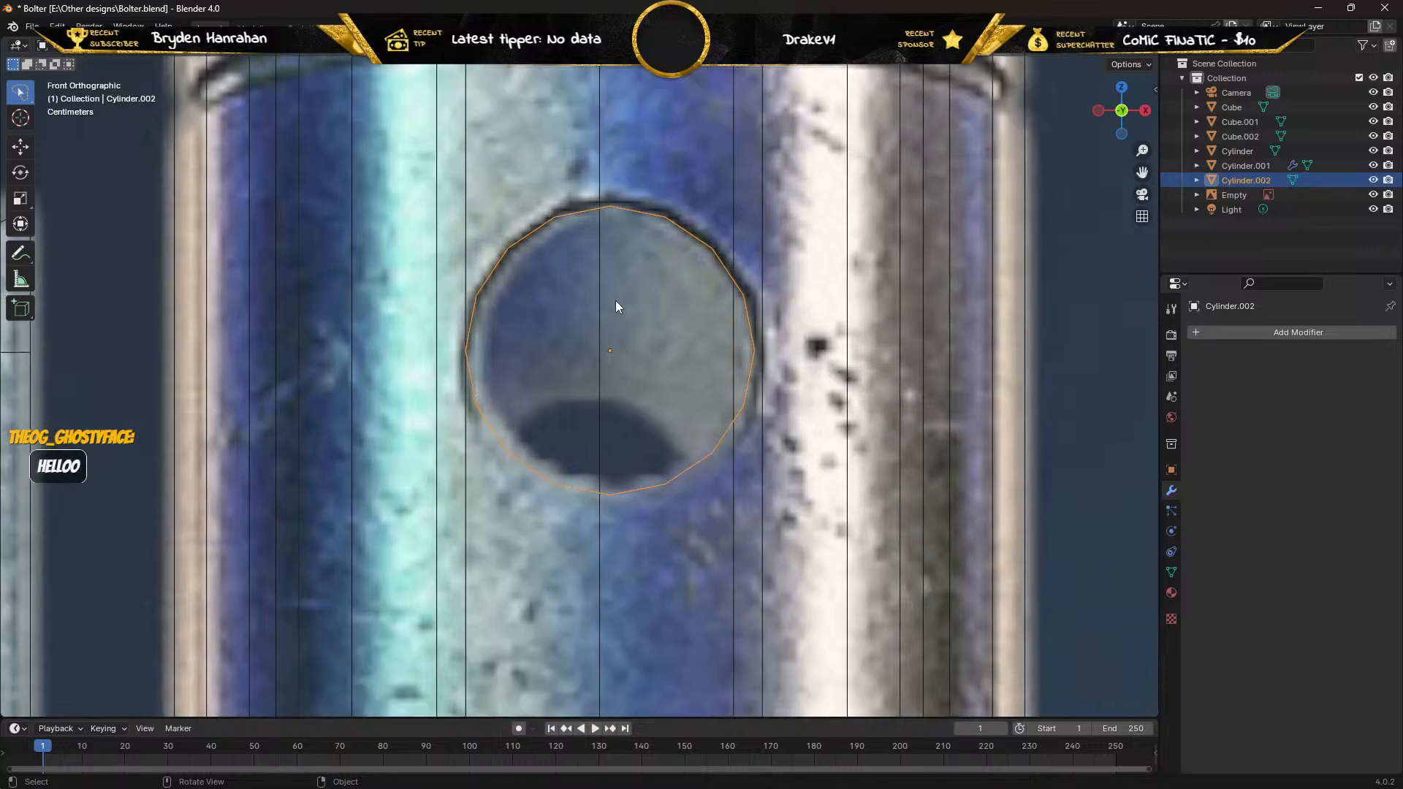
Move the cutting cylinder about -0.0032 m along X toward the barrel's centre line.
click(20, 147)
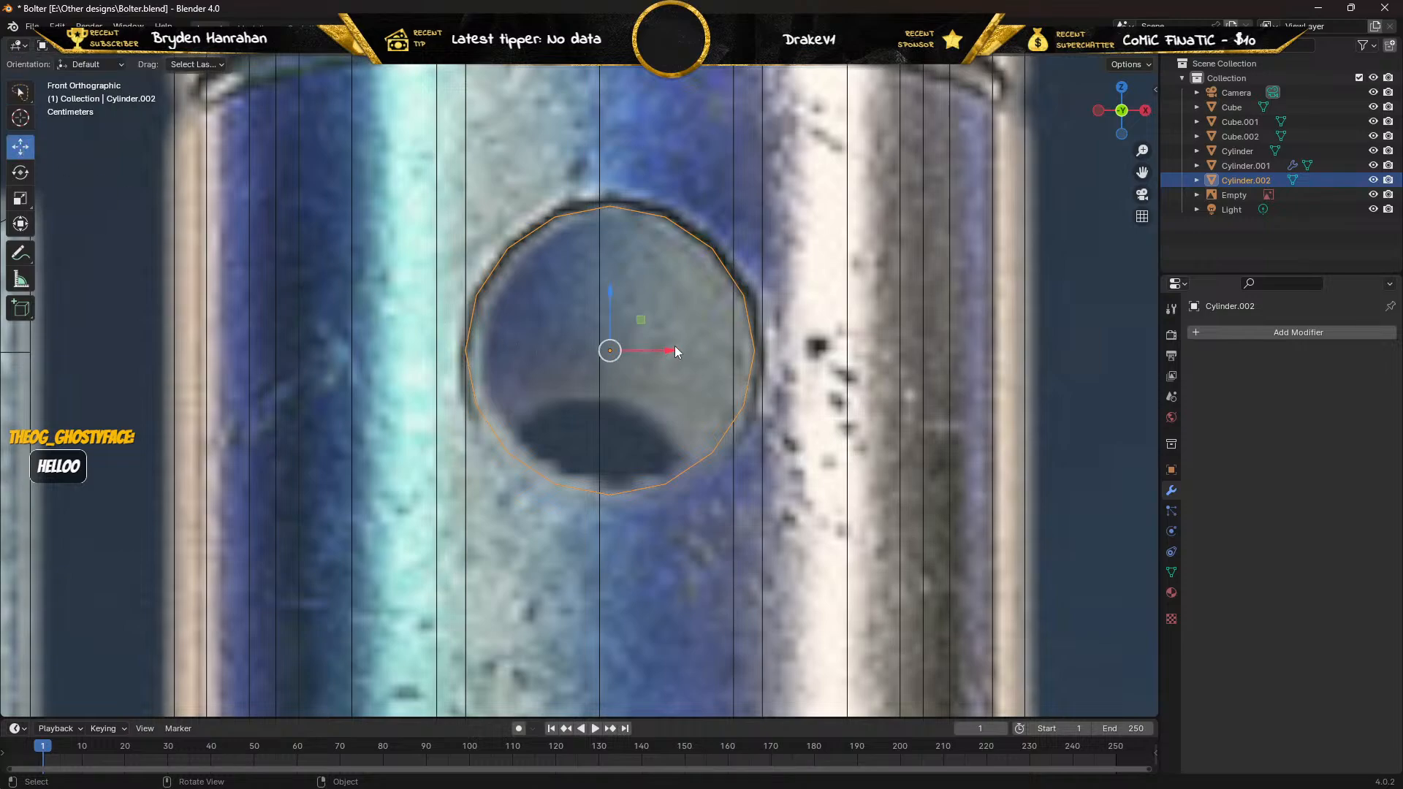
drag(672, 353, 655, 349)
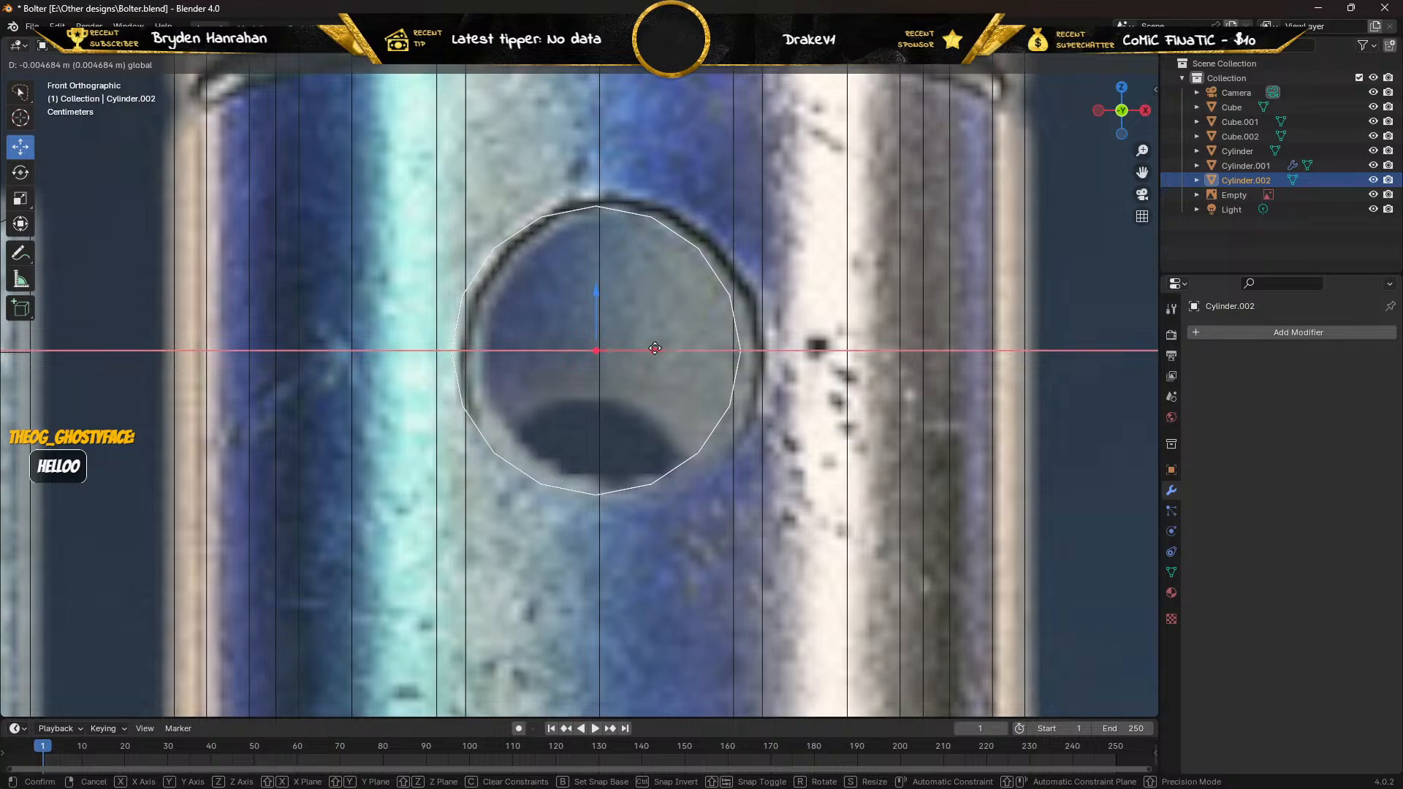
drag(655, 349, 659, 347)
scroll(580, 324, down, 4)
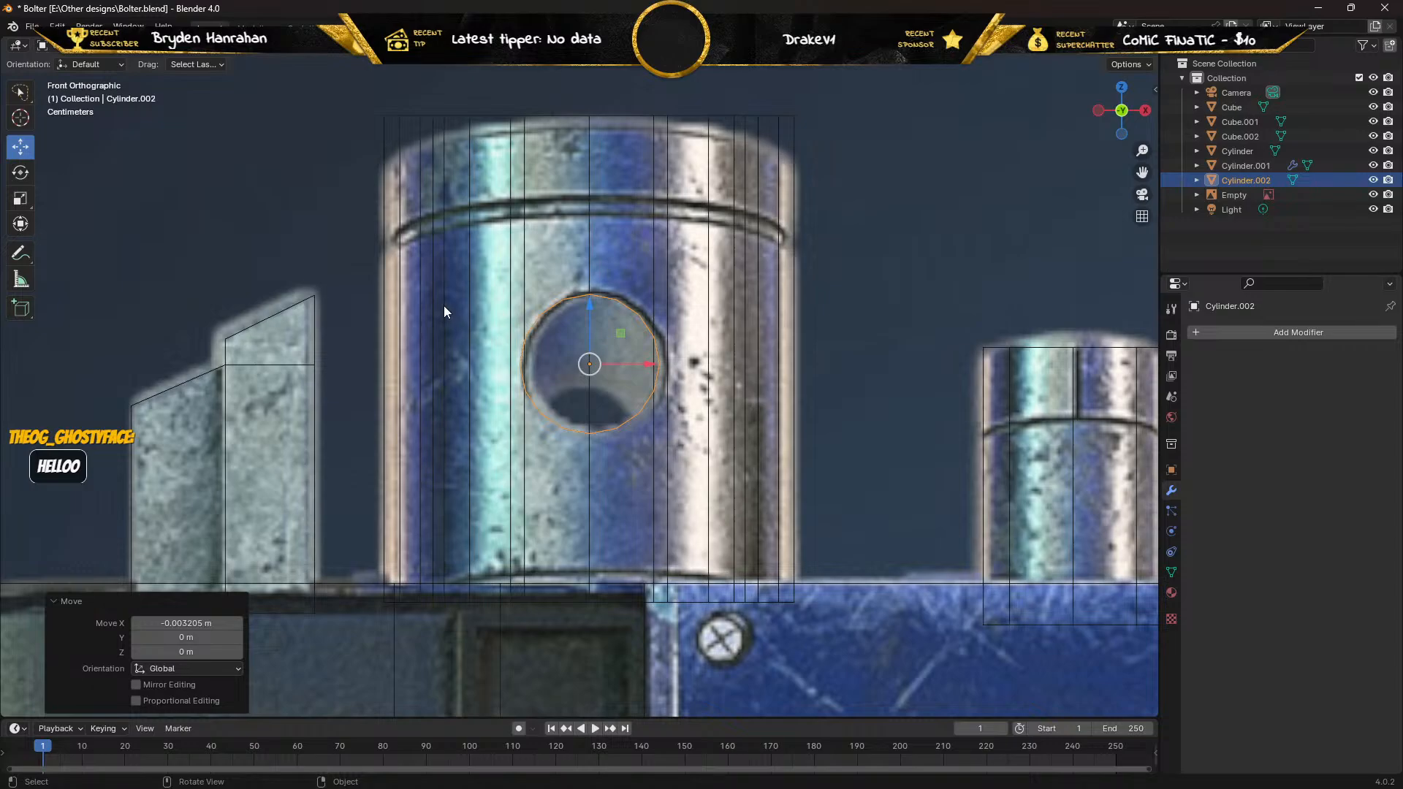
Align the cutting cylinder with the barrel Cylinder.001 along X only, using Align Objects with centers relative to the active object.
middle_drag(255, 231, 317, 264)
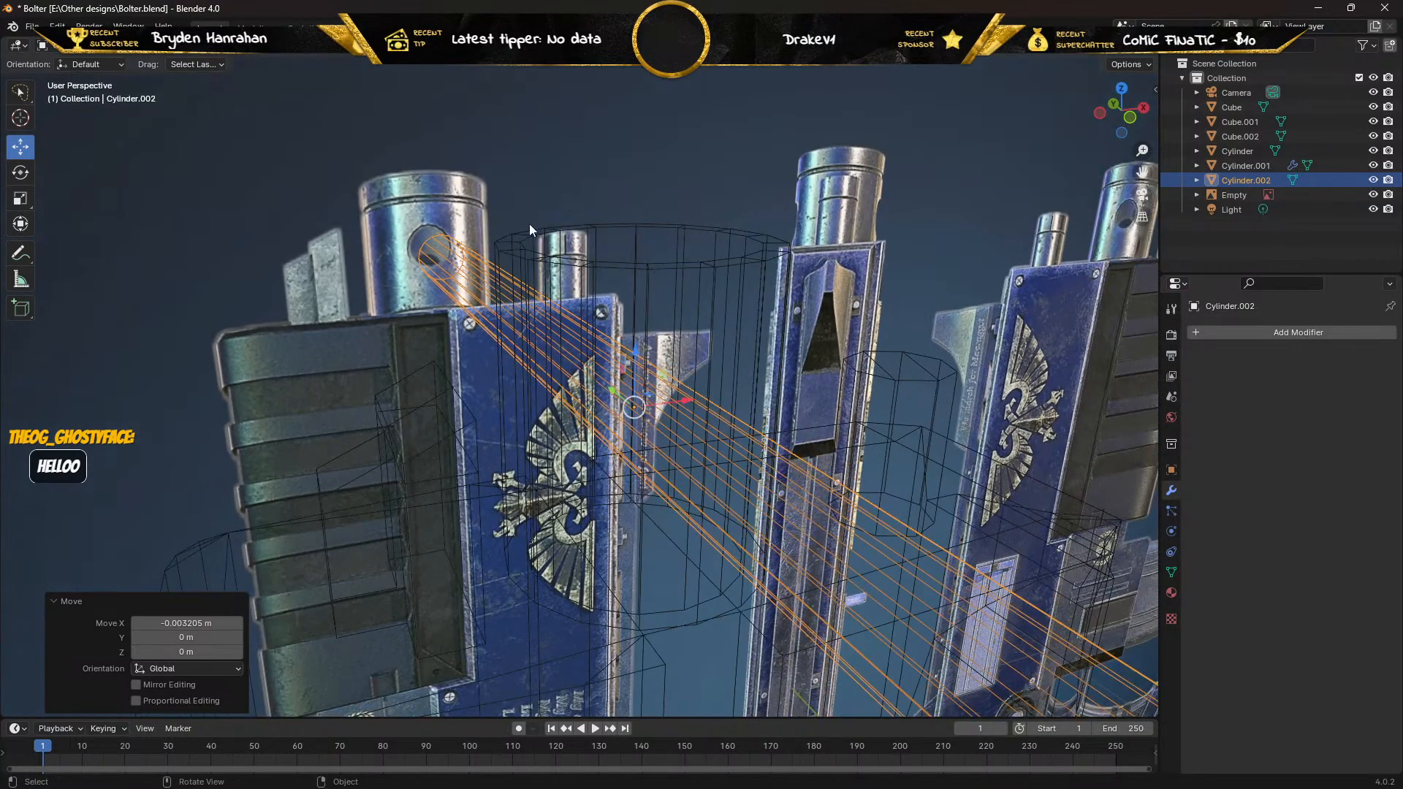
key(shift+z)
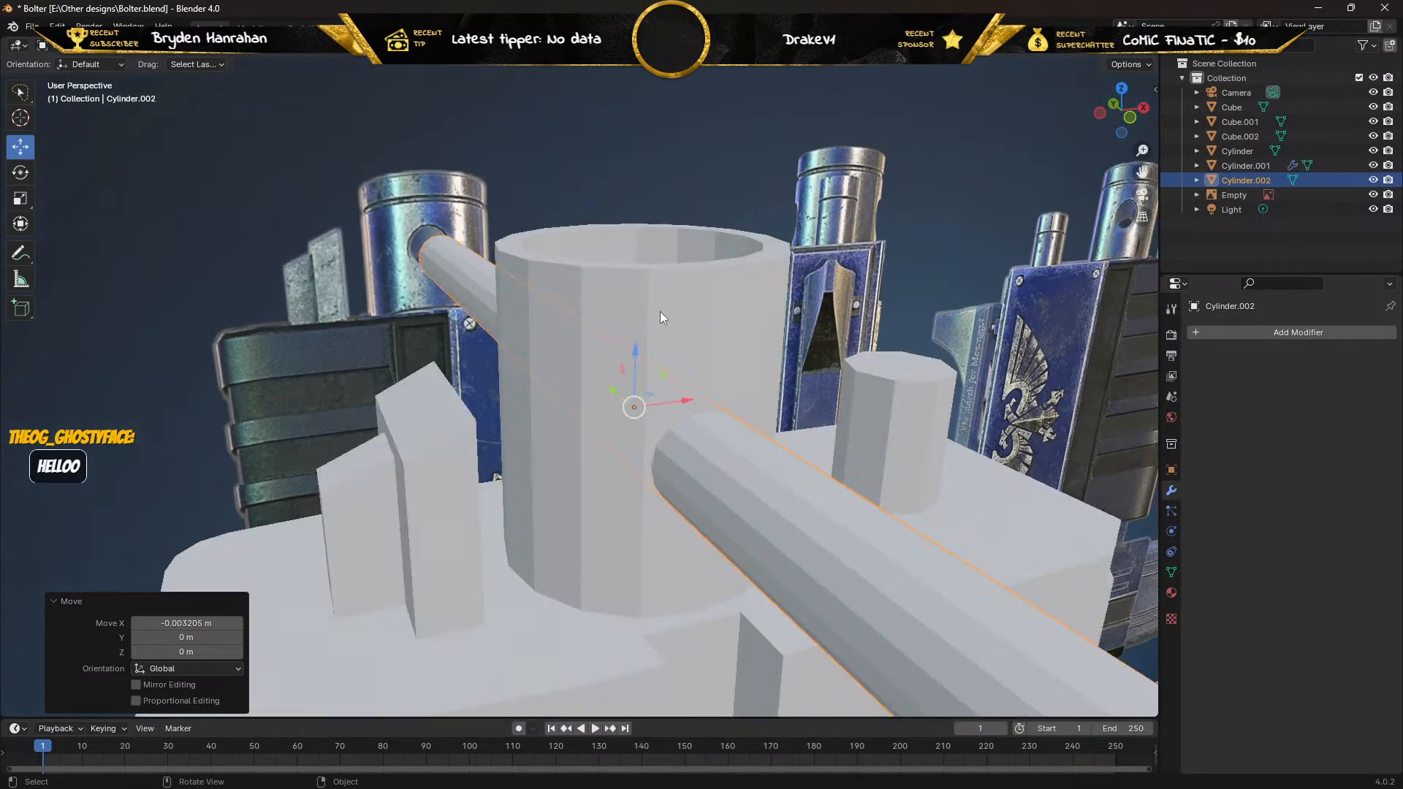
click(20, 92)
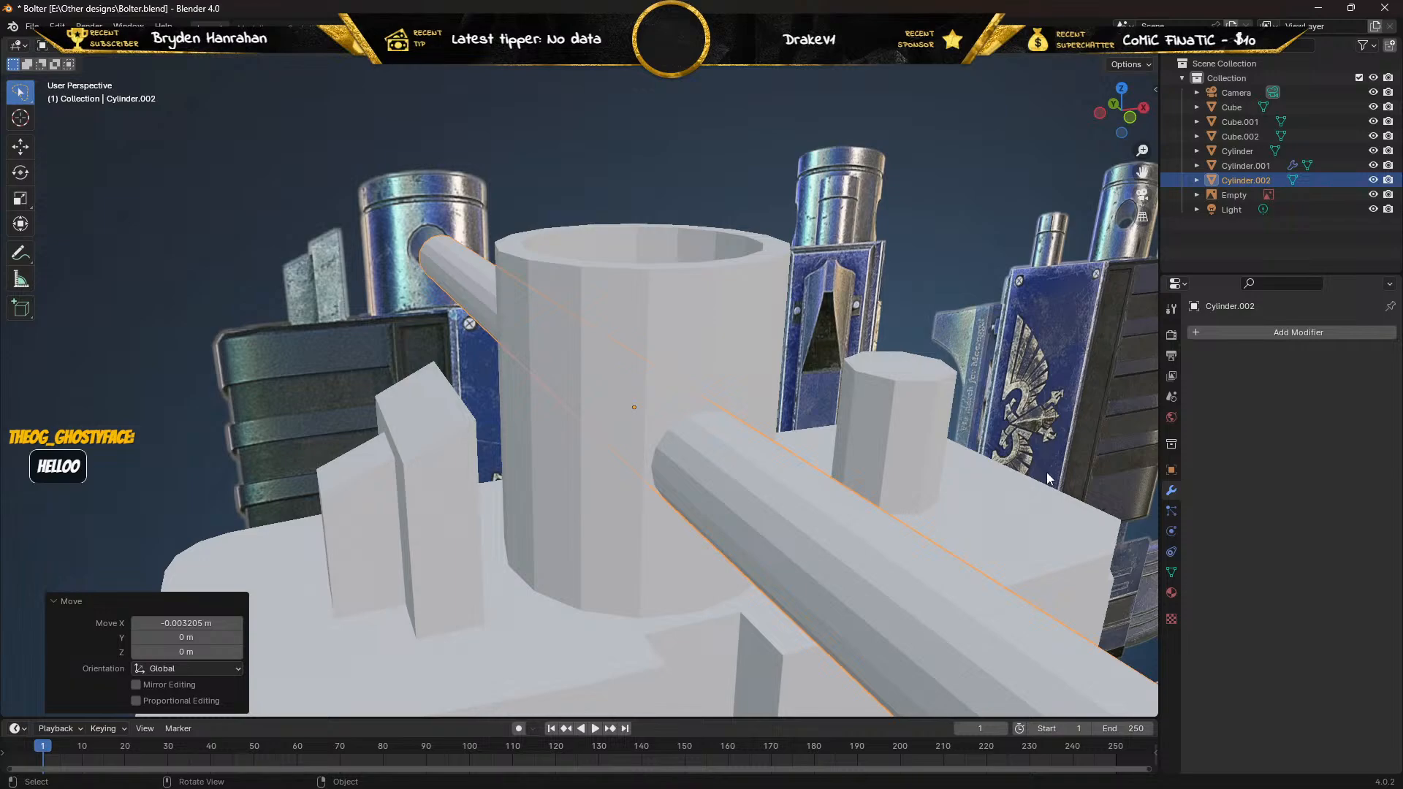
click(1171, 470)
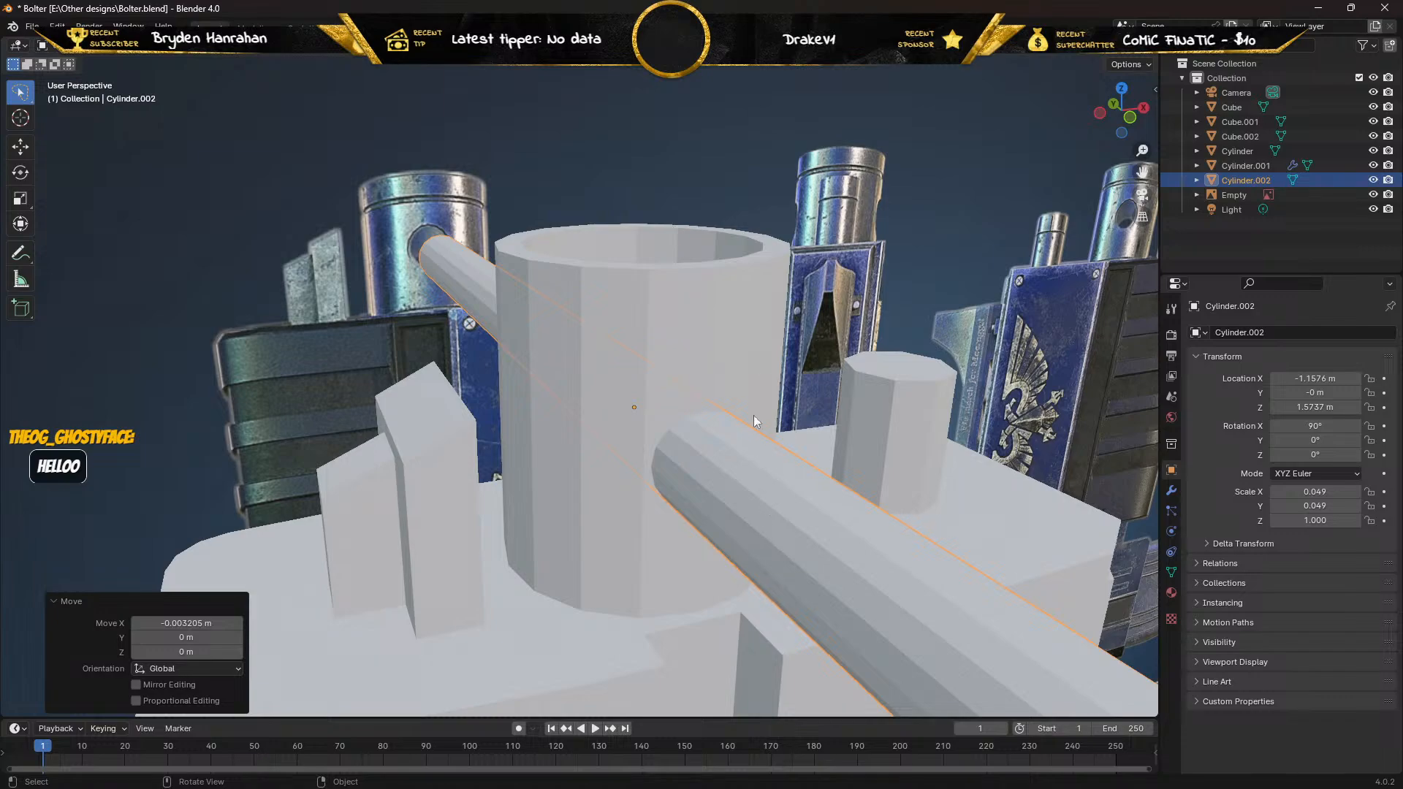
shift+click(710, 310)
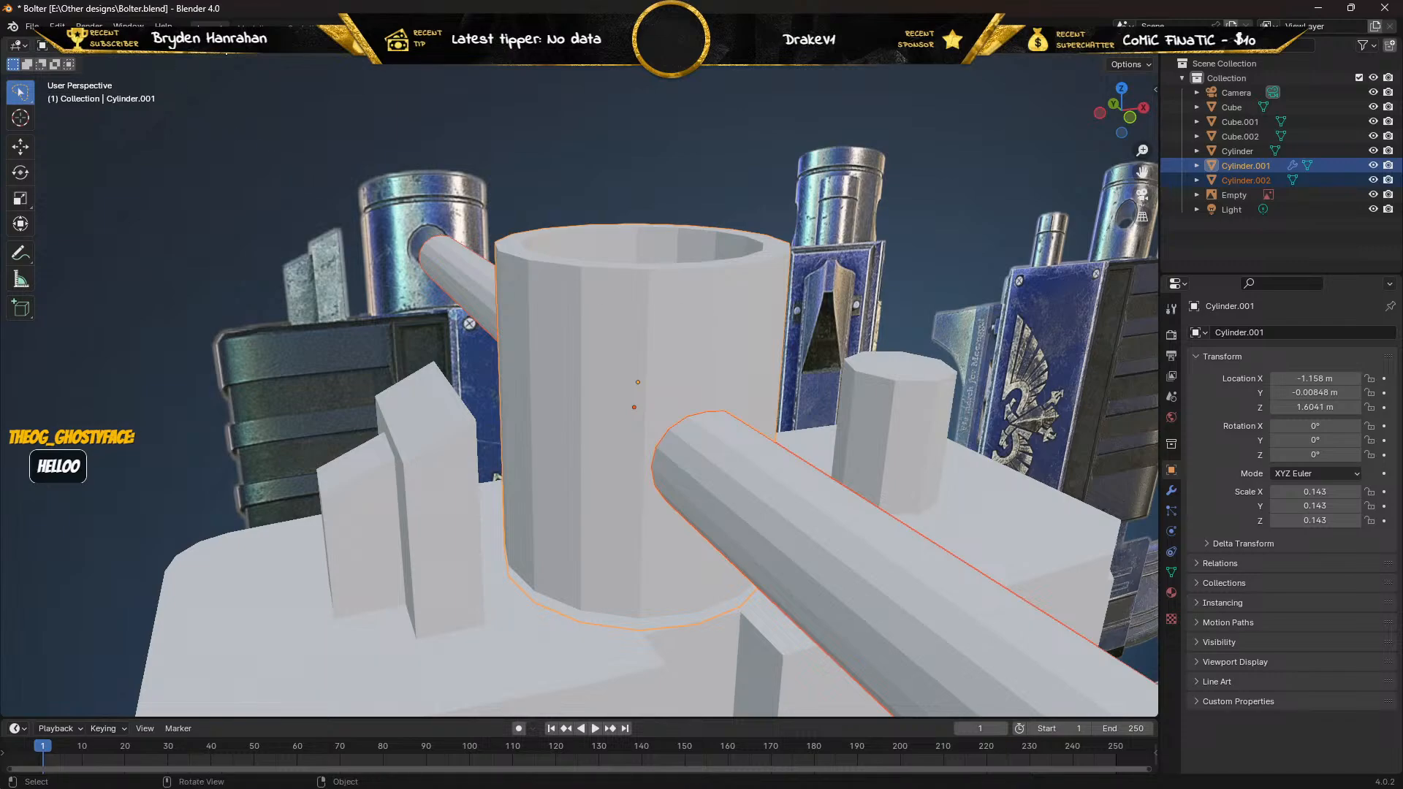
click(220, 46)
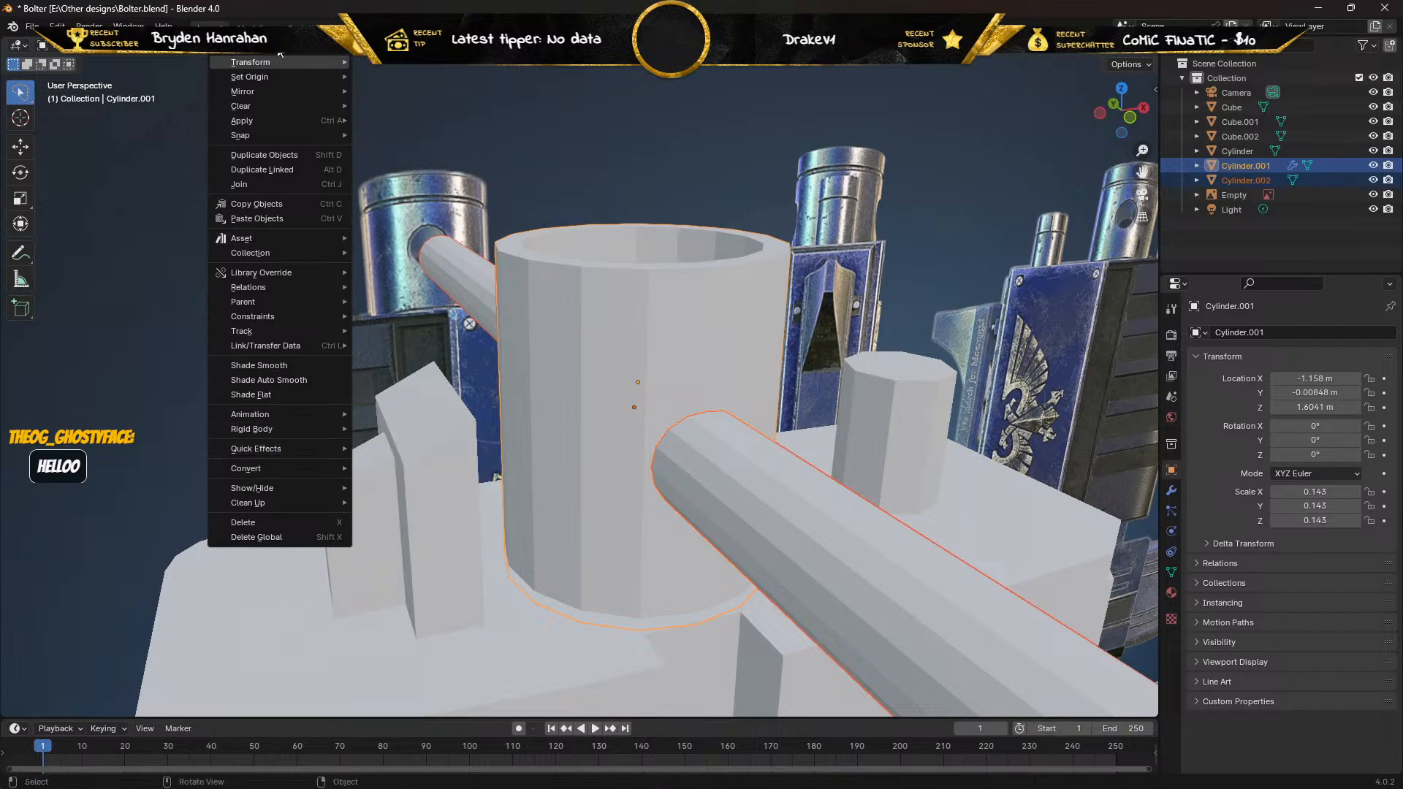
mouse_move(279, 56)
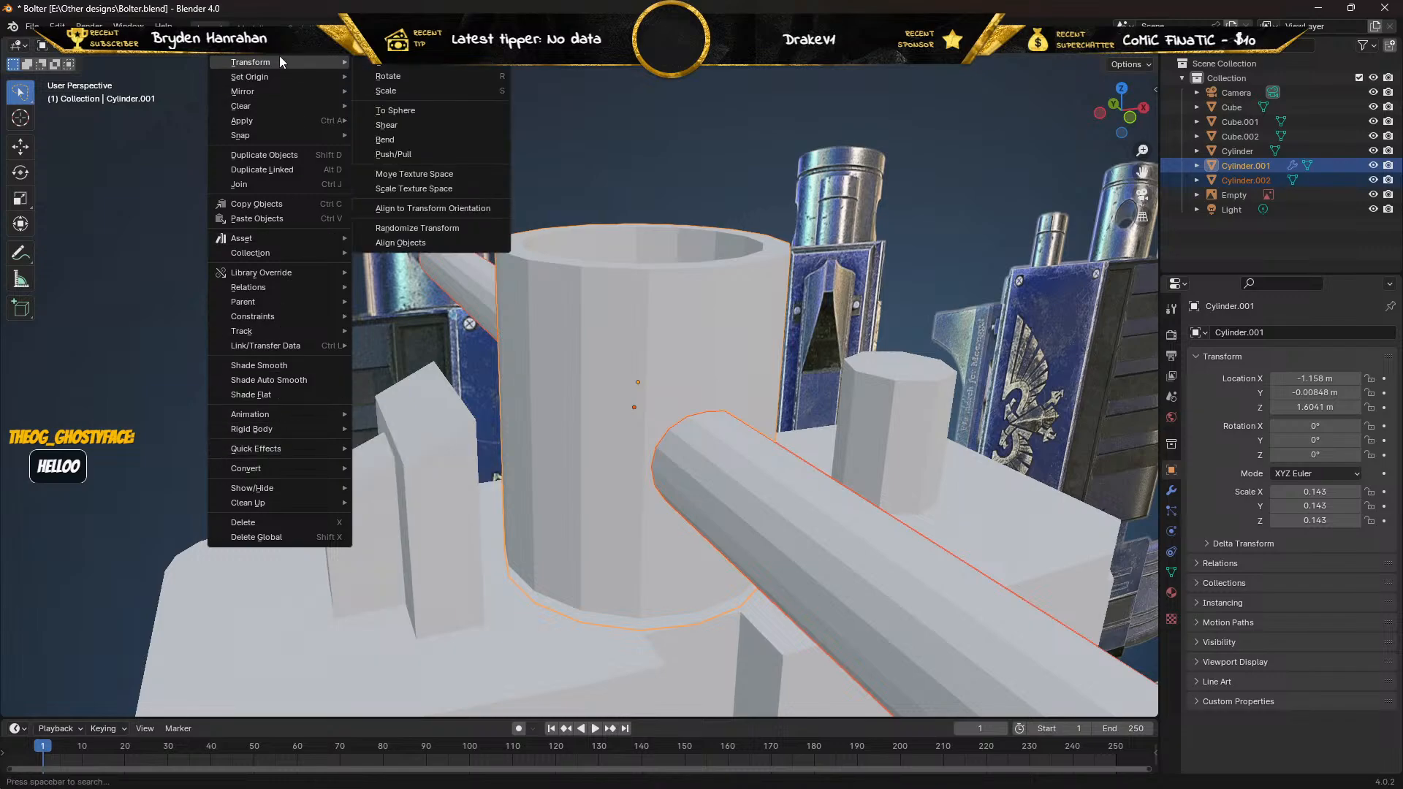
click(404, 245)
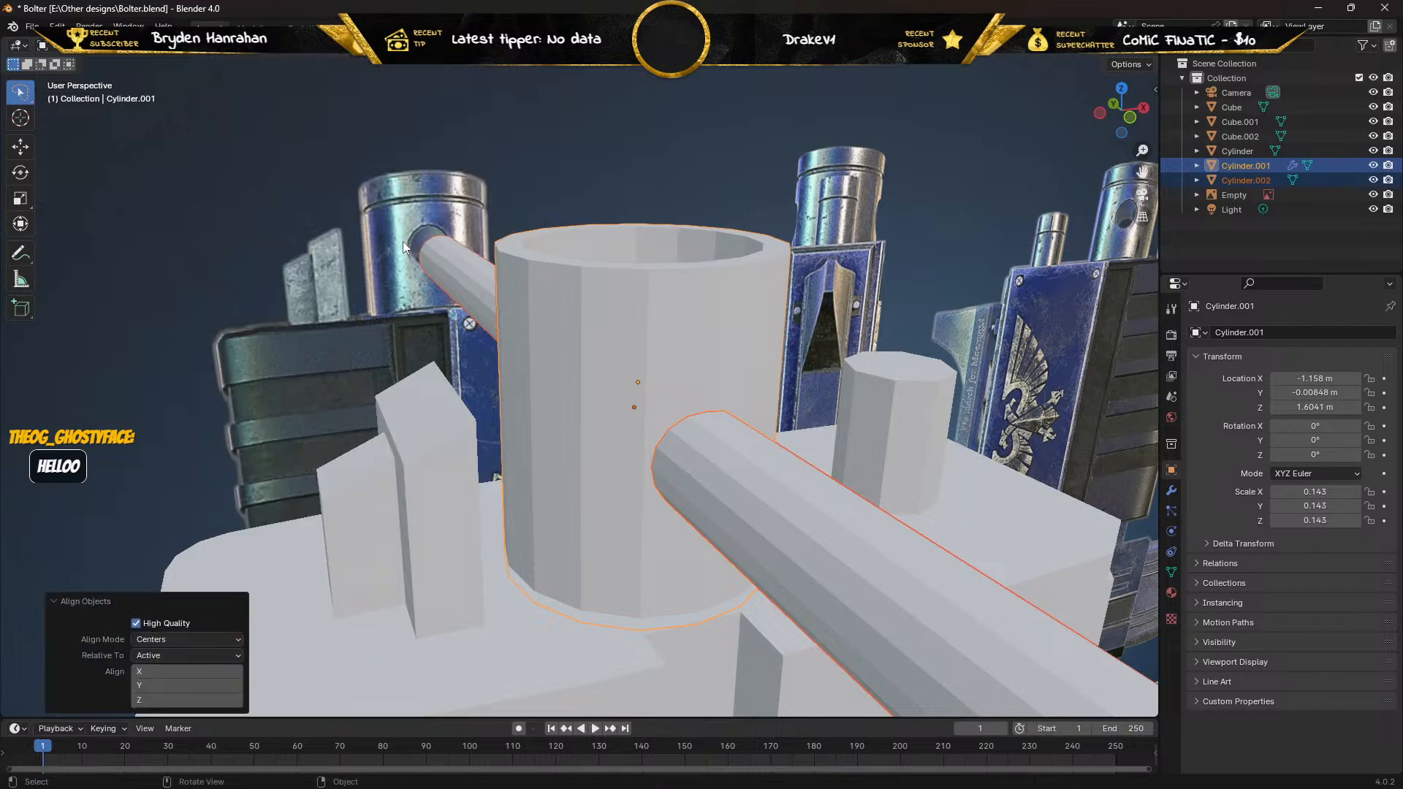
click(178, 668)
Check the aligned cutting cylinder's outline against the barrel's centre line and the reference hole in wireframe front view.
middle_drag(361, 378, 322, 350)
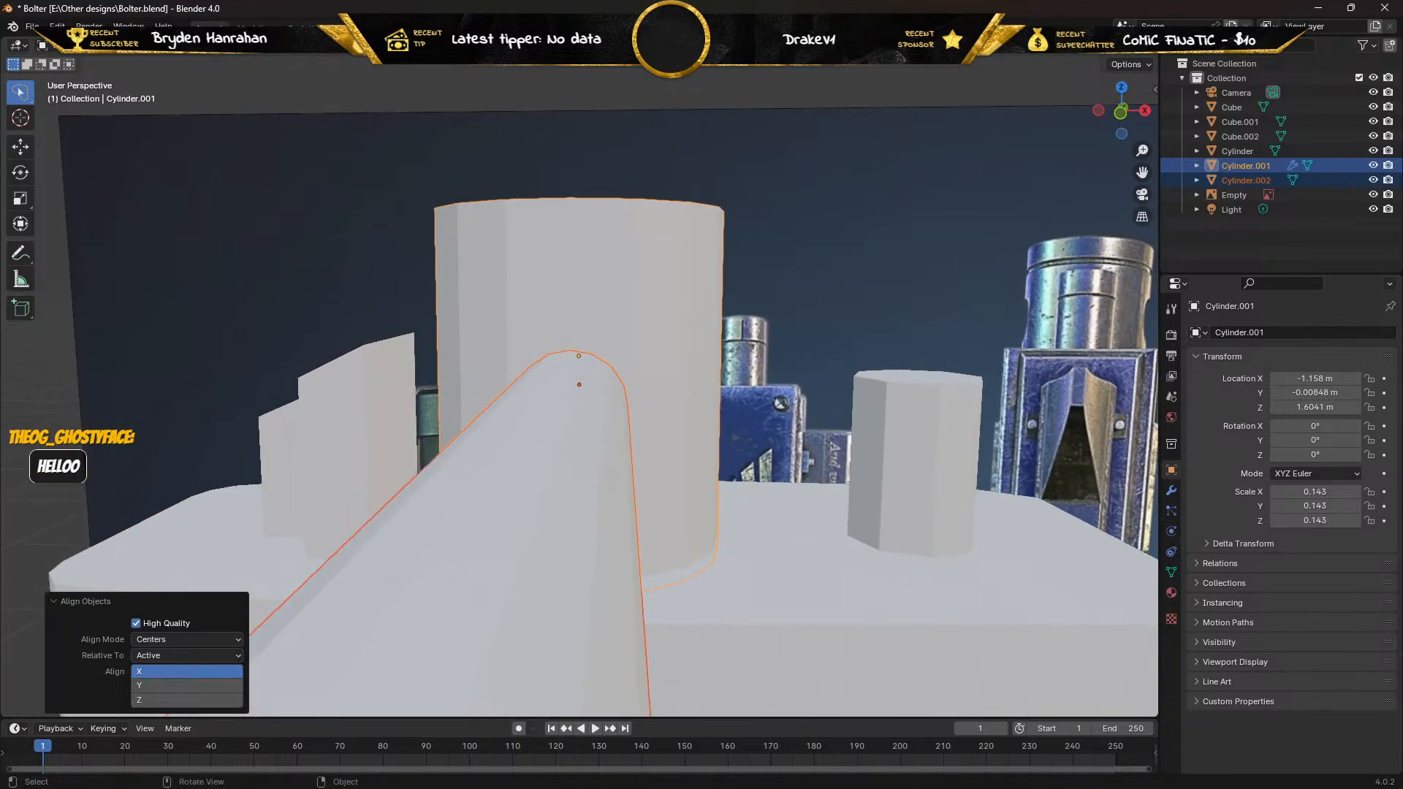
click(1096, 49)
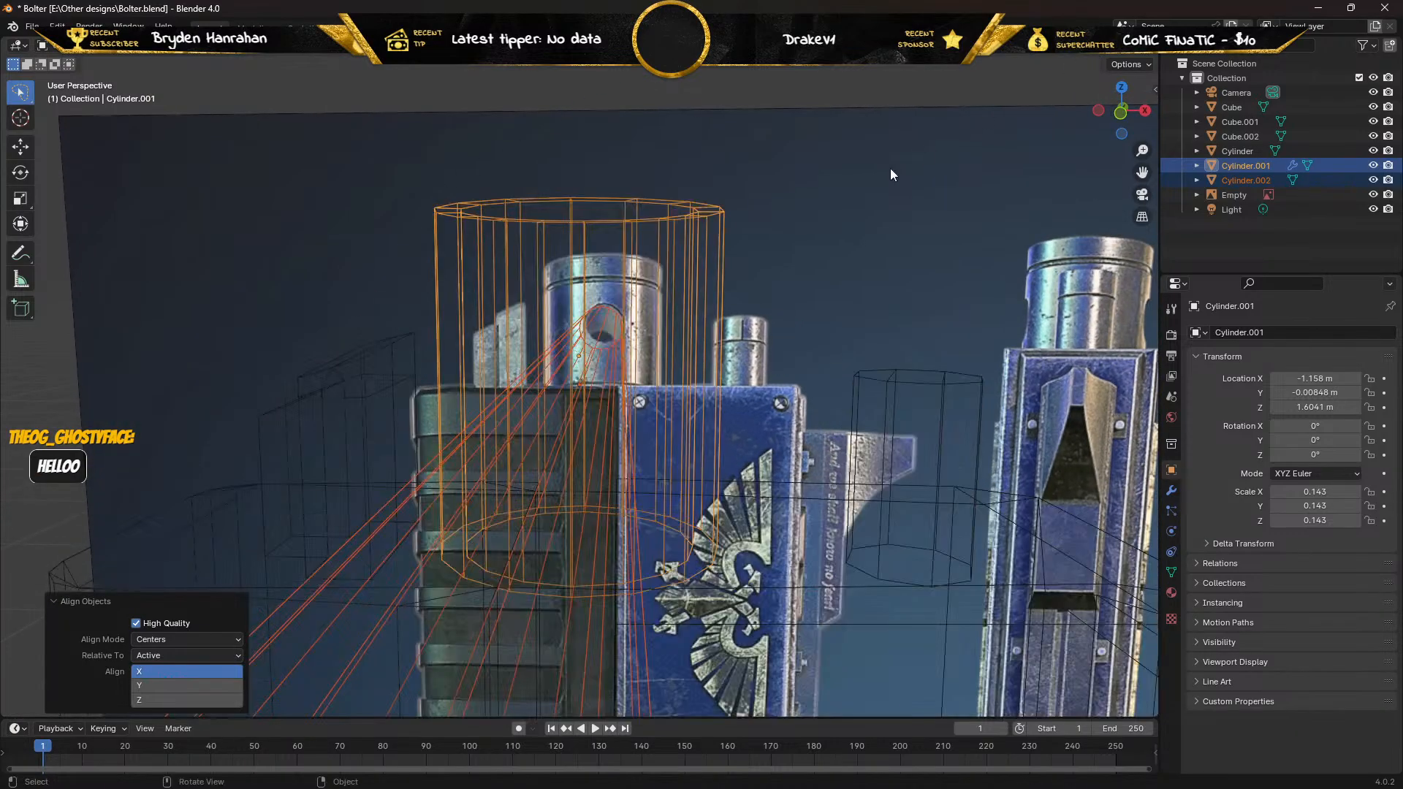
key(KP_1)
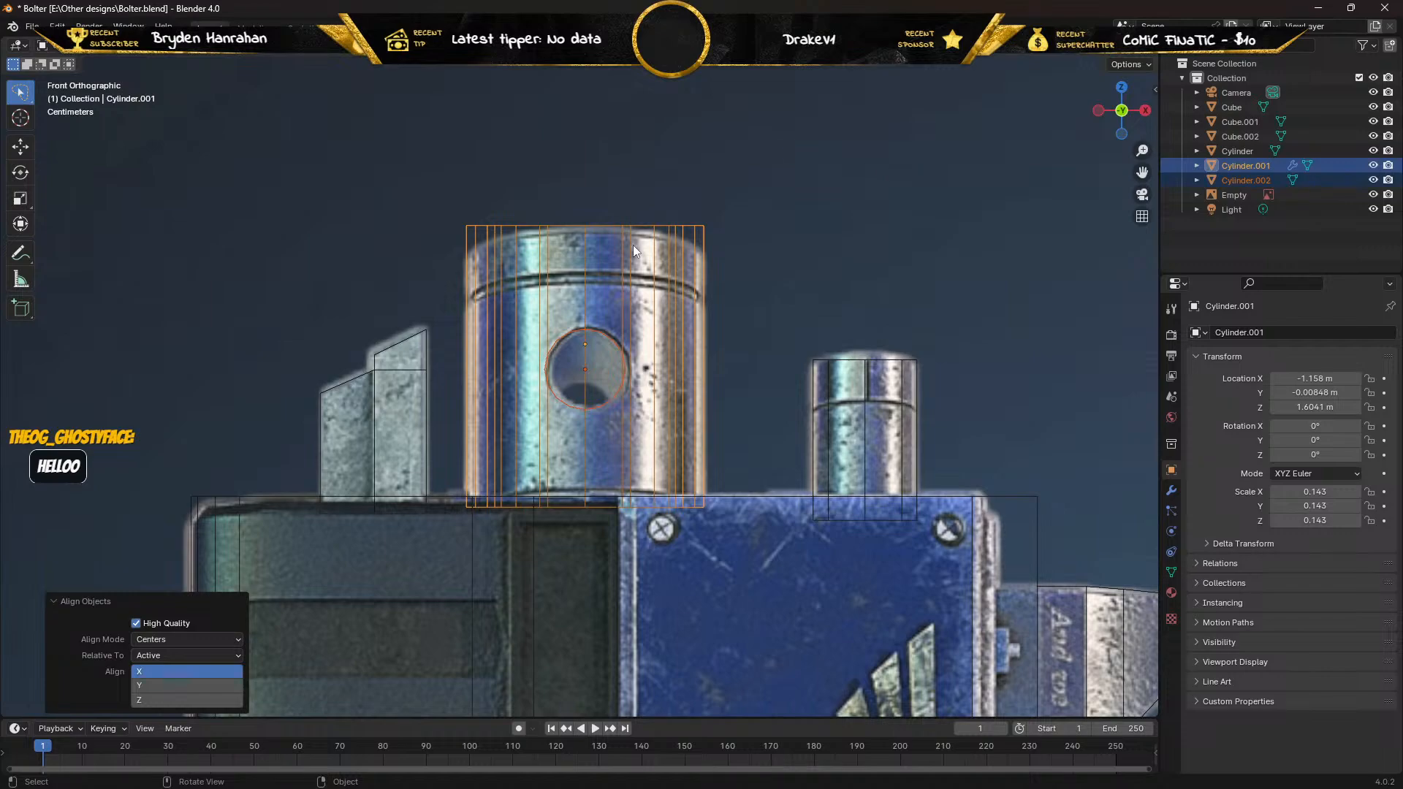
scroll(545, 439, up, 7)
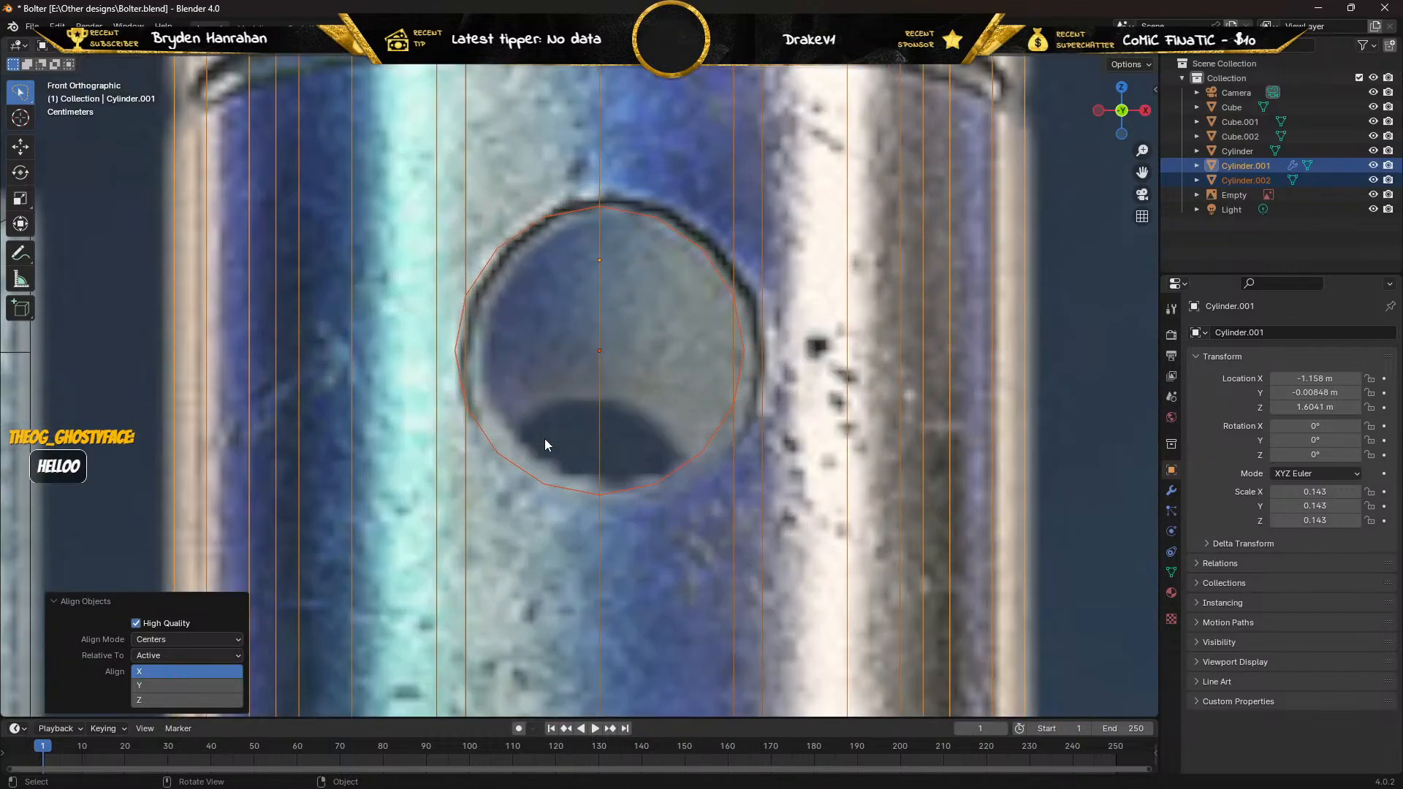
scroll(546, 439, down, 4)
scroll(545, 439, up, 5)
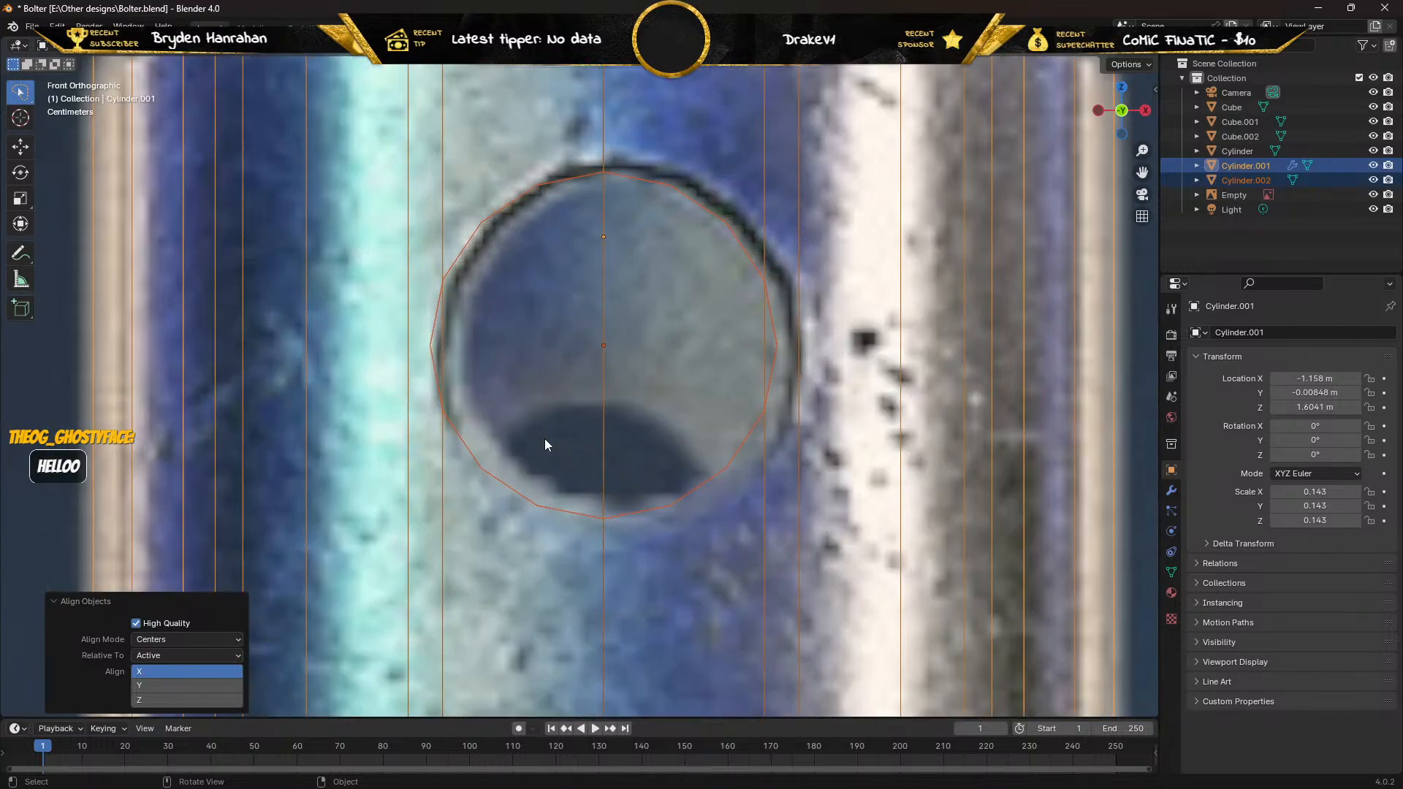
Set Cylinder.002 as the cutting object of the barrel's Boolean Difference modifier, working in solid shading.
scroll(546, 444, up, 1)
scroll(545, 441, down, 4)
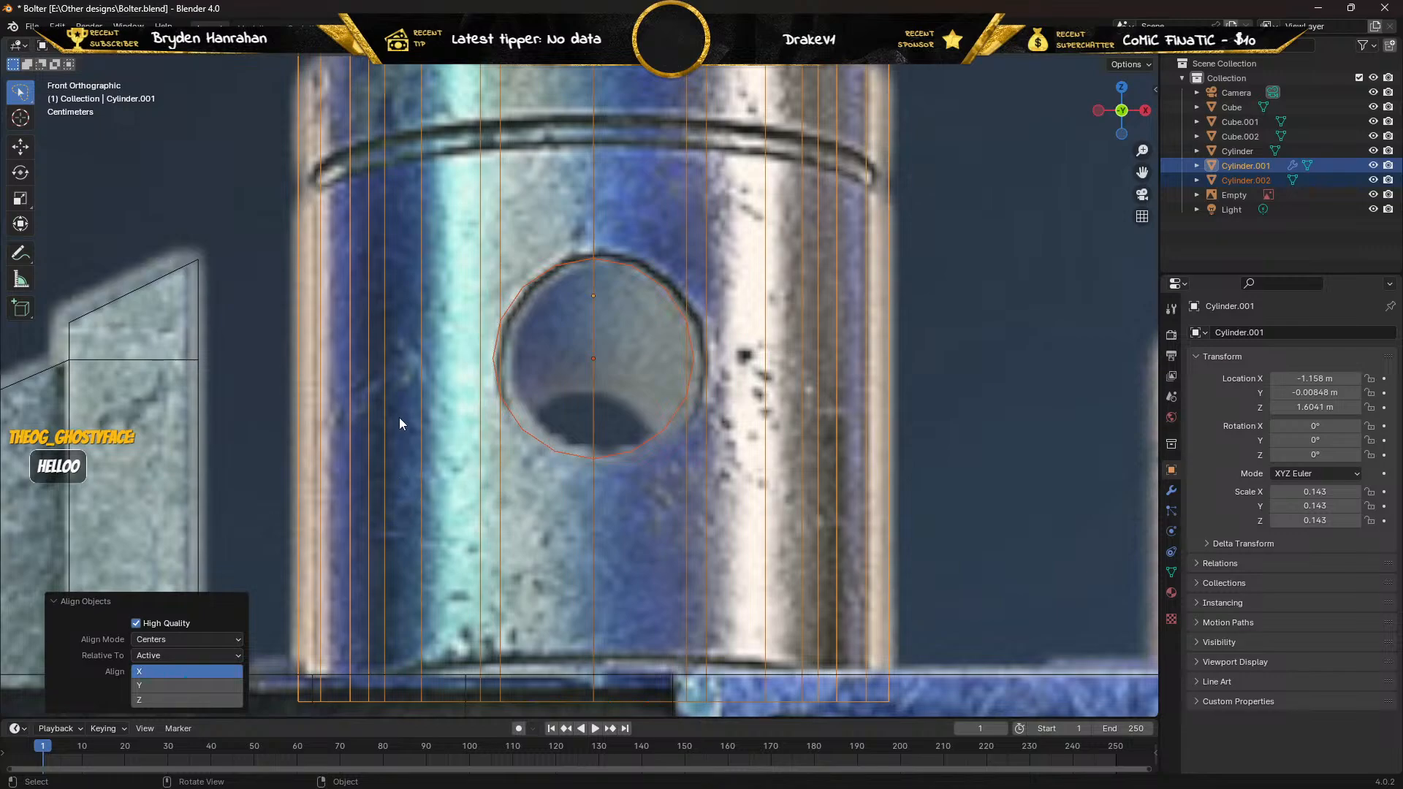
middle_drag(399, 418, 428, 449)
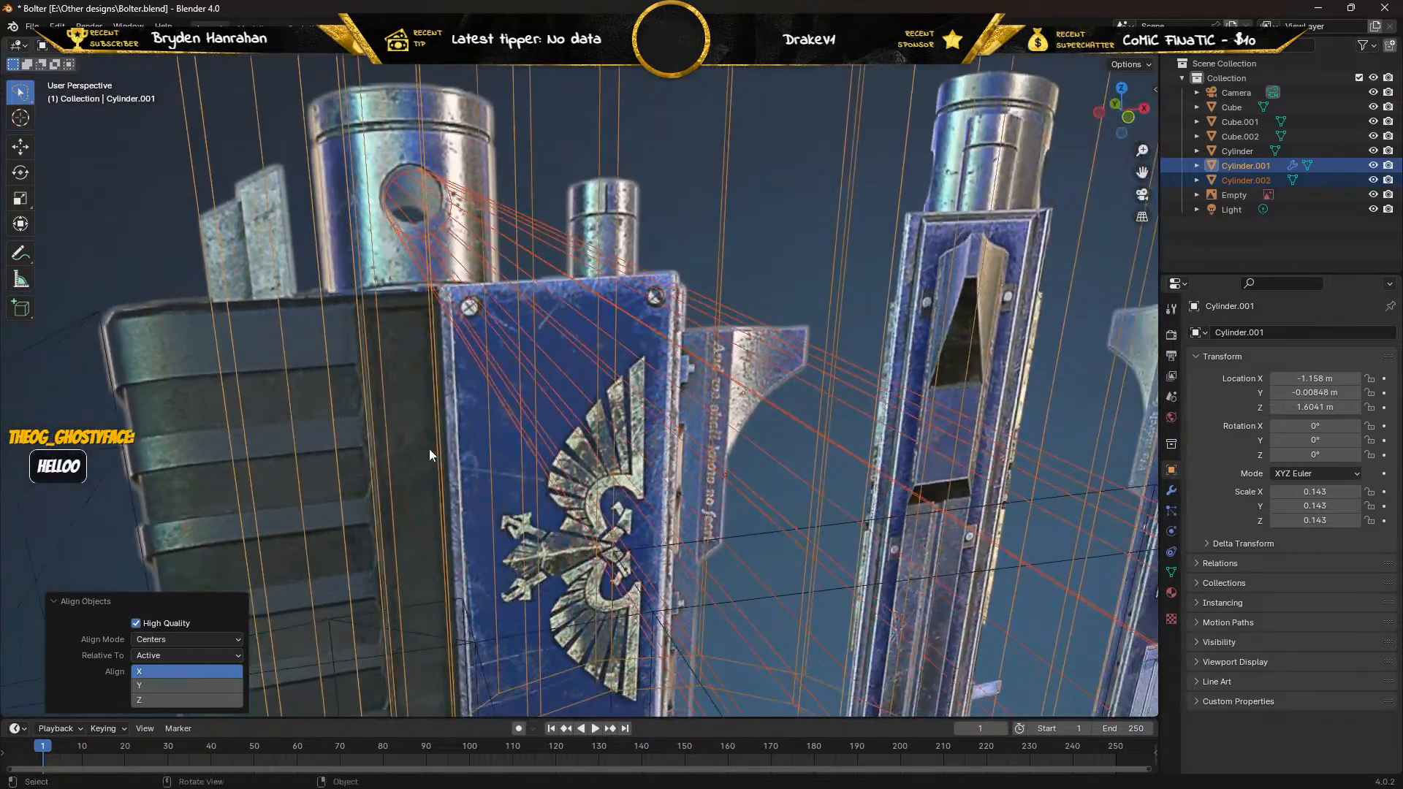
click(150, 244)
middle_drag(150, 244, 156, 216)
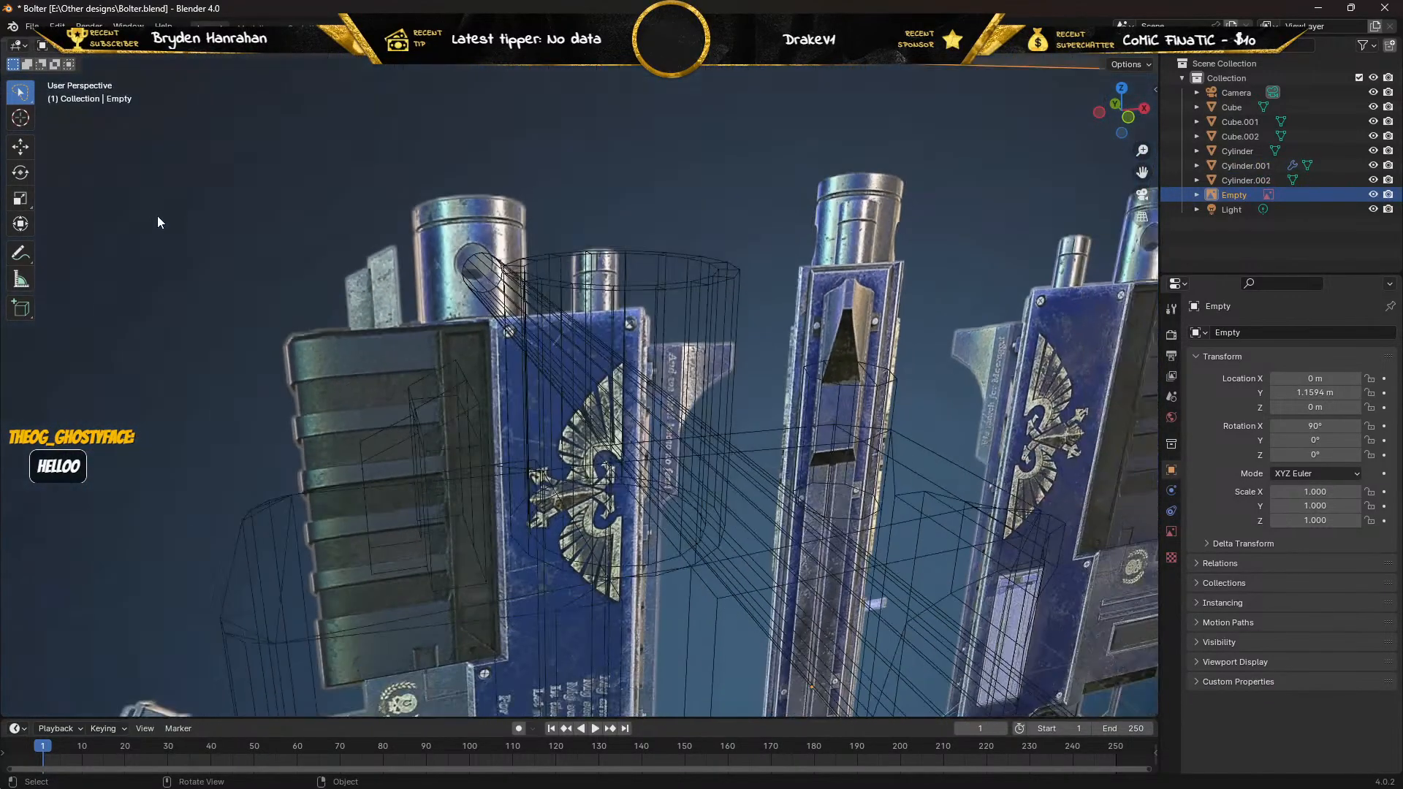
click(1116, 54)
click(602, 335)
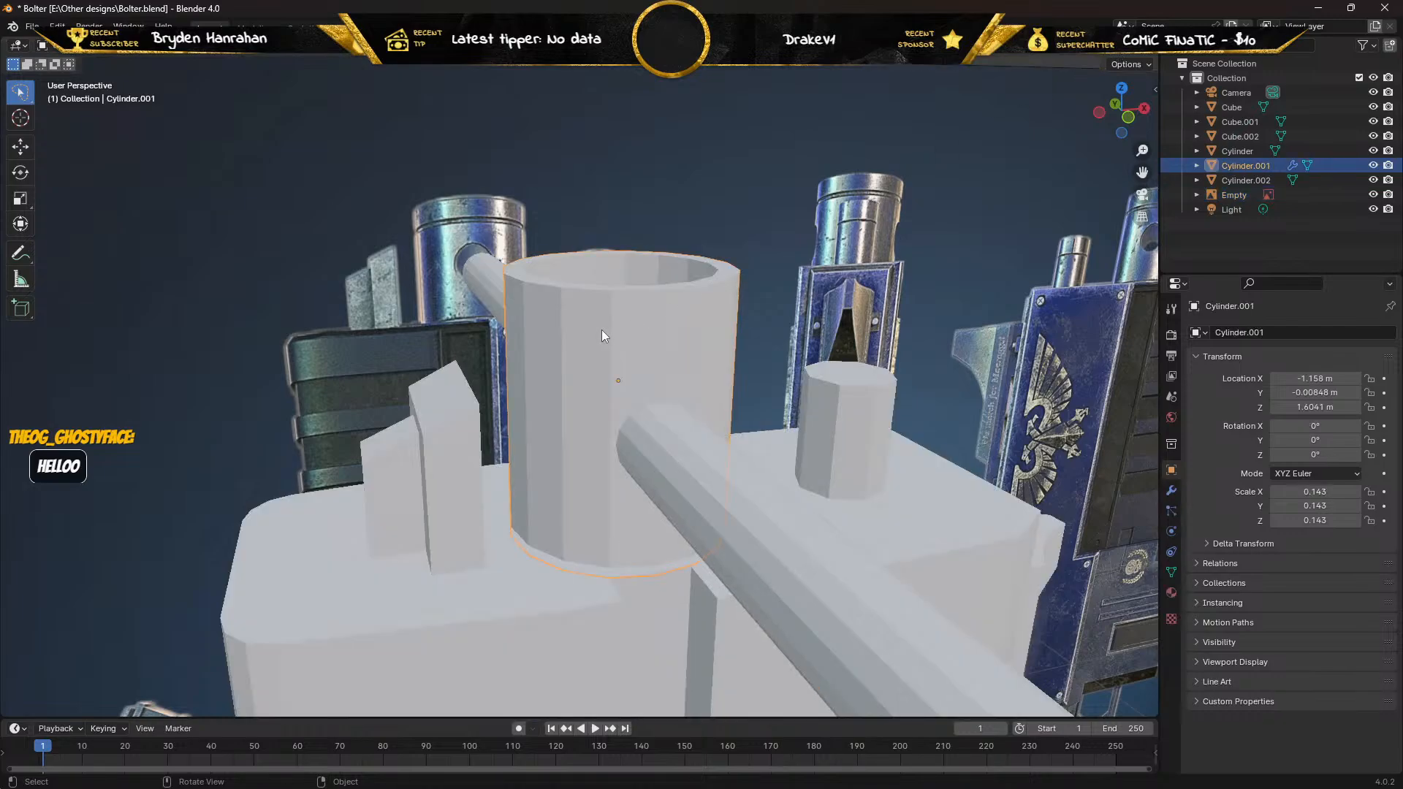
click(1172, 490)
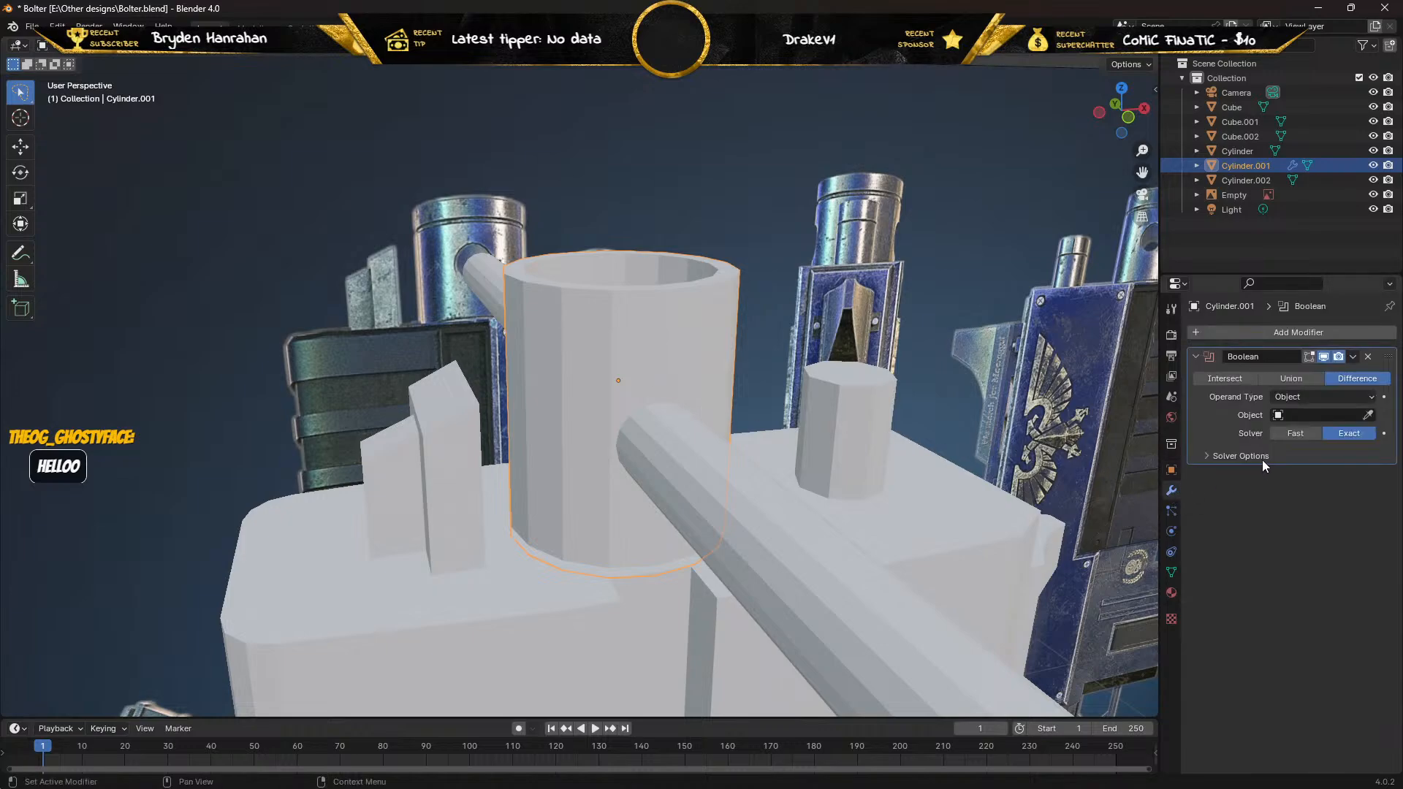
click(1368, 415)
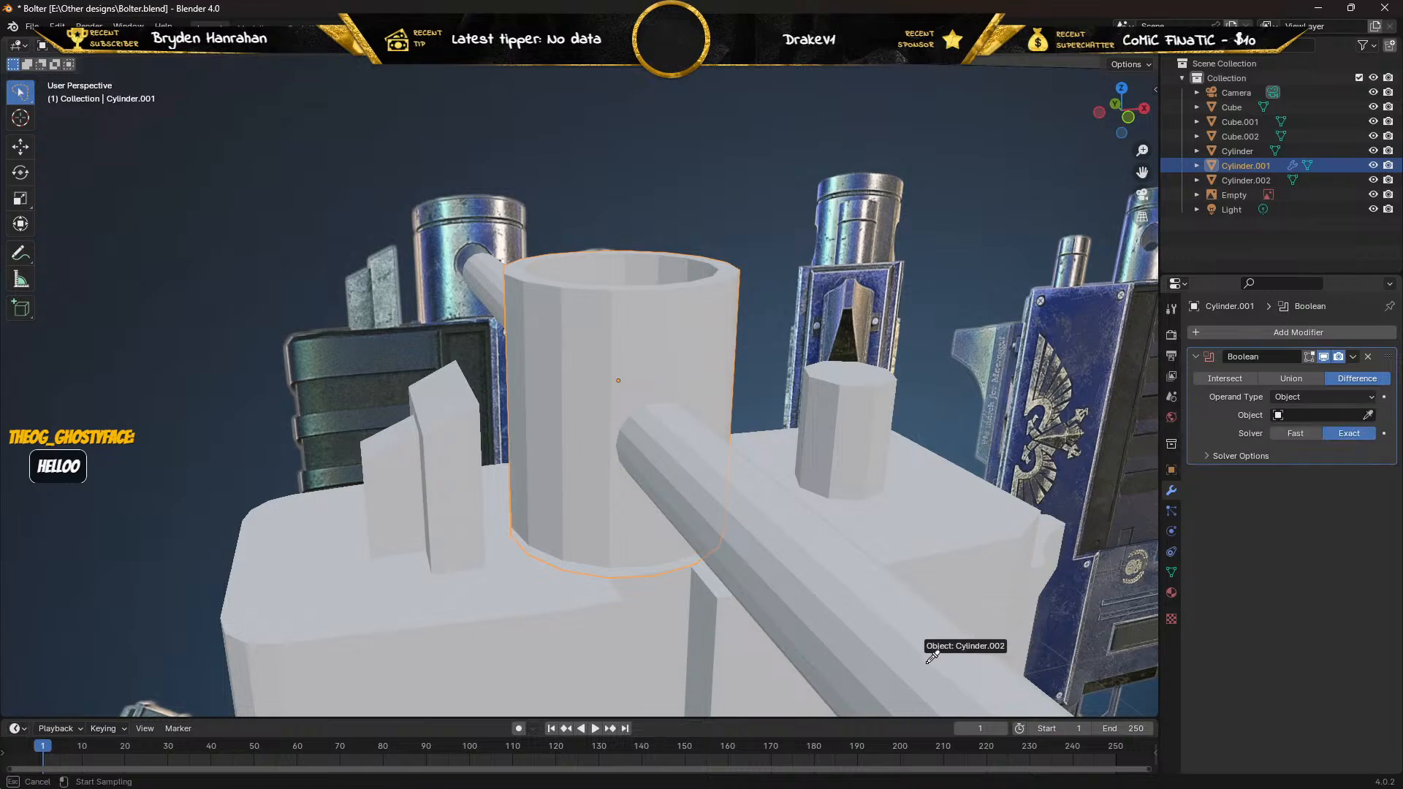
click(931, 657)
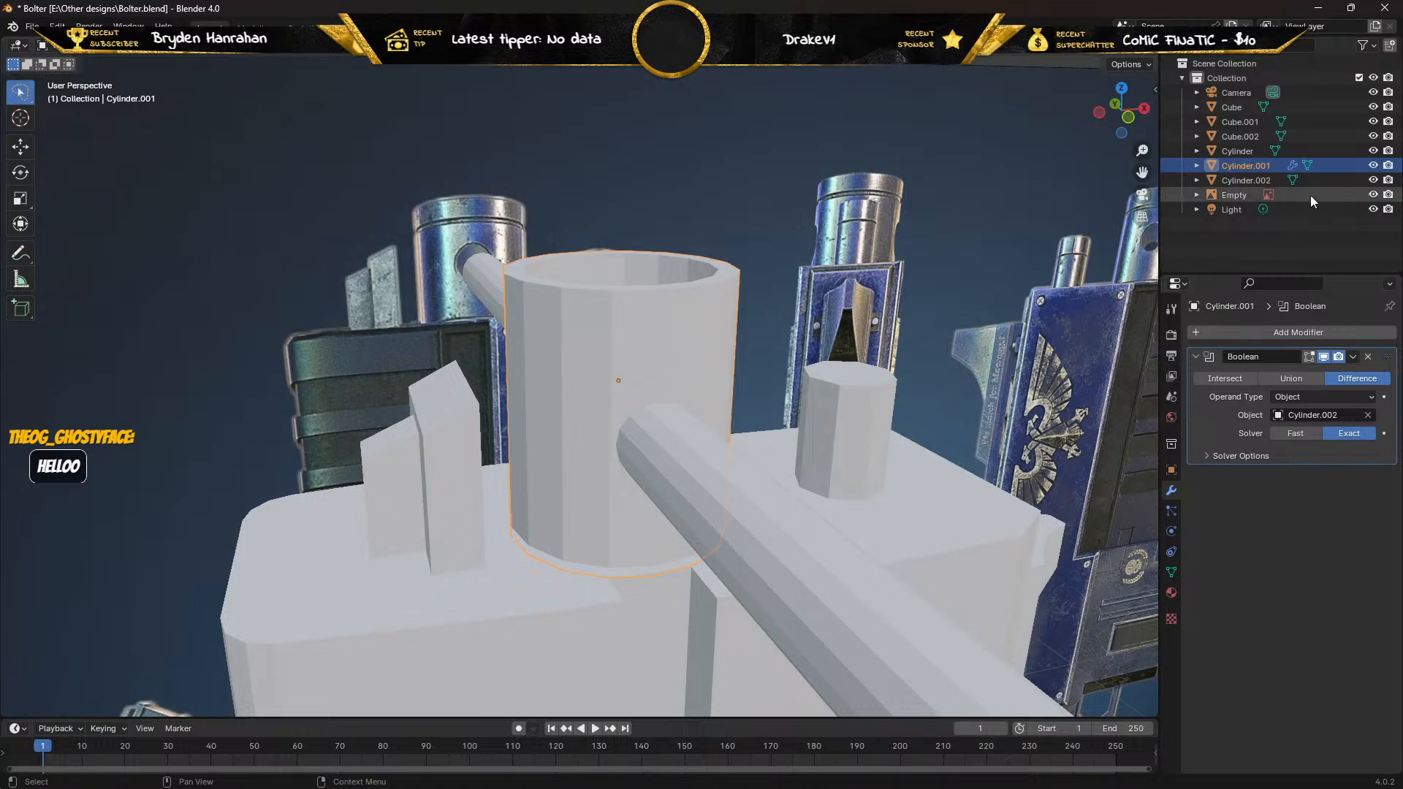
Hide the cutting cylinder Cylinder.002 in the viewport to expose the hole cut through the barrel.
click(1373, 180)
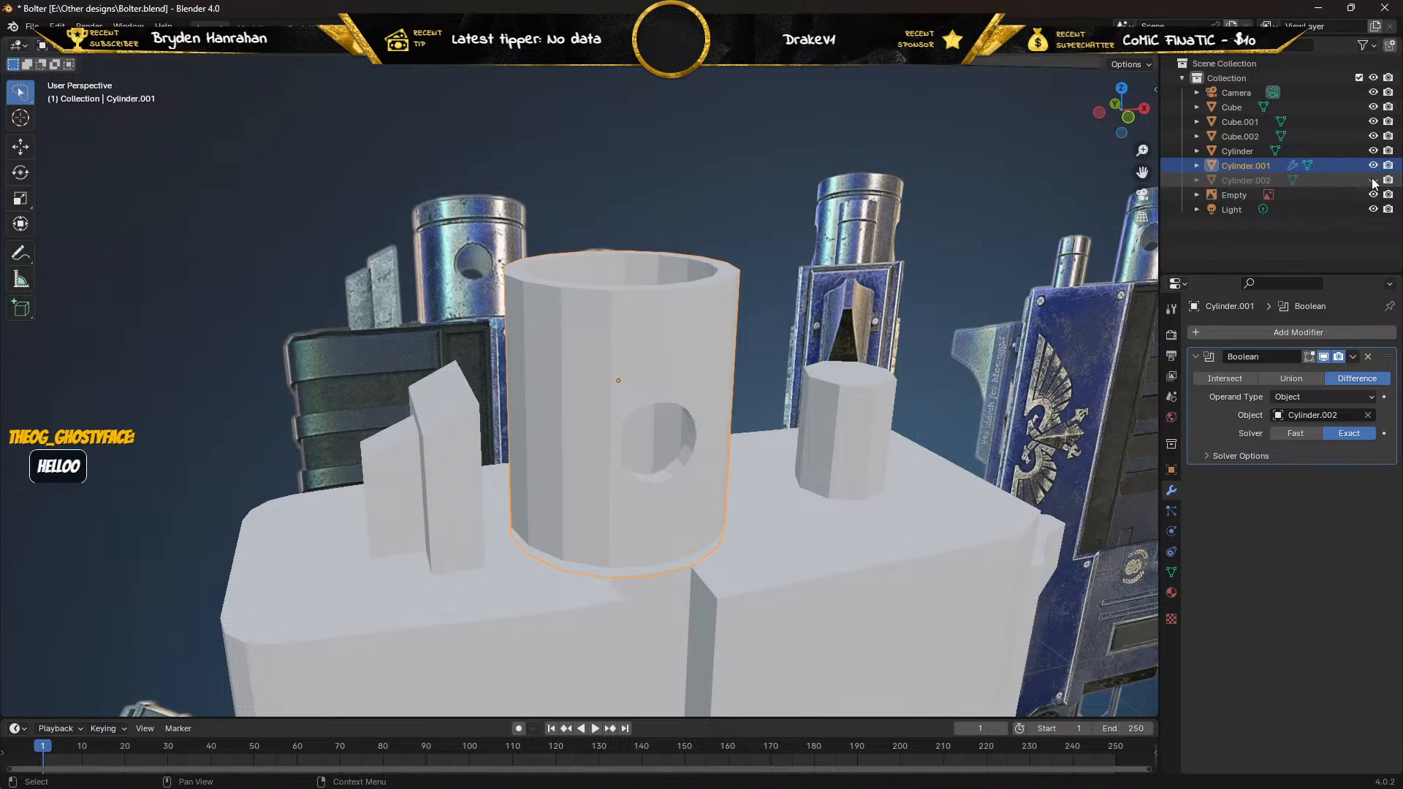
click(1372, 181)
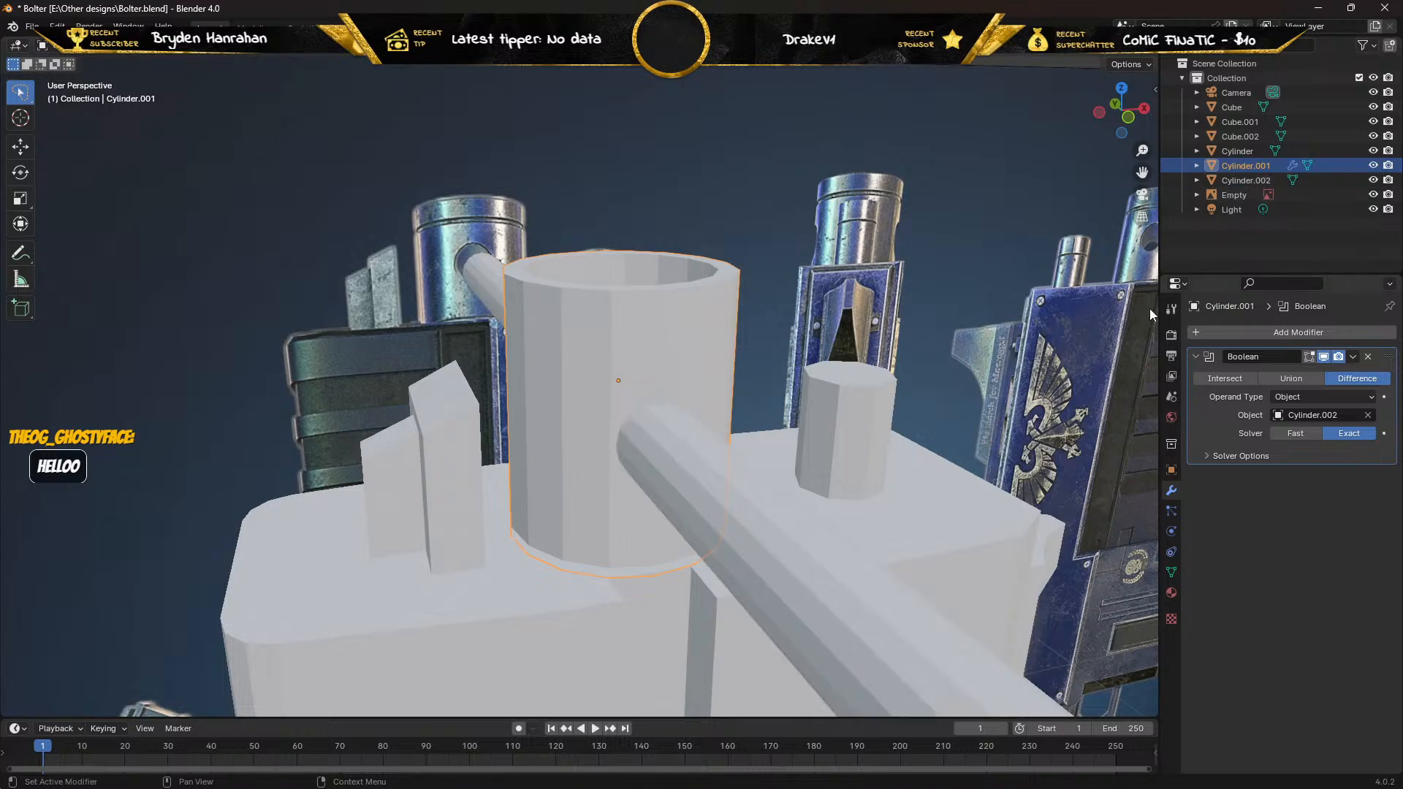
click(1373, 181)
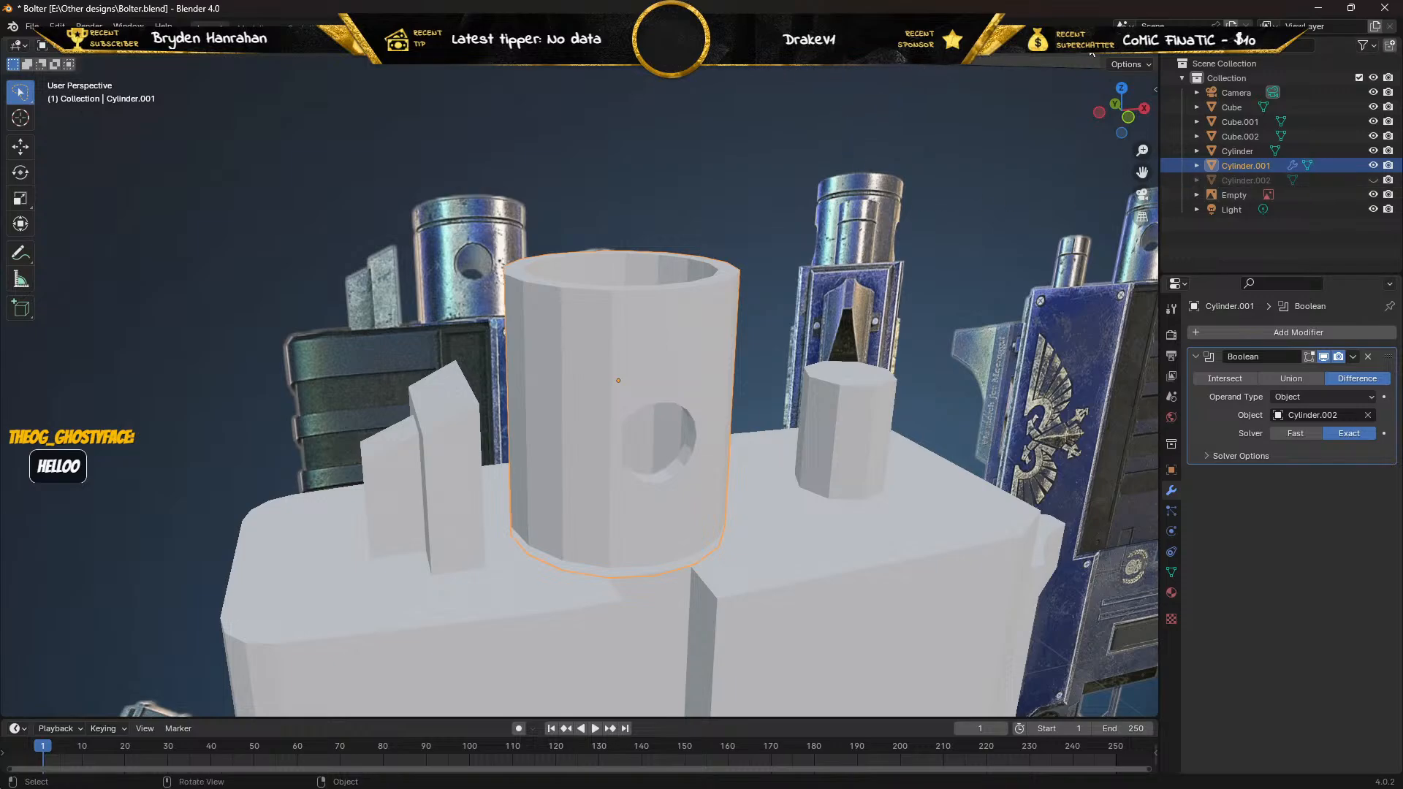
Compare the cut hole with the reference in wireframe front view and apply the barrel's Boolean modifier.
key(shift+z)
middle_drag(805, 261, 773, 239)
key(KP_1)
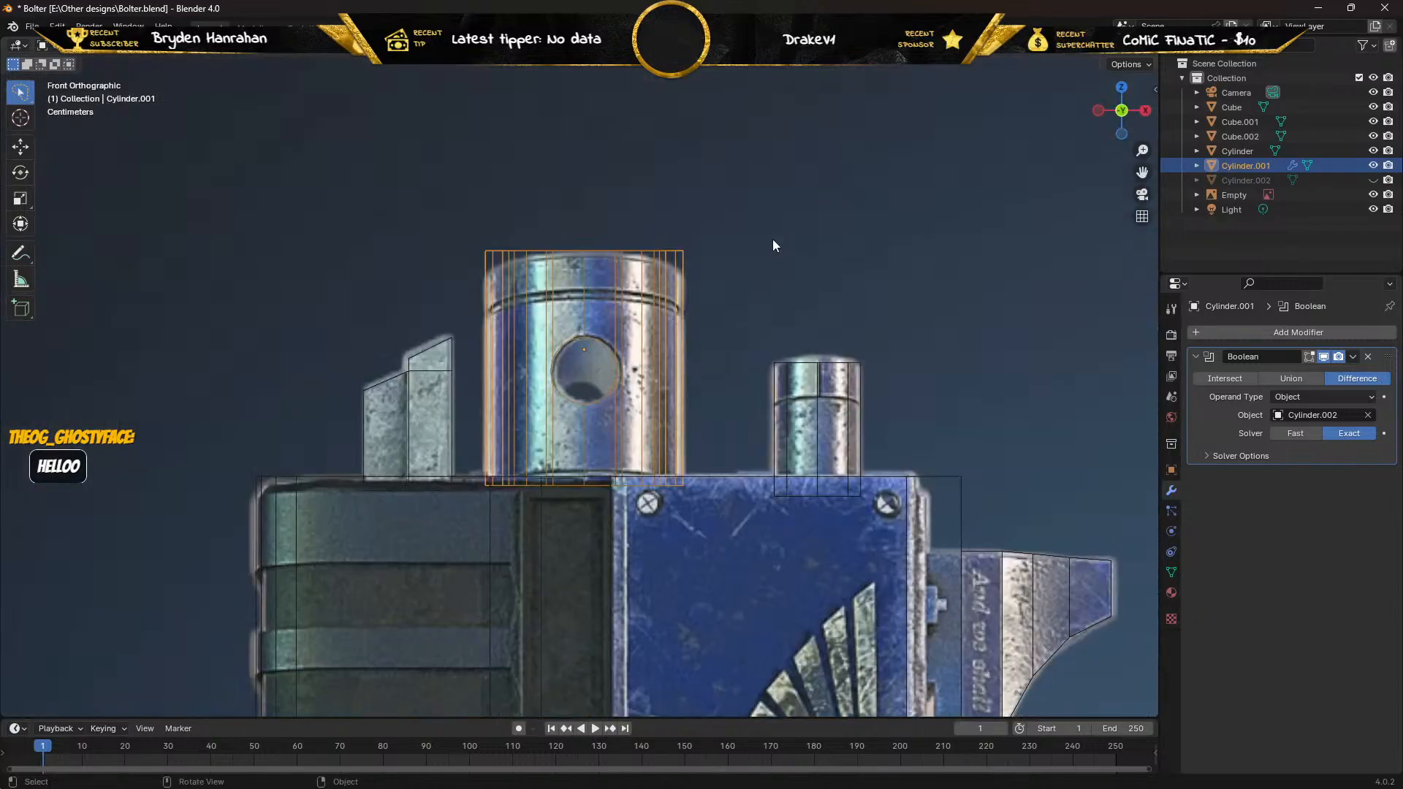
scroll(527, 331, up, 4)
scroll(527, 331, up, 3)
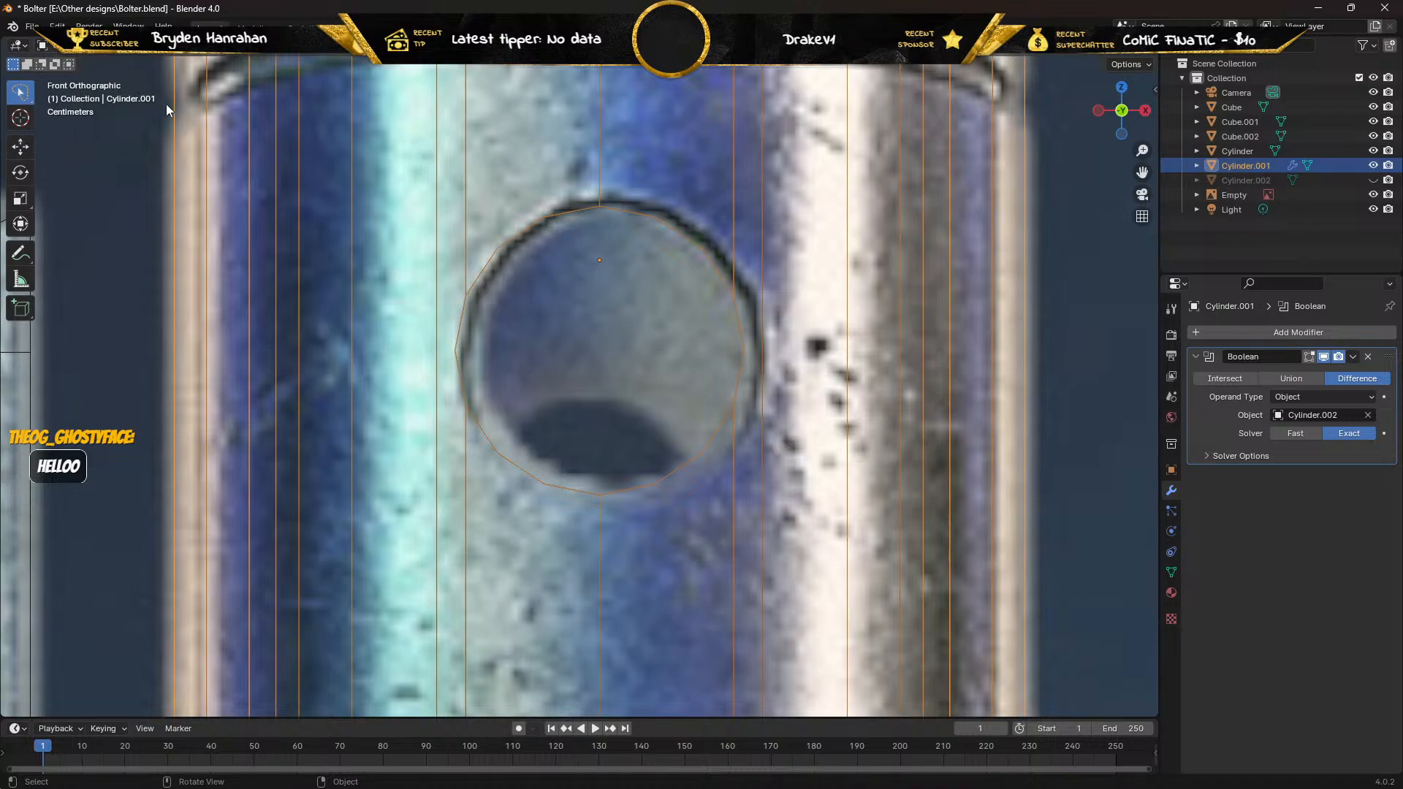
key(Tab)
key(Tab)
click(1353, 358)
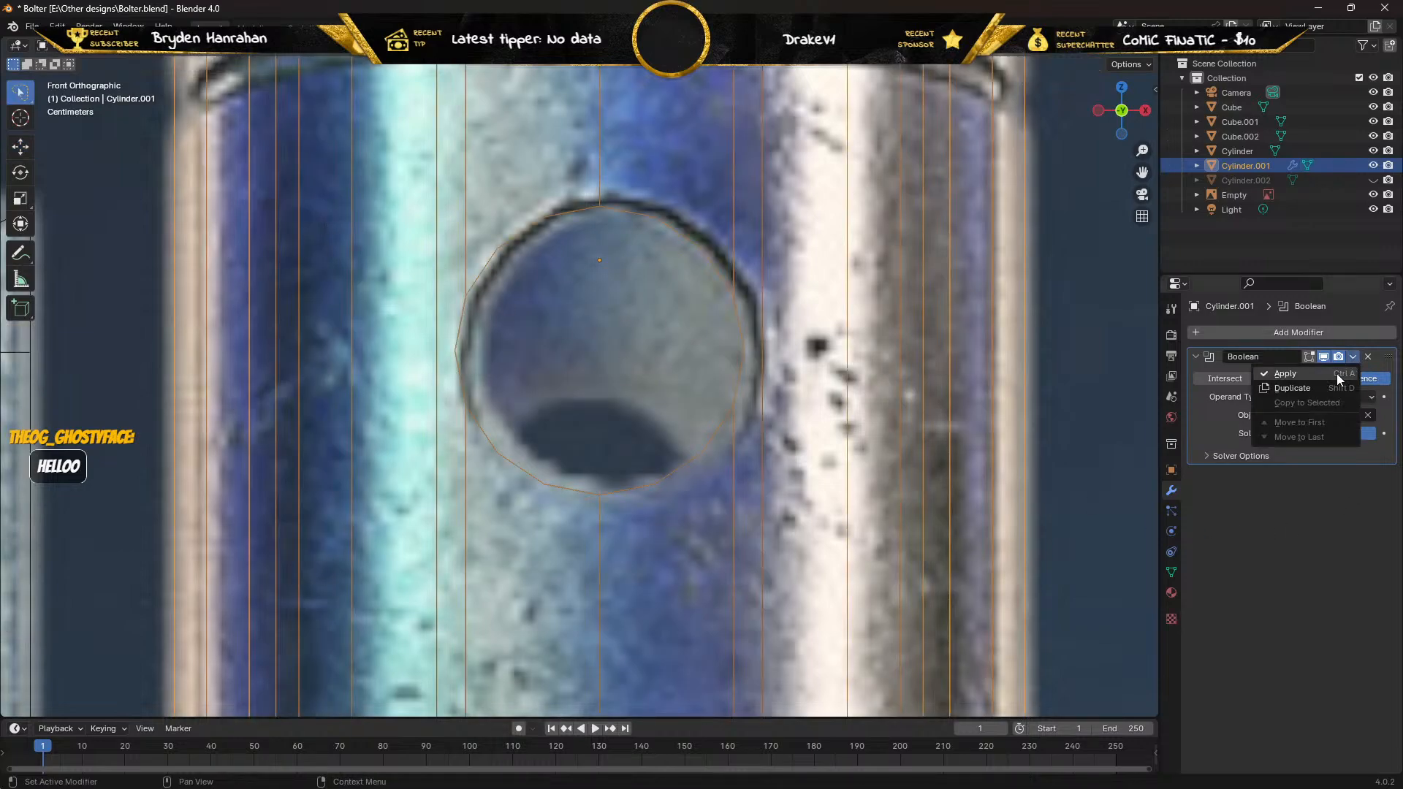
click(1336, 374)
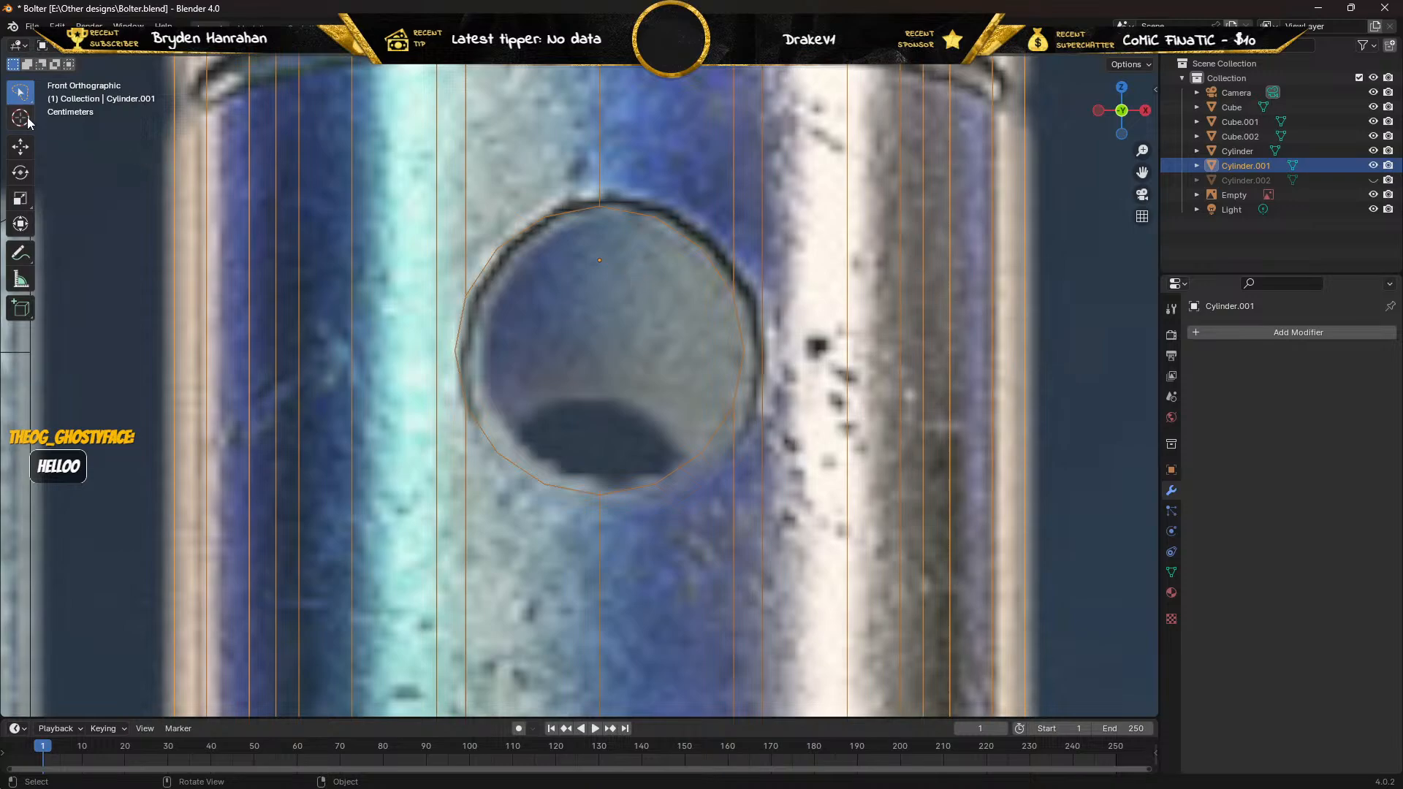
Enter Edit Mode on the barrel, select the top vertex of the hole's outer rim, and return to solid shading.
key(Tab)
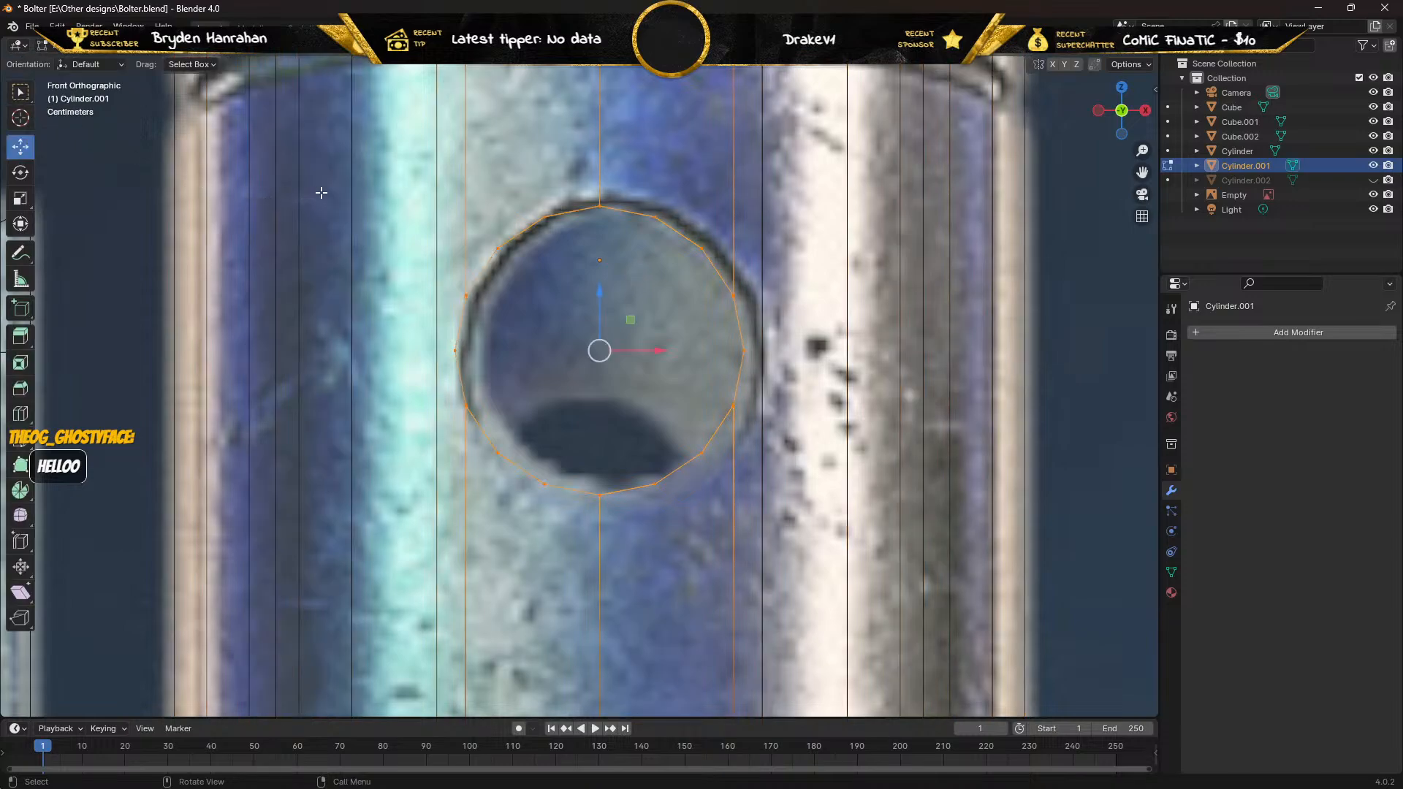
scroll(365, 191, up, 1)
middle_drag(367, 190, 380, 216)
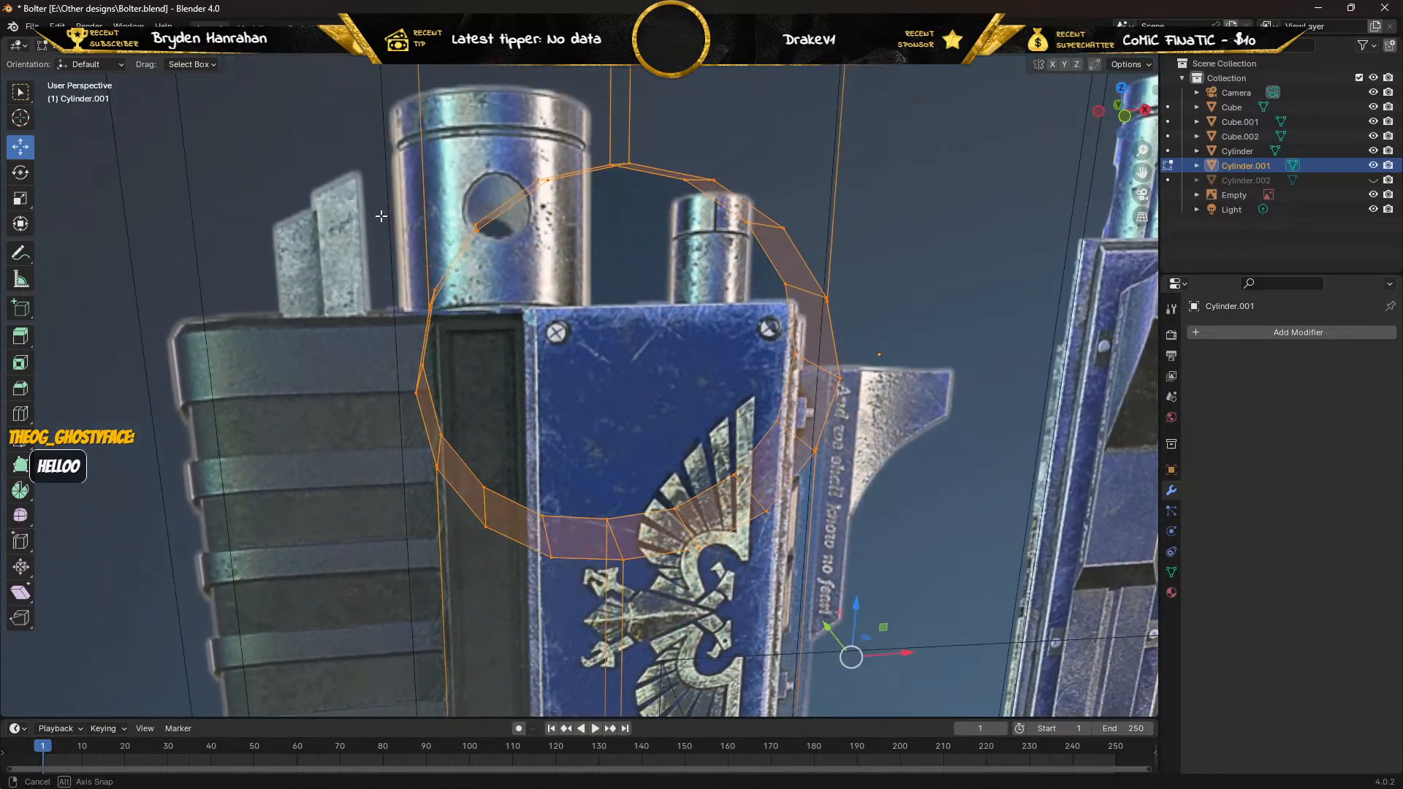
middle_drag(381, 216, 381, 216)
click(25, 95)
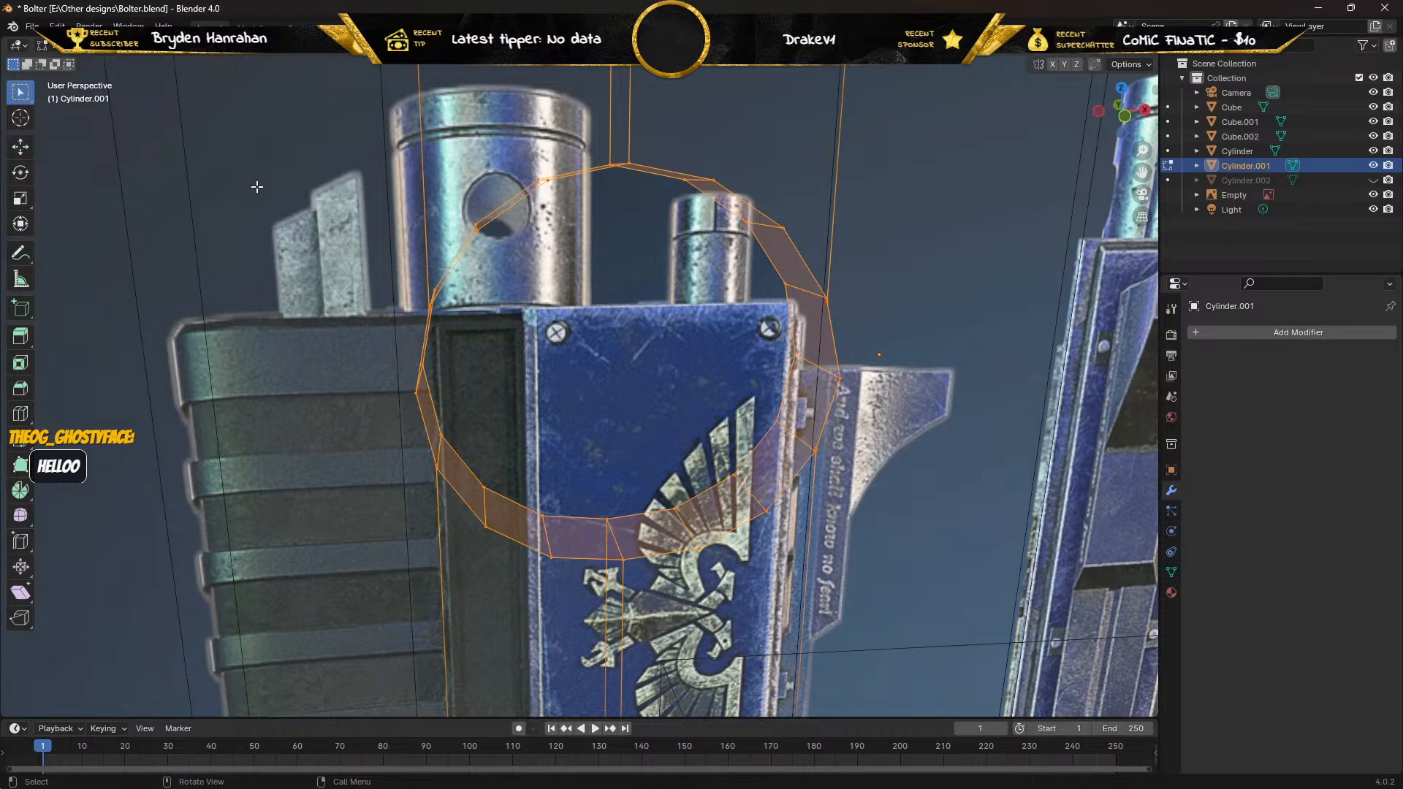
click(629, 162)
middle_drag(565, 121, 566, 221)
scroll(612, 279, up, 2)
scroll(612, 280, up, 1)
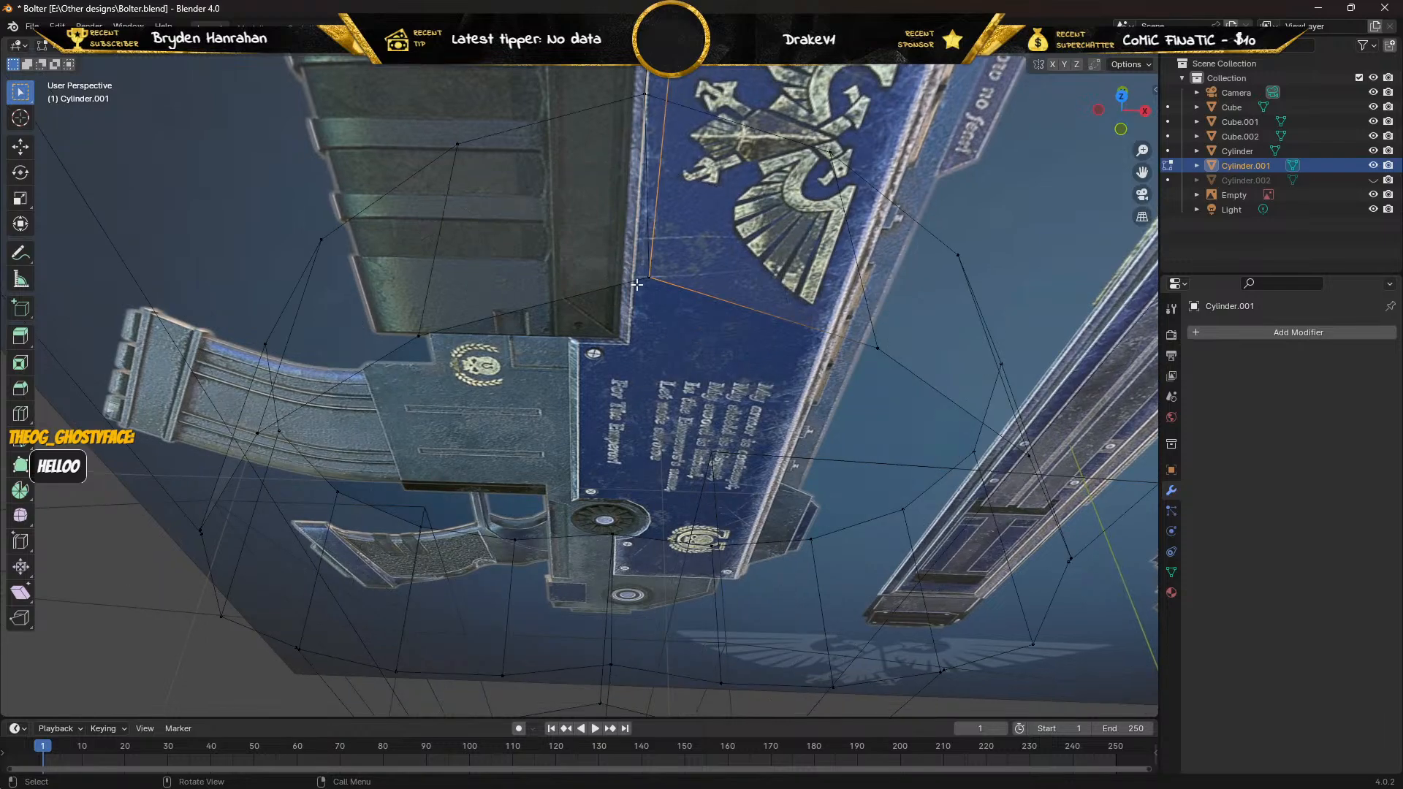
scroll(570, 236, down, 2)
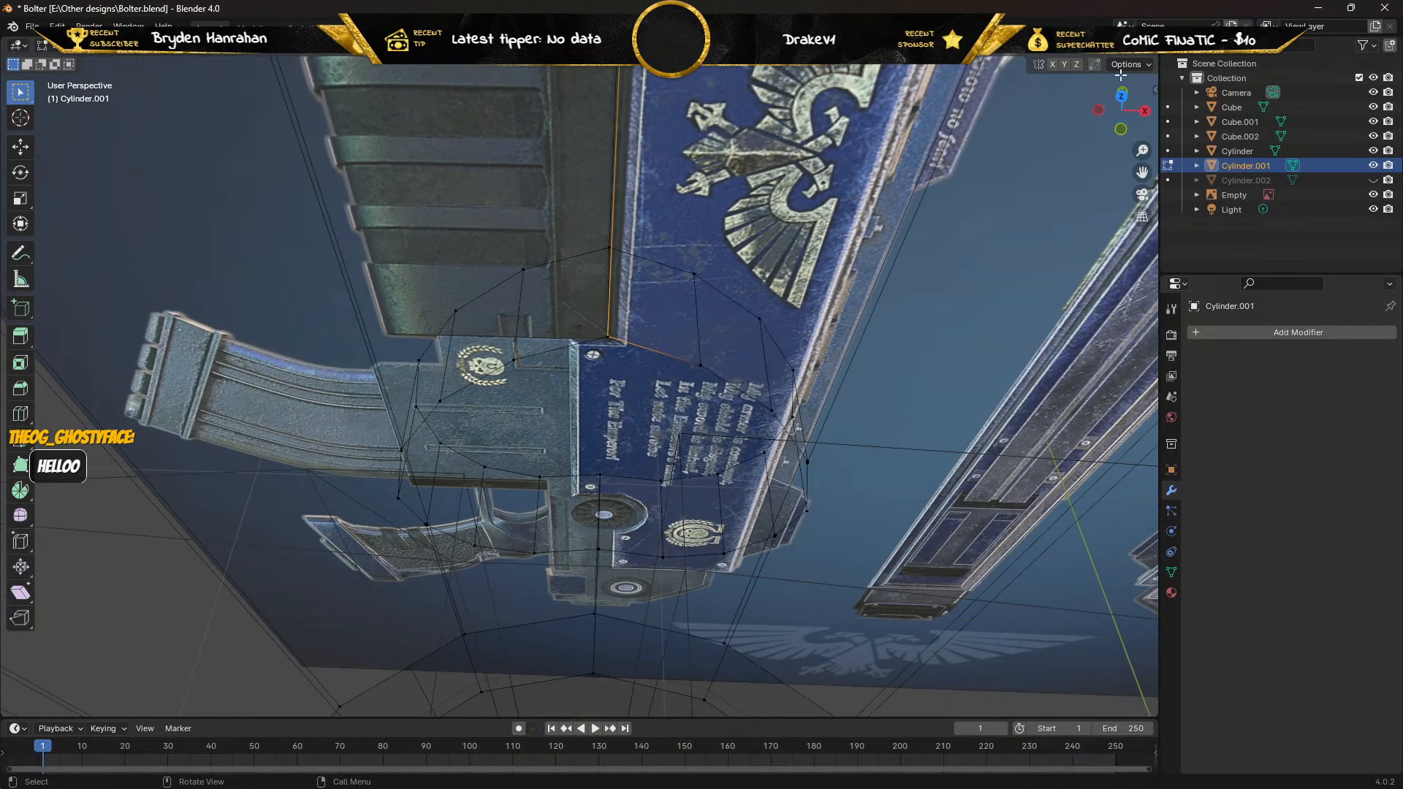
key(alt+z)
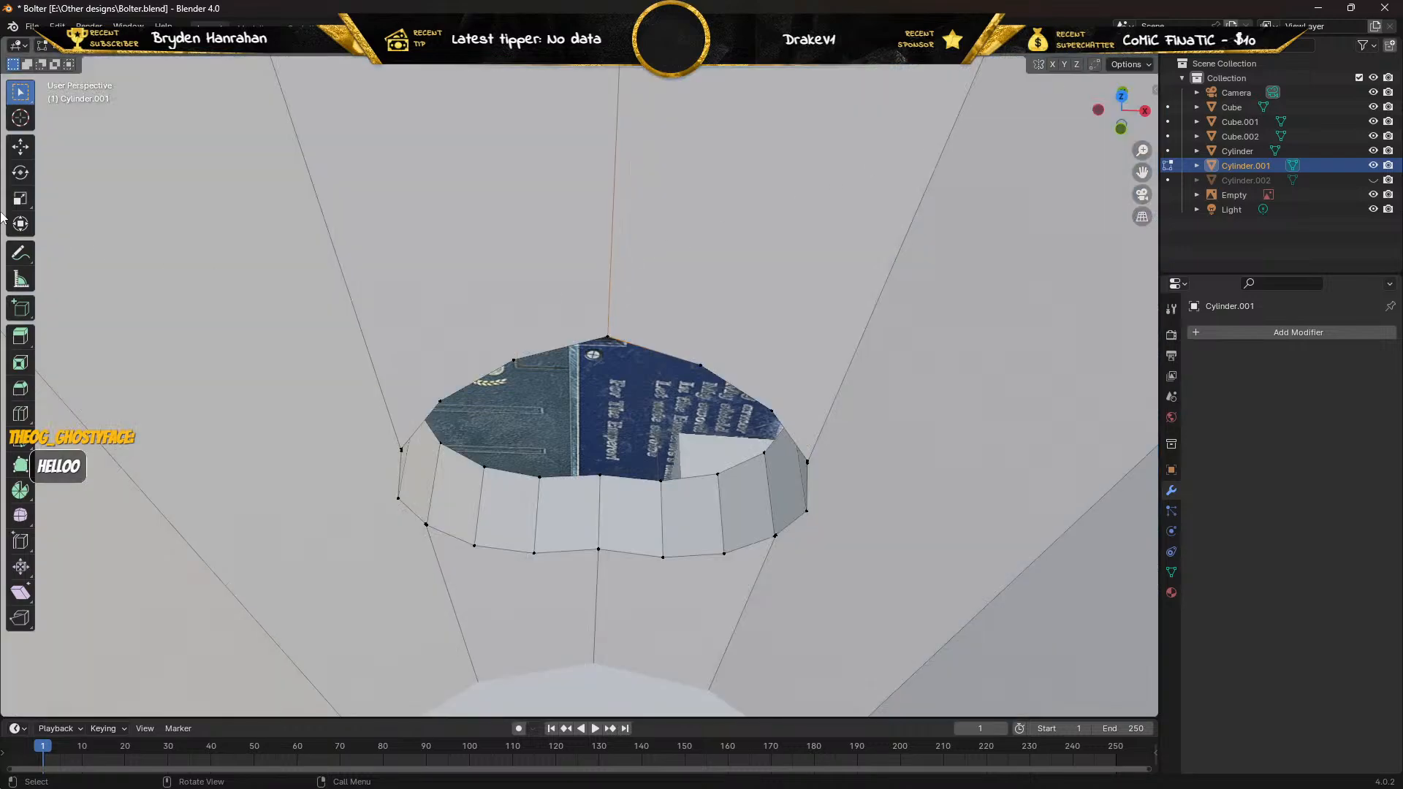
Try moving the selected top rim vertex about 0.0095 m along X to test for a duplicate vertex.
click(22, 149)
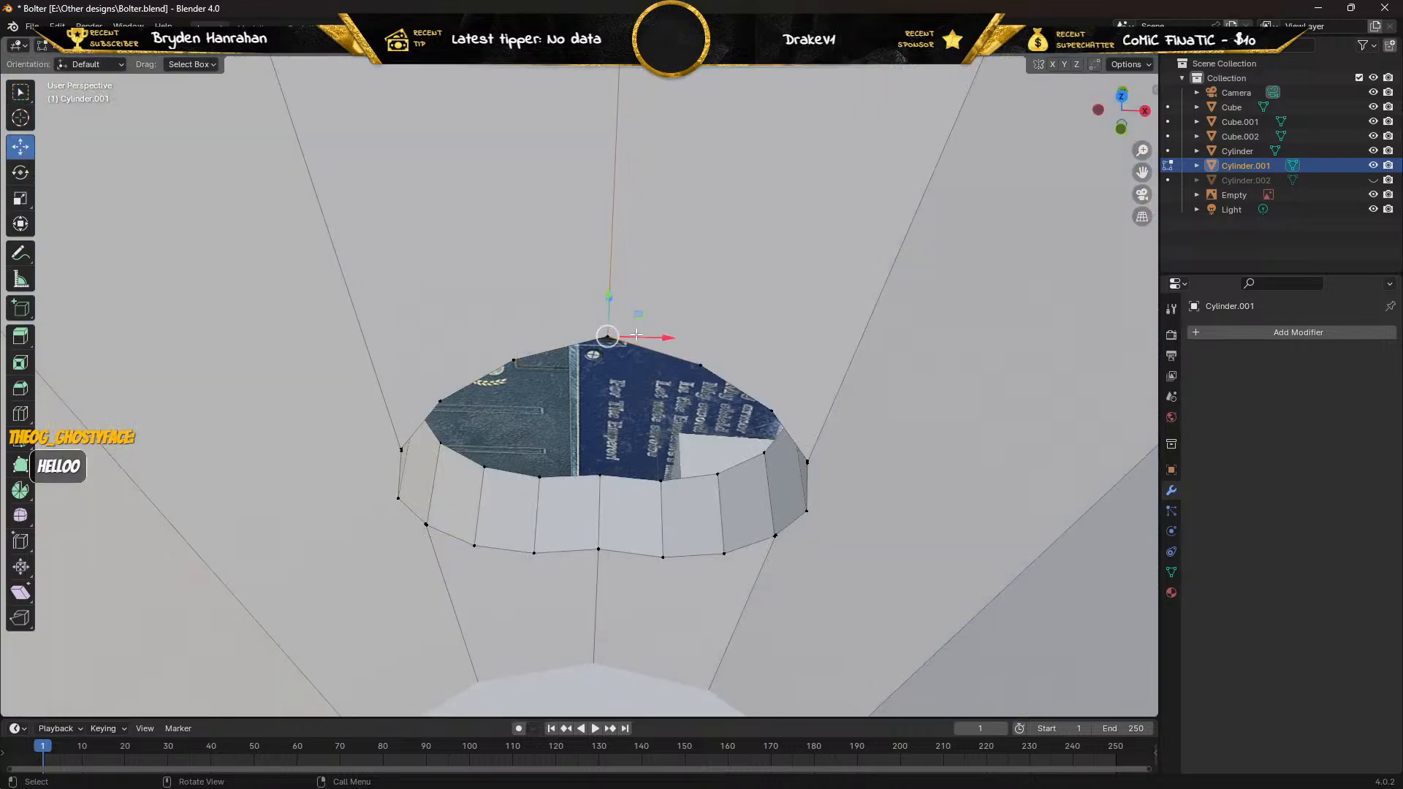
drag(669, 337, 715, 326)
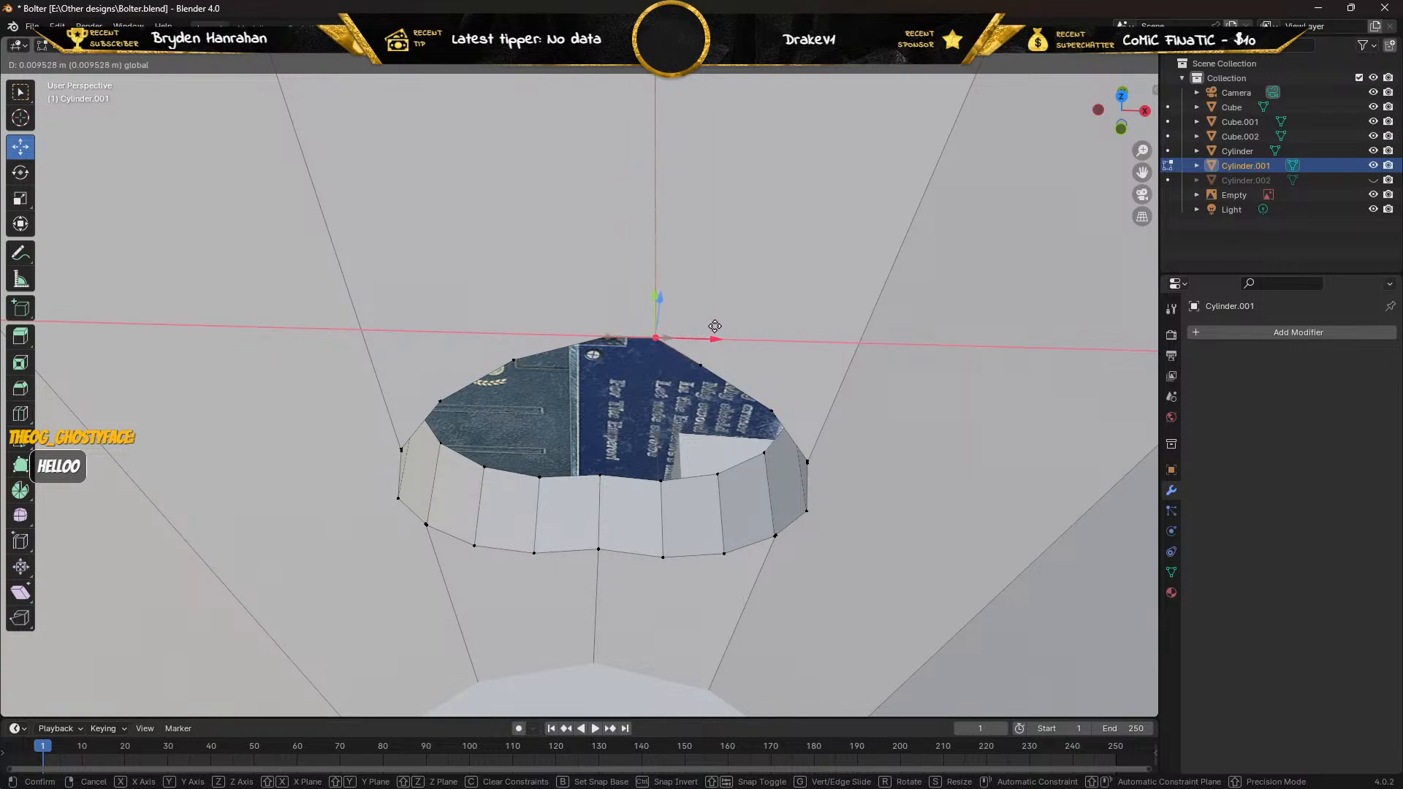
middle_drag(574, 391, 571, 277)
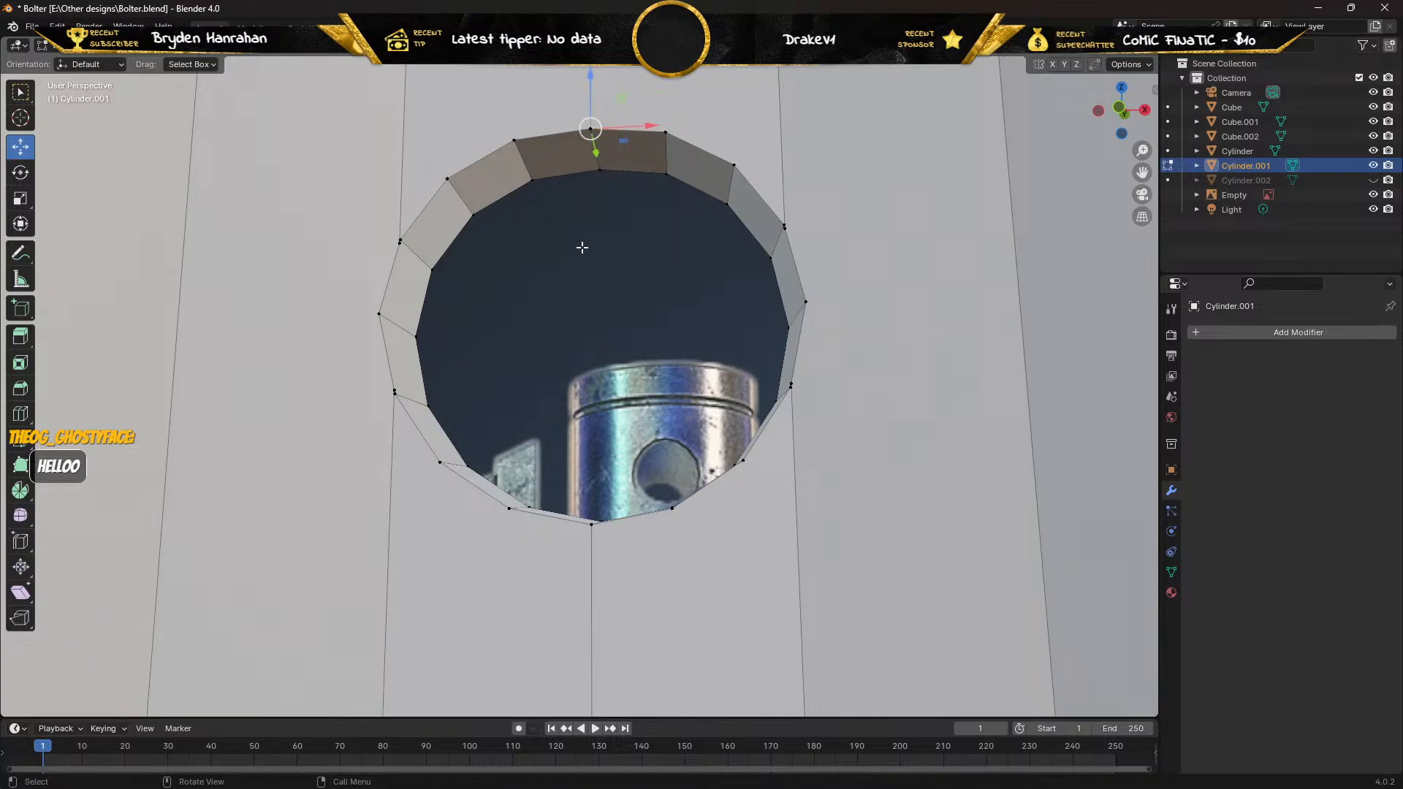
middle_drag(585, 191, 583, 258)
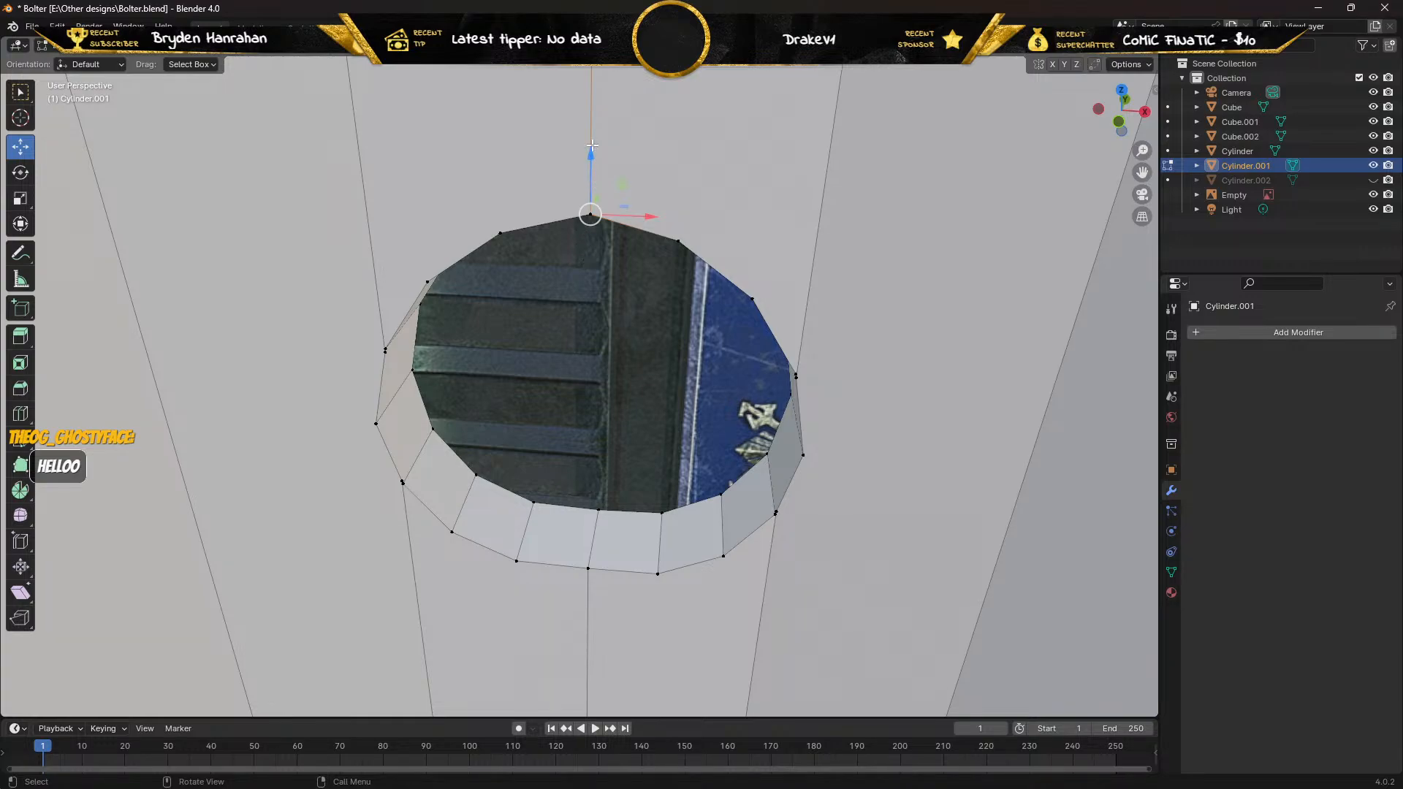
Move the hole's top rim vertex up about 0.0063 m along Z to separate it from the vertex beneath.
drag(592, 143, 592, 125)
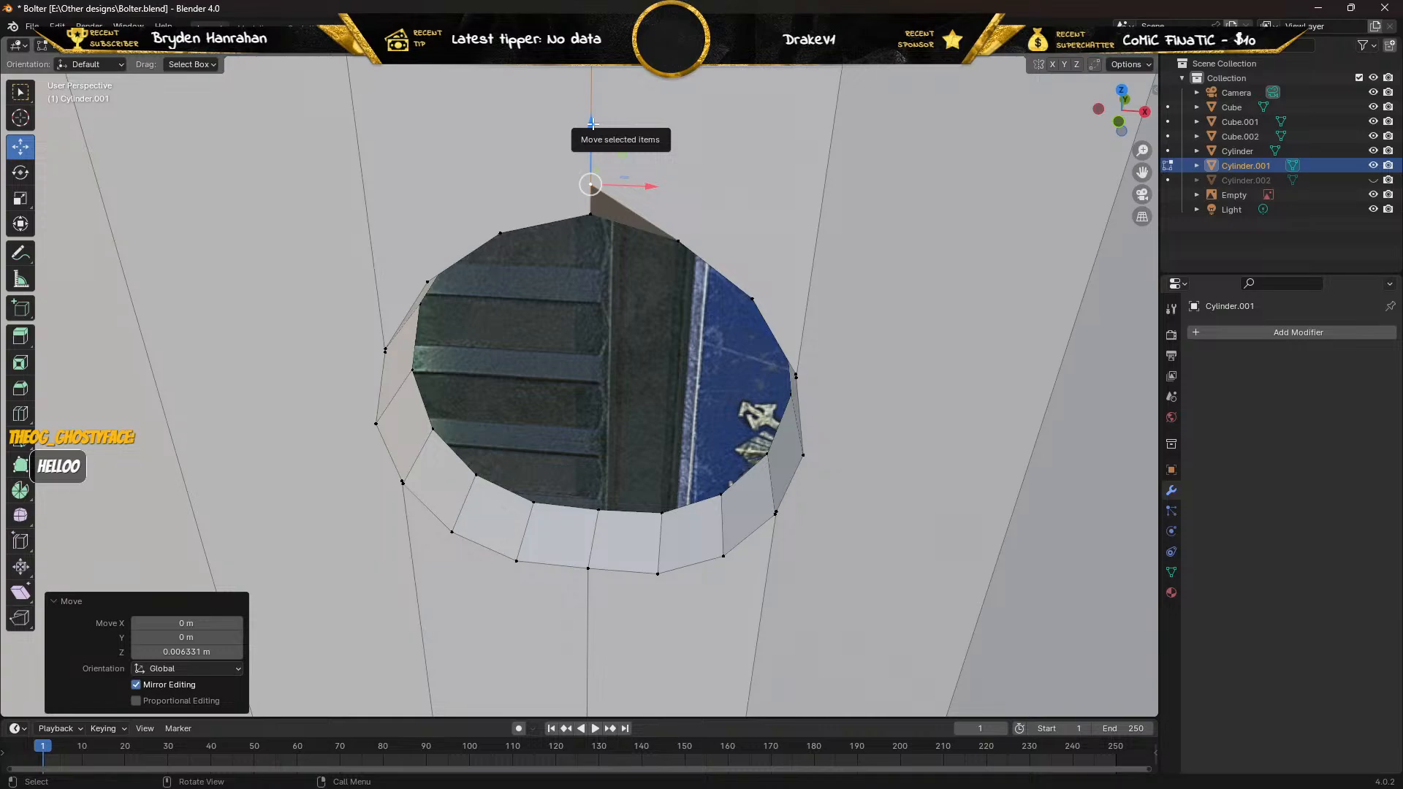
key(ctrl)
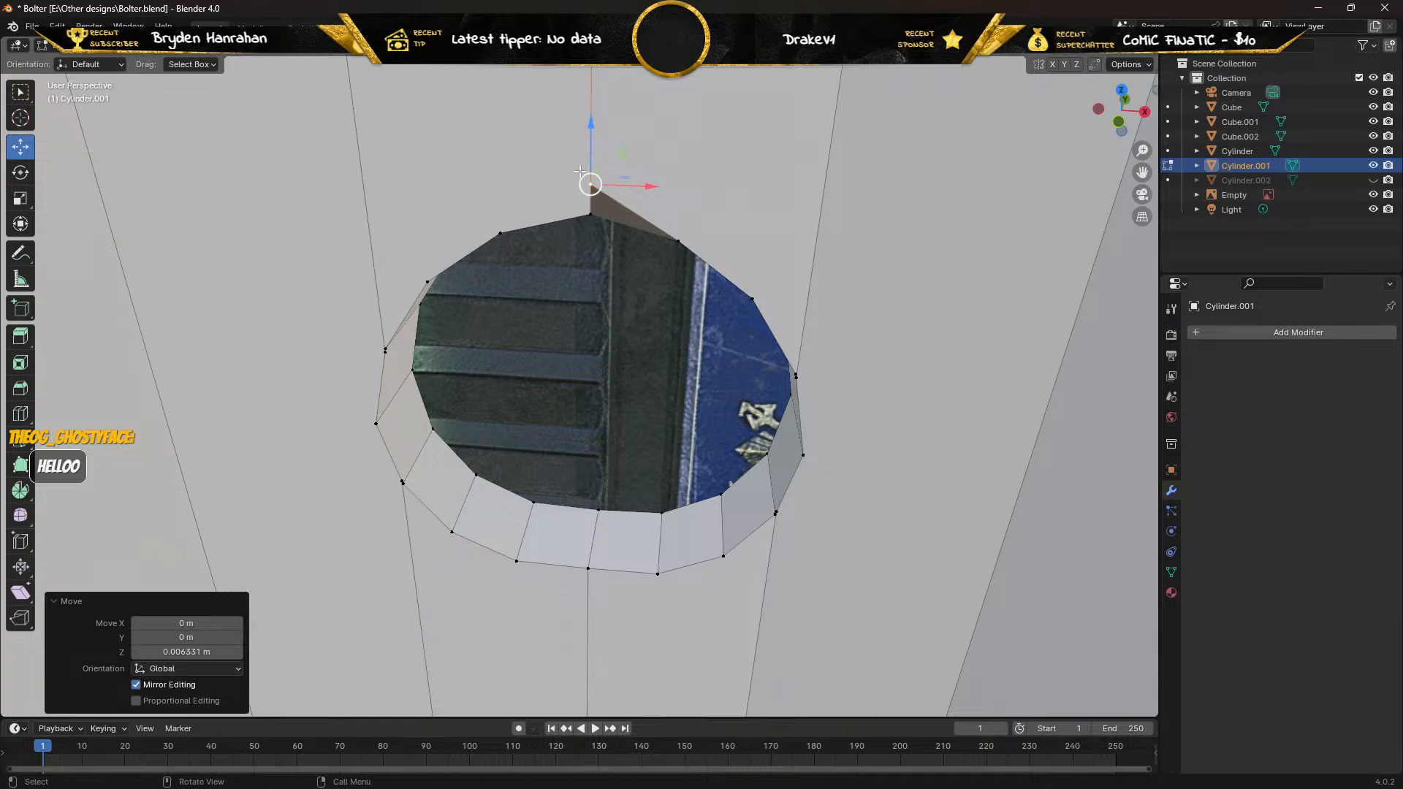
click(589, 211)
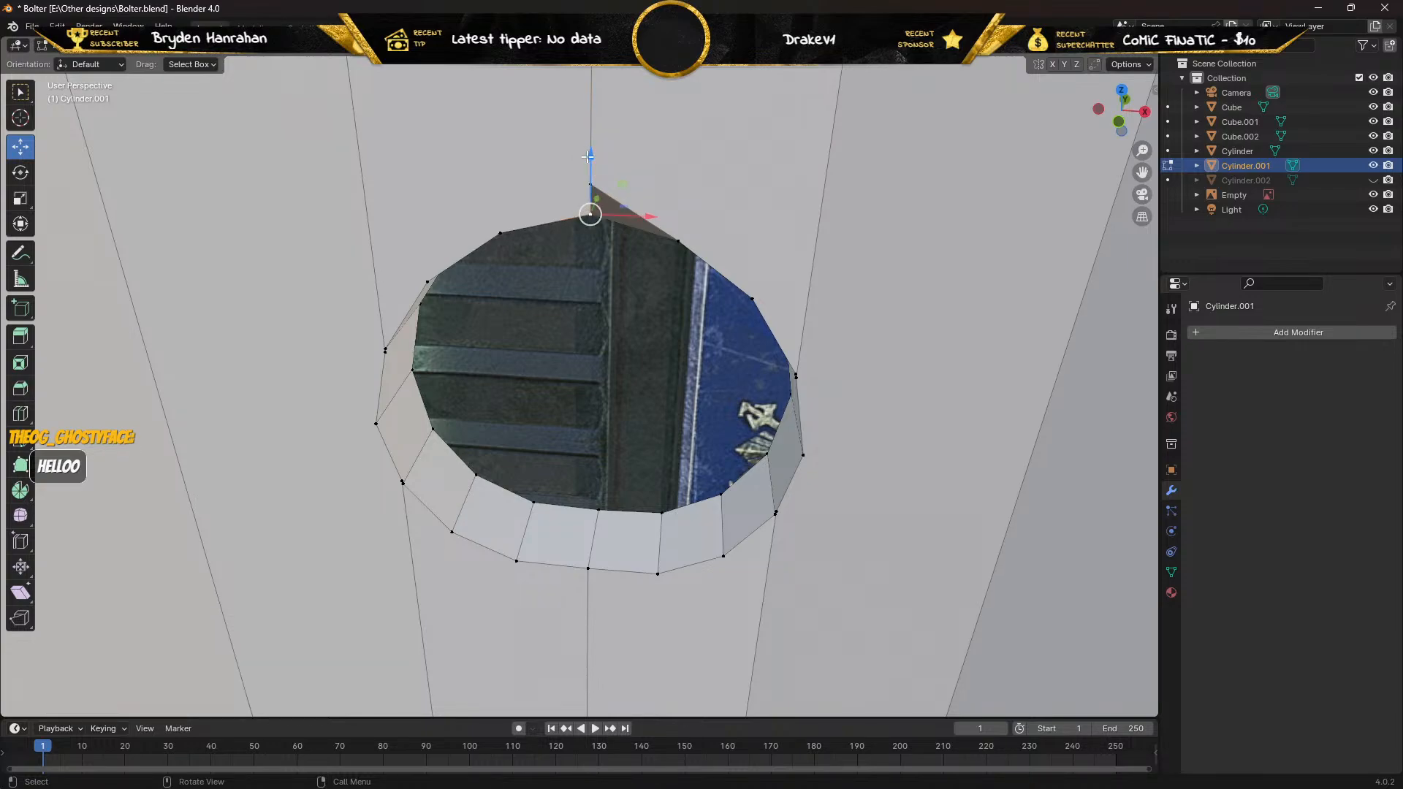
mouse_move(589, 156)
mouse_down()
mouse_move(576, 178)
mouse_move(580, 156)
mouse_up()
key(ctrl+z)
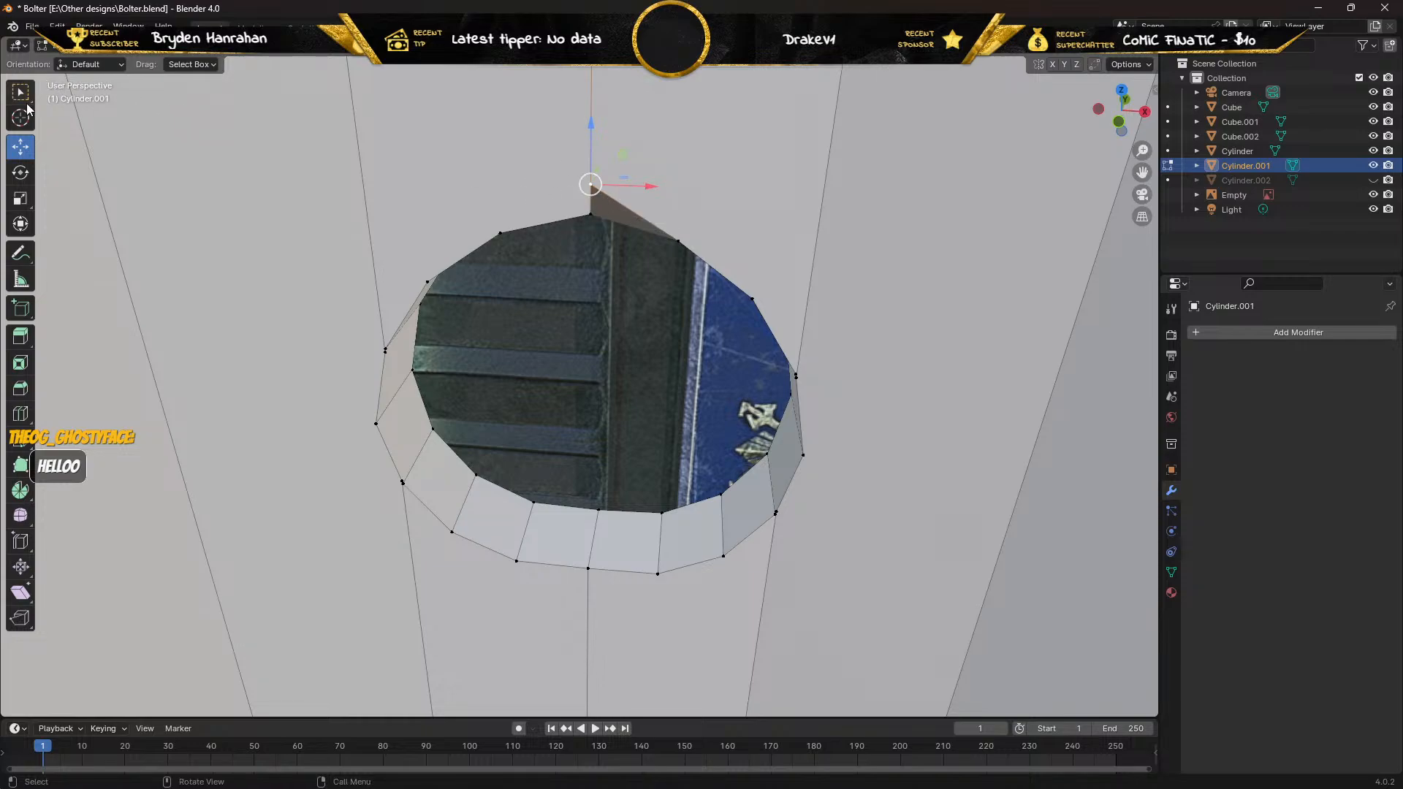
Merge the raised vertex into the top rim vertex of the hole using At Last.
key(w)
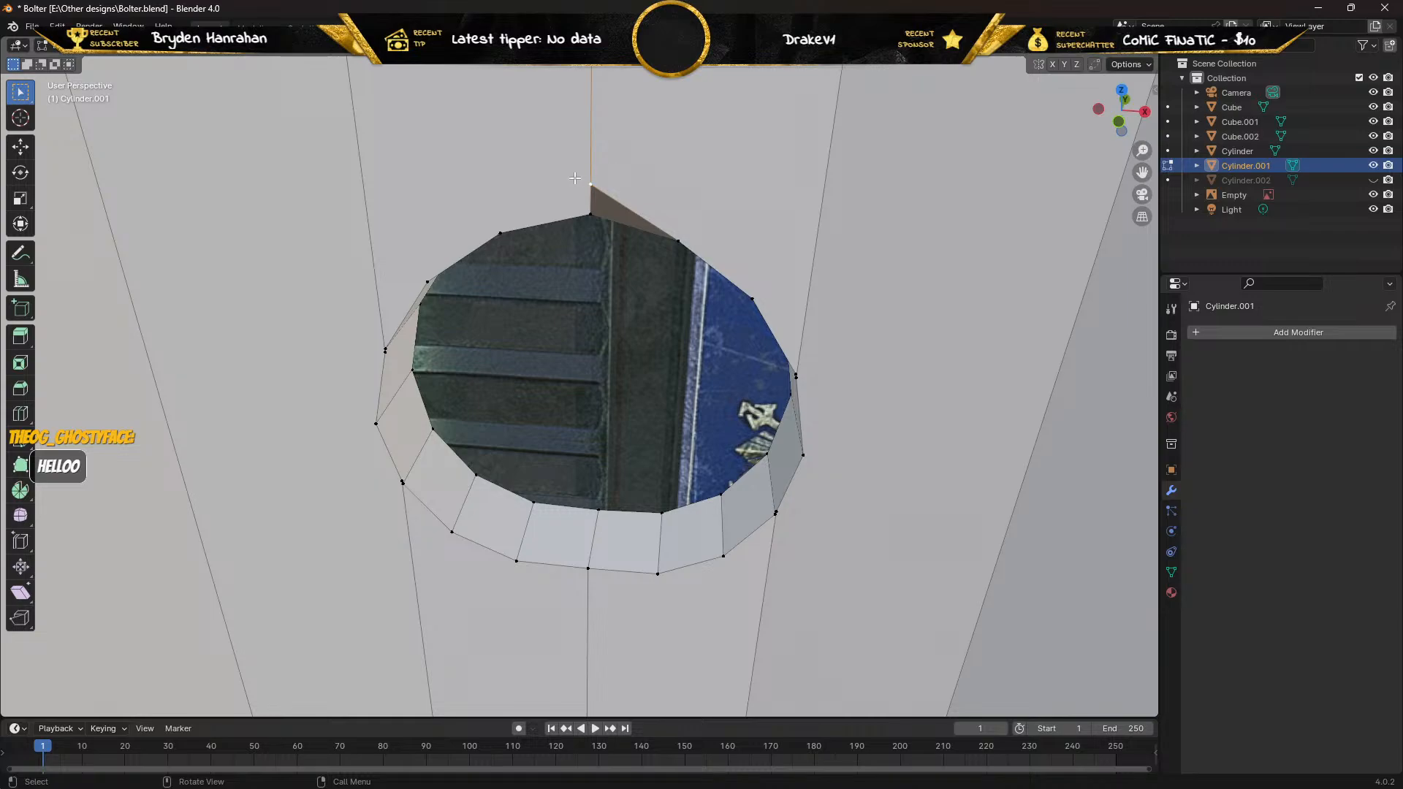
shift+click(591, 213)
key(m)
click(573, 226)
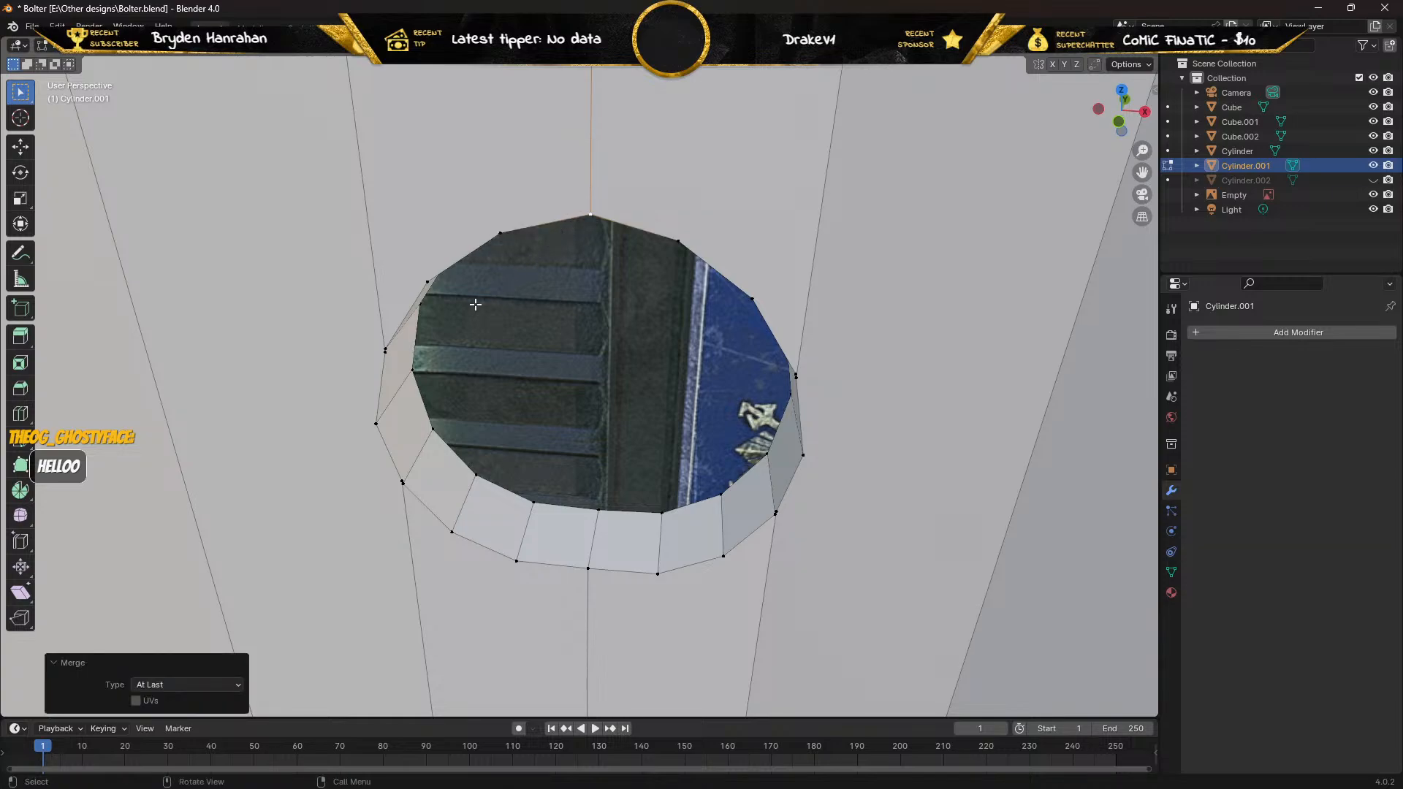
Merge the doubled vertices at the upper-left edge of the hole's outer rim using At Last.
middle_drag(470, 304, 438, 277)
click(380, 288)
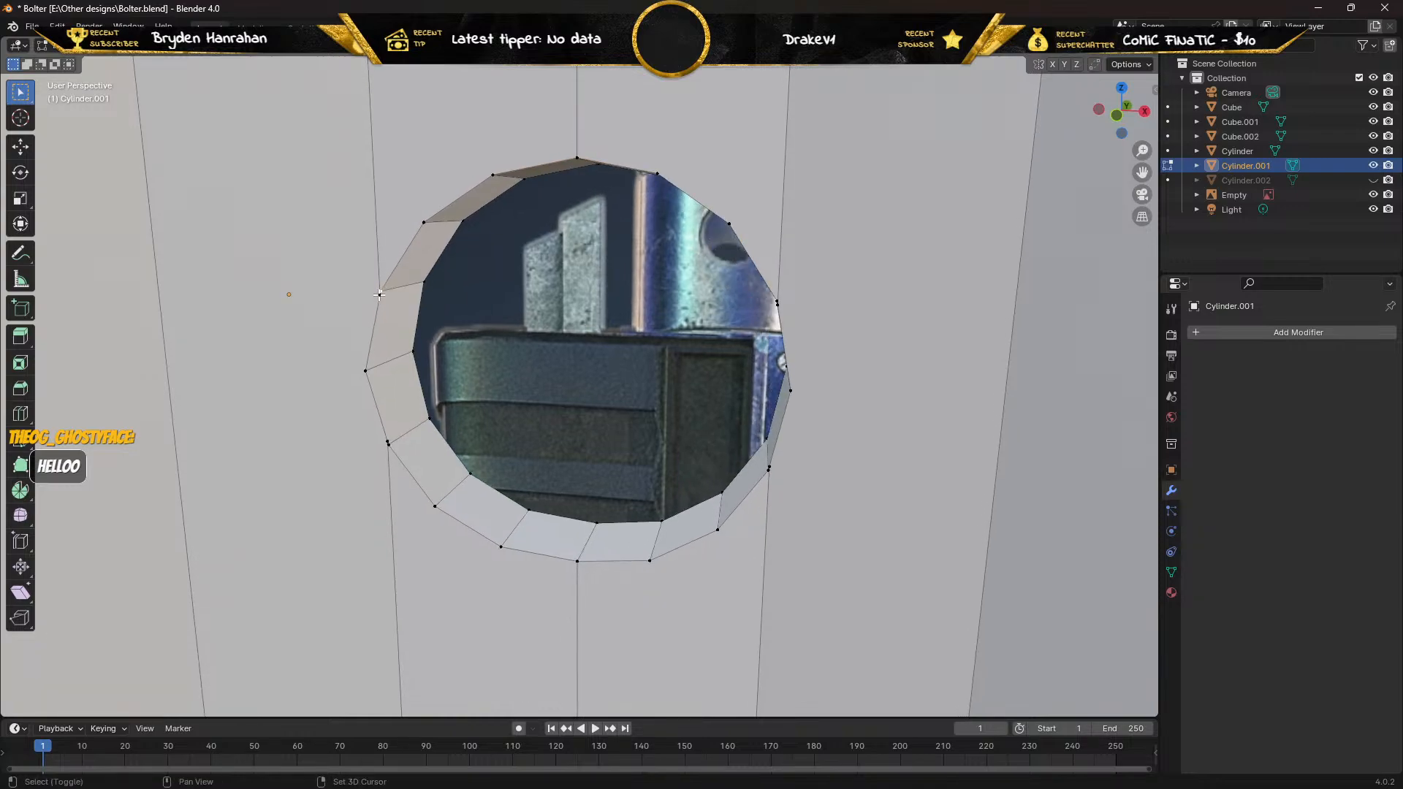
mouse_move(360, 296)
middle_down()
mouse_move(336, 274)
mouse_move(346, 289)
middle_up()
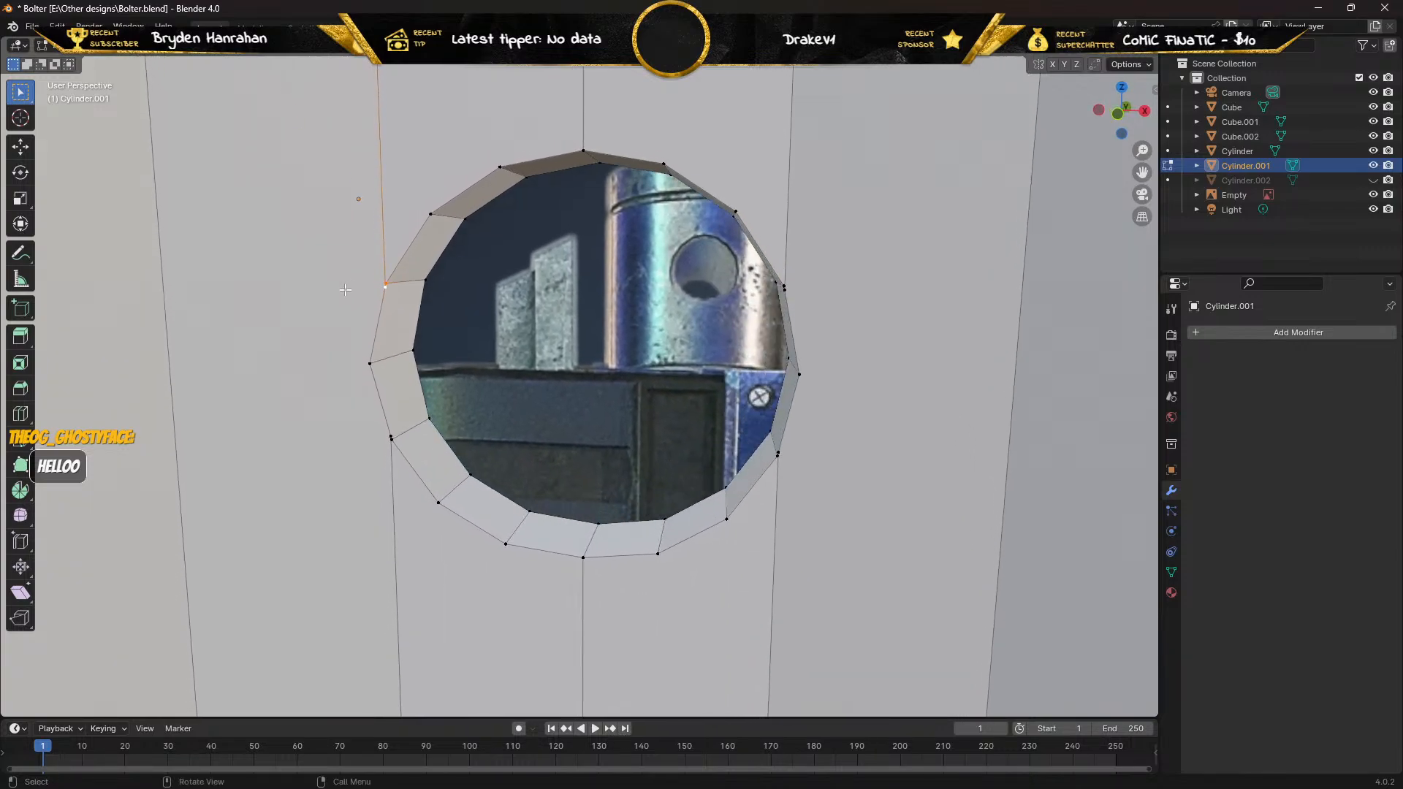
key(m)
click(345, 284)
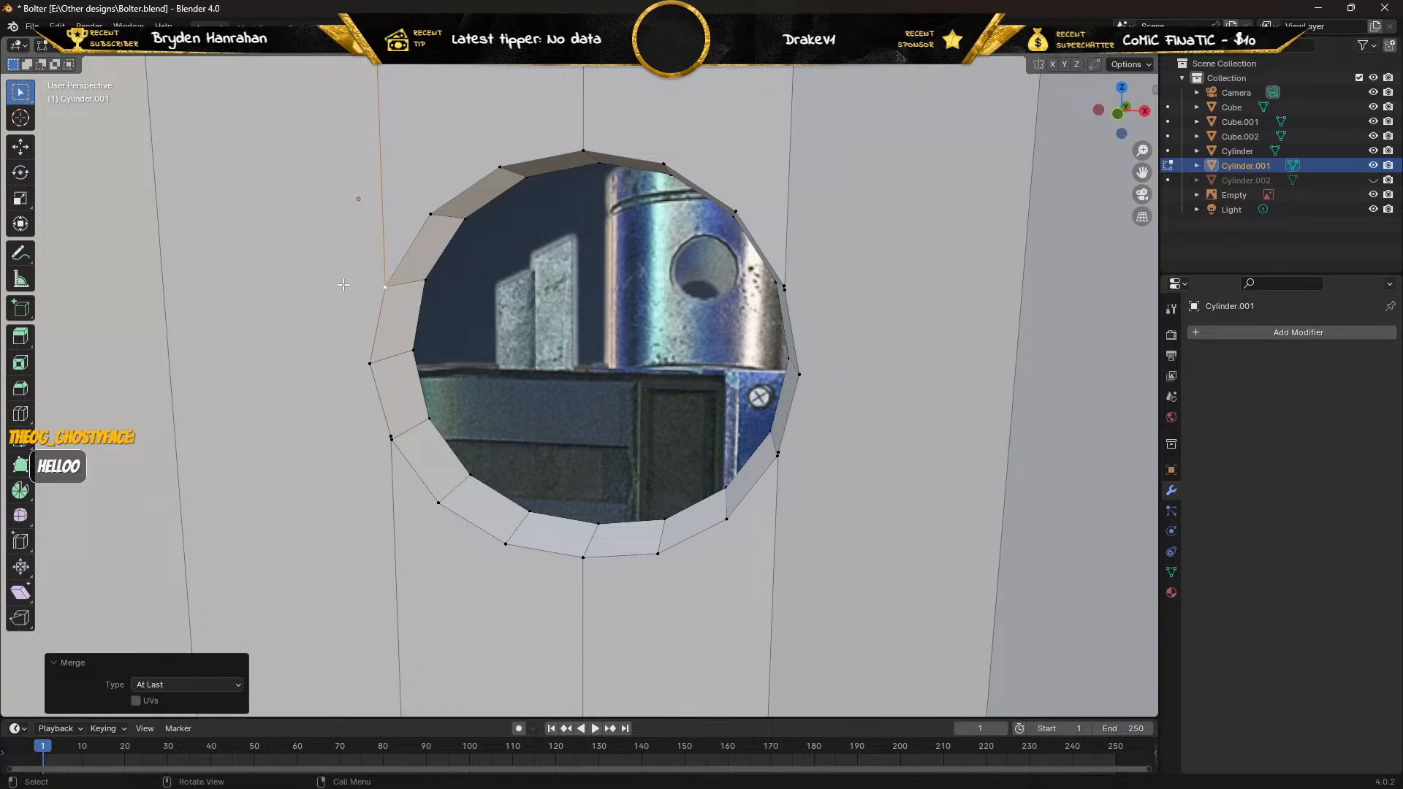
Merge the doubled vertices at the lower-left edge of the hole's outer rim using At Last.
click(387, 435)
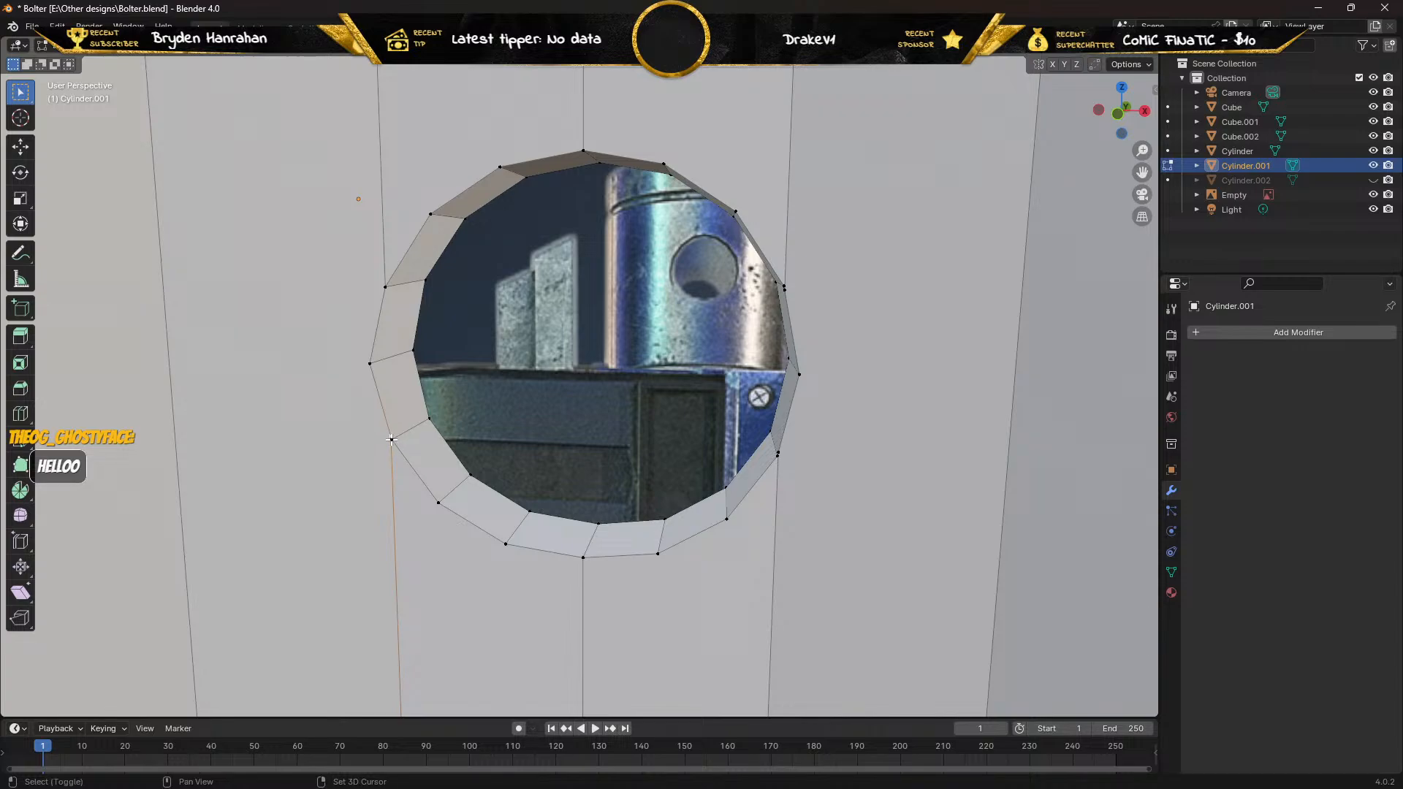
key(m)
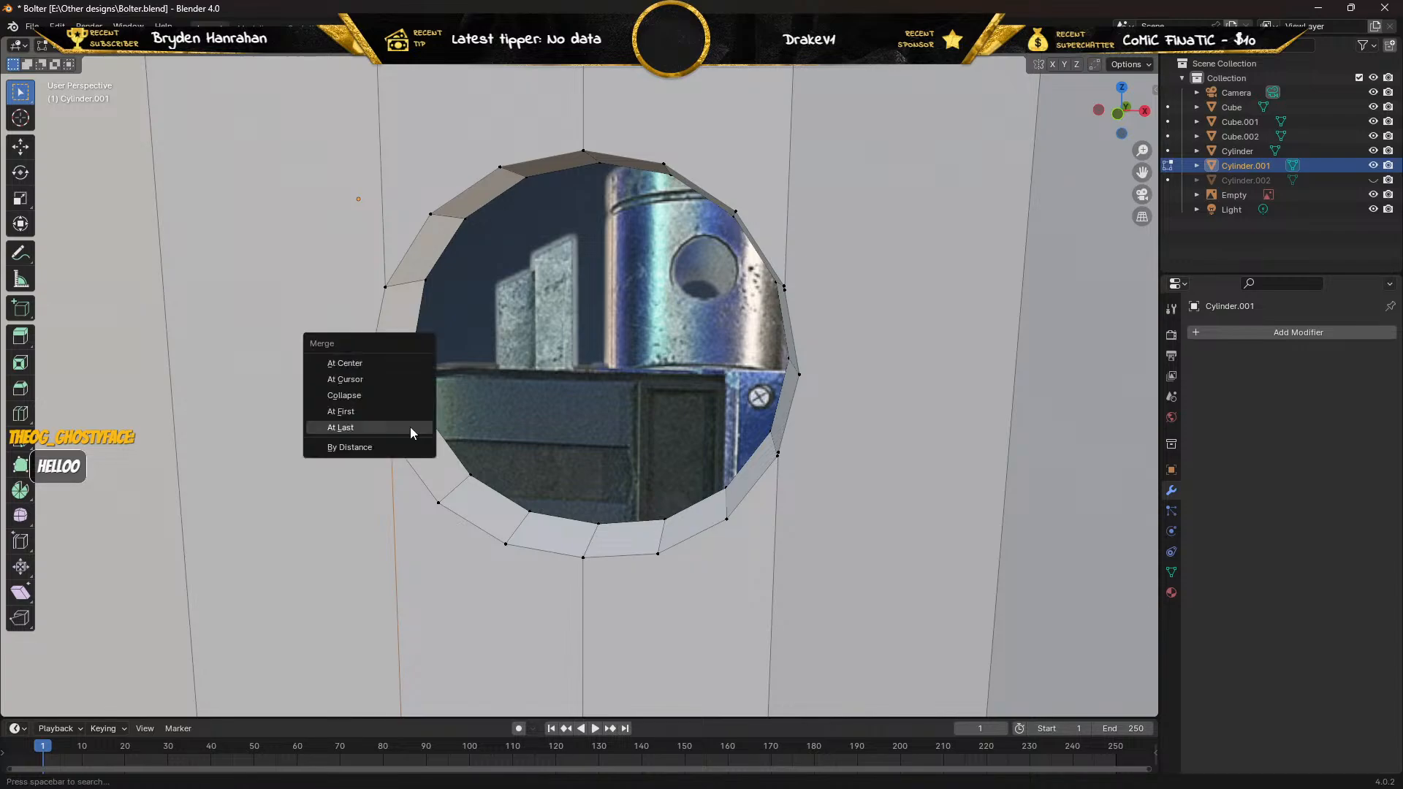
click(408, 427)
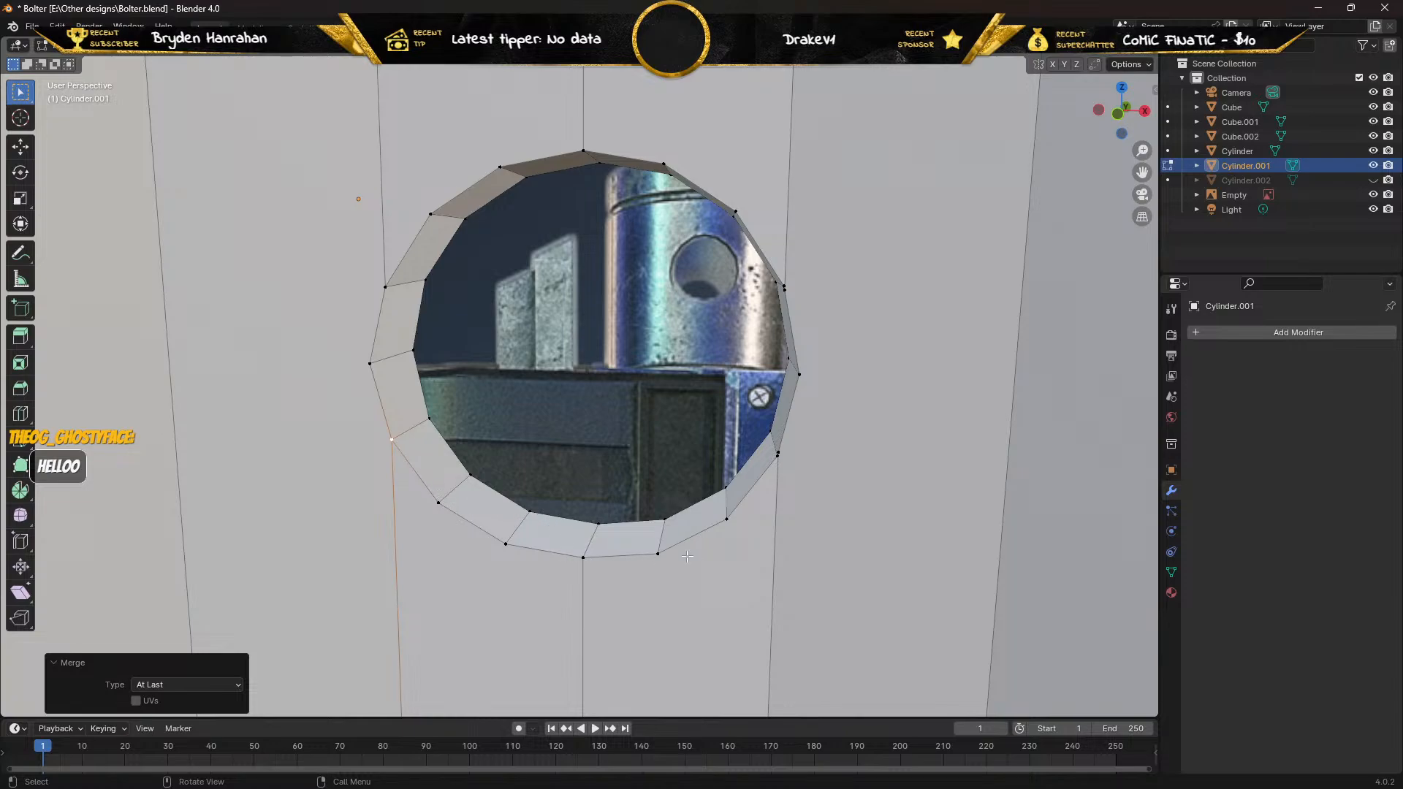
Merge the doubled vertices at the lower-right edge of the hole's outer rim using At Last.
scroll(767, 446, up, 3)
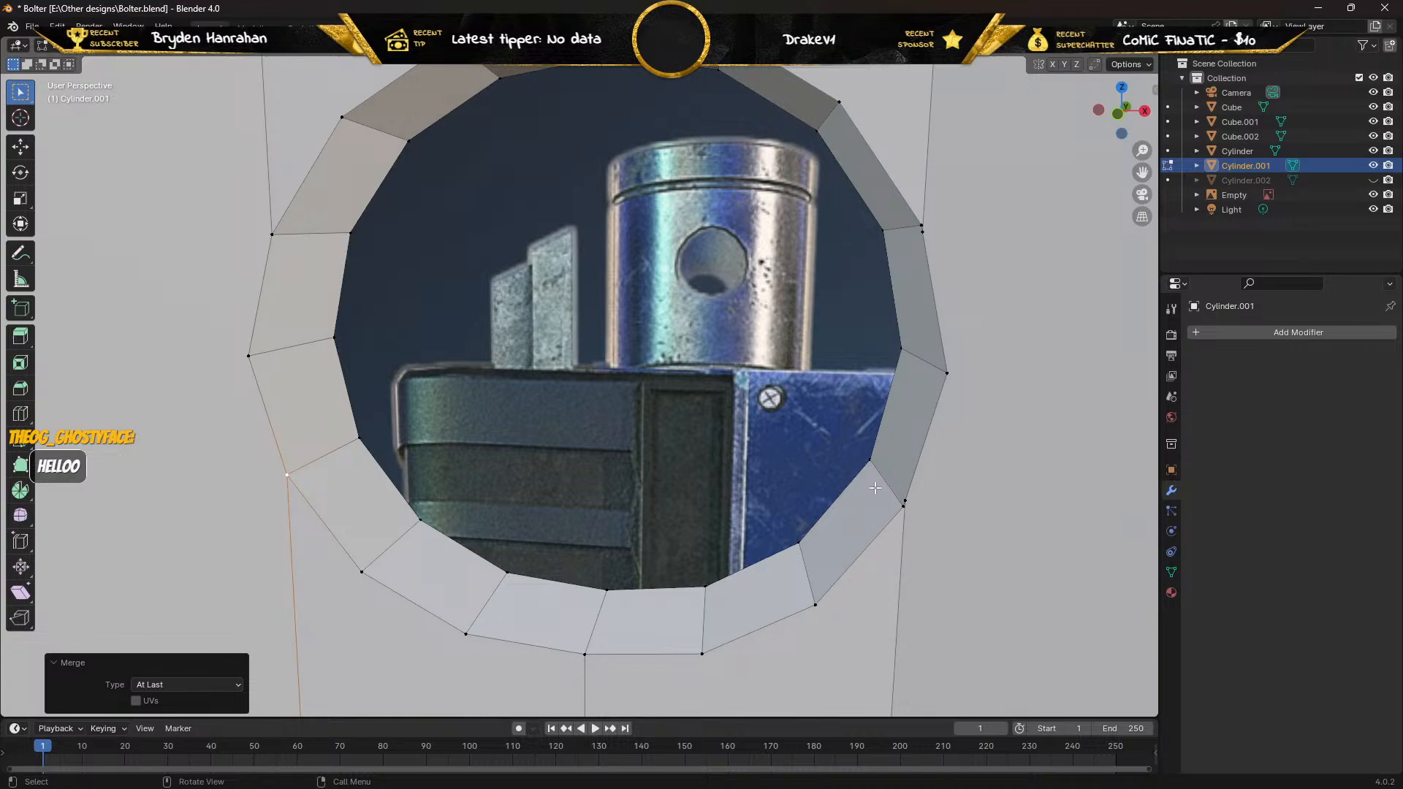
scroll(894, 505, up, 2)
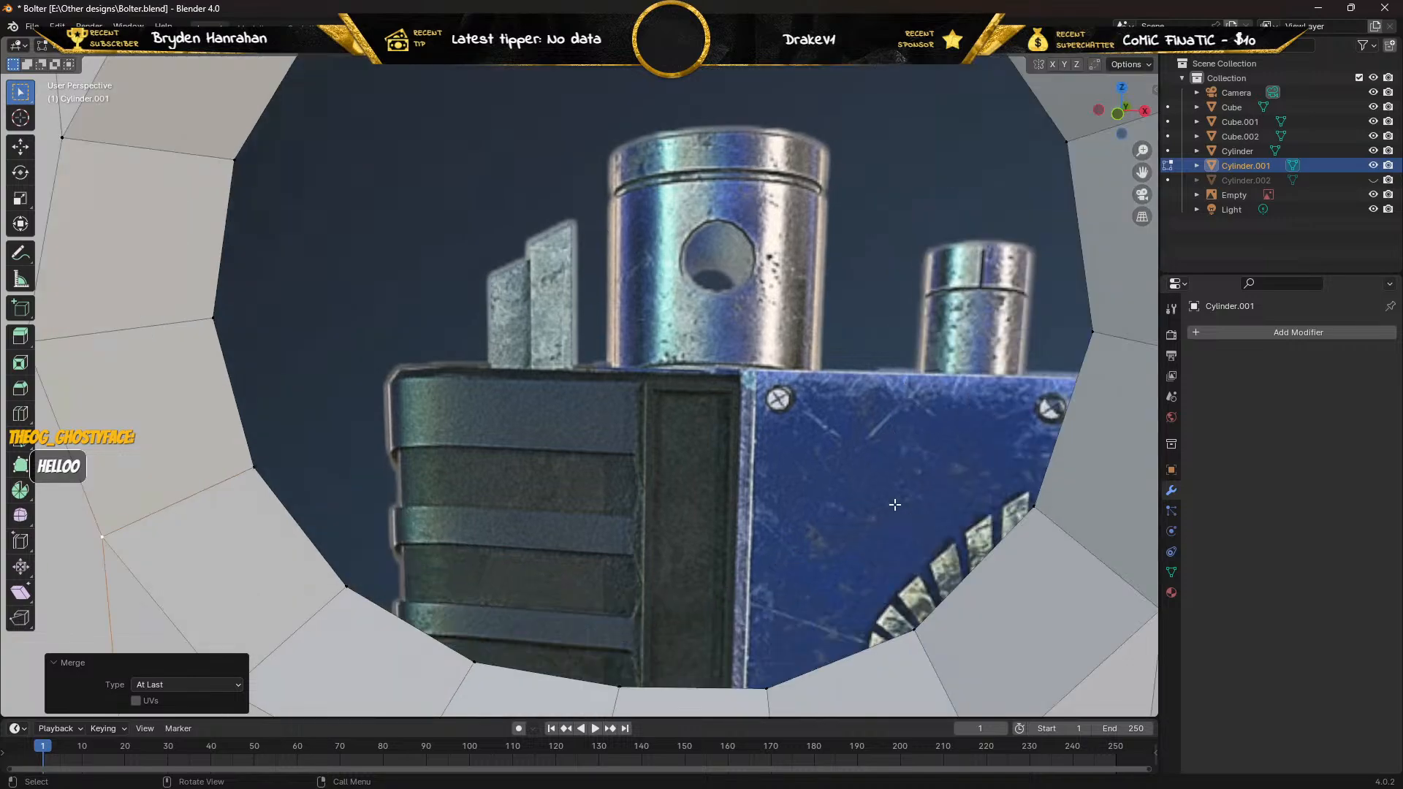
scroll(894, 504, up, 3)
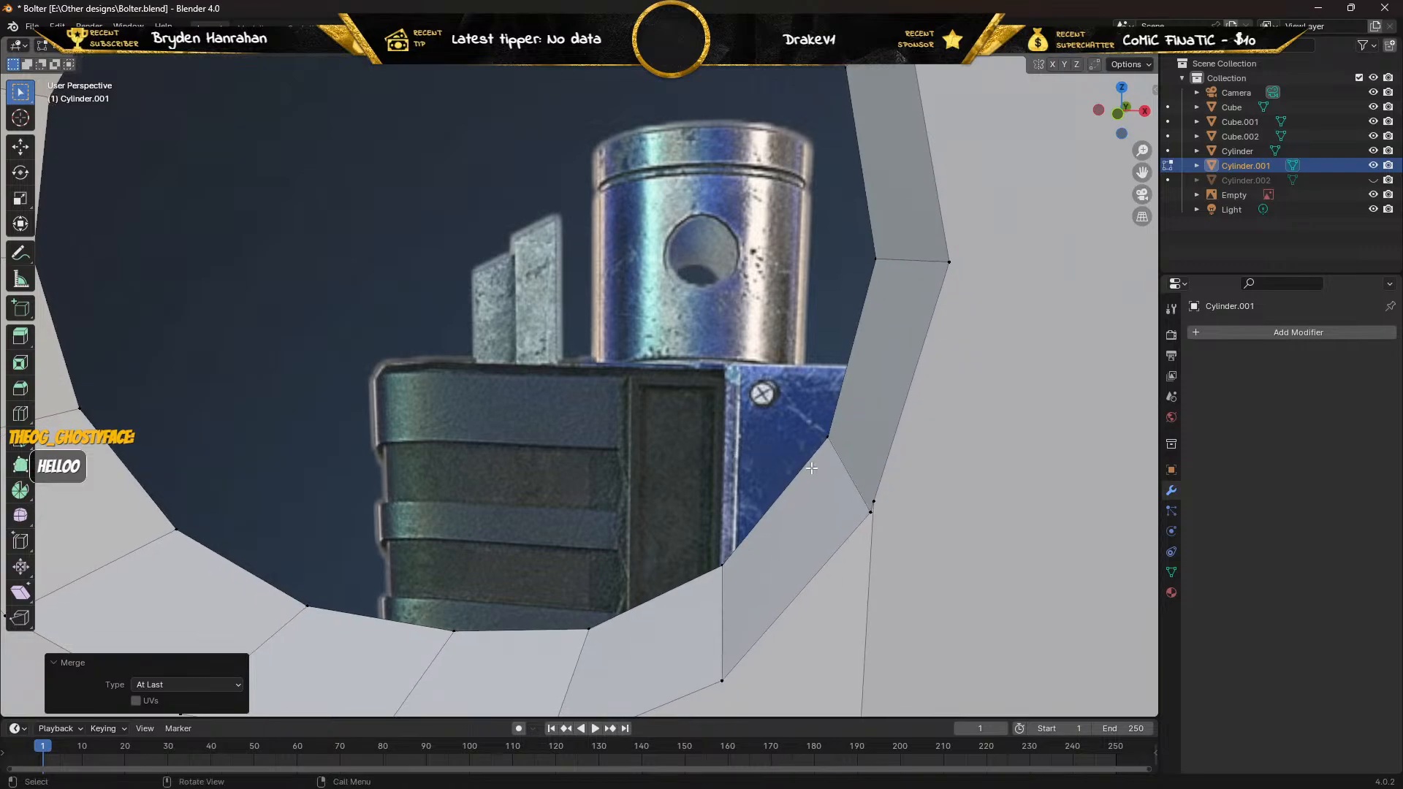
shift+click(874, 502)
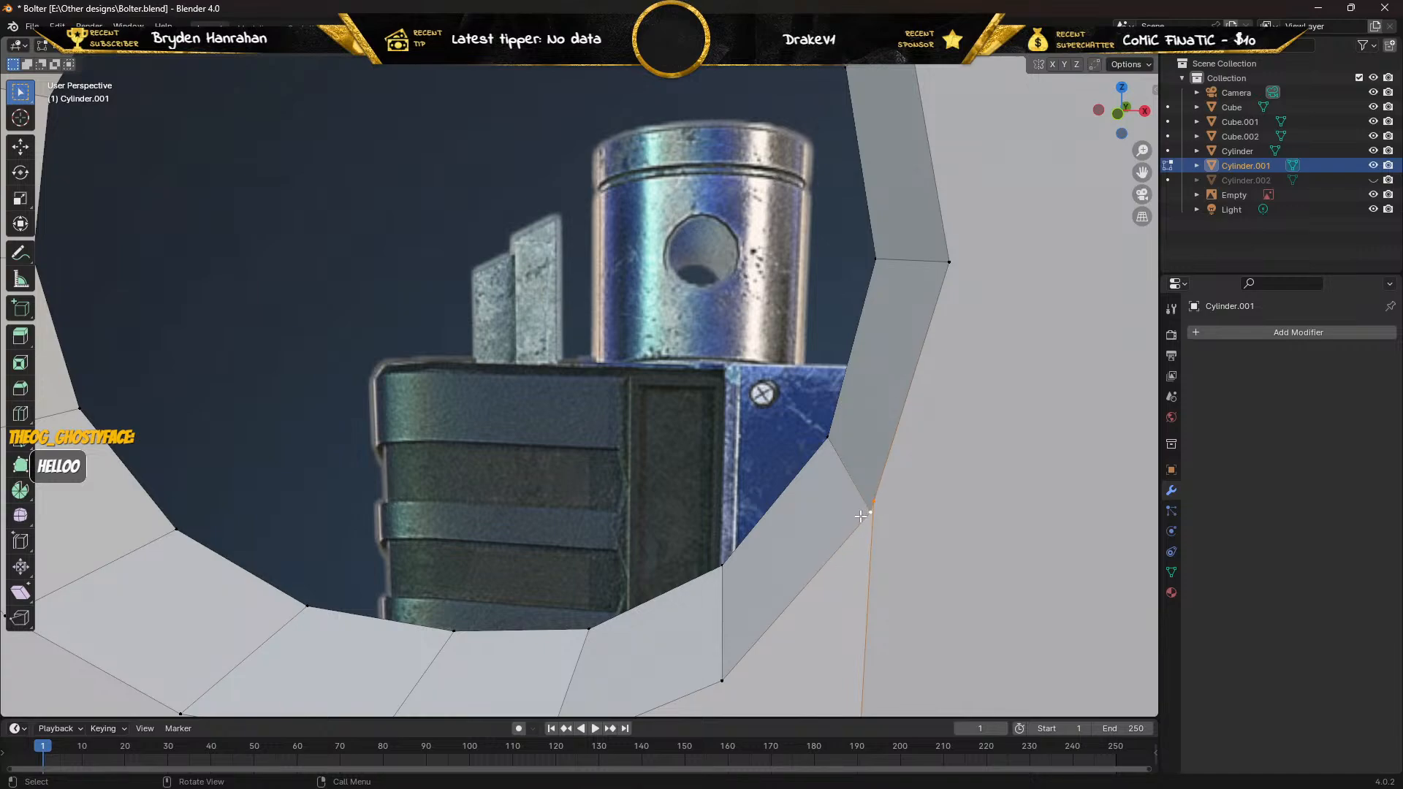
key(m)
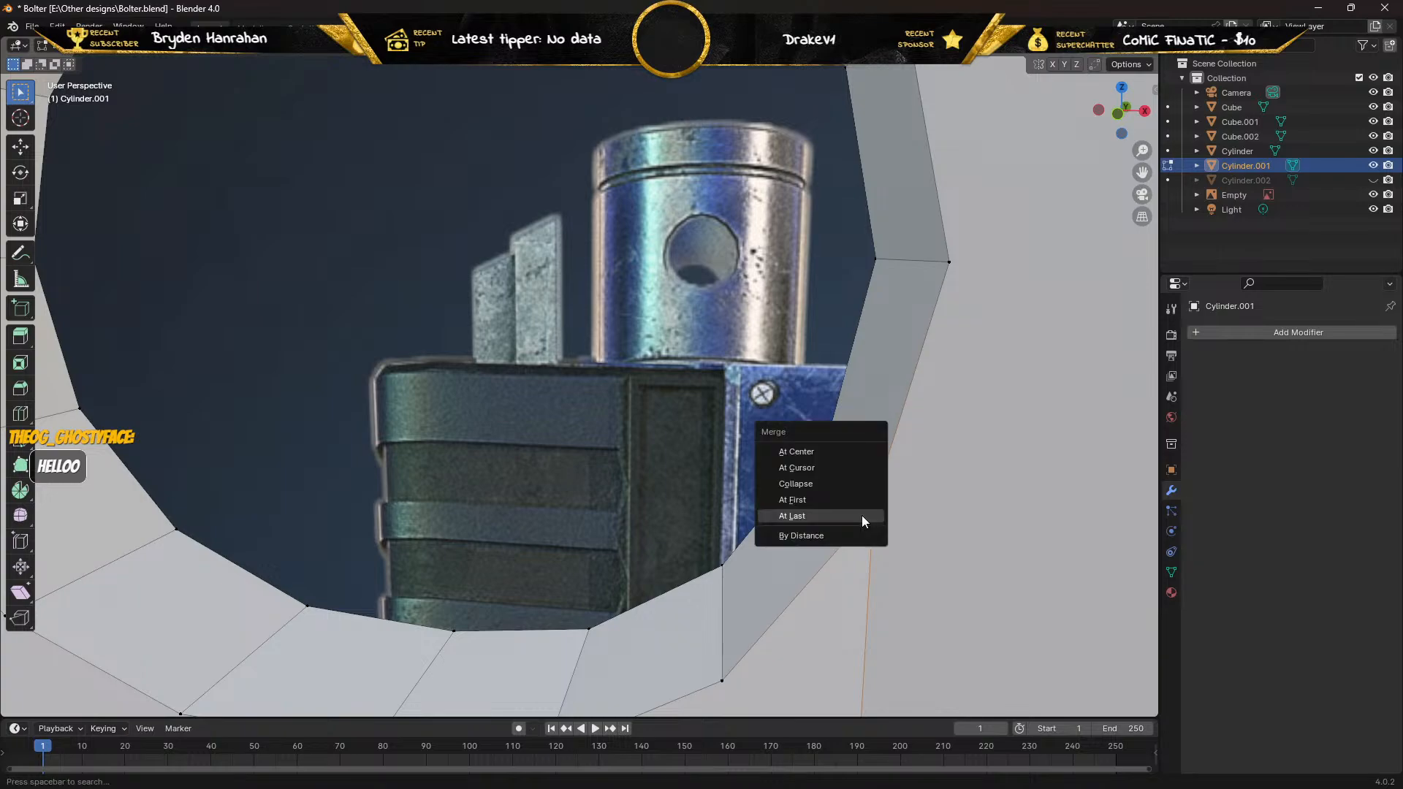
click(862, 515)
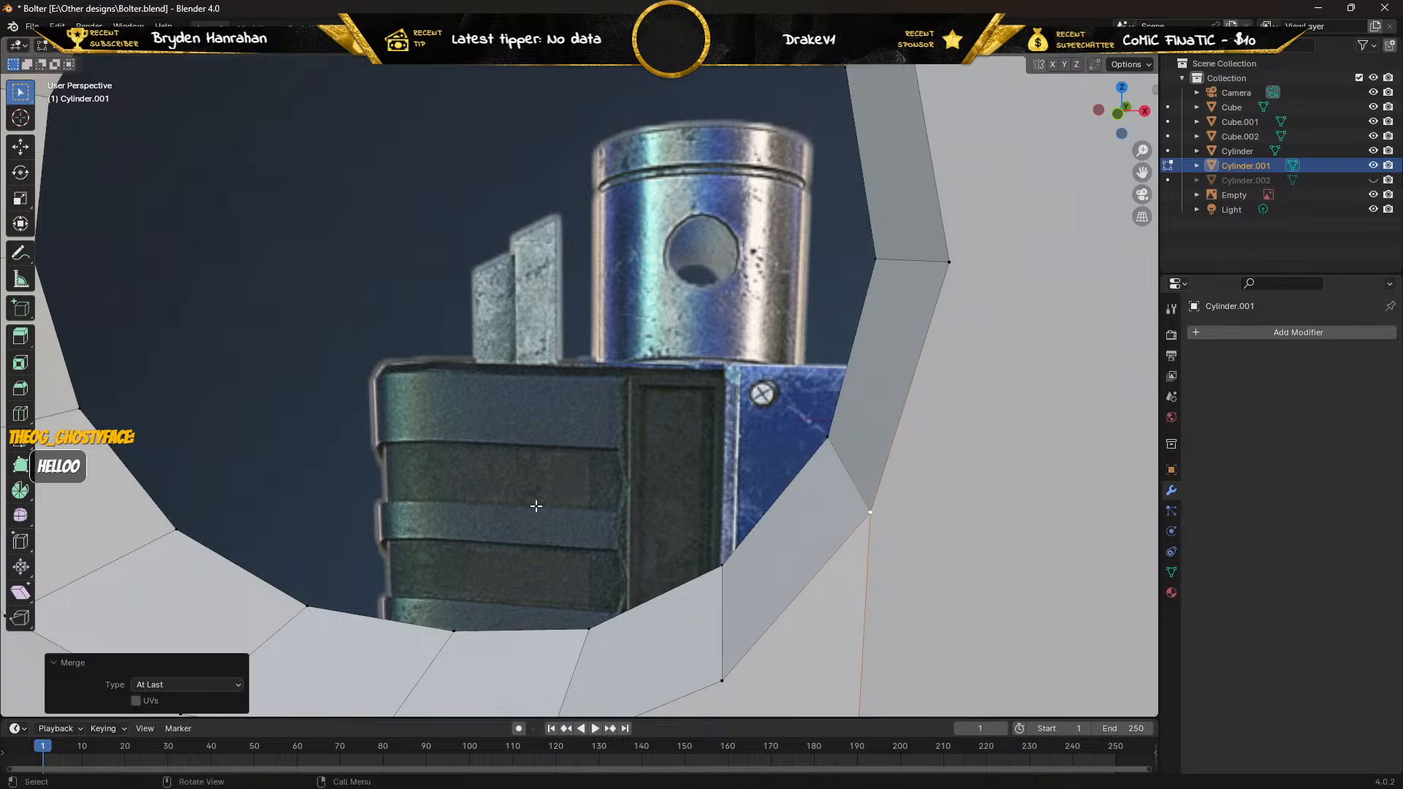
Move the hole's bottom outer rim vertex up about 0.0079 m along Z to separate it from the vertex beneath.
middle_drag(251, 460, 522, 529)
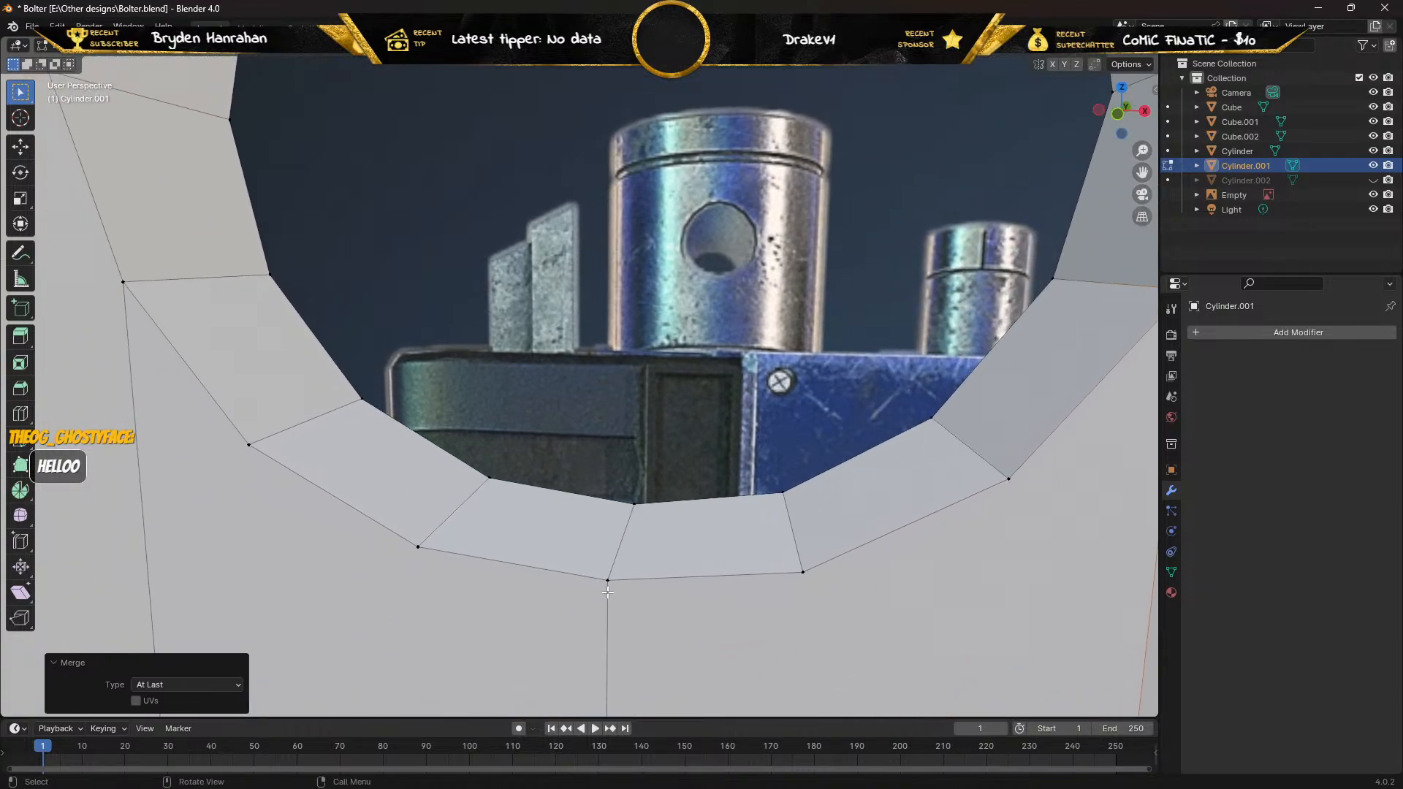
scroll(589, 578, up, 2)
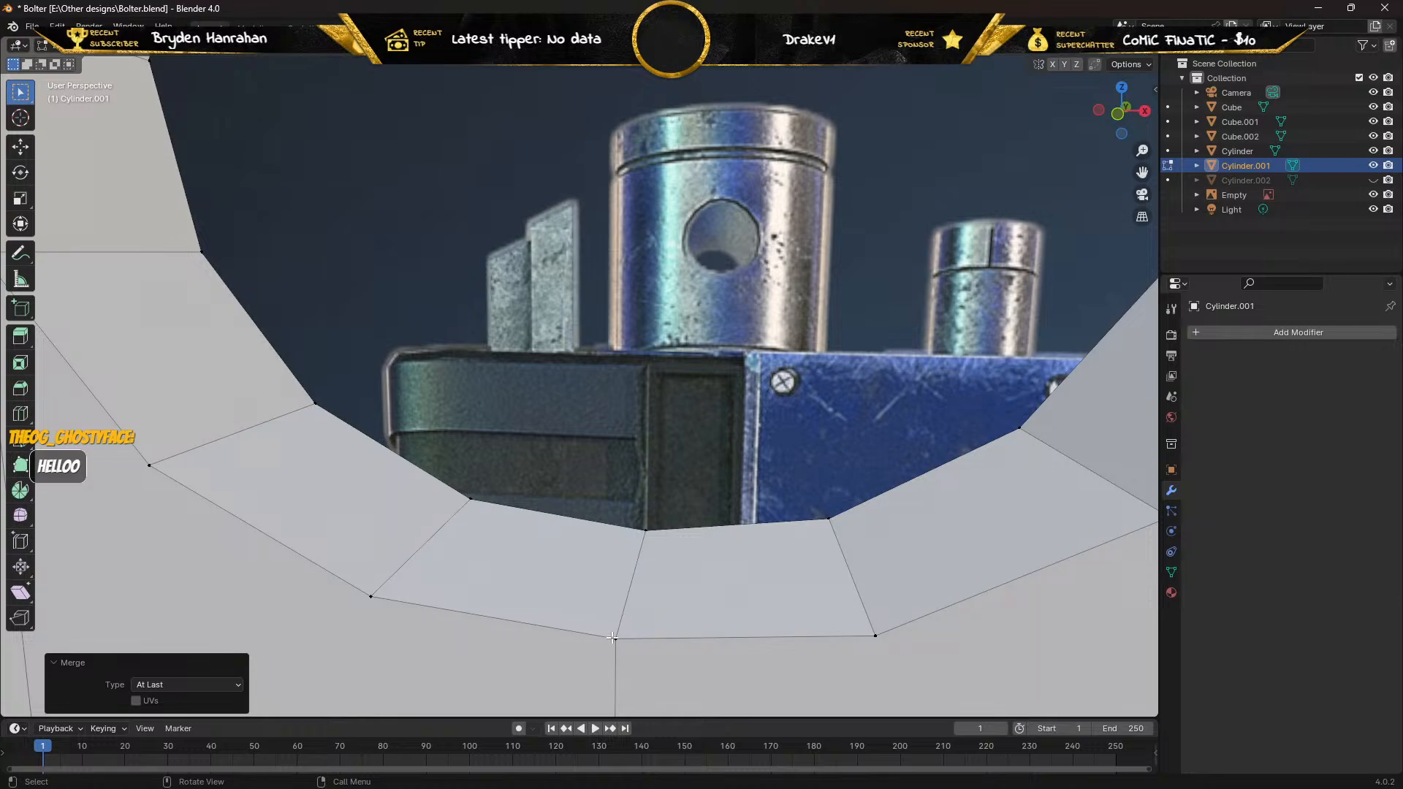
click(612, 638)
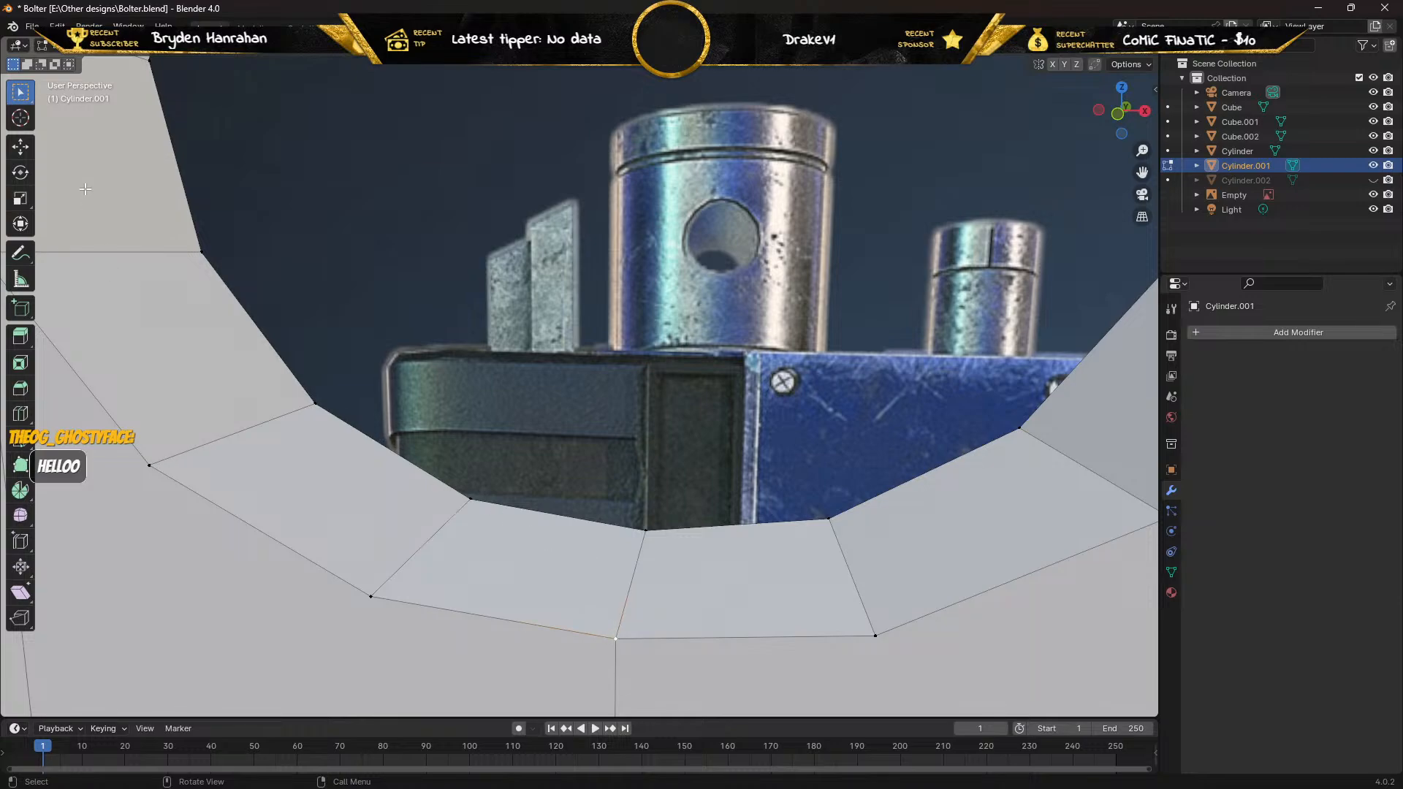
click(20, 146)
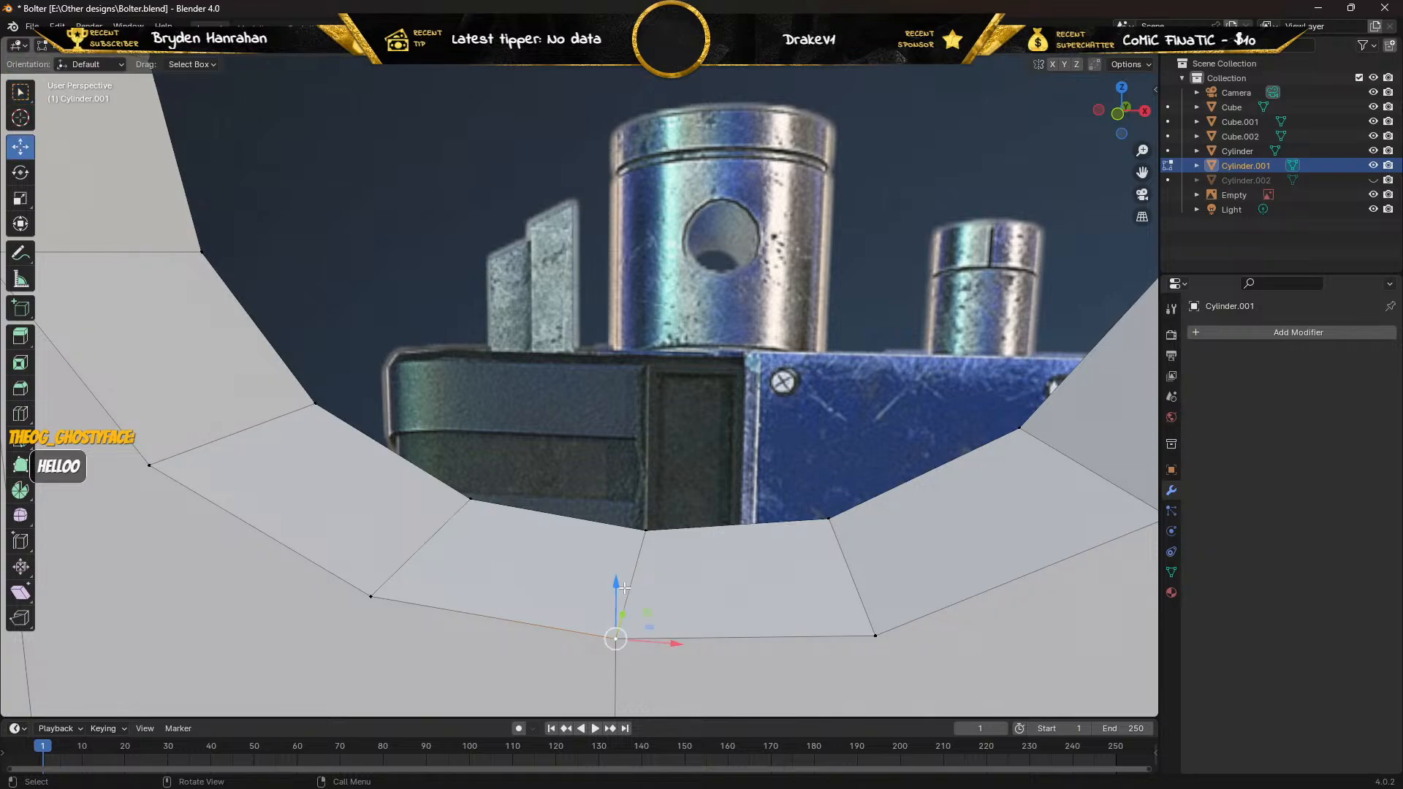
drag(616, 589, 603, 489)
Try moving the vertex beneath the raised bottom rim vertex to check which faces are attached to it.
middle_drag(605, 487, 546, 462)
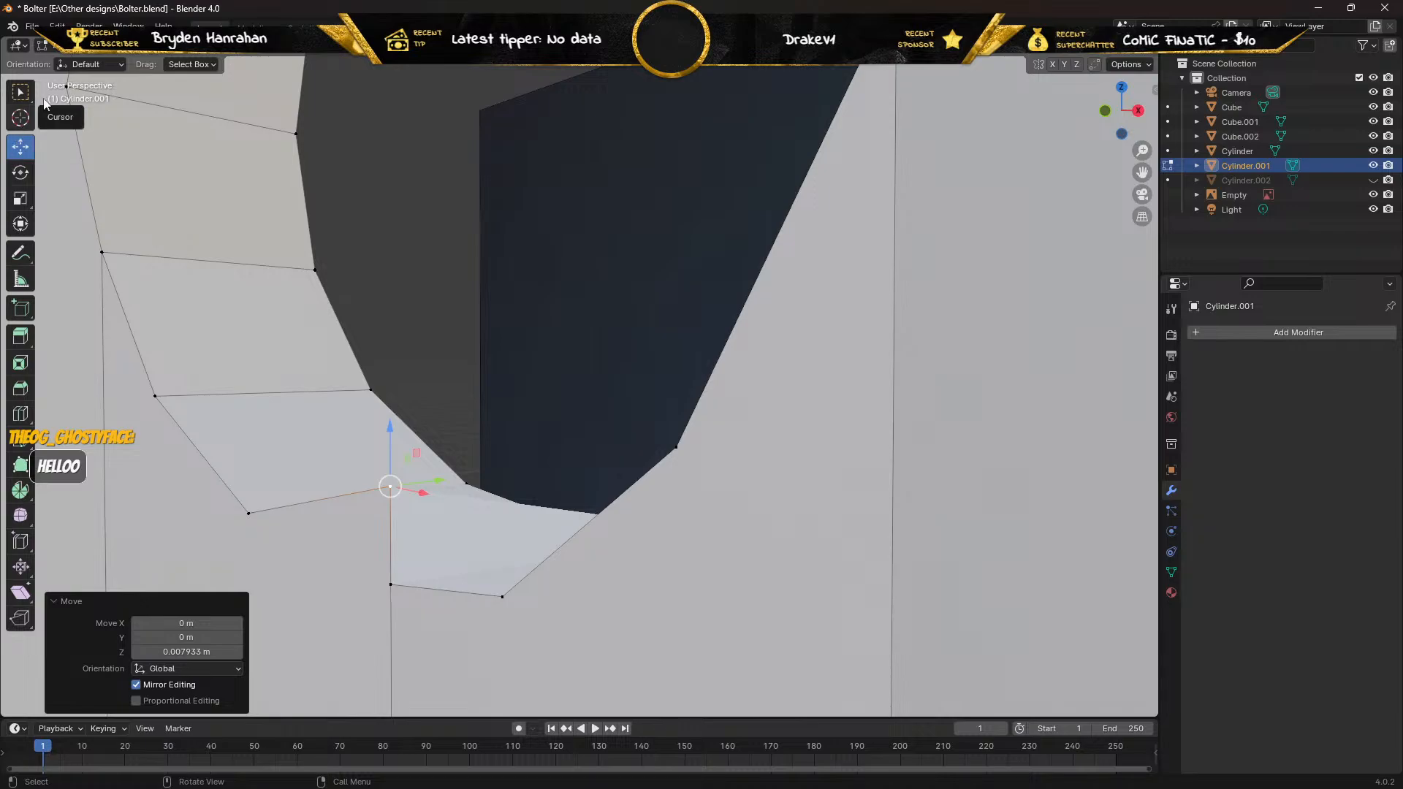
key(Tab)
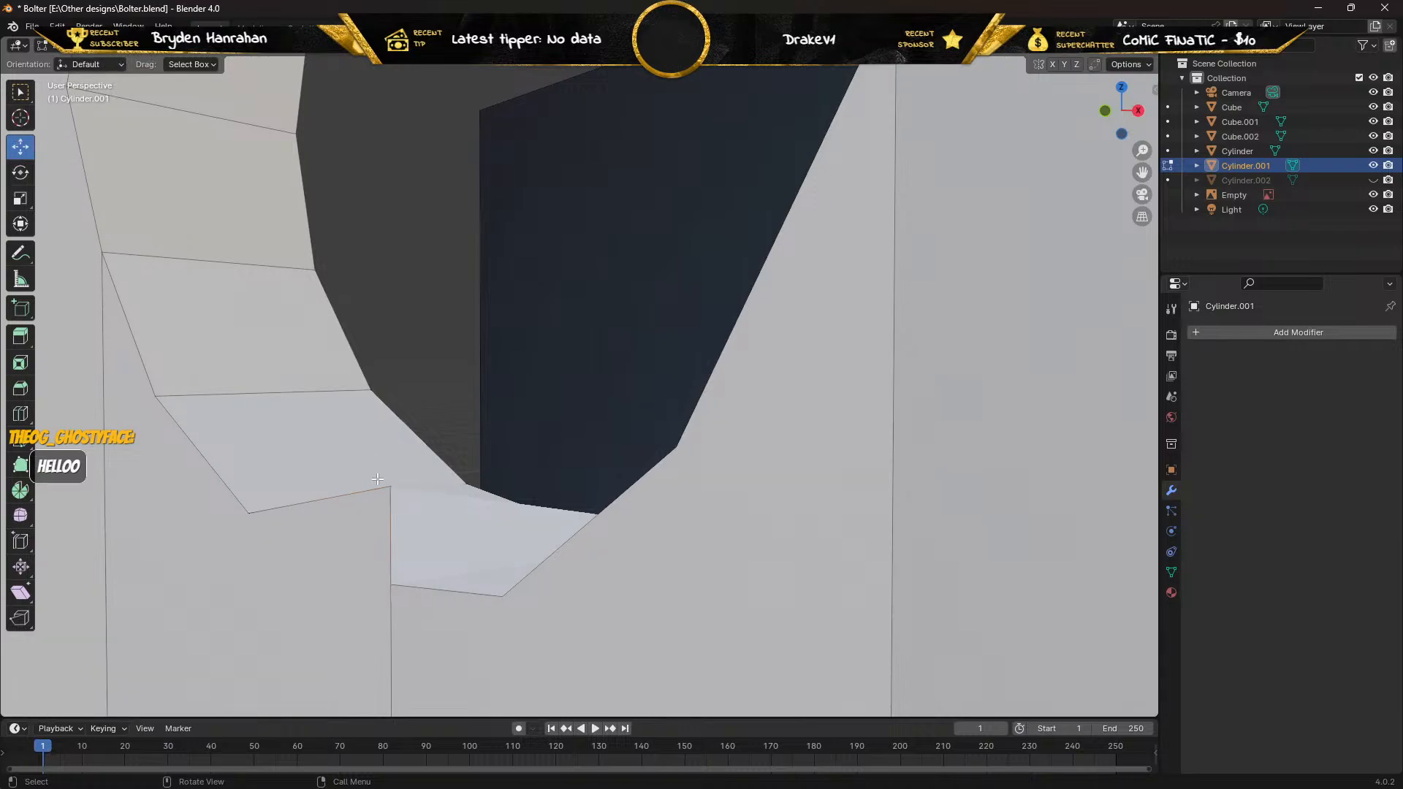
click(444, 526)
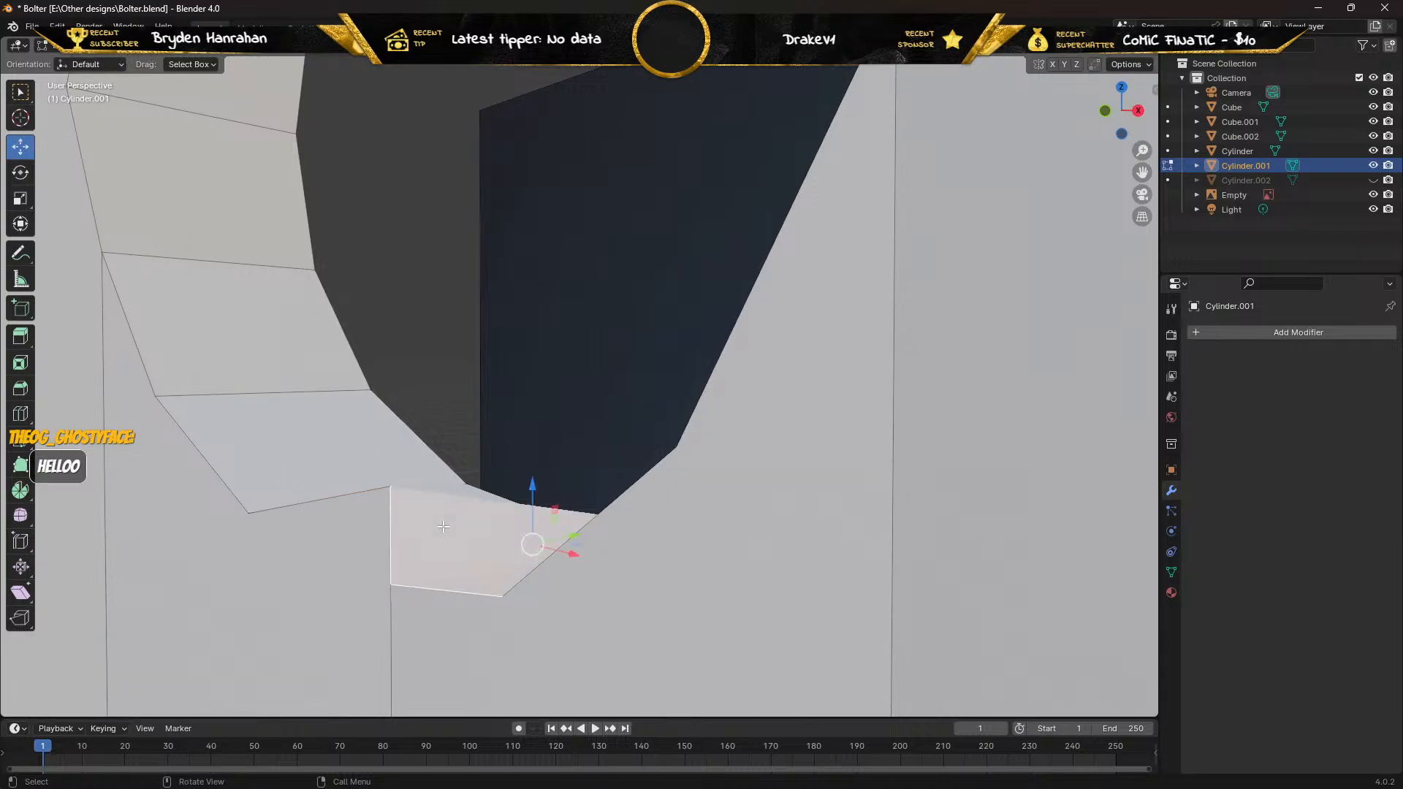
middle_drag(444, 526, 487, 543)
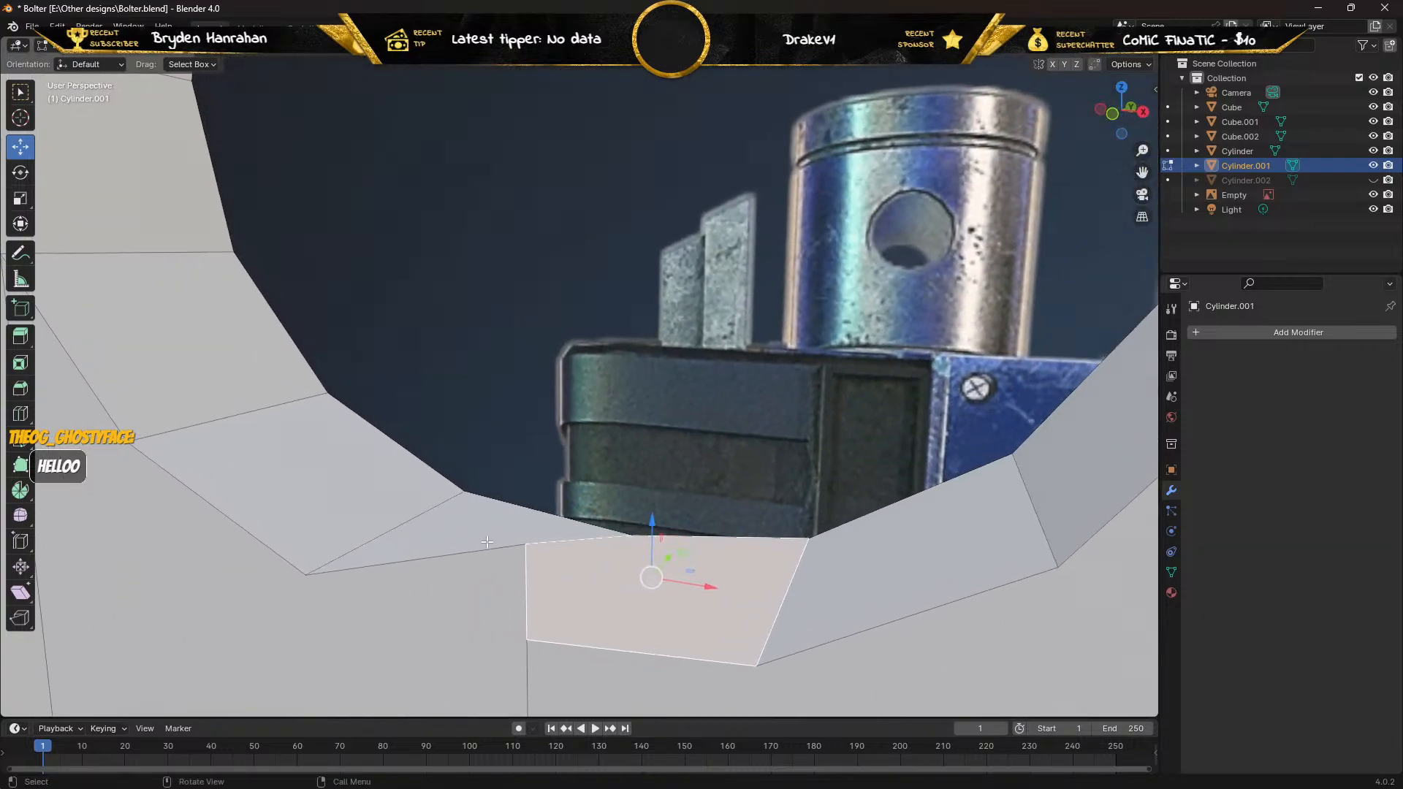
key(alt+a)
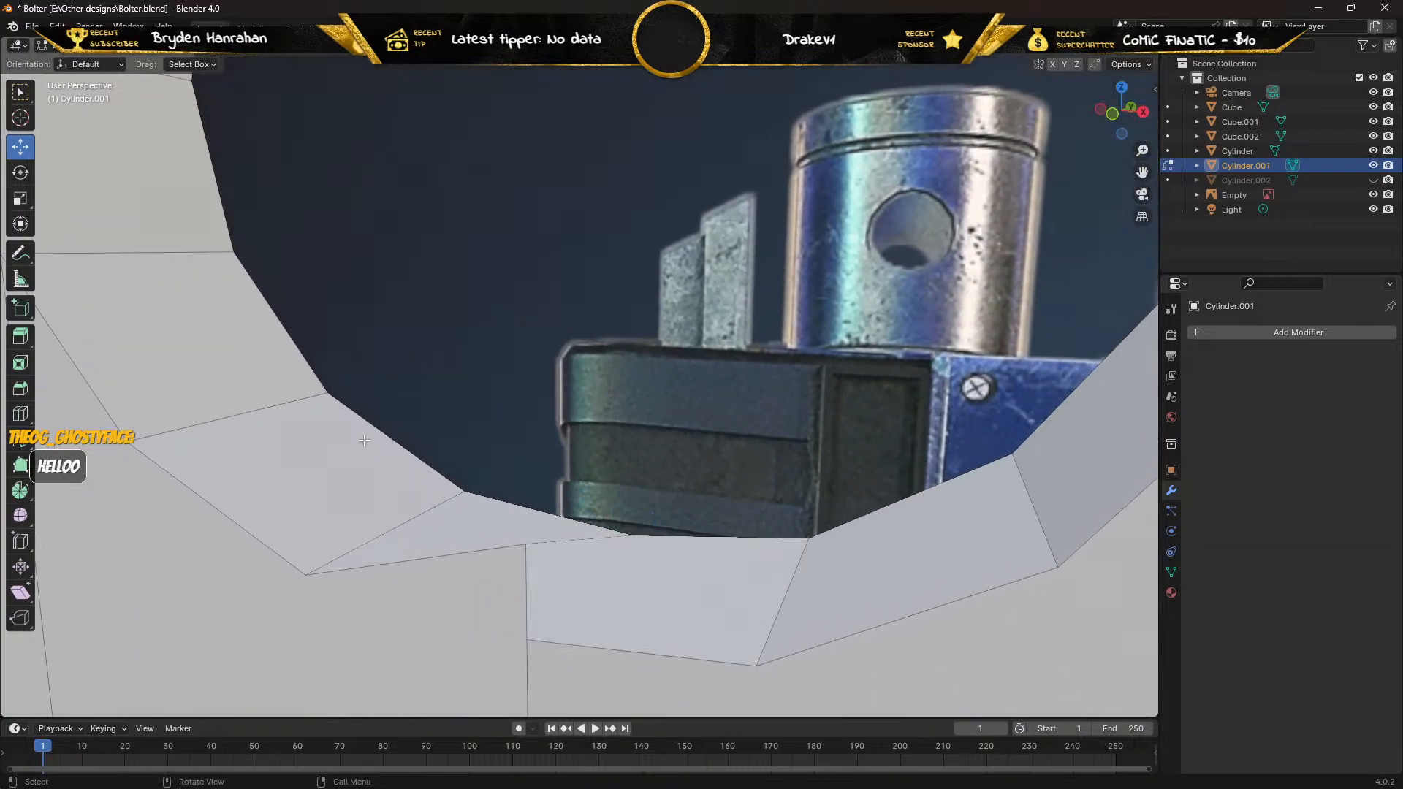
click(528, 639)
drag(525, 582, 617, 549)
key(ctrl+z)
Merge the raised vertex into the bottom rim vertex of the hole using At Last.
click(523, 544)
click(16, 95)
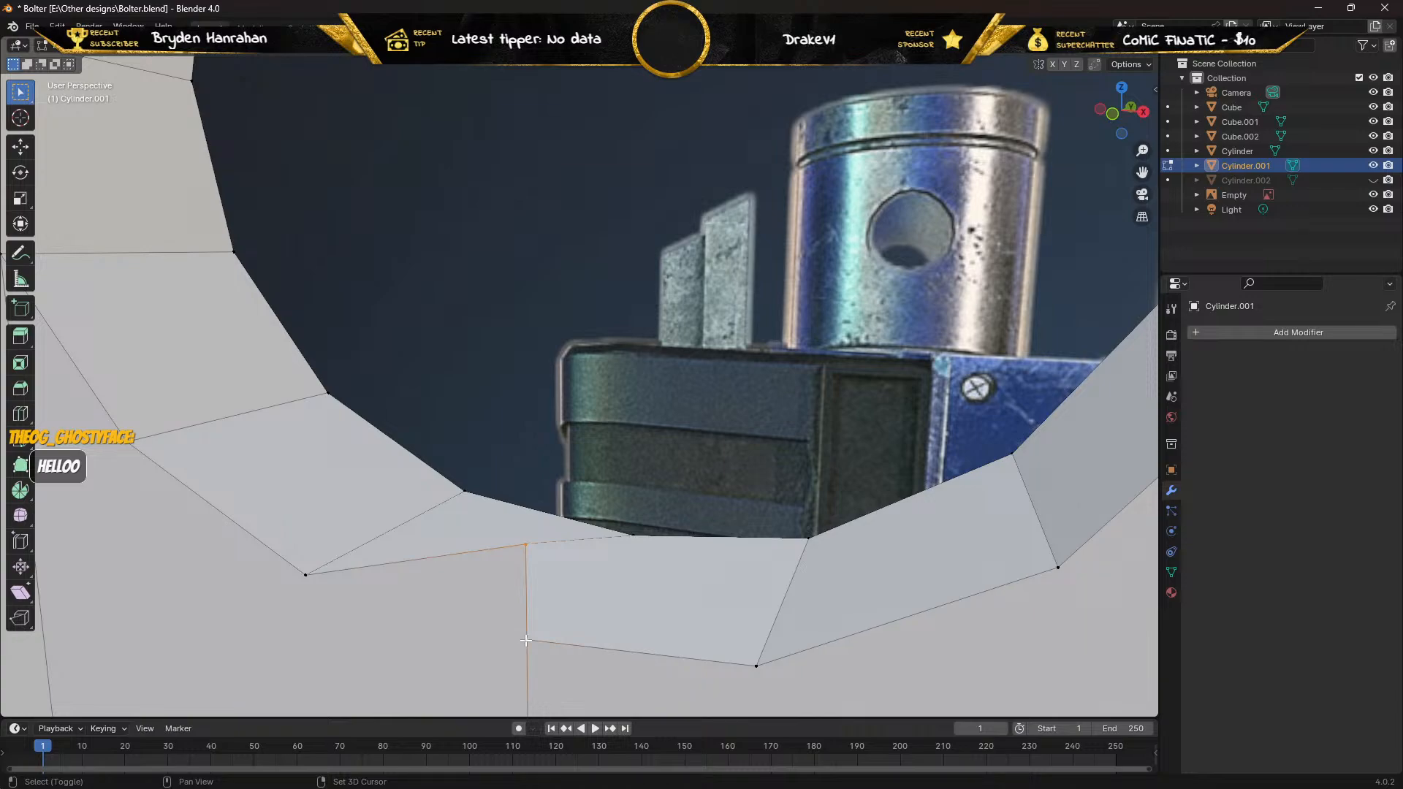
key(m)
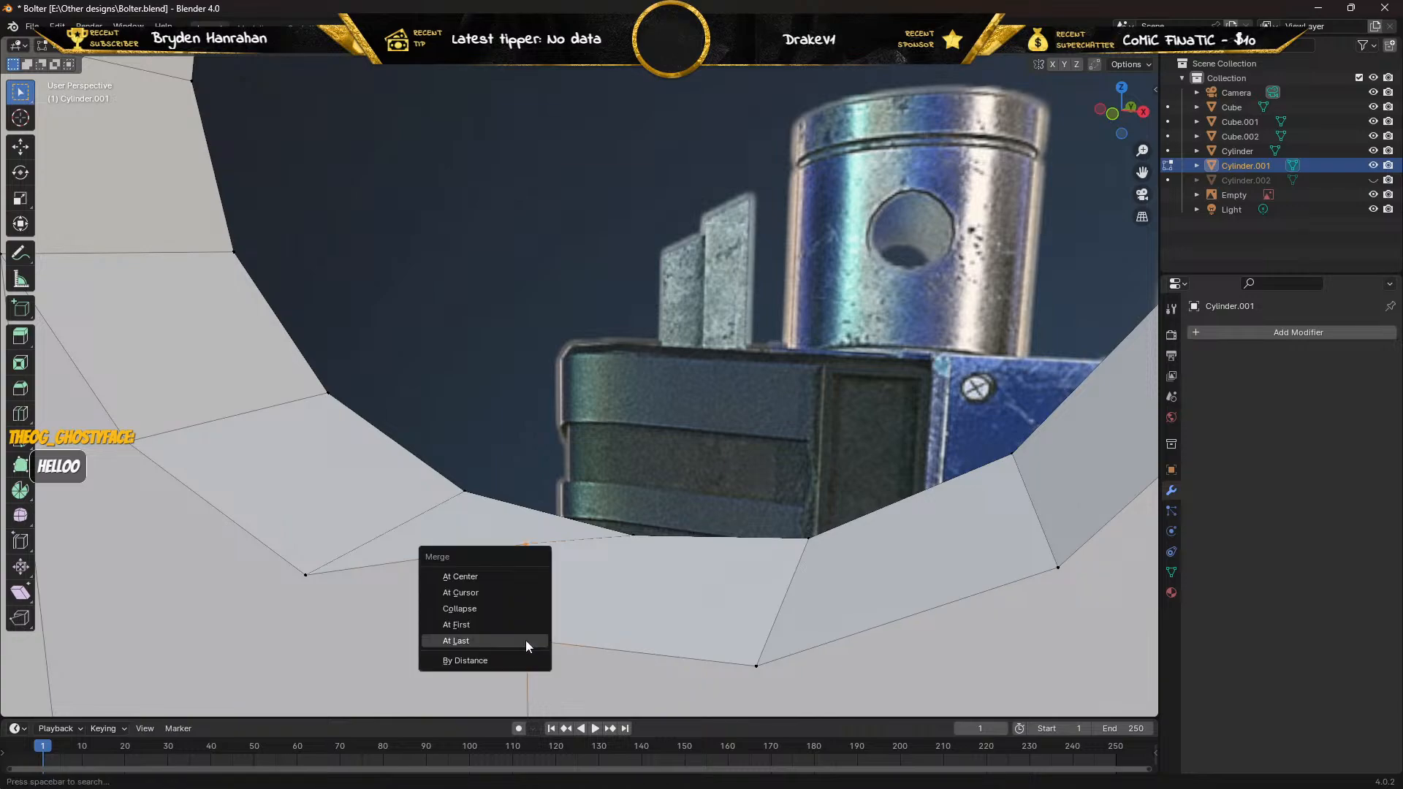
click(525, 640)
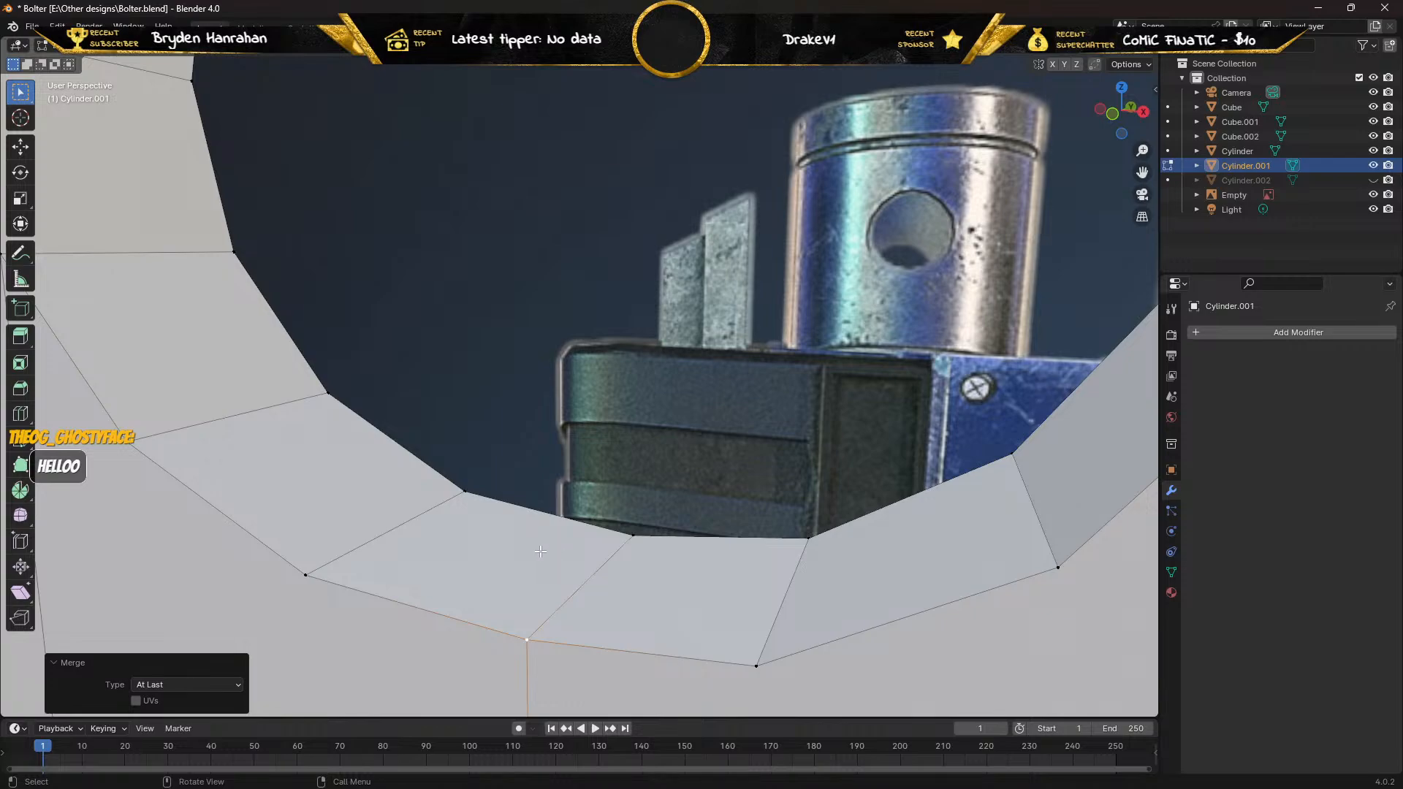
Merge the doubled vertices at the upper-right edge of the hole's outer rim using At Last.
scroll(540, 551, down, 4)
middle_drag(544, 541, 570, 484)
shift+middle_drag(633, 334, 420, 532)
scroll(438, 472, up, 7)
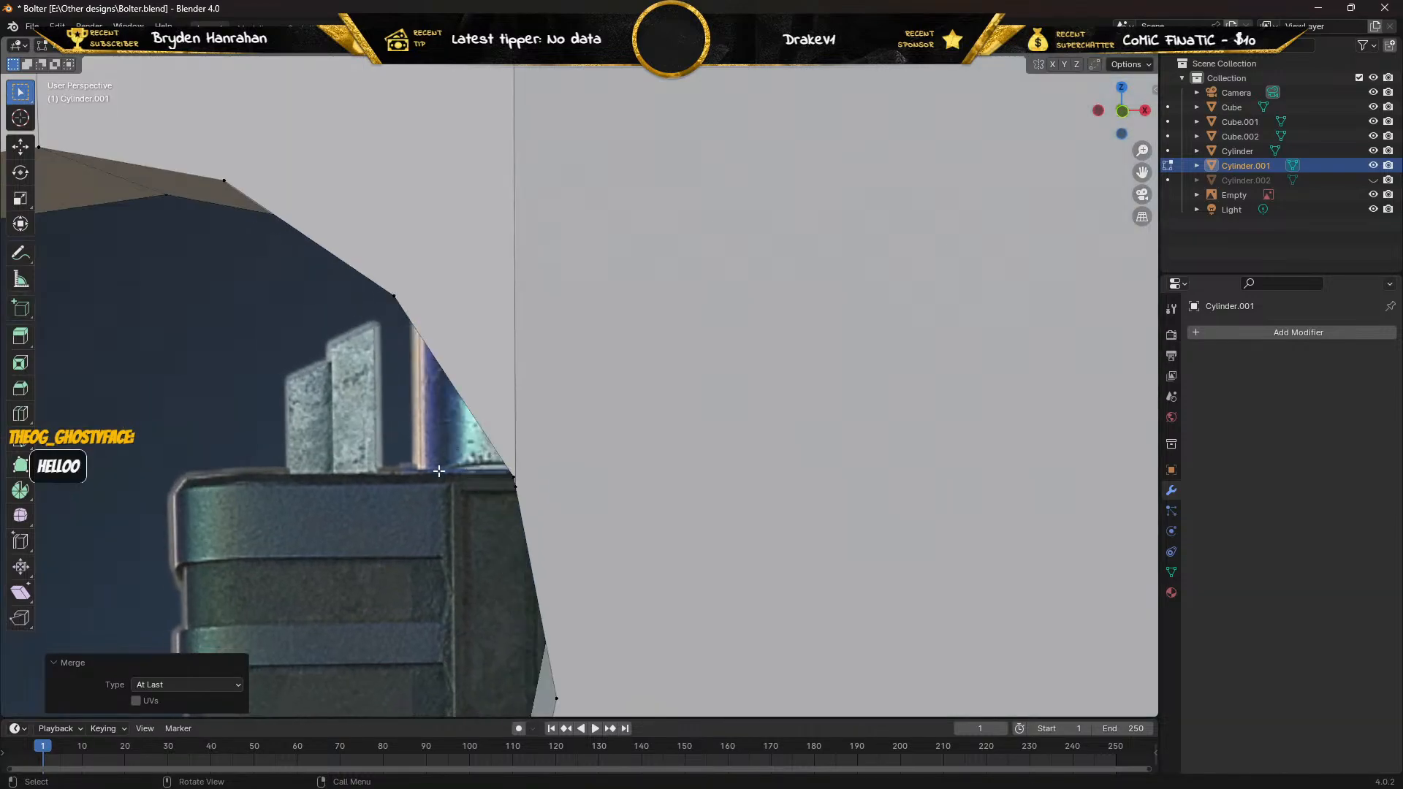
middle_drag(439, 472, 830, 429)
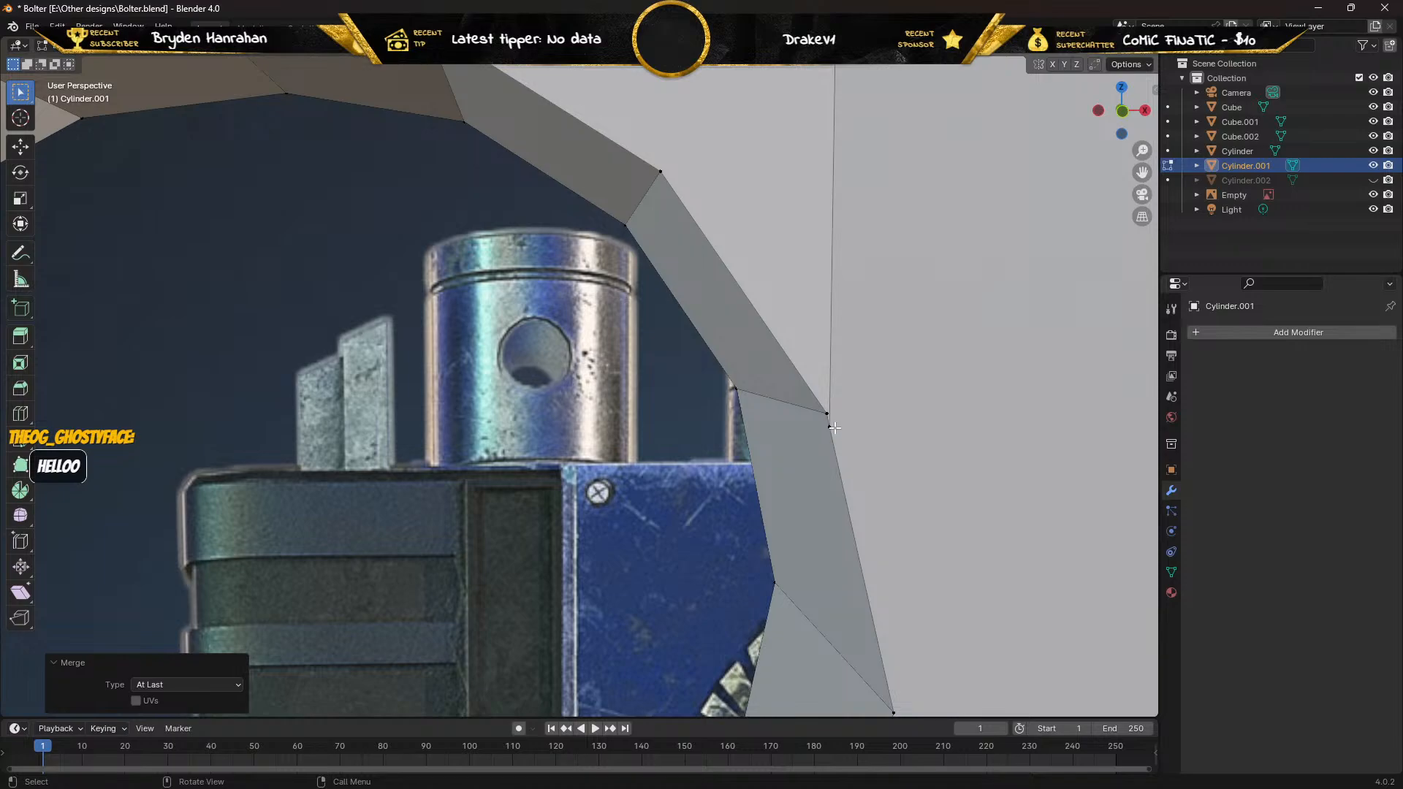
click(827, 415)
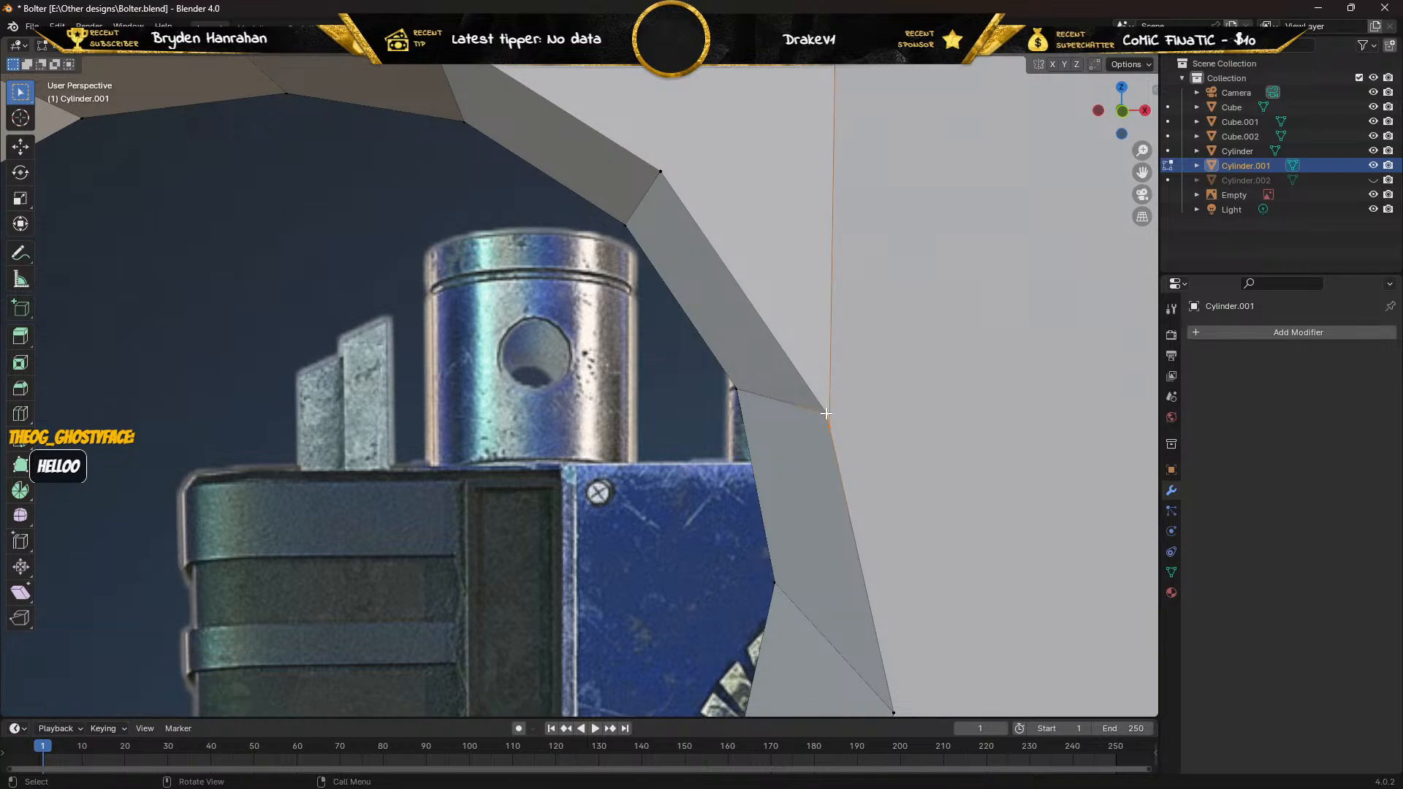
key(m)
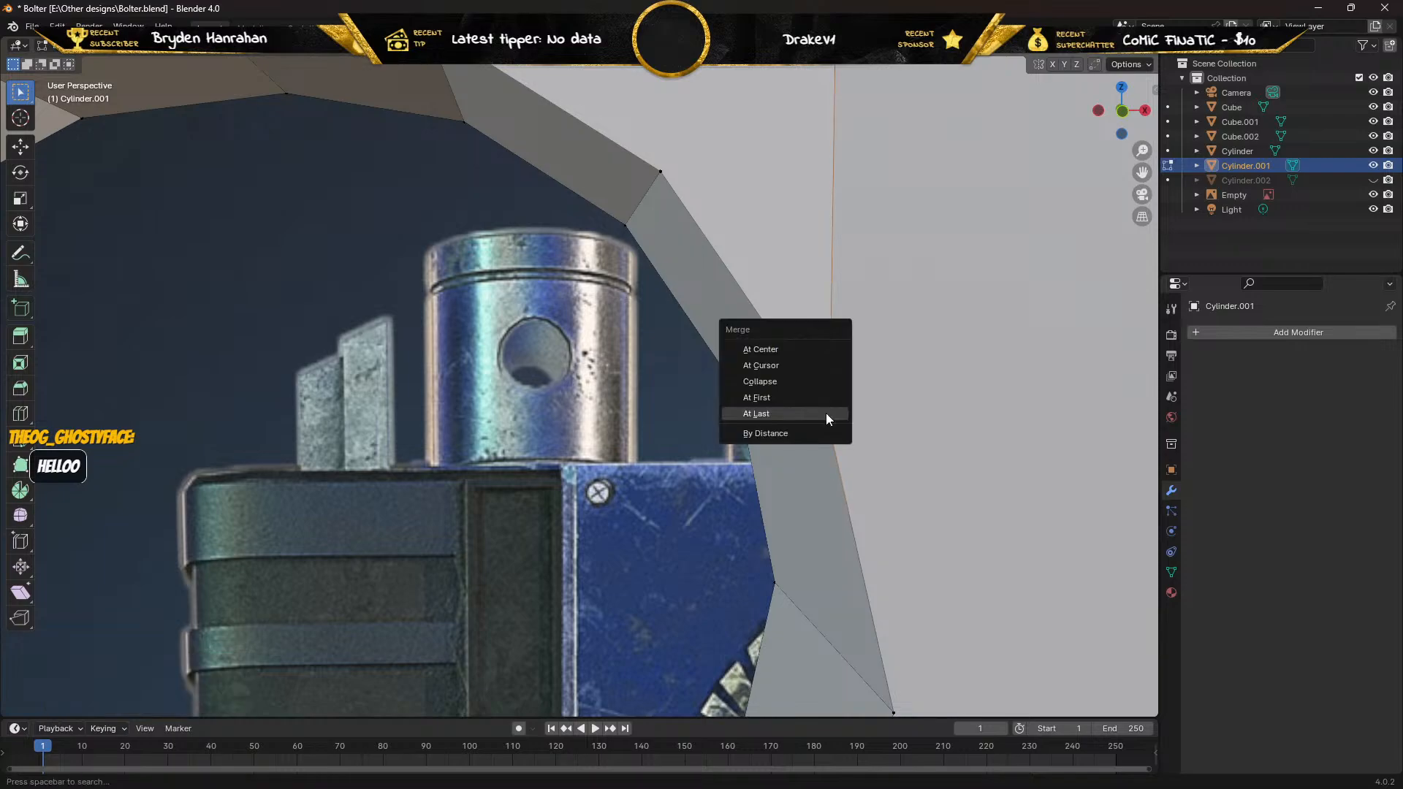
click(826, 414)
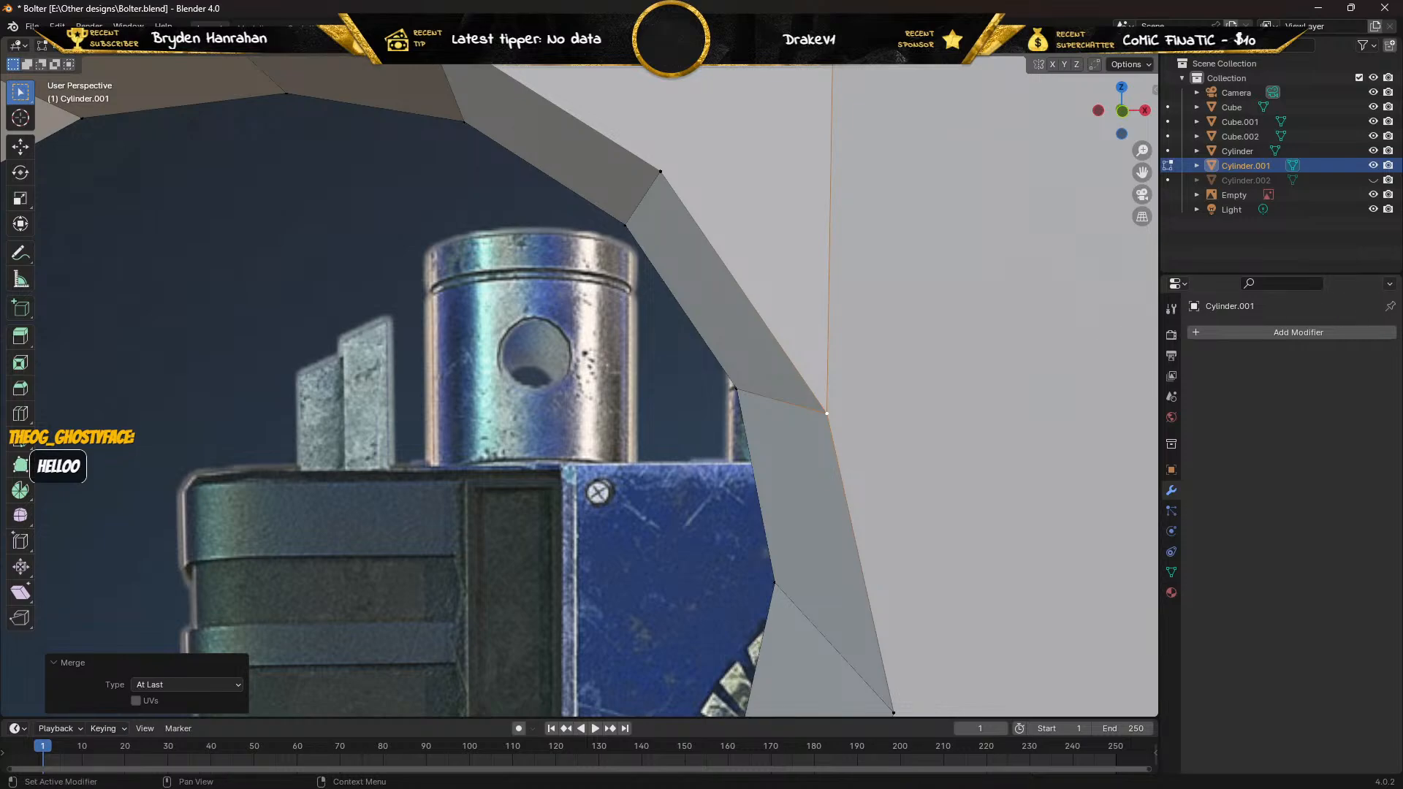
Delete the hidden Cylinder.002 cutter object and hide the Empty reference image.
click(1338, 177)
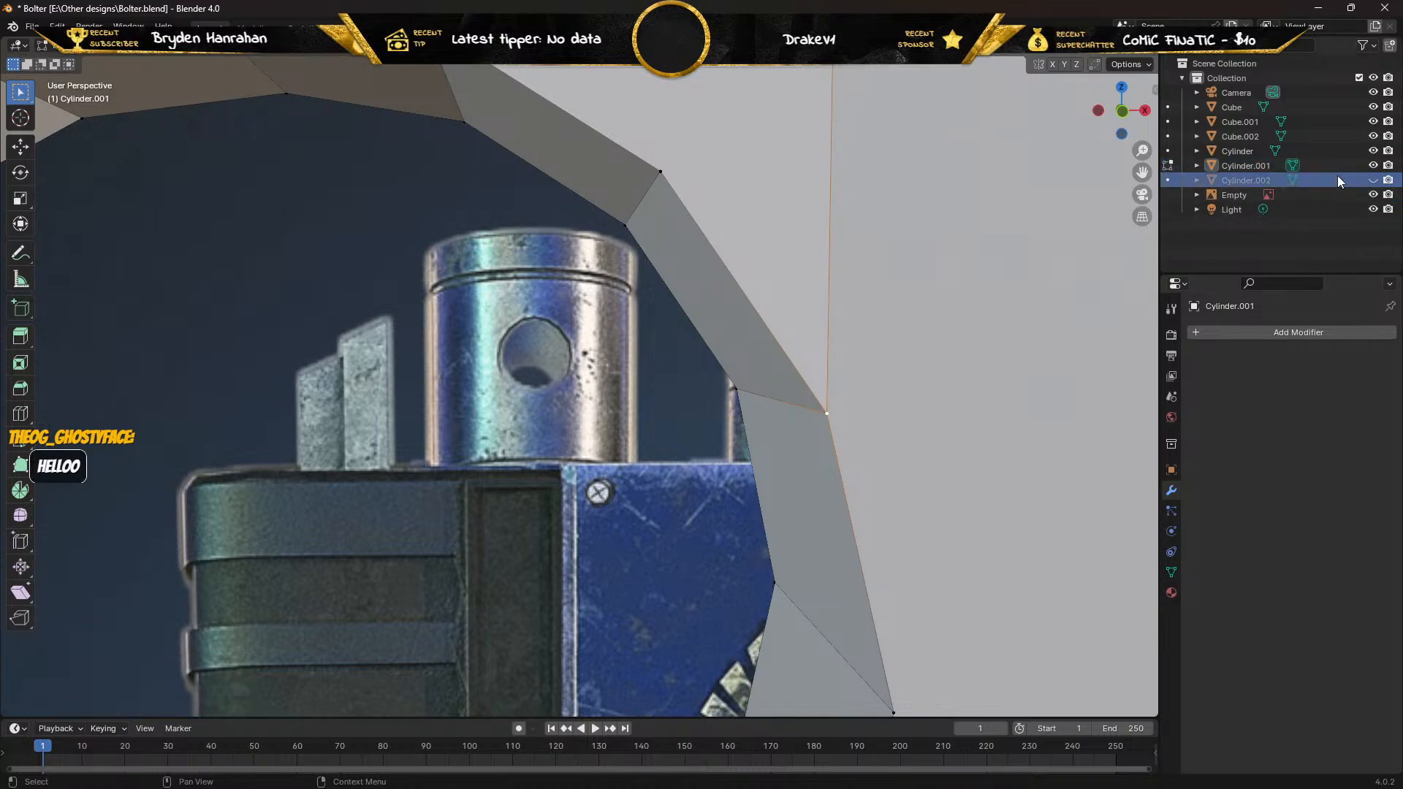
key(x)
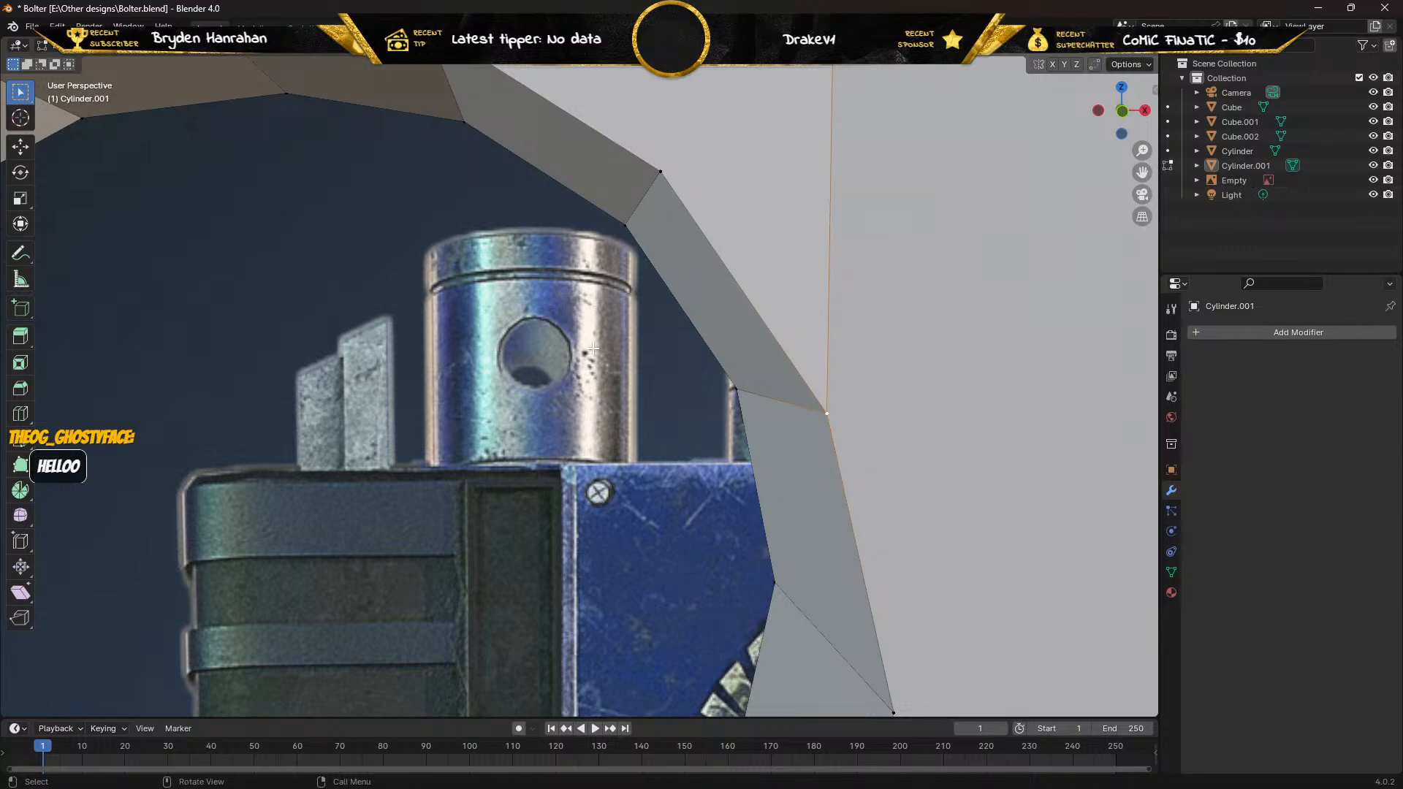
click(1373, 180)
Try moving the top rim vertex on the barrel's opposite side about 0.0023 m down and 0.0064 m along X to test for a duplicate.
middle_drag(389, 403, 667, 426)
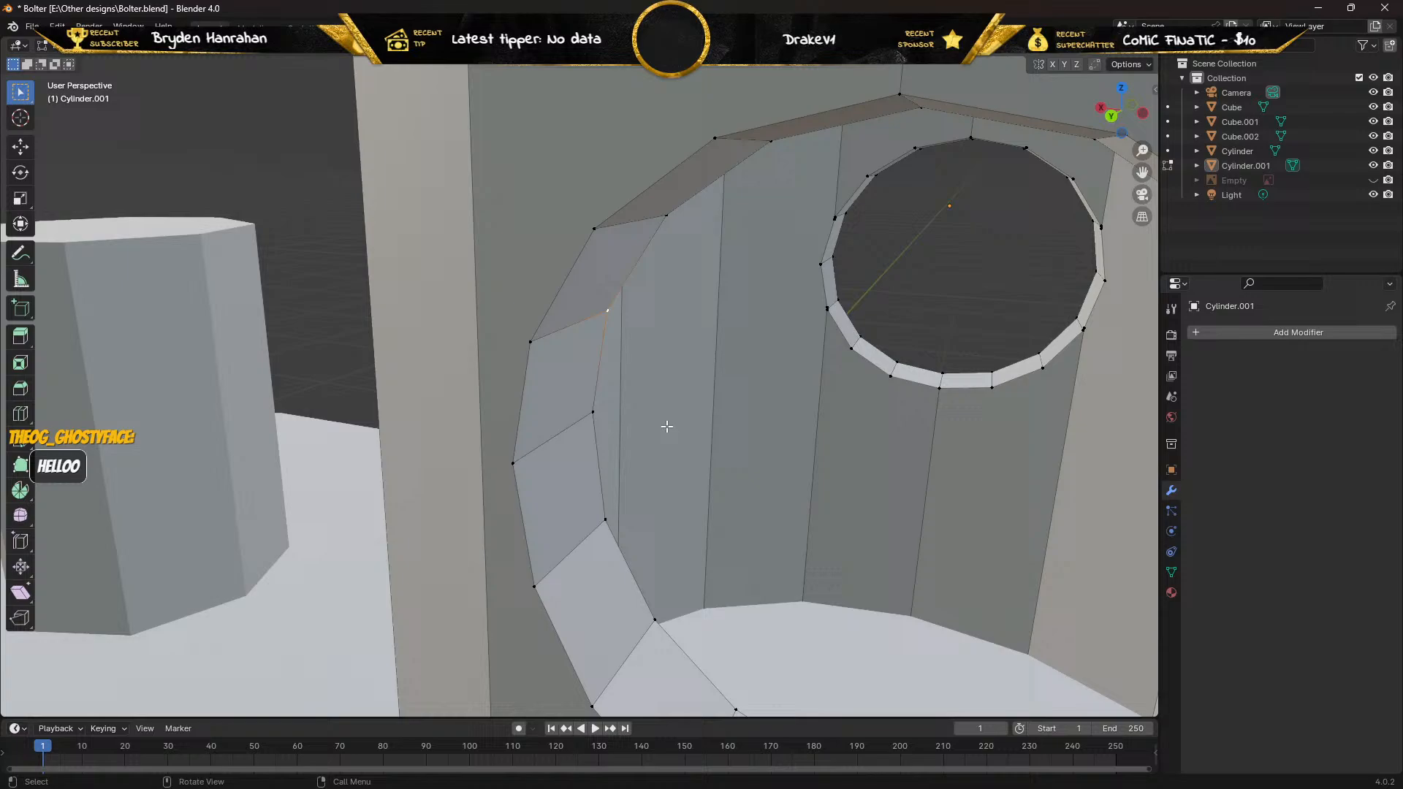
click(899, 96)
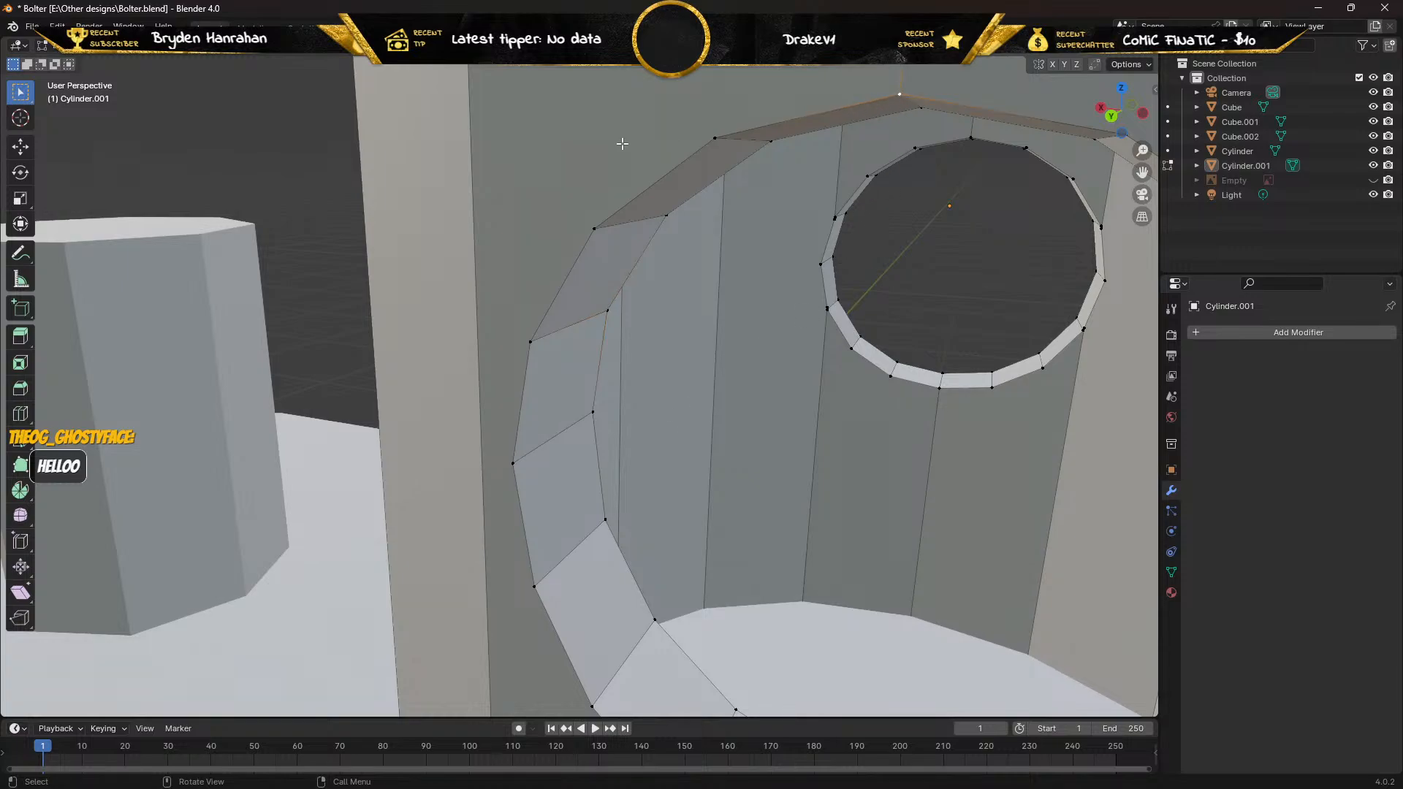
click(20, 147)
shift+middle_drag(860, 146, 798, 231)
drag(803, 224, 756, 253)
middle_drag(756, 253, 816, 270)
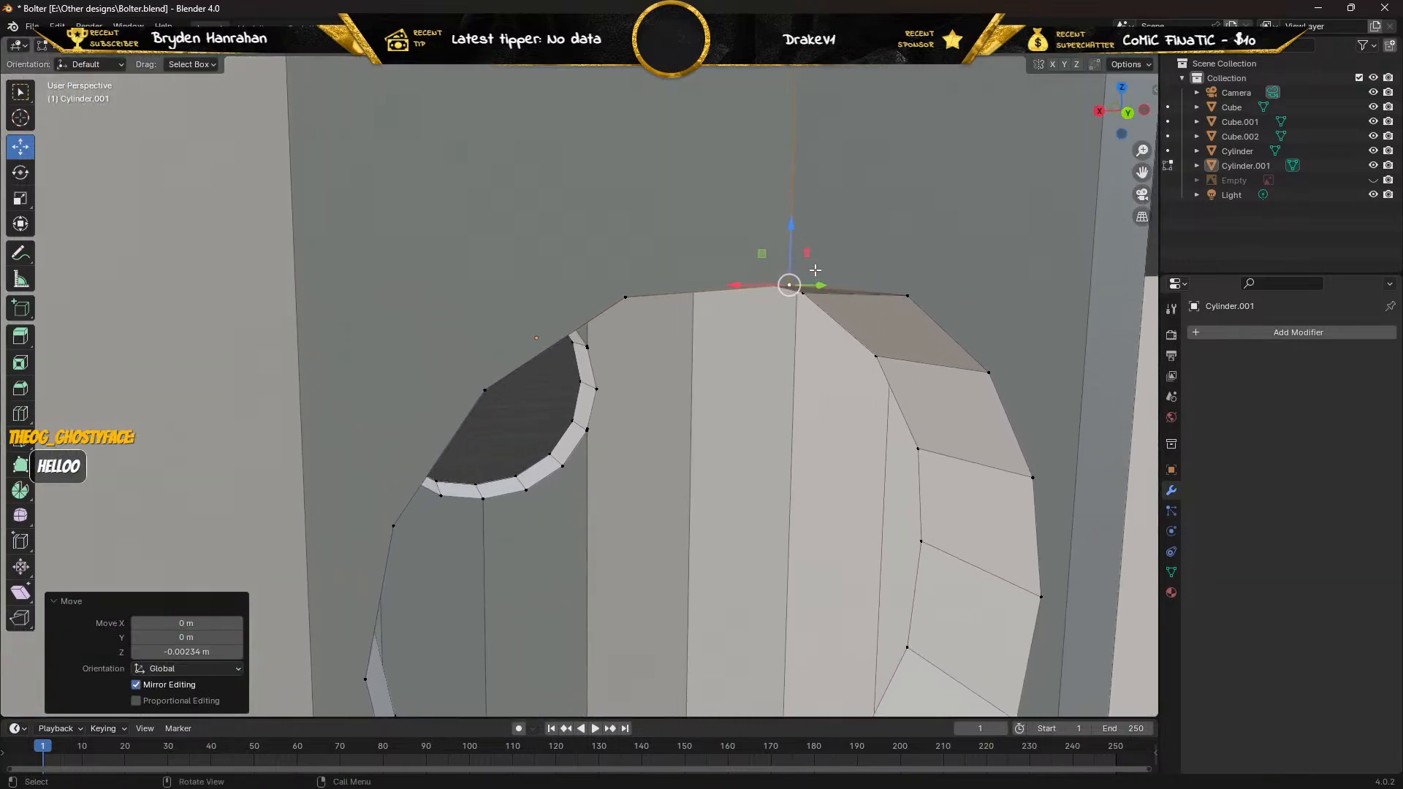
drag(738, 293, 682, 234)
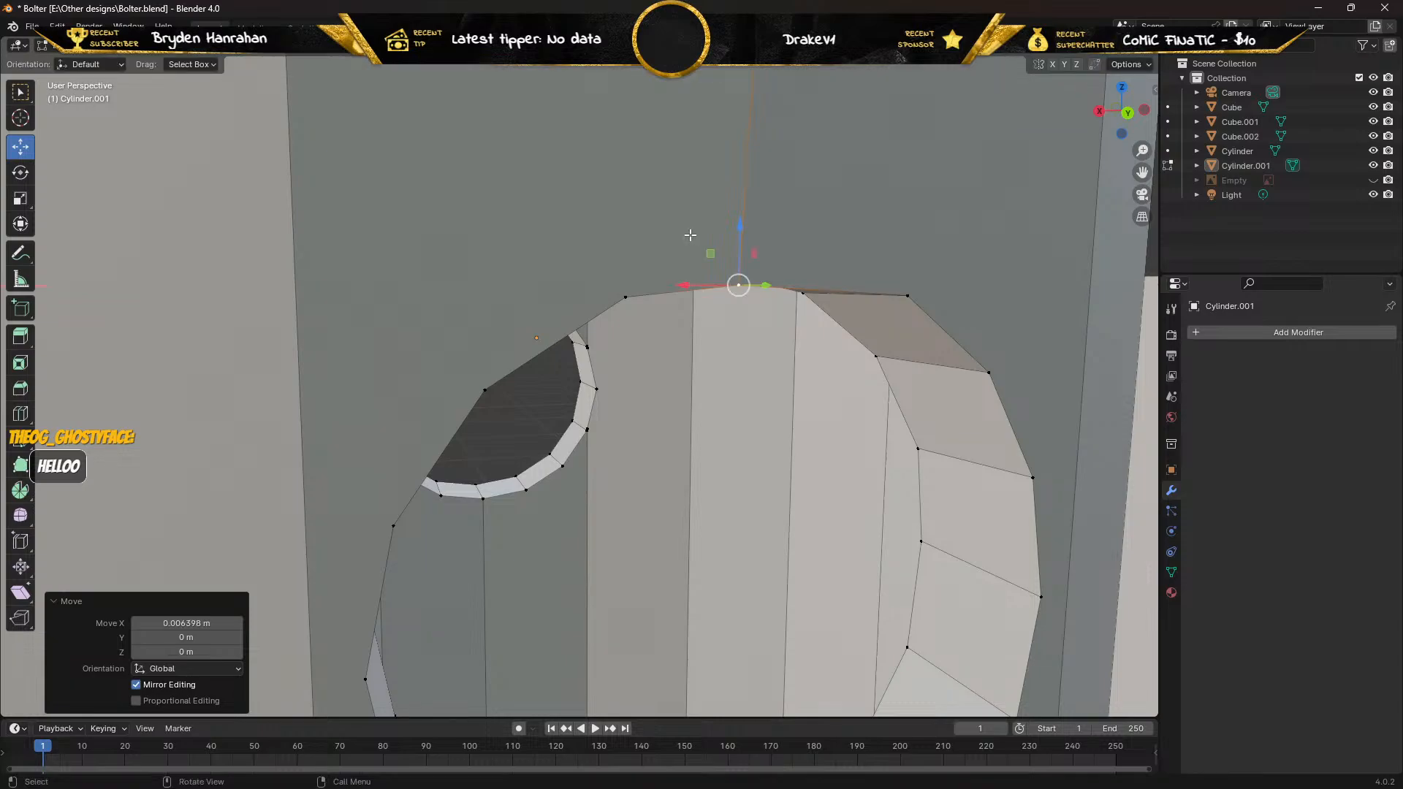
key(ctrl+z)
Try moving each of the next three outer rim vertices right of the opposite hole's top vertex to test for duplicates.
middle_drag(665, 247, 616, 228)
middle_drag(570, 402, 467, 672)
shift+middle_drag(187, 49, 234, 543)
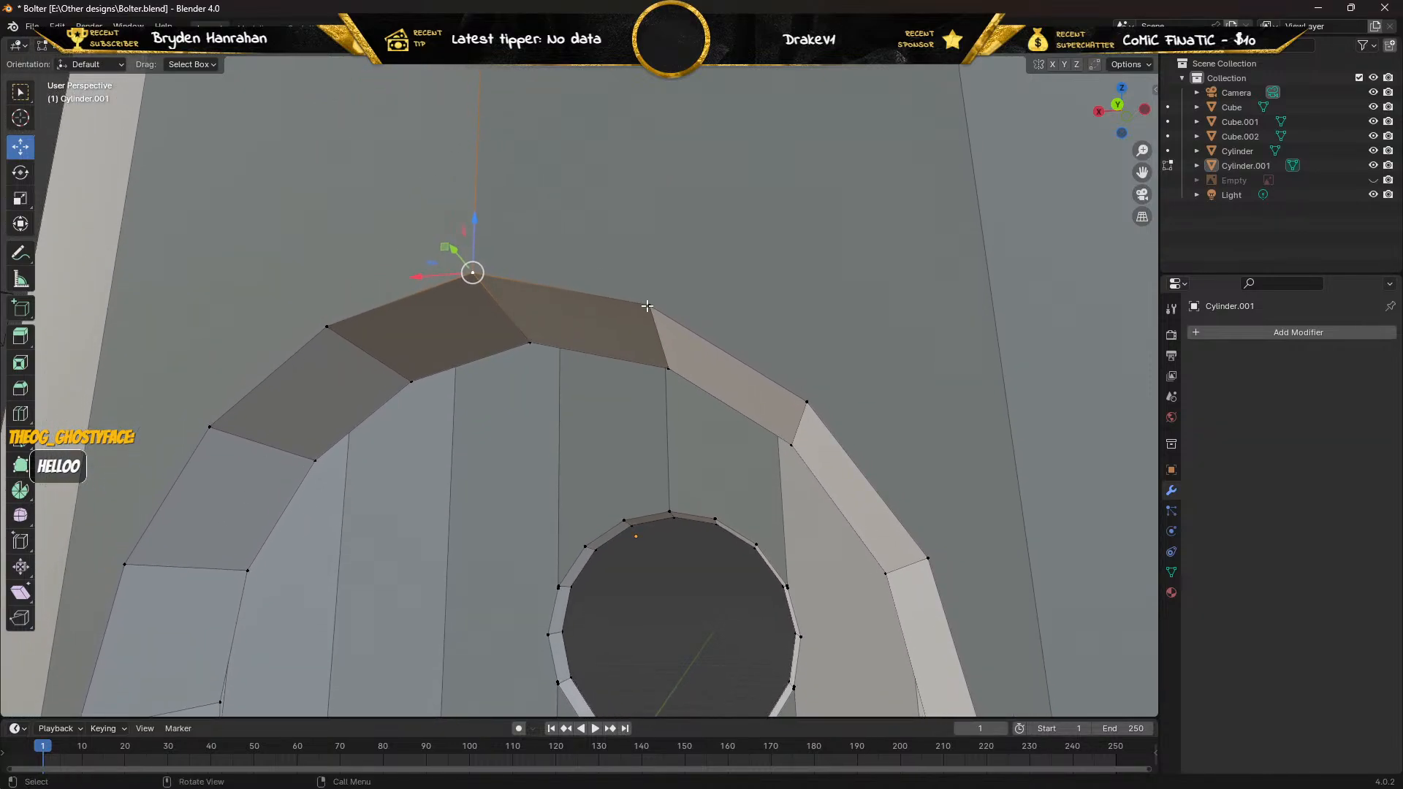
click(648, 305)
mouse_move(645, 248)
mouse_down()
mouse_move(653, 200)
mouse_move(653, 224)
mouse_up()
key(ctrl+z)
click(805, 403)
mouse_move(772, 404)
mouse_down()
mouse_move(733, 412)
mouse_move(783, 404)
mouse_up()
key(ctrl+z)
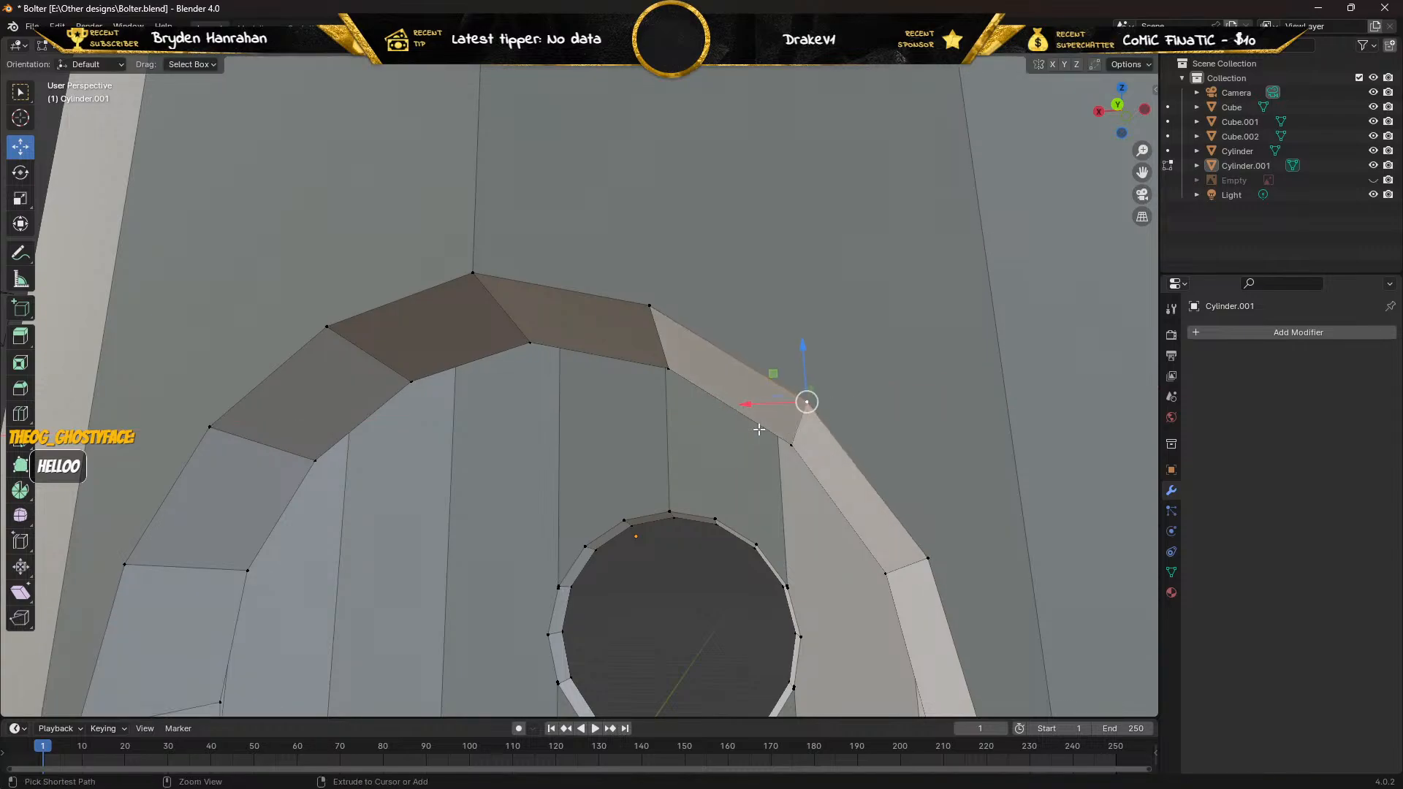
click(927, 557)
drag(924, 506, 913, 470)
key(ctrl+z)
middle_drag(782, 558, 779, 408)
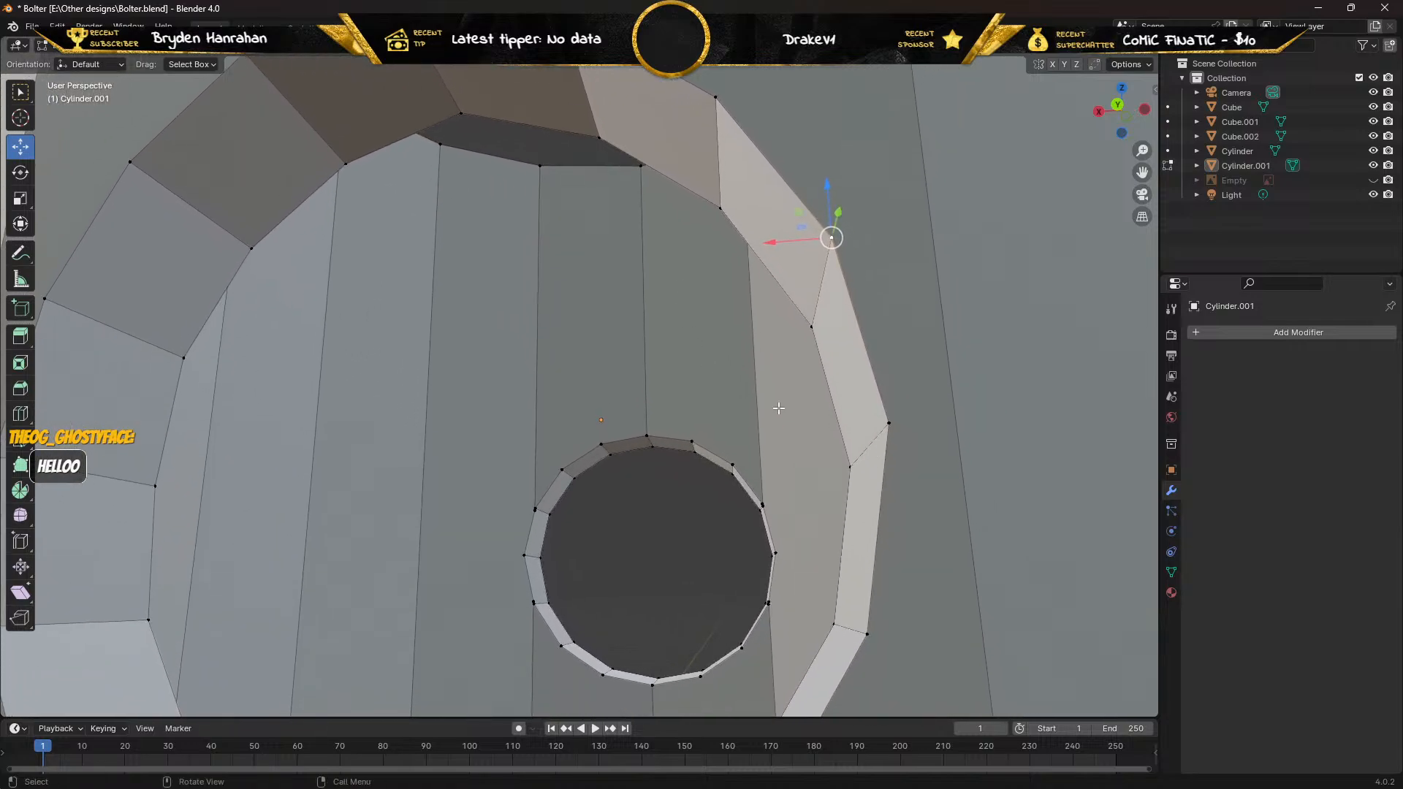
Try moving the next two outer rim vertices down the right side of the opposite hole vertically to test for duplicates.
click(888, 422)
drag(892, 376, 900, 410)
key(ctrl+z)
click(868, 635)
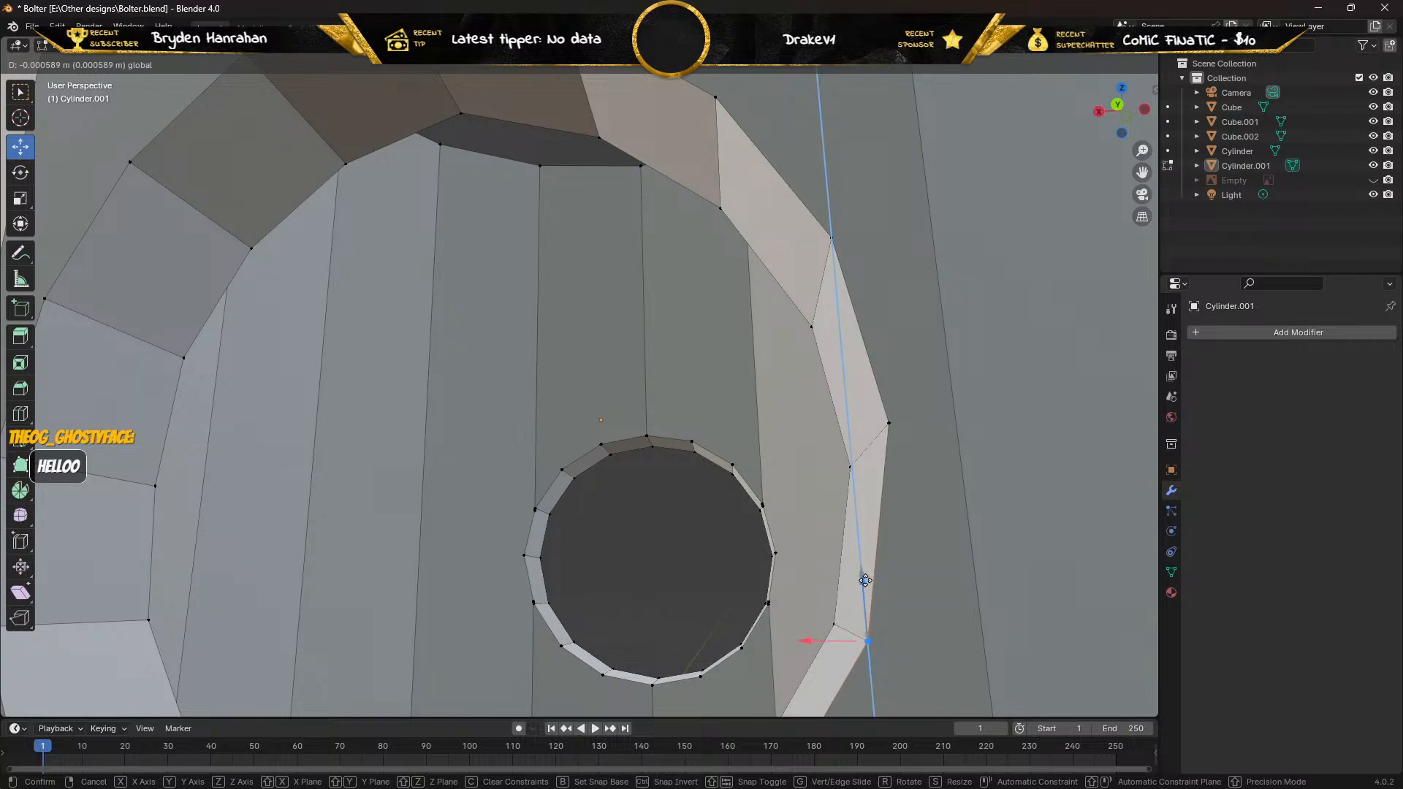
middle_drag(607, 608, 621, 611)
scroll(488, 604, down, 1)
scroll(487, 604, down, 3)
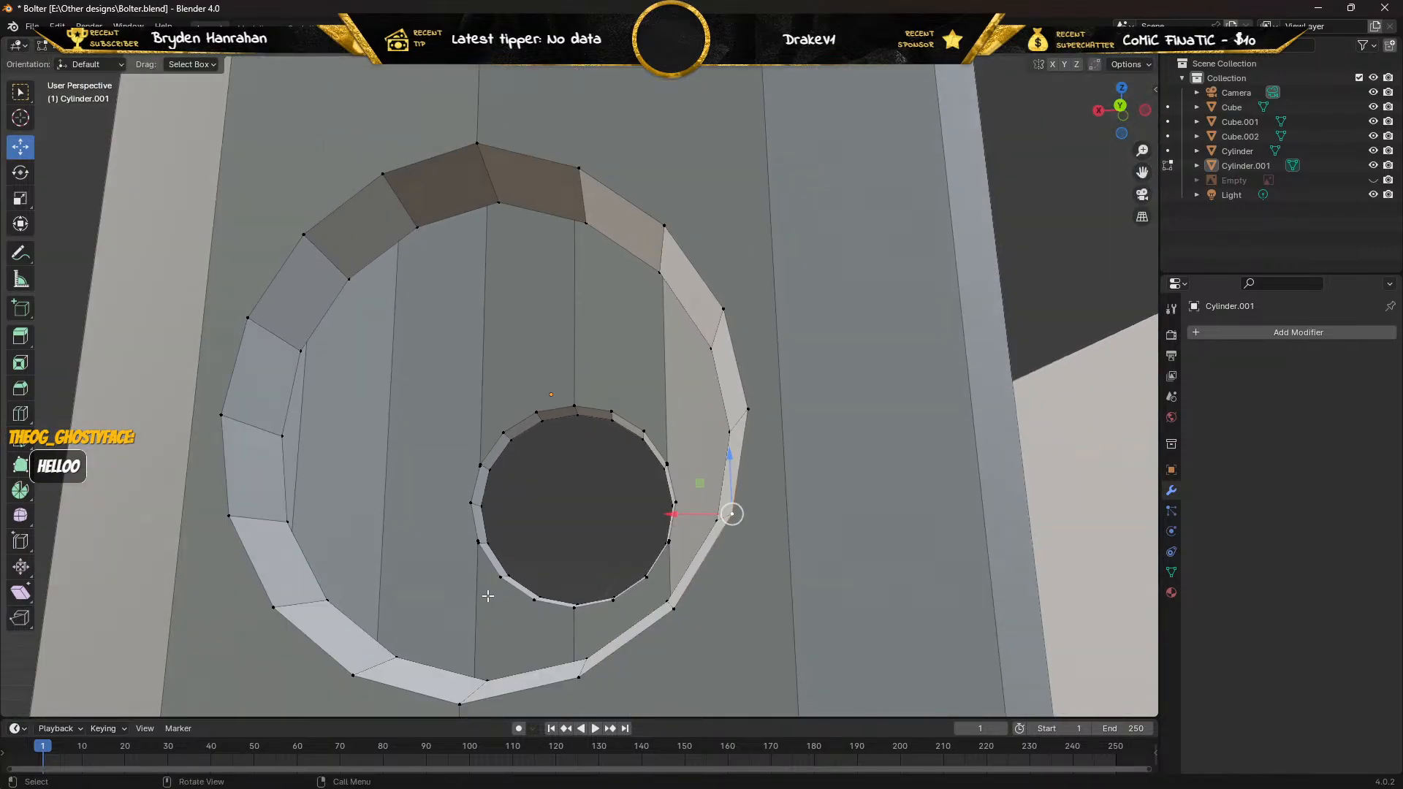
Merge the doubled vertices at the lower-left of the other side hole's inner rim using At Last.
middle_drag(419, 583, 452, 572)
scroll(453, 573, up, 5)
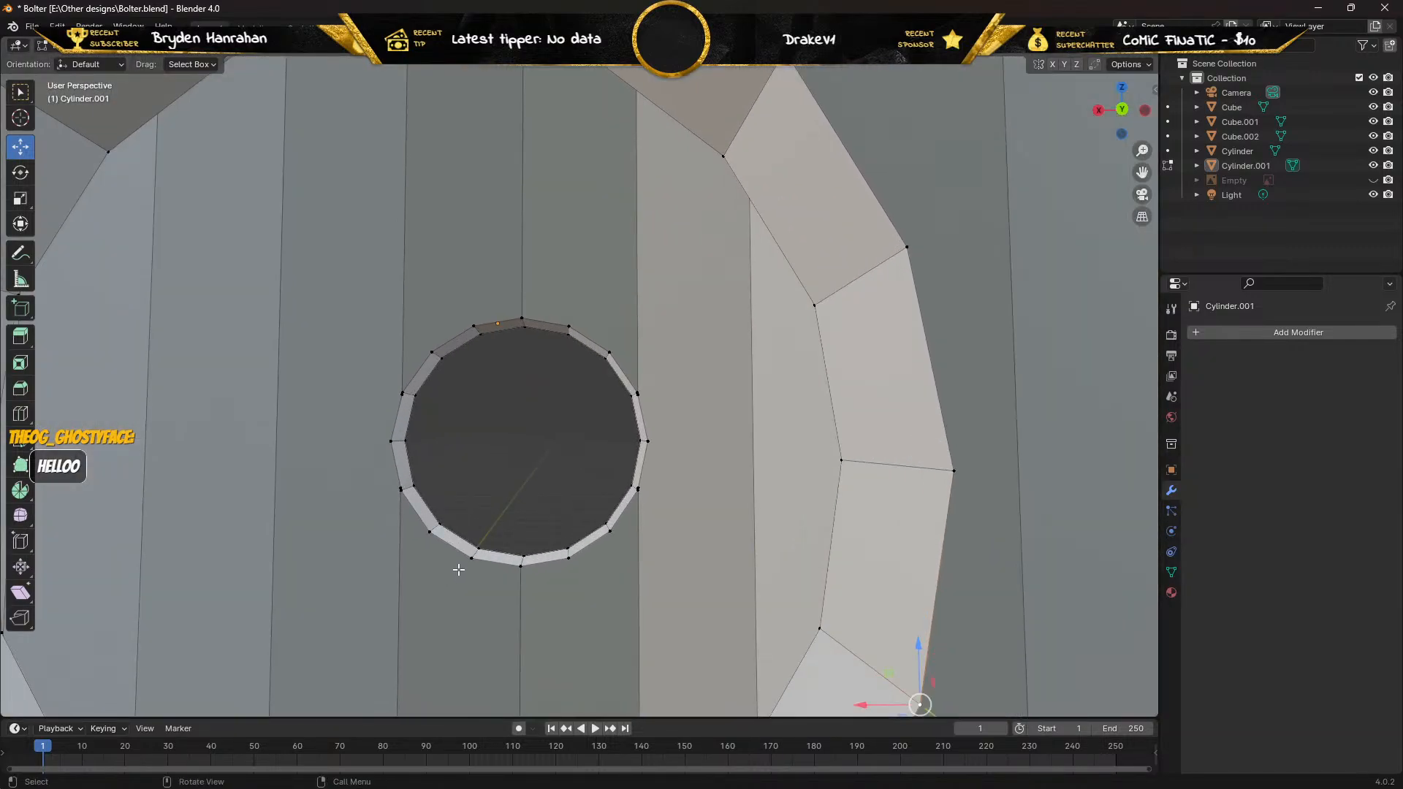
scroll(462, 573, down, 8)
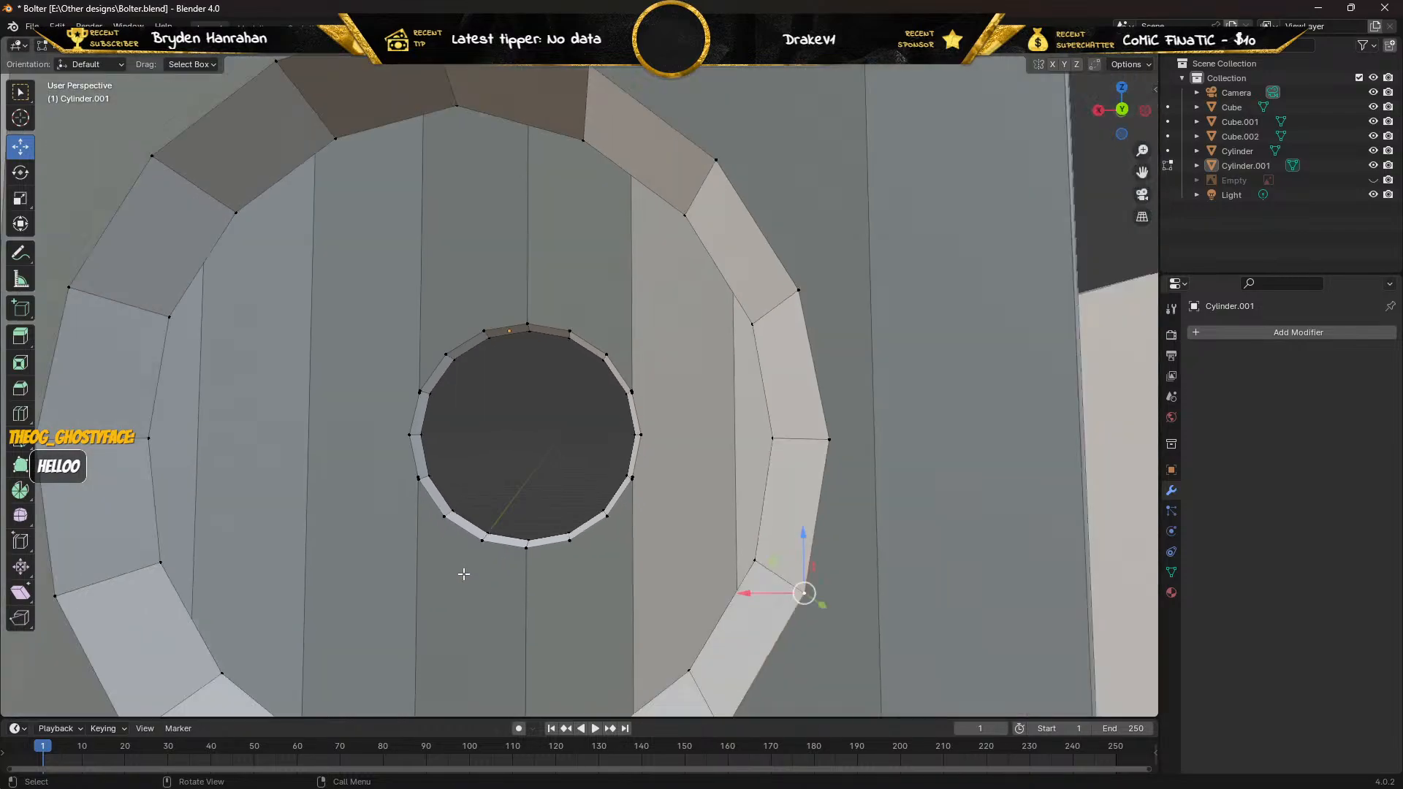
middle_drag(397, 552, 214, 559)
scroll(278, 542, up, 6)
scroll(278, 542, down, 3)
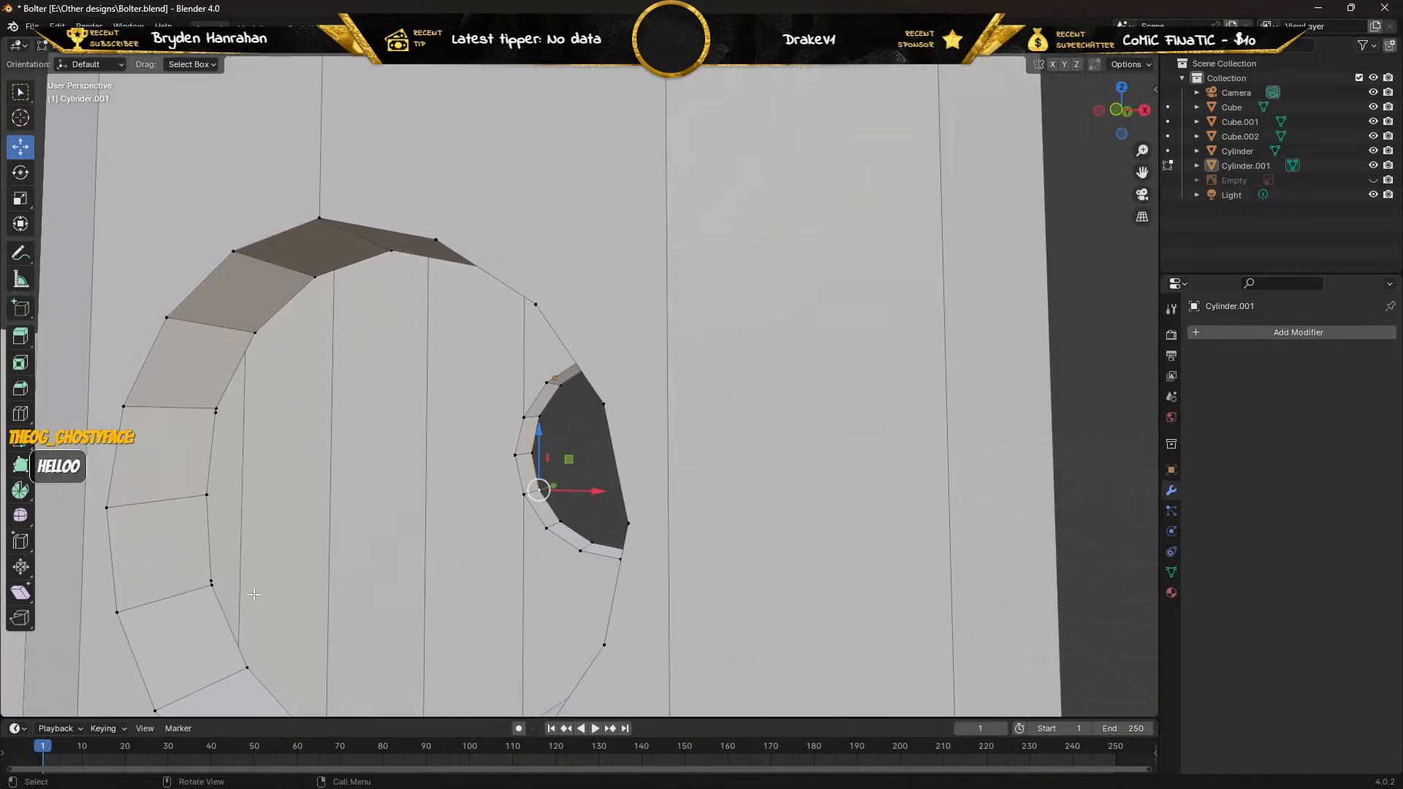
click(209, 582)
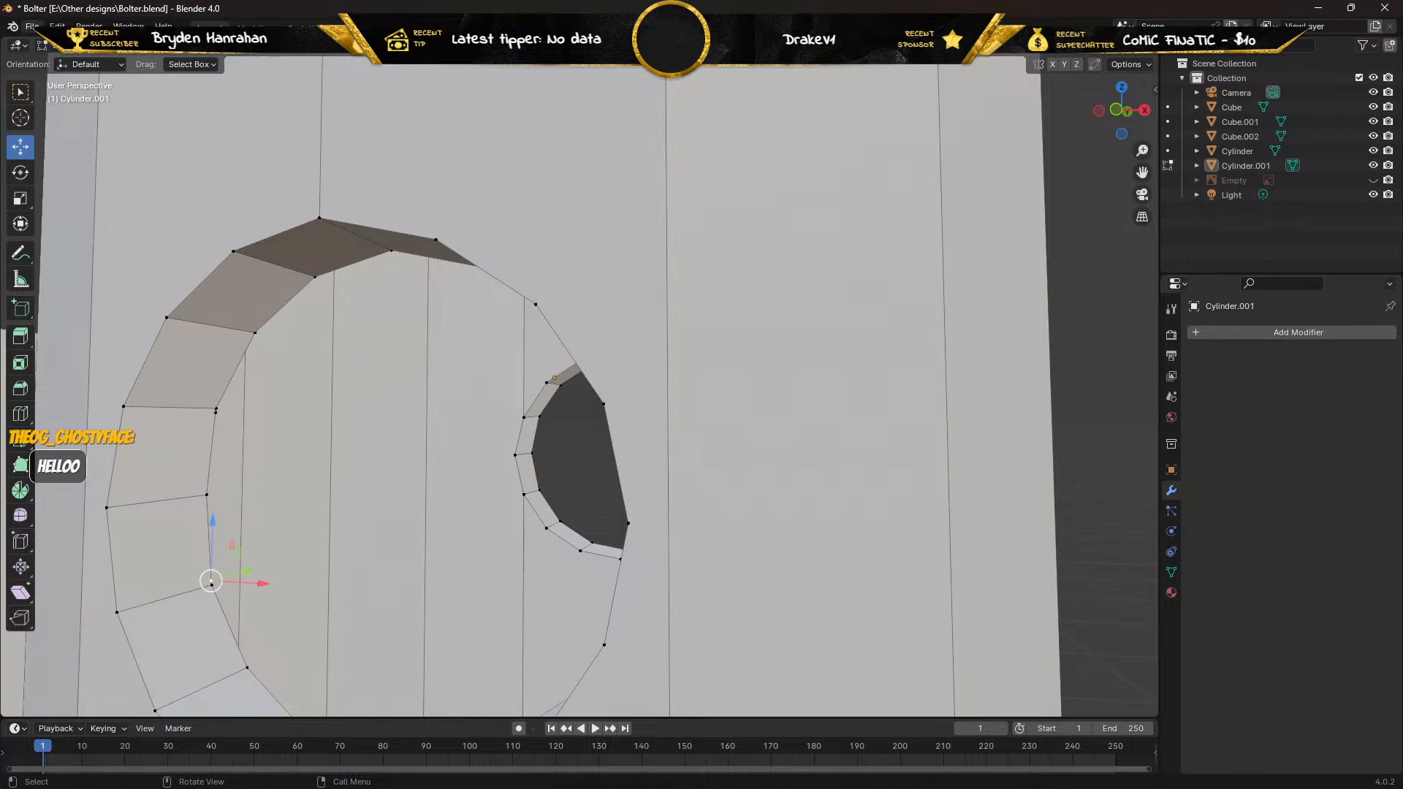
click(20, 91)
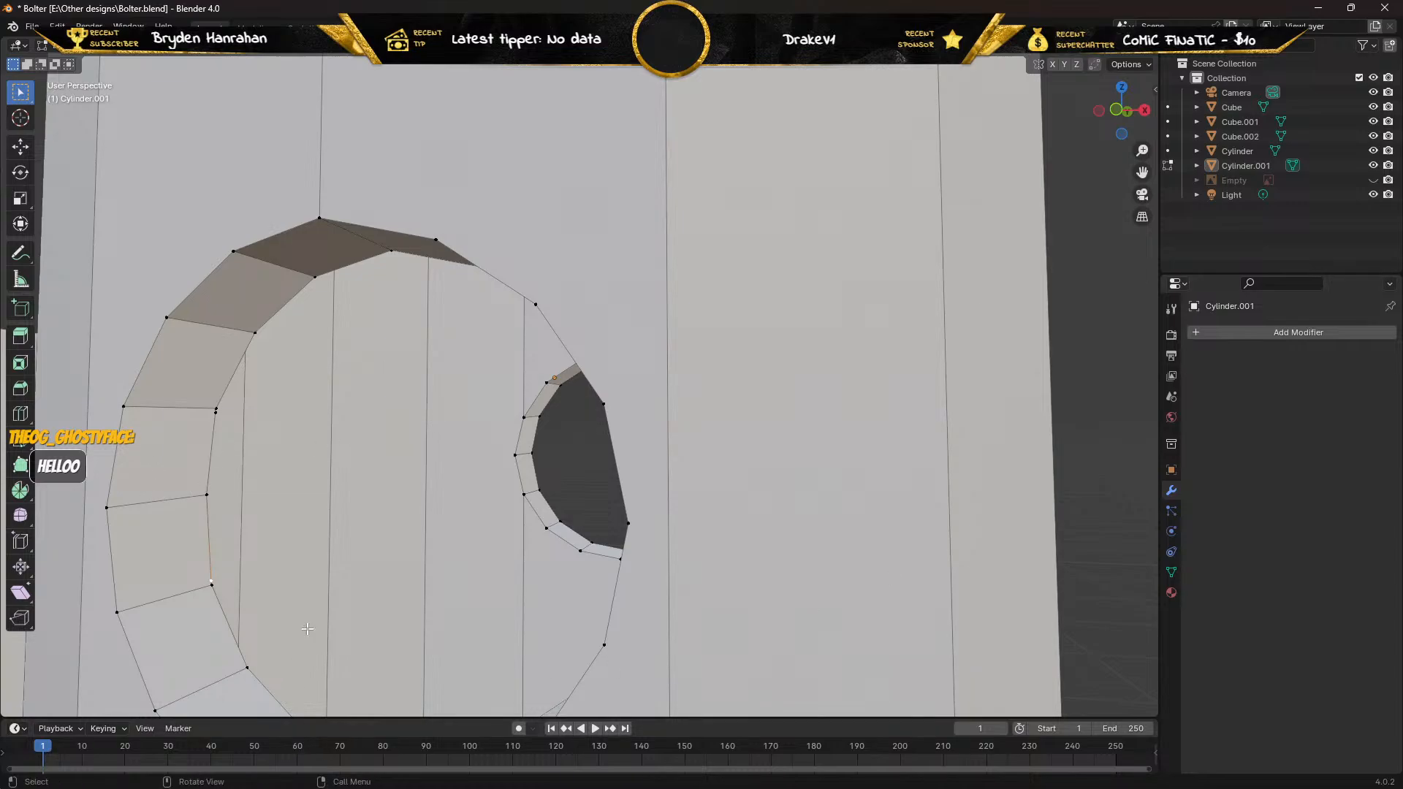
middle_drag(319, 552, 418, 483)
scroll(440, 518, up, 3)
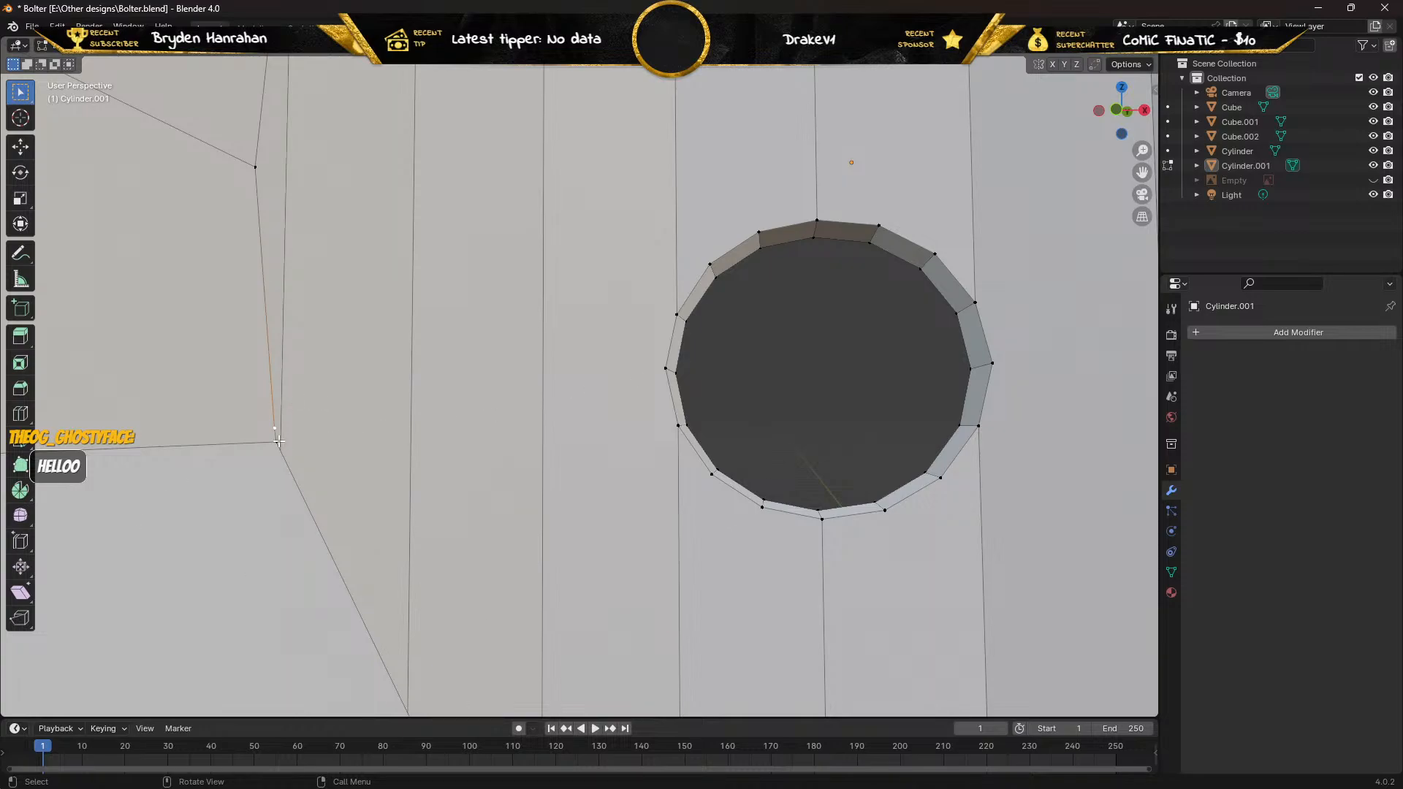
key(m)
click(252, 477)
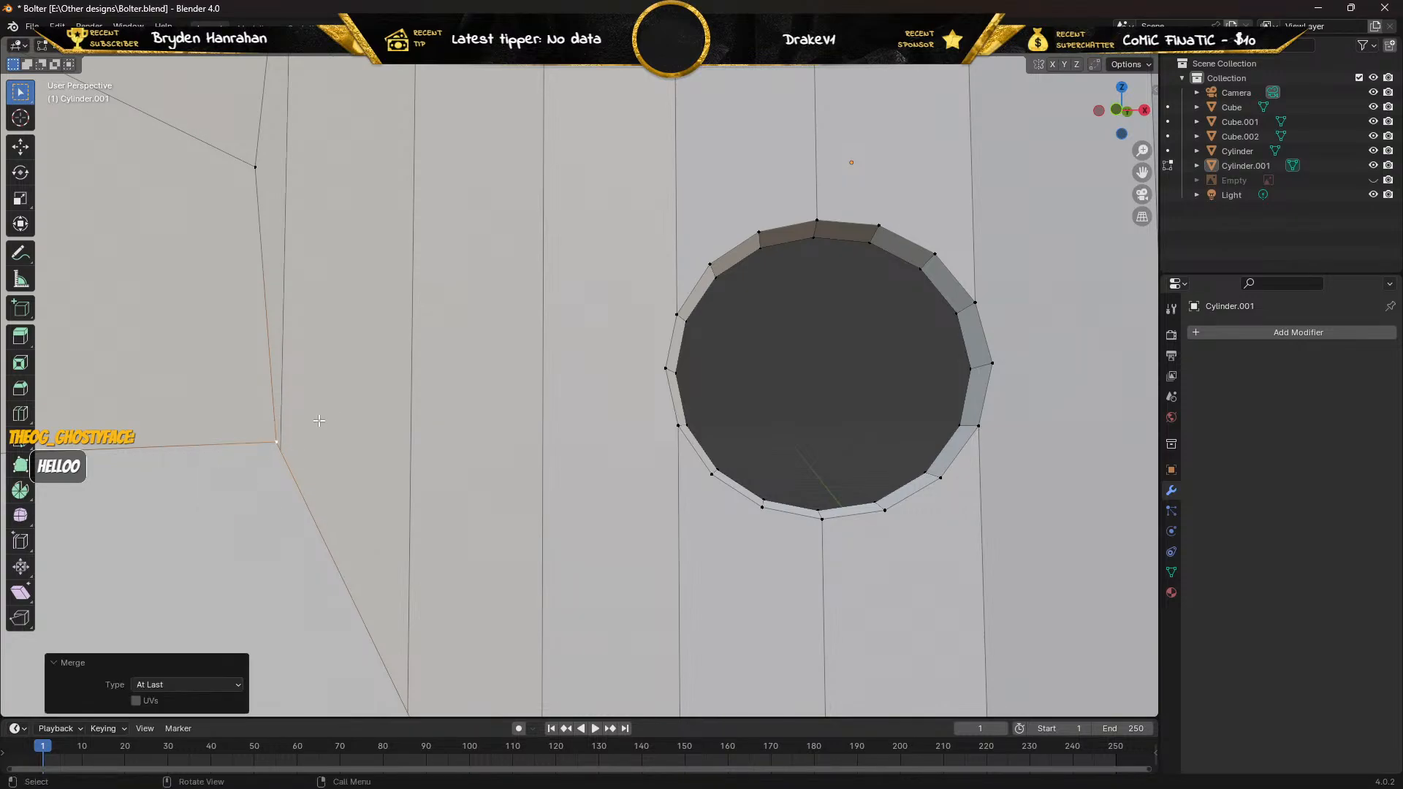
Move the inner rim's bottom vertex 0.004064 m down and -0.007382 m along X to separate it from its duplicate.
scroll(414, 416, down, 3)
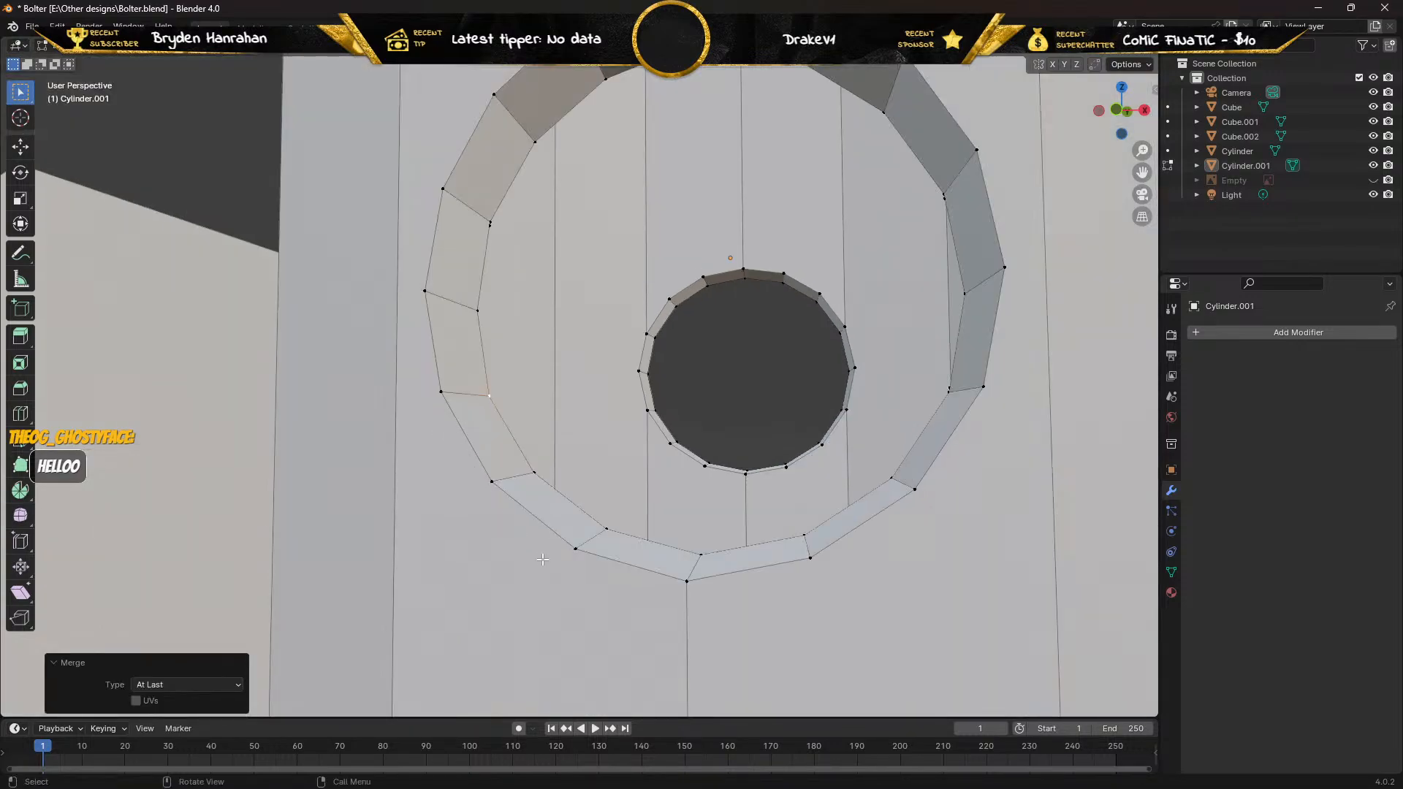
click(696, 555)
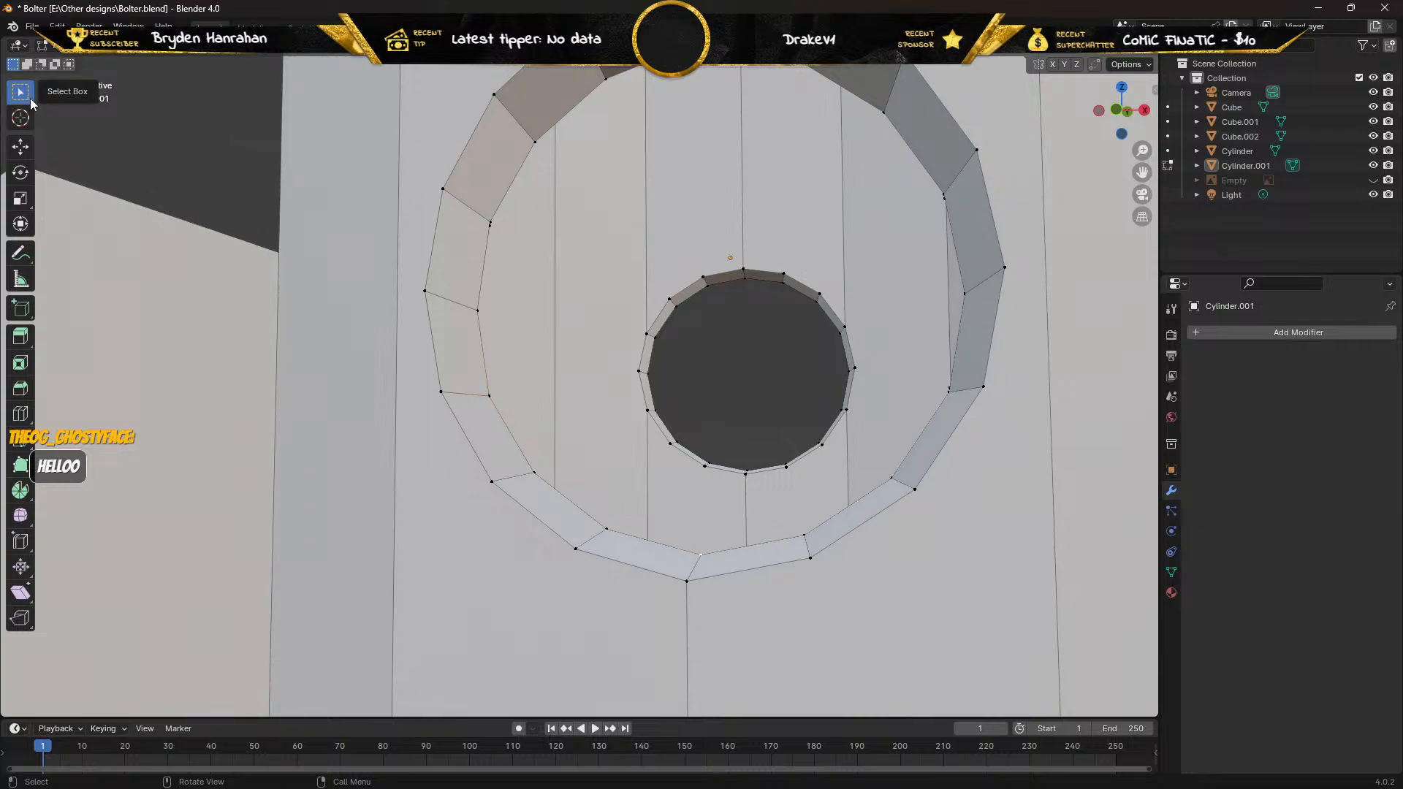
click(20, 147)
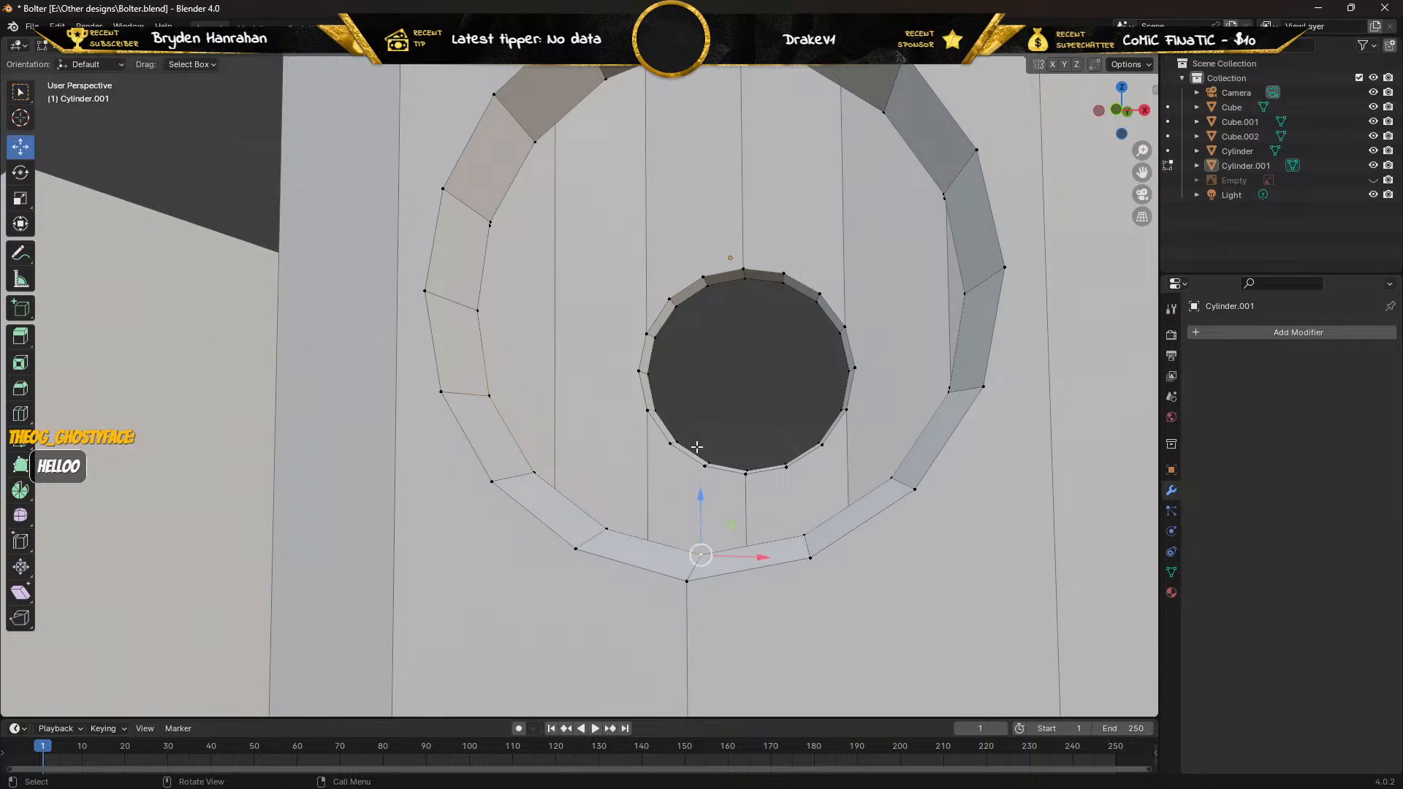
mouse_move(706, 500)
mouse_down()
mouse_move(703, 469)
mouse_move(695, 522)
mouse_up()
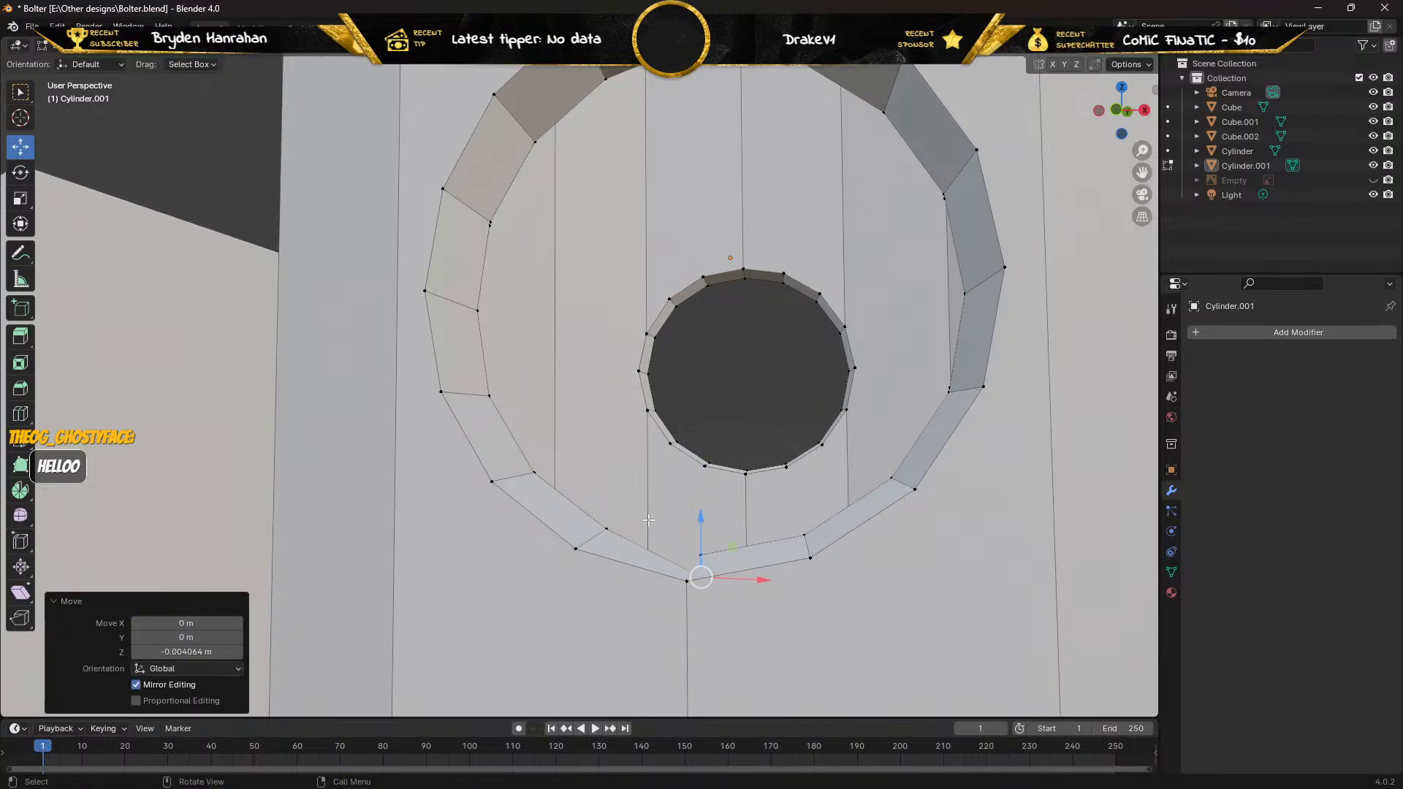
middle_drag(696, 522, 322, 557)
scroll(357, 458, up, 3)
middle_drag(358, 458, 501, 469)
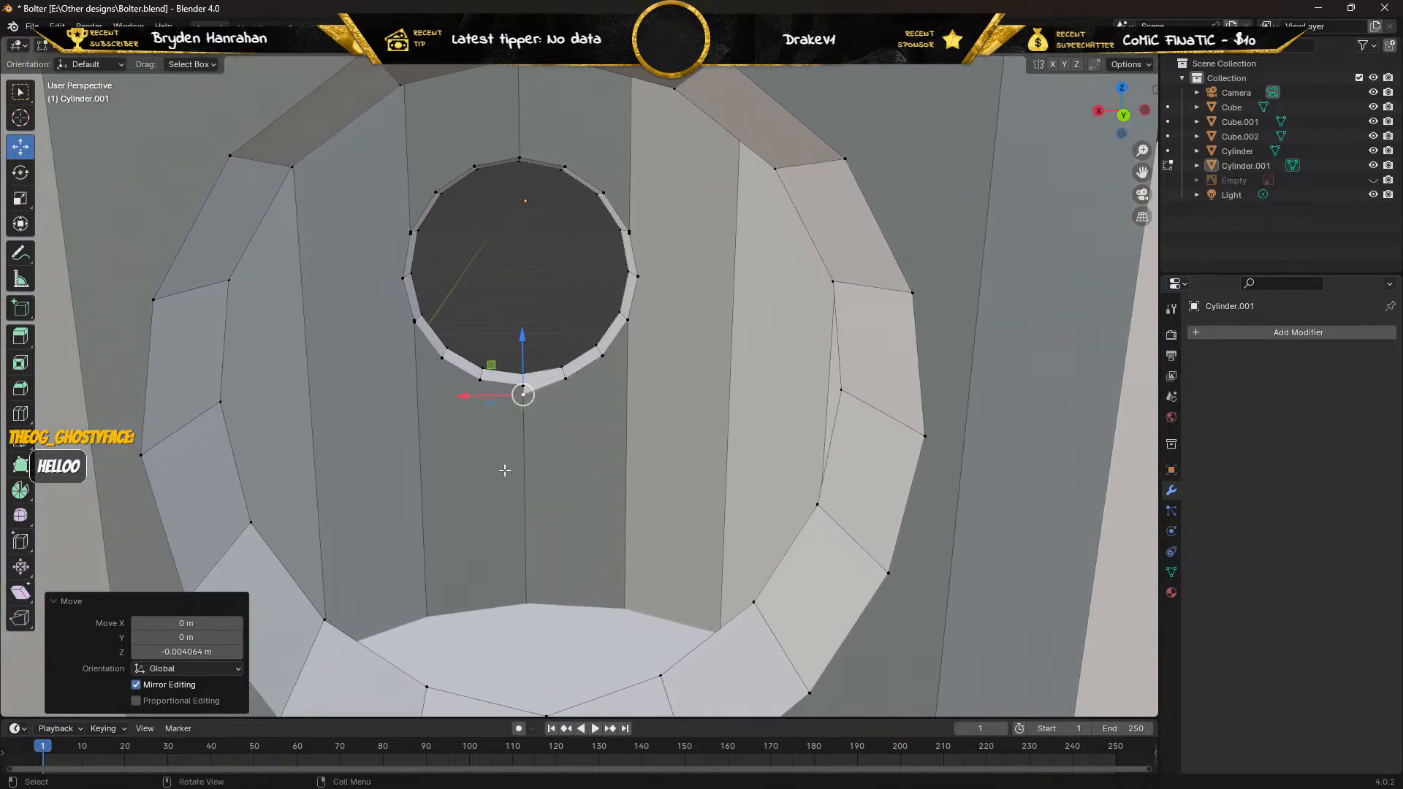
scroll(454, 432, up, 3)
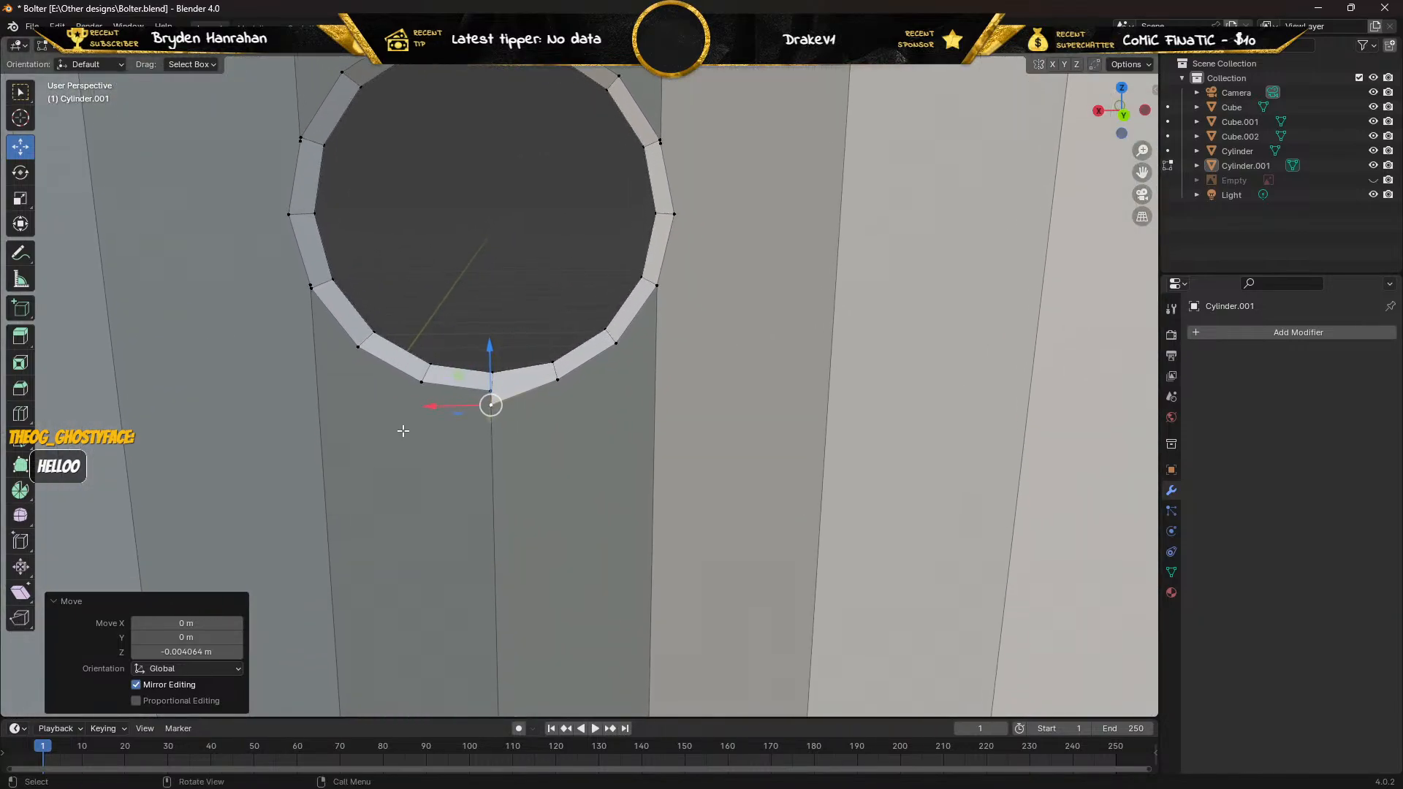
middle_drag(403, 431, 487, 415)
drag(867, 382, 898, 383)
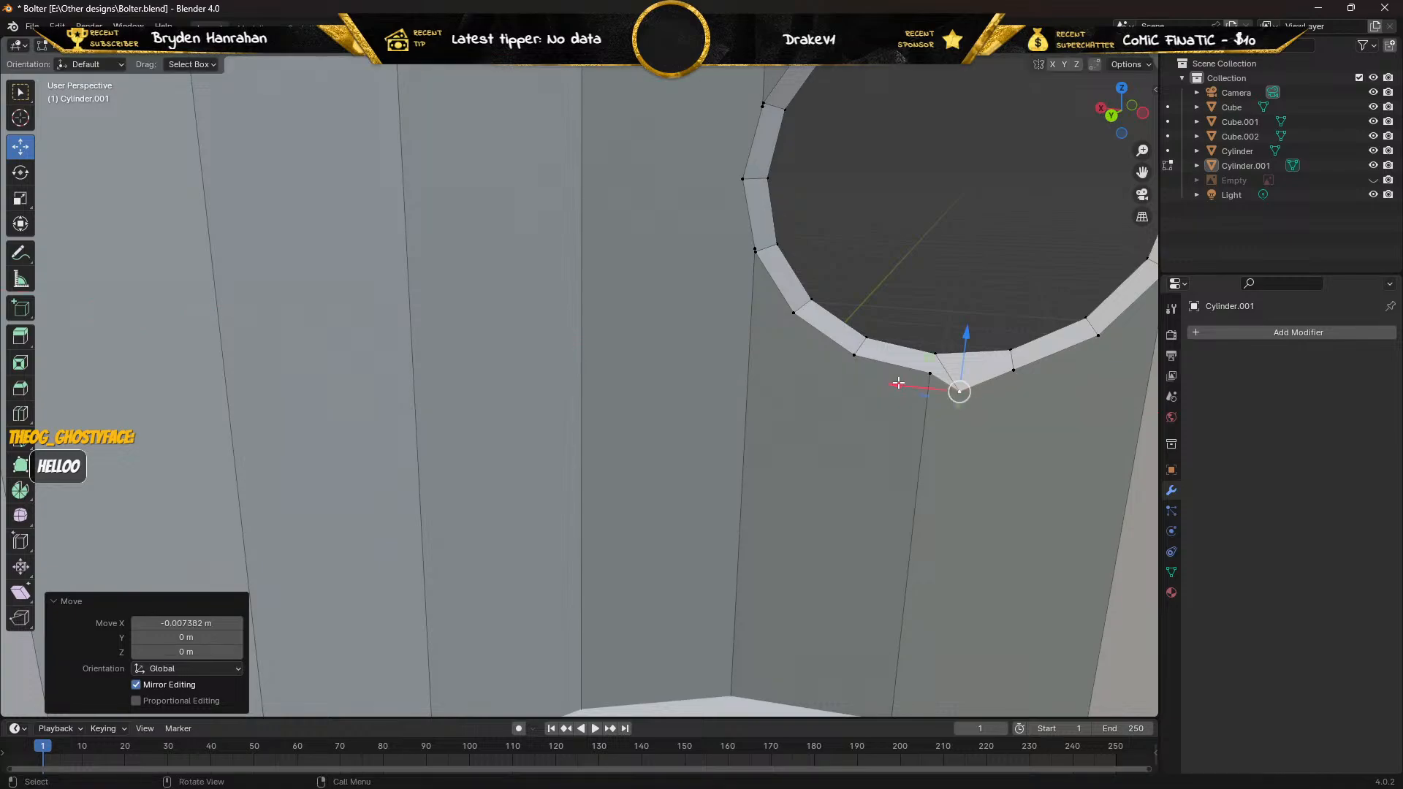
Merge the displaced bottom vertex into its duplicate on the inner rim using At Last.
click(20, 91)
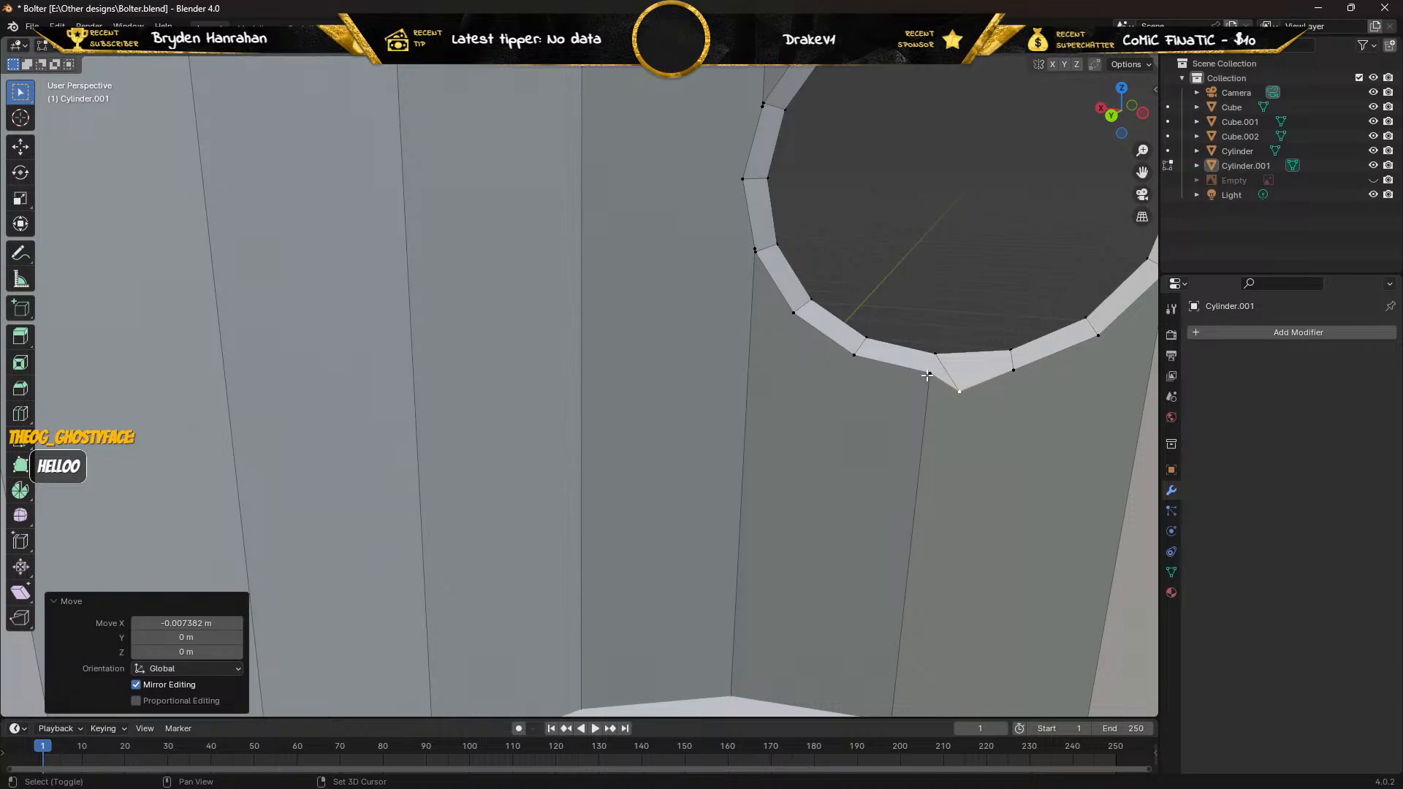
shift+click(931, 372)
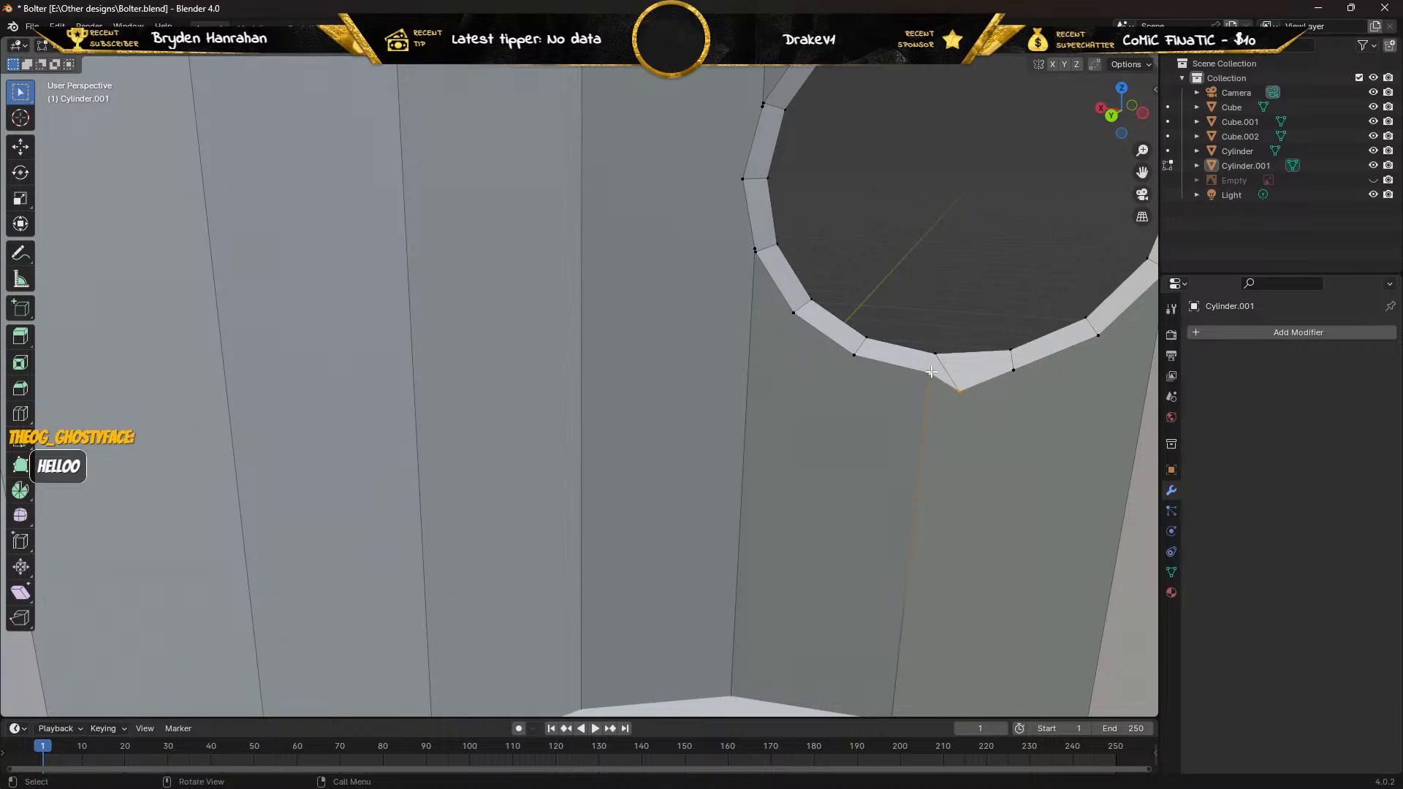
key(m)
click(931, 371)
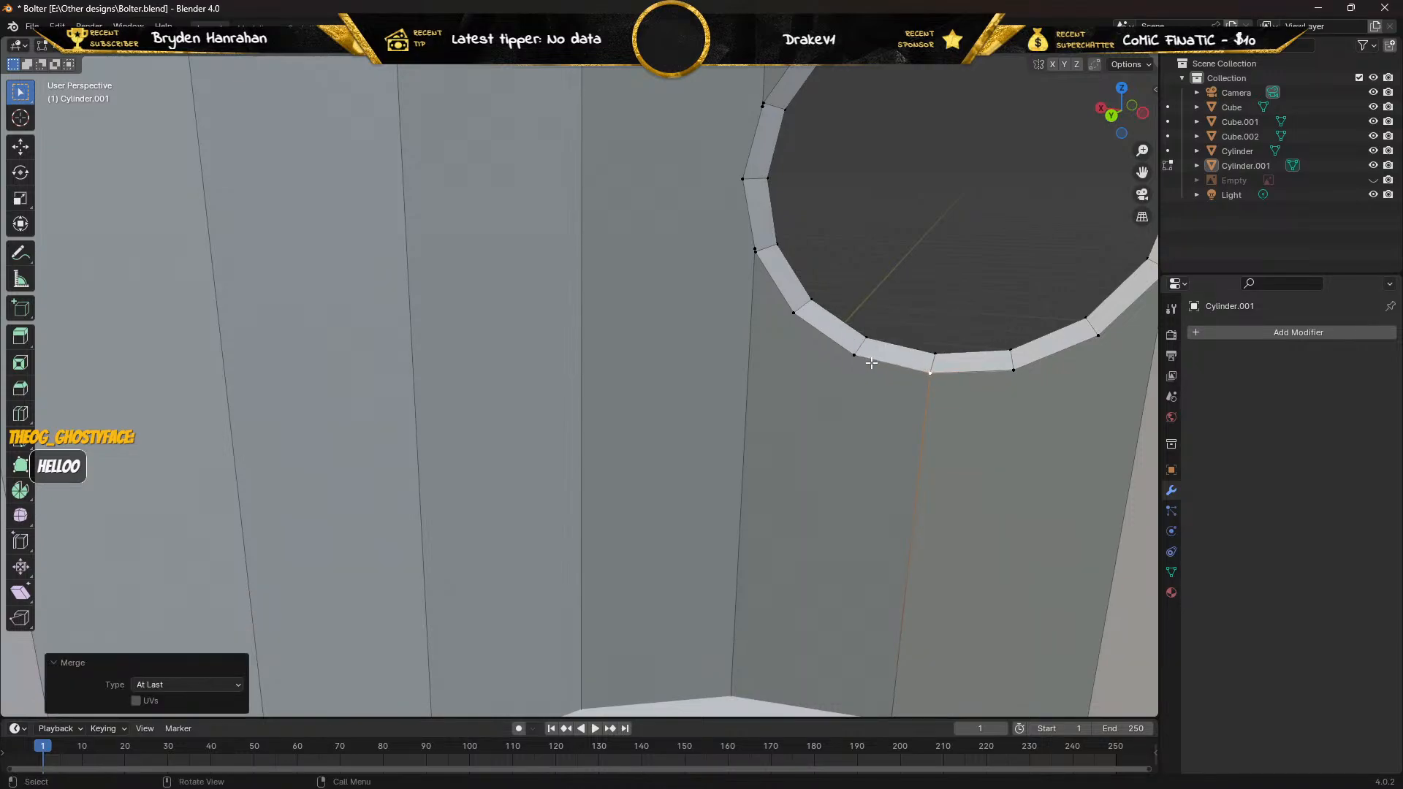
Merge the doubled vertices at the lower-left and upper-left of the far hole's inner rim using At Last.
click(755, 247)
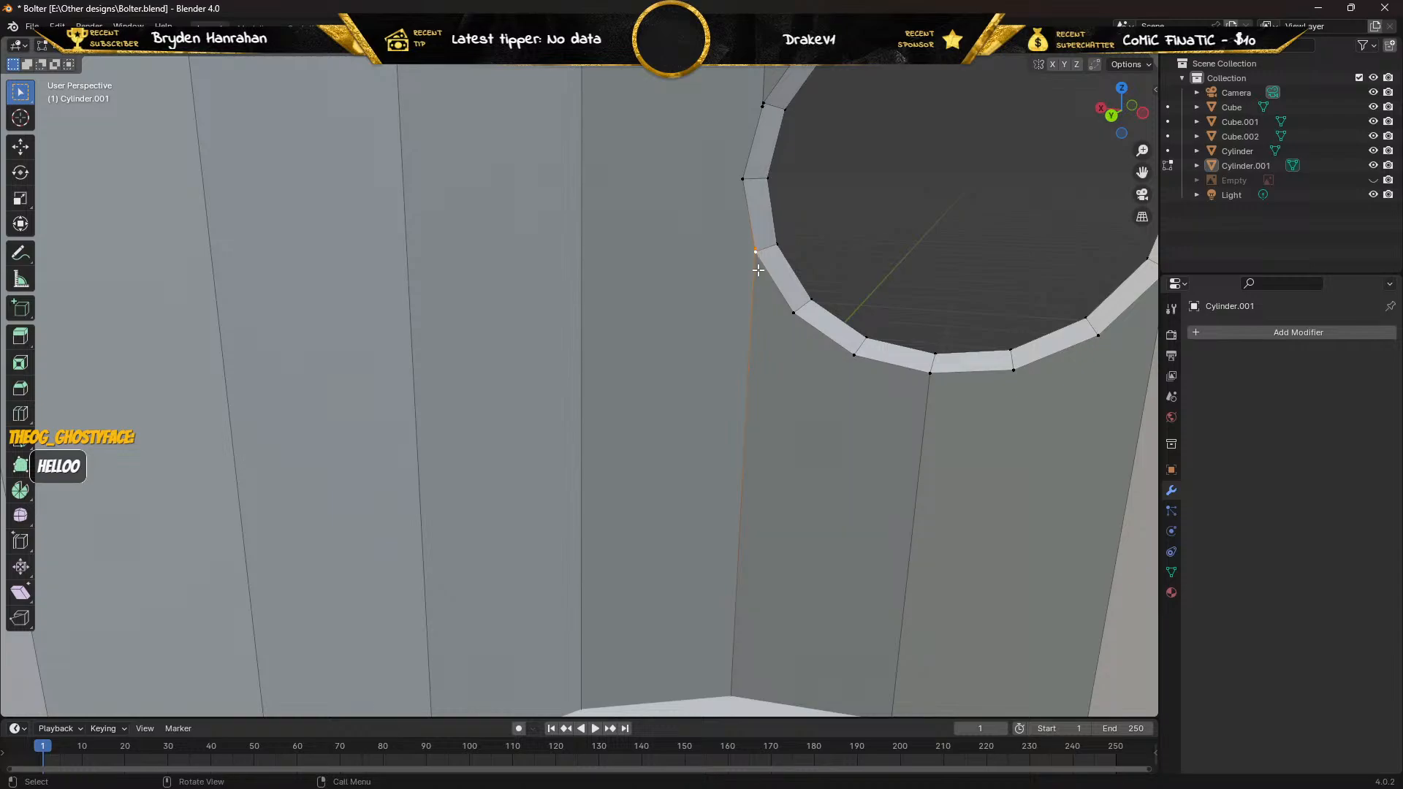
key(m)
click(757, 269)
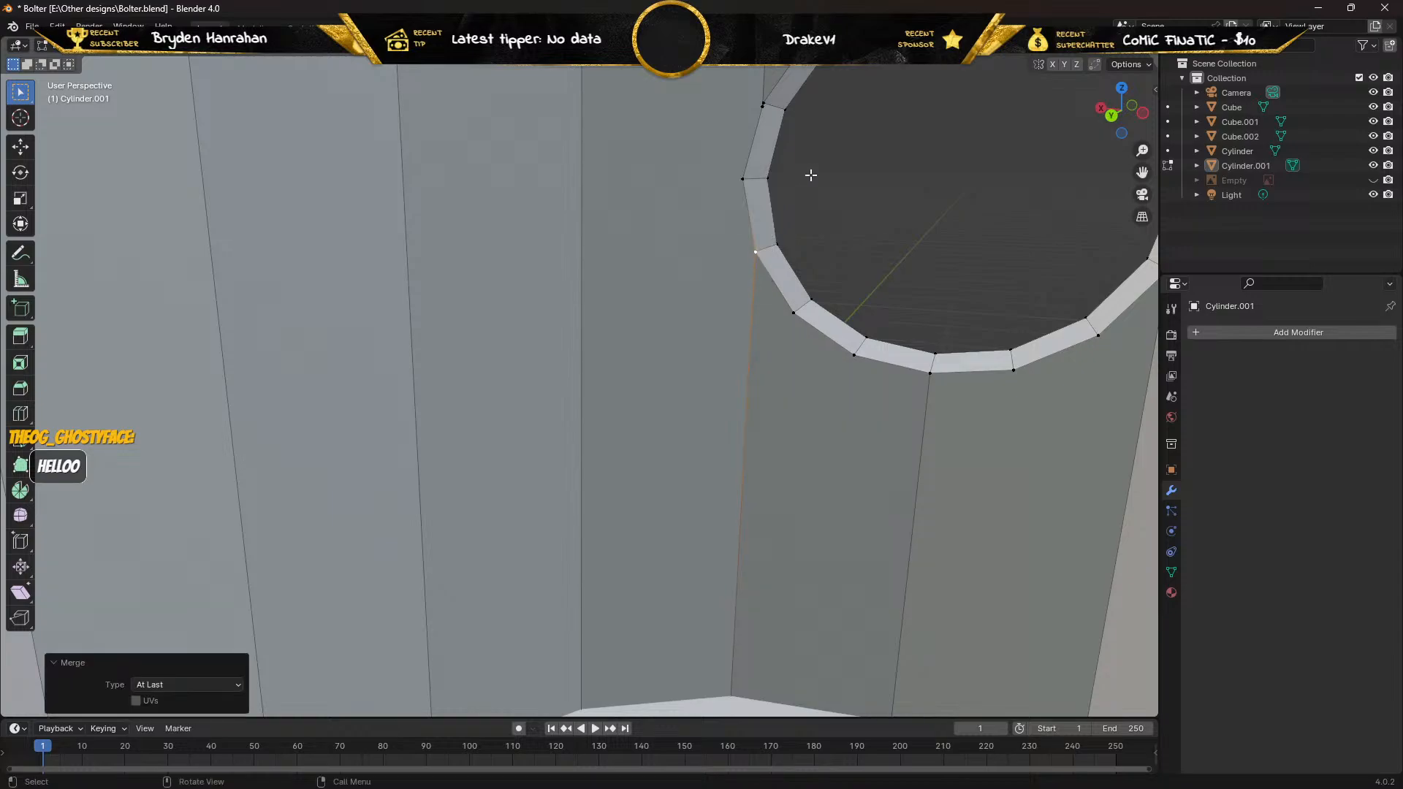
shift+click(765, 103)
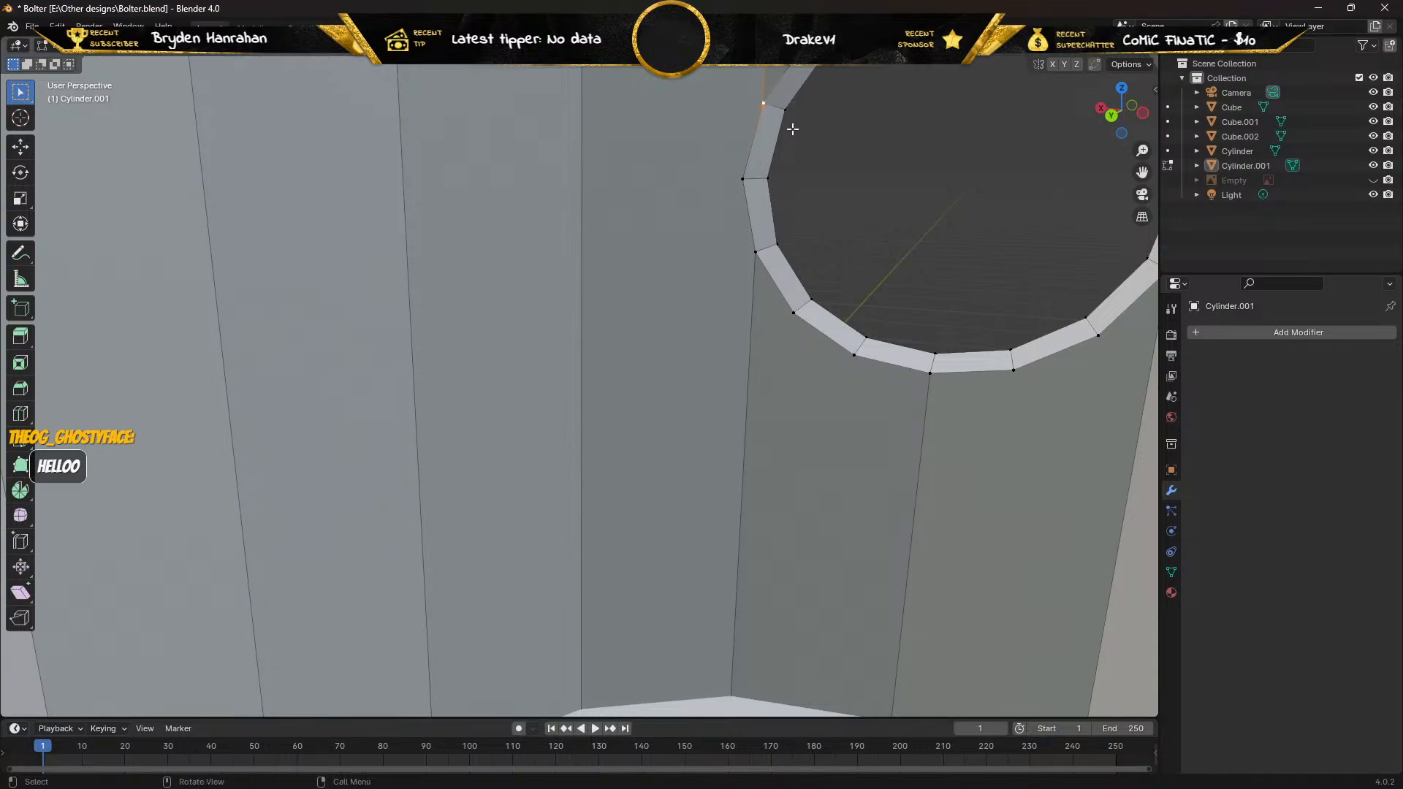
key(m)
click(792, 129)
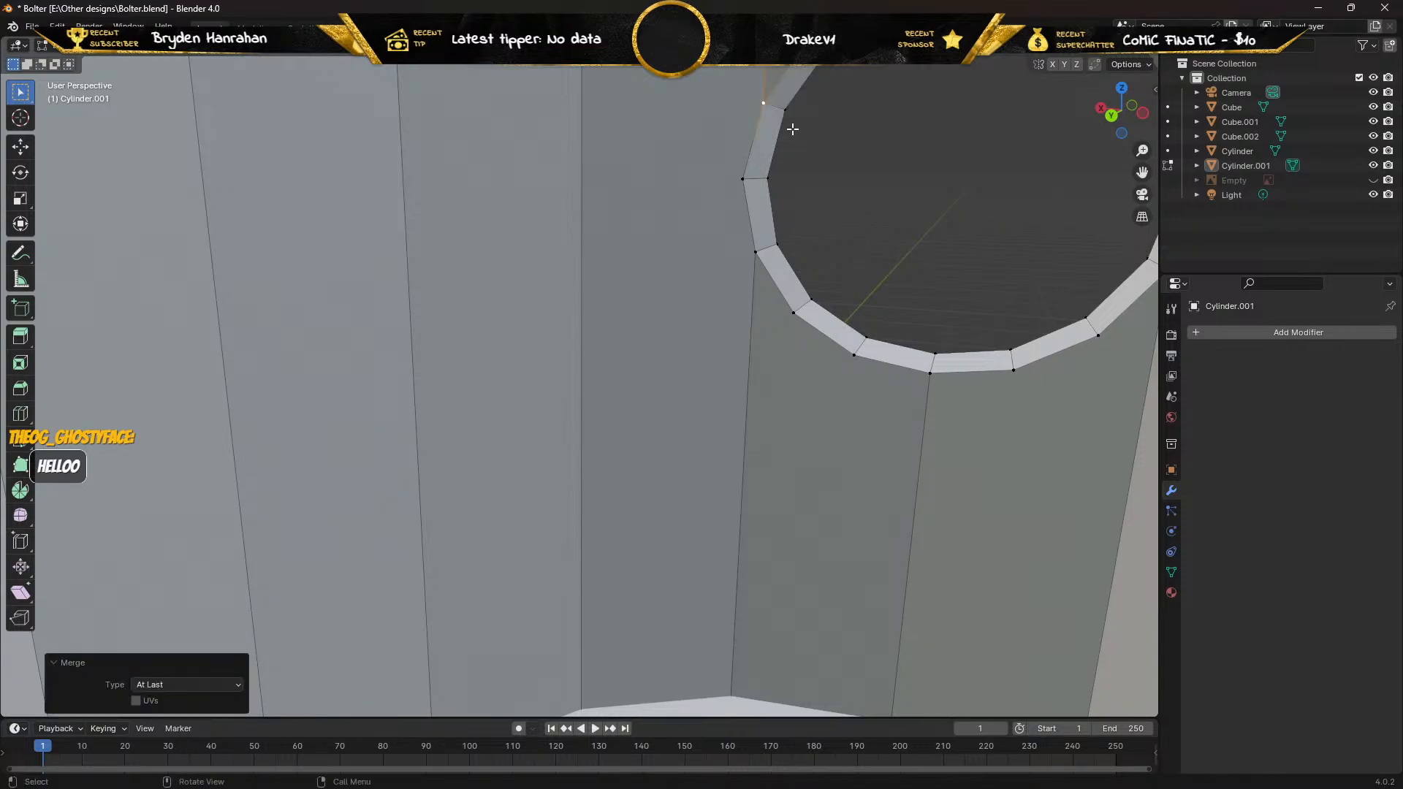
Merge the doubled vertices at the upper-right of the far hole's inner rim using At Last.
scroll(796, 150, down, 2)
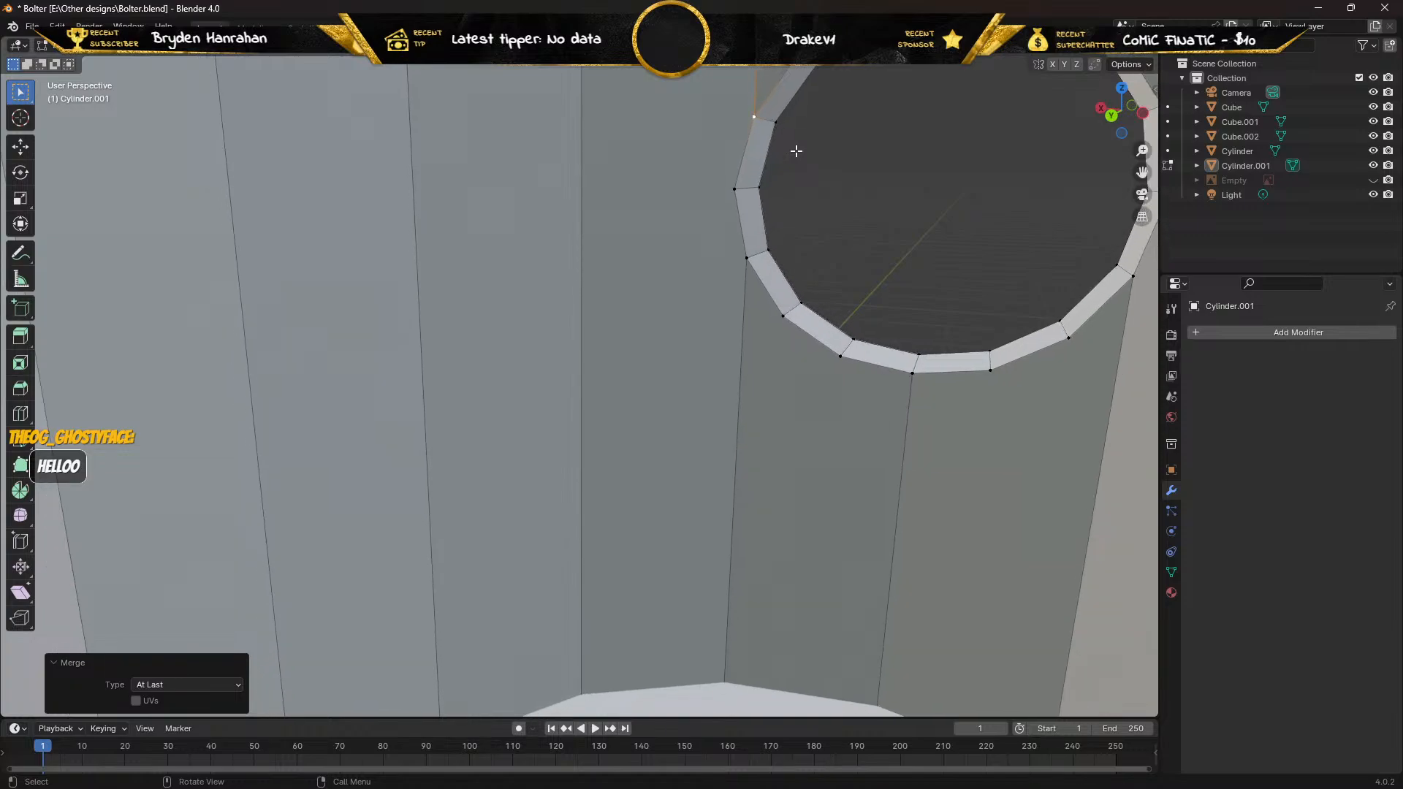
middle_drag(792, 147, 860, 129)
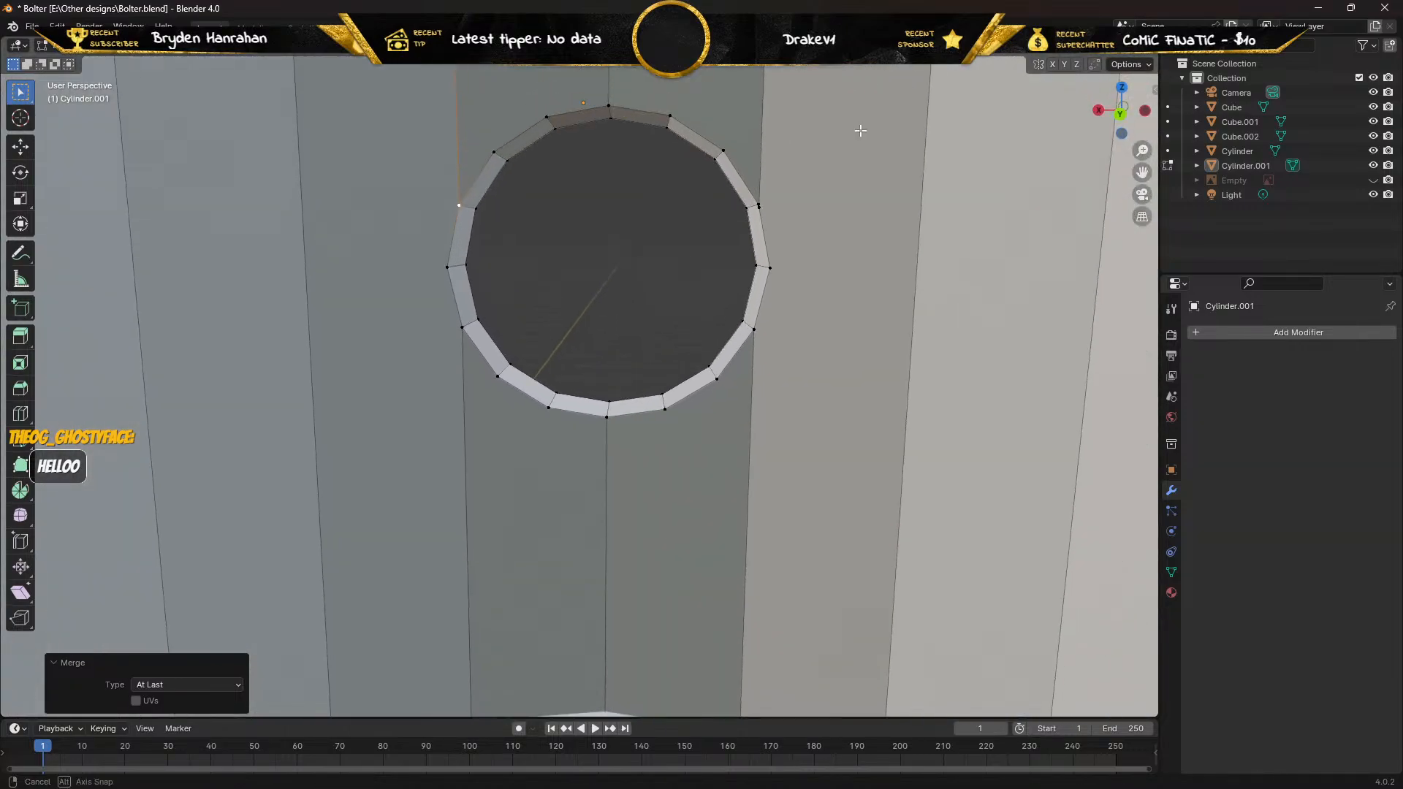
scroll(722, 218, up, 3)
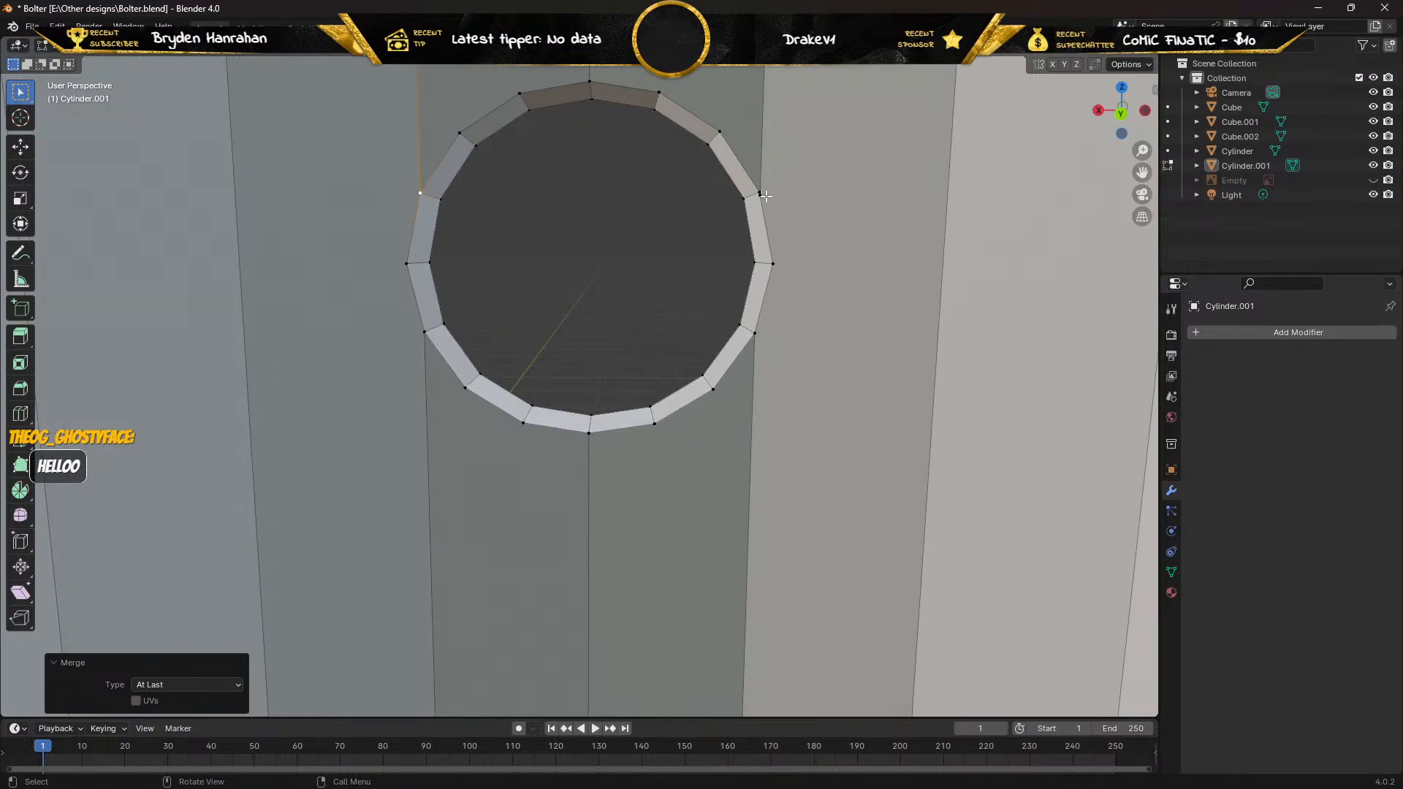
click(760, 193)
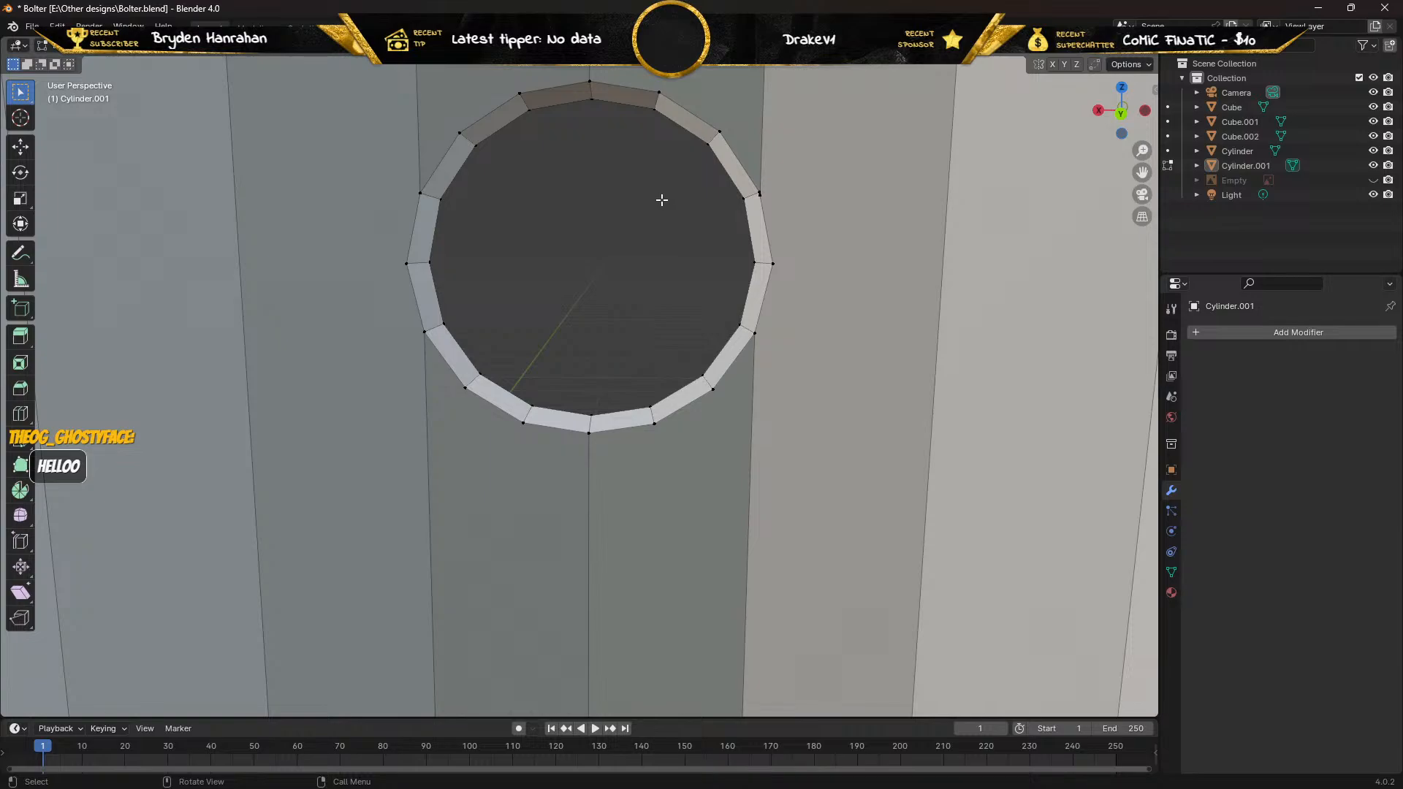
key(m)
key(m)
click(655, 207)
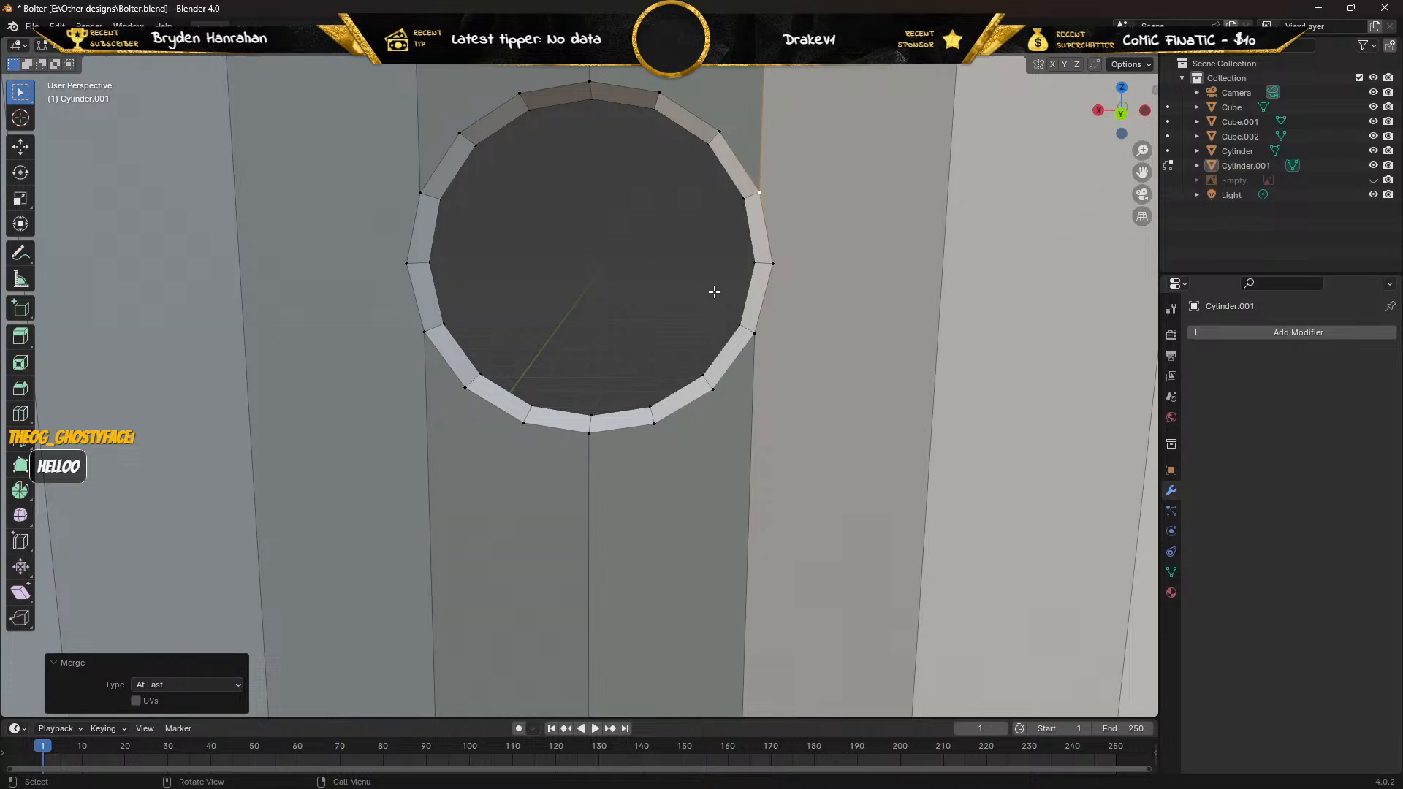
Examine the lower-right inner rim vertex and the rims of both side holes for remaining doubled vertices.
click(756, 335)
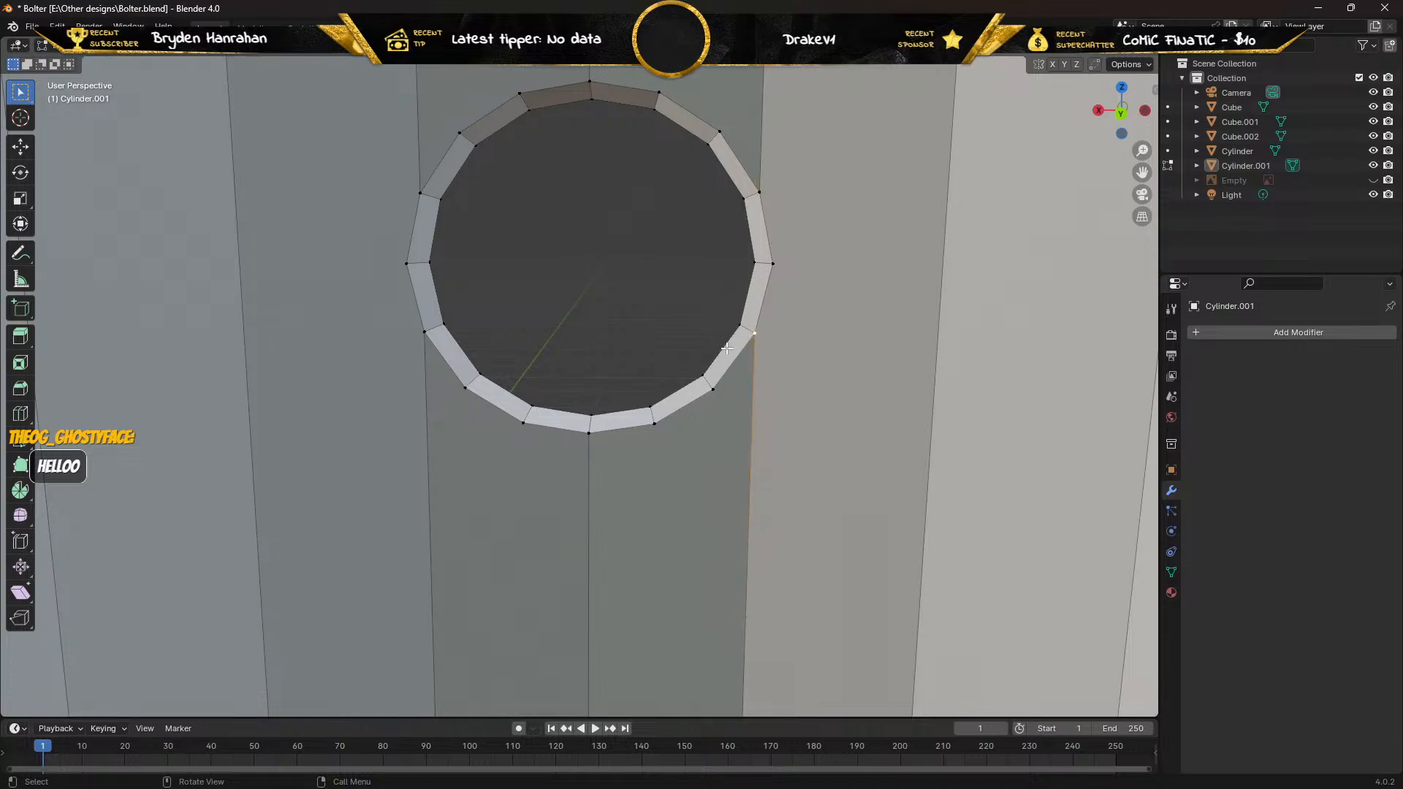
click(28, 151)
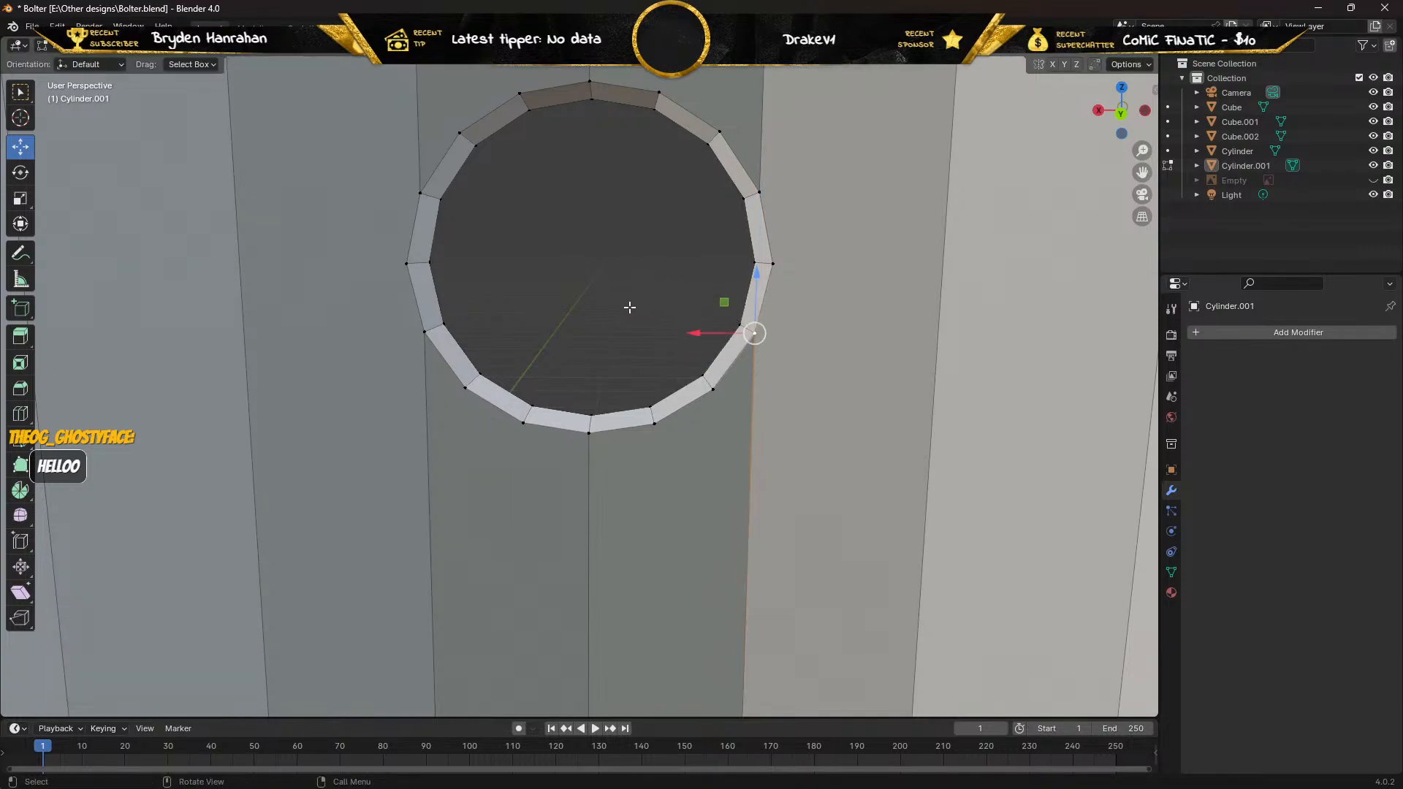
scroll(601, 298, down, 5)
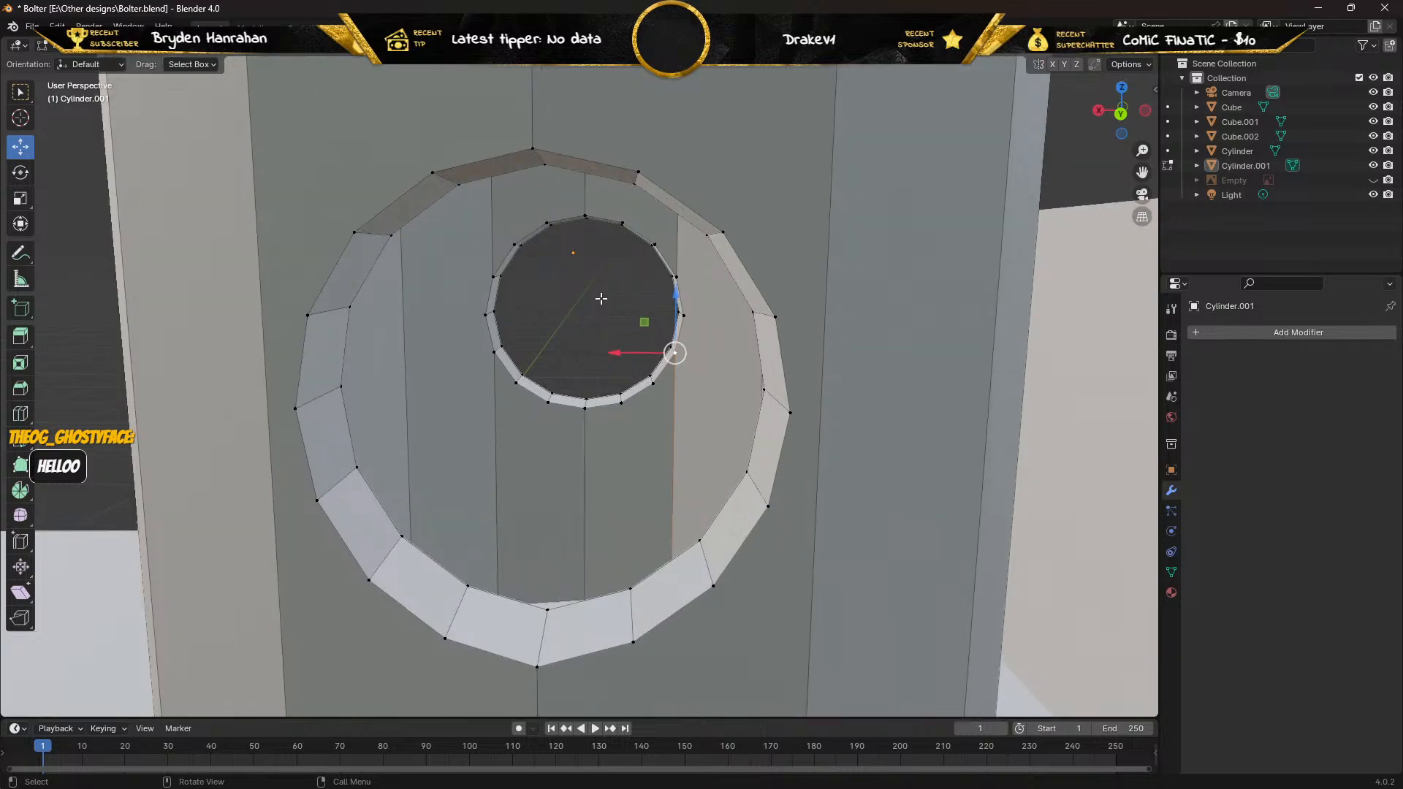
scroll(602, 299, up, 3)
scroll(601, 298, down, 3)
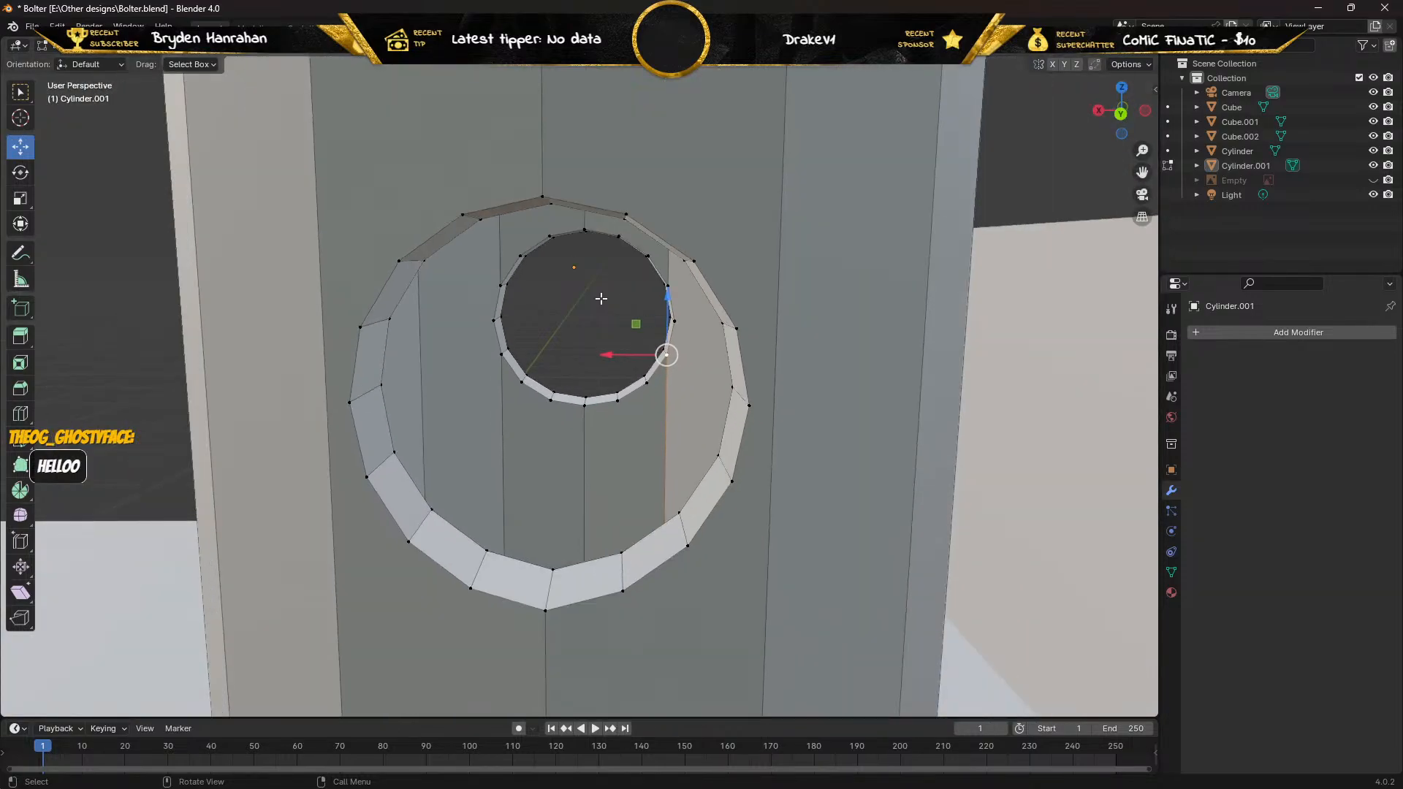
mouse_move(563, 313)
middle_down()
mouse_move(855, 302)
mouse_move(571, 307)
middle_up()
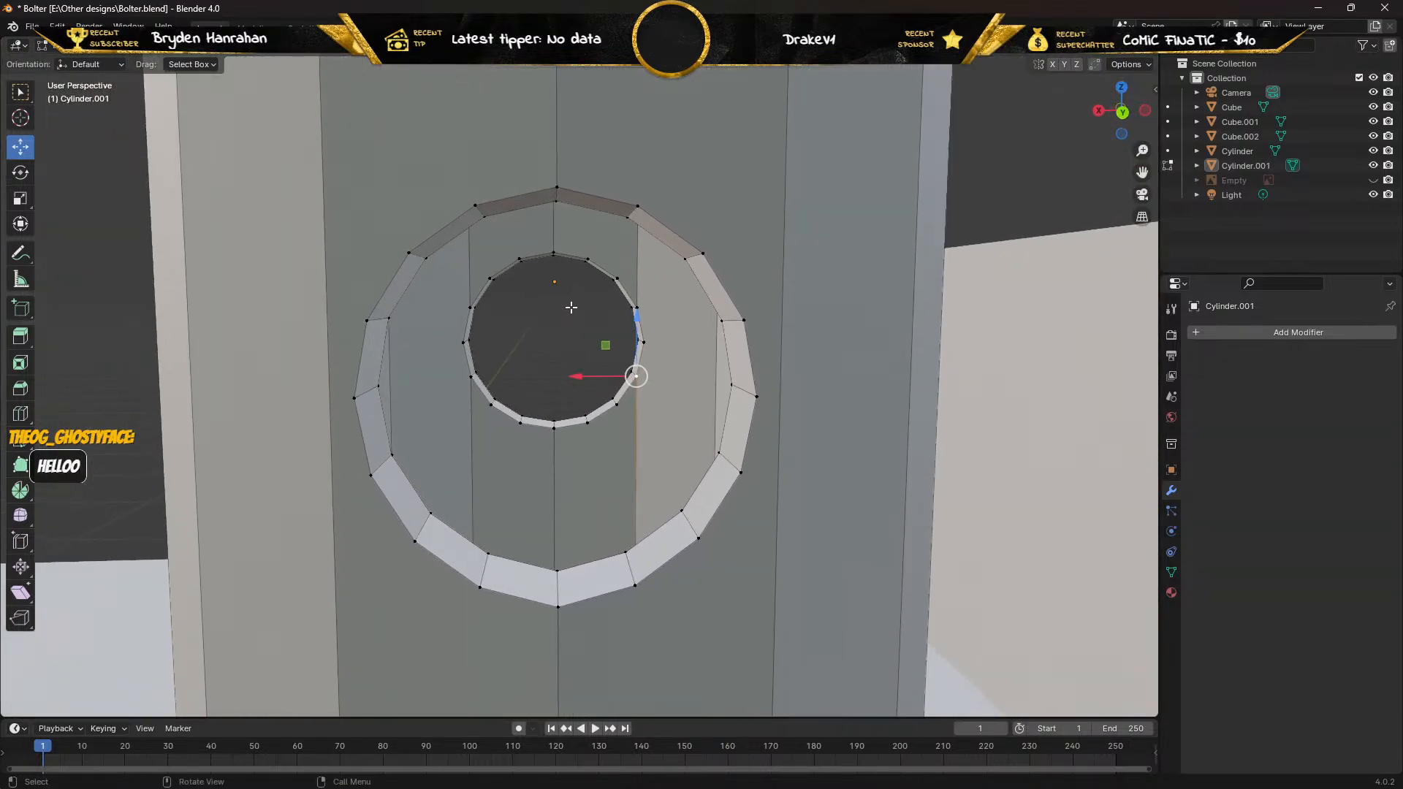
scroll(571, 308, down, 3)
scroll(571, 308, down, 2)
middle_drag(541, 302, 872, 299)
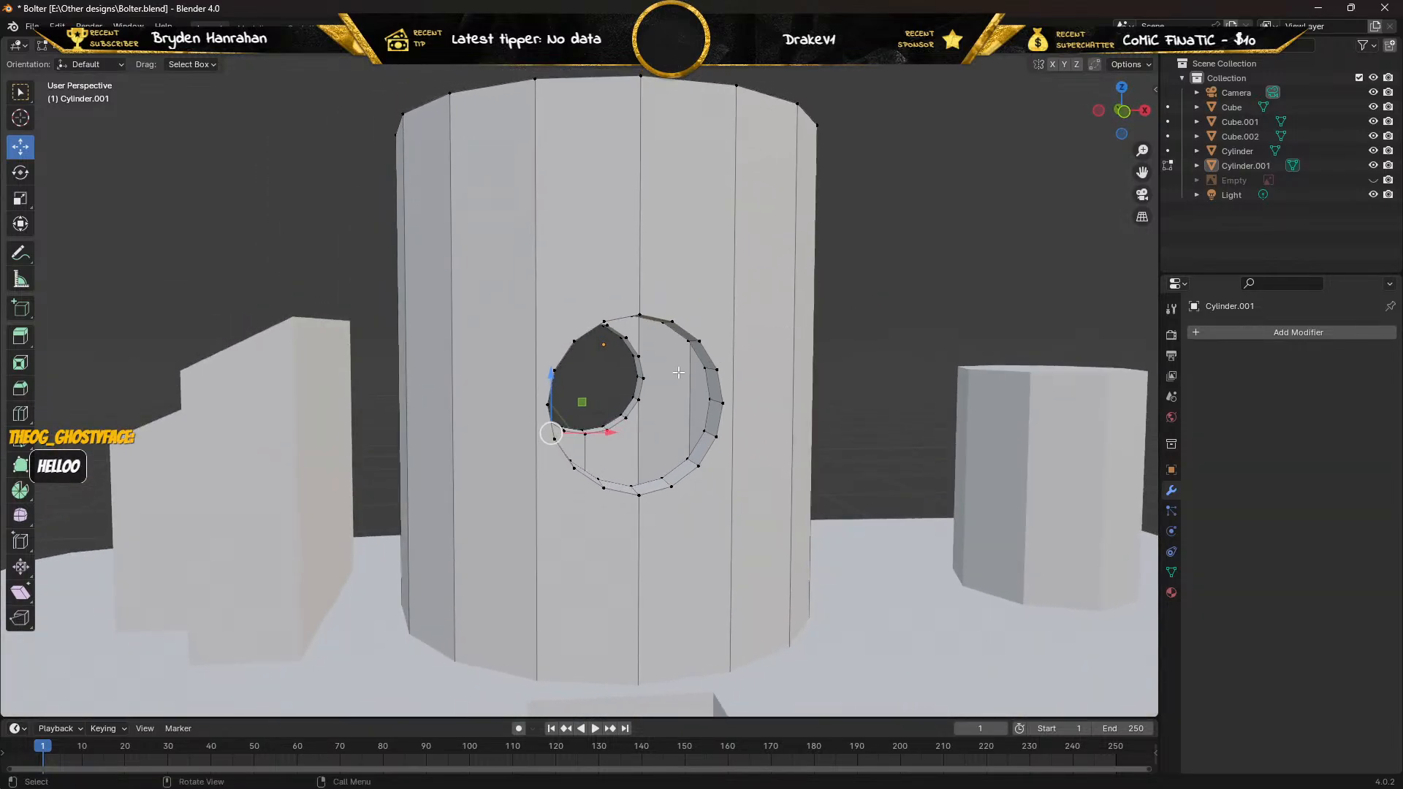
scroll(657, 376, up, 7)
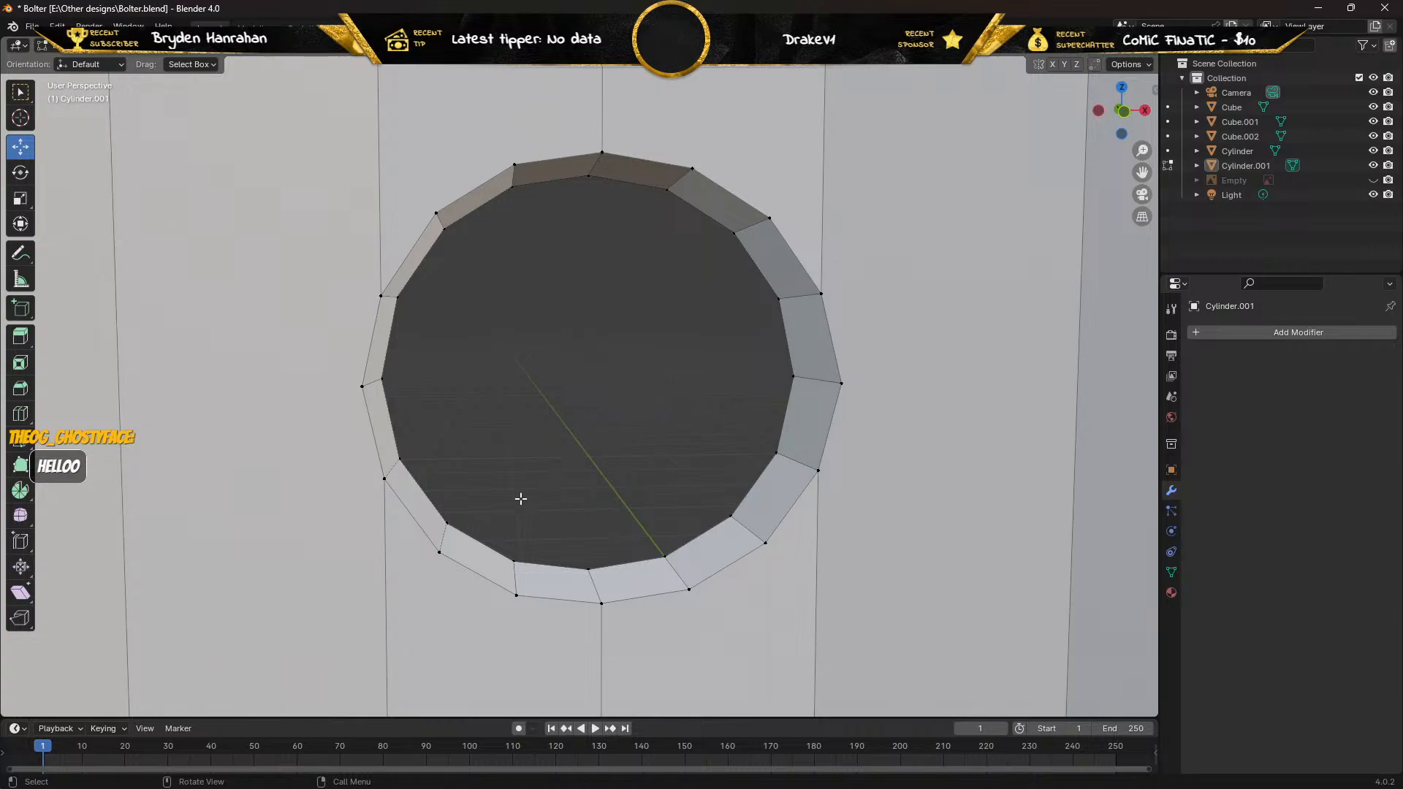
Try deleting the six outer barrel faces surrounding the side hole: two above, two below and one on each side.
middle_drag(510, 501, 512, 505)
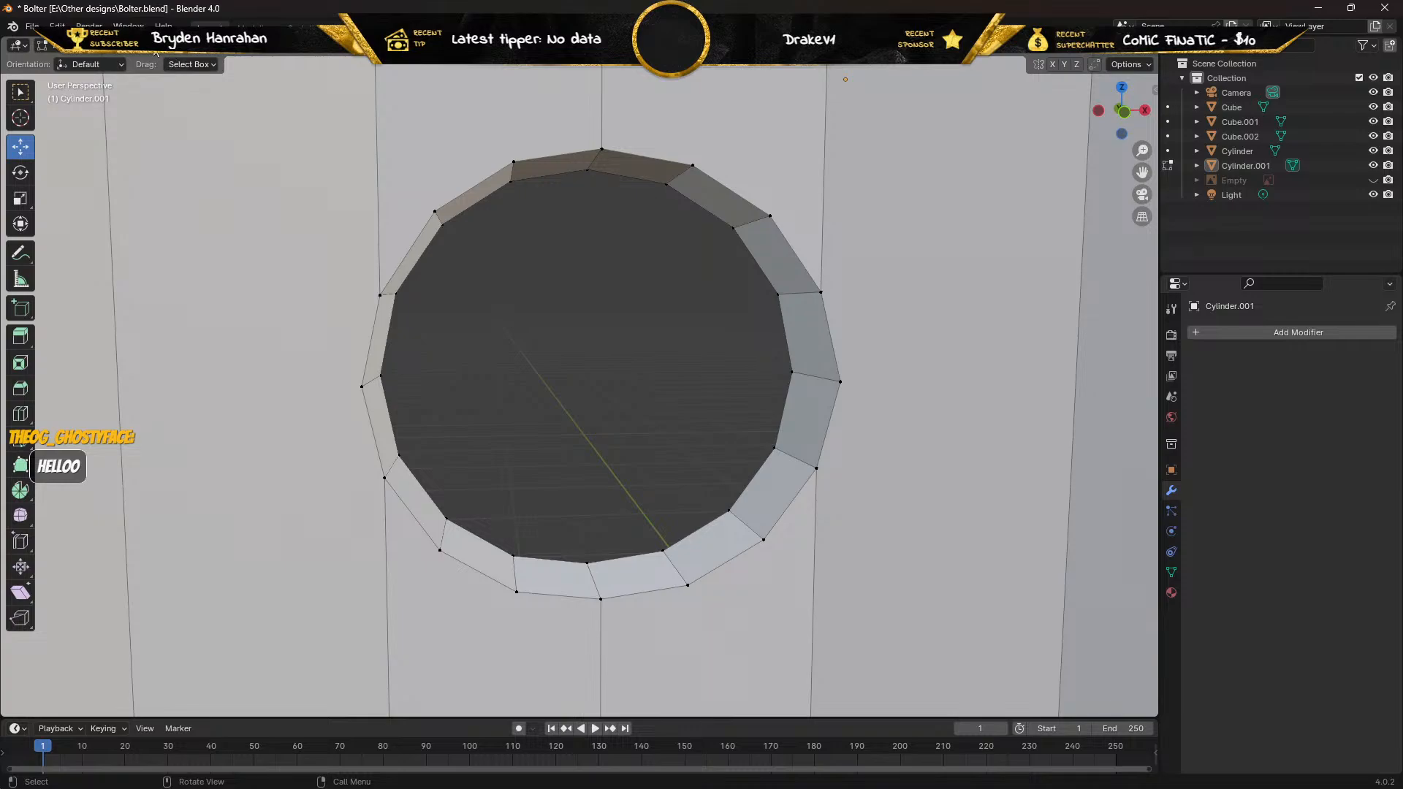
click(475, 121)
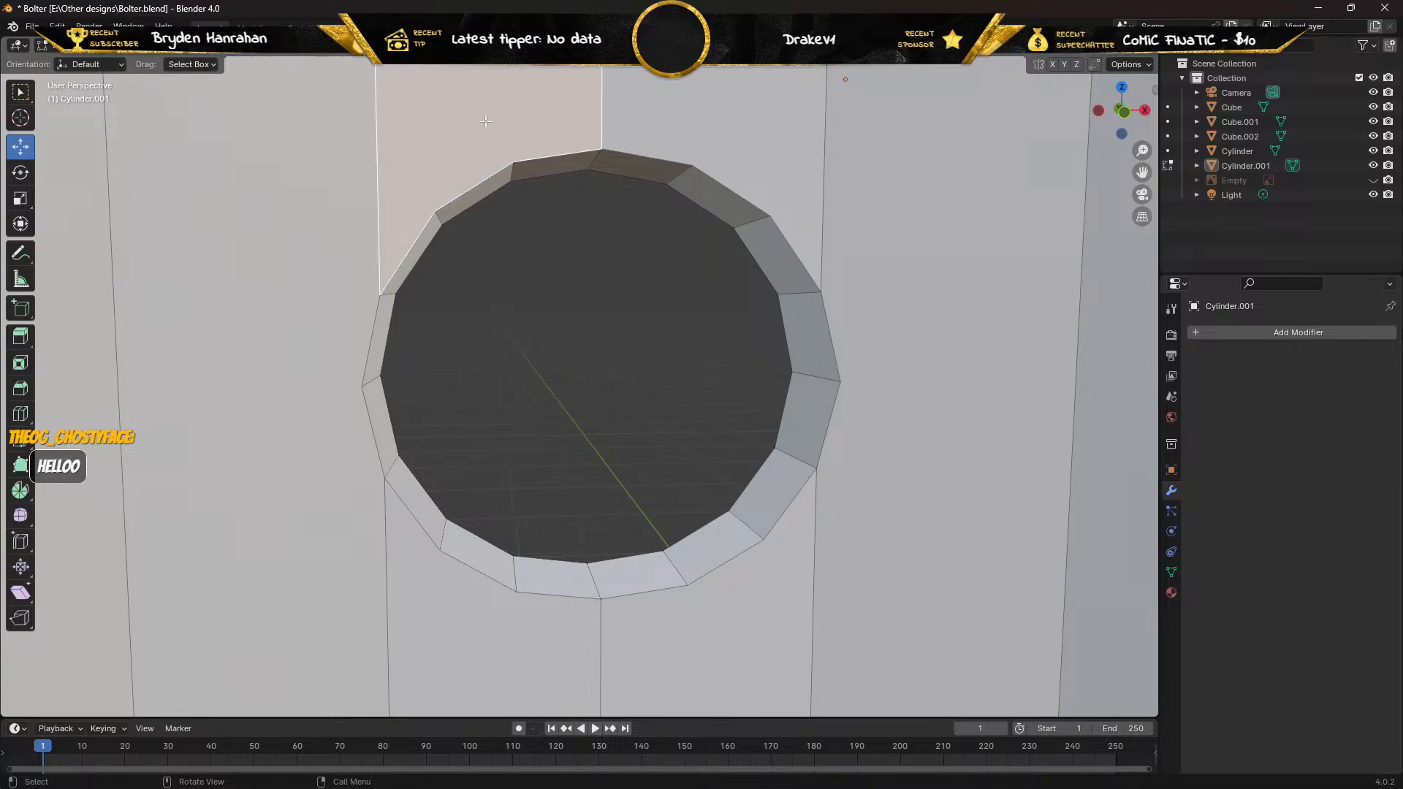
shift+click(681, 113)
shift+click(697, 614)
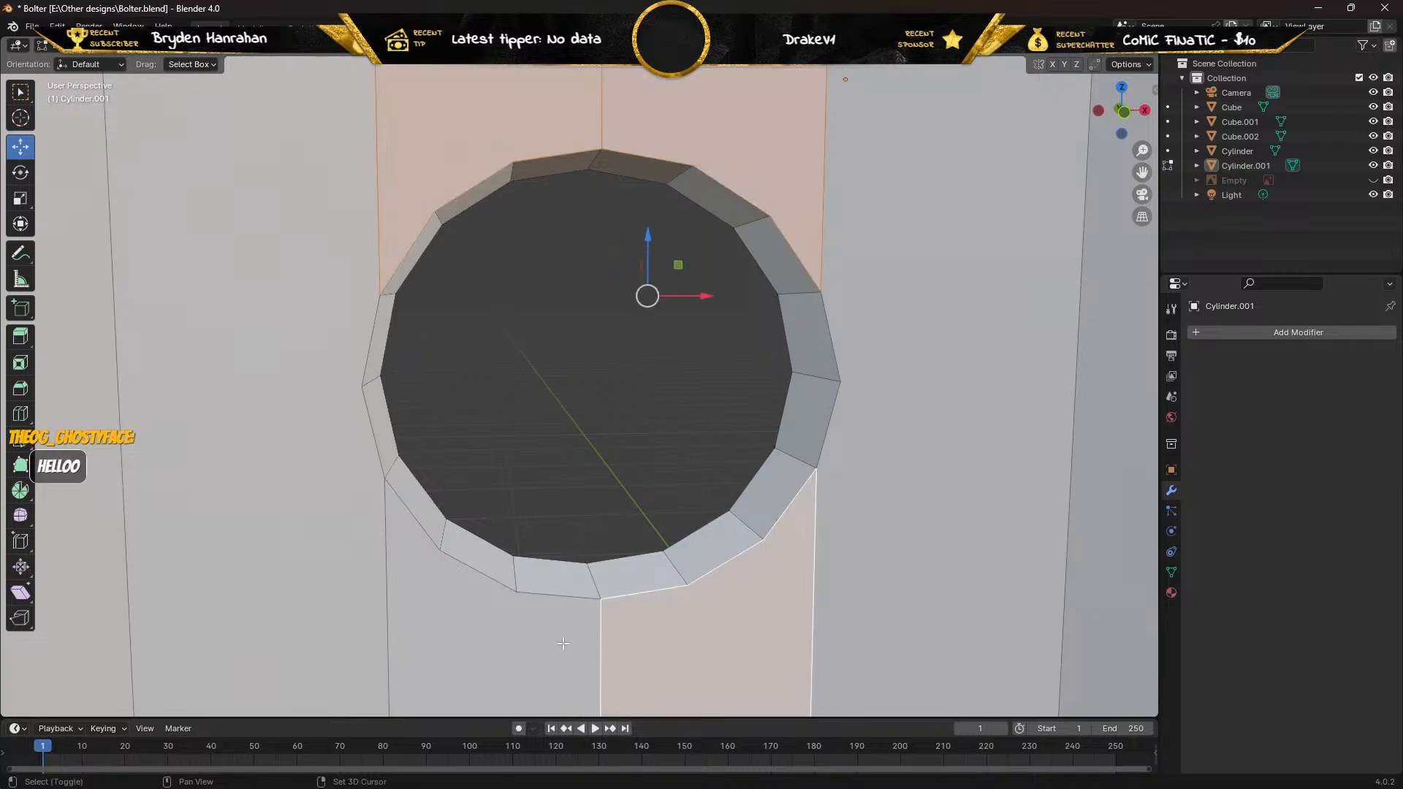
shift+click(550, 647)
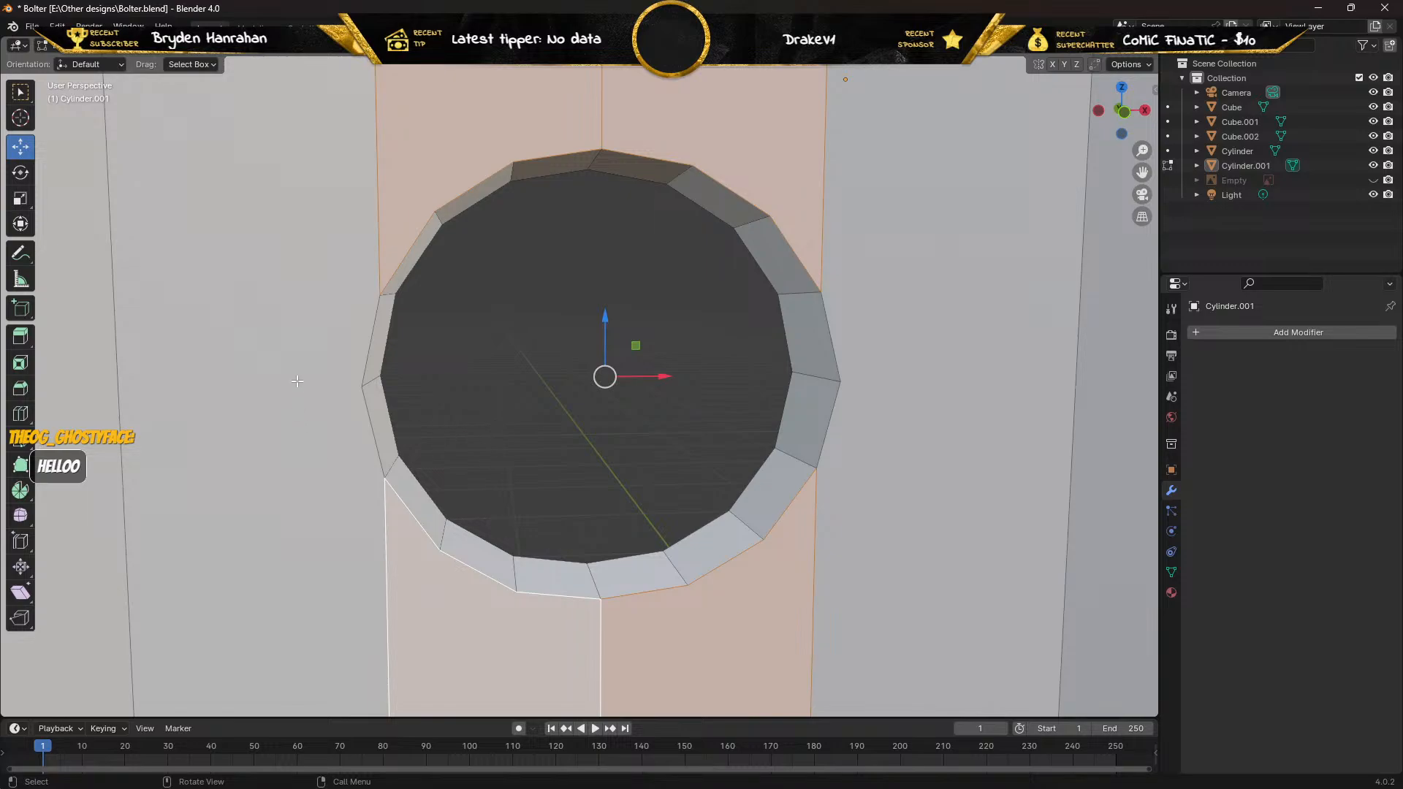
shift+click(281, 357)
shift+click(920, 366)
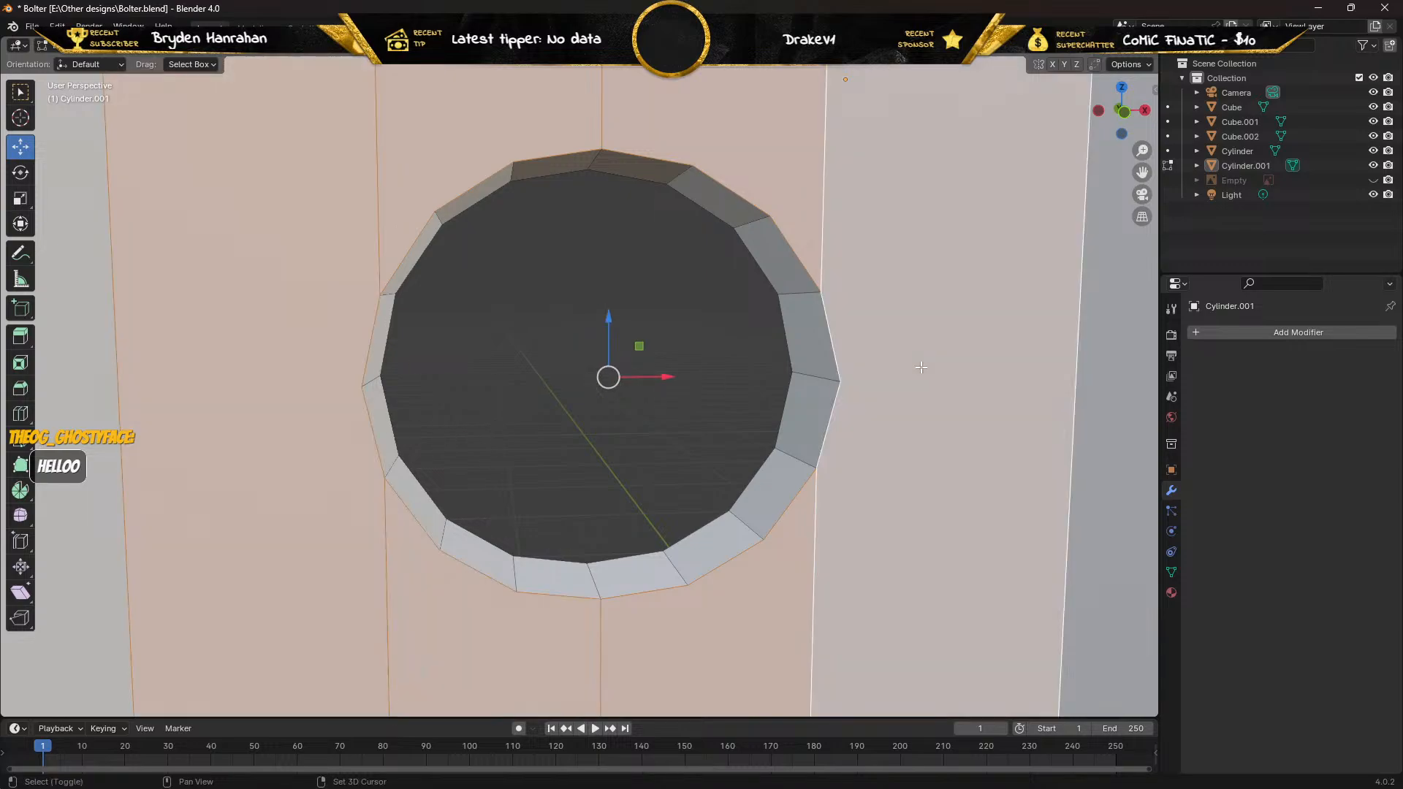
key(x)
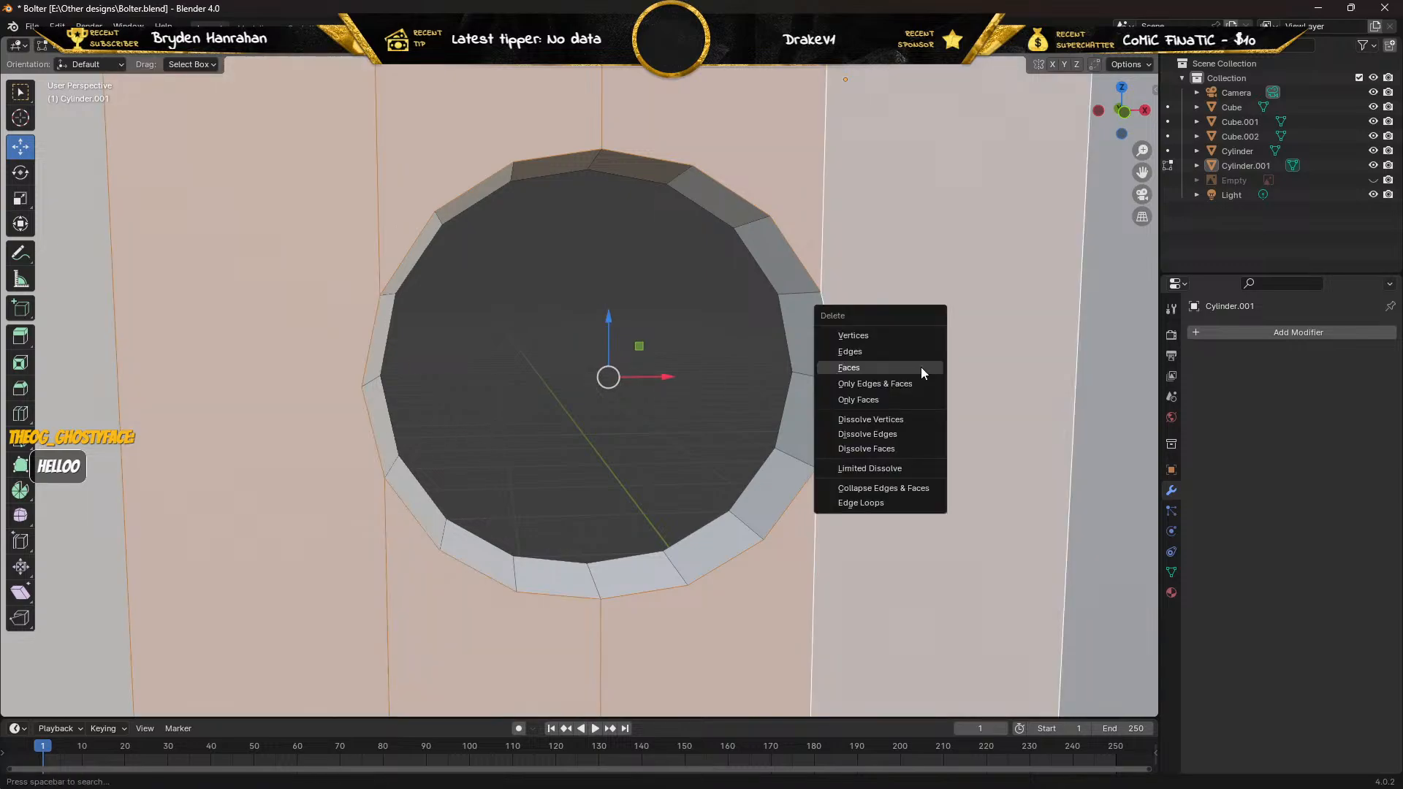
click(921, 366)
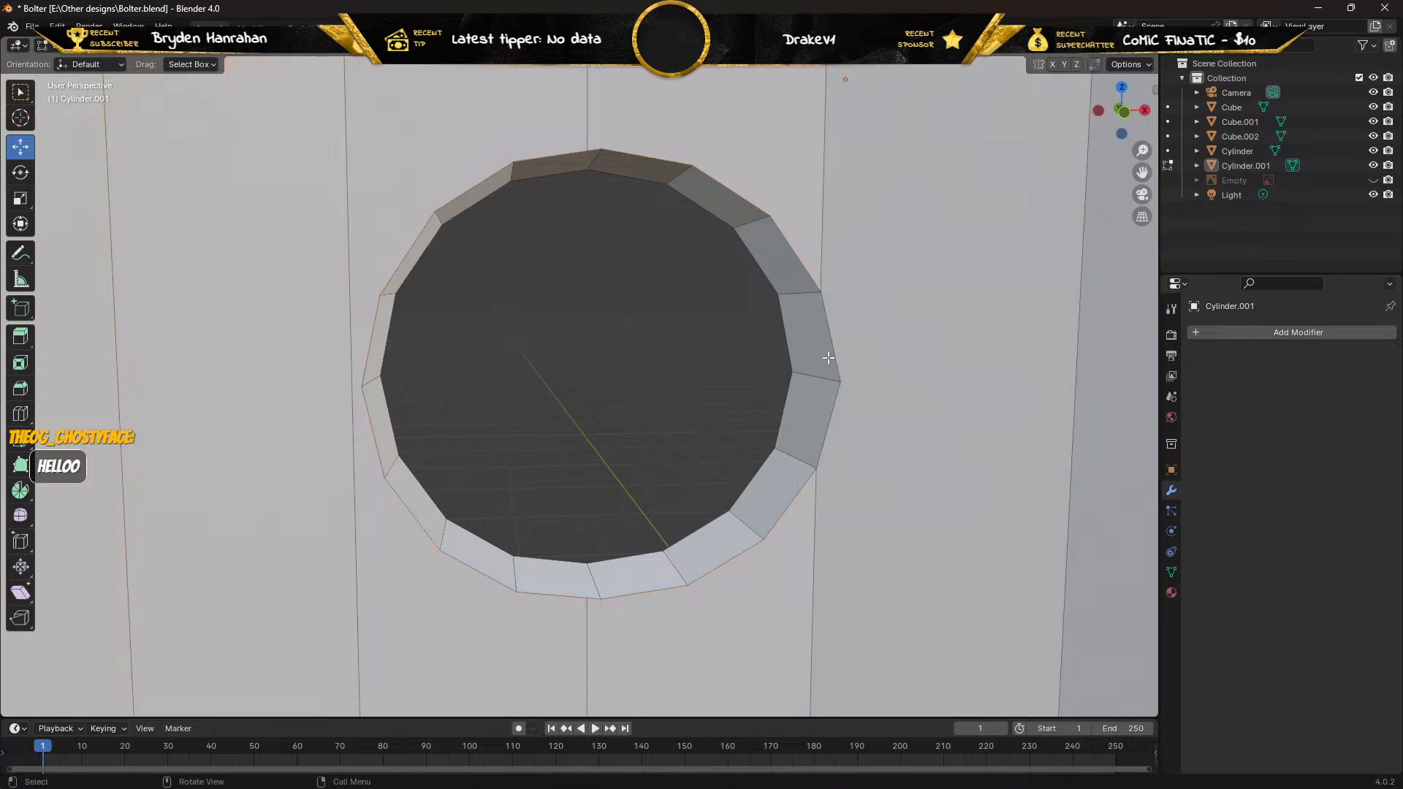
mouse_move(310, 350)
middle_down()
mouse_move(325, 363)
mouse_move(317, 356)
middle_up()
click(316, 356)
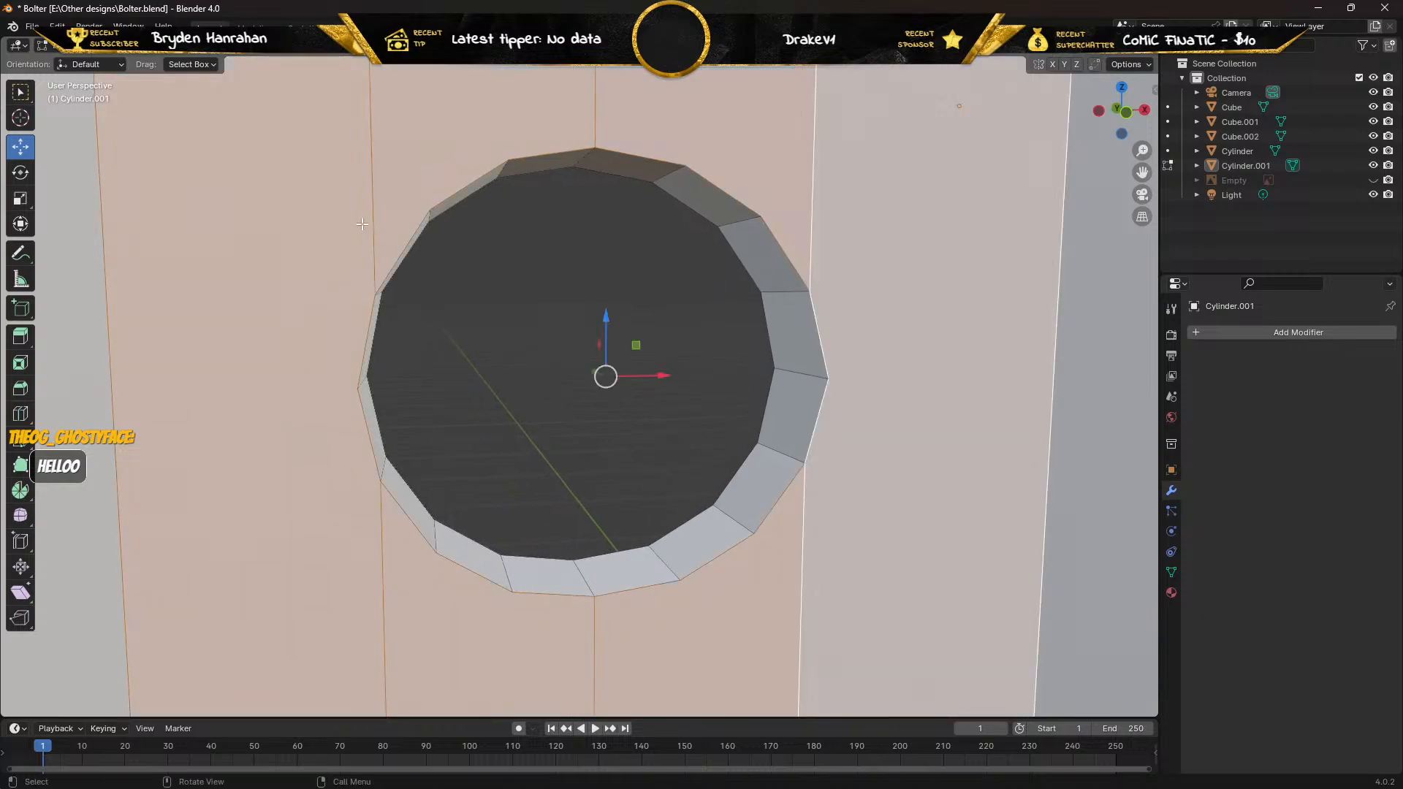
Select only the two tall outer barrel faces flanking the side hole and activate the Select Box tool.
click(289, 232)
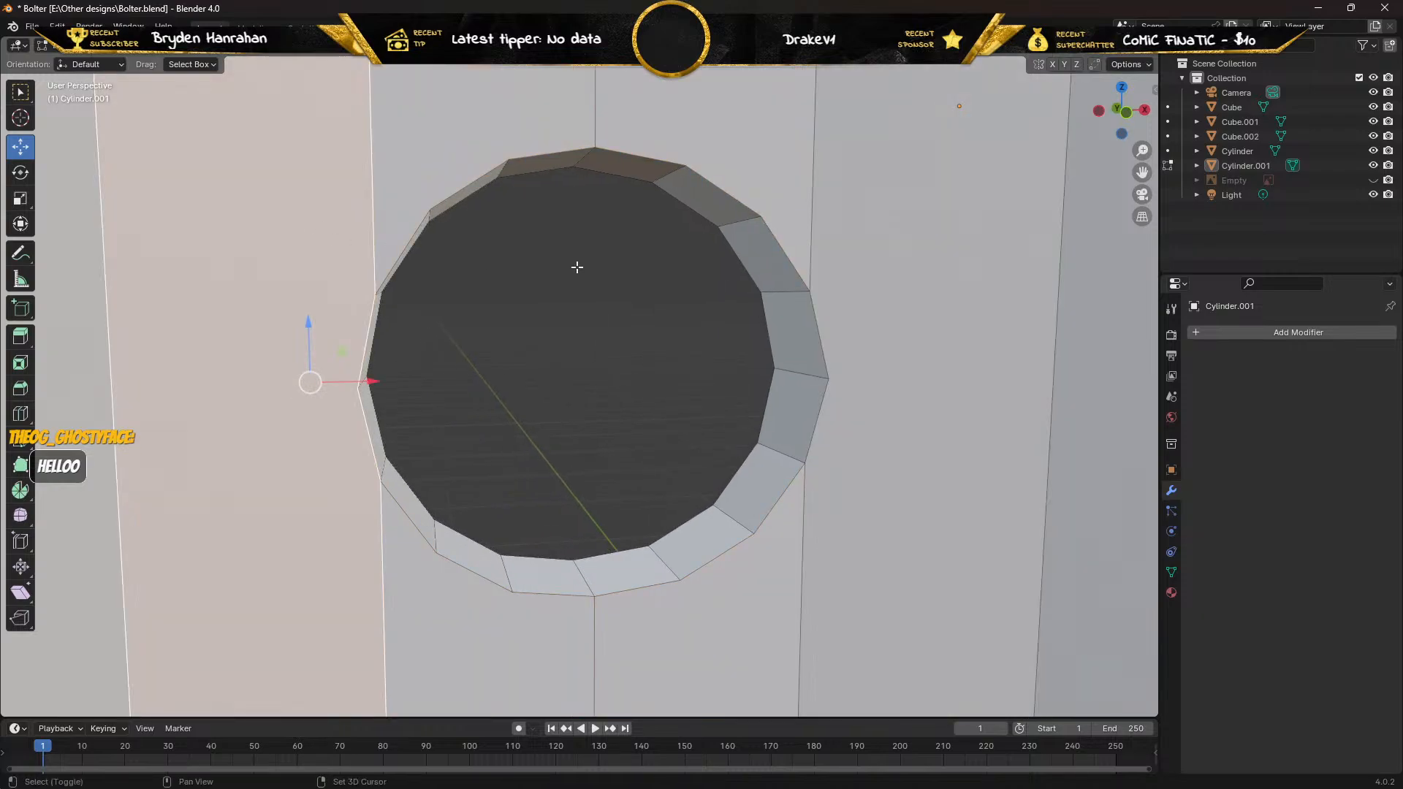
shift+click(908, 263)
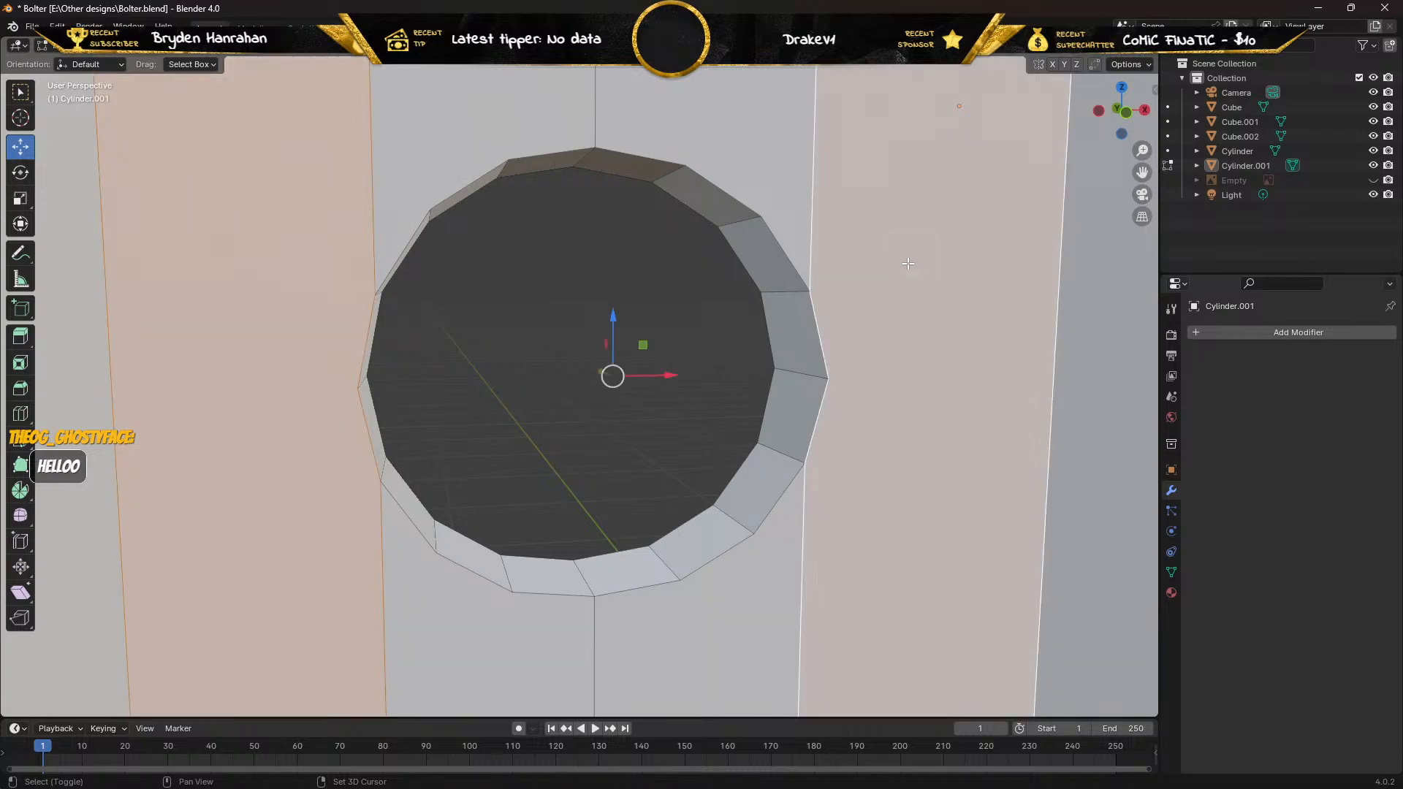
click(14, 95)
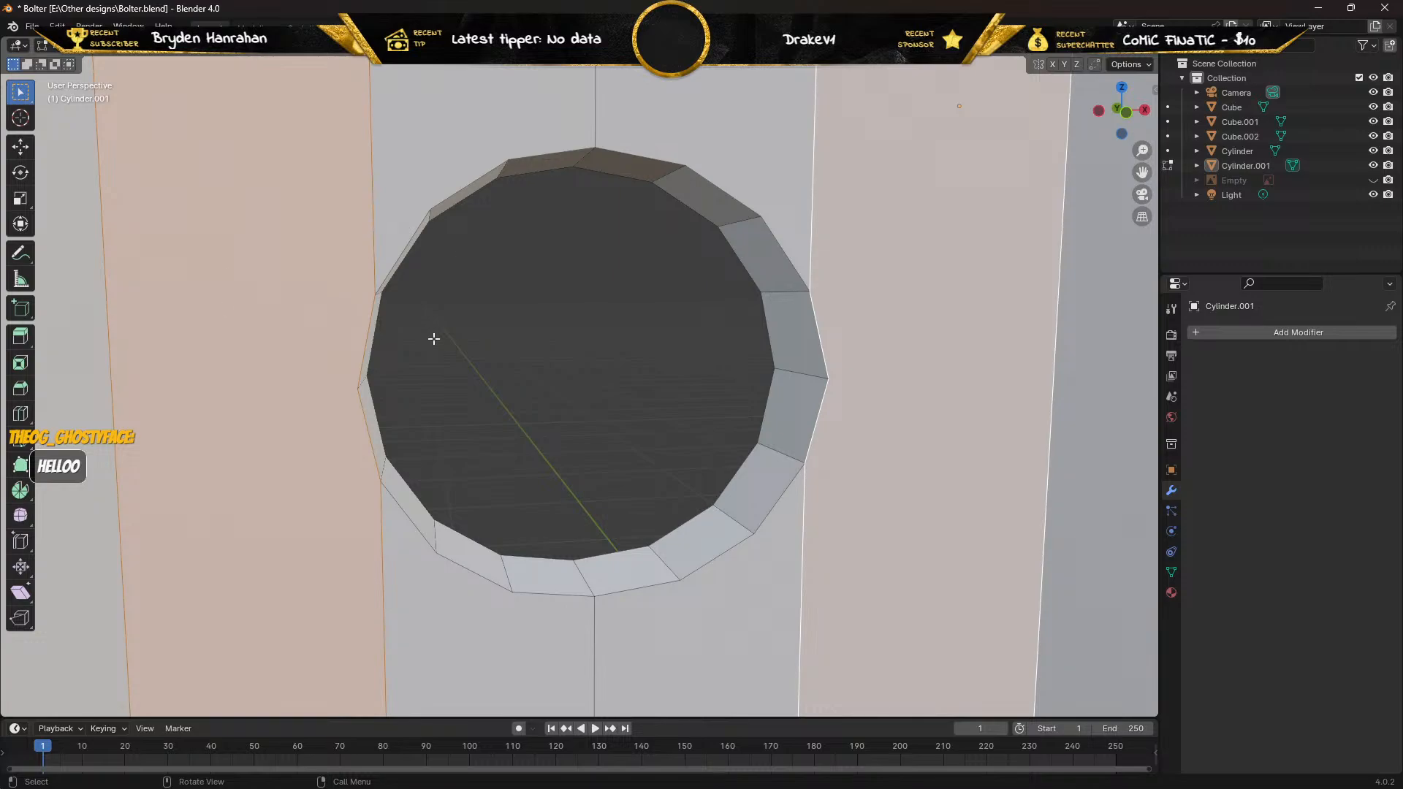
Delete the two selected inner wall faces on either side of the round hole.
key(x)
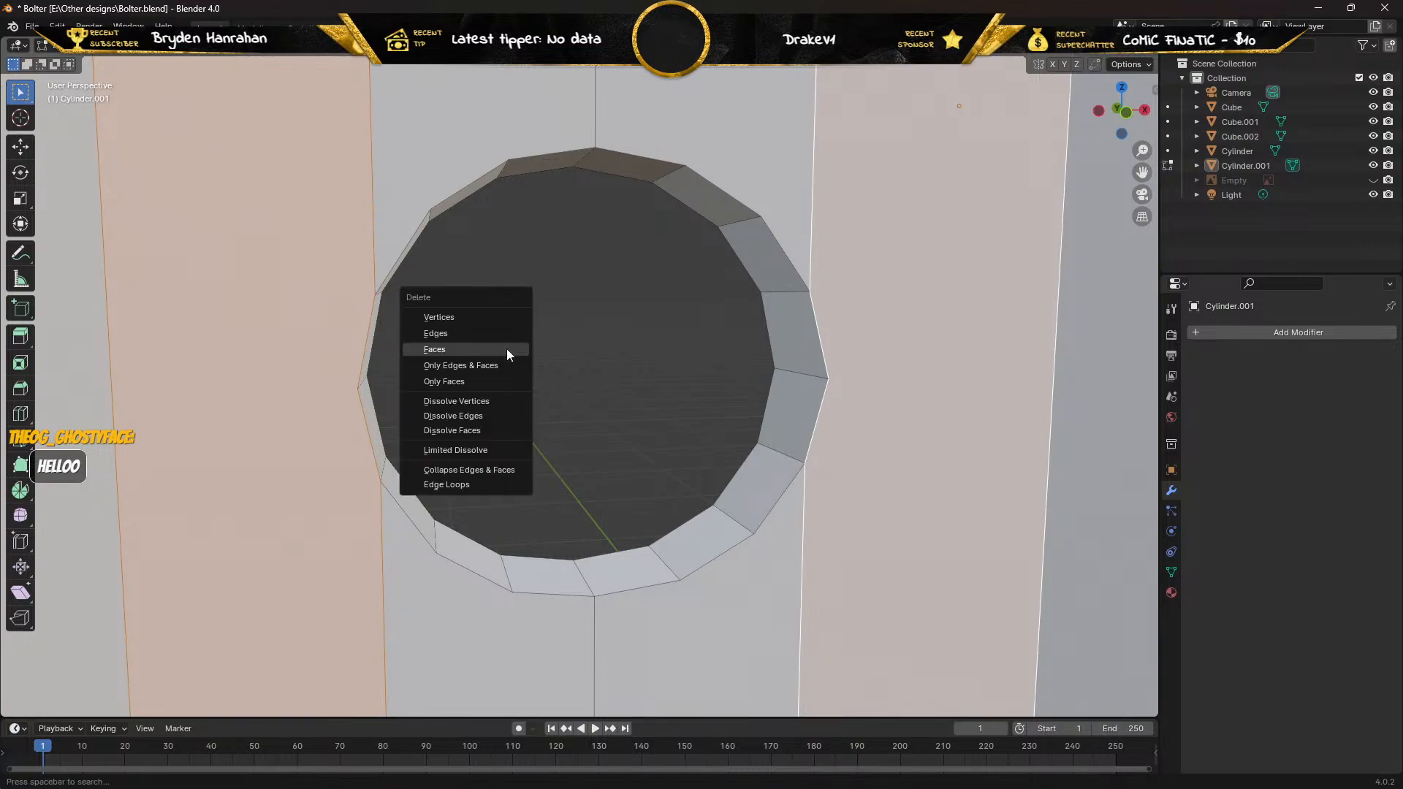
click(506, 349)
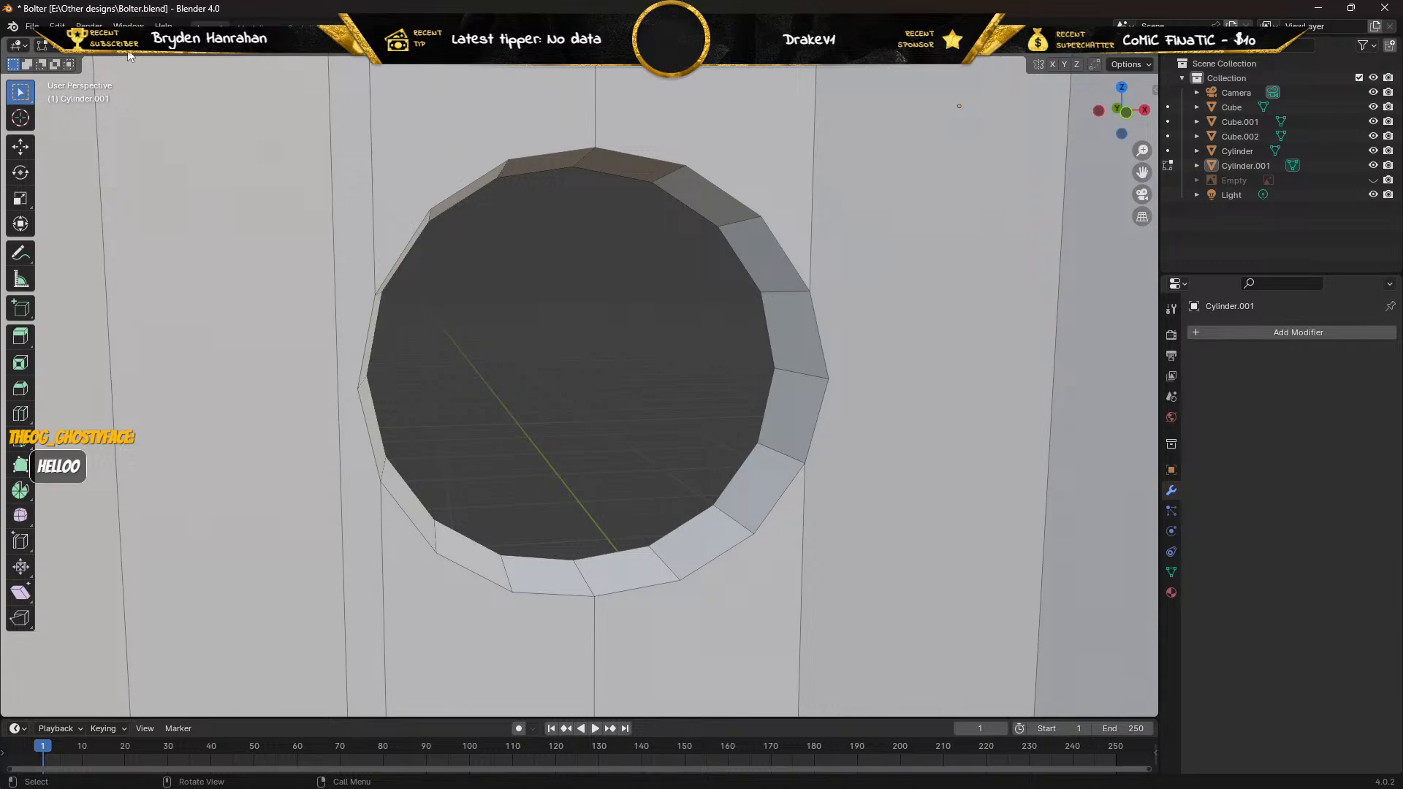
Connect the hole's leftmost vertex to the upper wall corner on its left with an edge, and return to edge selection.
key(1)
middle_drag(257, 446, 421, 486)
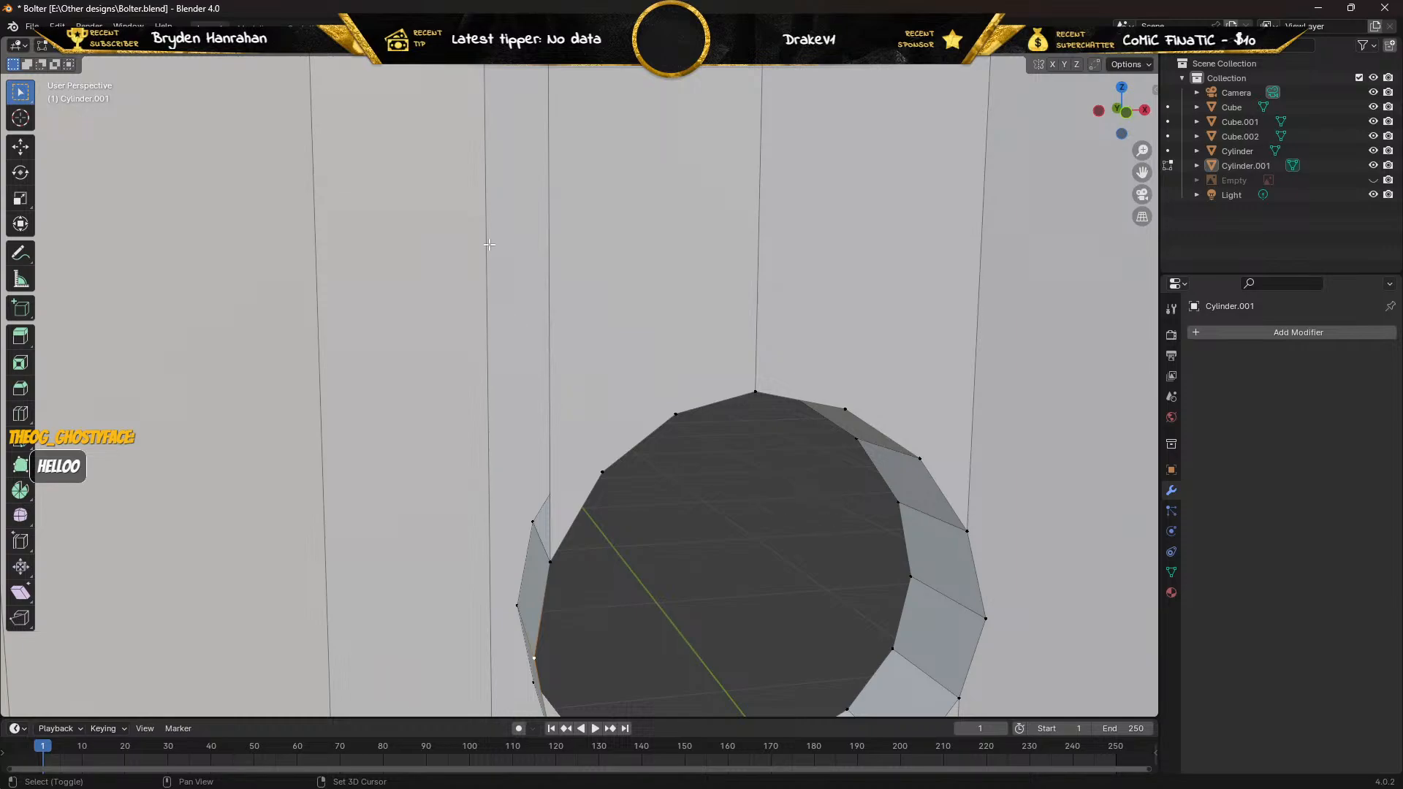
middle_drag(464, 204, 398, 387)
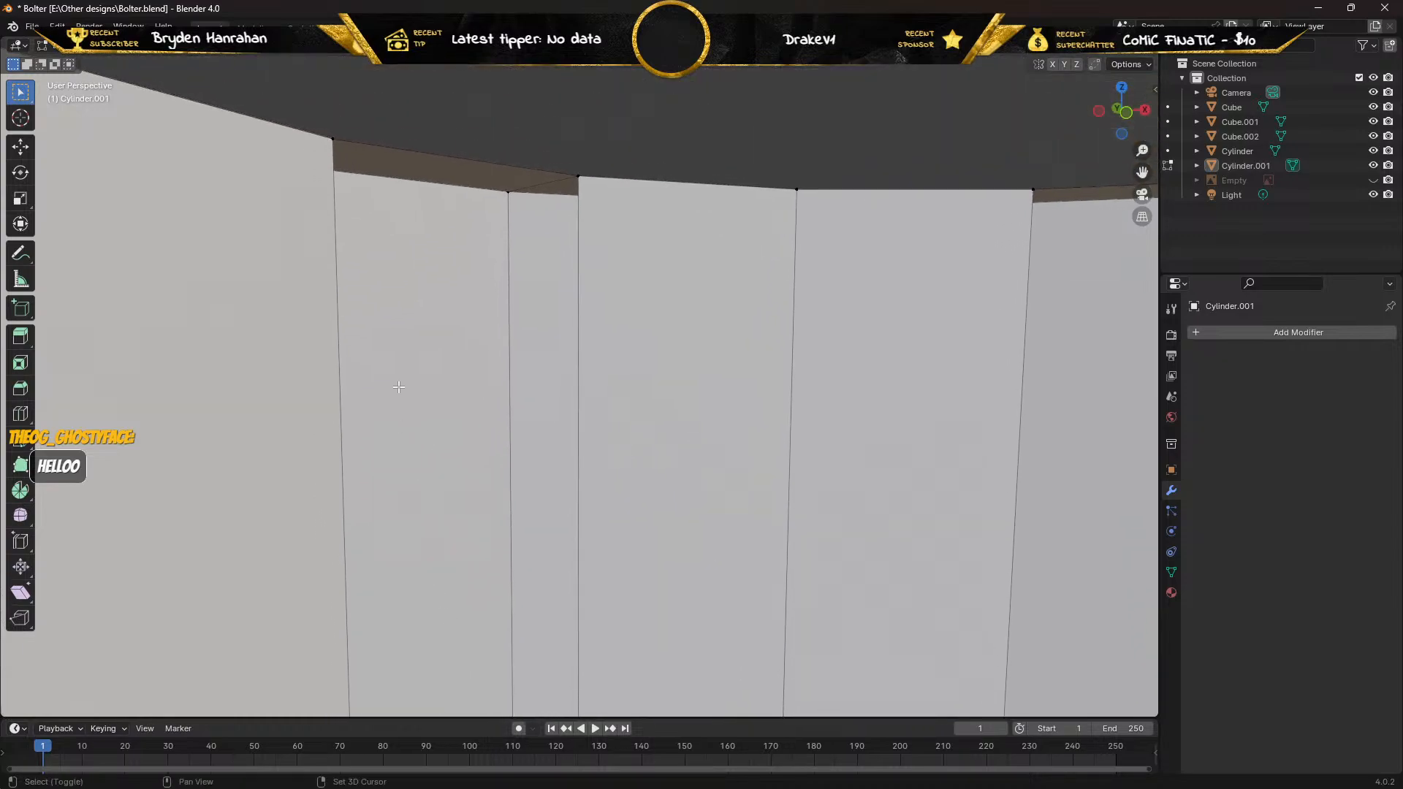
shift+click(332, 139)
key(j)
click(141, 46)
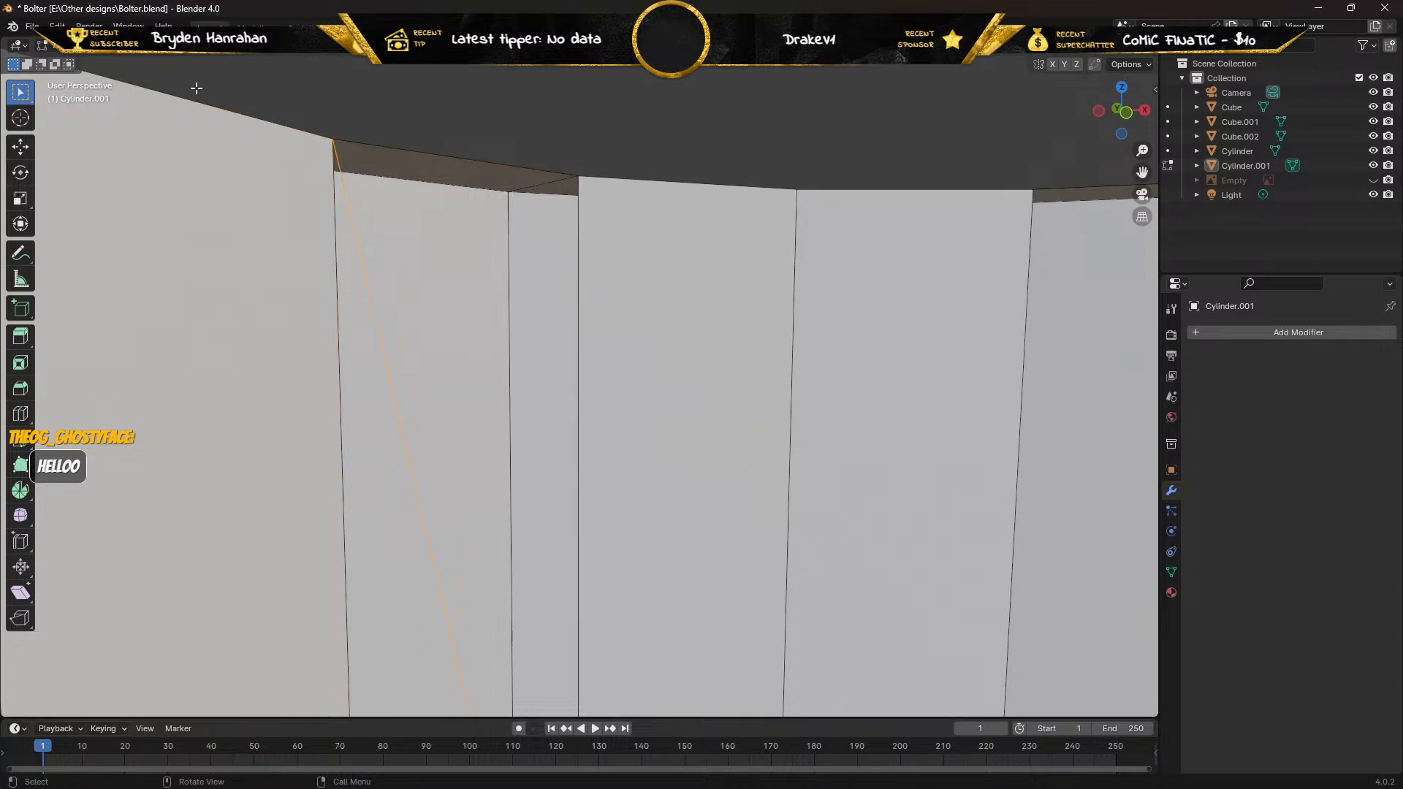
Fill the faces on both sides of the new diagonal edge at the hole's left, between the neighbouring vertical wall edges.
click(578, 333)
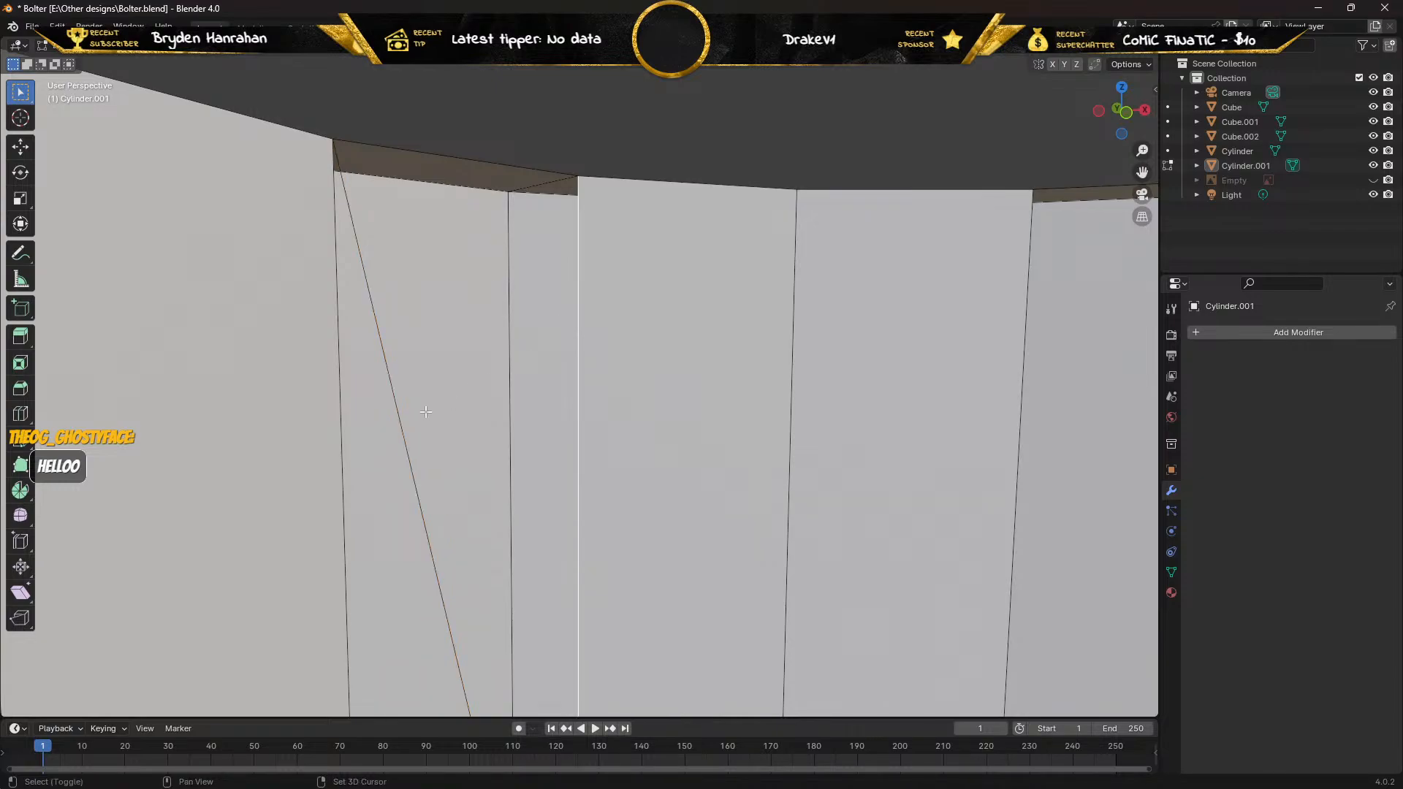
shift+click(398, 427)
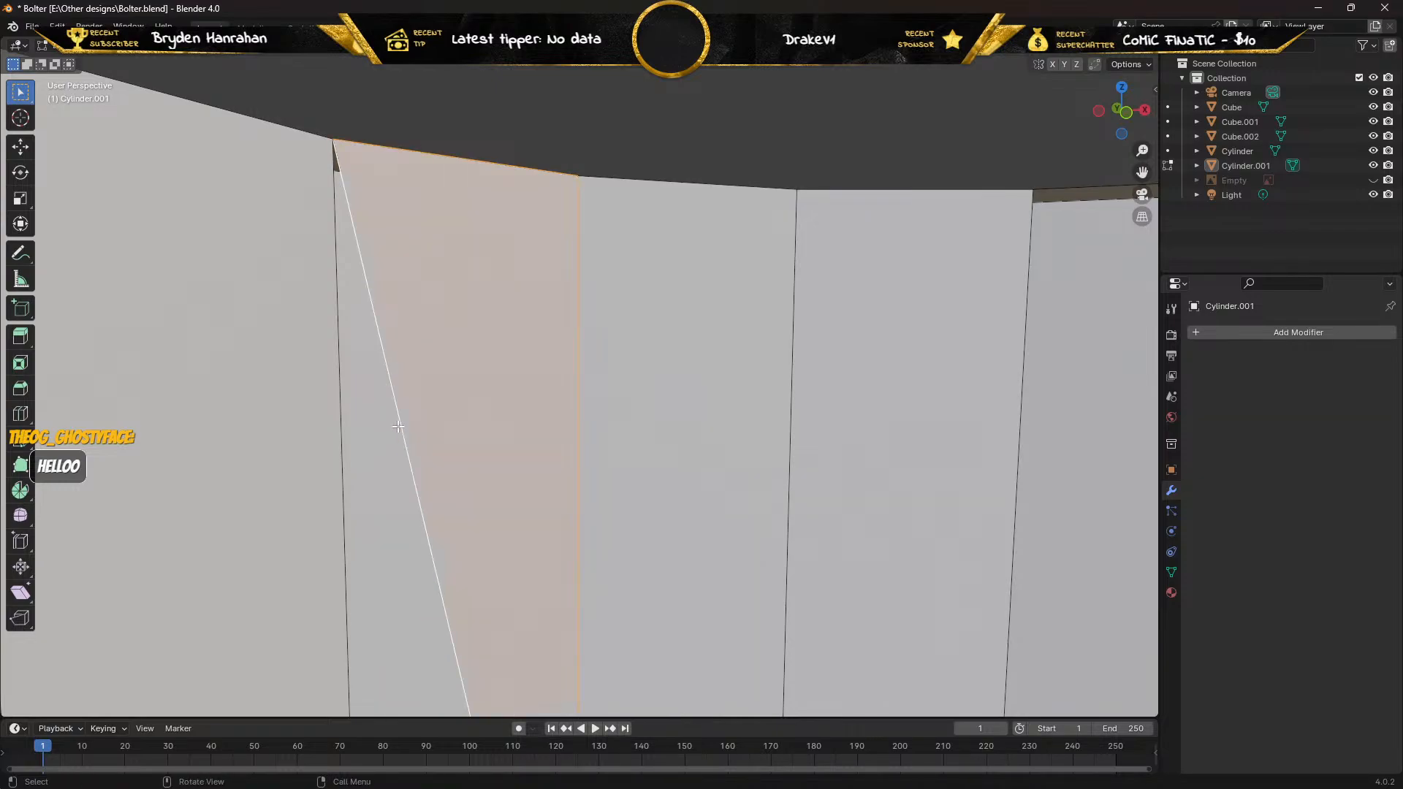
click(398, 427)
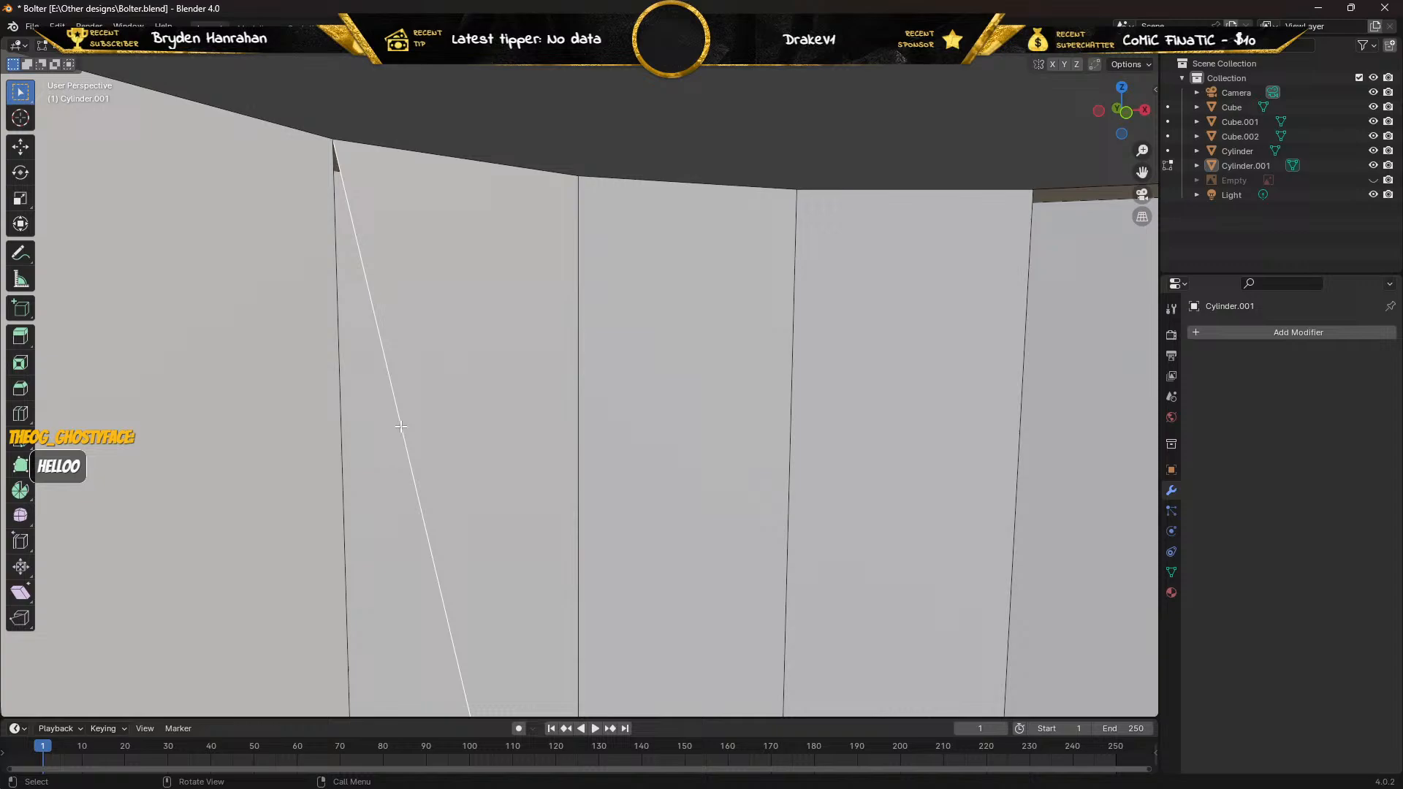
shift+click(343, 449)
middle_drag(350, 452, 516, 612)
scroll(462, 658, down, 1)
scroll(464, 668, down, 2)
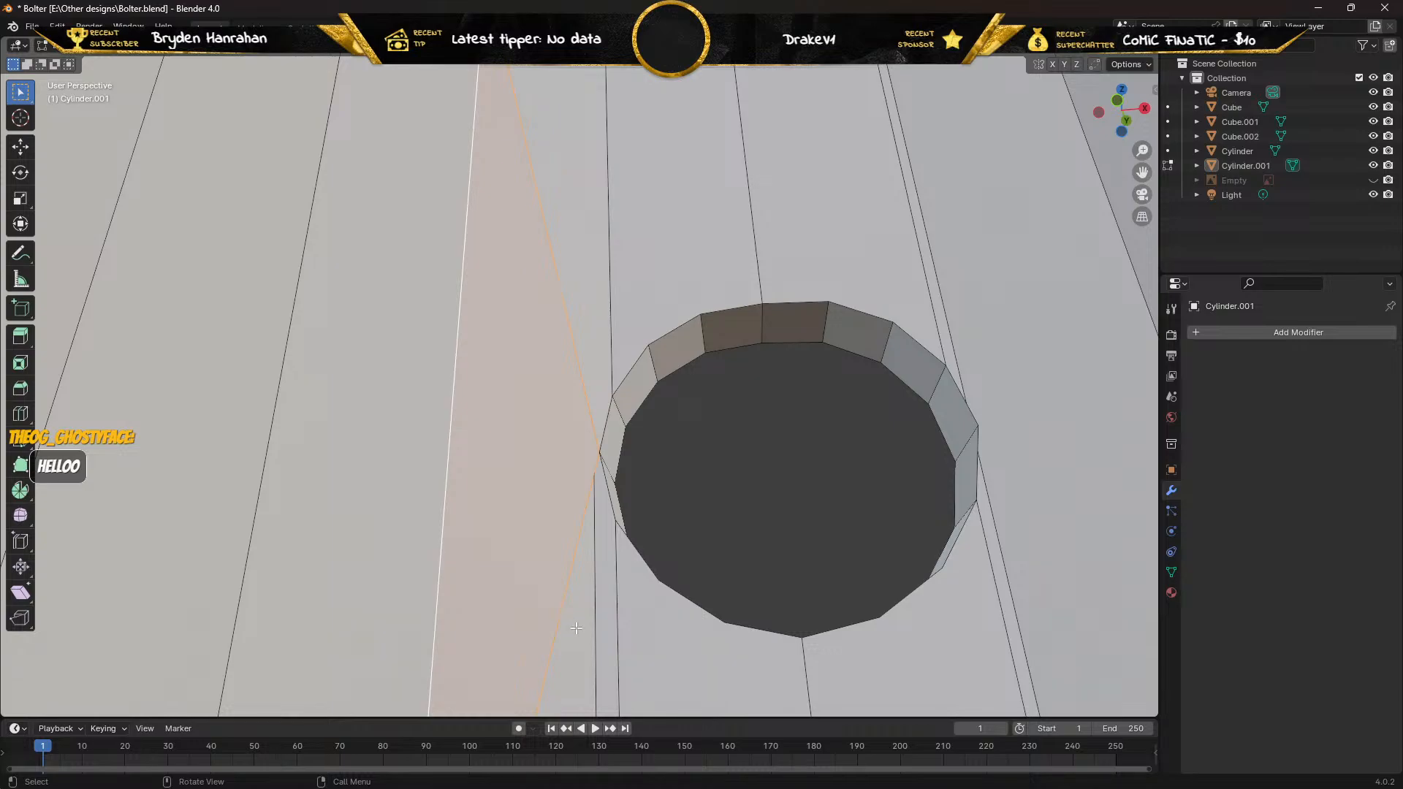
Fill the remaining gap below the hole's left side, between the lower diagonal edge and the adjacent vertical edge.
click(563, 606)
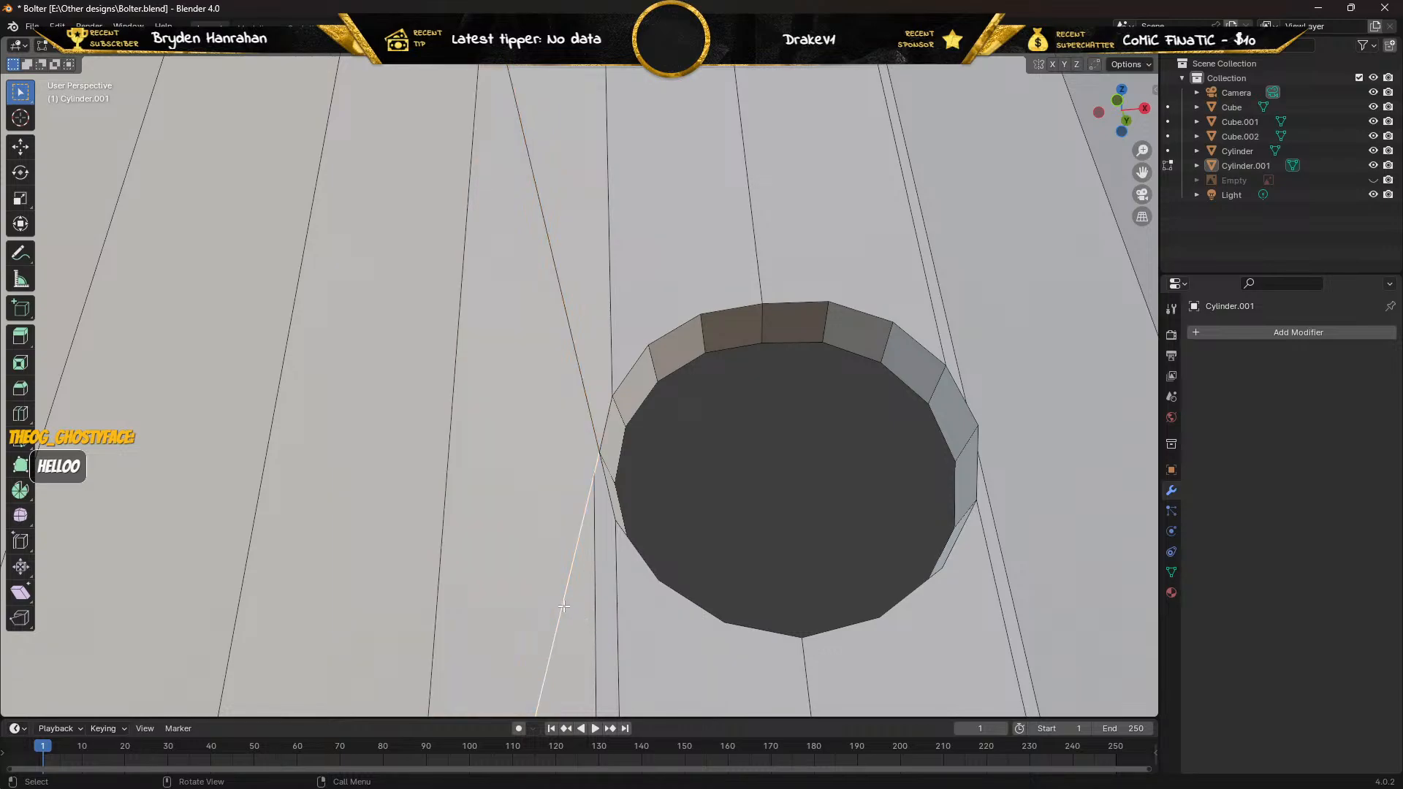
shift+click(618, 621)
key(f)
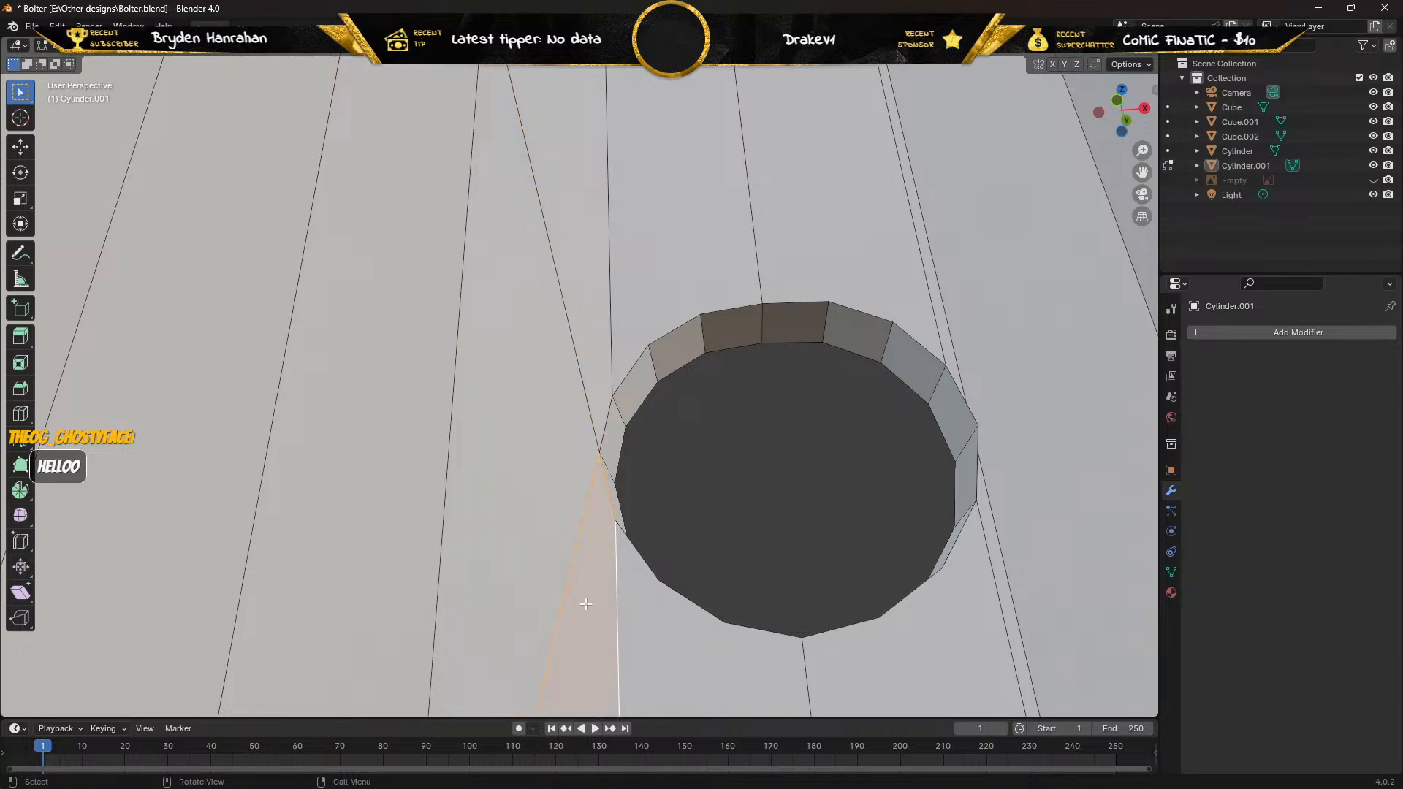
Connect the hole's rightmost vertex to the upper wall corner on its right with an edge.
middle_drag(585, 605, 608, 544)
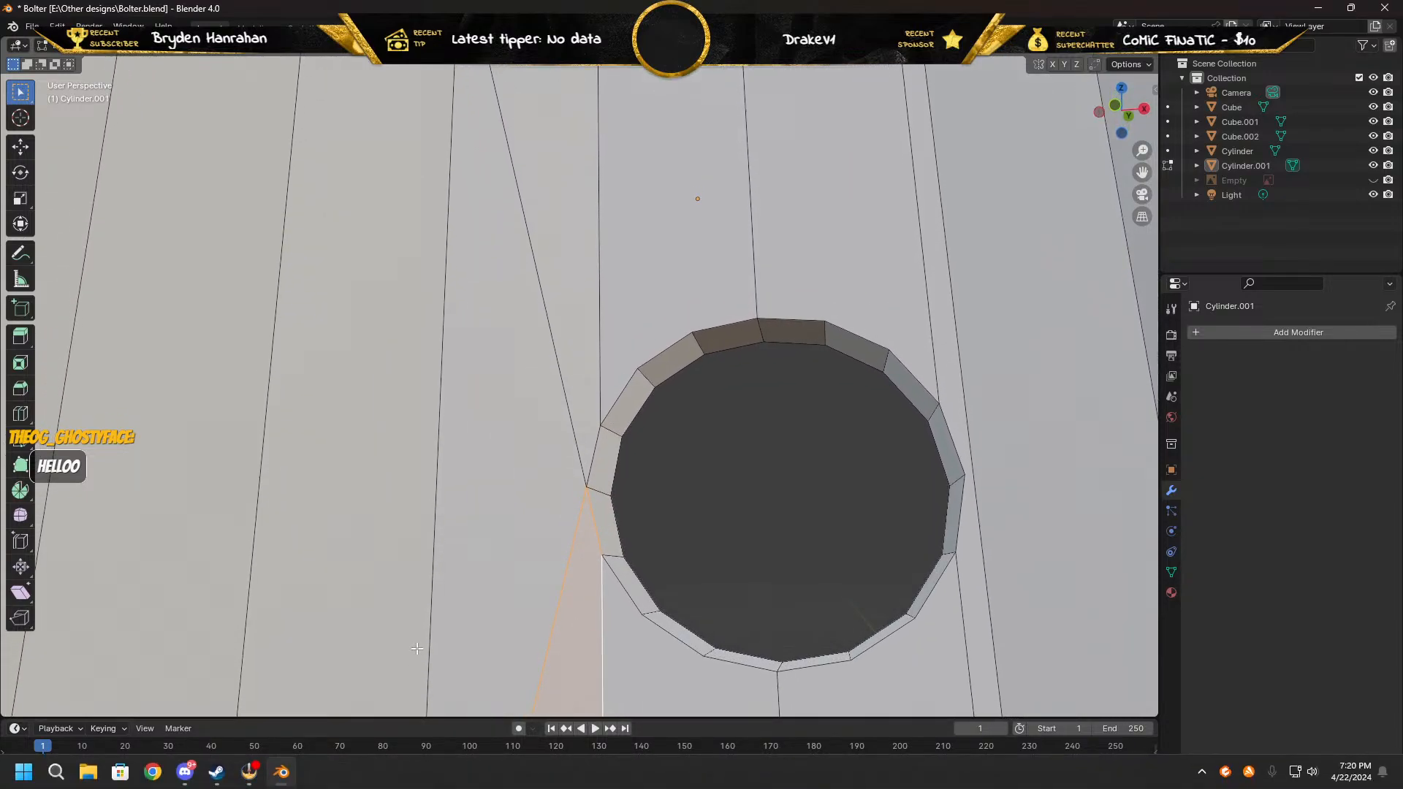
middle_drag(428, 640, 454, 616)
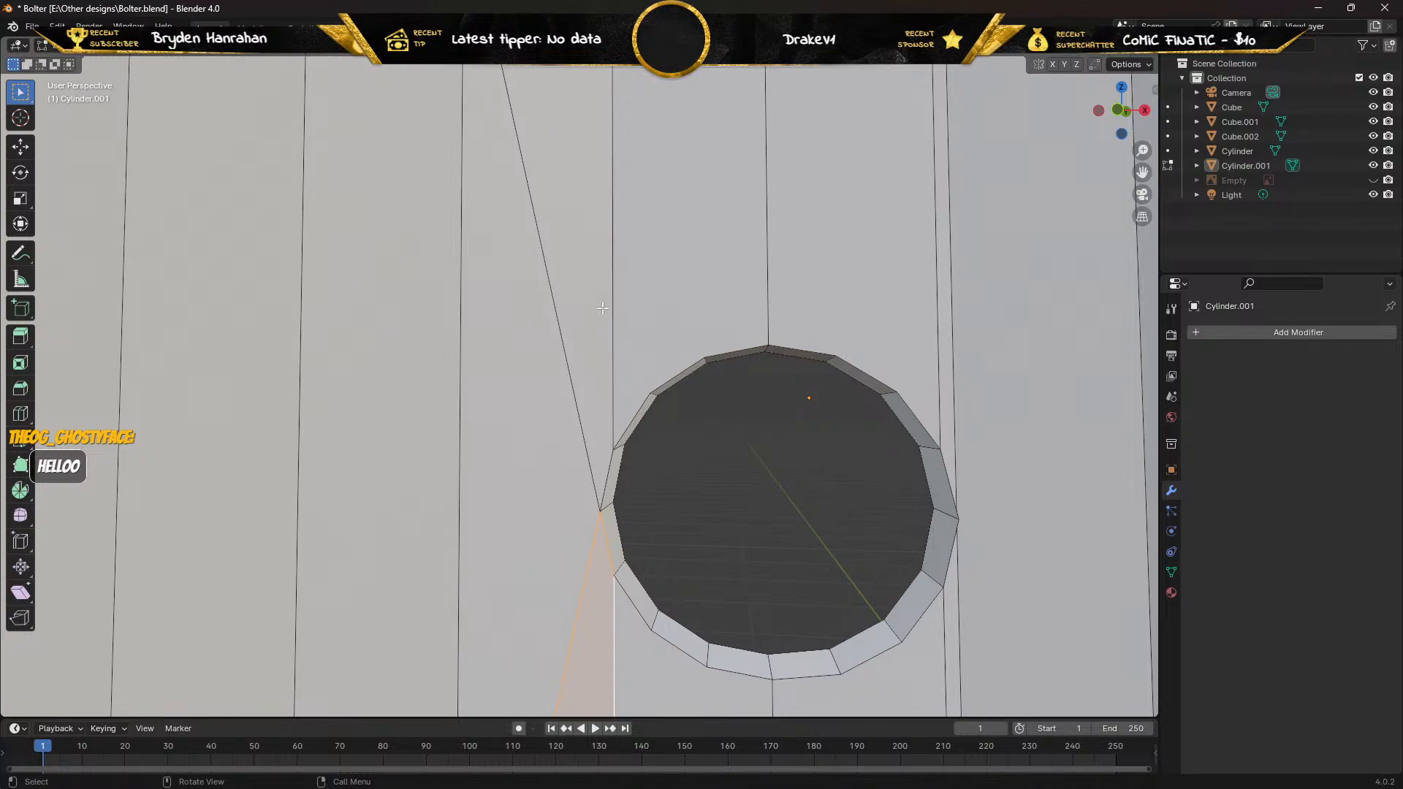
middle_drag(809, 463, 641, 463)
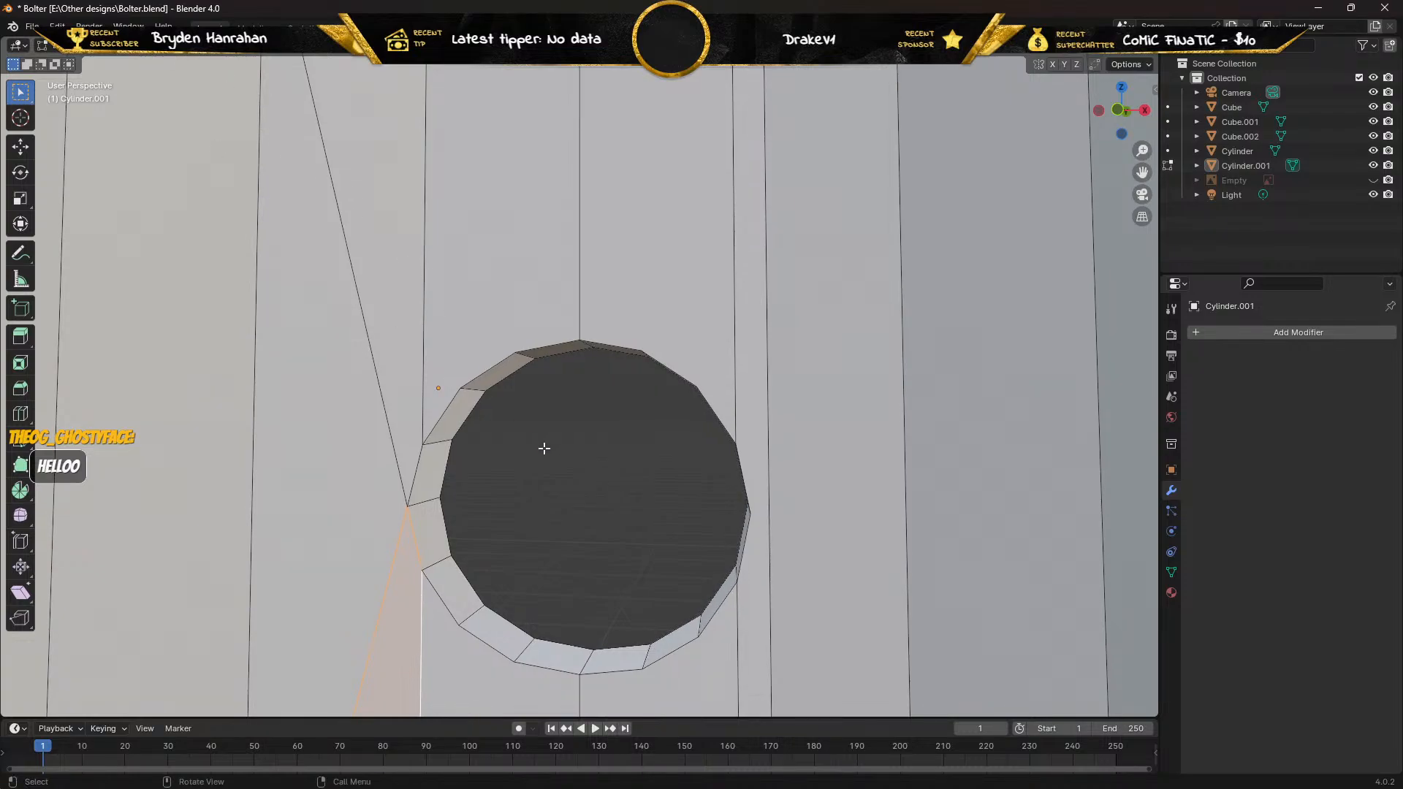
click(751, 515)
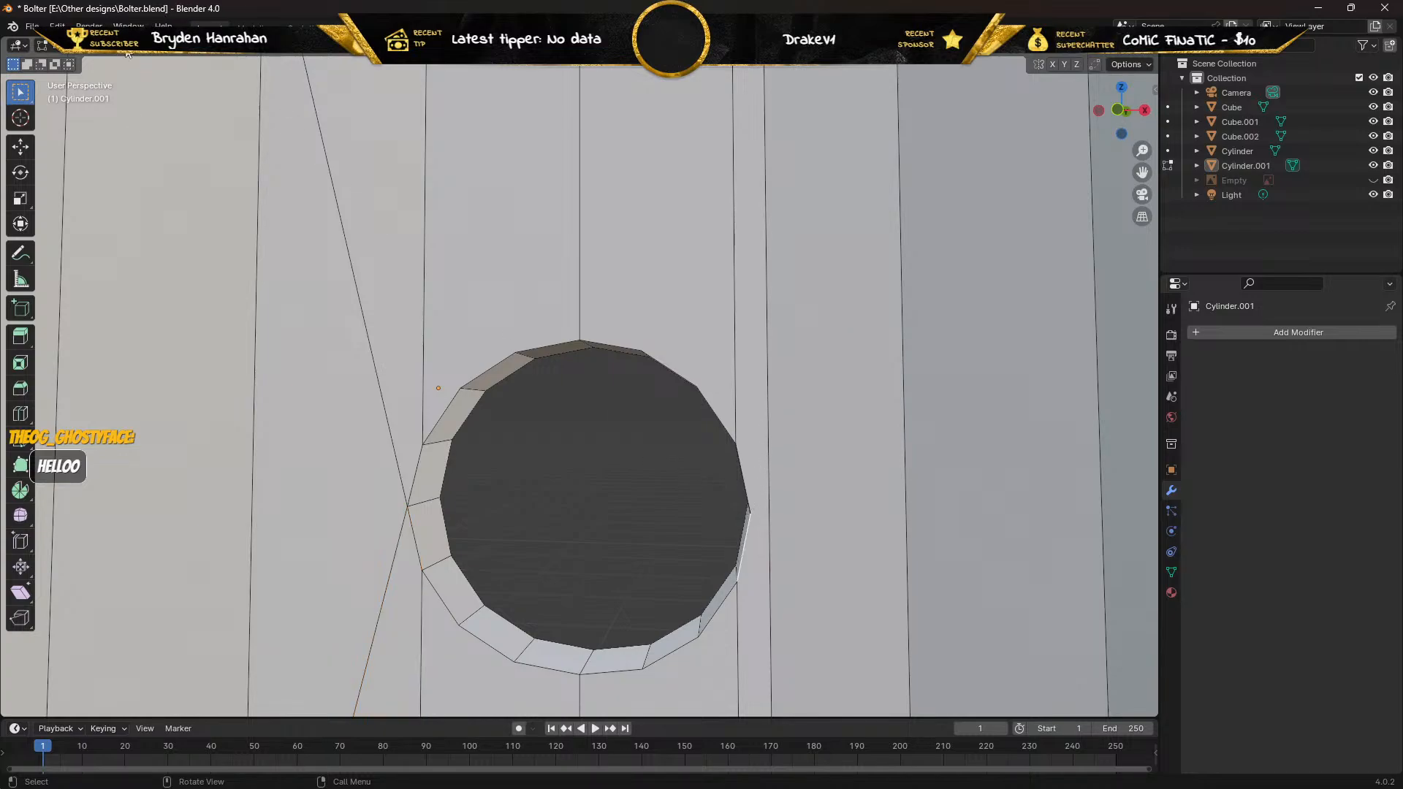
key(1)
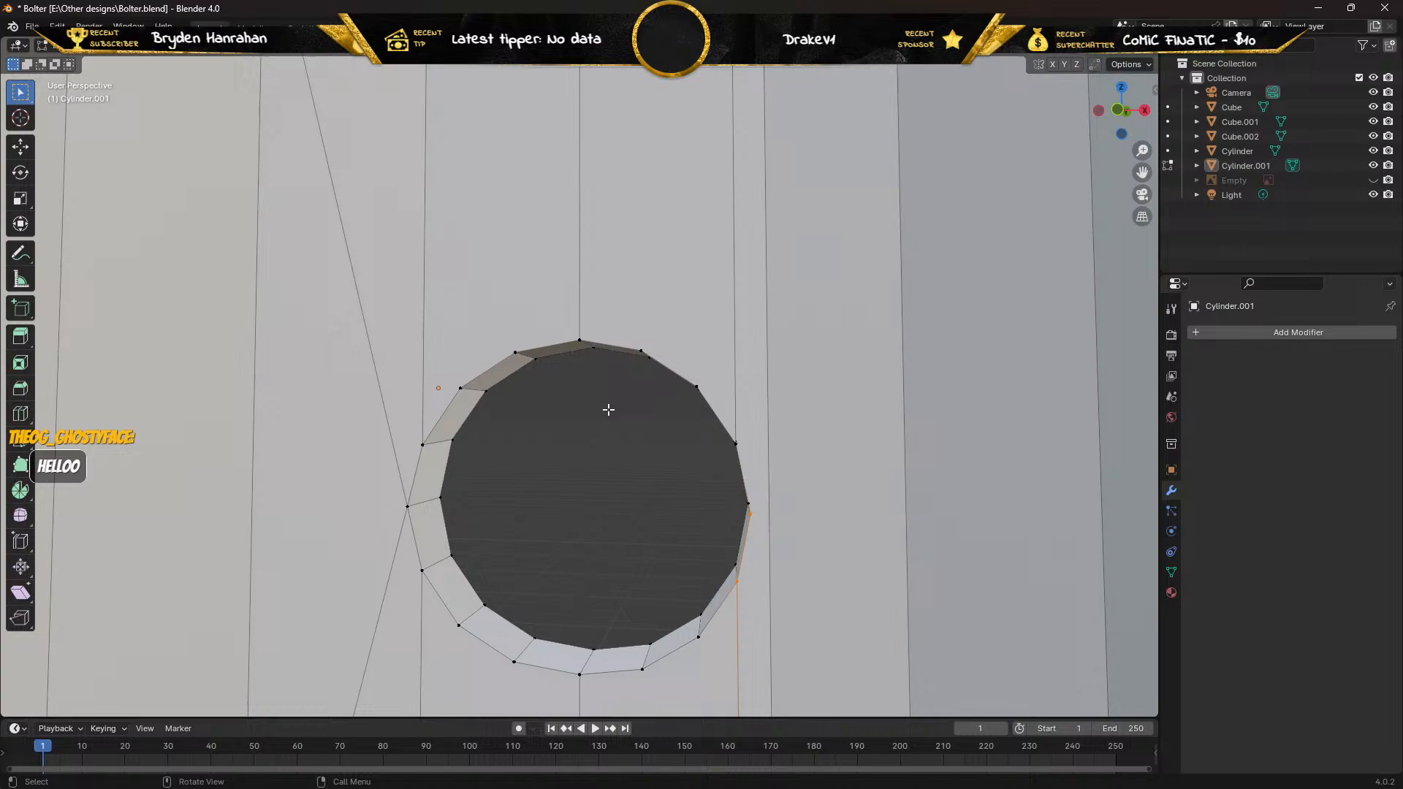
click(752, 516)
middle_drag(724, 436, 666, 578)
middle_drag(901, 659, 755, 445)
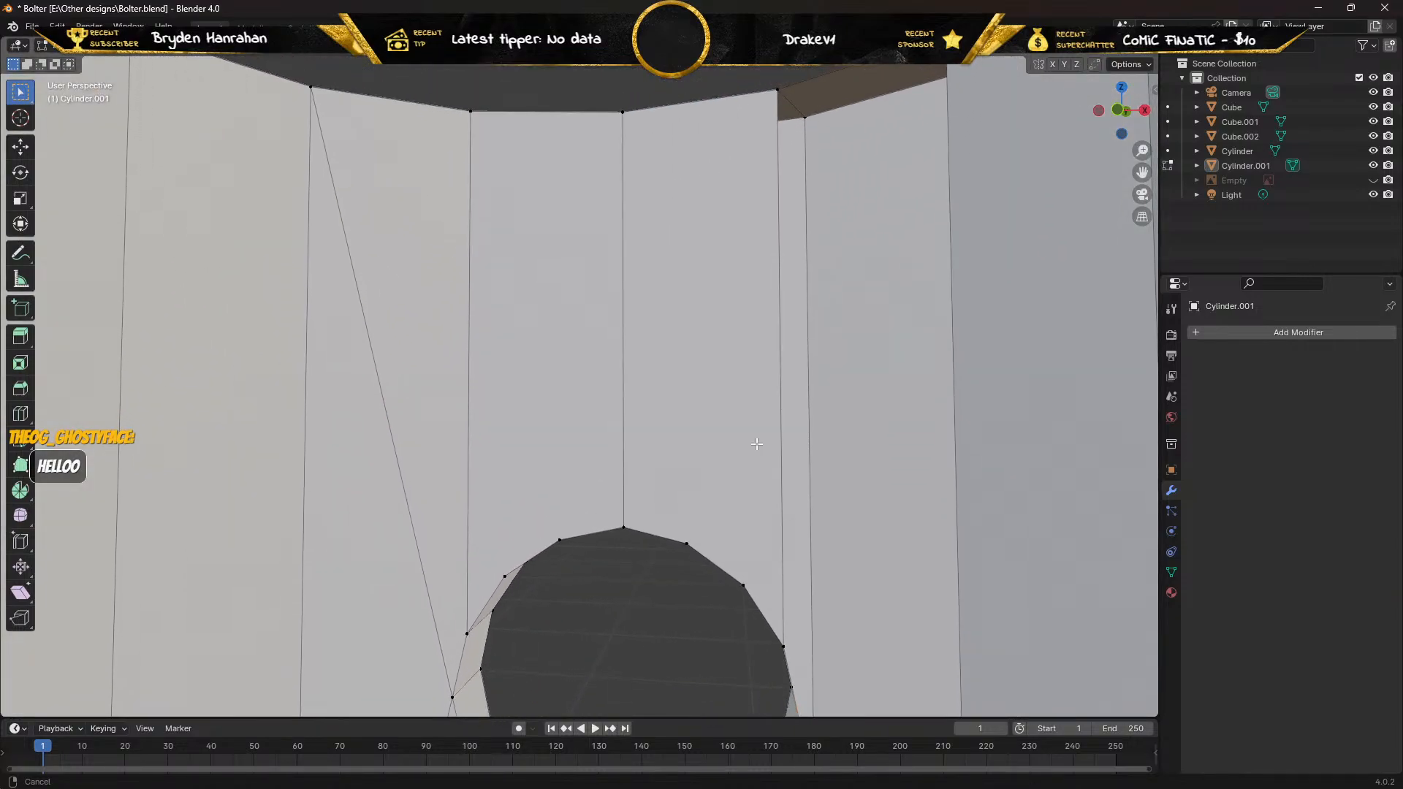
shift+middle_drag(875, 221, 910, 158)
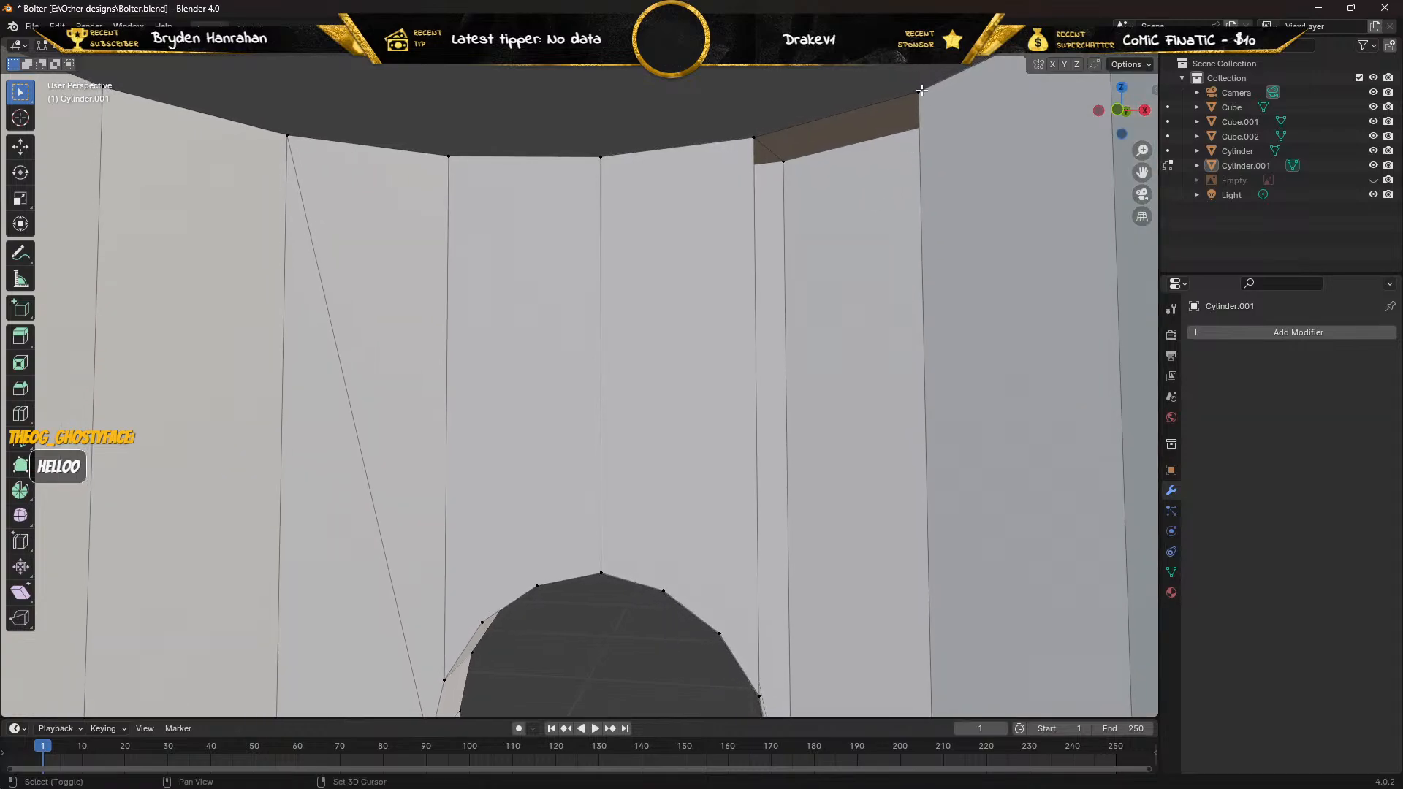
shift+click(920, 93)
shift+middle_drag(900, 103, 744, 646)
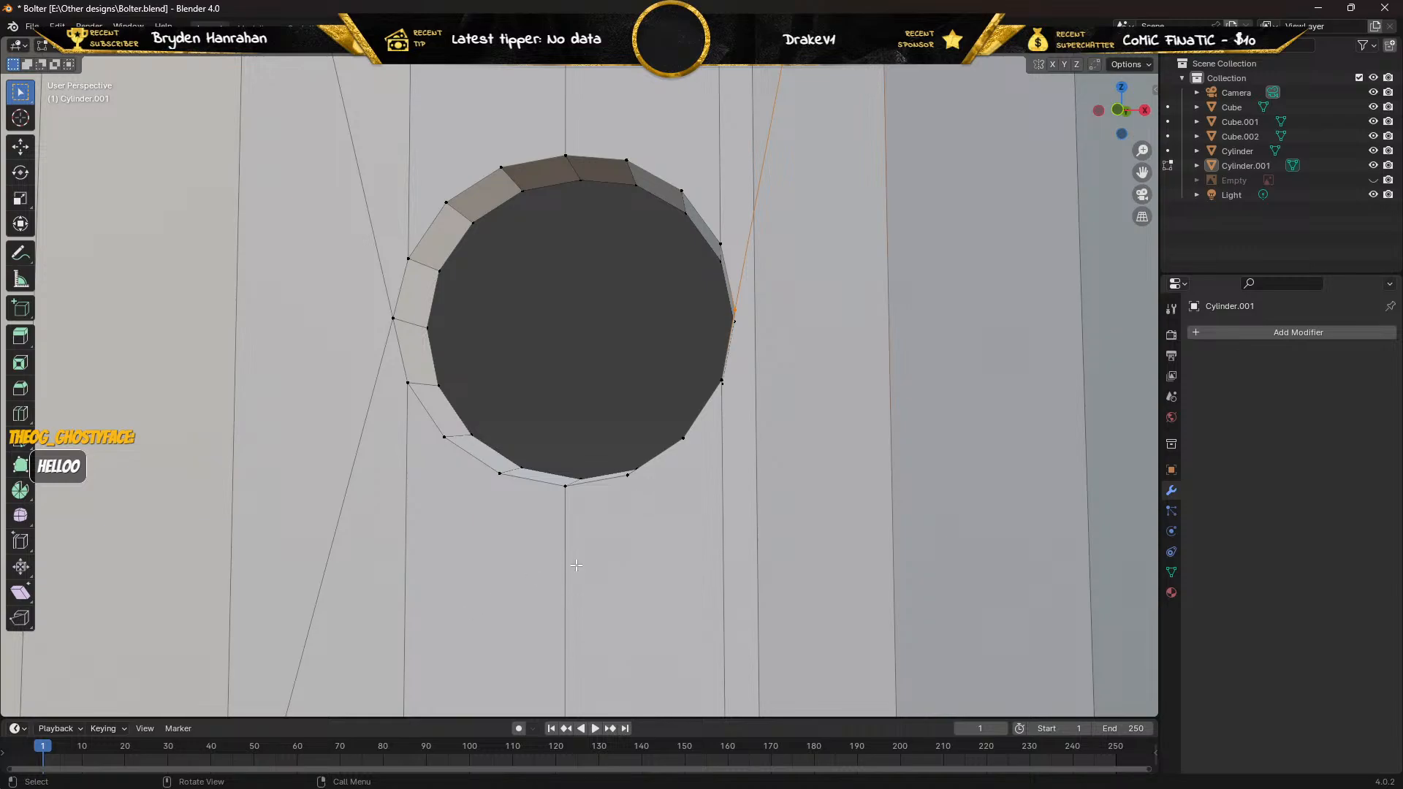
Hide the Cube object to expose the bottom of the cylinder.
scroll(392, 604, down, 5)
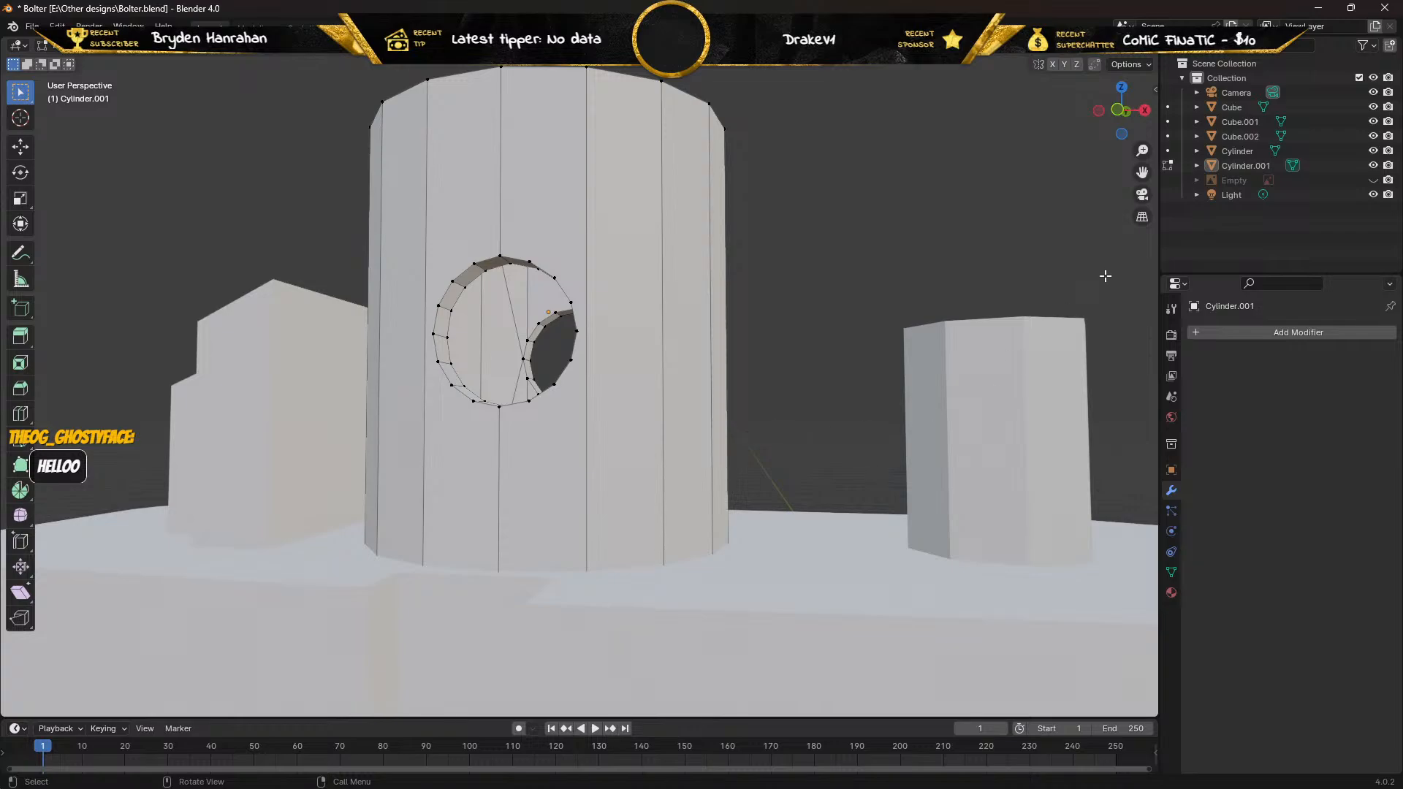
click(1373, 107)
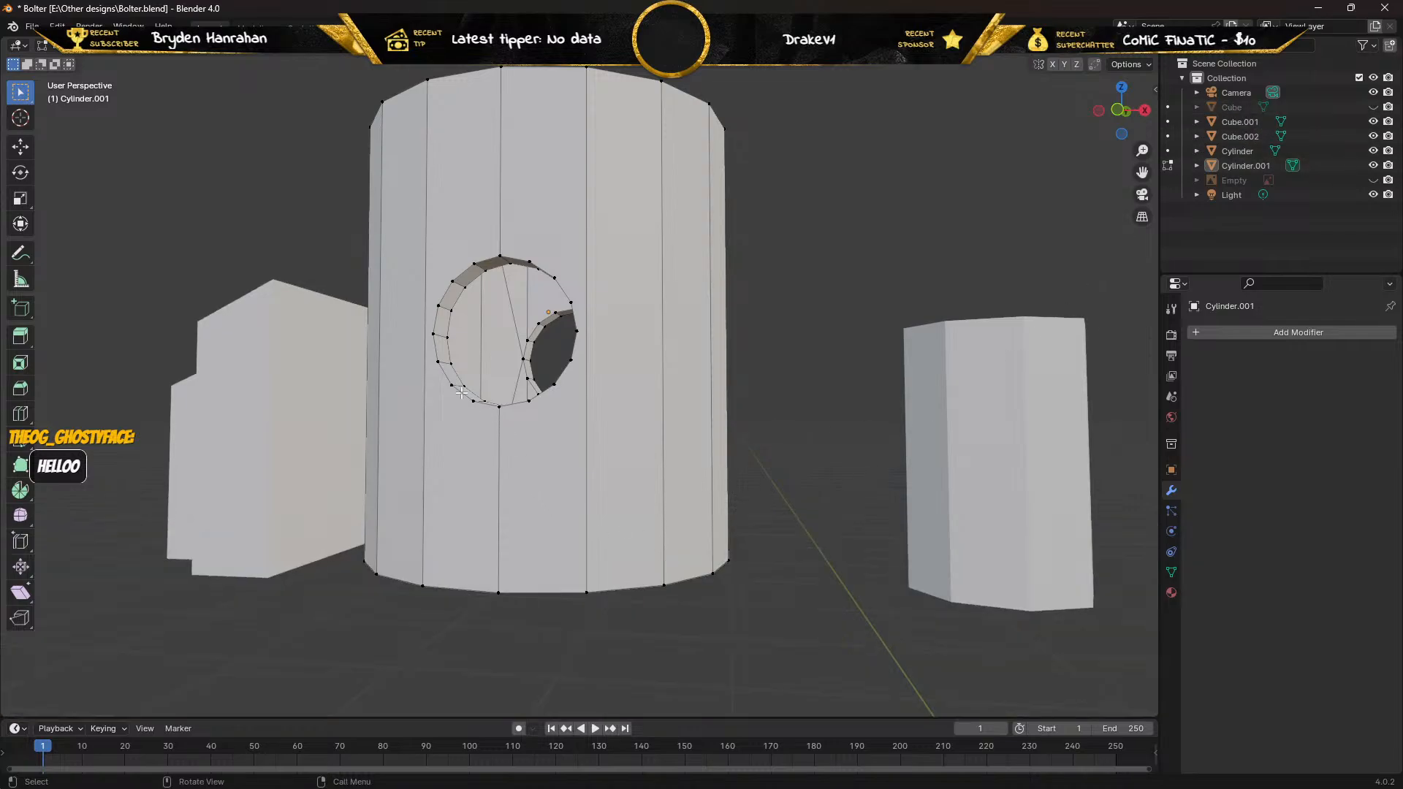
middle_drag(461, 393, 489, 407)
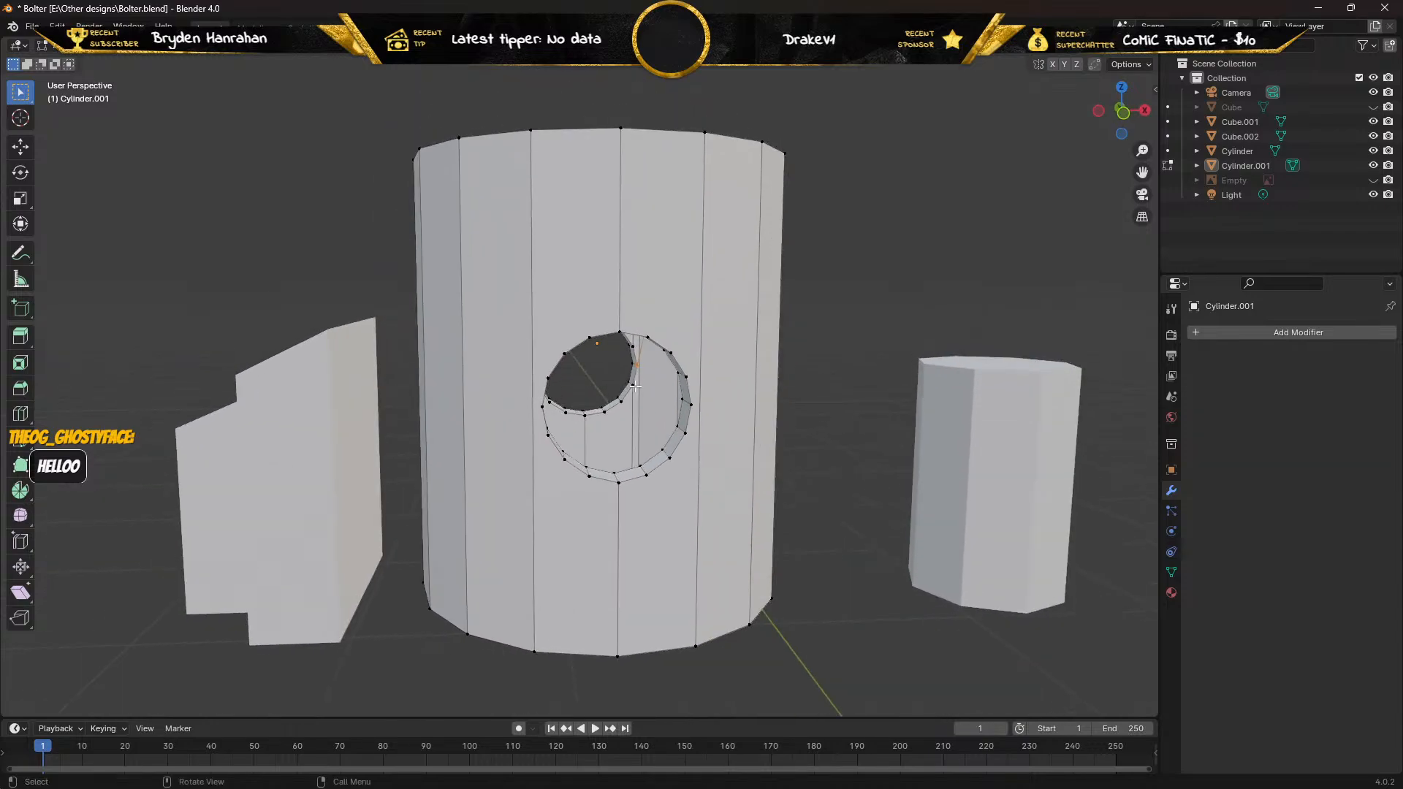
Try moving the hole's leftmost vertex along the X axis, and undo the move.
scroll(635, 386, up, 8)
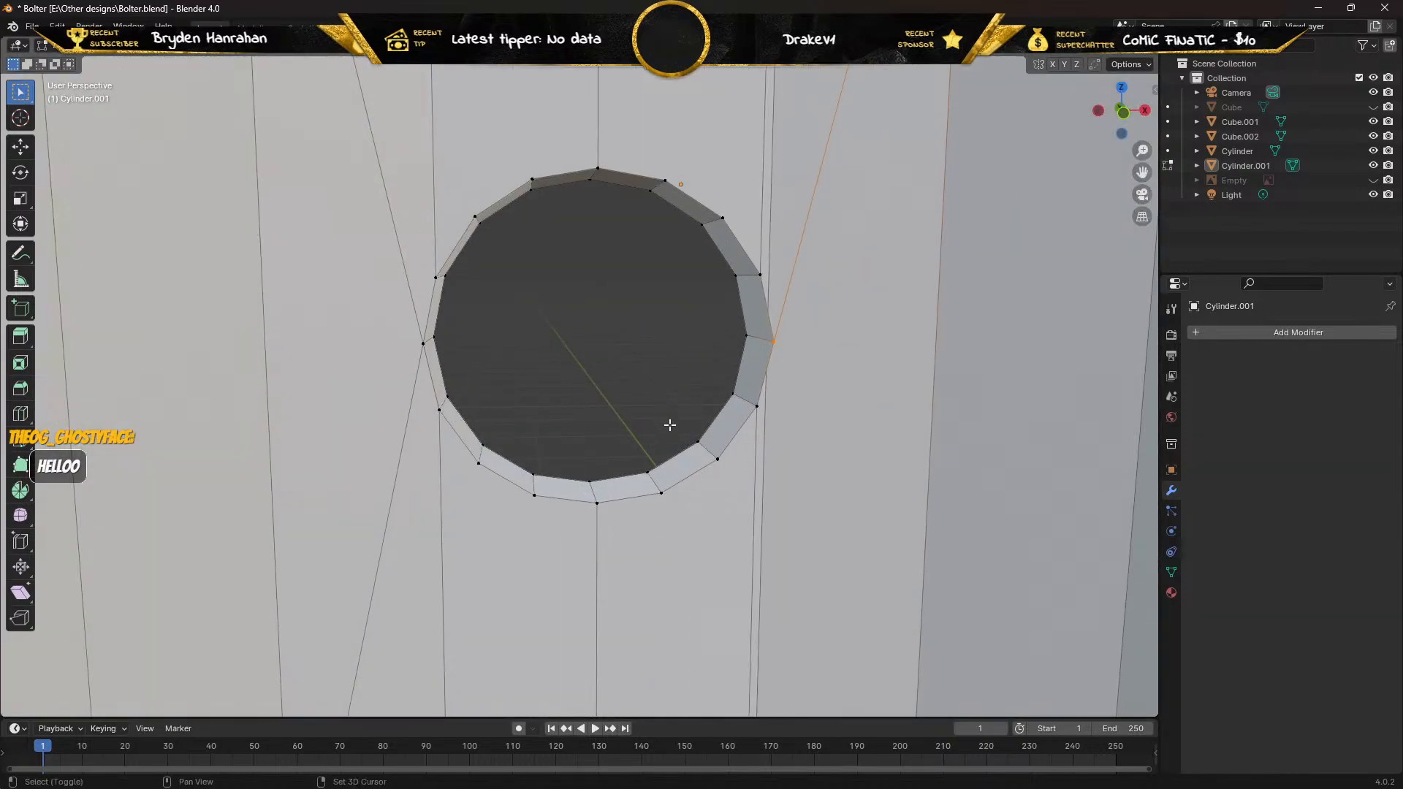
shift+middle_drag(670, 425, 760, 483)
scroll(621, 420, up, 4)
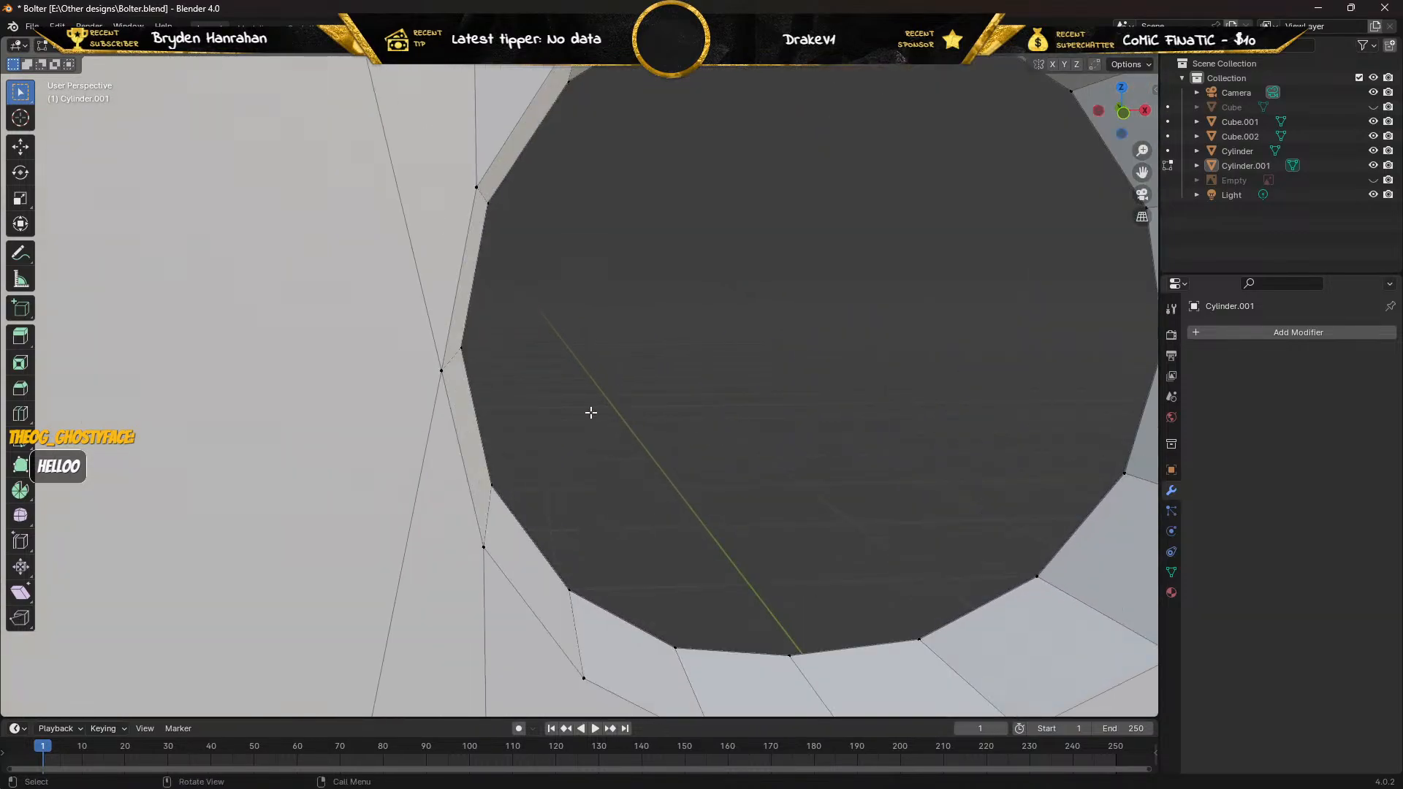
middle_drag(525, 410, 501, 407)
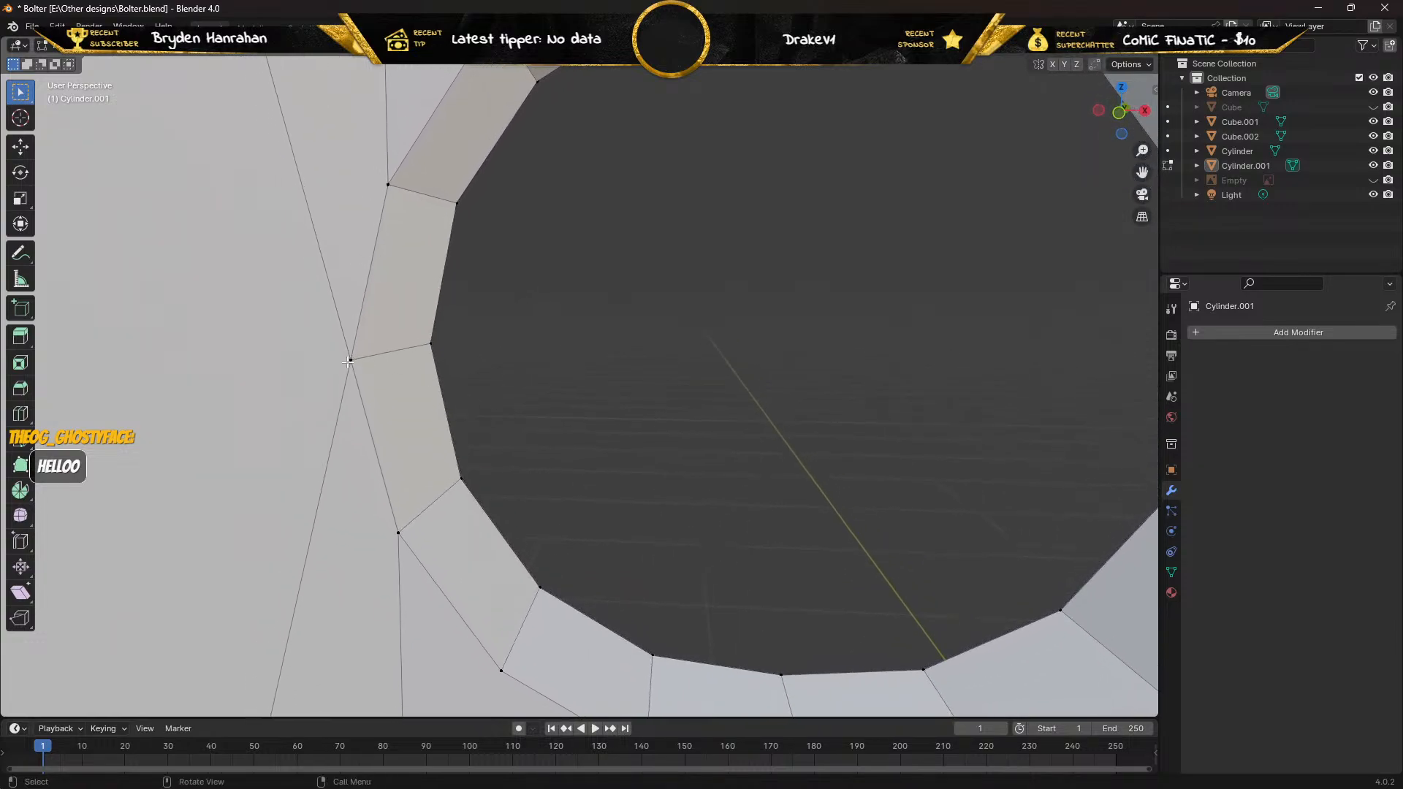
click(349, 360)
click(13, 153)
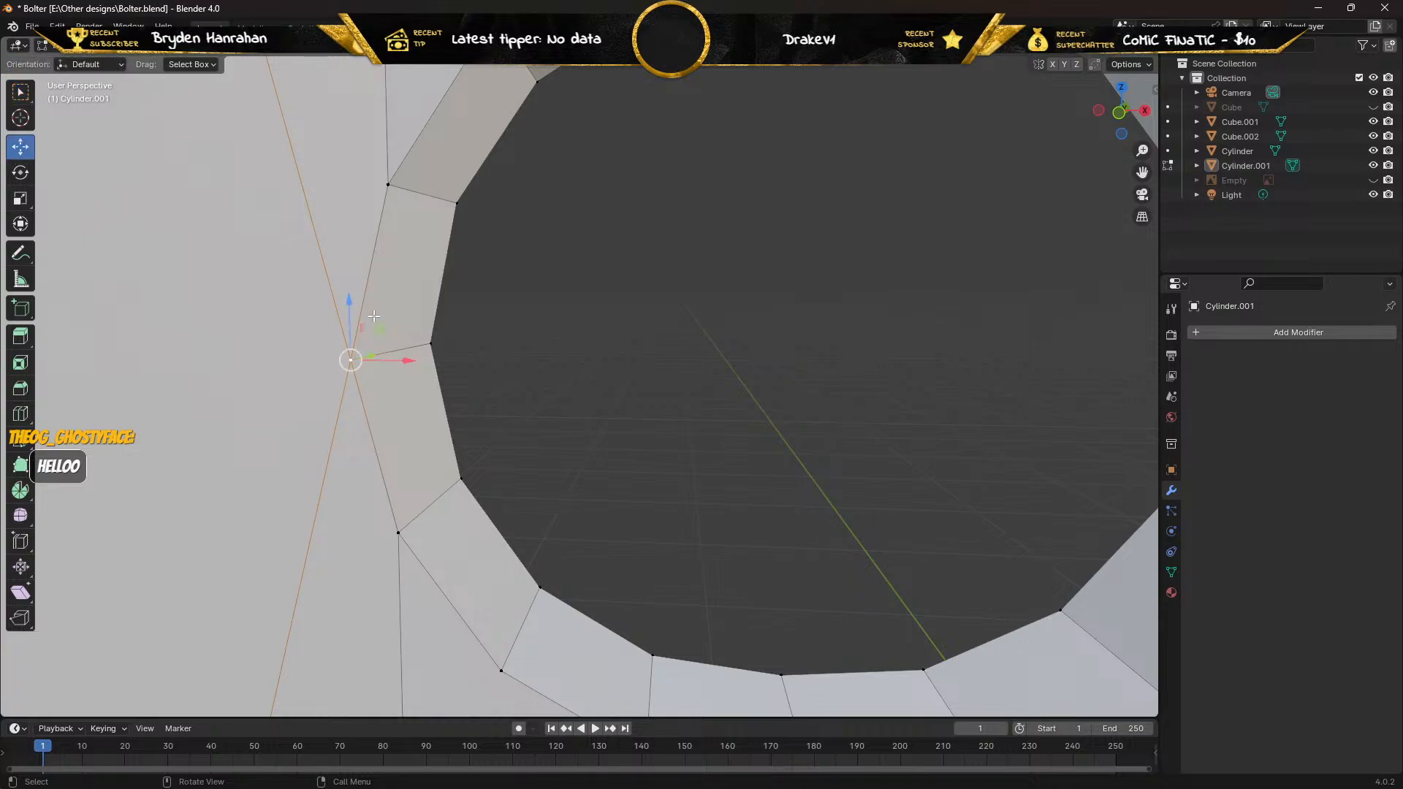
mouse_move(409, 360)
mouse_down()
mouse_move(446, 359)
mouse_move(407, 354)
mouse_up()
key(ctrl+z)
scroll(486, 404, down, 4)
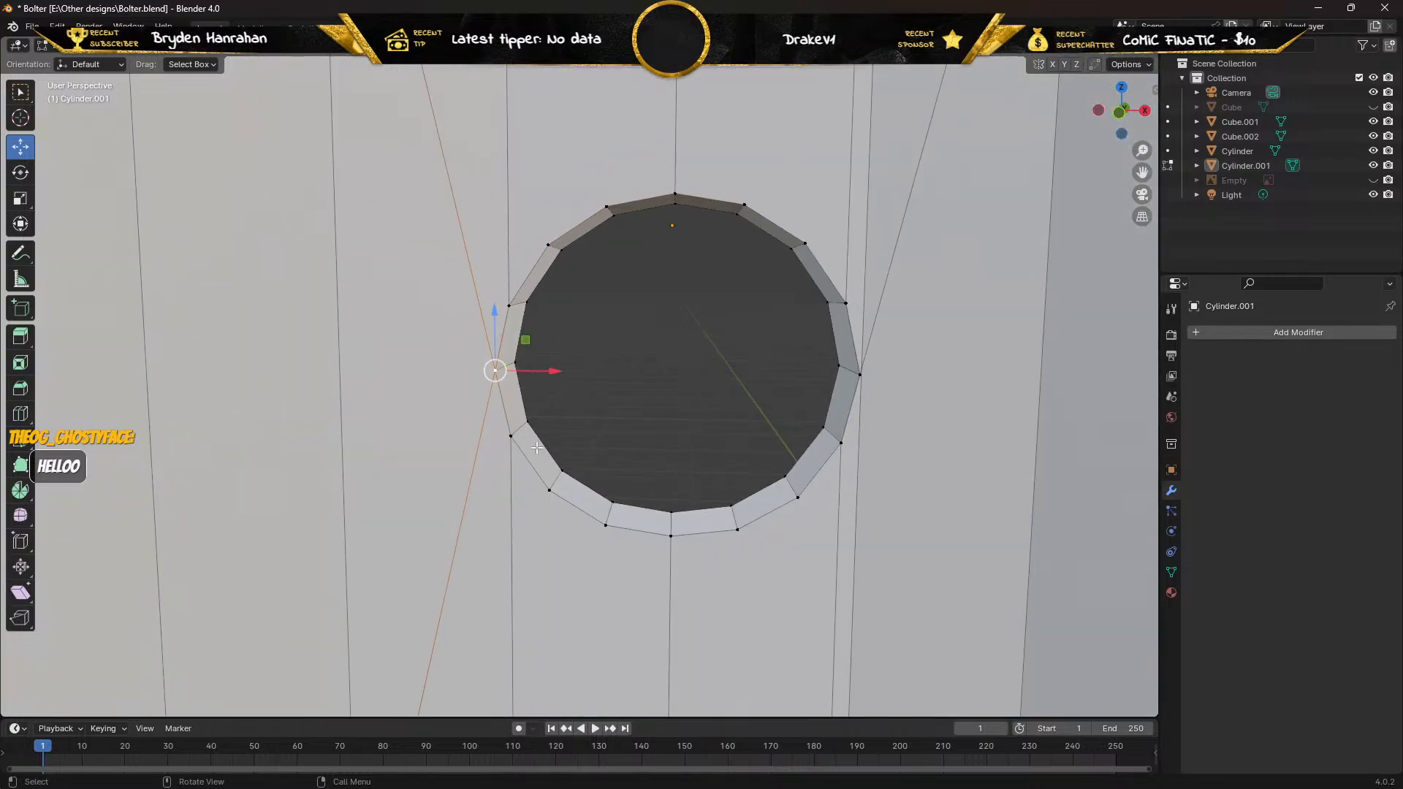
Try merging the hole's rightmost vertex into the lower wall corner with Merge At Last, and undo the merge.
middle_drag(537, 447, 530, 430)
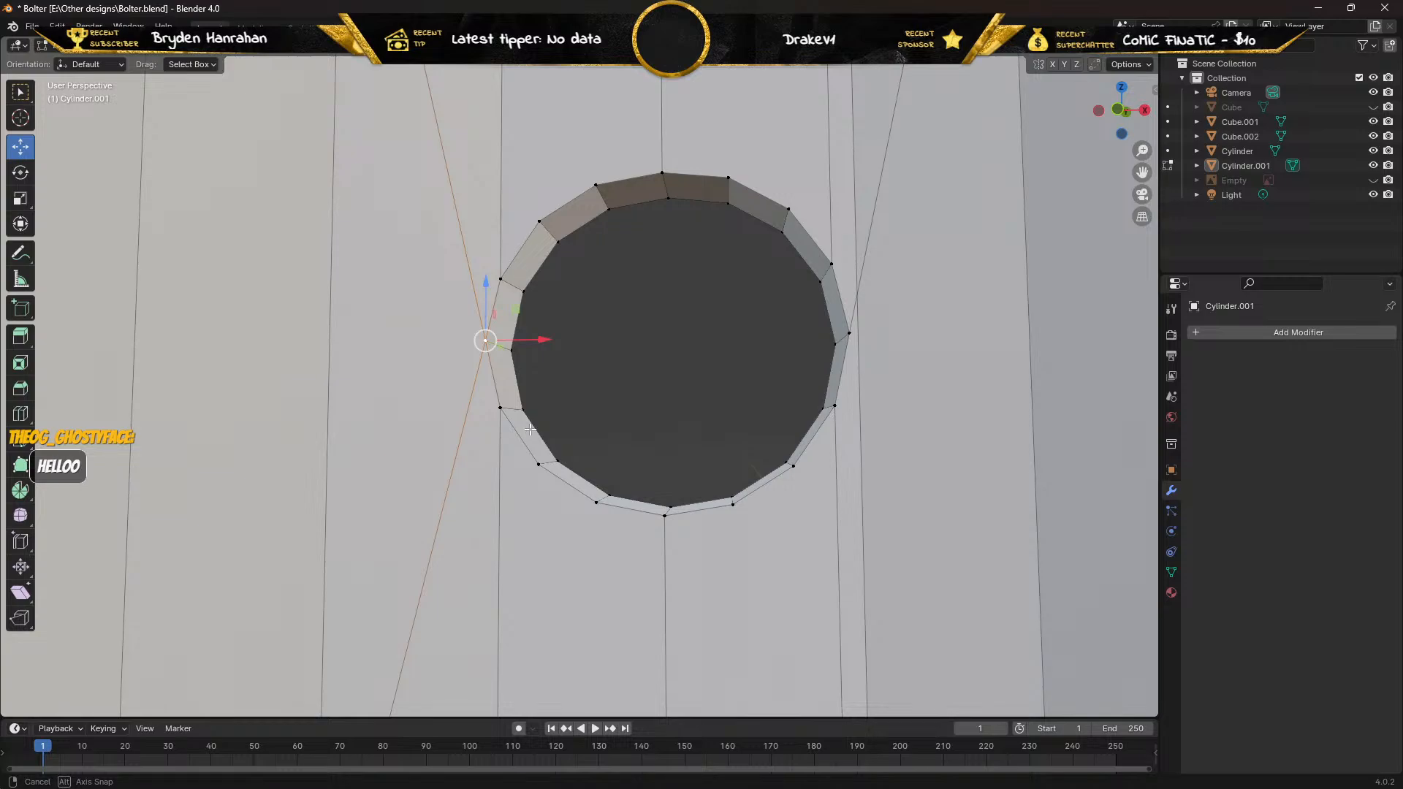
mouse_move(530, 429)
middle_down()
mouse_move(517, 434)
mouse_move(534, 440)
middle_up()
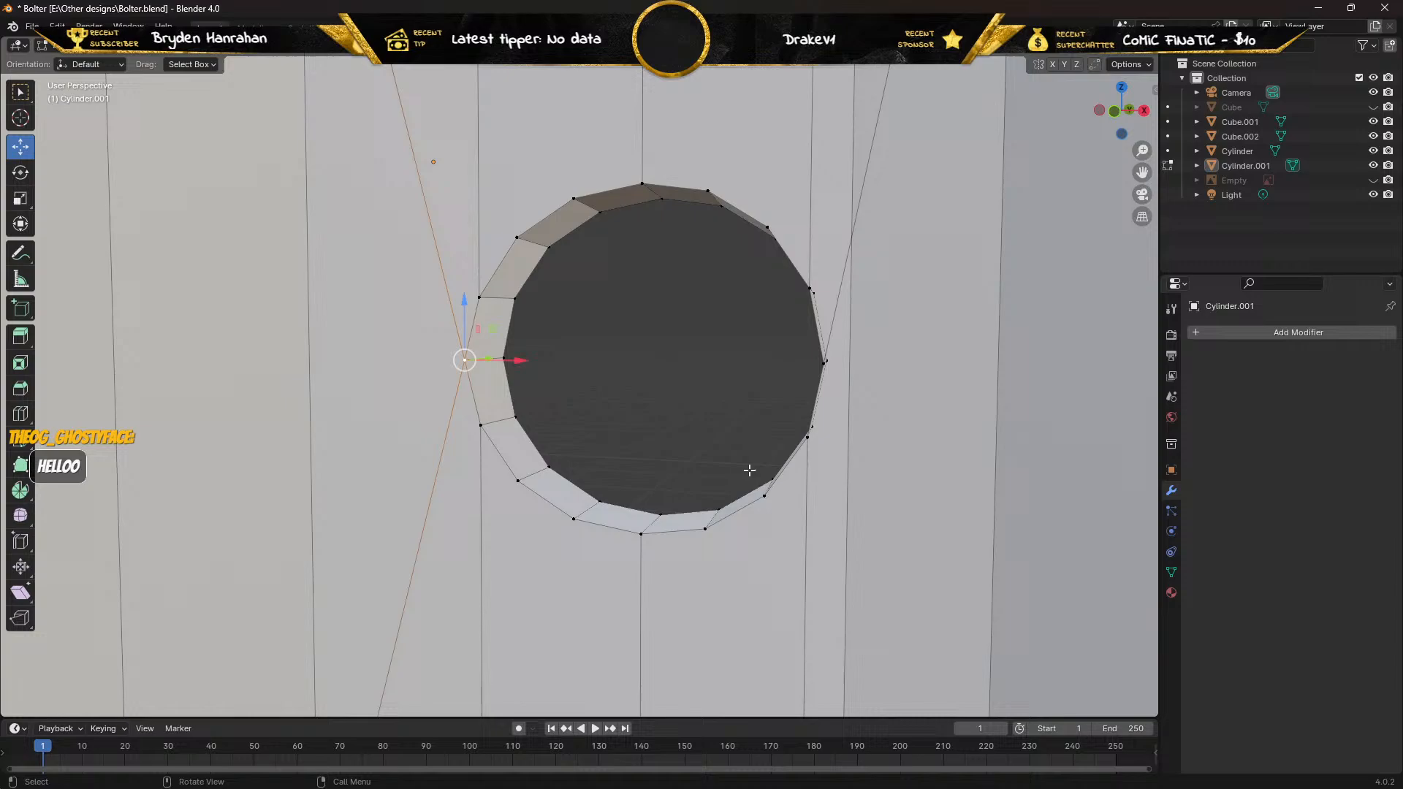
click(825, 365)
shift+middle_drag(846, 493, 746, 206)
shift+middle_drag(639, 364, 718, 328)
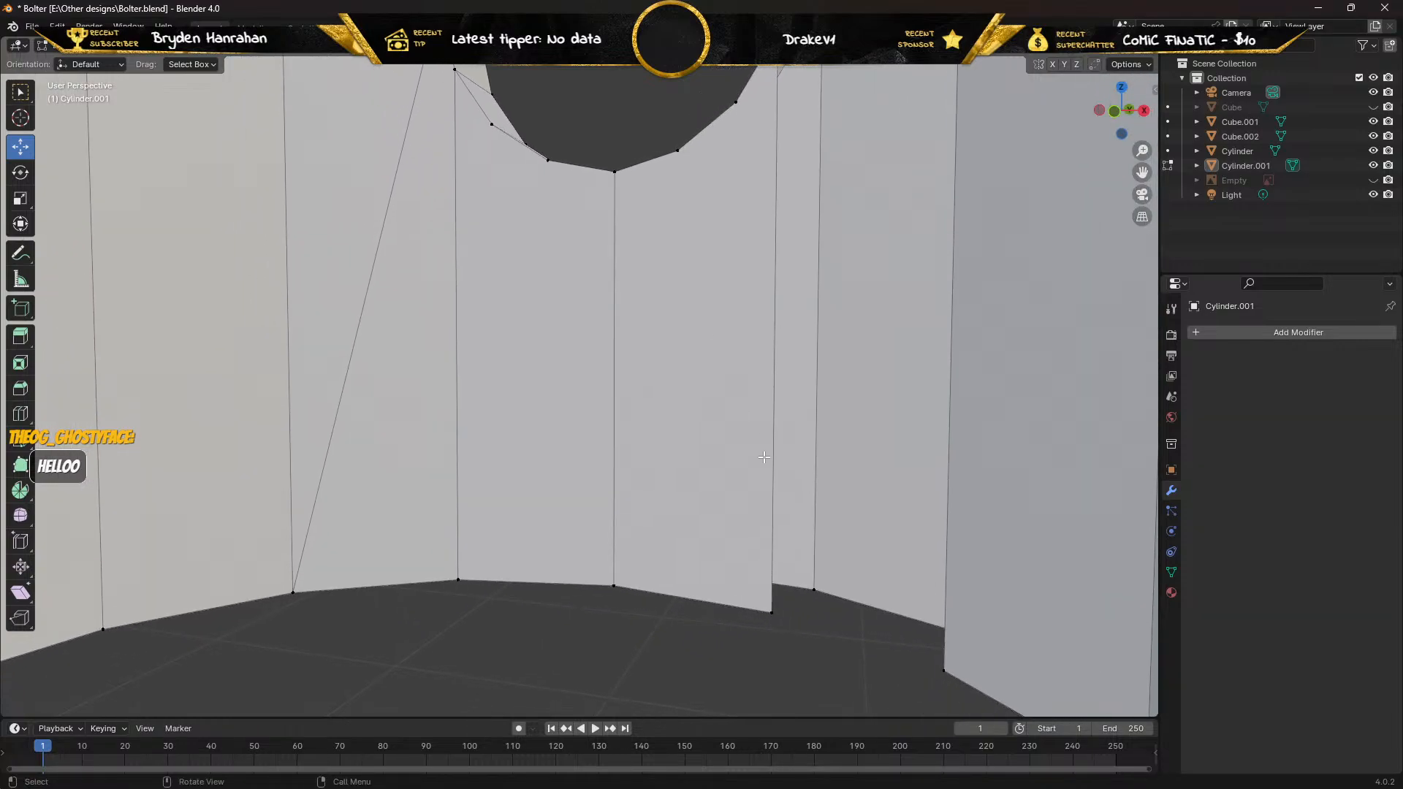
click(946, 671)
key(m)
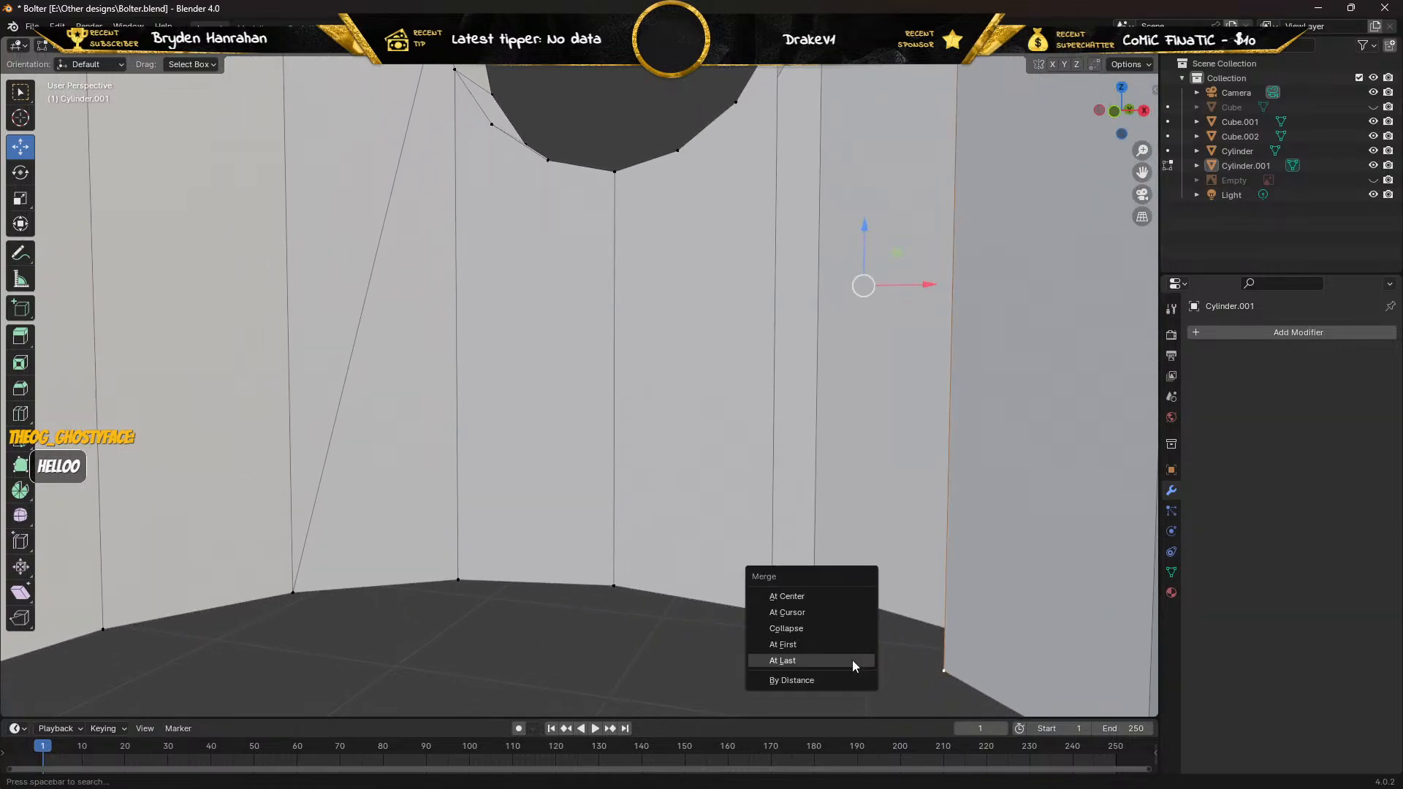
click(852, 660)
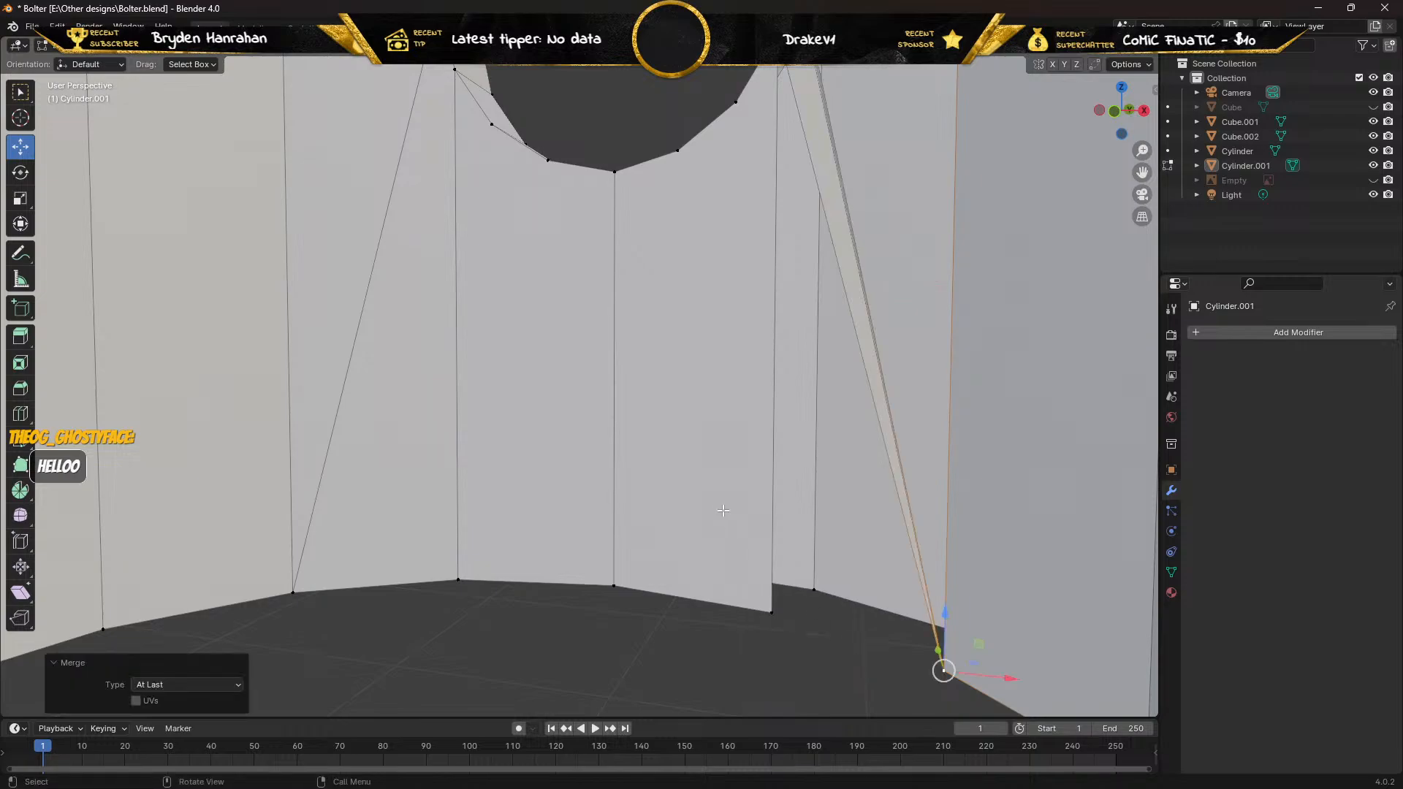
shift+middle_drag(706, 475, 704, 536)
key(ctrl+z)
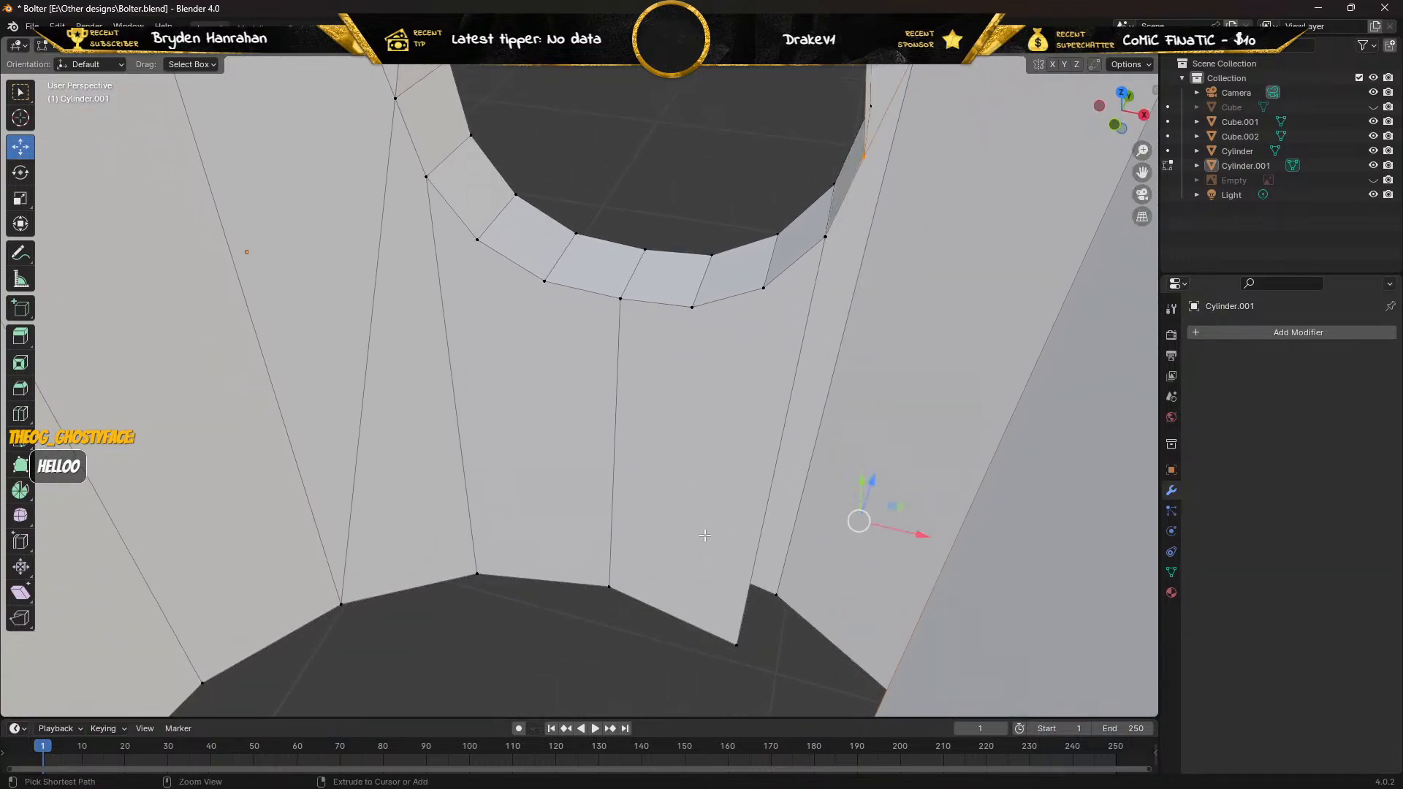
Connect the hole's rightmost vertex to the lower wall corner on its right with an edge.
mouse_move(719, 416)
middle_down()
mouse_move(700, 413)
mouse_move(690, 446)
mouse_move(698, 404)
middle_up()
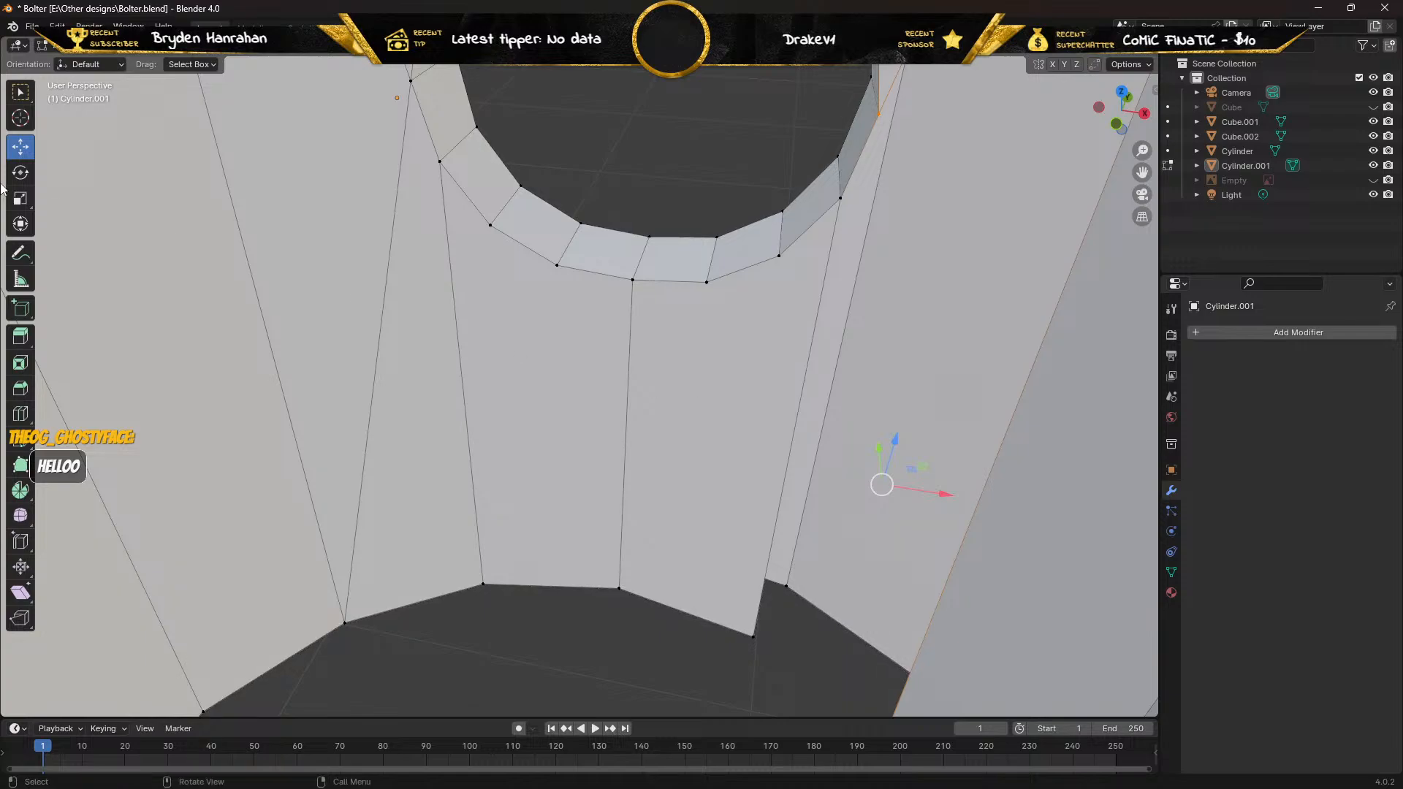
click(21, 96)
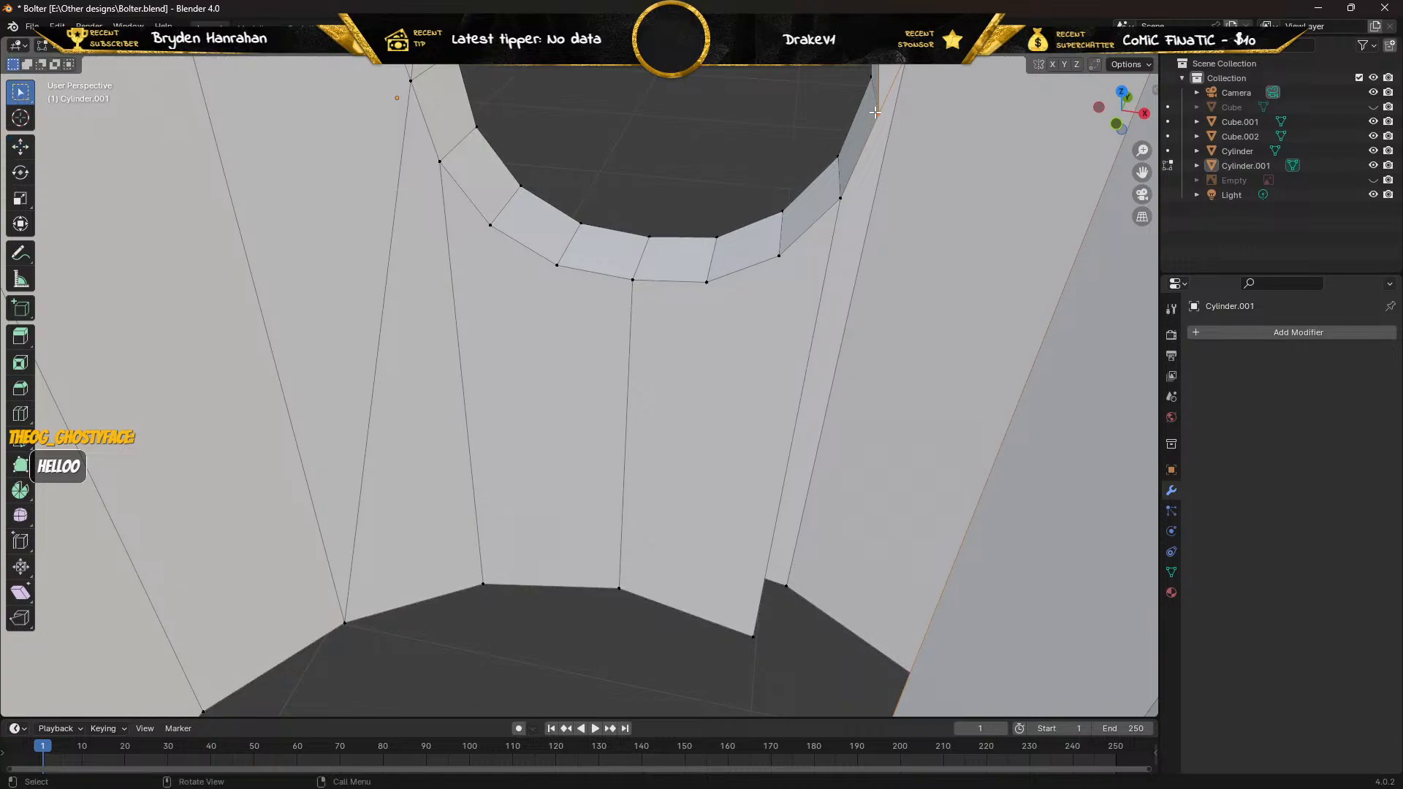
middle_drag(897, 291, 919, 347)
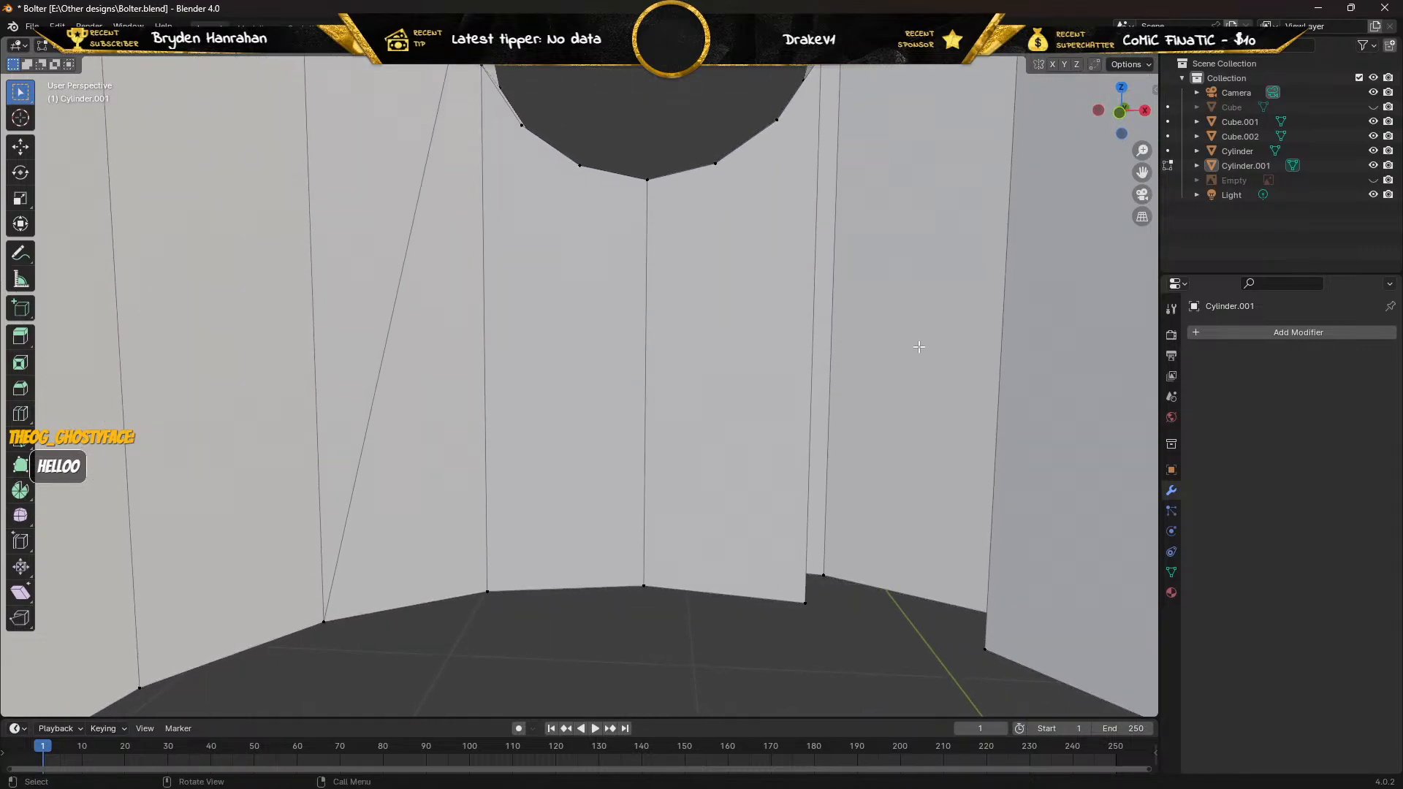
shift+click(984, 649)
middle_drag(846, 498, 864, 486)
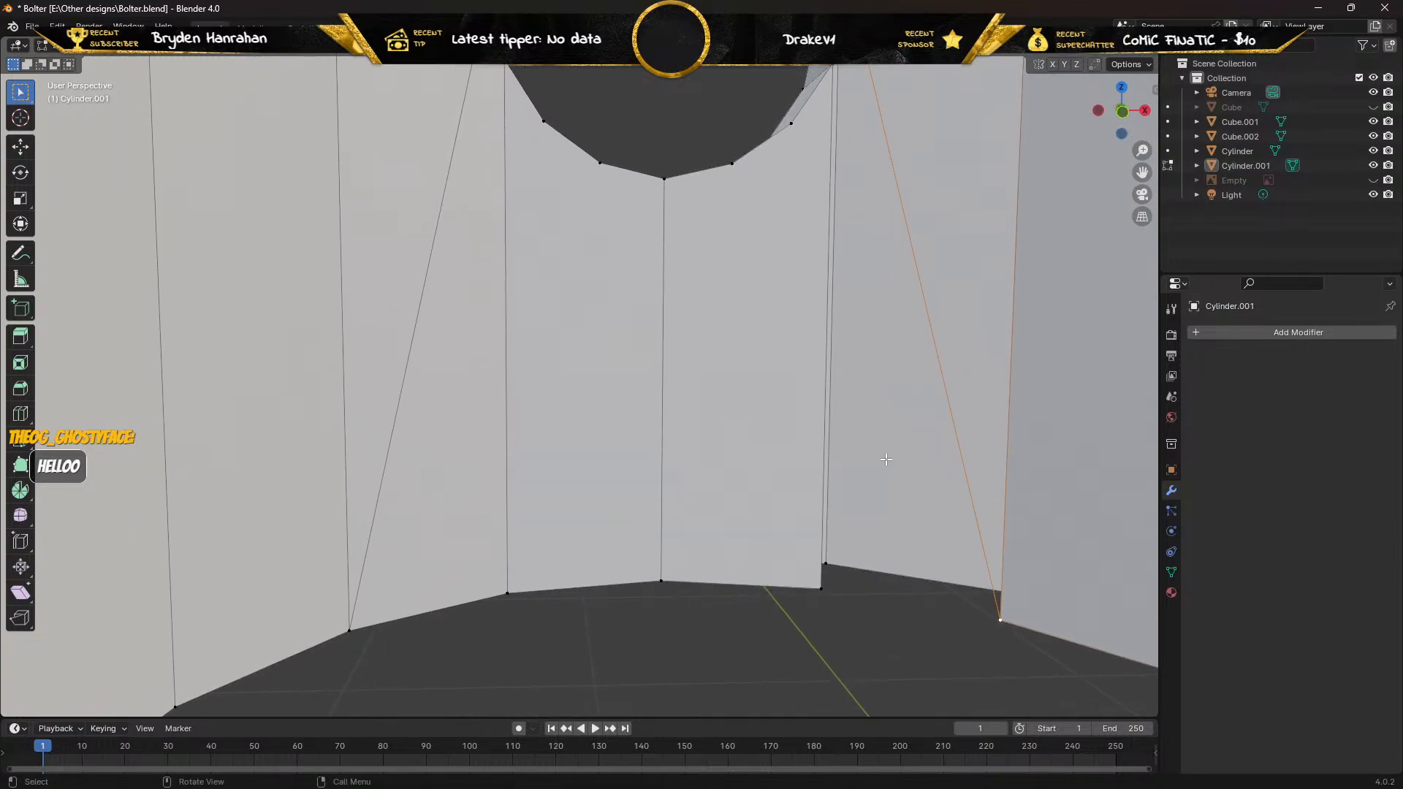
Fill a face between the new lower diagonal edge and the vertical wall edge below the hole's right side.
click(143, 51)
click(912, 217)
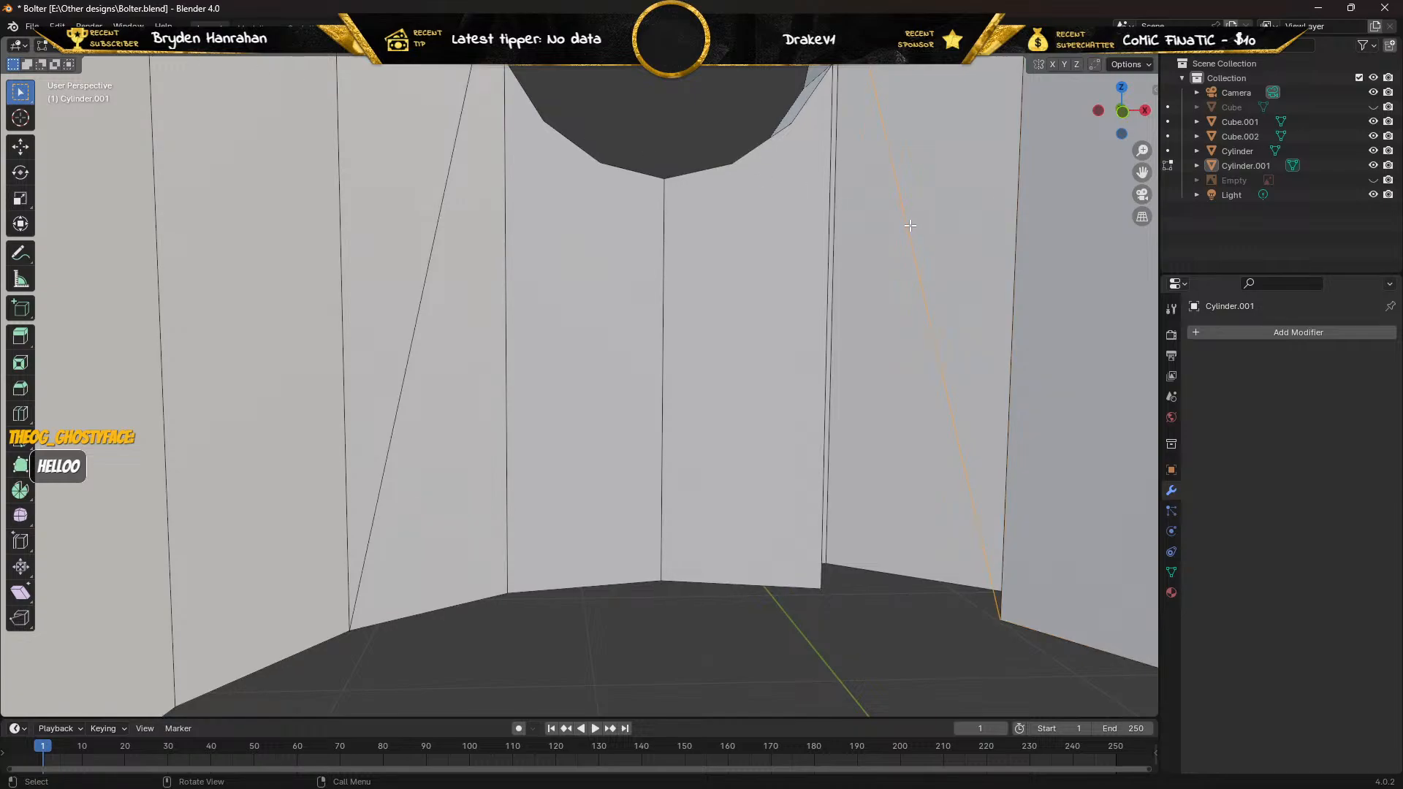
shift+click(911, 222)
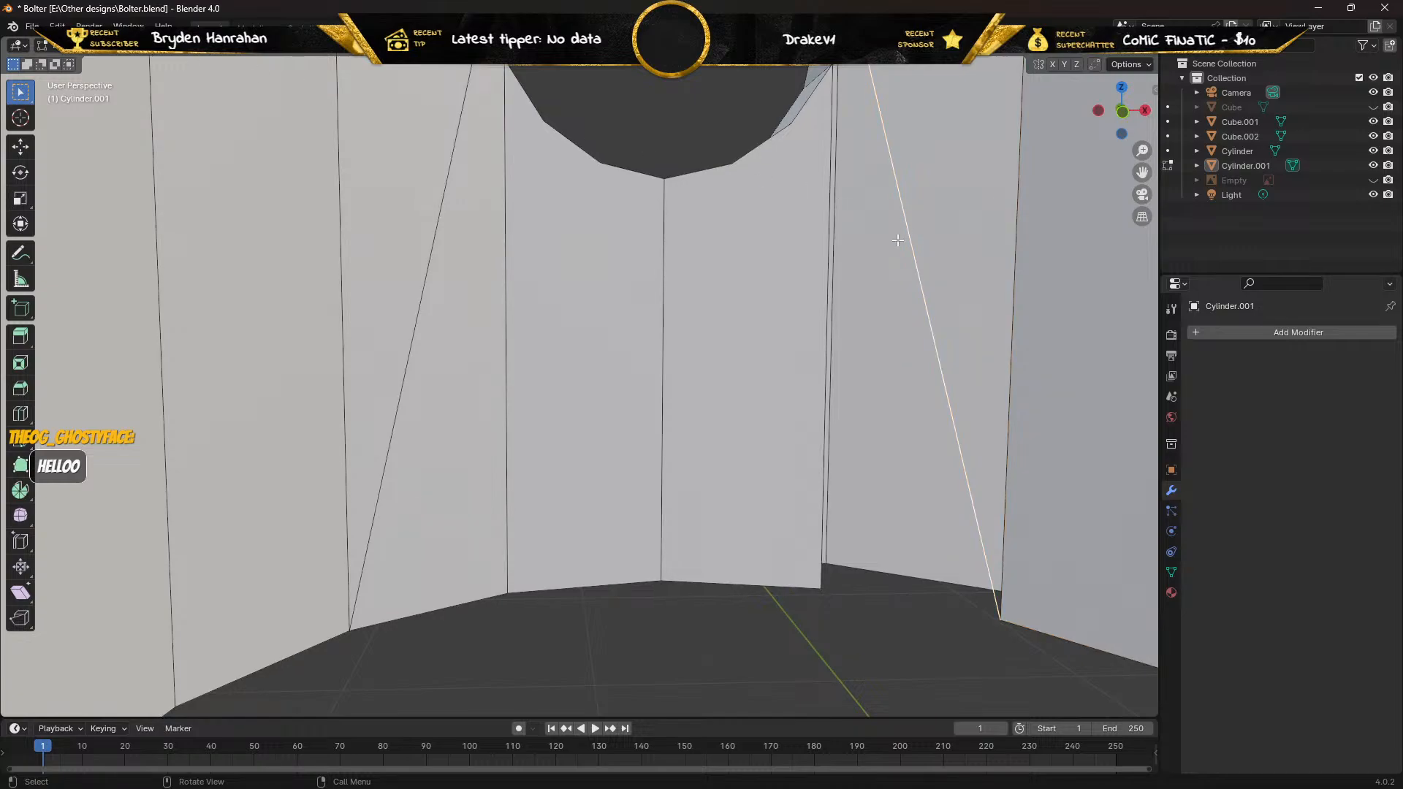
shift+click(824, 270)
key(f)
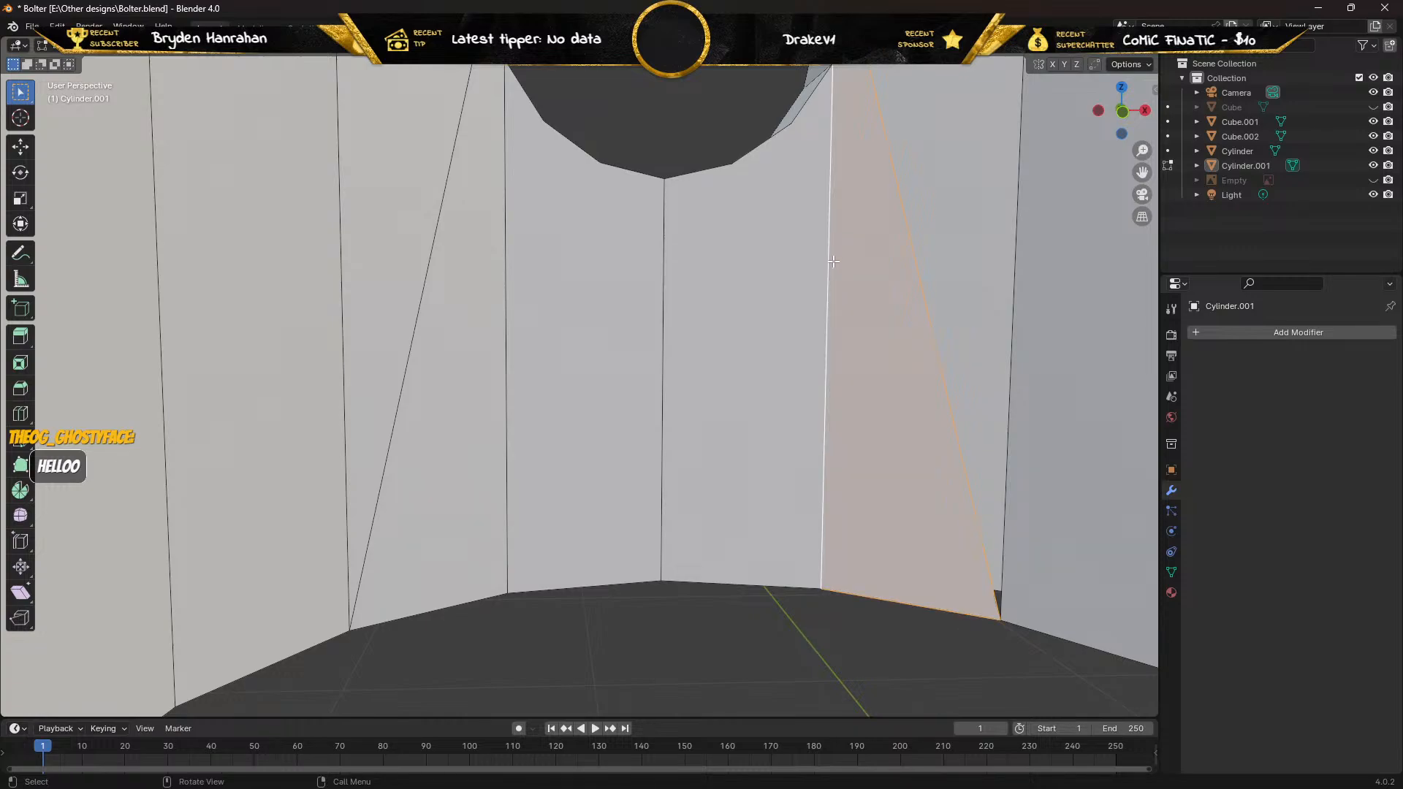
Fill the triangular face between the lower diagonal edge and the full-height wall edge to the right of the hole.
click(901, 204)
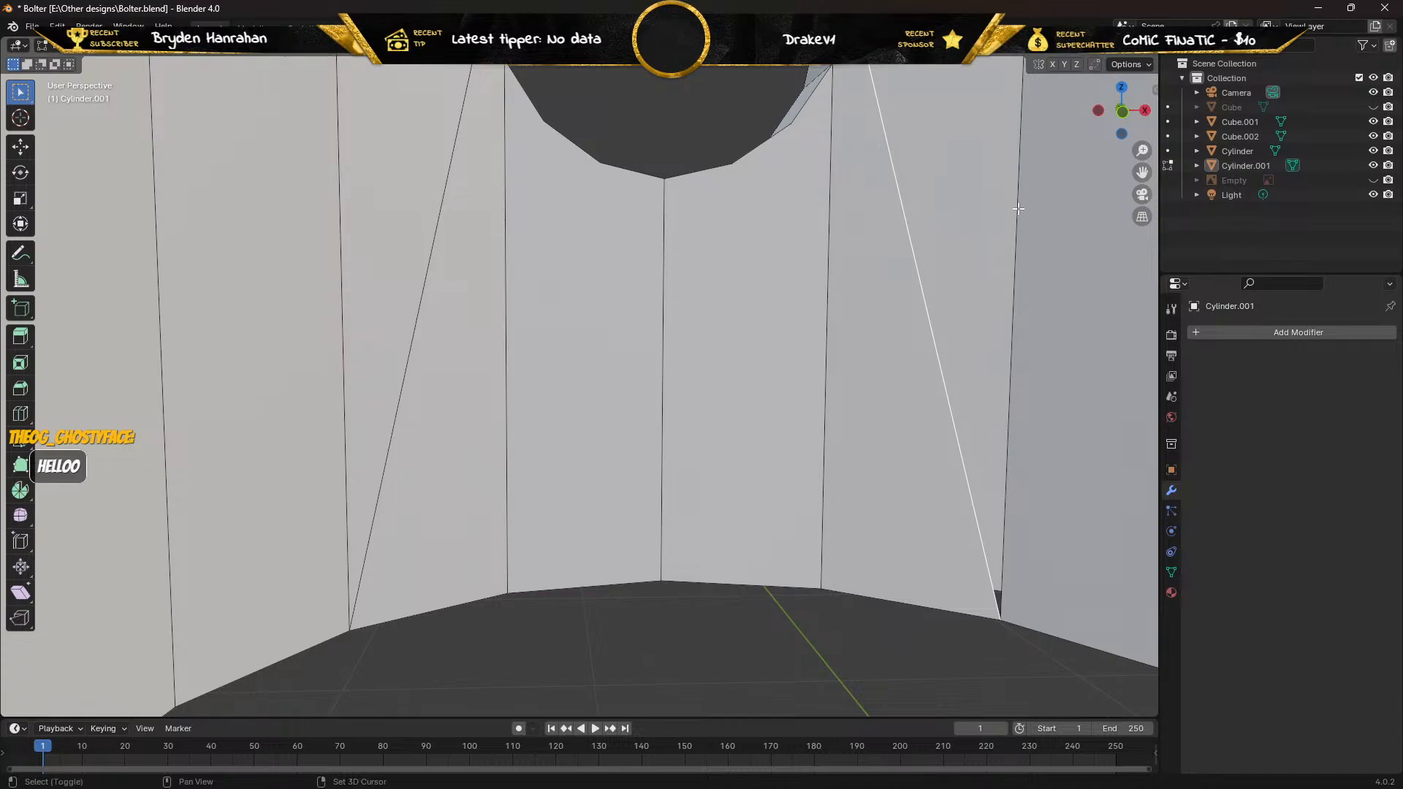
shift+click(1018, 209)
middle_drag(1018, 209, 675, 84)
key(f)
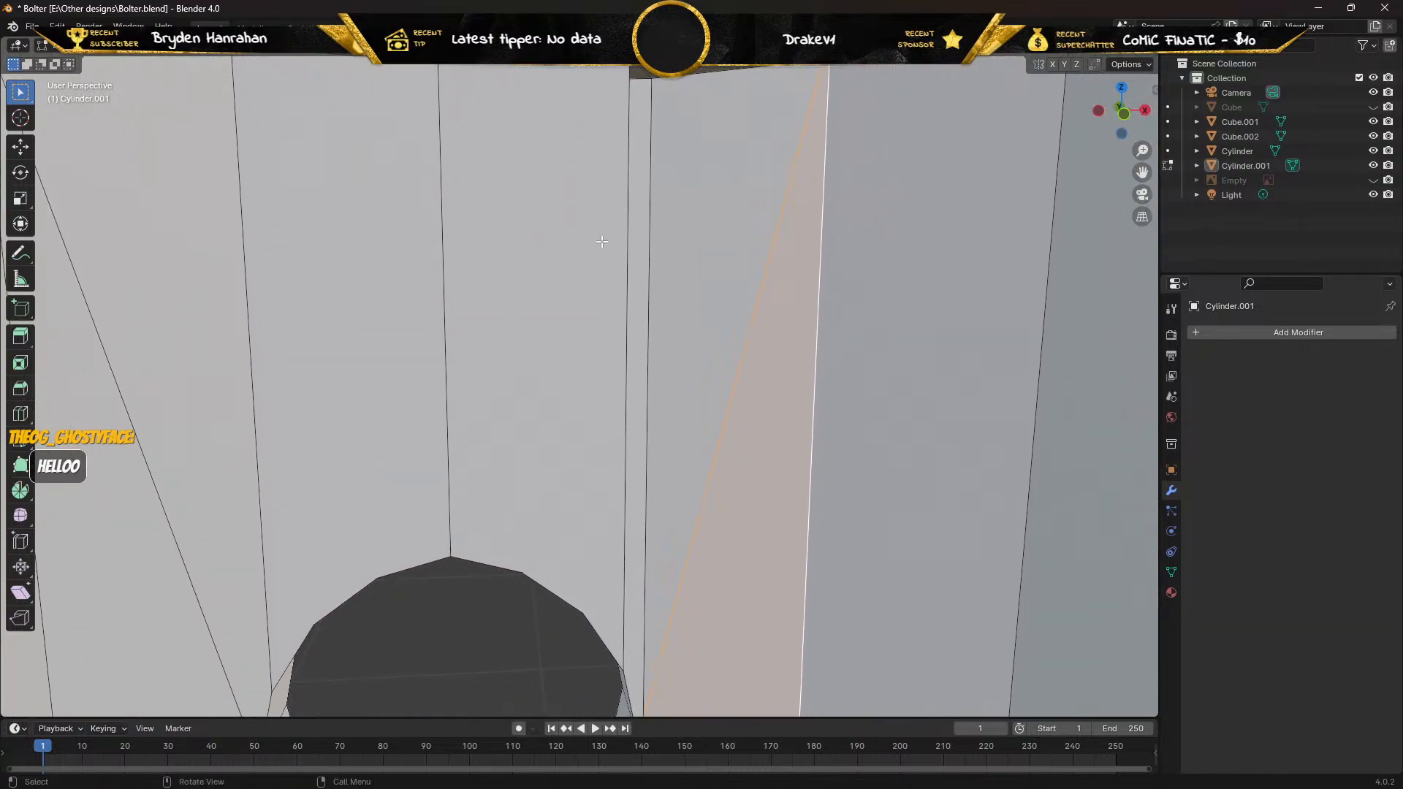
Fill a face between the vertical edge above the hole's right side and the upper diagonal edge.
click(627, 238)
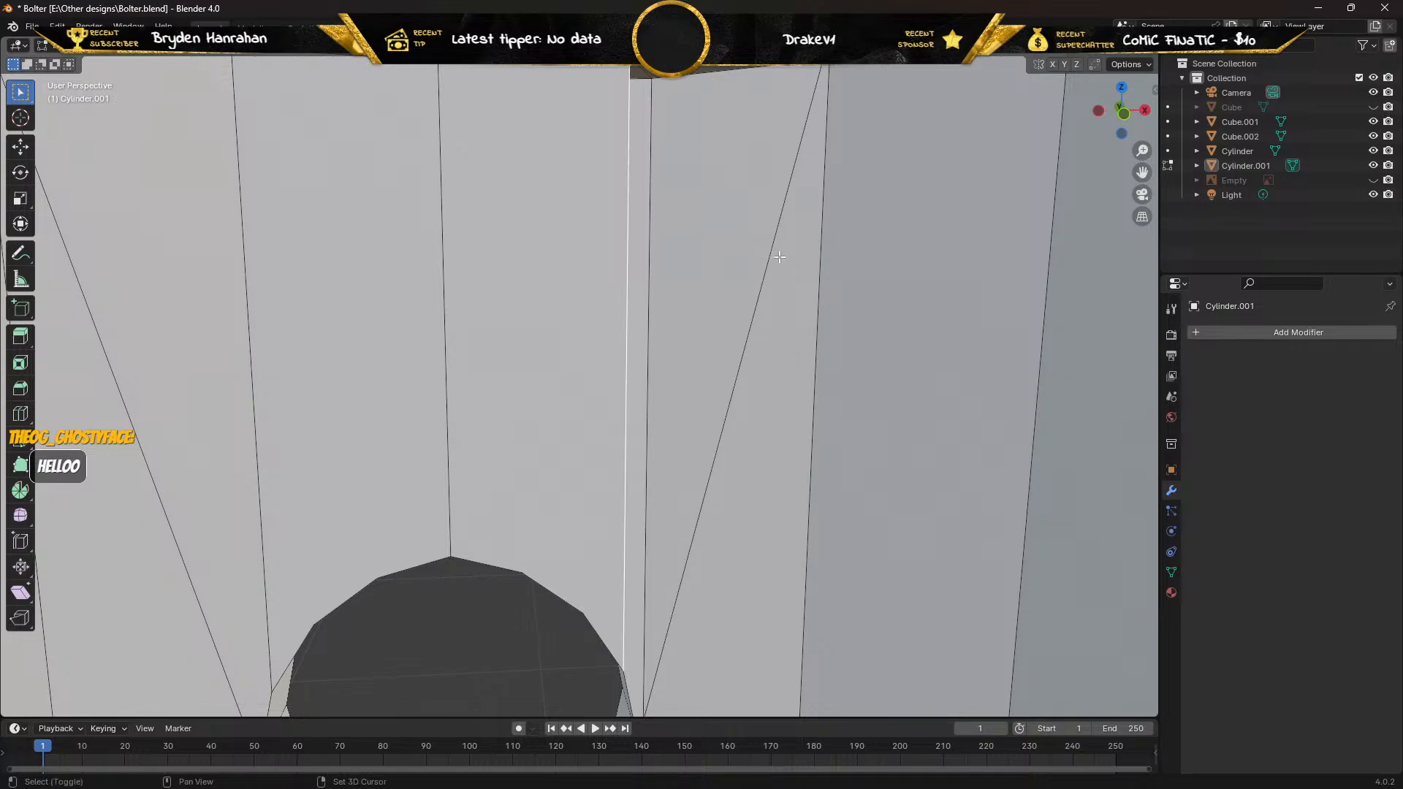
shift+click(765, 261)
key(f)
middle_drag(765, 261, 739, 248)
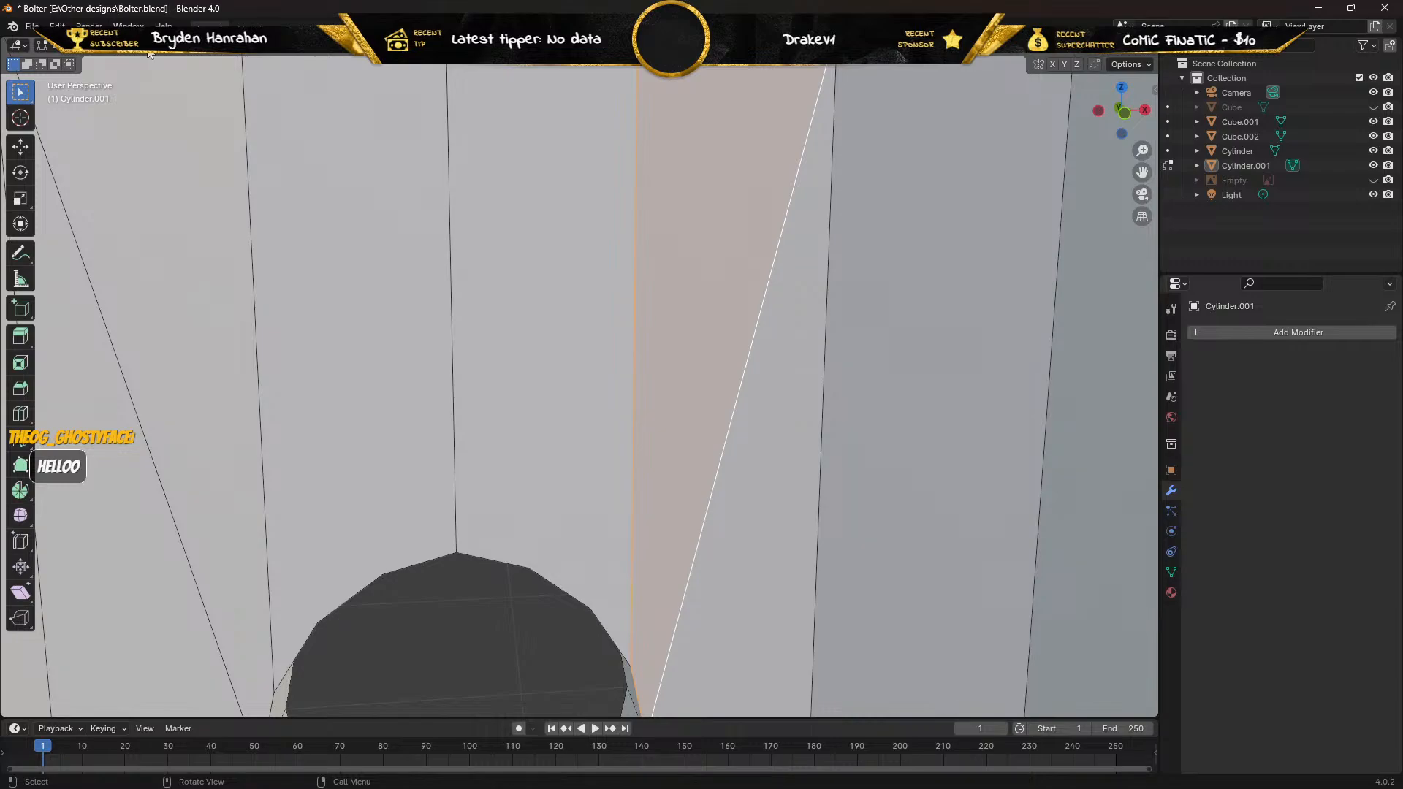
Delete the inner wall face directly above the right half of the hole.
click(536, 243)
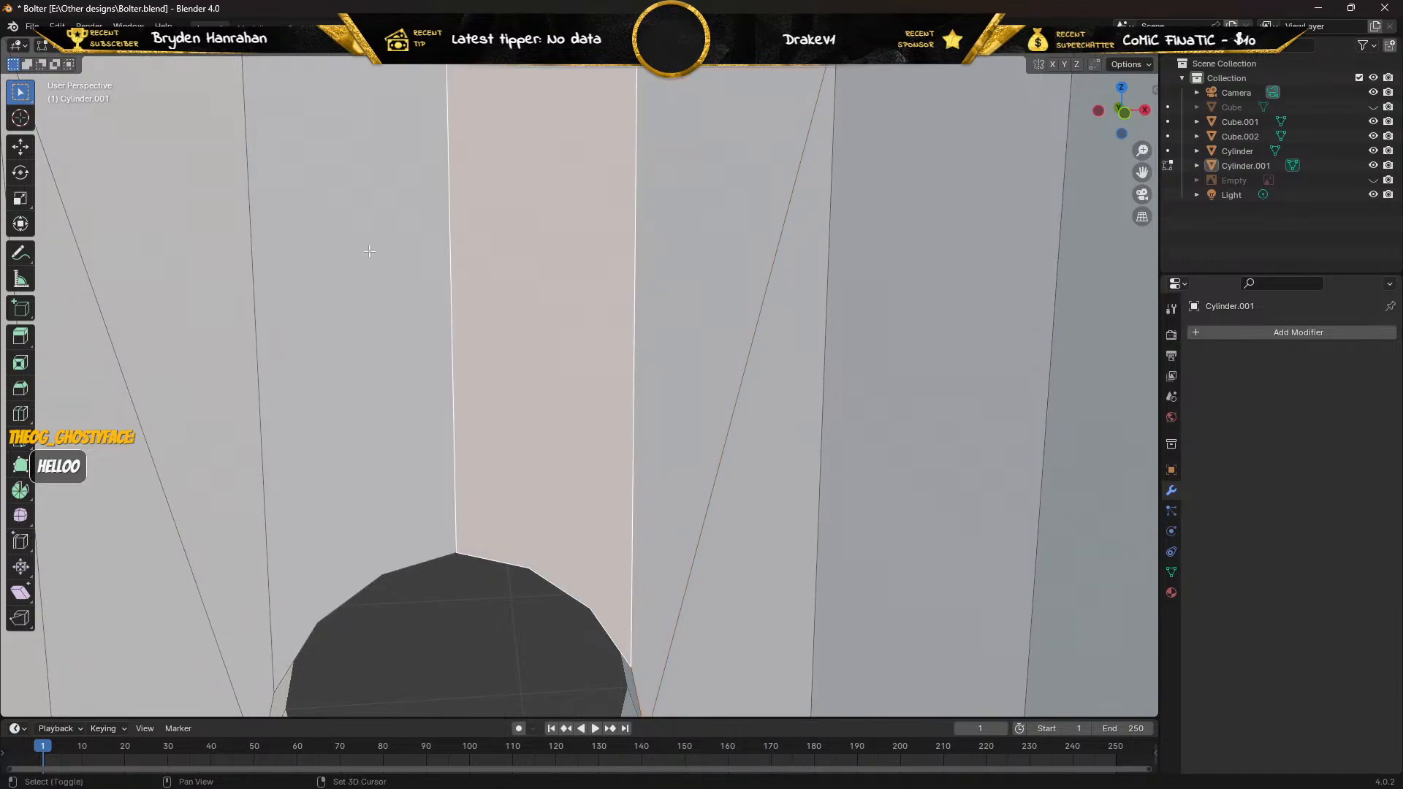
key(x)
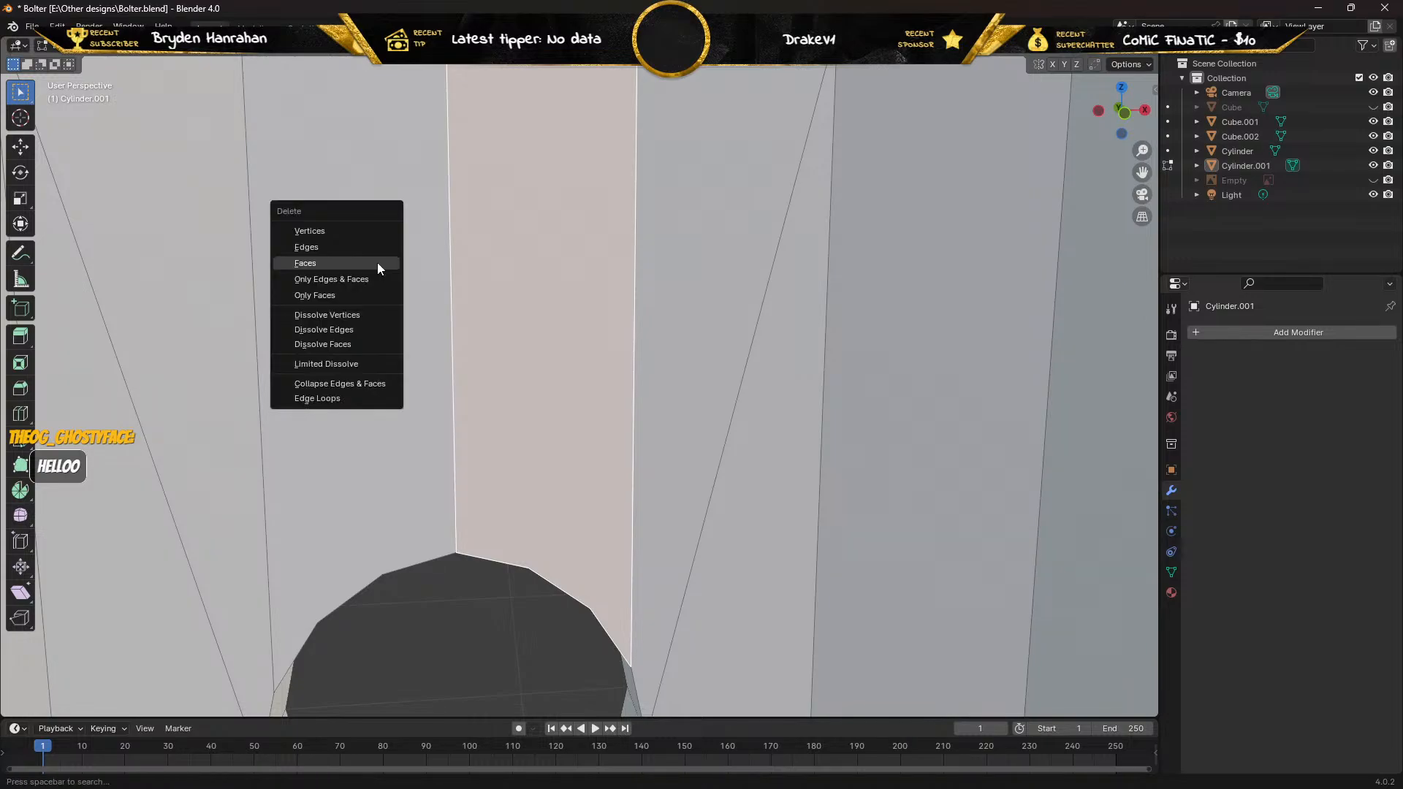
click(377, 264)
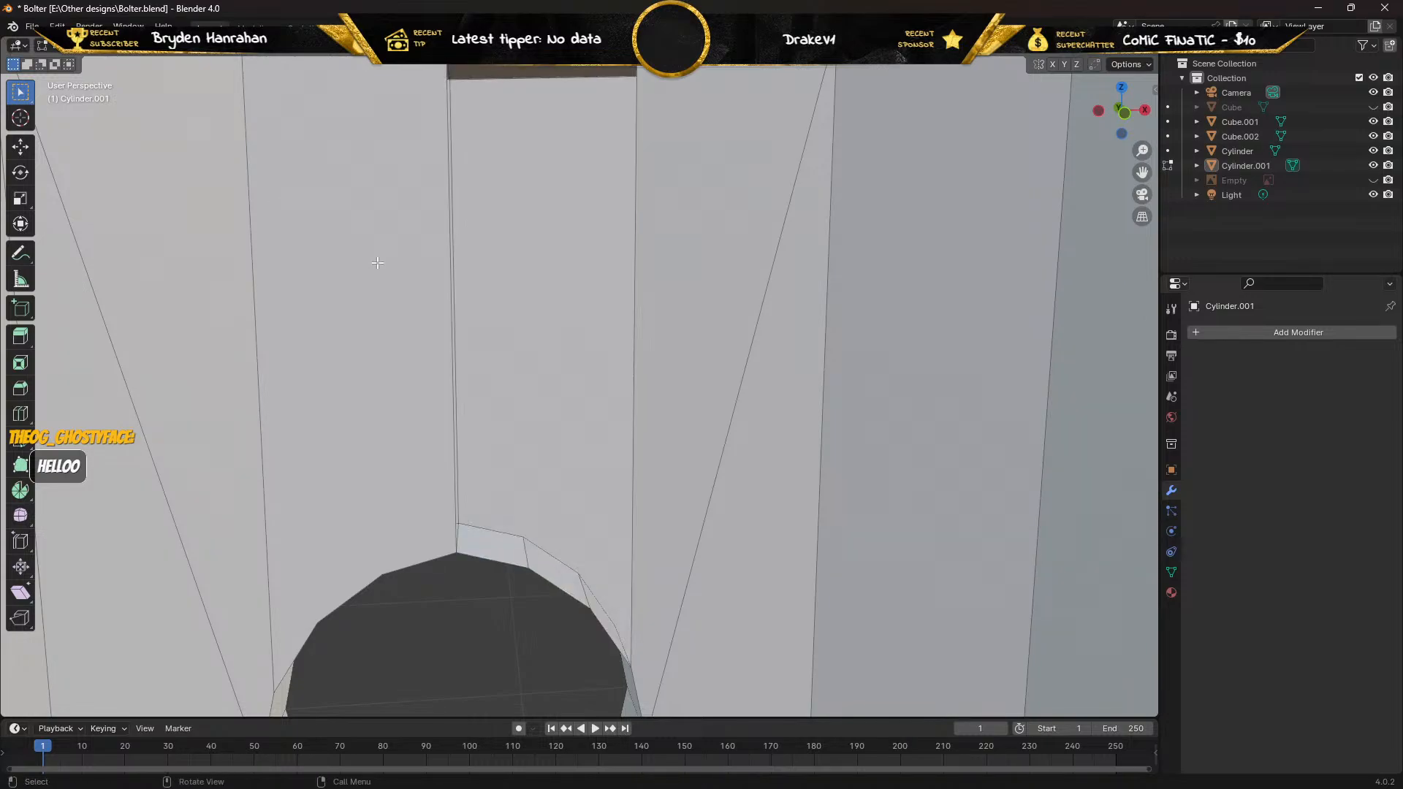
Connect the two vertices on the hole's upper-right rim to the upper wall corners of the opened panel with edges.
middle_drag(378, 263, 243, 221)
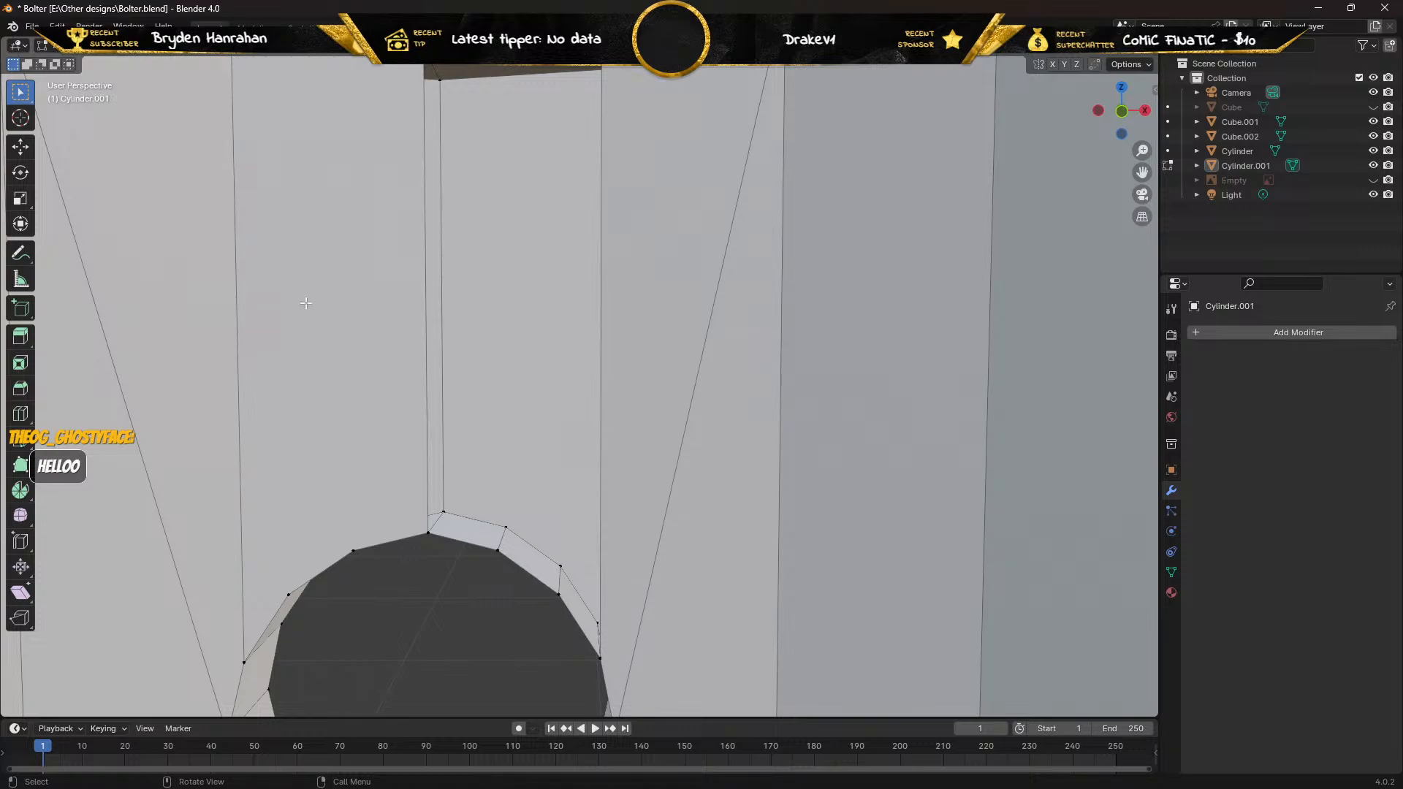
click(558, 595)
middle_drag(513, 401, 519, 425)
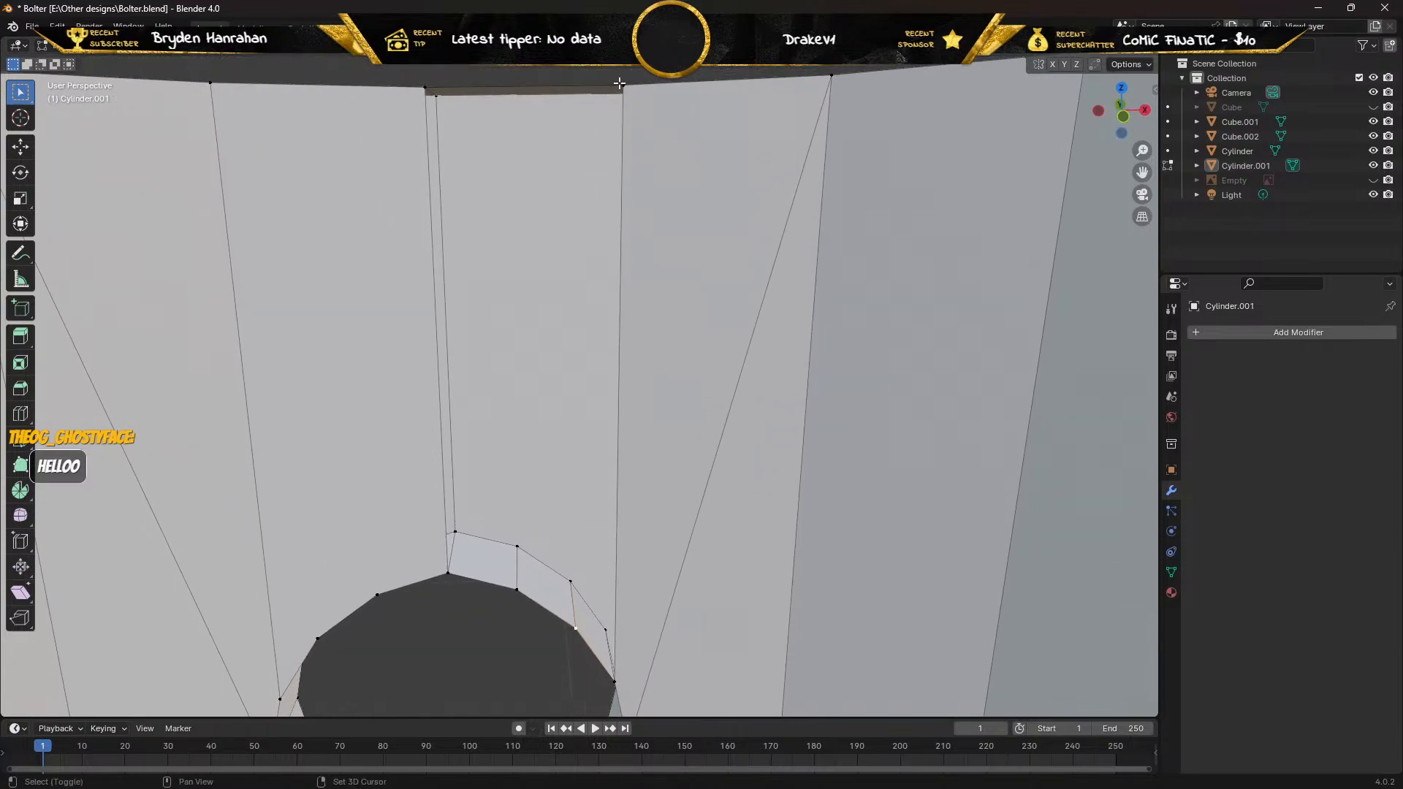
shift+click(622, 86)
key(j)
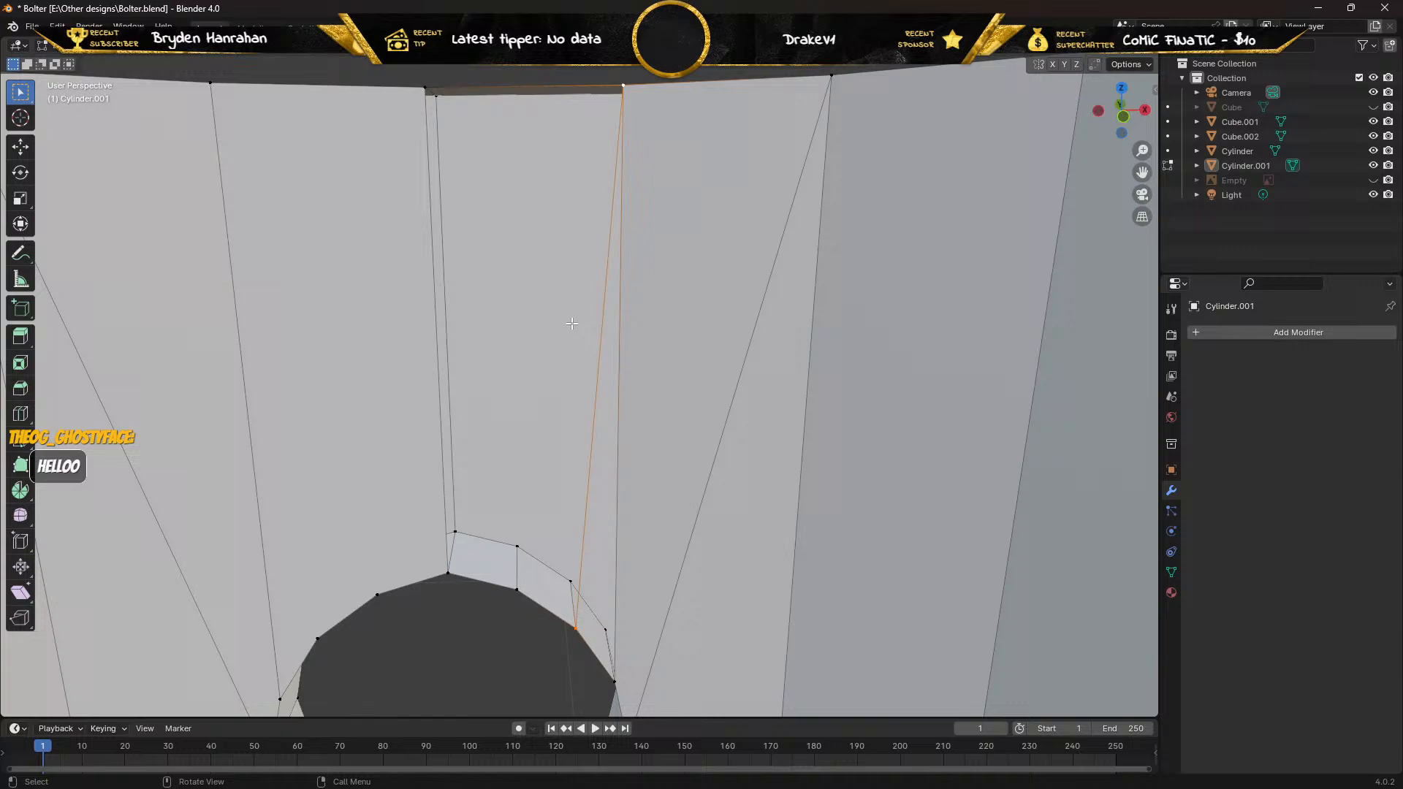
shift+click(515, 588)
shift+click(425, 88)
key(j)
Fill the open panel above the hole's right half with three faces, using the two new diagonals and the vertical wall edges.
key(2)
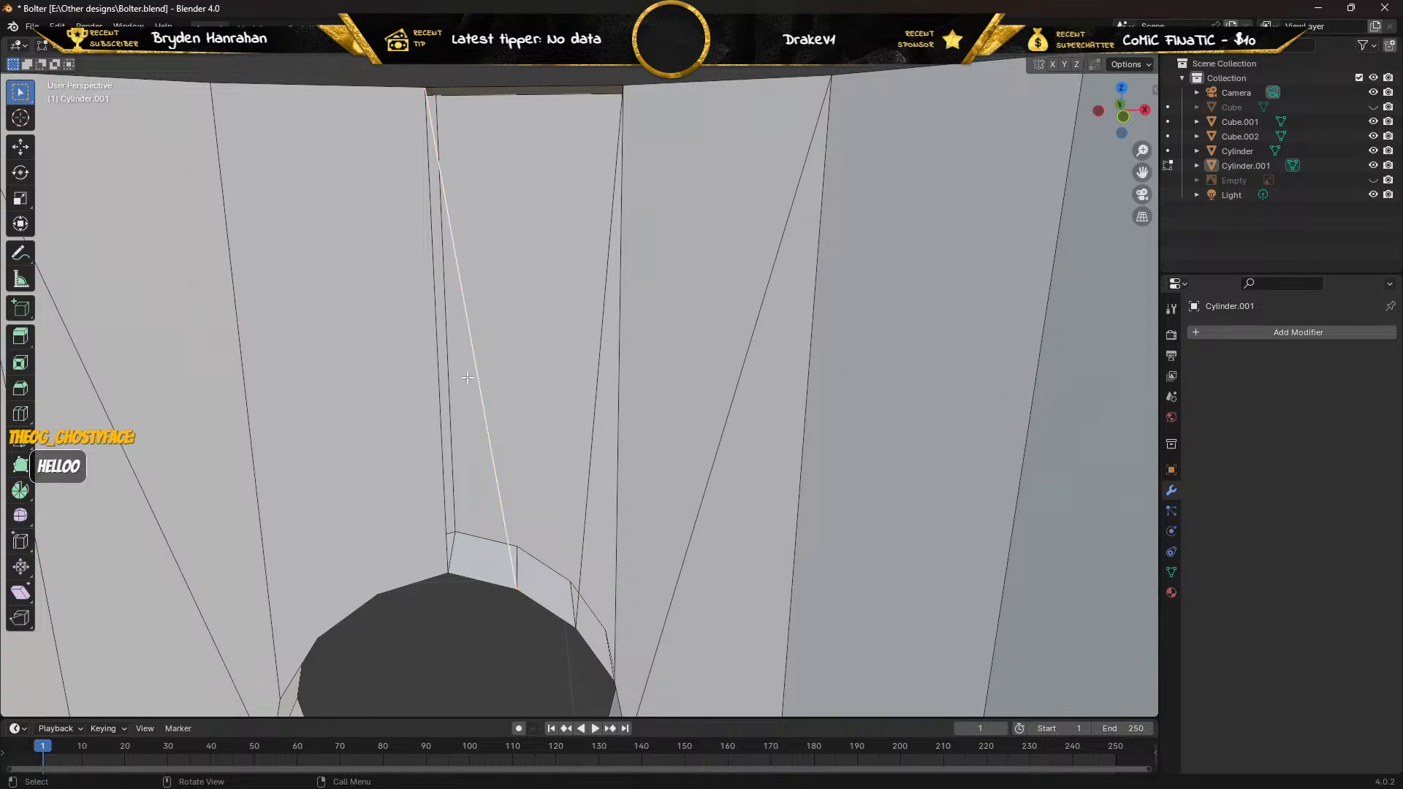
shift+click(442, 389)
key(f)
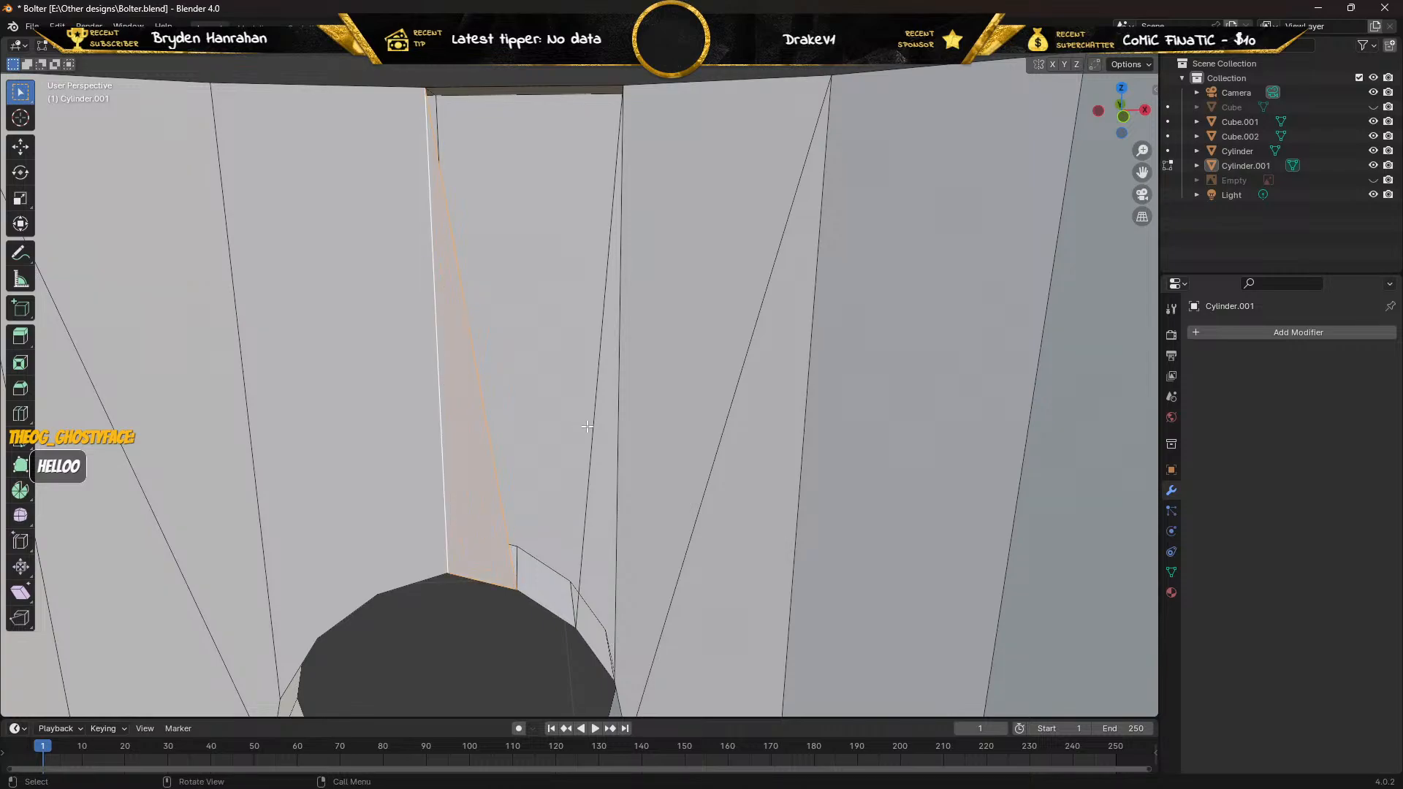
click(587, 457)
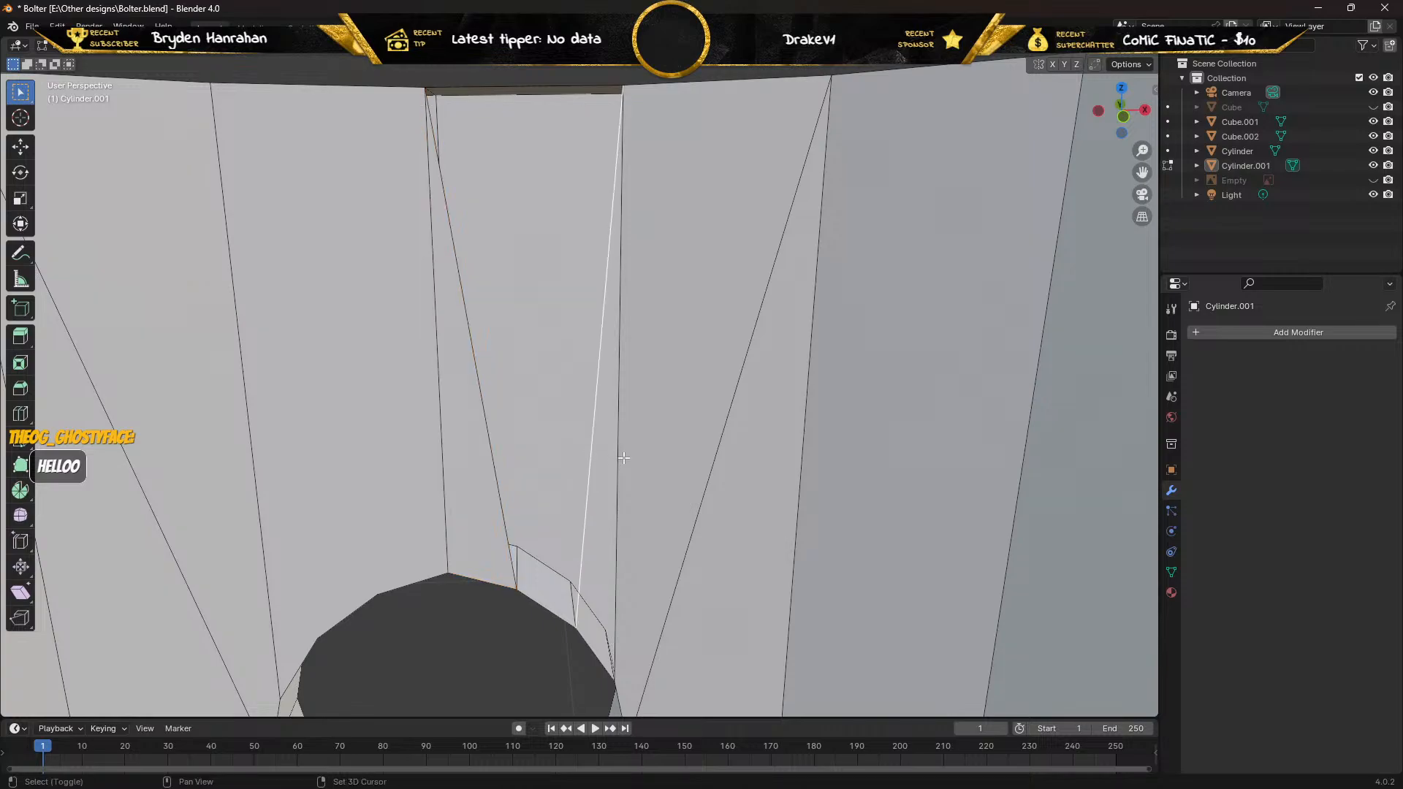
shift+click(619, 464)
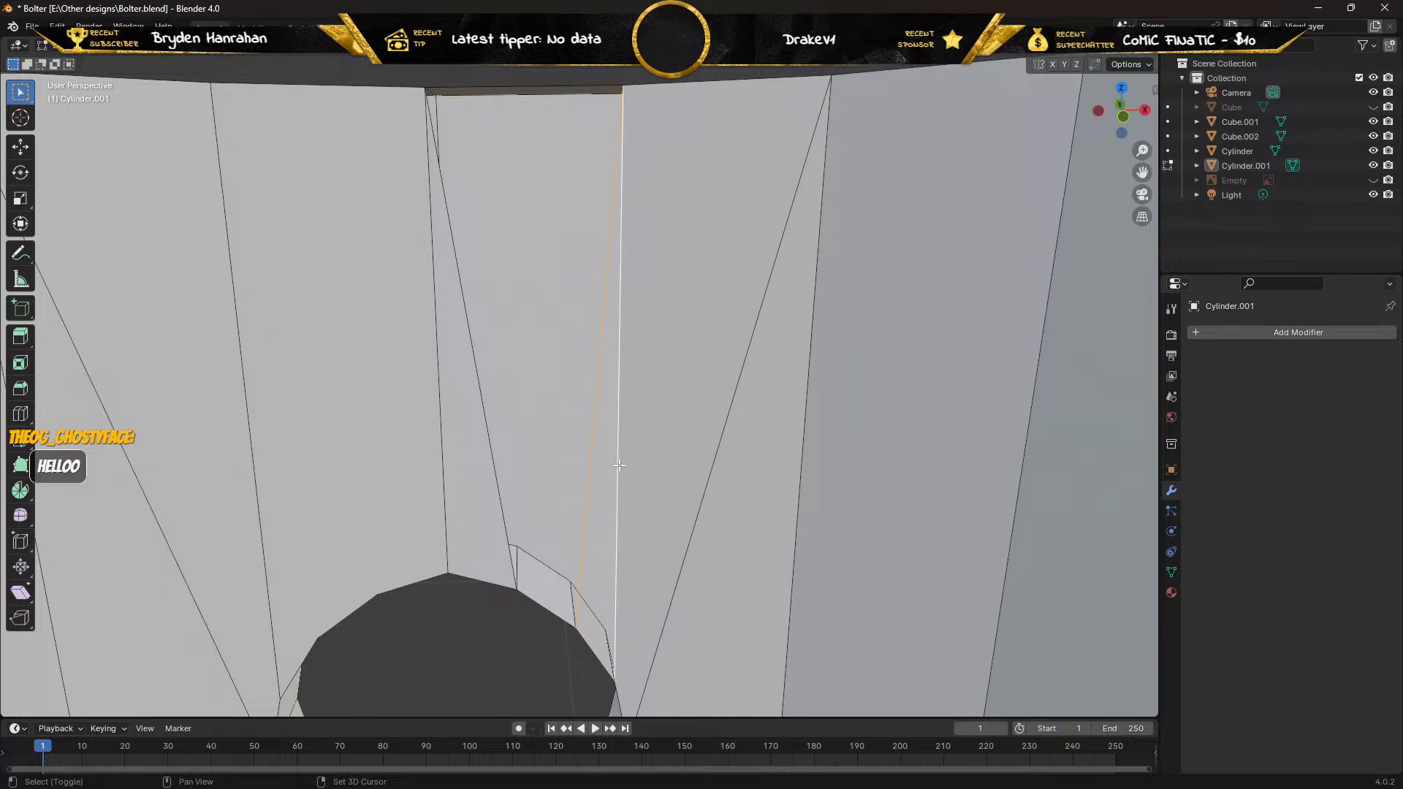
click(479, 373)
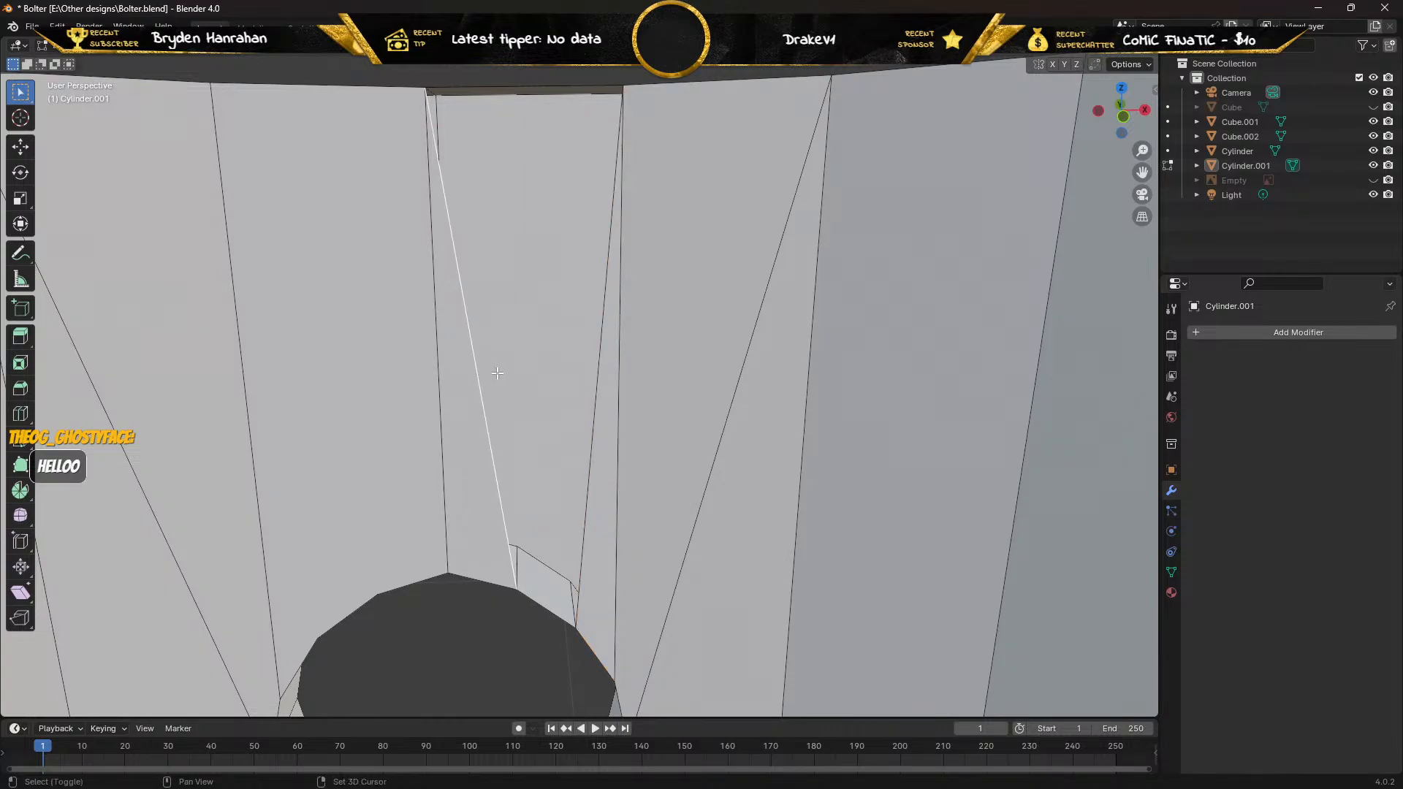
shift+click(603, 384)
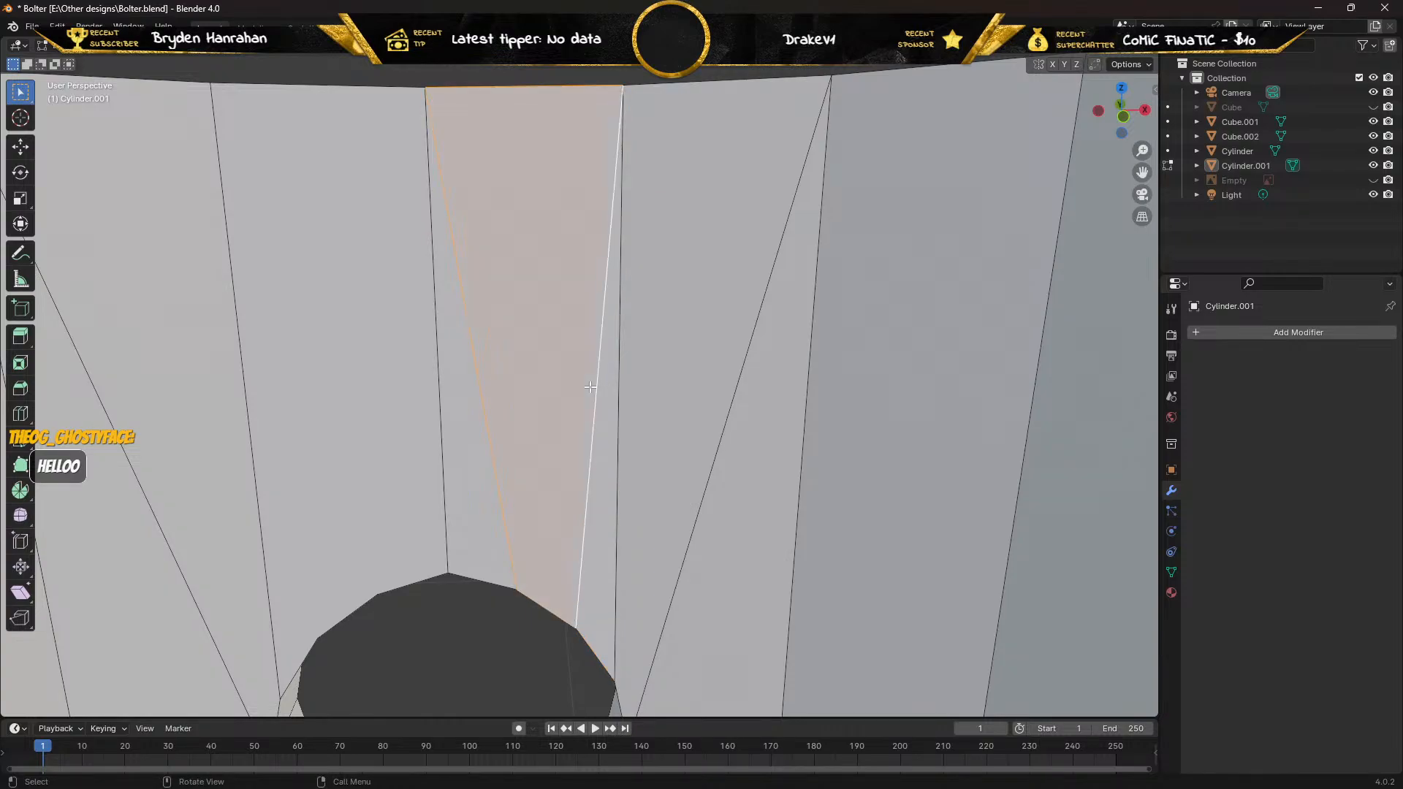
Delete the inner wall face directly above the left half of the hole.
middle_drag(484, 348, 471, 312)
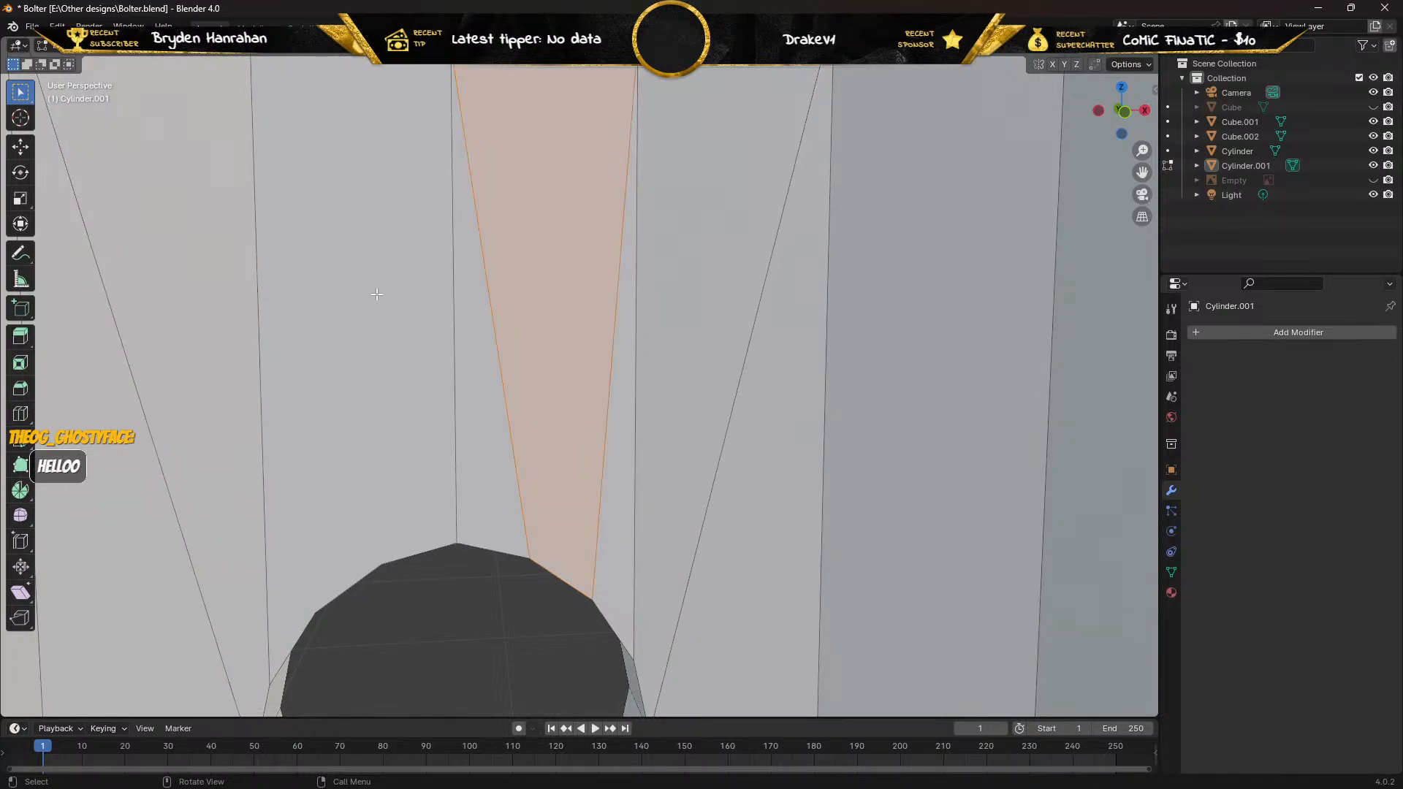
click(341, 261)
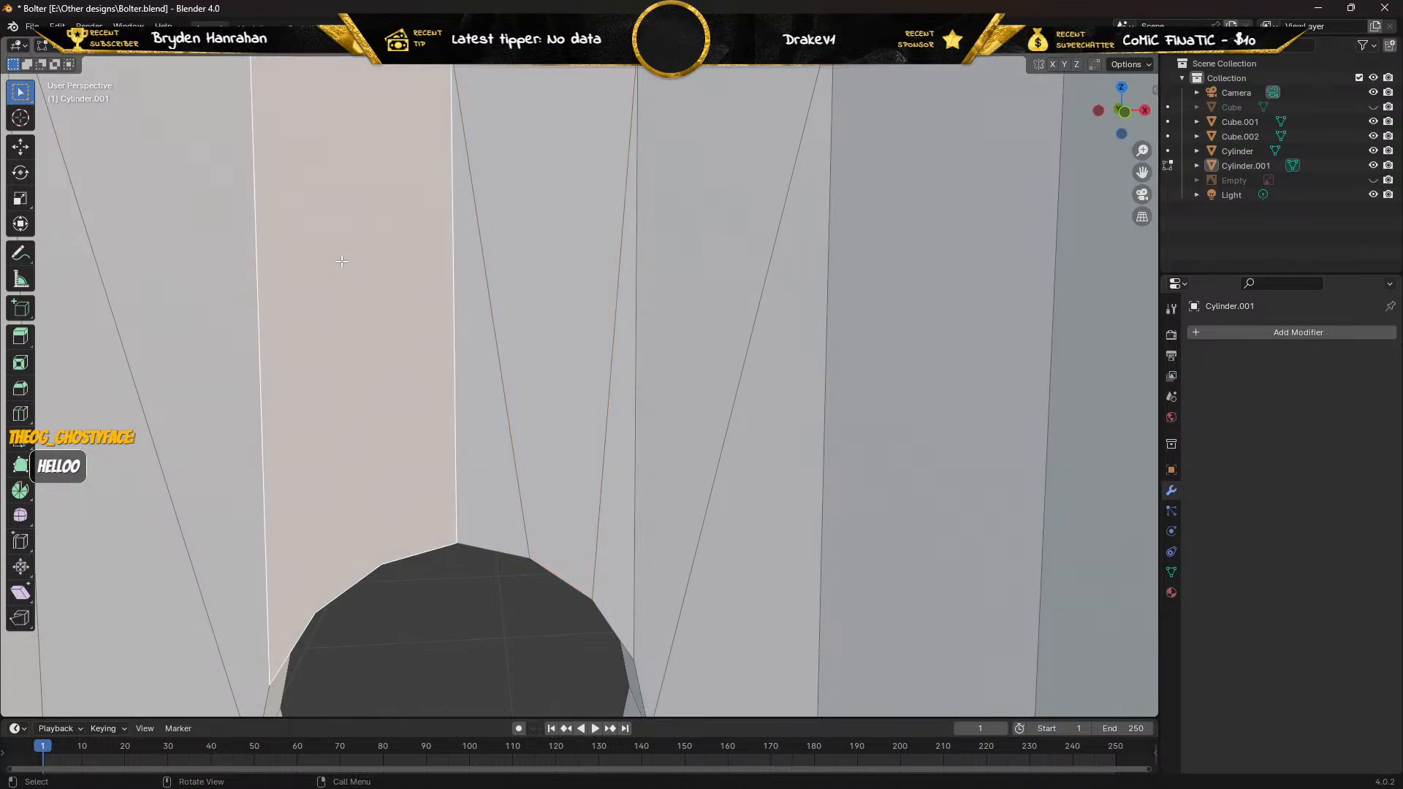
key(x)
click(340, 261)
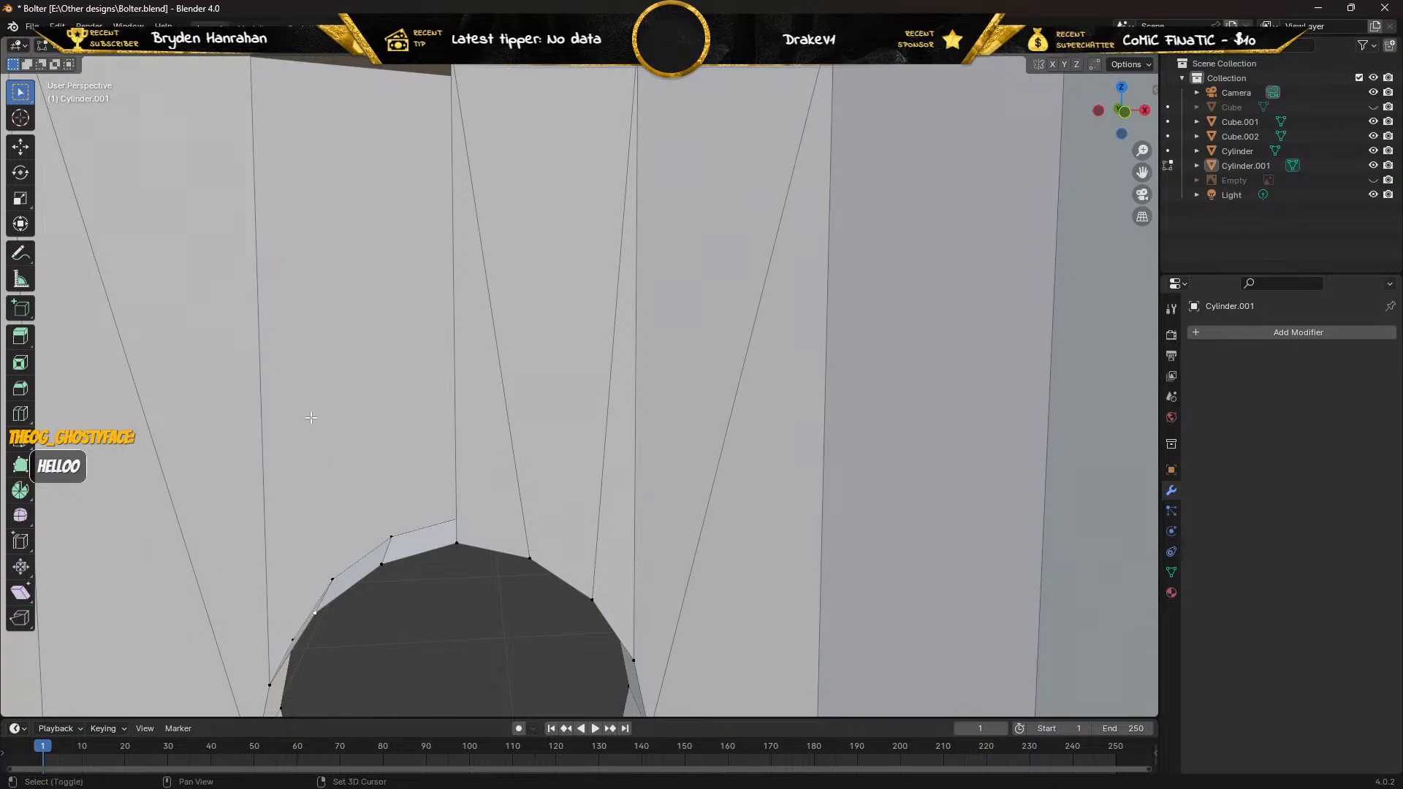
Connect the two vertices on the hole's upper-left rim to the upper wall corners of the opened panel with edges.
shift+middle_drag(308, 408, 281, 472)
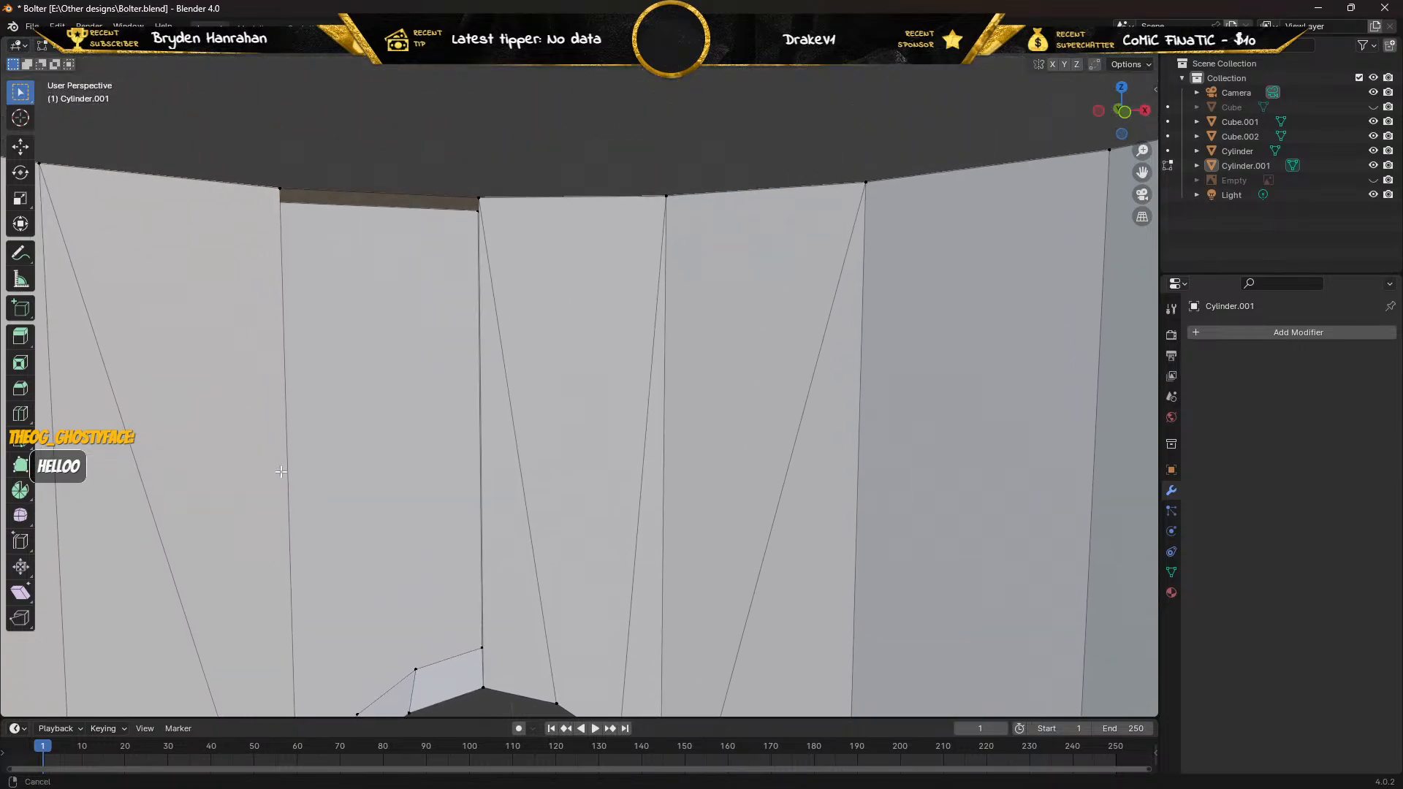
click(277, 190)
key(f)
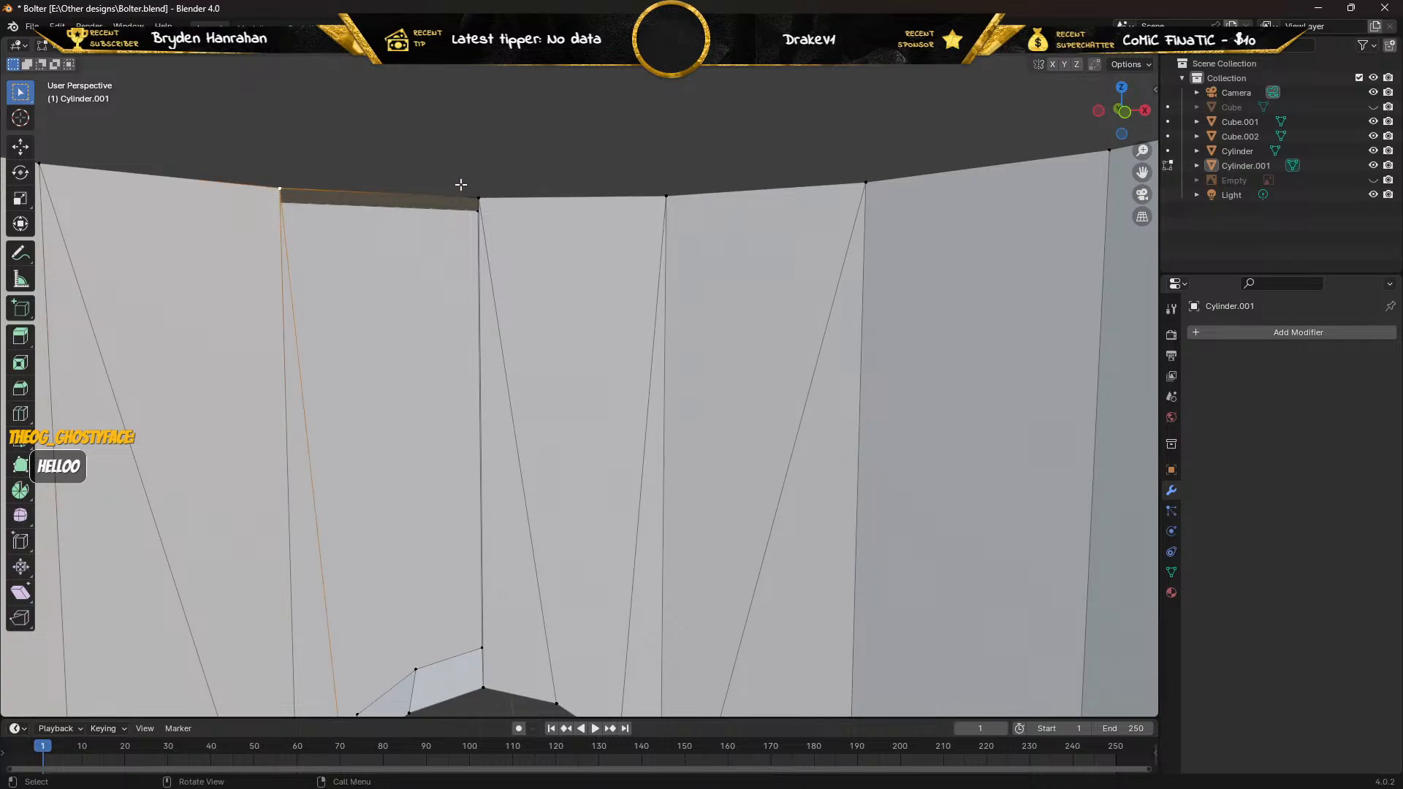
shift+click(478, 198)
shift+click(409, 713)
key(f)
Fill the open panel above the hole's left half with three faces, using the two new diagonals and the vertical wall edges.
click(142, 51)
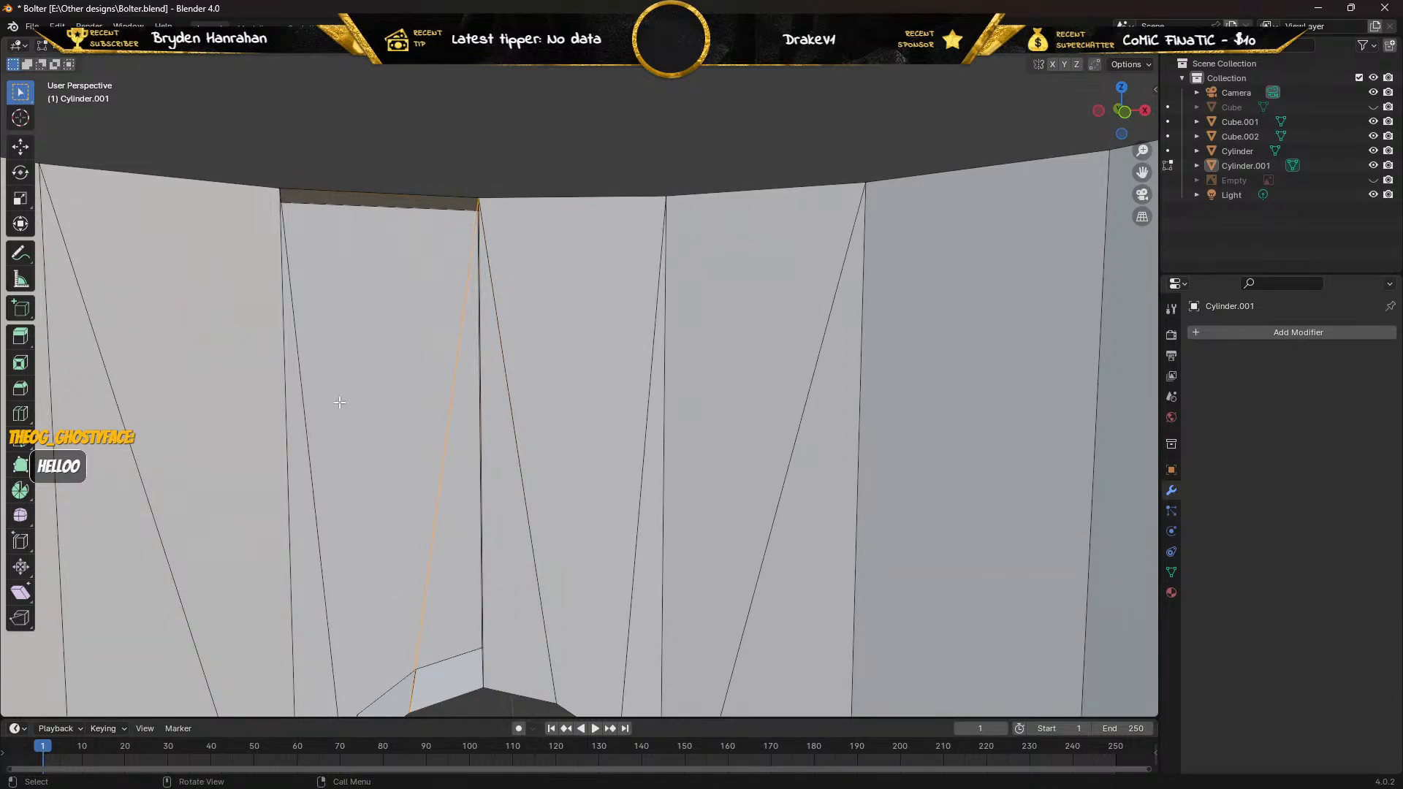
click(432, 507)
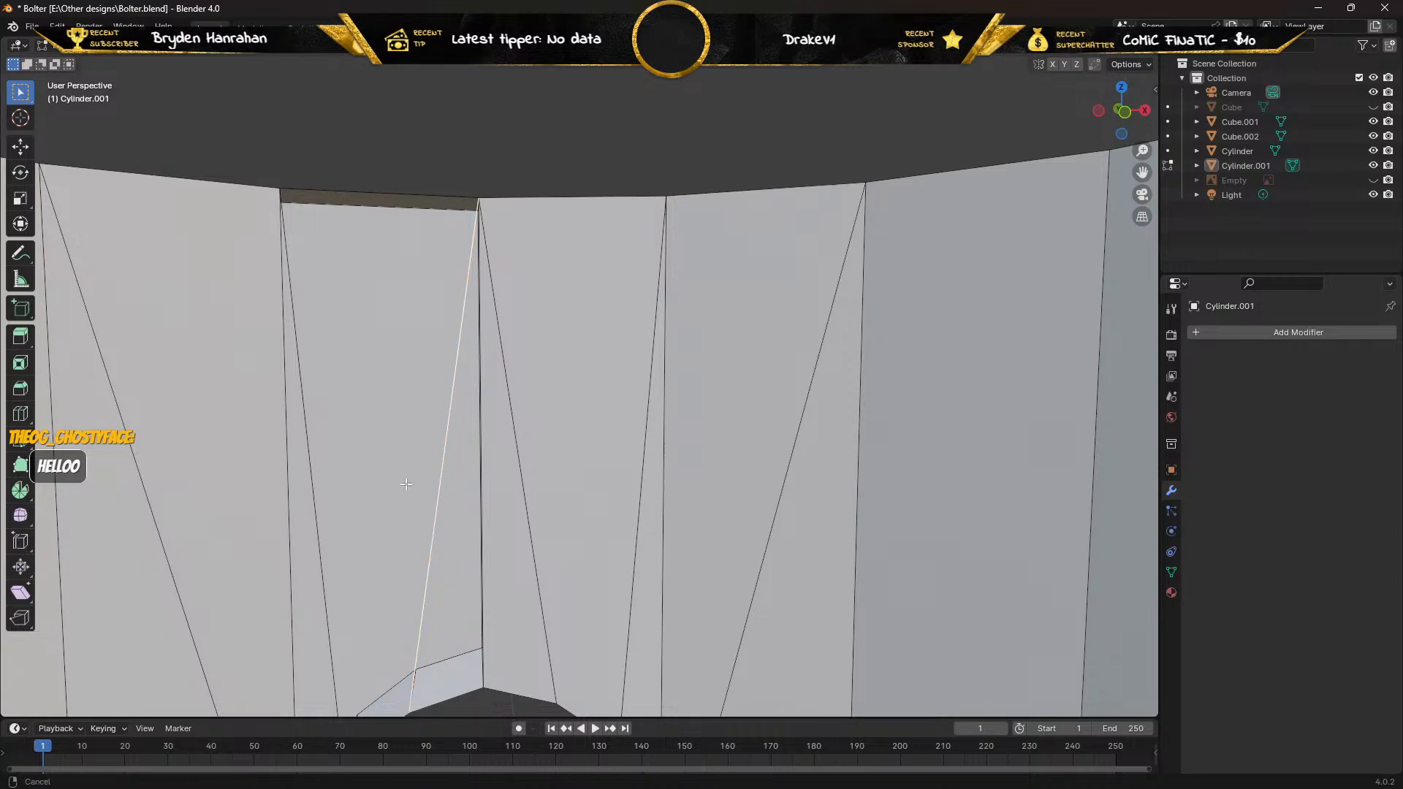
middle_drag(400, 482, 429, 485)
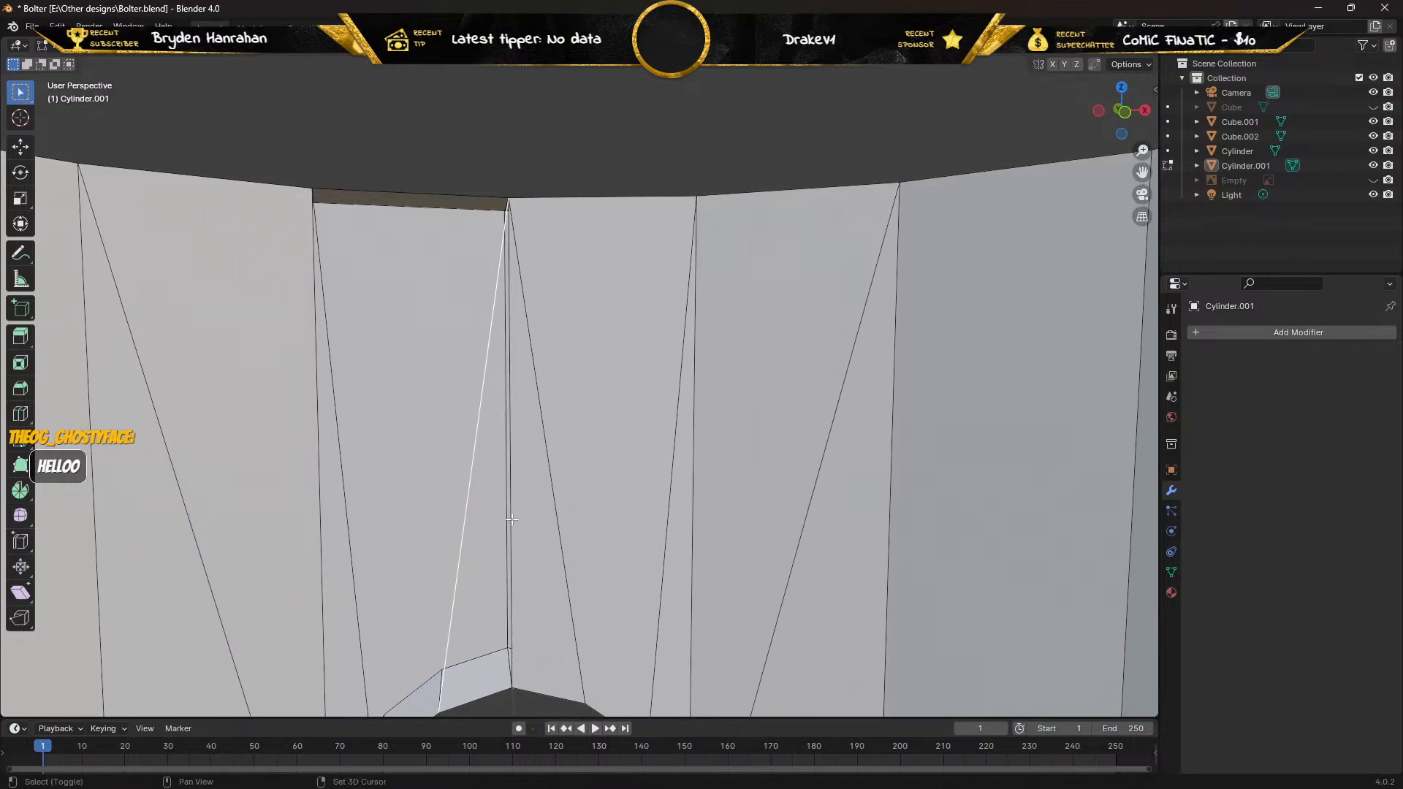
shift+click(513, 520)
key(f)
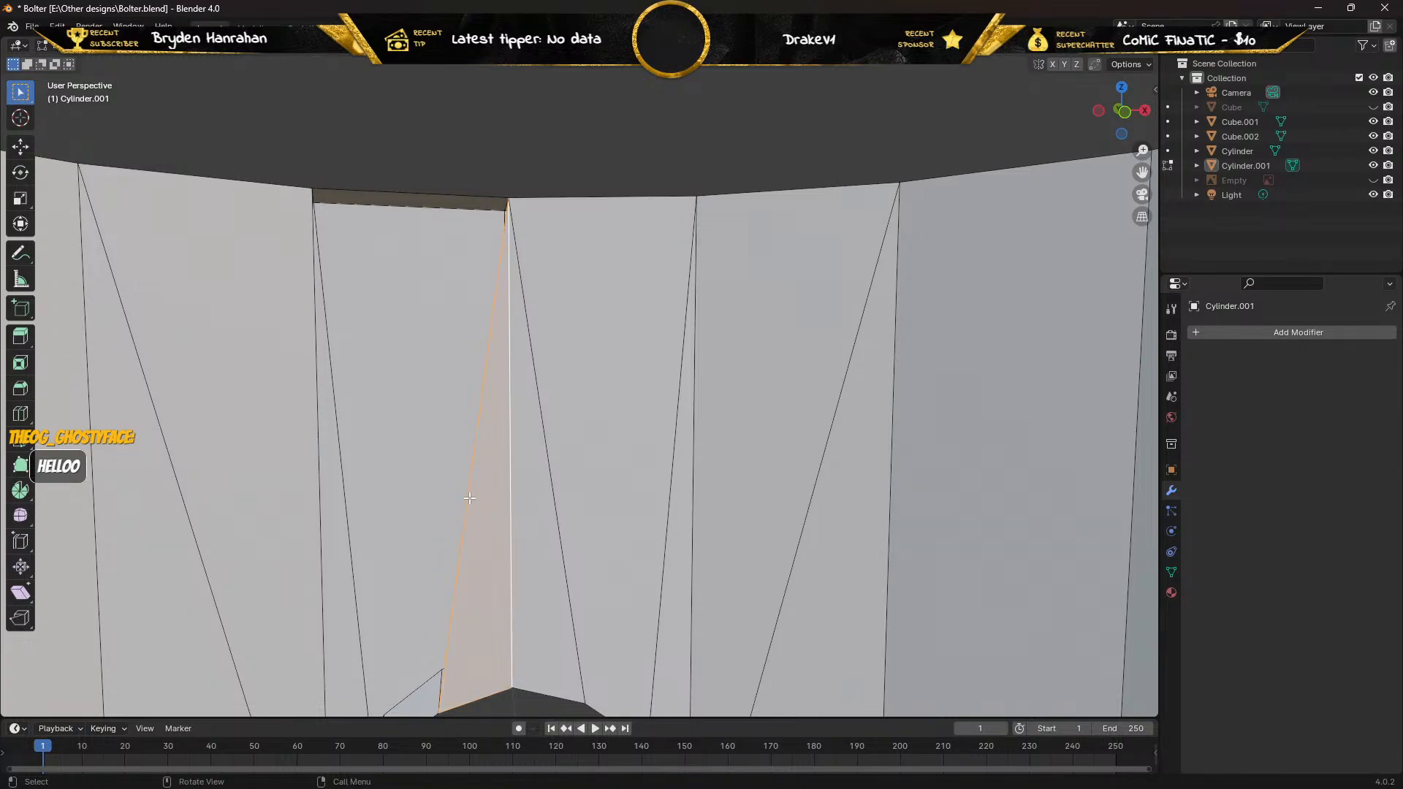
click(349, 541)
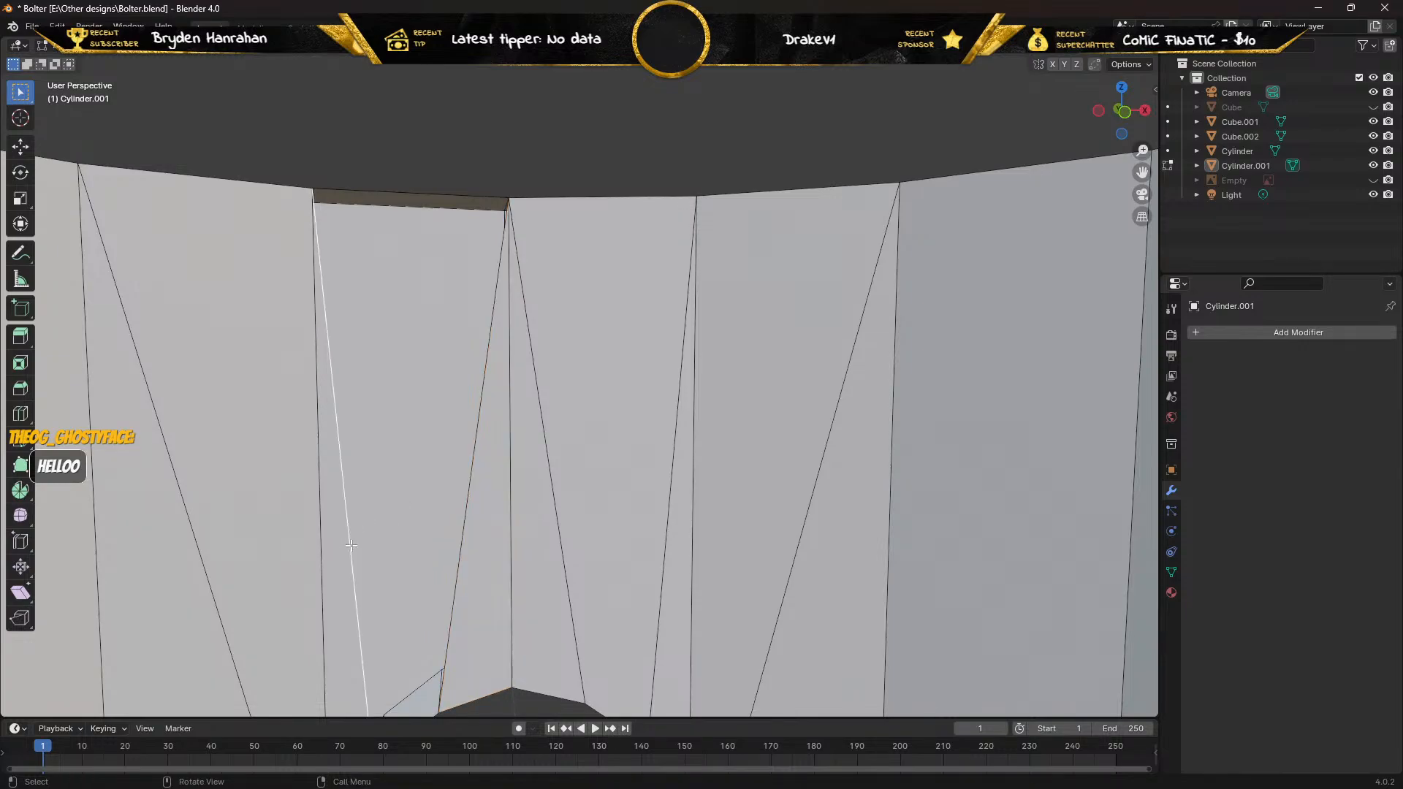
shift+click(462, 537)
key(f)
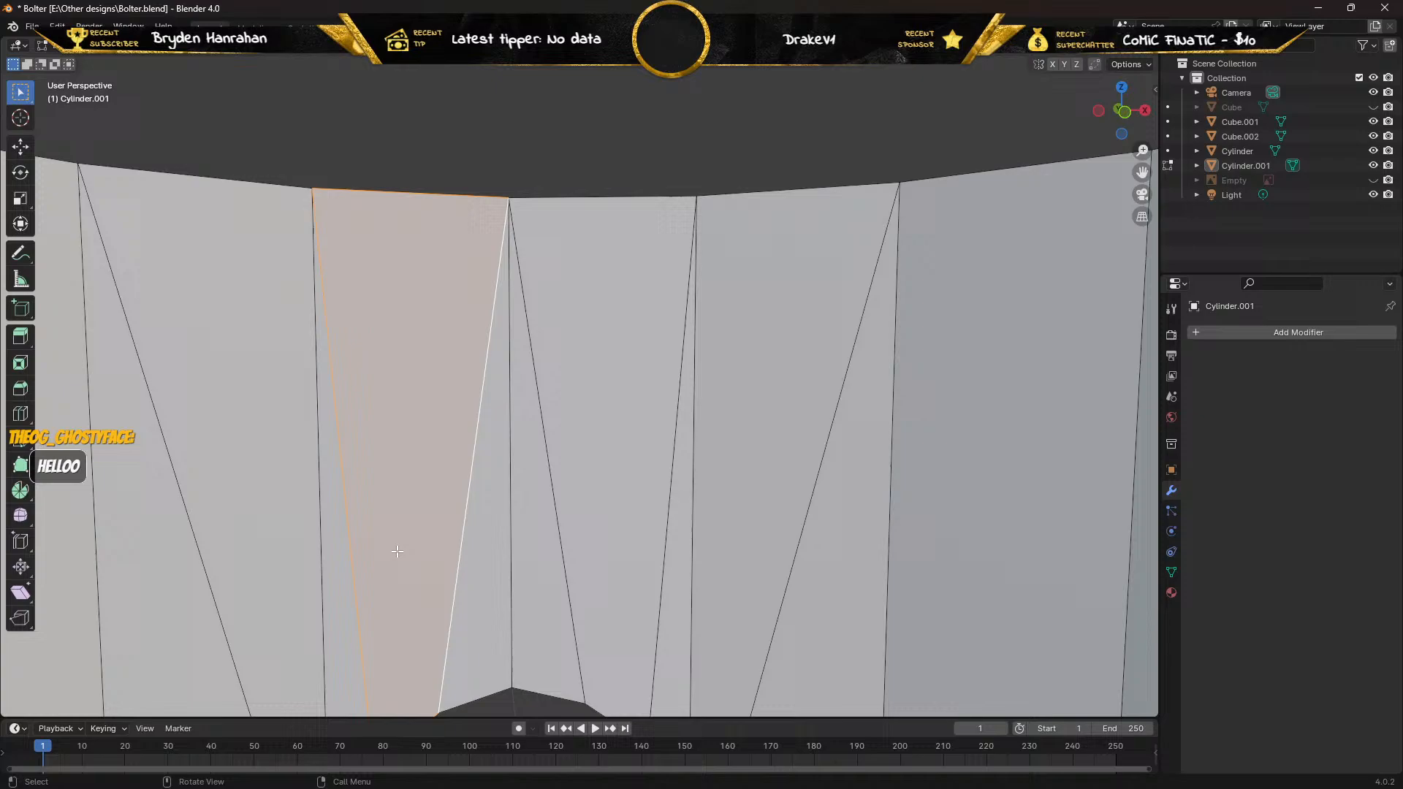
click(352, 579)
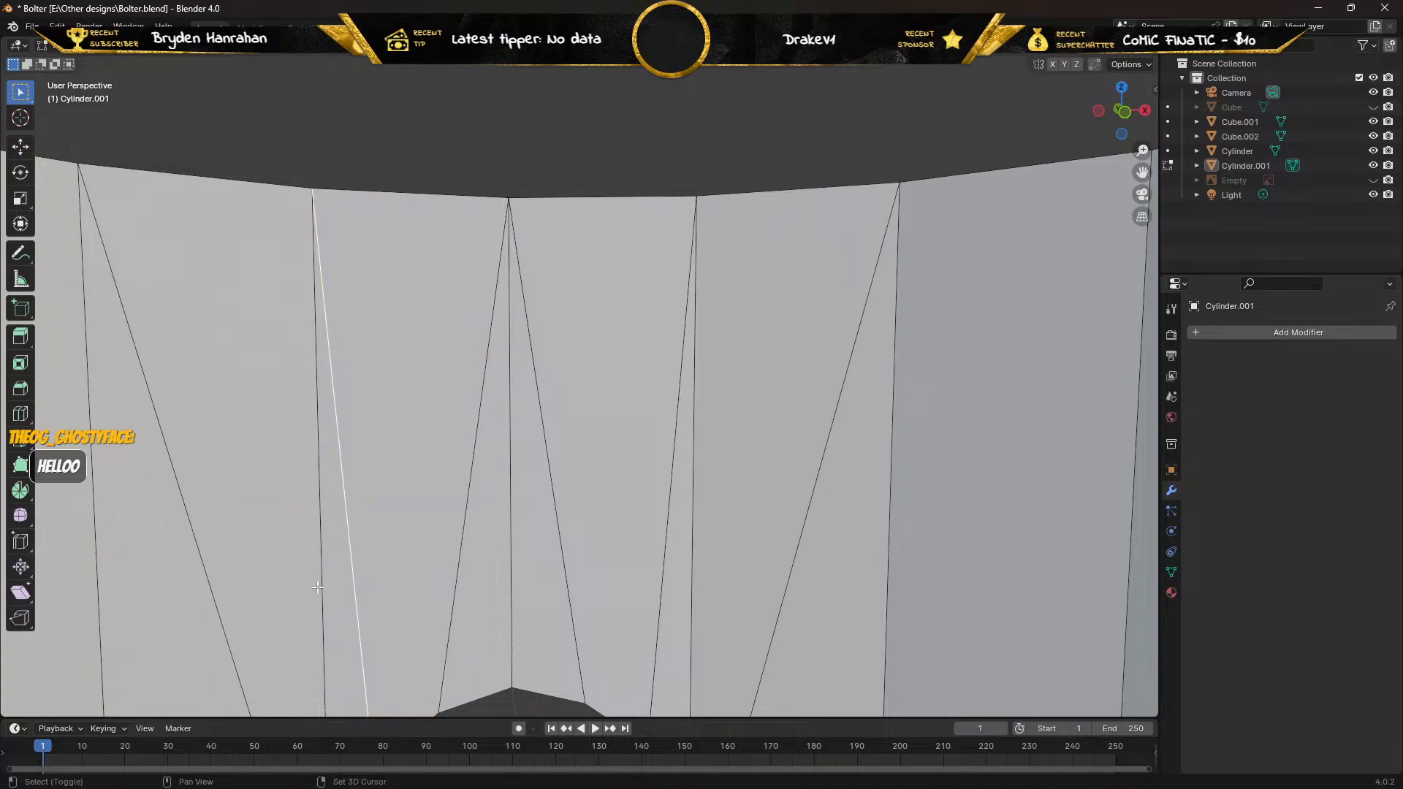
shift+click(322, 586)
key(f)
Delete the inner wall face directly below the right half of the hole.
middle_drag(316, 566, 313, 523)
shift+middle_drag(394, 561, 421, 155)
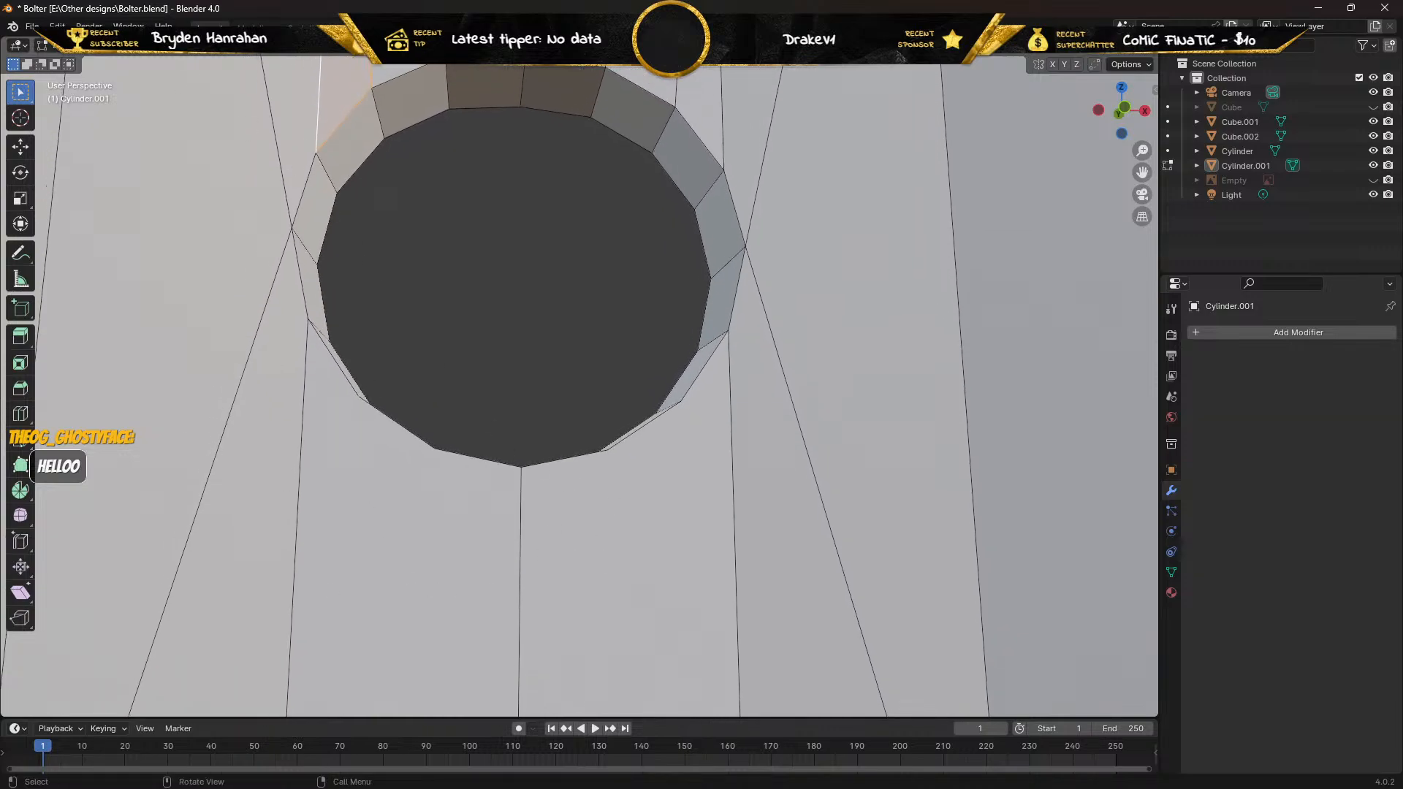
click(155, 50)
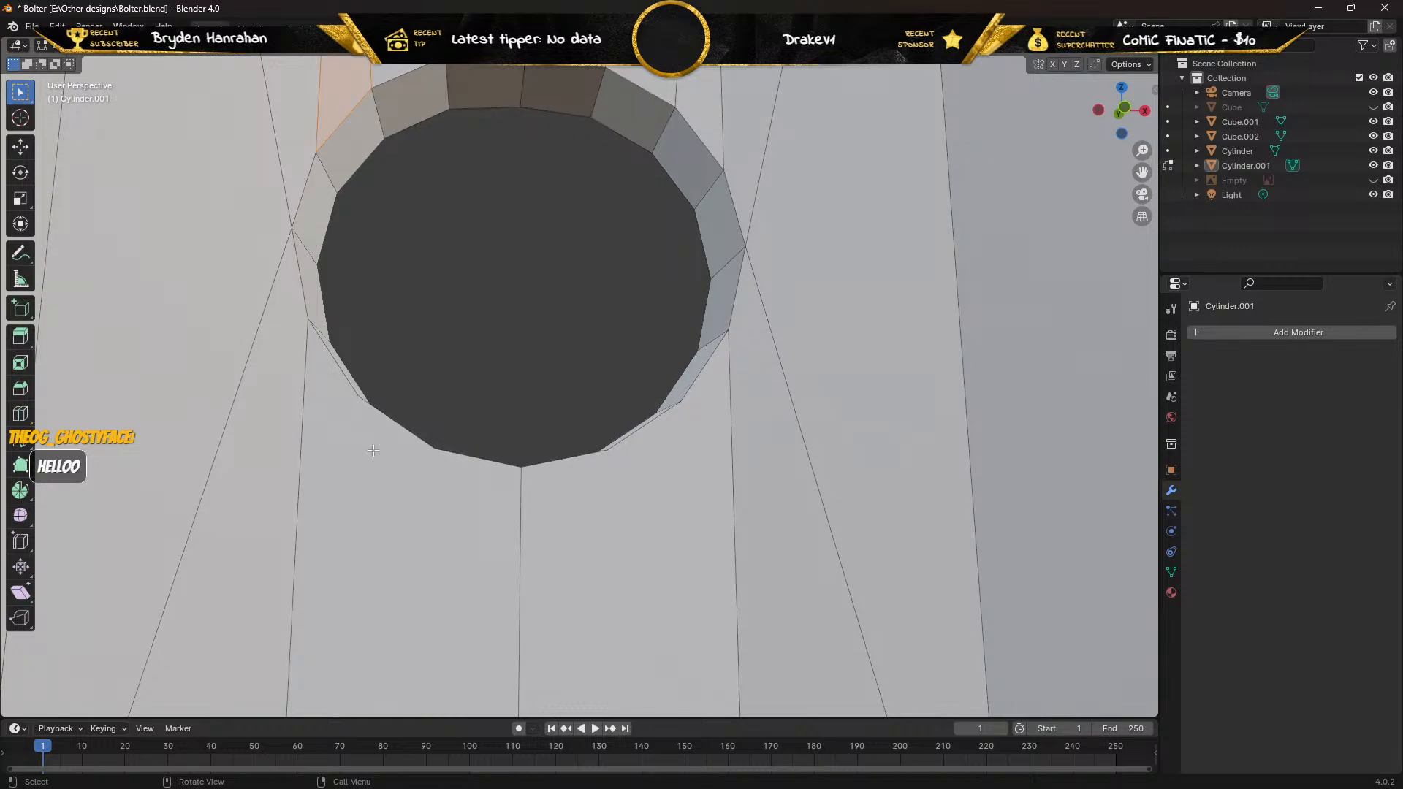
click(609, 567)
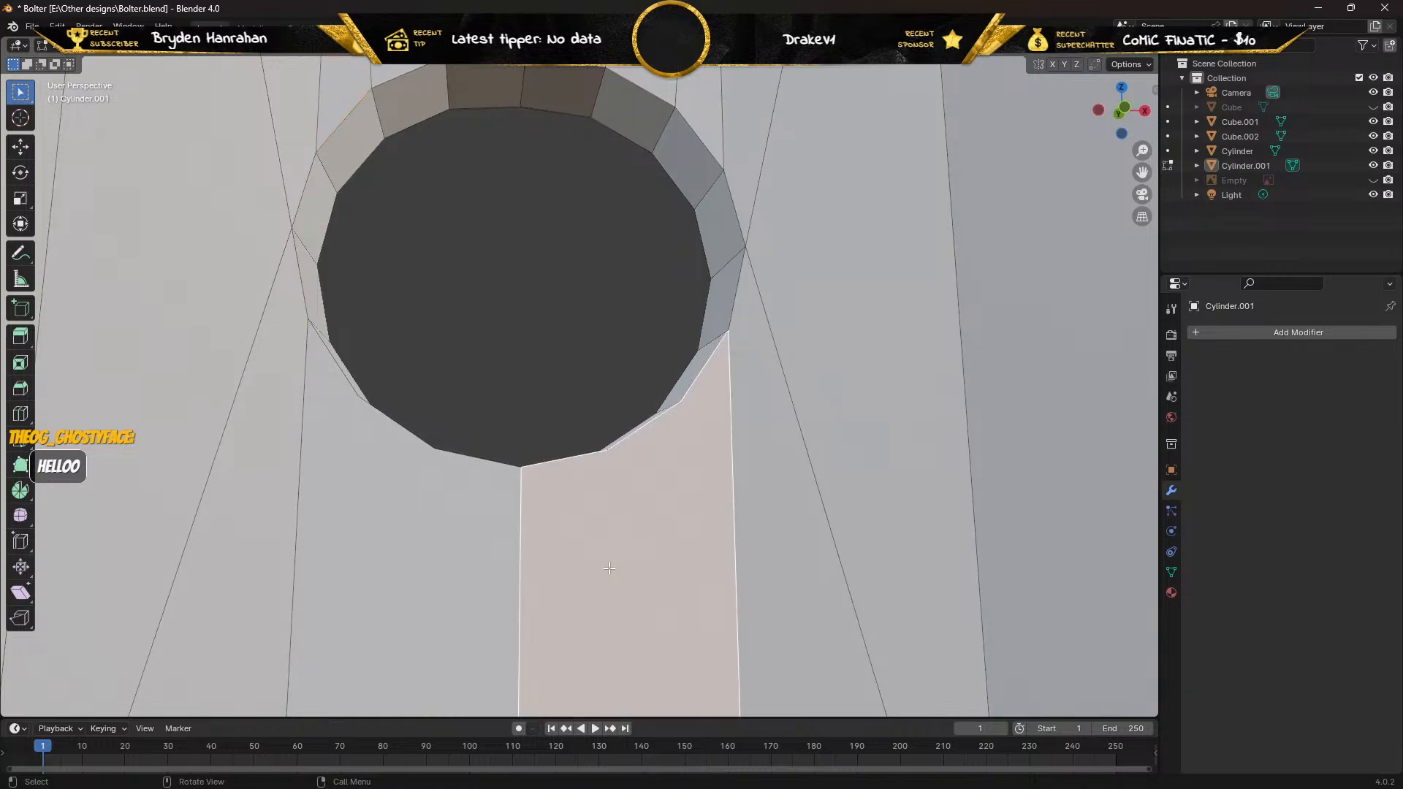
key(x)
click(610, 569)
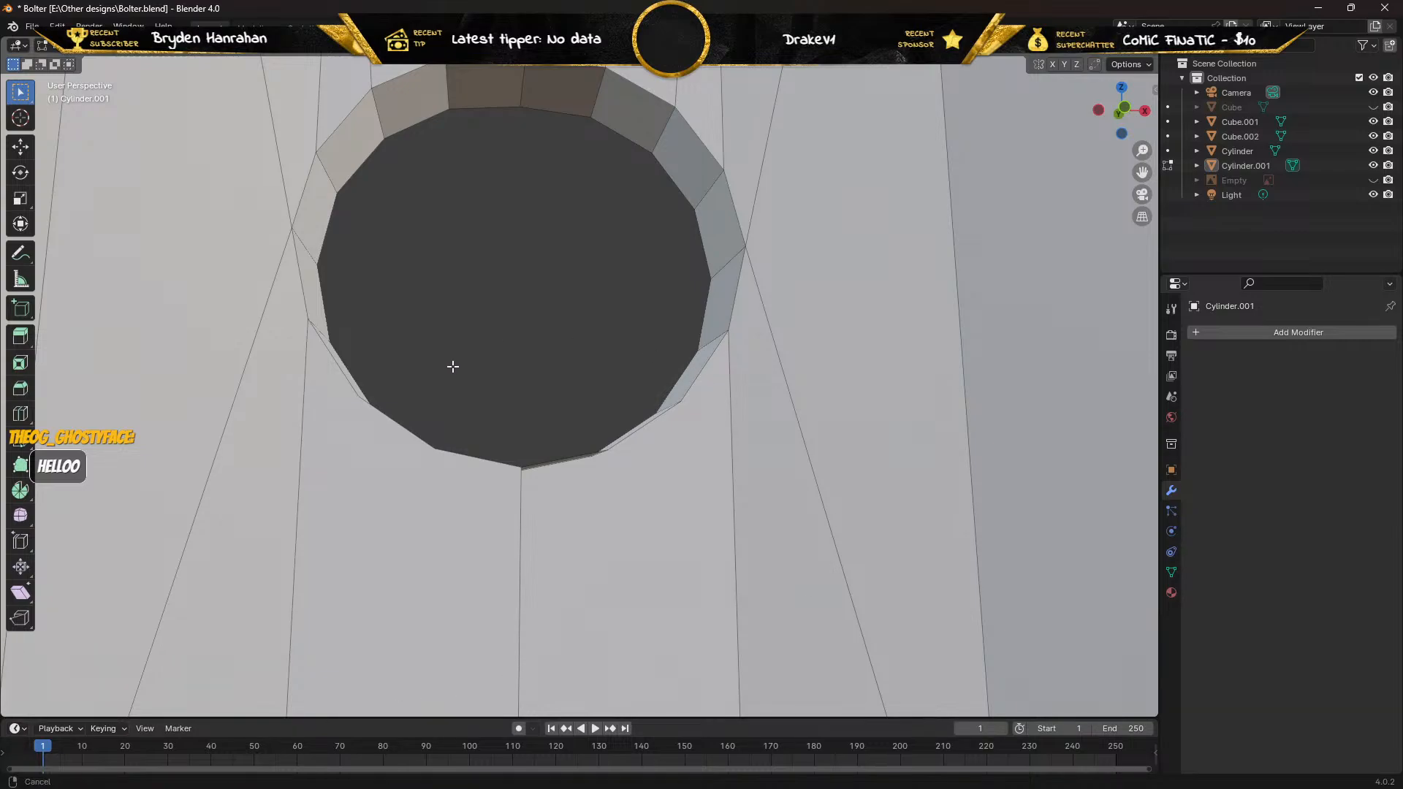
Connect the two vertices on the hole's lower-right rim to the lower wall corners of the opened panel with edges.
middle_drag(453, 366, 432, 388)
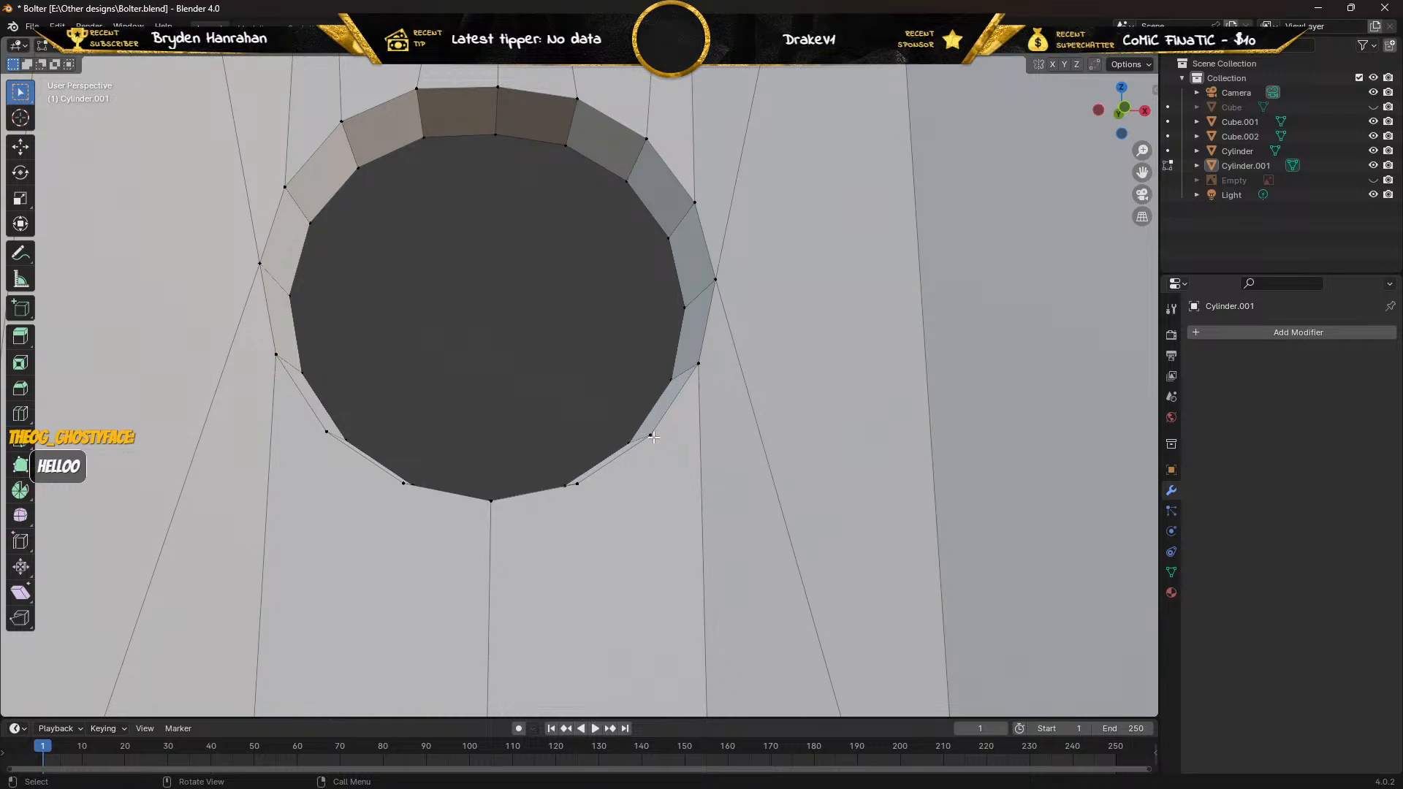
shift+middle_drag(610, 563, 593, 261)
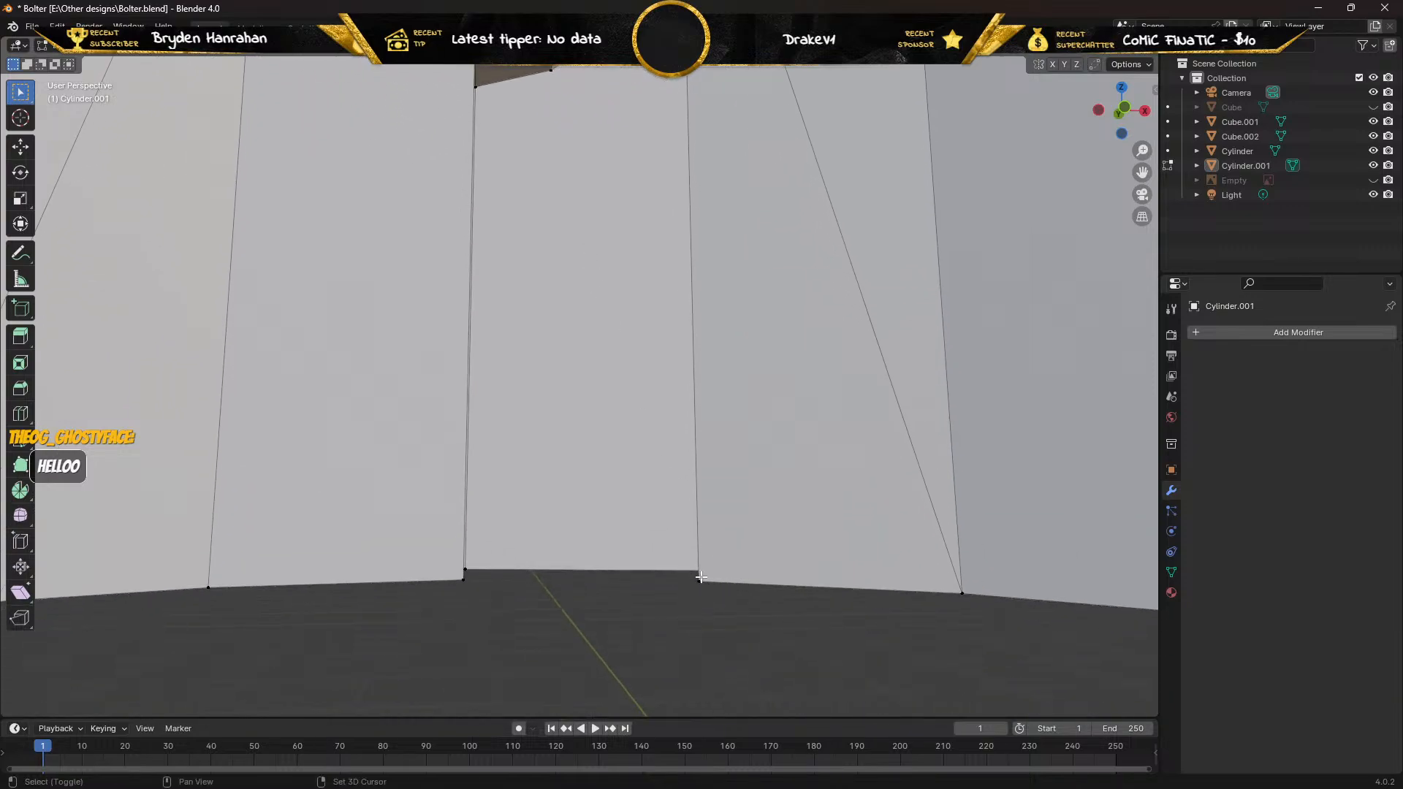
key(j)
shift+middle_drag(595, 372, 587, 381)
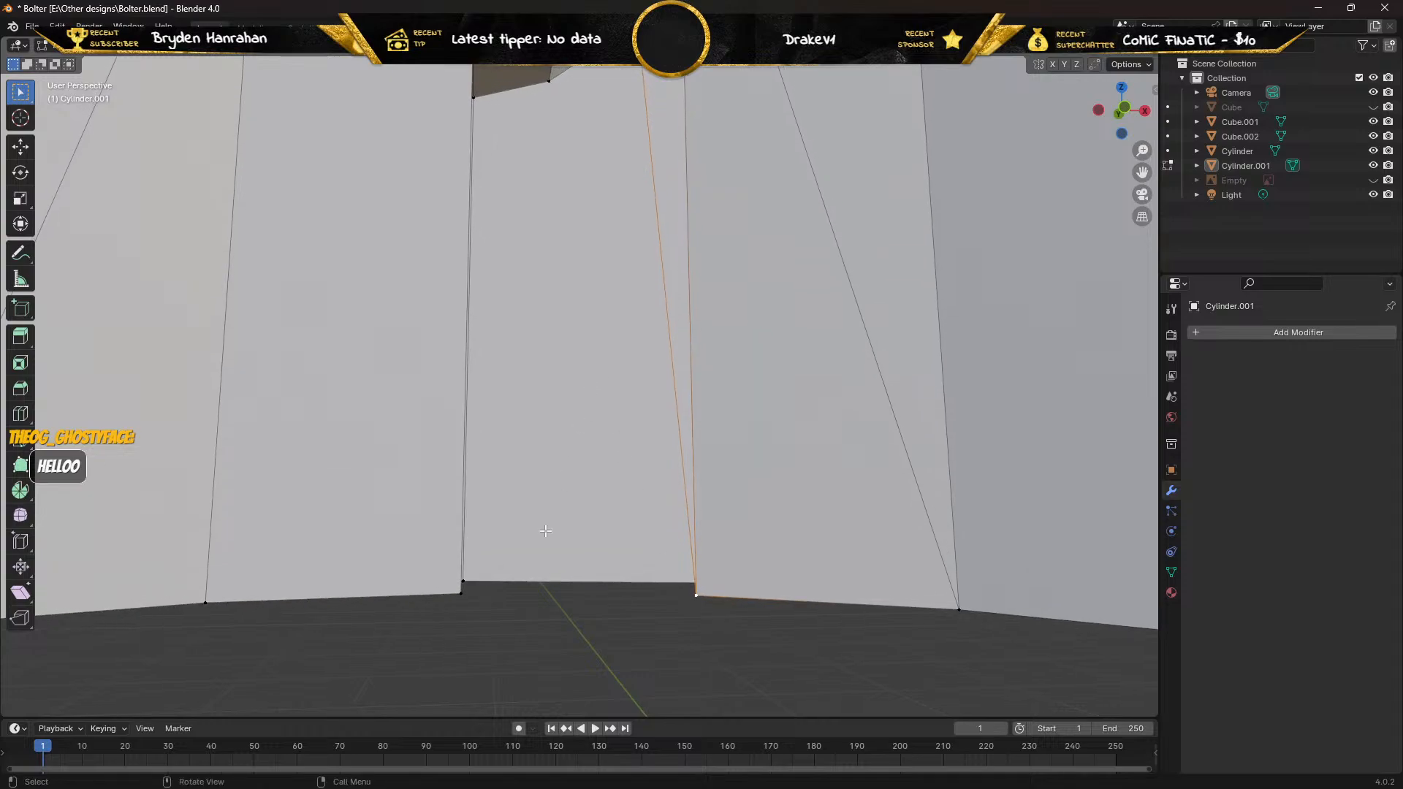
click(464, 596)
shift+middle_drag(533, 348, 523, 576)
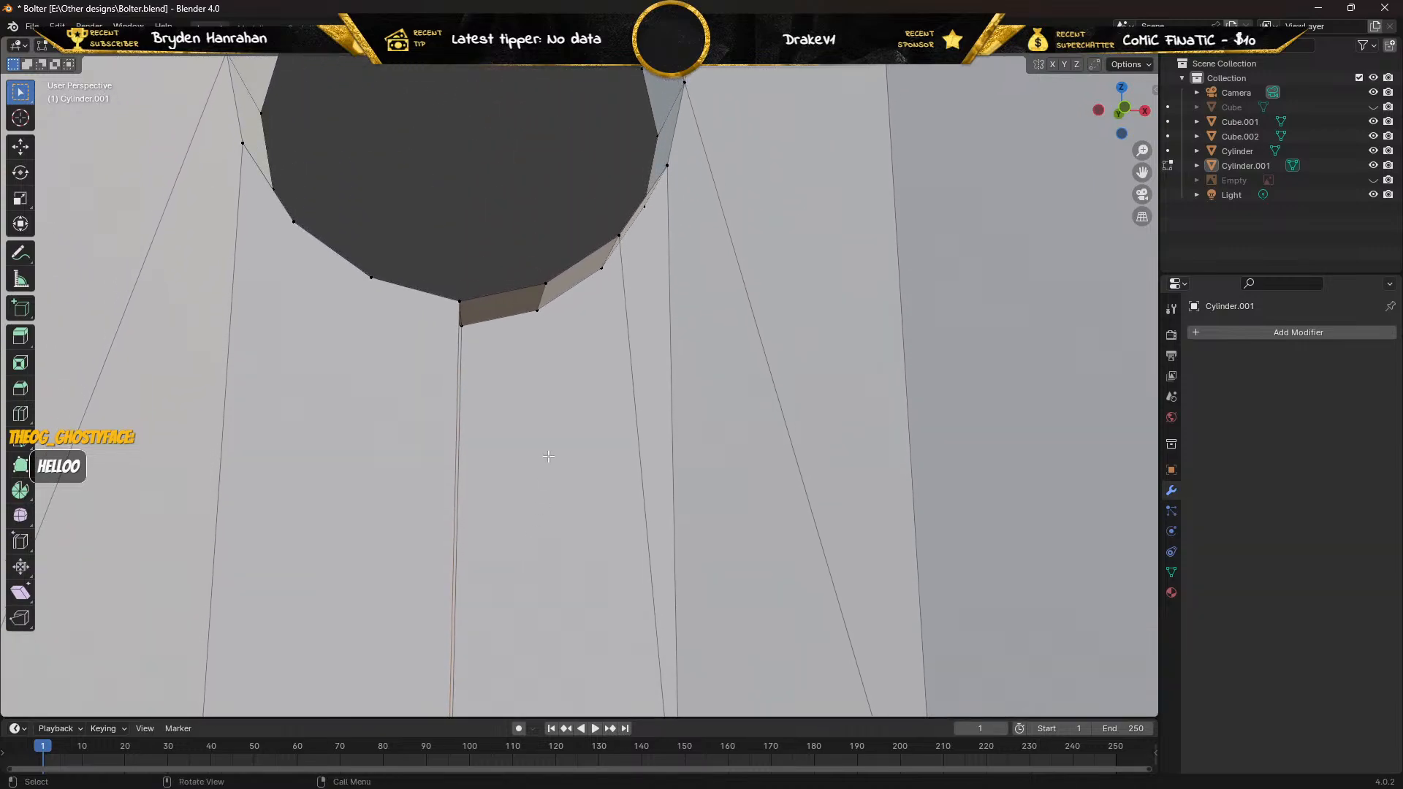
shift+click(548, 283)
key(f)
Fill the open panel below the hole's right half with three faces between the two new diagonals and the vertical wall edges.
click(144, 50)
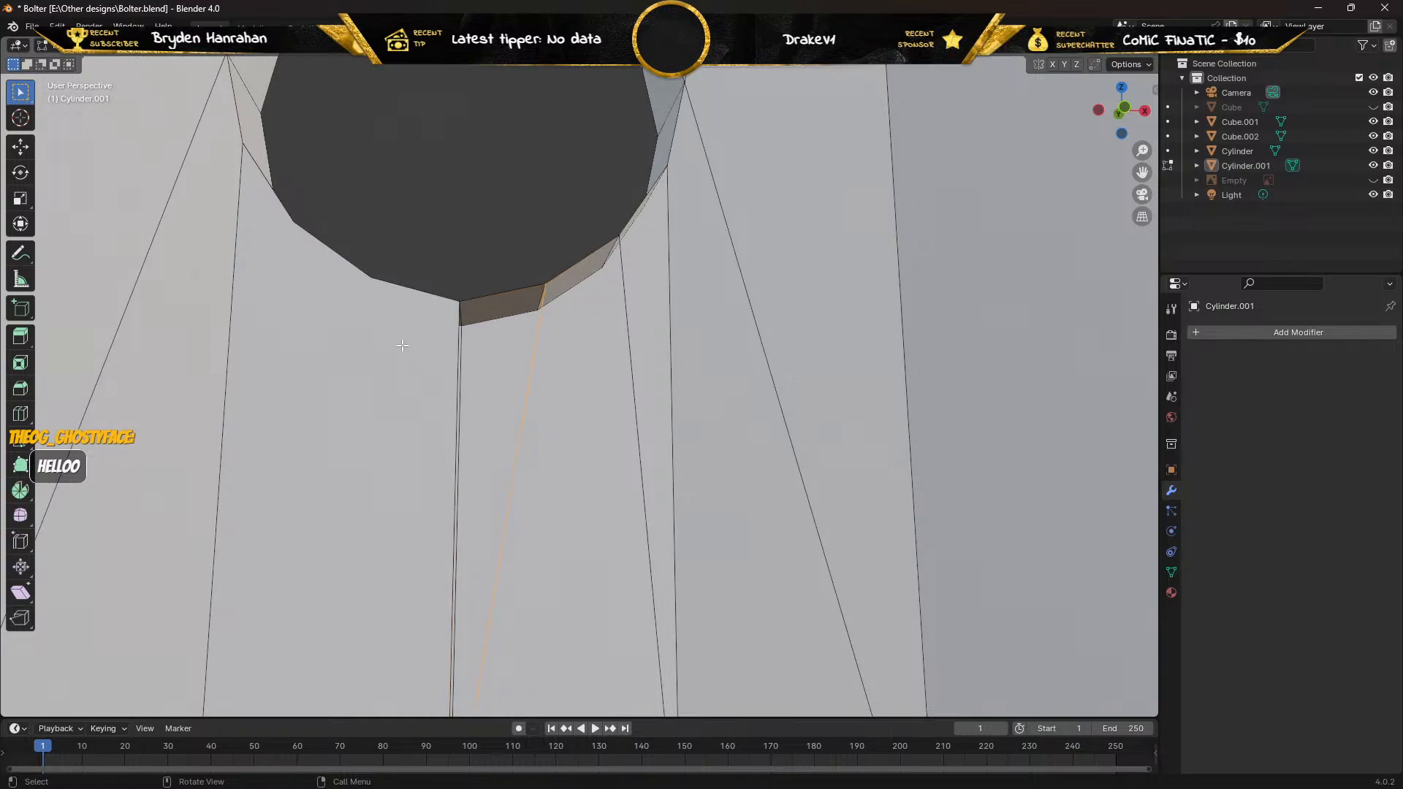
shift+click(456, 385)
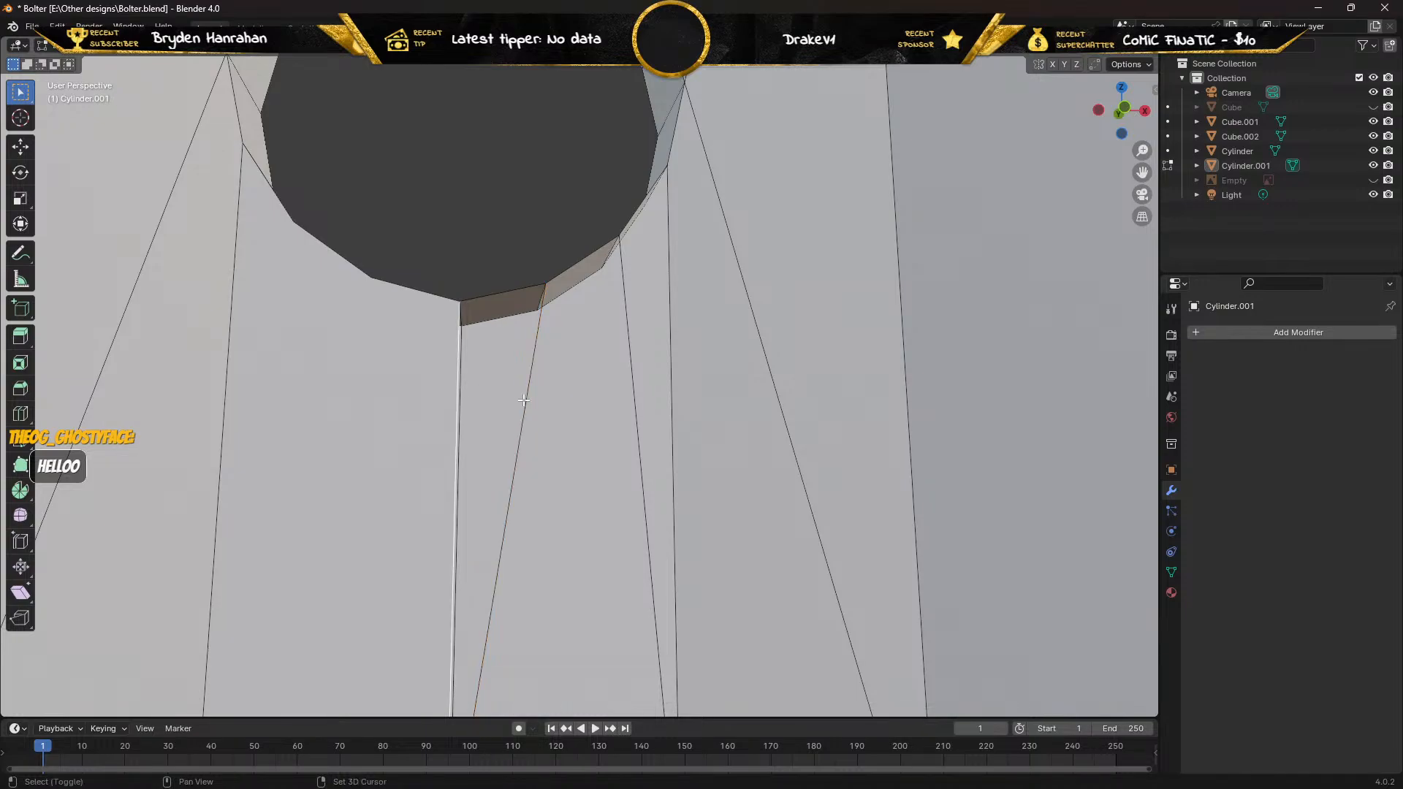
shift+click(526, 400)
key(f)
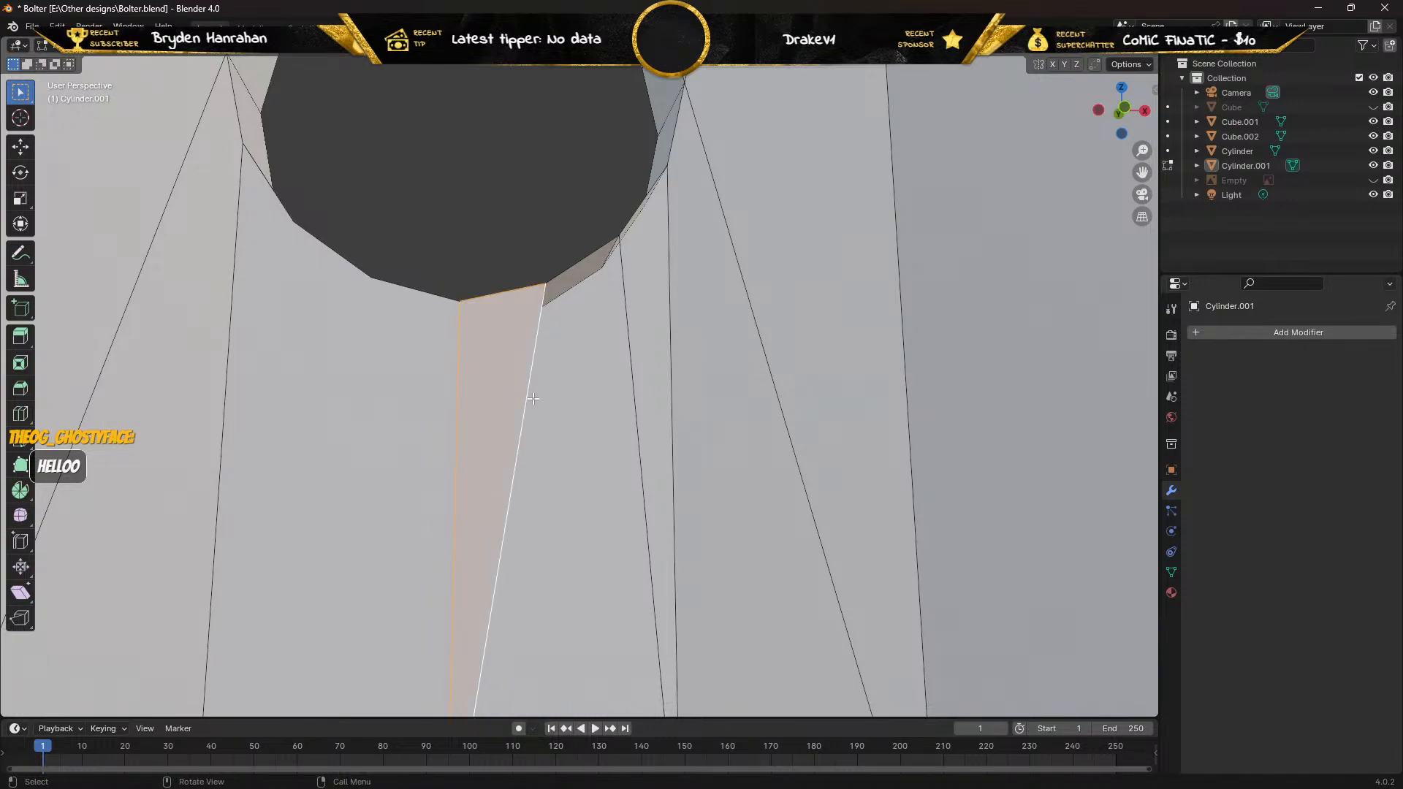
click(527, 400)
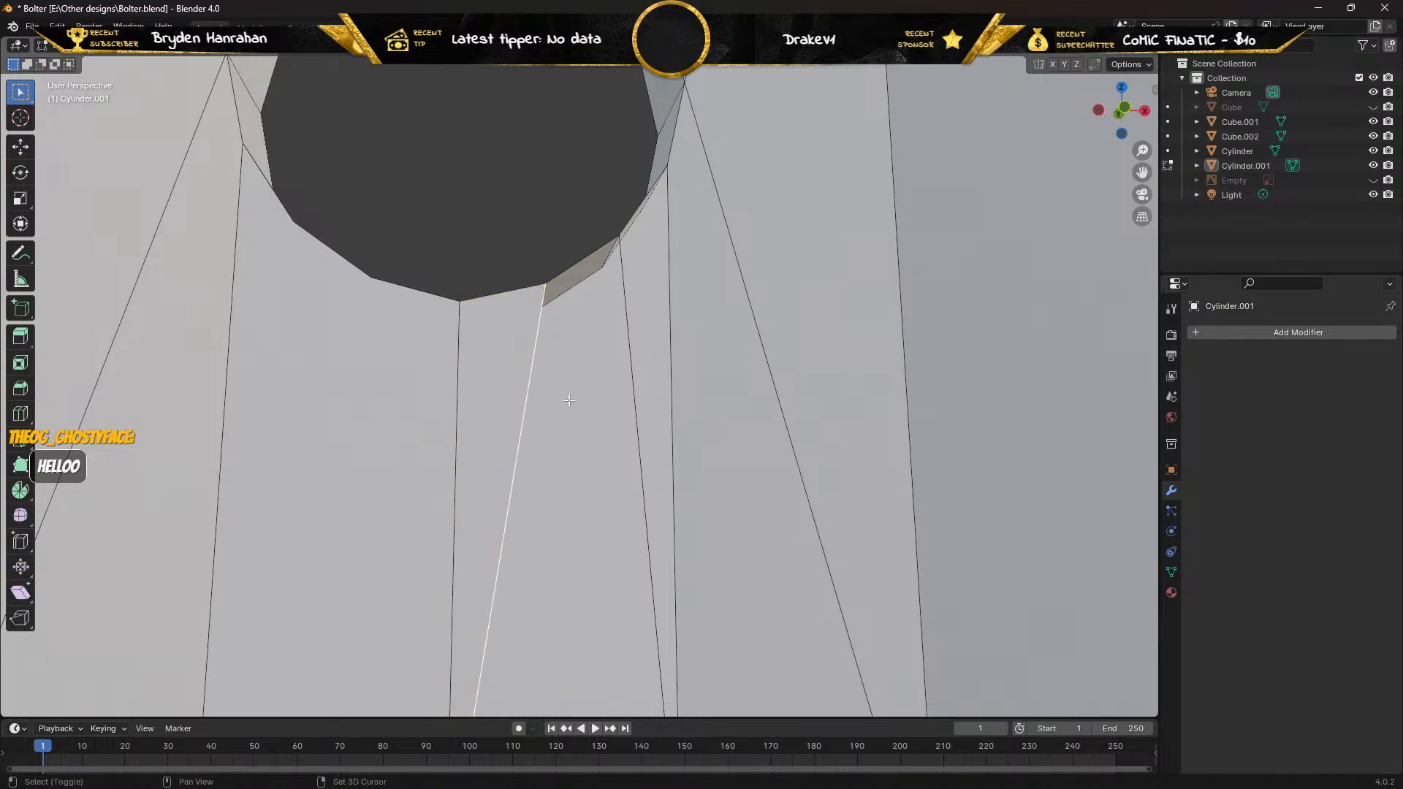
shift+click(635, 391)
key(f)
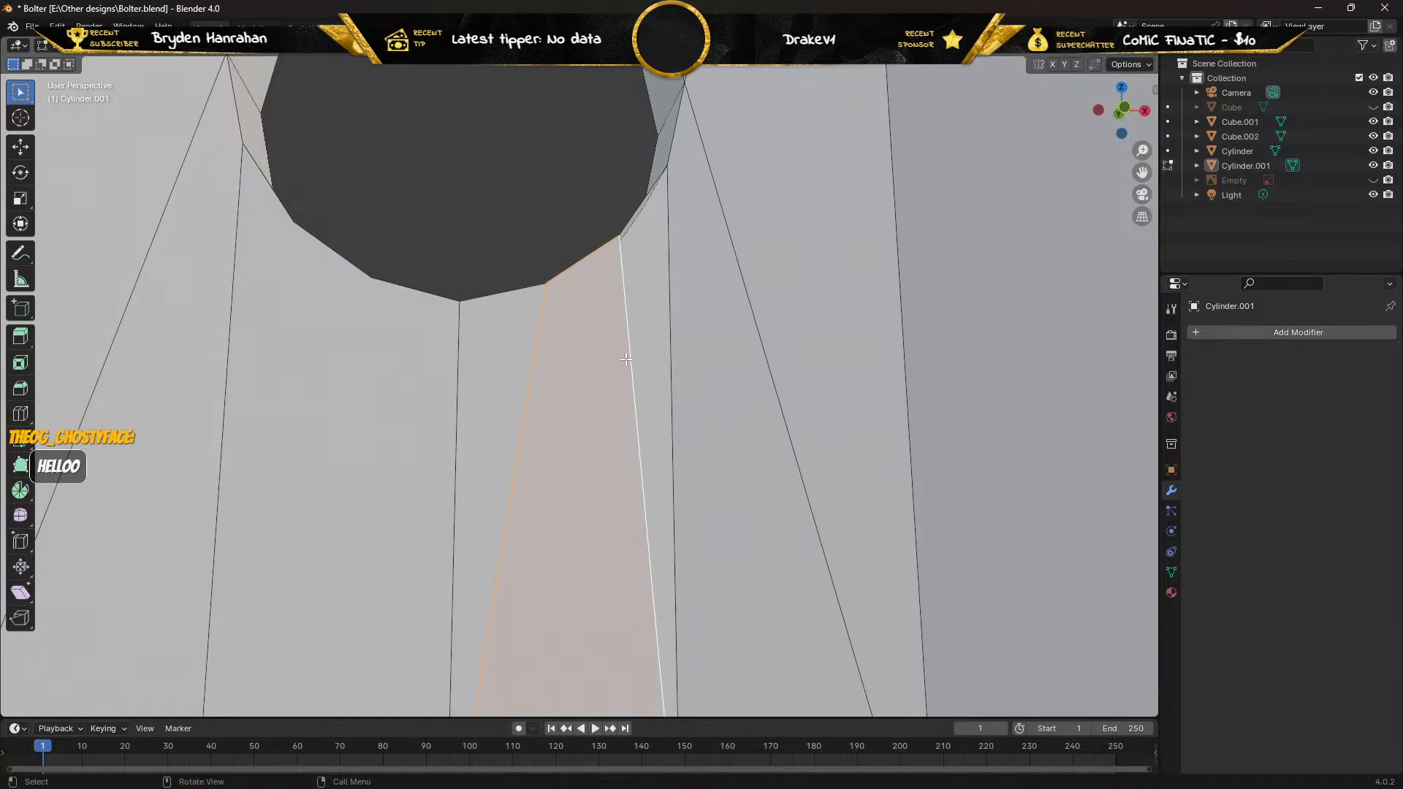
click(630, 359)
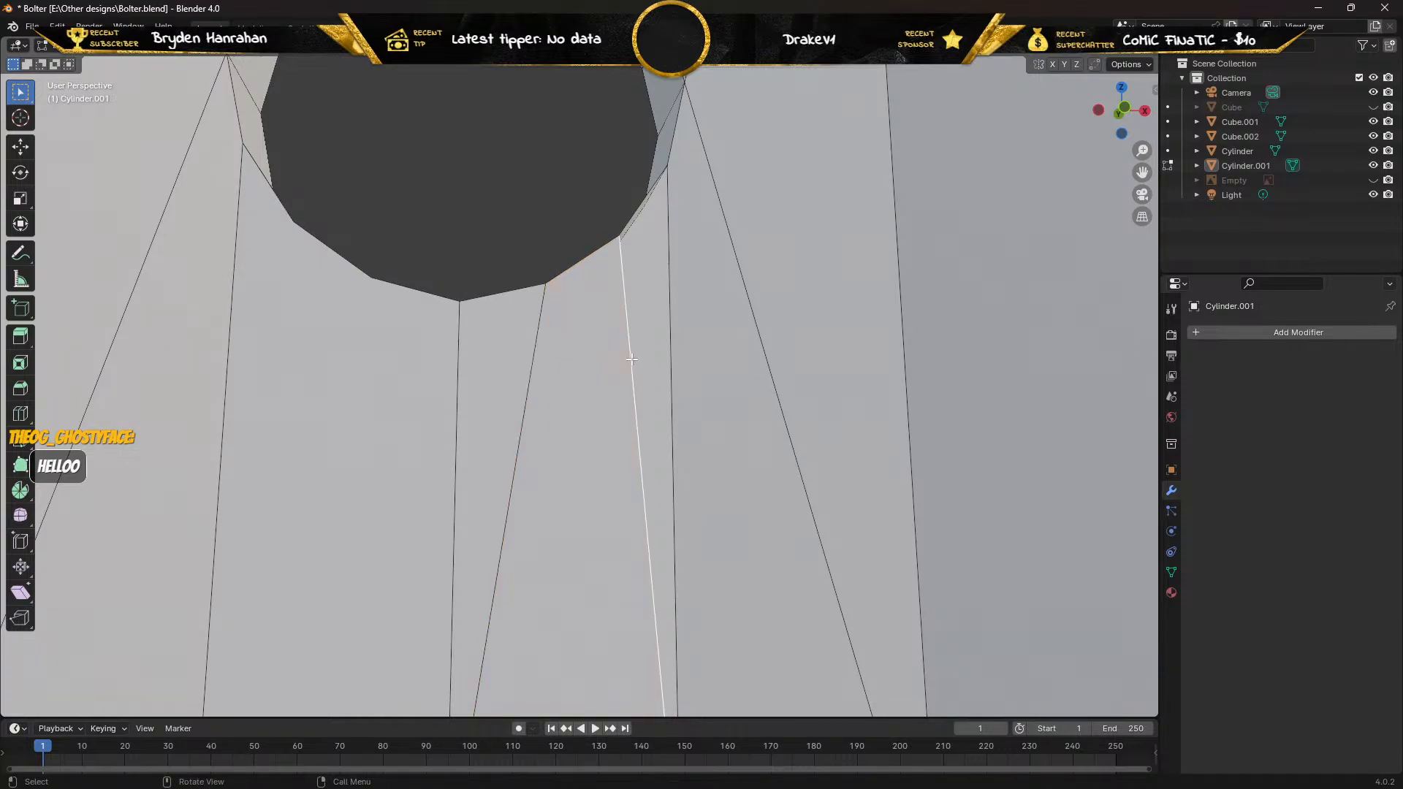
shift+click(668, 361)
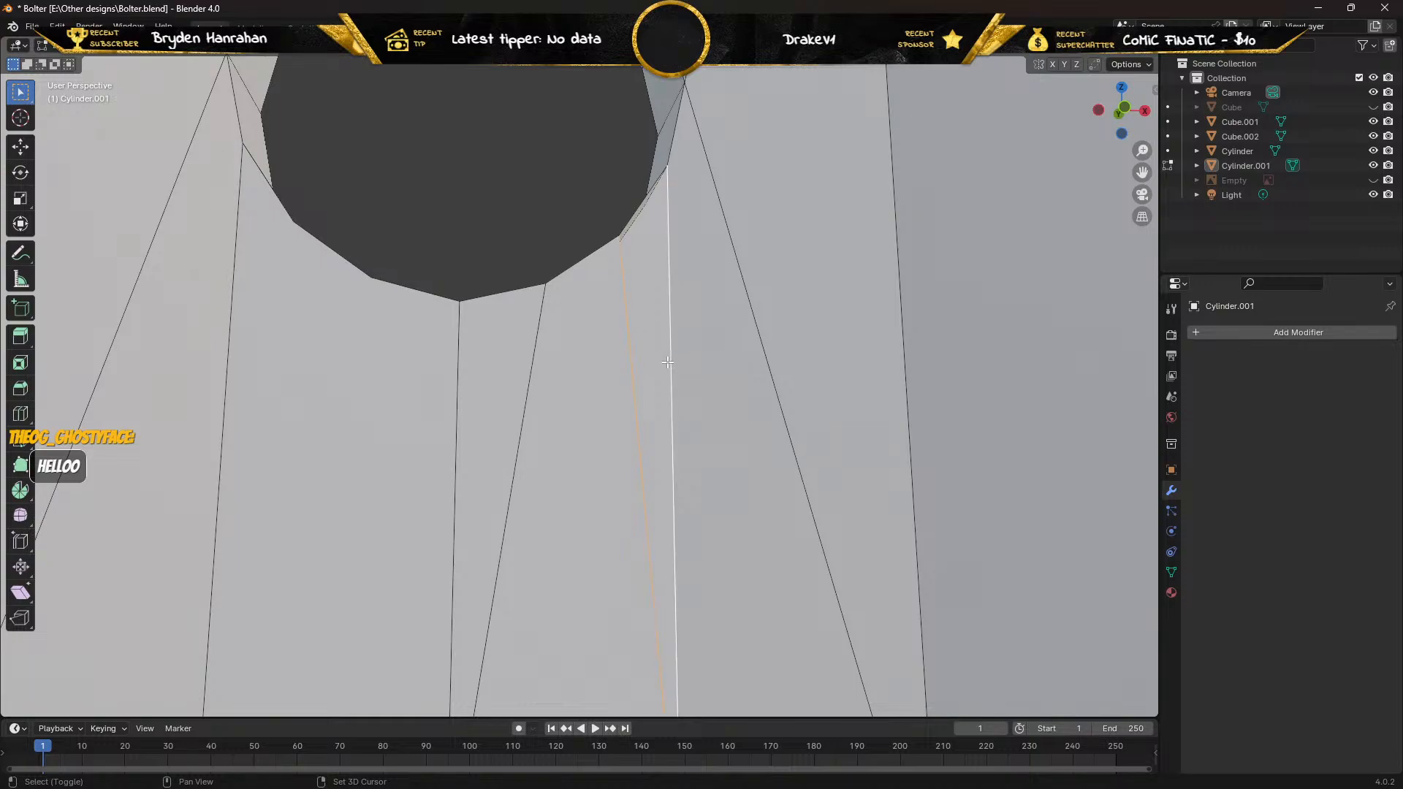
Delete the inner wall face directly below the left half of the hole.
middle_drag(604, 350, 549, 334)
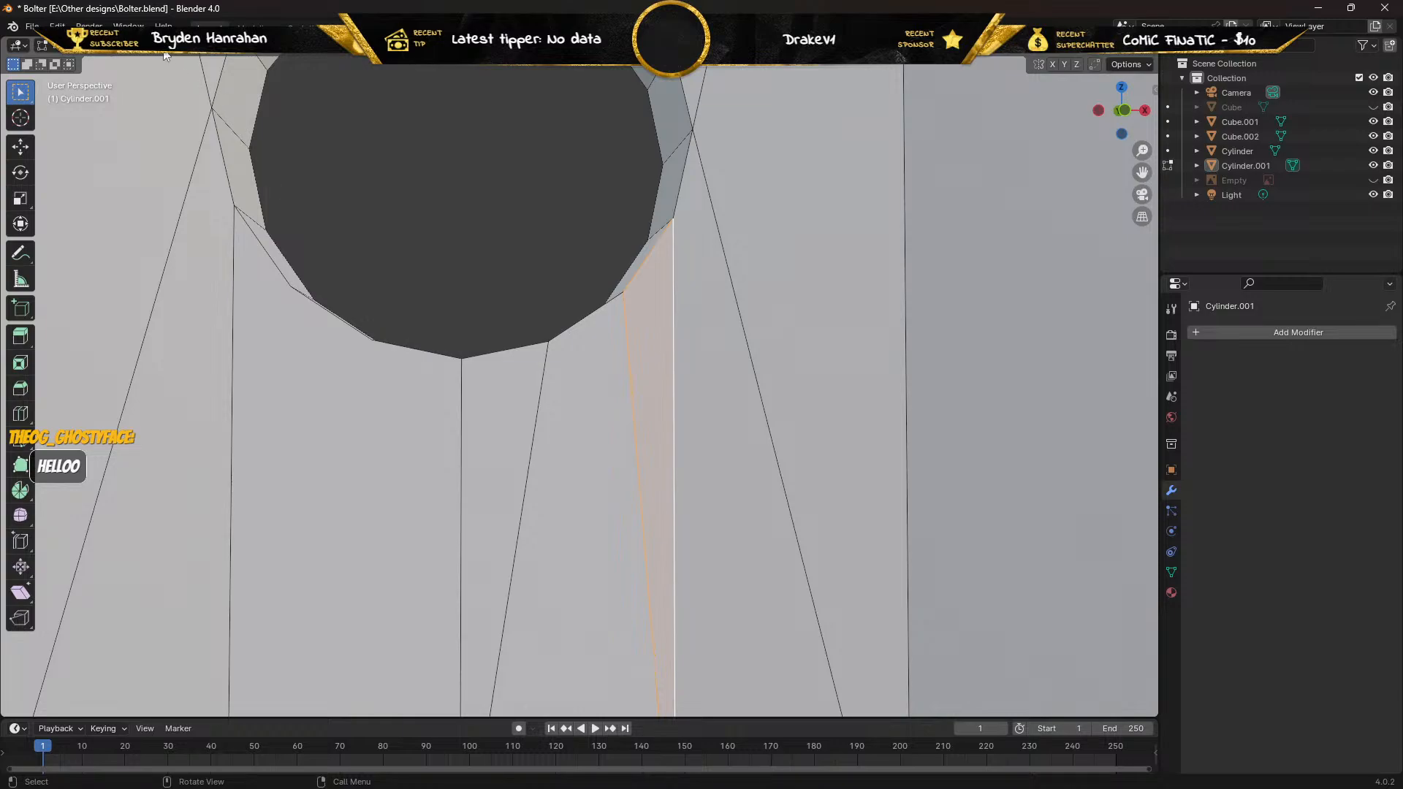
click(290, 393)
key(x)
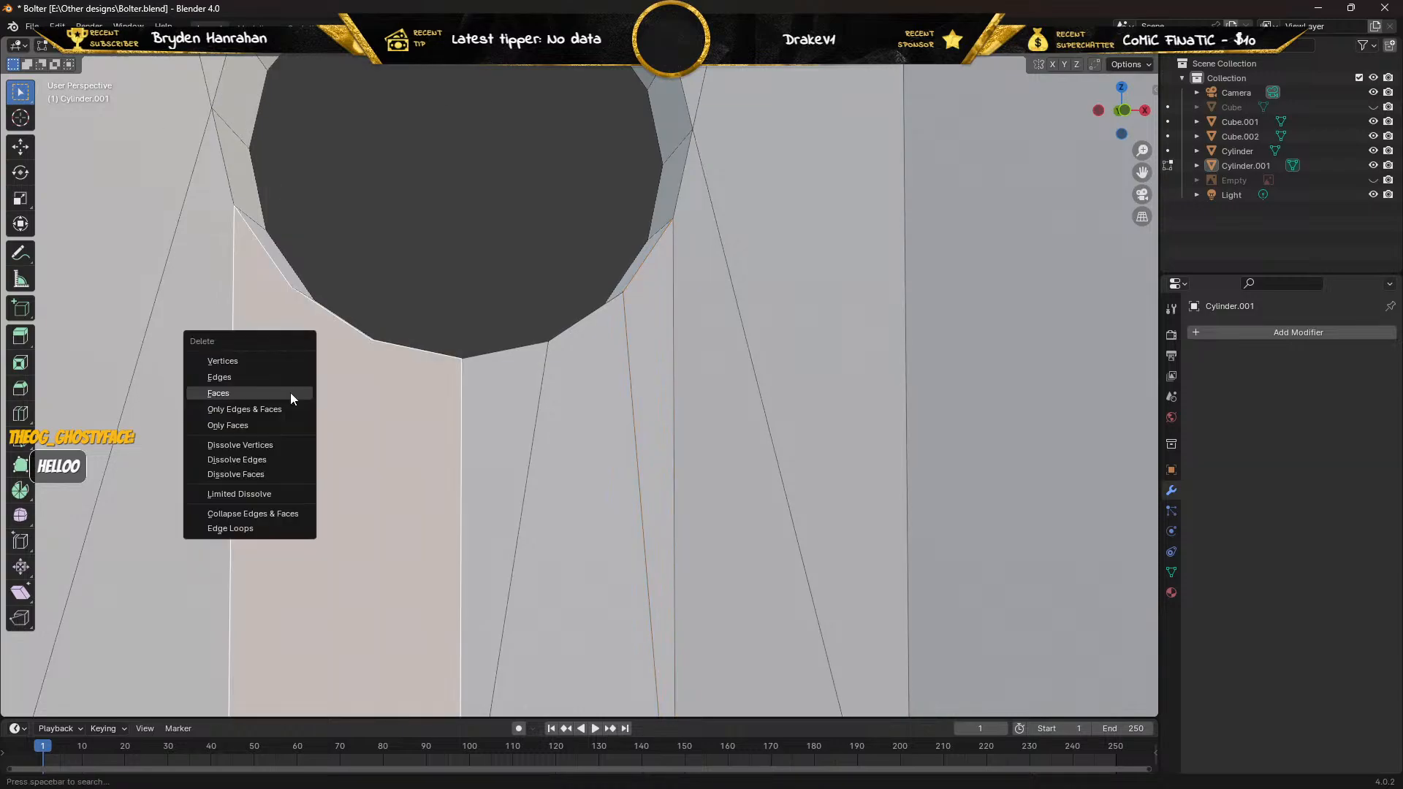
click(291, 393)
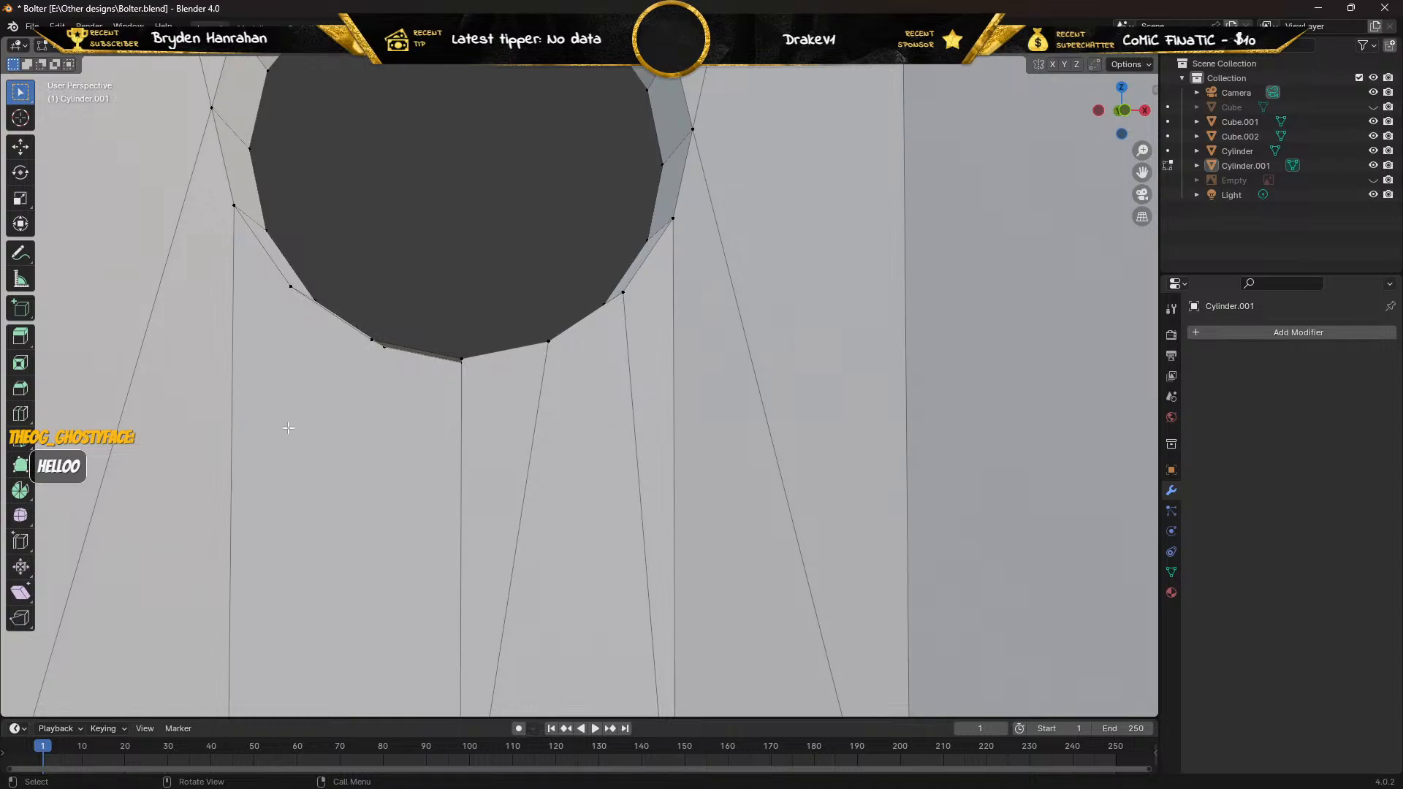
Connect the two vertices on the hole's lower-left rim to the lower wall corners of the opened panel with edges.
shift+middle_drag(264, 427, 282, 481)
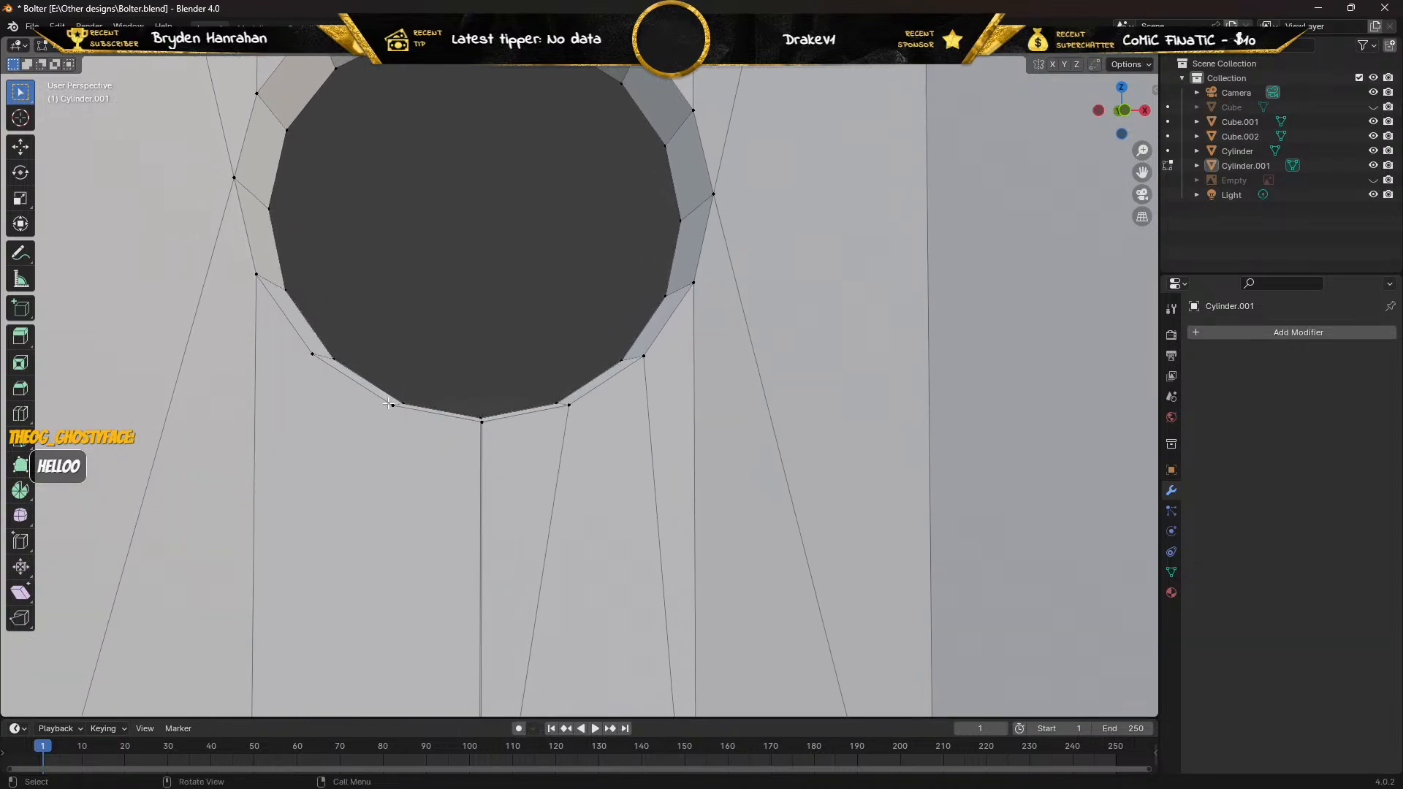
shift+middle_drag(371, 478, 410, 233)
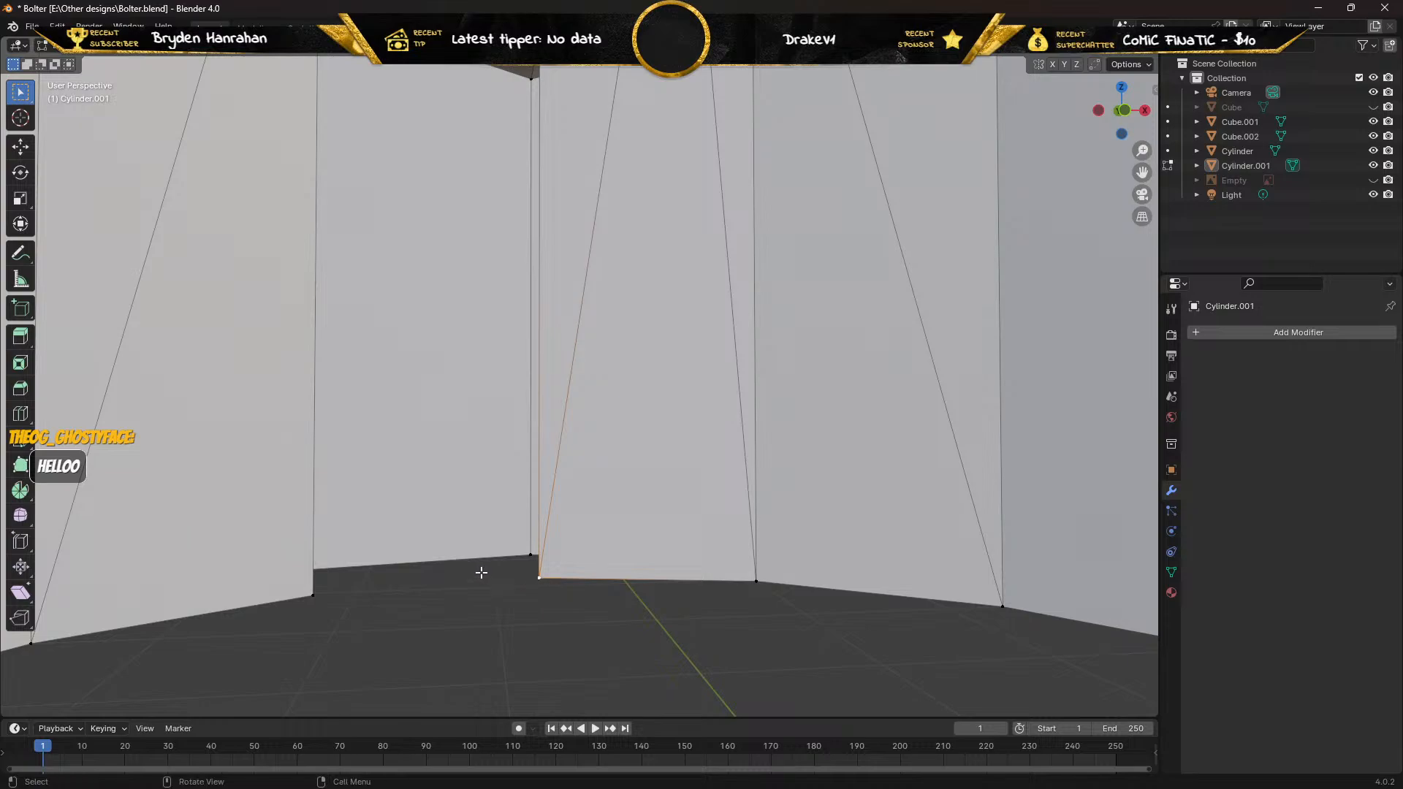
key(f)
click(313, 595)
shift+middle_drag(350, 423, 324, 325)
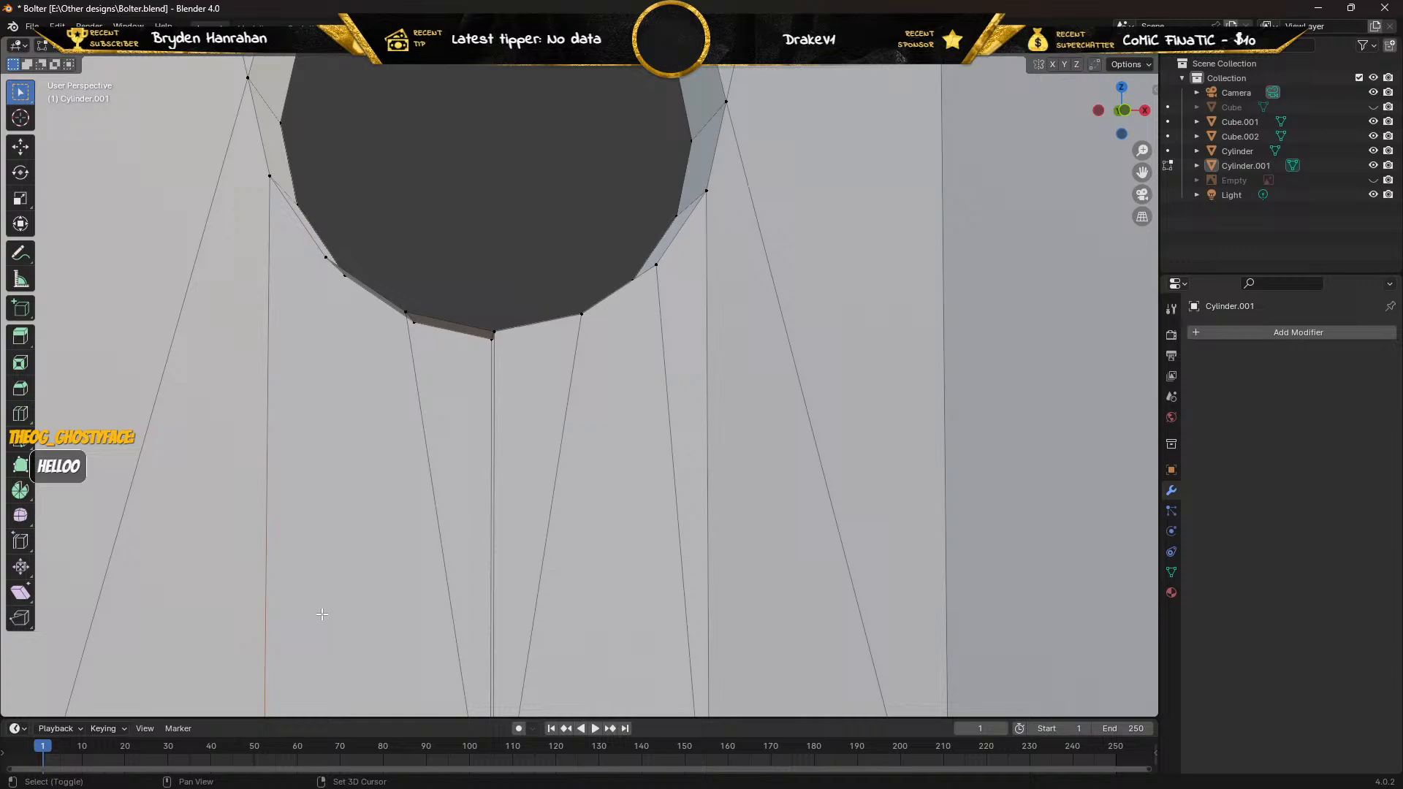
shift+click(327, 257)
Fill the open panel below the hole's left half with three faces between the two new diagonals and the vertical wall edges.
click(137, 49)
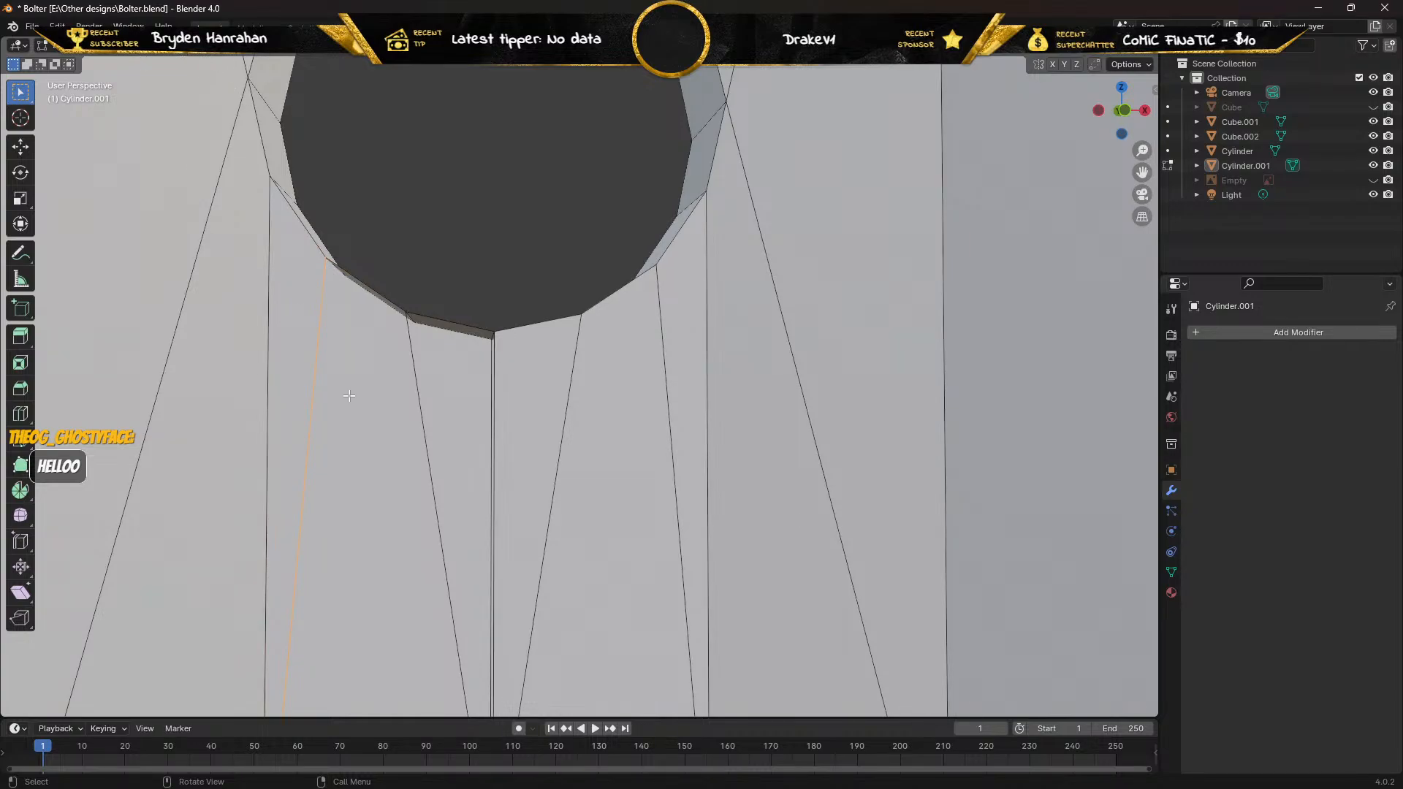
click(494, 426)
shift+click(423, 445)
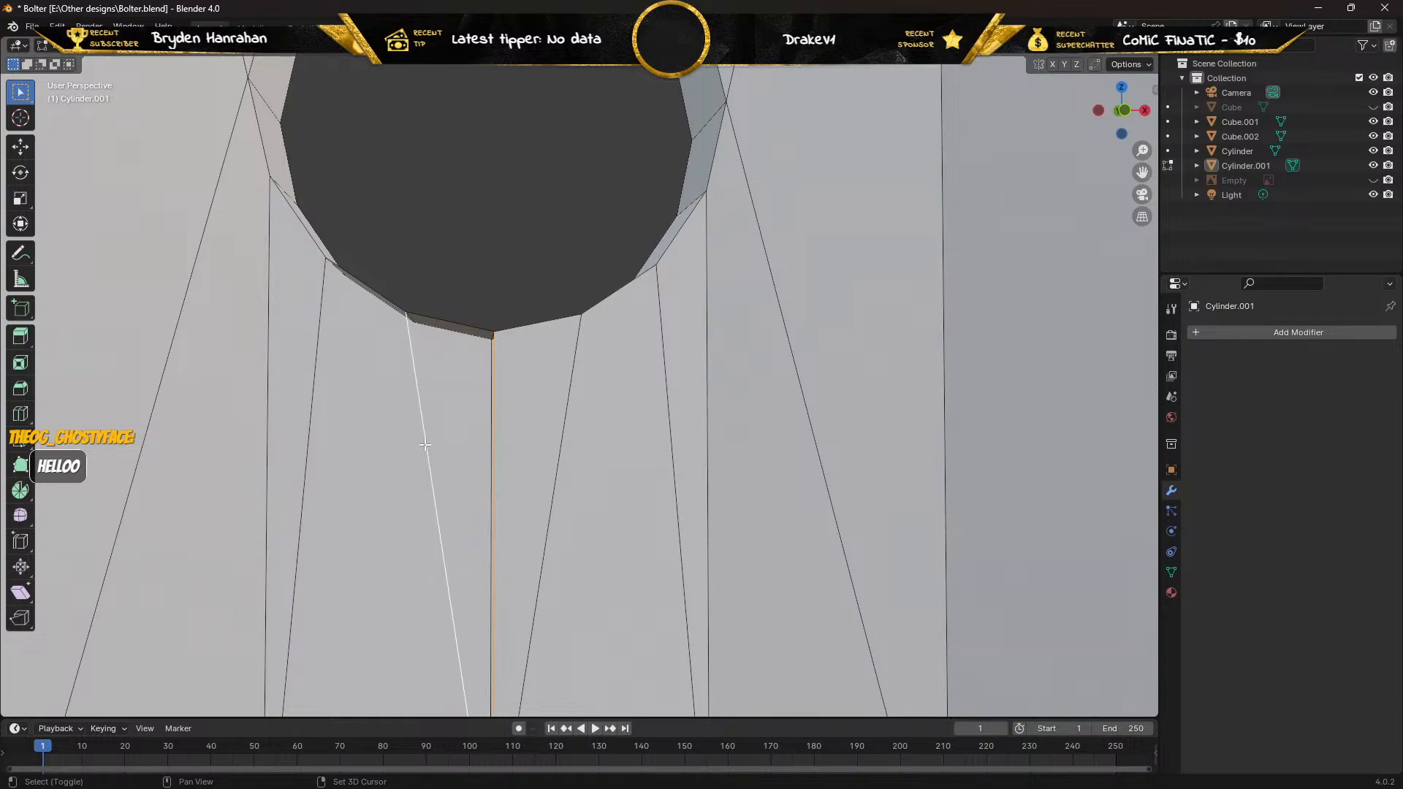
click(425, 446)
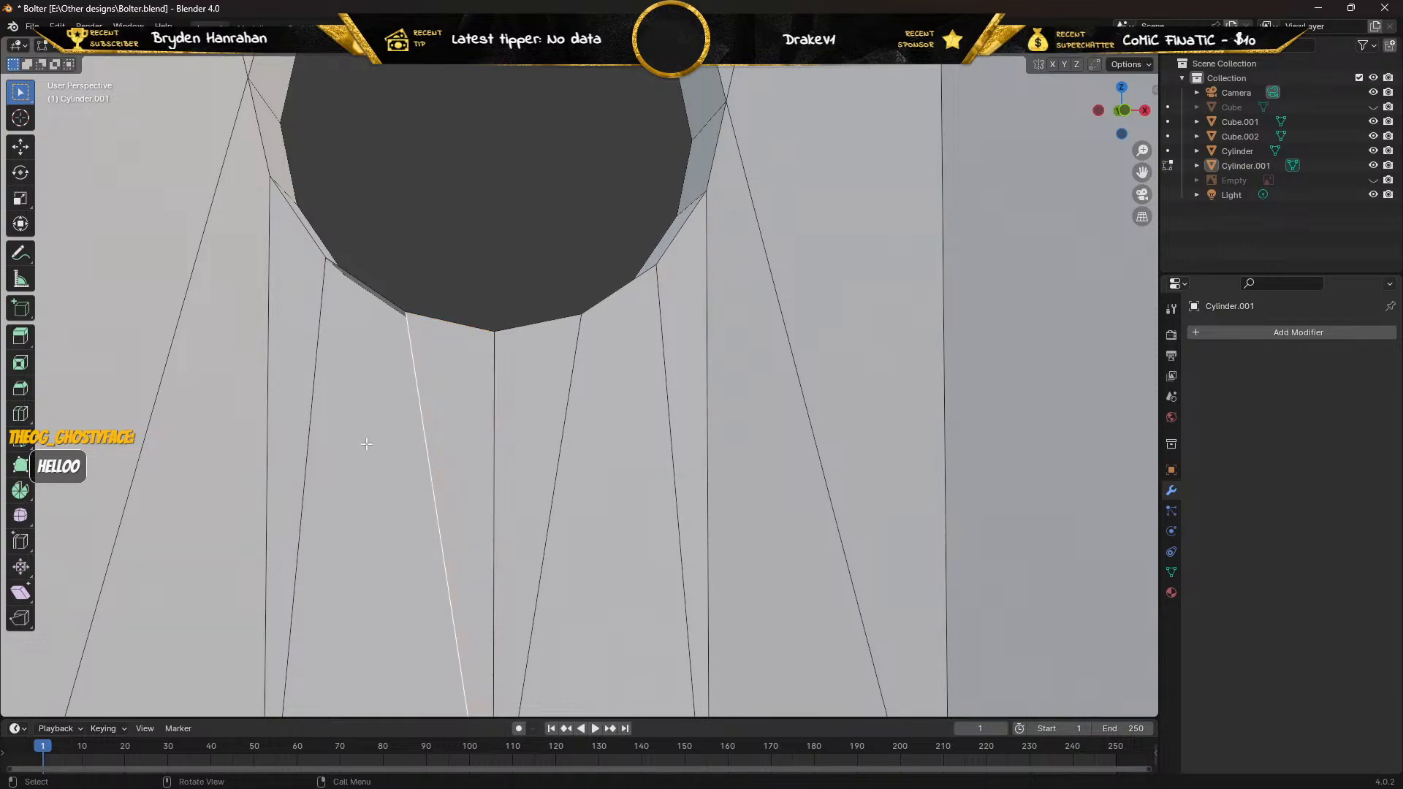
shift+click(312, 407)
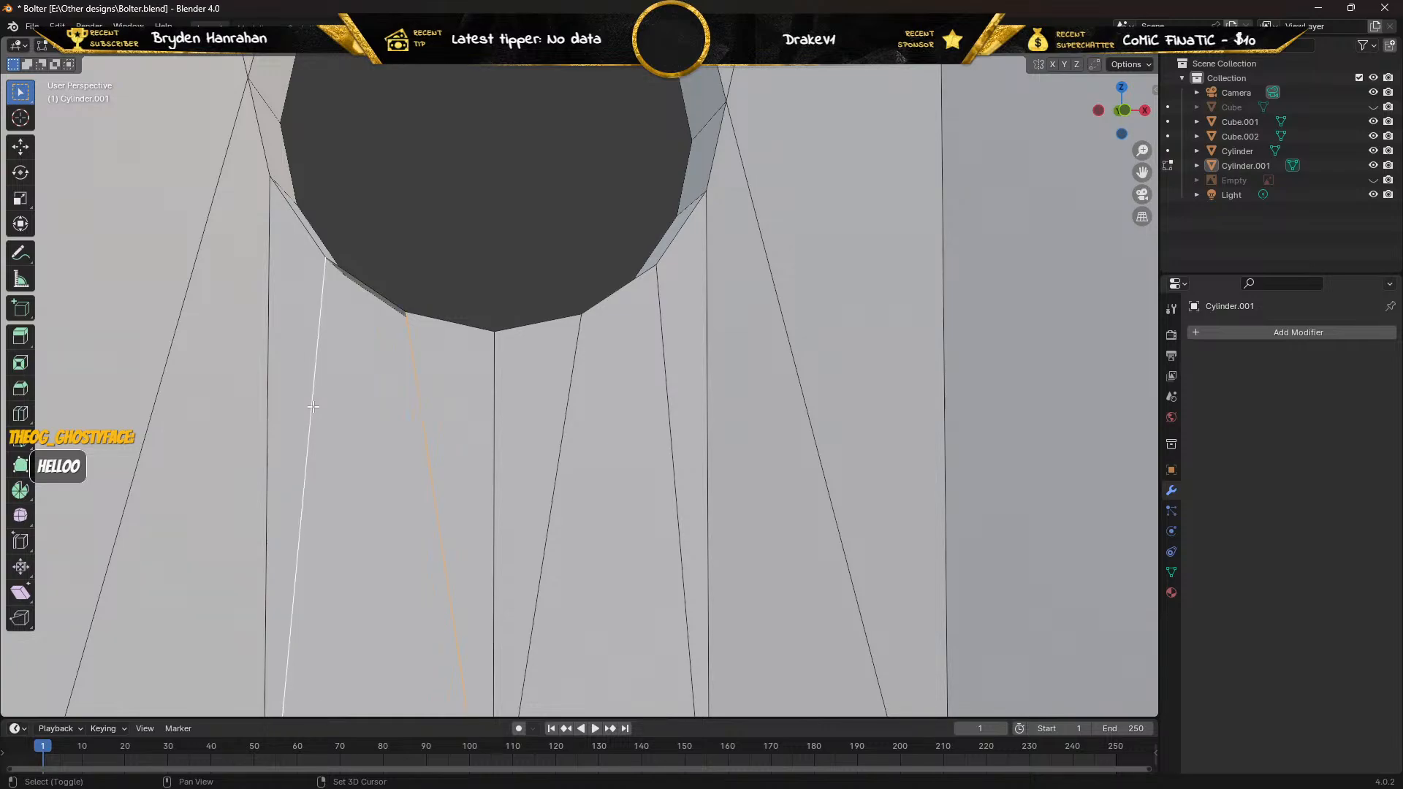
click(313, 407)
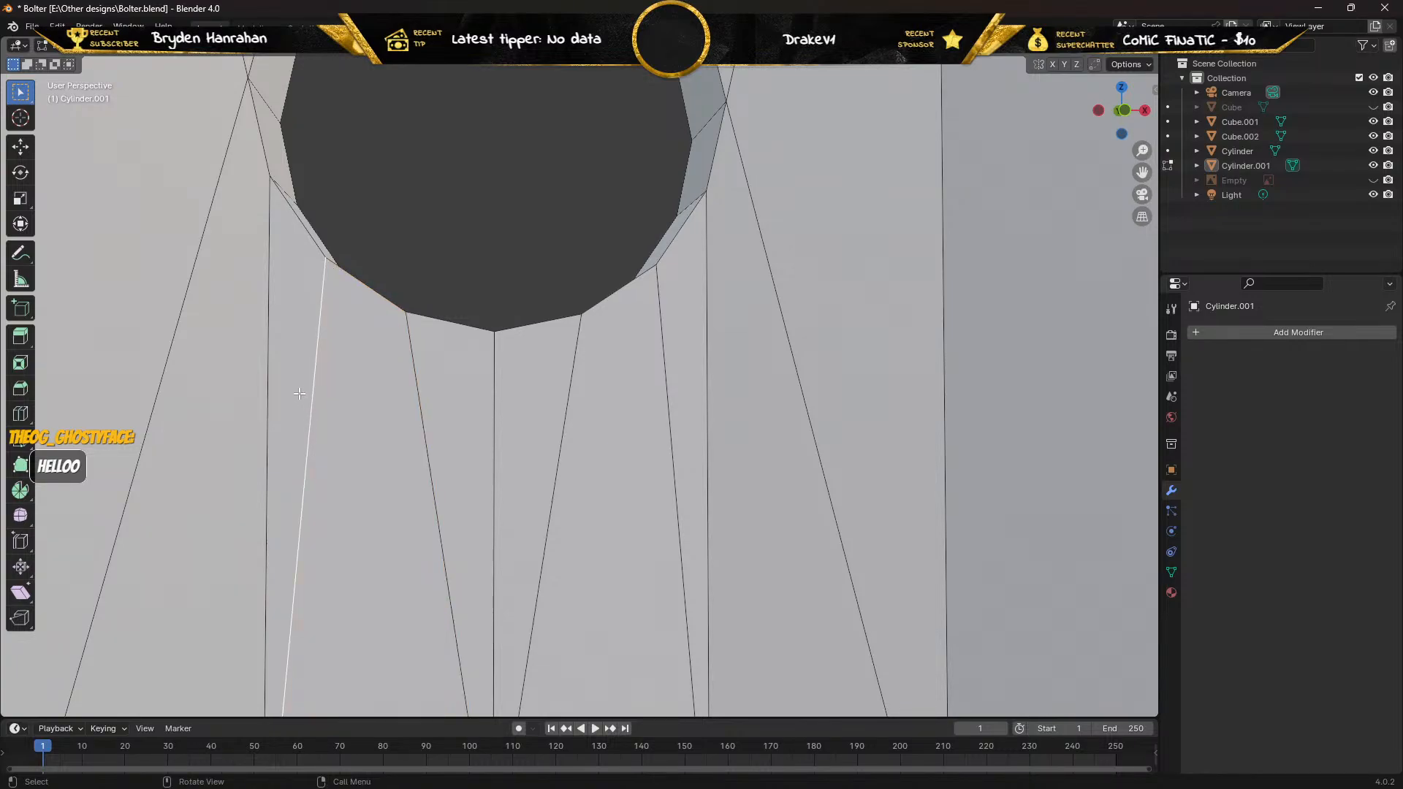
shift+click(270, 358)
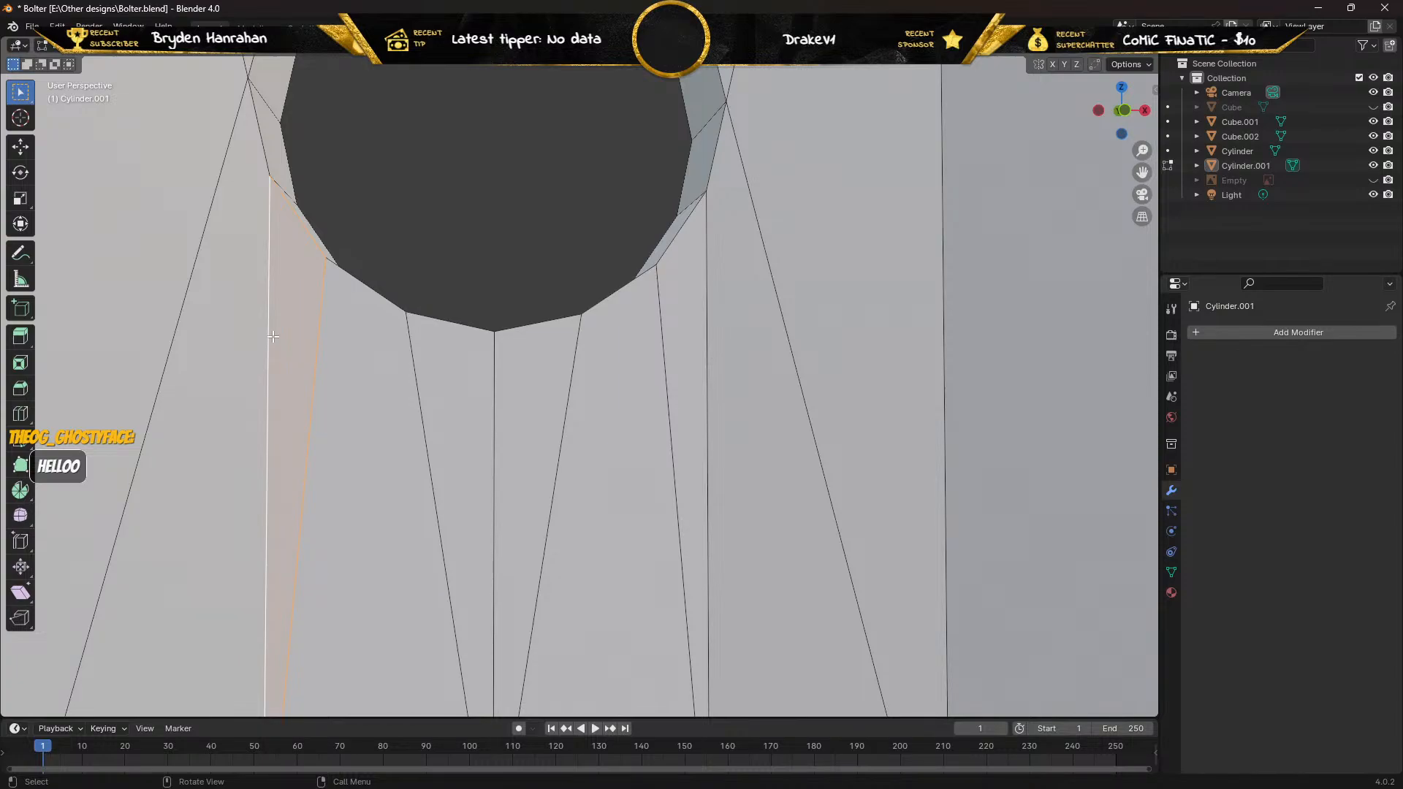
Undo the recent edge and face edits on the inner wall, back to before the round hole was cut.
key(ctrl+z)
key(ctrl+z)
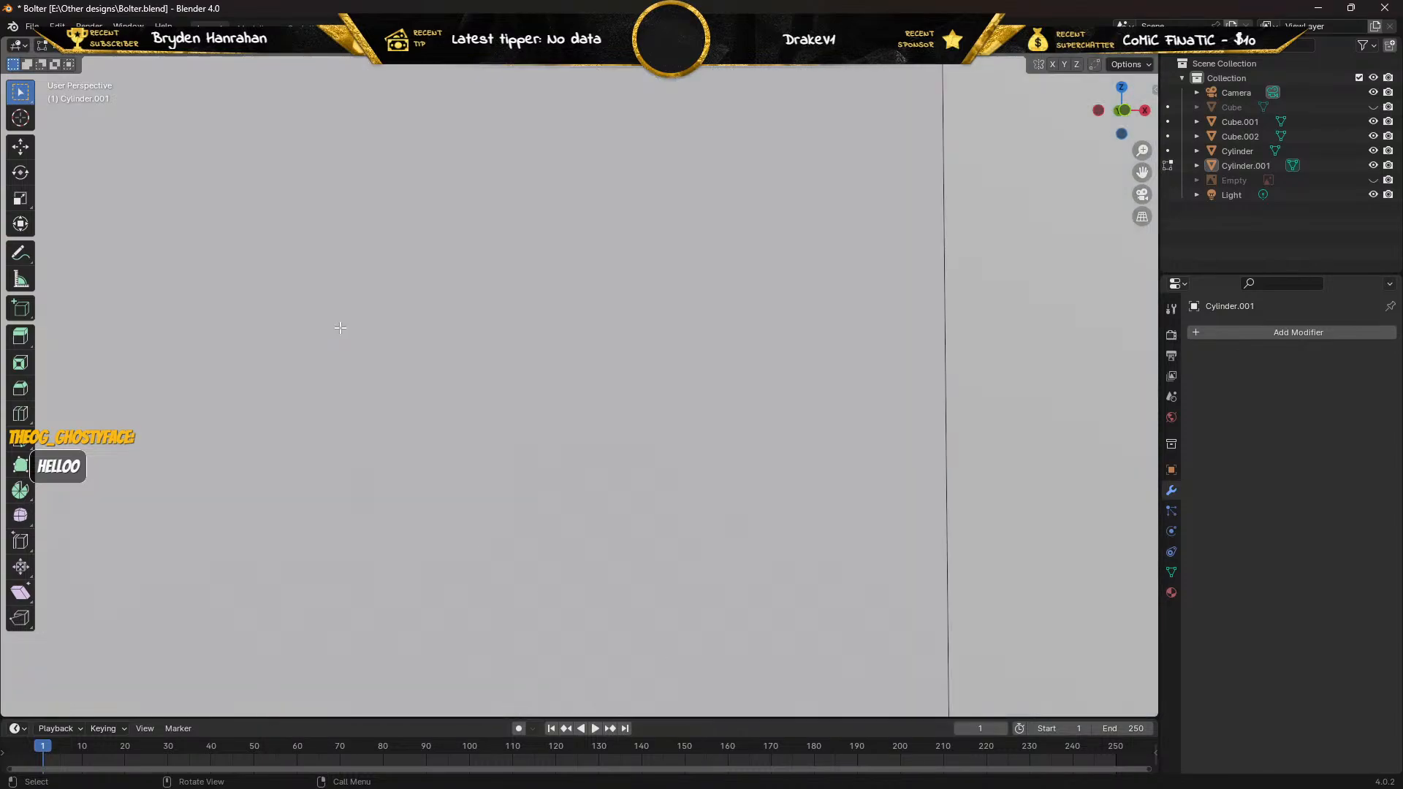
Delete the two inner wall faces flanking the round hole on its left and right sides.
scroll(341, 327, down, 5)
scroll(354, 321, up, 4)
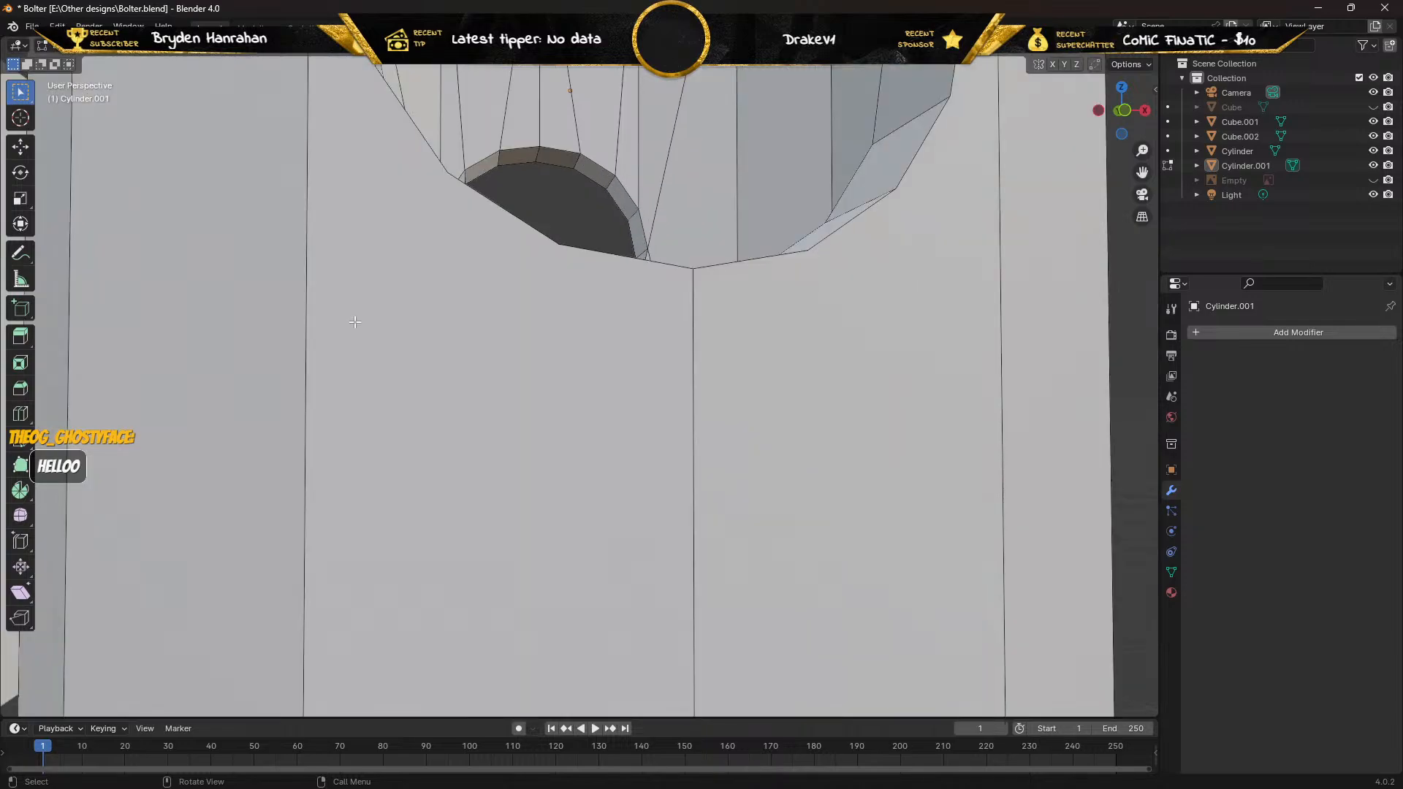
middle_drag(461, 155, 369, 698)
scroll(458, 163, up, 4)
scroll(672, 177, up, 2)
scroll(484, 348, up, 2)
scroll(502, 288, up, 4)
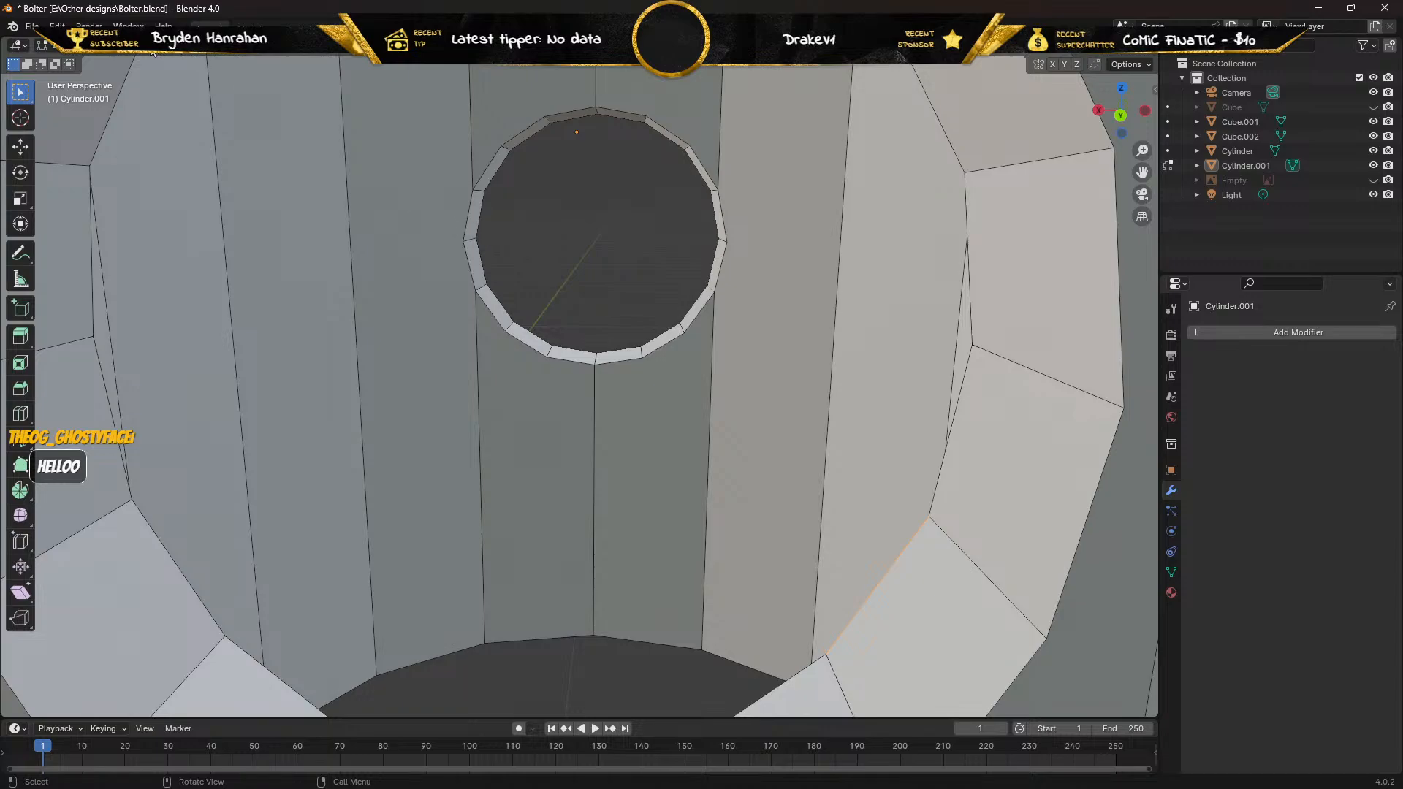
click(425, 175)
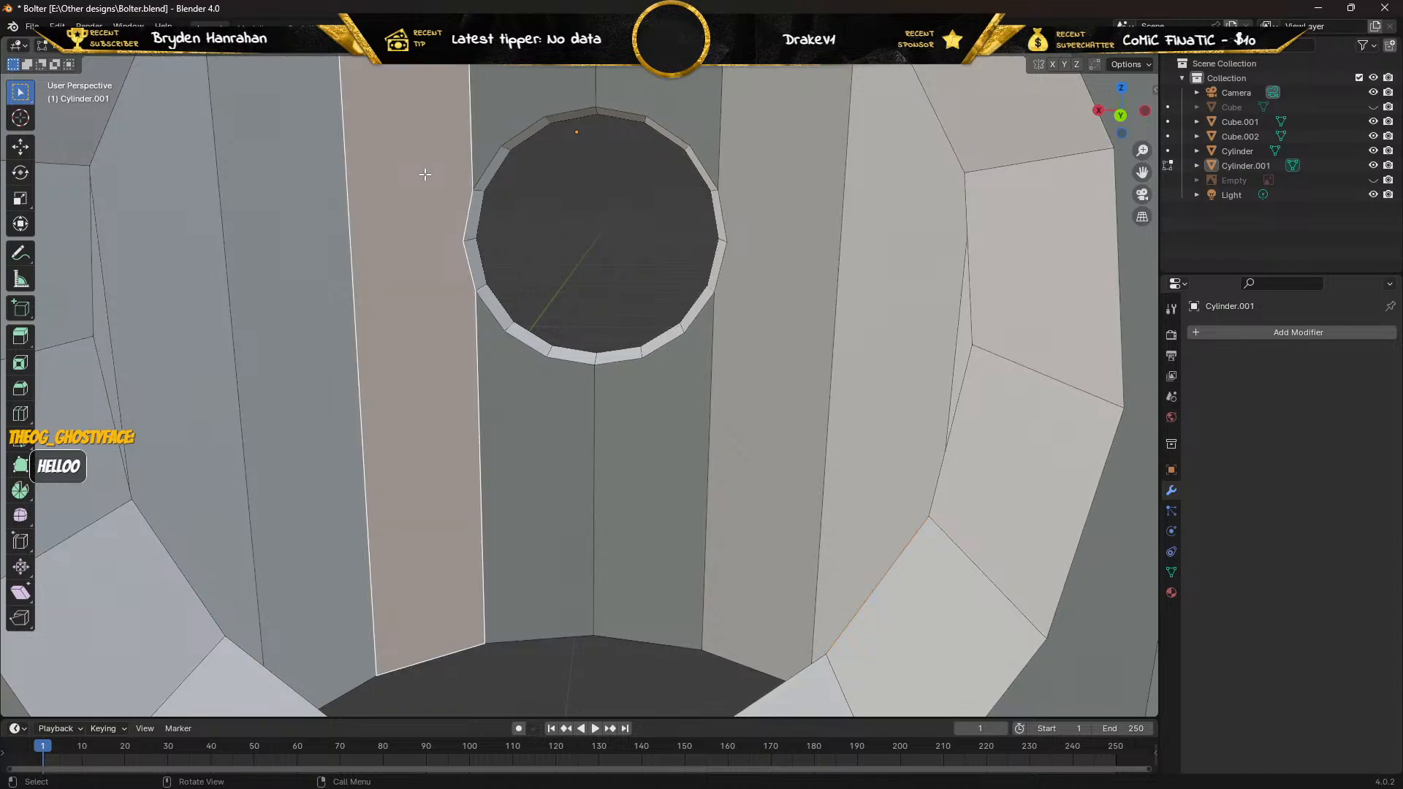
shift+click(755, 191)
key(x)
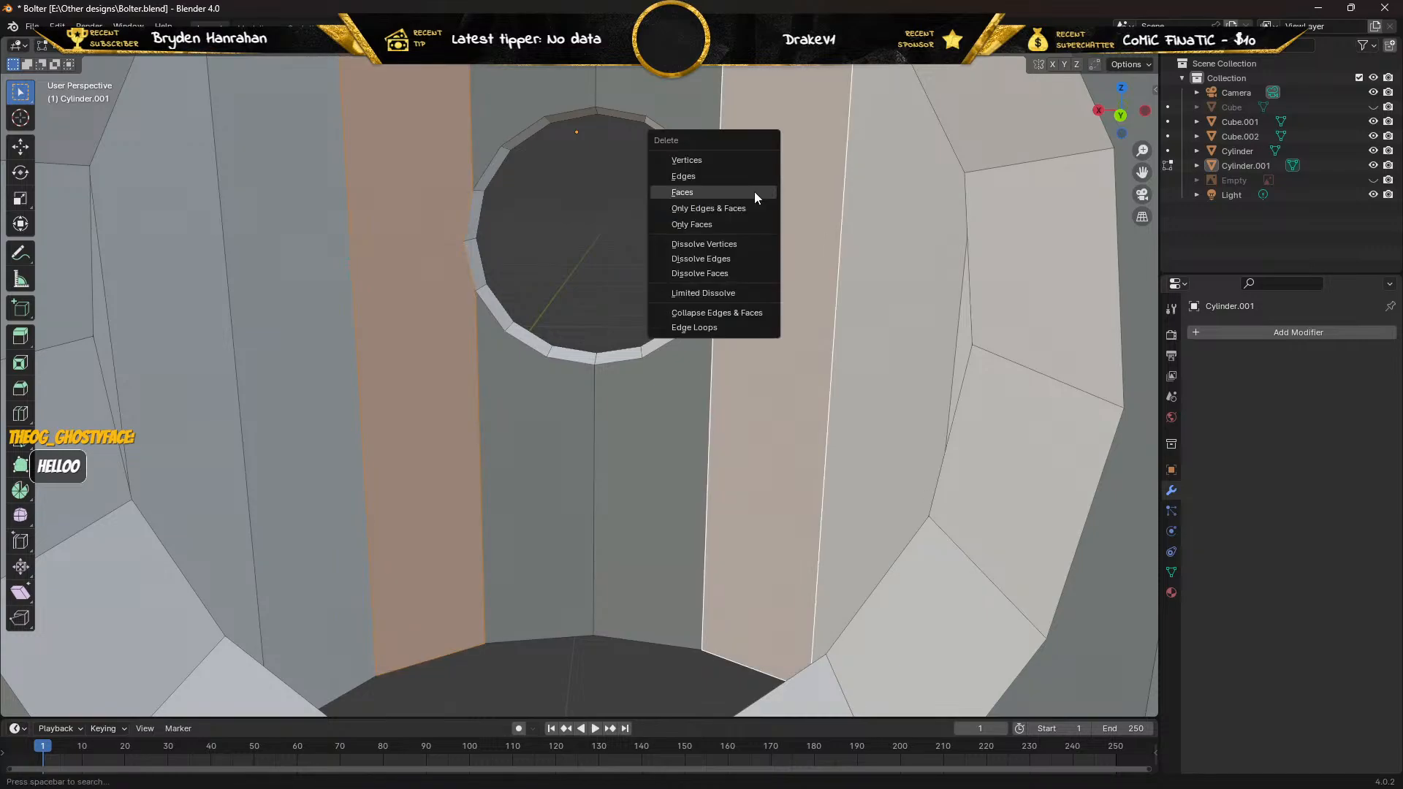
click(754, 191)
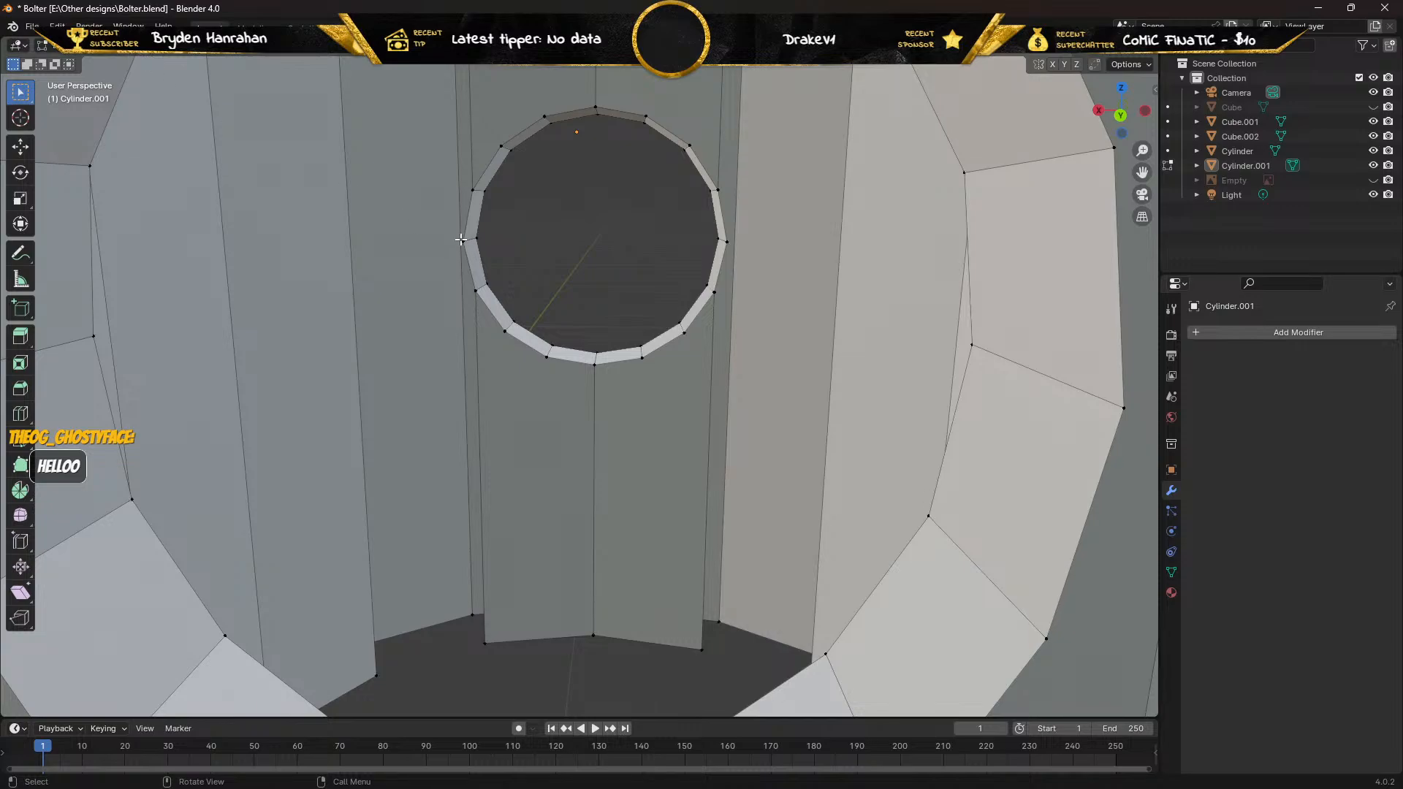
Connect the hole's leftmost rim vertex to the outer lower and upper wall corners of the opened left panel with edges.
shift+click(376, 675)
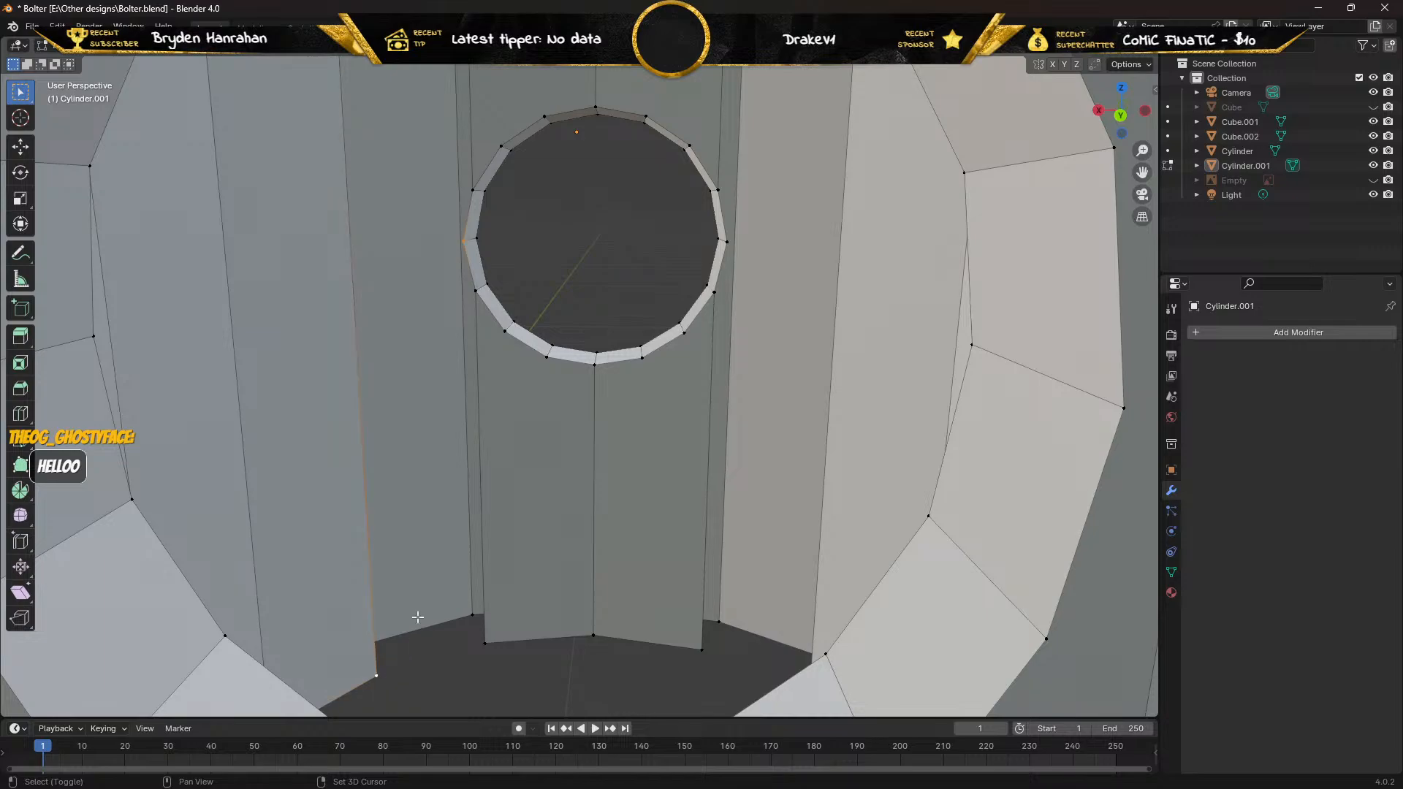
key(f)
click(460, 239)
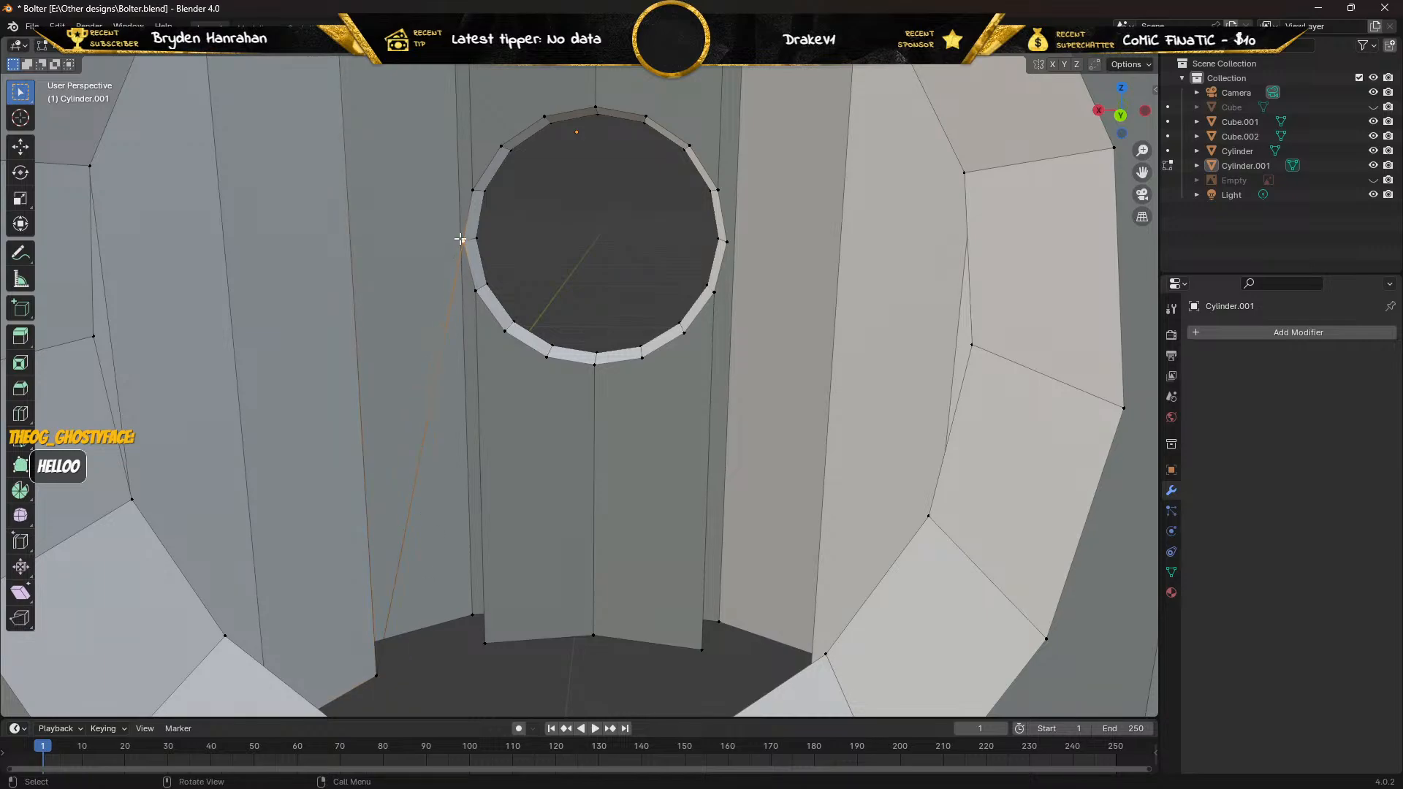
middle_drag(410, 185, 449, 505)
scroll(470, 238, down, 6)
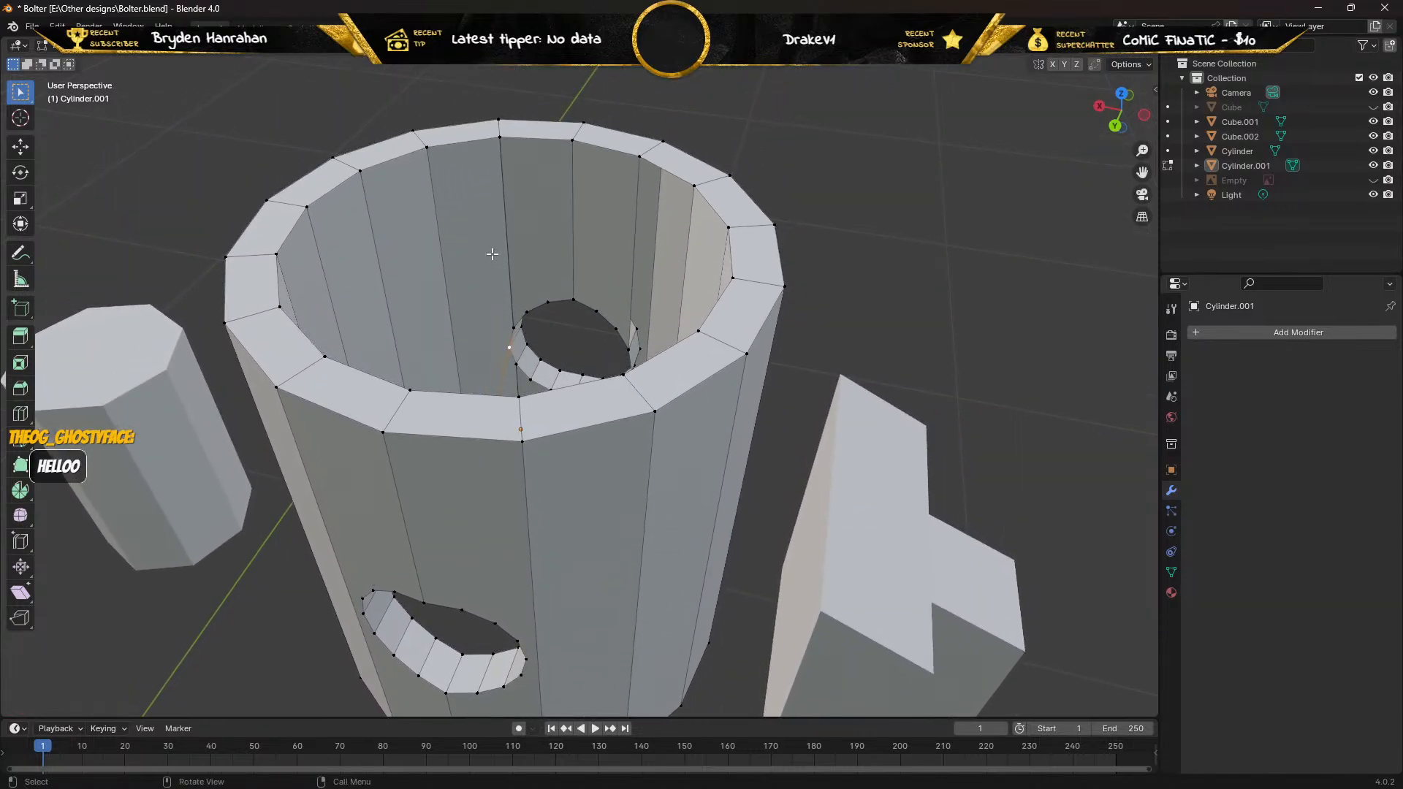
middle_drag(467, 220, 576, 139)
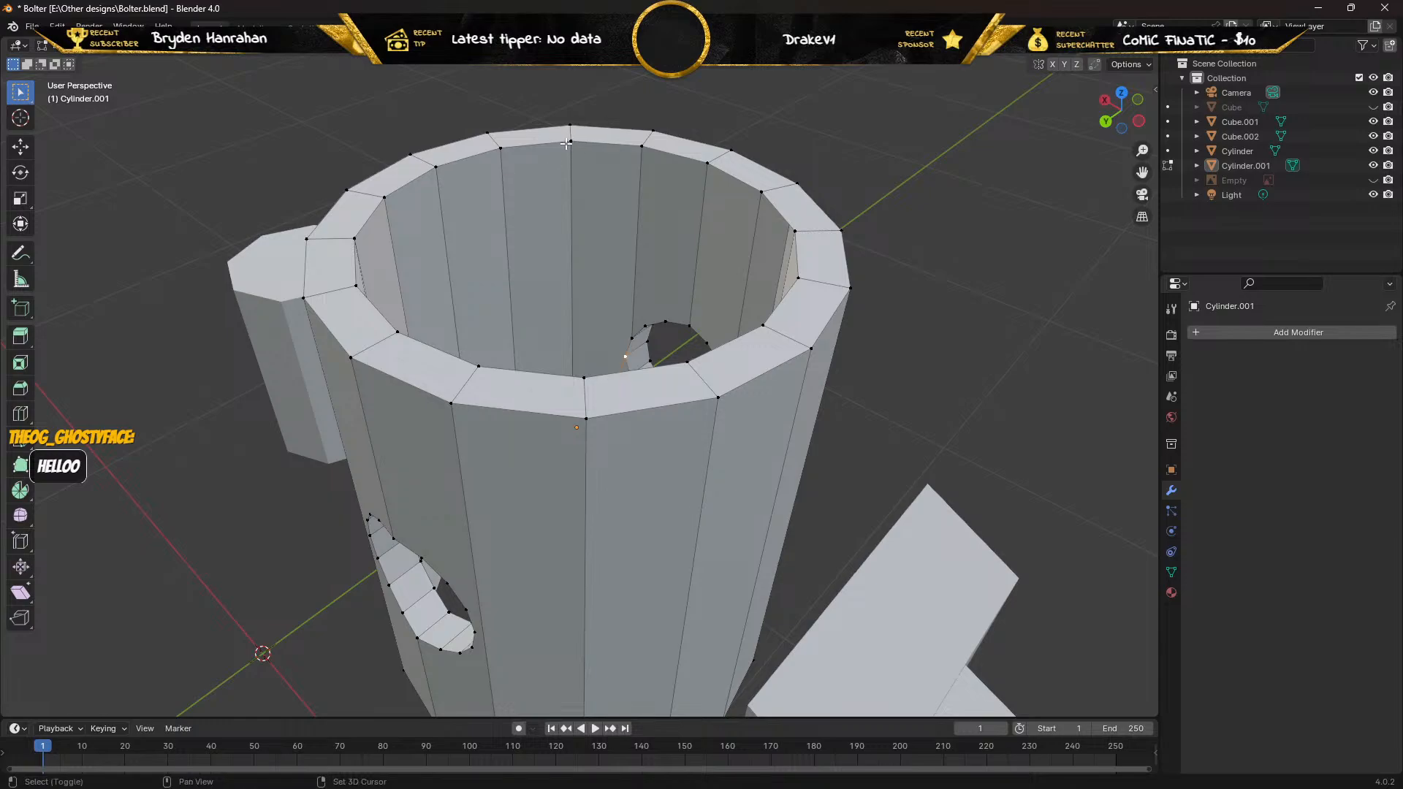
shift+click(569, 140)
Fill the upper triangle and the outer triangle of the open panel left of the hole with faces.
key(2)
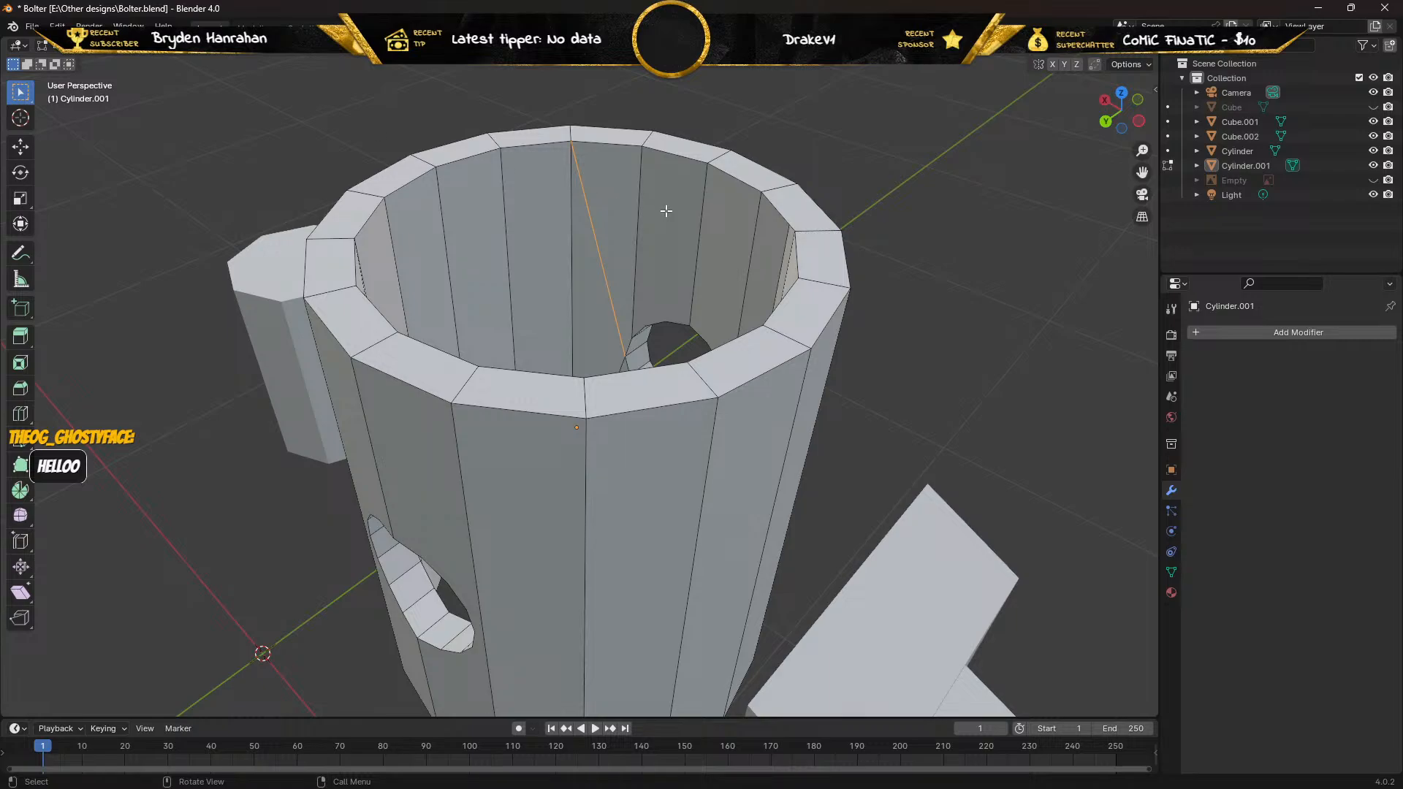
click(636, 208)
shift+click(597, 221)
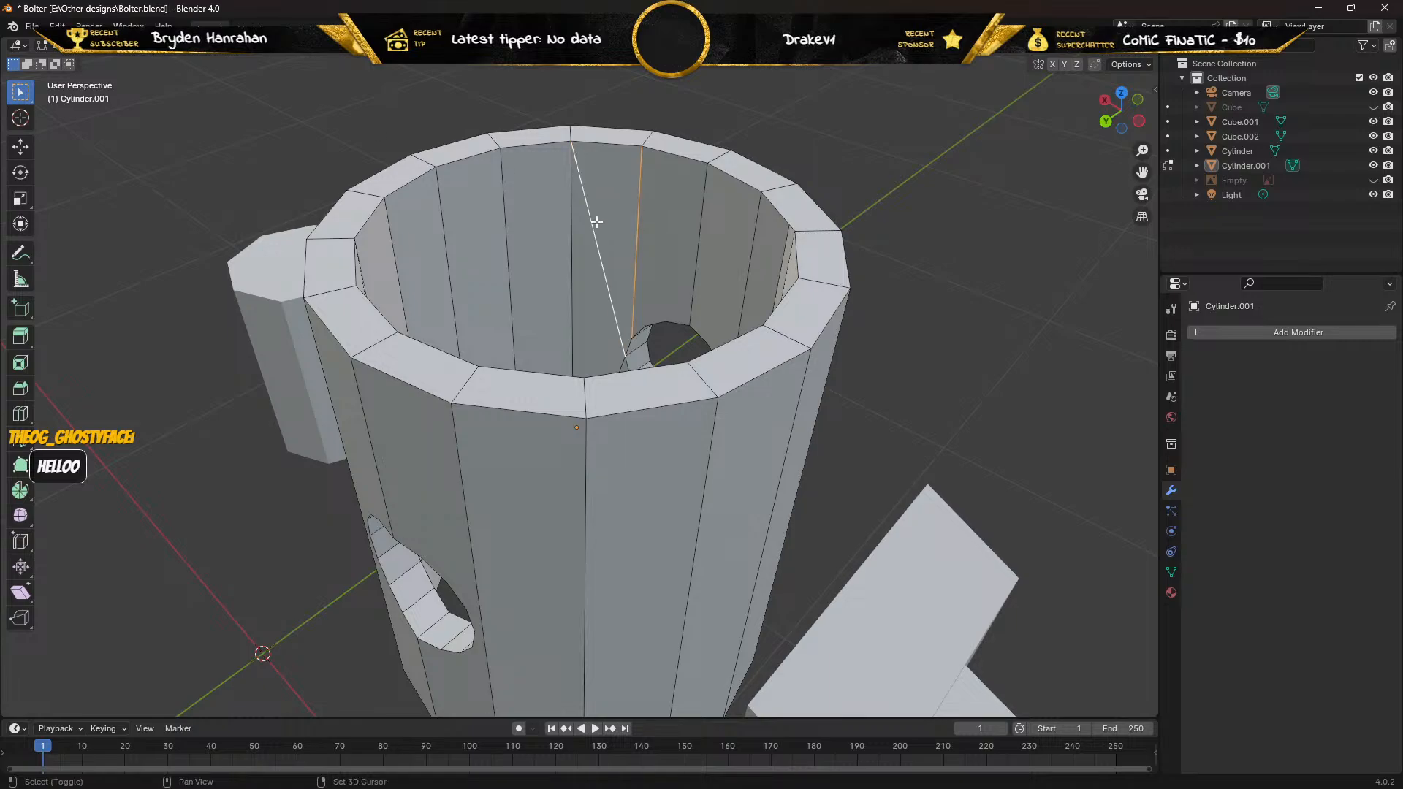
key(f)
click(589, 222)
shift+click(574, 236)
key(f)
Fill the remaining lower gap left of the hole with a face between the lower diagonal and the inner vertical edge.
middle_drag(523, 263, 598, 192)
middle_drag(492, 460, 451, 496)
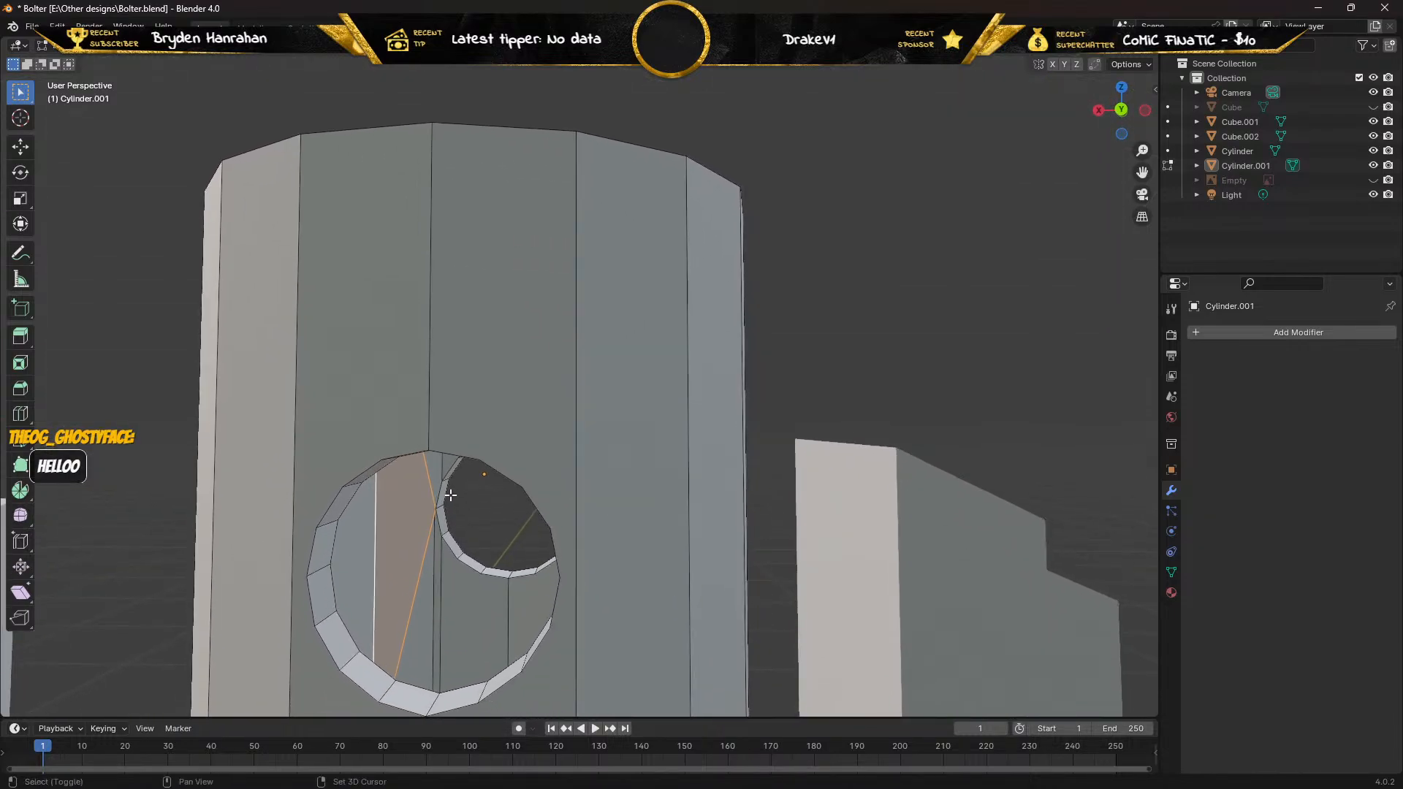
middle_drag(442, 589, 432, 530)
scroll(410, 577, up, 6)
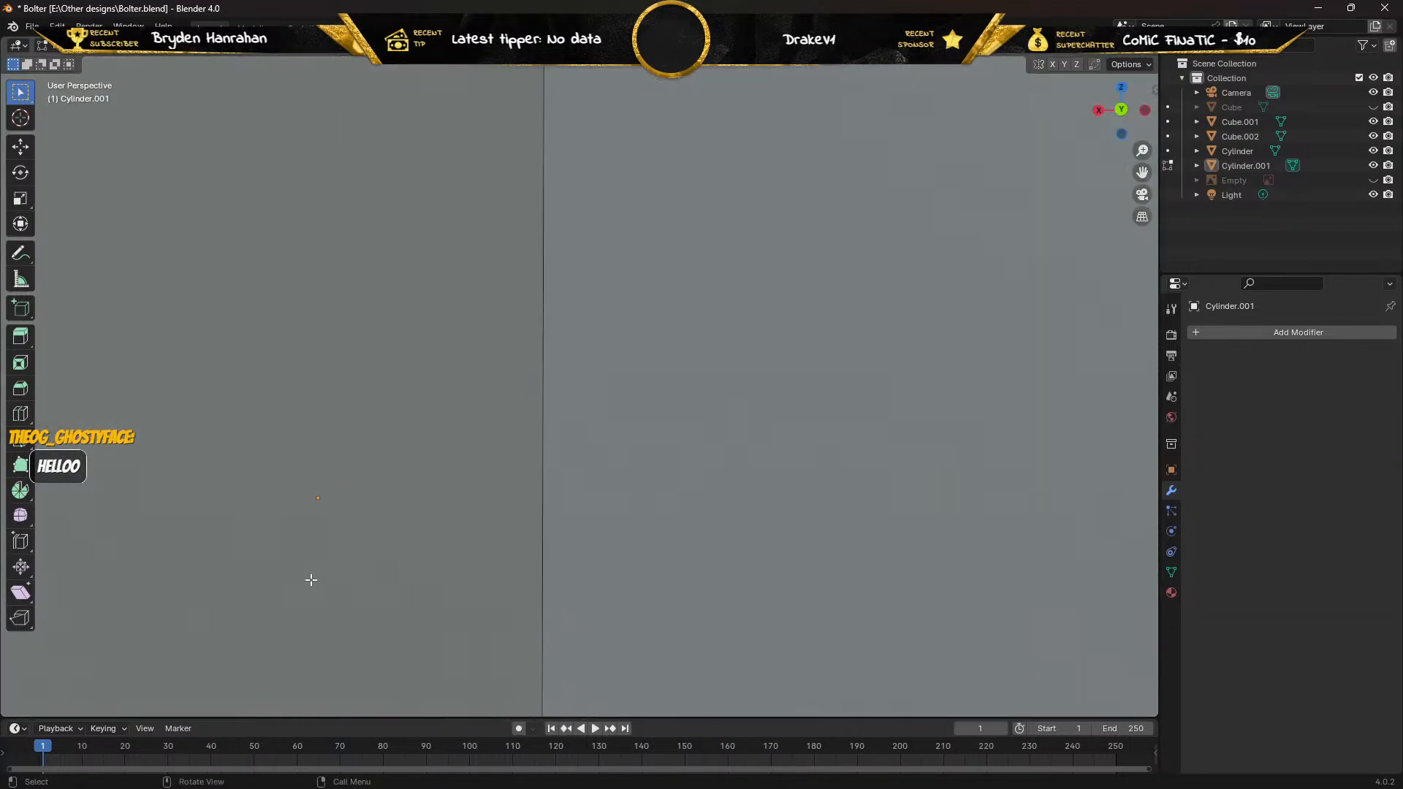
scroll(310, 580, down, 6)
middle_drag(313, 578, 504, 487)
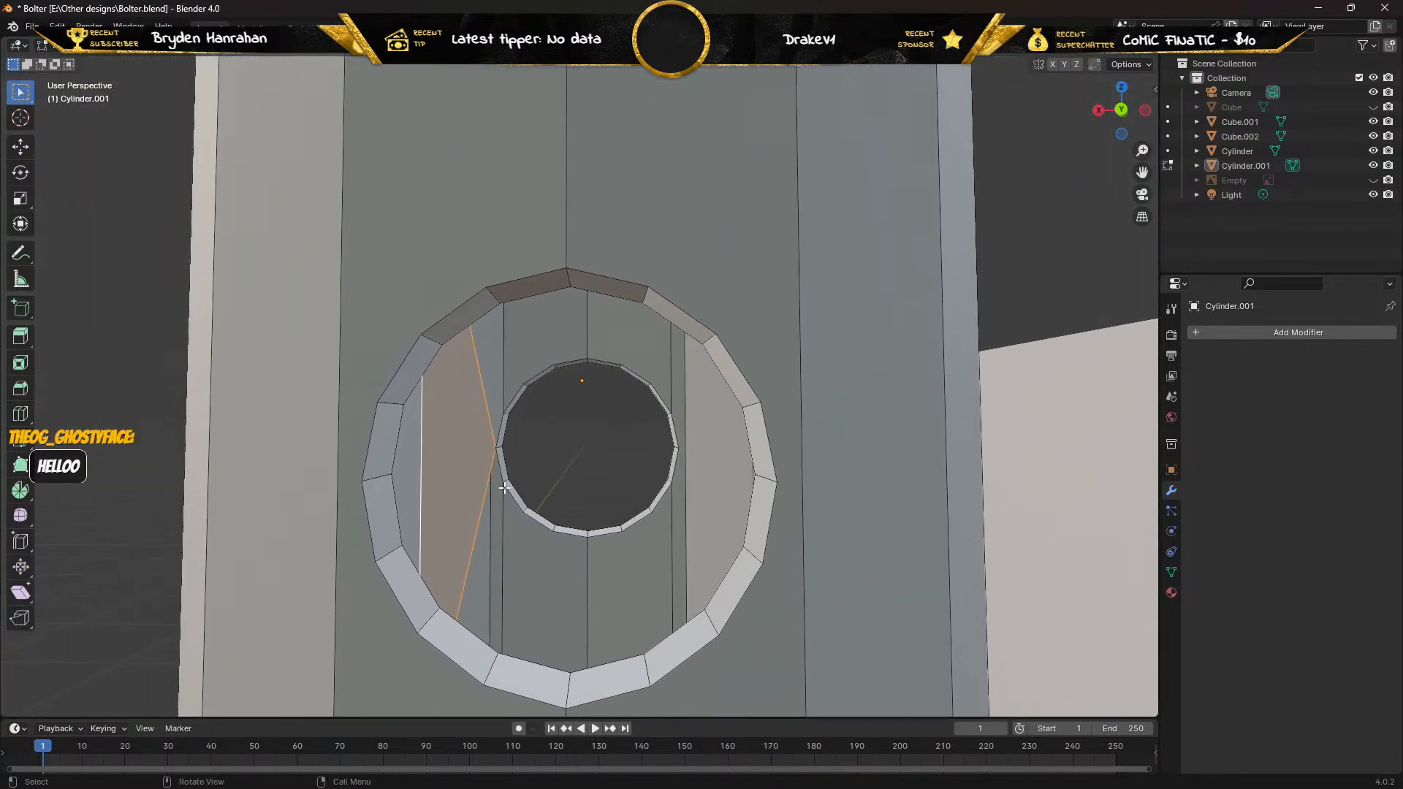
scroll(504, 487, up, 4)
click(454, 588)
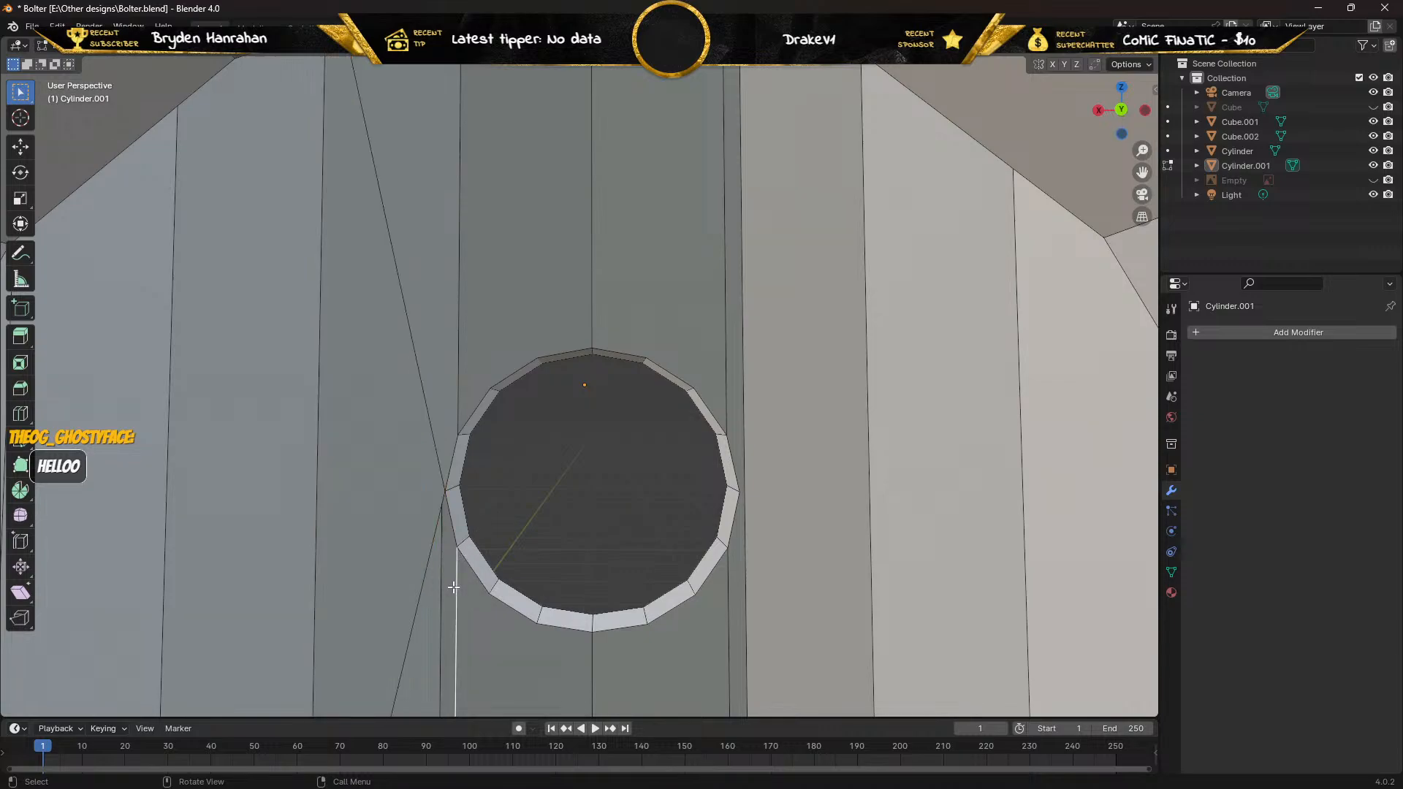
shift+click(421, 563)
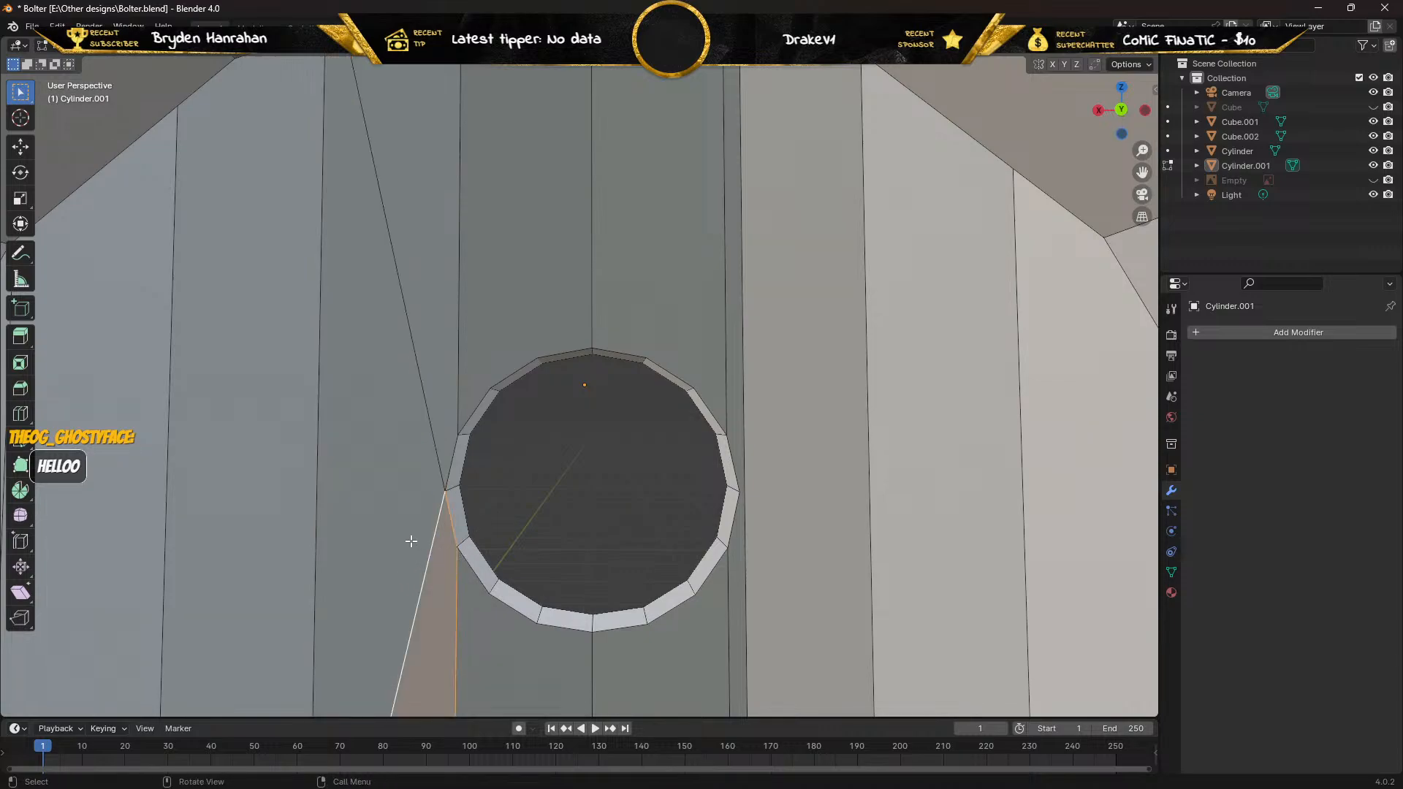
middle_drag(411, 541, 423, 539)
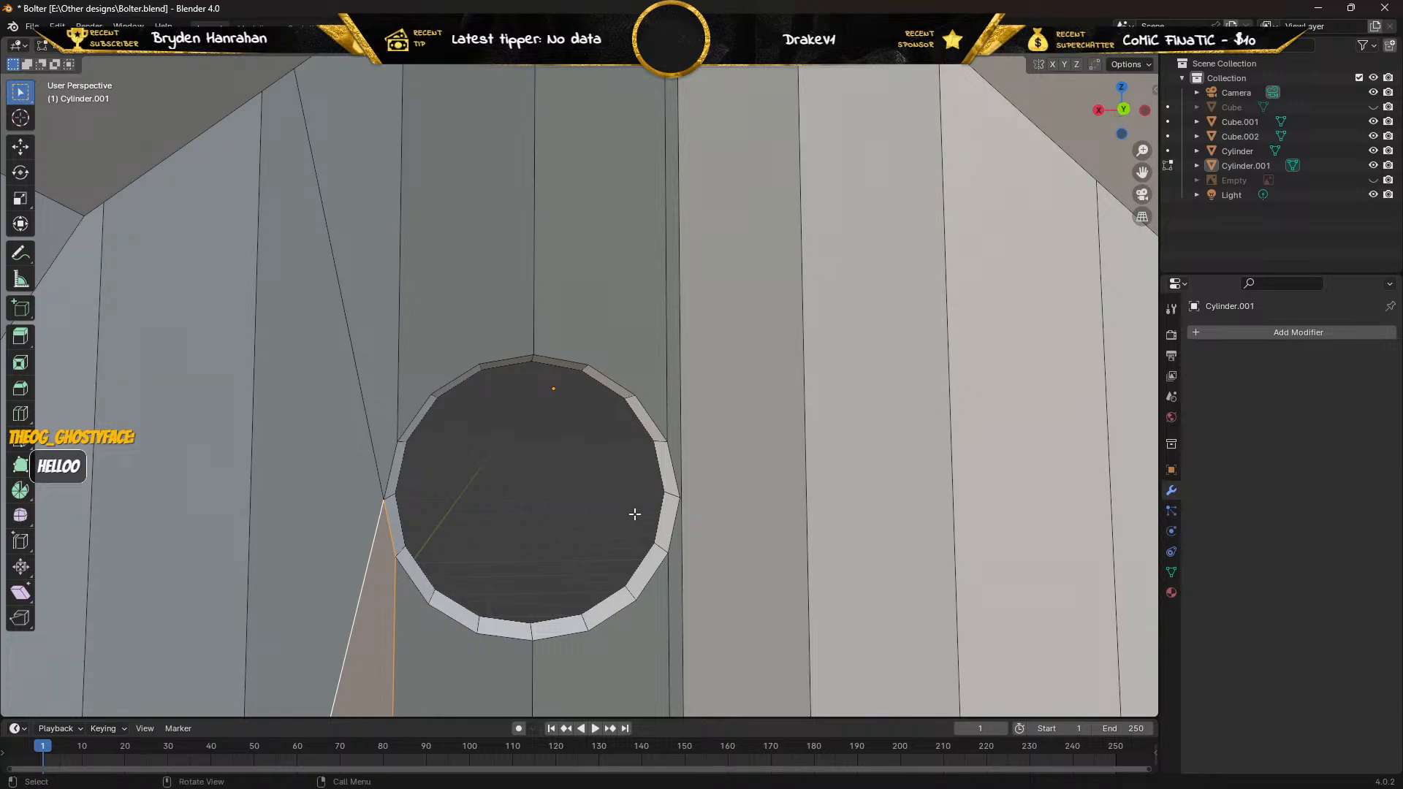
Connect the hole's rightmost rim vertex to the outer lower and upper wall corners of the opened right panel with edges.
click(121, 50)
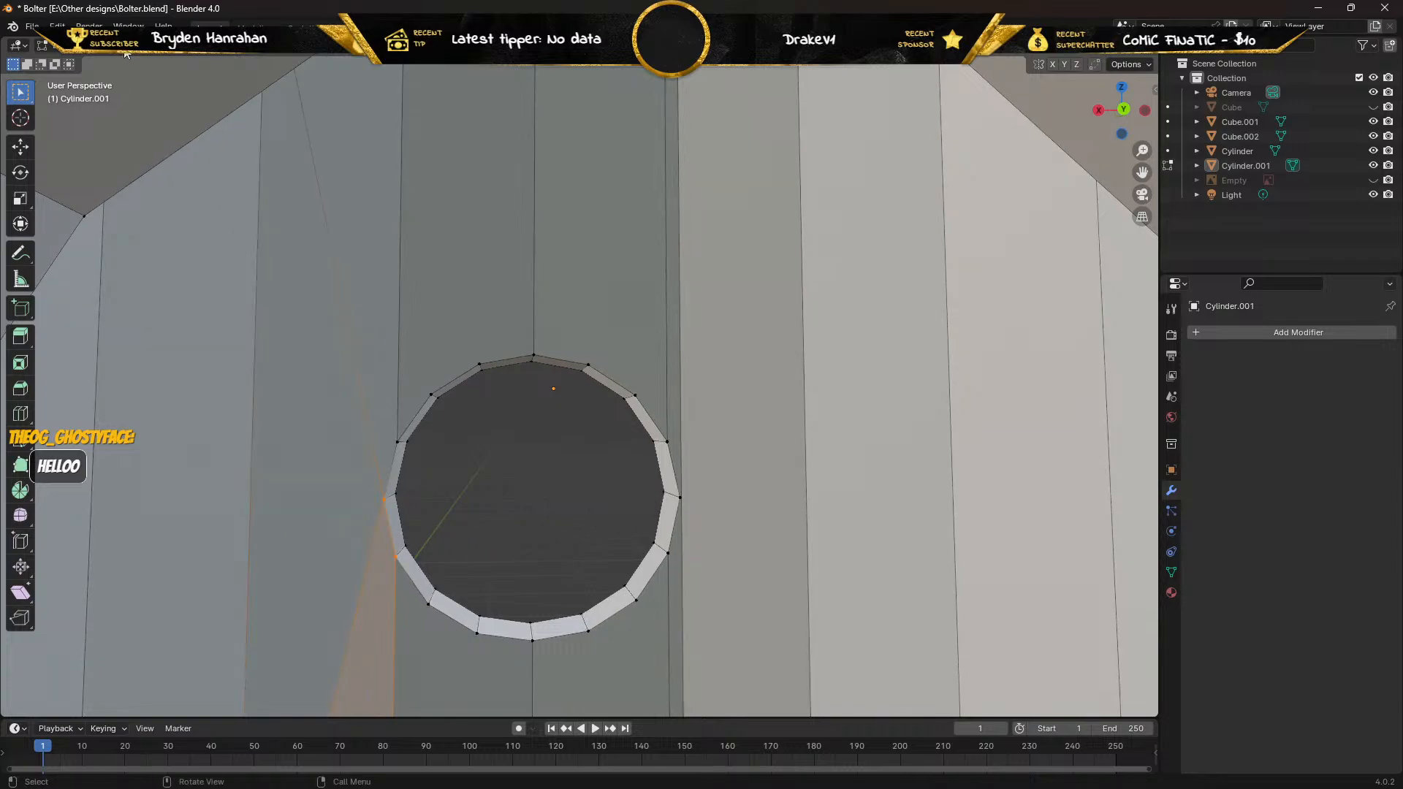
click(681, 499)
middle_drag(724, 542, 746, 472)
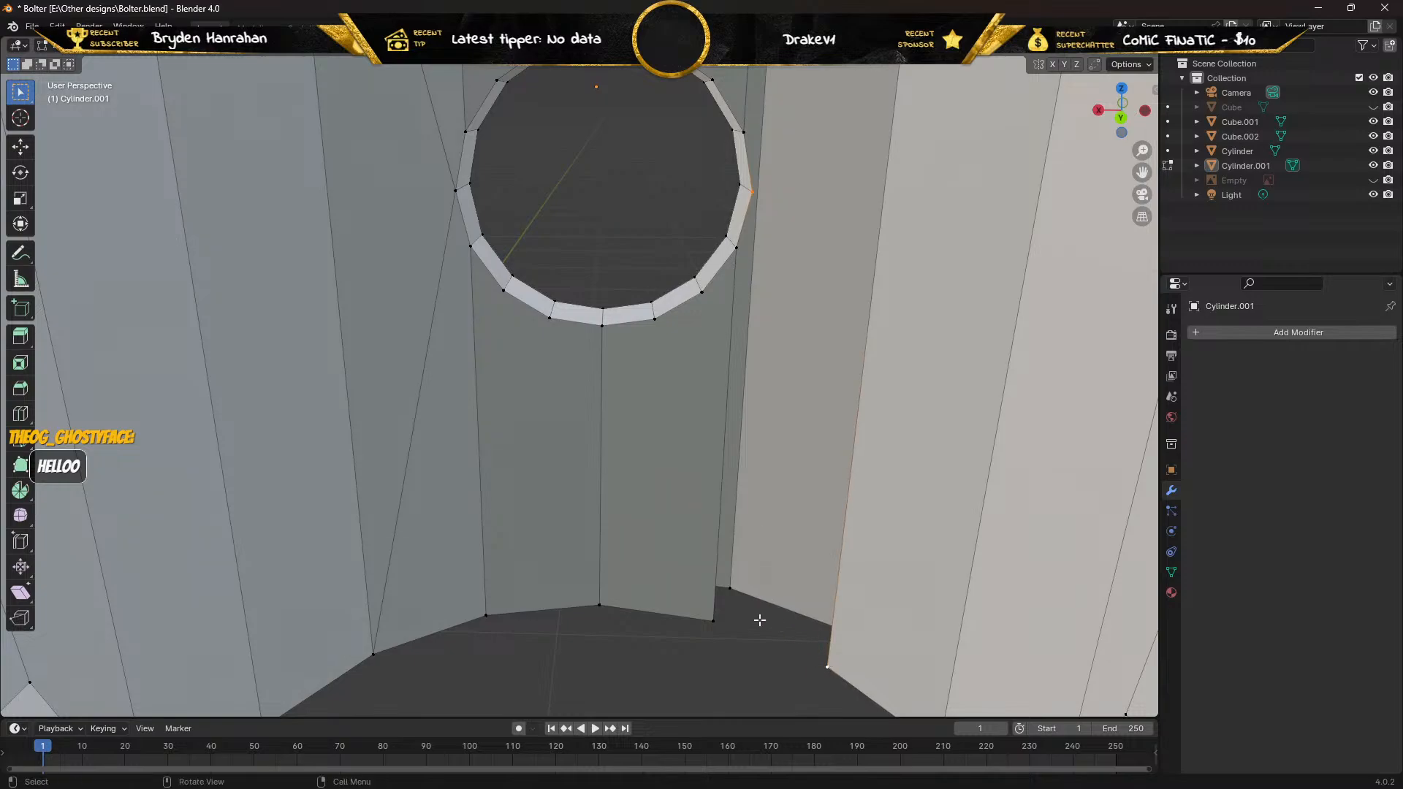
middle_drag(642, 291, 672, 338)
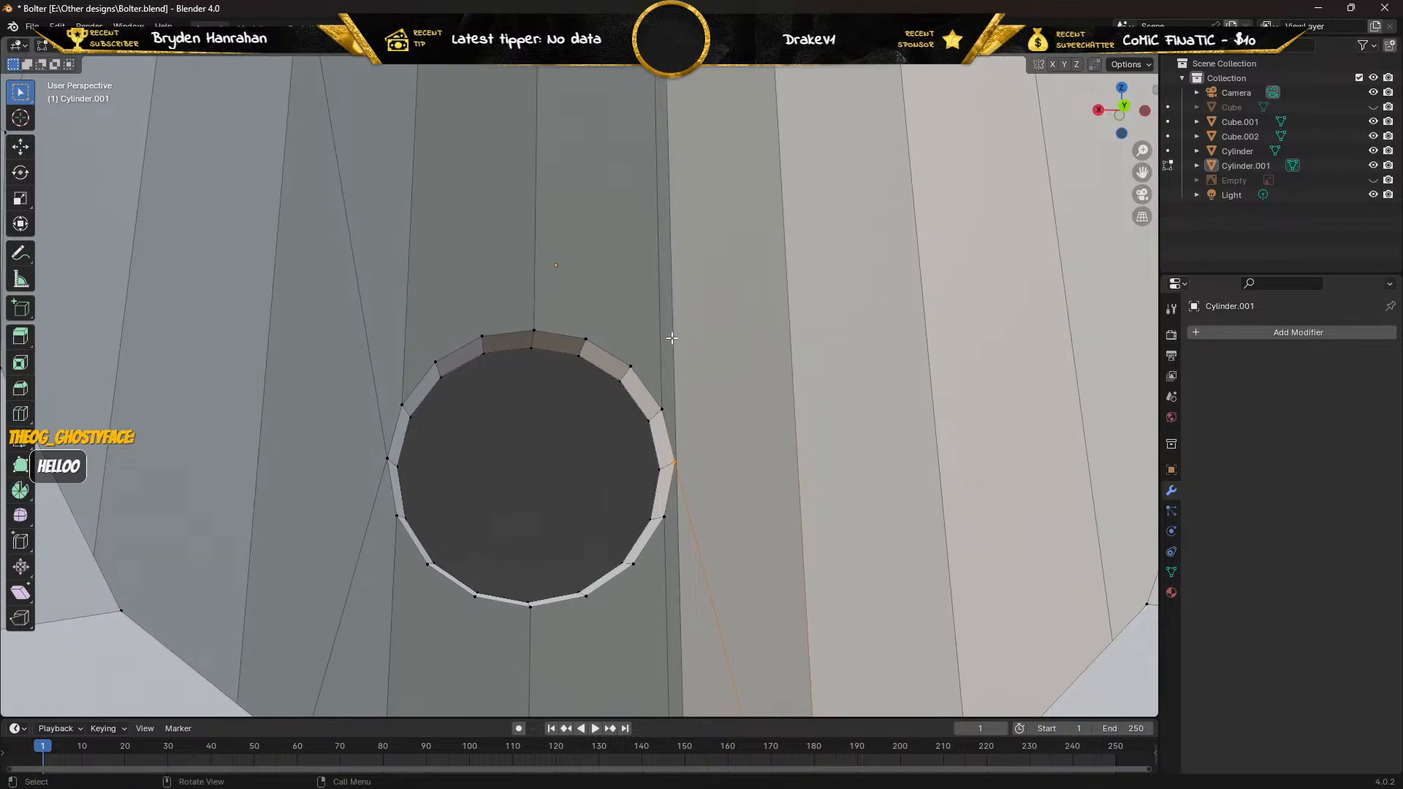
click(674, 463)
middle_drag(696, 412, 714, 391)
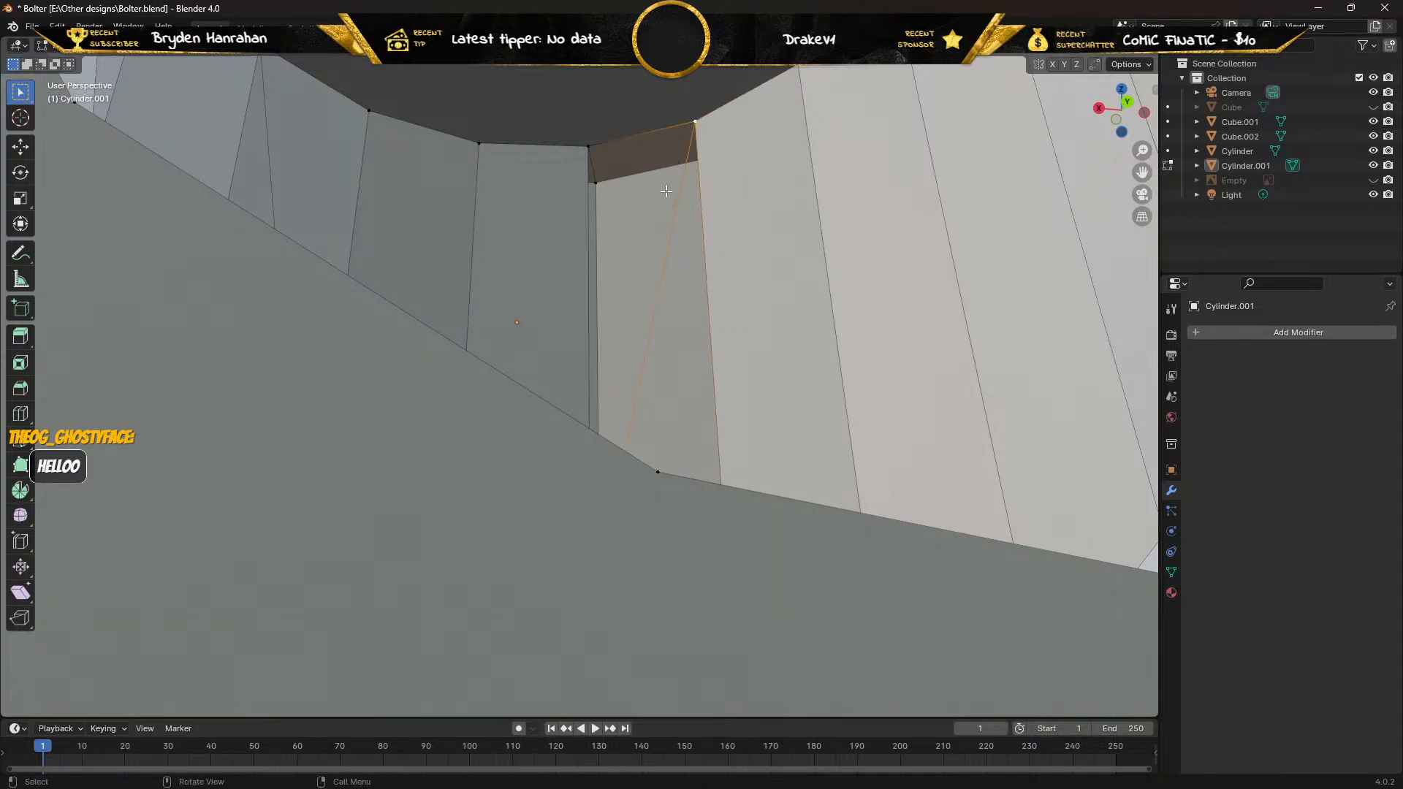
middle_drag(664, 191, 643, 212)
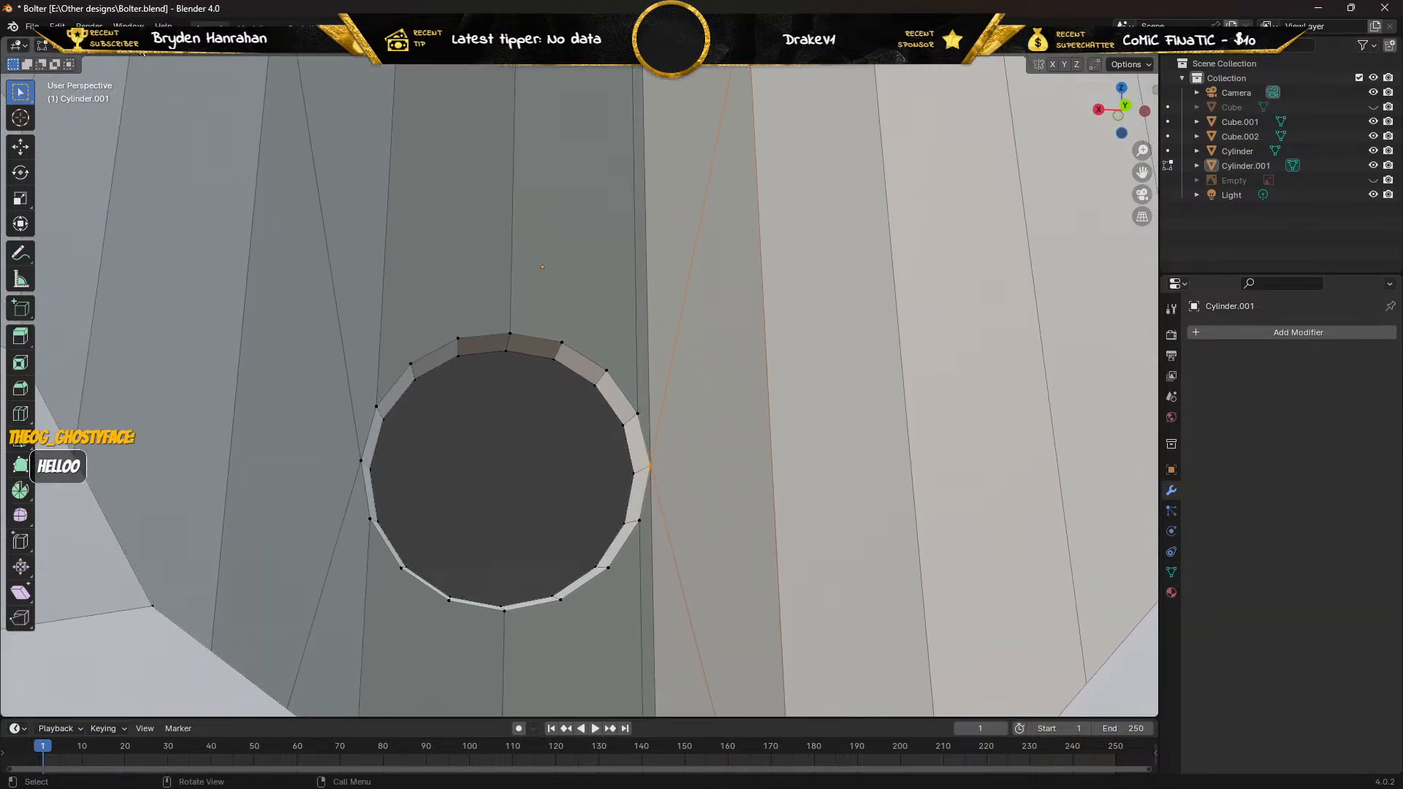
Fill the open panel right of the hole with three faces between the two diagonals and the vertical wall edges.
click(633, 189)
shift+click(702, 206)
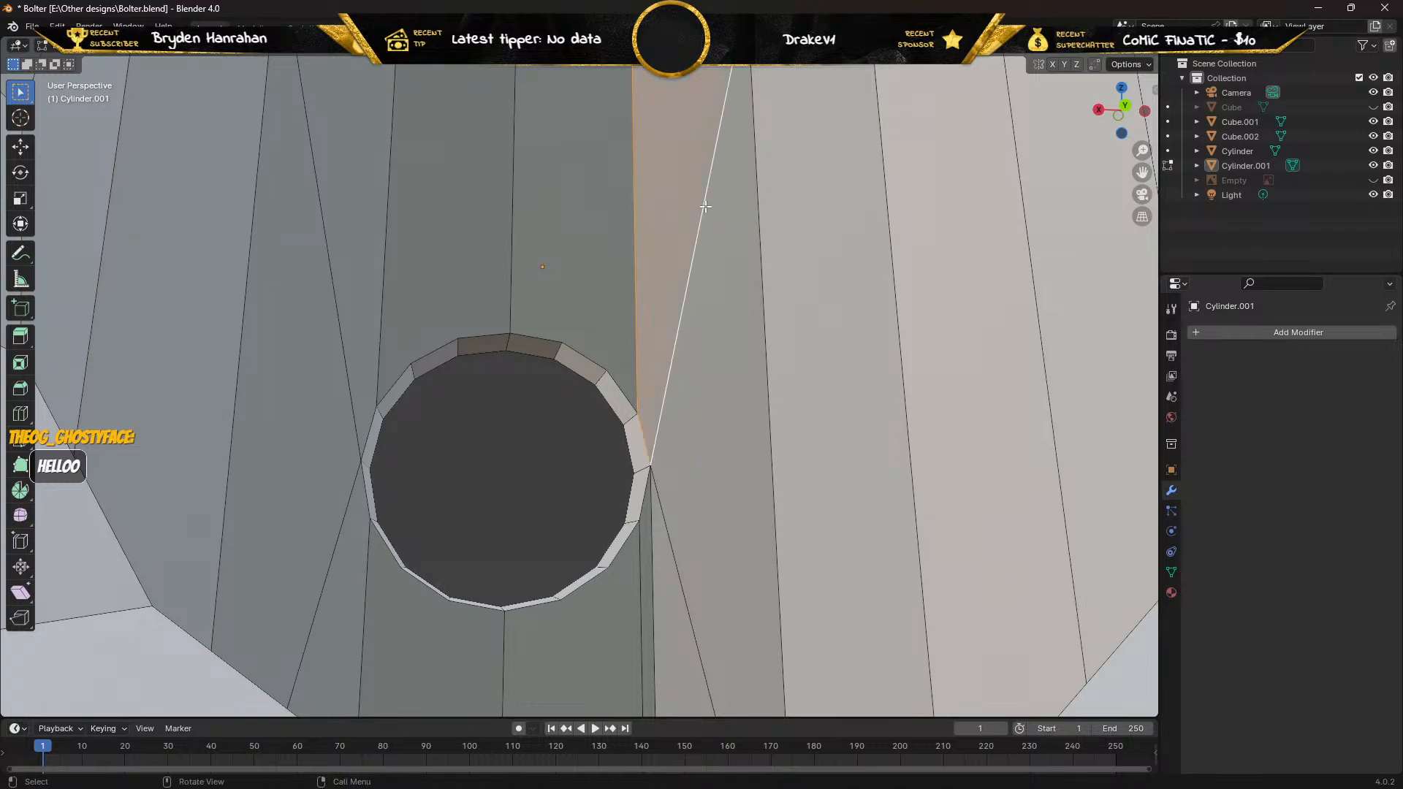
click(698, 227)
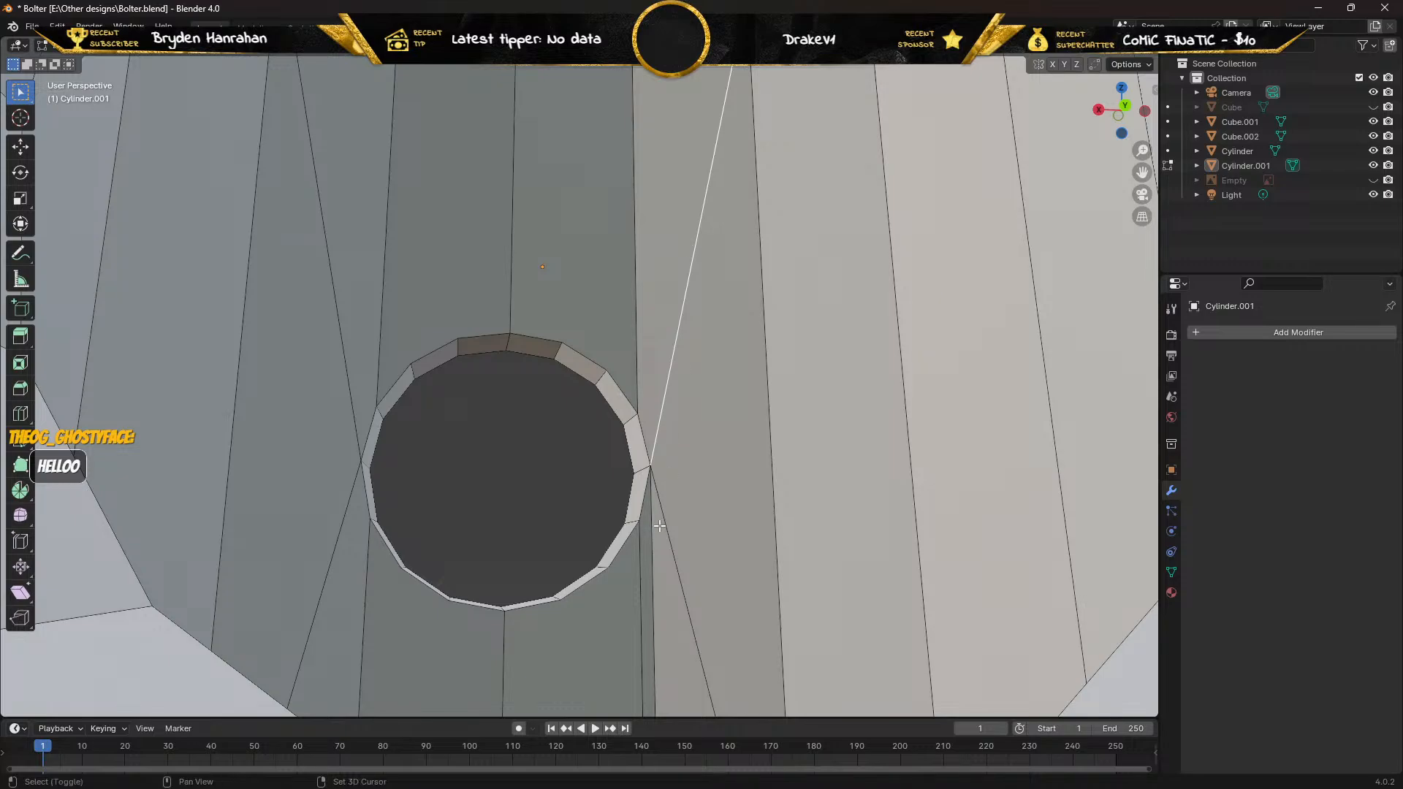
shift+click(772, 528)
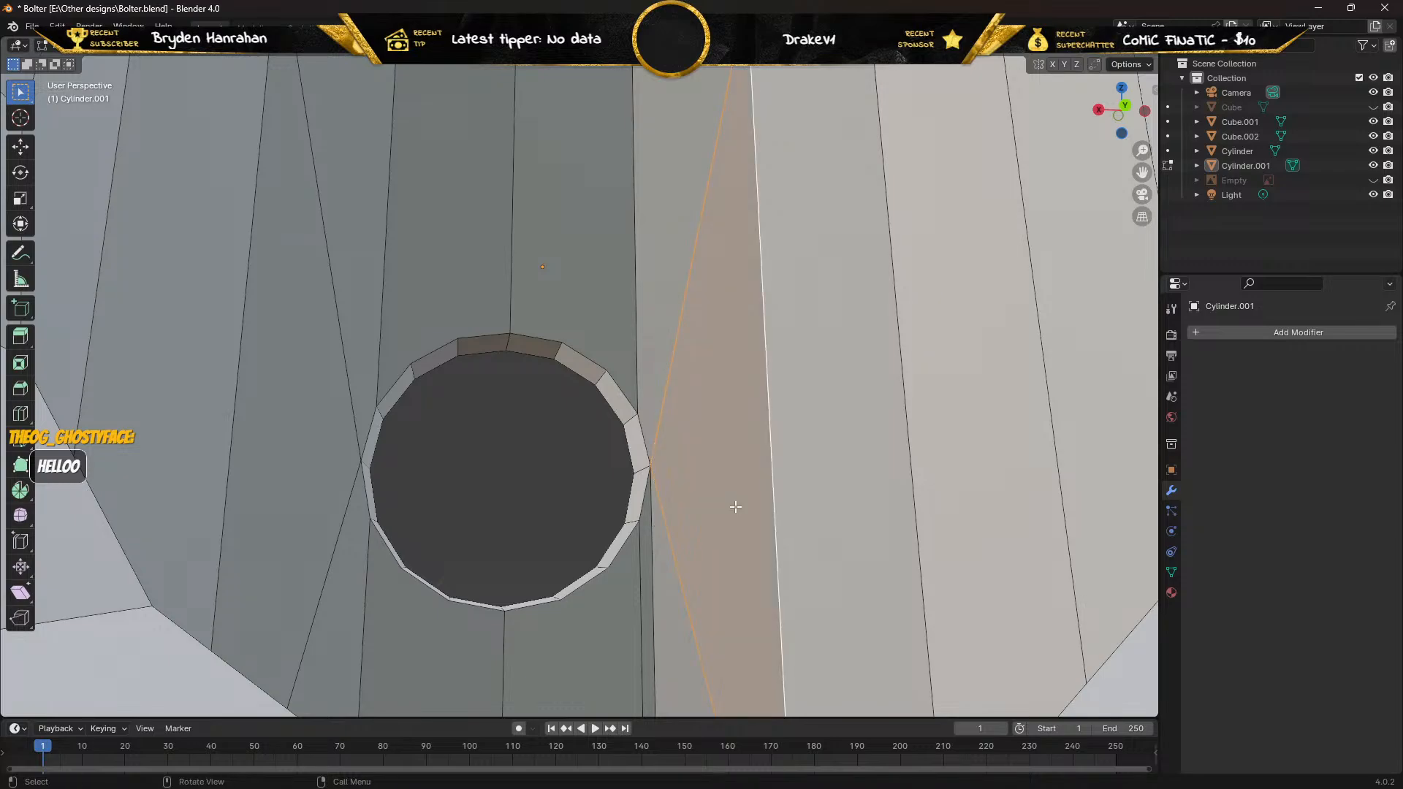
middle_drag(733, 505, 717, 545)
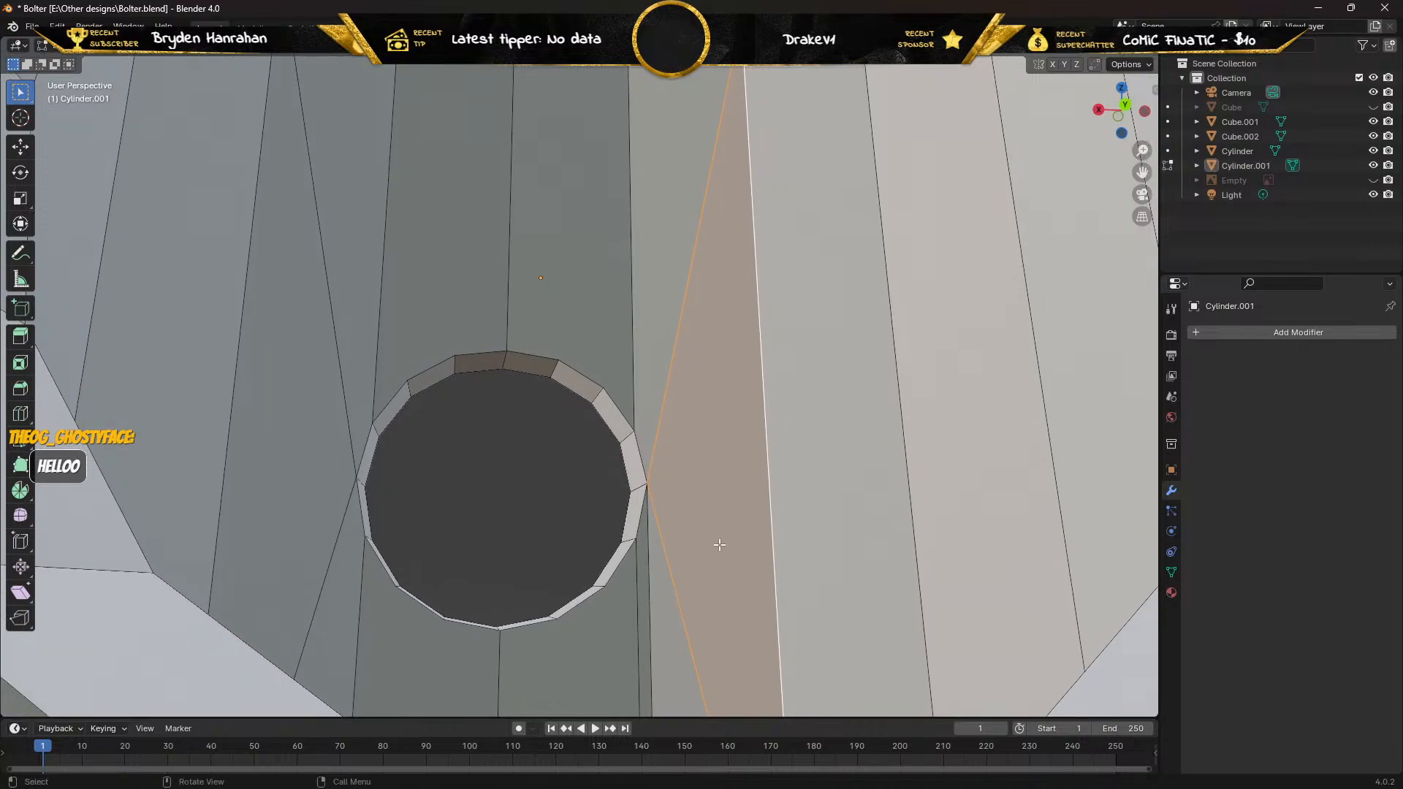
click(678, 613)
shift+click(635, 639)
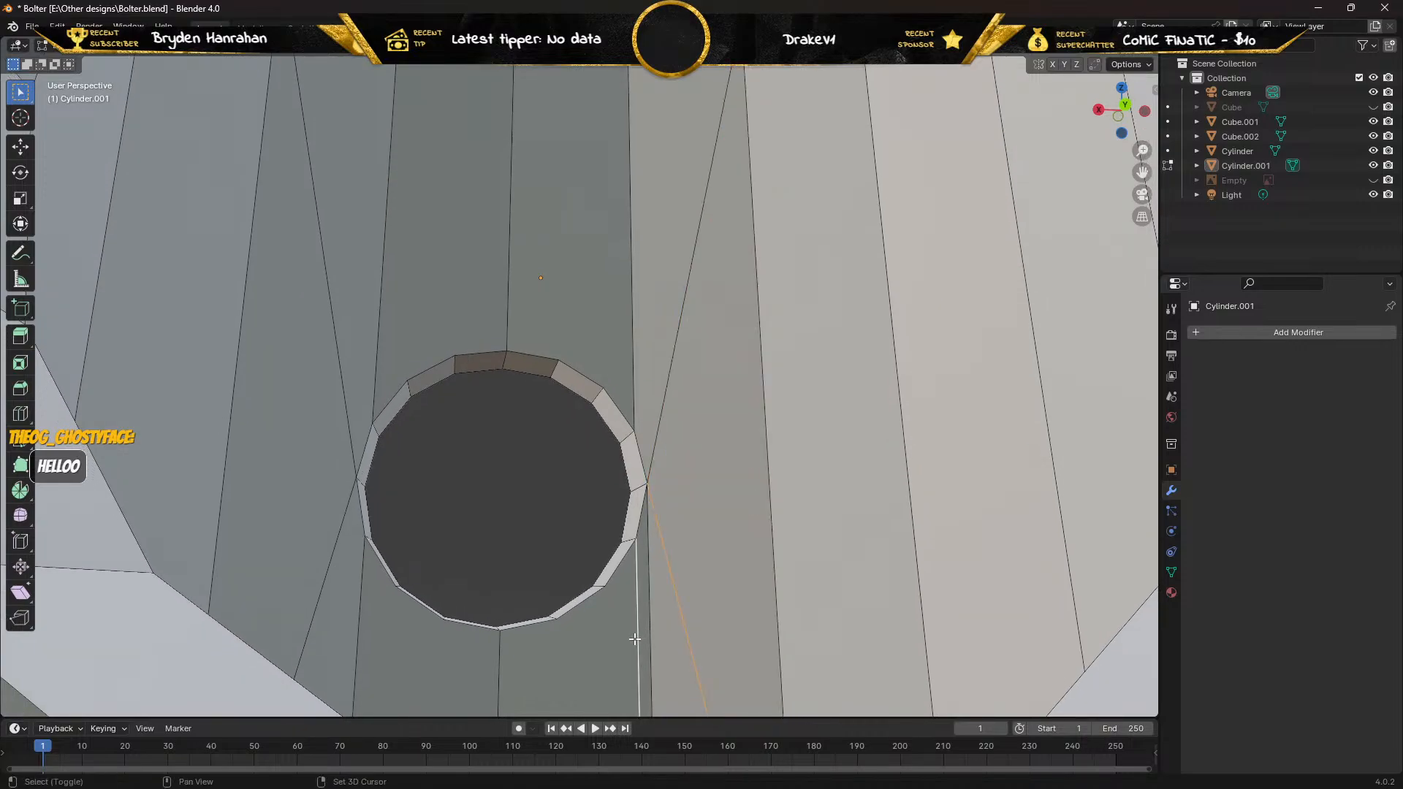
key(f)
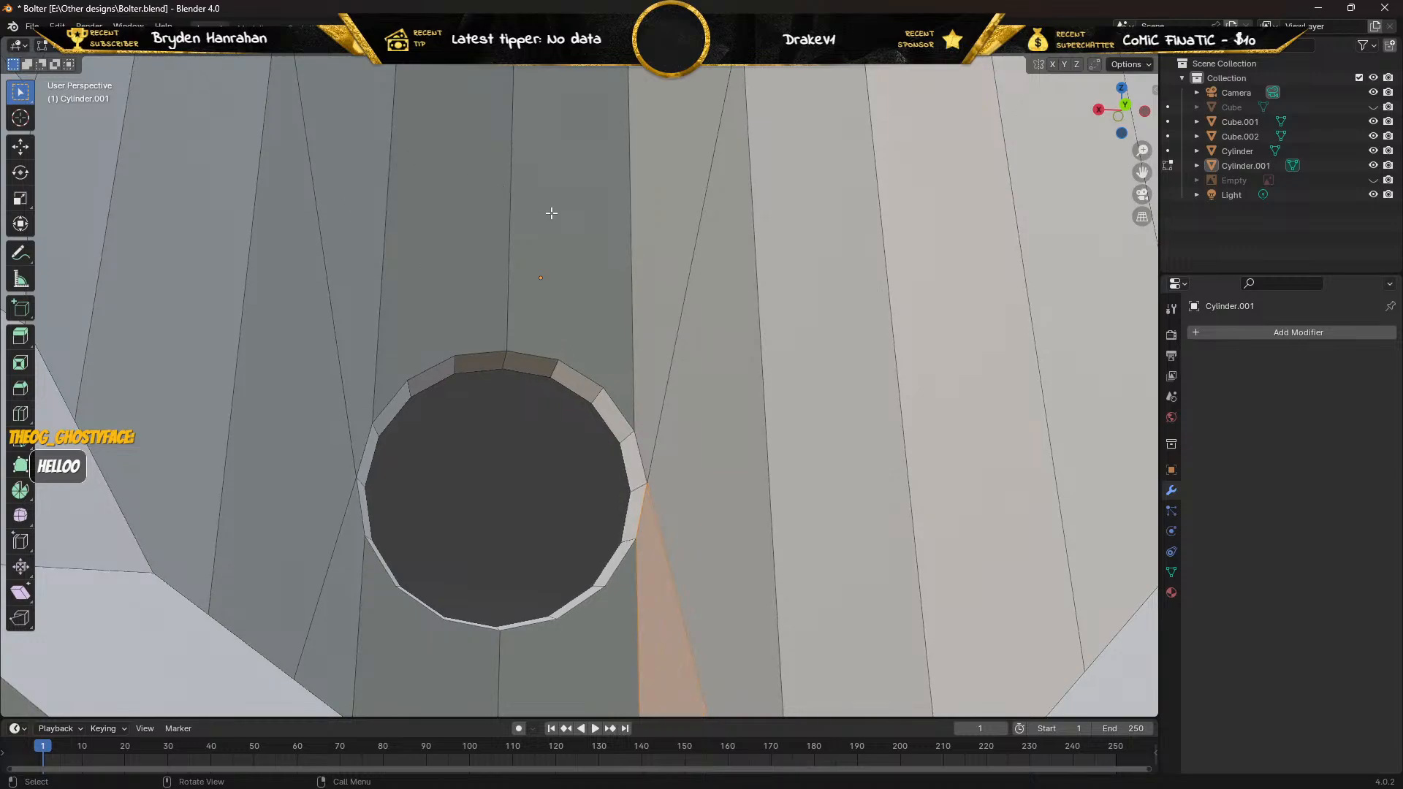
Delete the inner wall face directly above the right half of the hole.
click(551, 213)
key(x)
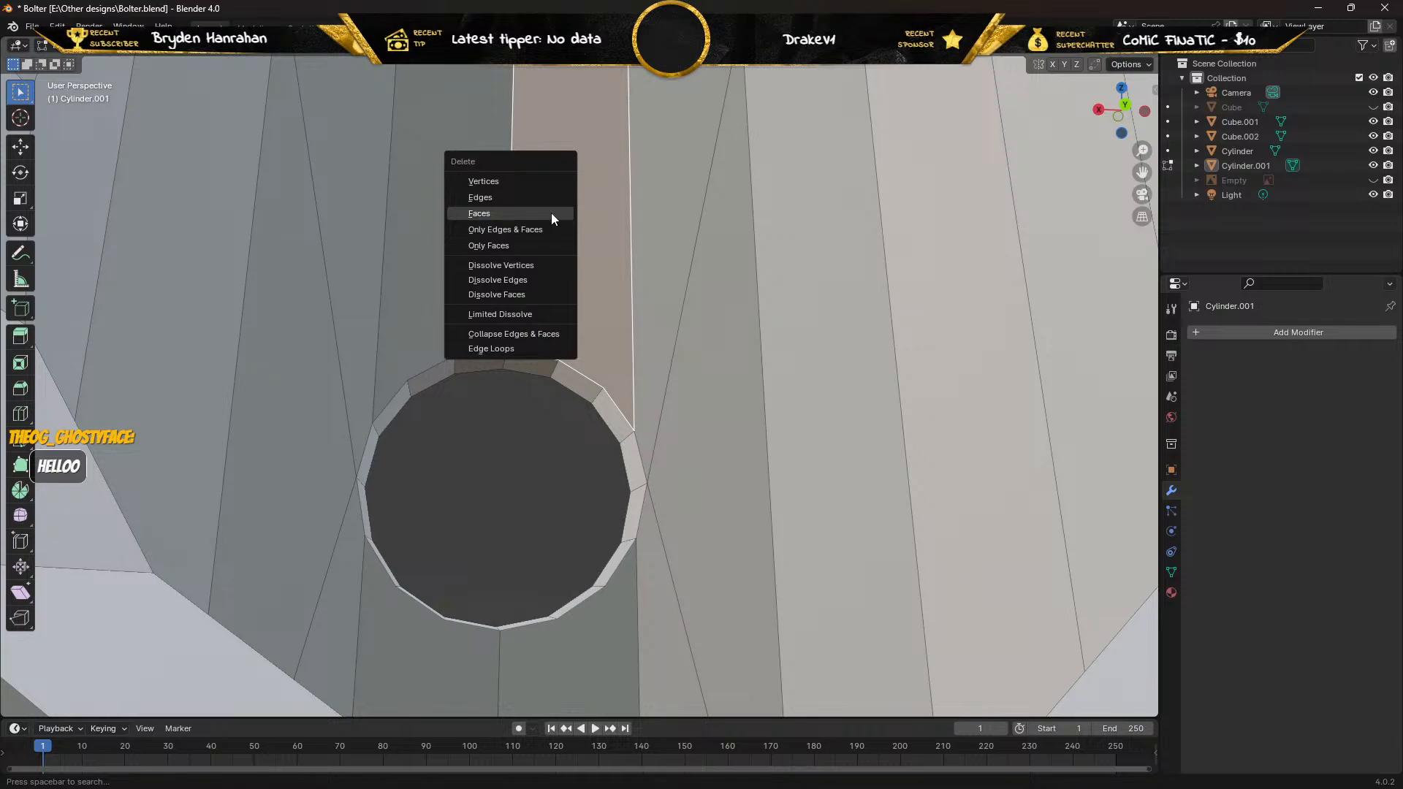
click(551, 213)
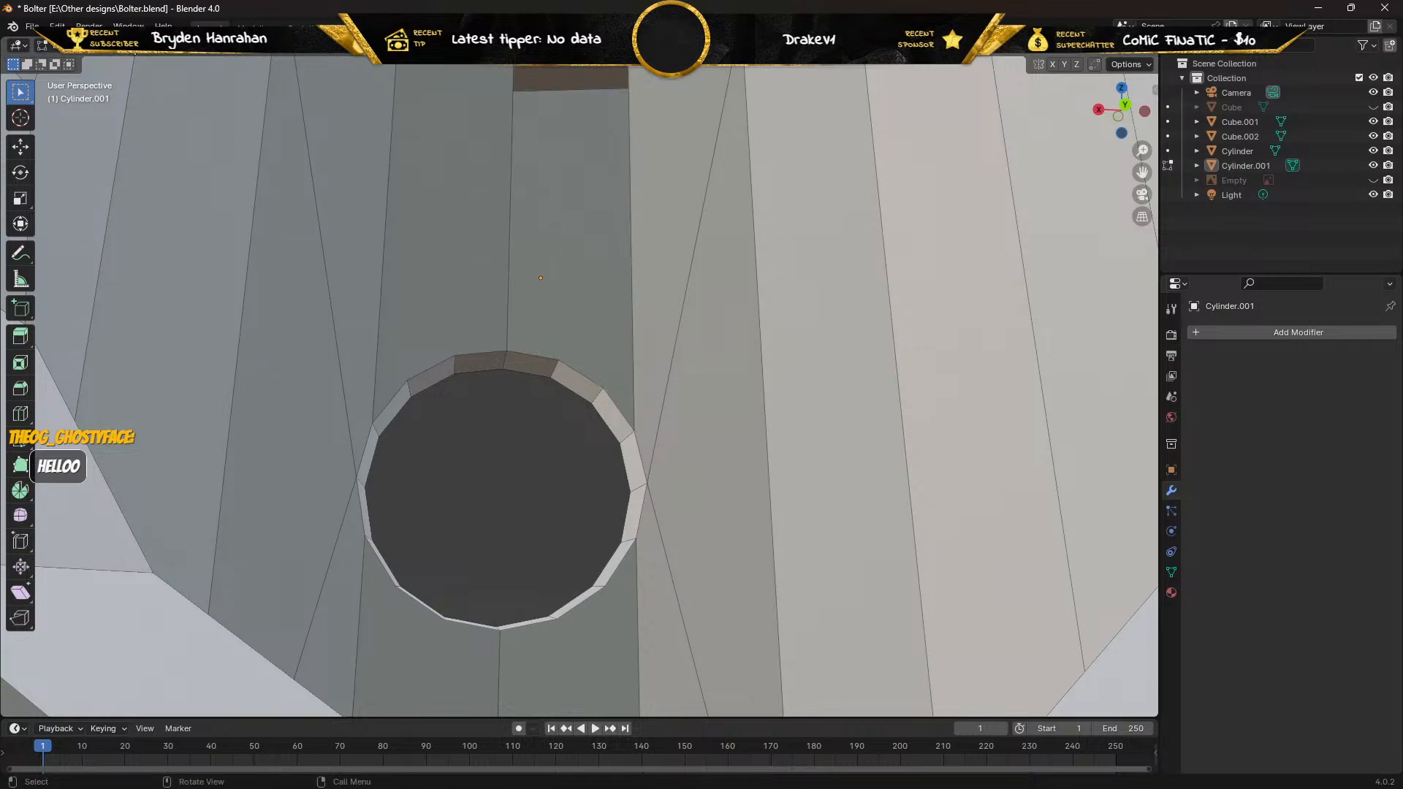
Connect the two vertices on the hole's upper-right rim to the upper wall corners of the opened panel with edges.
click(126, 46)
middle_drag(594, 305, 614, 213)
shift+click(624, 147)
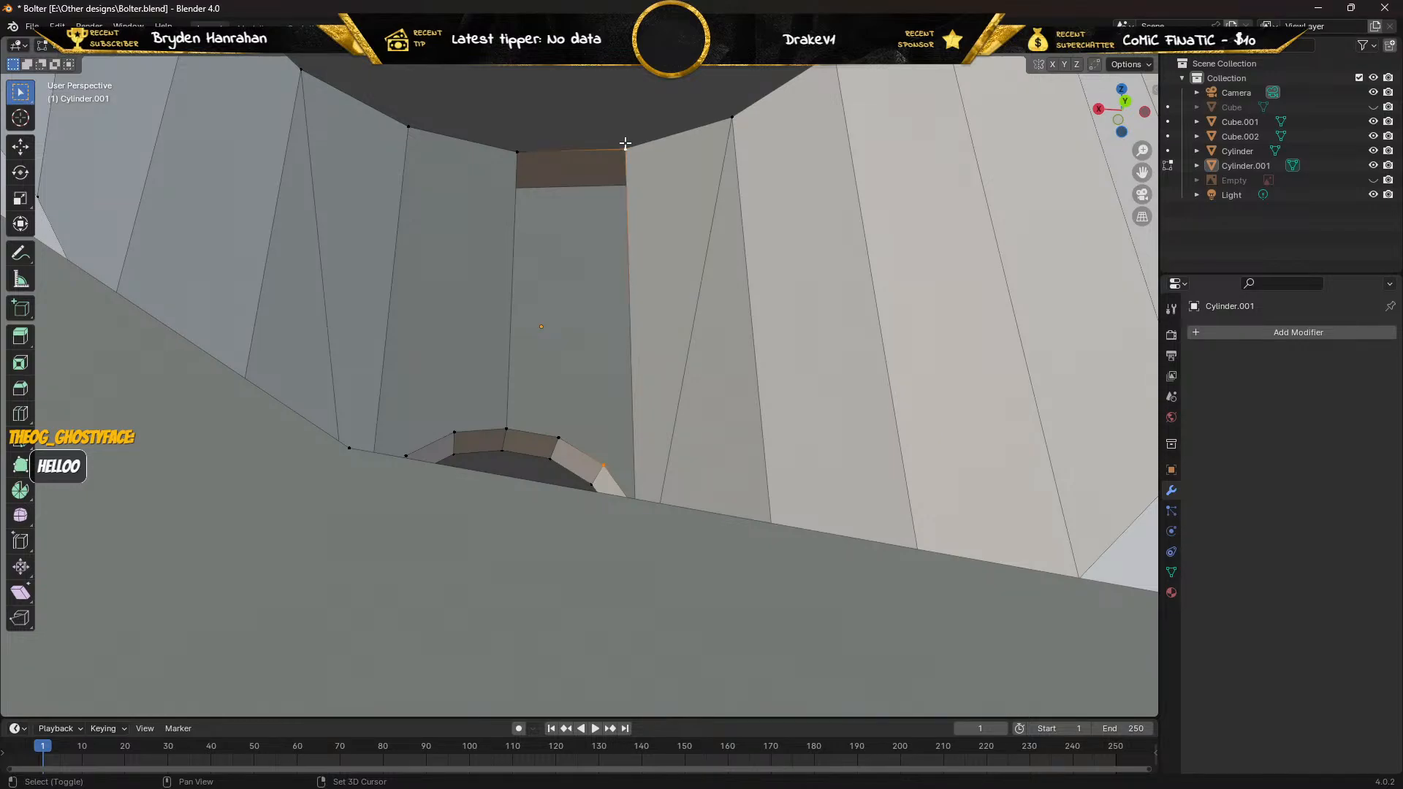
click(558, 437)
shift+click(516, 151)
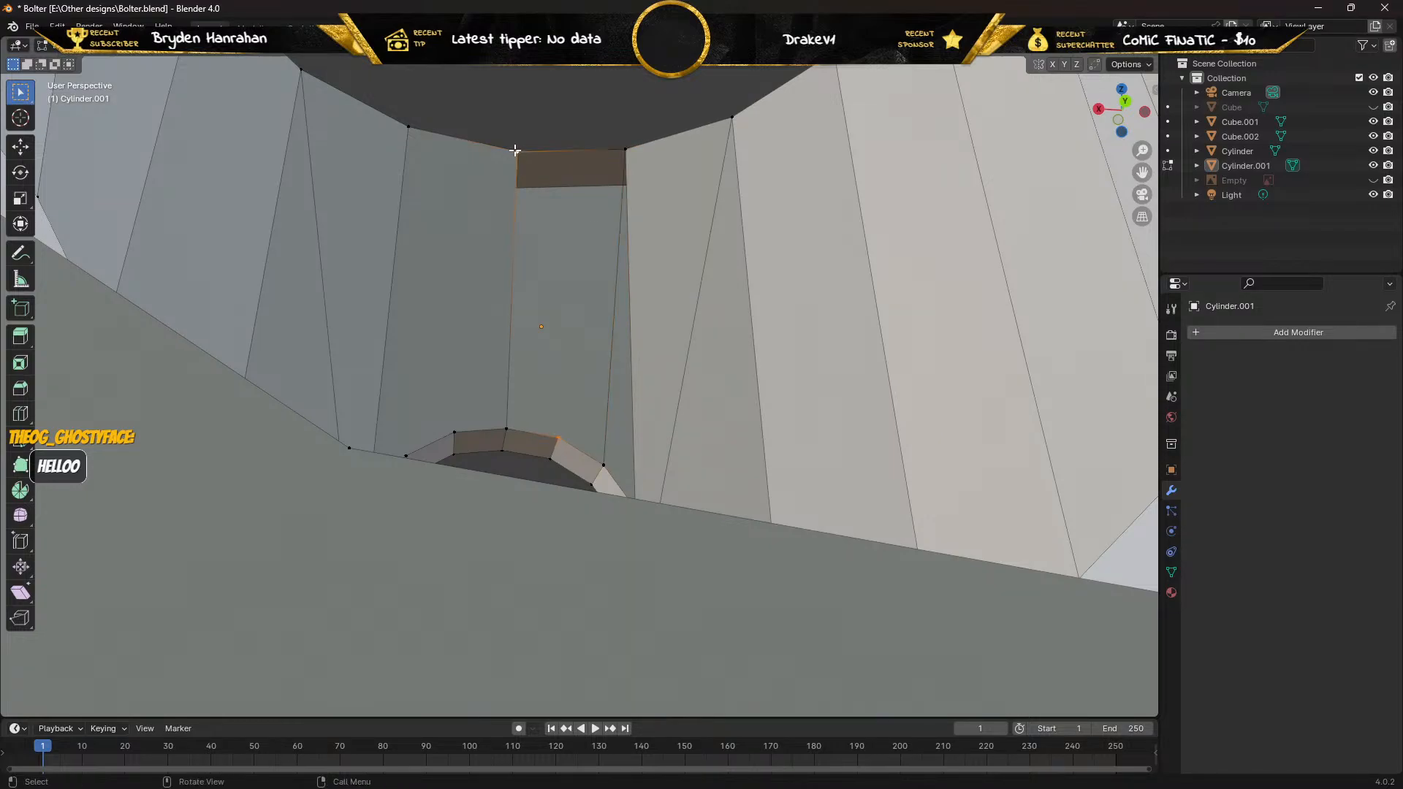
key(j)
Fill the open panel above the hole's right half with three faces between the two diagonals and the vertical wall edges.
click(136, 50)
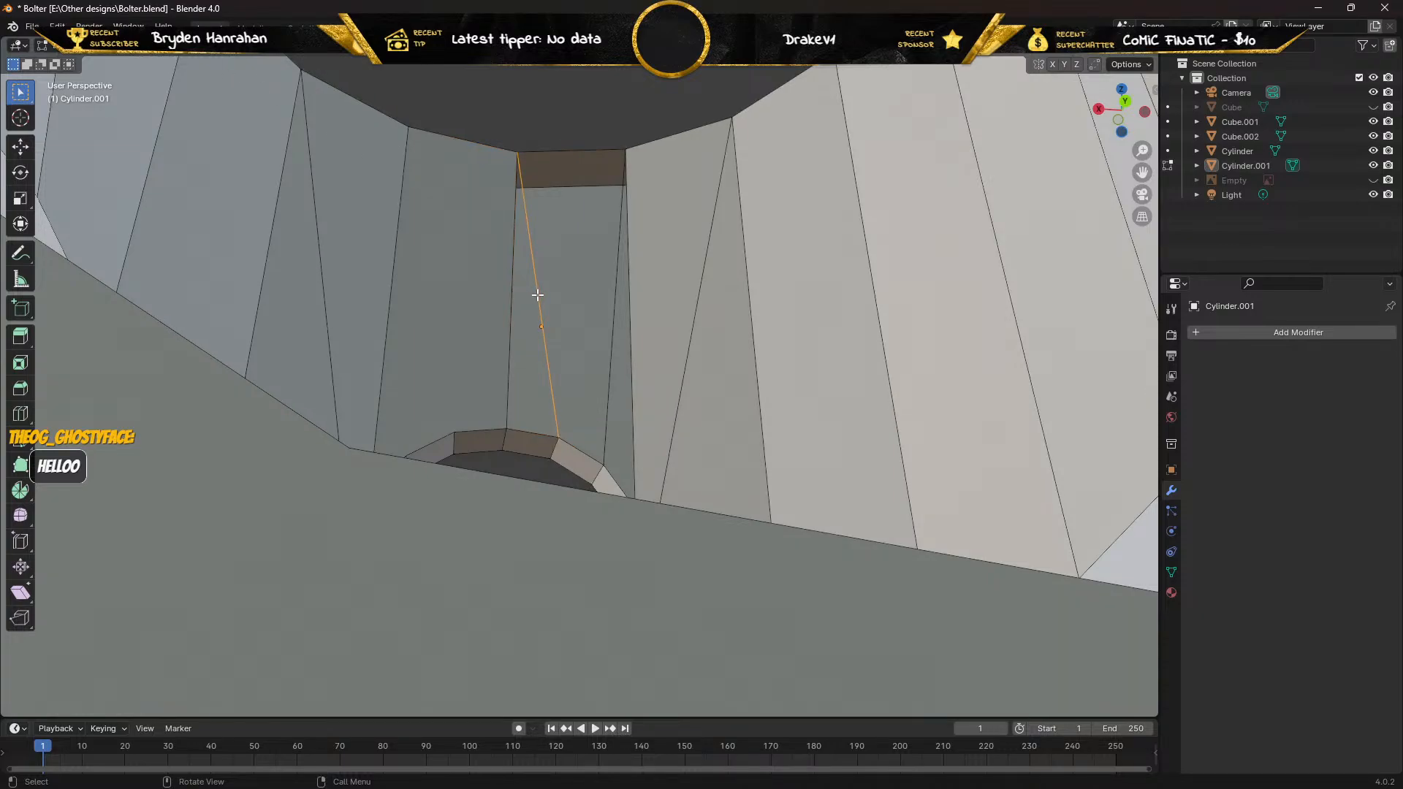
click(537, 294)
shift+click(513, 306)
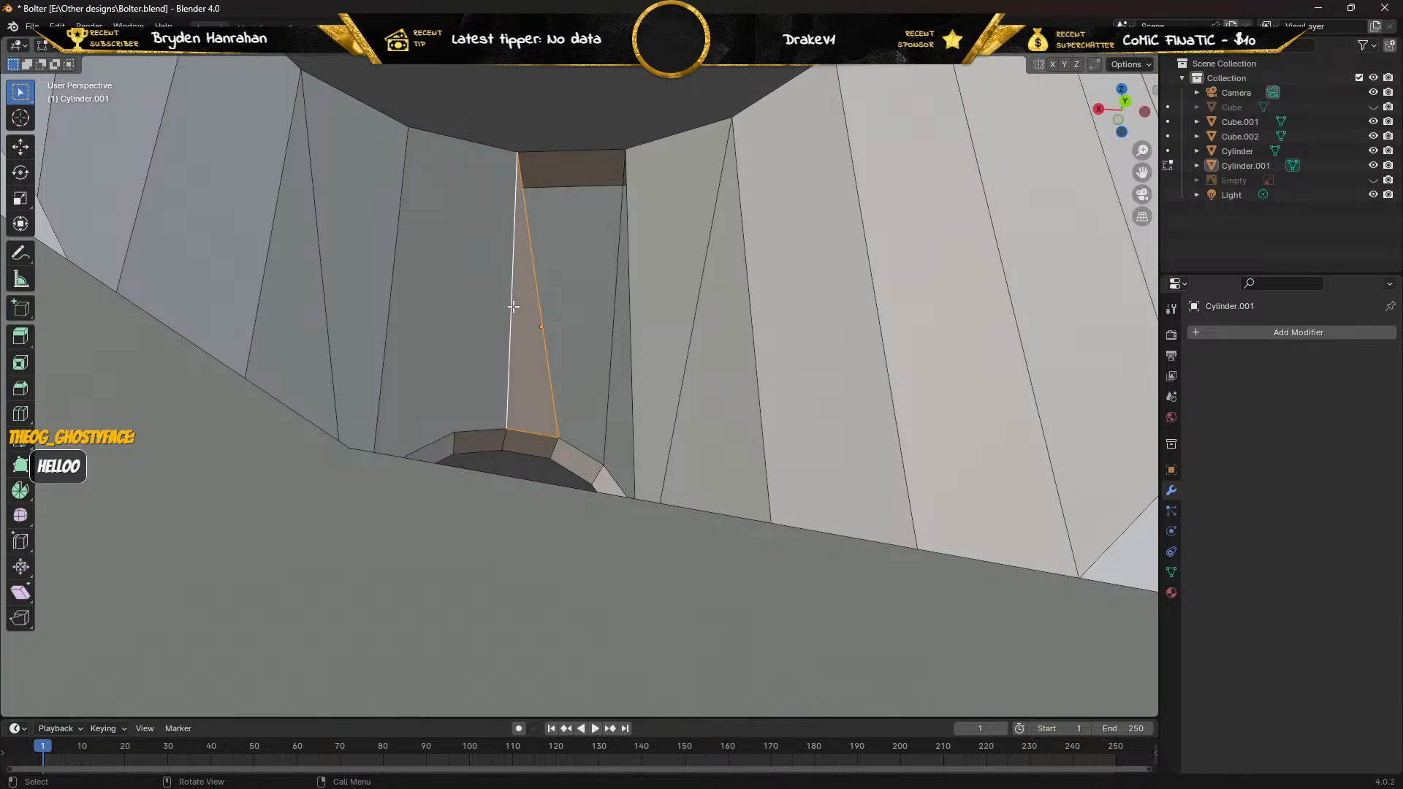
click(615, 292)
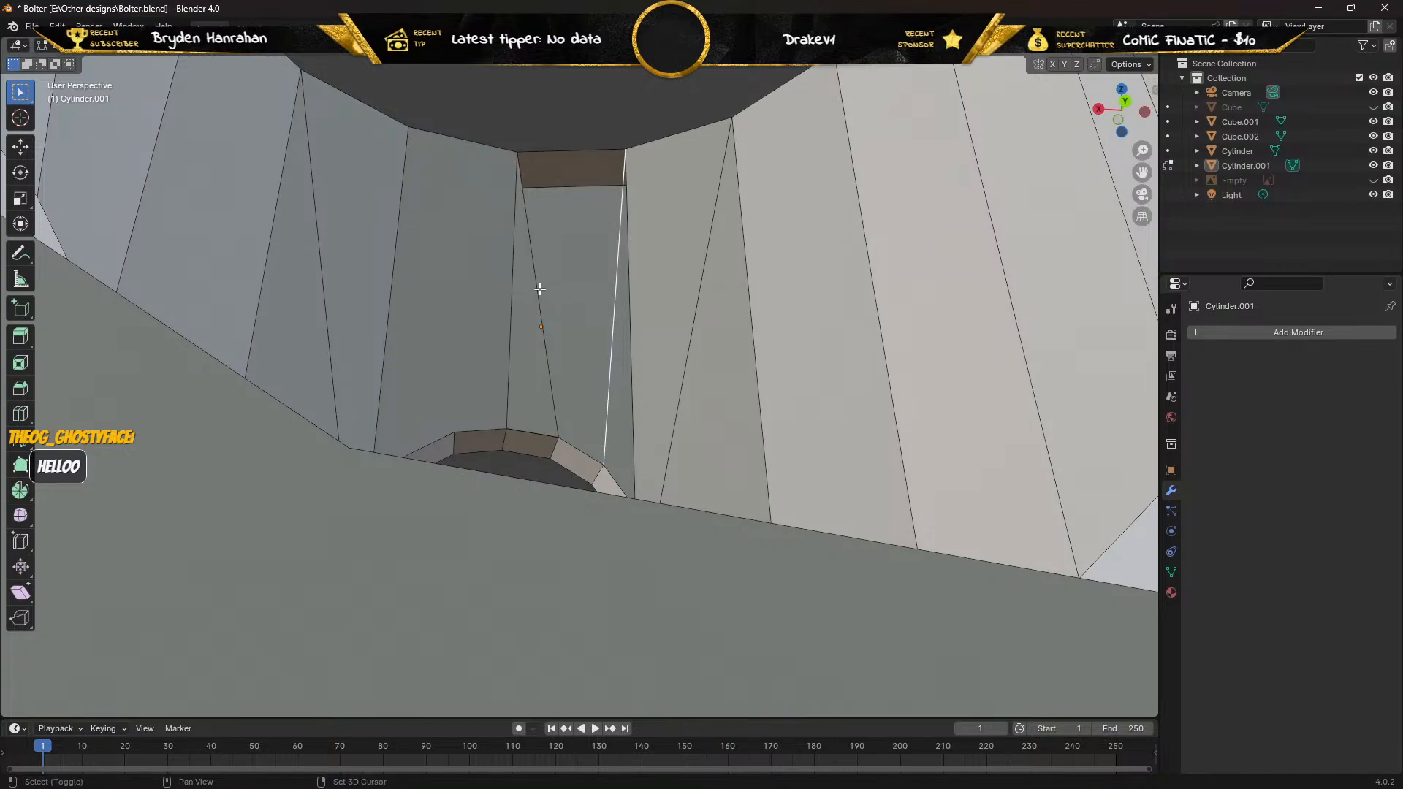
shift+click(539, 289)
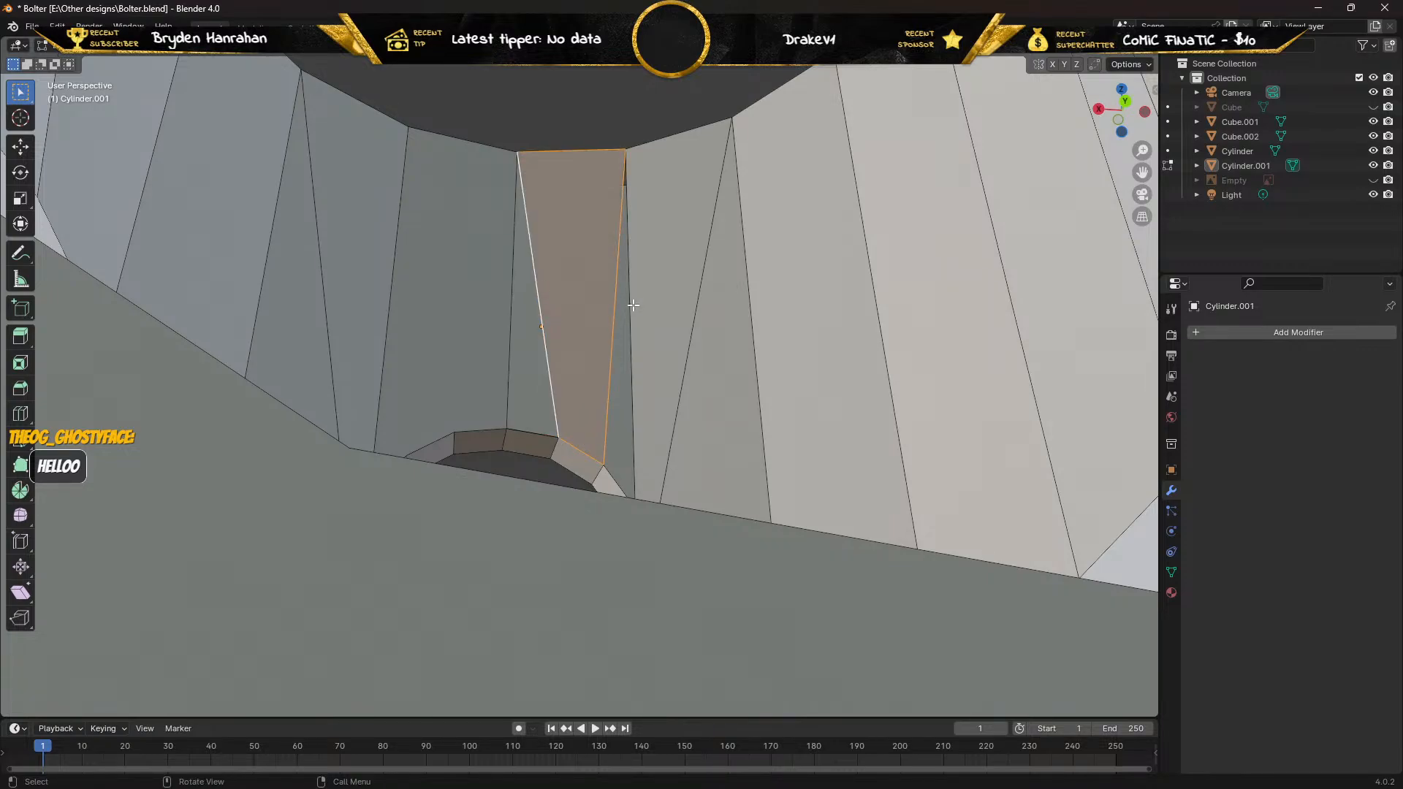
click(631, 305)
shift+click(614, 314)
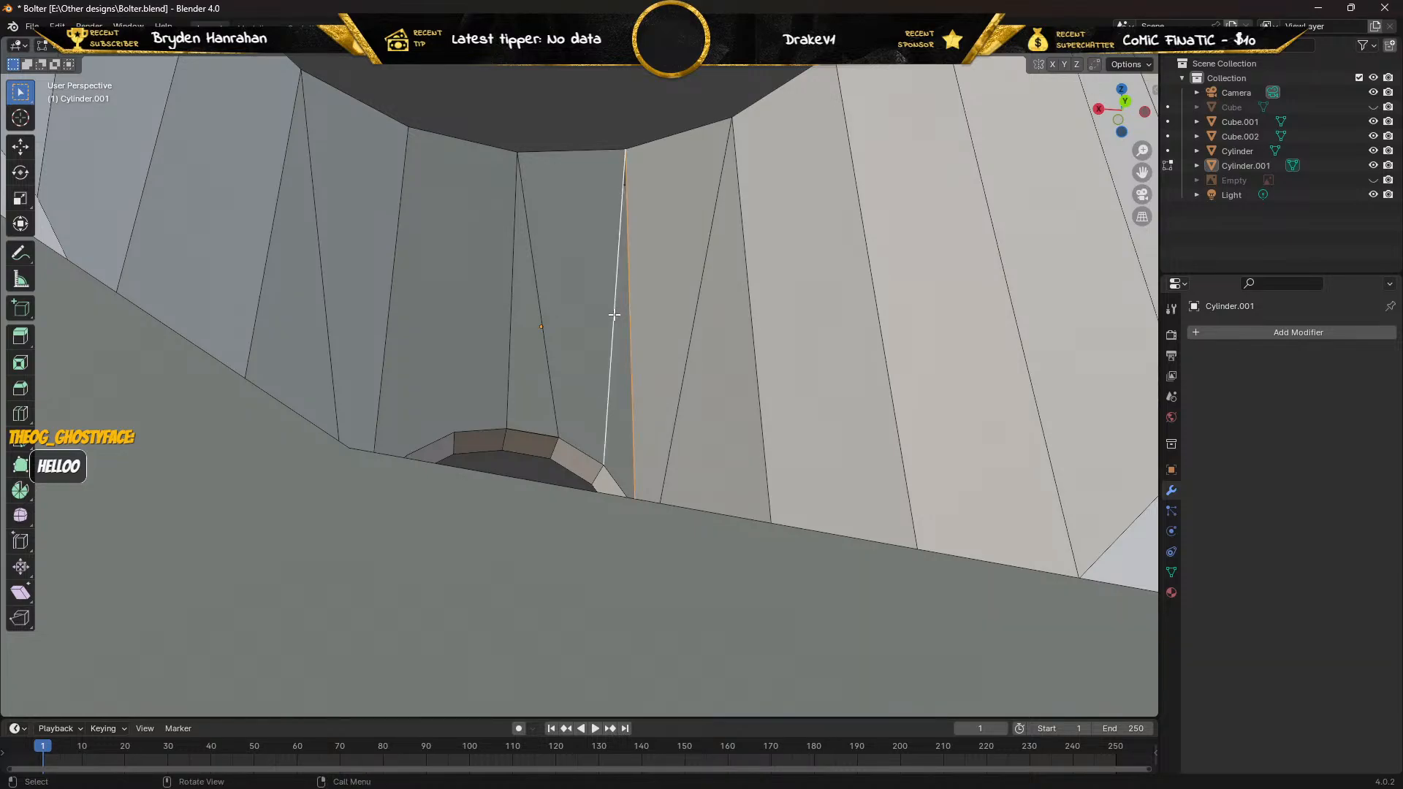
key(f)
Delete the inner wall face directly above the left half of the hole.
click(444, 251)
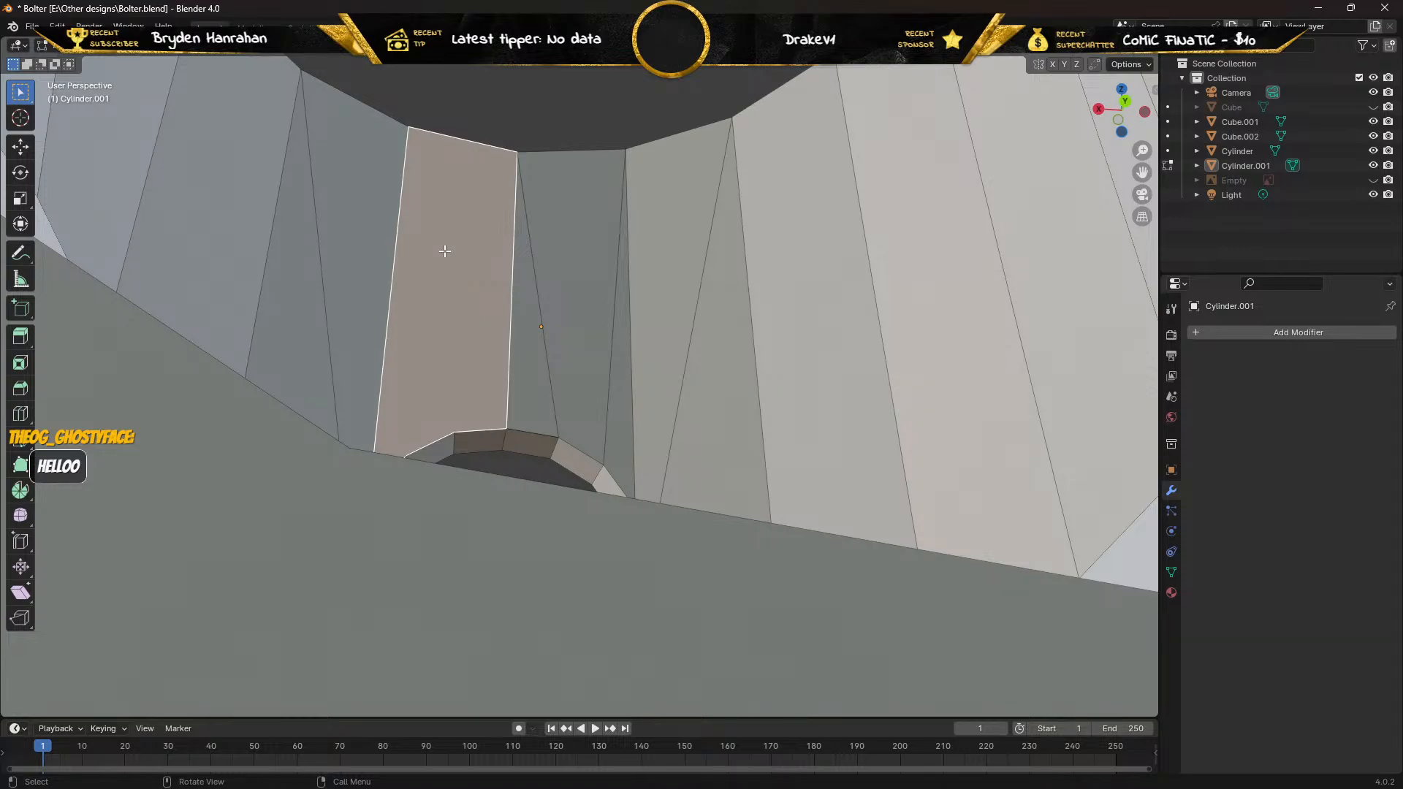
key(x)
click(444, 251)
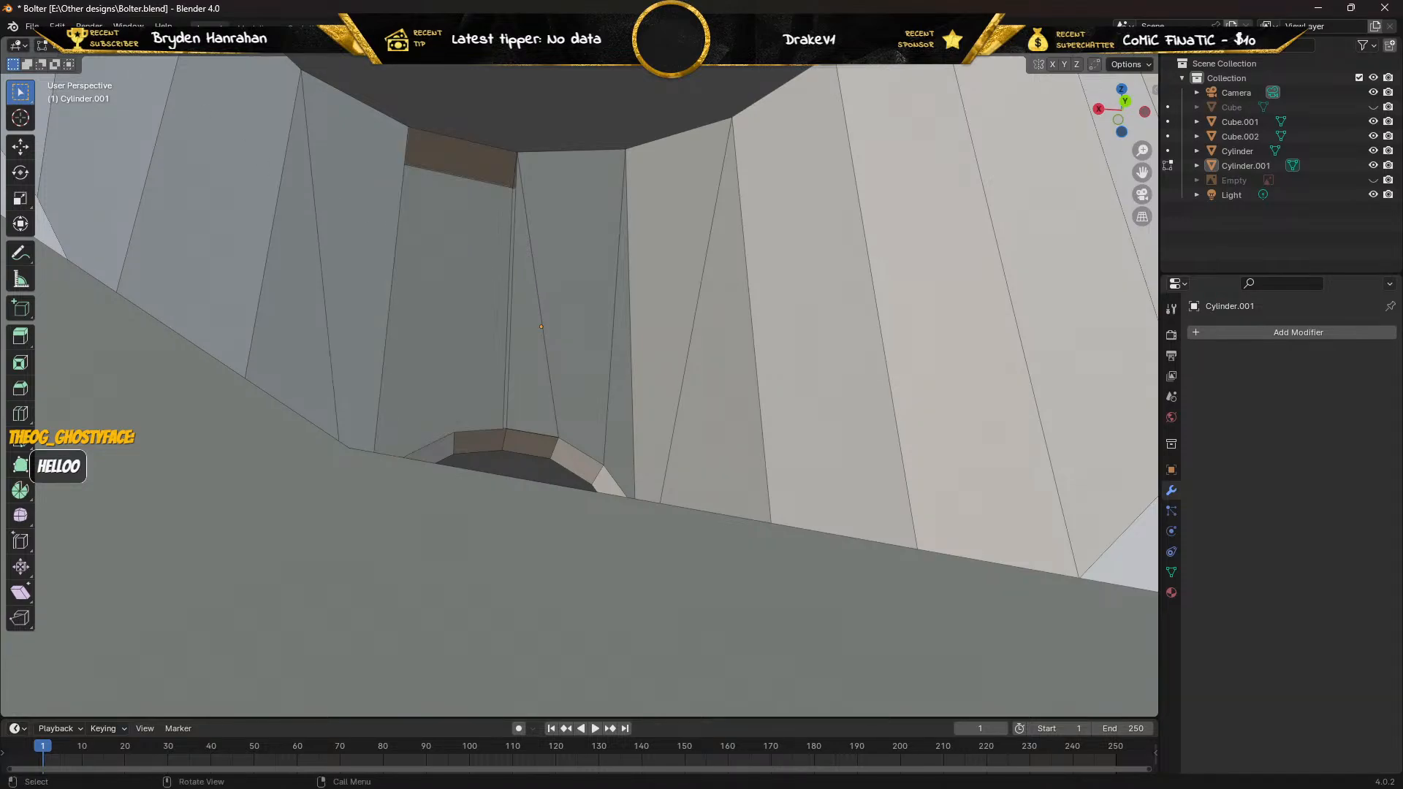
Connect the rim vertex just left of the hole's top to the opened panel's upper corner nearest the hole's centreline.
middle_drag(472, 247, 476, 267)
click(493, 411)
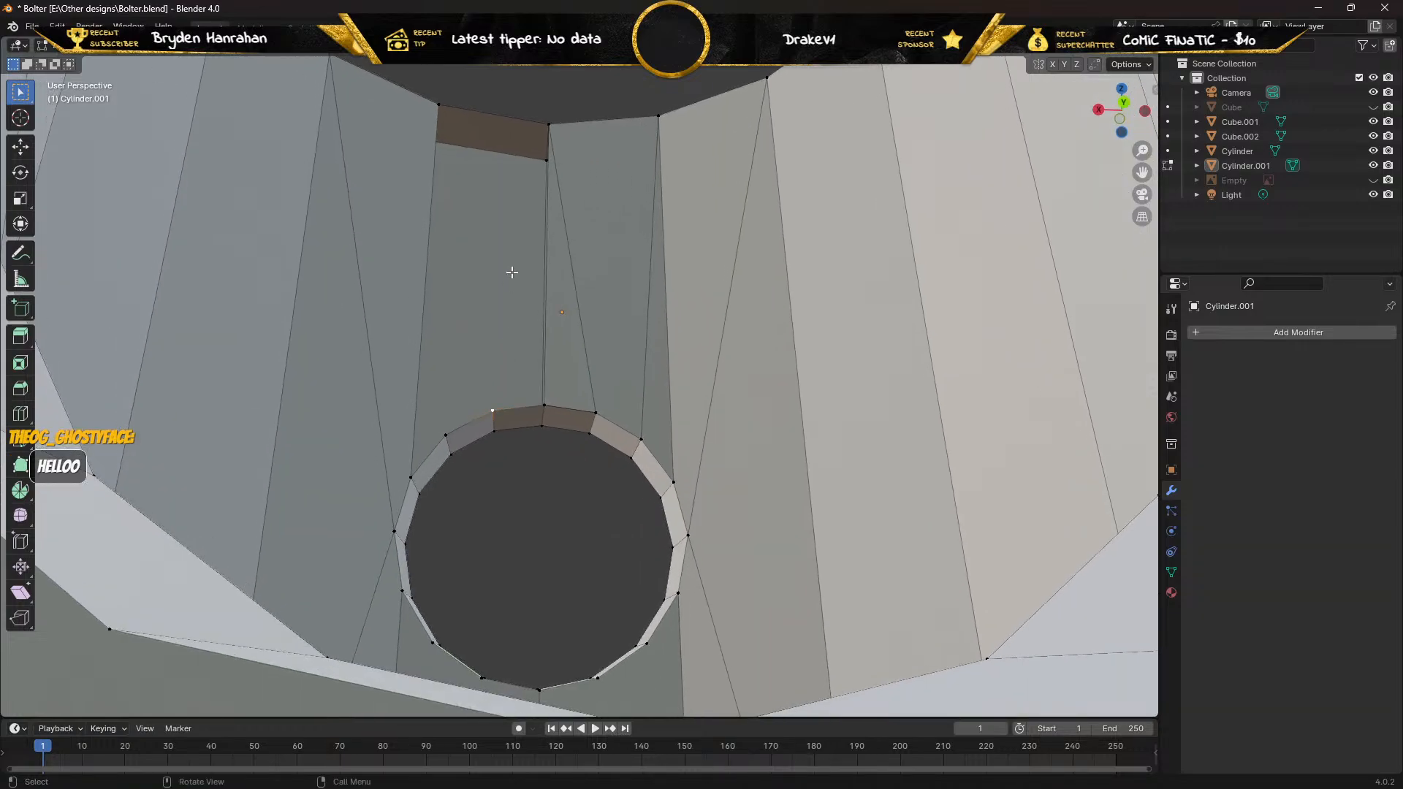
shift+click(549, 125)
Connect that same rim vertex to the opened panel's outer upper corner with a second diagonal edge.
shift+click(438, 104)
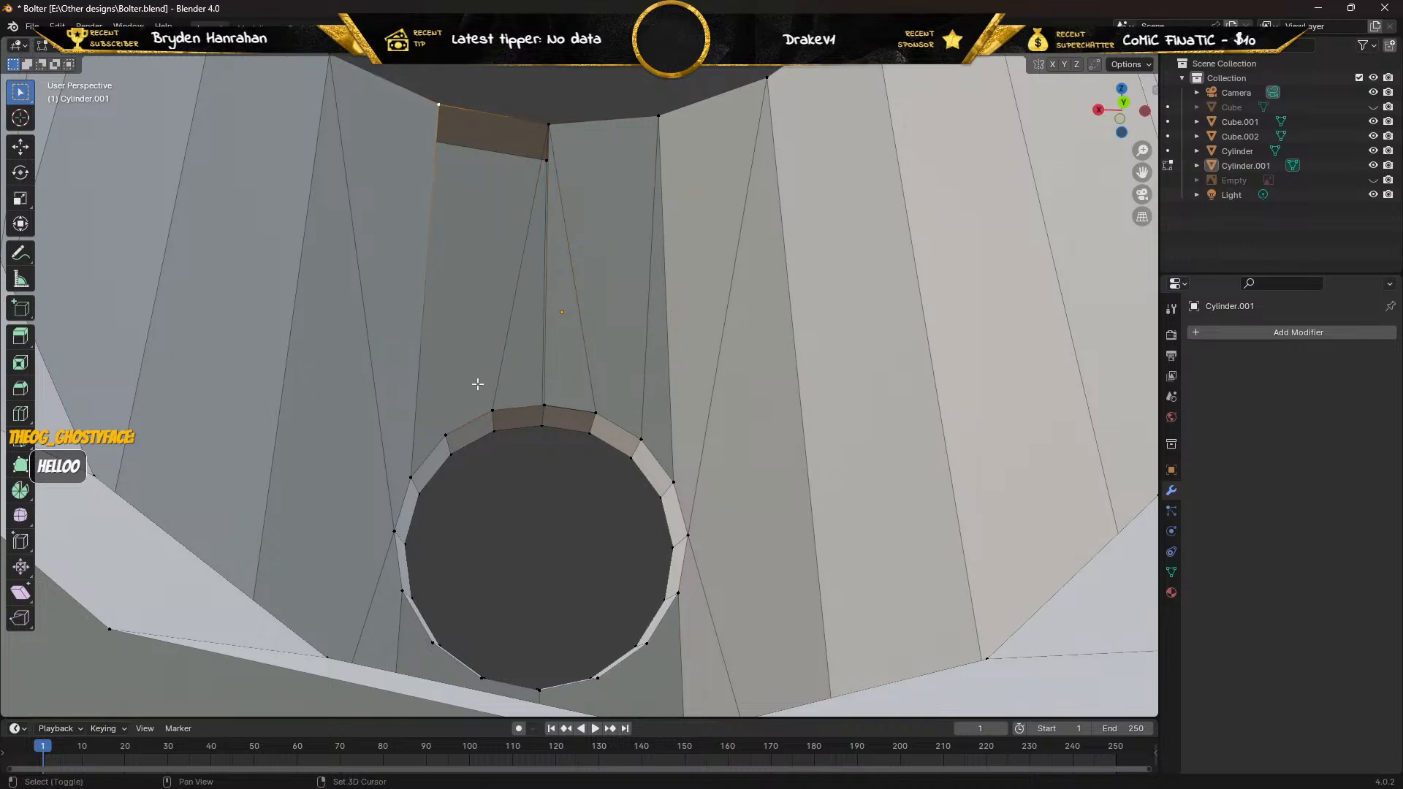
shift+click(496, 411)
key(j)
key(2)
Fill the panel above the hole's left half with three faces between its outer edge, both diagonals and the central edge.
click(422, 320)
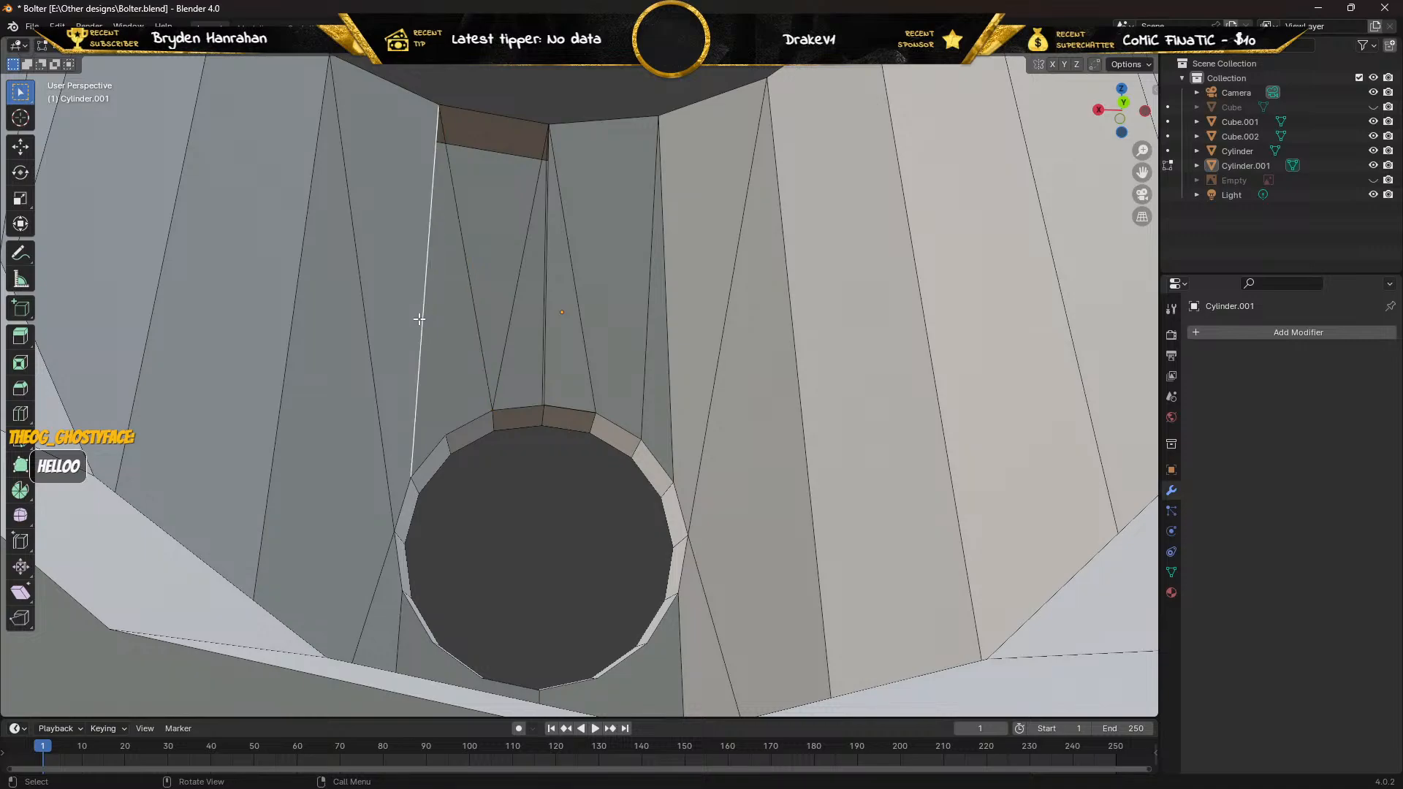
shift+click(475, 296)
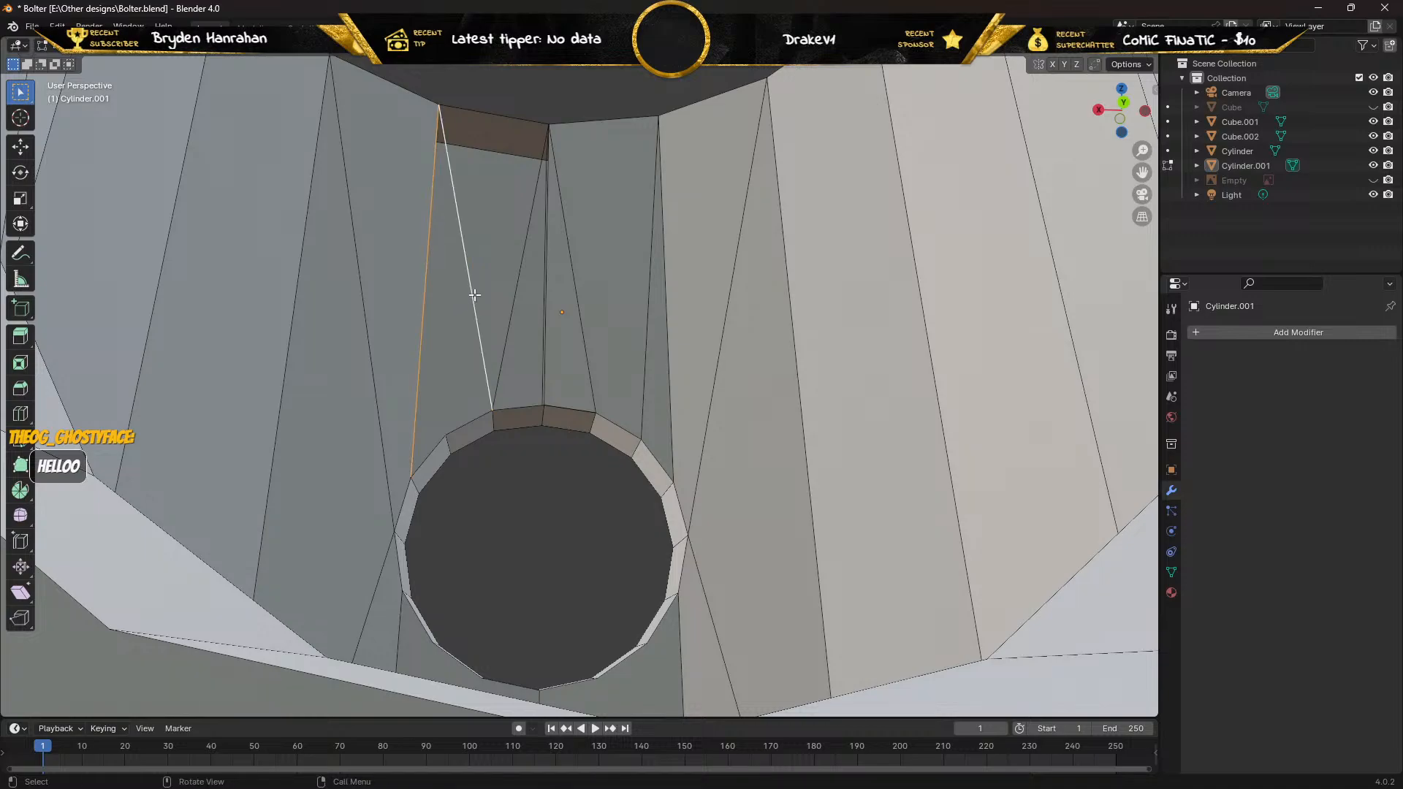
key(f)
click(474, 294)
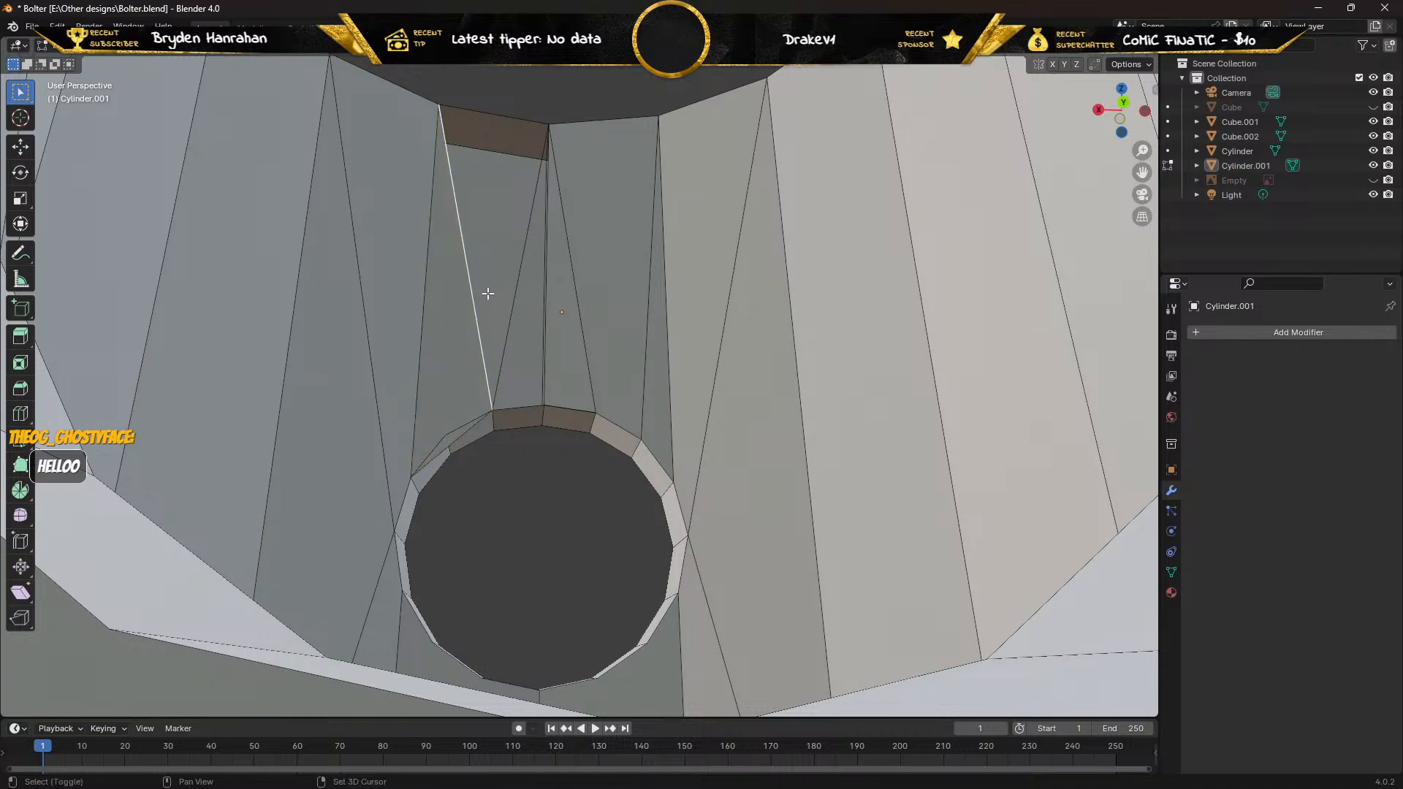
shift+click(515, 294)
key(f)
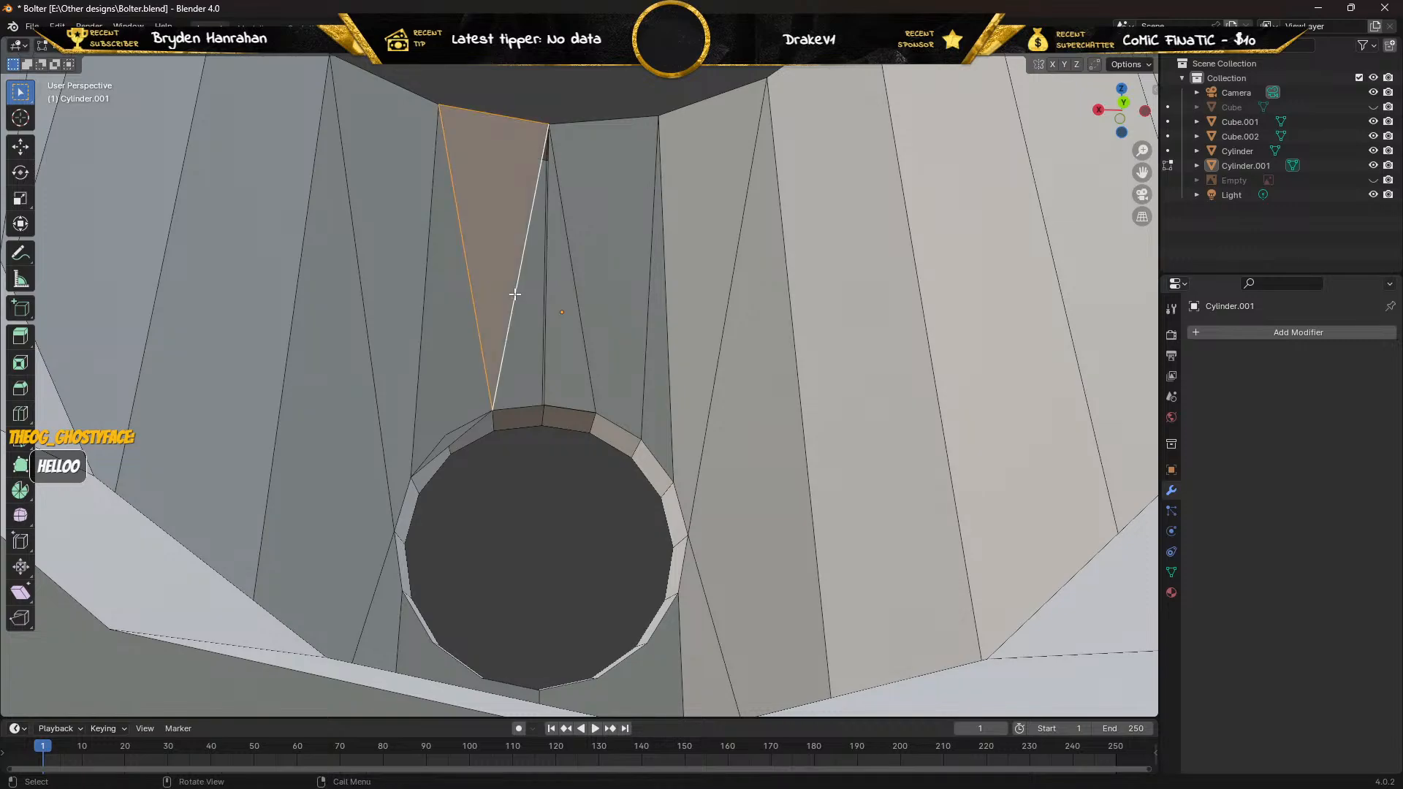
click(515, 294)
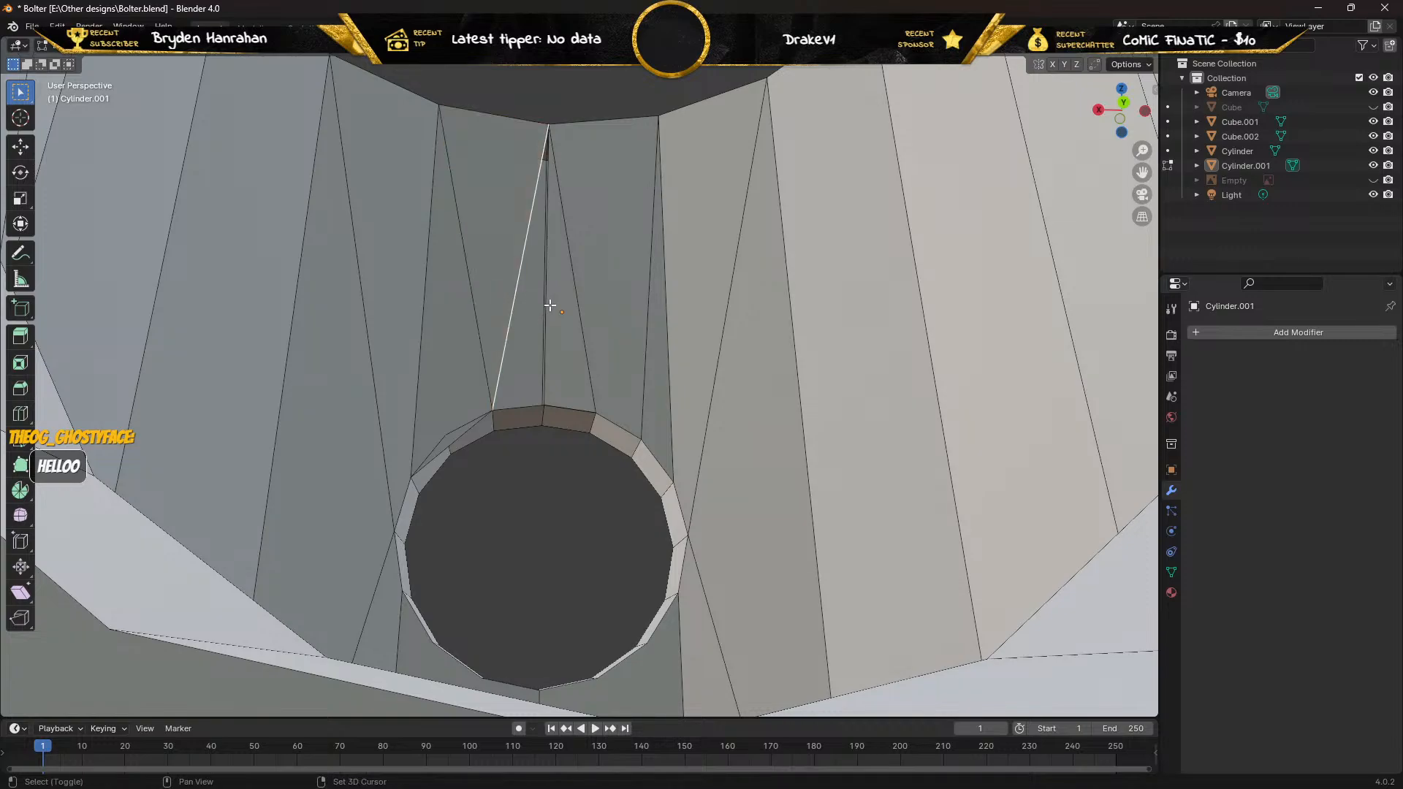
shift+click(546, 305)
key(f)
Delete the outer filled face that overlaps the hole's upper-left rim.
middle_drag(524, 316, 522, 347)
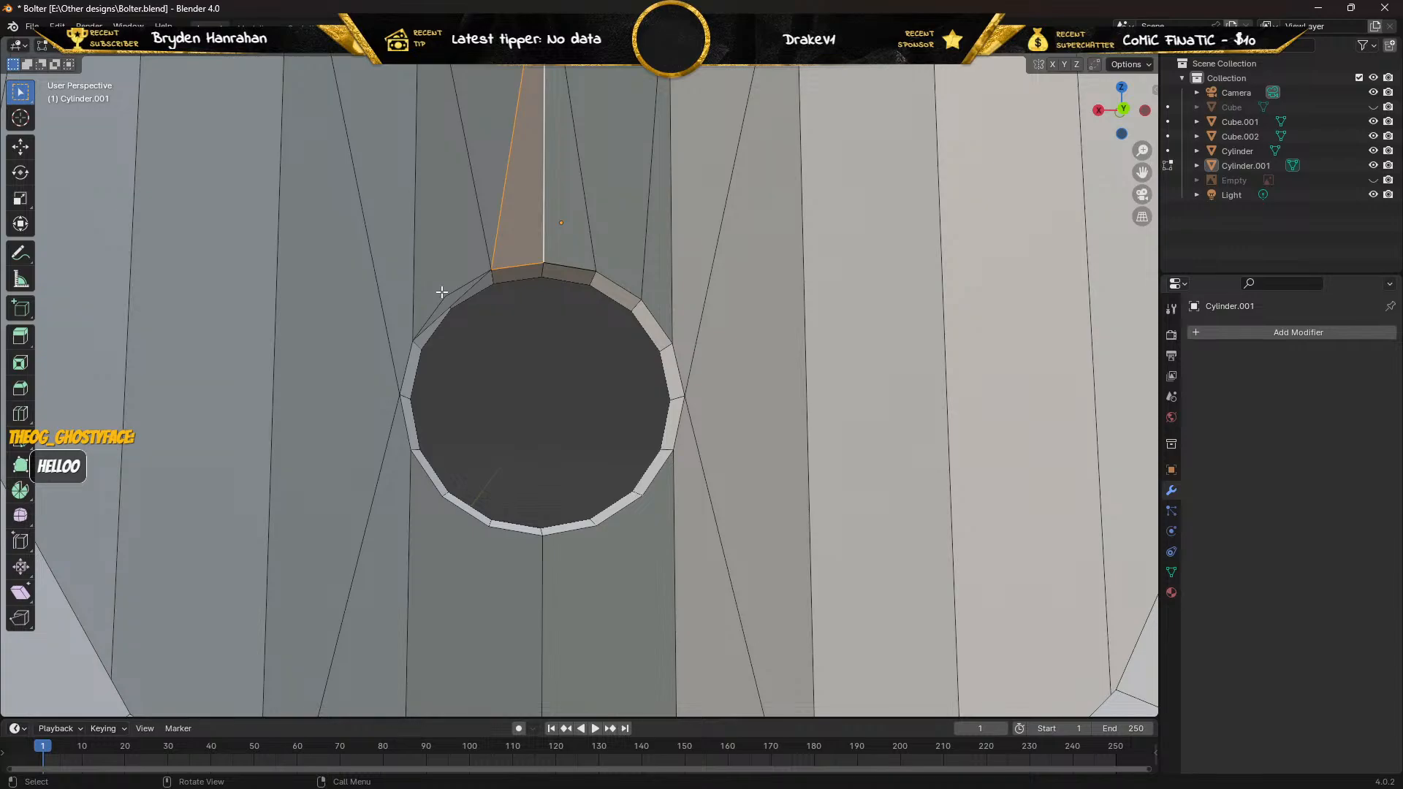
click(445, 252)
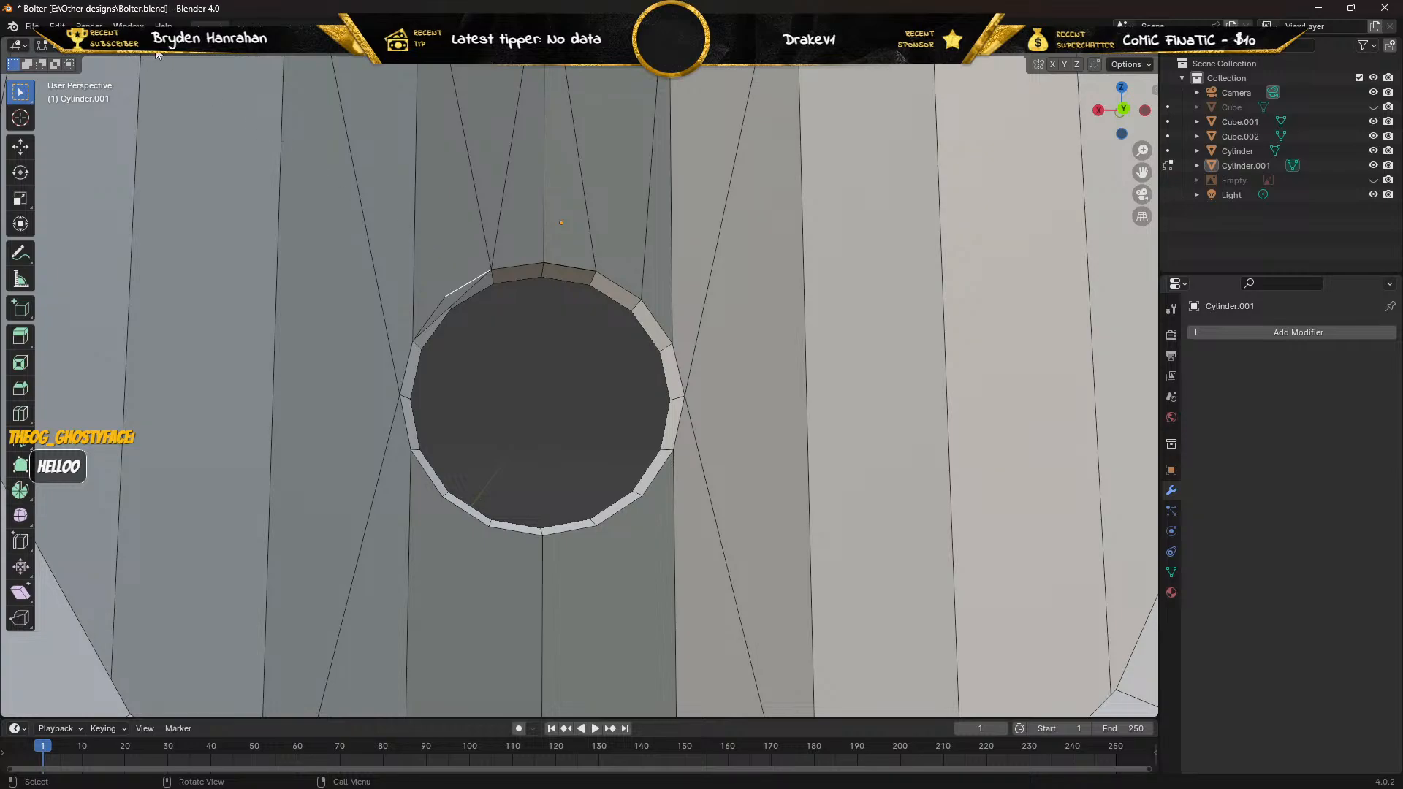
click(437, 212)
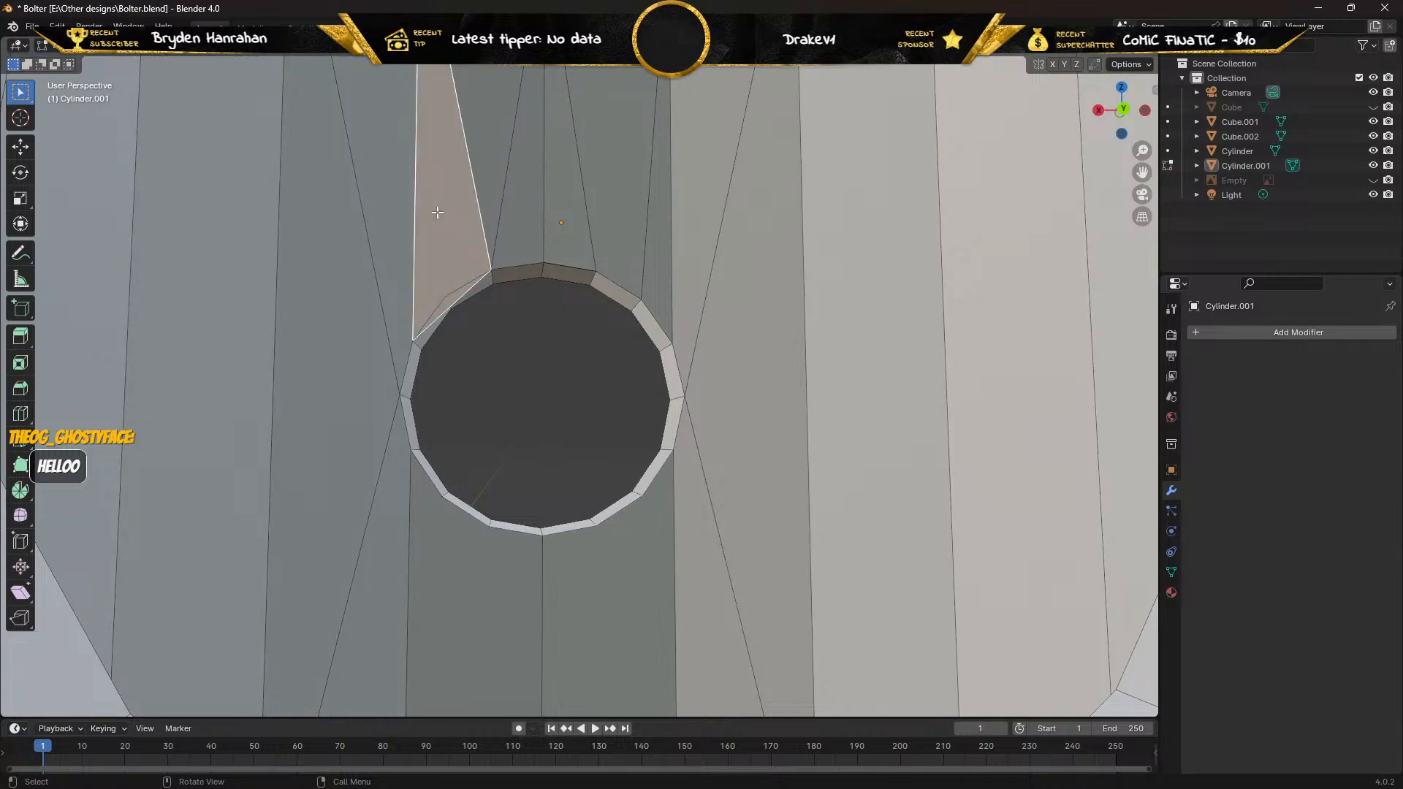
key(x)
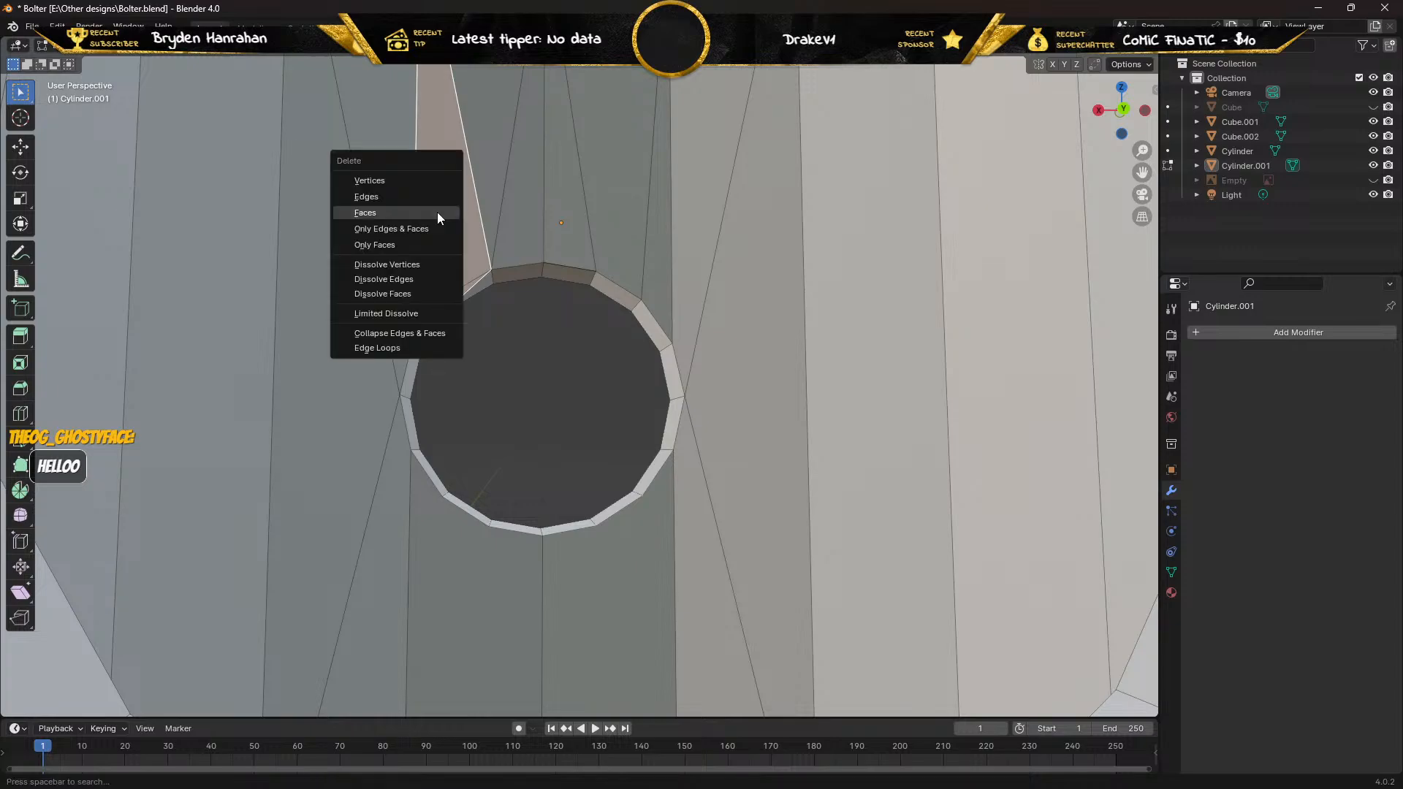
click(437, 212)
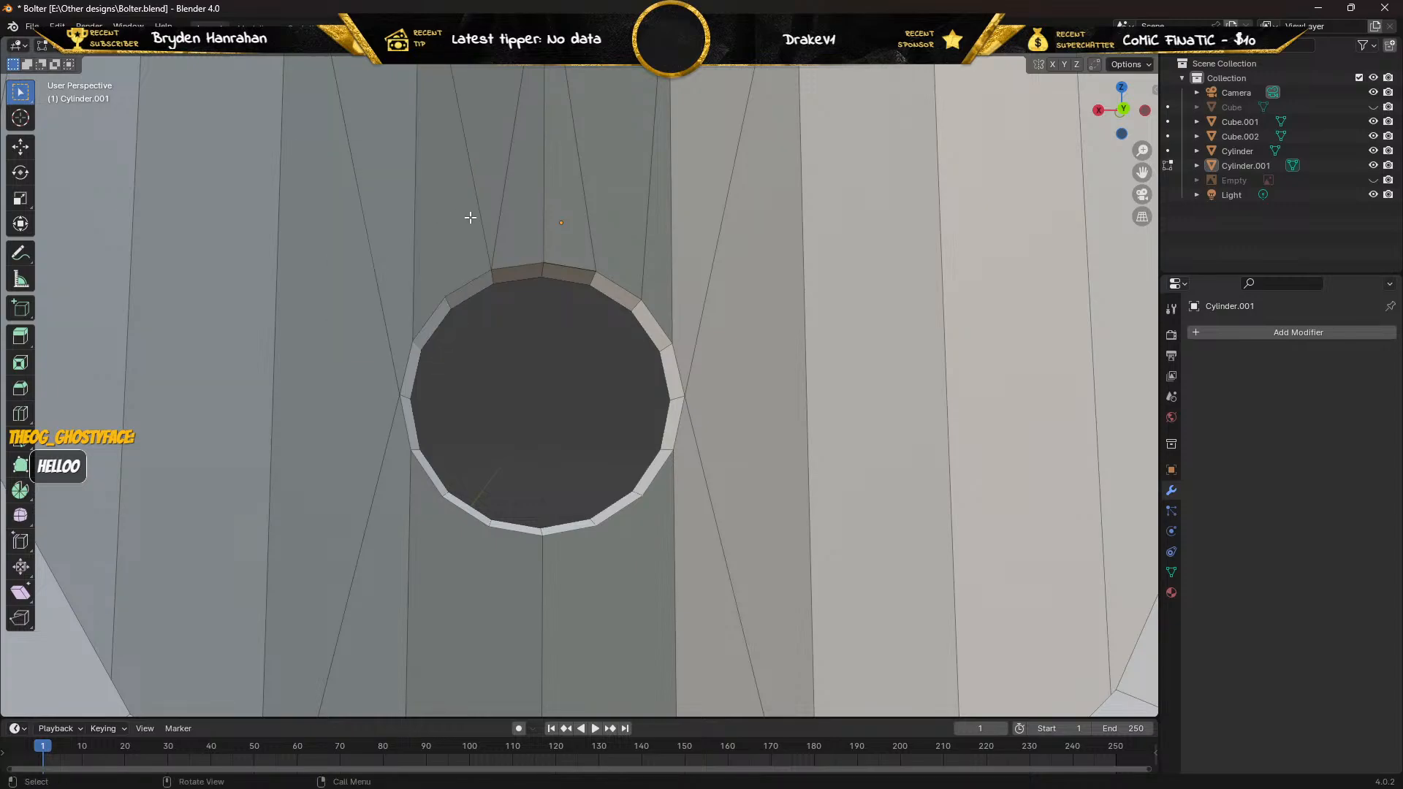
Undo the face deletion, the fills above the hole's left half and the diagonal to the panel's outer upper corner.
key(ctrl+z)
key(ctrl+z)
key(ctrl+z)
key(ctrl+z)
key(ctrl+z)
key(ctrl+z)
key(ctrl+z)
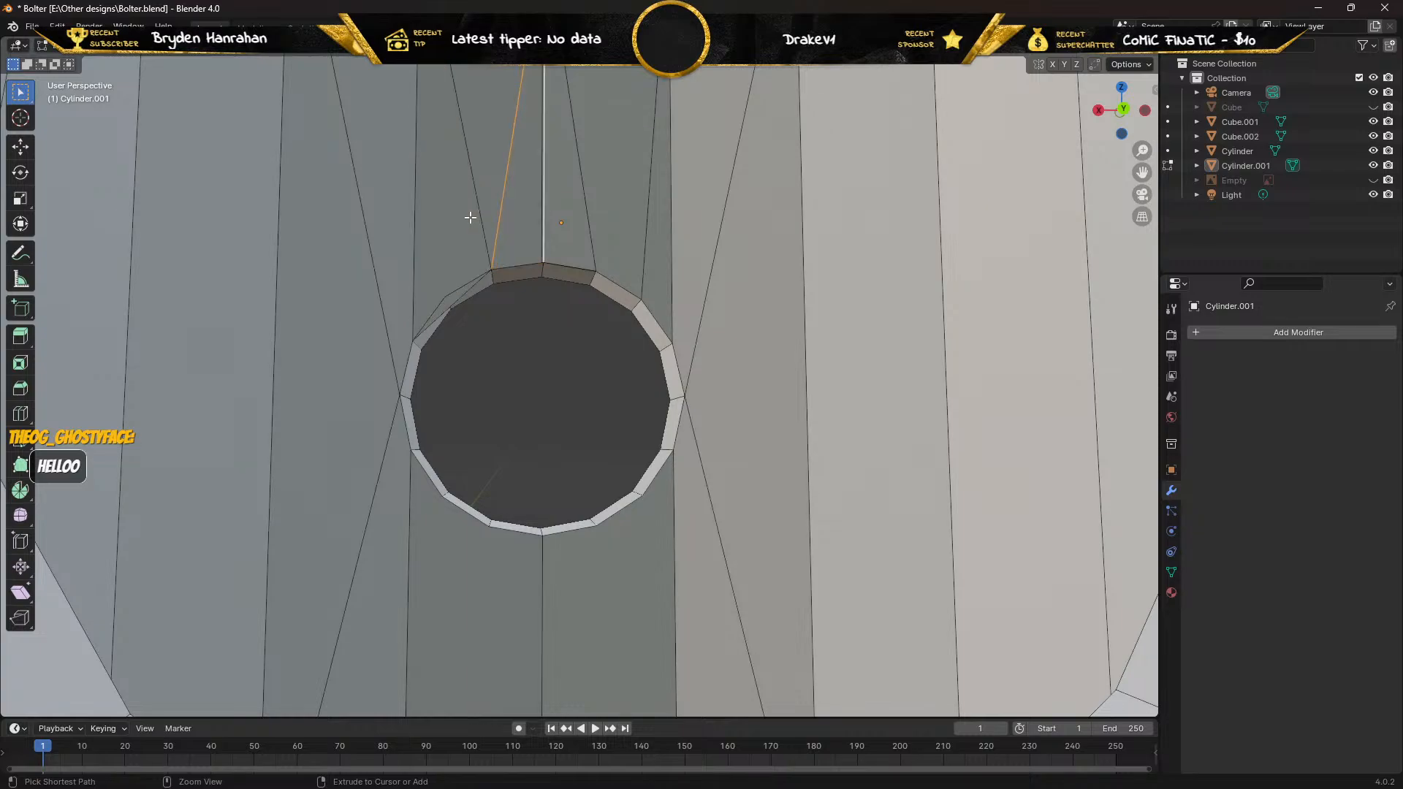
key(ctrl+z)
key(ctrl+z)
key(ctrl+z)
key(ctrl+z)
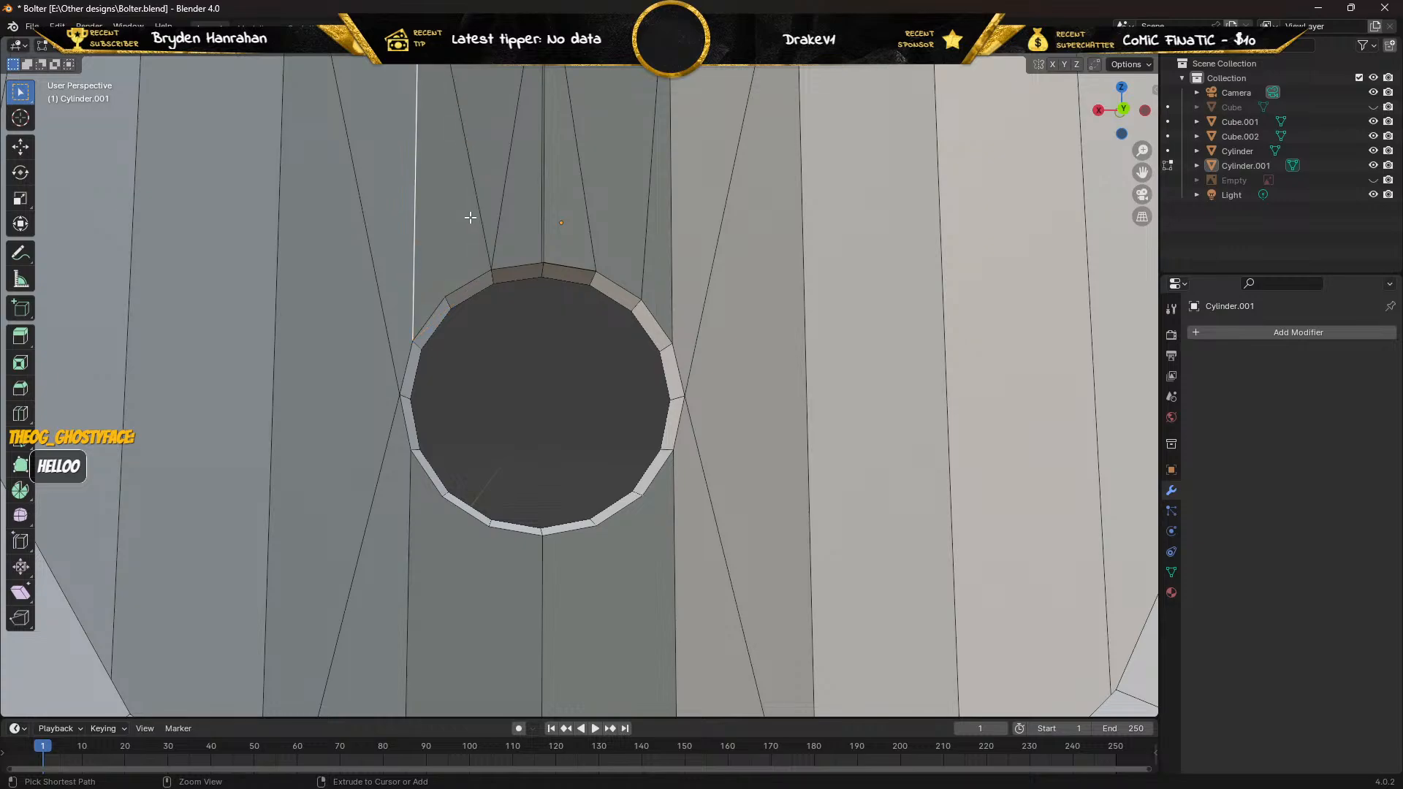
key(ctrl+z)
key(ctrl+z)
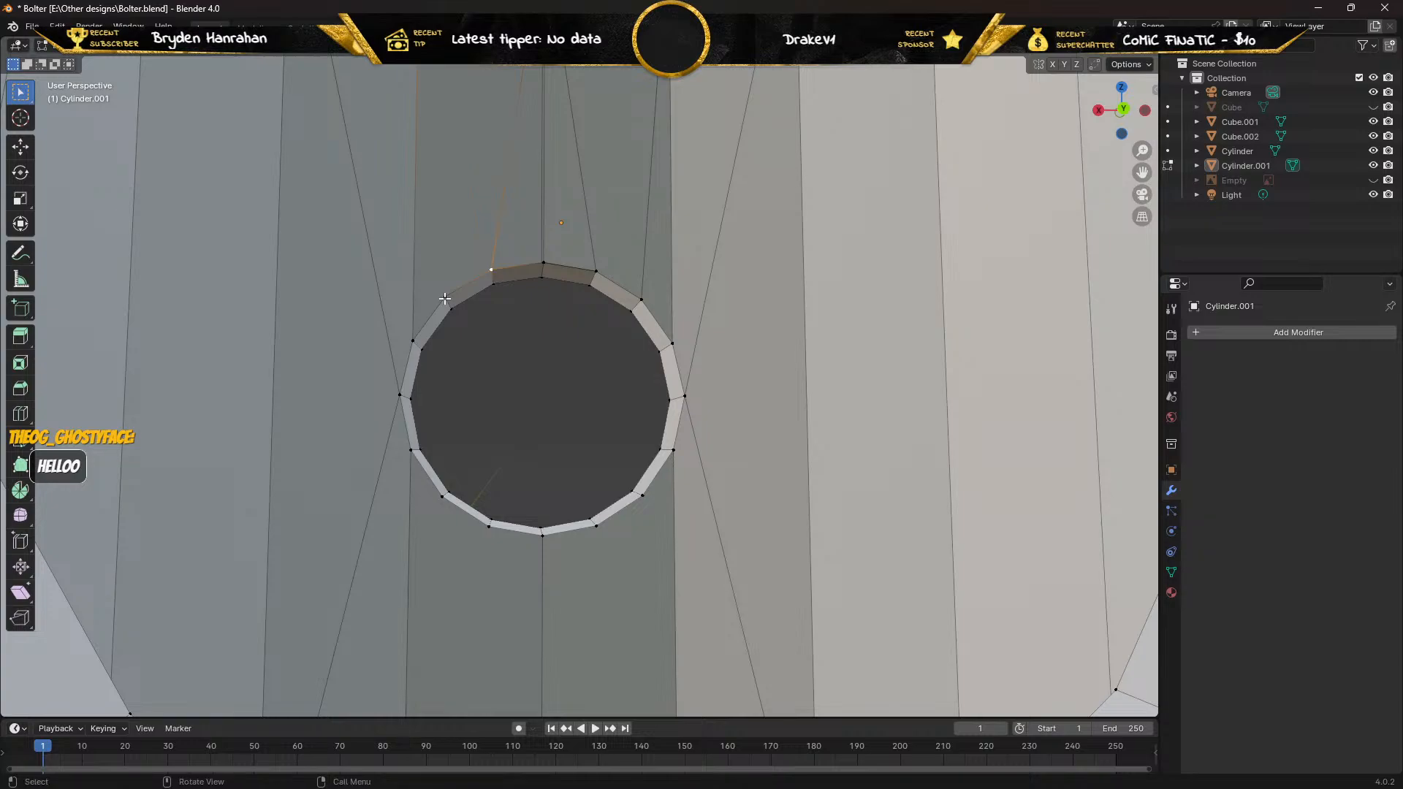
Connect the next rim vertex down on the hole's upper left to the opened panel's outer upper corner.
middle_drag(457, 232, 454, 184)
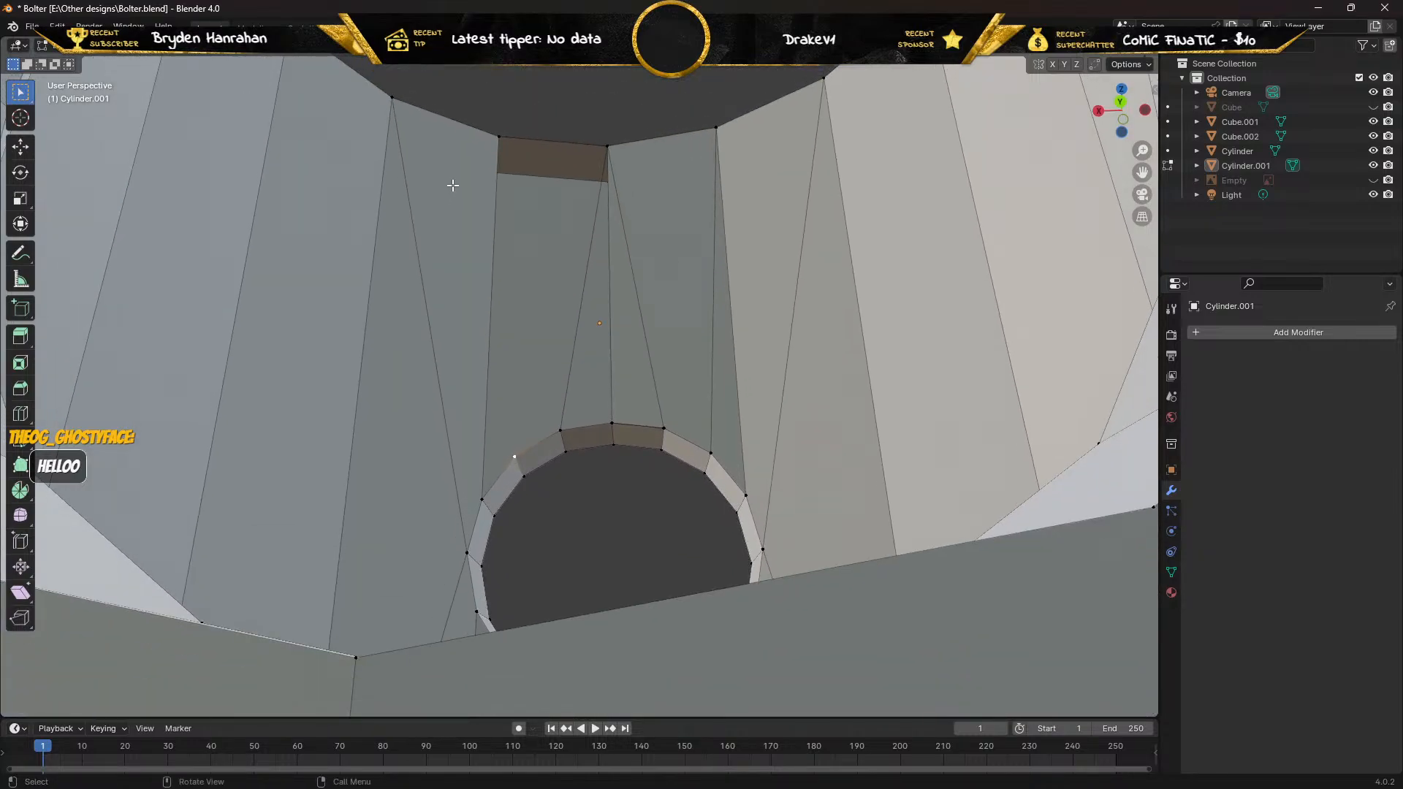
ctrl+click(499, 138)
key(j)
Fill the open panel above the hole's left half with three faces between the two diagonals and the vertical wall edges.
click(138, 48)
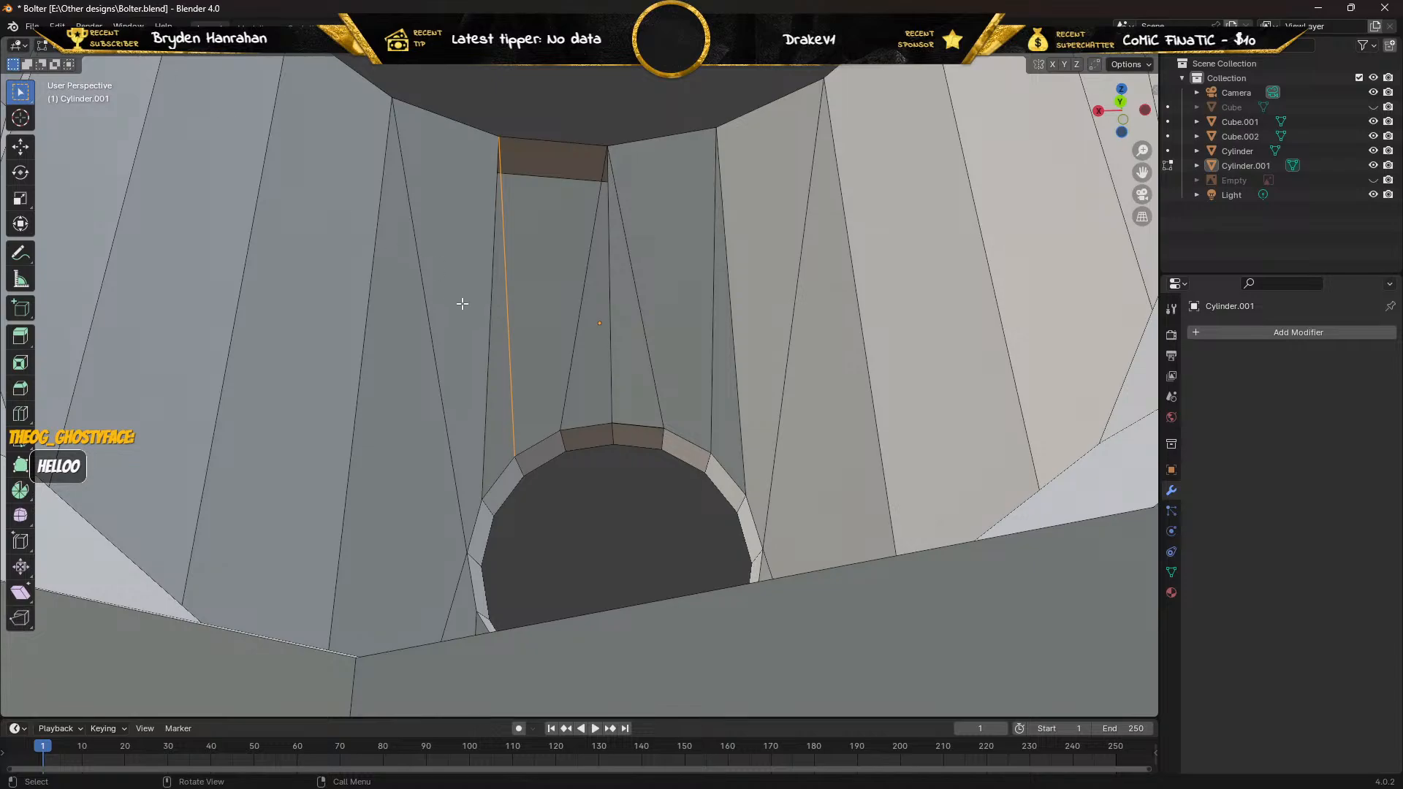
click(507, 334)
shift+click(489, 346)
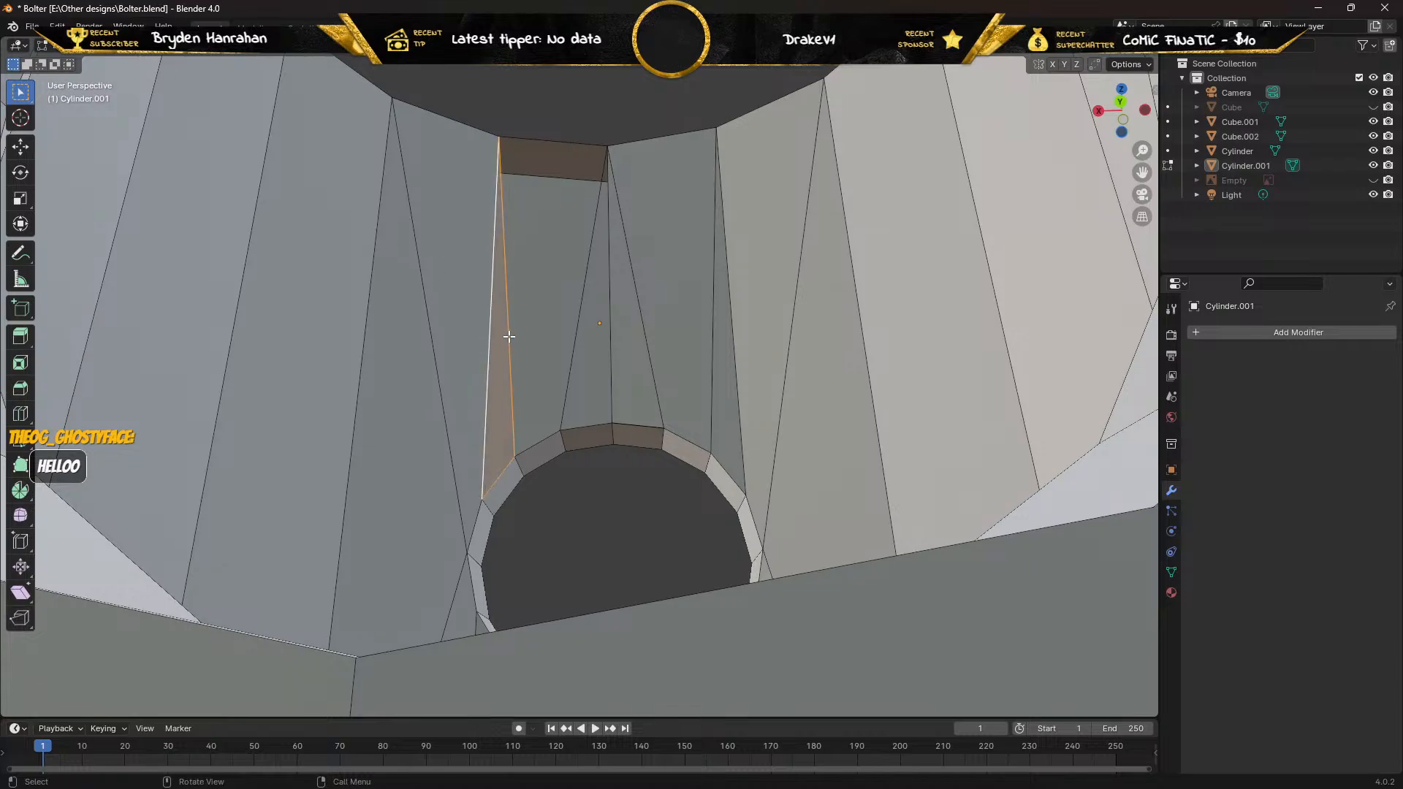
click(507, 333)
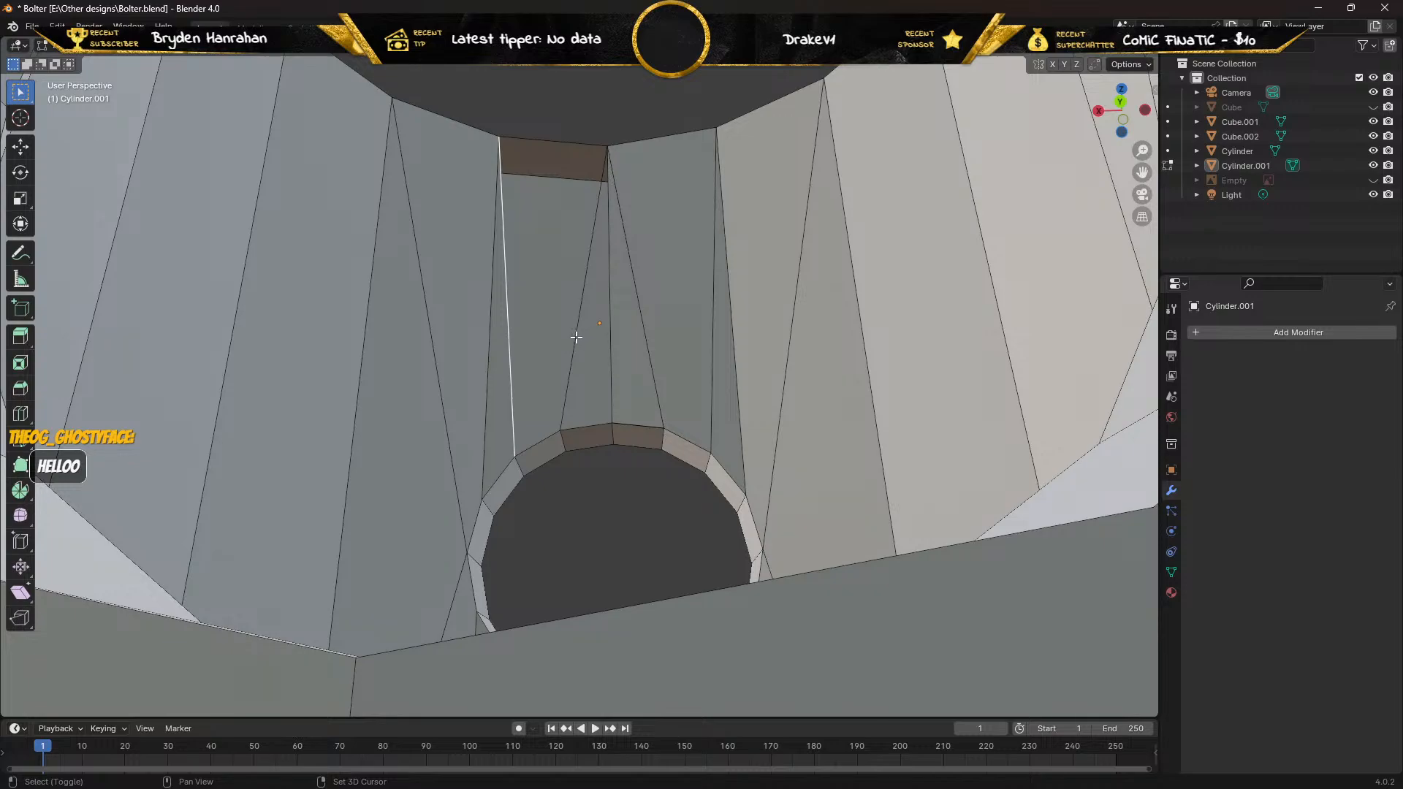
shift+click(576, 338)
key(f)
click(575, 338)
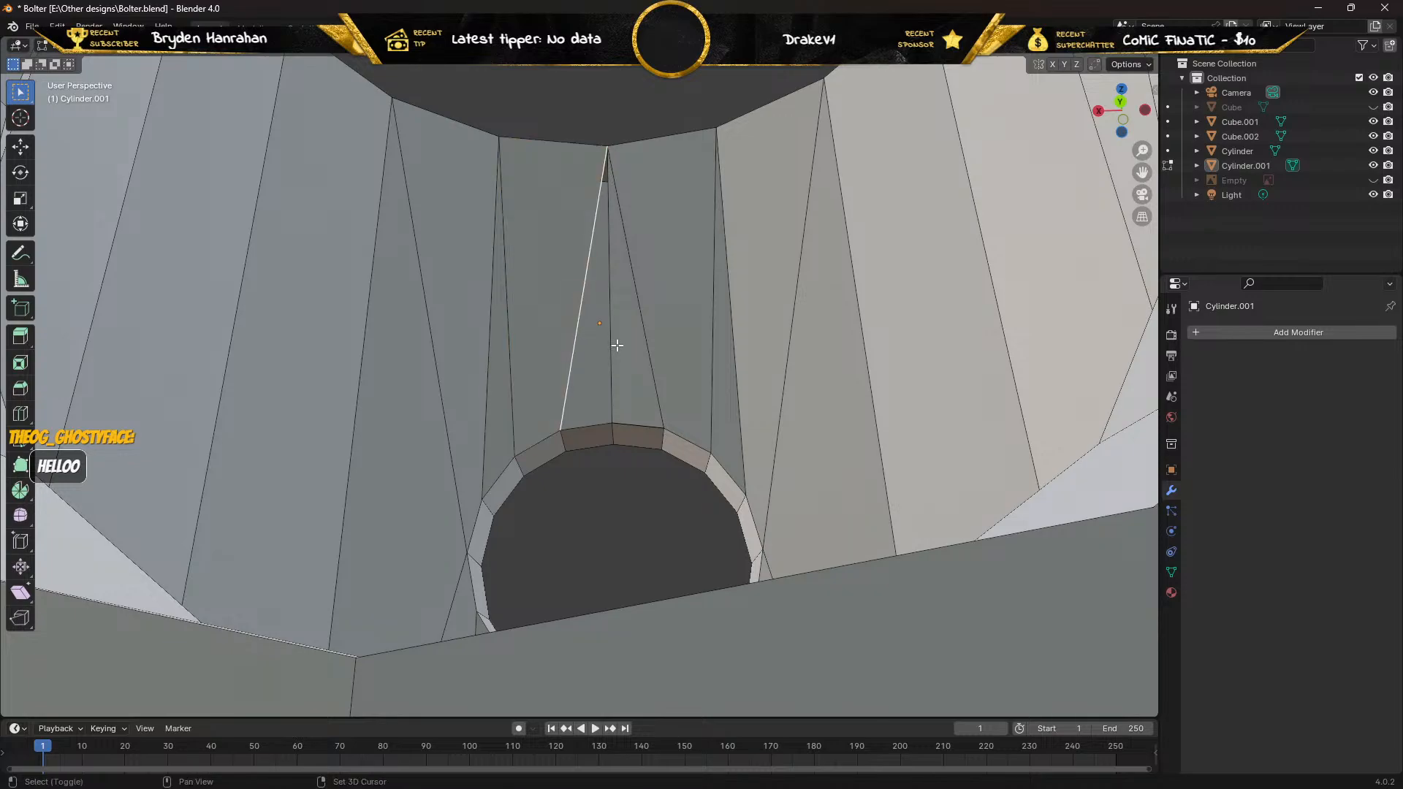
shift+click(610, 350)
key(f)
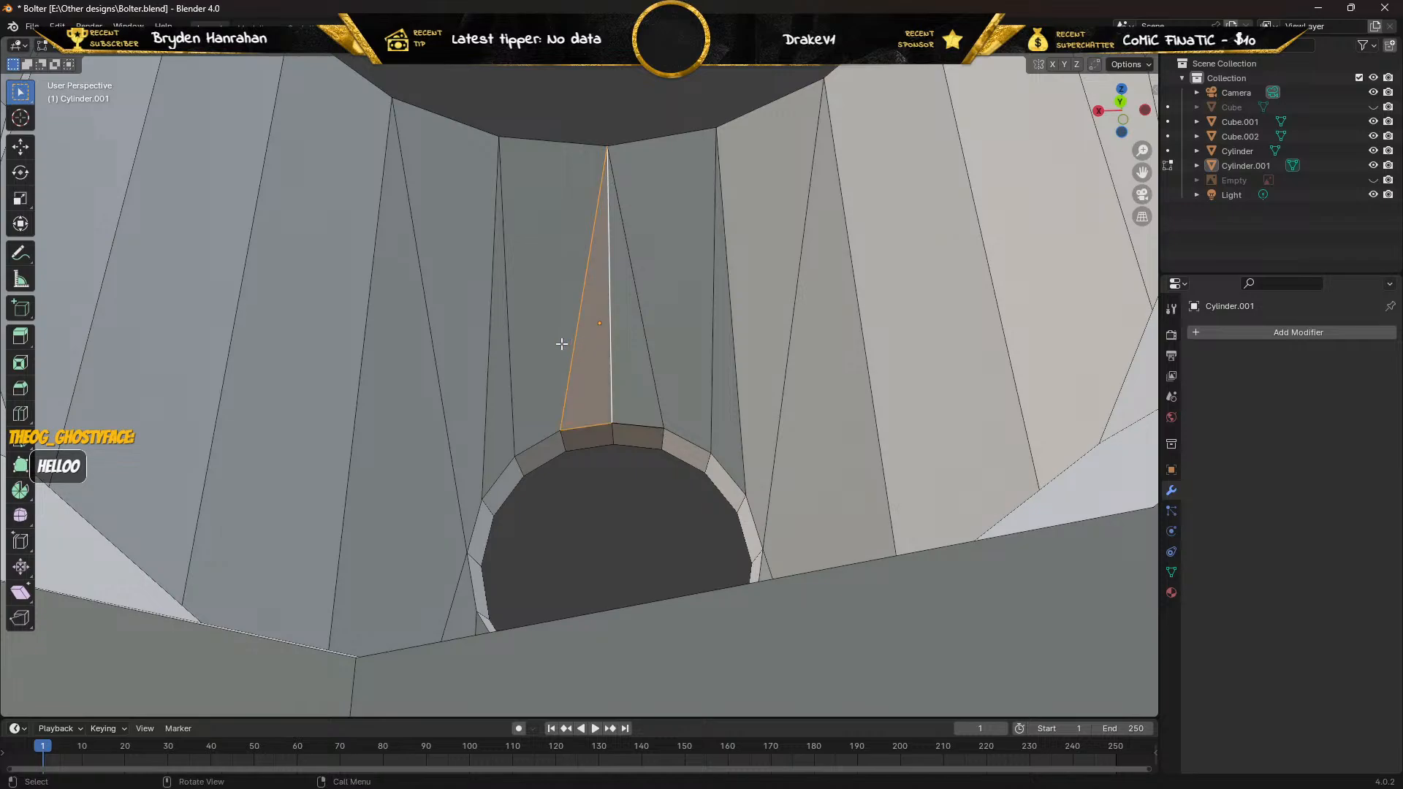
Delete the inner wall face directly below the right half of the hole.
middle_drag(545, 334, 538, 357)
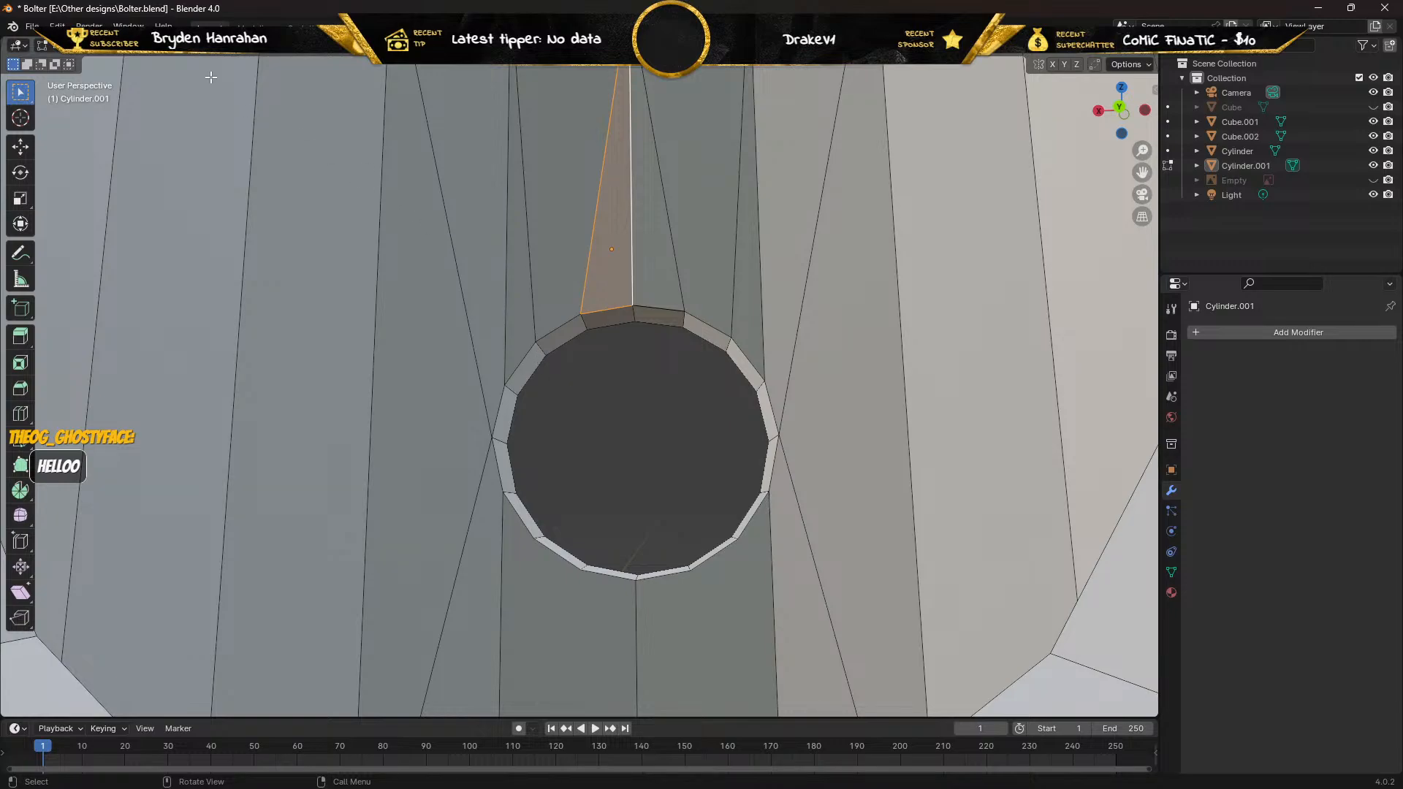
click(141, 46)
click(707, 600)
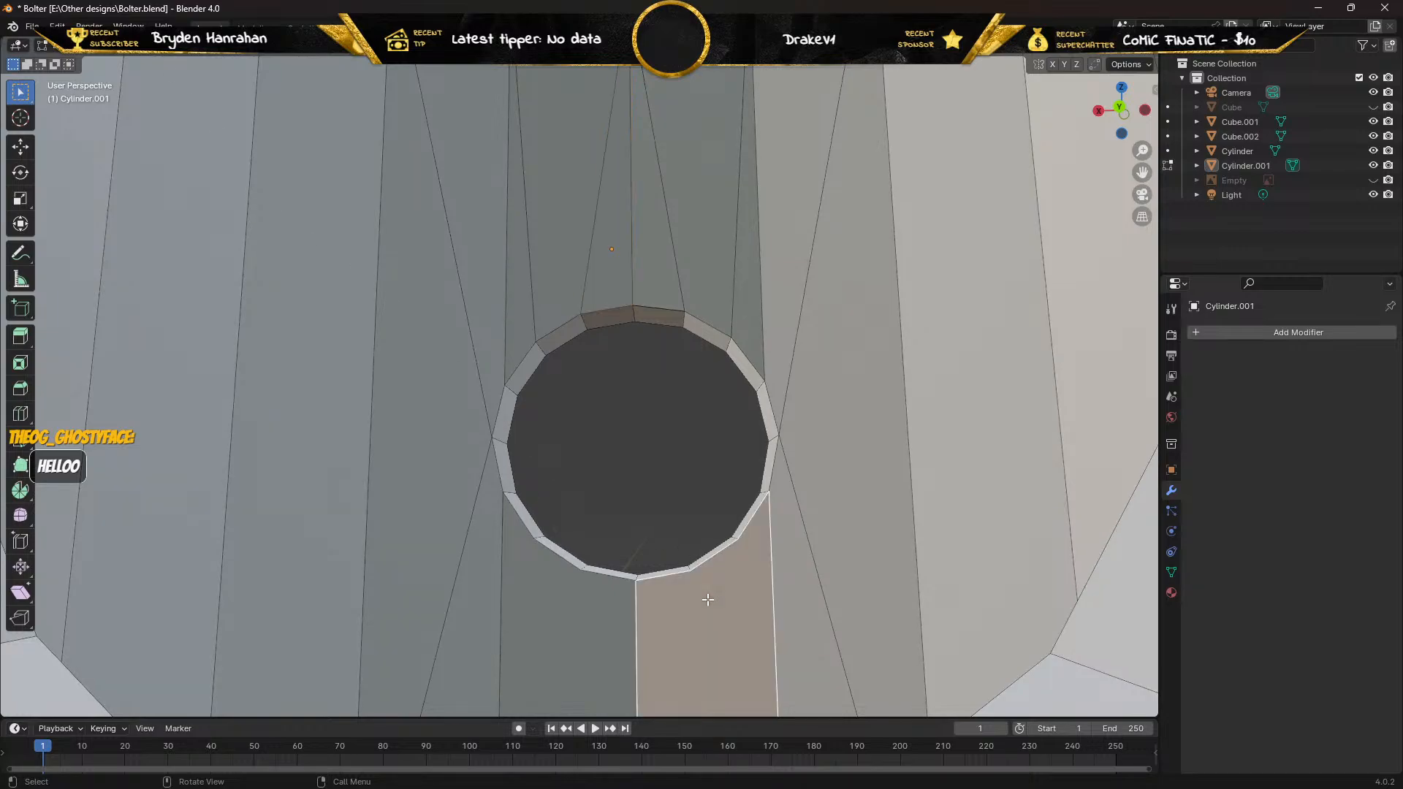
key(x)
click(708, 599)
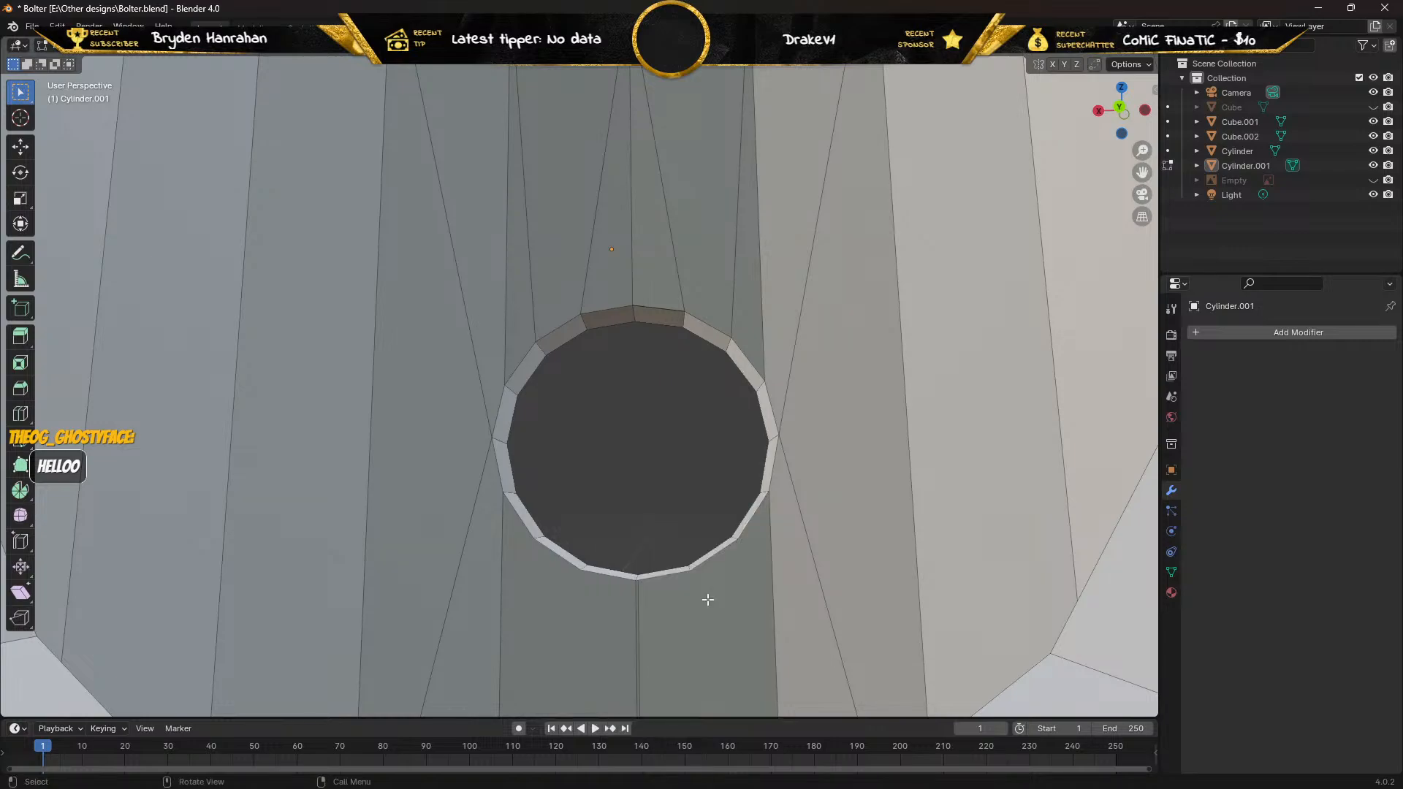
Connect the two vertices on the hole's lower-right rim to the lower wall corners of the opened panel with edges.
middle_drag(708, 600, 680, 585)
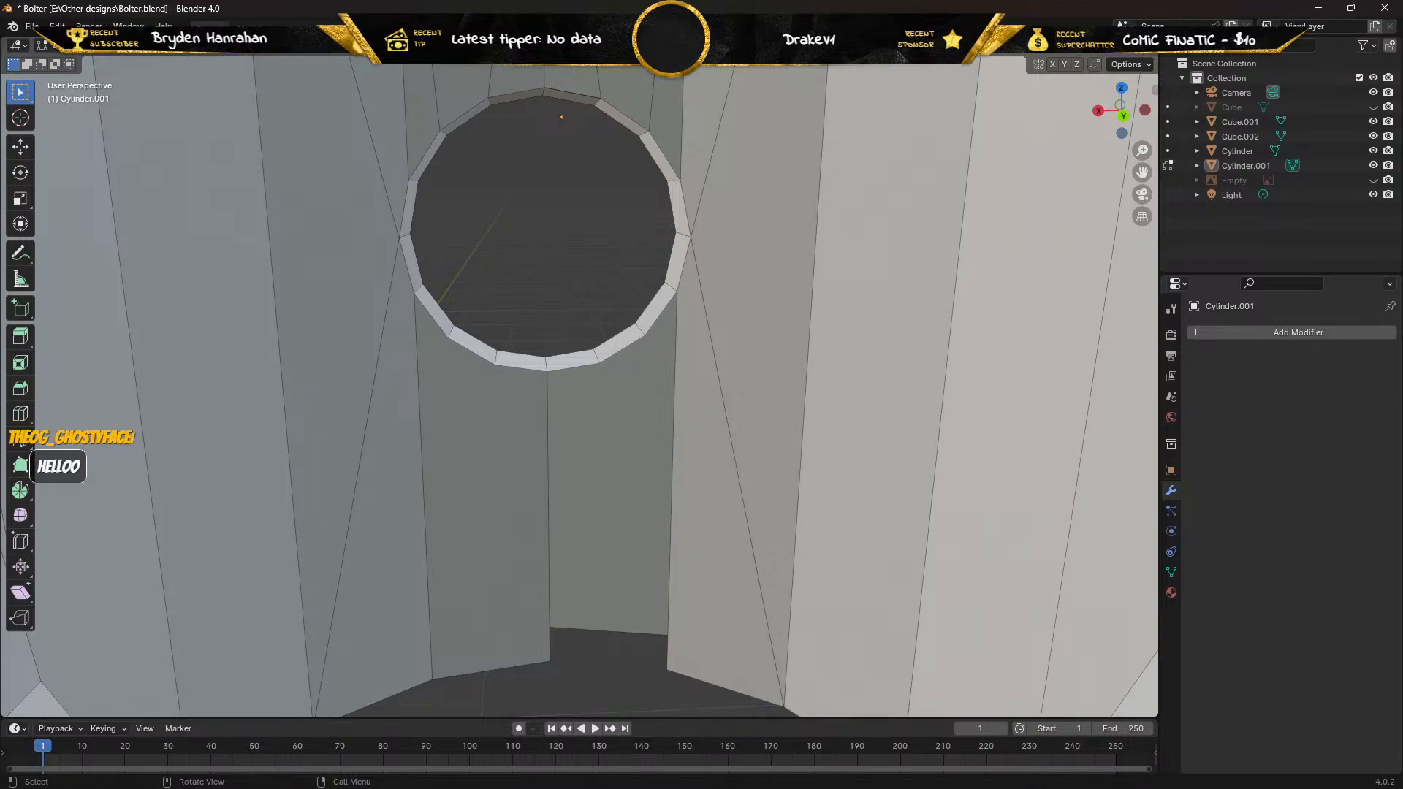
key(1)
shift+click(667, 669)
click(599, 363)
shift+click(549, 662)
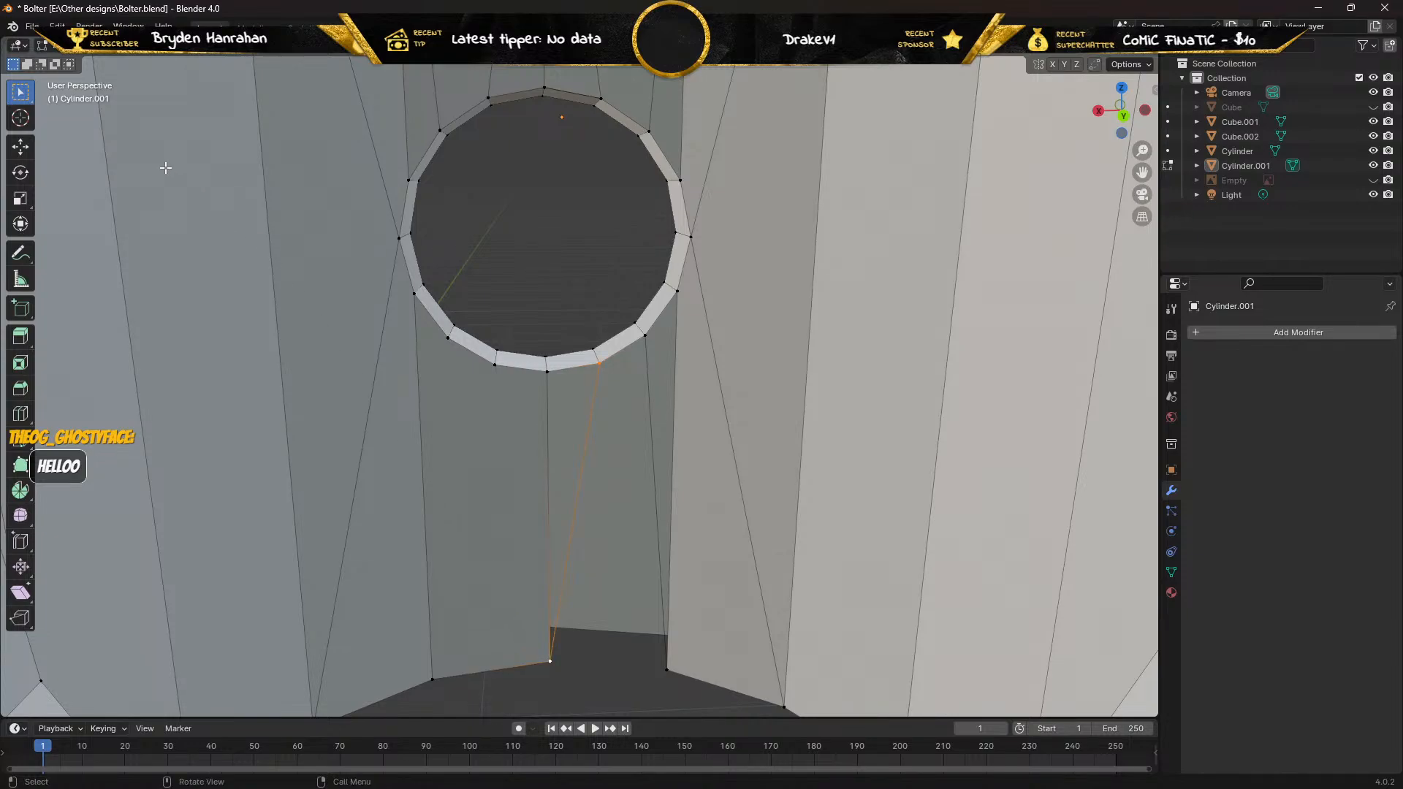
key(j)
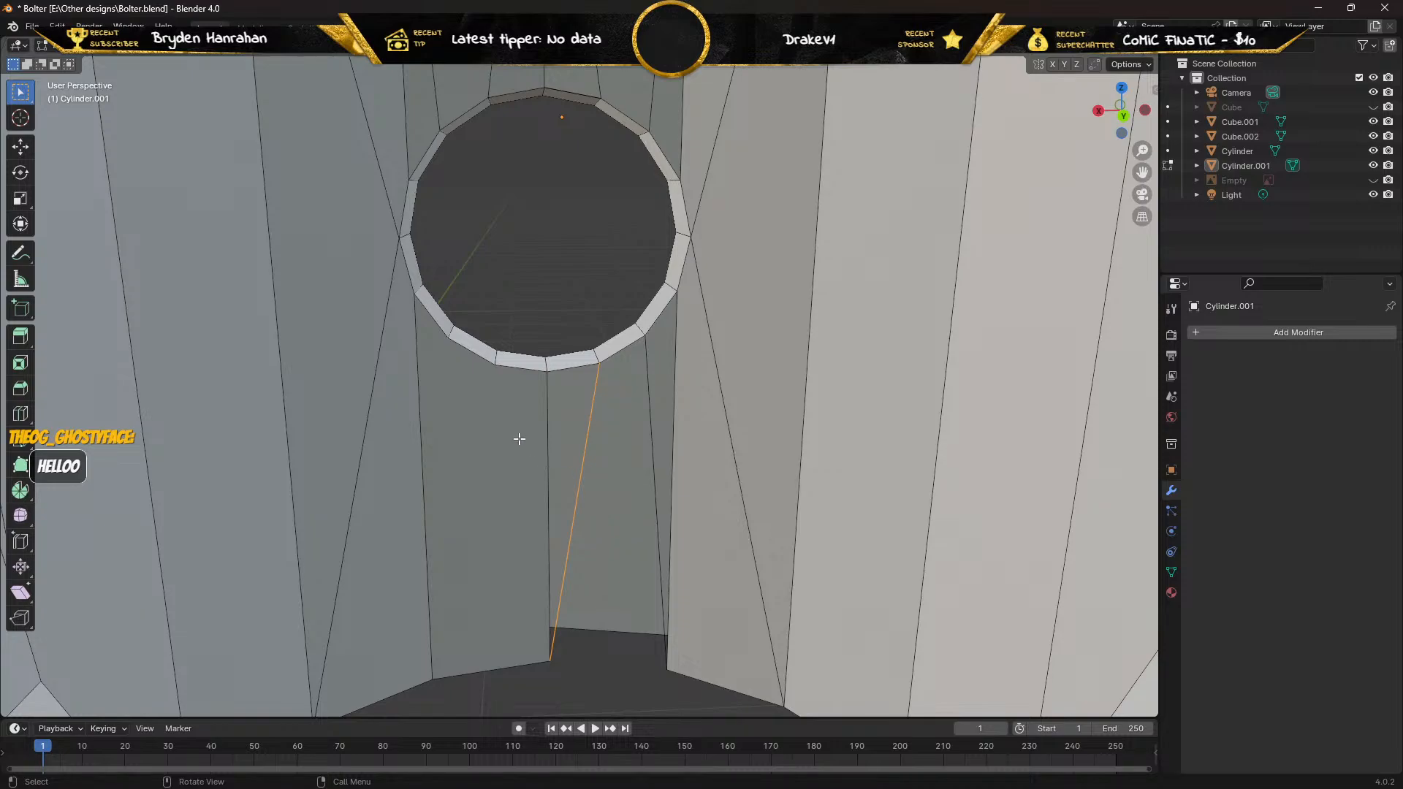
Fill the open panel below the hole's right half with three faces between the rim, the two new edges and the vertical wall edges.
click(547, 442)
shift+click(585, 451)
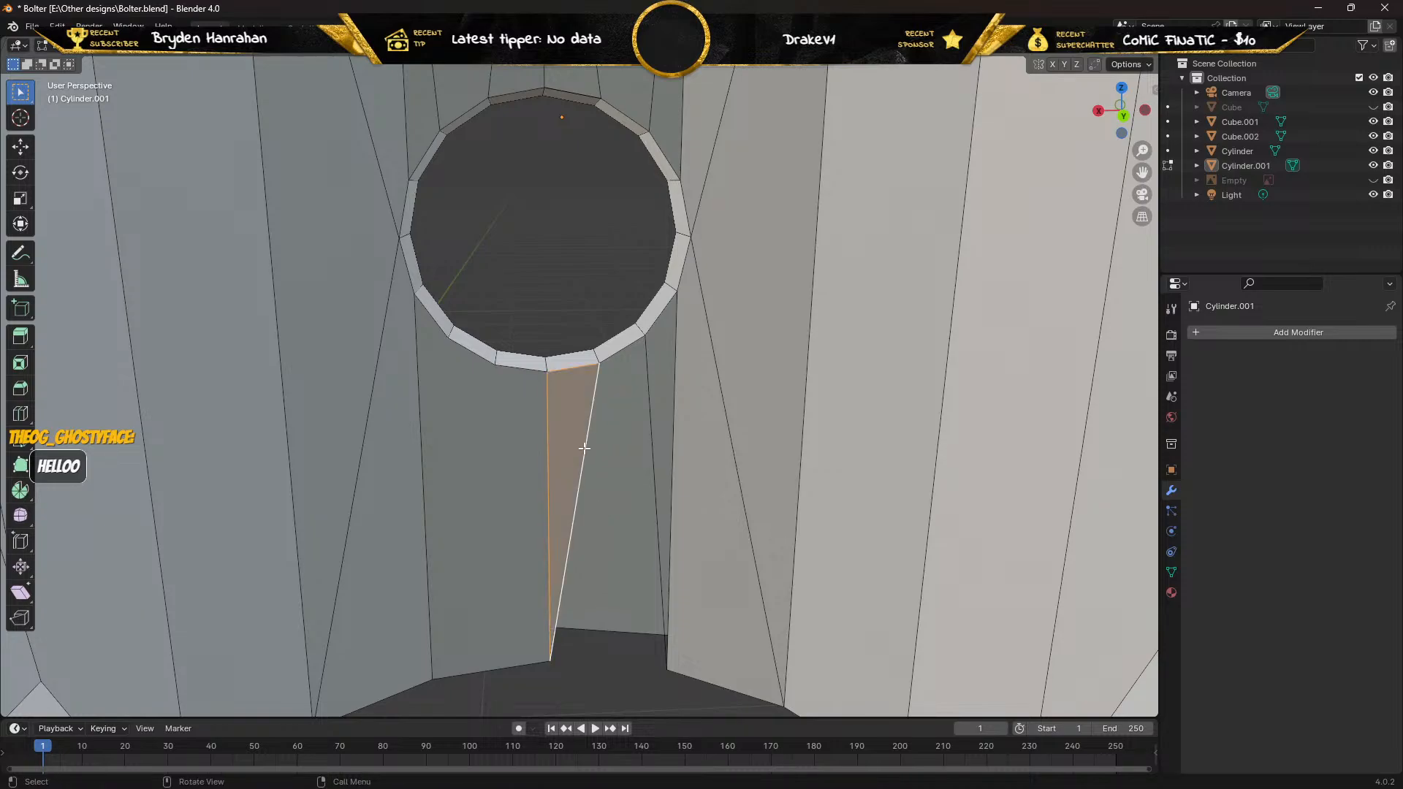
click(585, 448)
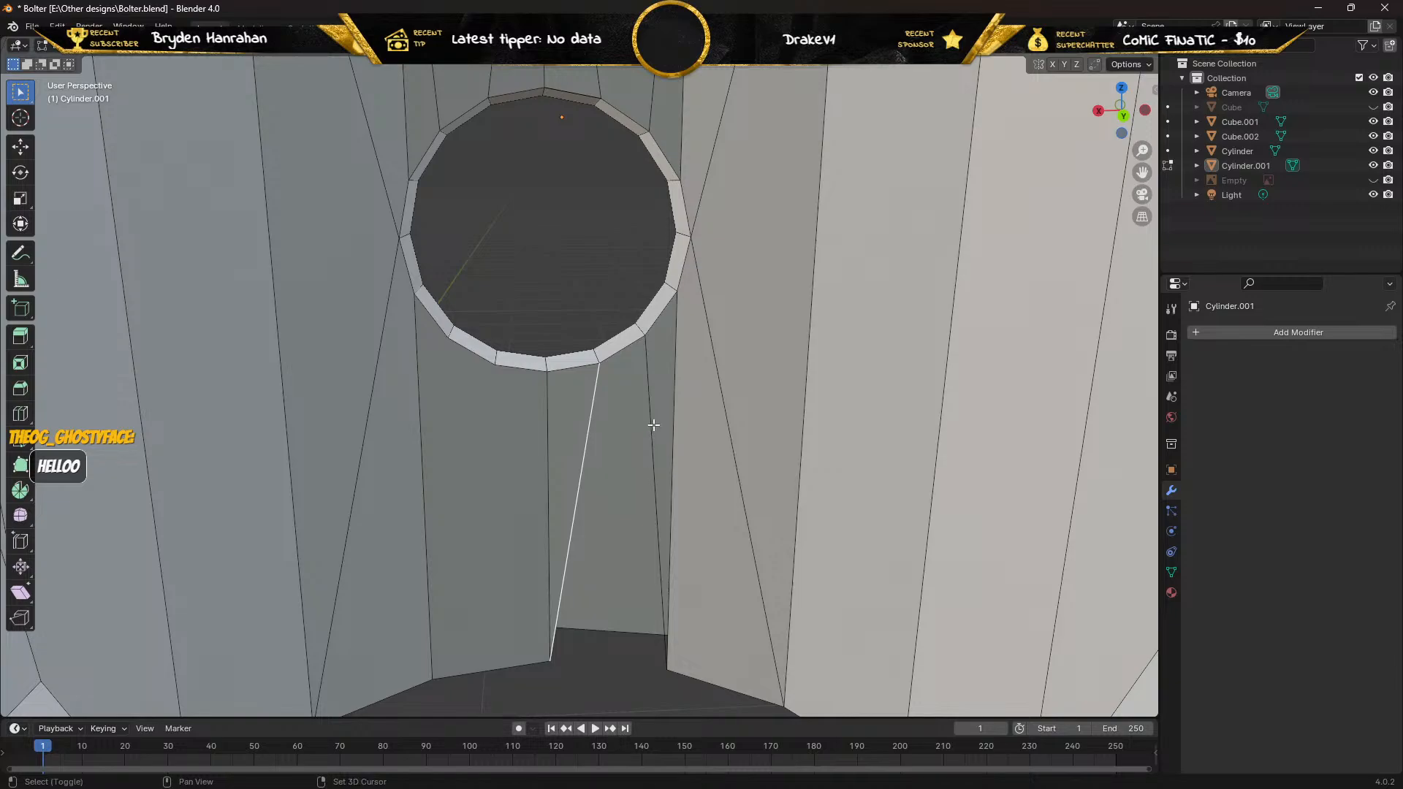
shift+click(651, 425)
click(653, 422)
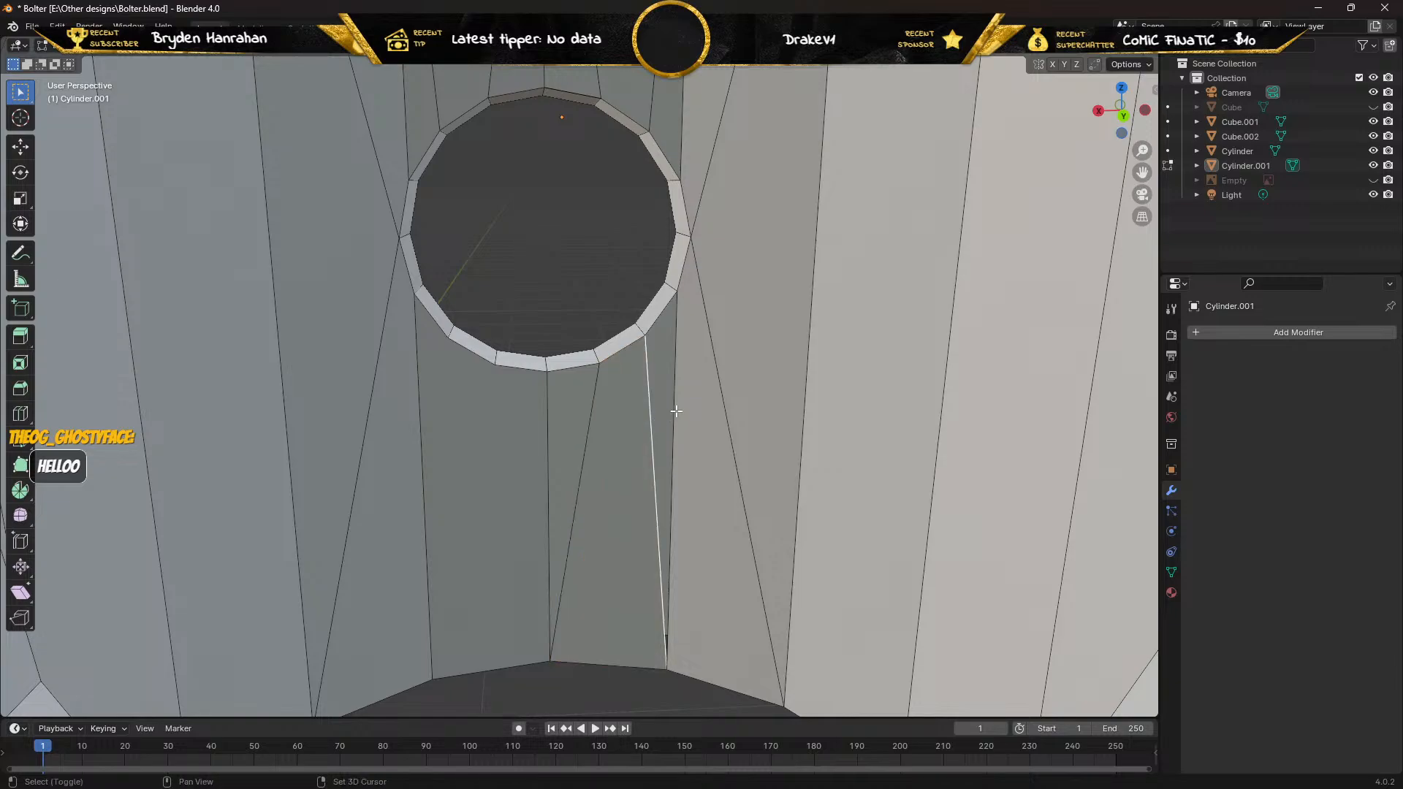
shift+click(676, 412)
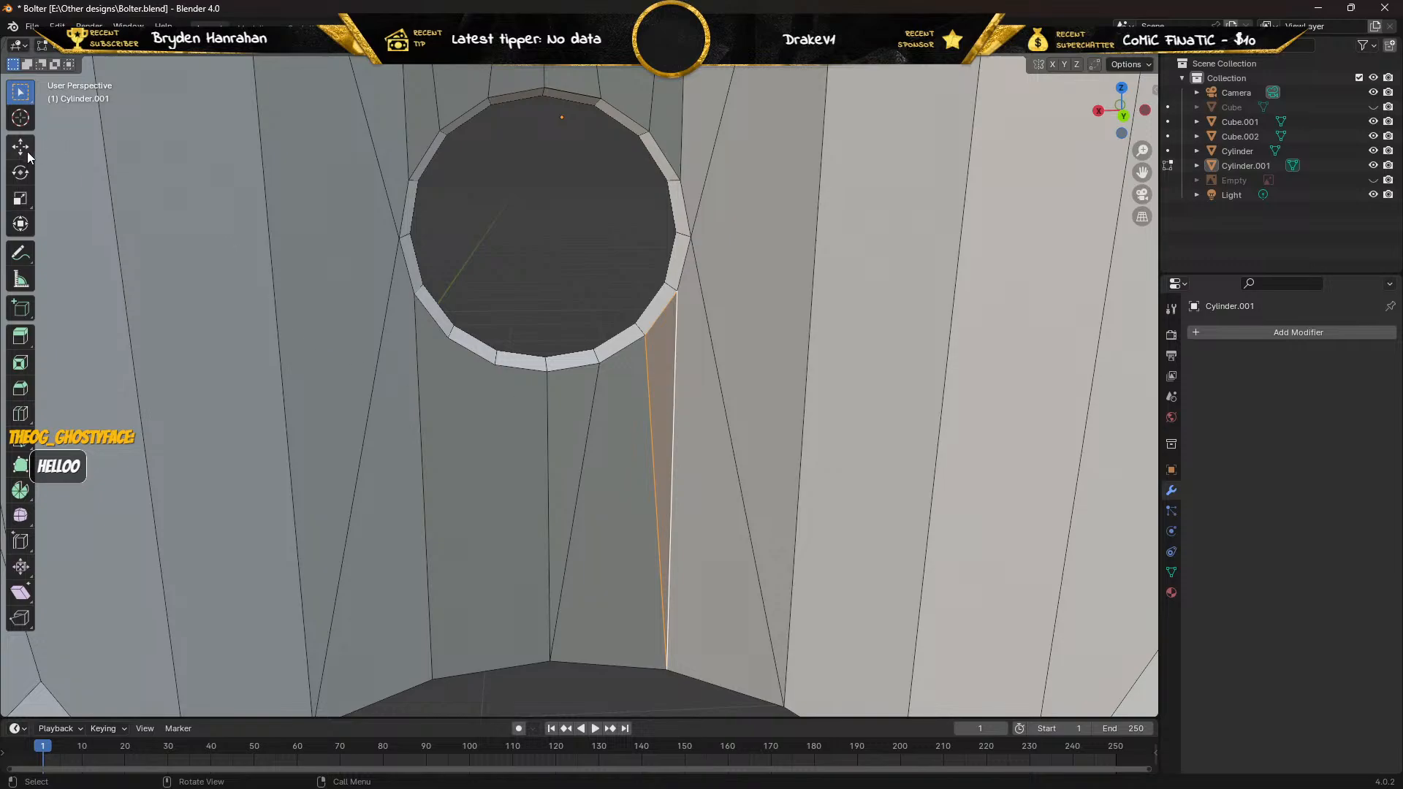
Delete the inner wall face directly below the left half of the hole.
click(151, 48)
click(465, 423)
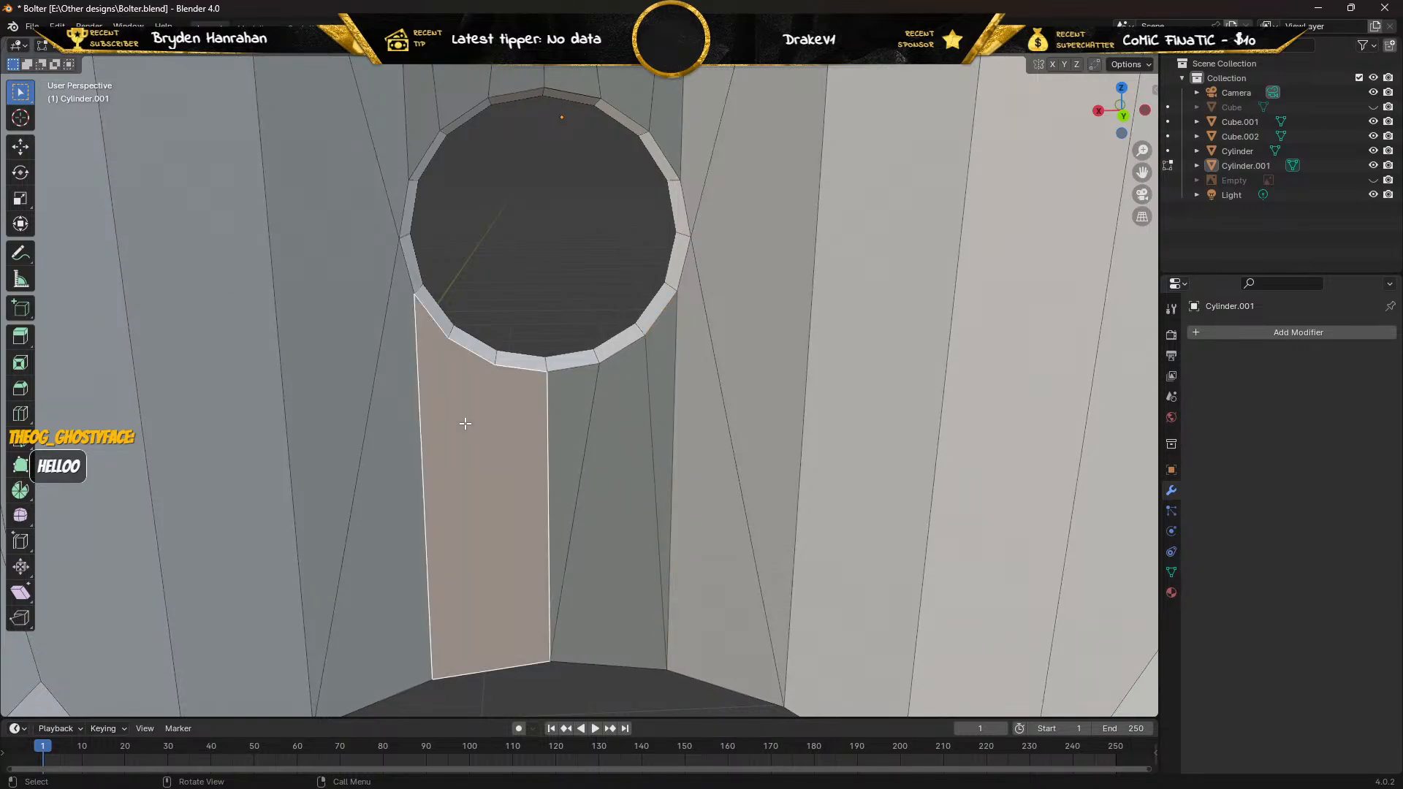
key(x)
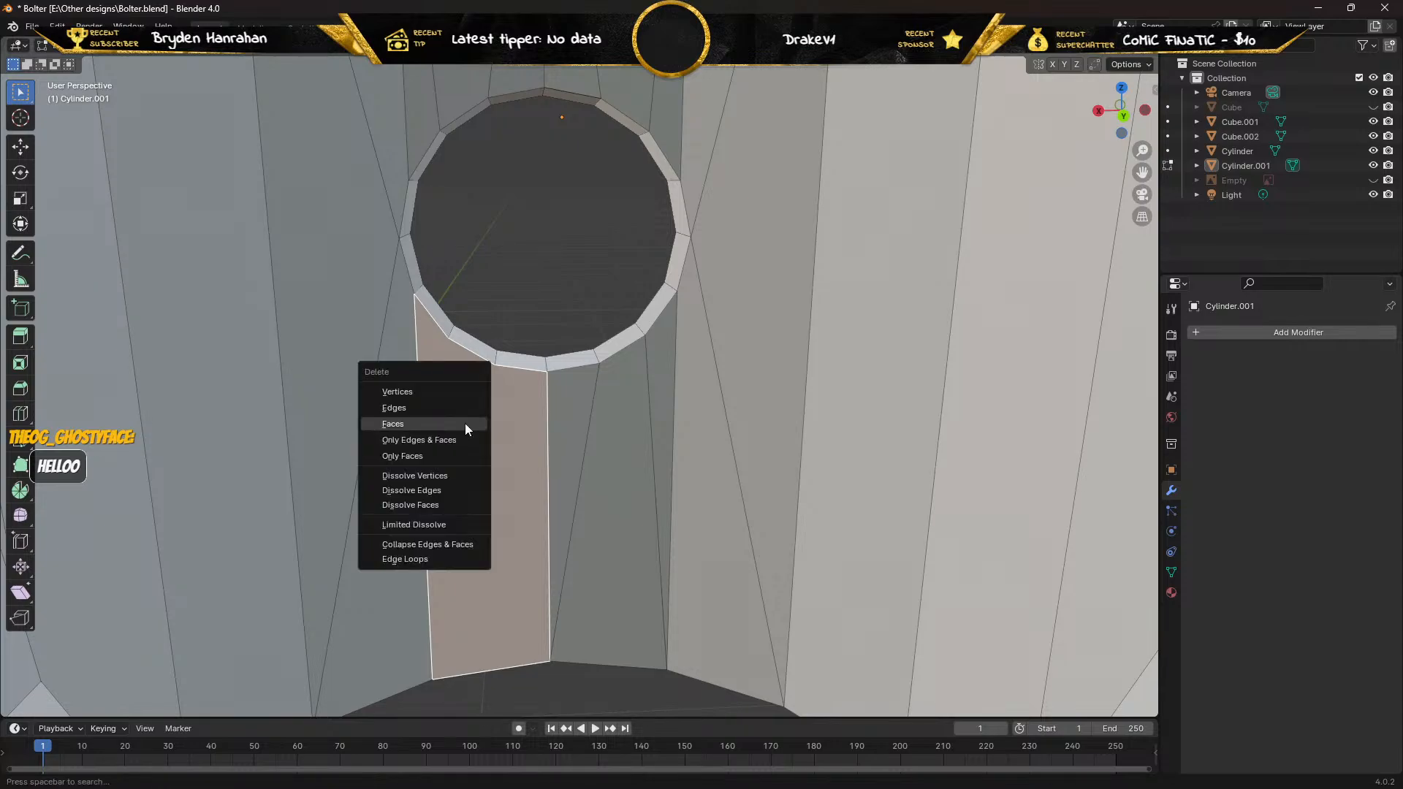
click(466, 425)
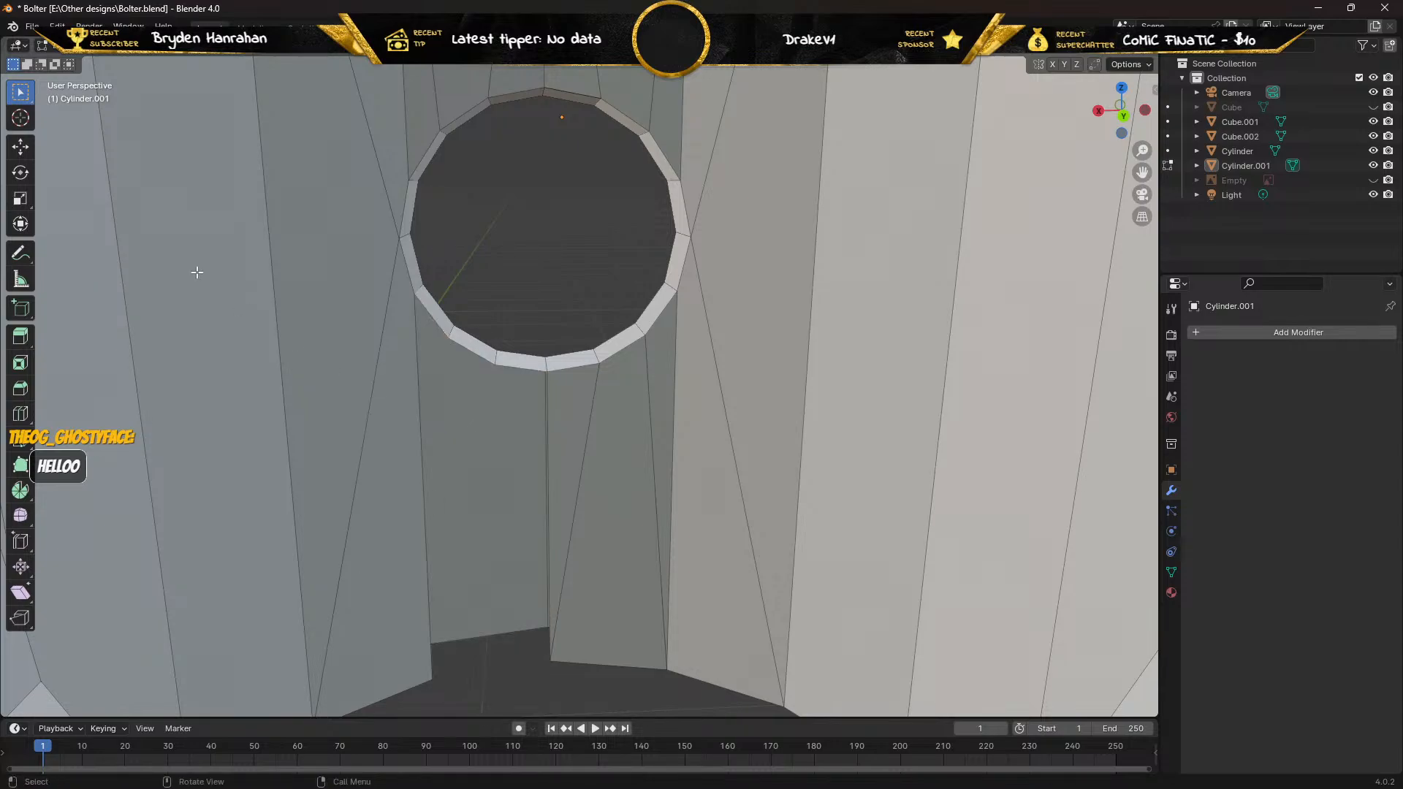
Connect the two vertices on the hole's lower-left rim to the lower wall corners of the opened panel with edges.
click(21, 148)
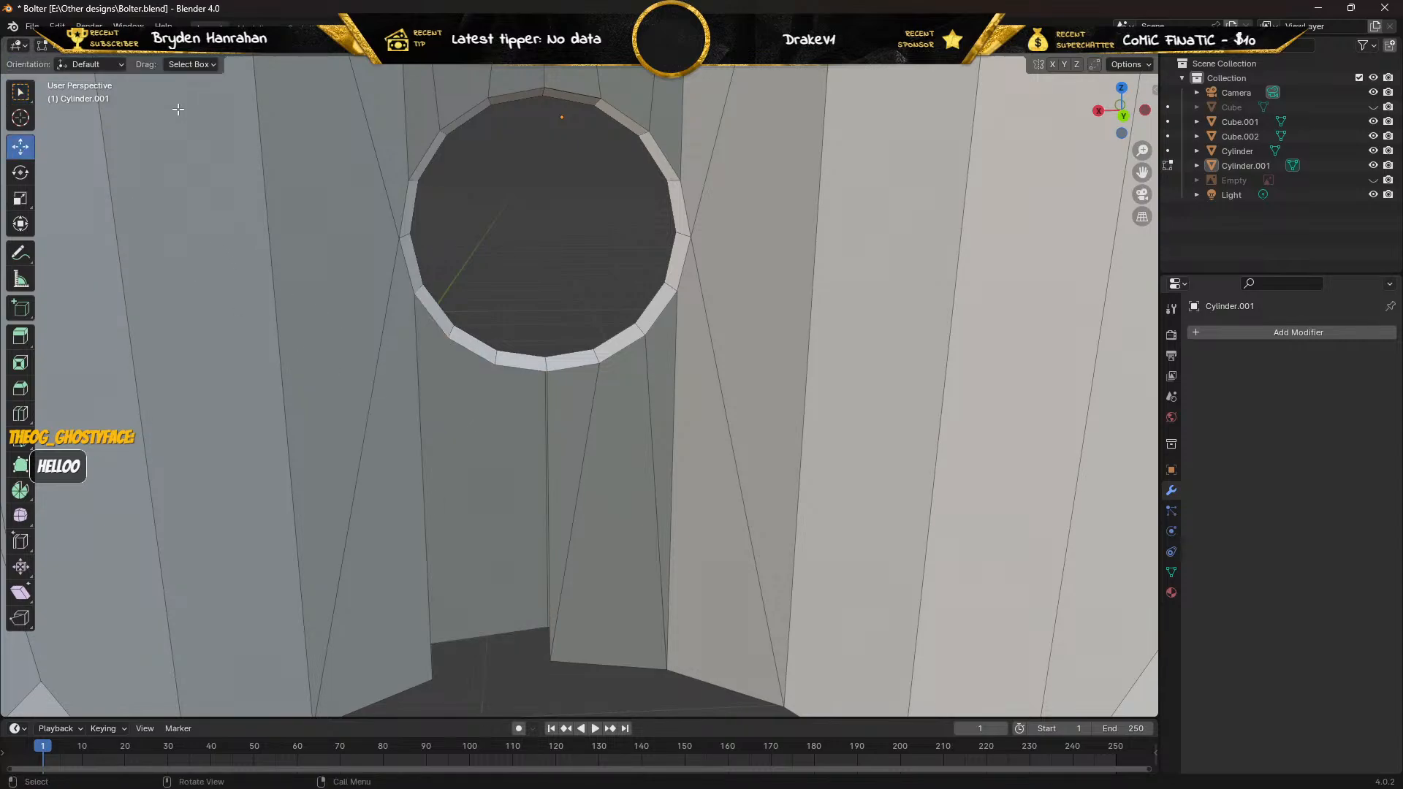
click(22, 92)
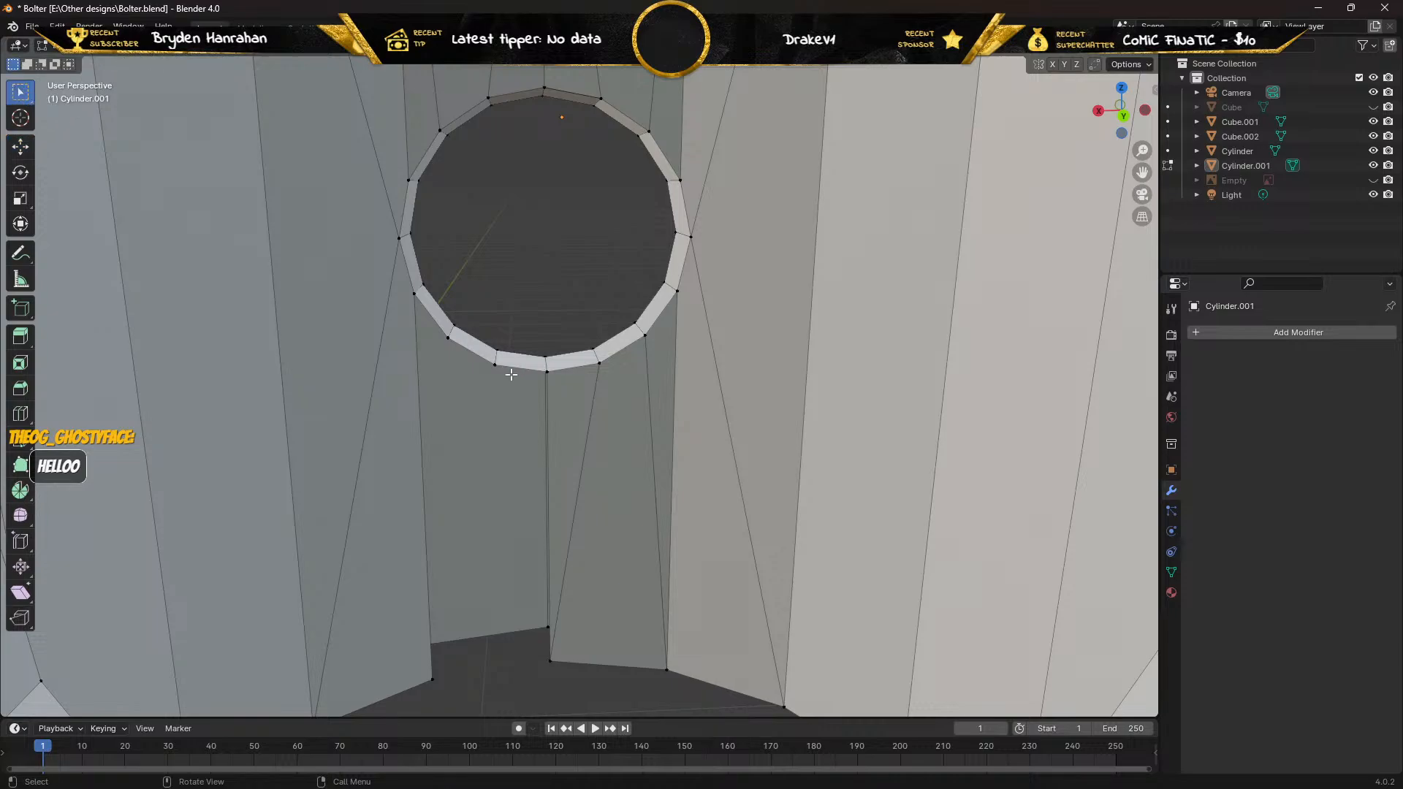
shift+click(551, 661)
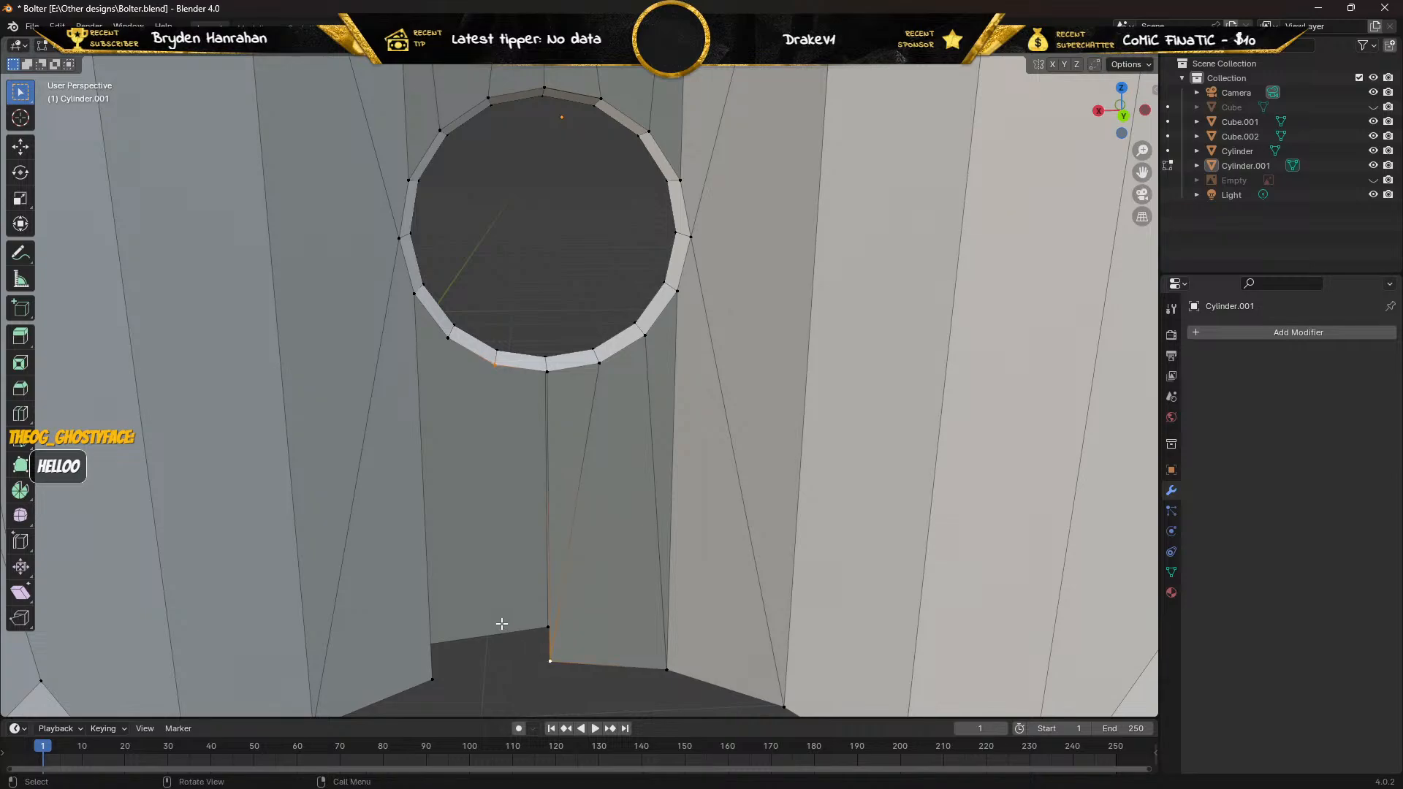
click(448, 336)
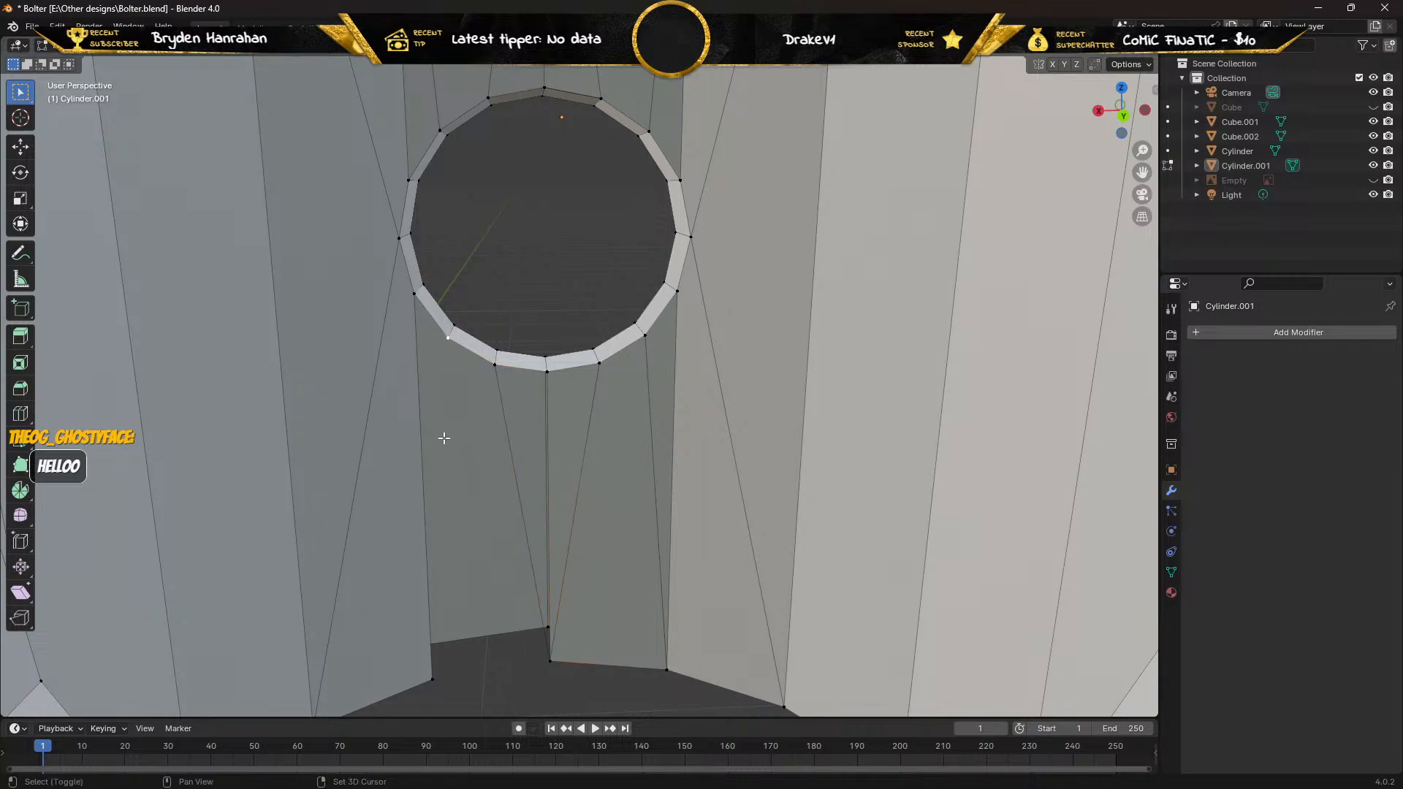
shift+click(432, 680)
Fill the open panel below the hole's left half with three faces between the two new edges and the vertical wall edges.
key(2)
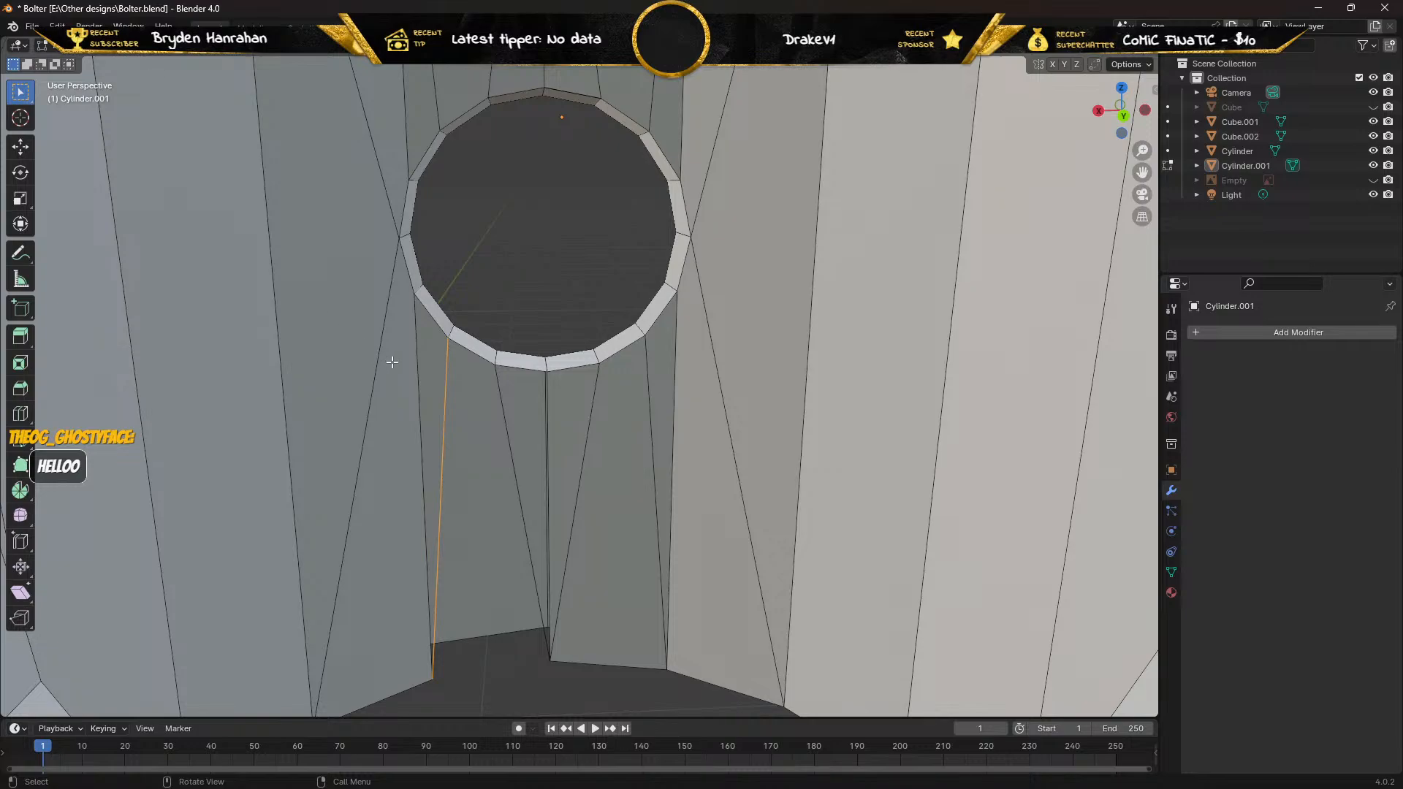
click(417, 365)
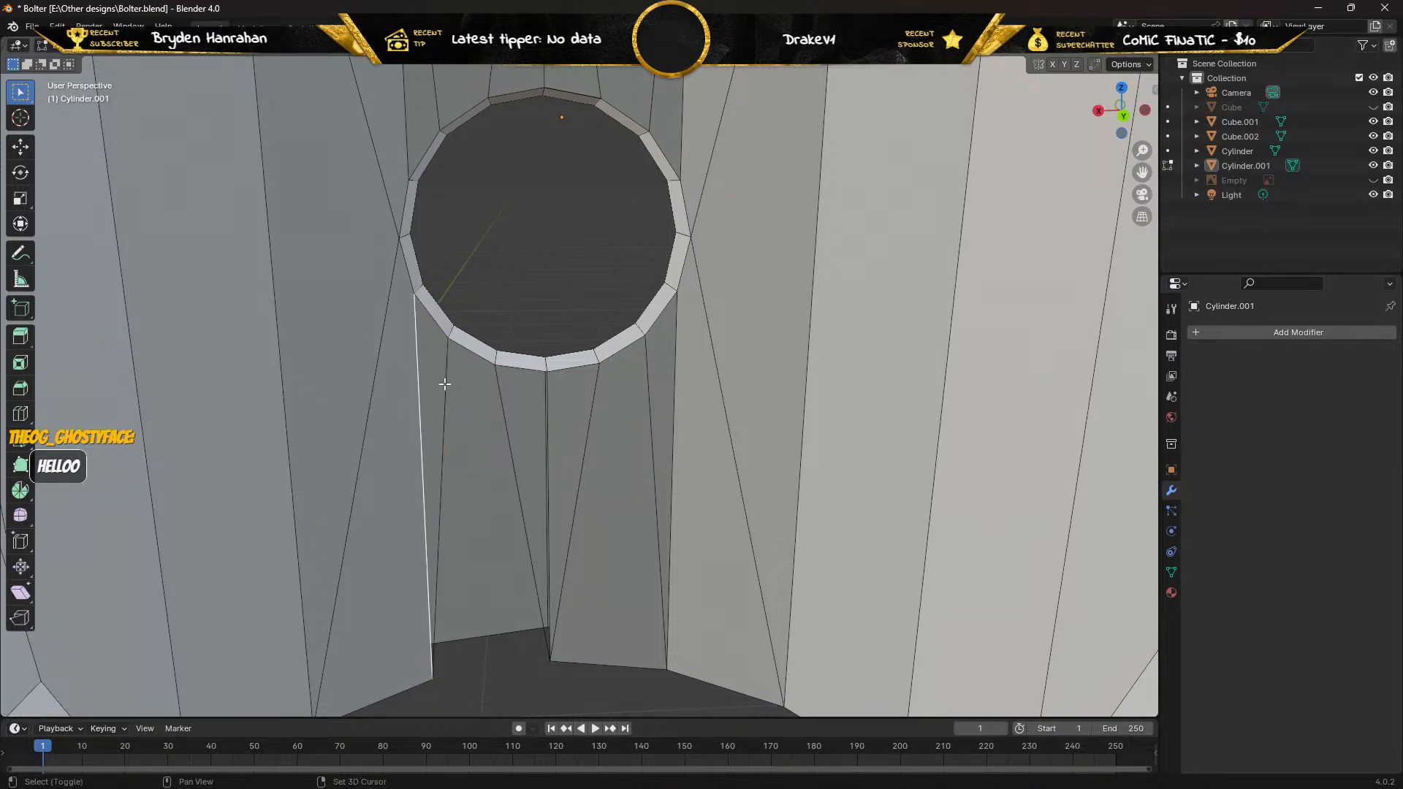
shift+click(445, 382)
click(447, 385)
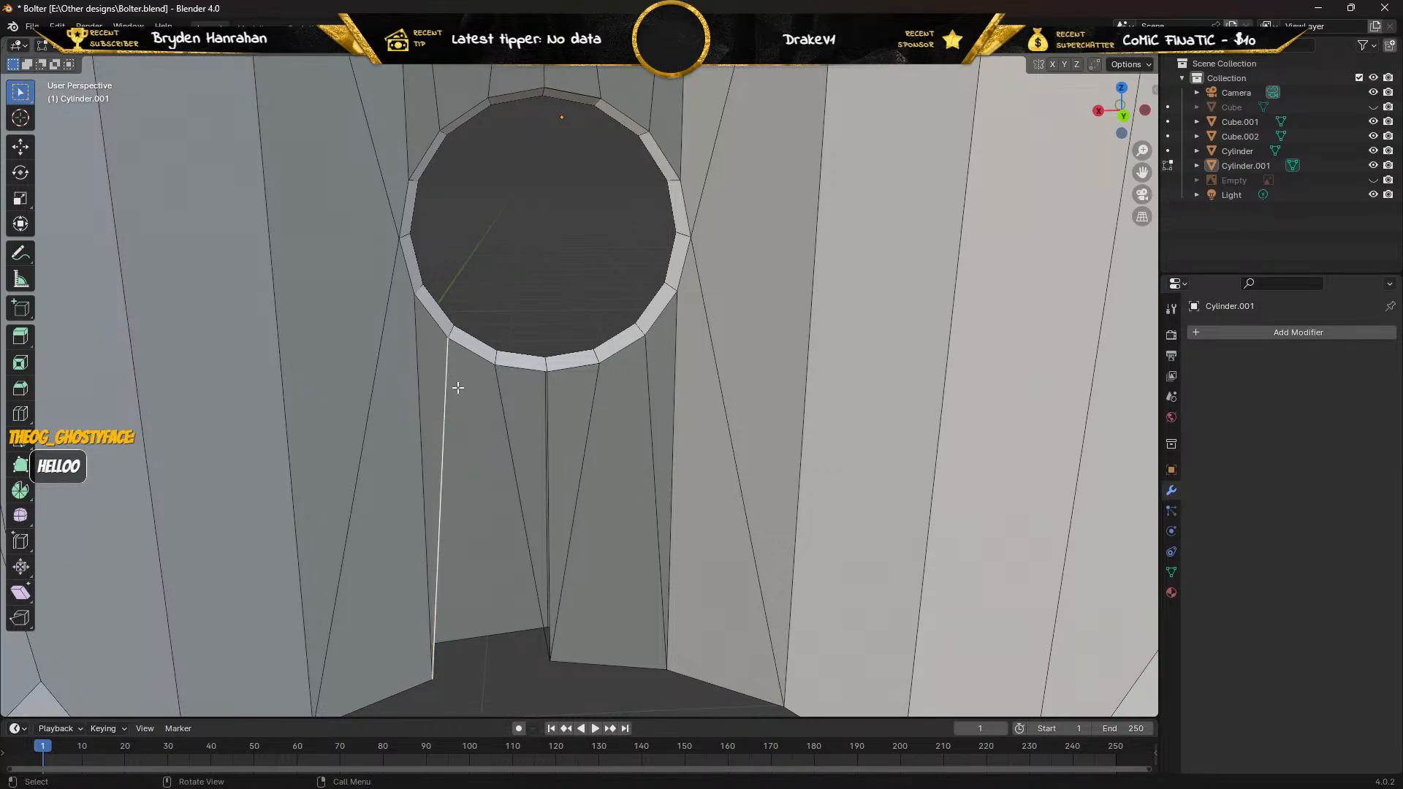
click(499, 406)
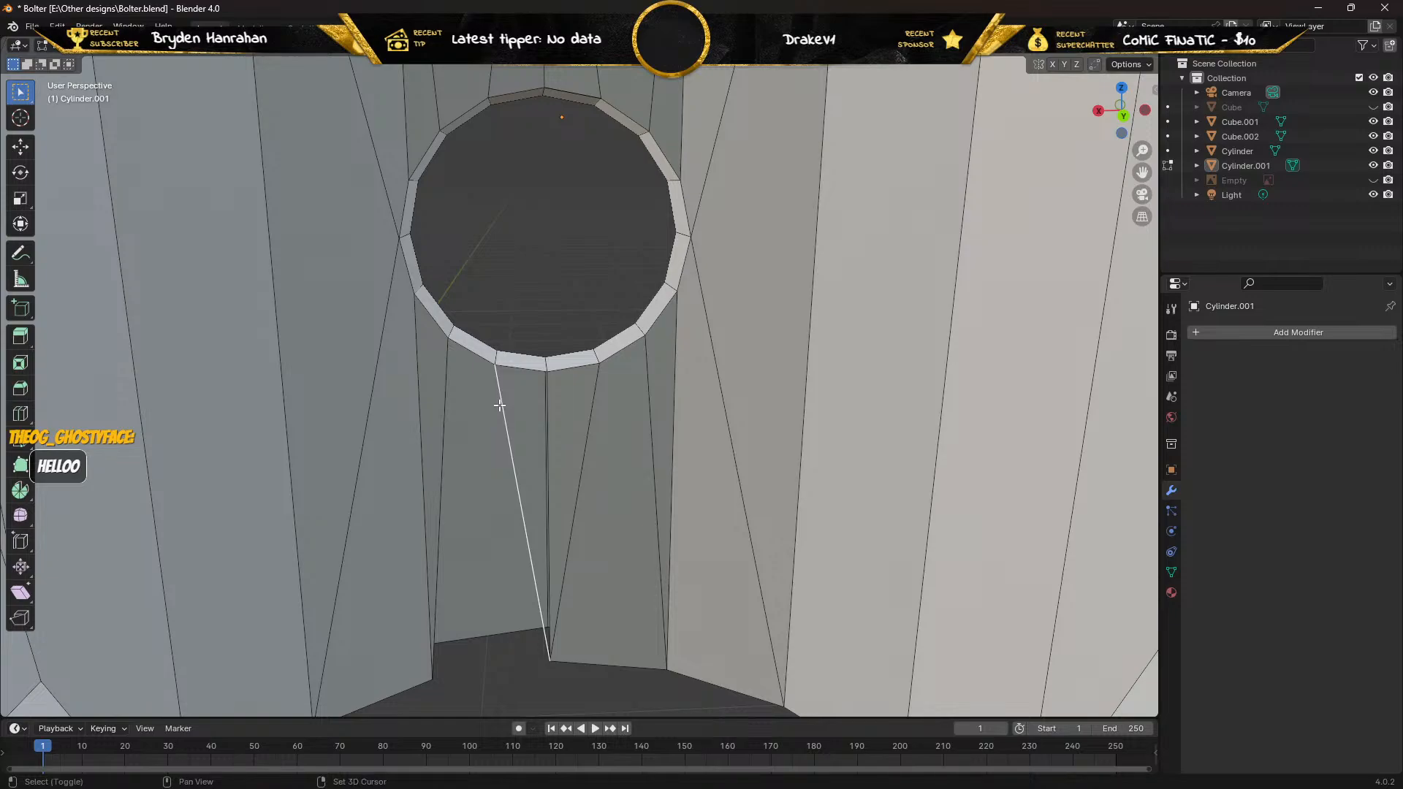
middle_drag(473, 410, 454, 404)
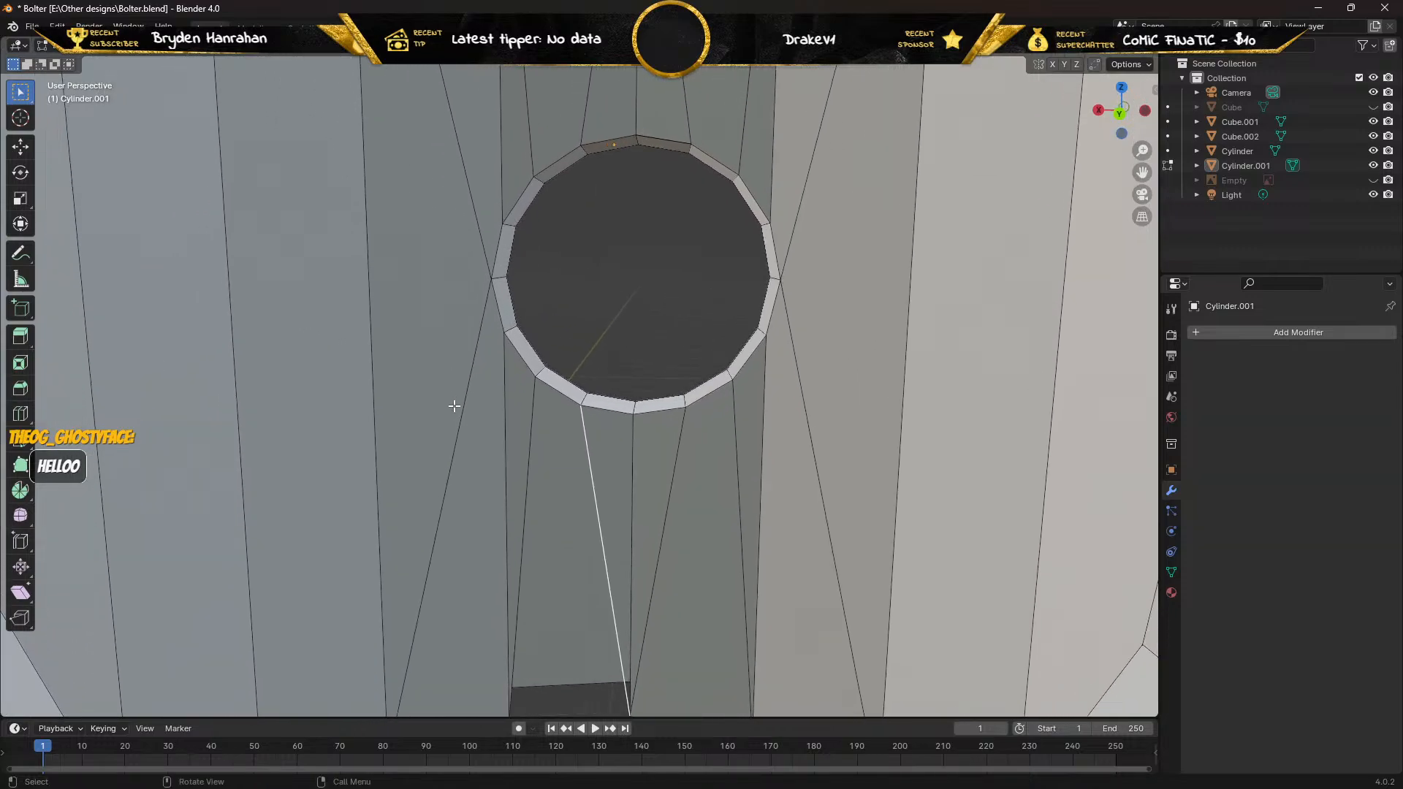
shift+click(534, 442)
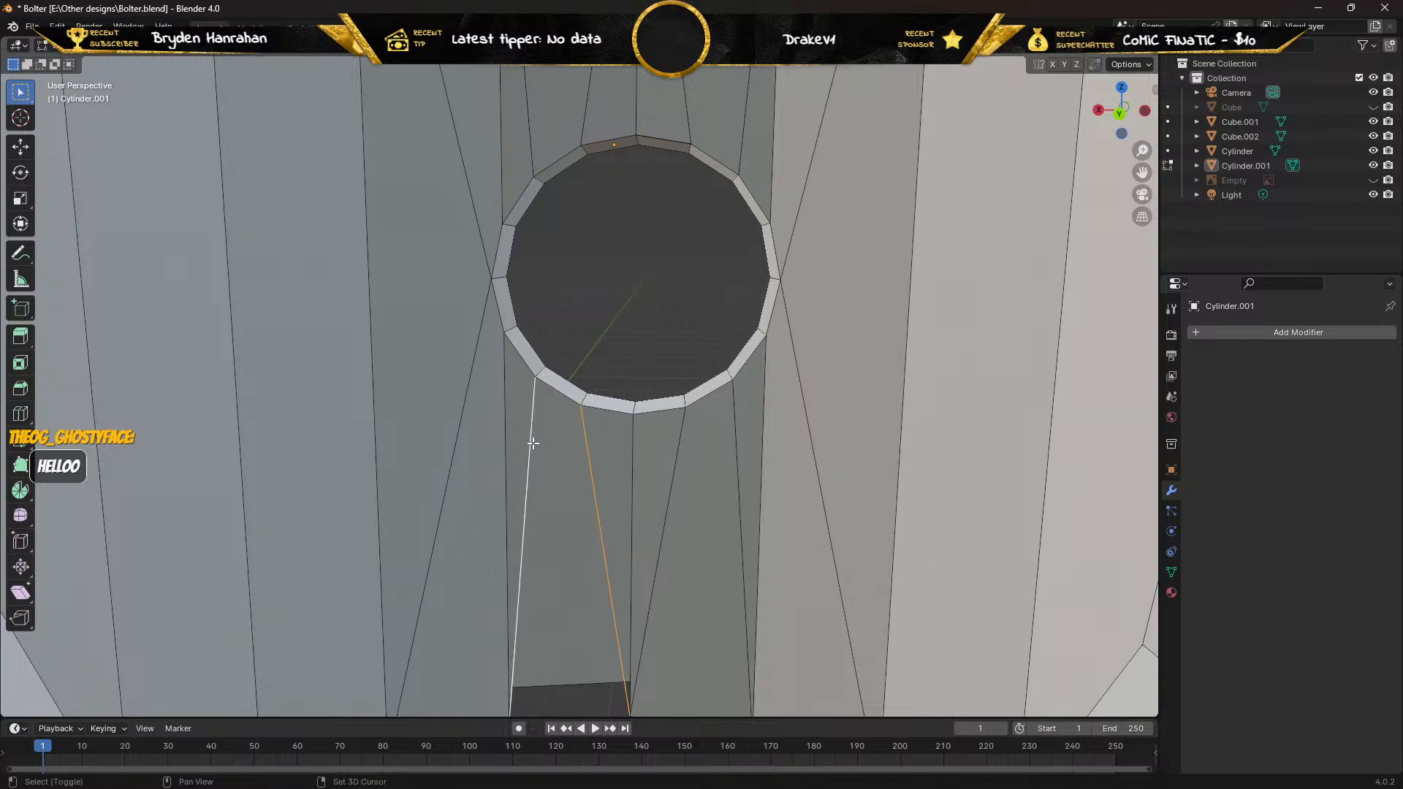
click(593, 448)
shift+click(633, 464)
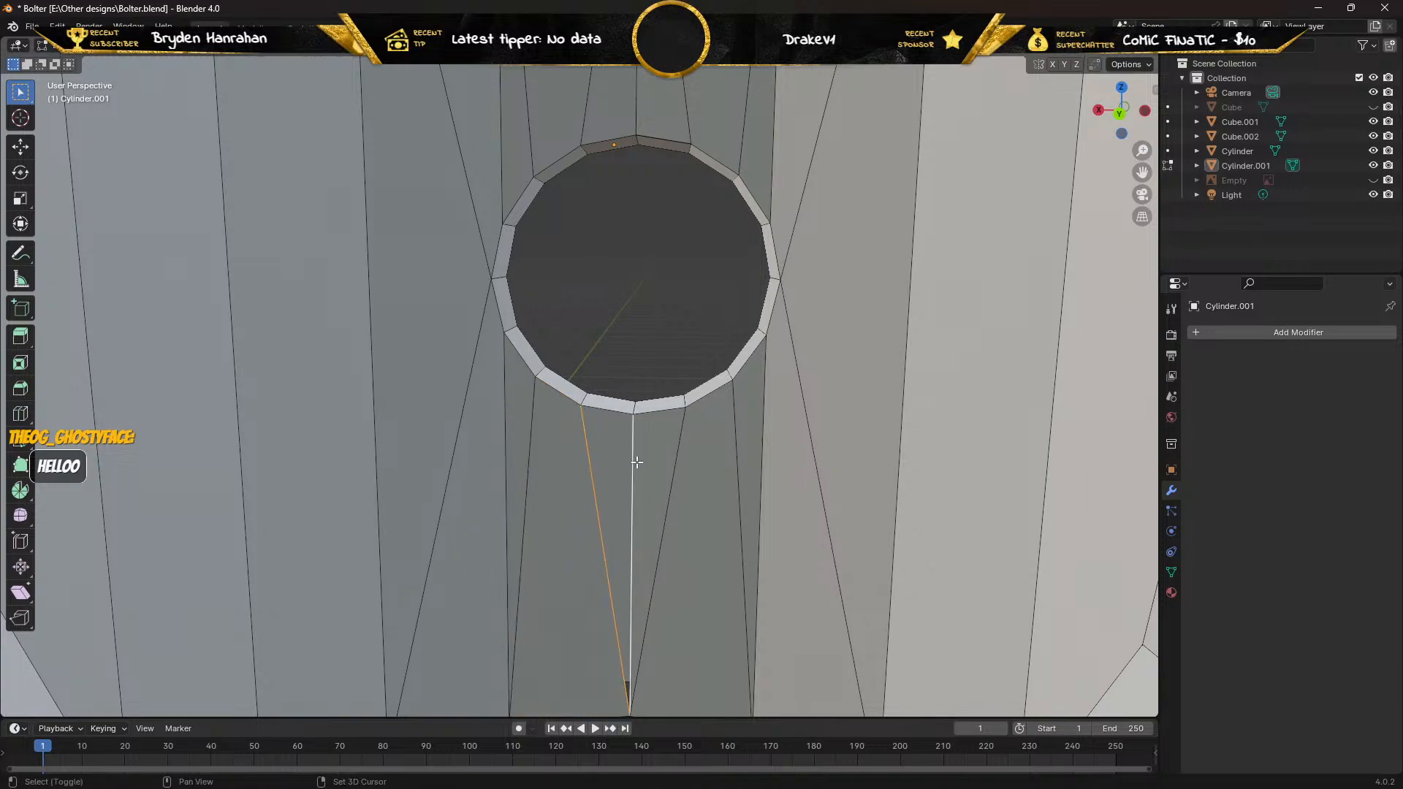
Delete the outer wall face that surrounds the right half of the hole on the cylinder's outside.
middle_drag(633, 464, 520, 447)
scroll(522, 442, down, 4)
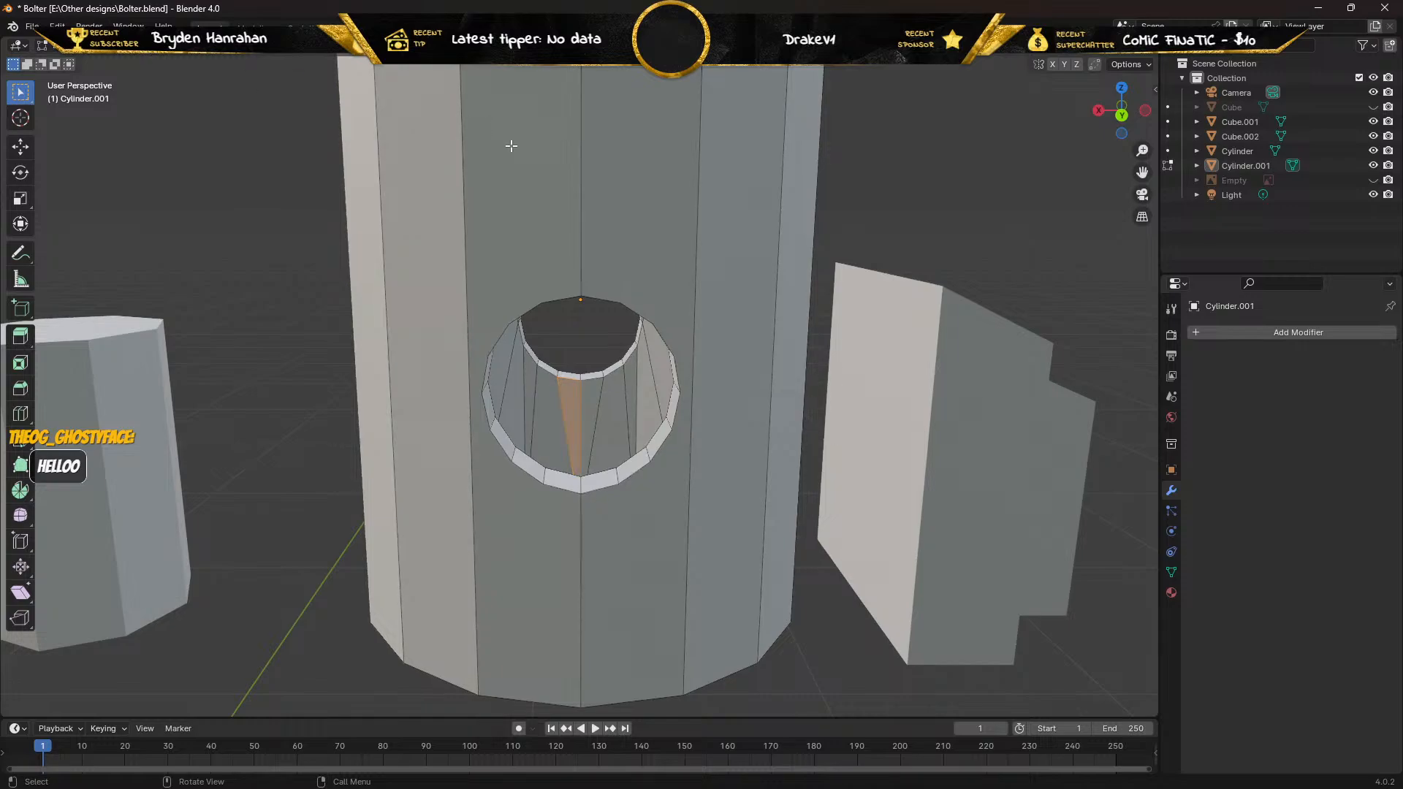
click(626, 190)
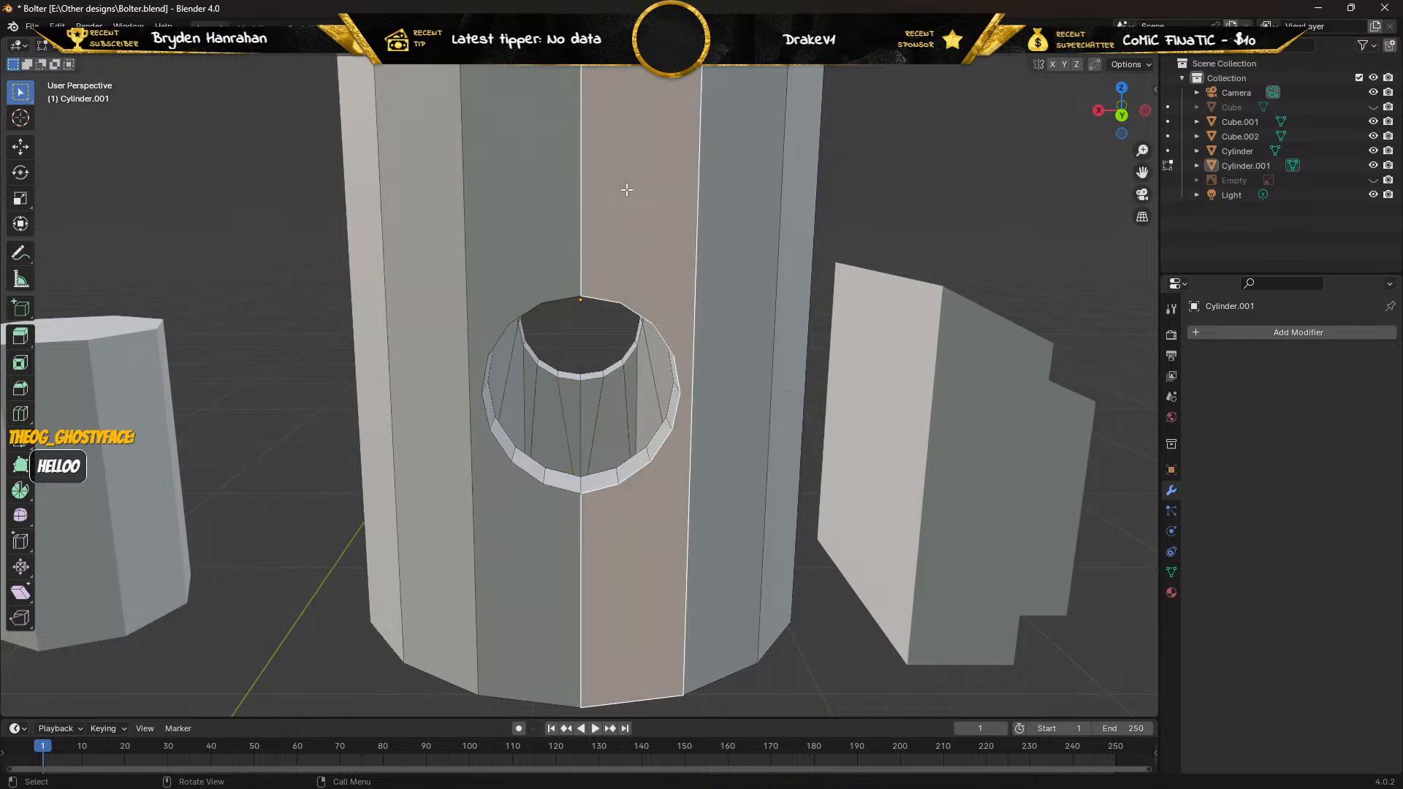
key(x)
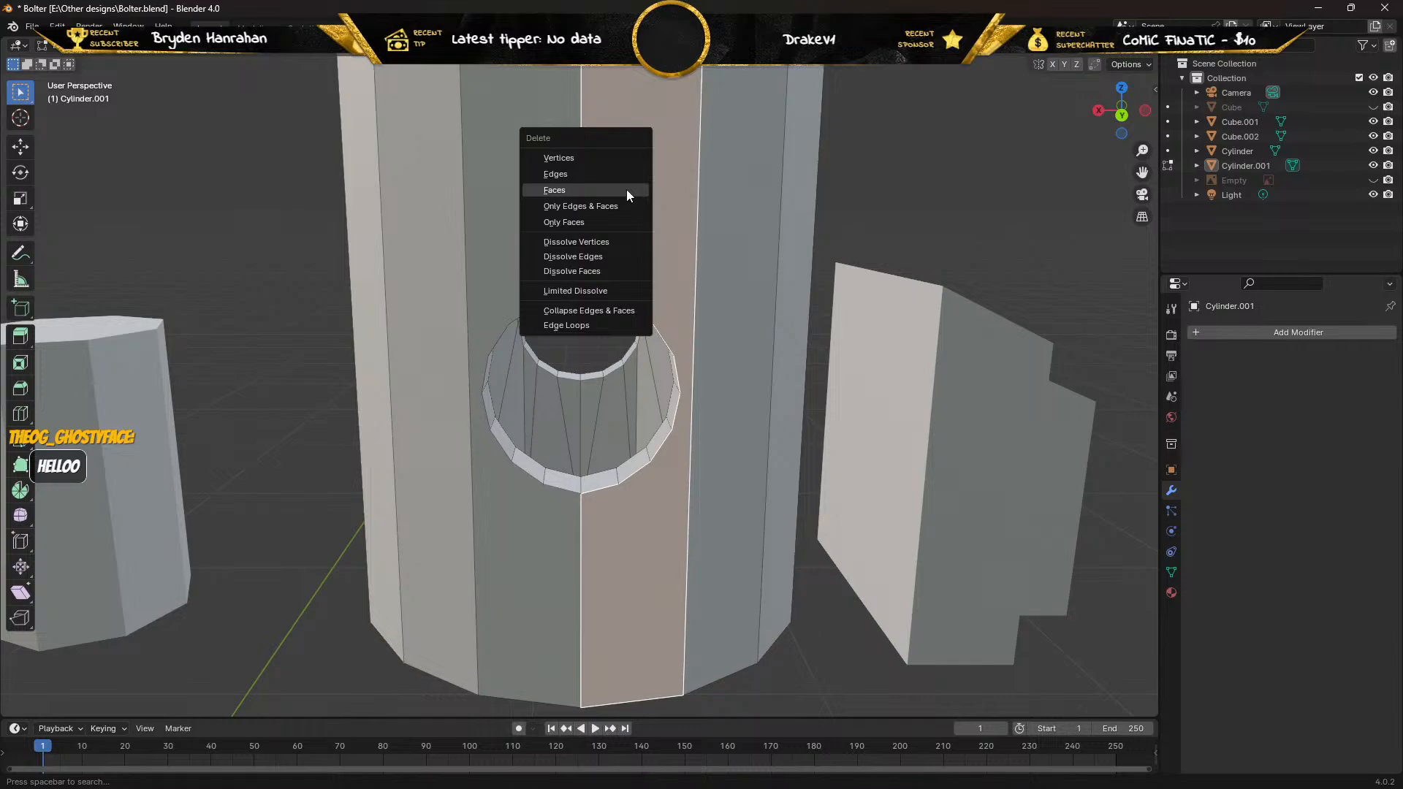
click(626, 190)
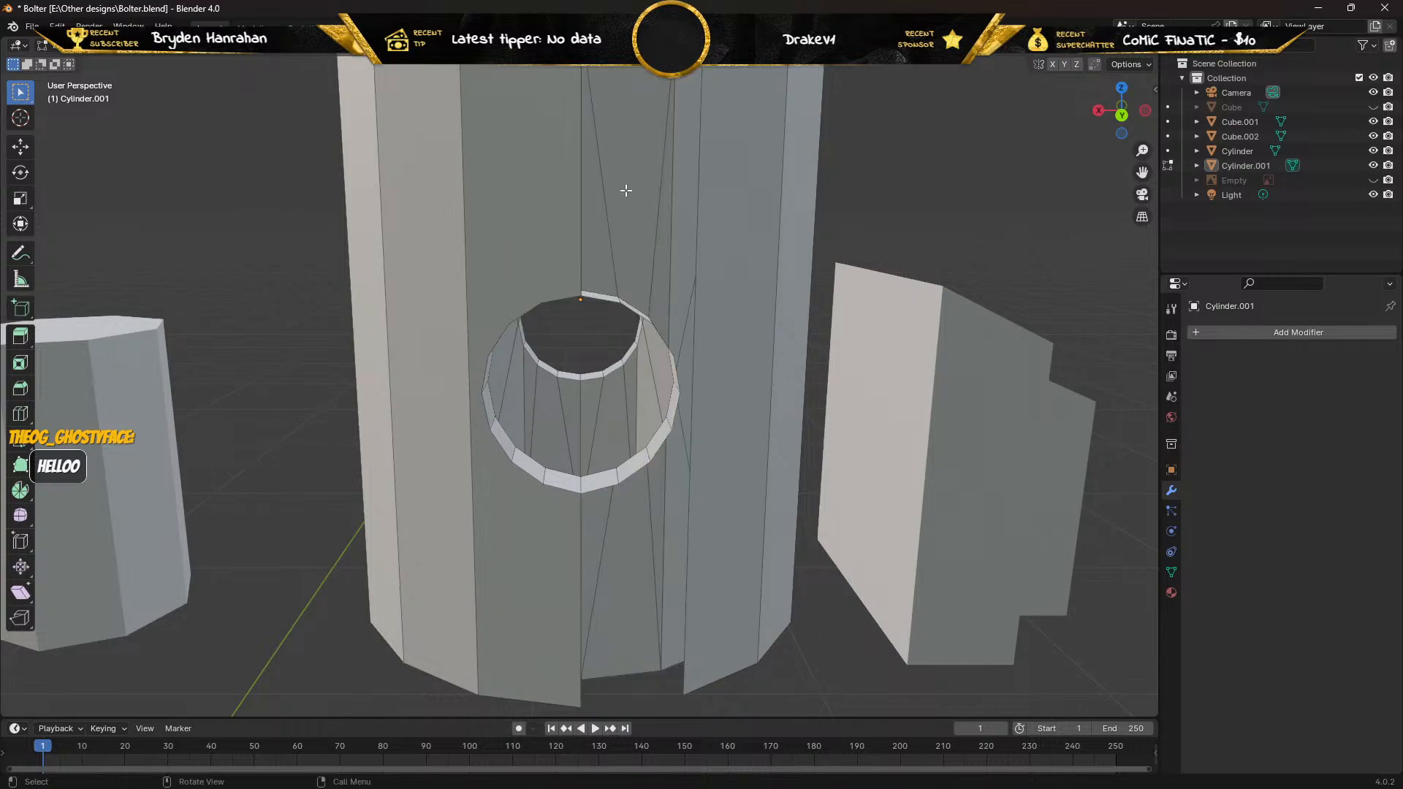
Connect the first two rim vertices right of the outer hole's top to the upper inner corner of the opened panel.
middle_drag(626, 190, 589, 228)
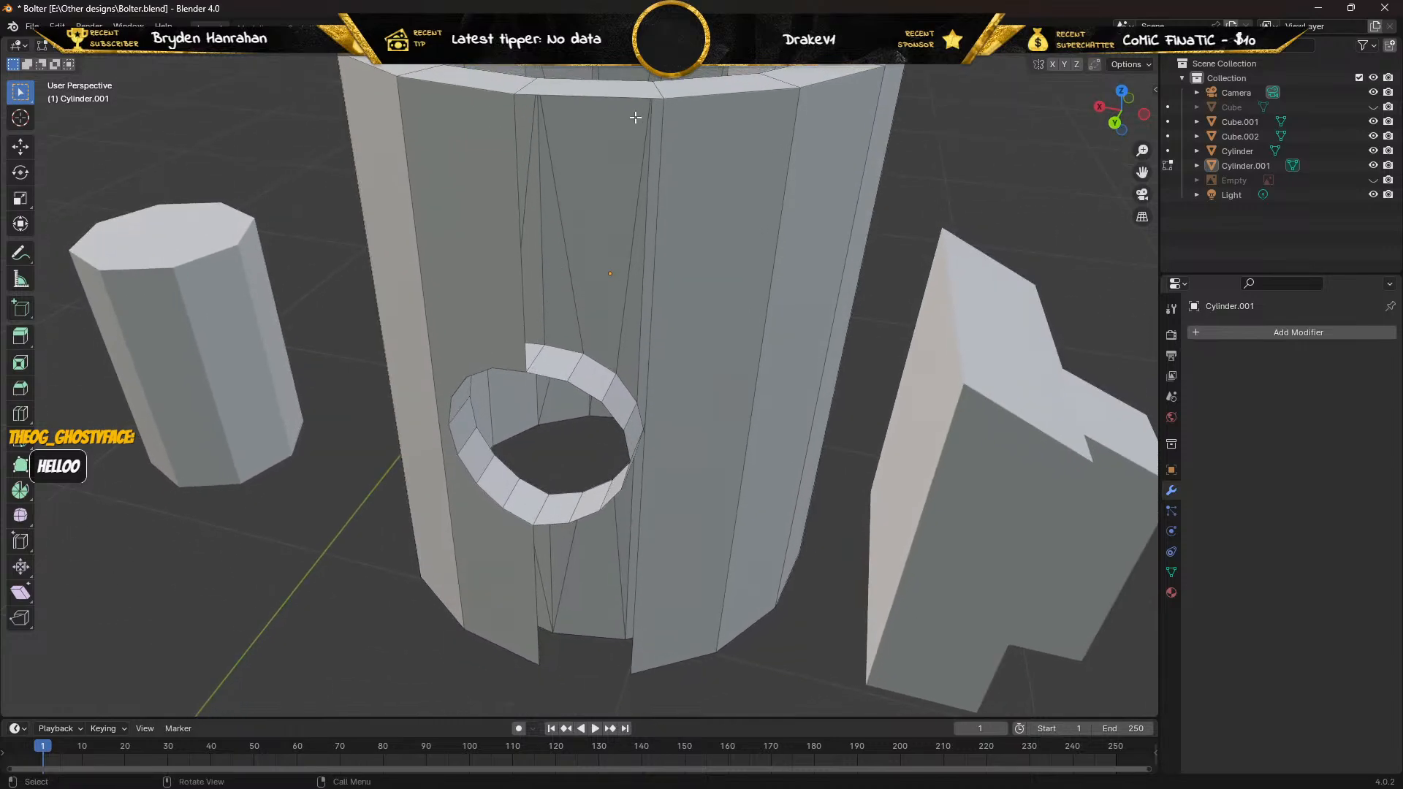
middle_drag(636, 119, 542, 141)
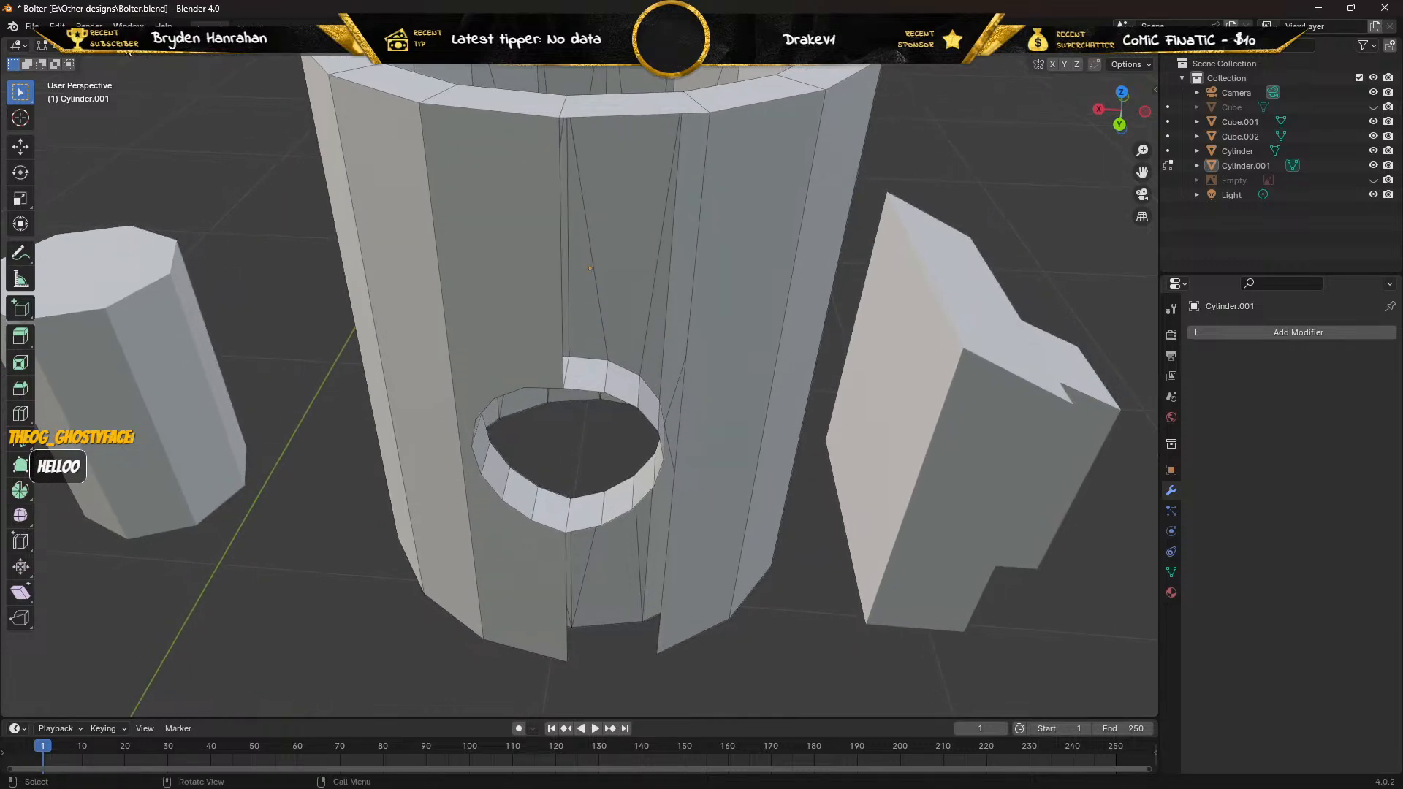
key(1)
click(602, 393)
shift+click(558, 117)
click(635, 406)
middle_drag(635, 407, 616, 334)
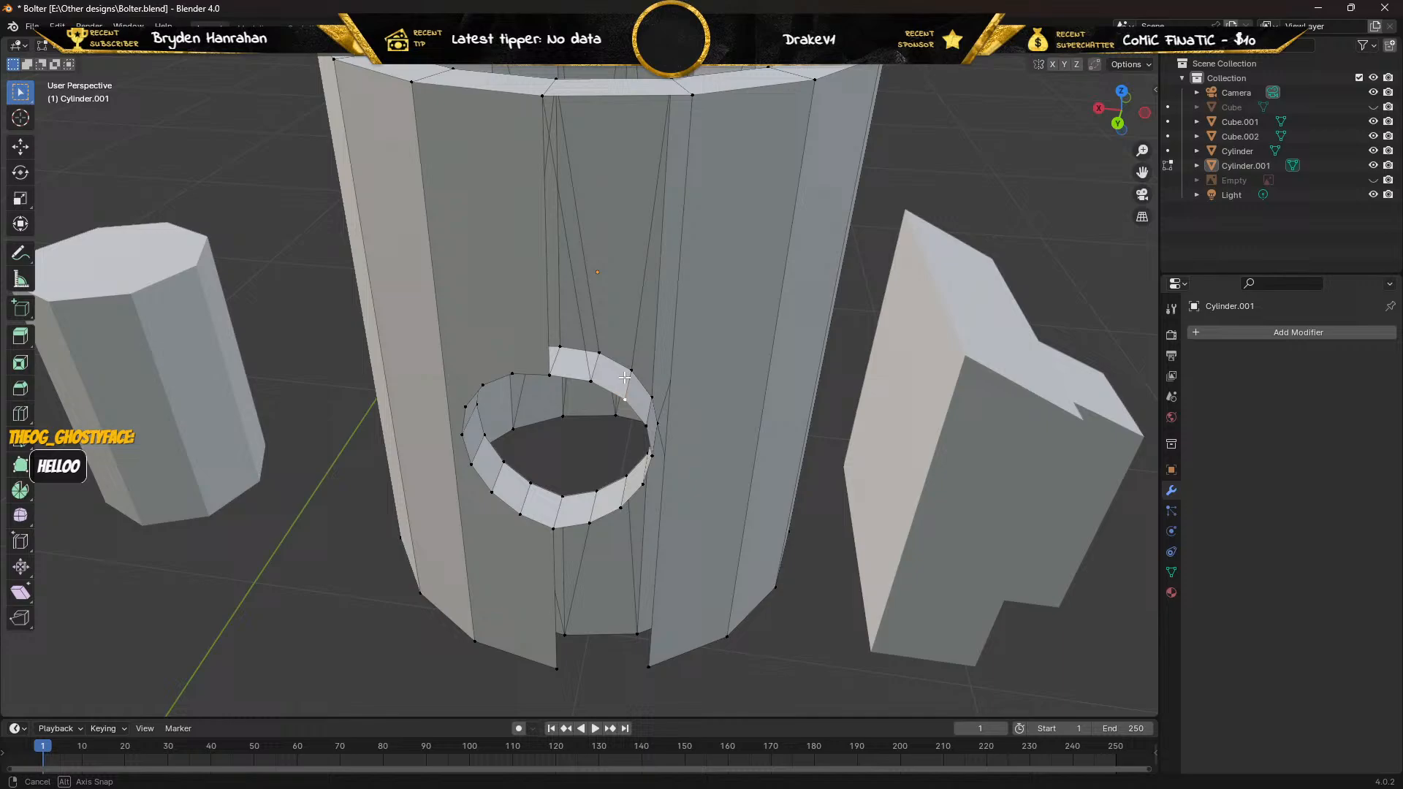
shift+click(541, 94)
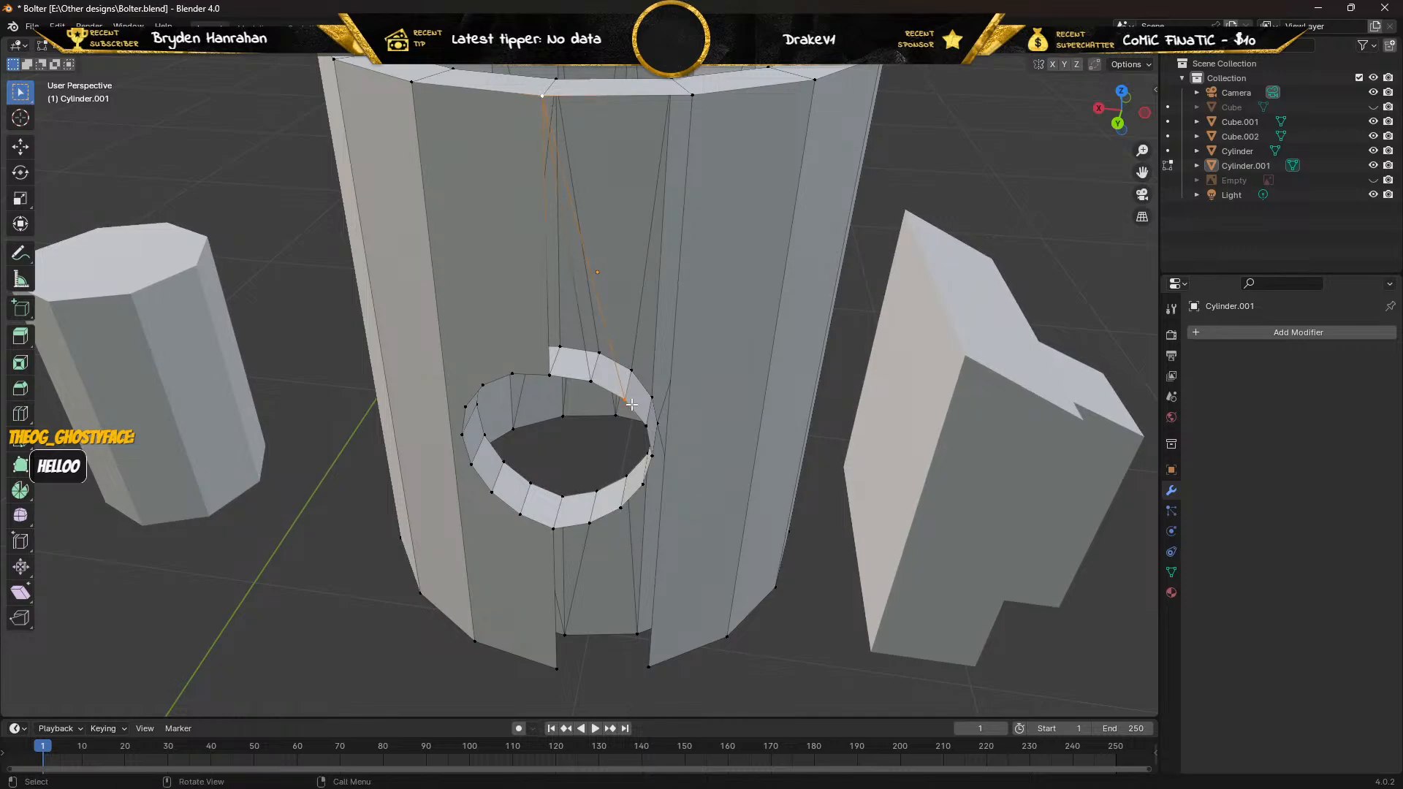
Connect the next two rim vertices down the outer hole's right side to the opened panel's upper outer corner.
middle_drag(631, 404, 652, 386)
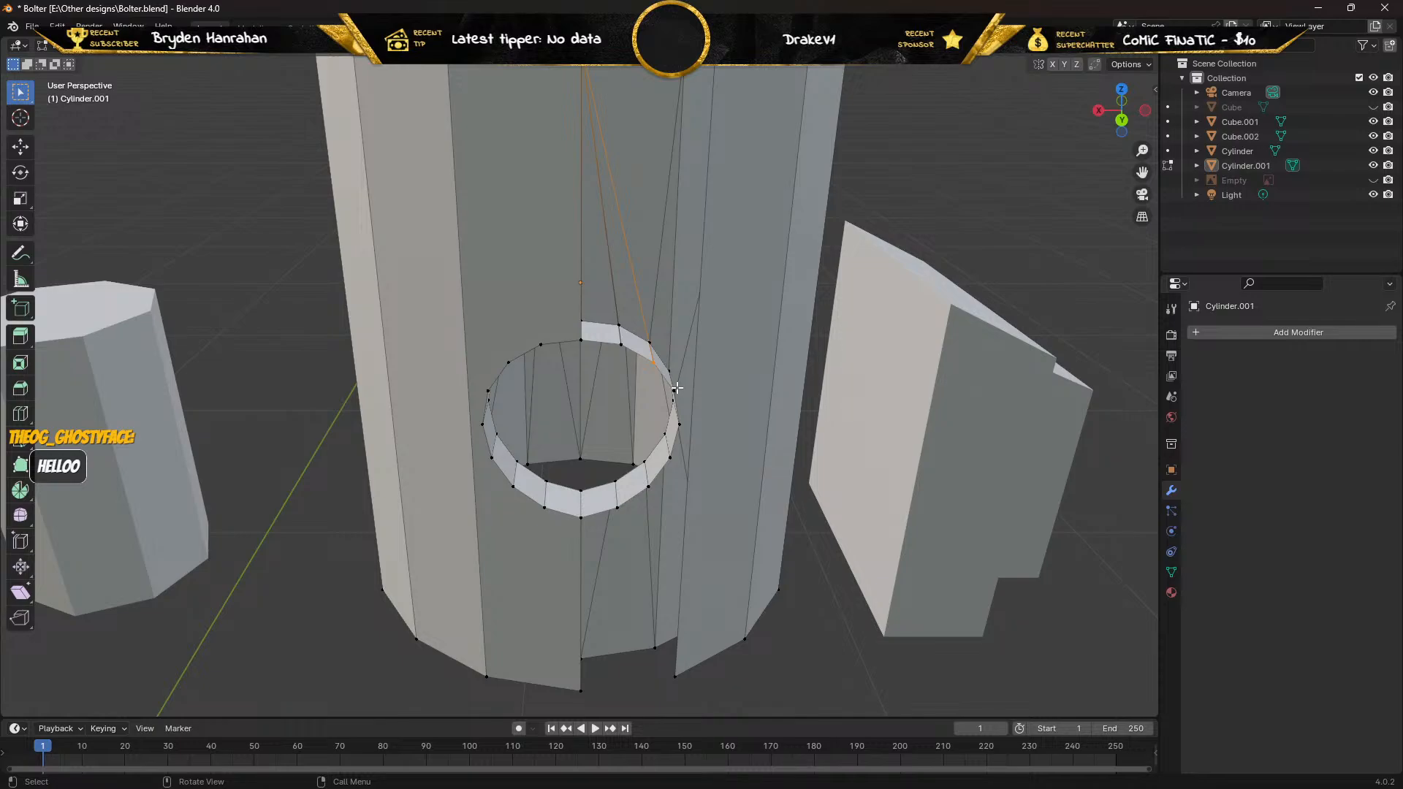
click(677, 388)
middle_drag(659, 315, 630, 319)
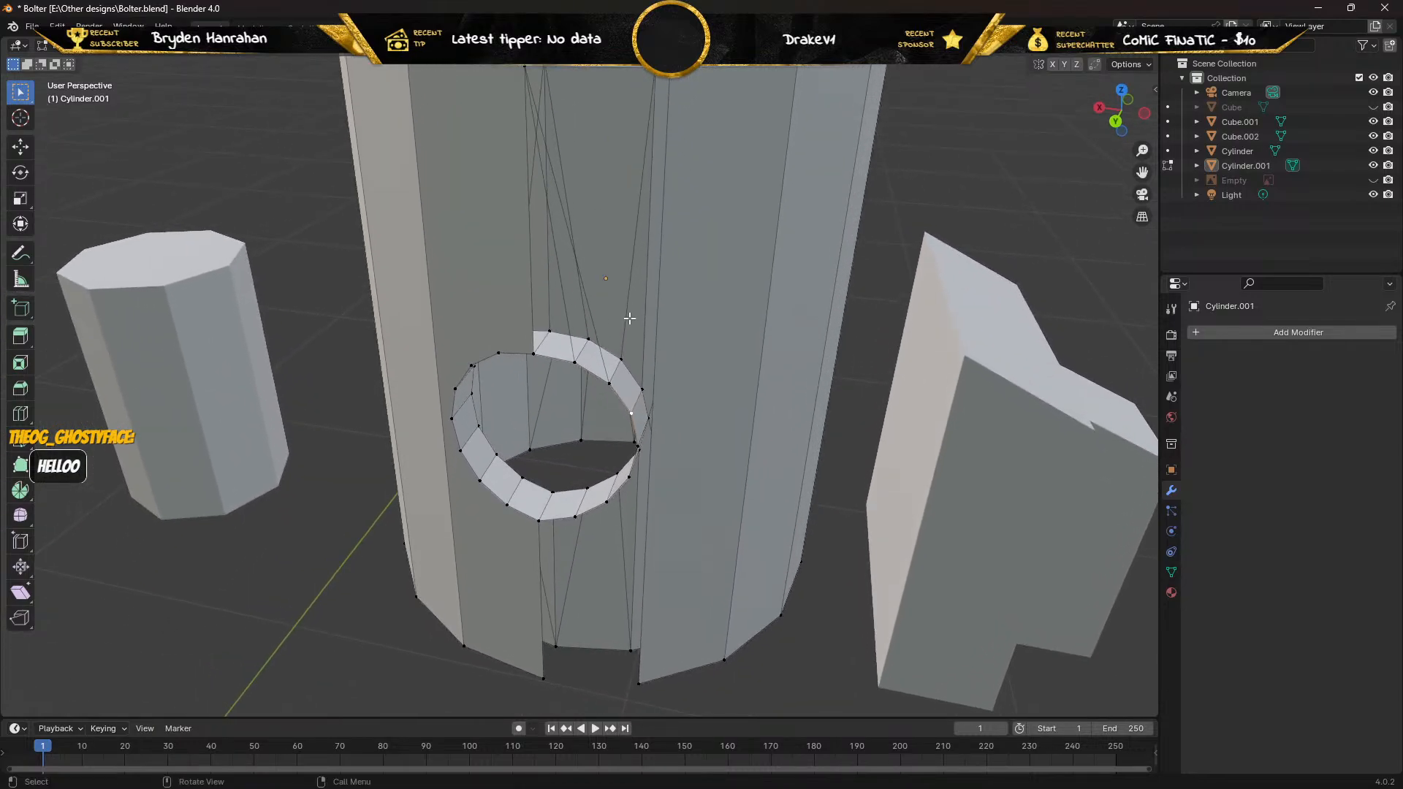
shift+click(667, 82)
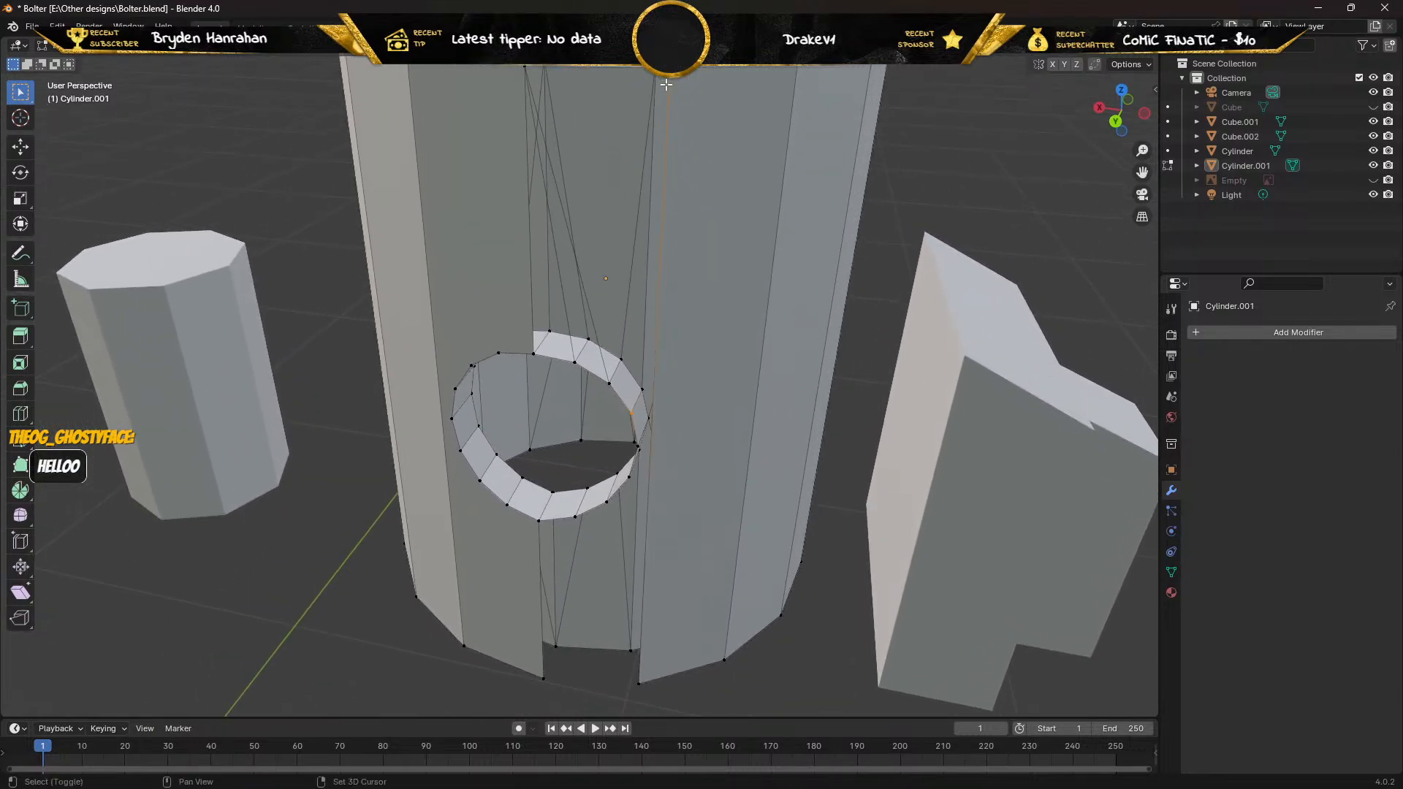
middle_drag(611, 307, 631, 265)
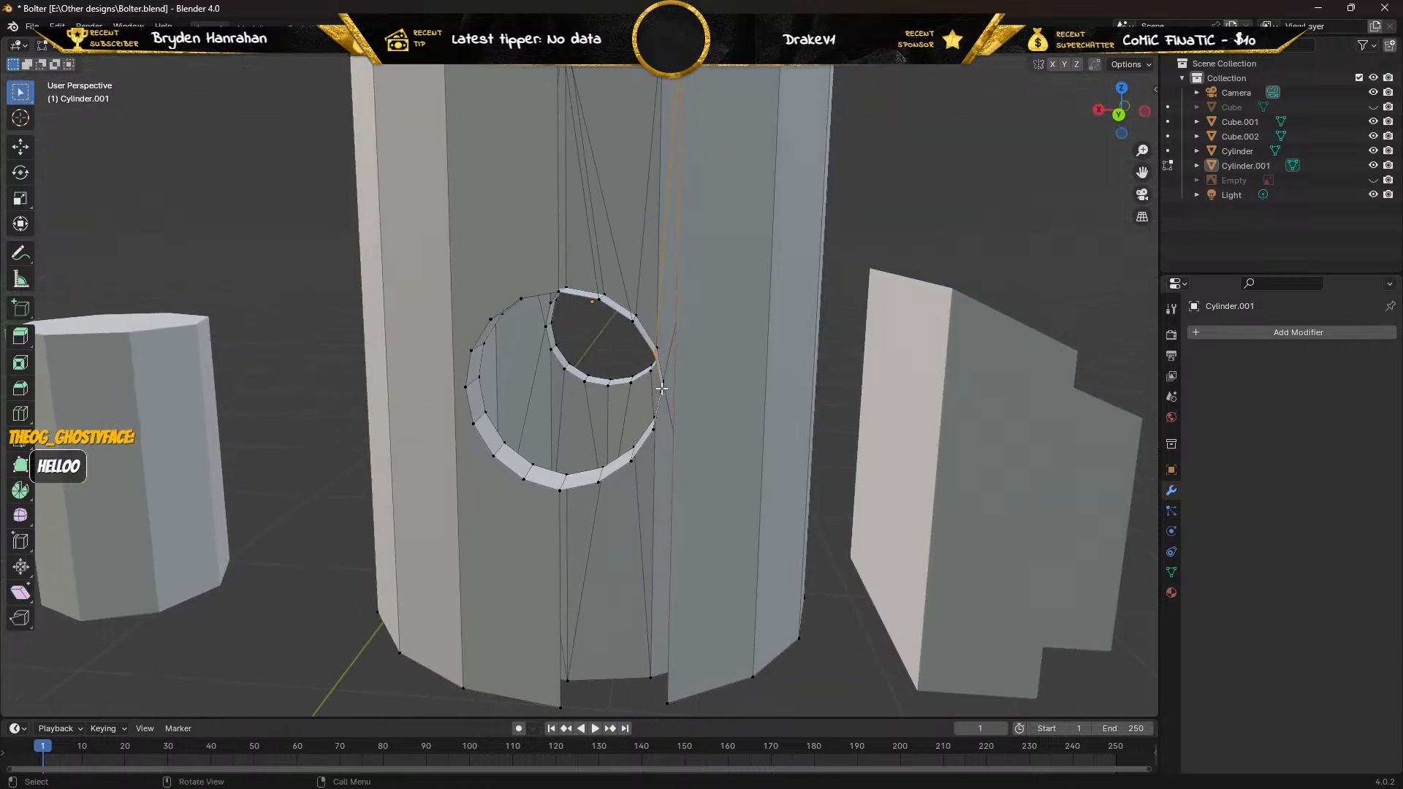
mouse_move(618, 276)
middle_down()
mouse_move(605, 307)
mouse_move(621, 302)
middle_up()
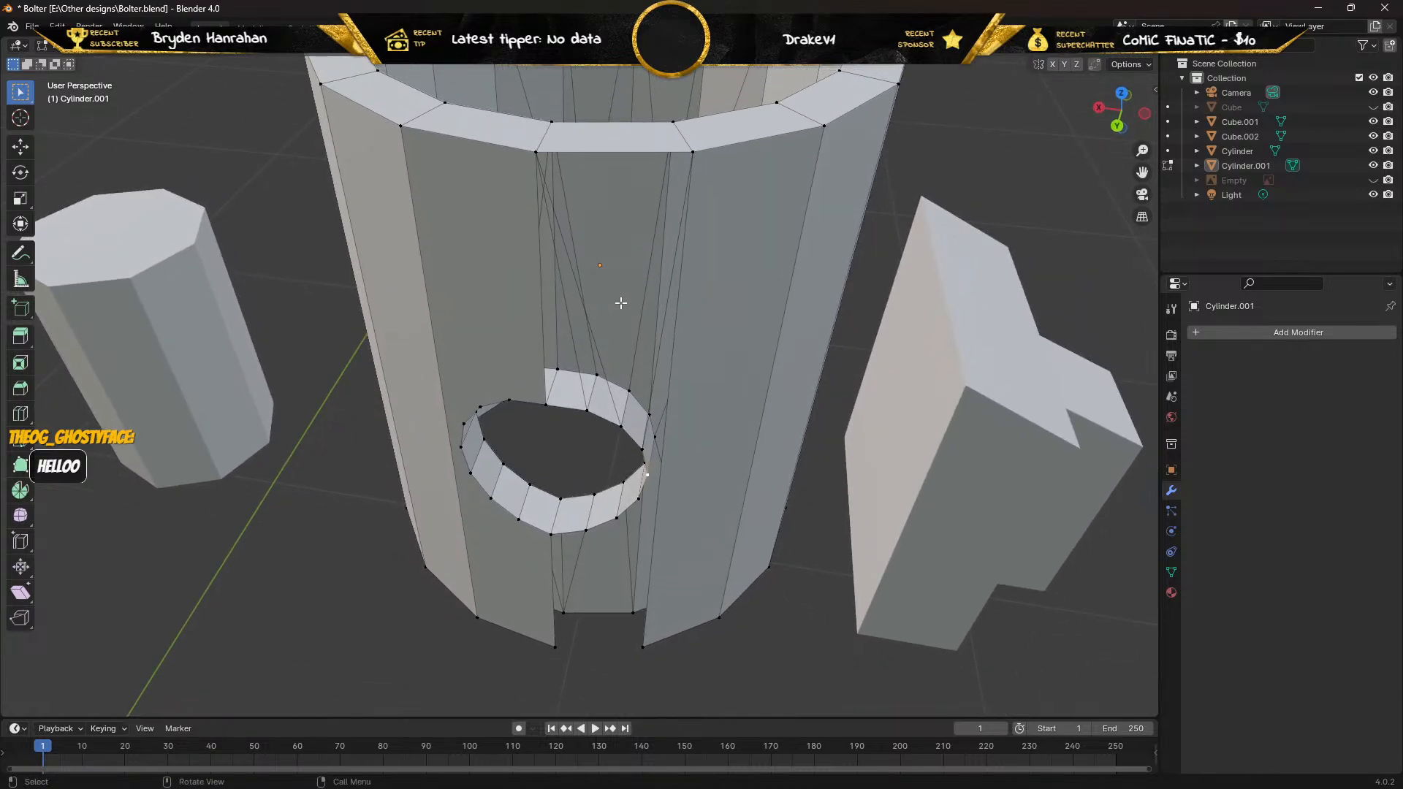
shift+click(692, 152)
middle_drag(630, 287, 656, 221)
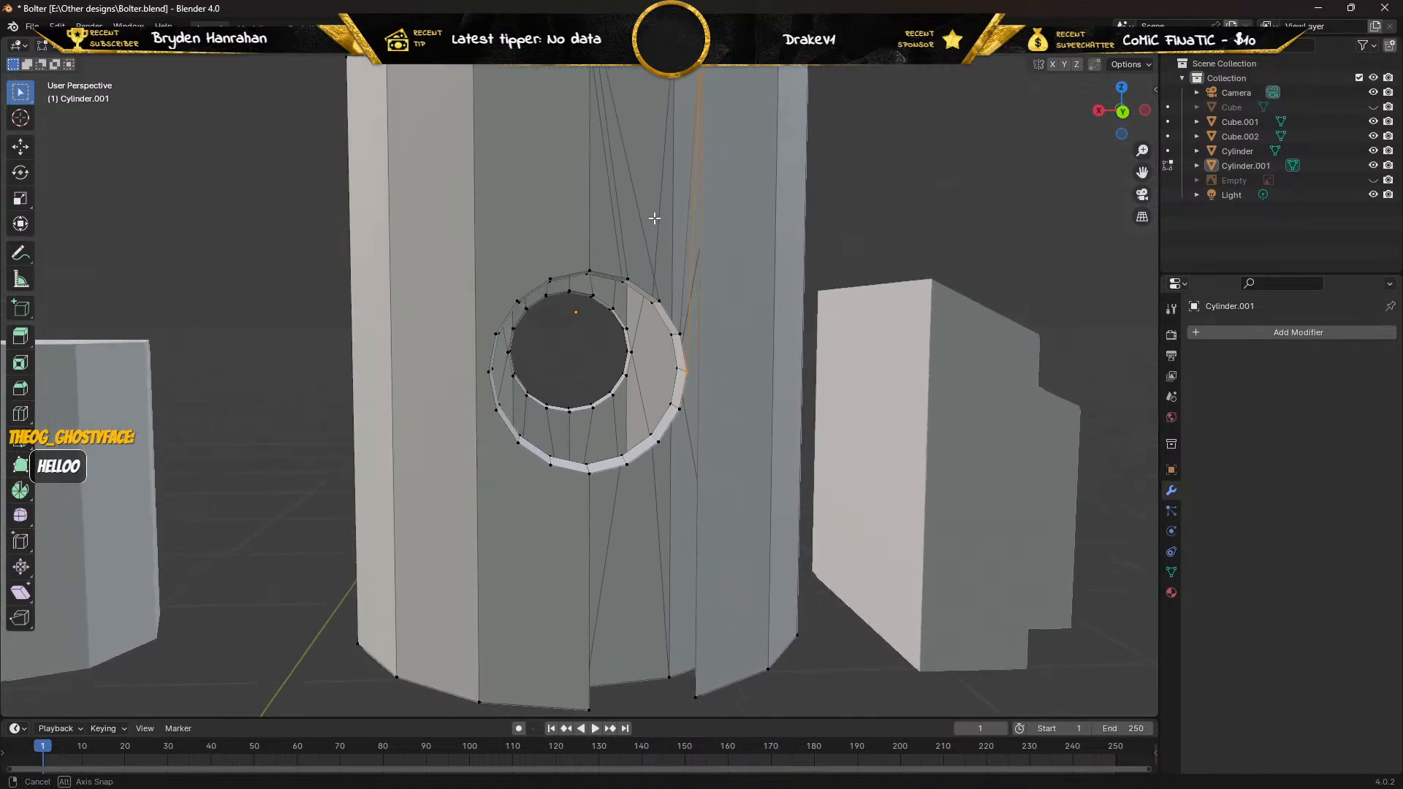
Connect two lower-right outer rim vertices to the opened panel's bottom outer corner, and the rim vertex nearest the hole's bottom to the bottom inner corner.
click(681, 410)
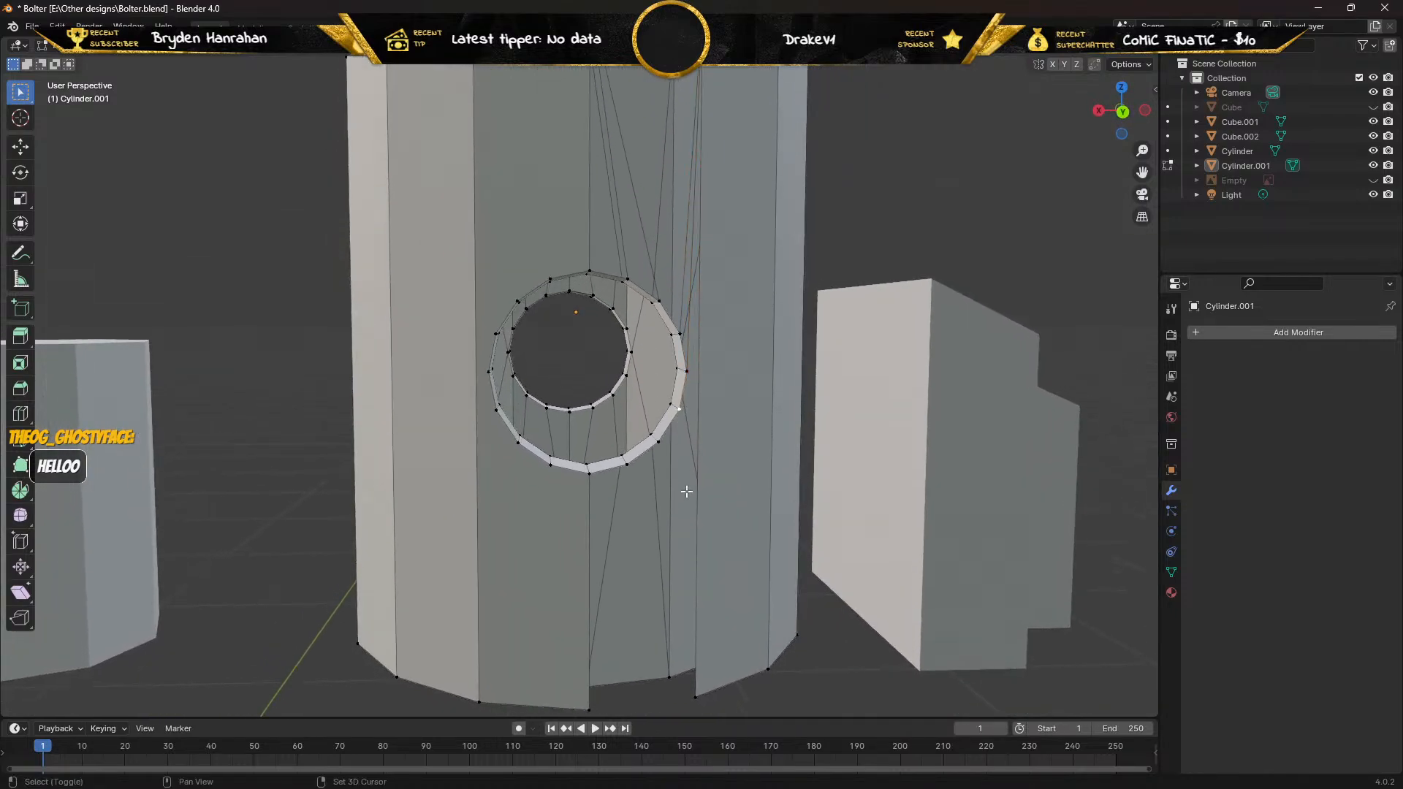
shift+click(698, 696)
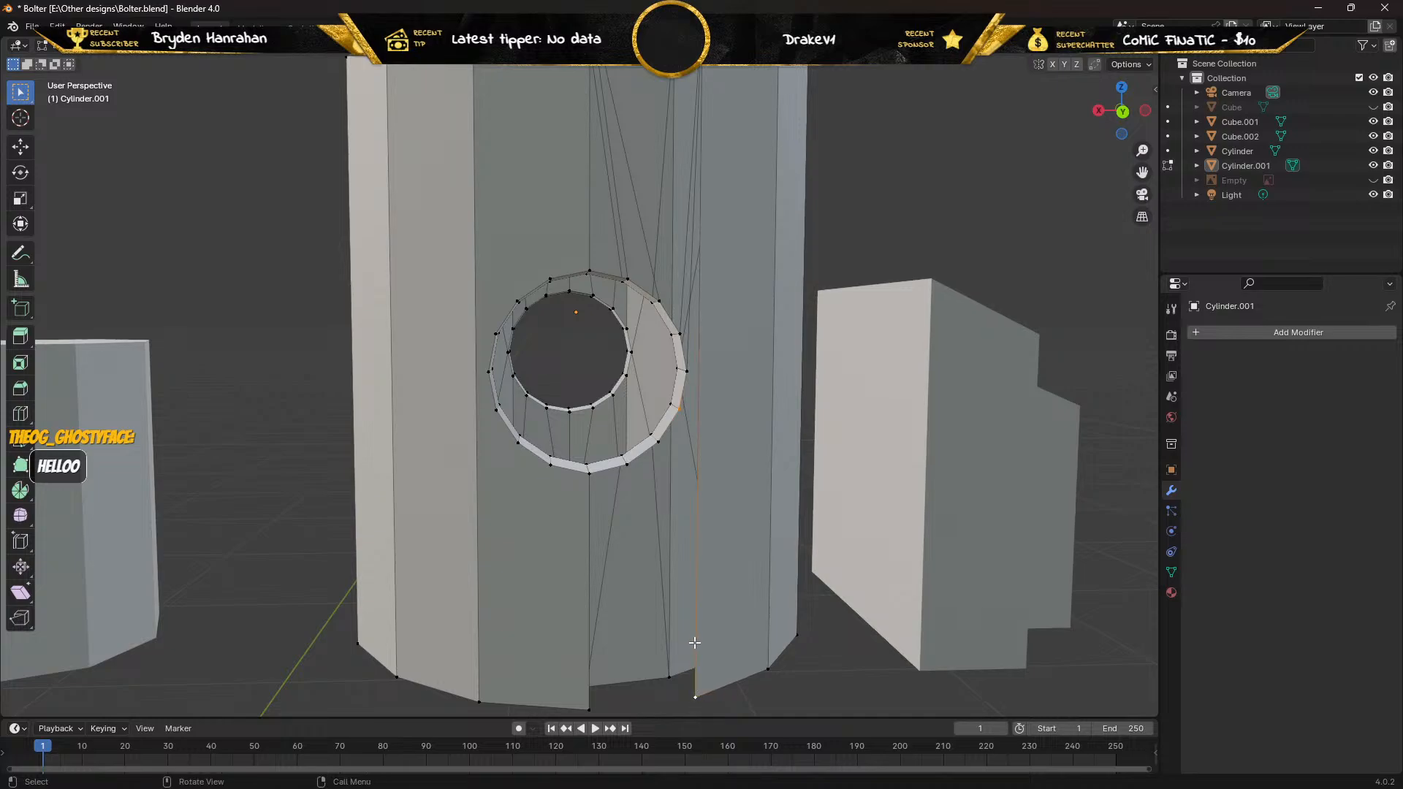
click(658, 438)
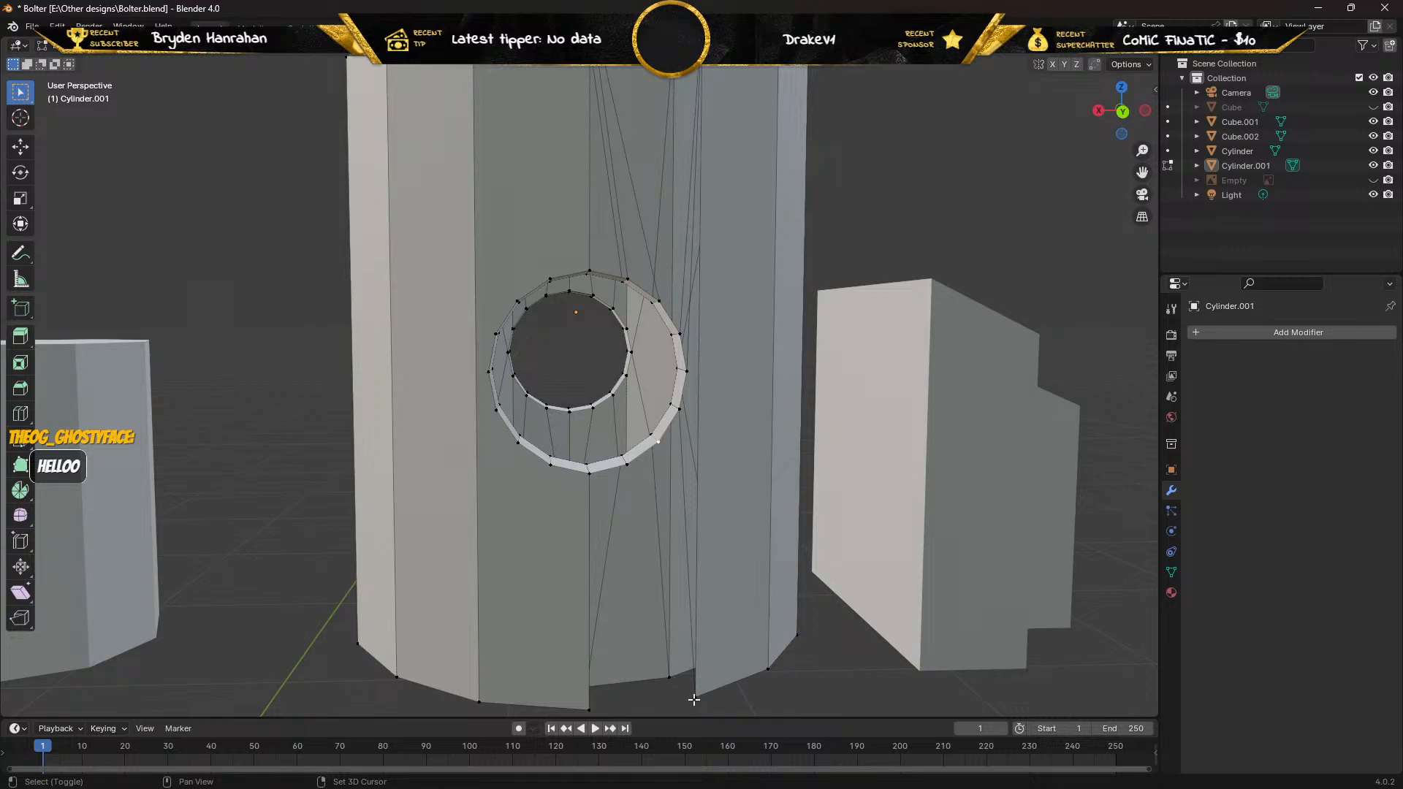
shift+click(695, 699)
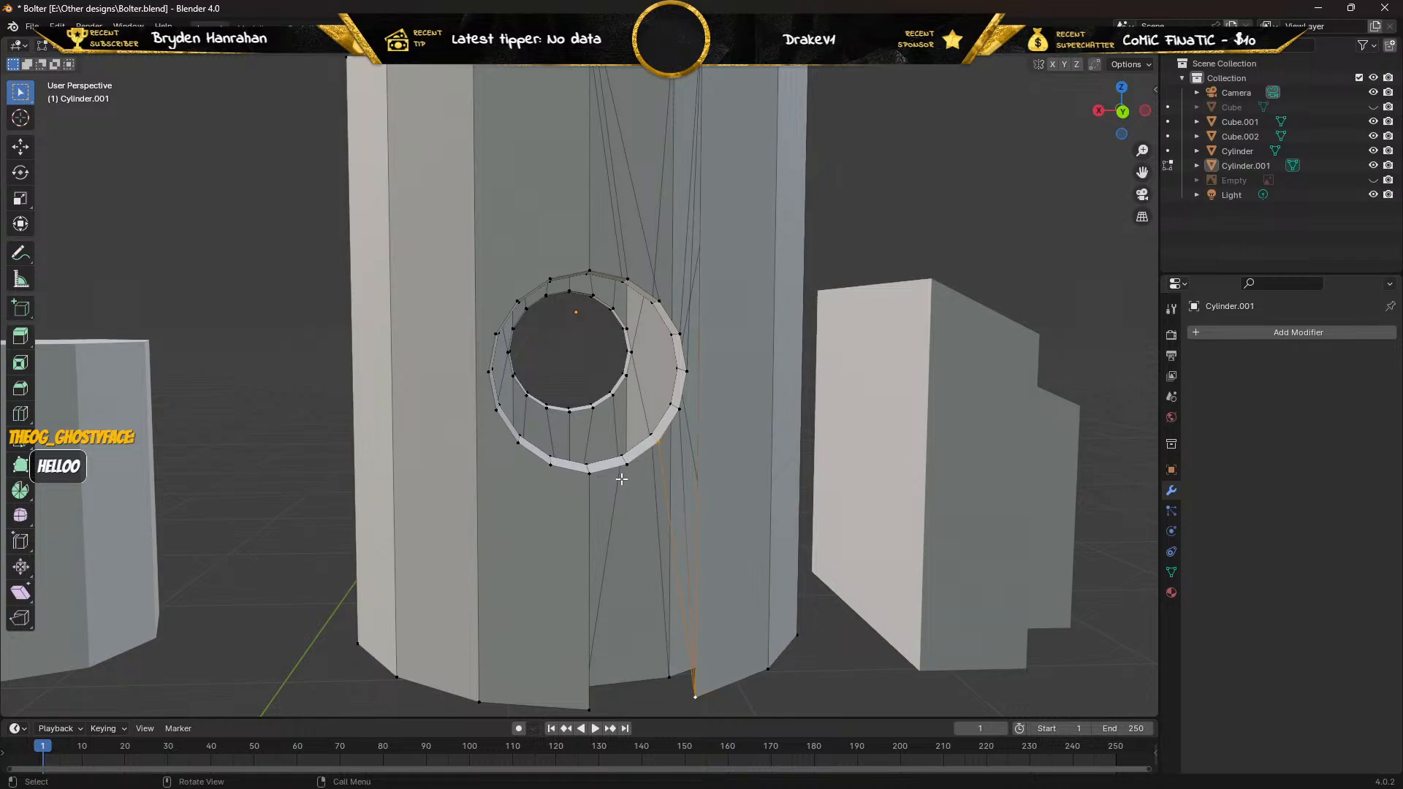
click(622, 465)
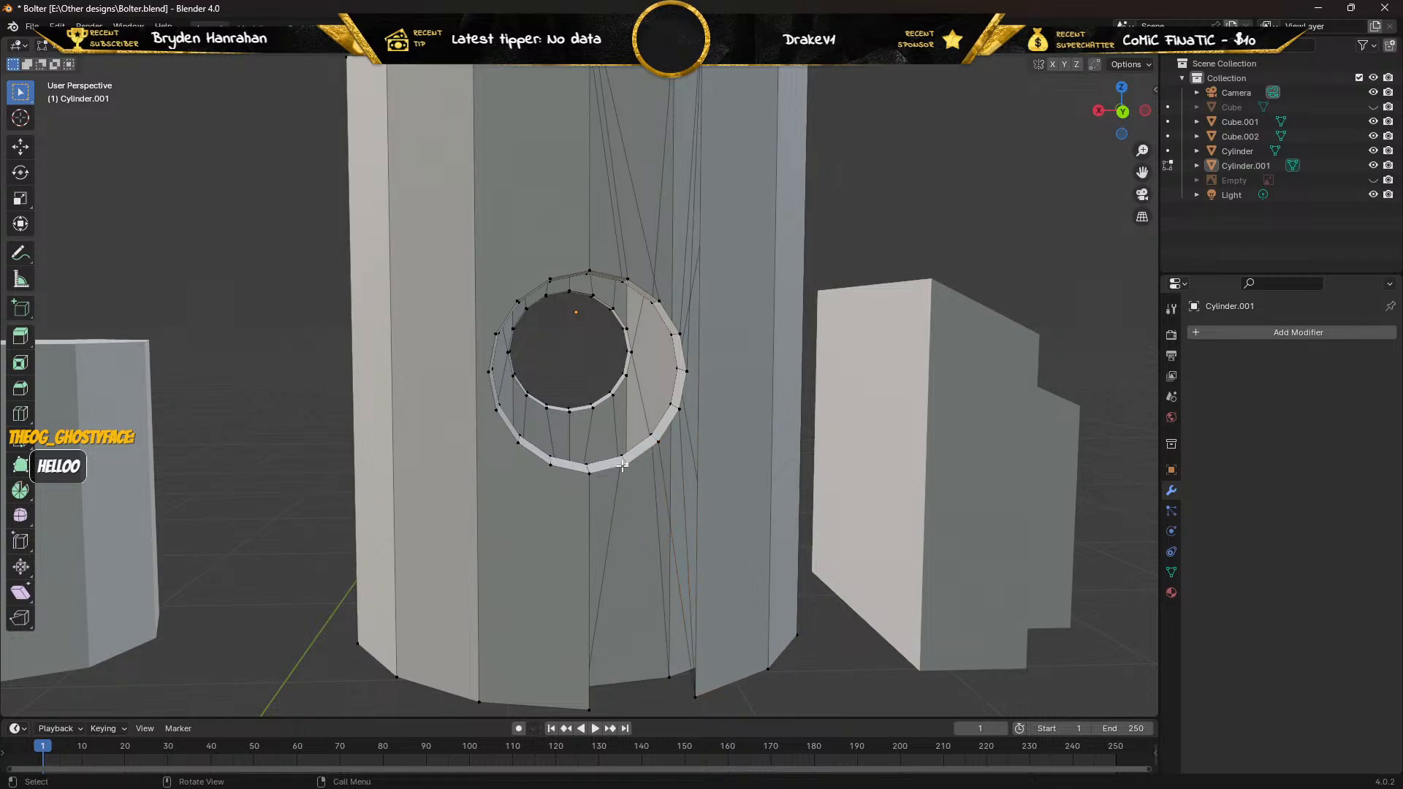
shift+click(589, 708)
click(134, 46)
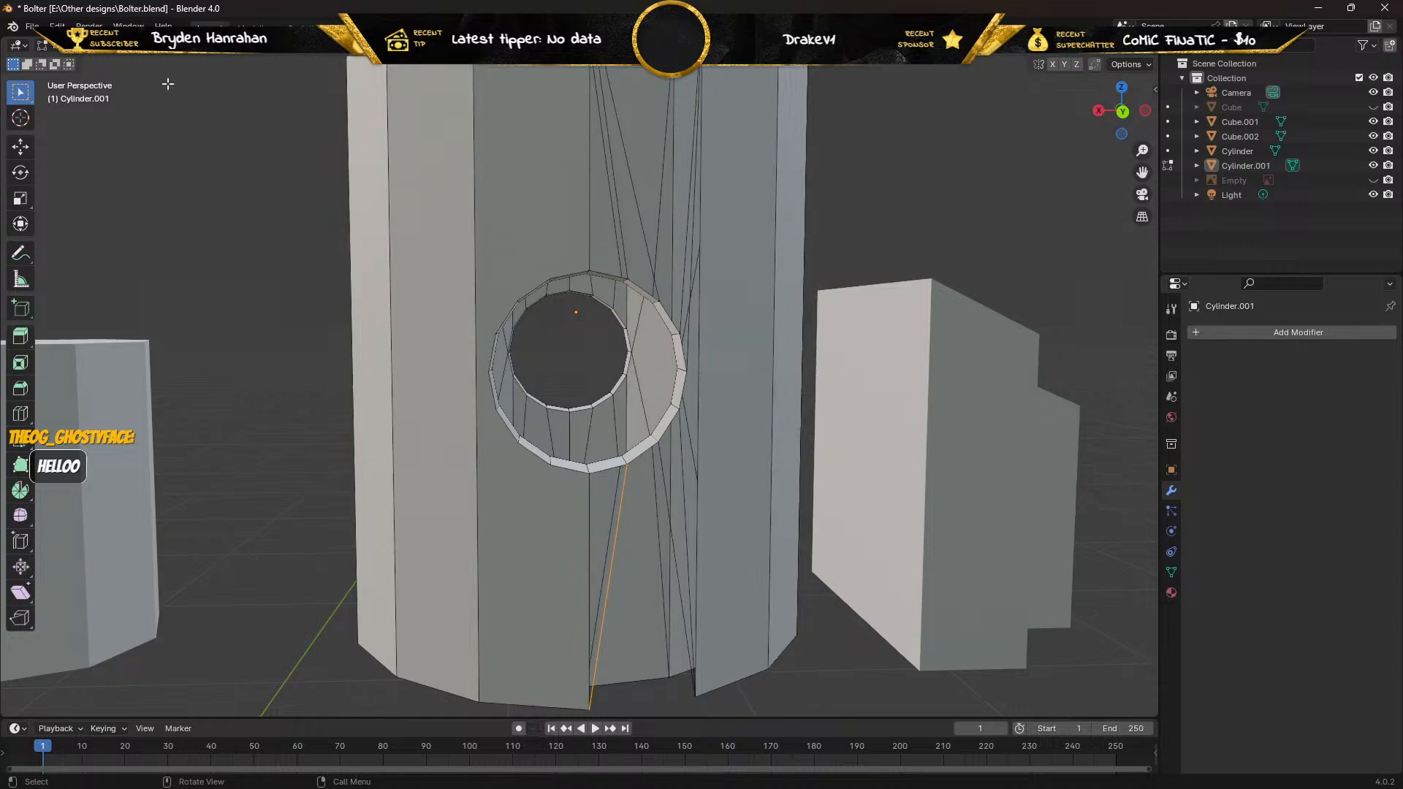
Fill three adjoining faces below the hole's right half, from the vertical center edge across the new edges.
click(590, 551)
shift+click(614, 553)
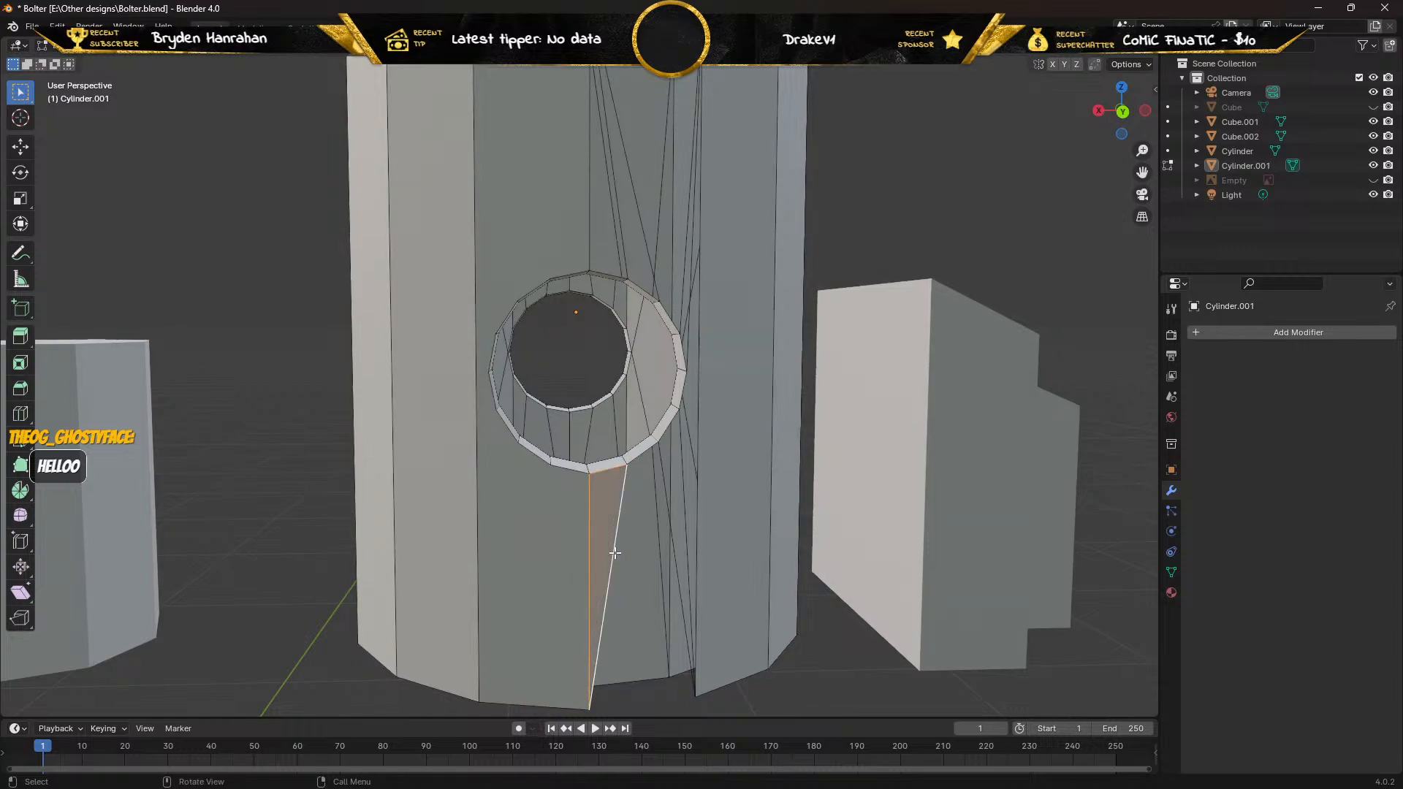
shift+click(664, 485)
click(664, 485)
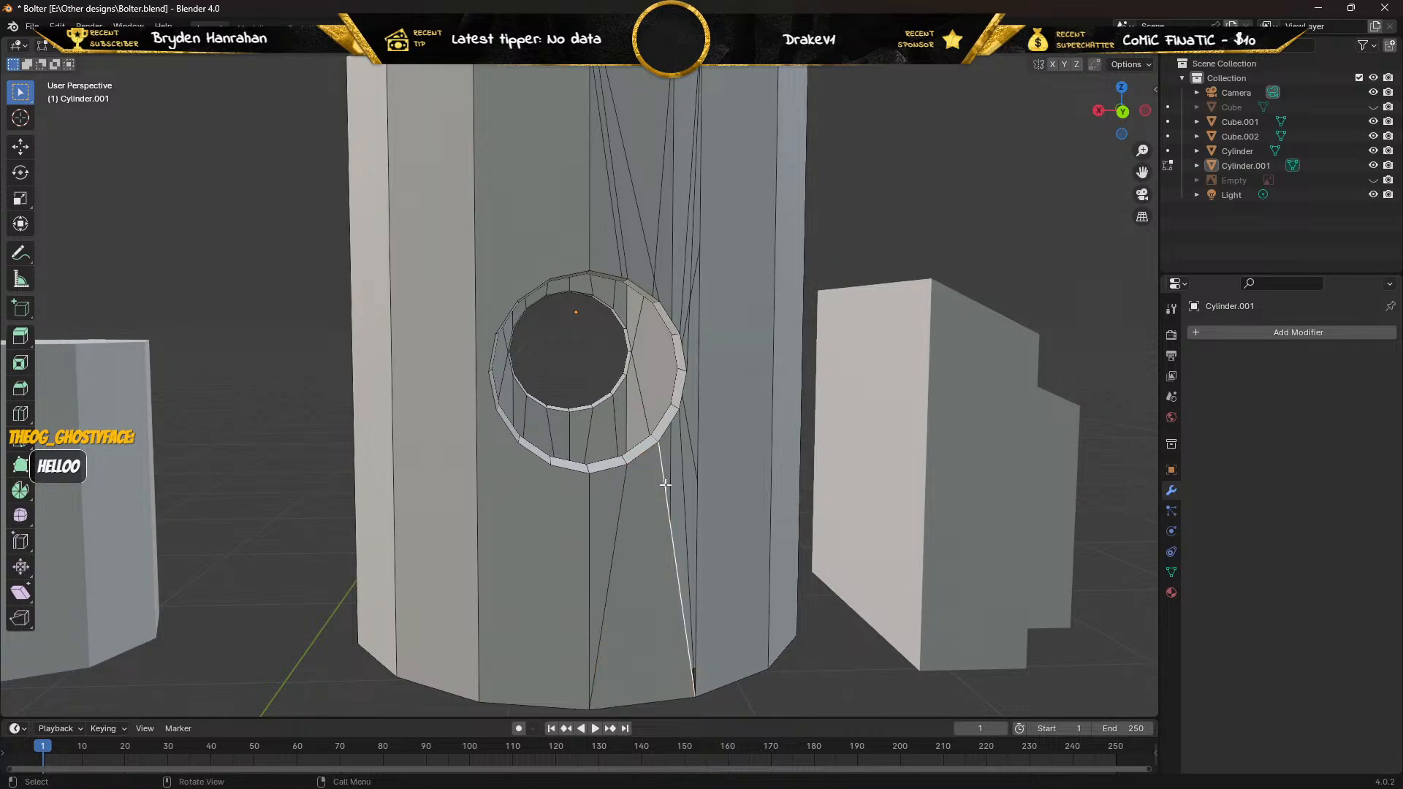
shift+click(687, 483)
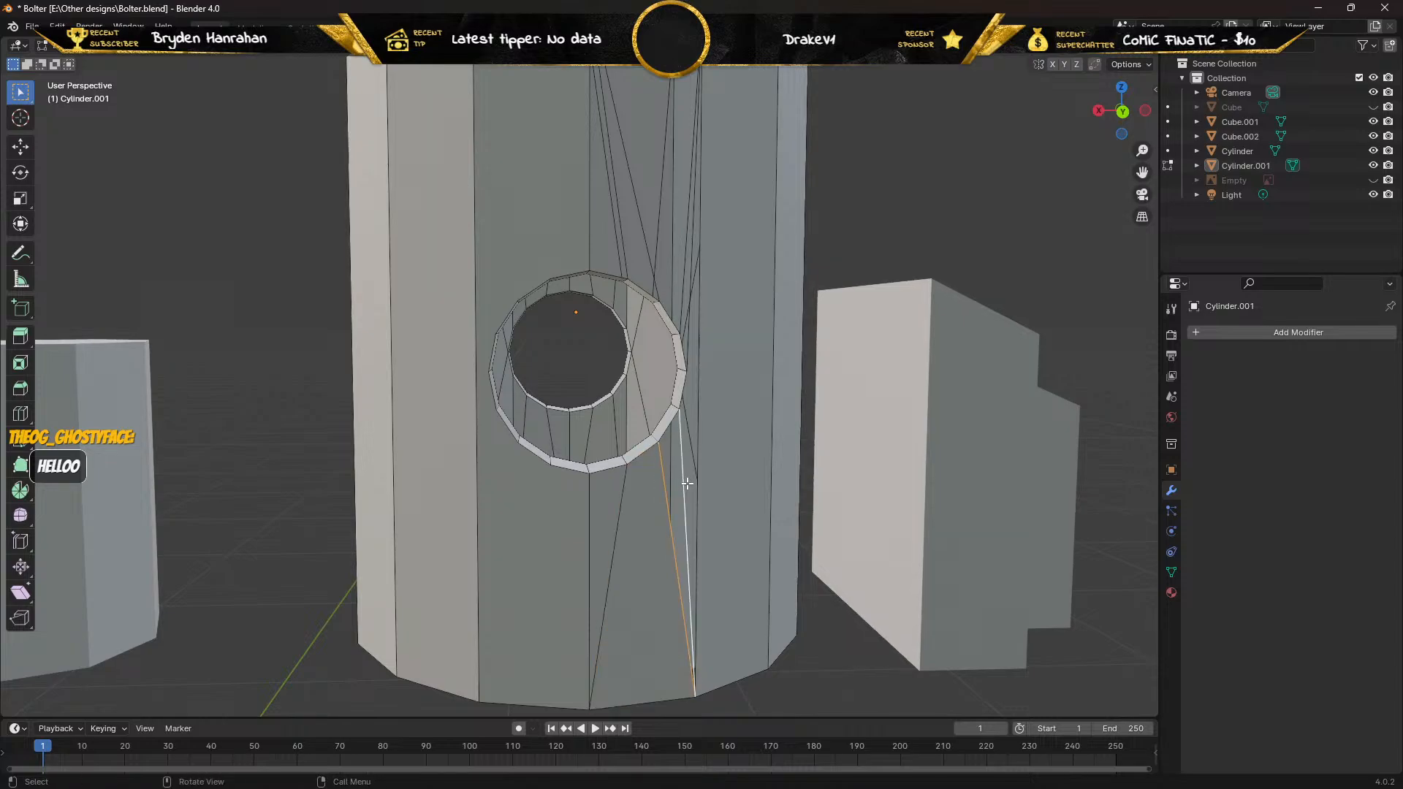
key(f)
click(684, 462)
shift+click(696, 447)
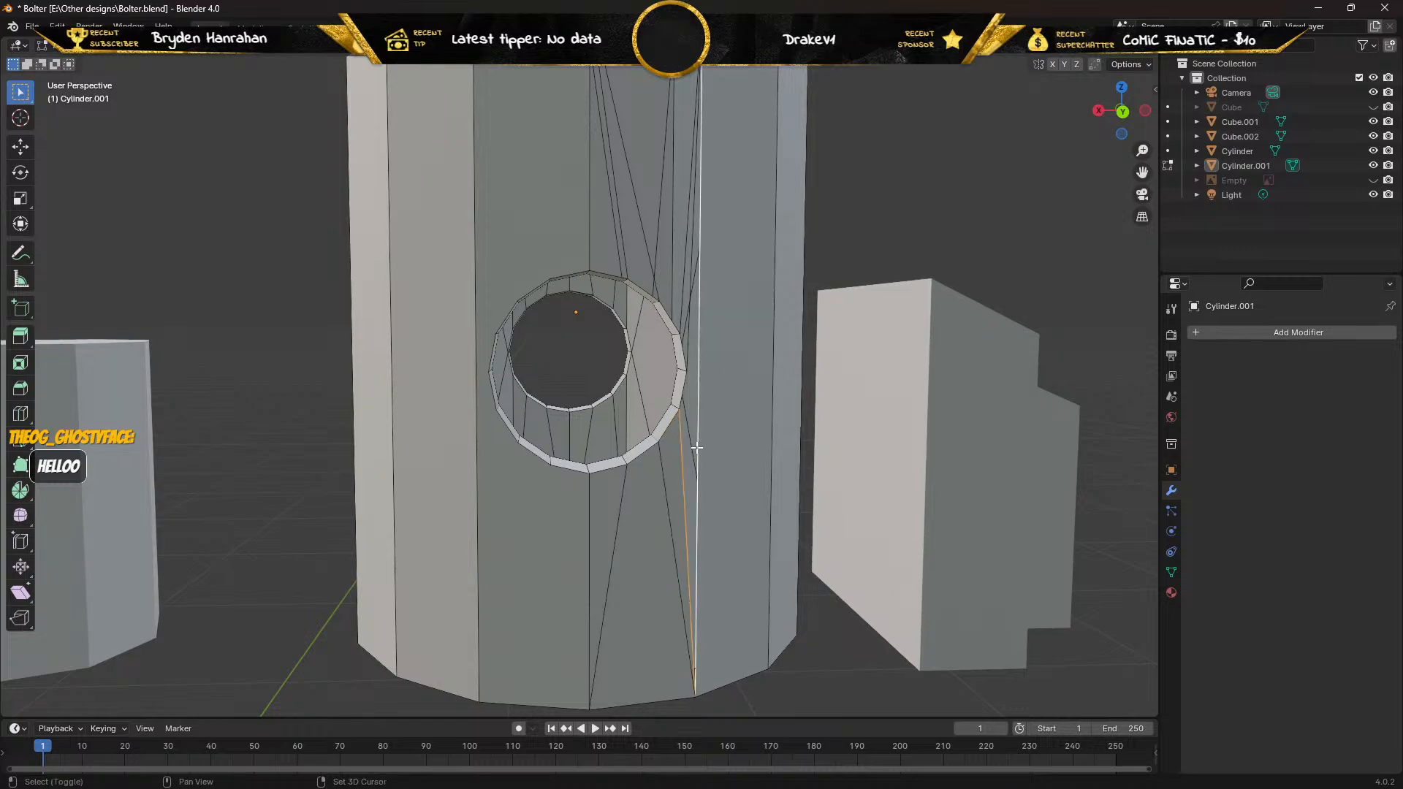
middle_drag(659, 327, 664, 317)
click(661, 320)
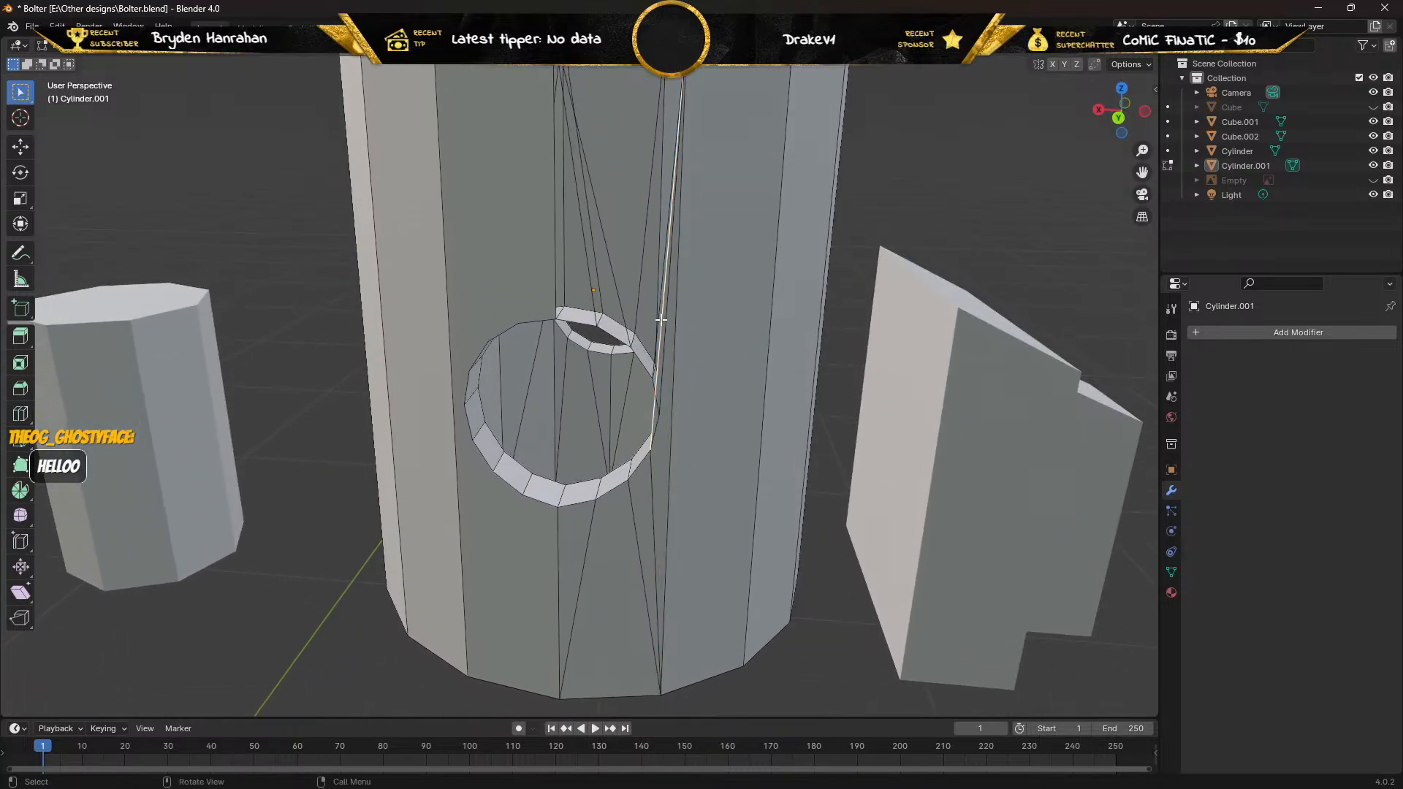
shift+click(639, 305)
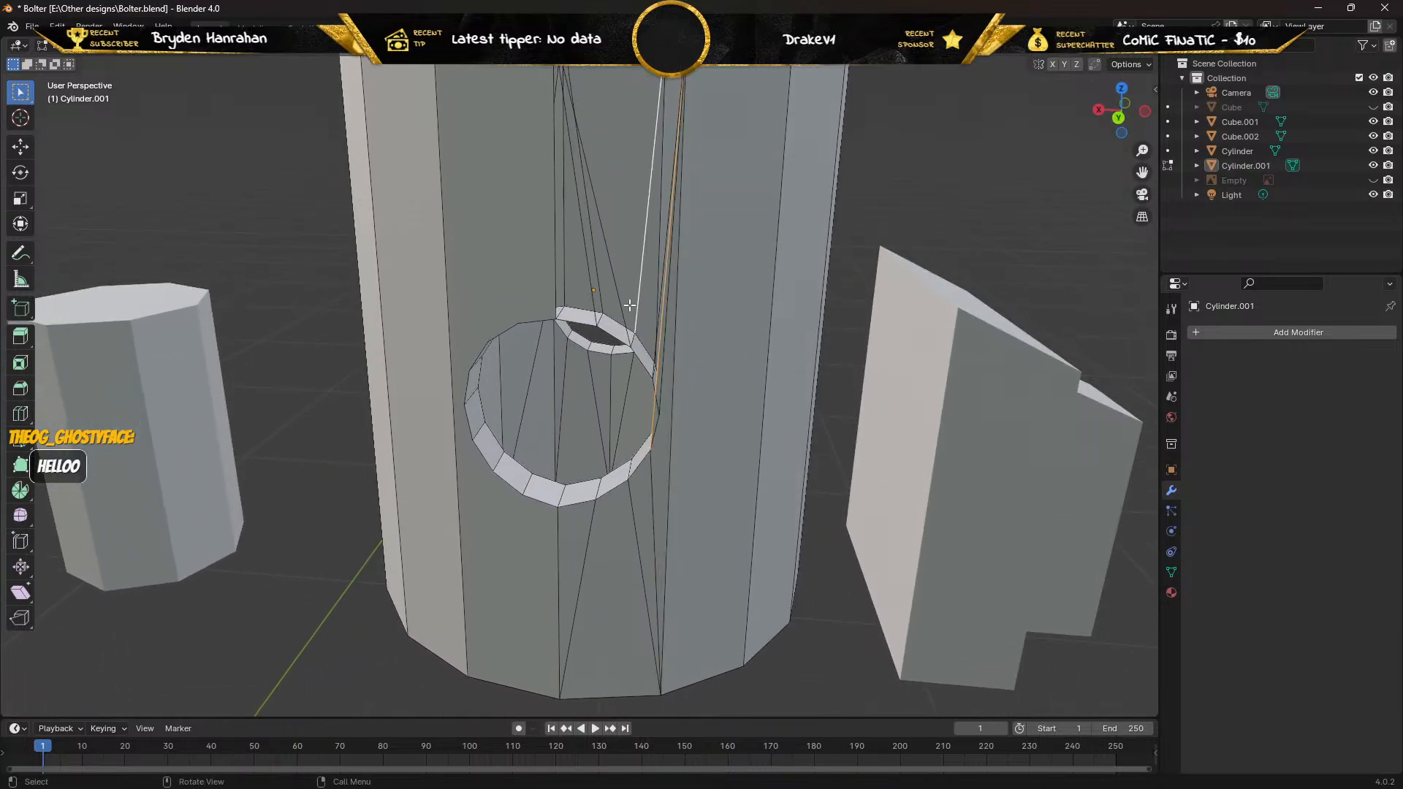
middle_drag(637, 304, 665, 324)
scroll(651, 342, up, 3)
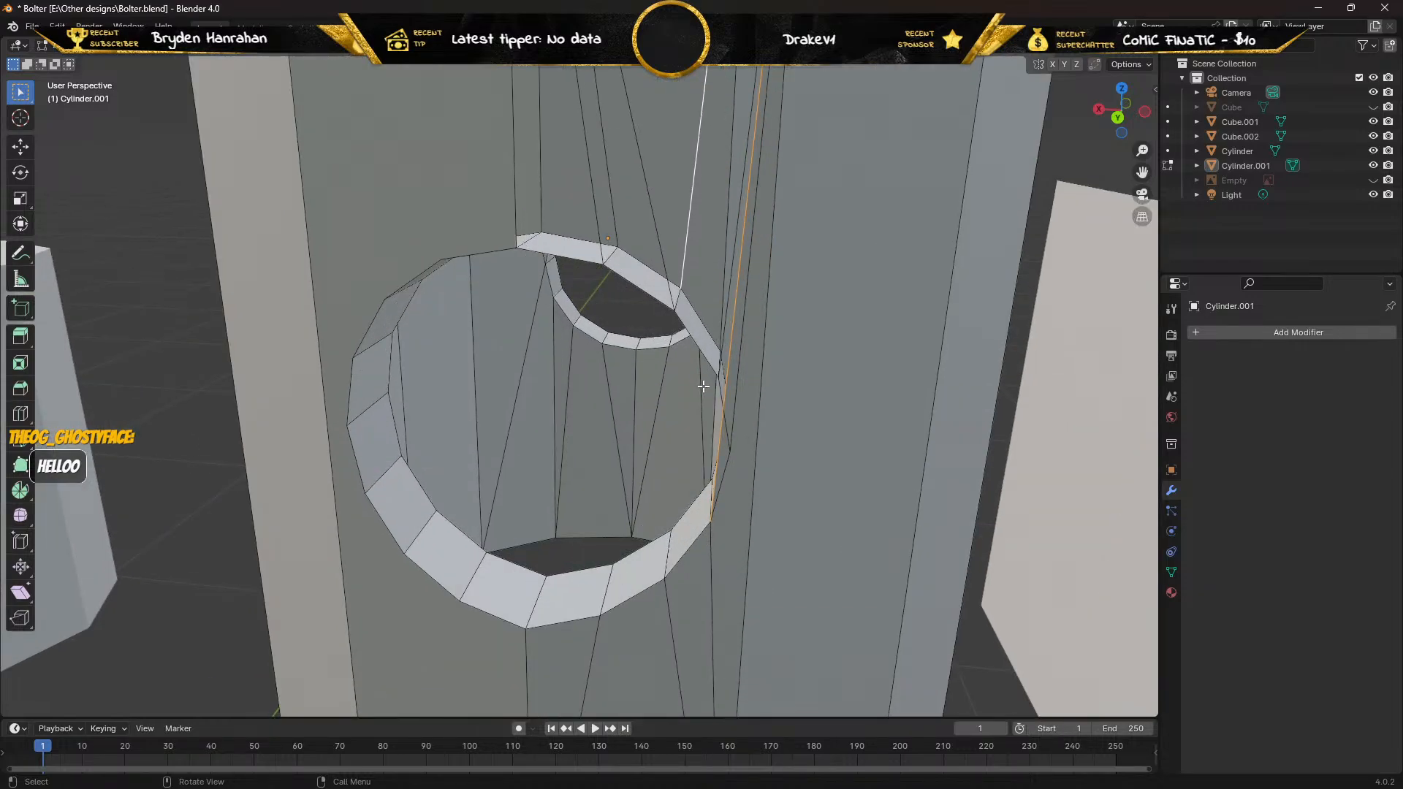
key(ctrl+z)
key(ctrl+z)
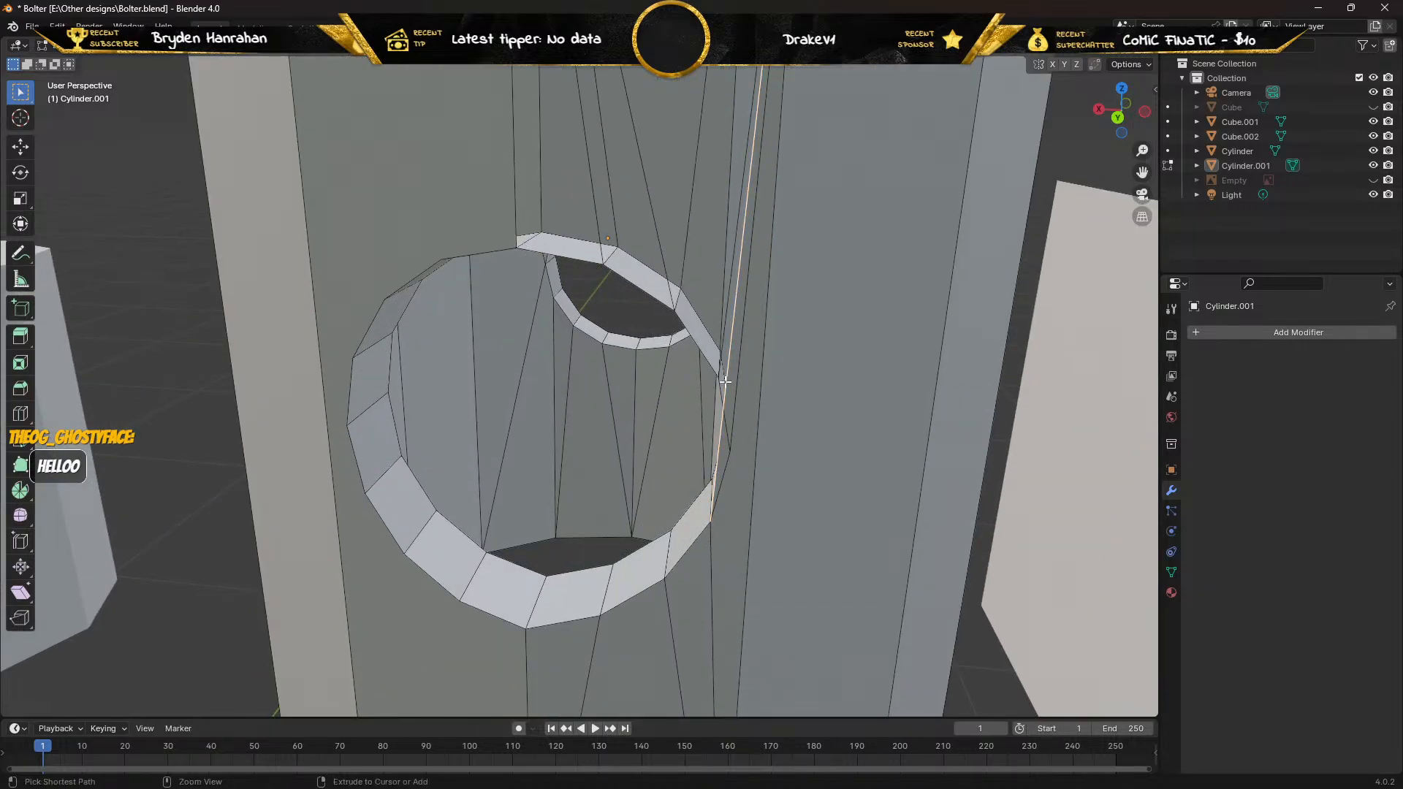
Connect the rightmost vertex of the outer hole's rim to the opened panel's bottom outer corner.
middle_drag(716, 385, 710, 357)
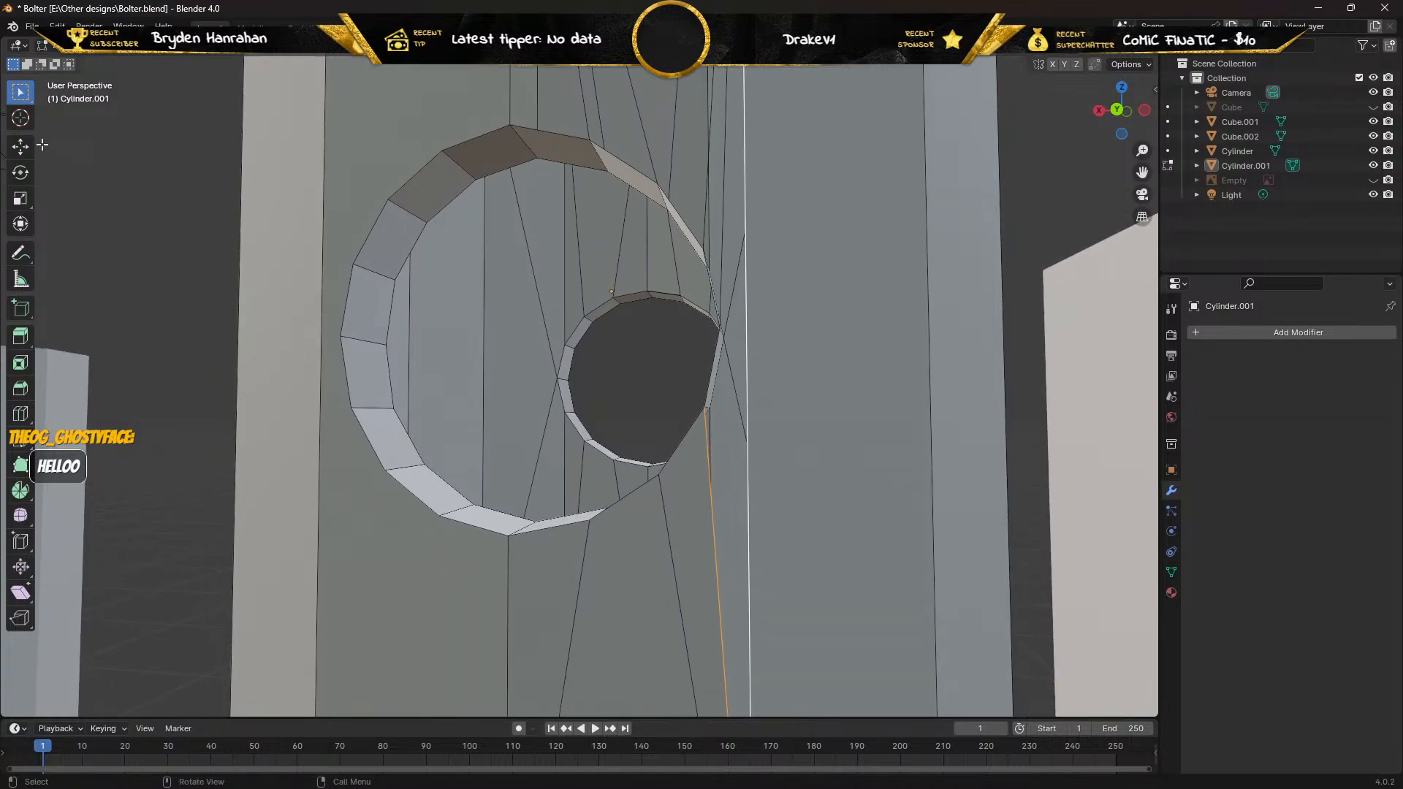
click(111, 48)
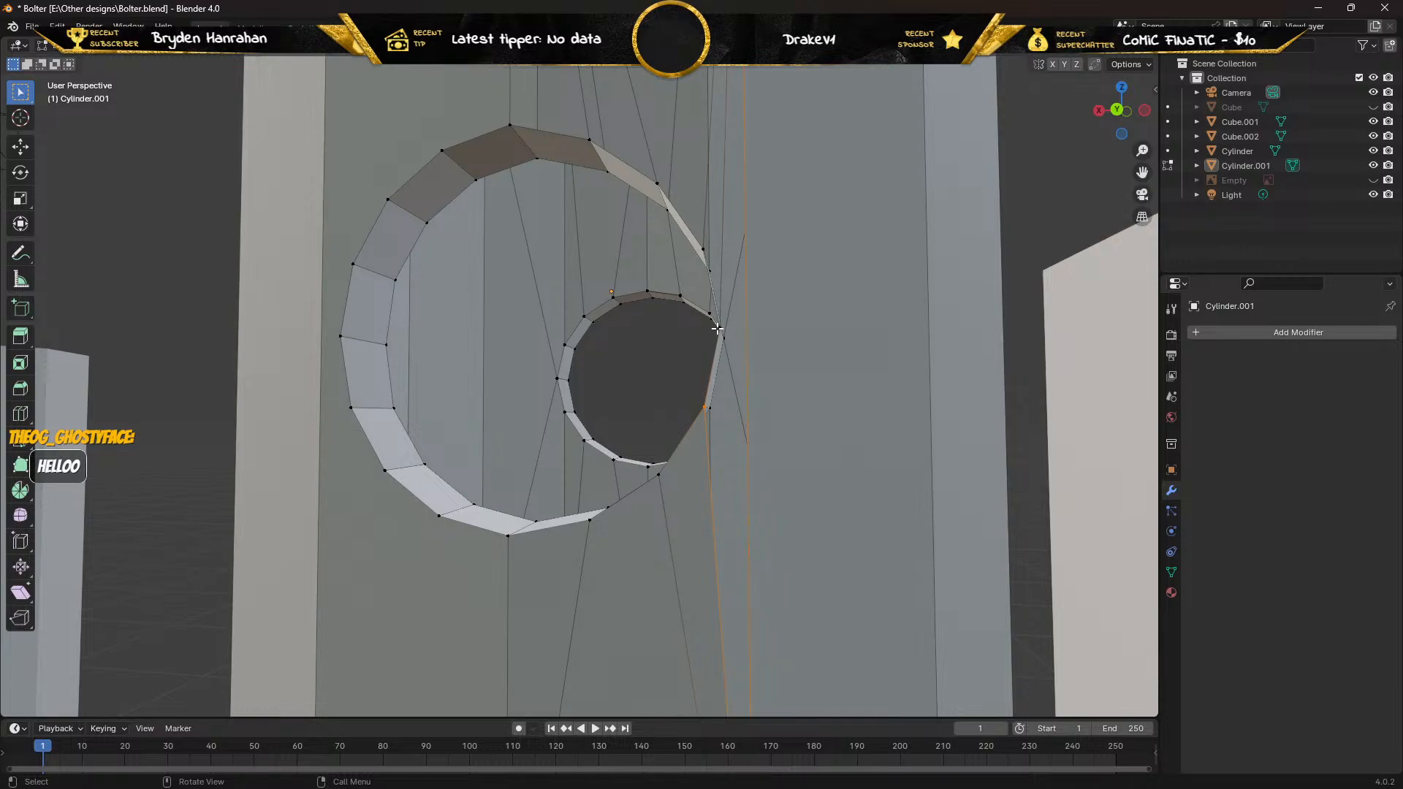
middle_drag(689, 326, 693, 305)
scroll(693, 322, down, 4)
middle_drag(673, 471, 680, 461)
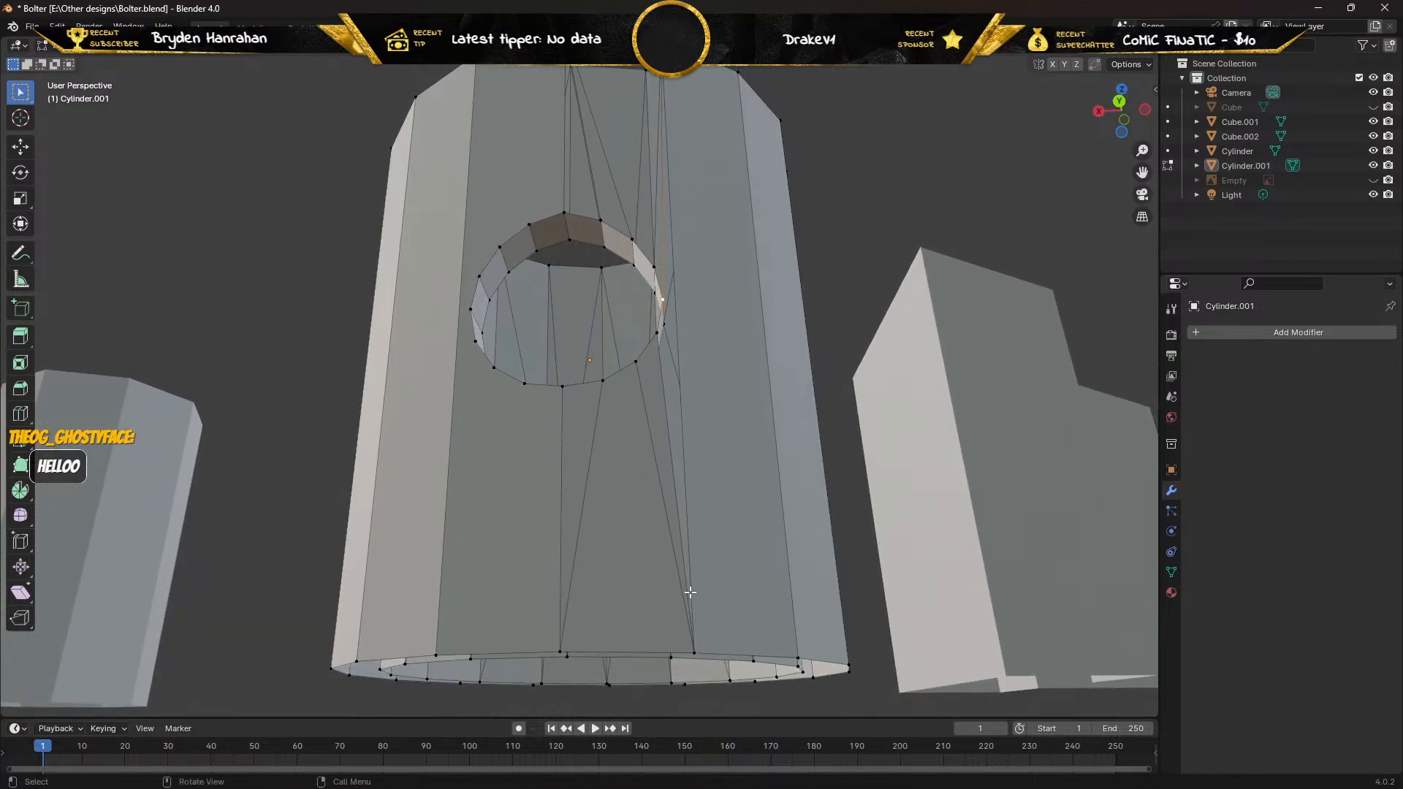
shift+click(693, 653)
Fill the two narrow faces on either side of the new edge, between the lower-right rim edge and the vertical wall edge.
middle_drag(594, 348, 604, 376)
scroll(575, 381, up, 3)
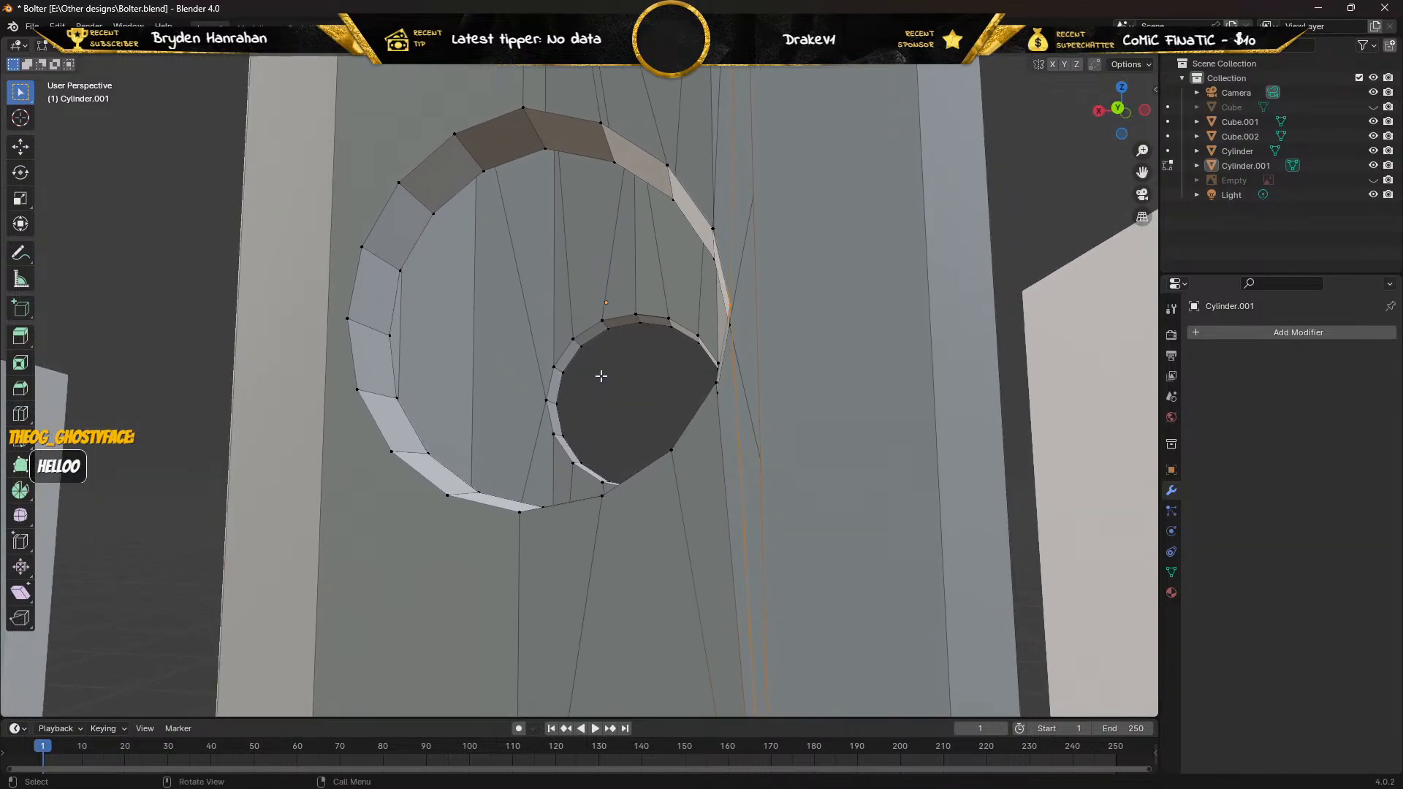
key(2)
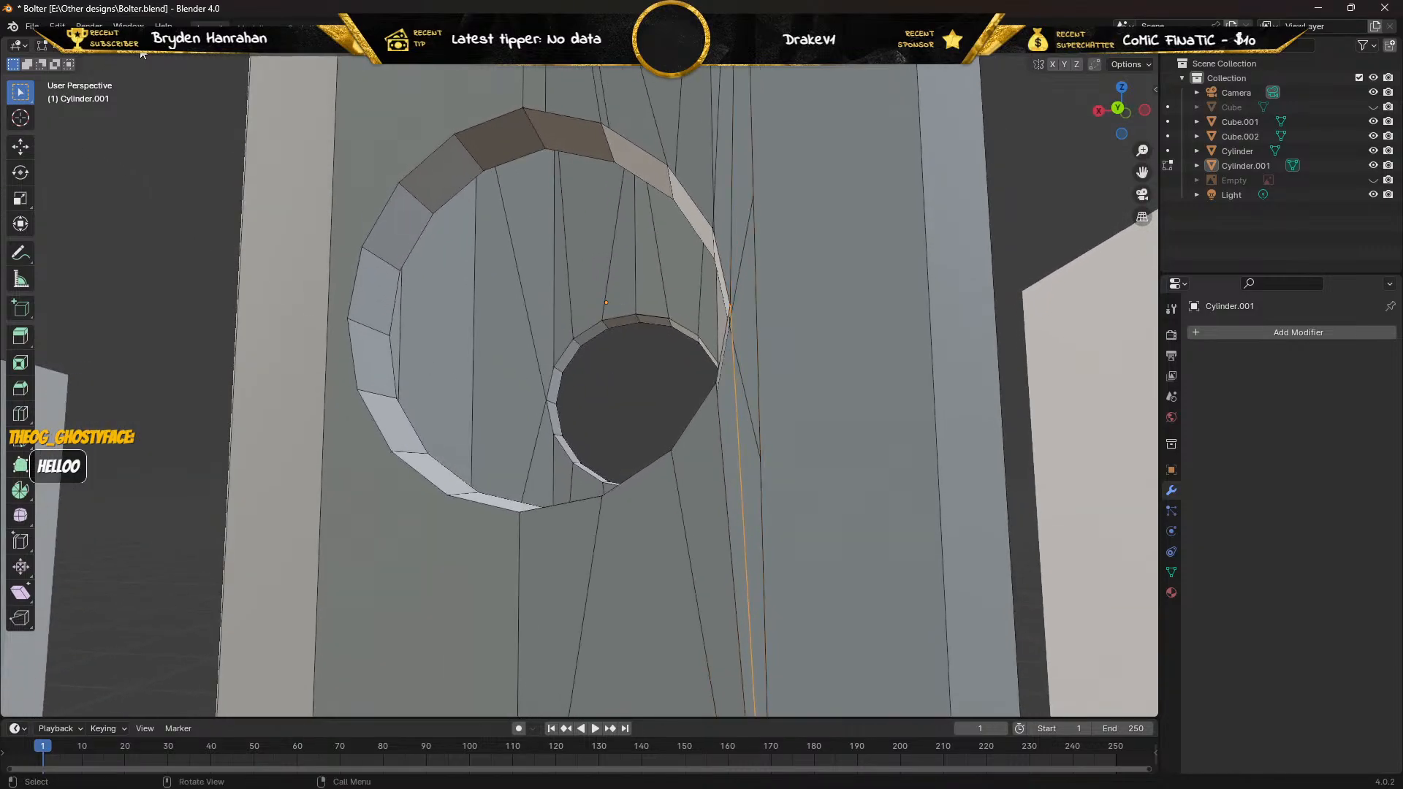
click(730, 521)
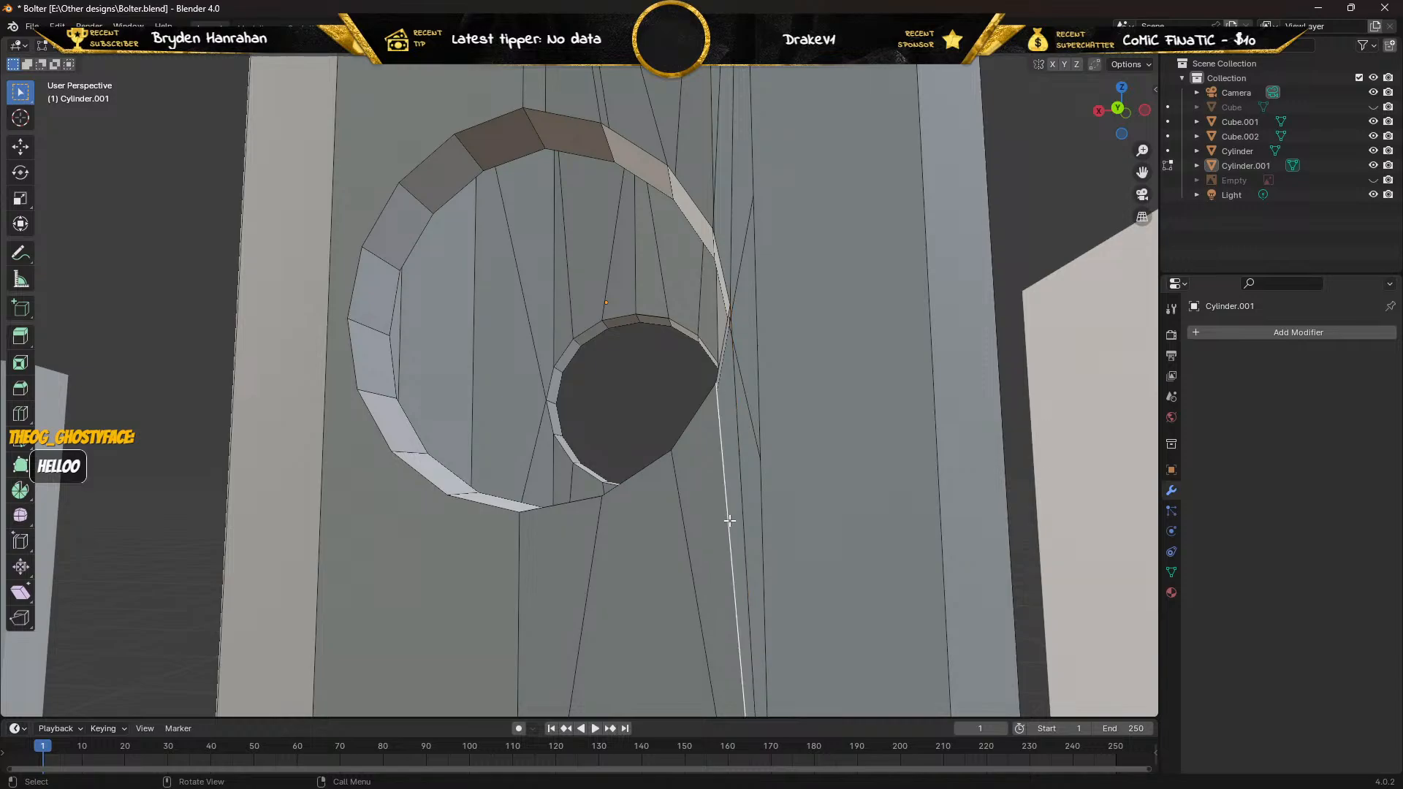
middle_drag(730, 521, 742, 513)
shift+click(779, 396)
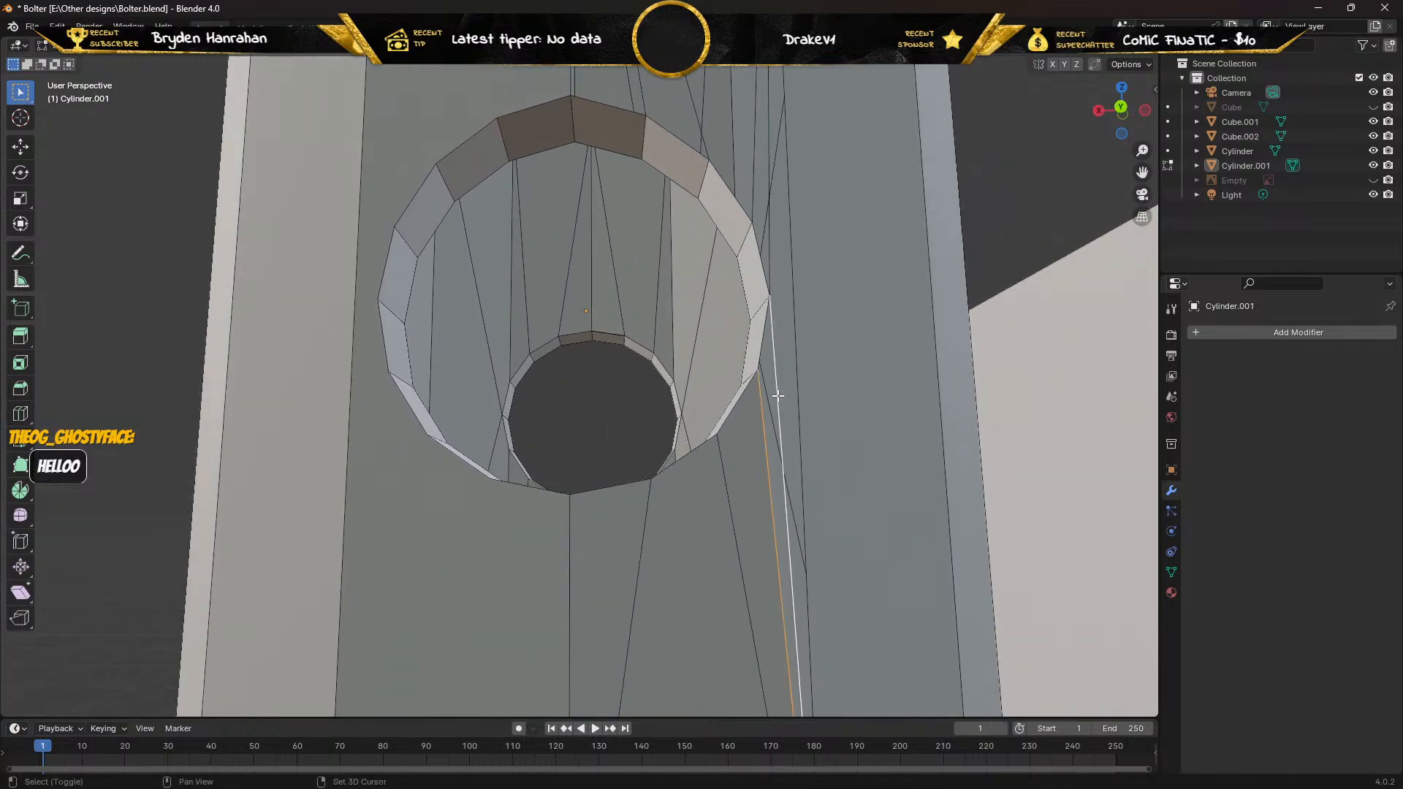
click(776, 356)
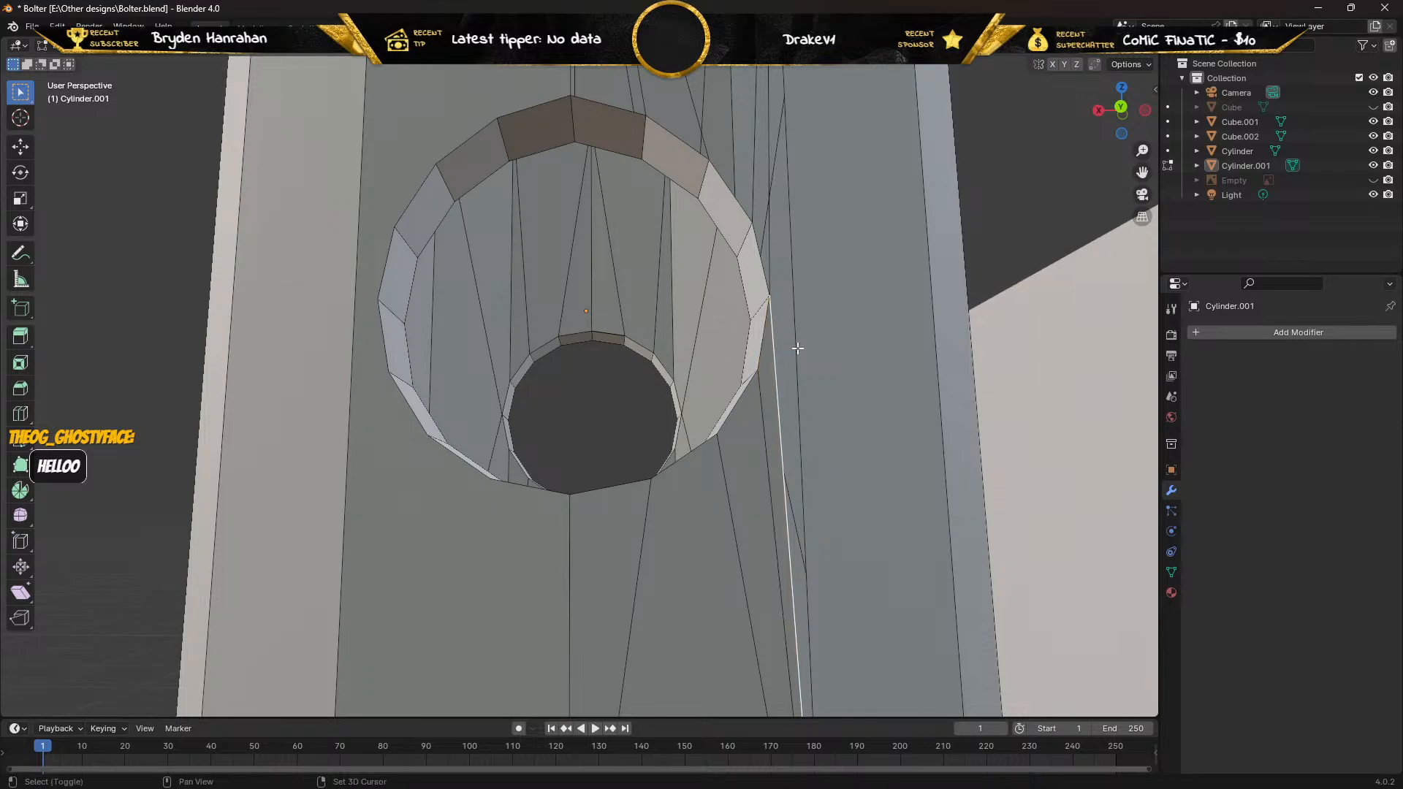
shift+click(796, 346)
Fill the faces above the hole's right half between successive rim-to-corner edges, ending at the vertical center edge above the hole.
middle_drag(796, 346, 717, 357)
click(702, 353)
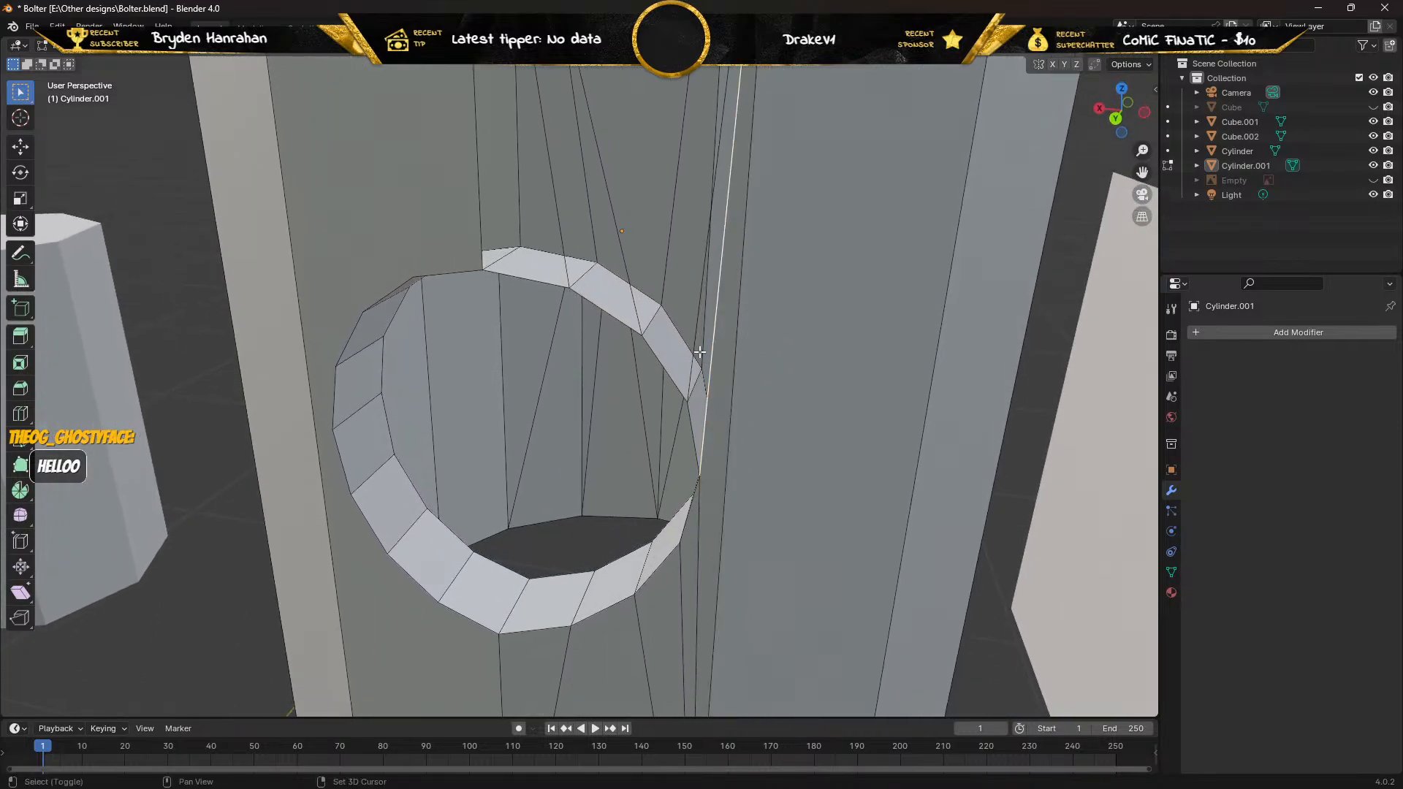
shift+click(690, 349)
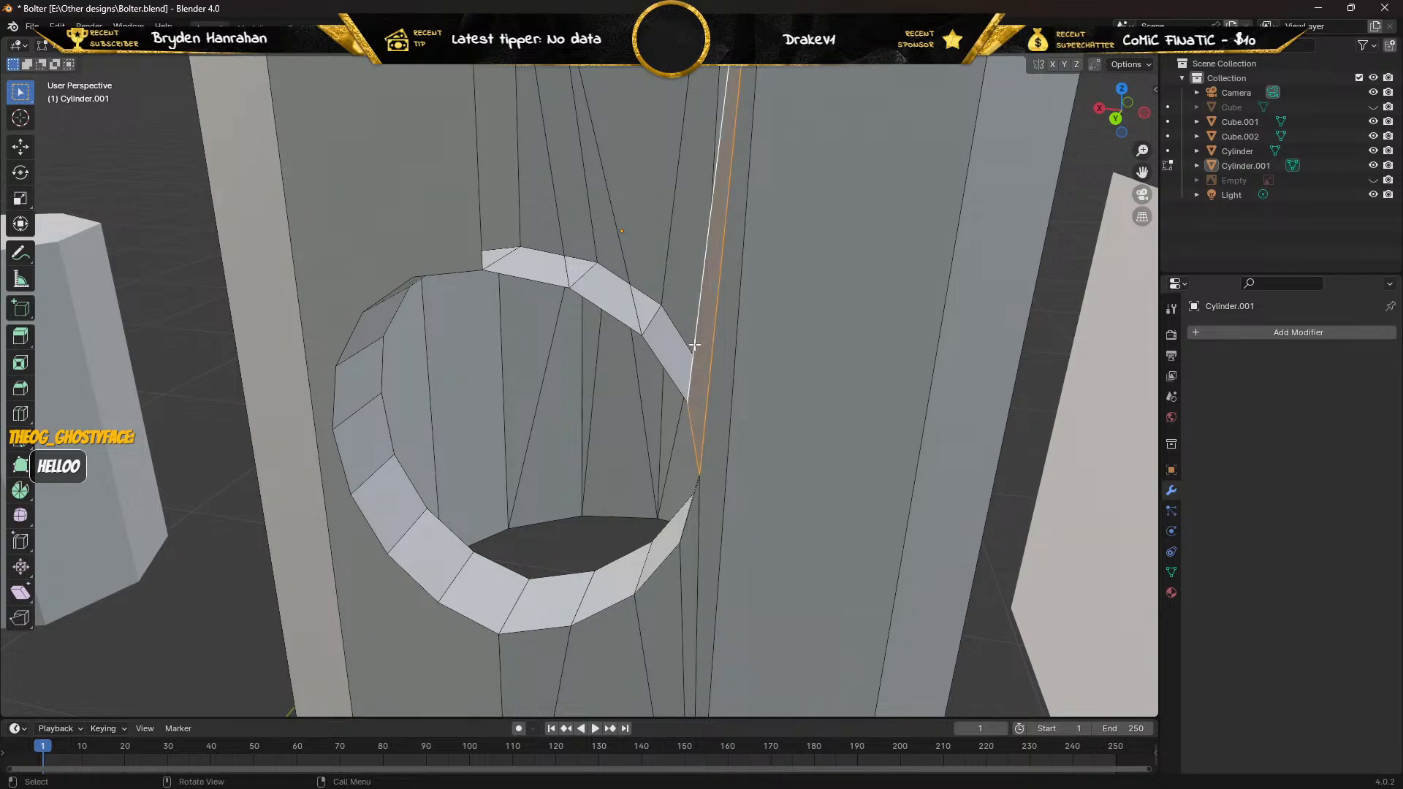
key(ctrl+z)
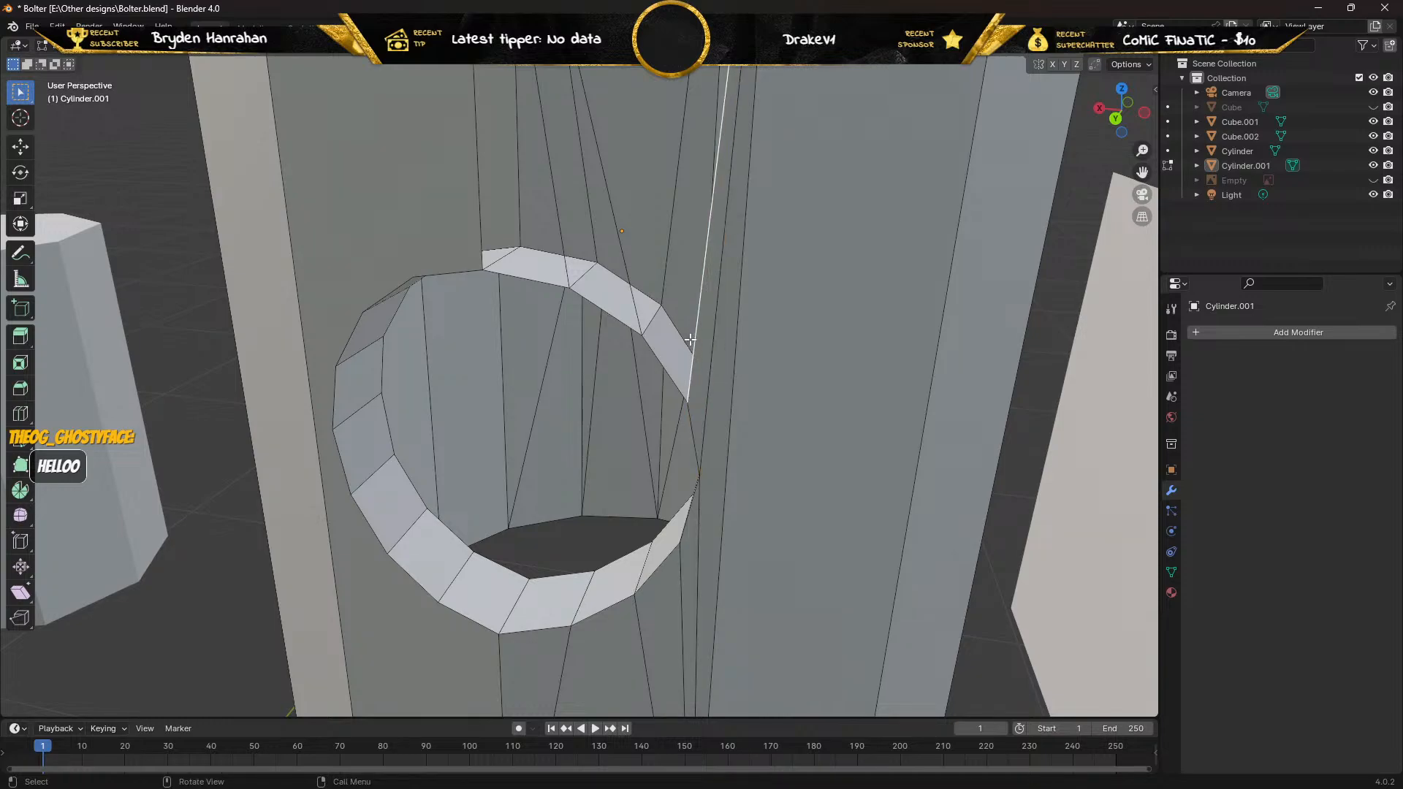
shift+click(628, 278)
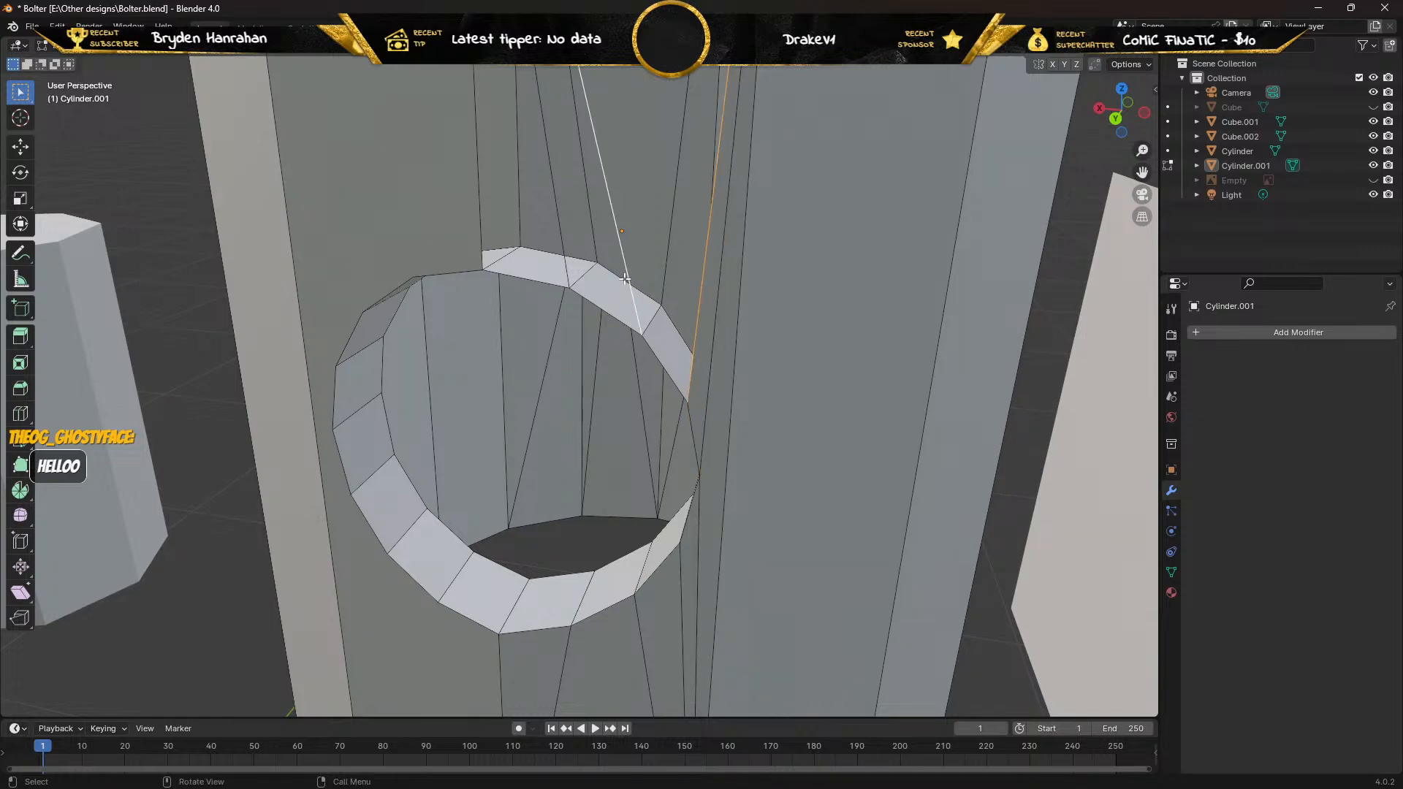
click(610, 222)
shift+click(559, 226)
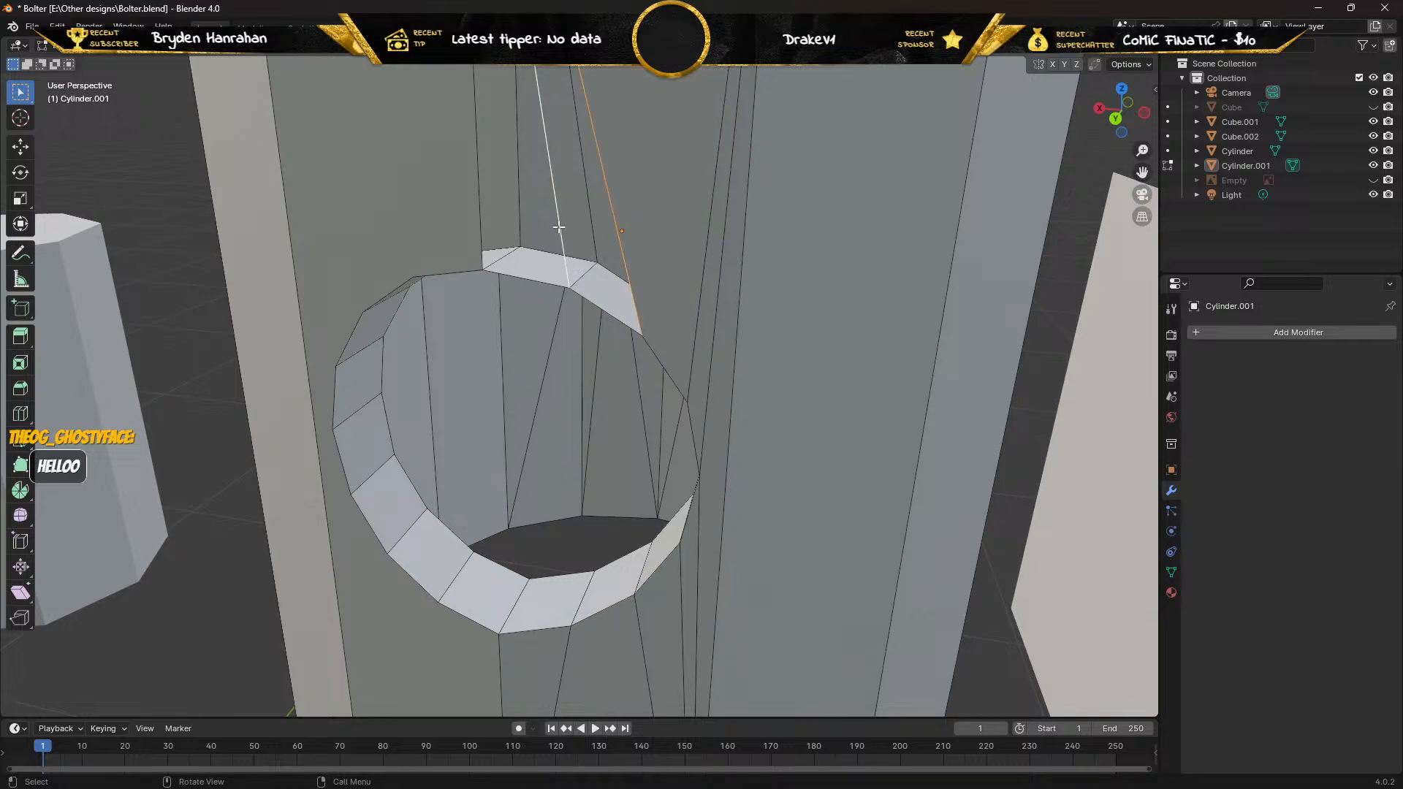
key(ctrl+z)
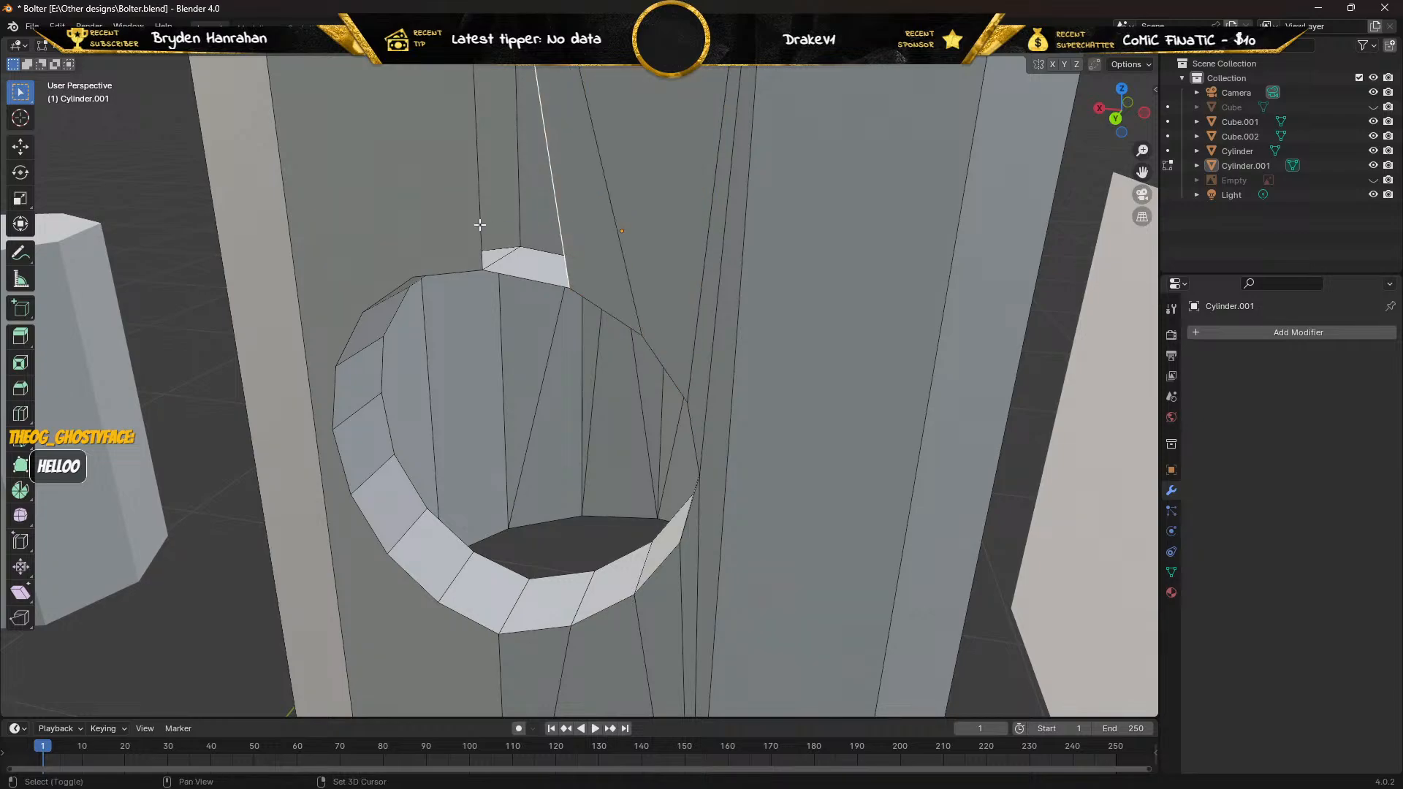
shift+click(479, 224)
Delete the outer wall face that surrounds the left half of the hole.
mouse_move(476, 225)
middle_down()
mouse_move(549, 150)
mouse_move(611, 141)
mouse_move(594, 169)
mouse_move(501, 125)
mouse_move(483, 209)
mouse_move(498, 222)
middle_up()
scroll(498, 223, down, 3)
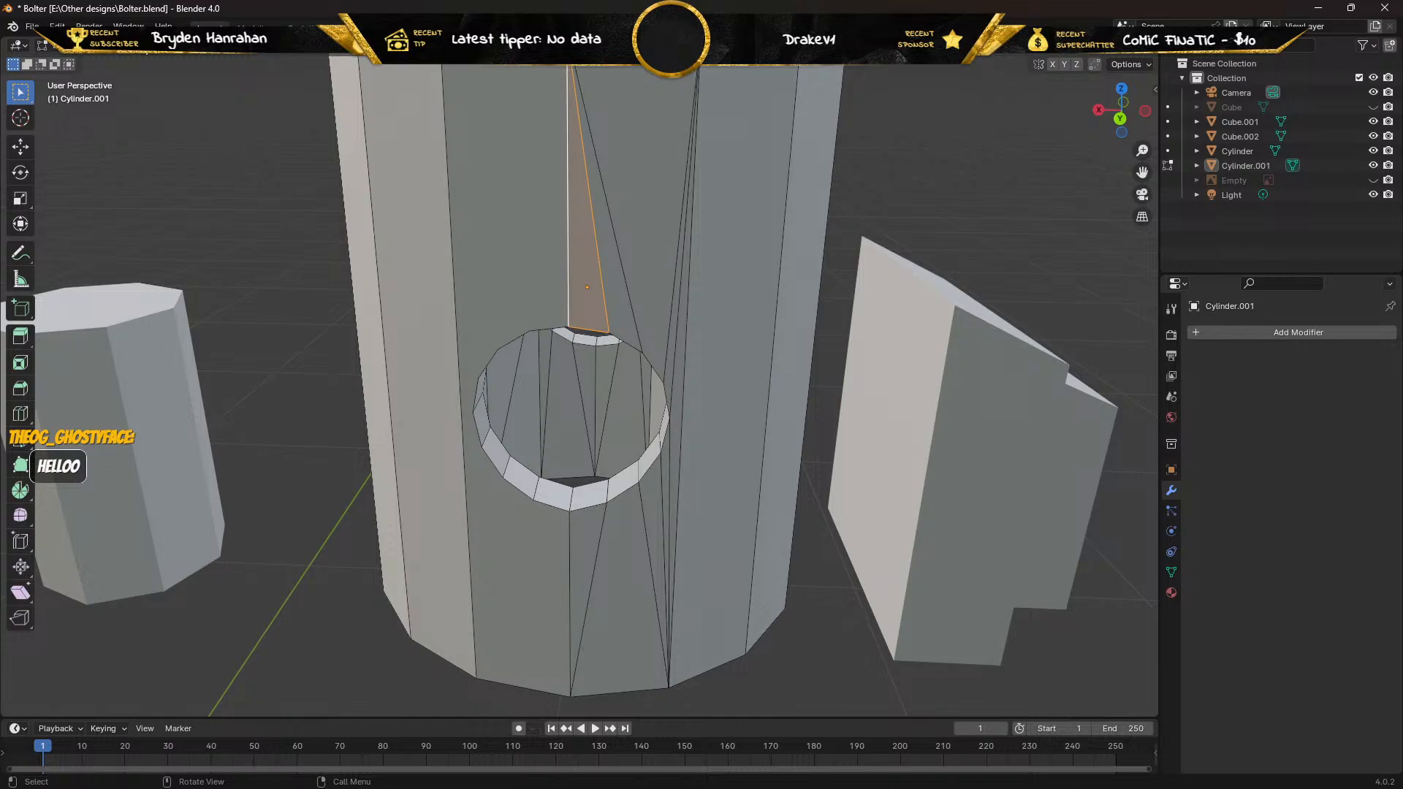
click(146, 45)
click(495, 181)
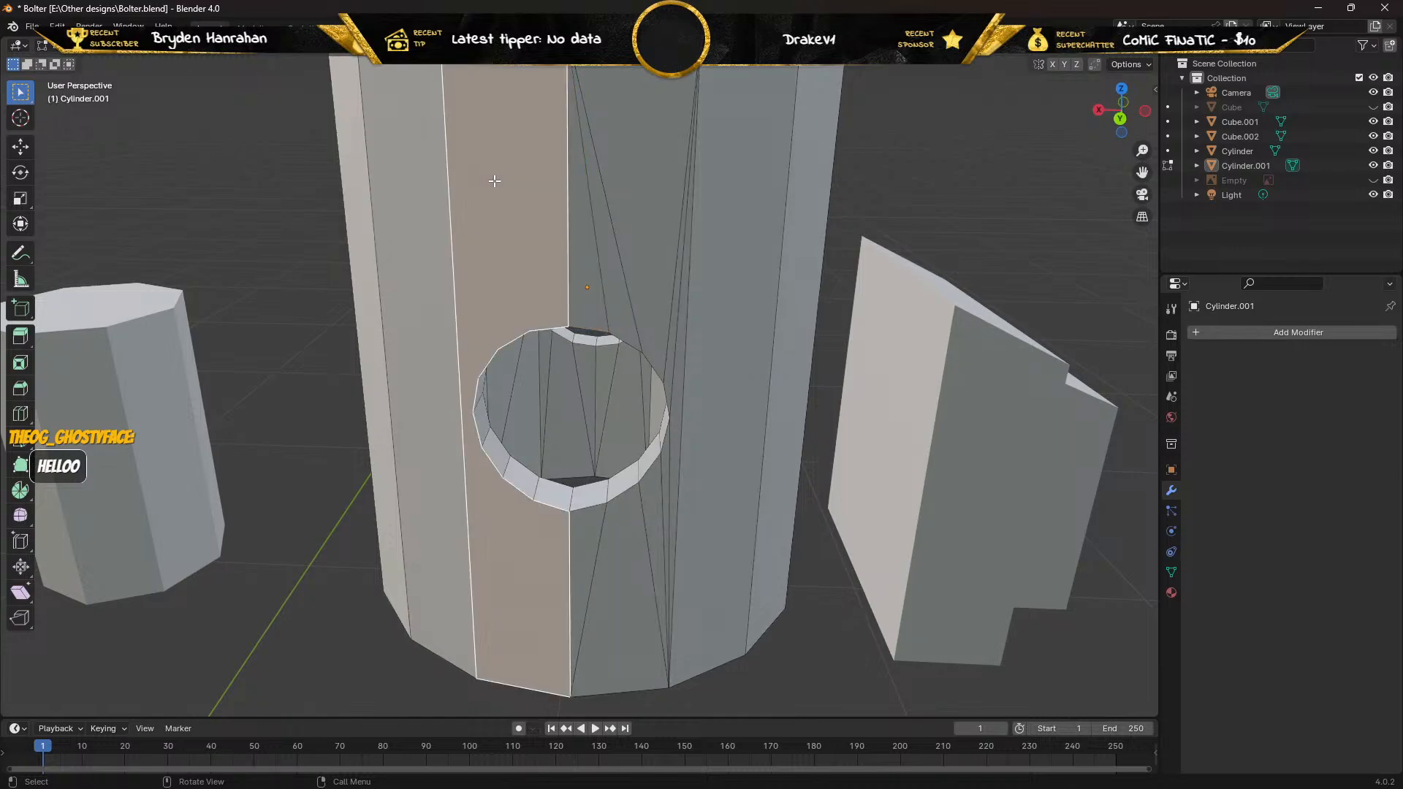
key(x)
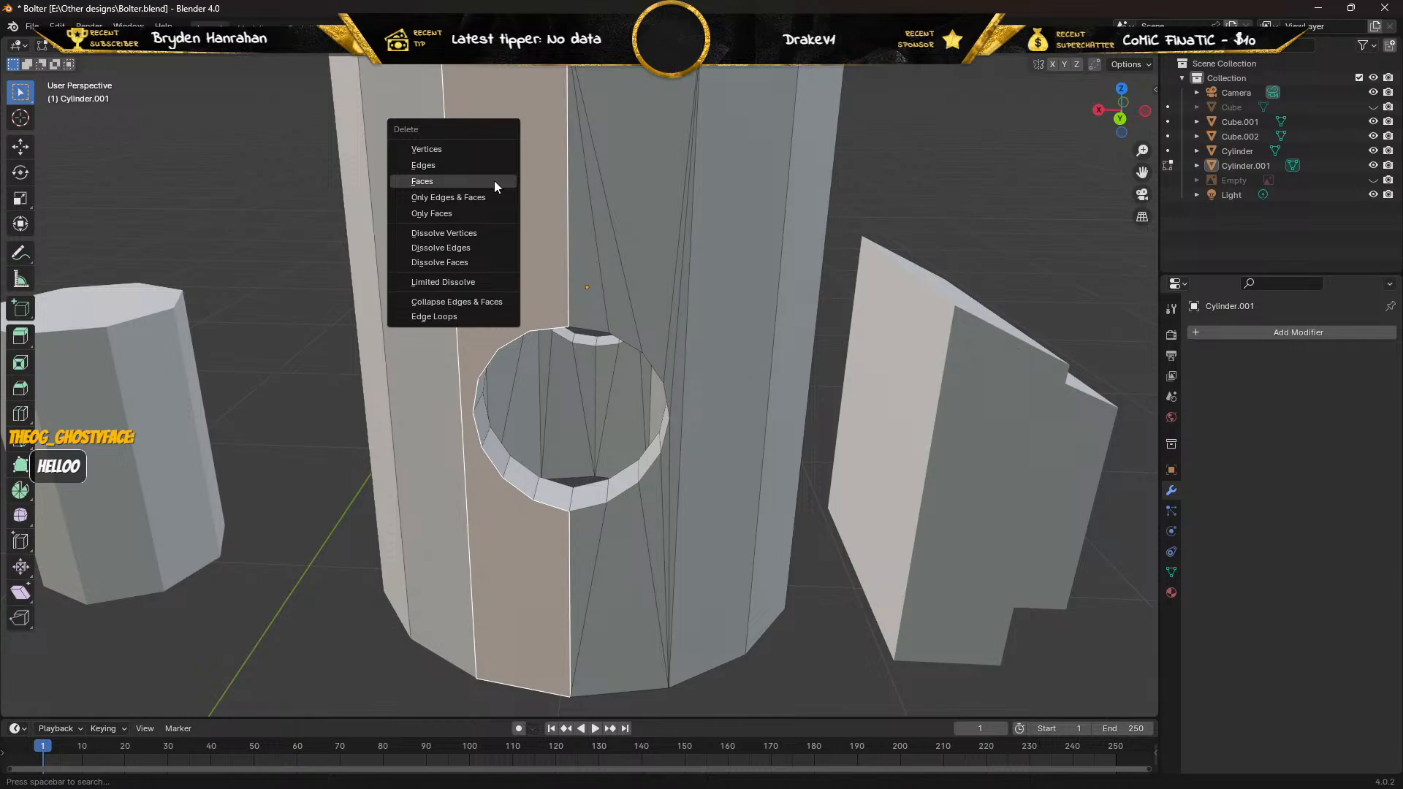
click(494, 182)
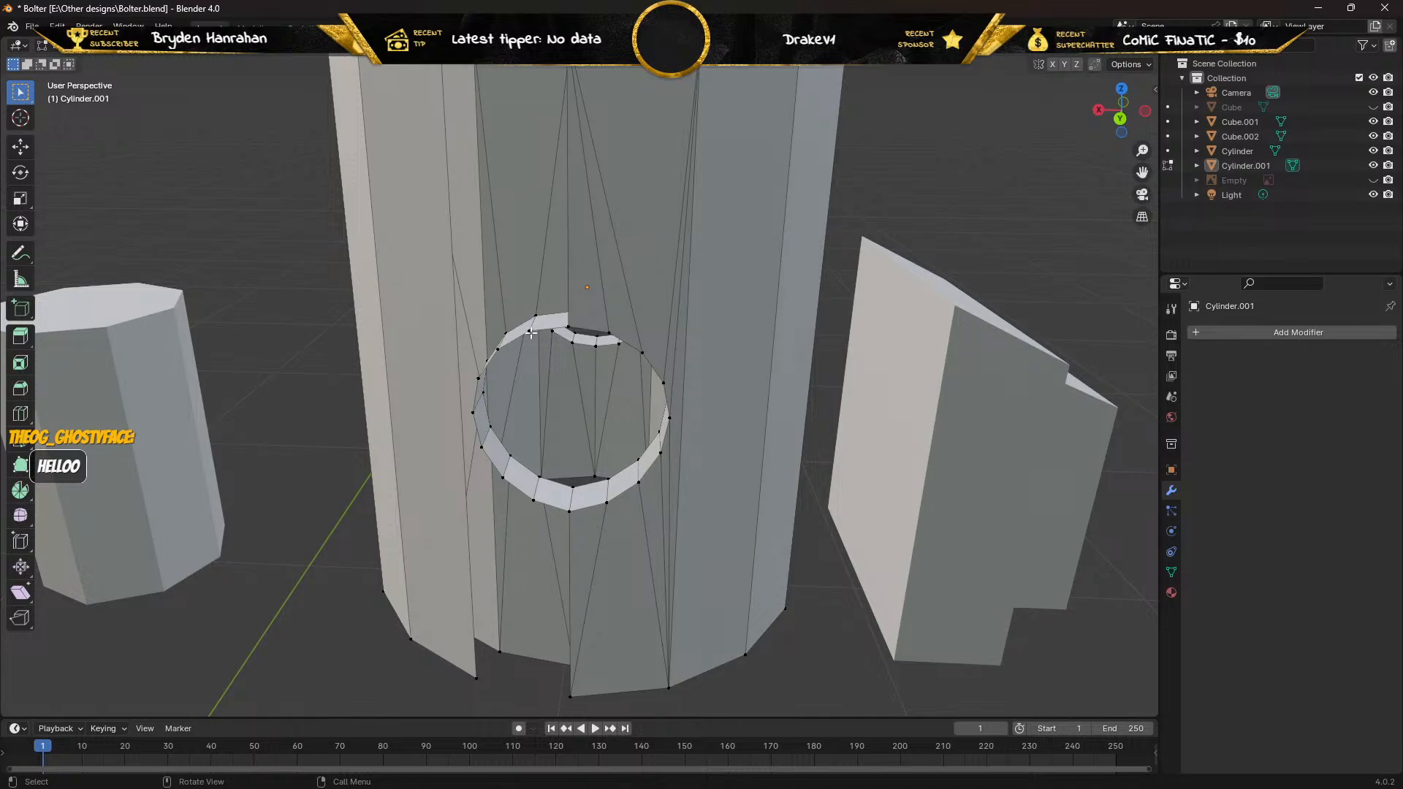
Connect the two upper-left vertices of the outer hole's rim to the opened panel's top center corner.
click(532, 333)
middle_drag(513, 245, 514, 275)
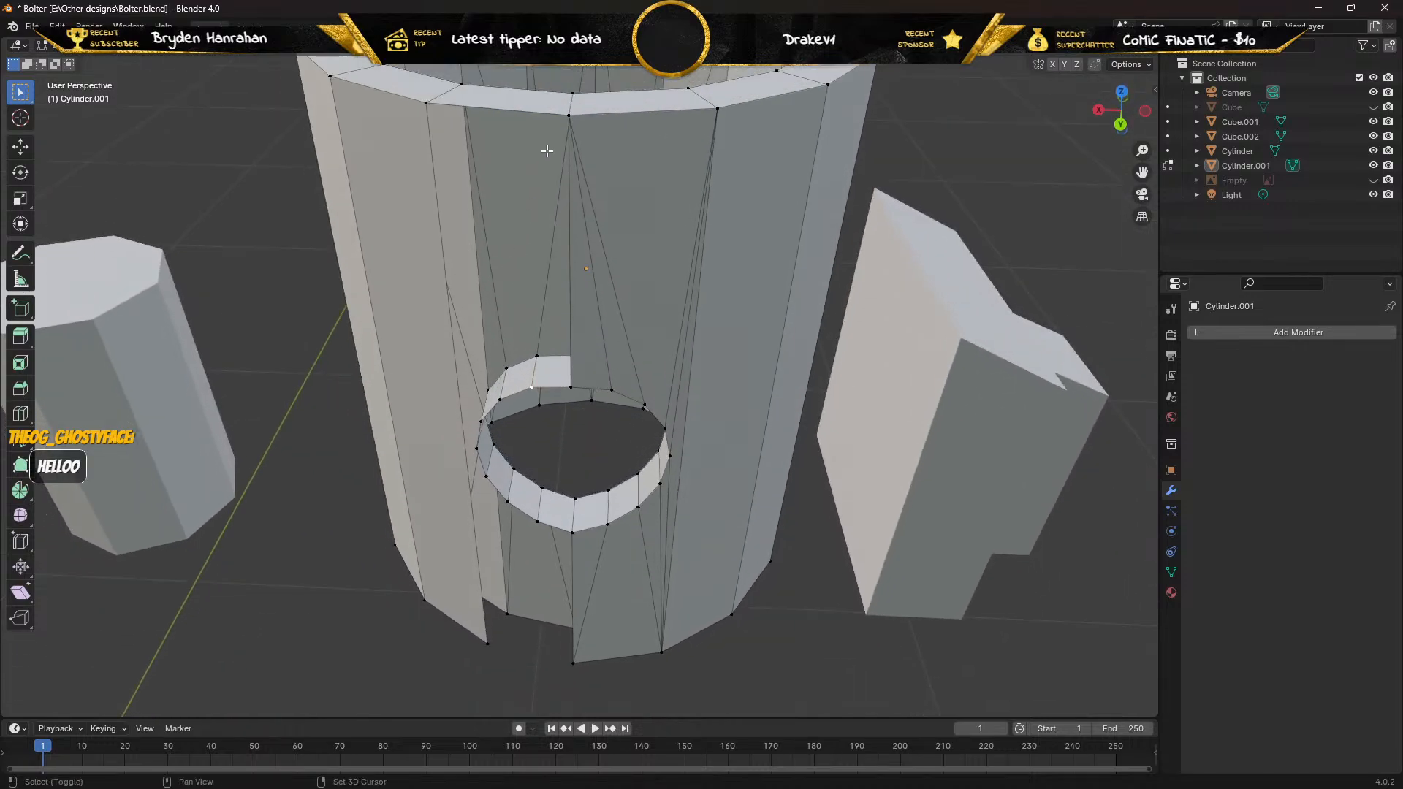
shift+click(571, 113)
shift+click(498, 401)
shift+click(568, 113)
Connect the two leftmost upper rim vertices of the outer hole to the opened panel's top outer corner.
click(482, 421)
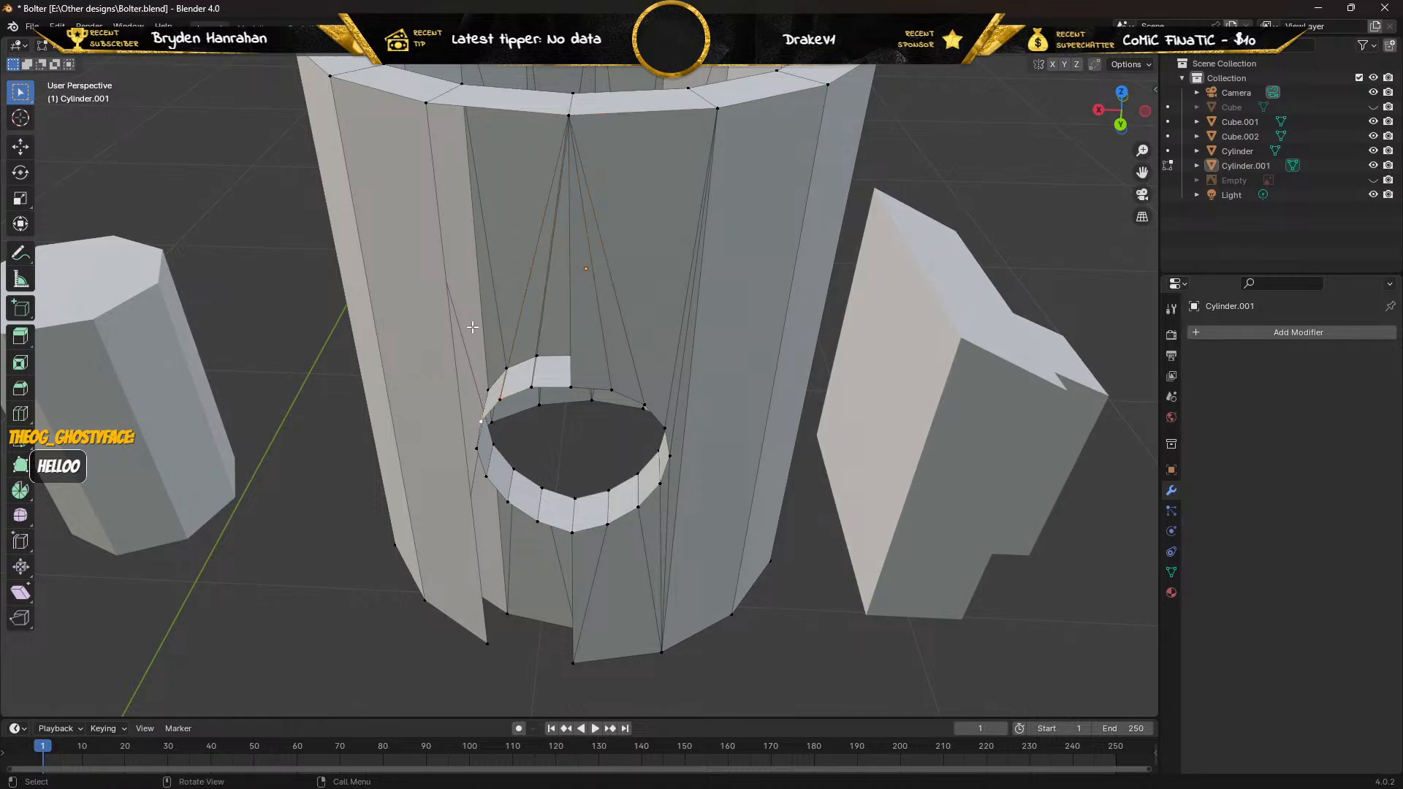
shift+click(424, 100)
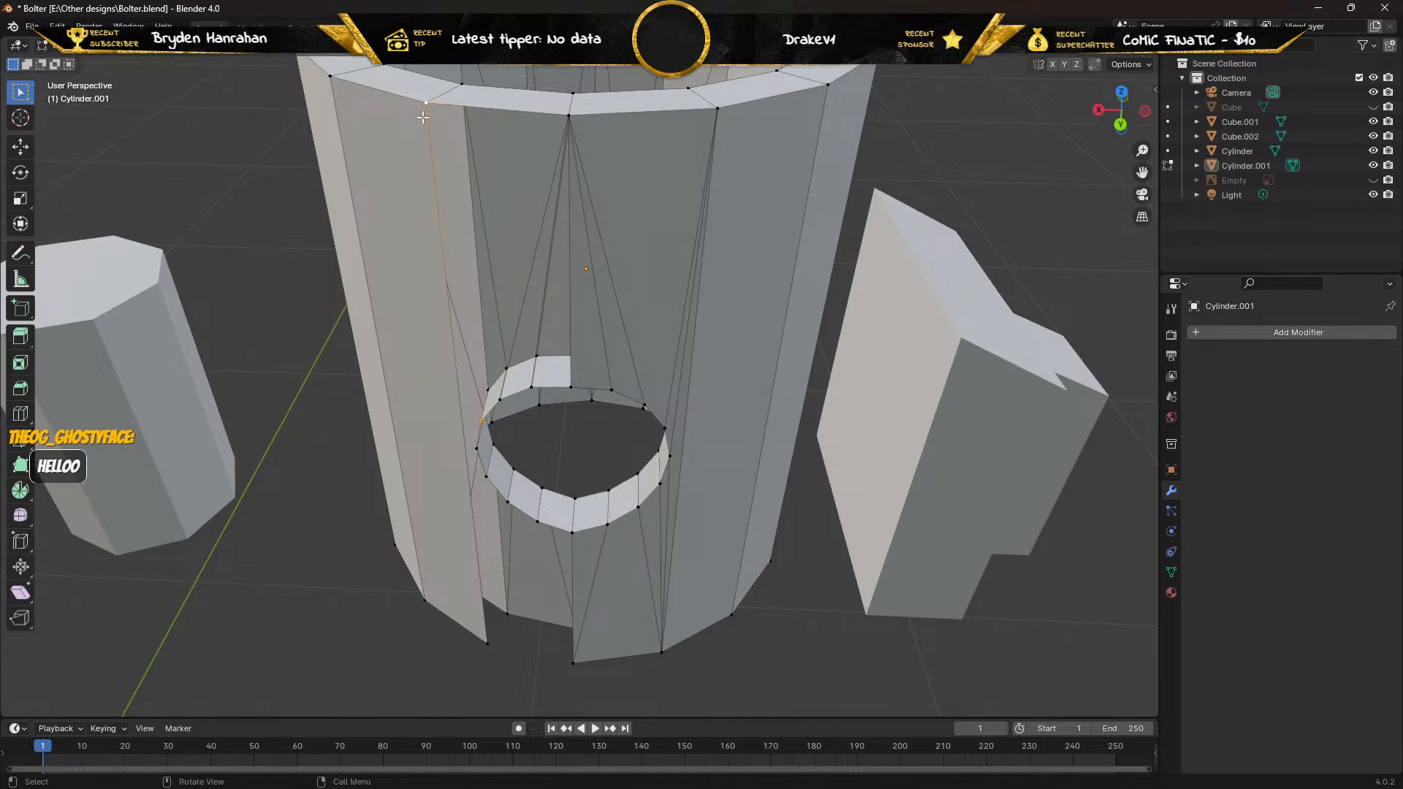
shift+click(475, 447)
middle_drag(429, 305, 453, 227)
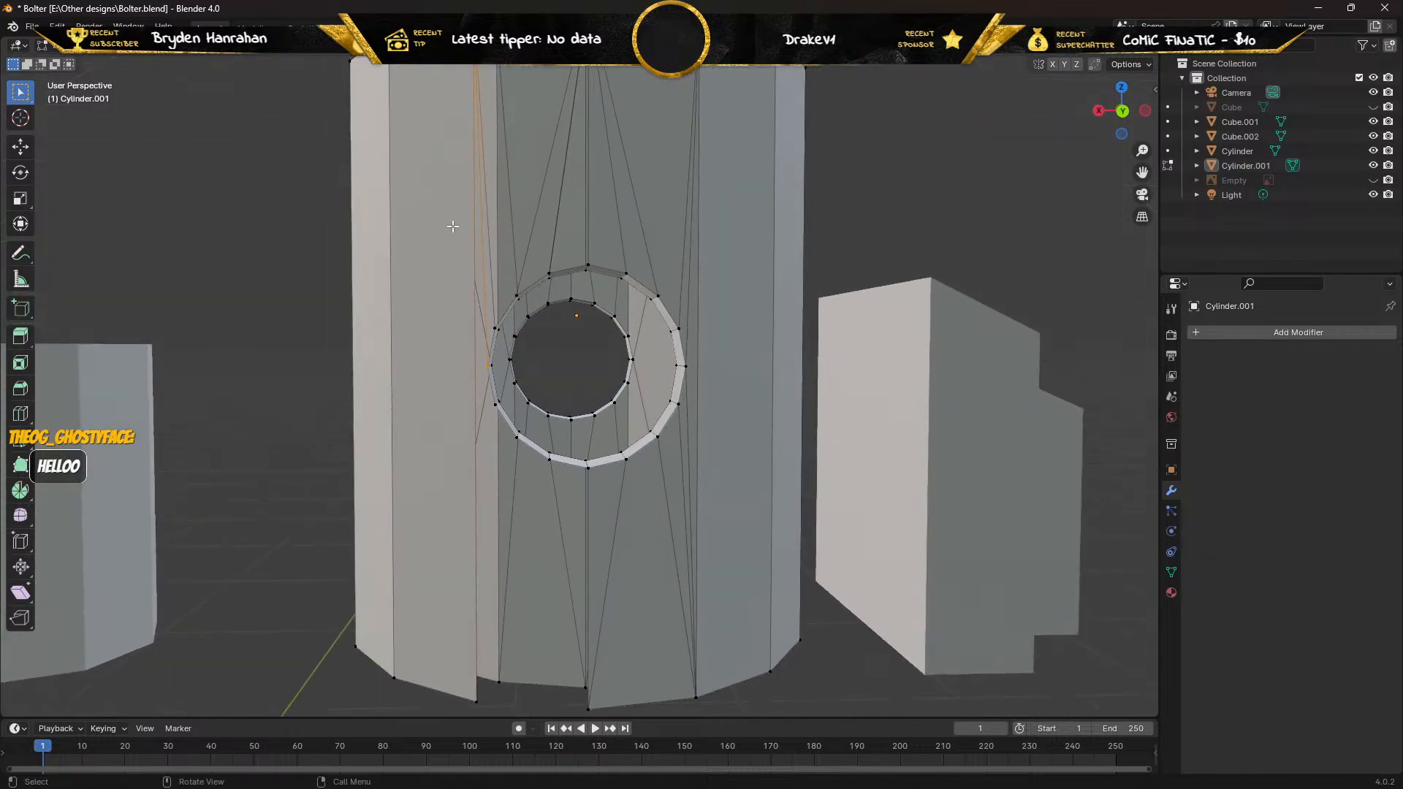
Connect the leftmost rim vertex and the one below it to the opened panel's bottom outer corner.
click(486, 370)
shift+click(478, 702)
click(496, 401)
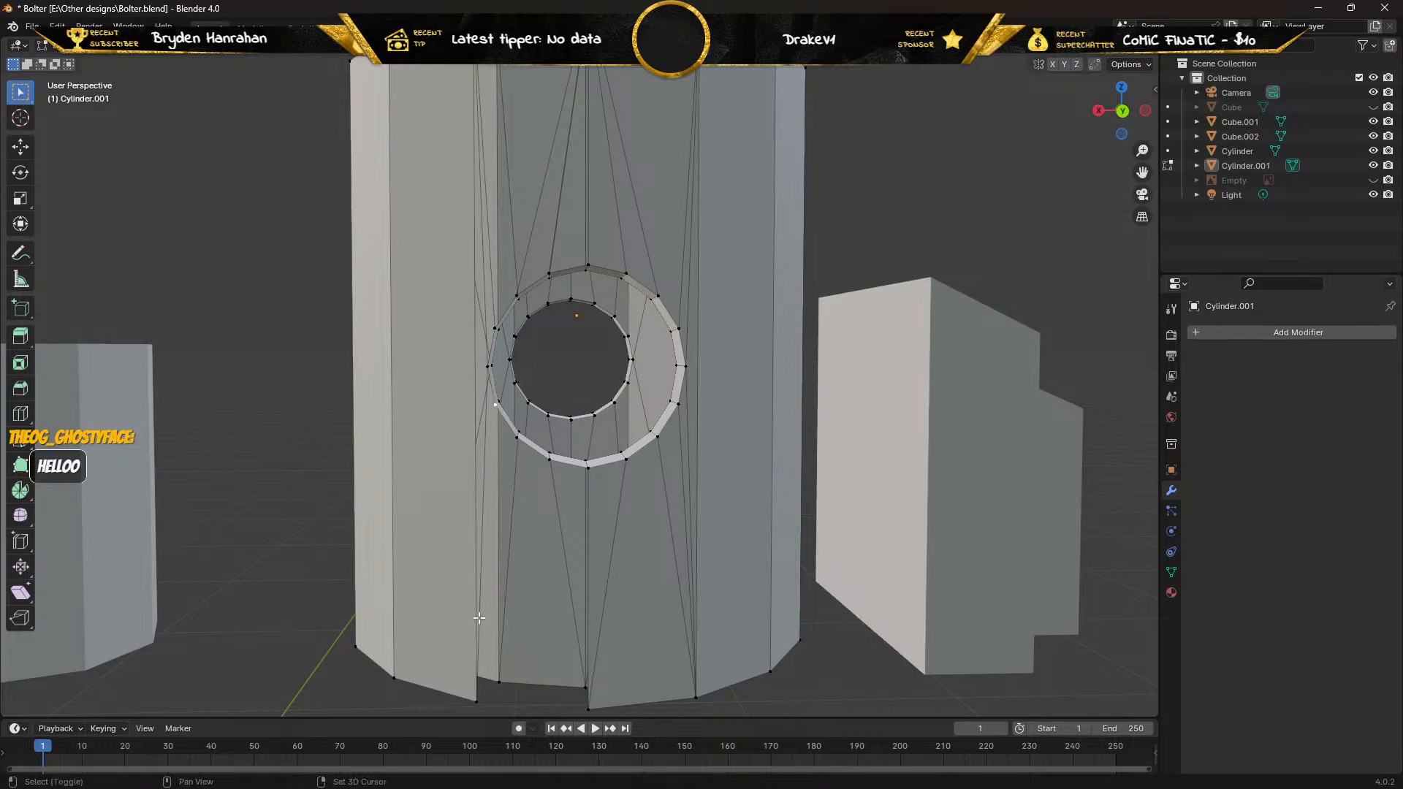
shift+click(476, 695)
middle_drag(451, 617, 535, 517)
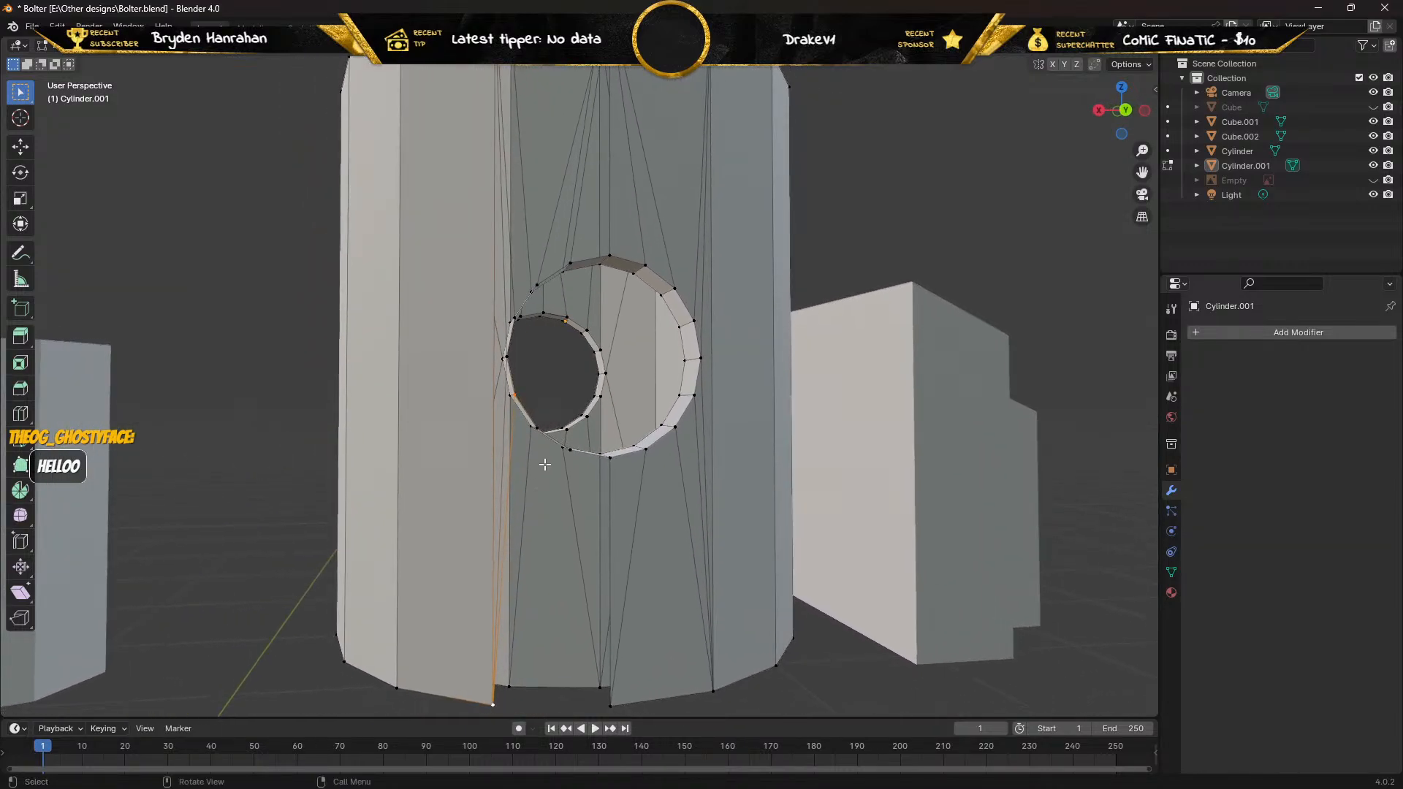
Connect the two lower-left vertices of the outer hole's rim to the bottom center corner of the wall.
click(537, 428)
shift+click(613, 706)
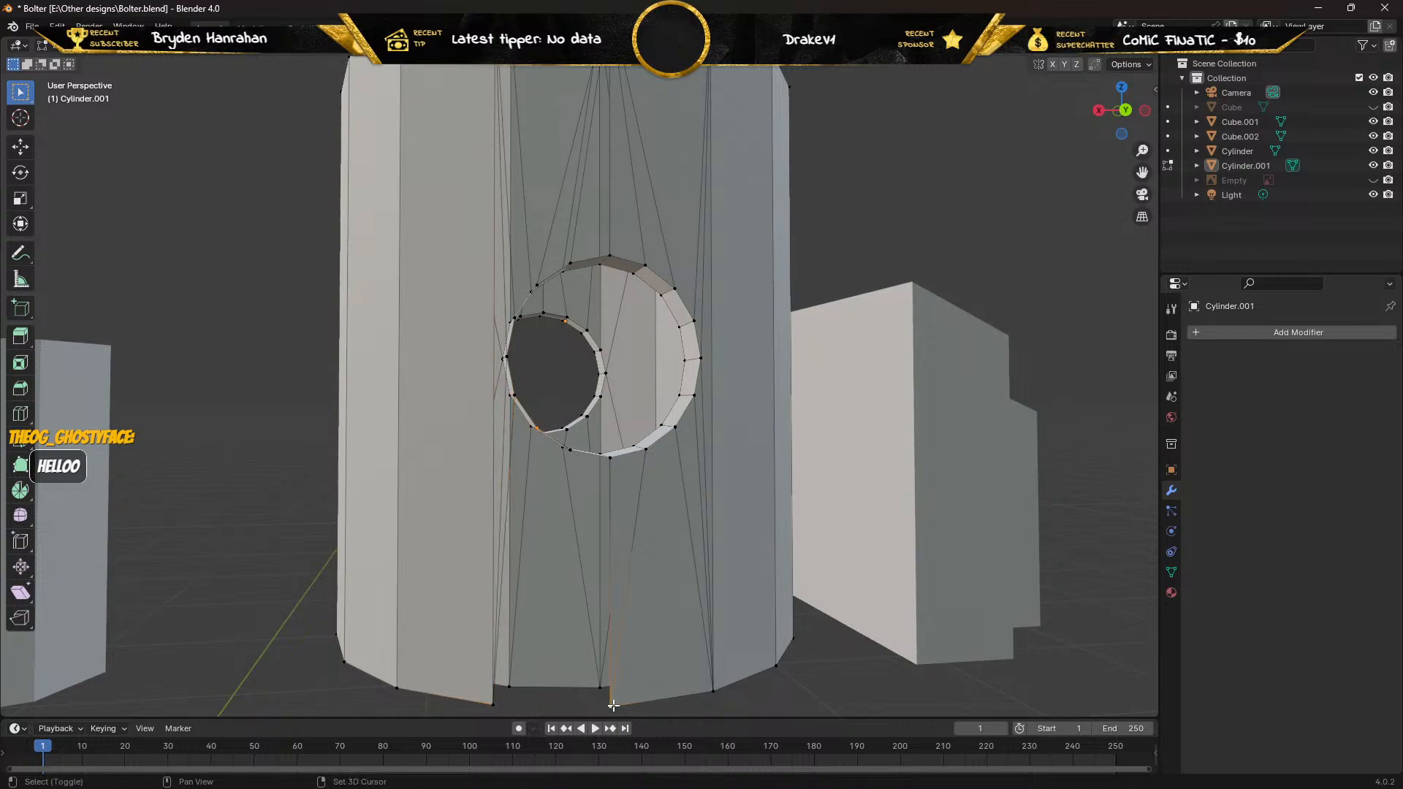
shift+click(571, 449)
shift+click(610, 701)
middle_drag(572, 584, 531, 583)
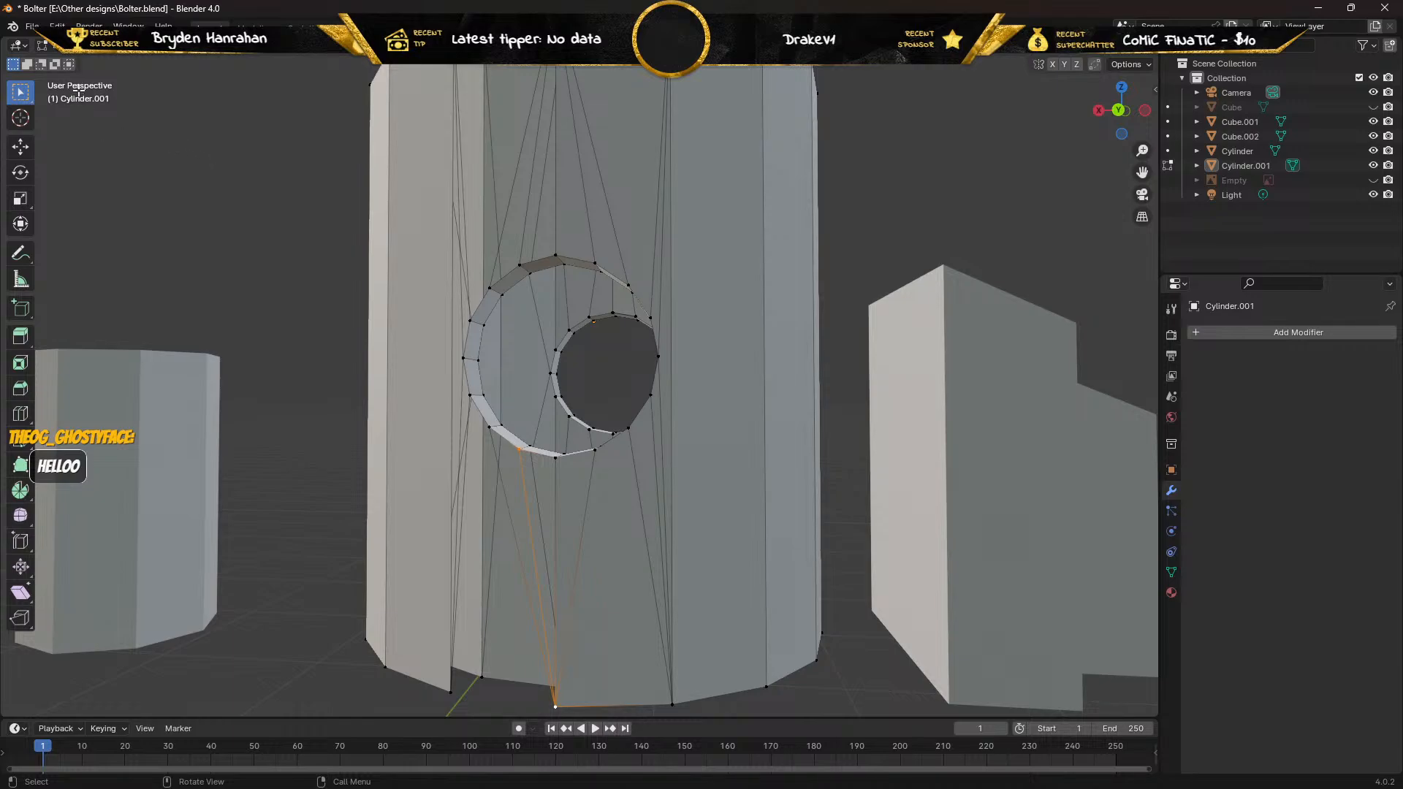
Fill the faces below the hole's left half between successive rim-to-corner edges, from the vertical center edge to the bottom outer corner.
key(2)
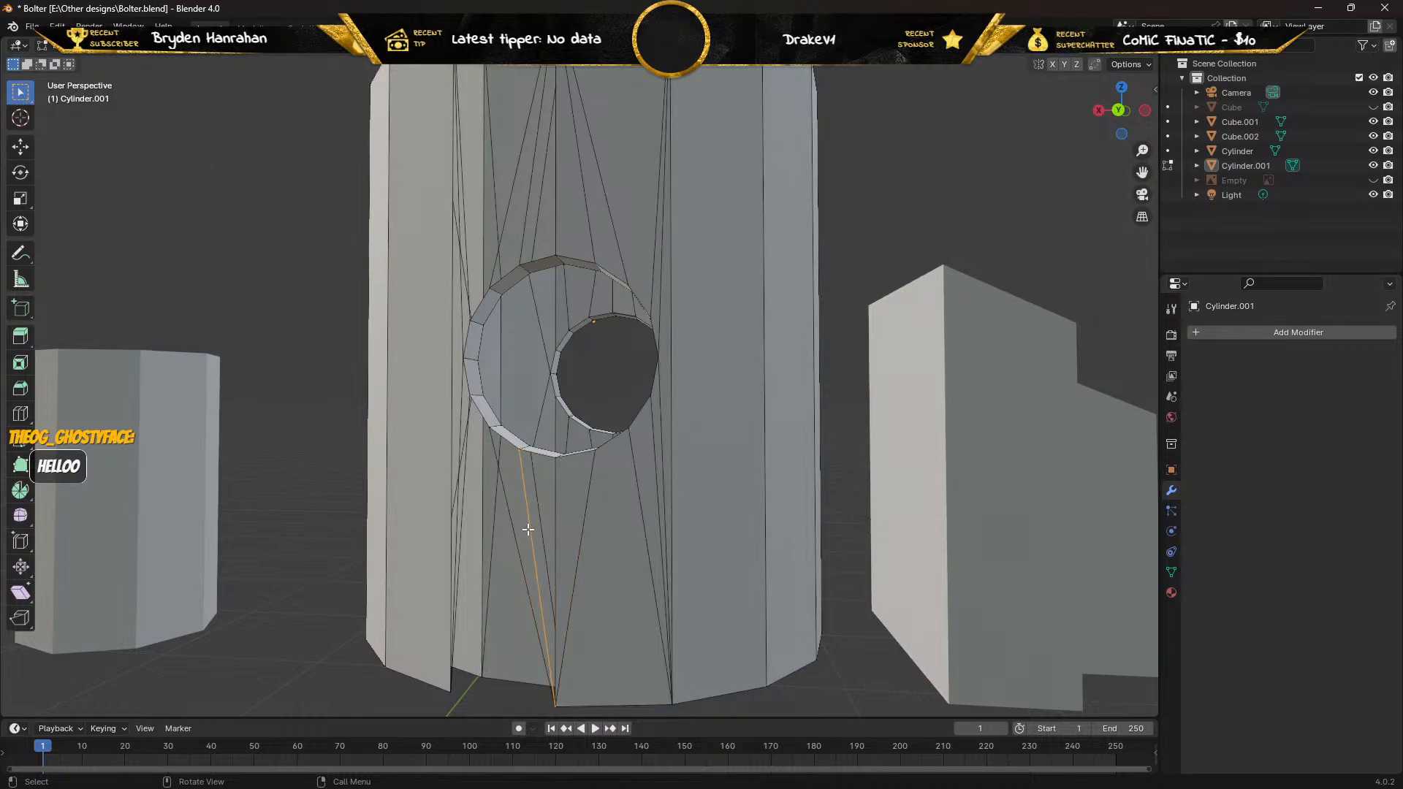
click(555, 521)
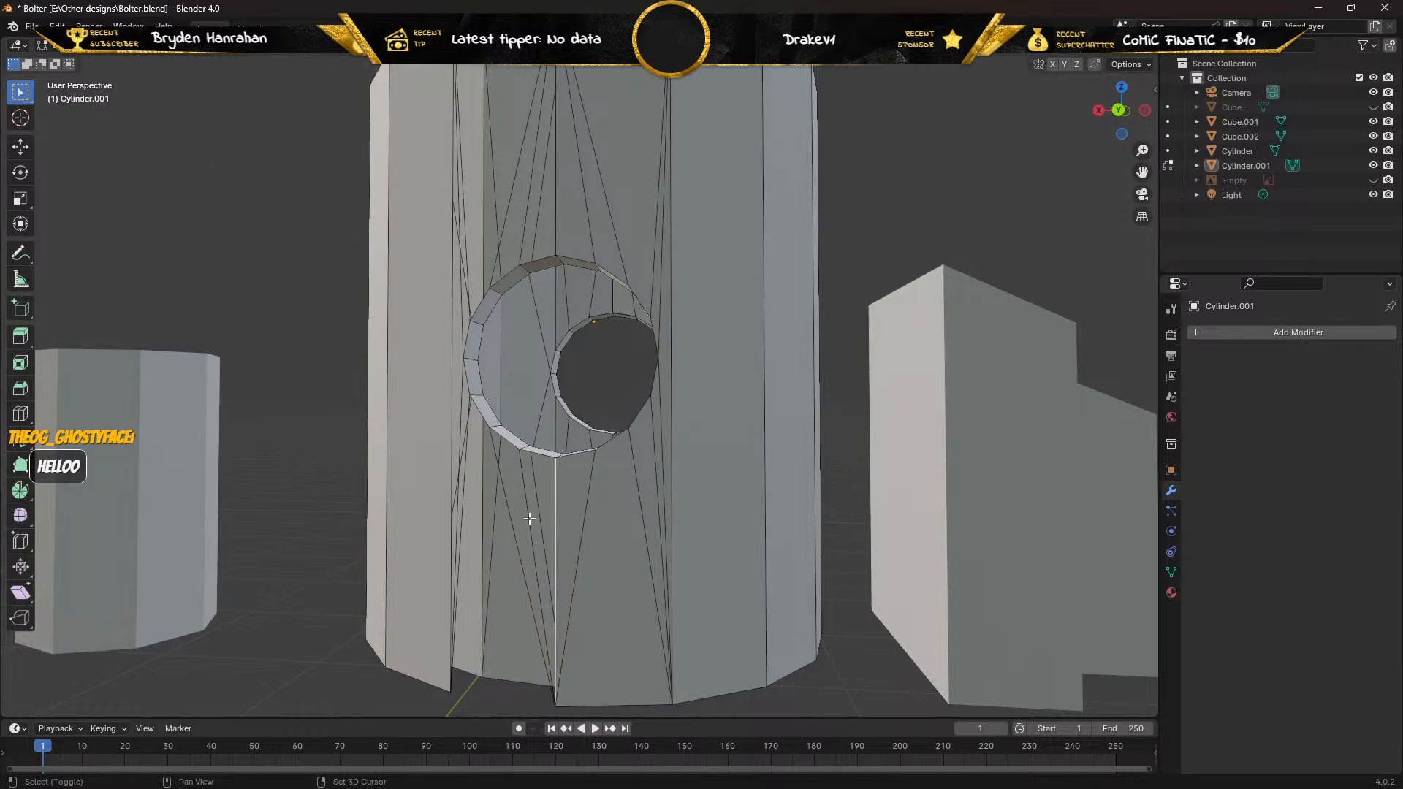
shift+click(530, 519)
key(f)
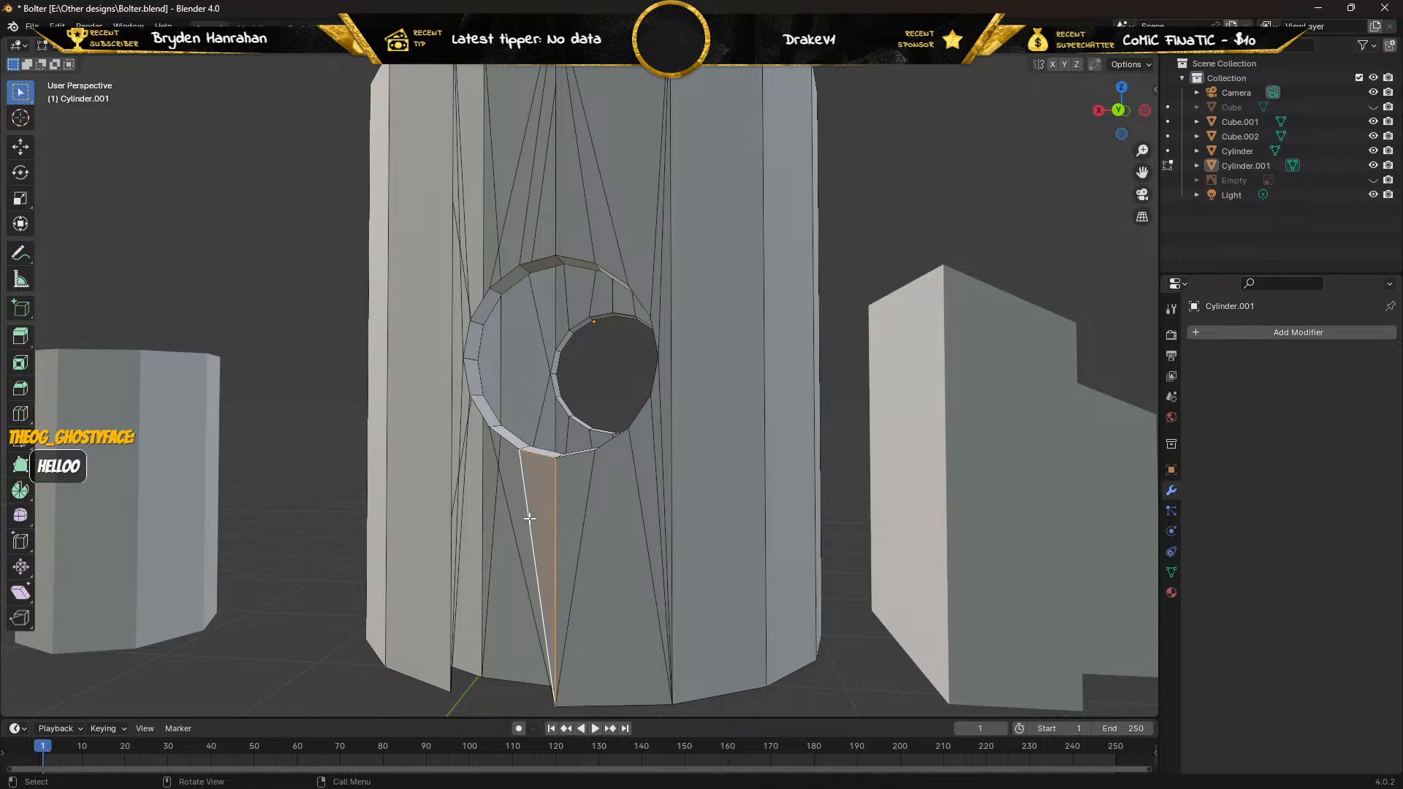
click(530, 518)
shift+click(513, 521)
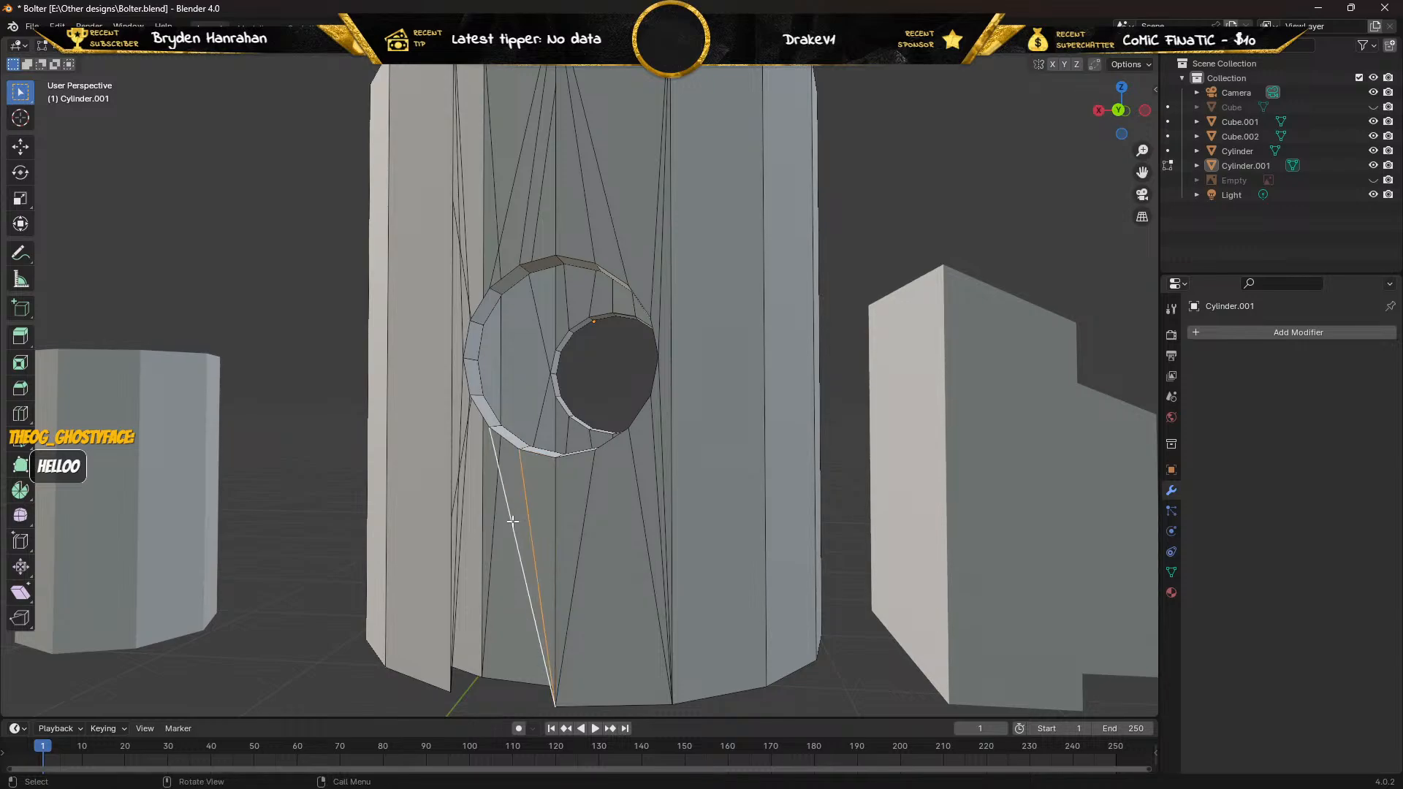
key(f)
shift+click(508, 523)
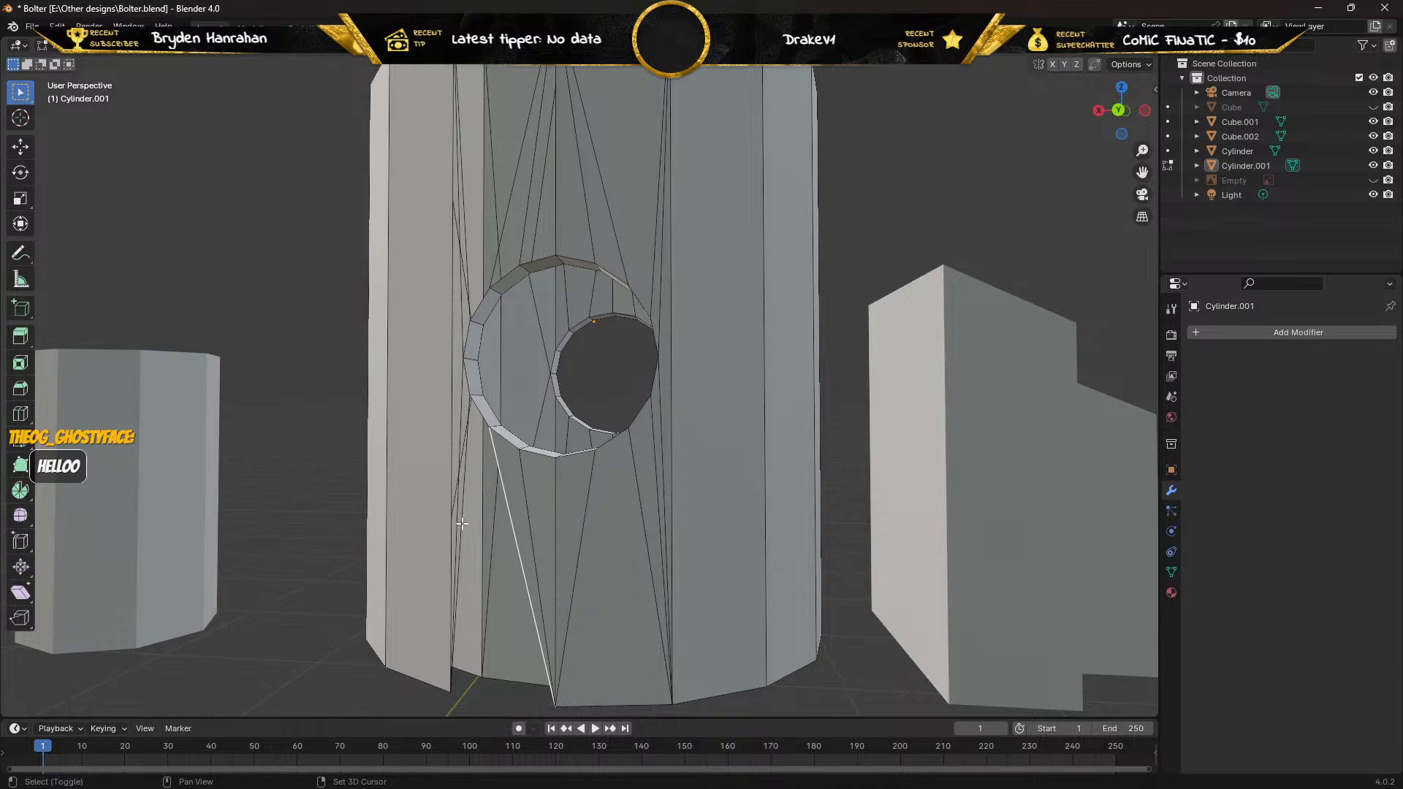
shift+click(461, 523)
middle_drag(462, 523, 485, 522)
key(f)
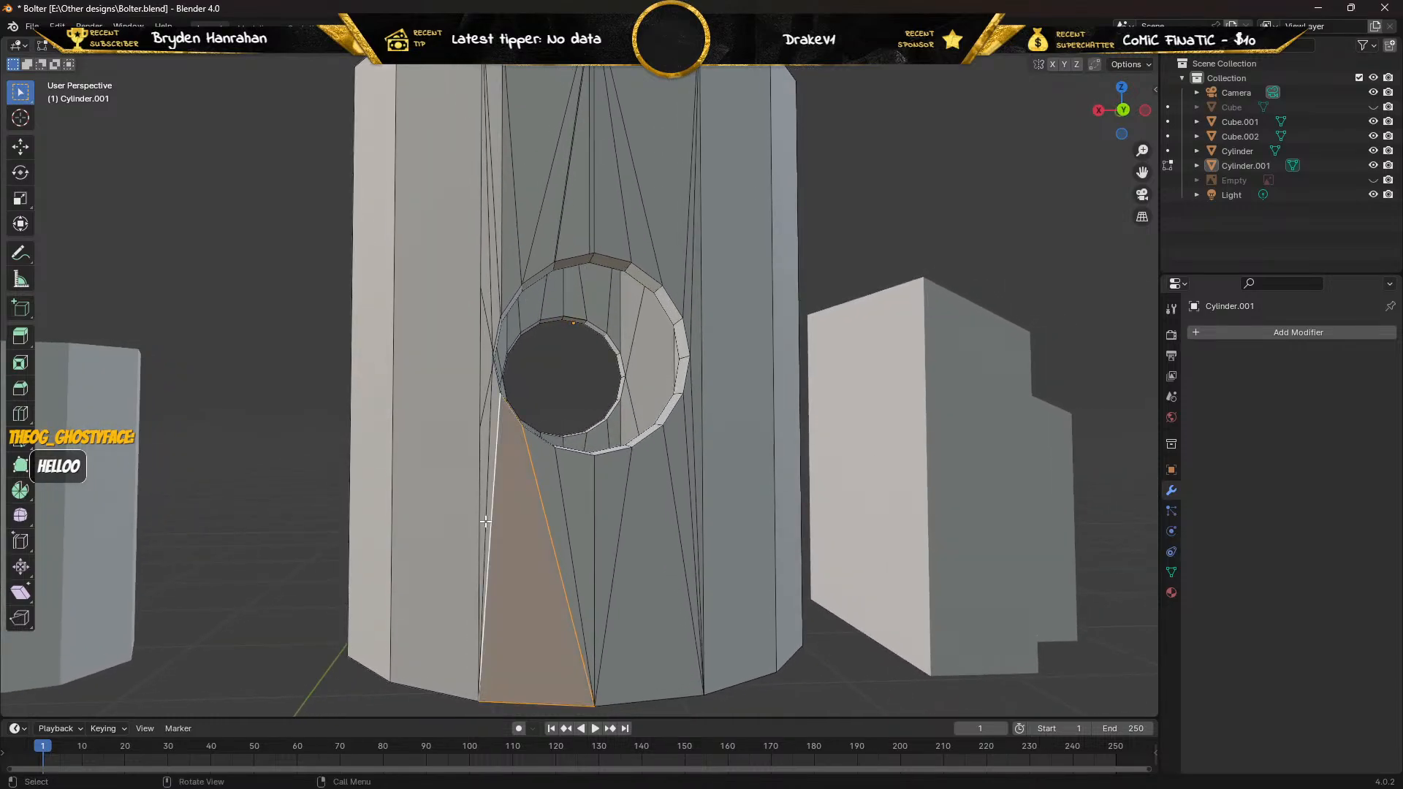
Fill the narrow faces between the hole's lower-left rim edges and the vertical wall edge.
shift+click(489, 462)
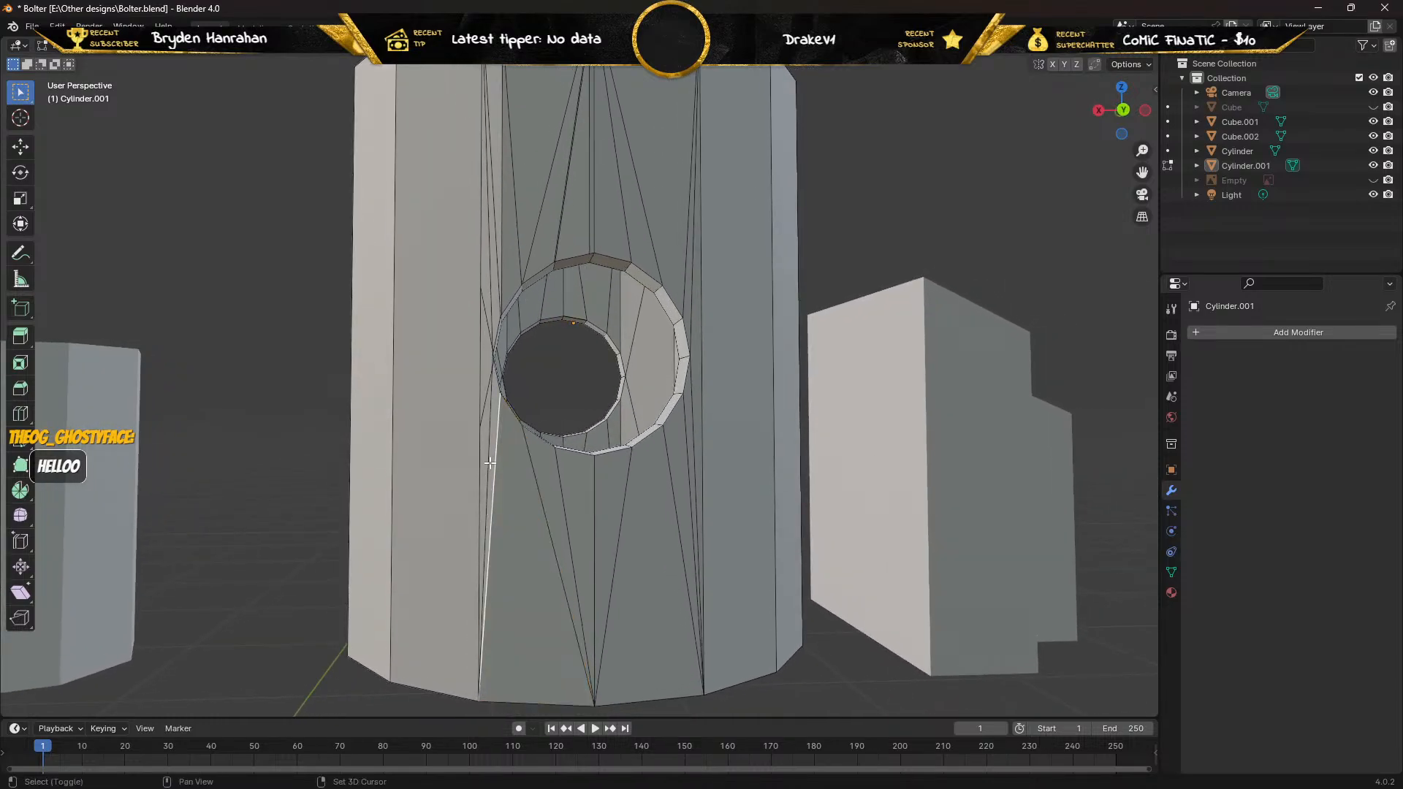
shift+click(484, 459)
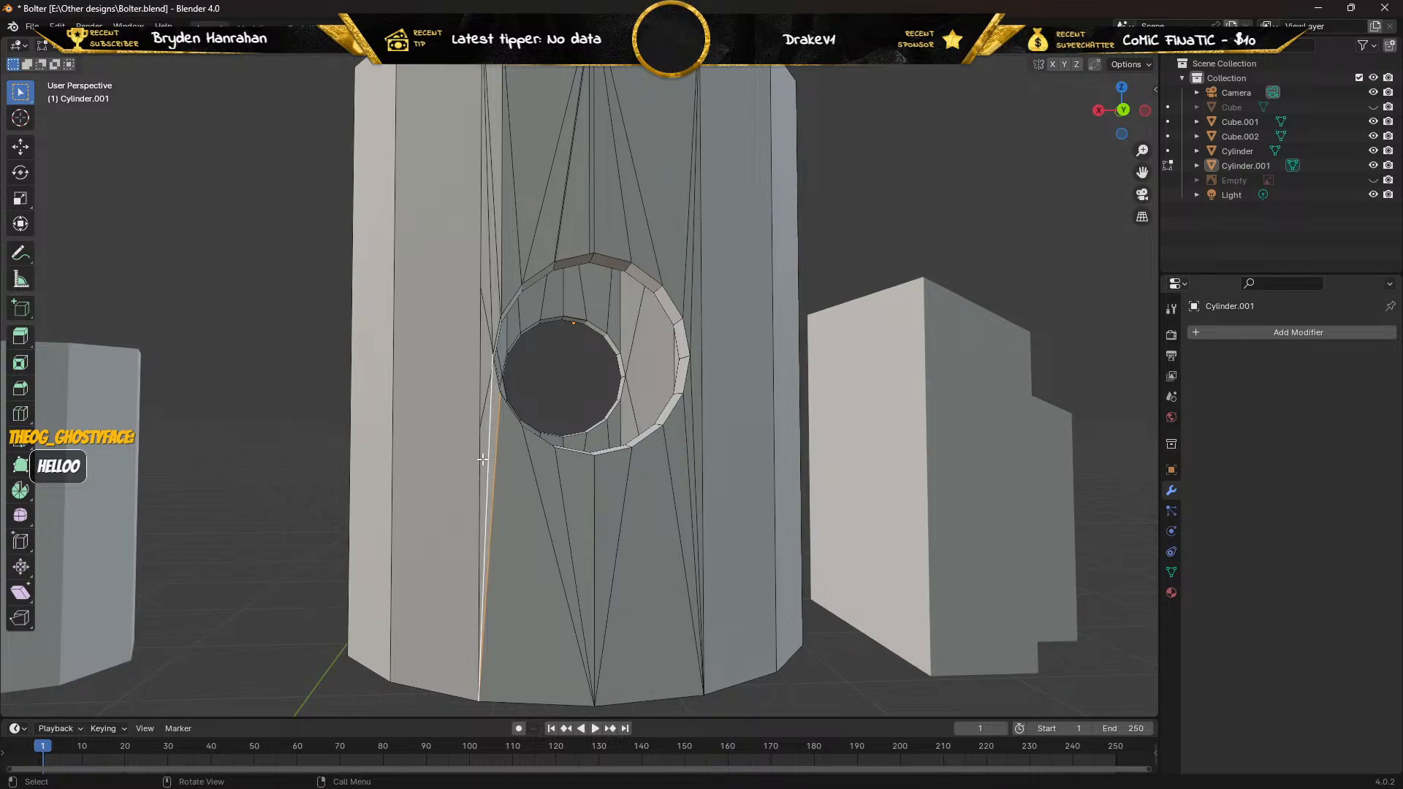
shift+click(495, 417)
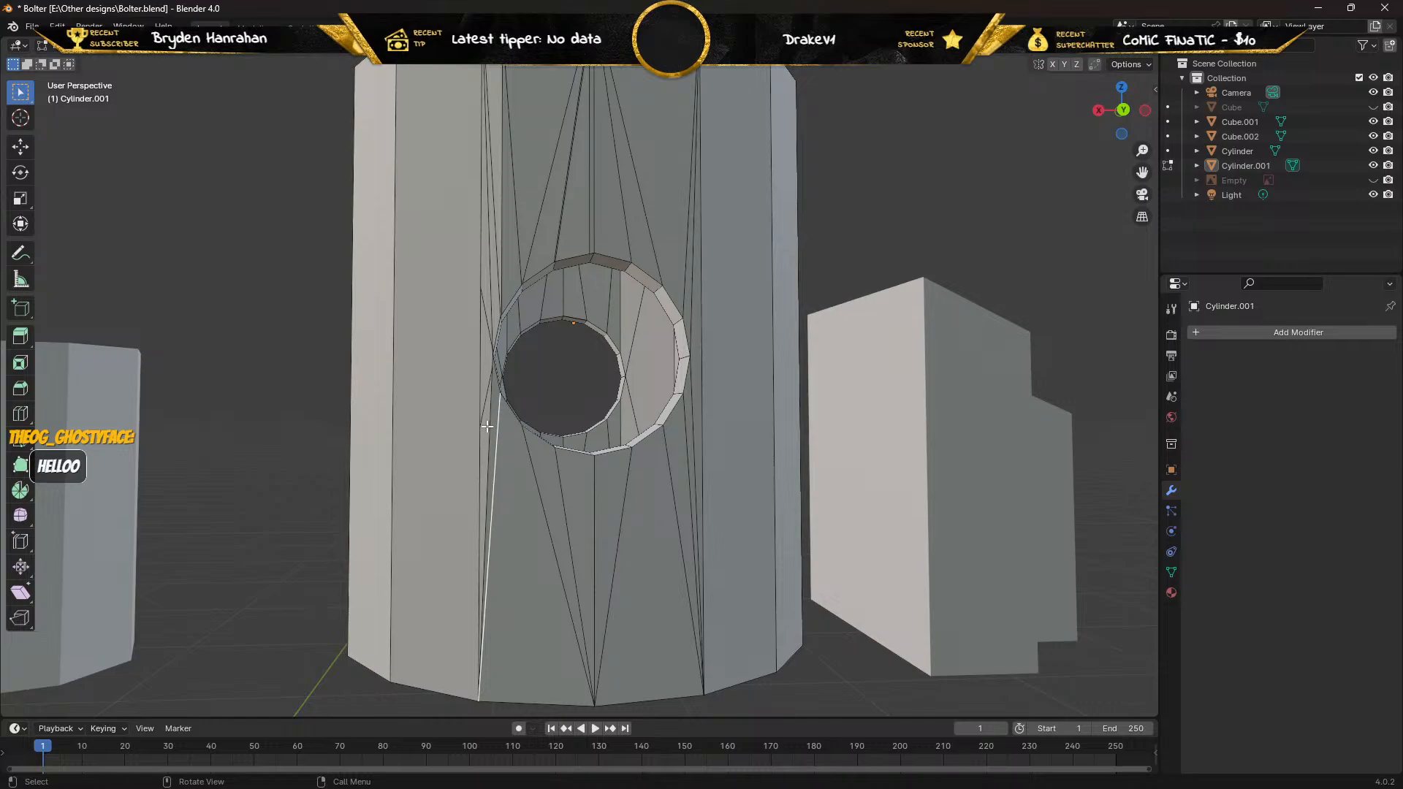
click(480, 430)
shift+click(476, 445)
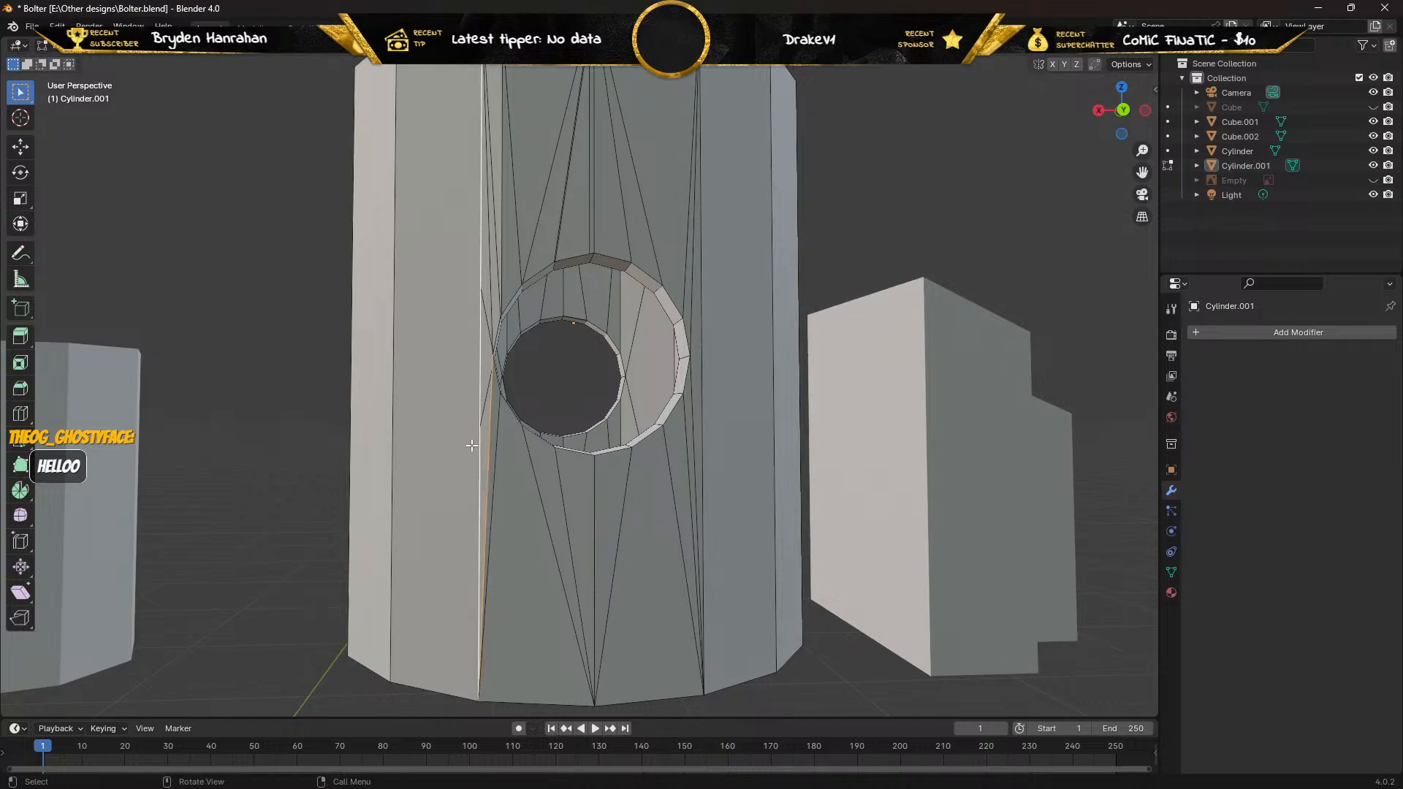
key(f)
Fill the narrow face beside the hole's upper-left rim and the large face reaching the top center corner.
middle_drag(436, 365, 437, 303)
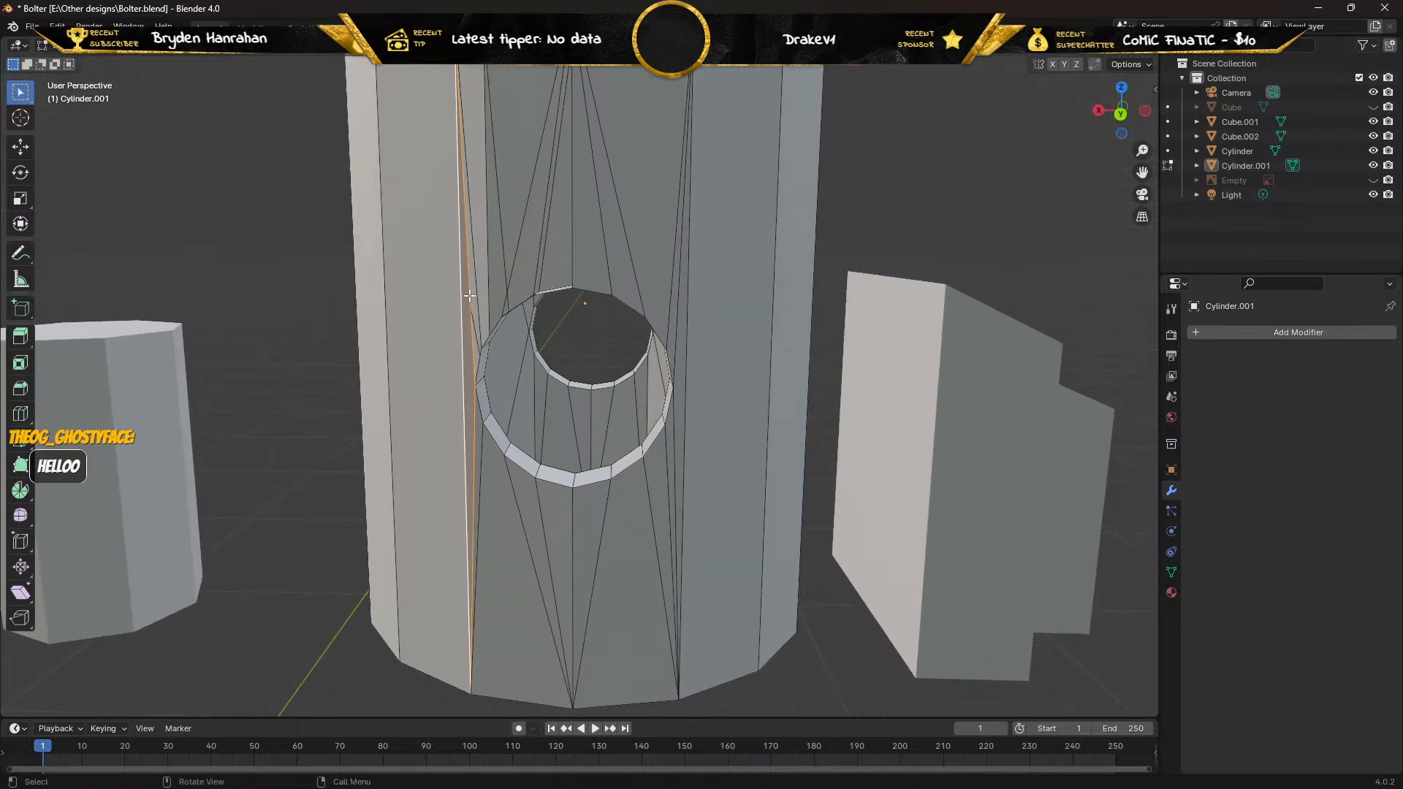
click(480, 284)
shift+click(474, 280)
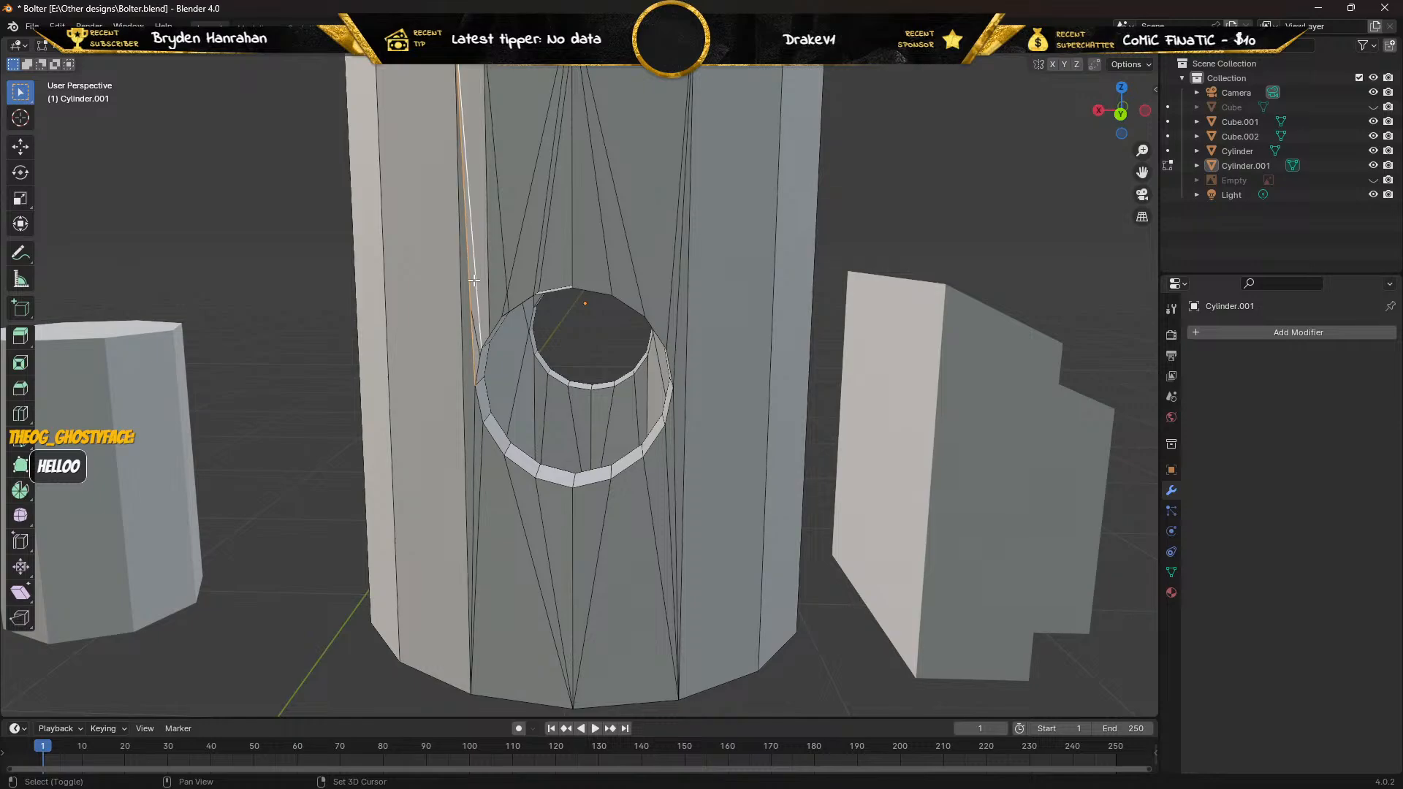
click(474, 267)
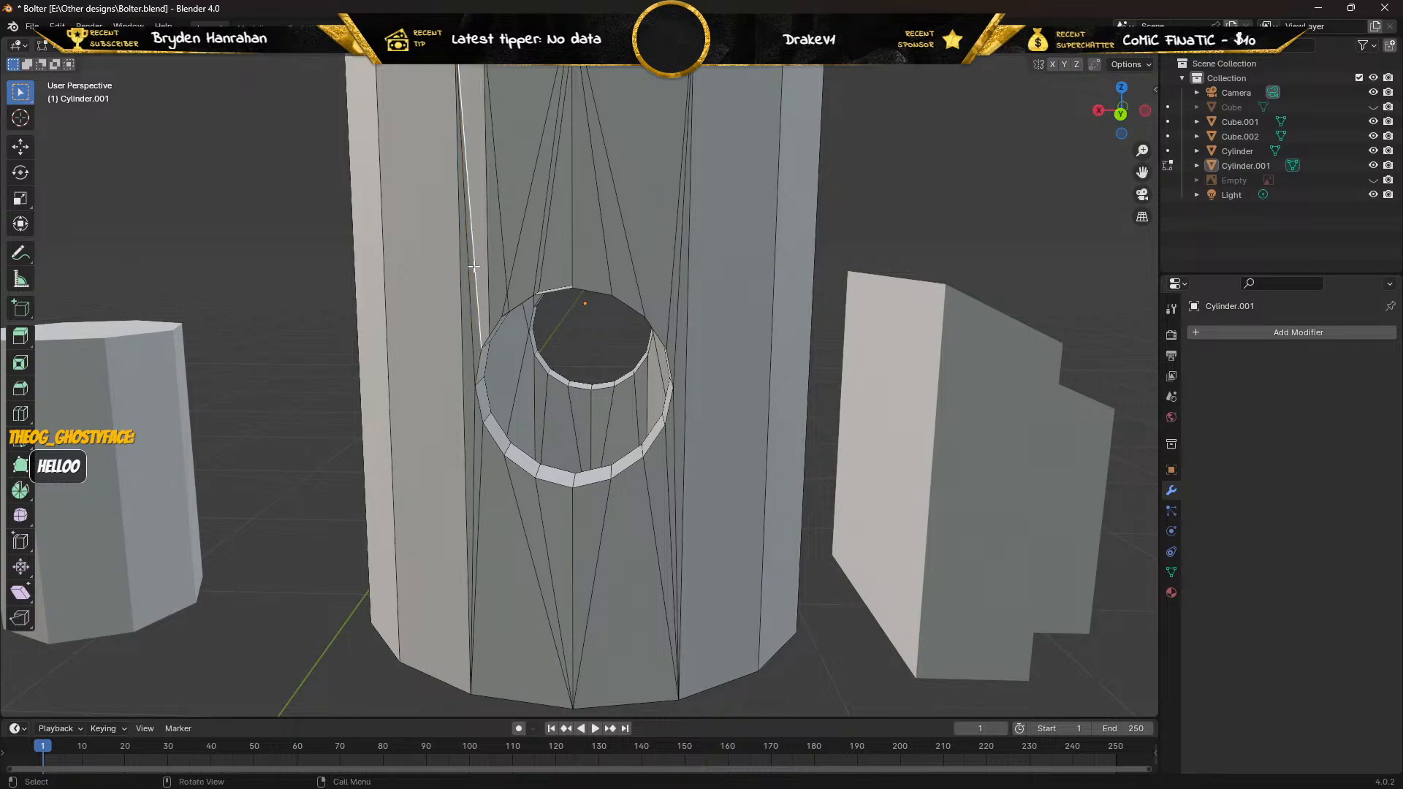
shift+click(489, 237)
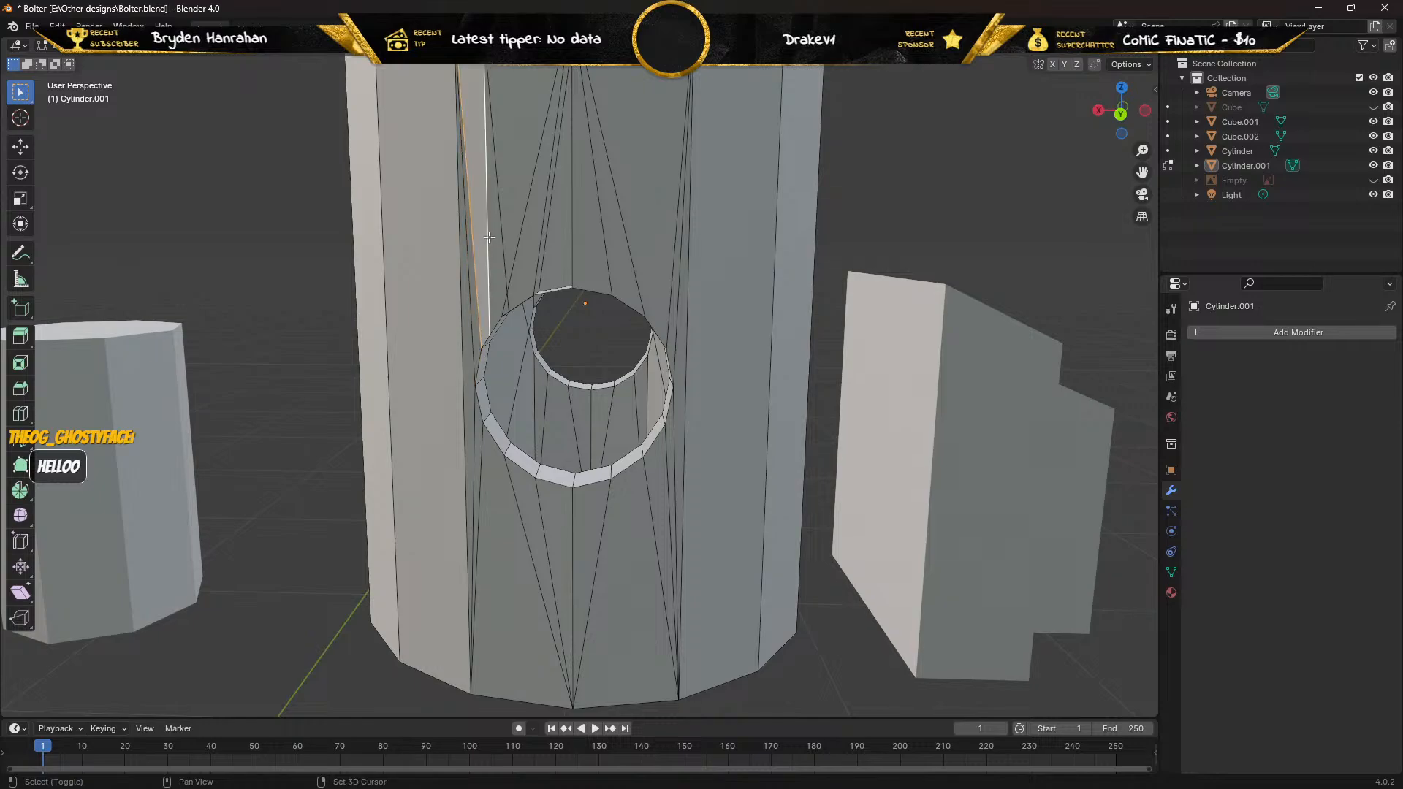
middle_drag(489, 237, 563, 348)
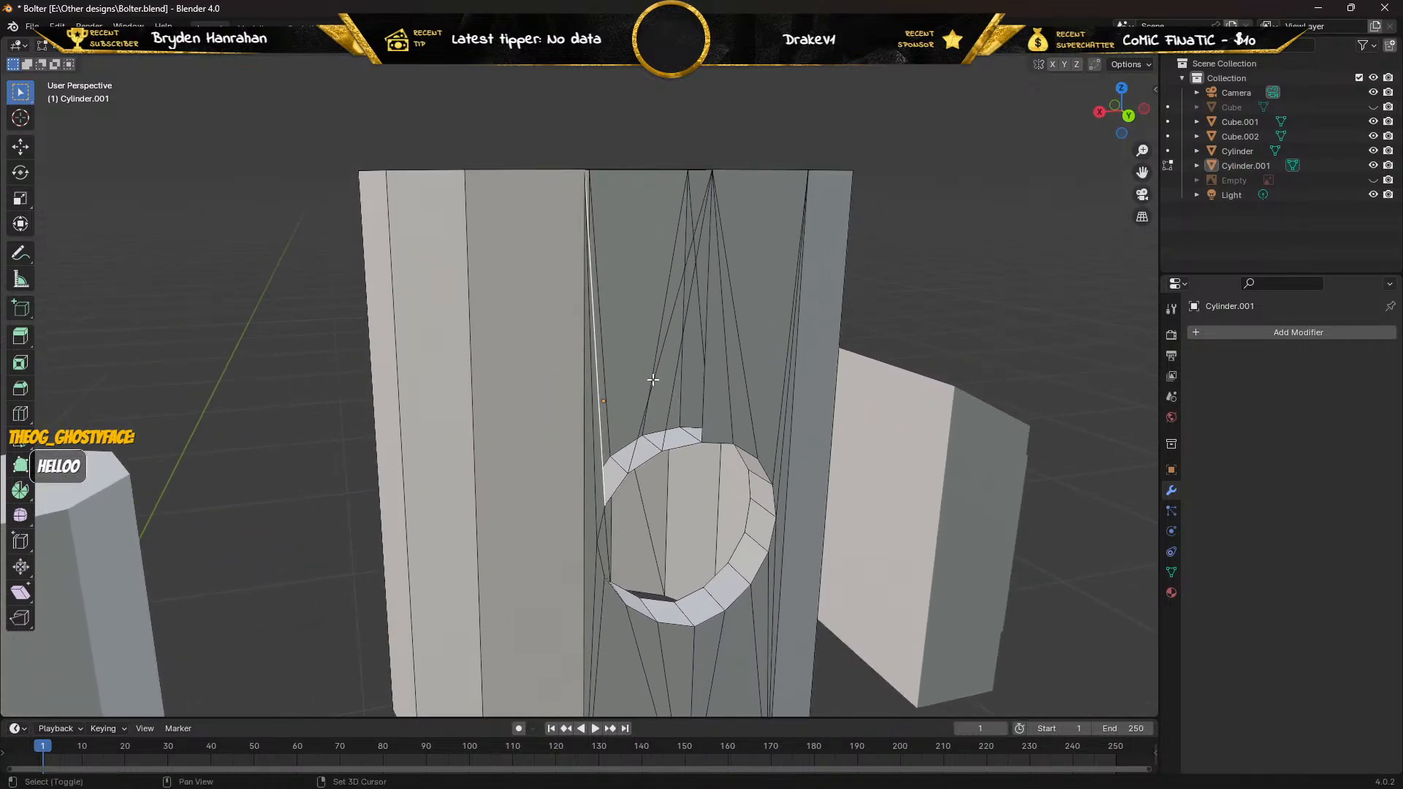
shift+click(640, 431)
key(f)
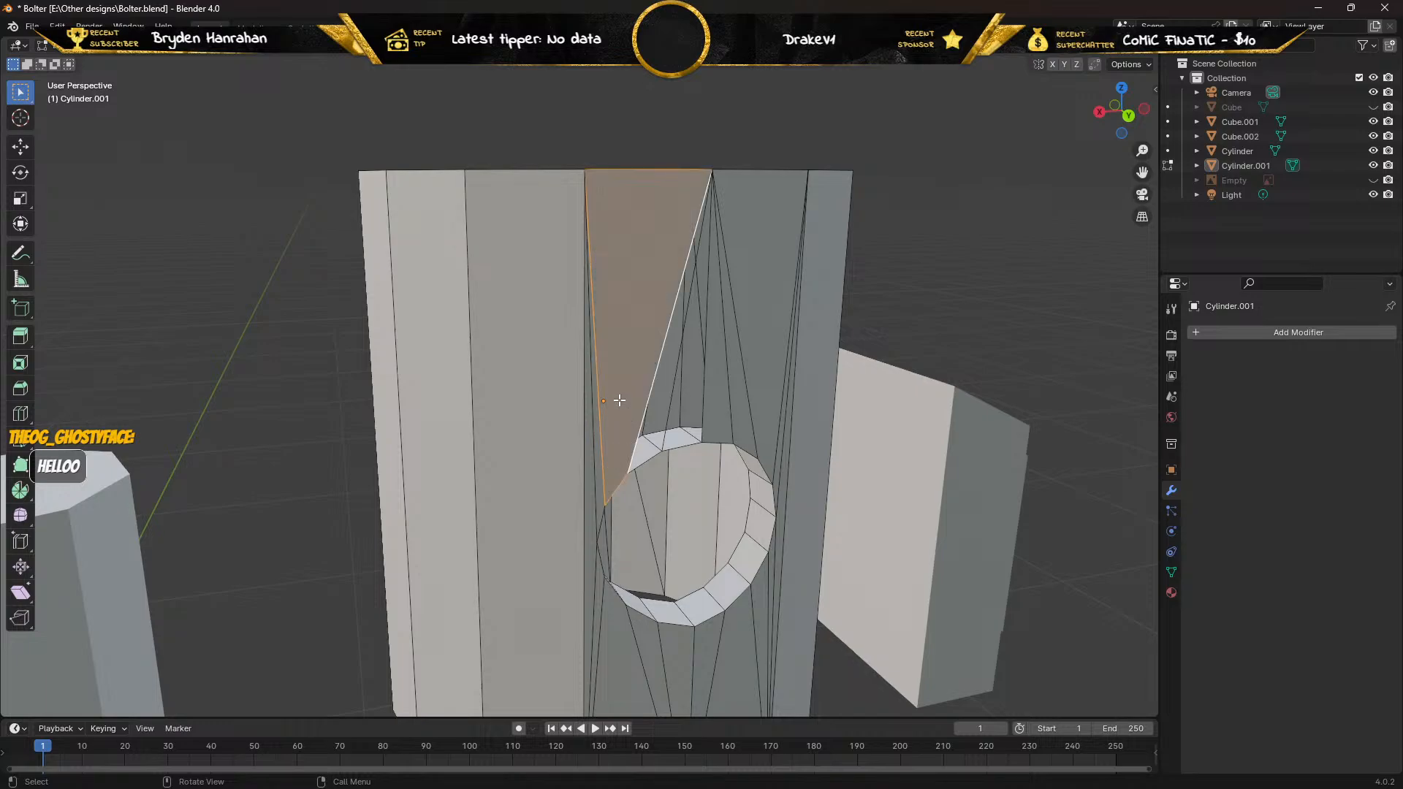
Fill the remaining two faces above the hole's left half, ending at the vertical center edge.
middle_drag(617, 392, 568, 387)
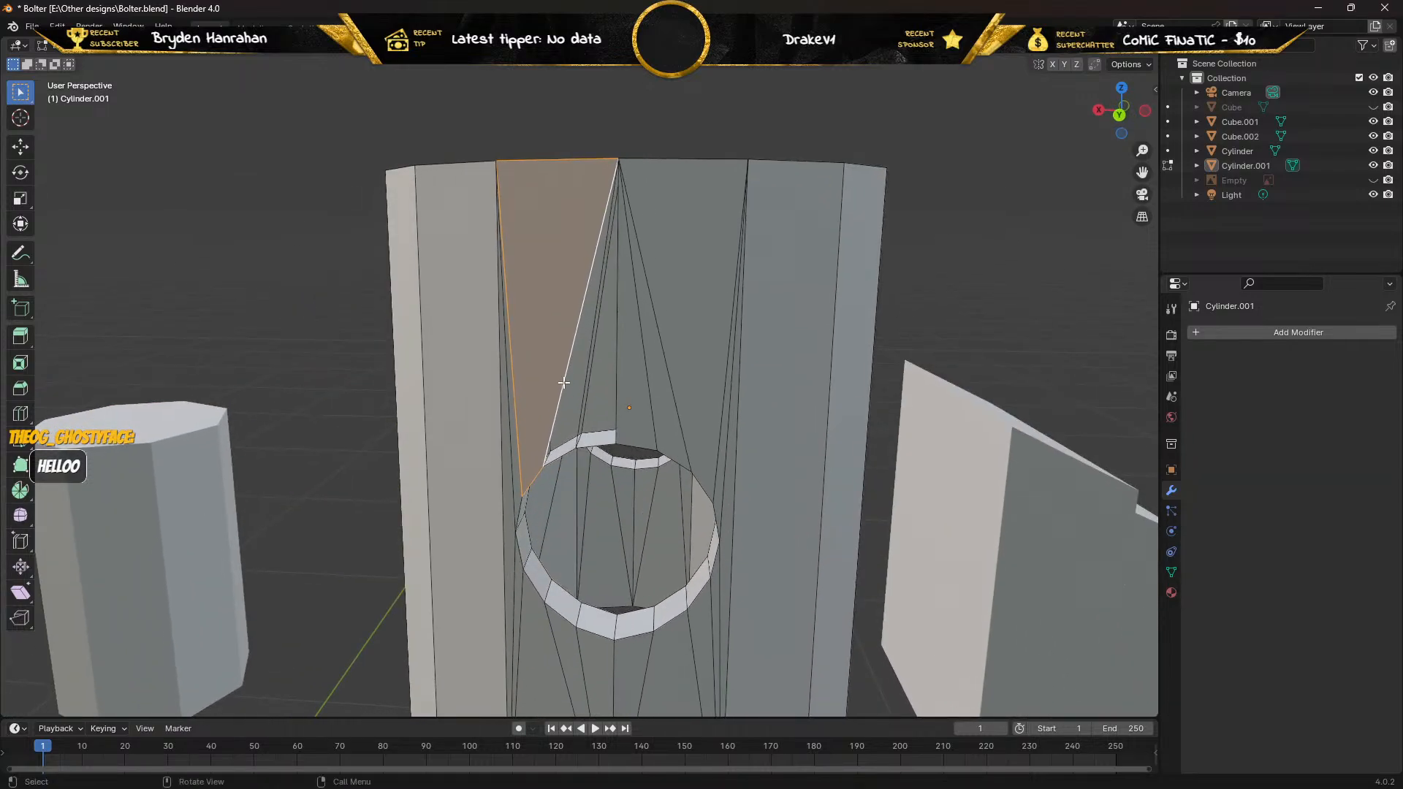
shift+click(563, 382)
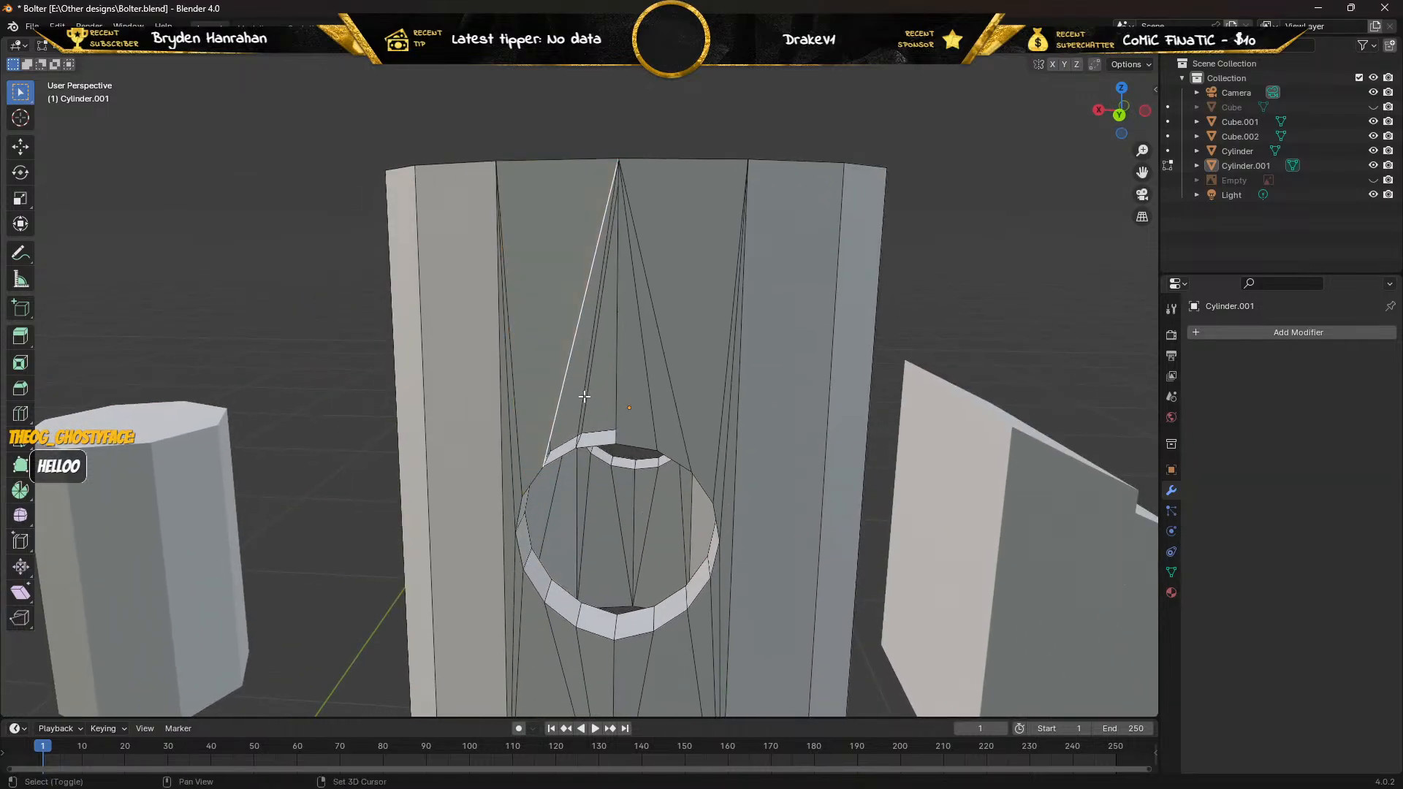
shift+click(585, 397)
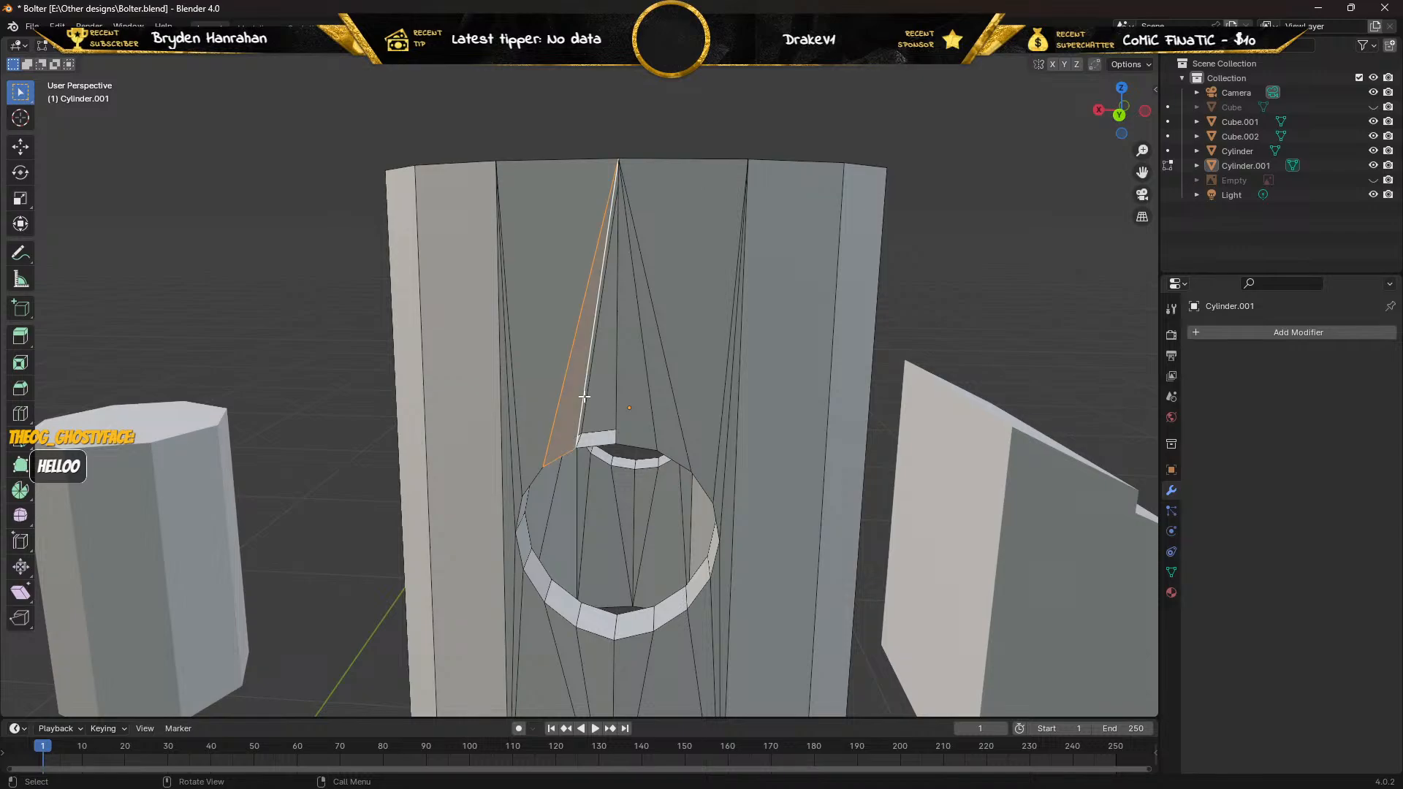
click(585, 397)
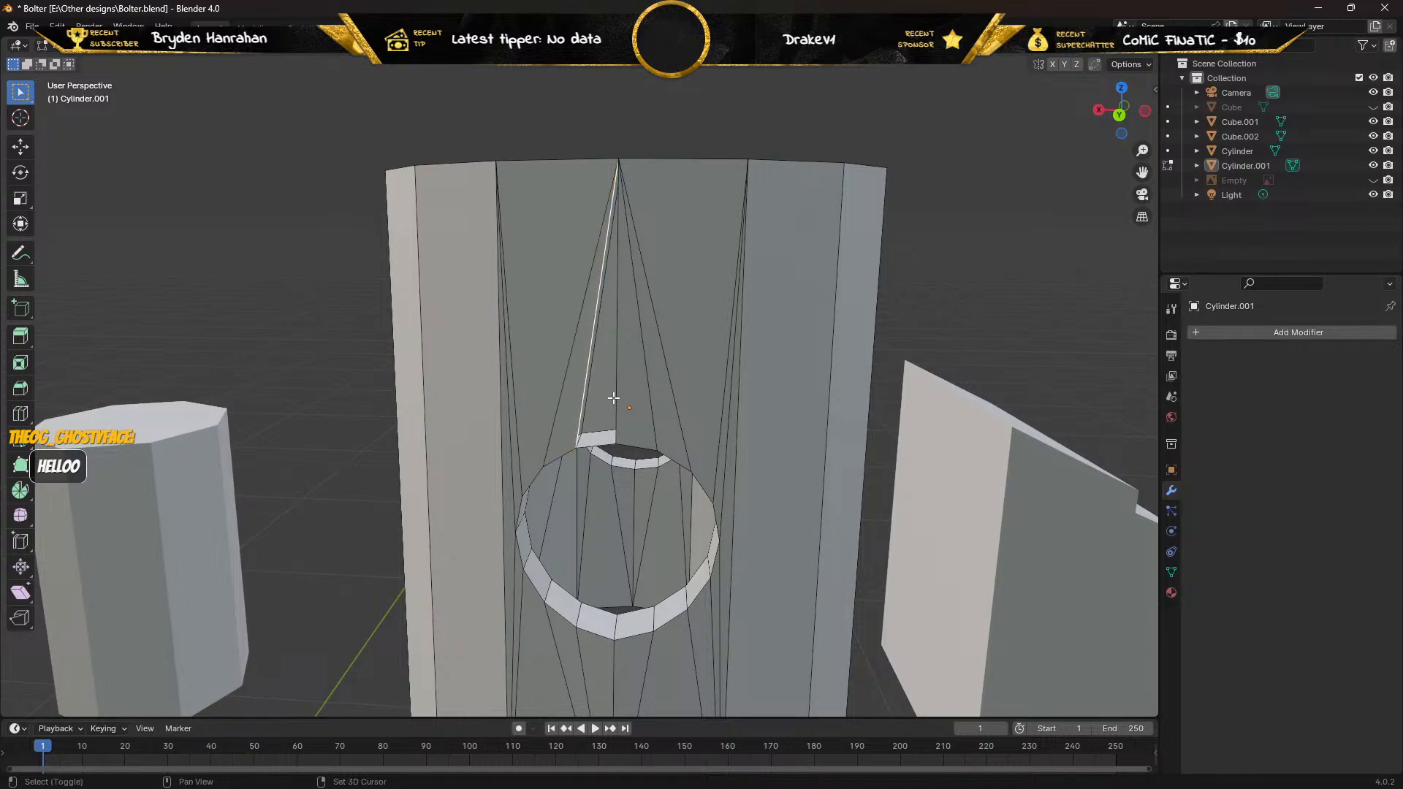
shift+click(613, 399)
Delete the outer wall face surrounding the right half of the hole on the cylinder's opposite side.
middle_drag(576, 394, 912, 401)
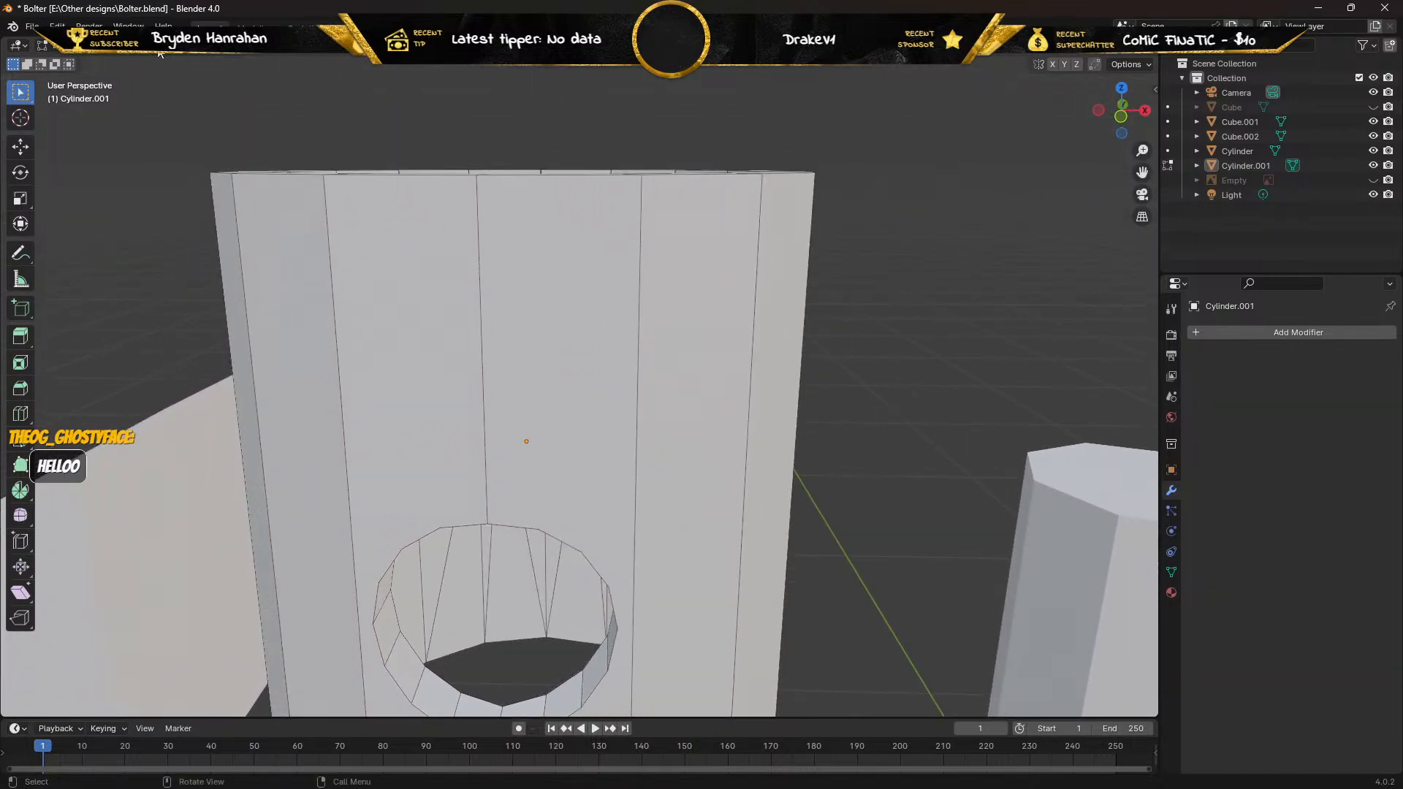
click(562, 320)
key(x)
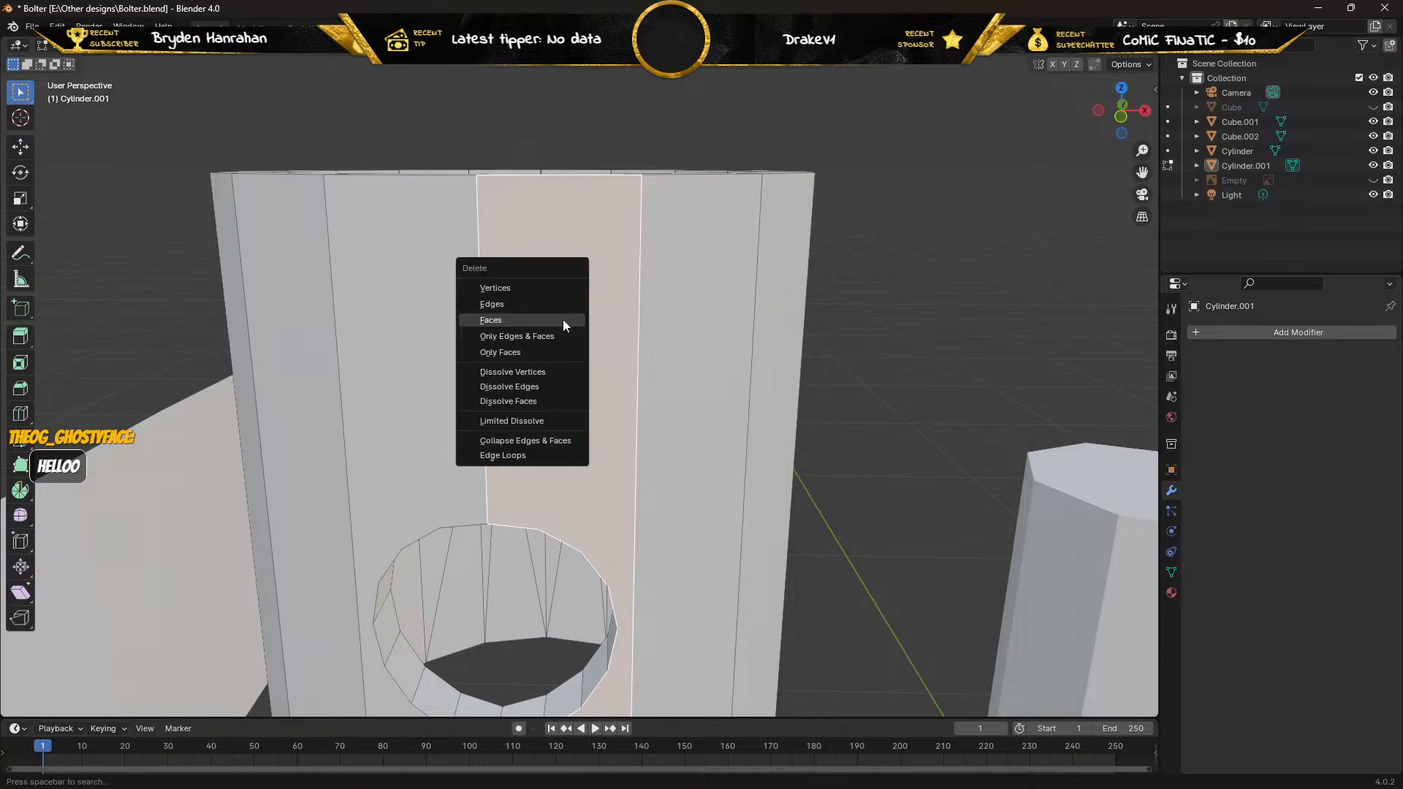
click(563, 321)
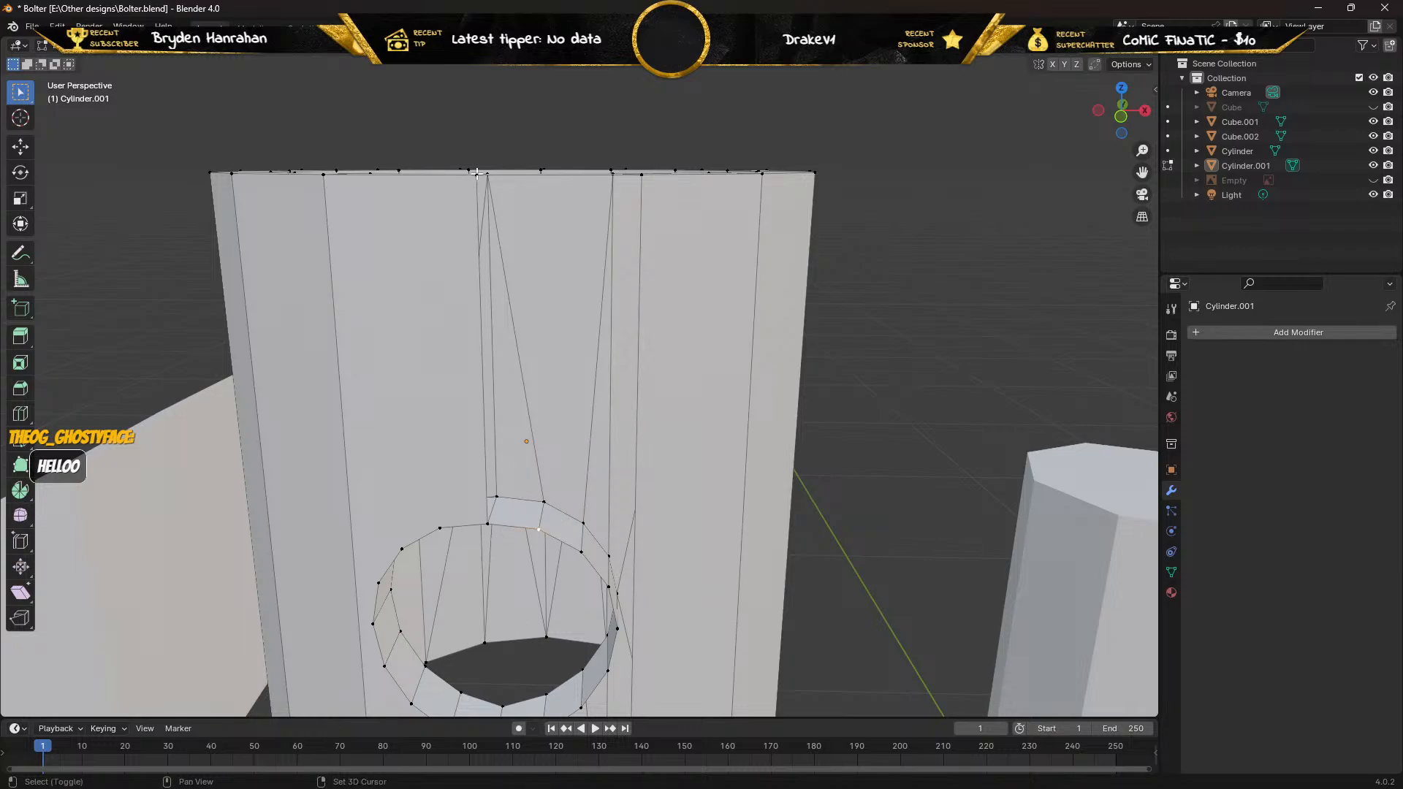
Connect two upper-right rim vertices of the hole to the wall's top center corner with new edges.
shift+middle_drag(466, 193, 363, 260)
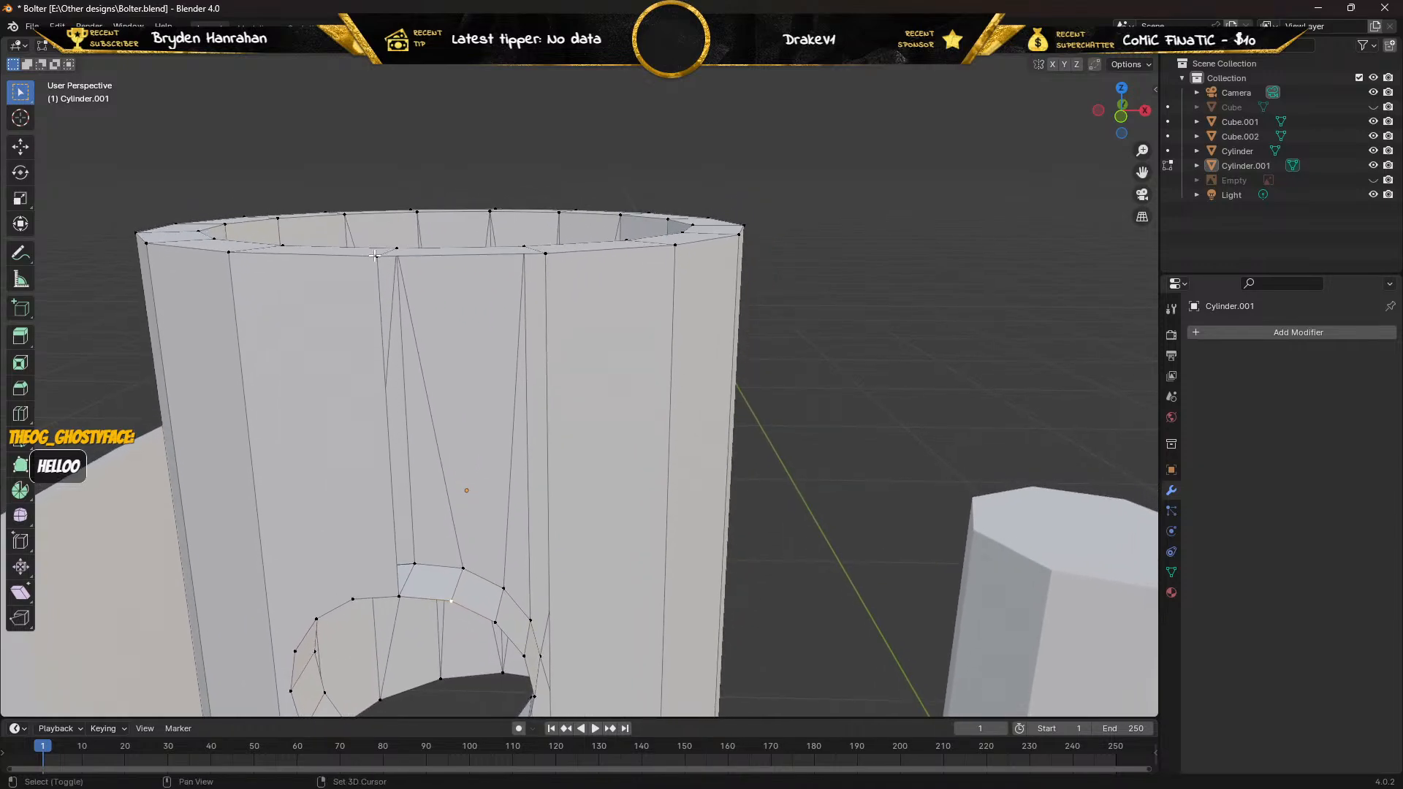
key(j)
shift+click(496, 624)
key(j)
shift+click(524, 657)
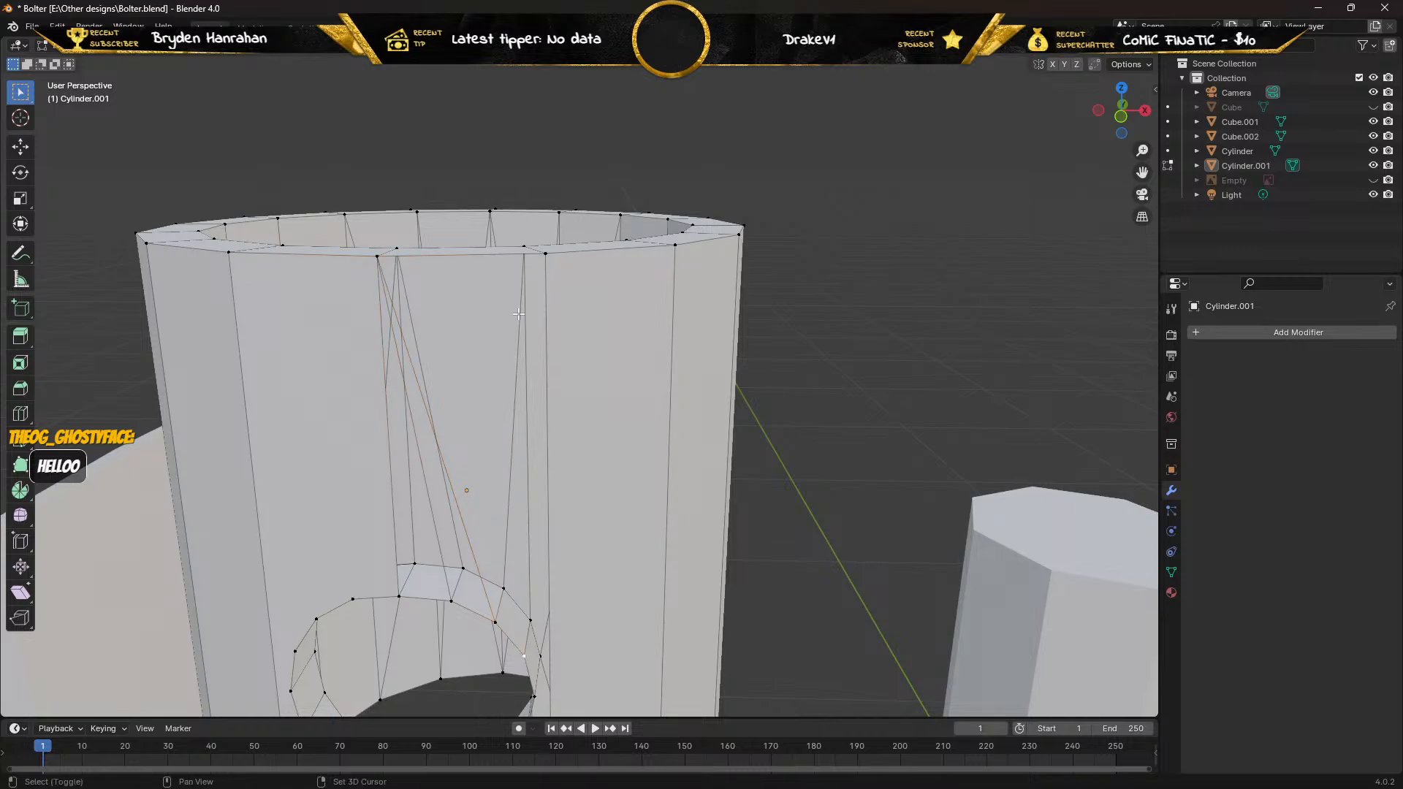
Connect two rim vertices on the hole's right side to the wall's top-right corner vertex.
shift+click(544, 254)
key(j)
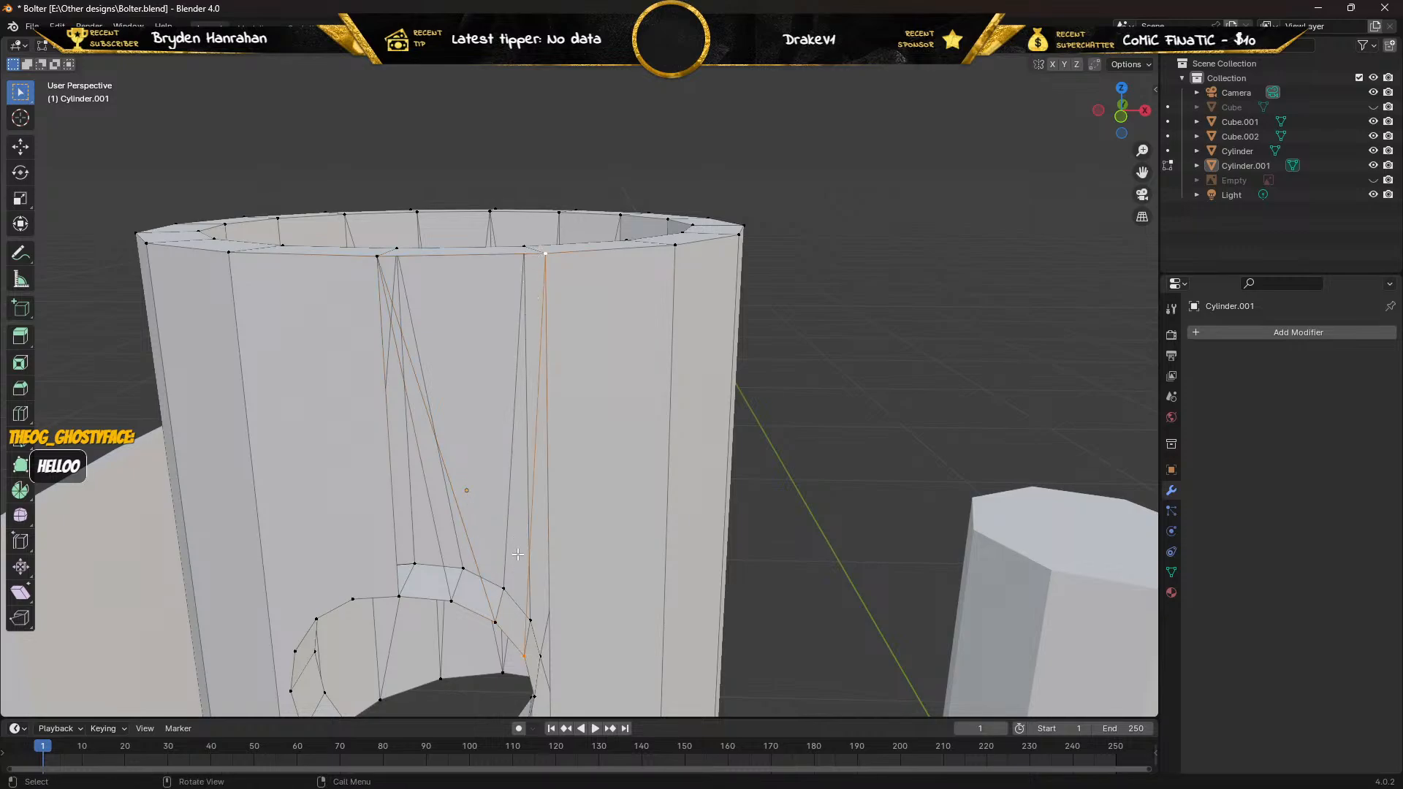
click(538, 696)
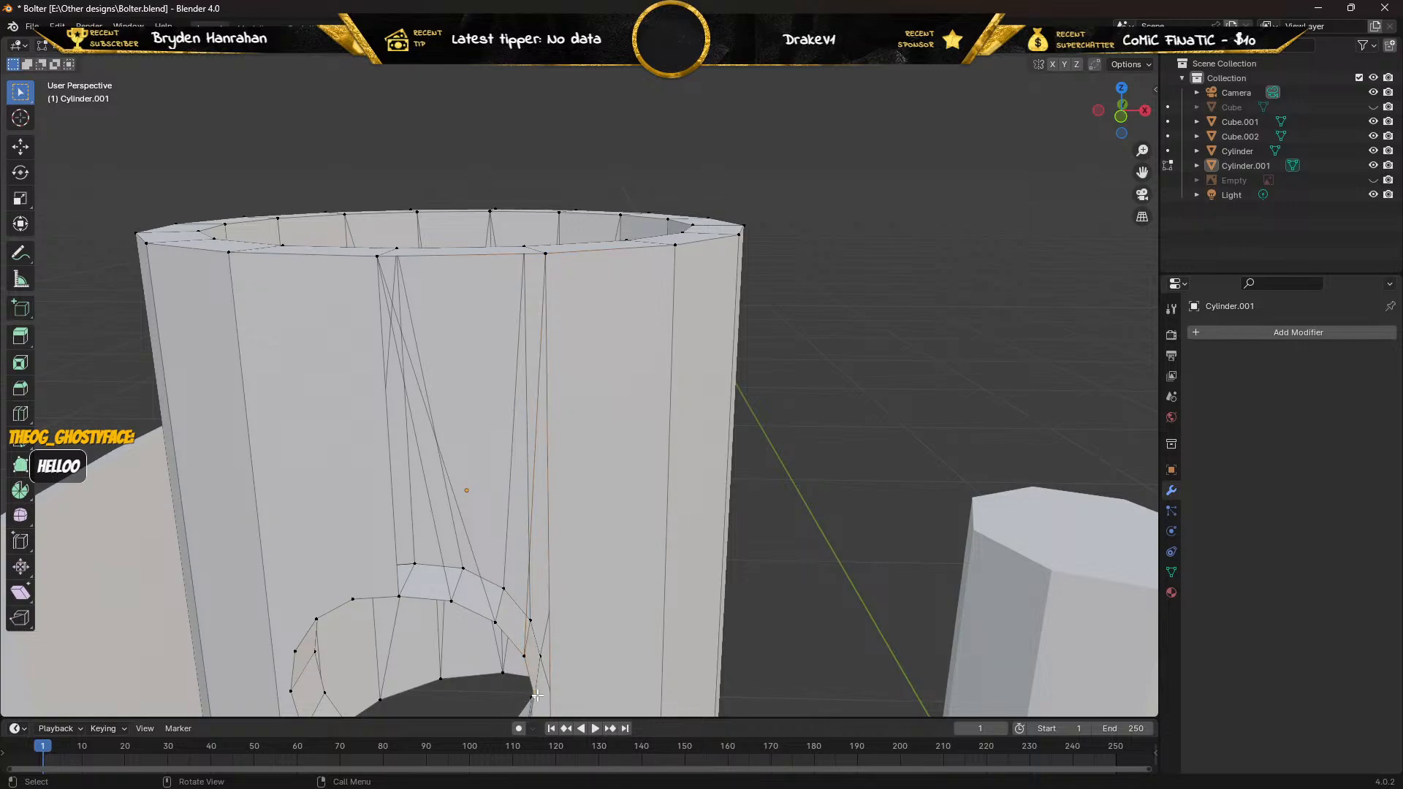
shift+click(546, 254)
key(j)
middle_drag(511, 438, 517, 376)
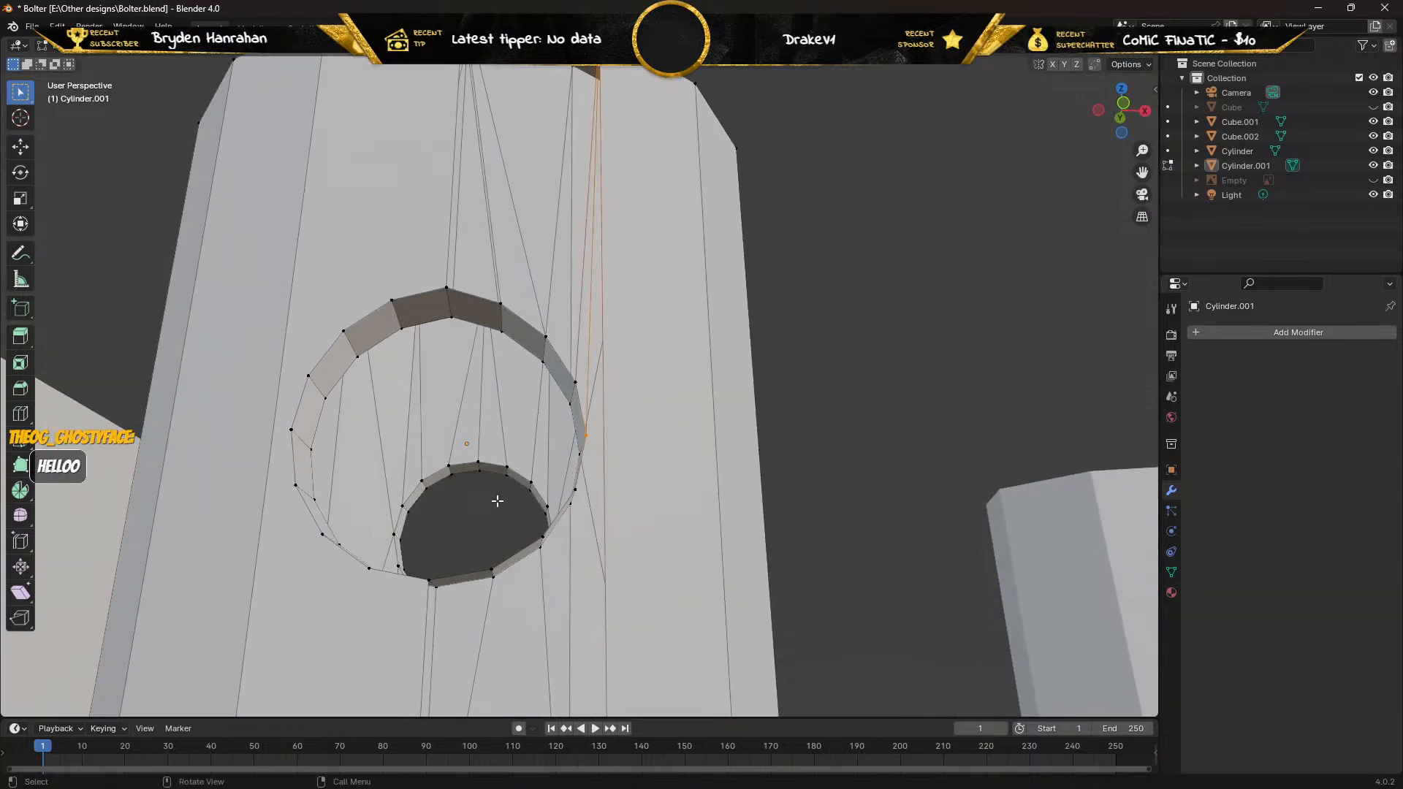
Connect the rightmost rim vertex and the one below it to the wall's bottom-right corner vertex.
middle_drag(585, 434, 538, 456)
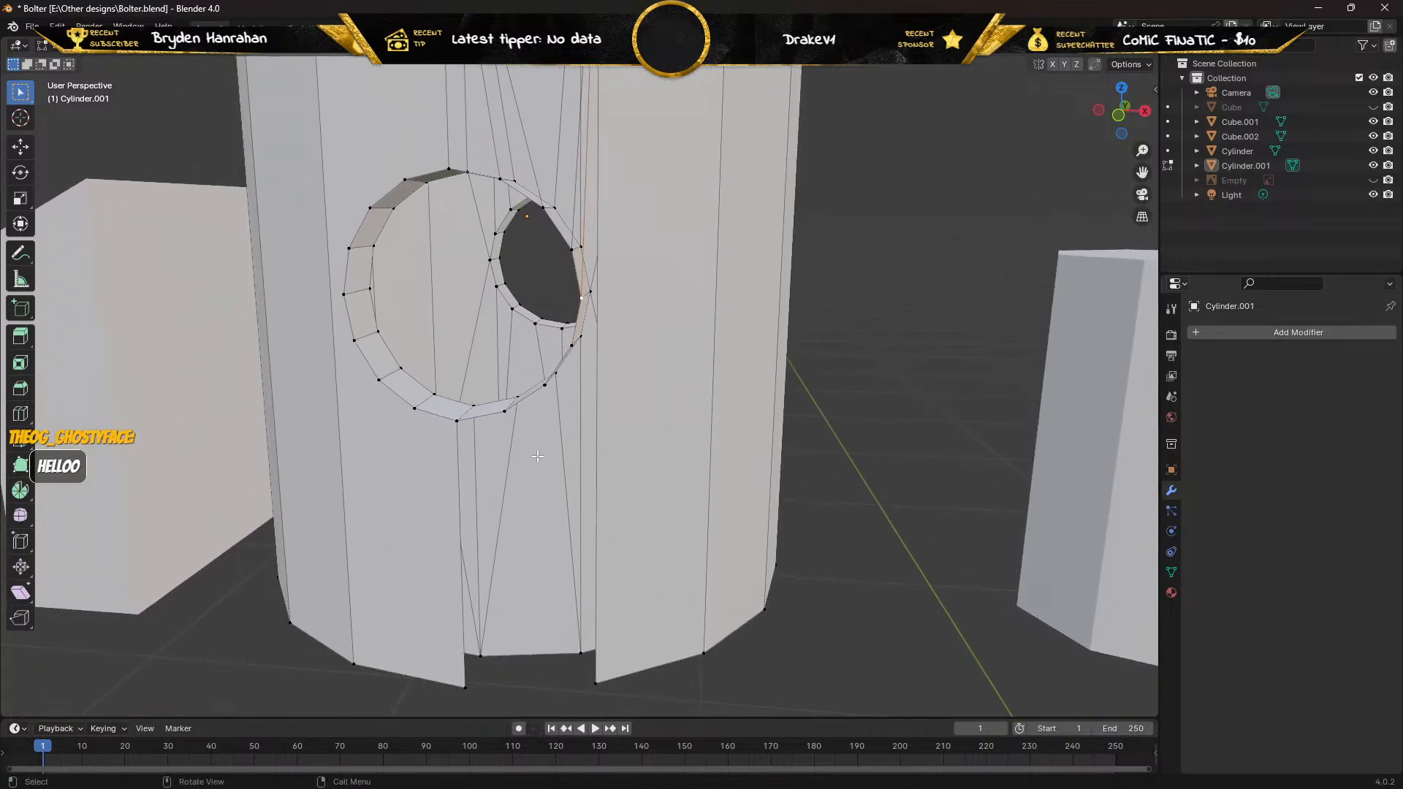
shift+click(590, 681)
middle_drag(526, 370, 558, 368)
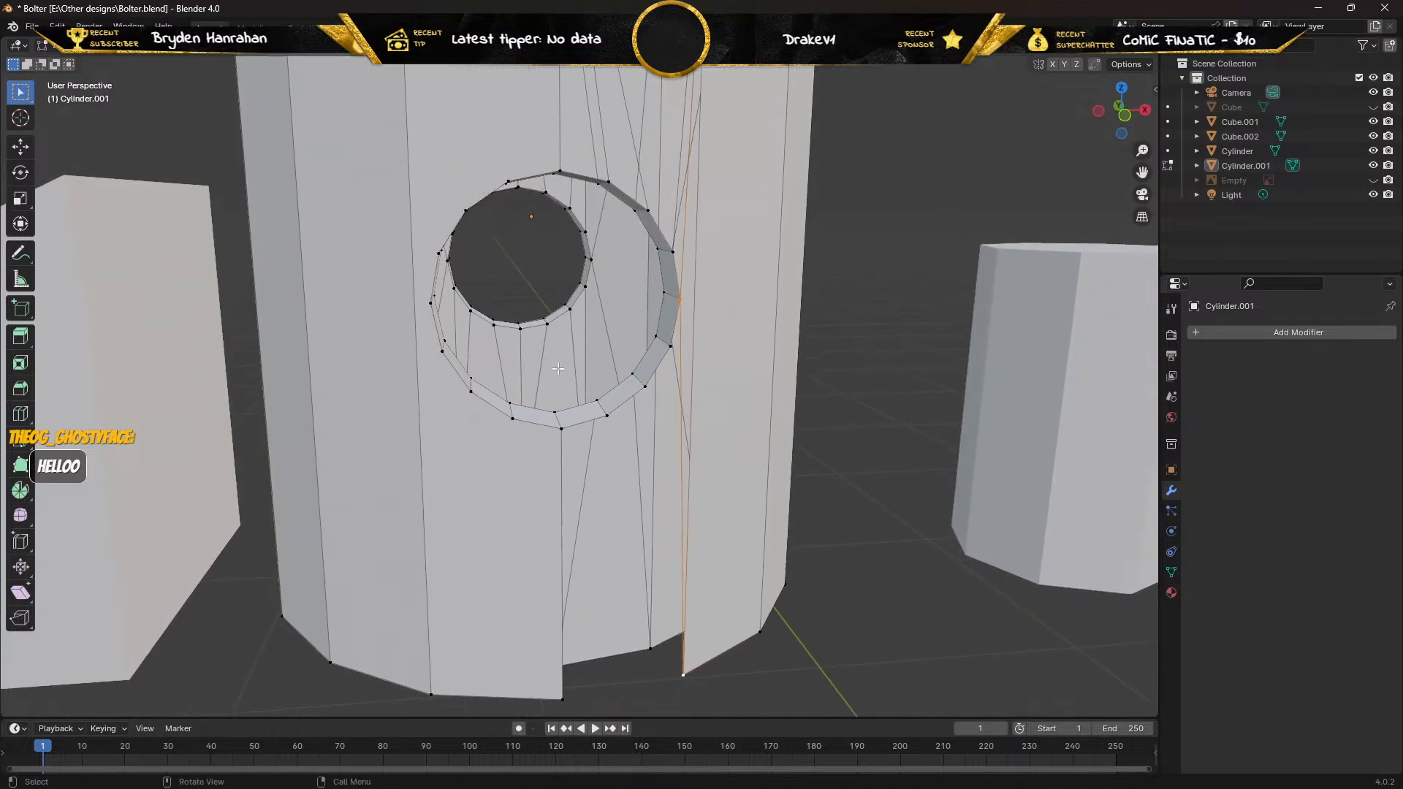
shift+click(666, 345)
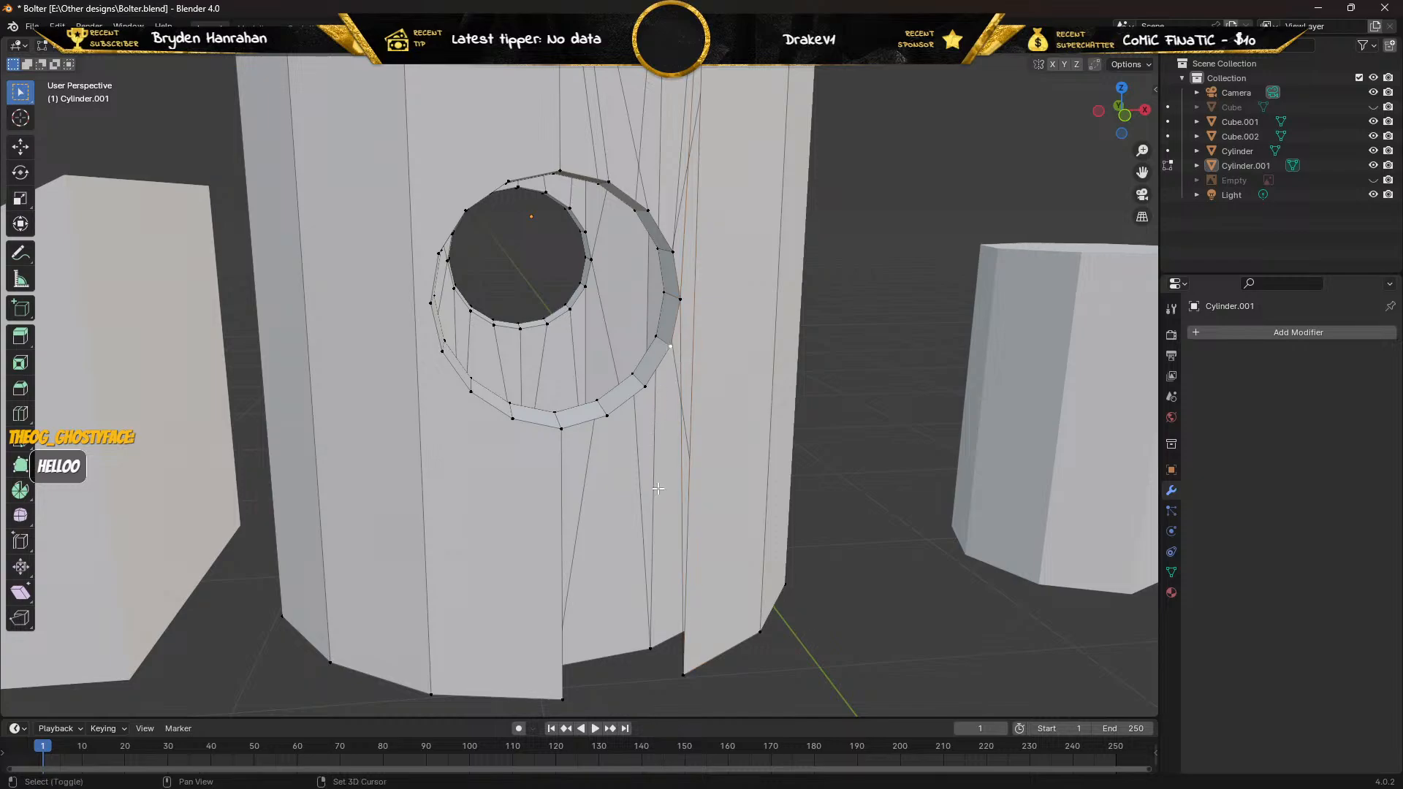
shift+click(681, 671)
key(ctrl+z)
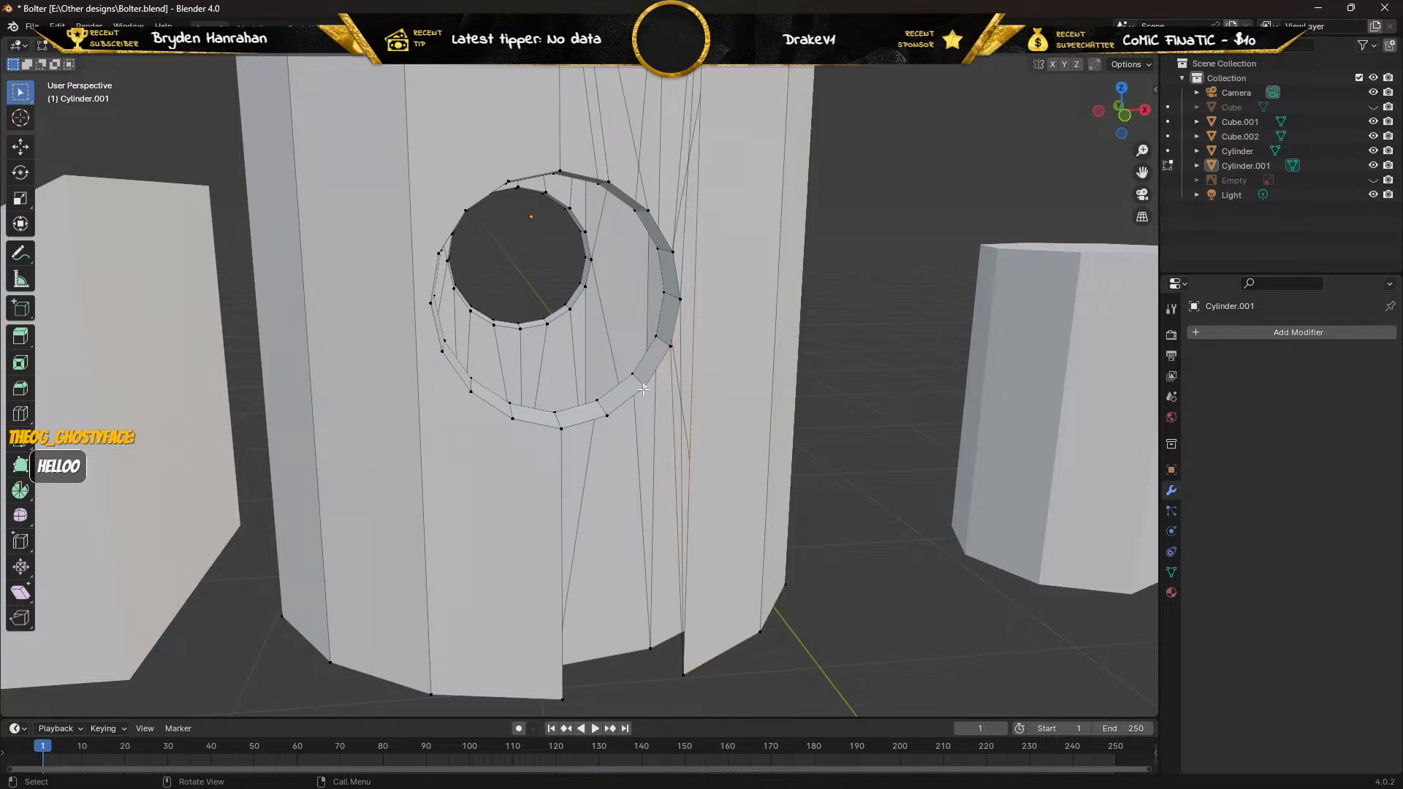
Connect the two lower-right rim vertices of the hole to the wall's bottom center corner vertex.
shift+click(561, 697)
shift+click(608, 415)
shift+click(560, 699)
middle_drag(526, 552, 408, 481)
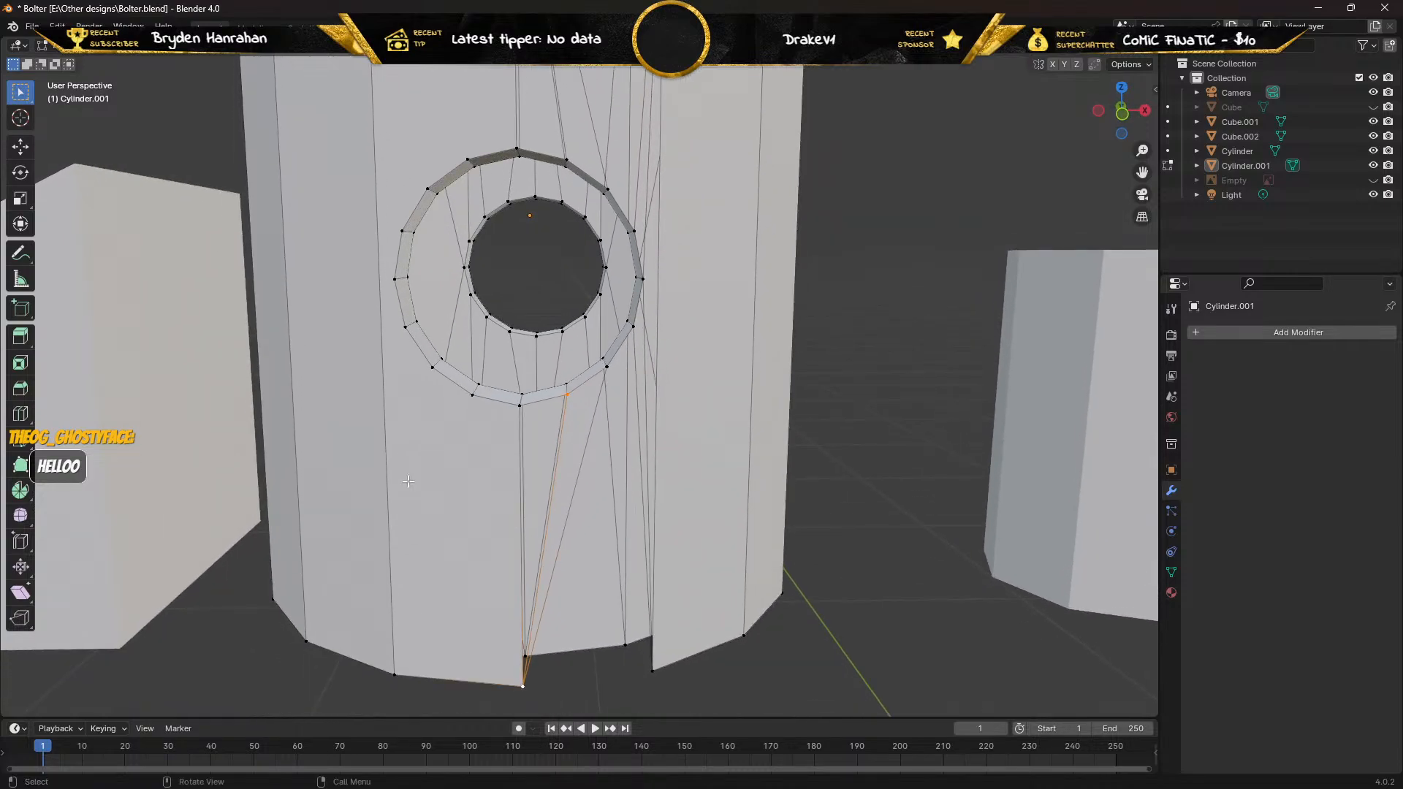
Switch to edge selection and fill the narrow face below the hole beside the vertical center edge.
click(137, 52)
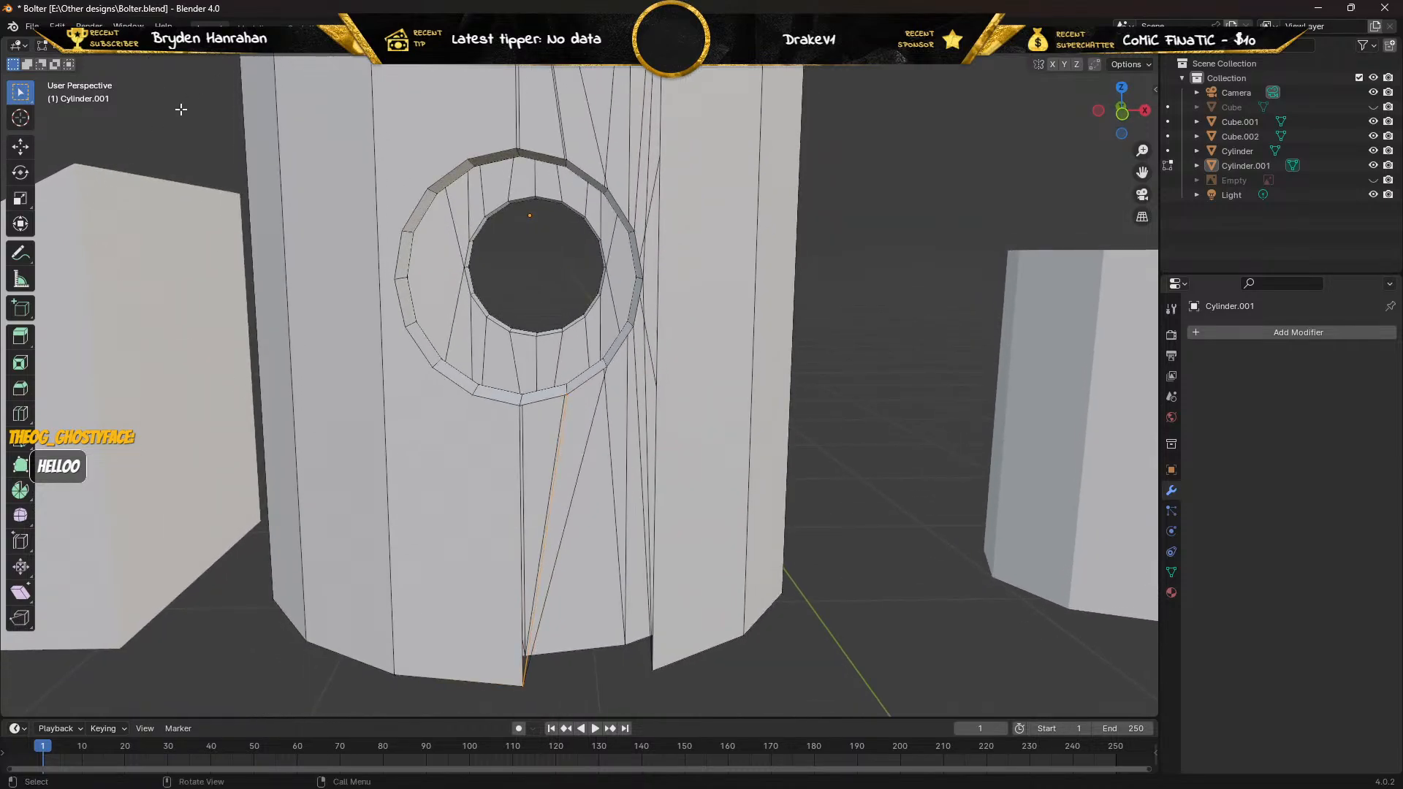
shift+click(520, 501)
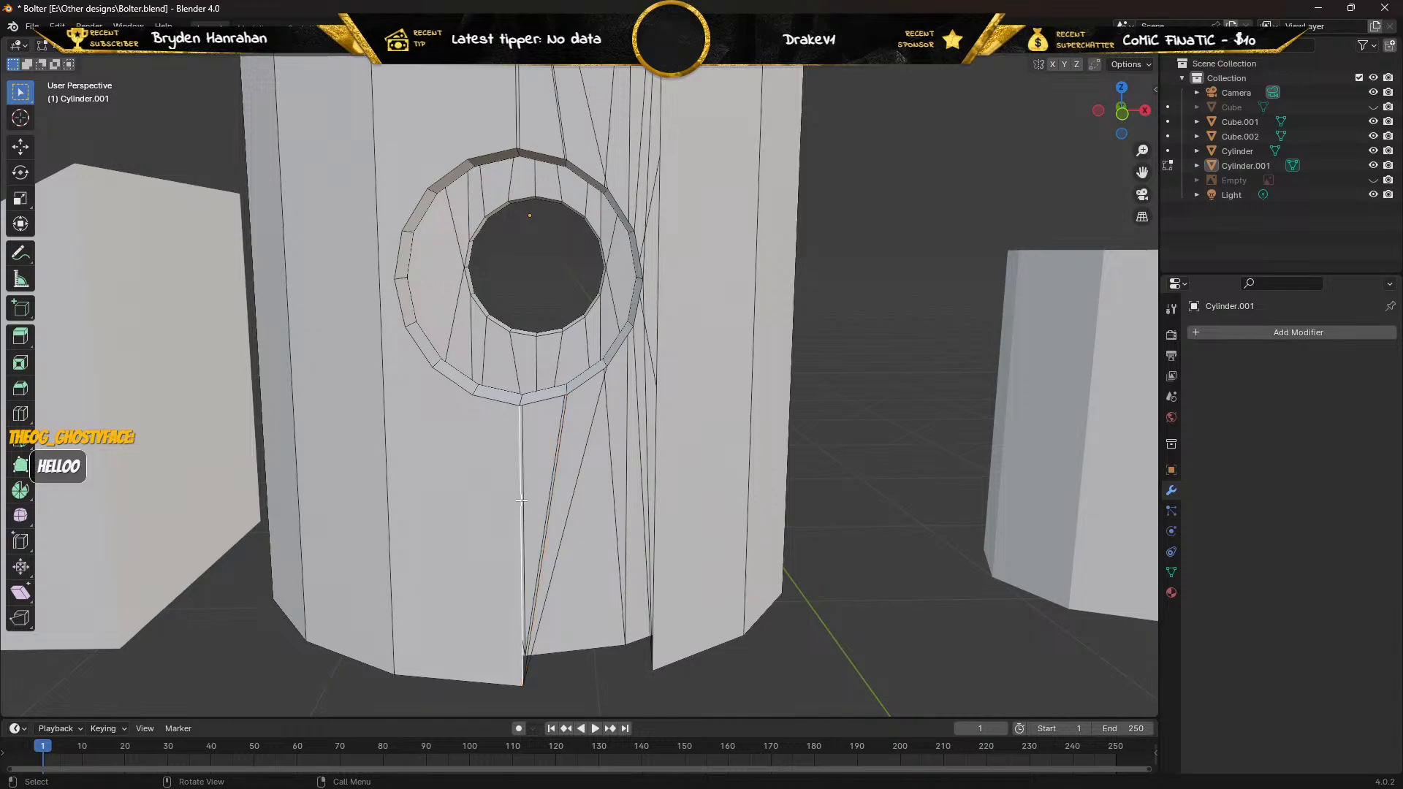
shift+click(549, 470)
key(f)
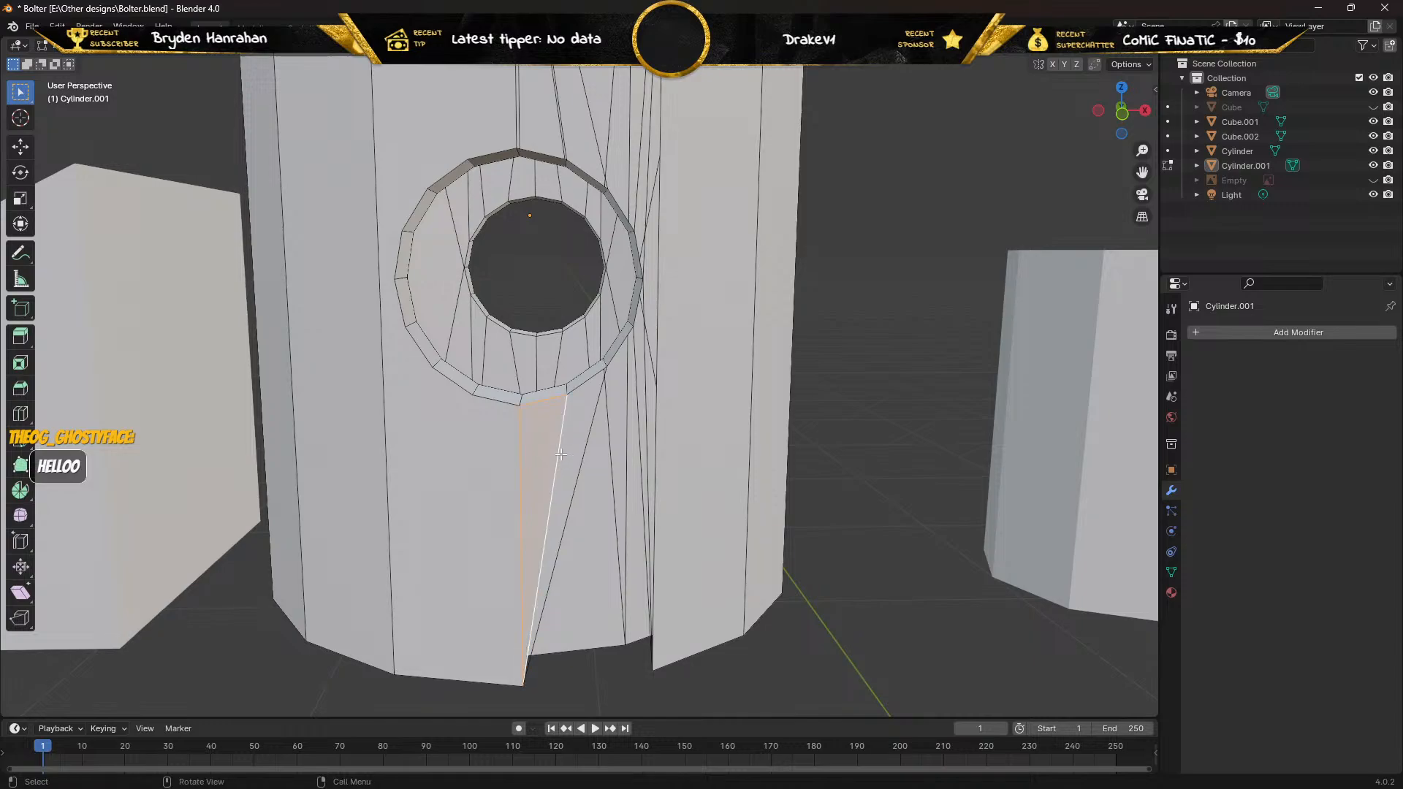
Fill the adjacent narrow face below the hole and the large face spanning the two bottom corners.
shift+click(560, 456)
shift+click(580, 457)
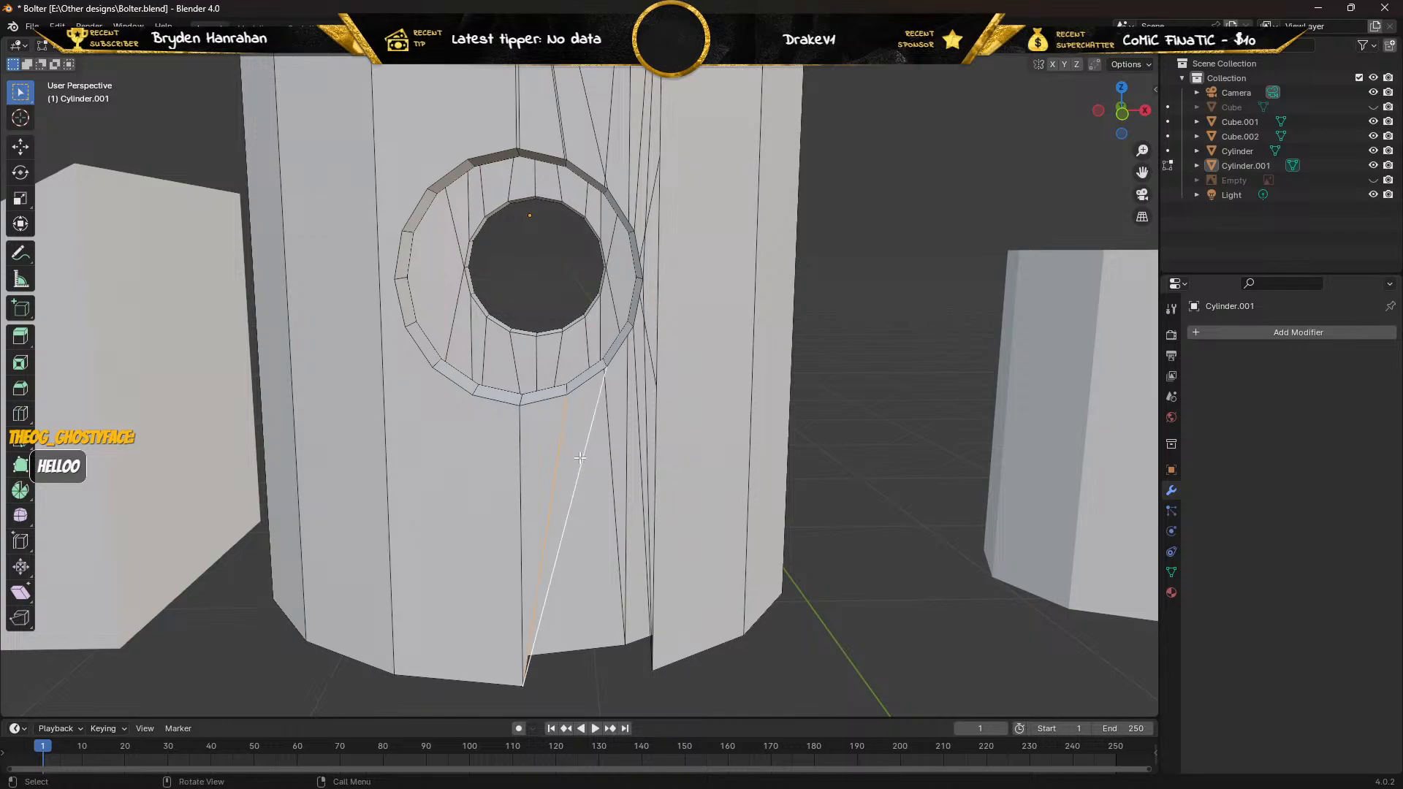
click(580, 458)
shift+middle_drag(622, 456, 571, 459)
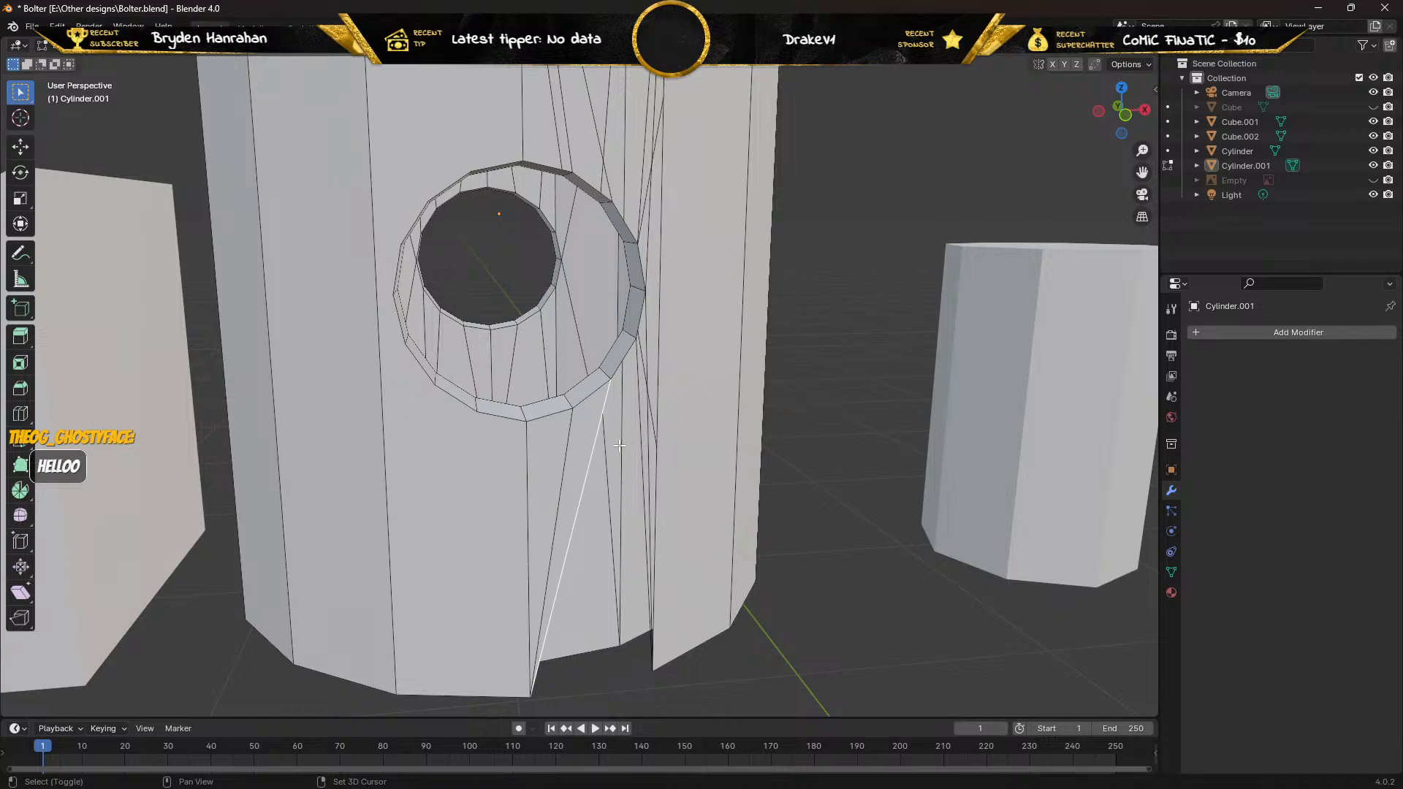
shift+click(641, 447)
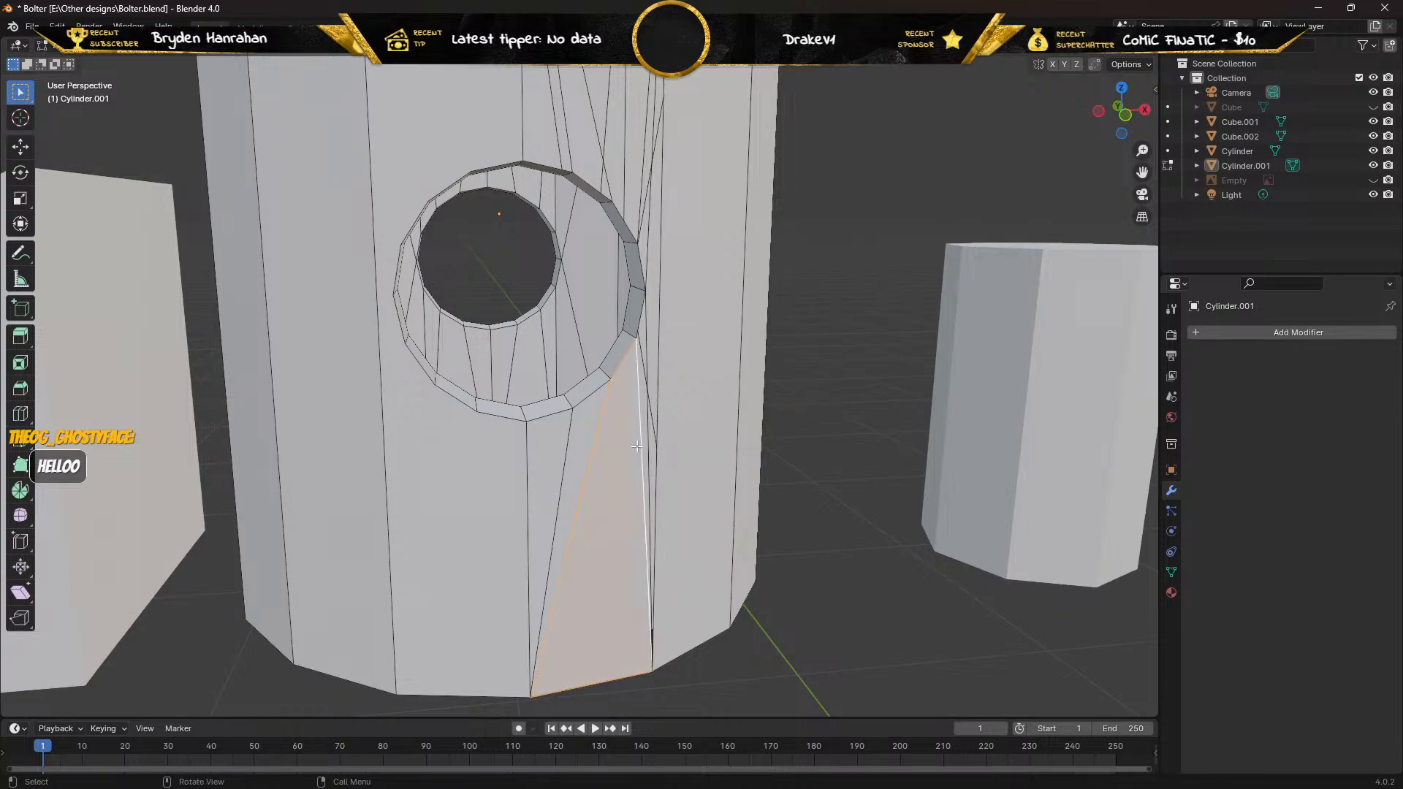
Fill the narrow face between the hole's lower-right rim edge and the wall's bottom-right corner.
middle_drag(629, 445, 616, 424)
mouse_move(578, 366)
middle_down()
mouse_move(553, 334)
mouse_move(565, 363)
middle_up()
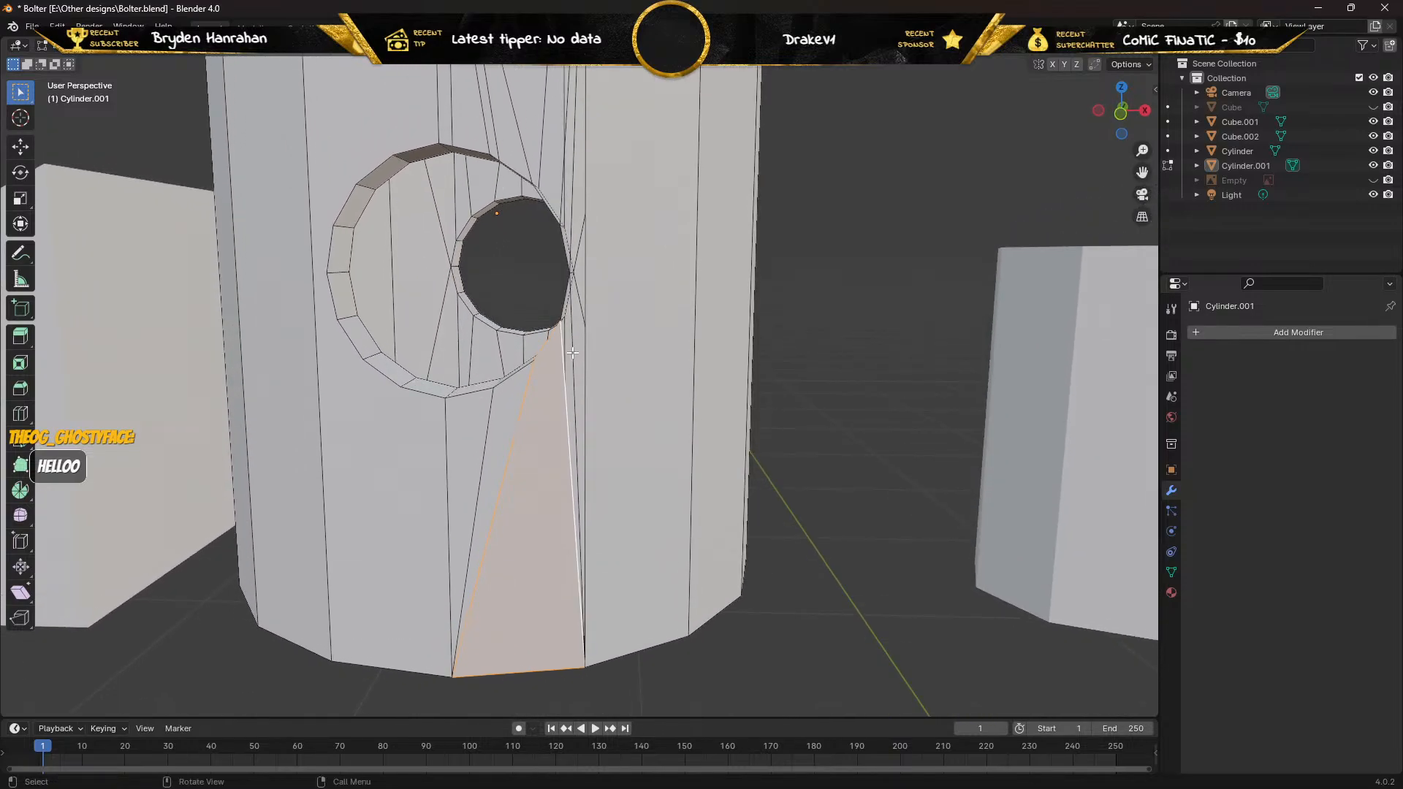
click(576, 351)
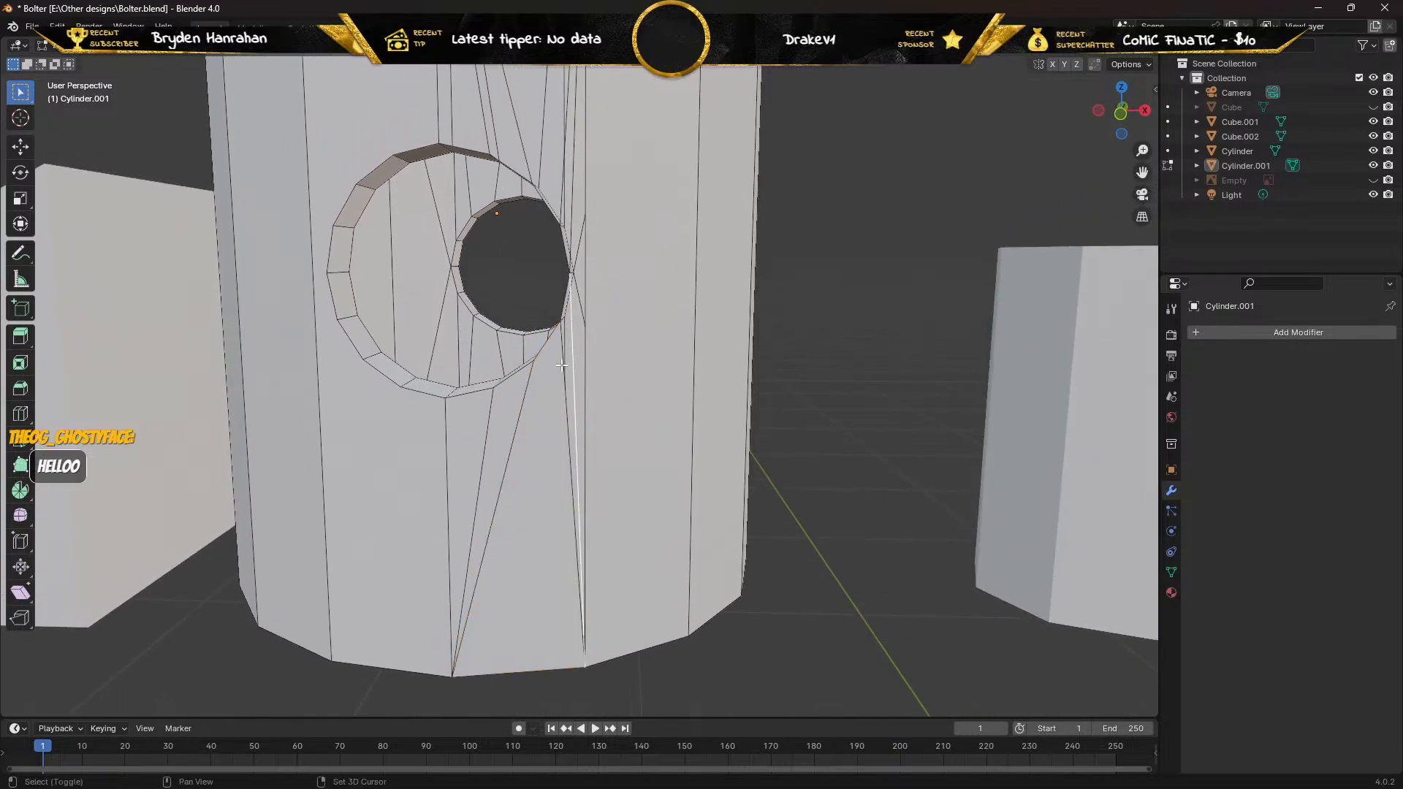
shift+click(561, 364)
scroll(546, 338, up, 2)
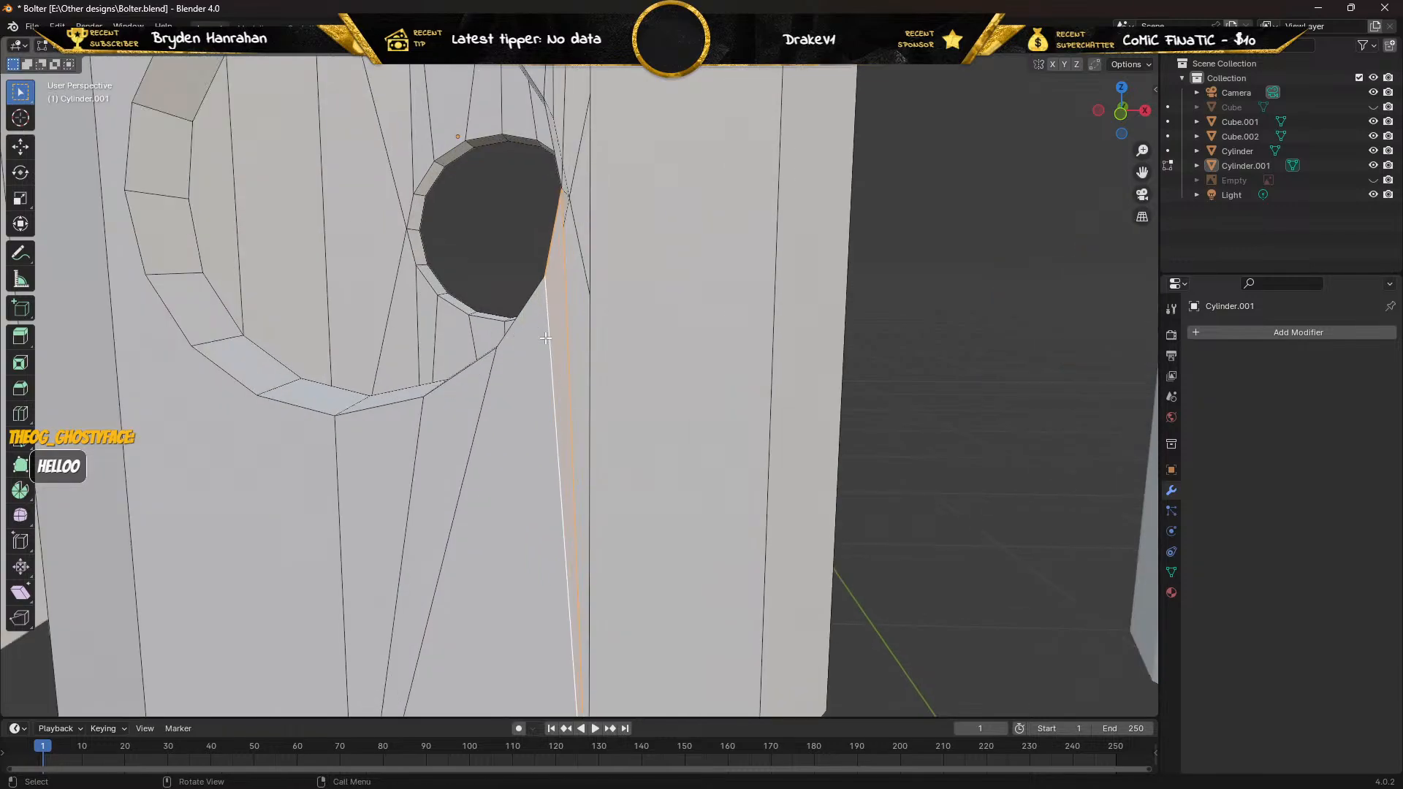
mouse_move(546, 339)
middle_down()
mouse_move(524, 324)
mouse_move(537, 344)
middle_up()
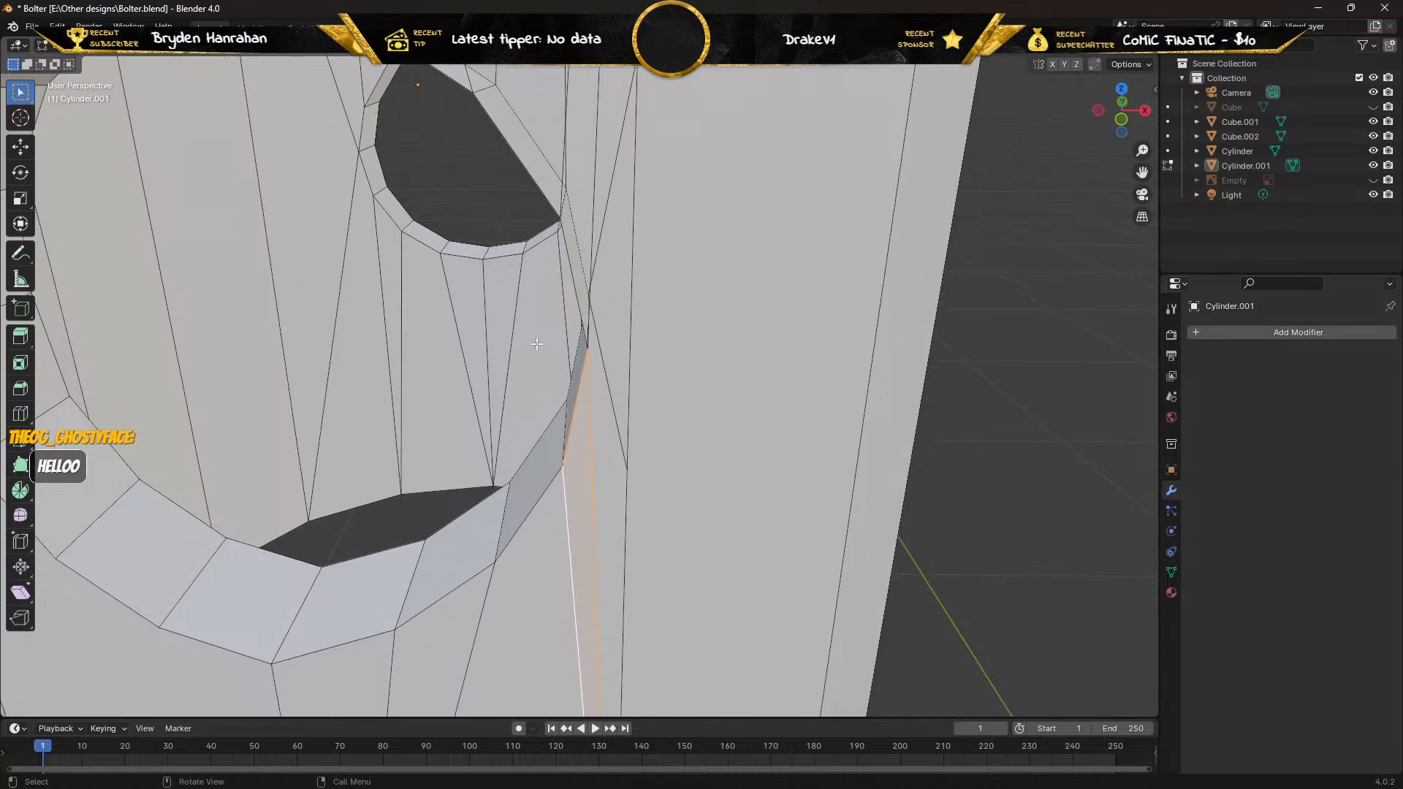
Fill the tall narrow face between the hole's rightmost rim vertices and the vertical wall edge.
middle_drag(602, 374, 585, 407)
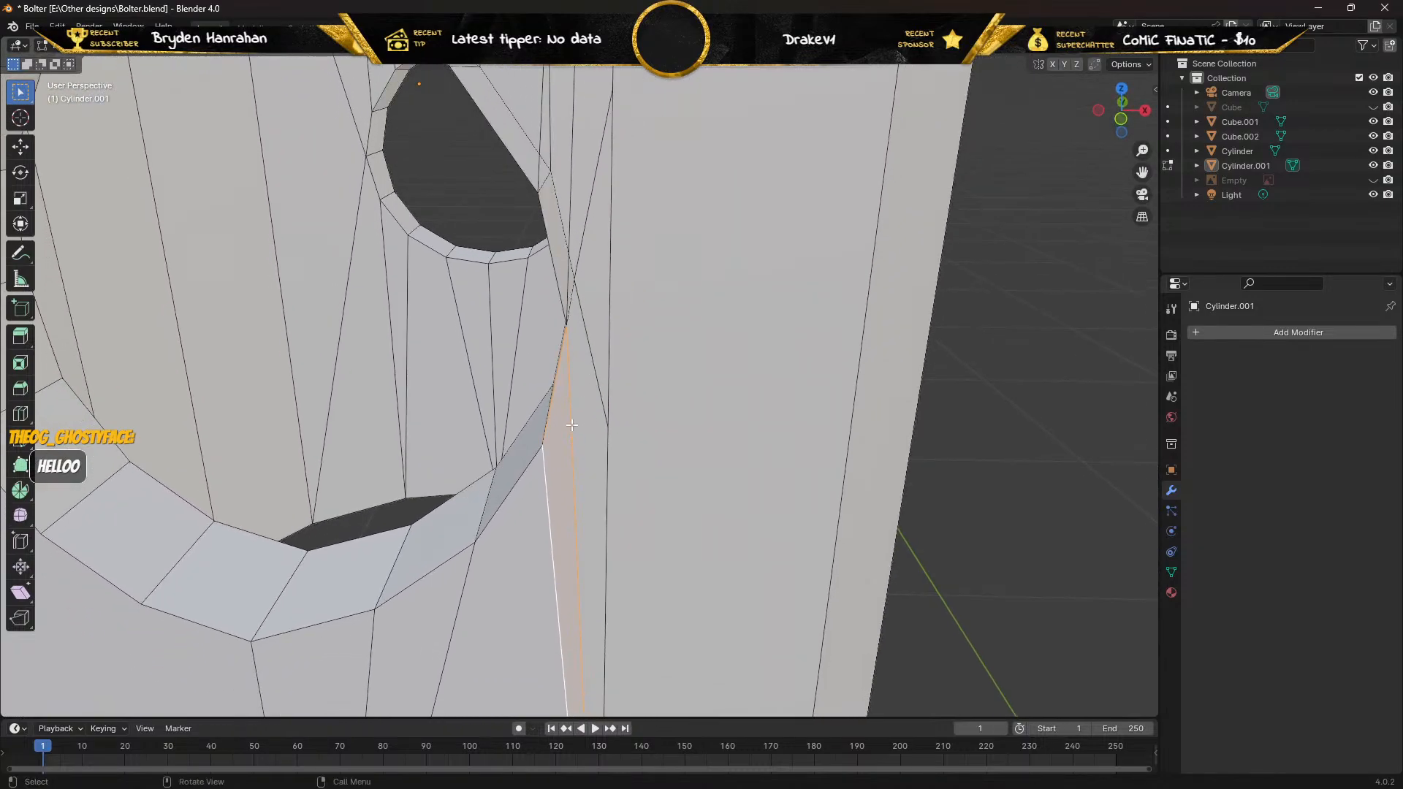
click(571, 425)
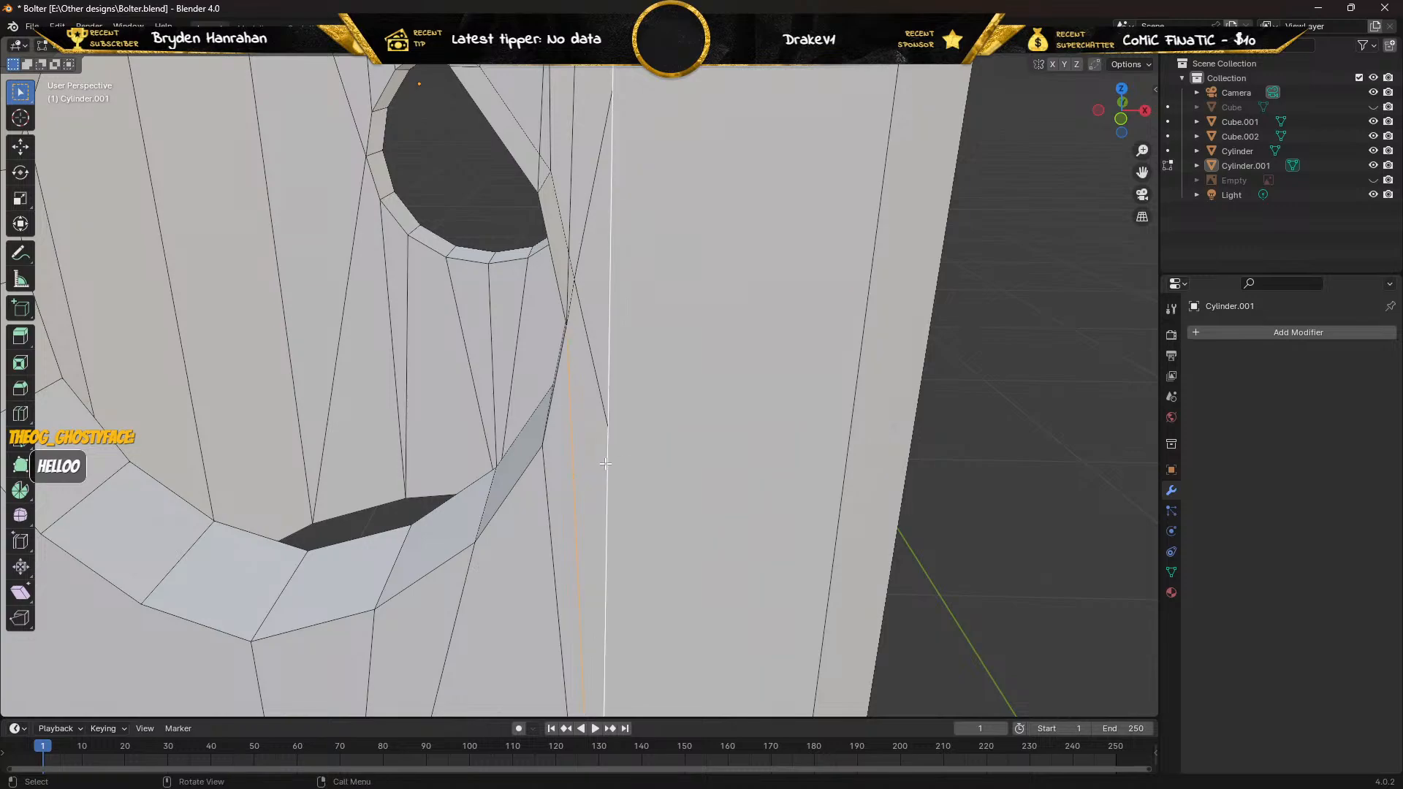
shift+click(607, 463)
middle_drag(553, 306, 555, 318)
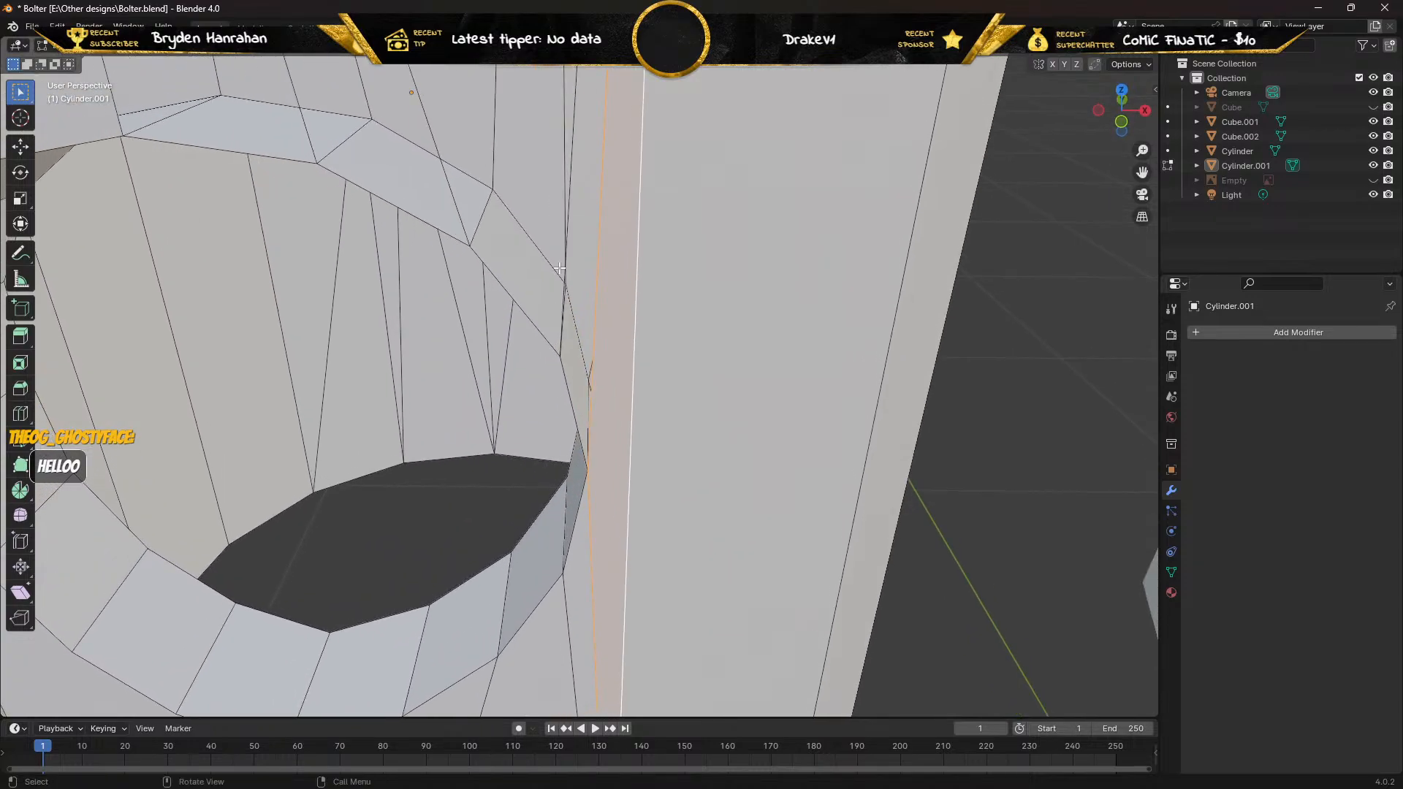
Fill the narrow face beside the hole's upper-right rim and the large face between the two top corners.
middle_drag(563, 255, 520, 217)
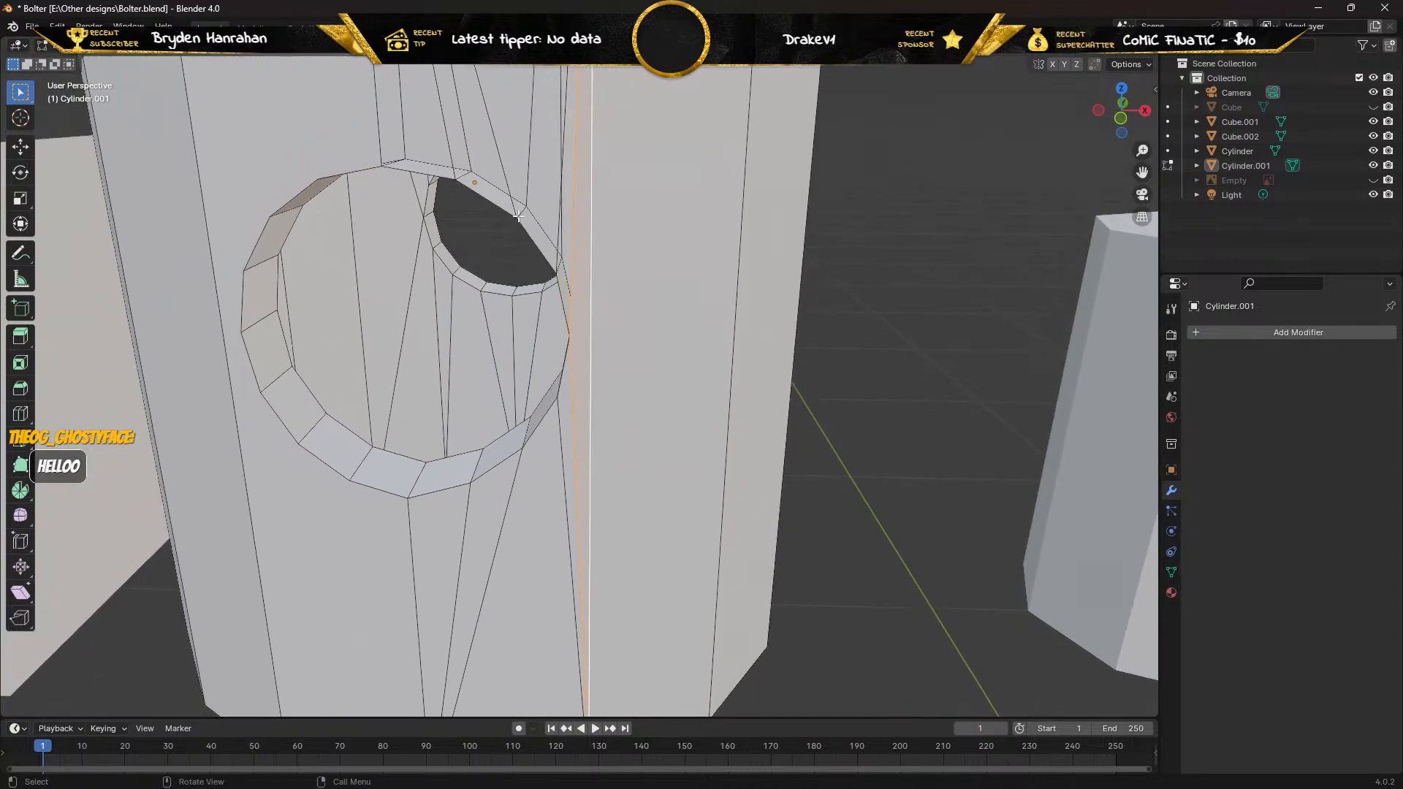
click(559, 241)
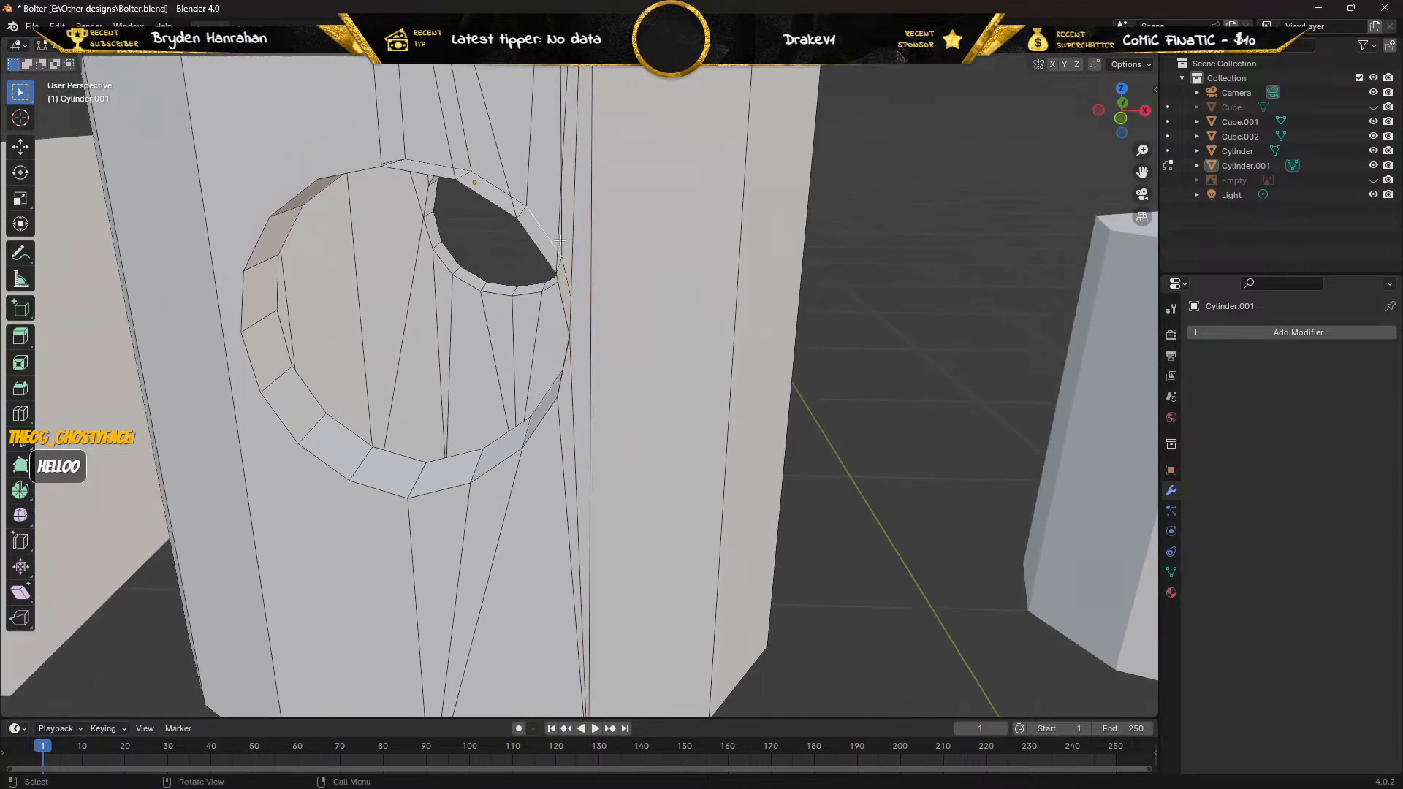
shift+click(565, 233)
shift+click(571, 232)
click(559, 220)
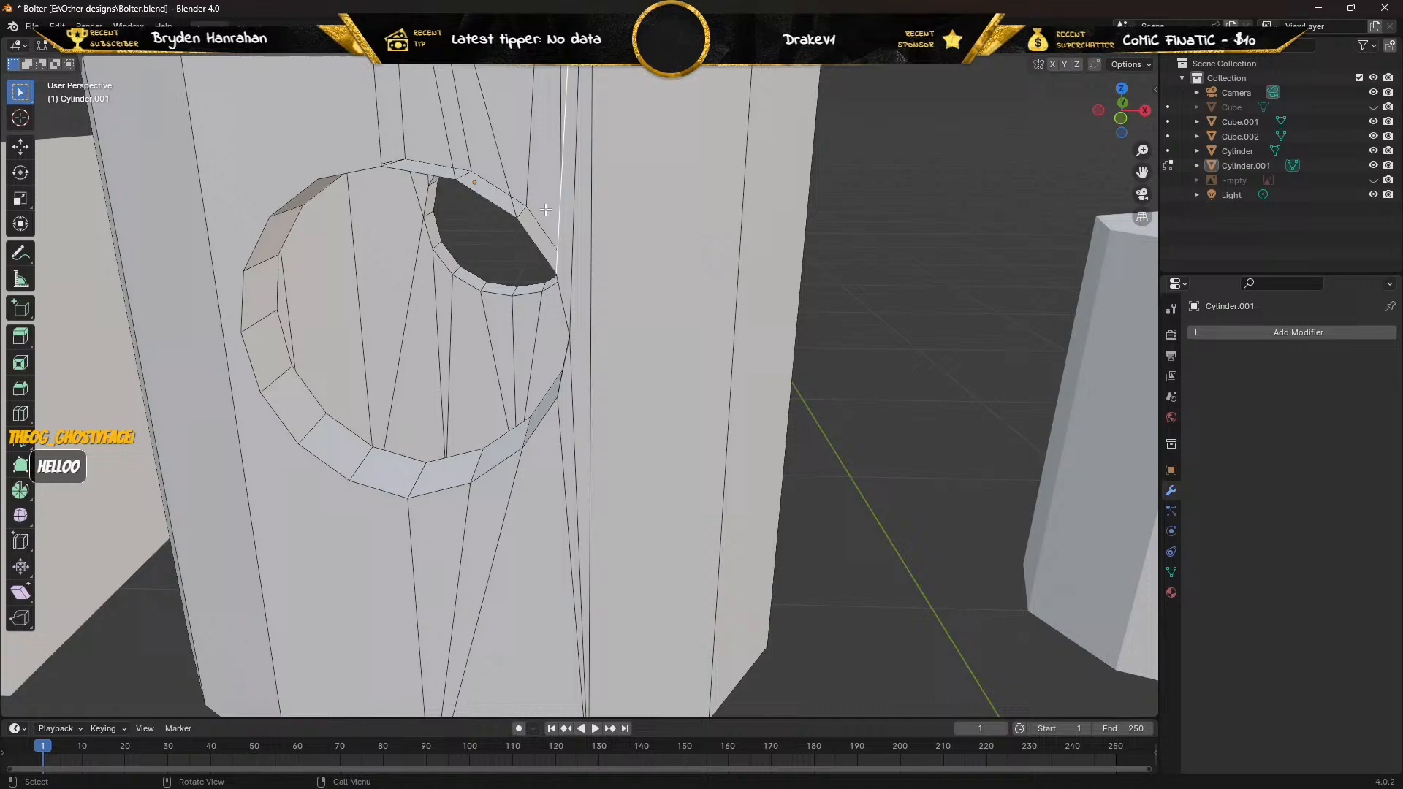
shift+click(502, 164)
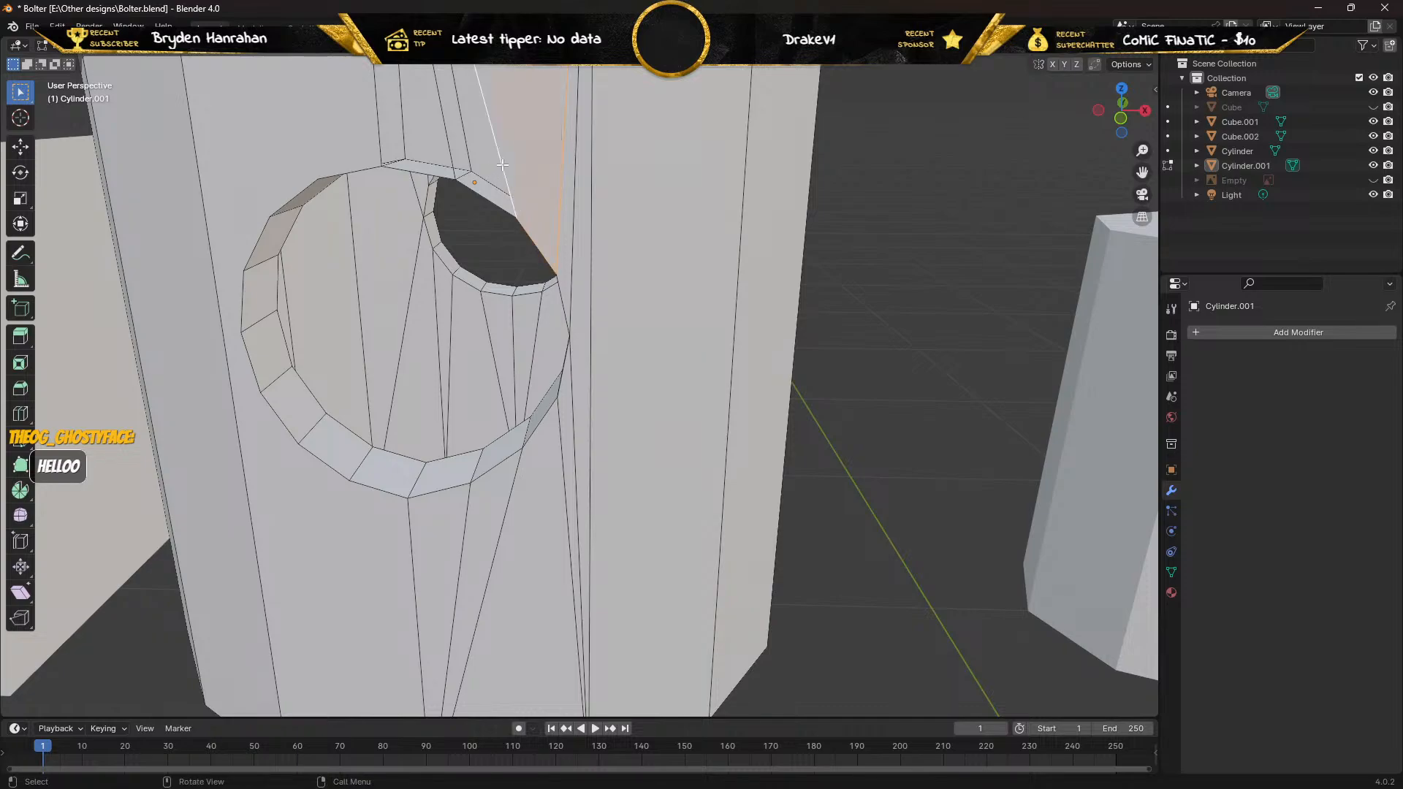
Fill the remaining two faces above the hole's right half, ending at the vertical center edge.
click(495, 152)
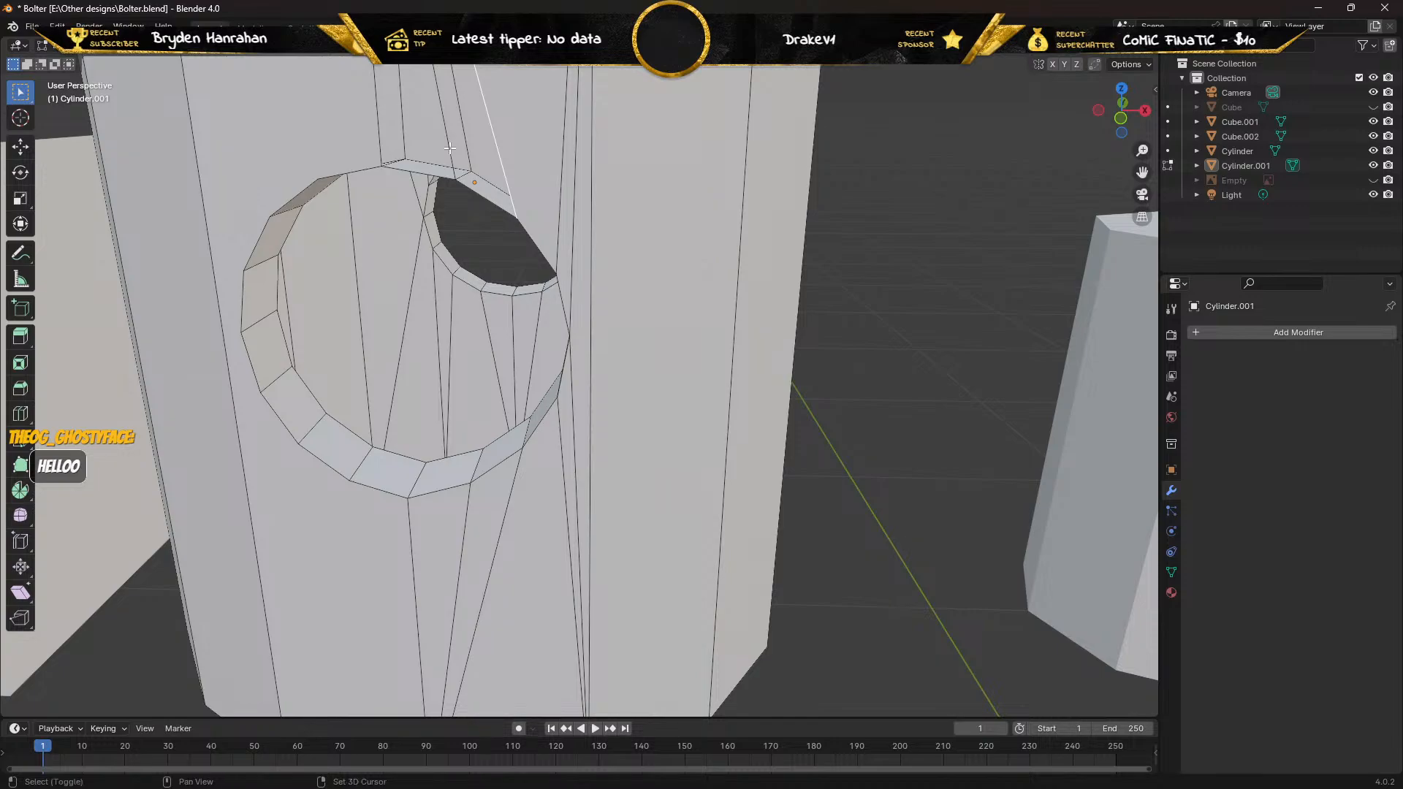
shift+click(450, 148)
click(449, 148)
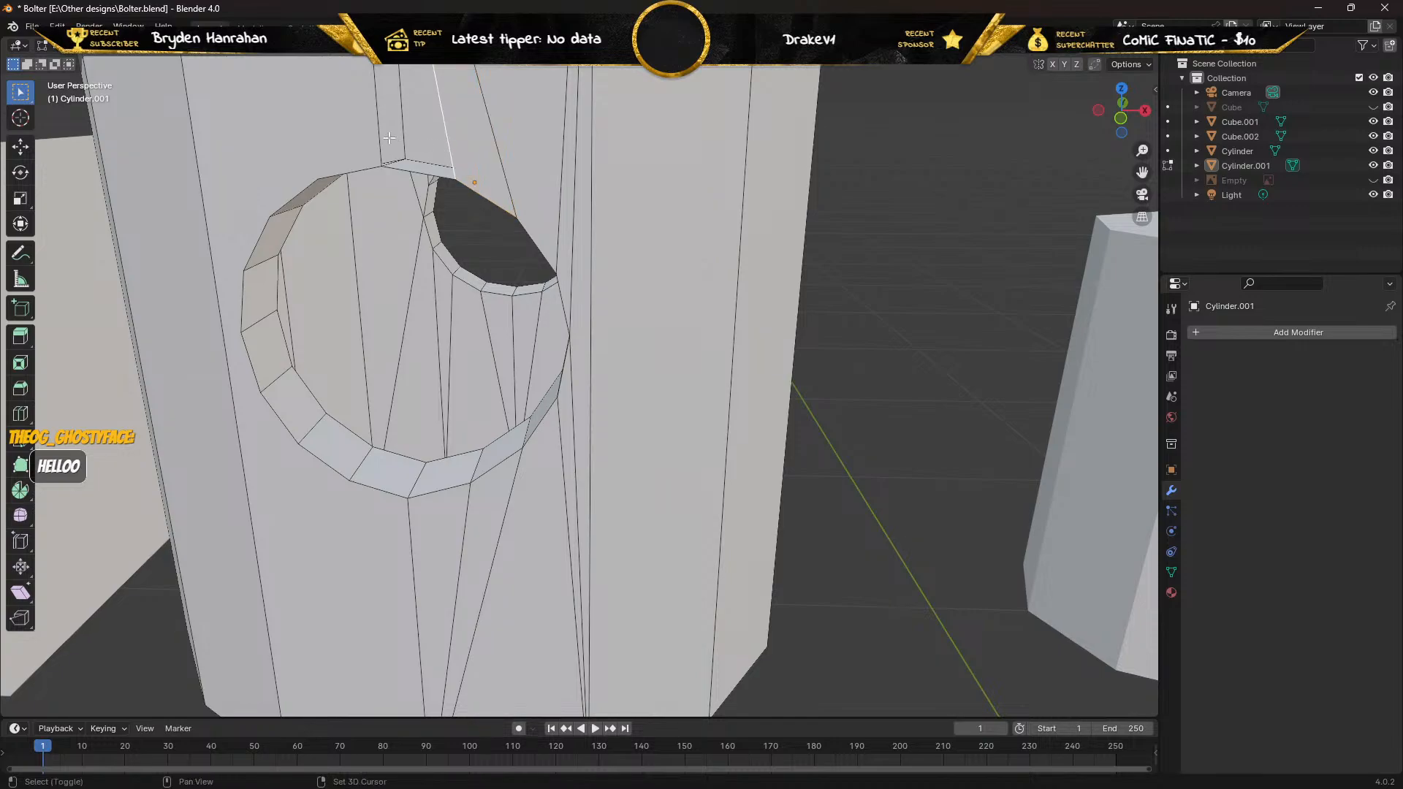
shift+click(378, 133)
middle_drag(370, 133, 375, 168)
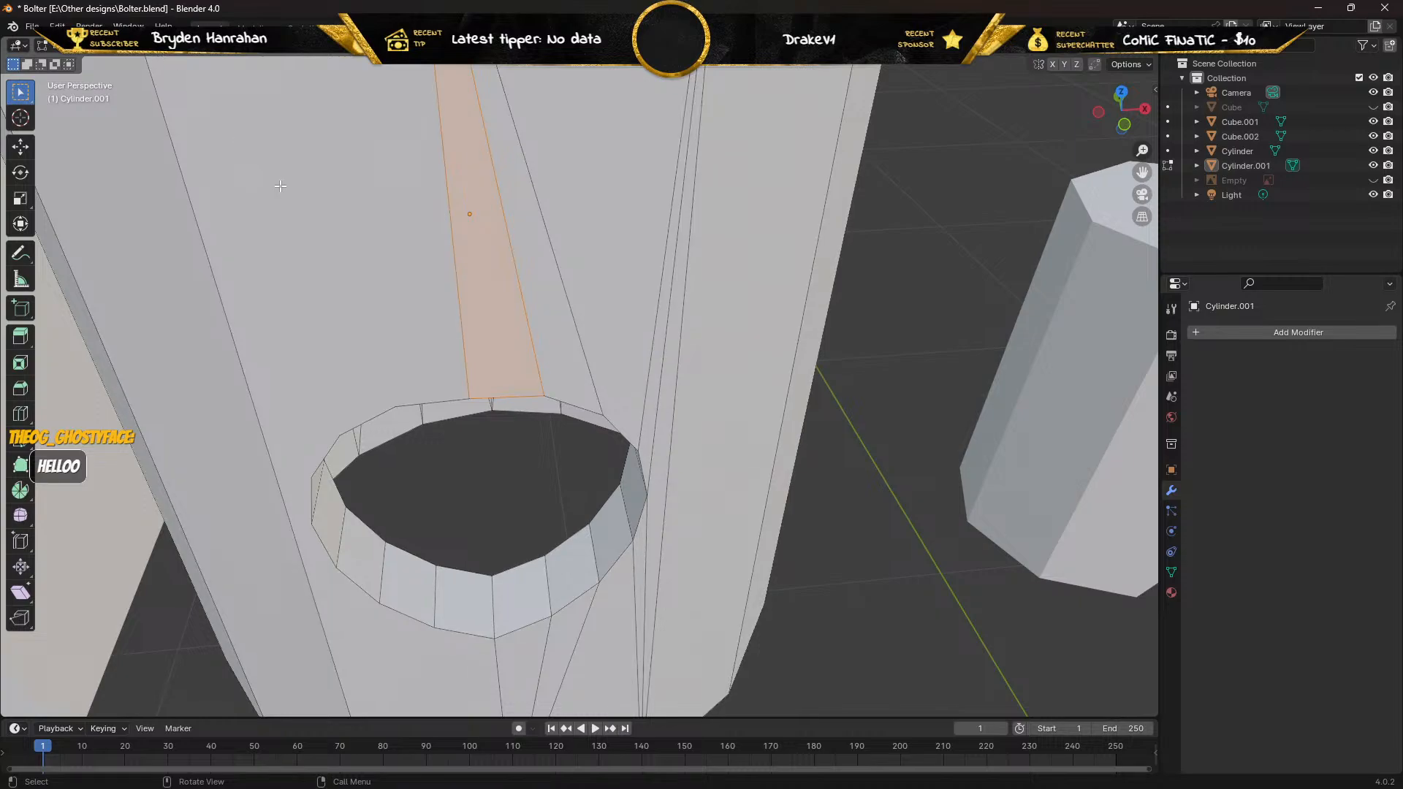
Delete the outer wall face surrounding the left half of the hole.
click(277, 222)
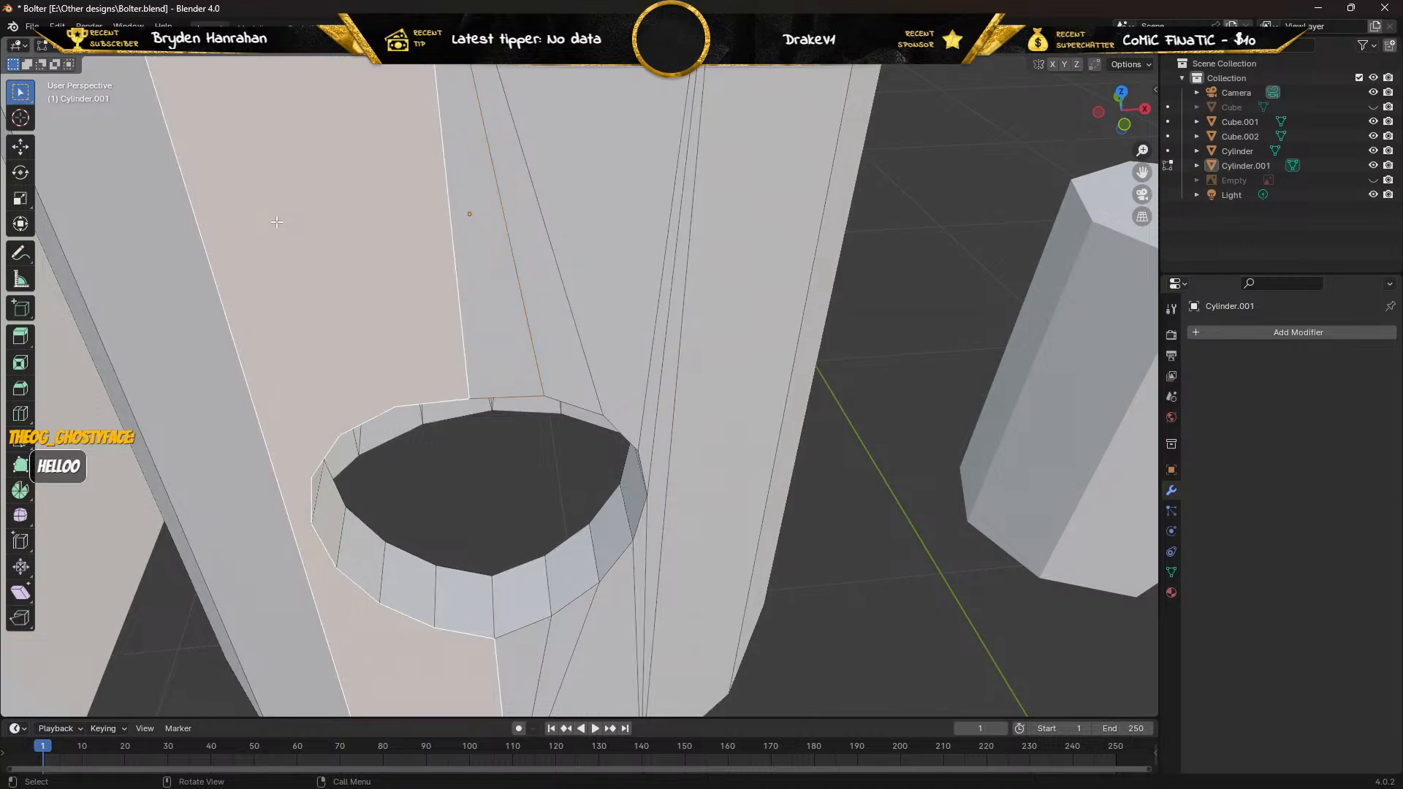
key(x)
click(277, 222)
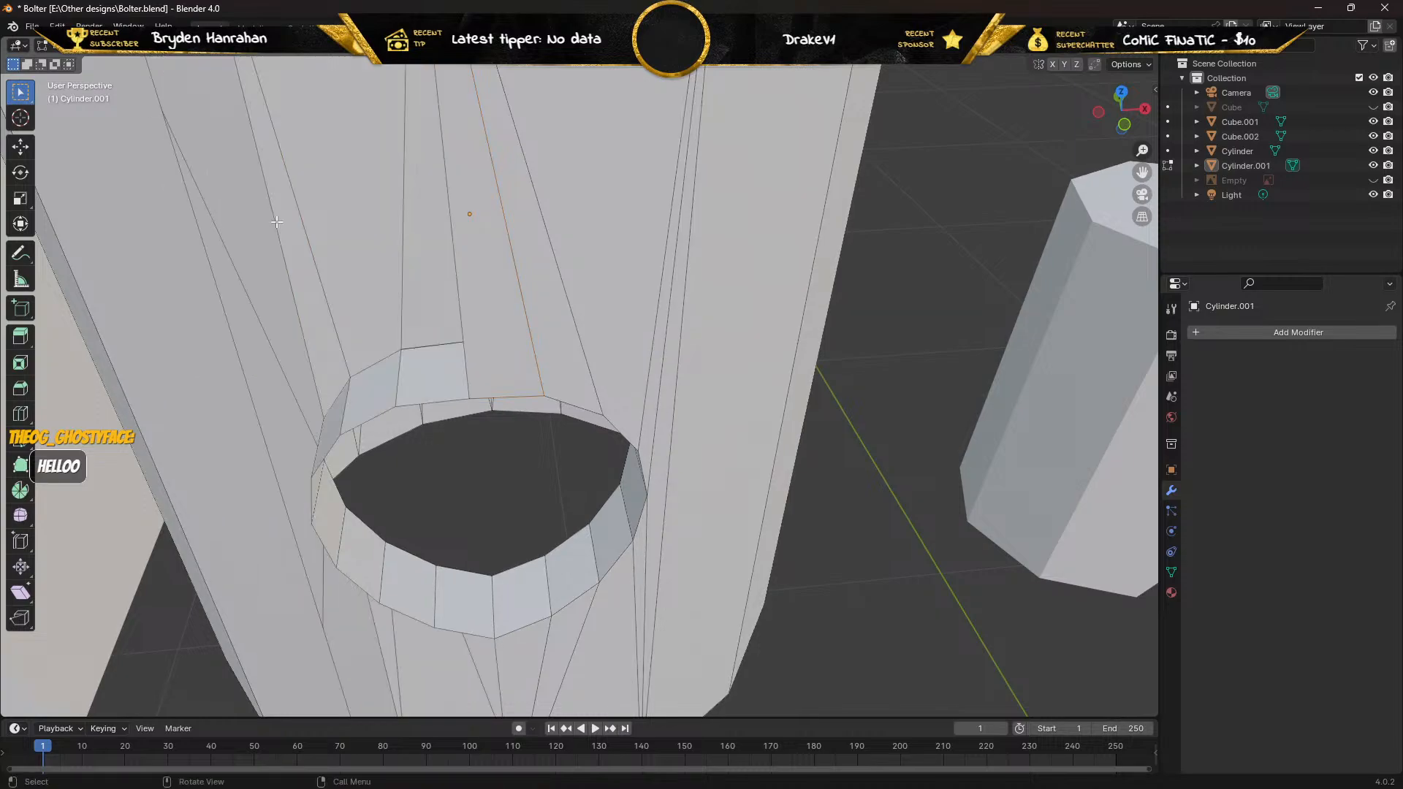
Connect the hole's two upper-left front rim vertices to the wall's top center corner with edges.
middle_drag(269, 275, 376, 170)
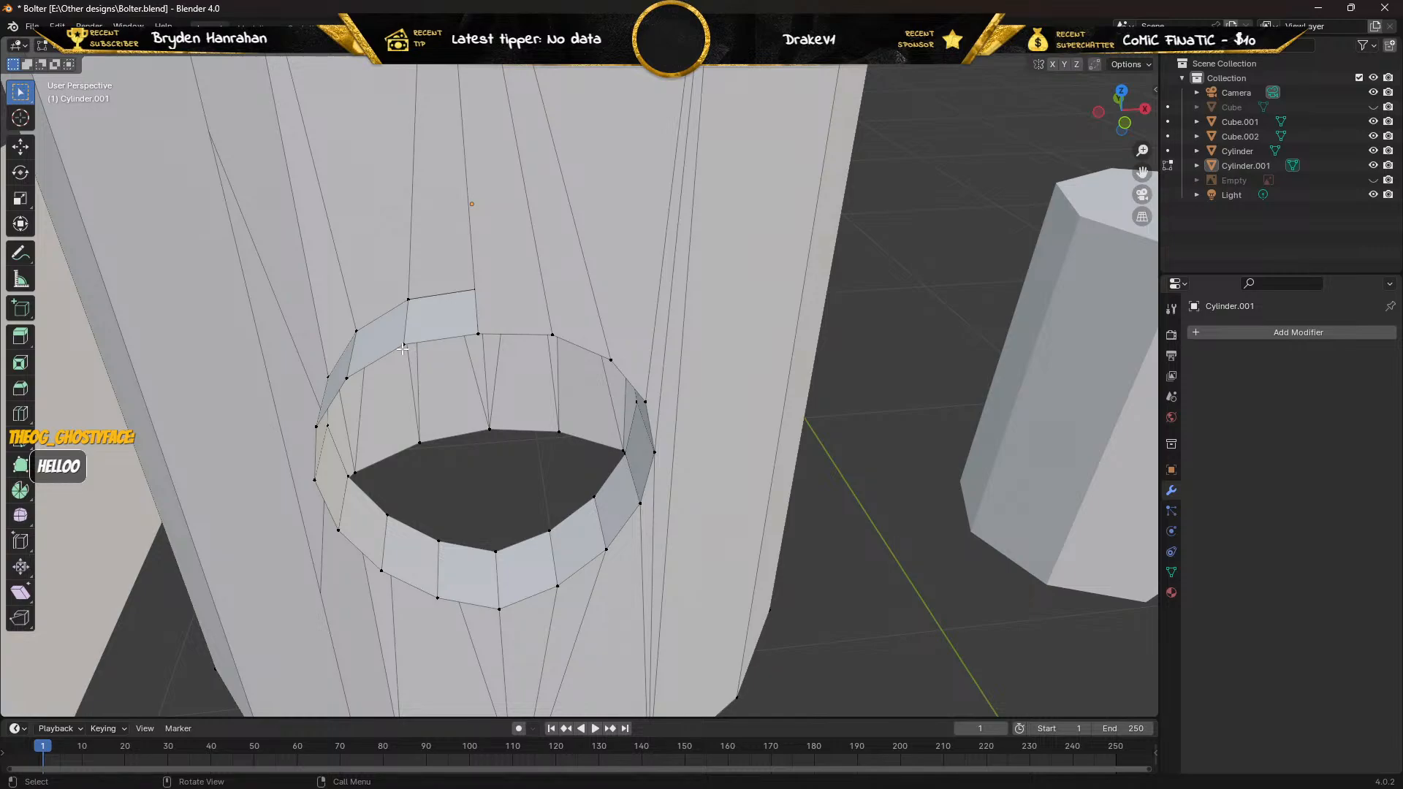
scroll(364, 229, down, 4)
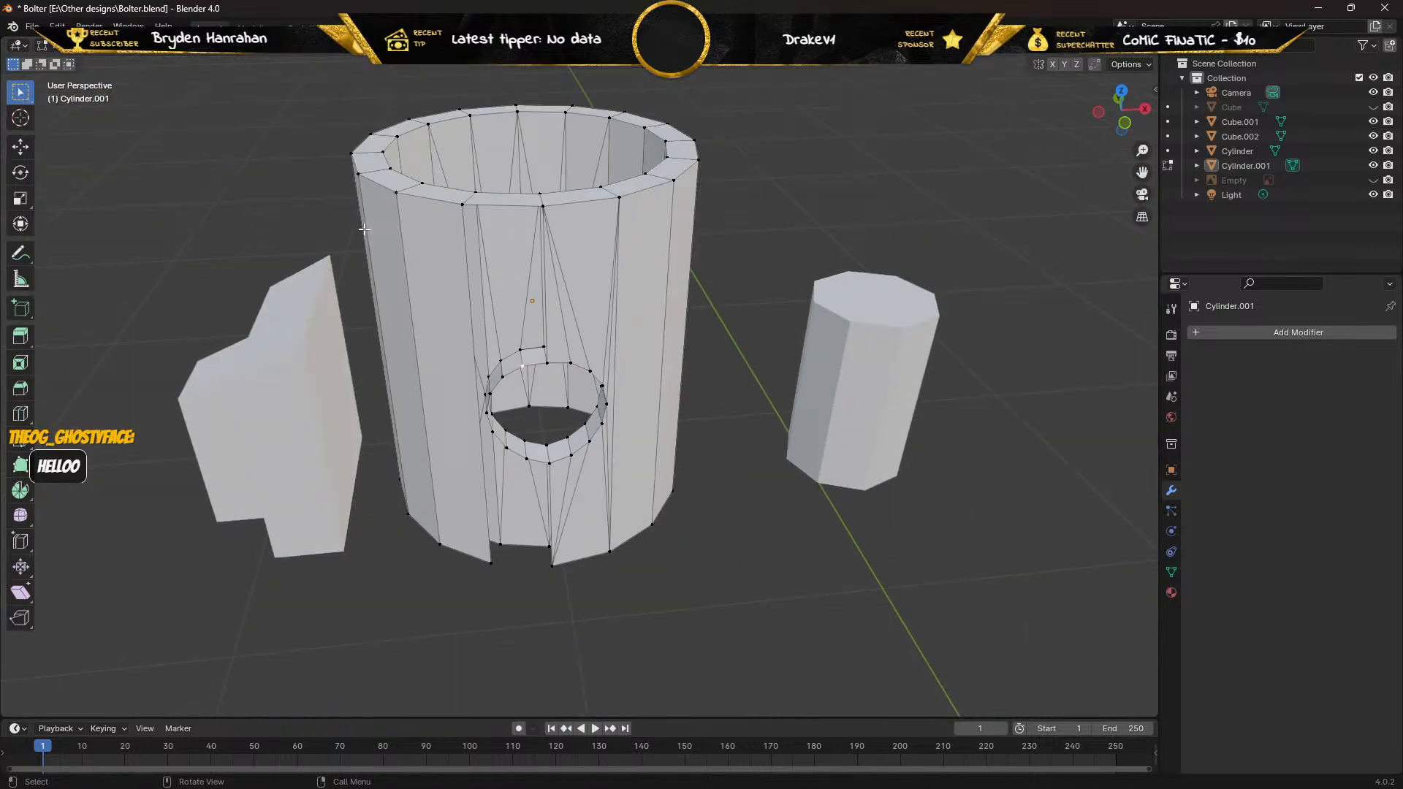
scroll(364, 228, up, 3)
scroll(364, 228, down, 1)
middle_drag(384, 196, 521, 218)
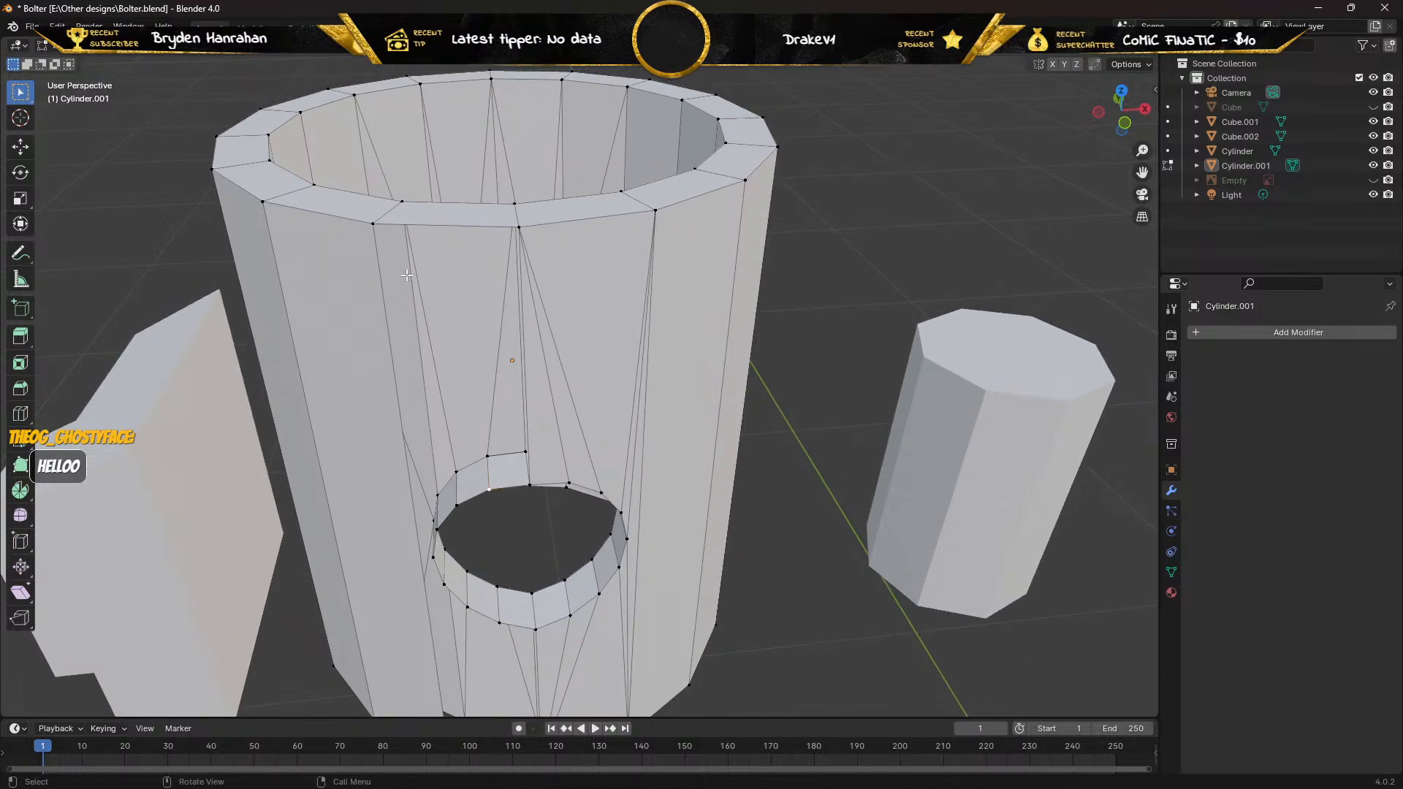
shift+click(516, 227)
shift+click(455, 503)
shift+click(518, 226)
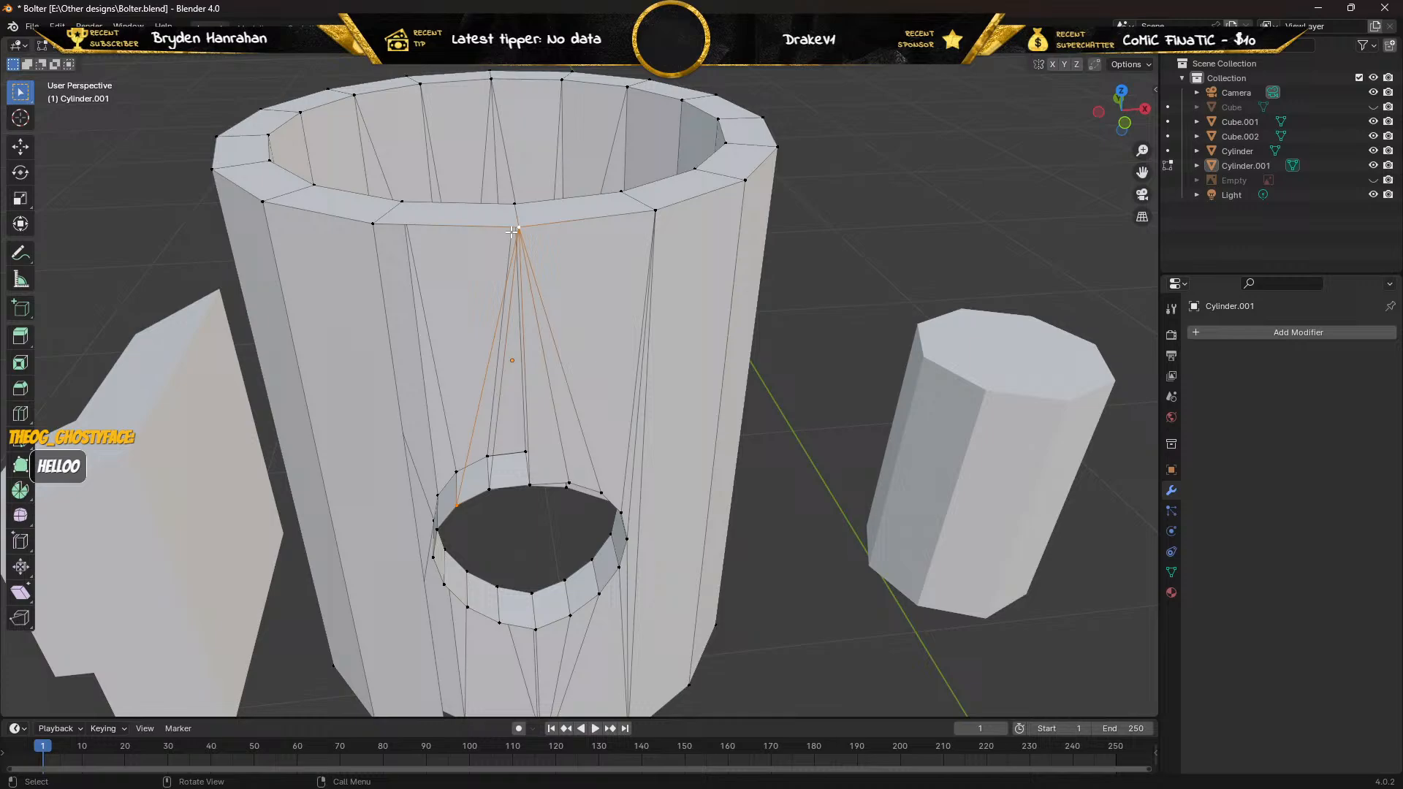
Connect the hole's two leftmost front rim vertices to the wall's top-left corner with edges.
shift+click(437, 528)
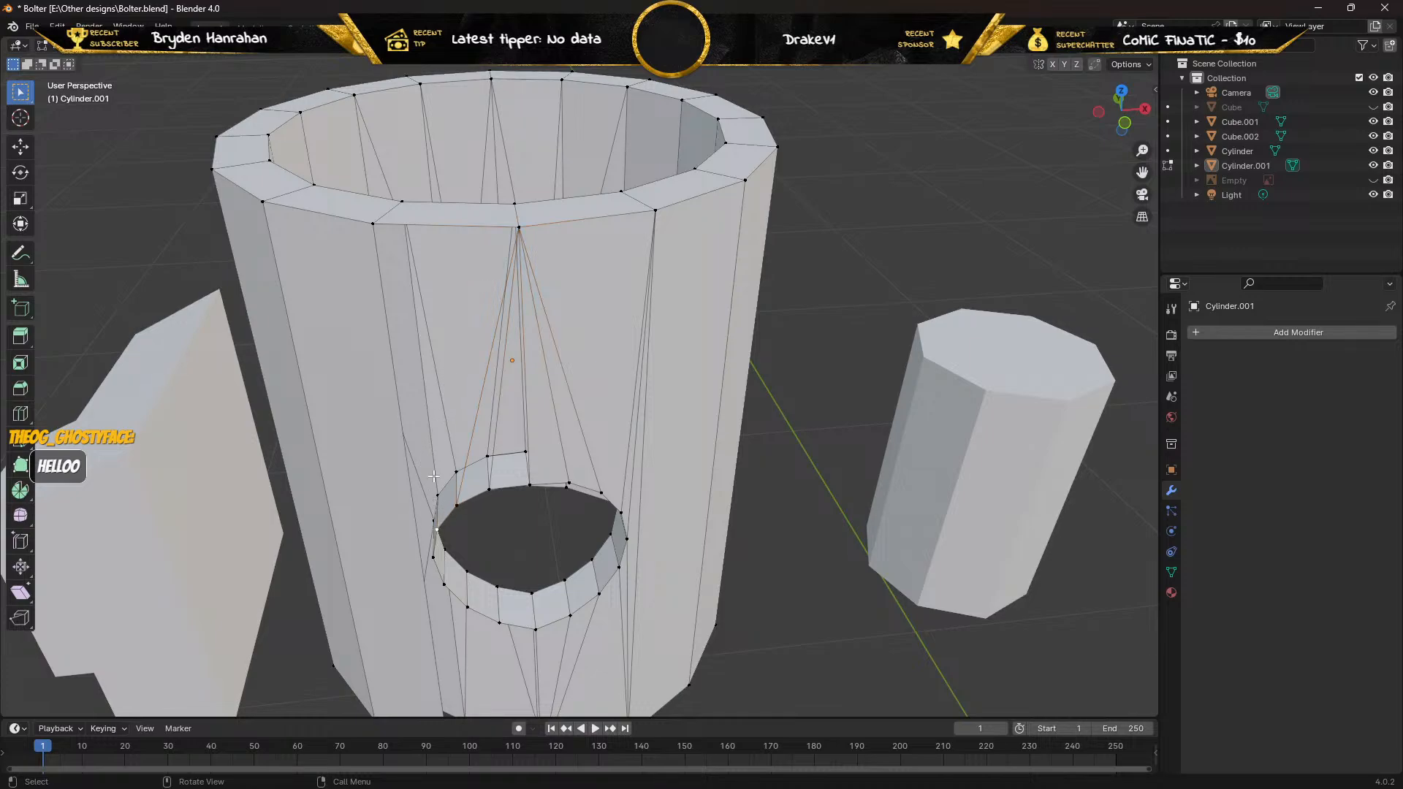
click(372, 223)
click(434, 557)
shift+click(371, 223)
middle_drag(432, 555, 385, 552)
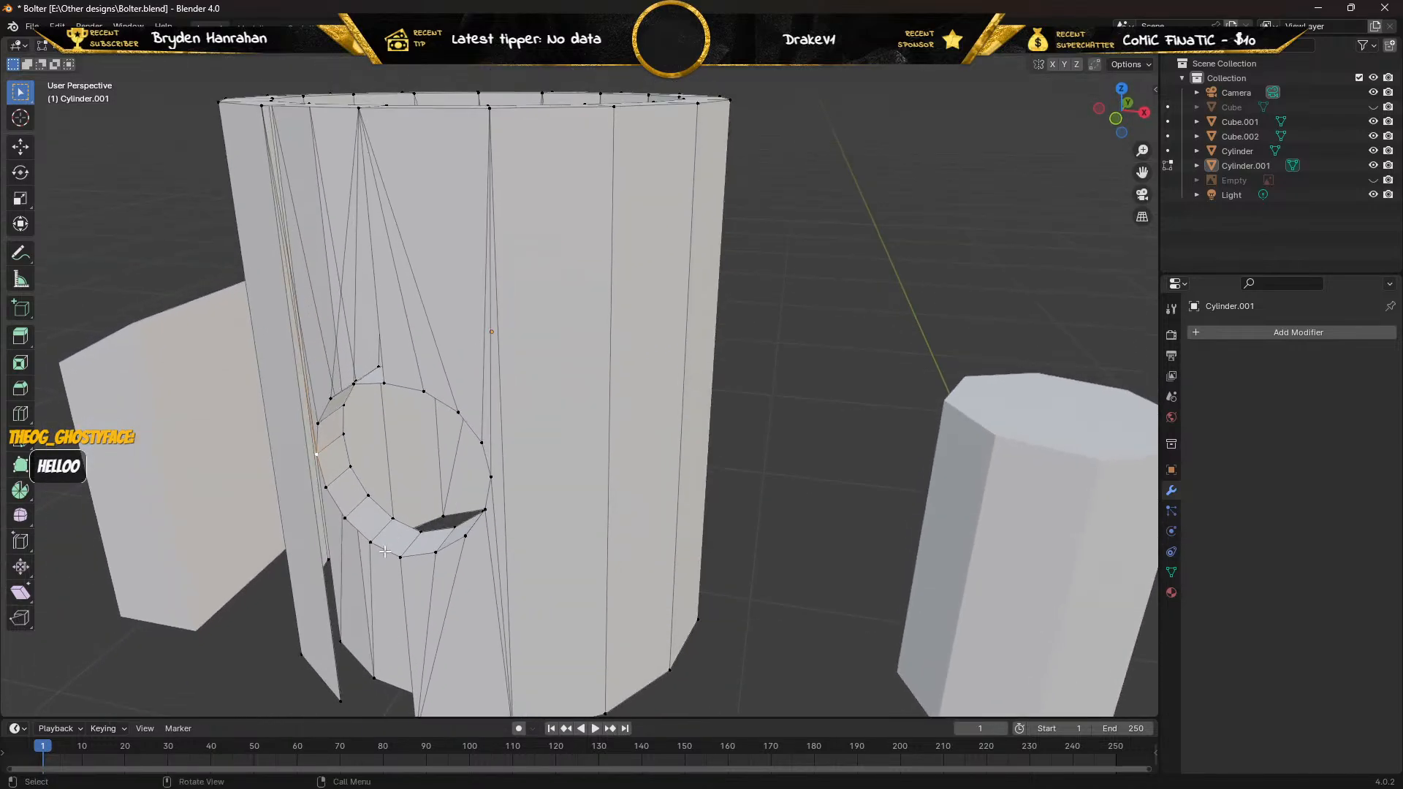
Connect the leftmost rim vertex and the one below it to the wall's bottom-left corner with edges.
shift+click(339, 700)
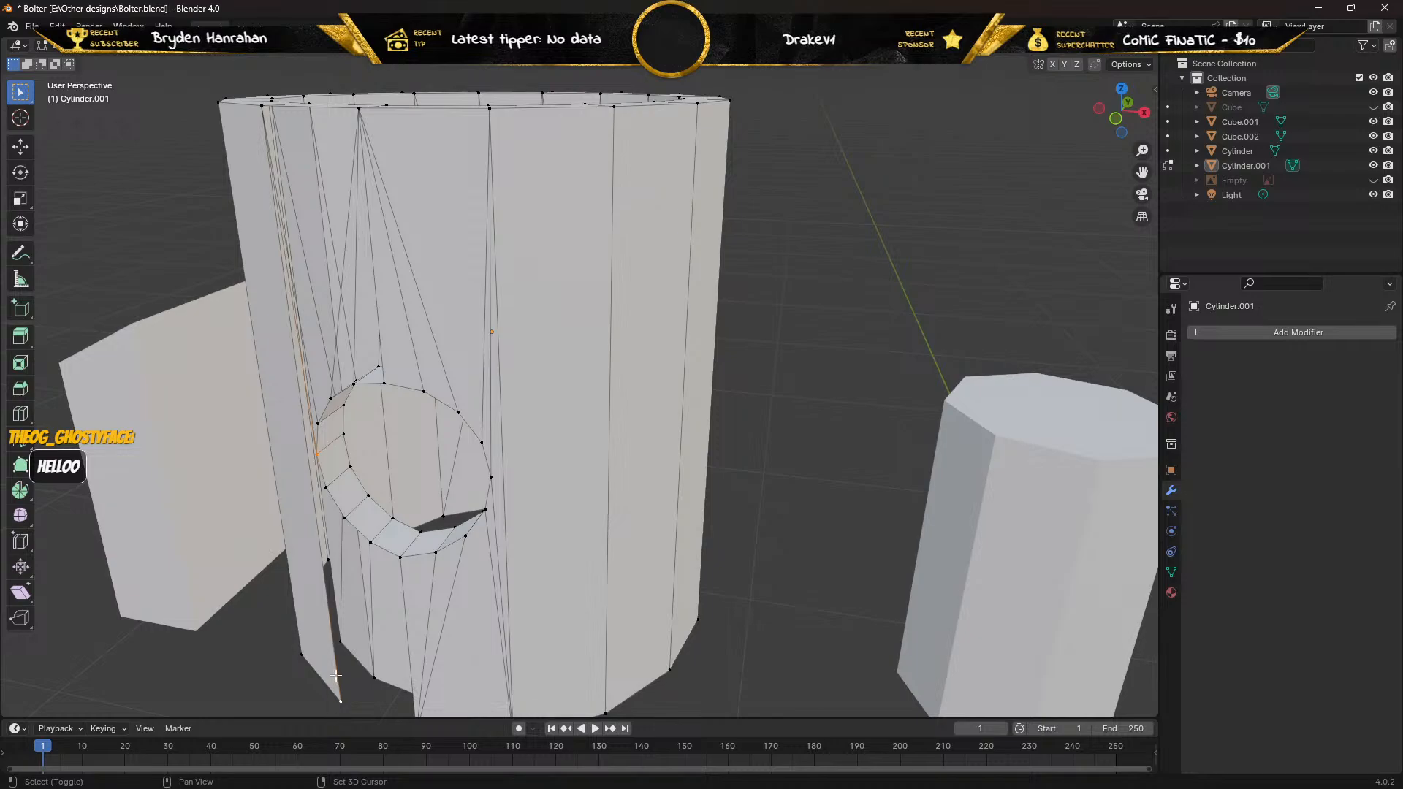
click(326, 486)
shift+click(339, 700)
middle_drag(333, 660, 367, 619)
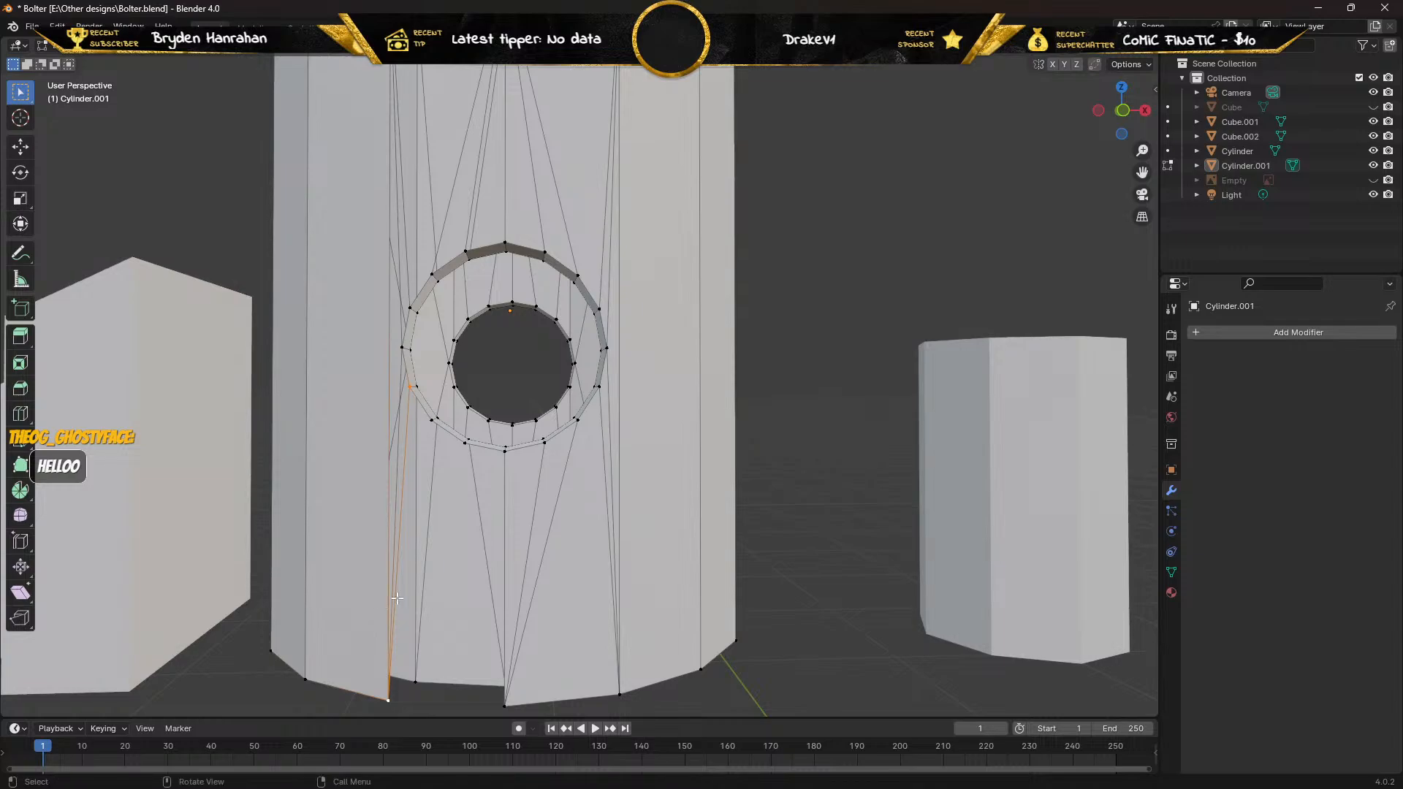
Connect the hole's two lower-left rim vertices to the wall's bottom center corner with edges.
key(alt+a)
shift+click(505, 705)
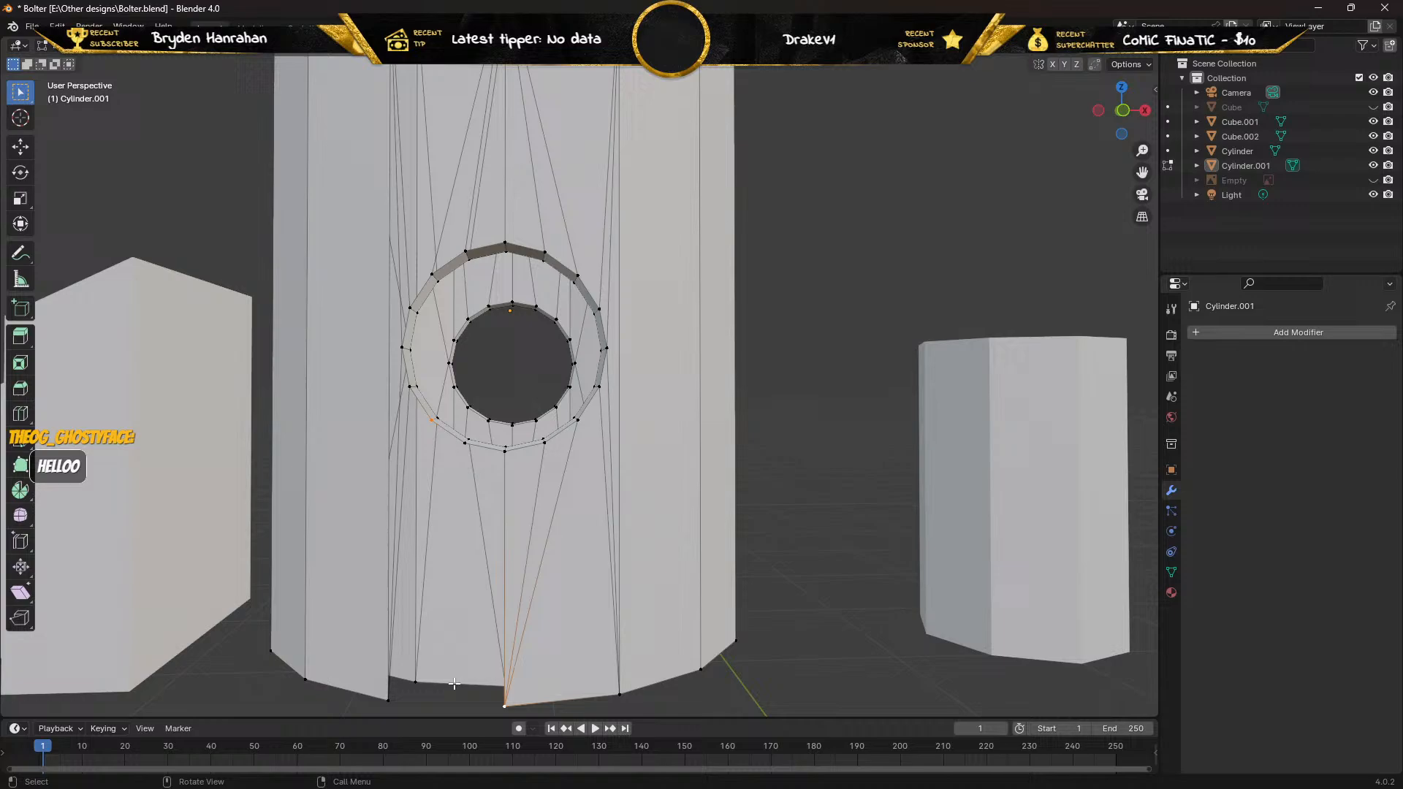
shift+click(463, 444)
middle_drag(444, 597, 189, 341)
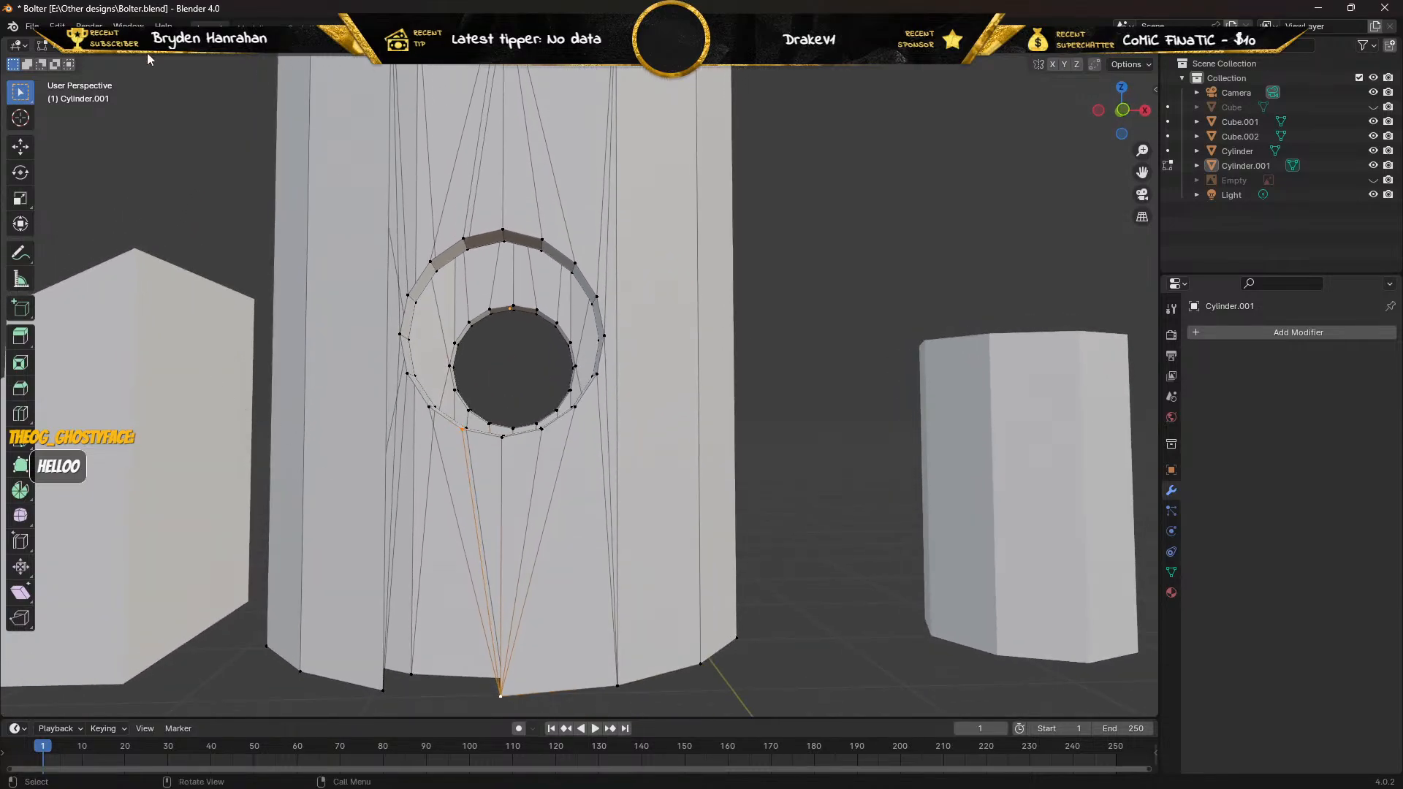
In edge selection, fill the faces below the hole's lower-left rim between the bottom center and bottom-left corners.
key(2)
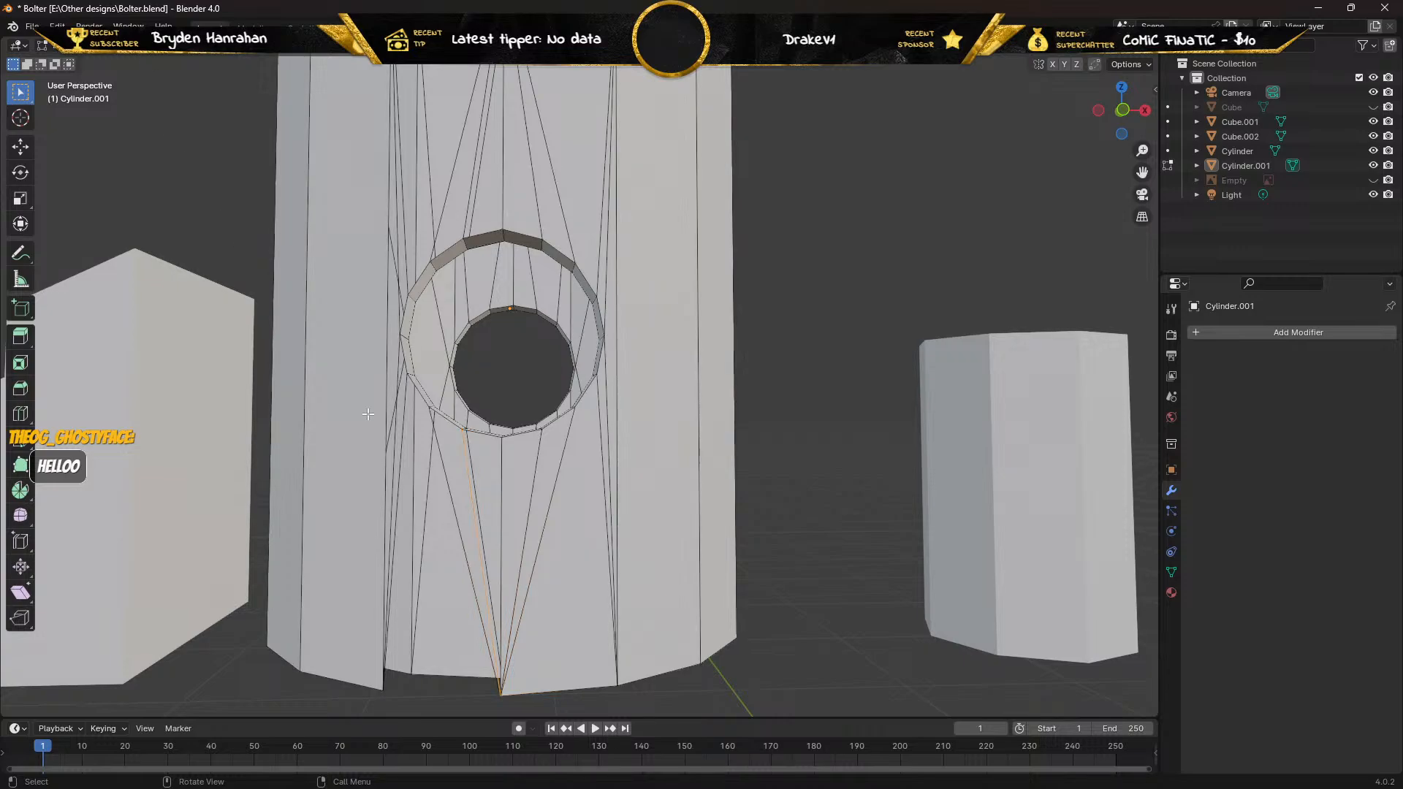
shift+click(500, 505)
shift+click(470, 502)
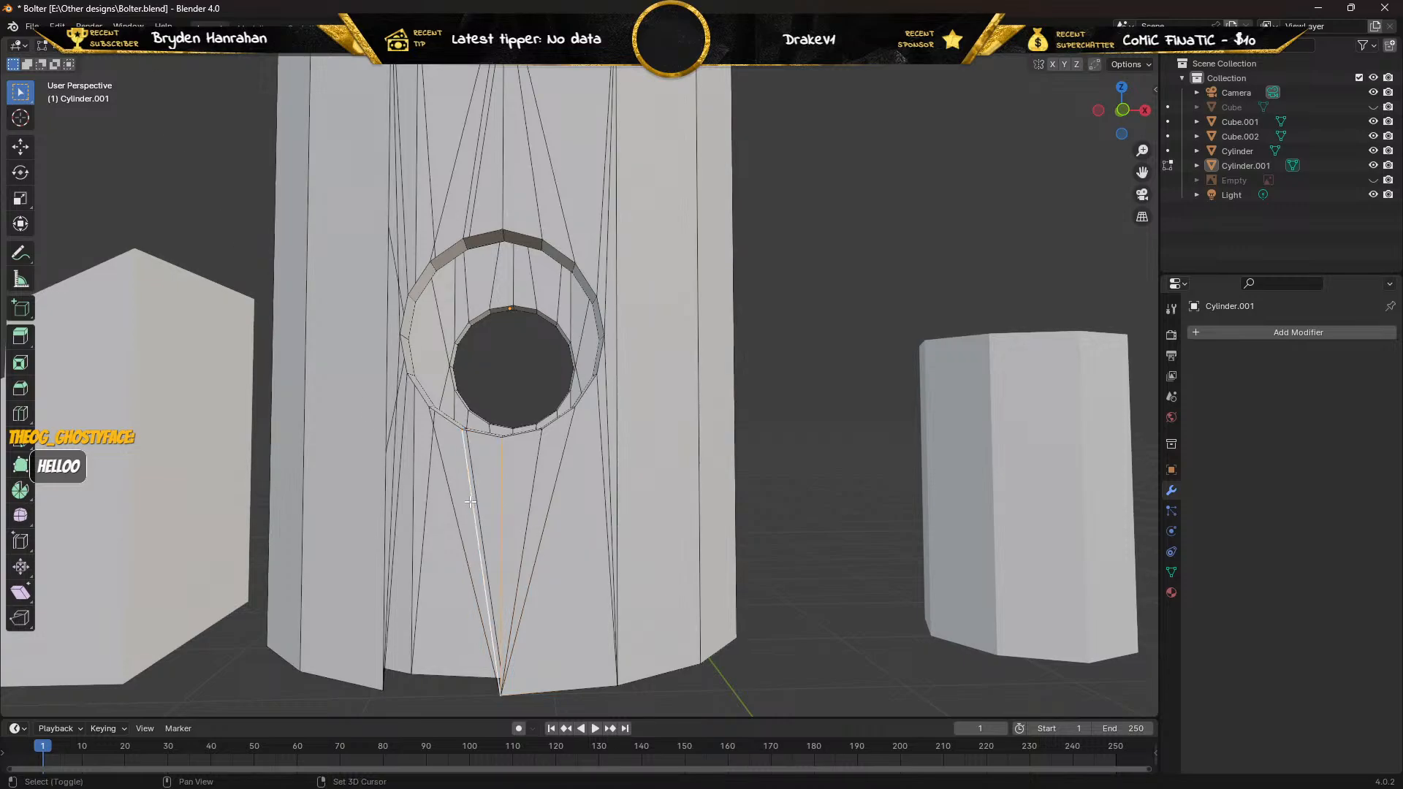
click(468, 504)
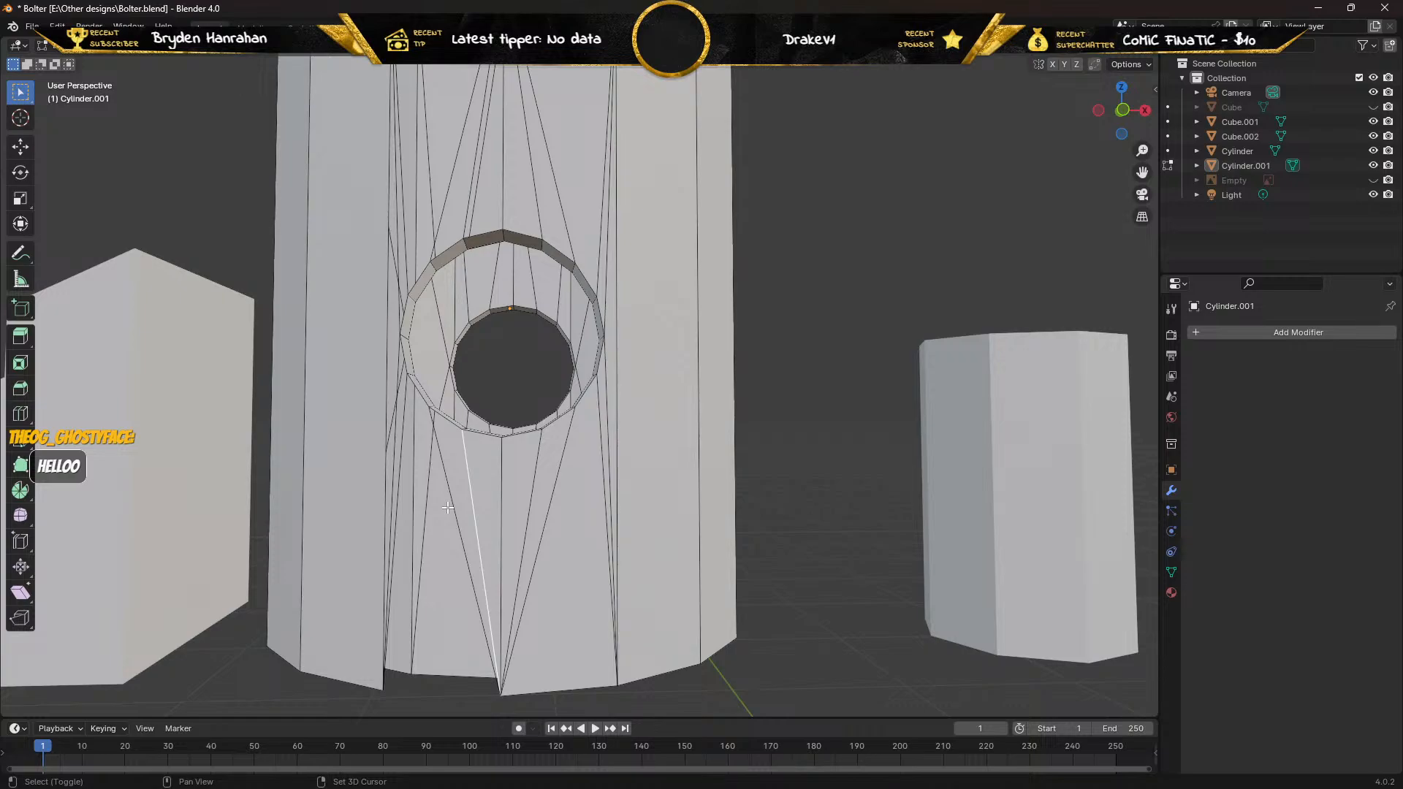
shift+click(447, 507)
click(448, 507)
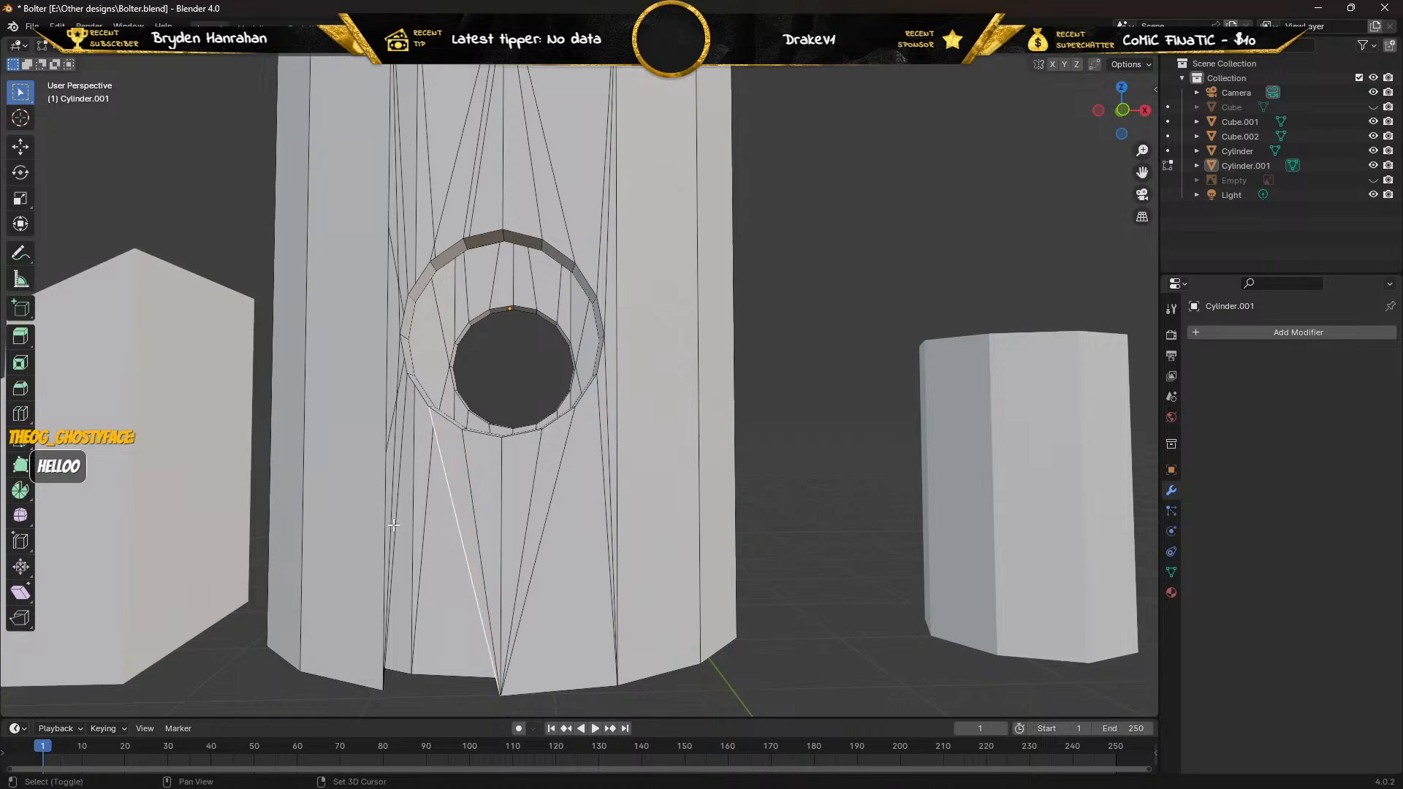
shift+click(395, 525)
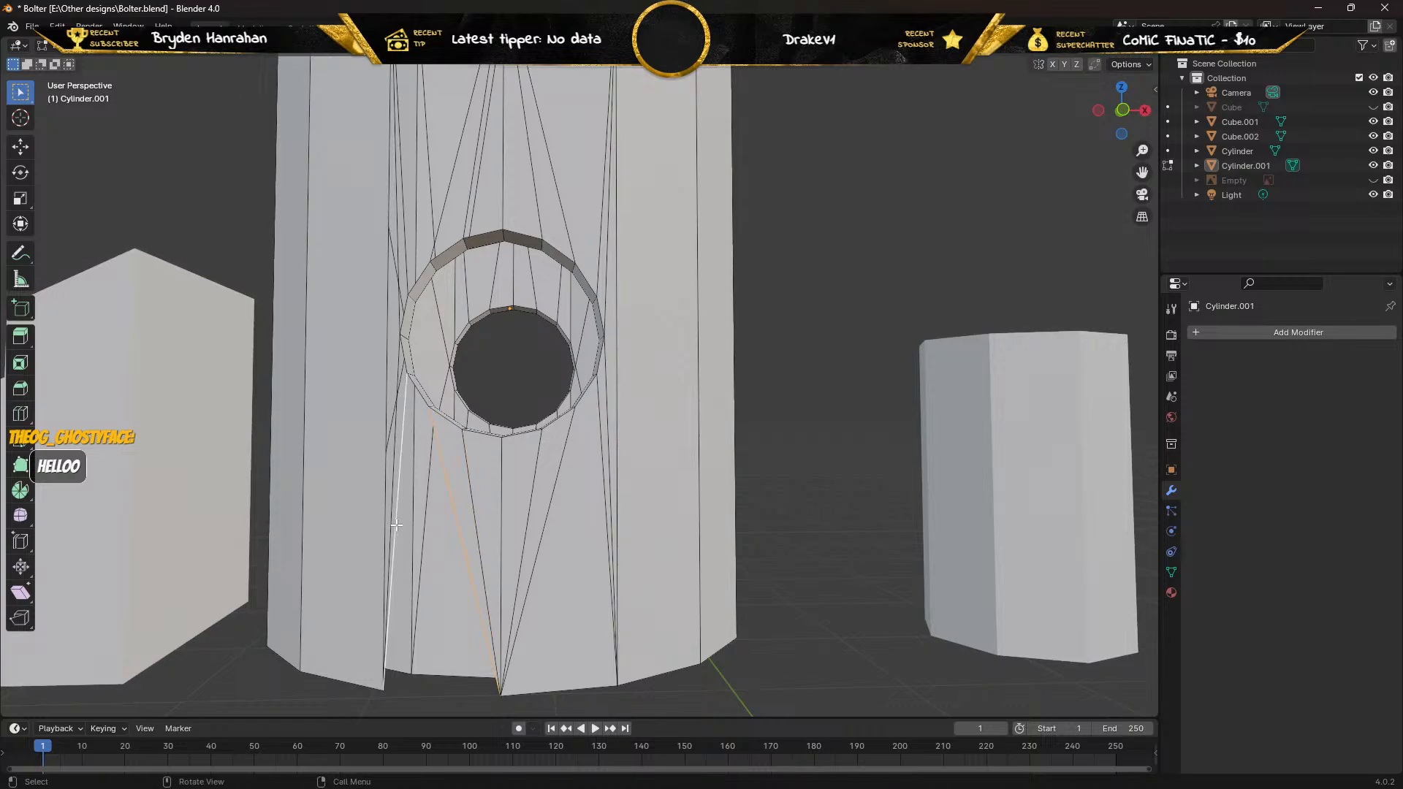
key(f)
key(ctrl+z)
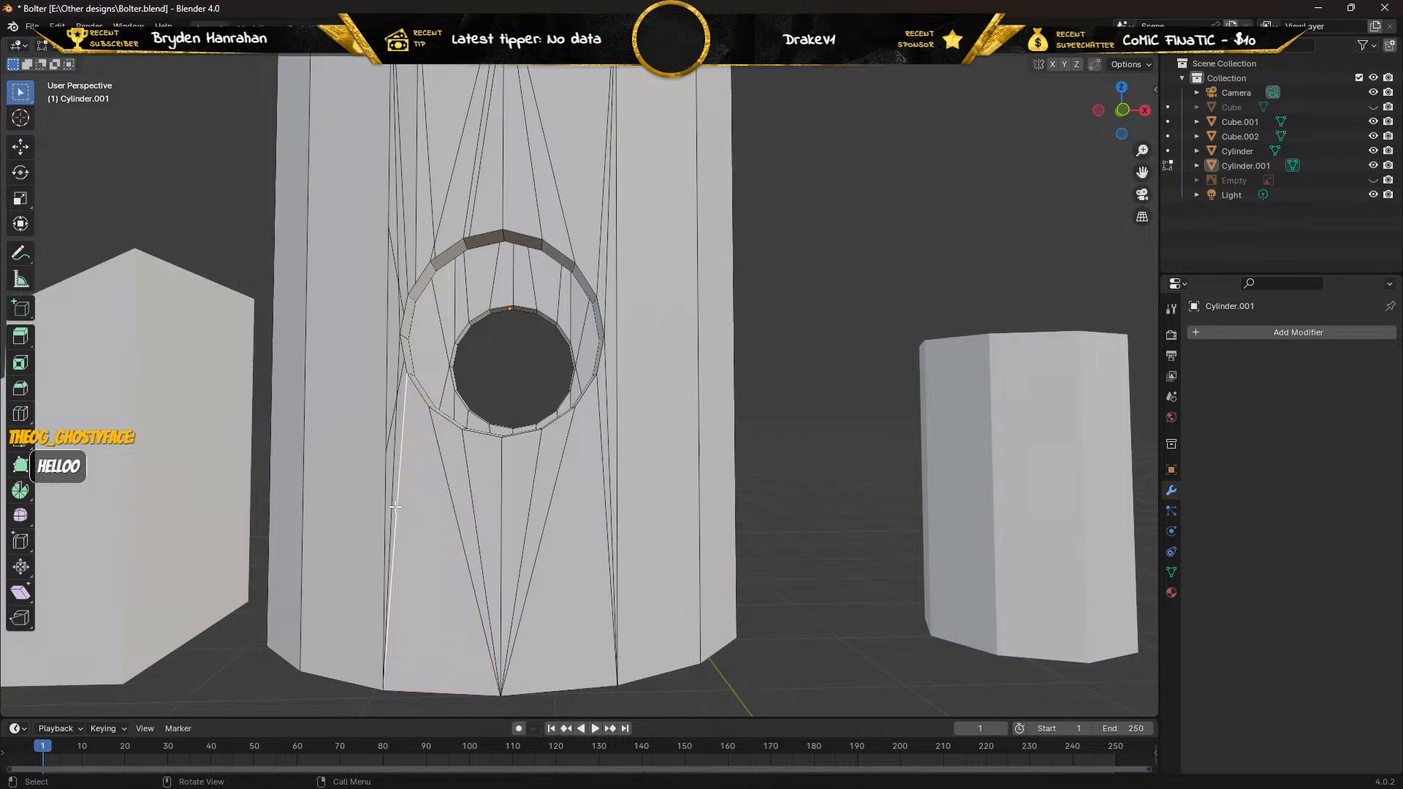
Fill the narrow face between the two edges running from the hole's left rim to the bottom-left corner.
shift+click(388, 487)
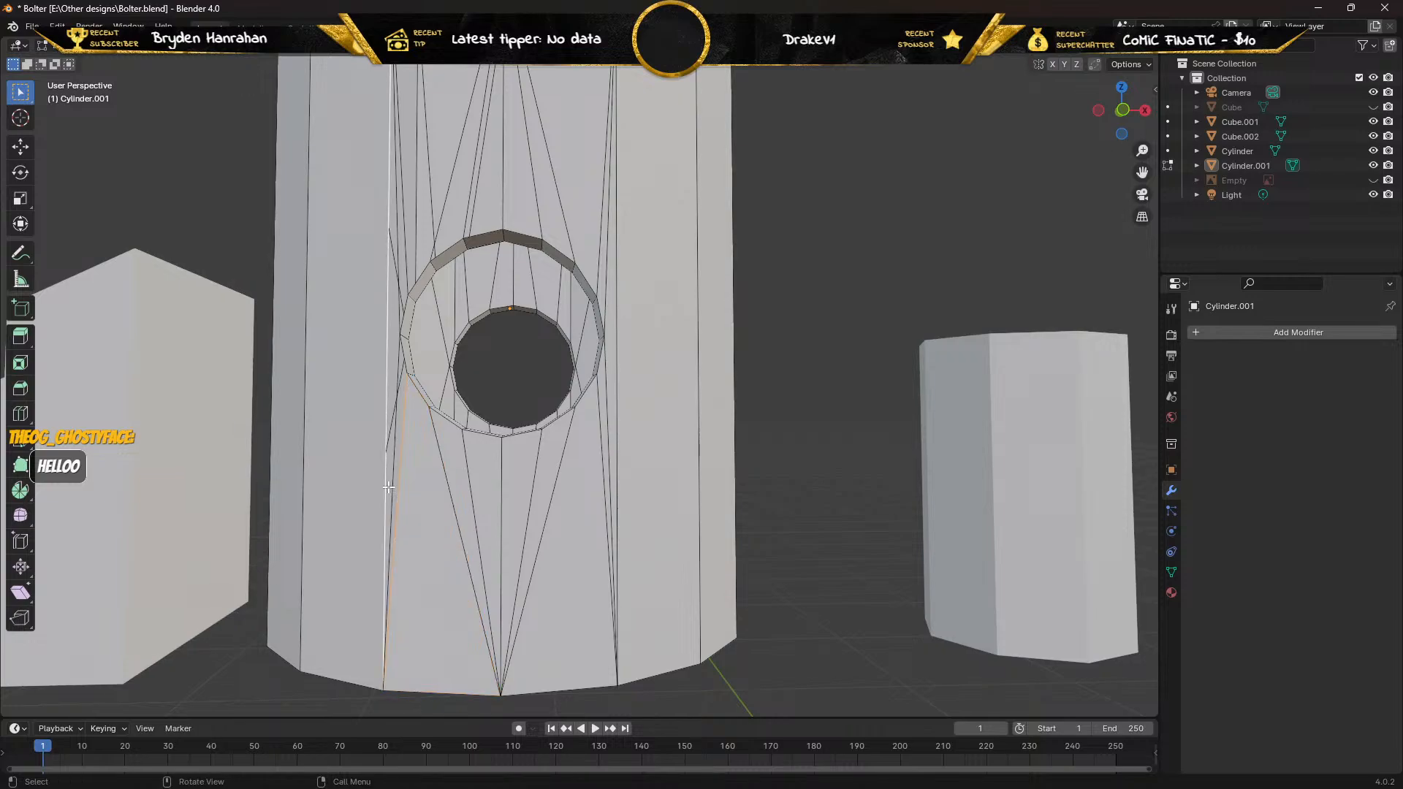
scroll(388, 488, up, 3)
middle_drag(387, 487, 399, 494)
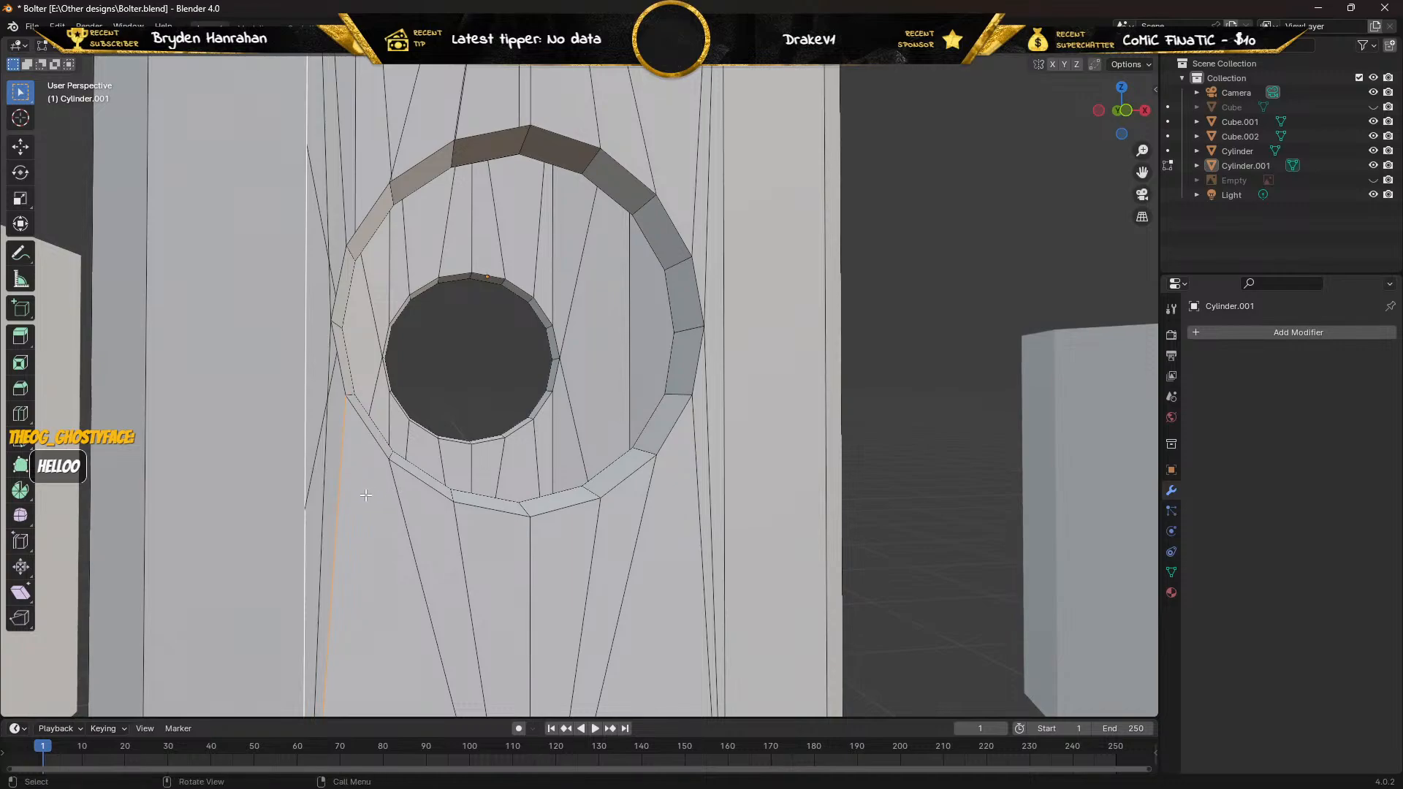
click(324, 422)
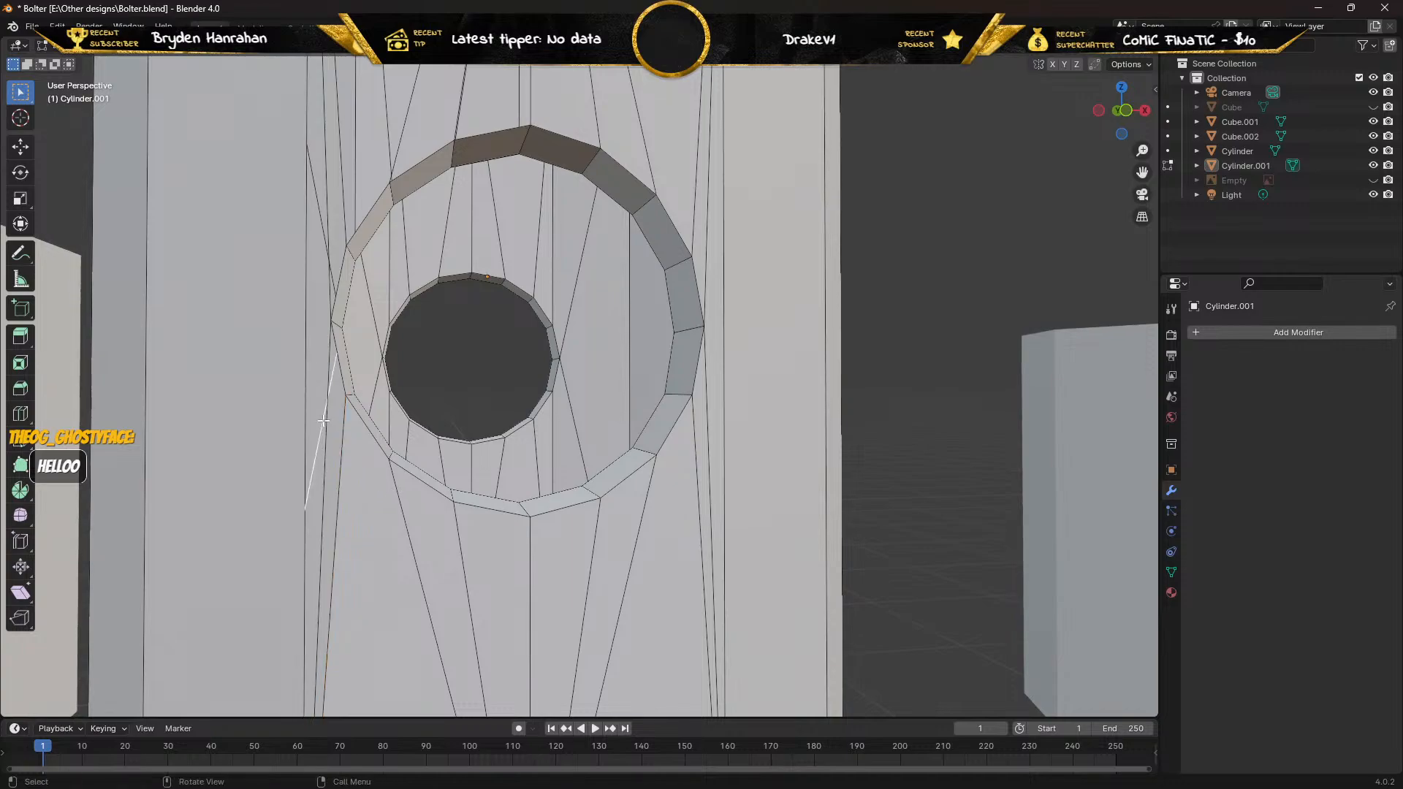
middle_drag(337, 498, 285, 488)
click(272, 486)
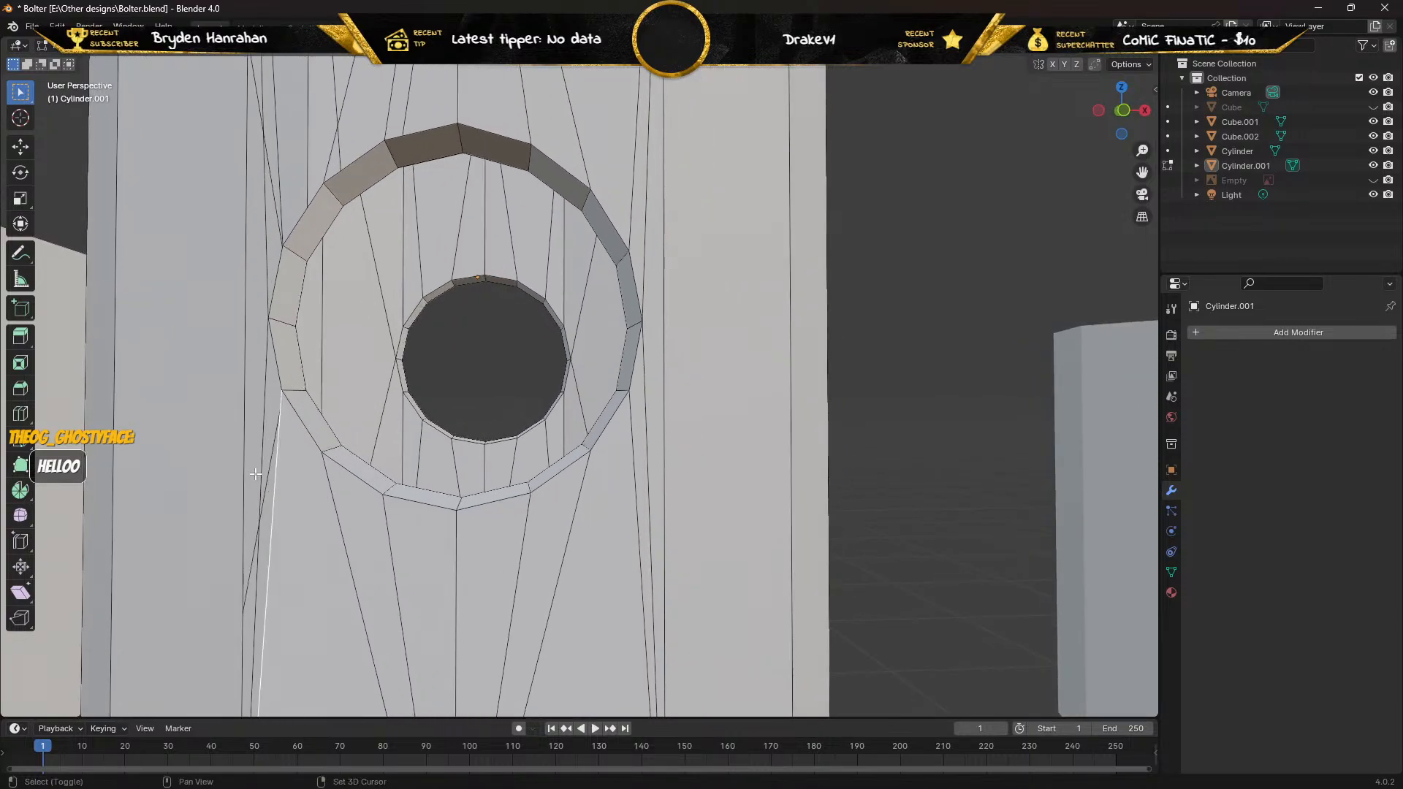
shift+click(259, 462)
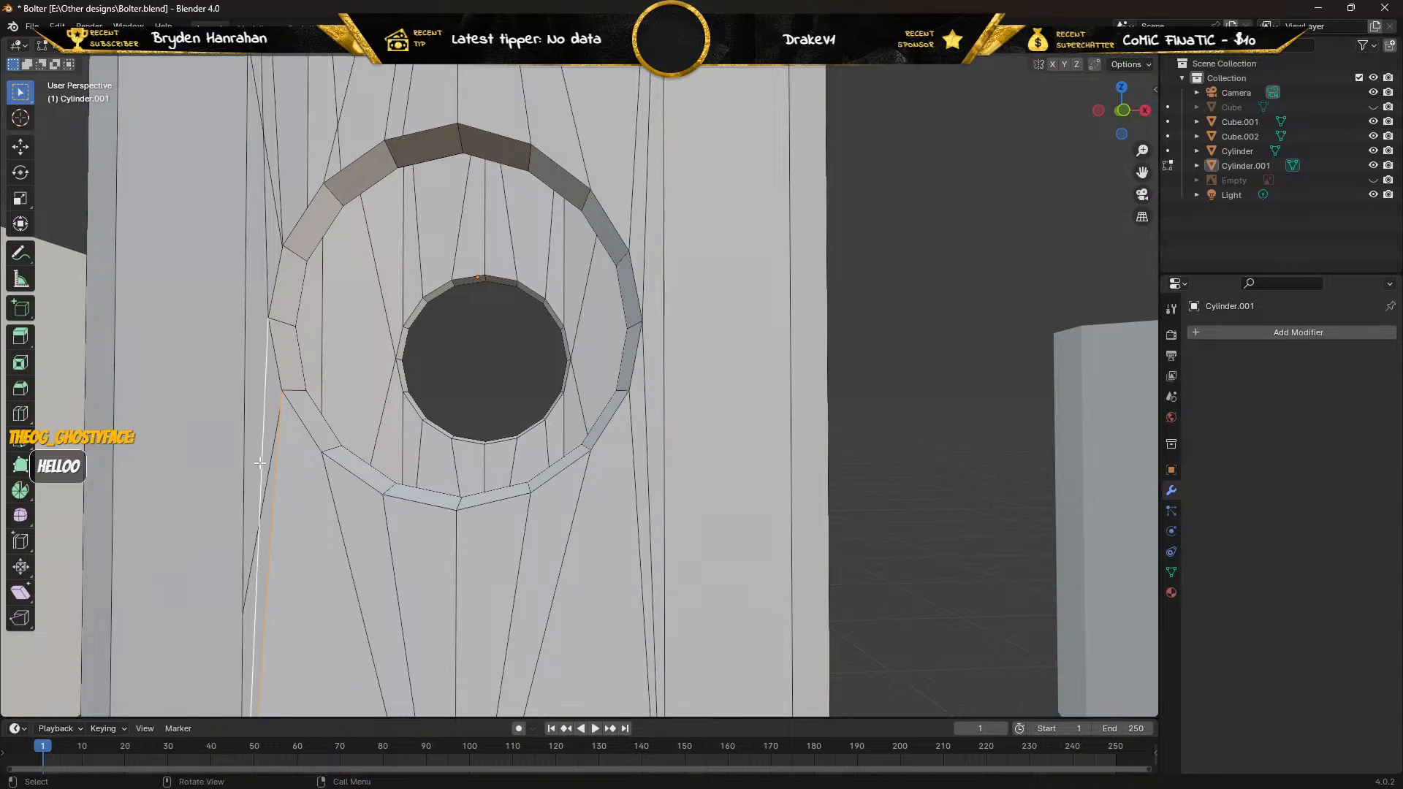
key(f)
Fill the tall face between the leftmost rim vertex and the vertical wall edge, plus the narrow face beside the upper-left rim.
click(265, 441)
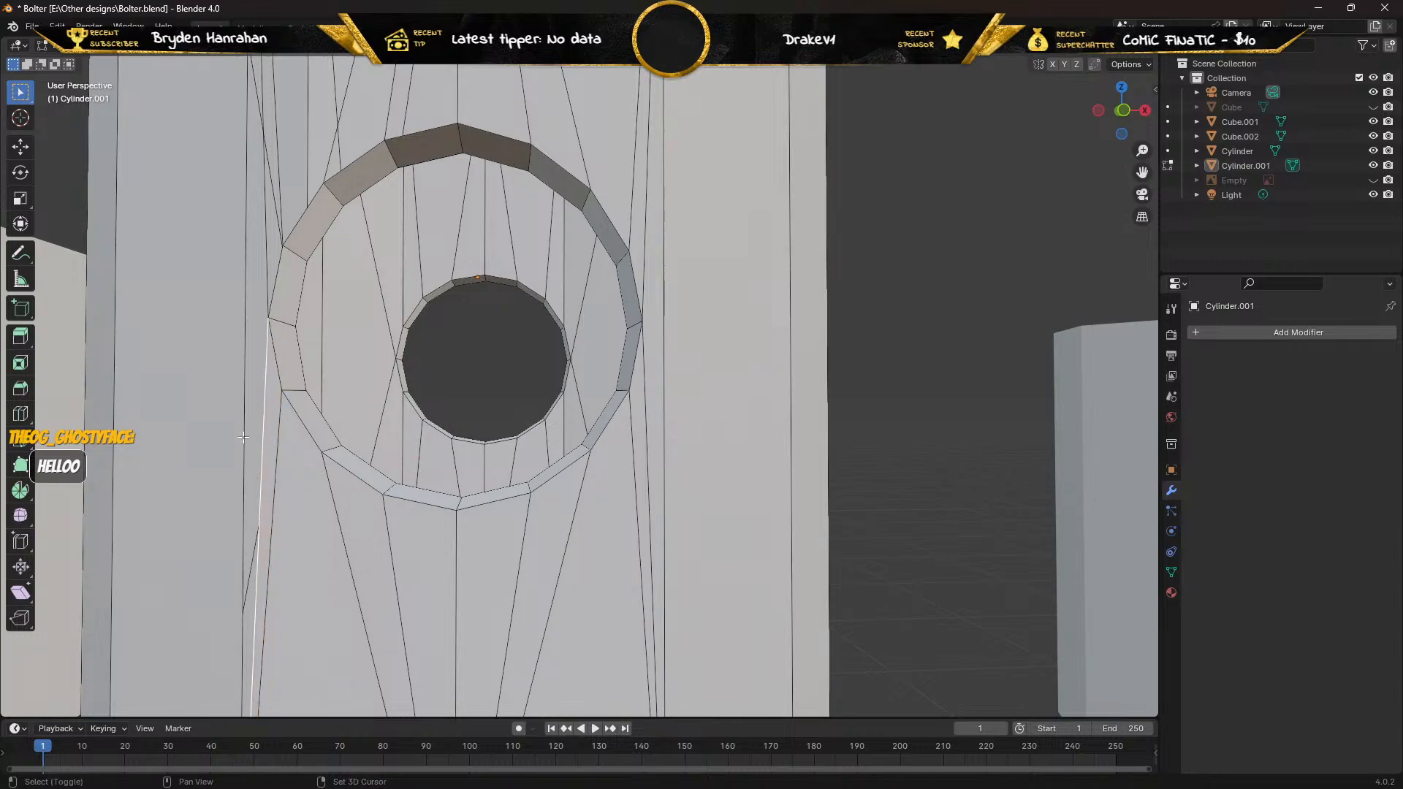
shift+click(242, 437)
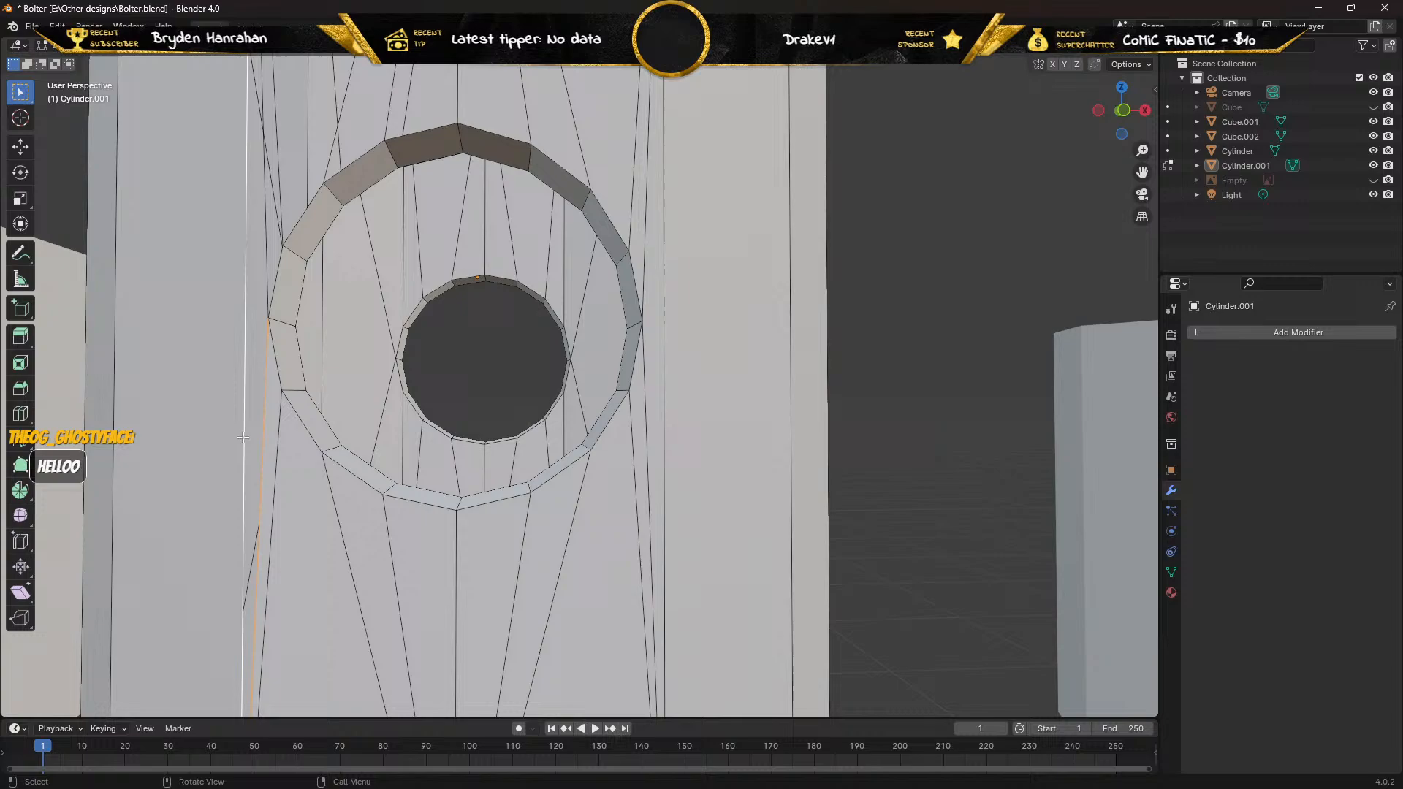
click(264, 223)
shift+click(281, 189)
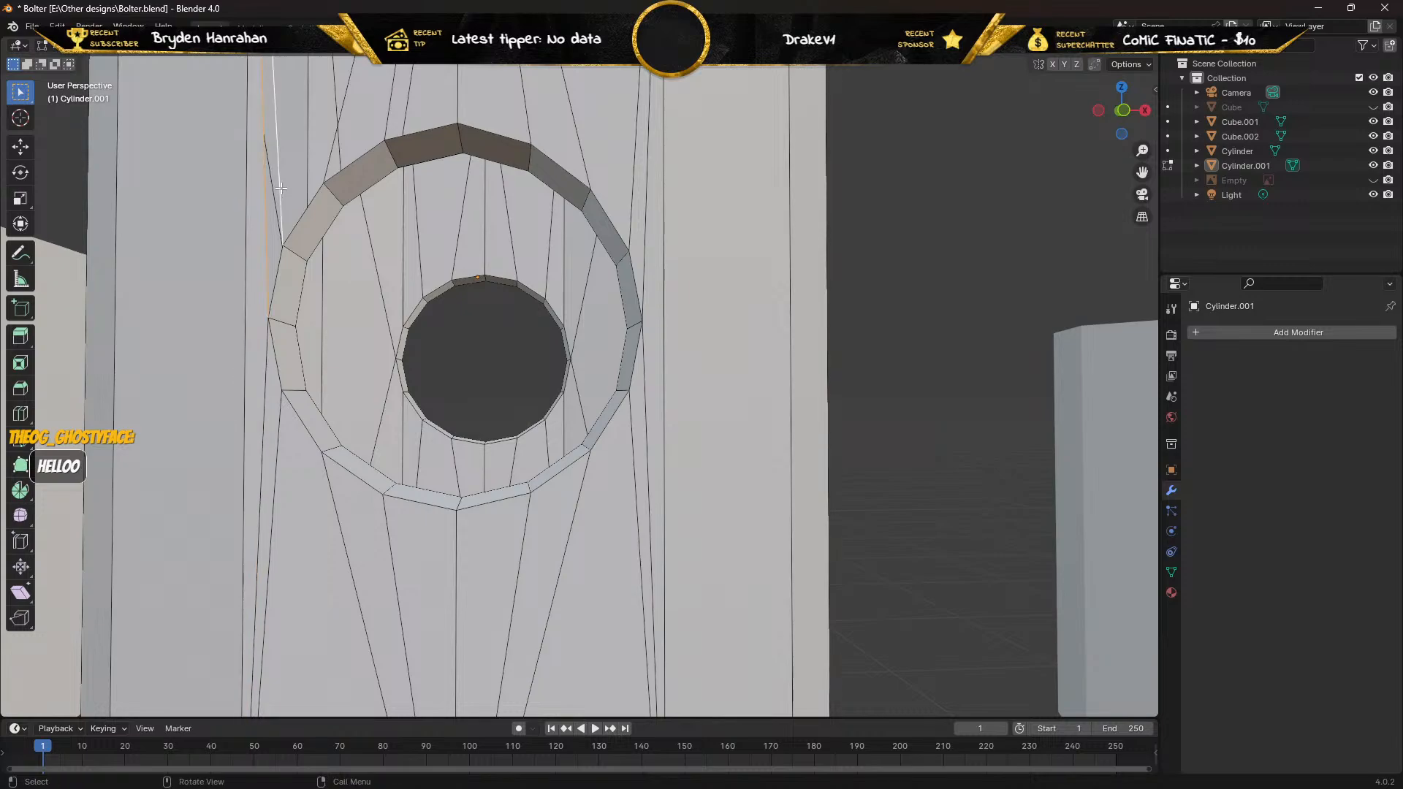
Fill the large face between the top-left and top center corners and the adjoining face above the upper-left rim.
click(280, 174)
middle_drag(290, 166, 298, 265)
shift+click(419, 376)
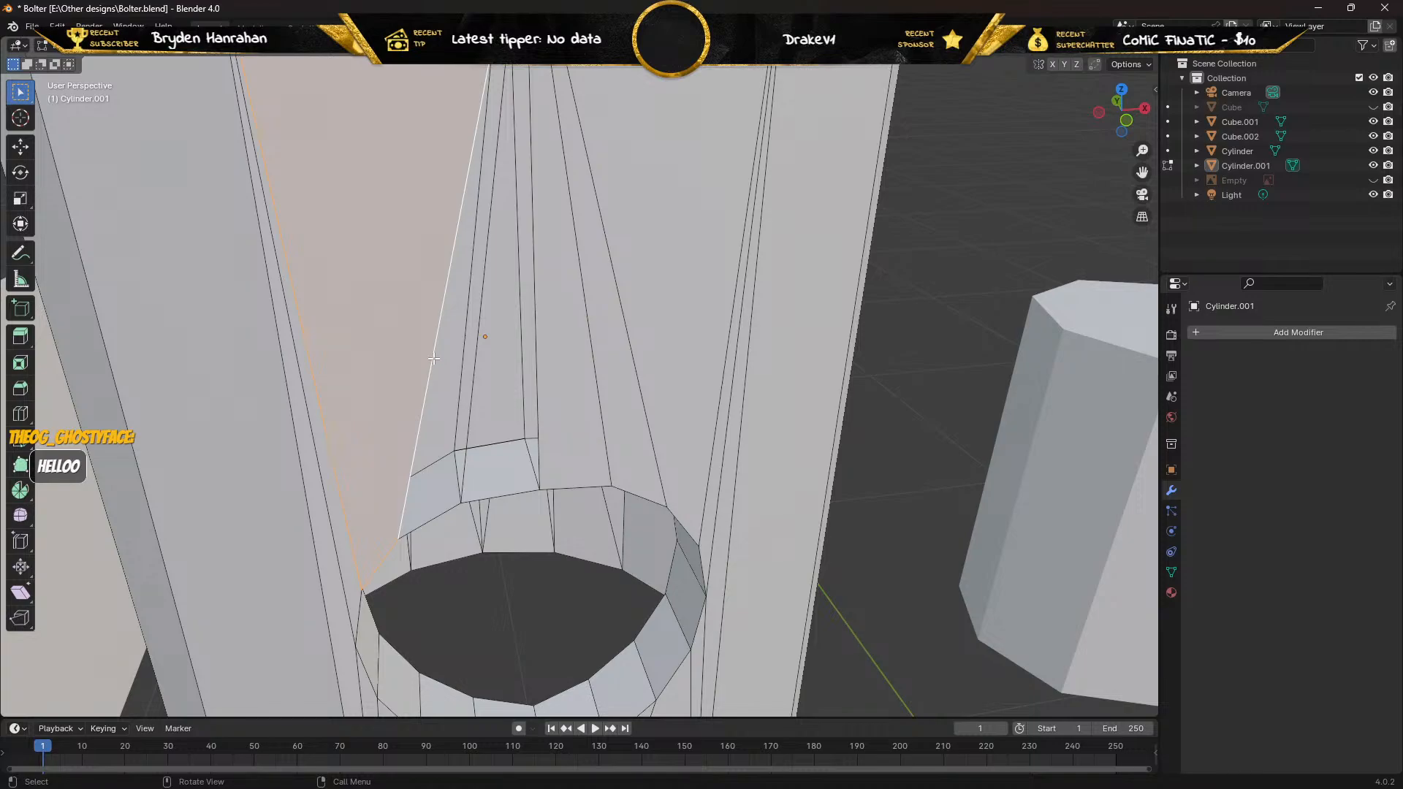
shift+click(434, 359)
shift+click(476, 386)
key(f)
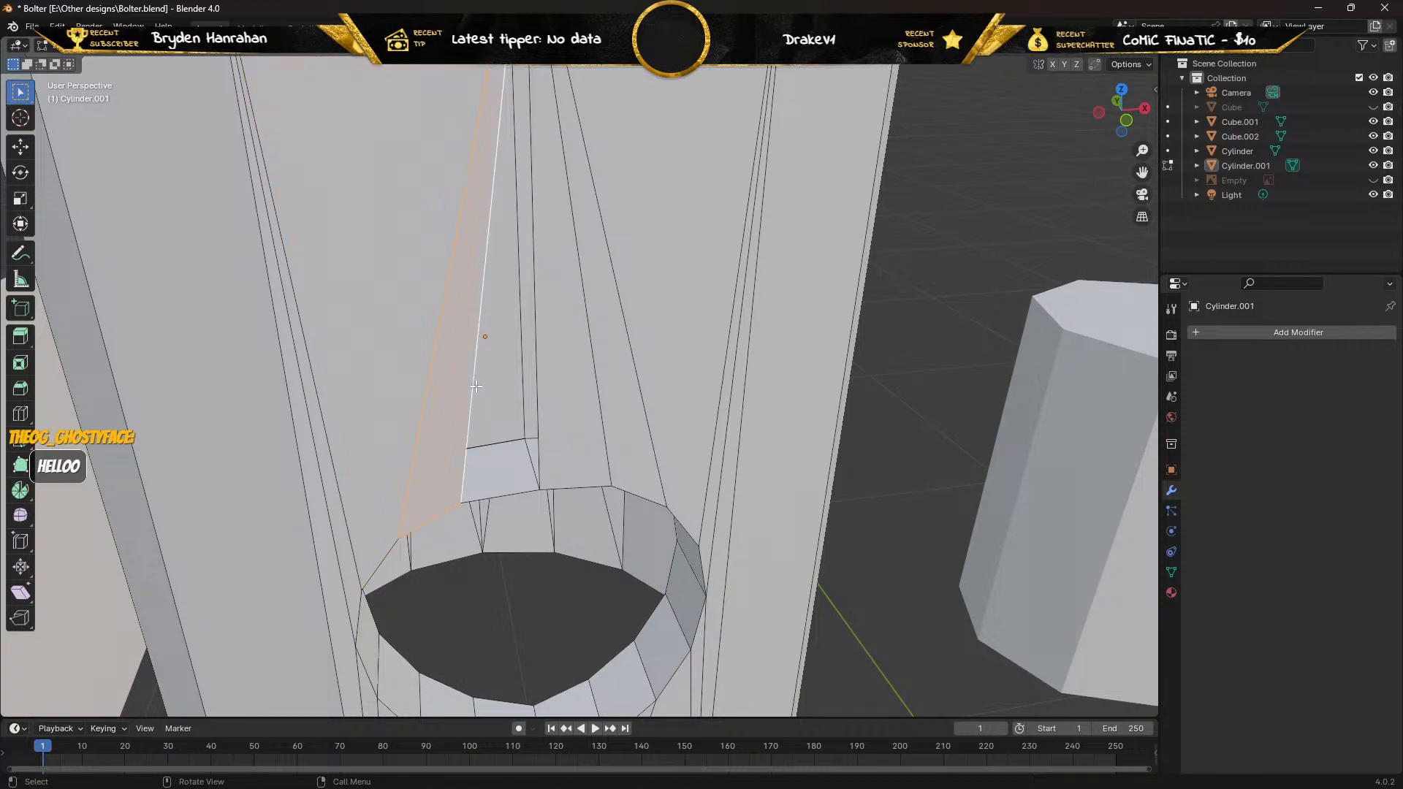
Fill the last face above the hole's left half, ending at the vertical center edge.
click(477, 386)
shift+click(532, 377)
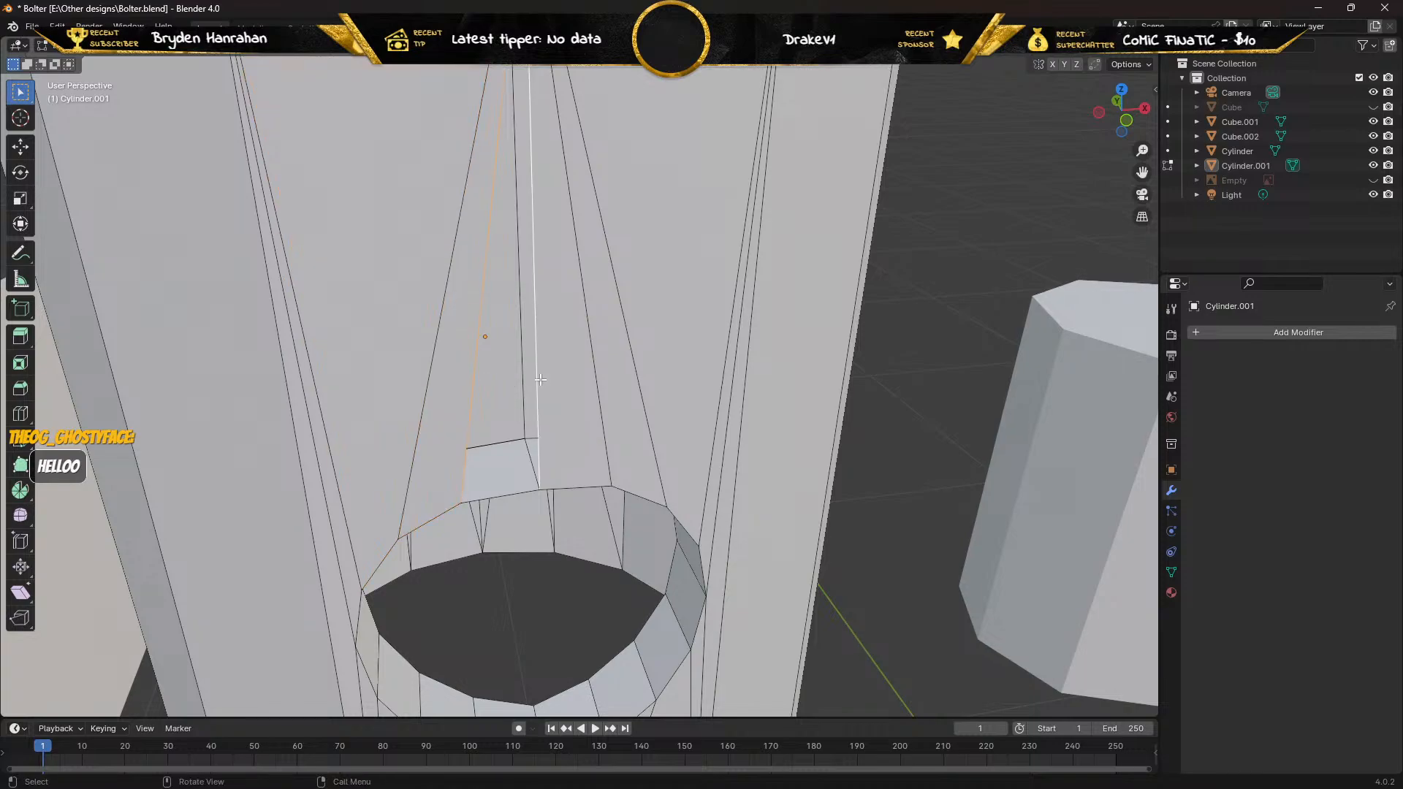
key(f)
middle_drag(538, 386, 563, 361)
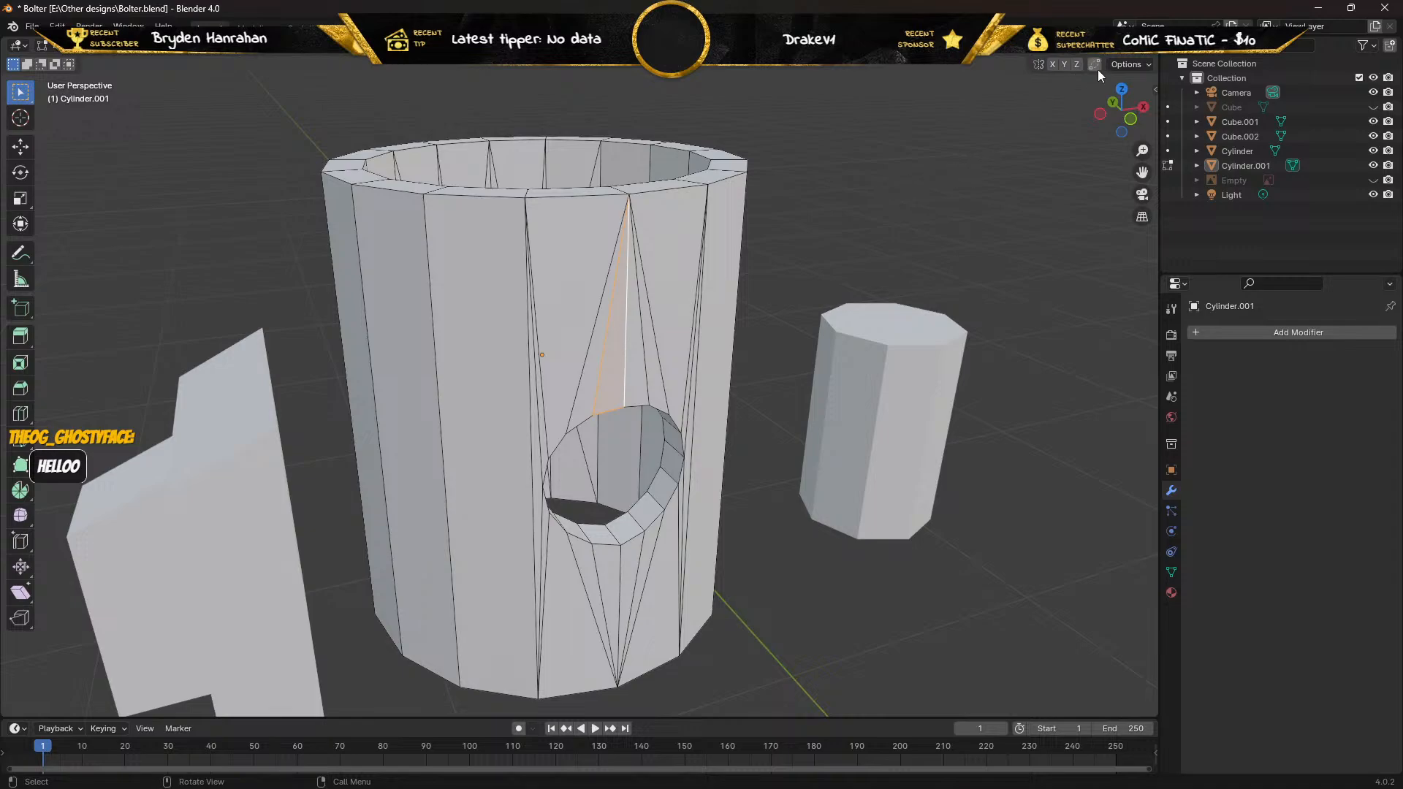
Switch the viewport to rendered shading, return to Object Mode and inspect the rebuilt wall around the hole.
click(1134, 46)
middle_drag(551, 309, 2, 311)
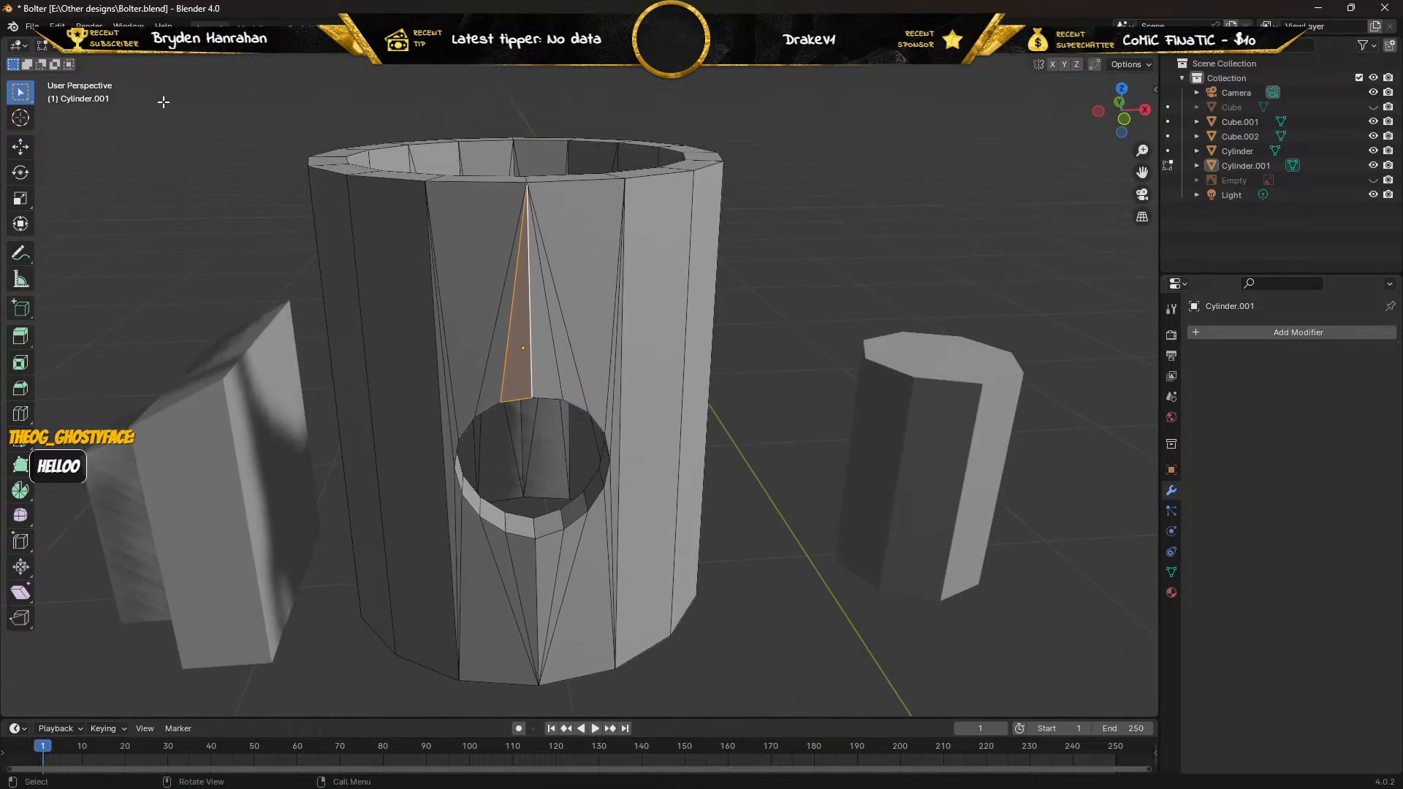
key(Tab)
middle_drag(259, 174, 928, 213)
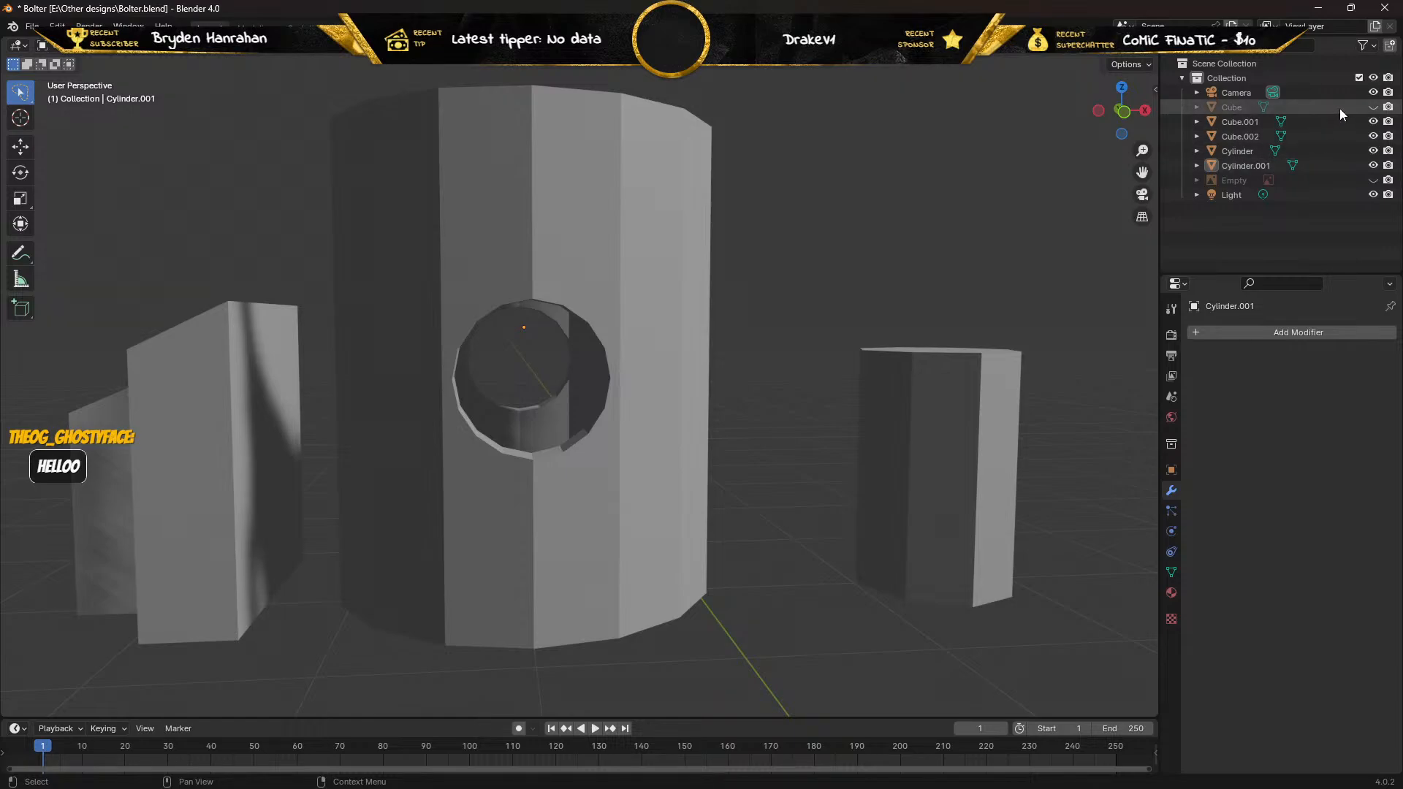
Unhide the Cube body so the whole model is shown beneath the separate parts.
click(1373, 107)
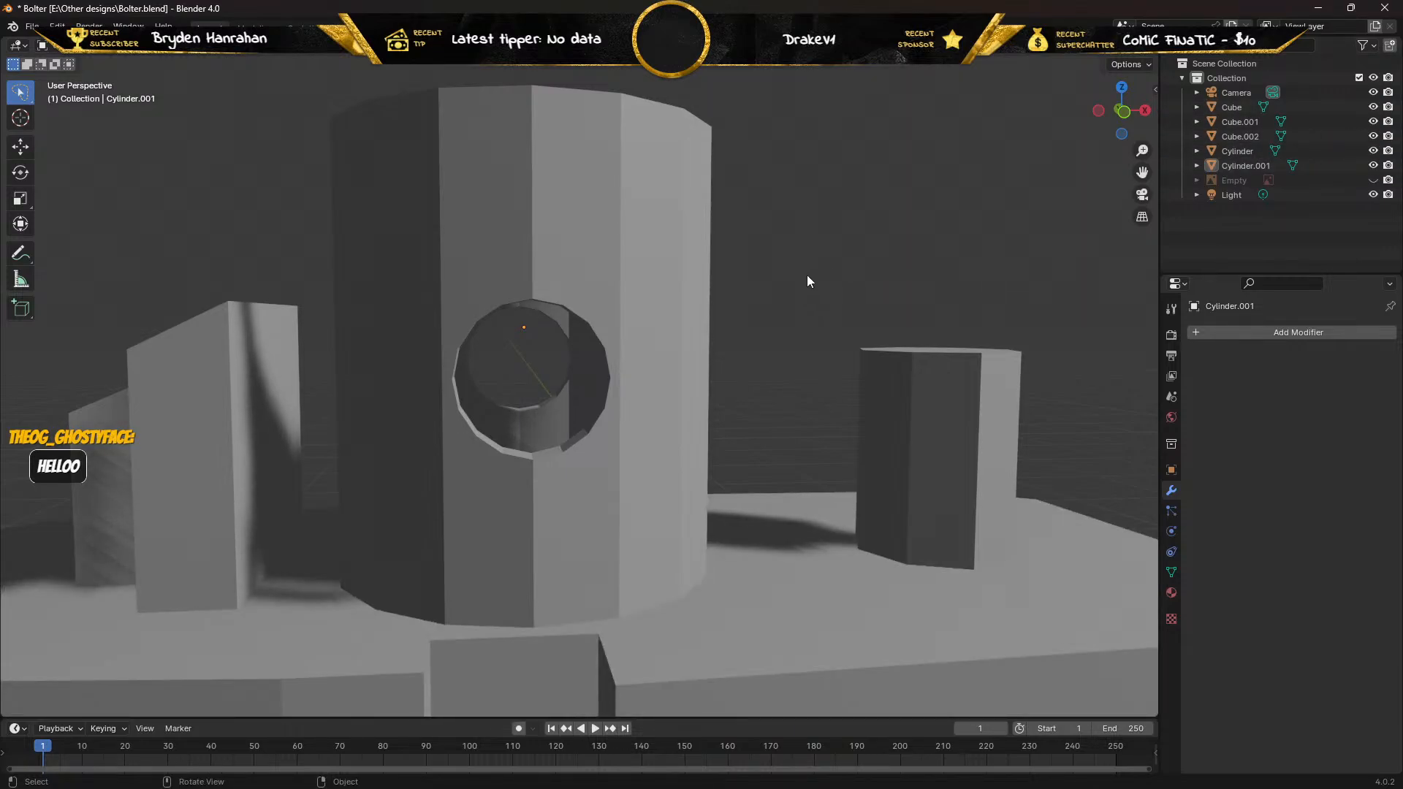
scroll(807, 274, down, 5)
middle_drag(708, 330, 660, 422)
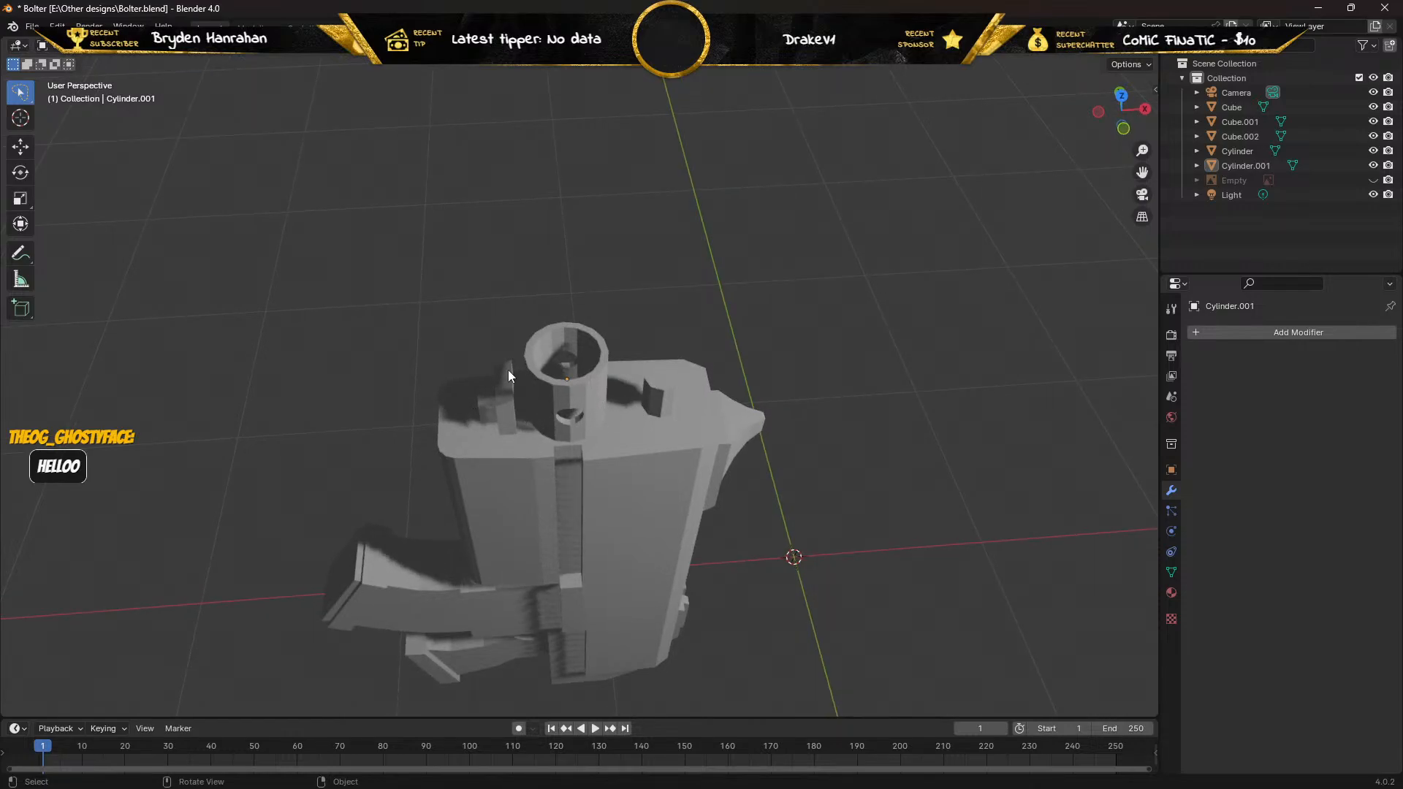
Align the centers of Cylinder, Cylinder.001 and Cube.001 along Y relative to the active Cube body, using Align Objects.
click(660, 402)
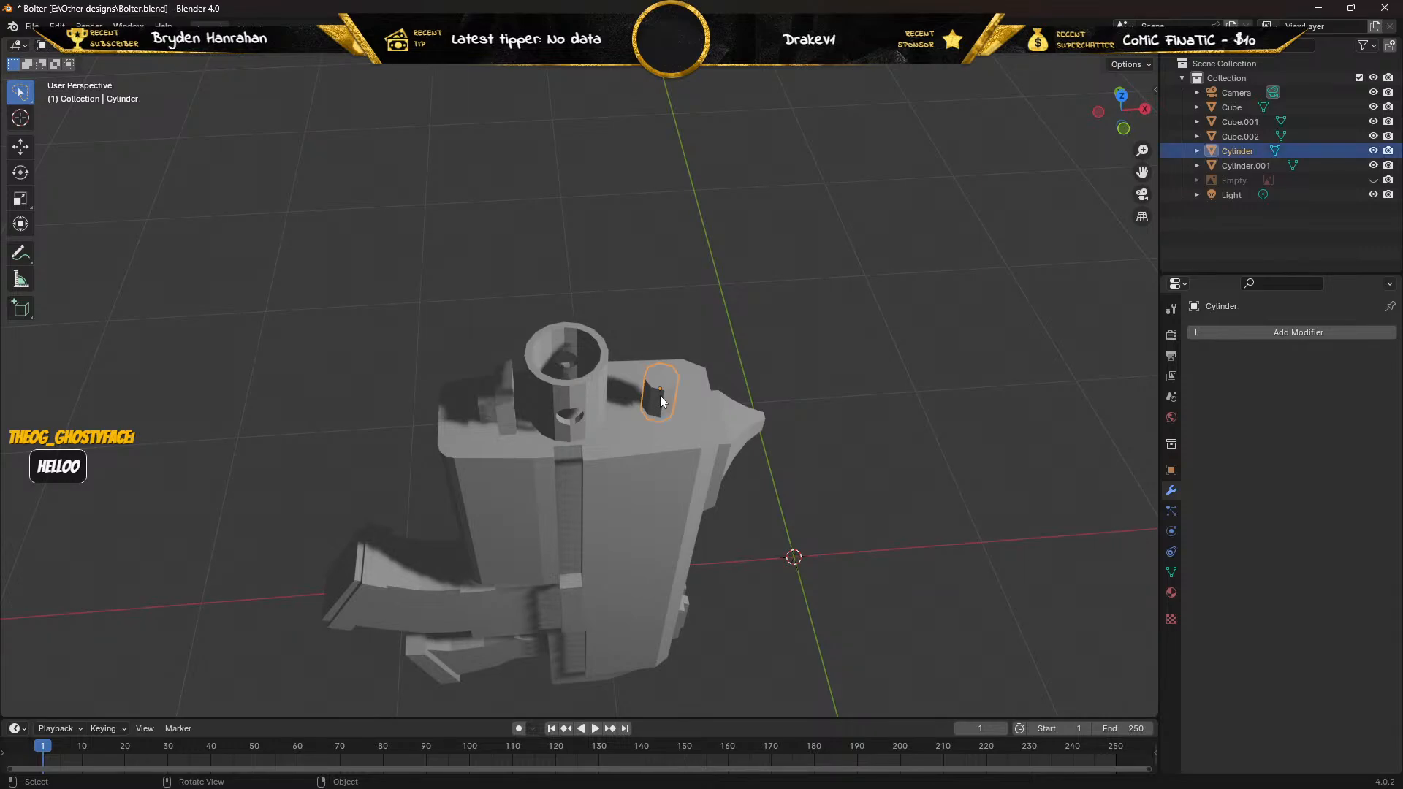
click(559, 380)
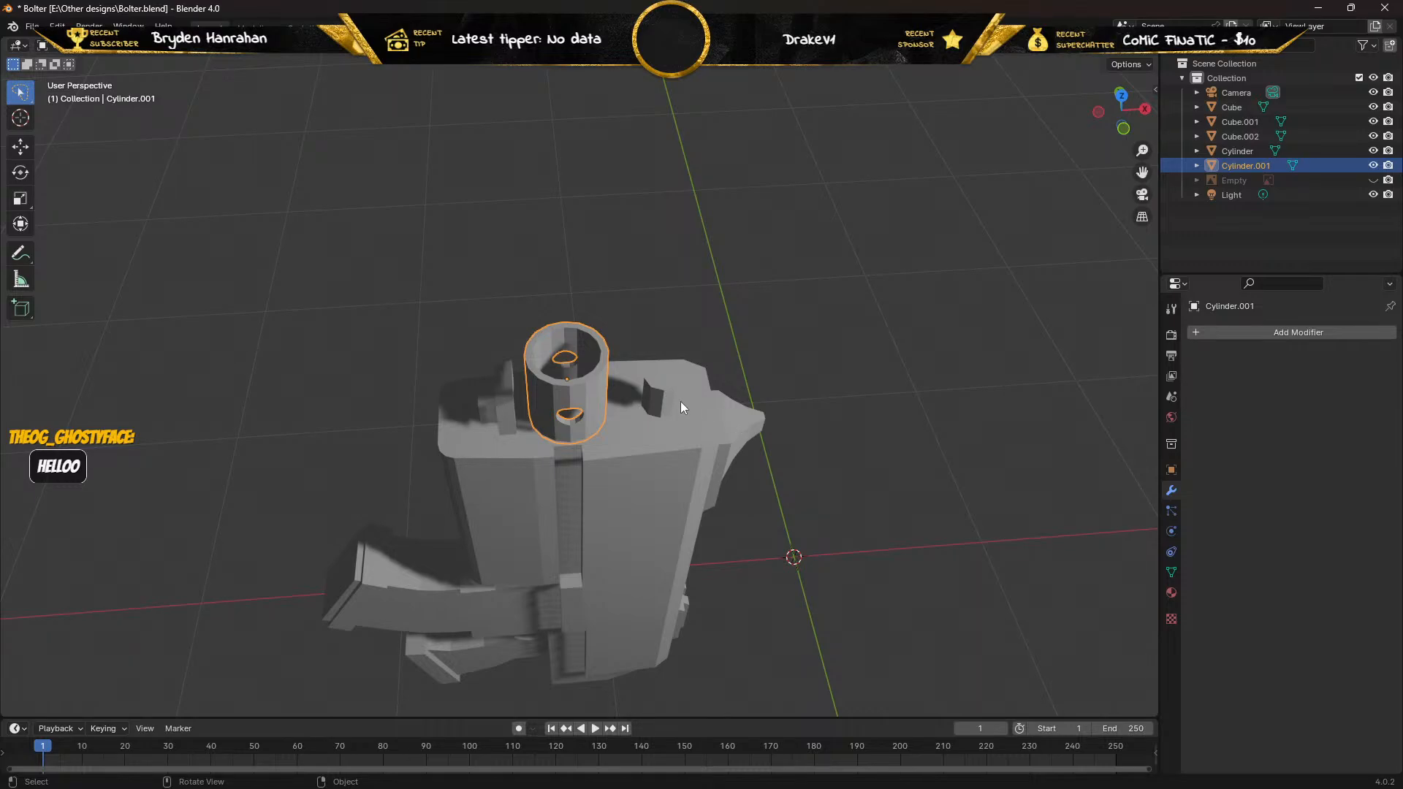
shift+click(656, 393)
shift+click(555, 388)
shift+click(506, 399)
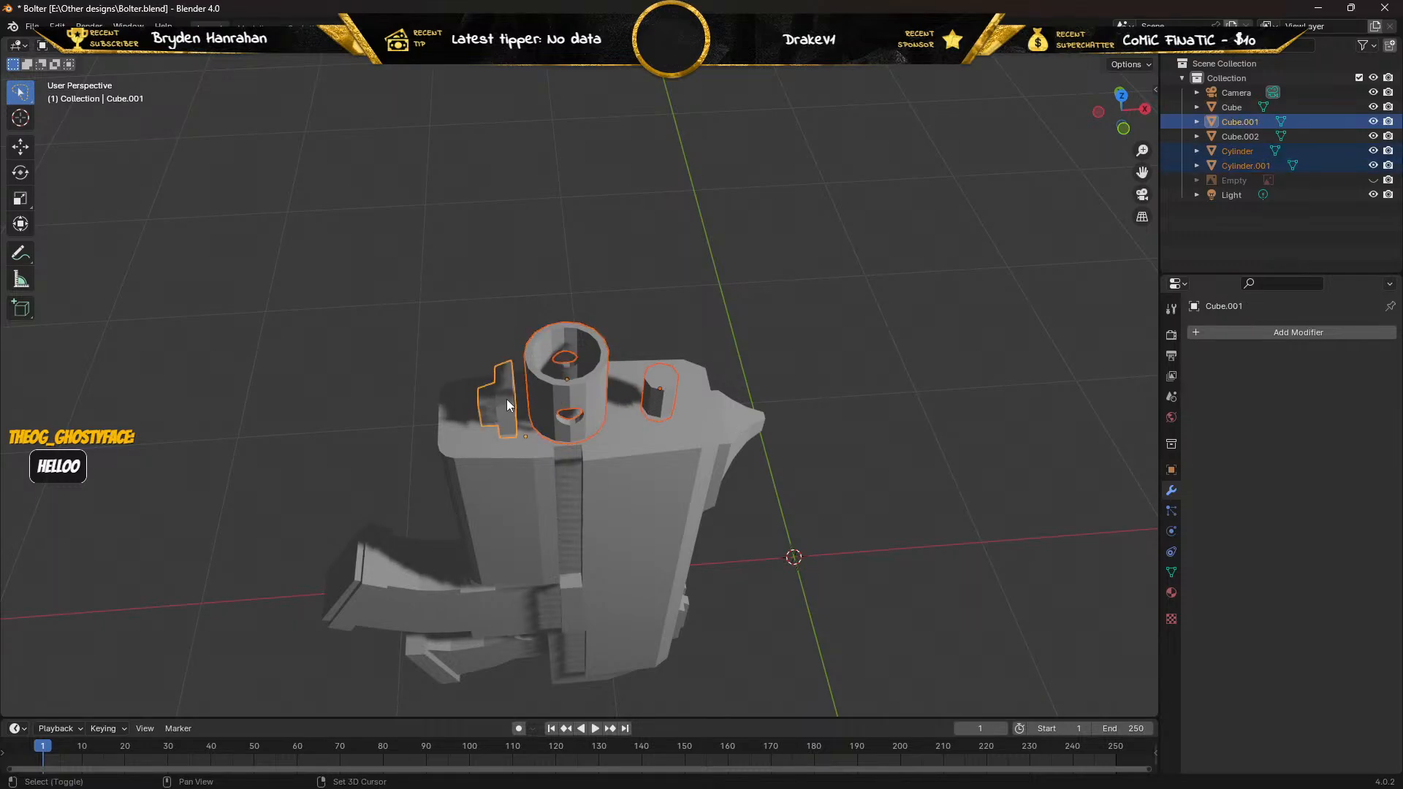
shift+click(462, 441)
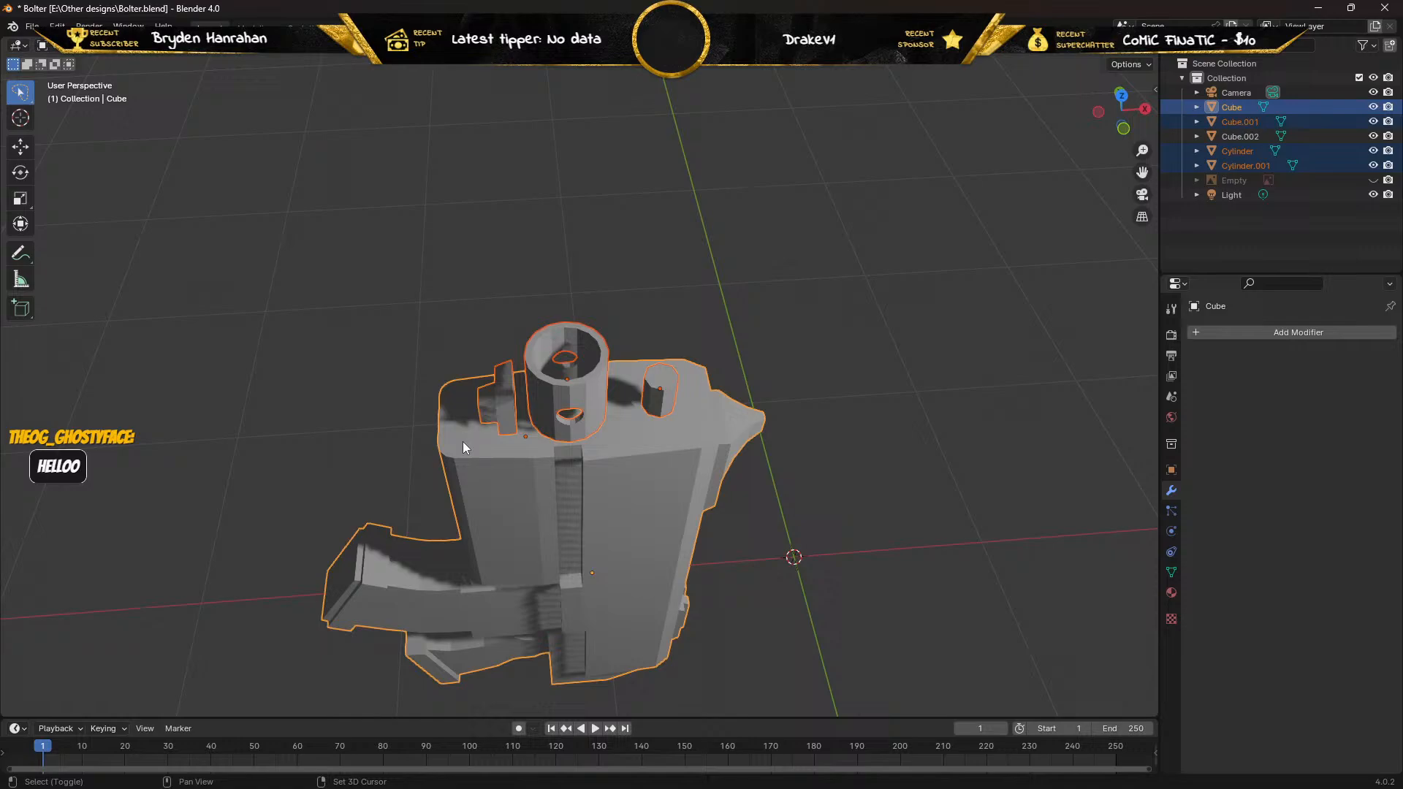
click(231, 50)
mouse_move(265, 64)
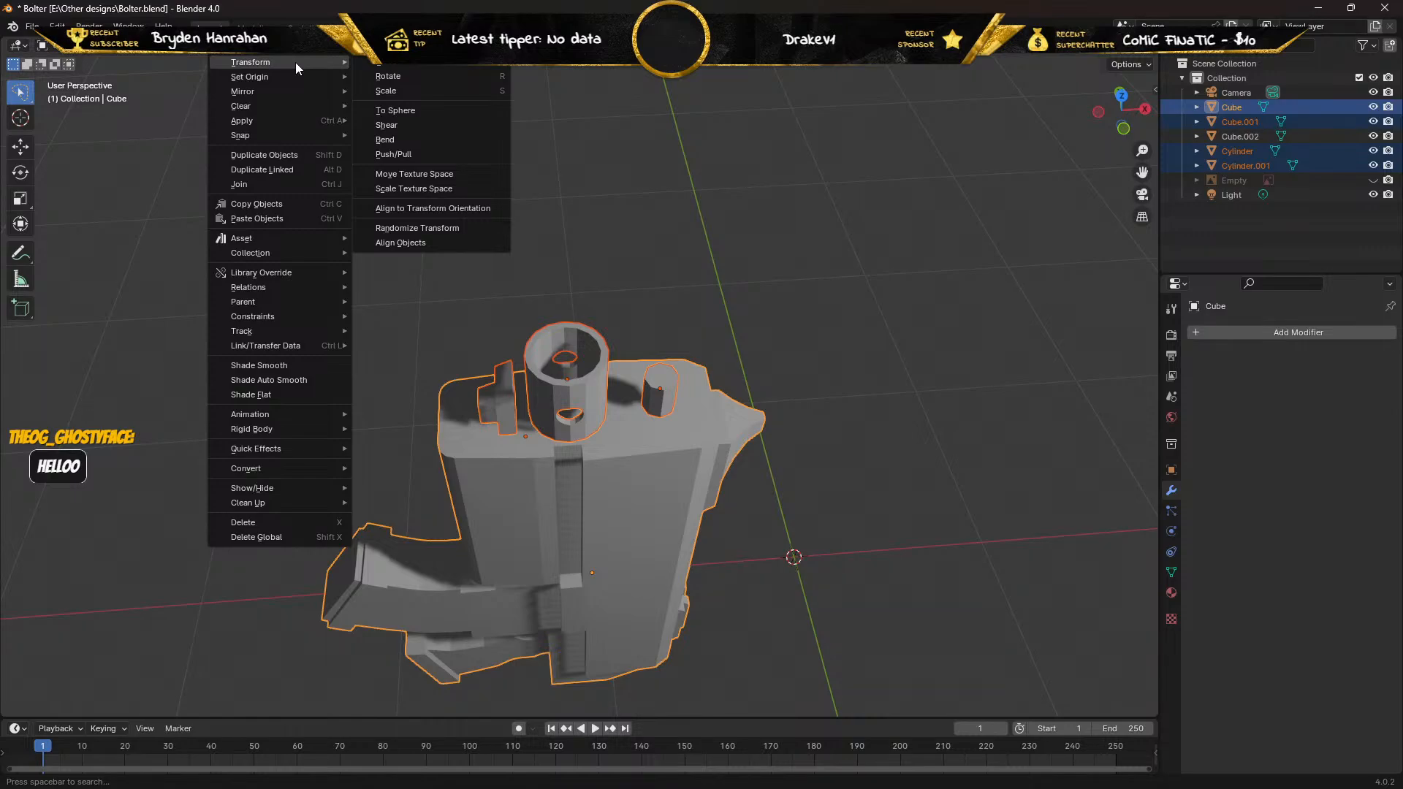
click(418, 244)
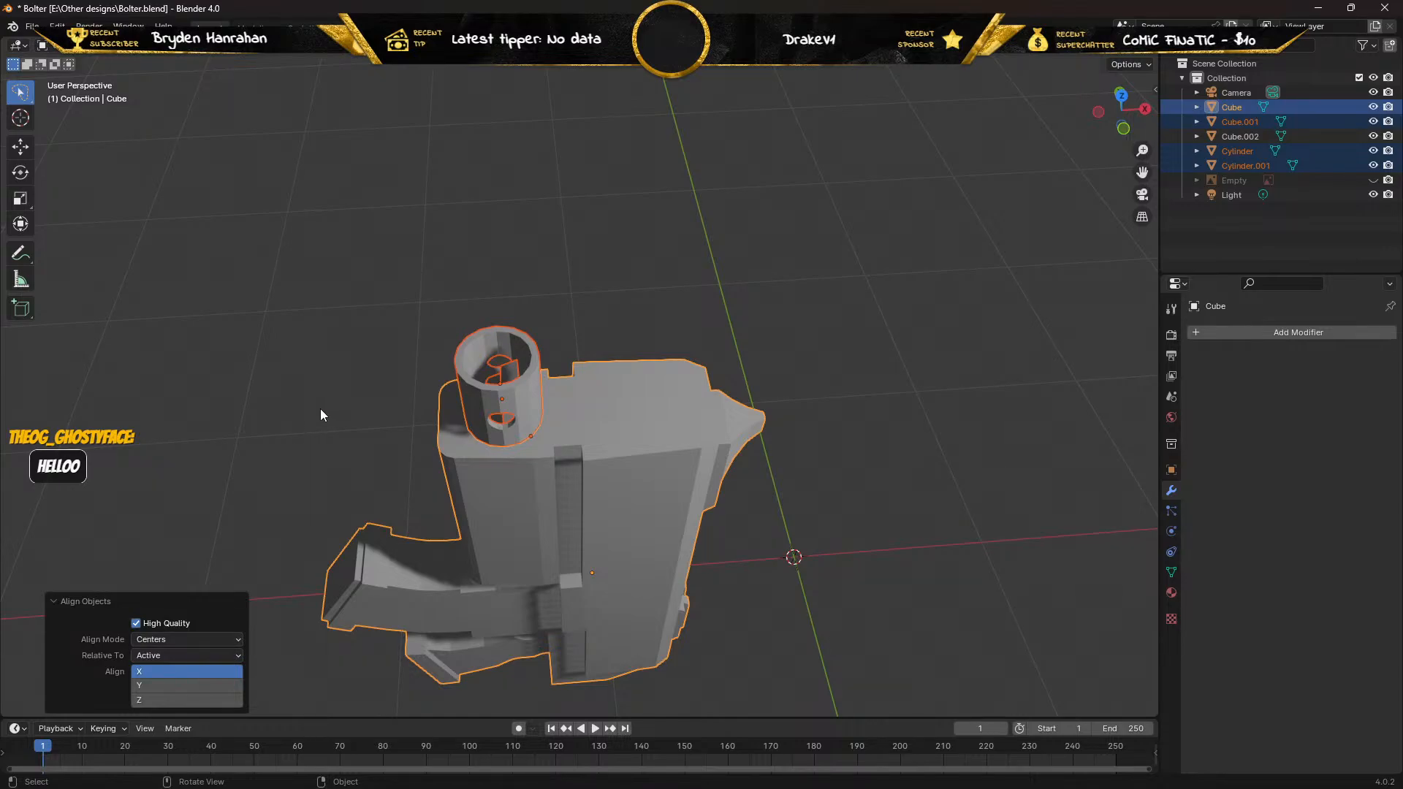
click(178, 684)
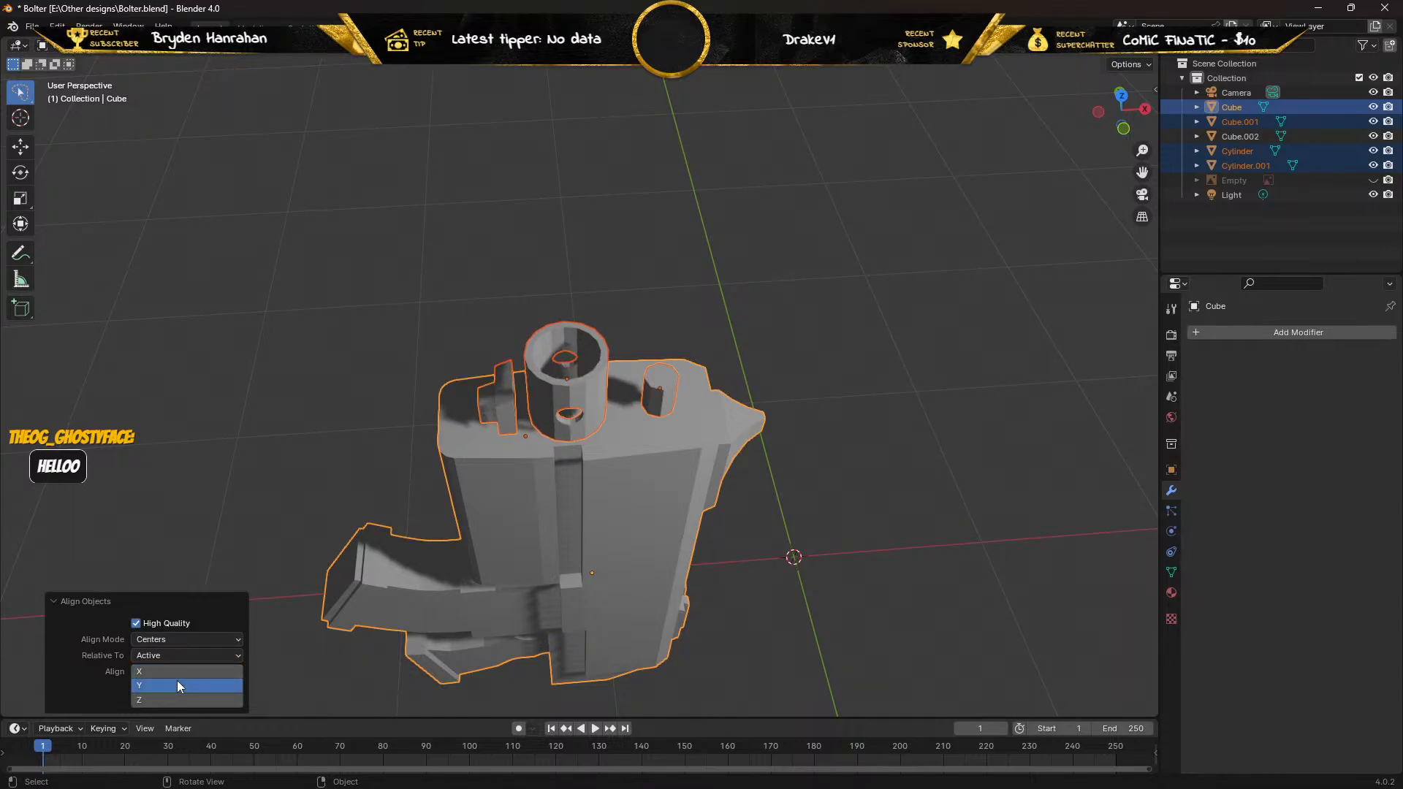
click(178, 668)
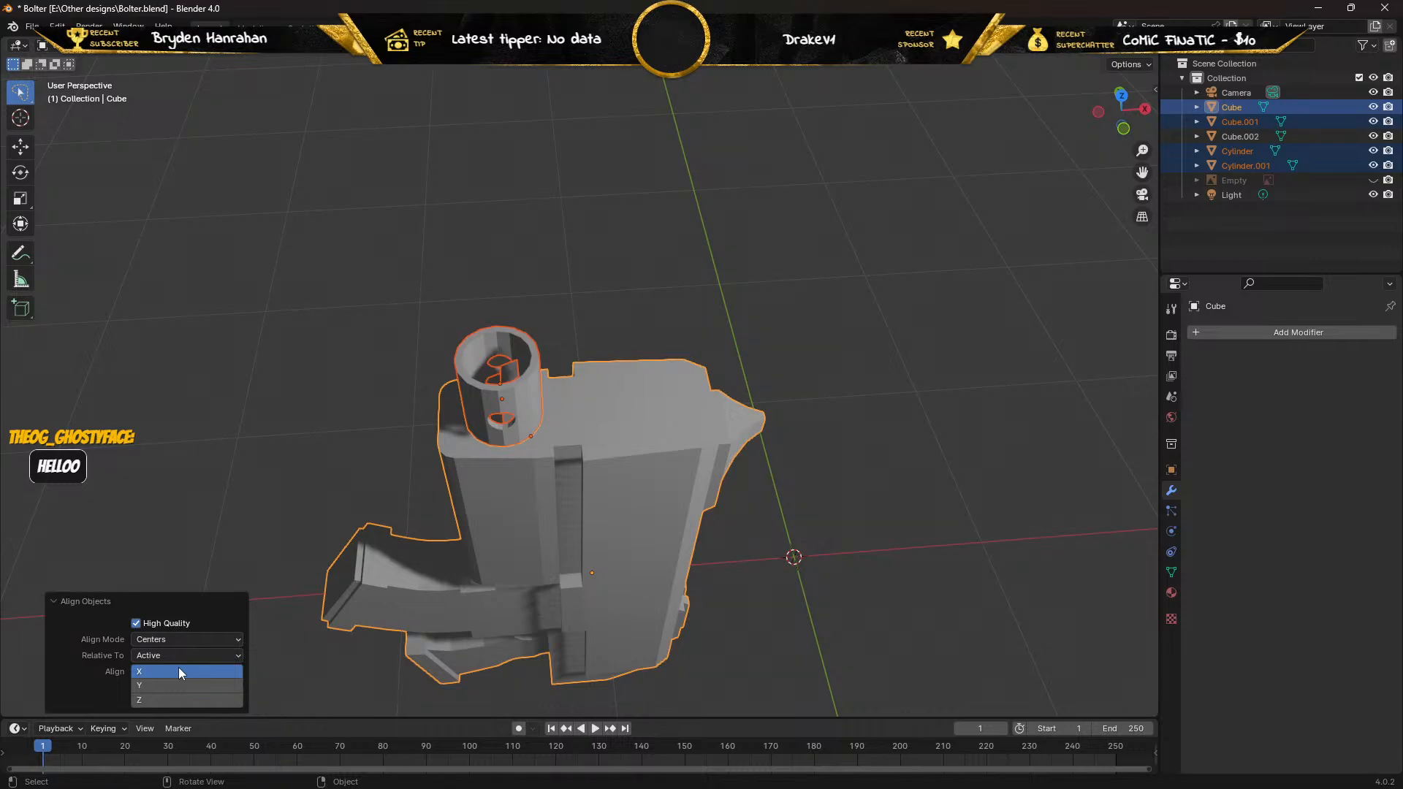
click(174, 682)
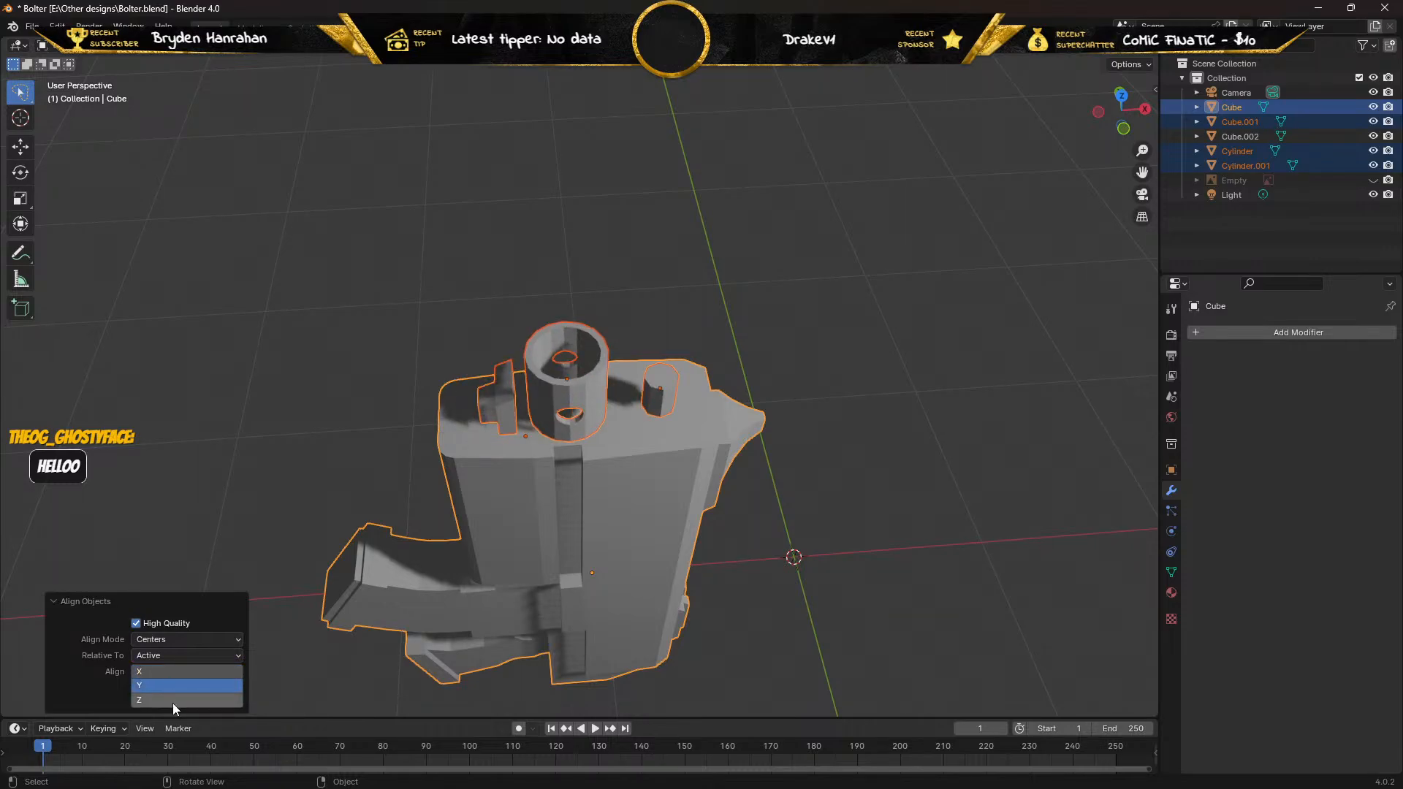
click(174, 703)
click(178, 687)
Examine the aligned parts on the body from above and from the sides, clearing the selection.
middle_drag(276, 553, 524, 510)
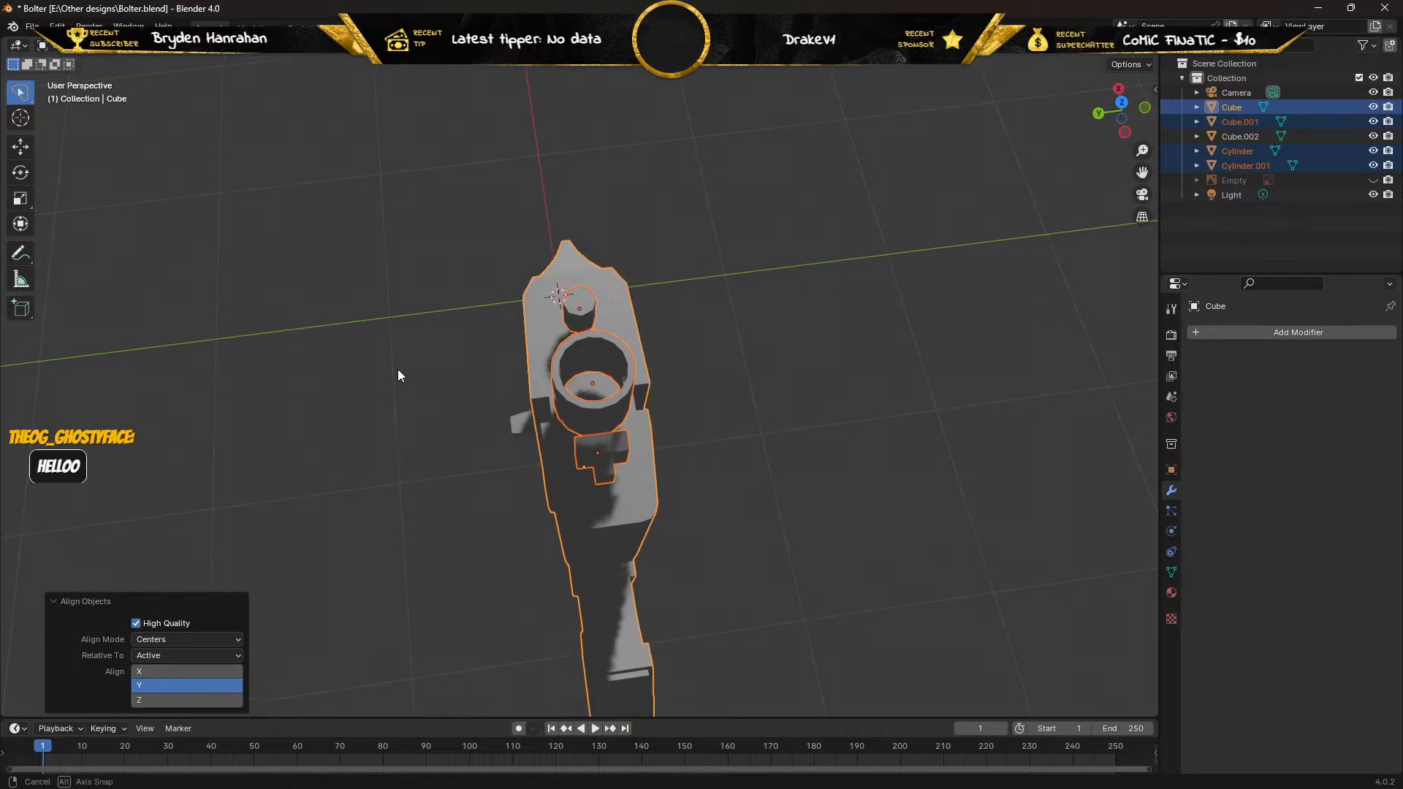
middle_drag(397, 372, 233, 300)
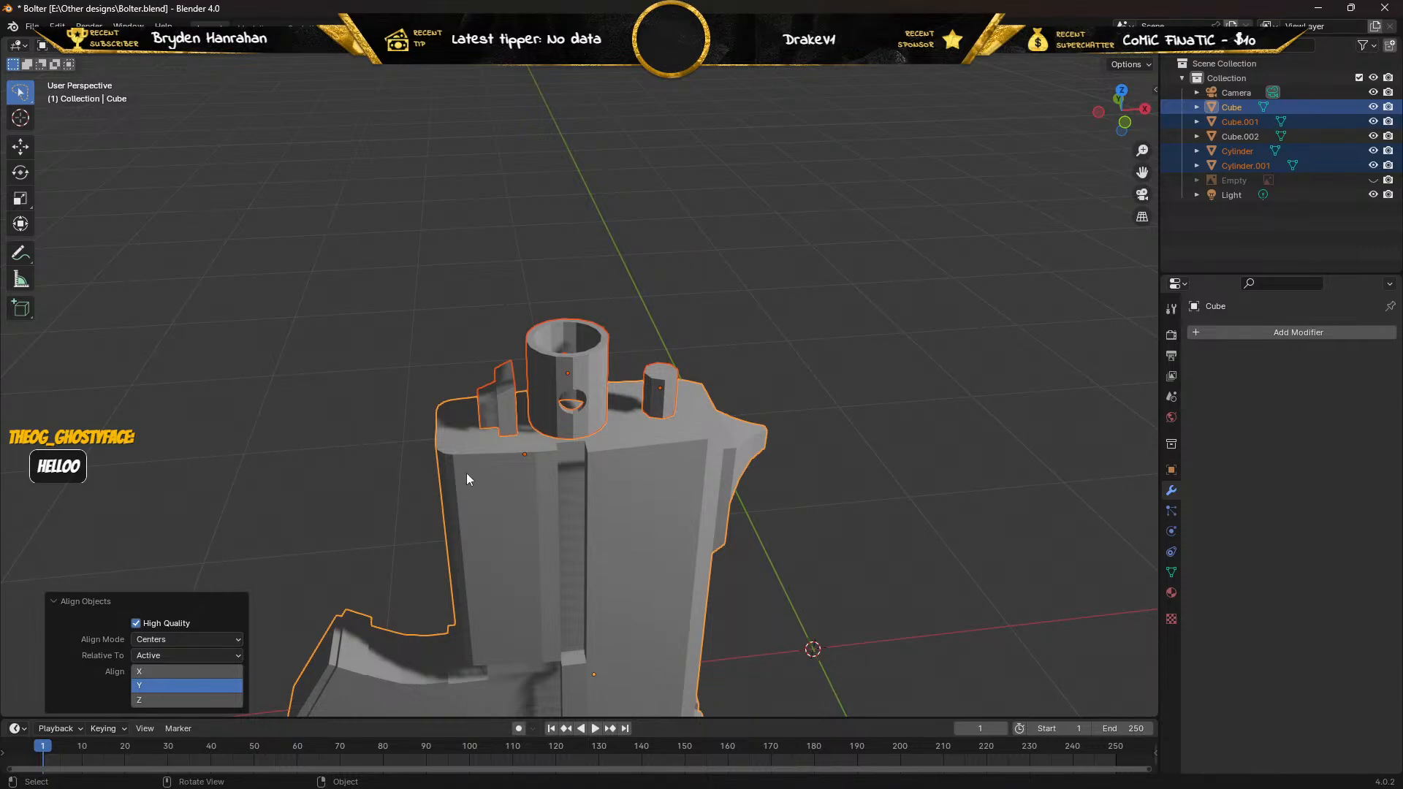
middle_drag(382, 481, 543, 475)
mouse_move(526, 560)
middle_down()
mouse_move(525, 607)
mouse_move(530, 581)
middle_up()
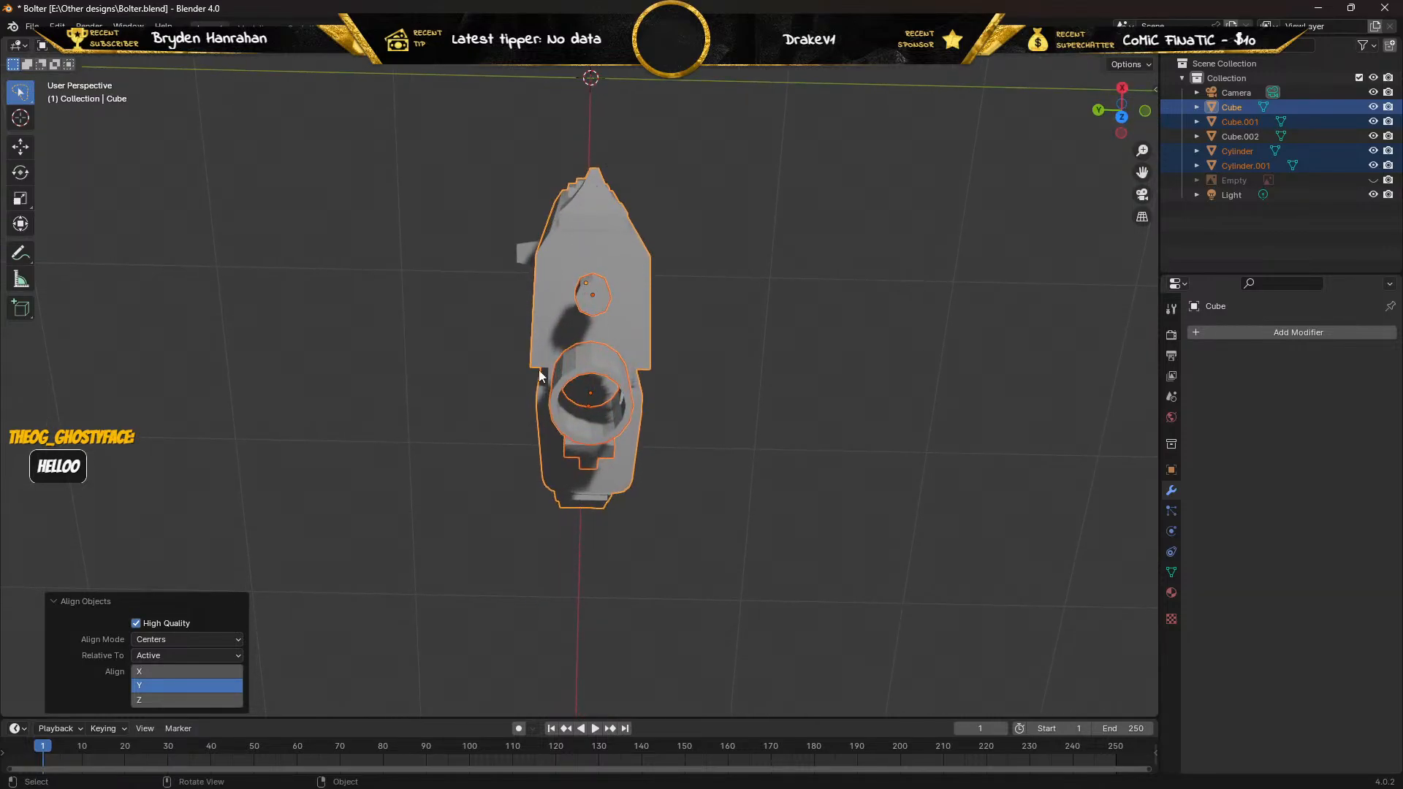
middle_drag(527, 484, 529, 450)
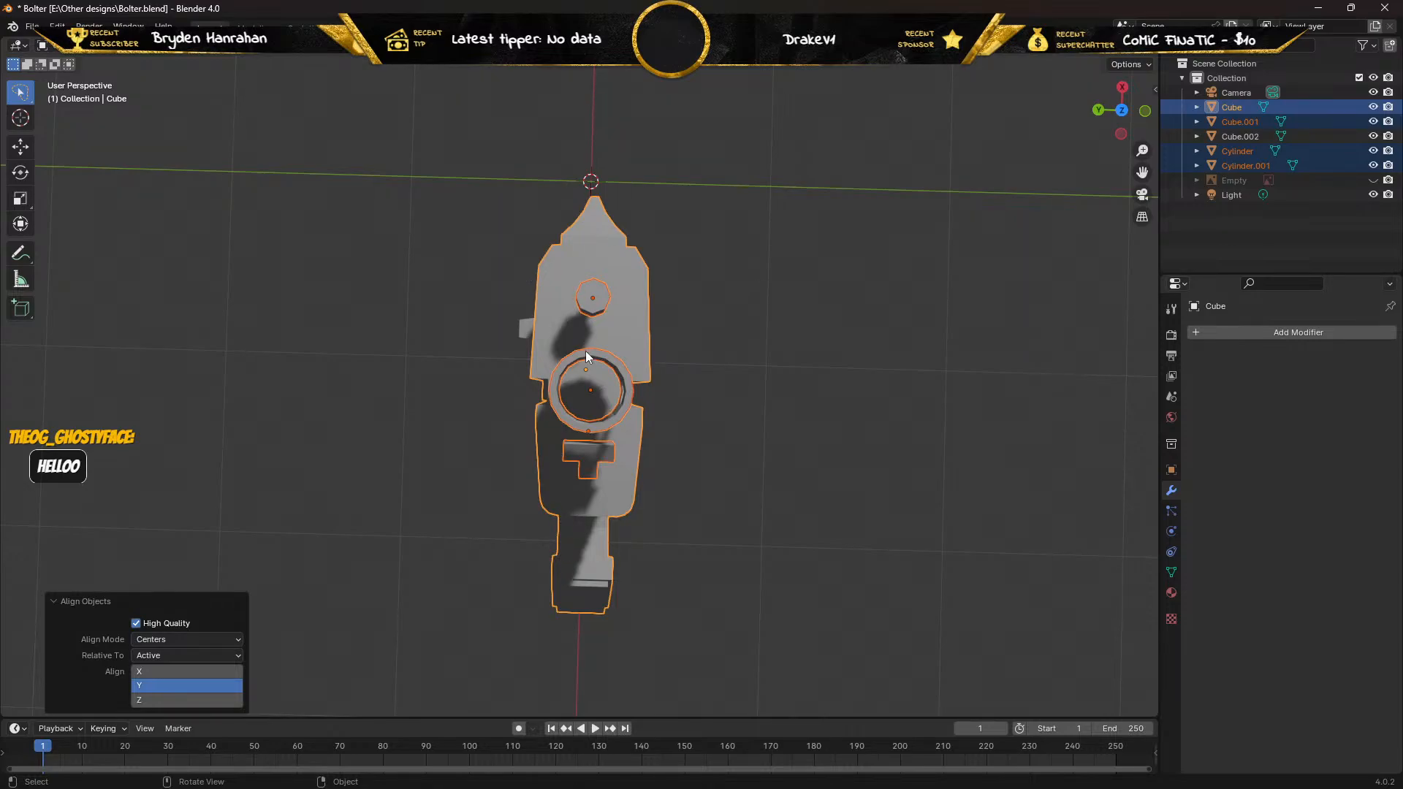
middle_drag(415, 394, 926, 256)
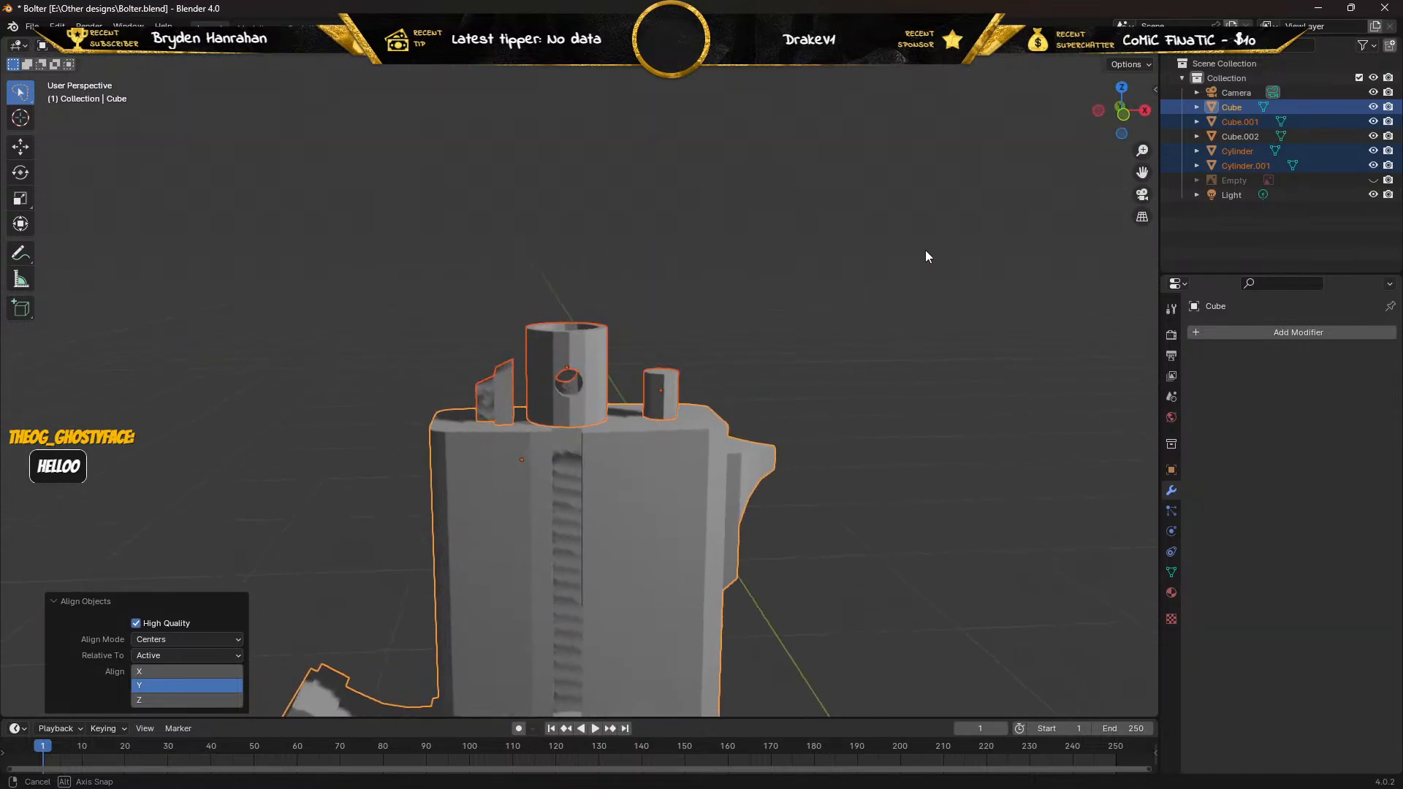
click(926, 256)
middle_drag(799, 304, 695, 372)
middle_drag(643, 445, 95, 466)
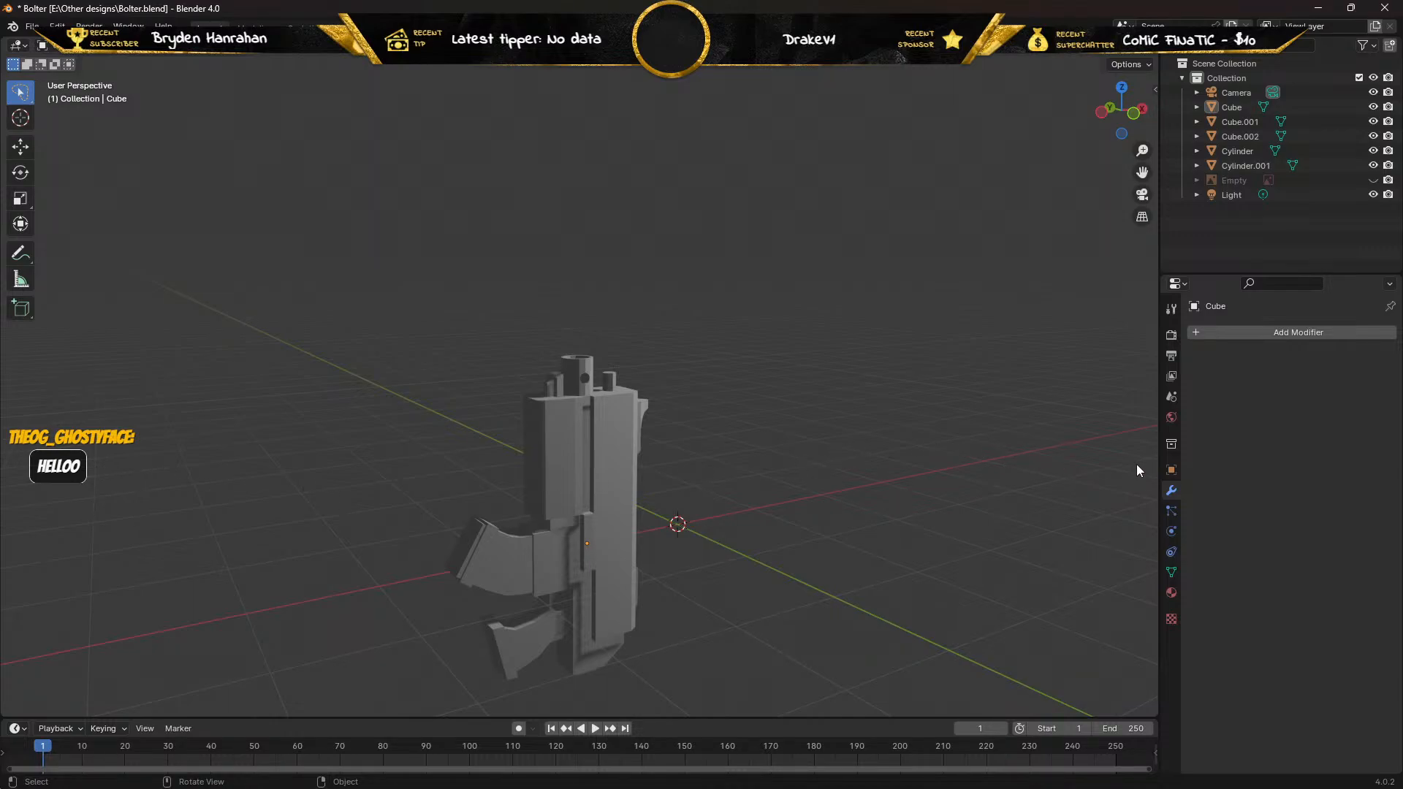
Show the Cube body's object transform properties and open its mesh in Edit Mode.
click(1171, 470)
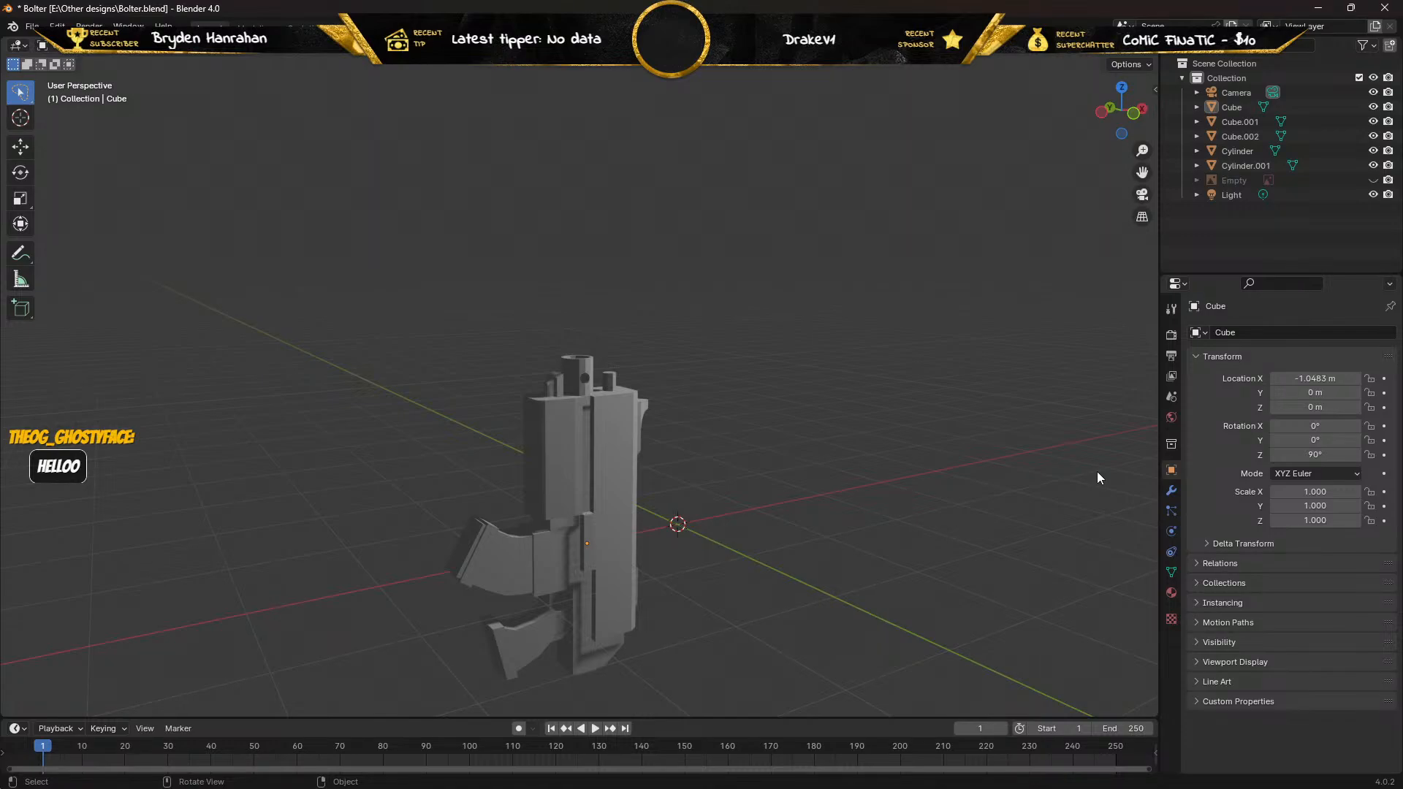
click(621, 478)
scroll(632, 476, up, 5)
key(Tab)
middle_drag(606, 459, 609, 509)
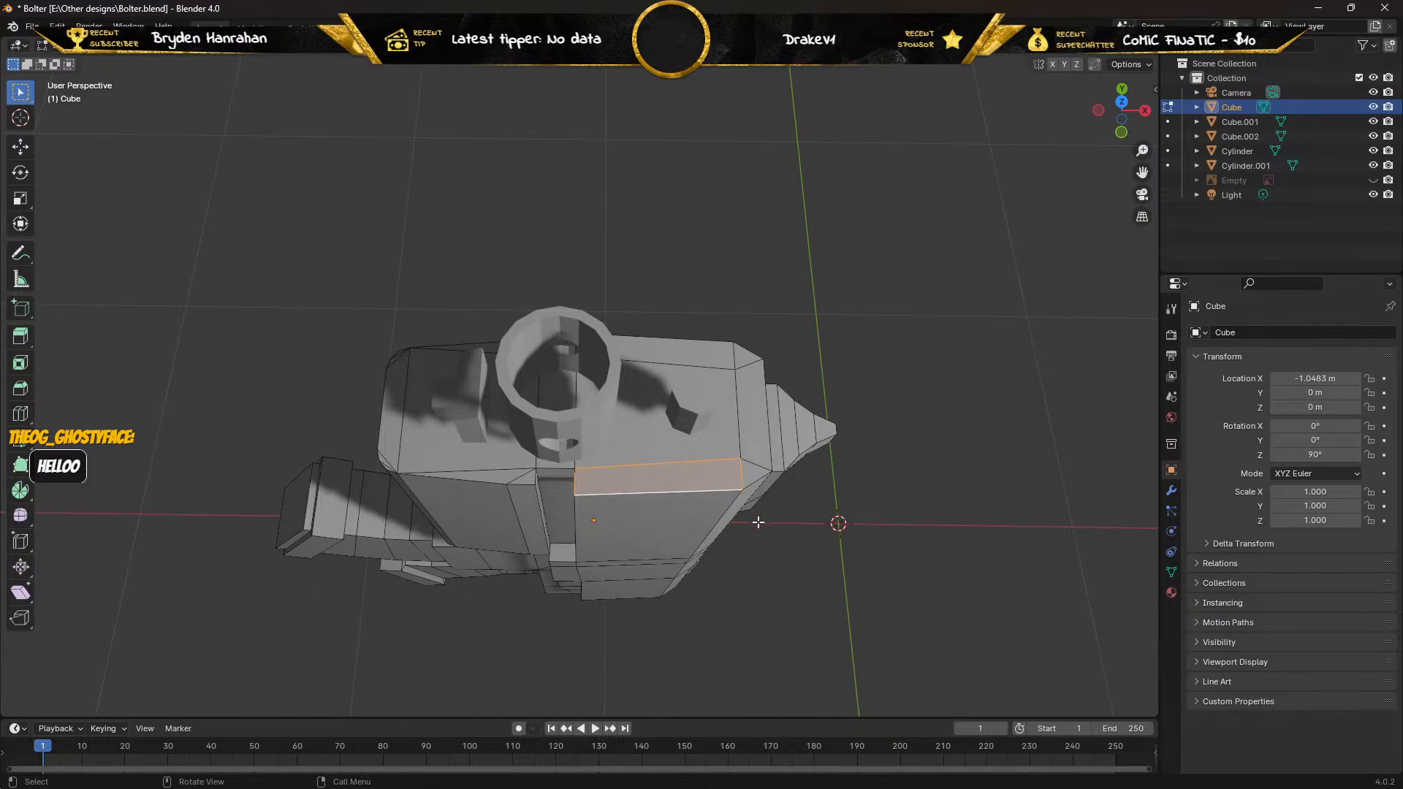
Save the Bolter.blend file with the aligned parts.
mouse_move(661, 521)
middle_down()
mouse_move(740, 457)
mouse_move(660, 507)
middle_up()
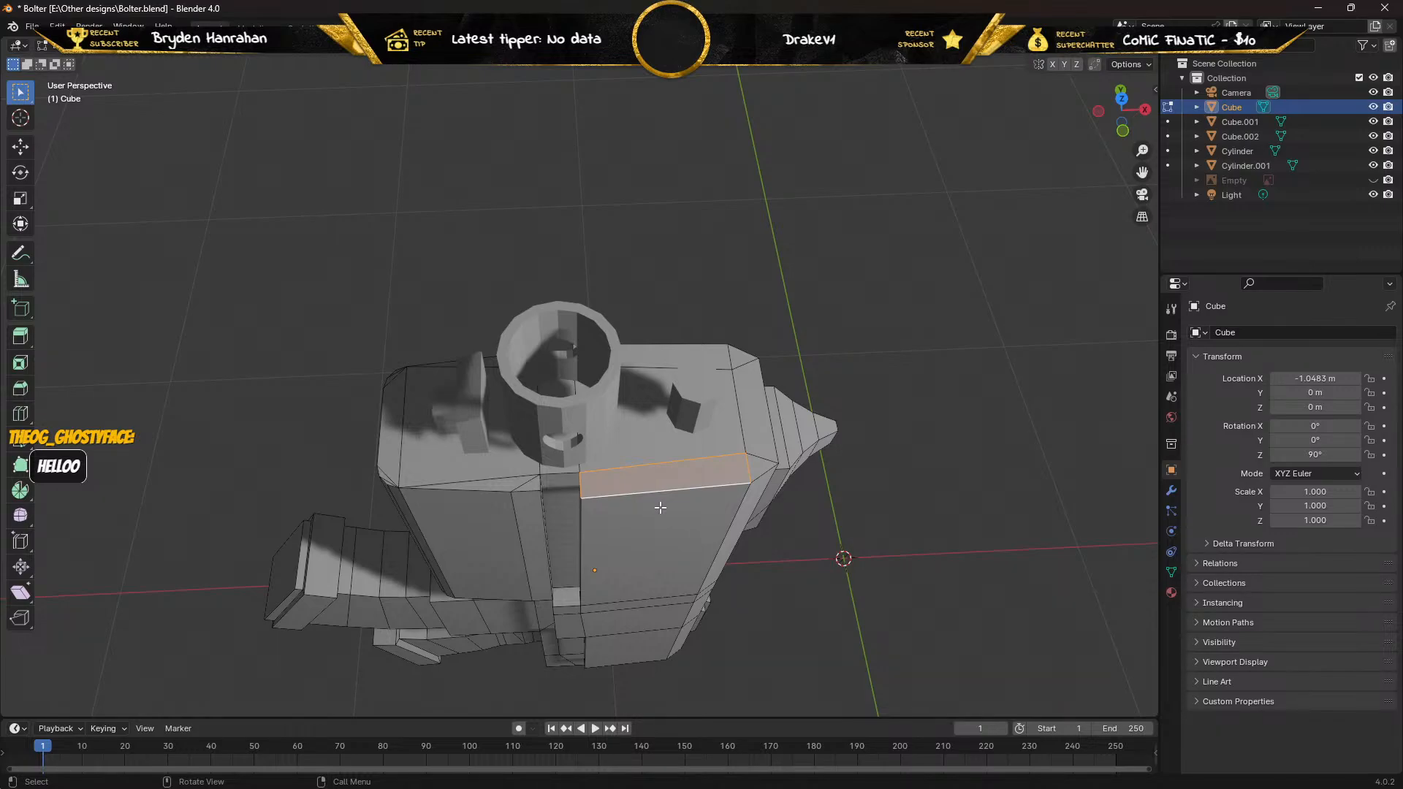
click(33, 28)
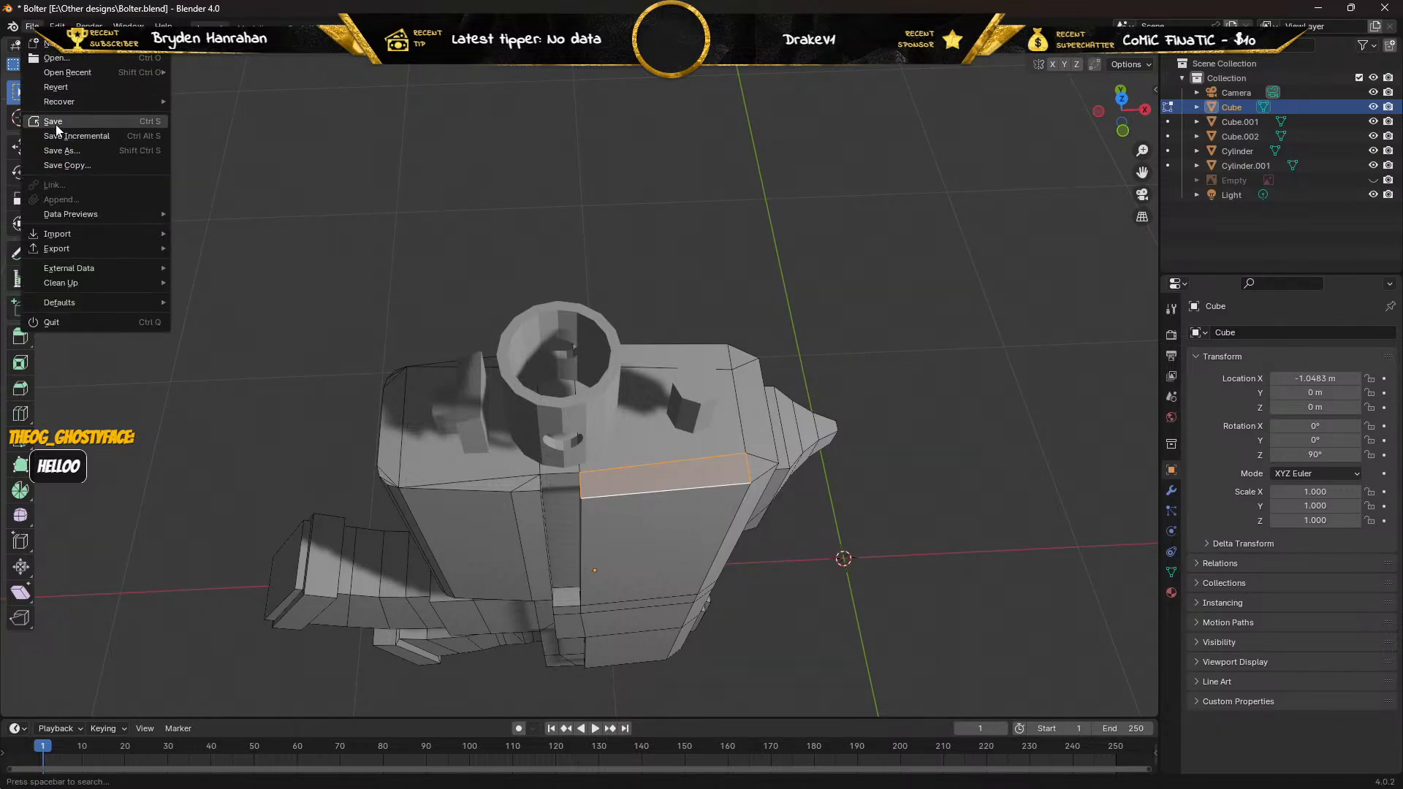
click(122, 119)
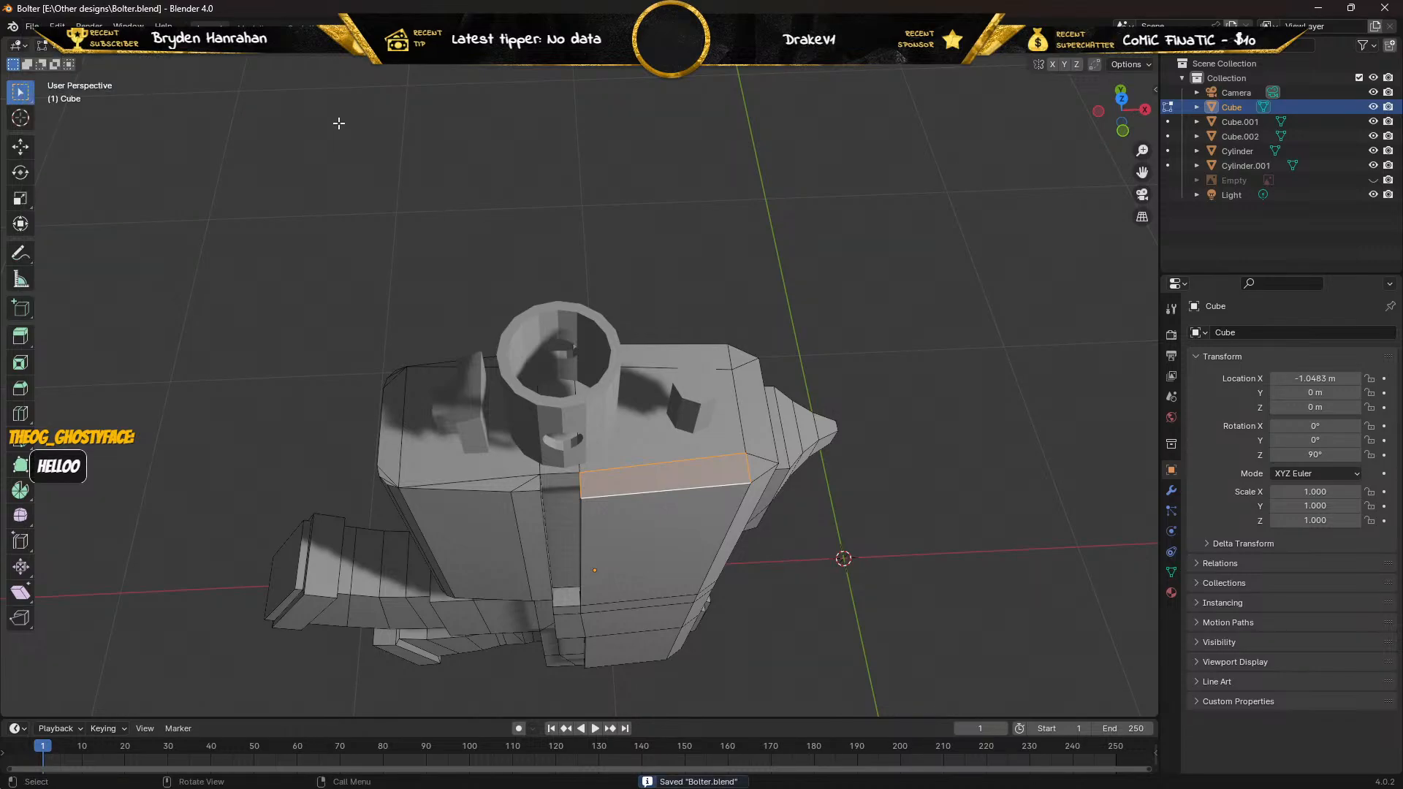